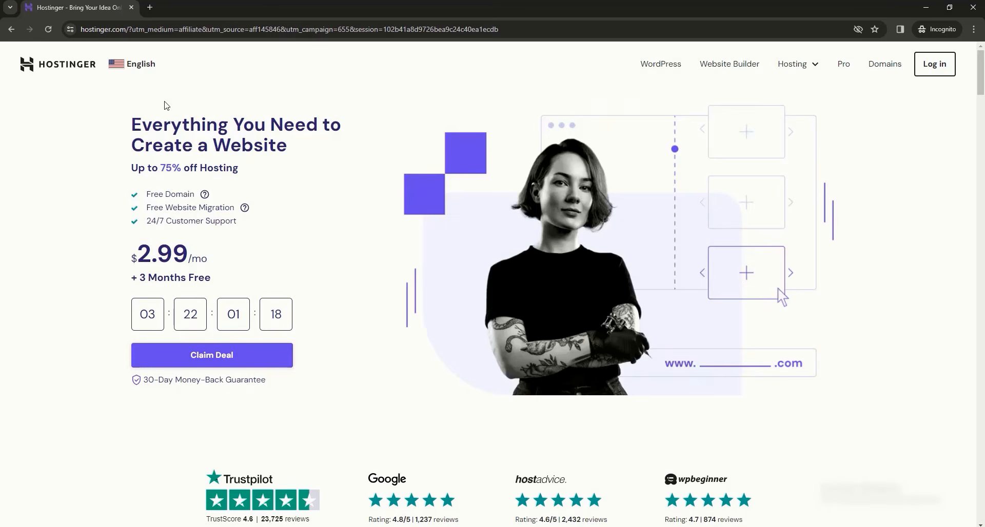
- Check the country list, then scroll to the Premium, Business and Cloud Startup plan features
click(141, 64)
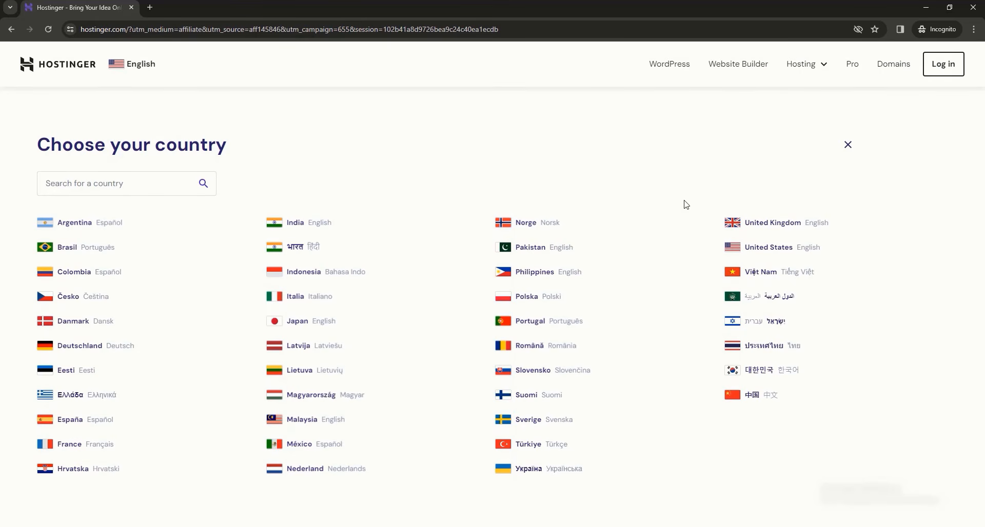
click(847, 145)
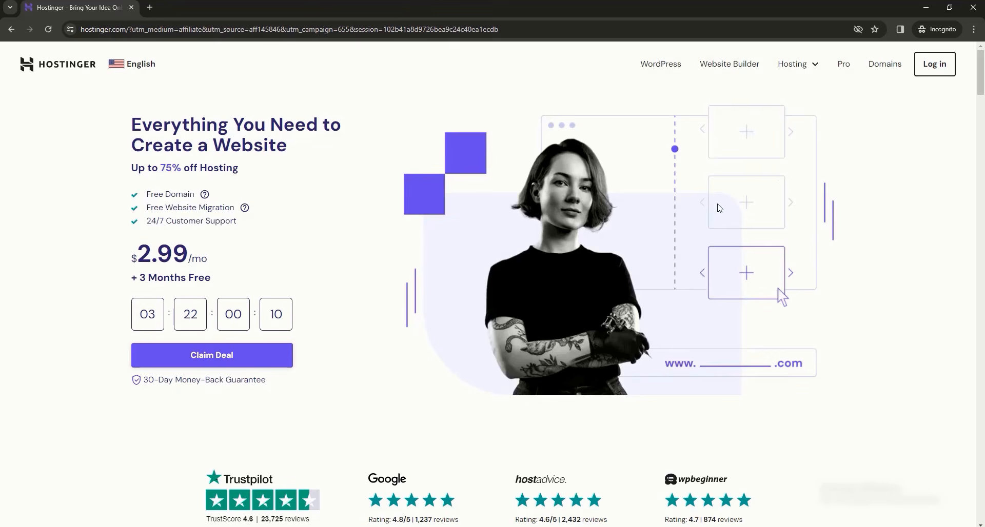
scroll(717, 210, down, 10)
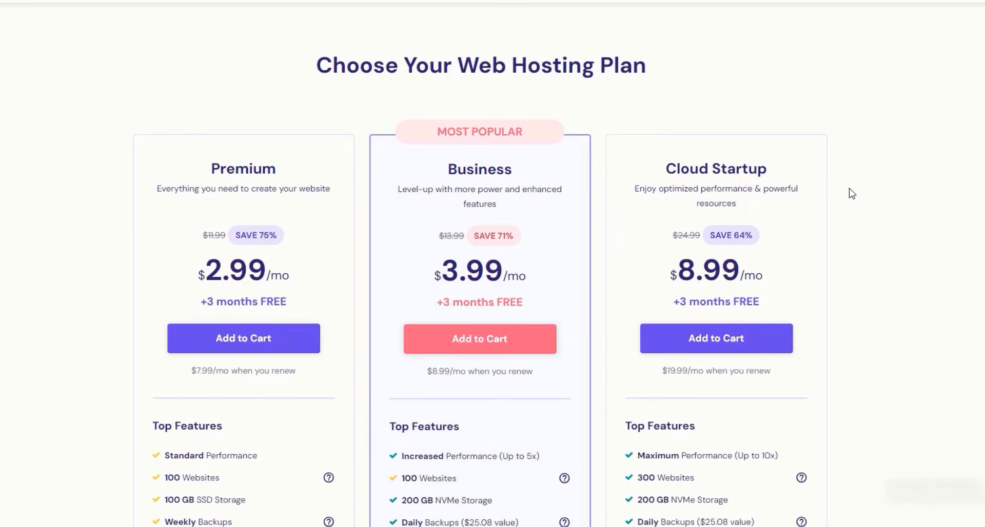
scroll(308, 236, down, 2)
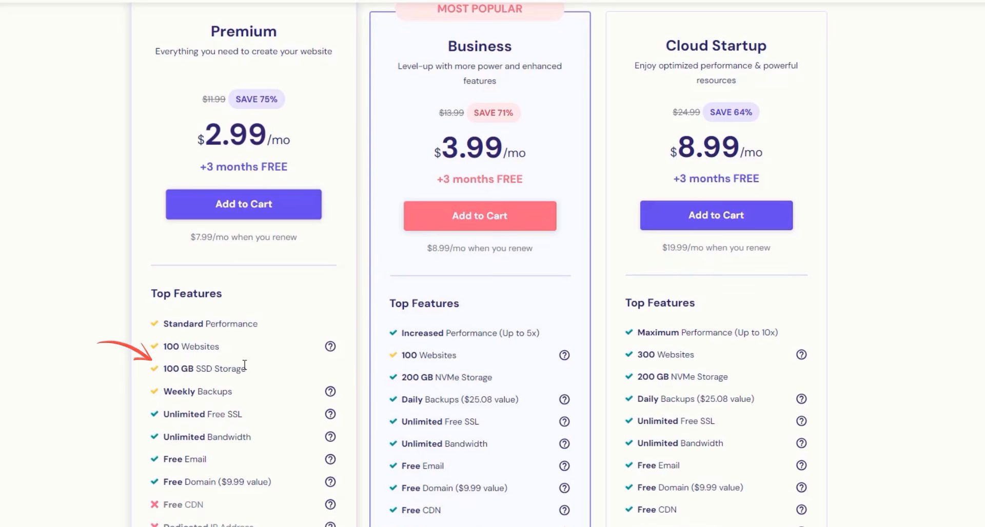
scroll(543, 279, down, 1)
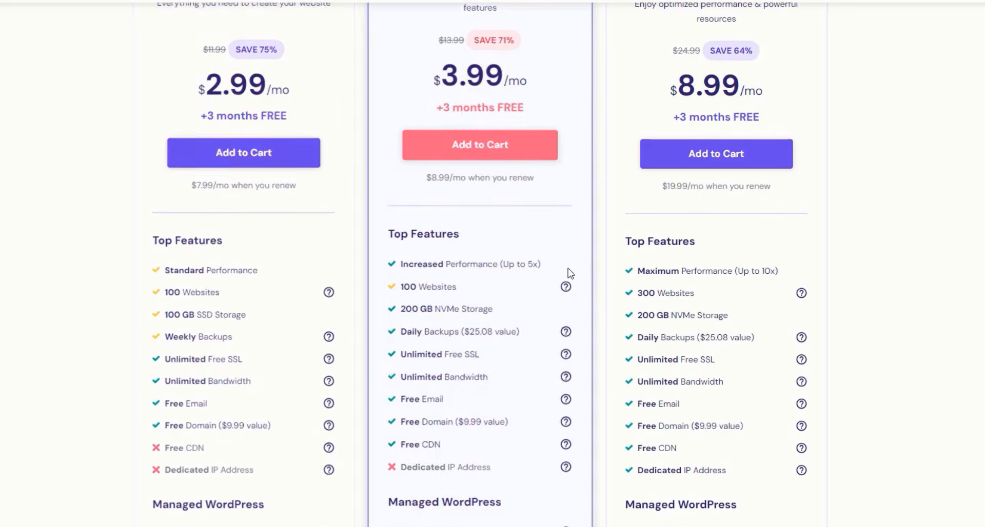
scroll(578, 313, down, 2)
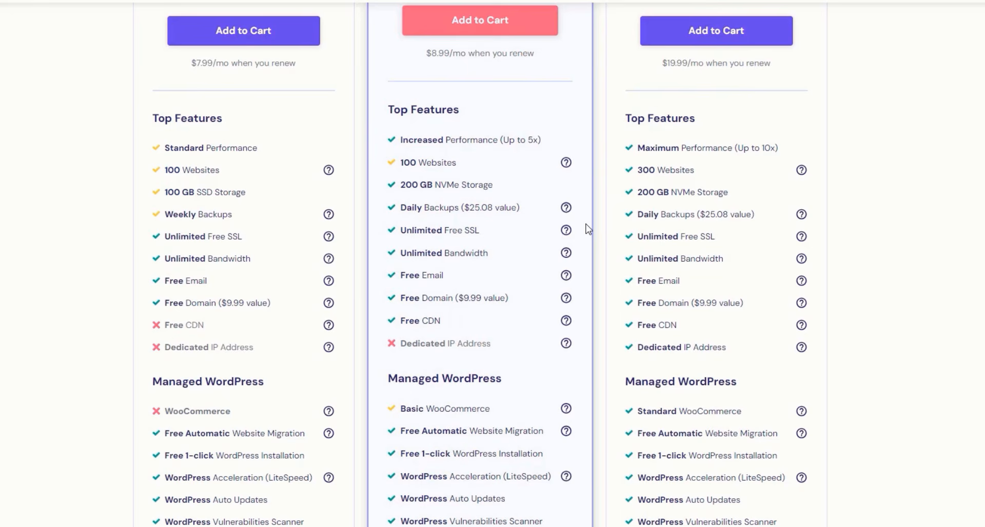
scroll(588, 229, up, 1)
scroll(576, 293, down, 6)
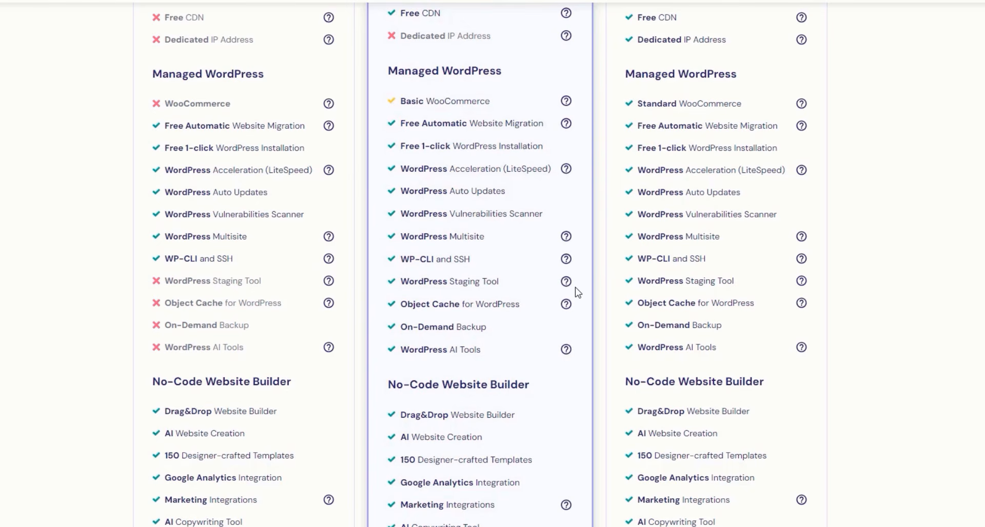
scroll(578, 292, down, 6)
scroll(578, 292, down, 2)
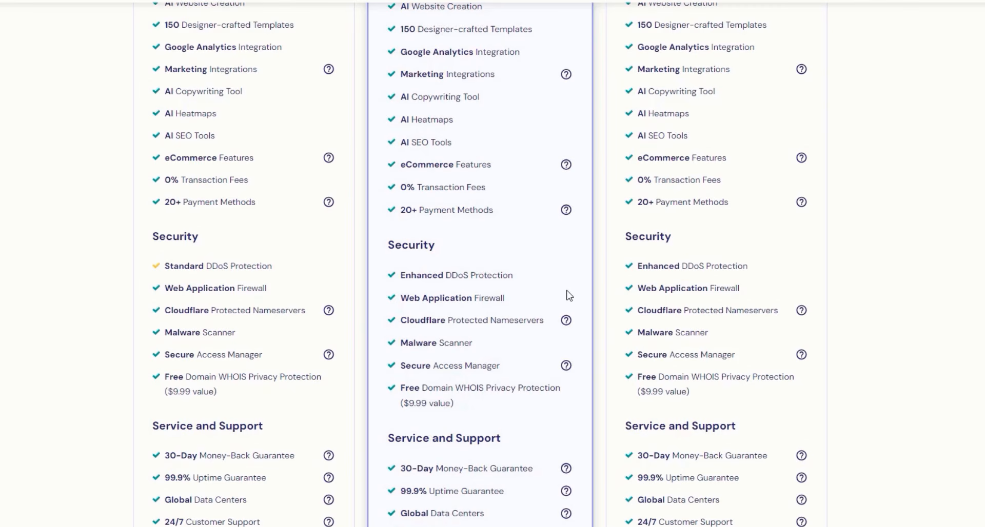
scroll(569, 296, up, 10)
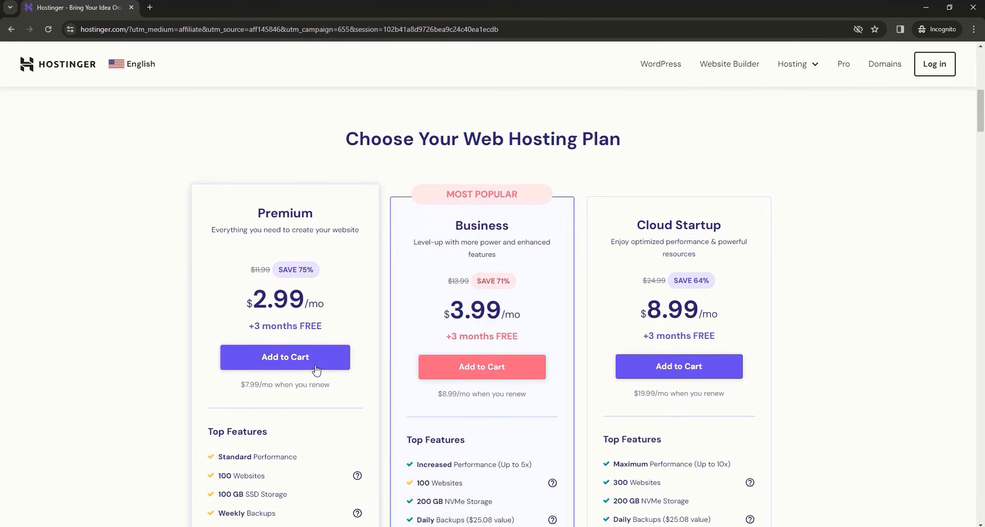
- Add the Premium plan to the cart and select the 12 MONTHS period at $3.19/mo
click(293, 367)
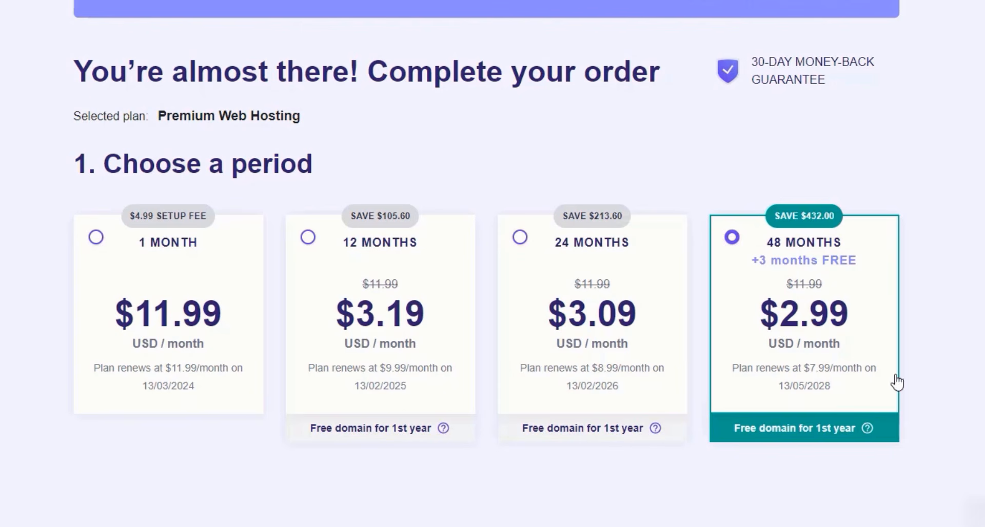
click(464, 395)
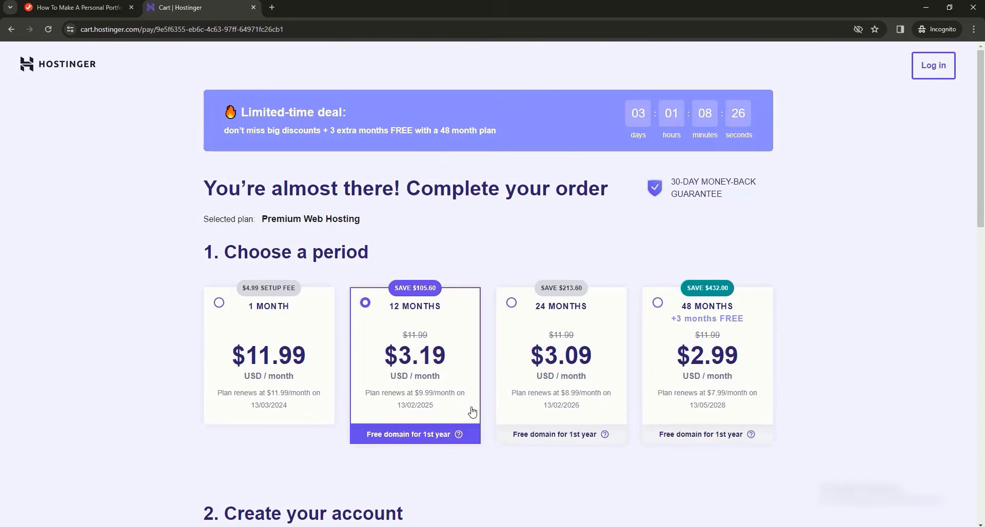
- Apply coupon code JFD10 to the 12-month Premium Web Hosting order
scroll(463, 411, down, 15)
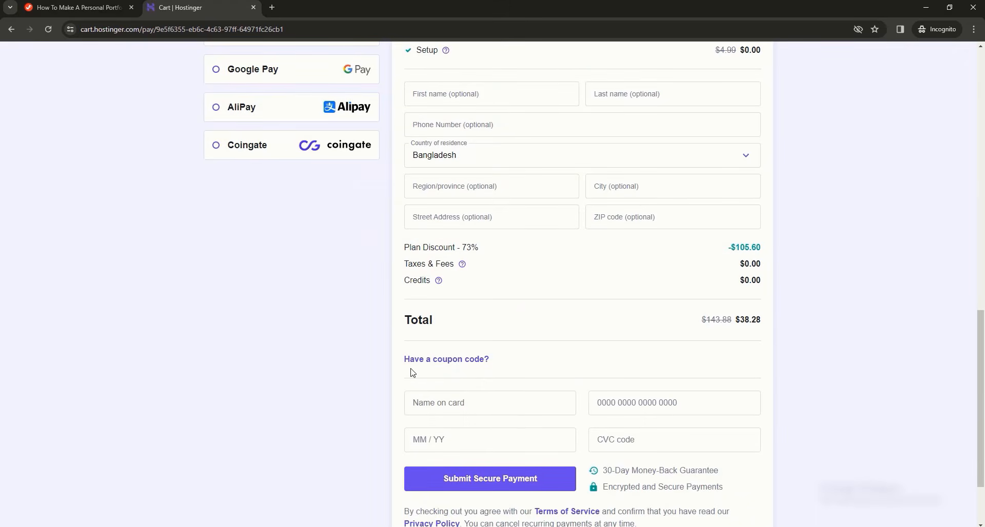
click(484, 361)
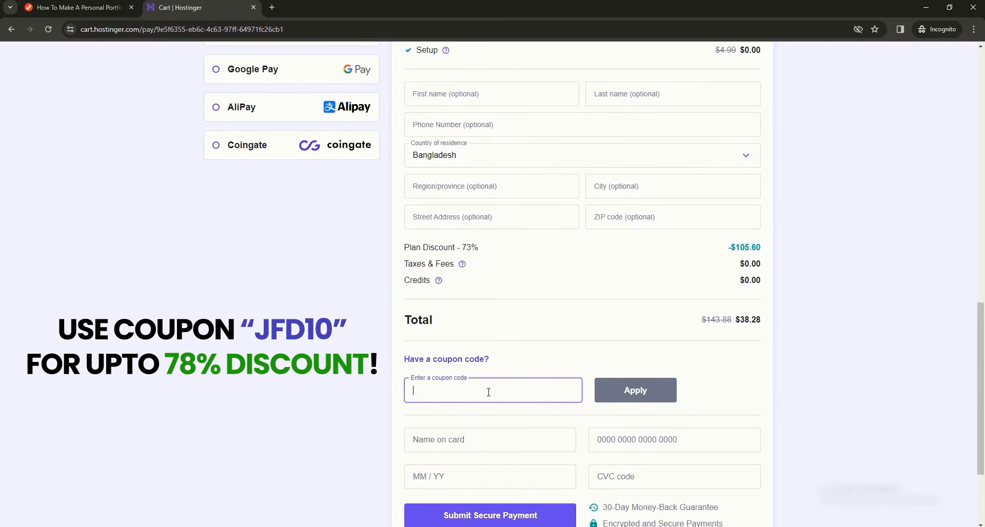
text(JFD)
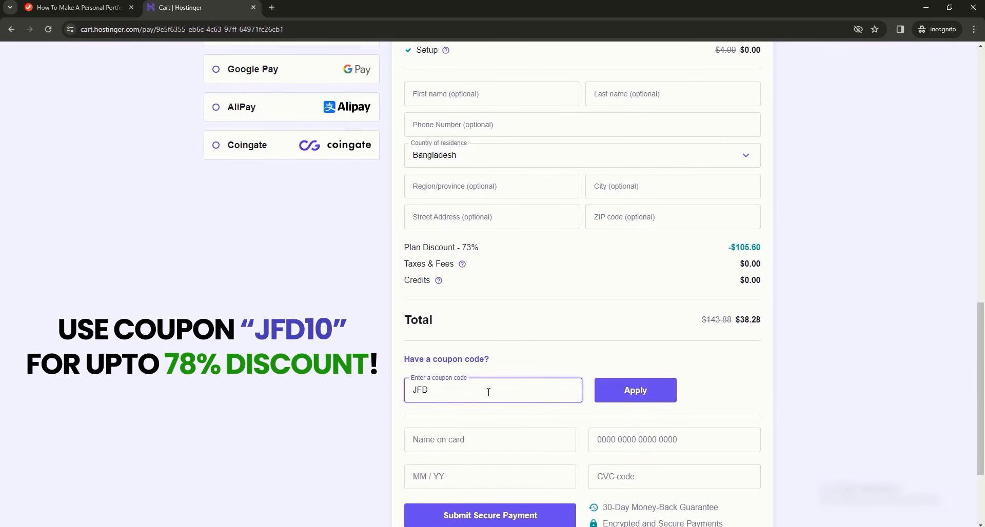
text(10)
click(640, 399)
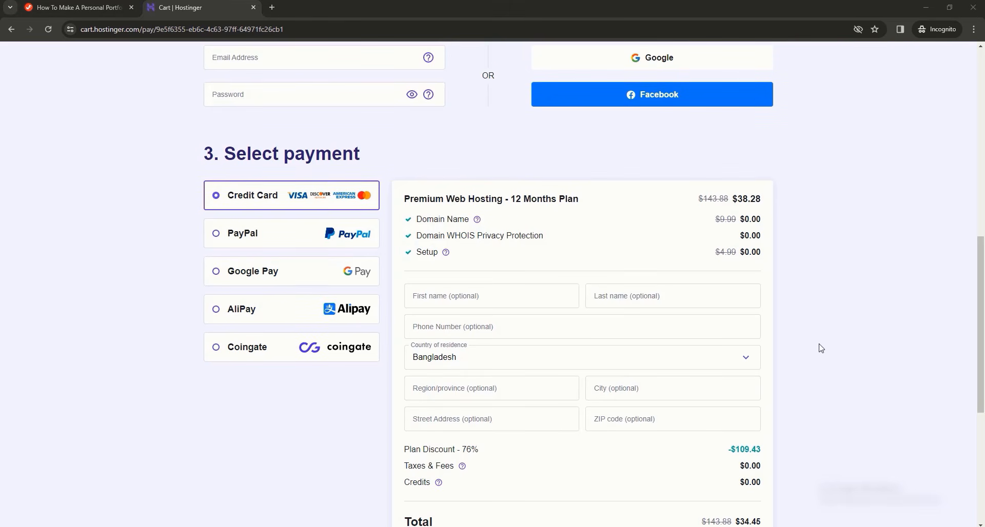
scroll(680, 285, up, 1)
scroll(680, 286, up, 7)
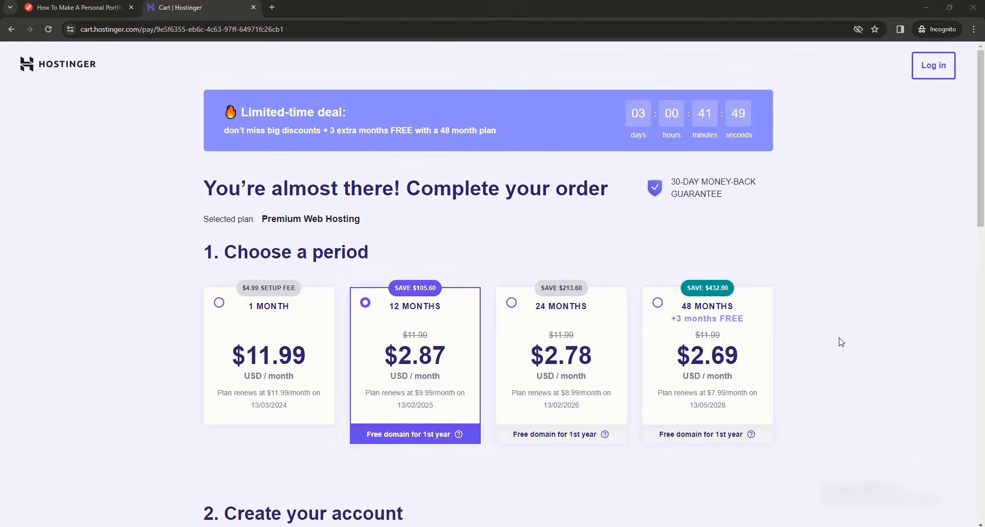
- Paste the new account's e-mail and password, then scroll down to the payment section
scroll(837, 340, down, 5)
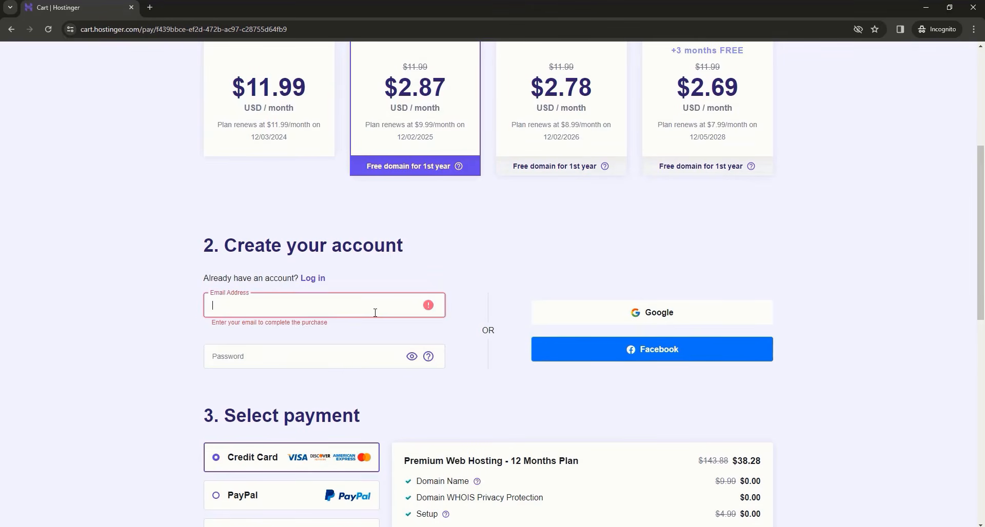
key(ctrl+v)
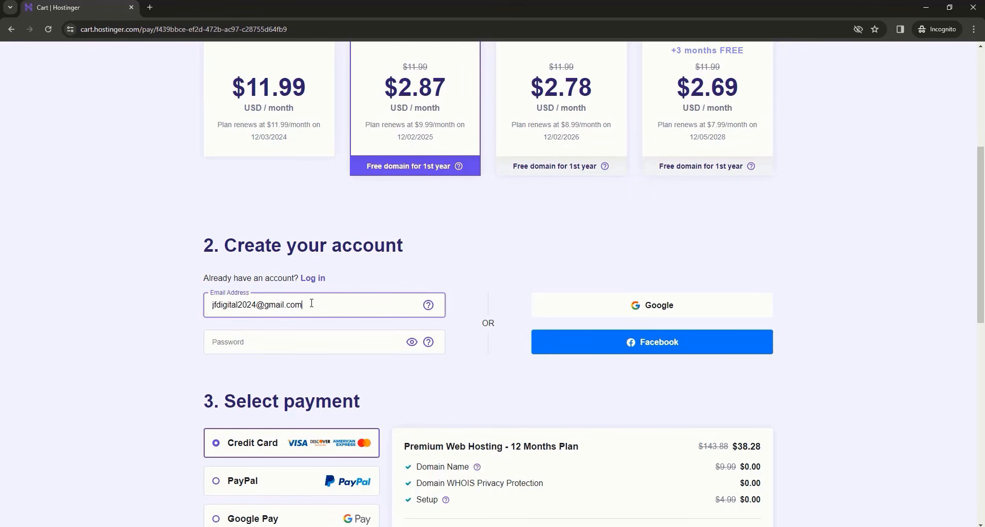
click(338, 348)
key(ctrl+v)
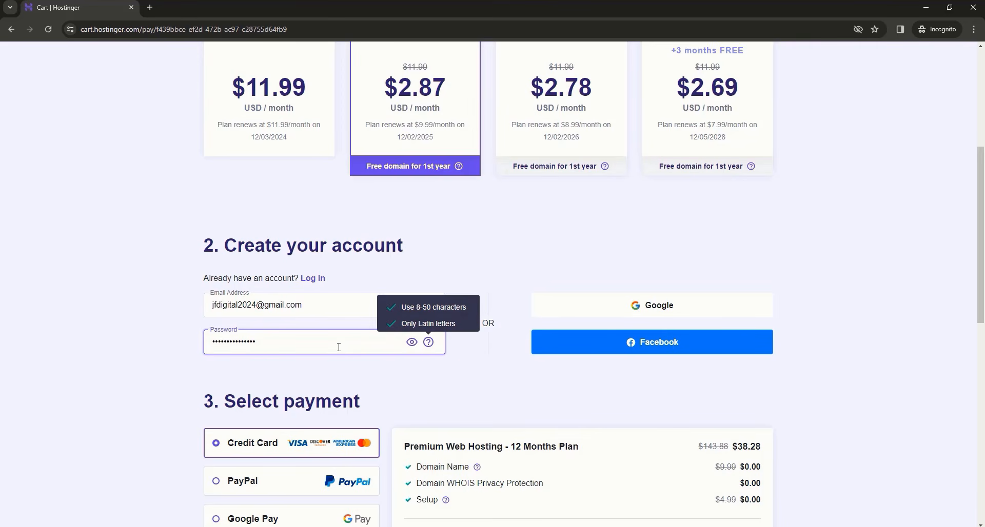
click(456, 323)
scroll(411, 318, down, 4)
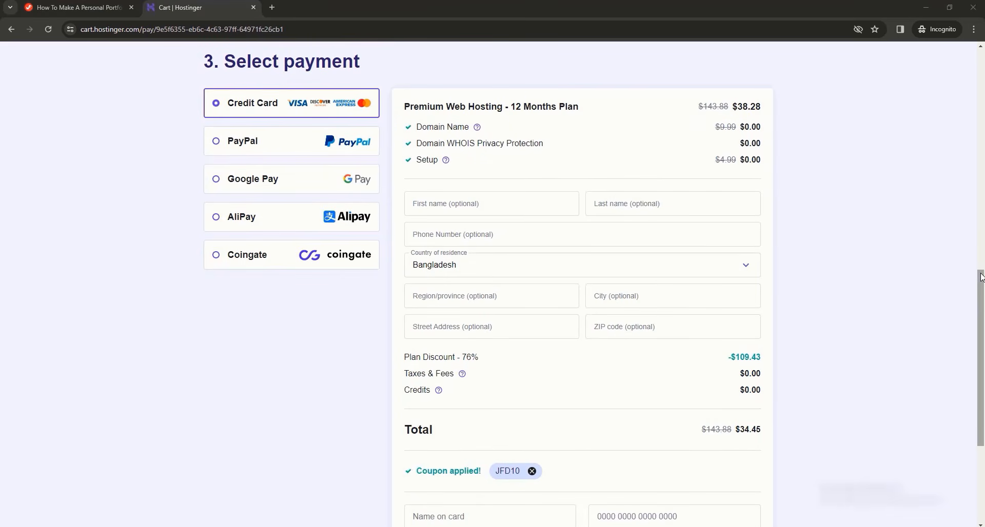
drag(981, 279, 981, 328)
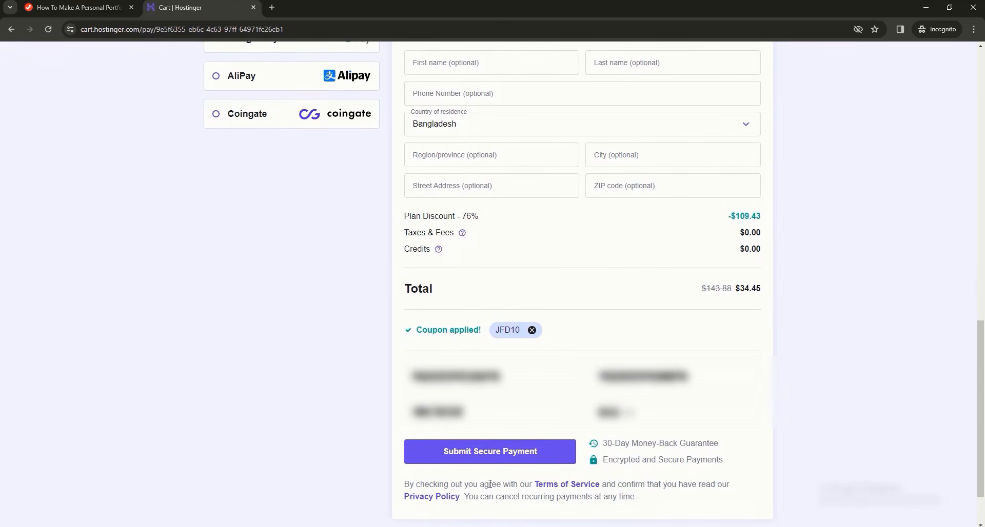
- Place the order, skip the site audience question and choose WordPress as the platform
click(560, 449)
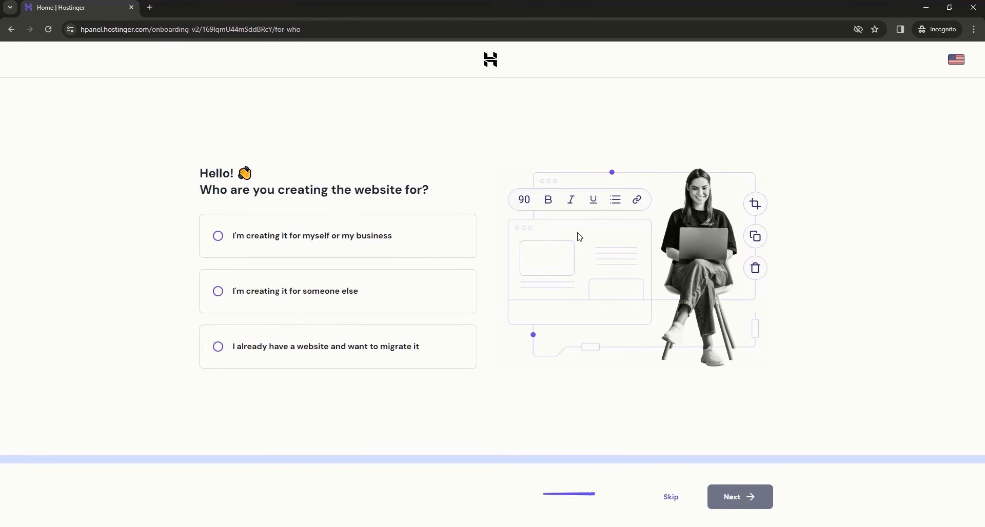
click(675, 499)
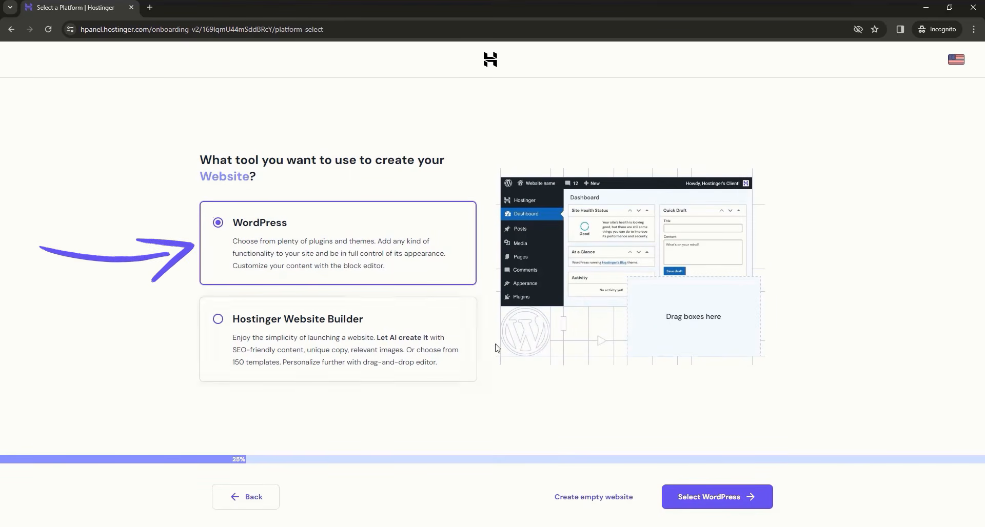
click(704, 507)
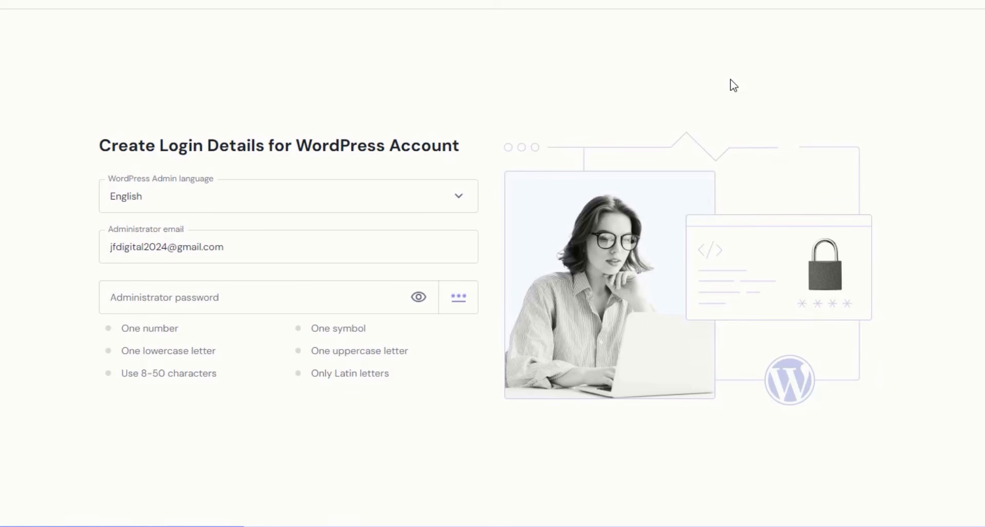
- Fill in the saved WordPress administrator password and continue to theme selection
drag(229, 248, 112, 248)
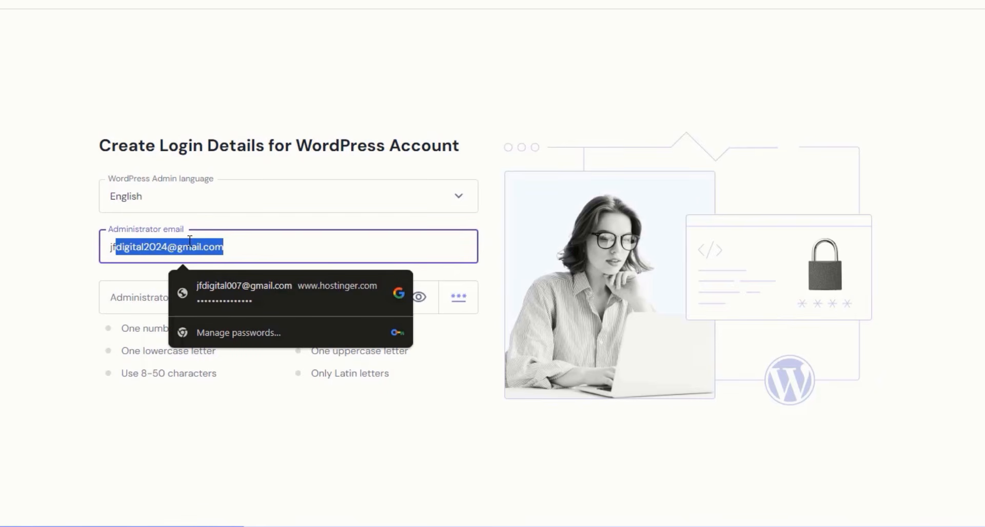
click(239, 243)
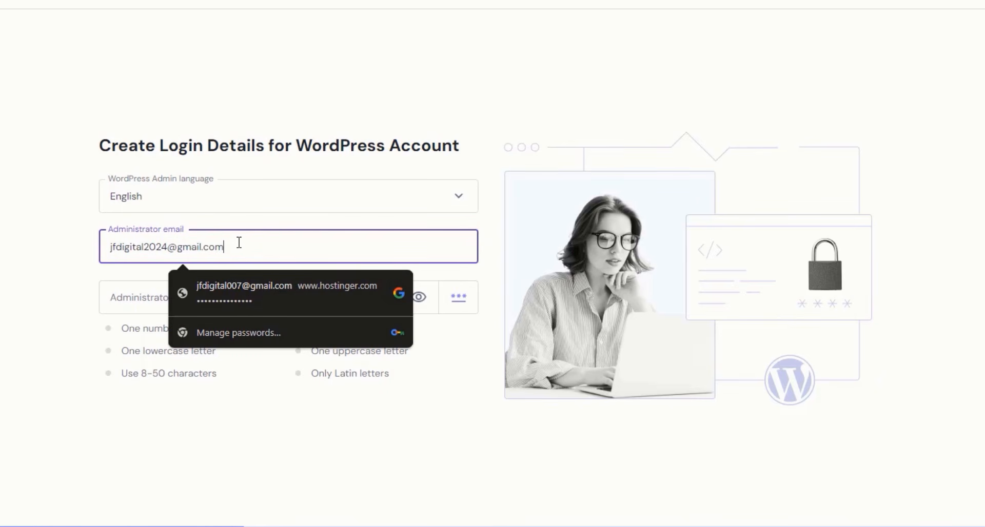
click(54, 268)
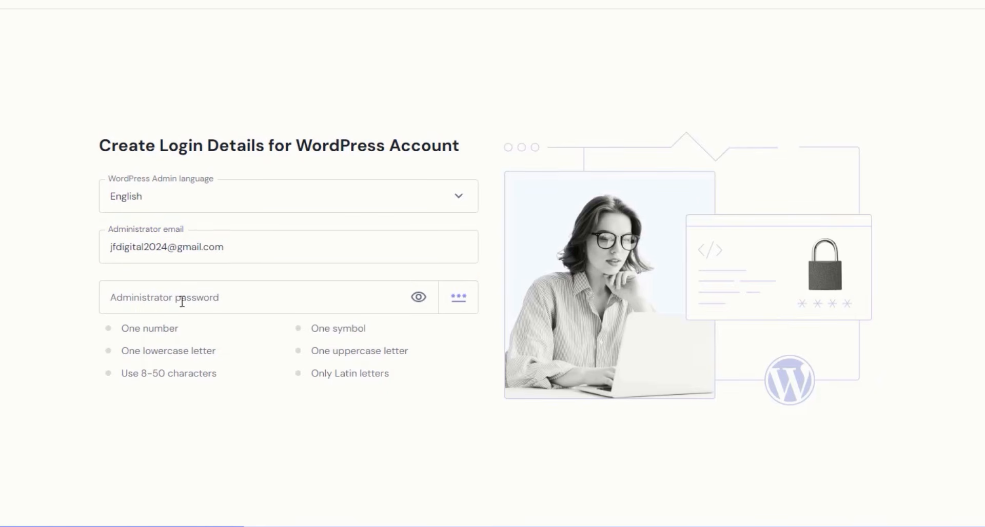
click(277, 298)
click(356, 332)
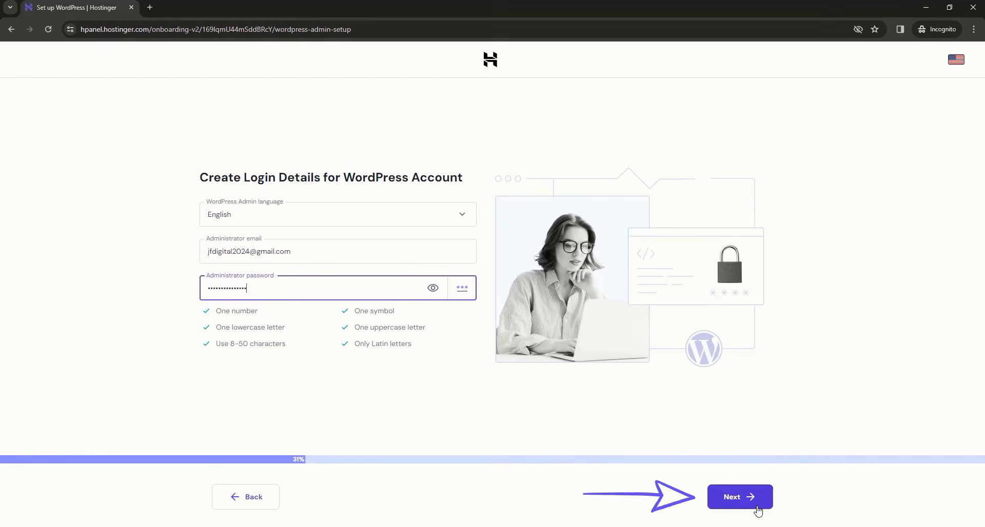
click(757, 511)
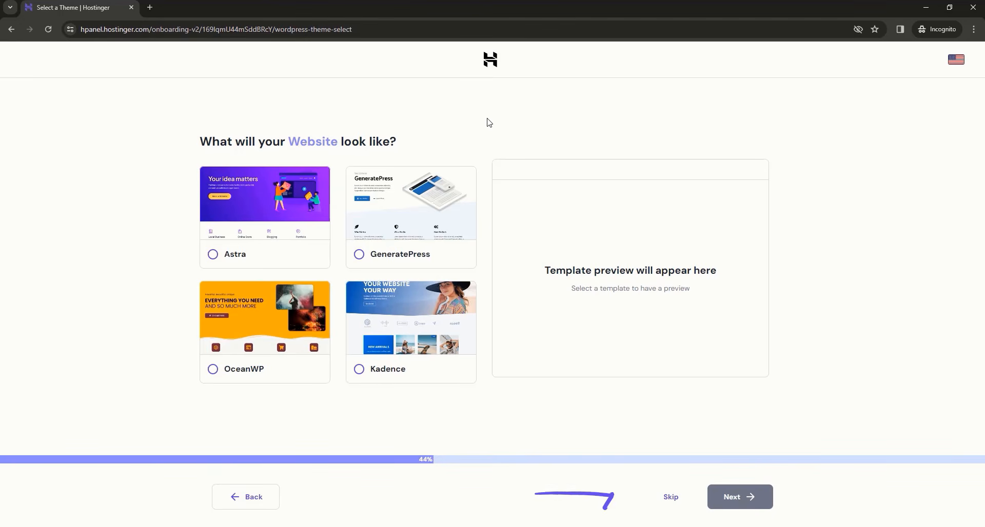
- Skip the theme, choose to select plugins manually, and skip the plugin step
click(674, 502)
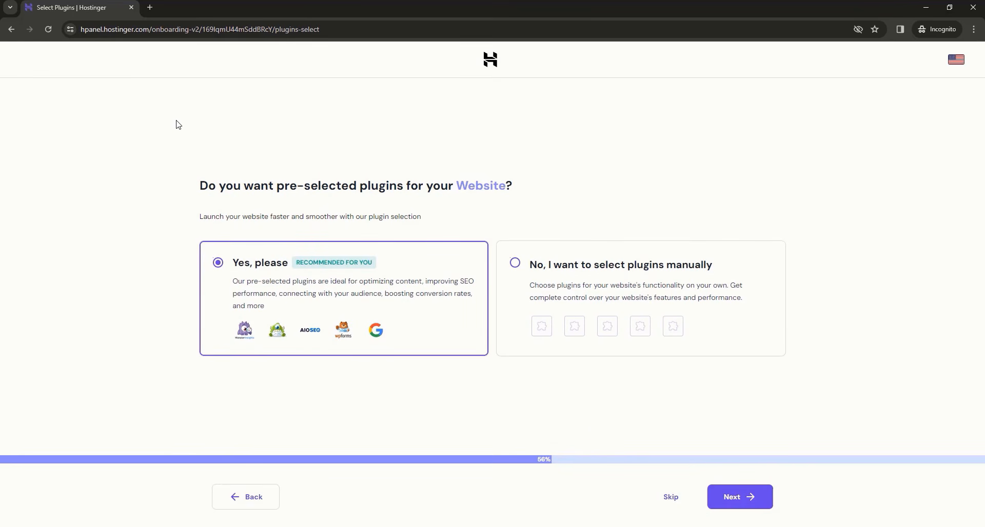
click(604, 277)
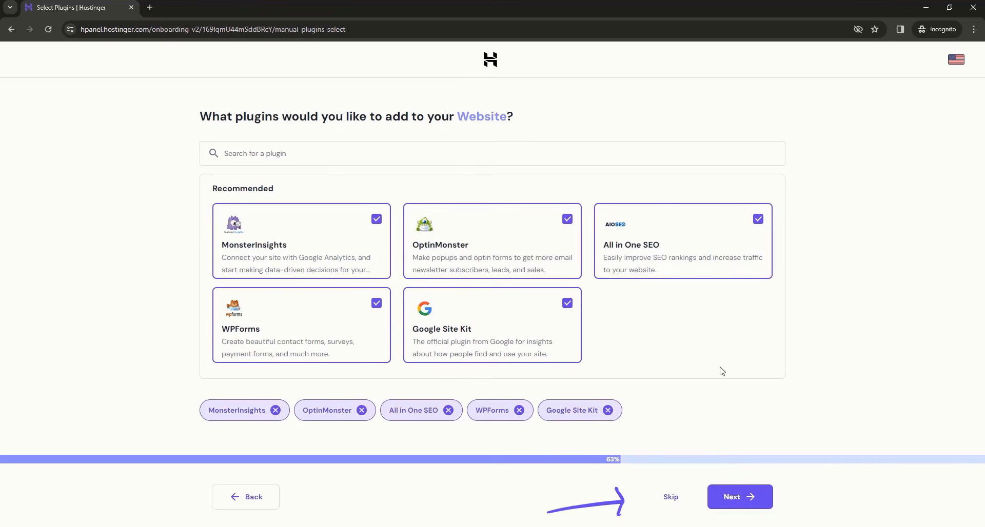
click(672, 496)
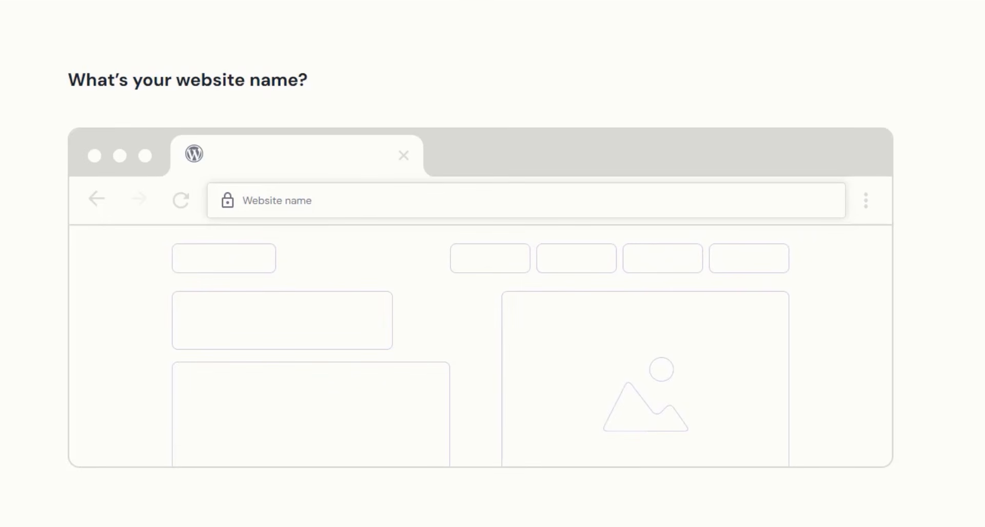
- Enter jfdtuts as the website name and pick the free jfdtuts.com domain
click(546, 207)
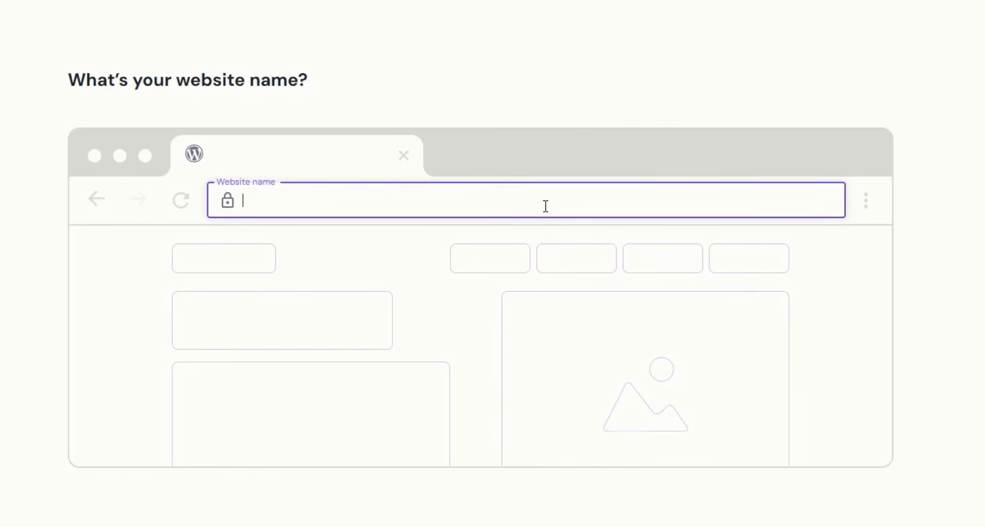
text(jfdtuts)
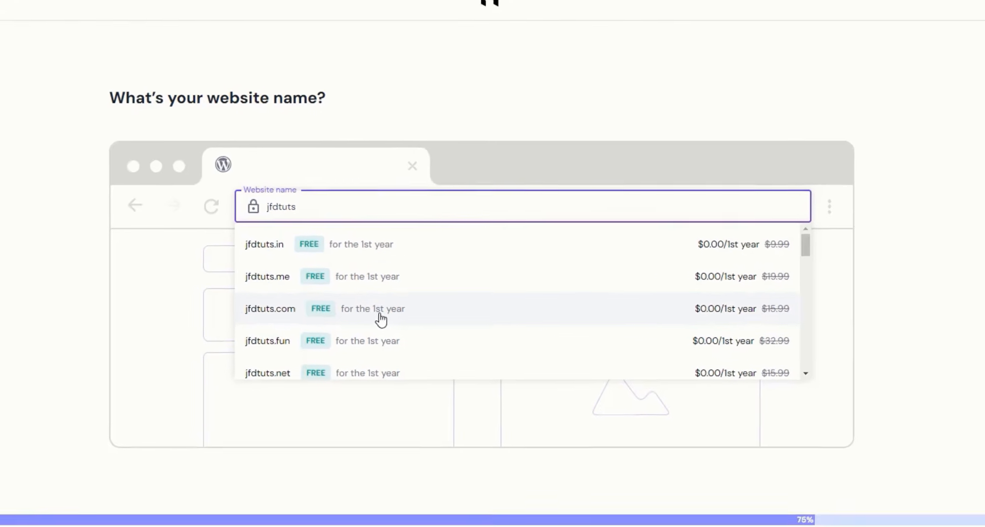
click(368, 326)
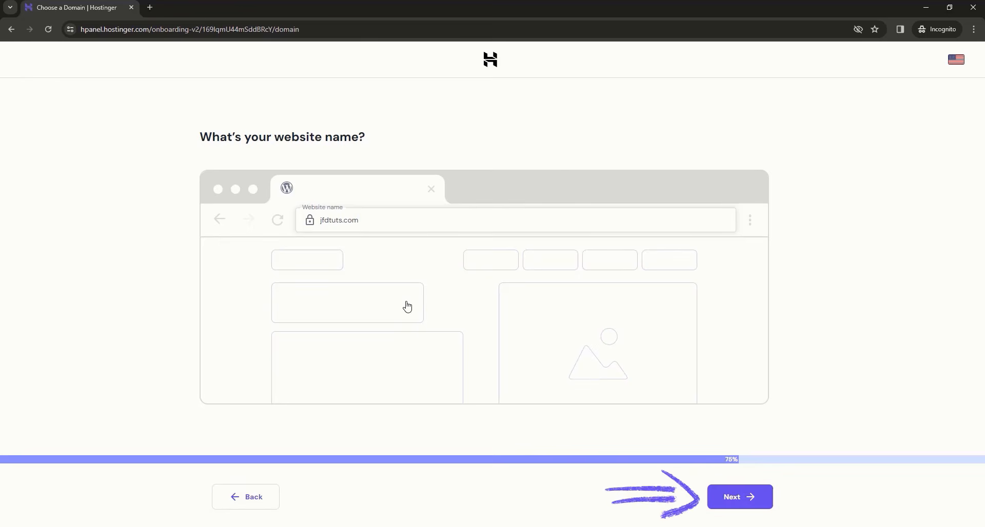
- Confirm the domain, keep the United States, Arizona data center, and build the site
click(738, 496)
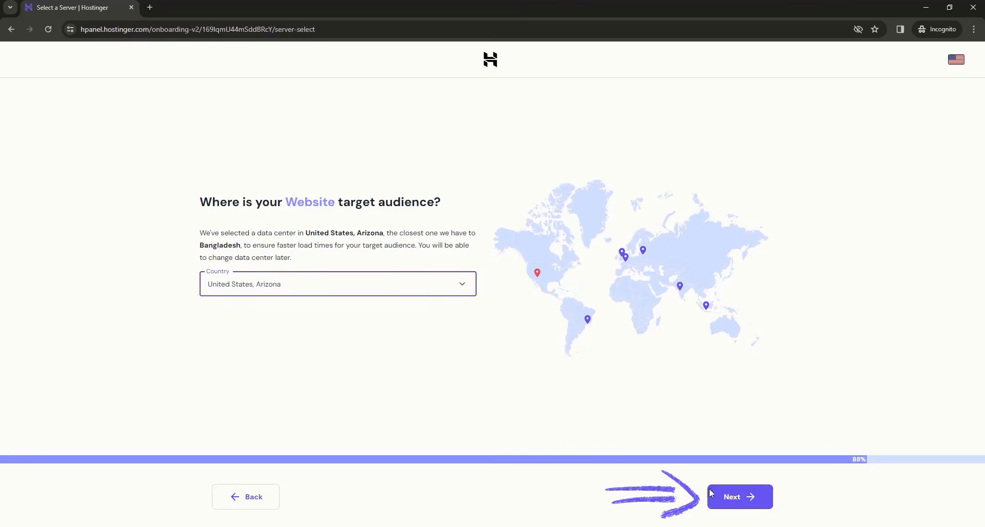
click(745, 503)
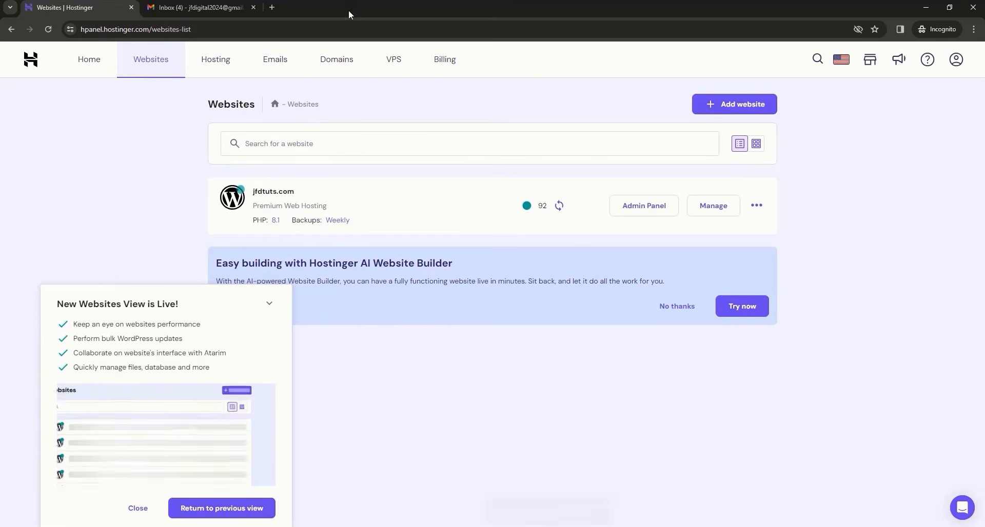
- Go to Hostinger's Home page showing the unverified e-mail, Premium plan and jfdtuts.com
click(96, 68)
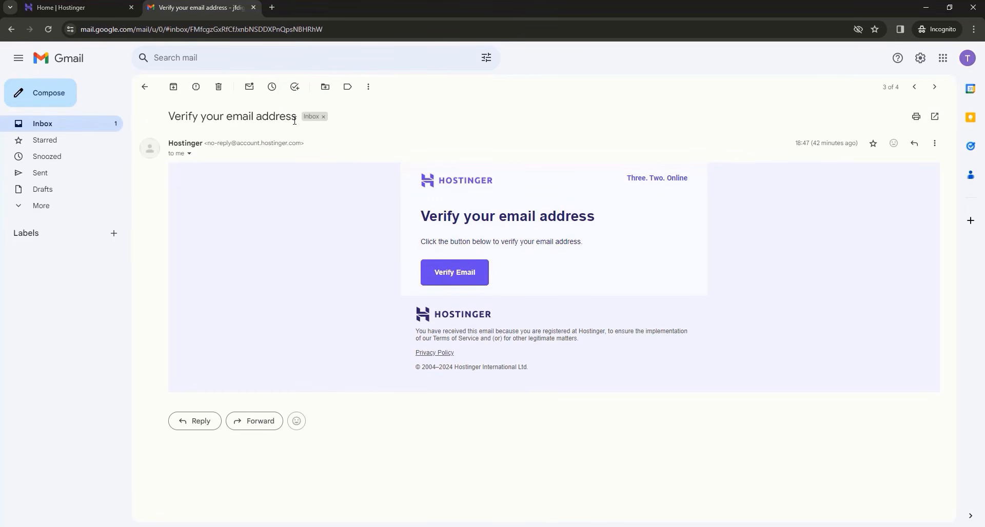
- Use the Verify Email button in Hostinger's 'Verify your email address' message
click(456, 277)
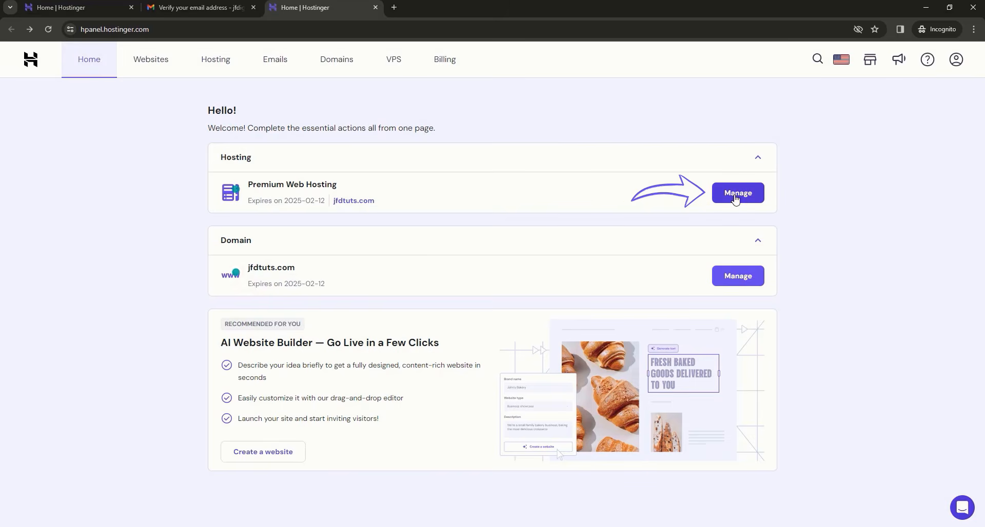
- Go from Premium Web Hosting's Manage page via WordPress overview to the jfdtuts.com Admin Panel
click(747, 198)
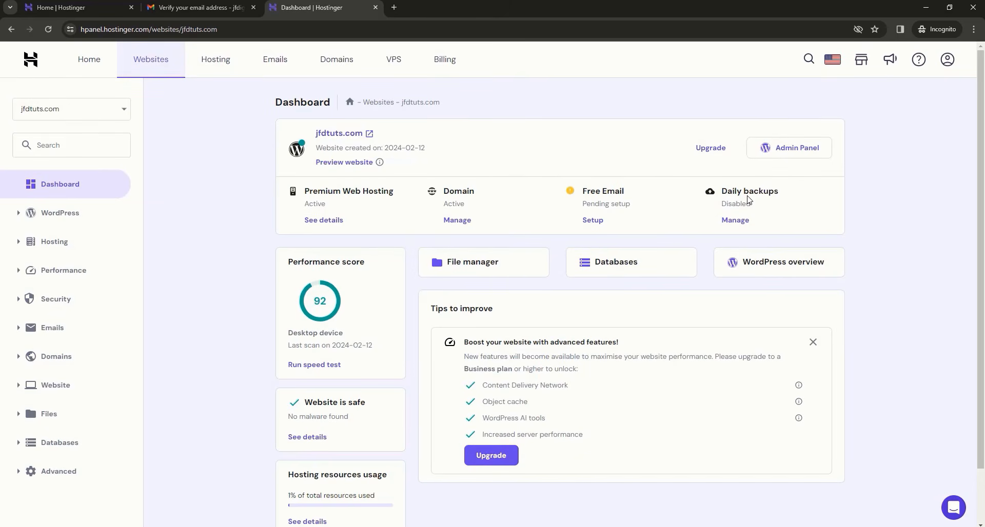
click(794, 274)
scroll(633, 287, down, 2)
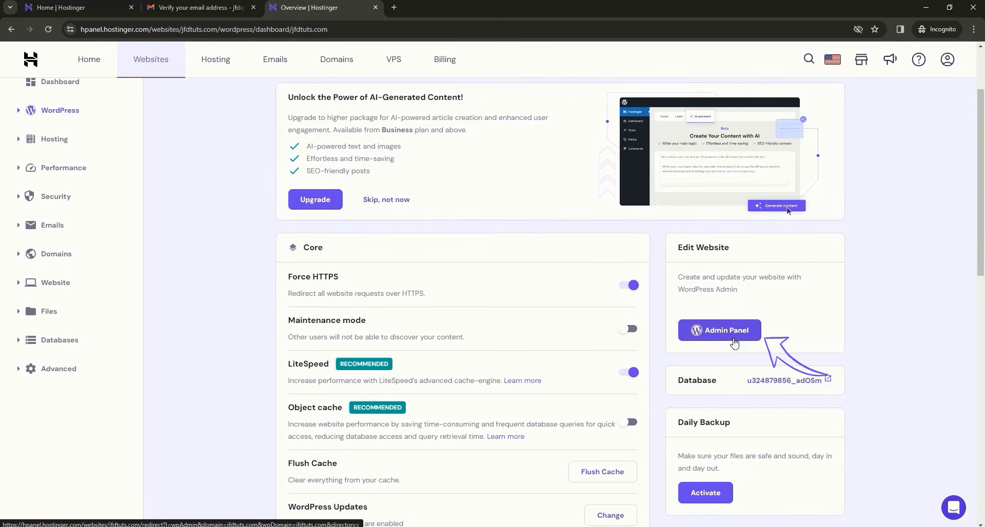
click(734, 343)
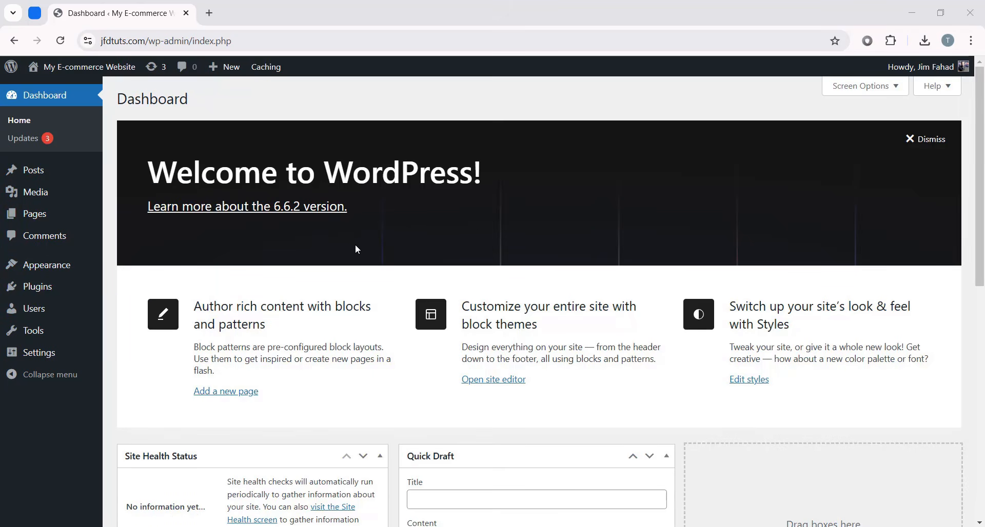
- Dismiss the Welcome panel and collapse the Site Health Status, At a Glance and Activity boxes
scroll(366, 337, down, 9)
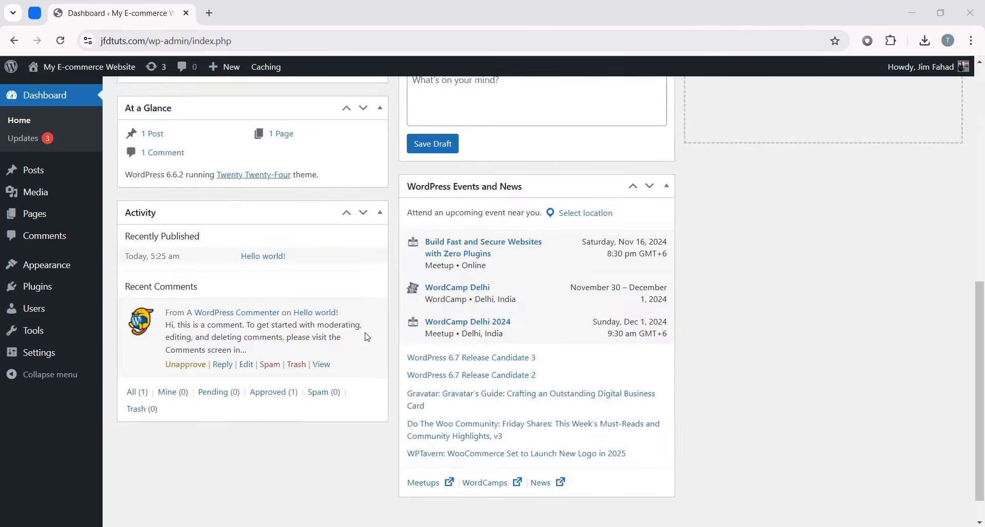
scroll(703, 149, up, 9)
scroll(459, 125, down, 3)
scroll(459, 124, up, 3)
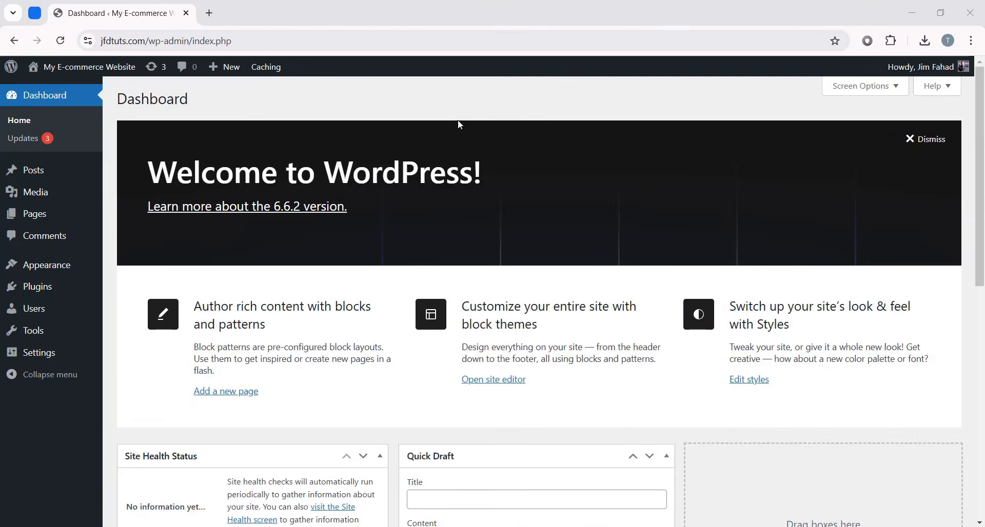
click(910, 139)
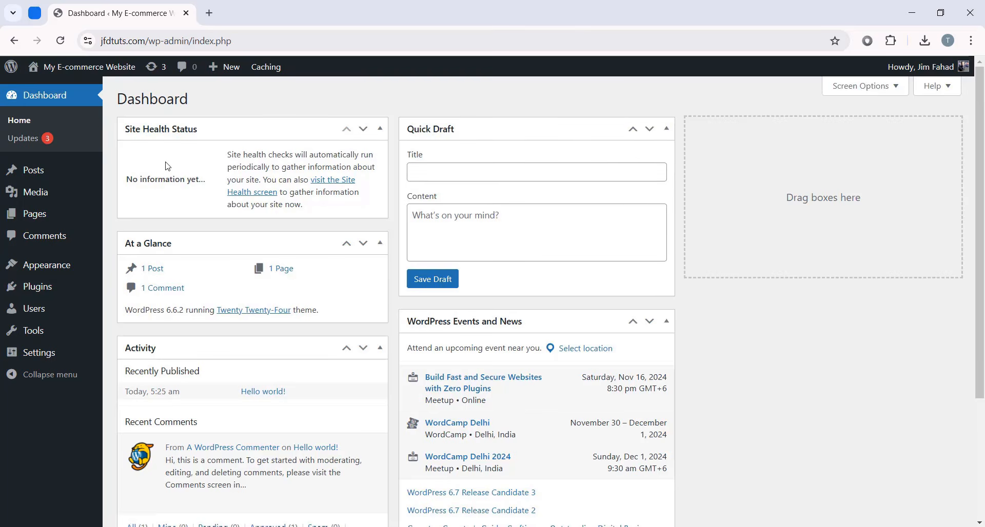
scroll(222, 334, down, 3)
scroll(359, 177, up, 3)
click(380, 128)
click(380, 165)
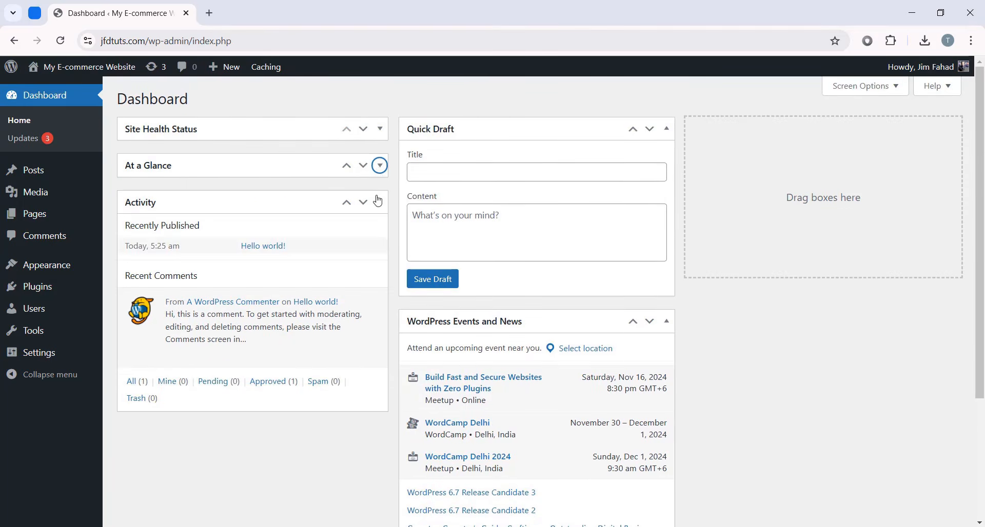
click(379, 201)
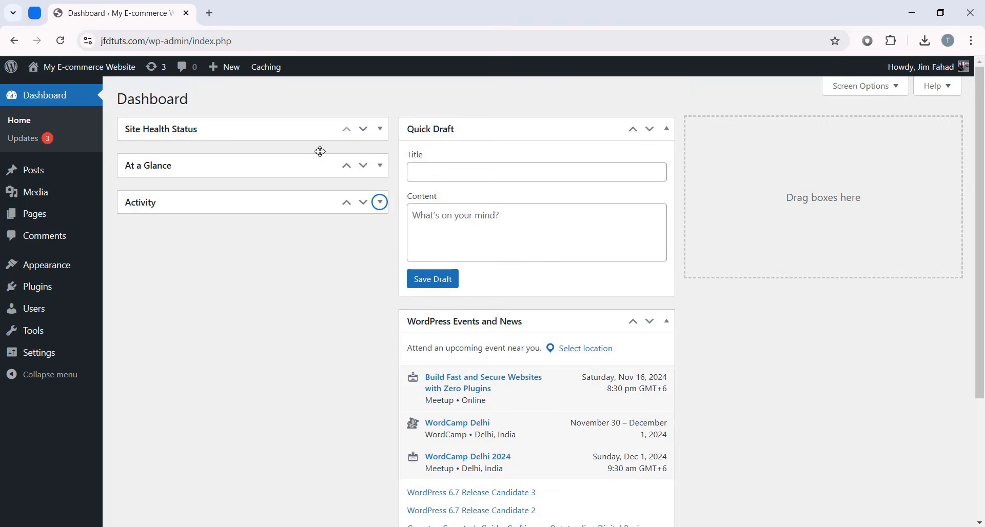
- In Screen Options, hide Site Health Status, At a Glance, Activity, Quick Draft and Events and News
click(860, 88)
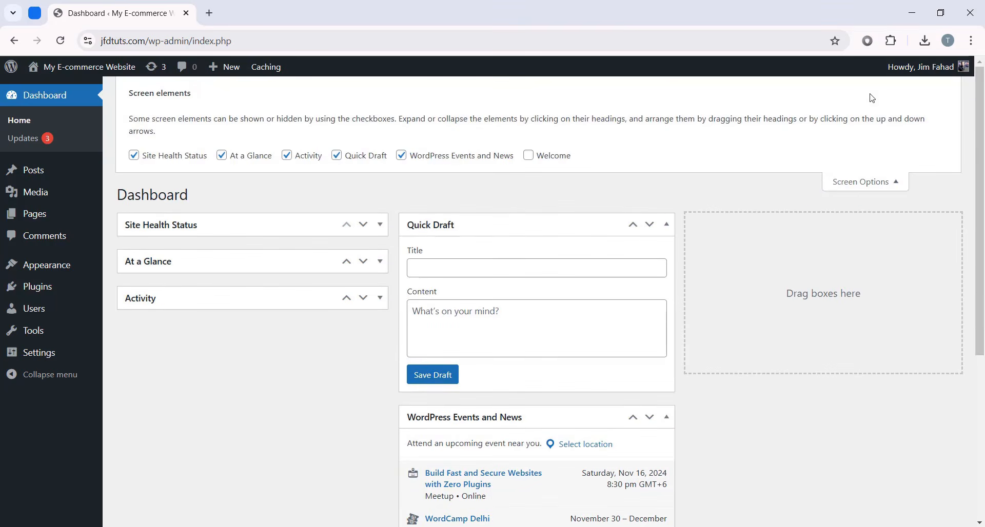
click(134, 155)
click(222, 156)
click(287, 156)
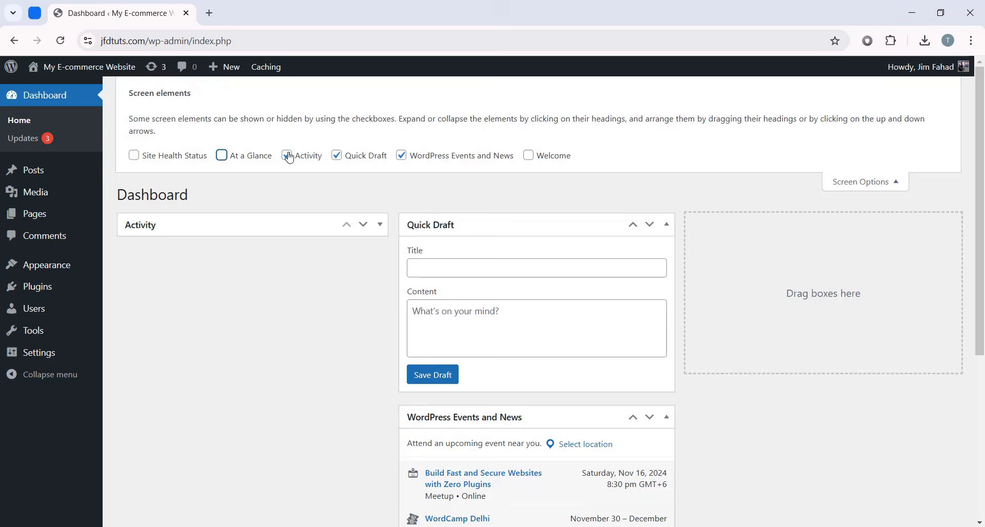
click(342, 159)
click(401, 156)
click(867, 181)
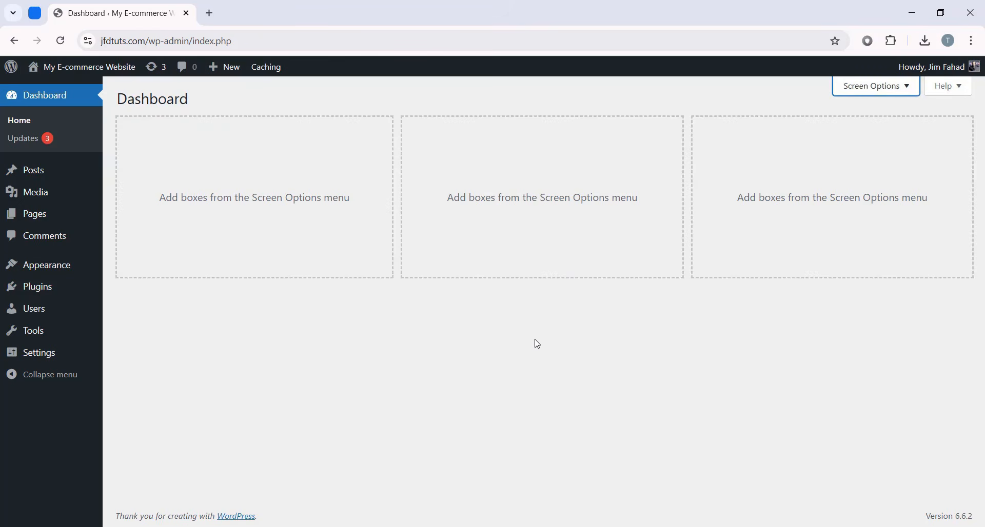
- Deactivate the Classic Widgets, Health Check & Troubleshooting and WP Reset plugins via bulk action
click(50, 290)
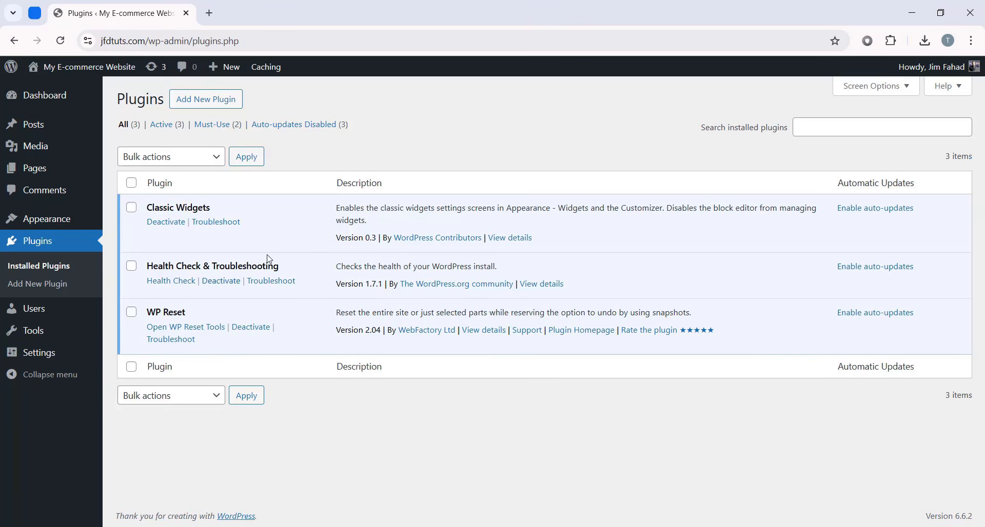
click(131, 207)
click(132, 266)
click(131, 312)
click(174, 164)
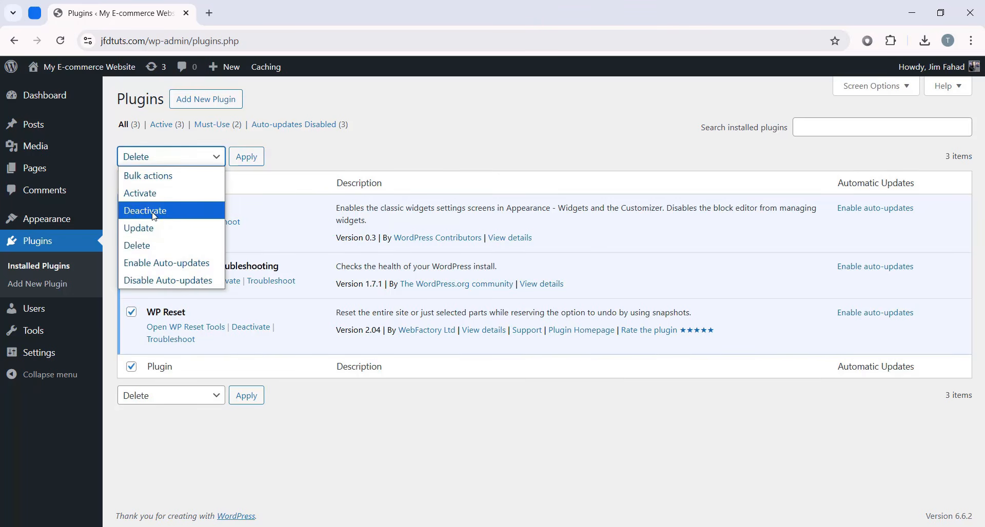
click(165, 216)
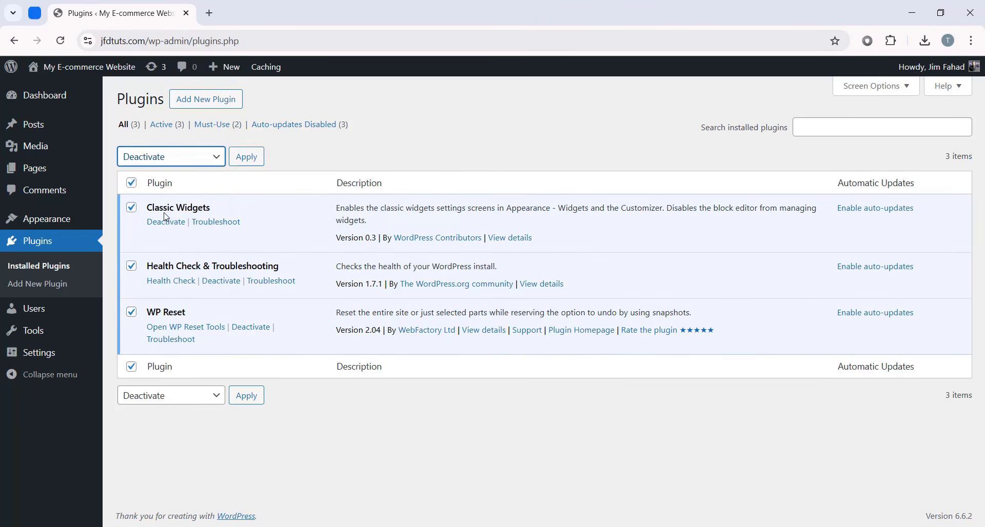
click(248, 159)
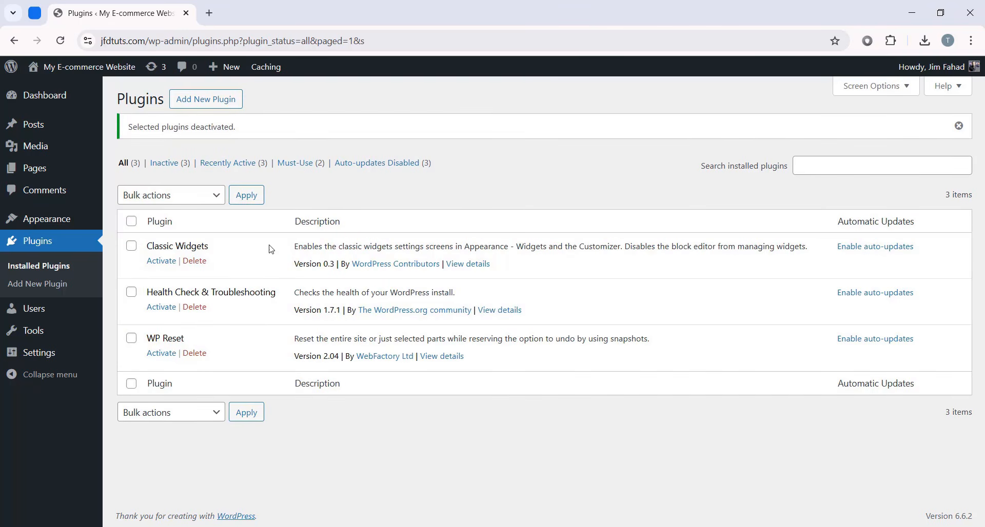
- Bulk-delete the three deactivated plugins and confirm removing their data
click(131, 246)
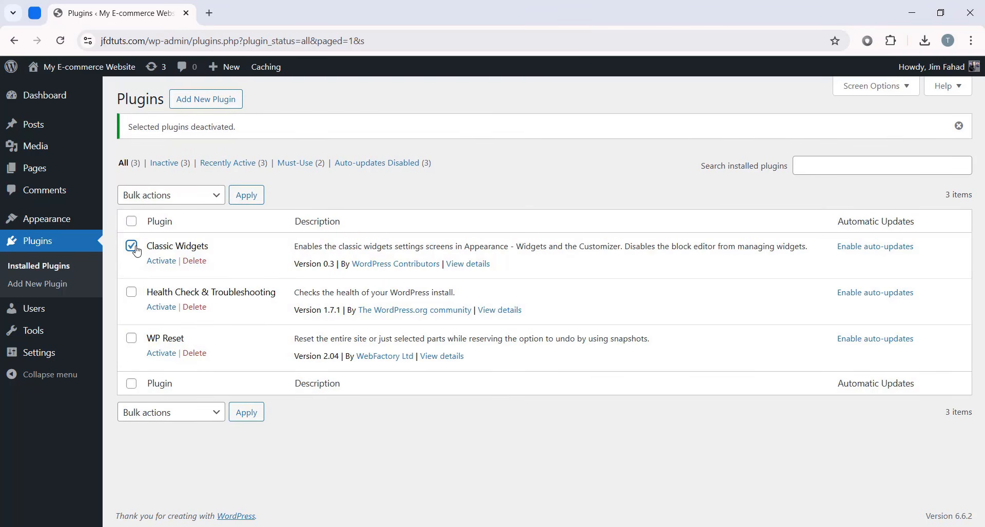
click(131, 291)
click(131, 338)
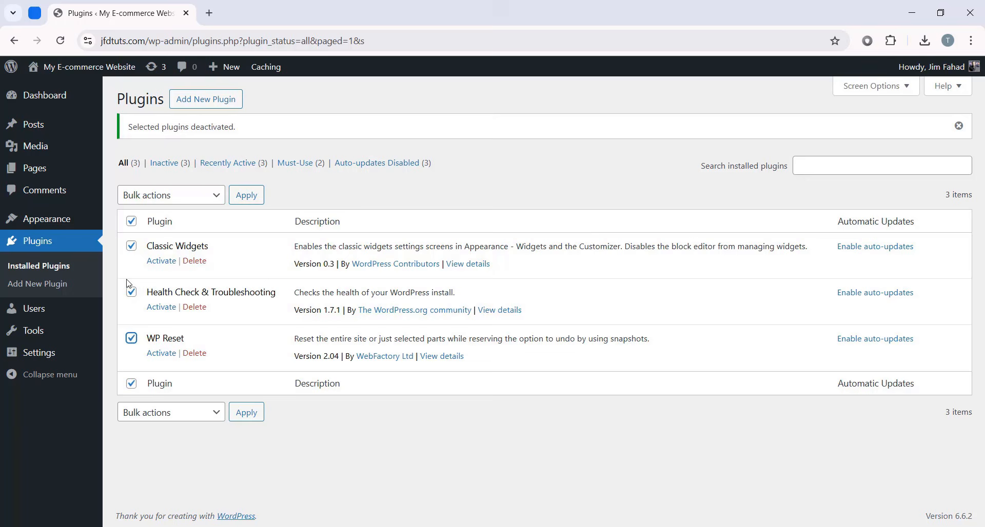
click(151, 200)
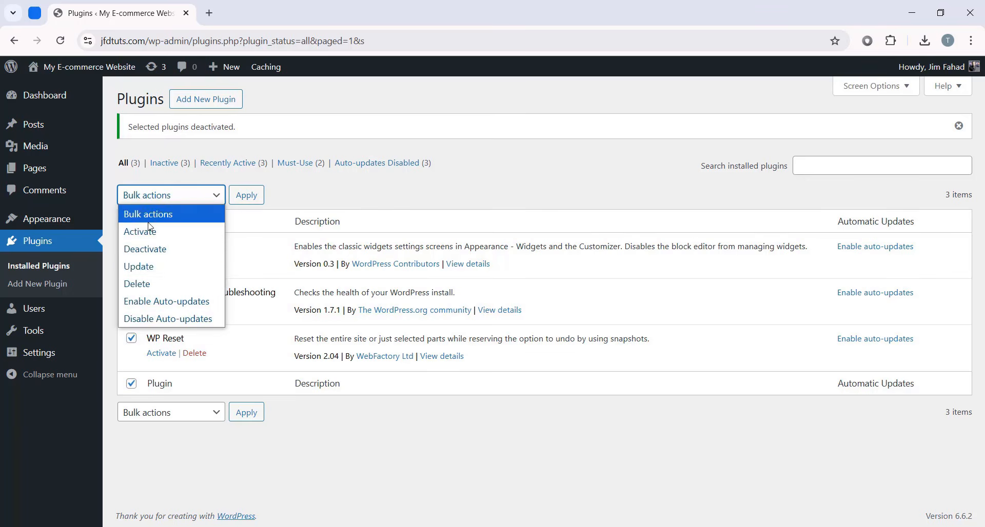
click(169, 285)
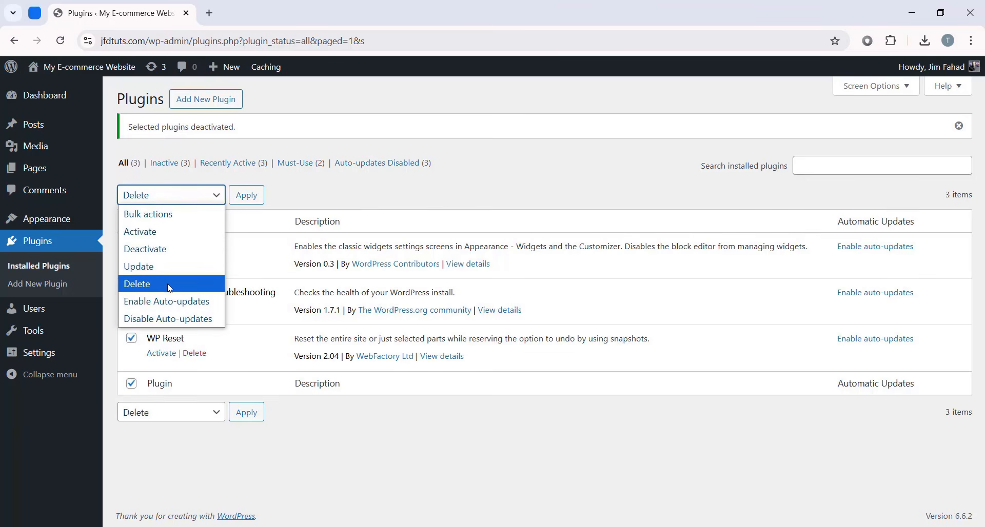
click(247, 196)
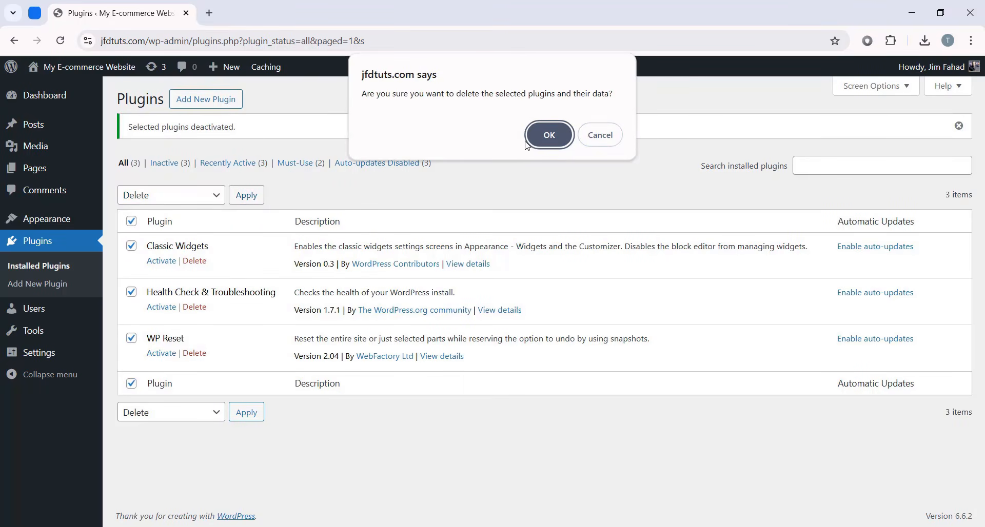
click(547, 136)
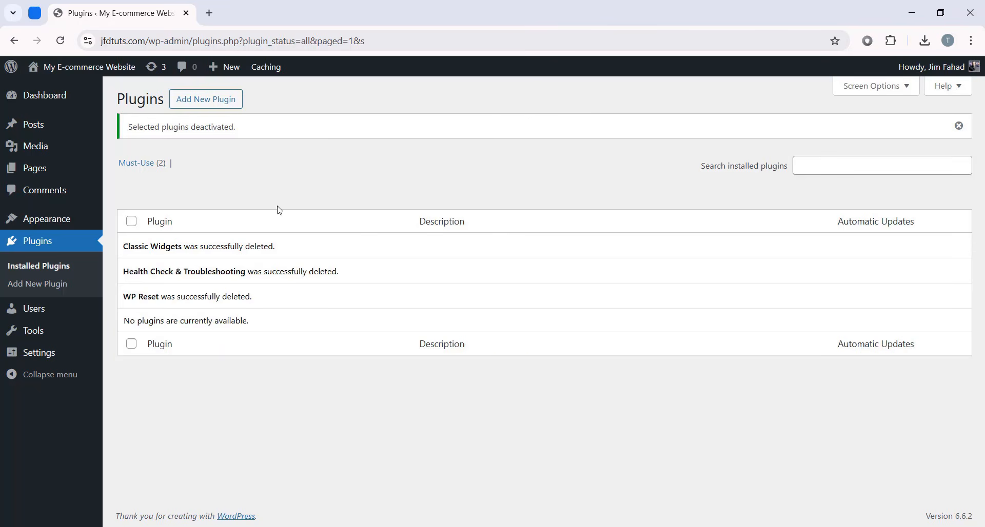
- On the profile page, preview Blue, Sunrise, Ectoplasm and Midnight colour schemes, then revert to Default
mouse_move(31, 313)
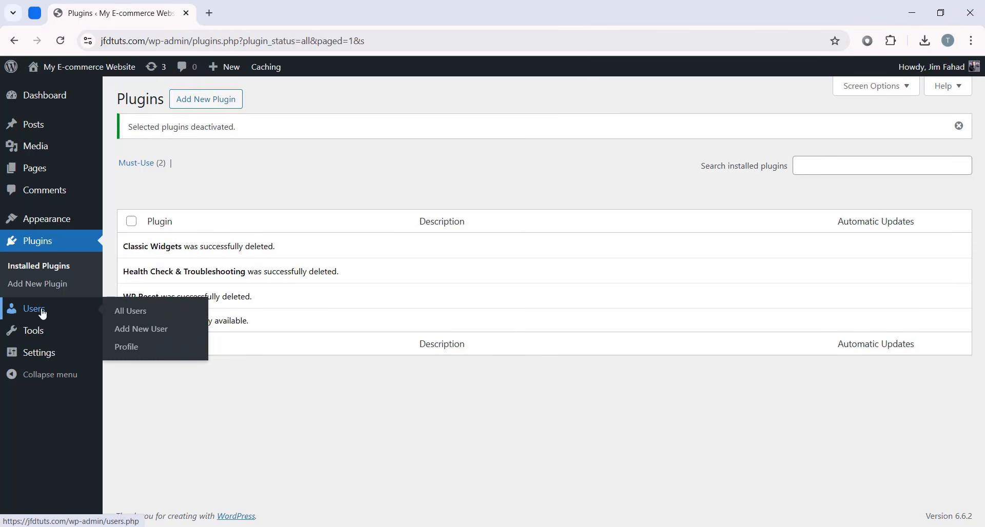
click(145, 354)
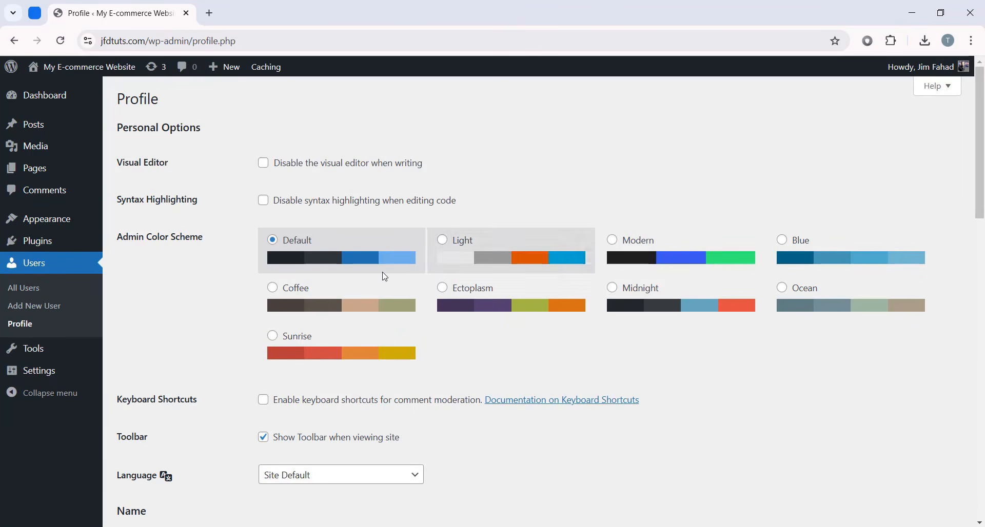
click(500, 256)
click(716, 256)
click(804, 257)
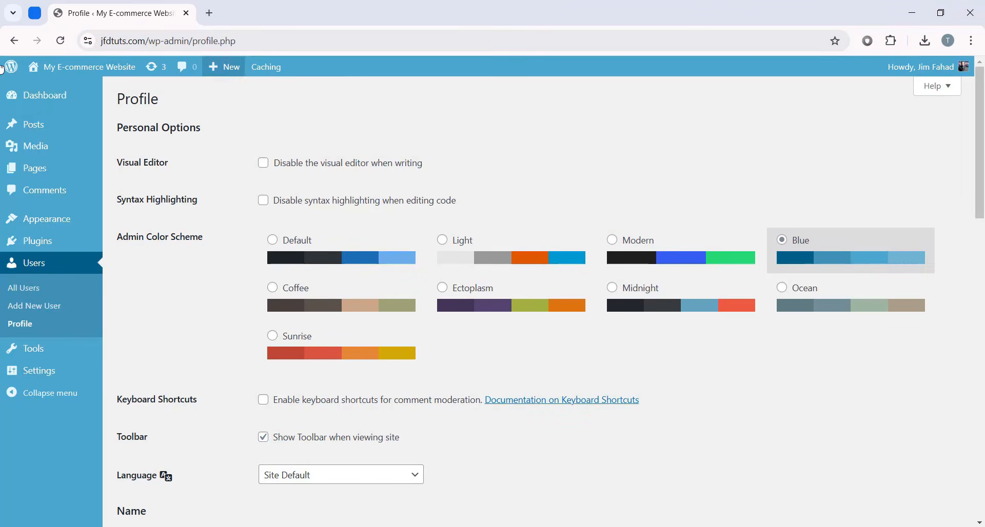
click(329, 346)
click(463, 300)
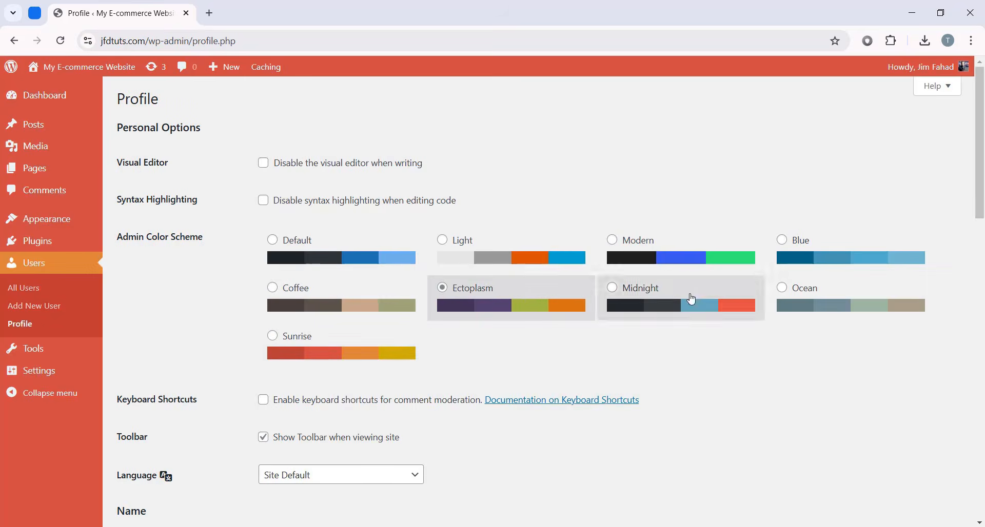
click(685, 303)
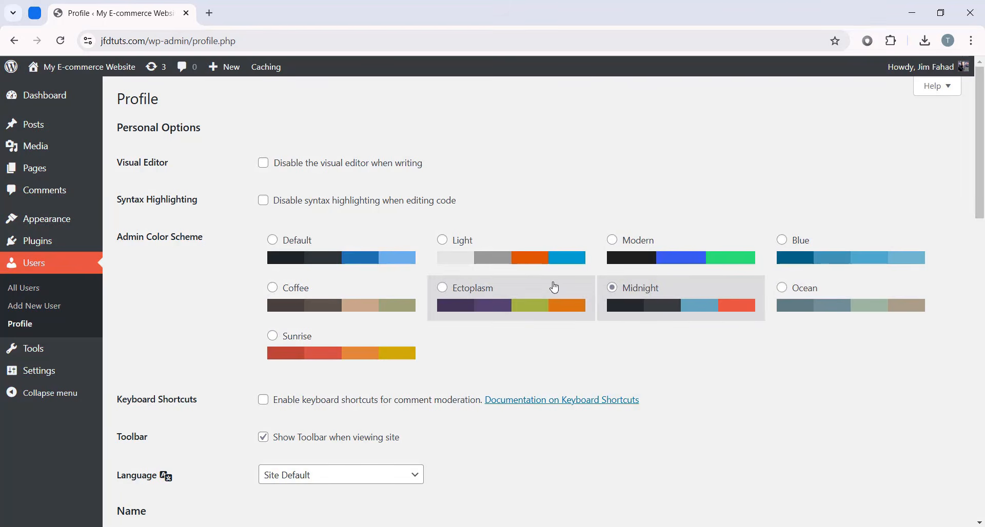
click(353, 265)
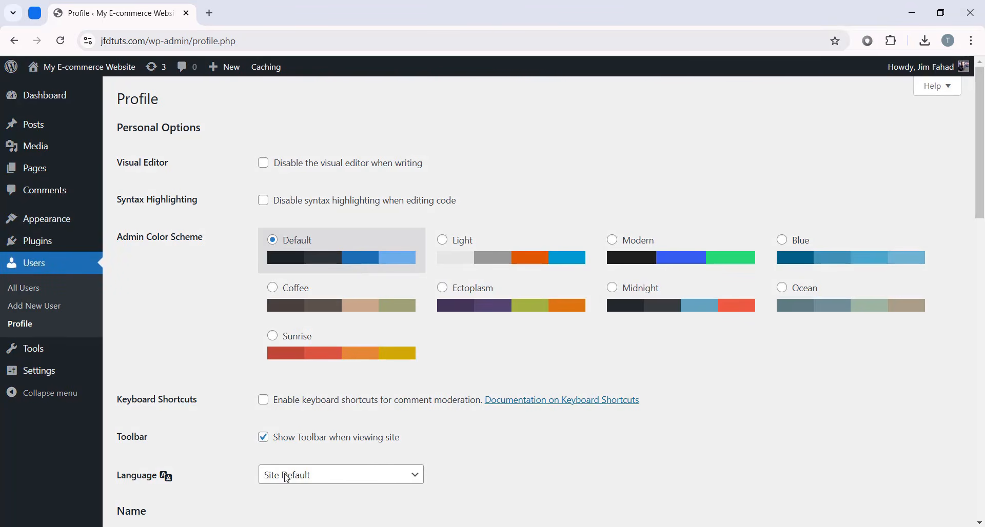
- Keep the profile language at Site Default
scroll(102, 308, down, 5)
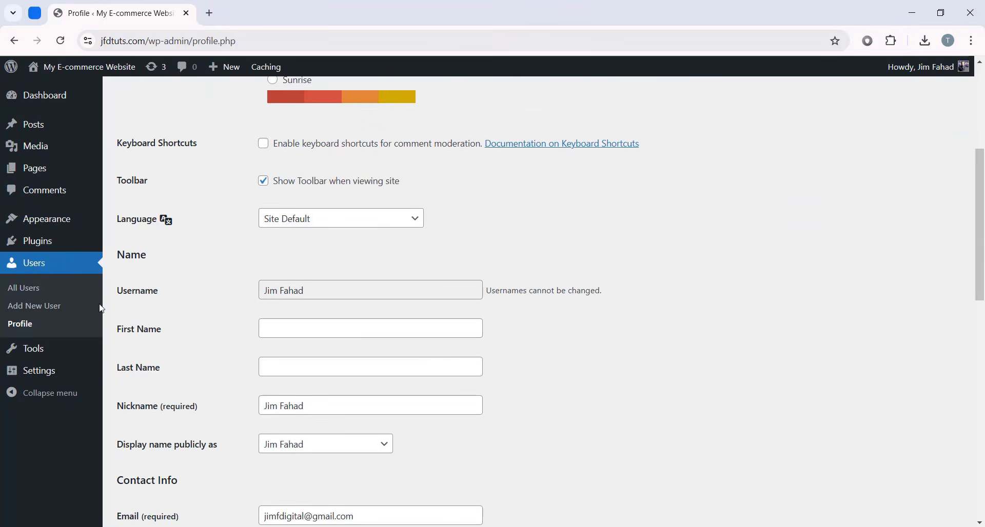
click(280, 221)
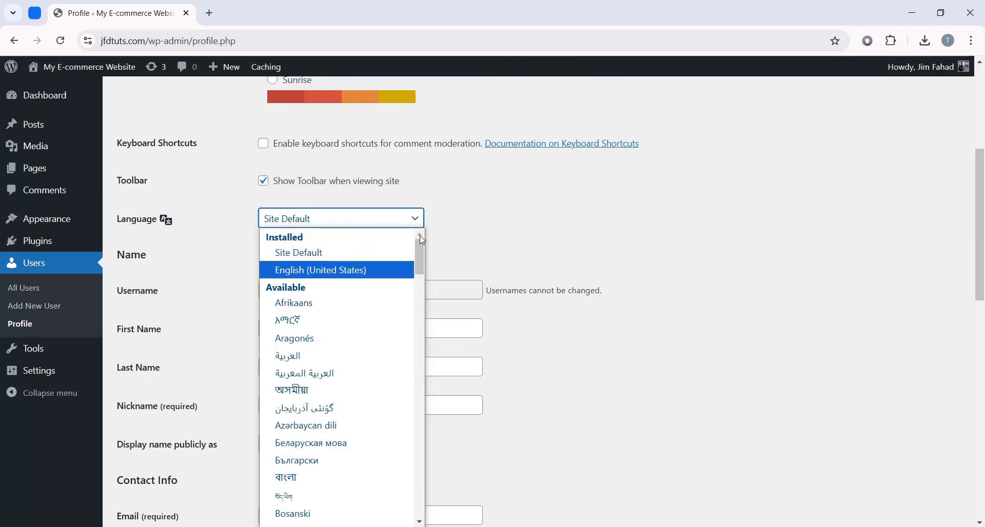
drag(421, 240, 400, 241)
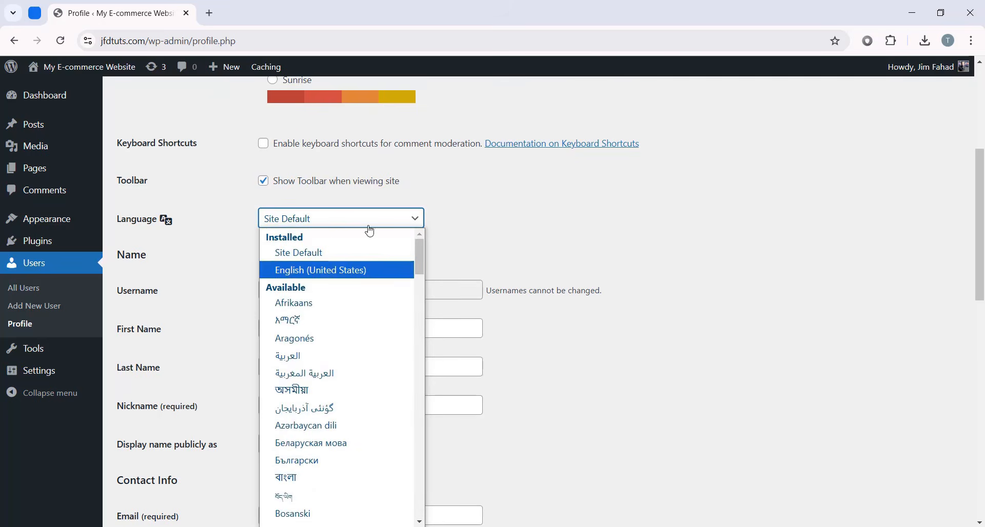
click(305, 258)
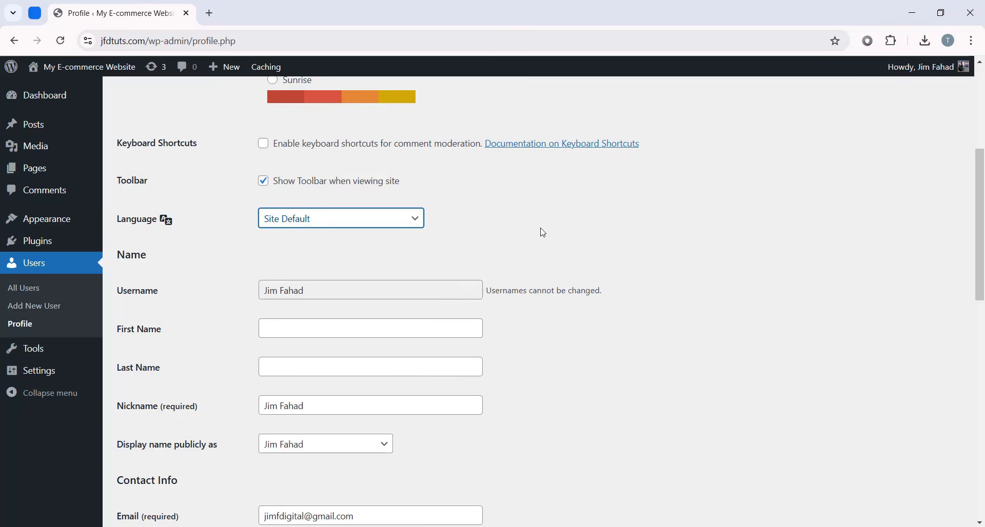
scroll(543, 234, down, 2)
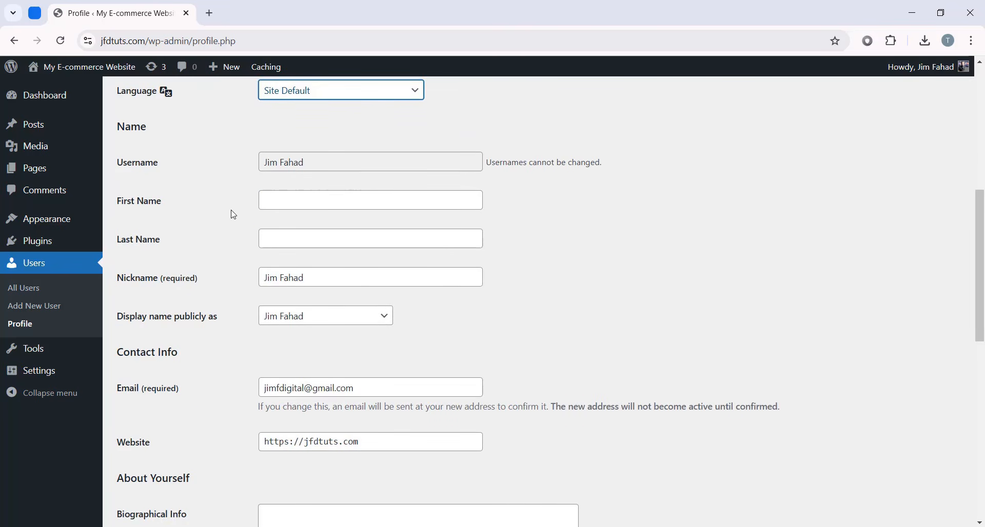
- Fill in the user's first and last name and set the nickname to the first name
click(304, 198)
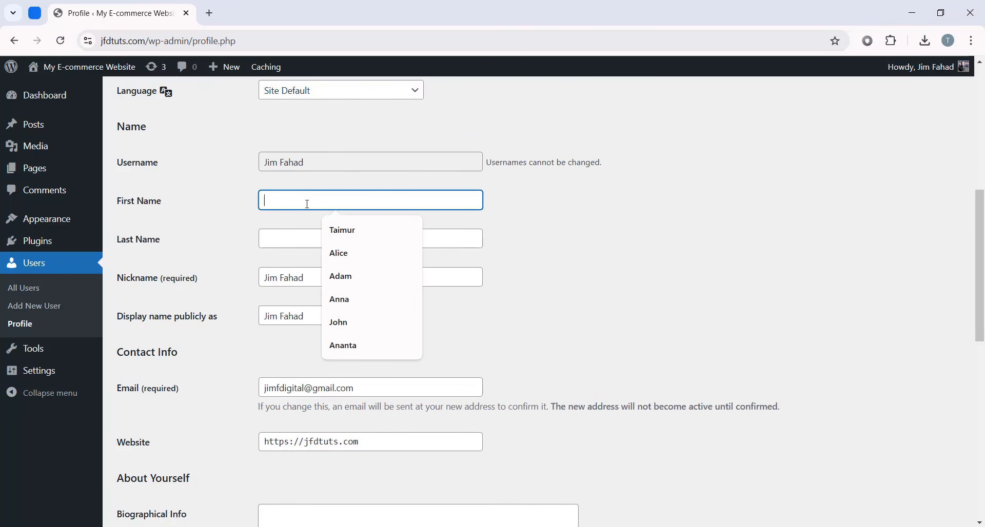
click(329, 229)
click(310, 235)
click(346, 269)
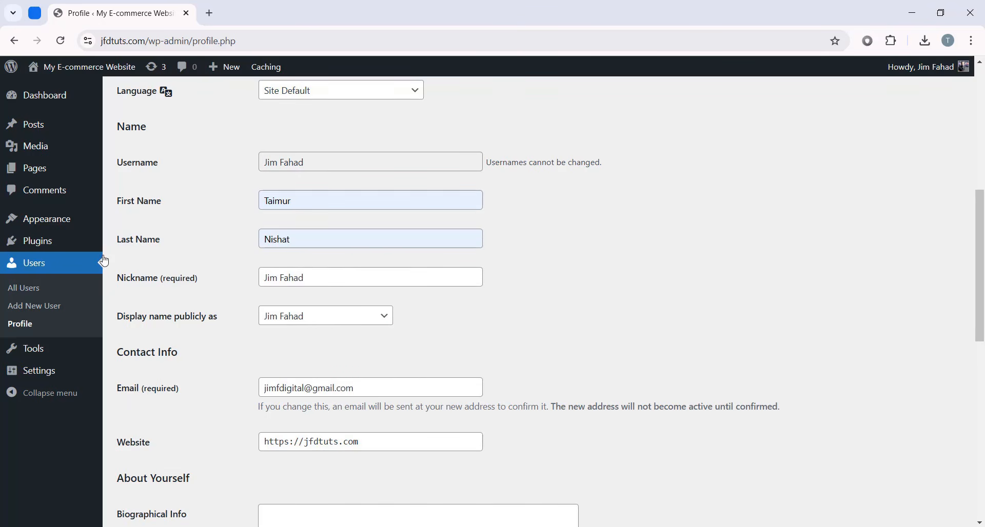
drag(319, 277, 141, 252)
text(Taimur)
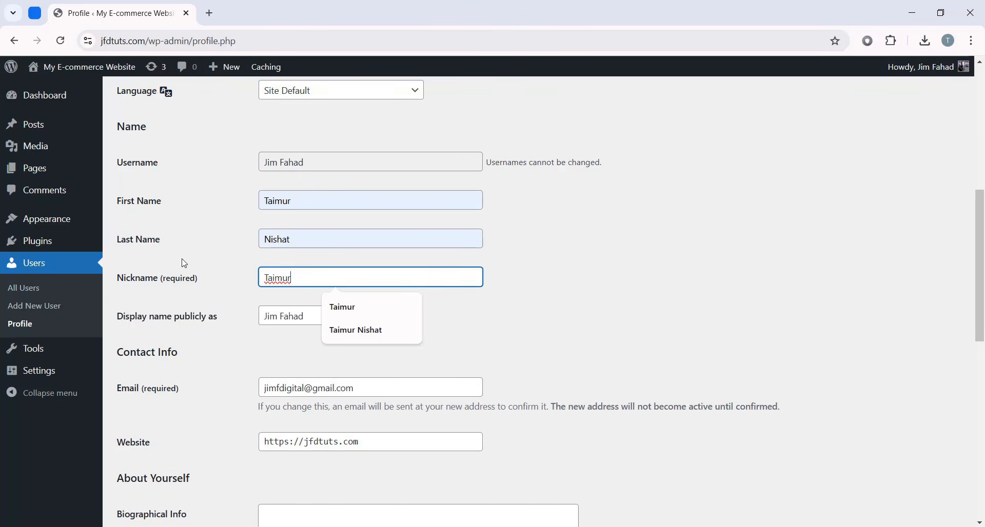
click(484, 321)
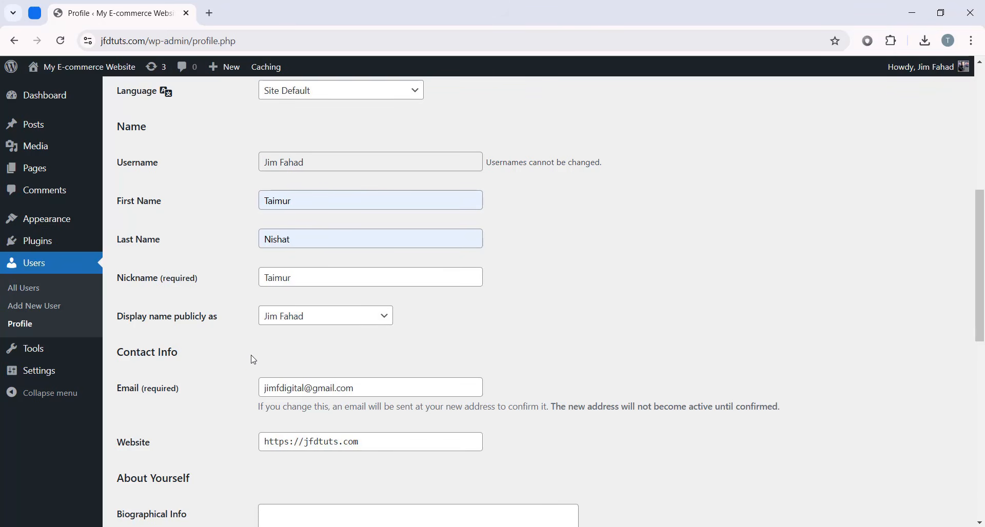
- Set the public display name to the full first and last name
click(320, 322)
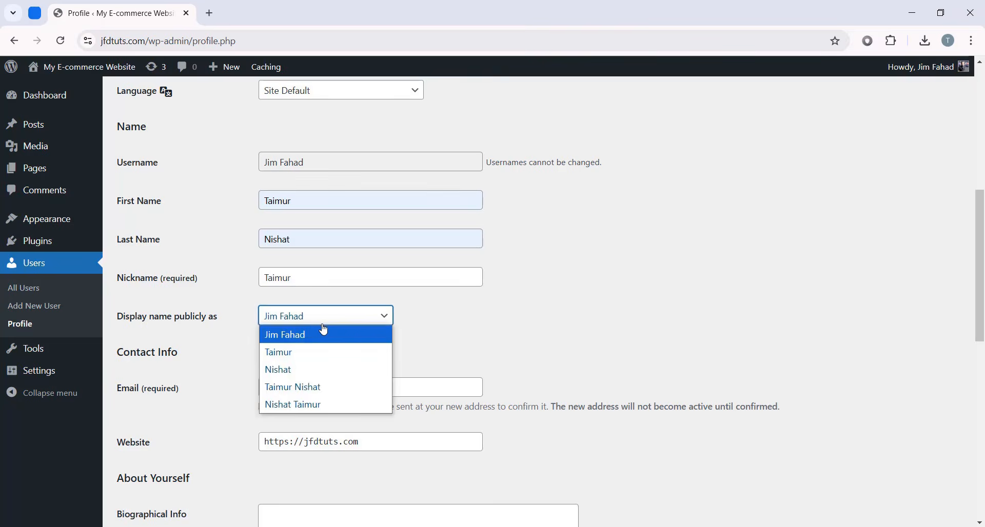
click(305, 388)
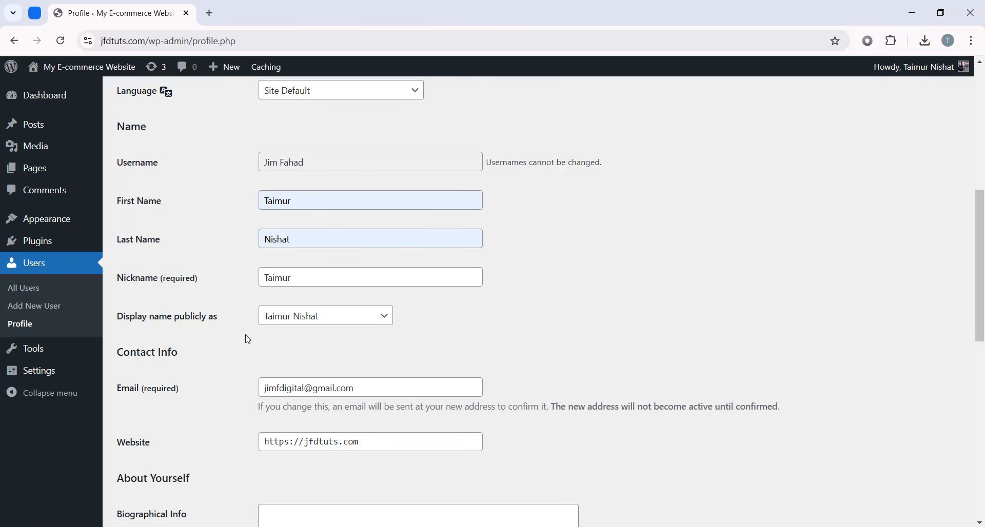
scroll(462, 337, down, 3)
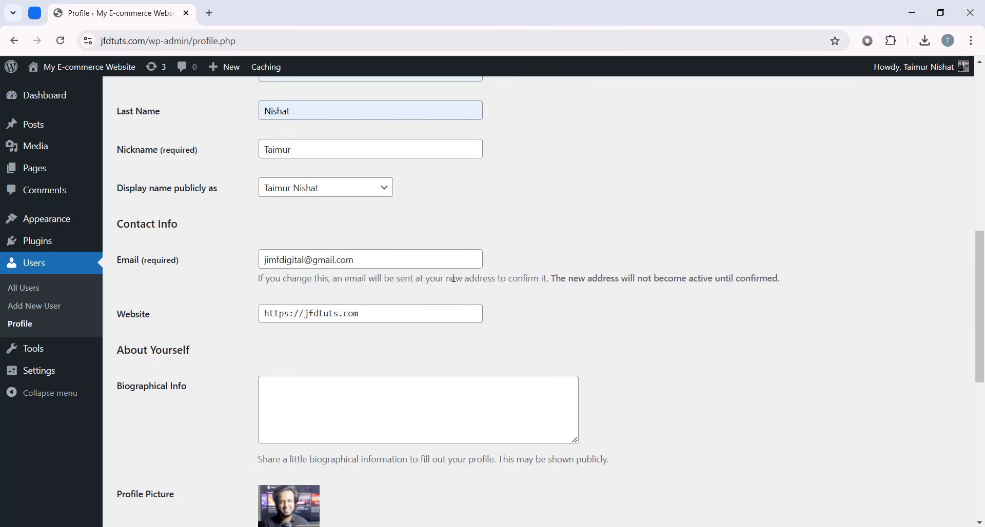
scroll(453, 279, down, 8)
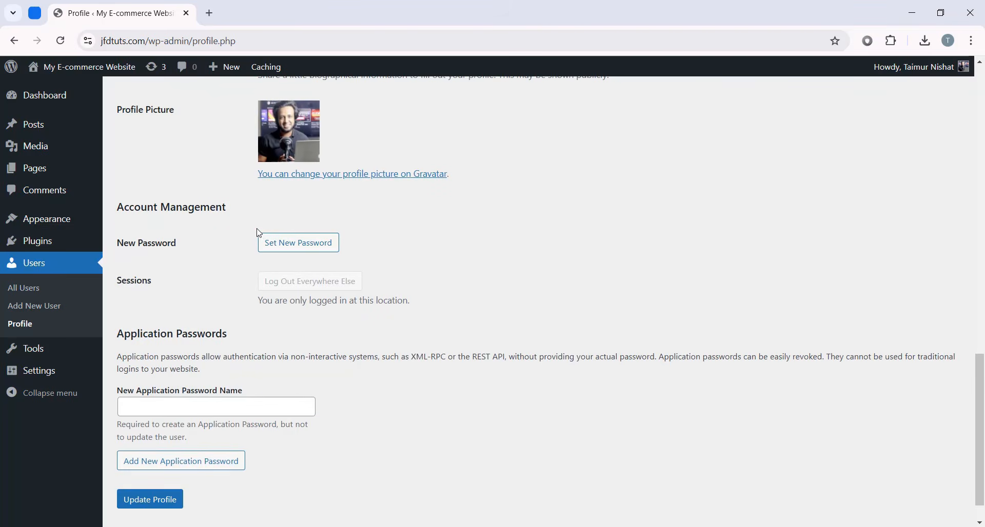
- Generate a new password, then replace it with a custom account password
click(315, 245)
drag(408, 277, 213, 266)
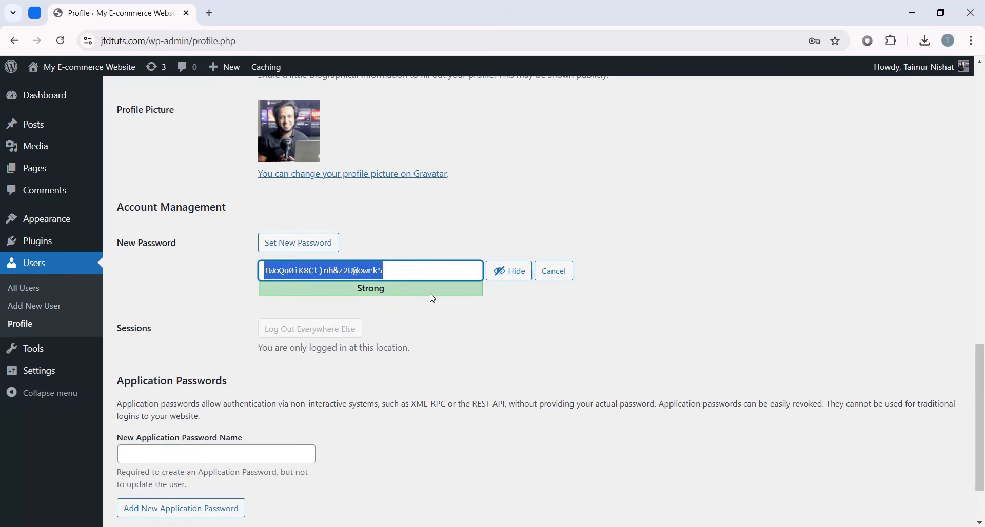
click(422, 270)
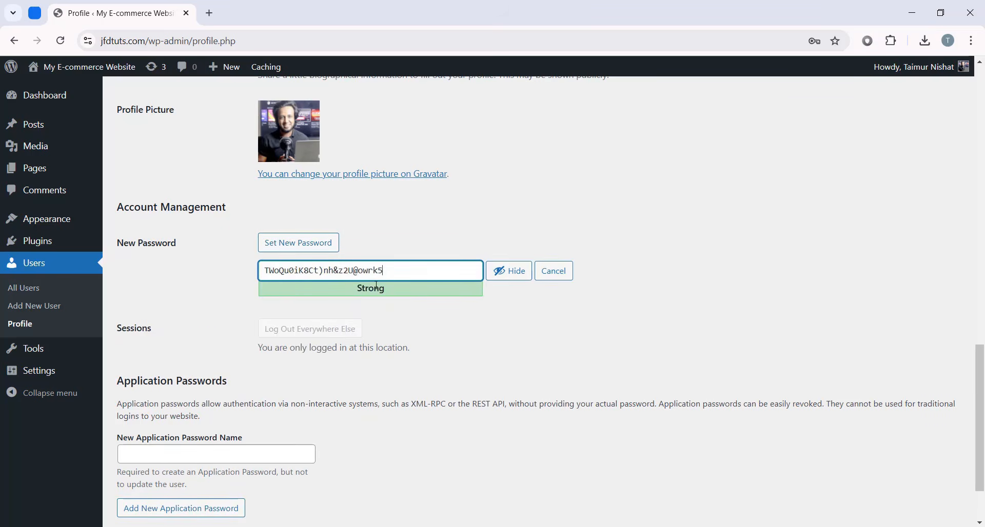
drag(385, 274, 145, 235)
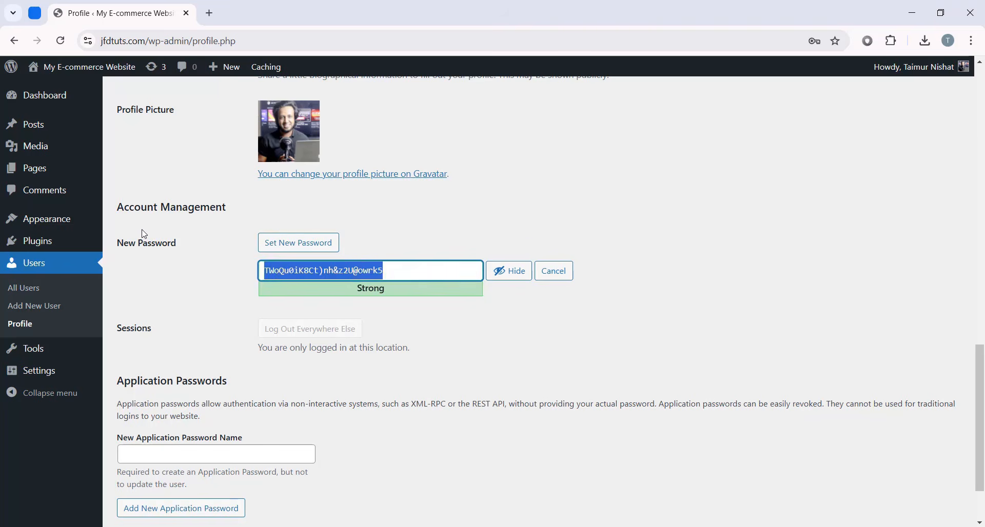
key(BackSpace)
text(••)
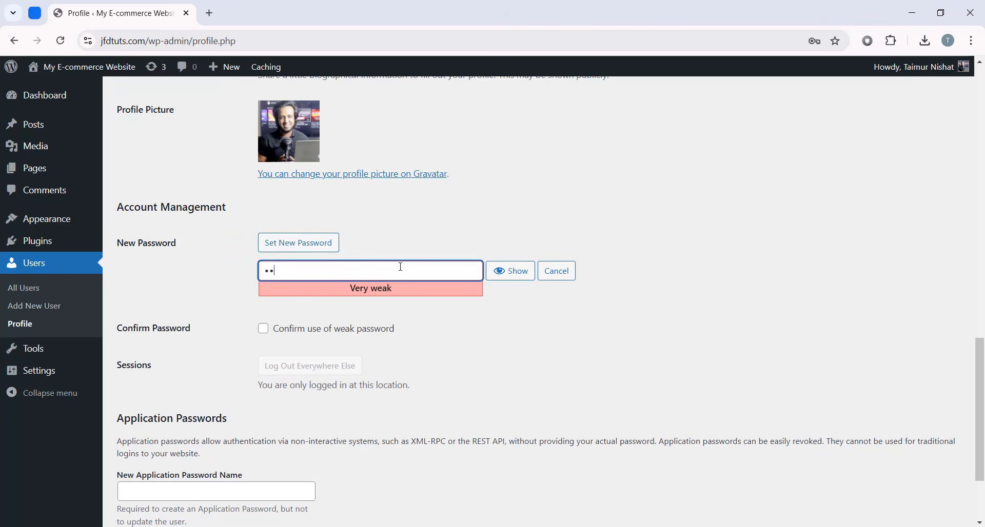
text(•••••••)
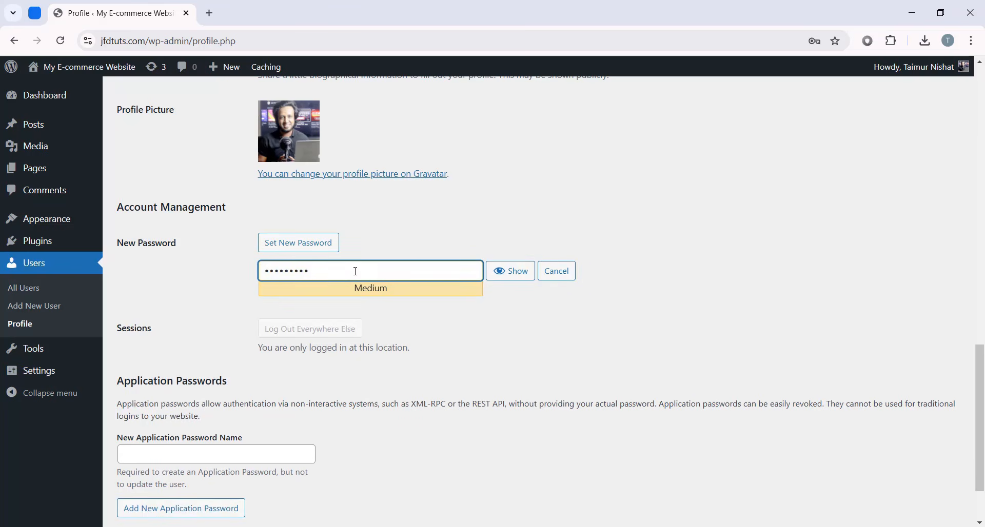
click(532, 351)
- Save the profile with Update Profile to apply the new password
scroll(533, 351, down, 2)
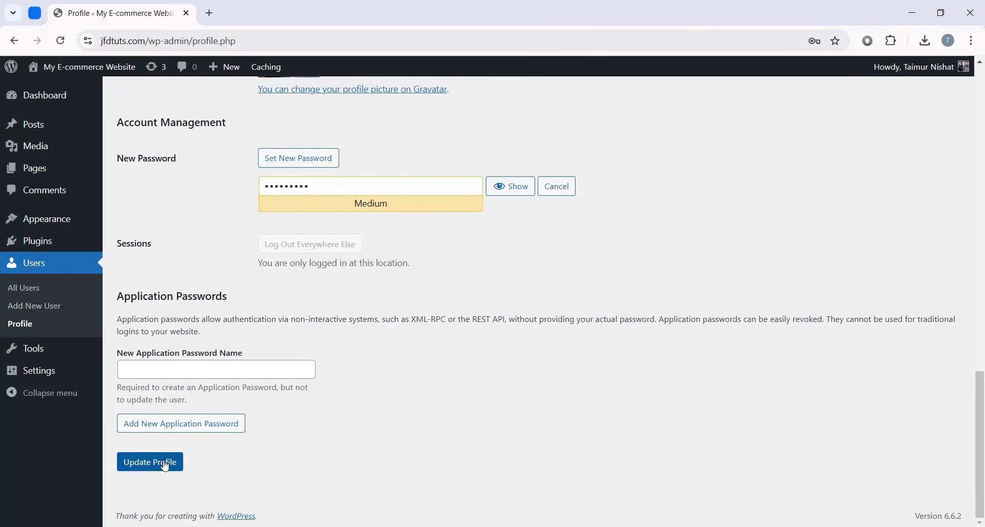
click(172, 469)
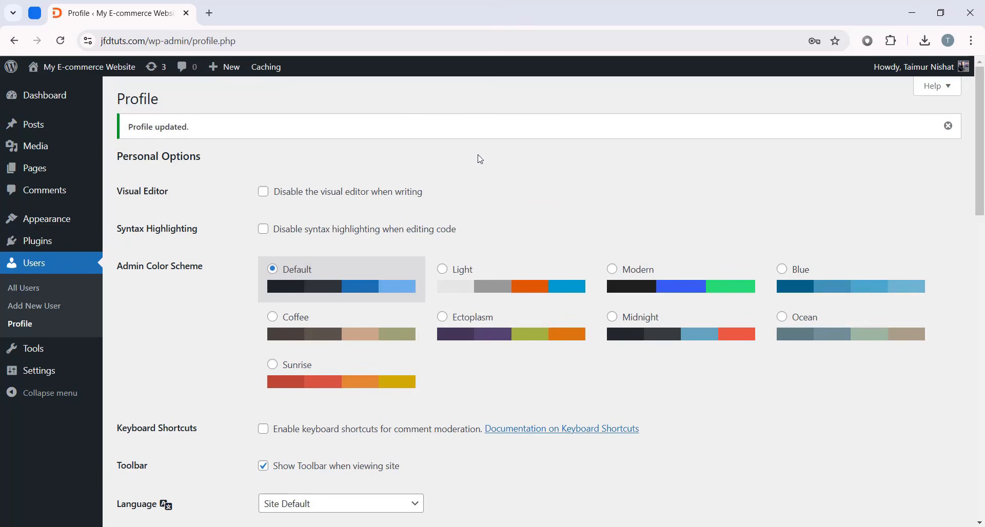
scroll(528, 324, down, 1)
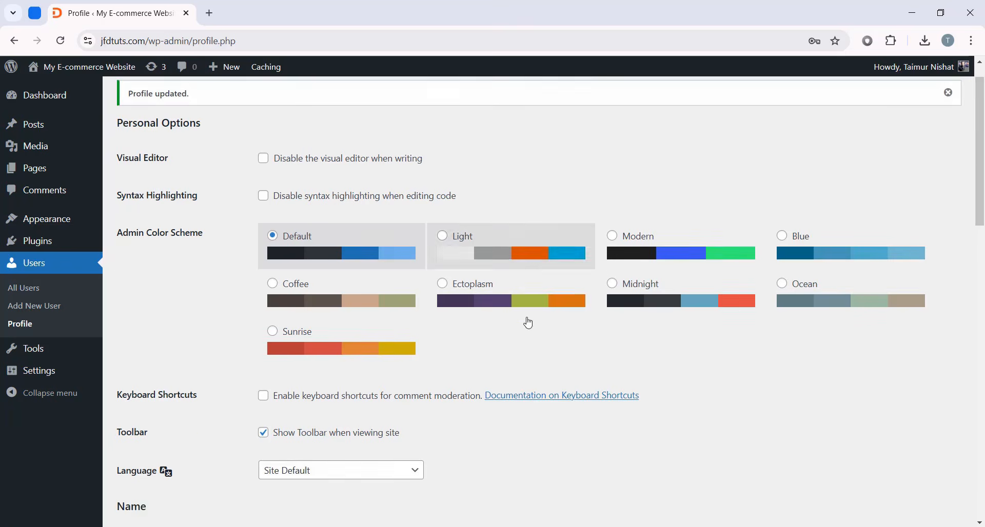
scroll(799, 308, up, 1)
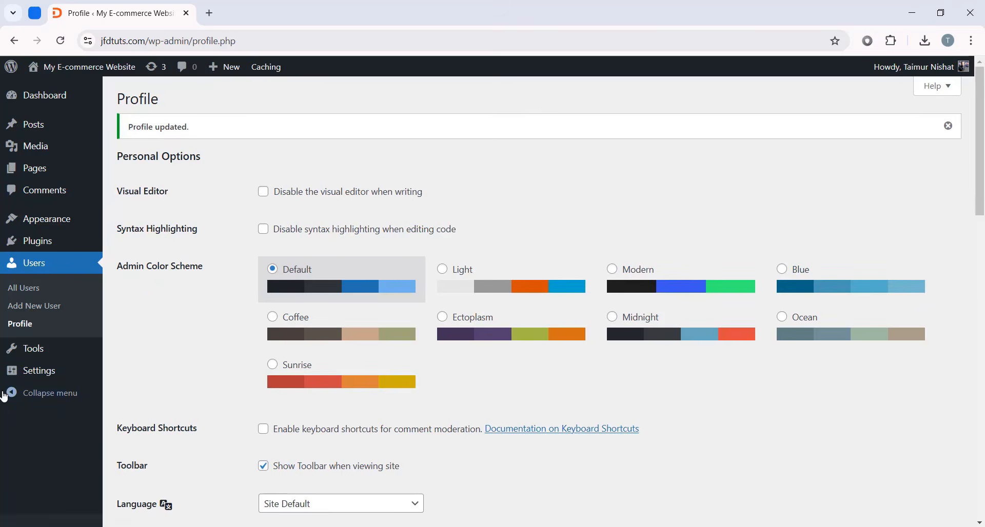
mouse_move(51, 378)
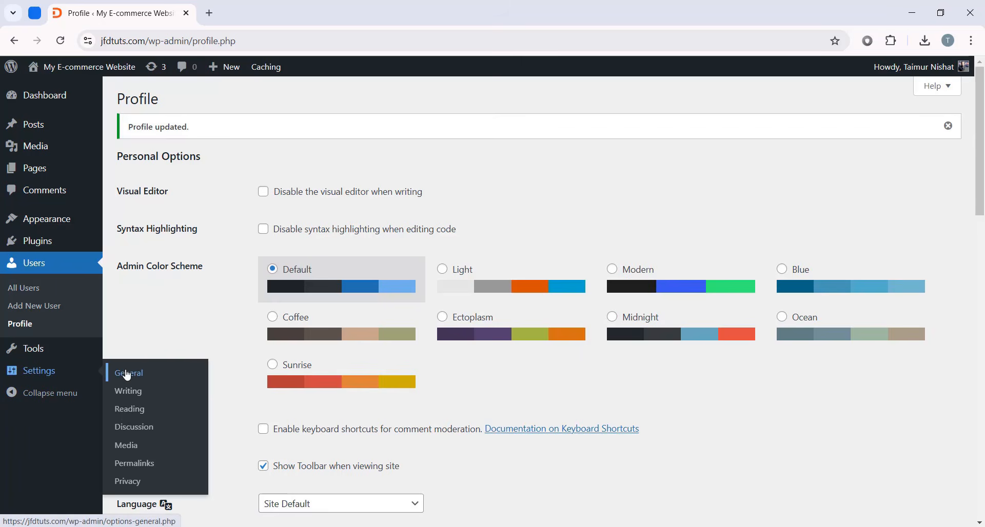
- In General Settings, replace the Site Title with 'Agency Website'
click(148, 377)
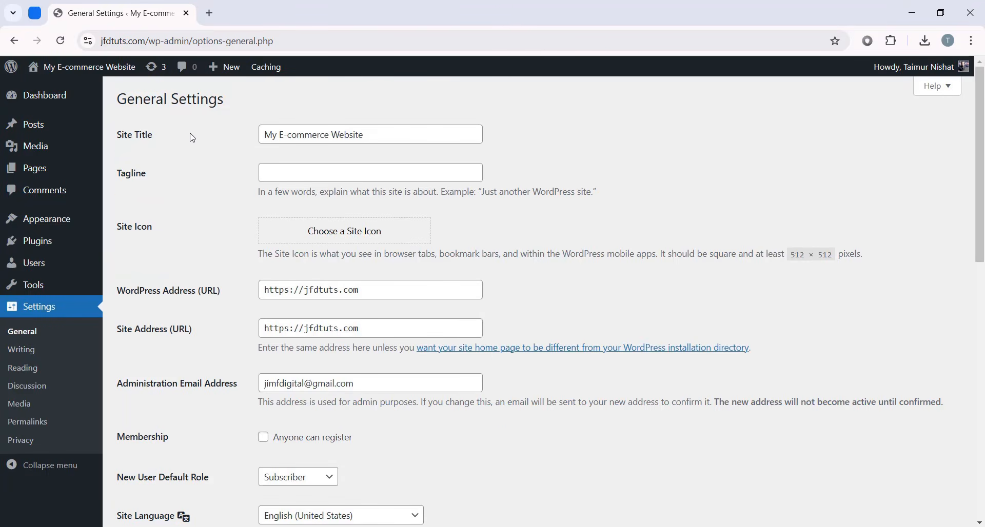
drag(378, 138, 195, 106)
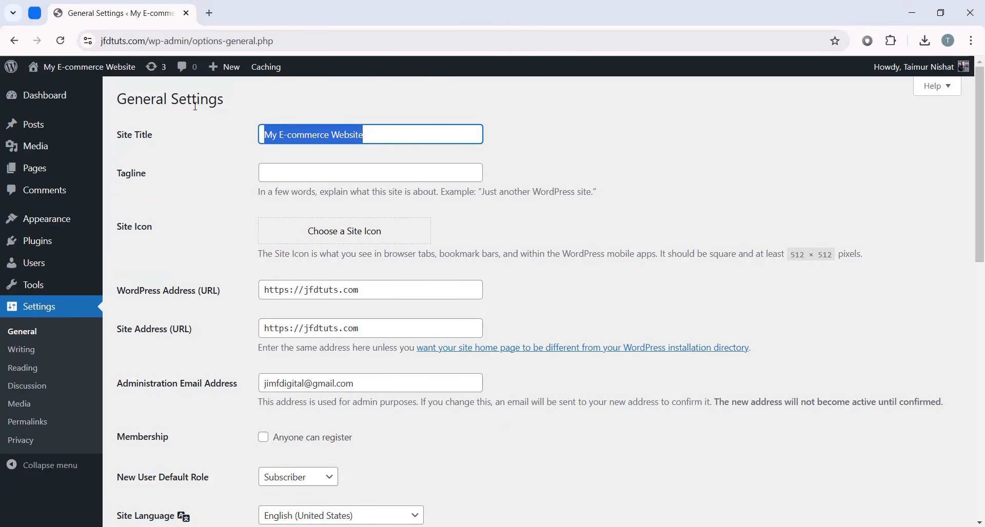
key(BackSpace)
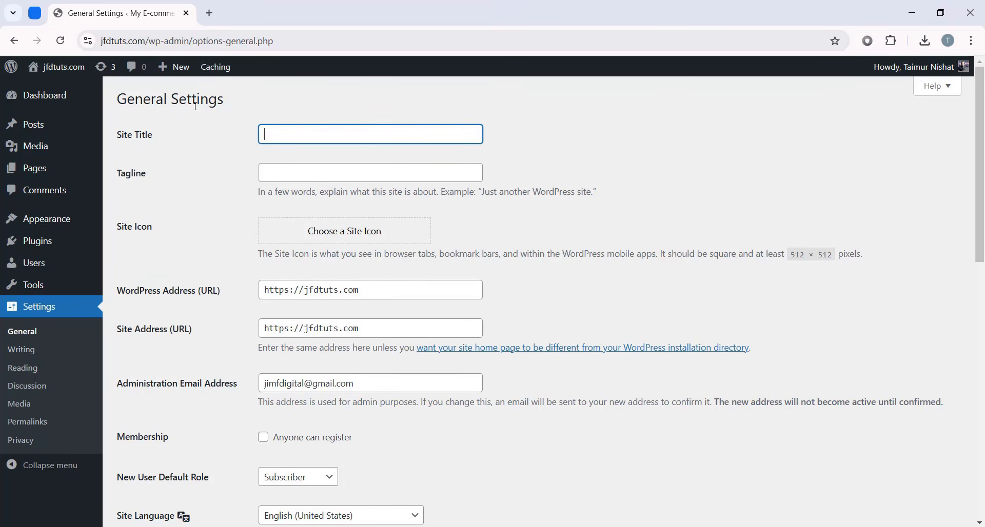
text(Agency Website)
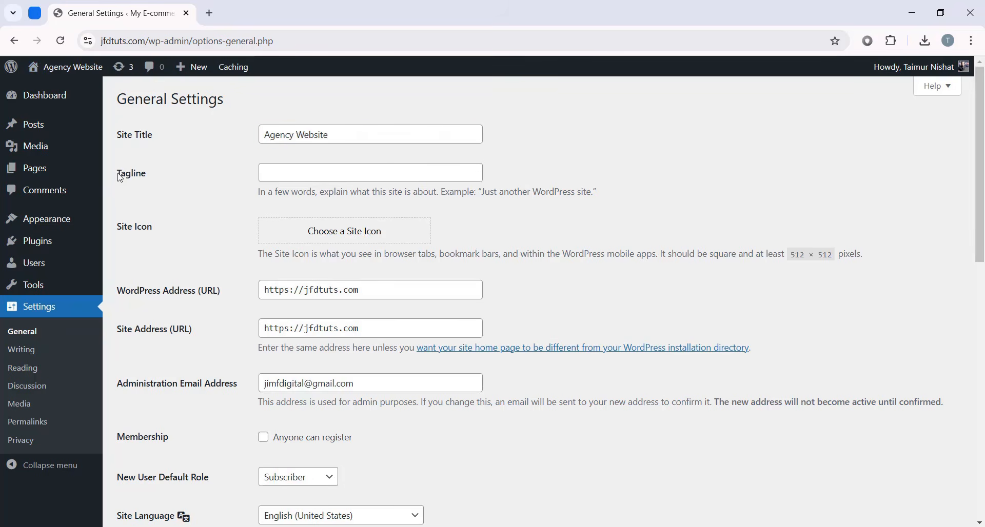
- Enter the tagline 'Best Agency Website in California'
click(306, 170)
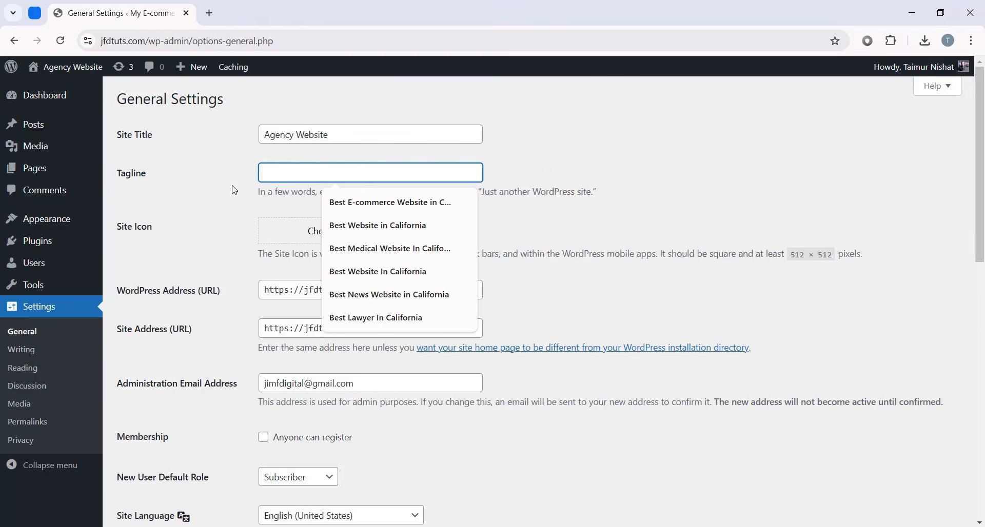
click(136, 190)
click(346, 178)
text(Best Ag)
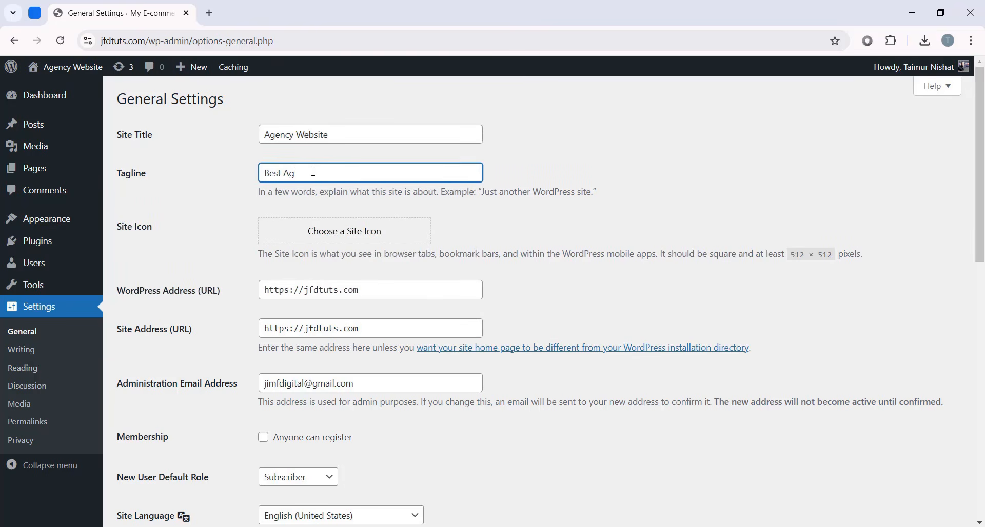
text(ency Website in California)
click(543, 186)
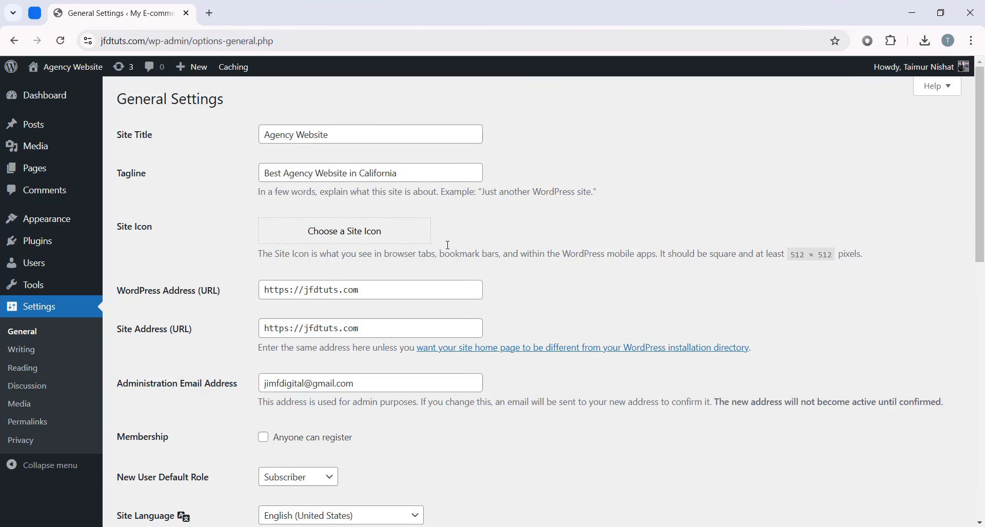
- Enable 'Anyone can register' under Membership
scroll(501, 210, down, 5)
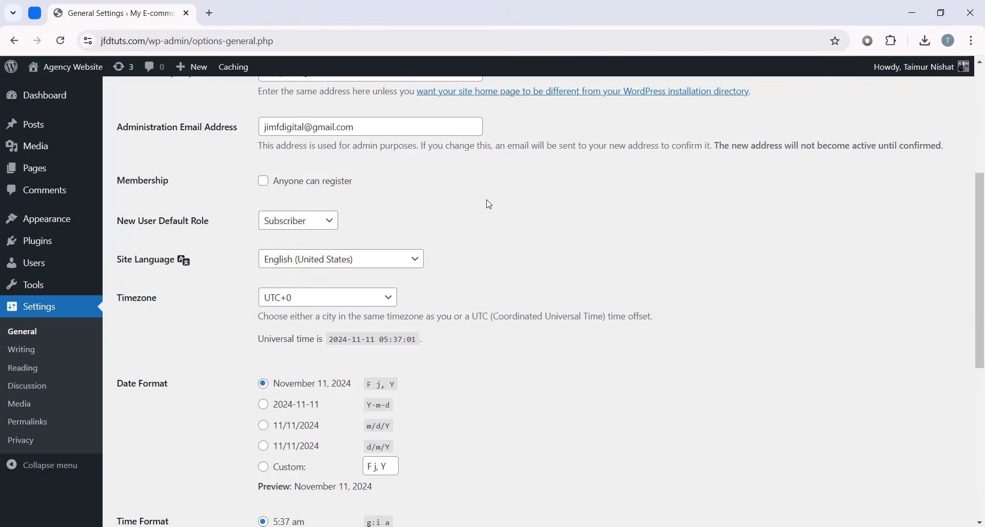
scroll(474, 204, up, 1)
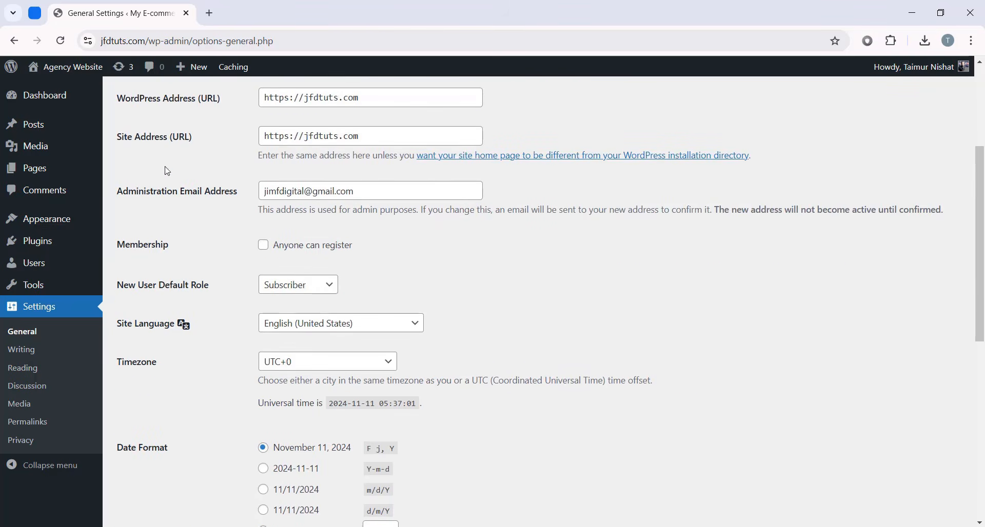
scroll(490, 216, down, 1)
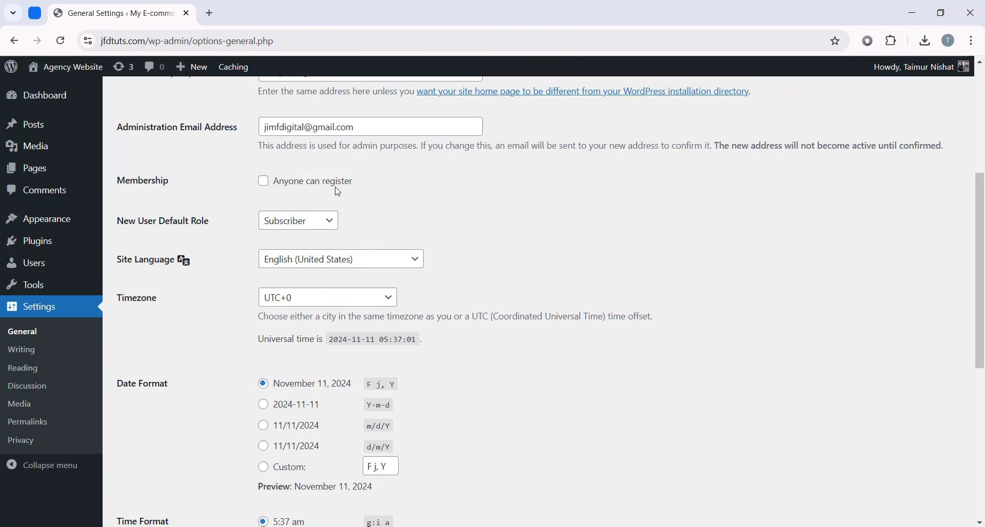
click(263, 181)
- Keep the timezone at UTC+0 and the date format at 'November 11, 2024'
scroll(410, 210, down, 2)
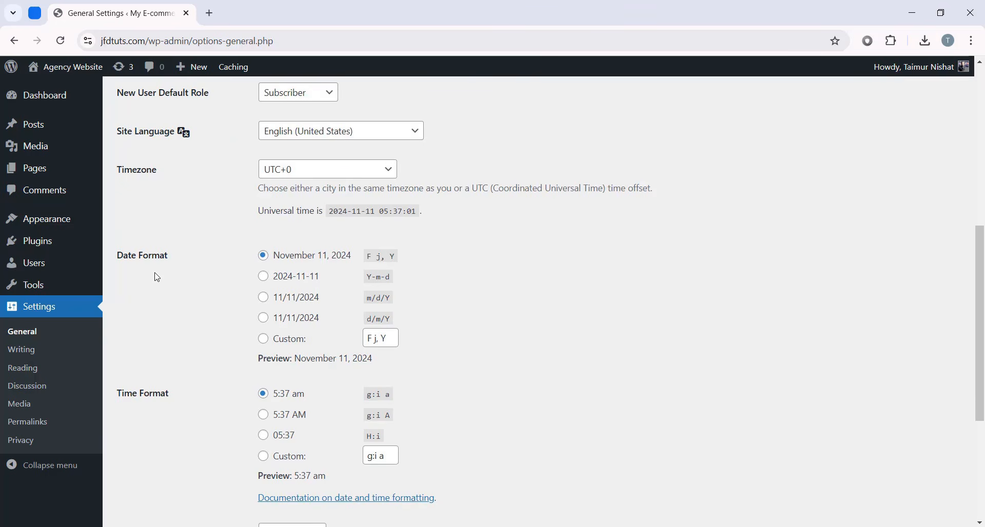
scroll(157, 278, down, 1)
scroll(275, 293, up, 2)
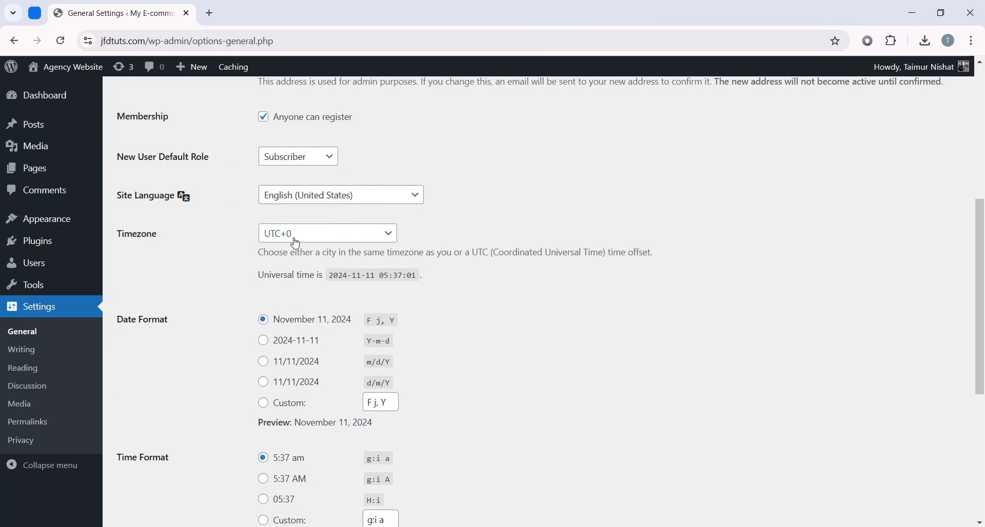
click(295, 243)
scroll(305, 374, down, 10)
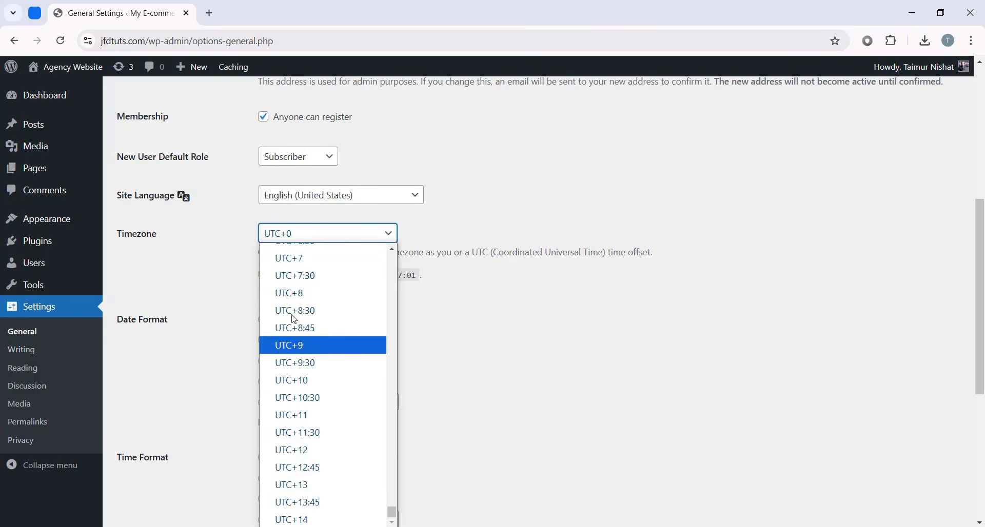
click(523, 357)
scroll(183, 248, down, 2)
scroll(151, 261, up, 1)
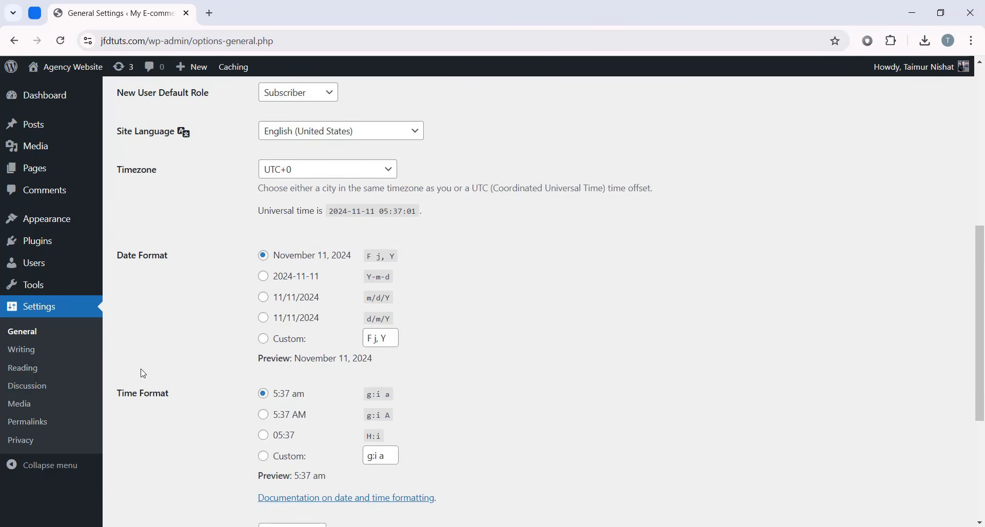
scroll(140, 374, down, 1)
click(275, 235)
click(291, 192)
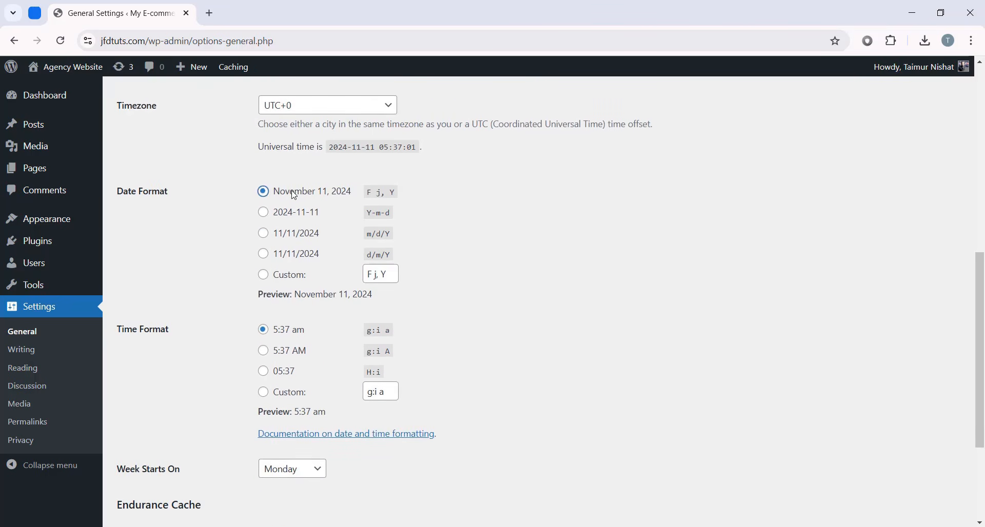
- Save the general settings
scroll(306, 334, down, 3)
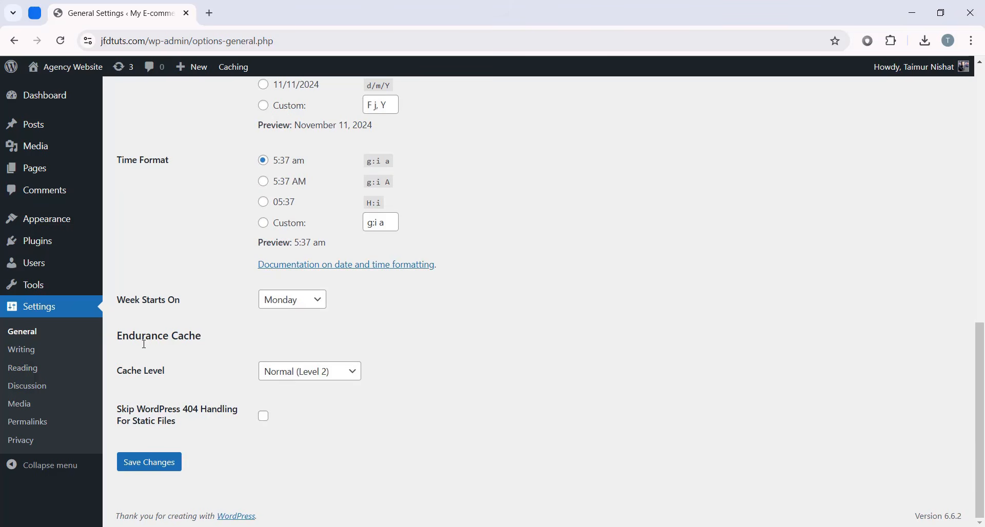
click(164, 462)
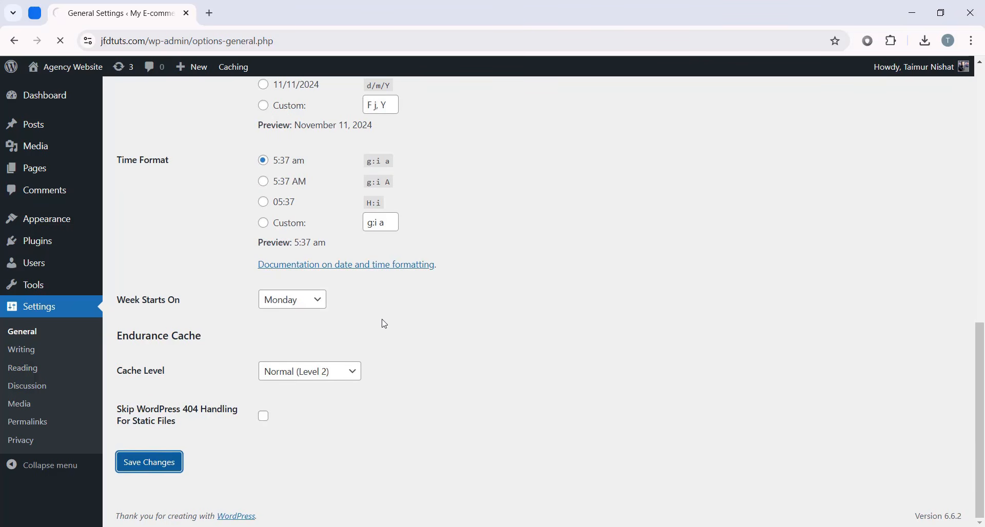
scroll(461, 308, down, 6)
scroll(734, 237, up, 7)
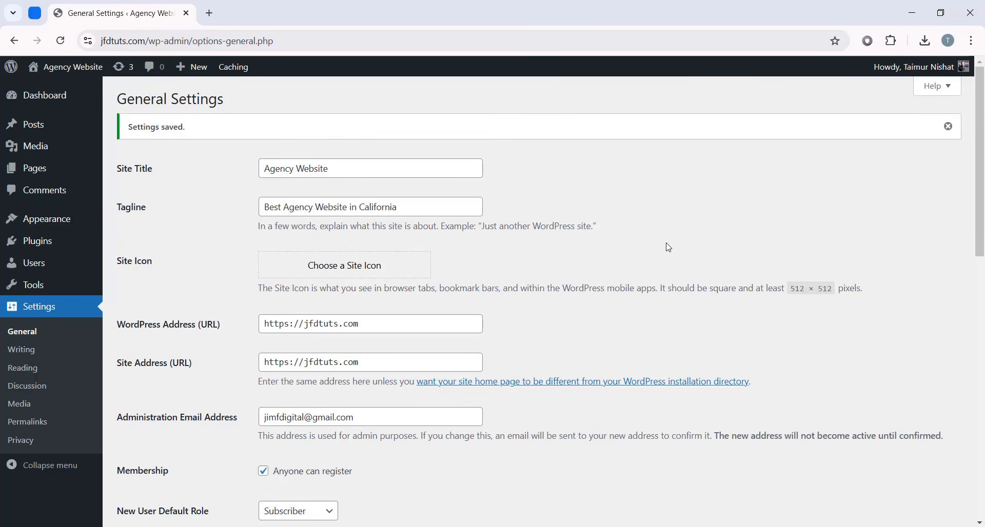
- Switch the permalink structure to Post name (/%postname%/)
click(47, 428)
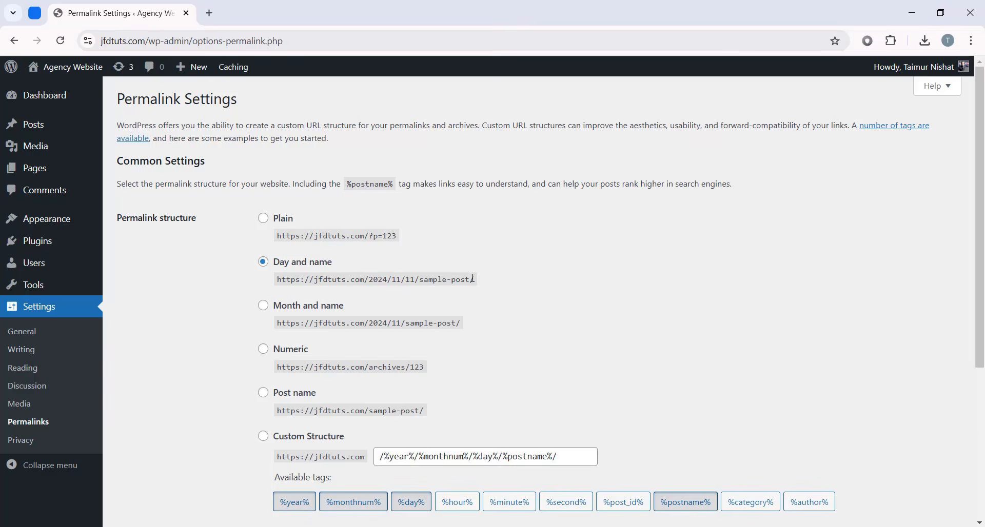
click(265, 393)
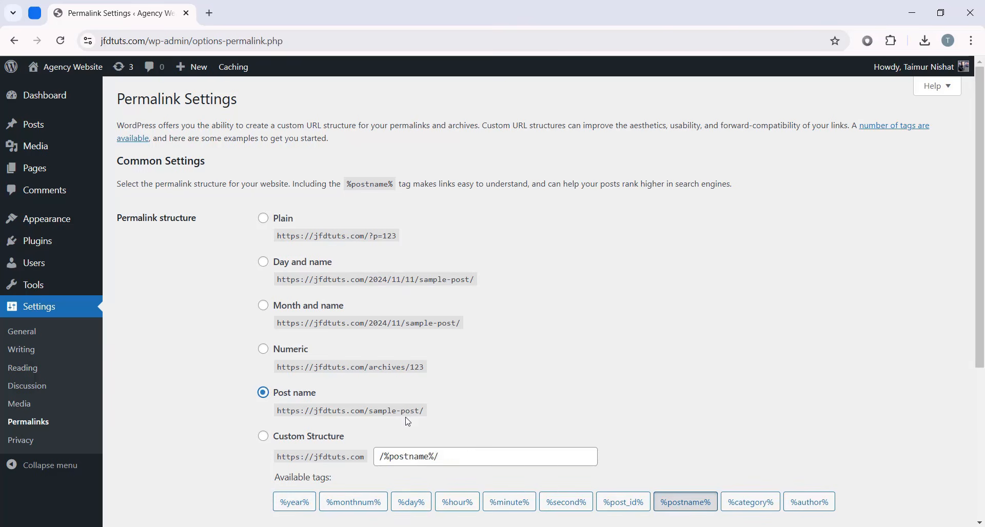
scroll(500, 347, down, 1)
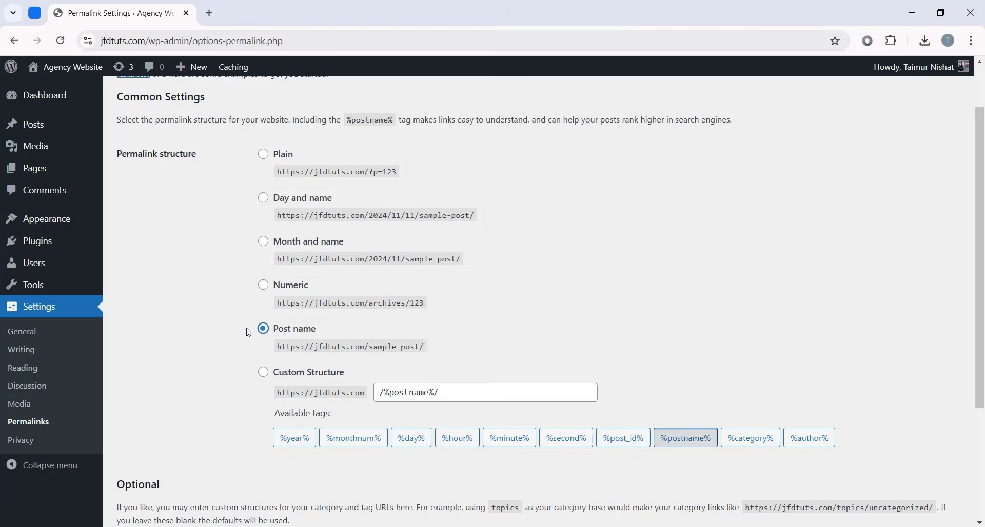
drag(263, 328, 316, 331)
click(248, 331)
scroll(416, 294, down, 3)
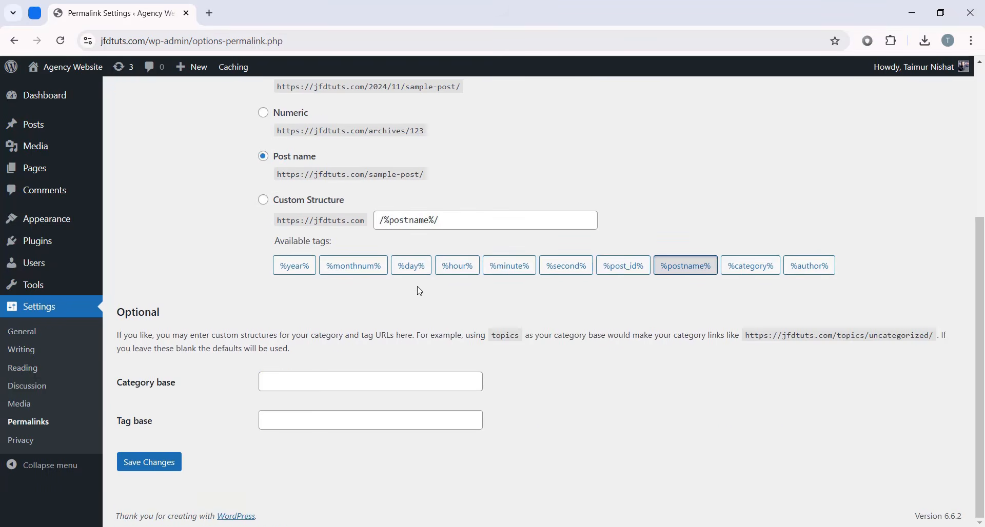
click(163, 468)
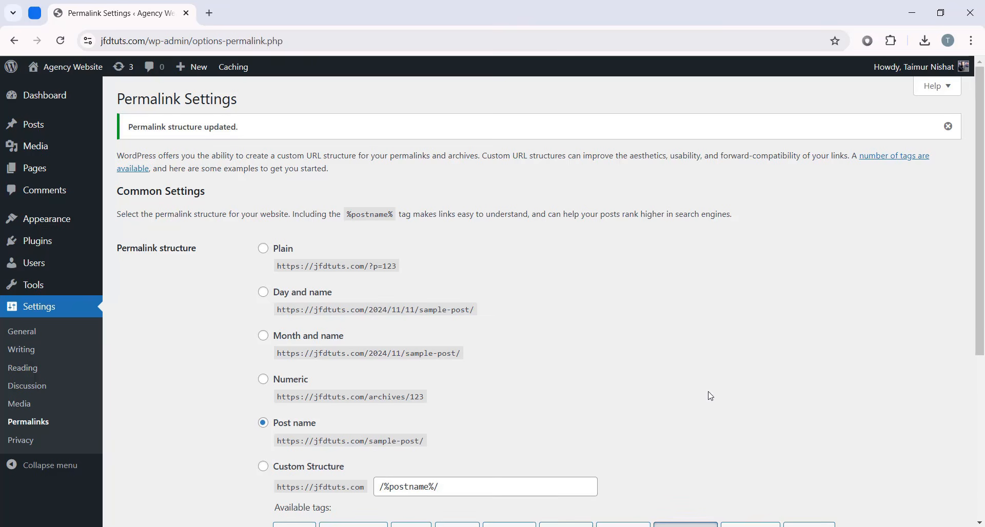
mouse_move(77, 67)
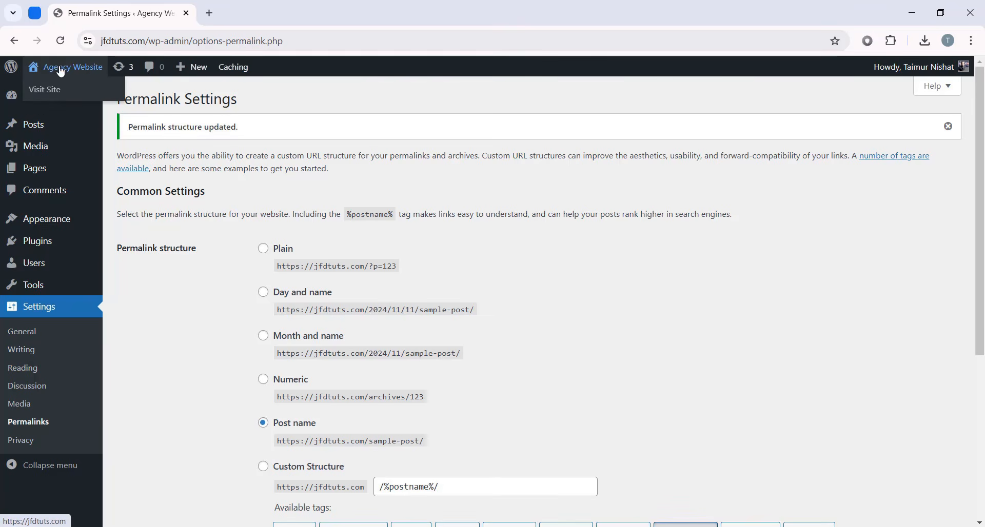
- Open the live jfdtuts.com homepage in a new tab, view it, and return to Permalink Settings
right_click(63, 93)
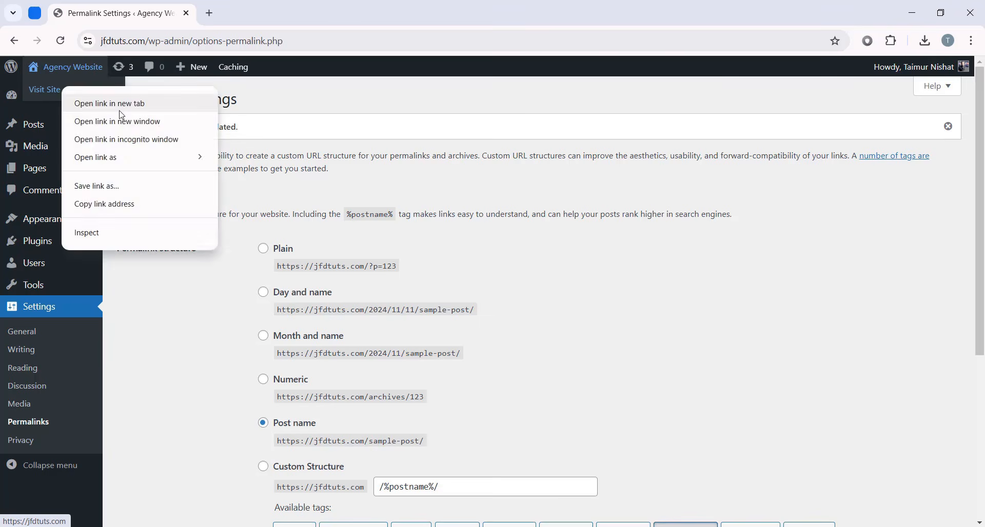
click(124, 104)
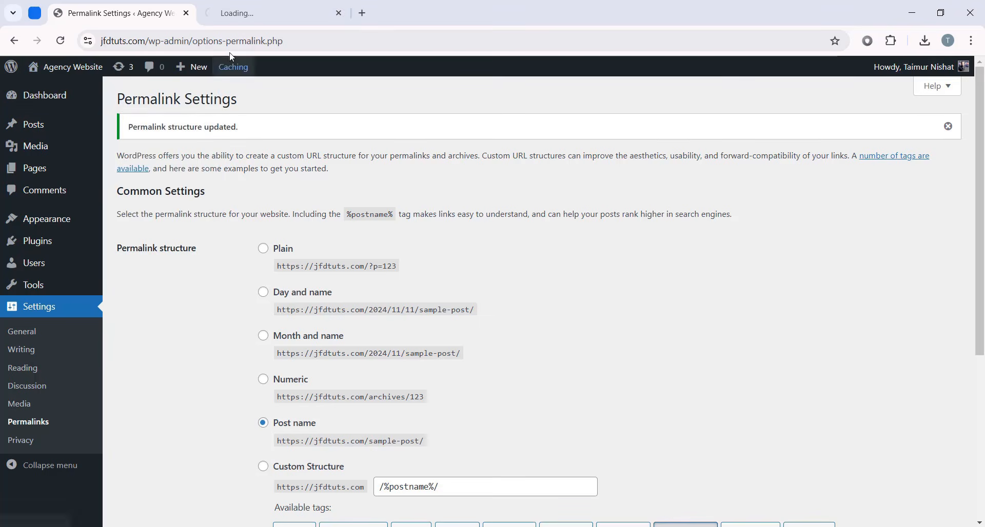
click(255, 17)
scroll(982, 145, down, 6)
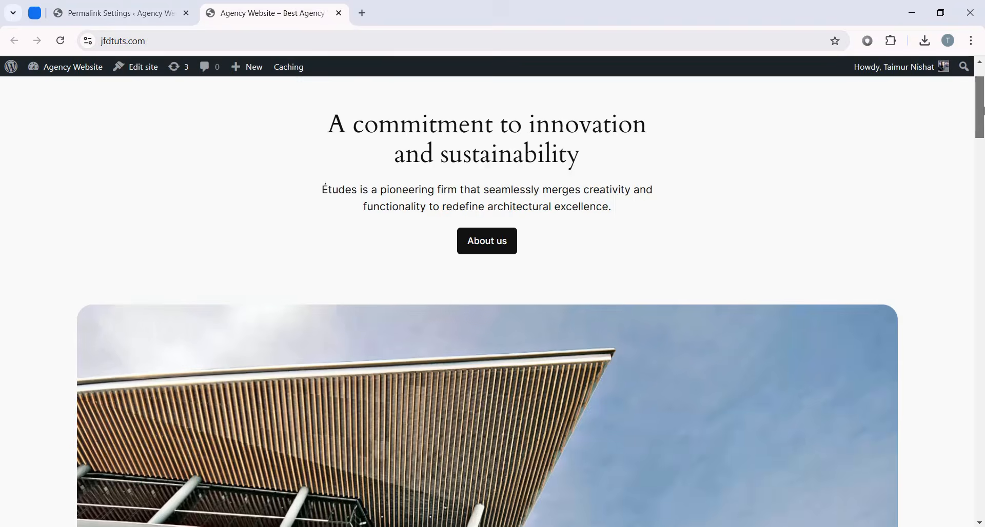
drag(982, 145, 982, 106)
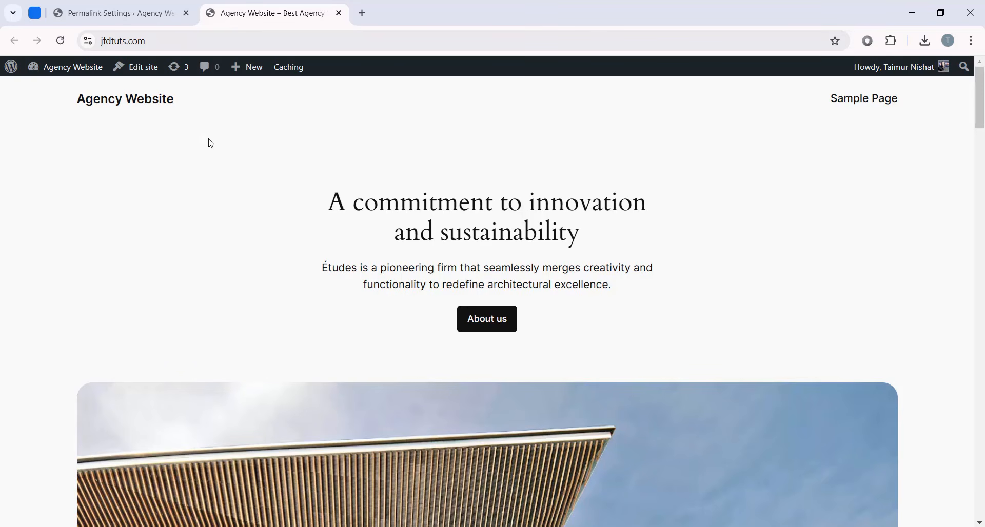
click(159, 20)
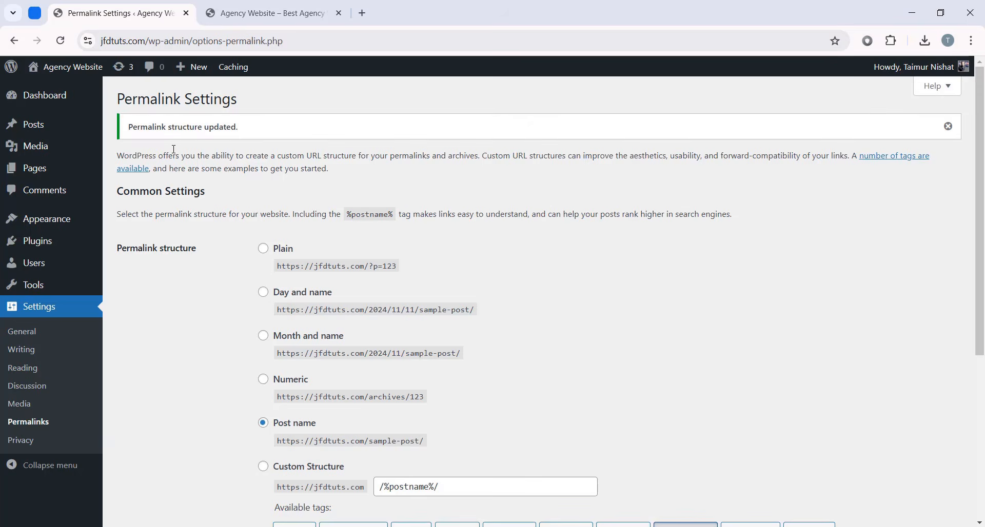
- Go to Appearance > Themes and check the live site's current look
mouse_move(54, 223)
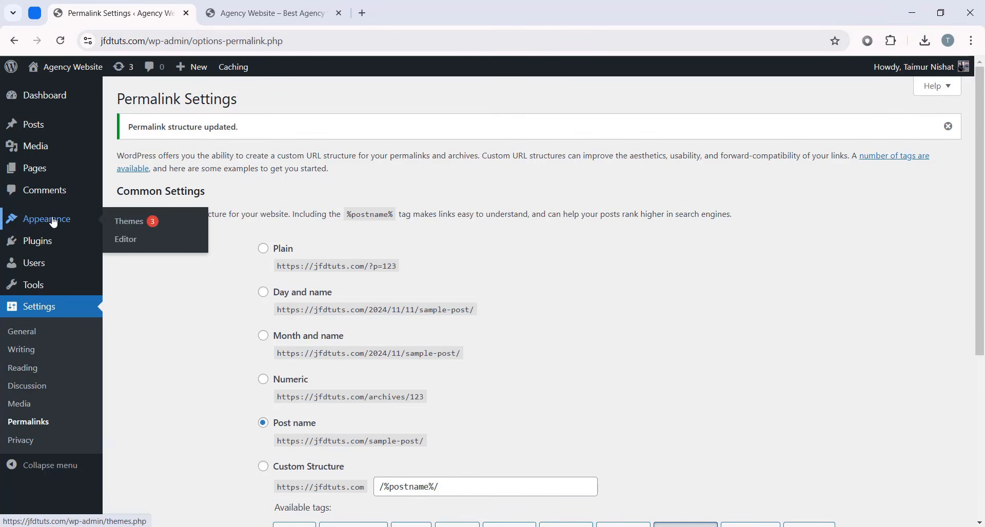
click(147, 226)
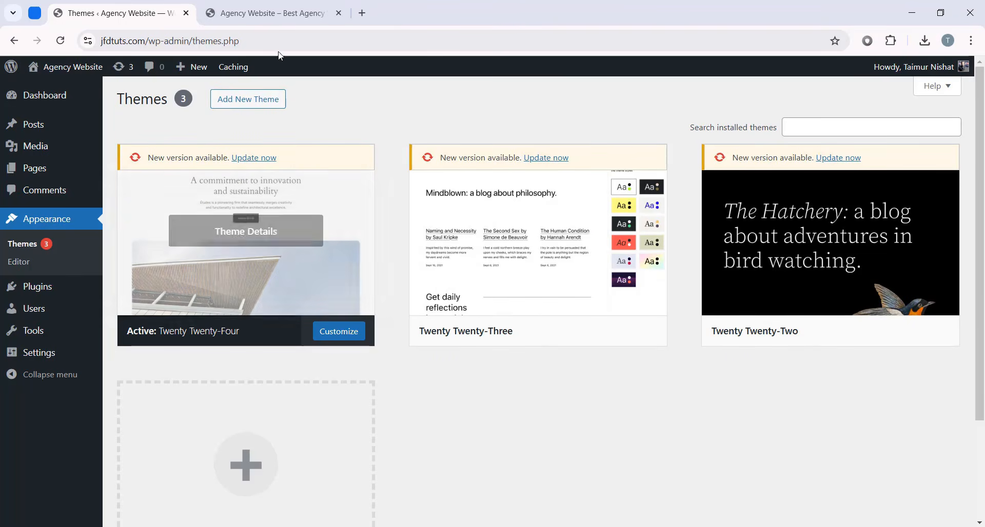
click(265, 13)
scroll(446, 182, down, 3)
scroll(446, 182, up, 3)
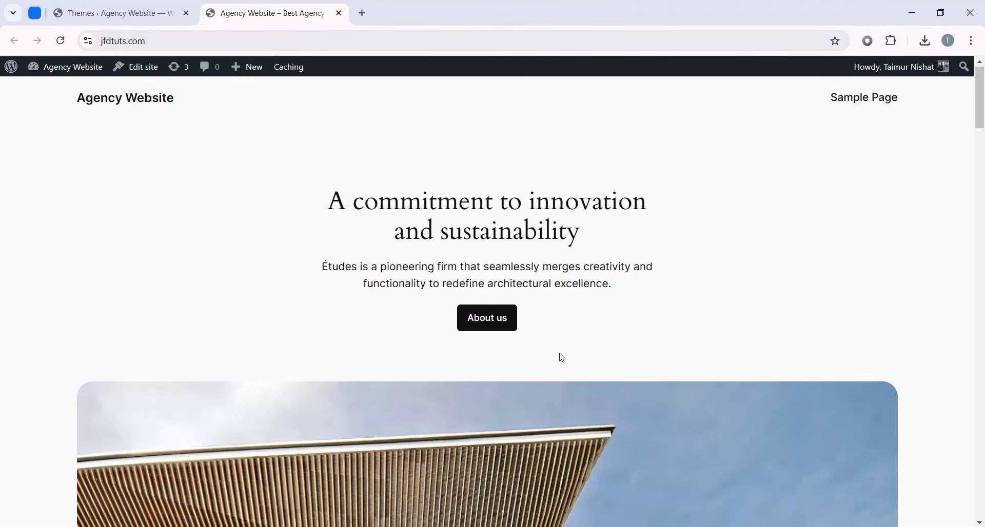
click(113, 12)
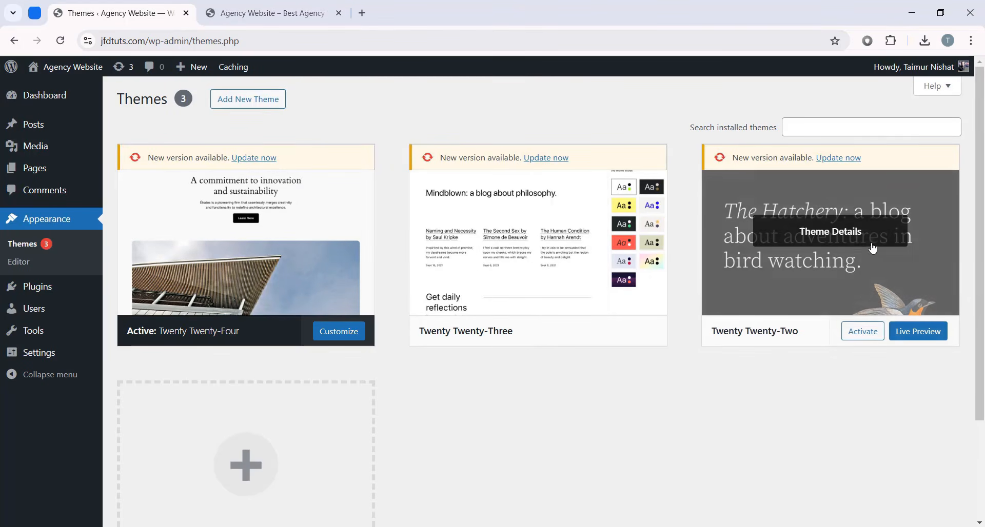
- Activate Twenty Twenty-Two and reload the live site to see its bird-header design
click(859, 334)
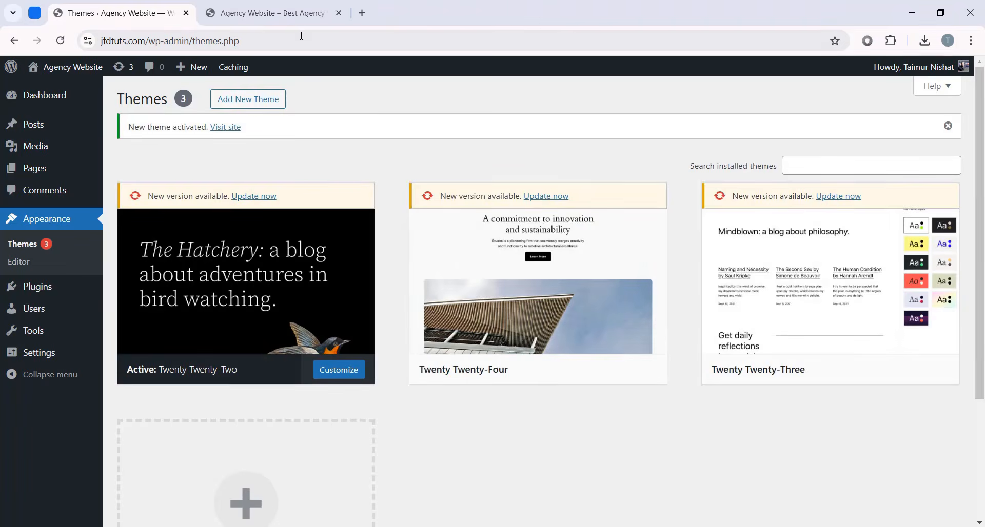
click(272, 13)
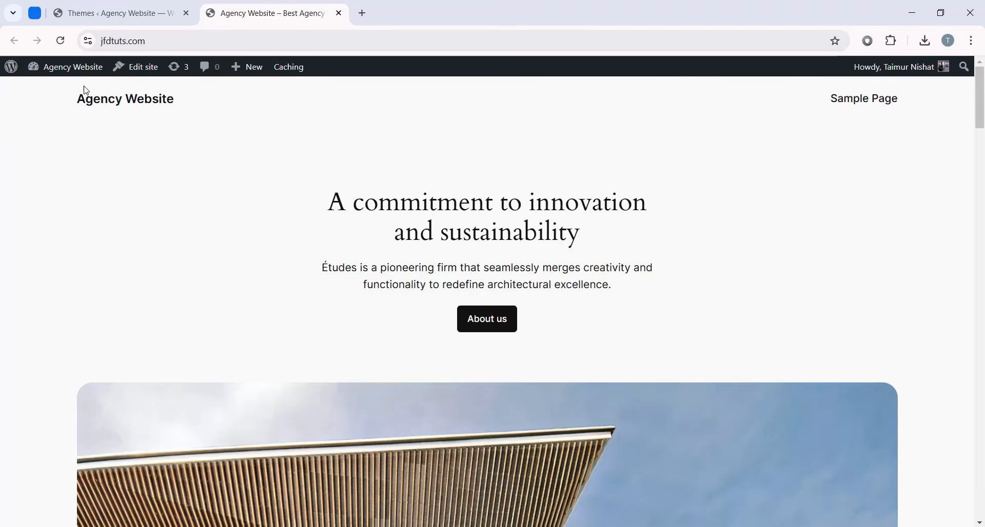
click(60, 40)
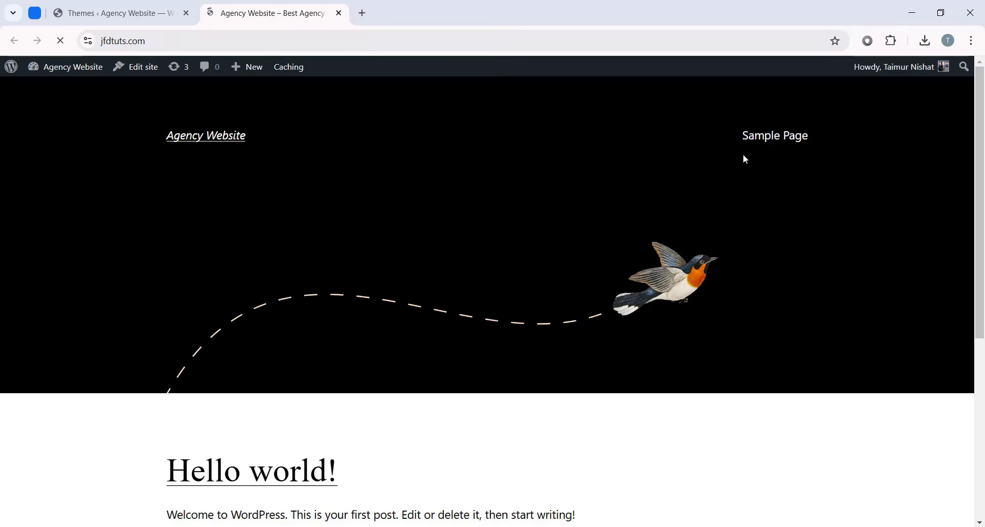
mouse_move(983, 173)
mouse_down()
mouse_move(984, 353)
mouse_move(982, 172)
mouse_up()
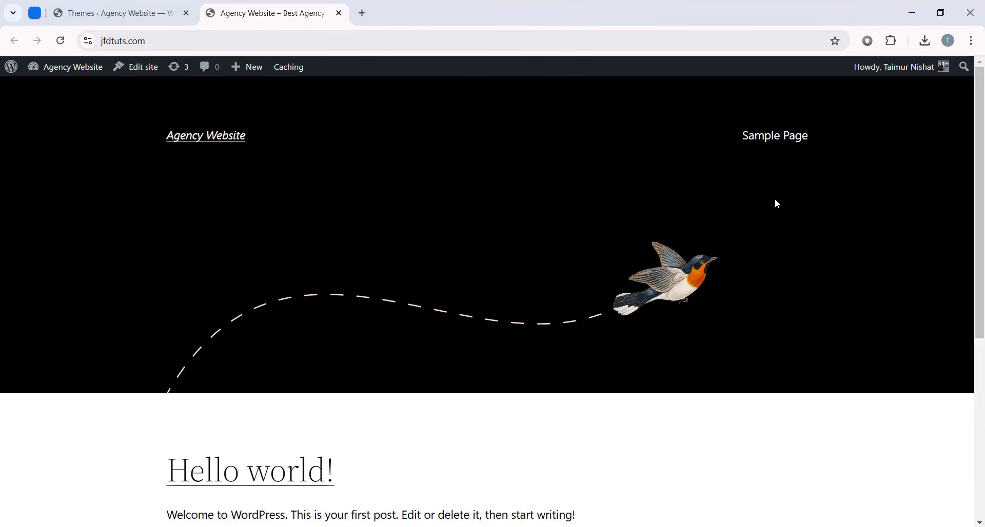
click(72, 2)
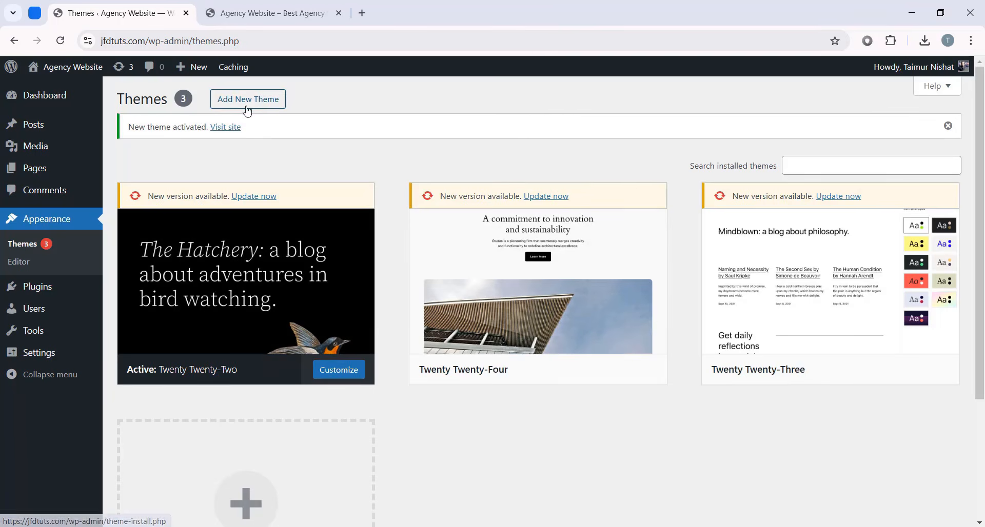
- Search the theme directory for 'Hello elementor', then install and activate Hello Elementor
scroll(251, 133, down, 3)
click(264, 346)
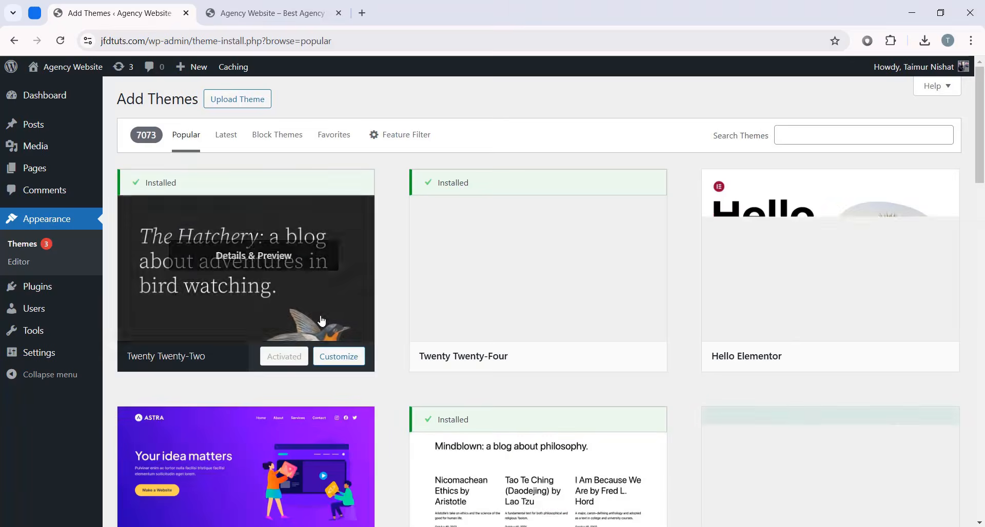
scroll(296, 341, down, 3)
scroll(297, 367, up, 3)
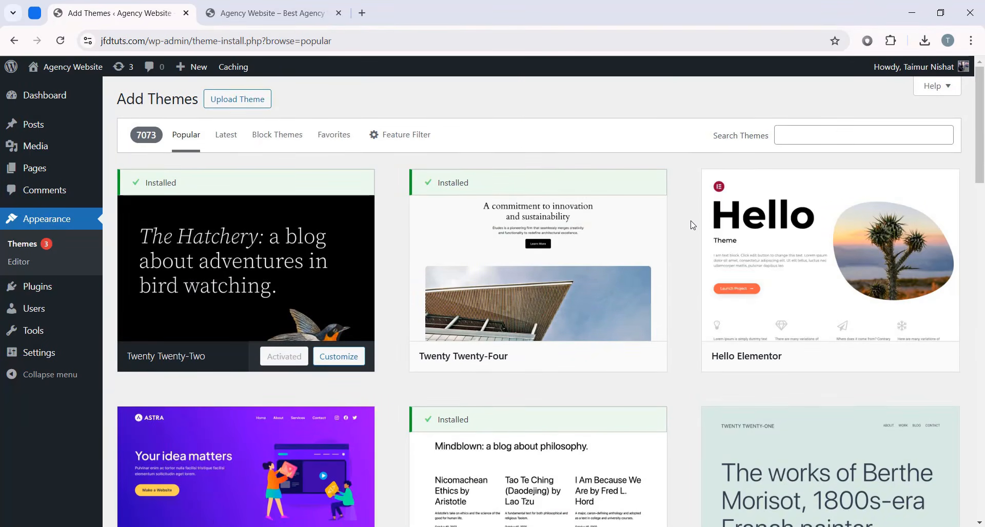
click(824, 141)
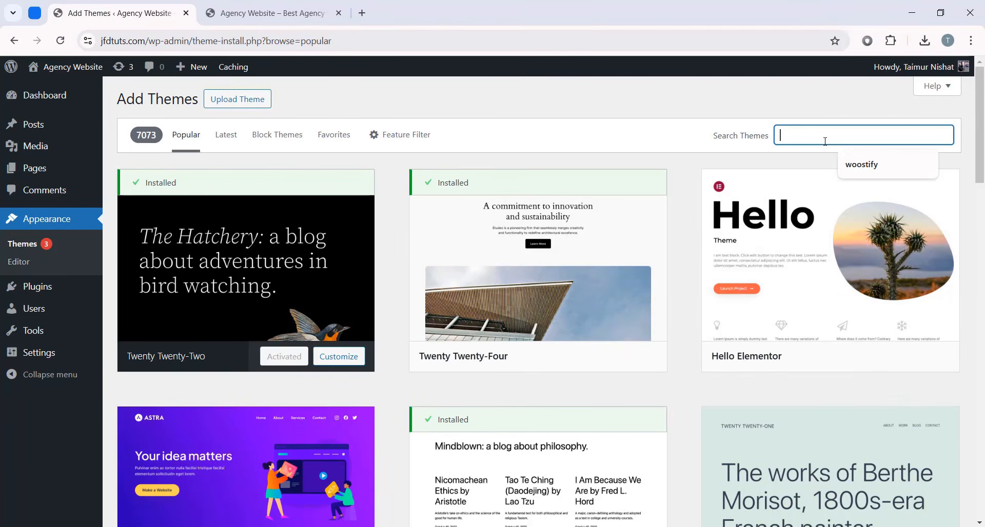
text(elemento)
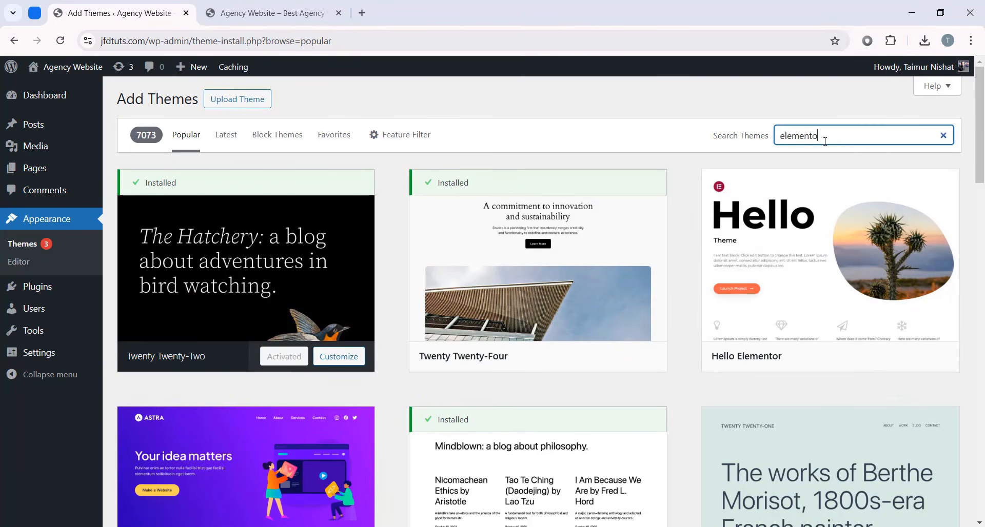
key(ctrl+a)
text(Hello elementor)
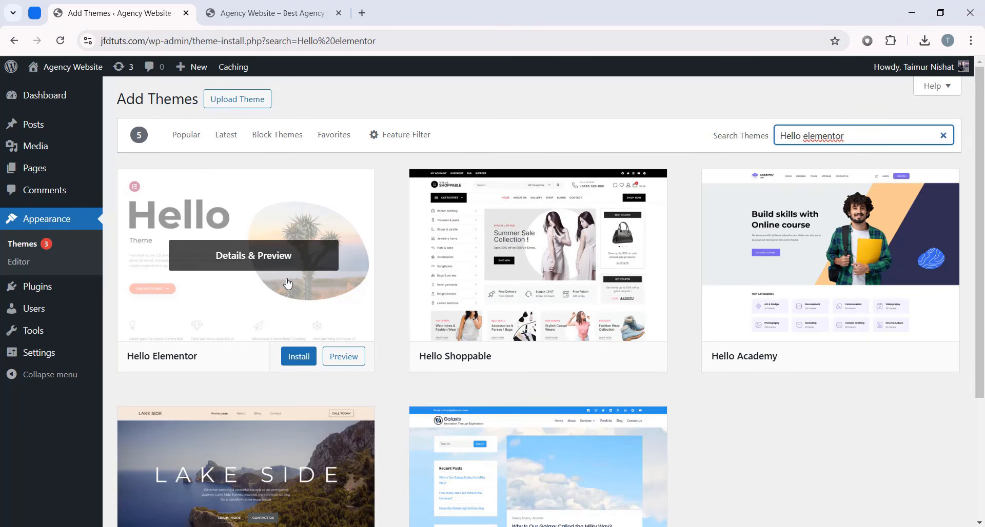
click(301, 360)
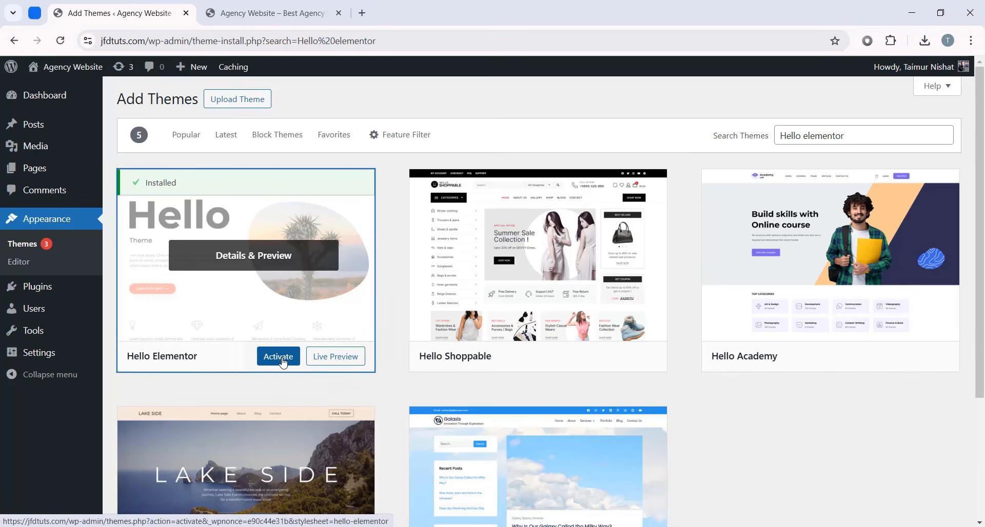
click(280, 357)
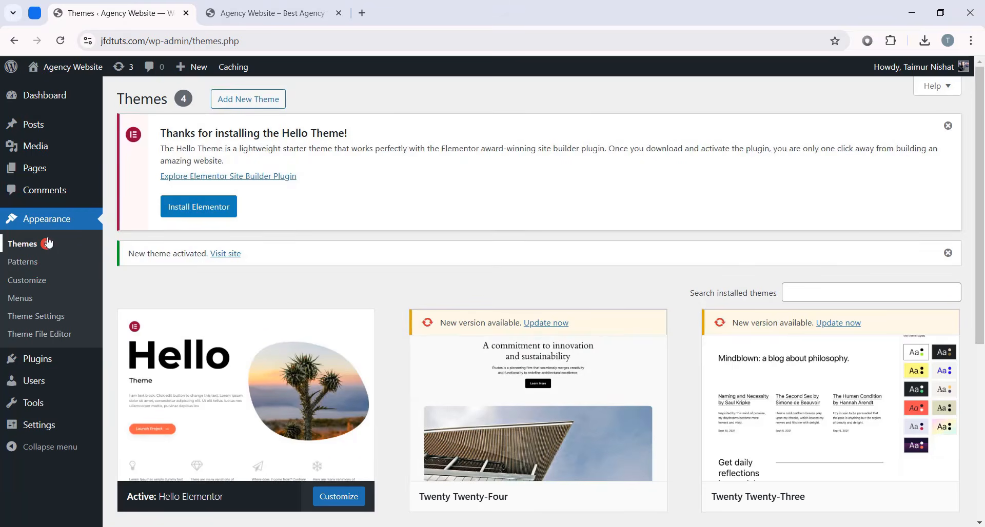
- Refresh the Themes list, then reload the live site to show the new theme
click(38, 246)
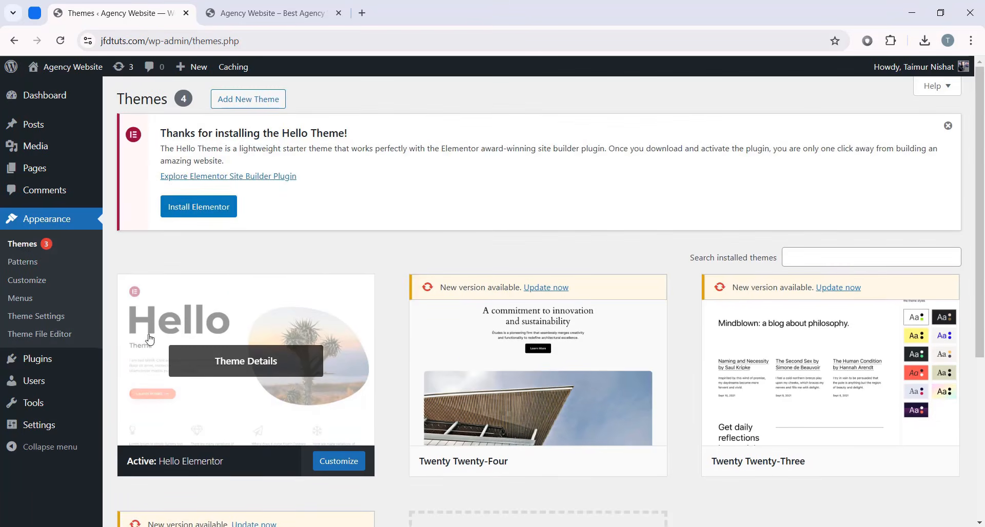
scroll(236, 259, down, 3)
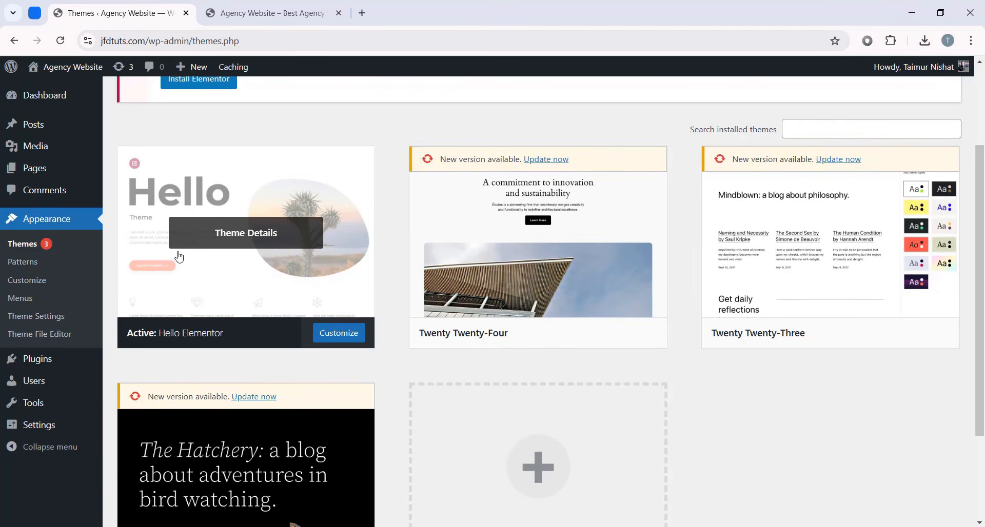
scroll(235, 319, up, 3)
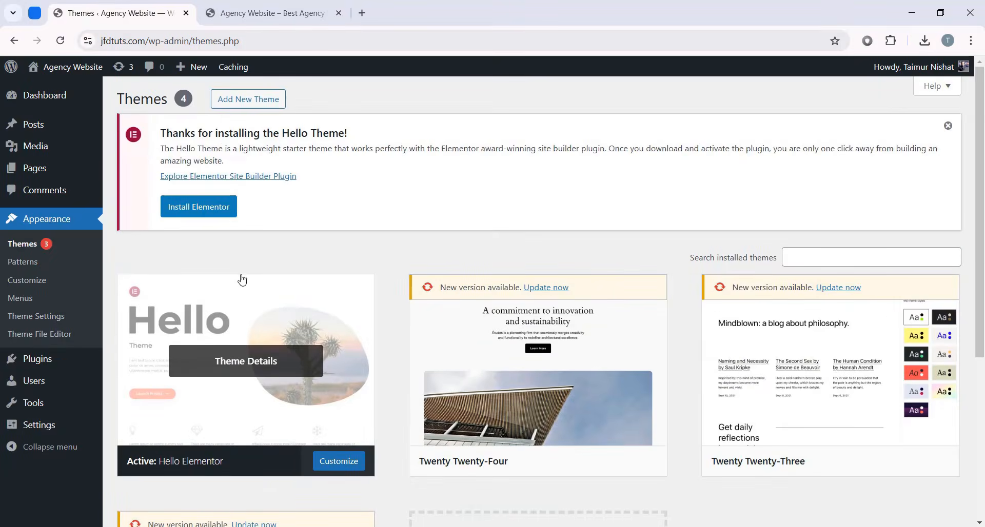
key(ctrl+Tab)
click(60, 40)
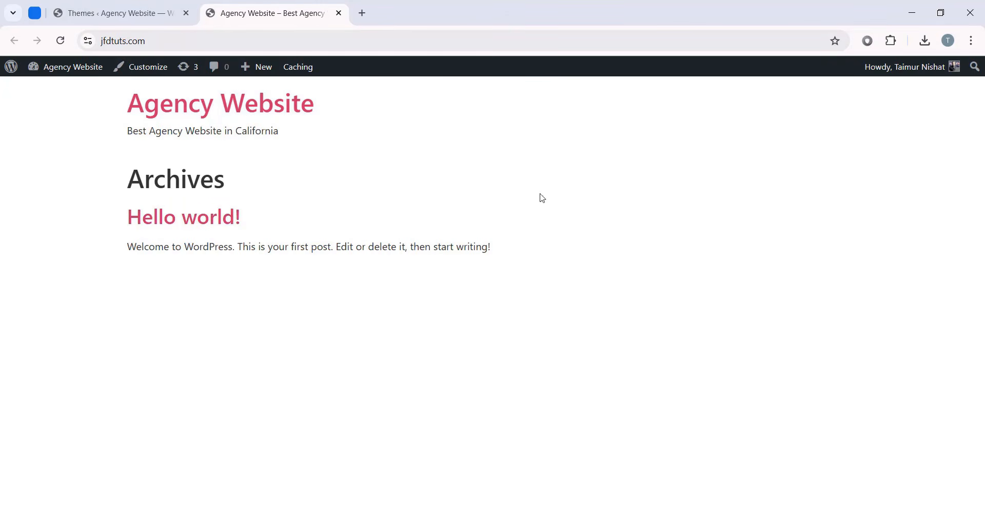
- Review the installed themes again, then return to the live front page
click(118, 13)
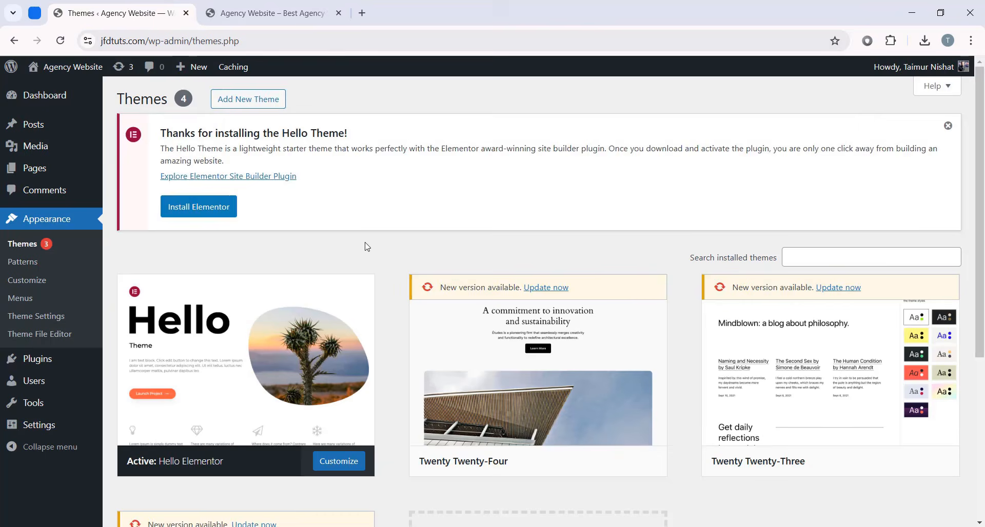
scroll(307, 266, down, 3)
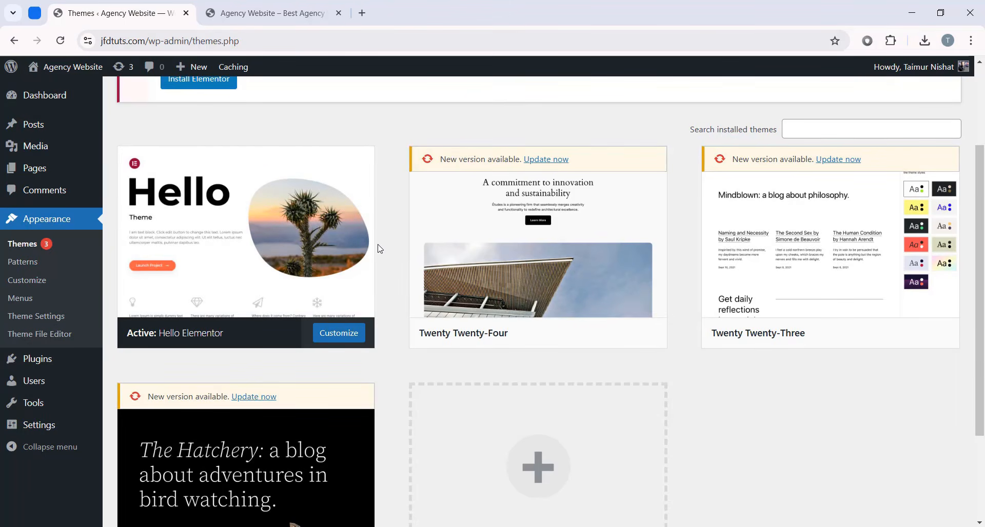
scroll(380, 248, up, 3)
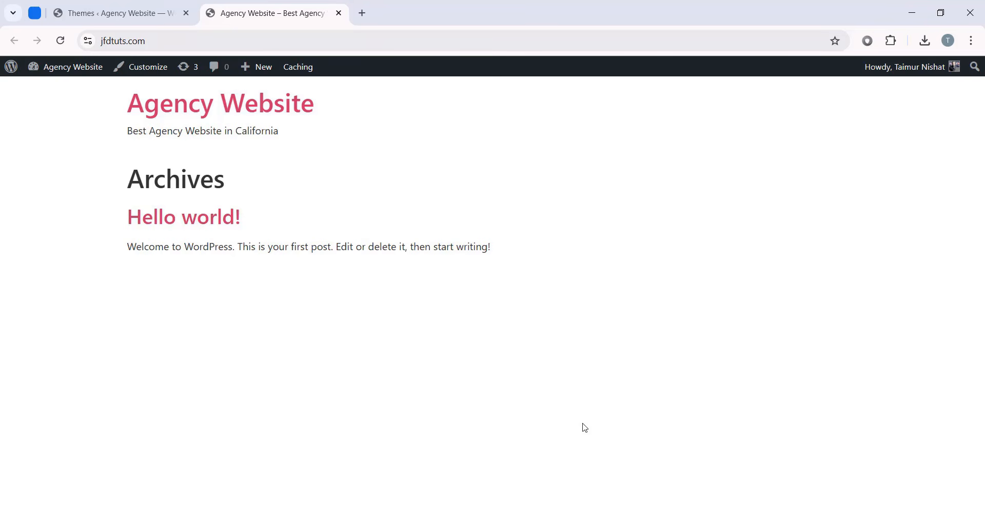
click(111, 15)
scroll(336, 260, down, 3)
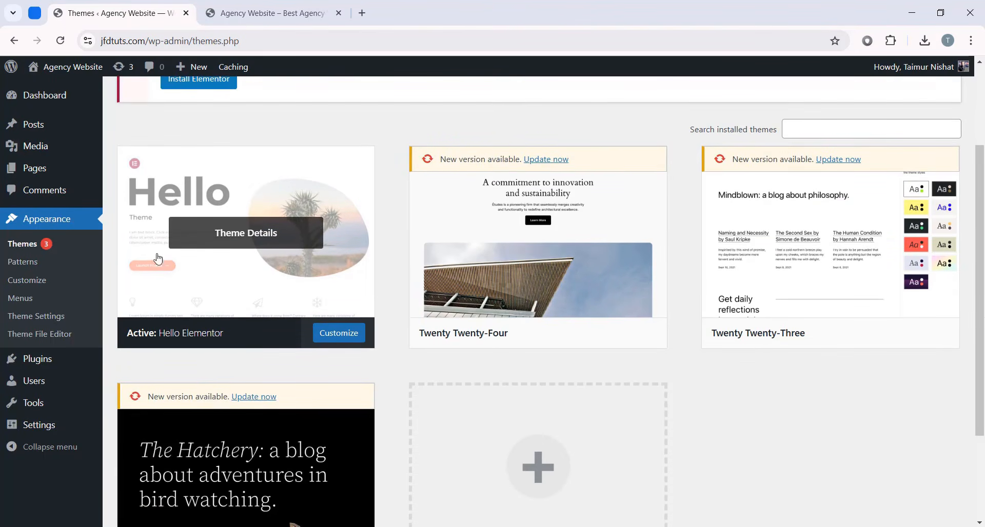
scroll(388, 247, up, 1)
click(290, 11)
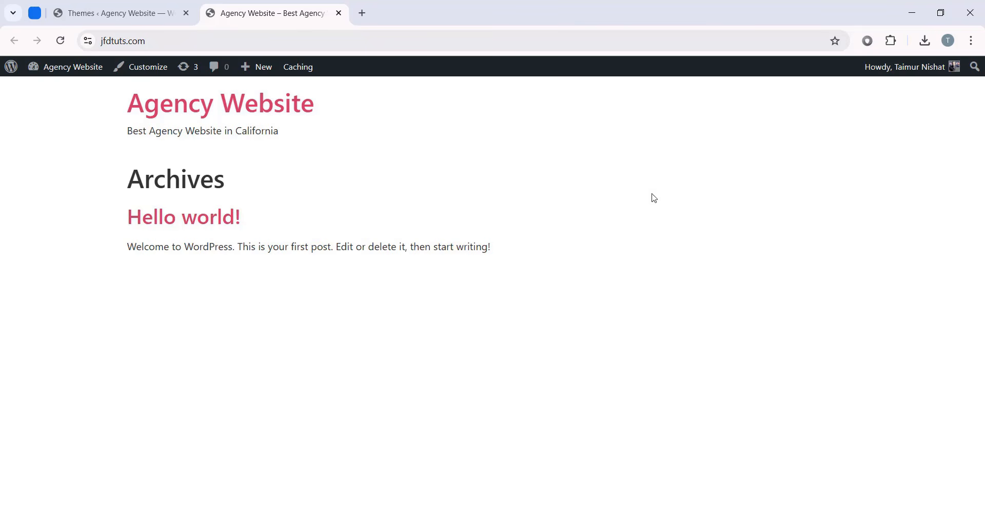
- Open jimfahaddigital.com in a new tab and follow its Get Elementor Free version link
click(361, 12)
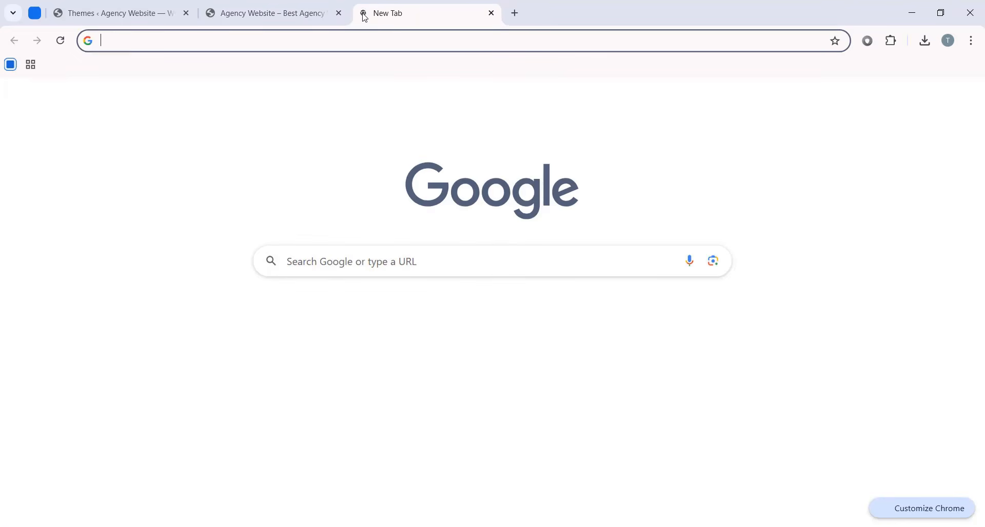
text(jim)
key(Right)
key(Return)
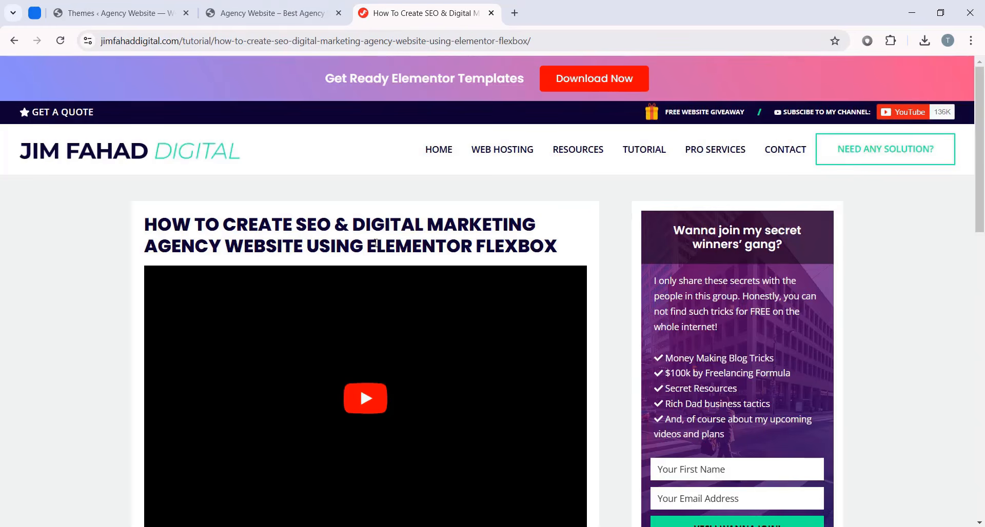
scroll(578, 282, down, 6)
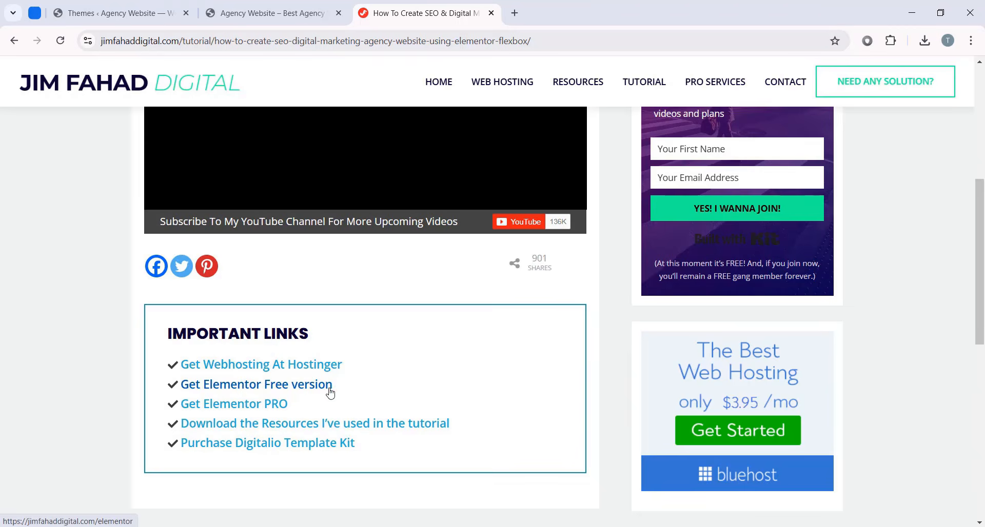
click(281, 386)
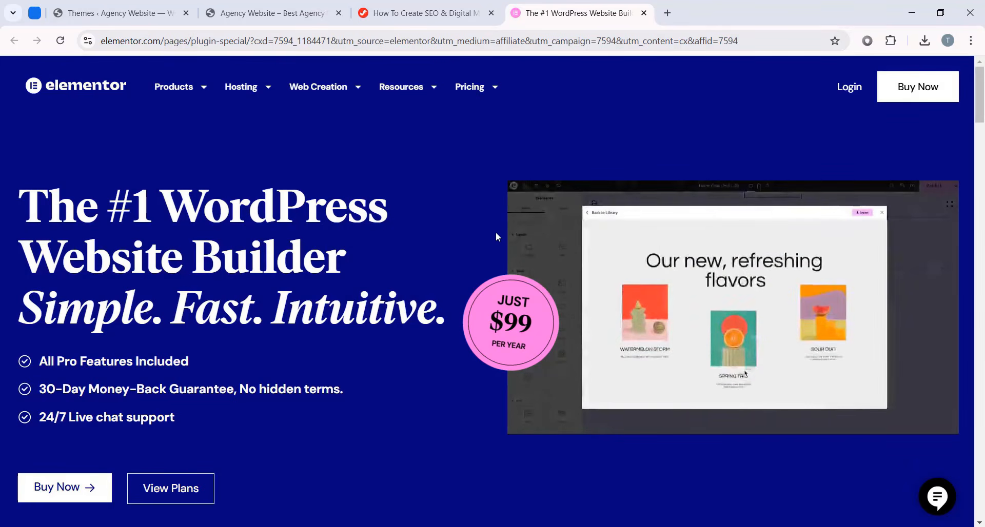
- Scroll through Elementor's pricing cards to compare the plans
scroll(462, 241, down, 15)
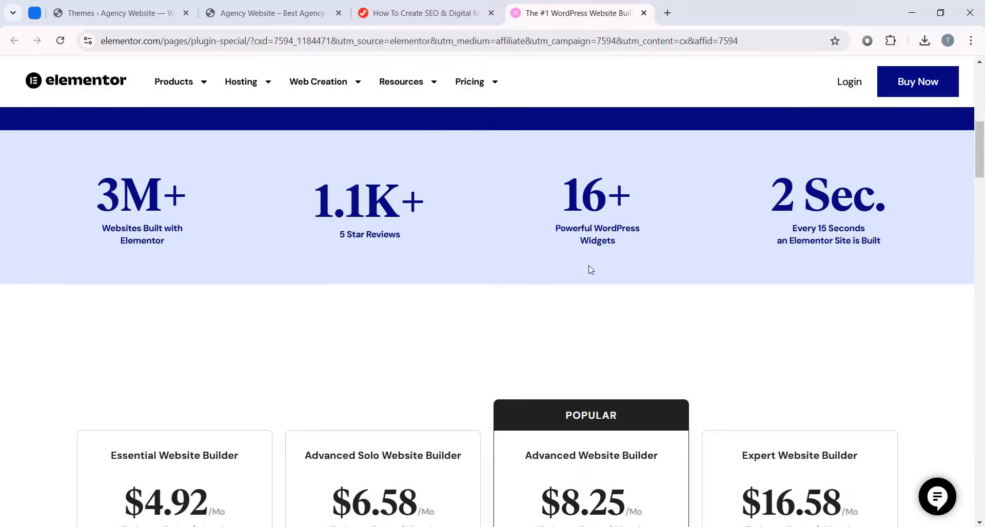
scroll(590, 265, down, 1)
scroll(590, 265, up, 1)
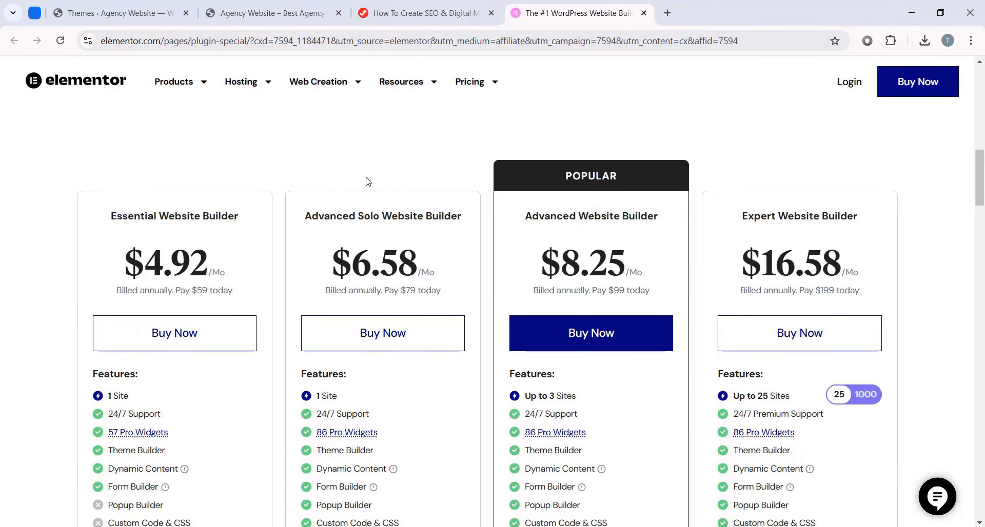
scroll(277, 342, down, 1)
scroll(349, 226, up, 1)
scroll(338, 217, down, 1)
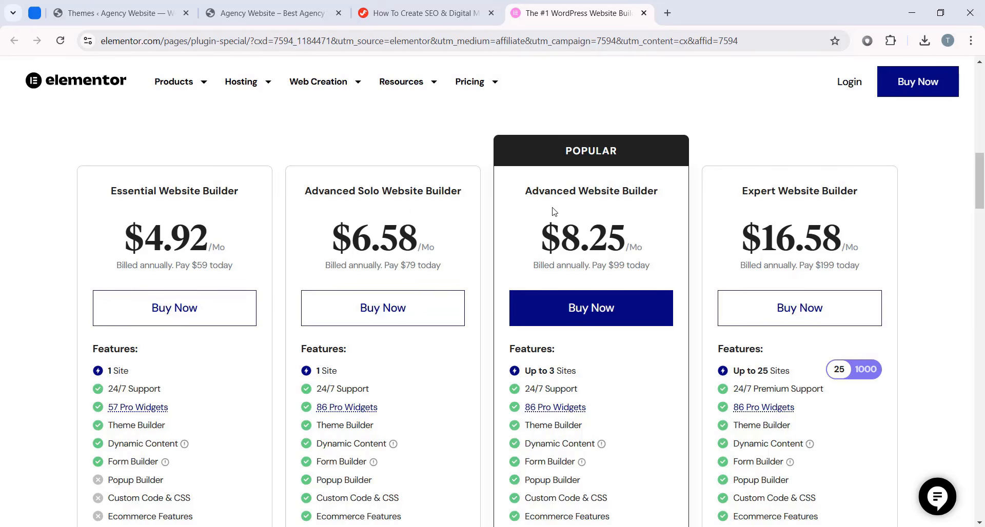
scroll(753, 210, down, 1)
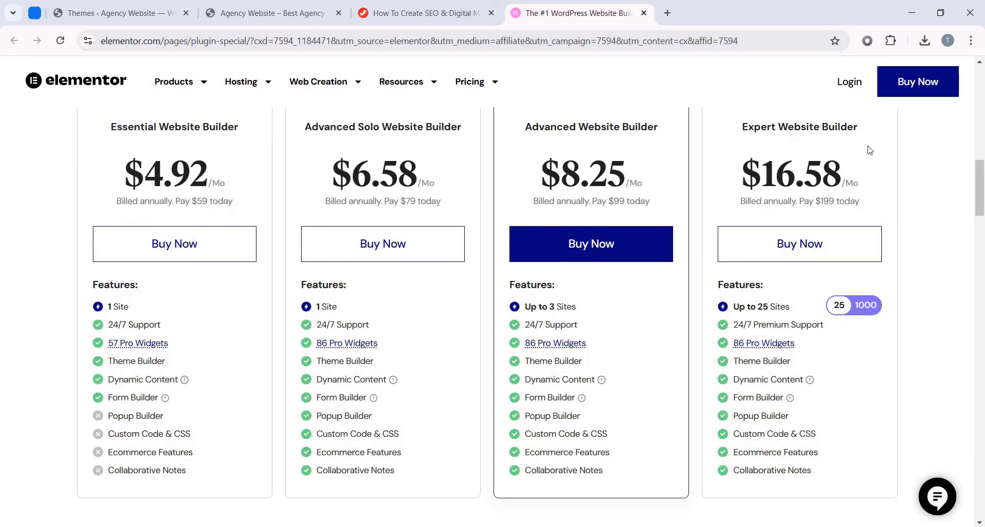
scroll(928, 192, up, 1)
scroll(15, 243, down, 1)
scroll(309, 218, up, 1)
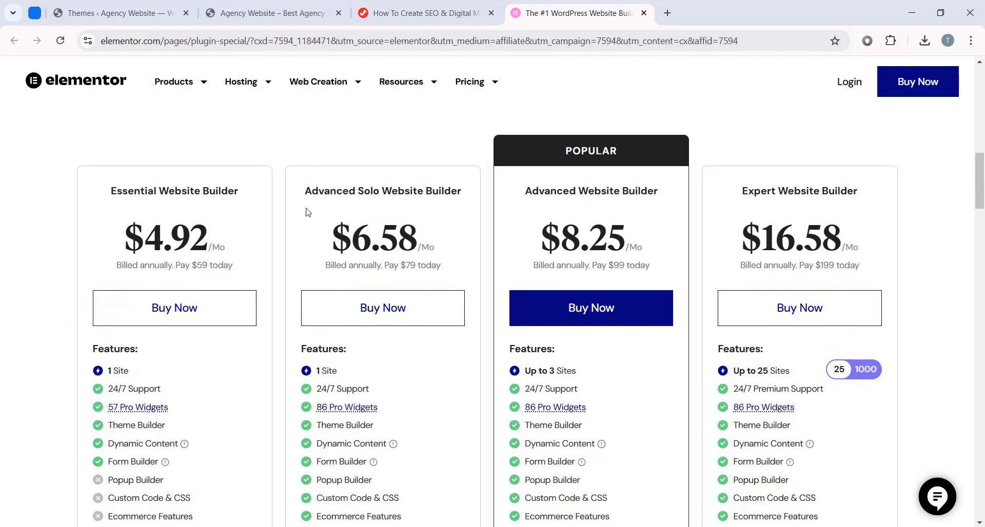
scroll(295, 246, down, 1)
scroll(295, 213, up, 1)
scroll(466, 229, down, 1)
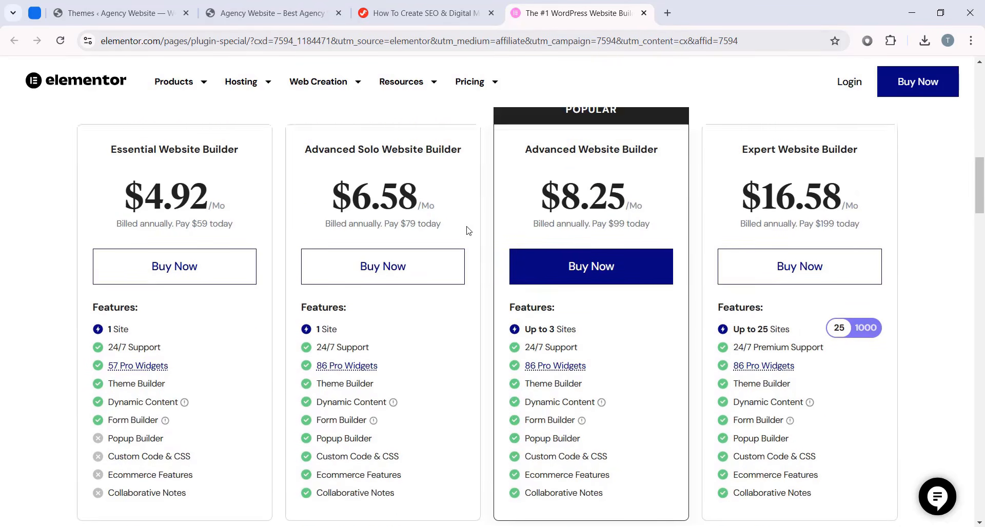
scroll(467, 209, up, 1)
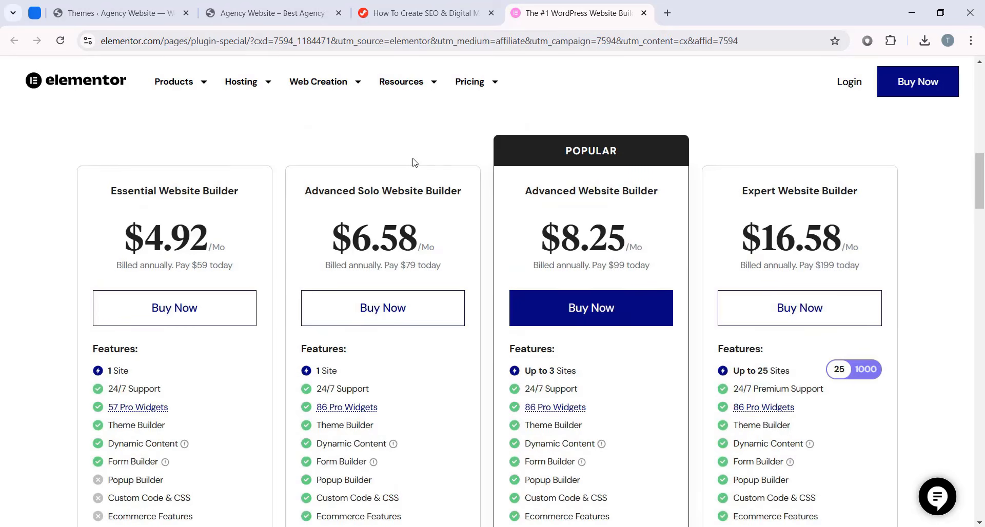
scroll(516, 235, down, 1)
scroll(518, 154, up, 1)
scroll(582, 356, down, 1)
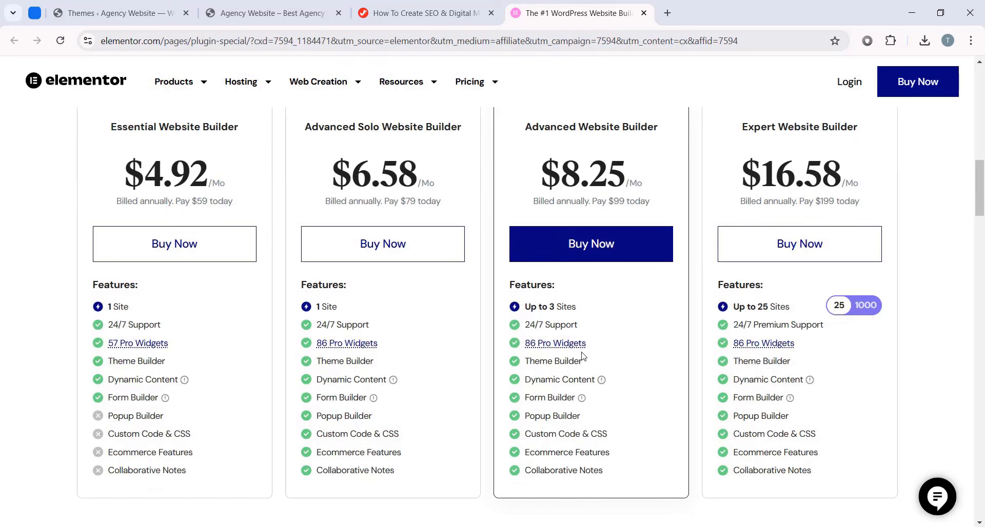
scroll(627, 249, up, 1)
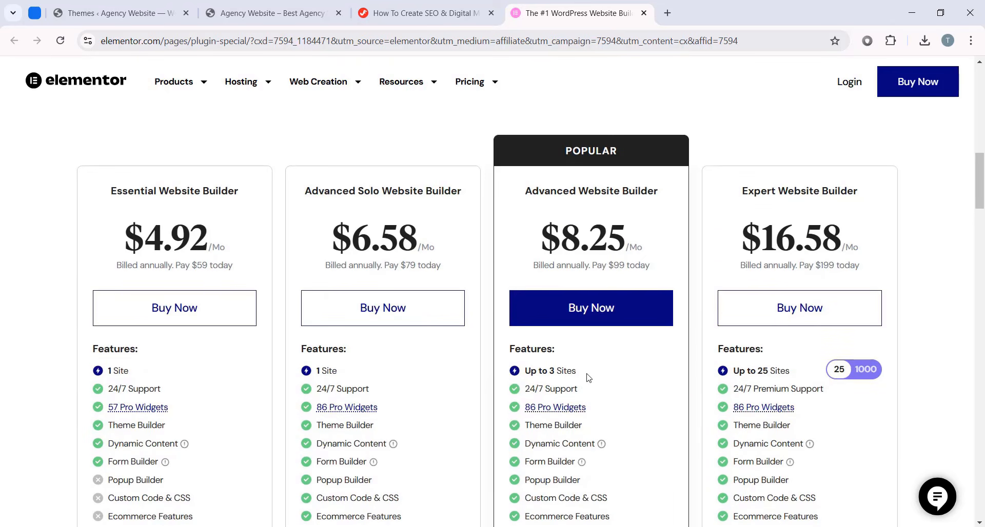
scroll(593, 374, down, 1)
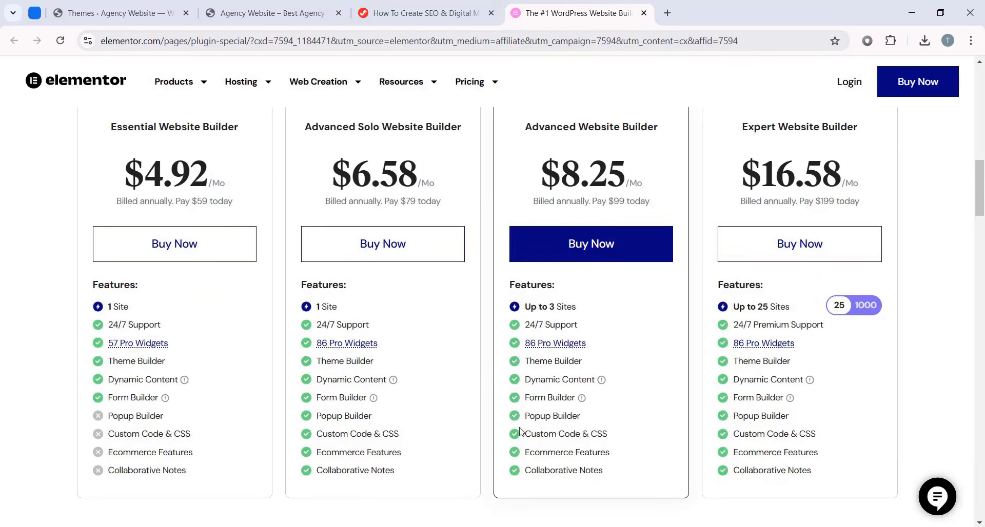
scroll(553, 410, up, 1)
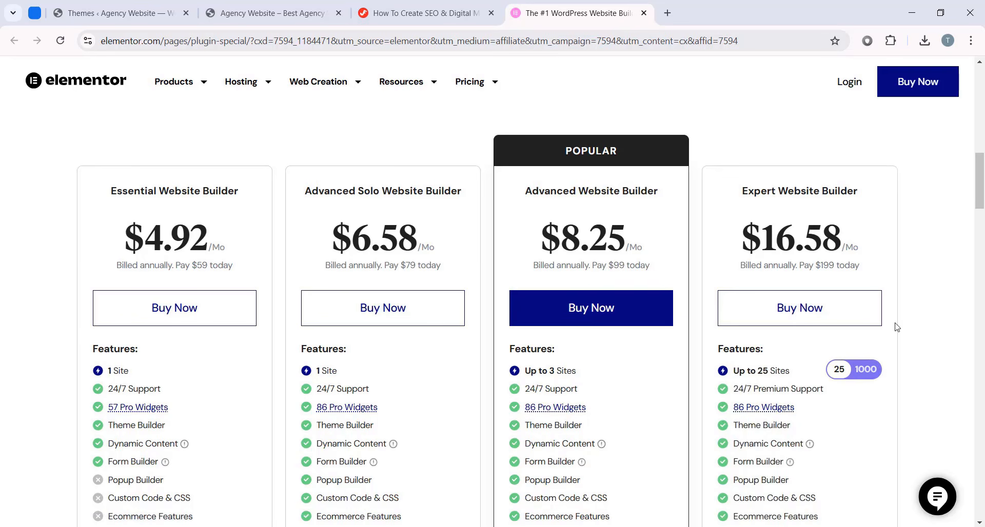
- Switch the top tier to 1000 sites (Agency Website Builder, $33.25/Mo), then return to the top
click(866, 370)
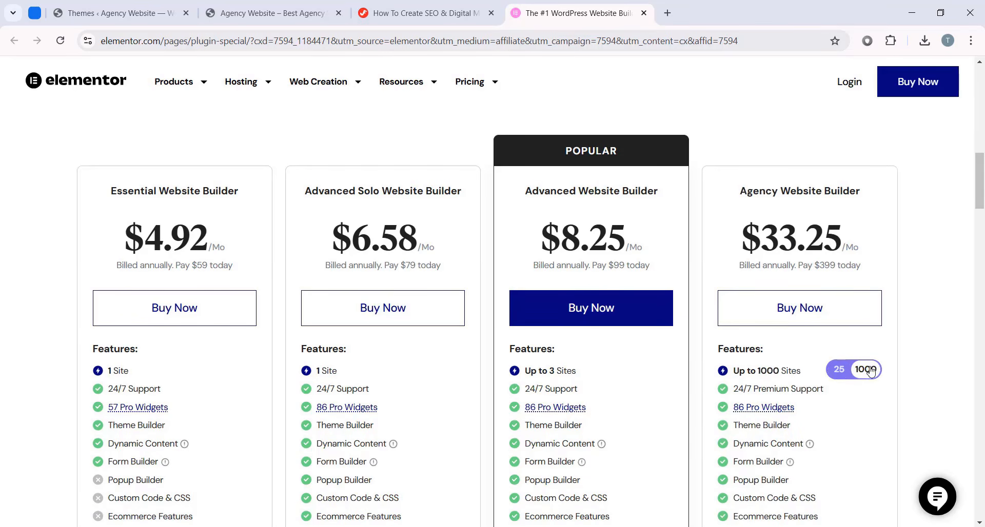
scroll(740, 322, down, 1)
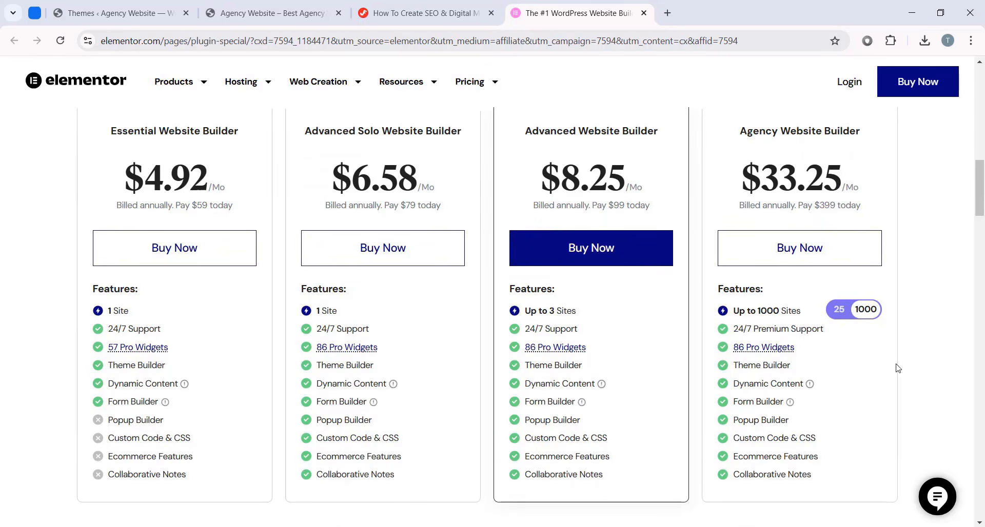
scroll(926, 357, up, 1)
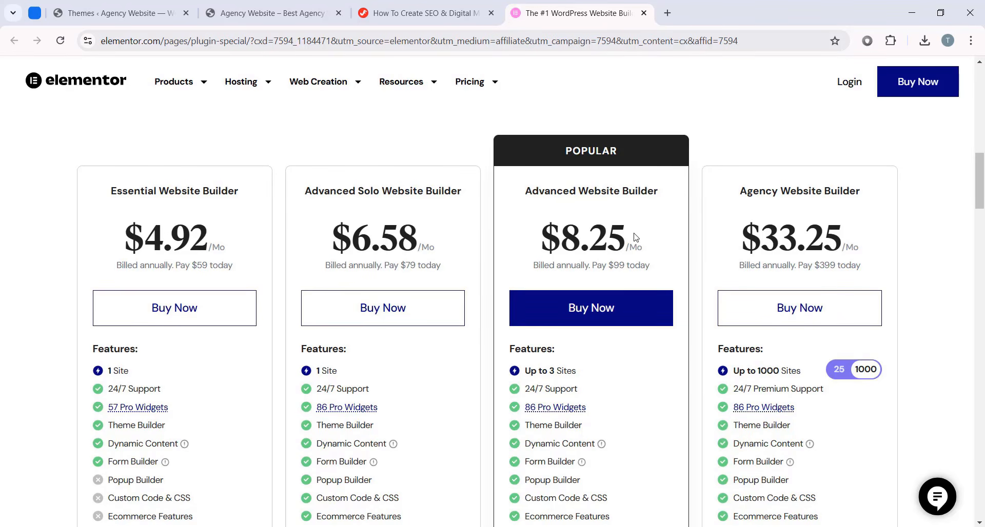
scroll(661, 222, up, 15)
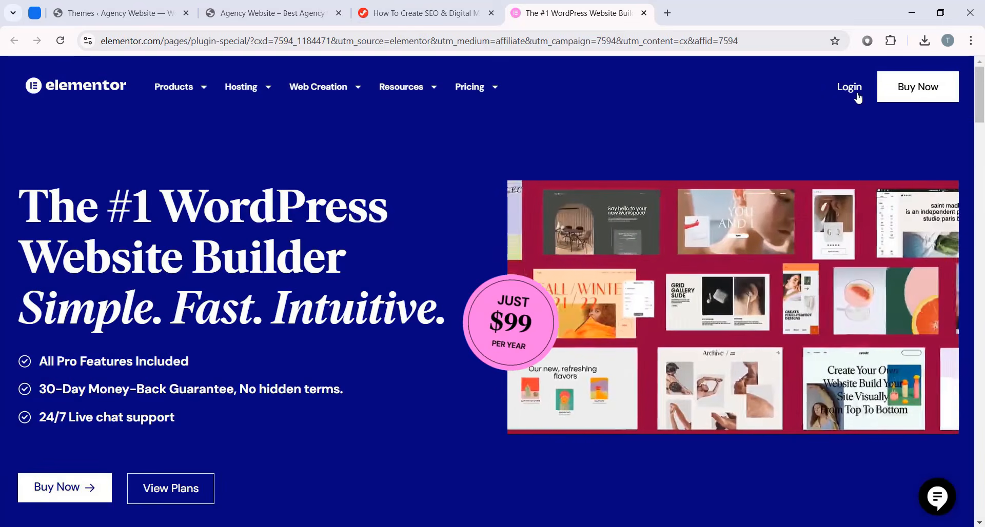
- Go to Elementor's sign-up page and choose signing up with an email address
click(848, 89)
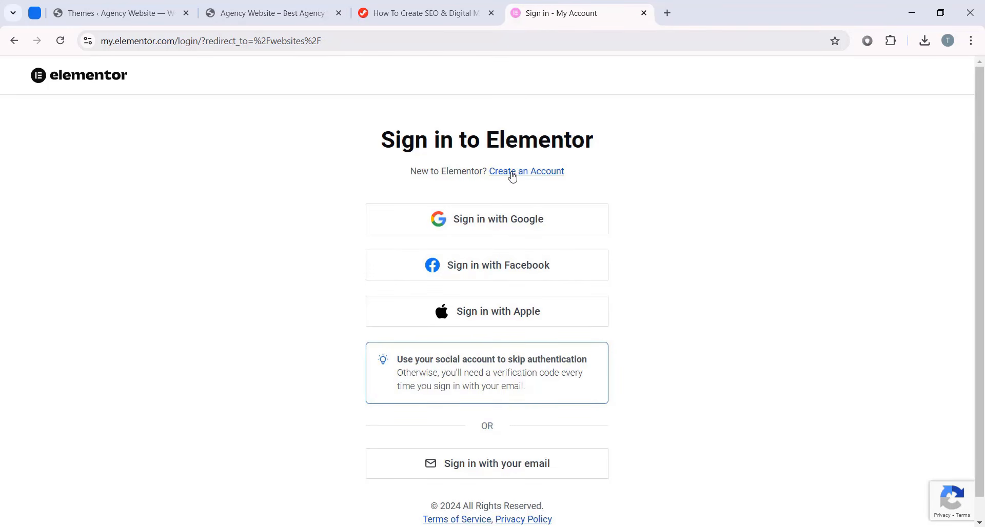
click(531, 173)
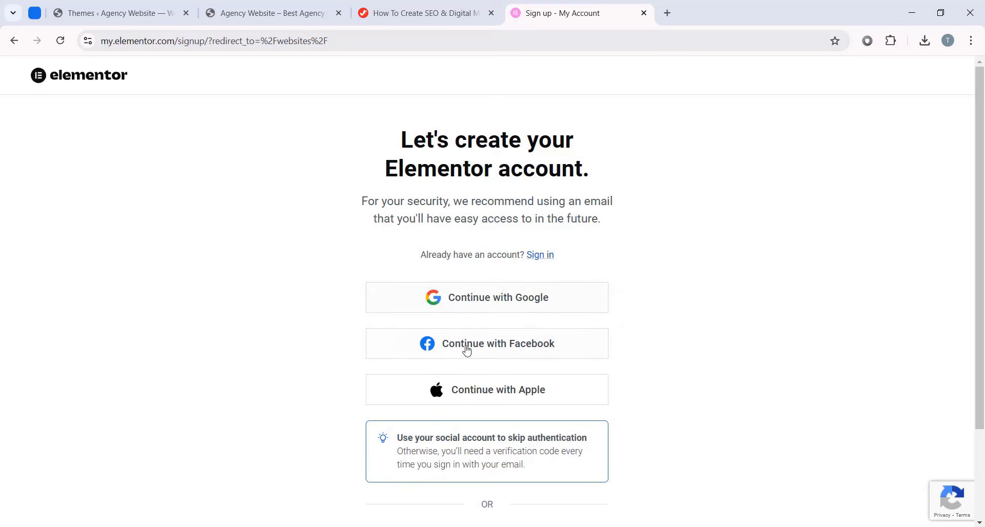
scroll(659, 352, down, 2)
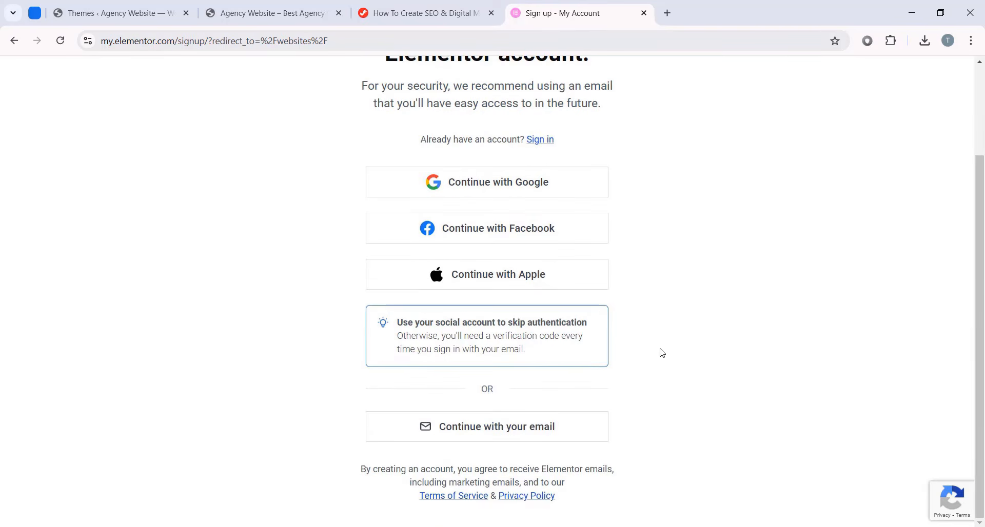
click(535, 436)
- Enter the email address and account password, create the account, then close the Elementor tab
click(414, 258)
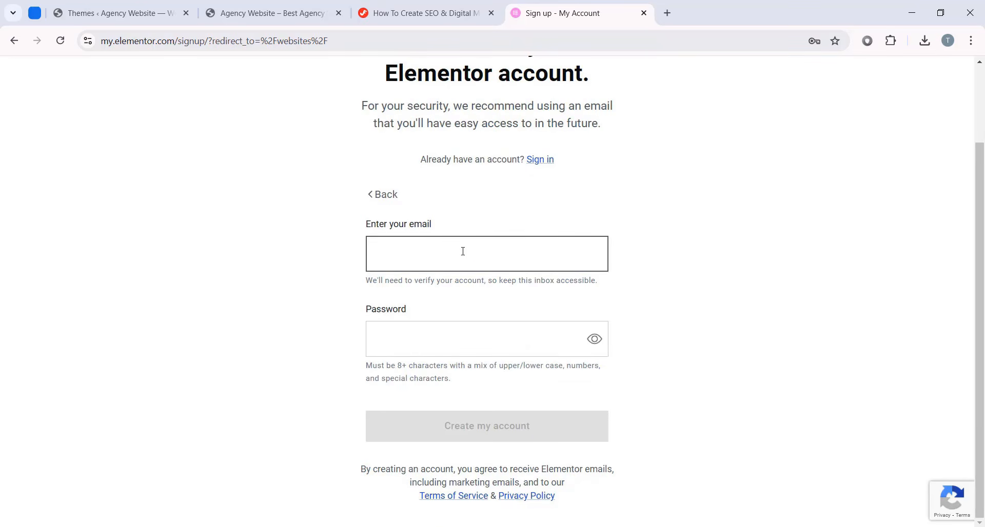
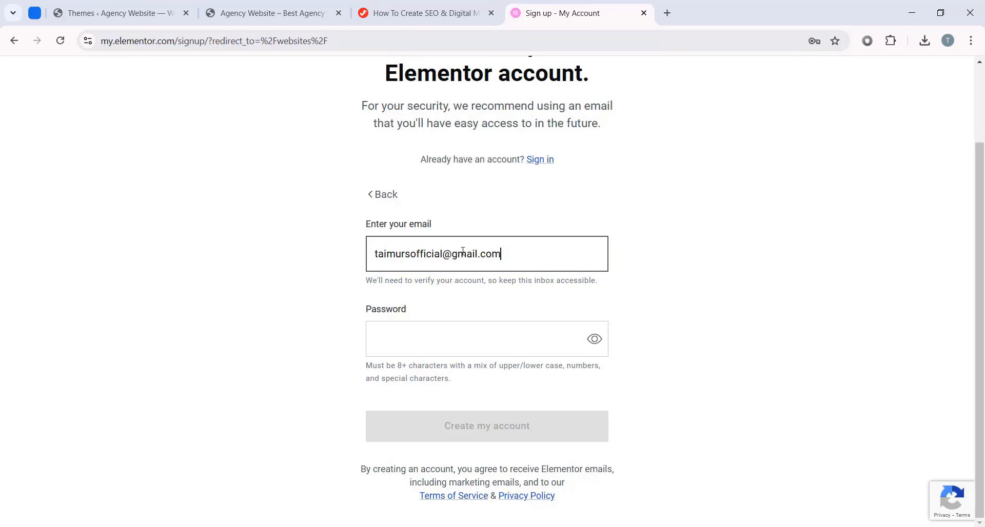
click(481, 352)
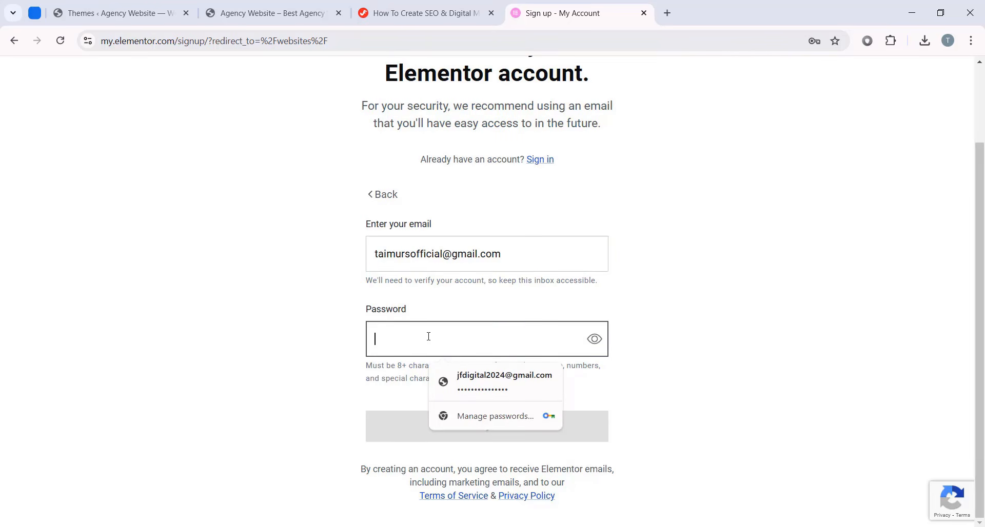
key(ctrl+v)
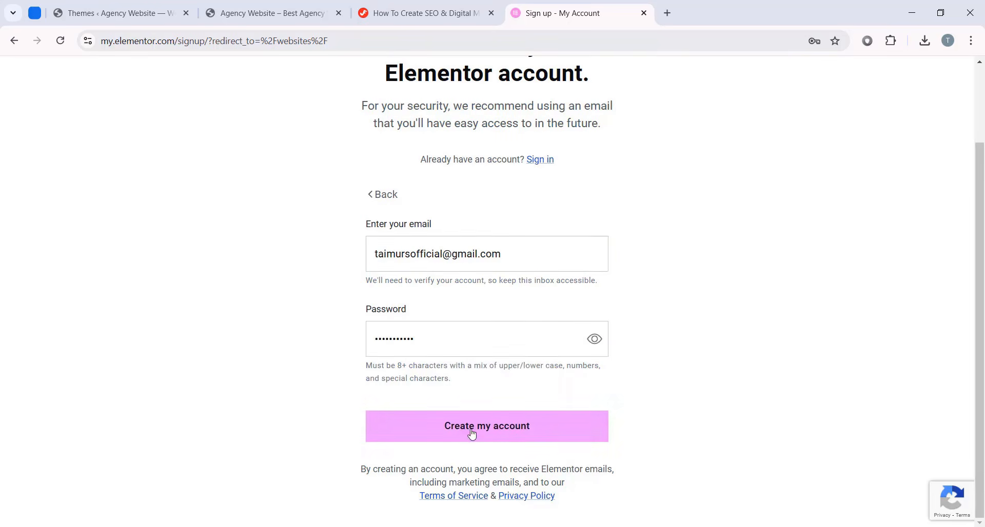
click(509, 437)
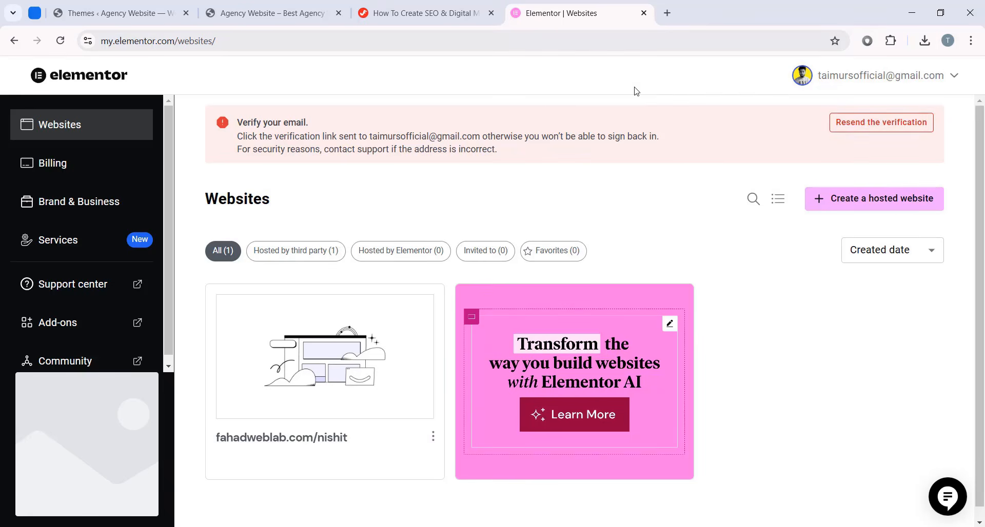
click(644, 13)
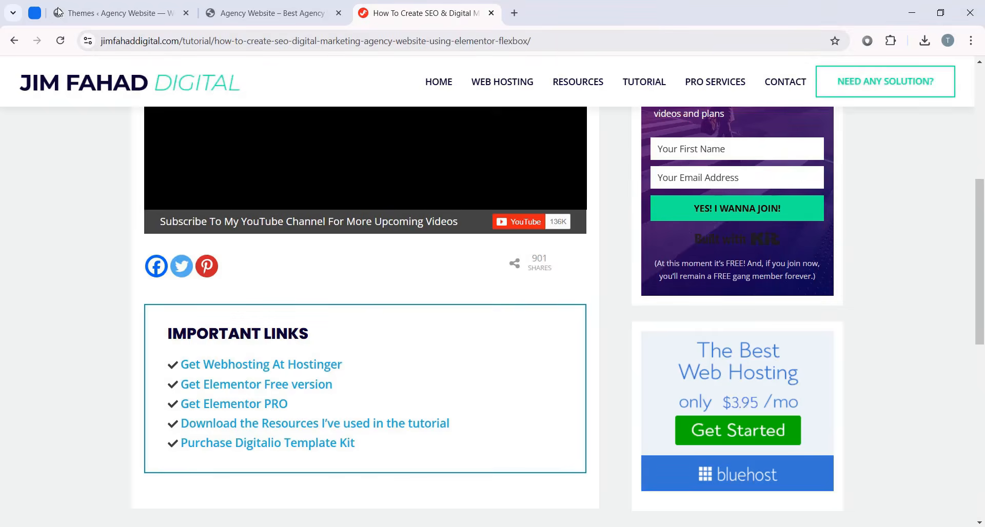
click(92, 5)
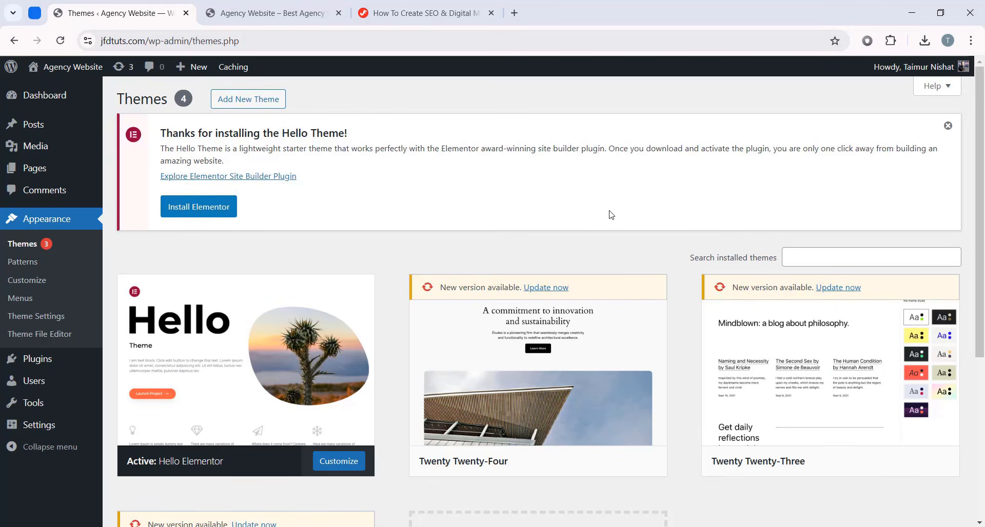
- Search the plugin directory for 'Elementor' from Plugins > Add New Plugin
click(55, 366)
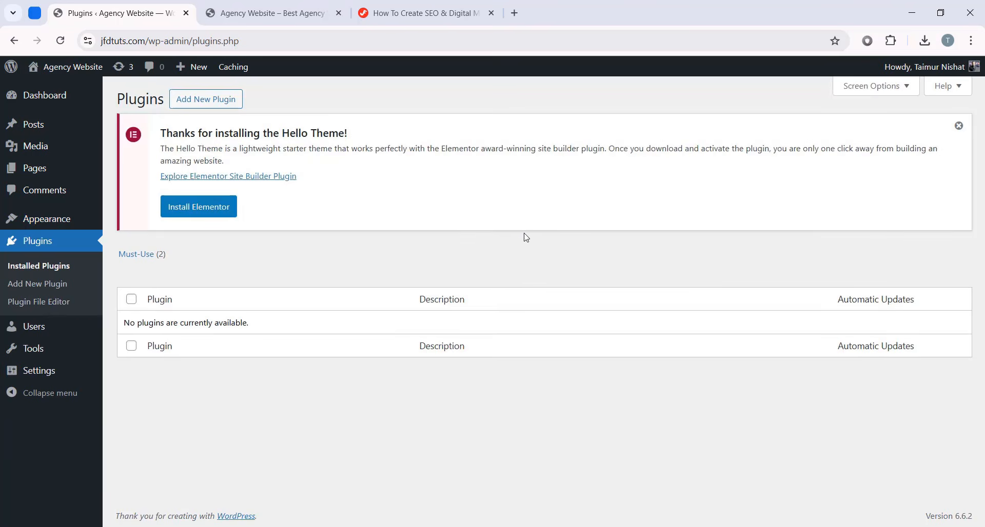
click(223, 99)
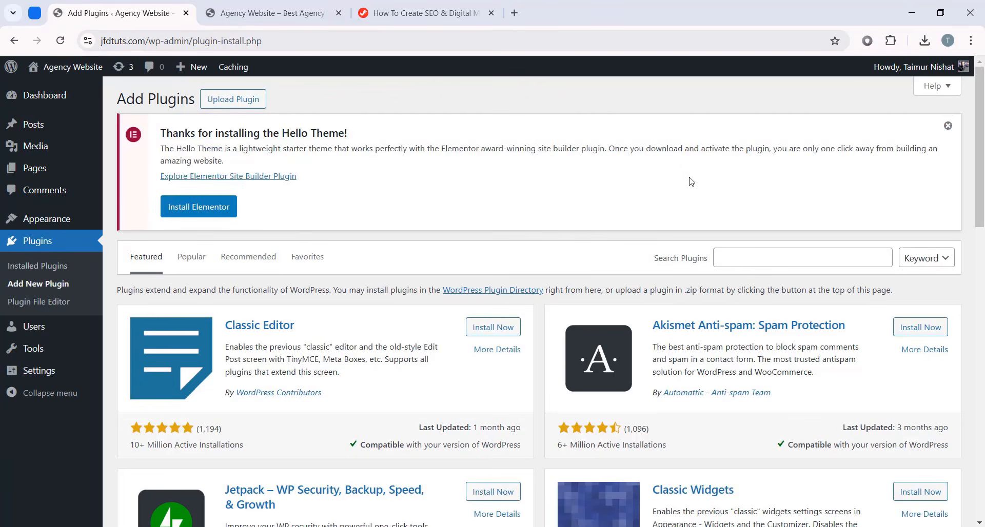
click(948, 125)
click(765, 131)
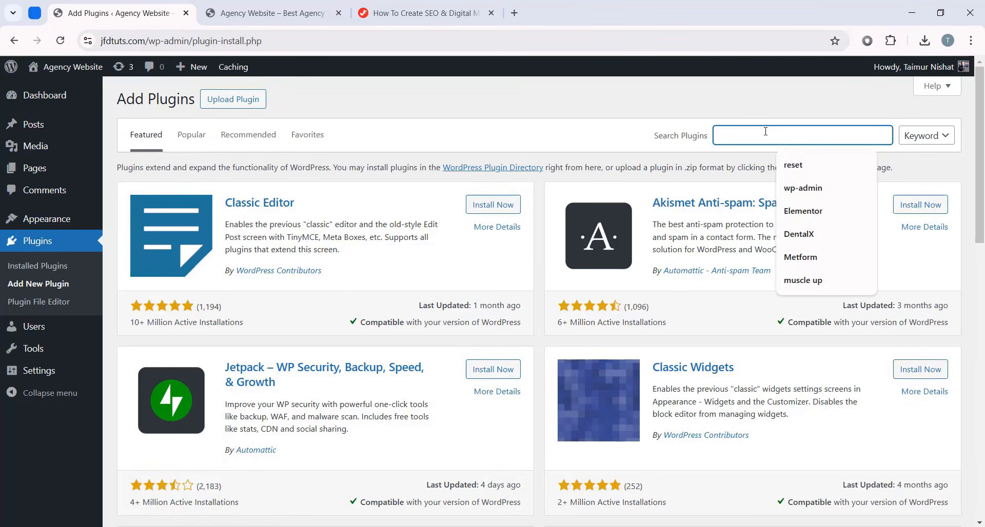
text(Elementor)
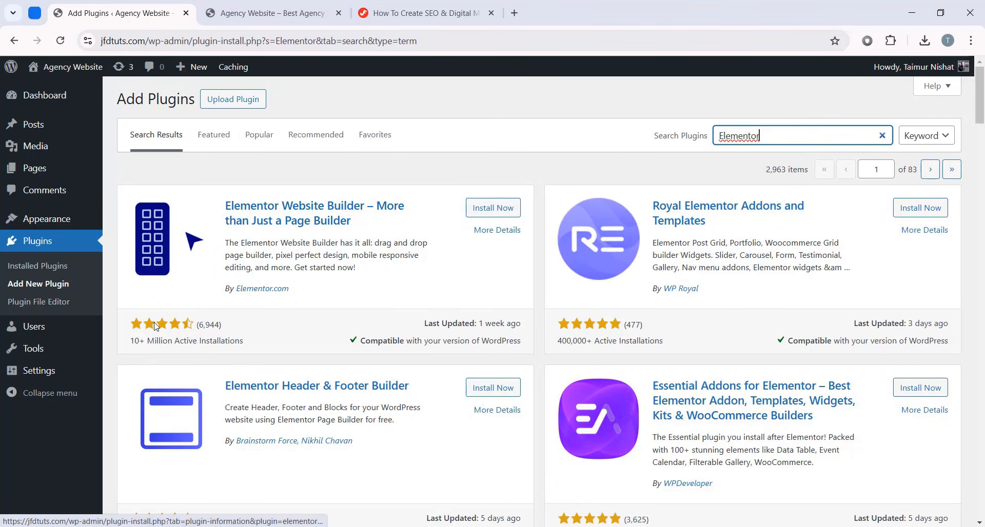
drag(131, 341, 264, 358)
click(263, 358)
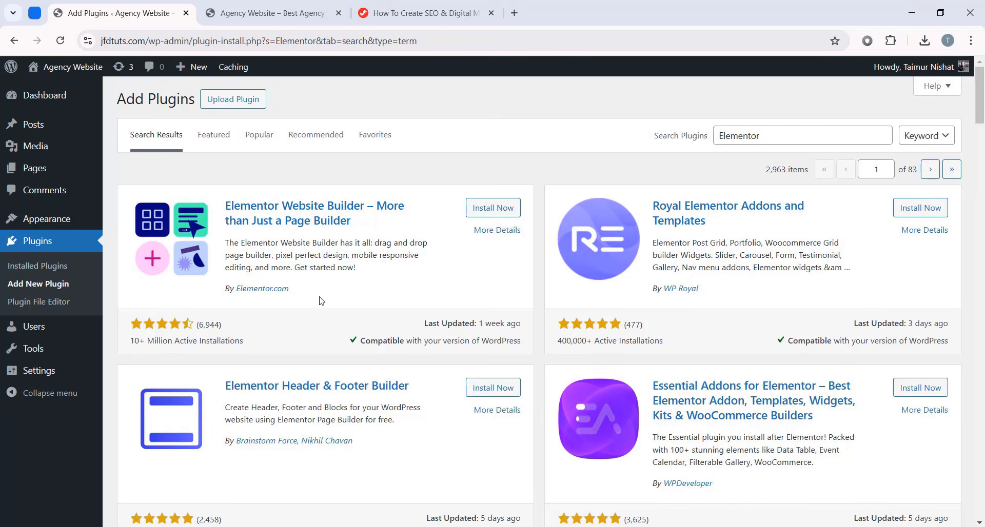
- Install and activate Elementor Website Builder, then dismiss its getting-started screen
click(491, 211)
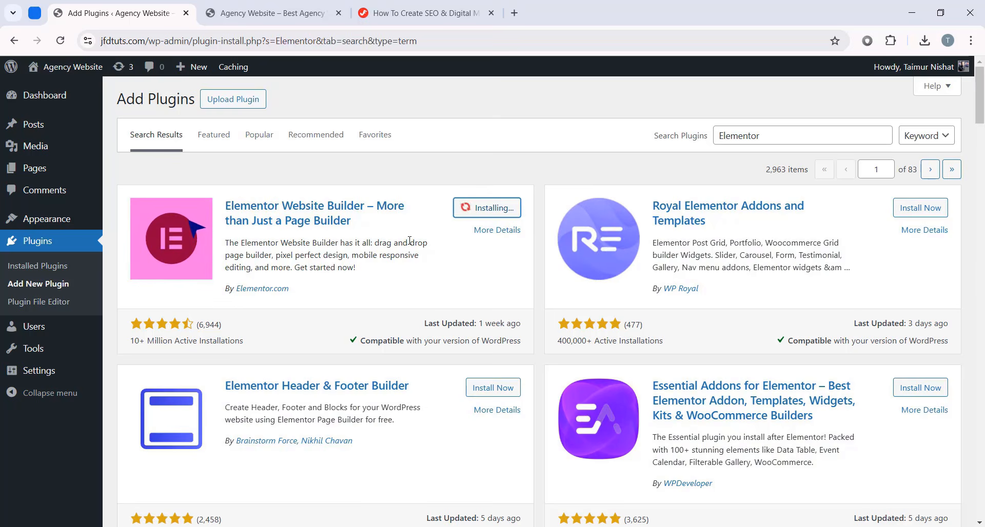
click(500, 211)
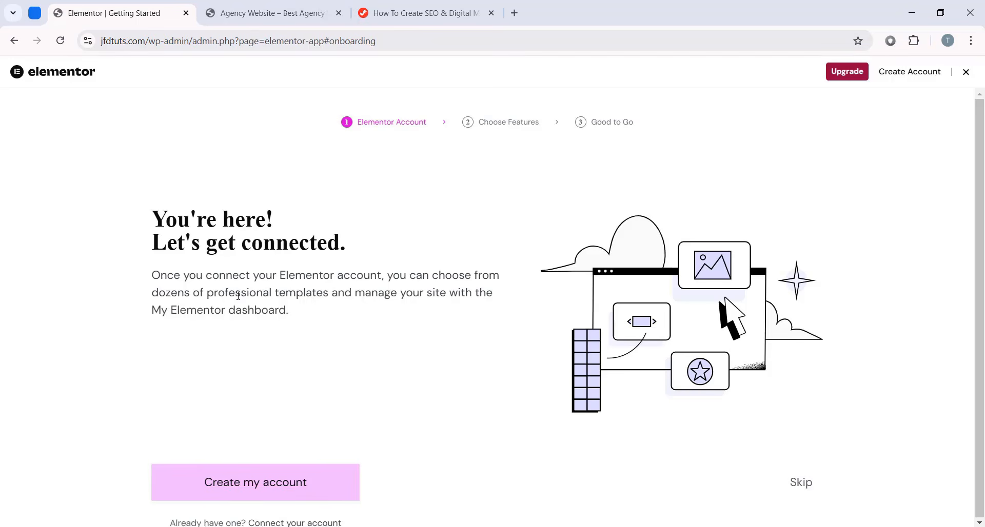
click(966, 73)
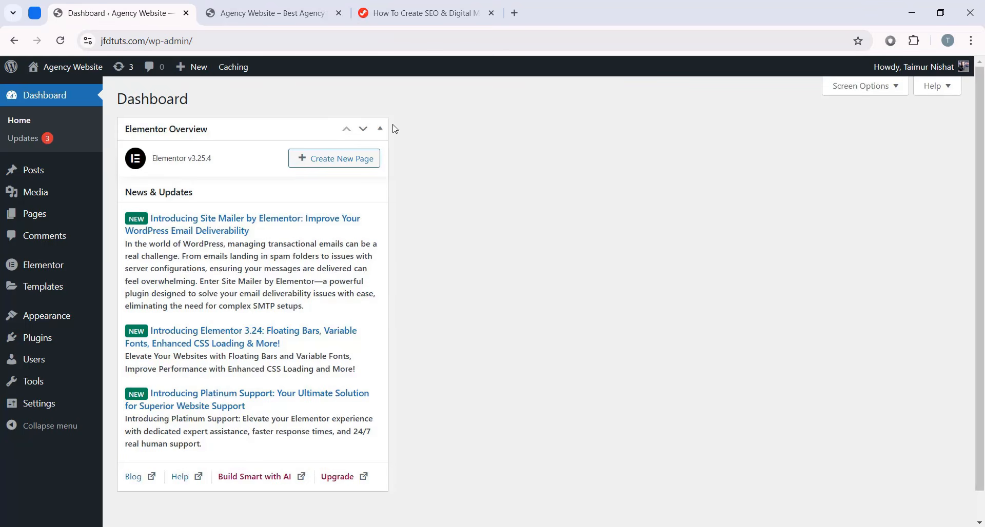
- Uncheck Elementor Overview in the Dashboard's Screen Options, then open the Plugins list
click(380, 129)
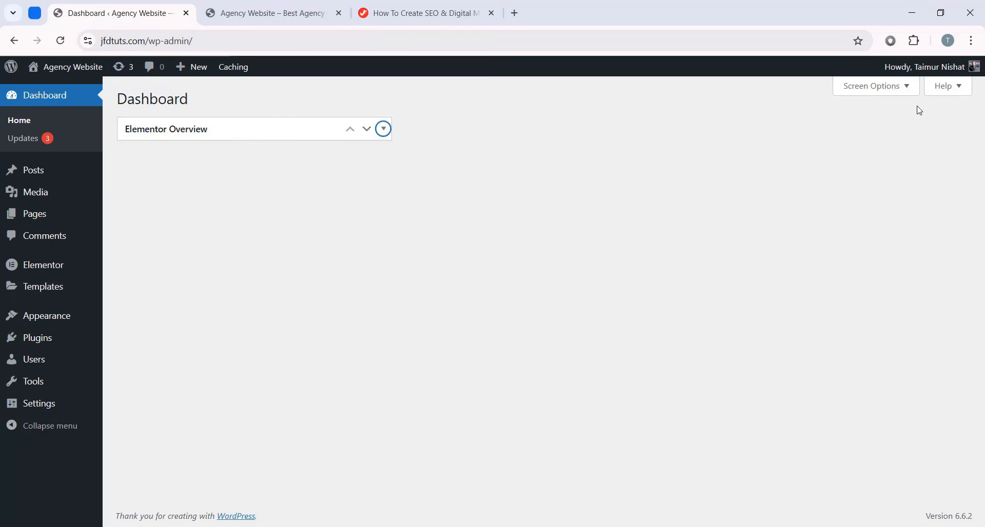
click(874, 85)
click(134, 144)
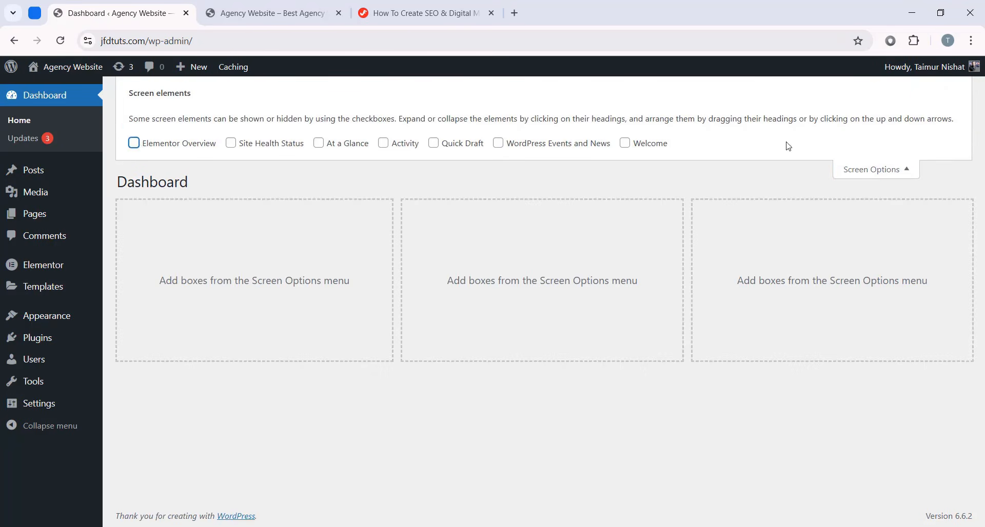
click(859, 172)
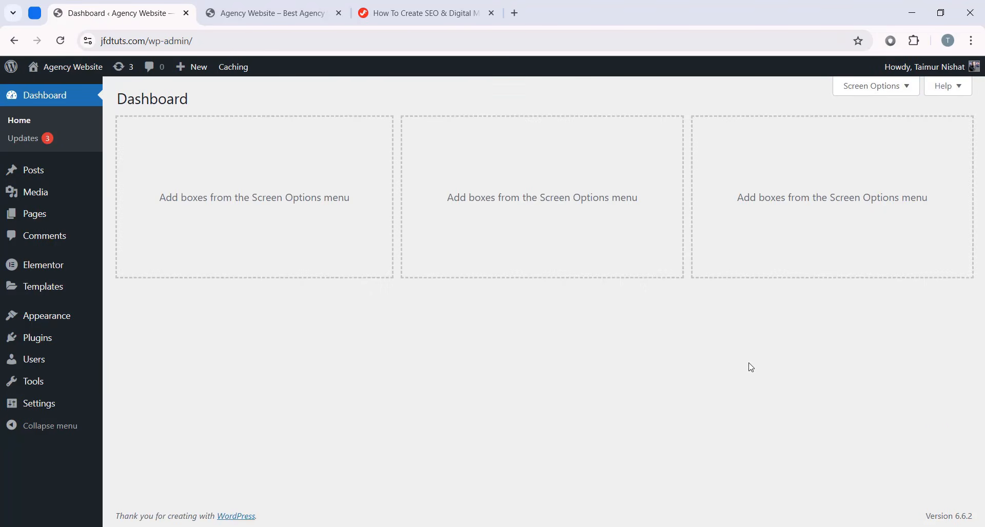
click(70, 344)
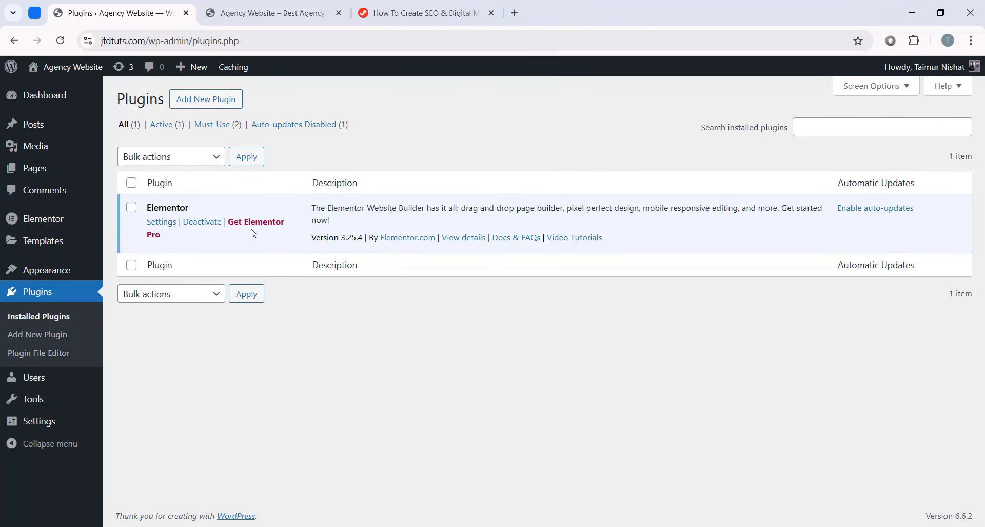
- Select Privacy Policy and Sample Page and bulk-move both to Trash
key(ctrl+Tab)
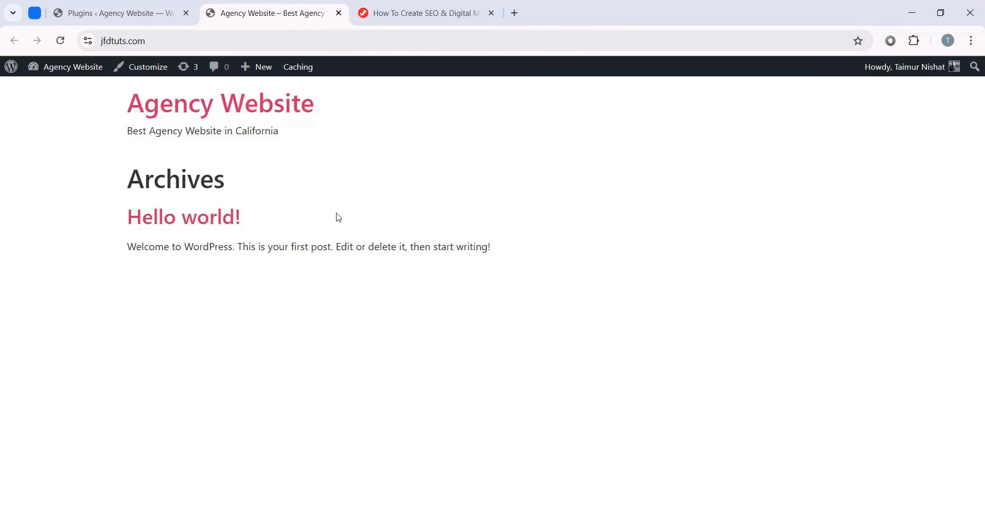
click(88, 4)
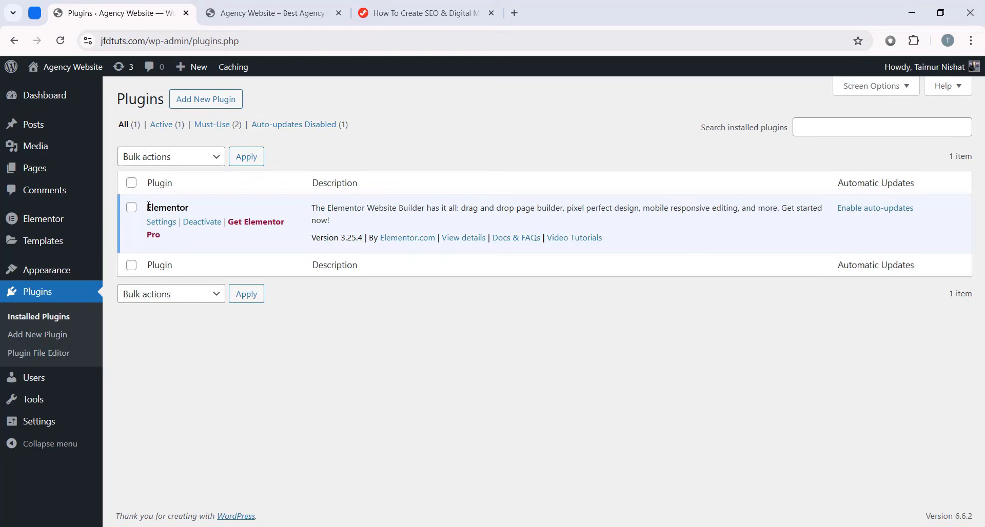
click(64, 176)
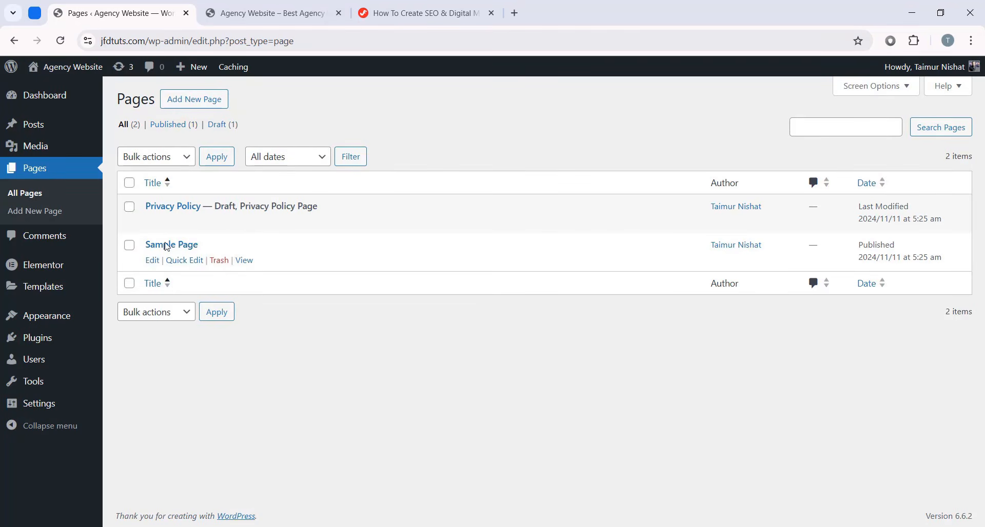
click(130, 206)
click(130, 245)
click(167, 161)
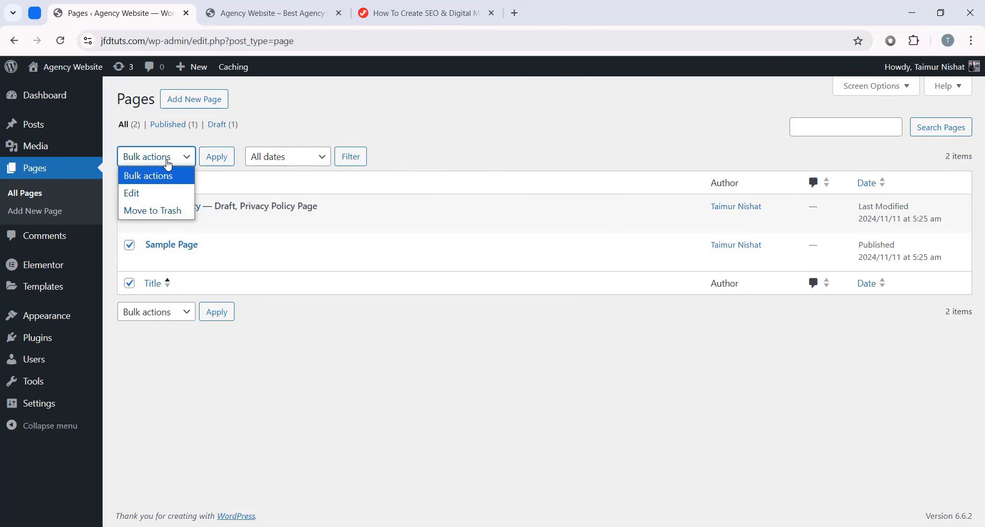
click(164, 215)
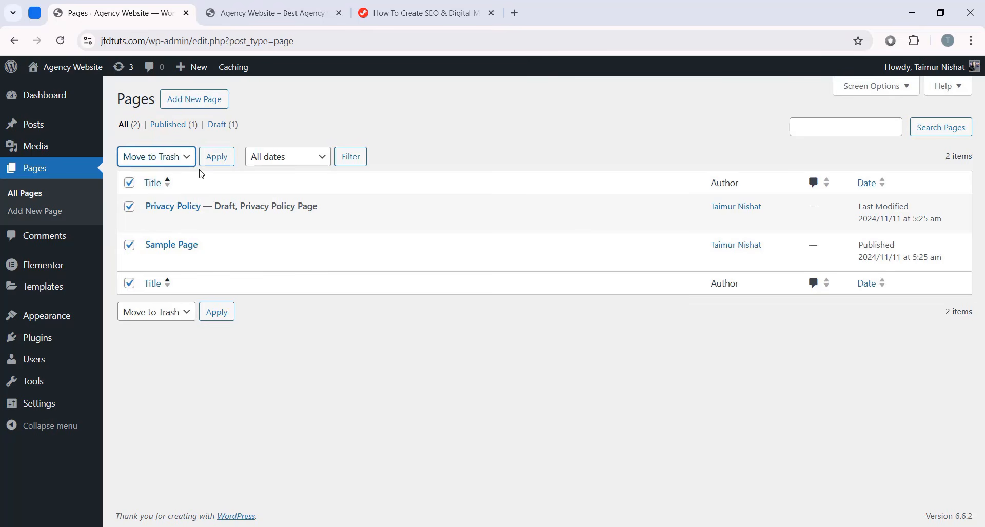
click(216, 156)
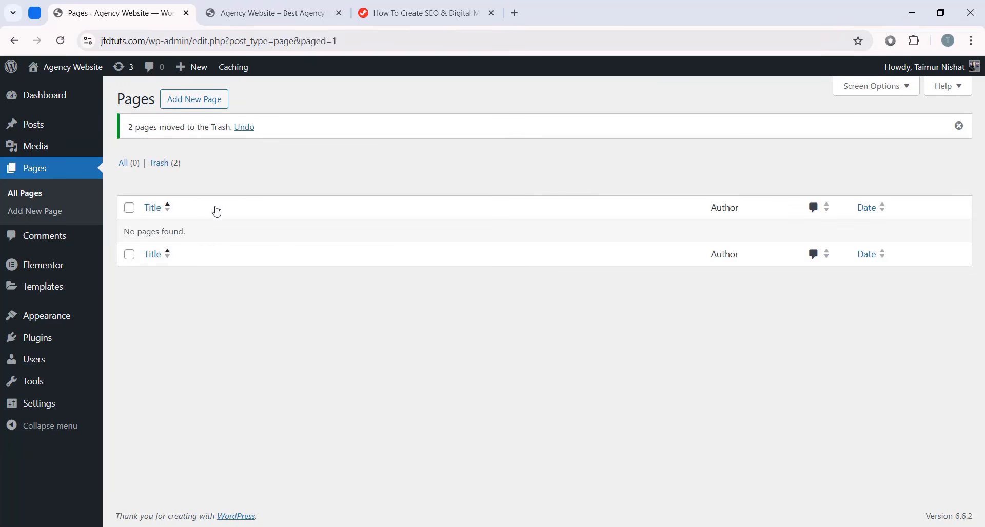
click(958, 126)
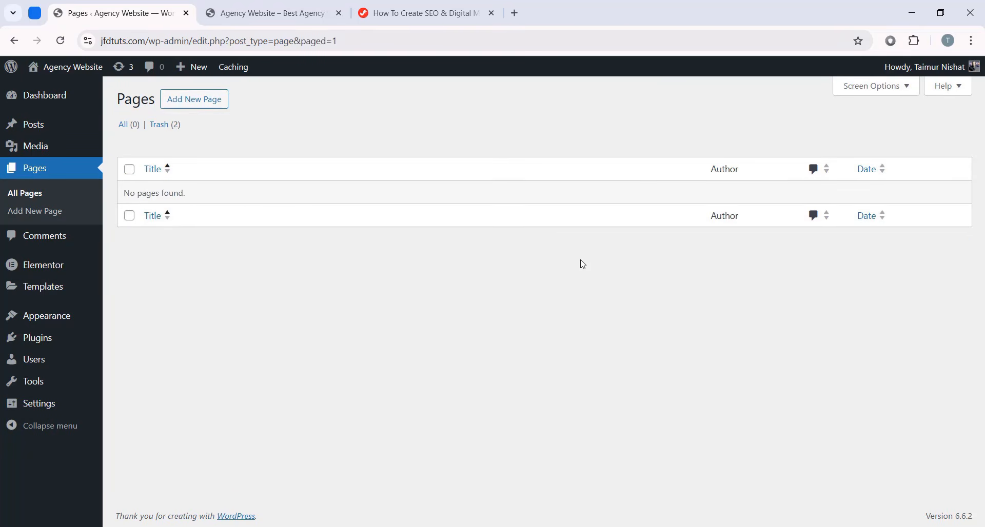
- Create and publish a new page titled 'Home', then reload the live site
click(193, 98)
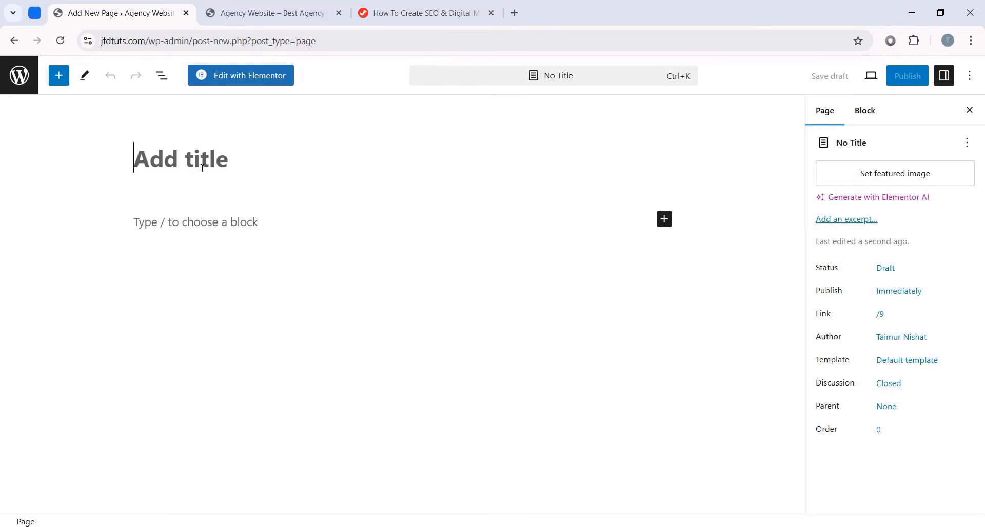
text(Home)
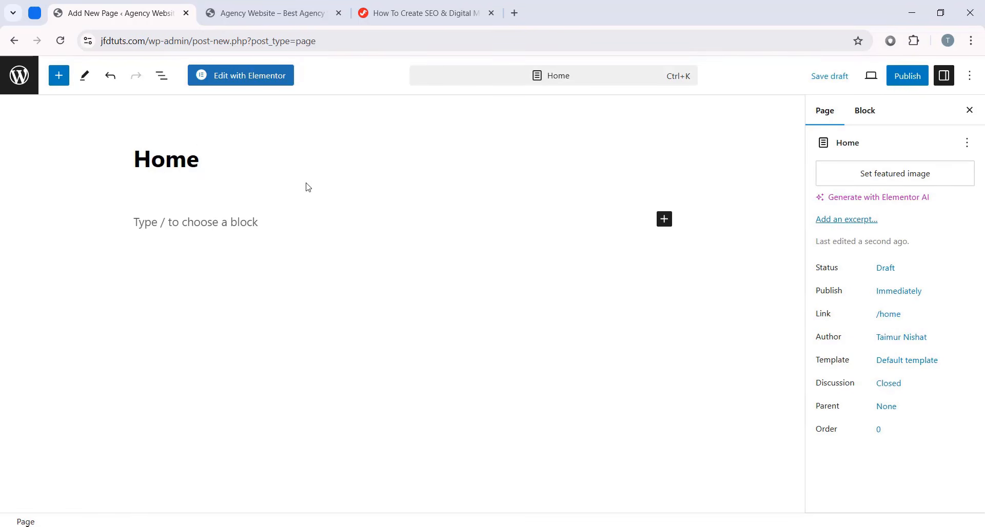
click(902, 81)
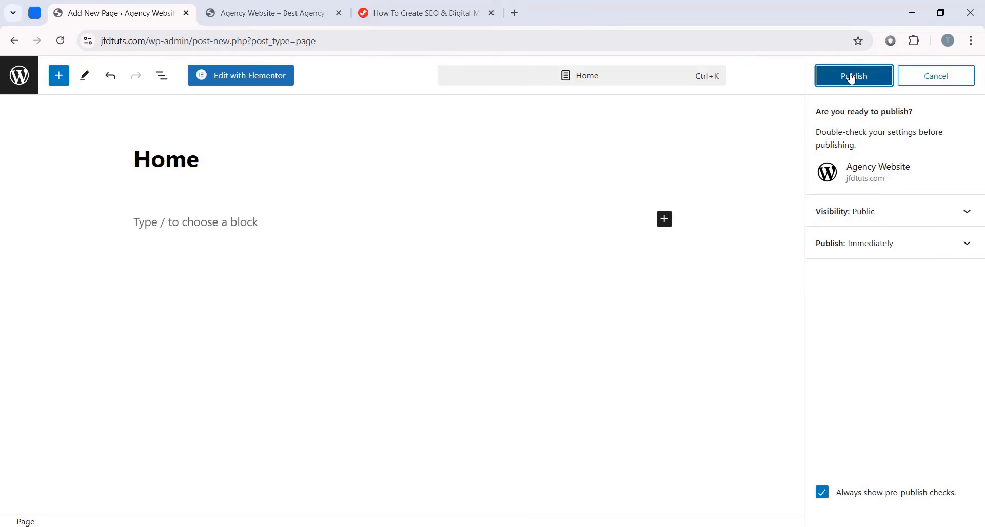
click(854, 79)
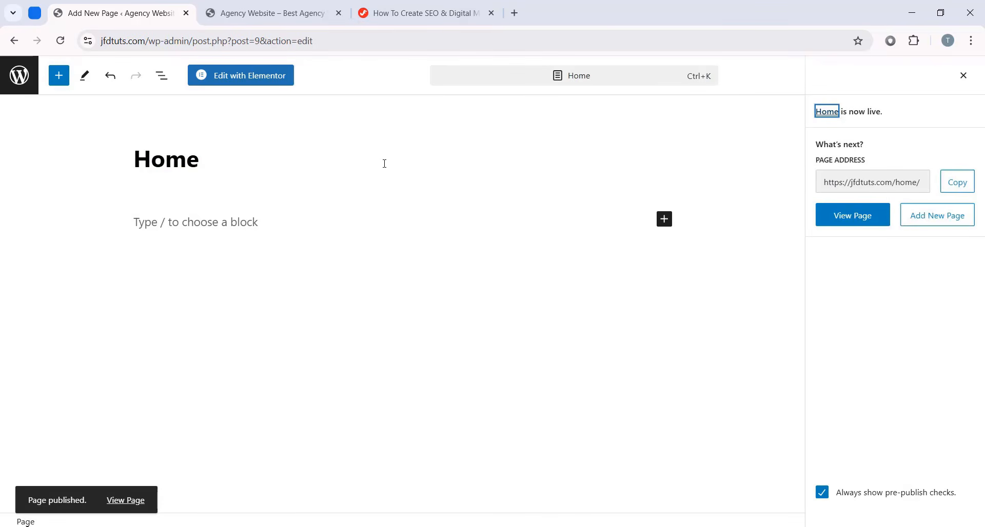
click(270, 13)
key(F5)
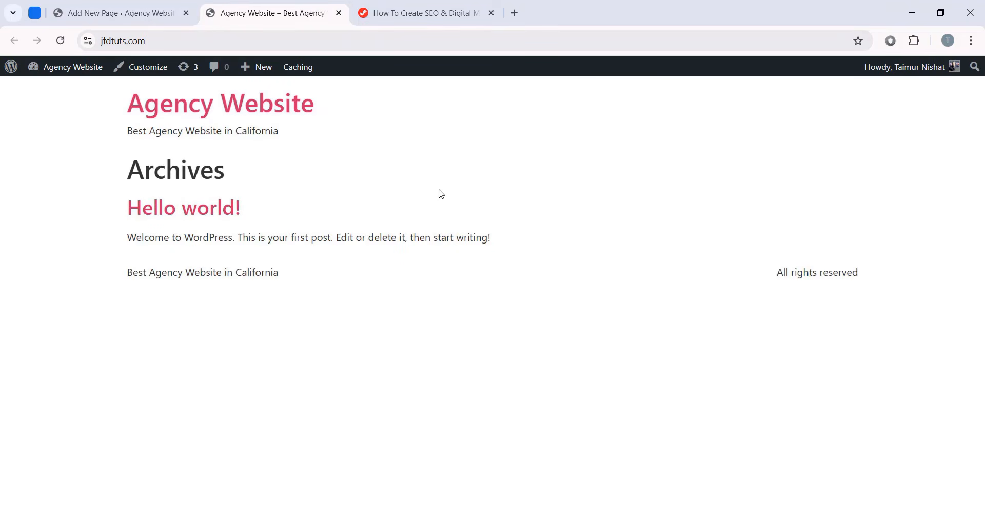
- View the published Home page at jfdtuts.com/home/ from the Pages list
click(148, 13)
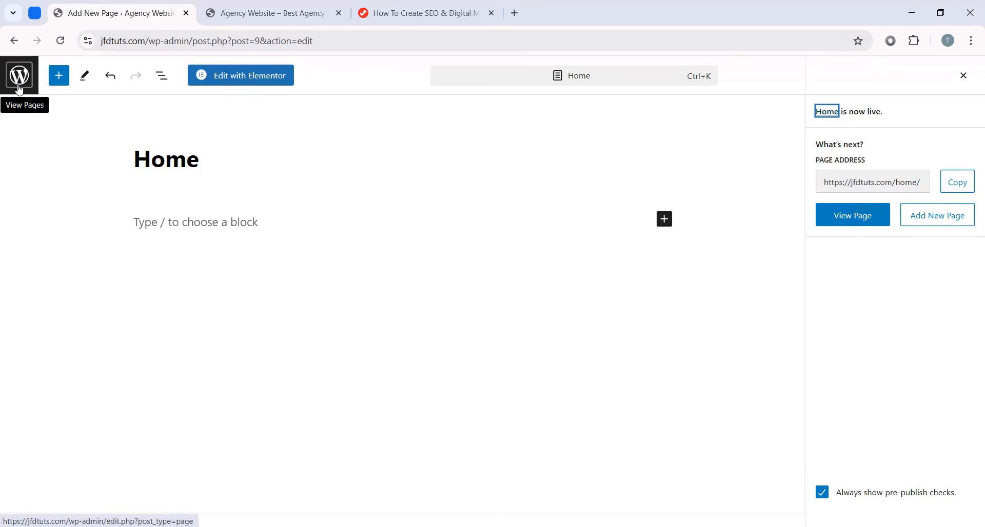
click(18, 76)
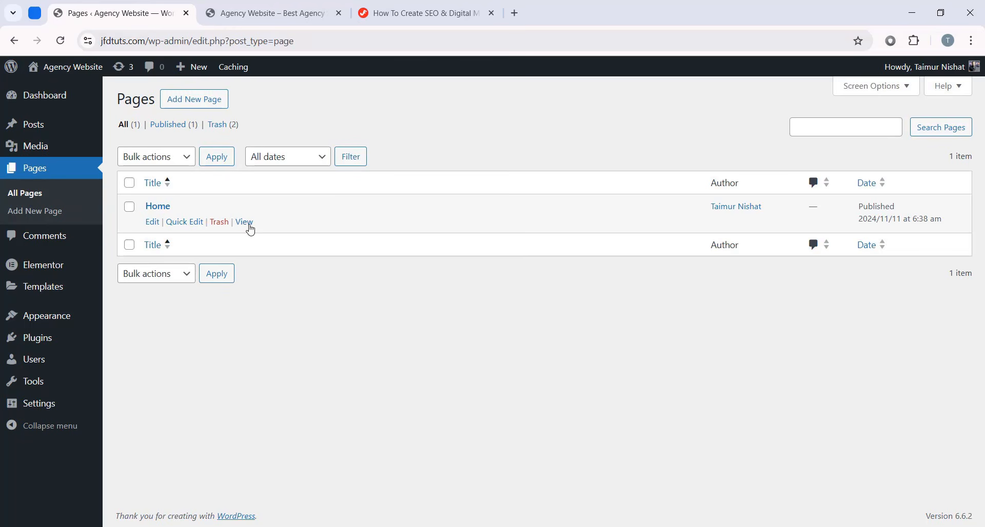
click(245, 223)
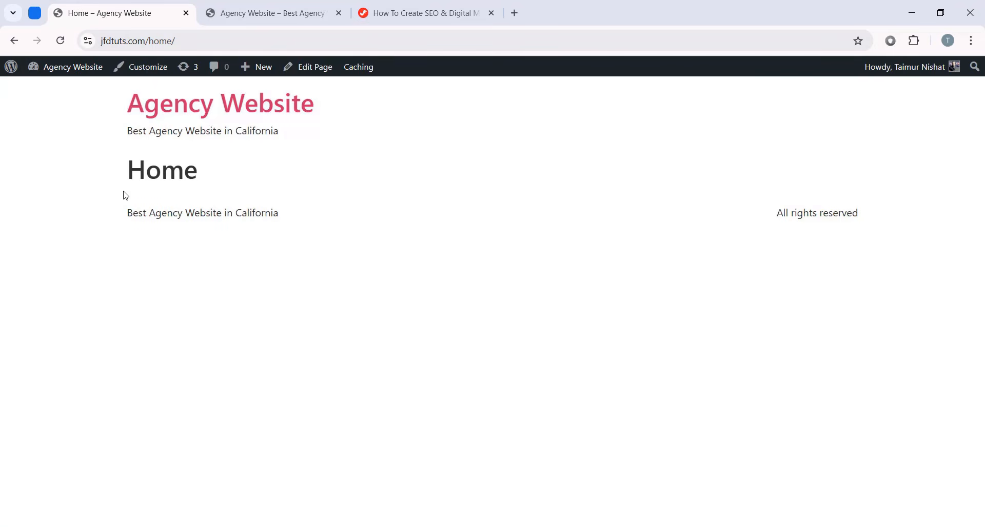
drag(85, 115, 340, 231)
click(160, 191)
triple_click(137, 212)
click(451, 234)
- Reload the live front page, still showing Archives with Hello world, then return to the admin
key(ctrl+Tab)
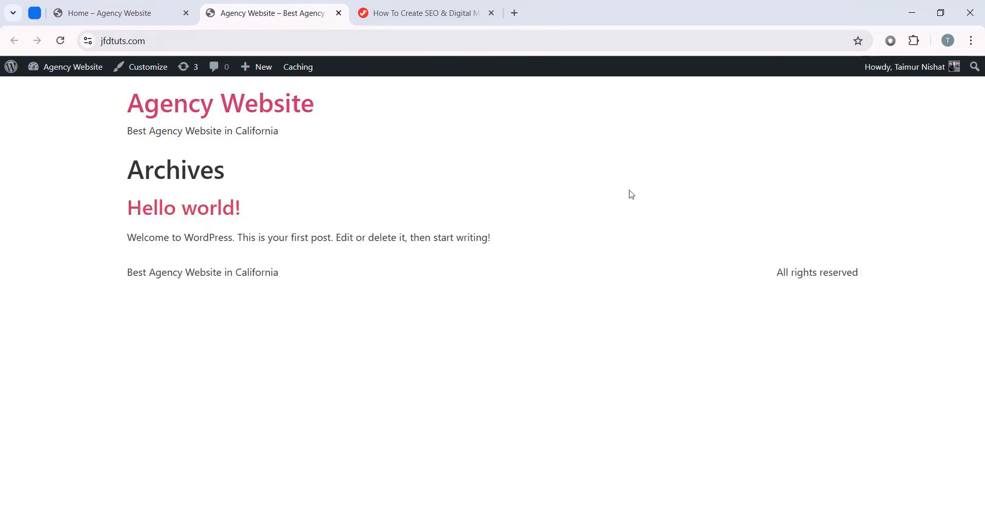
click(64, 46)
drag(134, 206, 306, 281)
click(306, 281)
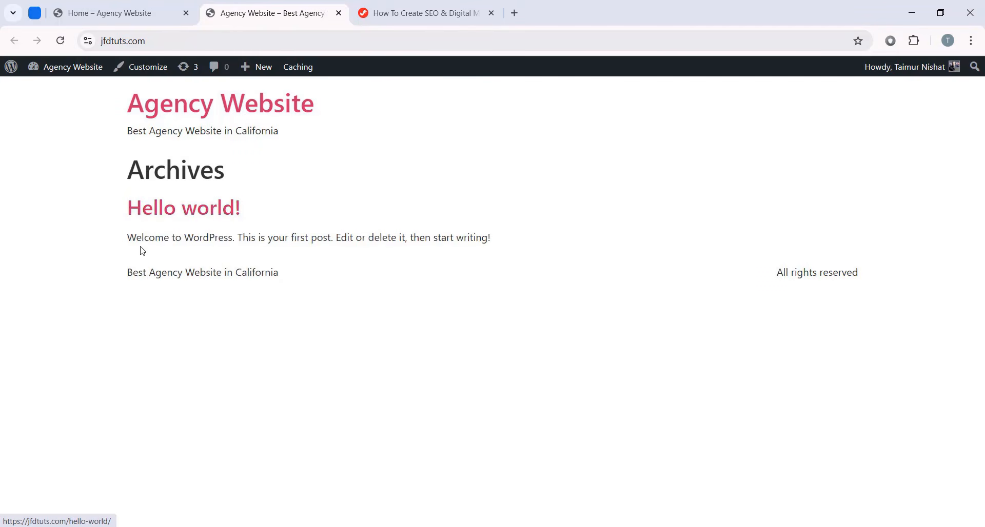
drag(136, 239, 288, 281)
click(290, 281)
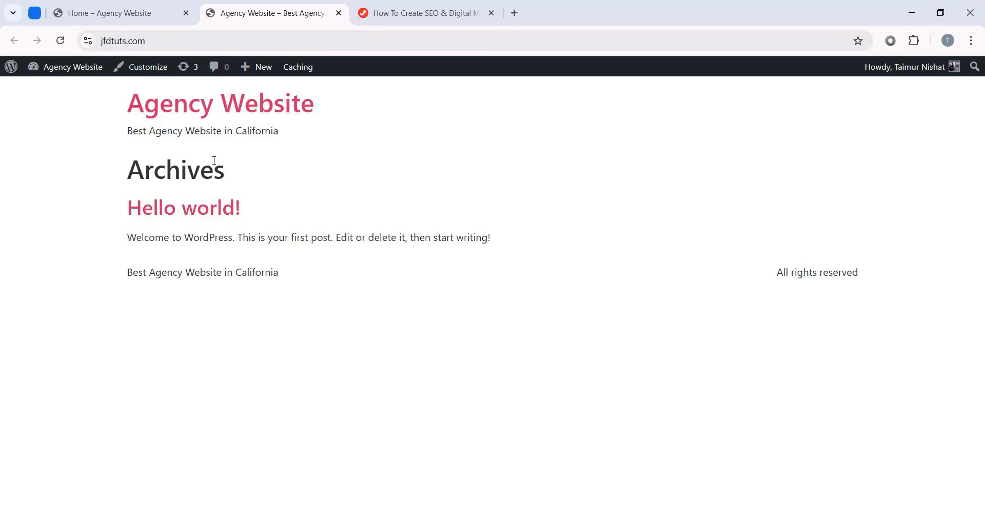
click(110, 12)
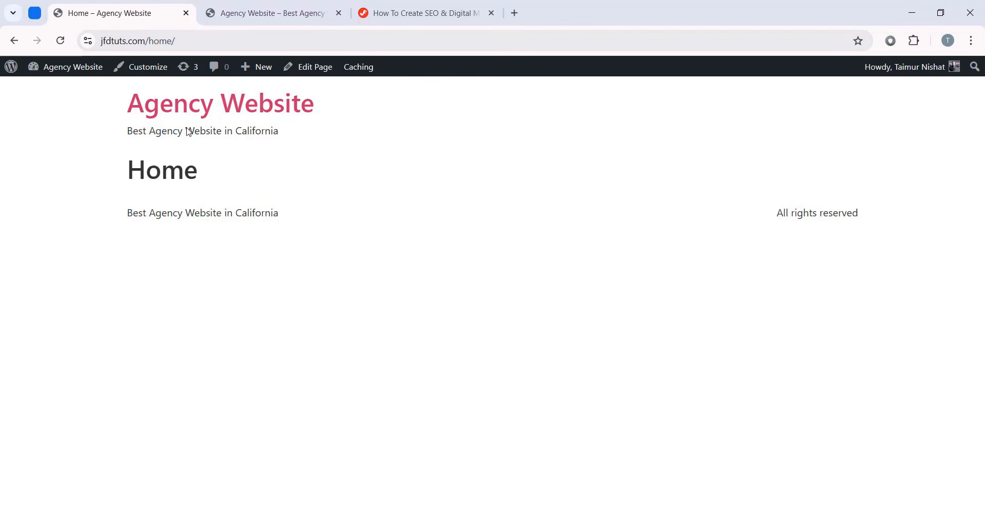
mouse_move(7, 75)
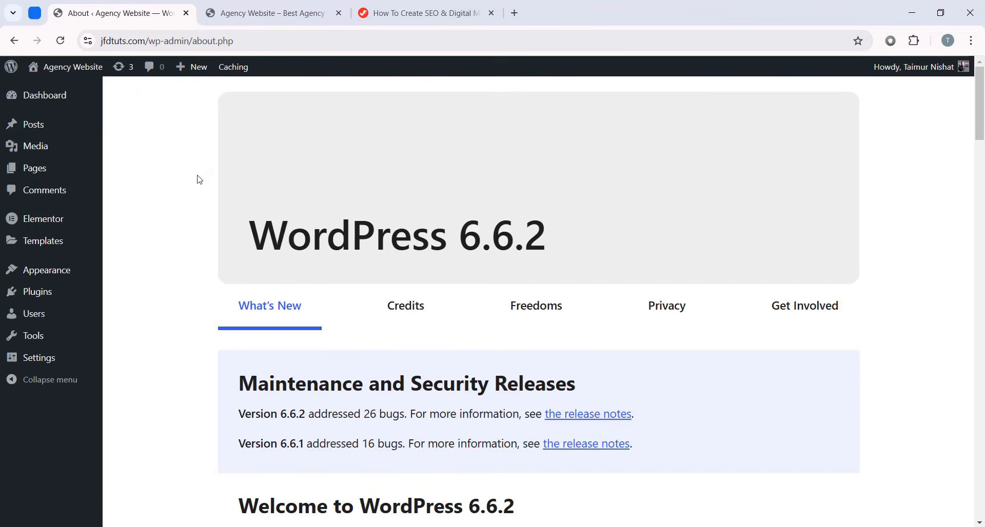
- Open Reading Settings and check the current front page content
mouse_move(53, 363)
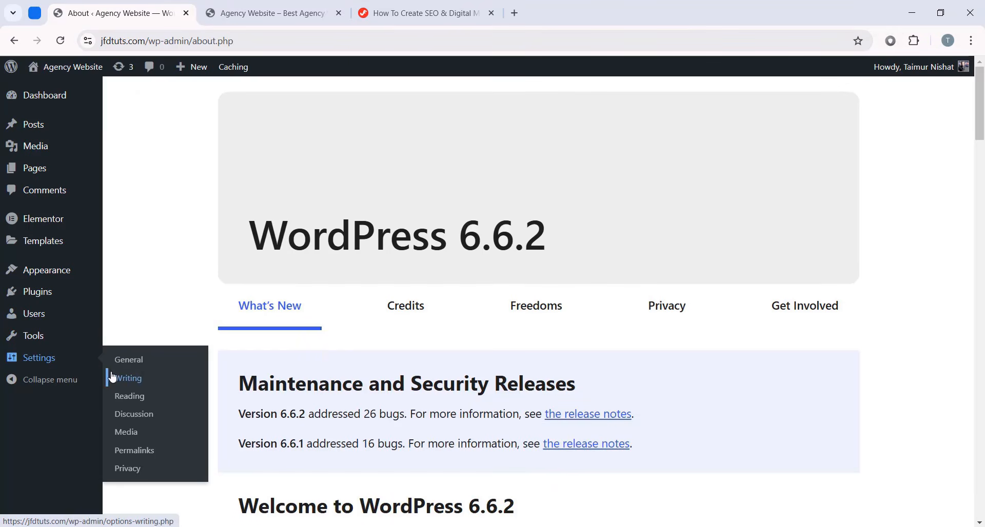
click(137, 400)
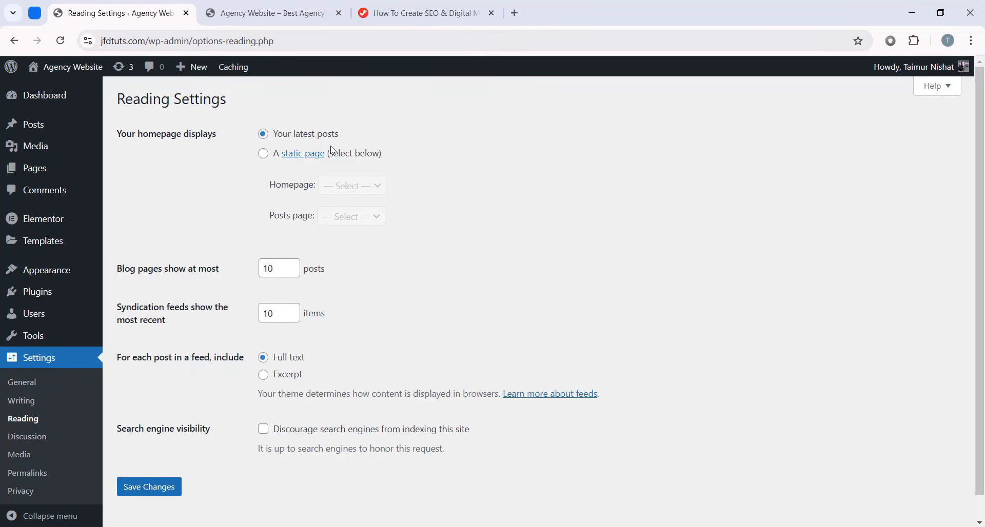
click(257, 13)
drag(123, 173, 247, 281)
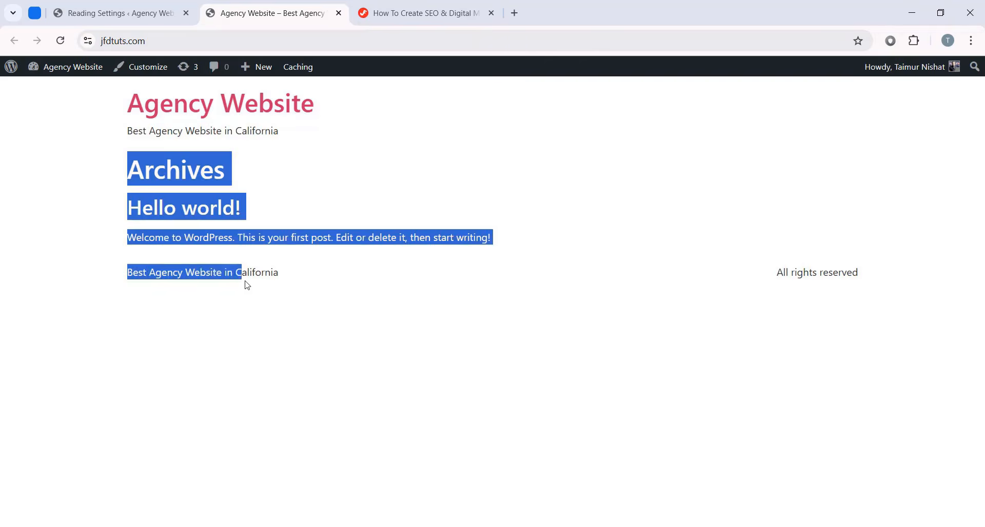
click(303, 268)
click(102, 6)
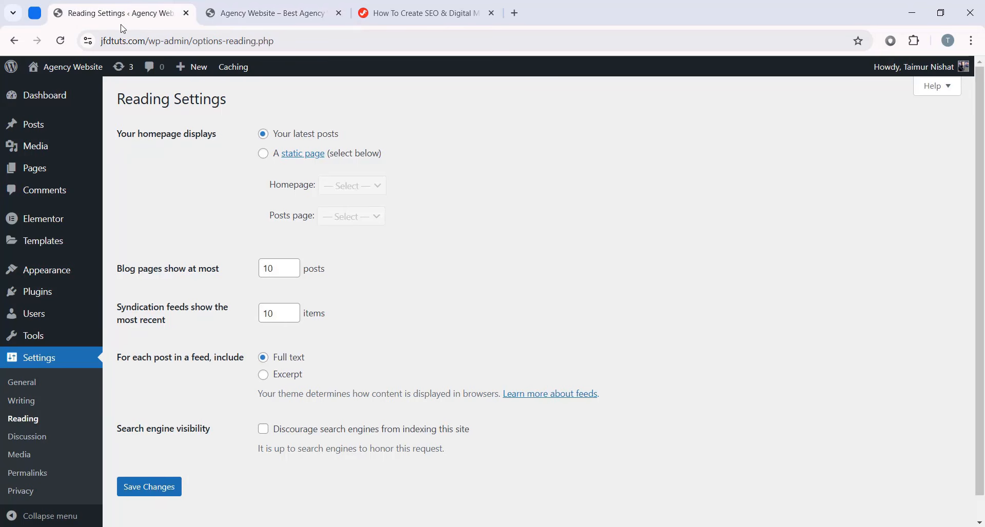
- Set the homepage to the static page 'Home' and save the reading settings
click(263, 155)
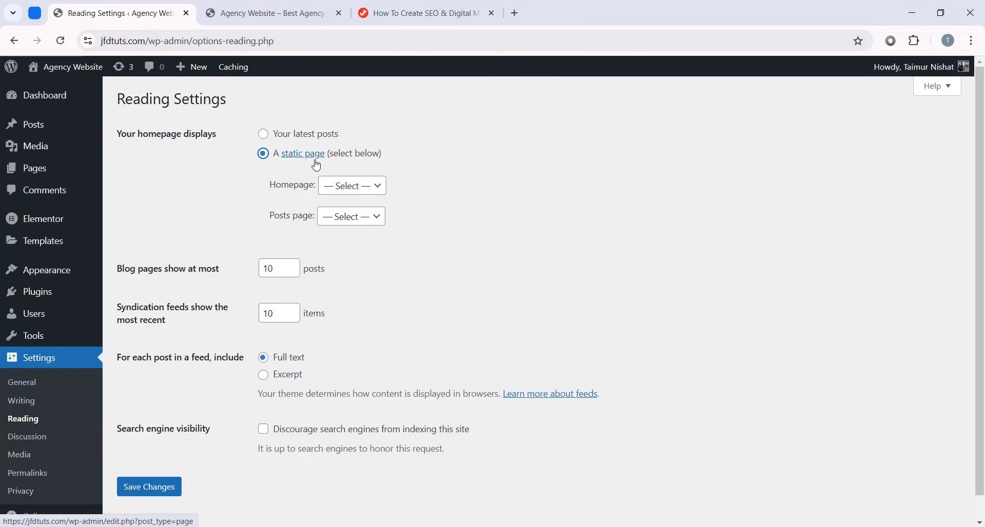
click(353, 186)
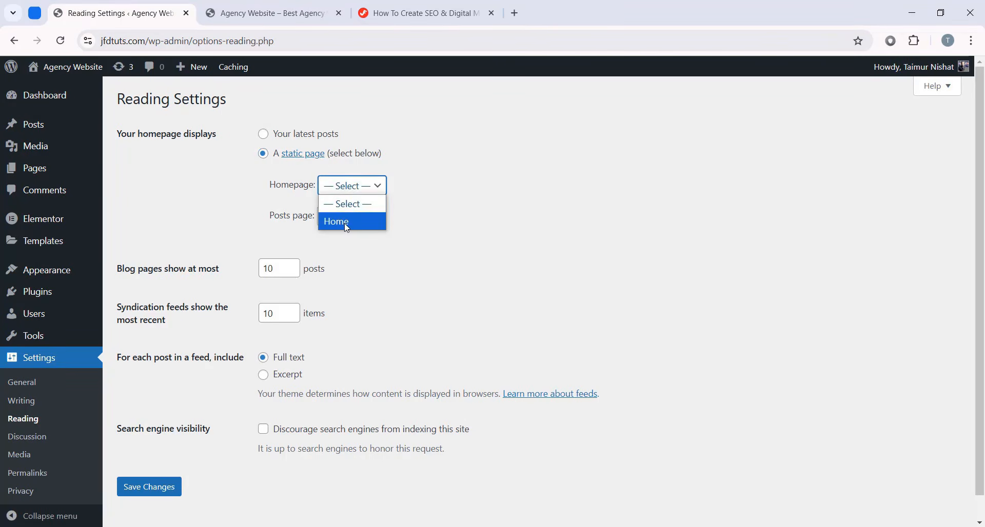
click(347, 224)
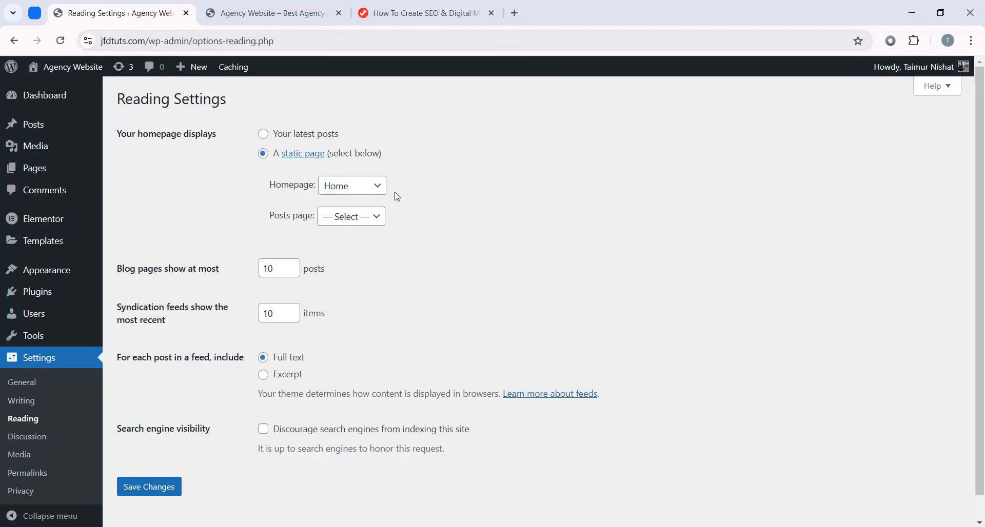
scroll(183, 464, down, 1)
click(183, 464)
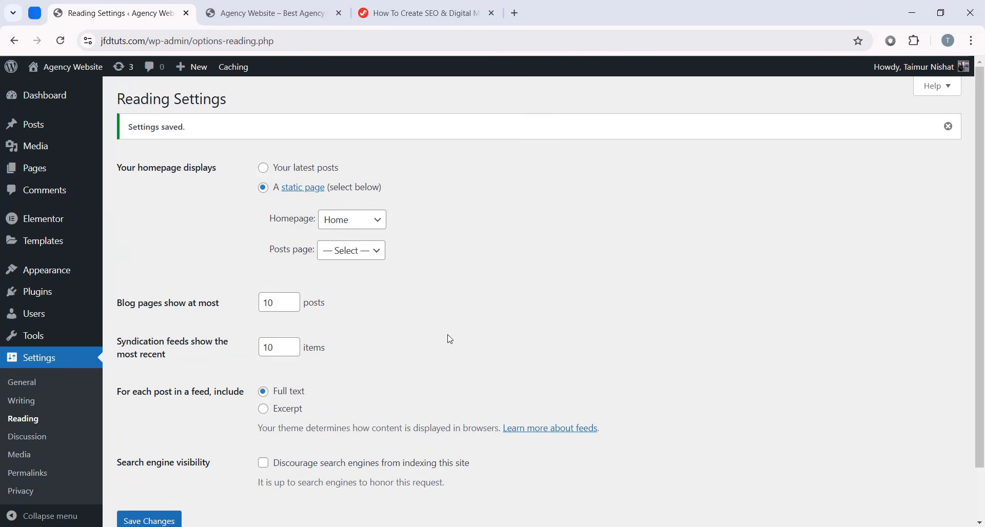
- Reload jfdtuts.com to confirm the front page now shows Home
click(272, 13)
key(F5)
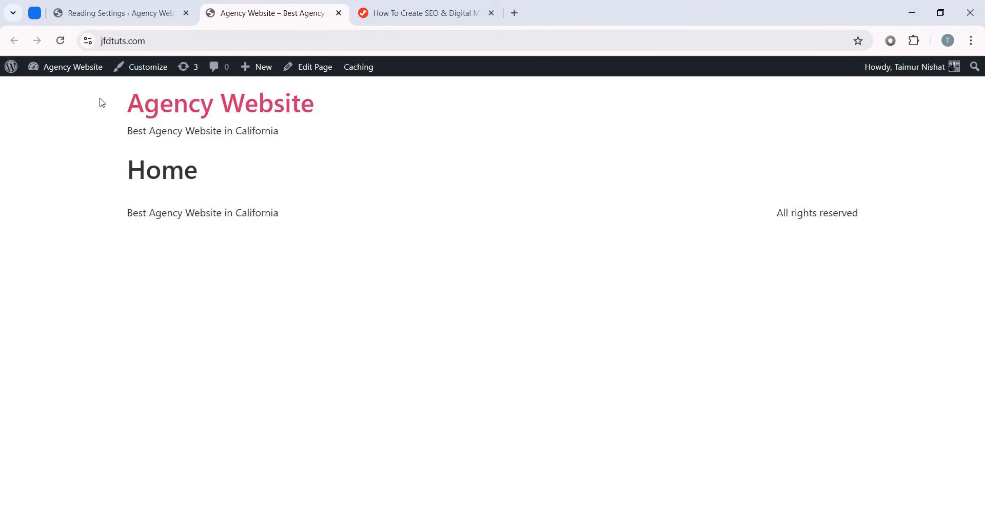
key(ctrl+a)
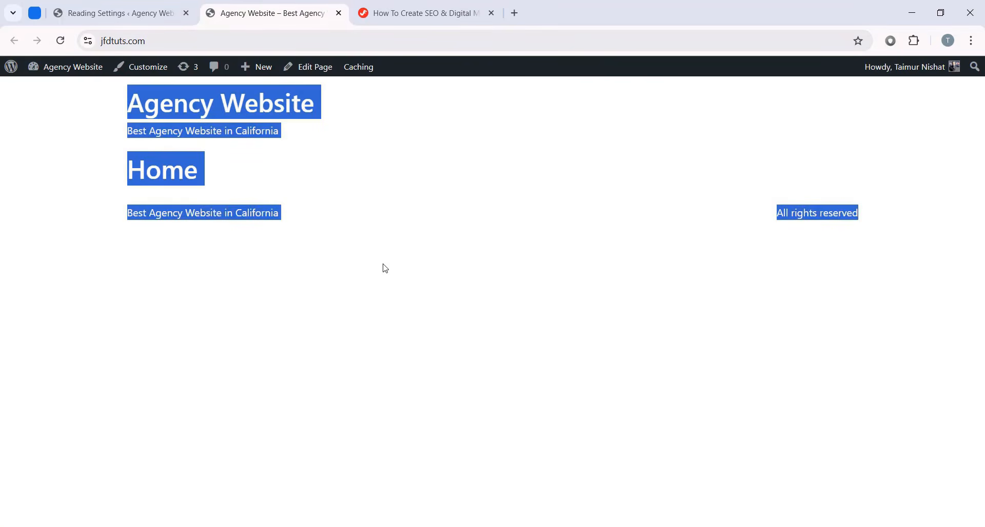
click(385, 268)
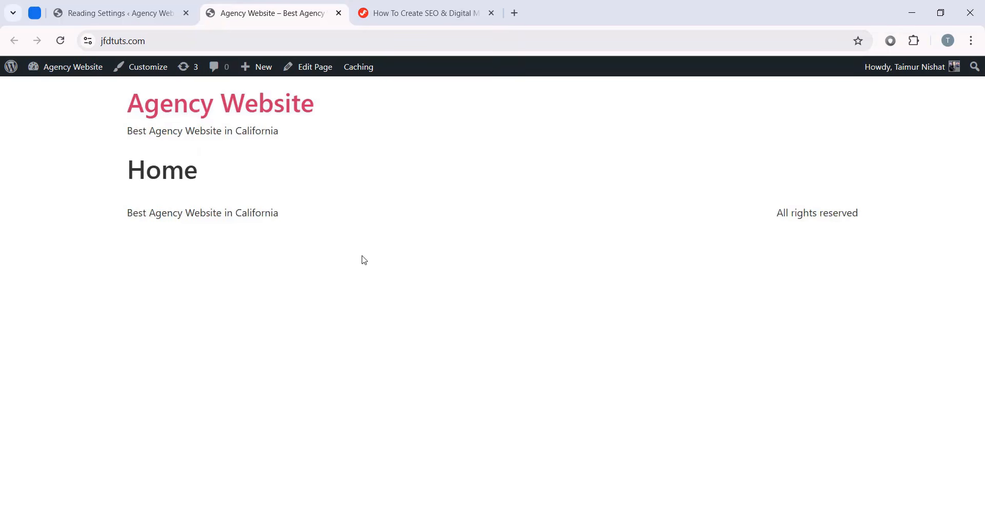
click(118, 13)
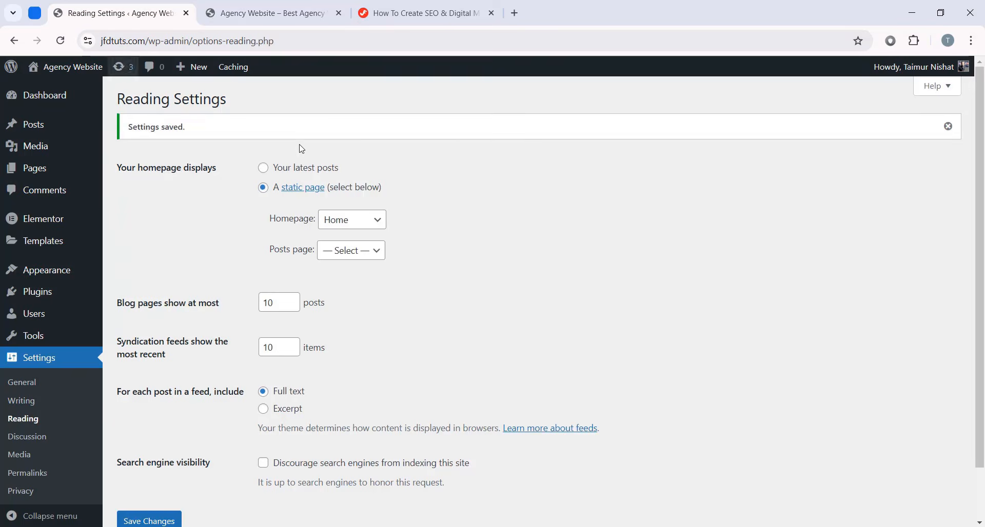
- Open the Home page from the Pages list in the Elementor editor
click(41, 174)
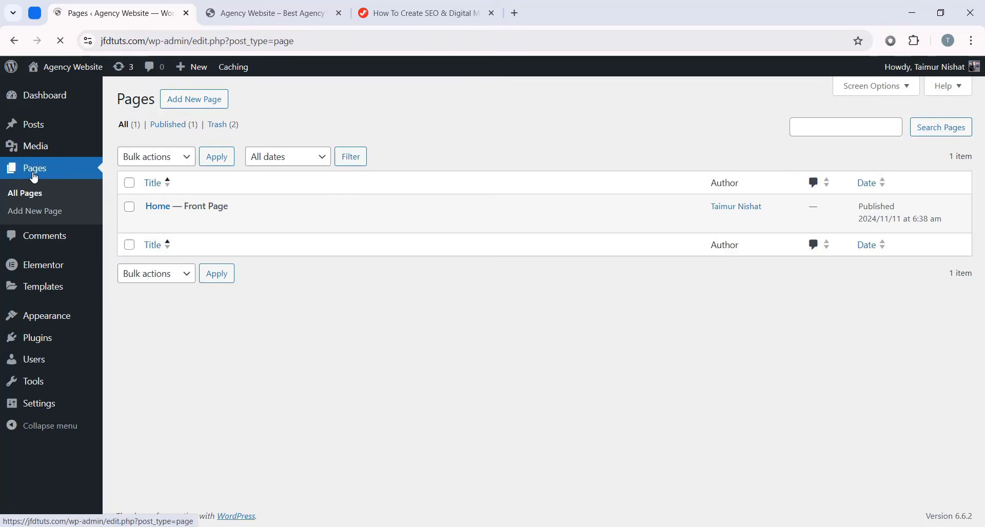
click(157, 206)
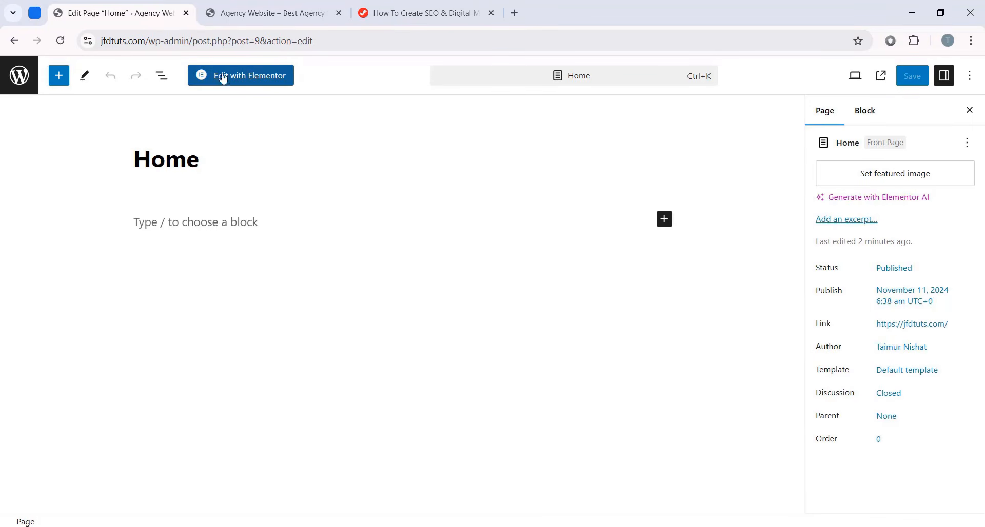
click(267, 84)
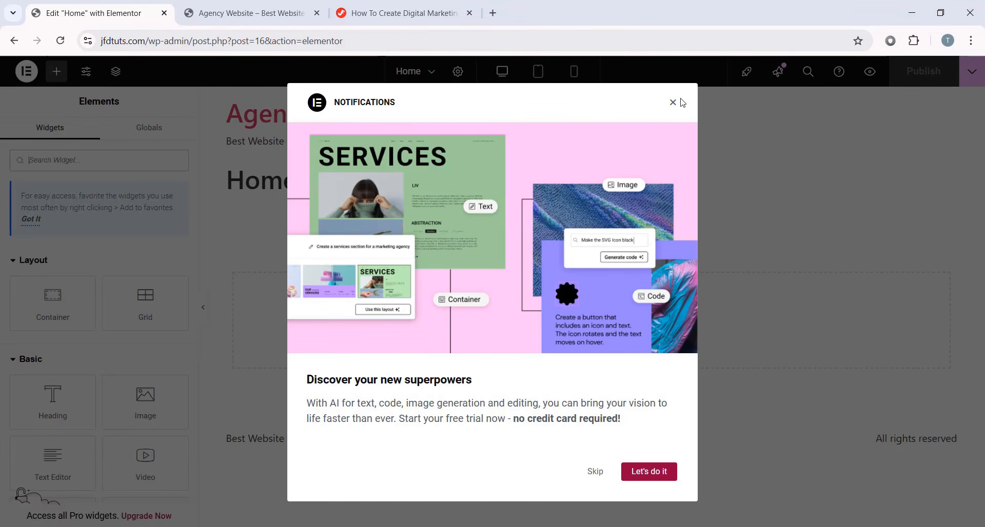
- Dismiss the Notifications popup and check the Home page's text on the live site
click(673, 103)
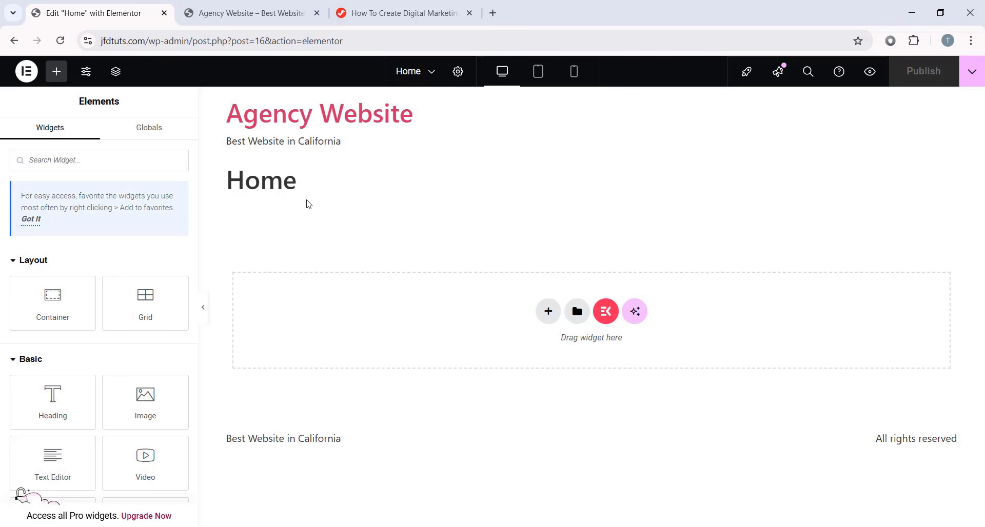
key(ctrl+Tab)
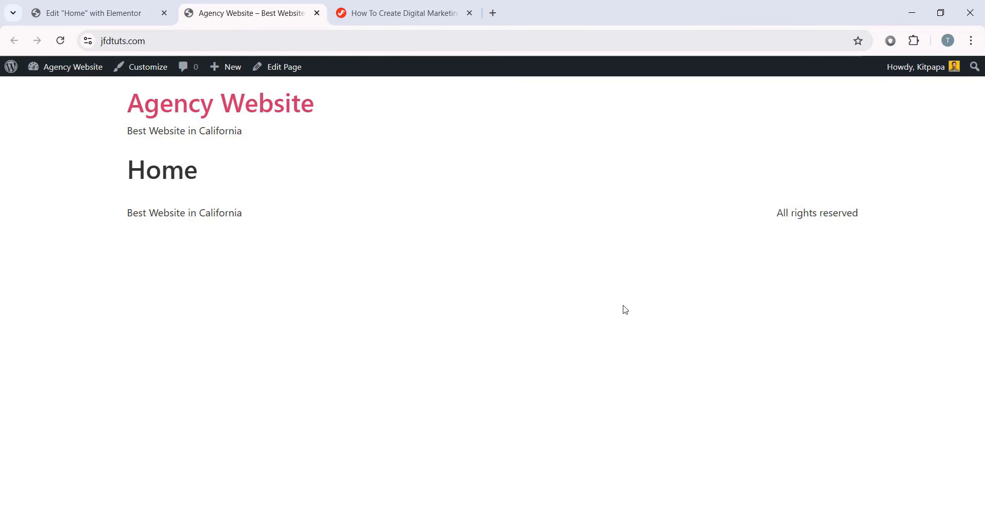
drag(134, 112, 378, 251)
click(125, 16)
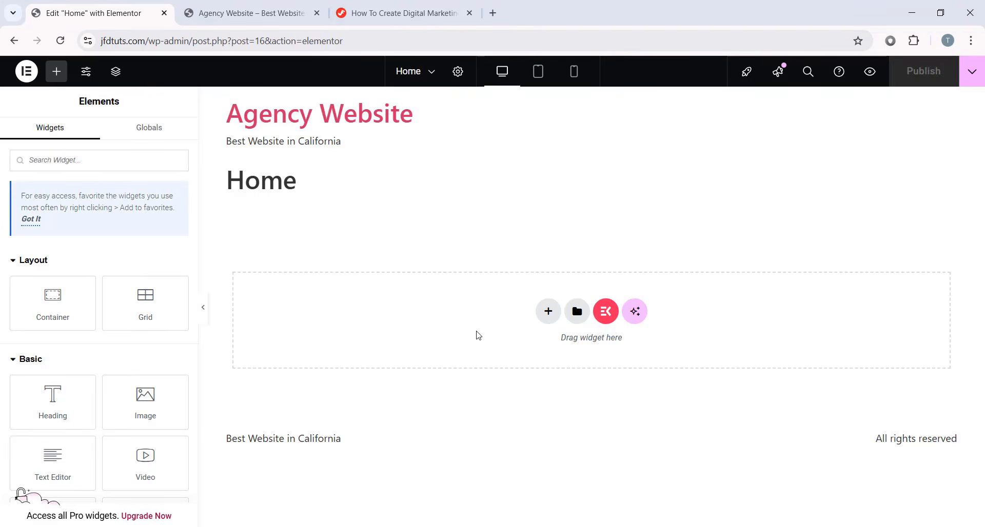
- Inspect the header and footer text on the Elementor canvas by highlighting it
drag(344, 194, 225, 109)
click(355, 201)
drag(221, 435, 690, 454)
click(341, 384)
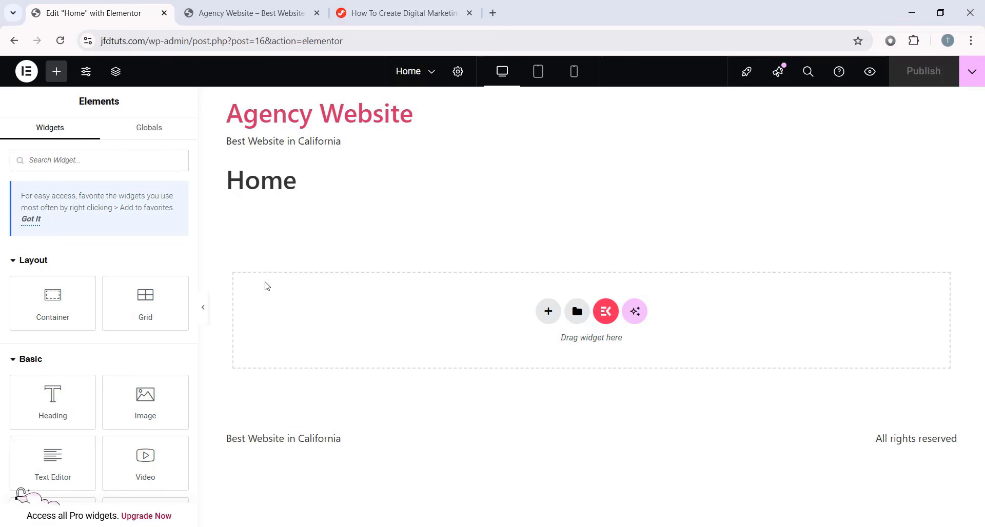
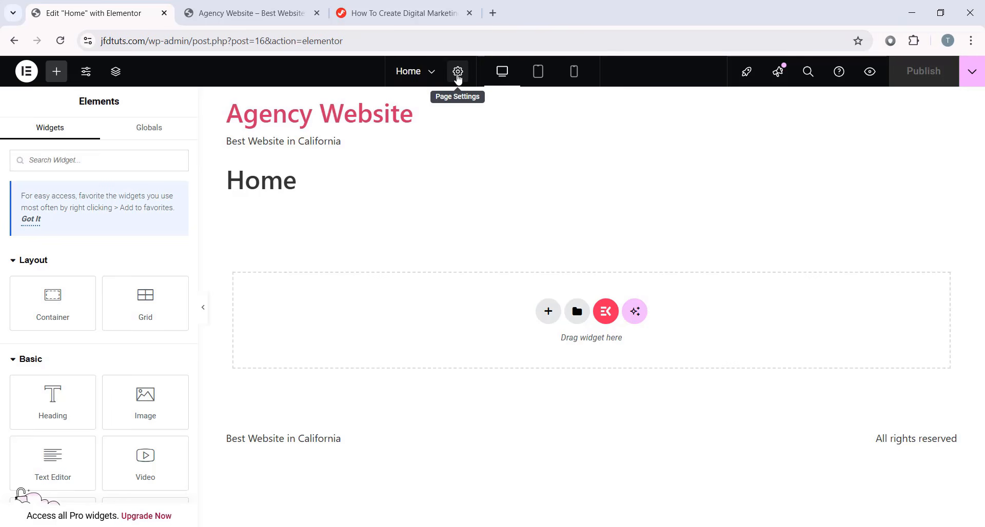
- Set the Home page layout to Elementor Canvas and publish it
click(458, 76)
scroll(78, 307, down, 3)
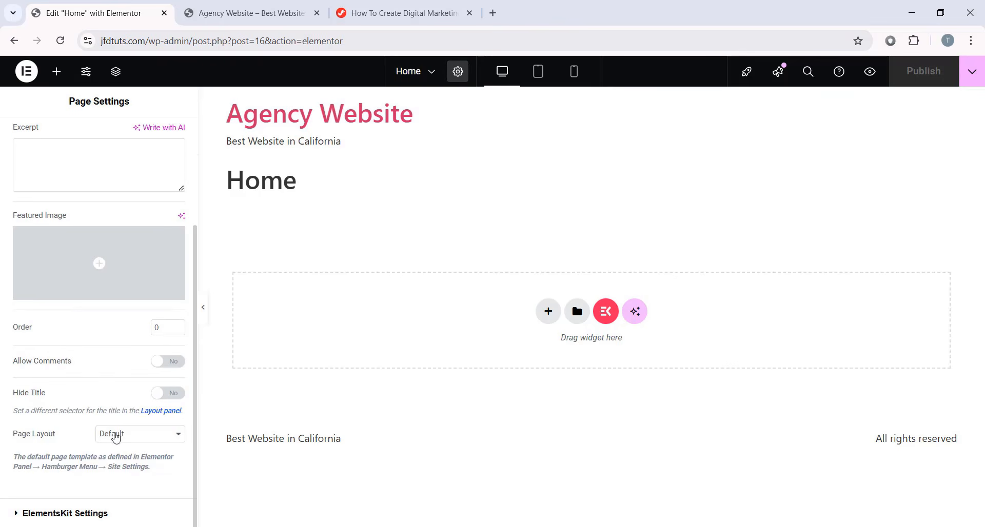
click(128, 439)
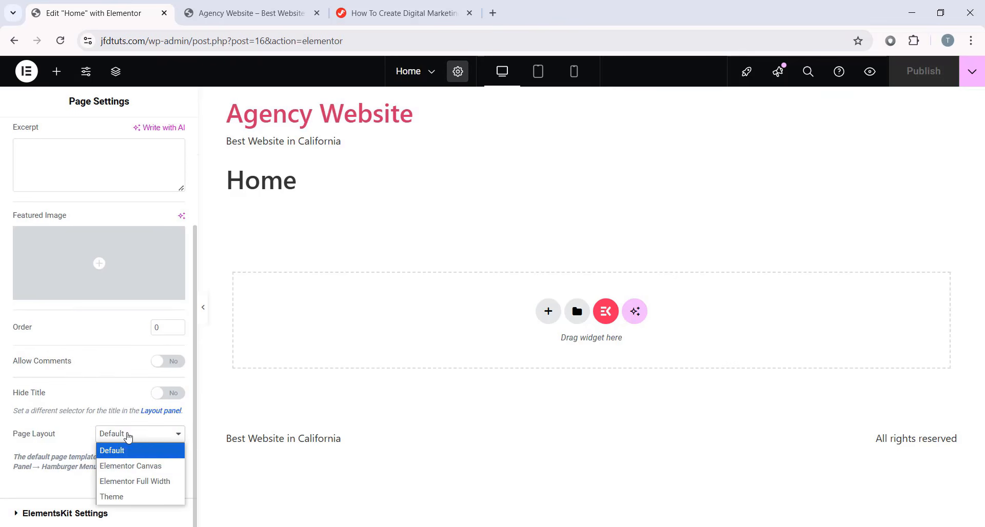
click(148, 471)
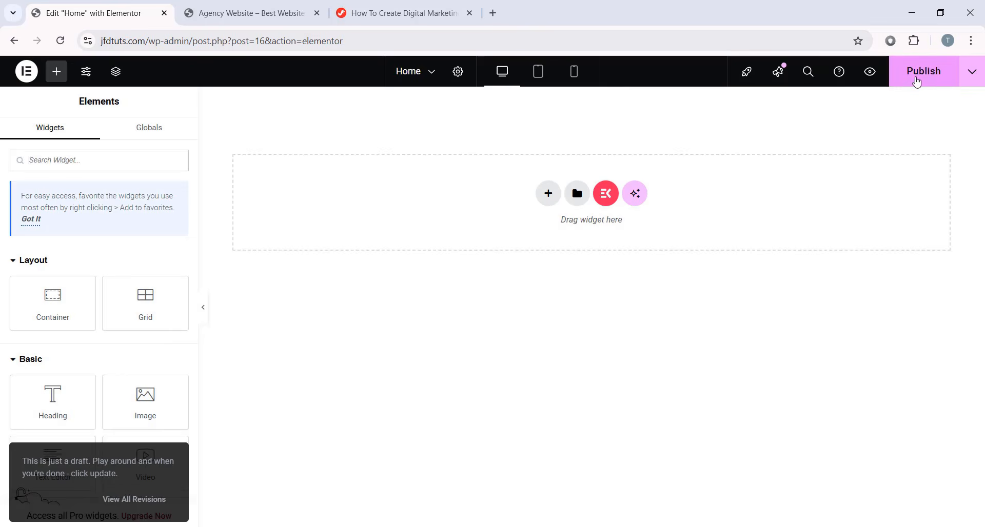
click(917, 82)
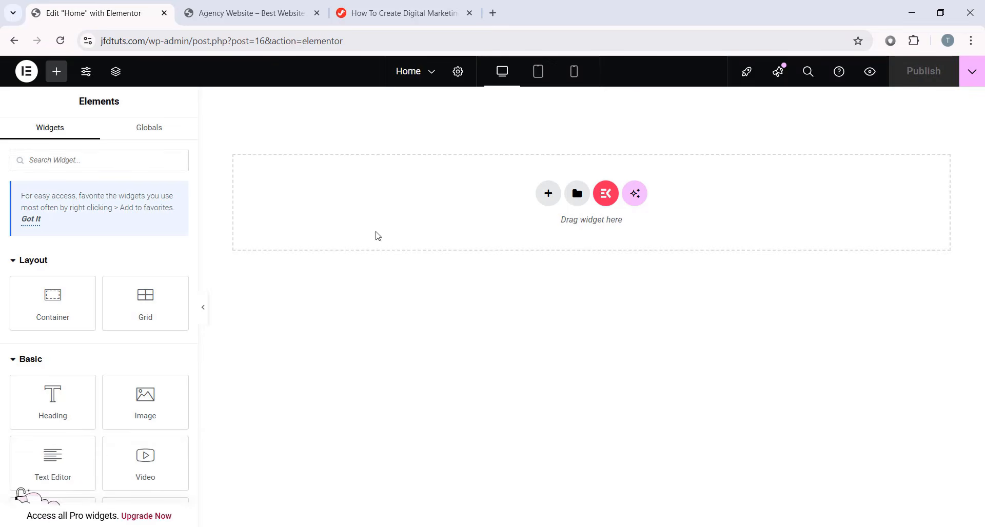
- Reload the live site to confirm the Home page is blank, then go back to the editor
click(275, 15)
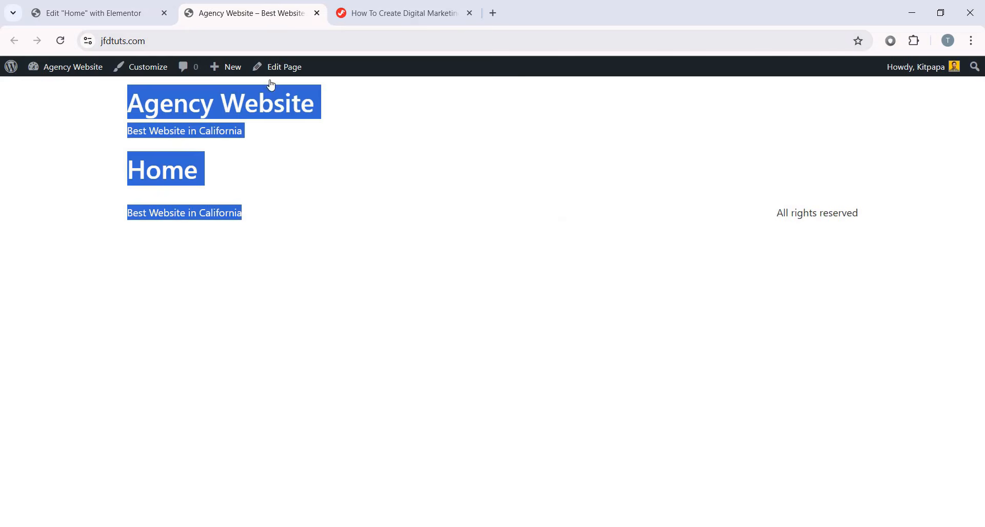
click(60, 40)
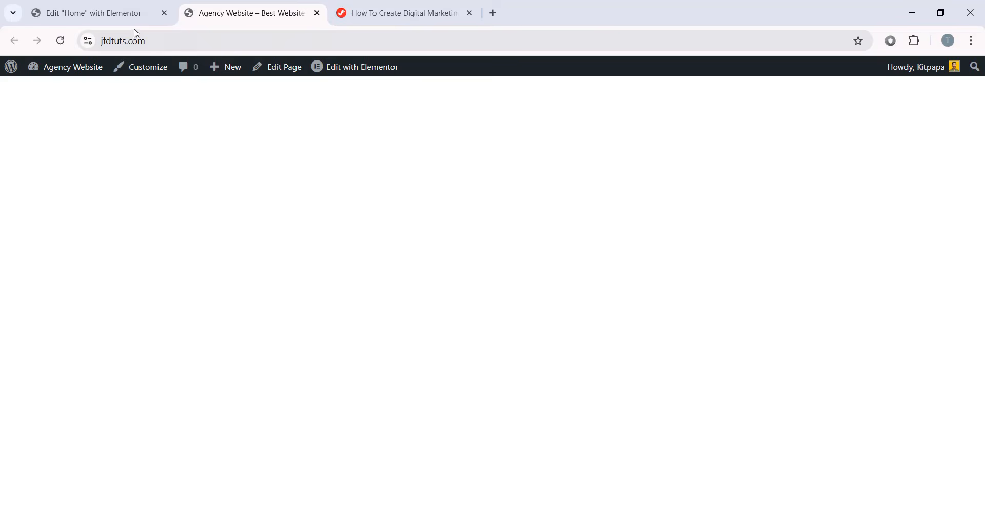
click(134, 15)
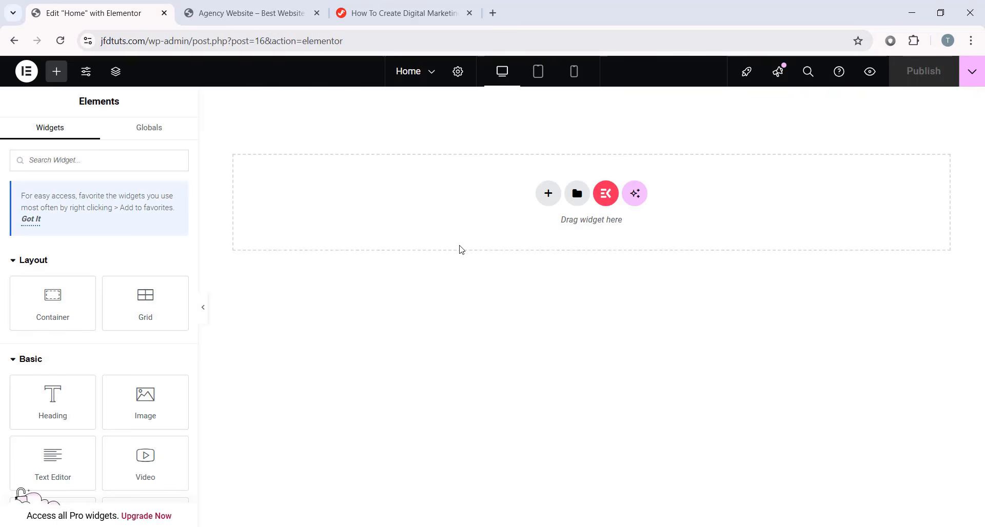
scroll(77, 333, down, 5)
scroll(92, 382, up, 5)
scroll(169, 251, down, 3)
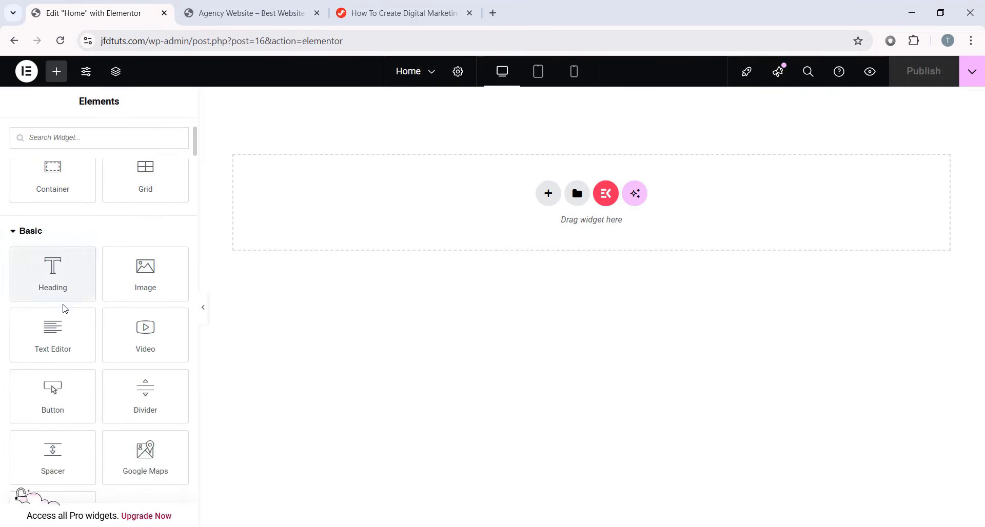
scroll(62, 297, up, 3)
scroll(73, 303, down, 1)
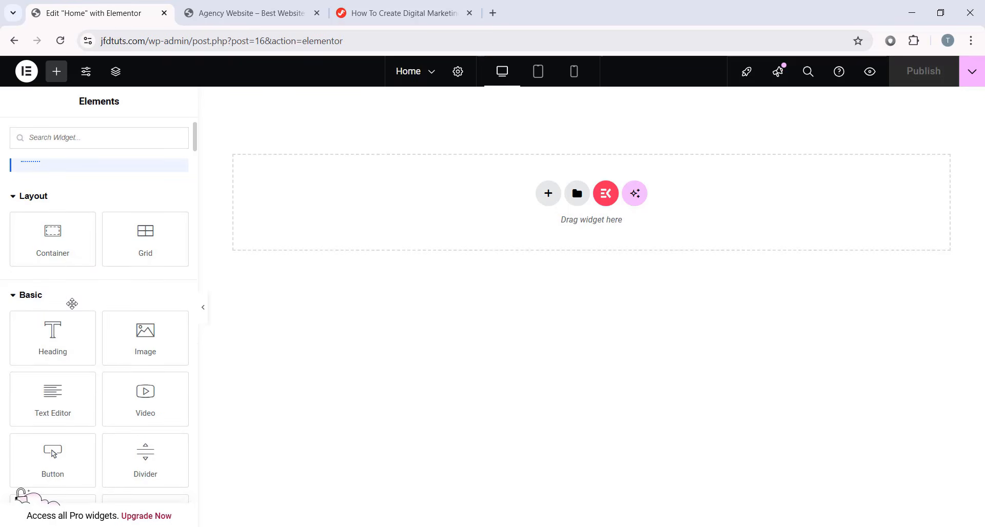
scroll(130, 334, down, 1)
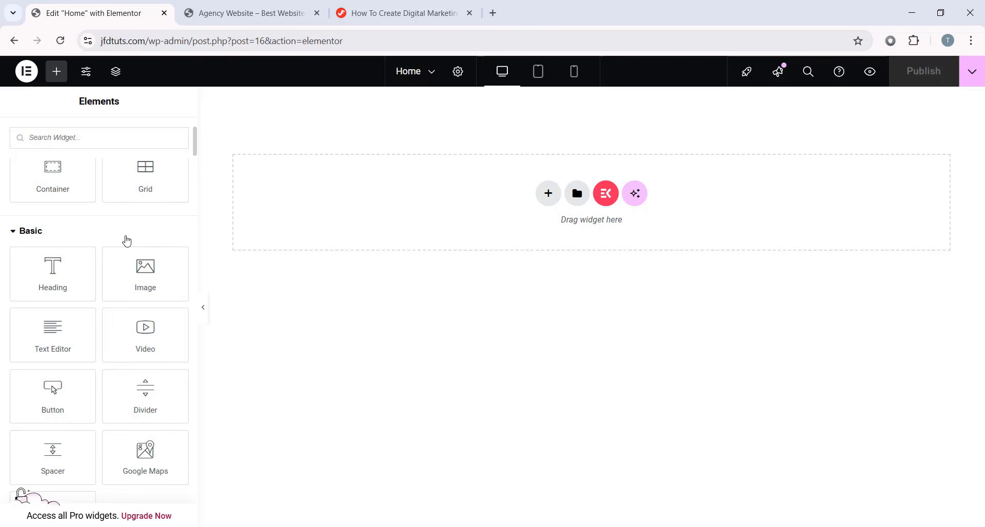
scroll(126, 241, down, 6)
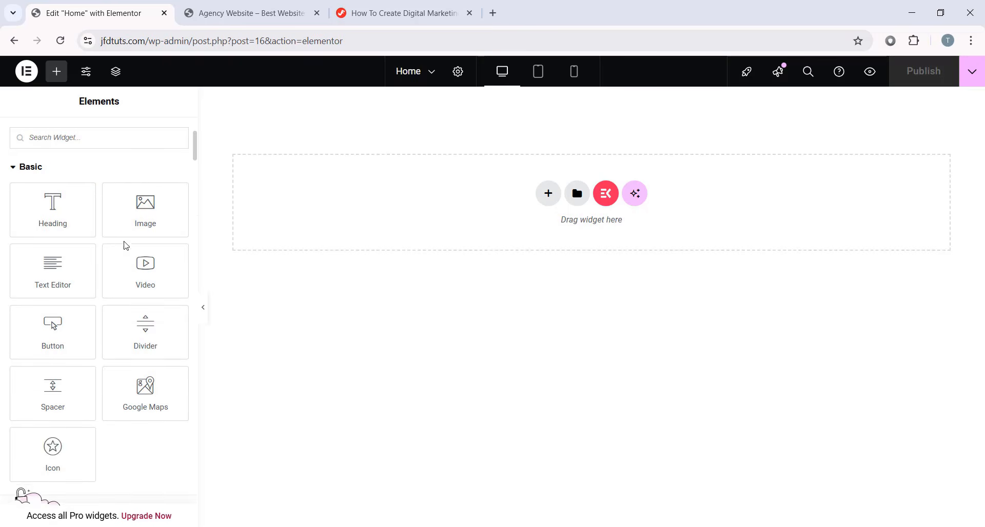
click(22, 191)
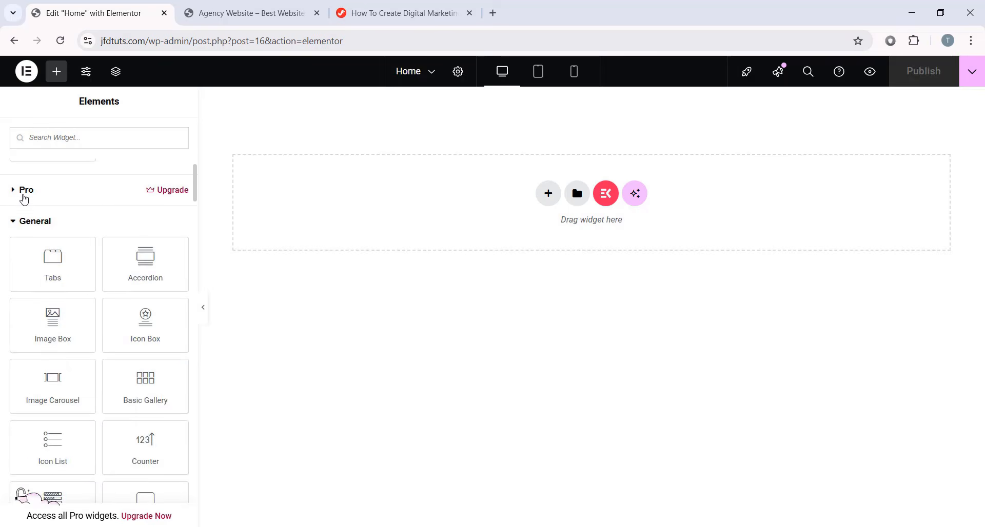
click(26, 191)
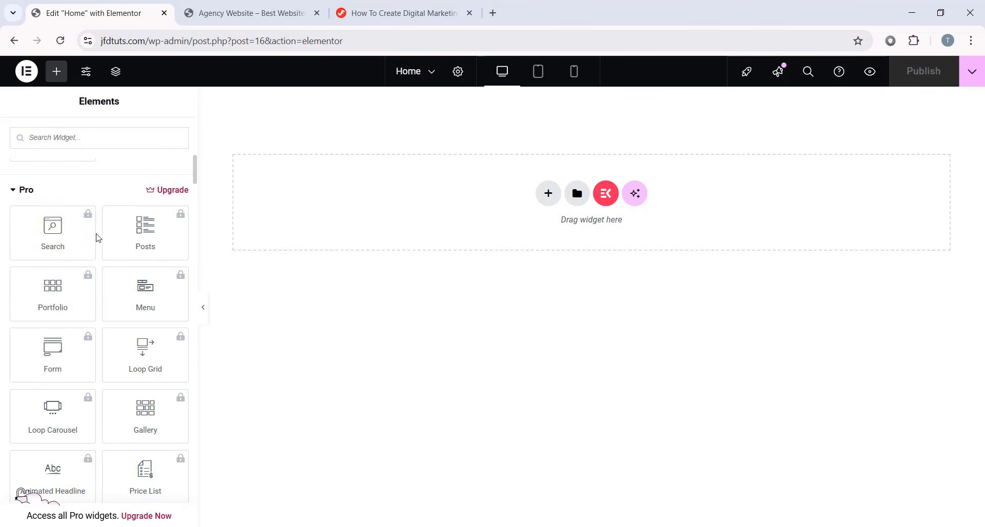
scroll(98, 238, down, 8)
scroll(33, 363, down, 2)
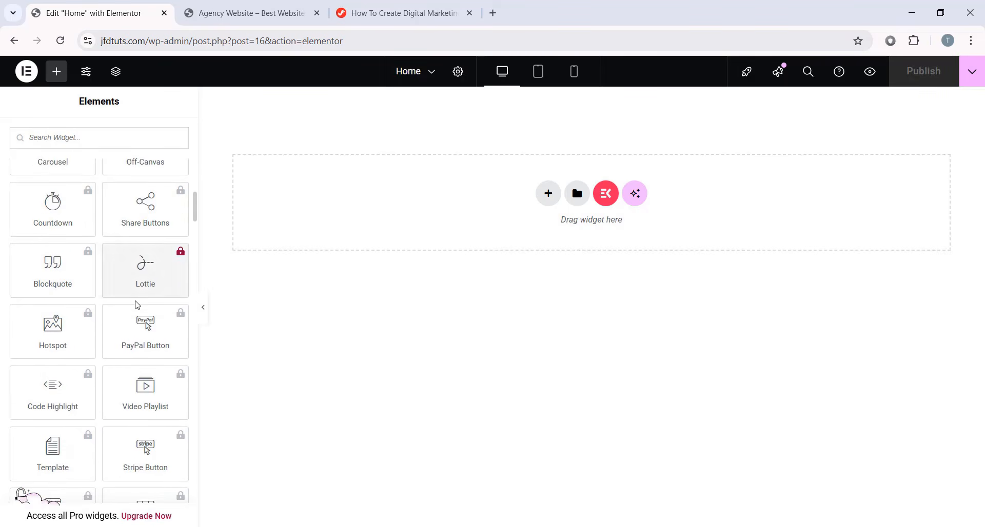
scroll(61, 348, up, 4)
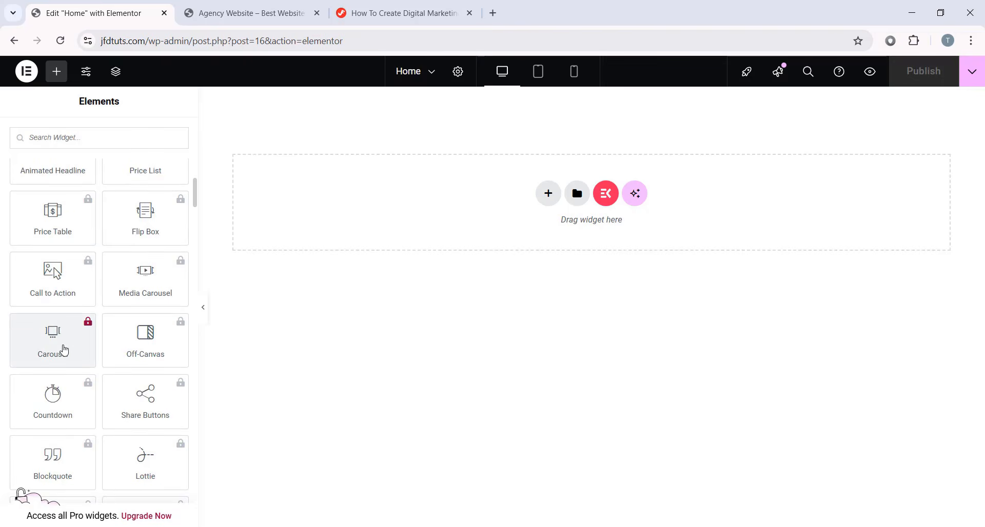
scroll(54, 287, up, 3)
scroll(156, 306, up, 4)
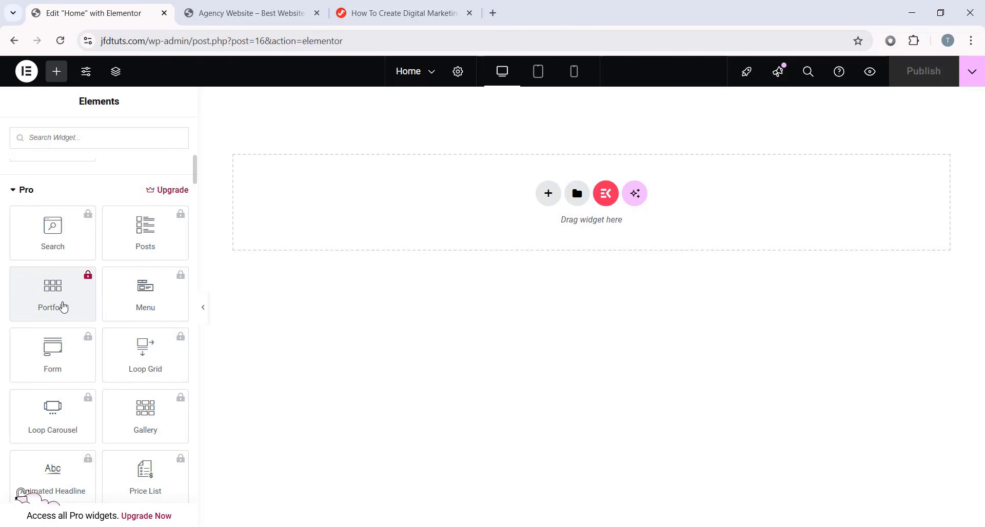
scroll(98, 271, up, 6)
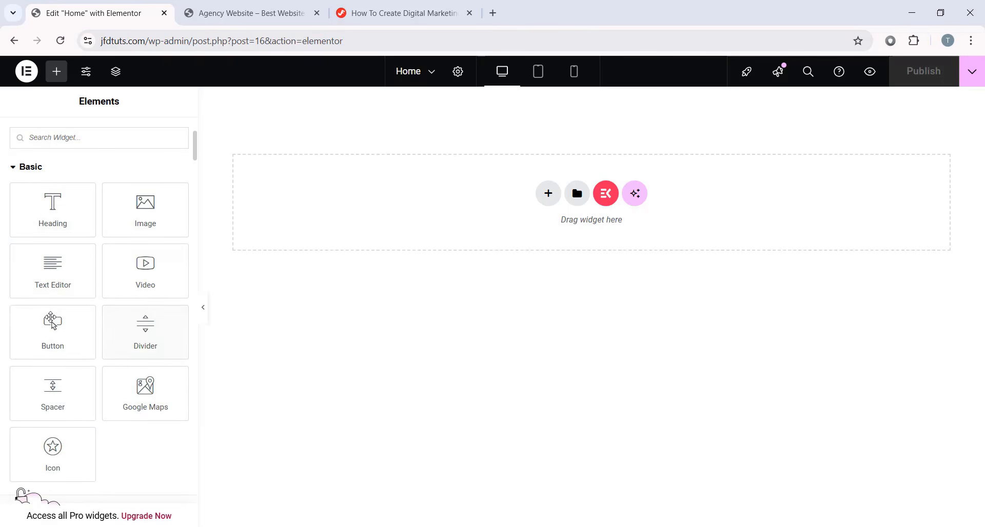
scroll(143, 310, up, 4)
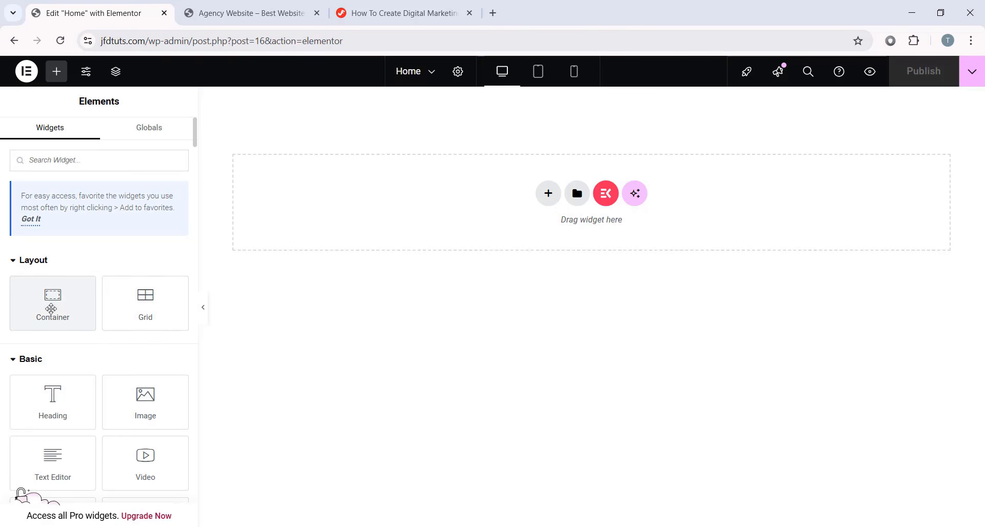
- Add an empty container at the top of the Home page with a Classic background
drag(42, 307, 422, 265)
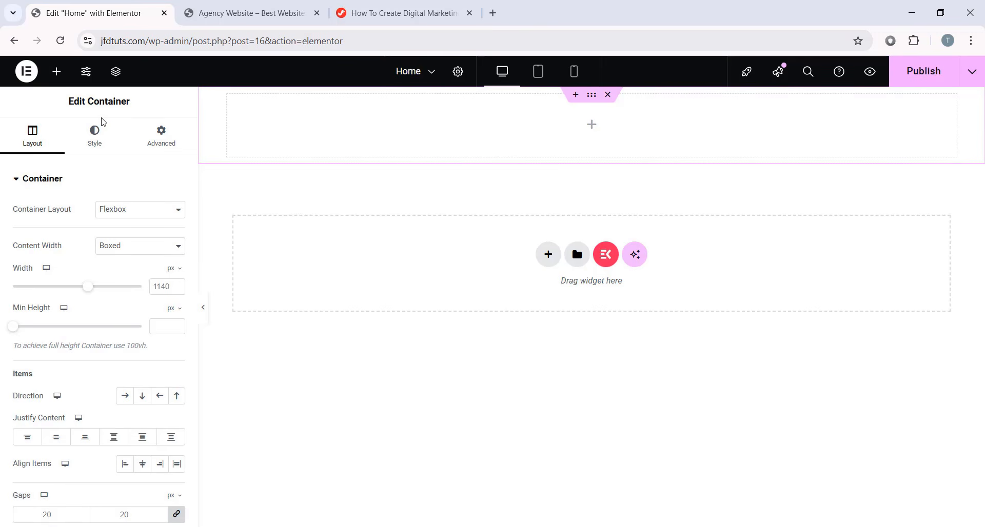
click(101, 148)
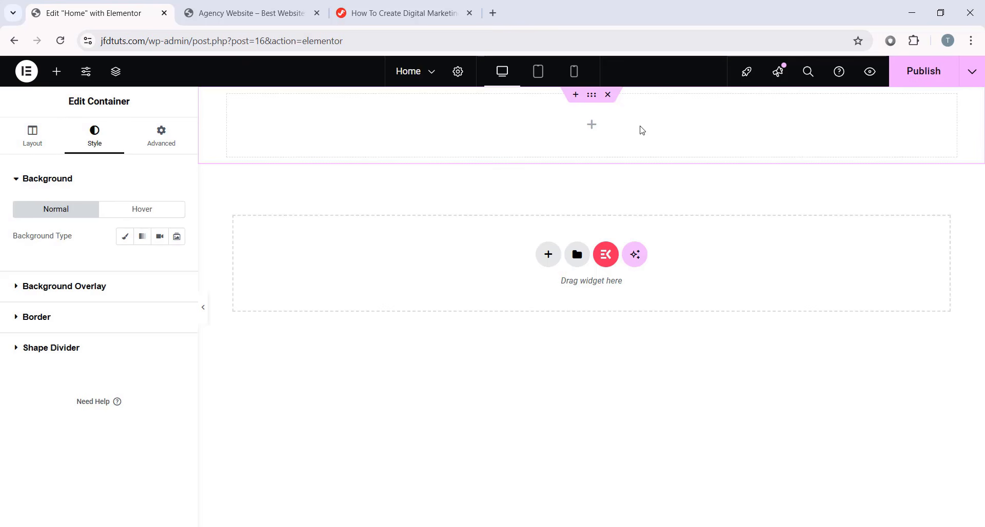
click(124, 237)
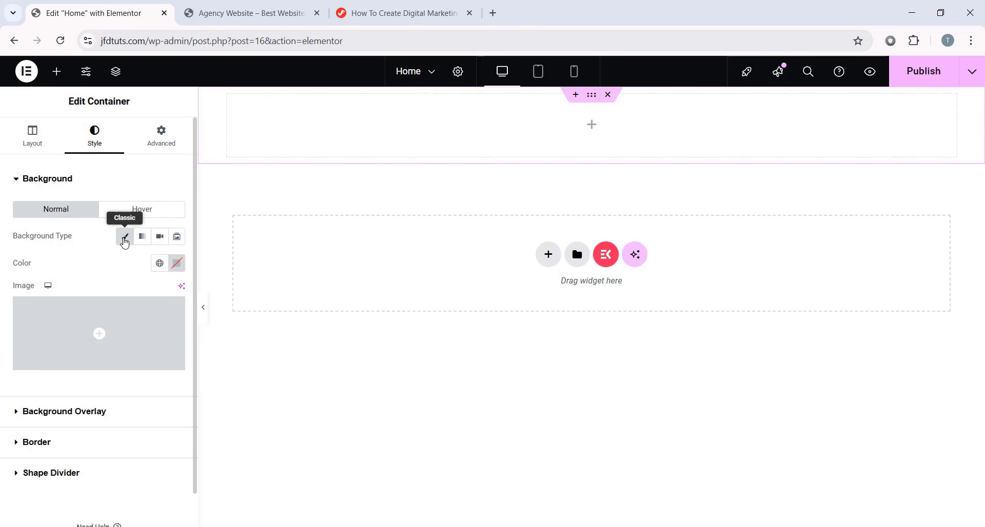
click(177, 263)
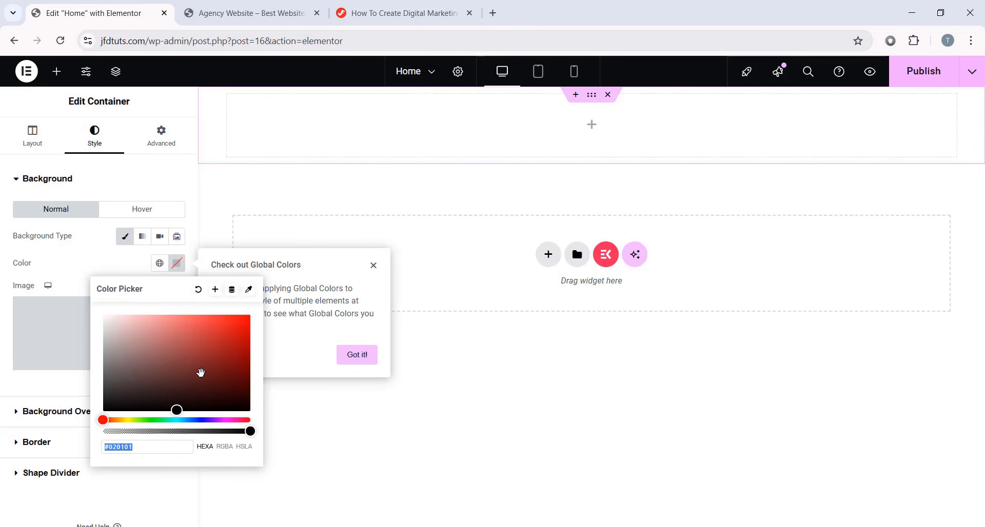
- Pick pale light blue #E4F5FF as the container's background colour
drag(177, 408, 245, 323)
click(119, 420)
drag(125, 421, 178, 419)
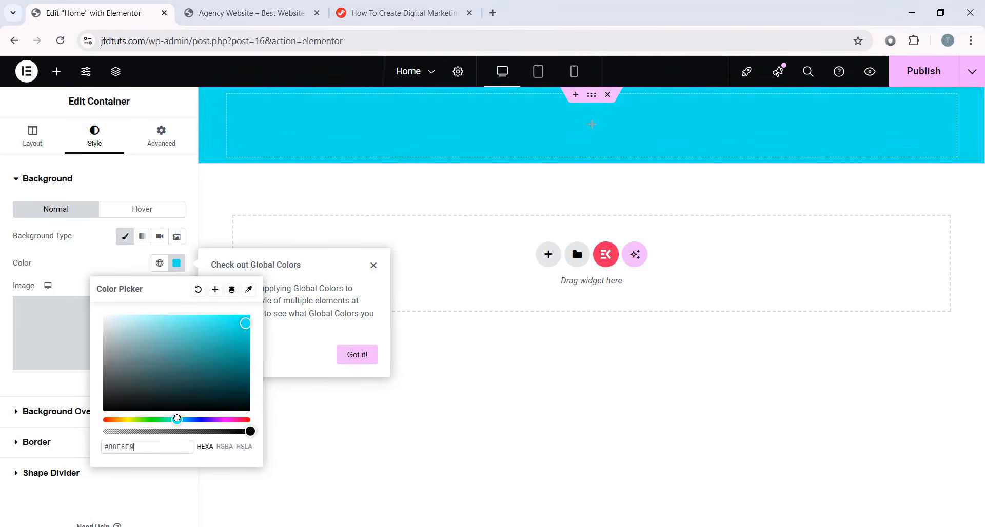
drag(179, 374, 260, 326)
click(178, 421)
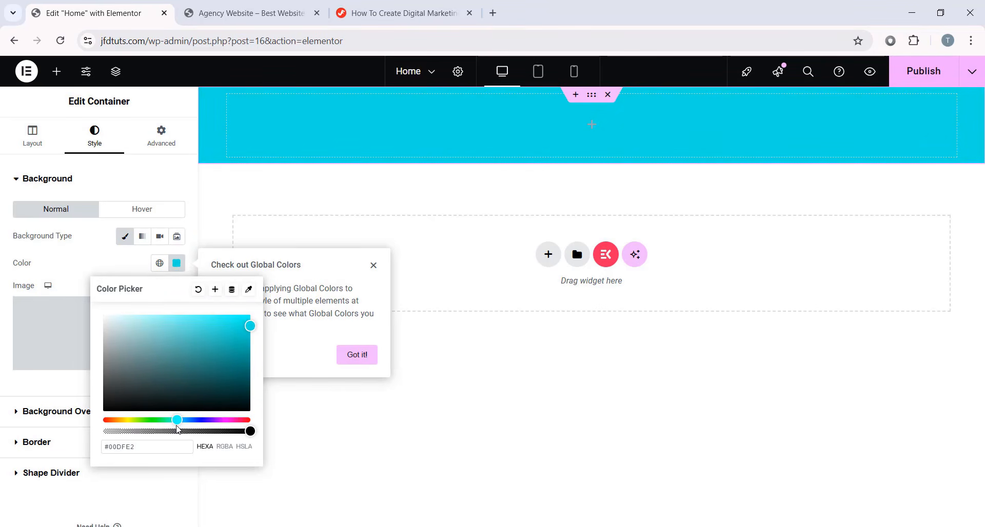
drag(178, 421, 185, 420)
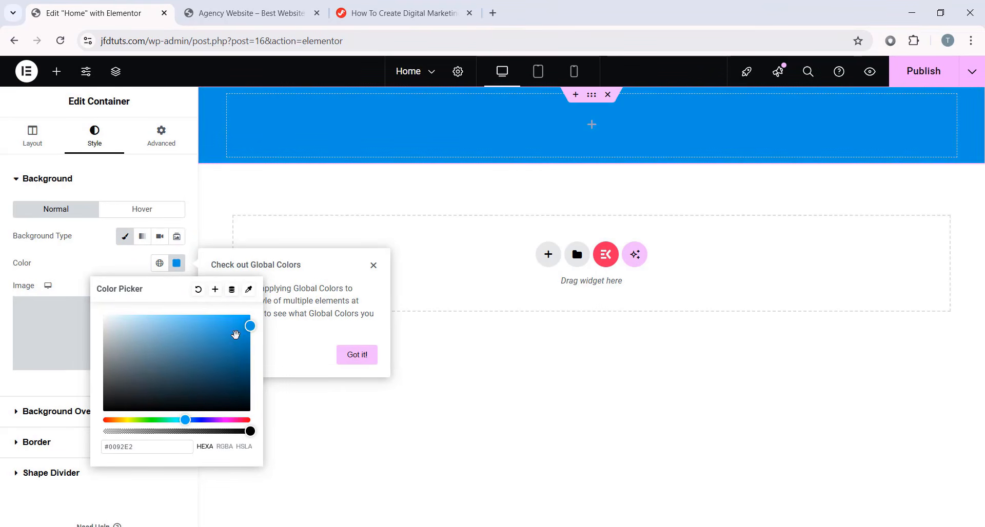
drag(245, 326, 125, 316)
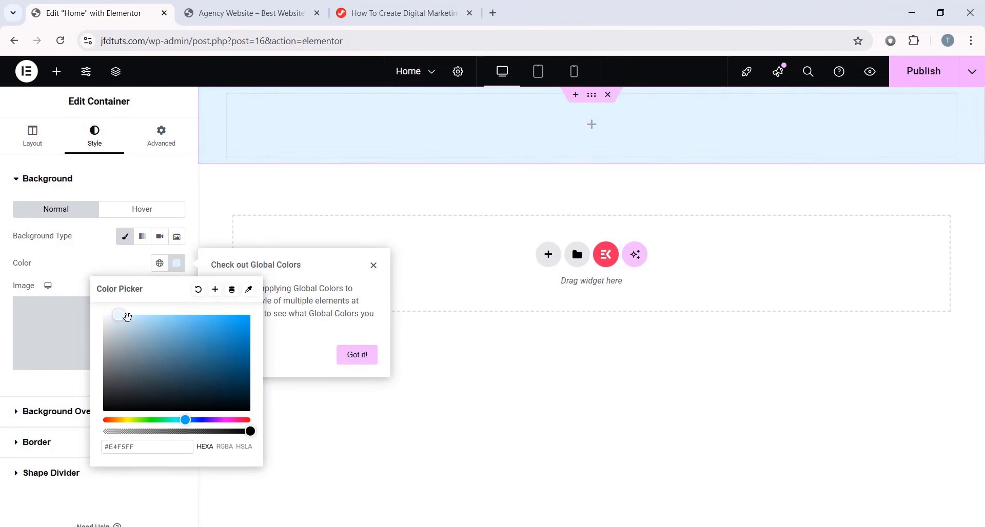
click(9, 323)
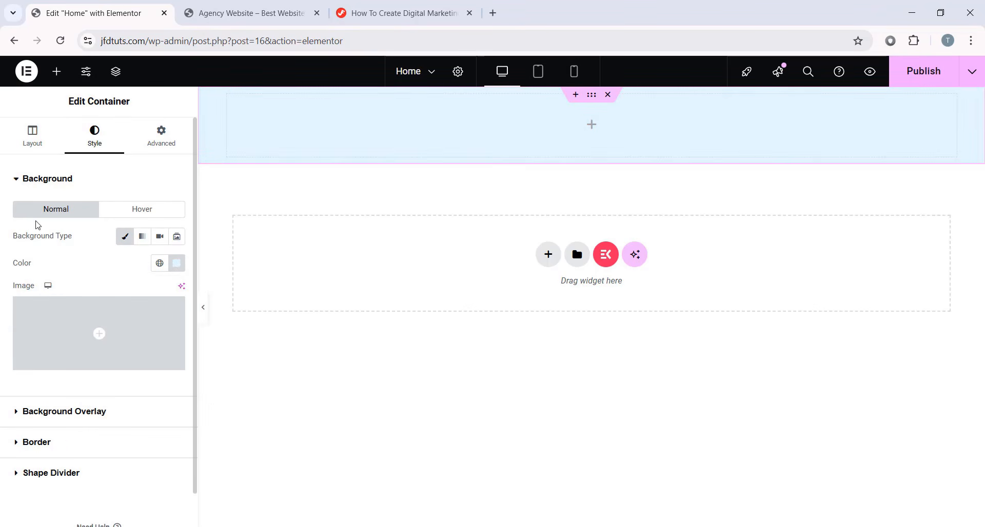
click(32, 137)
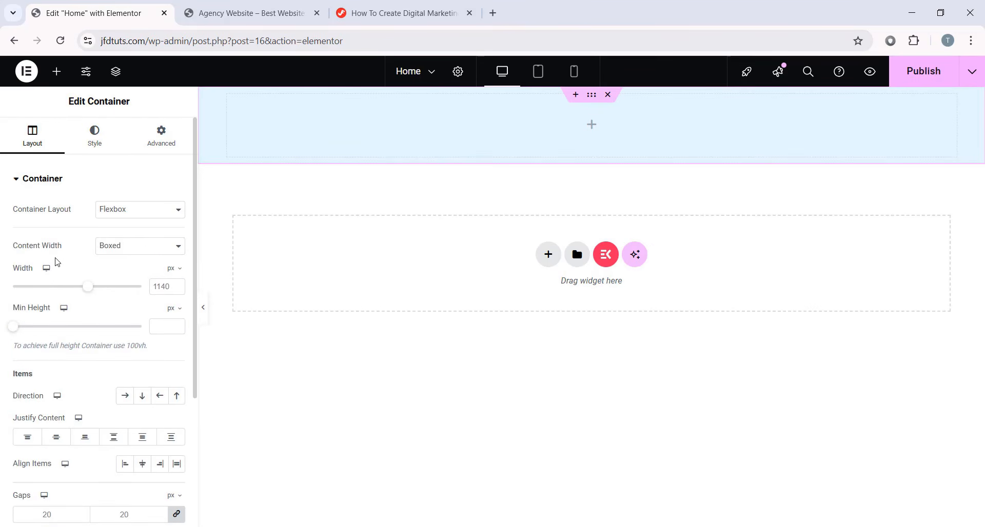
- Make the top container full width at 100% with a 122 px minimum height
click(141, 246)
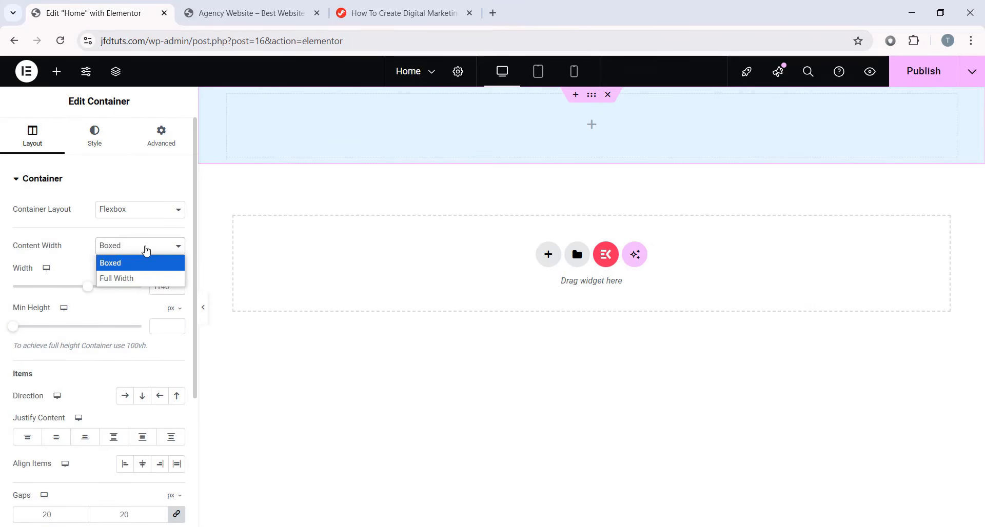
click(123, 281)
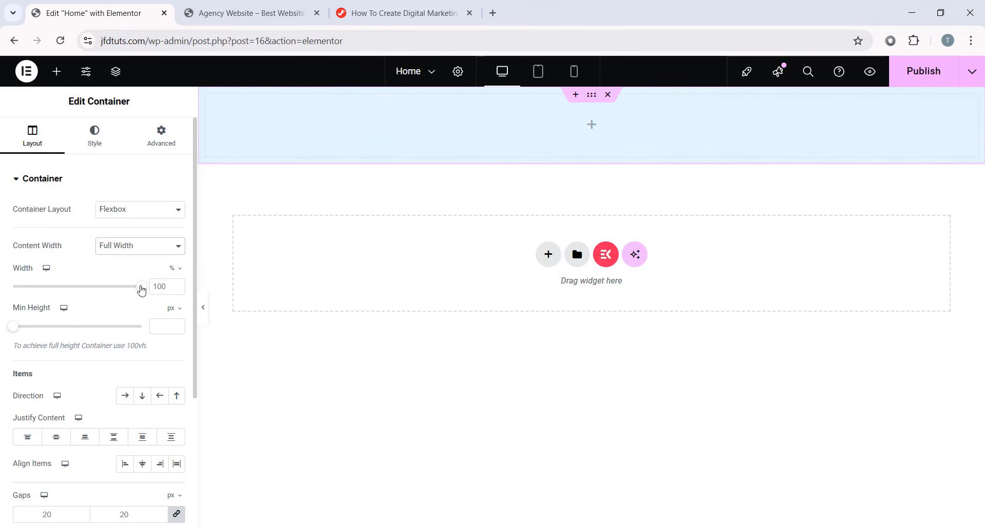
drag(143, 288, 59, 289)
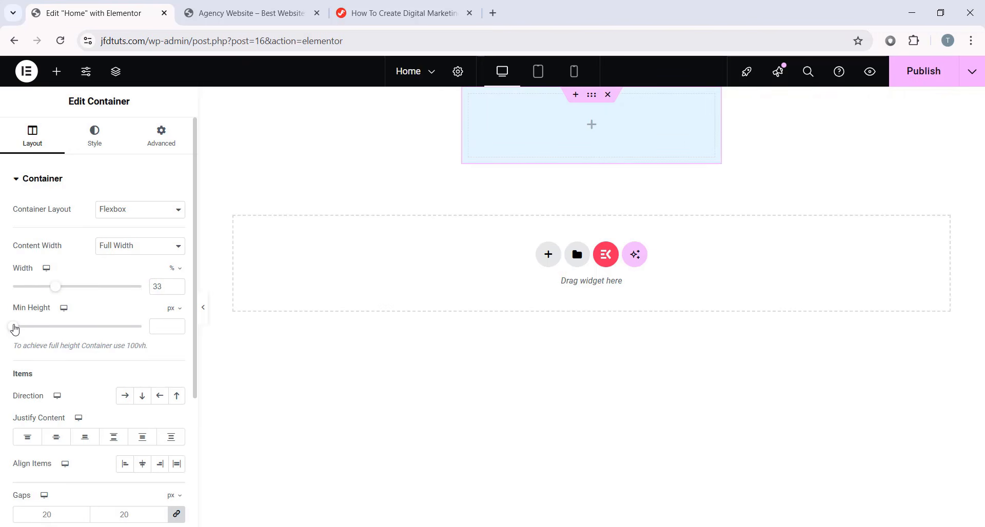
mouse_move(13, 329)
mouse_down()
mouse_move(66, 330)
mouse_move(25, 319)
mouse_up()
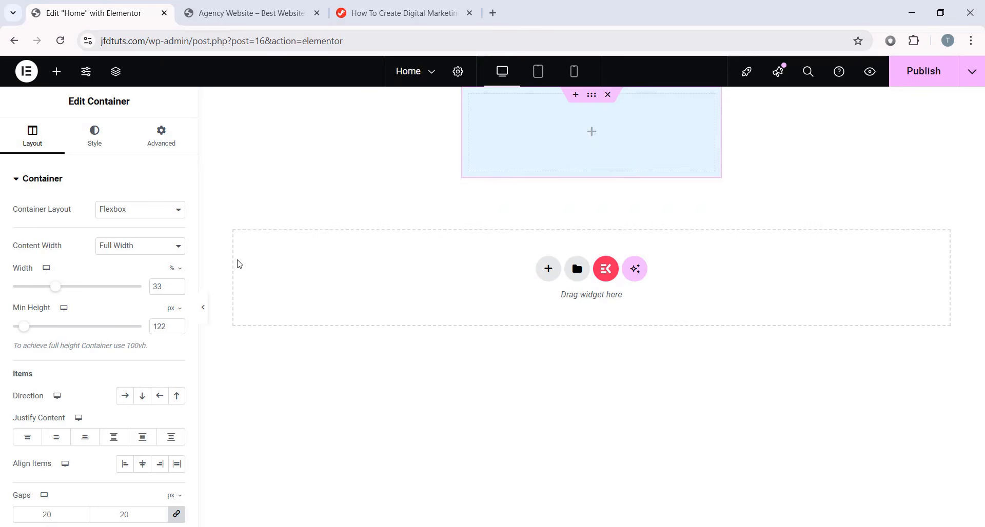
drag(167, 288, 131, 287)
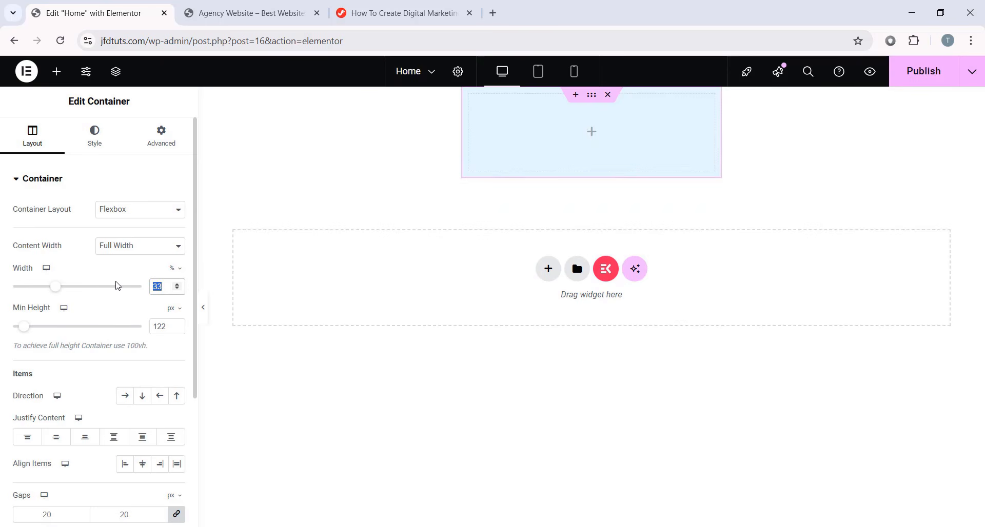
text(100)
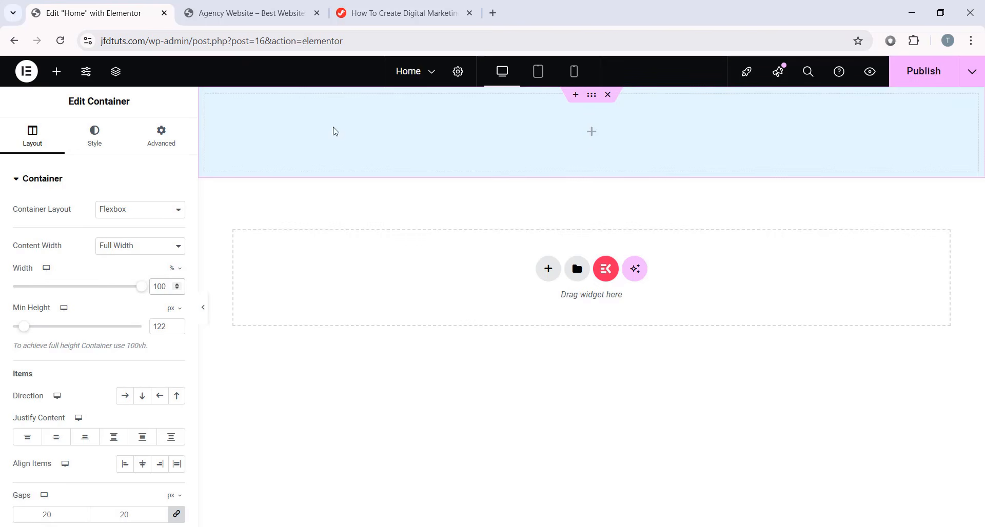
click(56, 71)
scroll(88, 348, down, 3)
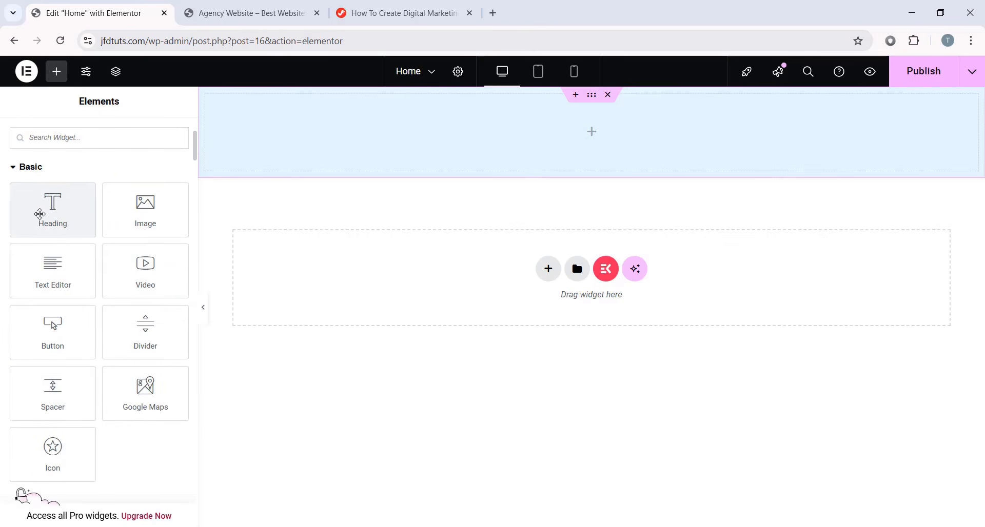
- Add a heading reading 'Jim Fahad Digital' to the top container
drag(42, 213, 527, 131)
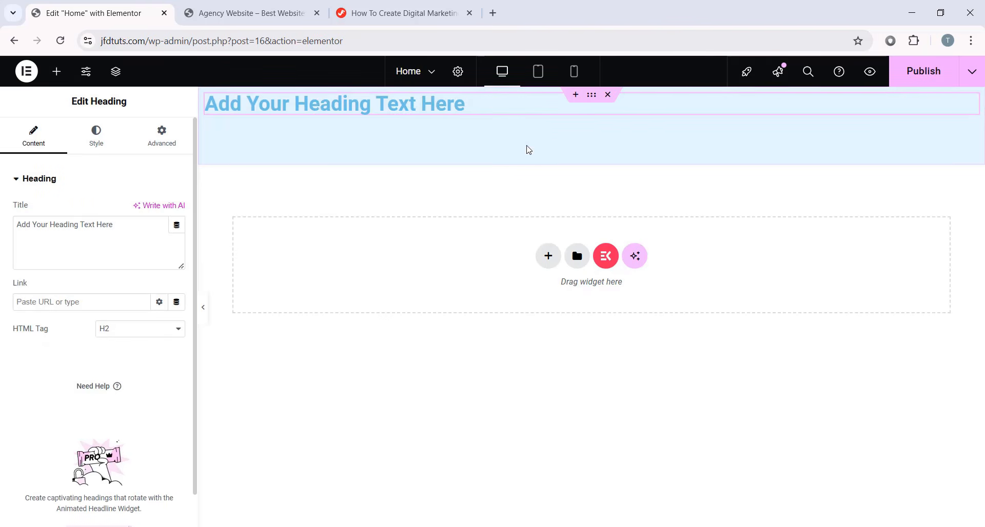
triple_click(334, 106)
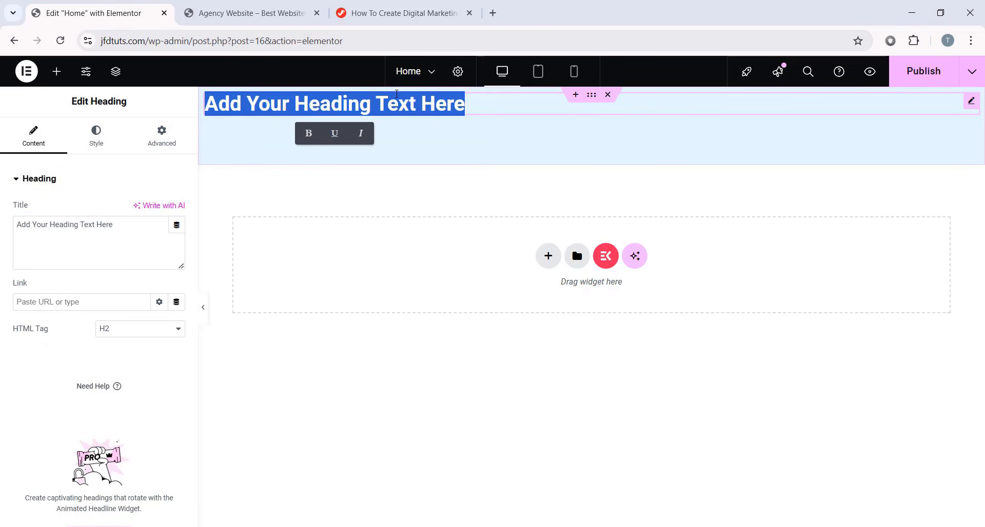
key(BackSpace)
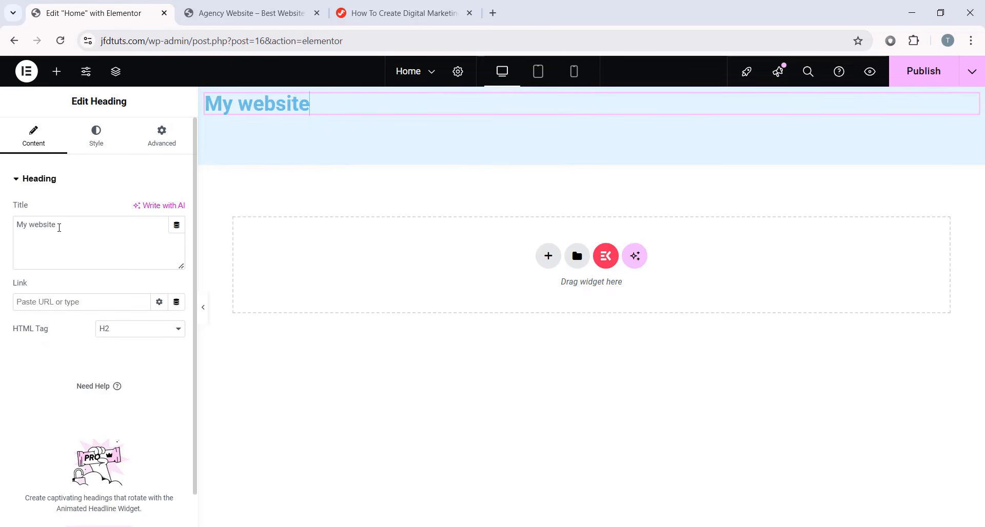
drag(59, 228, 1, 228)
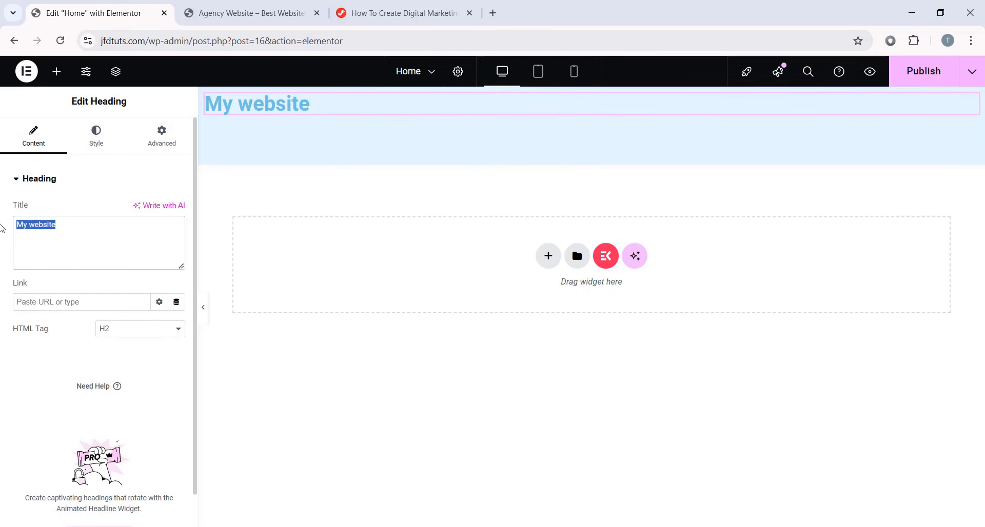
text(Jim Fah)
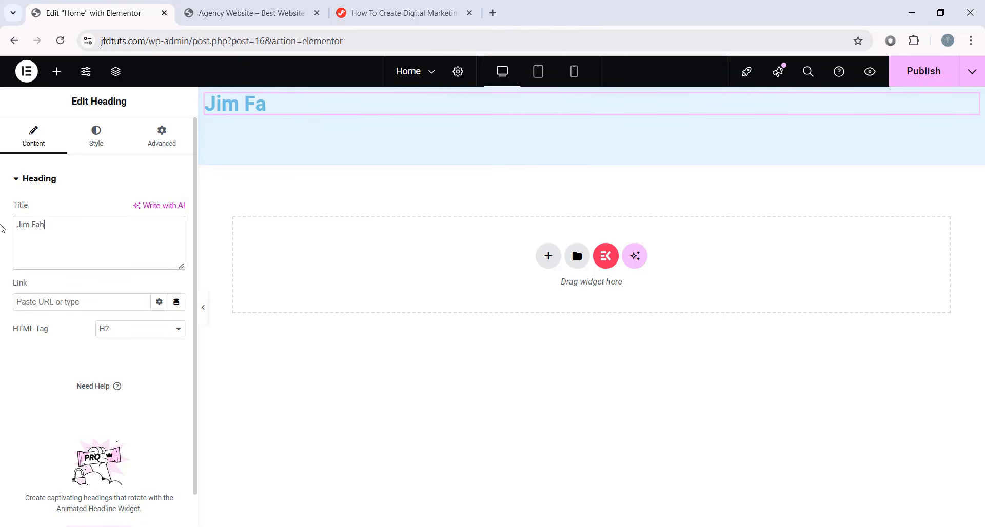
text(ad Digital)
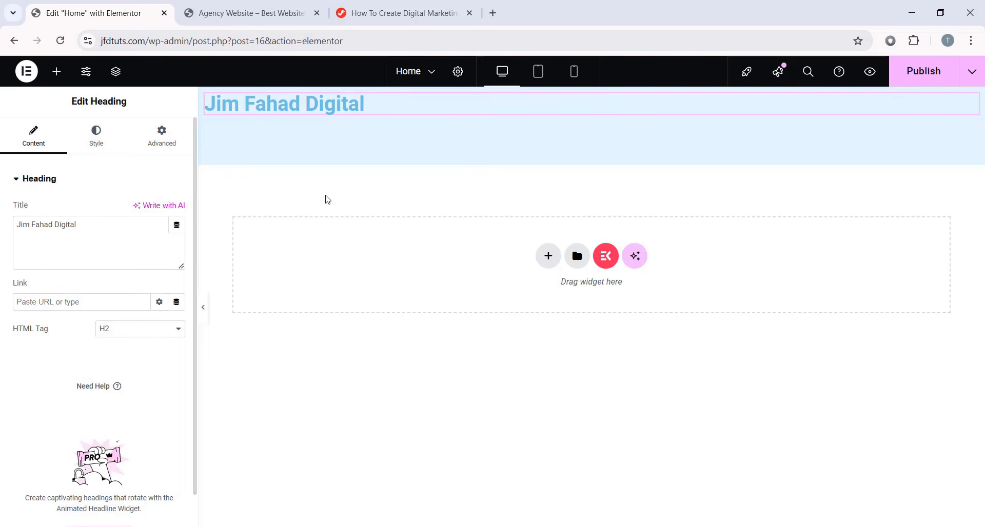
- Centre the heading and colour its text orange #E65C28
click(113, 149)
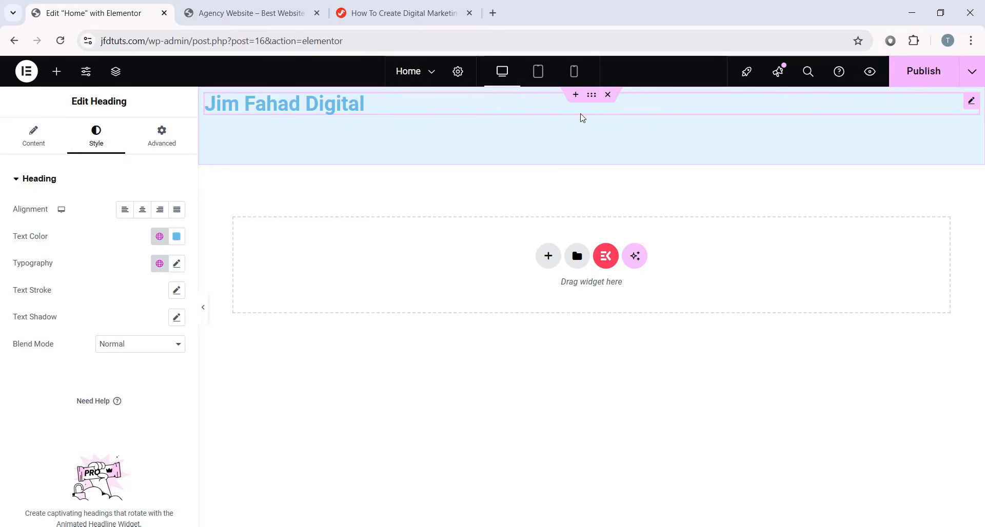
click(143, 210)
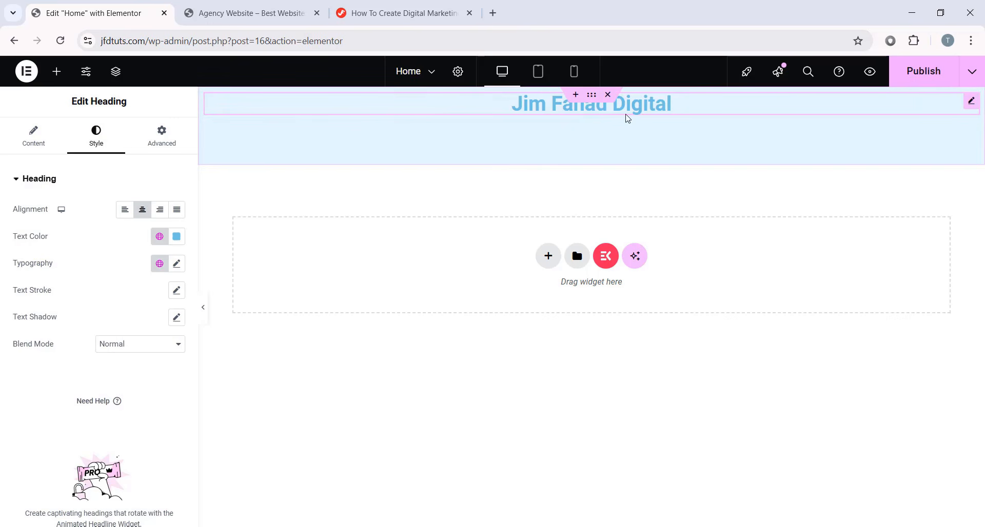
click(169, 239)
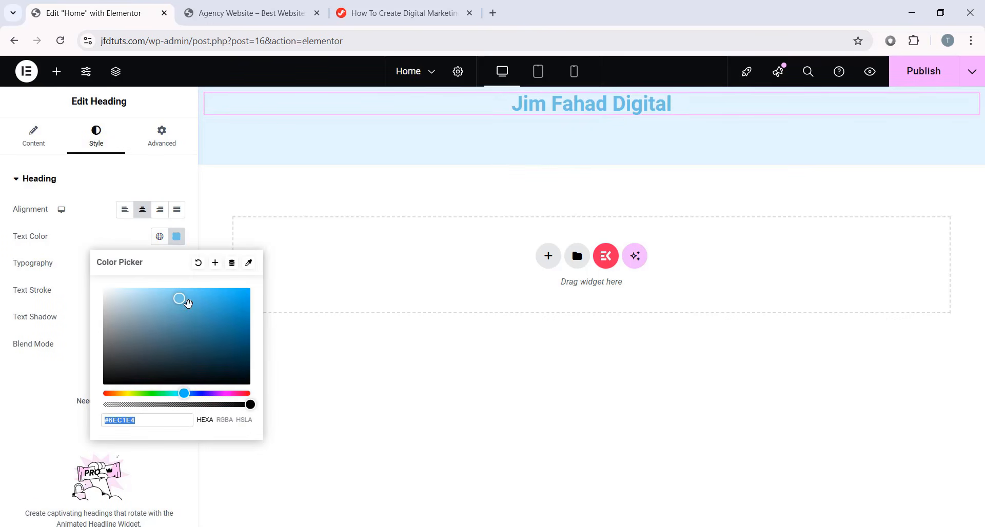
drag(184, 393, 200, 393)
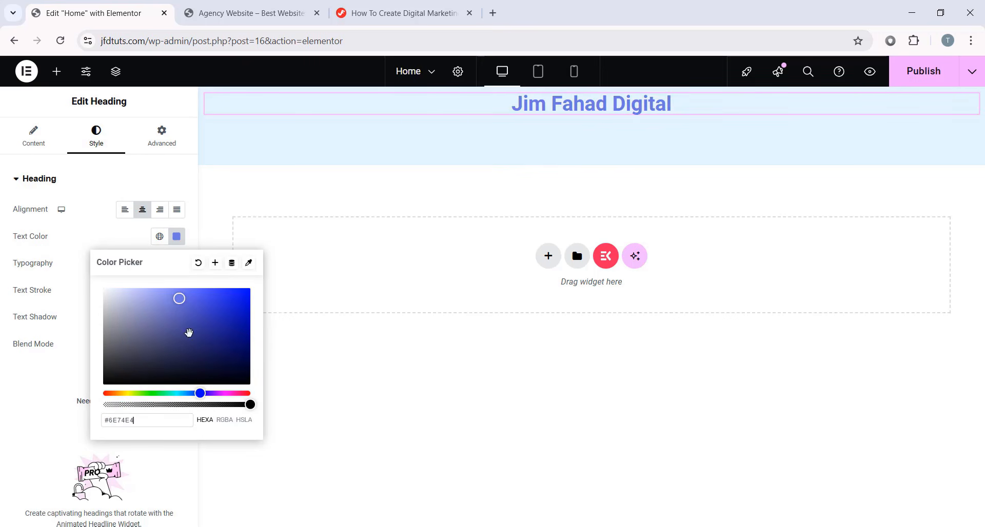
mouse_move(189, 332)
mouse_down()
mouse_move(242, 367)
mouse_move(30, 246)
mouse_move(139, 331)
mouse_up()
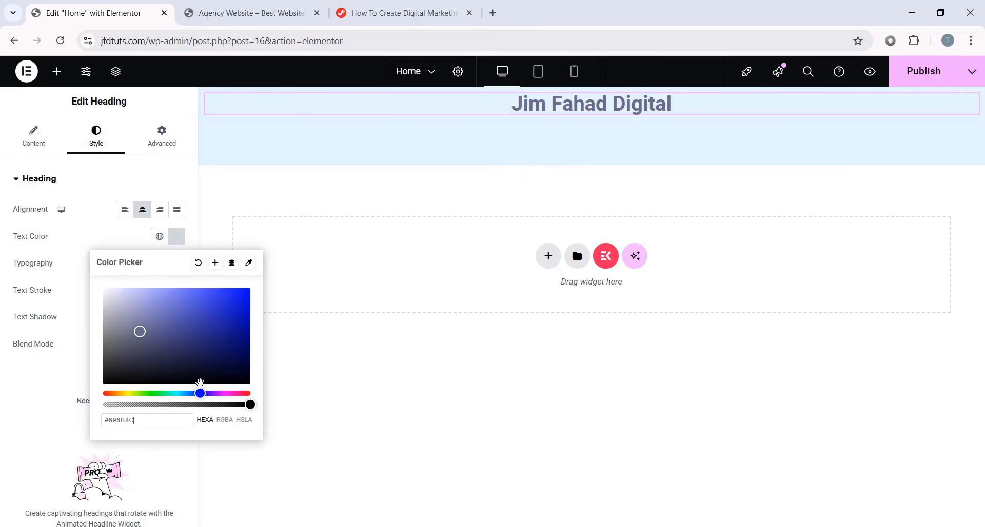
drag(226, 393, 252, 394)
drag(218, 337, 225, 295)
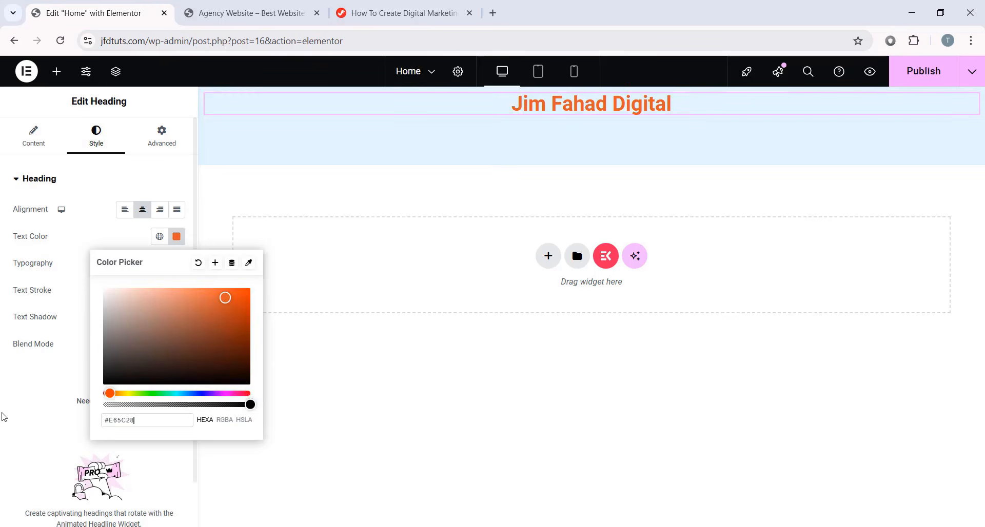
click(84, 287)
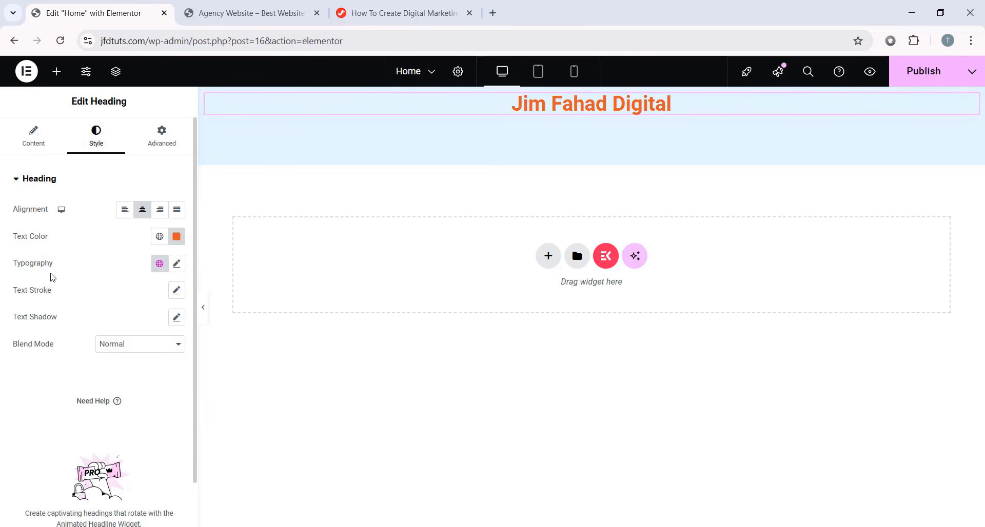
- Change the heading's font family to Poppins, after briefly trying Abril Fatface
click(176, 263)
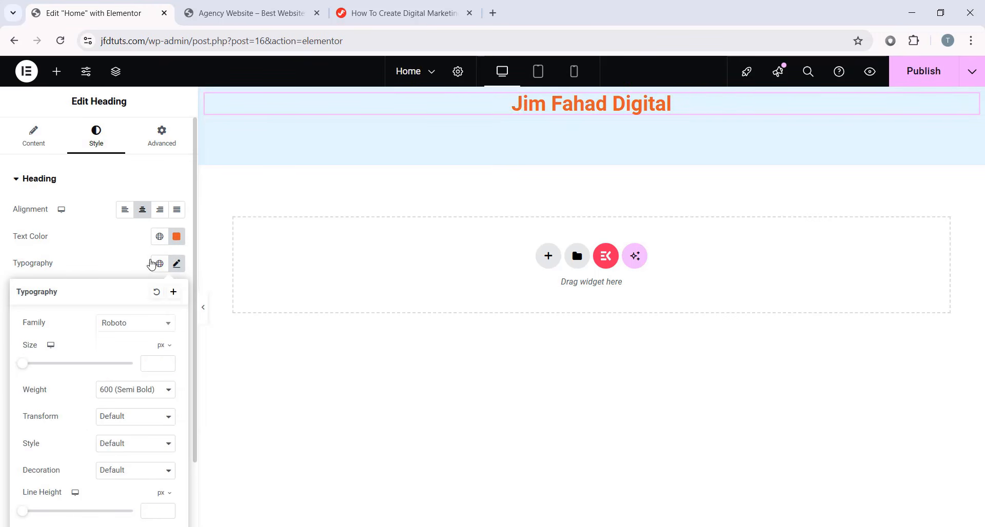
scroll(114, 254, down, 2)
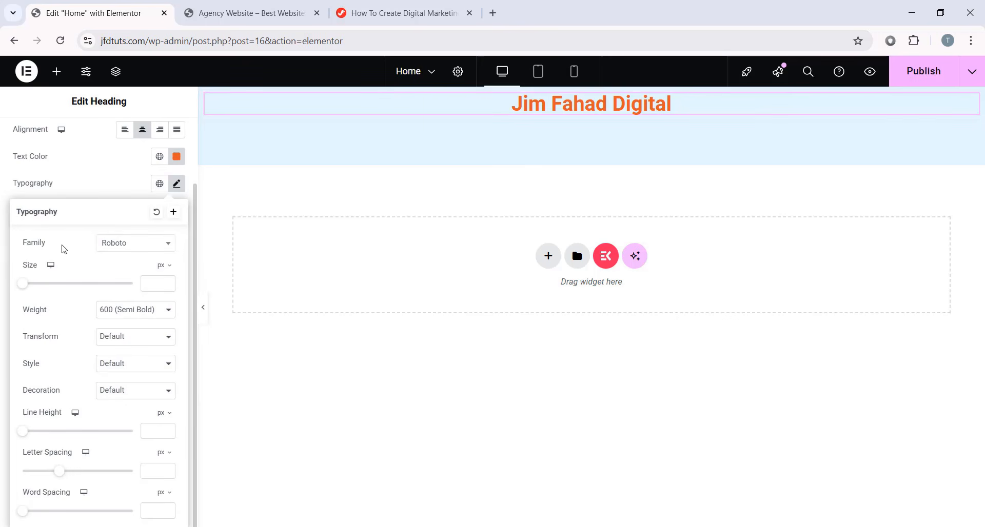
click(120, 250)
scroll(133, 320, down, 6)
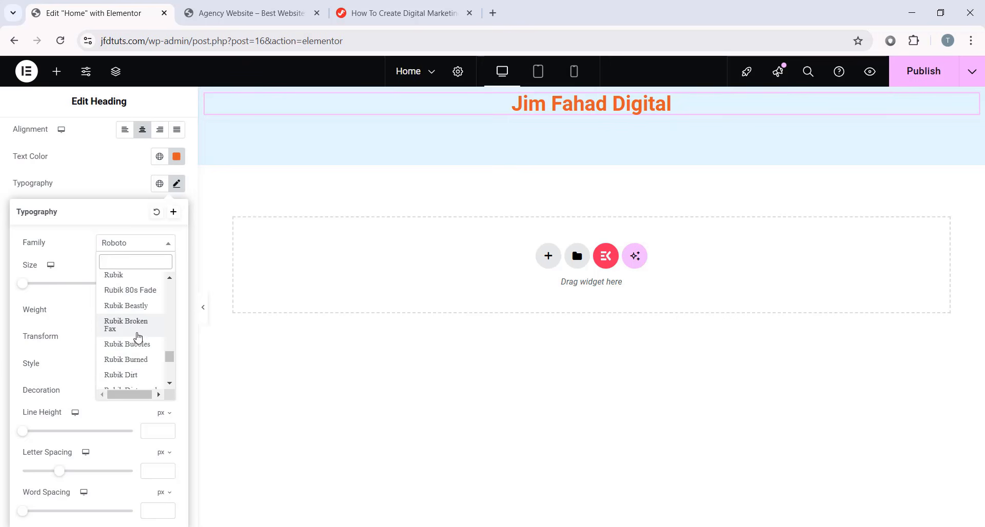
scroll(134, 328, up, 5)
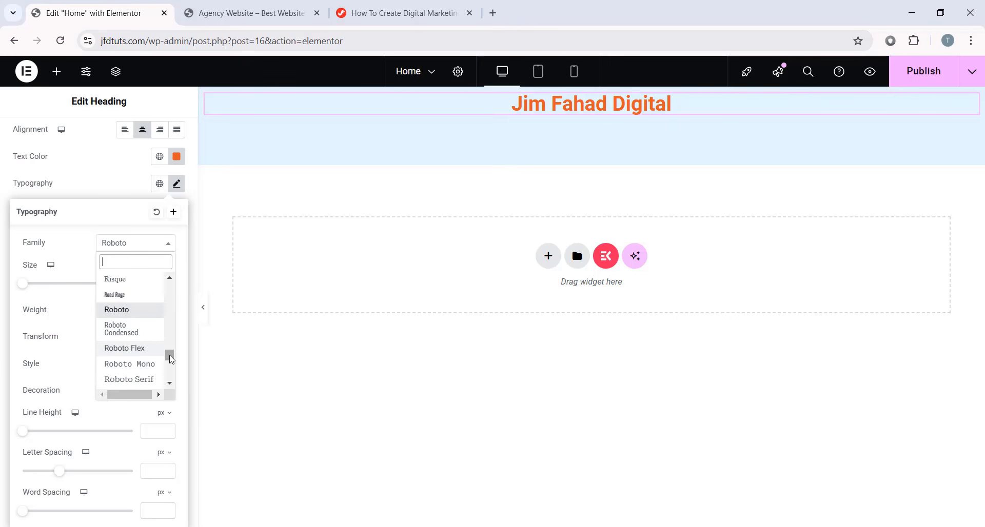
drag(170, 359, 170, 283)
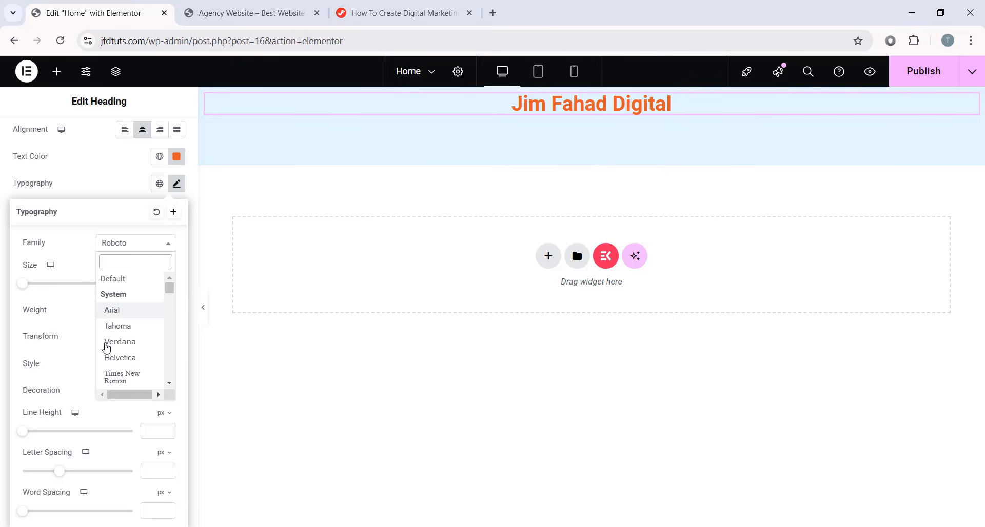
scroll(113, 321, down, 3)
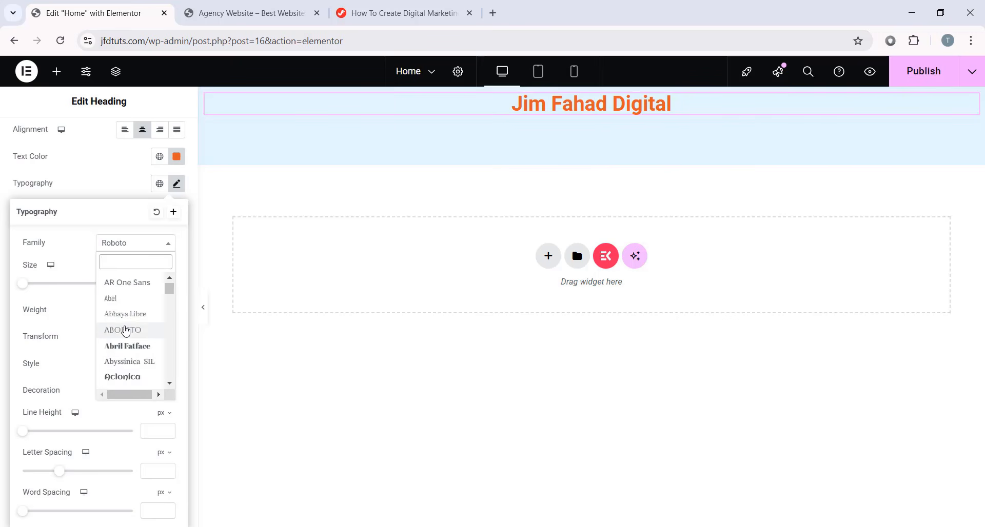
click(125, 330)
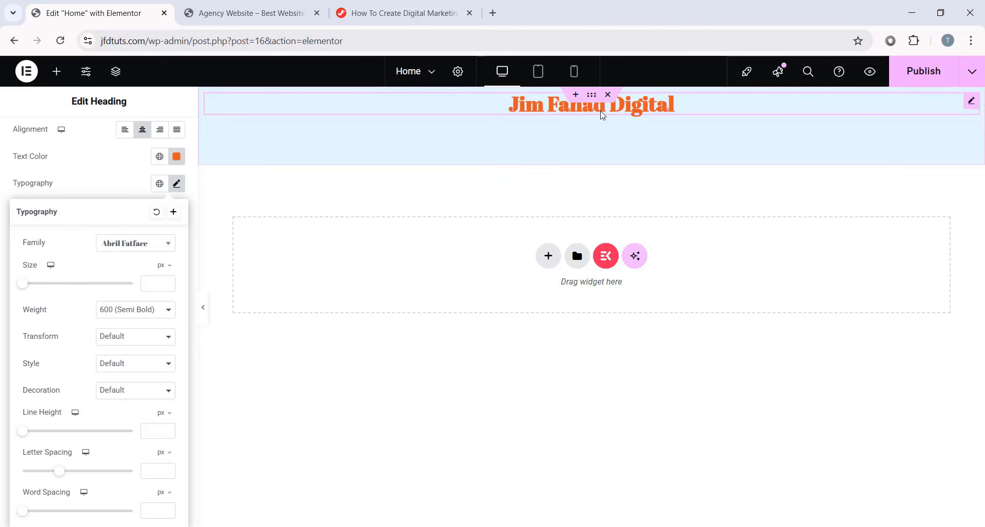
click(135, 248)
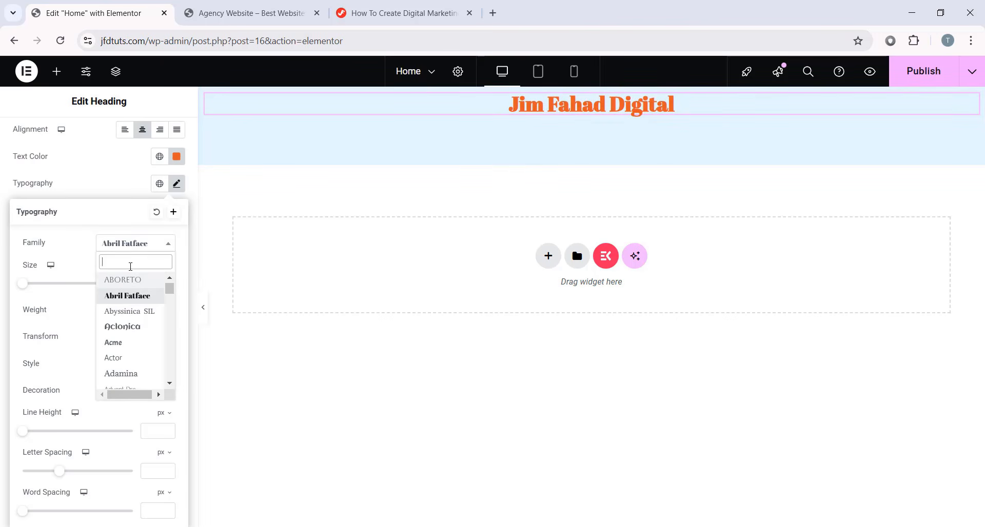
text(poppins)
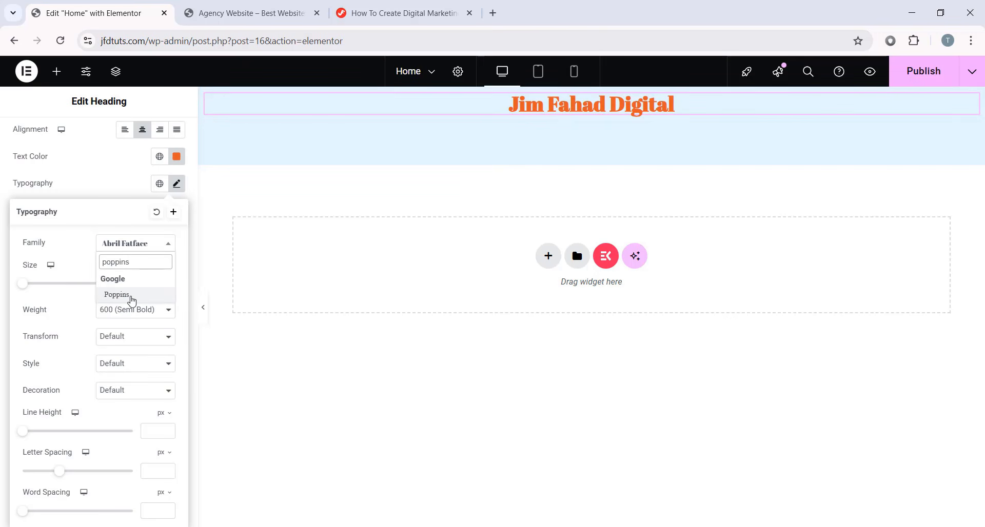
click(132, 296)
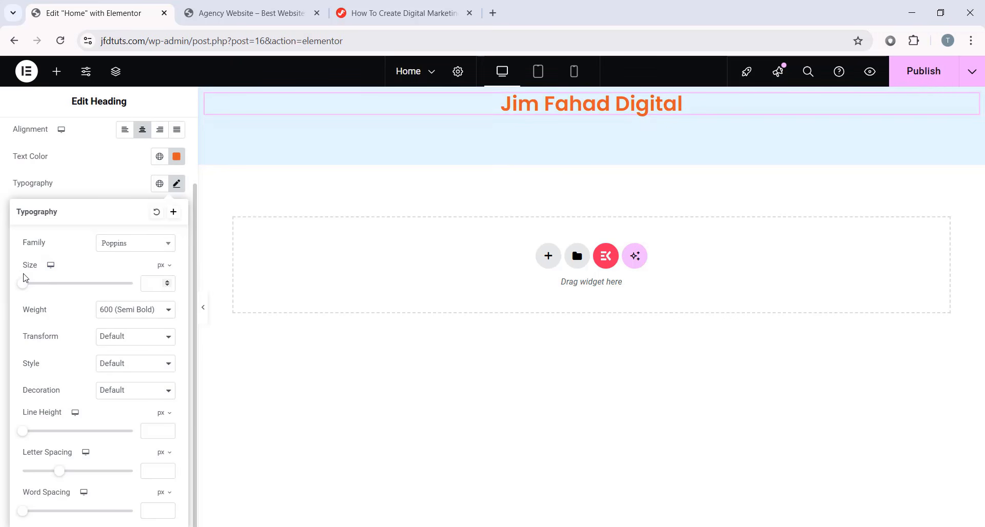
- Set the heading's font size to 50 px
drag(26, 291, 58, 287)
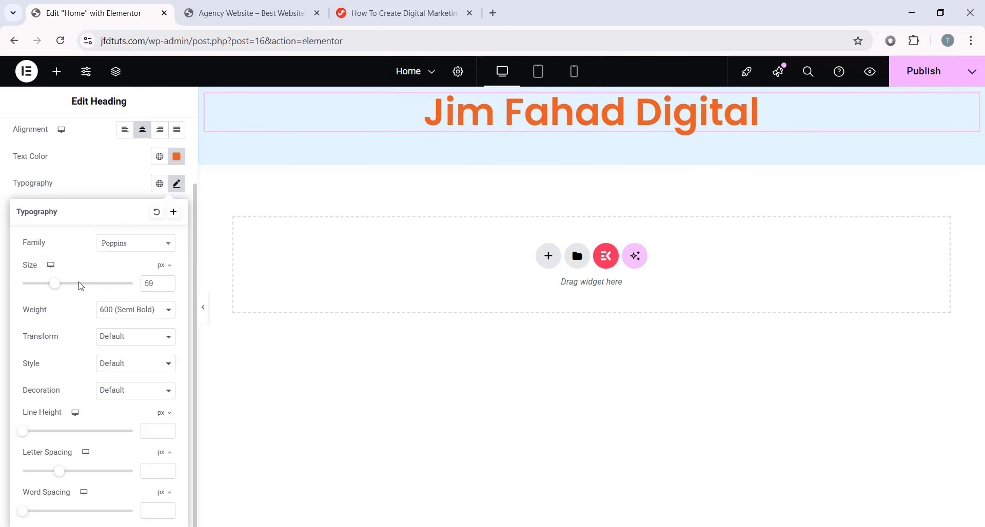
drag(157, 283, 136, 284)
text(50)
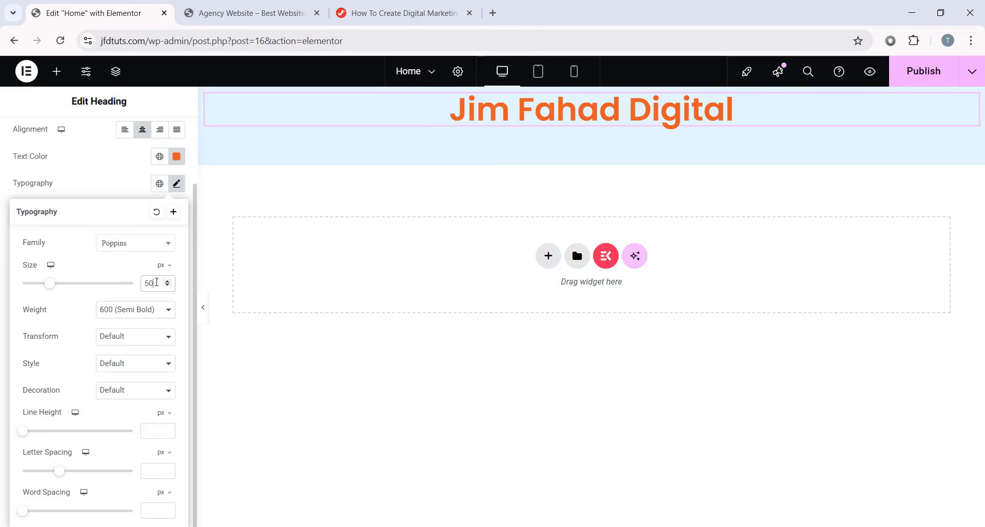
- Try several font weights on the heading, ending at 600 Semi Bold
click(120, 315)
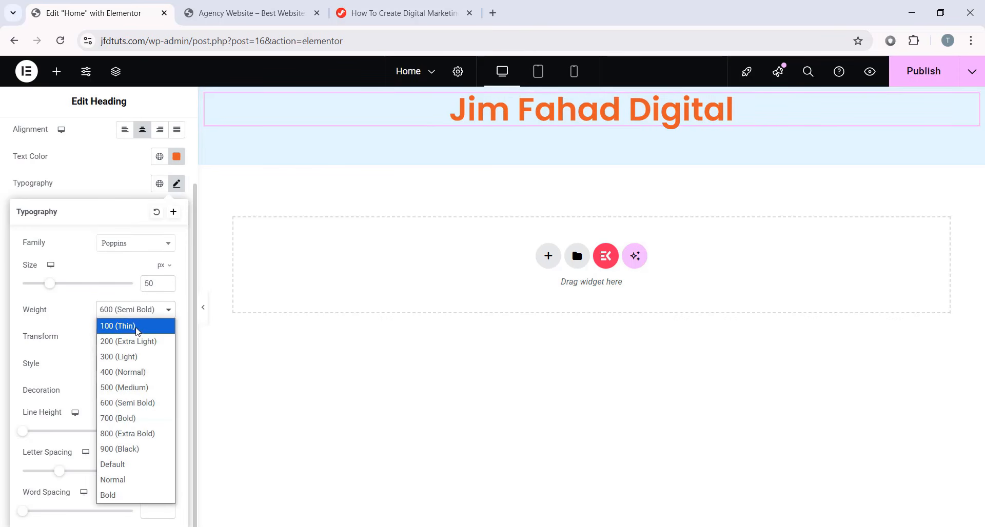
click(131, 342)
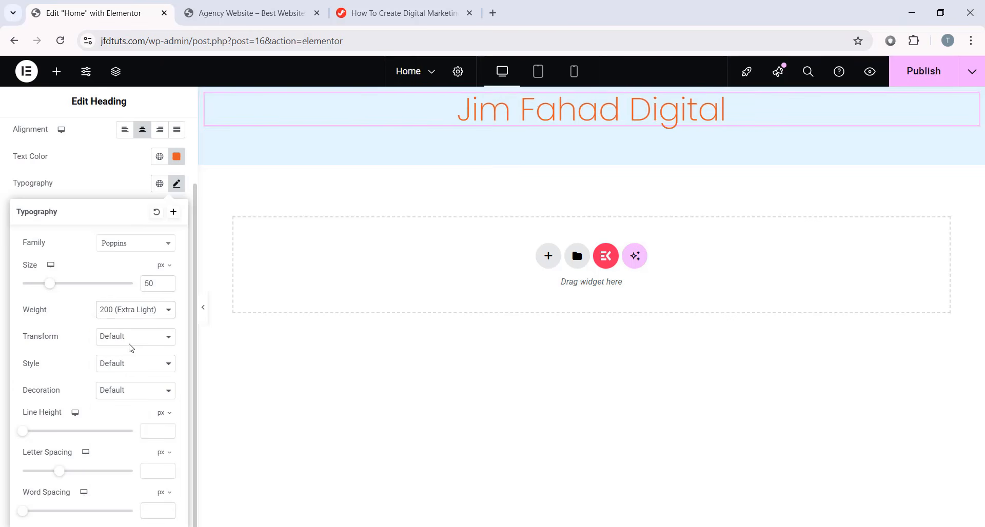
click(124, 314)
click(138, 446)
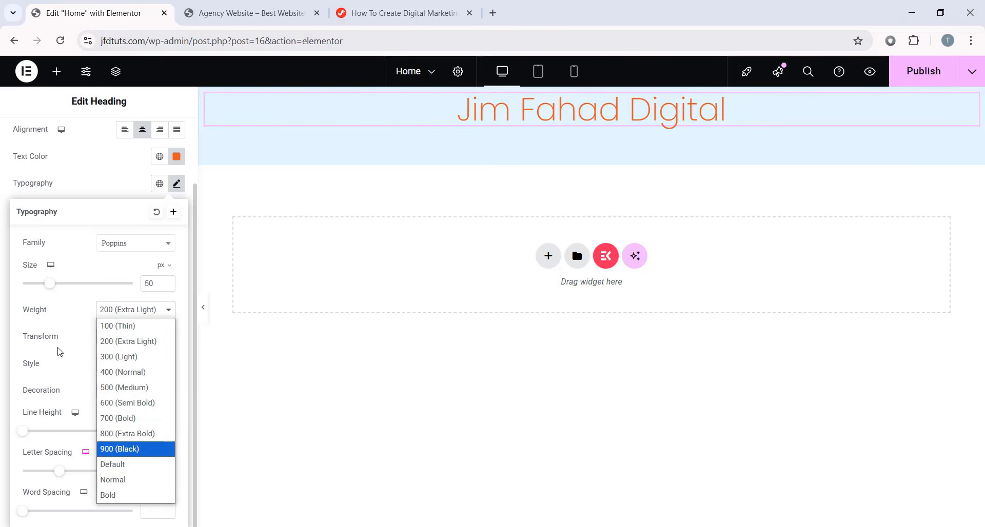
click(123, 310)
click(126, 326)
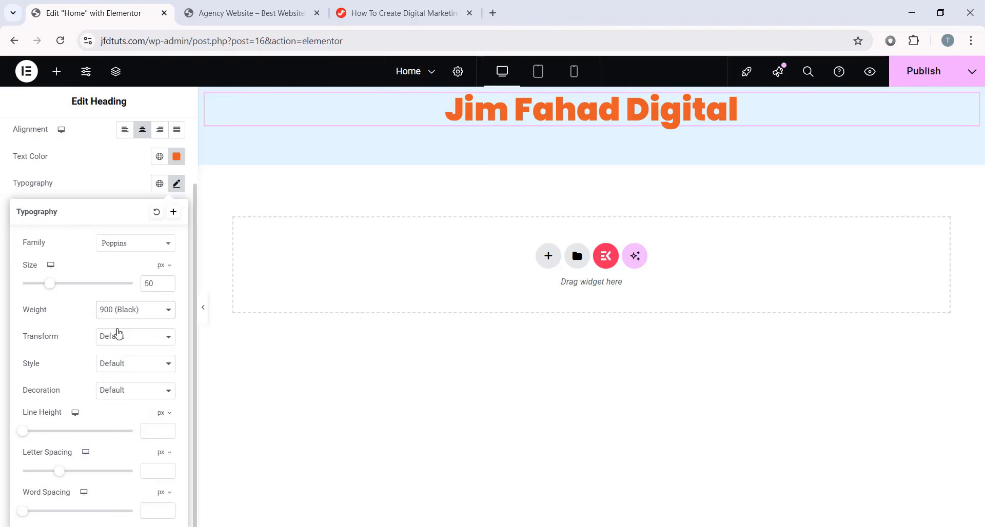
click(125, 309)
click(123, 454)
click(138, 311)
click(121, 402)
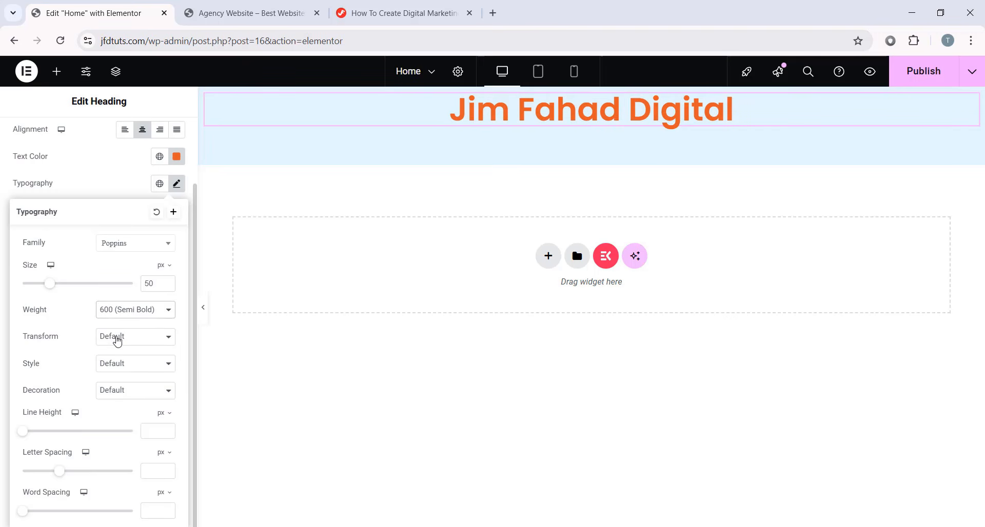
- Set the heading's text transform to Capitalize after trying uppercase and lowercase
click(117, 338)
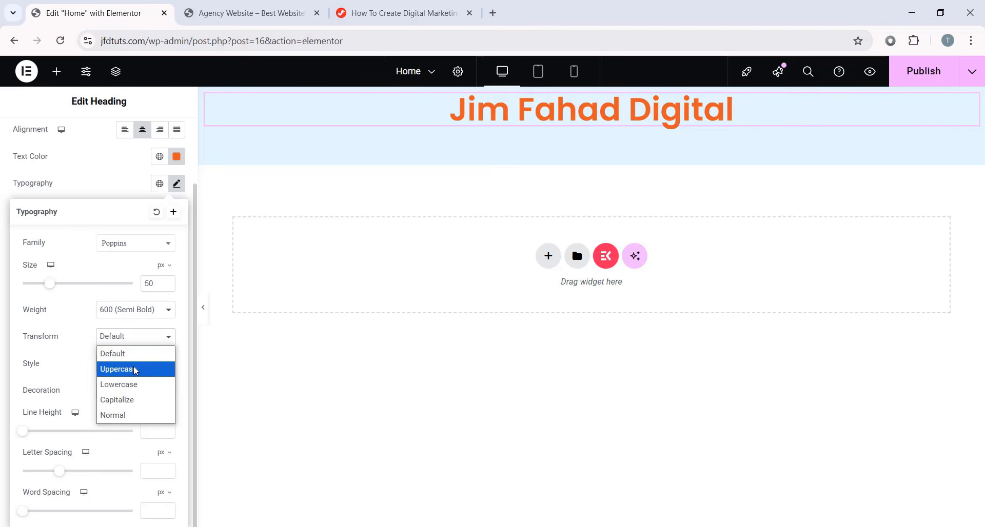
click(133, 368)
click(136, 336)
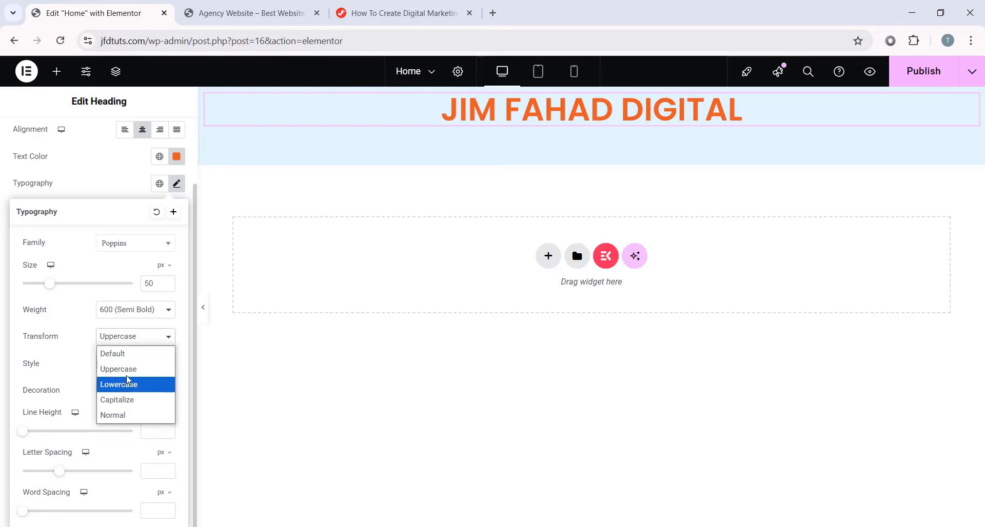
click(118, 384)
click(142, 339)
click(126, 399)
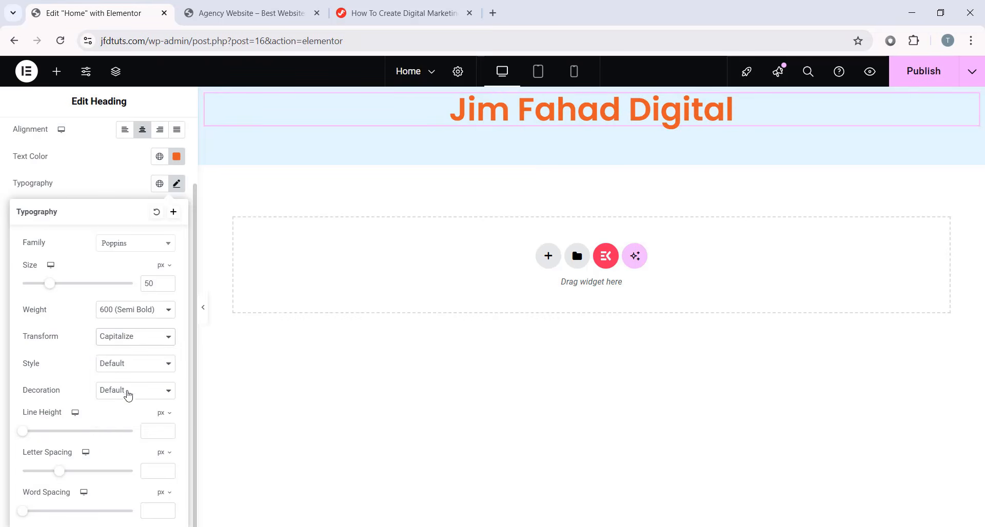
- Leave the heading's font style at Default after trying Normal and Italic
click(135, 367)
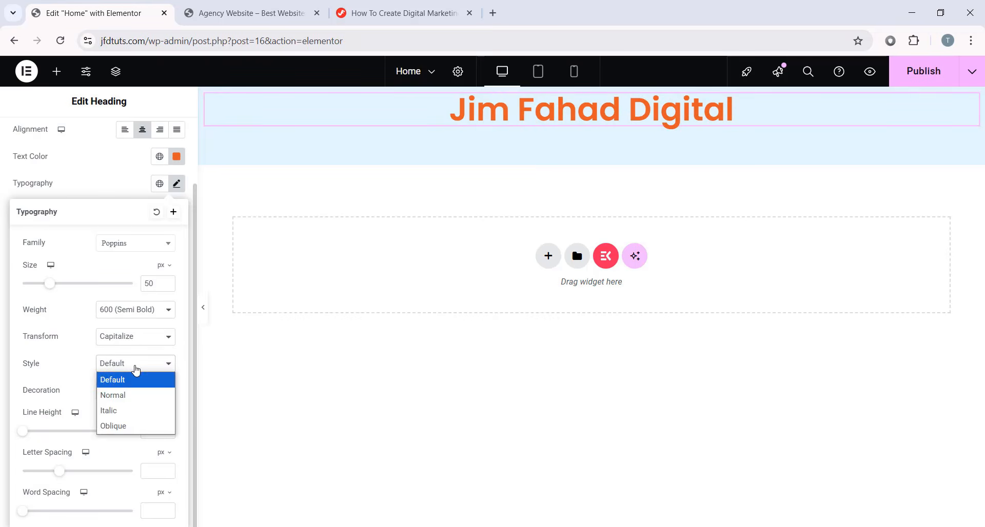
click(118, 403)
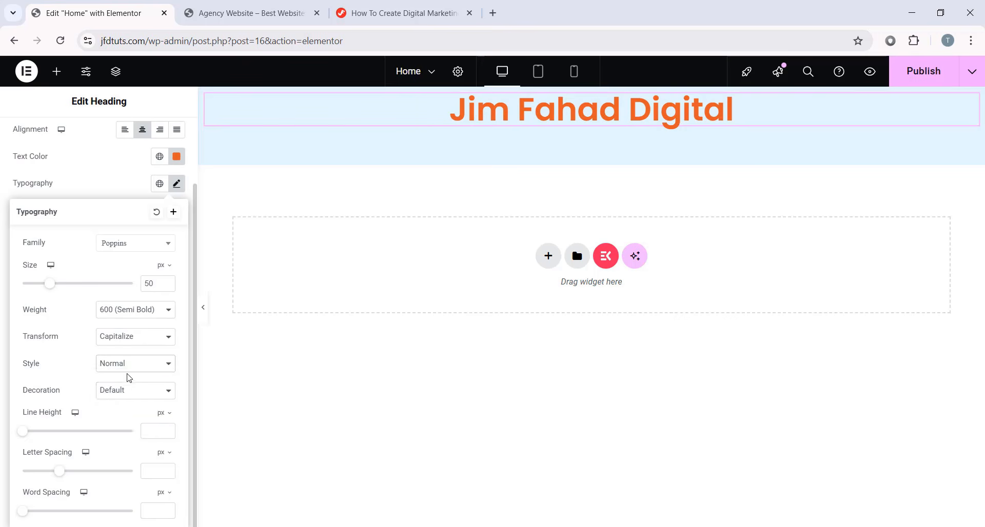
click(134, 366)
click(124, 410)
click(135, 365)
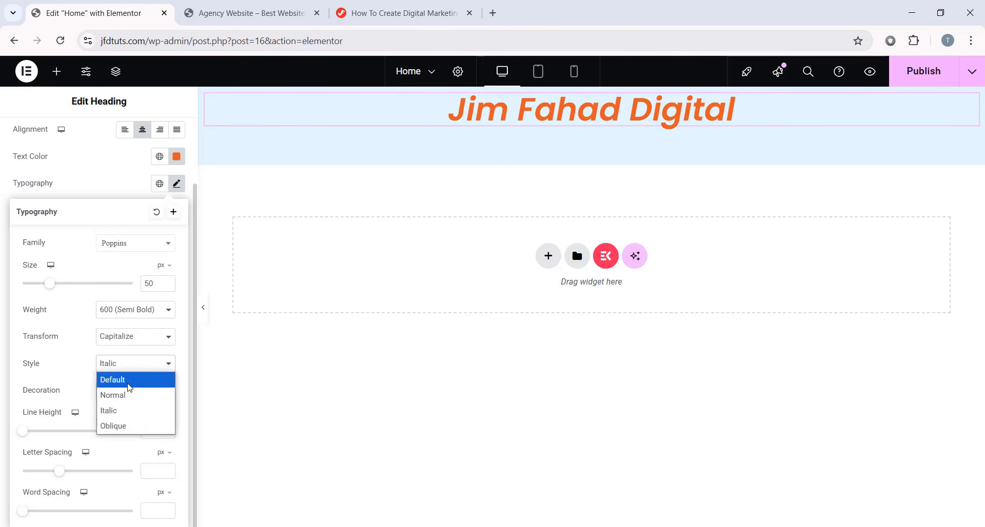
click(108, 378)
- Keep the heading's text decoration at Default after trying underline, overline and strikethrough
click(119, 395)
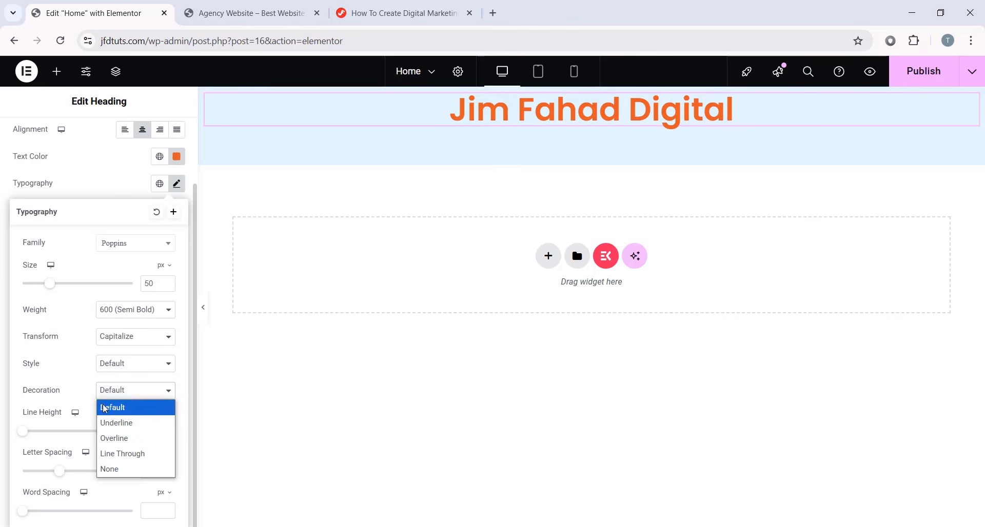
click(131, 424)
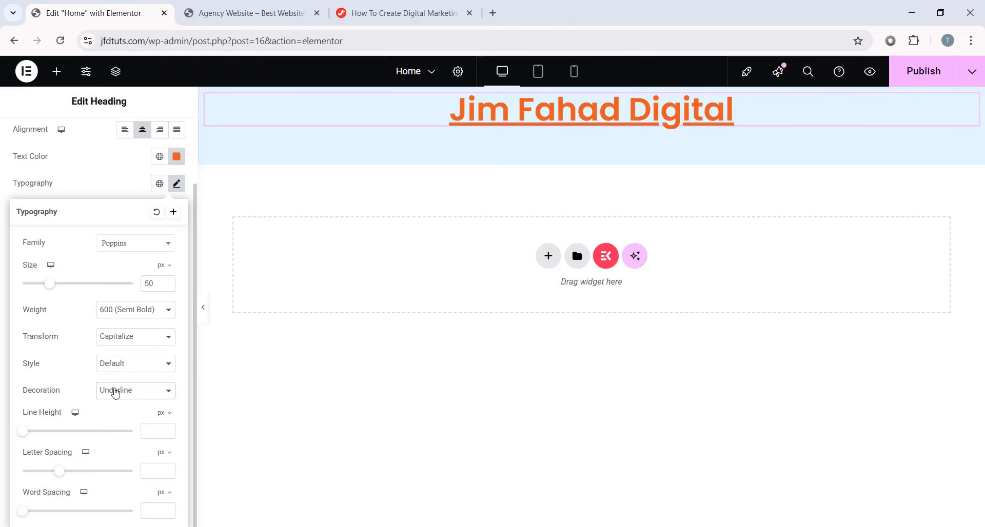
click(125, 392)
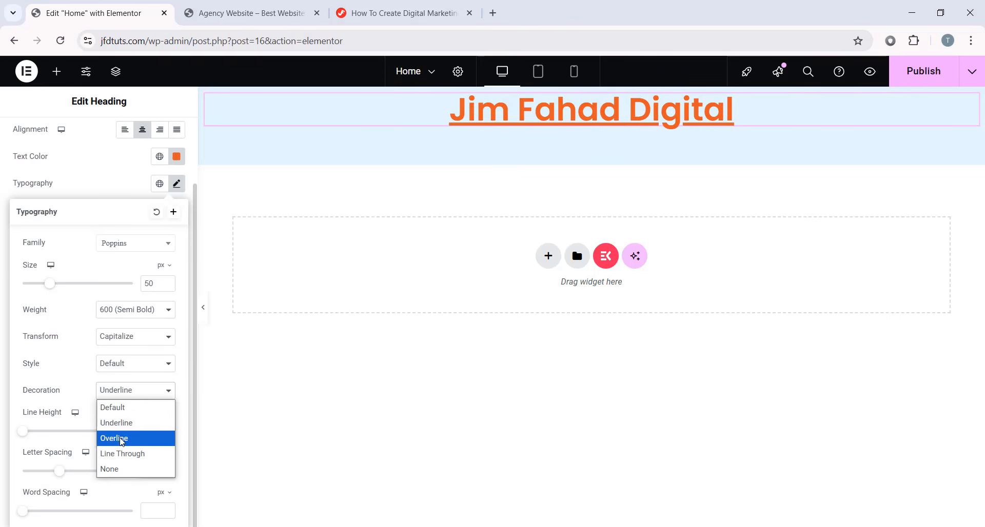
click(119, 438)
click(125, 393)
click(113, 454)
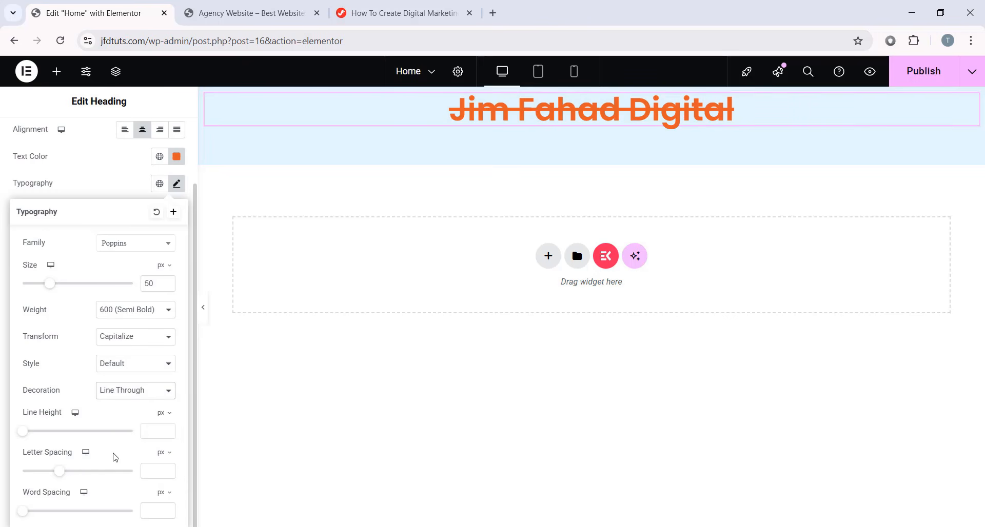
click(122, 395)
click(111, 407)
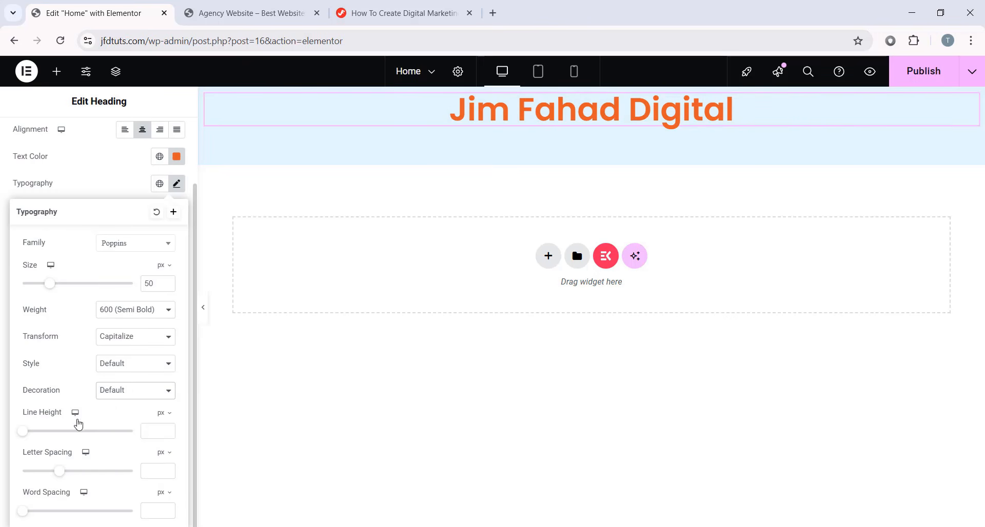
drag(26, 437, 136, 434)
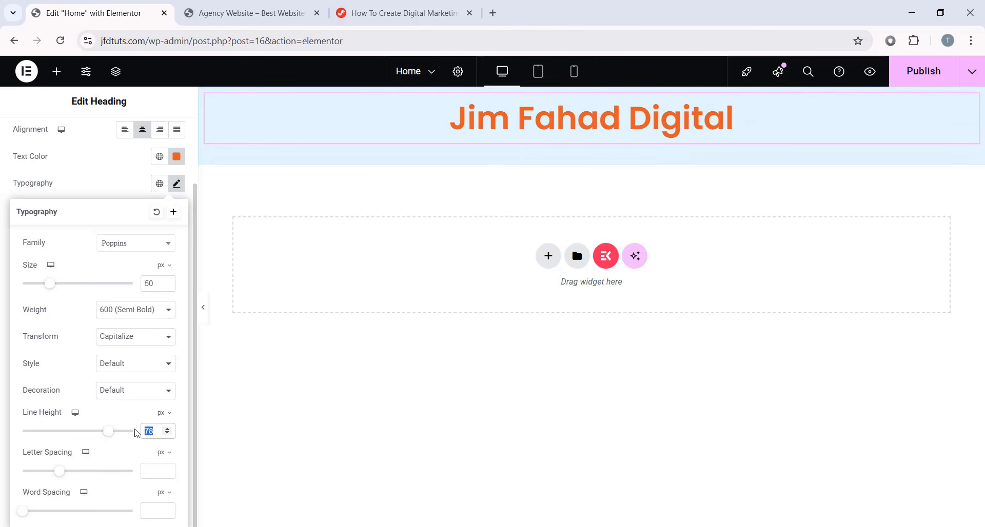
click(61, 474)
drag(61, 472, 135, 471)
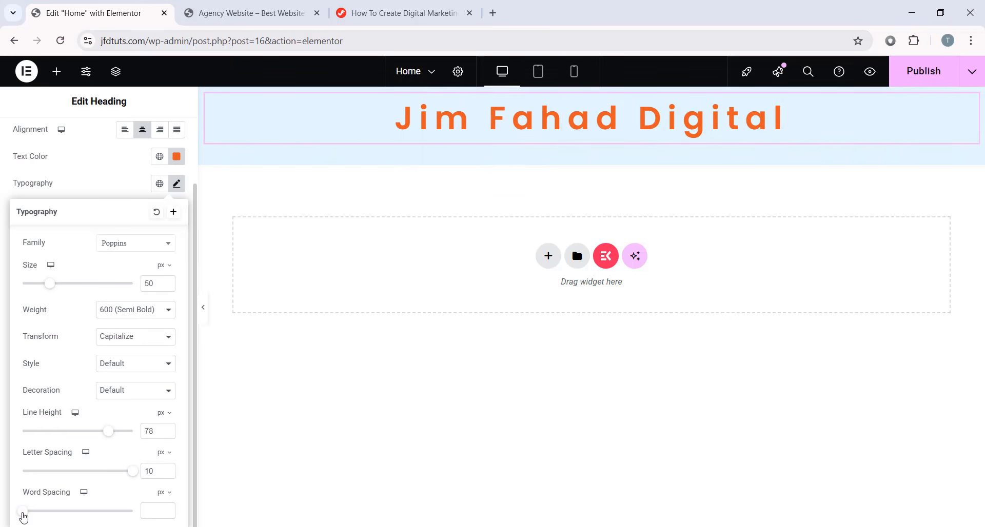
drag(22, 511, 161, 507)
double_click(161, 507)
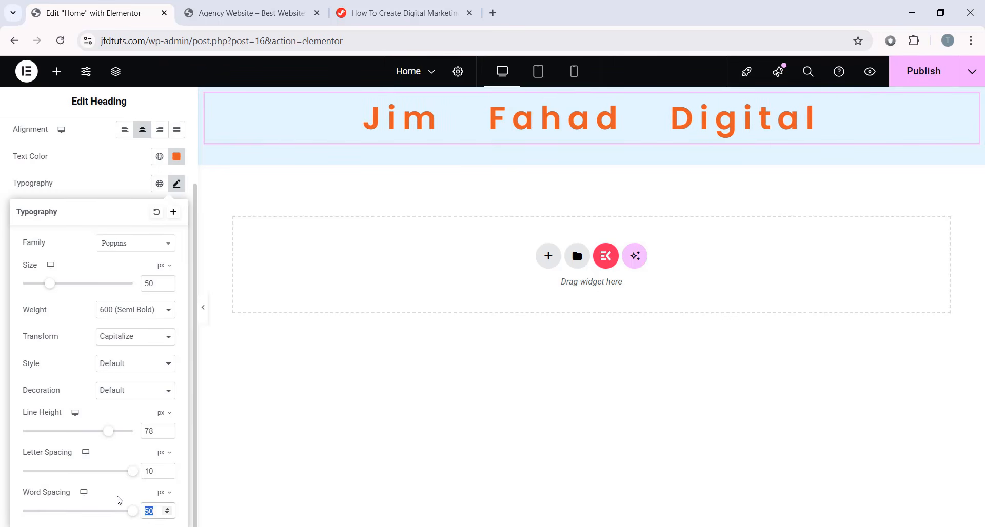
key(BackSpace)
double_click(159, 470)
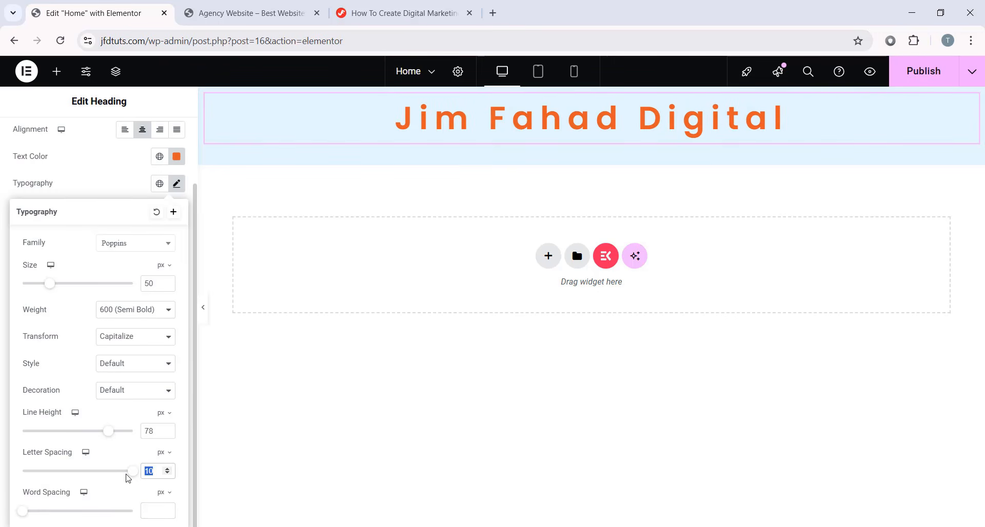
key(BackSpace)
double_click(148, 431)
key(BackSpace)
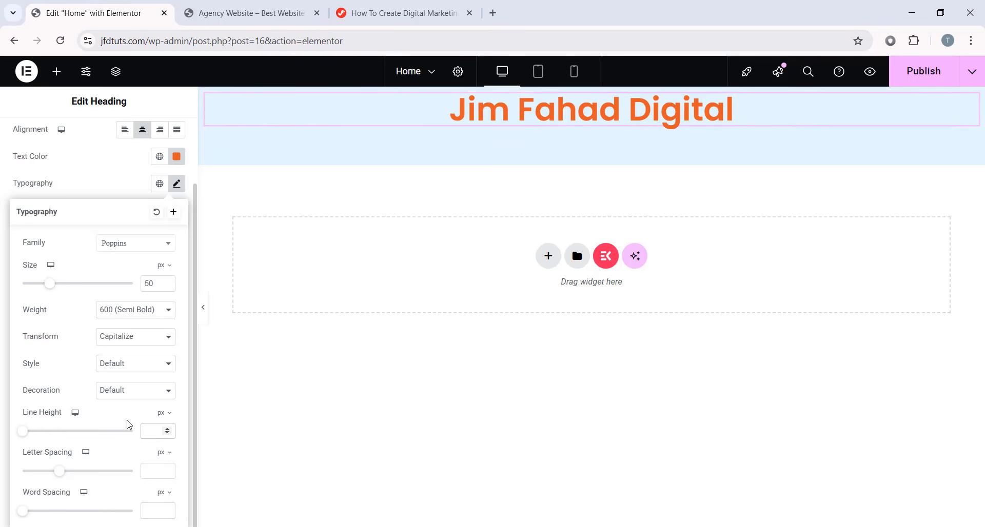
click(179, 185)
- Place a Text Editor with Lorem ipsum placeholder text beneath the Jim Fahad Digital heading
click(56, 71)
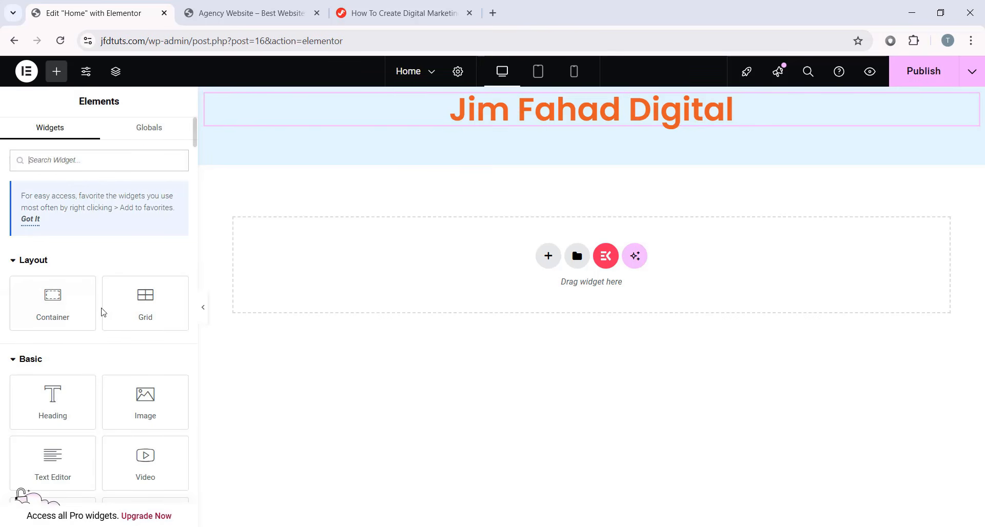
scroll(105, 315, down, 3)
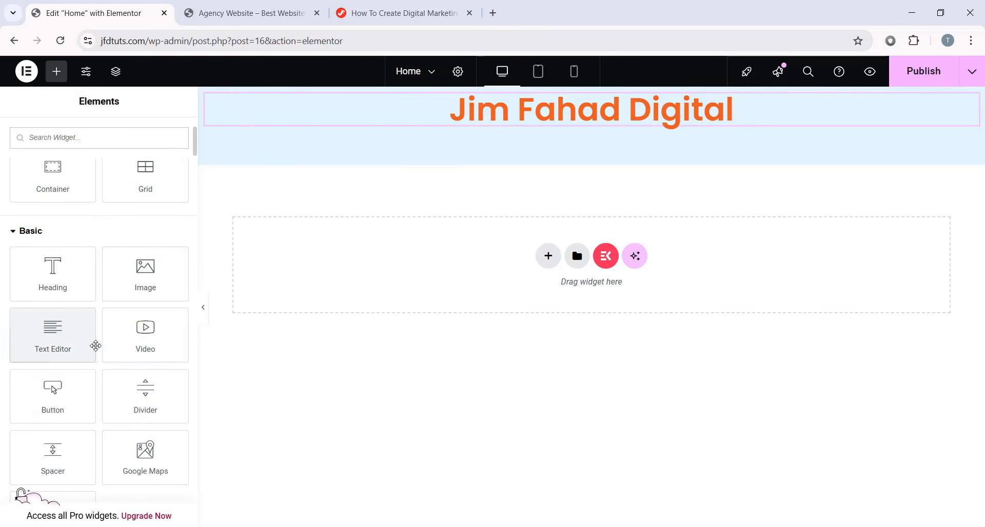
drag(95, 344, 594, 133)
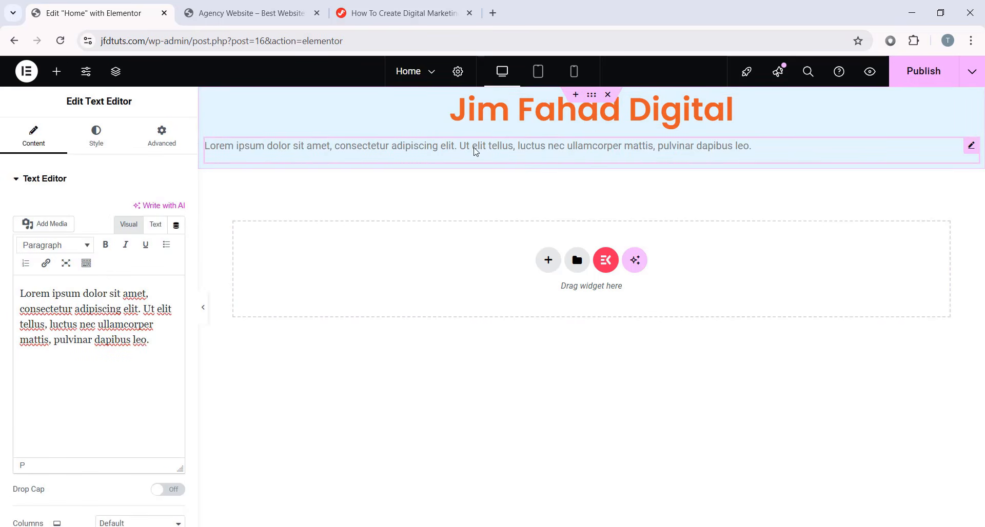
drag(153, 344, 19, 293)
click(160, 333)
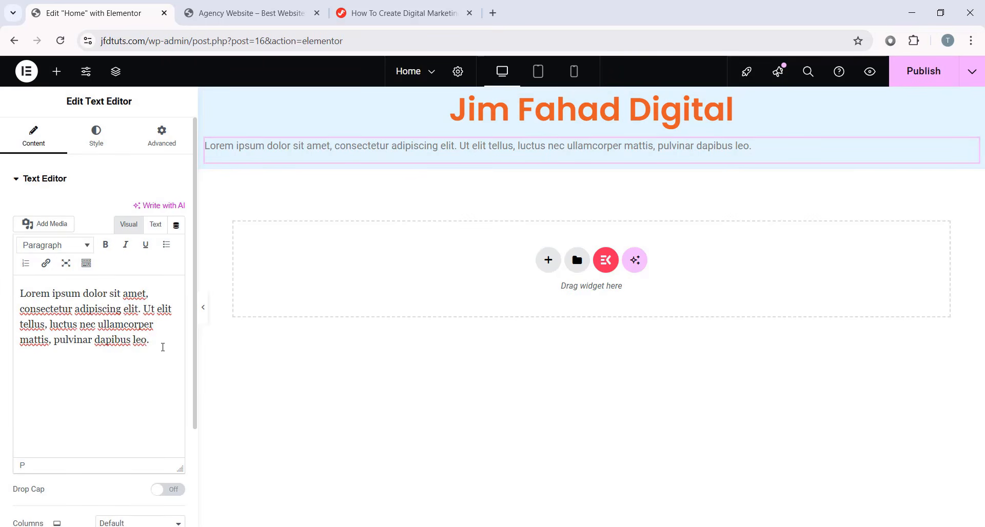
drag(163, 347, 19, 292)
click(74, 338)
click(96, 136)
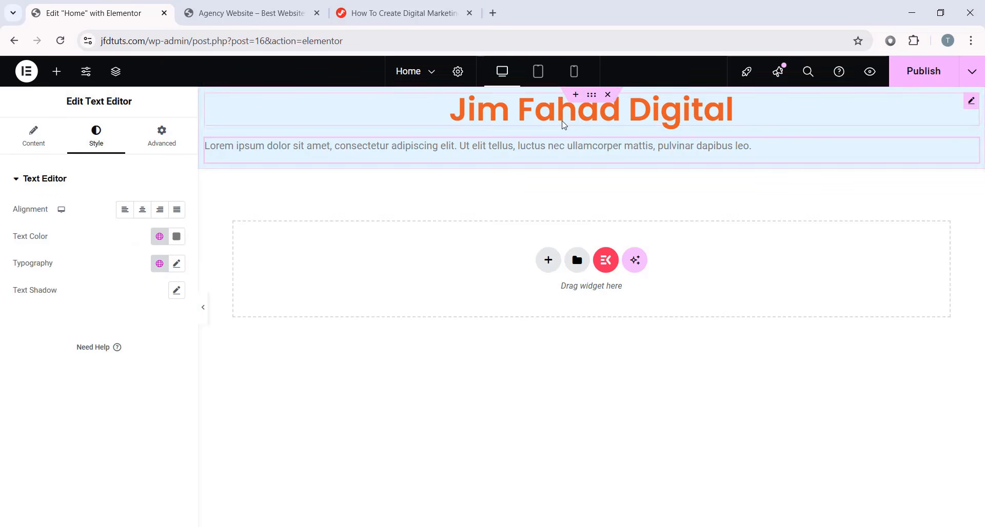
- Centre the paragraph and colour its text dark brown
click(143, 210)
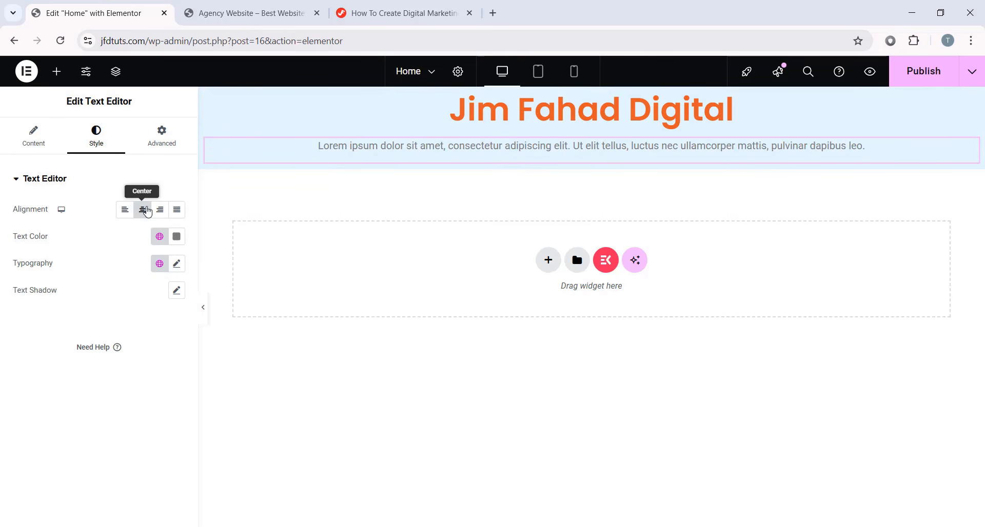
click(177, 237)
click(195, 297)
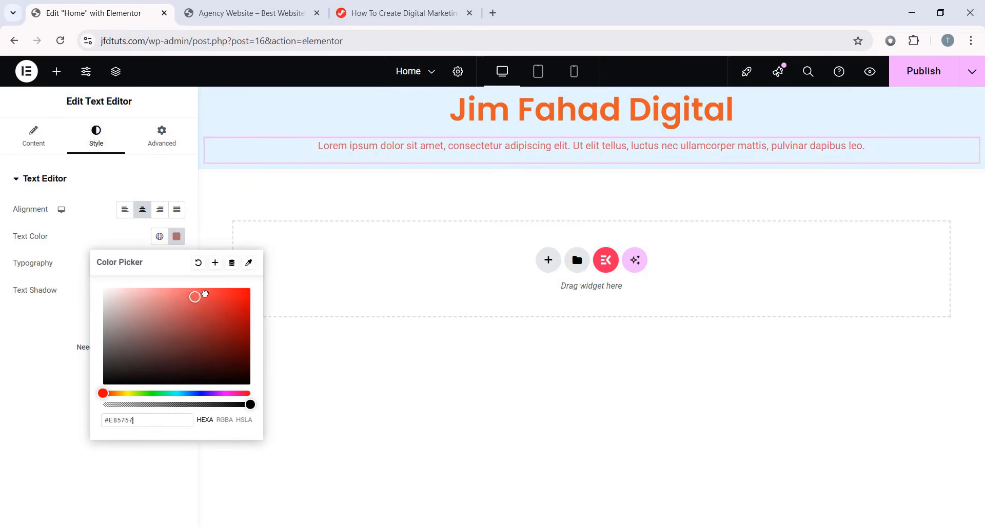
mouse_move(205, 293)
mouse_down()
mouse_move(235, 288)
mouse_move(244, 385)
mouse_move(248, 336)
mouse_up()
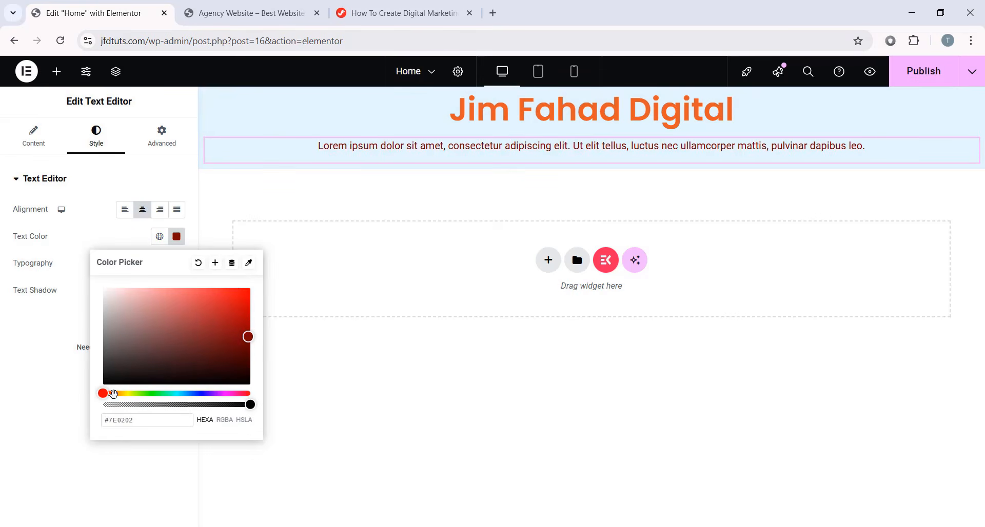
drag(114, 393, 115, 393)
click(249, 307)
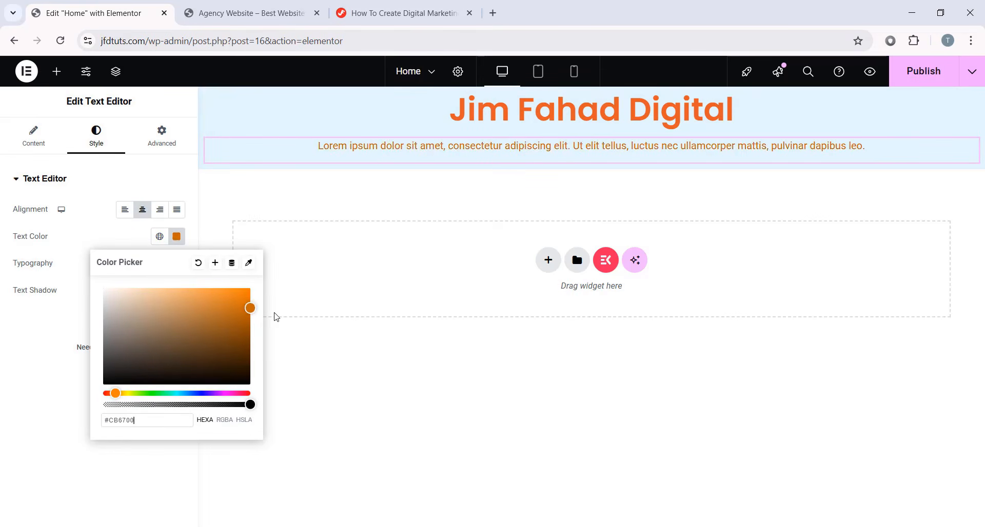
click(249, 356)
click(45, 361)
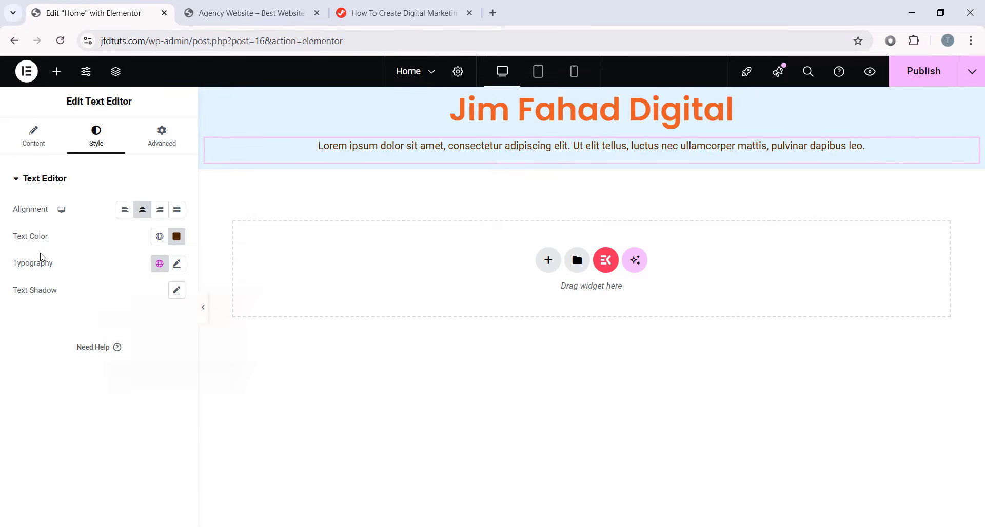
- Enlarge the paragraph's font size to 22 px
click(177, 264)
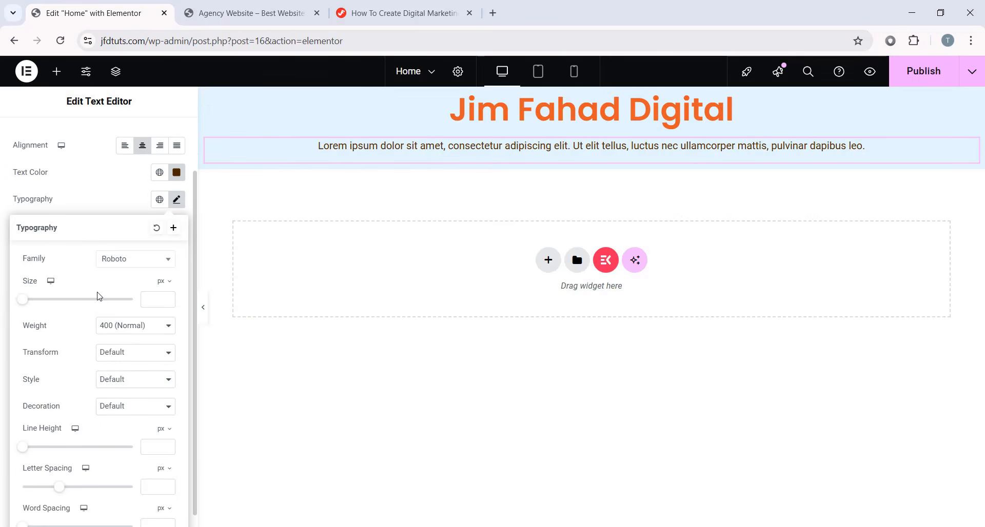
drag(23, 299, 34, 307)
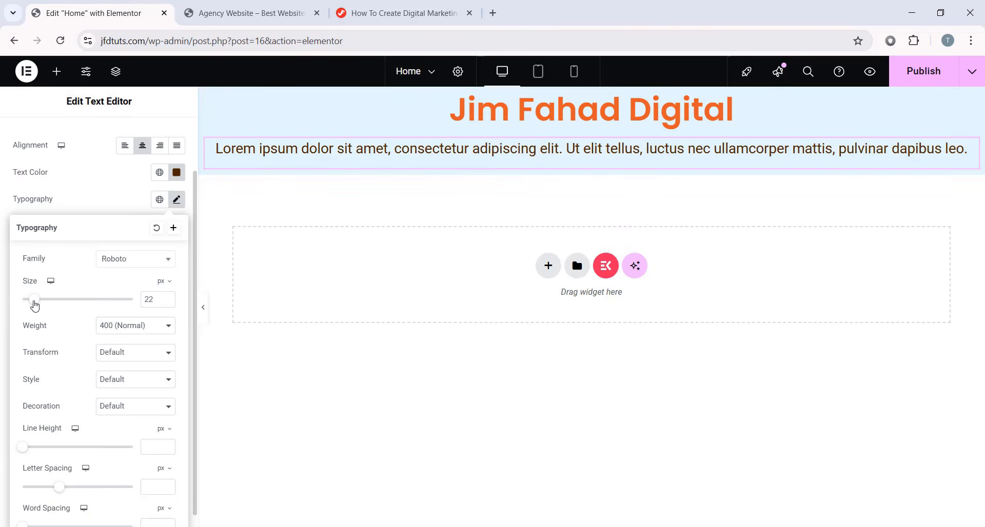
click(176, 199)
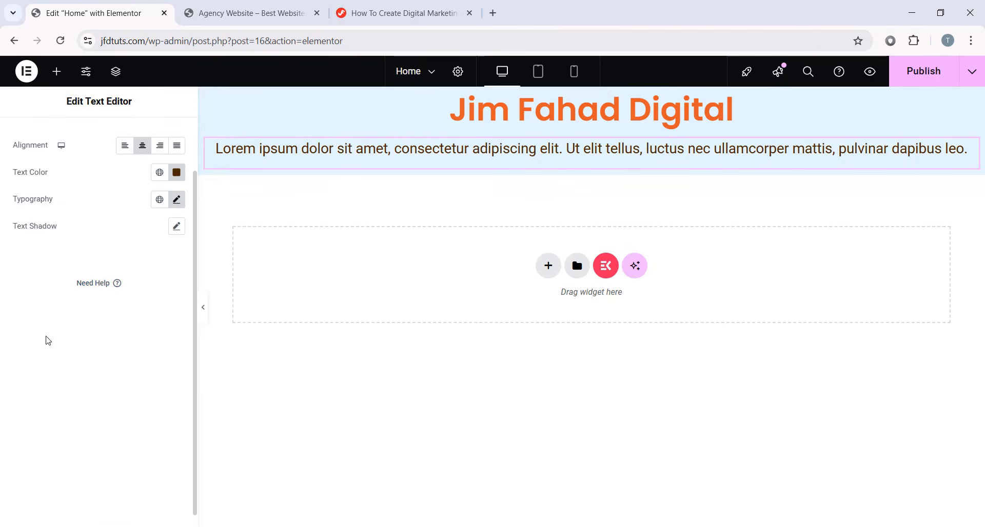
- Add a button labelled 'Read More' below the paragraph
click(54, 72)
scroll(55, 308, down, 4)
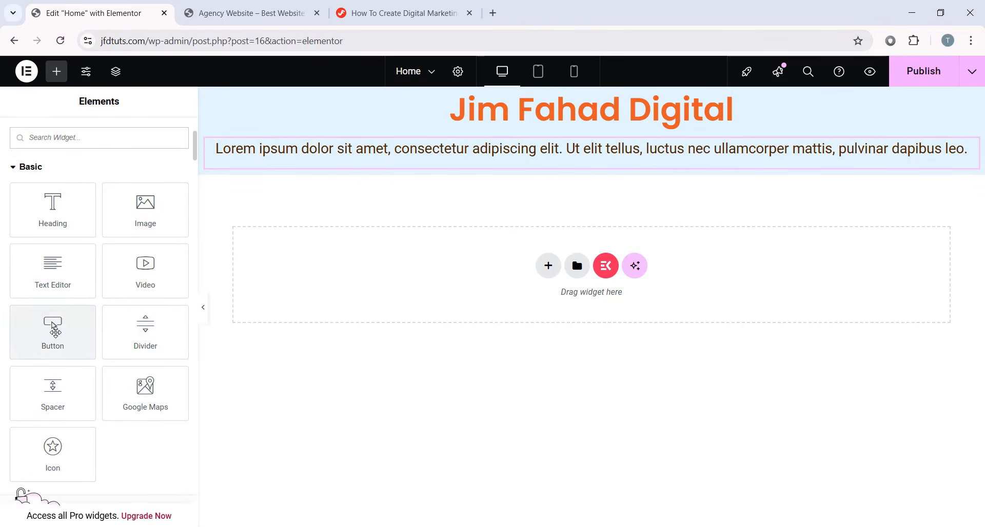
drag(55, 331, 596, 176)
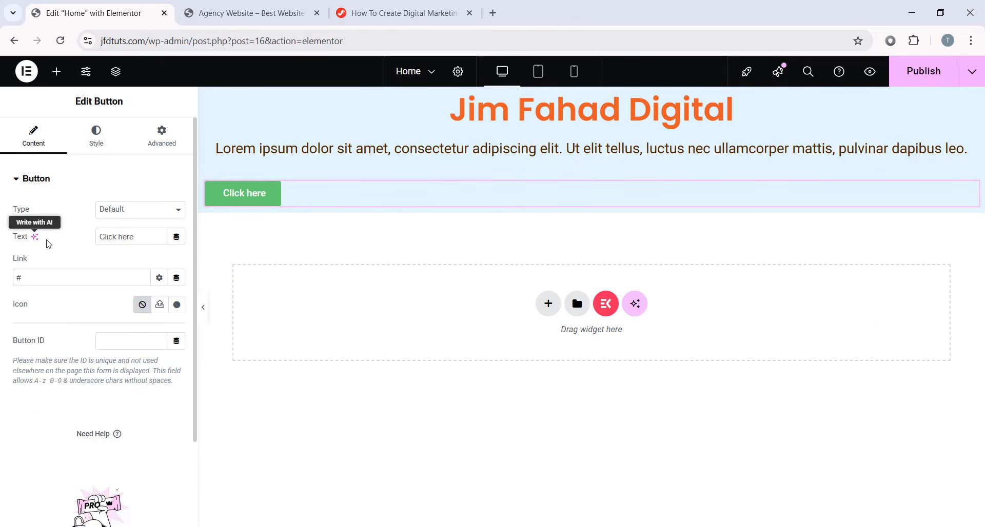
drag(135, 237, 54, 232)
key(BackSpace)
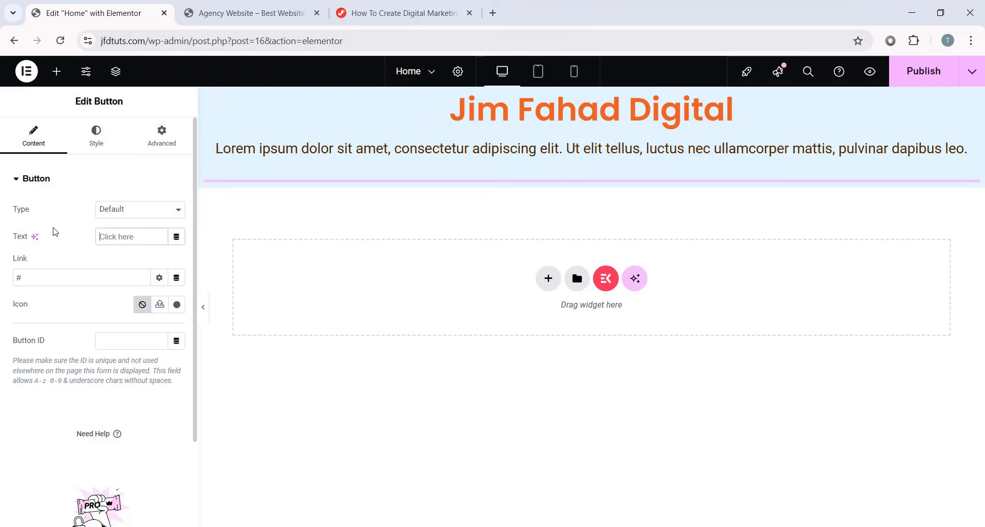
text(Read More)
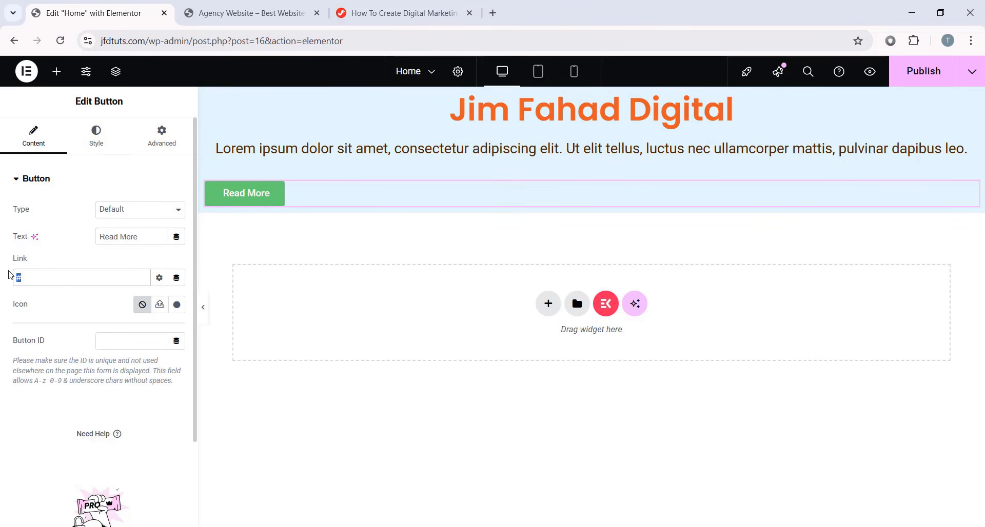
- Set the Read More button's link to kitpapa.com
key(BackSpace)
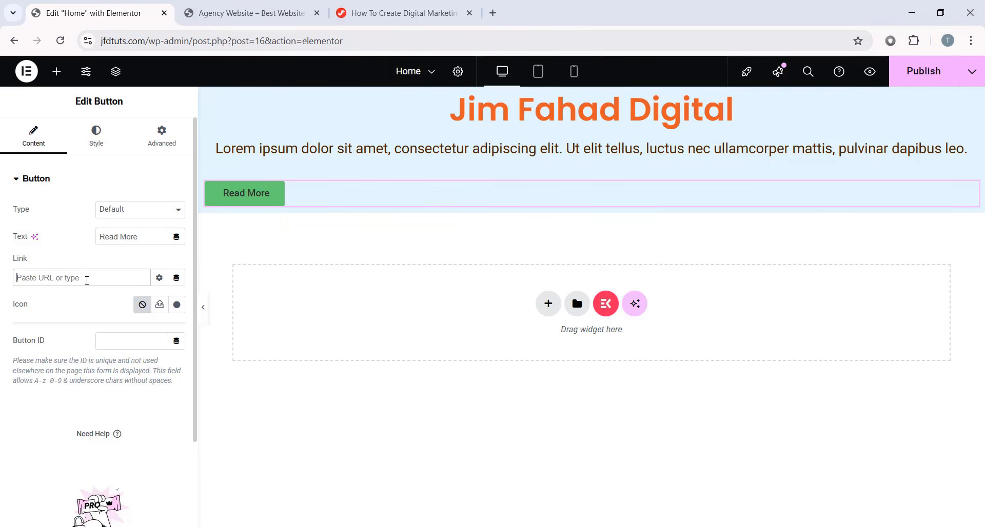
text(google.com)
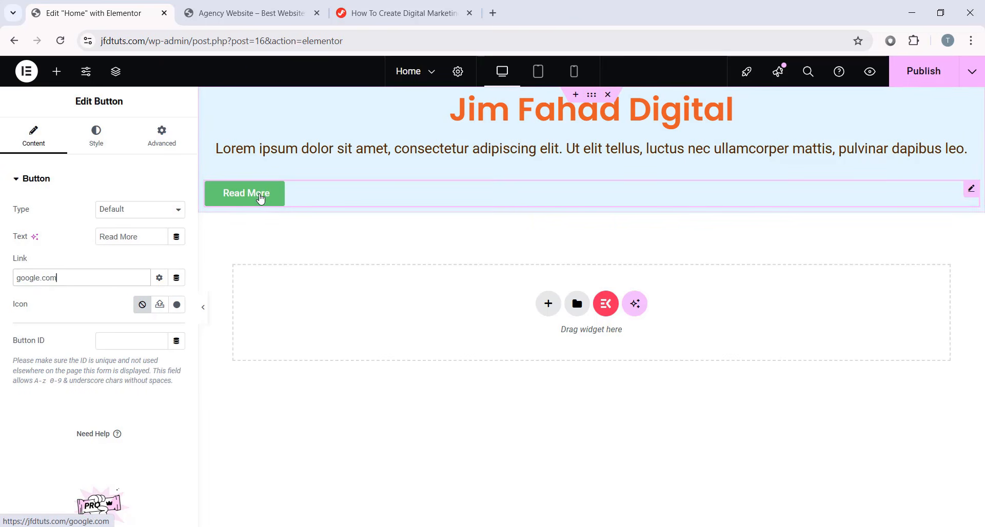
drag(68, 281, 2, 278)
click(93, 277)
text(k)
key(BackSpace)
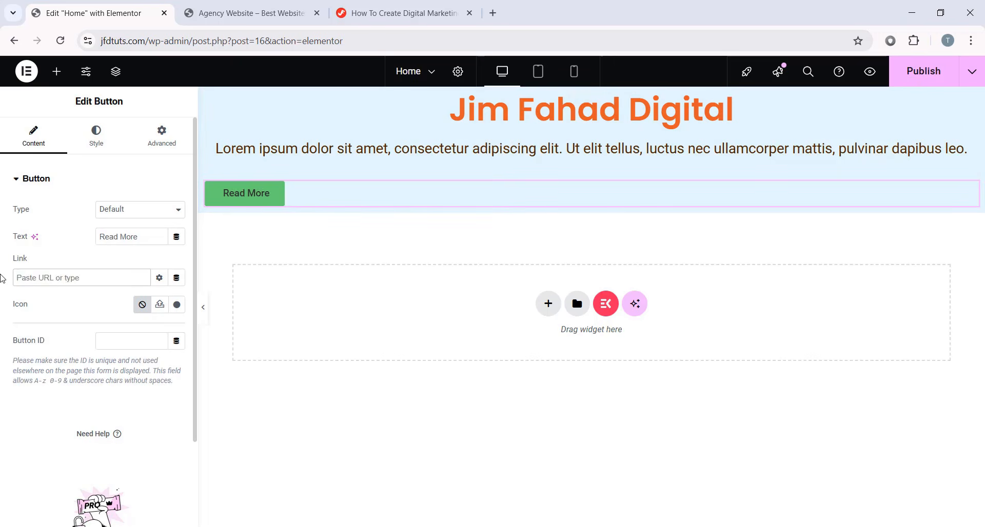
text(kitpapa.com)
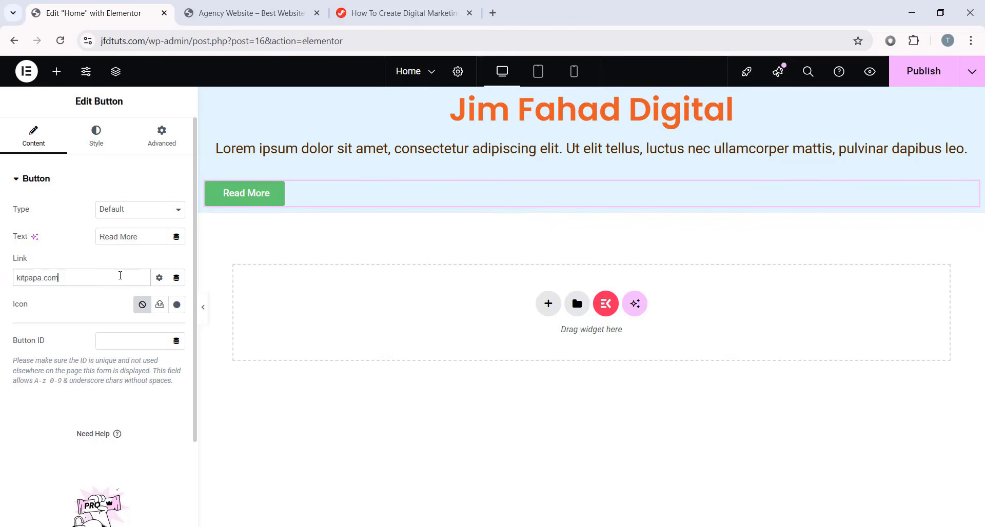
- On the button's Style settings, set its position to center
click(100, 148)
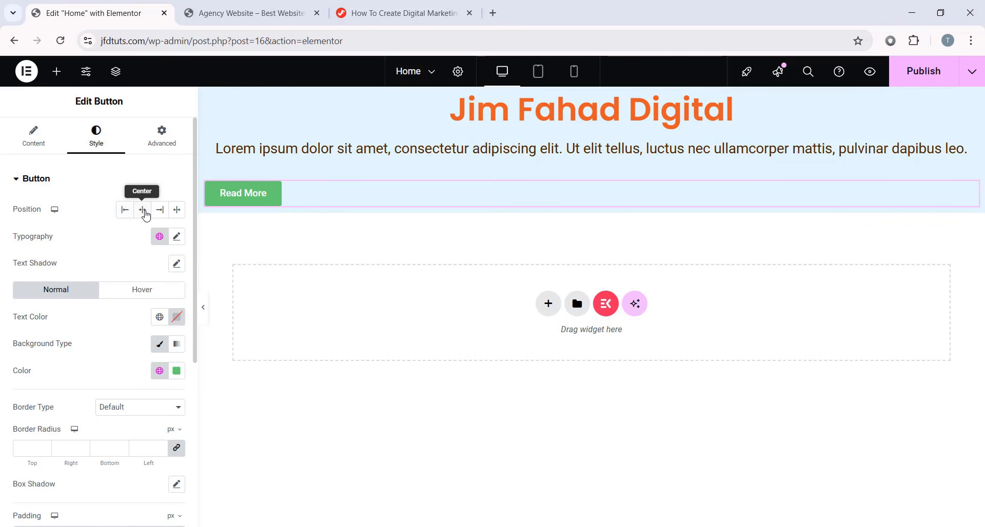
click(126, 209)
click(144, 212)
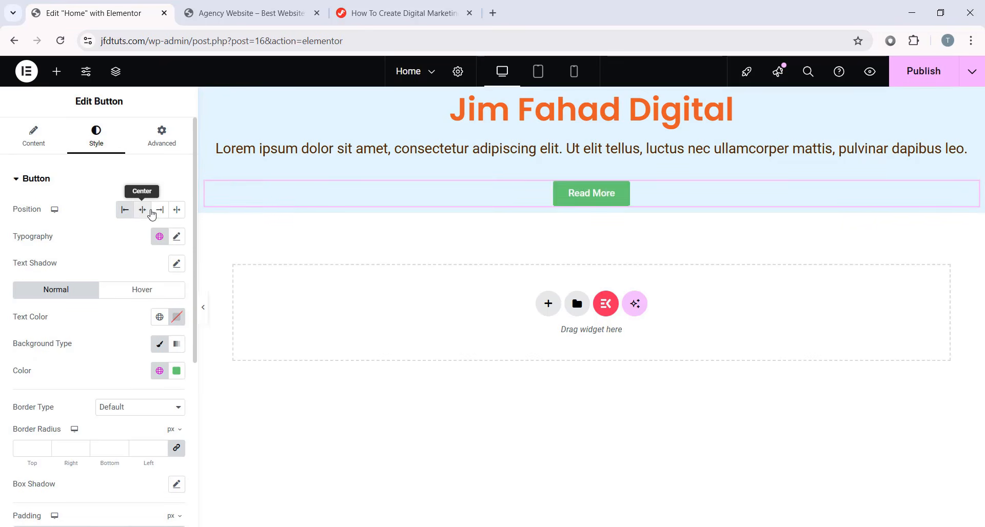
click(160, 211)
click(142, 213)
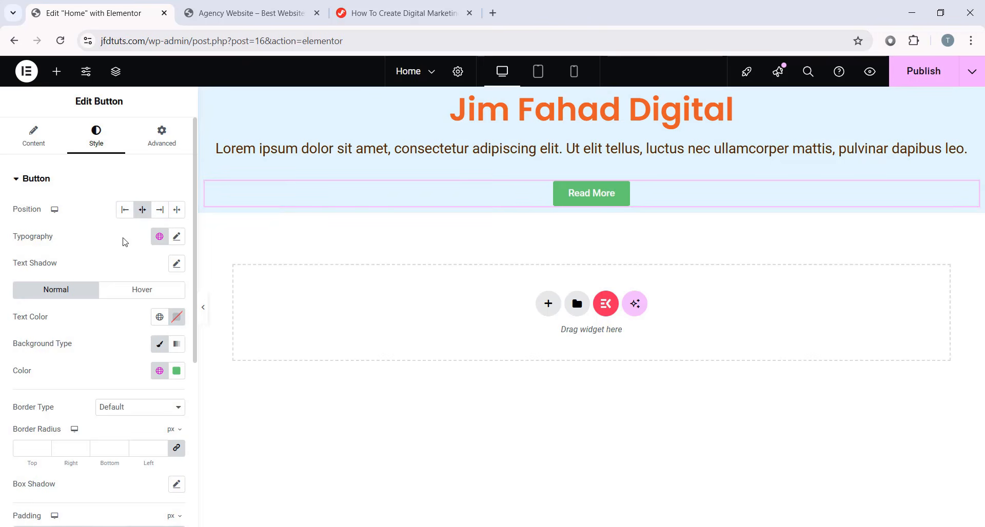
- Enlarge the button's typography size to about 25 px
click(174, 236)
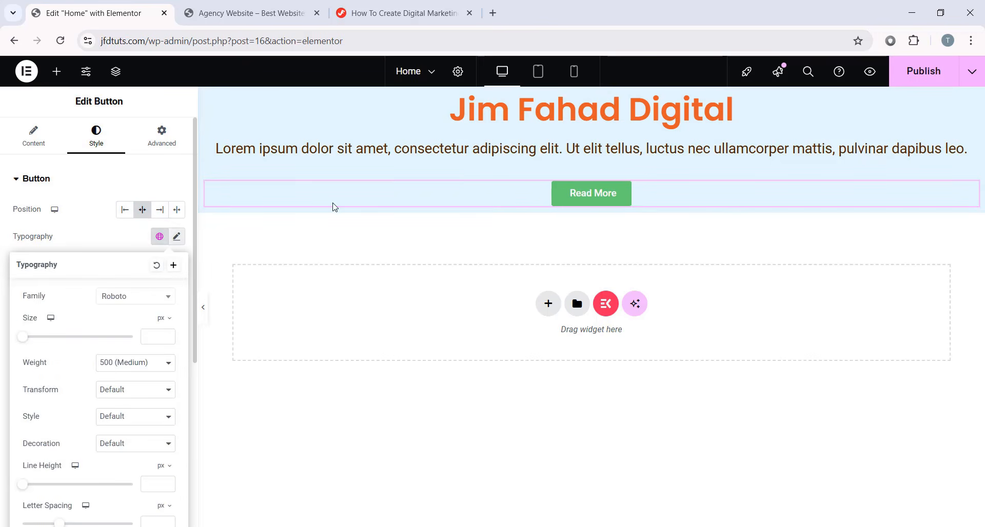
scroll(114, 257, down, 1)
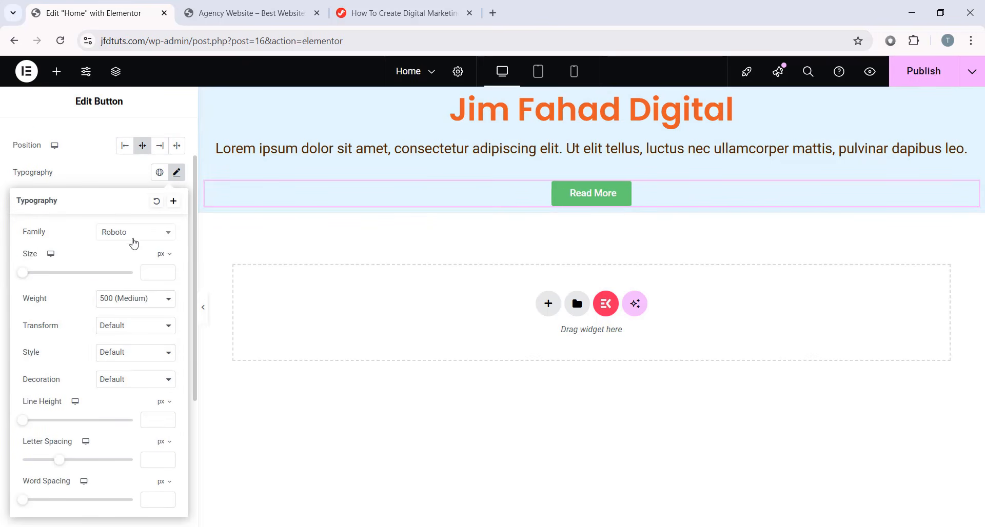
click(27, 276)
drag(28, 278, 35, 281)
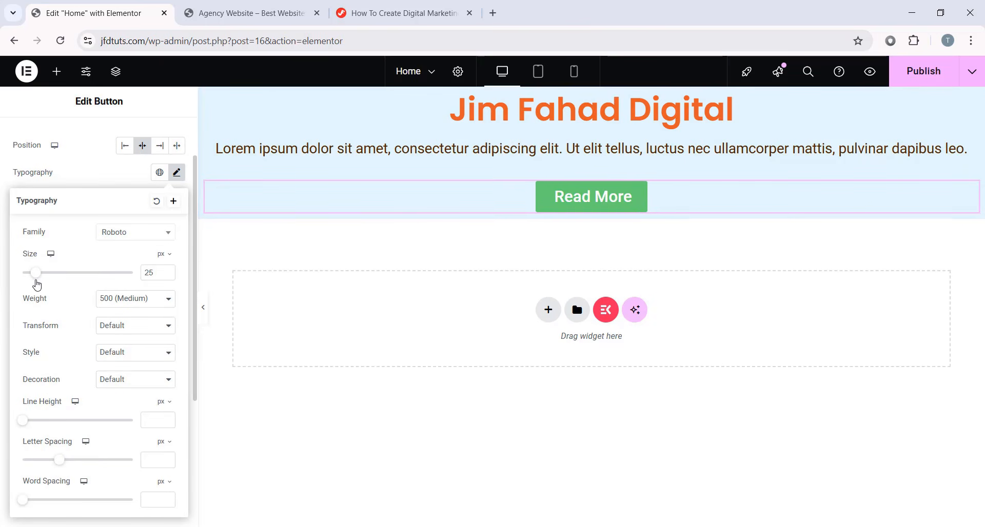
click(174, 177)
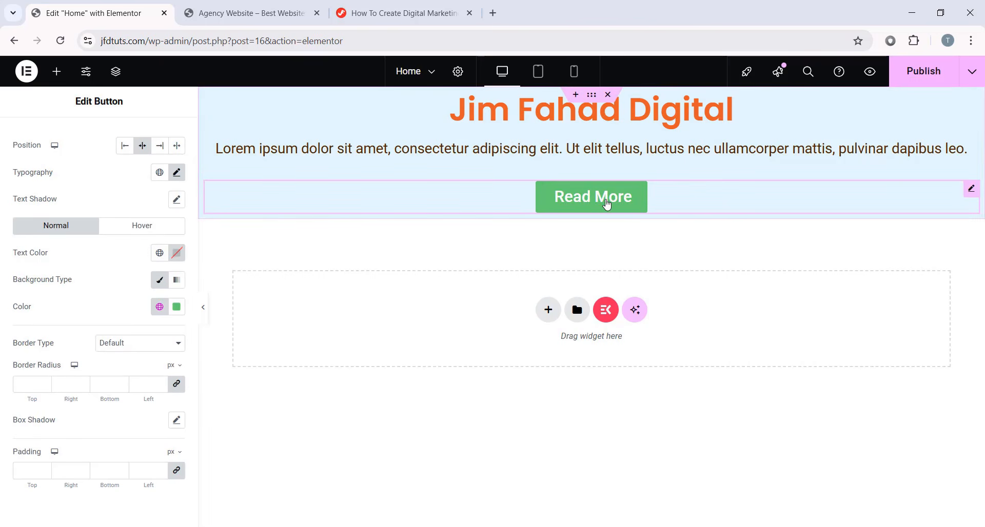
- Try black and grey as the button text colour
click(177, 253)
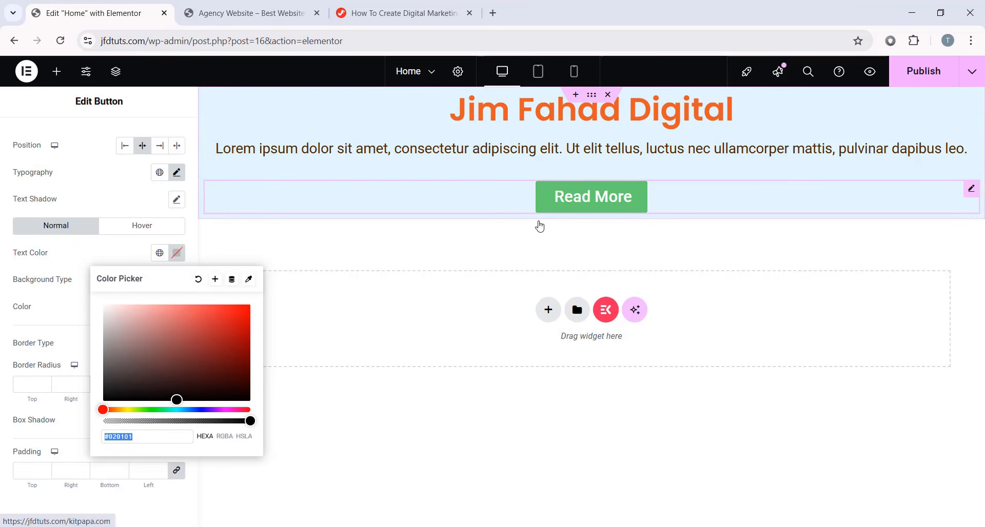
drag(183, 357, 2, 355)
click(178, 255)
drag(172, 355, 248, 399)
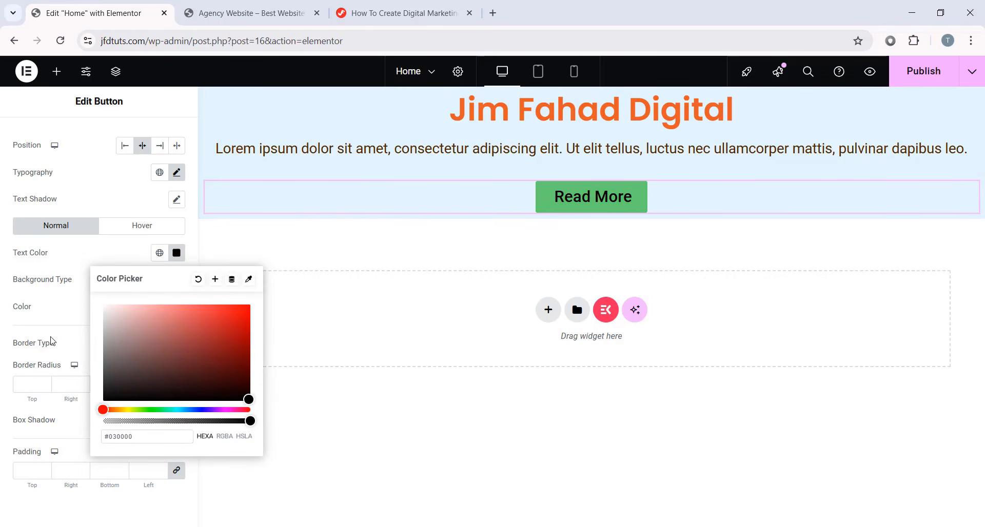
click(15, 315)
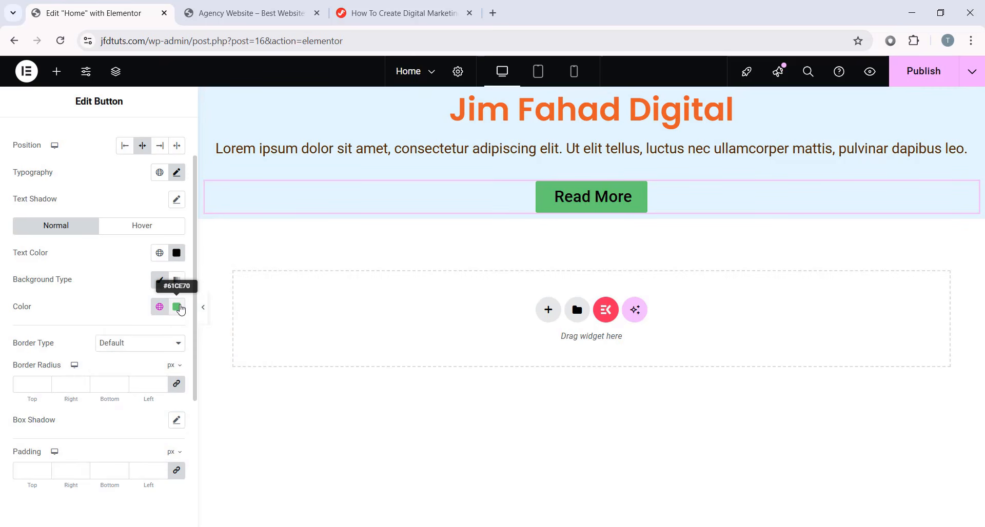
- Set the button background to the orange sampled from the heading
click(177, 307)
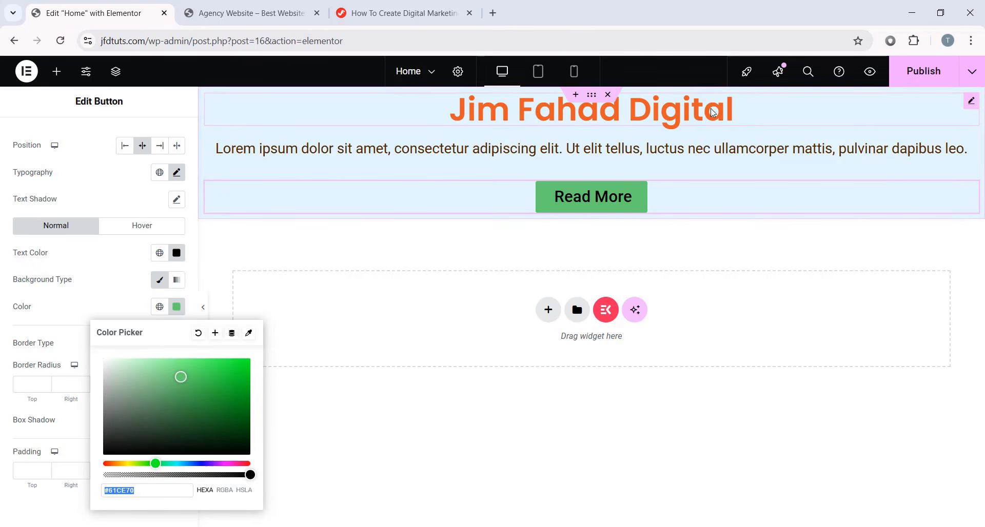
click(251, 336)
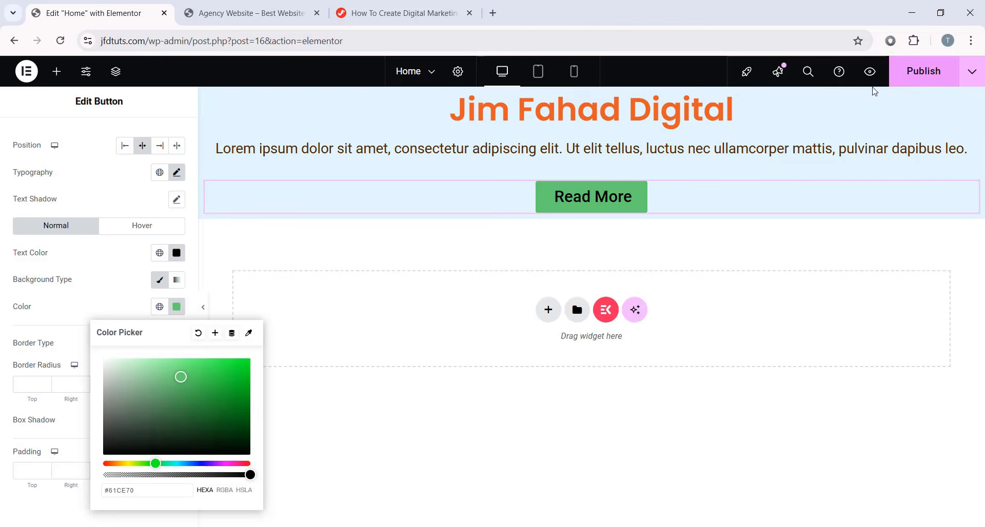
click(251, 336)
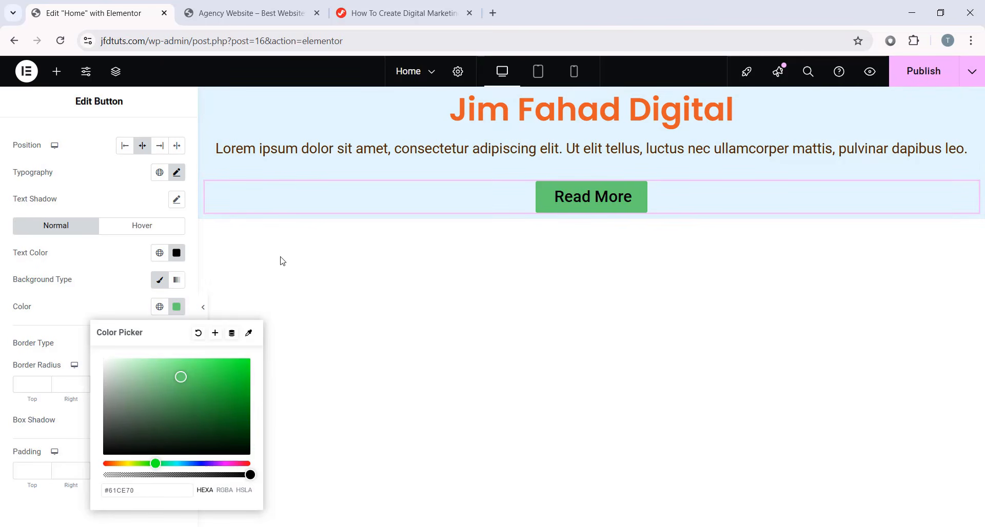
click(472, 111)
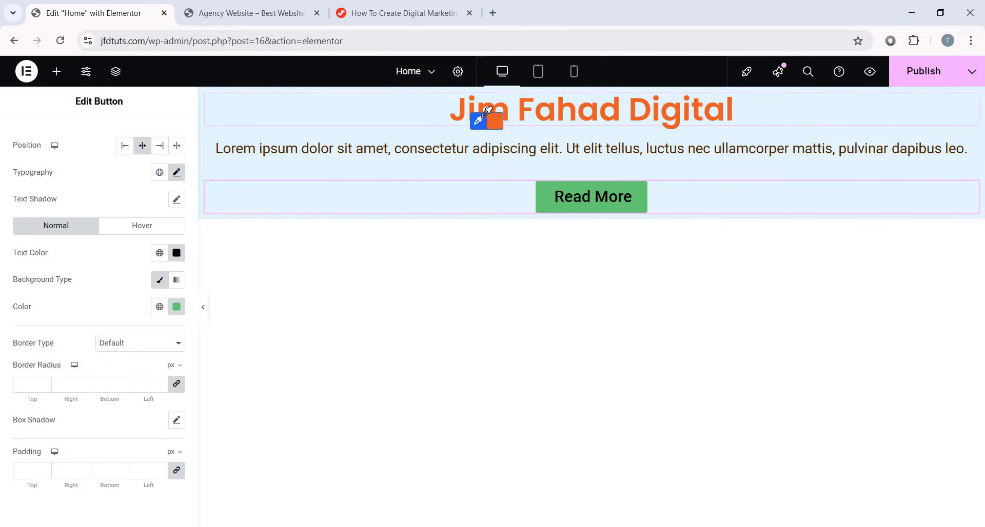
click(488, 128)
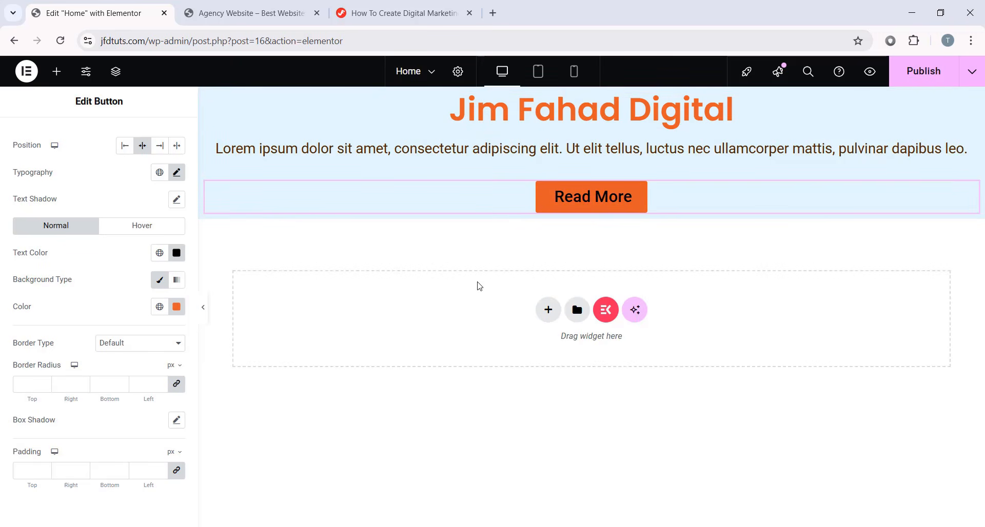
- Set the button text colour to white (#E9E9E9)
click(176, 253)
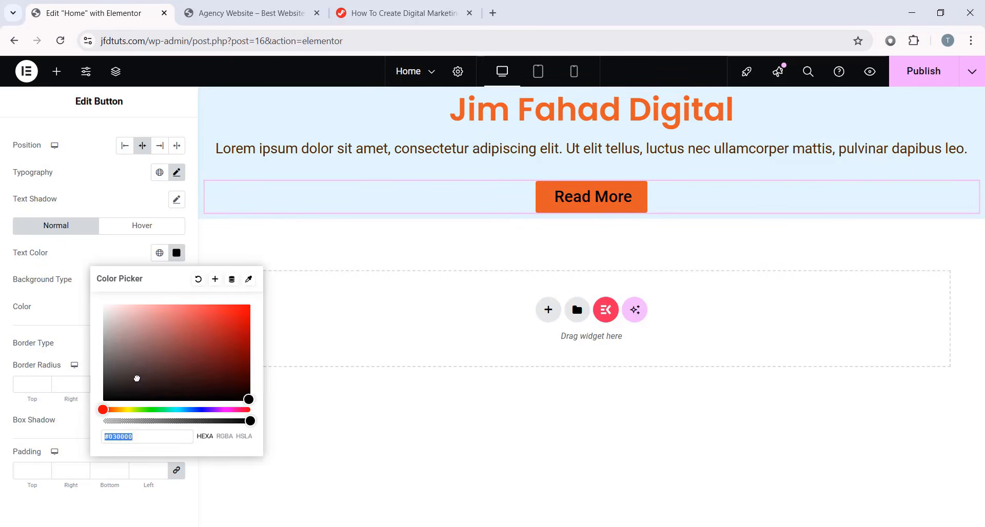
text(#E9E9E9)
click(95, 262)
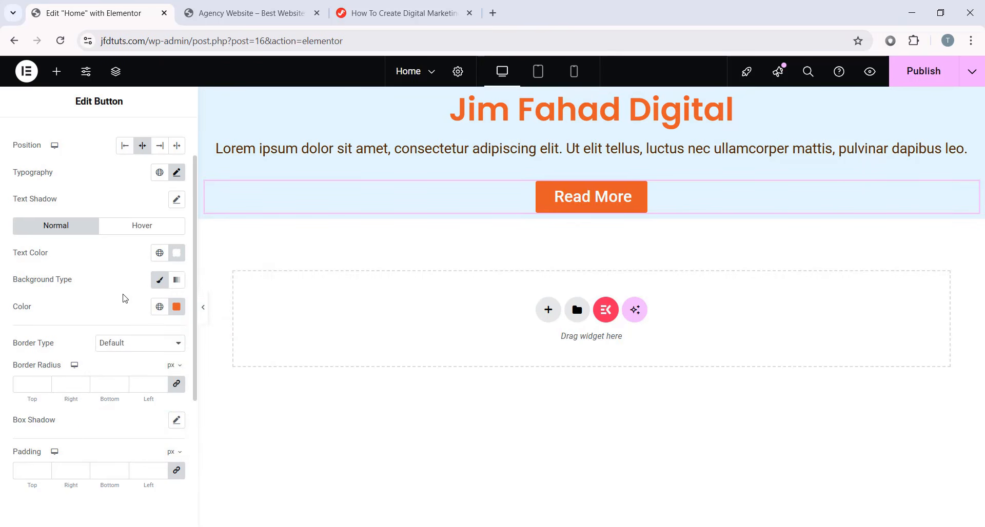
scroll(123, 298, up, 2)
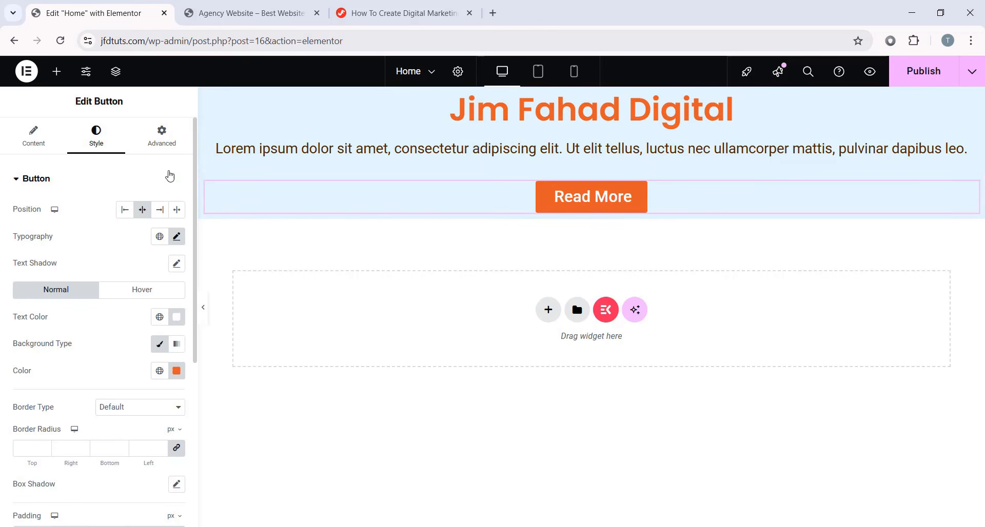
- In Advanced, unlink Margin and set Top to 50, then preview the page briefly
click(171, 148)
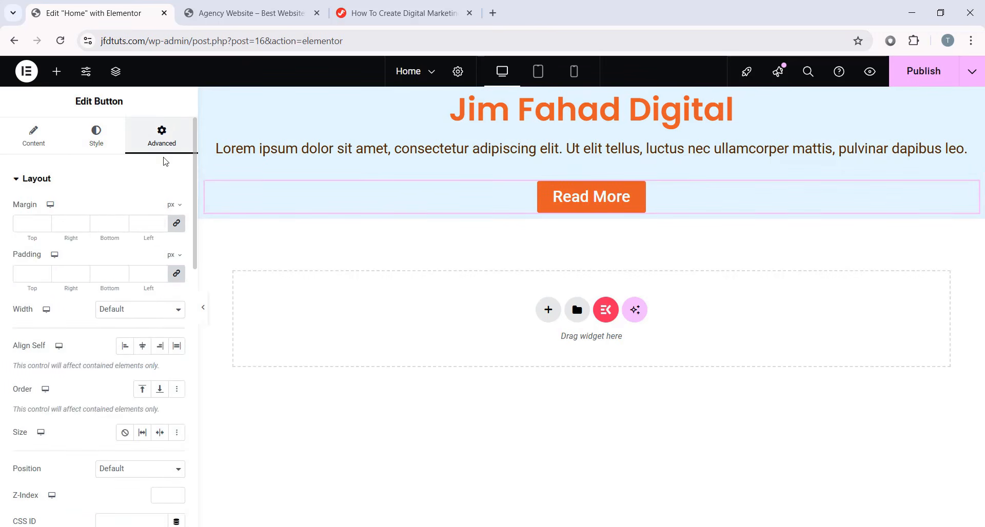
scroll(146, 303, down, 5)
scroll(144, 189, up, 5)
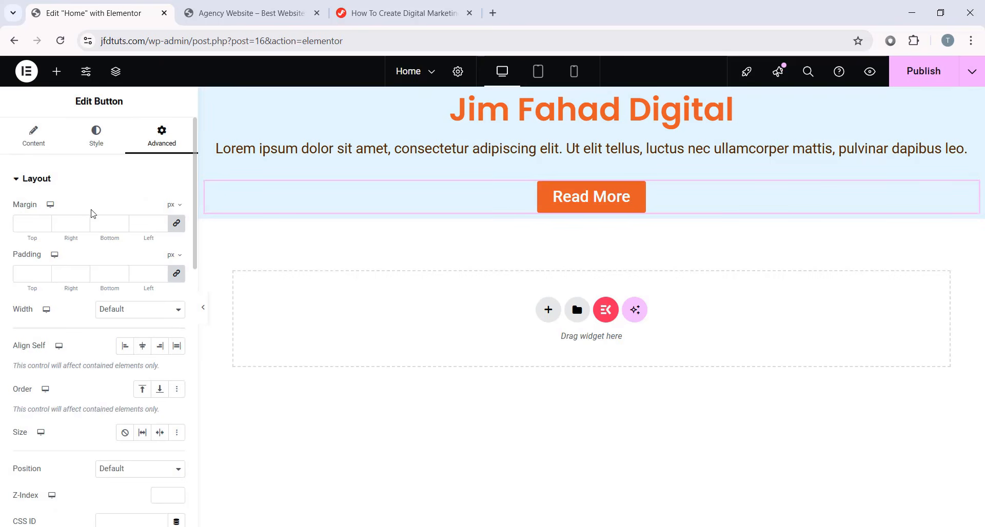
scroll(109, 307, down, 5)
scroll(105, 200, up, 5)
click(179, 229)
text(50)
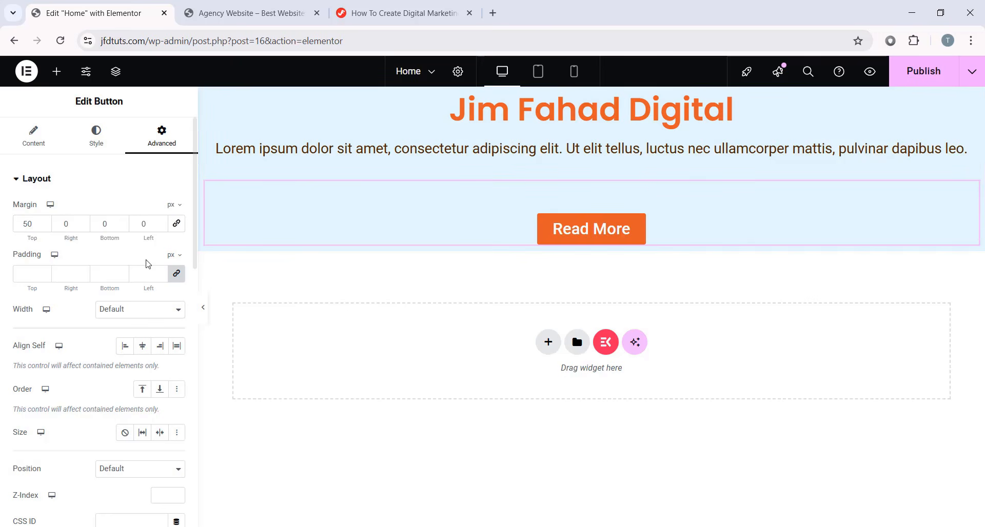
click(203, 307)
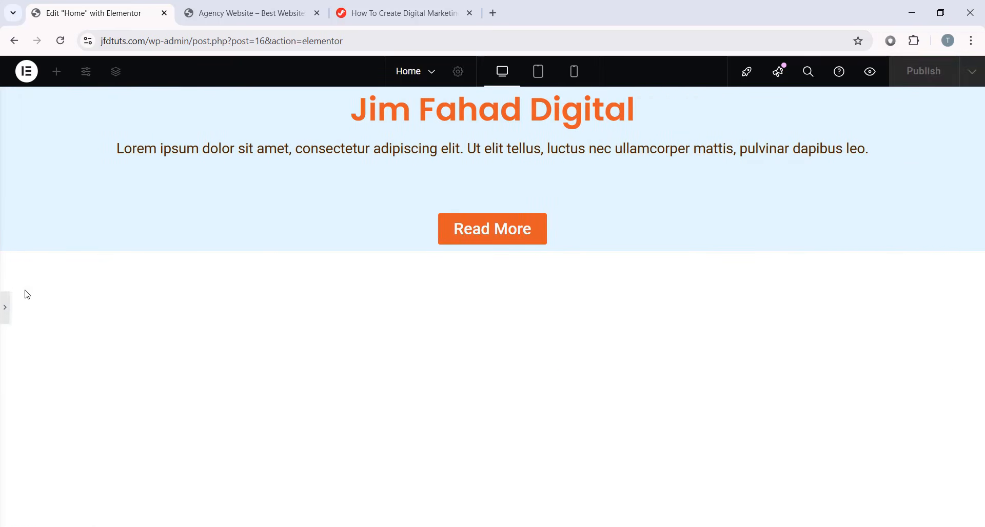
click(6, 311)
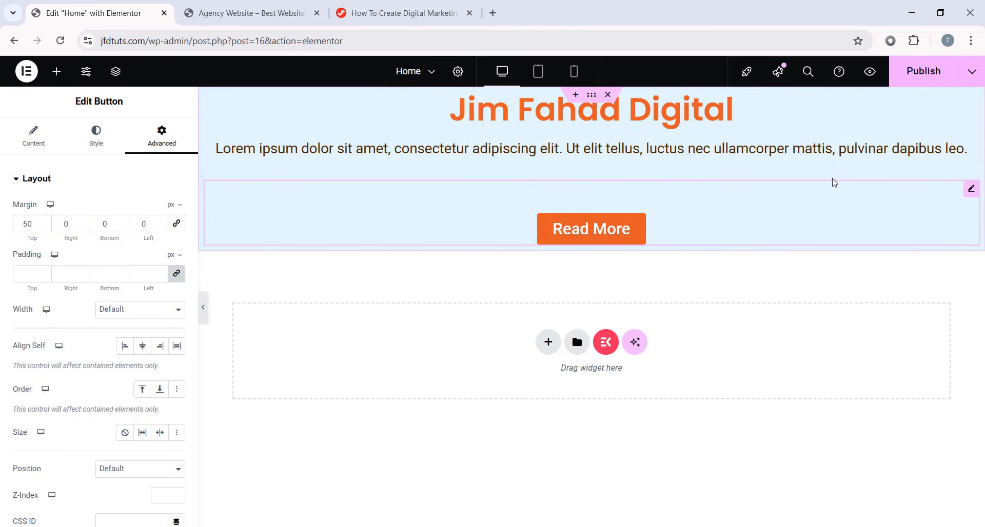
- Publish the home page, reload the live Agency Website tab to check, and return to editing
click(927, 77)
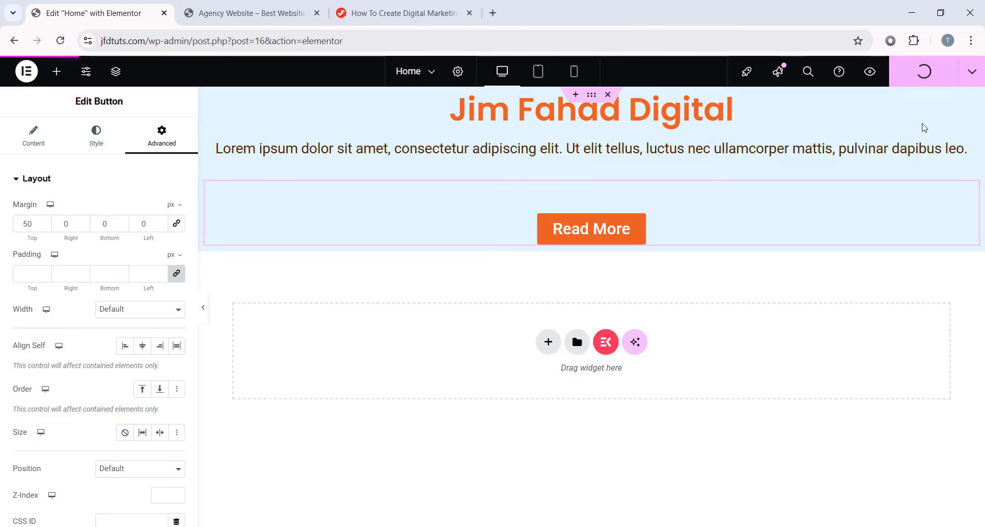
click(266, 6)
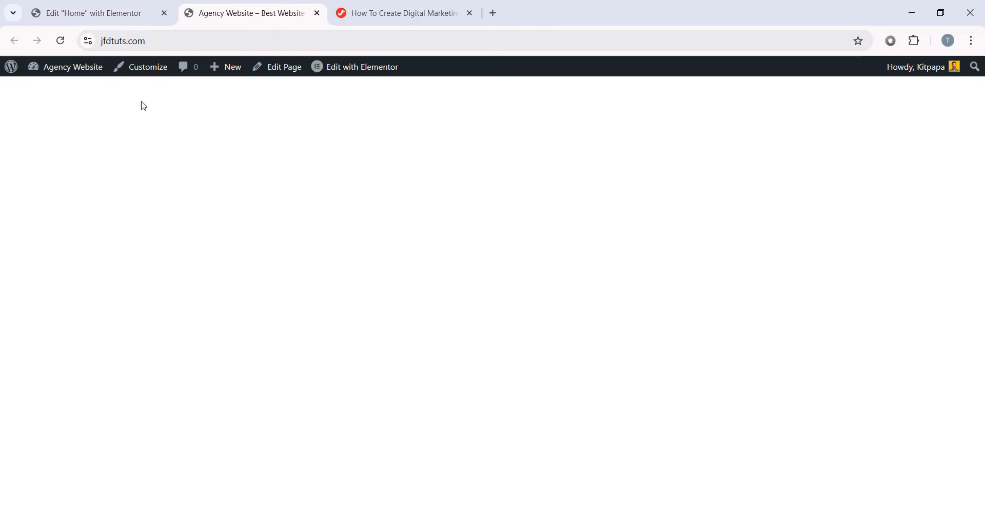
click(63, 43)
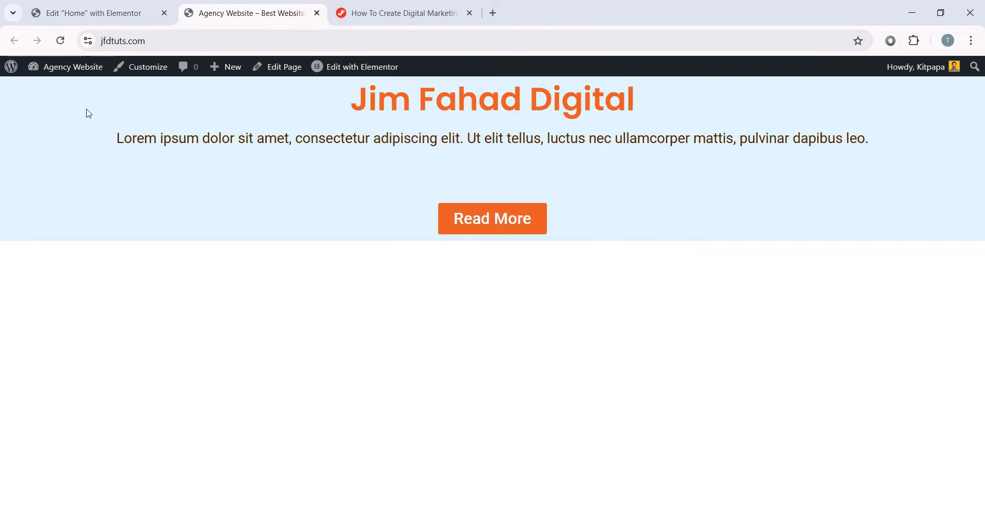
click(92, 14)
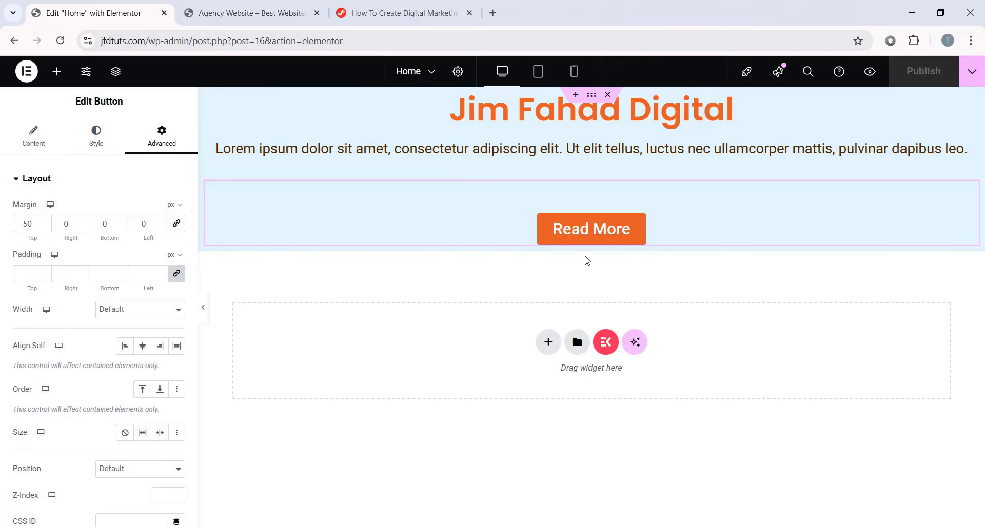
click(272, 14)
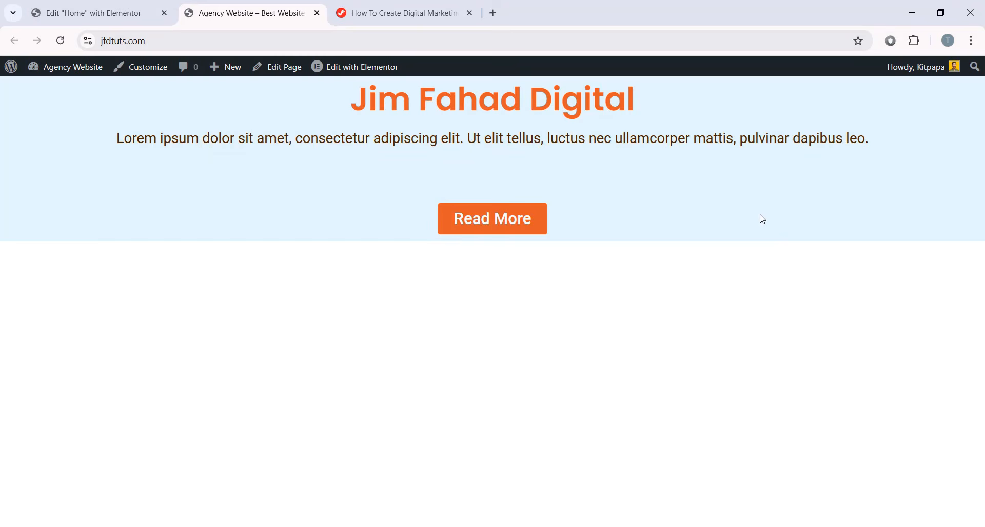
click(116, 13)
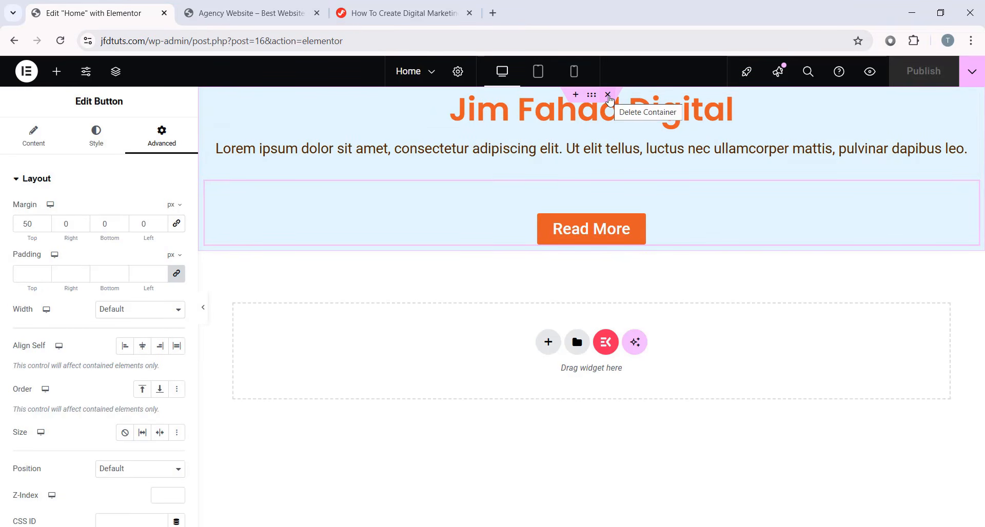
- Remove the heading, paragraph and Read More container with its × handle
click(608, 96)
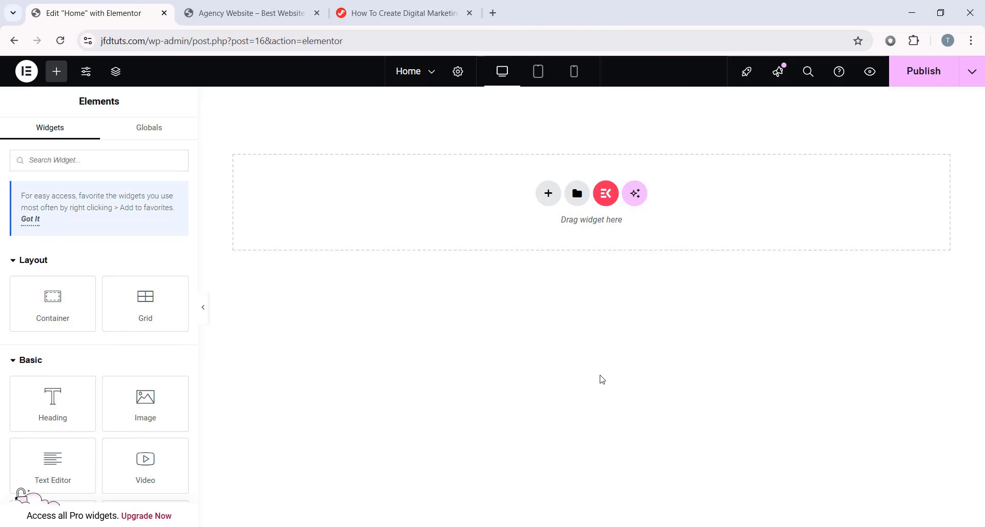
- Open kitpapa in a new tab and browse its template kits
click(493, 13)
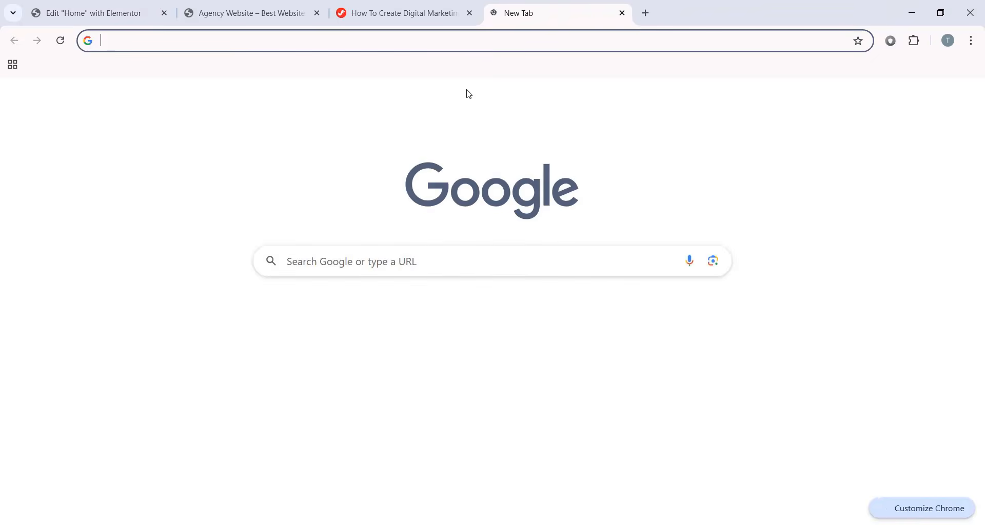
text(kitpapa)
key(Return)
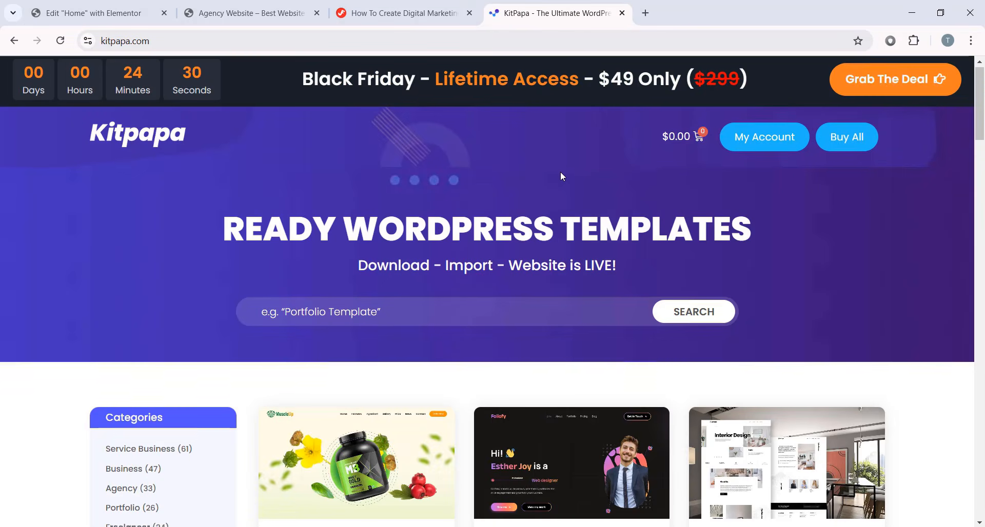
scroll(560, 172, down, 9)
scroll(511, 205, down, 12)
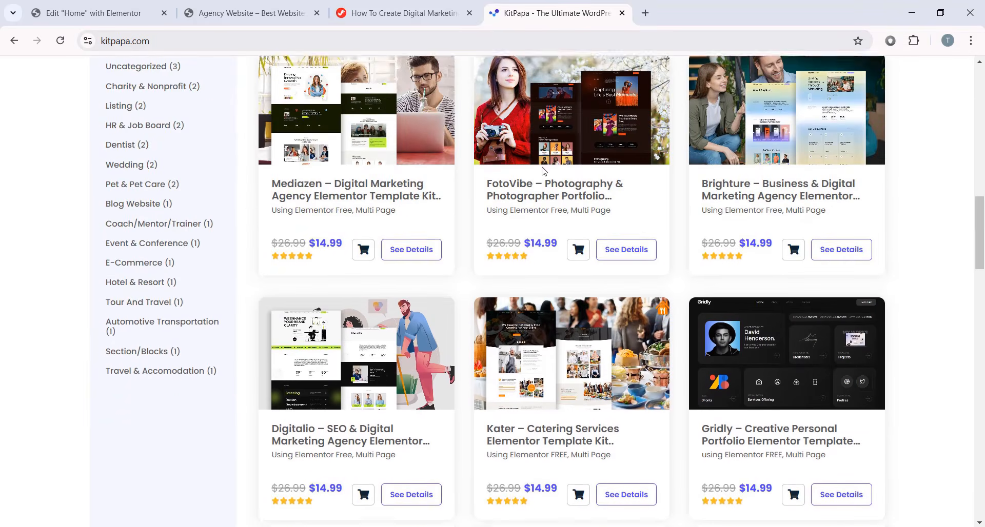
scroll(562, 222, up, 12)
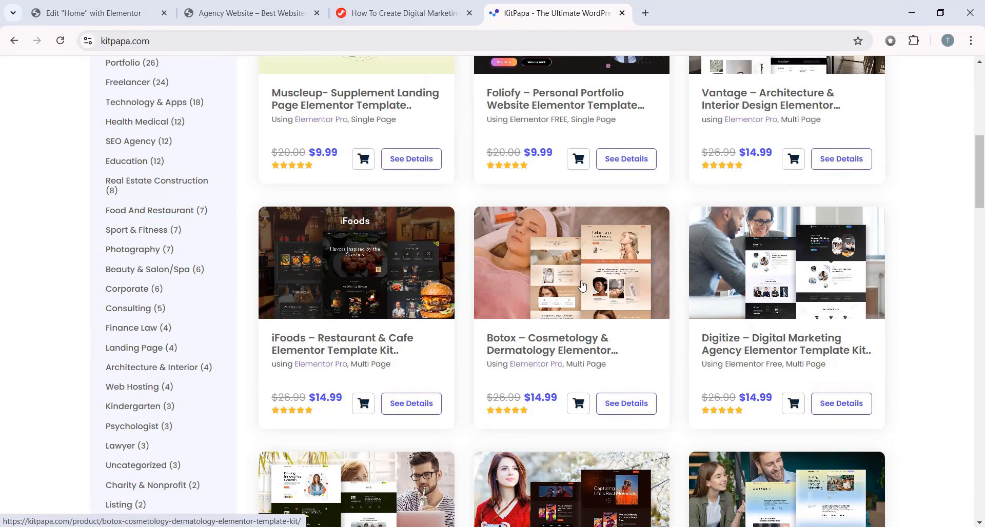
scroll(359, 256, up, 6)
scroll(195, 182, down, 2)
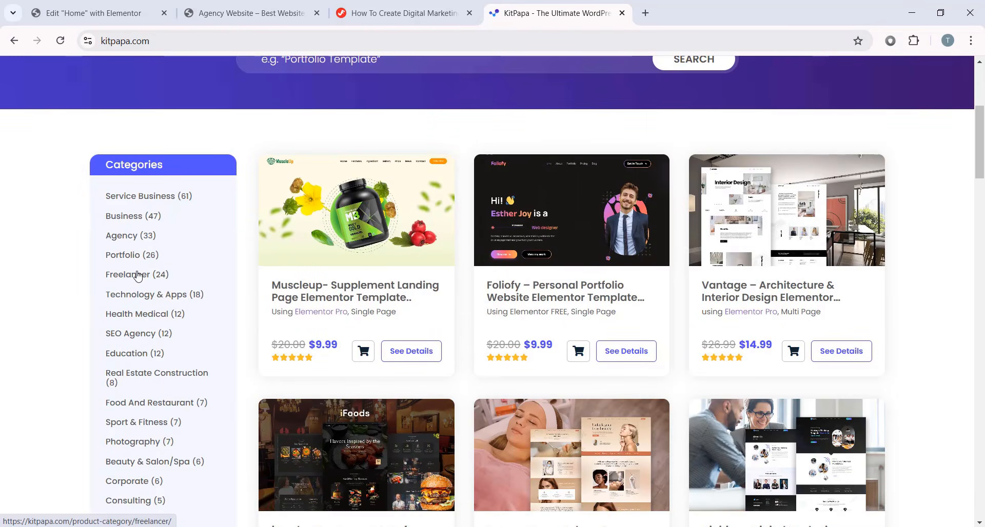
scroll(132, 363, down, 10)
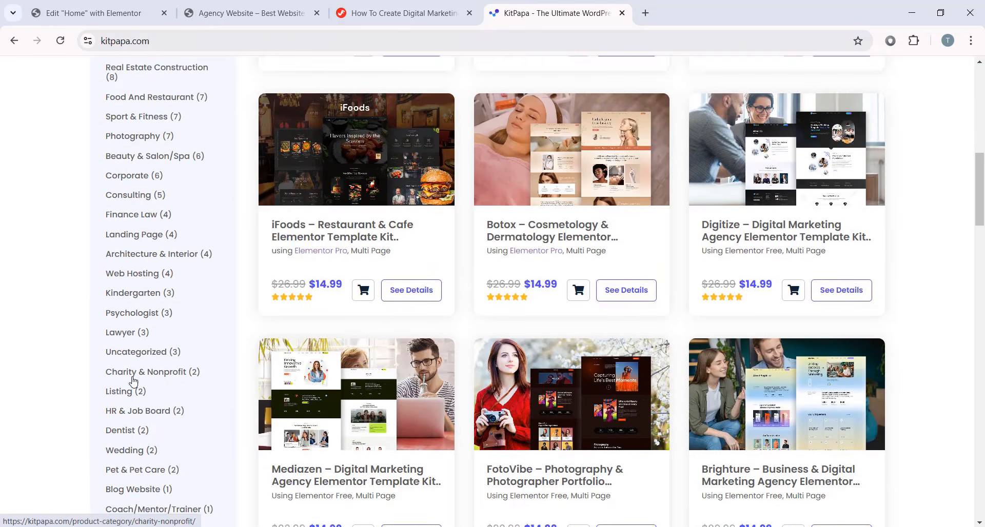
scroll(170, 294, up, 10)
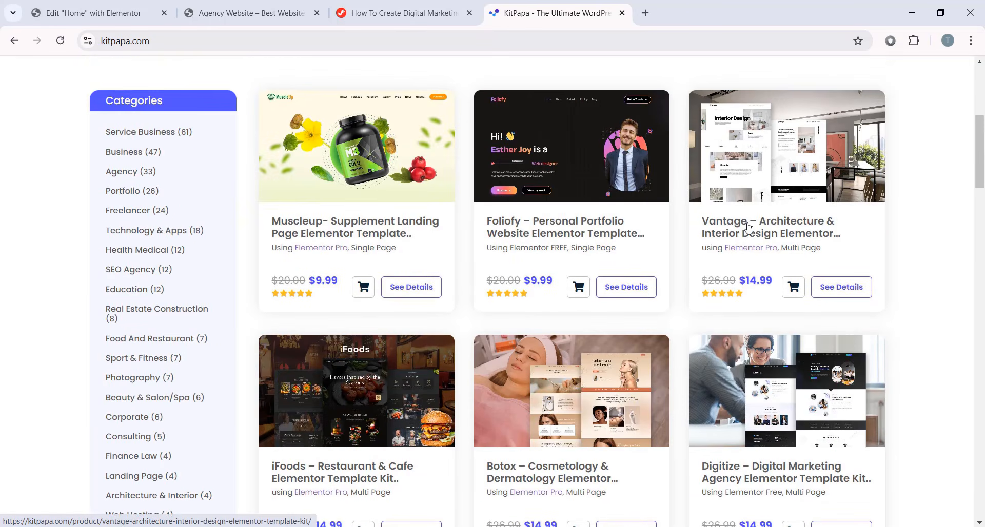
- Filter to the Agency (33) category and open the Oslo kit's details
click(126, 173)
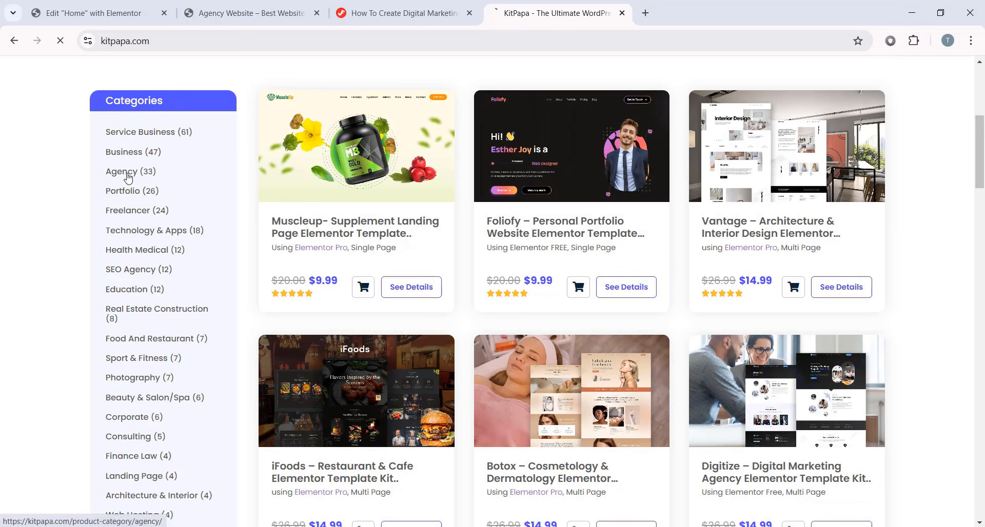
scroll(419, 200, down, 9)
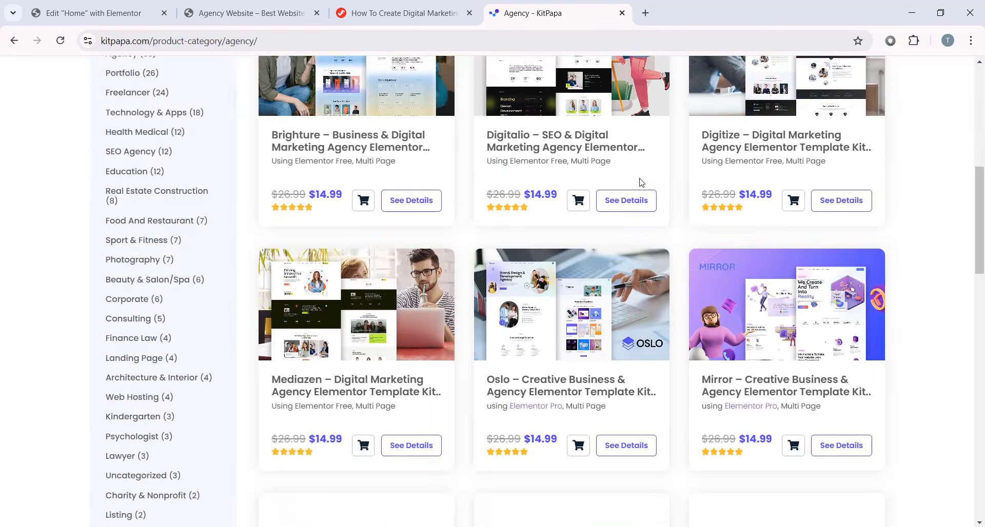
scroll(650, 213, down, 5)
scroll(982, 303, down, 3)
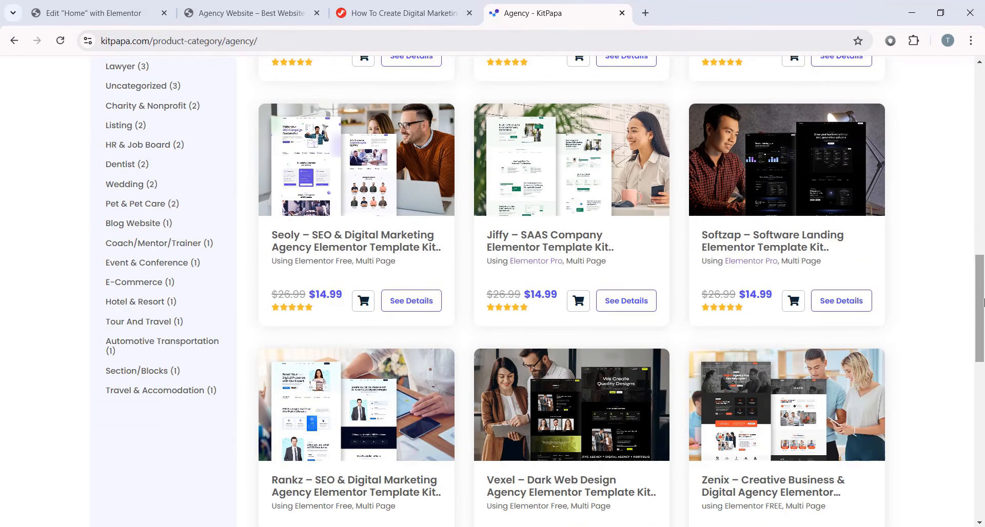
scroll(982, 303, up, 5)
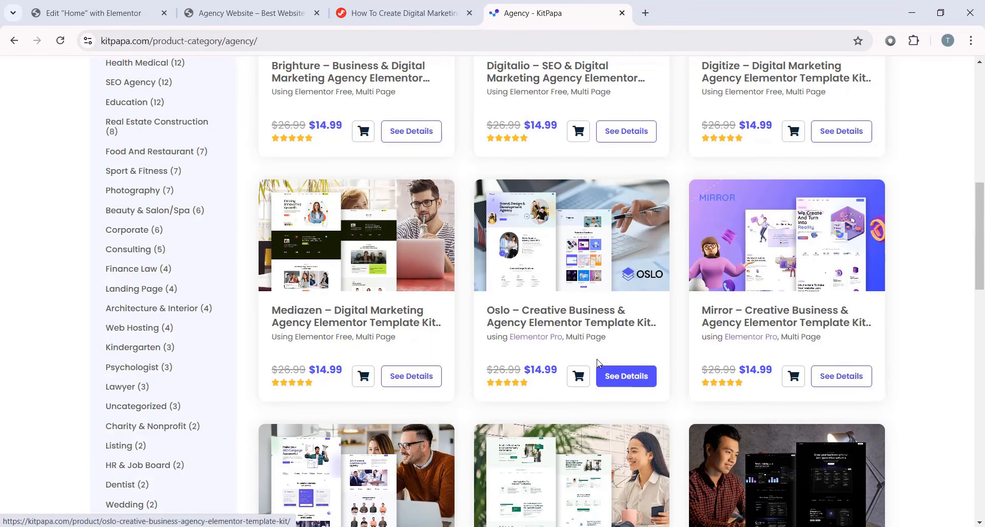
click(634, 378)
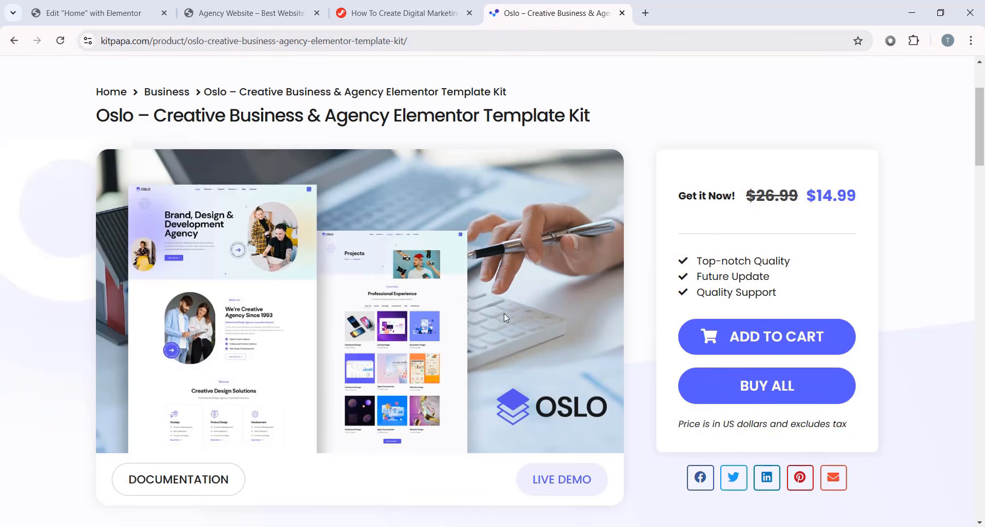
- Play then pause the Oslo Installation Guide video, and scroll back to the $14.99 price box
scroll(701, 254, up, 3)
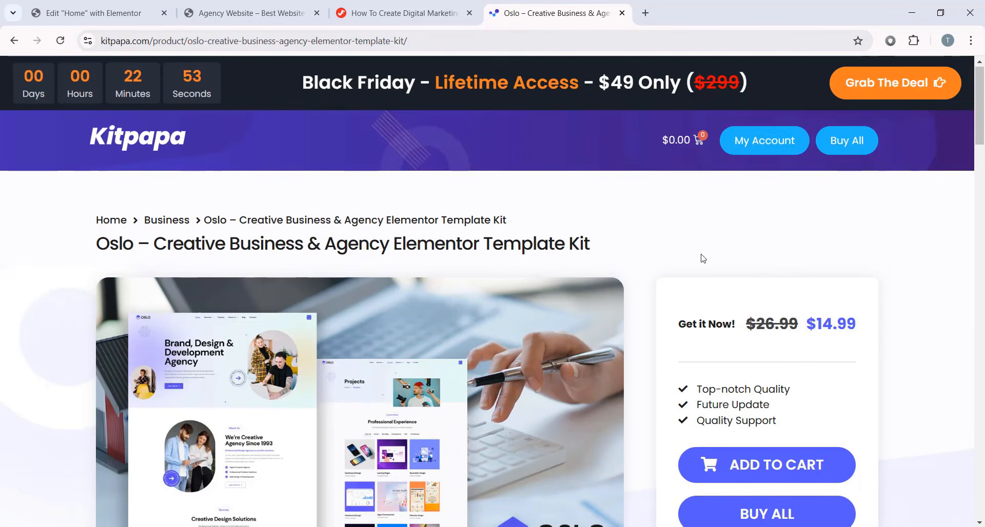
scroll(510, 217, down, 1)
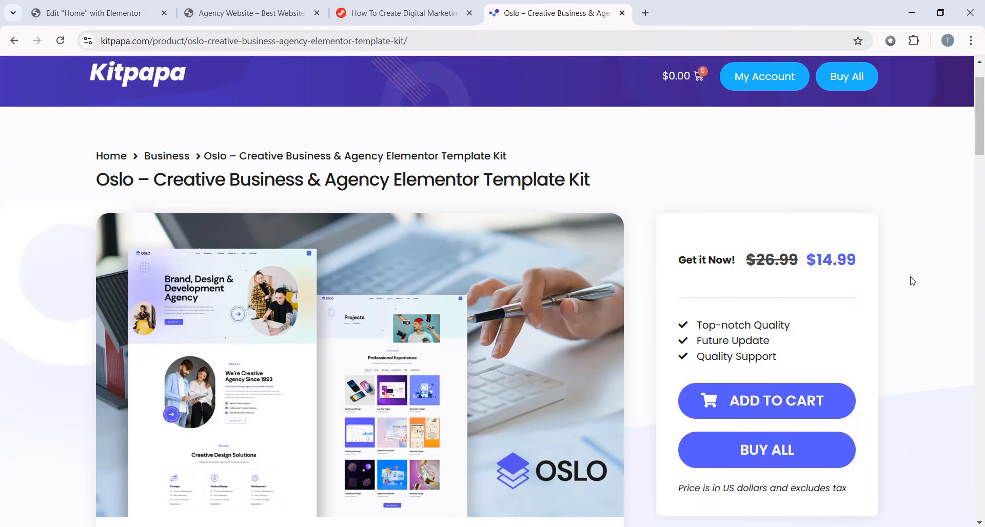
scroll(694, 282, down, 7)
scroll(399, 247, down, 3)
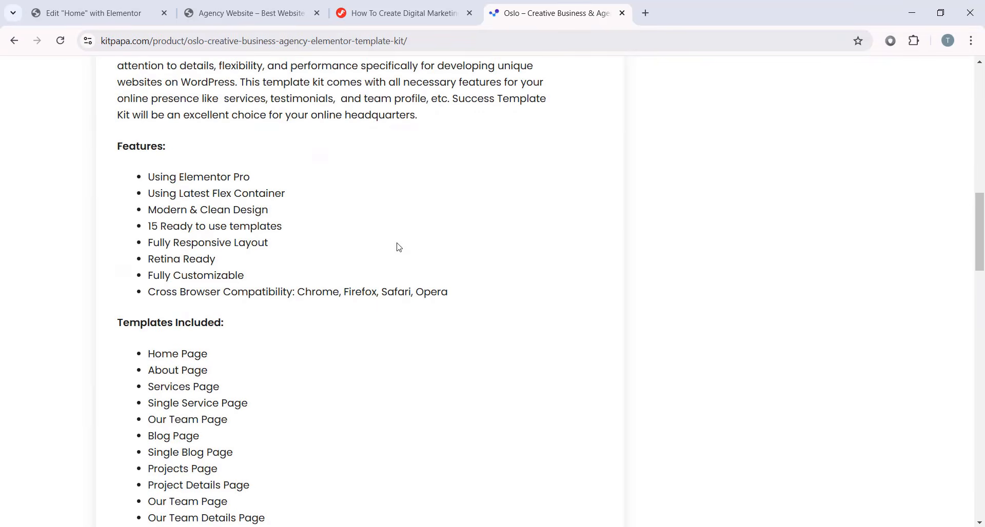
scroll(392, 245, down, 6)
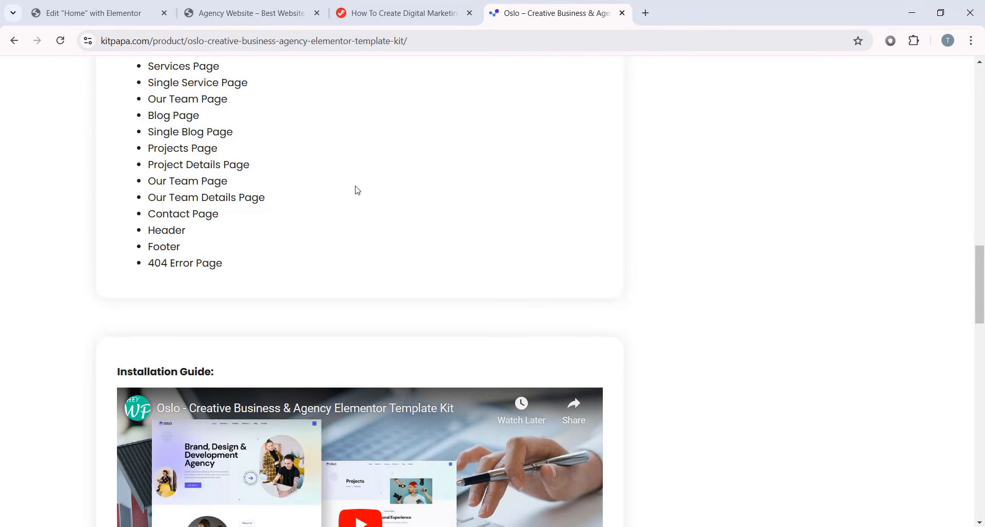
scroll(359, 195, up, 6)
scroll(395, 231, down, 10)
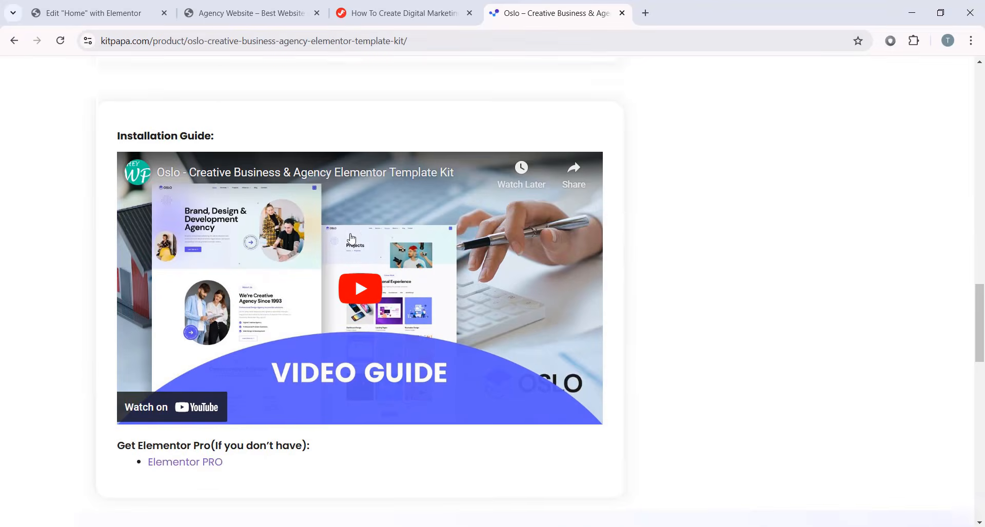
click(359, 269)
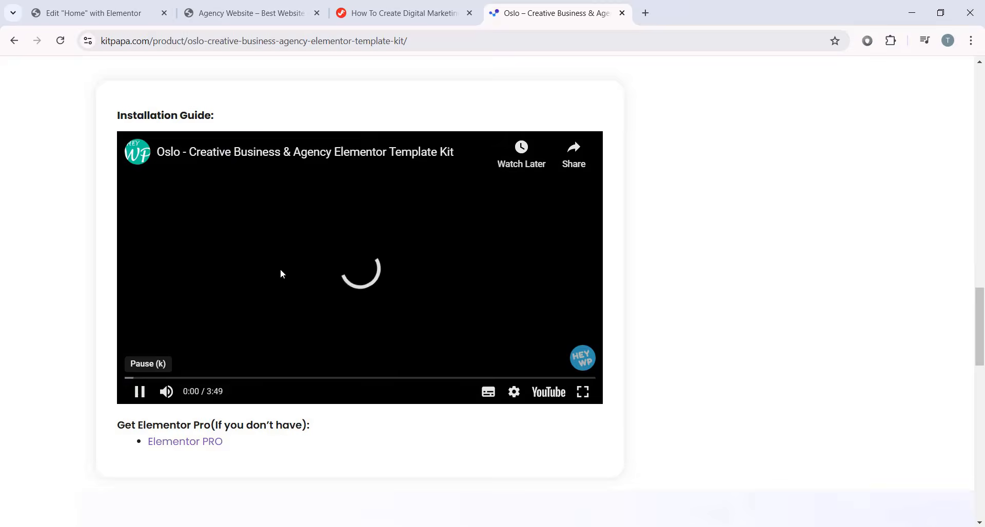
click(401, 296)
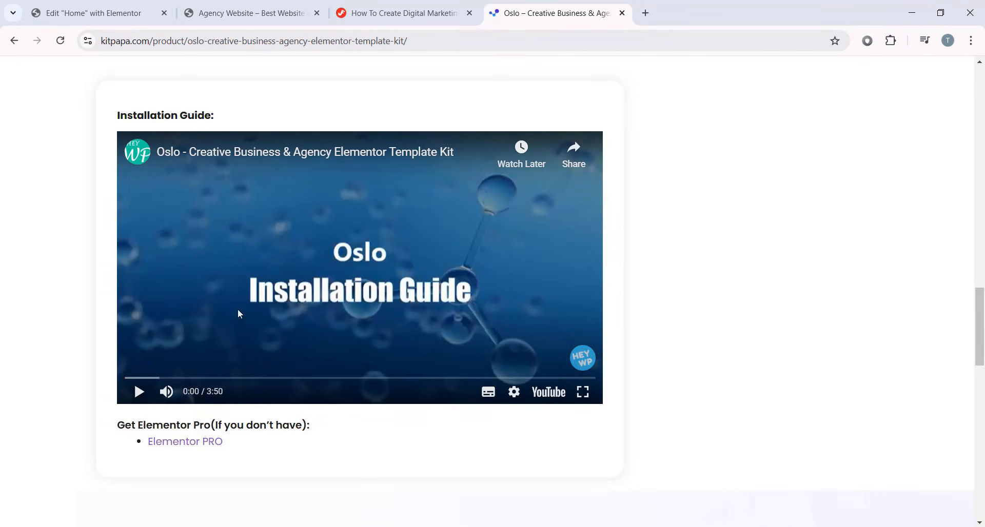
scroll(248, 367, up, 15)
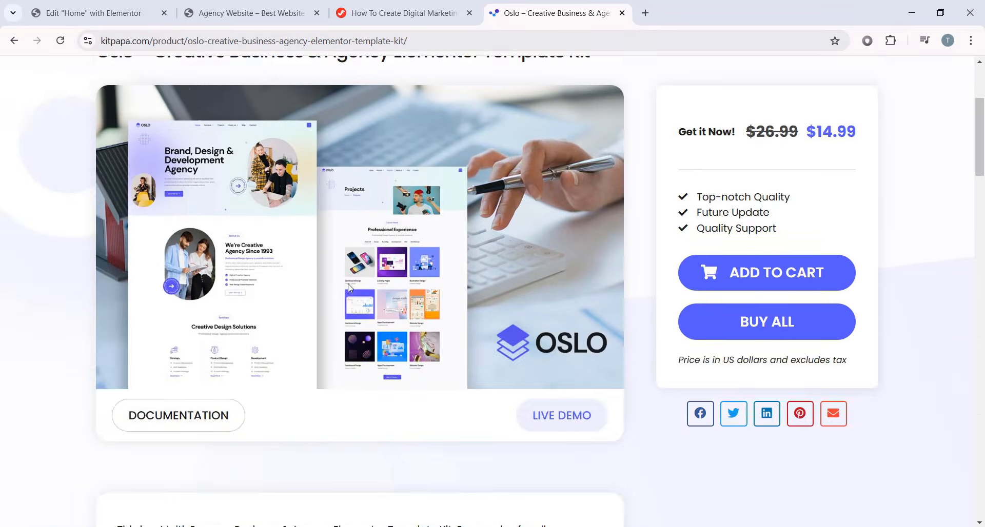
scroll(349, 289, up, 3)
scroll(346, 394, down, 3)
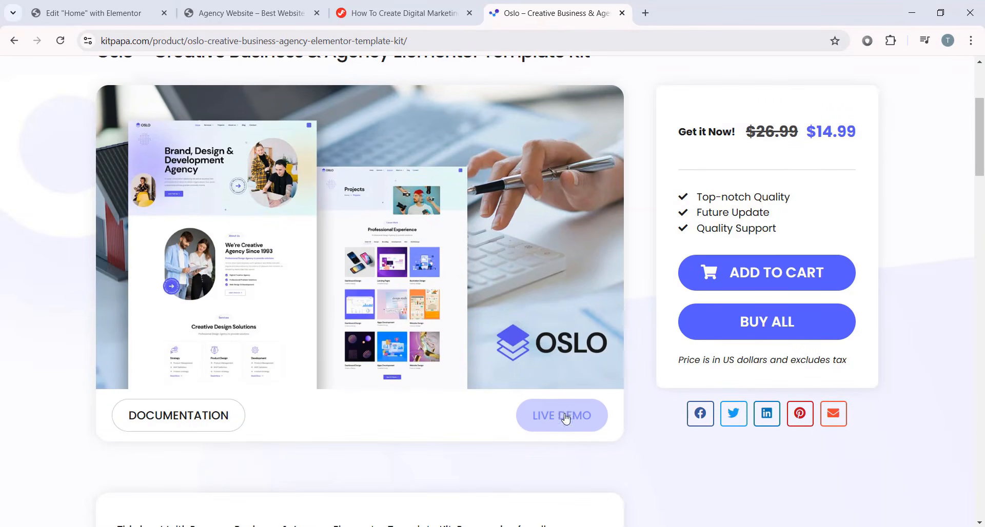
click(554, 419)
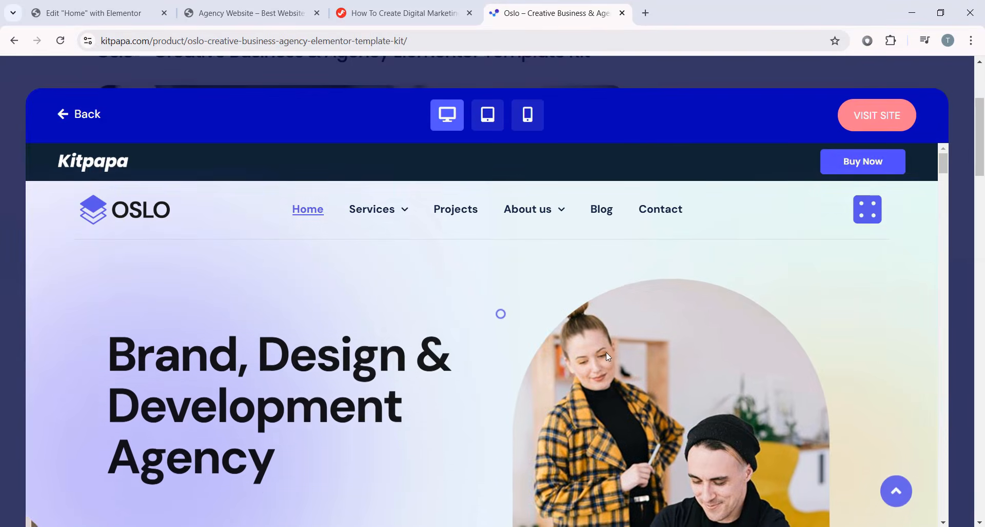
drag(942, 162, 942, 227)
scroll(604, 230, down, 15)
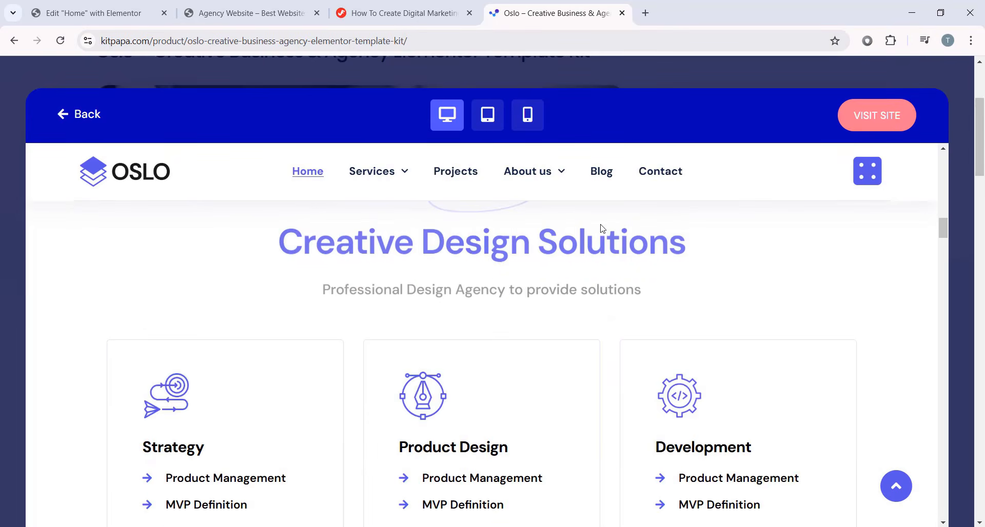
click(491, 123)
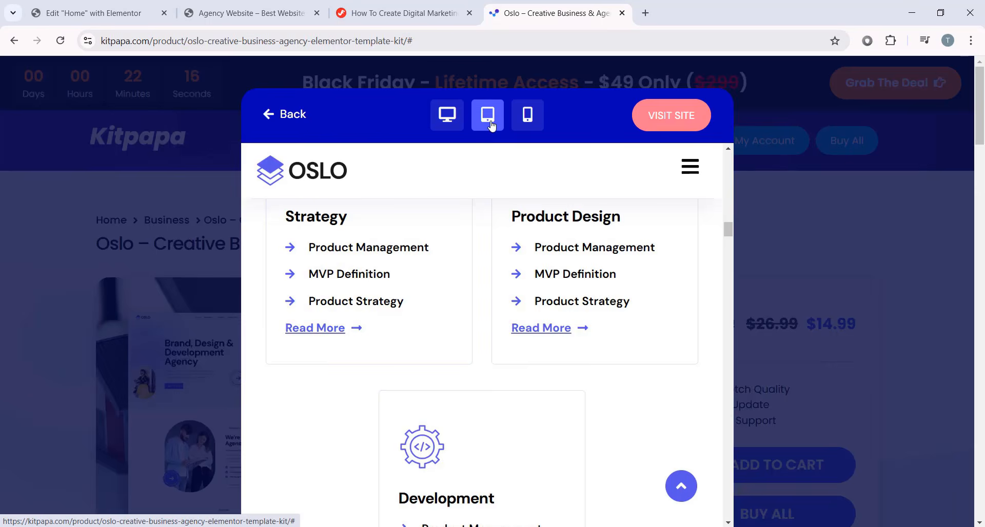
click(527, 128)
scroll(559, 272, down, 5)
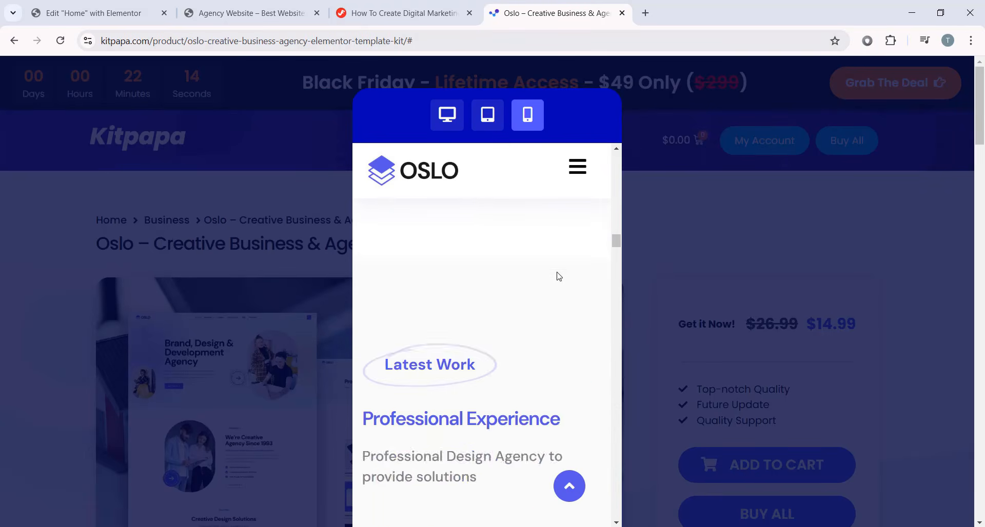
click(448, 118)
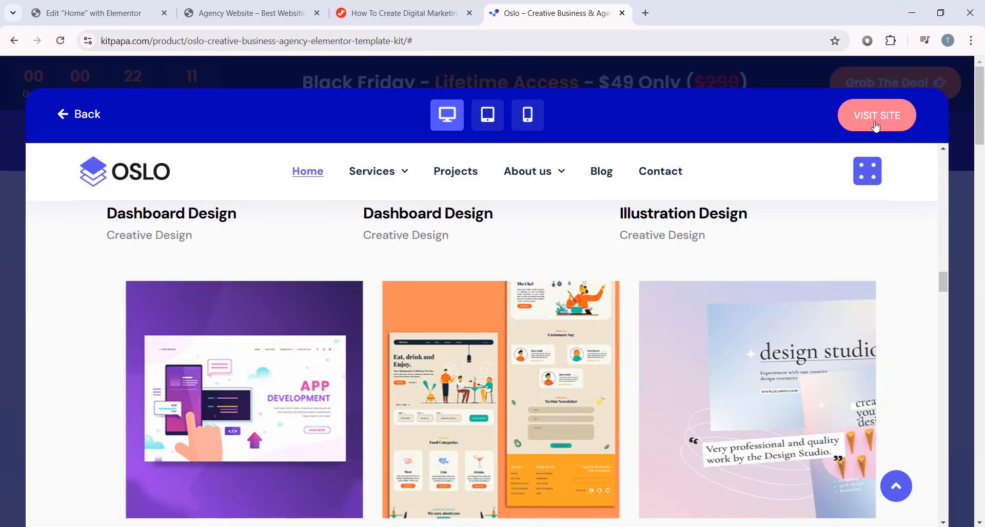
click(877, 116)
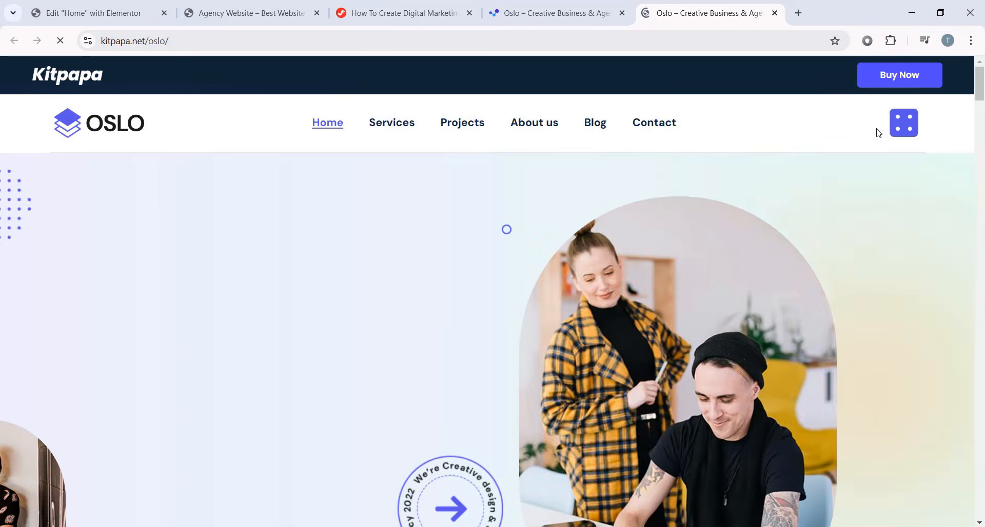
scroll(969, 112, down, 8)
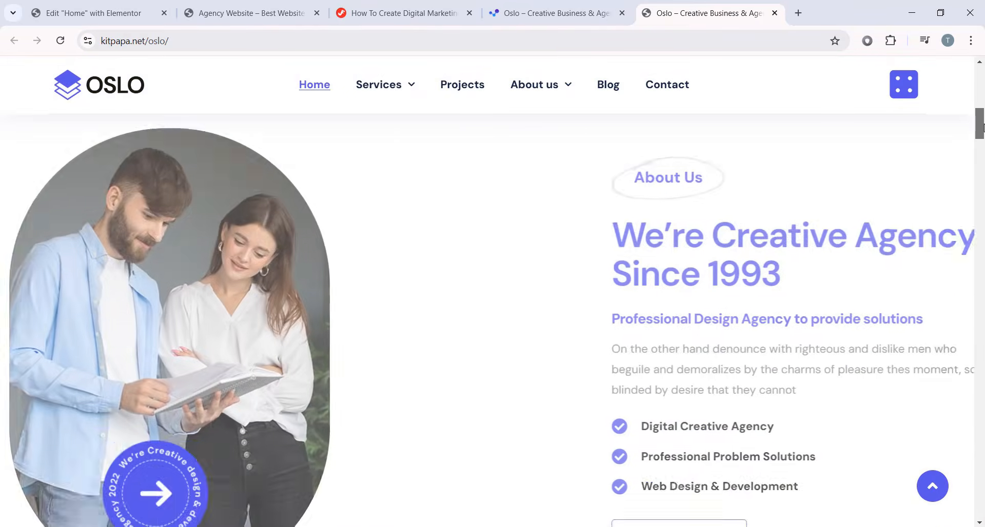
drag(979, 127, 977, 209)
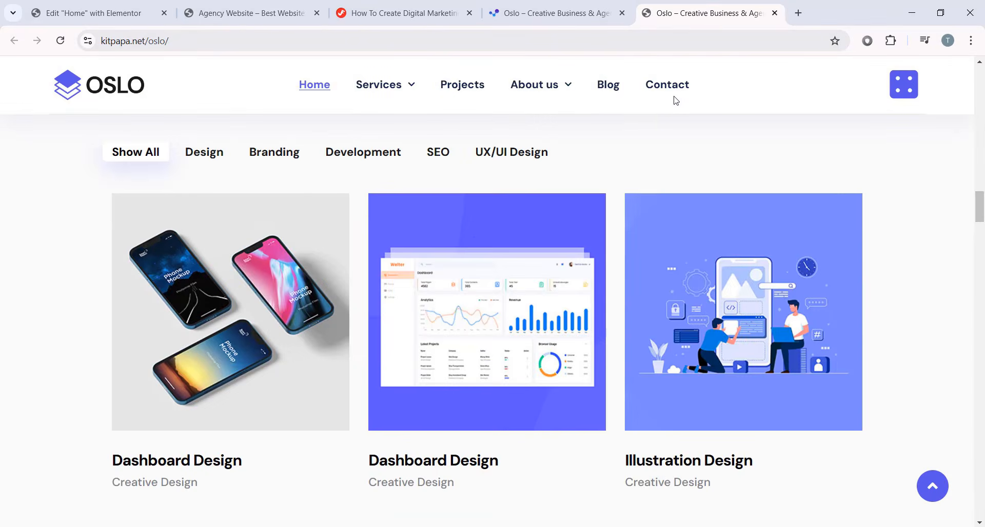
click(598, 5)
click(796, 18)
click(818, 12)
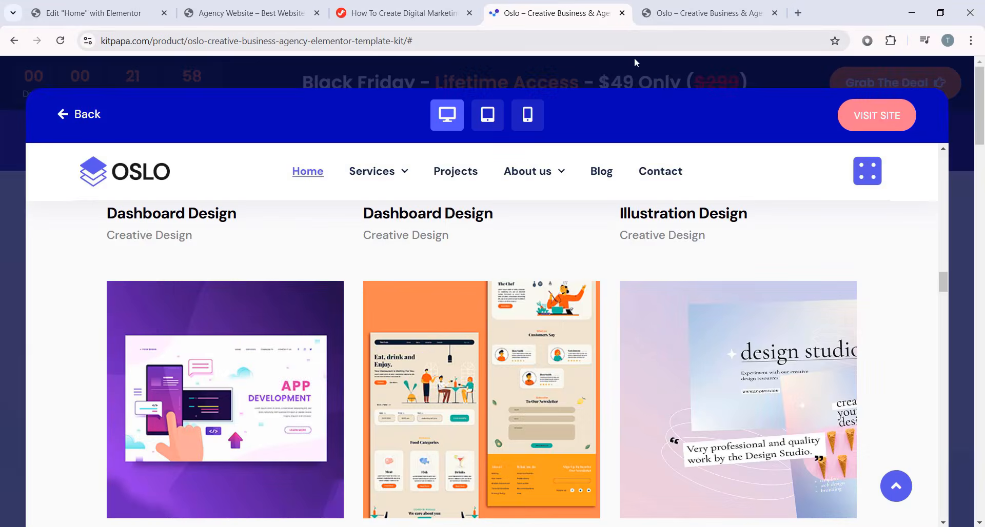
click(662, 78)
click(775, 13)
scroll(723, 246, down, 2)
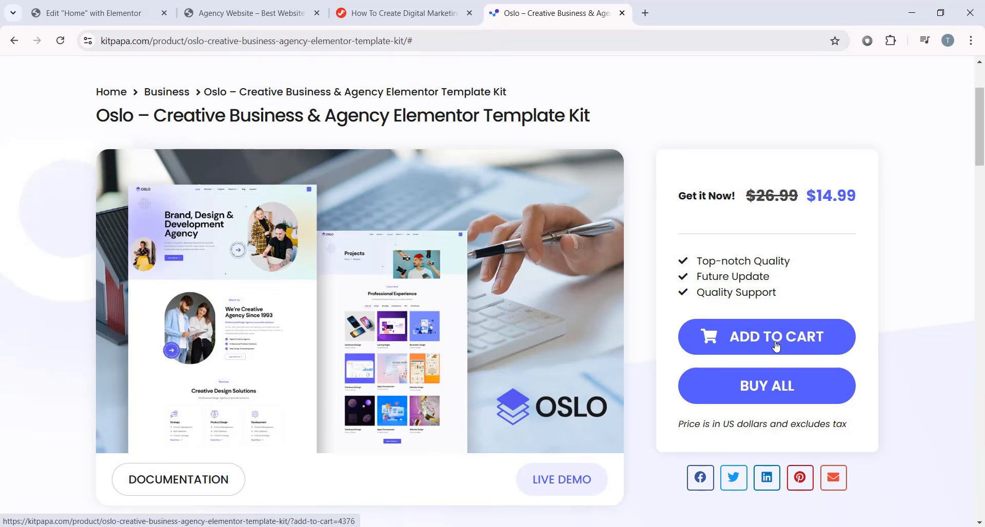
- Add the $14.99 Oslo kit to the cart and dismiss the cart panel
click(777, 347)
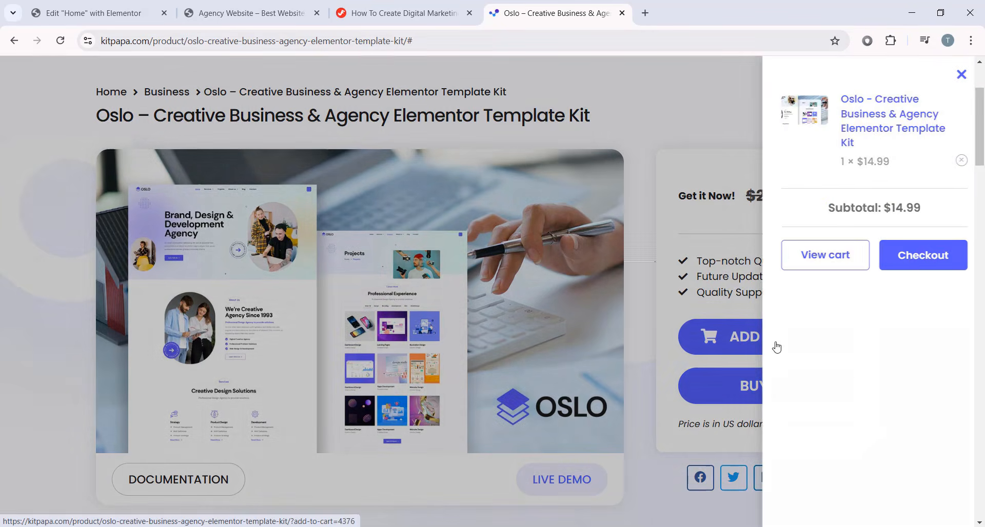
click(641, 306)
scroll(641, 306, down, 15)
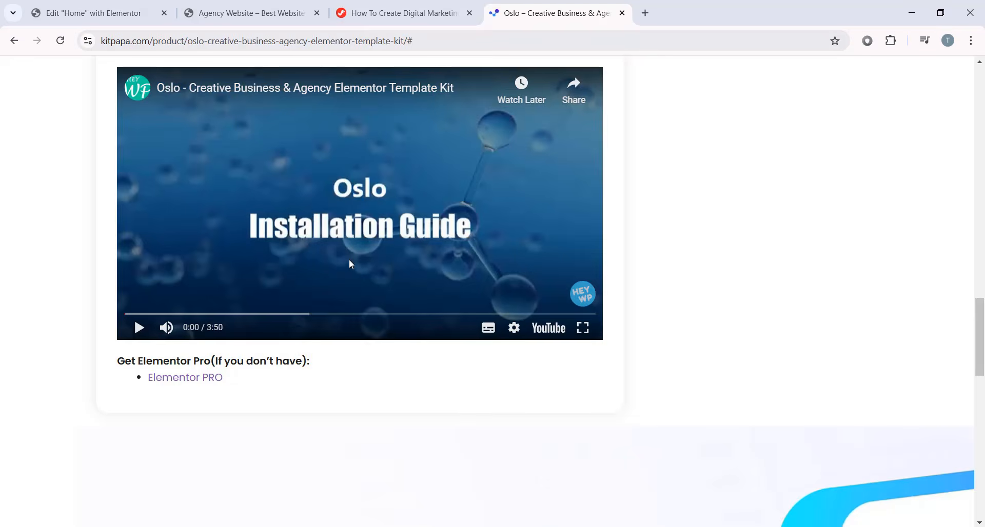
- Open the All Access – Lifetime offer via the BUY ALL button
scroll(351, 265, up, 15)
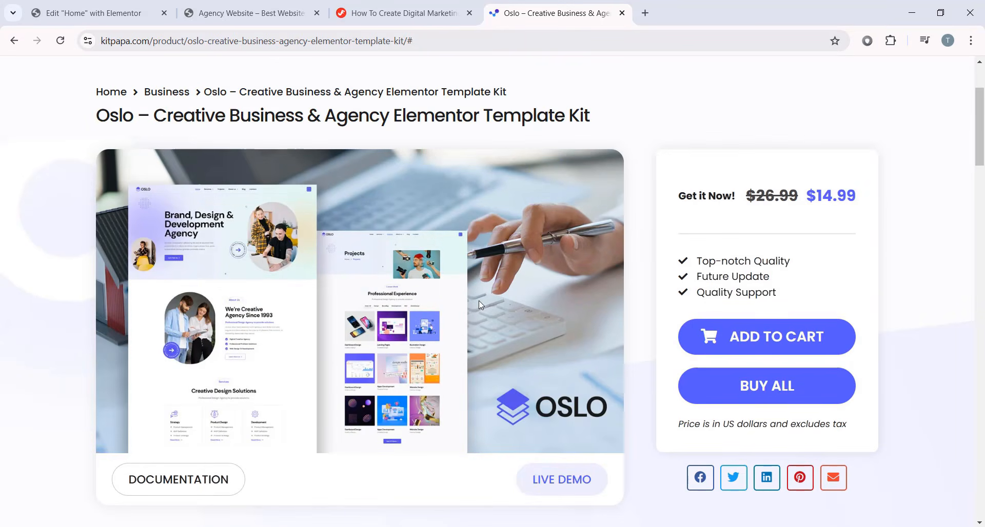
scroll(675, 281, up, 3)
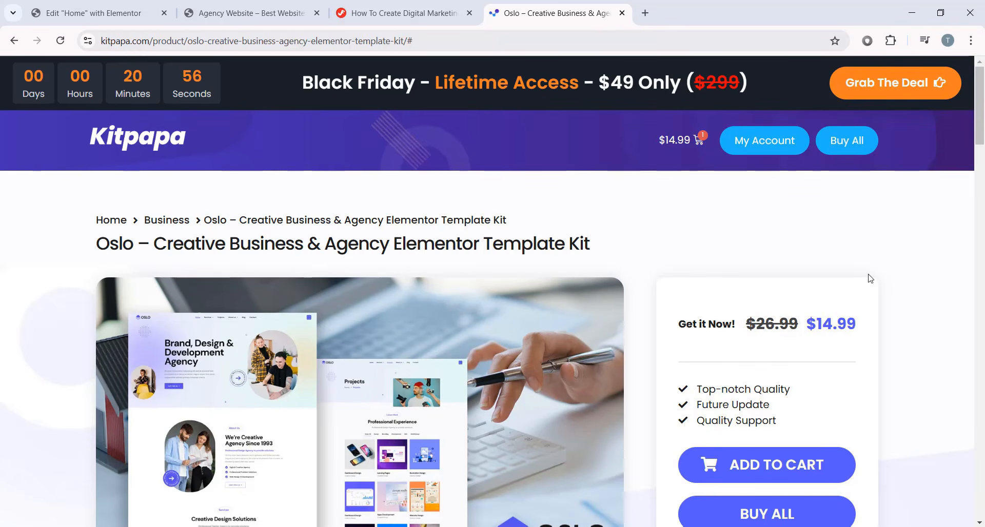
scroll(870, 278, down, 2)
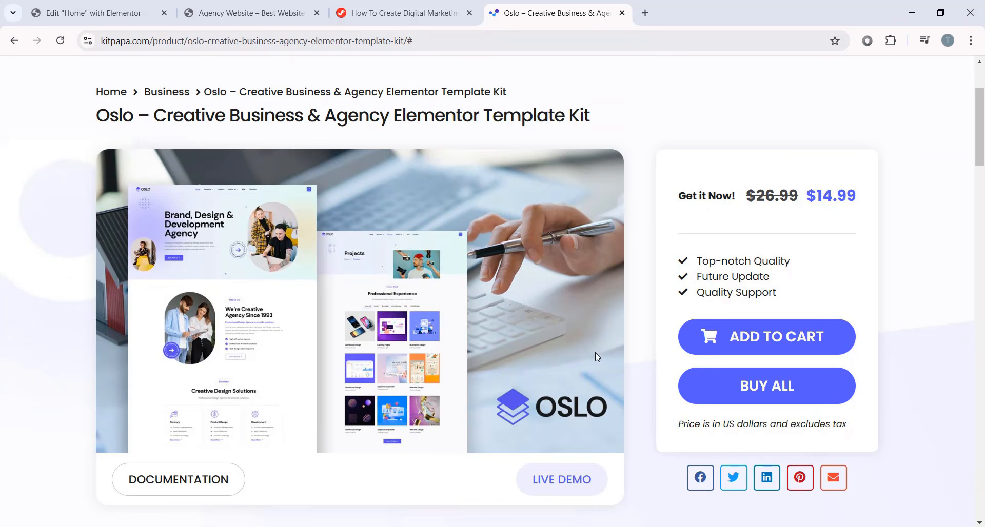
click(773, 398)
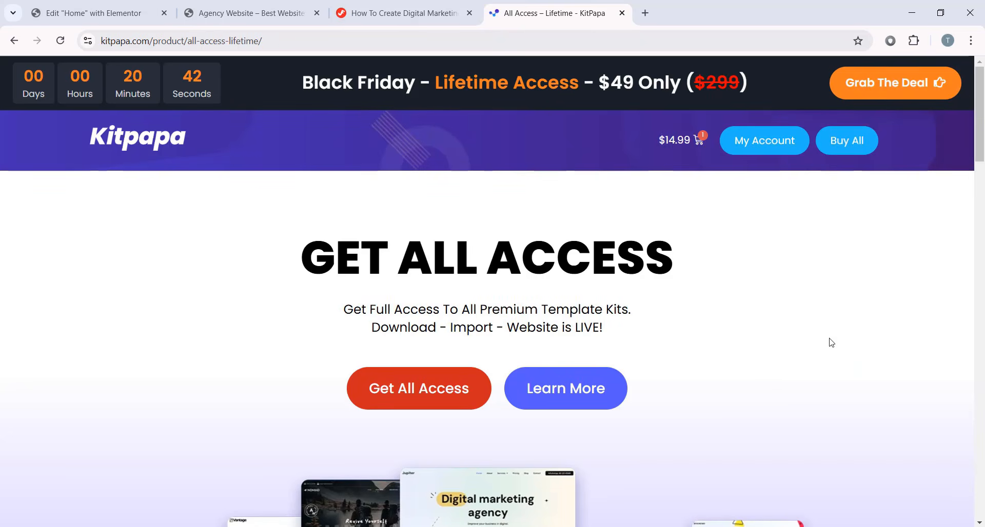
- Review the All Access plan comparison table, then go to the KitPapa home page via its logo
scroll(962, 318, down, 15)
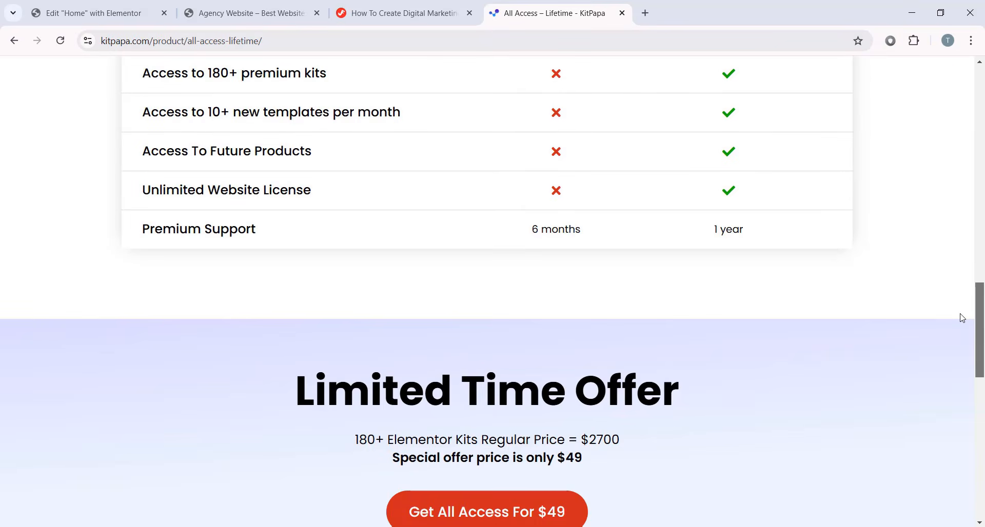
scroll(435, 228, up, 3)
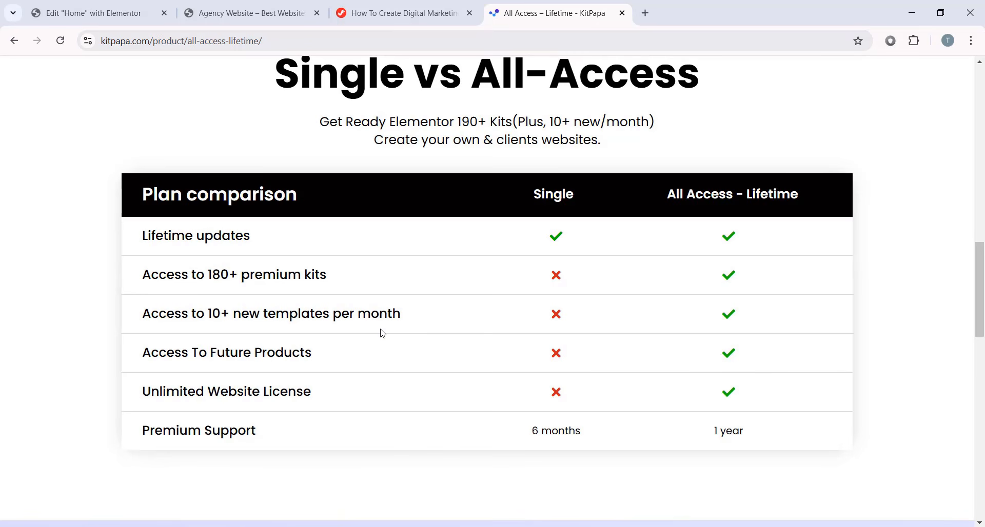
scroll(805, 213, up, 1)
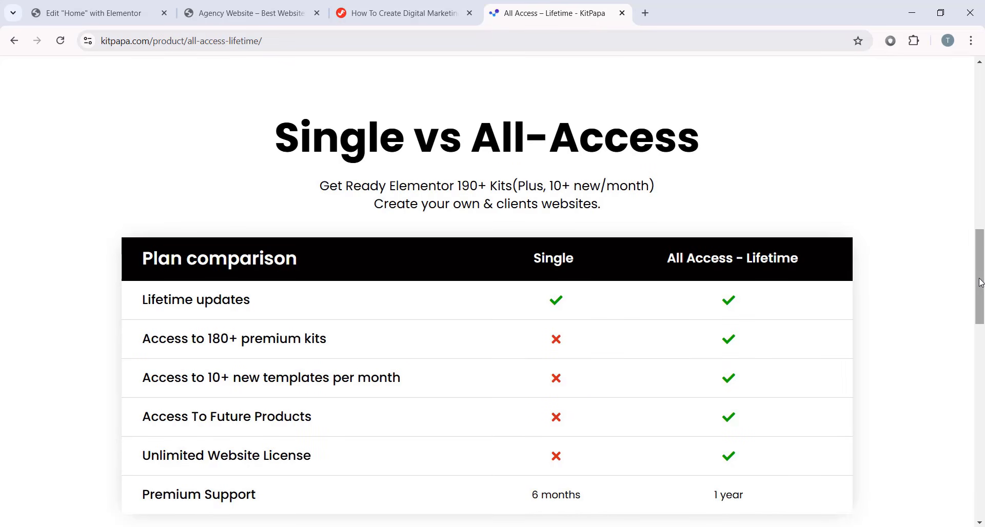
drag(980, 281, 979, 115)
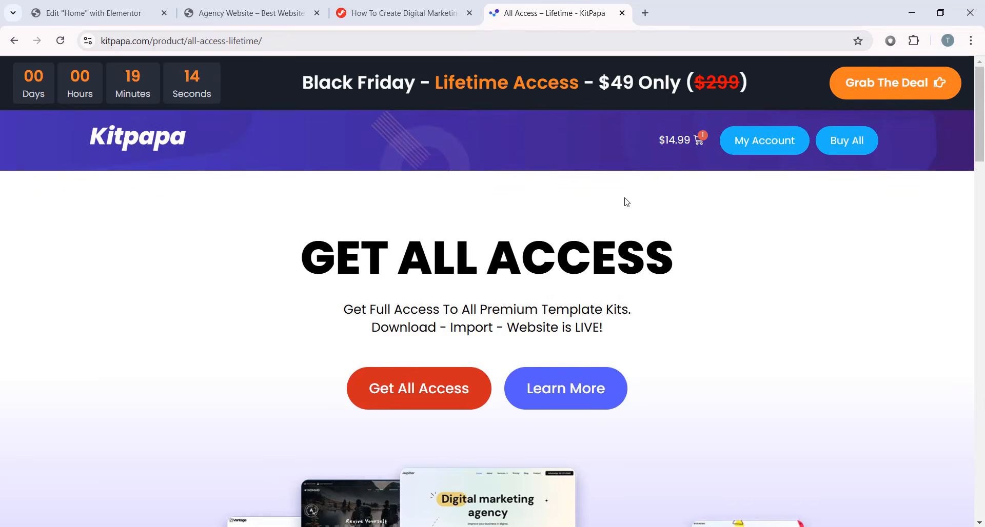
scroll(706, 241, down, 2)
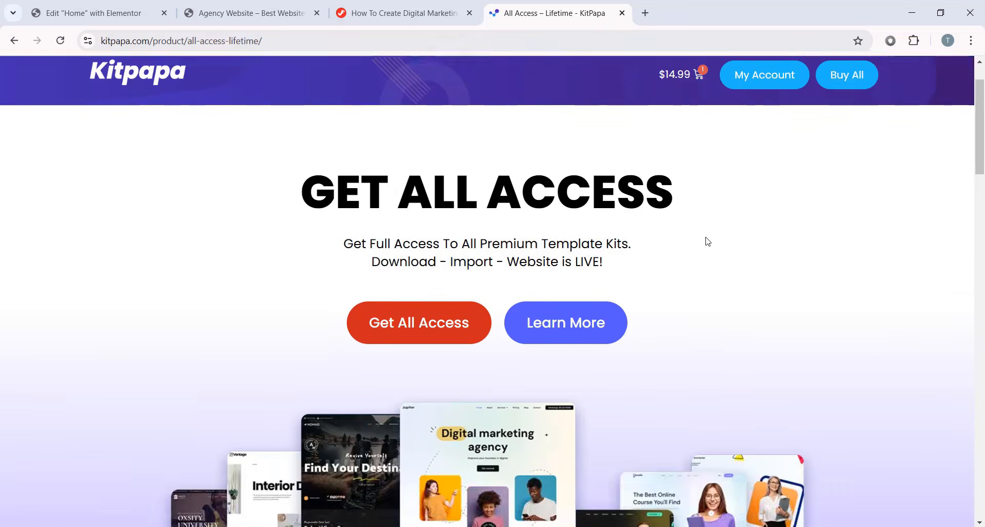
scroll(722, 247, up, 2)
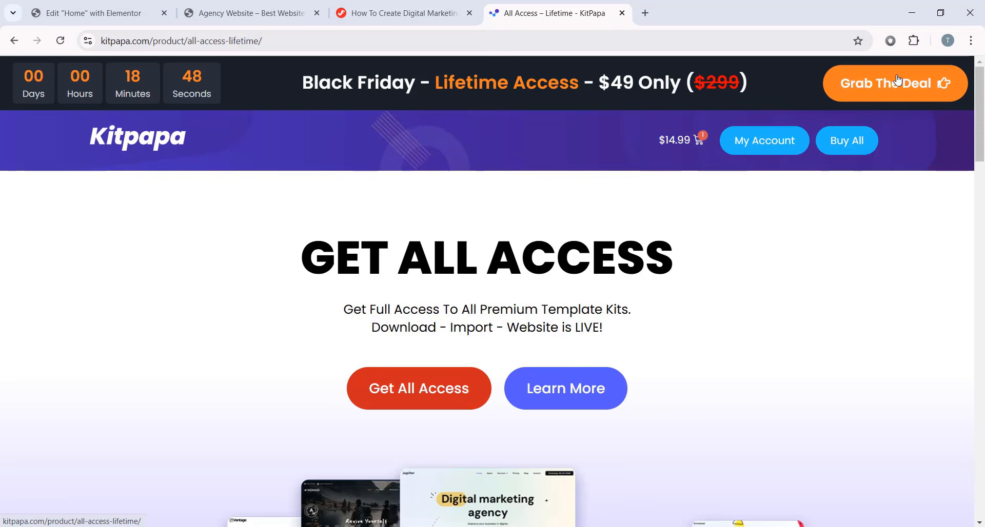
scroll(740, 177, down, 5)
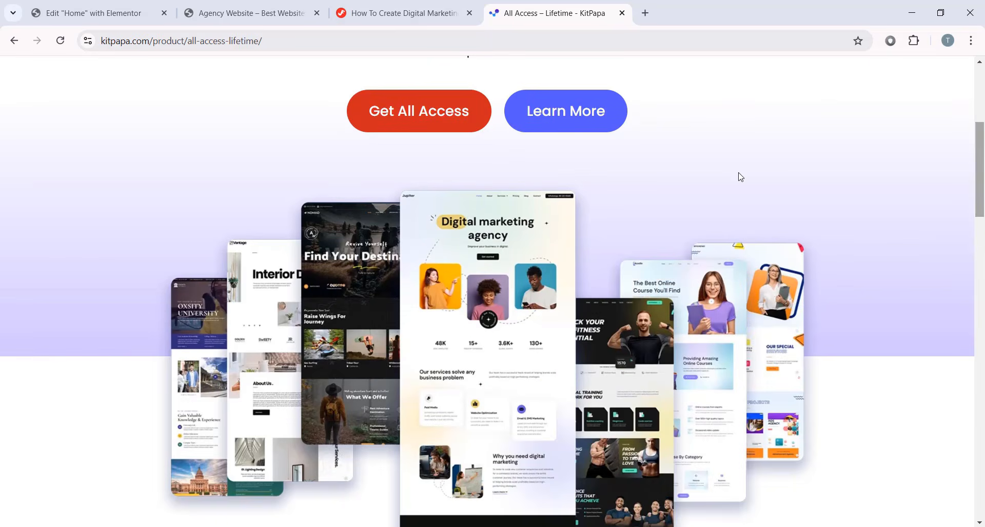
scroll(737, 177, down, 2)
scroll(833, 263, up, 7)
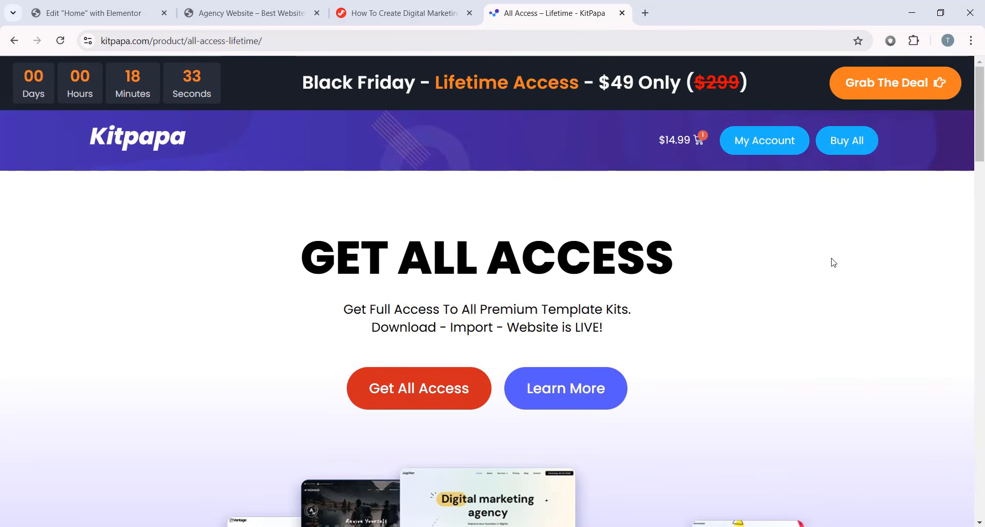
click(131, 146)
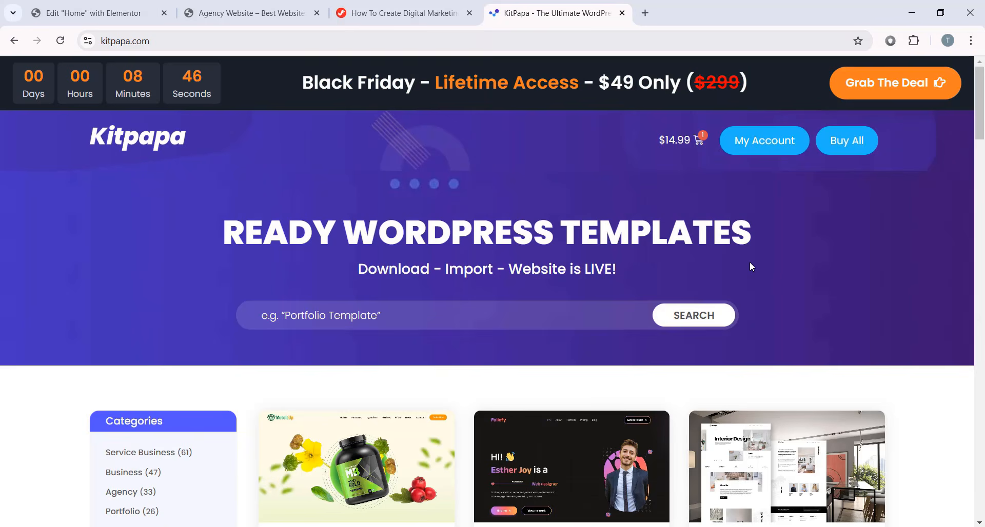
- Load kitninja.com in a new tab and browse its template kits
click(645, 12)
text(kitninja.com)
key(Return)
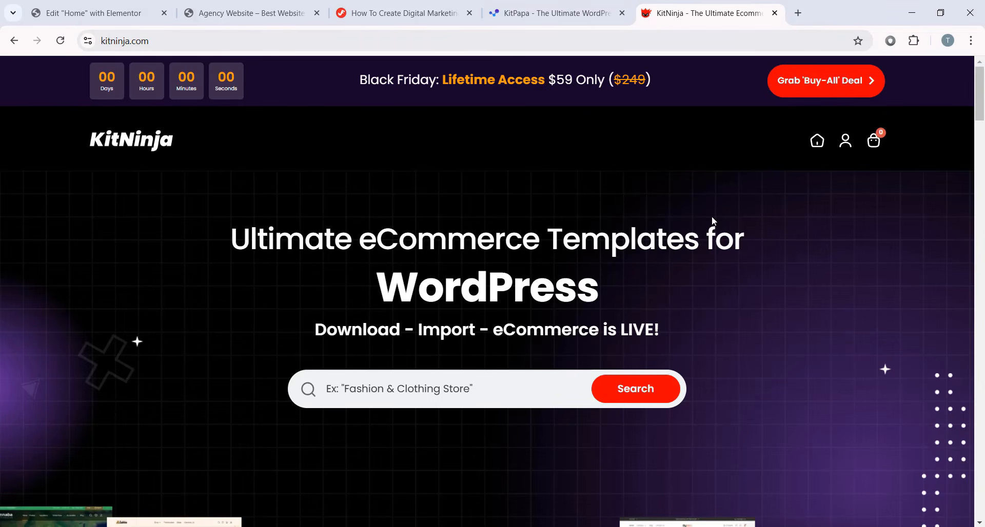
scroll(982, 172, down, 10)
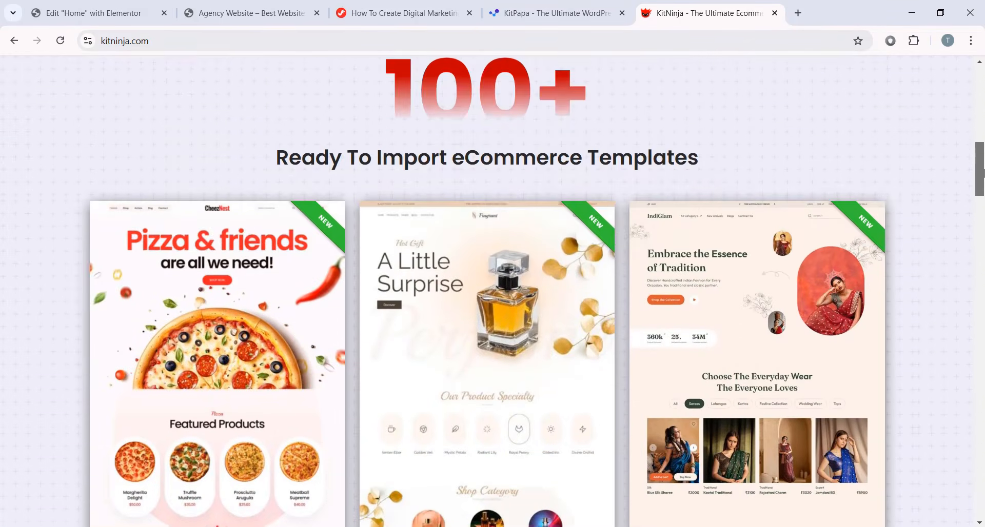
drag(982, 173, 982, 190)
scroll(905, 200, down, 7)
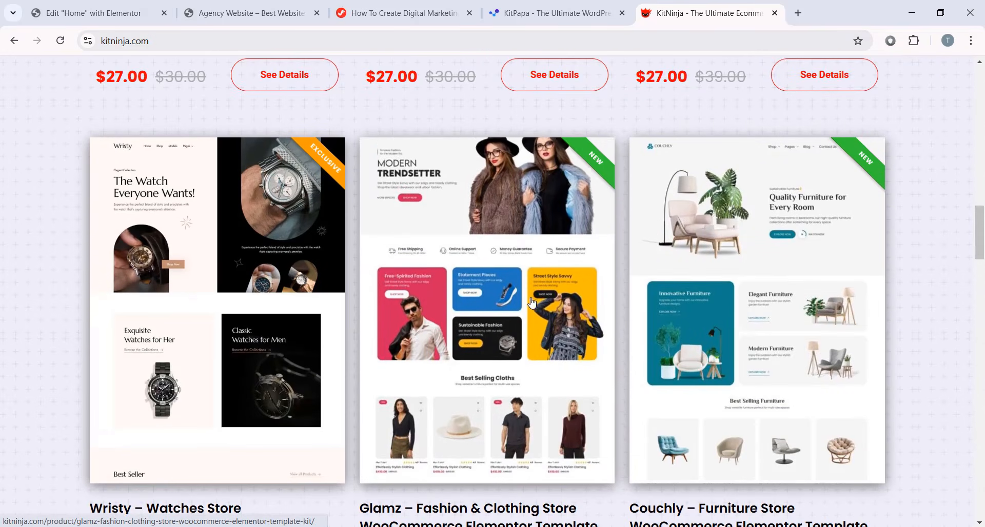
scroll(533, 303, down, 4)
scroll(914, 300, up, 6)
scroll(914, 300, down, 2)
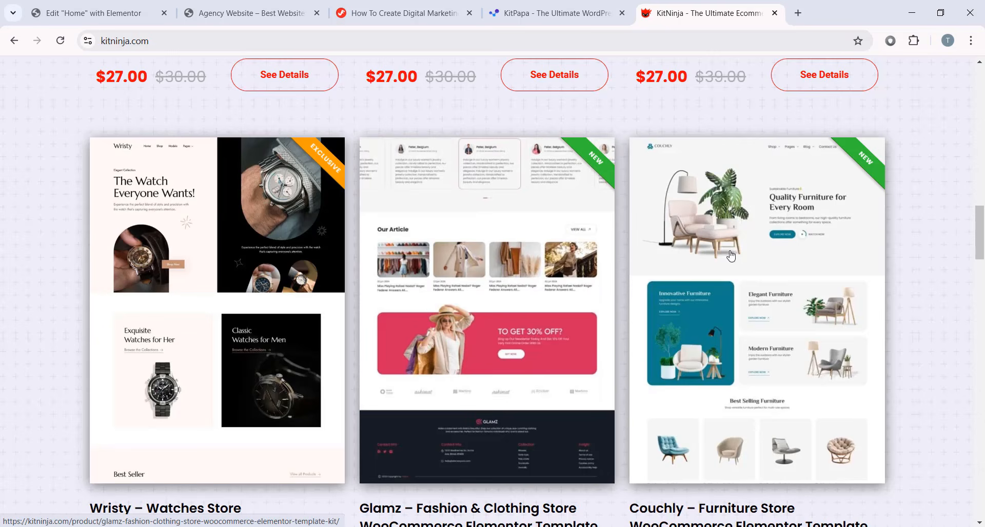
drag(977, 247, 982, 172)
scroll(888, 178, up, 3)
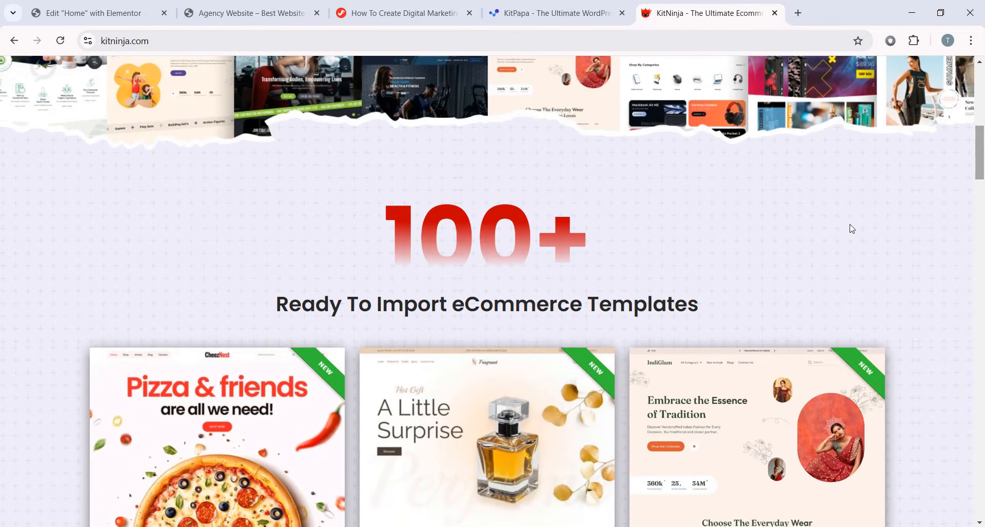
drag(980, 148, 981, 245)
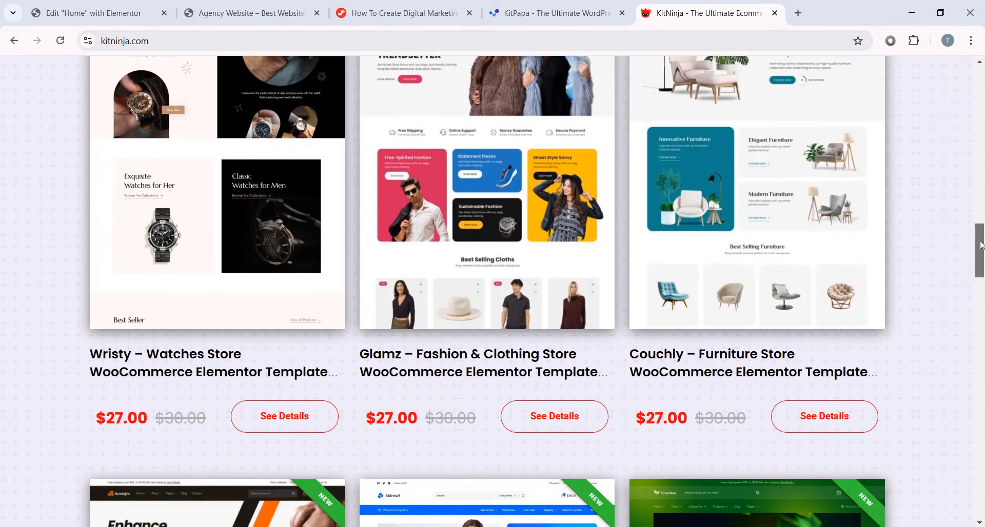
- Look over the Glamz fashion template kit's details page
click(543, 416)
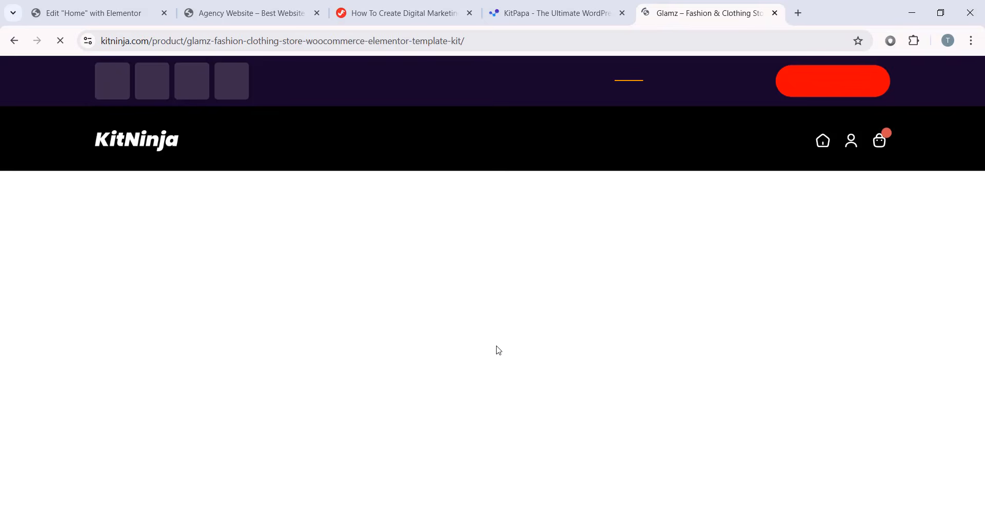
scroll(615, 303, down, 3)
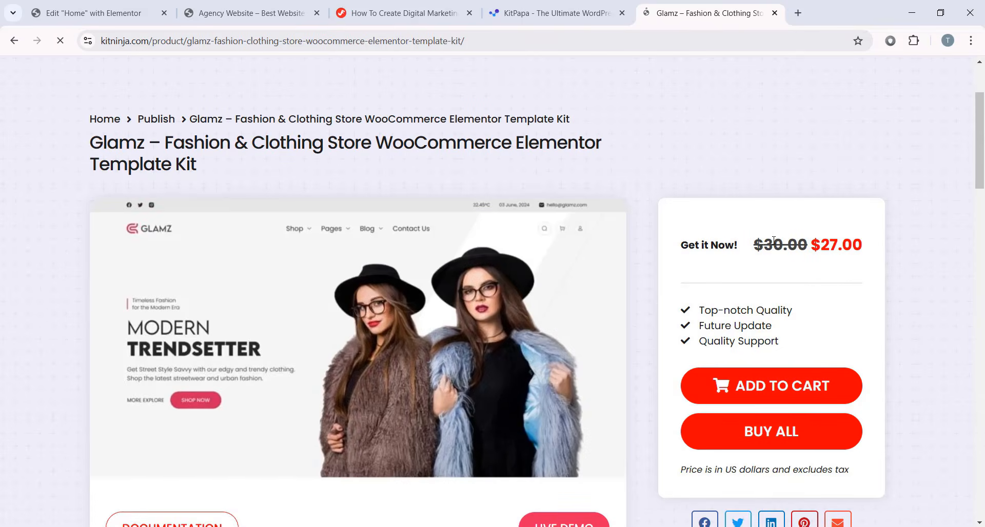
scroll(606, 264, up, 3)
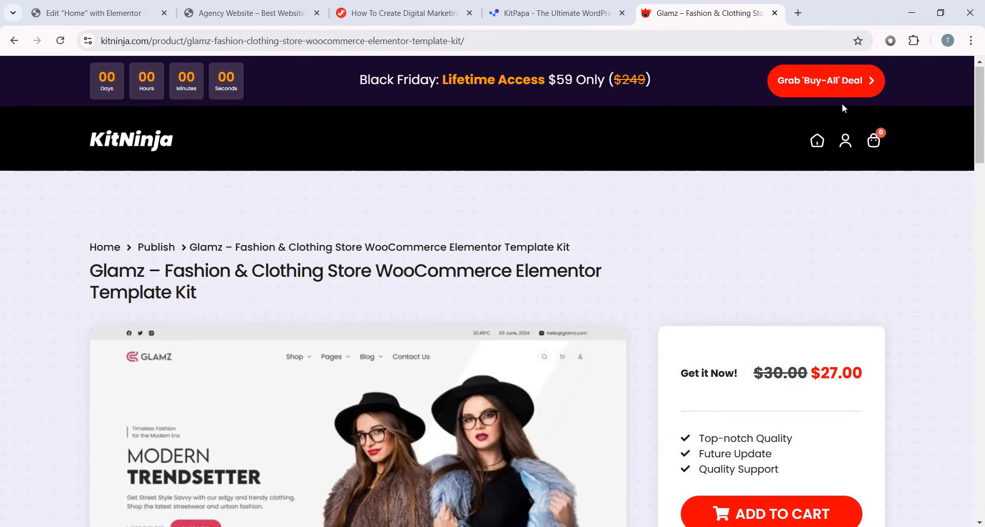
- Open the Black Friday 'Buy-All' lifetime access offer from the top banner
click(841, 87)
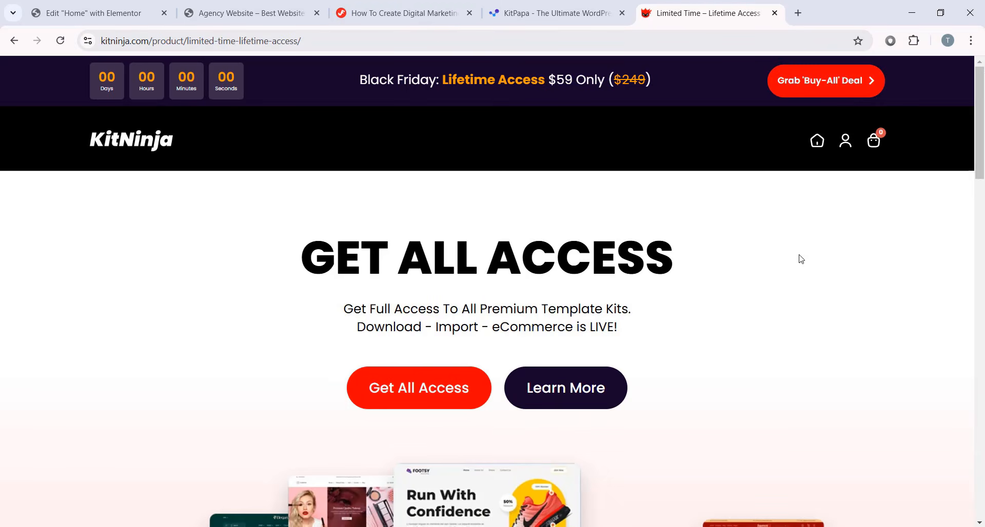
scroll(731, 259, down, 4)
scroll(853, 261, up, 3)
scroll(578, 183, down, 3)
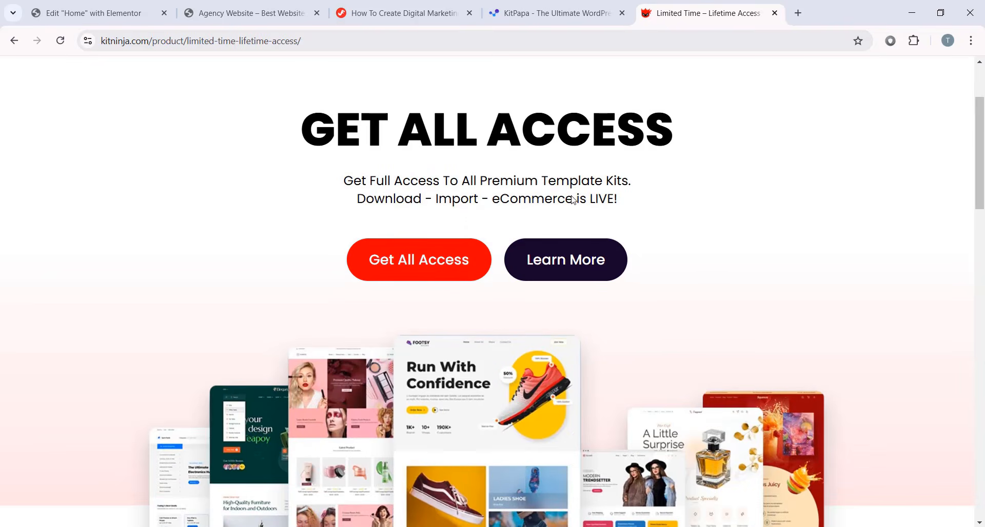
scroll(545, 209, up, 3)
- Return to the KitNinja home page and scroll to the Upcoming Soon section
click(155, 149)
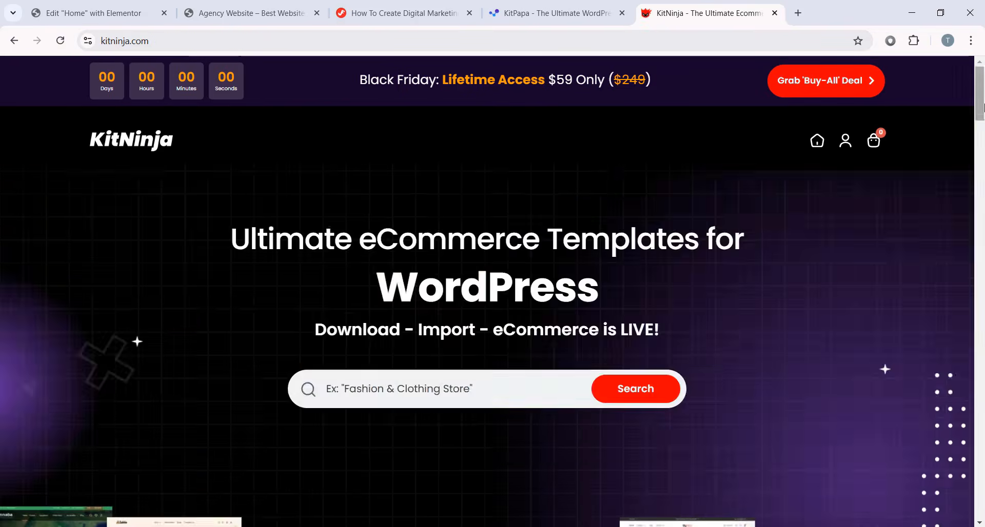
scroll(966, 292, down, 15)
scroll(965, 293, down, 18)
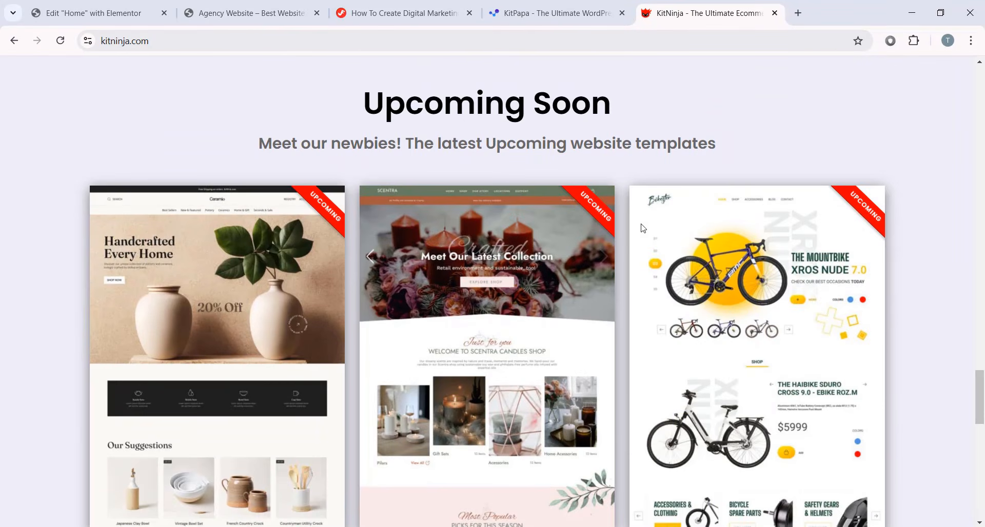
scroll(566, 191, down, 5)
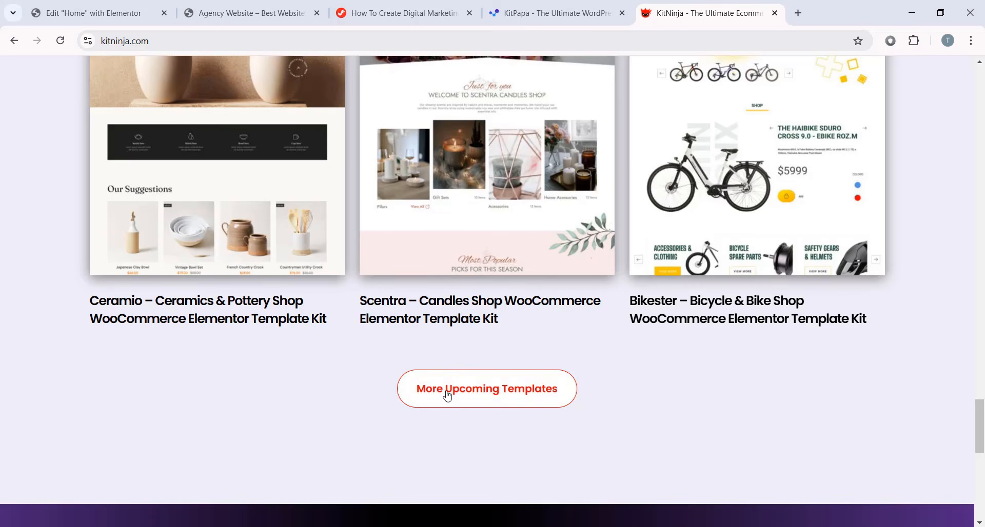
- Open More Upcoming Templates and browse the full list of upcoming kits
click(491, 397)
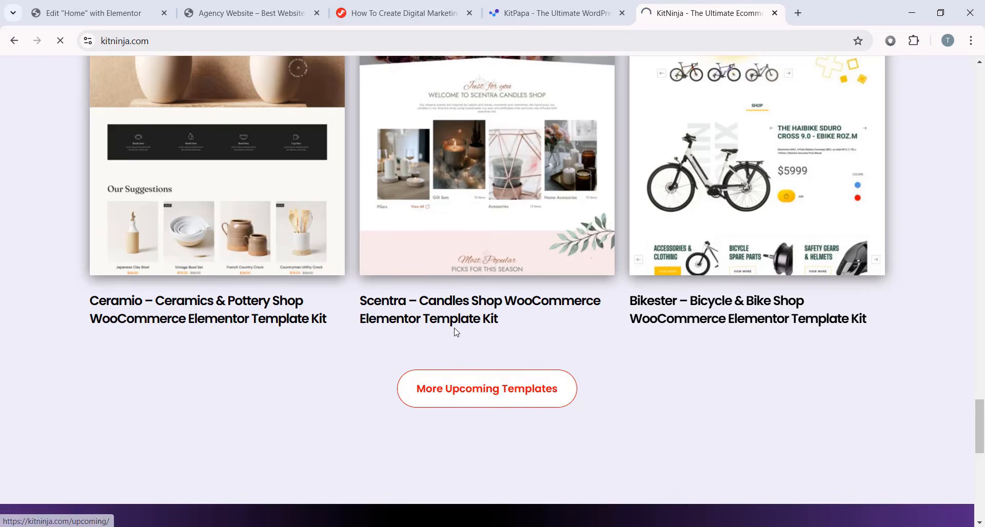
scroll(508, 311, down, 15)
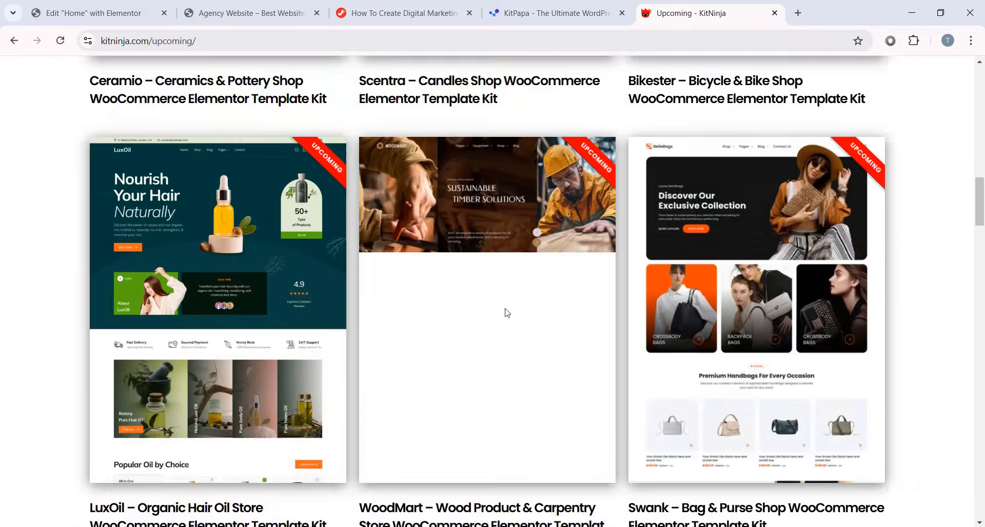
scroll(508, 311, down, 4)
scroll(564, 323, up, 5)
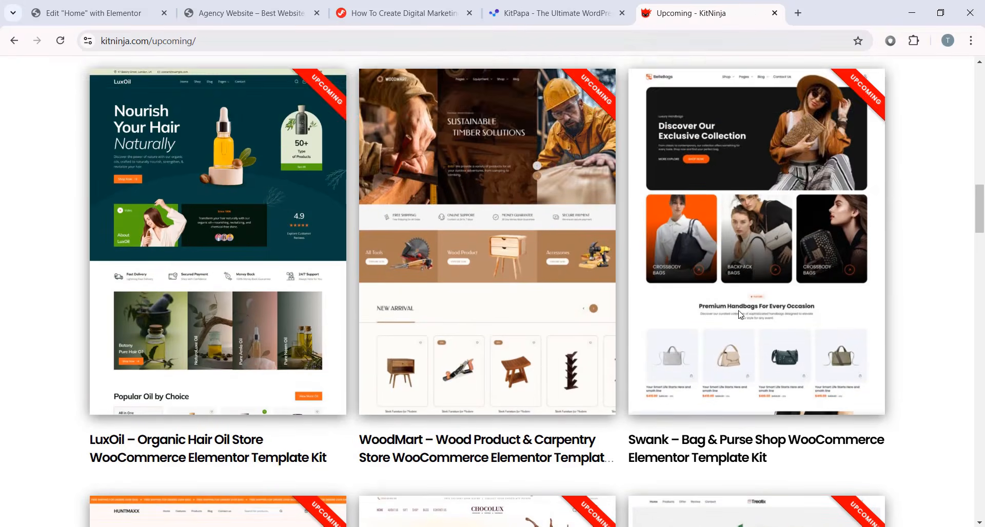
scroll(622, 333, down, 1)
scroll(622, 334, down, 6)
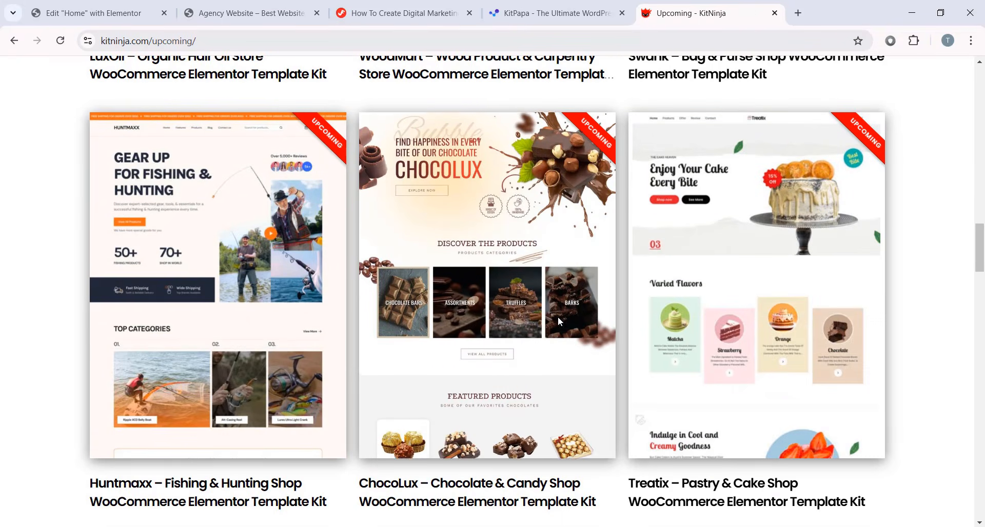
scroll(751, 281, down, 4)
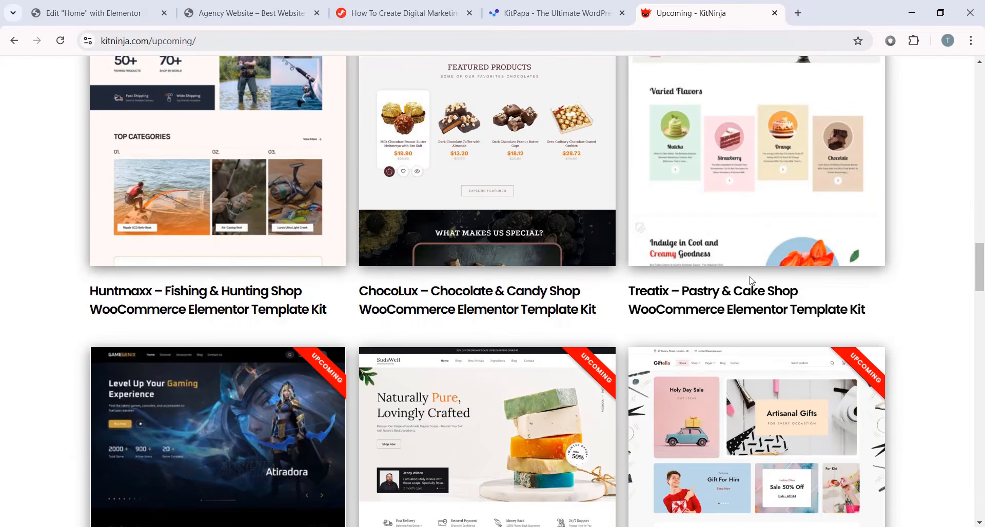
drag(979, 268, 982, 57)
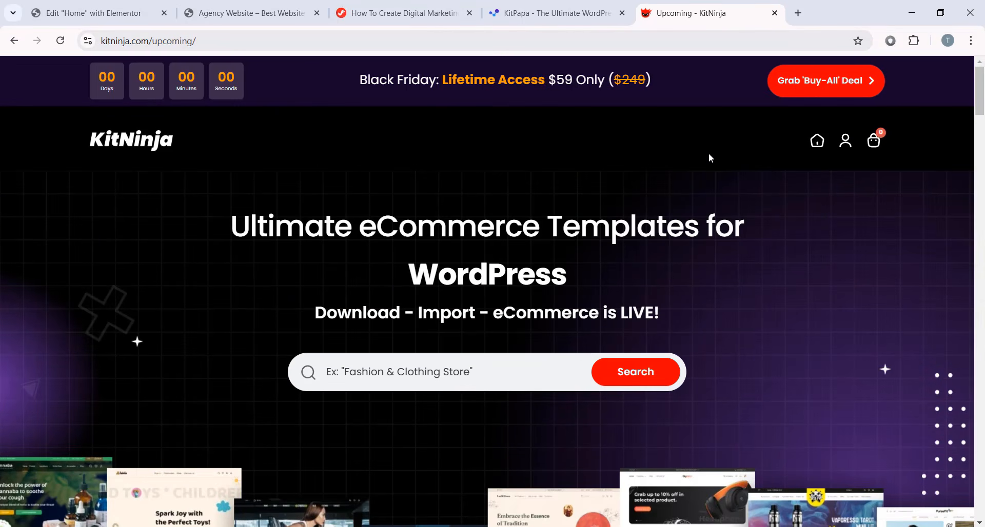
drag(979, 90, 980, 59)
- Close the upcoming templates tab, search KitPapa for 'mediazen', and open the Mediazen kit's live preview
key(ctrl+w)
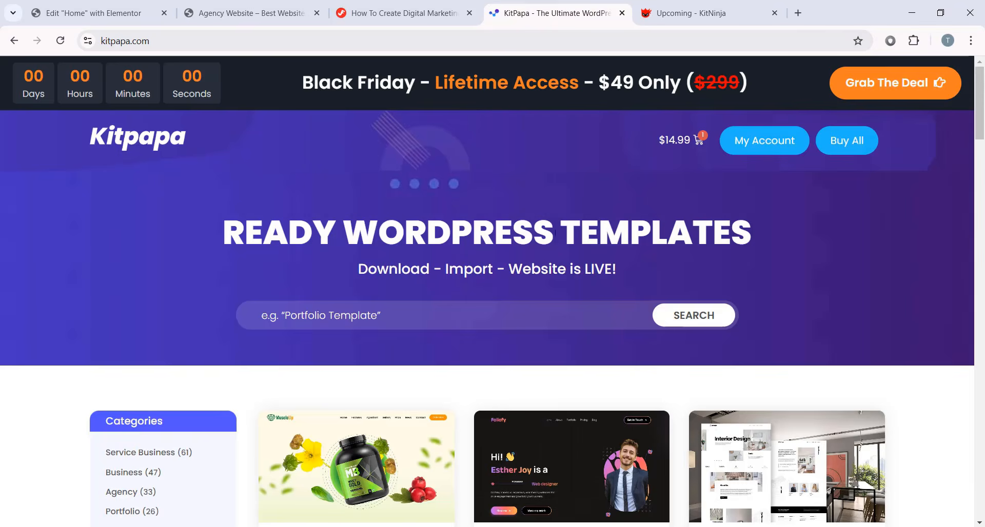
click(390, 307)
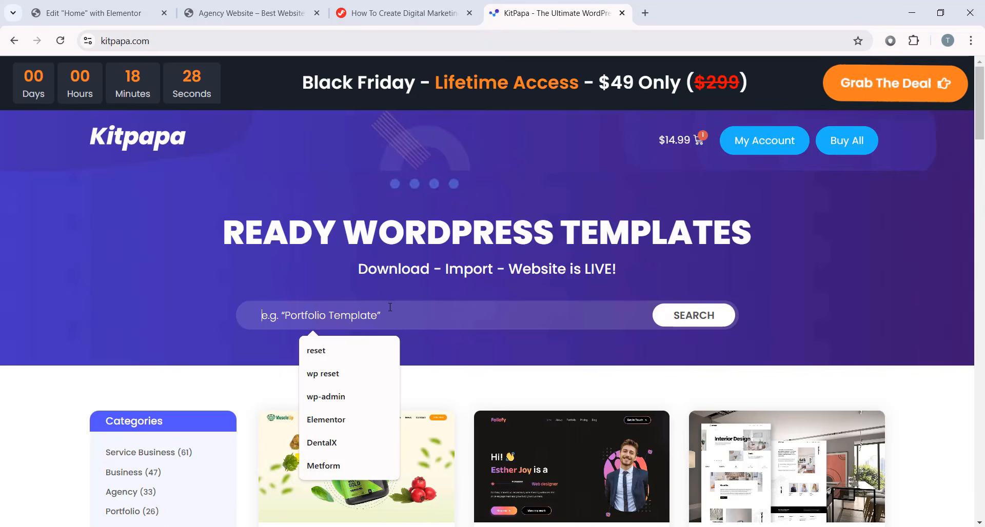
text(mediazen)
key(Return)
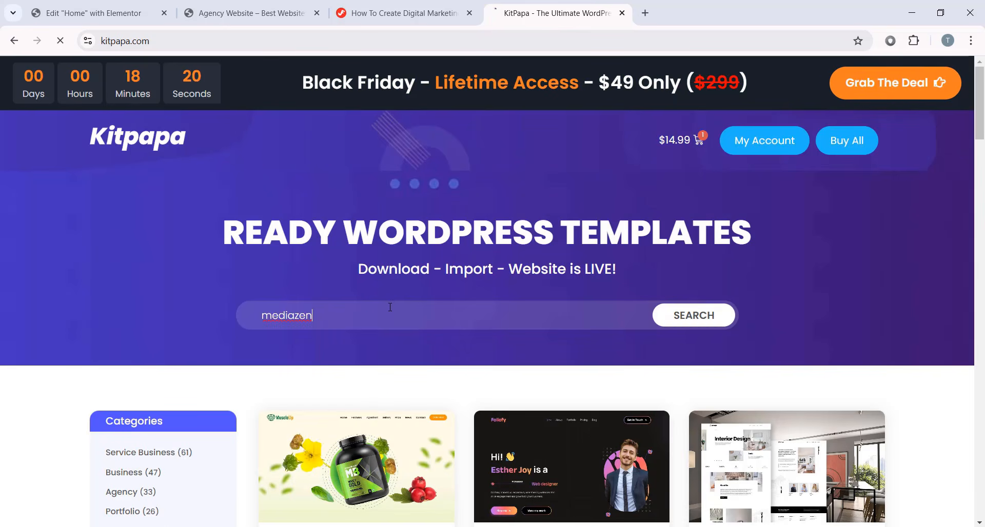
scroll(346, 294, down, 5)
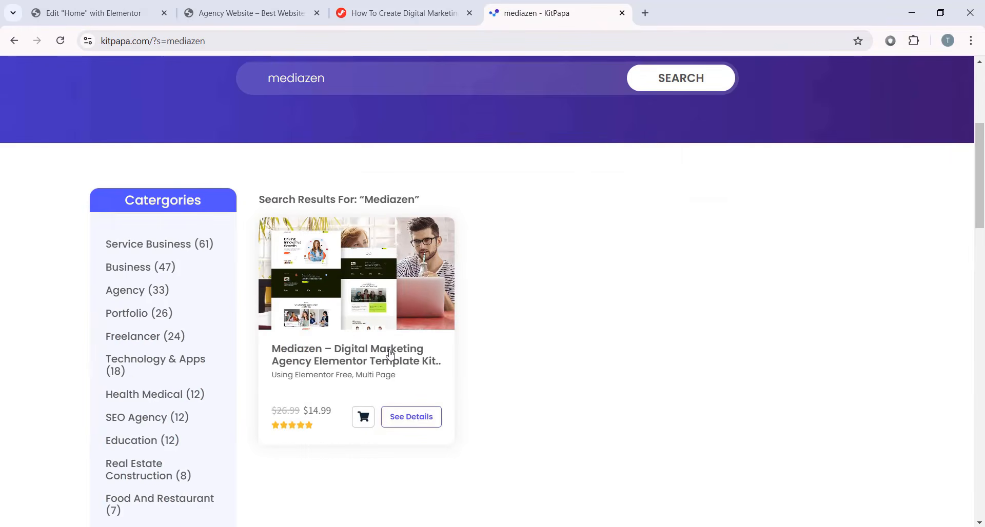
click(410, 425)
click(537, 485)
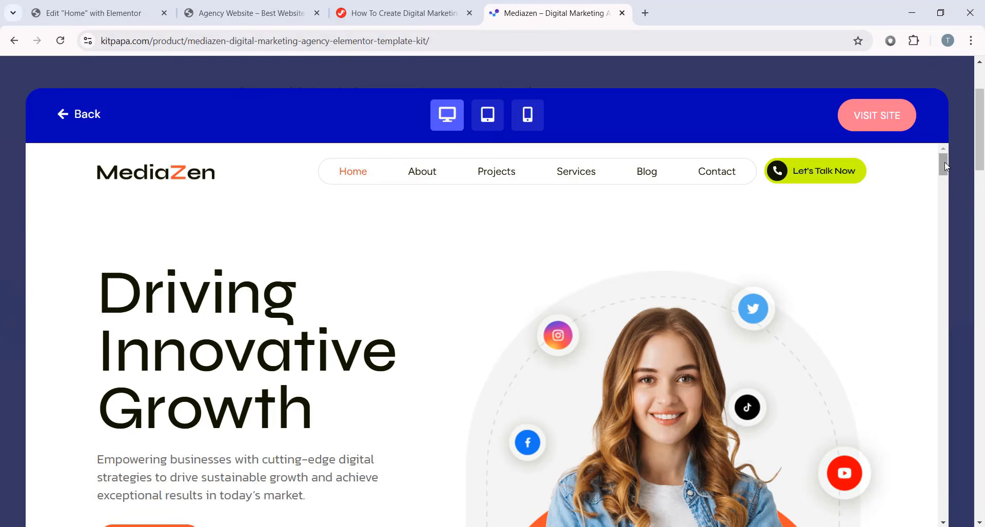
- Check the Mediazen template at tablet and mobile widths, then close the preview
drag(946, 165, 940, 399)
click(493, 119)
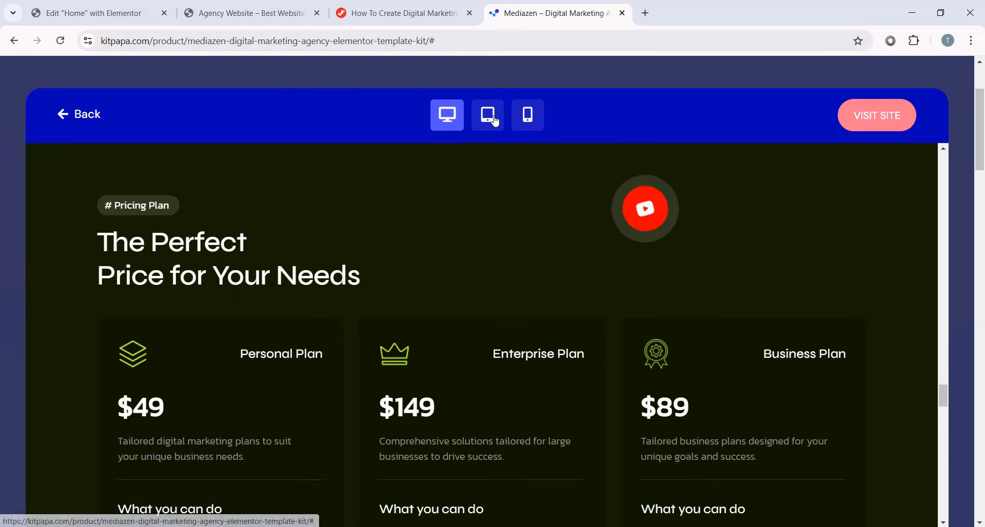
scroll(549, 212, down, 15)
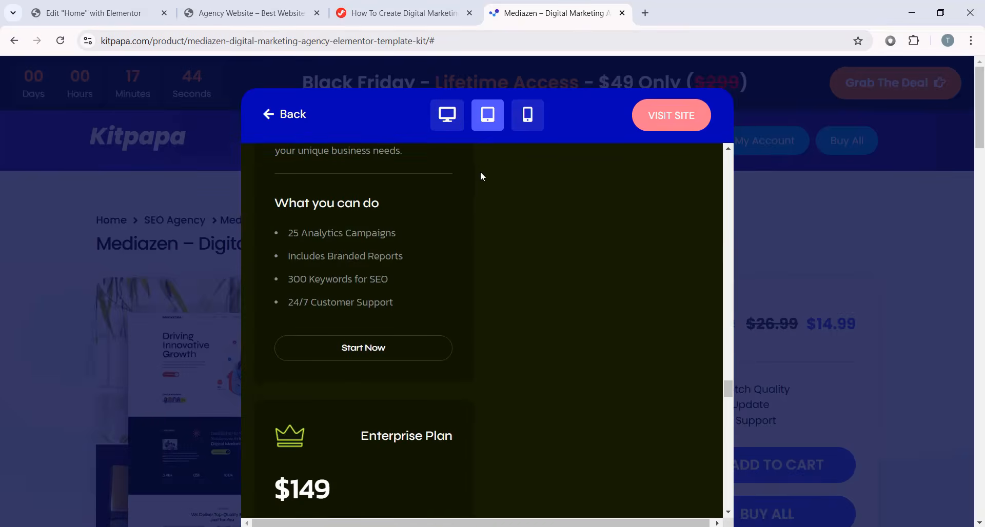
scroll(482, 174, down, 5)
click(527, 115)
scroll(552, 207, down, 2)
click(660, 228)
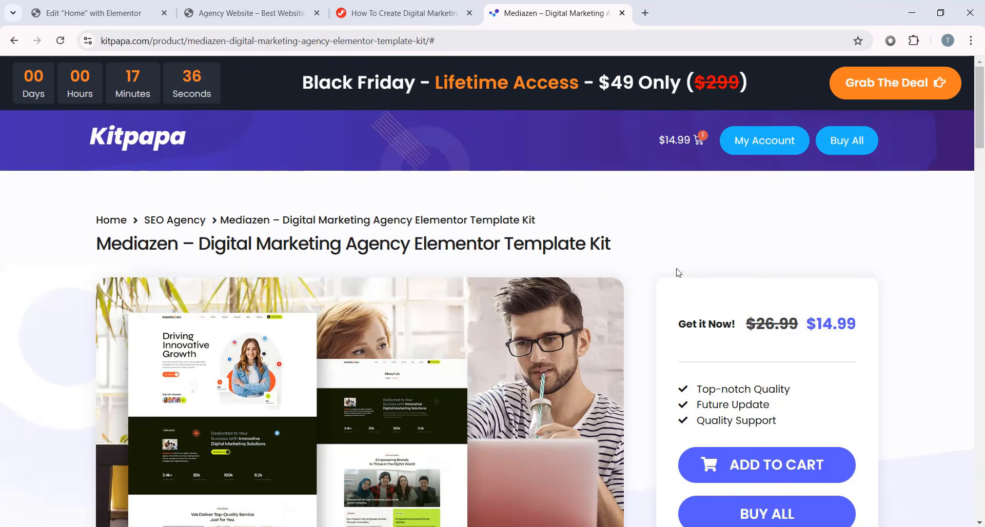
- Reopen the Mediazen live preview and scroll through it again
scroll(679, 272, down, 1)
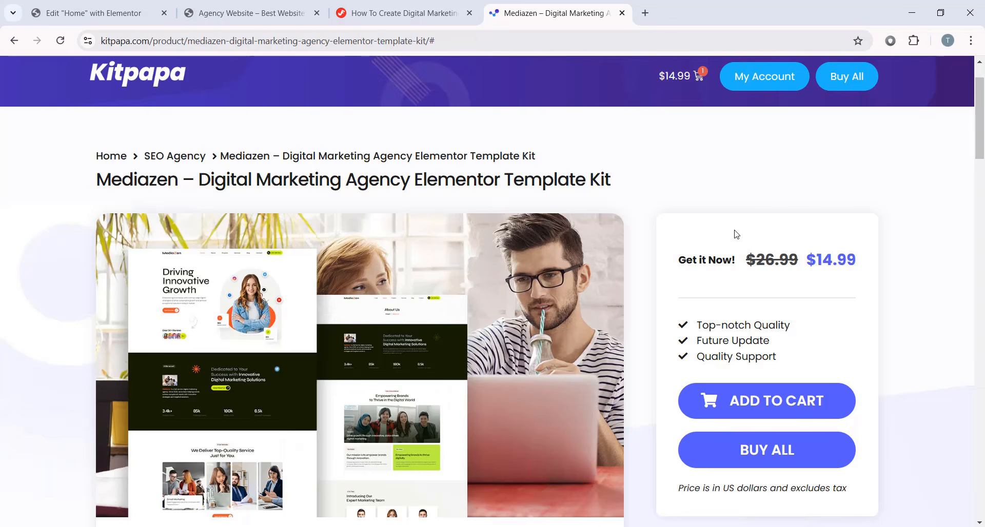
scroll(667, 308, down, 2)
click(582, 418)
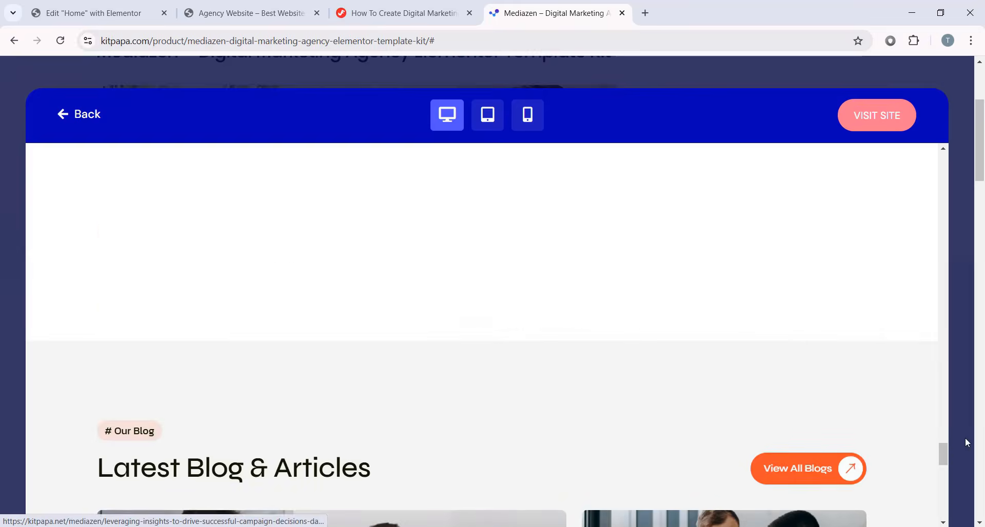
drag(942, 452, 944, 169)
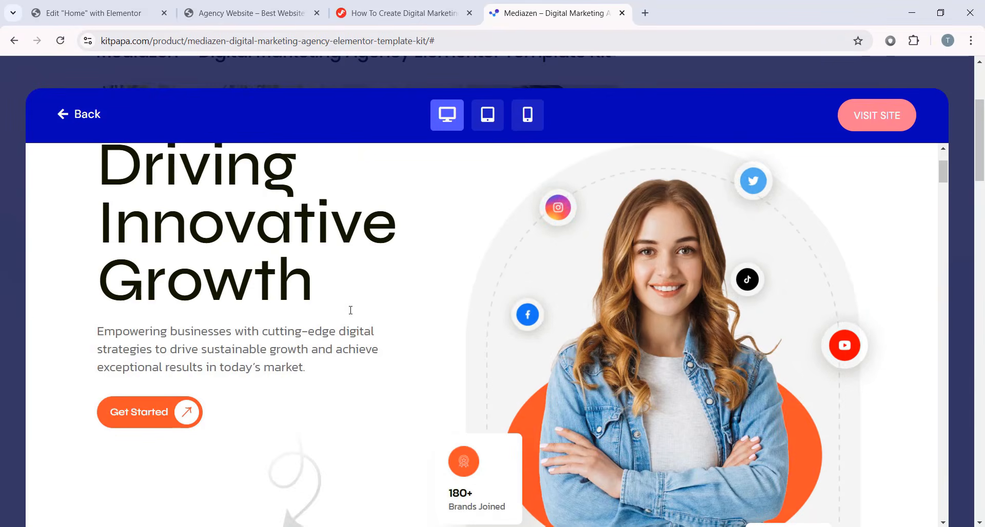
scroll(542, 278, up, 2)
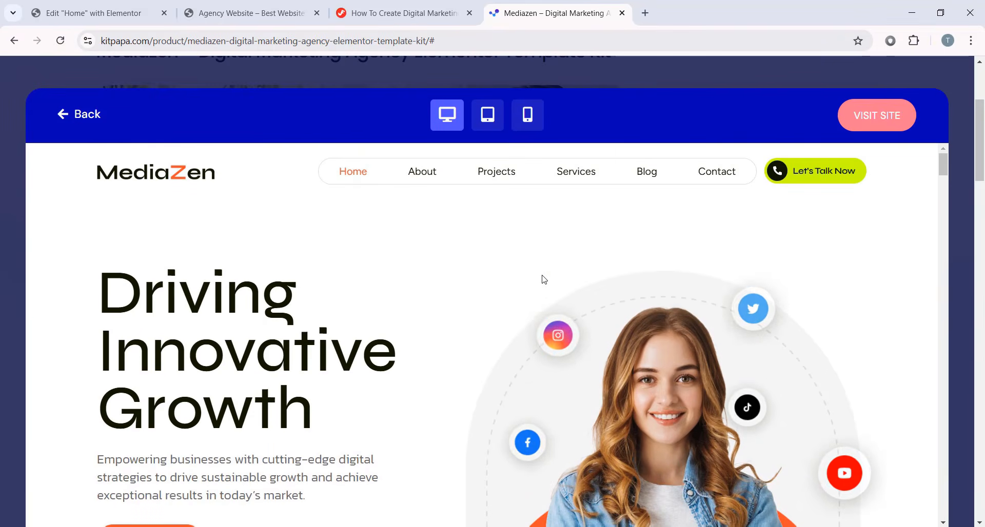
- Close the Mediazen preview and its tab, then place an empty container on the Home page
click(587, 72)
scroll(587, 103, up, 4)
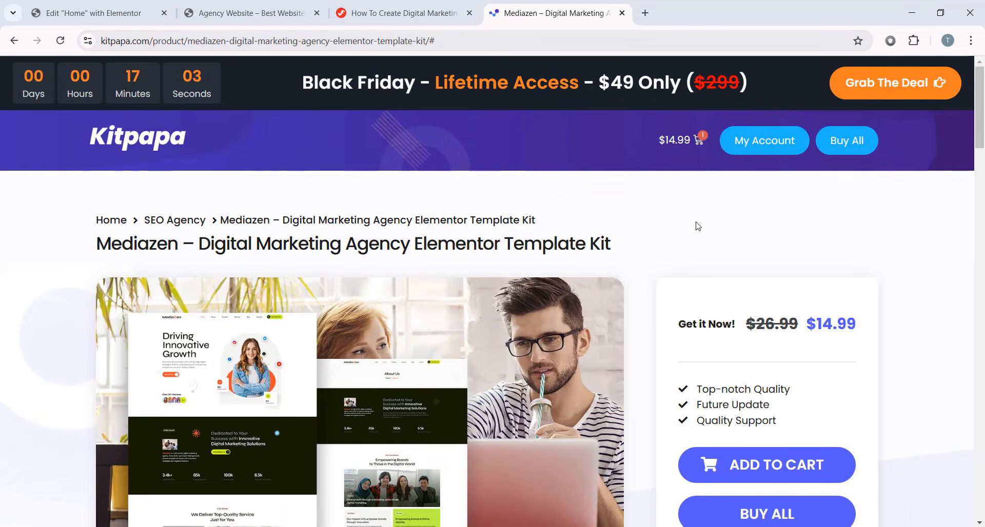
key(ctrl+w)
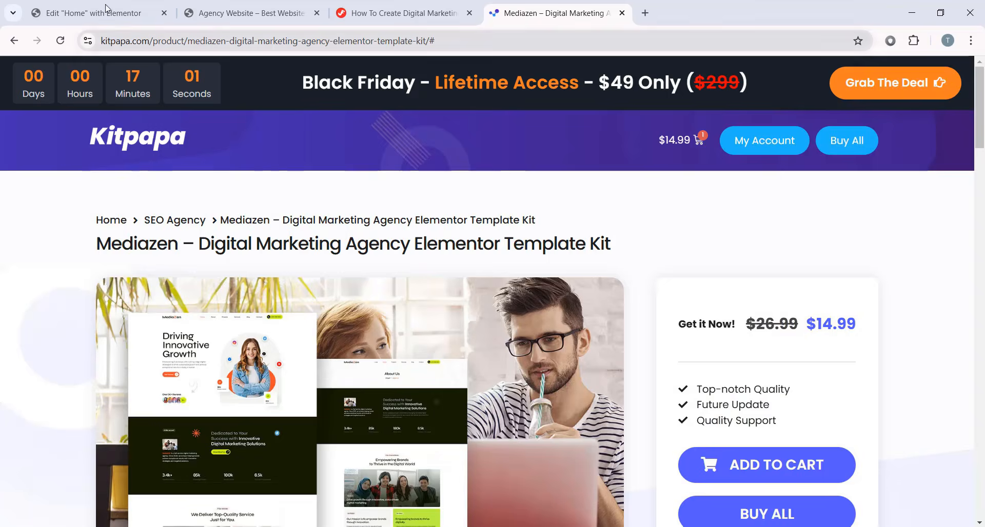
drag(39, 325, 399, 226)
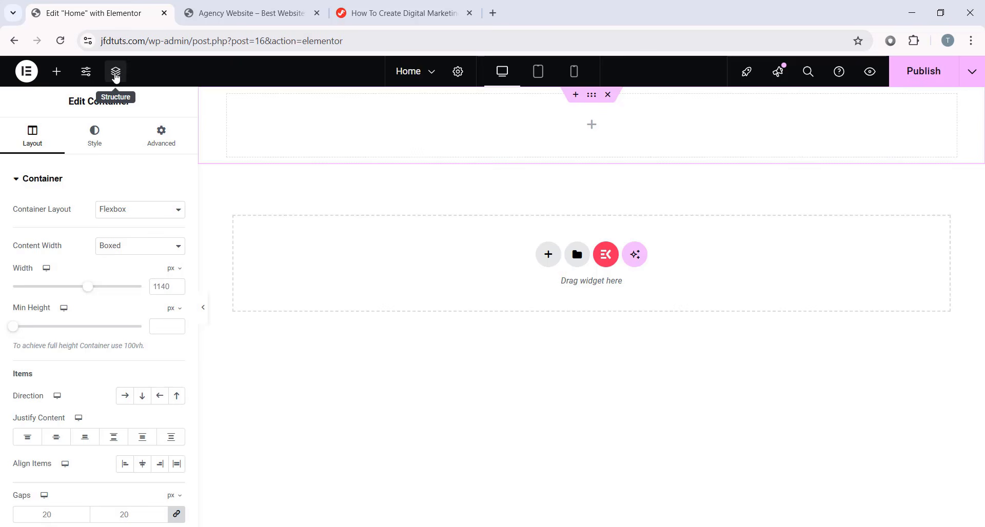
- Rename the top container to 'Banner Section' in the Structure outline
click(116, 73)
mouse_move(910, 132)
mouse_down()
mouse_move(895, 144)
mouse_move(902, 141)
mouse_up()
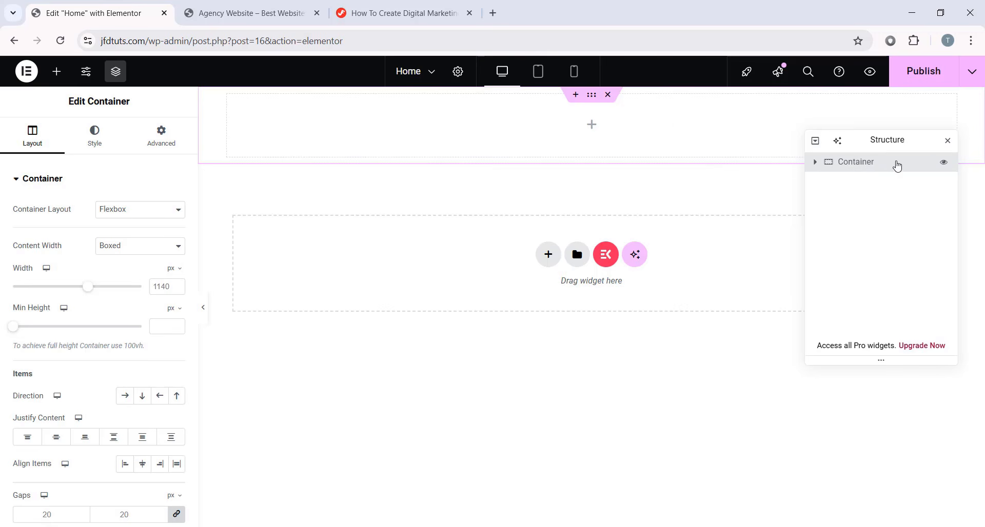
double_click(863, 163)
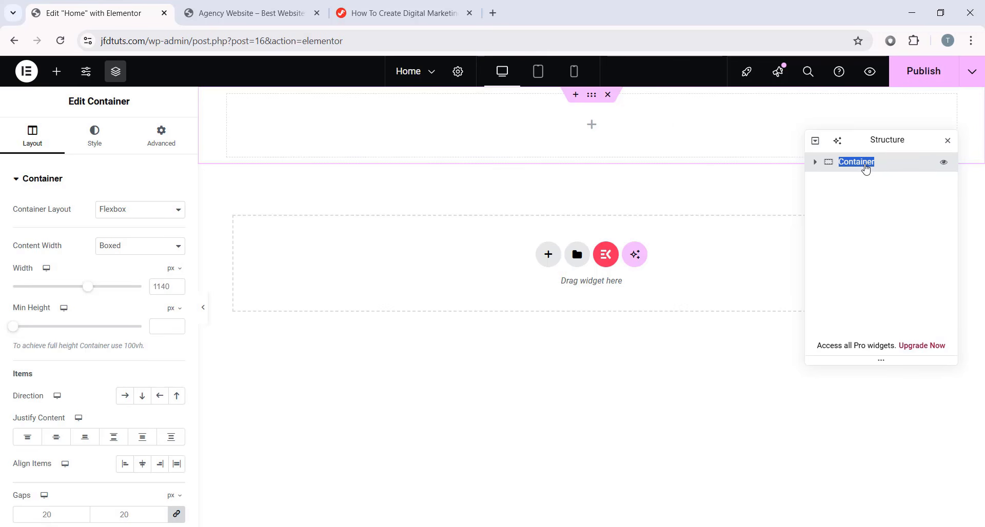
text(Banner Section)
key(Return)
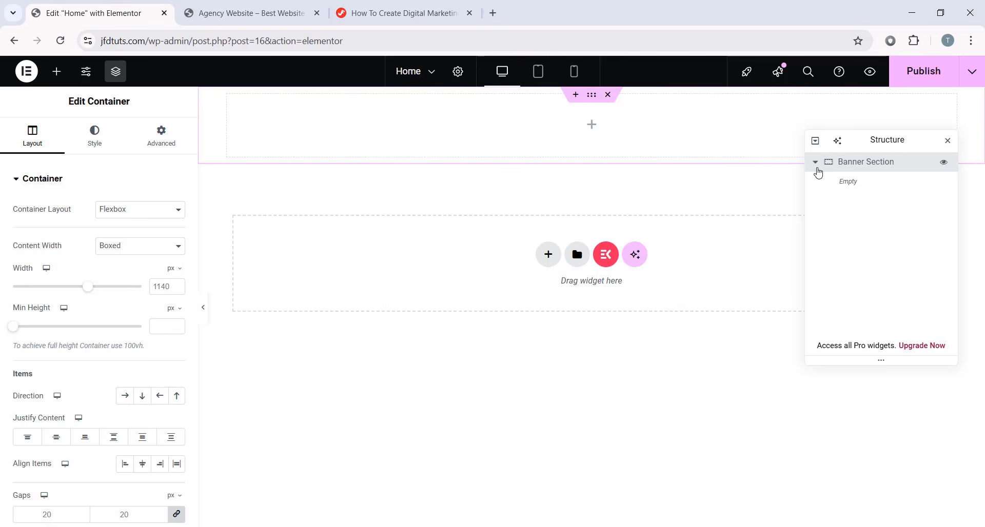
- Set the Banner Section container's width to 1200
click(815, 162)
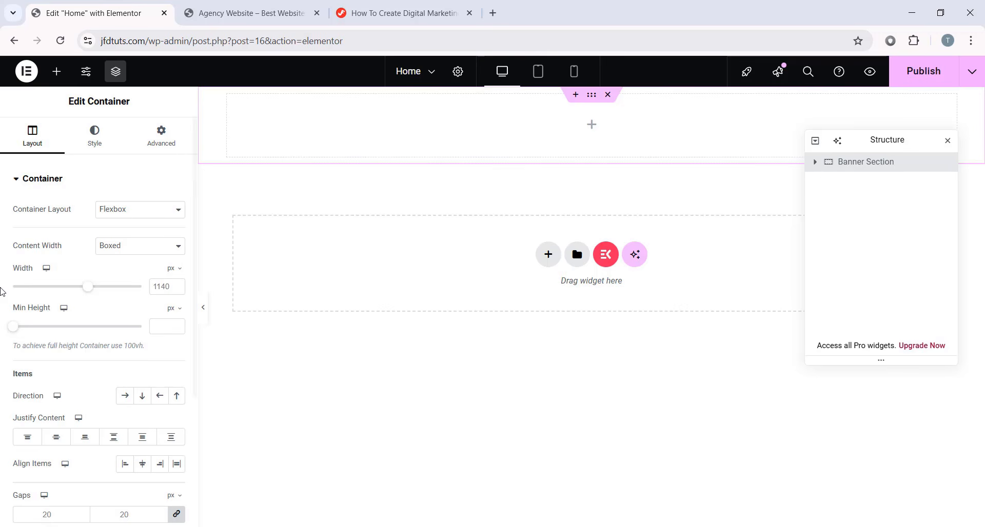
click(167, 286)
text(1200)
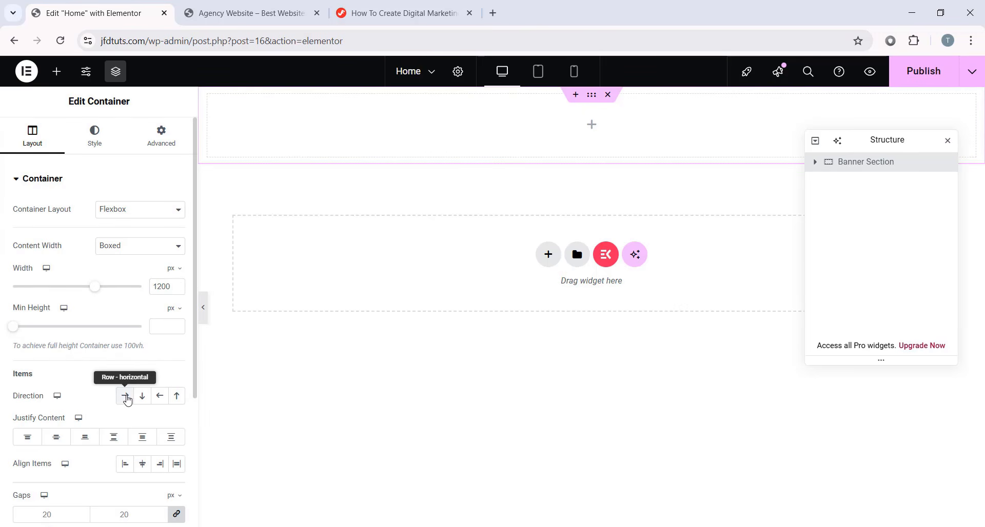
- Set the Banner Section direction to Row and its overflow to Hidden
click(126, 399)
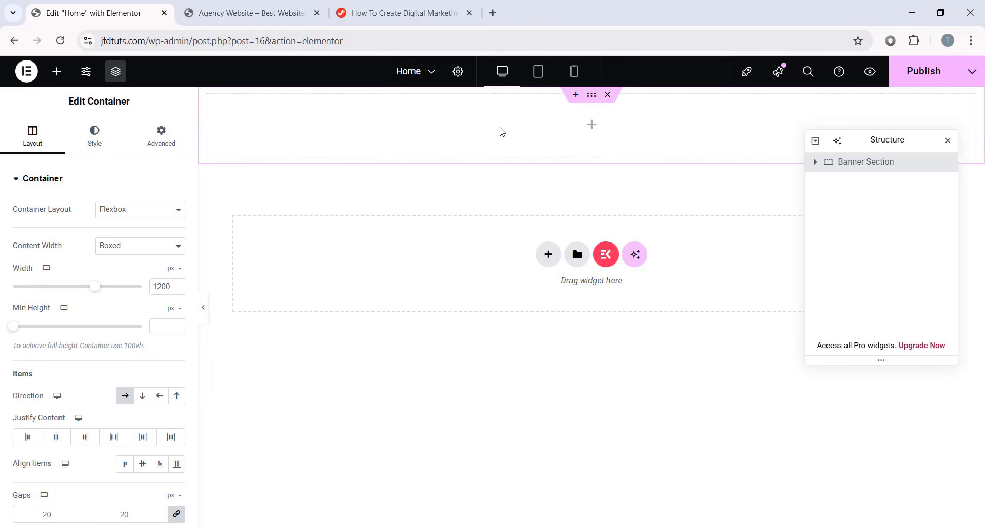
scroll(77, 411, down, 3)
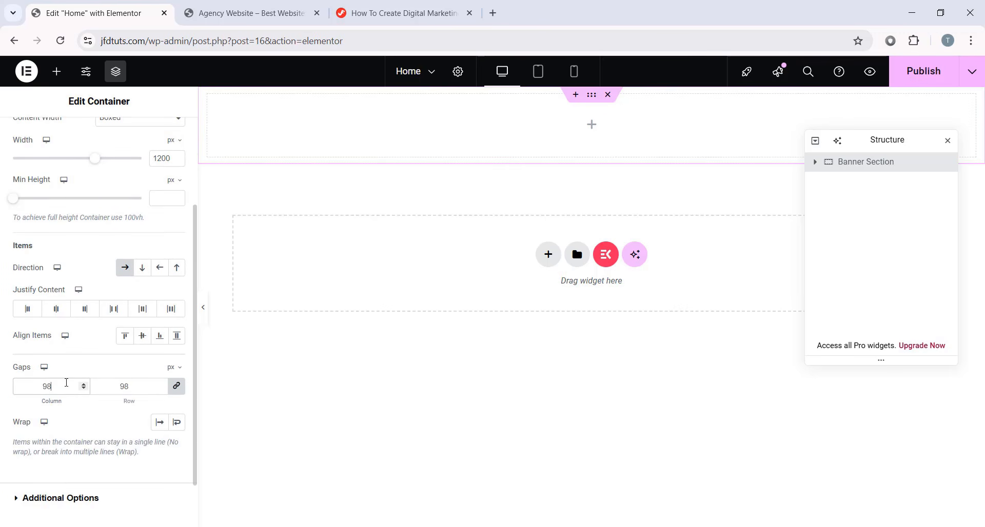
scroll(67, 384, down, 1)
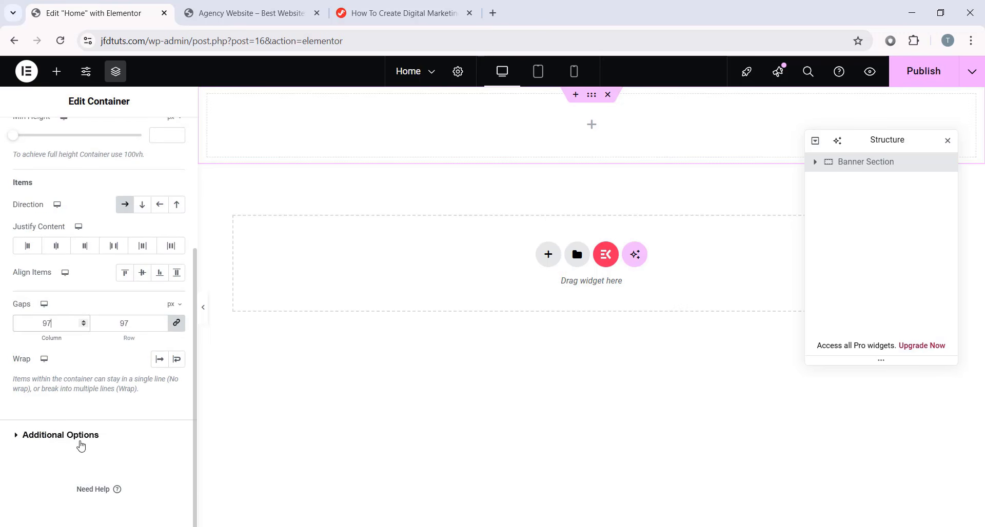
click(84, 441)
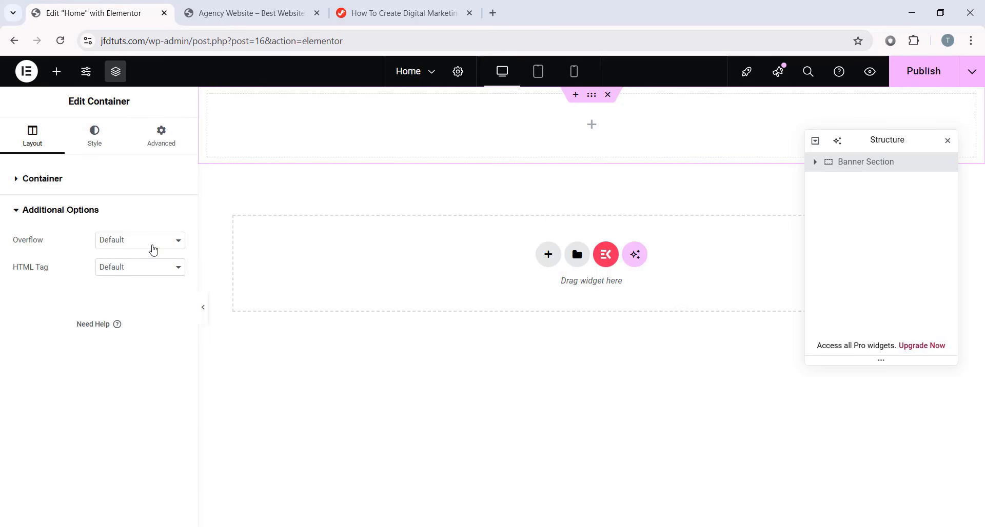
click(153, 249)
click(126, 273)
- Unlink the padding and give Banner Section 124 px top and 120 px bottom padding
click(56, 182)
click(161, 135)
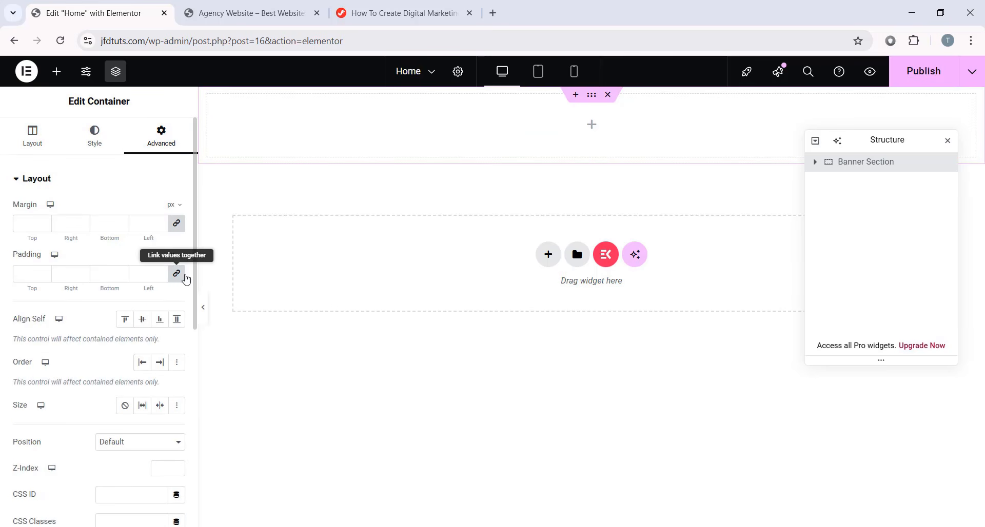
click(176, 274)
click(13, 277)
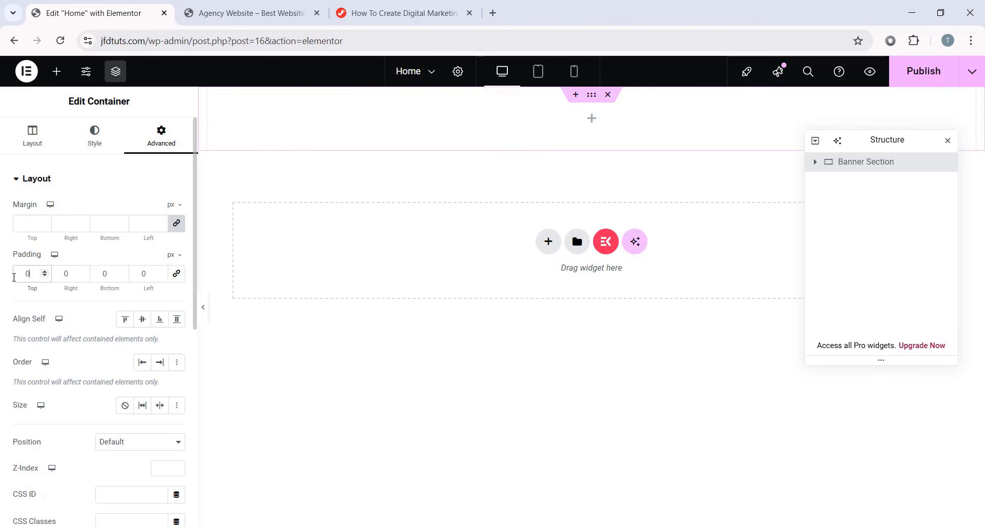
text(124)
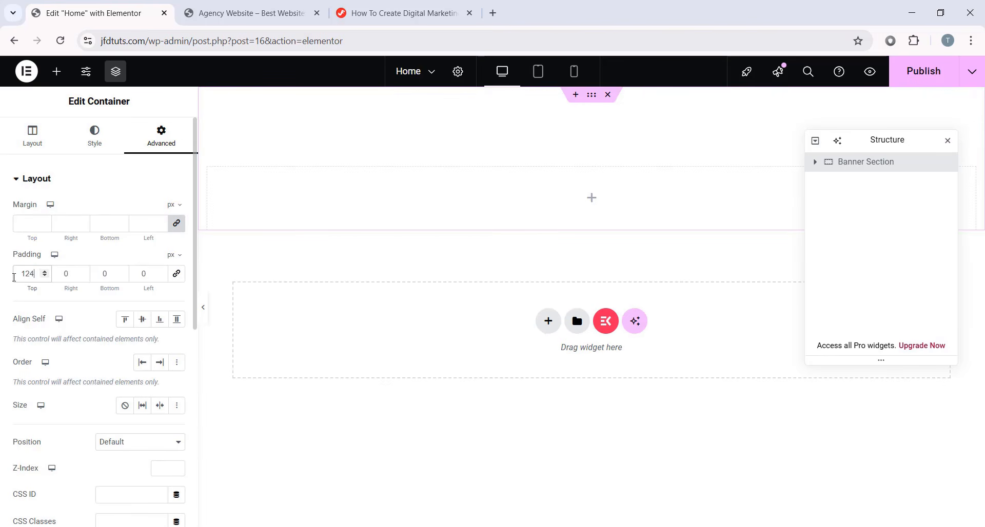
text(120)
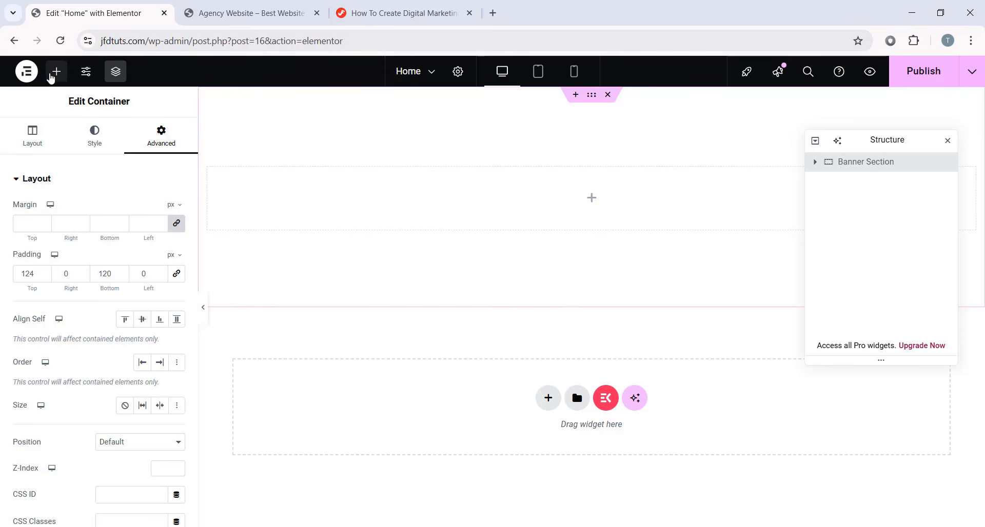
- Add an inner container to Banner Section with 468 px width and 0 padding
click(53, 73)
drag(53, 300, 567, 186)
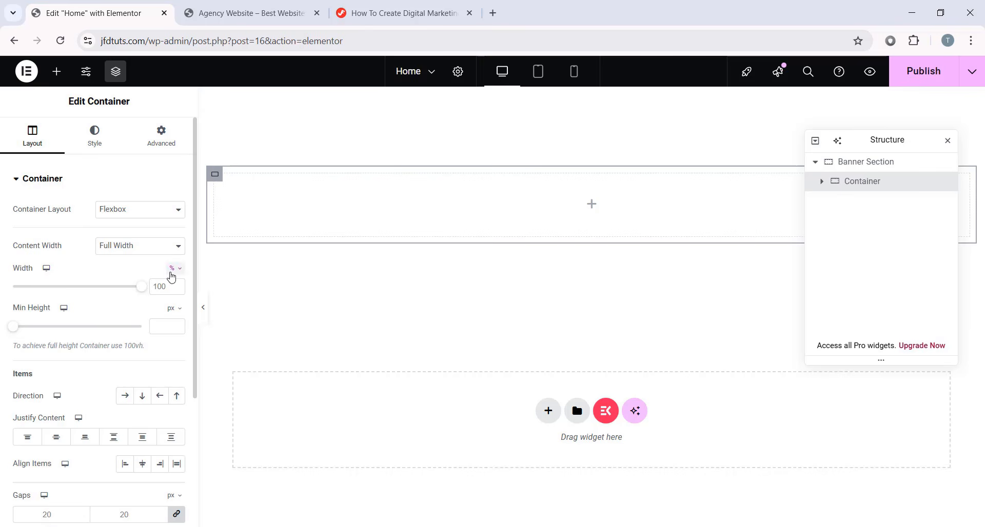
click(175, 269)
click(176, 270)
key(BackSpace)
key(BackSpace)
key(BackSpace)
text(46)
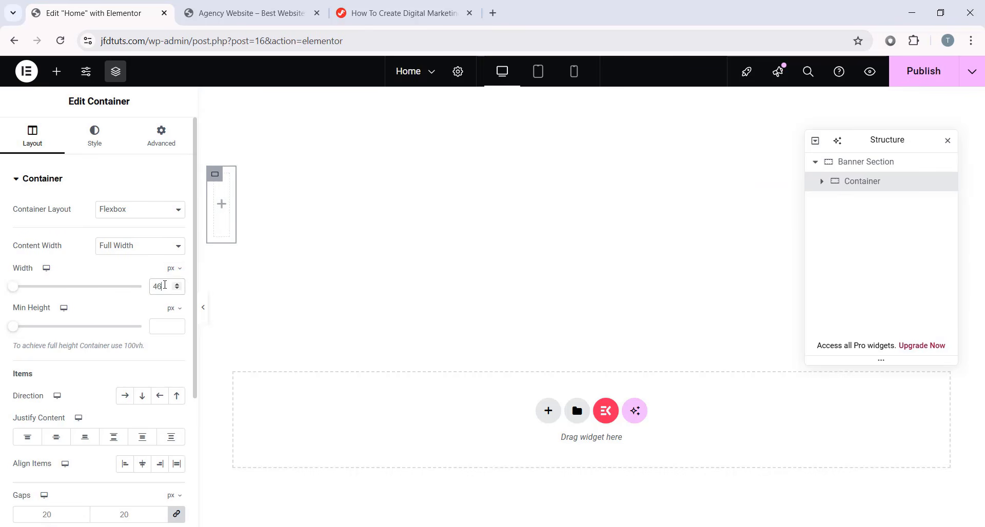
text(8)
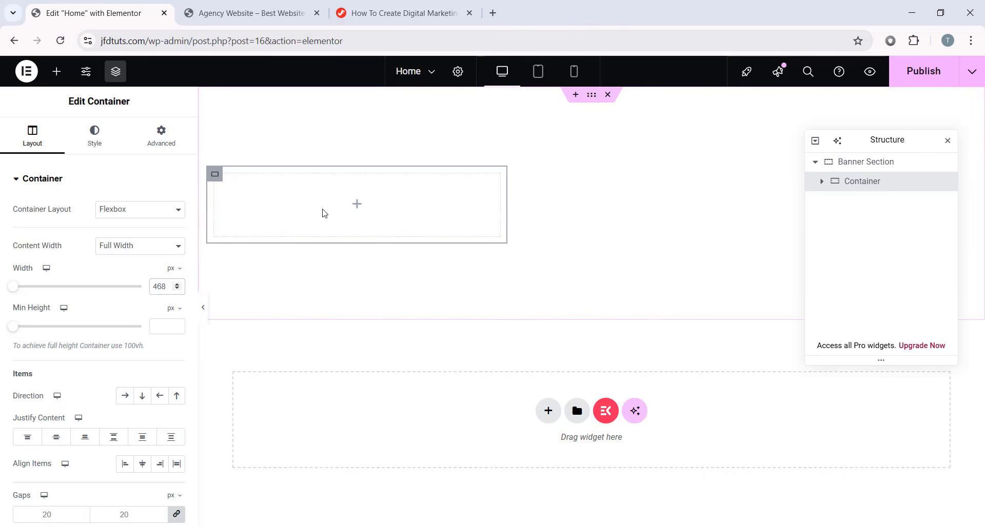
click(161, 138)
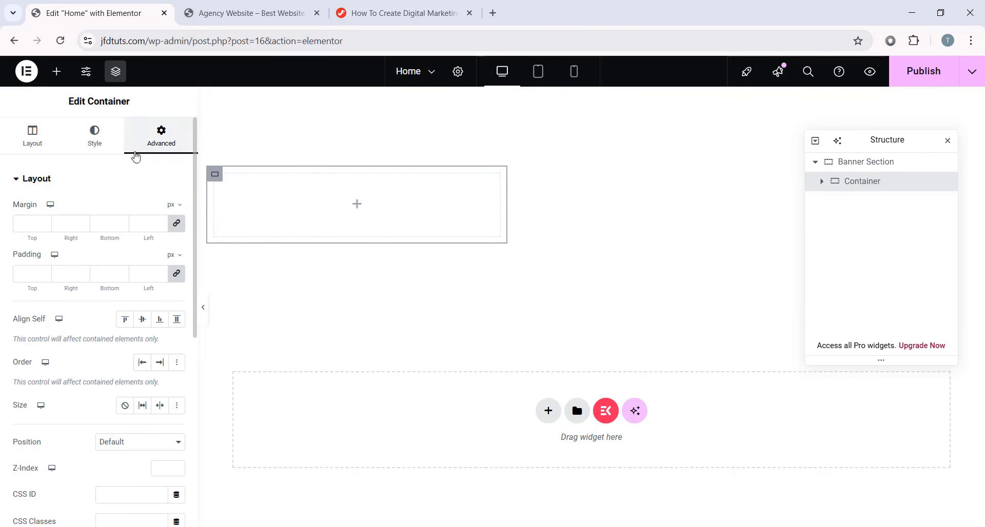
click(31, 273)
text(0)
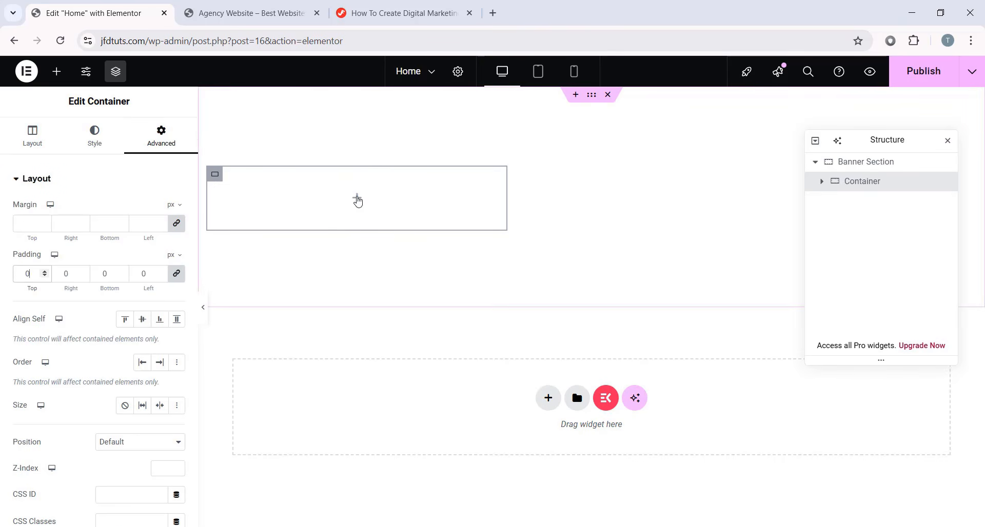
- Nest another container inside the inner container and begin renaming it
click(358, 199)
drag(26, 323, 417, 204)
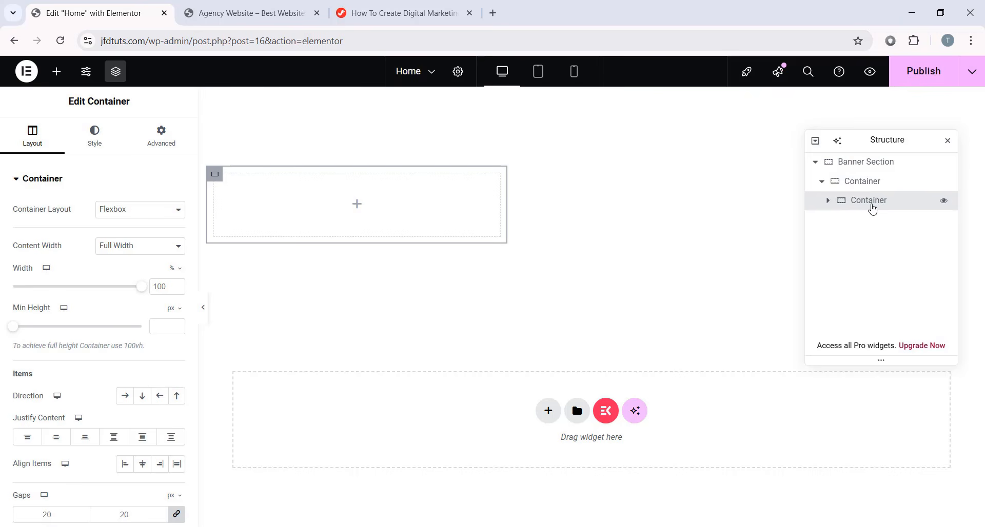
double_click(872, 201)
text(Cont)
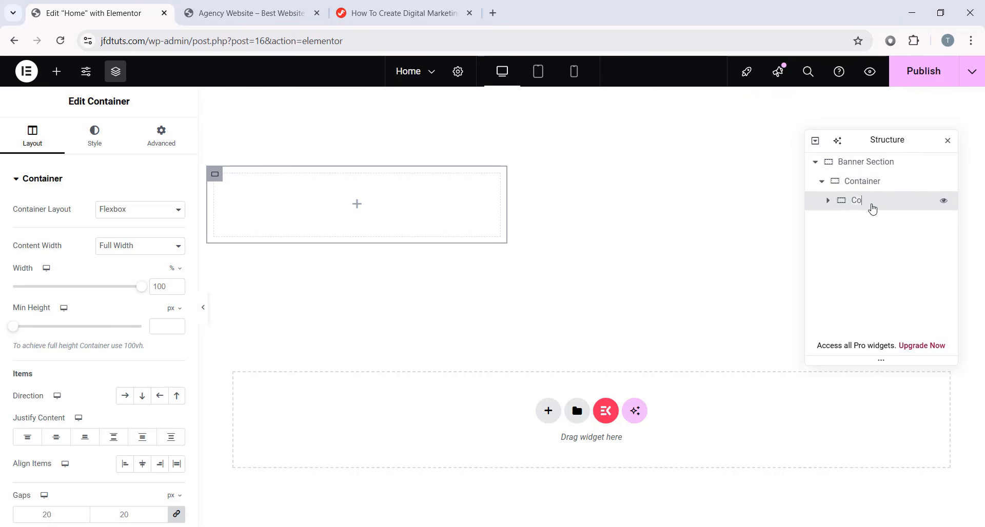
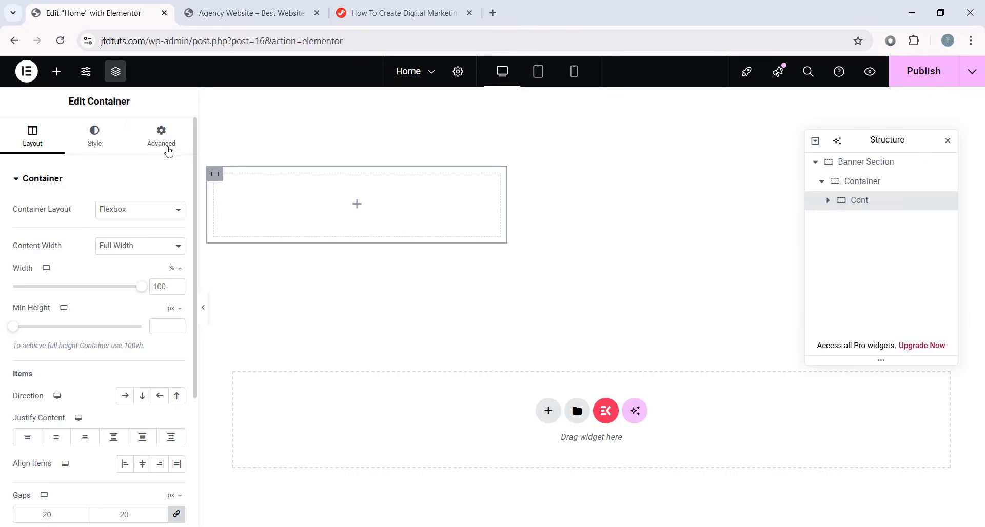
- Set the nested container's padding to 0 on all sides and bring up the widget list
click(163, 144)
click(108, 273)
text(0)
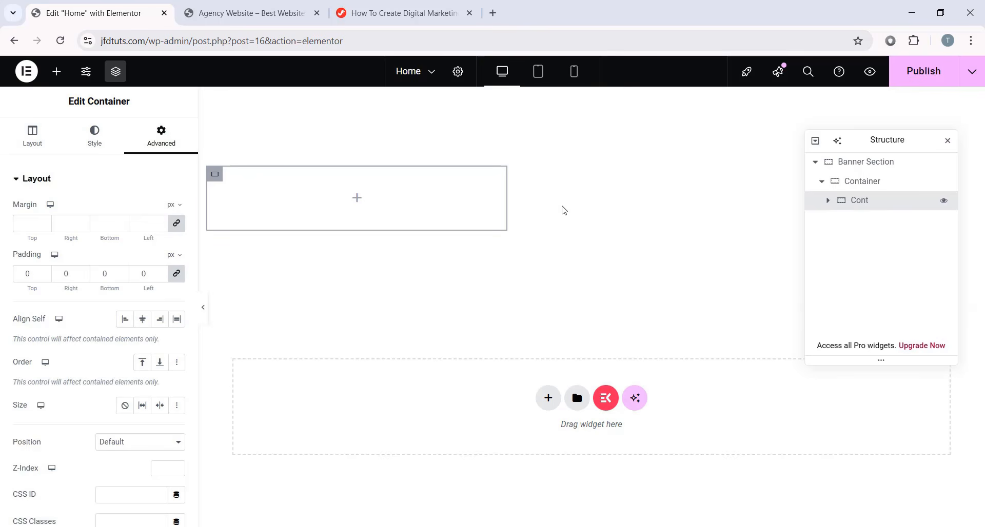
click(56, 71)
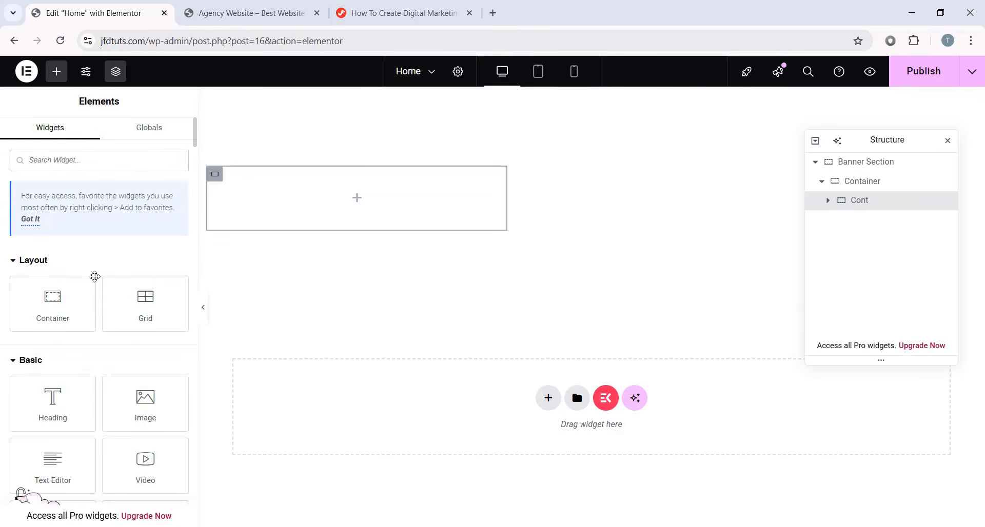
- Add a Heading widget to the empty container reading 'Driving Innovative Growth'
drag(48, 279, 315, 207)
drag(135, 226, 15, 225)
right_click(100, 234)
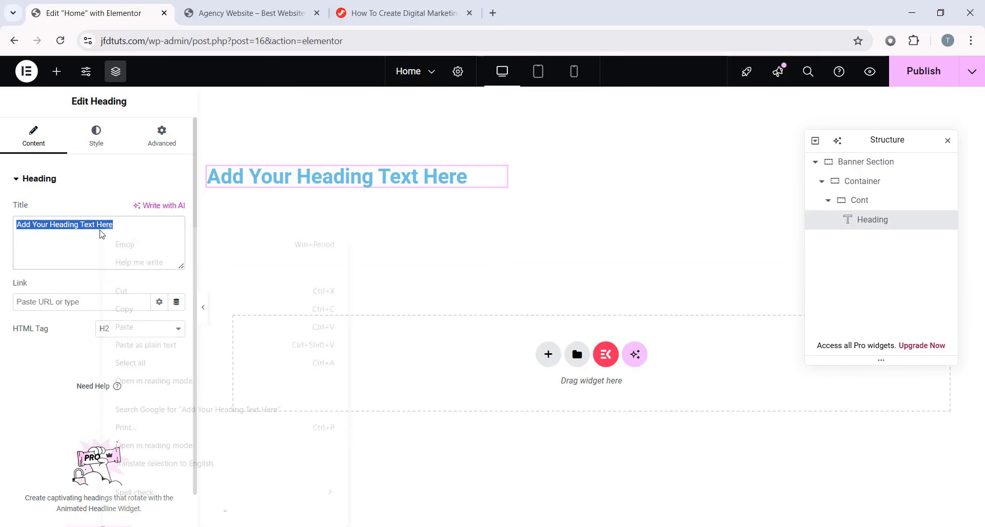
click(146, 329)
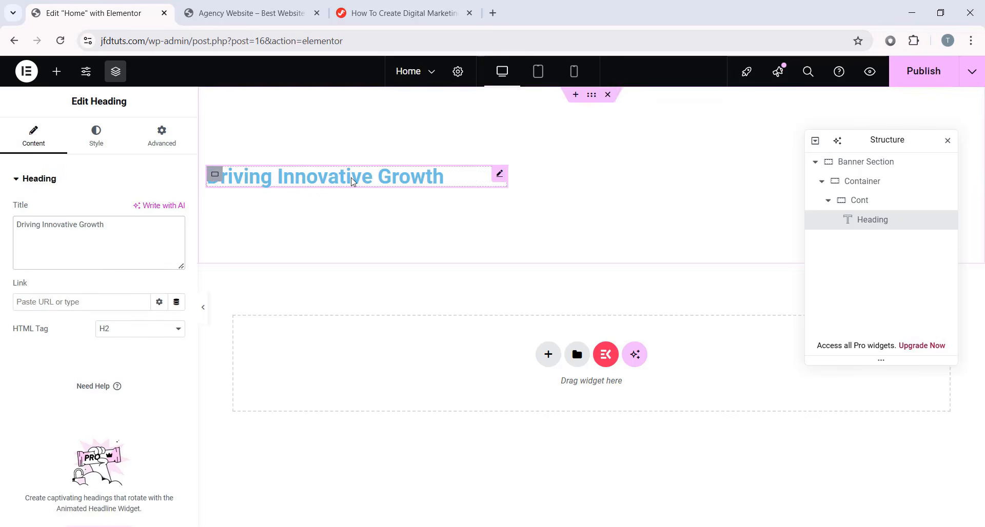
- Make the heading text colour #101700
click(97, 144)
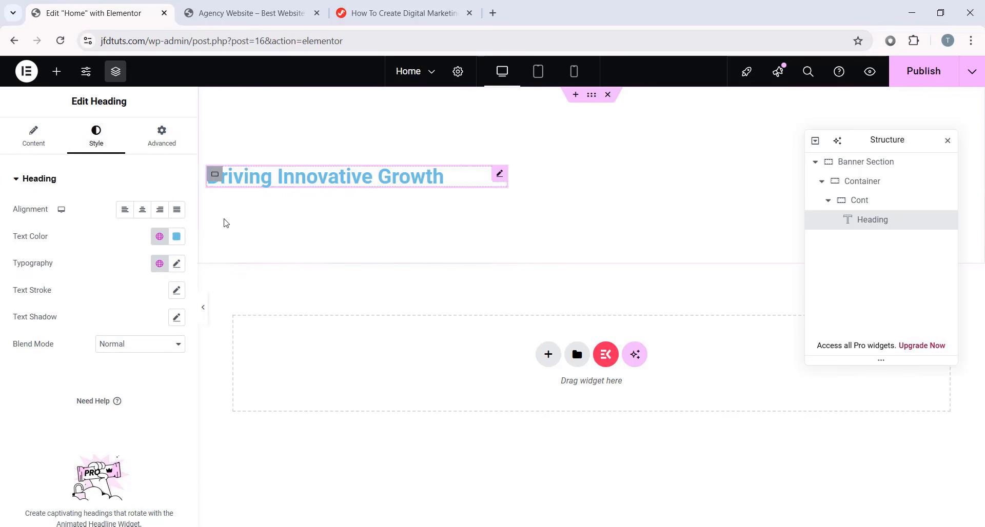
click(176, 236)
double_click(155, 419)
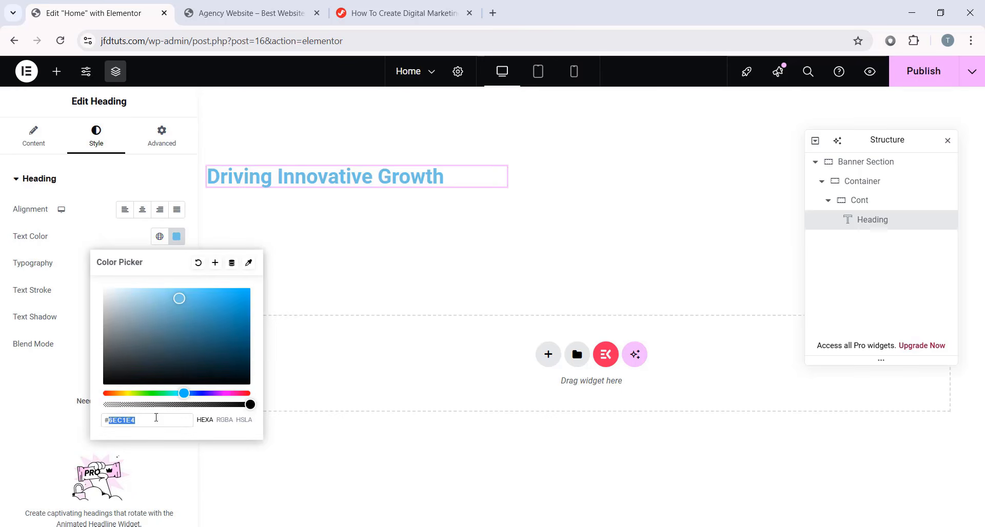
text(101)
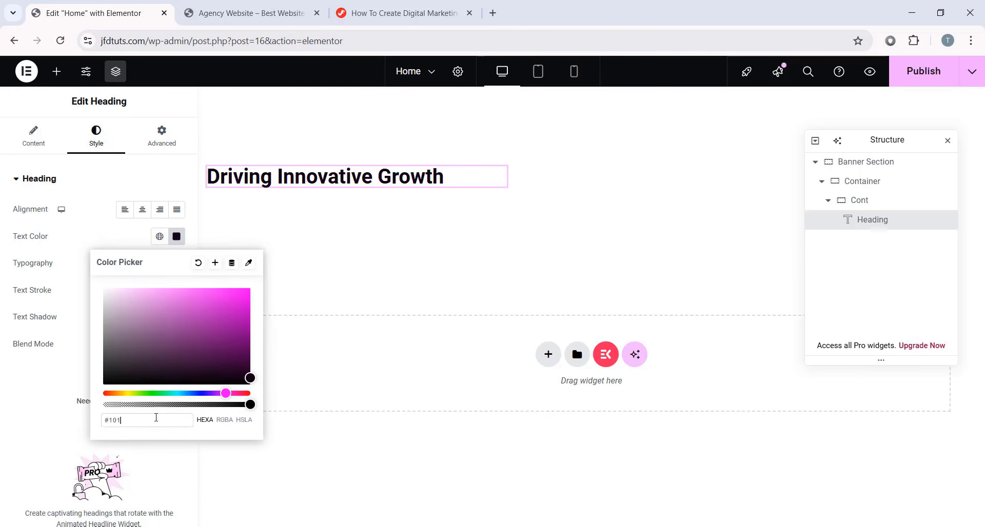
text(700)
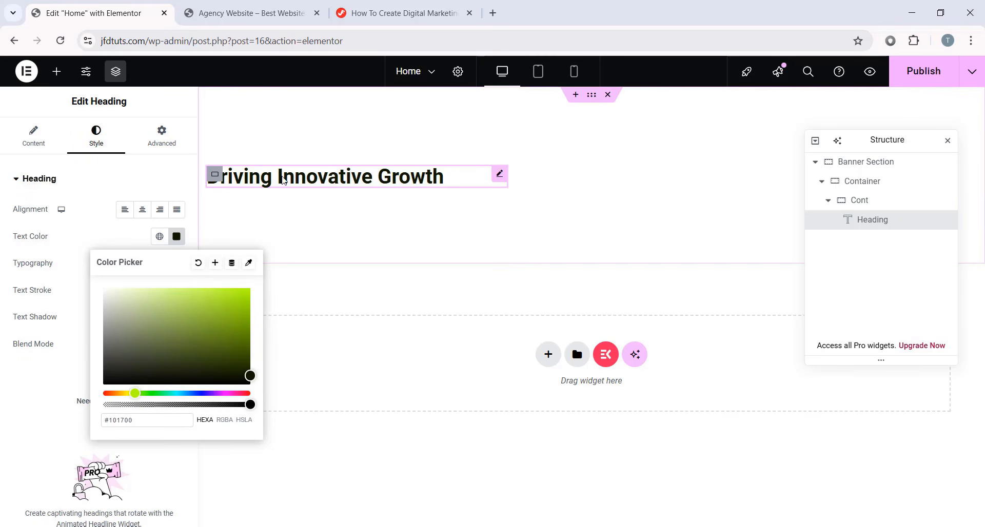
click(29, 398)
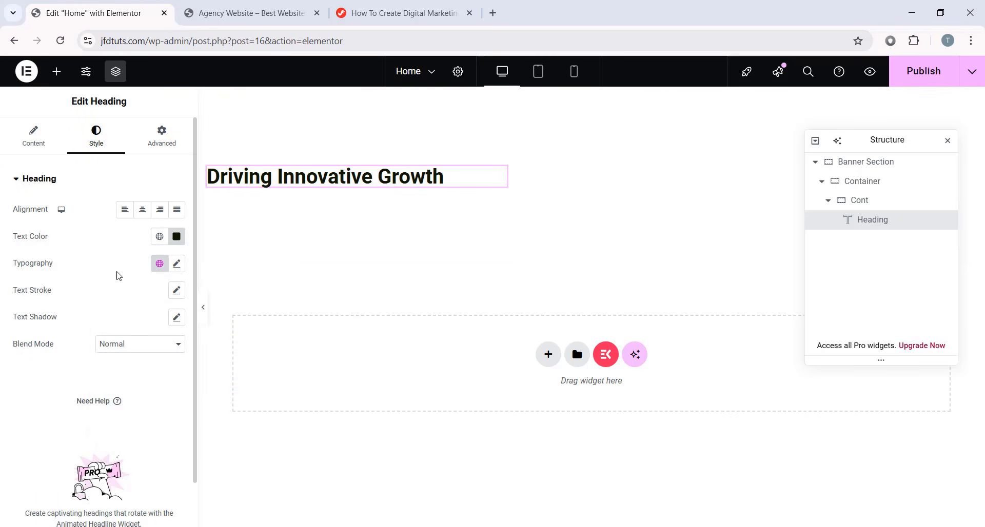
- Set the heading typography to the Syne font at 96 px
click(177, 264)
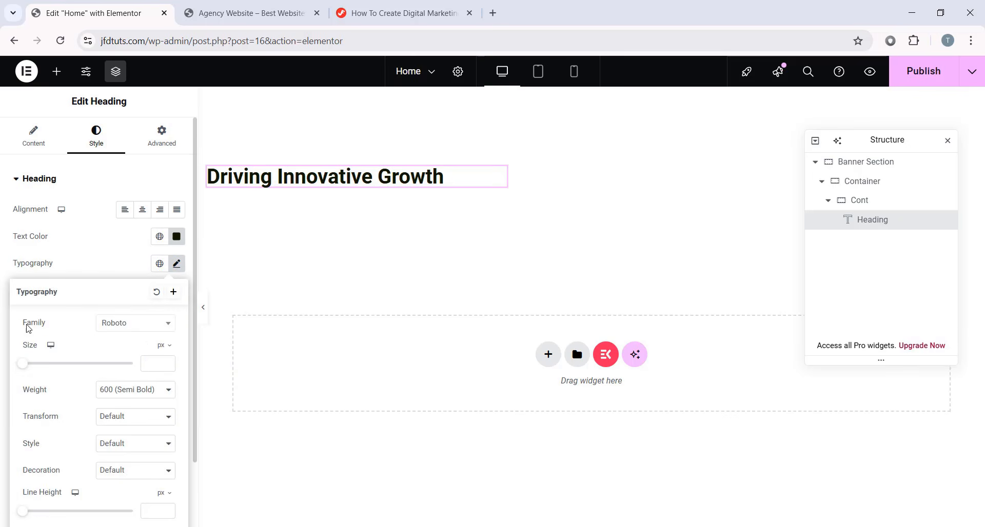
click(118, 322)
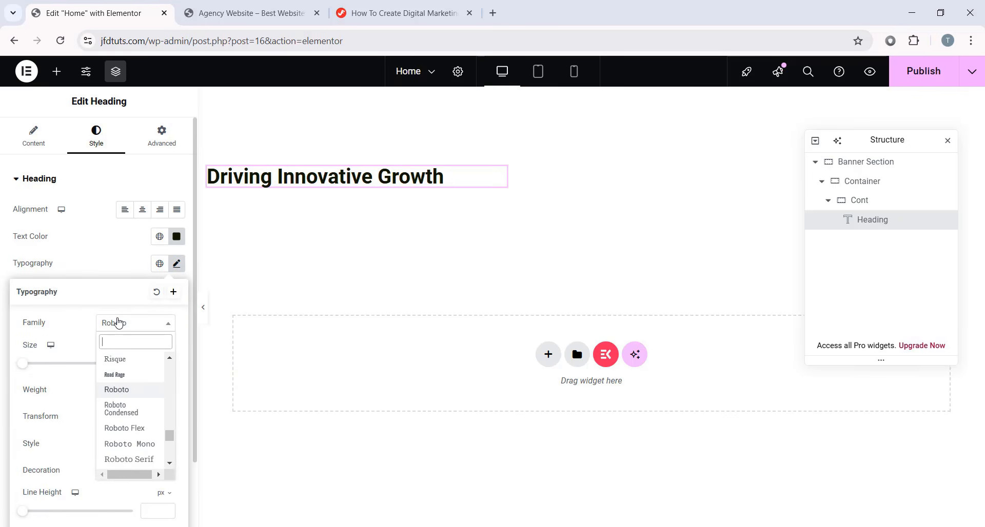
text(syne)
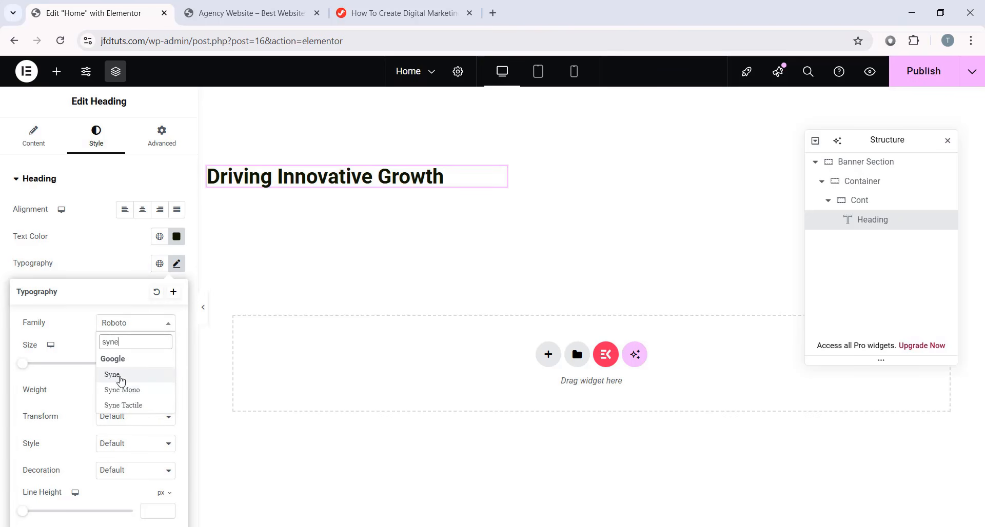
click(120, 386)
scroll(66, 343, down, 2)
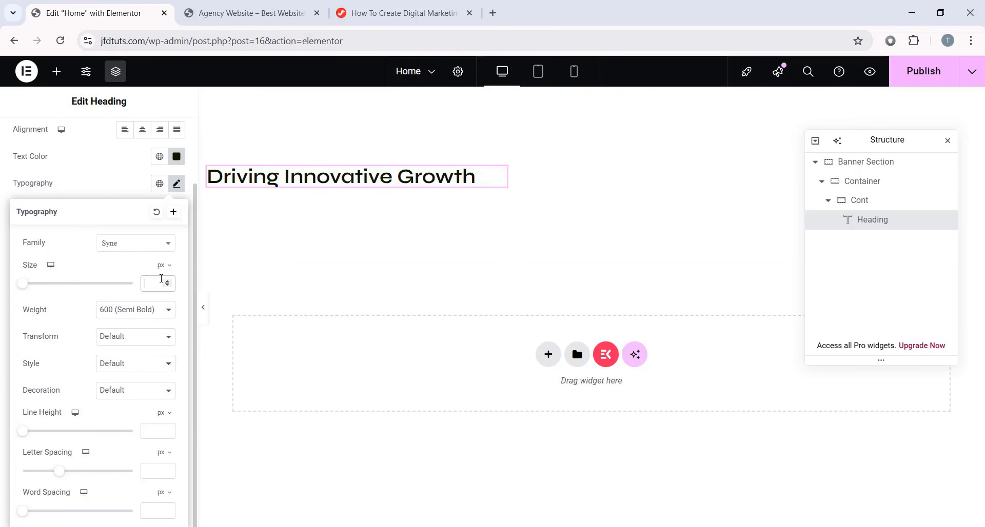
click(161, 279)
text(96)
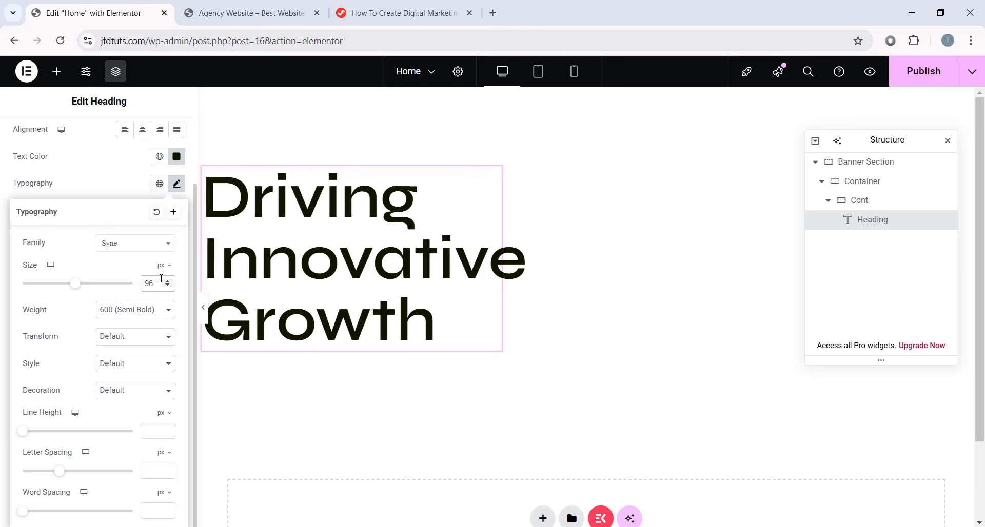
- Give the heading a 90 px line height and -0.4 letter spacing
click(156, 434)
text(90)
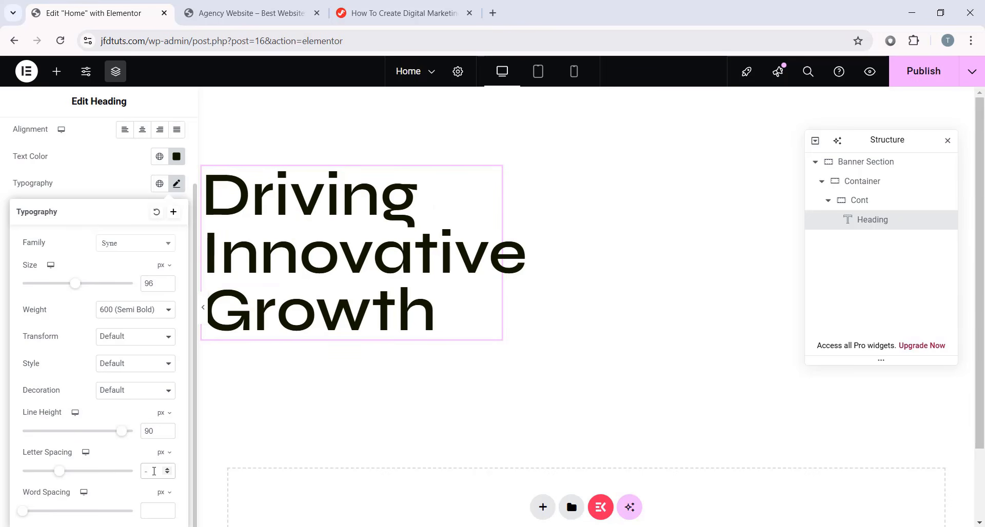
click(154, 471)
text(-0.4)
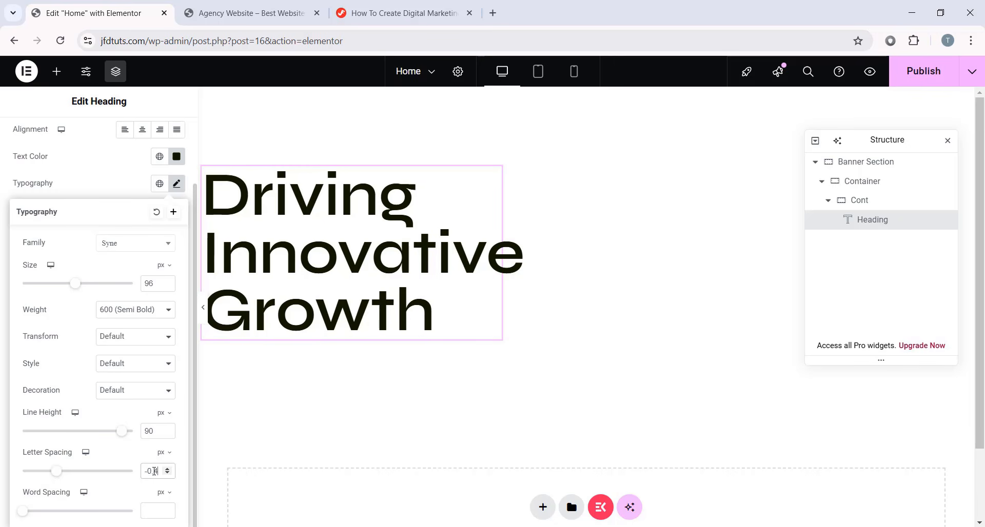
drag(159, 473, 136, 477)
drag(60, 473, 29, 471)
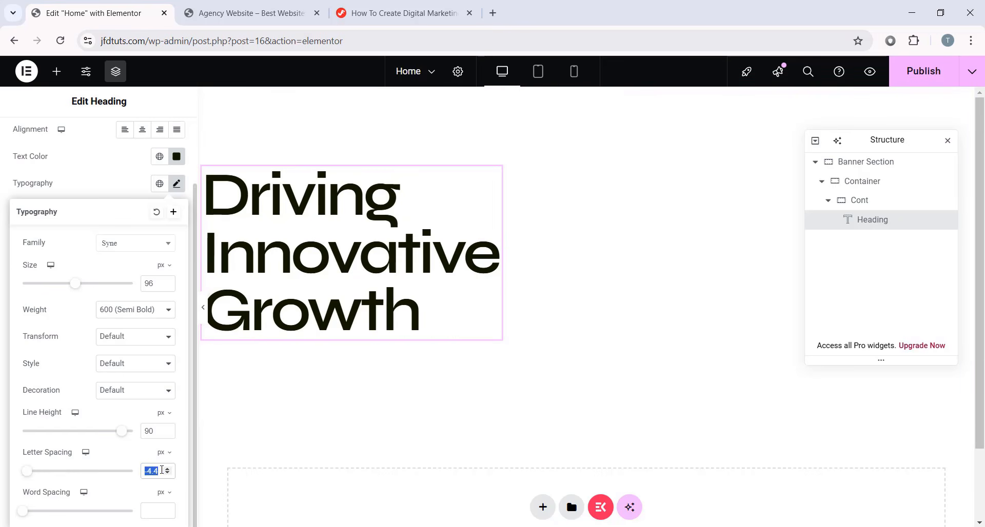
click(43, 472)
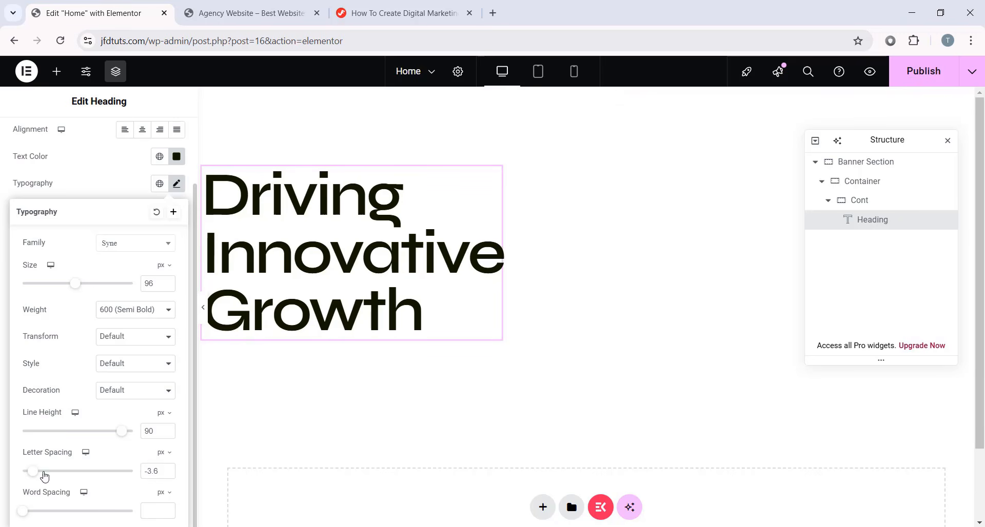
text(-)
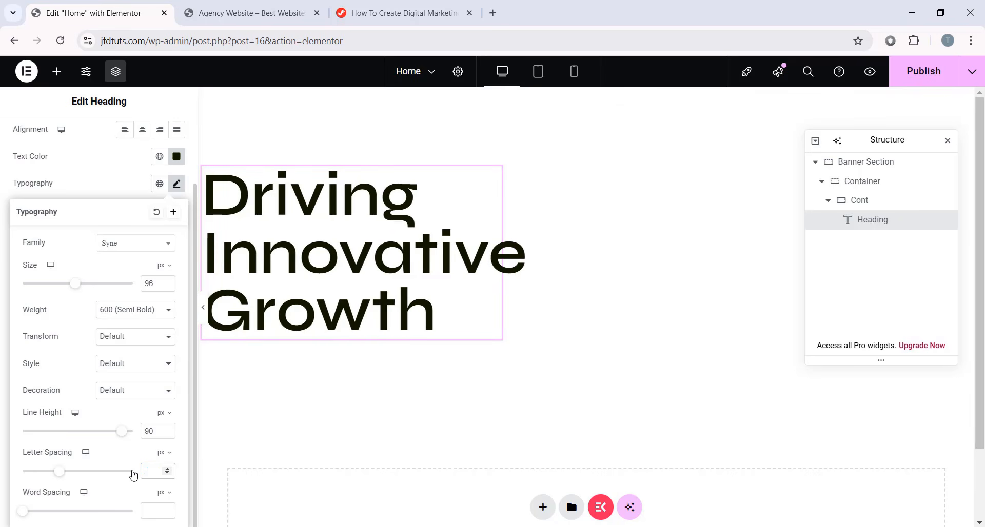
text(0.4)
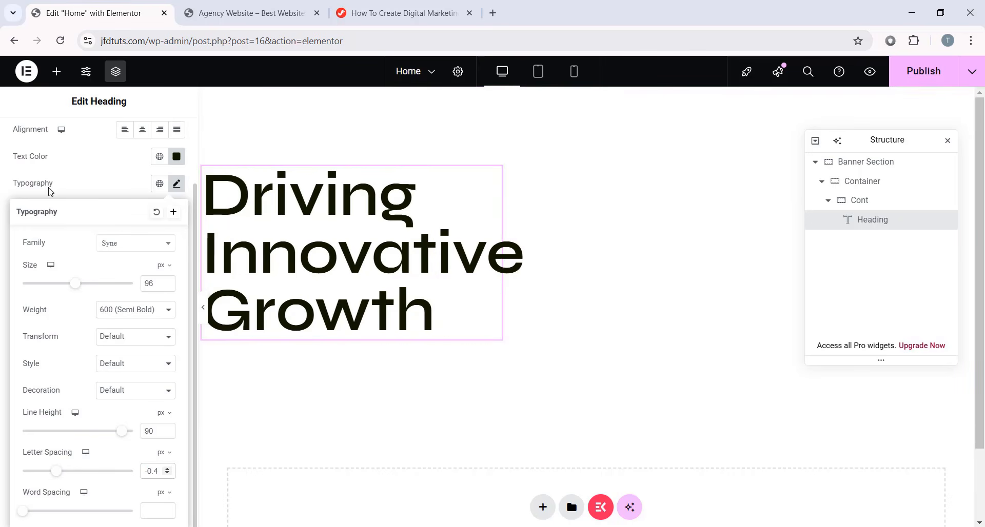
click(177, 184)
- Give the heading a 20 px bottom margin, other margins 0, and zero padding
scroll(91, 229, up, 2)
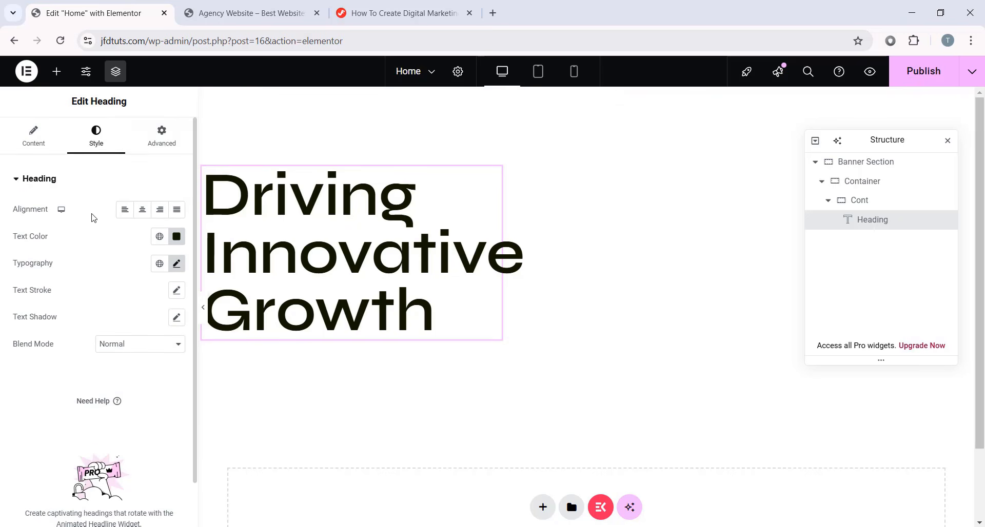
click(162, 139)
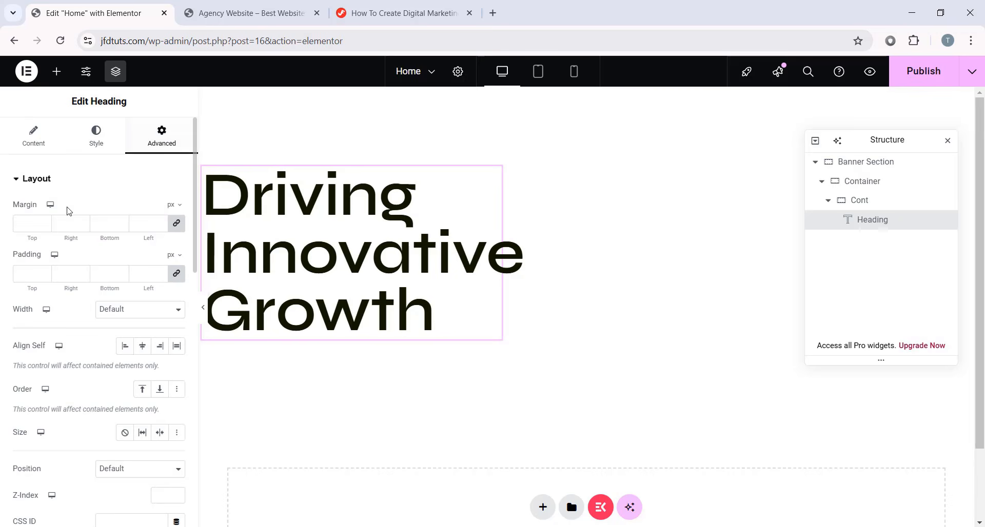
click(176, 223)
click(115, 226)
text(20)
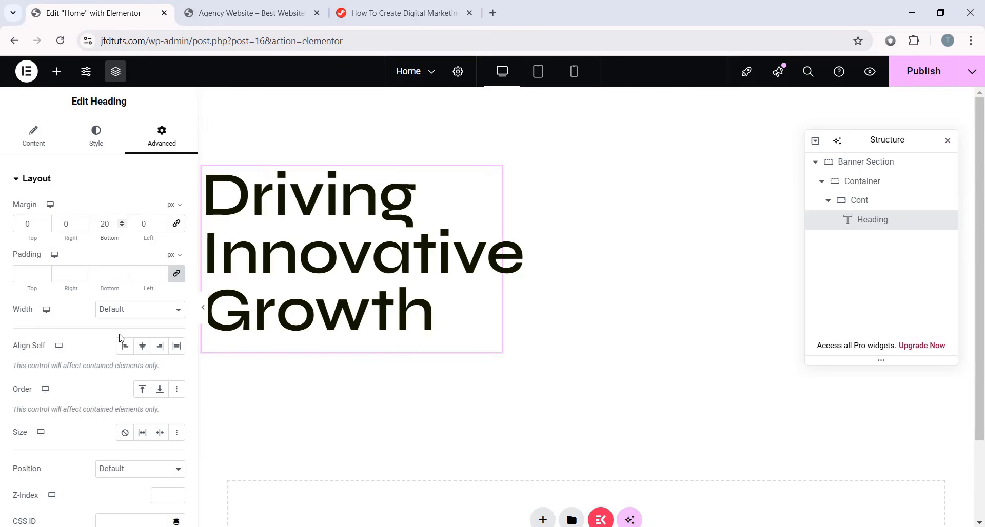
click(28, 275)
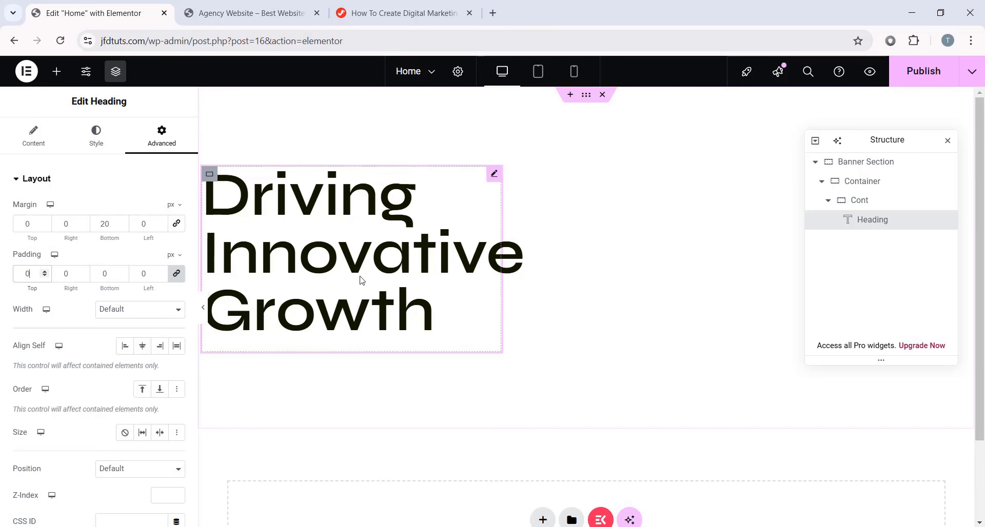
- Add a Text Editor below the heading with the 'Empowering businesses…' paragraph
click(56, 71)
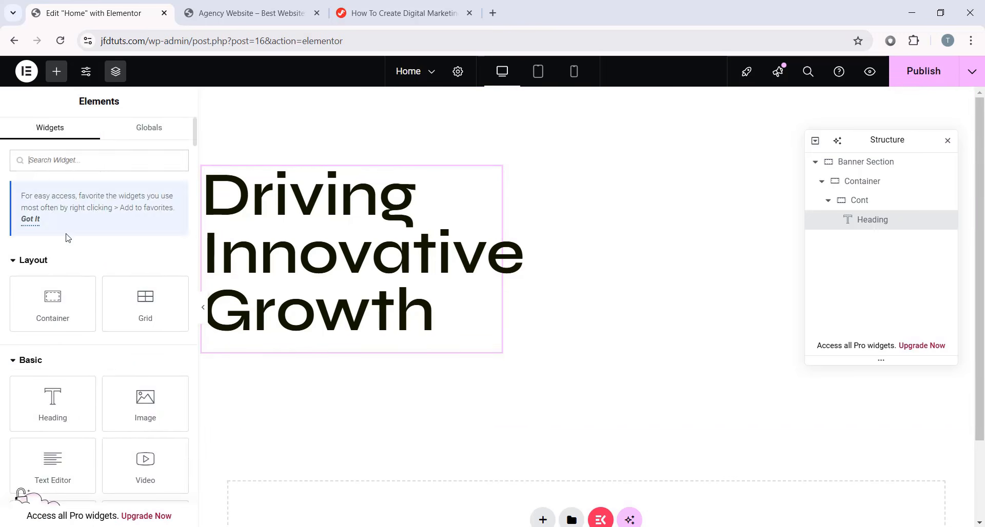
drag(61, 275, 316, 349)
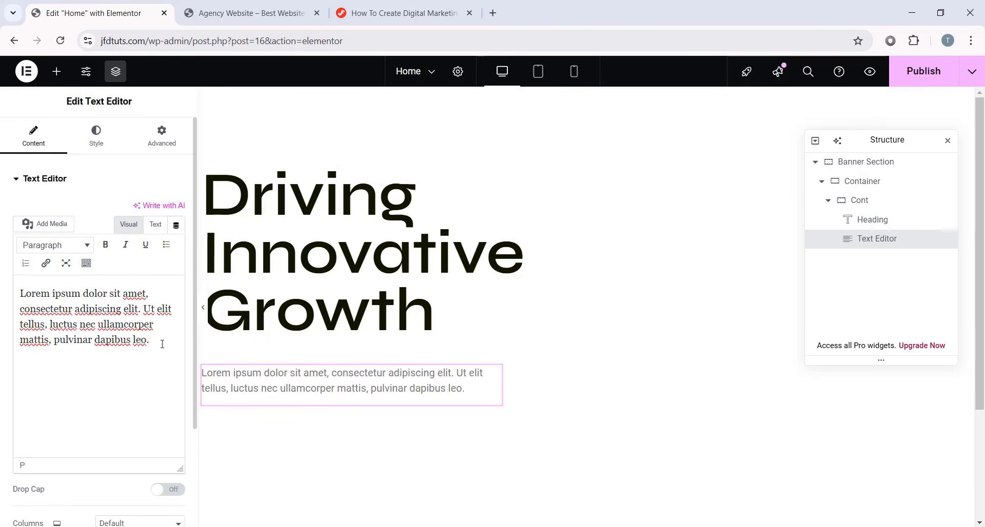
drag(157, 340, 19, 293)
right_click(109, 311)
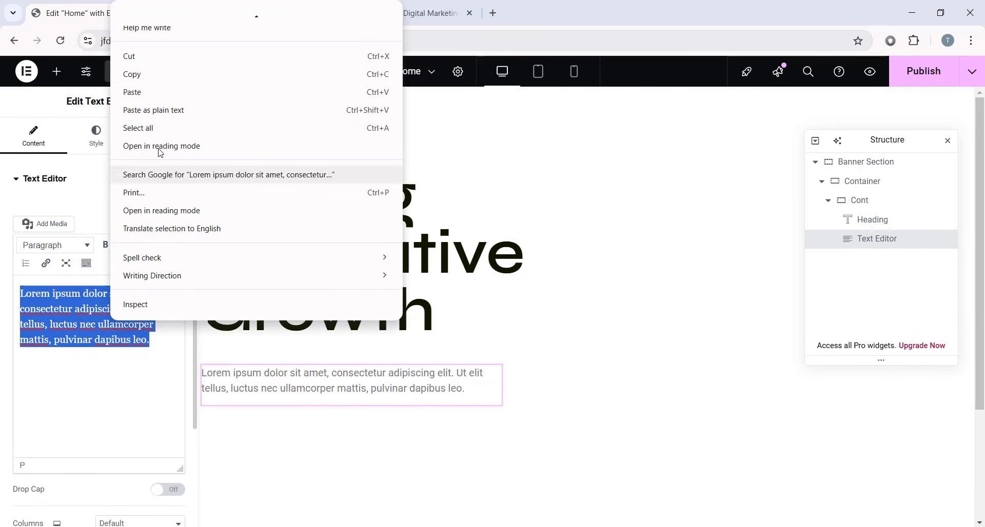
click(154, 93)
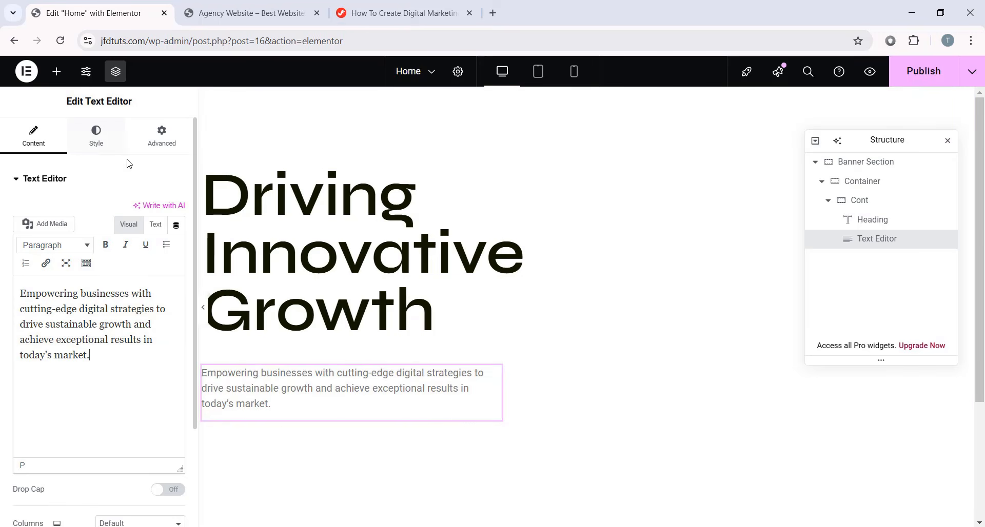
- Set the paragraph text colour to #686868
click(96, 138)
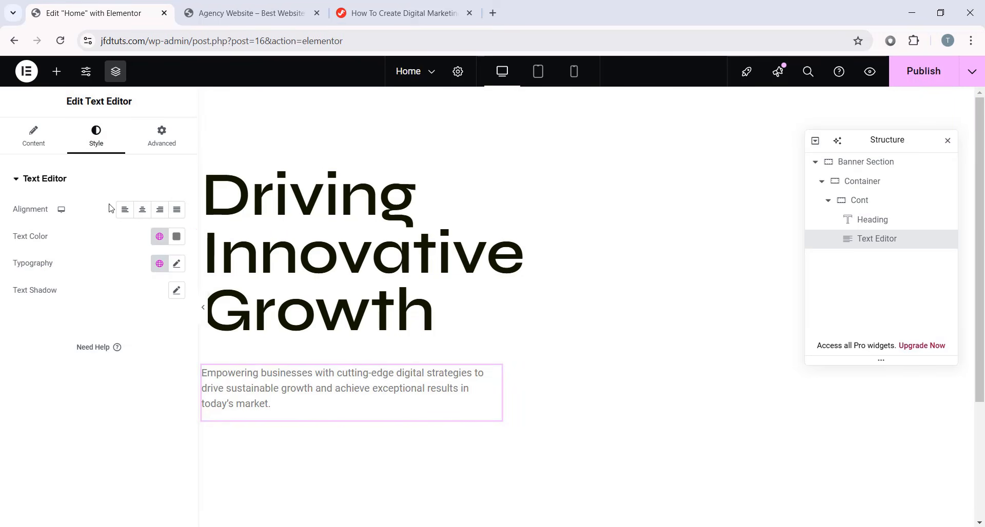
click(177, 236)
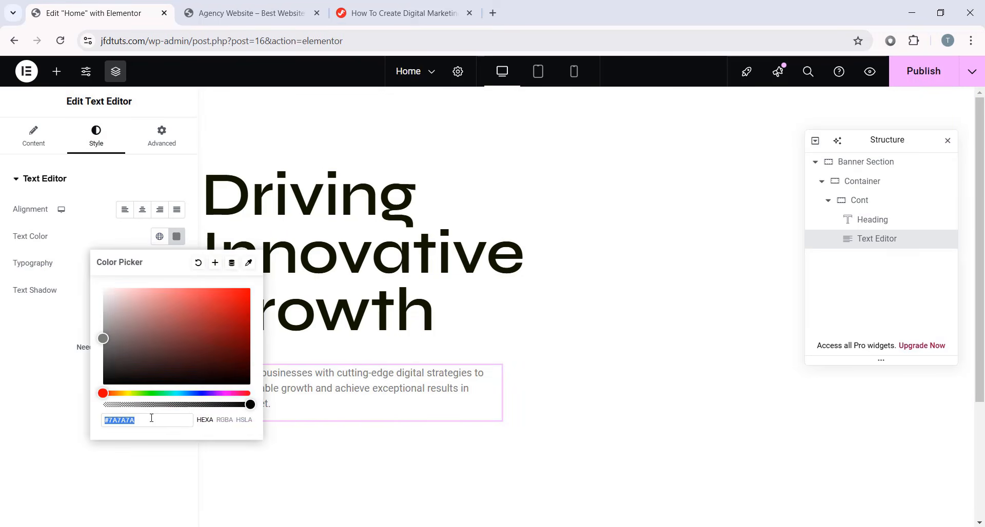
text(#686868)
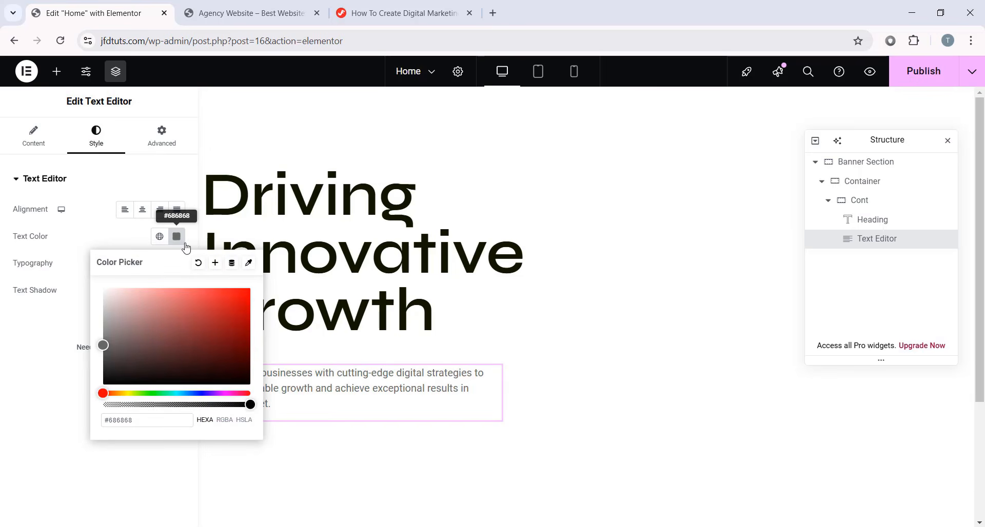
click(51, 354)
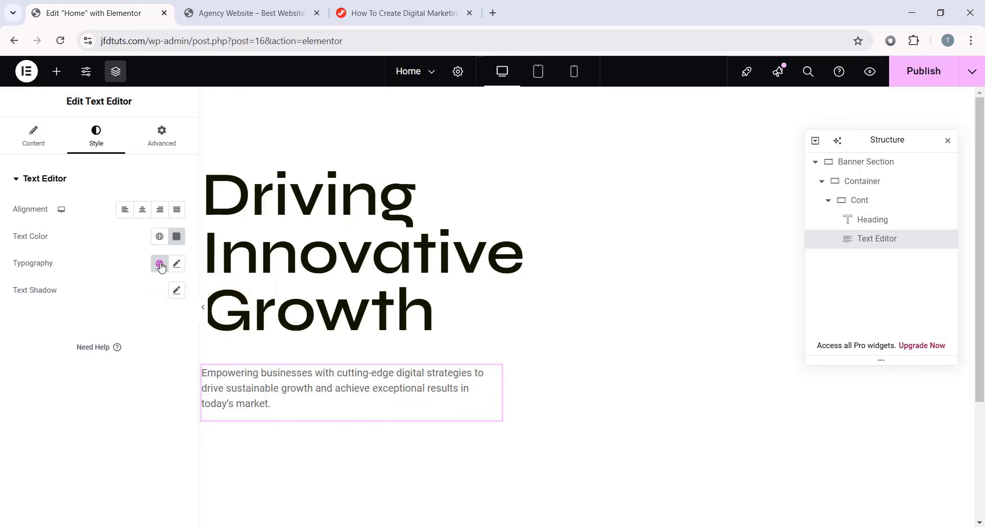
- Set the paragraph typography to Kanit, 20 px, weight 300, 28 px line height
click(177, 266)
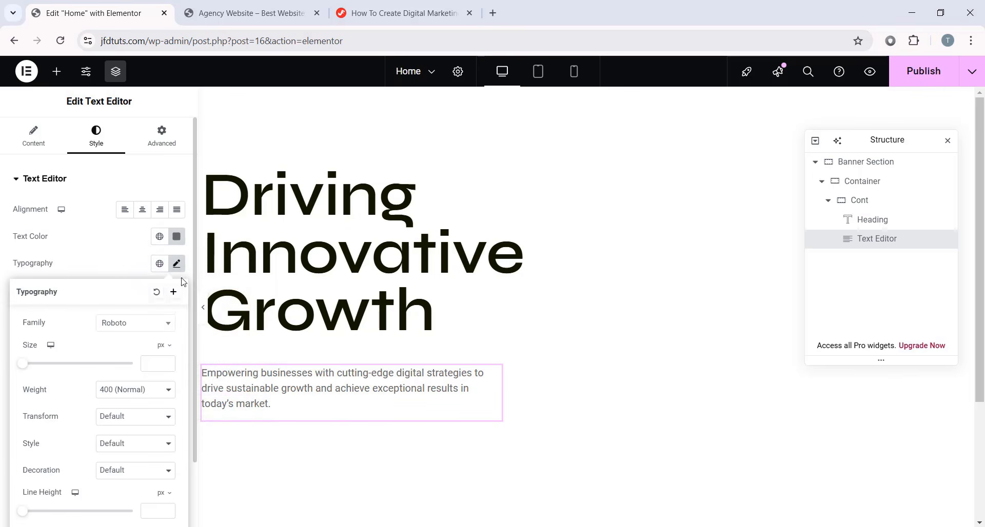
click(132, 327)
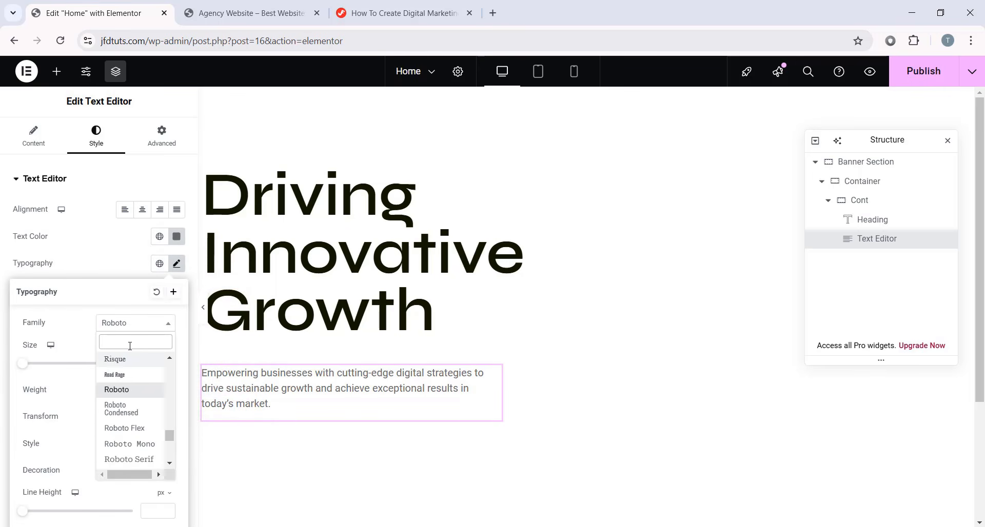
text(kanit)
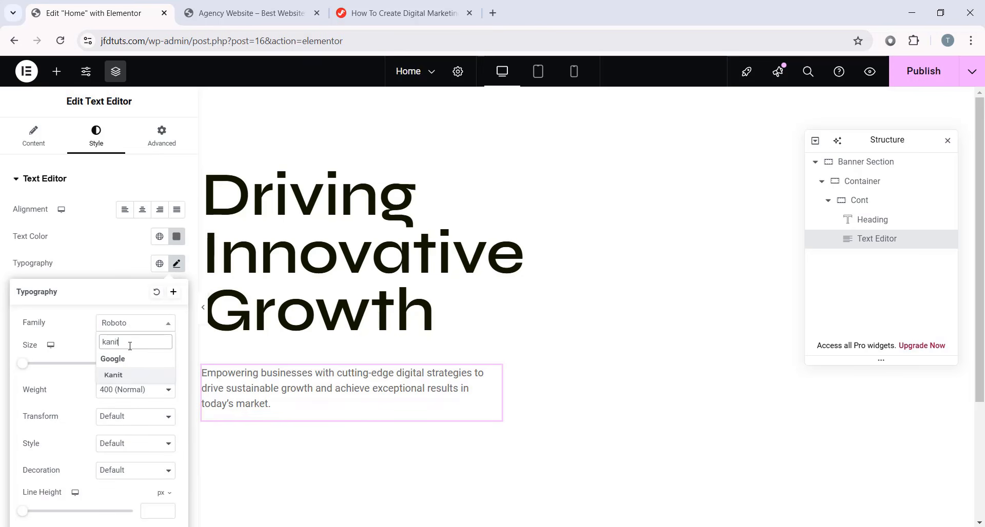
click(113, 376)
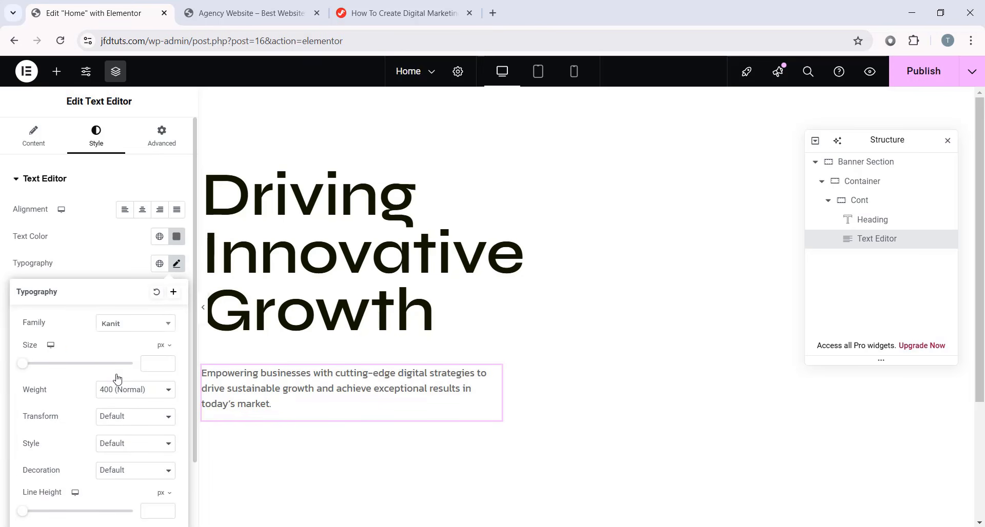
text(20)
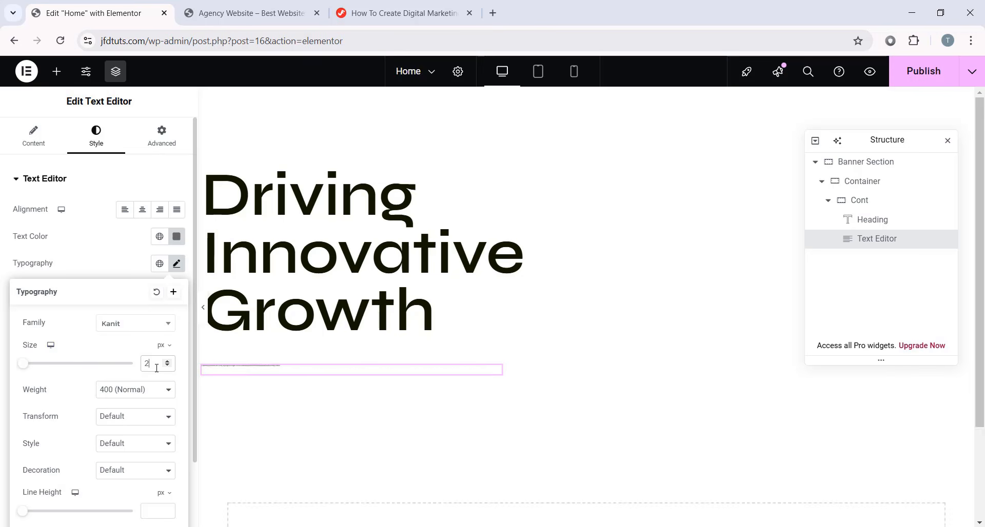
click(108, 396)
click(140, 231)
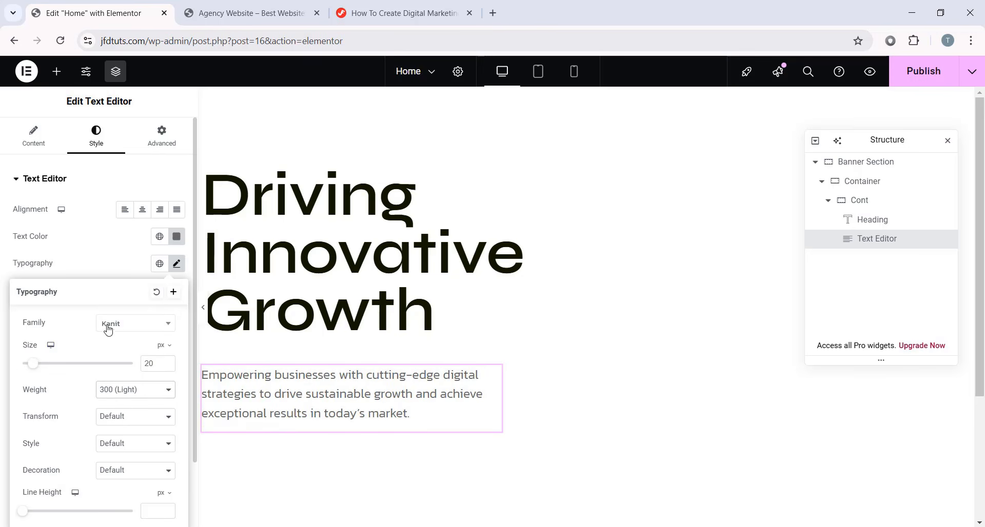
scroll(107, 338, down, 2)
text(28)
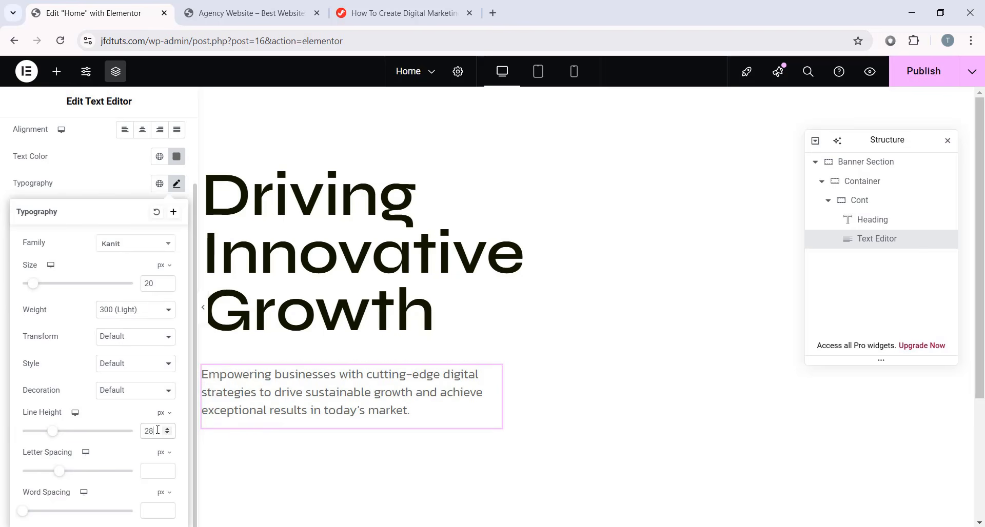
click(355, 426)
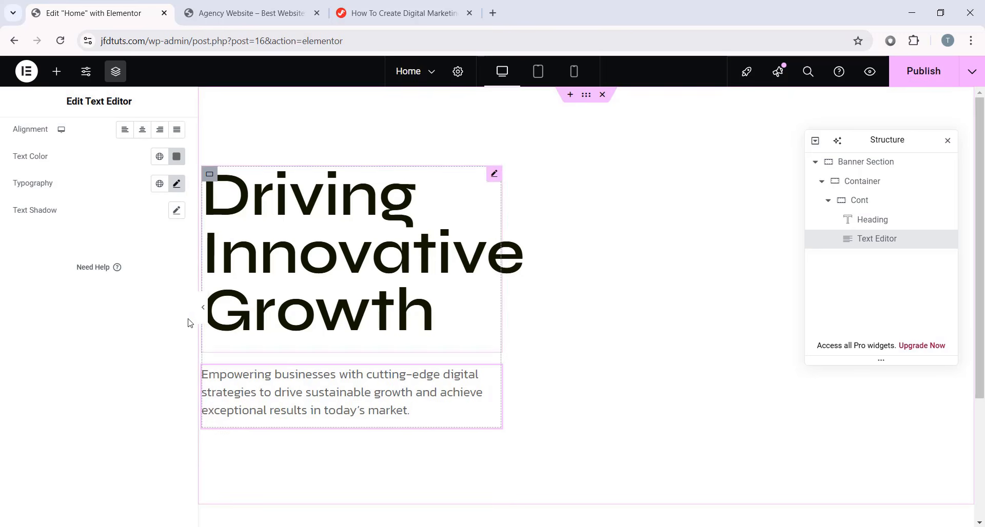
- Give the paragraph a 32 px bottom margin and begin editing its padding
scroll(187, 323, up, 2)
click(168, 141)
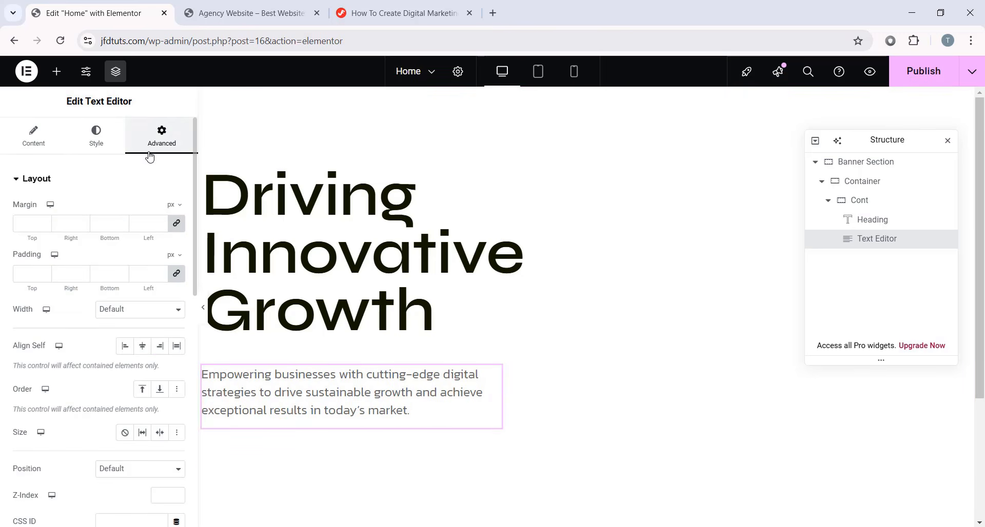
click(176, 225)
click(104, 224)
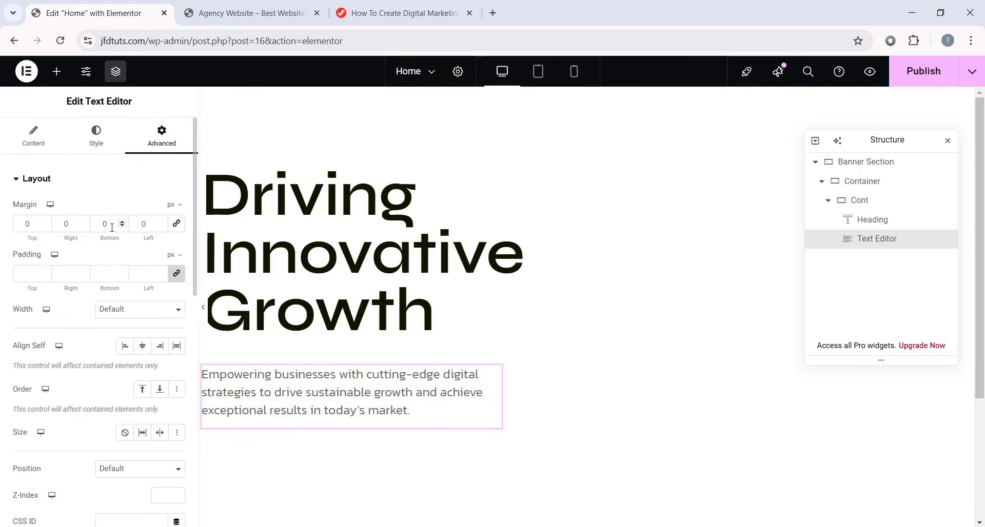
text(32)
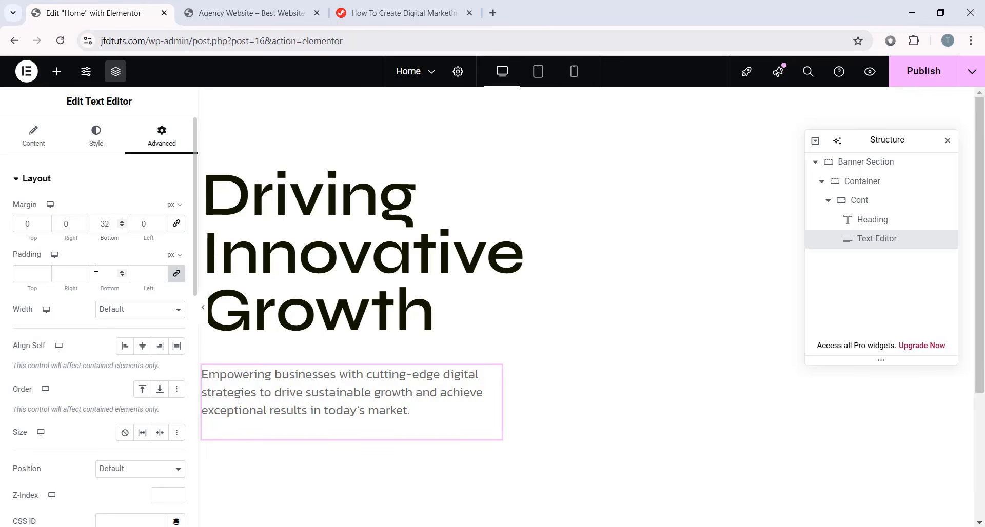
click(26, 272)
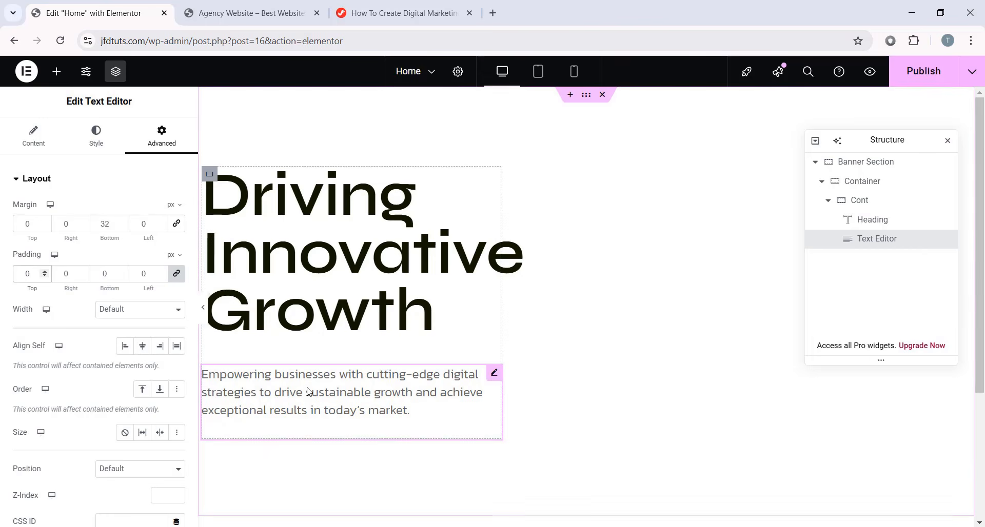
- Place a Button widget below the paragraph and label it 'Get Started'
click(58, 72)
scroll(85, 345, down, 4)
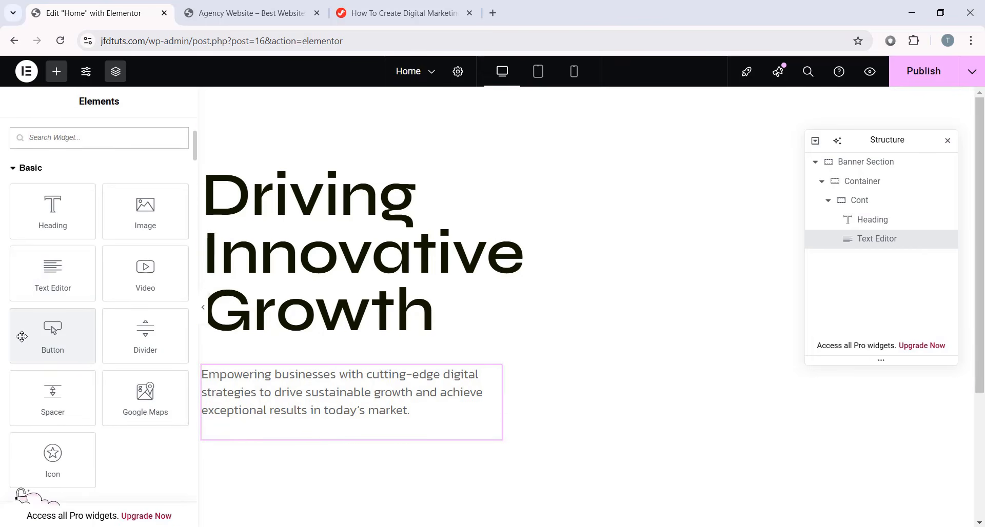
drag(35, 328, 368, 433)
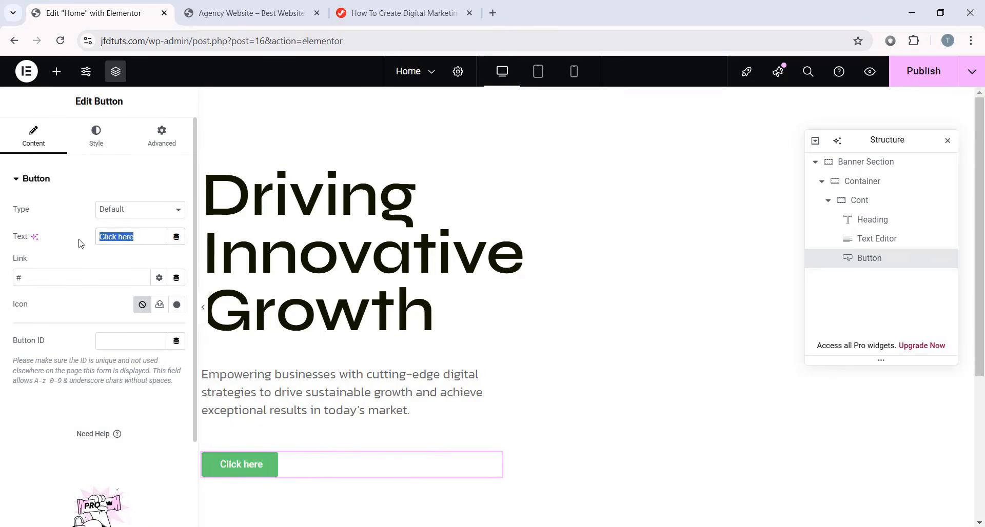
text(Get Started)
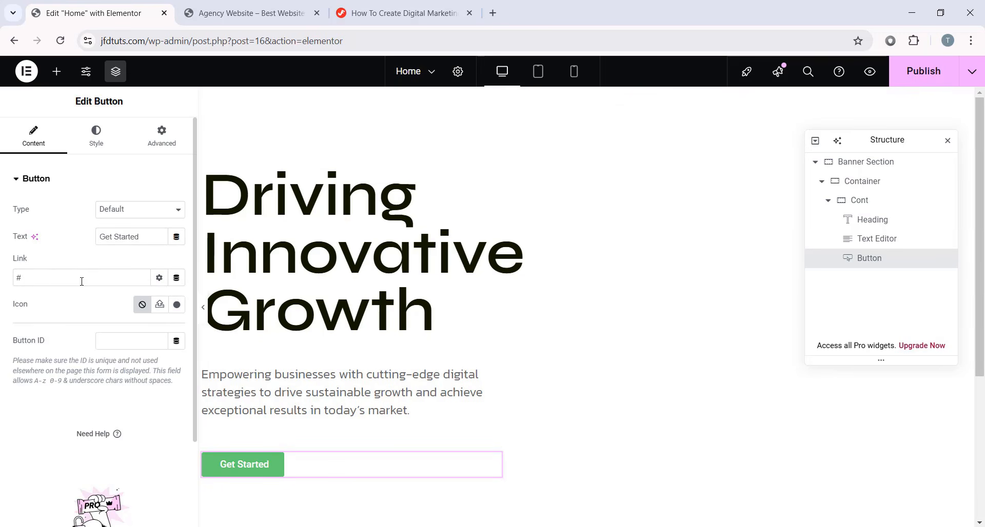
drag(40, 280, 1, 281)
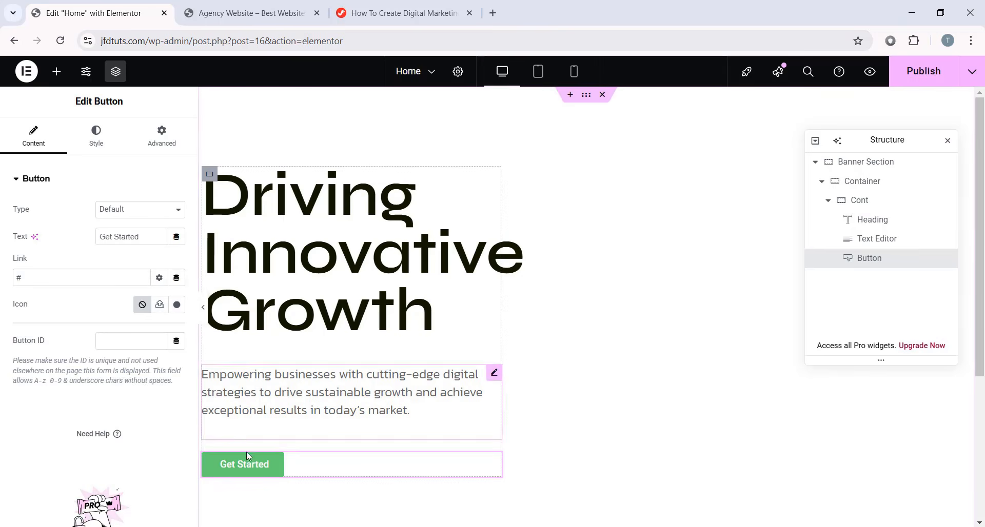
- Insert the long right-arrow icon from the Icon Library into the Get Started button
click(177, 306)
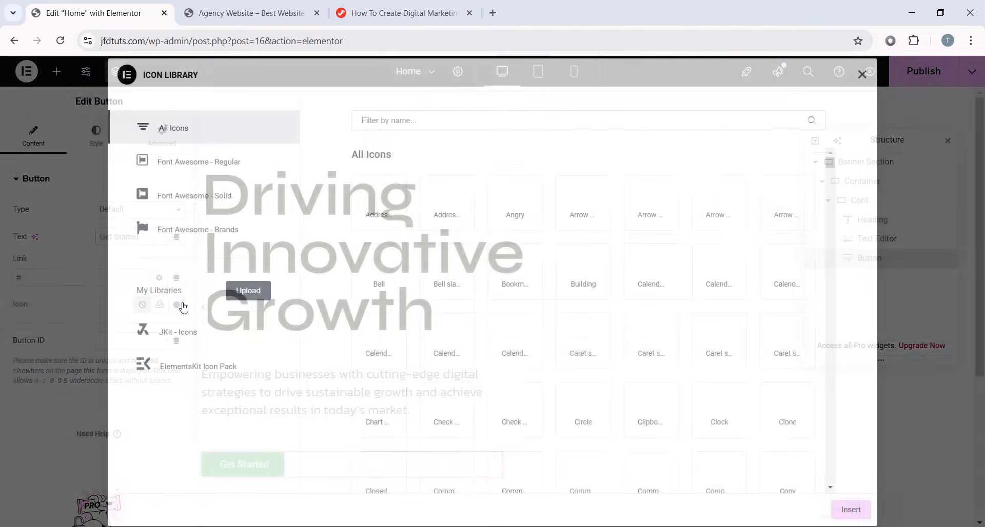
scroll(655, 292, down, 5)
scroll(656, 292, down, 5)
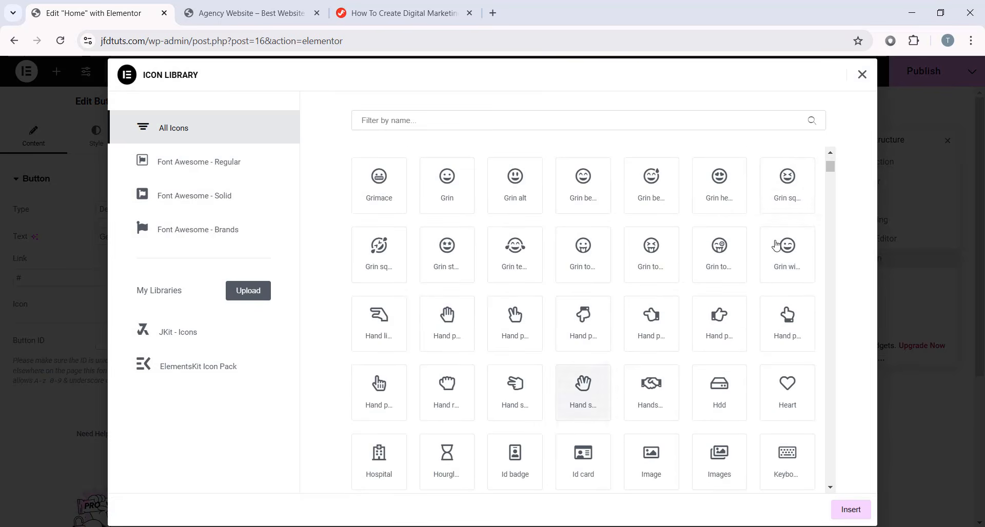
drag(830, 165, 830, 212)
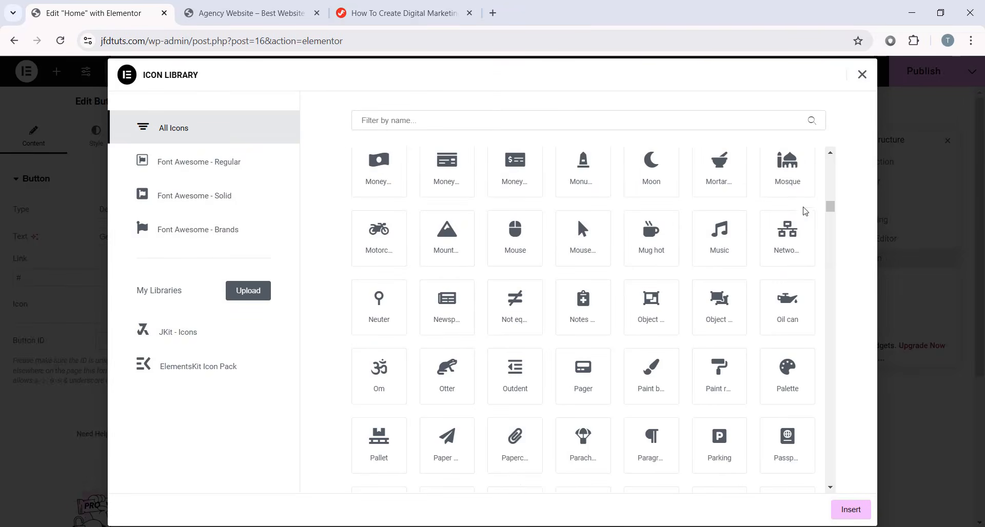
scroll(565, 229, up, 12)
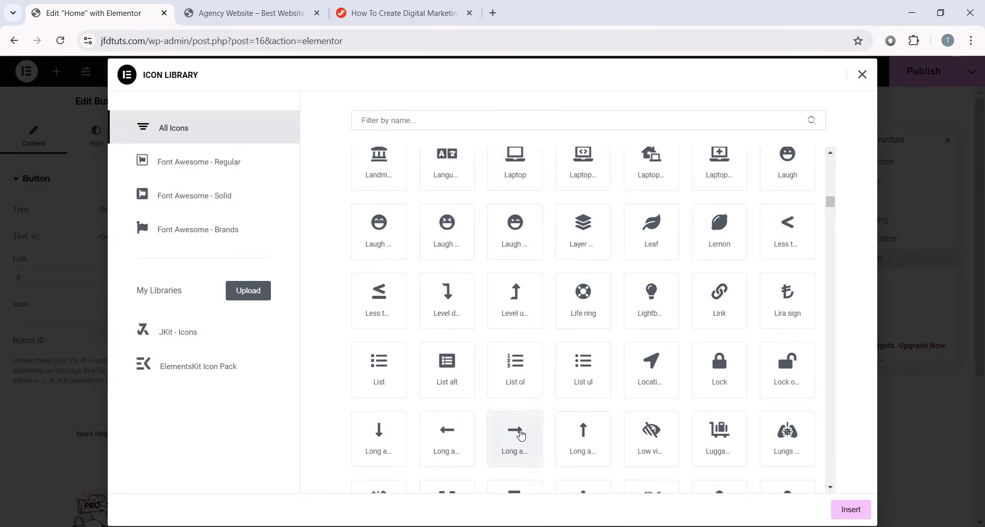
click(513, 440)
click(850, 510)
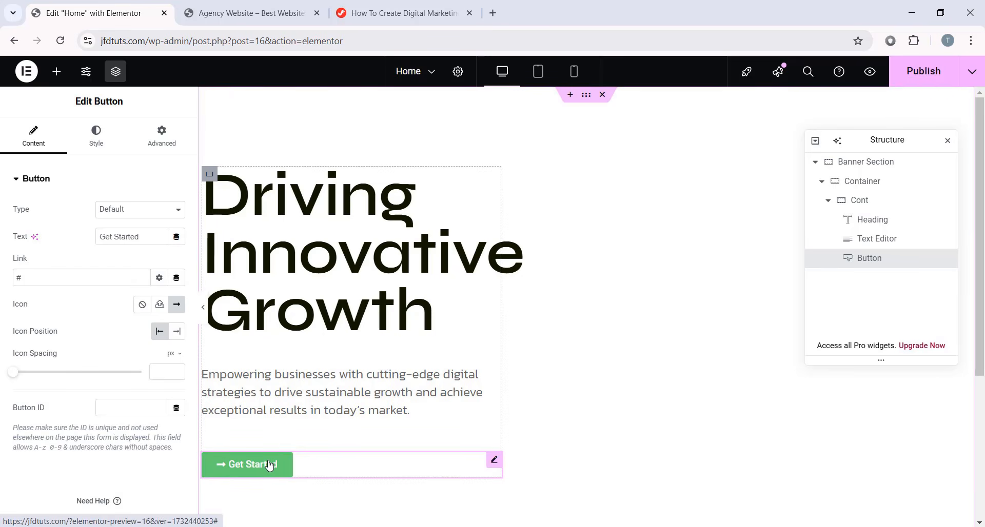
key(alt+Tab)
- Preview the white and orange up-right arrow SVGs, then start an SVG icon upload
drag(725, 102, 619, 99)
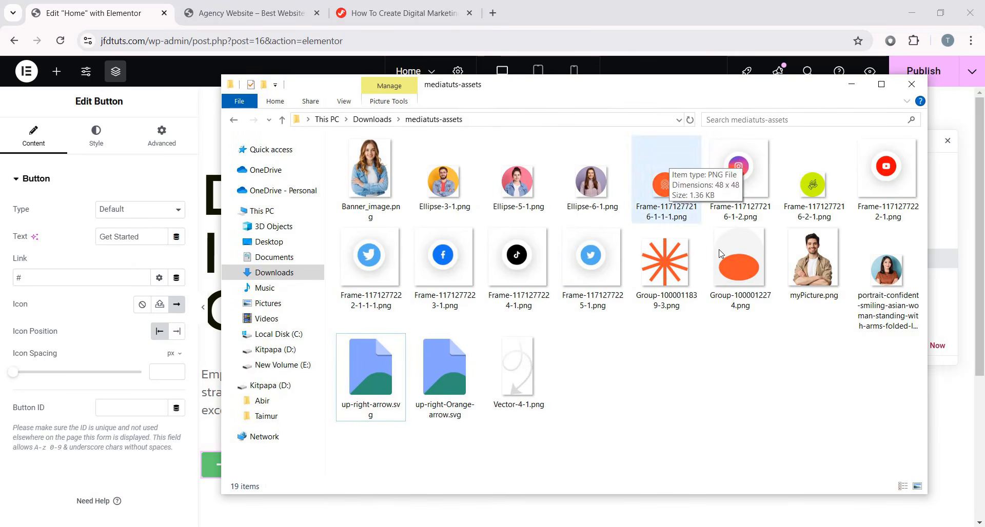
double_click(377, 386)
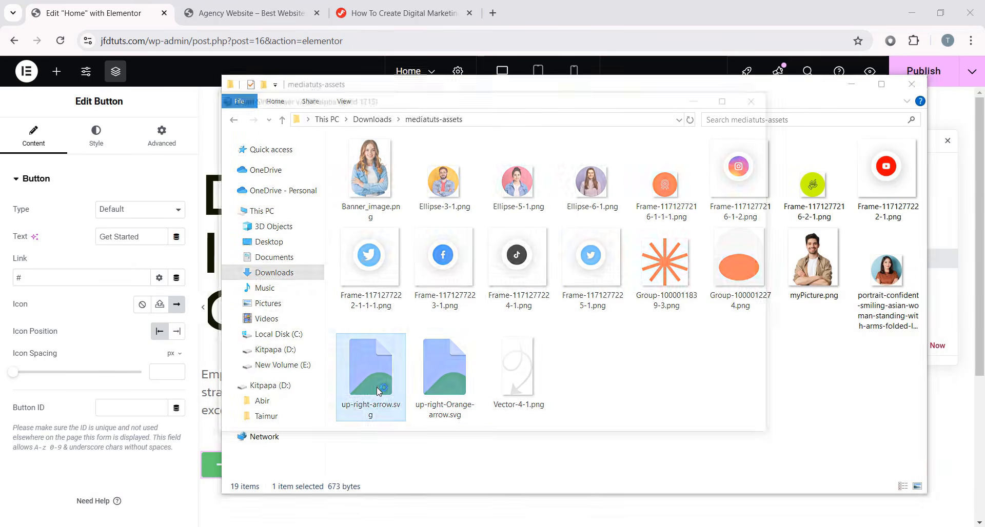
click(427, 176)
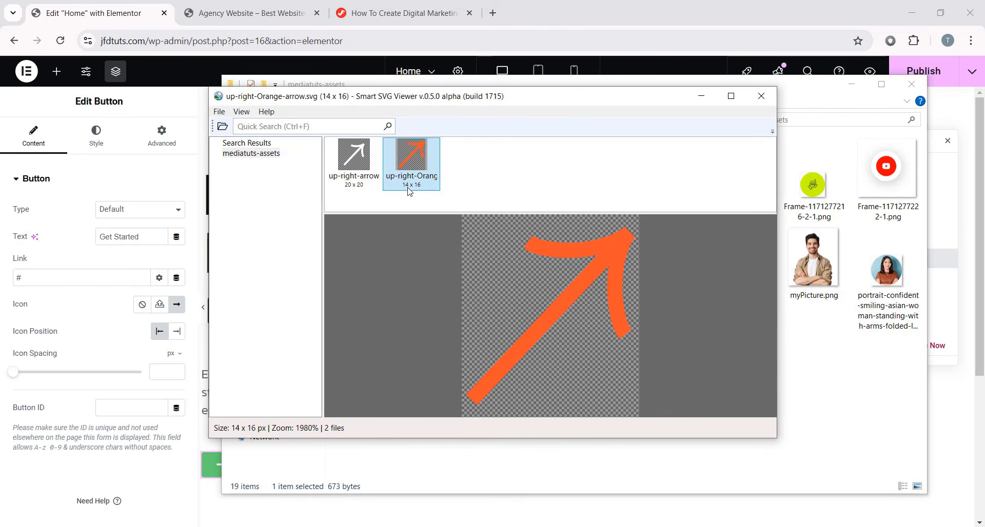
key(Left)
click(761, 96)
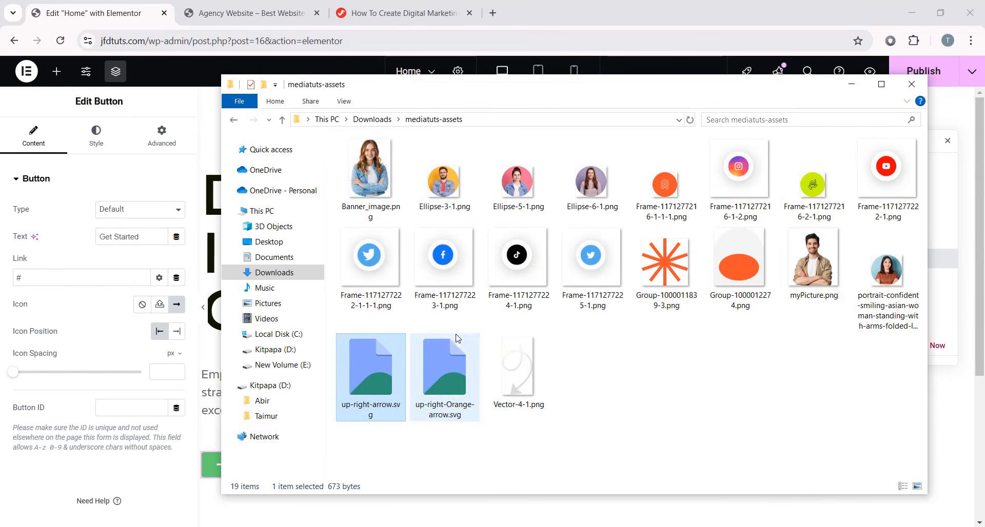
click(446, 375)
click(595, 383)
drag(516, 91, 671, 276)
scroll(252, 275, down, 3)
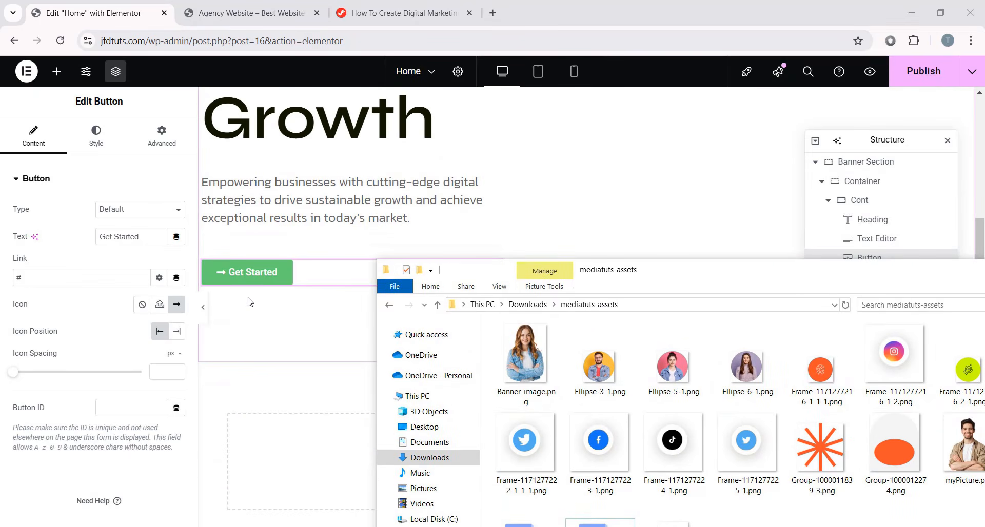
click(159, 306)
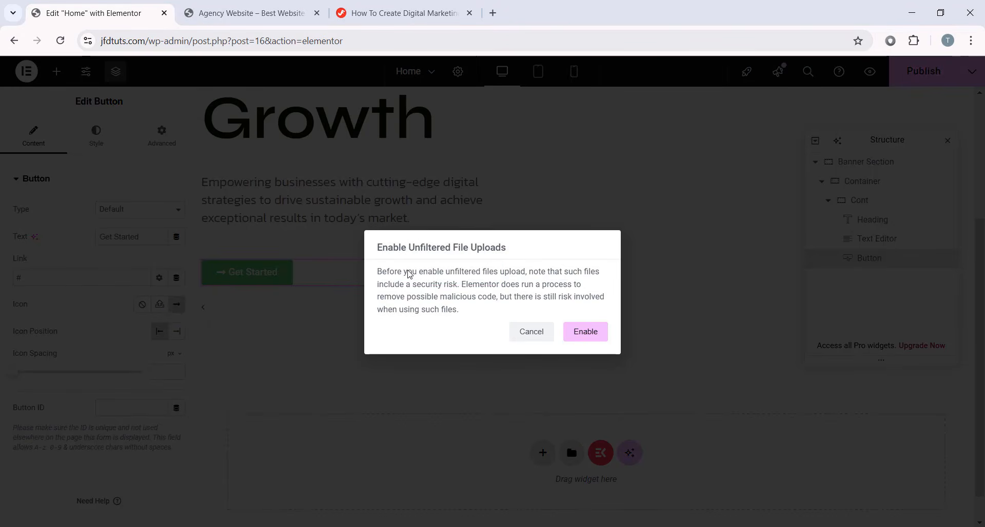
- Upload up-right-arrow.svg and up-right-Orange-arrow.svg, and use the orange arrow as the button icon
click(592, 334)
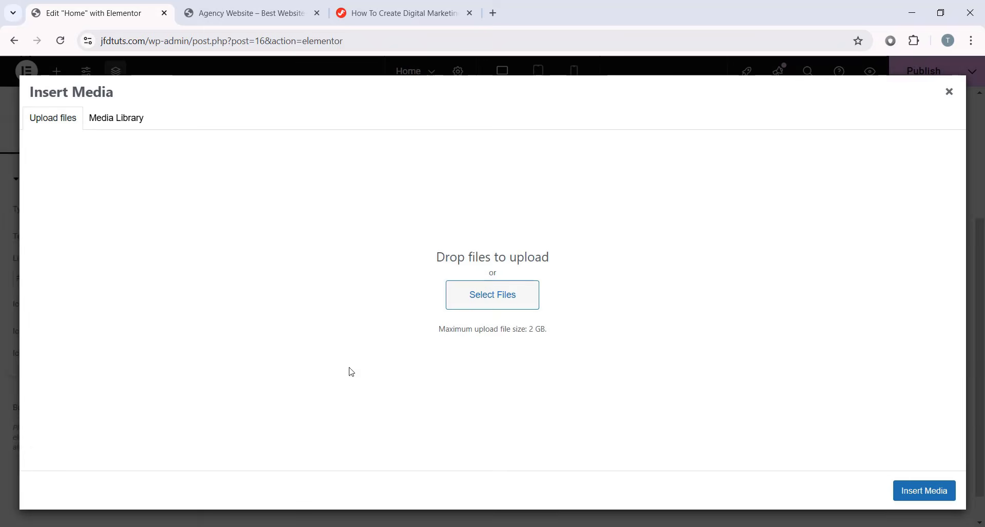
key(alt+Tab)
drag(612, 277, 395, 113)
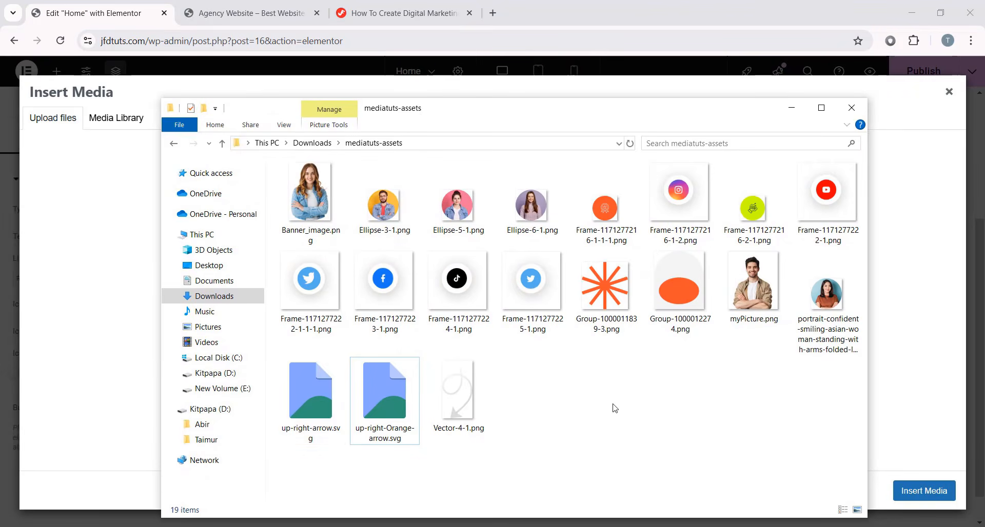
click(338, 408)
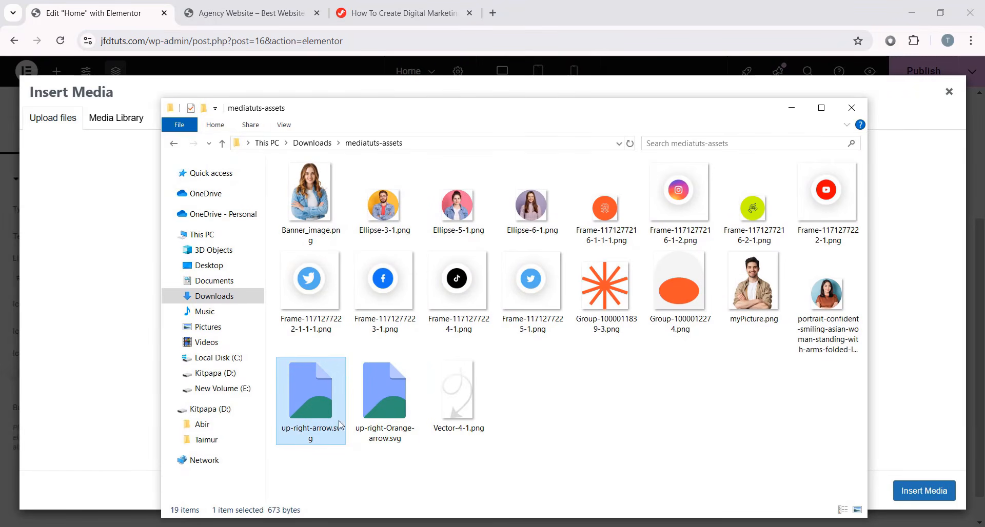
ctrl+click(392, 408)
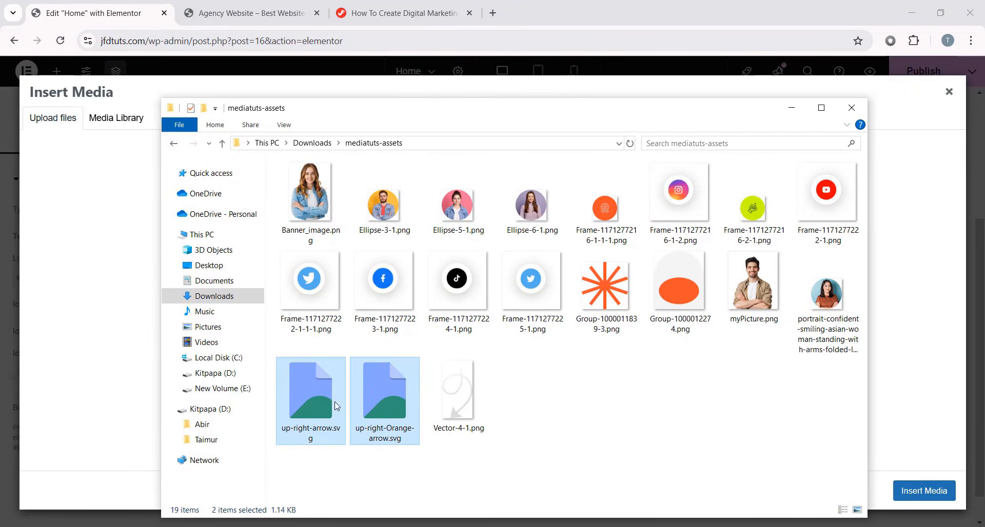
drag(368, 115, 745, 119)
drag(700, 392, 391, 310)
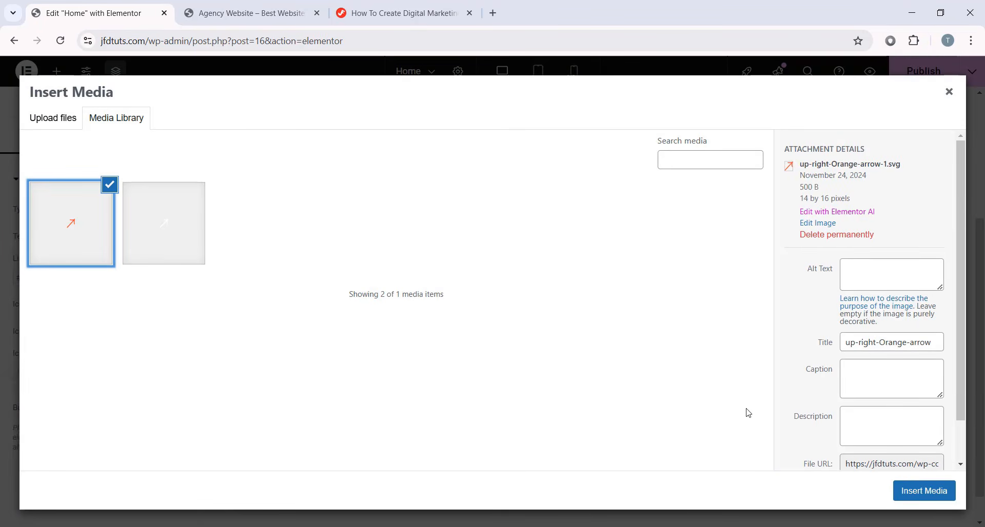
click(921, 495)
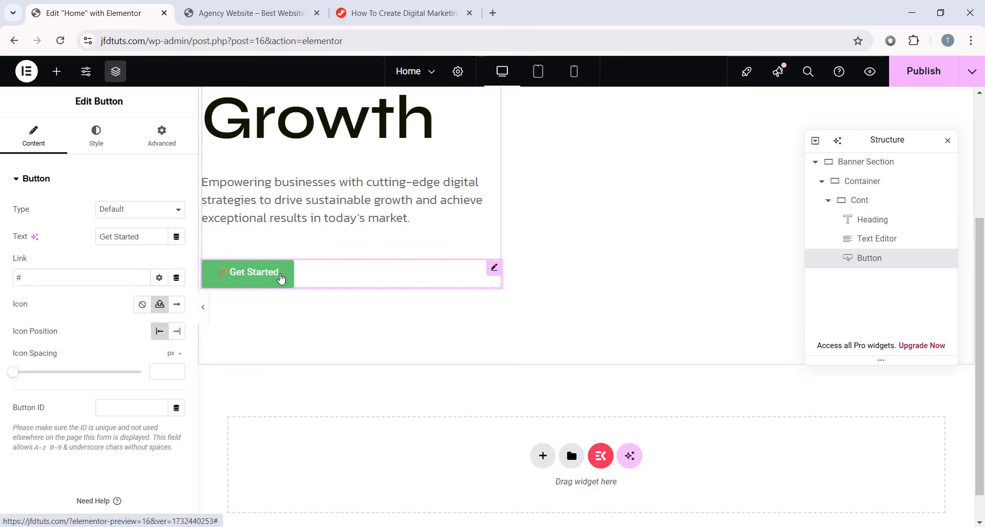
- Place the button icon at the end with 10 px icon spacing
click(177, 333)
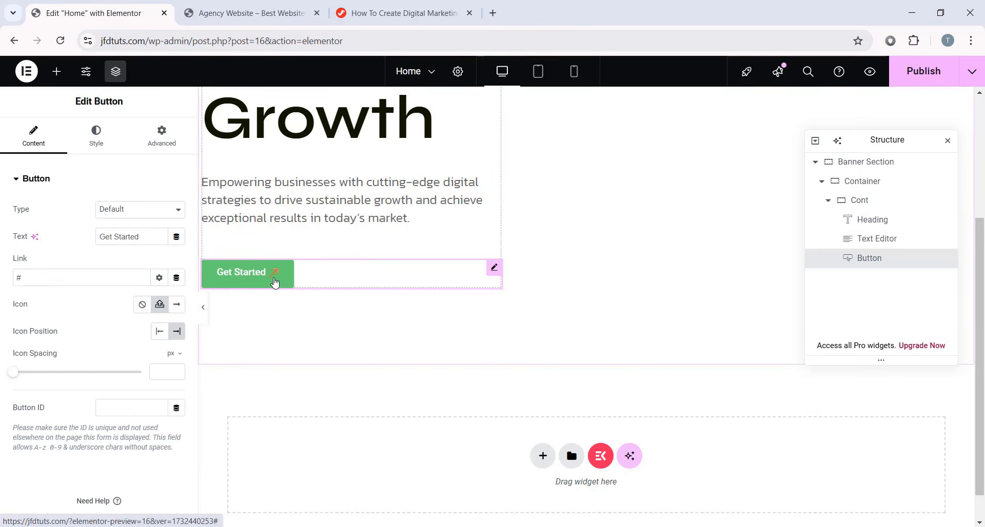
click(159, 371)
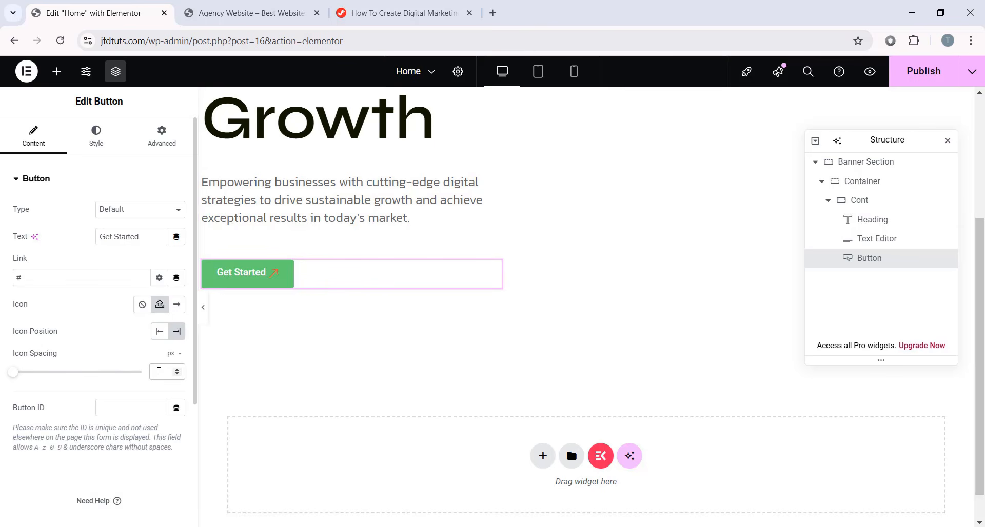
text(10)
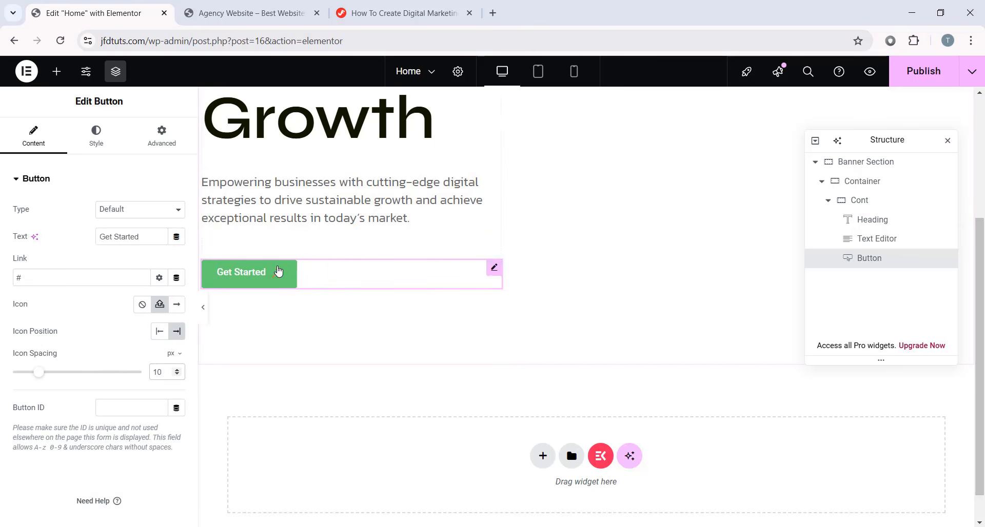
- Set the button typography to Syne, 600 Semi Bold, 20 px line height
click(96, 137)
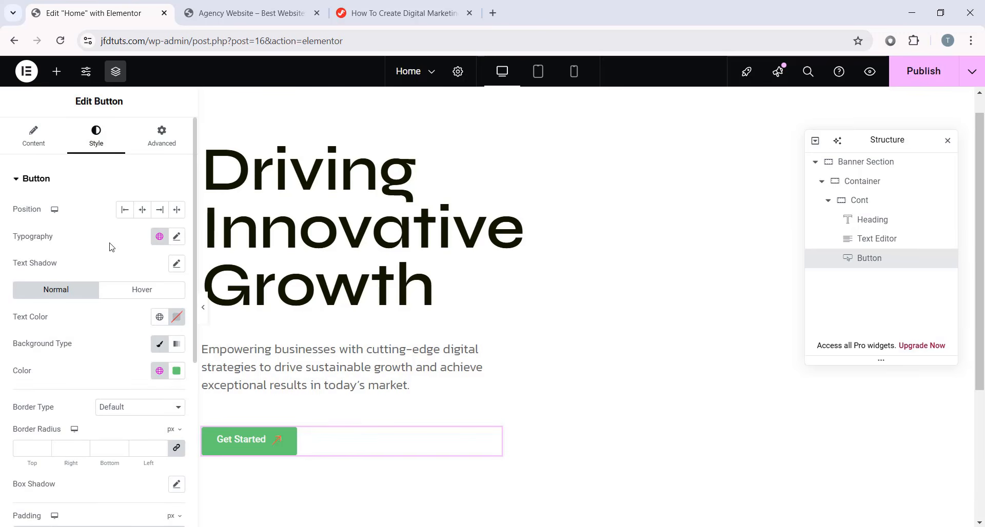
click(176, 236)
click(128, 305)
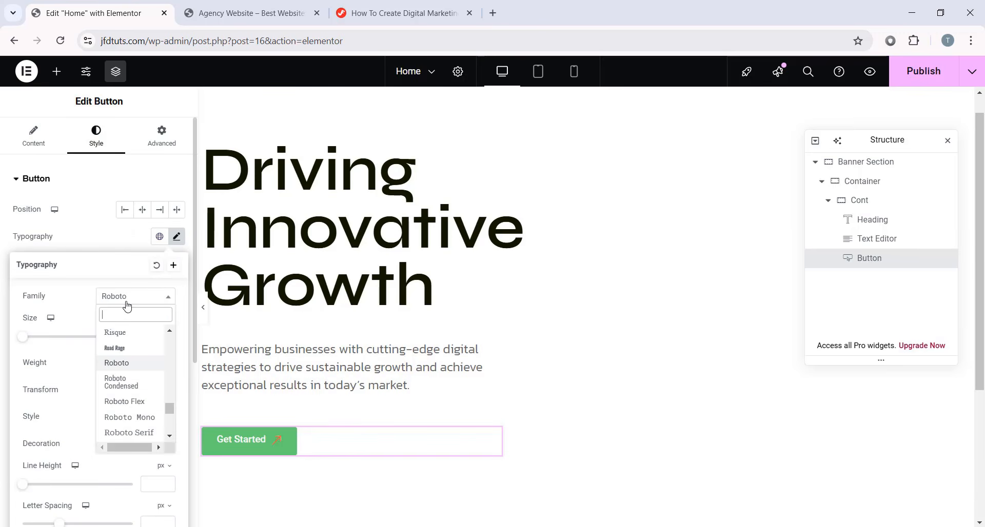
text(syne)
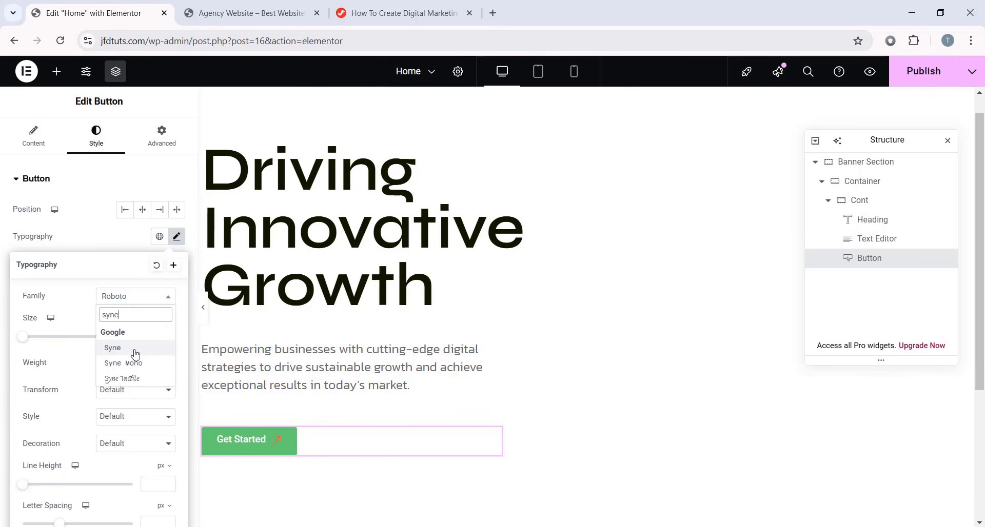
click(135, 354)
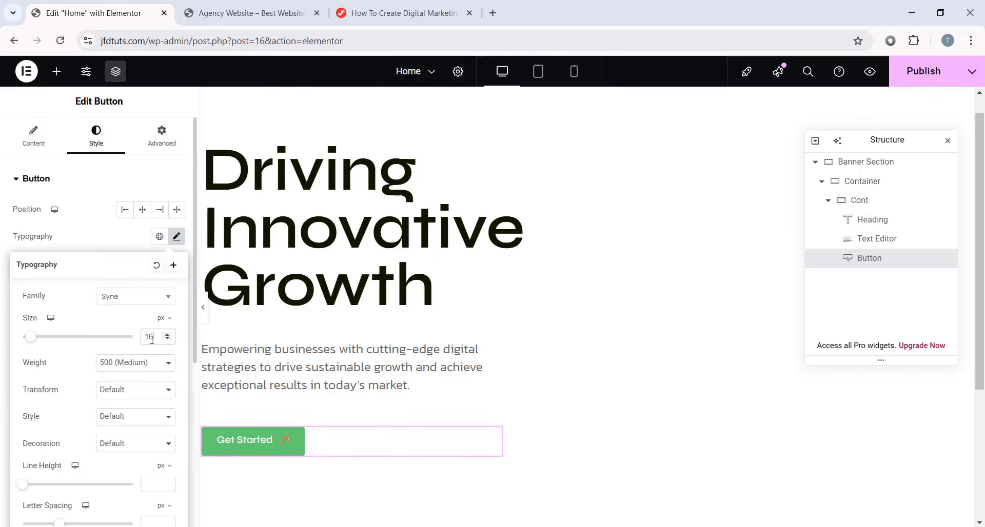
click(147, 365)
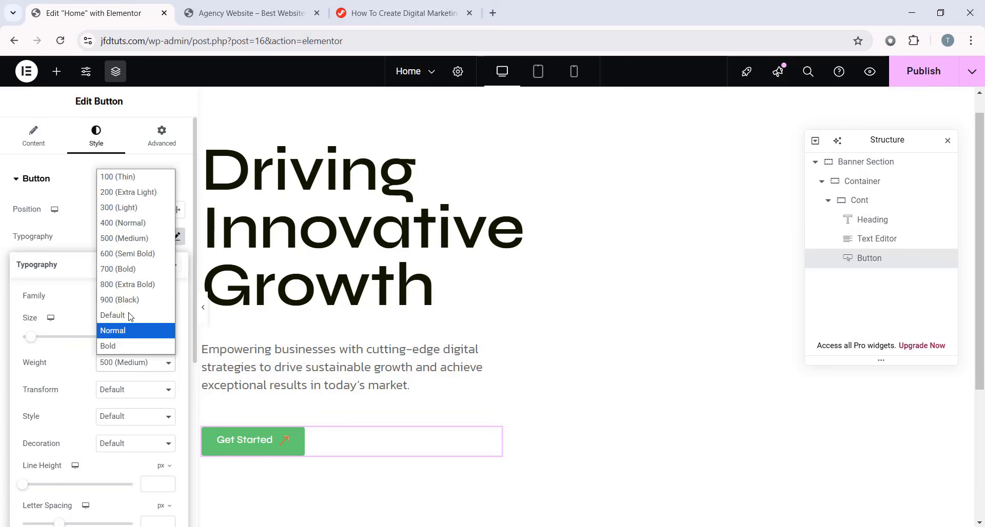
click(138, 254)
scroll(125, 361, down, 1)
click(158, 418)
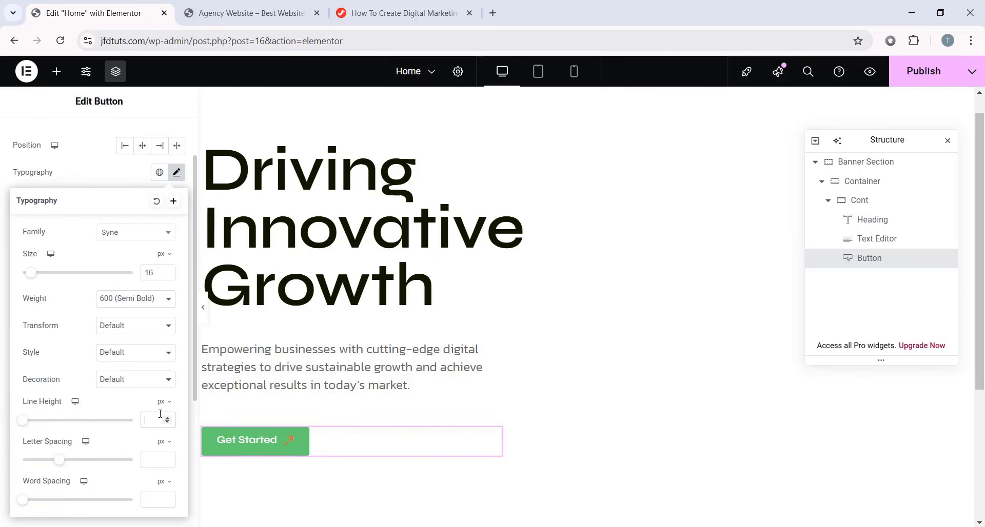
text(20)
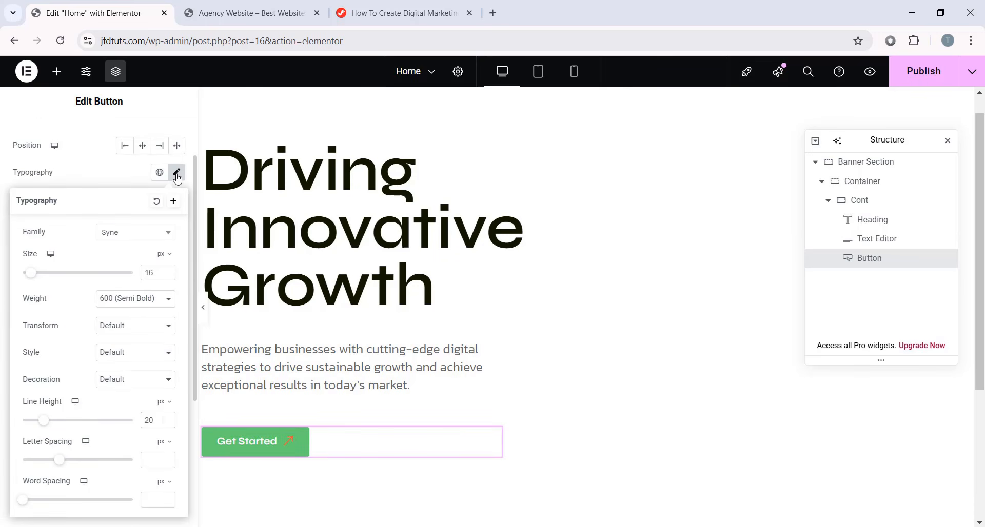
click(176, 172)
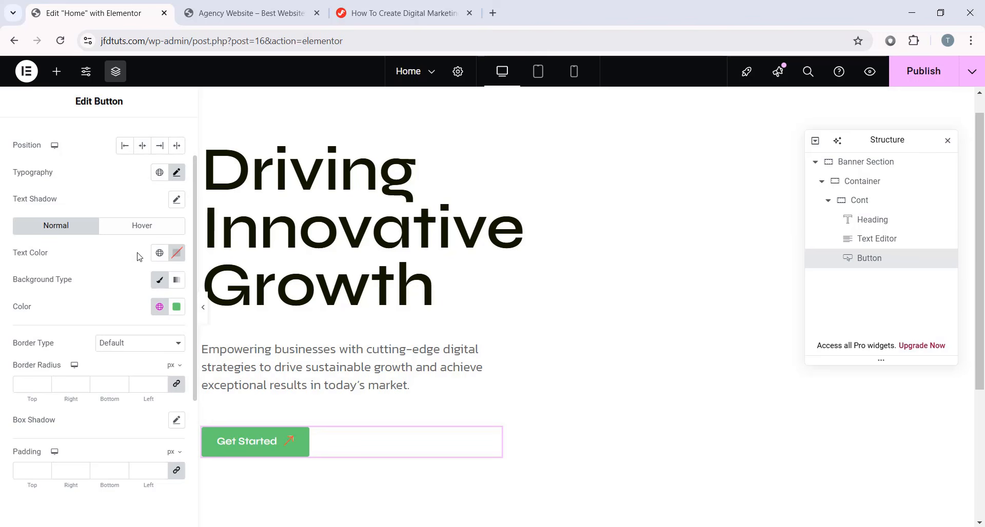
- Give the button white #FFFFFF text on an #ff5124 orange background
click(177, 253)
click(124, 317)
mouse_move(123, 316)
mouse_down()
mouse_move(99, 305)
mouse_move(115, 330)
mouse_move(97, 300)
mouse_up()
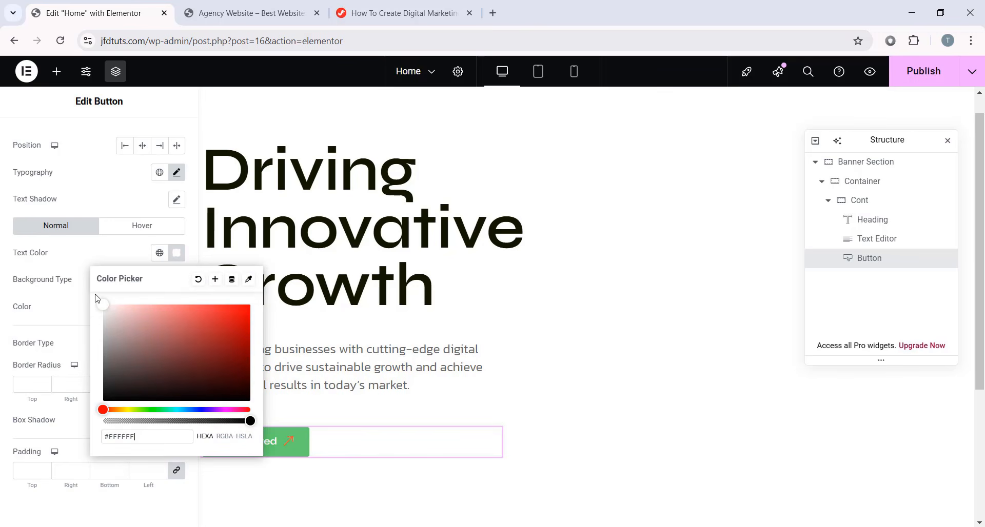
drag(134, 436, 113, 436)
text(FFFFFF)
click(1, 350)
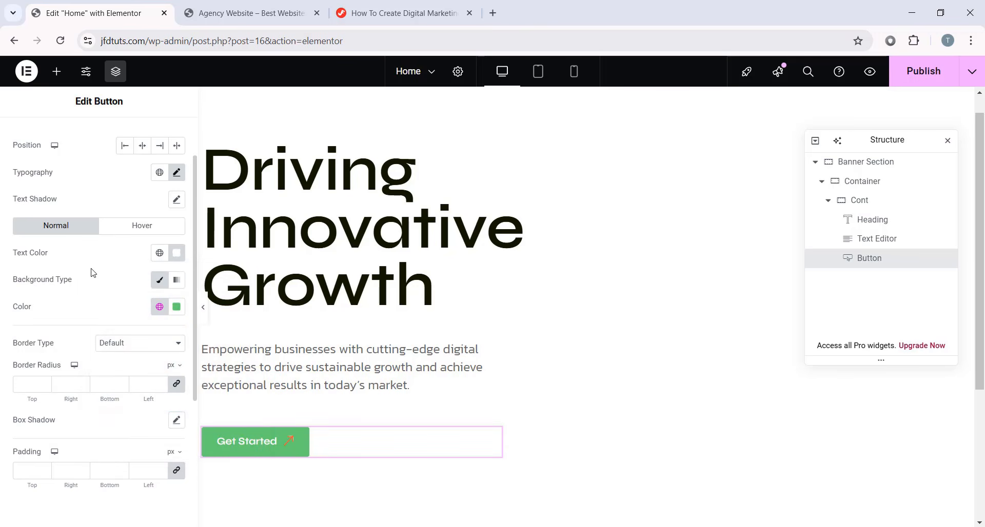
click(176, 306)
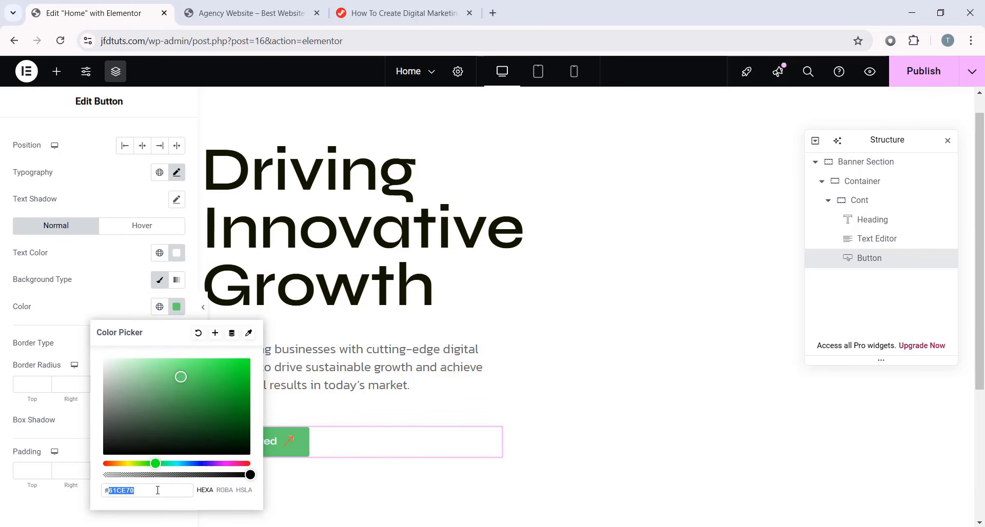
text(ff5124)
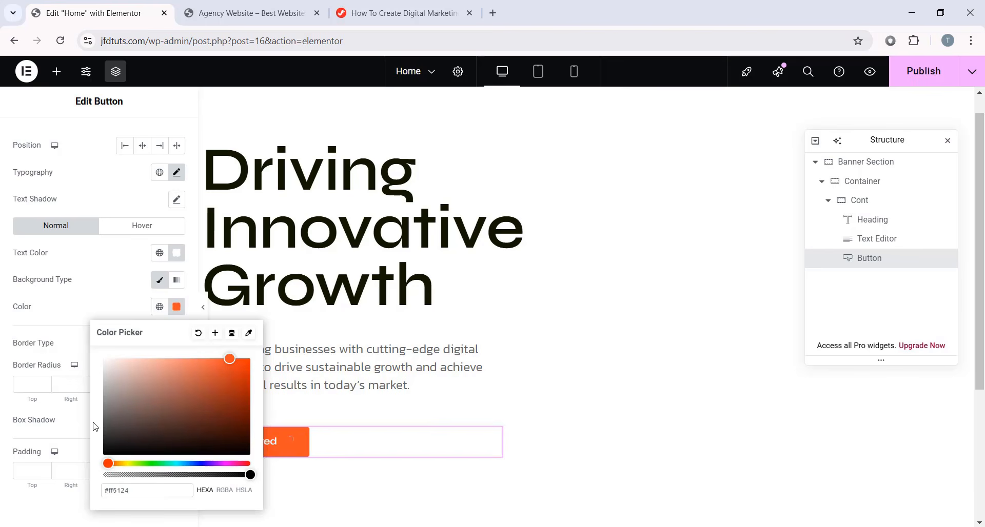
click(2, 386)
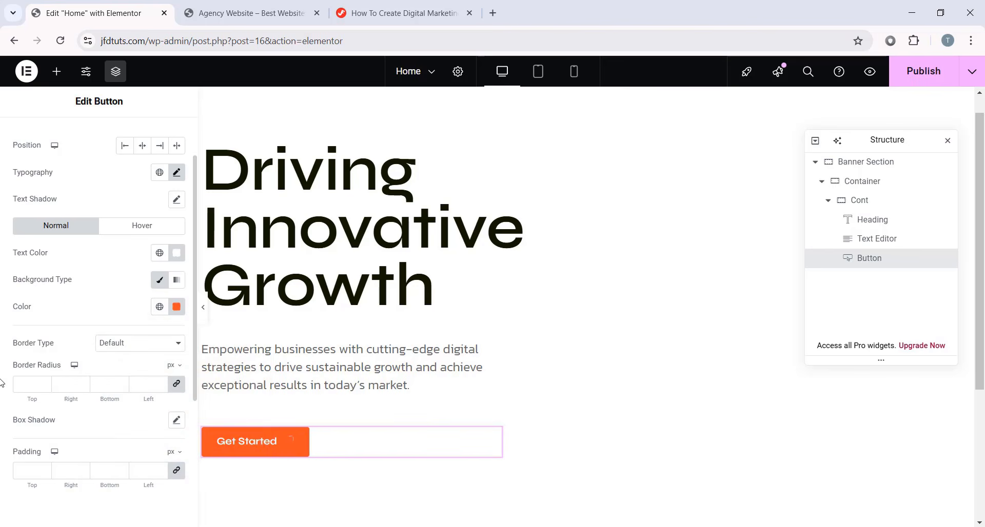
- Set the button padding to 0 and start changing the right padding value
scroll(287, 436, down, 1)
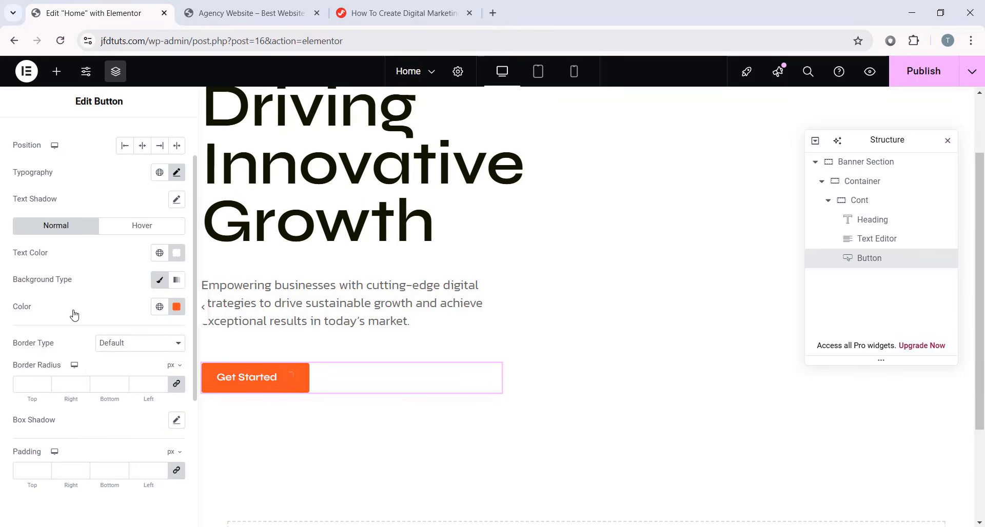
click(175, 478)
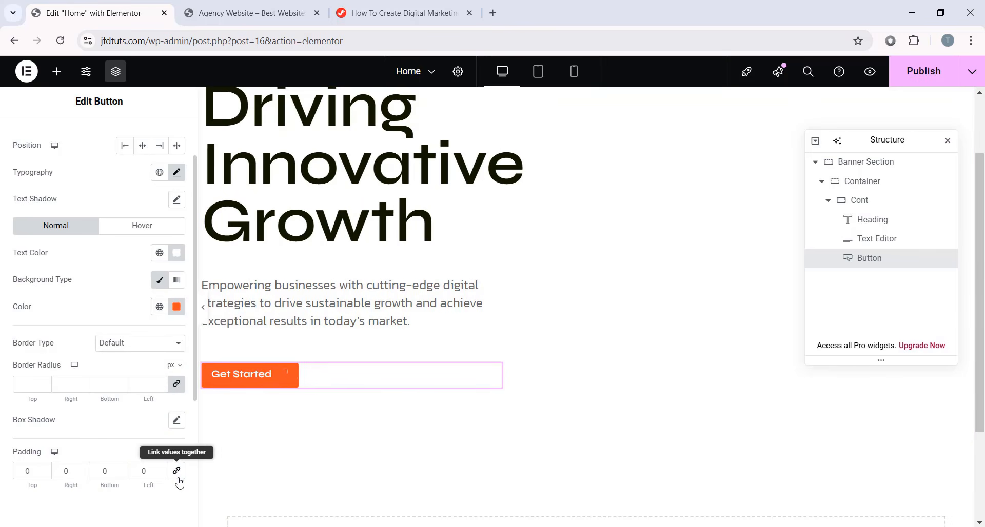
double_click(66, 471)
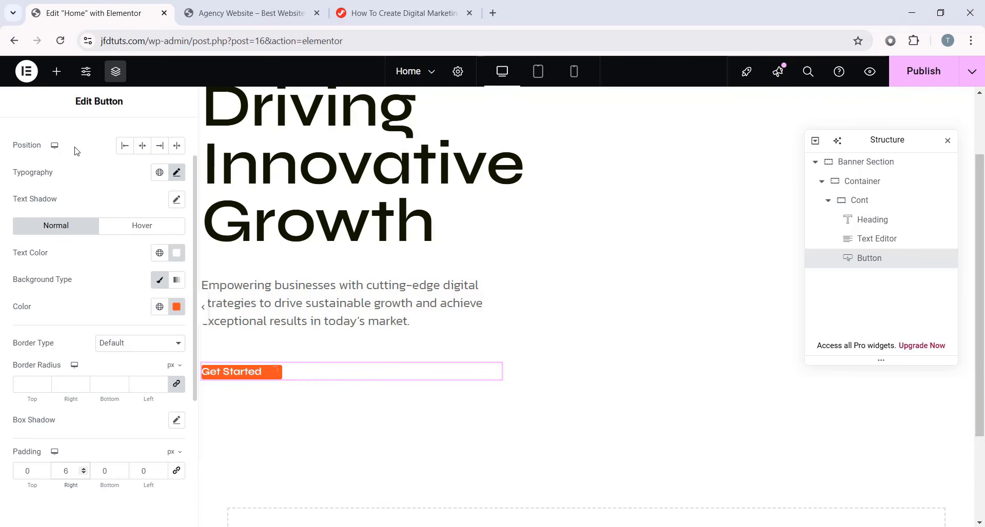
- Drag an HTML widget into a new container below the banner, then bring up the tutorial's CSS snippets
click(56, 71)
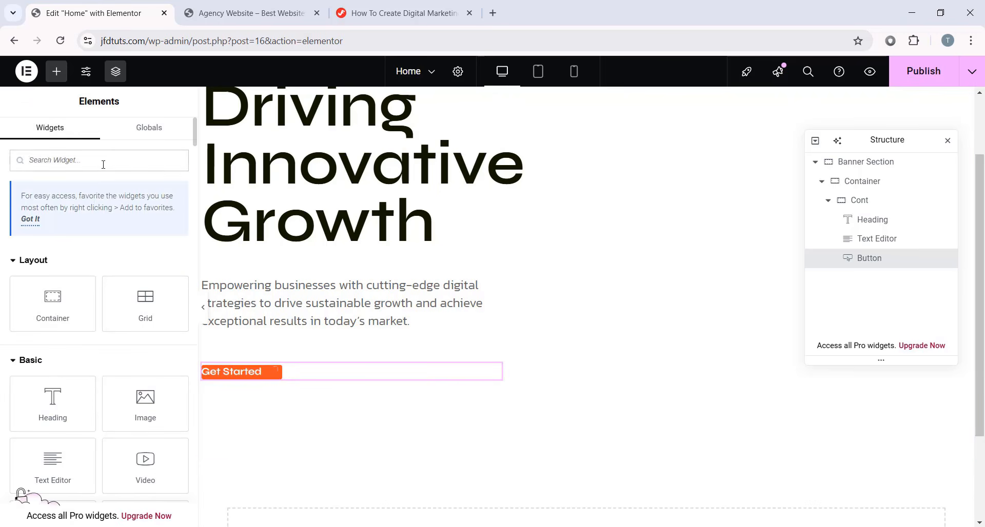
text(html)
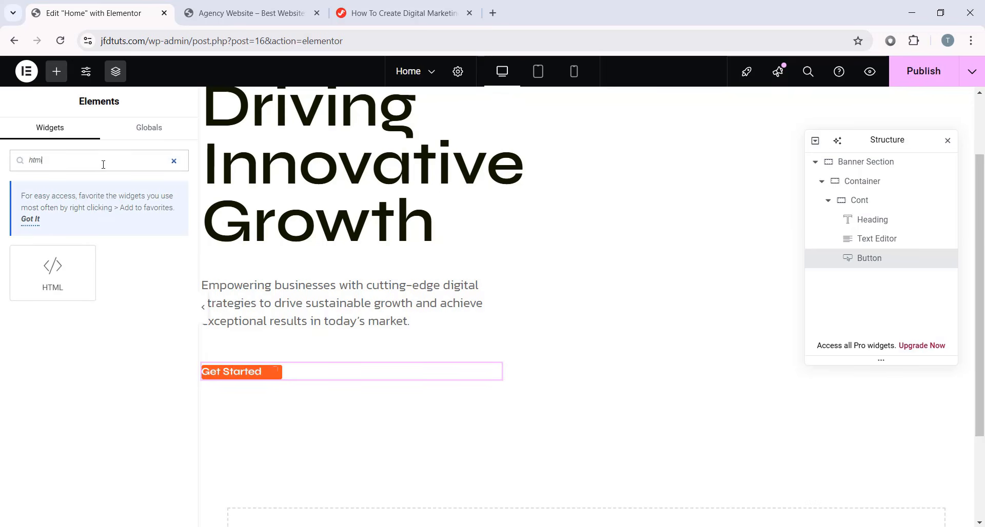
drag(51, 267, 407, 395)
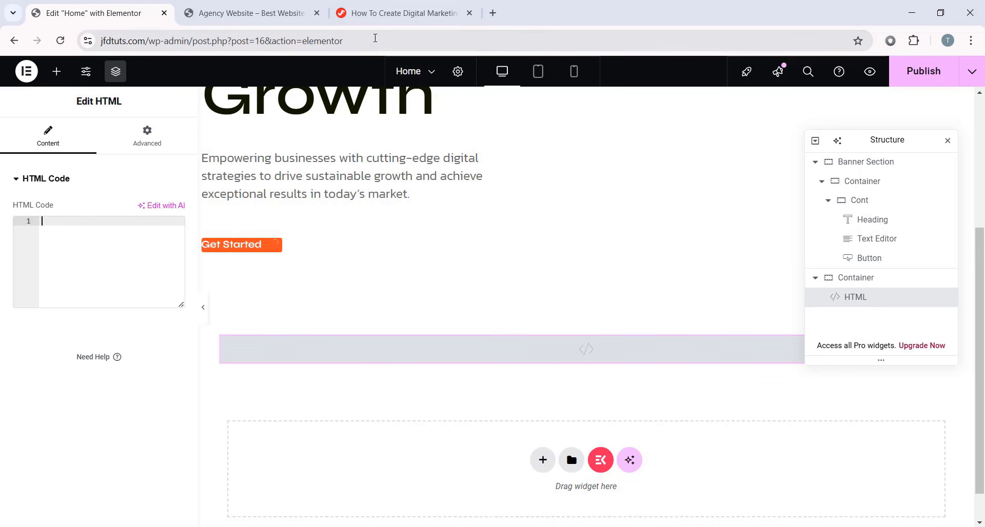
click(412, 18)
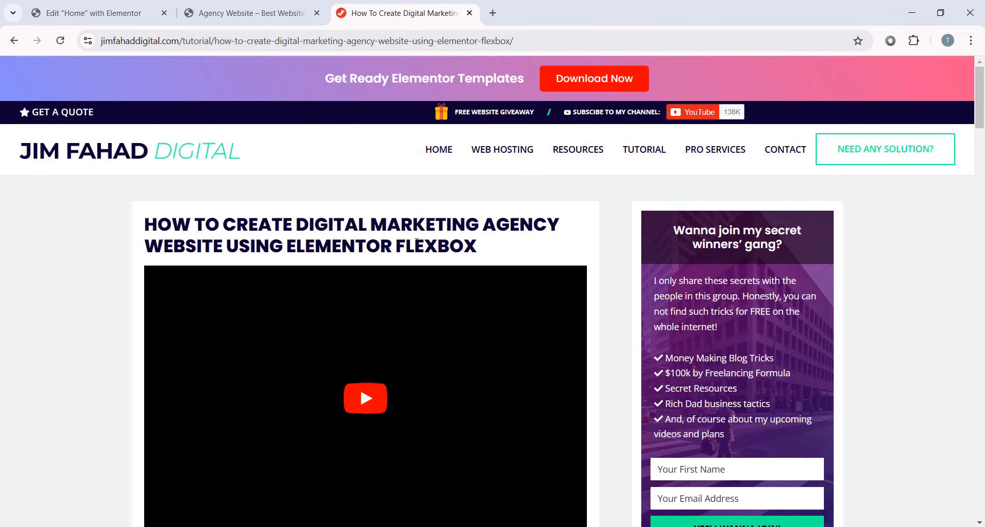
scroll(446, 301, down, 10)
- Copy the 'Hide horizontal overflow for the entire page' code block from the tutorial
scroll(454, 304, down, 3)
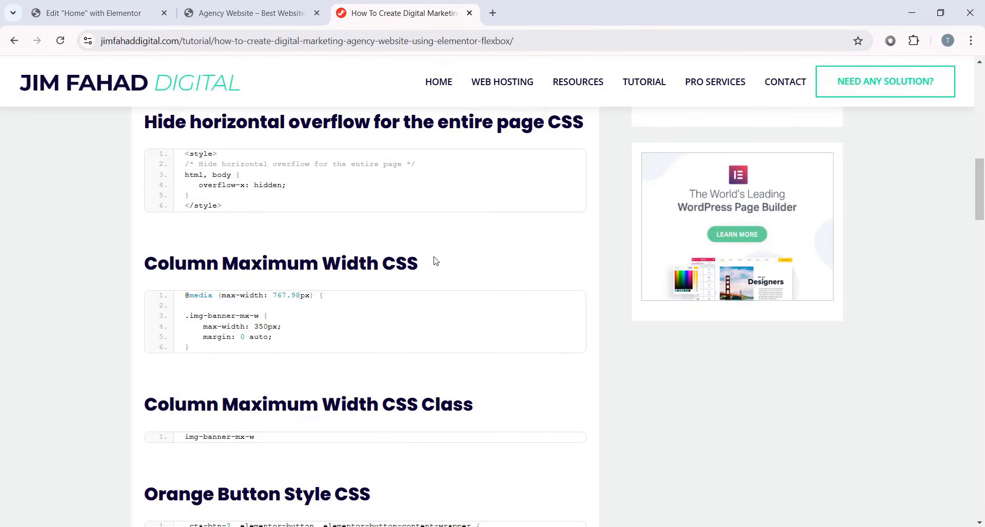
scroll(277, 323, up, 3)
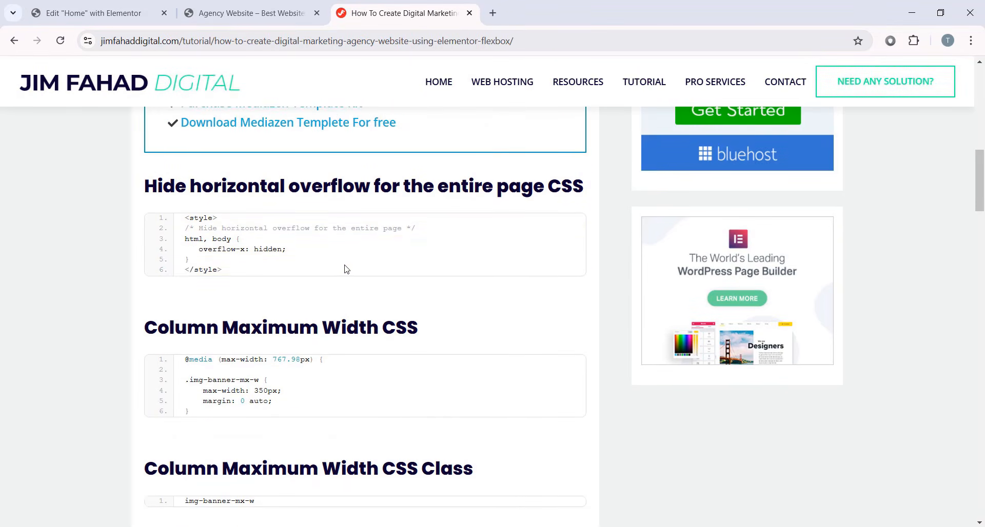
scroll(334, 256, down, 1)
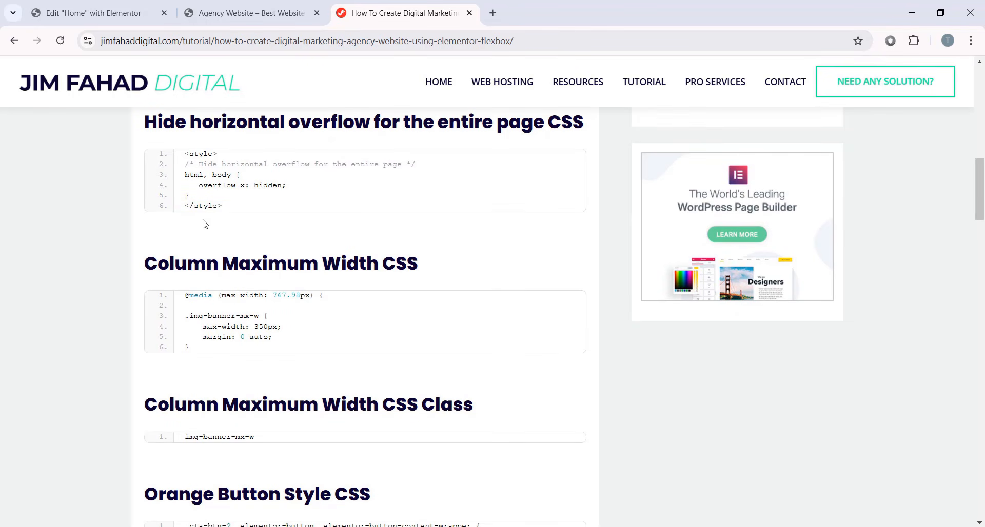
scroll(174, 238, up, 1)
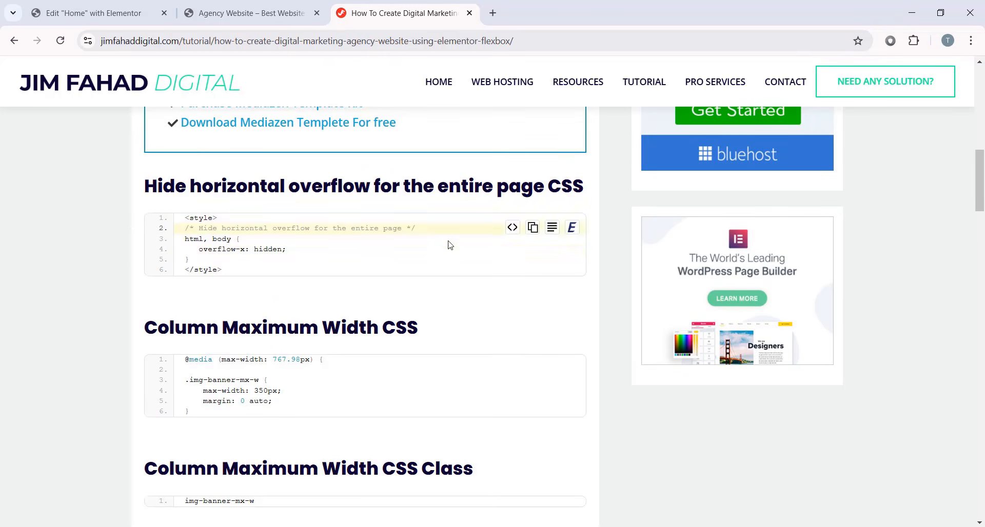
drag(226, 274, 186, 216)
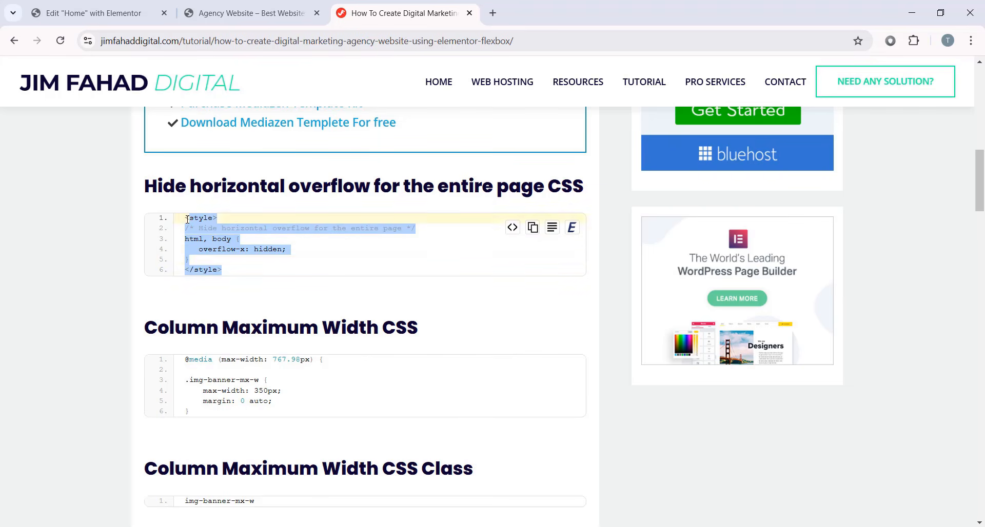
click(492, 241)
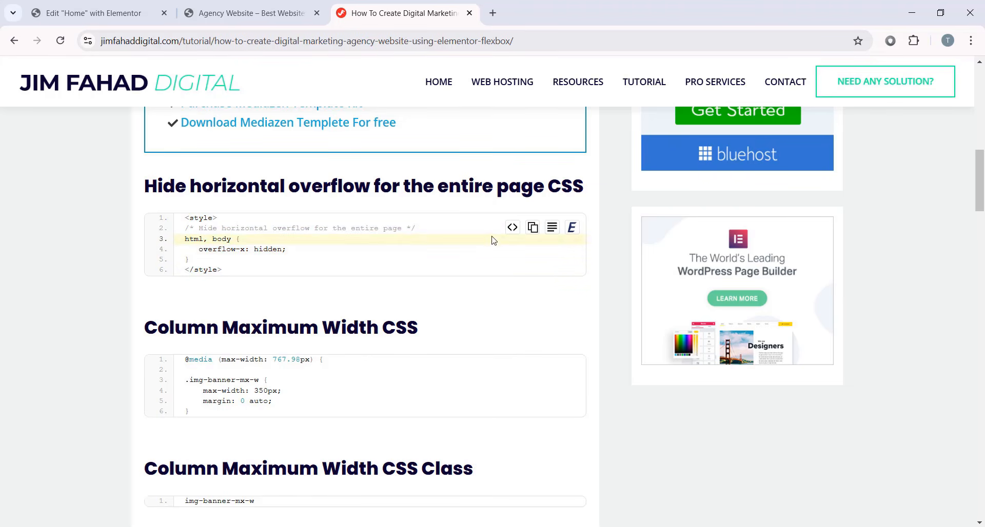
click(534, 228)
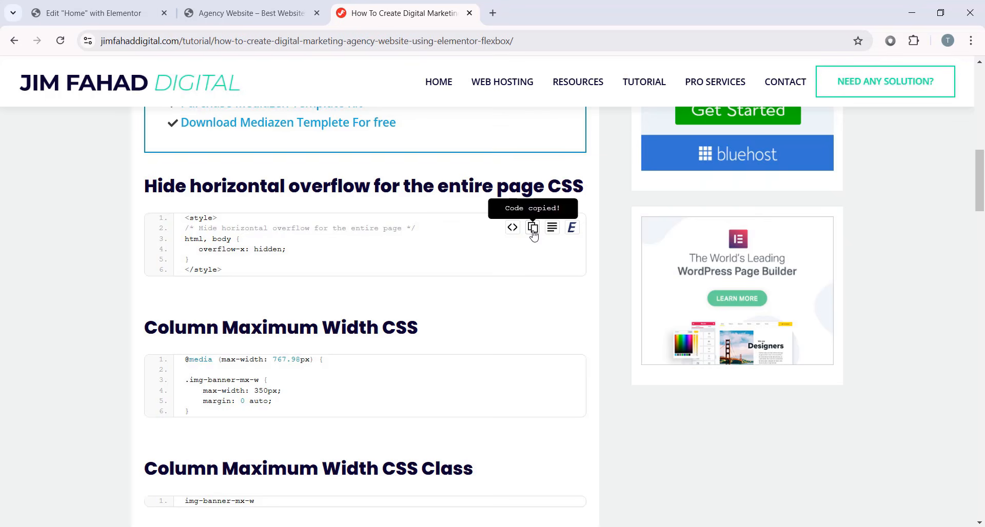
- Paste the overflow-x: hidden style block into the HTML widget's code box, then return to the tutorial
click(88, 13)
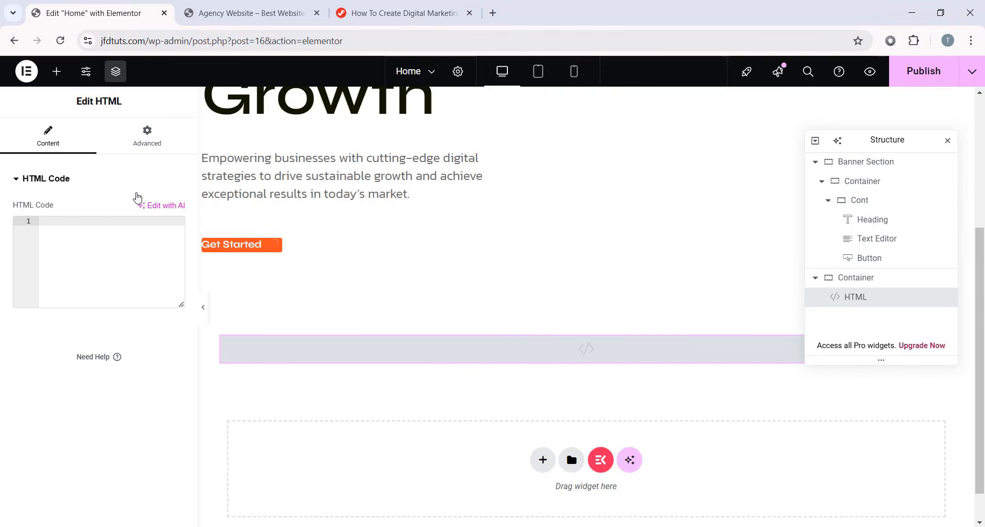
right_click(110, 237)
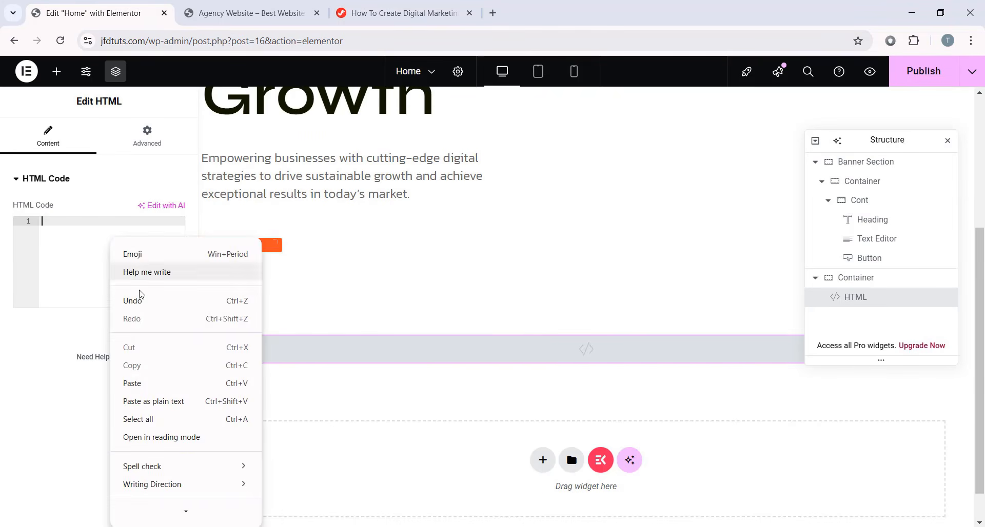
click(147, 370)
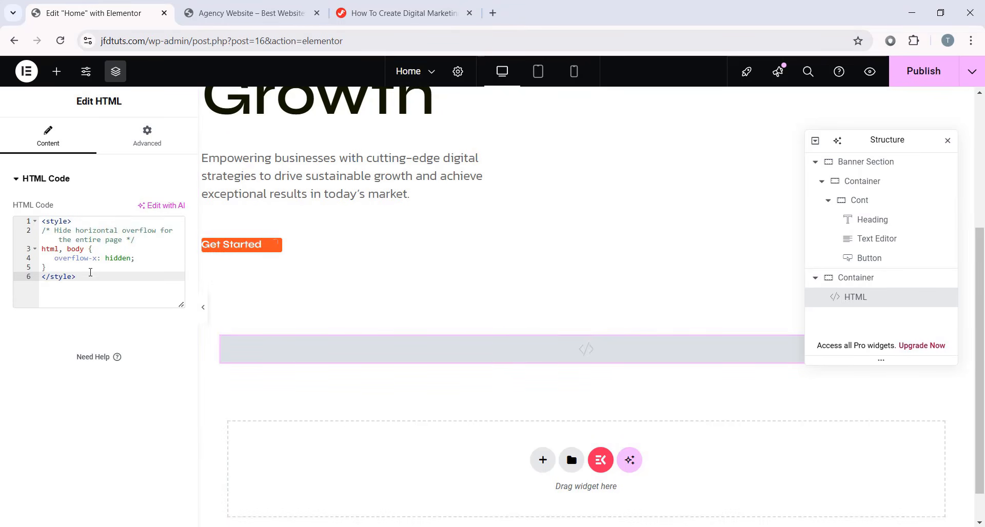
key(ctrl+a)
click(103, 283)
key(ctrl+a)
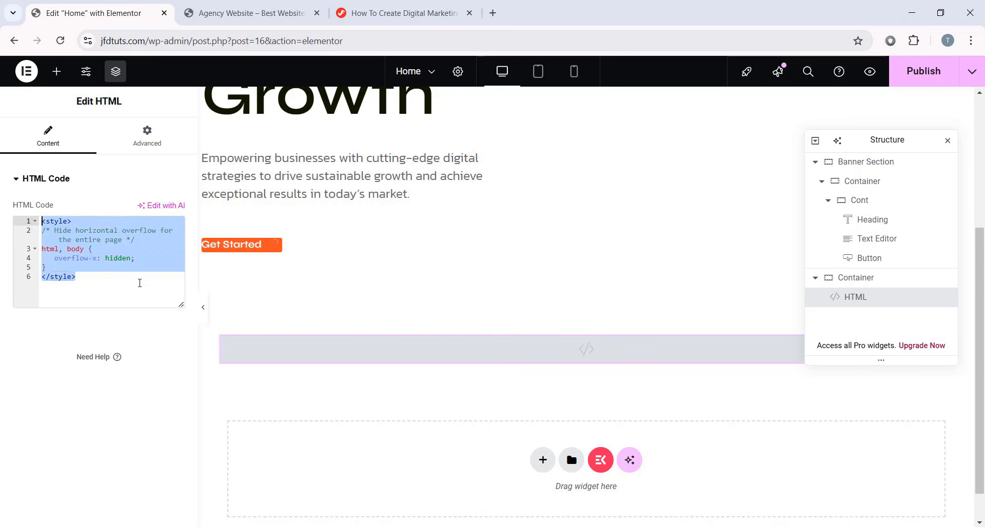
click(141, 286)
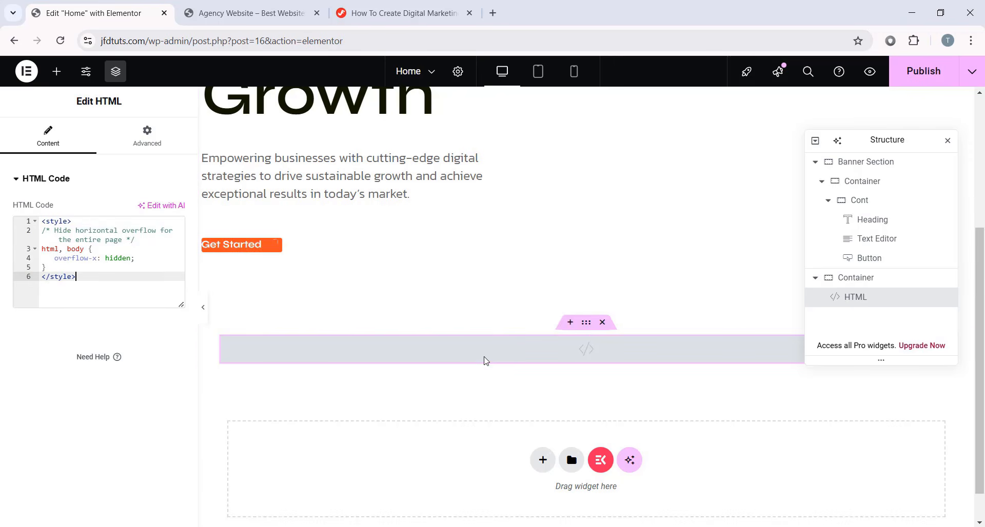
key(ctrl+a)
click(117, 283)
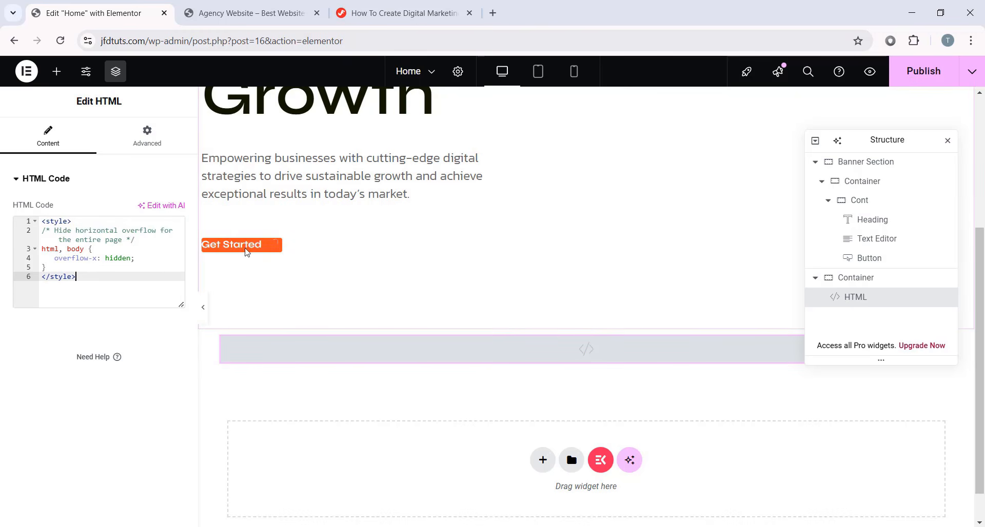
click(405, 12)
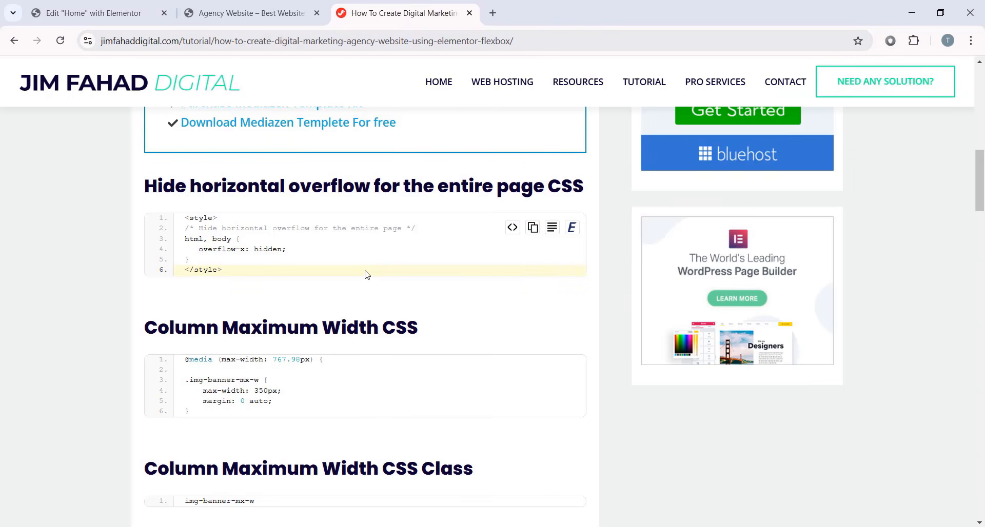
- Copy the Orange Button Style CSS code block and go back to the Elementor editor
scroll(366, 274, down, 6)
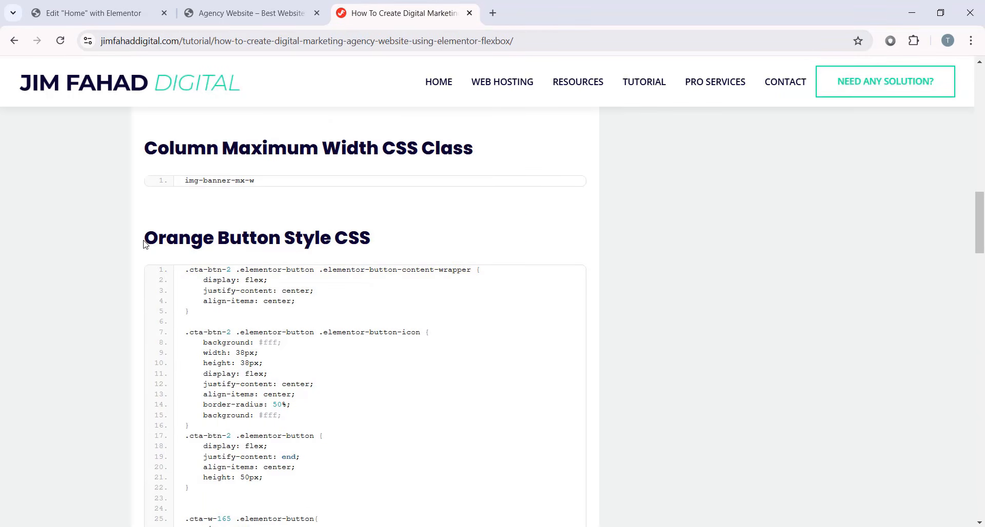
drag(145, 244, 388, 238)
scroll(367, 241, down, 2)
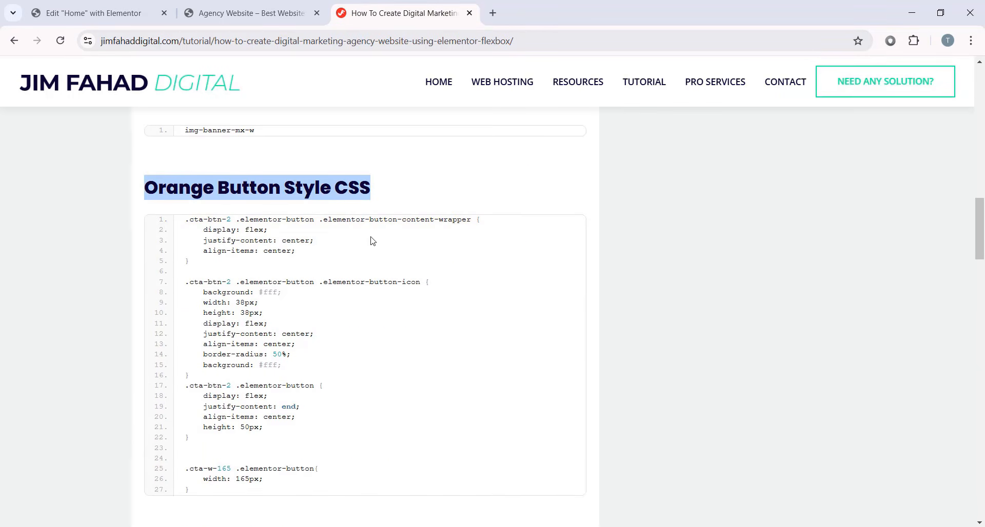
click(408, 231)
scroll(431, 231, up, 1)
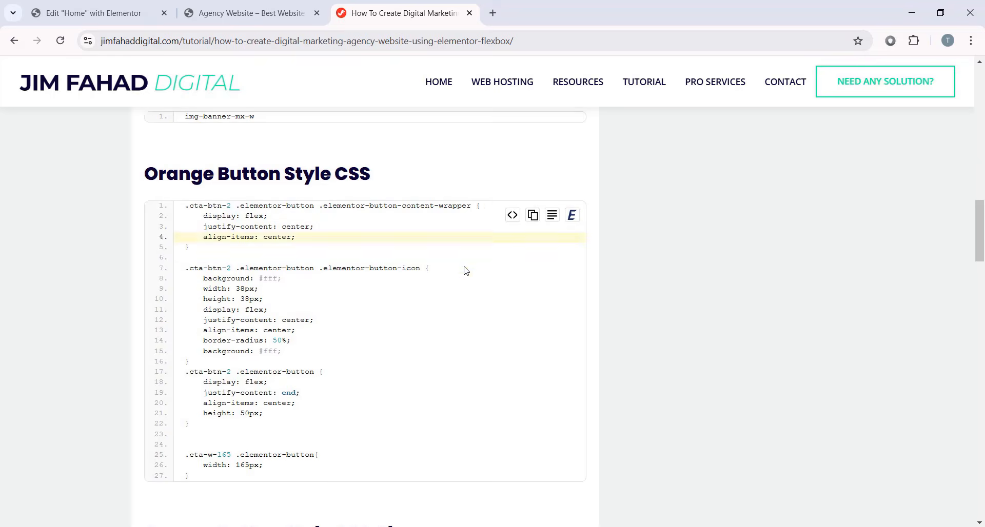
click(107, 7)
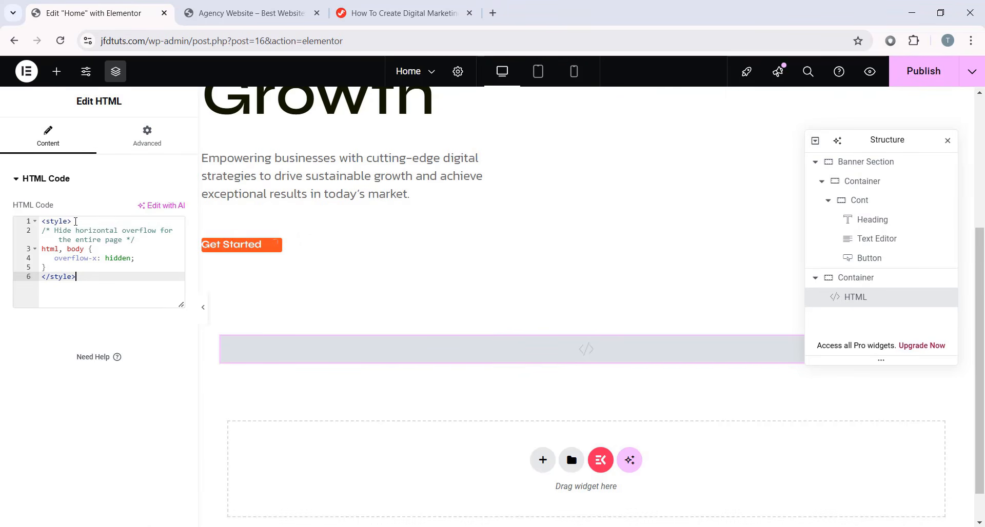
- Paste the .cta-btn-2 orange button CSS on new lines after the overflow rule
click(60, 269)
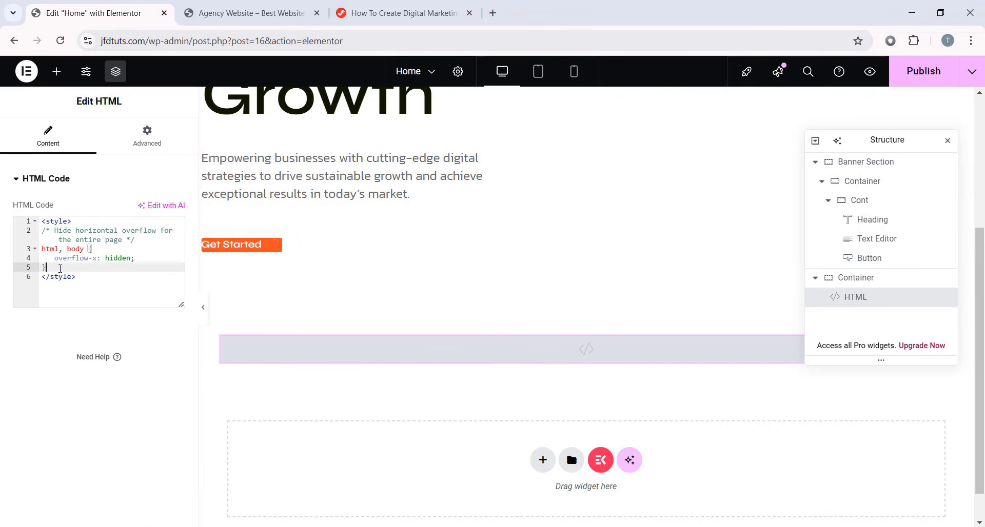
key(Return)
key(Return)
key(Return)
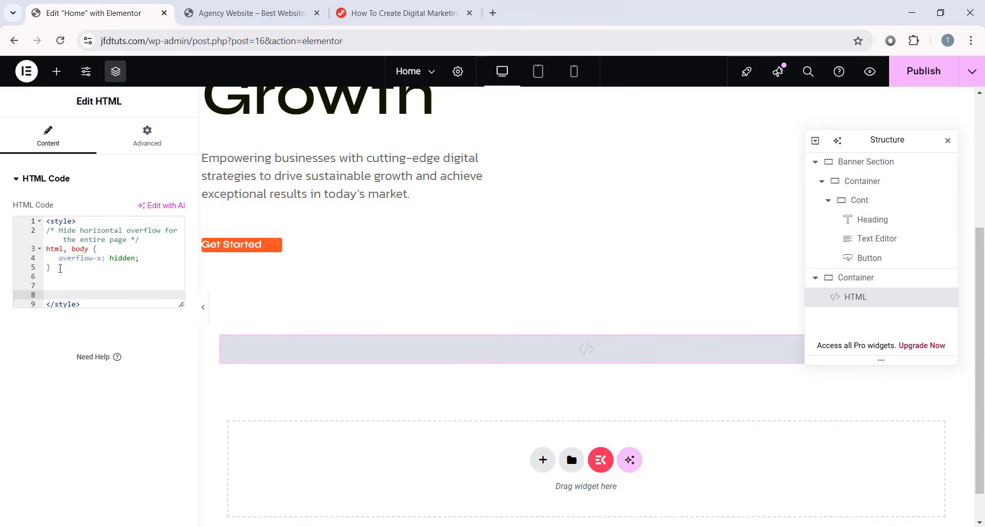
right_click(66, 295)
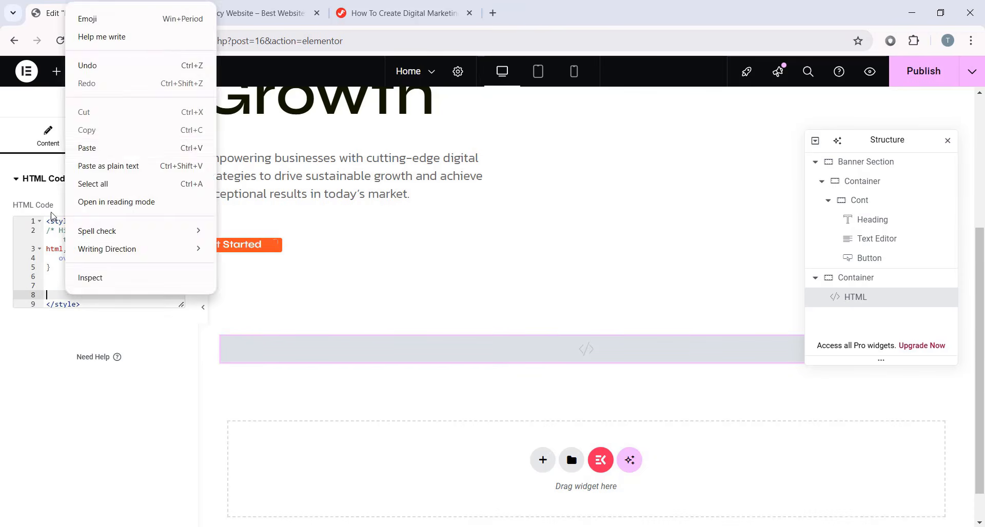
click(90, 147)
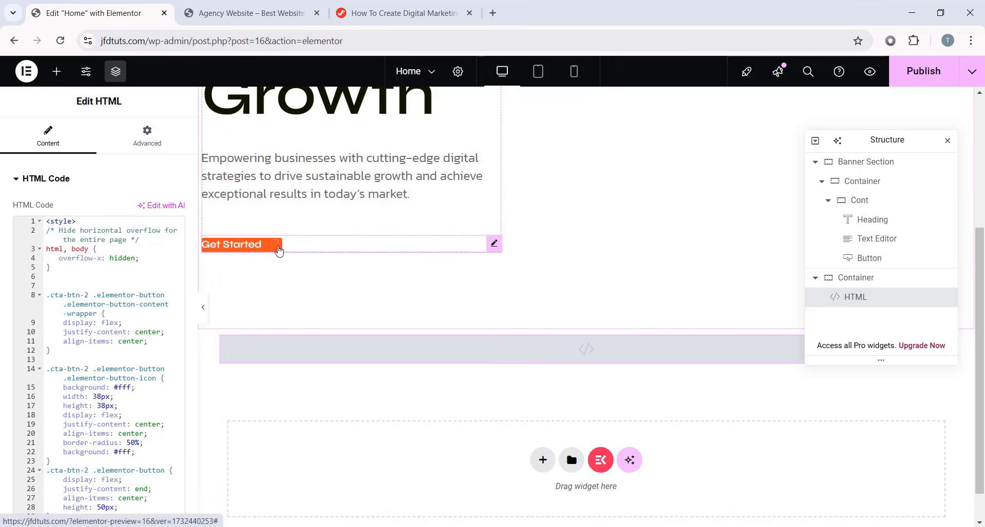
click(401, 15)
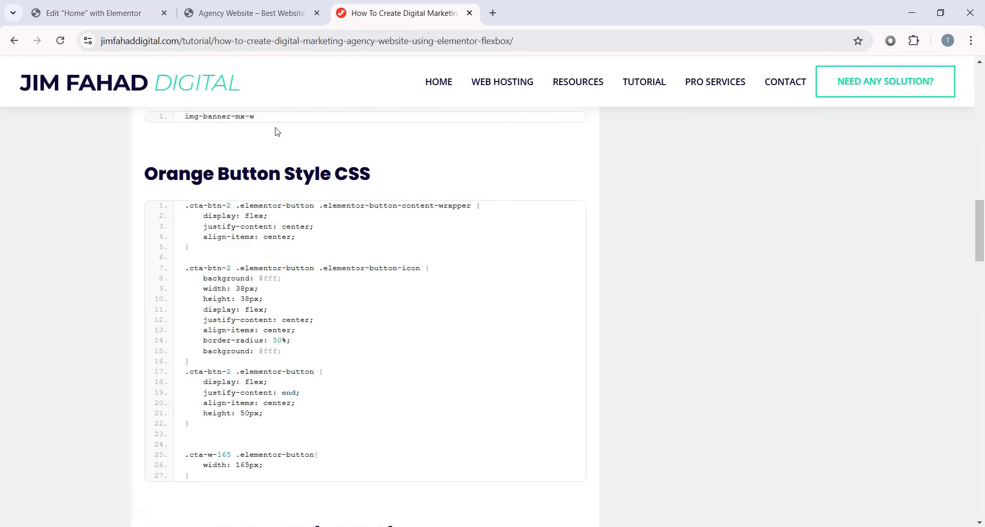
- Copy the Orange Button Style CSS Classes 'cta-btn-2 cta-w-165' and return to Elementor
scroll(310, 193, down, 3)
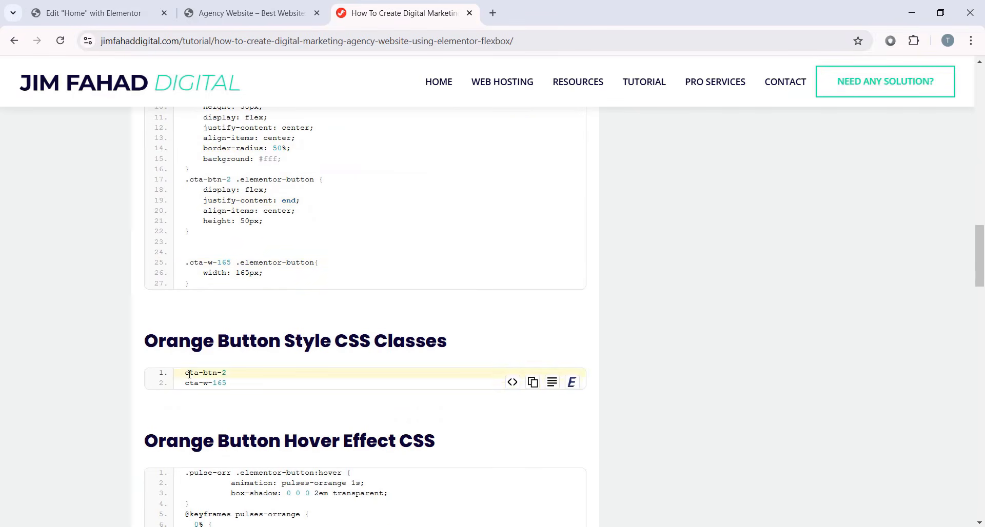
scroll(234, 391, up, 5)
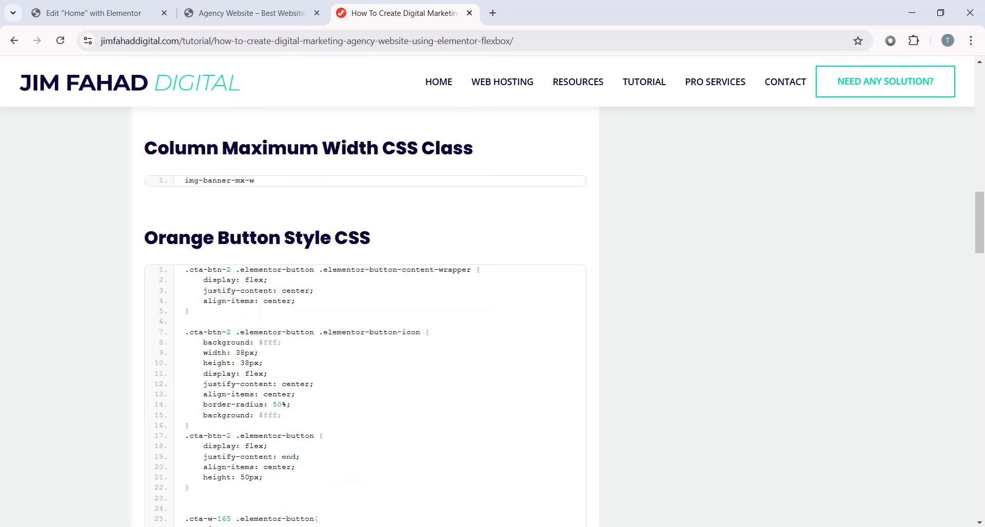
scroll(374, 246, down, 5)
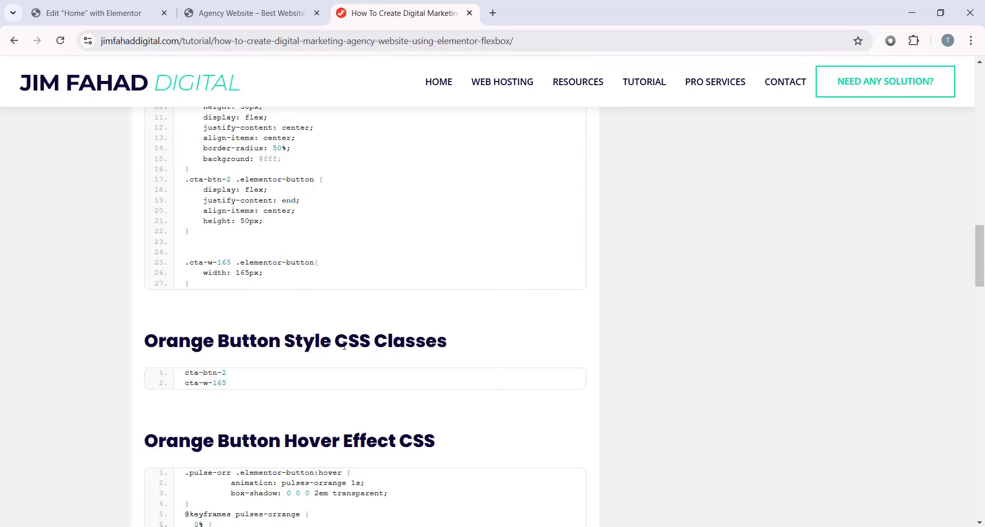
mouse_move(241, 384)
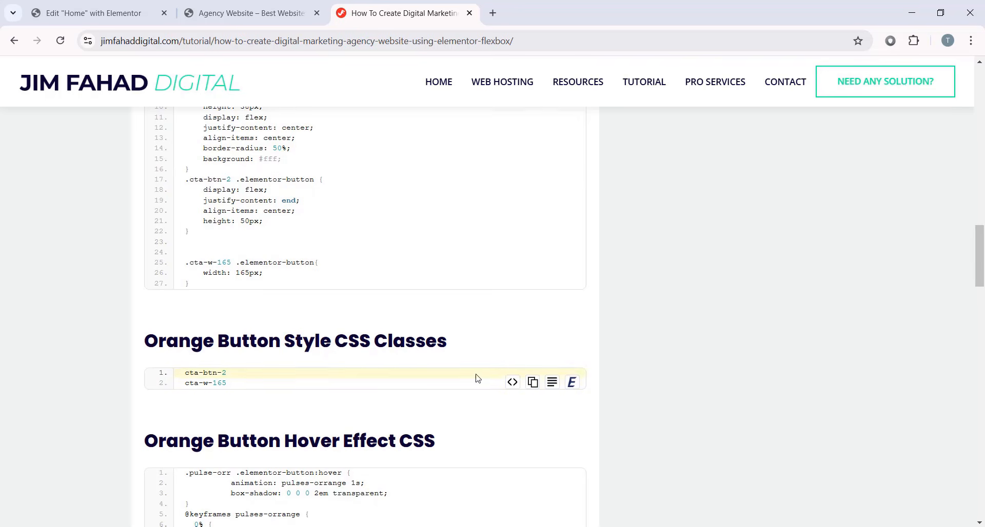
click(532, 383)
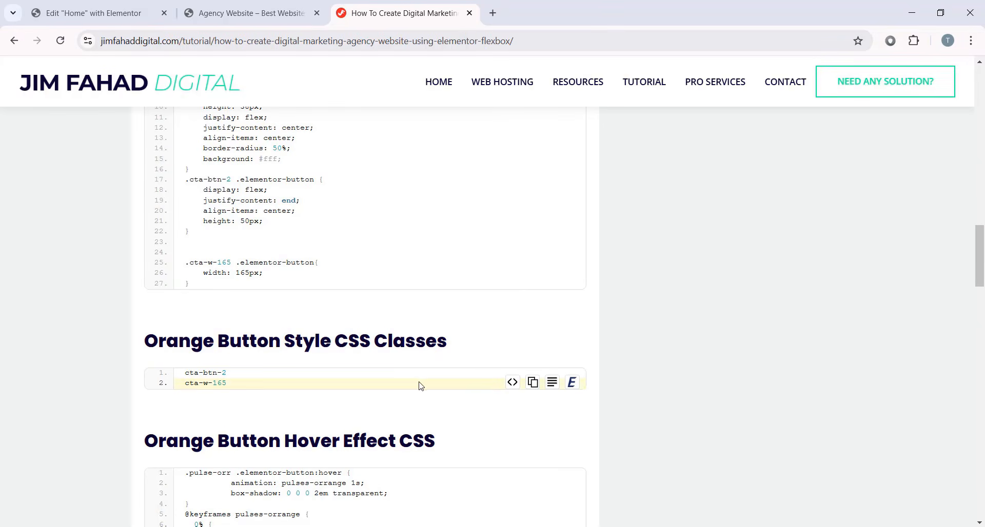
click(92, 13)
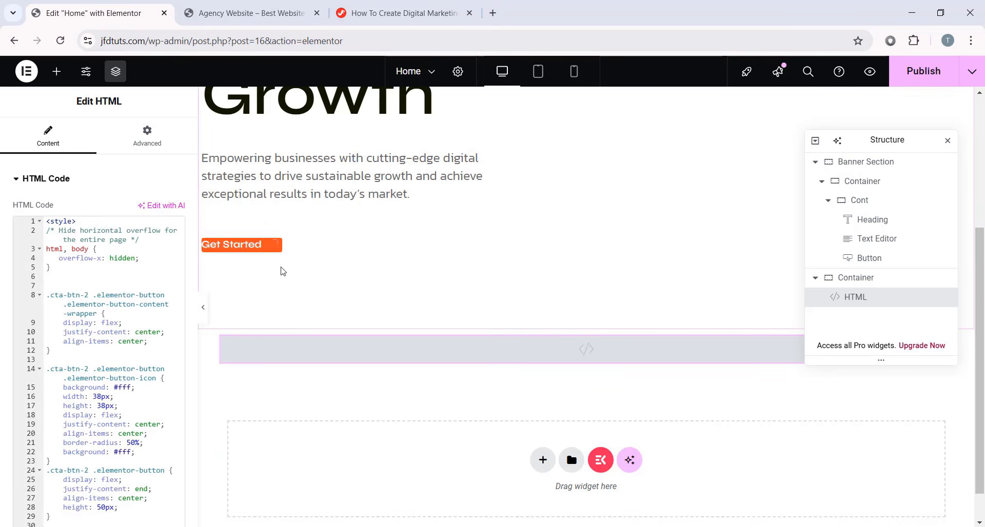
- Paste 'cta-btn-2 cta-w-165' into the Get Started button's Advanced CSS Classes field
click(231, 242)
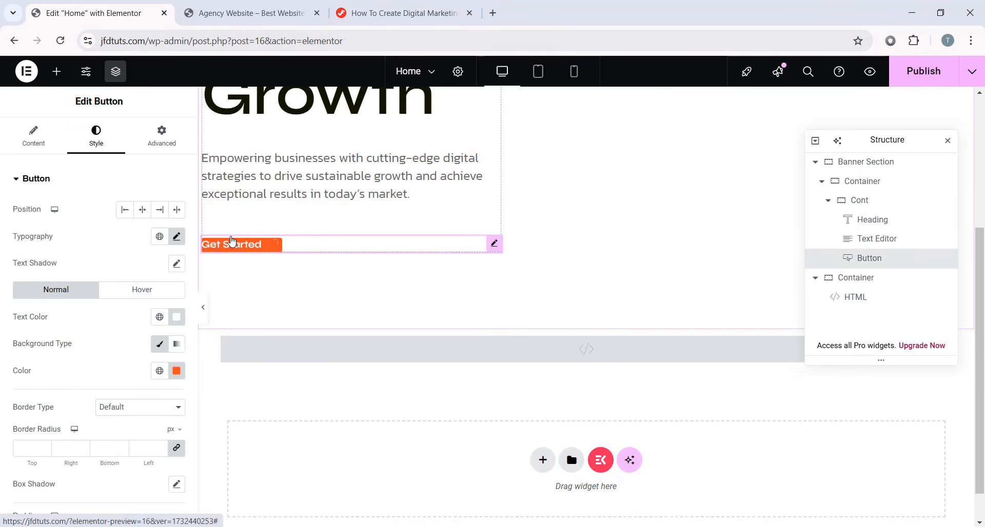
click(161, 136)
scroll(112, 281, down, 4)
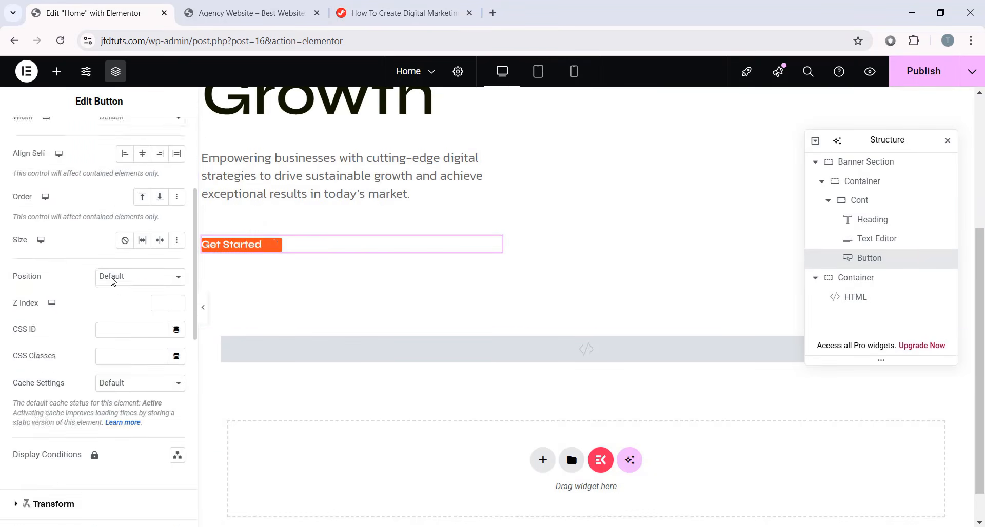
scroll(113, 281, down, 1)
click(104, 296)
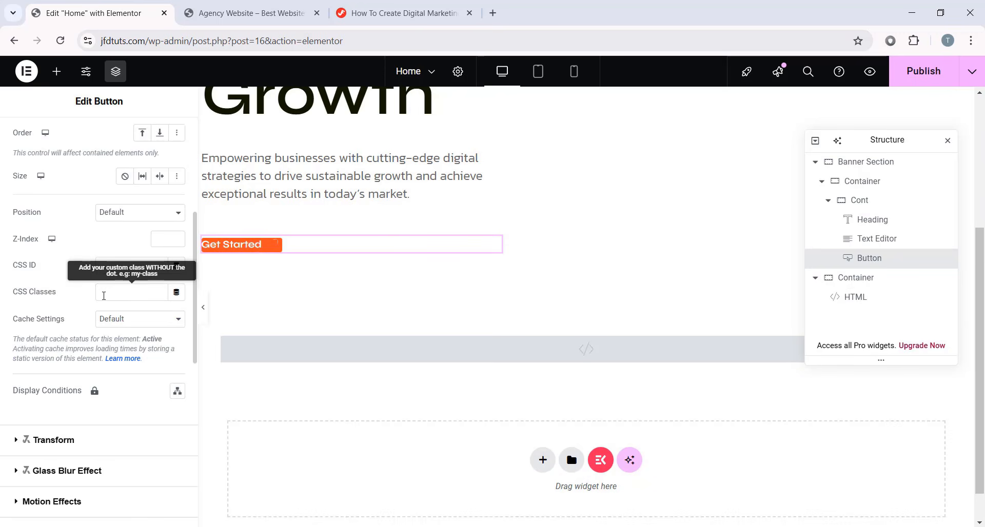
right_click(121, 293)
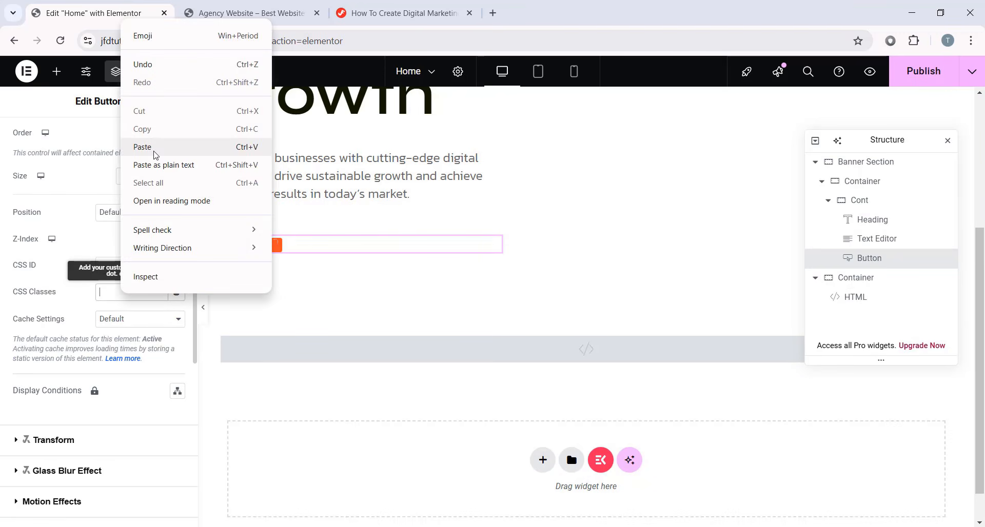
click(154, 155)
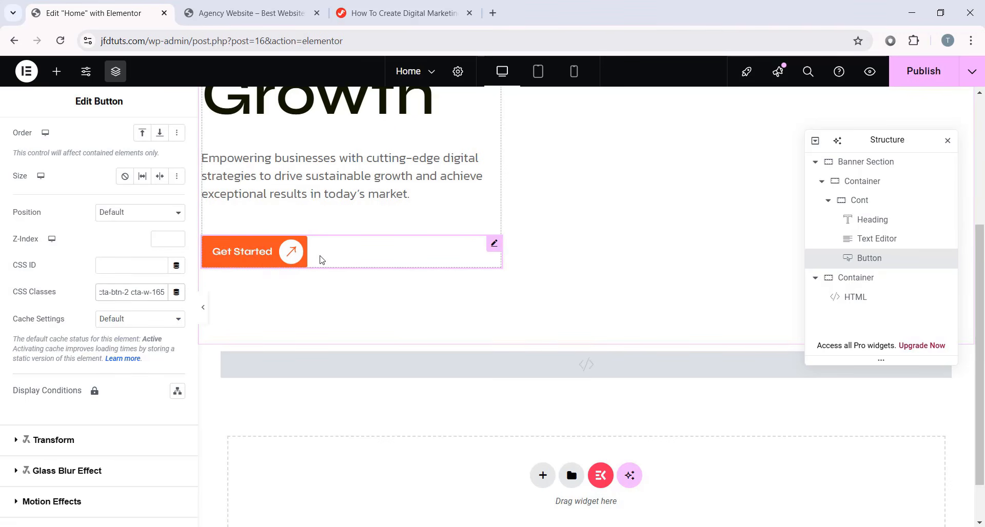
scroll(133, 266, up, 5)
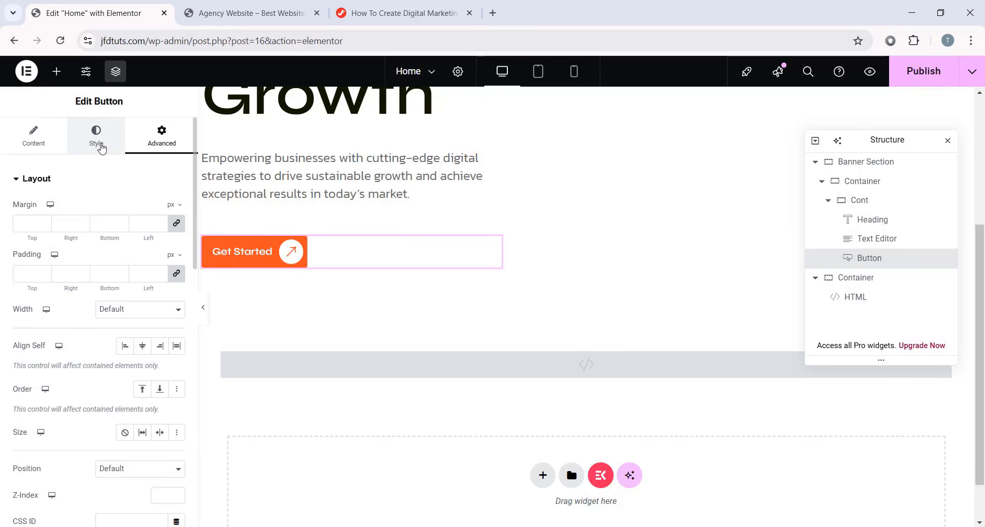
- Set the Get Started button's linked border radius to 50 px in its Style settings
click(101, 146)
scroll(100, 318, down, 2)
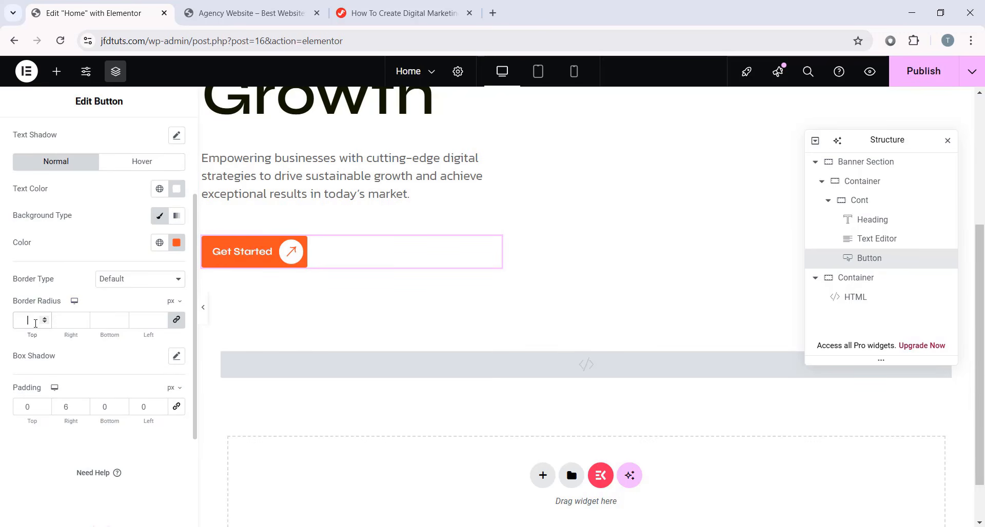
text(50)
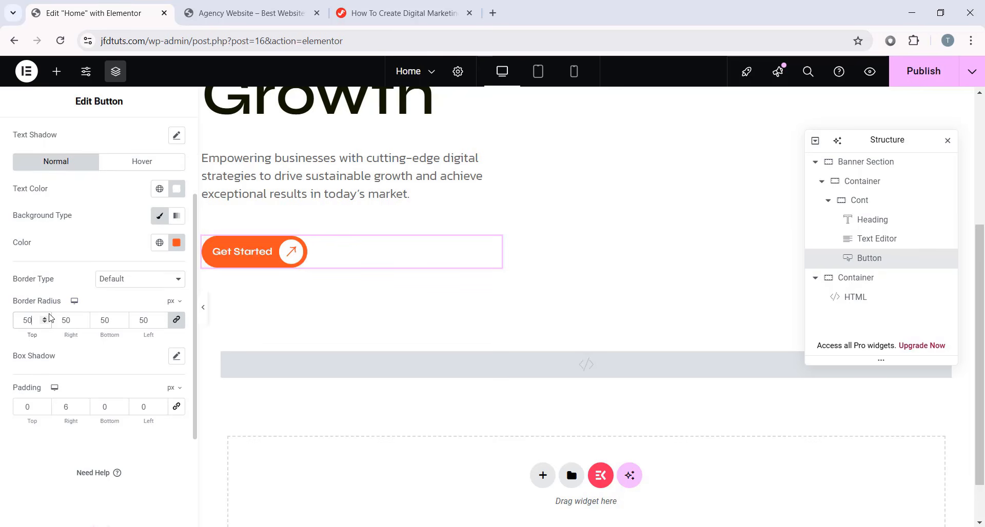
scroll(347, 301, up, 3)
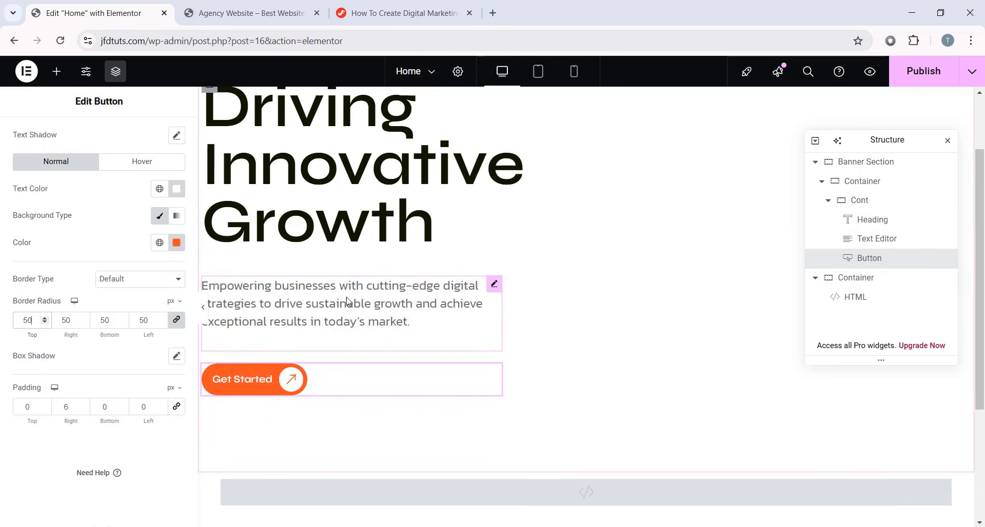
scroll(347, 302, up, 2)
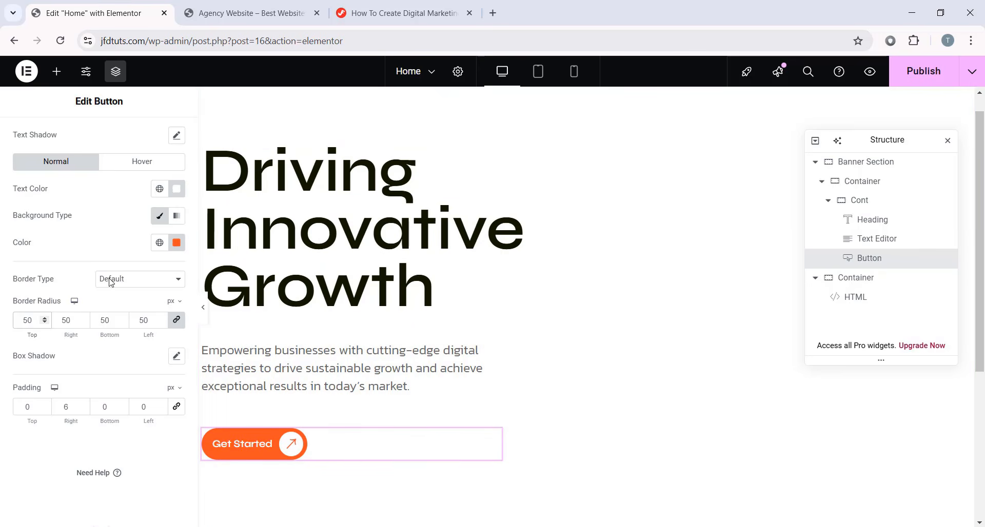
click(157, 170)
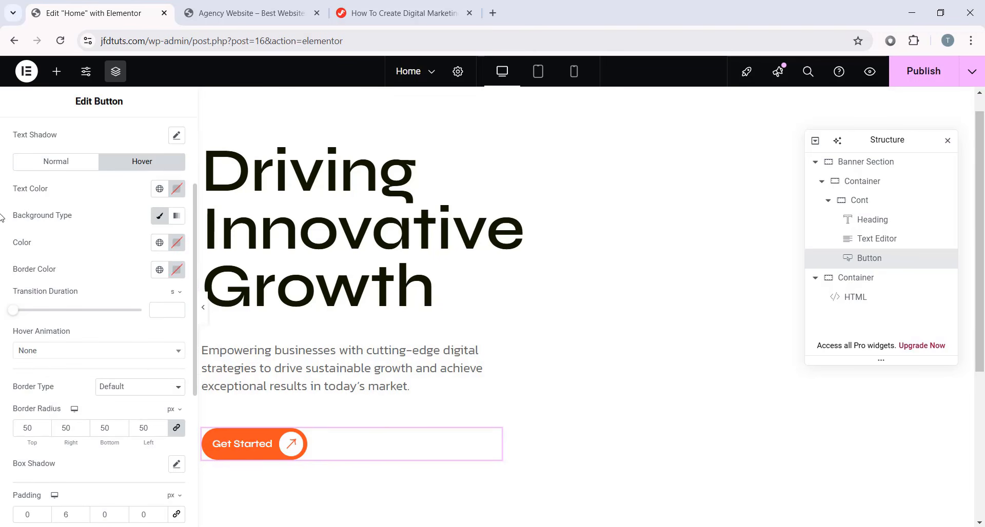
click(176, 242)
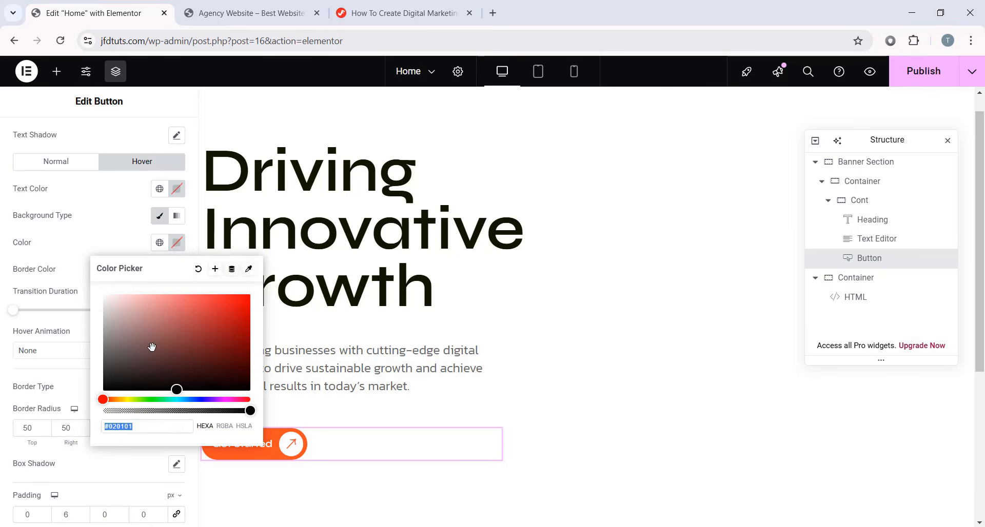
drag(176, 399, 261, 285)
click(2, 286)
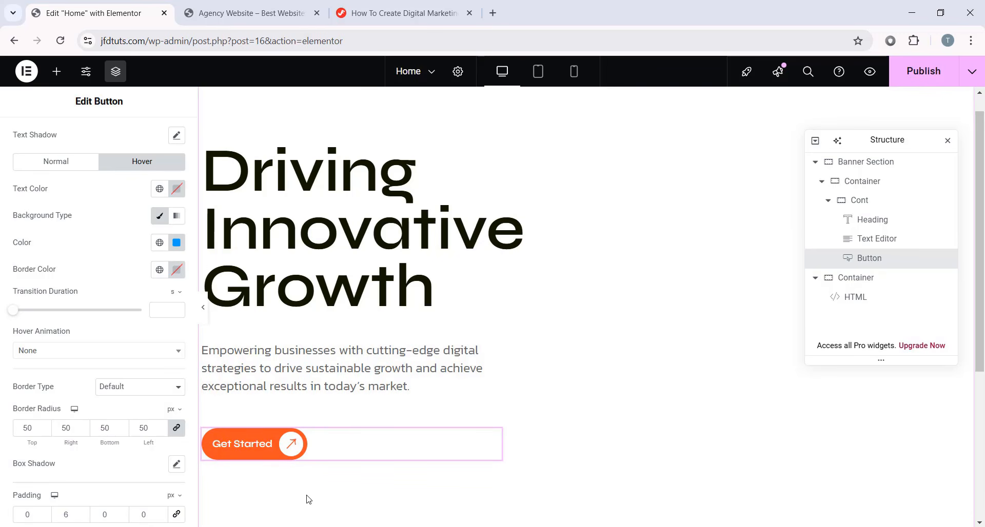
click(176, 243)
click(198, 270)
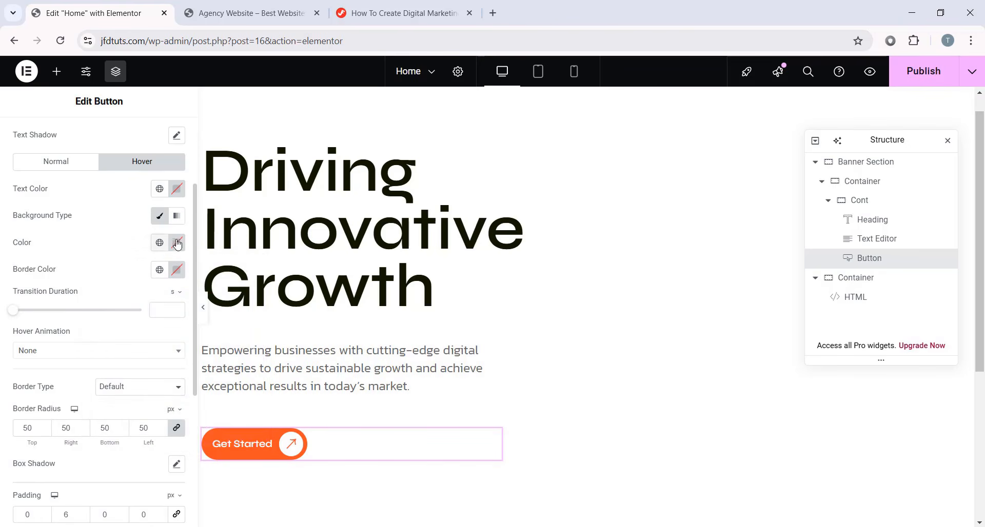
click(63, 167)
scroll(70, 186, up, 3)
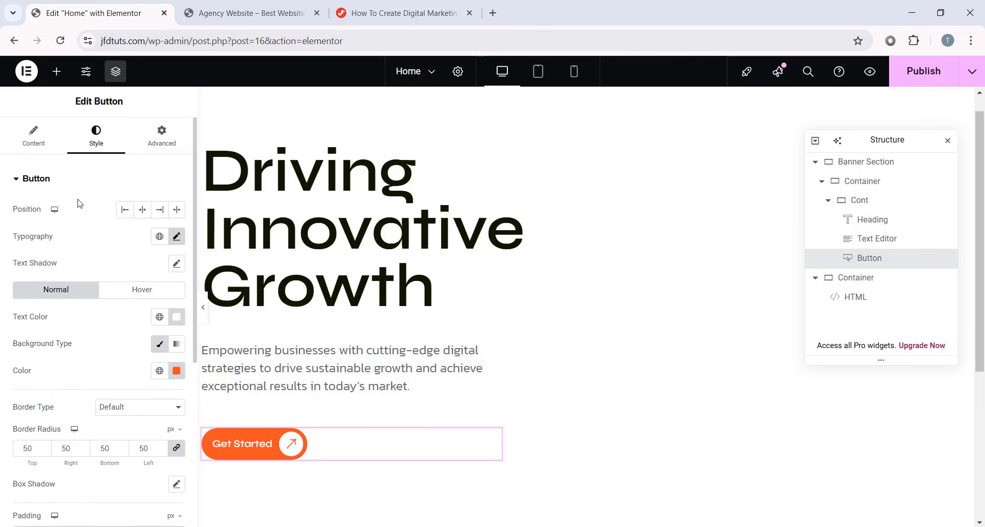
- Copy the orange button hover-effect CSS from the tutorial page
click(398, 15)
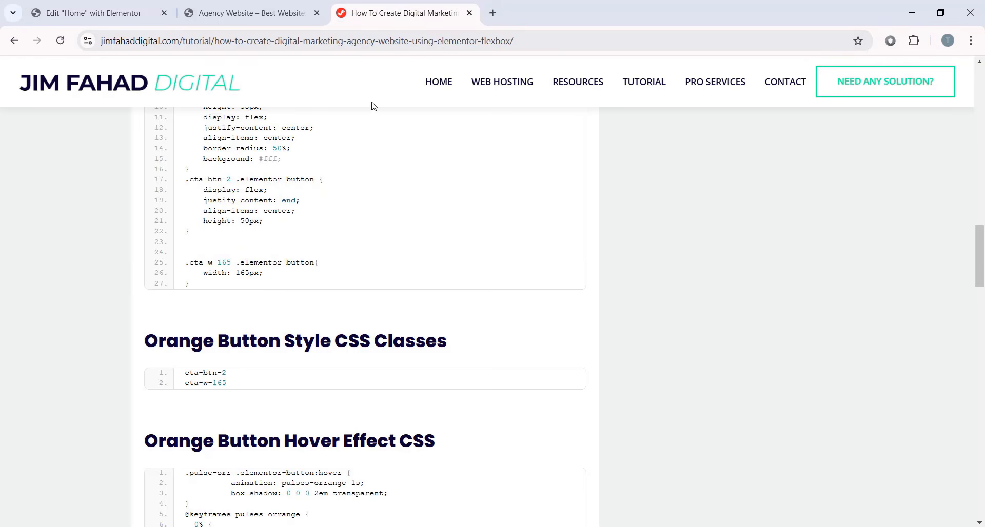
scroll(319, 330, down, 3)
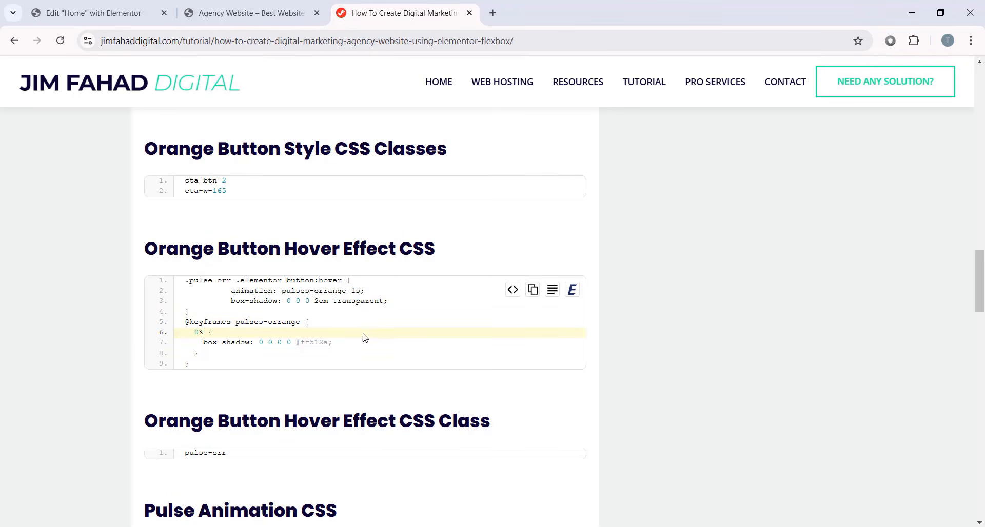
click(532, 289)
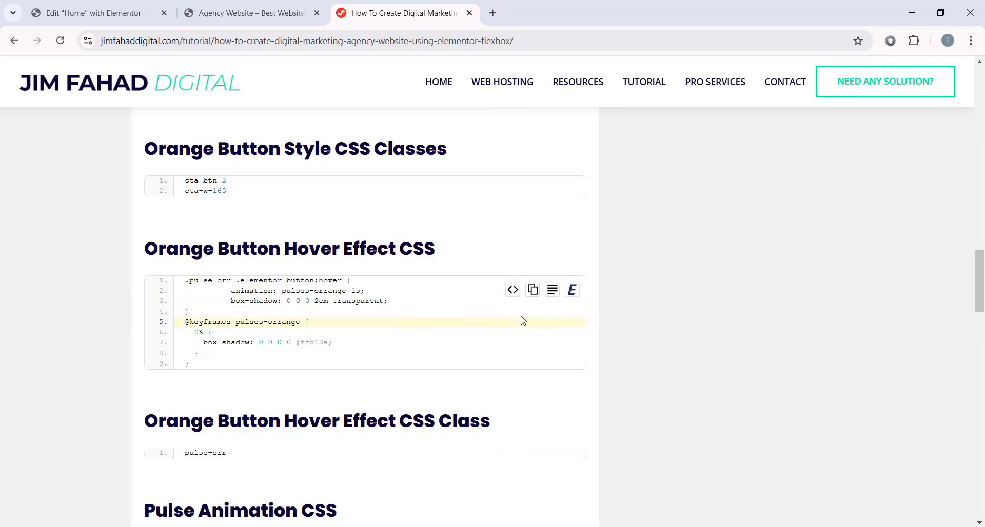
- Paste the .pulse-orr rule and pulses-orange keyframes after the last CSS rule in the HTML widget
click(92, 13)
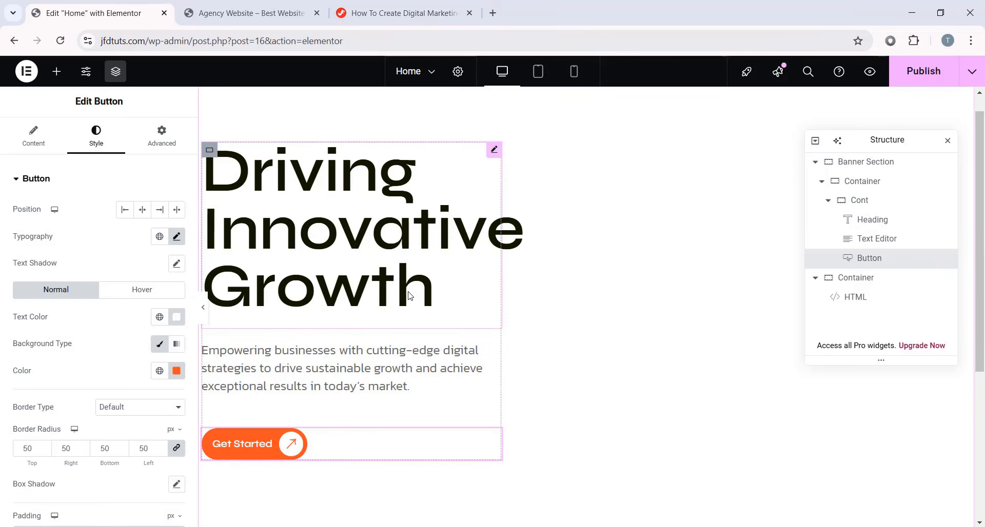
scroll(408, 305, down, 3)
click(372, 367)
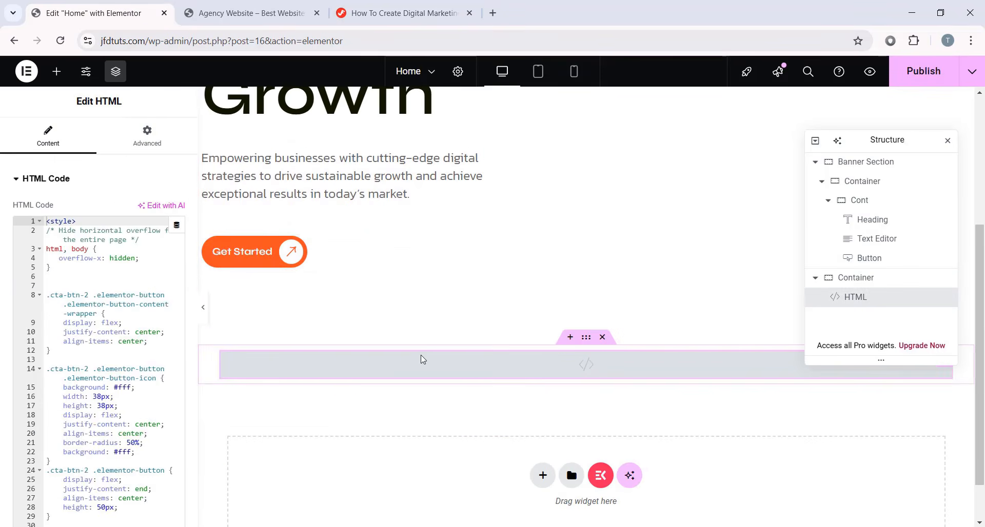
scroll(103, 370, down, 3)
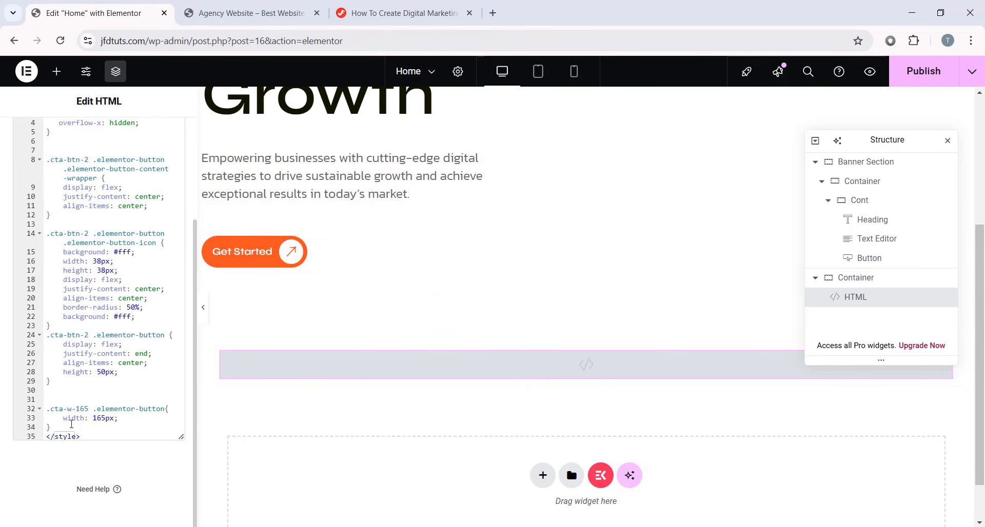
click(72, 424)
key(Return)
key(Return)
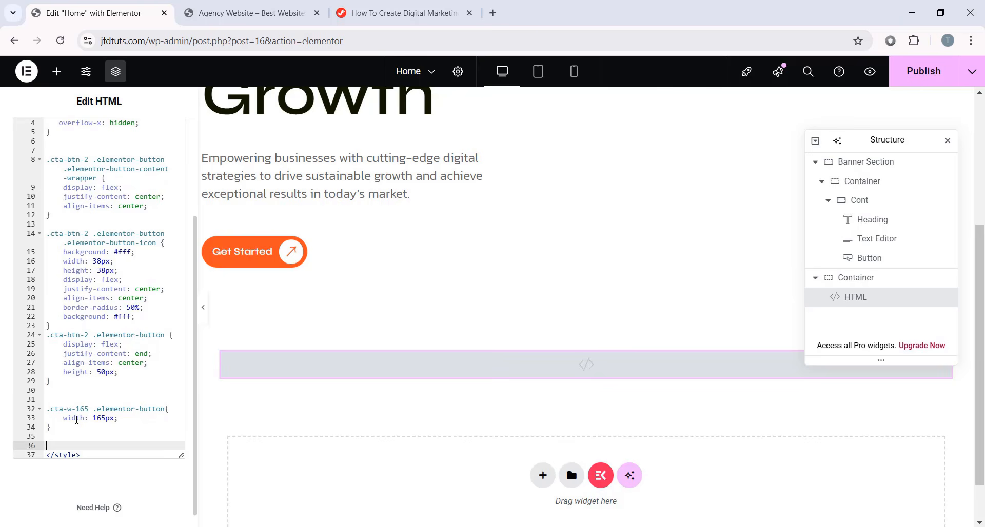
key(ctrl+v)
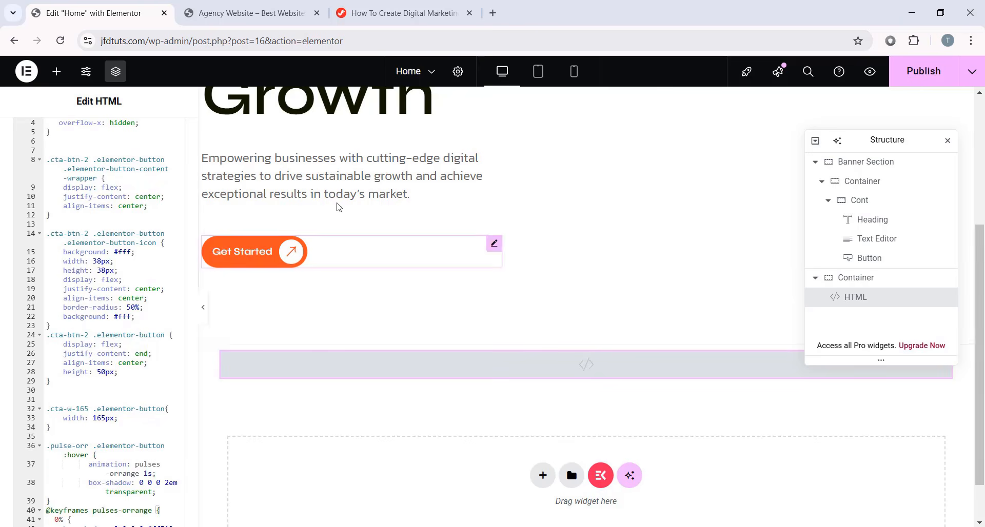
click(359, 13)
scroll(387, 268, down, 1)
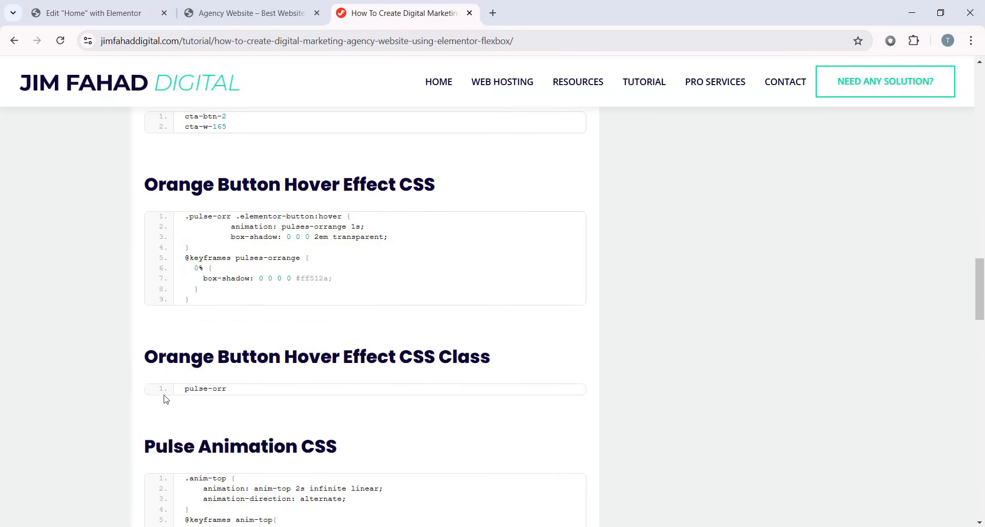
- Append the copied pulse-orr class to the Get Started button's CSS Classes
click(532, 398)
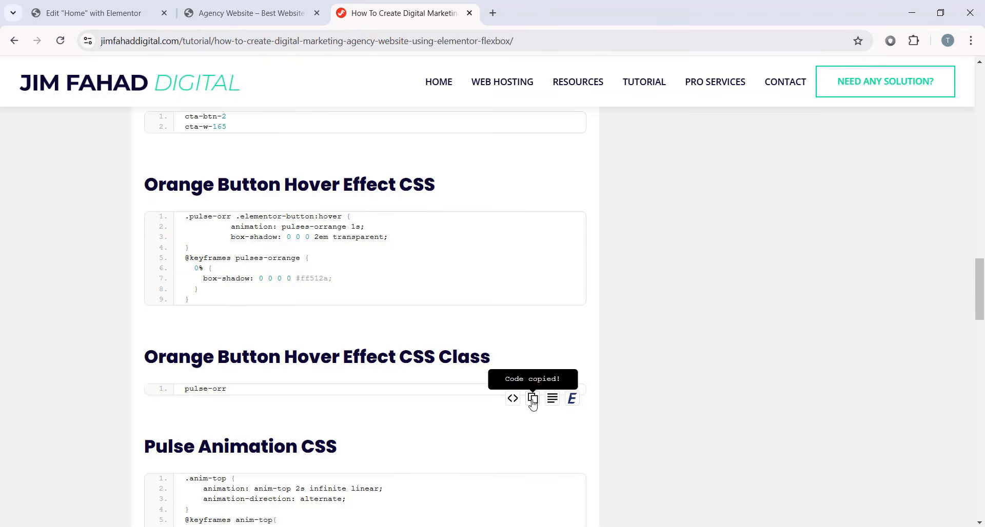
click(111, 13)
click(343, 254)
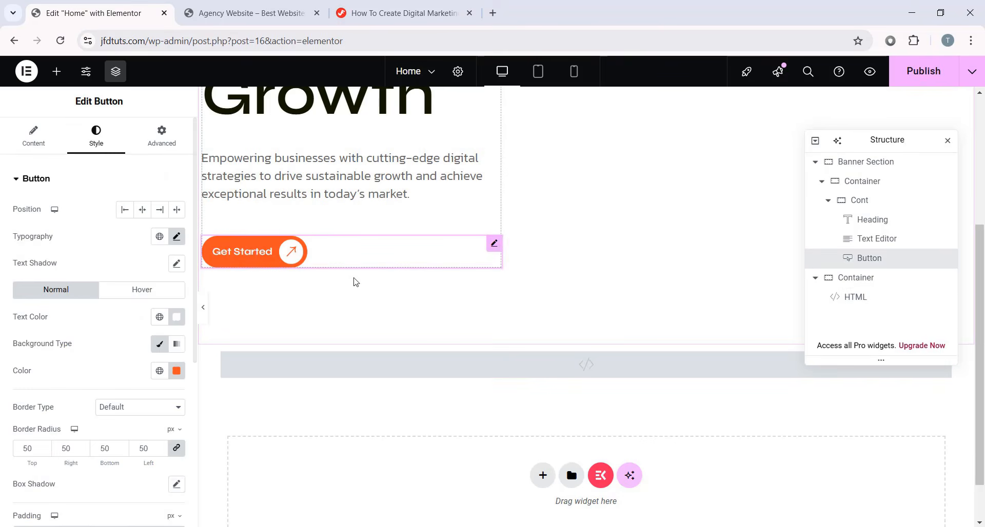
click(157, 154)
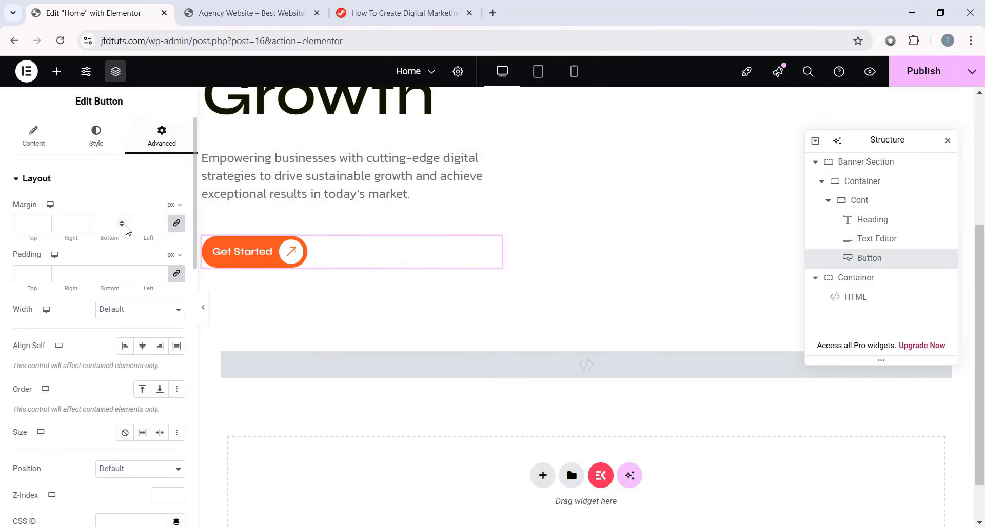
scroll(127, 287, down, 4)
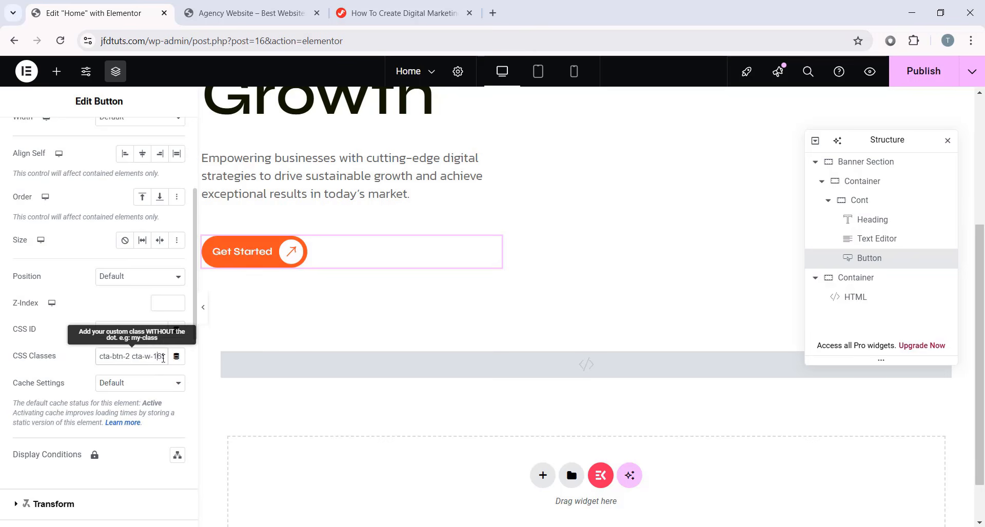
drag(159, 358, 184, 358)
key(ctrl+v)
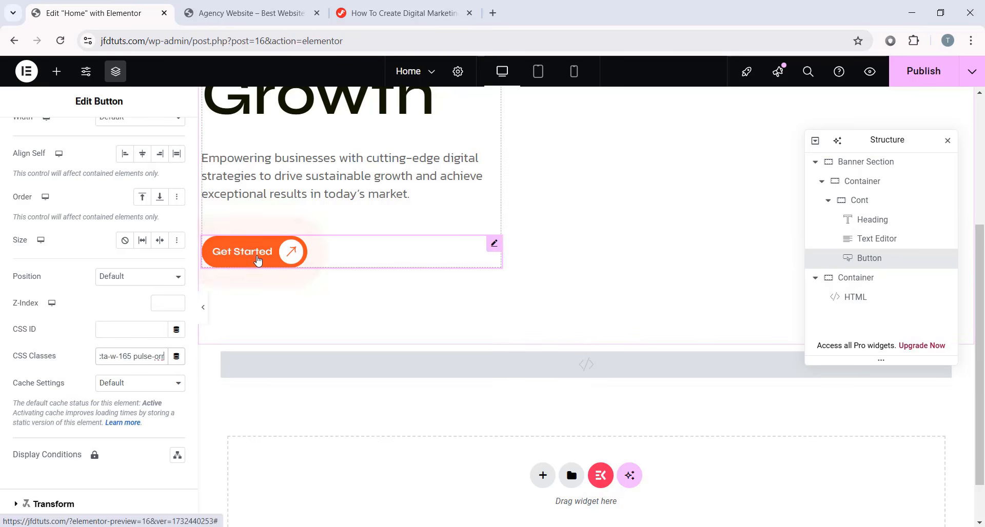
- Preview the page to test the button's orange hover pulse, then review the finished banner
click(202, 309)
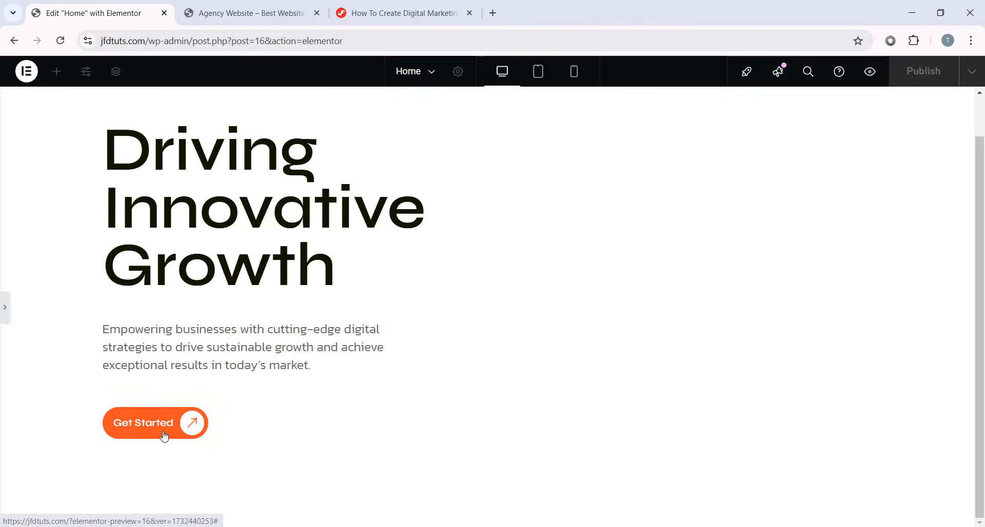
click(5, 308)
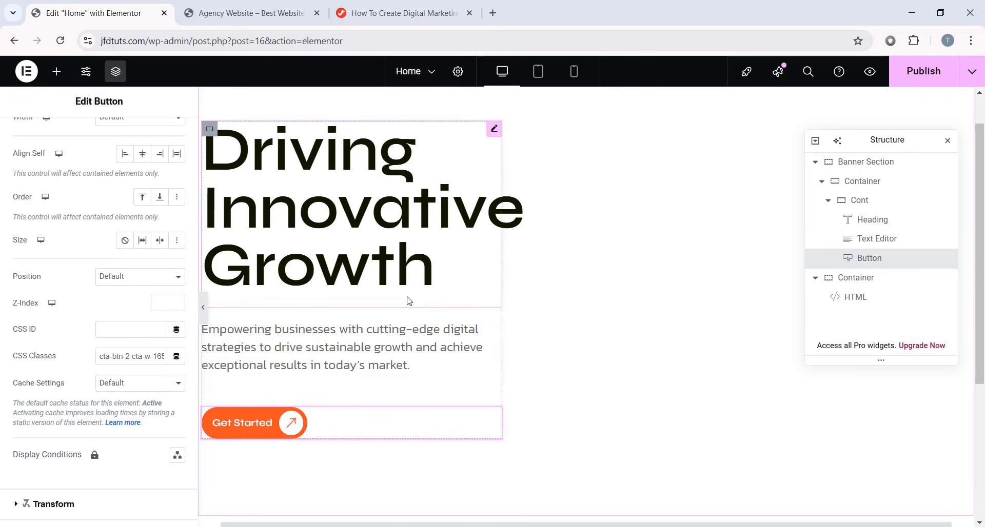
click(403, 13)
scroll(457, 237, down, 1)
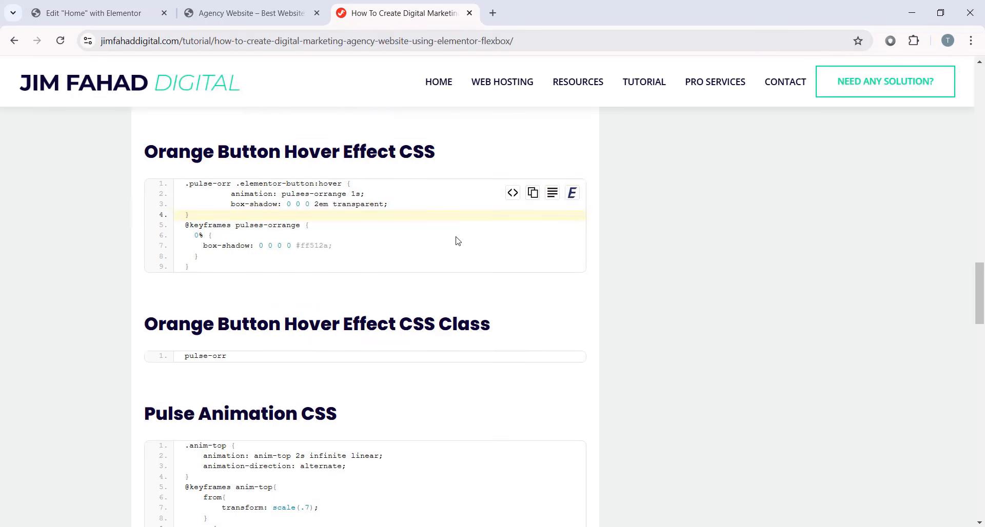
click(98, 13)
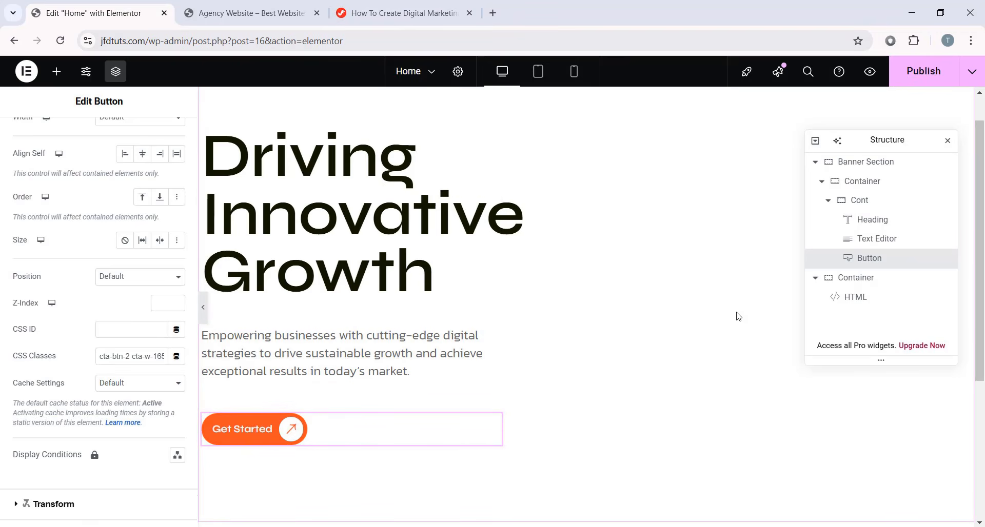
scroll(624, 411, up, 1)
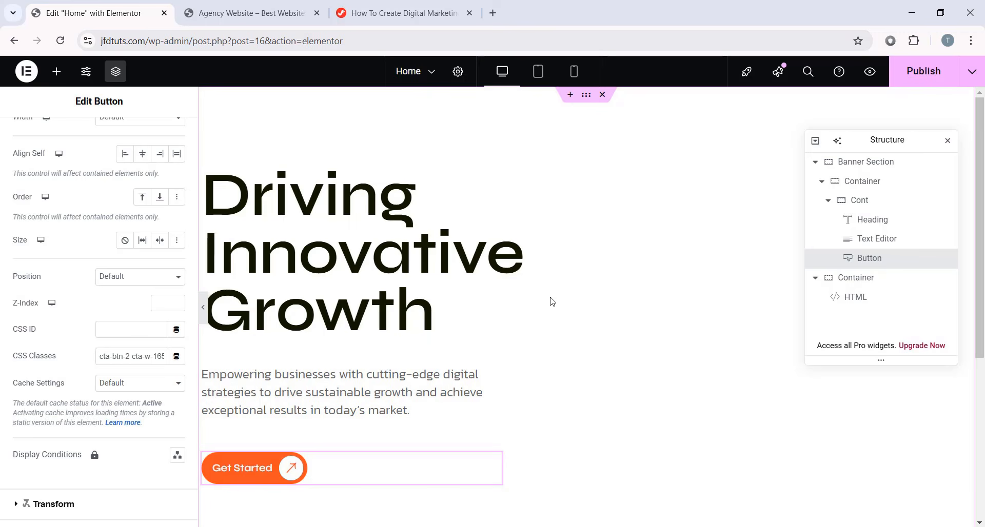
scroll(552, 301, down, 2)
scroll(556, 279, up, 2)
scroll(652, 416, down, 2)
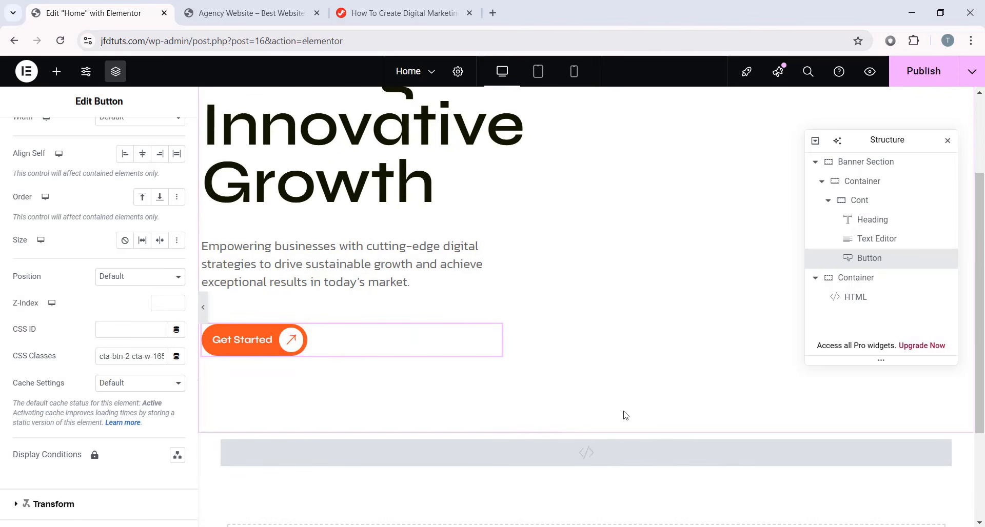
- Add an Image widget below the Get Started button
click(56, 71)
scroll(136, 296, down, 3)
scroll(136, 296, up, 2)
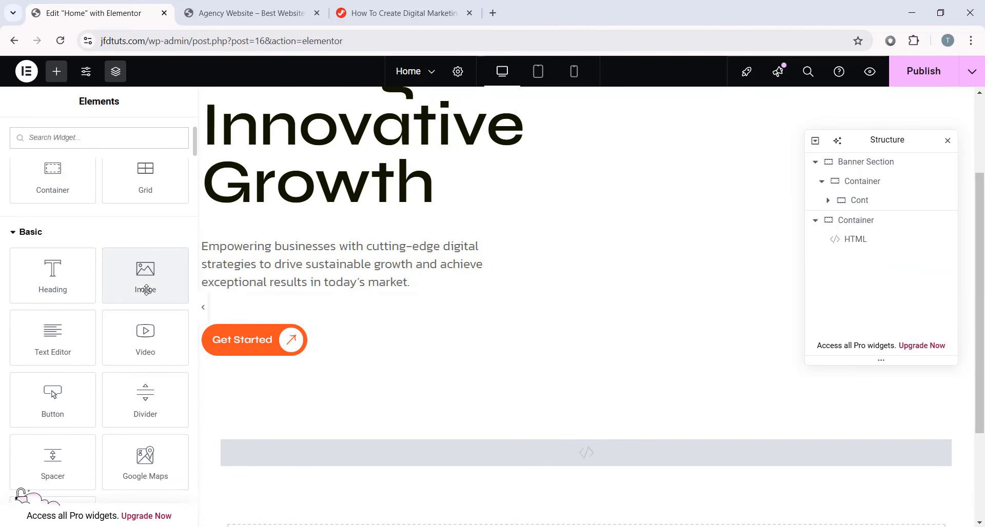
drag(121, 288, 253, 354)
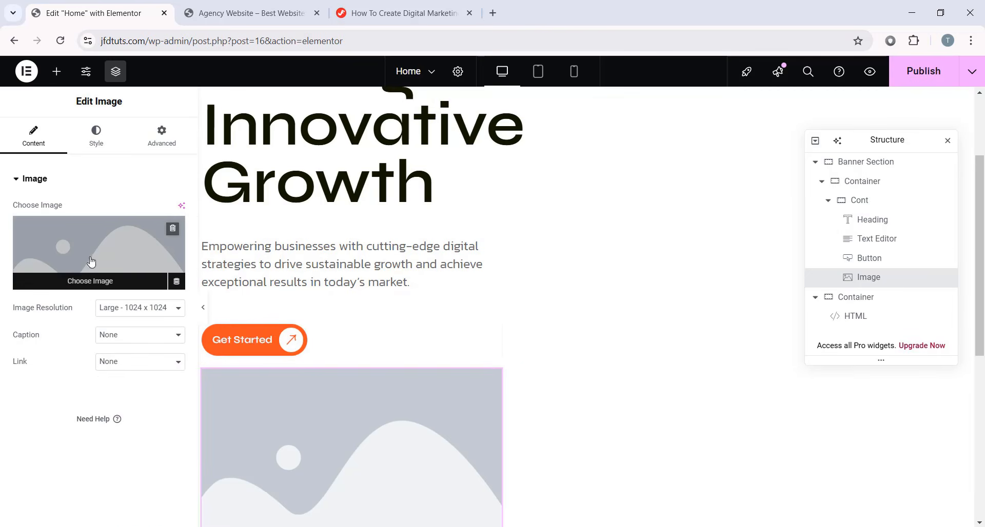
click(108, 289)
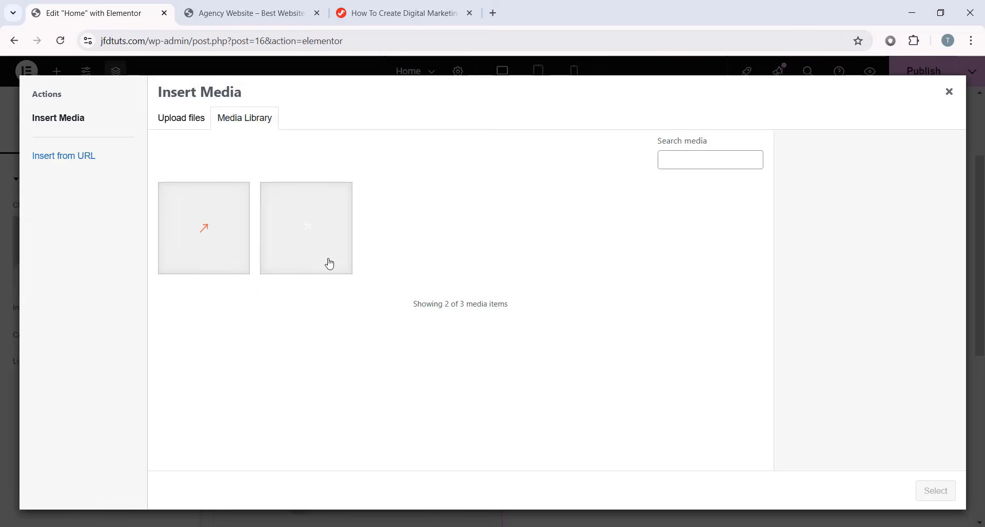
- Upload 17 asset images, leaving out the two up-right arrow SVGs, to the media library
key(alt+Tab)
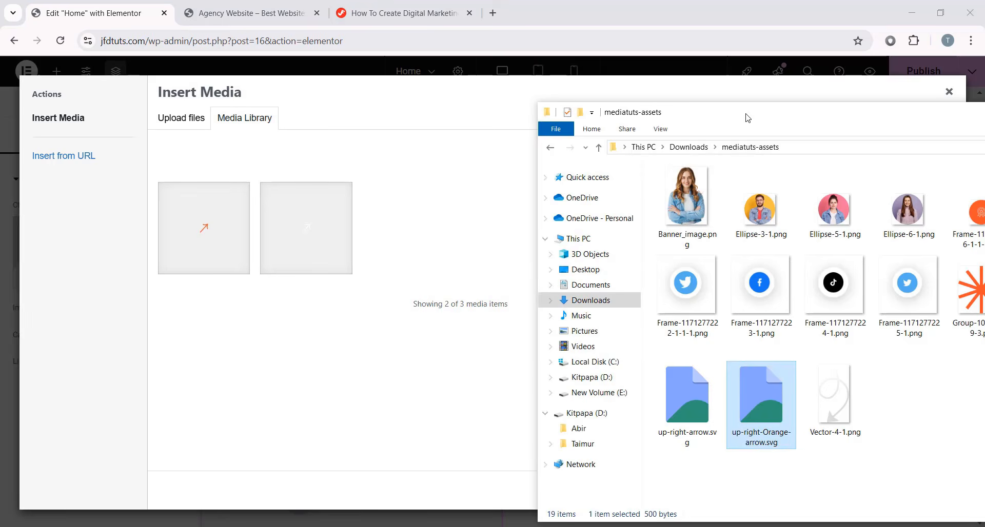
drag(745, 112, 425, 124)
drag(891, 464, 333, 175)
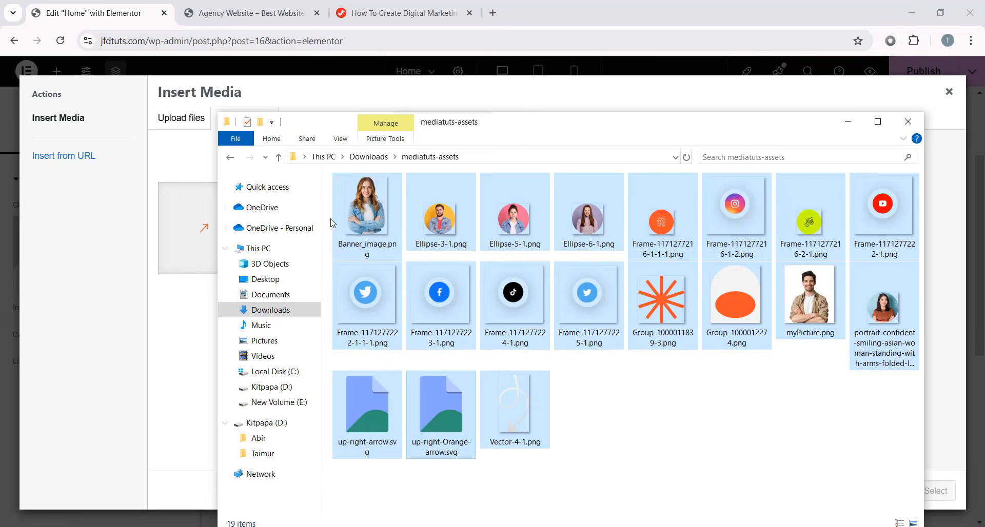
ctrl+click(384, 406)
ctrl+click(446, 410)
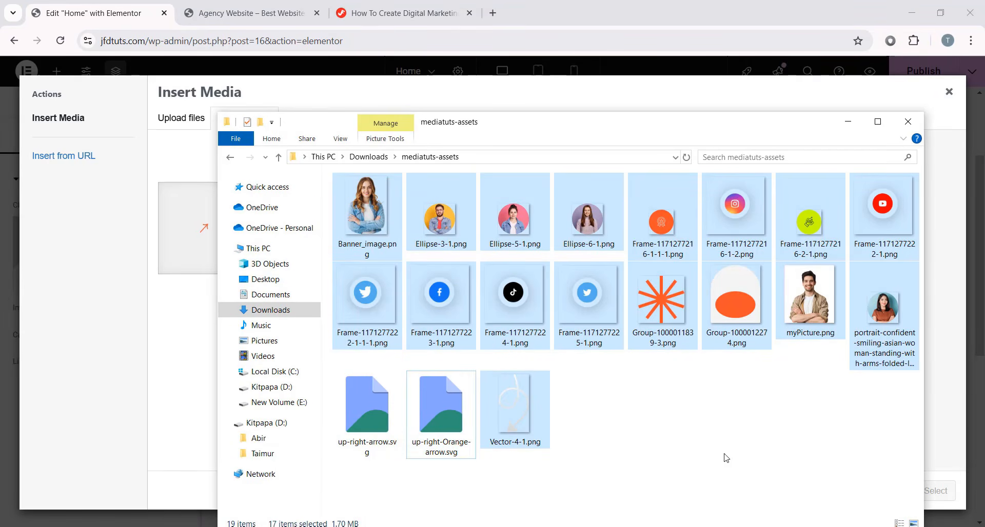
drag(577, 127, 774, 128)
drag(564, 215, 297, 278)
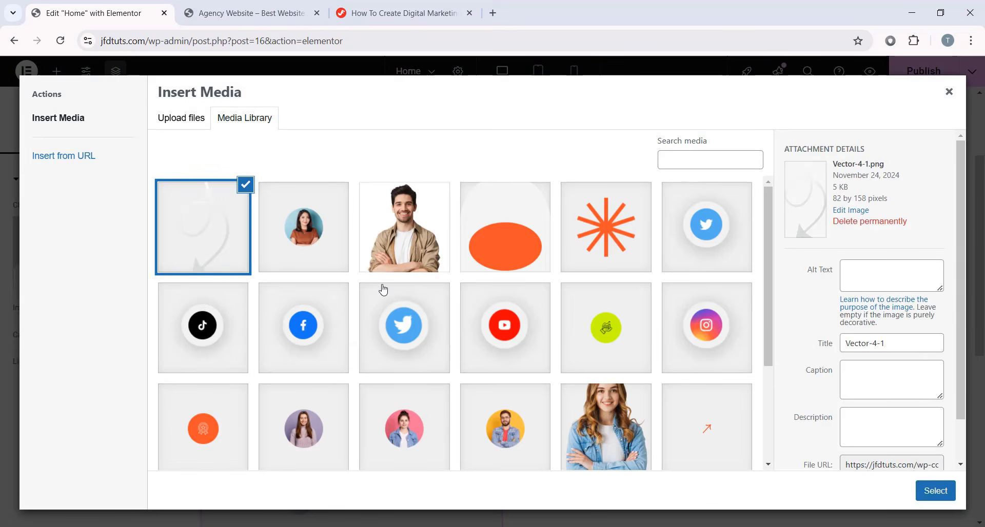
- Insert Vector-4-1.png into the new image widget
scroll(436, 324, down, 3)
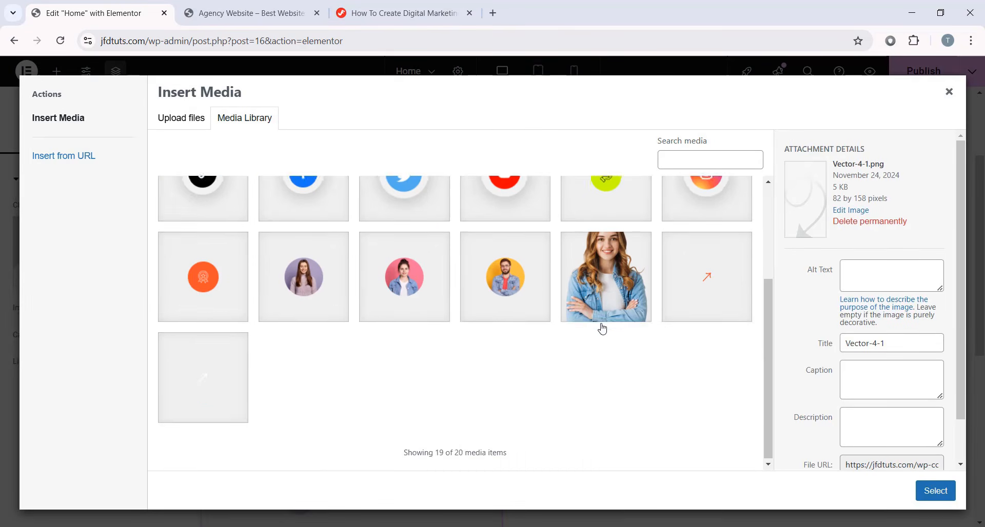
scroll(454, 292, up, 3)
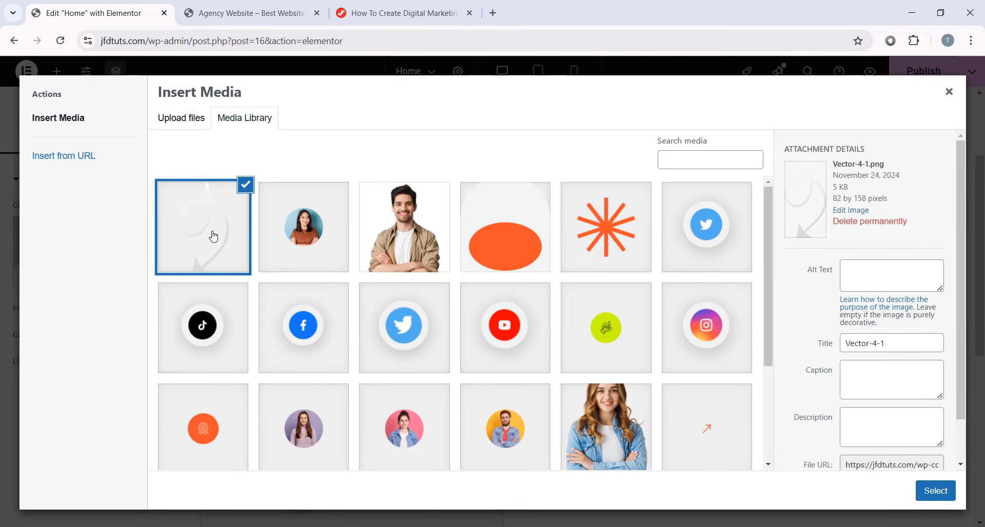
click(940, 486)
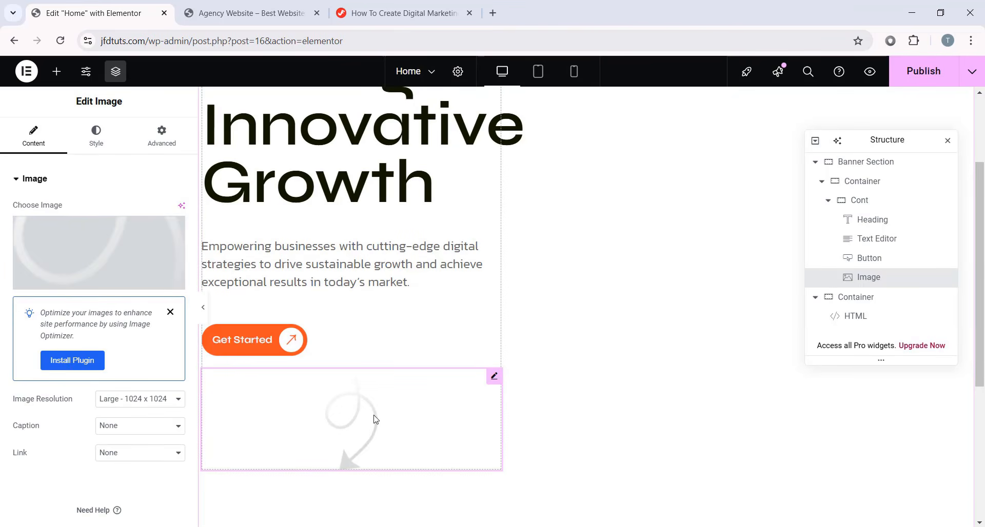
- Unlink the curly arrow's padding and set its left padding to 150 px
click(163, 143)
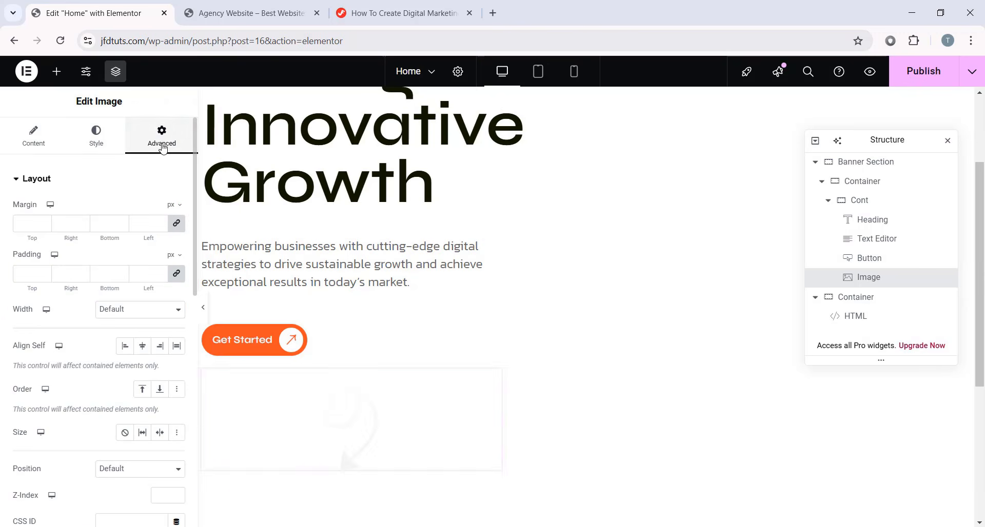
click(175, 273)
text(150)
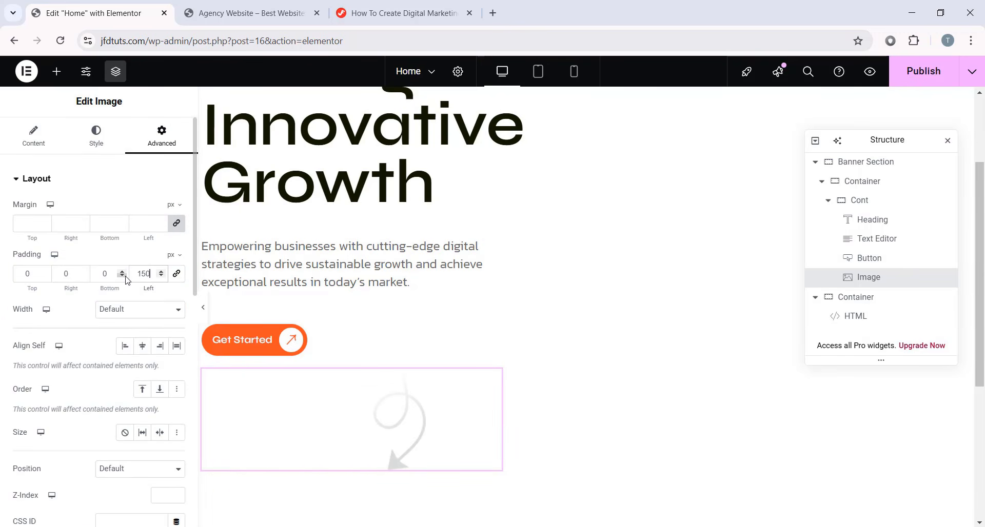
scroll(392, 410, up, 1)
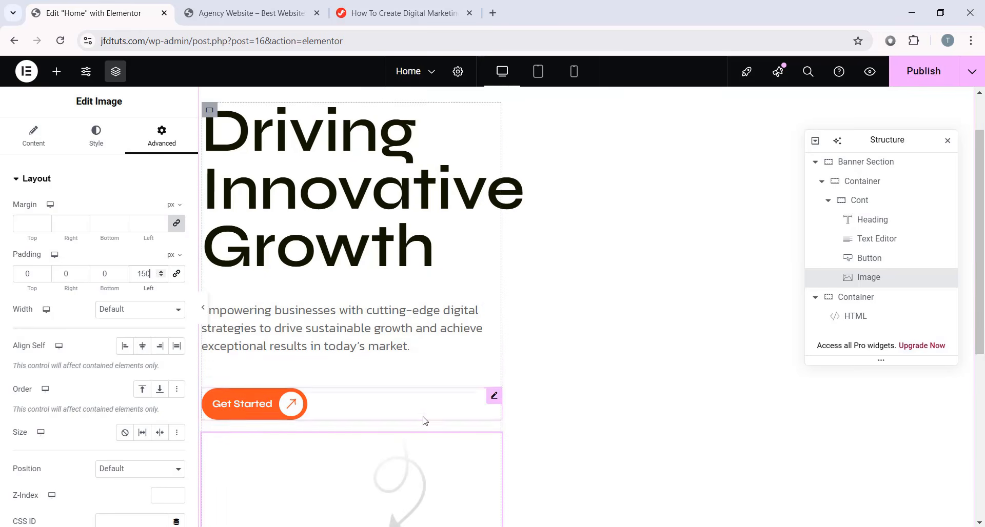
scroll(545, 299, down, 2)
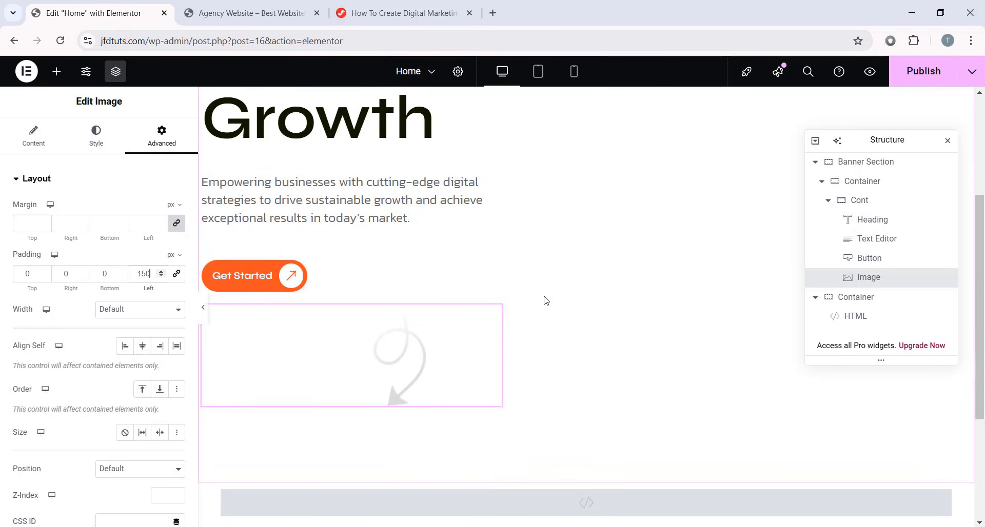
scroll(545, 299, up, 4)
scroll(498, 335, down, 4)
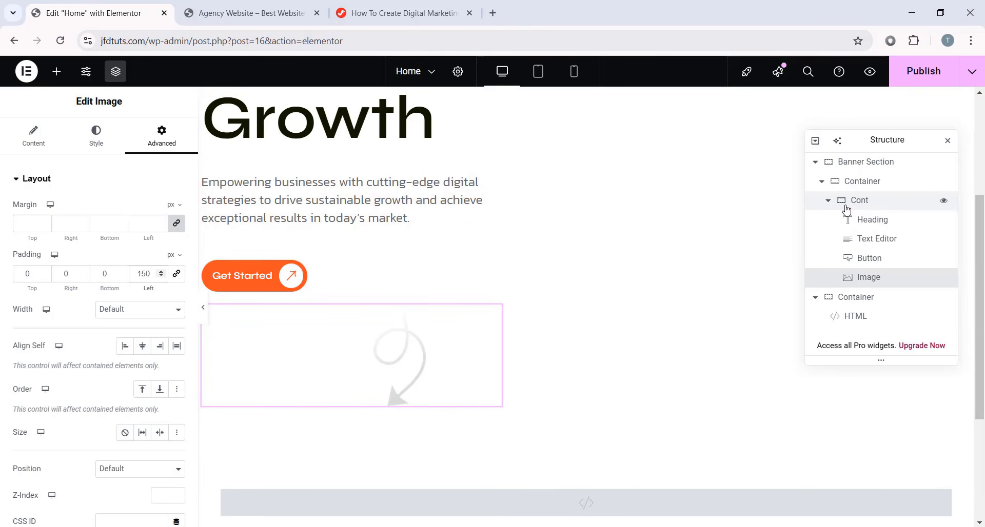
click(829, 202)
click(876, 202)
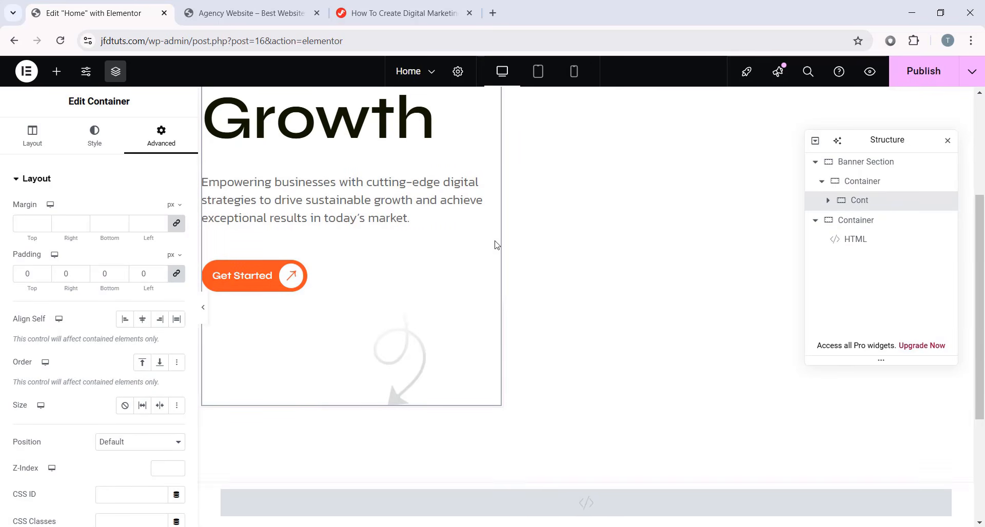
- Add a new Container and move it in the Navigator to sit right after Cont
click(59, 73)
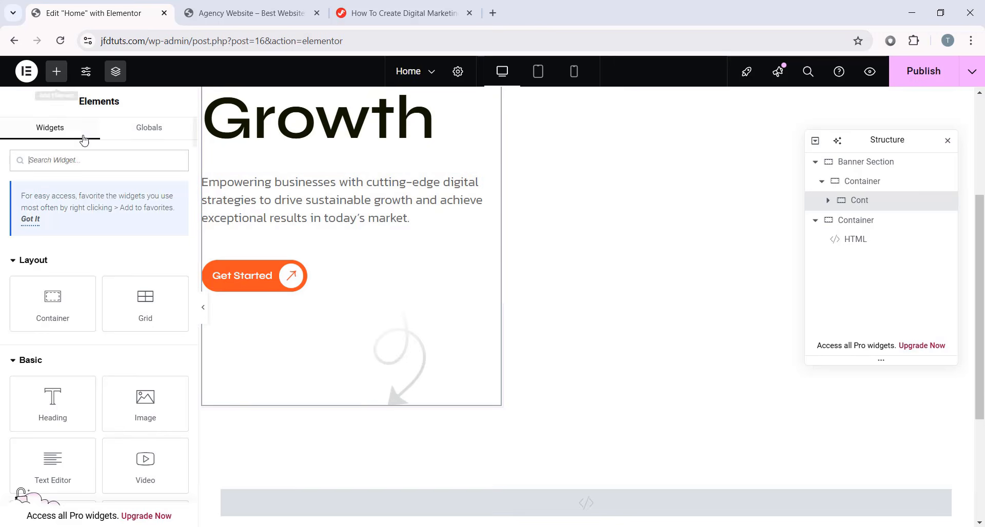
scroll(86, 213, down, 1)
drag(66, 244, 459, 402)
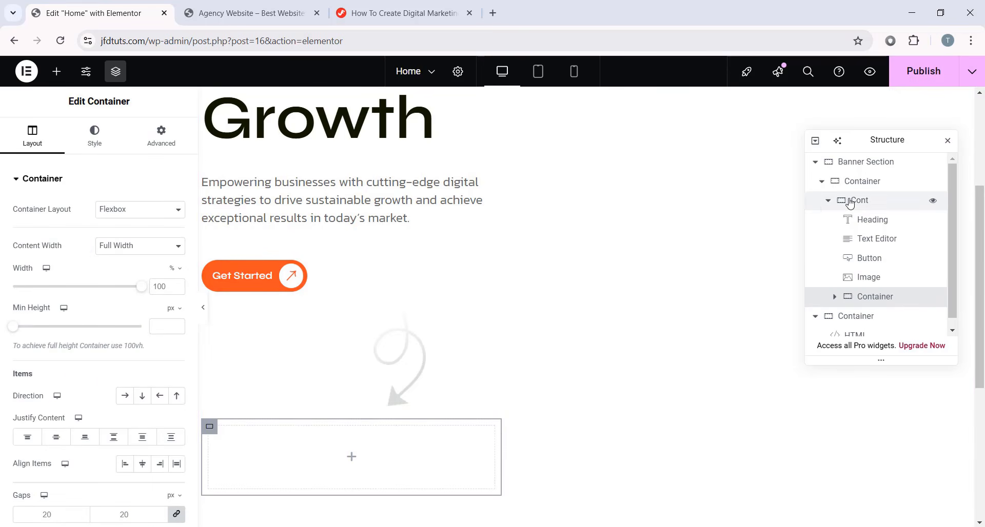
click(829, 205)
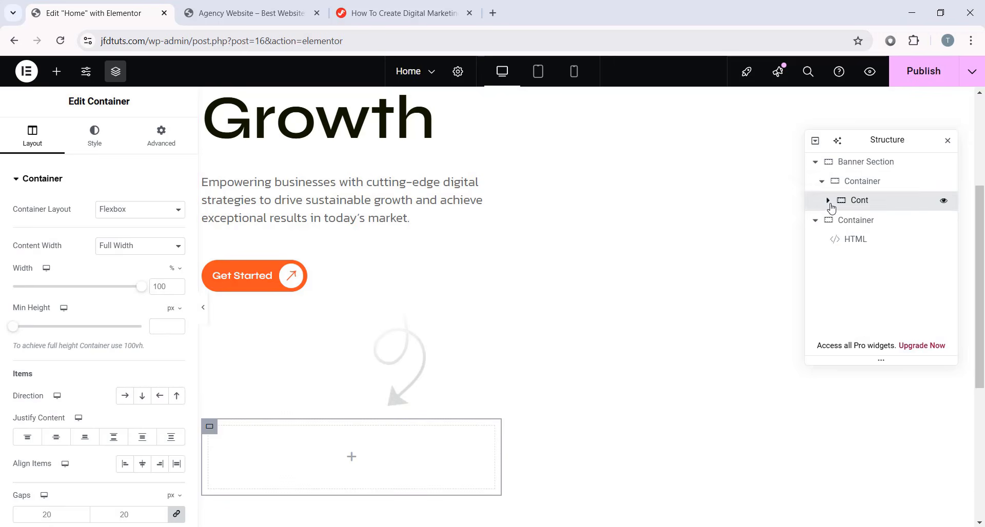
click(828, 202)
drag(880, 302, 890, 202)
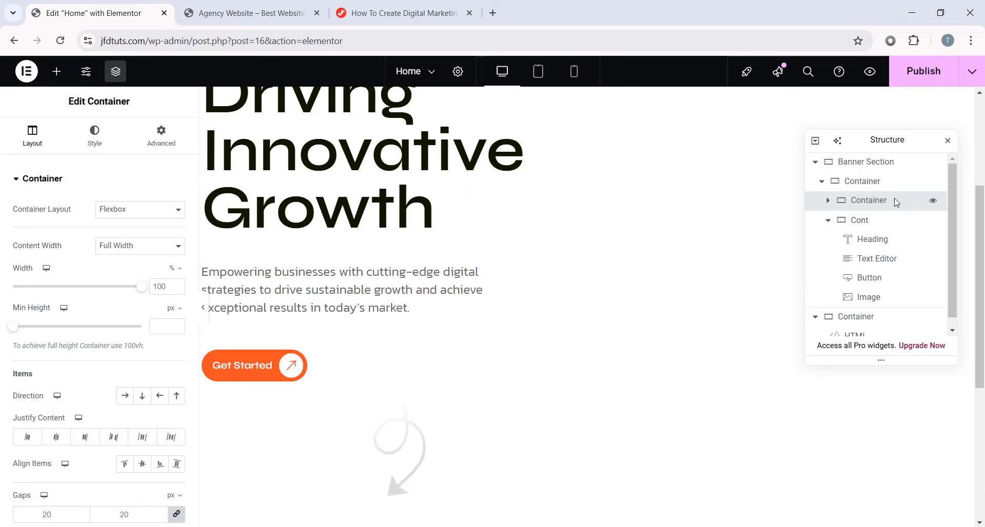
click(828, 221)
drag(875, 202, 875, 225)
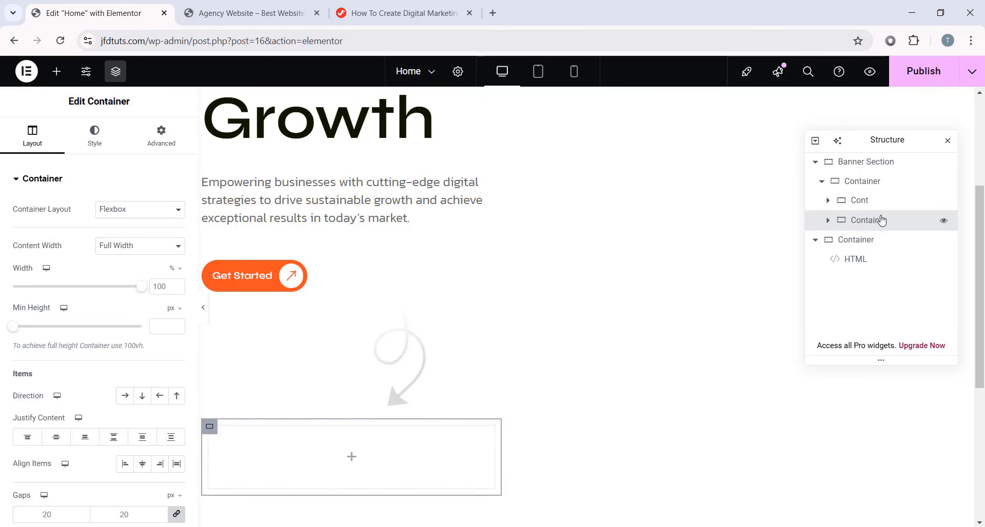
- Rename the new container to Cont and set its gaps and padding to 0
double_click(882, 226)
text(Cont)
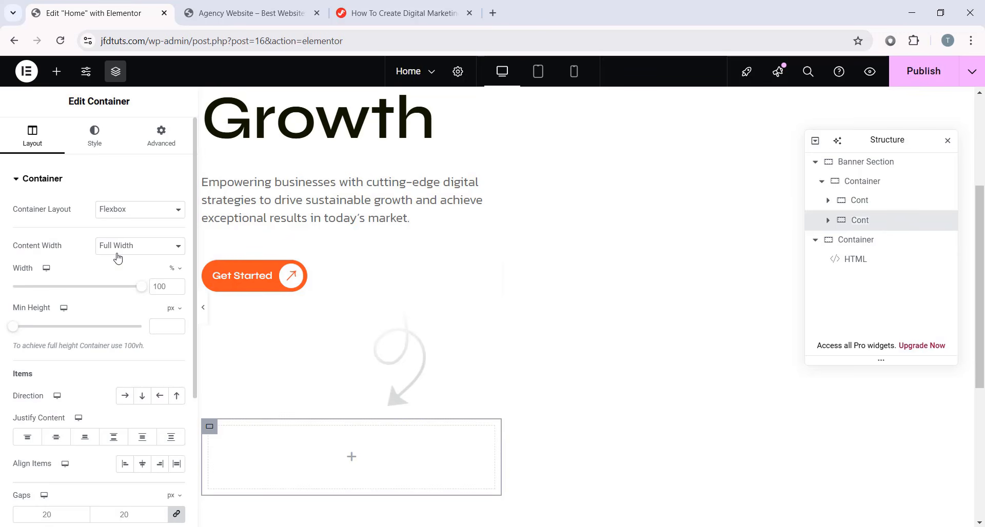
scroll(65, 448, down, 1)
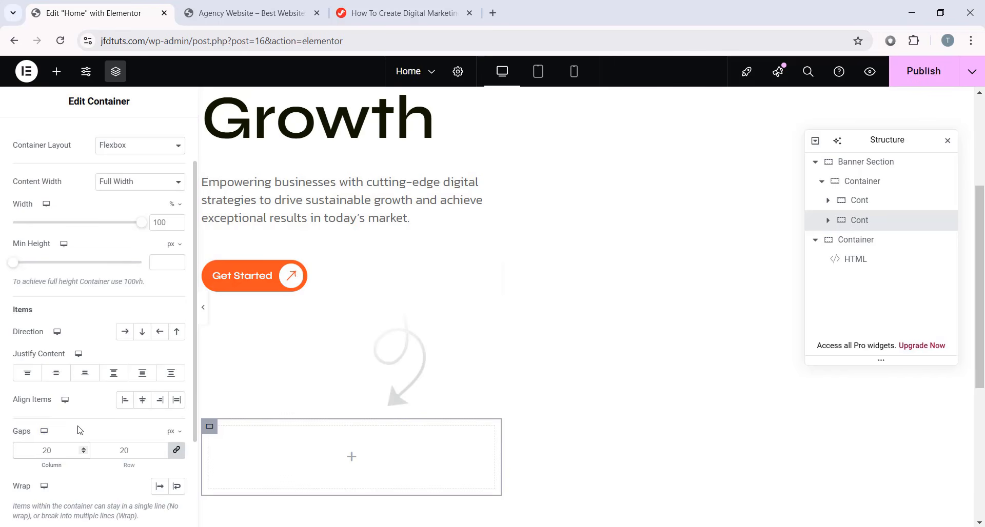
scroll(85, 386, up, 2)
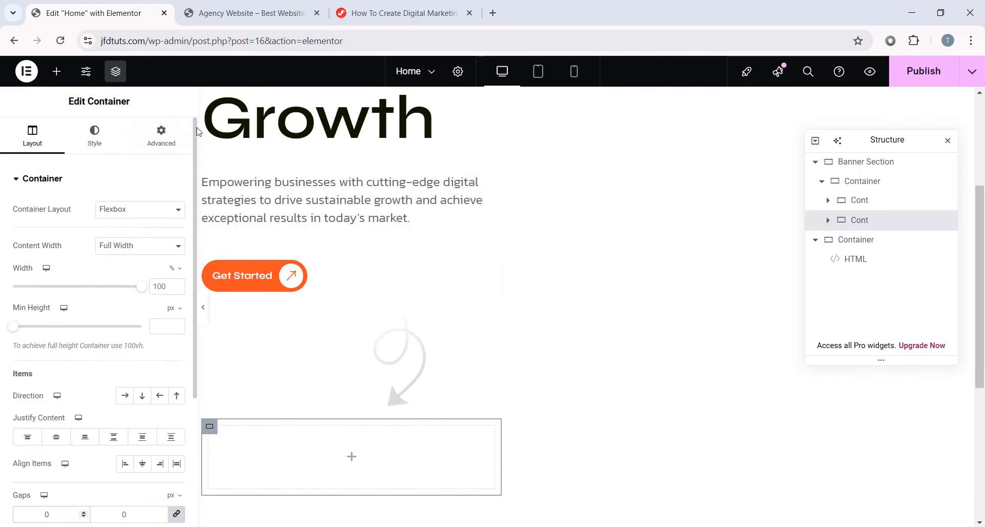
click(161, 137)
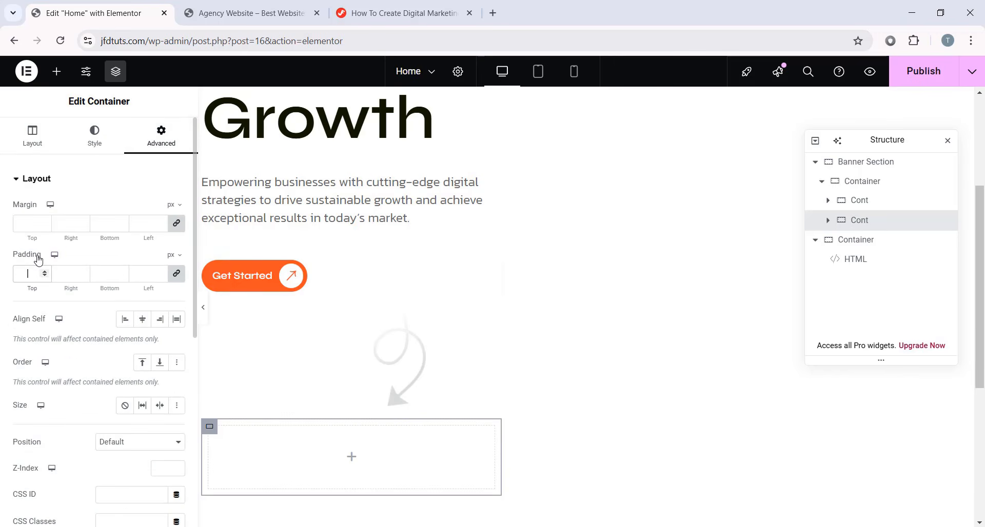
text(0)
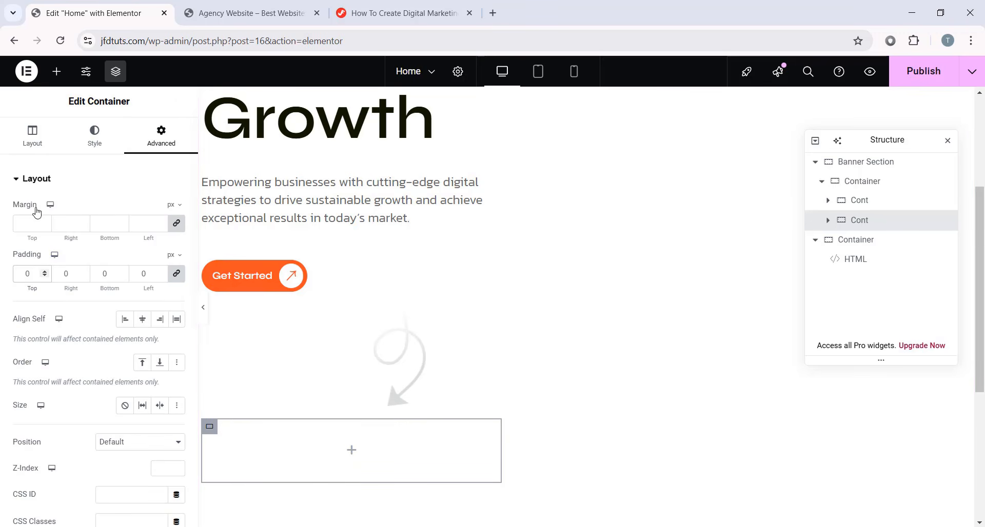
- Add a Heading inside the empty container and paste 'Over 5K+ Reviews' as its title
click(57, 71)
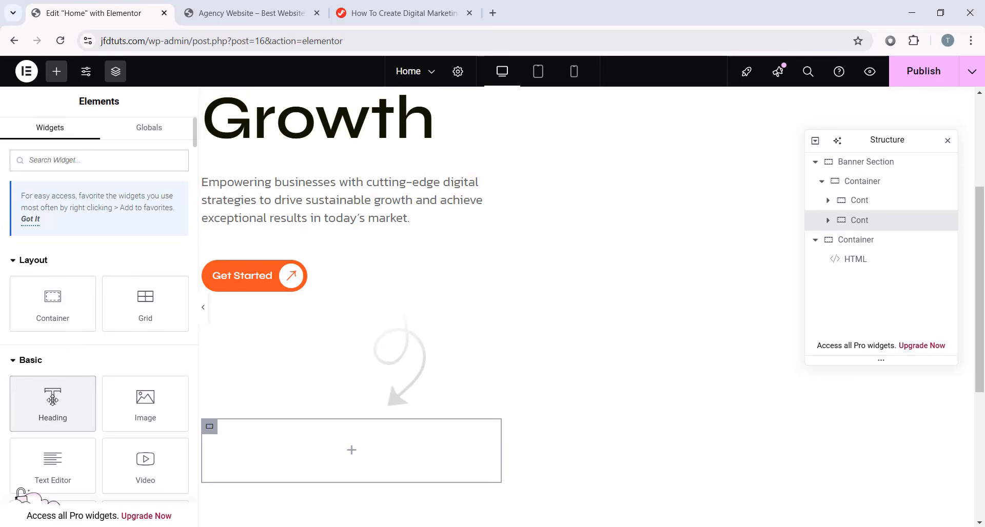
drag(52, 405, 297, 436)
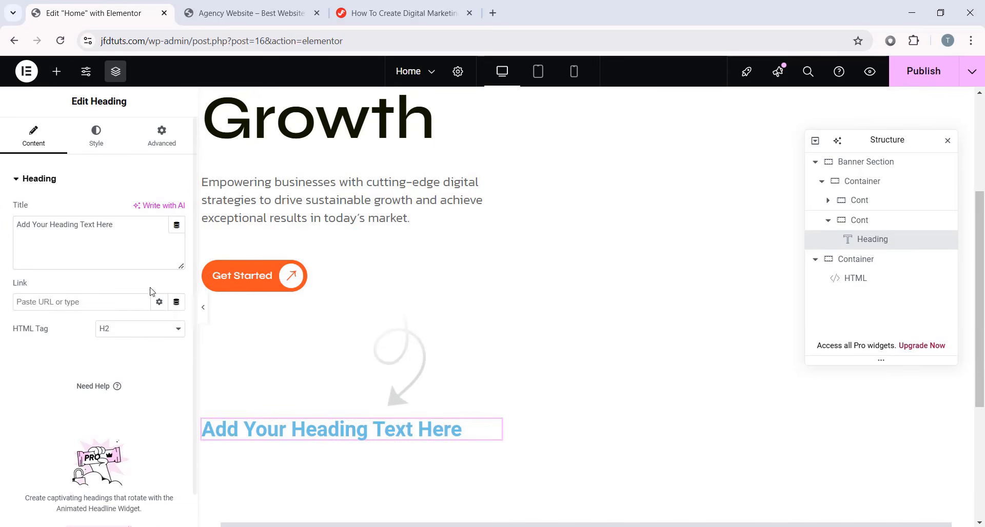
drag(141, 232, 1, 230)
text(Over 5K+ Reviews)
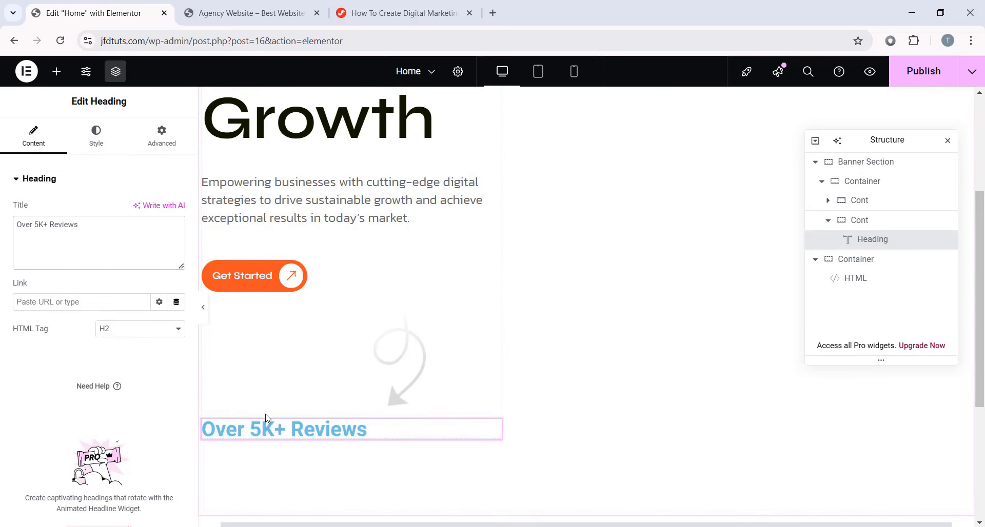
- Set the heading's text colour to #101700
click(106, 138)
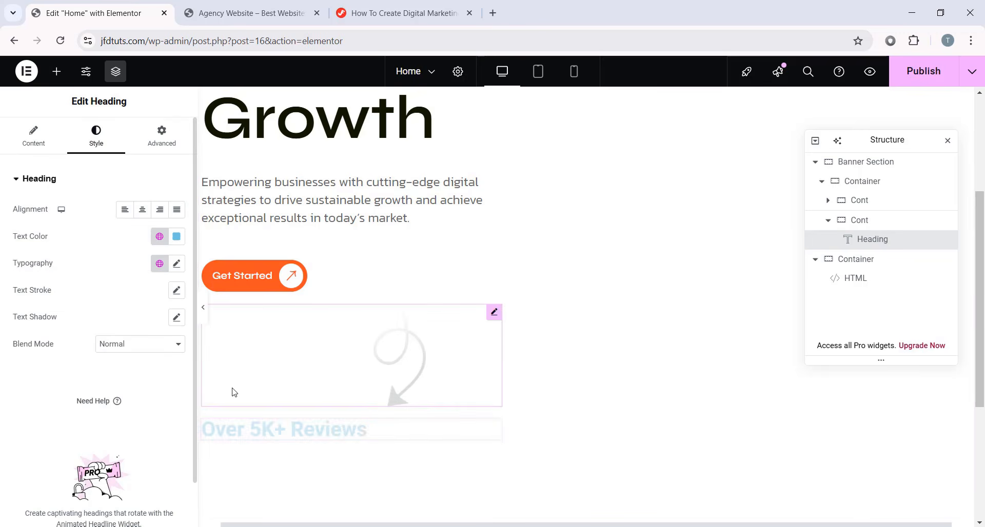
click(176, 237)
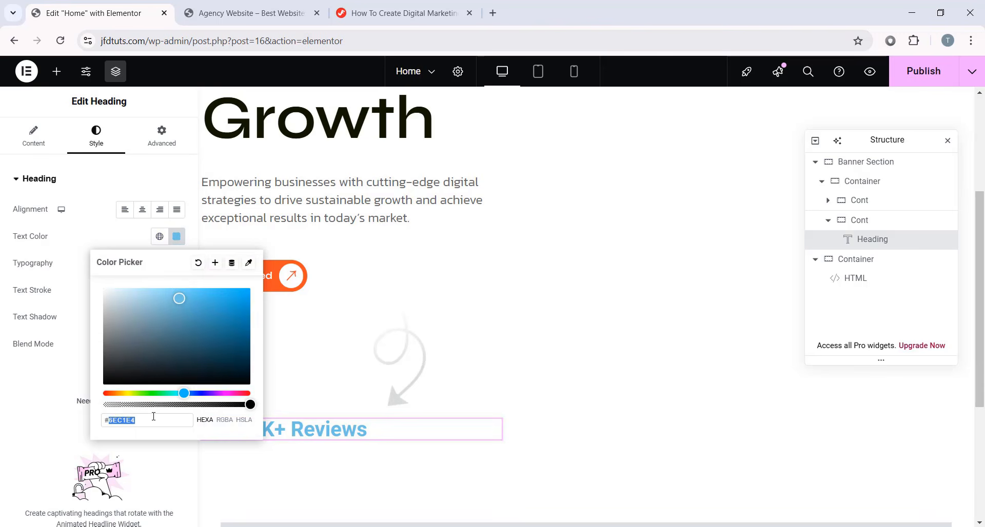
text(#101700)
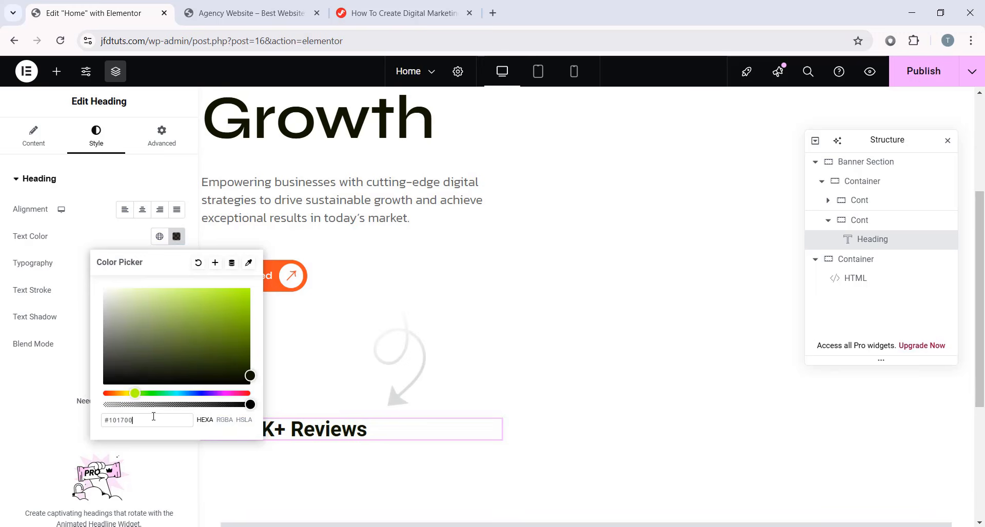
click(52, 391)
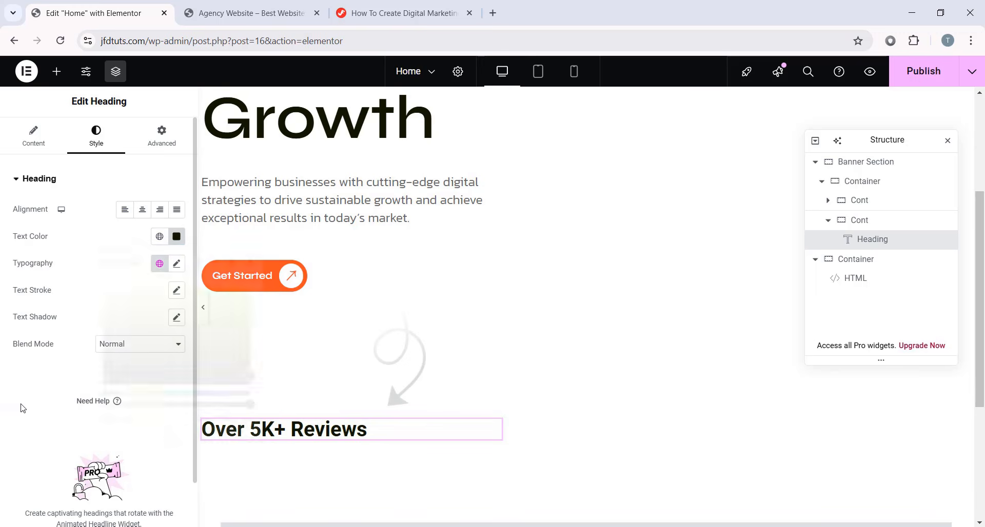
- Set the heading typography to Kanit, 24 px, weight 400, 32 px line height
click(174, 265)
click(136, 332)
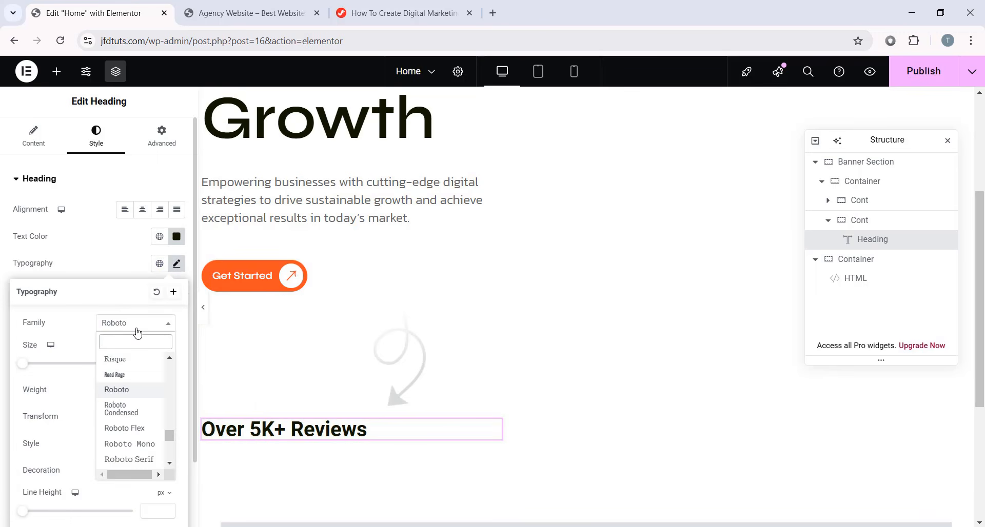
text(kanit)
click(137, 374)
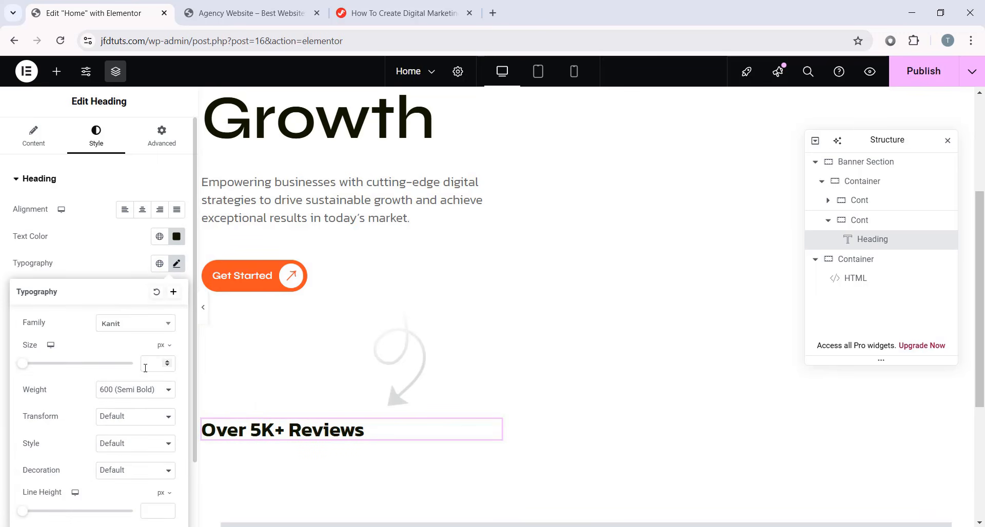
text(24)
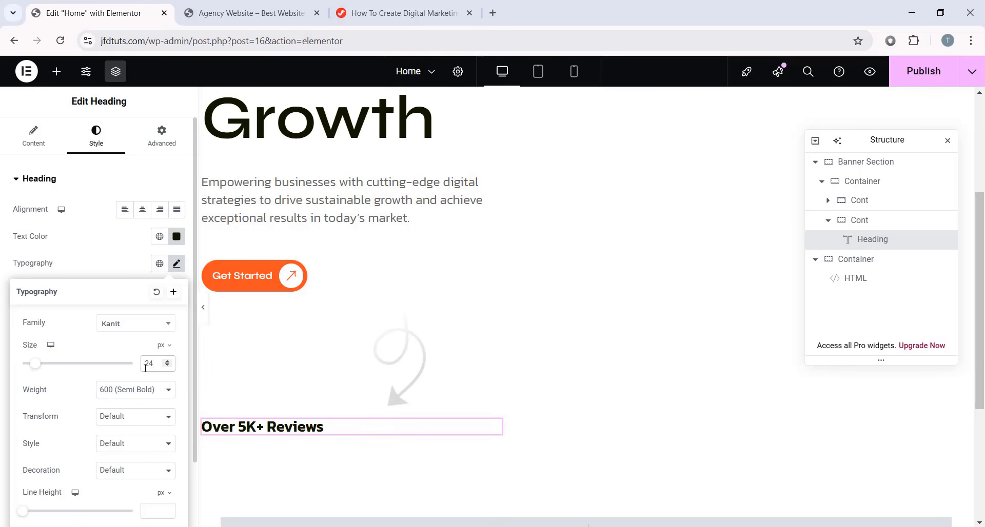
click(142, 393)
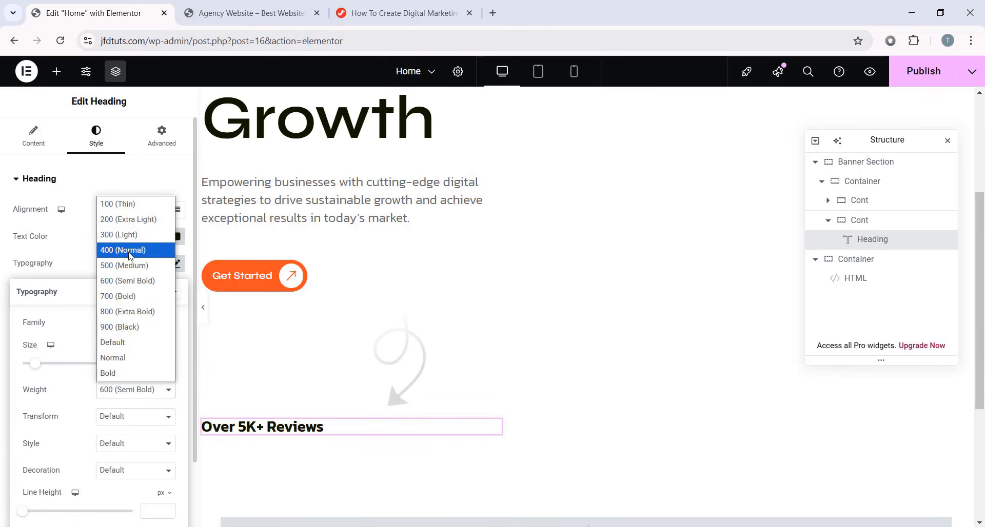
click(137, 251)
scroll(246, 380, down, 1)
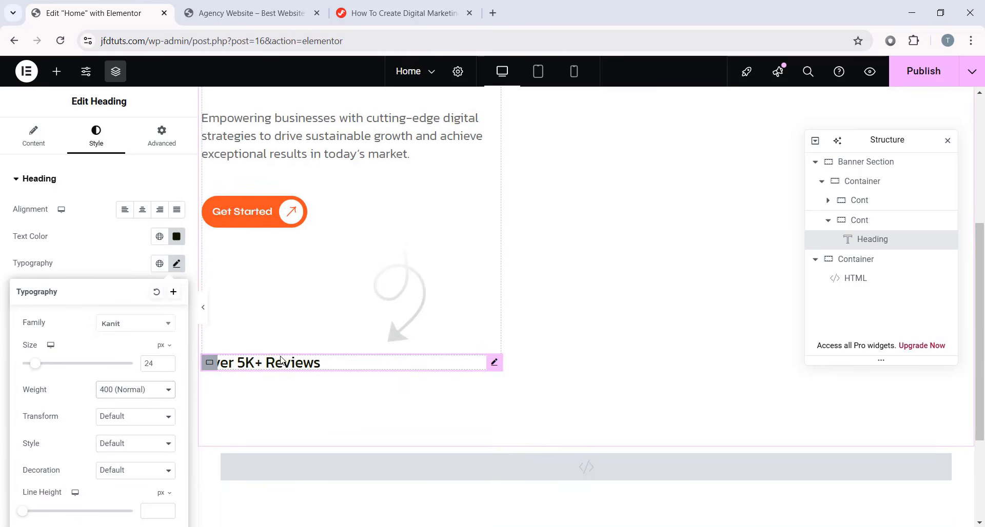
scroll(94, 403, down, 2)
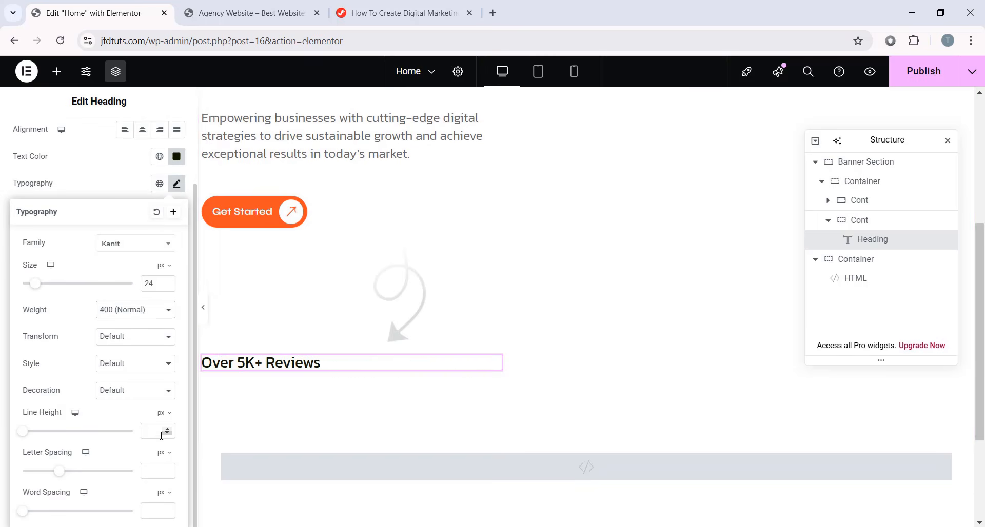
click(156, 431)
text(32)
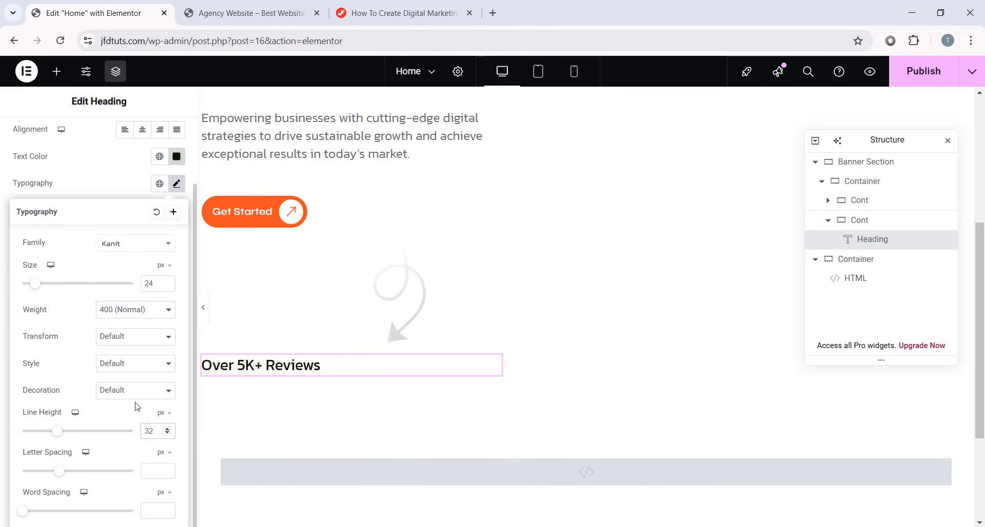
click(177, 183)
- Give the heading a 12 px bottom margin with unlinked sides
scroll(149, 260, up, 2)
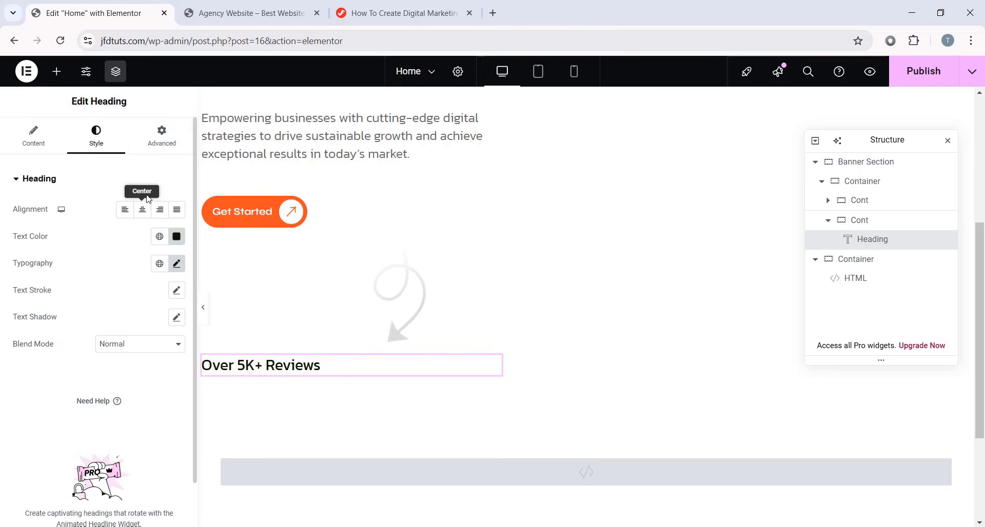
click(169, 148)
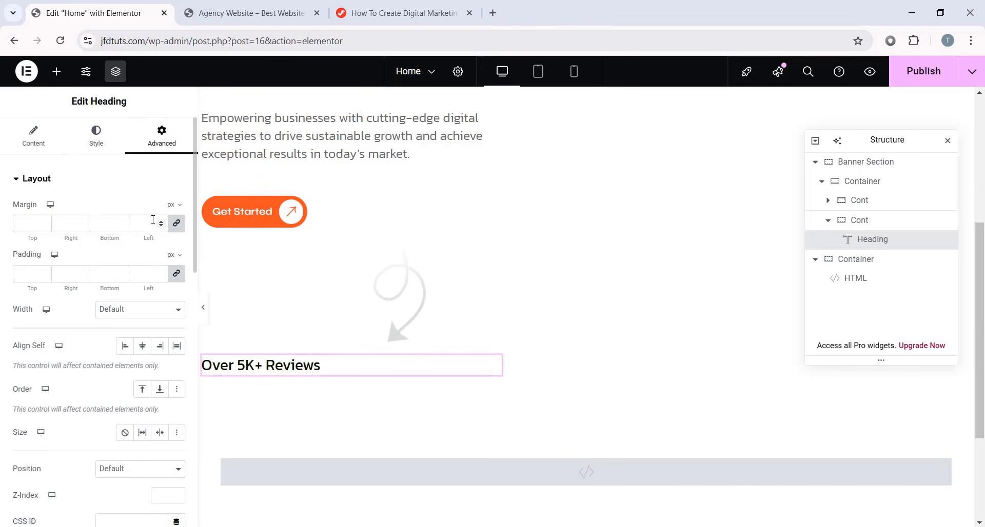
click(176, 223)
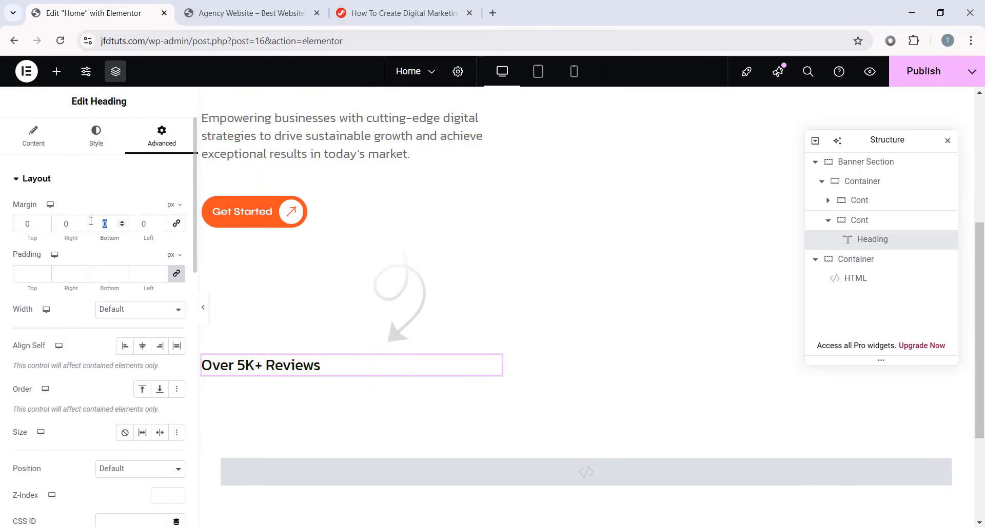
text(12)
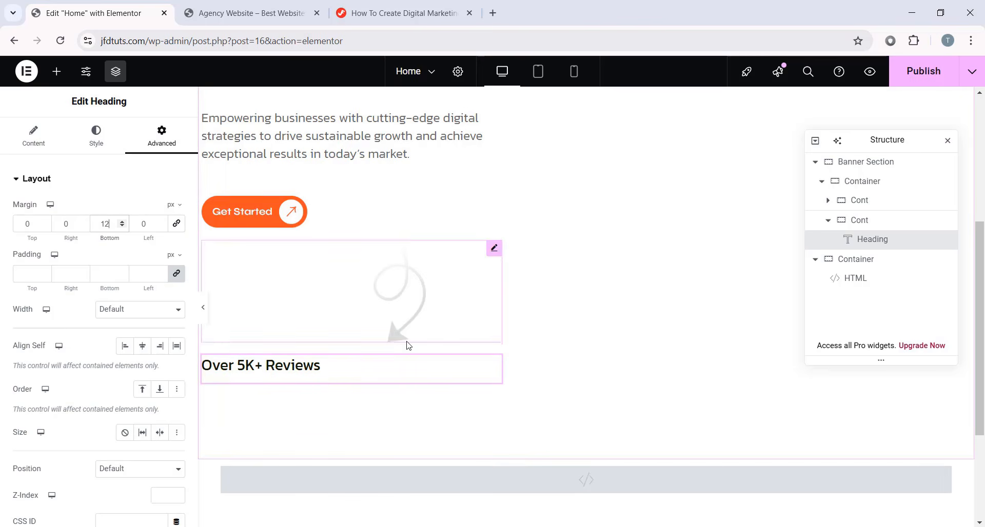
- Drop a Container under the heading, set Direction to Row, and set its padding to 0
click(56, 71)
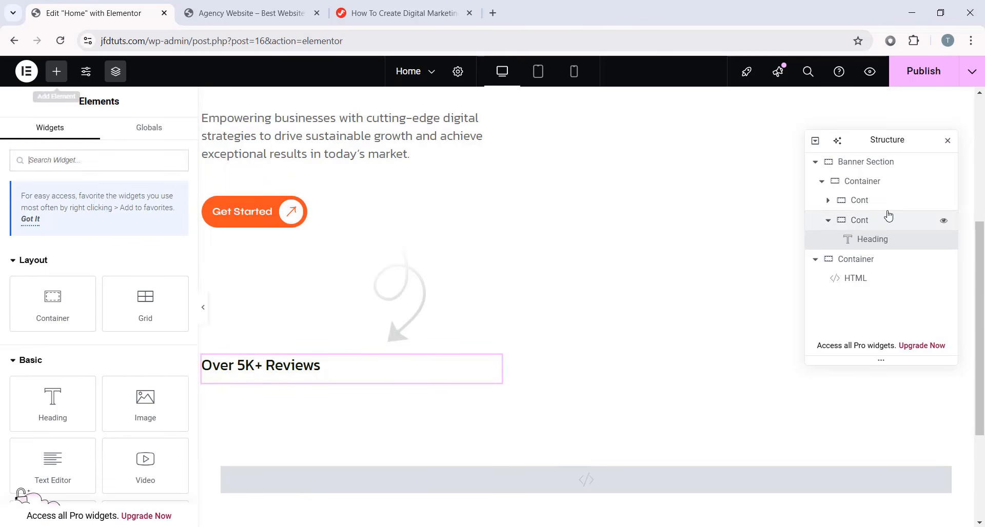
scroll(63, 261, down, 1)
drag(64, 262, 281, 381)
scroll(340, 358, down, 1)
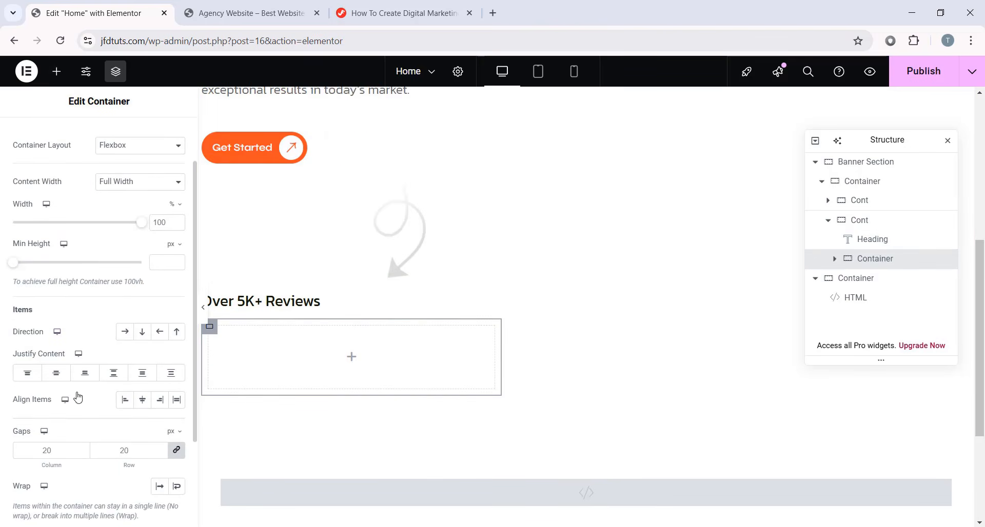
click(123, 333)
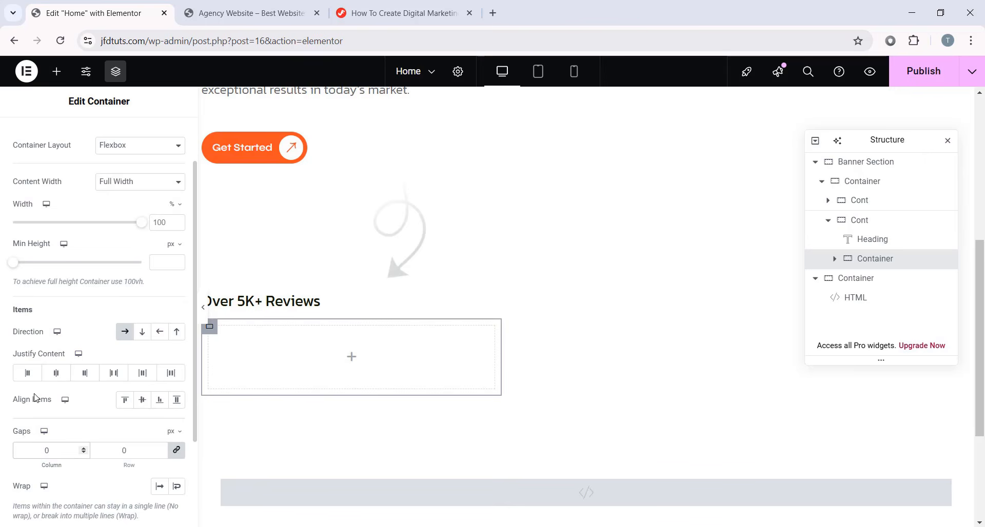
scroll(36, 398, up, 1)
click(163, 138)
click(42, 272)
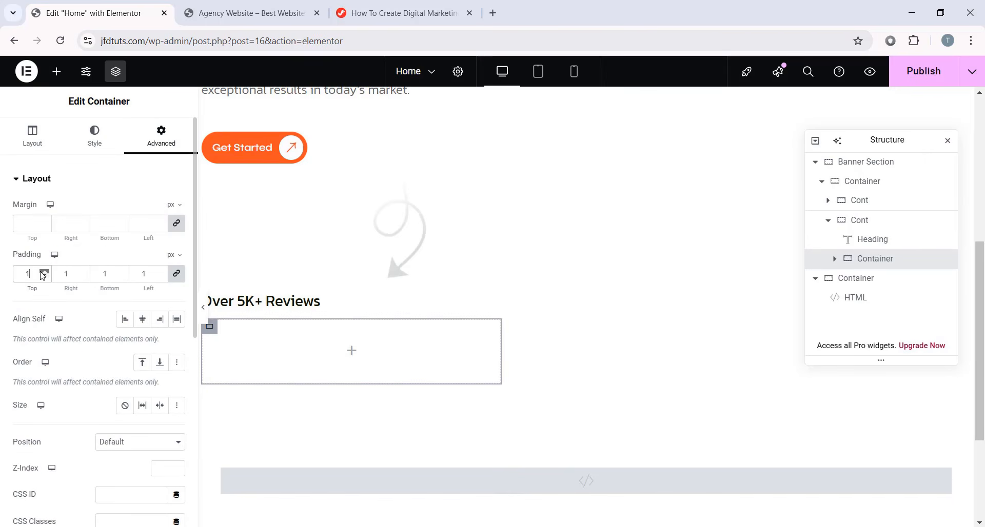
text(0)
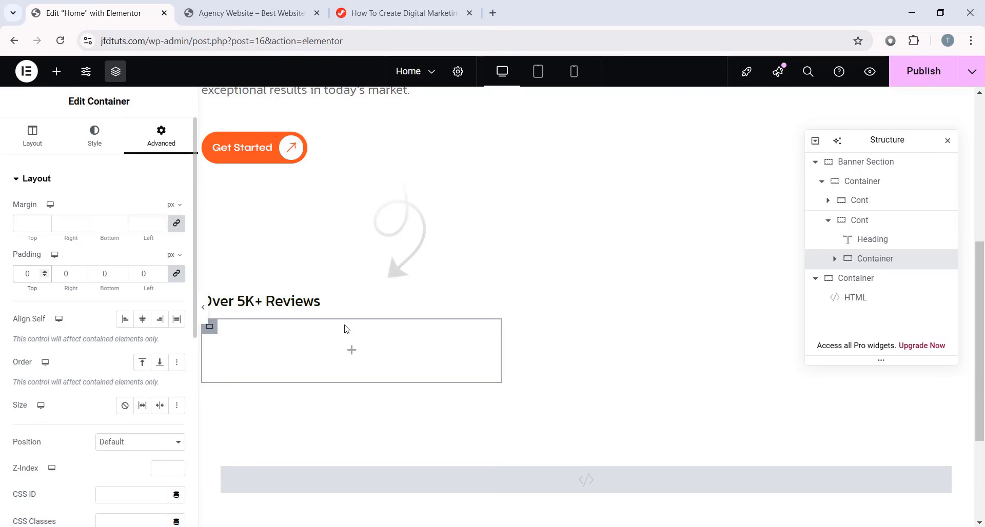
click(56, 71)
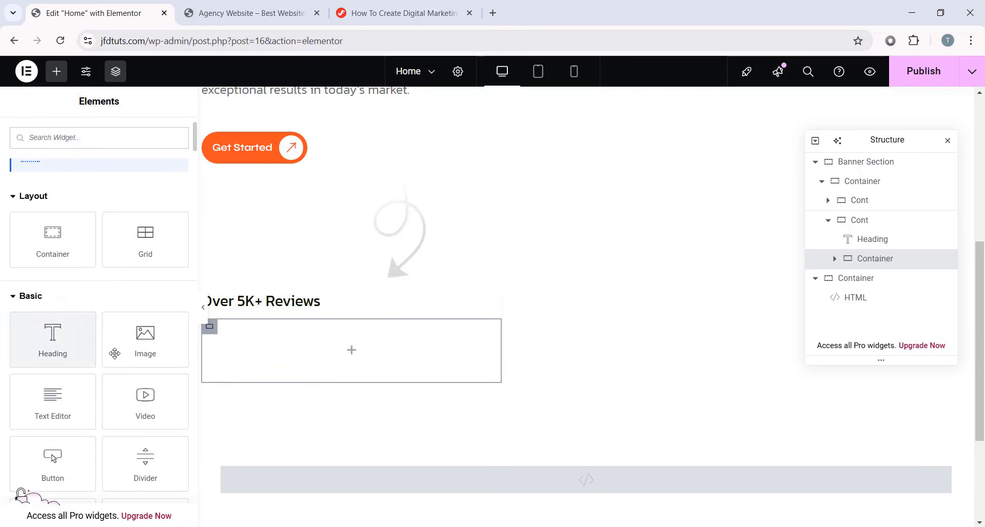
- Add an Image widget to the row showing the woman's round avatar
drag(114, 353, 330, 335)
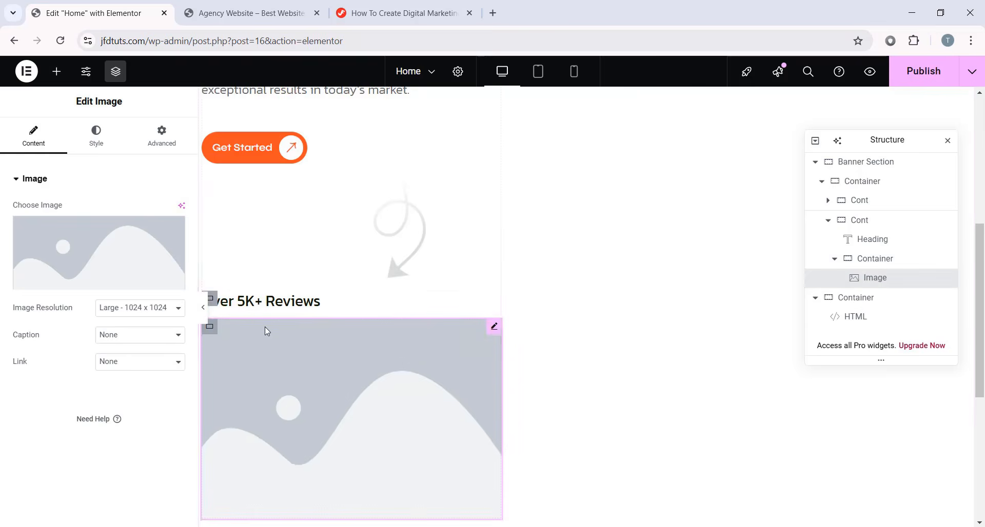
click(123, 282)
scroll(310, 345, down, 2)
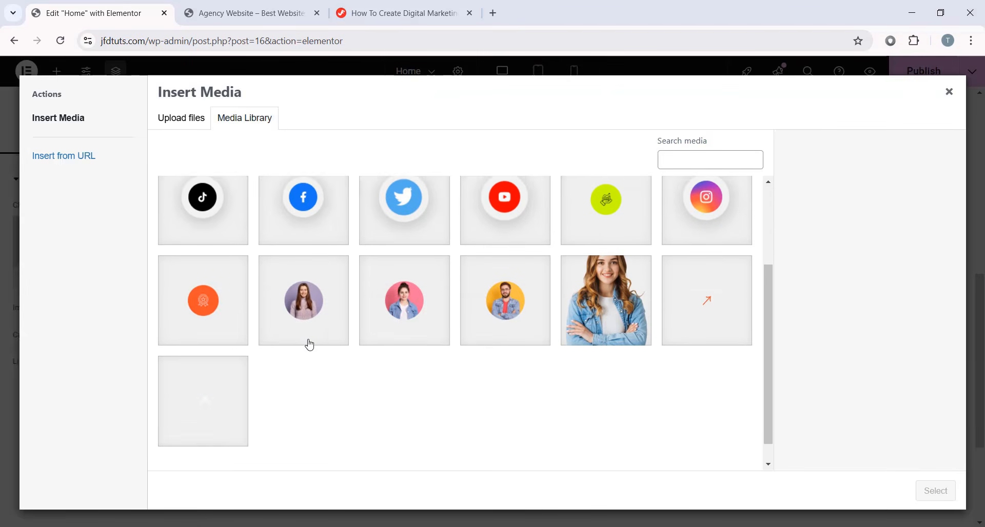
scroll(310, 345, up, 2)
click(277, 247)
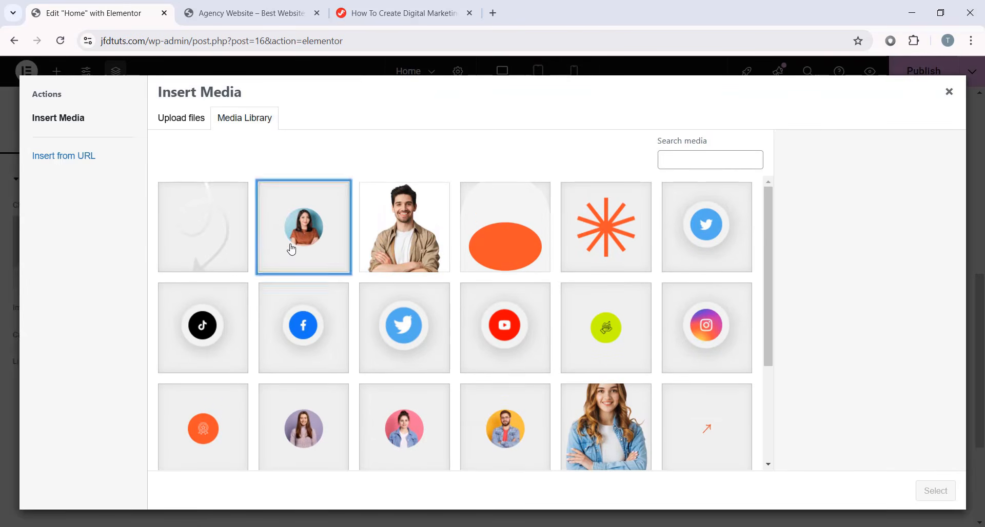
click(939, 491)
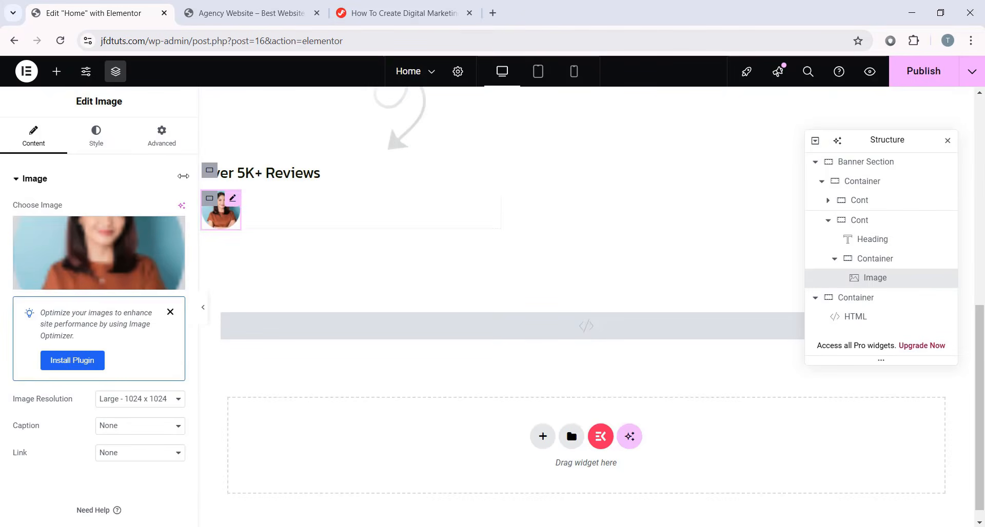
- Set the avatar image width to 60 px
click(120, 141)
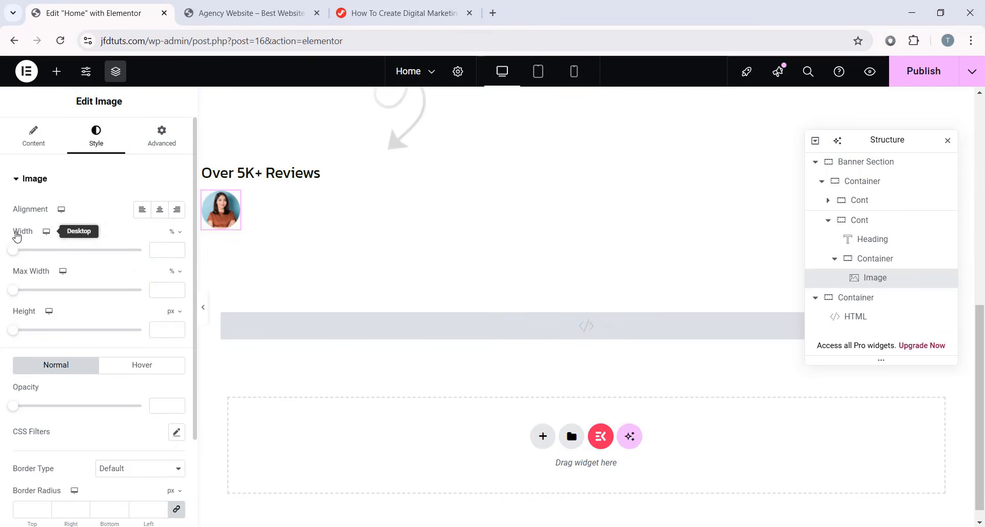
drag(21, 251, 151, 251)
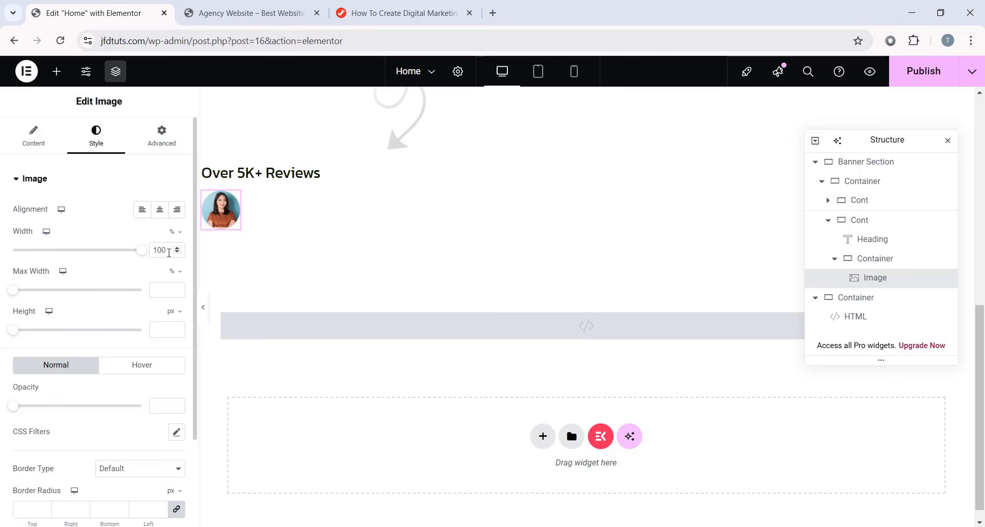
click(170, 237)
click(172, 232)
drag(167, 250, 139, 255)
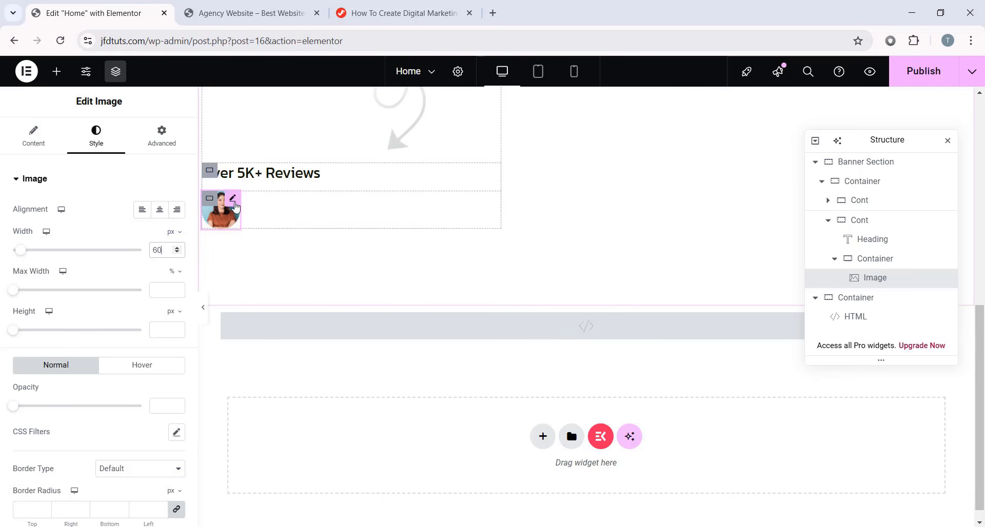
- Duplicate the avatar image three times to make four avatars
right_click(235, 206)
click(263, 242)
right_click(275, 207)
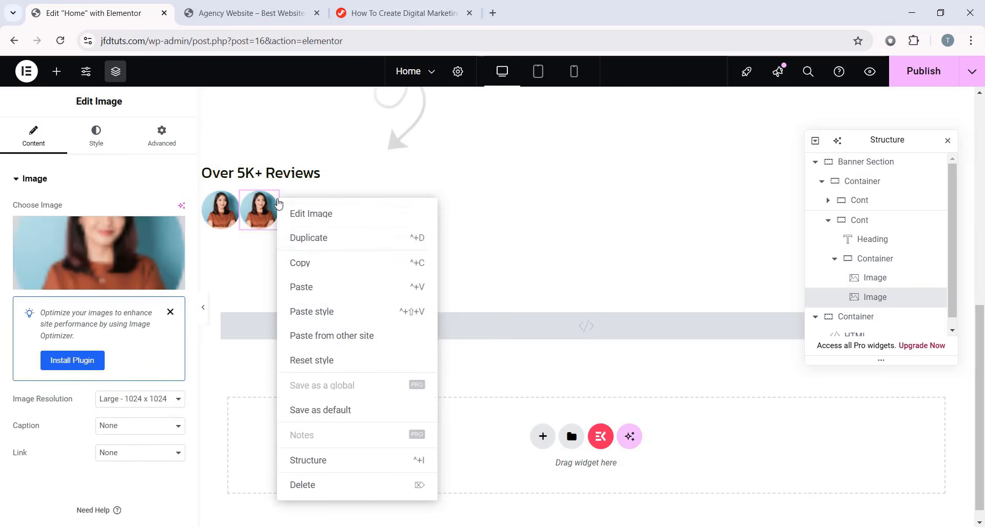
click(308, 238)
right_click(312, 202)
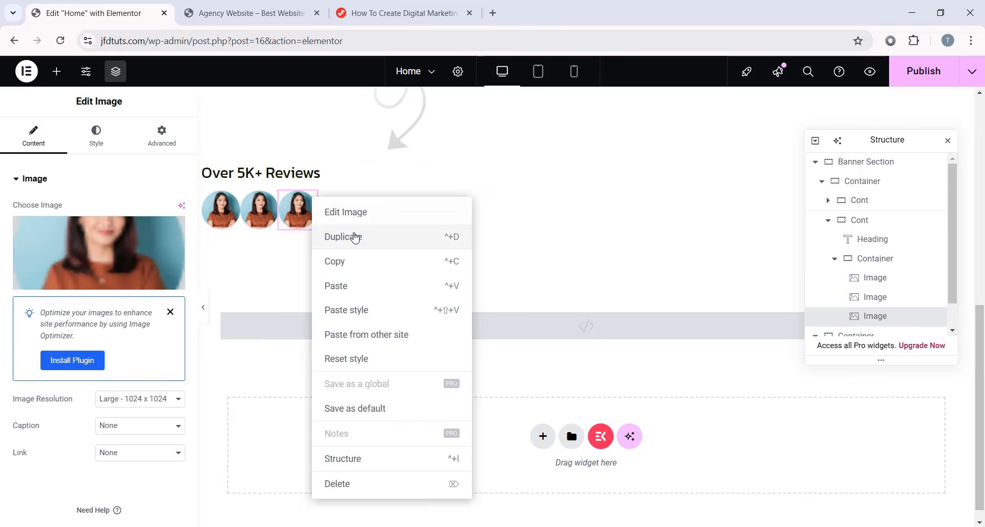
click(353, 236)
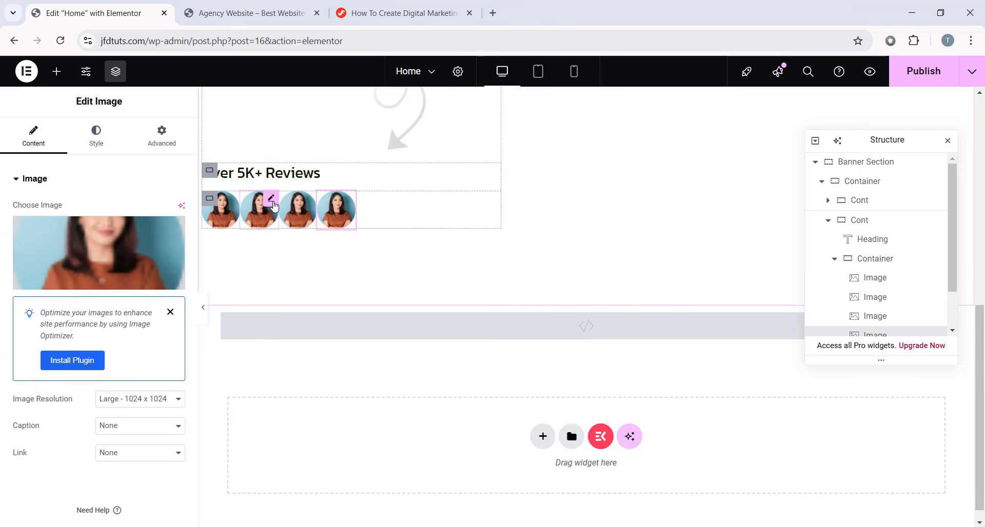
- Replace the second avatar's picture with the man's photo
click(273, 206)
click(138, 255)
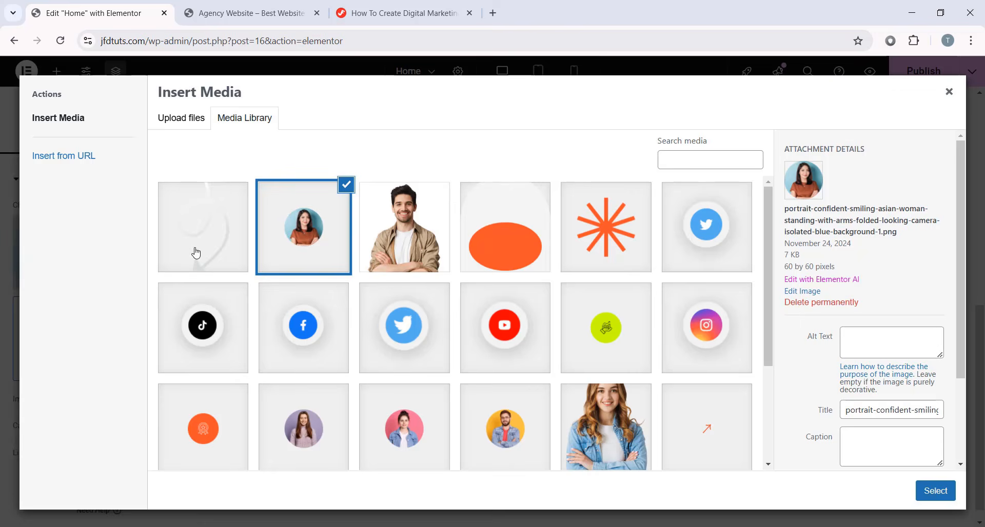
scroll(500, 308, down, 3)
click(497, 318)
click(935, 491)
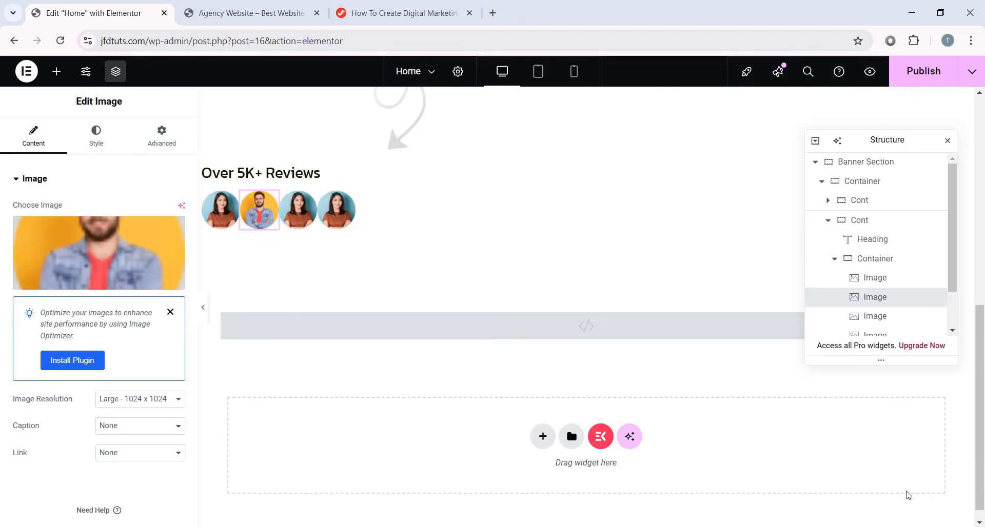
- Give the third and fourth avatars the pink- and purple-background women's photos
click(306, 225)
click(137, 263)
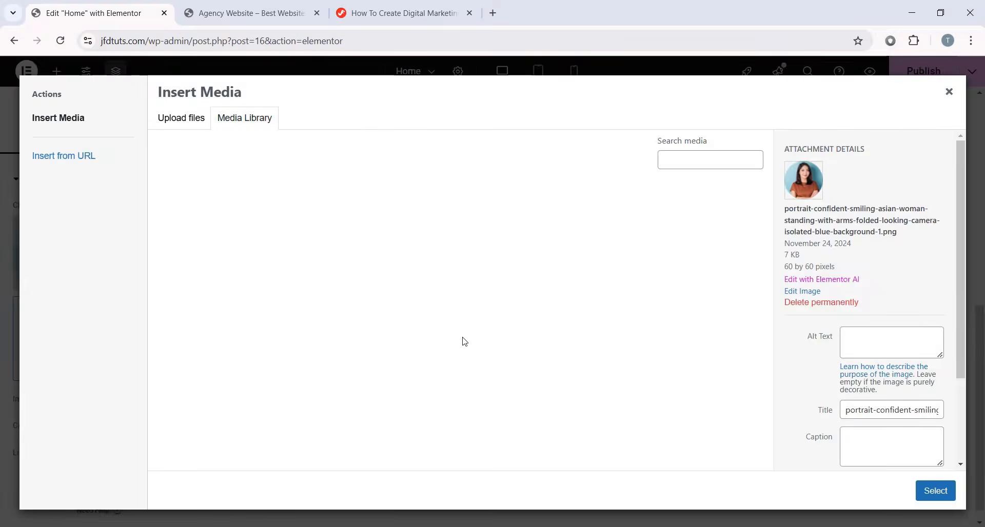
scroll(548, 376, down, 2)
click(377, 323)
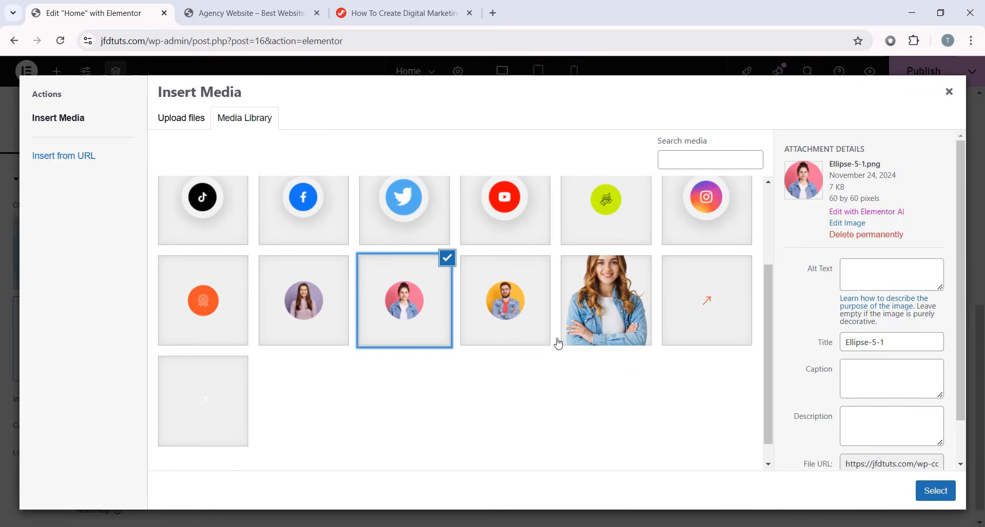
click(951, 491)
click(336, 209)
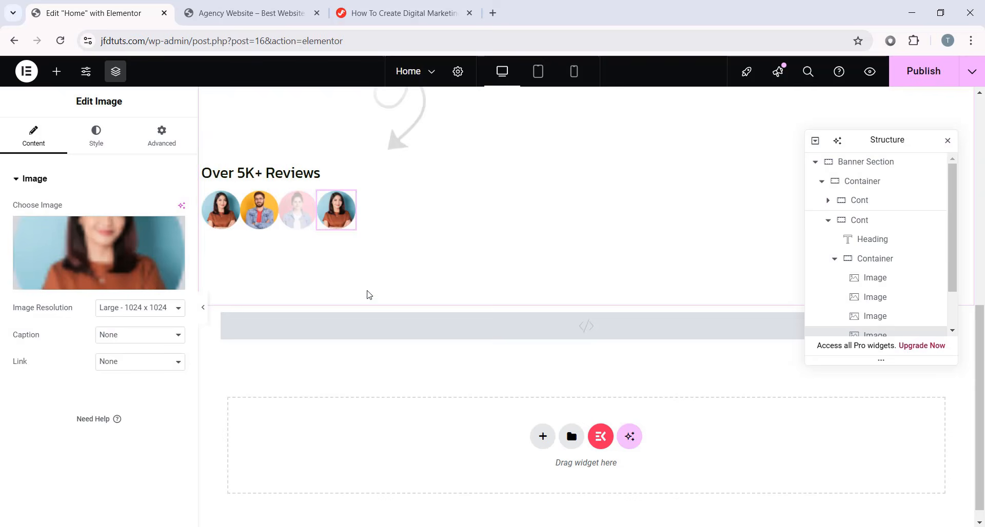
click(170, 272)
scroll(435, 387, down, 2)
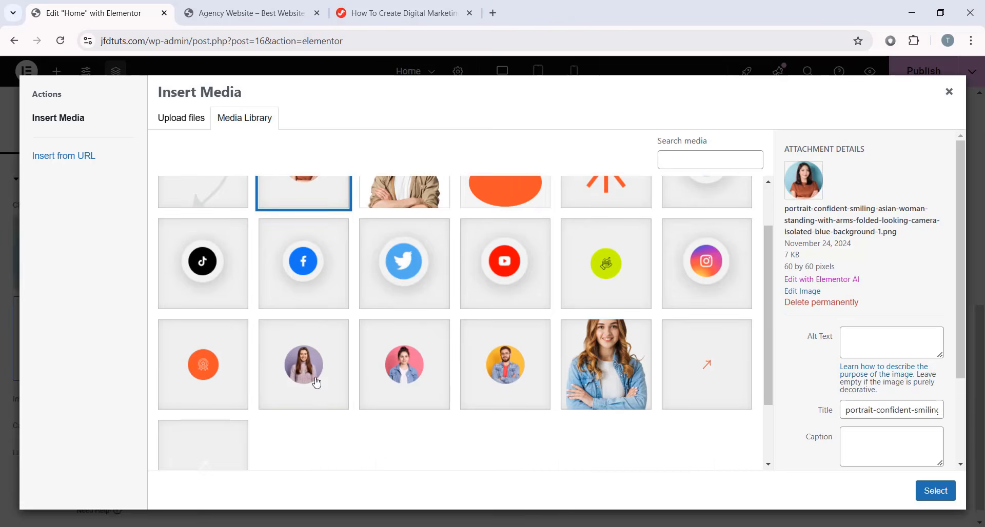
click(307, 369)
click(935, 491)
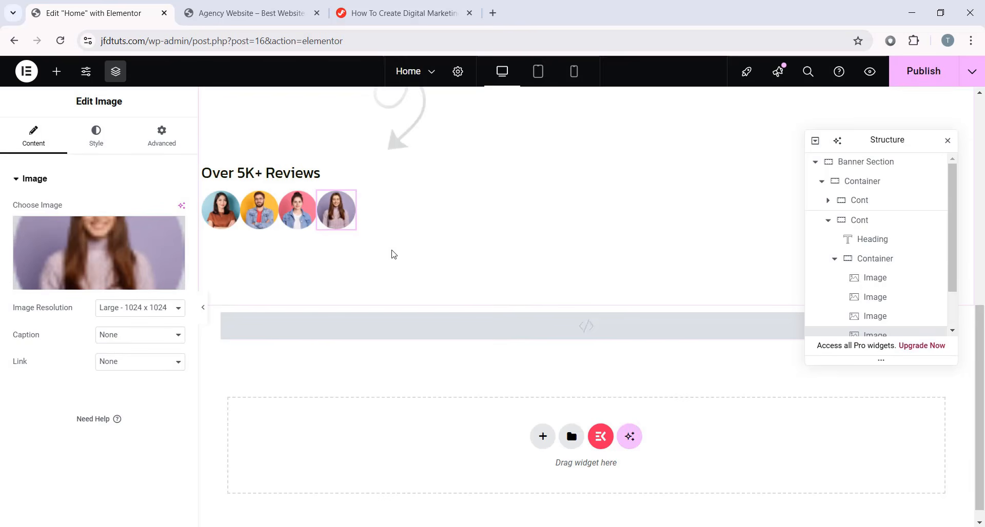
- Set a -16 px left margin on the second, third and fourth avatars
scroll(417, 255, up, 1)
click(271, 266)
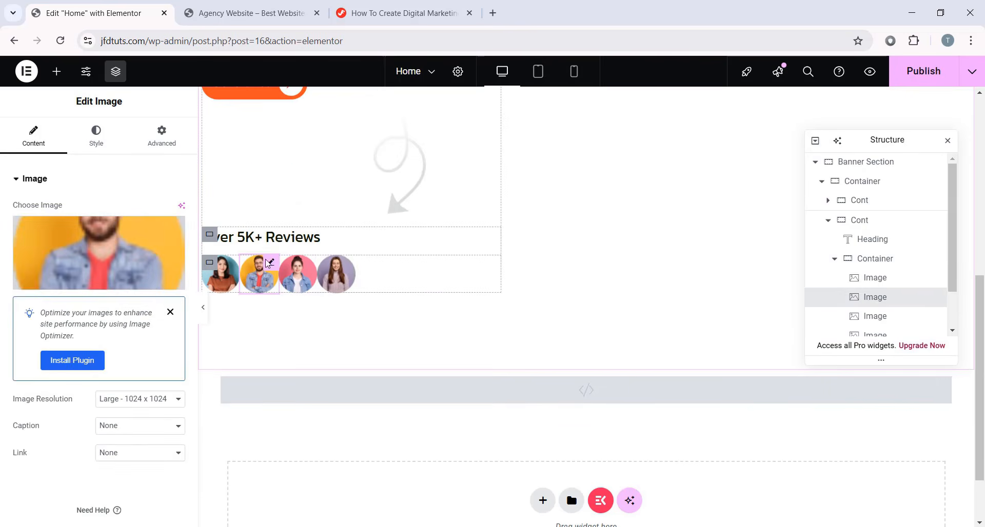
click(163, 136)
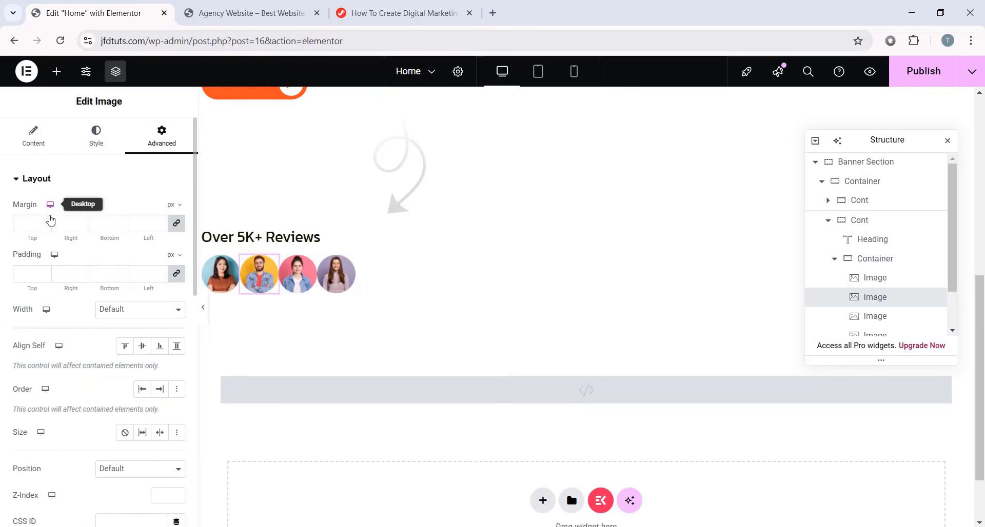
click(175, 224)
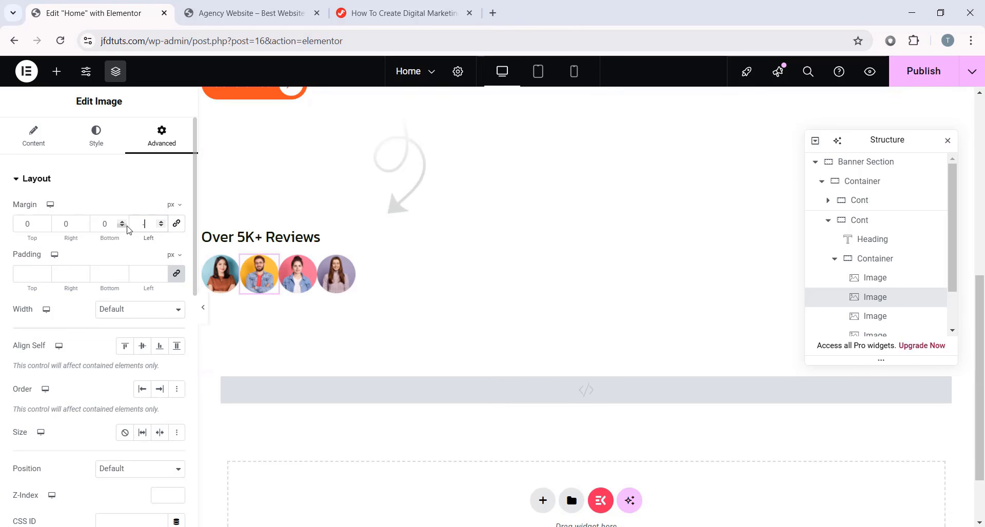
text(-16)
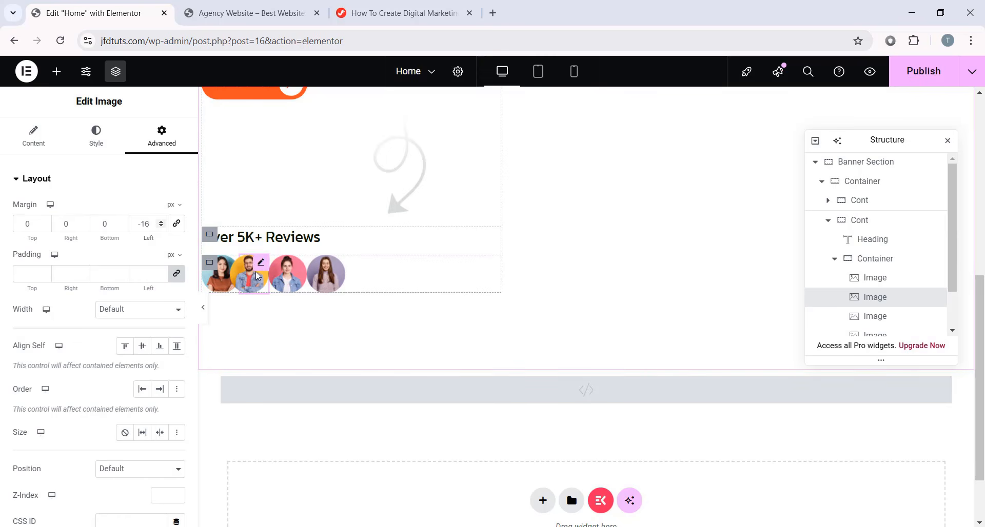
click(302, 270)
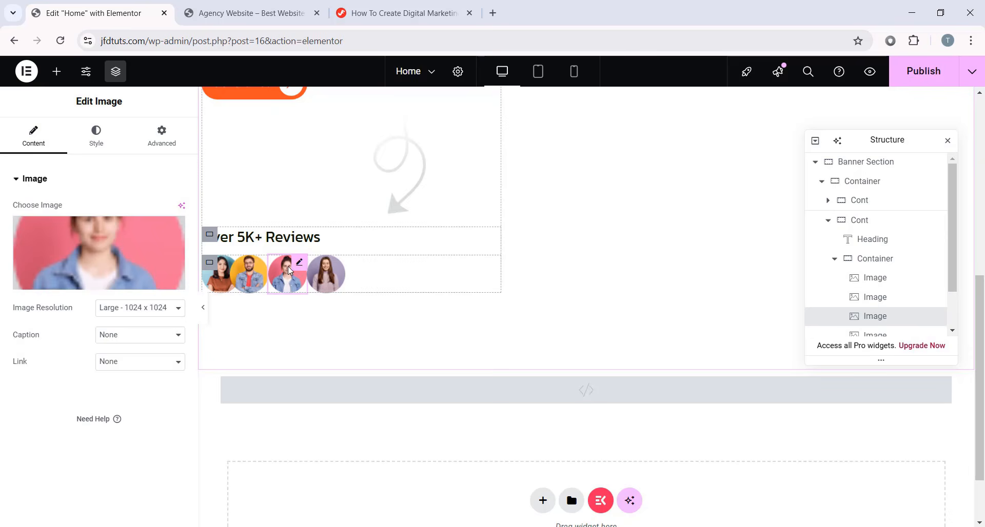
click(162, 134)
click(177, 224)
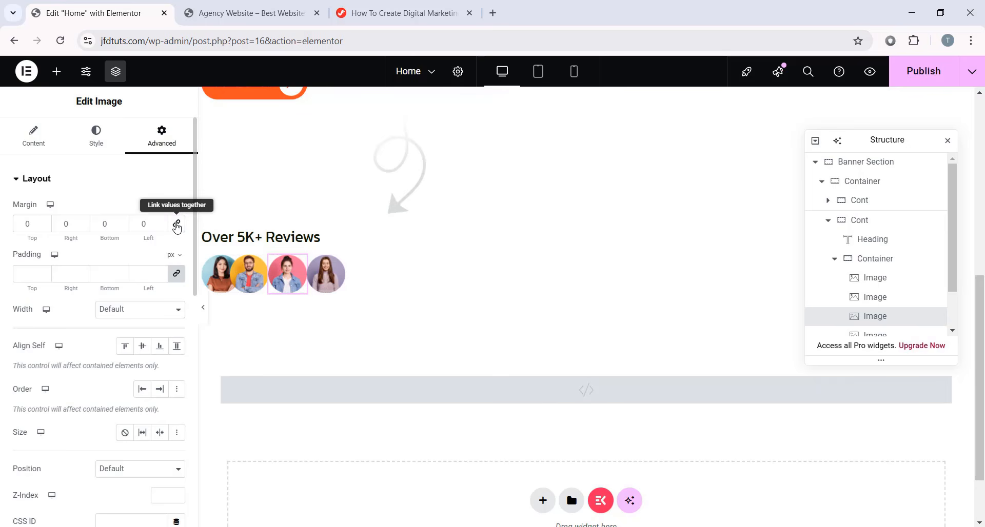
text(-16)
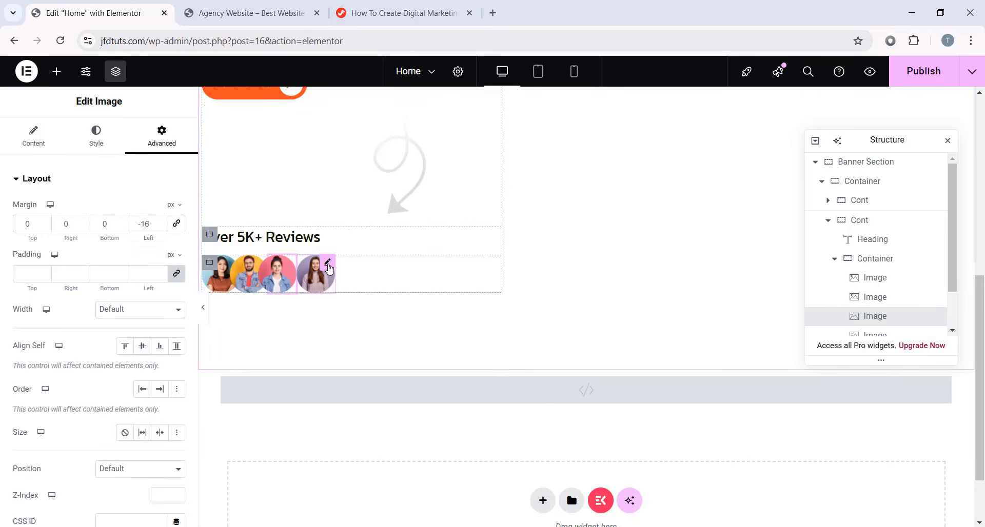
click(329, 269)
click(161, 134)
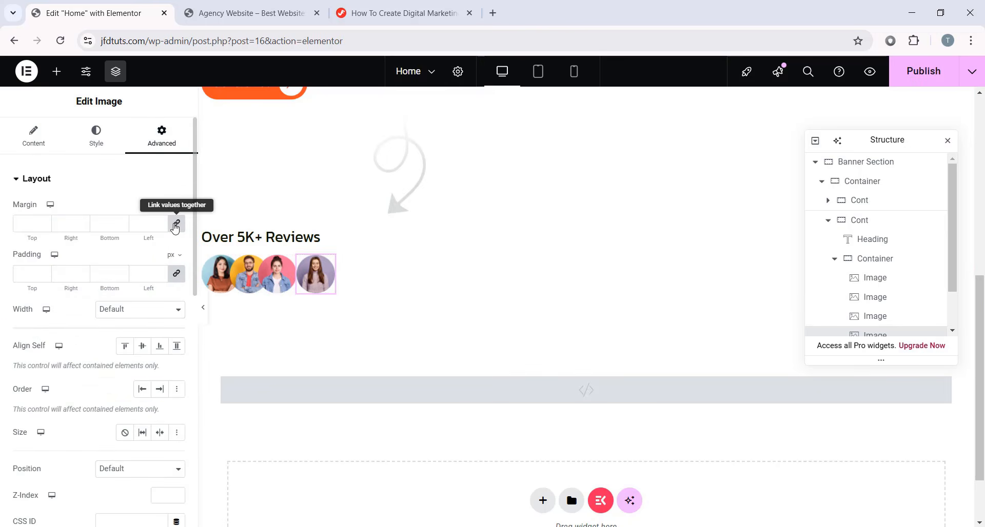
click(175, 226)
text(-16)
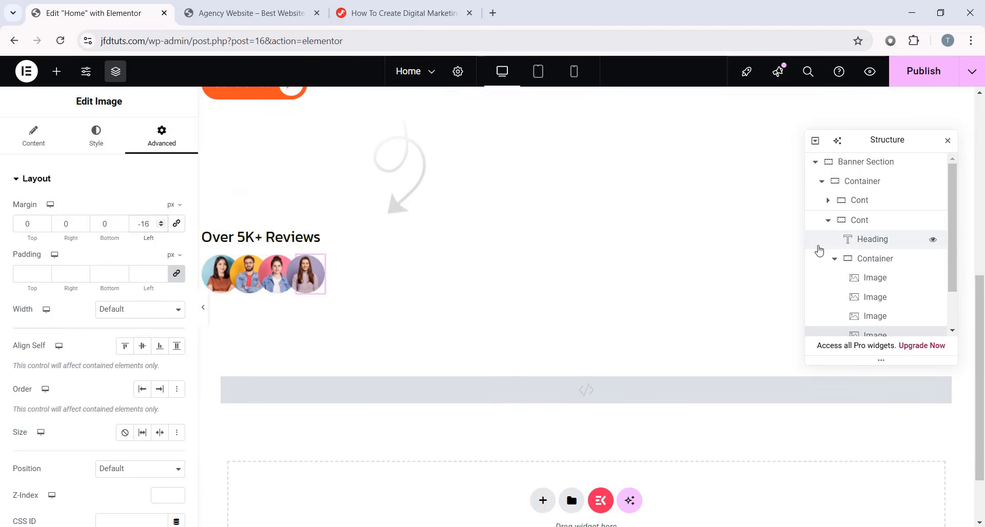
scroll(876, 290, down, 1)
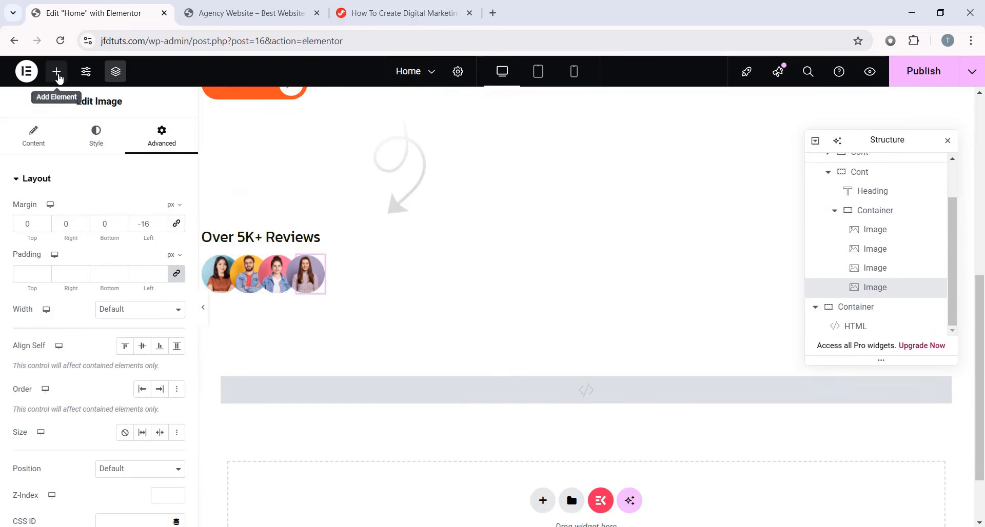
- Place a Counter widget to the right of the avatars
click(56, 71)
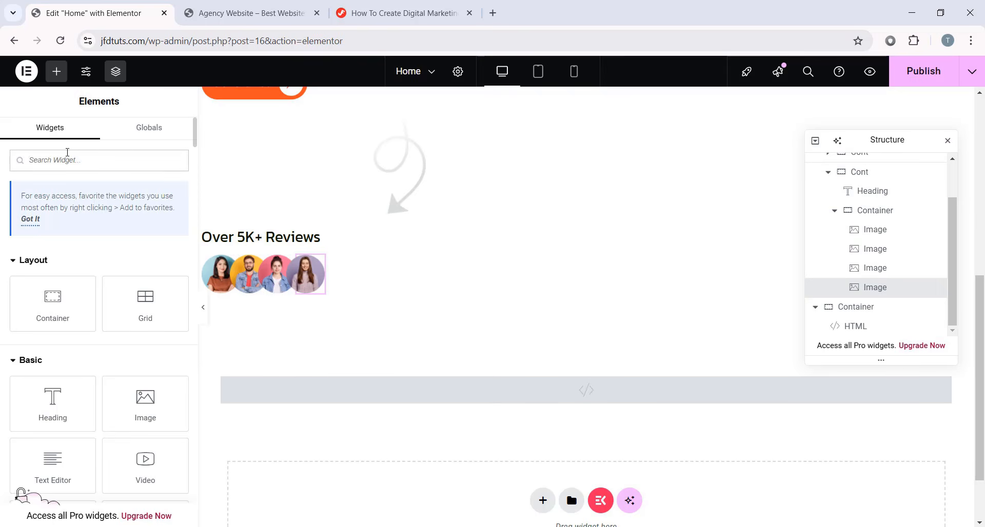
click(67, 152)
text(counter)
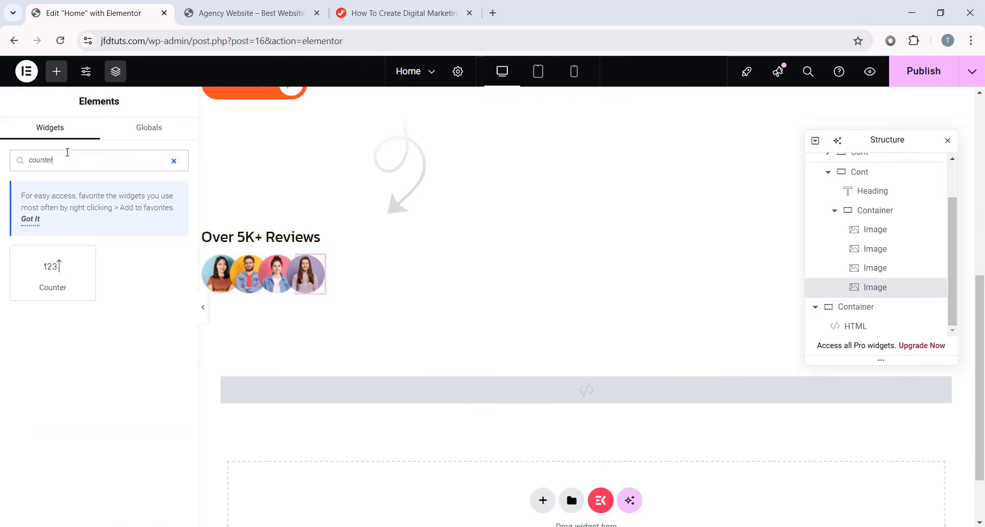
drag(44, 270, 319, 277)
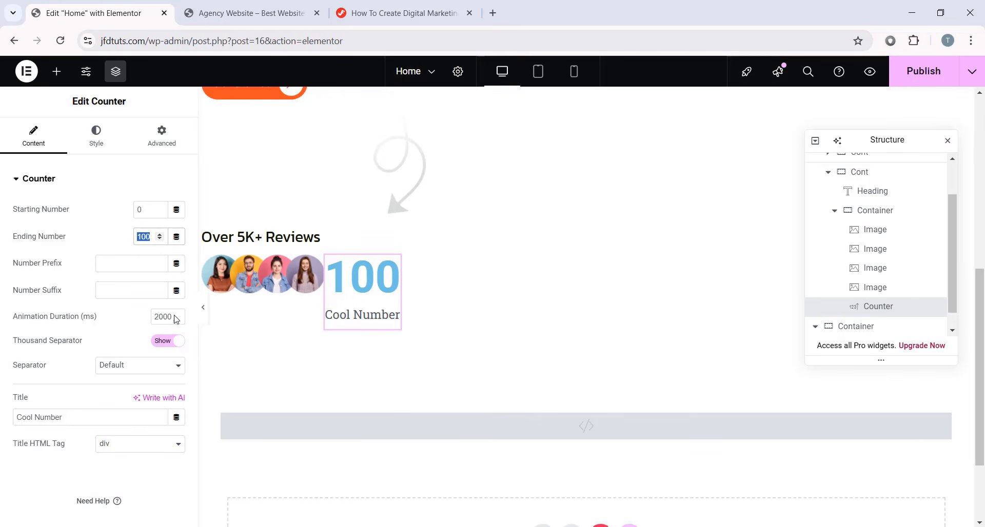
- Set the counter to end at 5 with a k+ suffix, no title, and 3000 ms duration
text(5)
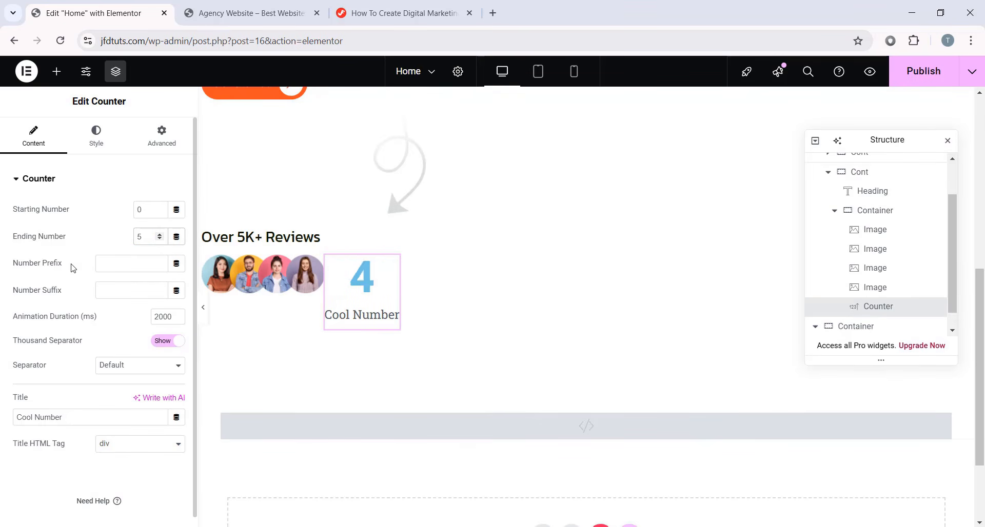
click(131, 297)
text(+)
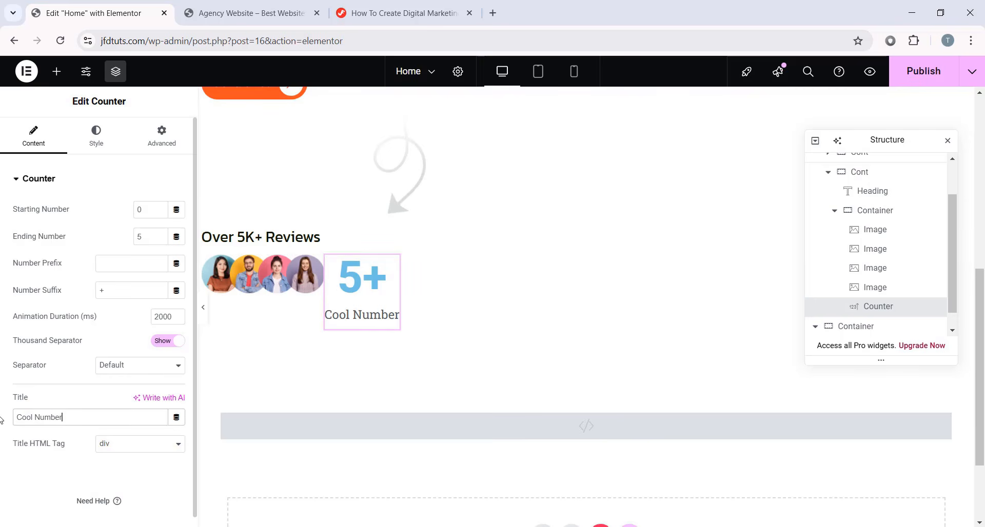
key(ctrl+a)
key(BackSpace)
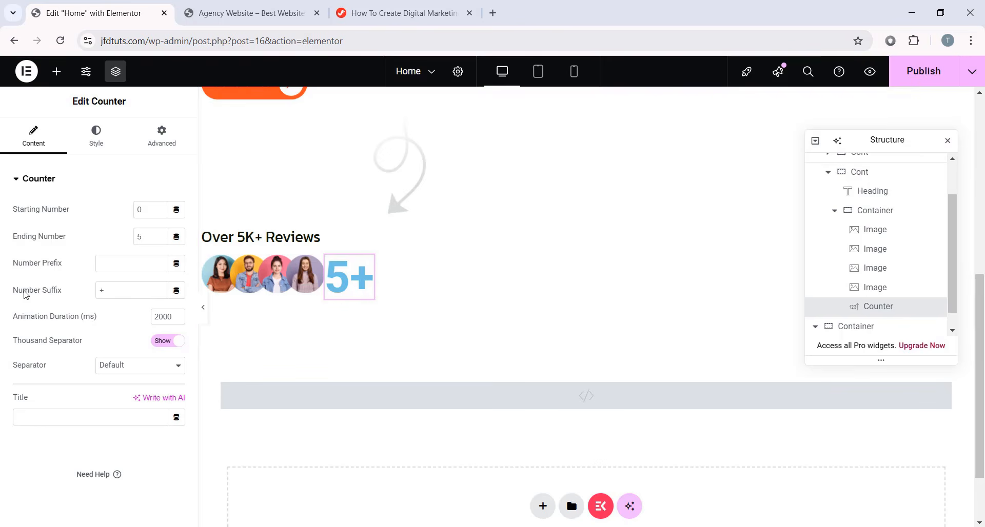
click(72, 299)
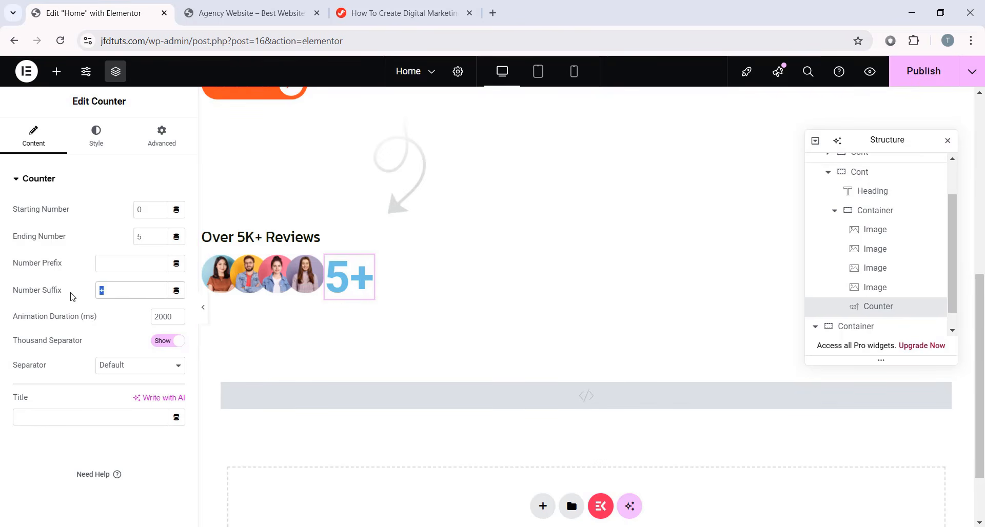
key(BackSpace)
text(k+)
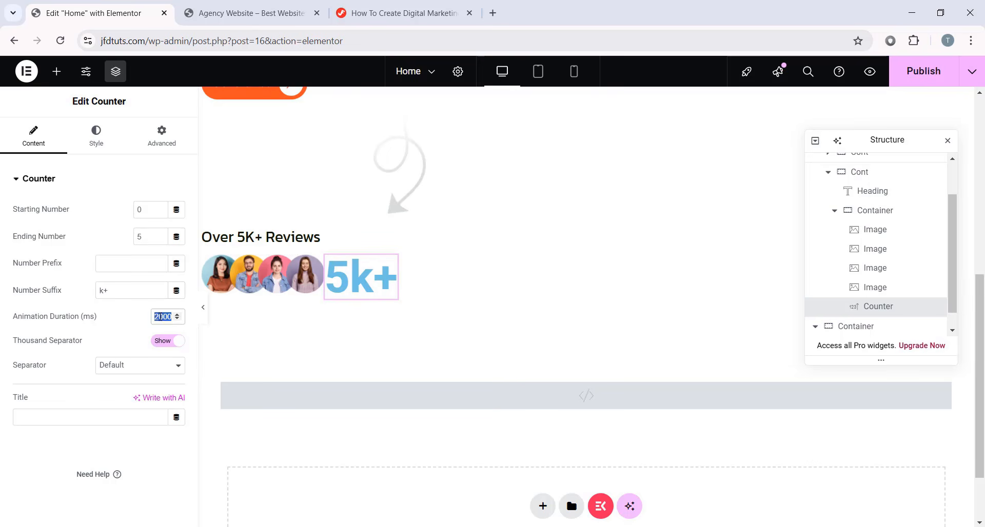
click(159, 317)
text(3000)
drag(155, 316, 177, 319)
- Set the counter number's text colour to #101700
click(81, 144)
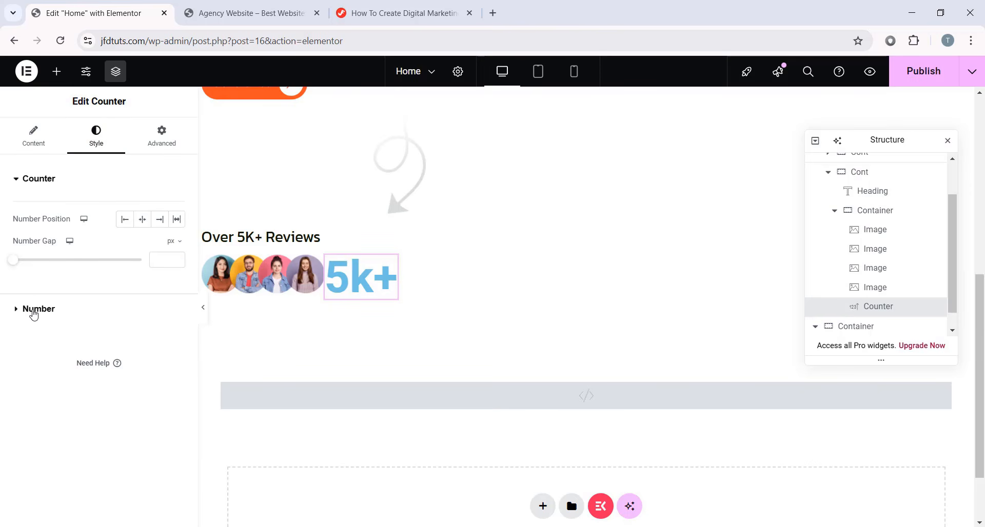
click(35, 310)
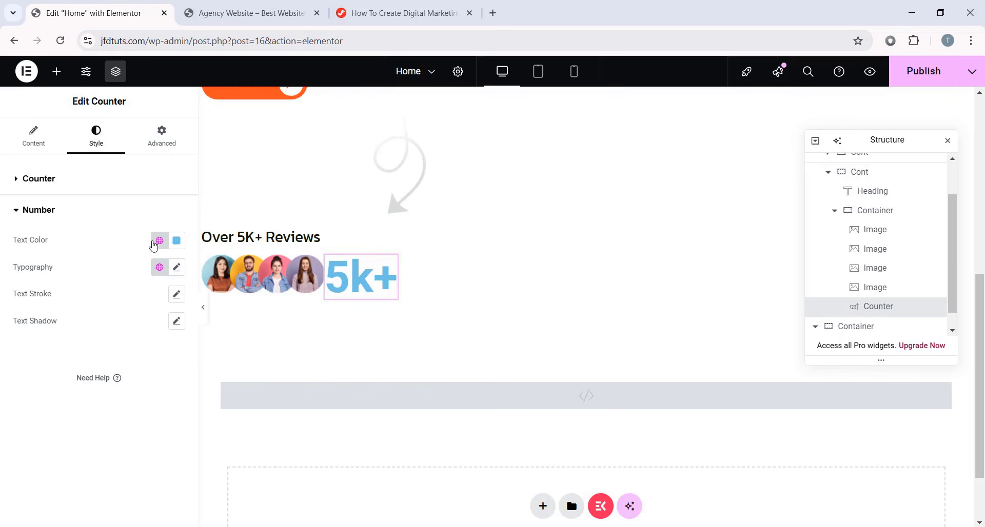
click(176, 241)
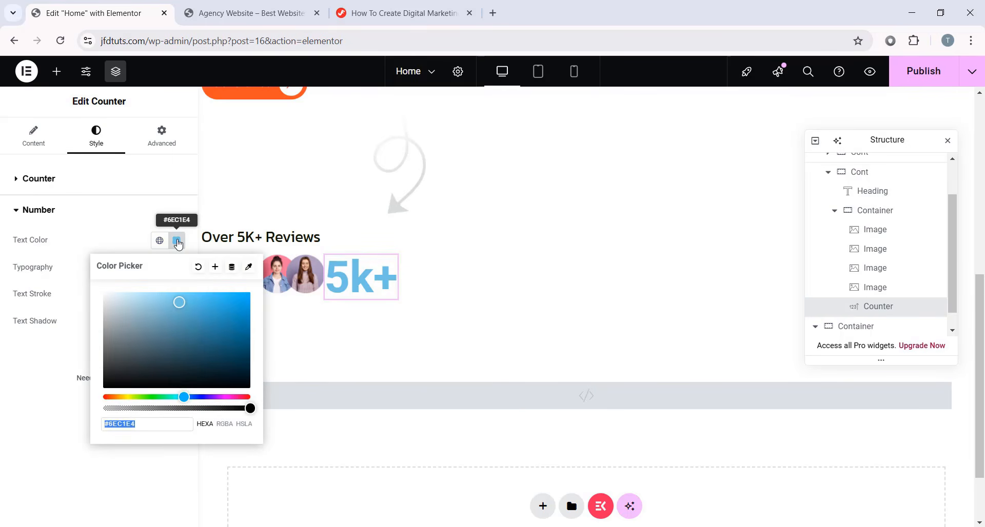
text(101700)
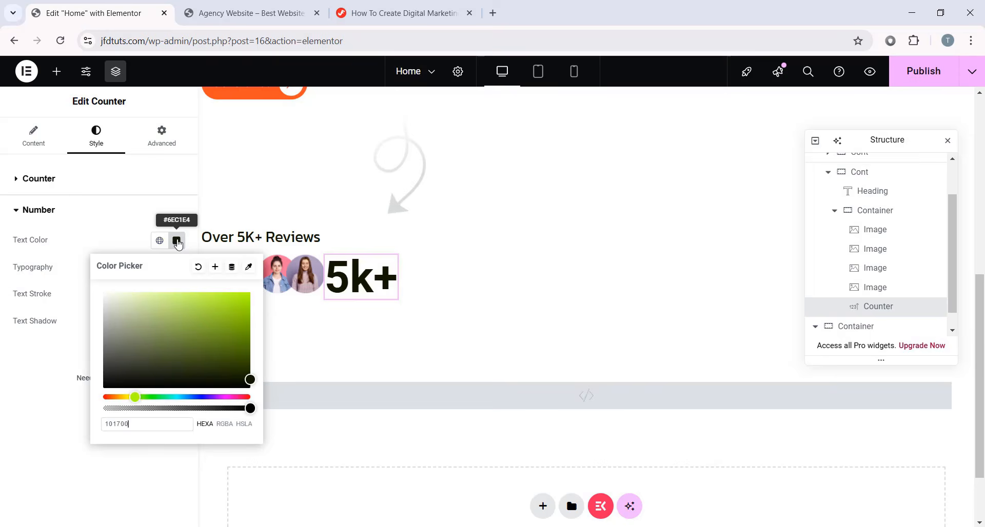
click(177, 267)
- Give the counter number the Kanit font family at size 15
click(176, 267)
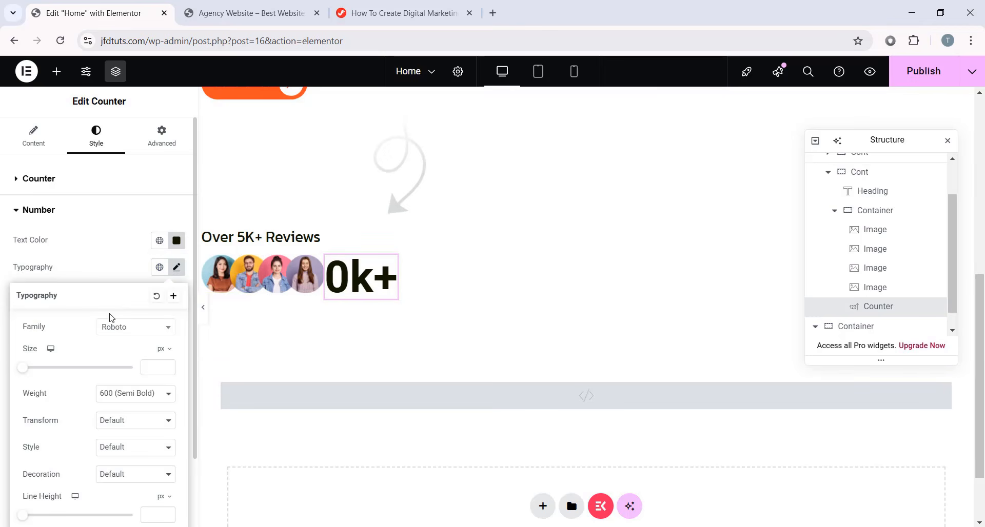
click(117, 336)
text(kanit)
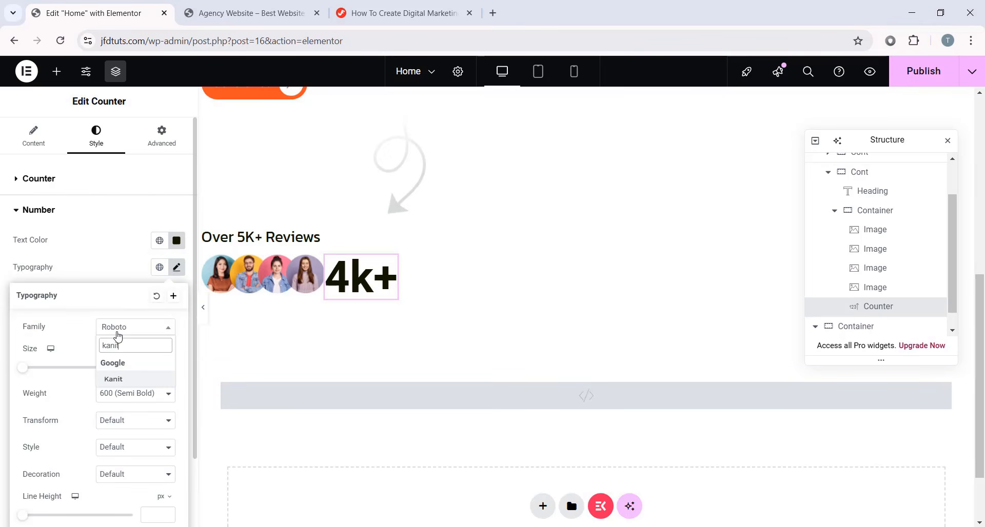
key(Return)
click(148, 368)
text(15)
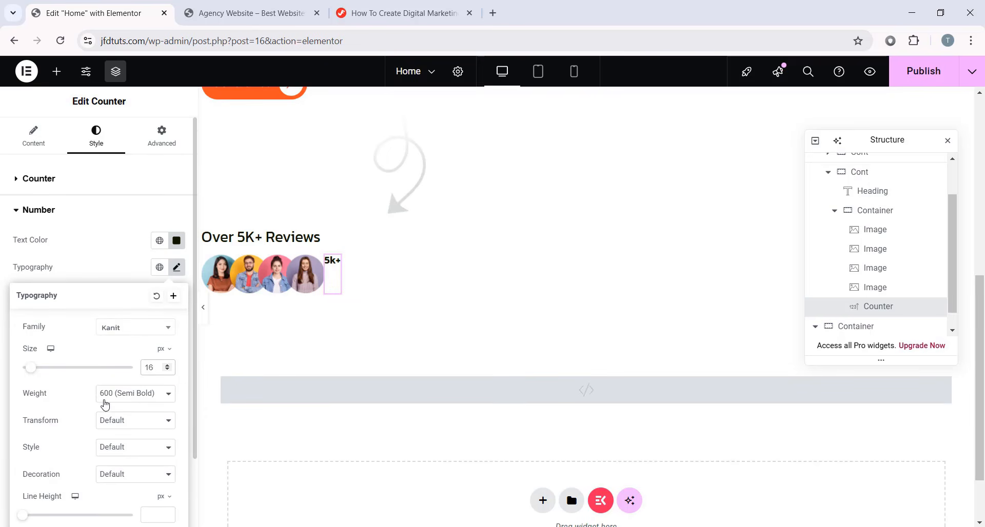
- Set the number's weight to 400 (Normal) and its line height to 24
scroll(105, 405, down, 2)
click(132, 334)
click(132, 389)
scroll(119, 403, down, 1)
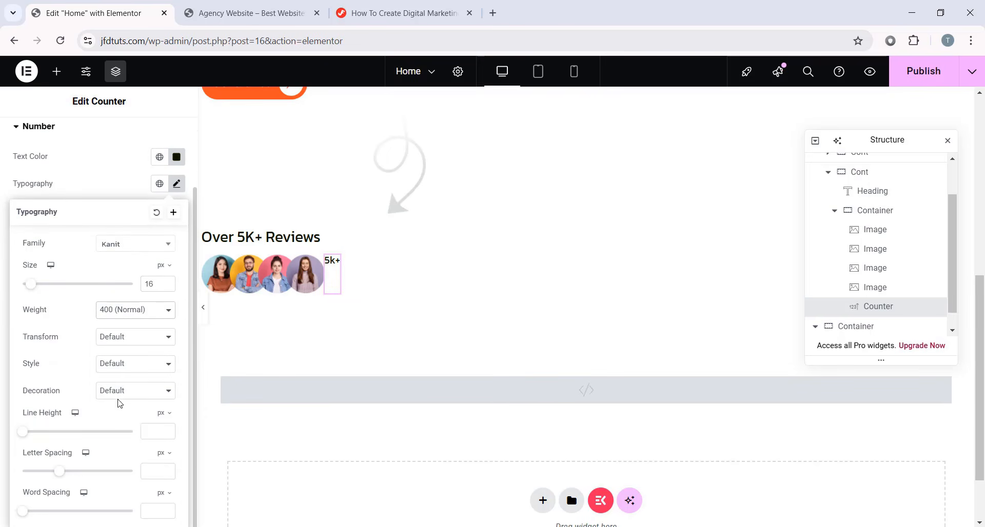
click(154, 431)
text(24)
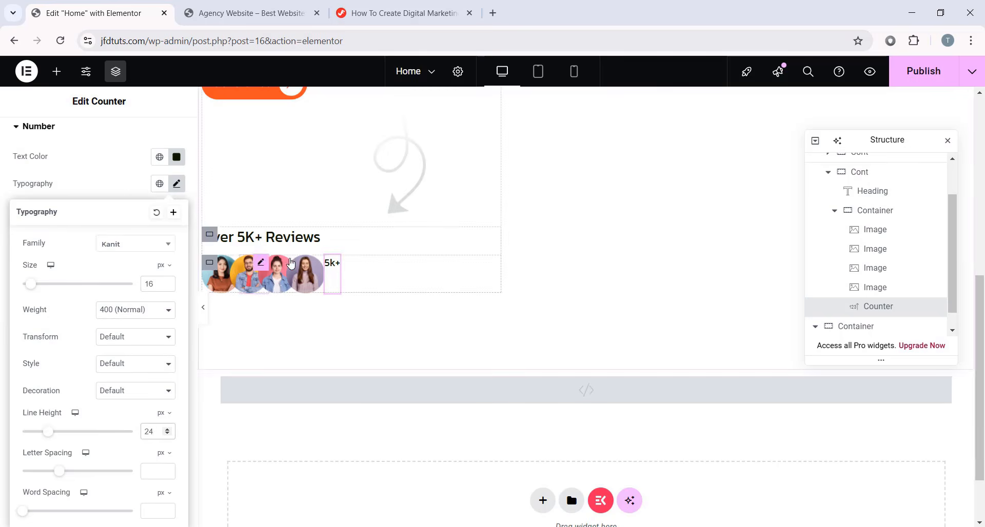
click(177, 185)
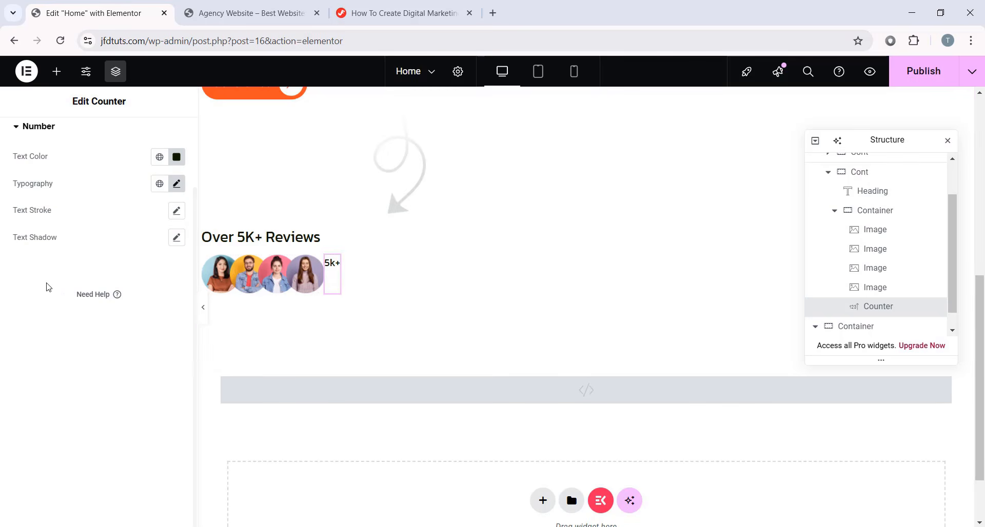
scroll(142, 287, up, 2)
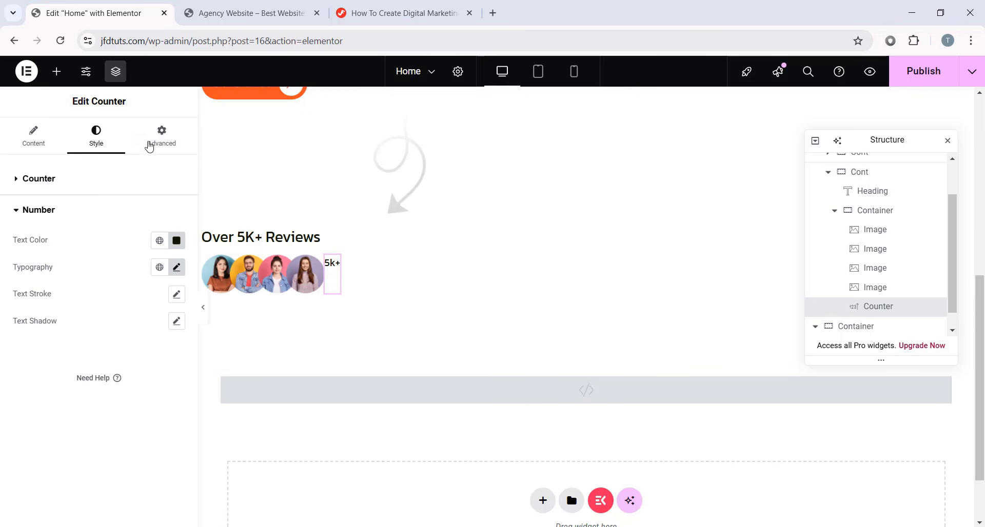
- On the Advanced tab, zero the margins and set the counter's top padding to 17
click(149, 146)
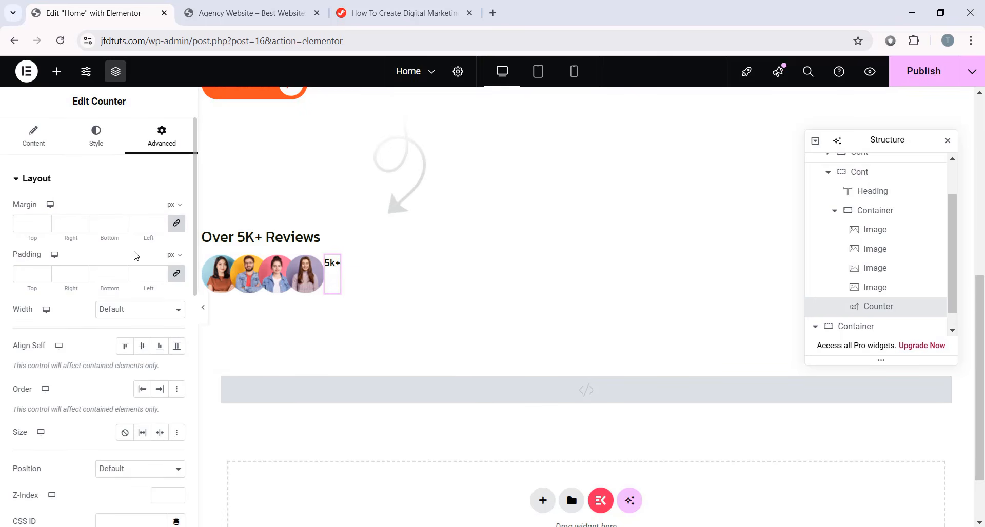
click(176, 224)
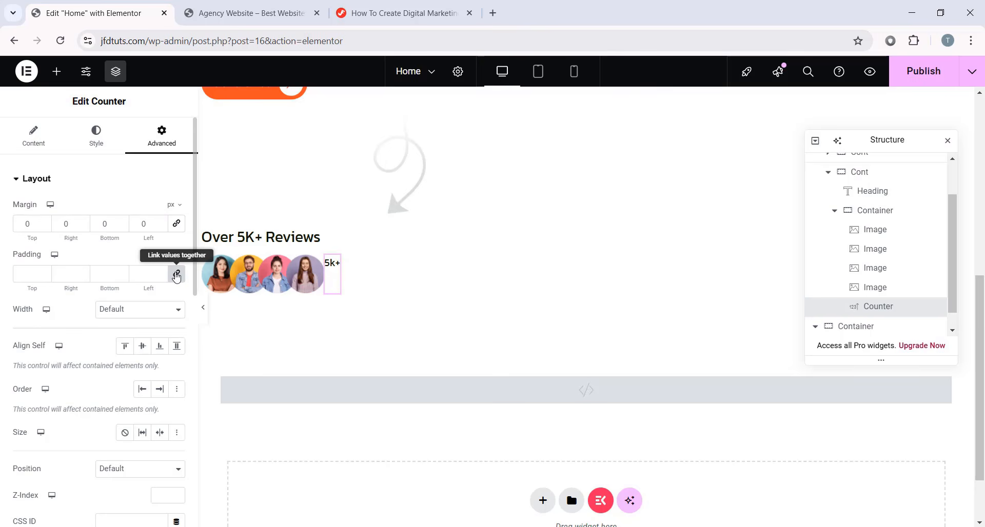
click(172, 275)
text(17)
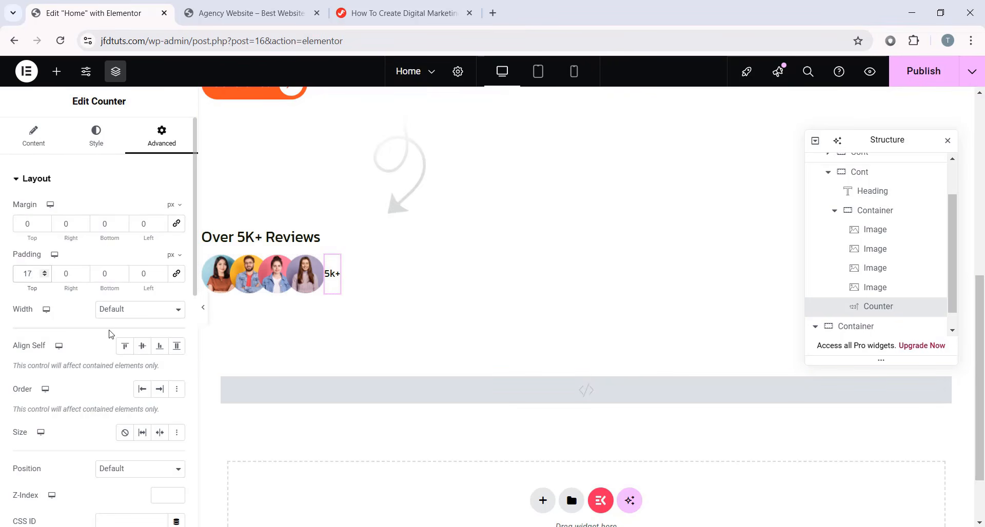
scroll(110, 331, down, 4)
scroll(111, 334, down, 5)
scroll(111, 336, down, 2)
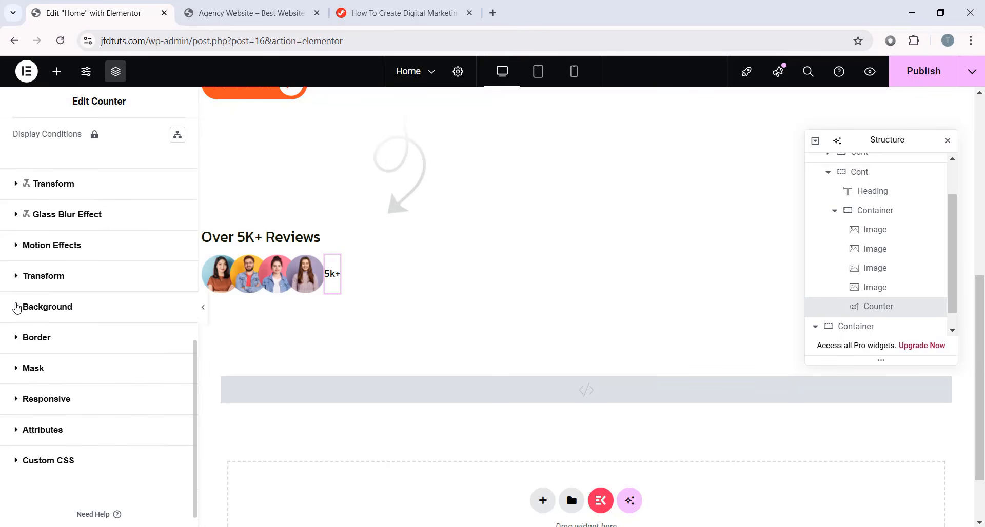
- Give the counter a classic background in lime #cafc01
click(17, 307)
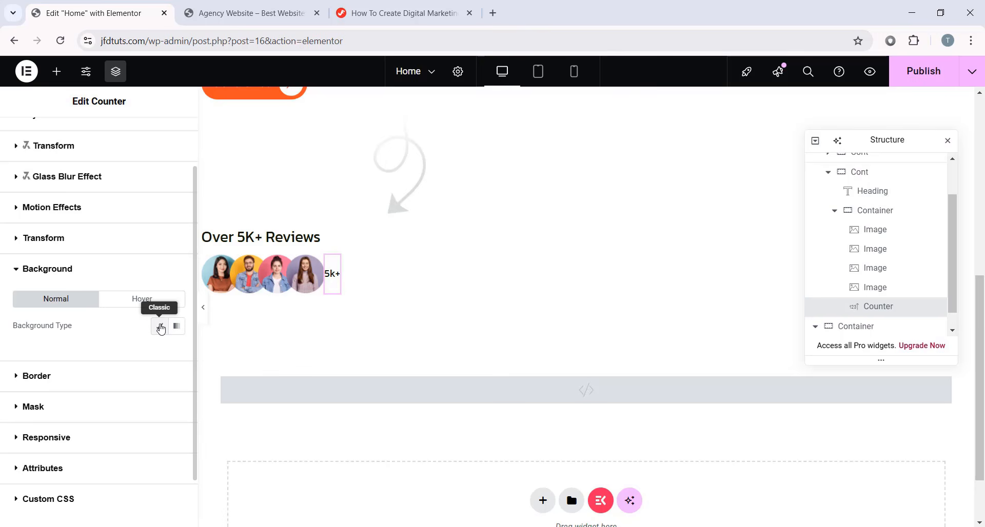
click(159, 326)
scroll(169, 308, down, 1)
click(176, 289)
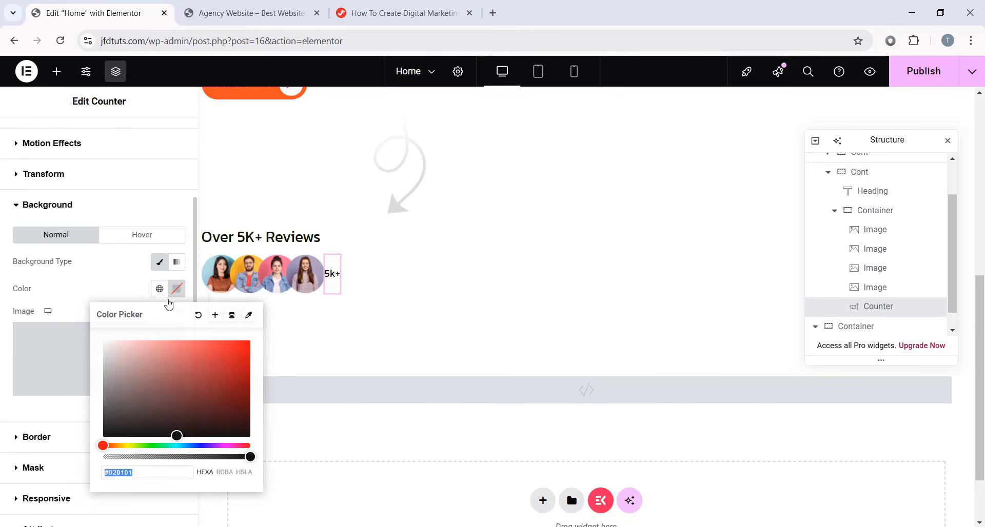
double_click(160, 472)
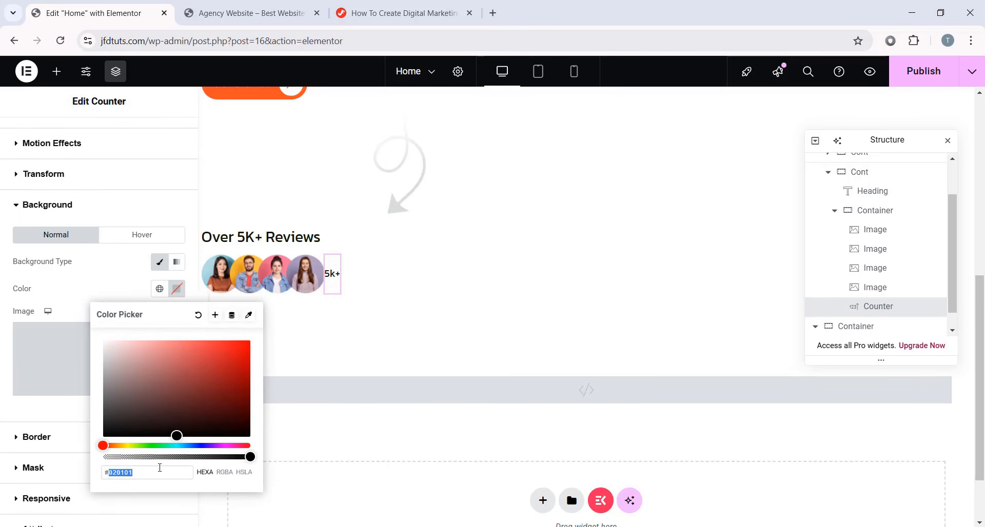
text(cafc01)
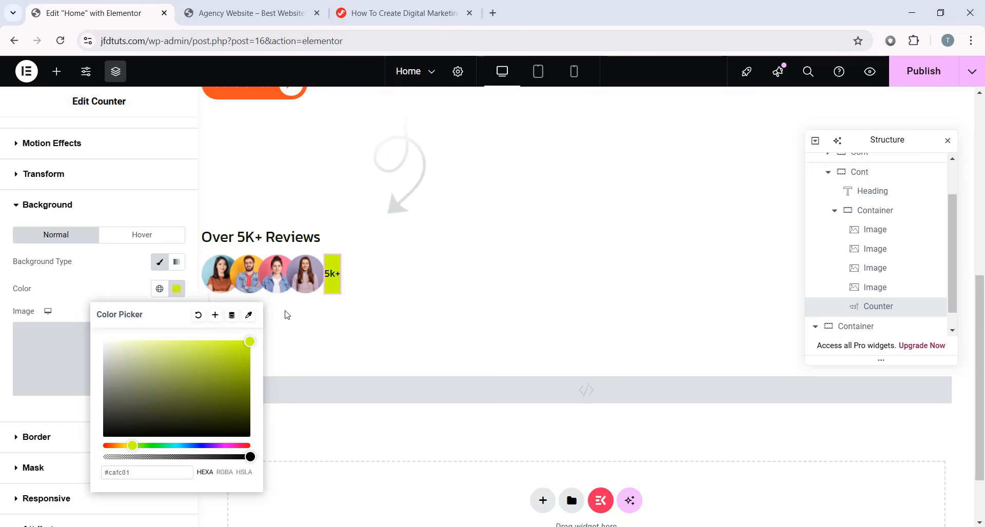
click(2, 321)
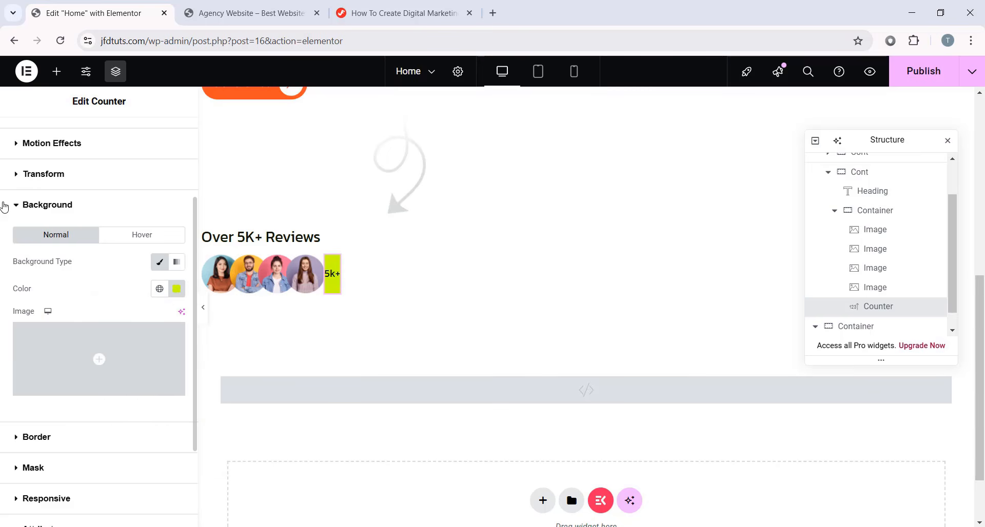
click(46, 206)
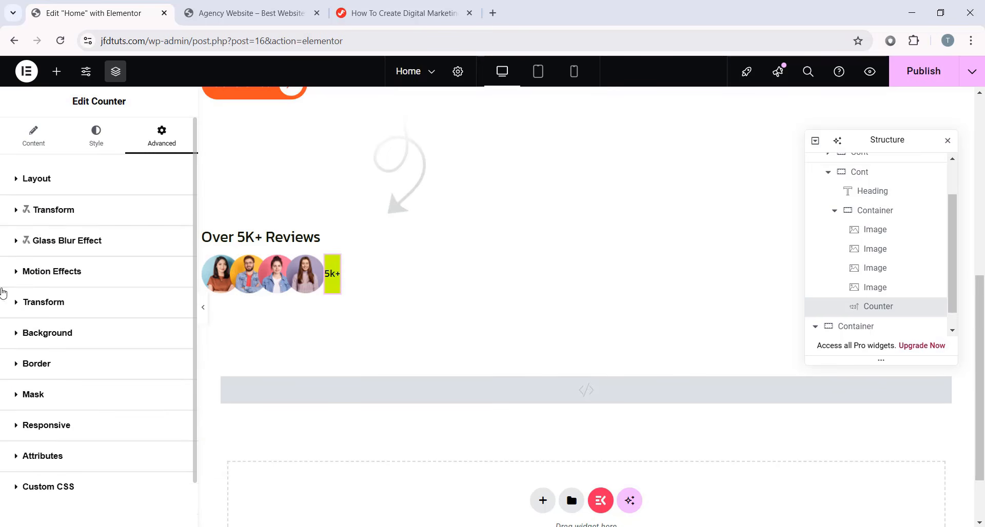
- Round the counter's corners with a 50 border radius
click(55, 369)
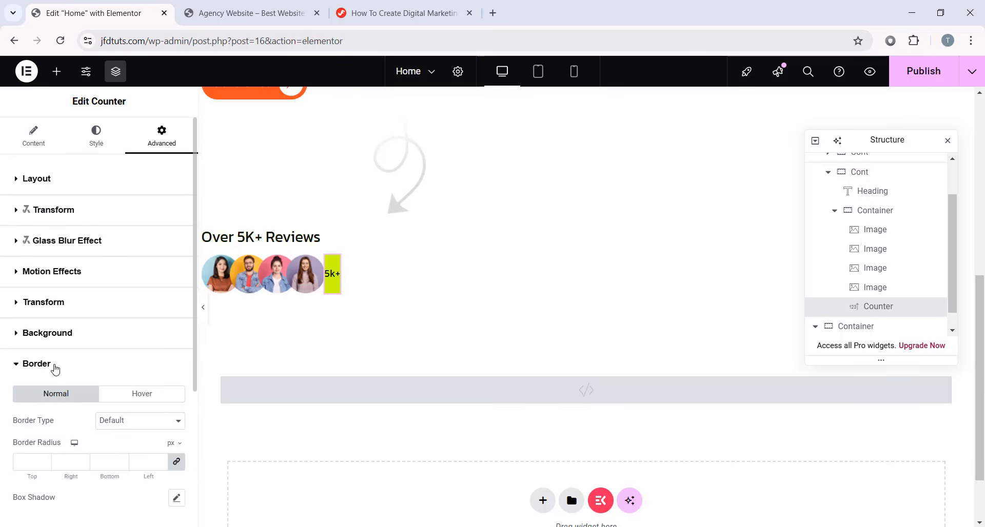
scroll(30, 349, down, 3)
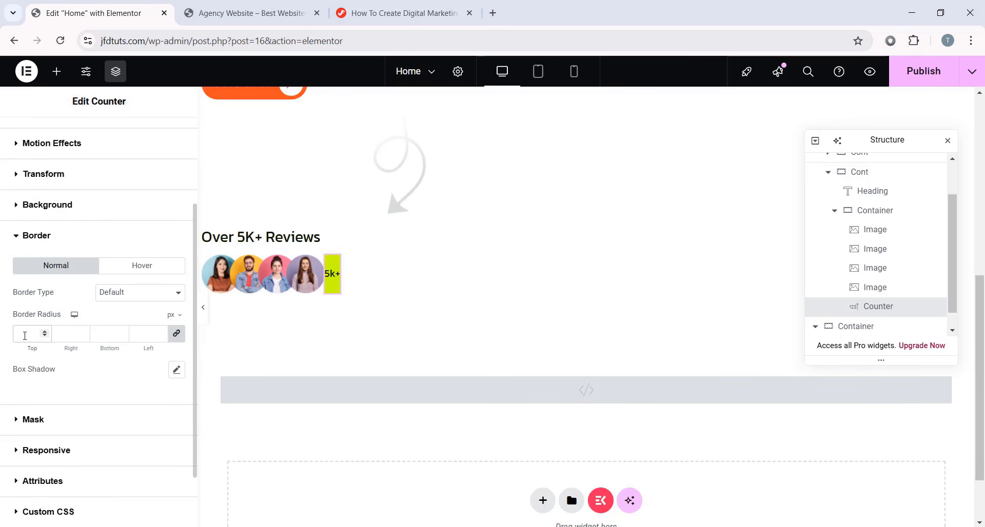
click(25, 335)
text(50)
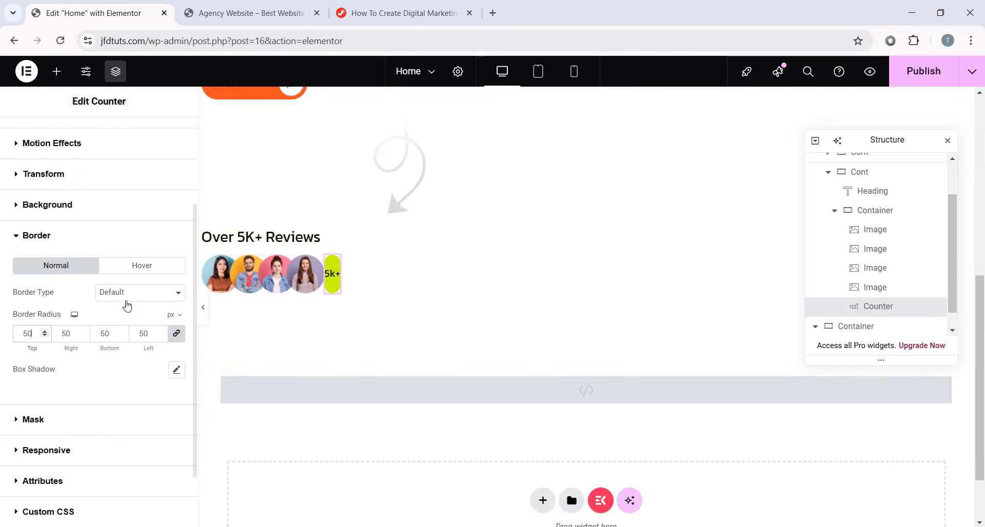
scroll(123, 305, up, 3)
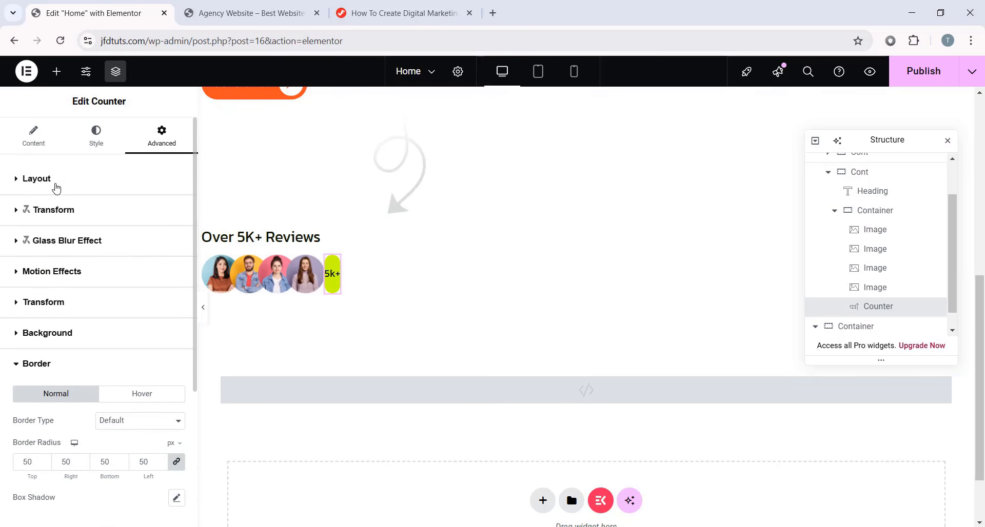
- Set the counter's layout width to a custom 60 px
click(56, 188)
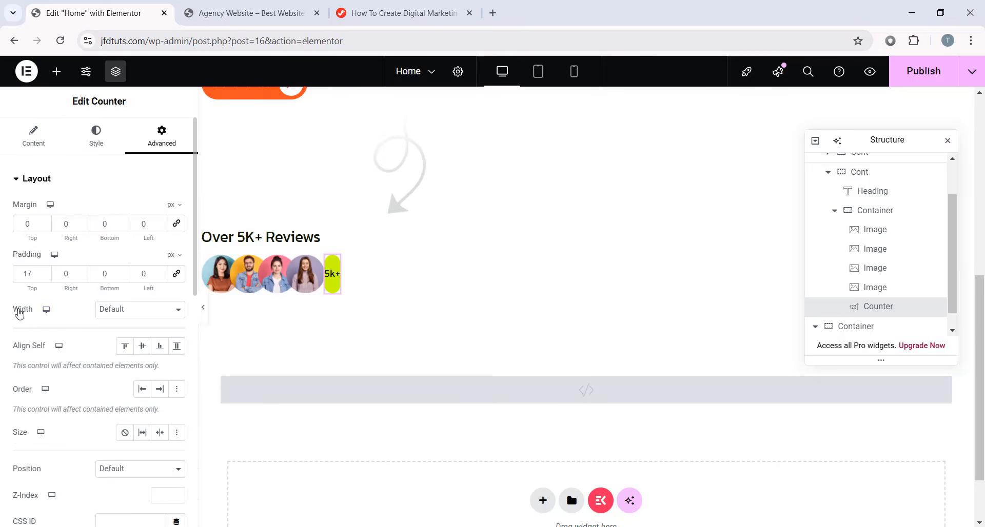
click(117, 309)
click(122, 374)
click(174, 332)
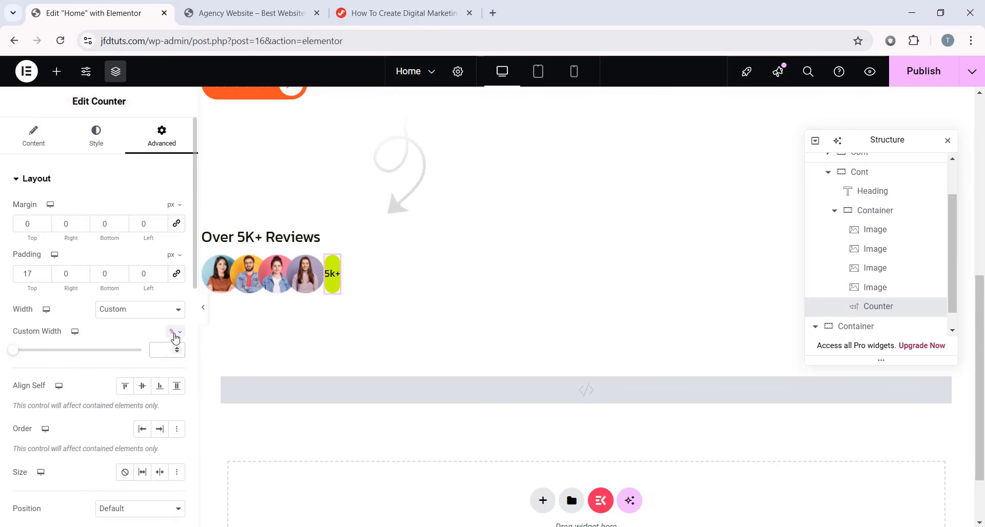
click(173, 332)
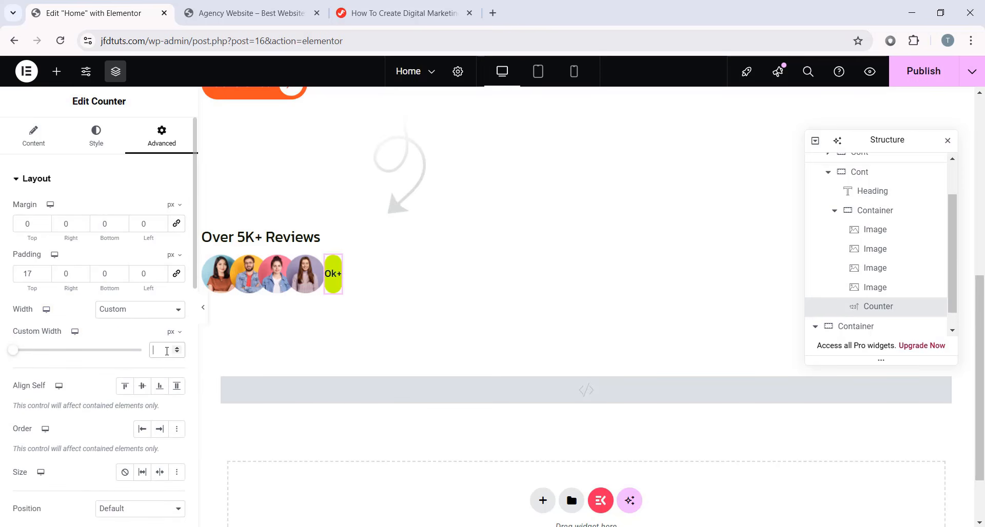
text(60)
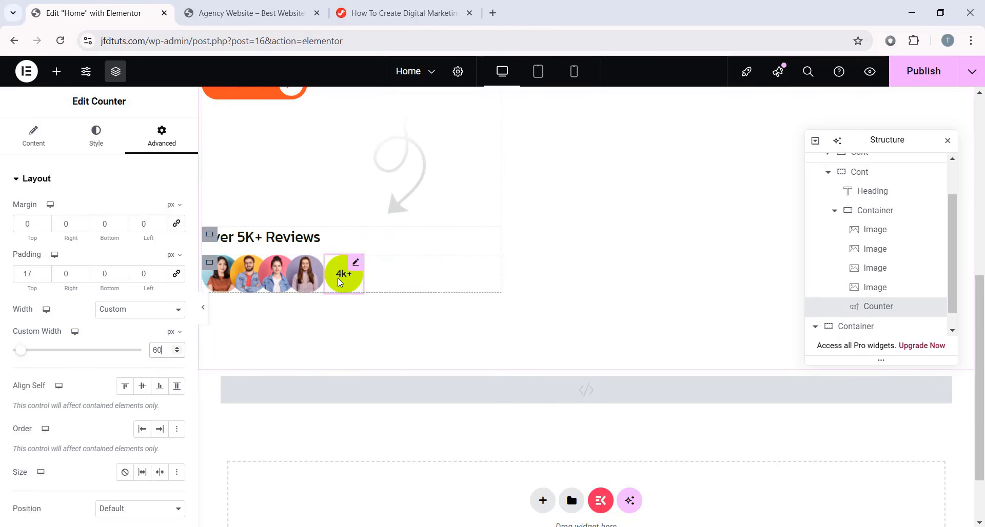
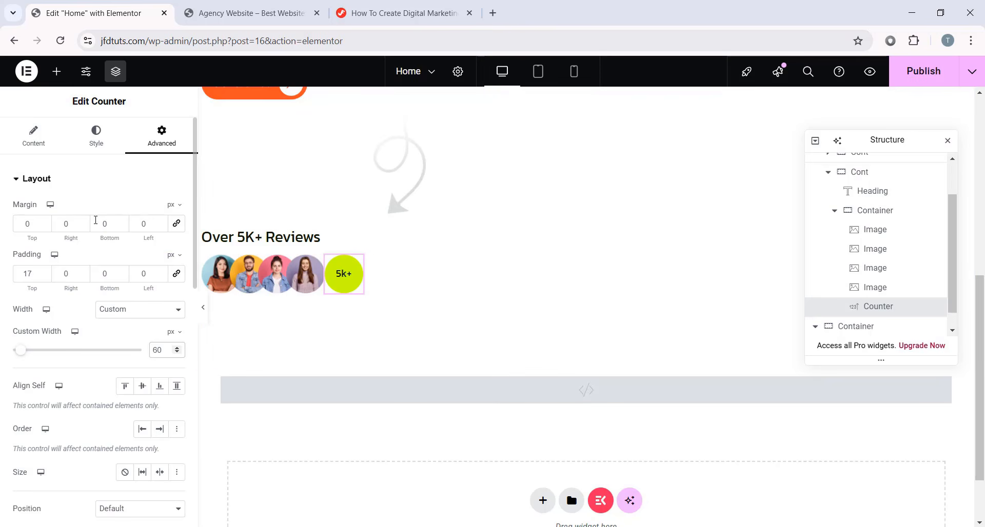
- Reset the counter's left margin to 0 and give the fourth avatar a -16 right margin
double_click(148, 227)
text(-16)
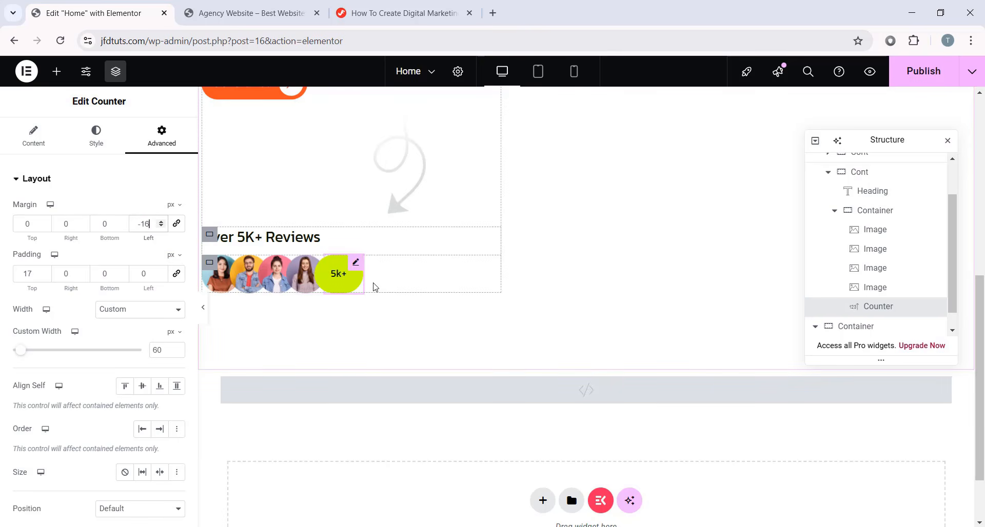
drag(149, 227, 109, 223)
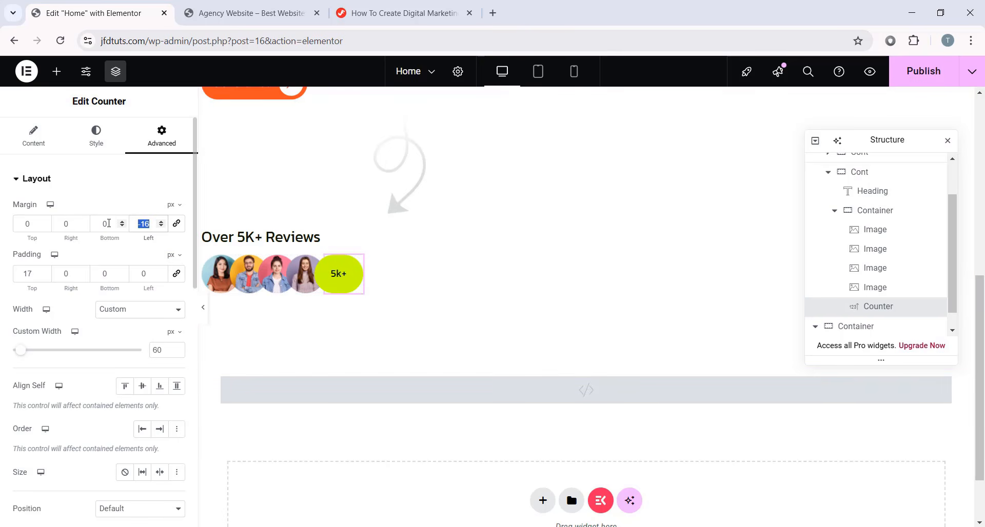
key(BackSpace)
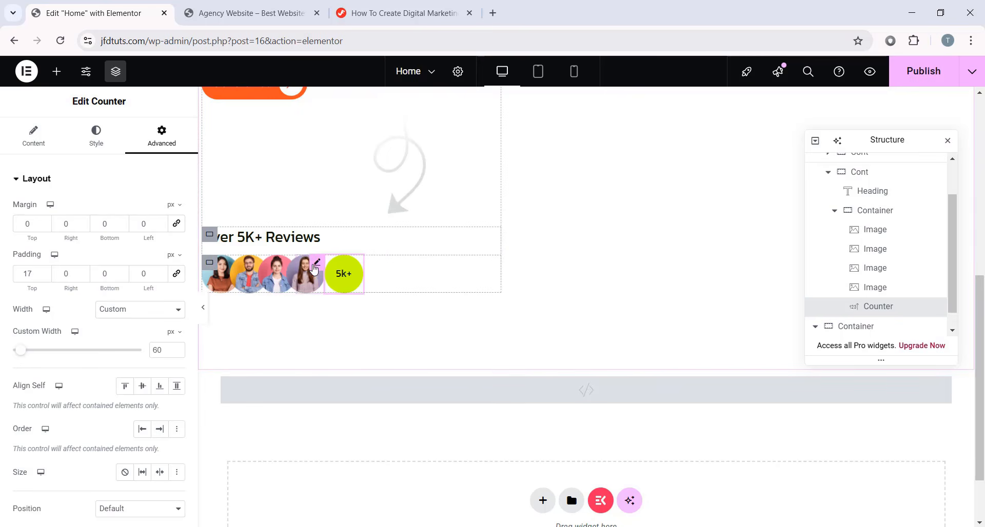
click(315, 269)
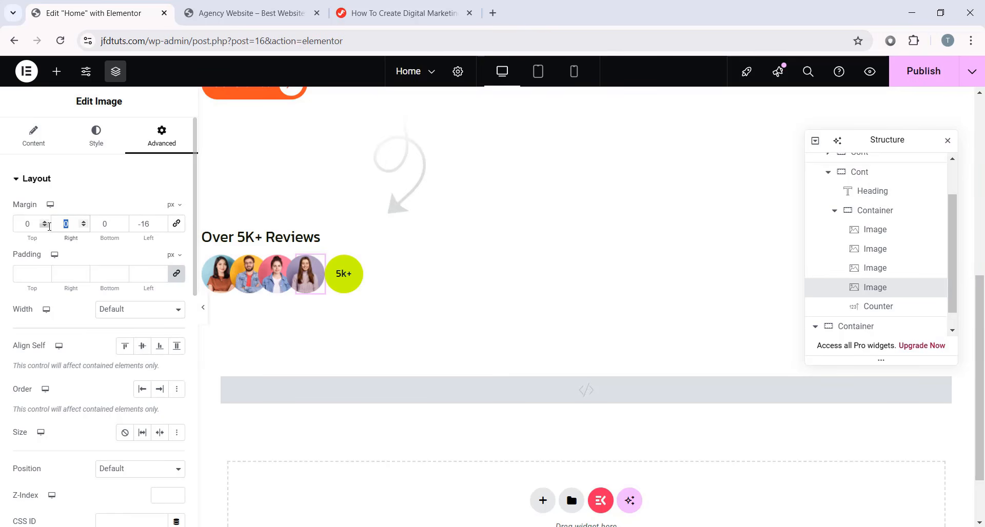
text(-16)
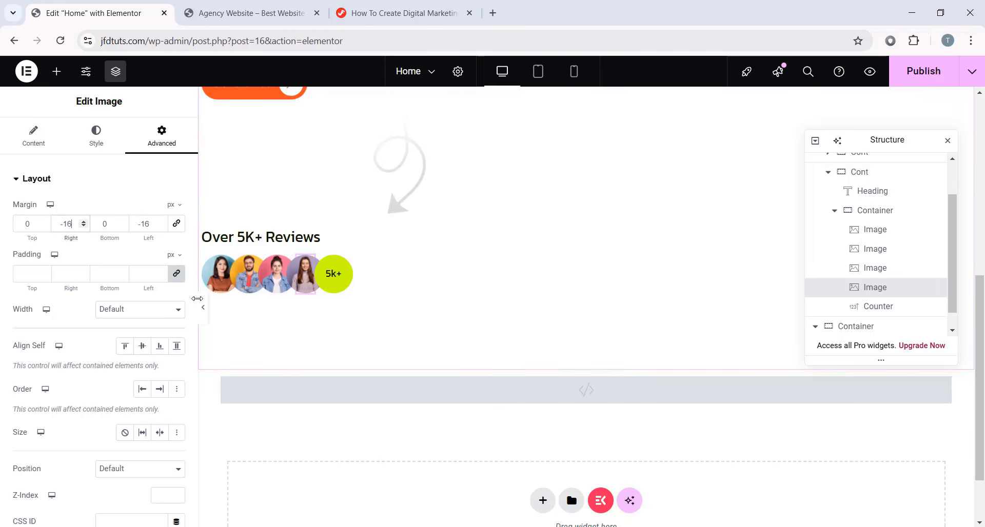
- Preview the page without editor panels to check the overlapping avatars, then restore the panels
click(203, 307)
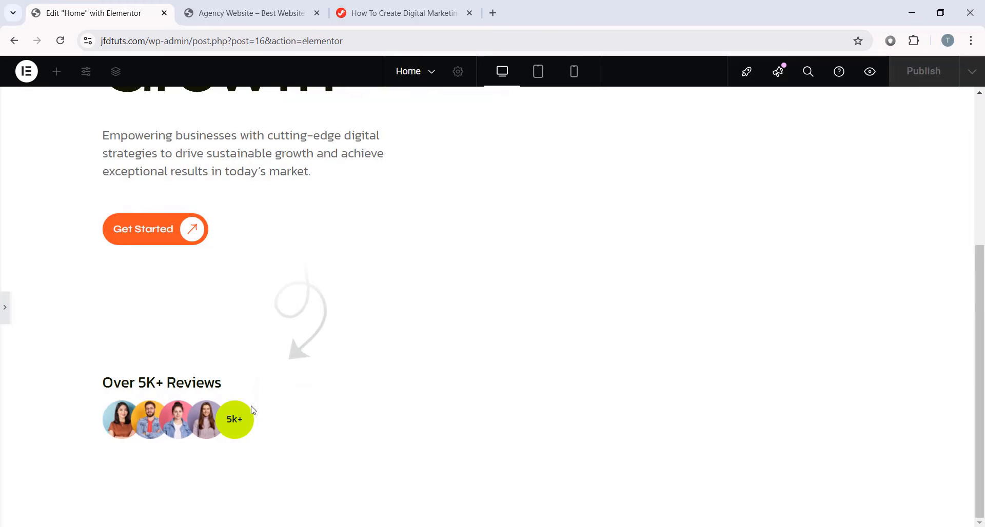
scroll(241, 407, up, 1)
scroll(226, 400, down, 1)
scroll(185, 380, up, 2)
click(3, 305)
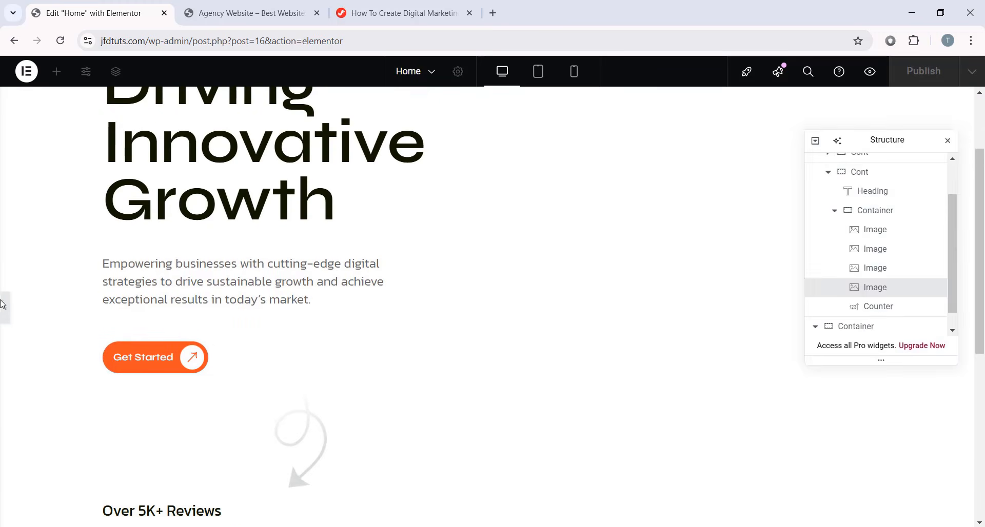
scroll(380, 349, down, 3)
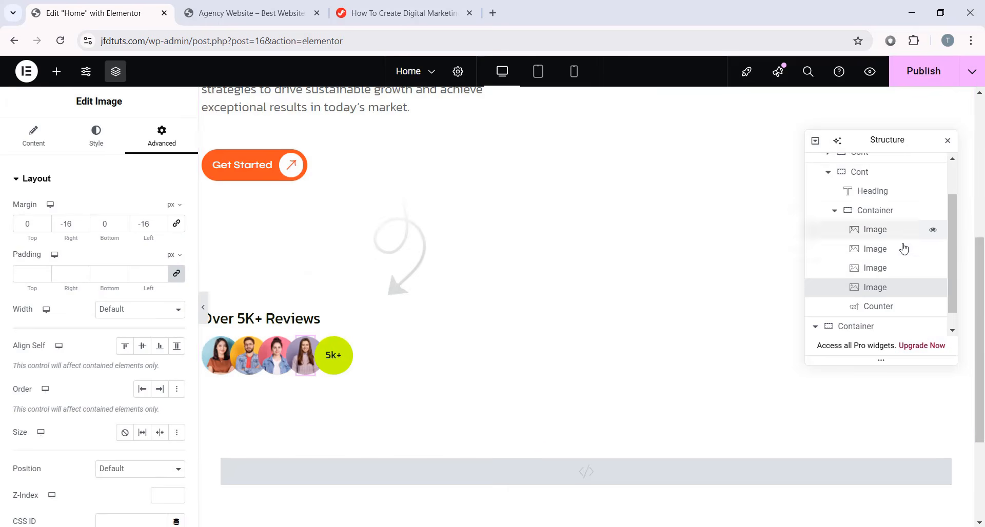
scroll(872, 206, up, 1)
- Collapse the Cont branch in the structure outline and move the outline toward the canvas middle
click(828, 219)
scroll(405, 282, up, 5)
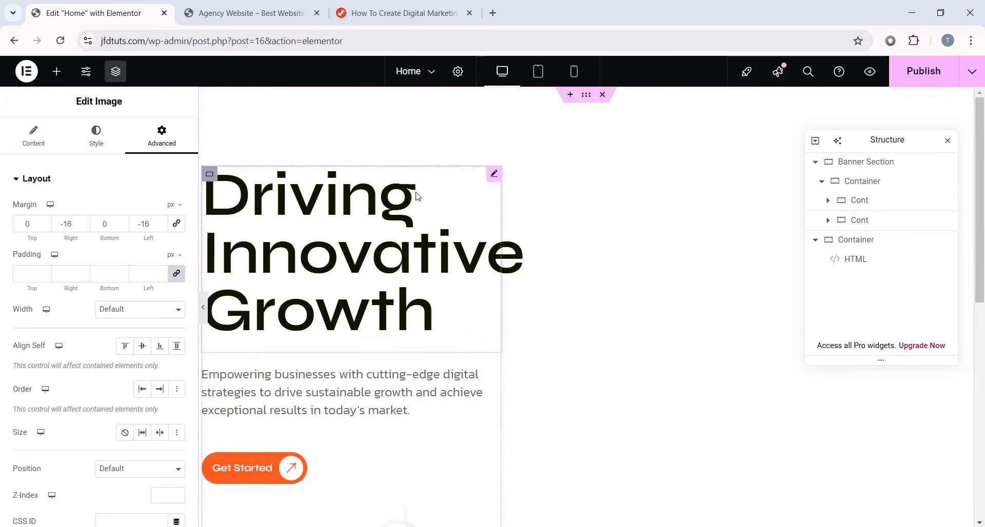
scroll(382, 286, down, 4)
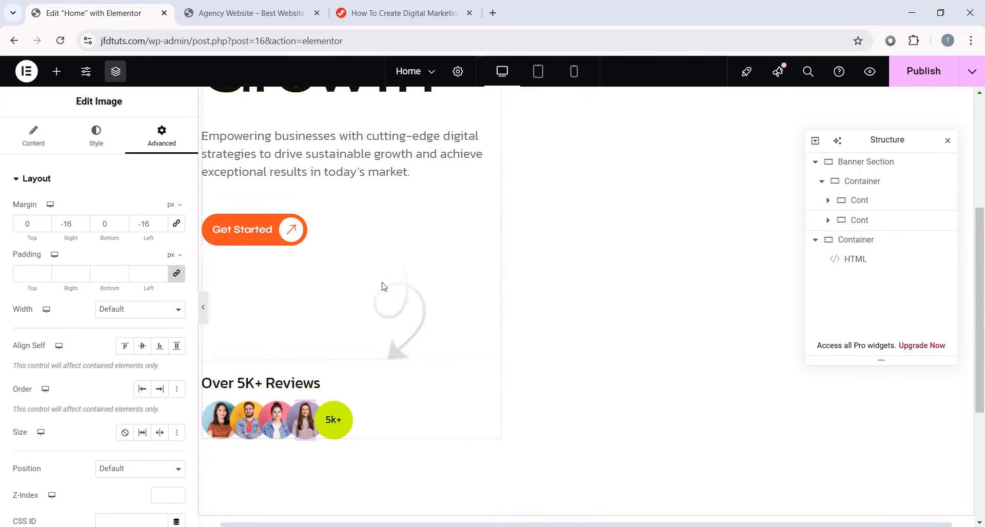
scroll(382, 287, up, 4)
scroll(510, 279, down, 3)
scroll(417, 316, up, 3)
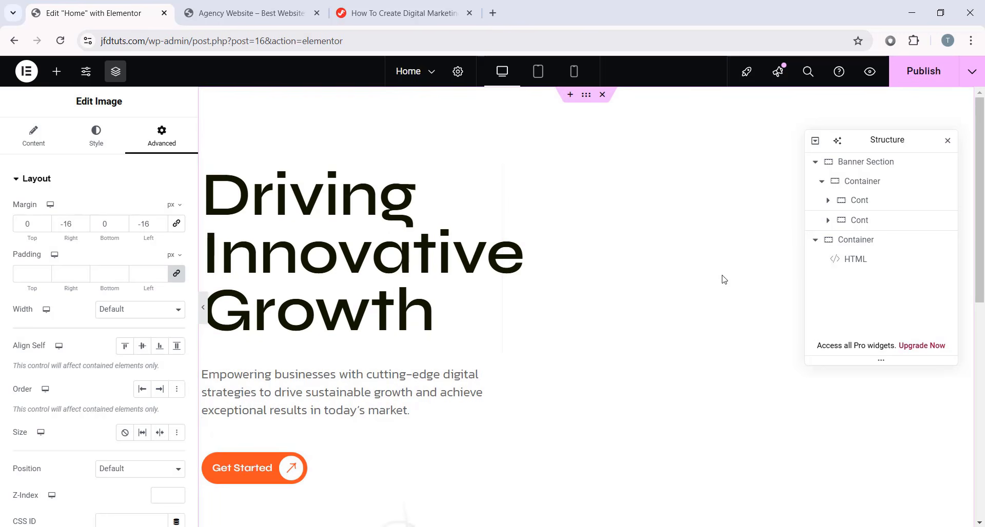
drag(885, 140, 800, 181)
- Collapse the banner's first inner container in the structure outline
click(692, 224)
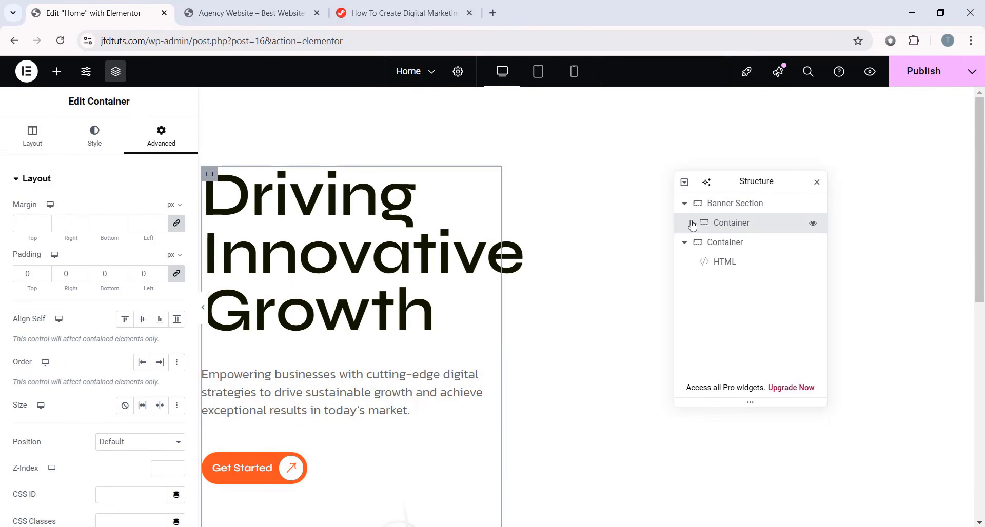
click(691, 223)
scroll(361, 306, down, 6)
scroll(361, 305, up, 6)
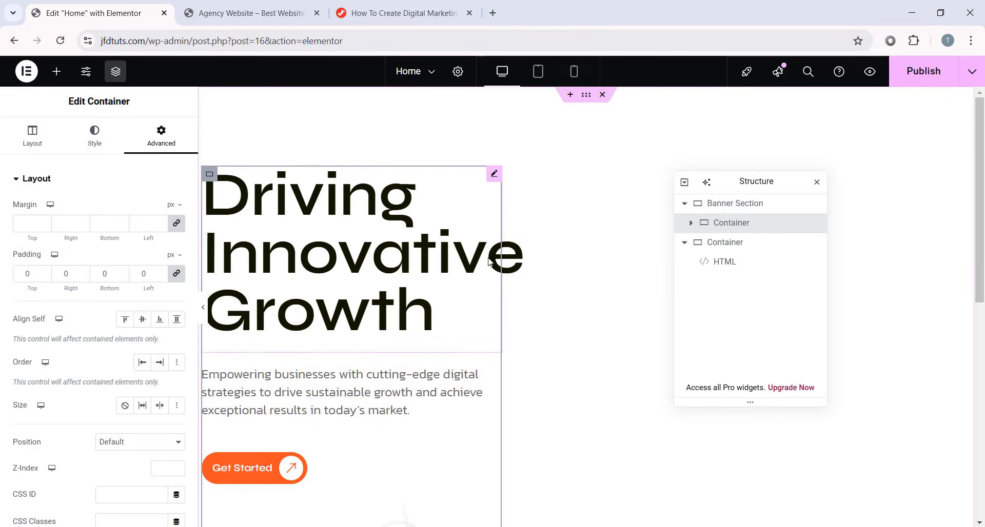
- Add a new container to the banner section with a 636 px width and 0 padding
click(64, 74)
drag(53, 303, 500, 343)
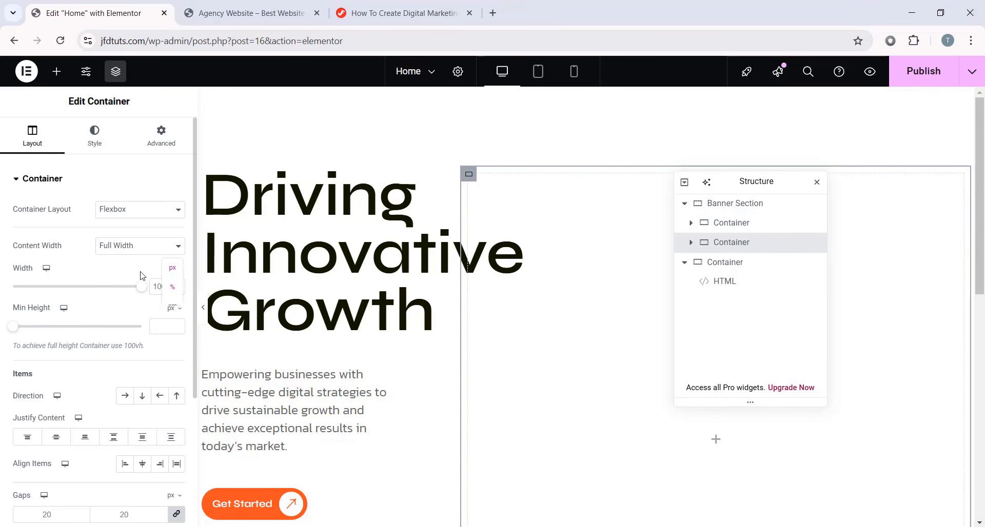
click(173, 279)
text(636)
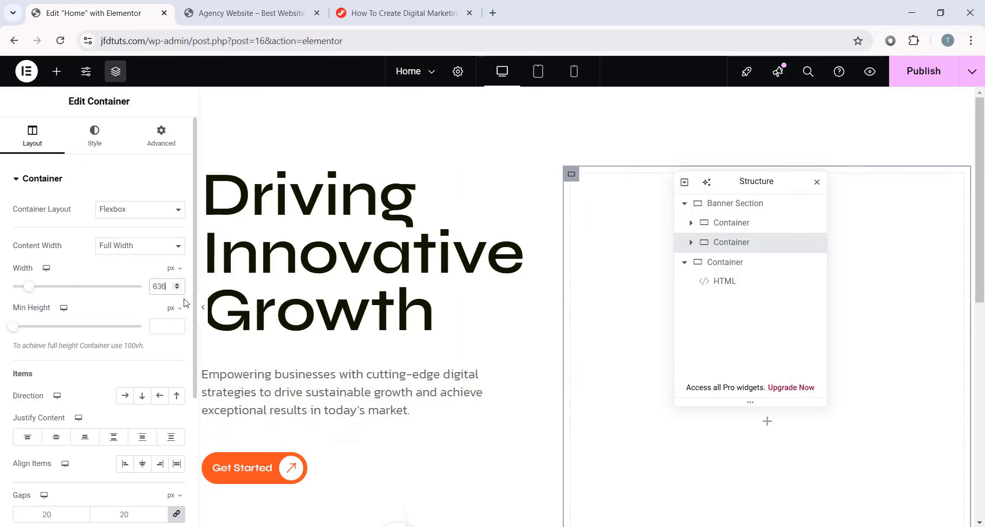
scroll(805, 208, down, 2)
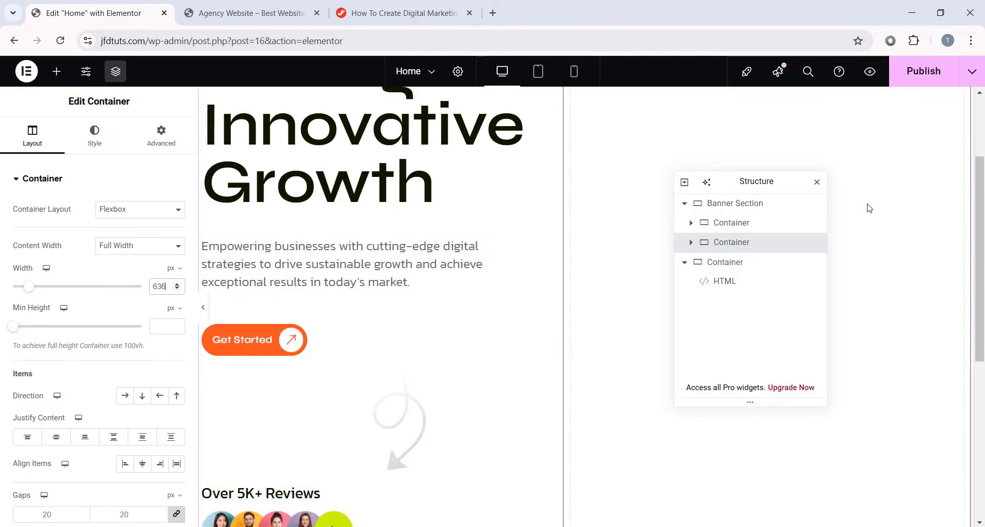
scroll(310, 355, up, 2)
scroll(88, 405, down, 1)
click(57, 450)
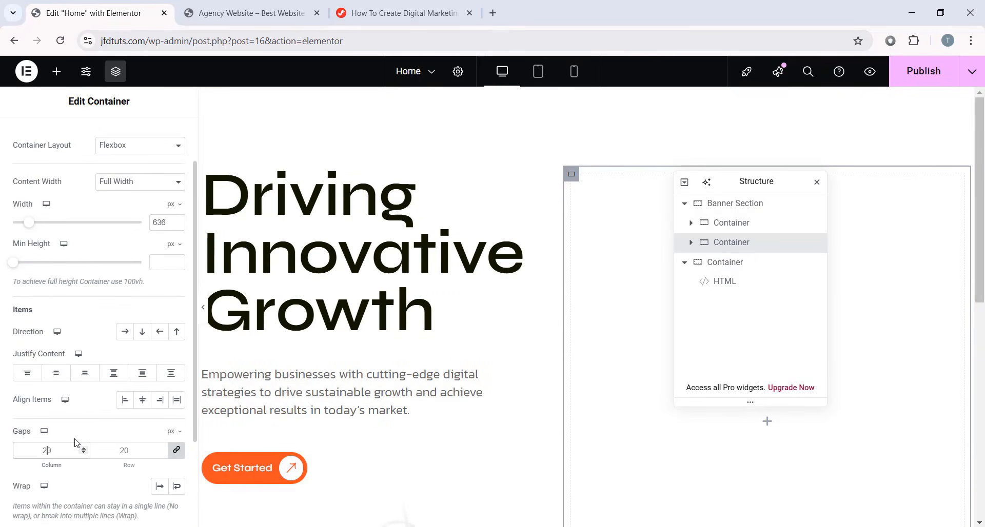
scroll(83, 374, up, 1)
click(161, 134)
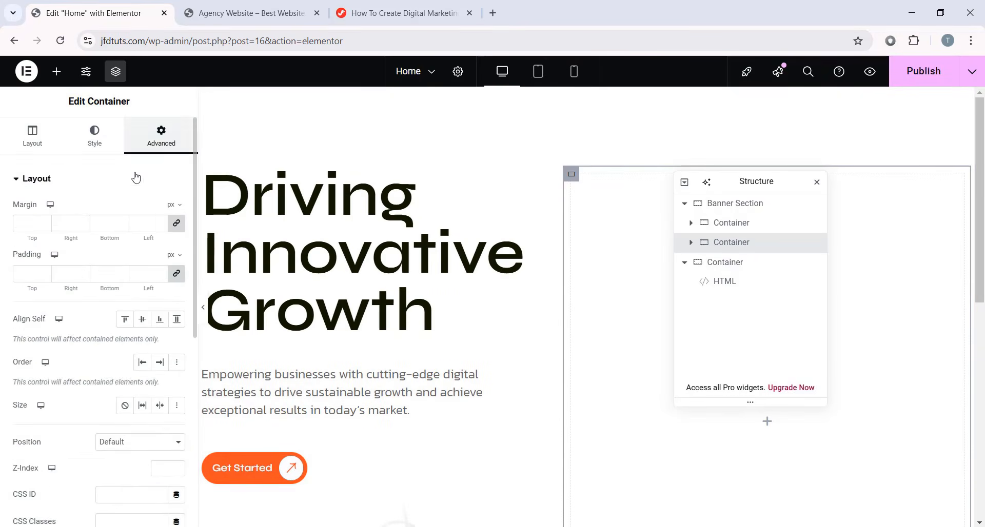
click(176, 273)
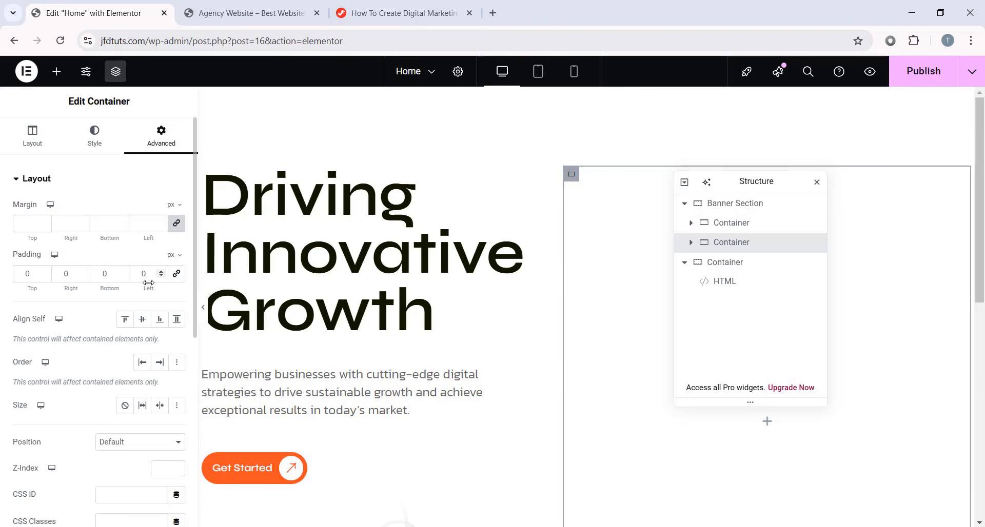
- Nest another container inside the new container and rename it Cont
drag(769, 182, 353, 168)
click(56, 71)
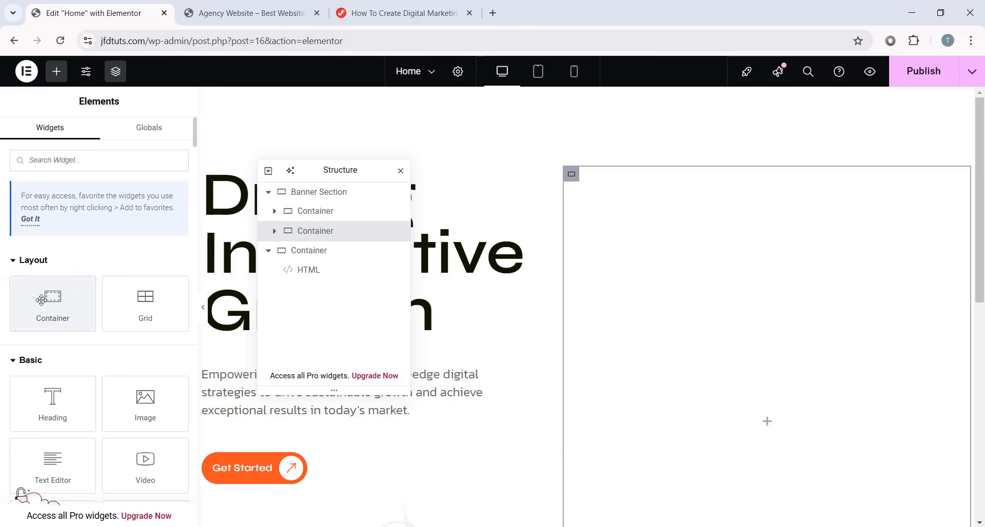
drag(52, 300, 667, 322)
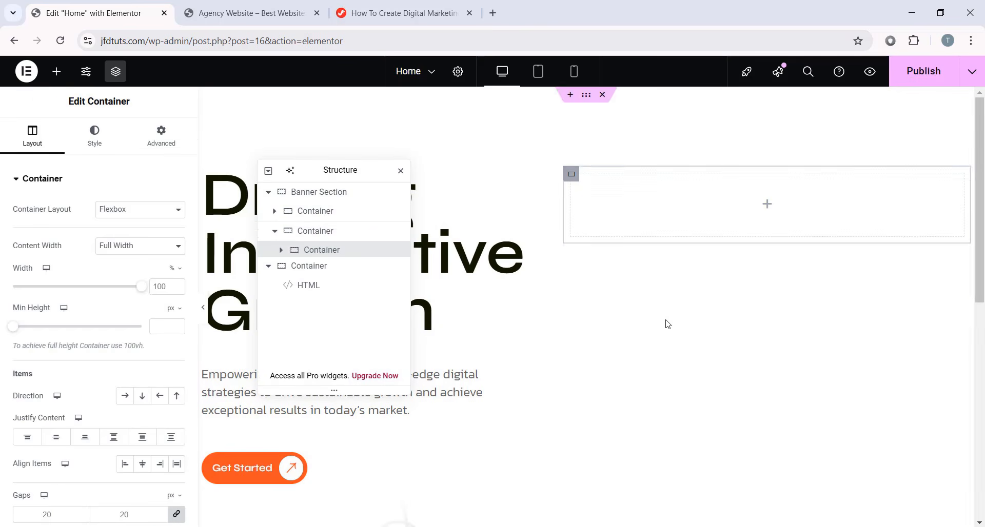
drag(323, 168, 345, 162)
double_click(347, 245)
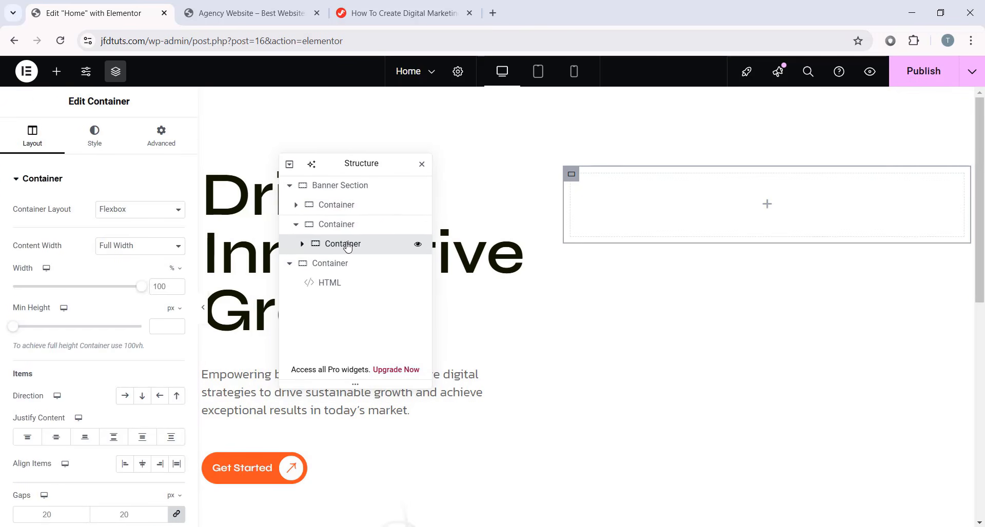
text(Cont)
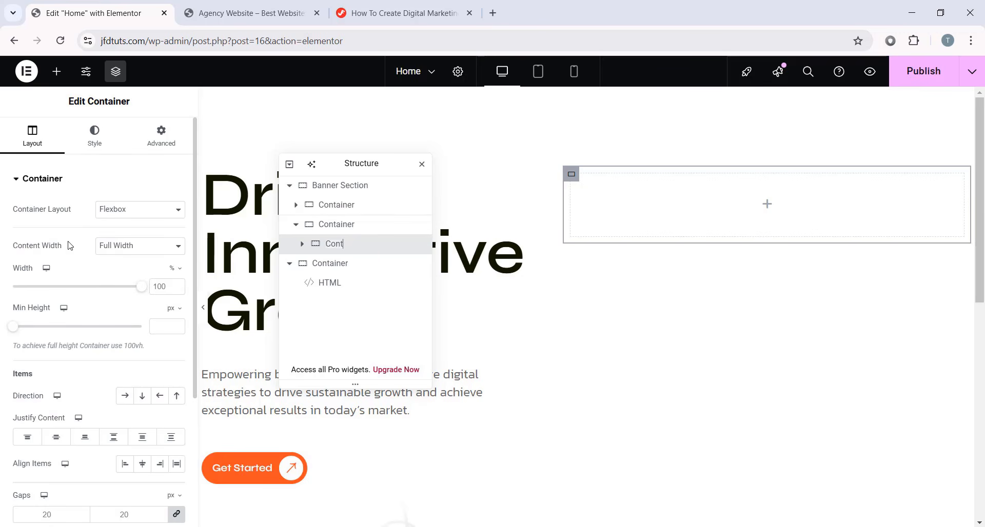
click(171, 143)
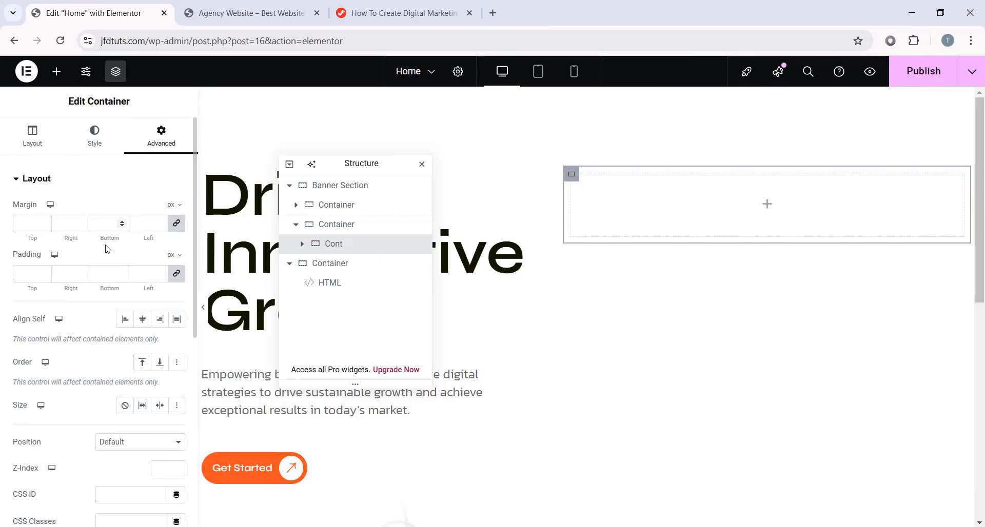
scroll(108, 249, down, 5)
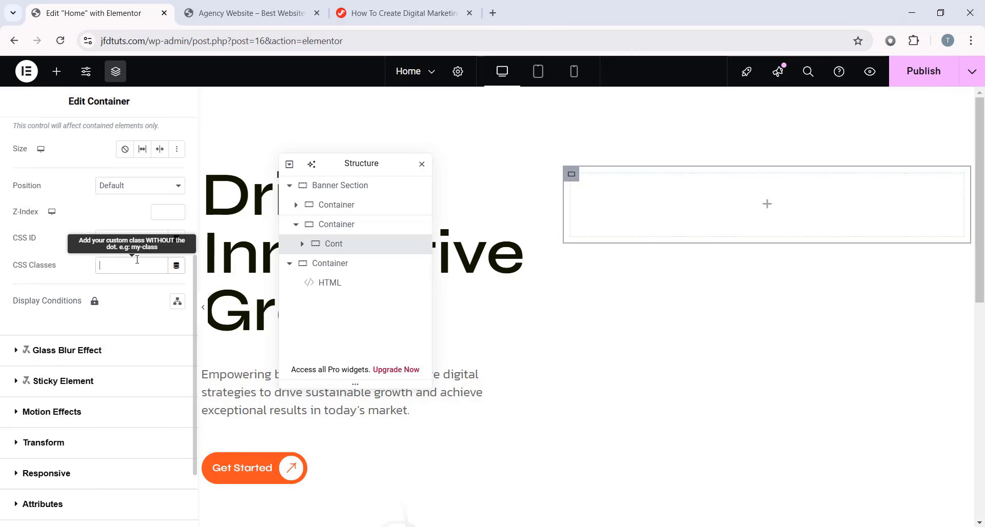
click(392, 12)
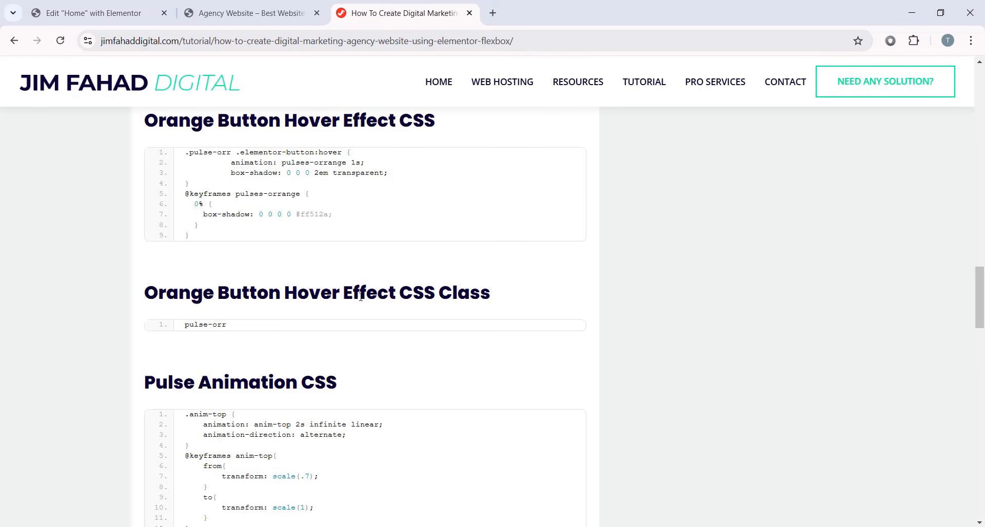
scroll(360, 297, up, 18)
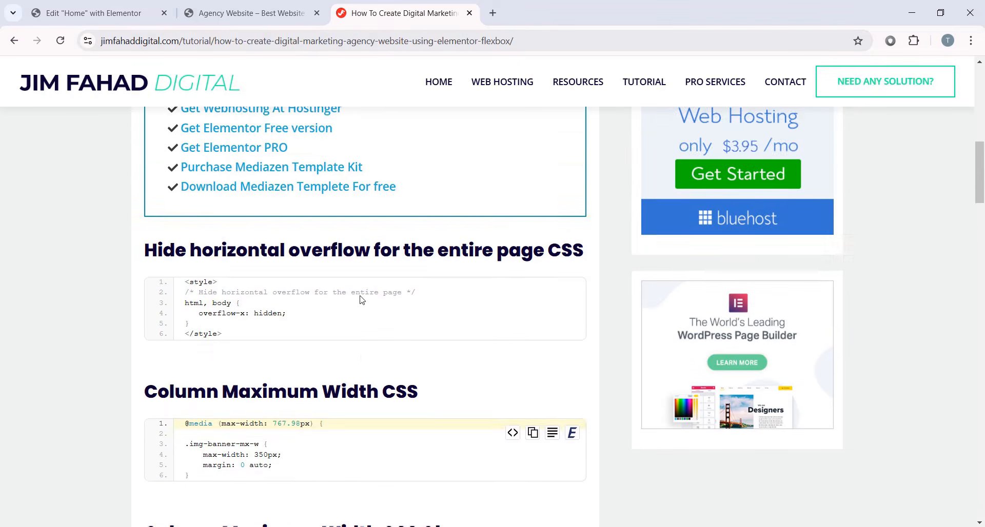
scroll(362, 299, down, 1)
scroll(141, 333, down, 1)
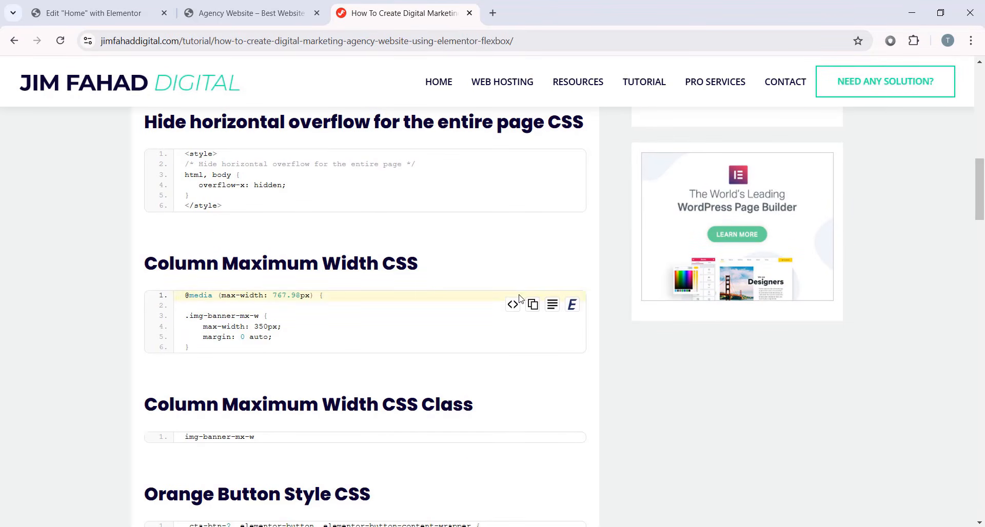
click(531, 305)
click(101, 7)
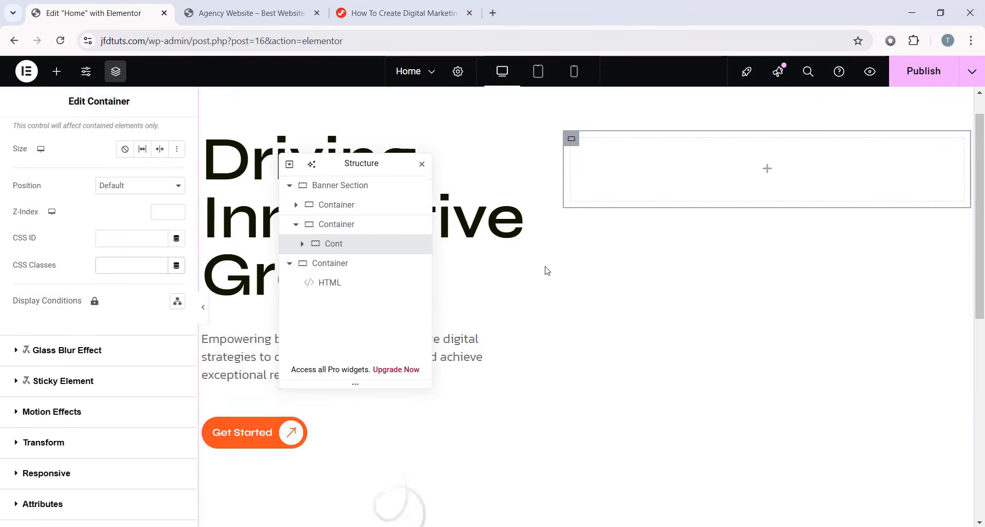
scroll(545, 270, down, 5)
click(497, 398)
scroll(95, 365, down, 5)
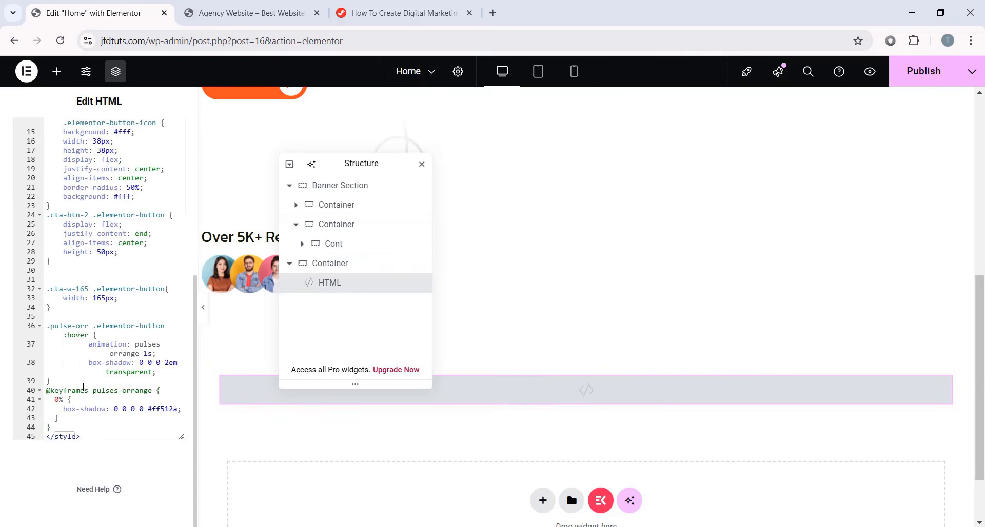
click(105, 422)
key(Return)
key(Return)
key(ctrl+v)
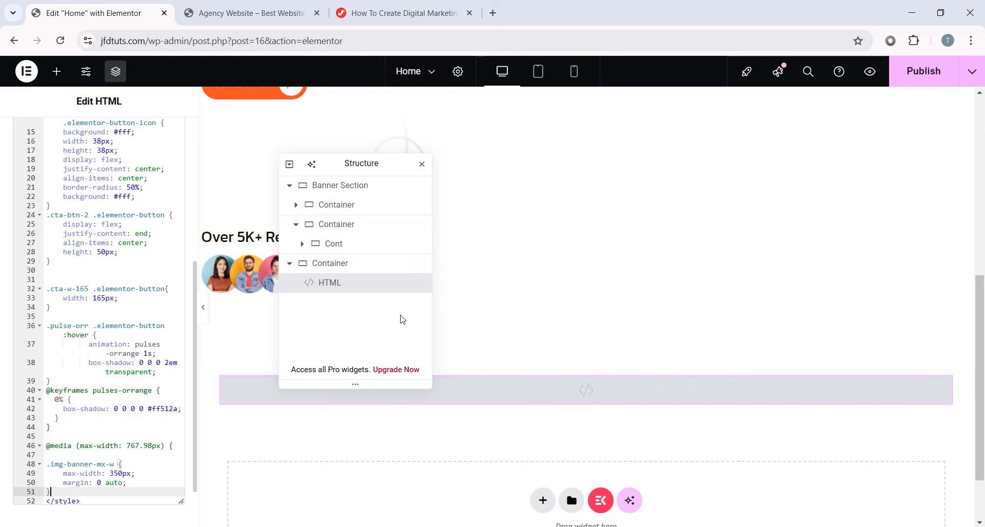
- Copy the img-banner-mx-w class from the tutorial into Cont's CSS Classes field
click(395, 13)
scroll(306, 297, down, 2)
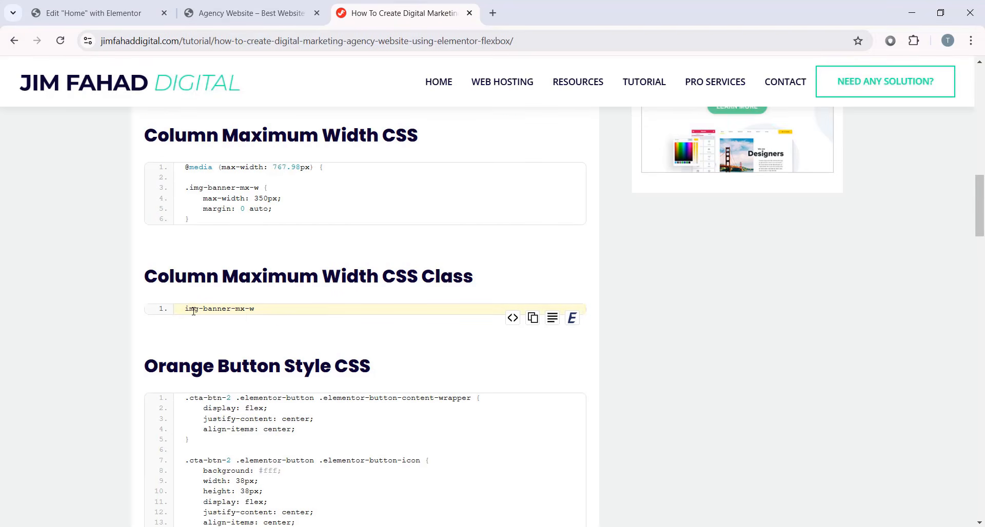
click(532, 318)
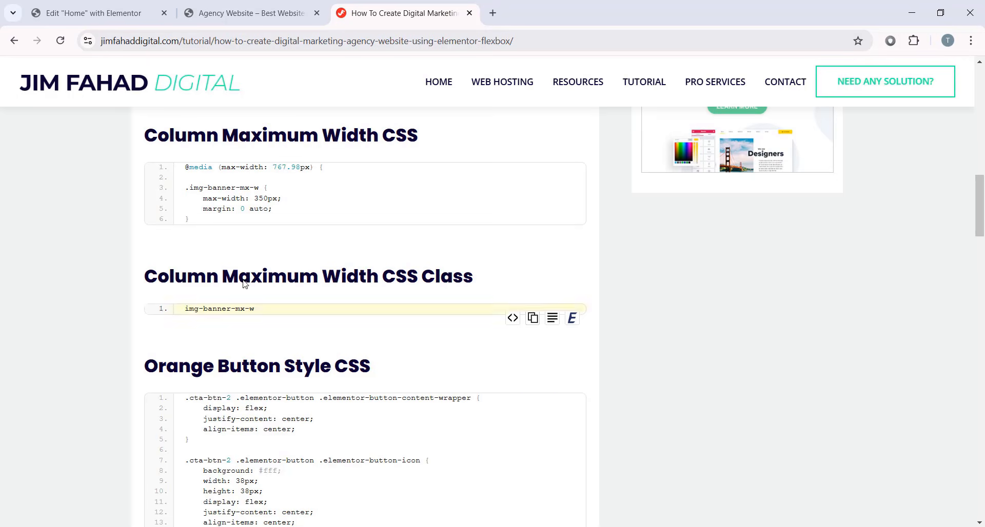
click(113, 4)
scroll(549, 340, up, 3)
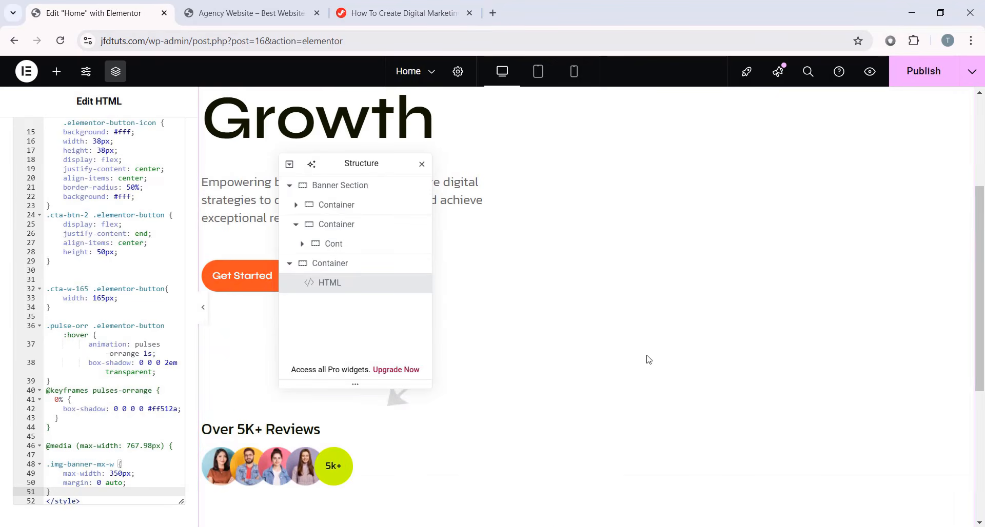
click(333, 245)
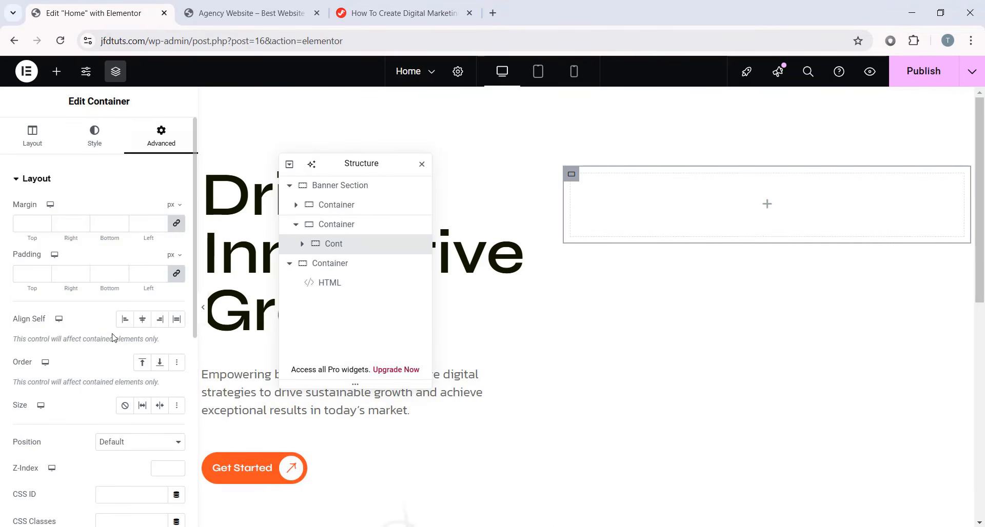
scroll(114, 338, down, 5)
click(143, 265)
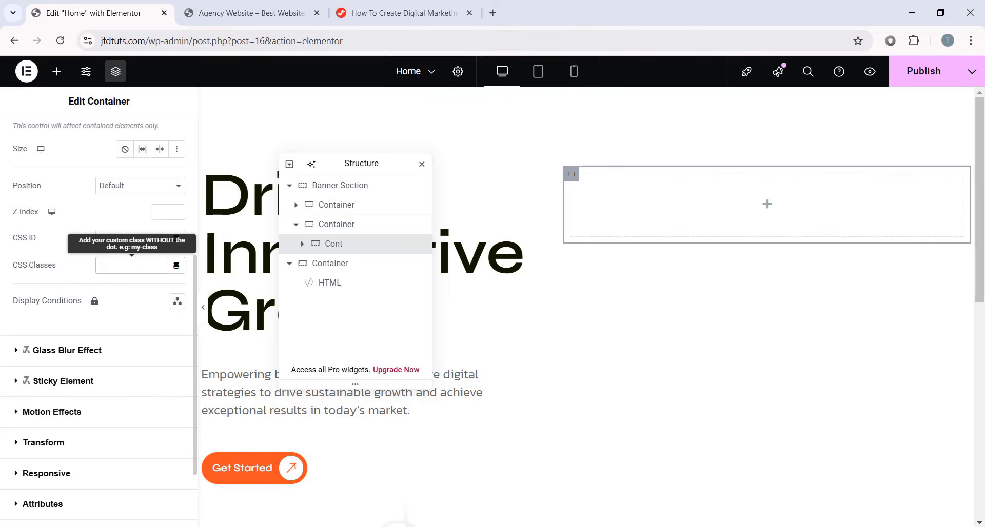
key(ctrl+v)
triple_click(107, 265)
drag(388, 165, 905, 262)
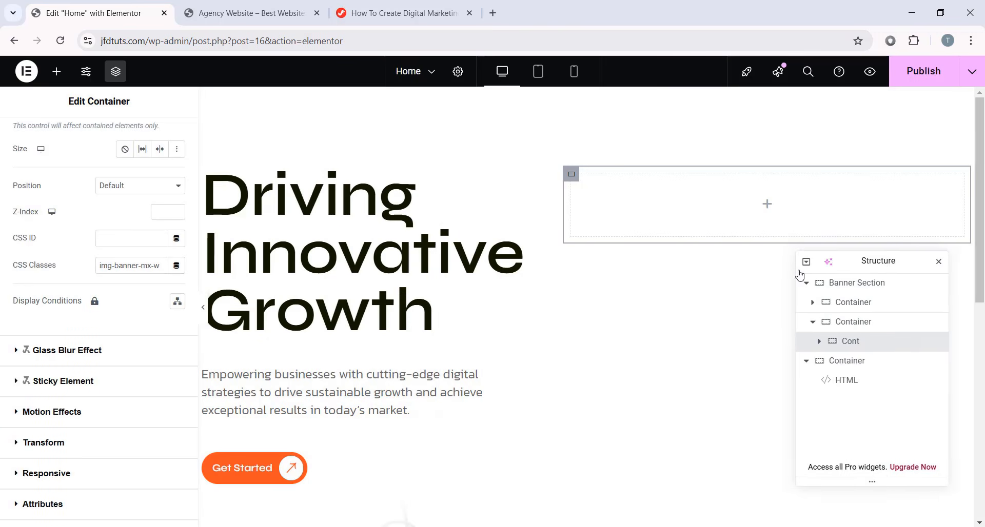
drag(799, 275, 287, 176)
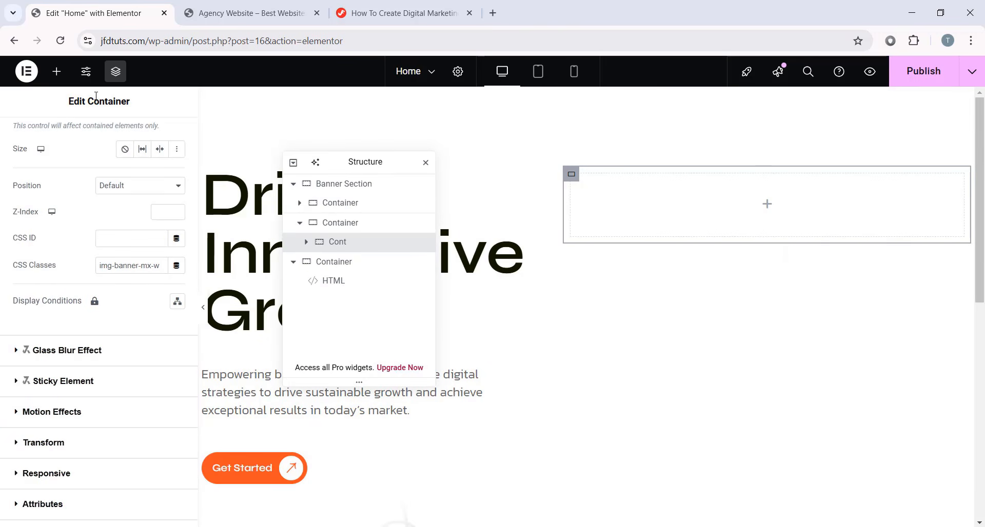
- Add a new container inside Cont with its padding set to 0
click(62, 72)
drag(52, 300, 704, 173)
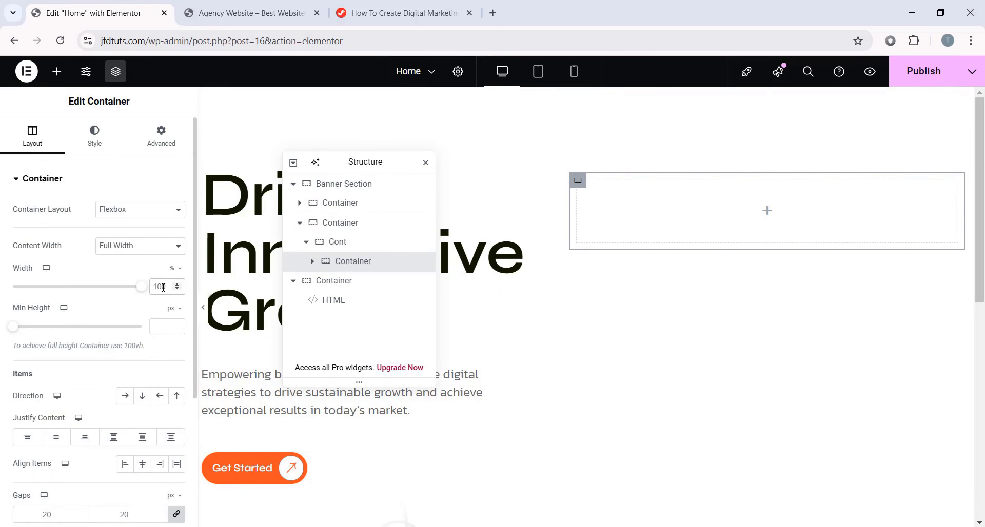
click(161, 136)
click(22, 279)
text(0)
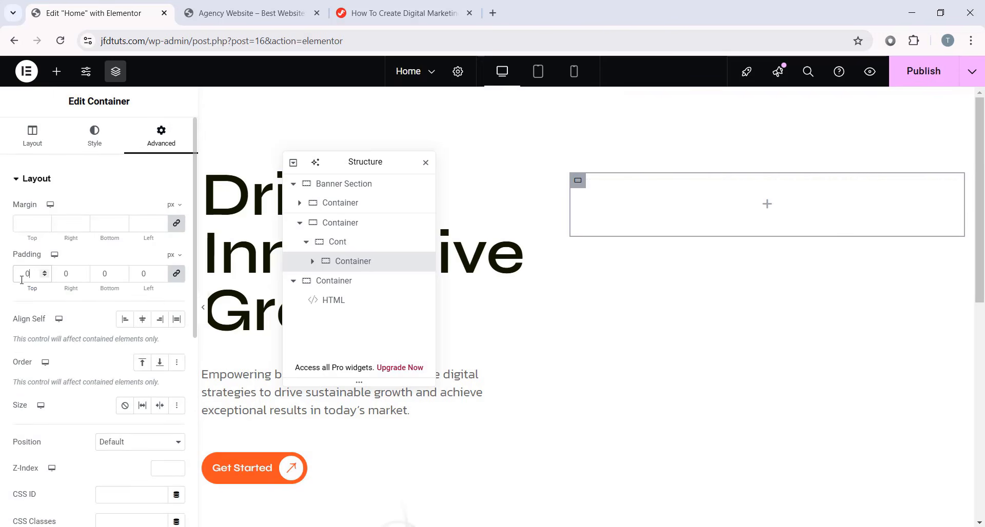
- Drop an Image widget into that container and set it to Banner_image.png from the Media Library
click(56, 71)
scroll(154, 250, down, 2)
drag(146, 275, 768, 213)
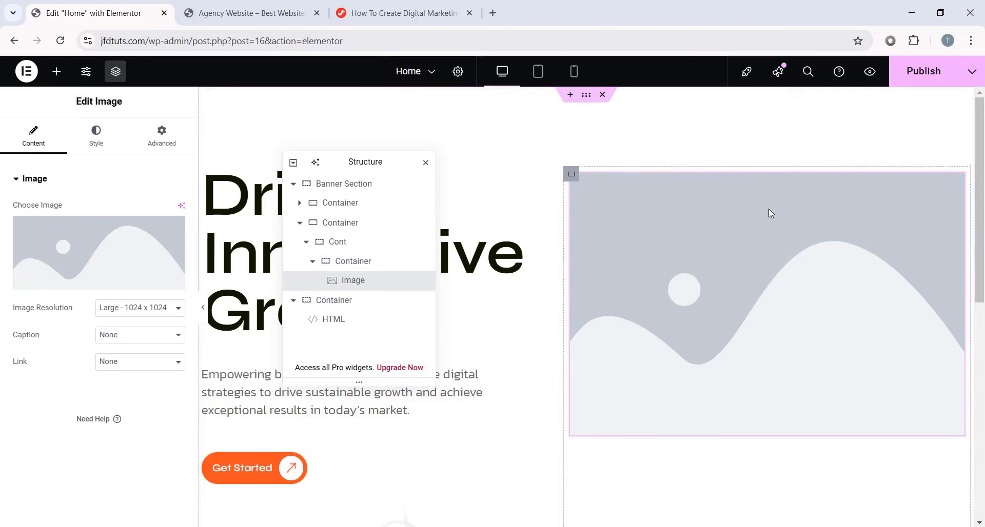
click(72, 266)
scroll(558, 298, down, 1)
click(560, 299)
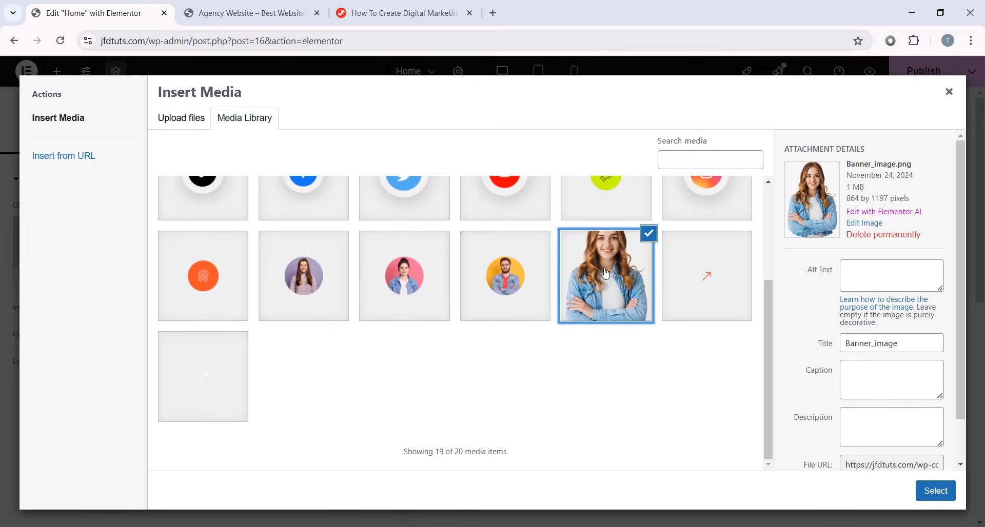
click(935, 490)
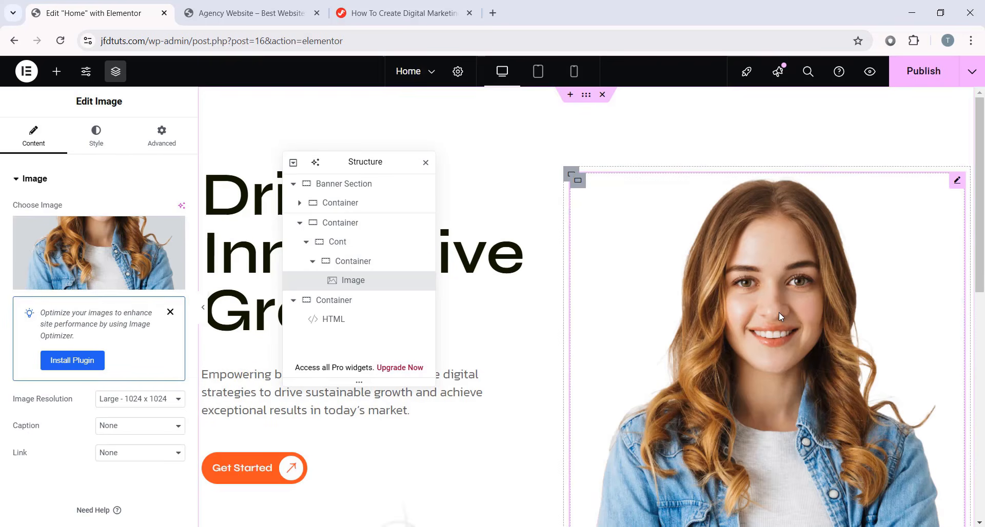
click(95, 138)
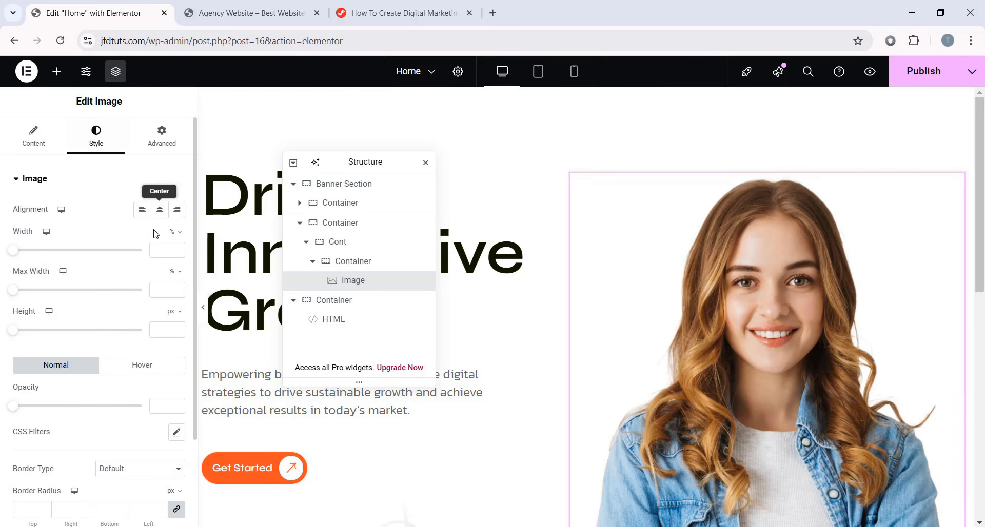
- Set the banner image's width to 435 px
click(175, 231)
click(172, 236)
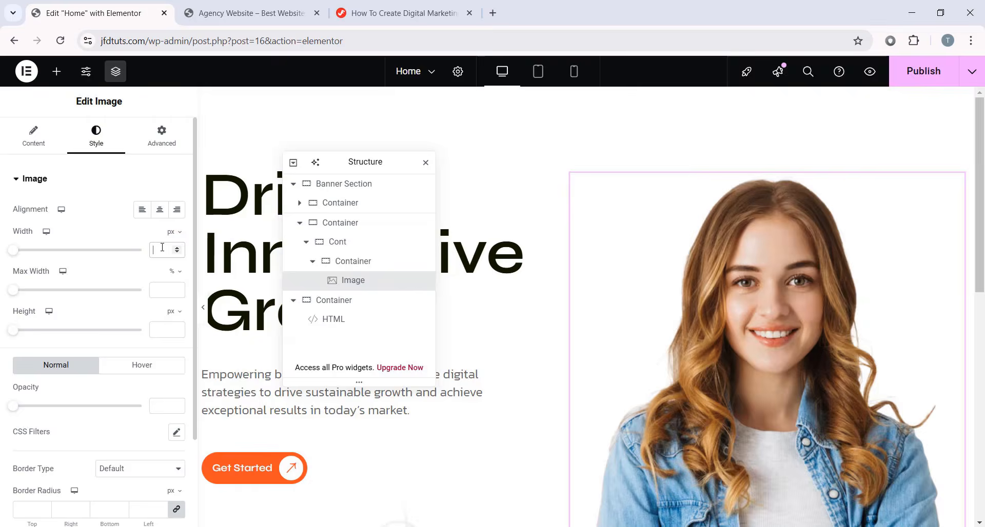
click(162, 250)
text(435)
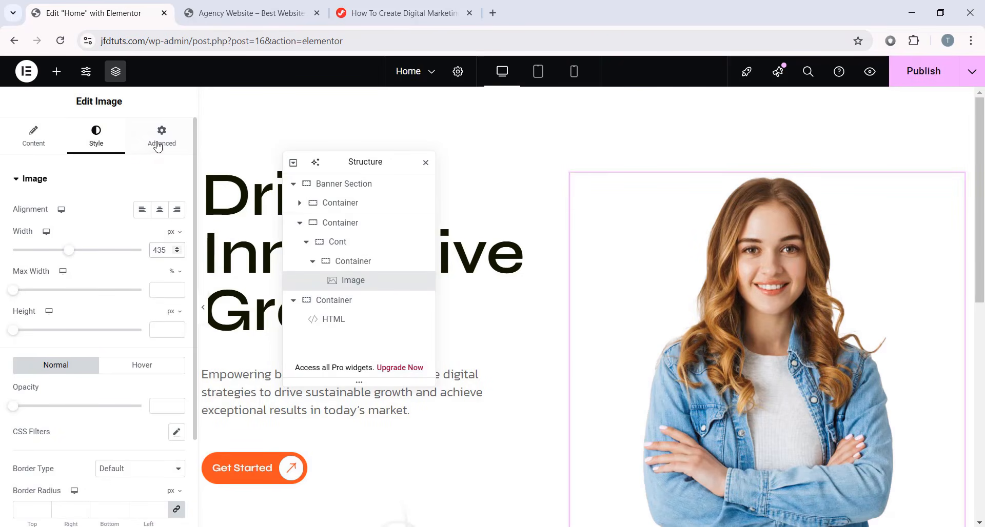
- Give the image Full Width layout and Absolute positioning
click(157, 146)
click(123, 311)
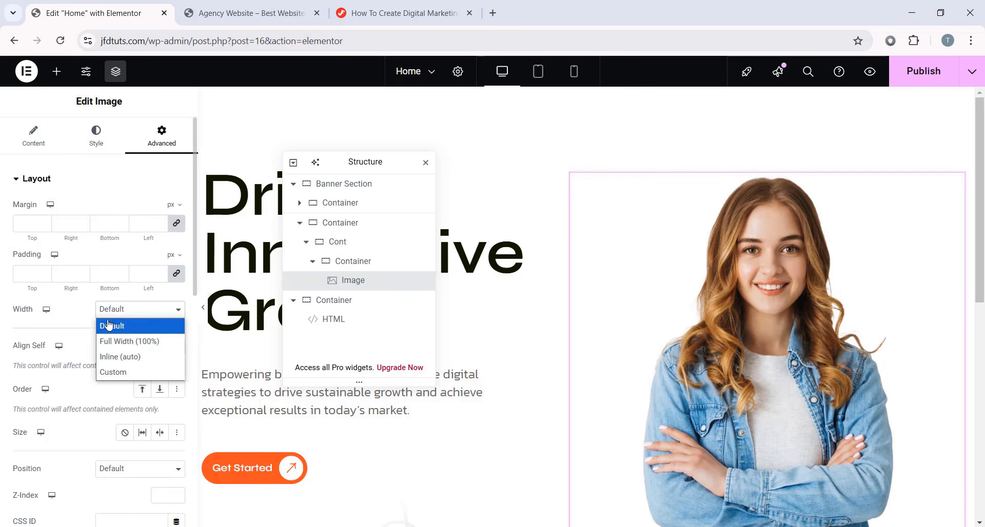
click(132, 342)
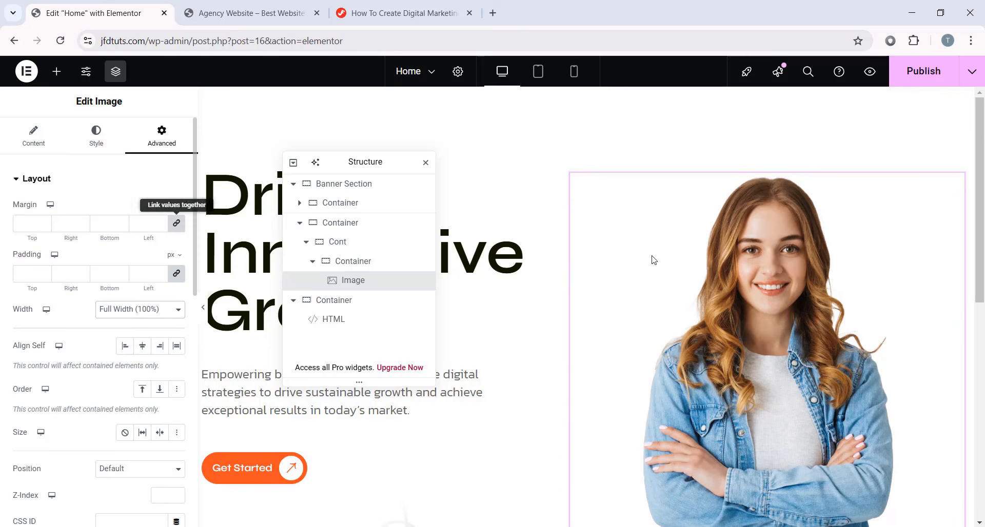
scroll(653, 260, down, 1)
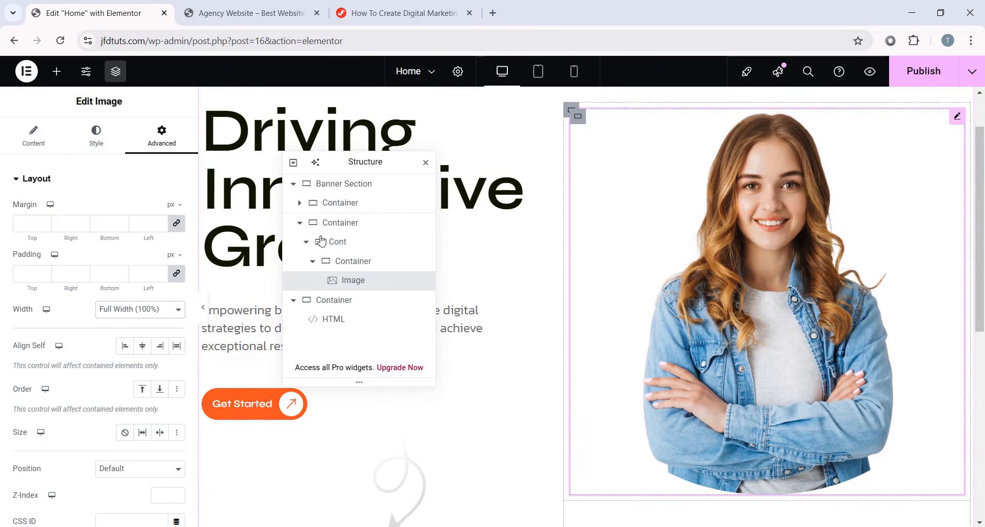
scroll(82, 268, down, 1)
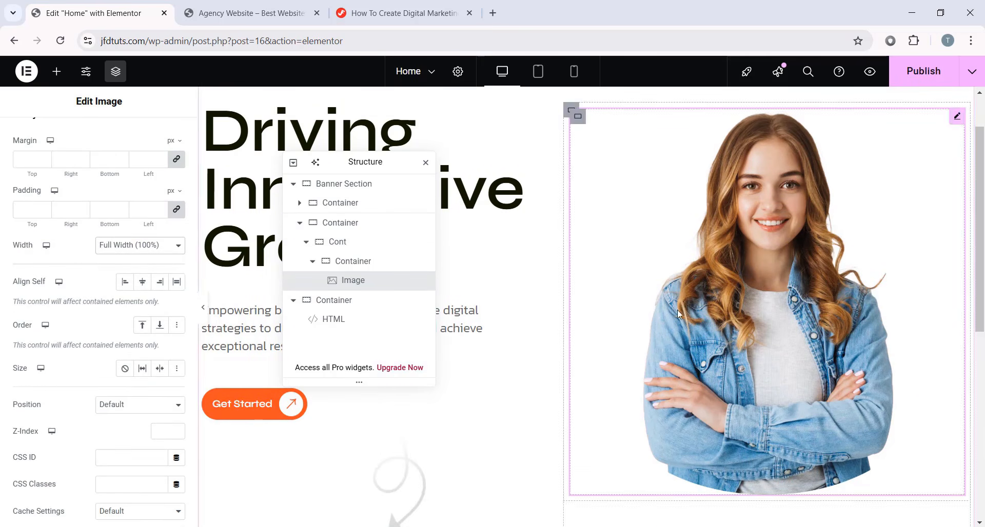
scroll(79, 297, down, 2)
click(119, 279)
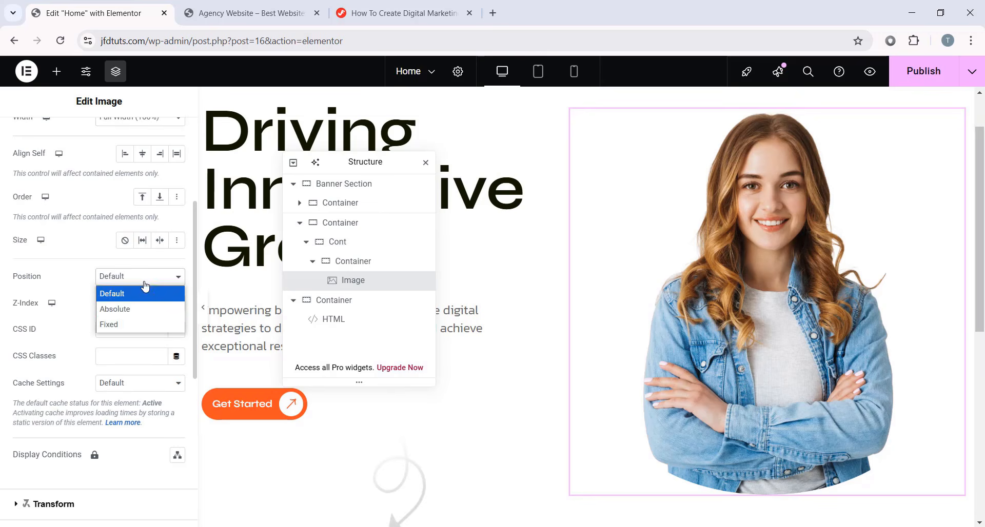
click(114, 310)
scroll(667, 296, up, 1)
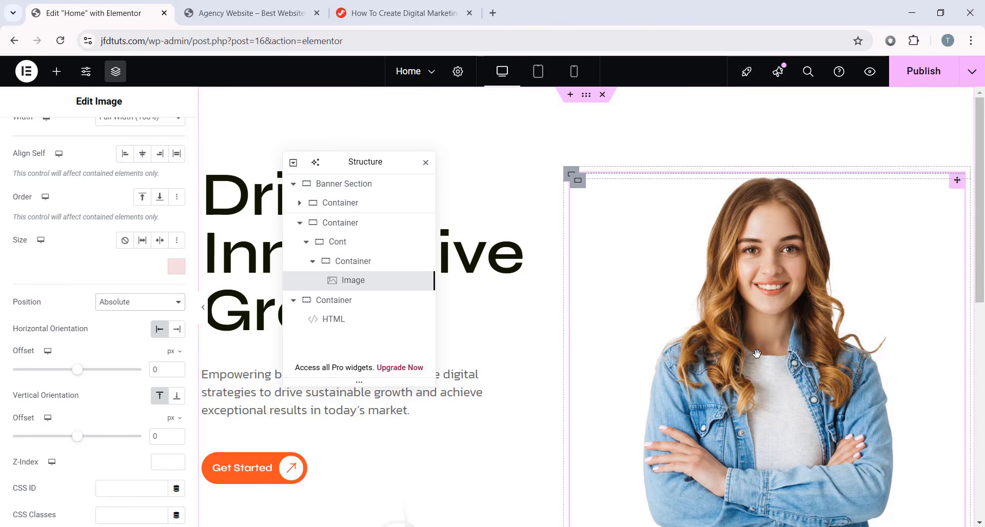
drag(798, 349, 735, 336)
drag(674, 367, 795, 342)
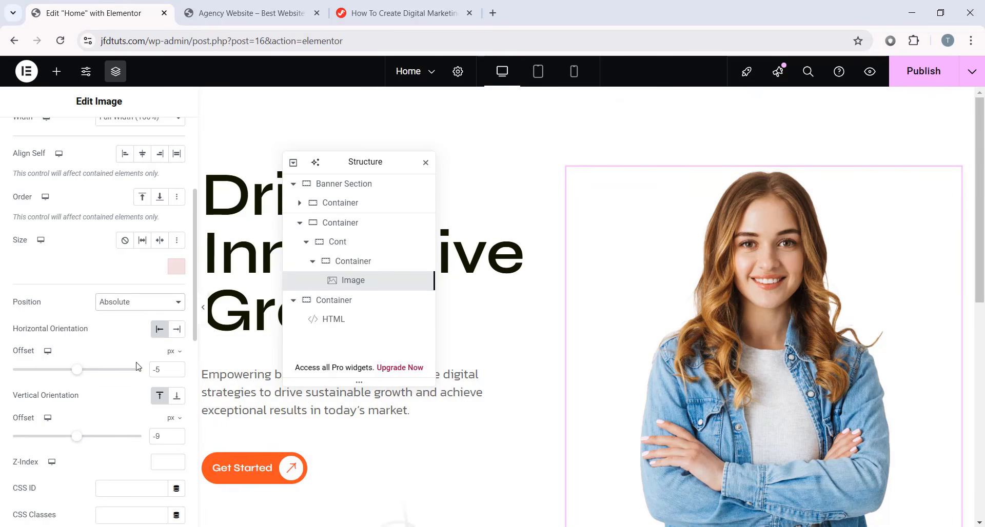
- Offset the image 50% horizontally and 61 px from the bottom
click(173, 353)
click(170, 369)
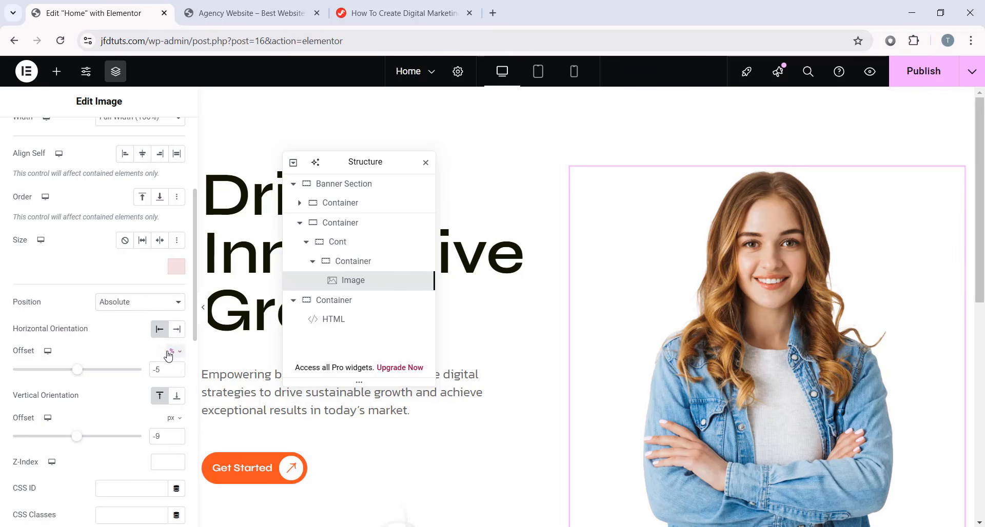
drag(162, 371, 124, 370)
text(50)
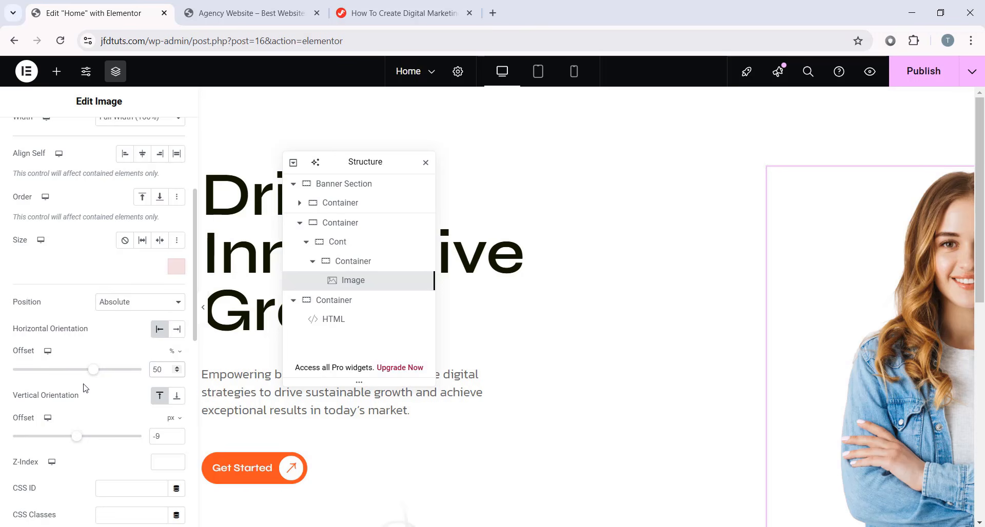
click(177, 396)
drag(163, 436, 137, 436)
text(61)
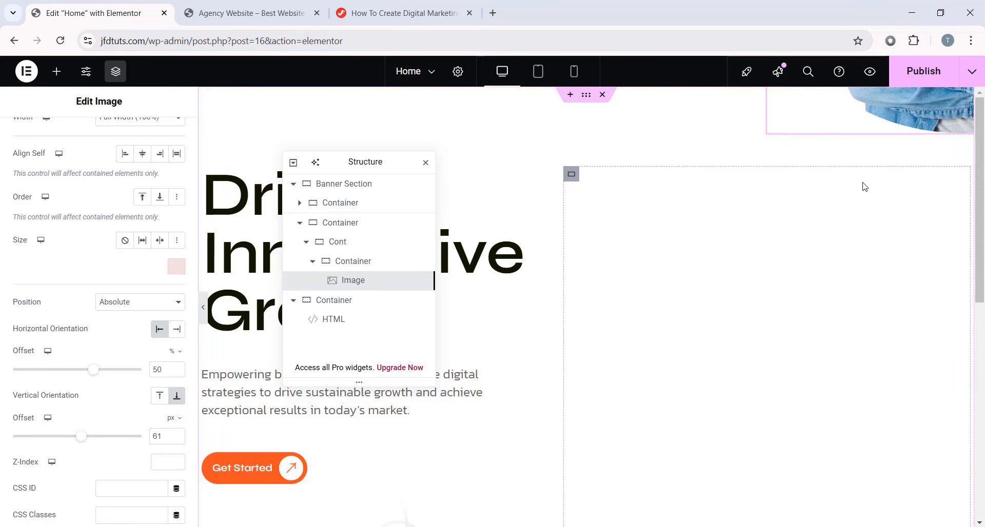
- Set the image's Transform Offset X to -50% to centre it horizontally
scroll(147, 323, down, 1)
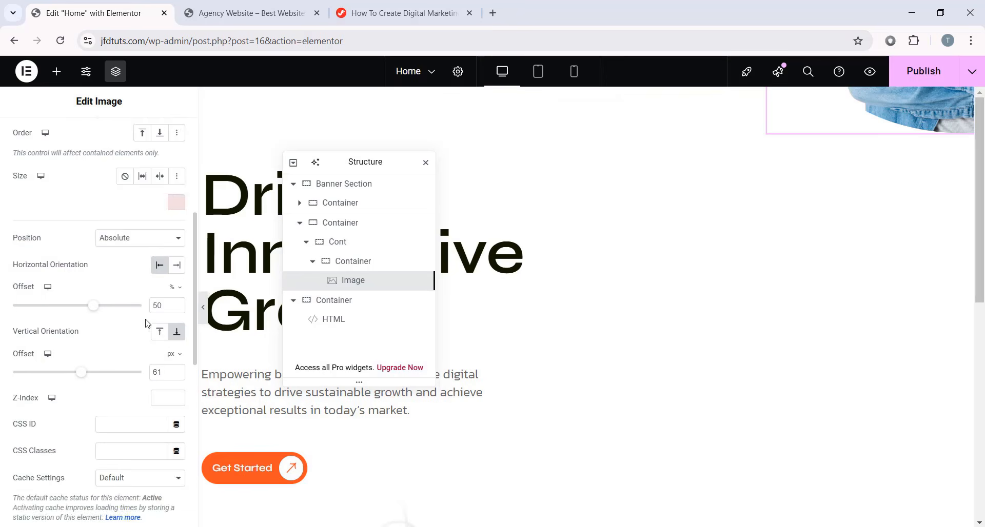
scroll(147, 323, down, 6)
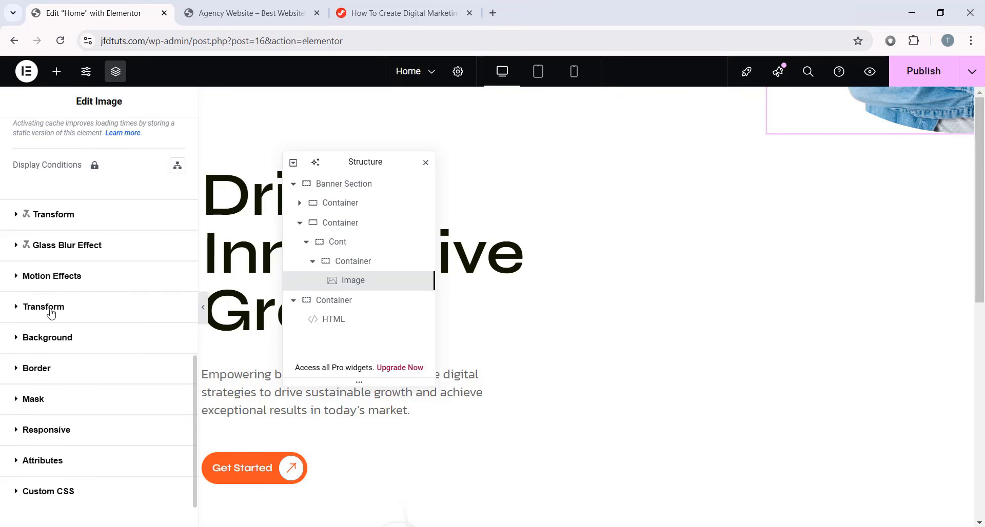
click(65, 307)
scroll(20, 329, down, 1)
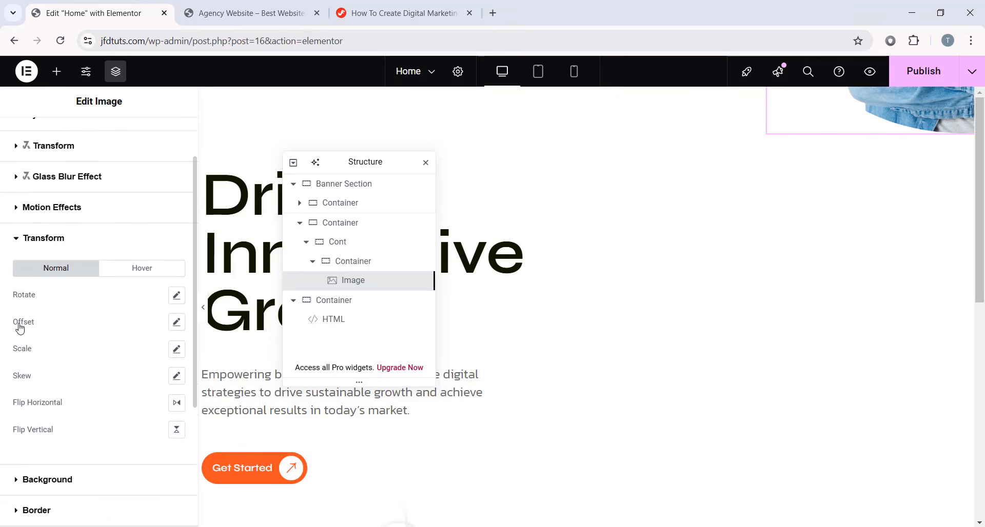
click(177, 322)
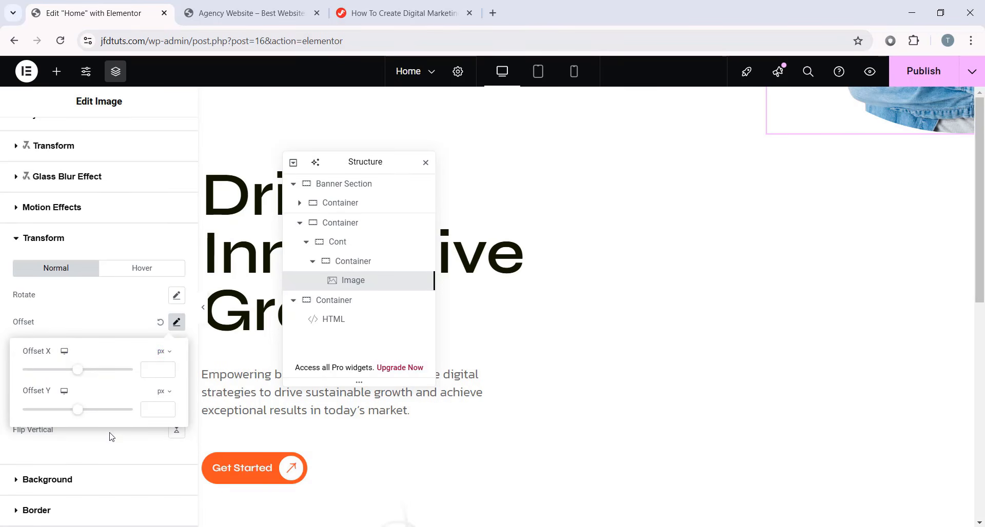
click(161, 352)
click(159, 371)
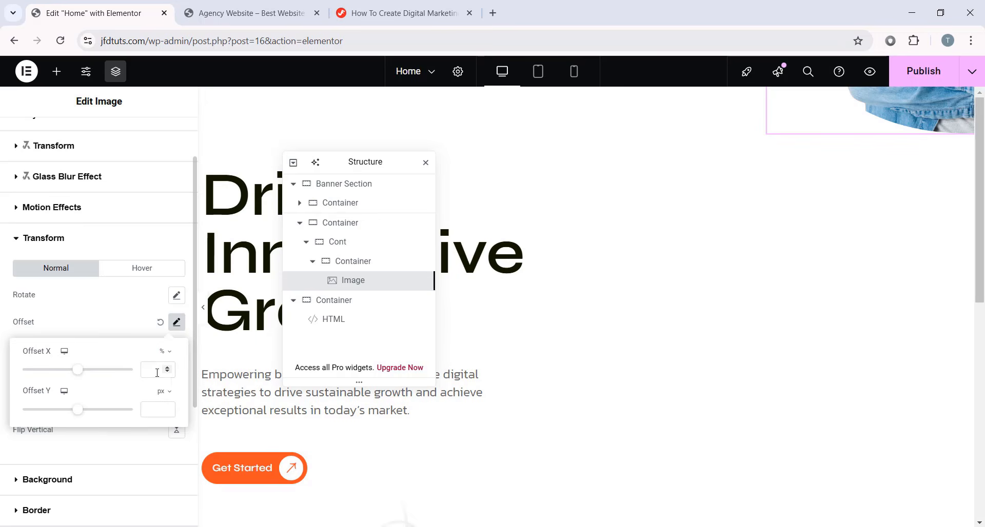
click(156, 373)
text(-50)
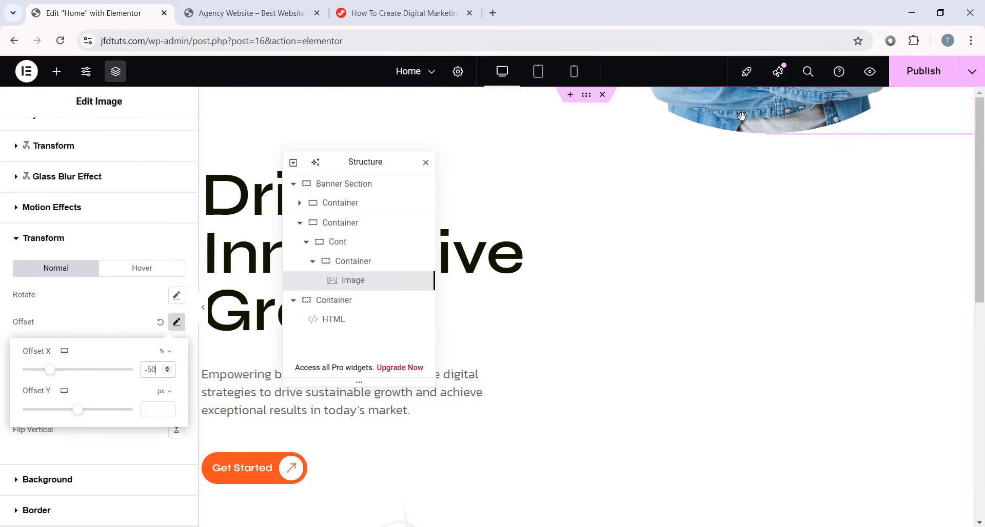
- Set the image's vertical orientation to Top after trying Bottom, then bring up the widget list
scroll(157, 370, down, 1)
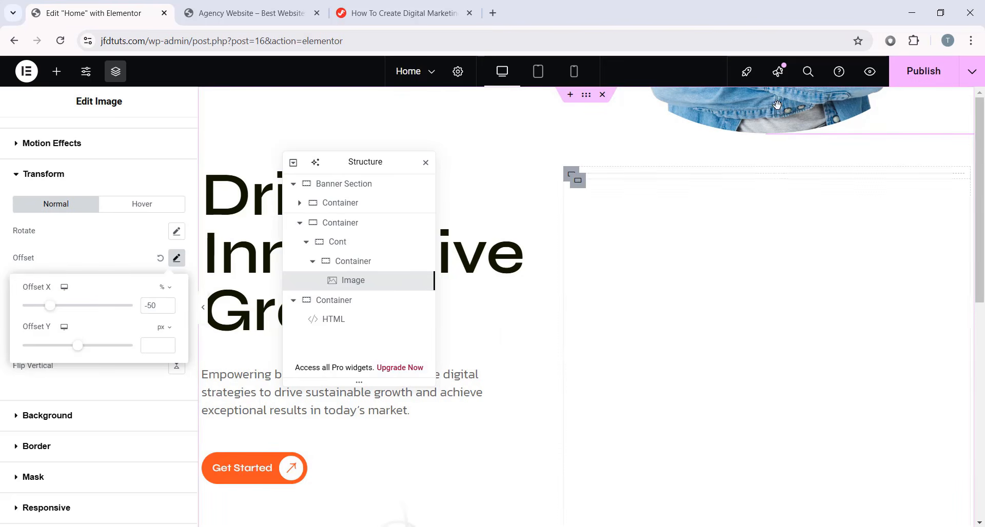
scroll(103, 249, up, 2)
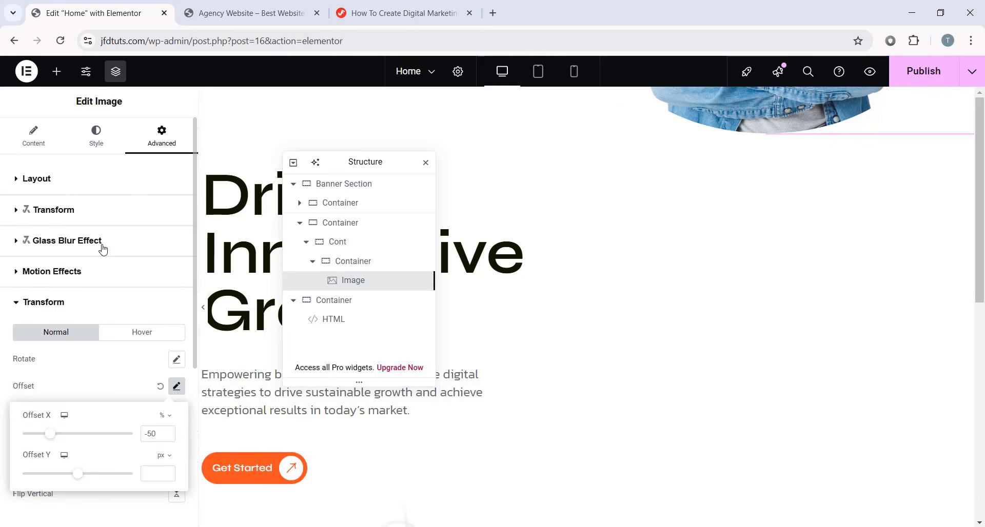
click(78, 187)
scroll(78, 187, down, 5)
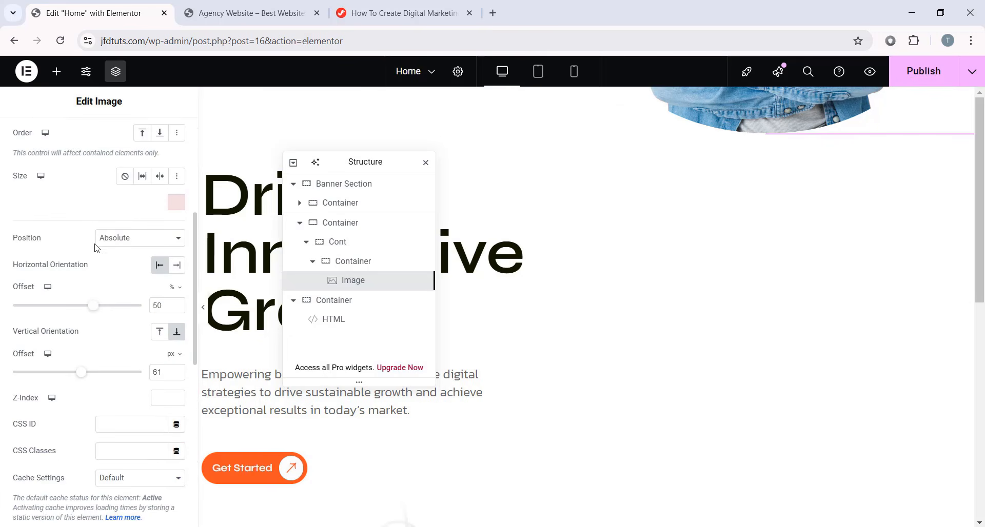
click(159, 331)
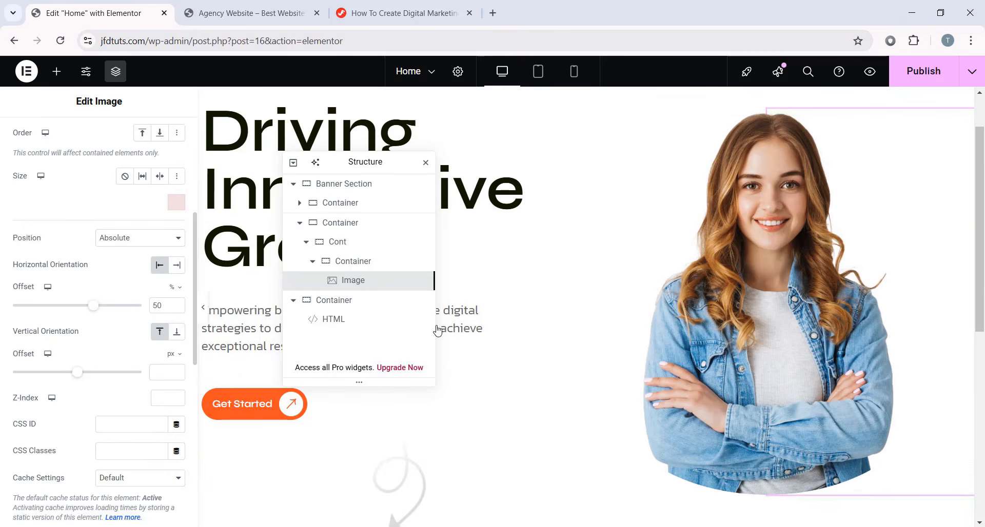
click(177, 333)
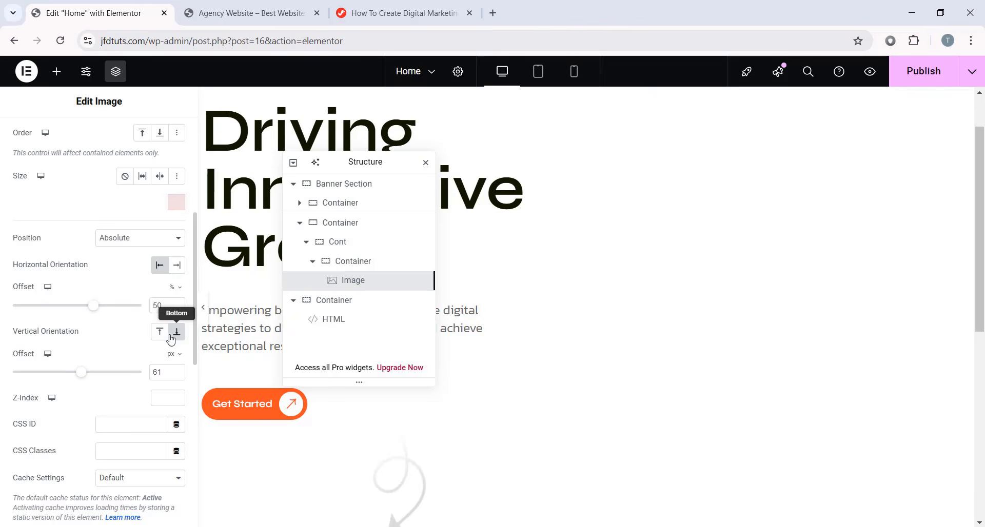
click(160, 332)
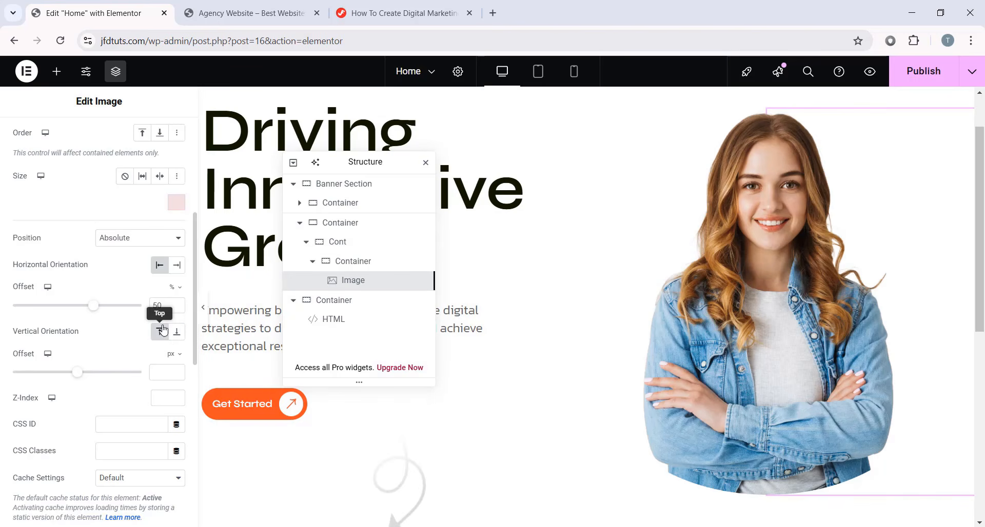
click(177, 334)
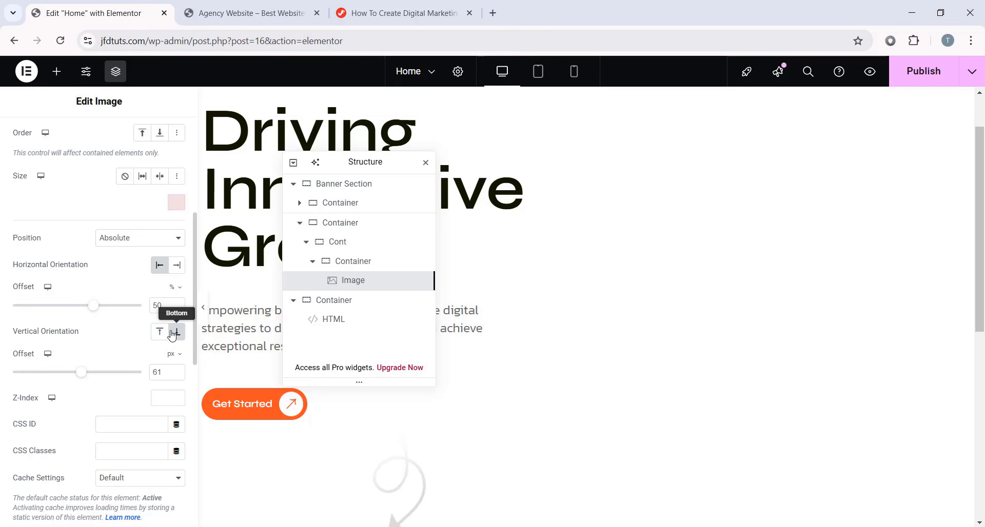
scroll(672, 376, up, 2)
click(163, 336)
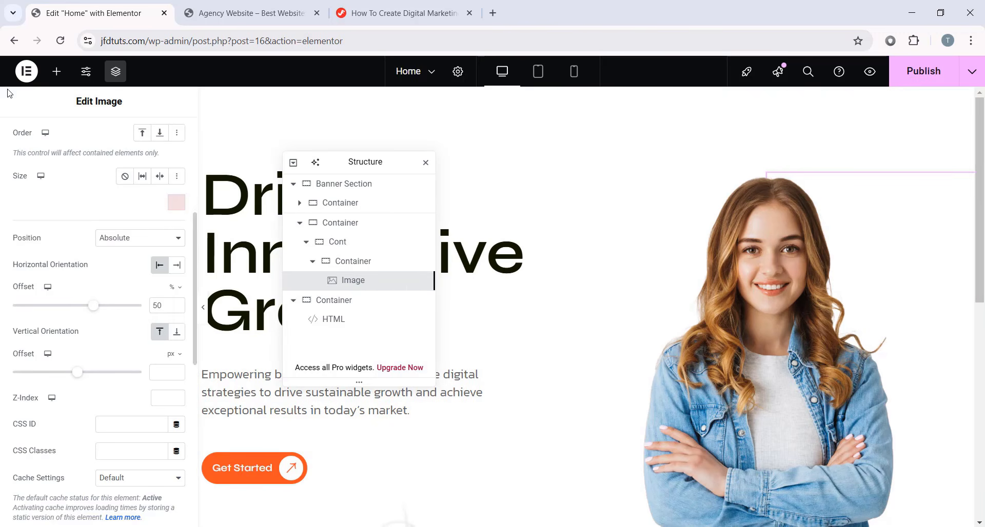
click(57, 81)
scroll(60, 310, down, 3)
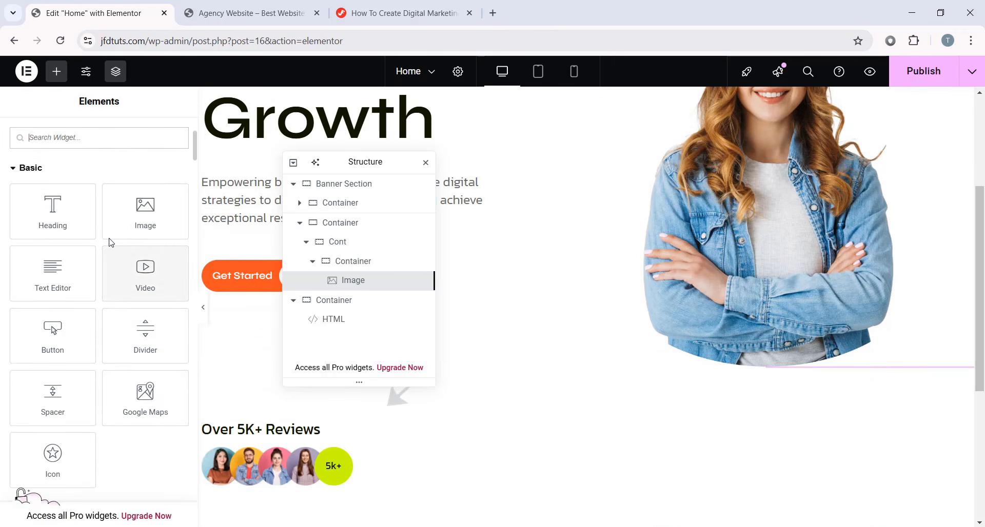
- Add a second Image widget to the container, reorder it, and set it to the orange oval Group-1000012274.png
drag(145, 212, 876, 386)
drag(328, 302, 348, 299)
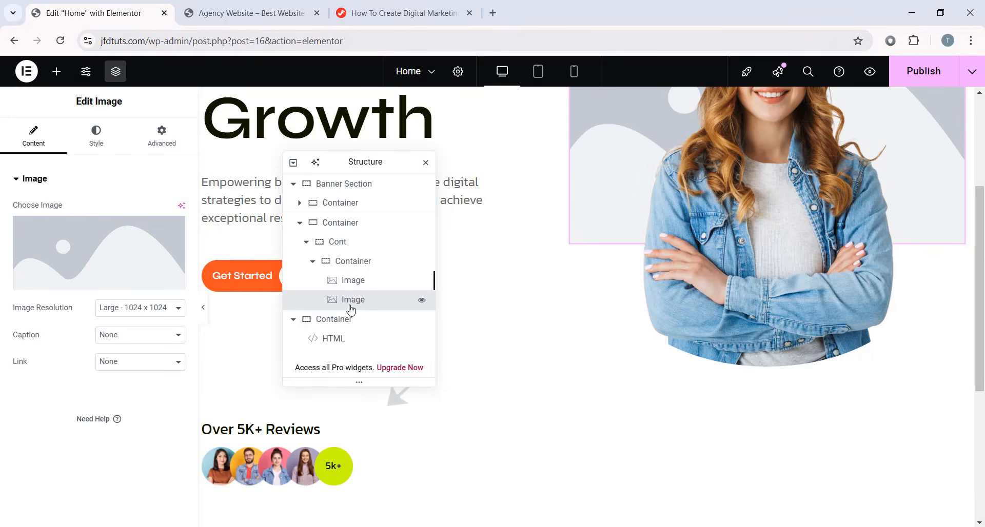
scroll(522, 316, up, 4)
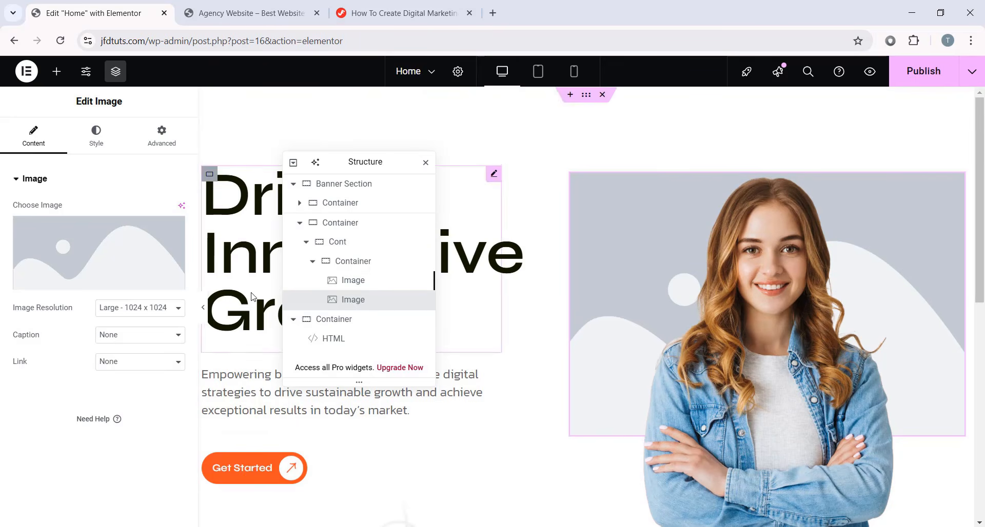
click(133, 272)
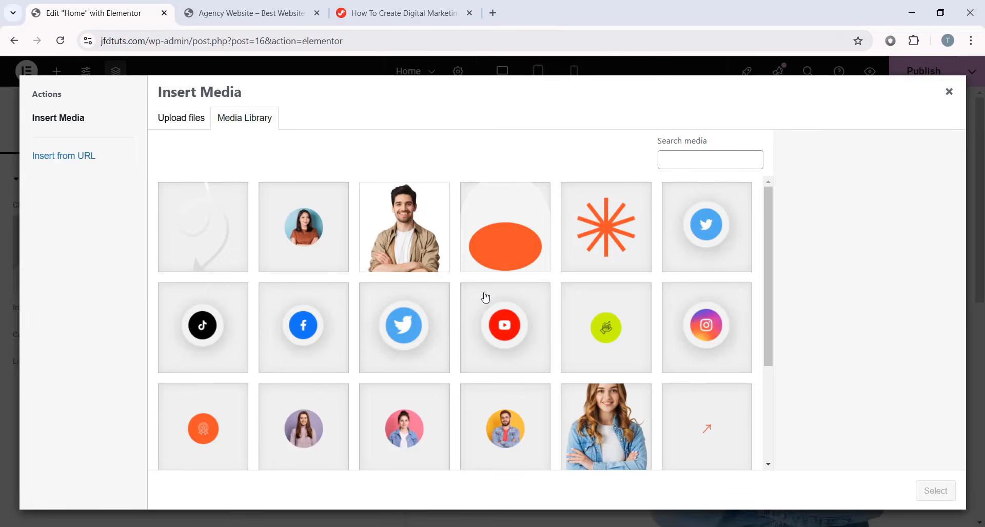
click(508, 238)
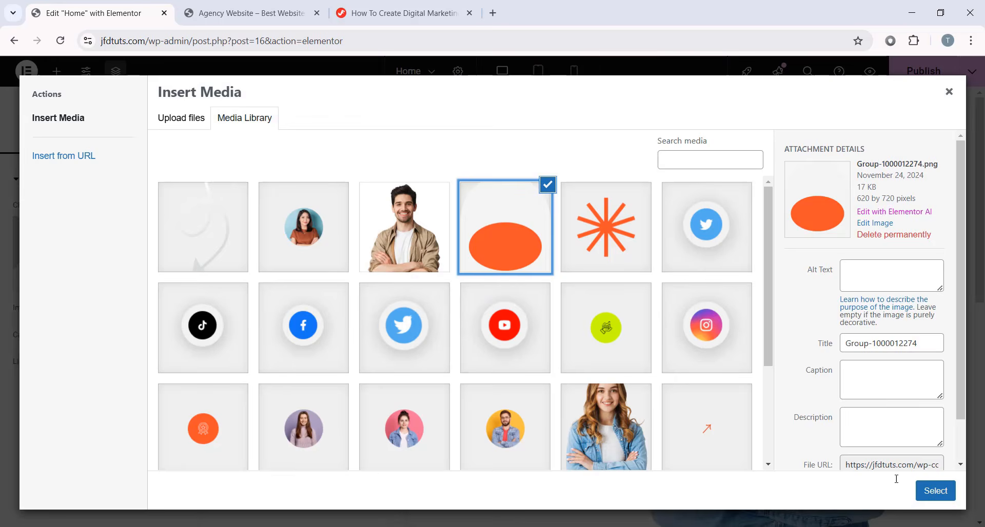
click(931, 496)
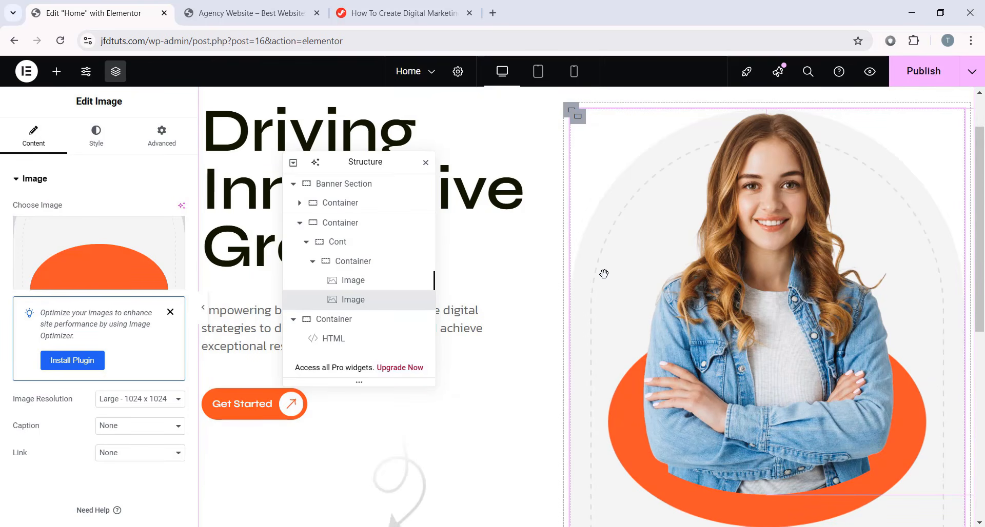
- Make the woman's photo absolutely positioned, anchored 61 px from the bottom over the orange oval
click(774, 340)
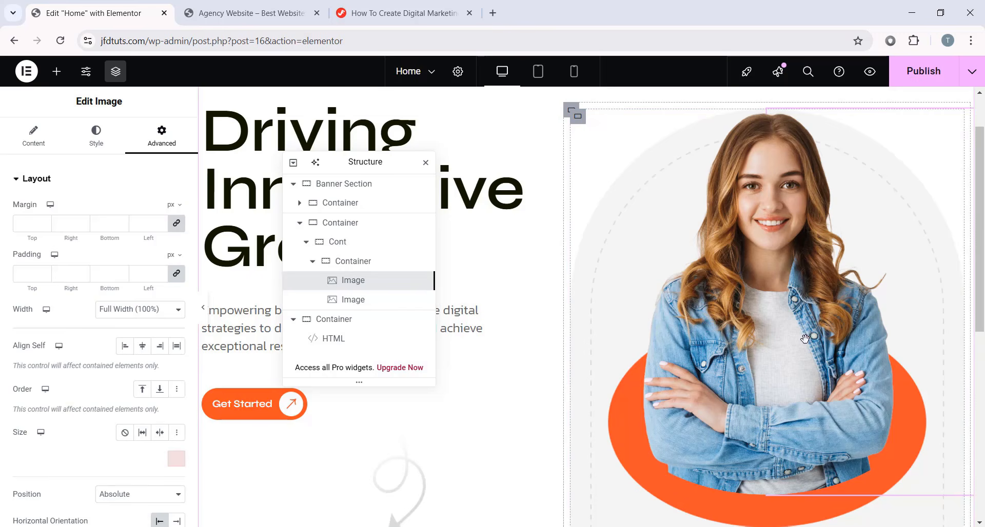
scroll(131, 331, down, 5)
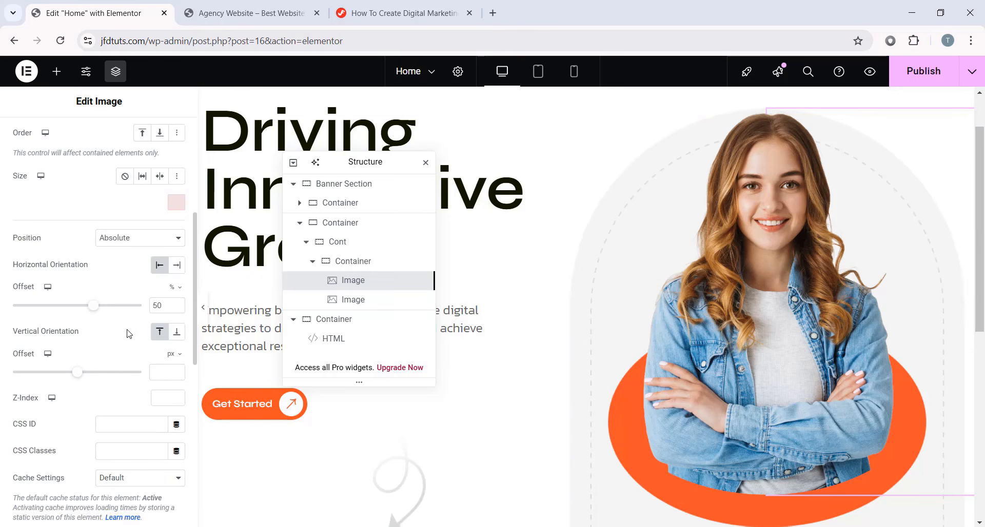
click(177, 333)
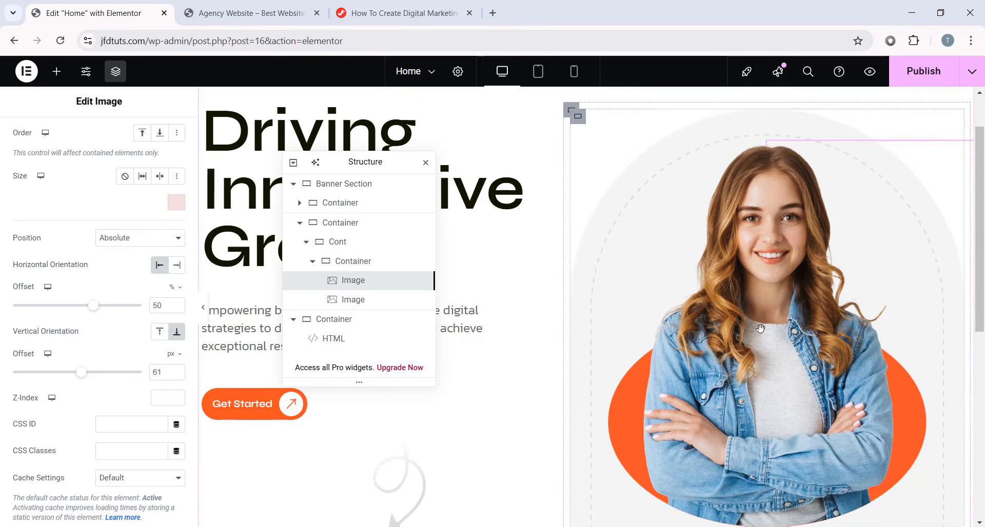
scroll(760, 388, down, 1)
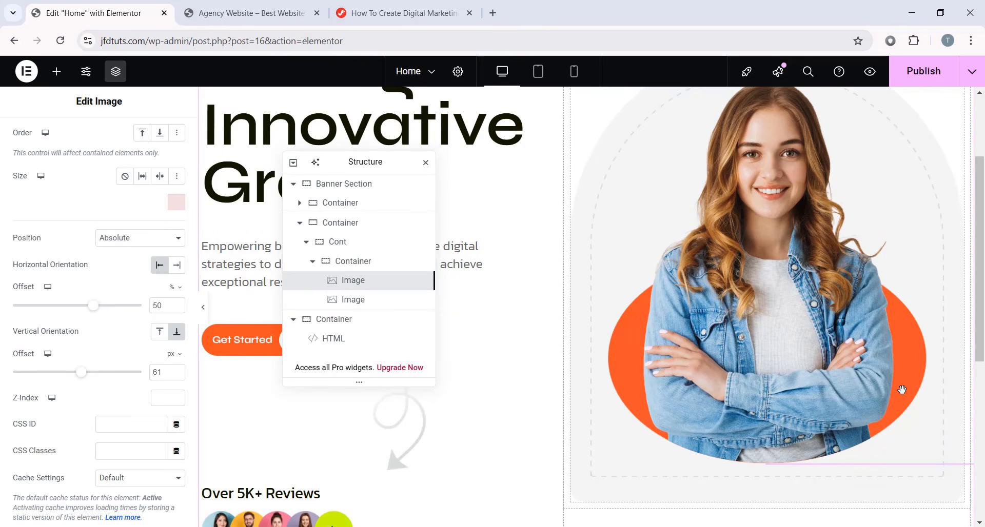
scroll(901, 390, up, 2)
scroll(666, 202, down, 1)
click(666, 201)
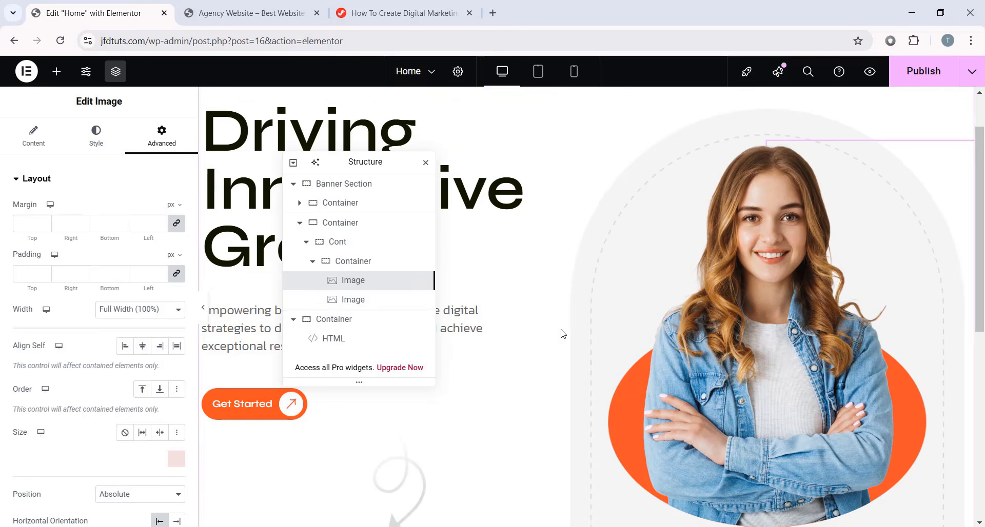
click(367, 302)
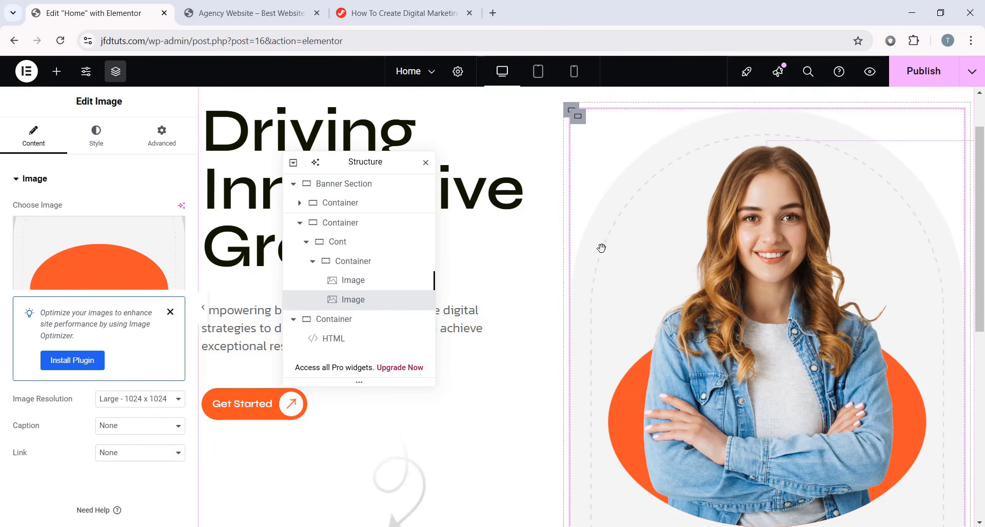
click(721, 334)
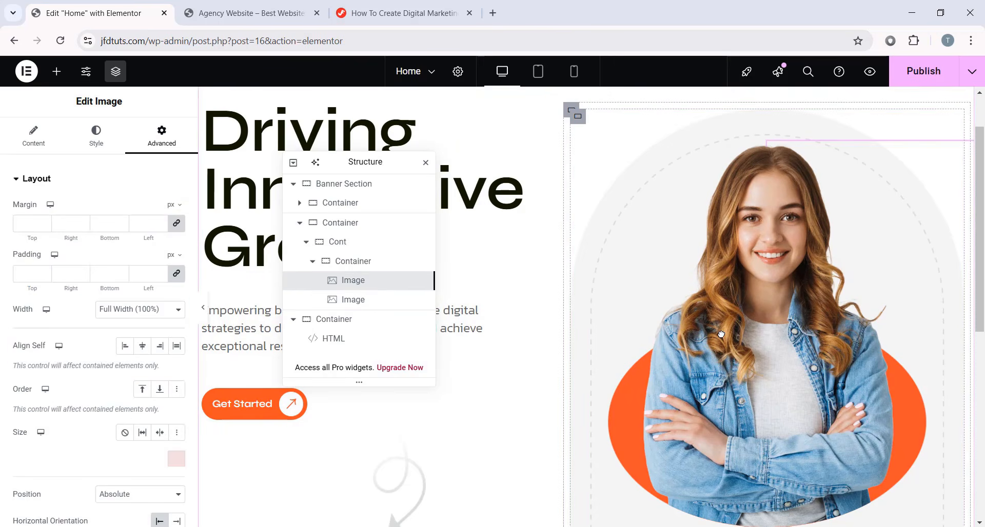
scroll(657, 207, up, 1)
scroll(188, 244, down, 4)
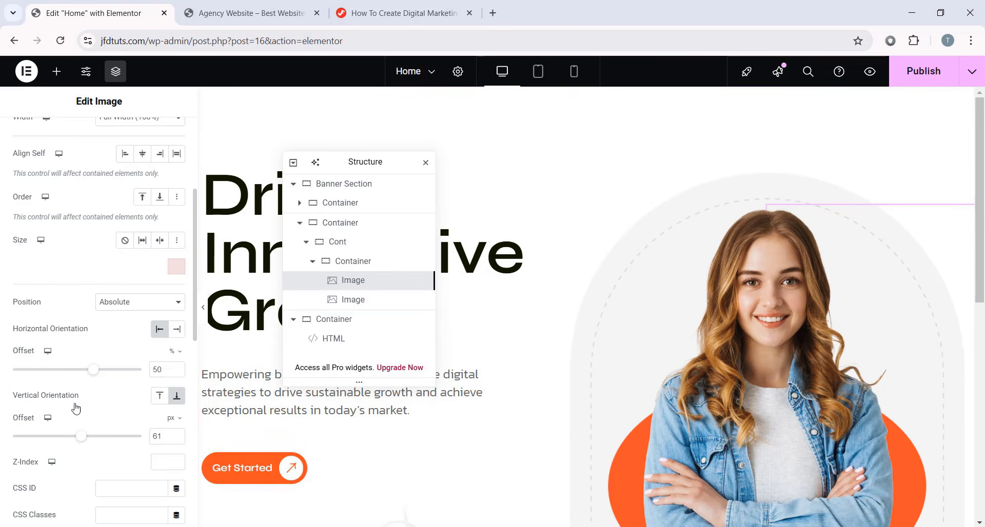
scroll(590, 318, down, 3)
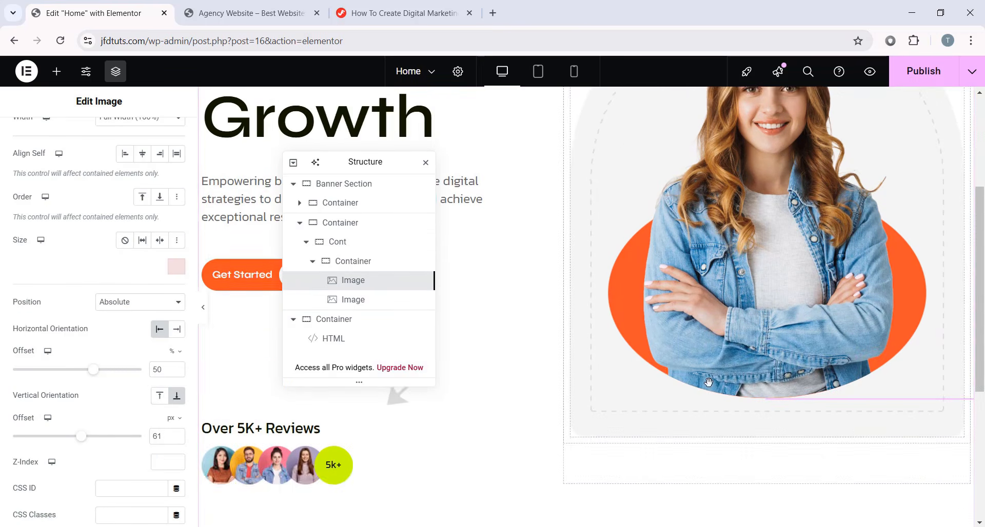
scroll(590, 318, up, 2)
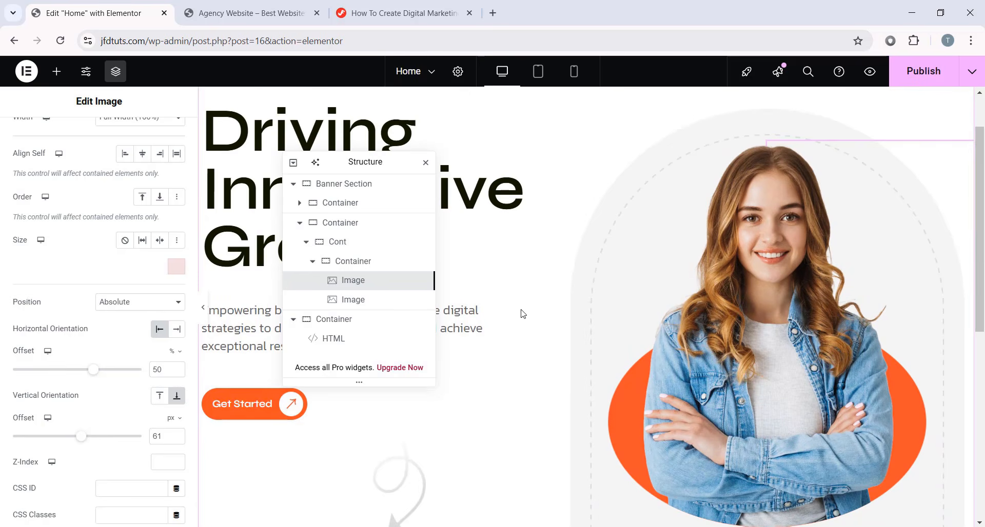
- Hide the editor panel to preview the photo standing on the grey arch
click(203, 307)
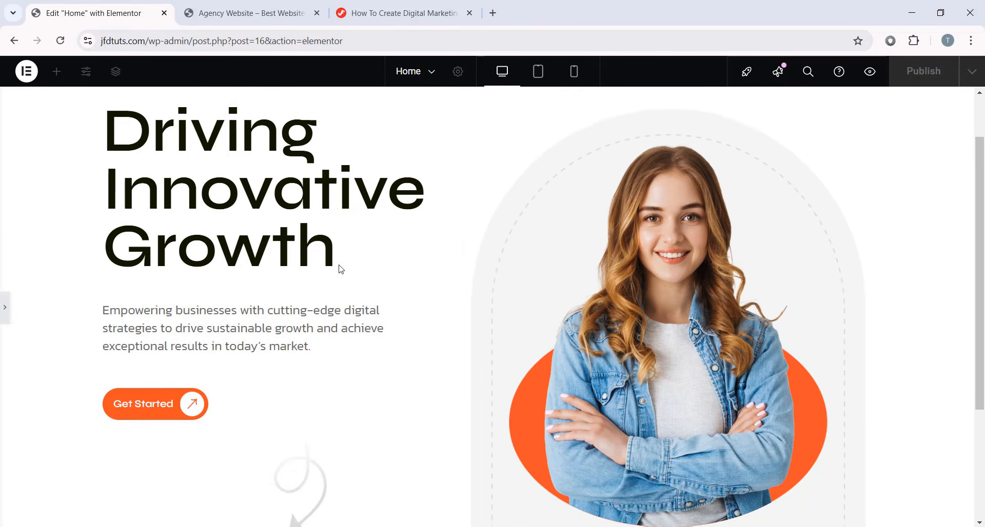
scroll(338, 269, up, 1)
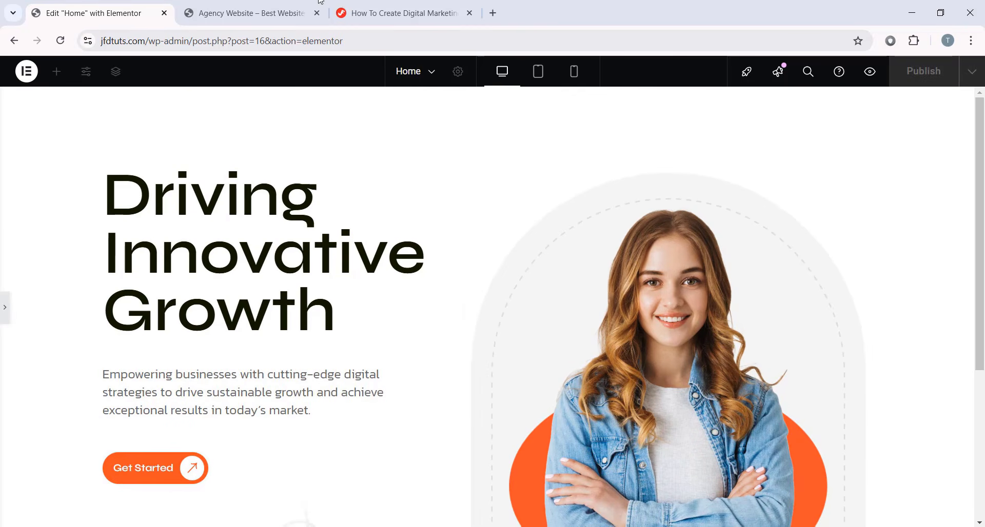
scroll(670, 460, down, 3)
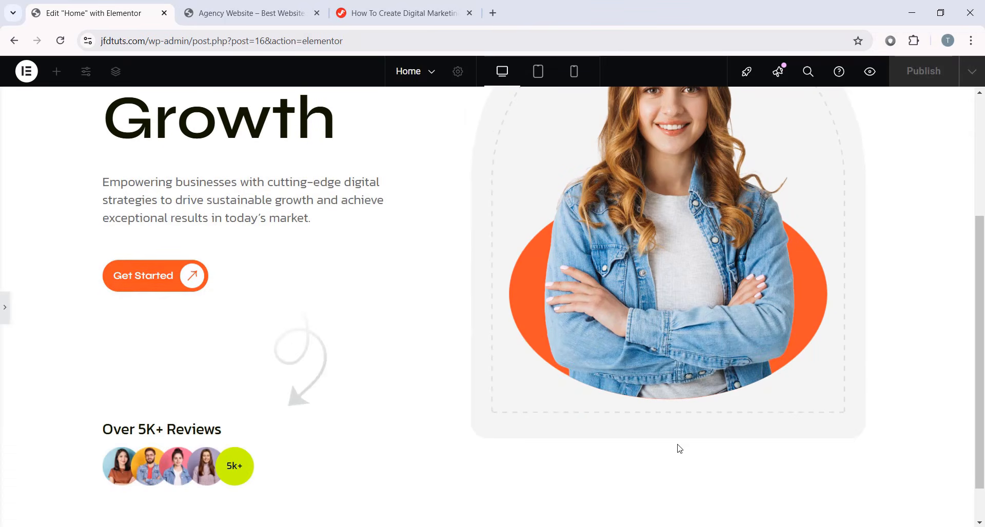
scroll(352, 418, down, 1)
scroll(99, 304, up, 4)
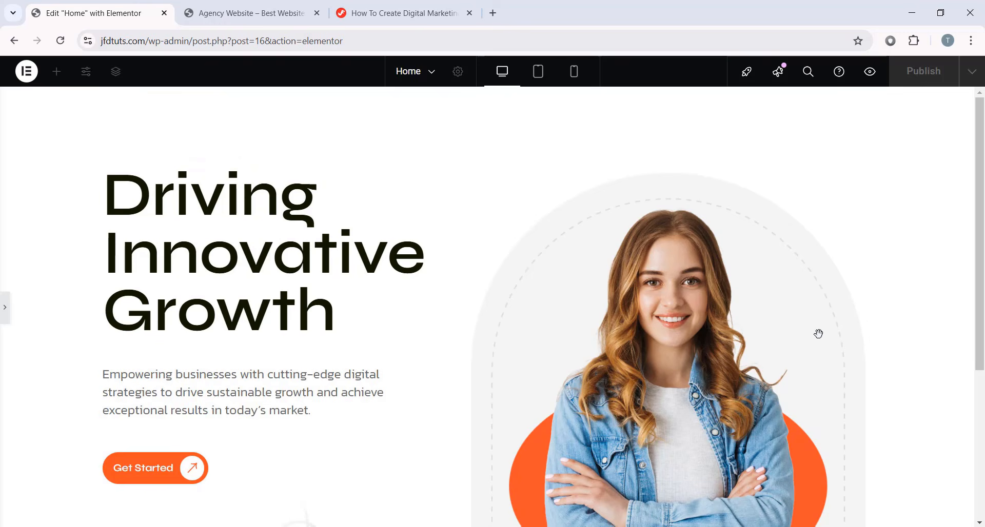
scroll(643, 182, down, 1)
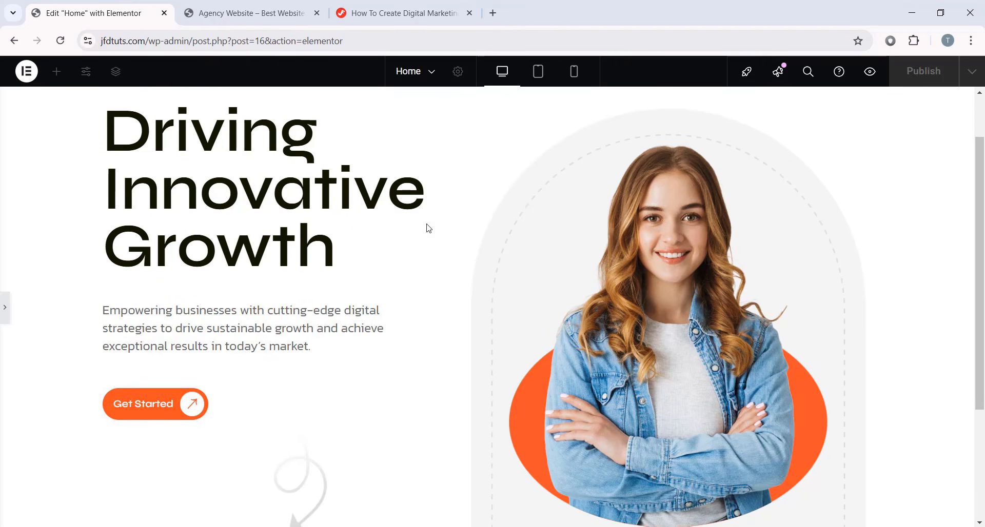
- Add a new Image widget to the banner and place it directly under the Cont container
click(3, 306)
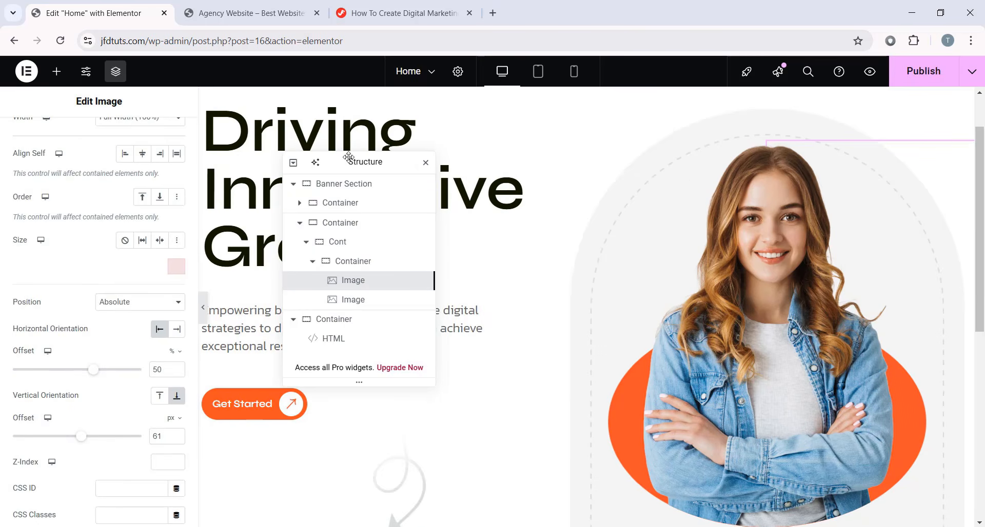
drag(347, 158, 467, 133)
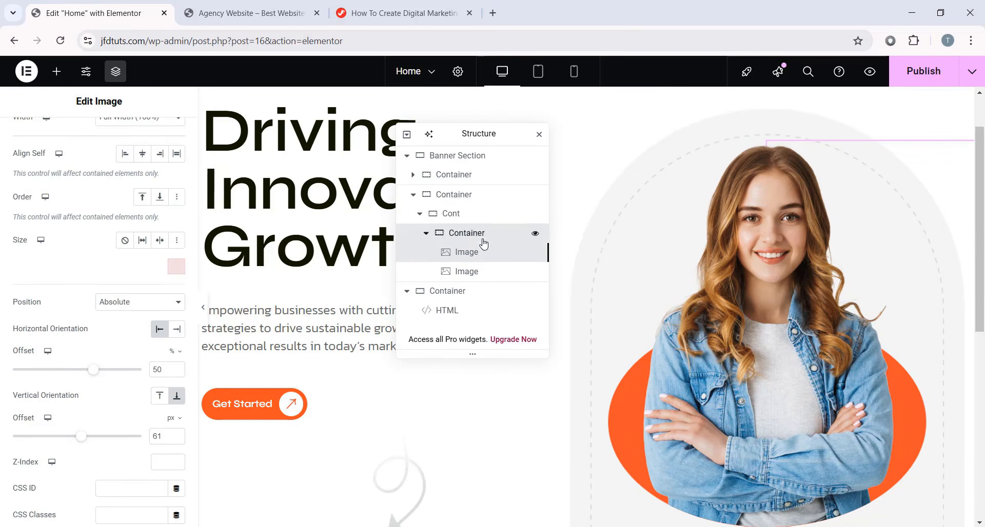
click(424, 239)
click(425, 233)
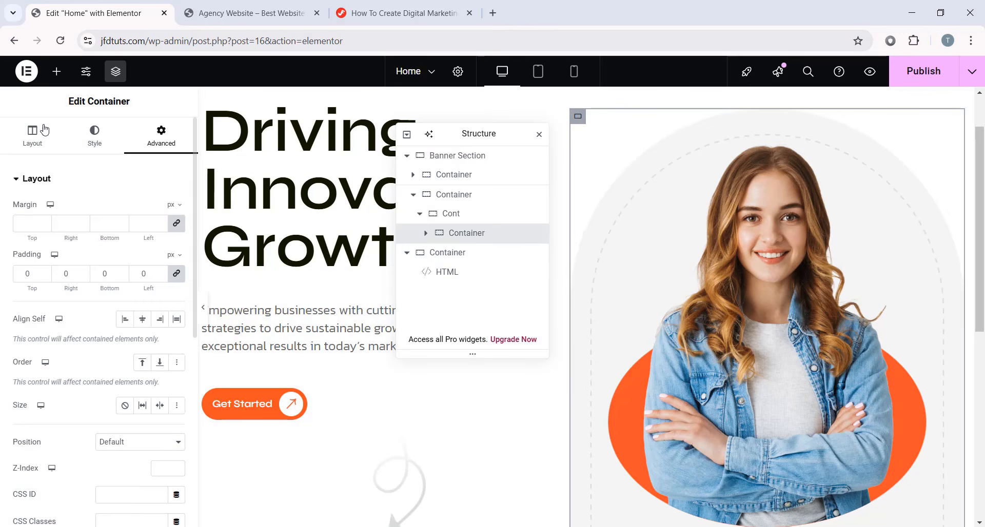
click(57, 72)
scroll(287, 359, down, 2)
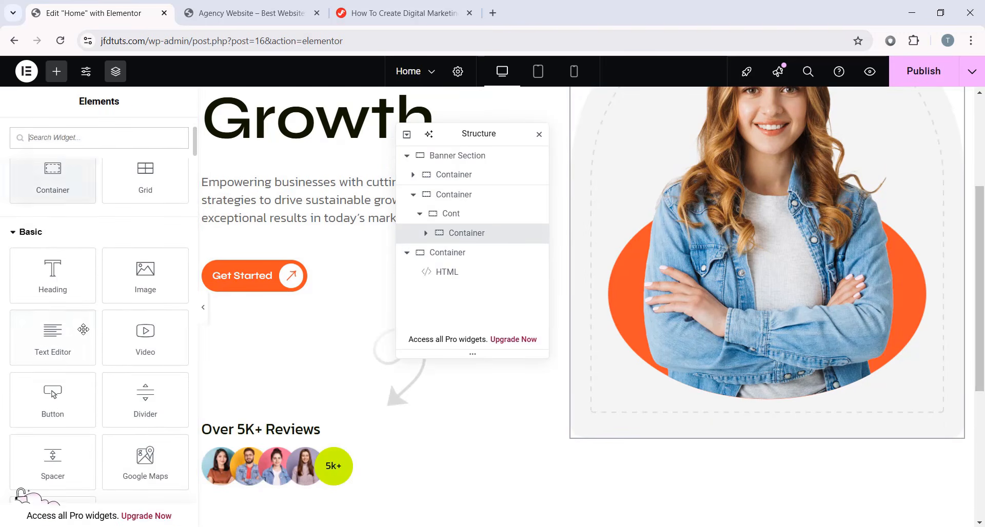
drag(150, 342, 747, 437)
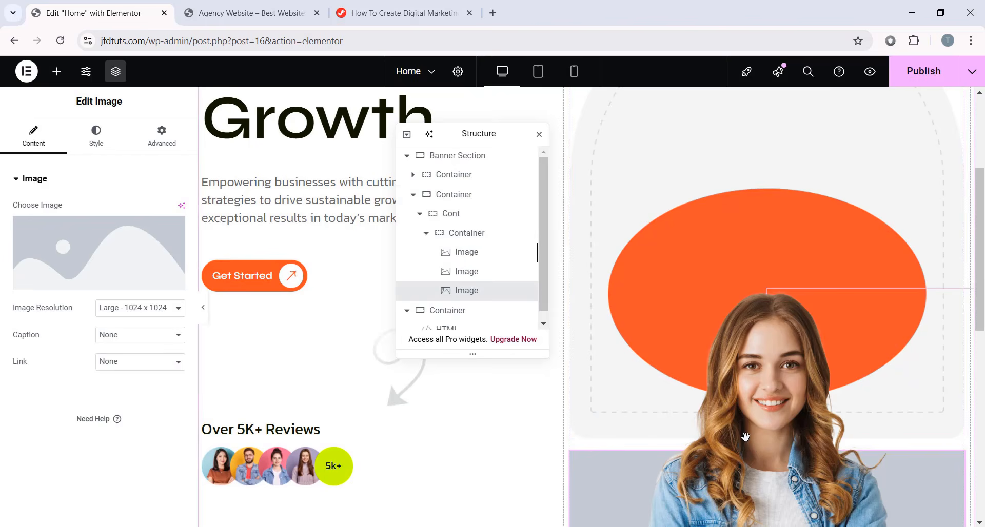
scroll(738, 435, down, 4)
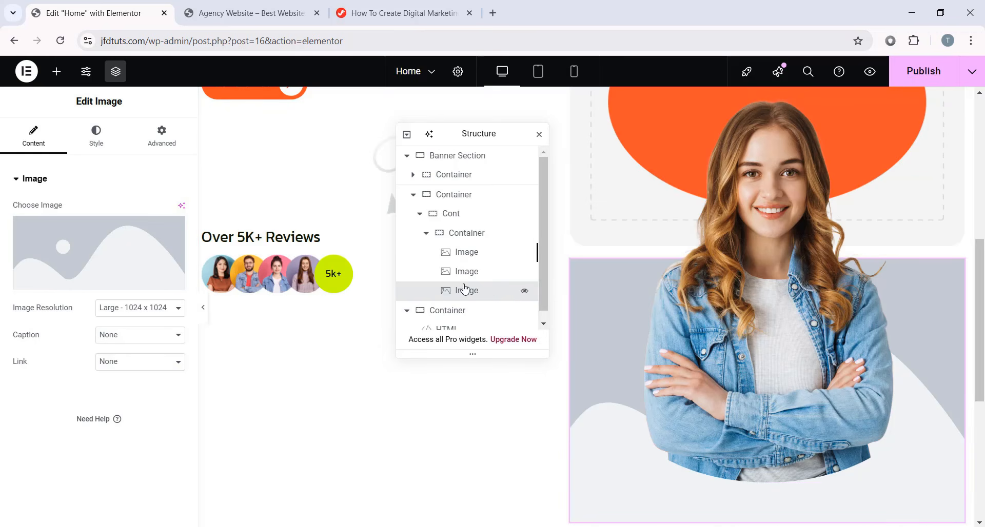
drag(463, 292, 472, 260)
click(425, 253)
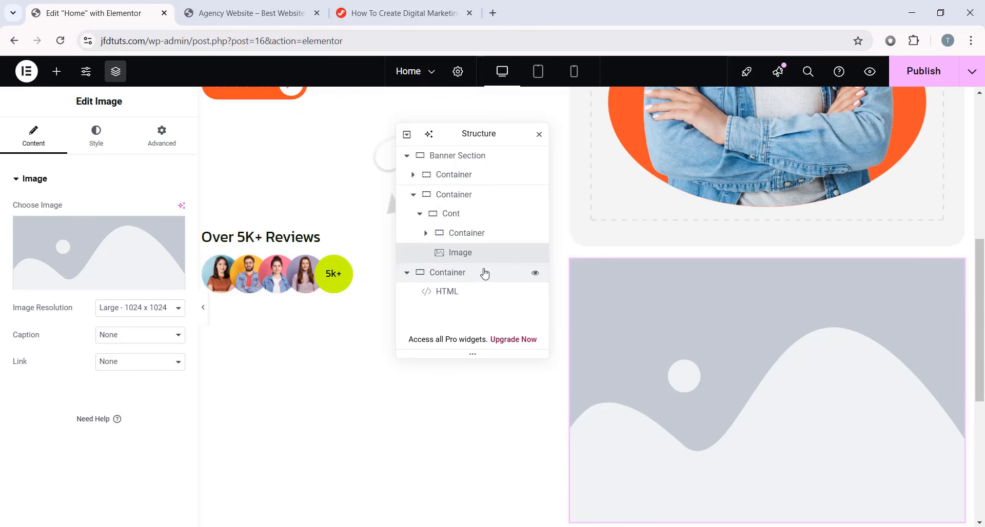
click(109, 265)
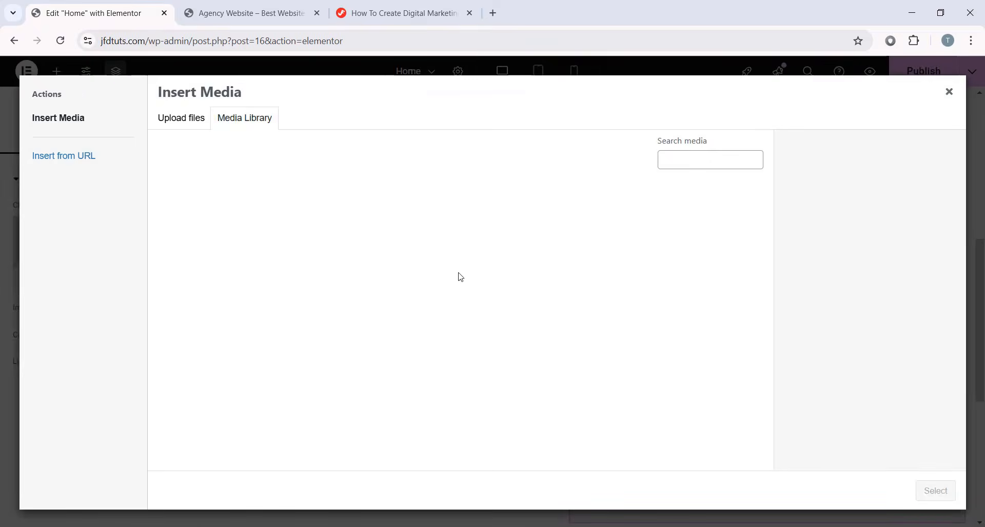
scroll(303, 291, down, 1)
click(303, 291)
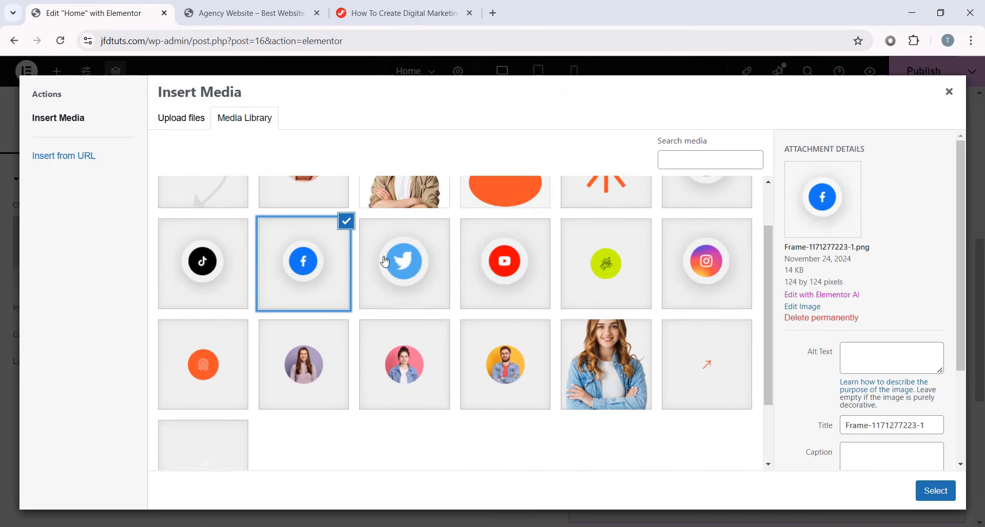
click(935, 490)
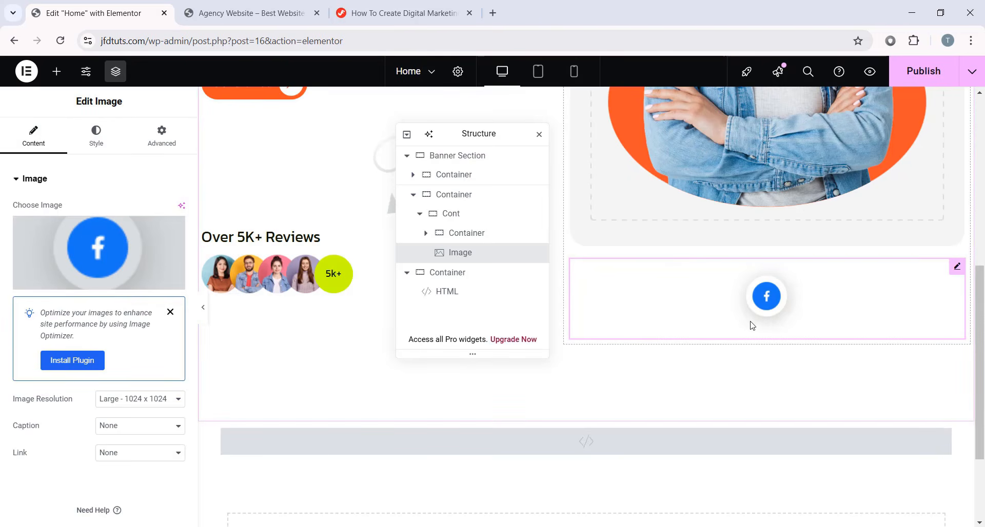
- Set the Facebook icon's Position to Absolute and drag it onto the woman's photo
click(162, 136)
scroll(593, 278, up, 3)
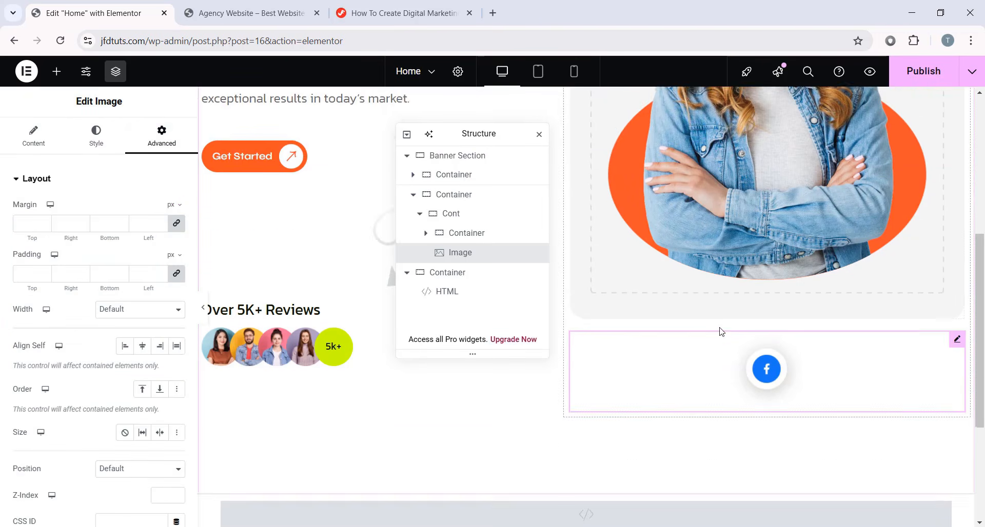
scroll(118, 359, down, 5)
scroll(120, 366, up, 3)
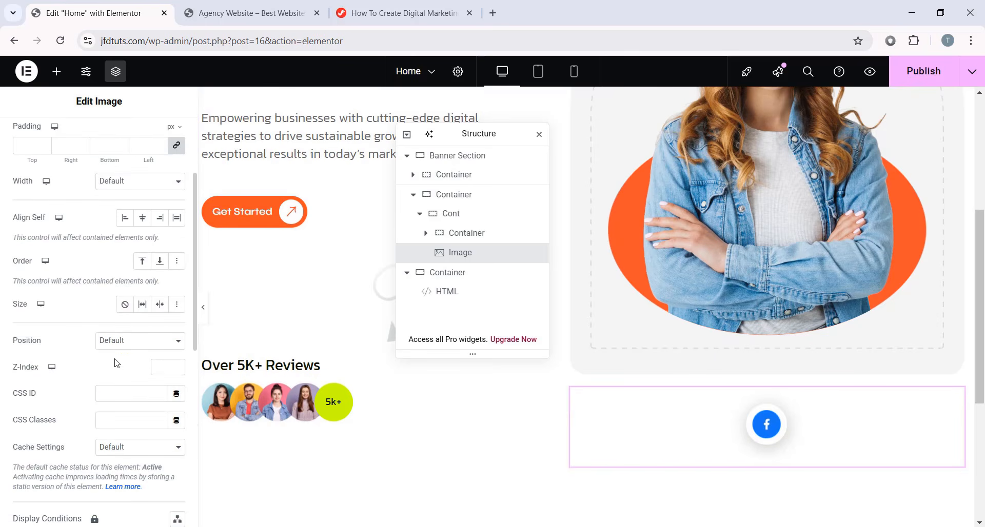
click(125, 345)
click(118, 373)
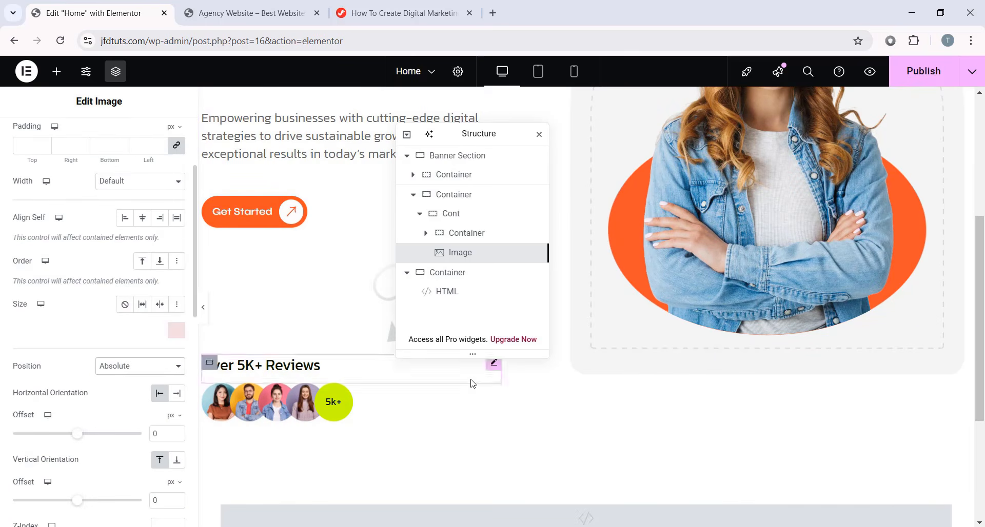
drag(637, 174, 684, 237)
- Give the Facebook icon a 45 px horizontal offset and a 220 px vertical offset
scroll(677, 277, down, 1)
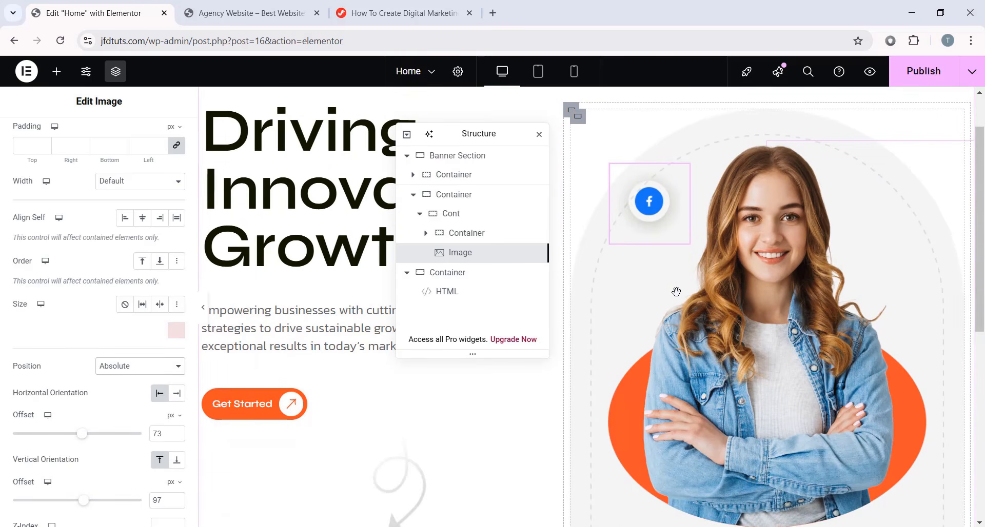
scroll(678, 292, up, 1)
scroll(7, 317, down, 3)
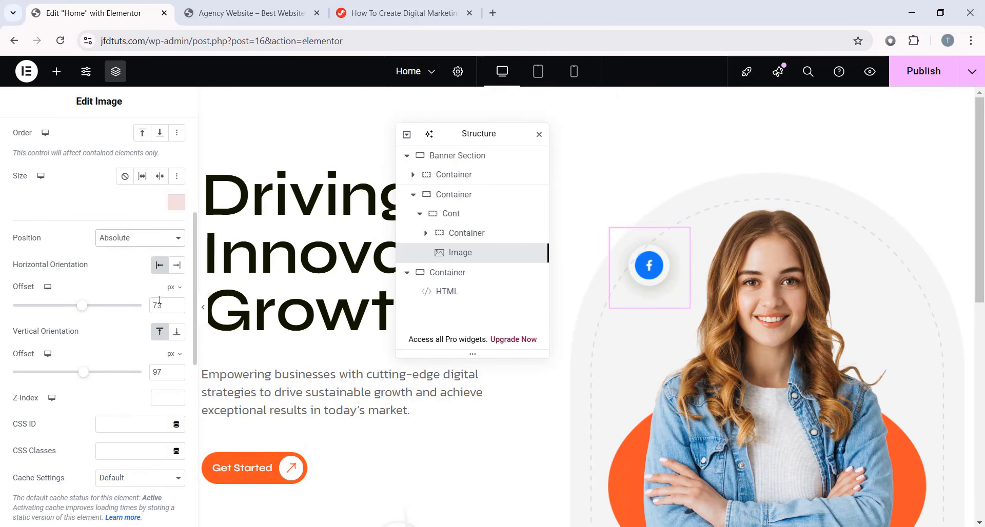
text(45)
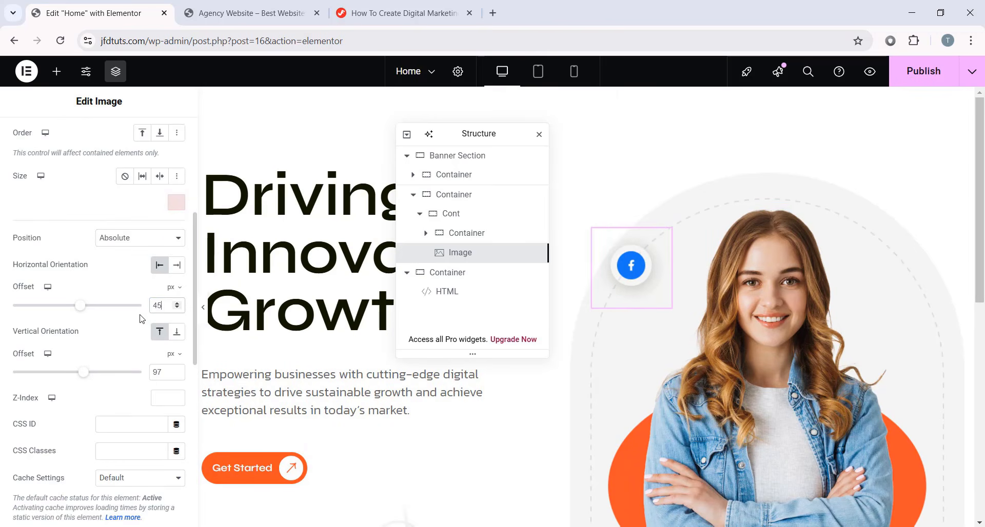
double_click(167, 368)
text(220)
scroll(644, 358, down, 1)
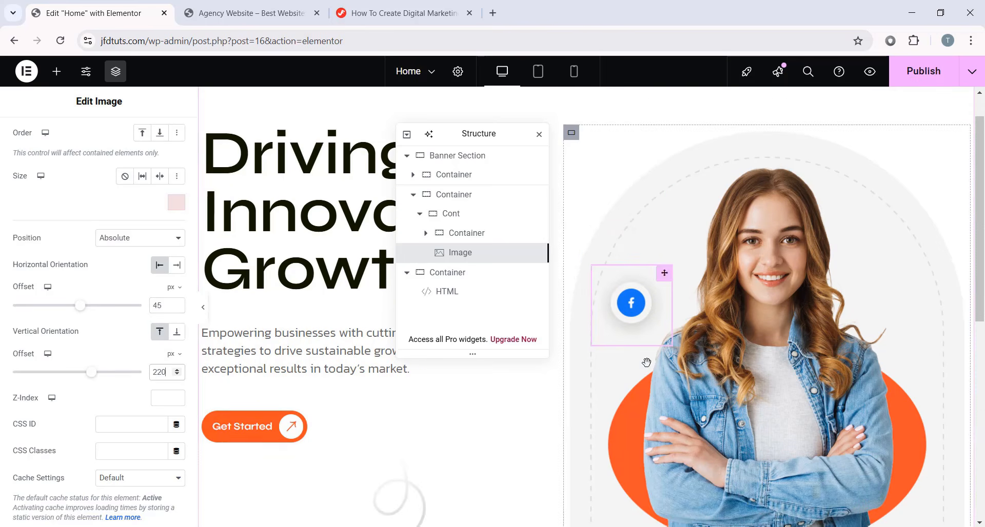
scroll(94, 324, down, 1)
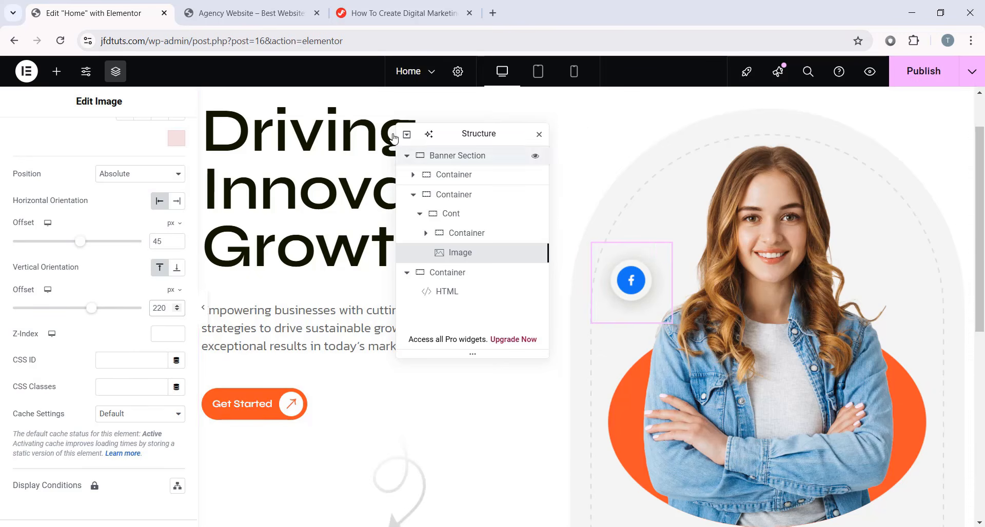
- Copy the Pulse Animation CSS code from the tutorial page
click(395, 13)
scroll(387, 230, down, 3)
scroll(387, 250, down, 15)
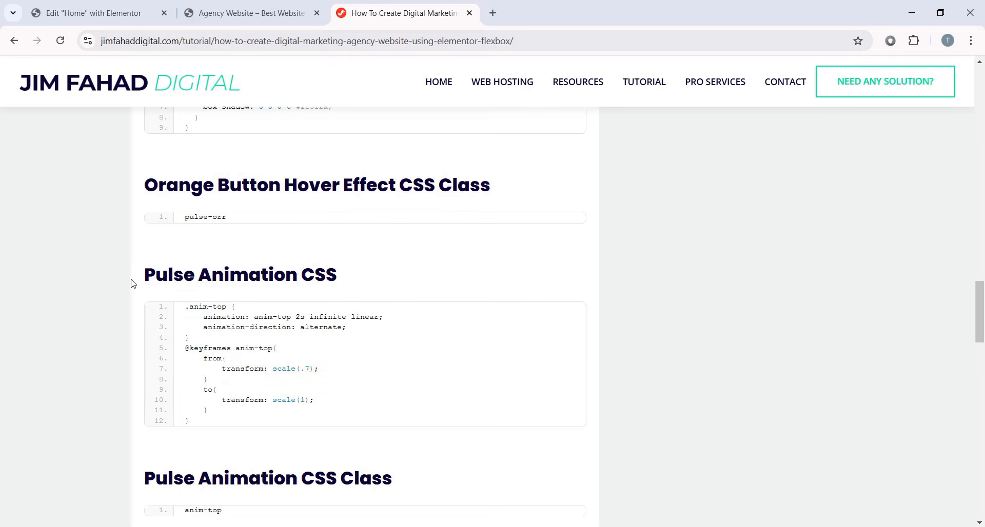
drag(219, 279, 380, 282)
click(384, 284)
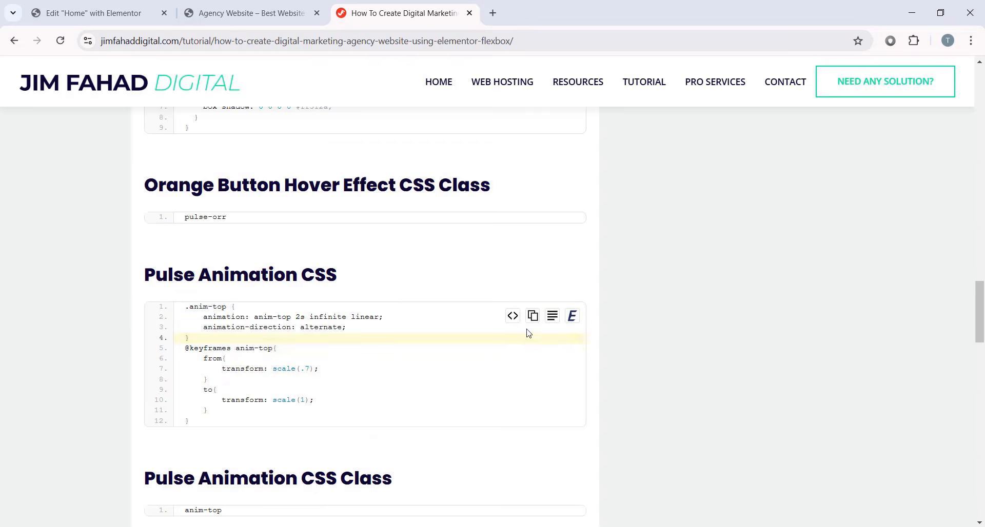
click(532, 316)
- Paste the anim-top pulse CSS after the last rule in the banner's HTML widget
click(87, 13)
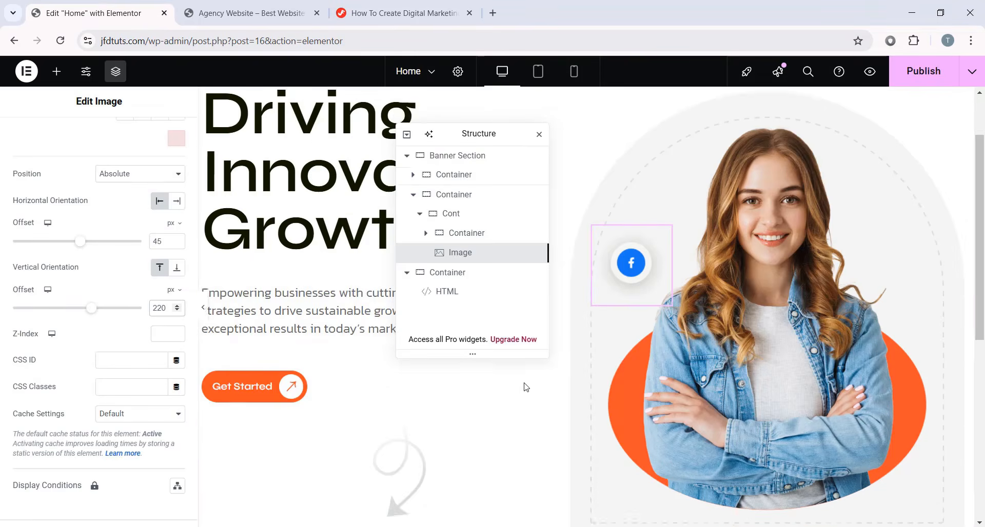
scroll(525, 387, down, 5)
scroll(492, 339, up, 1)
click(446, 291)
scroll(113, 382, down, 4)
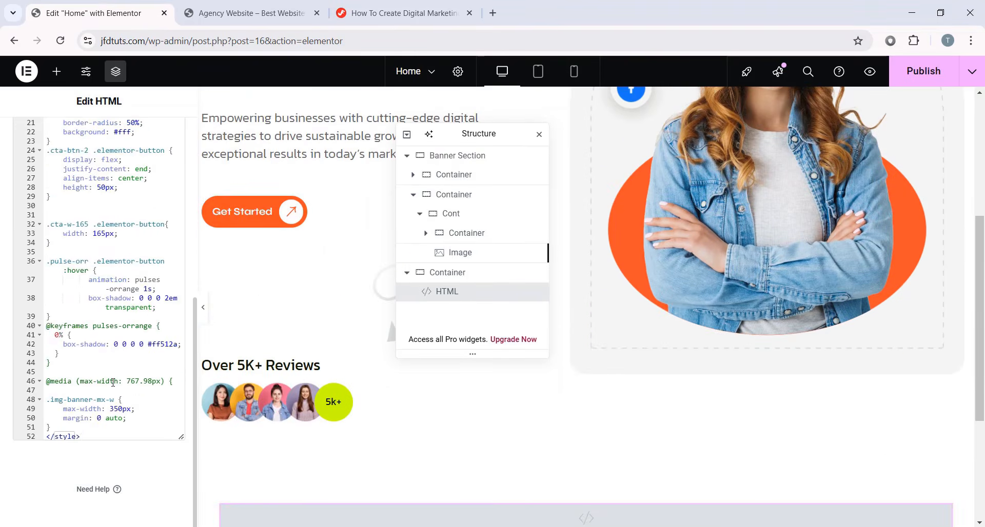
click(90, 430)
key(Return)
key(Return)
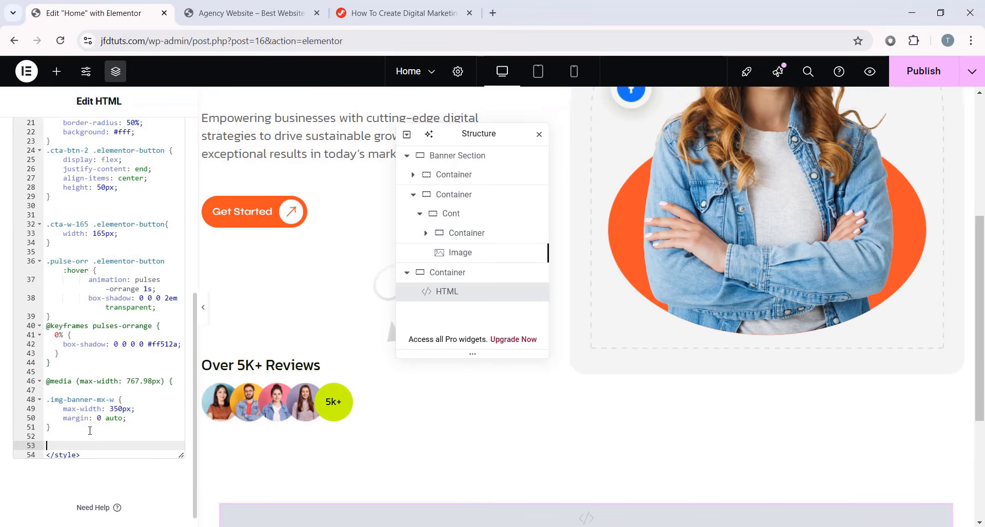
key(ctrl+v)
- Copy the anim-top class name from the tutorial page
click(396, 6)
scroll(566, 325, down, 3)
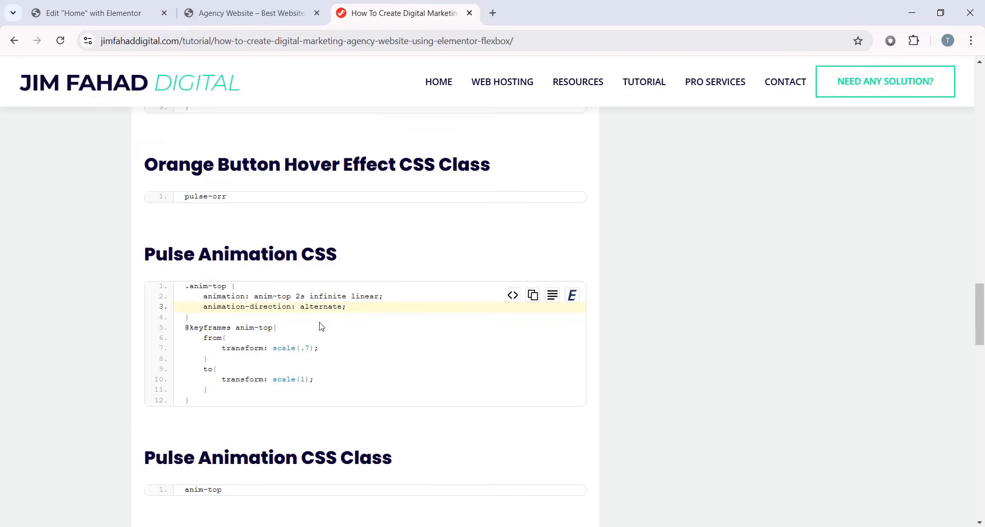
click(532, 392)
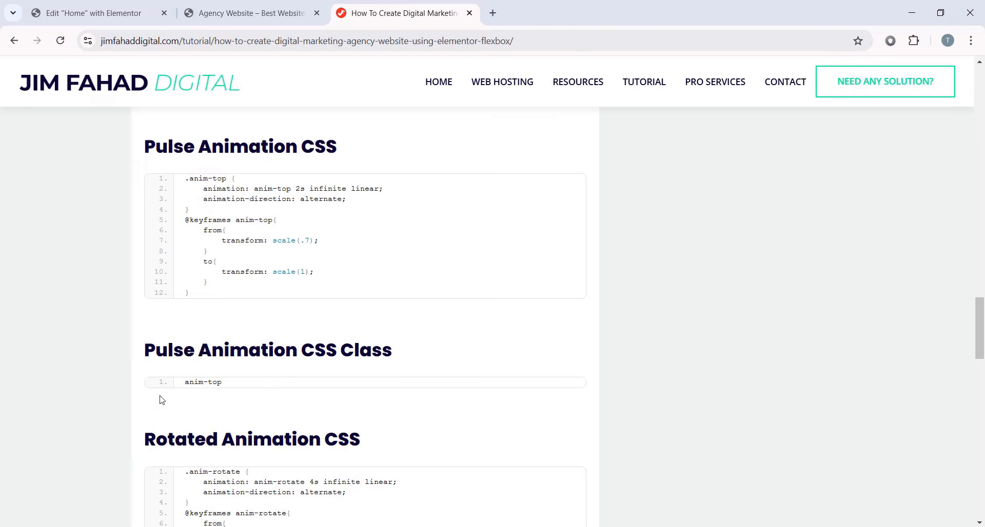
click(103, 5)
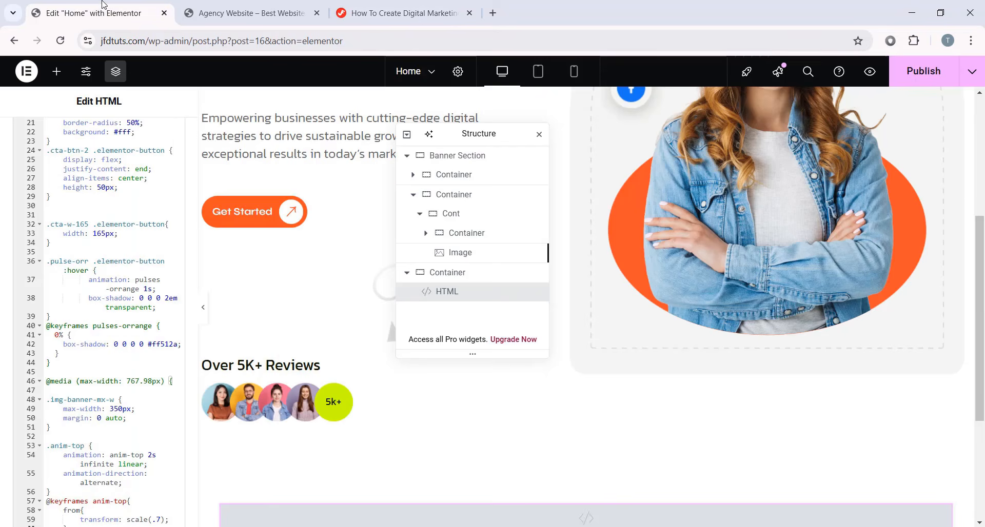
scroll(292, 281, up, 5)
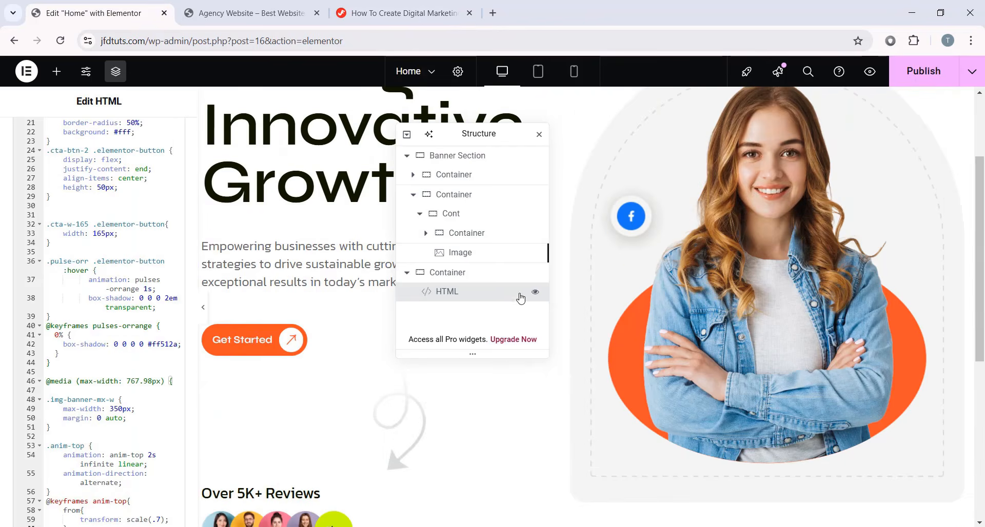
- Select the floating Facebook icon image beside the woman in the banner
click(632, 345)
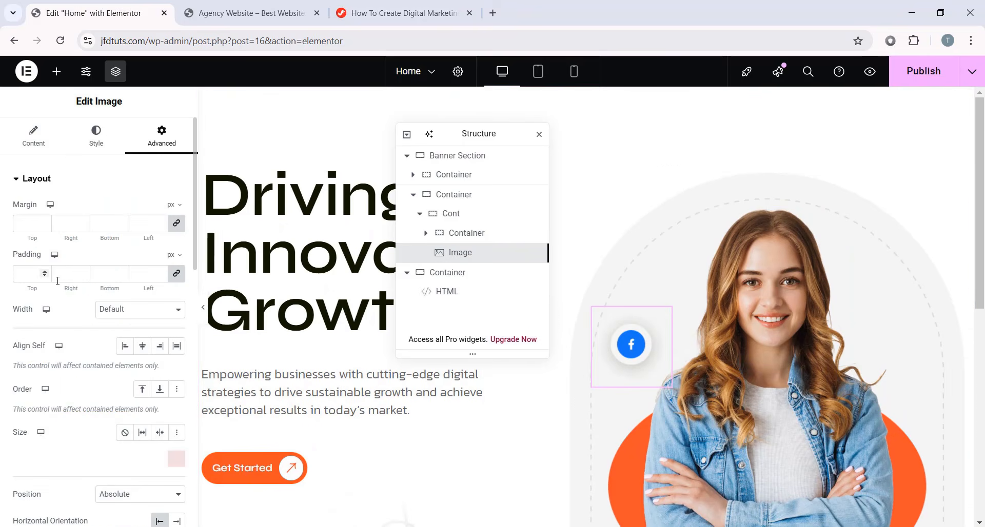
scroll(109, 329, down, 5)
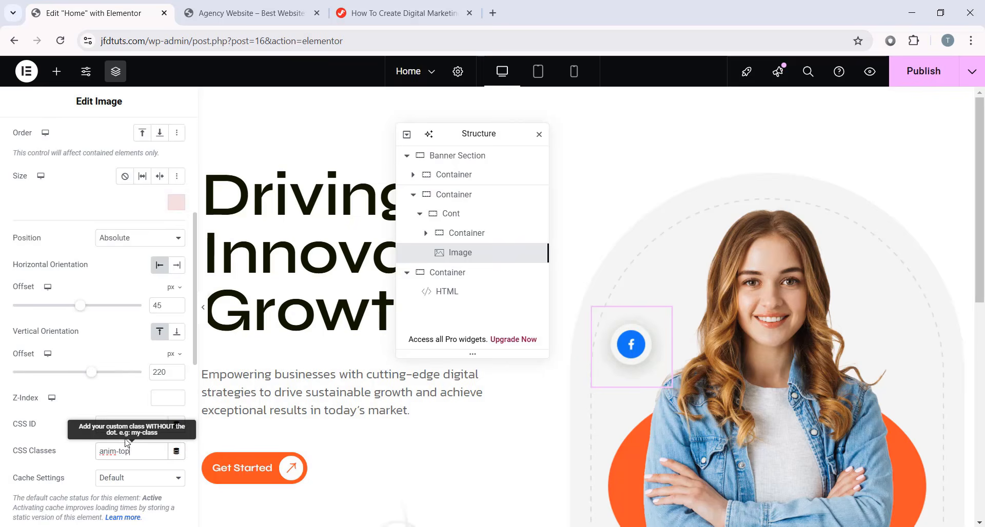
scroll(129, 441, down, 3)
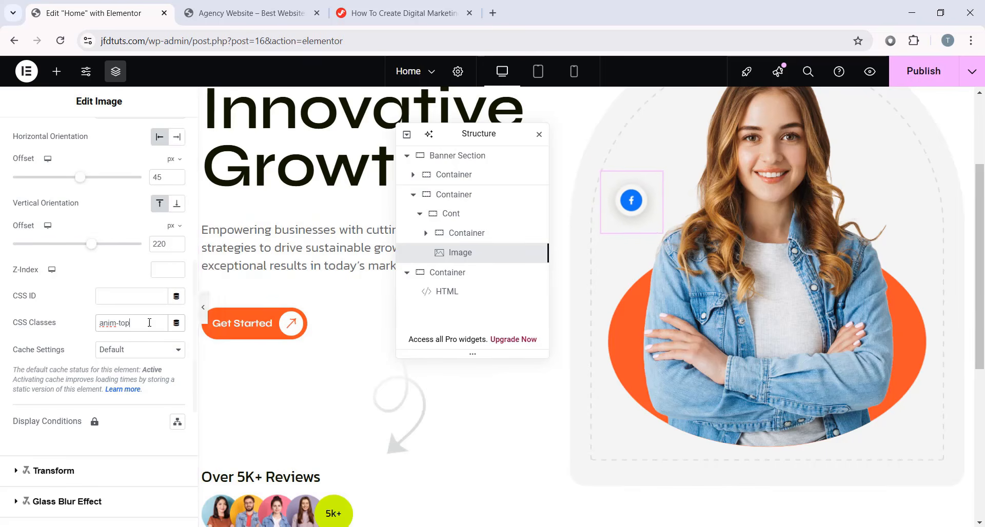
scroll(719, 235, up, 2)
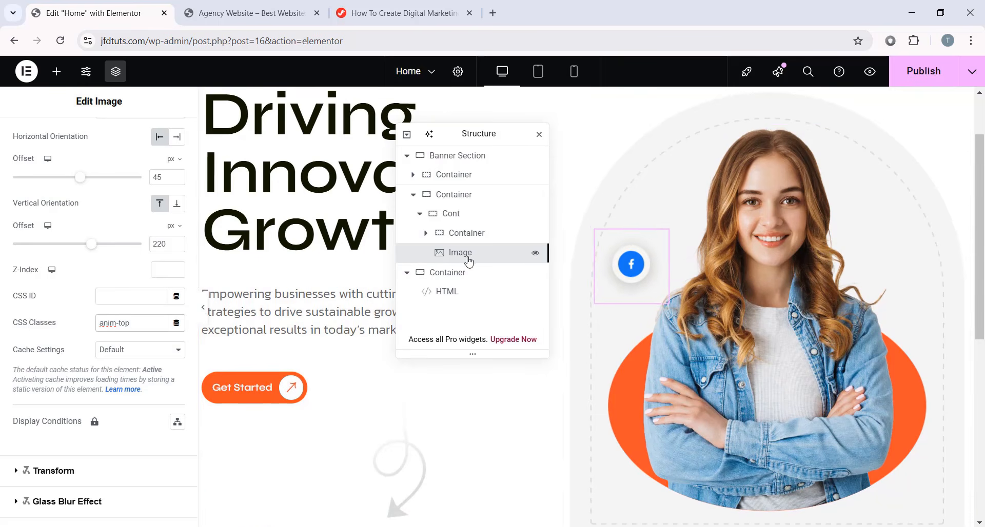
- Duplicate the Facebook icon image four times
right_click(491, 261)
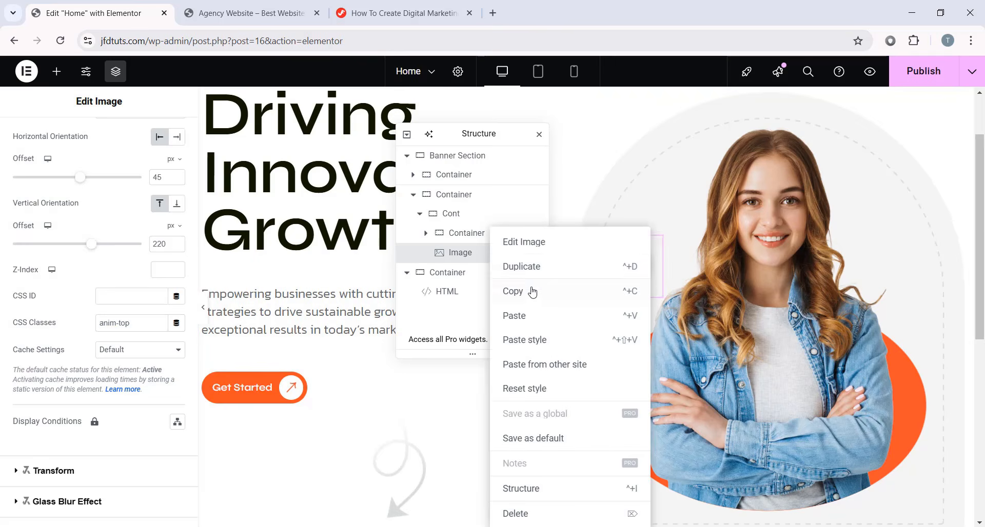
click(530, 268)
right_click(493, 271)
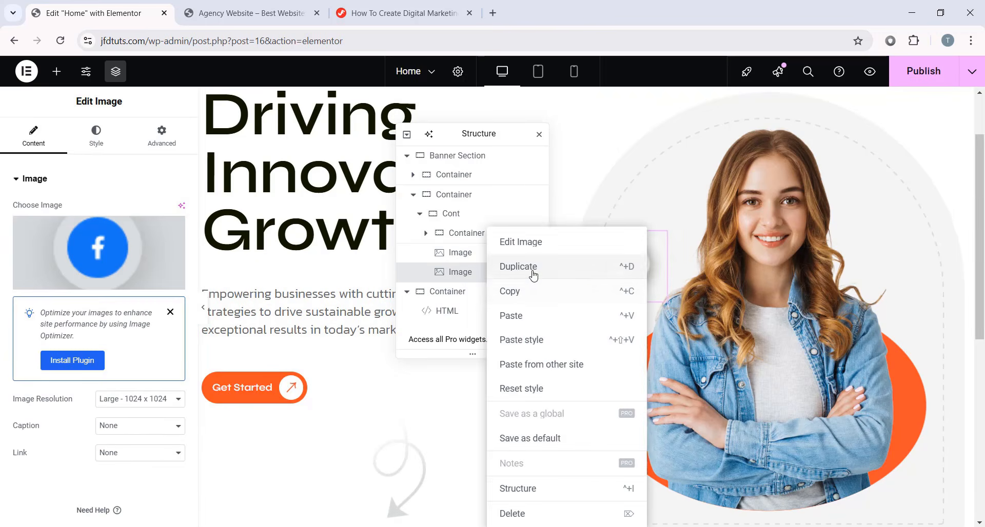
click(529, 268)
right_click(475, 290)
click(542, 267)
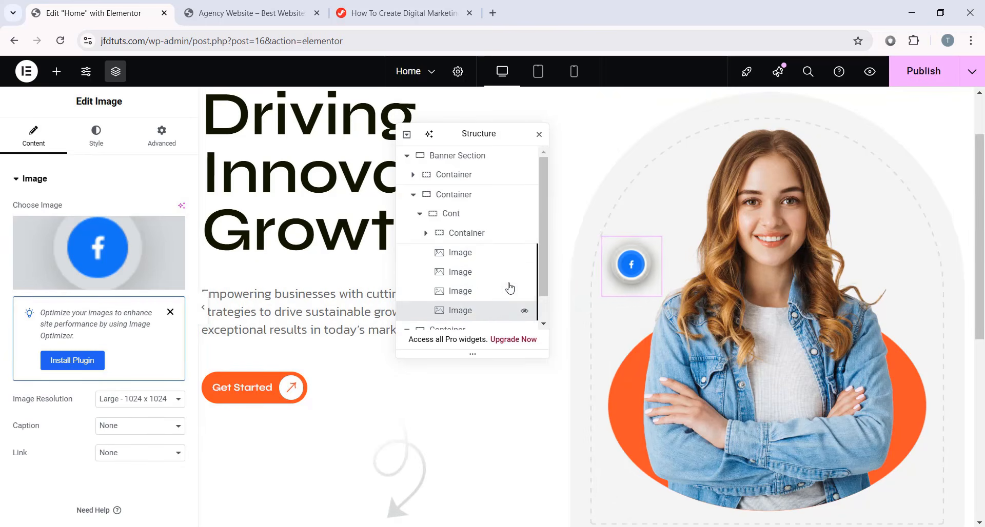
right_click(471, 319)
click(497, 268)
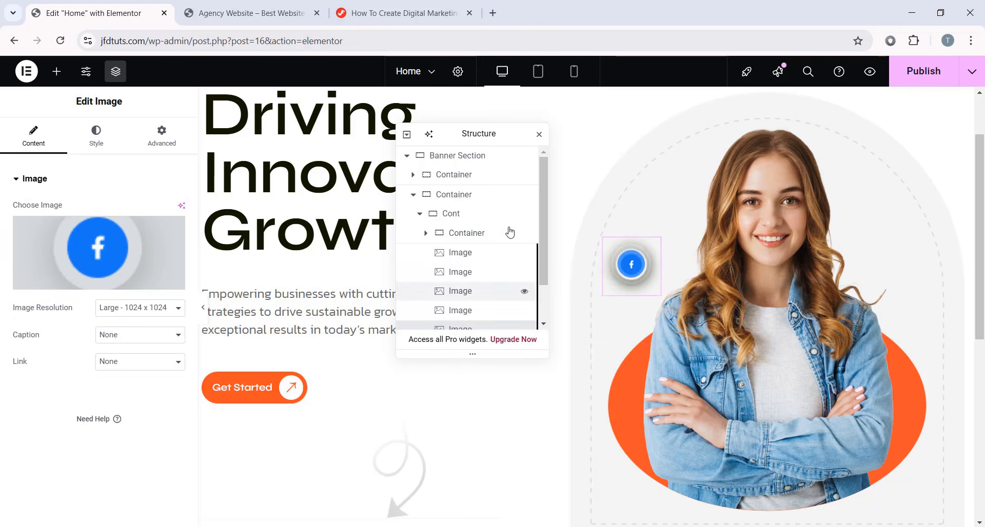
- Replace the second copy's picture with the Instagram icon
drag(481, 134, 425, 159)
click(464, 298)
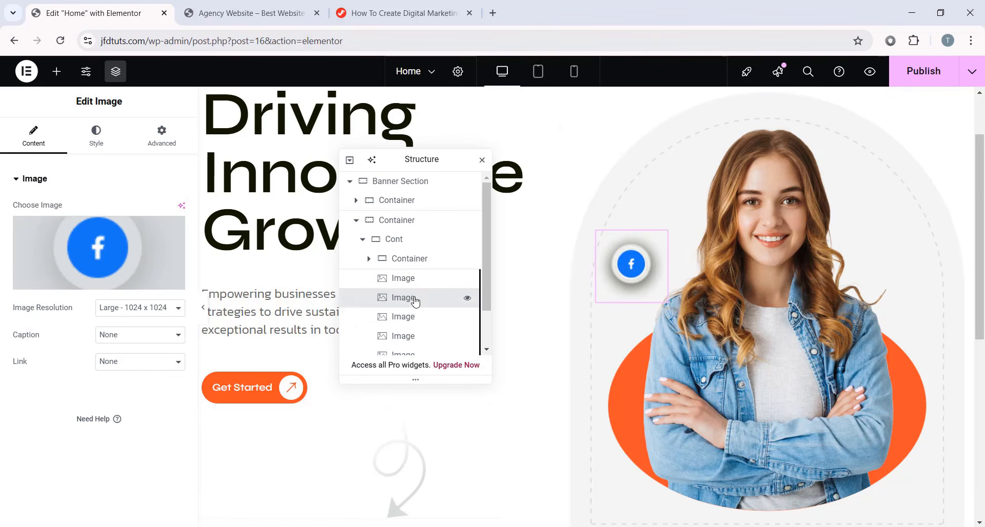
click(92, 266)
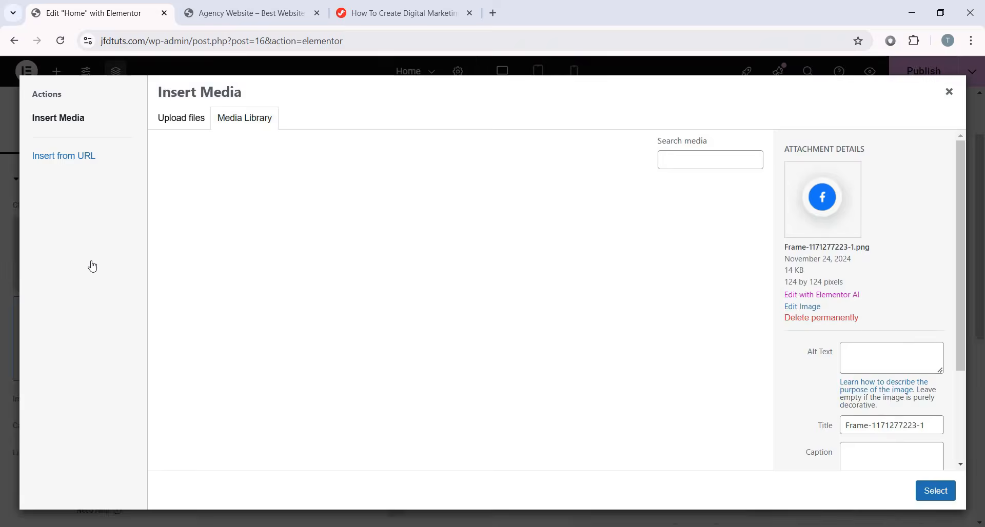
scroll(371, 368, down, 1)
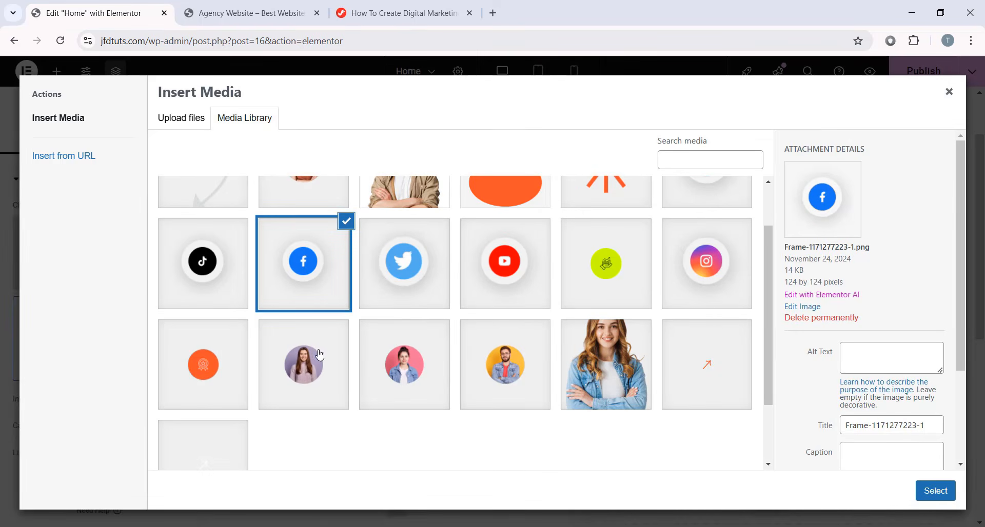
click(702, 266)
click(935, 491)
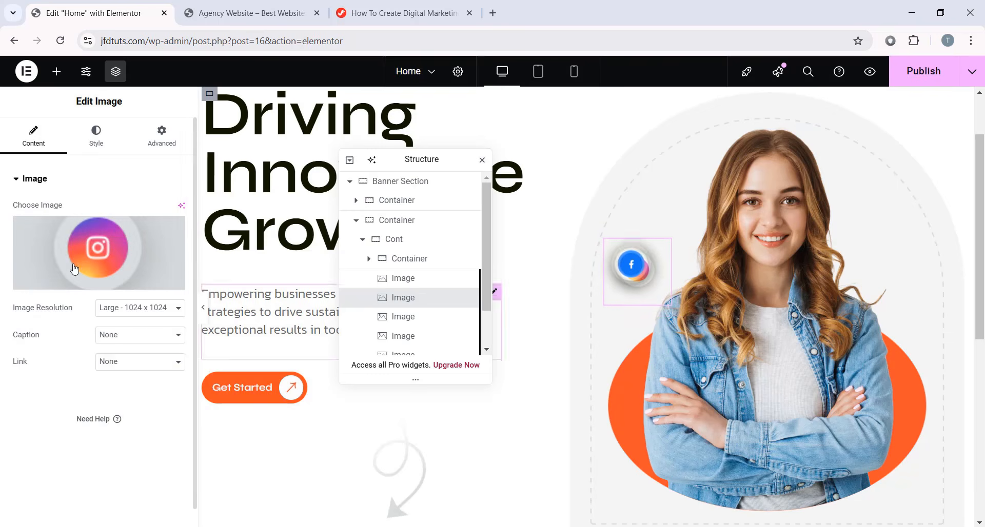
- Offset the Instagram icon 13% horizontally and 45 px vertically
click(163, 141)
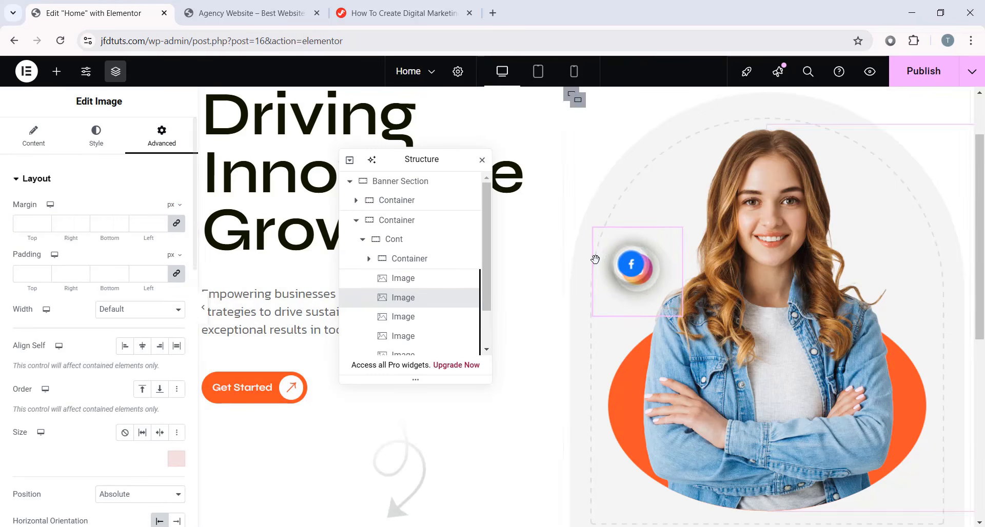
scroll(127, 377, down, 4)
scroll(130, 368, down, 1)
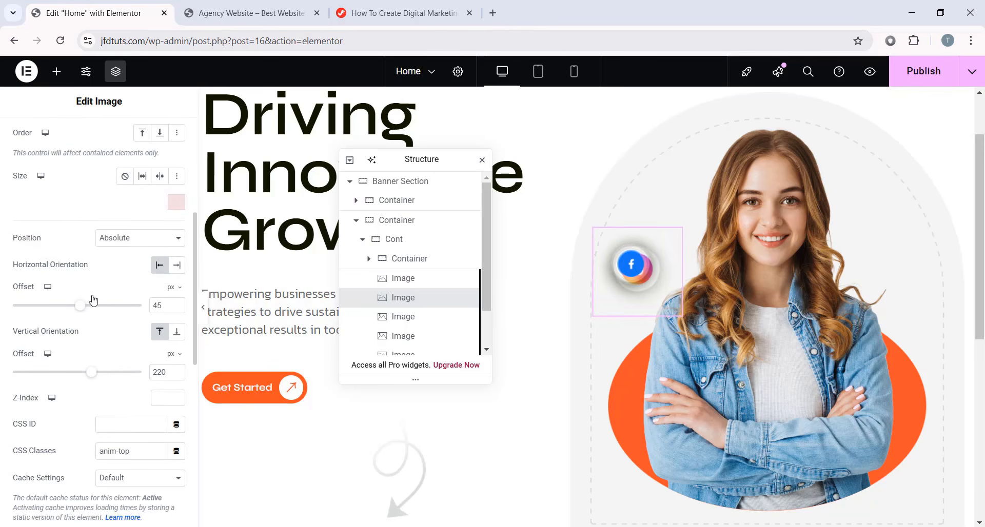
click(171, 288)
click(173, 306)
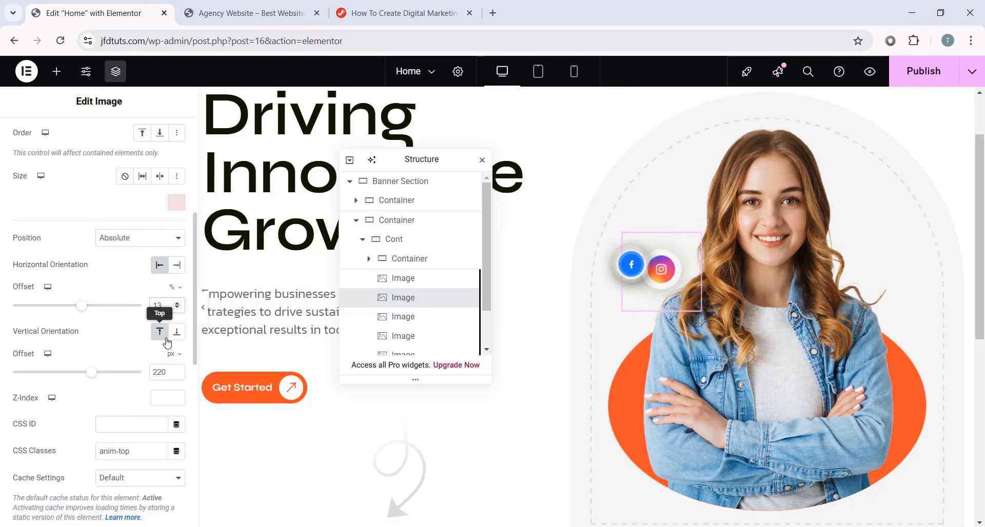
text(45)
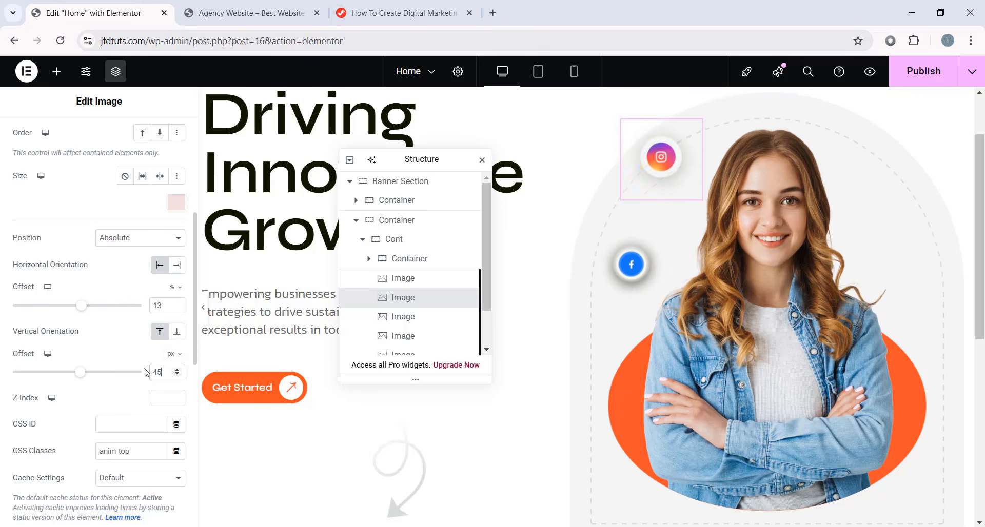
scroll(547, 309, up, 1)
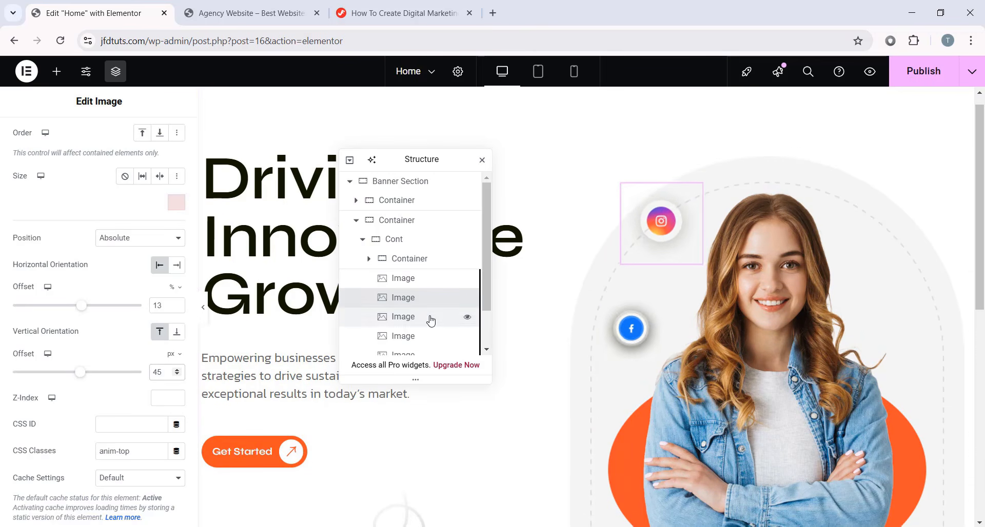
click(390, 317)
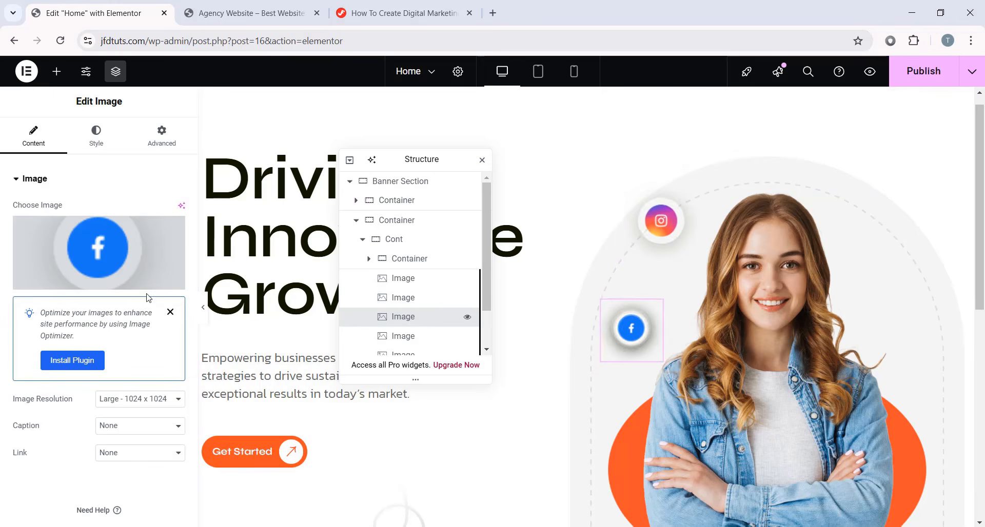
- Replace the third copy's picture with the TikTok icon
click(102, 261)
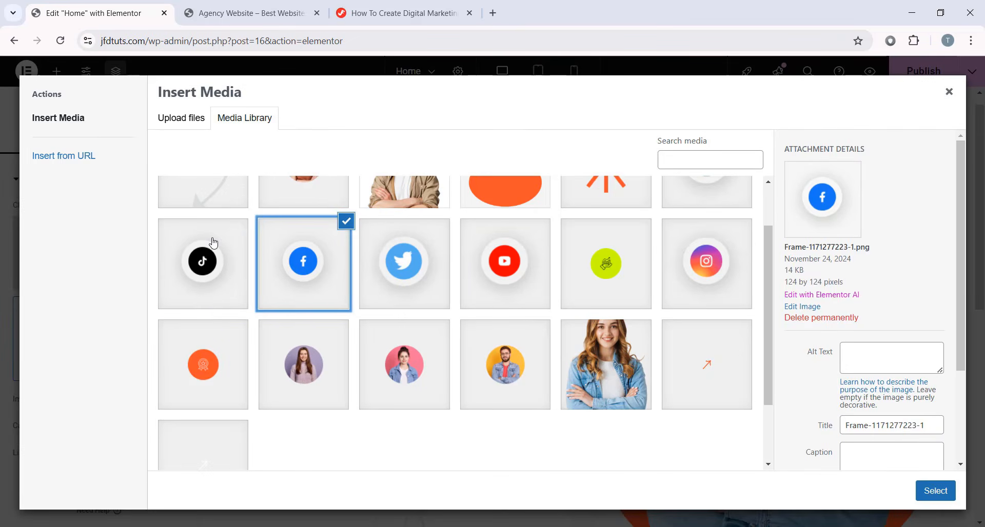
click(214, 246)
click(927, 493)
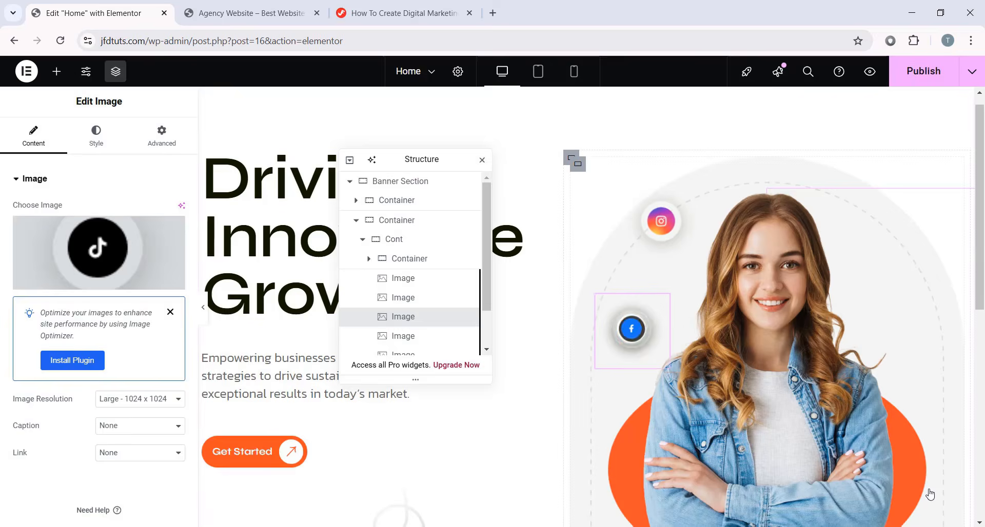
- Anchor the TikTok icon from the right at 60% and lower its vertical offset to 160 px
click(161, 132)
scroll(137, 354, down, 3)
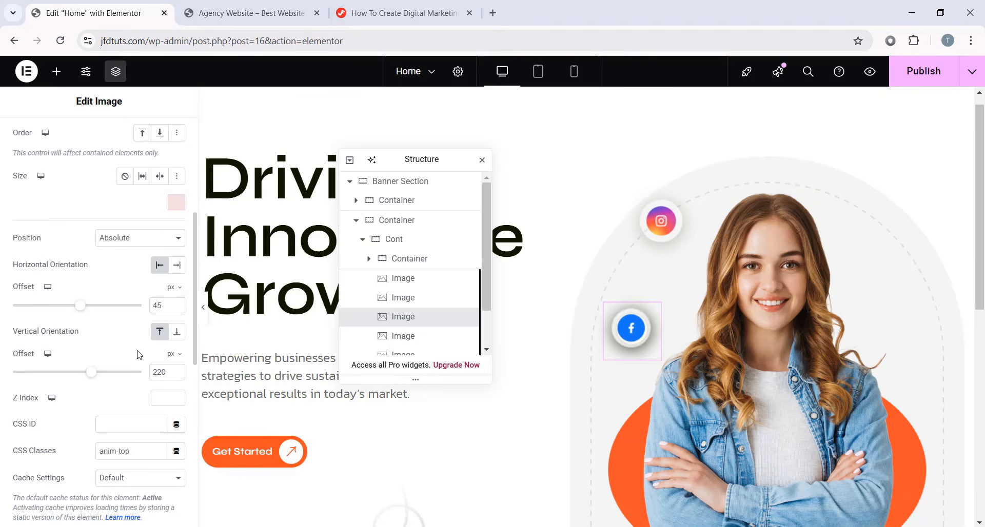
click(177, 265)
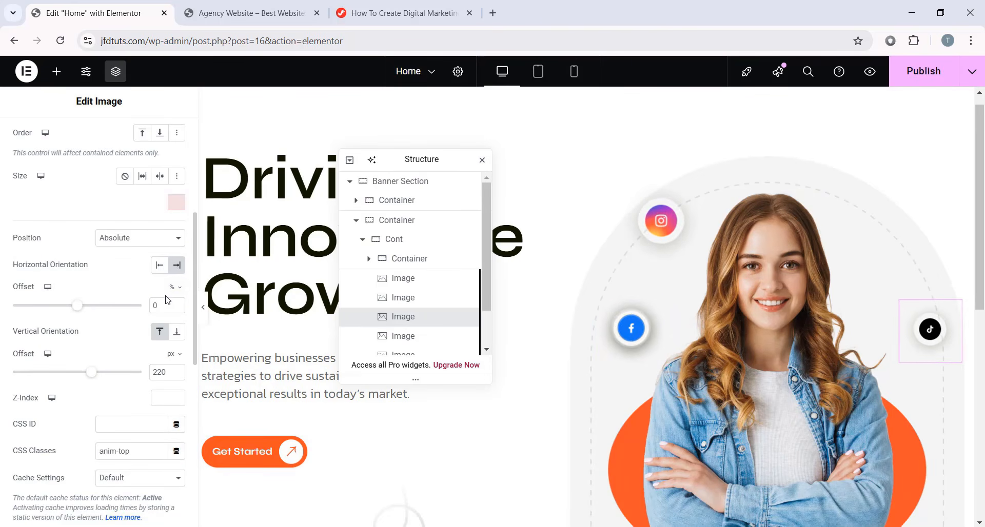
text(60)
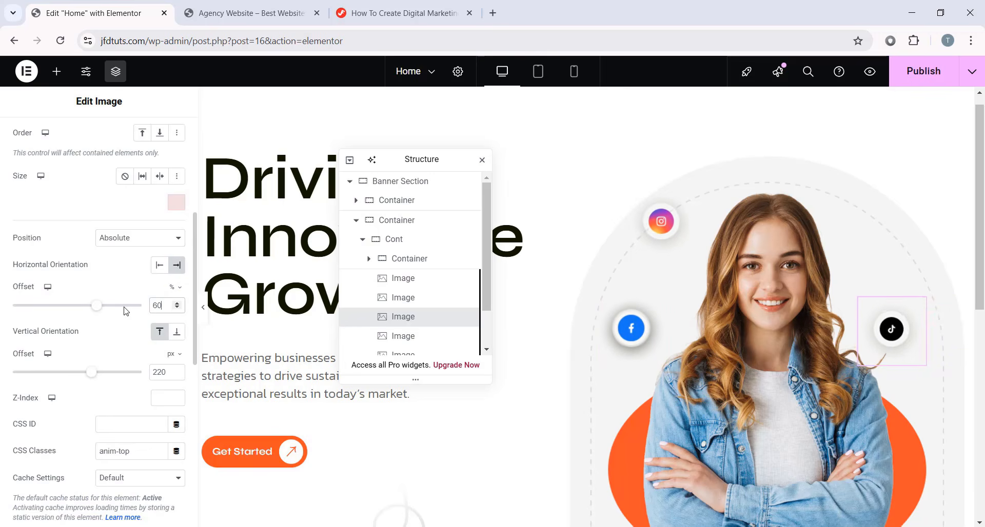
scroll(88, 293, down, 1)
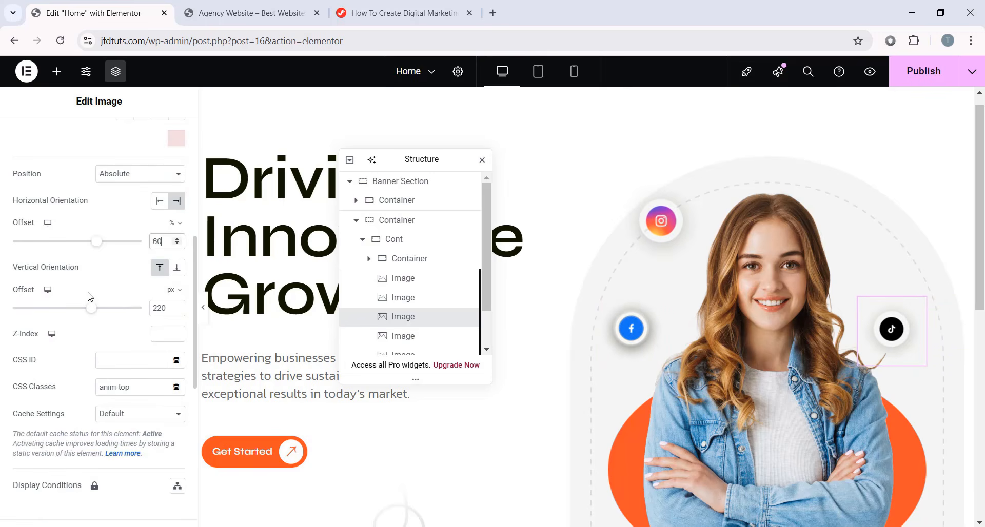
double_click(163, 308)
text(160)
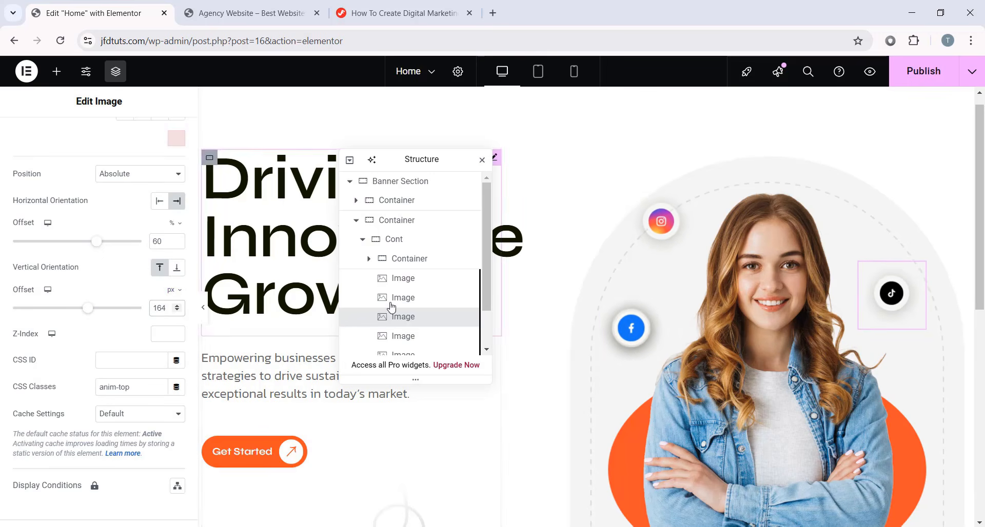
- Replace the fourth copy's picture with the YouTube icon
click(420, 336)
click(97, 251)
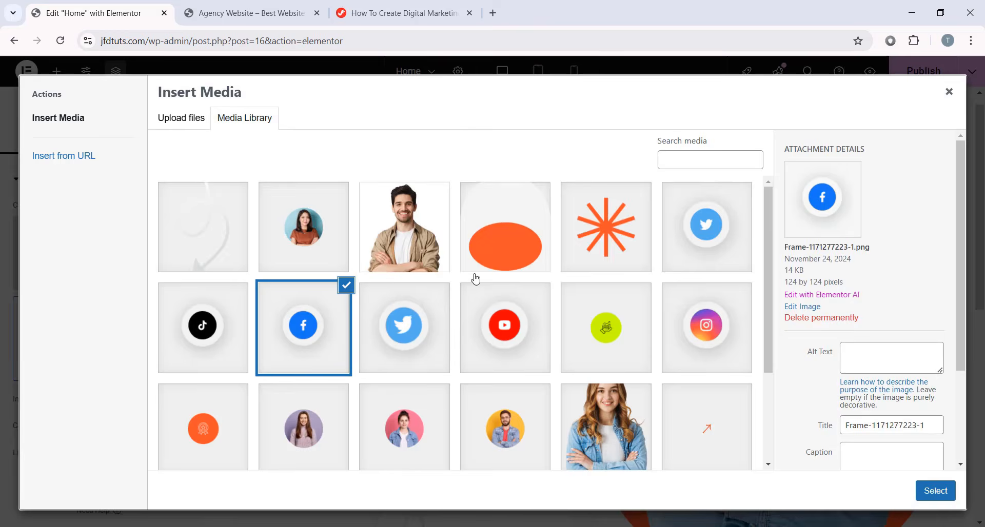
click(420, 251)
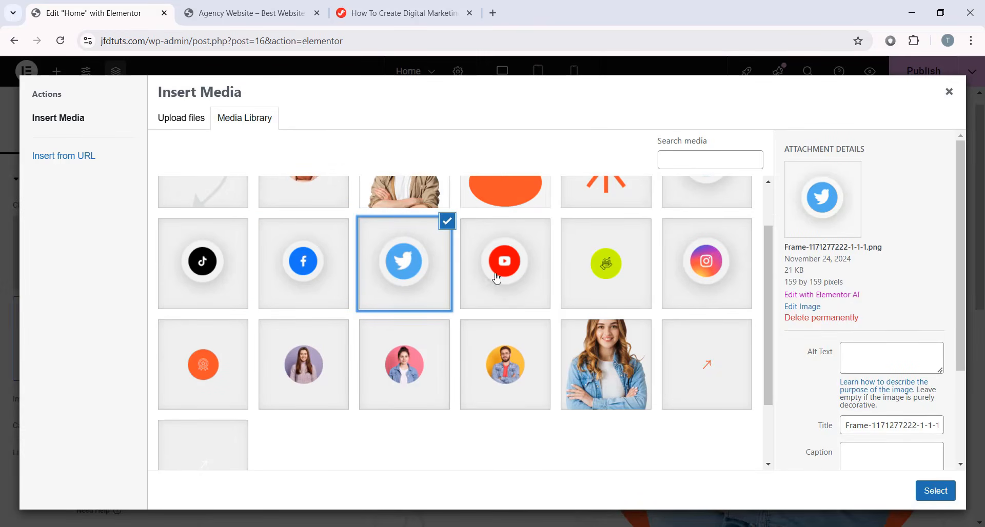
click(505, 287)
click(934, 491)
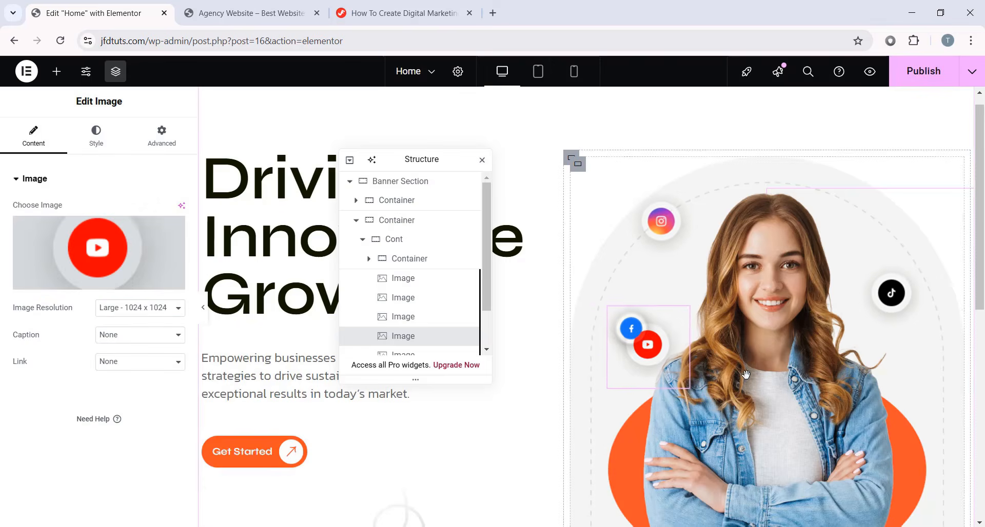
- Anchor the YouTube icon from the right at -55 px, 243 px down
click(146, 142)
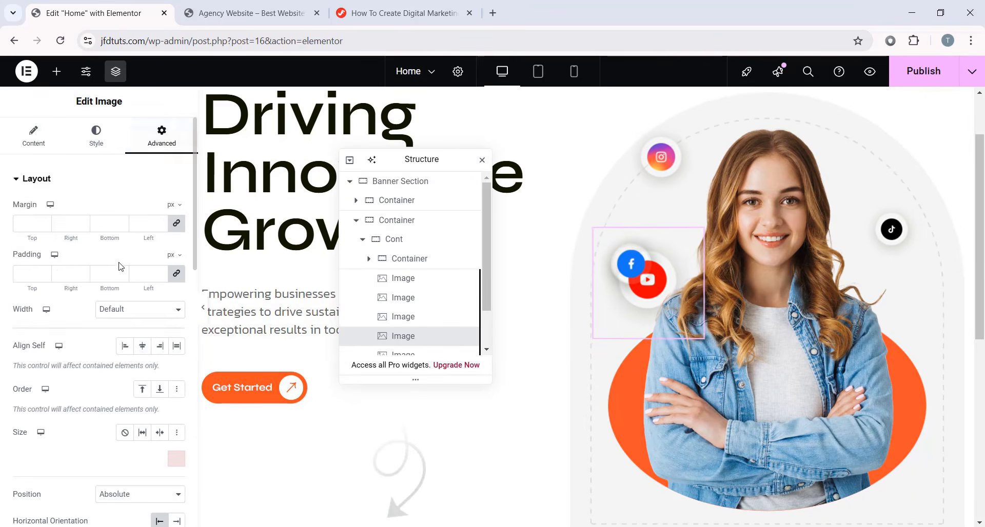
scroll(148, 287, down, 5)
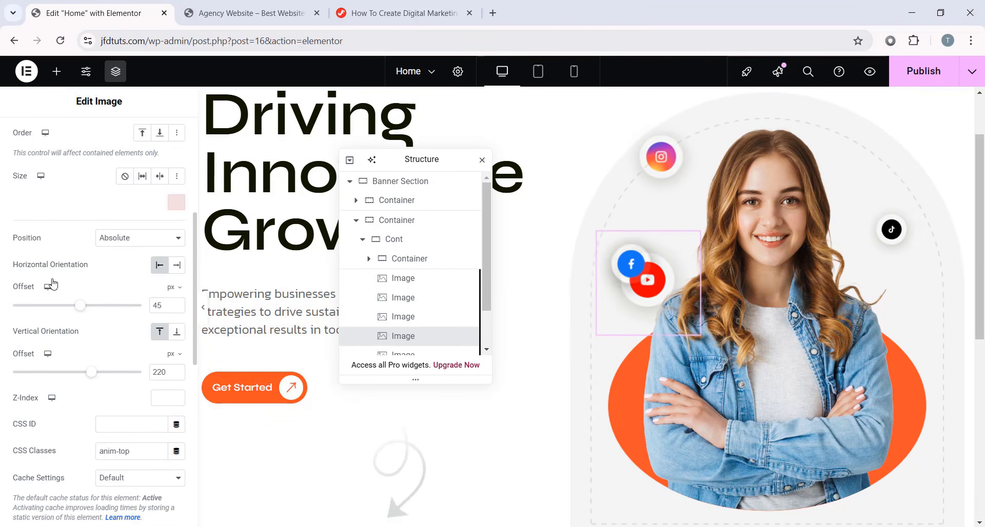
click(177, 265)
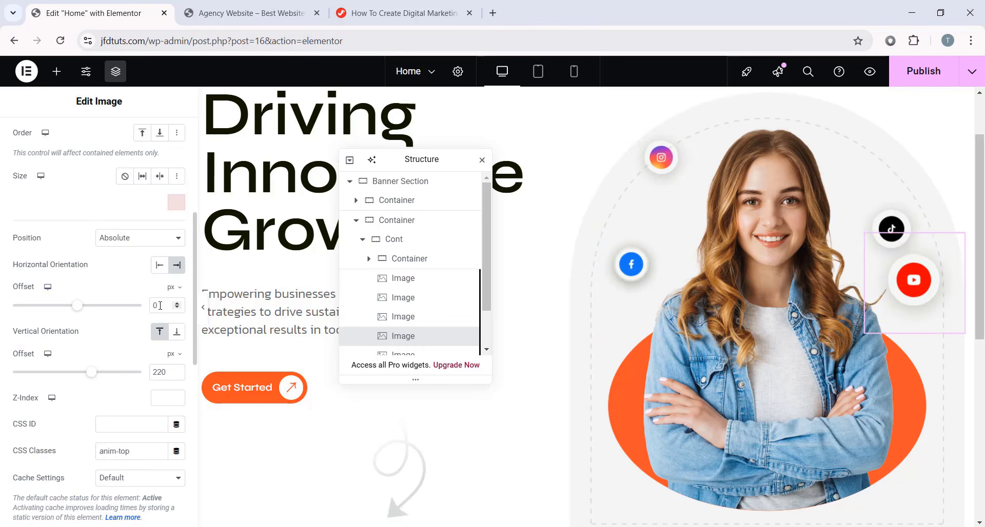
text(-55)
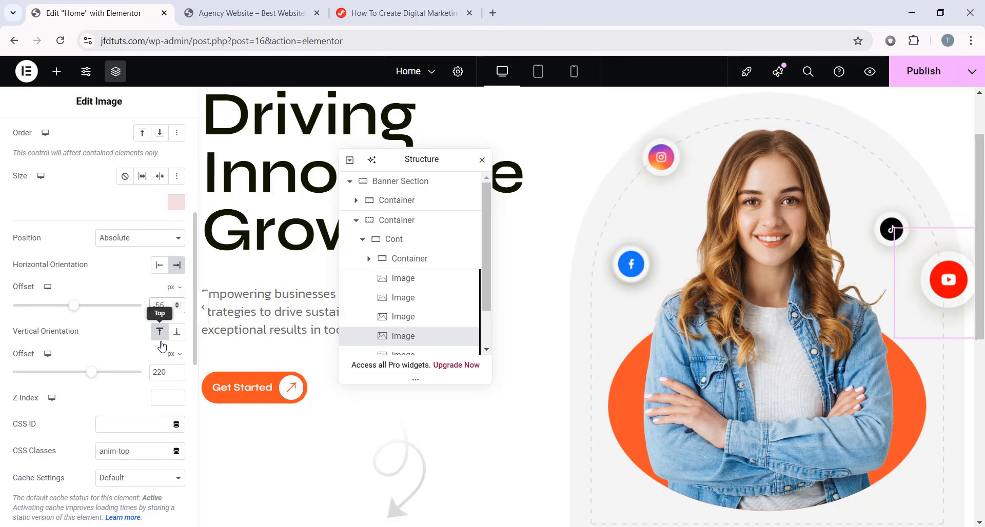
text(243)
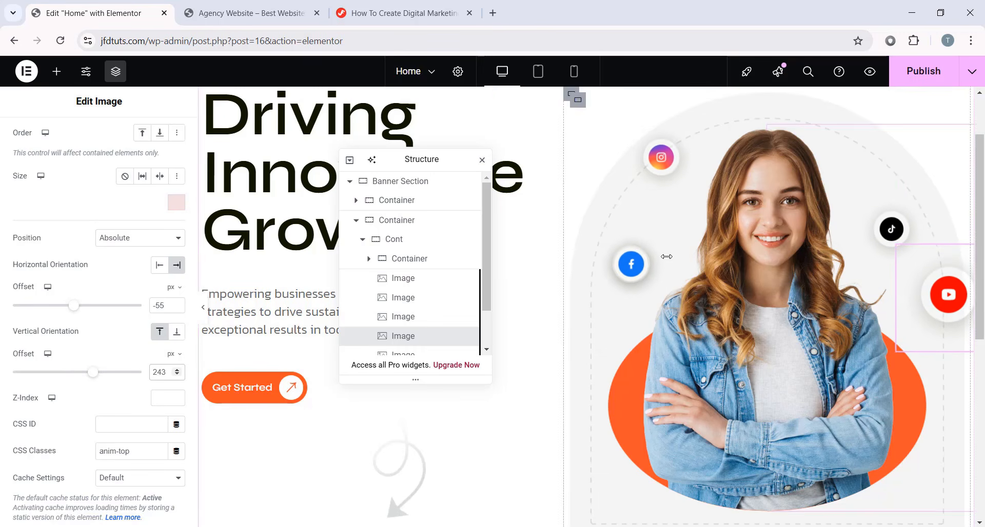
scroll(423, 320, down, 2)
- Replace the fifth icon's picture with the Twitter icon
click(422, 313)
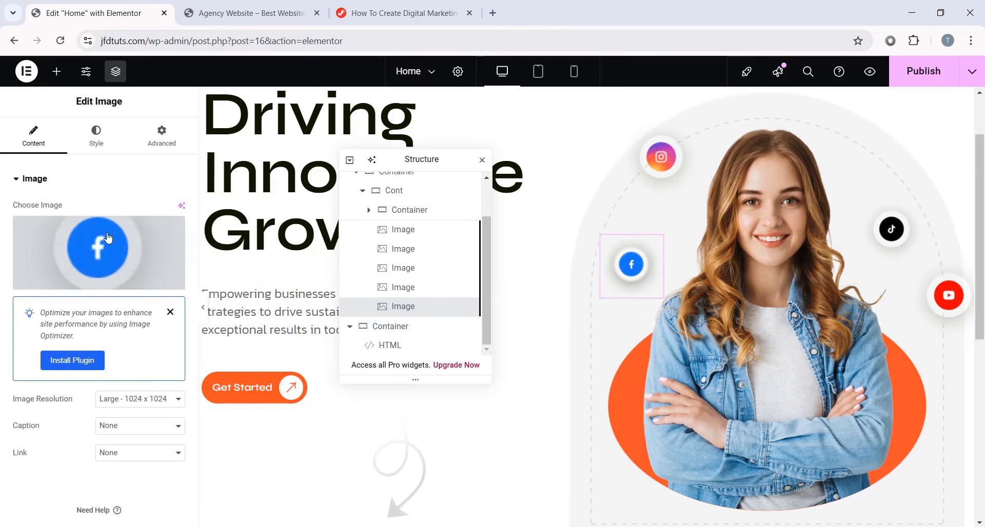
click(99, 244)
click(443, 335)
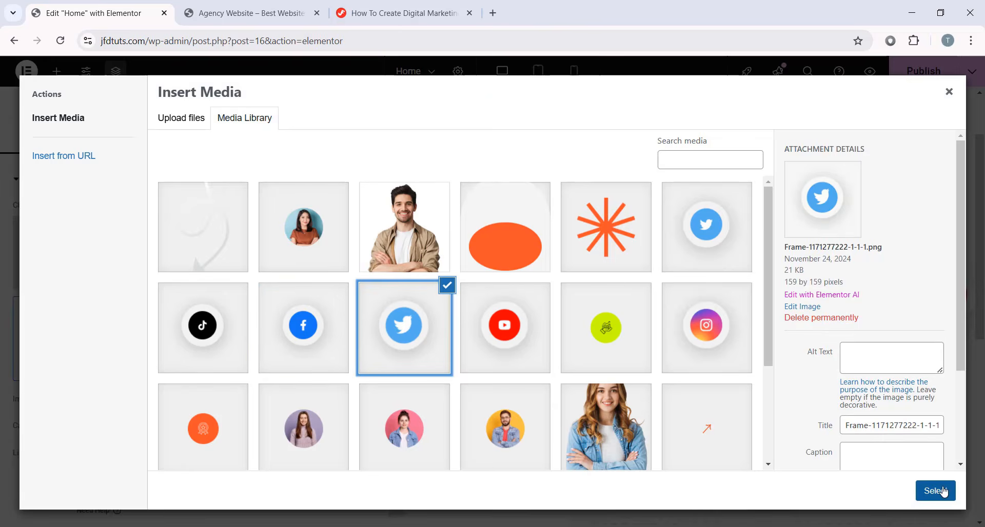
click(935, 490)
- Offset the Twitter icon 60% horizontally and 0 px vertically
click(162, 136)
scroll(92, 267, down, 5)
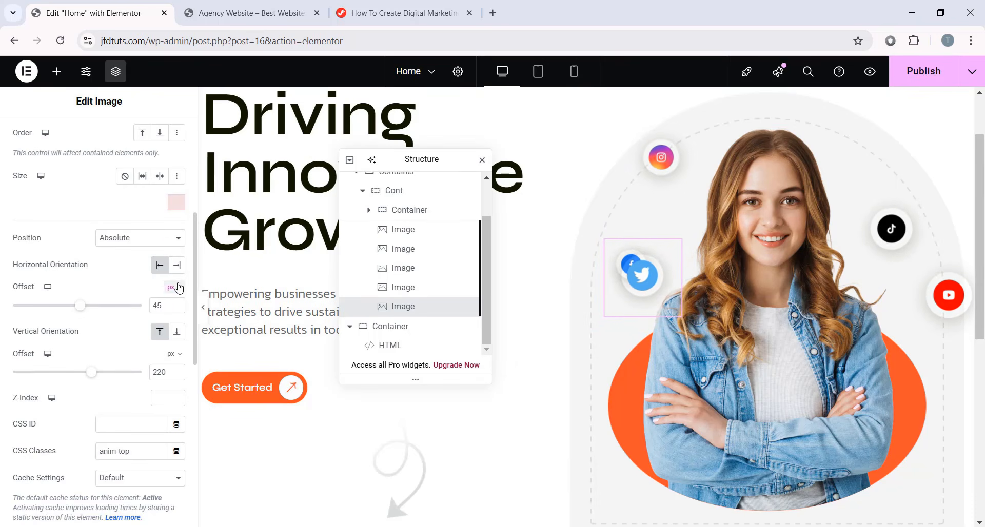
click(173, 287)
click(172, 308)
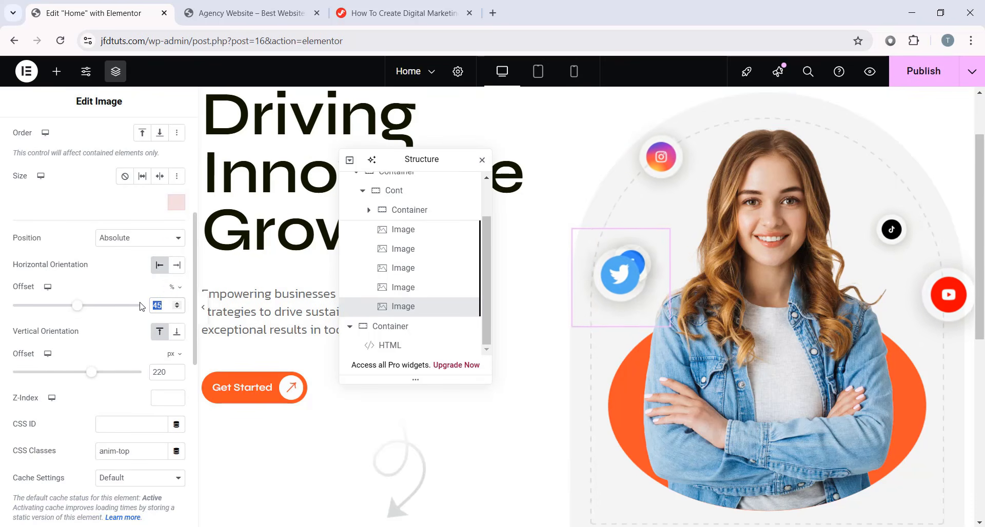
text(60)
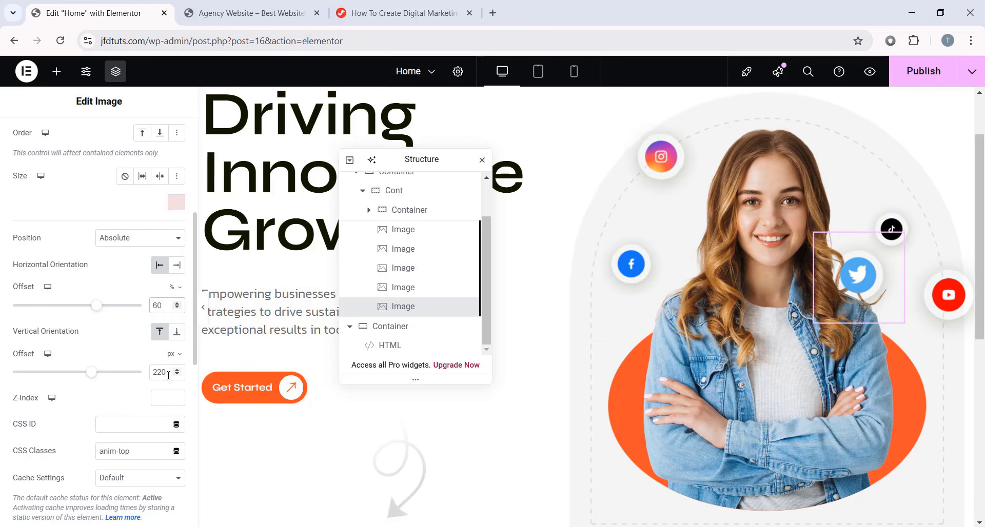
drag(170, 372, 131, 373)
text(0)
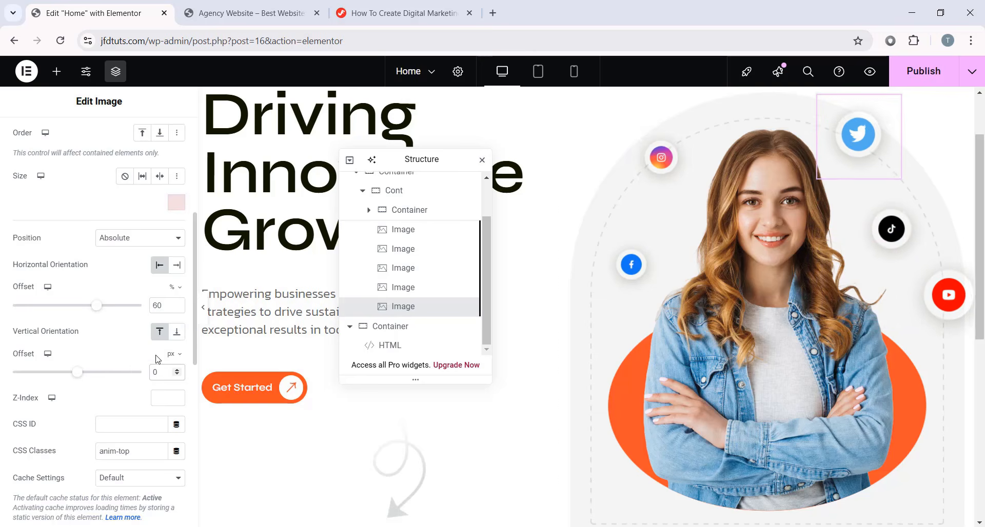
scroll(290, 319, up, 2)
scroll(290, 319, down, 2)
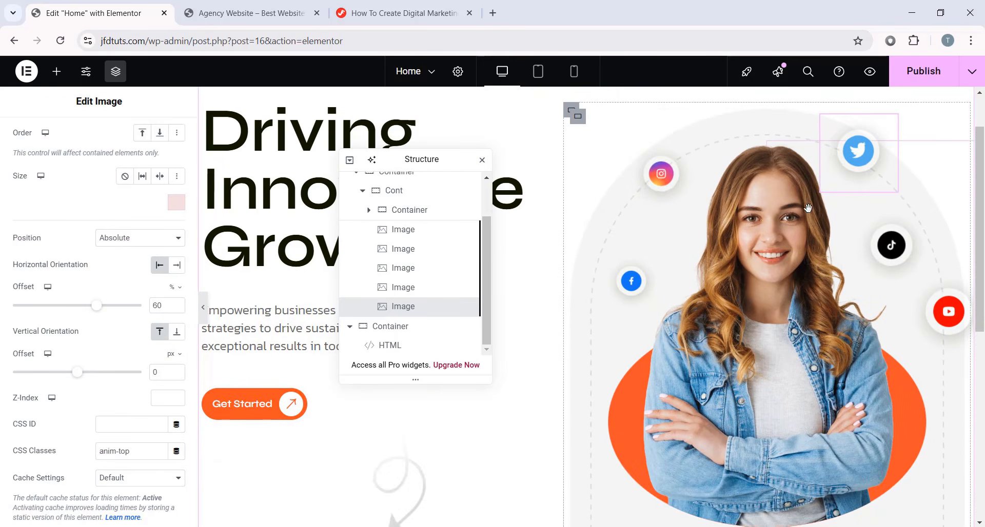
click(203, 308)
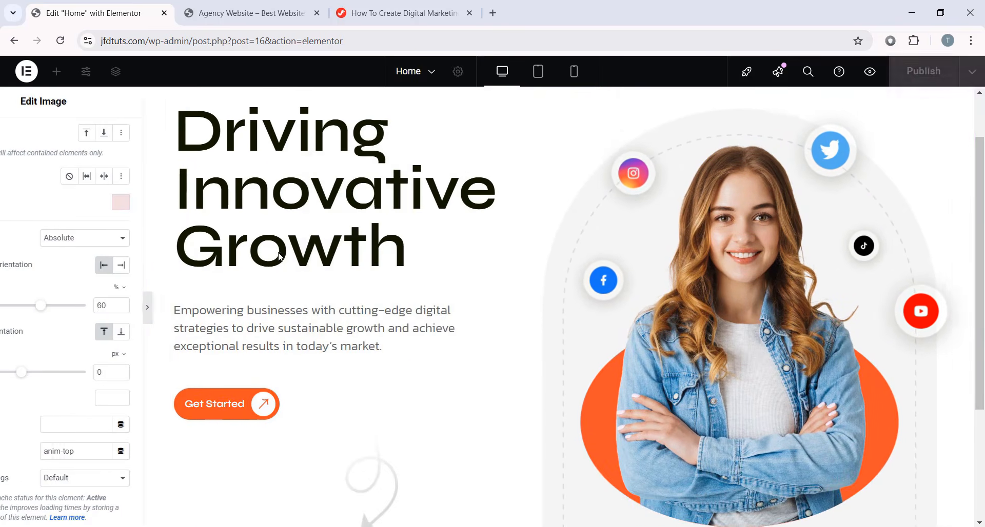
scroll(612, 221, up, 2)
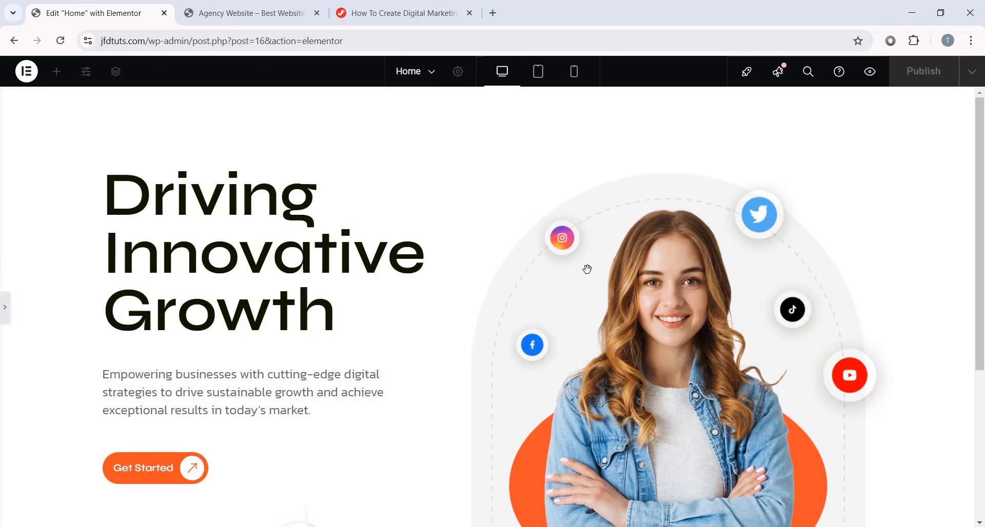
key(ctrl+p)
scroll(589, 310, down, 3)
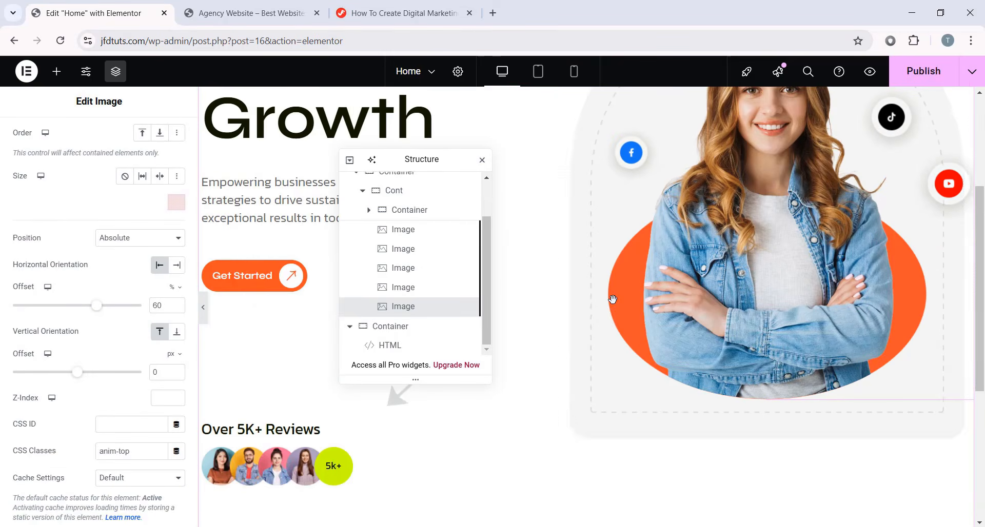
scroll(589, 286, up, 1)
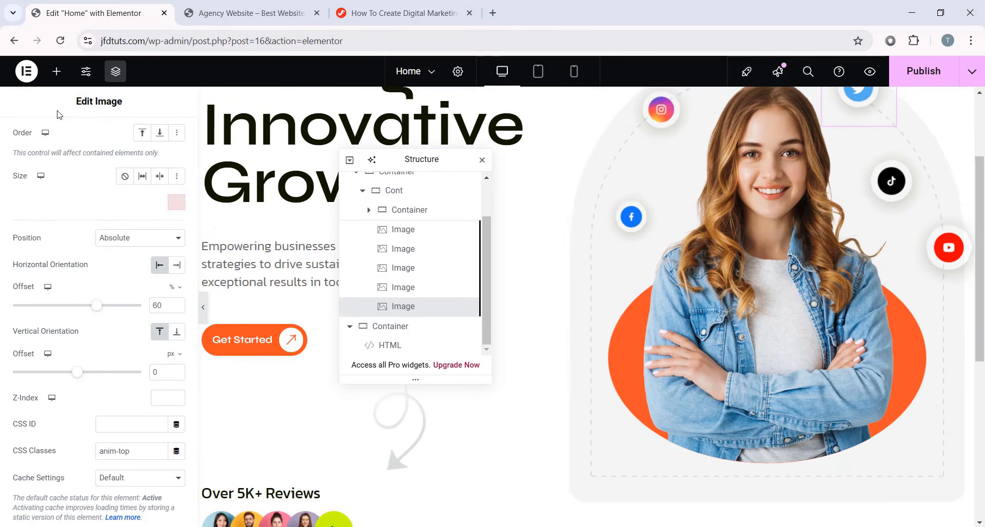
- Add a new Container and move it below the five icon images
click(57, 71)
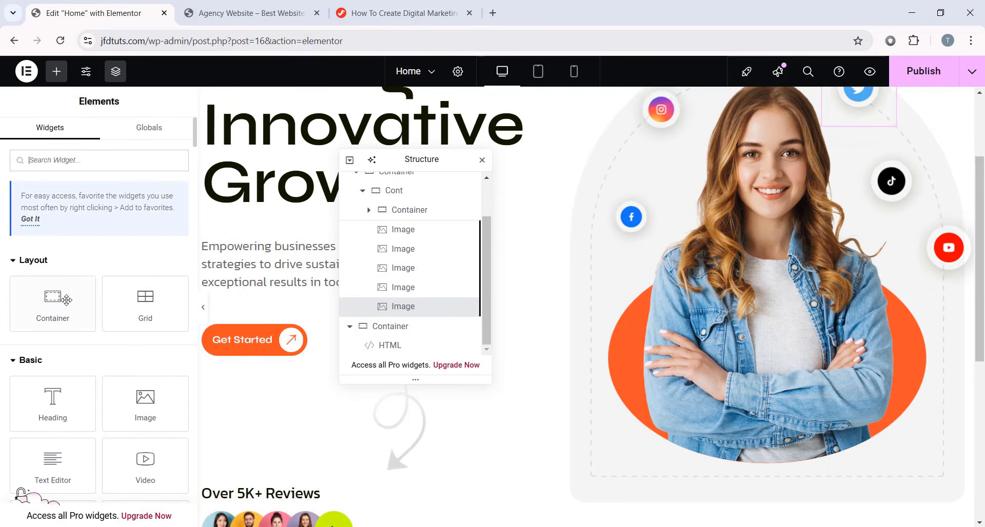
drag(61, 300, 798, 477)
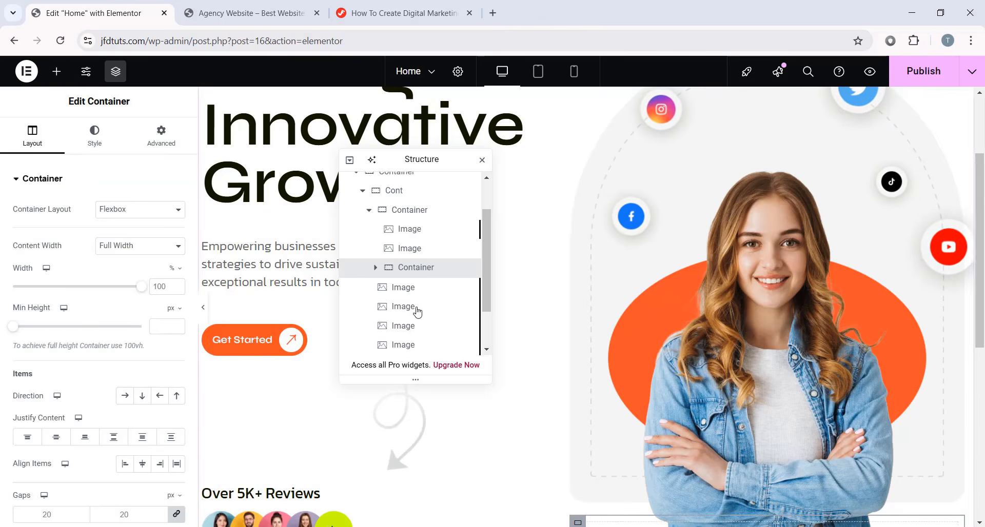
scroll(417, 256, down, 1)
drag(416, 207, 411, 331)
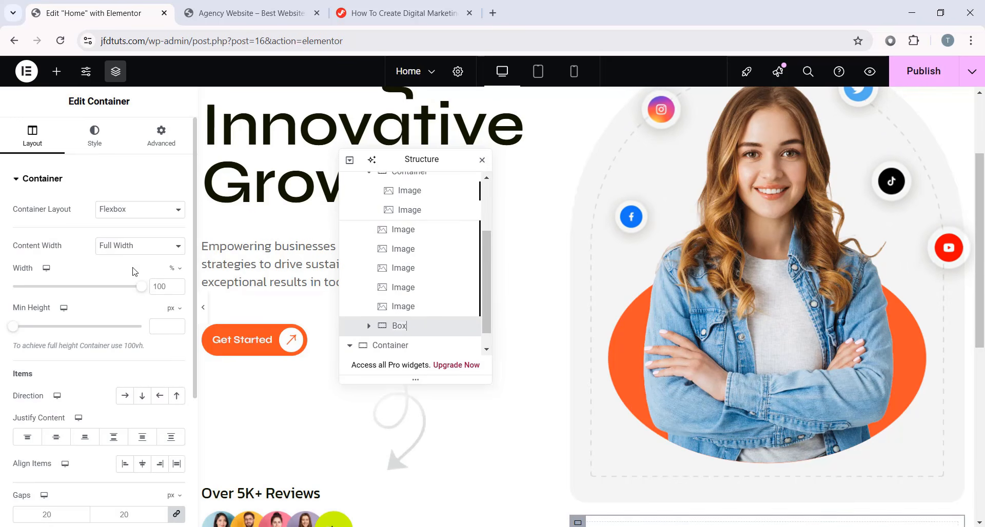
- Size the Box container to 435 px wide with a 142 px minimum height
click(174, 270)
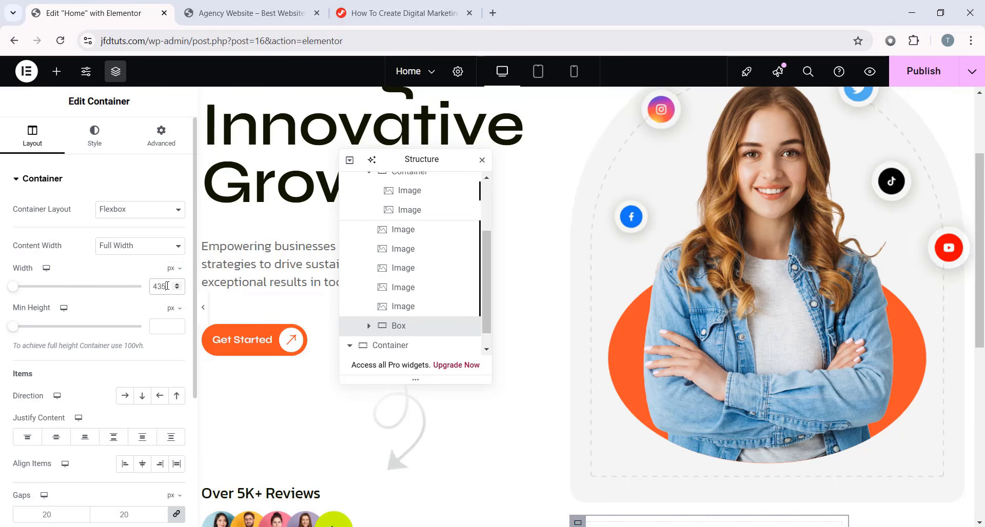
click(162, 330)
scroll(589, 349, down, 5)
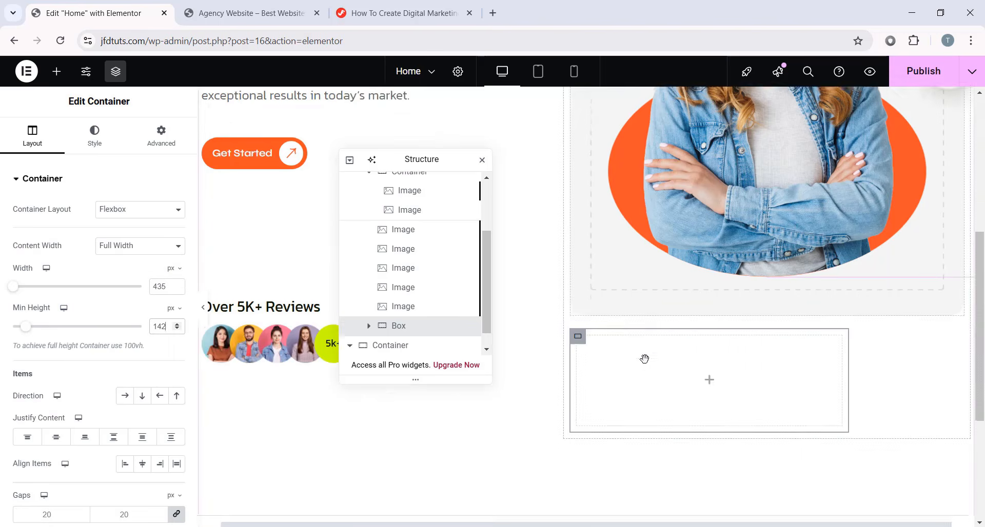
scroll(644, 358, up, 4)
- Try a white #FFFFFF solid background on the Box container, then remove it again
click(103, 140)
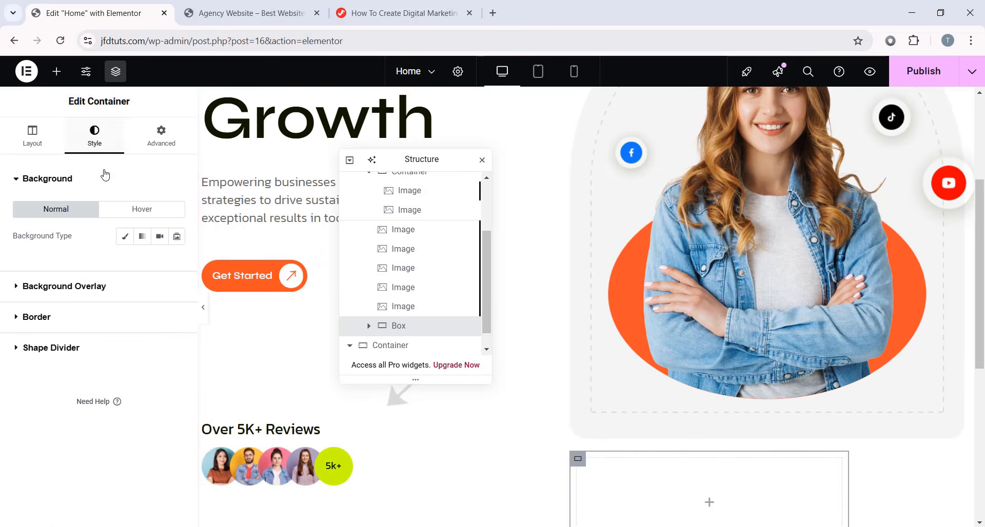
click(125, 236)
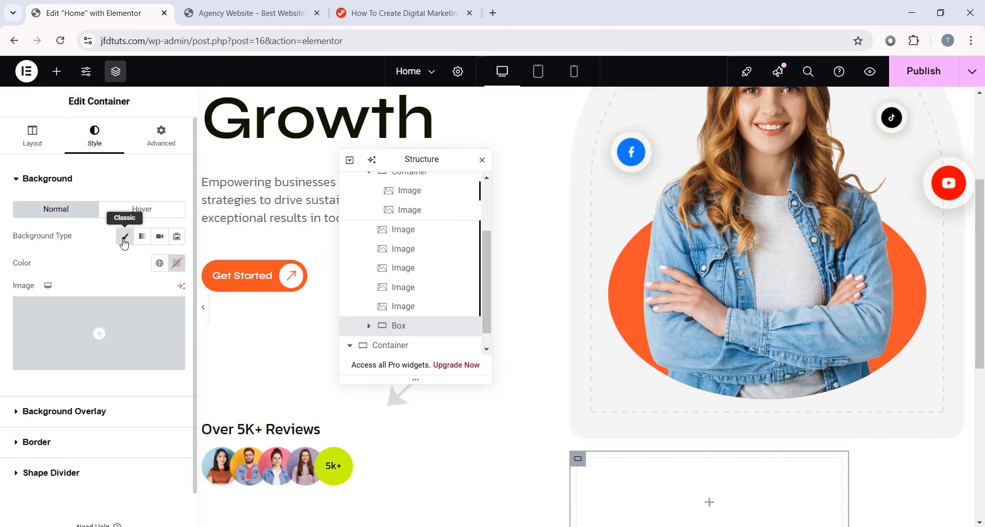
click(177, 263)
drag(167, 395, 38, 281)
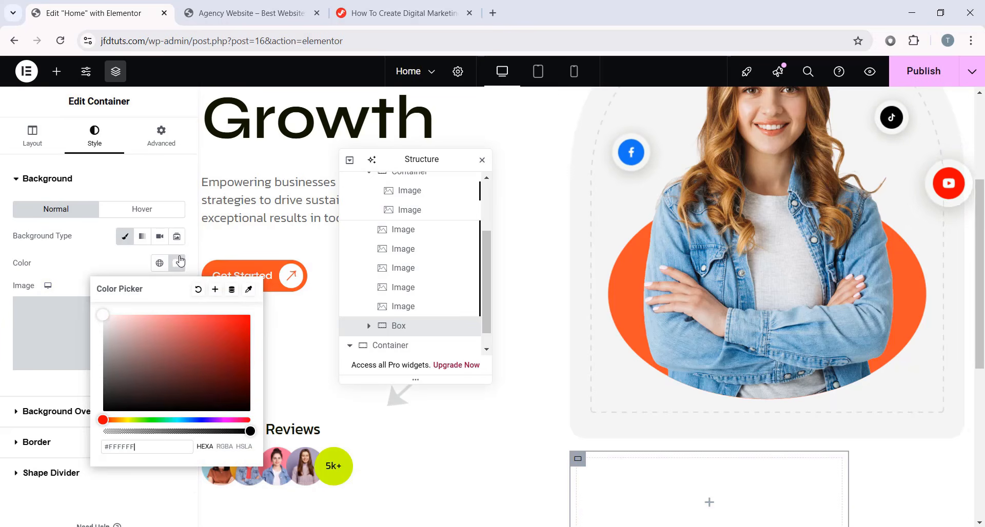
click(128, 237)
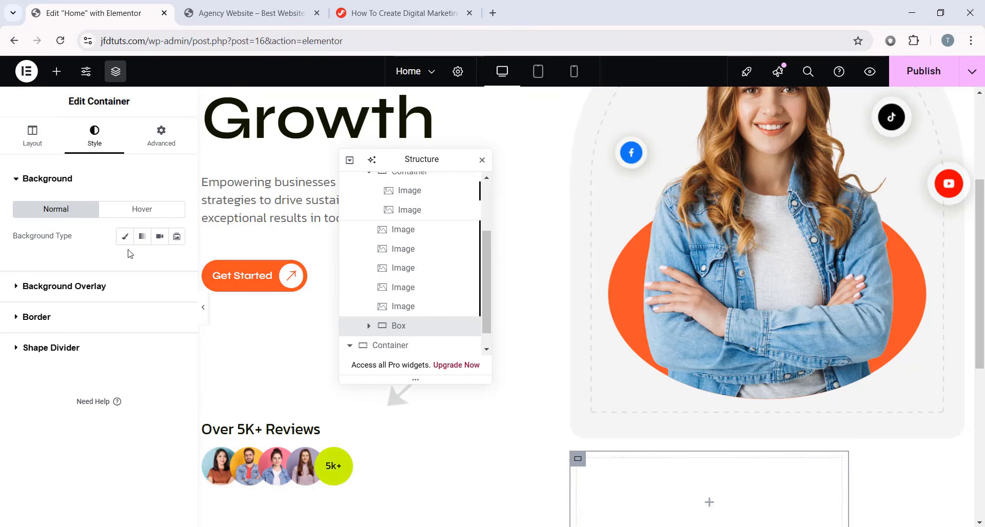
- Set the Box container's padding to 20 on all sides
click(165, 146)
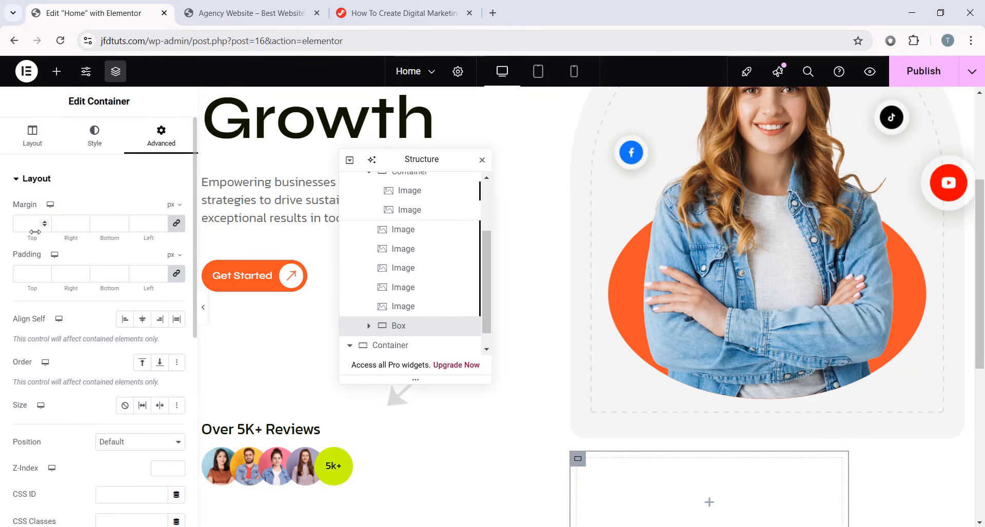
click(30, 265)
text(20)
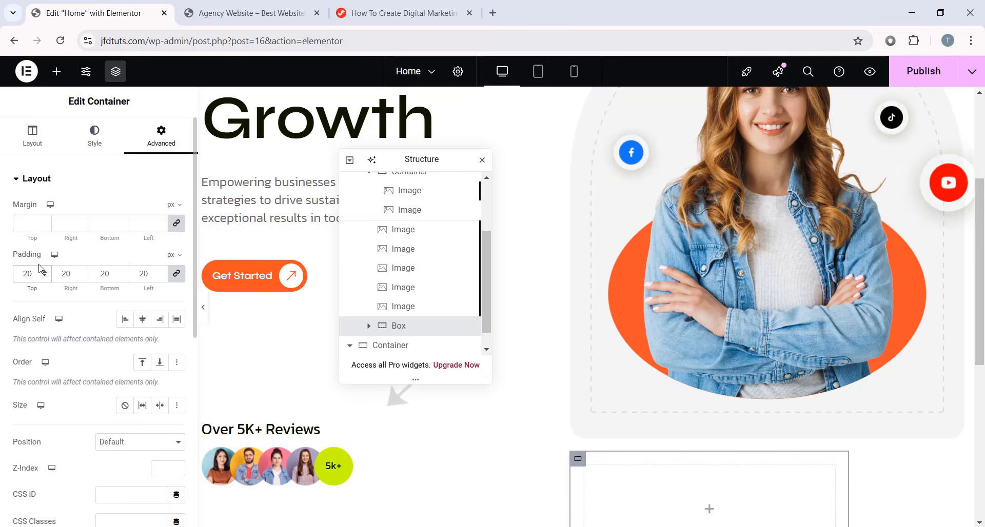
scroll(651, 415, down, 3)
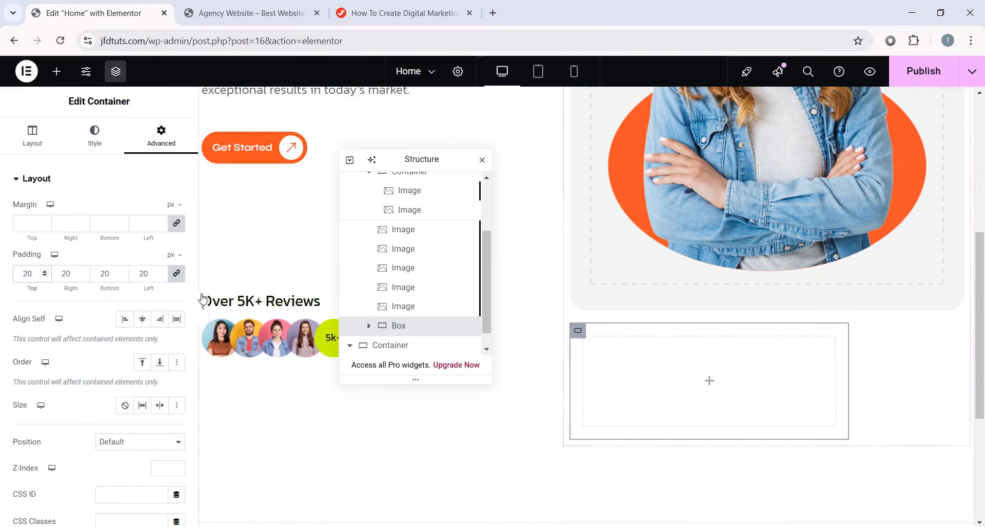
scroll(85, 318, down, 4)
- Make the Box absolutely positioned with horizontal offset -37 px and vertical offset 128 px
click(129, 250)
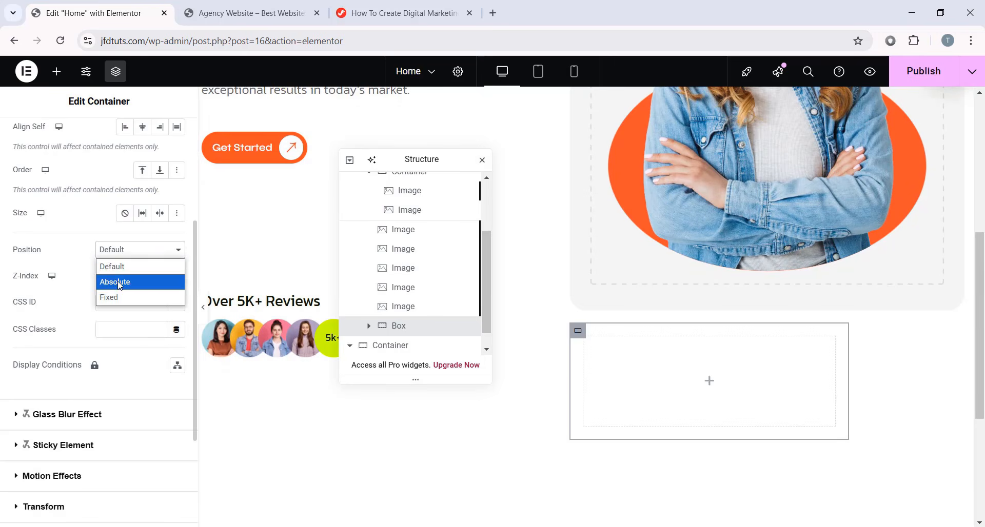
click(110, 279)
scroll(613, 318, up, 3)
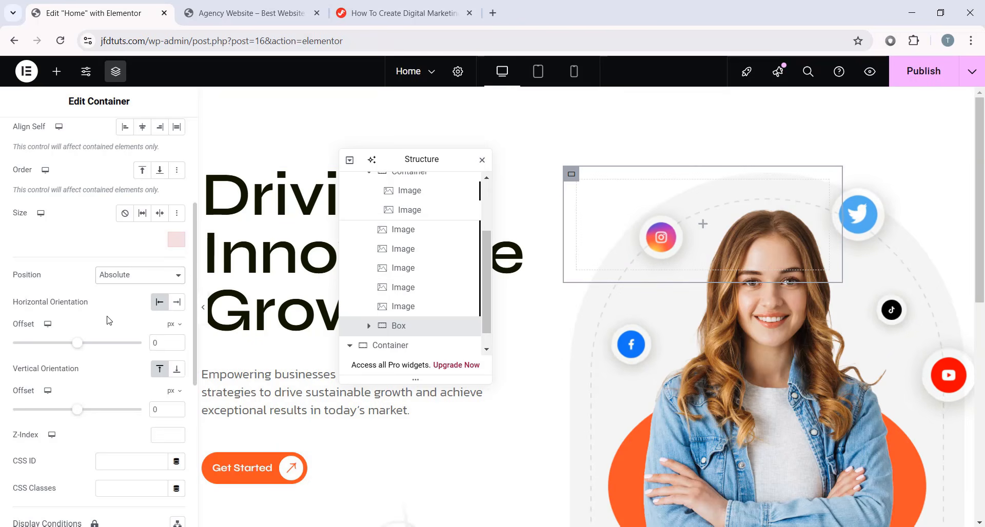
drag(167, 341, 142, 310)
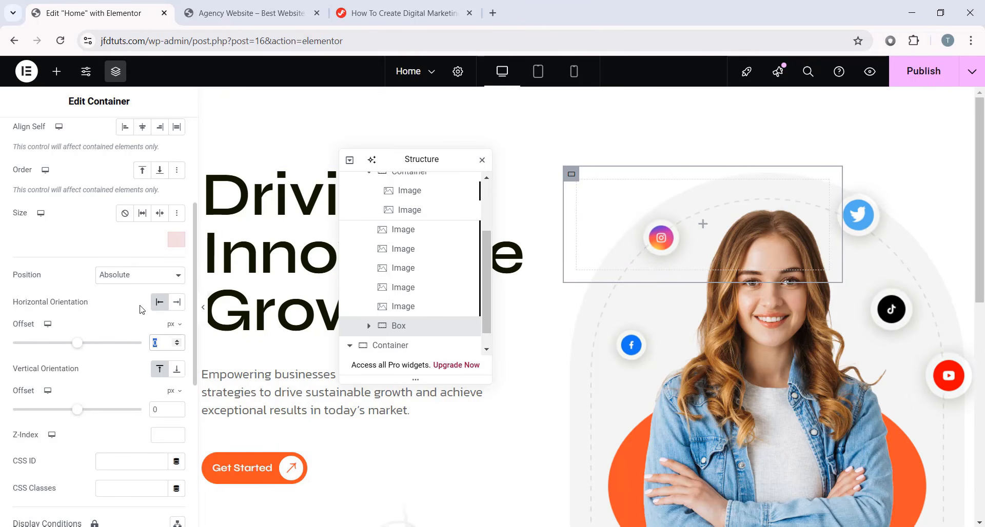
text(-37)
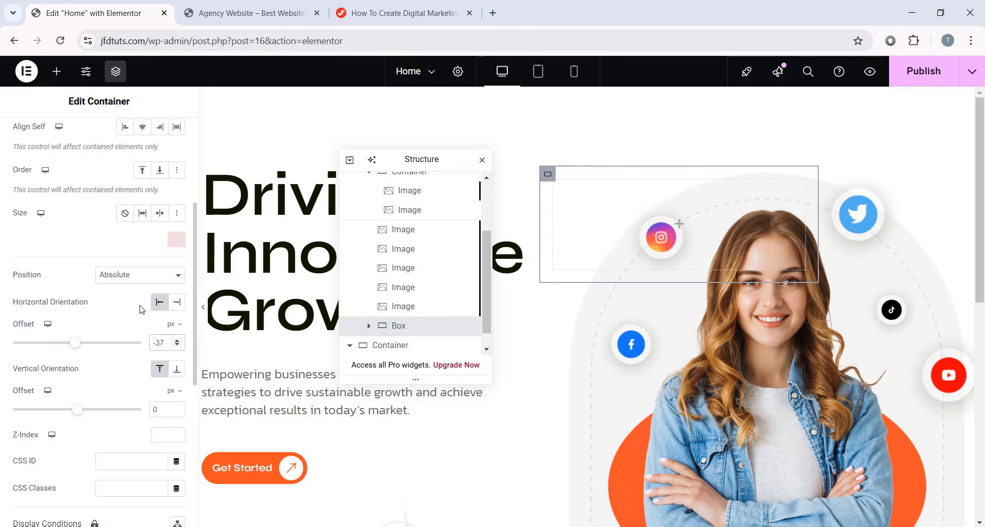
click(177, 369)
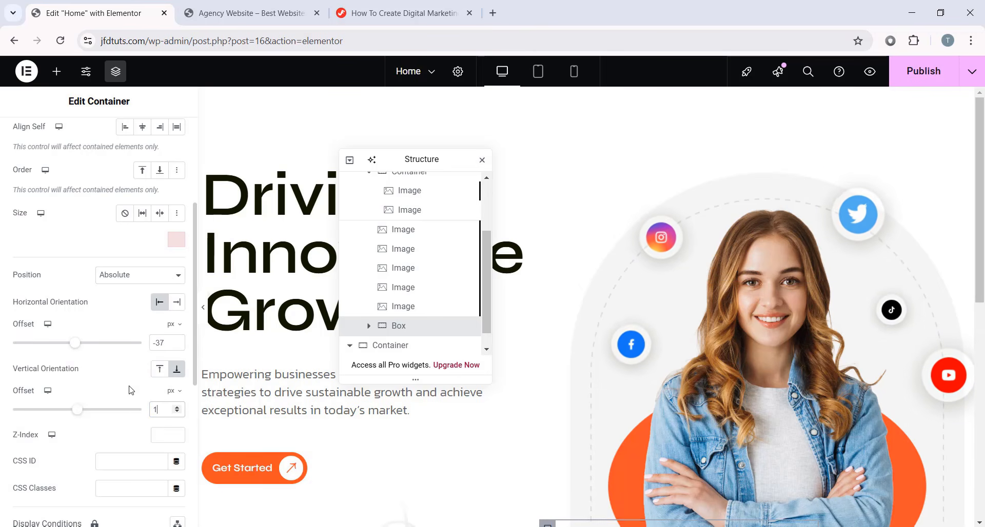
text(128)
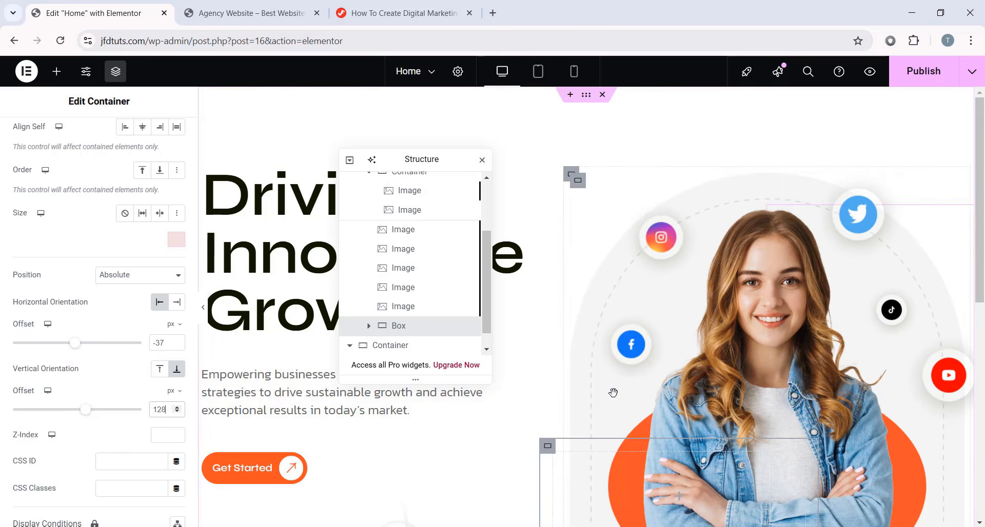
scroll(721, 303, down, 4)
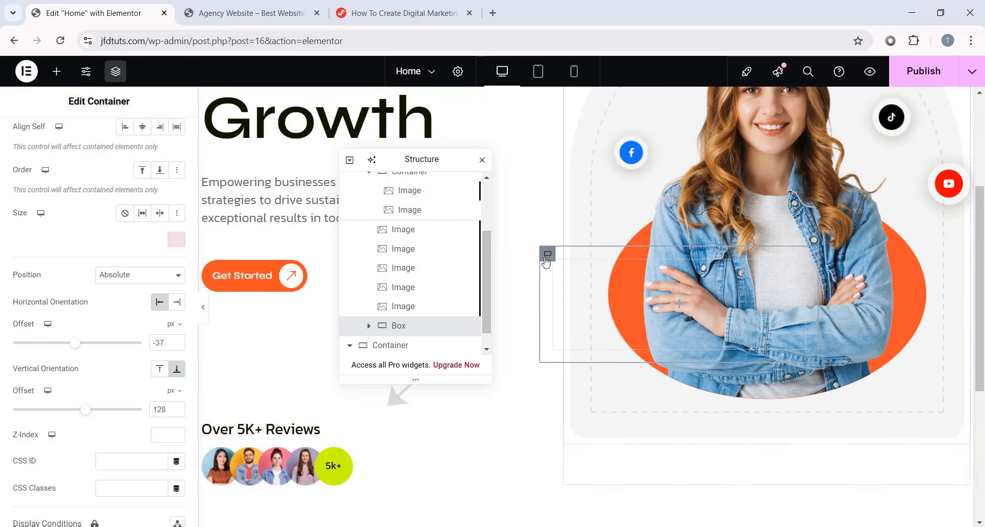
scroll(43, 116, up, 4)
- Set the Box width to 135 px and give it a white #FFFFFF classic background
click(32, 135)
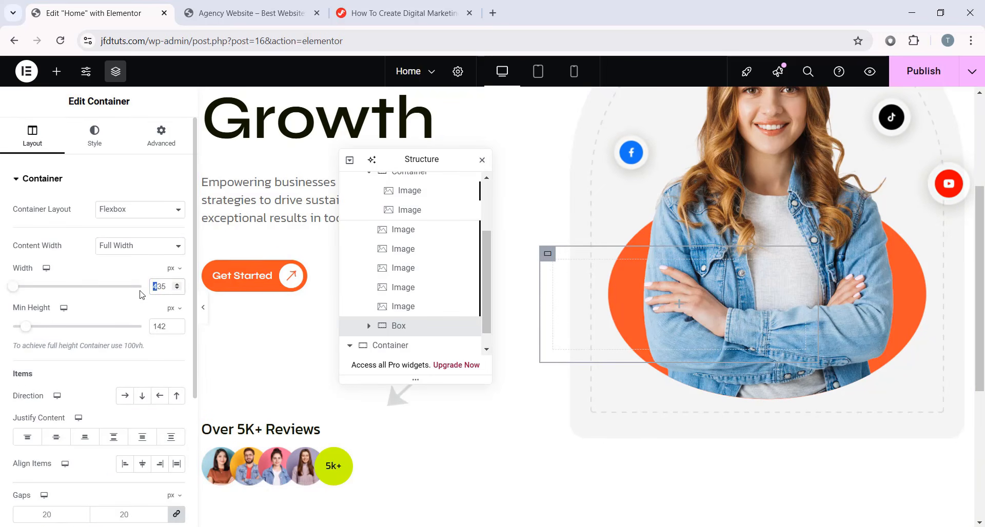
text(1)
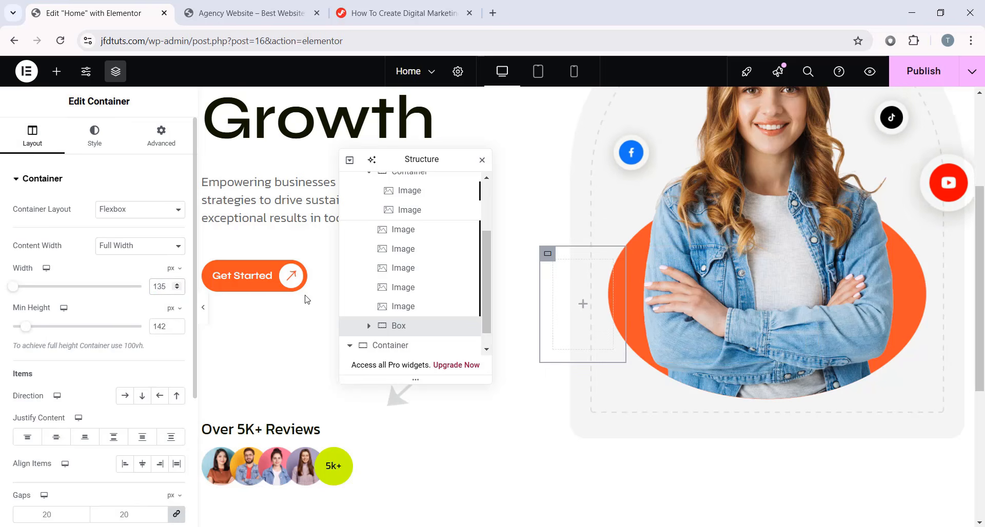
click(94, 149)
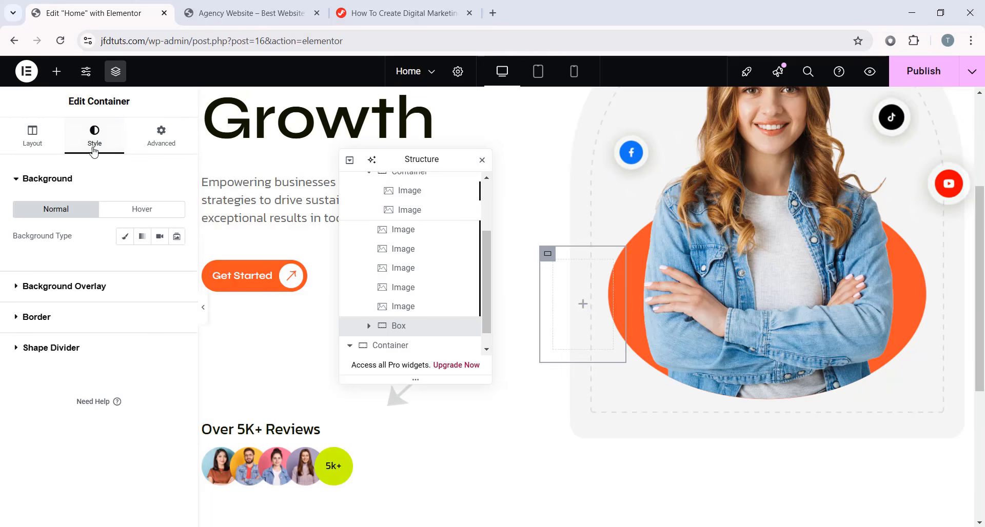
click(124, 236)
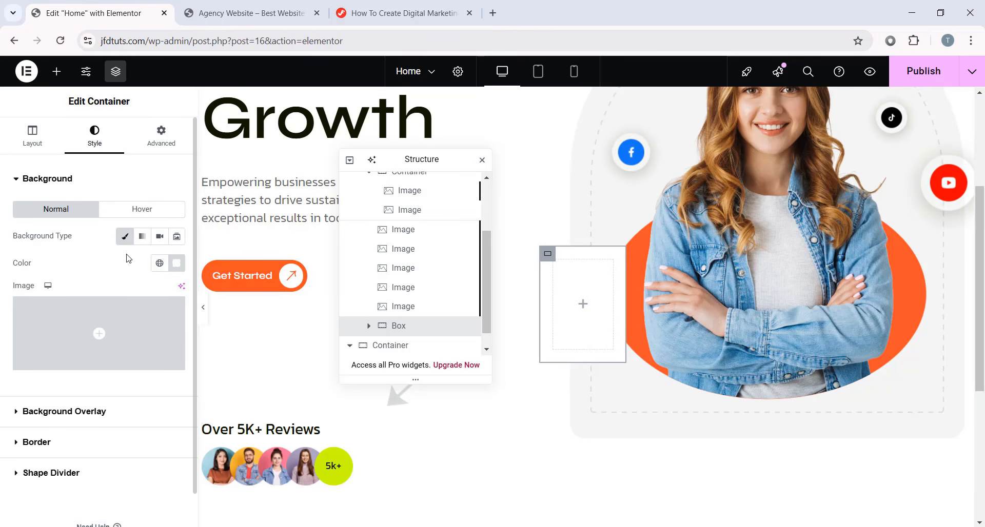
click(177, 266)
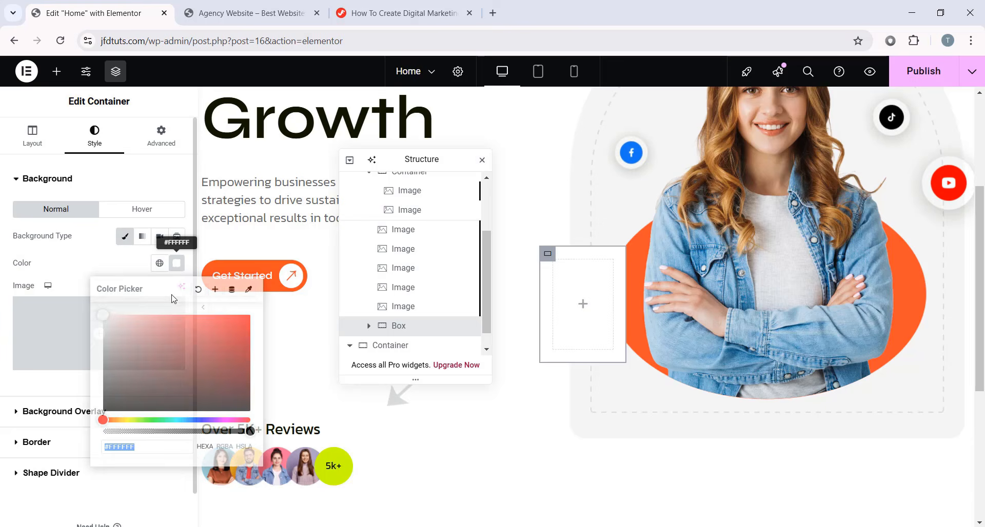
click(180, 267)
- Give the Box an 8 px border radius and preview the white card over the oval
click(175, 146)
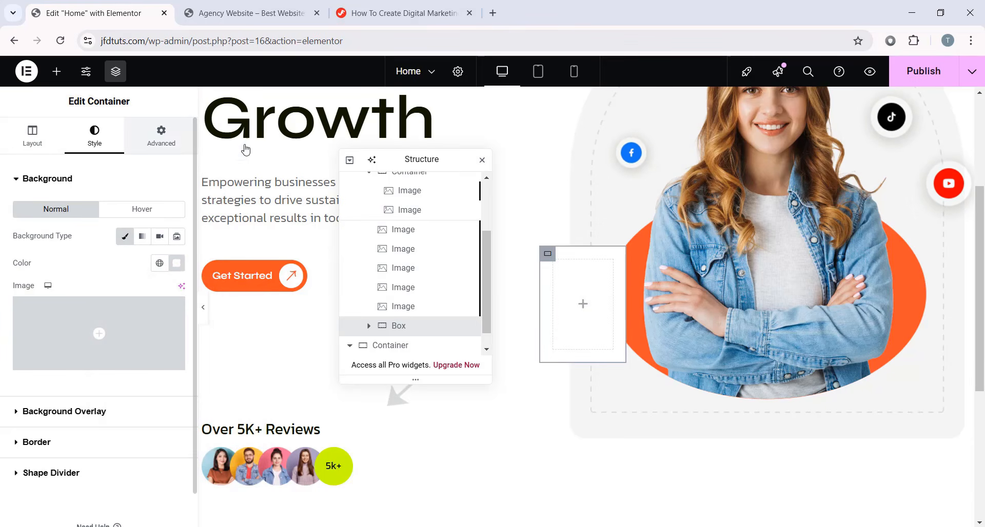
click(573, 297)
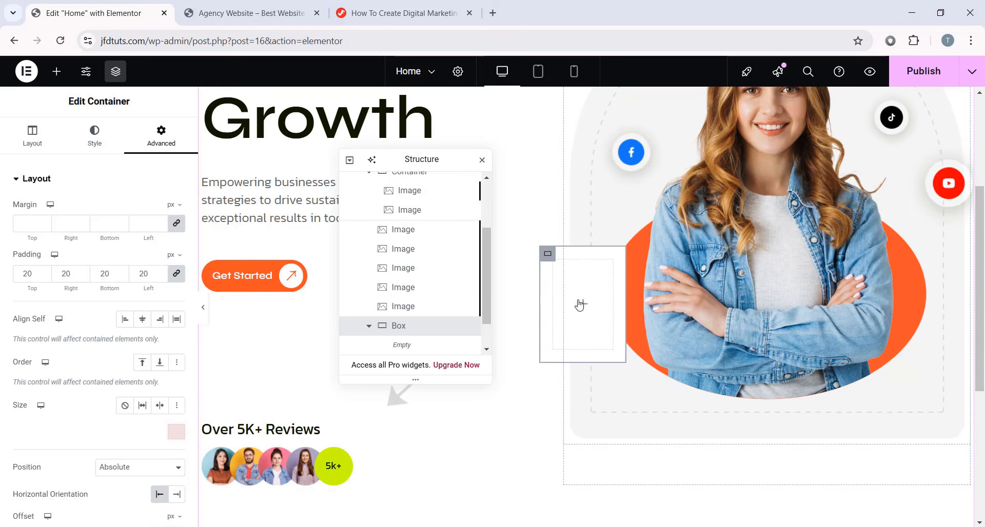
click(113, 146)
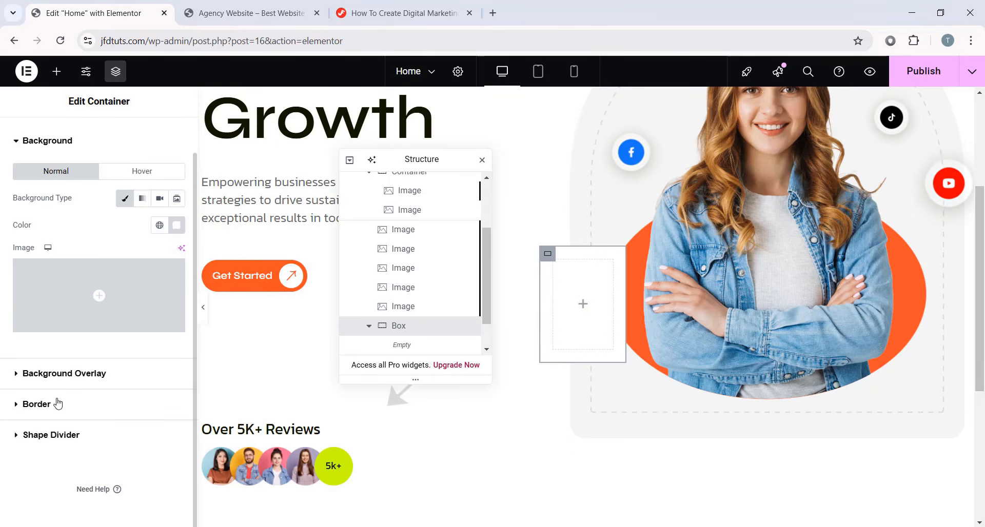
click(61, 404)
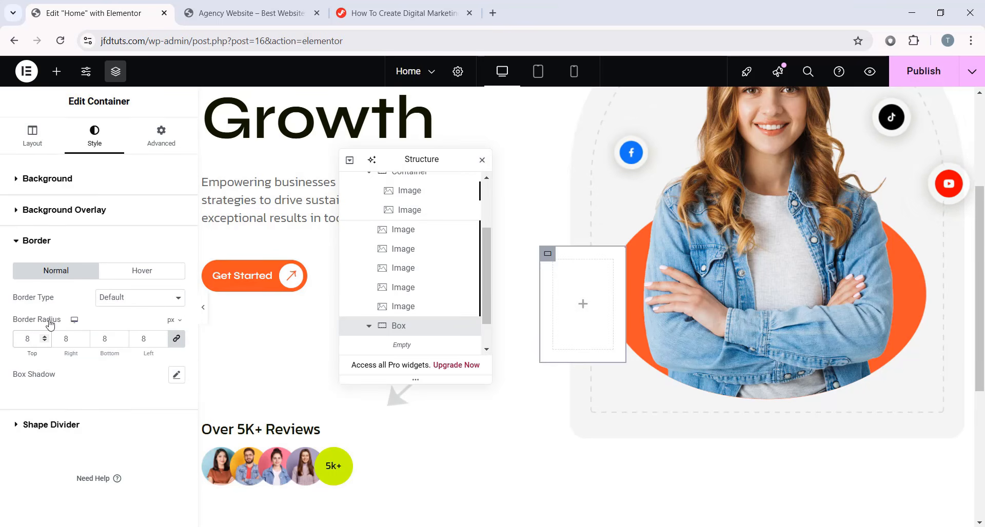
click(205, 306)
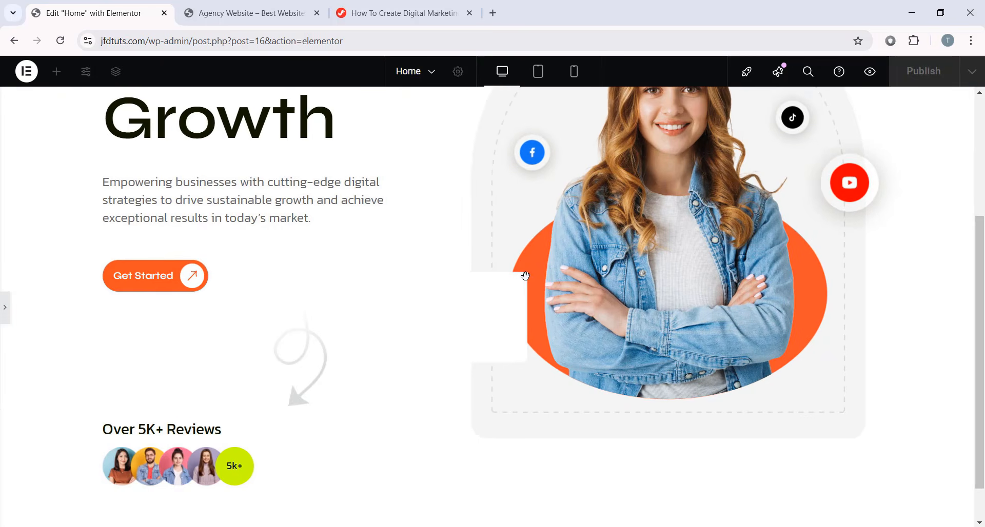
click(5, 308)
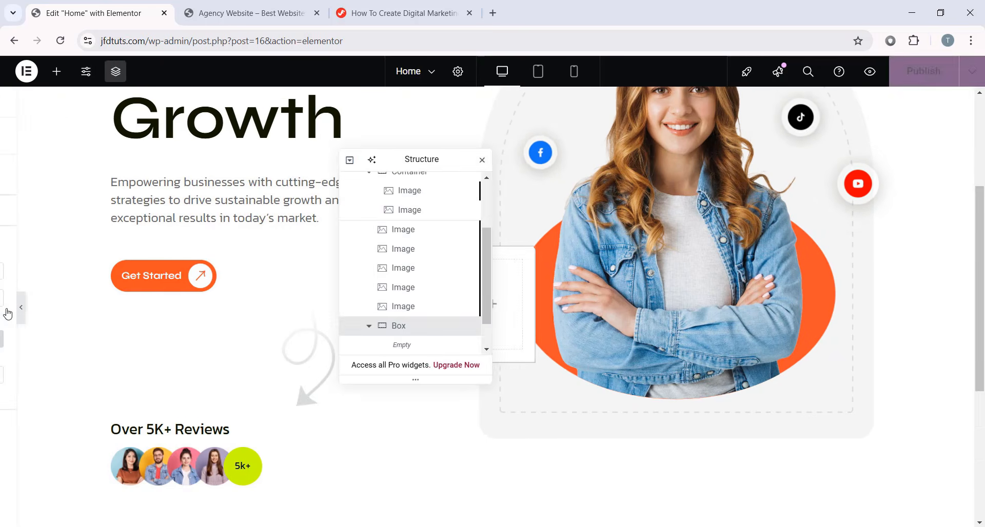
click(204, 310)
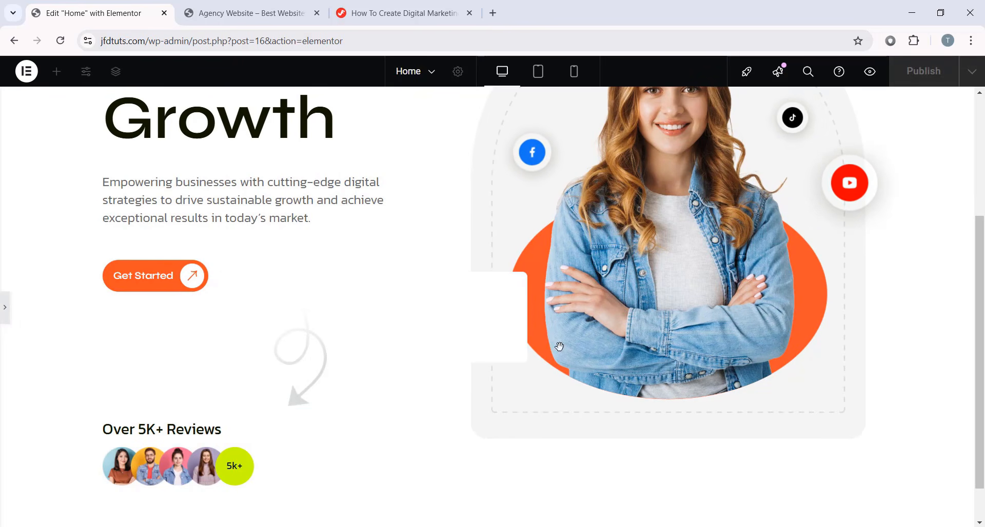
click(3, 311)
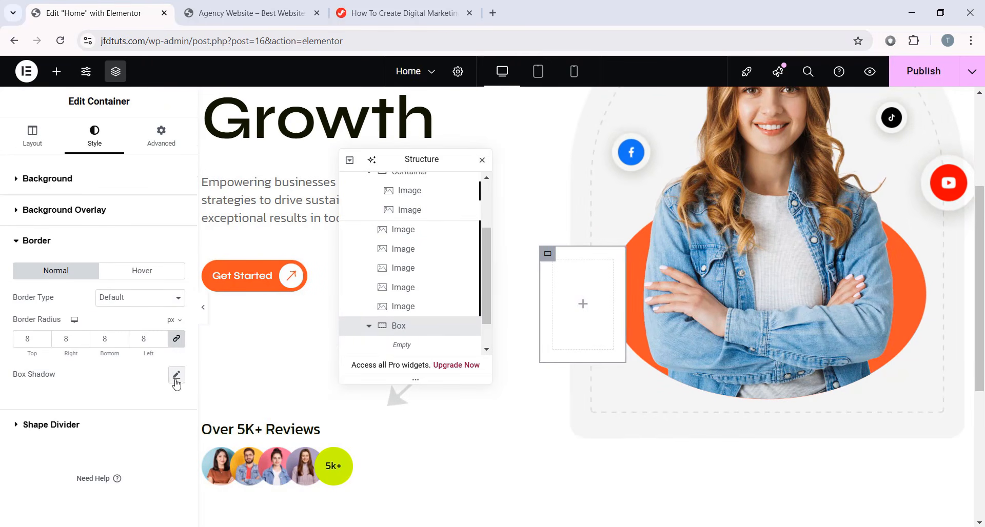
- Enable the Box shadow with semi-transparent colour #10170014 and preview it
click(176, 374)
scroll(133, 332, down, 1)
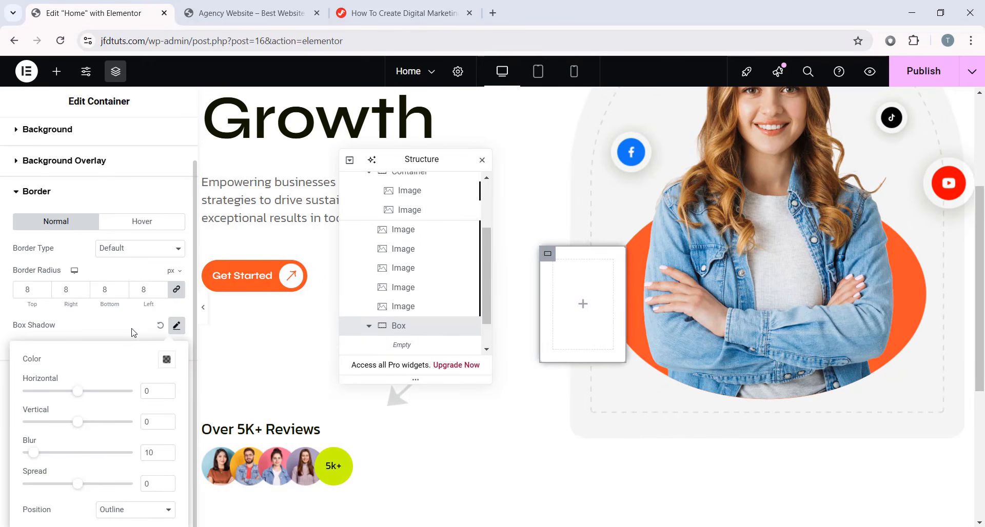
click(165, 361)
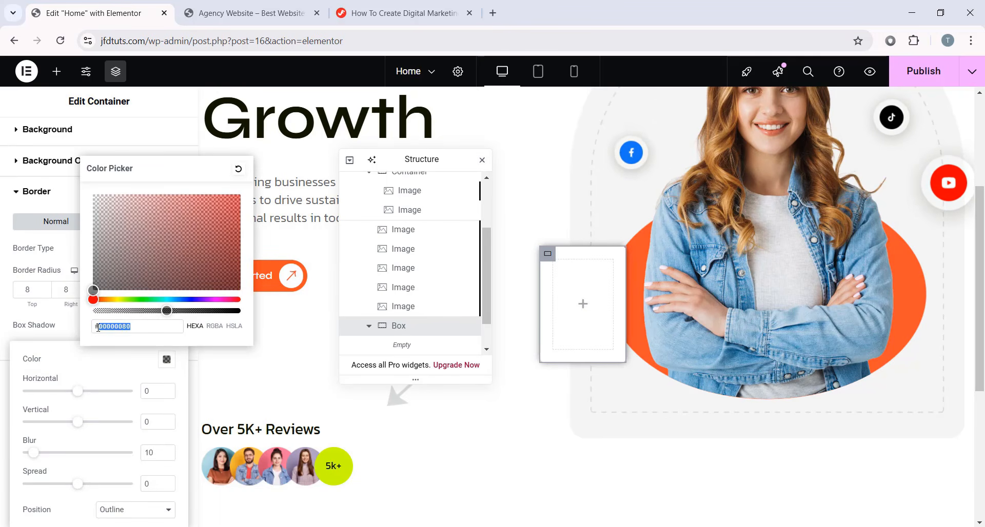
text(#101700)
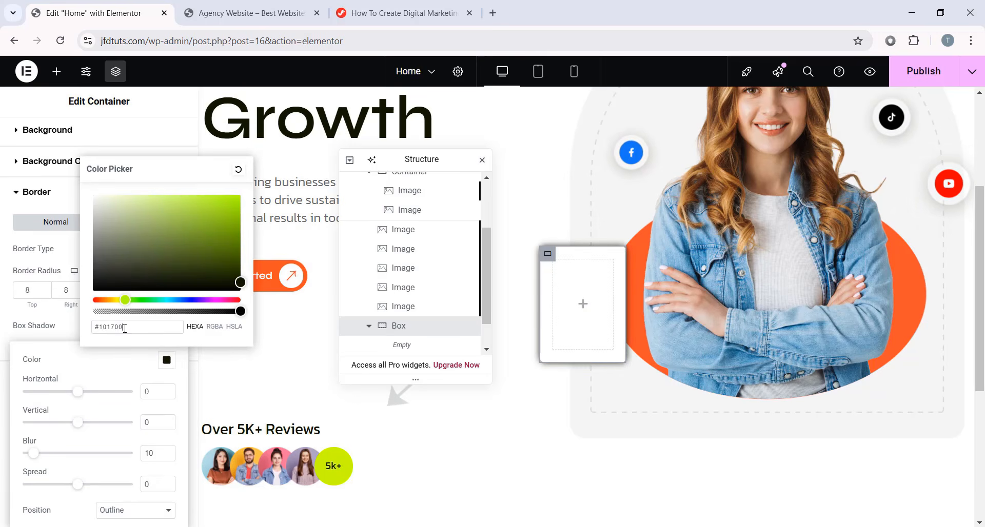
drag(240, 310, 116, 312)
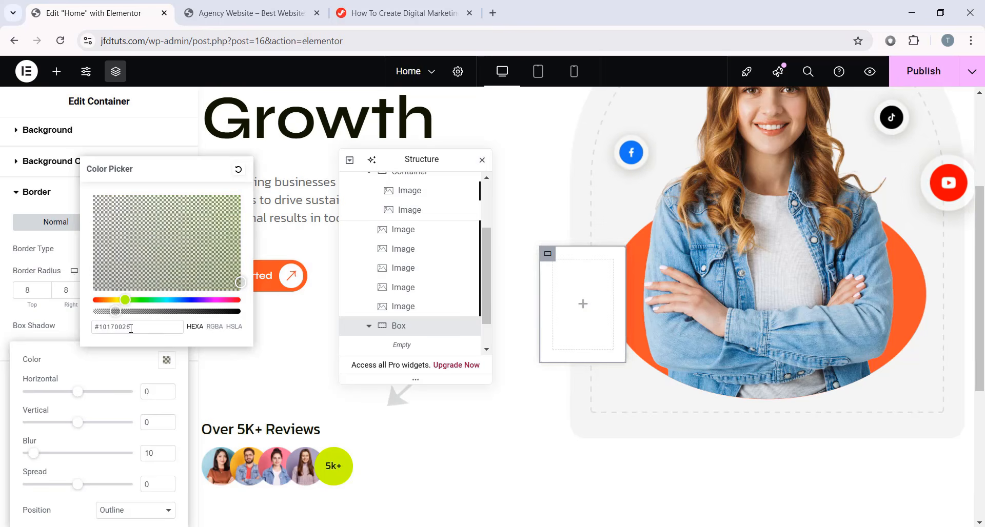
text(14)
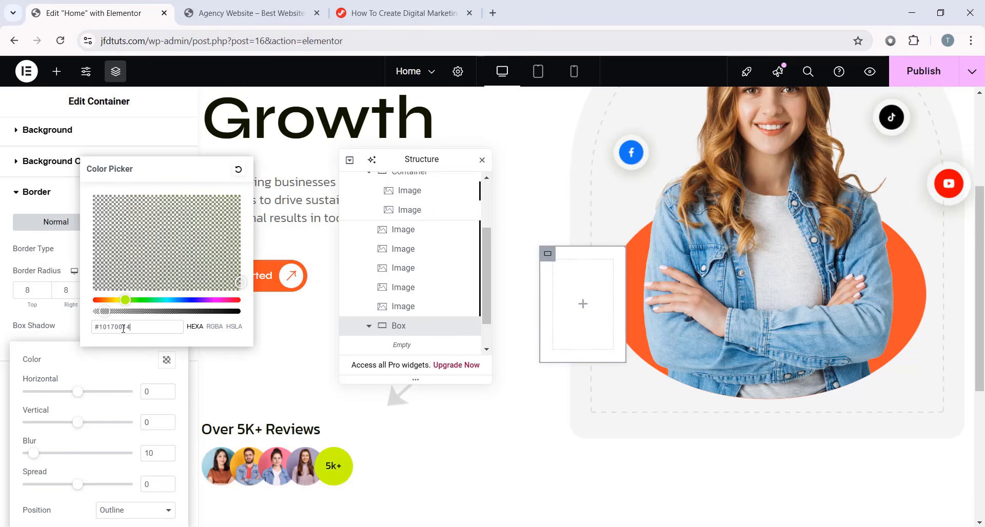
click(208, 356)
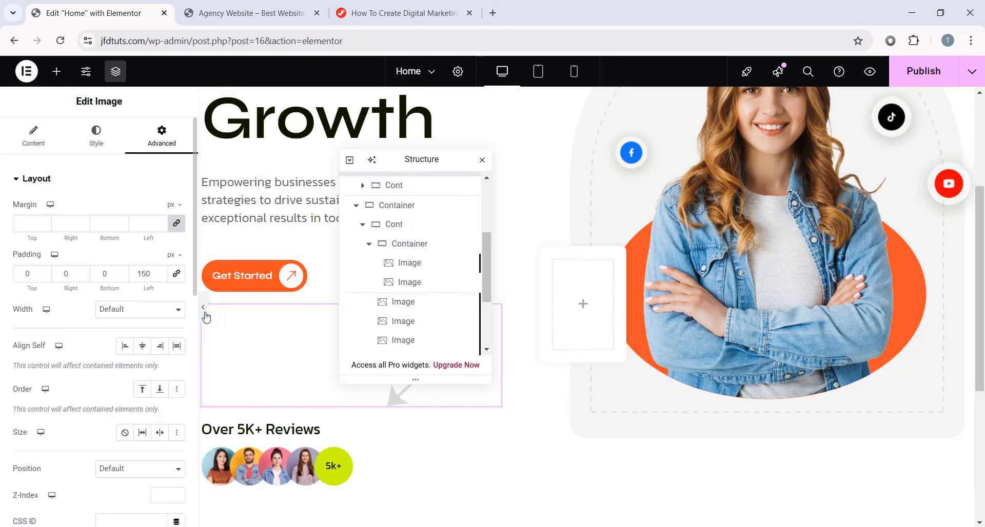
click(204, 311)
click(4, 311)
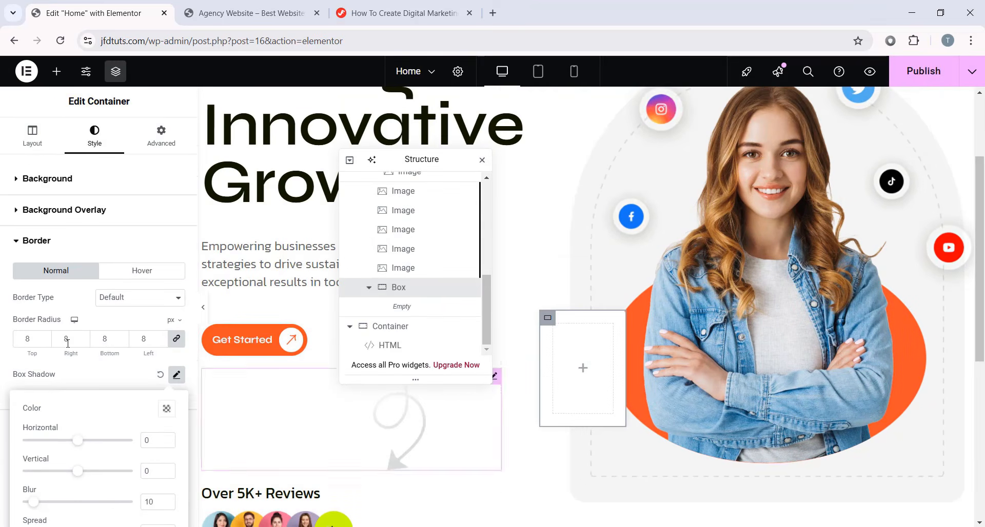
- Set the shadow offsets to 23 horizontal and 27 vertical with a 40 blur, then preview
scroll(67, 343, down, 1)
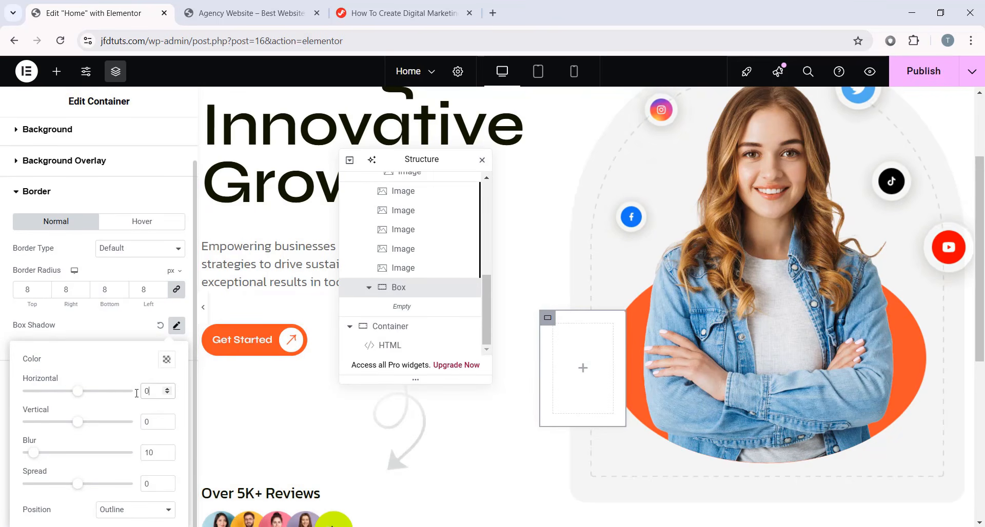
key(BackSpace)
text(23)
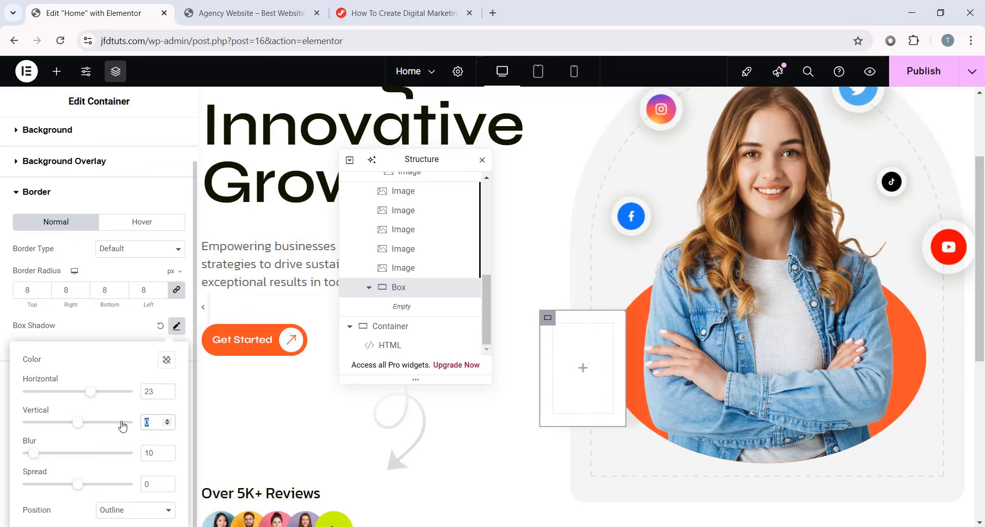
text(27)
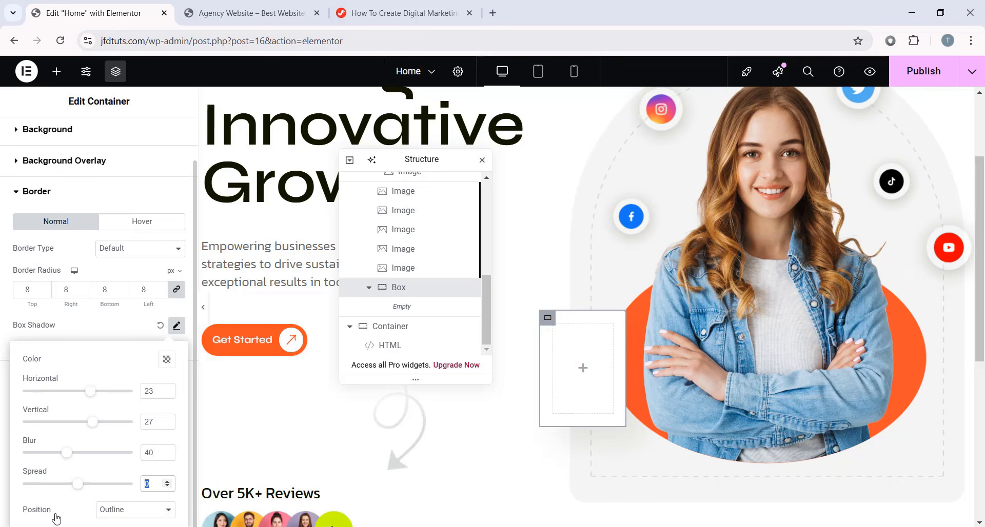
click(177, 326)
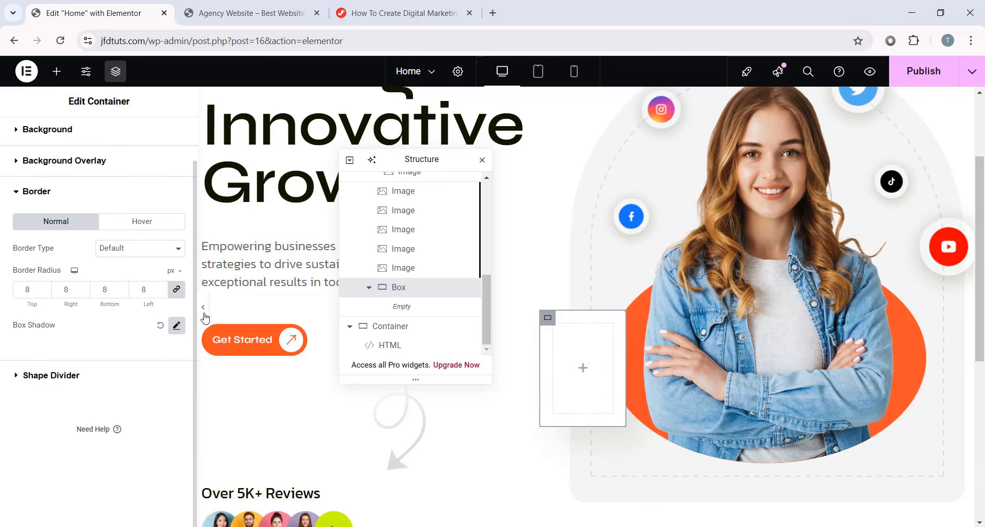
click(203, 308)
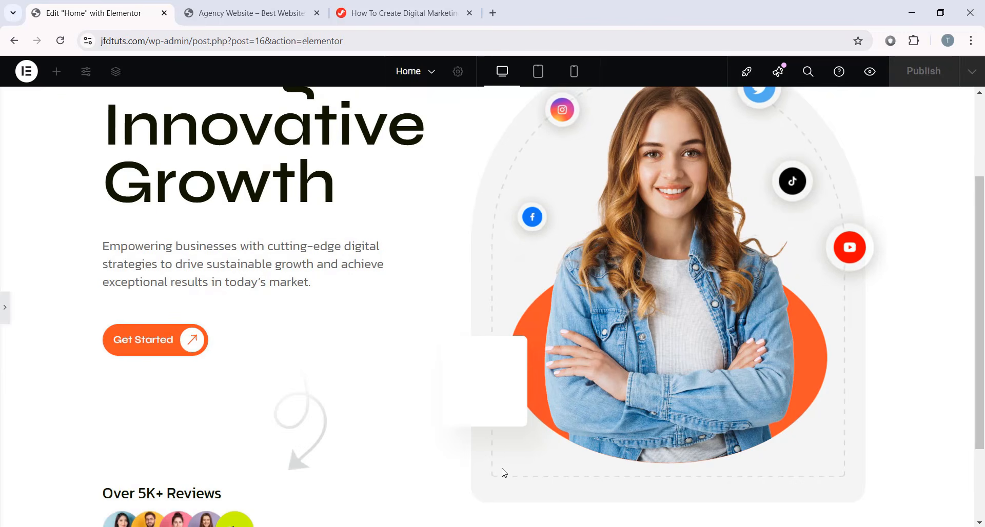
key(ctrl+p)
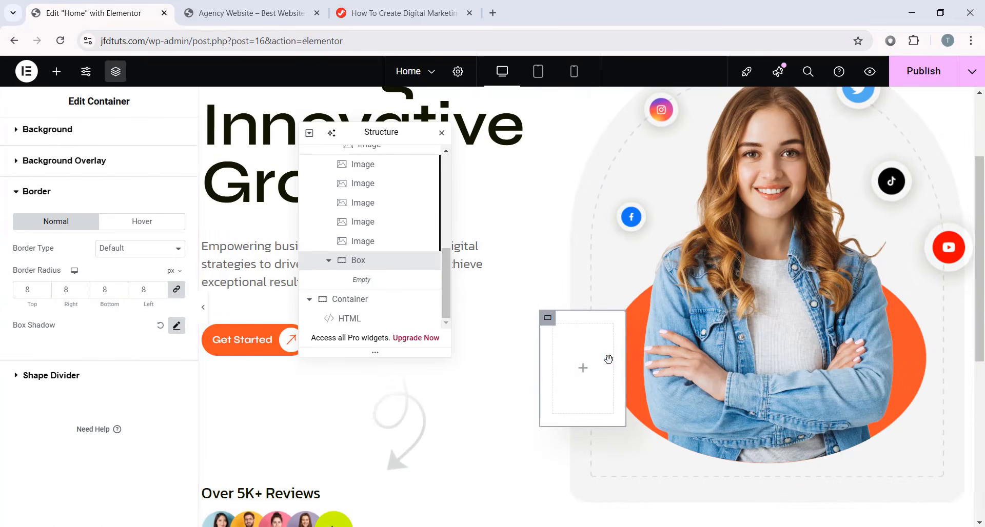
- Place an Image widget in the empty Box showing the orange award badge
click(583, 376)
scroll(143, 281, down, 3)
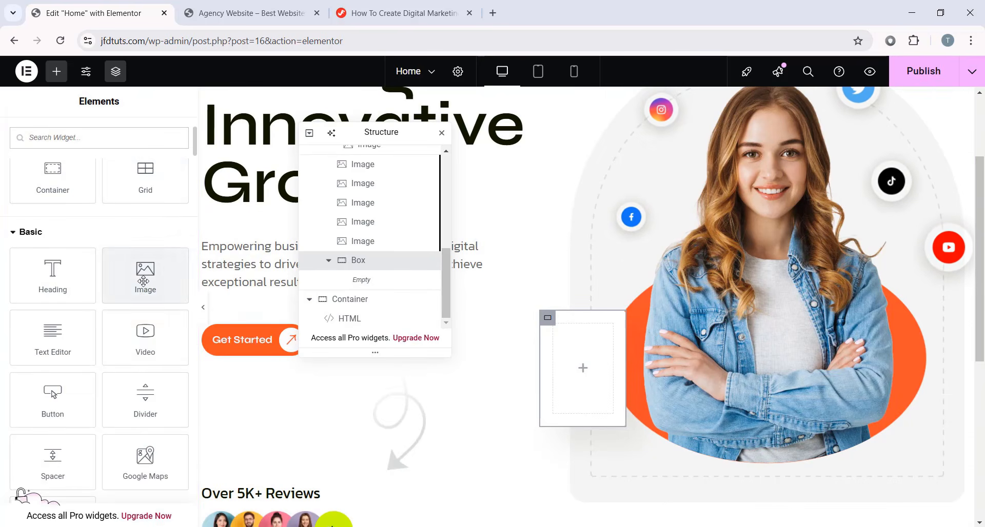
drag(143, 281, 583, 367)
scroll(441, 372, down, 3)
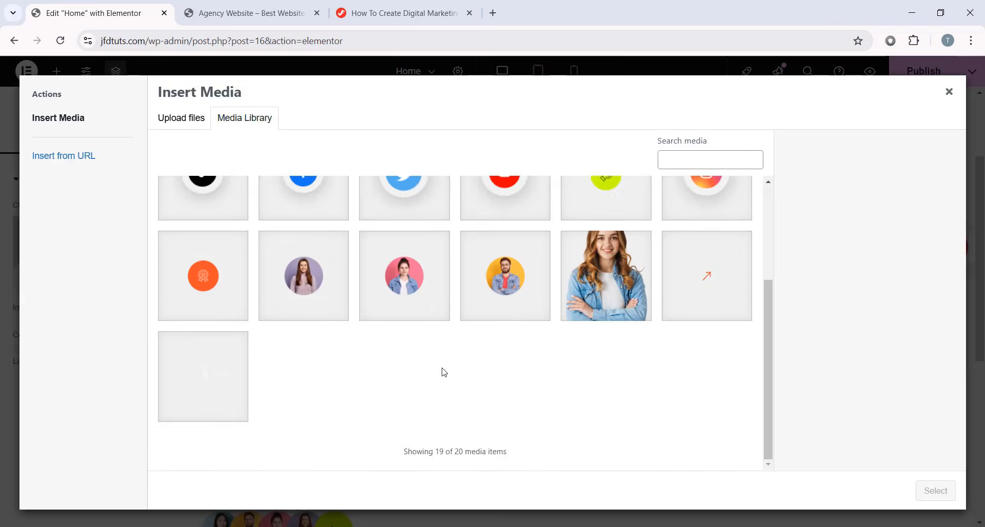
scroll(369, 365, up, 3)
scroll(222, 321, down, 3)
click(218, 316)
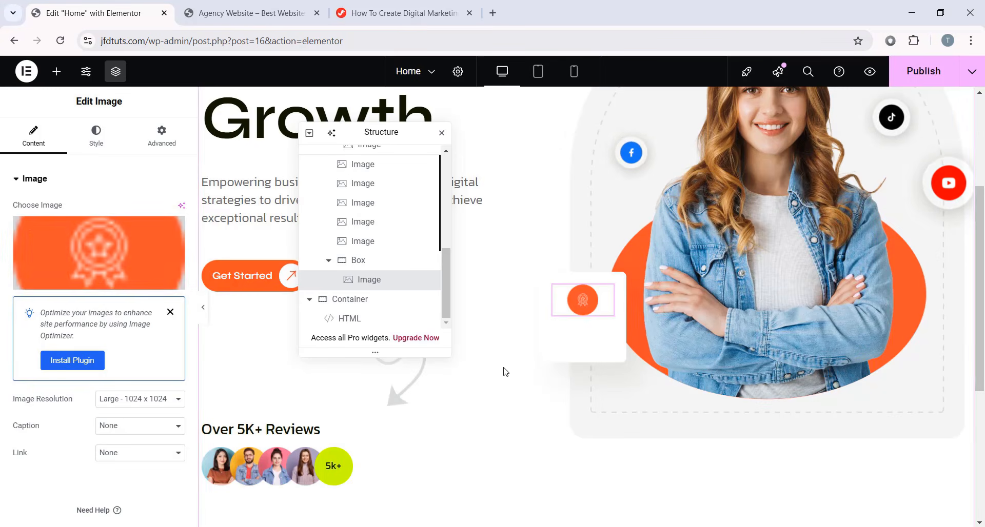
- Unlink the badge image's margins and set its bottom margin to 12 px
click(171, 132)
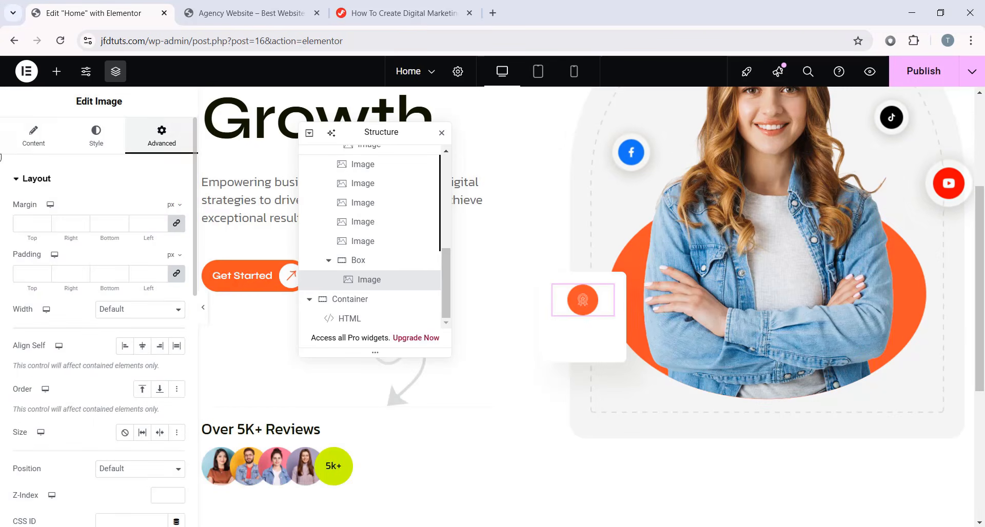
click(176, 223)
click(107, 223)
text(12)
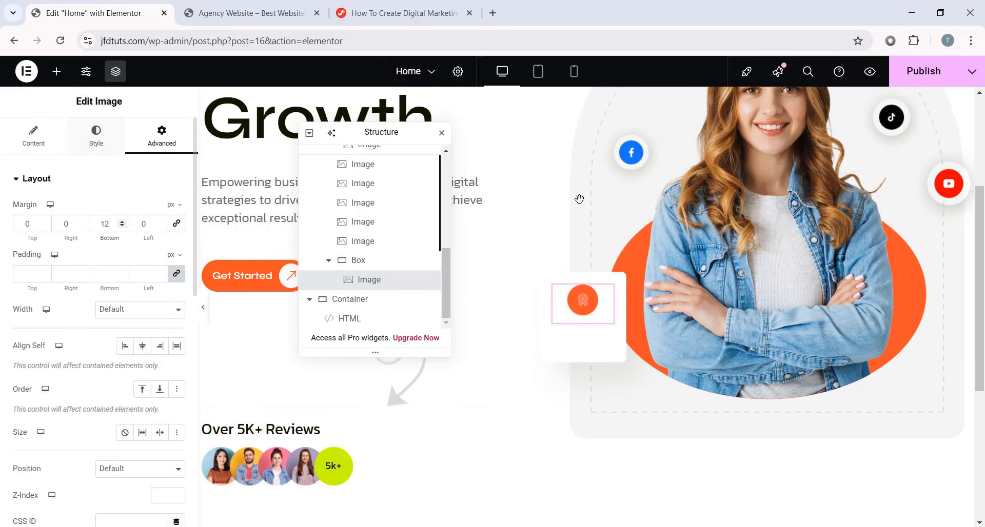
click(62, 83)
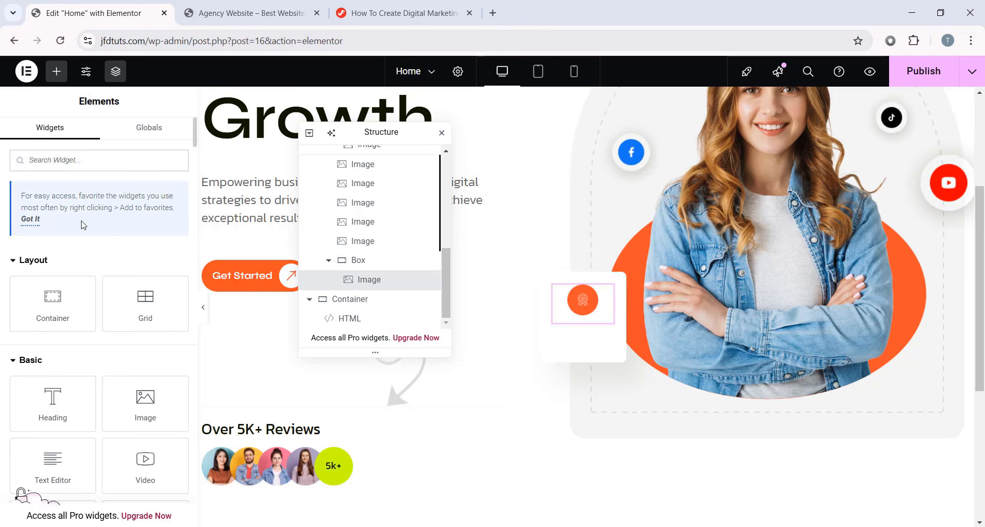
- Drop a Counter under the badge: ending number 180, suffix +, title Brands Joined, 4000 ms duration
text(counter)
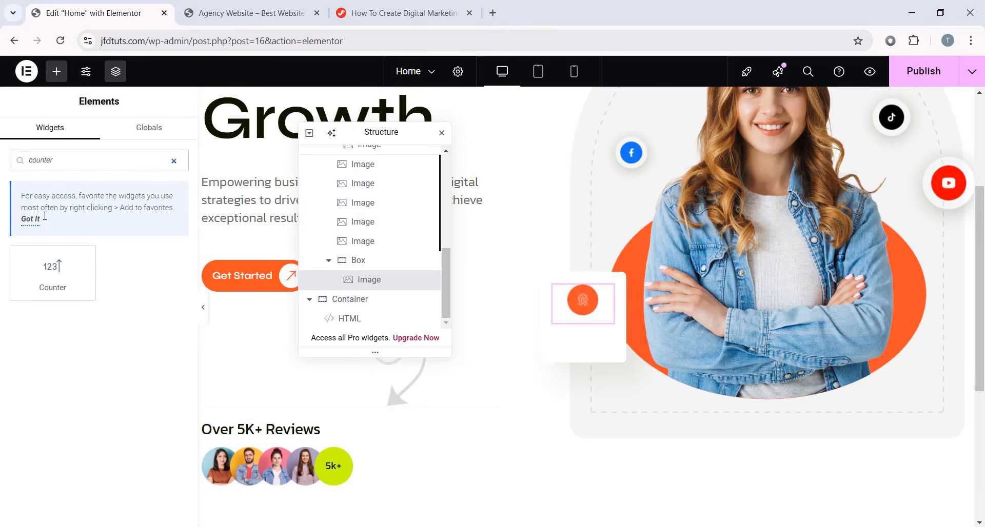
drag(60, 281, 559, 307)
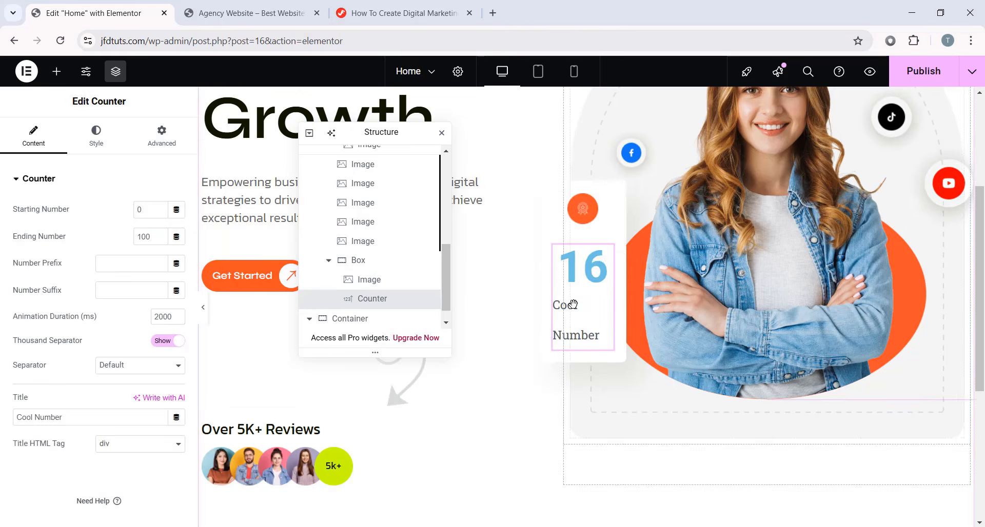
click(144, 237)
text(180)
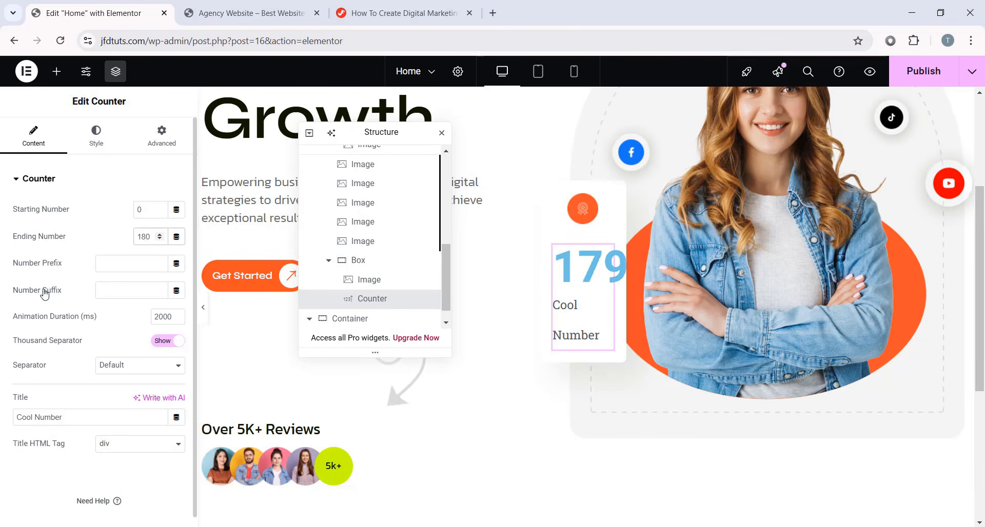
click(120, 291)
text(+)
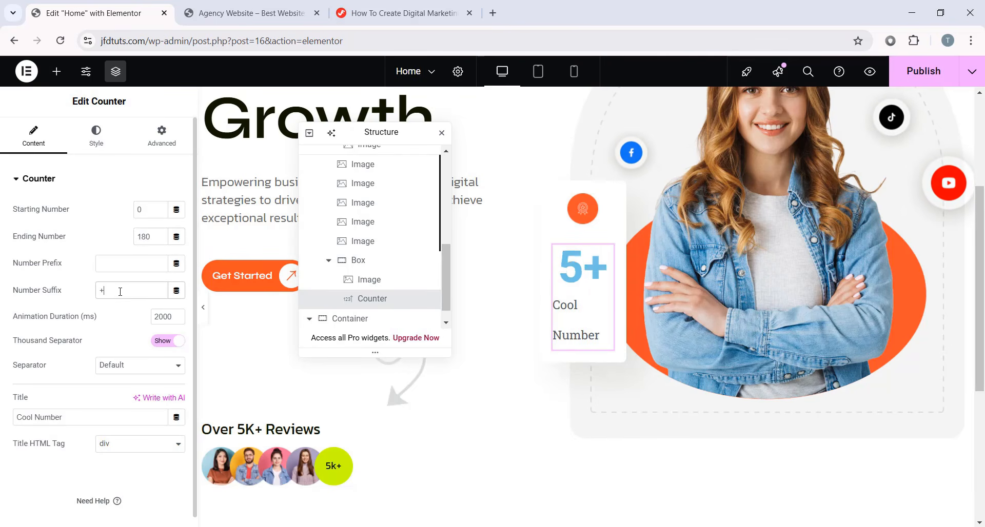
triple_click(63, 415)
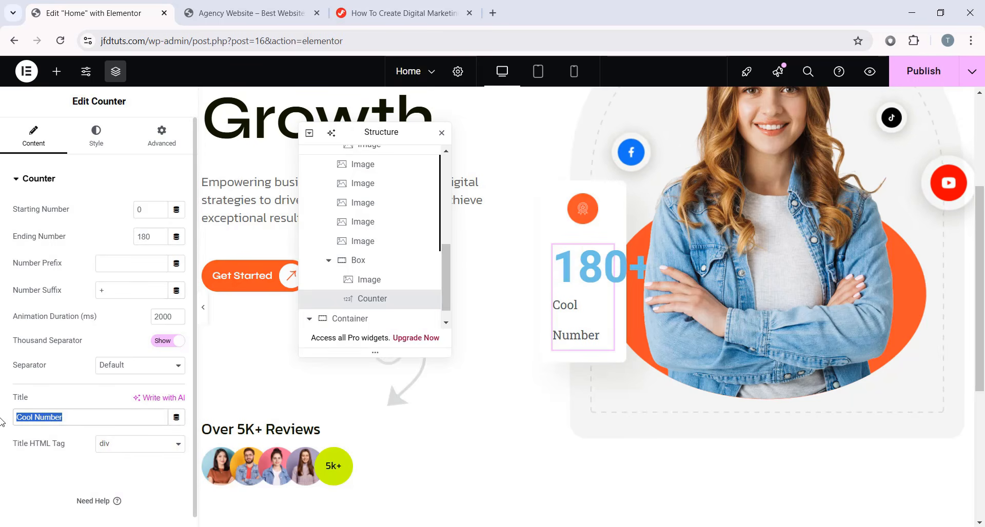
text(Brands Joined)
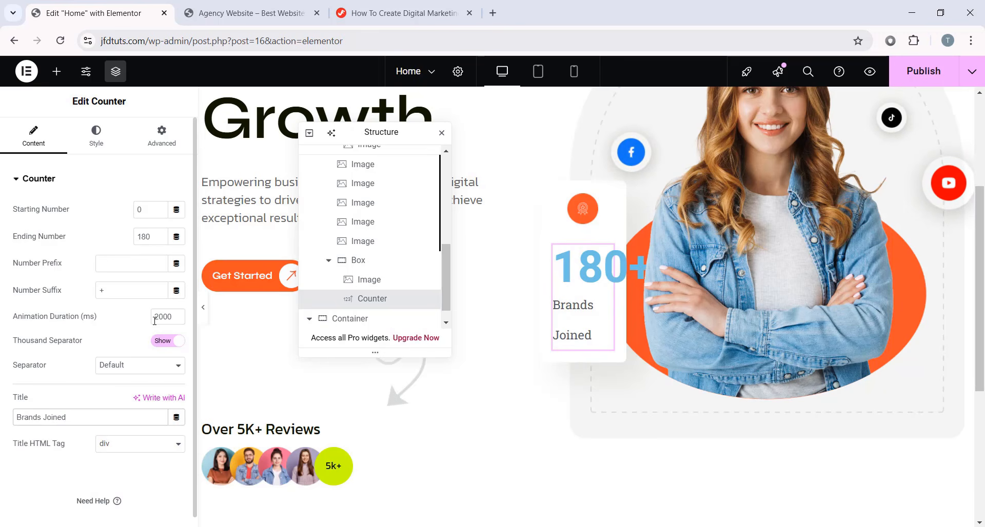
drag(170, 319, 200, 317)
text(4000)
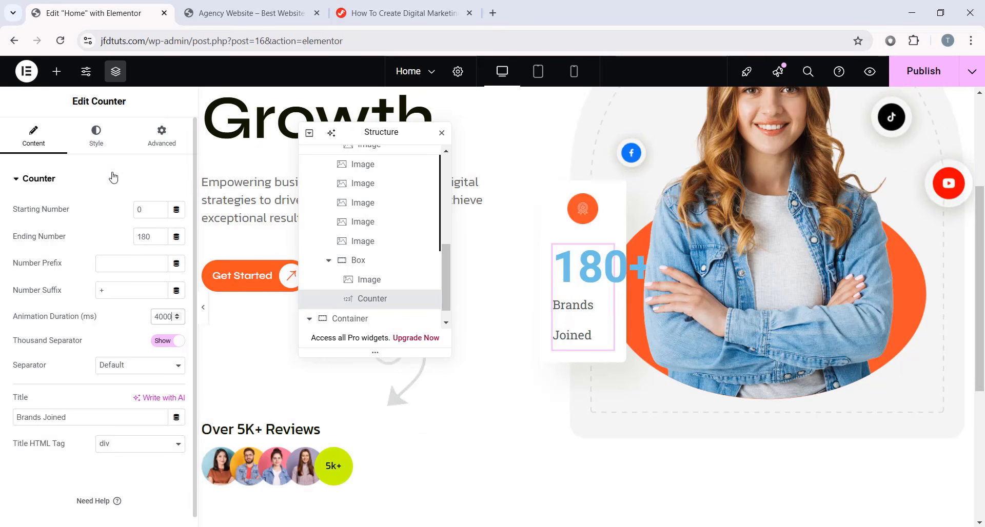
click(113, 150)
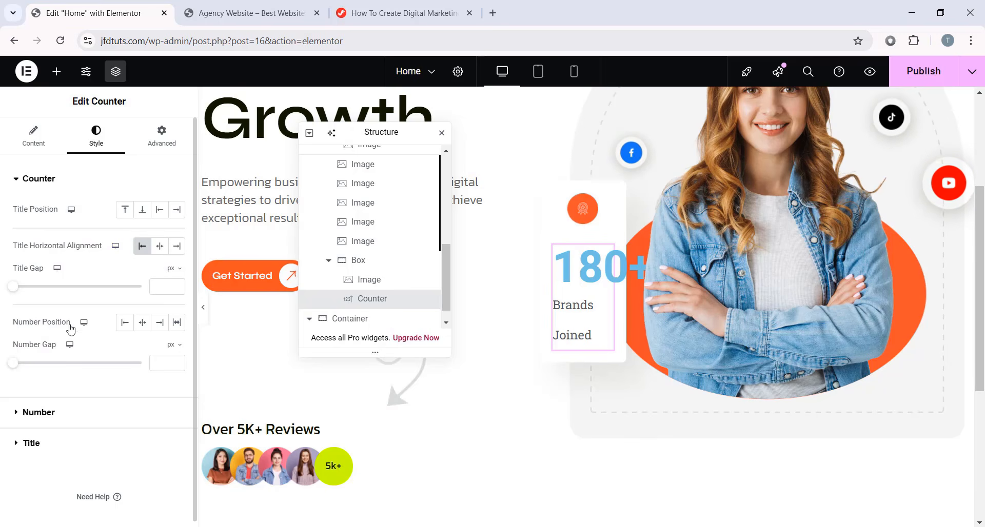
- Align the counter to start and colour the number #101700
click(125, 322)
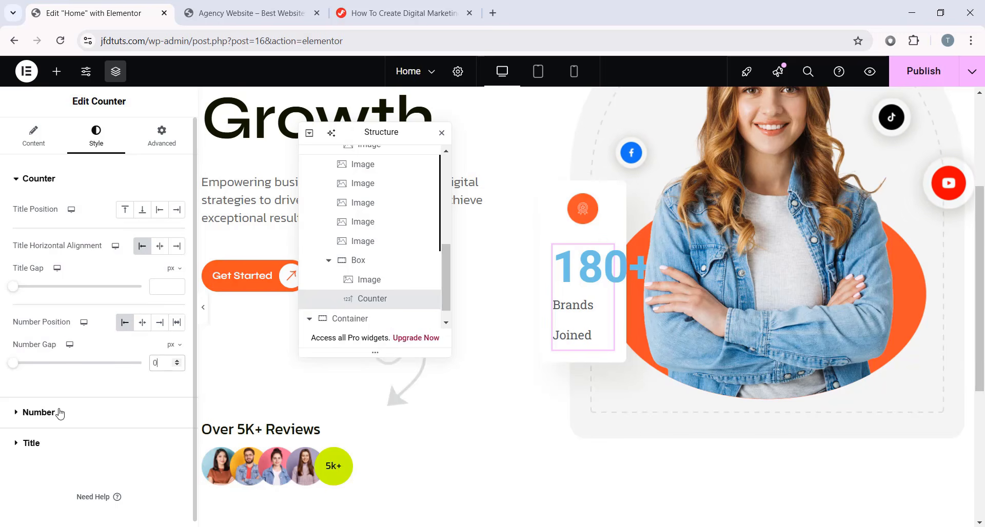
click(38, 412)
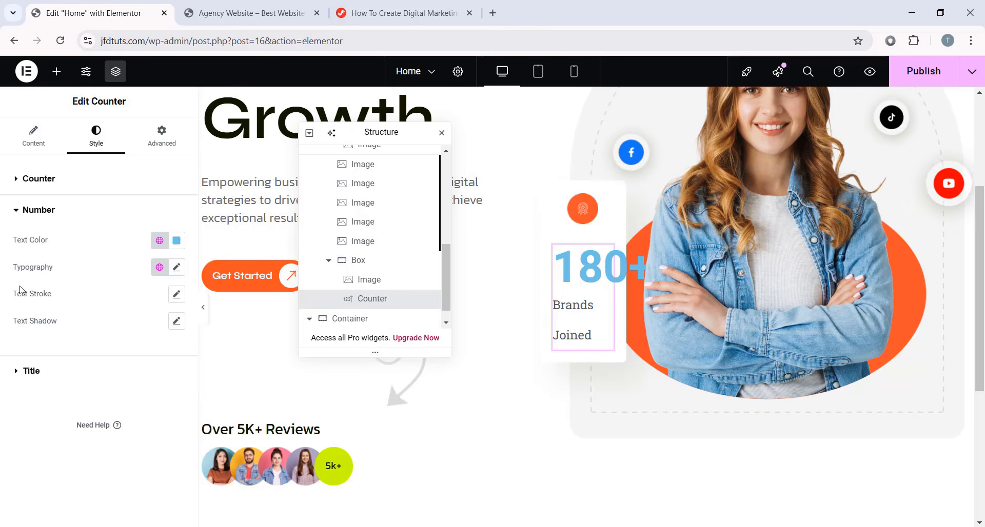
click(176, 240)
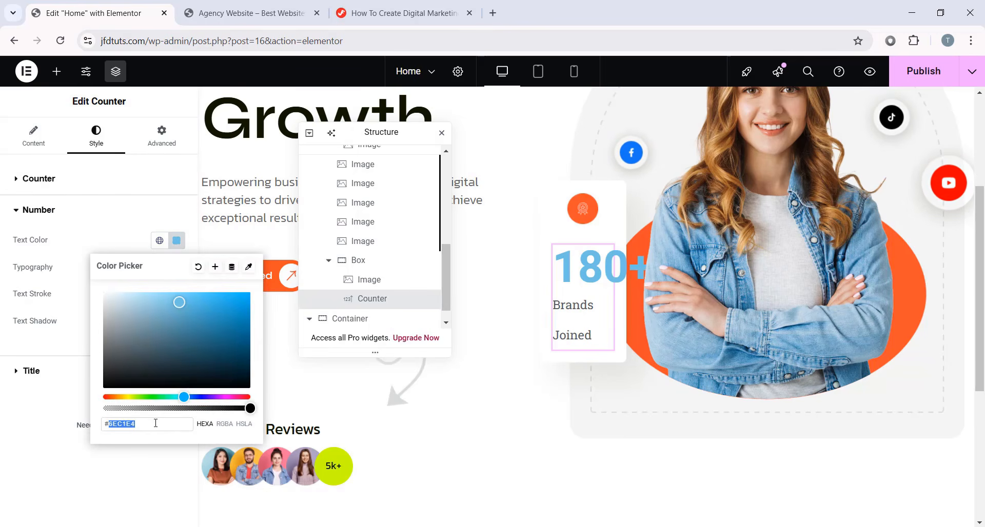
text(#101)
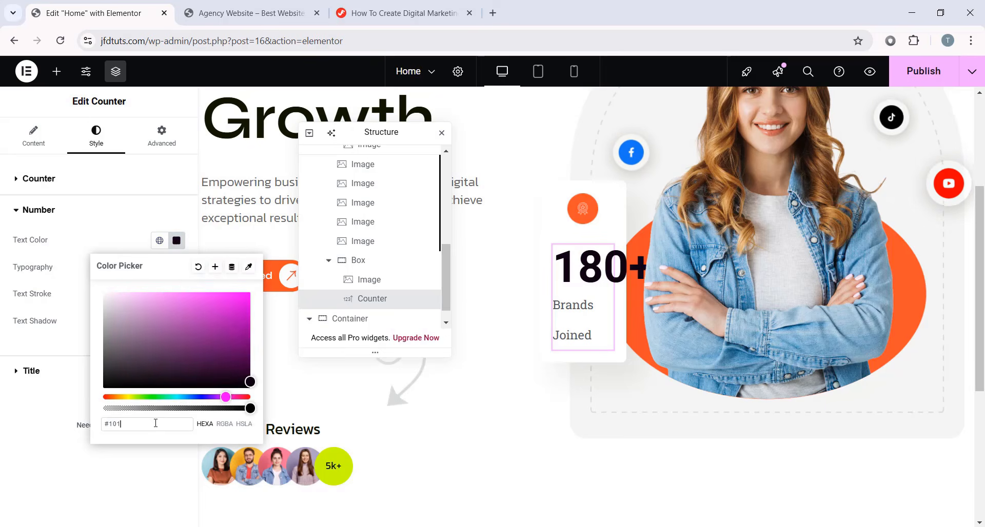
text(7)
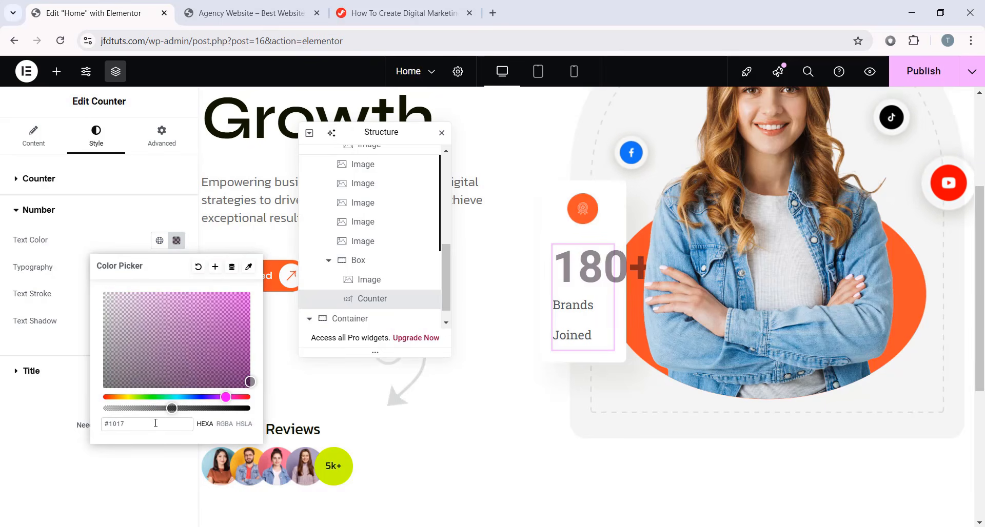
text(00)
click(57, 470)
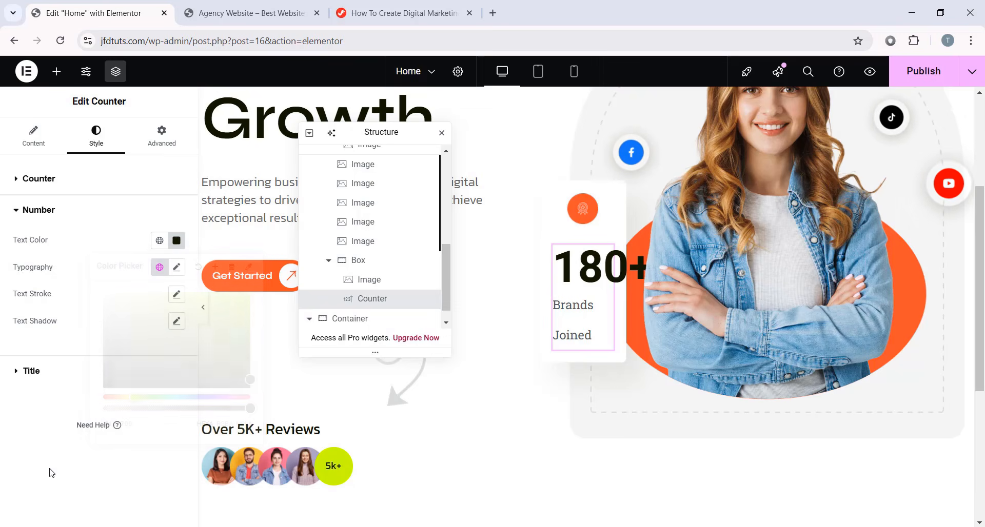
- Set the number's typography to Kanit, 18 px, weight 500, line height 26
click(176, 267)
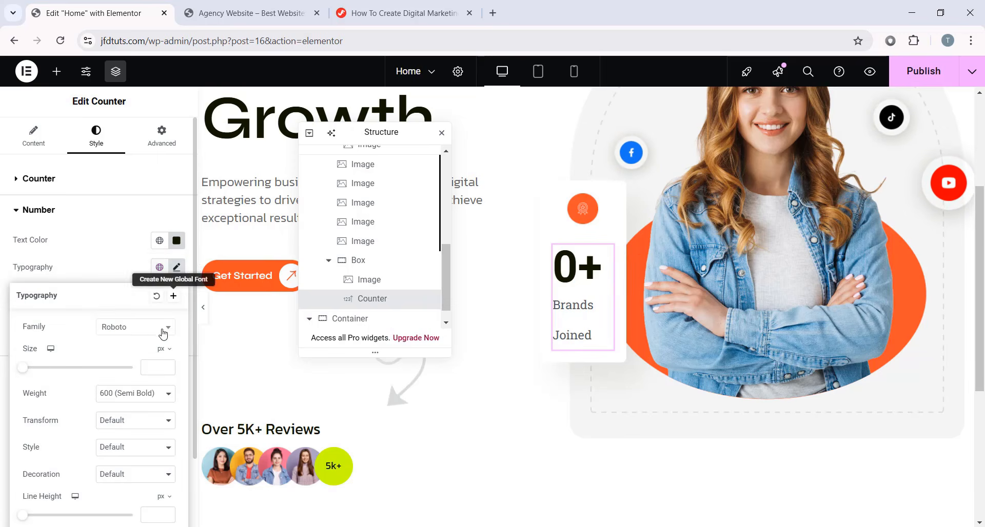
click(138, 328)
text(kanit)
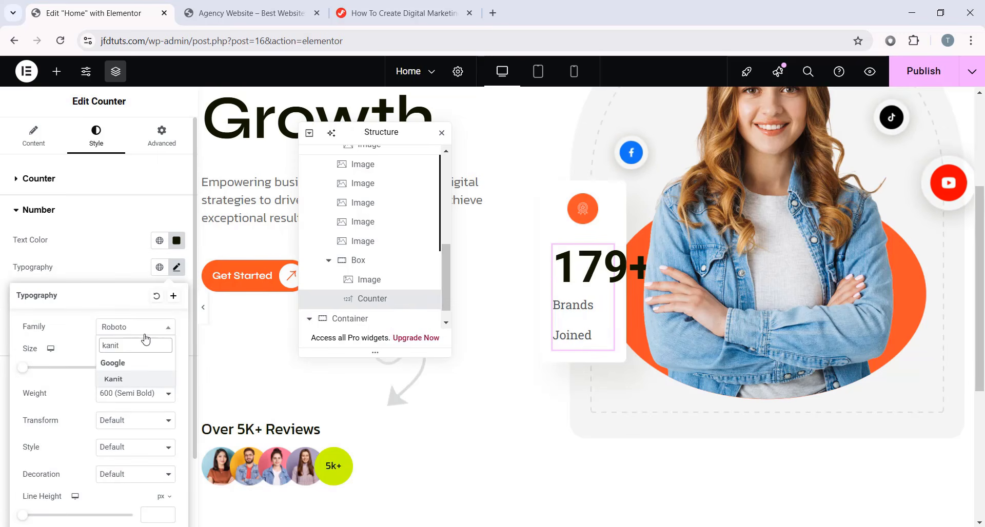
click(134, 378)
click(153, 367)
text(18)
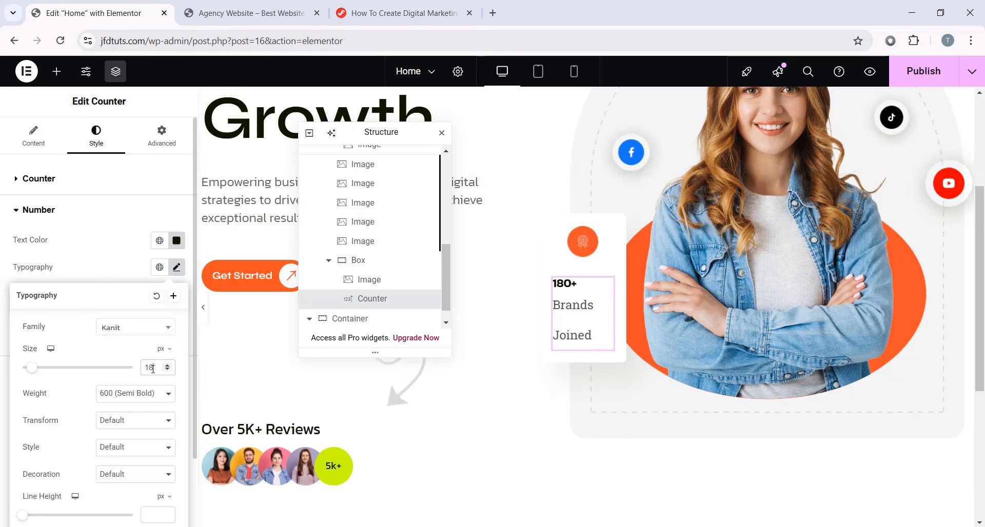
click(129, 394)
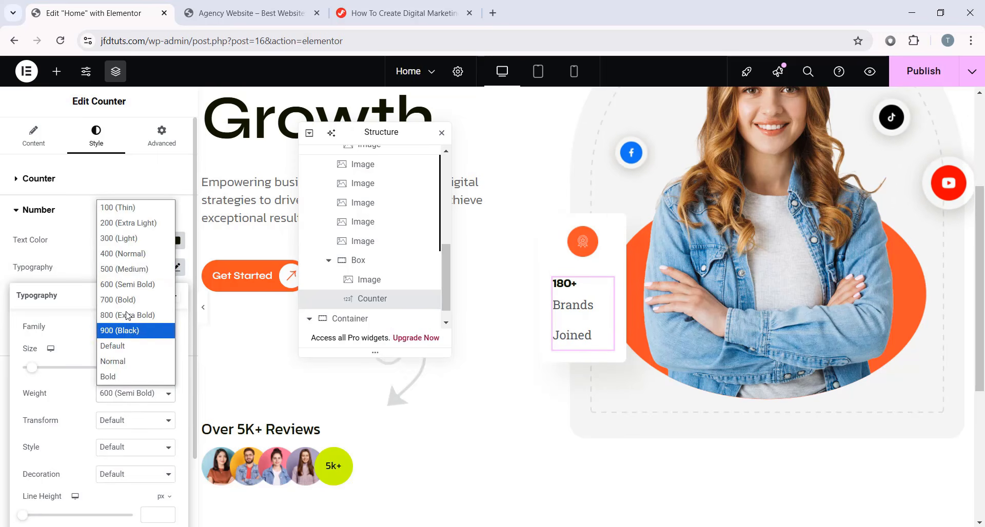
click(120, 266)
scroll(123, 406, down, 2)
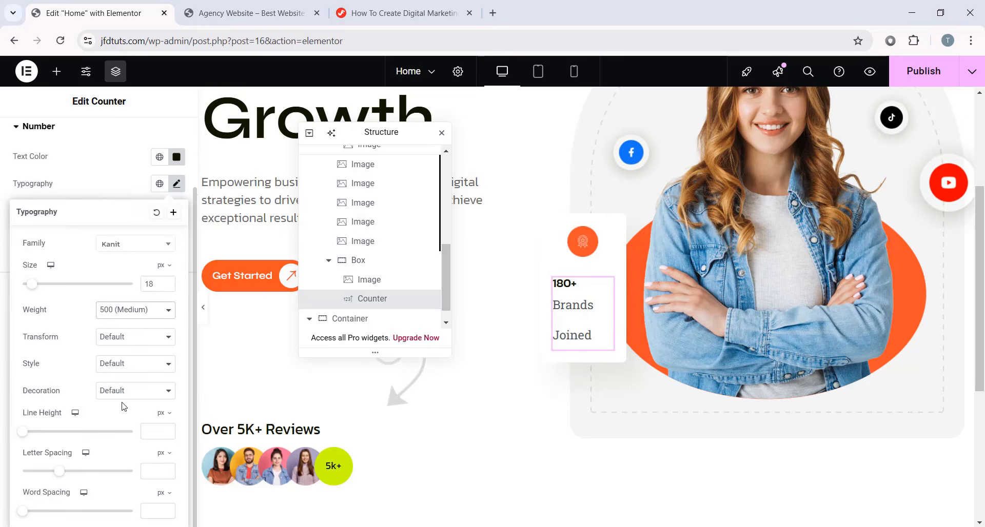
click(151, 431)
text(25)
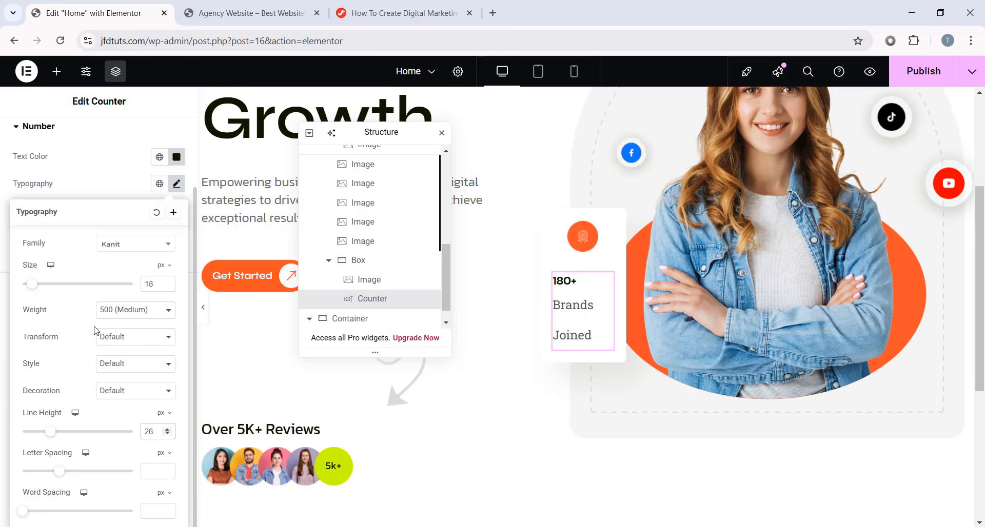
click(179, 185)
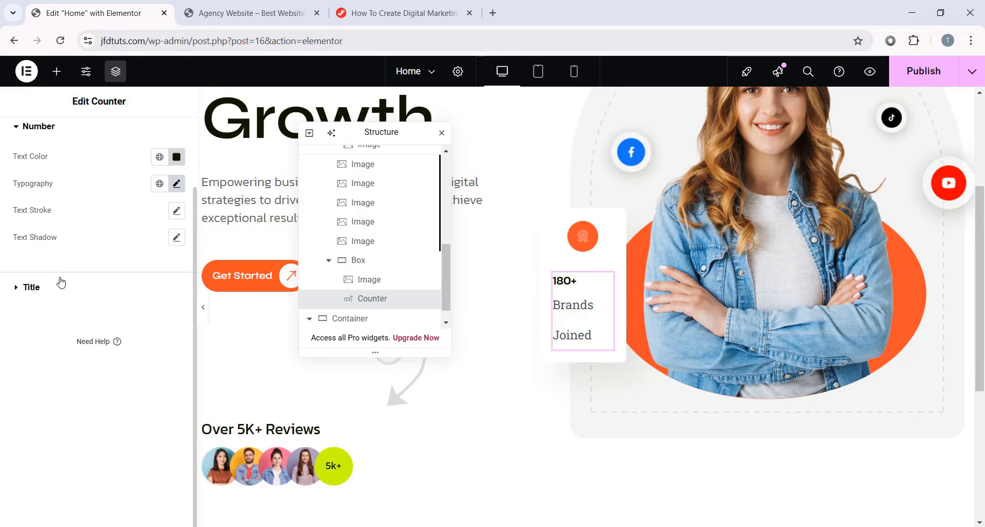
- Colour the counter's Brands Joined title grey #686868
click(37, 293)
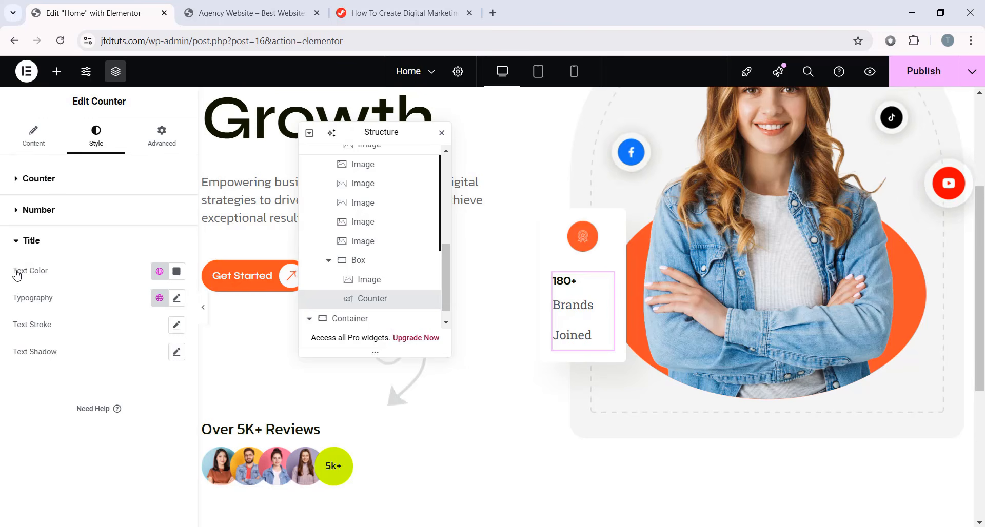
click(176, 271)
click(150, 455)
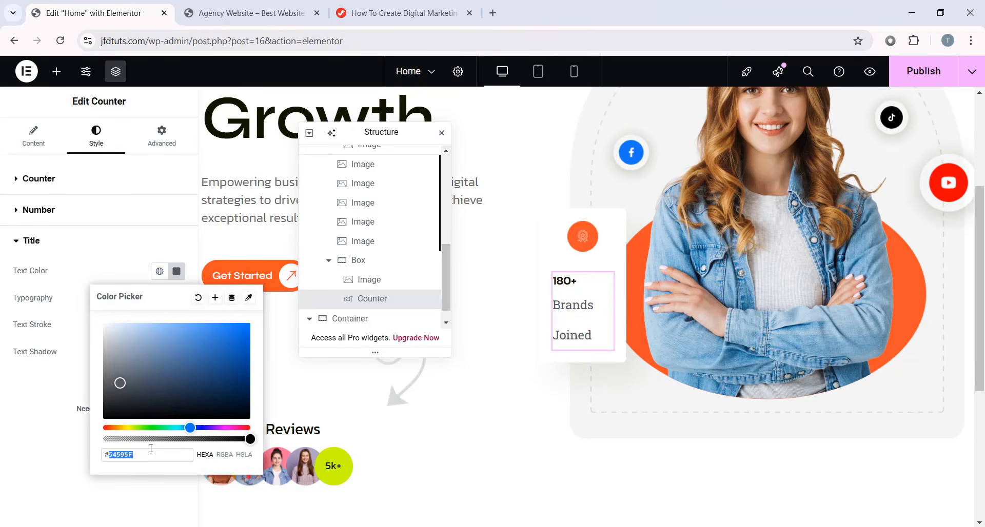
text(#686868)
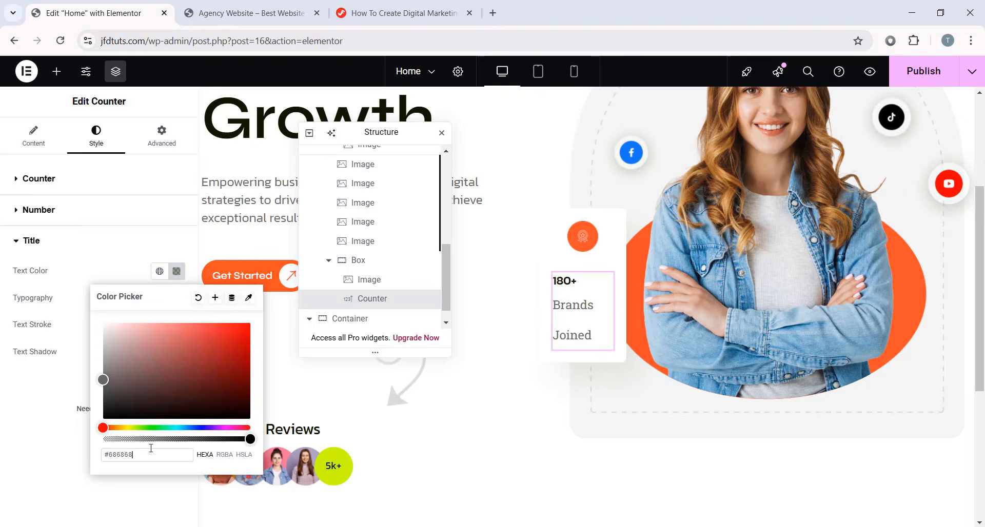
click(73, 491)
- Set the title typography to Kanit, 14 px size with 16 px line height
click(176, 297)
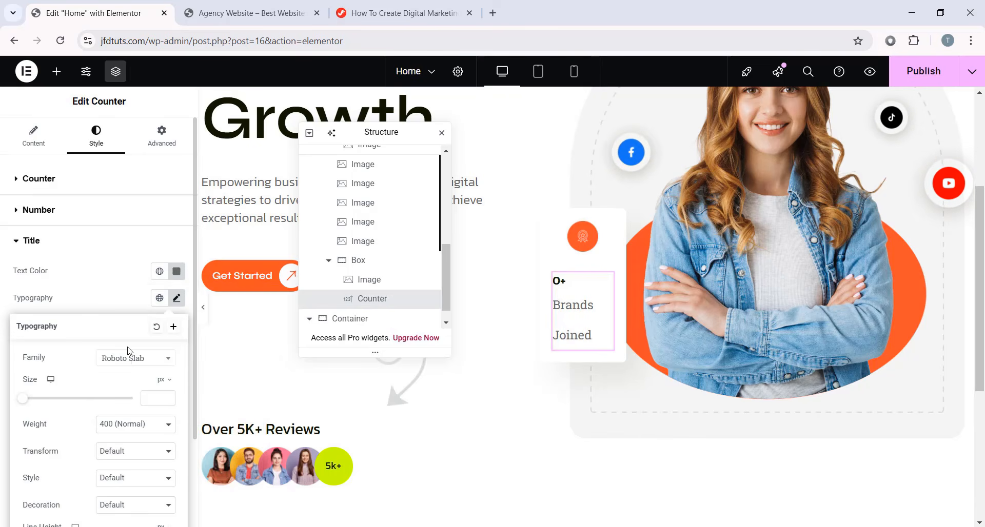
click(138, 359)
text(kanit)
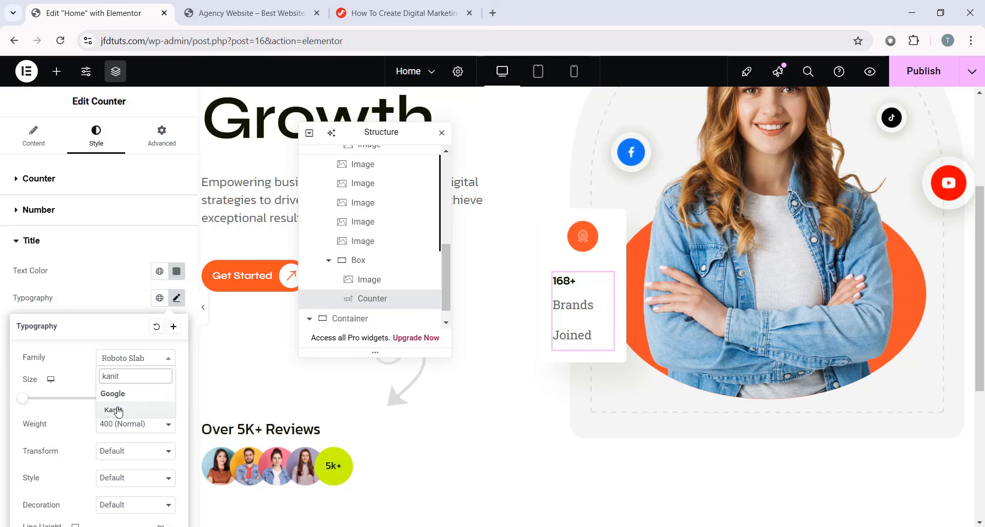
click(114, 410)
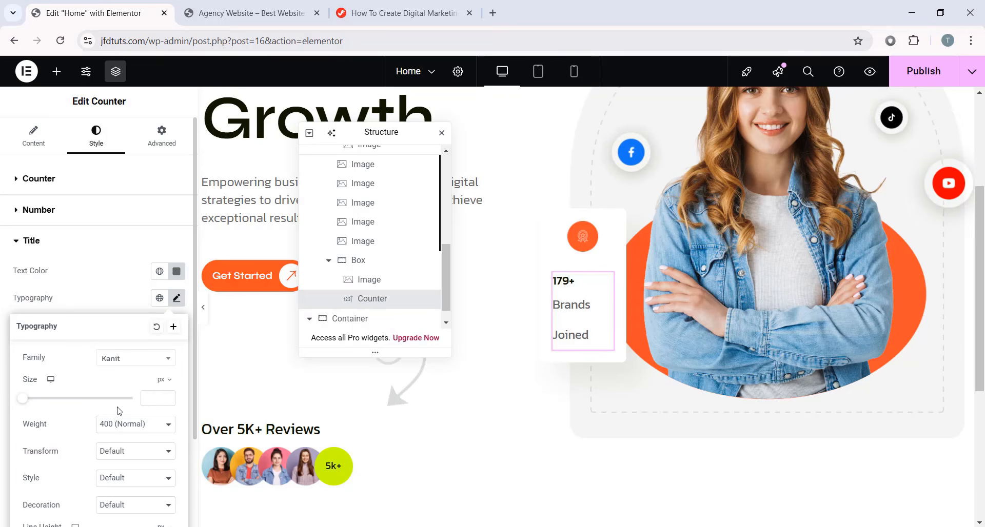
text(14)
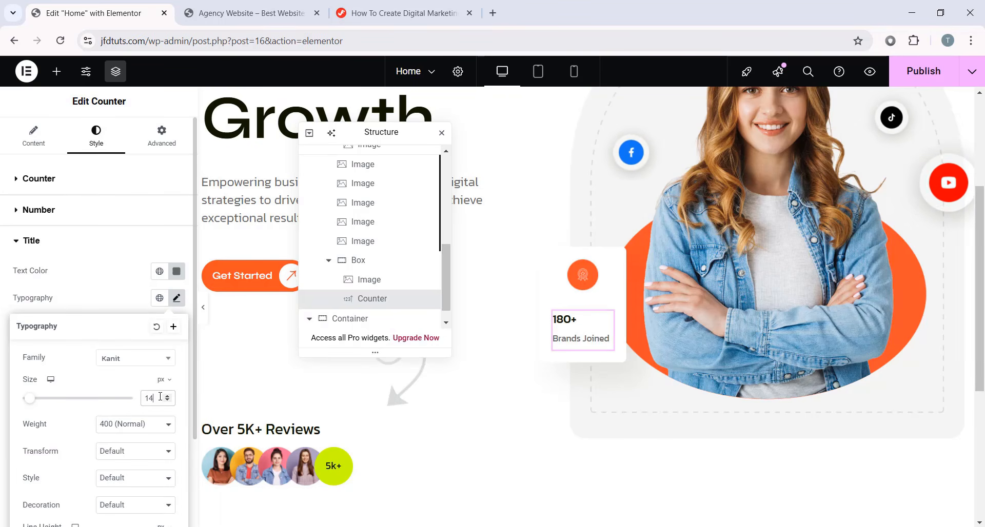
scroll(120, 413, down, 1)
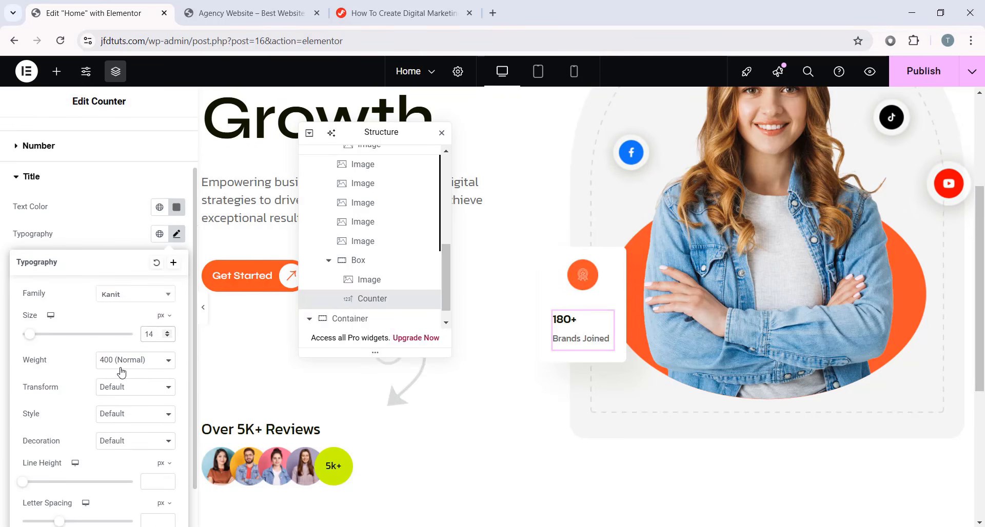
scroll(71, 385, down, 1)
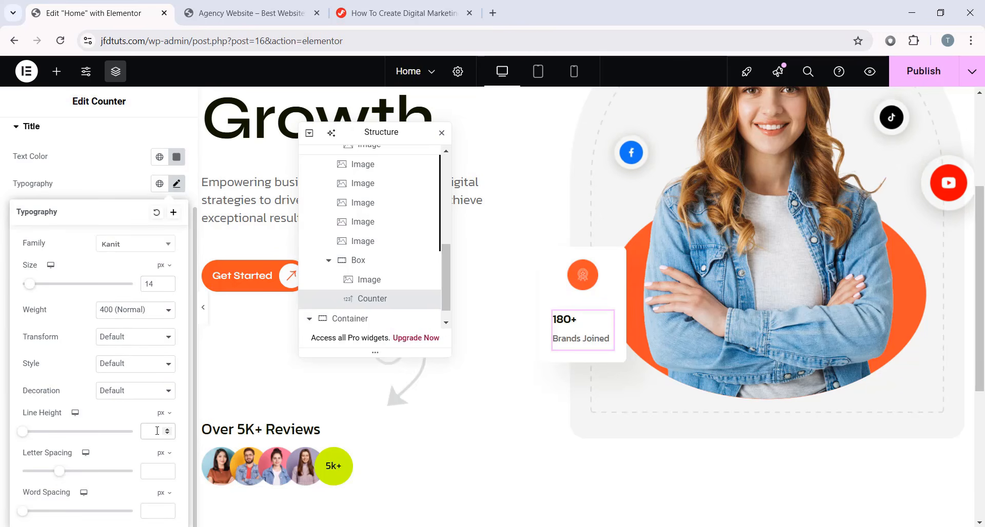
click(157, 430)
text(16)
click(177, 185)
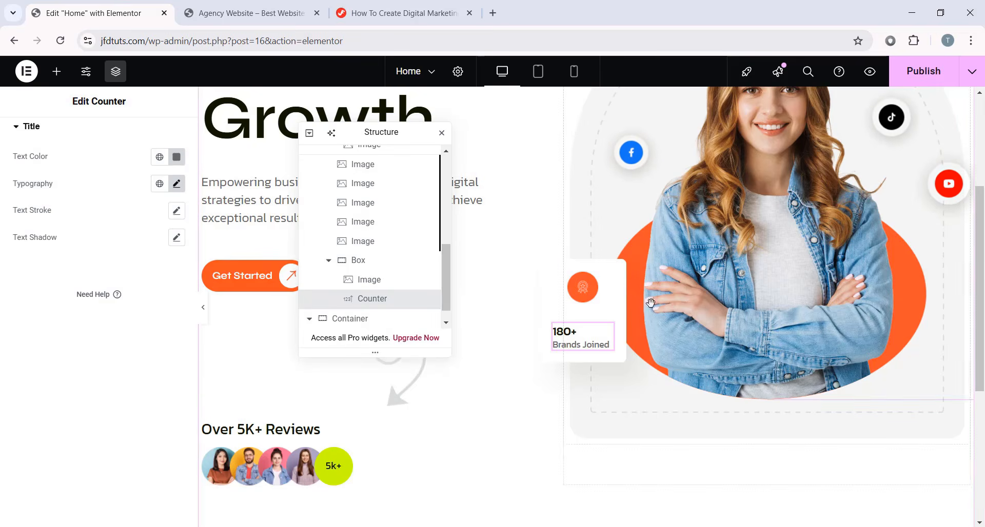
- Left-align the orange badge icon inside the stat box
click(584, 284)
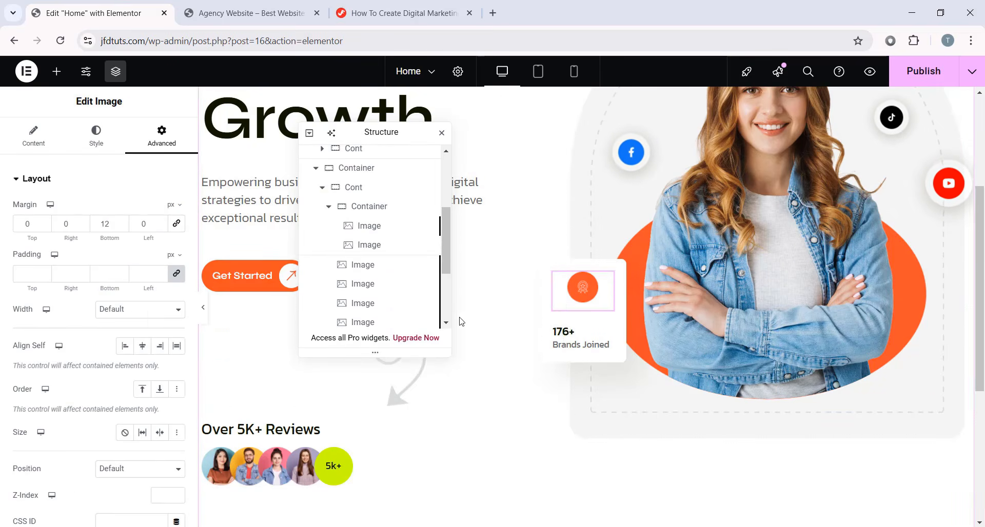
click(95, 134)
click(141, 210)
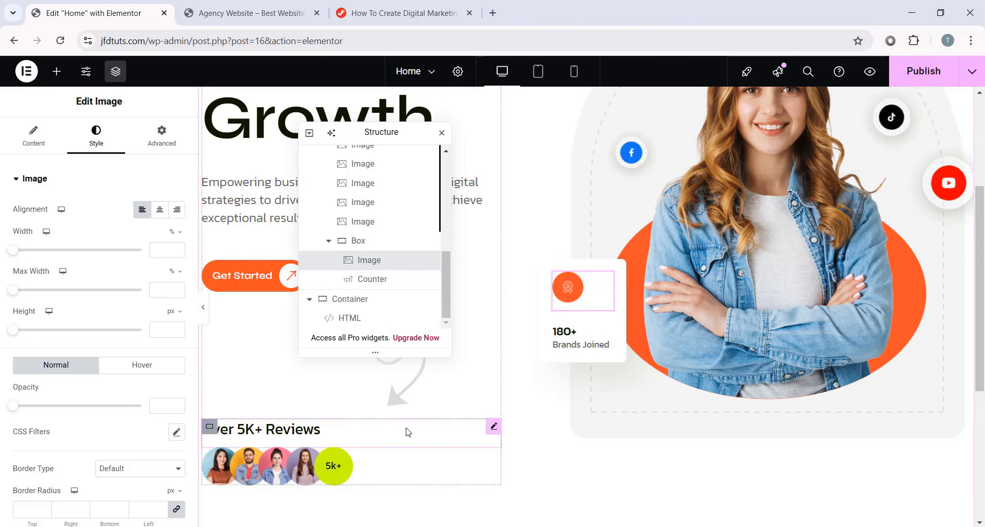
- Set the Box container's gaps to 0 and preview the tighter icon-counter spacing
click(561, 347)
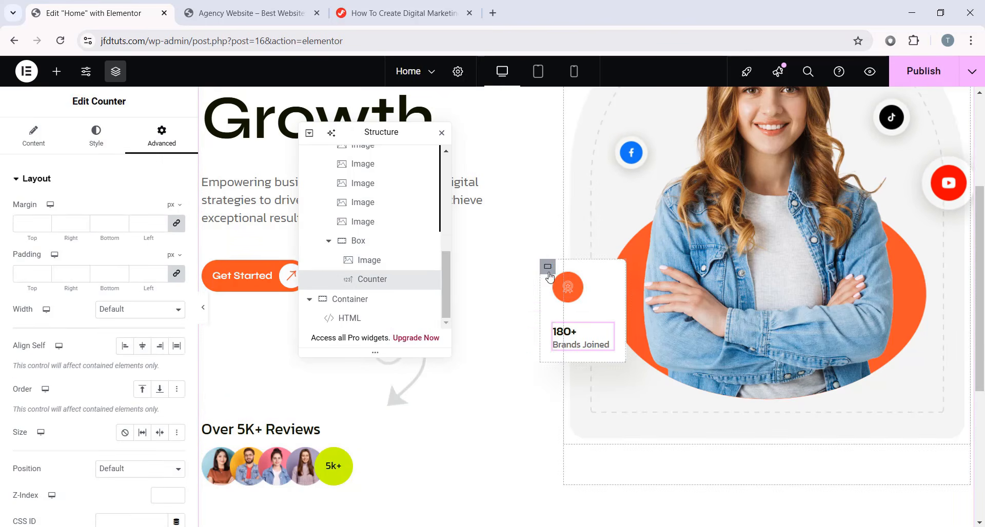
click(364, 241)
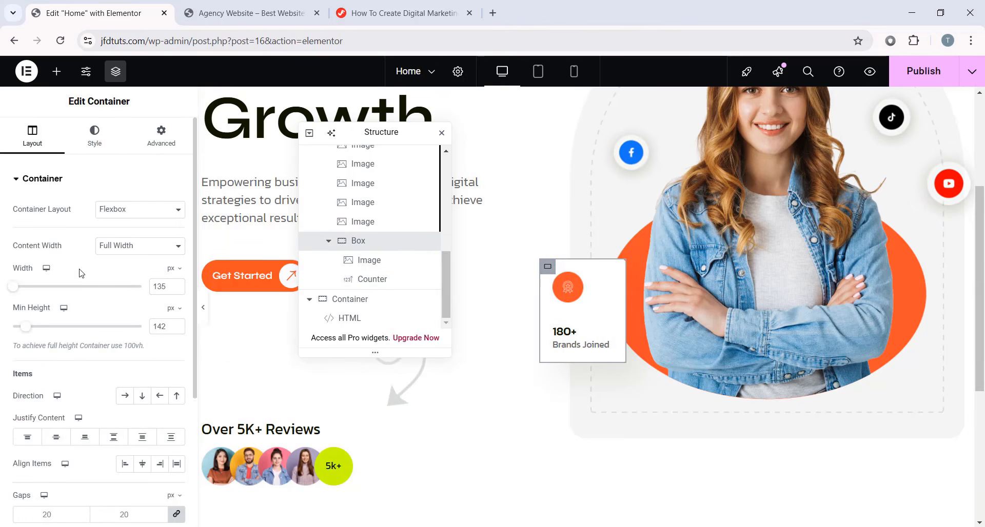
scroll(82, 318, down, 3)
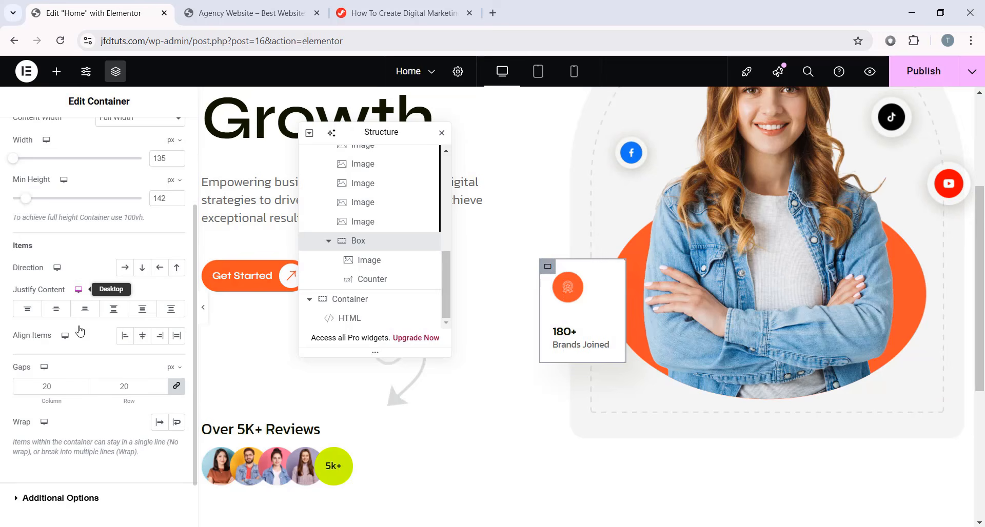
double_click(69, 381)
text(0)
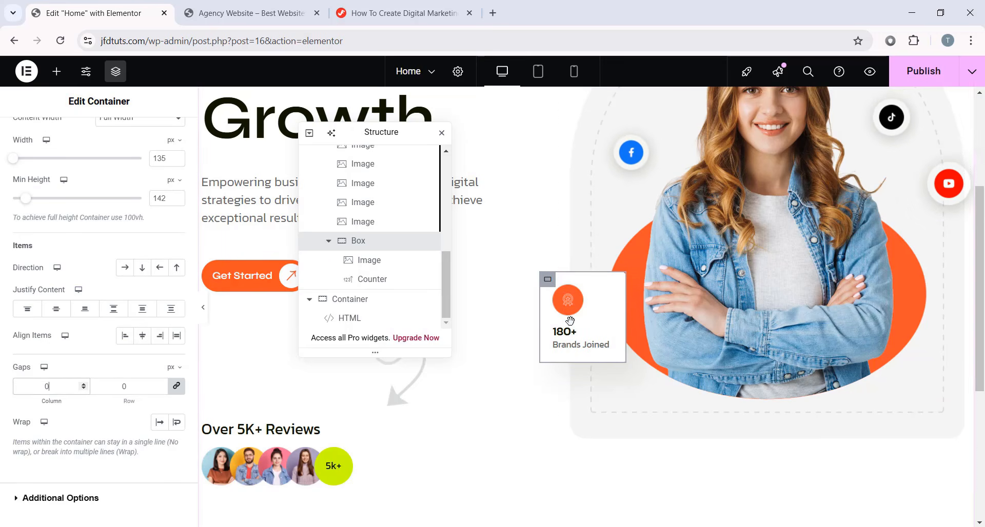
click(203, 307)
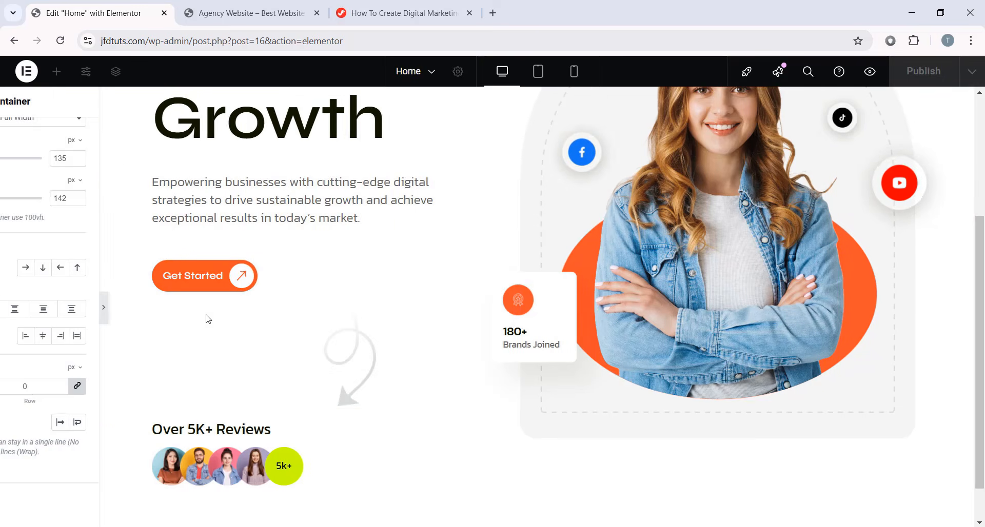
scroll(524, 339, up, 2)
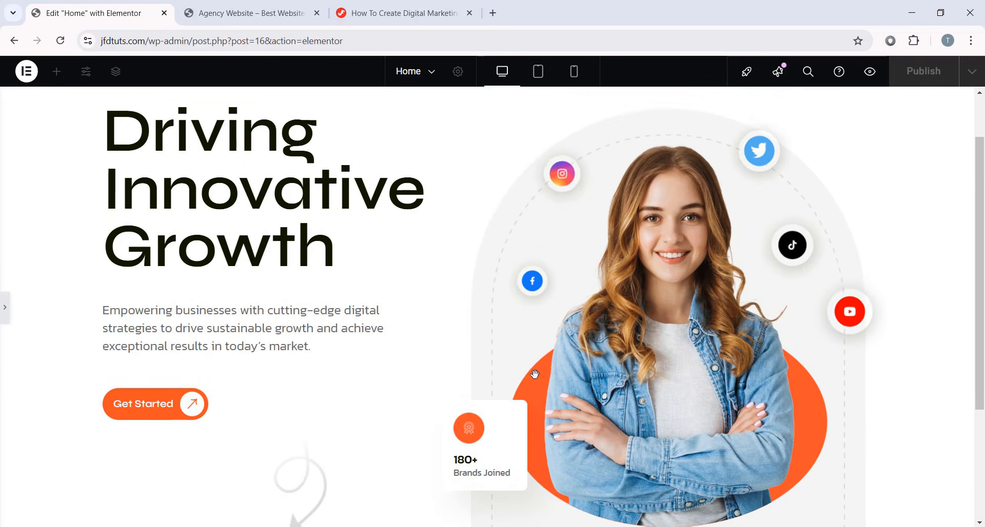
scroll(534, 374, down, 1)
click(5, 309)
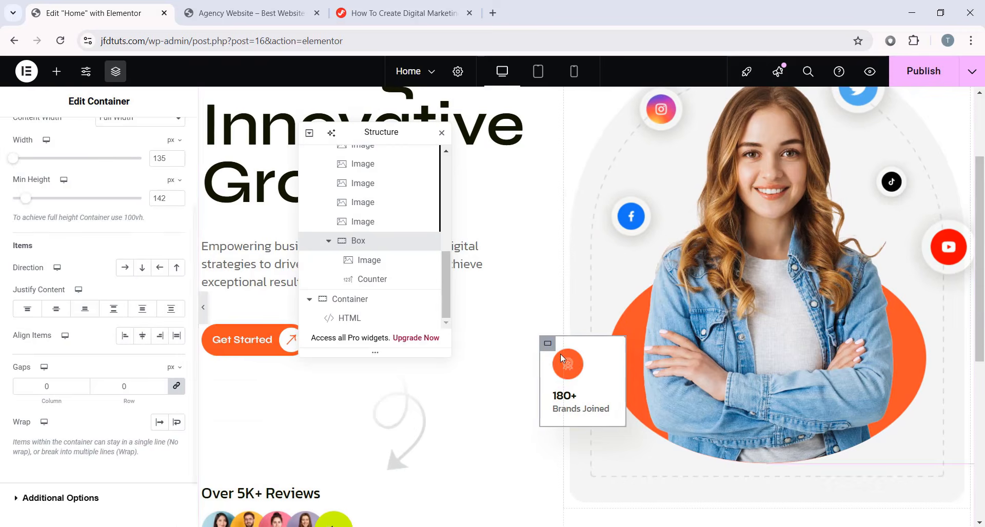
- Duplicate the 180+ Brands Joined stat box
right_click(542, 343)
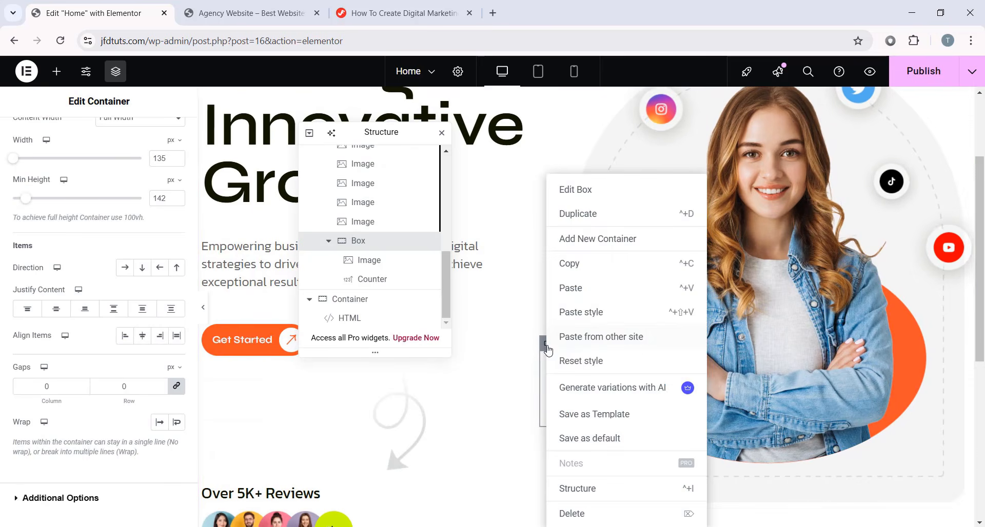
click(590, 218)
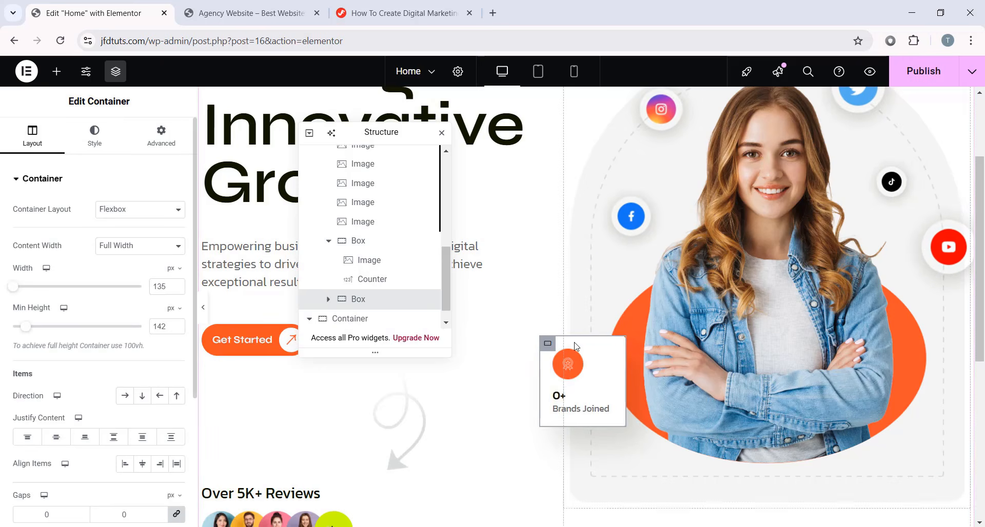
scroll(468, 269, down, 1)
click(329, 242)
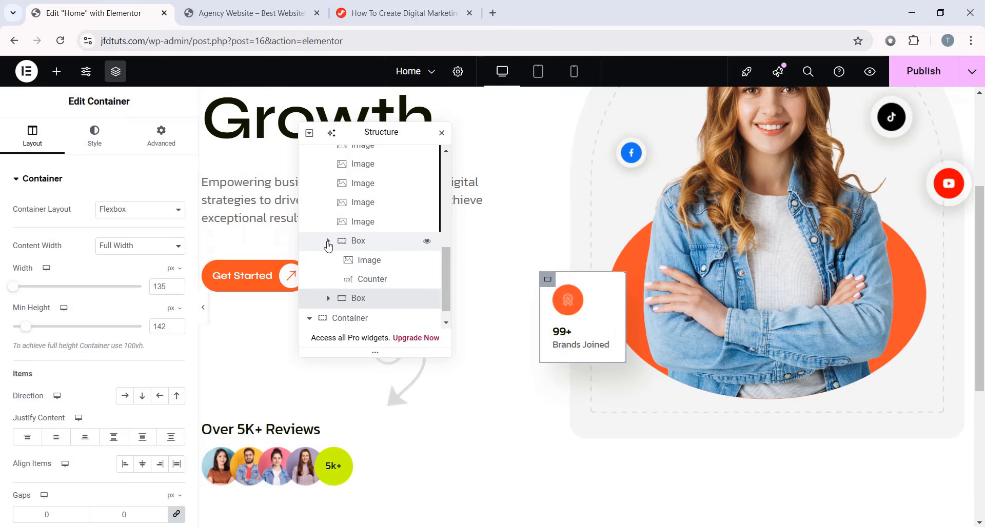
click(345, 285)
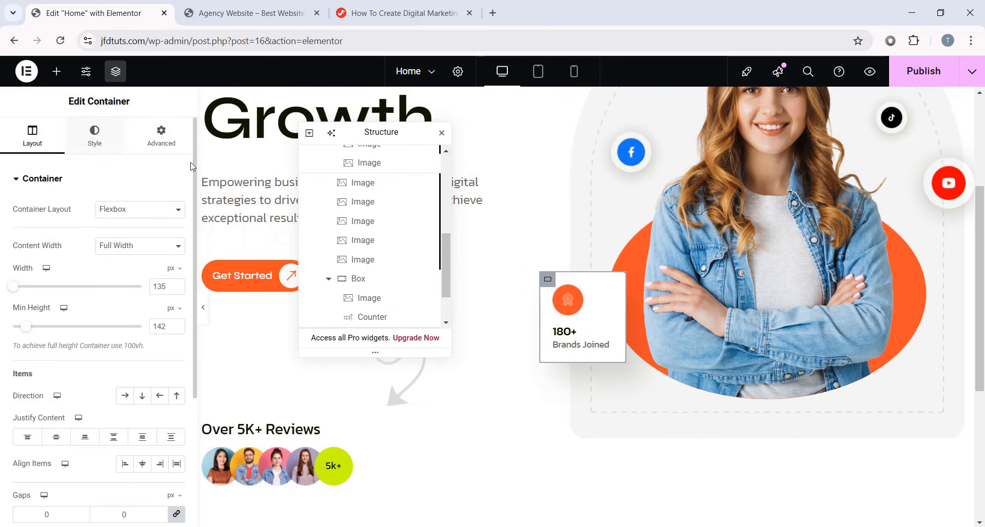
- Anchor the copy to the right with offset 54 and vertical offset -12, then preview
click(154, 136)
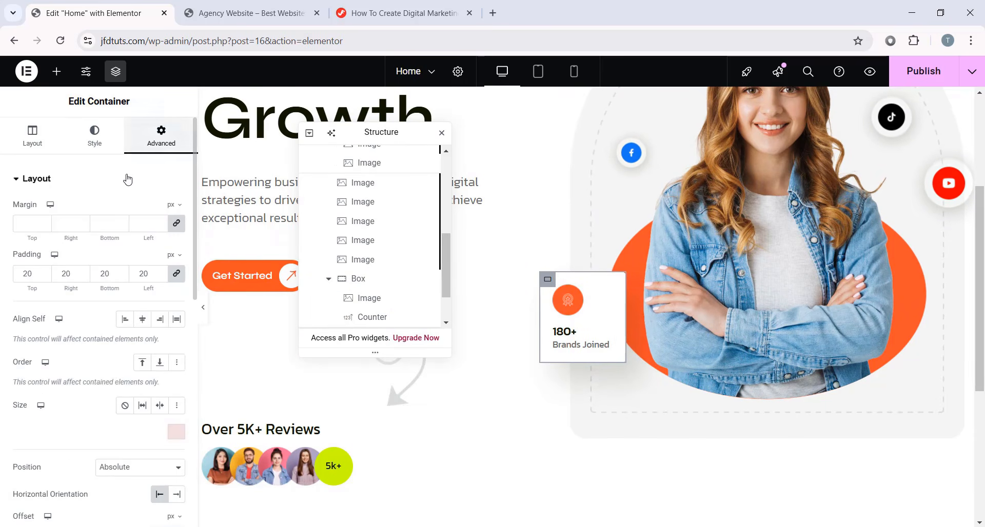
scroll(109, 236, down, 5)
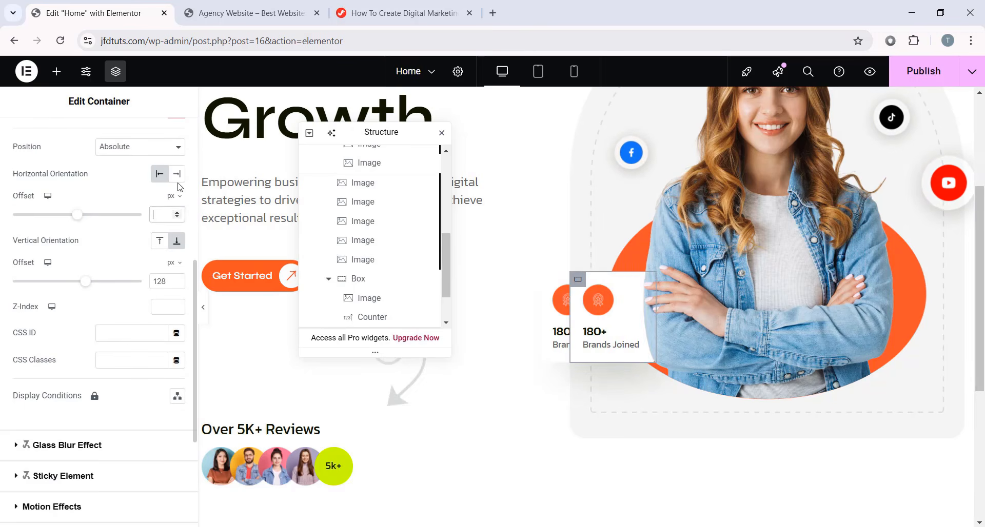
click(176, 174)
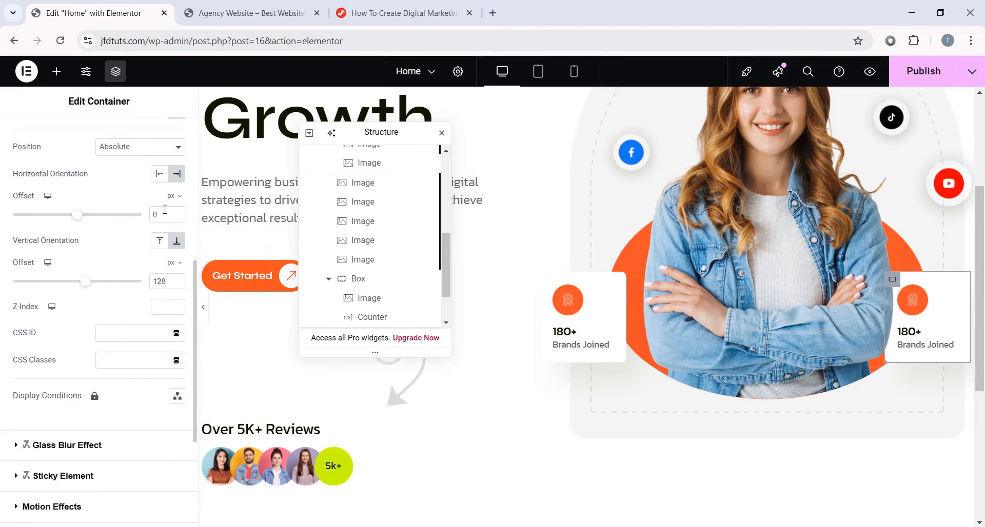
text(54)
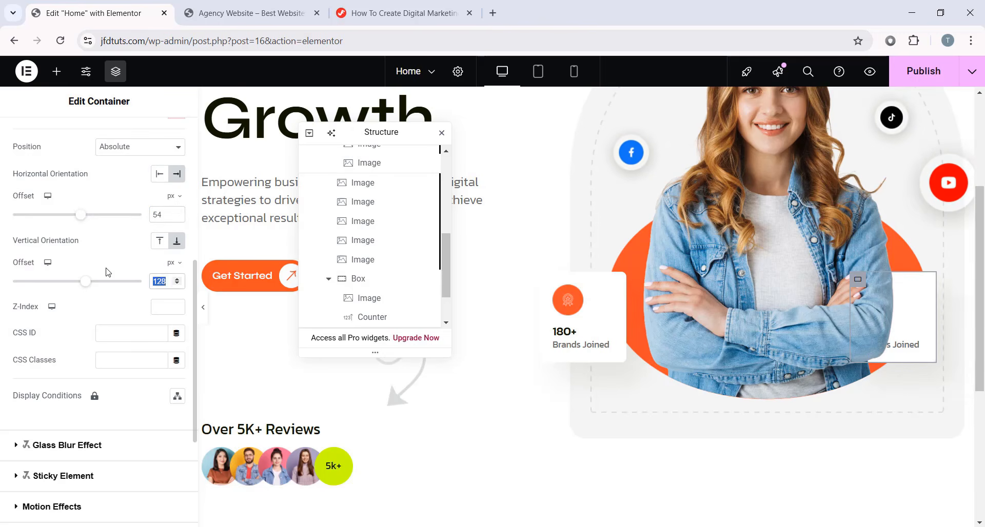
text(-12)
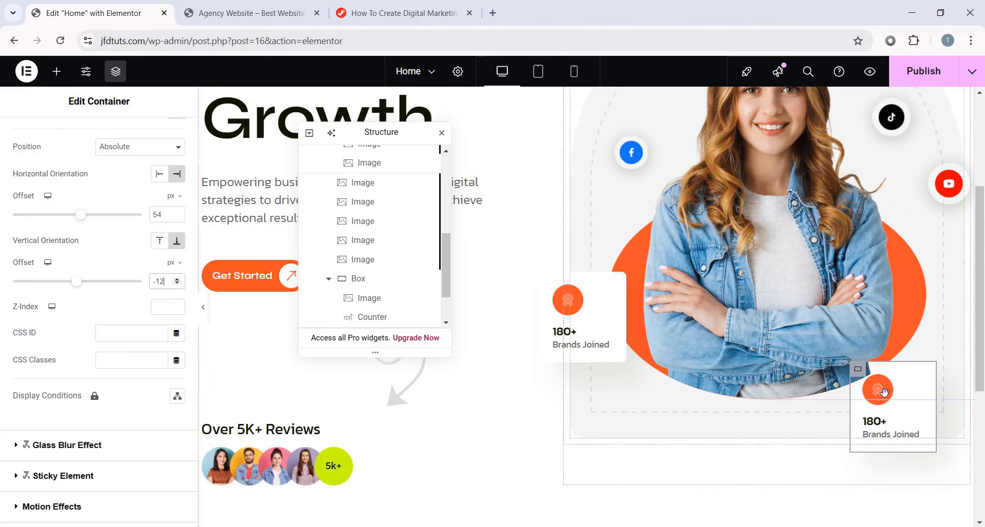
click(204, 310)
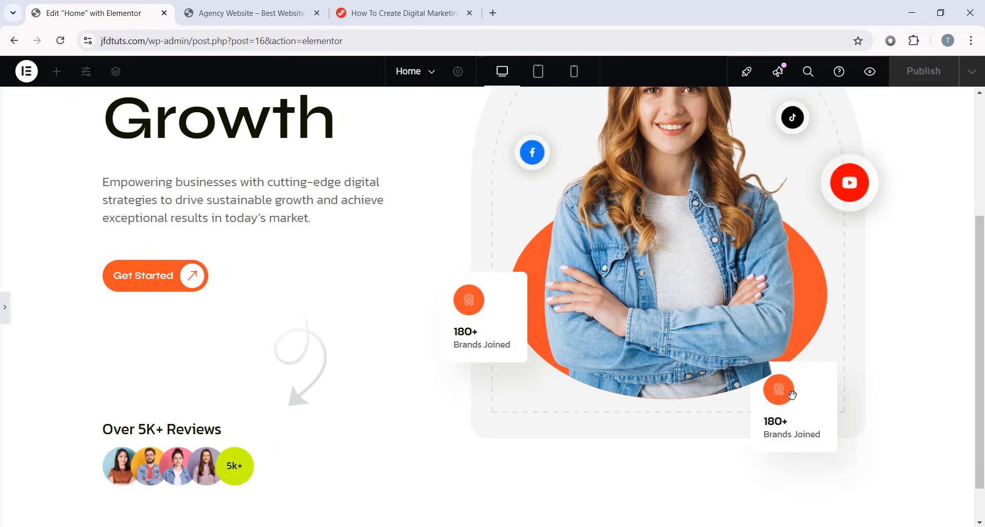
click(5, 308)
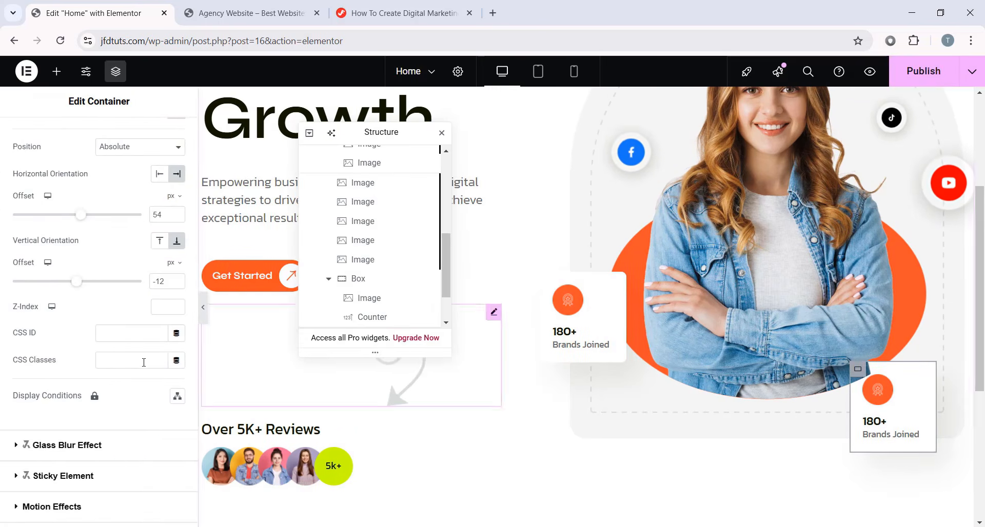
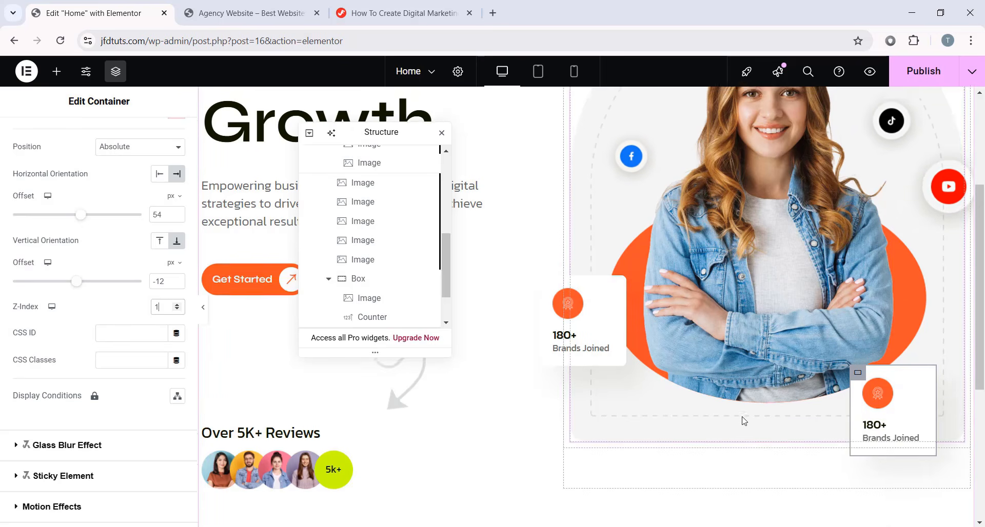
- Replace the second counter box's orange icon with the lime icon from the media library
scroll(865, 445, up, 1)
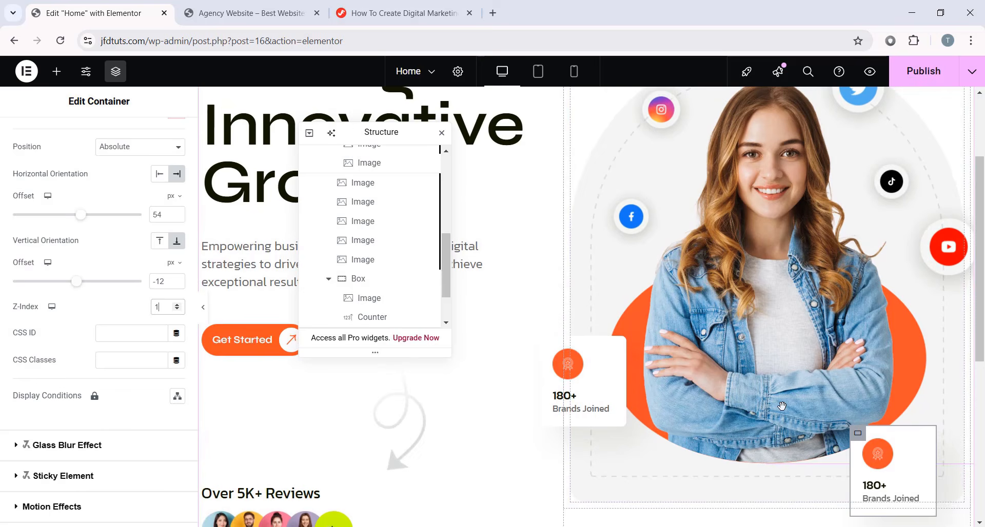
click(878, 452)
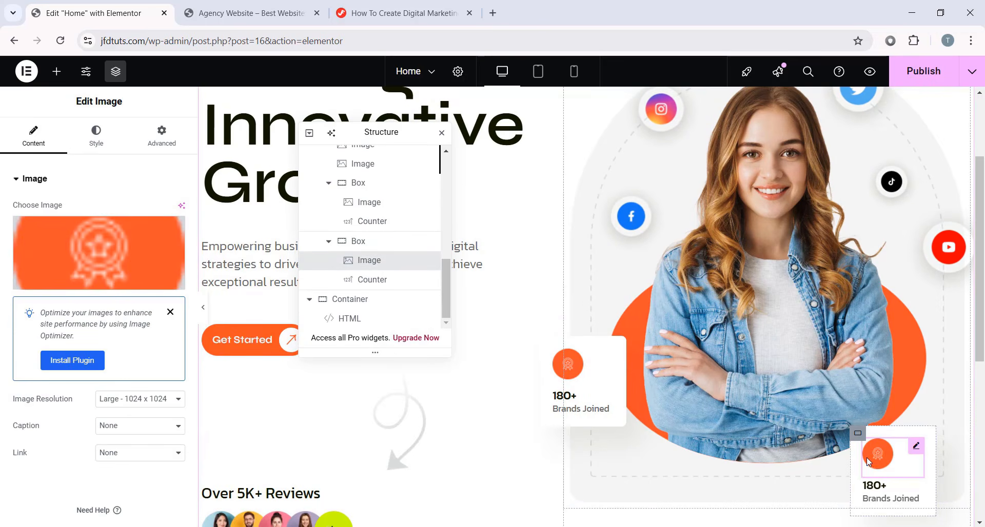
click(125, 280)
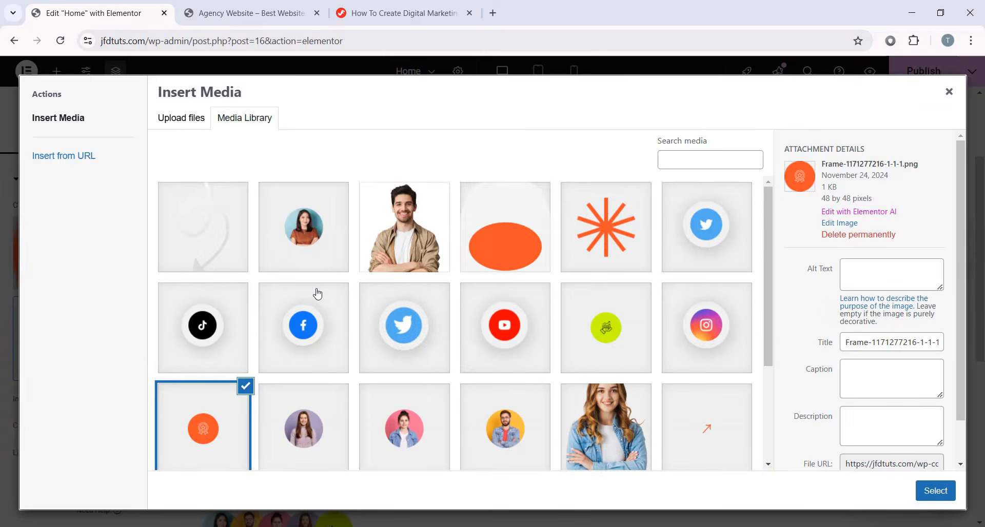
scroll(316, 292, down, 2)
click(609, 235)
click(923, 489)
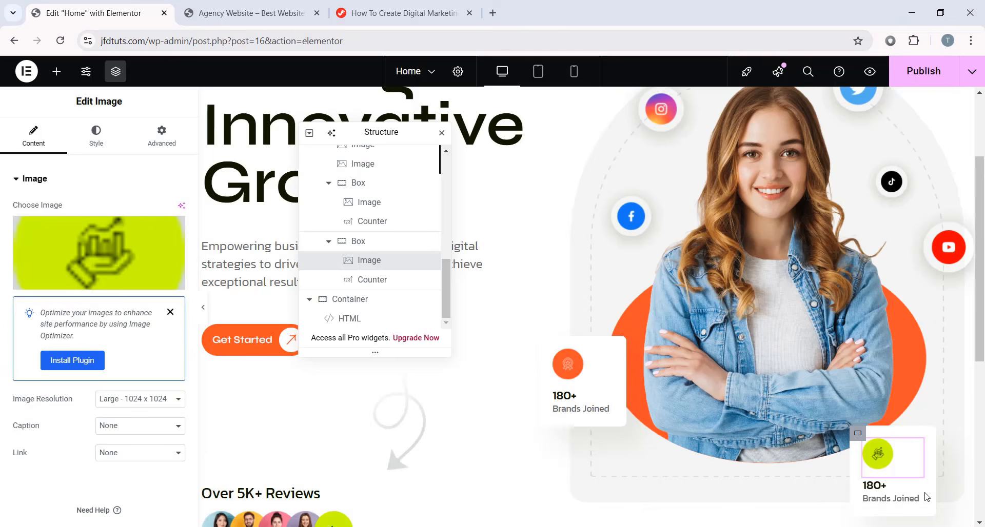
- Set the counter to end at 85 with a % suffix and the title 'Sales Growth'
scroll(872, 451, down, 1)
click(868, 434)
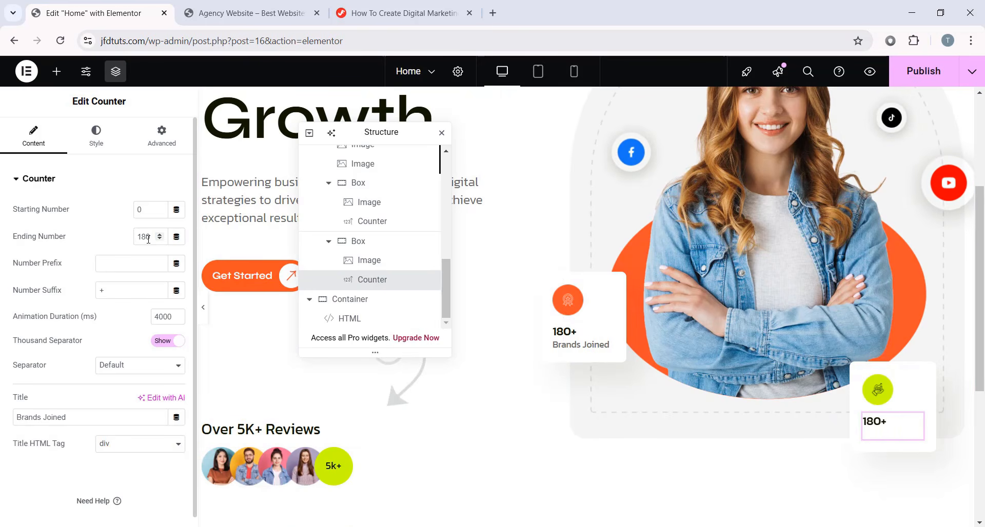
text(85)
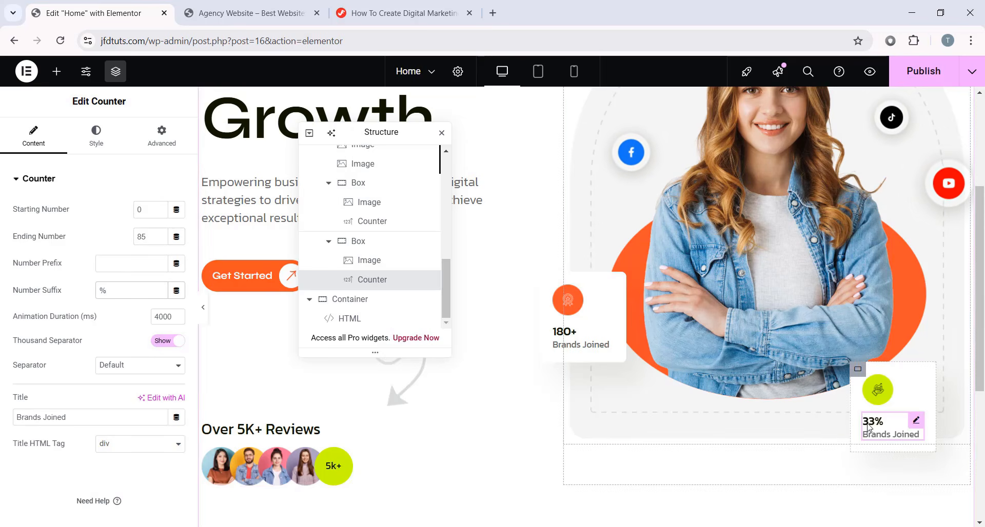
drag(93, 419, 7, 417)
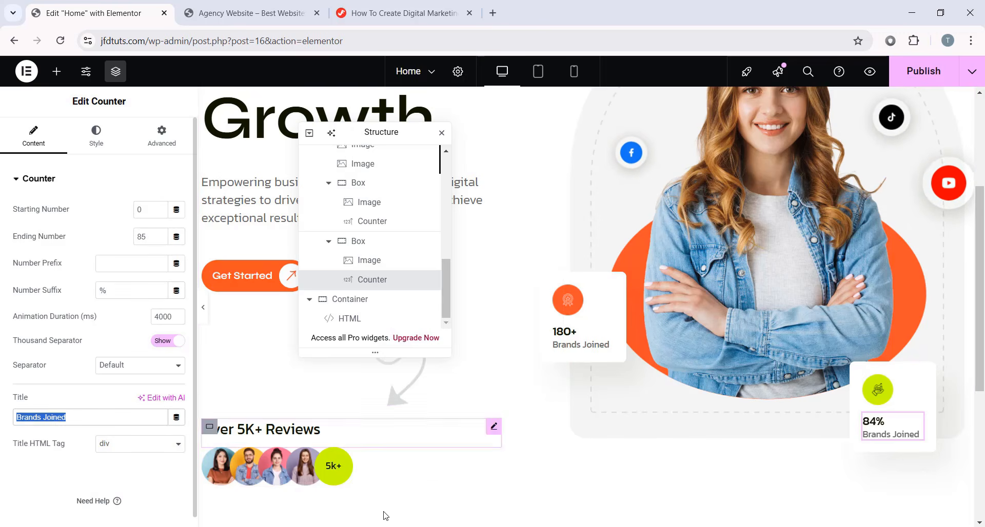
text(Sales Growth)
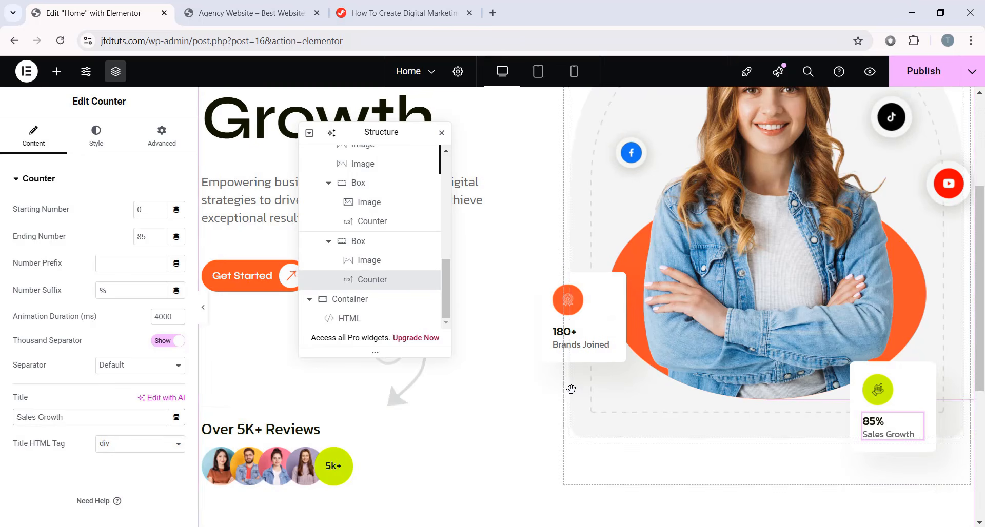
scroll(778, 386, up, 3)
scroll(778, 386, down, 2)
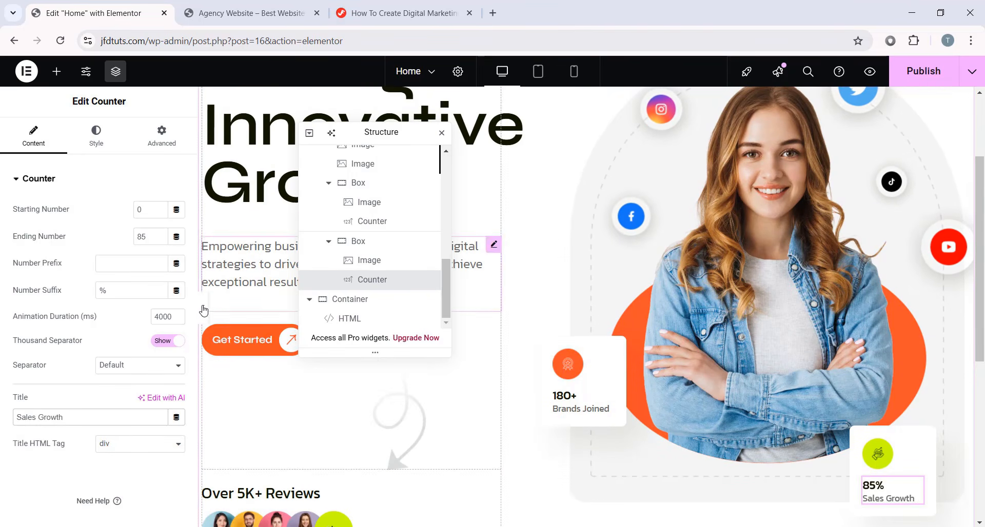
- Preview the page without the editing panels, then bring the panels back
key(ctrl+p)
scroll(827, 364, up, 2)
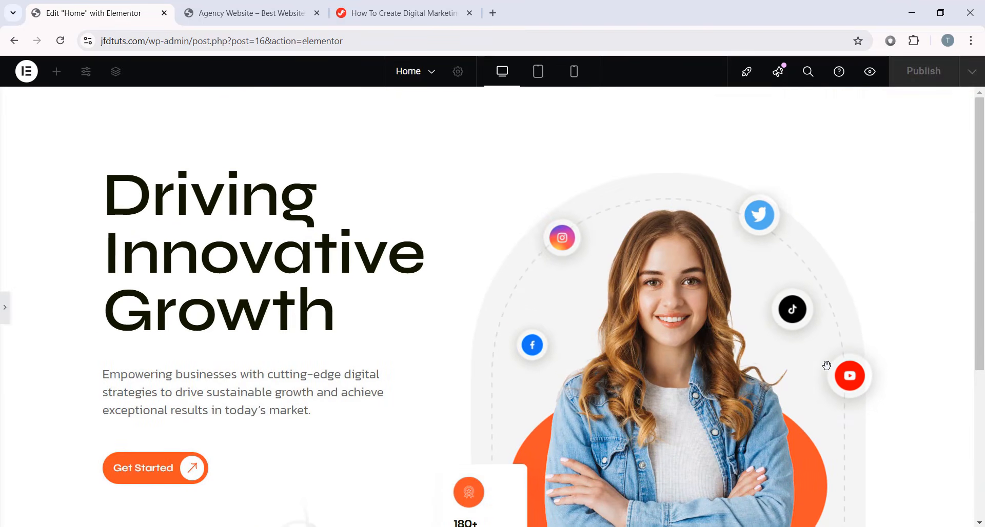
scroll(826, 365, down, 2)
click(7, 293)
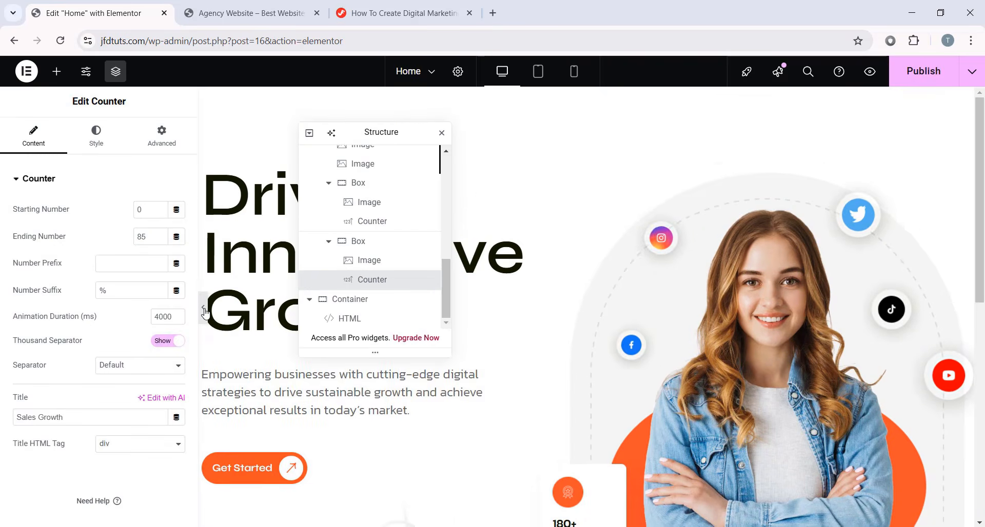
- Hide the panels again and scroll the hero to check both counter cards
click(198, 308)
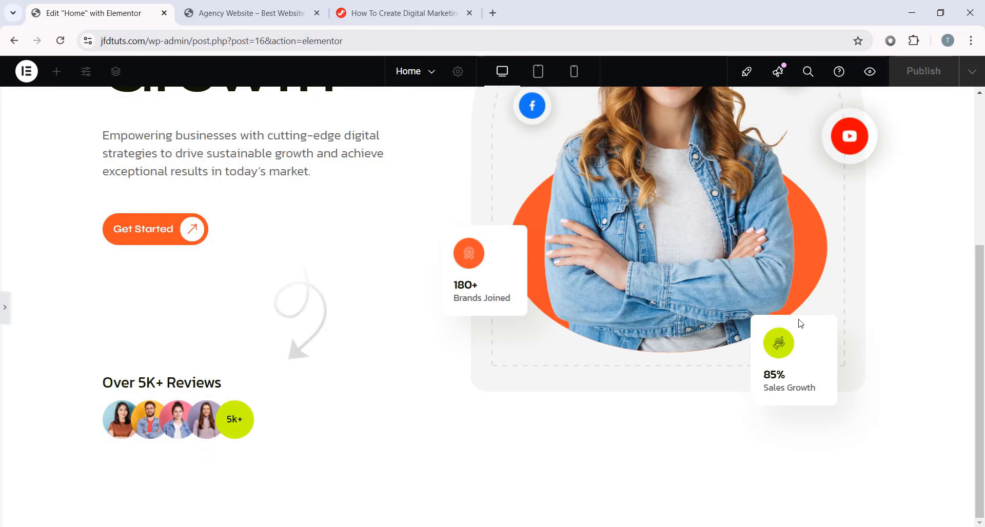
scroll(414, 321, up, 4)
scroll(317, 403, down, 4)
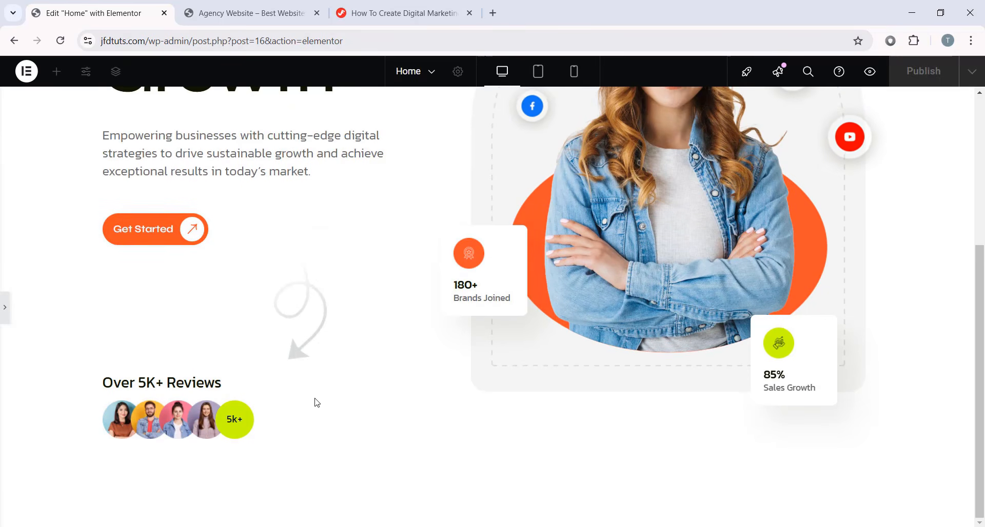
scroll(271, 383, up, 4)
scroll(380, 384, down, 4)
scroll(360, 363, up, 4)
scroll(967, 374, down, 5)
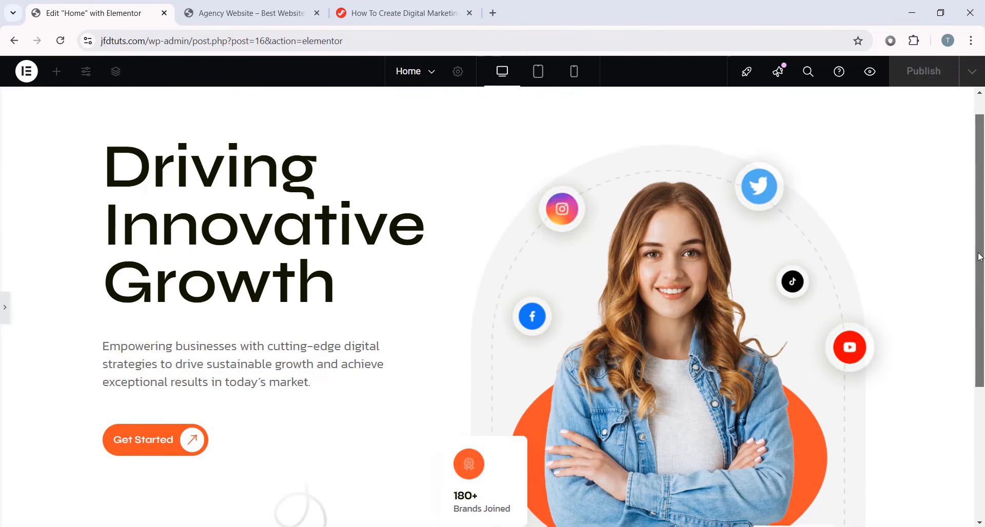
scroll(966, 373, up, 5)
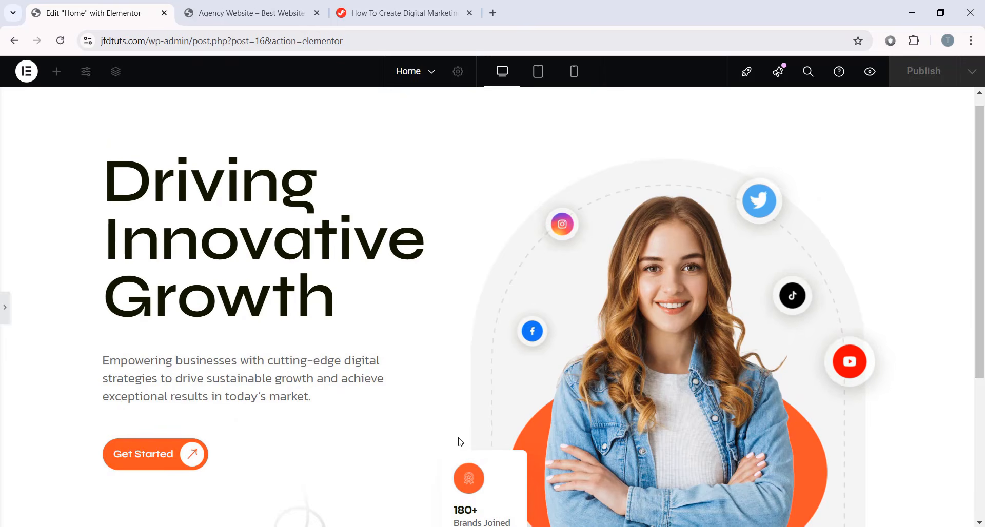
scroll(935, 243, up, 1)
scroll(394, 244, down, 5)
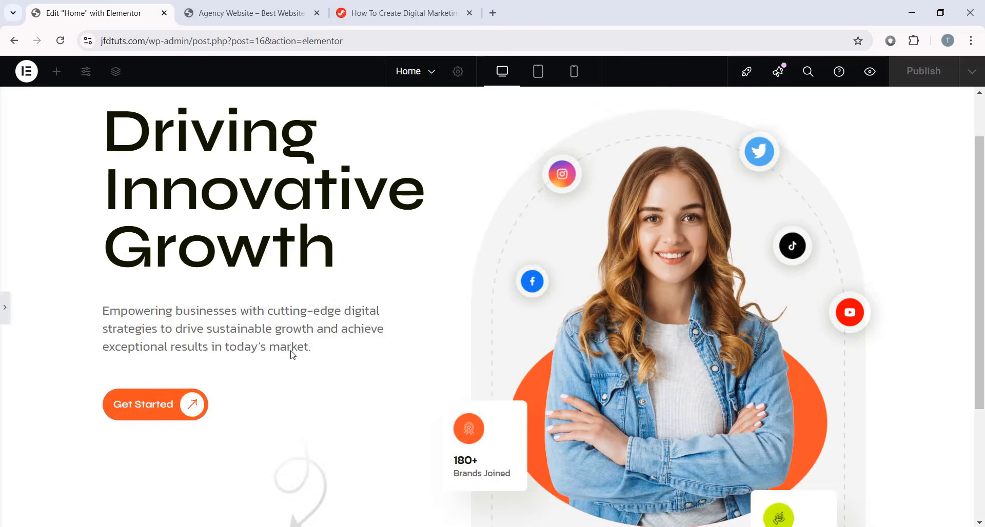
scroll(912, 210, up, 5)
scroll(983, 178, down, 3)
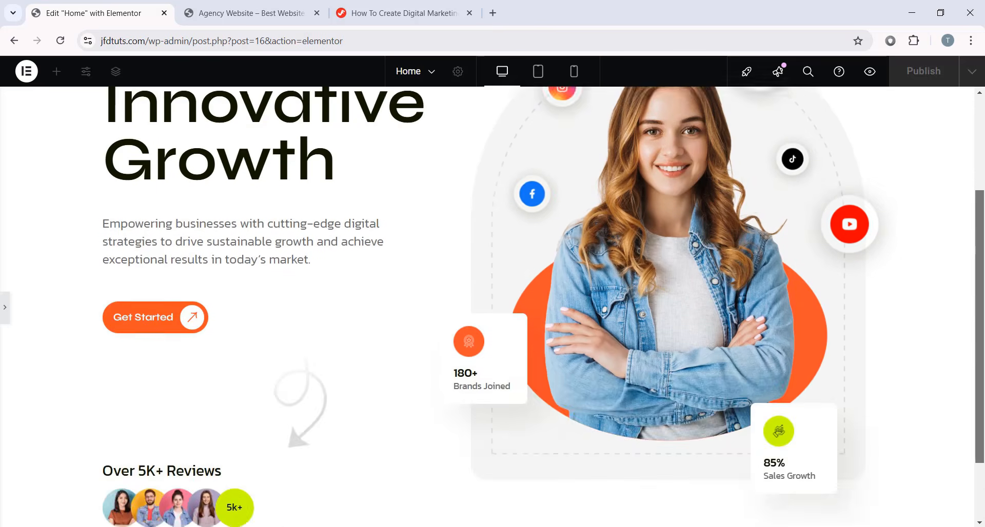
scroll(410, 258, up, 3)
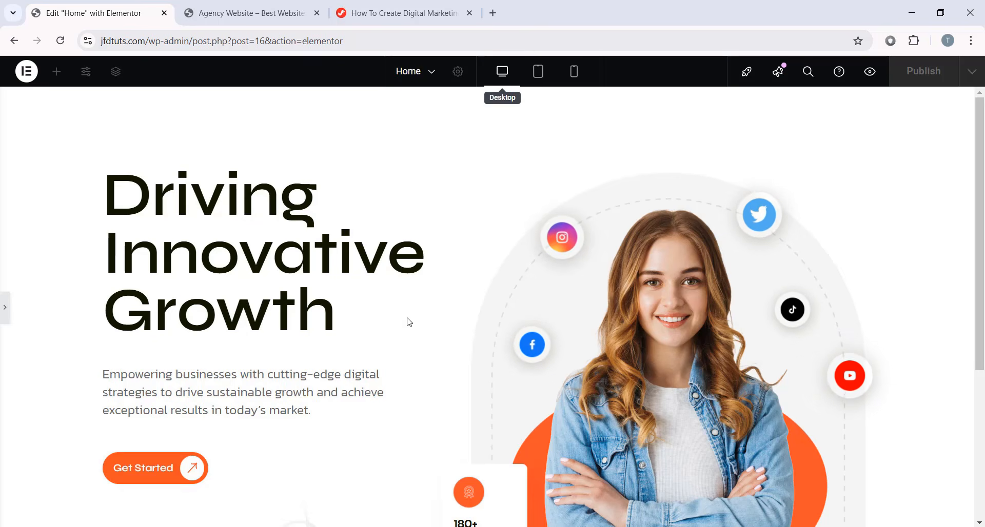
- Preview the home page at tablet width, then at mobile width
click(538, 74)
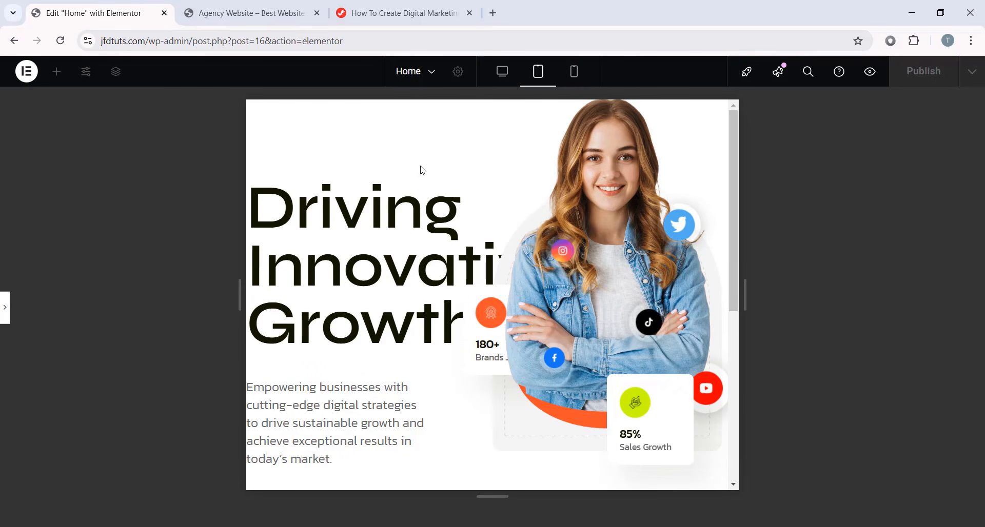
scroll(430, 221, down, 3)
scroll(430, 221, down, 3)
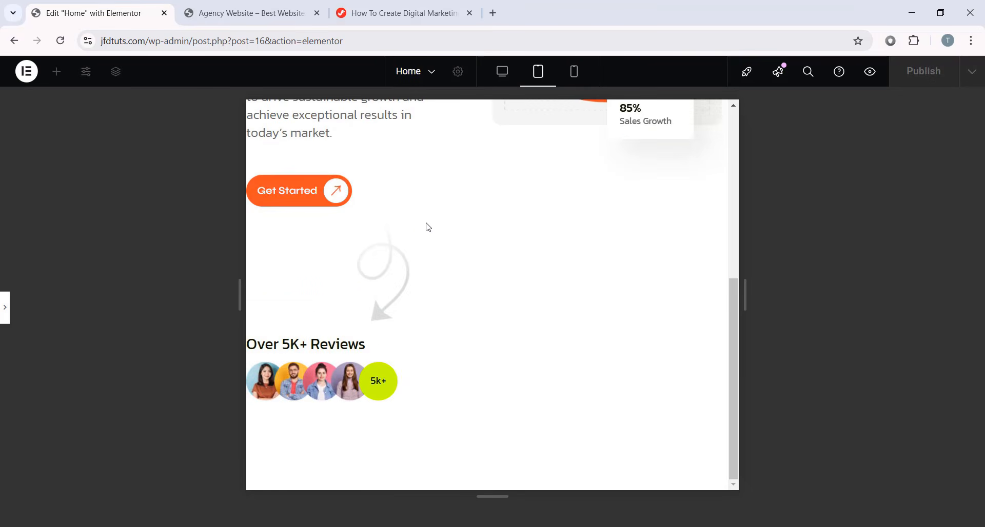
scroll(427, 226, up, 7)
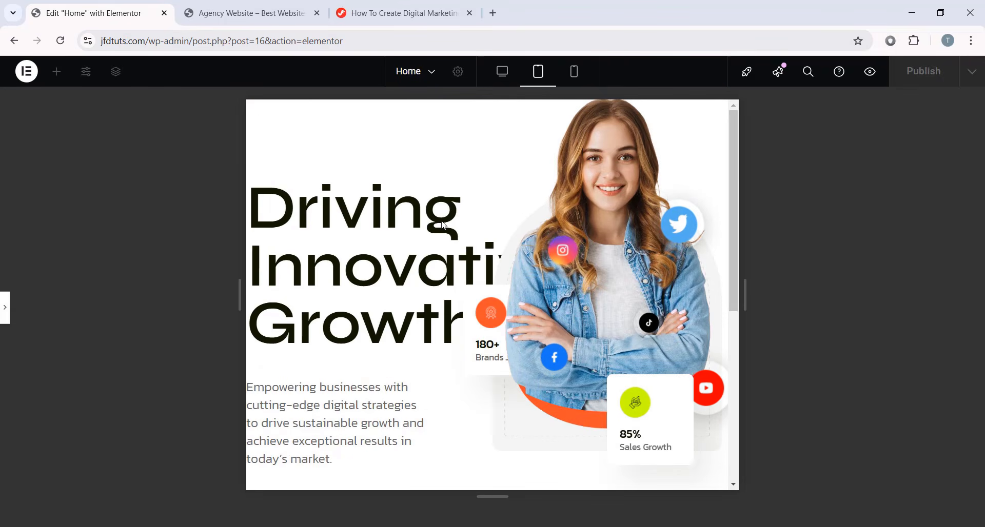
click(574, 77)
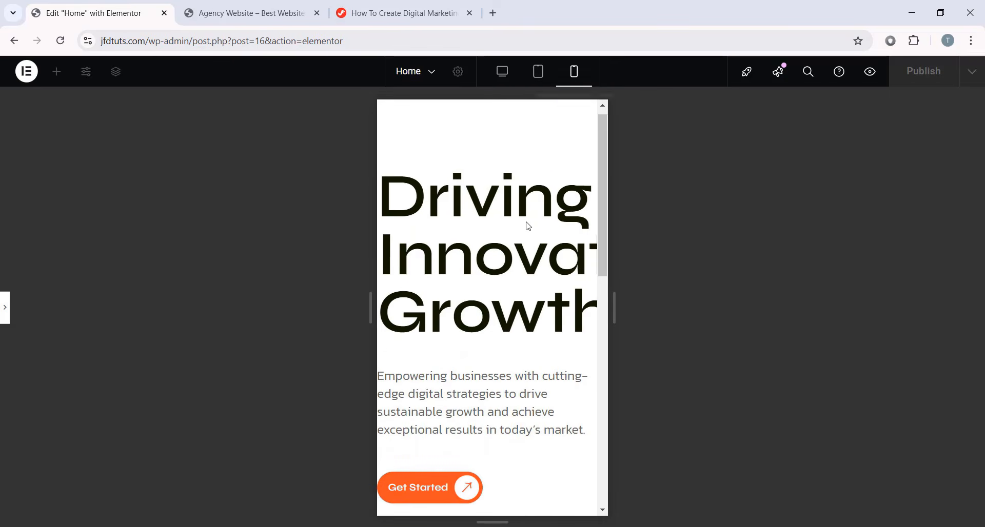
scroll(521, 257, down, 5)
scroll(508, 333, up, 5)
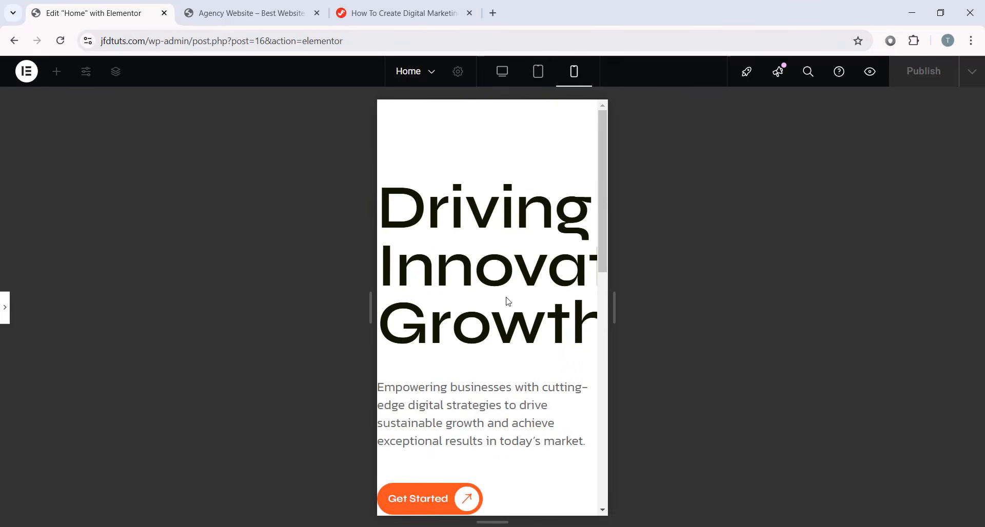
- Return to desktop view with the editing panels reopened and the Structure navigator moved left
click(505, 73)
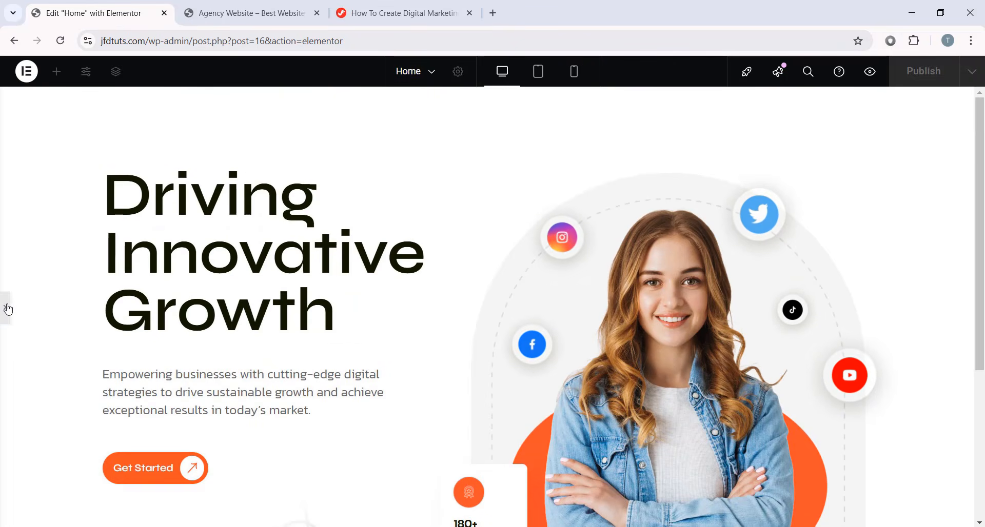
click(5, 307)
drag(402, 136, 350, 125)
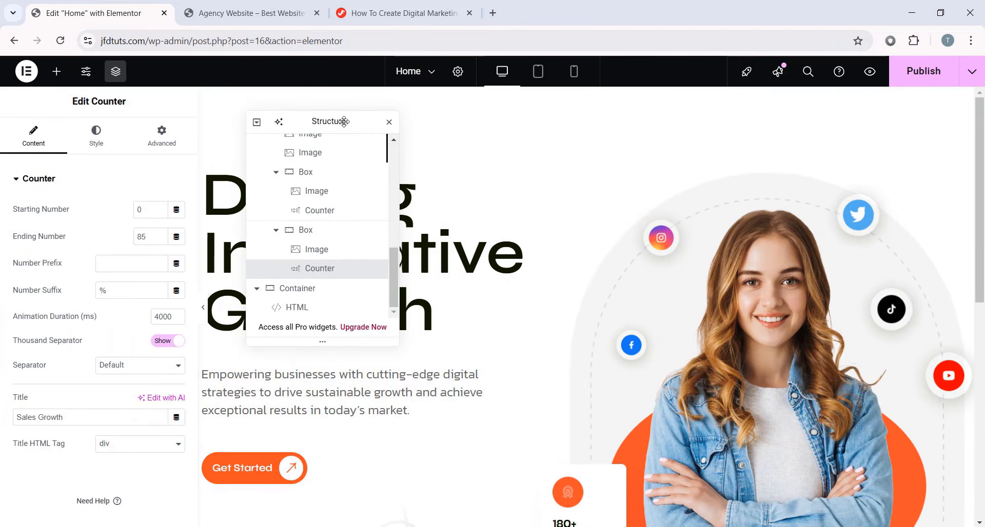
- Switch to tablet editing and select the Banner Section container
click(538, 71)
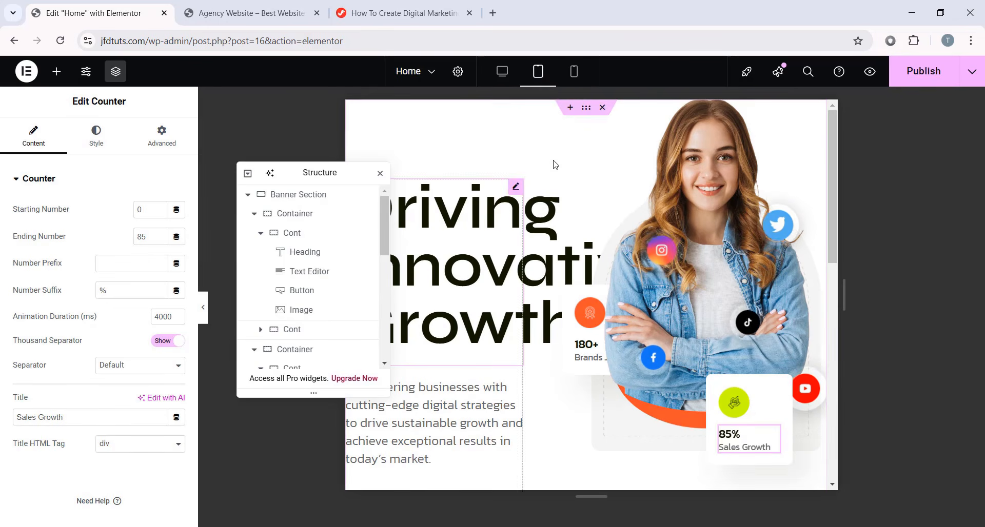
drag(328, 173, 255, 165)
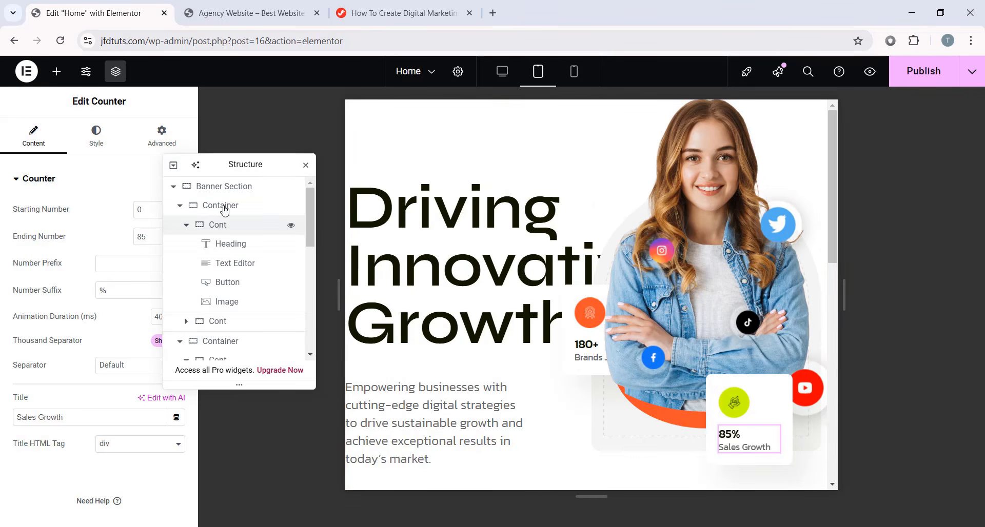
click(255, 190)
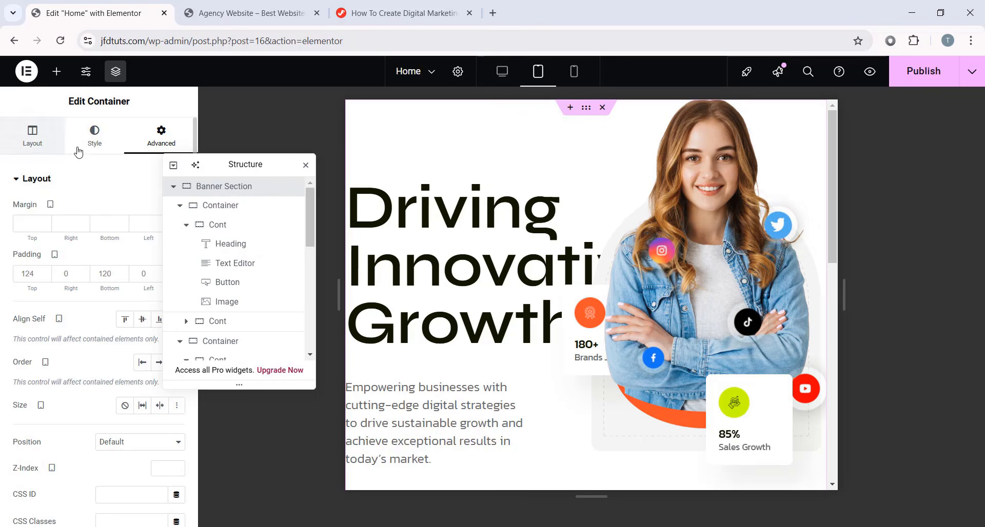
click(51, 146)
scroll(71, 236, down, 5)
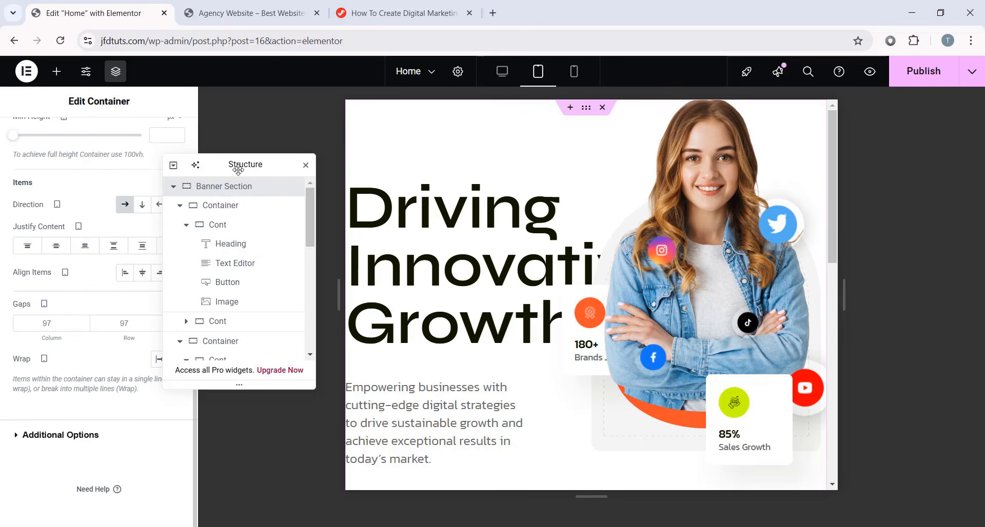
drag(237, 170, 365, 166)
text(40)
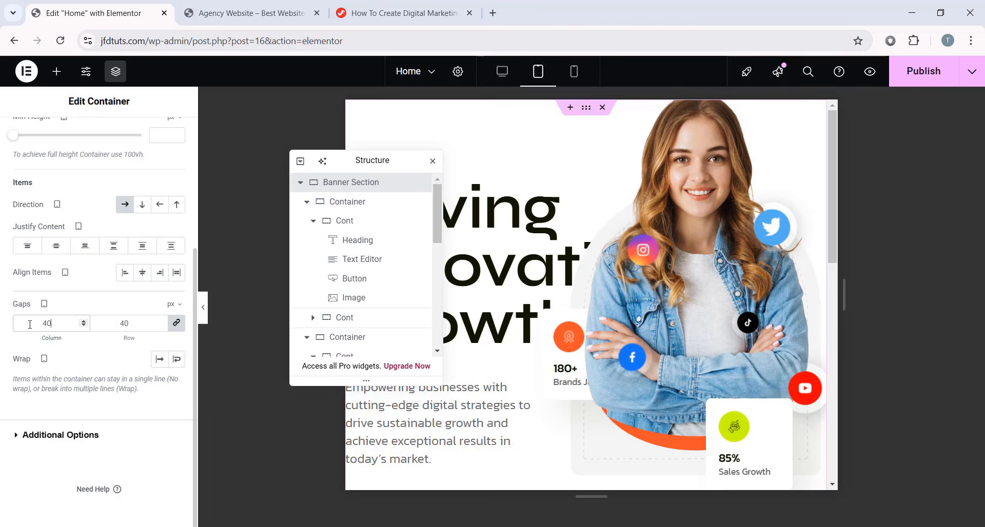
scroll(53, 325, up, 5)
- Unlink the banner padding and set it to 80, 20, 80, 20 px
click(161, 135)
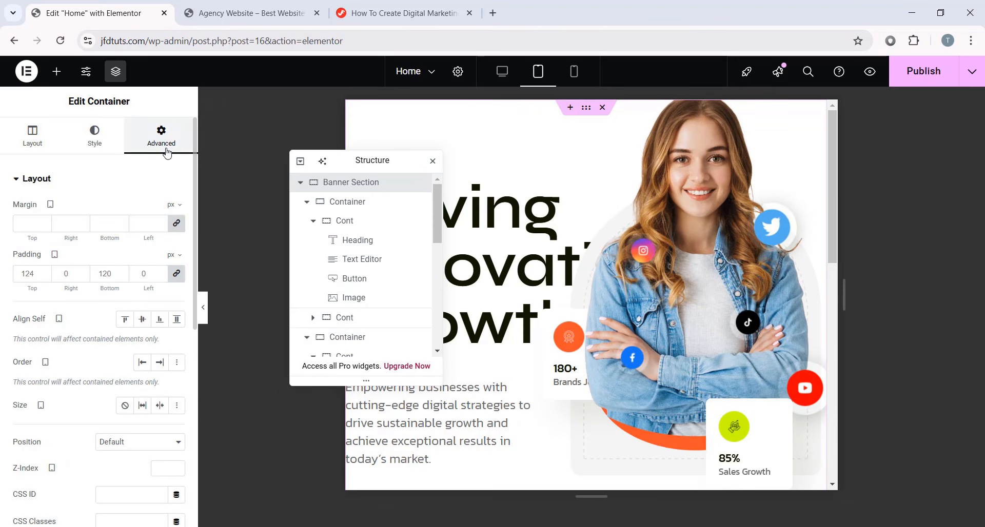
click(171, 276)
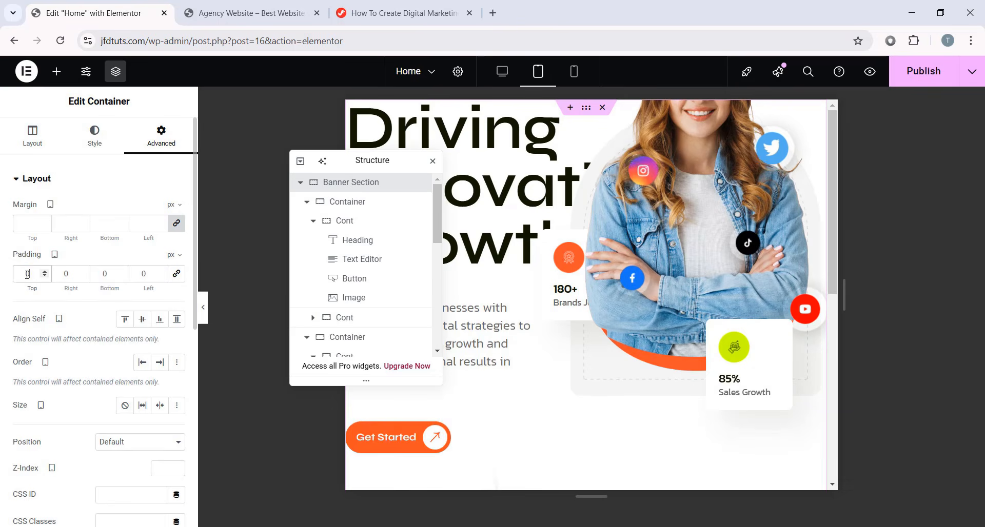
text(80)
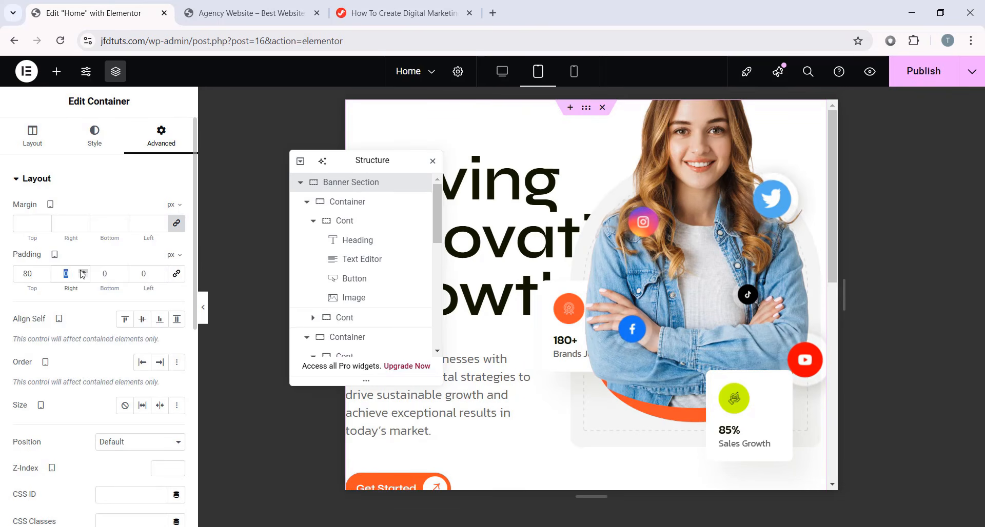
key(Tab)
text(20)
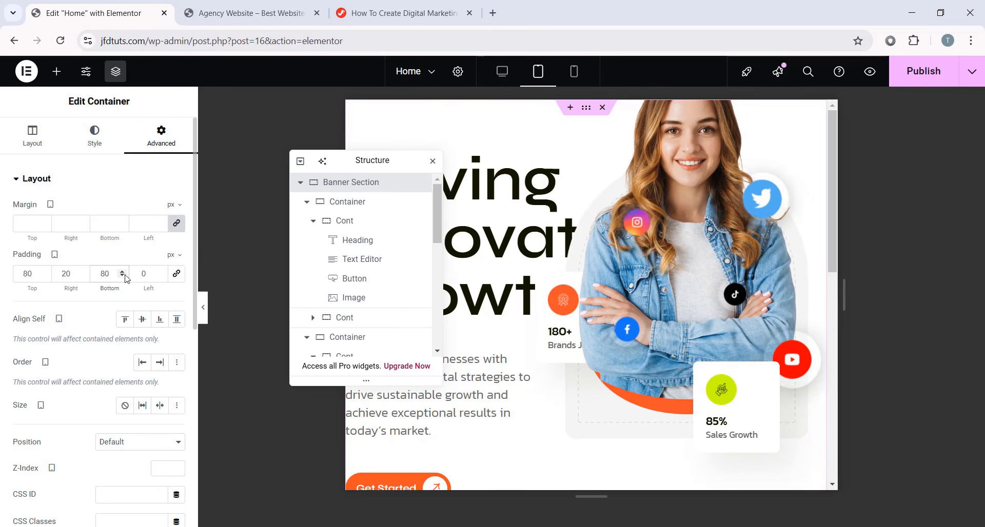
text(20)
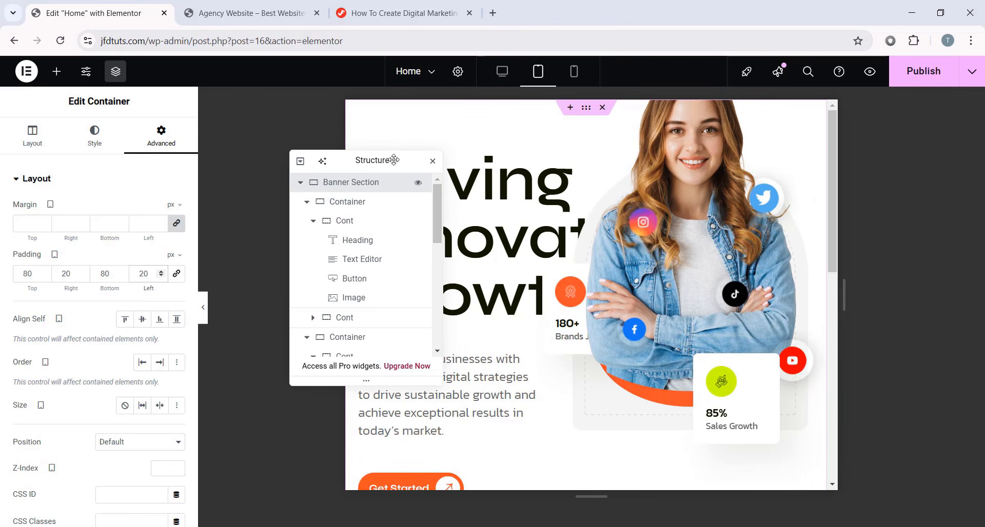
drag(391, 160, 241, 126)
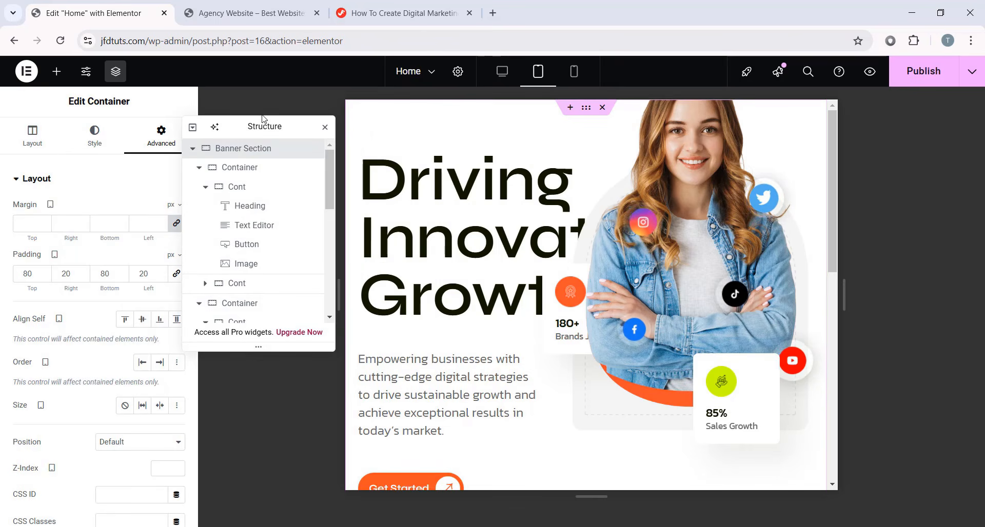
- Give the Driving Innovative Growth heading 56 px size, 500 Medium weight and 1.3 em line height
click(468, 213)
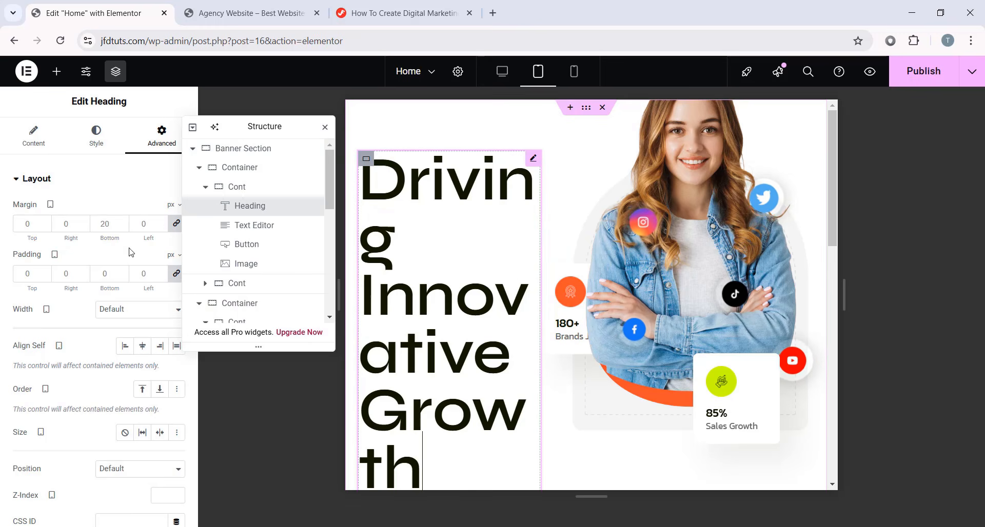
click(96, 140)
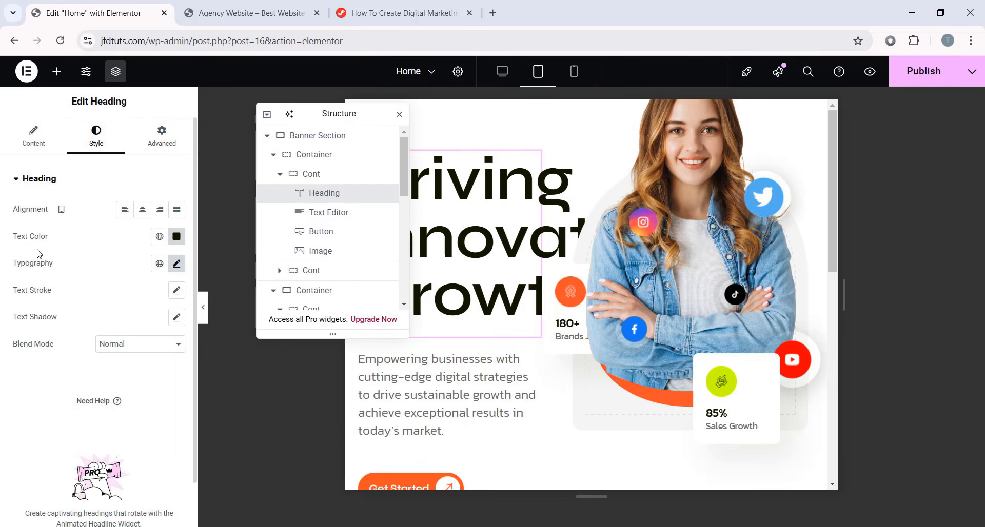
click(176, 263)
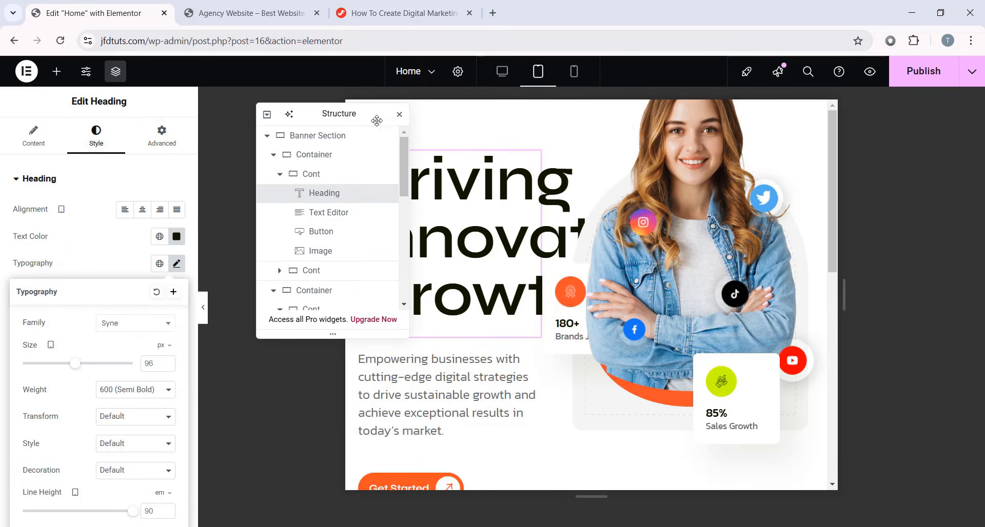
click(52, 251)
click(175, 264)
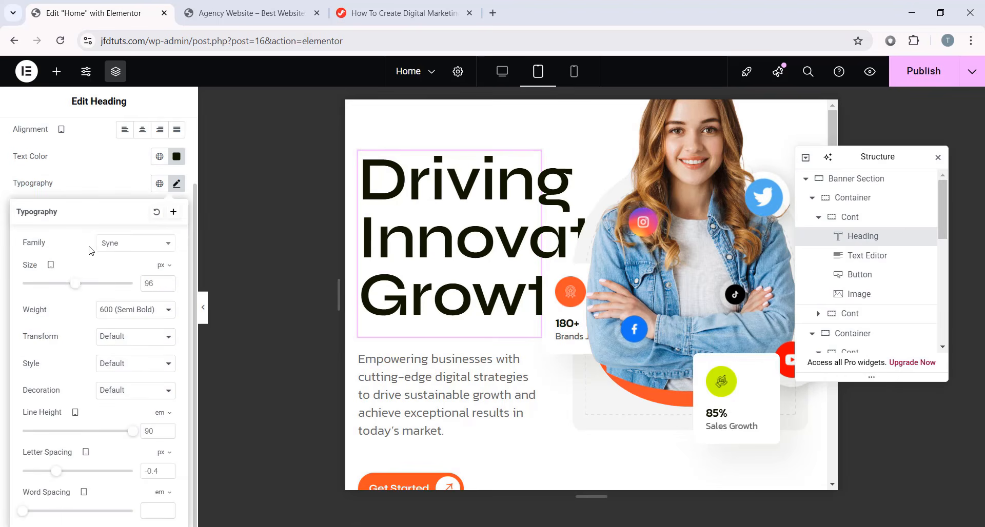
drag(74, 282, 53, 283)
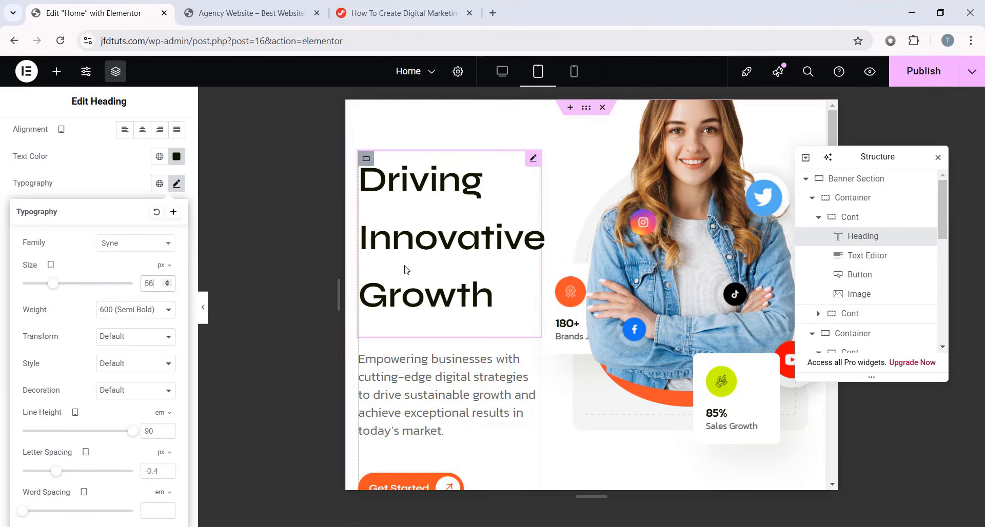
click(119, 310)
click(133, 386)
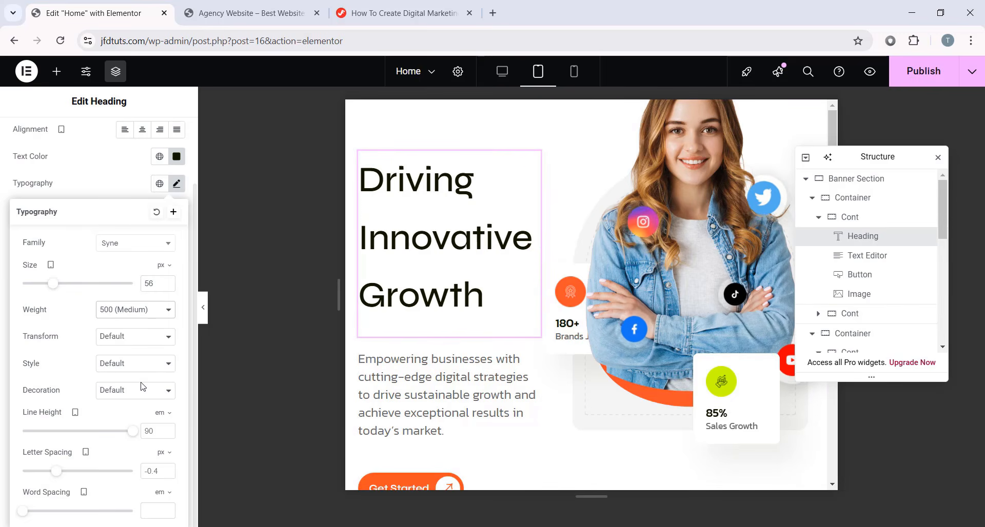
click(167, 429)
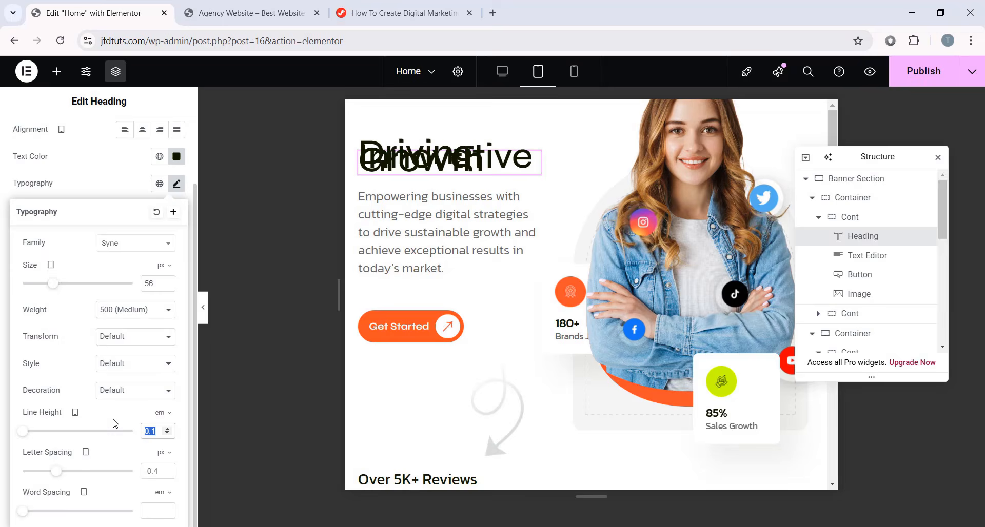
text(1.3)
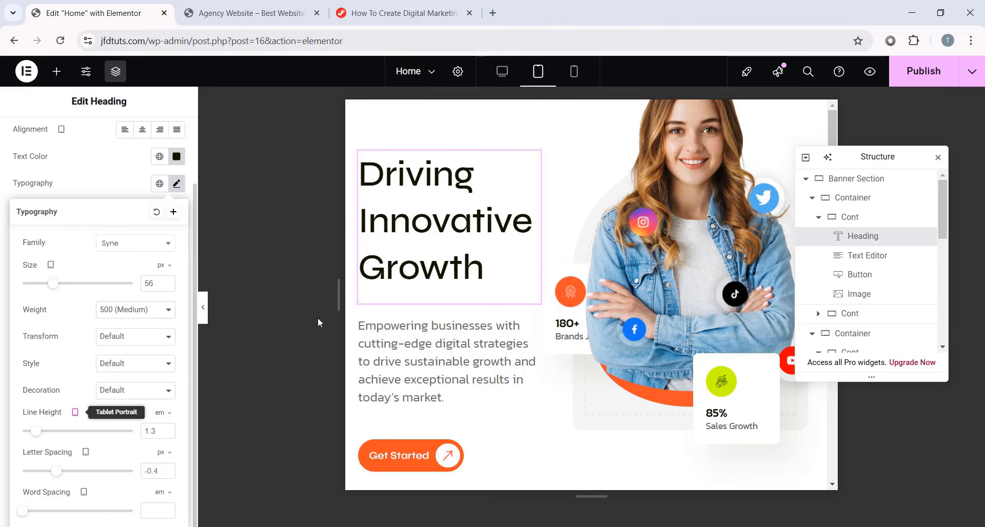
- Close the typography settings and move the Structure navigator out of the way
click(176, 183)
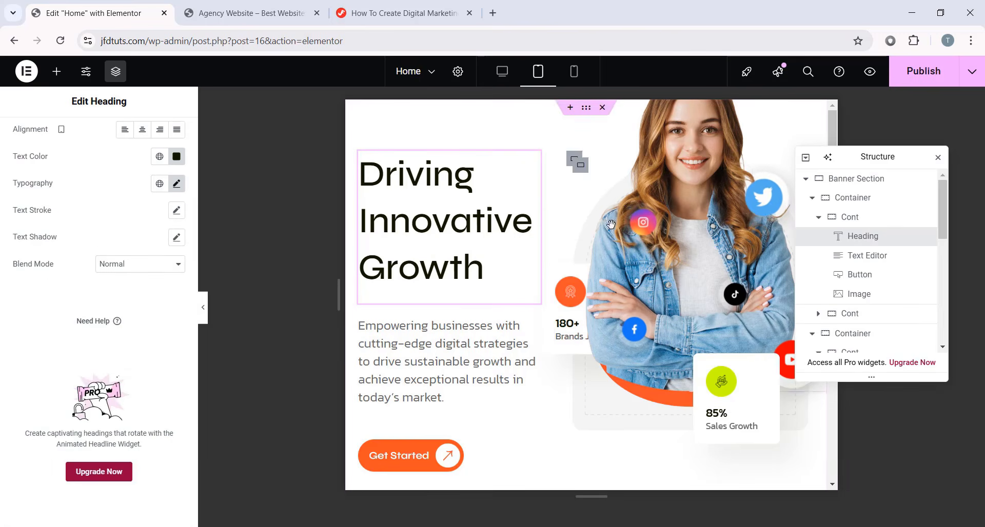
drag(826, 157, 826, 126)
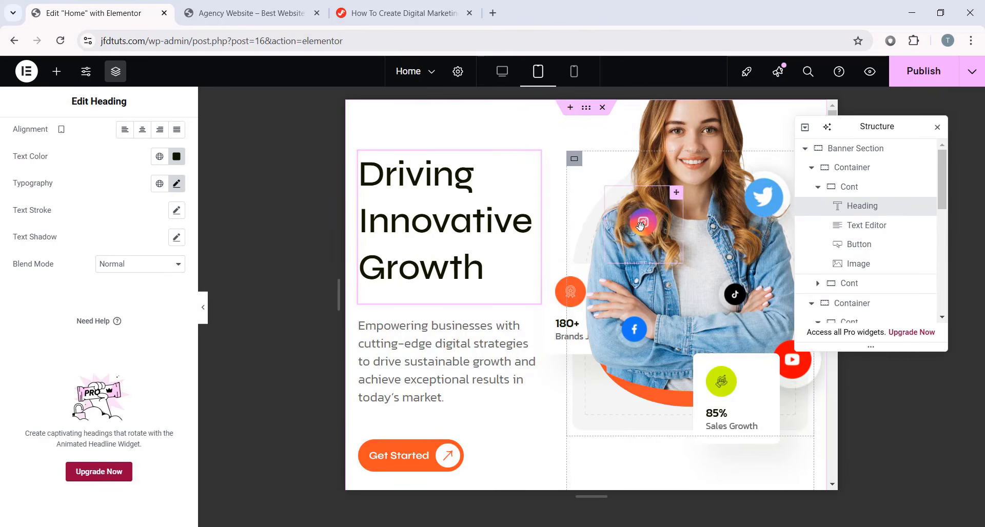
drag(873, 142, 298, 154)
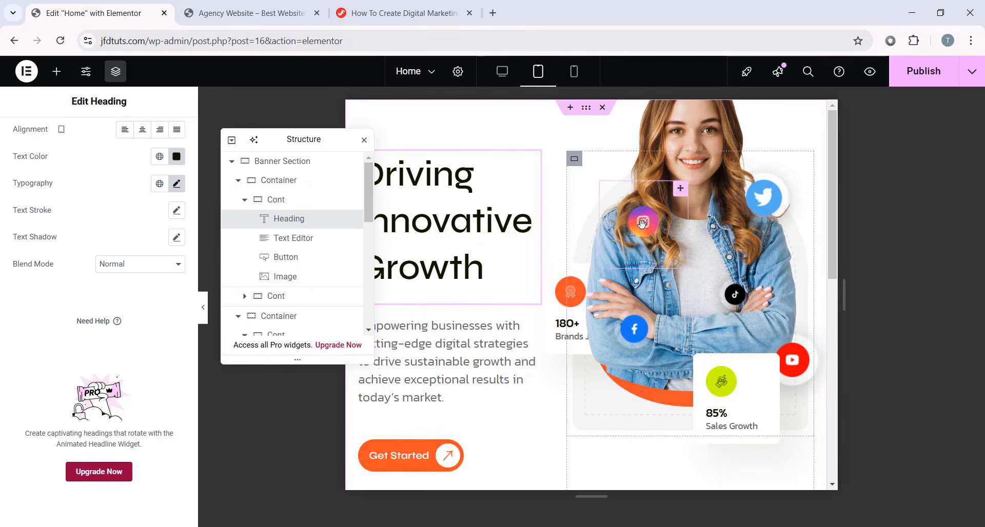
- Select the hero photo of the woman and set its width to 254 px
click(657, 314)
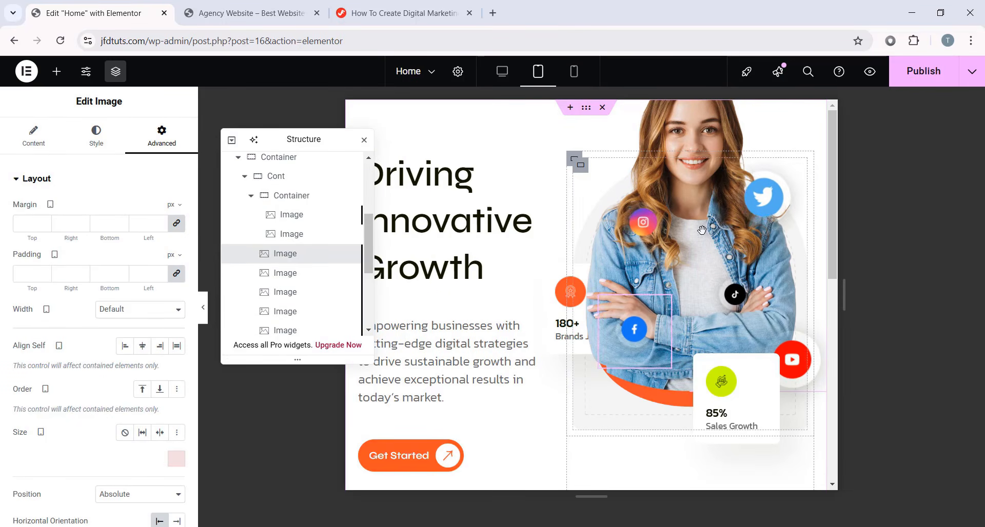
click(243, 218)
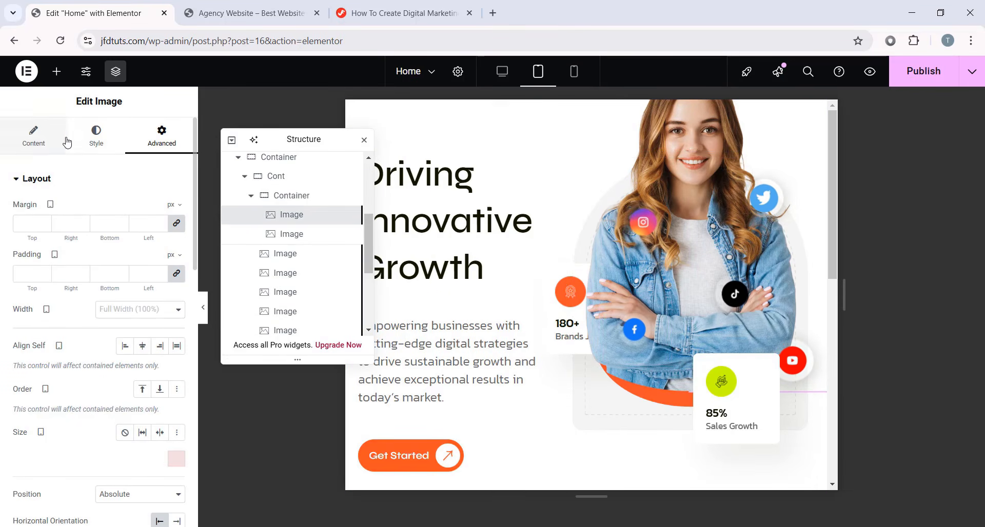
click(96, 136)
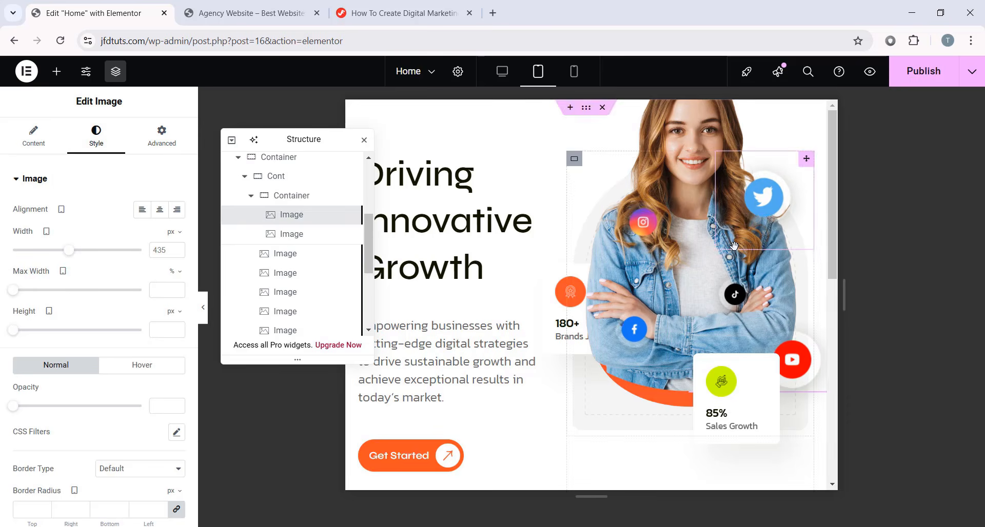
click(153, 250)
key(ctrl+a)
text(254)
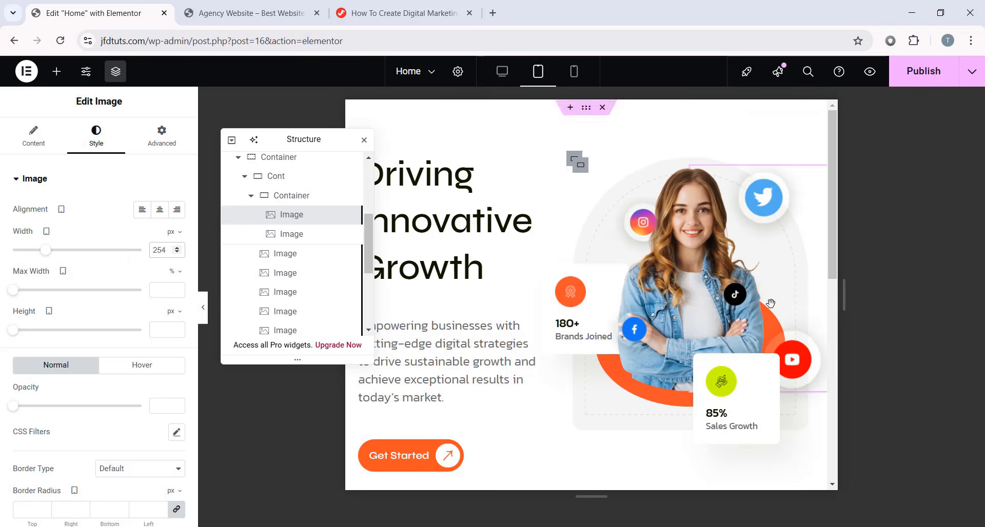
scroll(666, 308, down, 2)
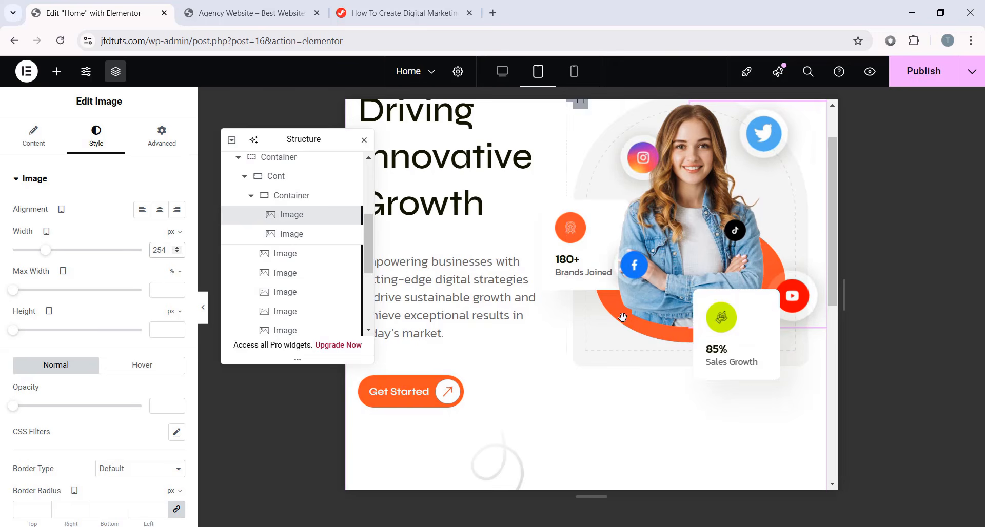
scroll(667, 328, up, 2)
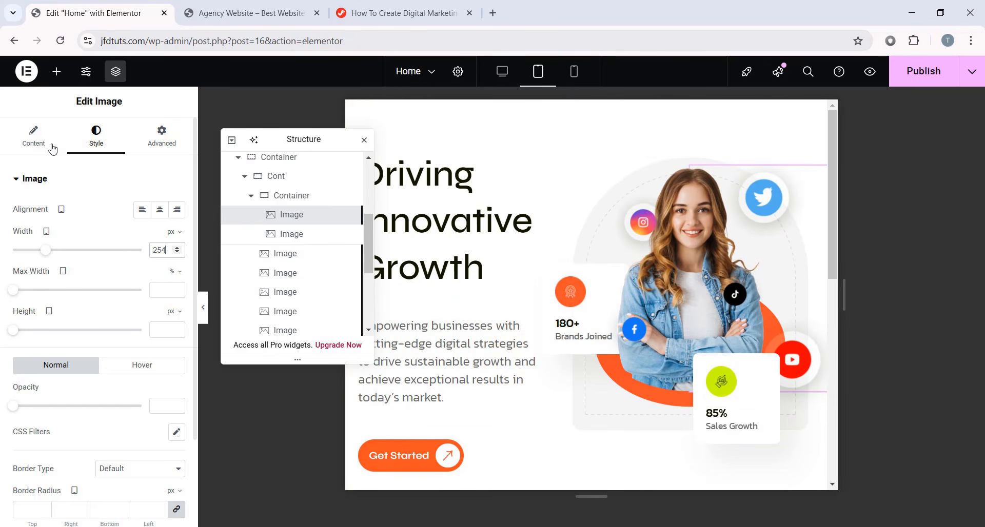
- Lower the image's vertical orientation offset to 36 px
click(159, 136)
scroll(86, 333, down, 4)
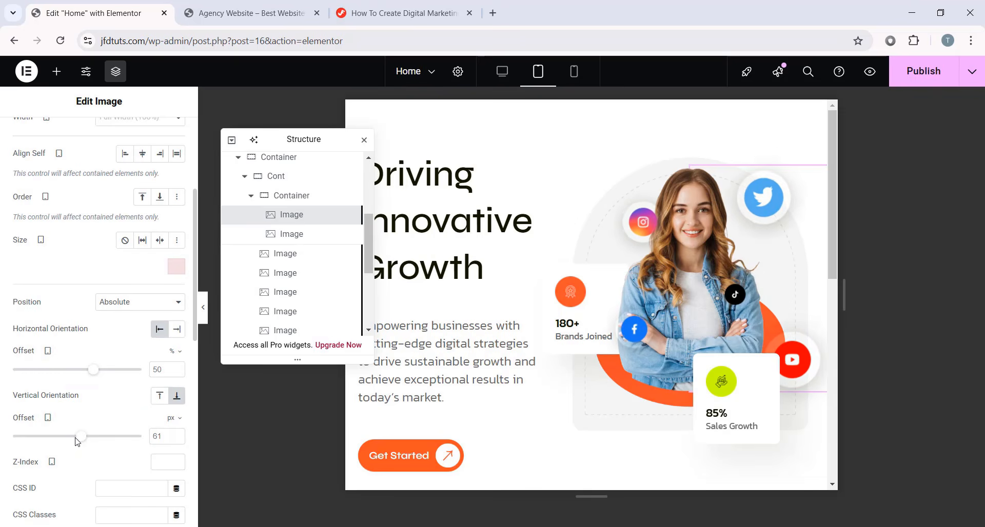
drag(74, 440, 80, 440)
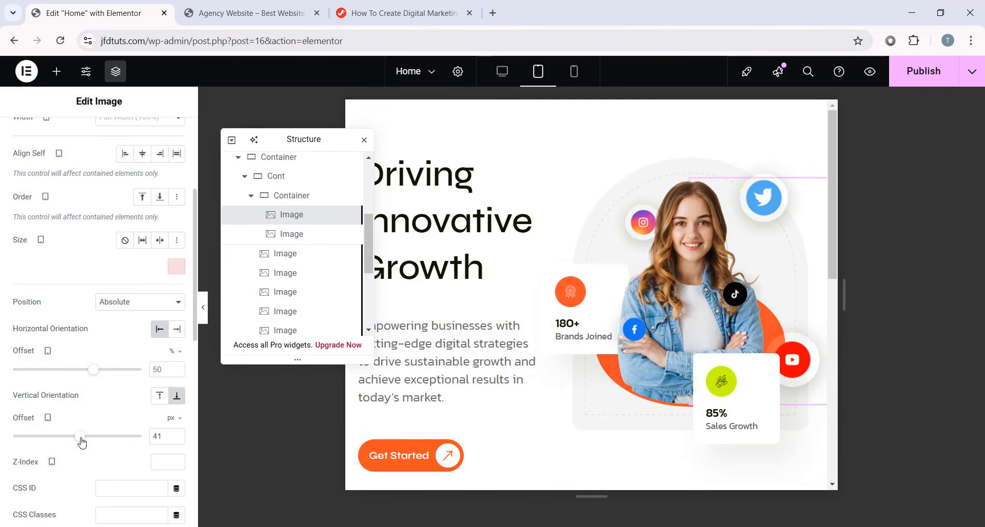
scroll(711, 314, down, 1)
scroll(711, 316, down, 2)
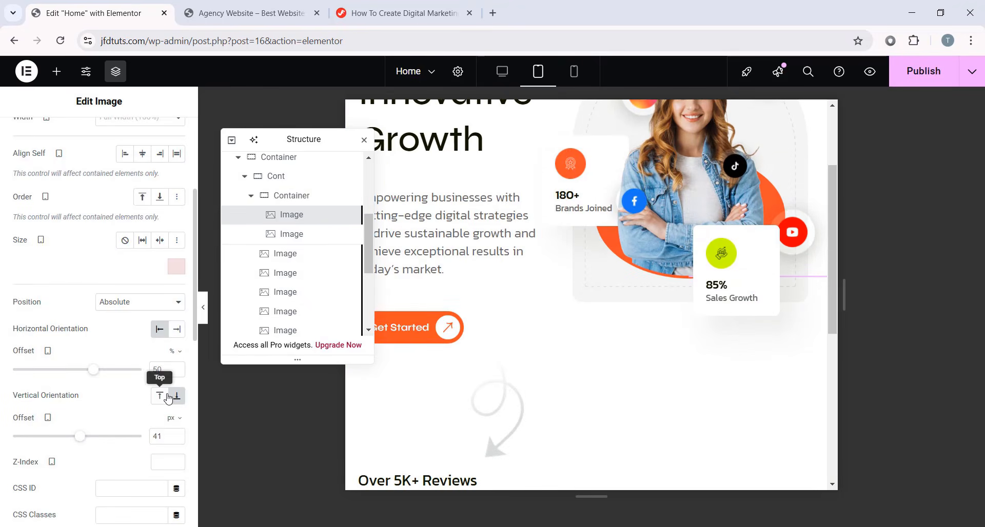
click(159, 440)
key(Down)
key(Down)
key(Down)
key(Down)
key(Down)
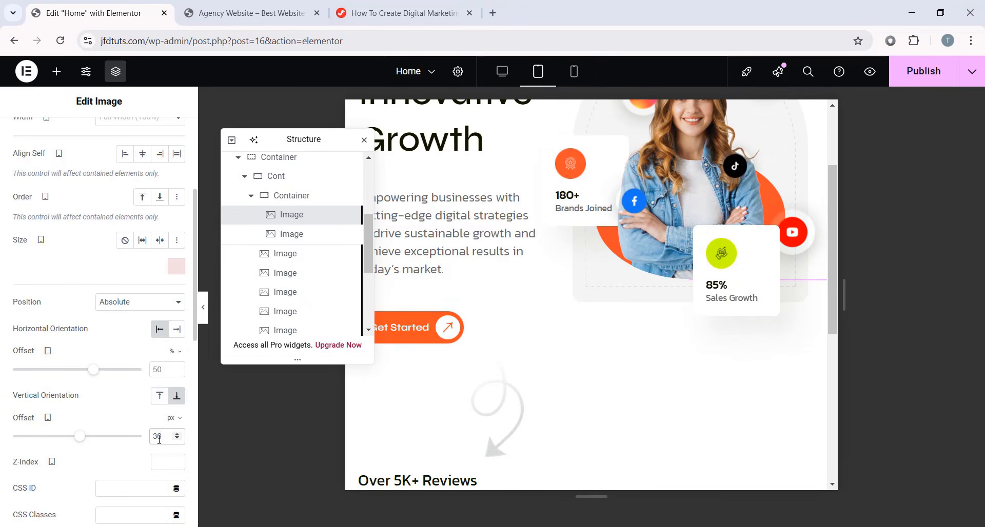
scroll(695, 326, up, 3)
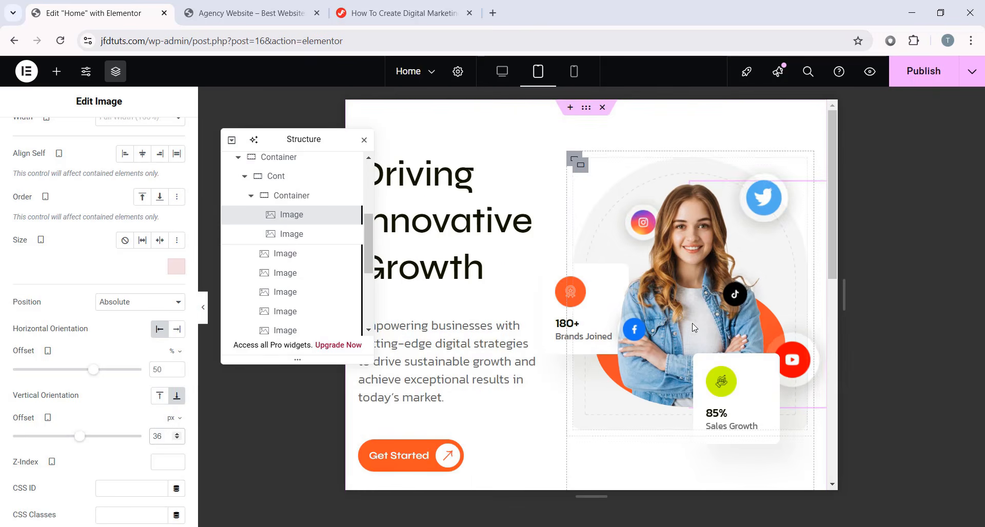
- Give the 180+ Brands Joined box Z-Index 1 and a horizontal offset of 0
click(595, 282)
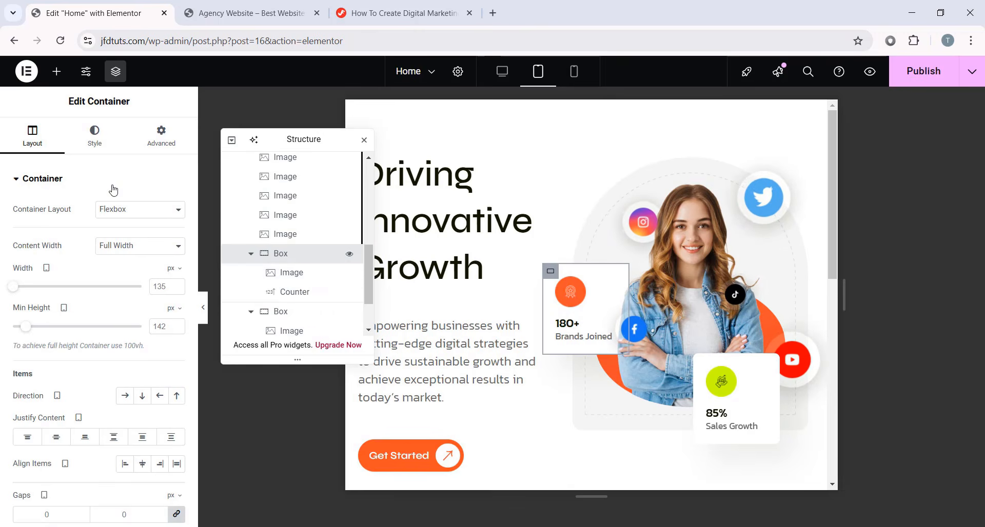
click(161, 136)
scroll(154, 292, down, 6)
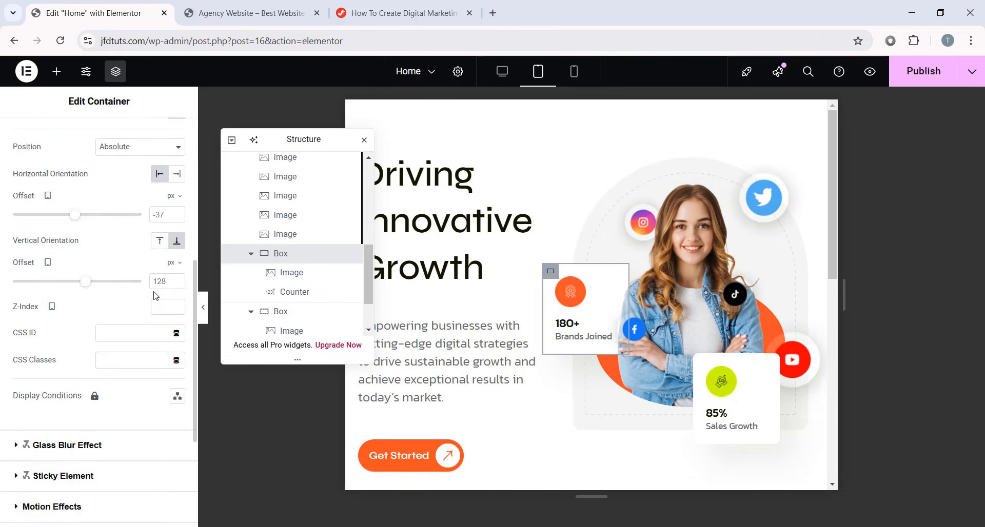
scroll(156, 296, up, 2)
drag(75, 279, 78, 279)
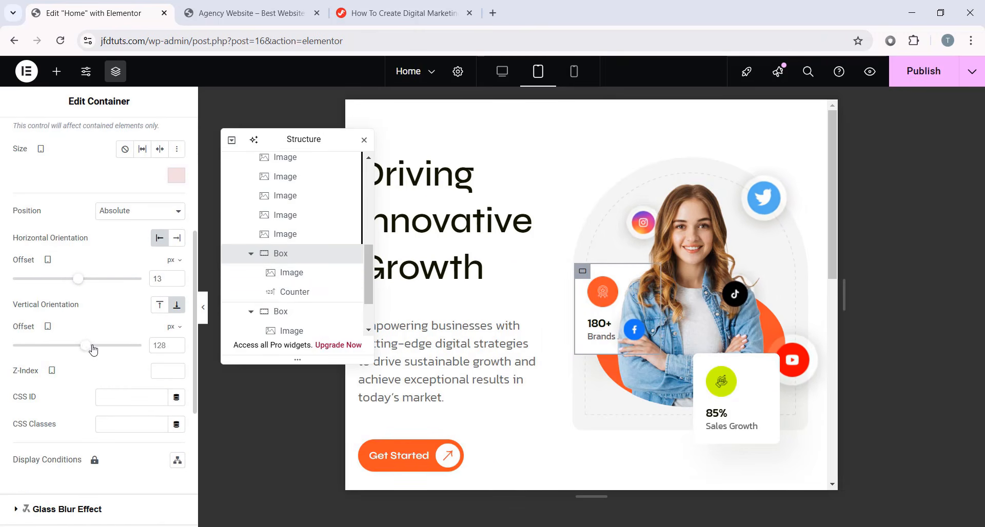
drag(93, 349, 82, 349)
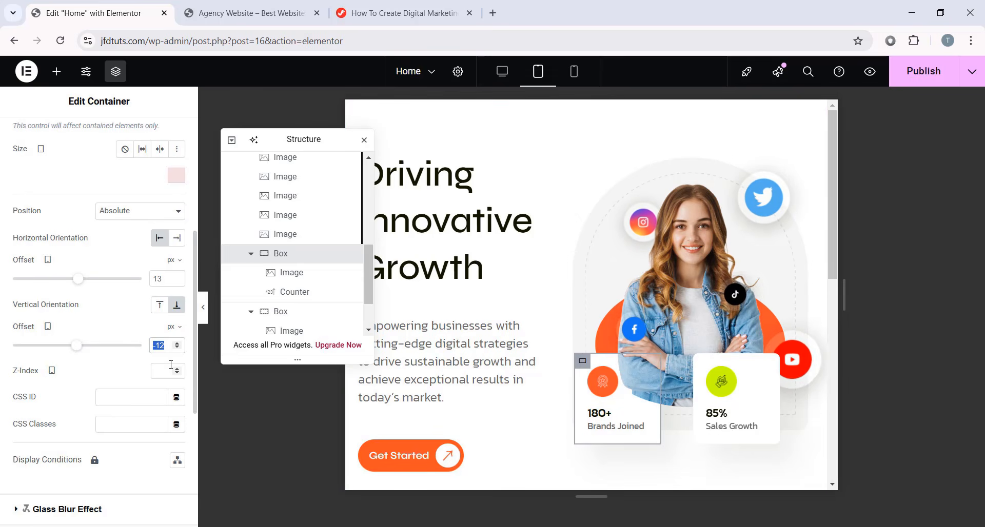
text(1)
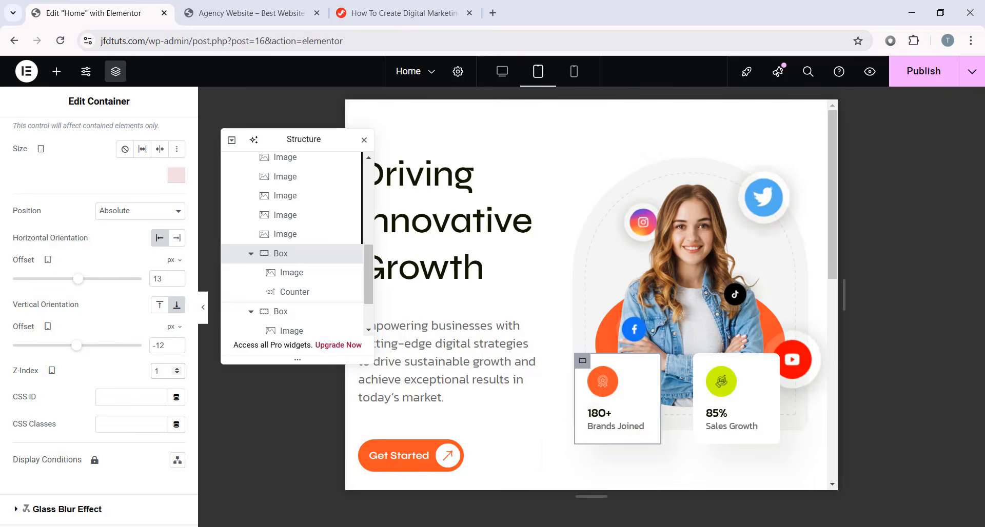
key(Down)
key(Down)
key(Down)
key(Down)
key(Down)
key(Down)
key(Down)
key(Down)
key(Down)
key(Down)
key(Down)
key(Down)
key(Down)
key(Down)
key(Down)
key(Down)
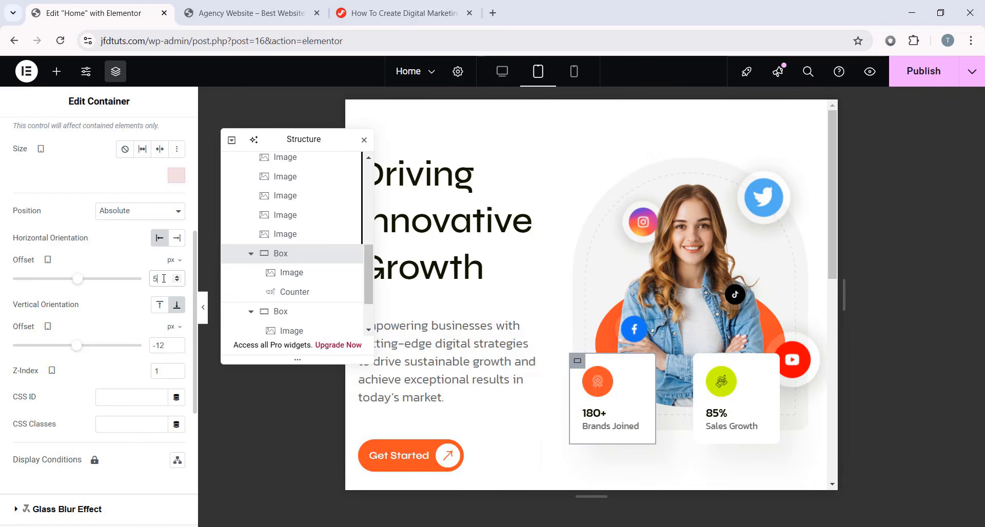
key(Up)
key(Up)
key(Up)
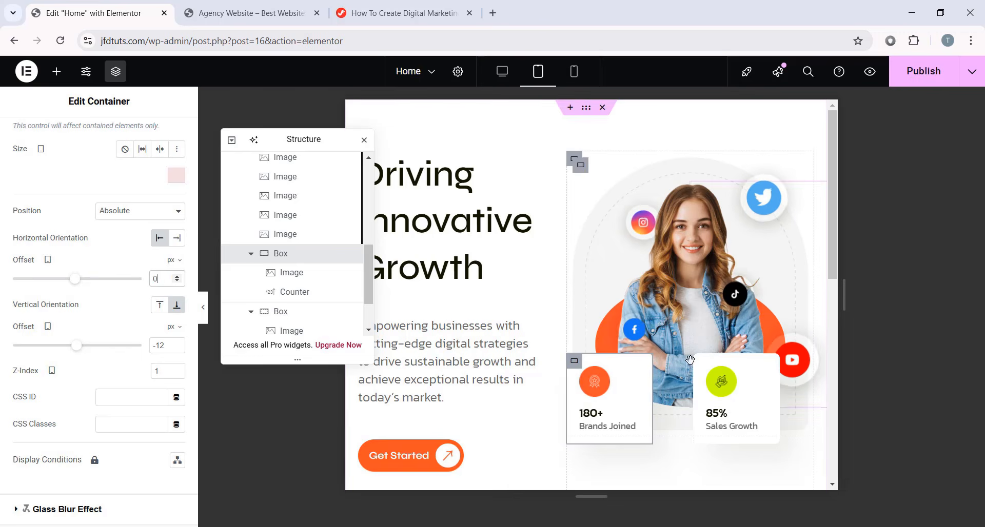
- Set the 85% Sales Growth box's horizontal offset to 0
click(707, 395)
scroll(162, 308, down, 5)
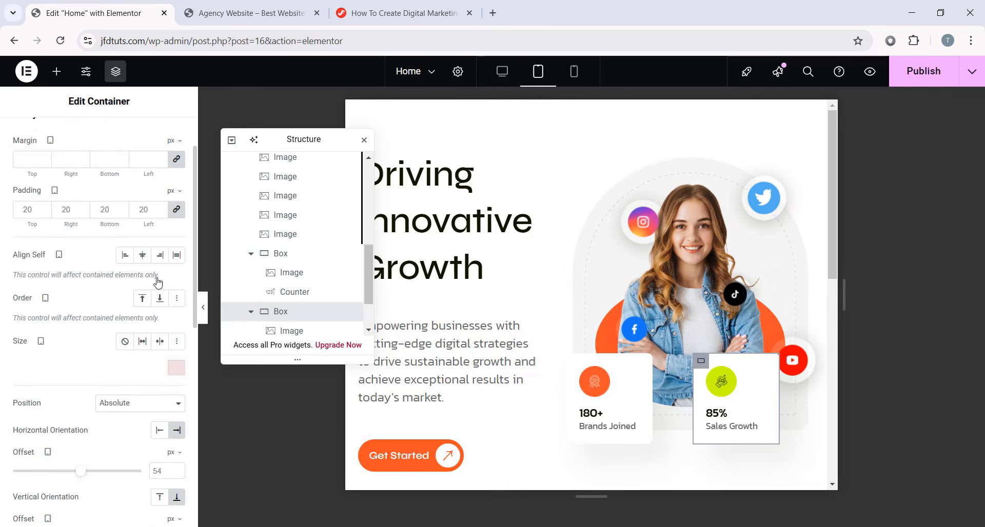
double_click(166, 334)
text(2)
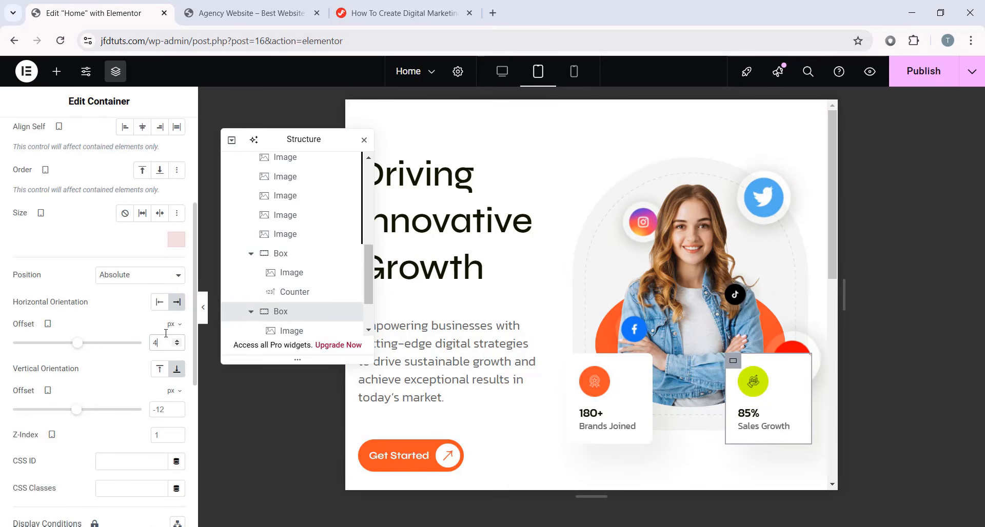
key(Down)
key(Down)
key(Down)
key(Down)
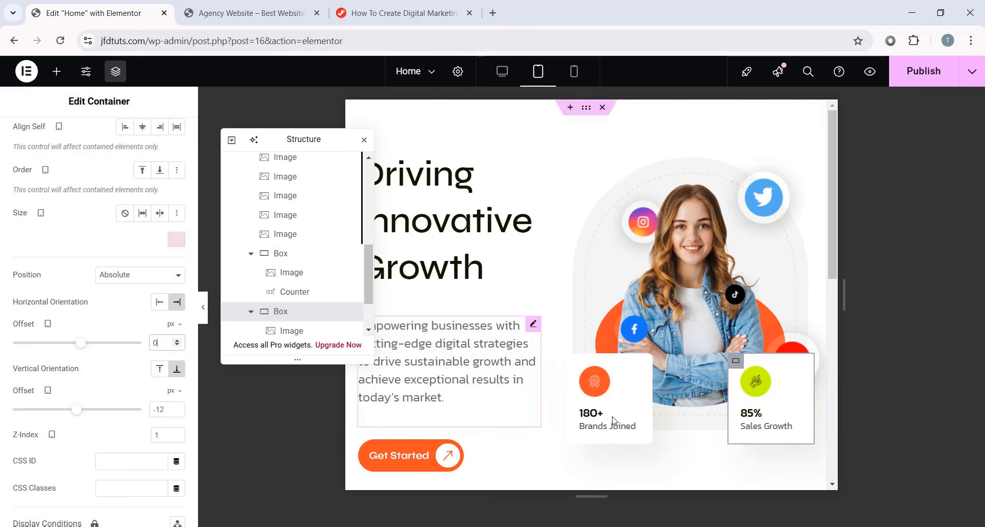
- Shift the Facebook icon left and up, and move the Instagram icon left and 65 px down
click(665, 313)
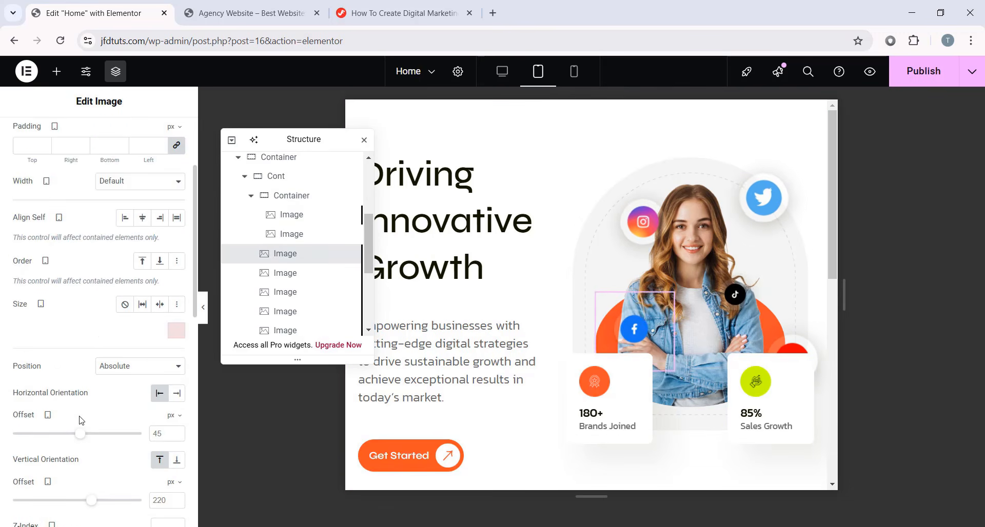
scroll(79, 420, down, 2)
drag(80, 373, 80, 375)
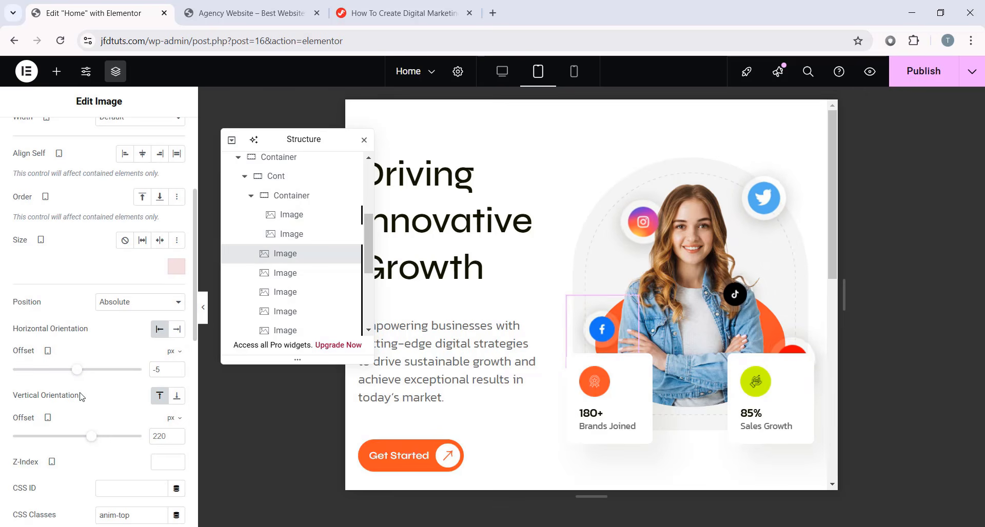
drag(93, 442, 91, 443)
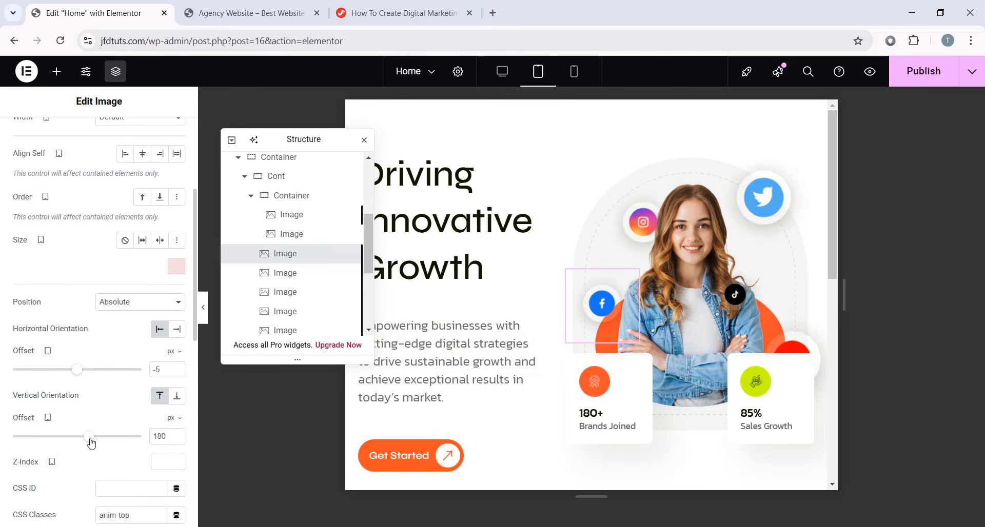
click(642, 222)
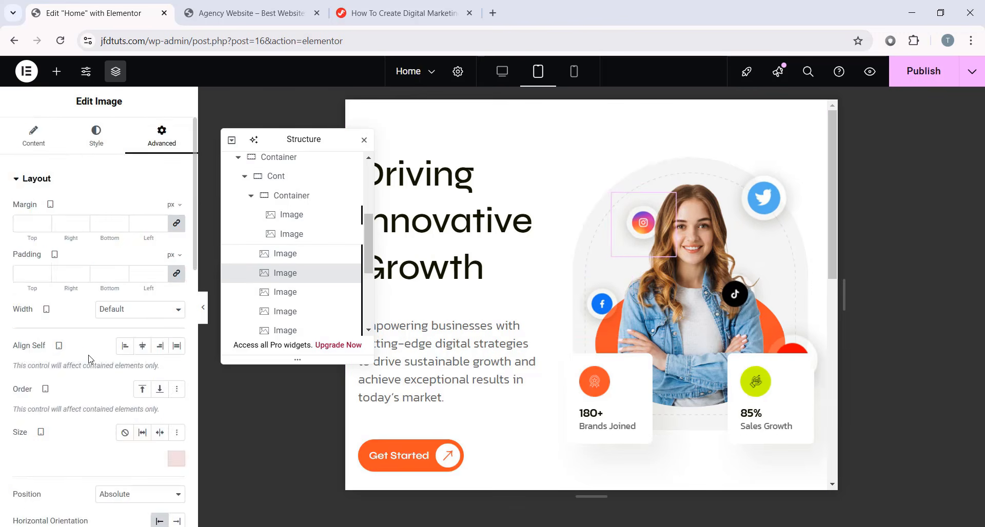
scroll(98, 331, down, 5)
drag(81, 306, 79, 310)
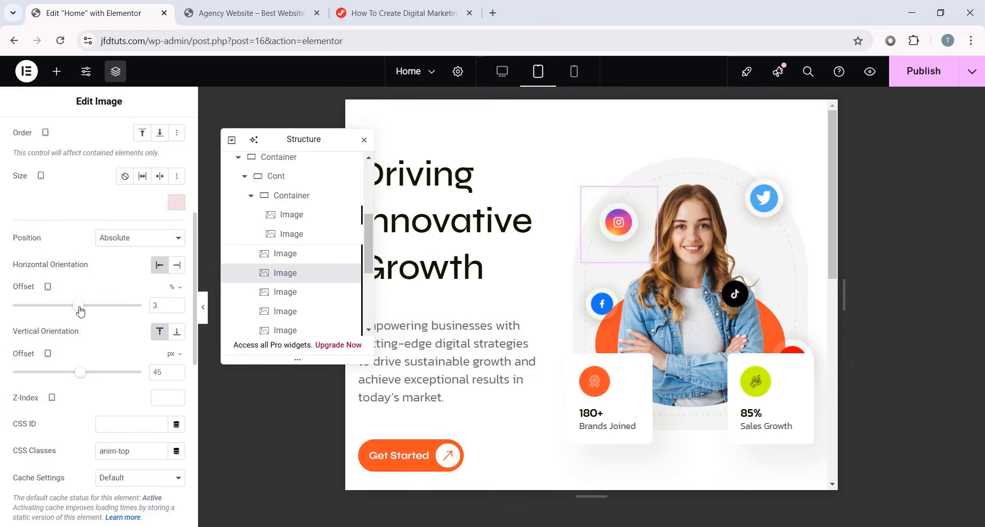
drag(80, 368, 82, 368)
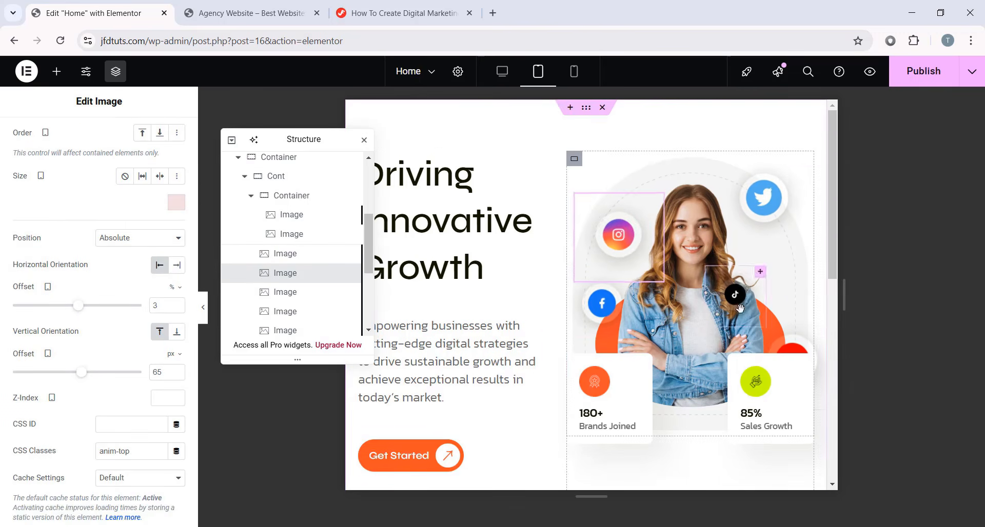
- Place the TikTok icon at 0% horizontal and 124 px vertical offset
scroll(313, 277, down, 2)
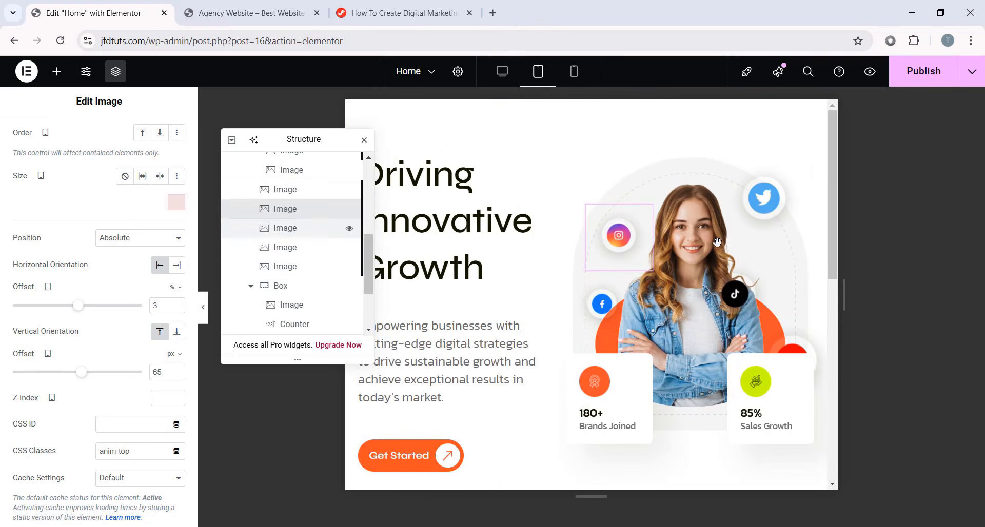
click(737, 296)
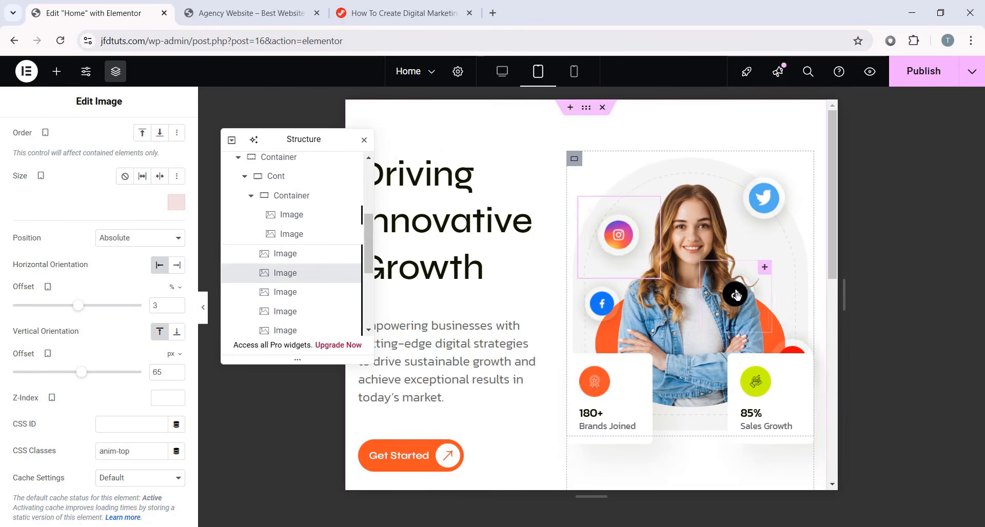
click(766, 276)
scroll(106, 357, down, 4)
drag(99, 374, 81, 374)
drag(88, 437, 86, 436)
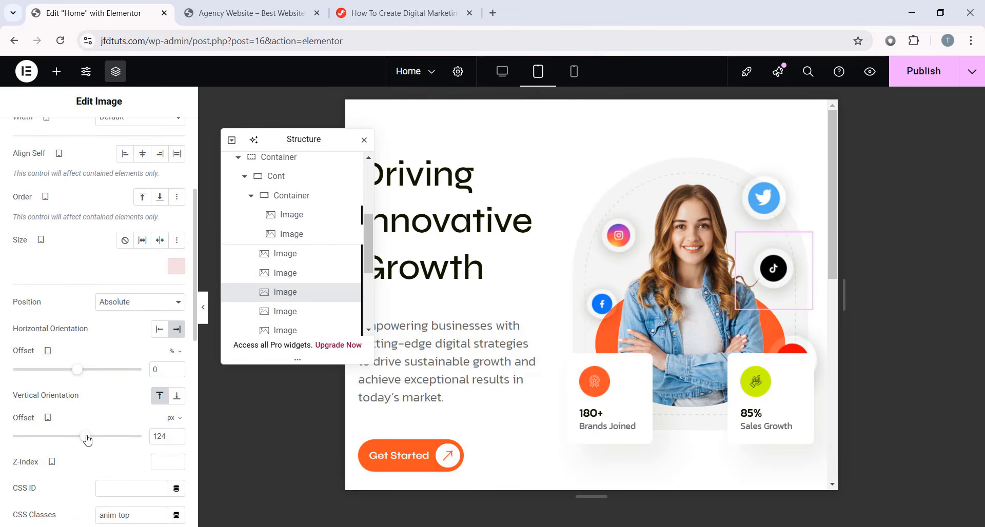
click(203, 307)
scroll(694, 265, down, 5)
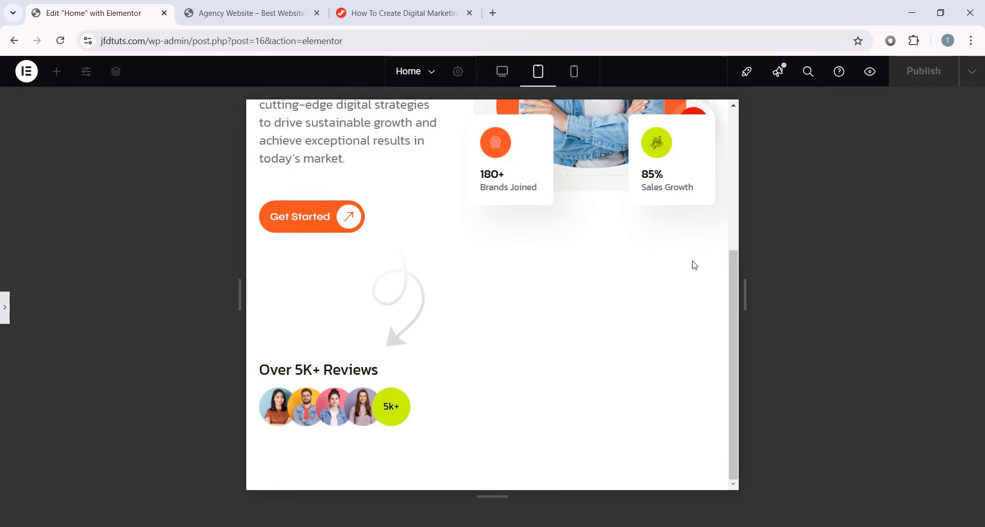
scroll(577, 346, up, 5)
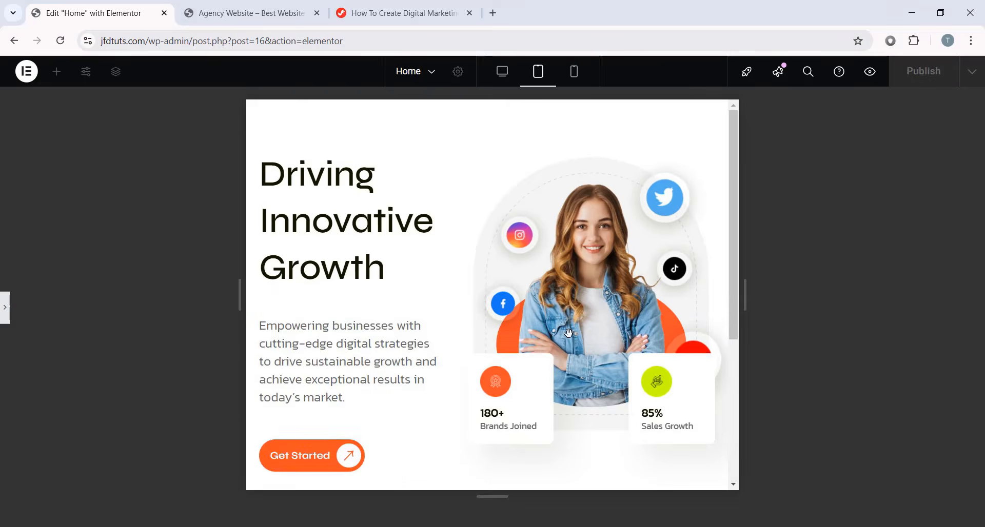
scroll(351, 289, down, 5)
click(5, 307)
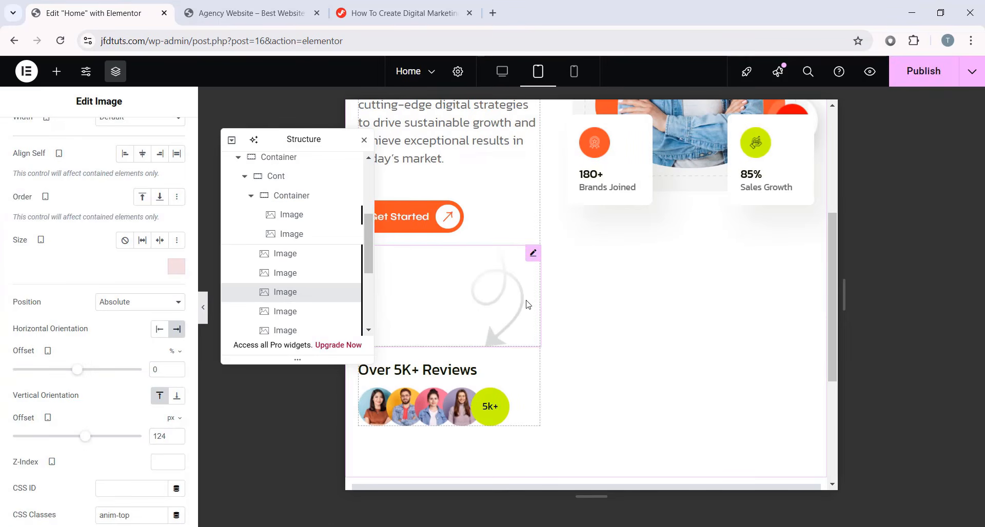
click(515, 299)
click(108, 140)
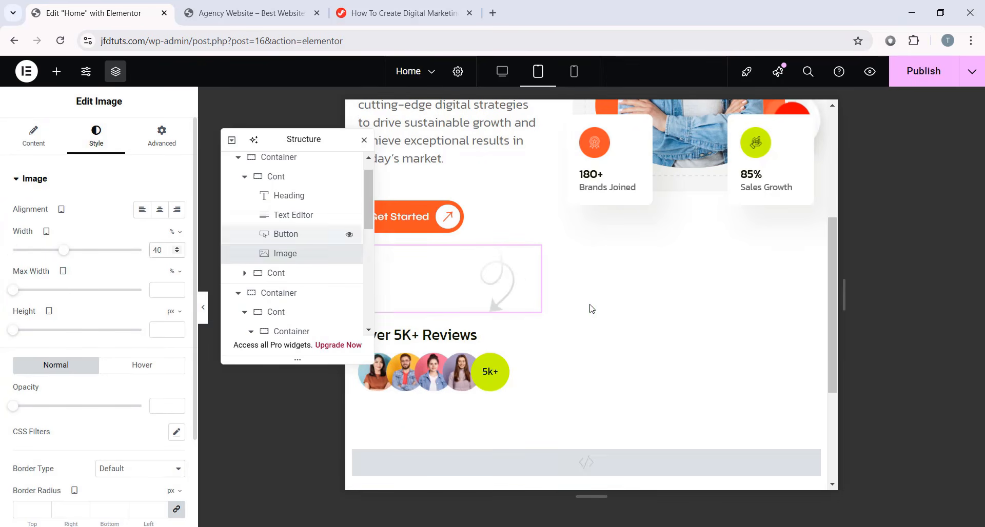
drag(338, 141, 246, 218)
scroll(556, 288, up, 4)
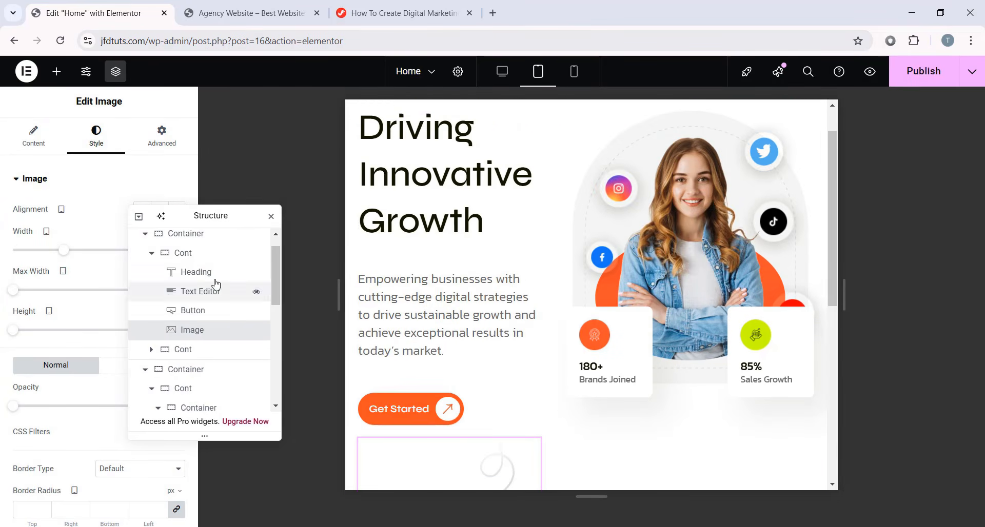
click(199, 307)
scroll(420, 236, up, 1)
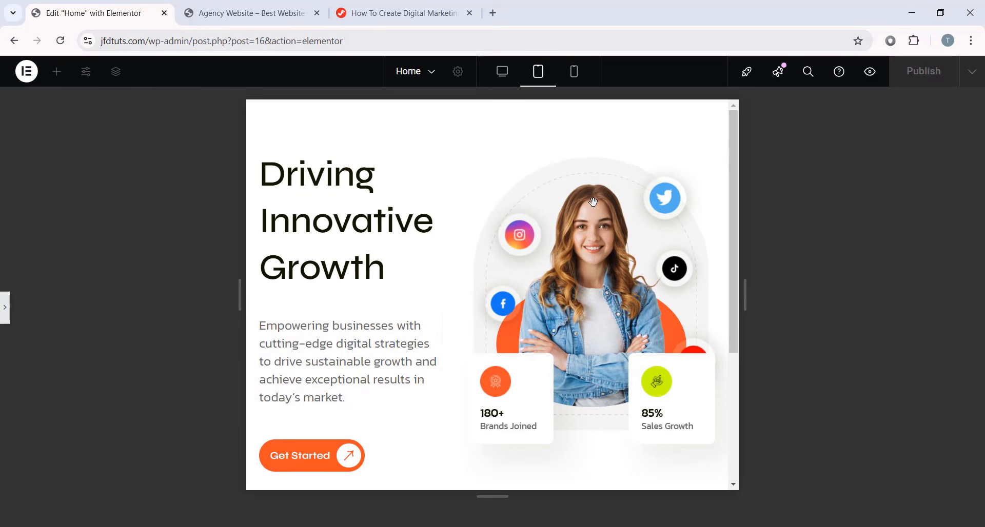
scroll(392, 338, down, 4)
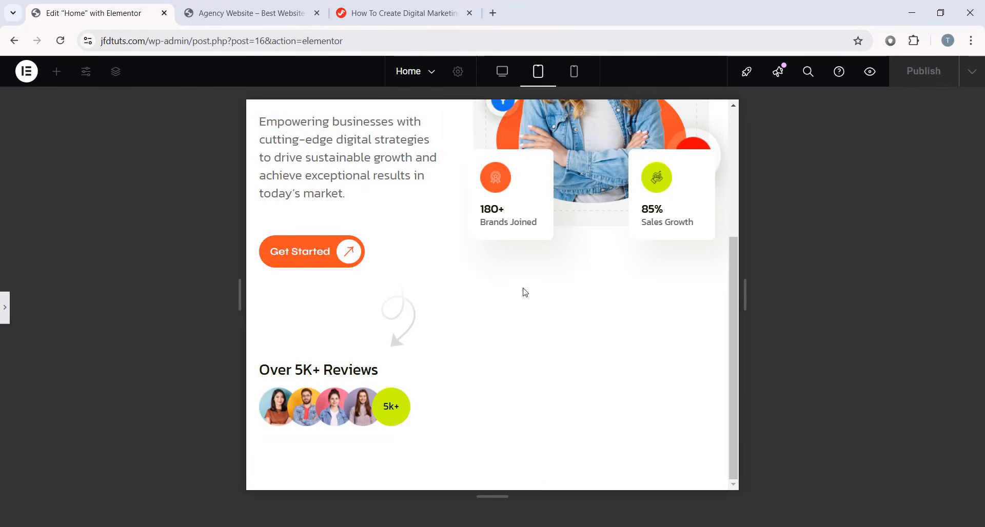
scroll(524, 292, up, 4)
click(5, 307)
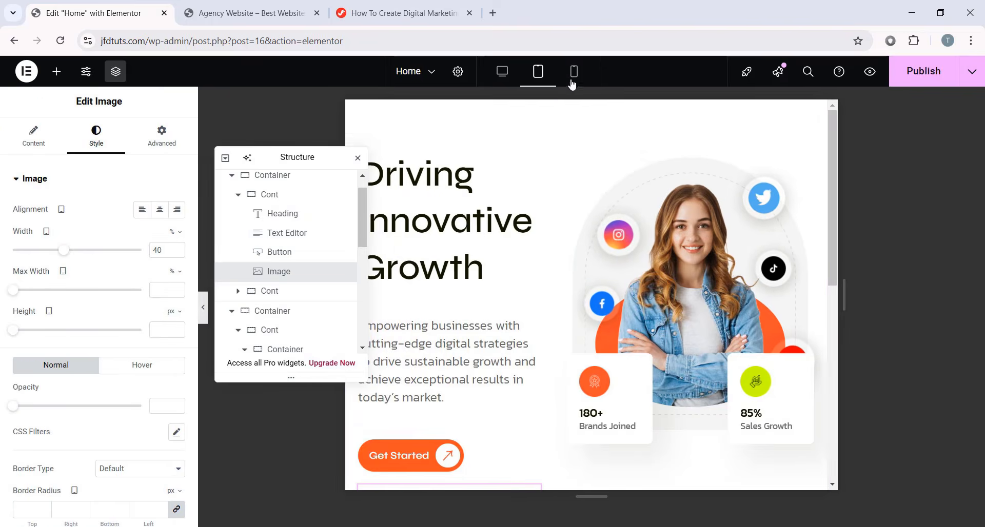
- Switch the canvas to mobile width, scroll the page, and select the Driving Innovative Growth heading
click(572, 76)
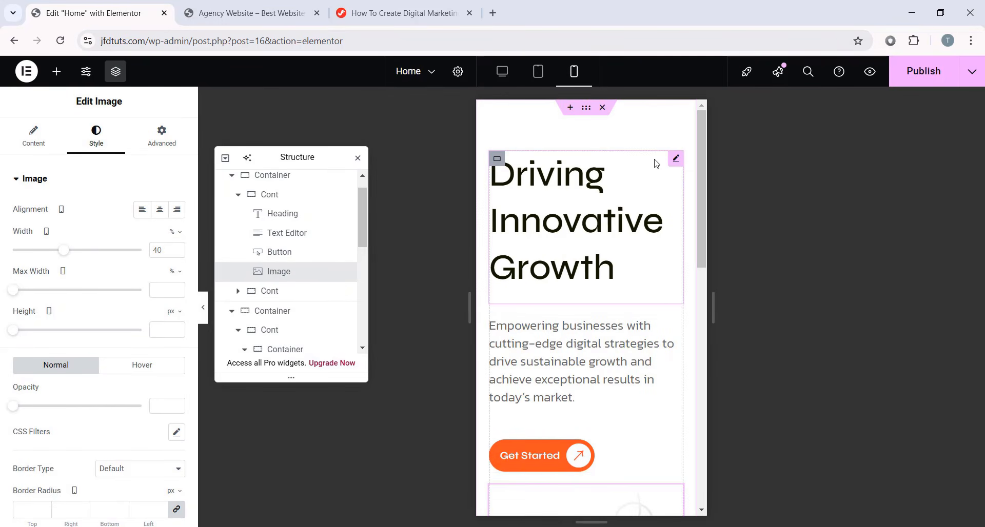
scroll(606, 216, down, 5)
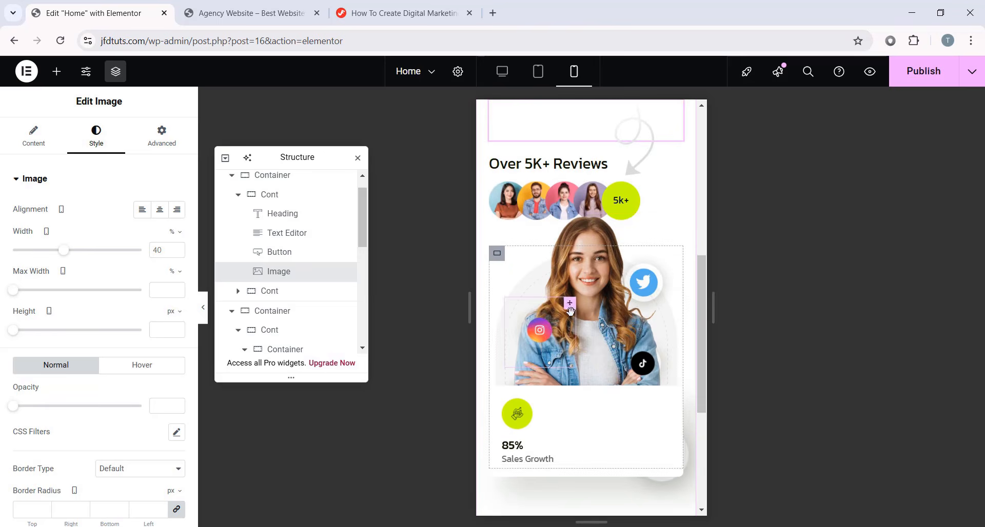
scroll(570, 310, up, 5)
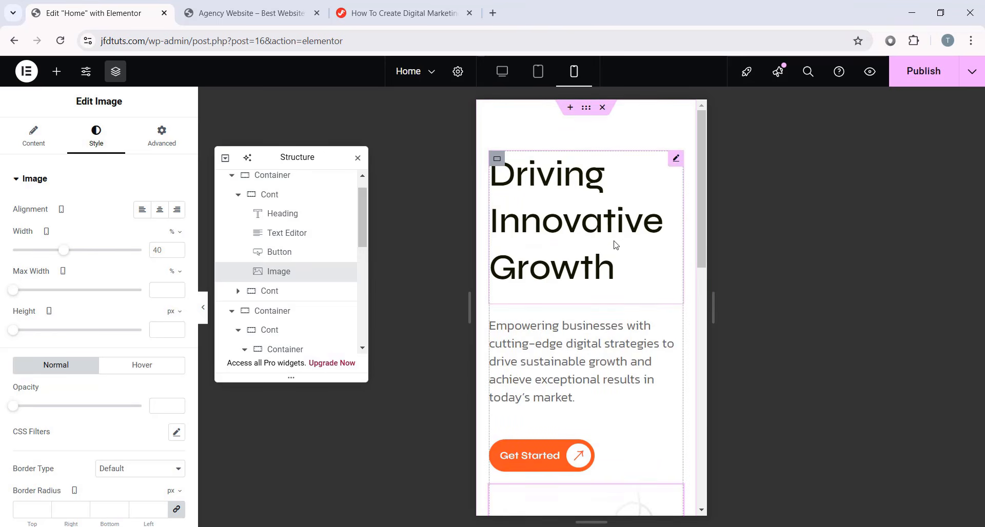
scroll(606, 312, down, 5)
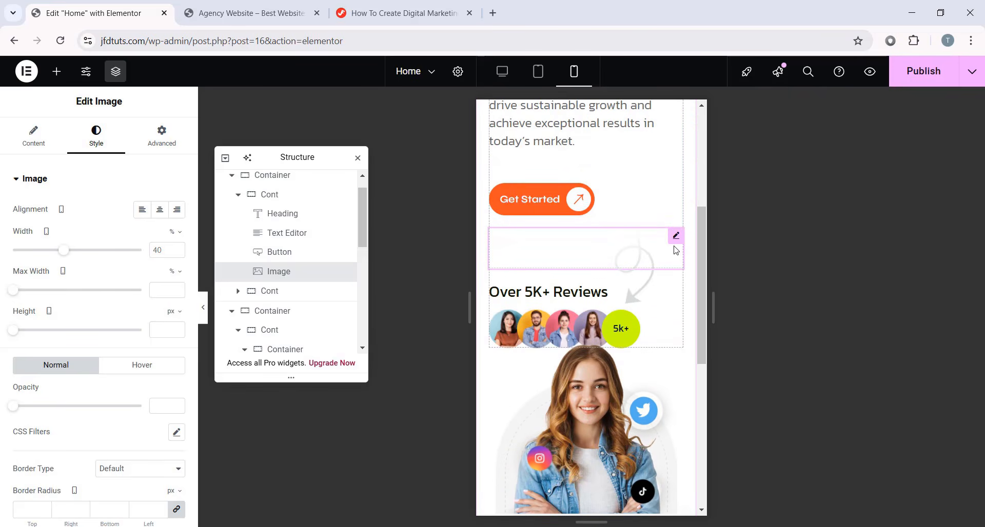
scroll(676, 249, up, 5)
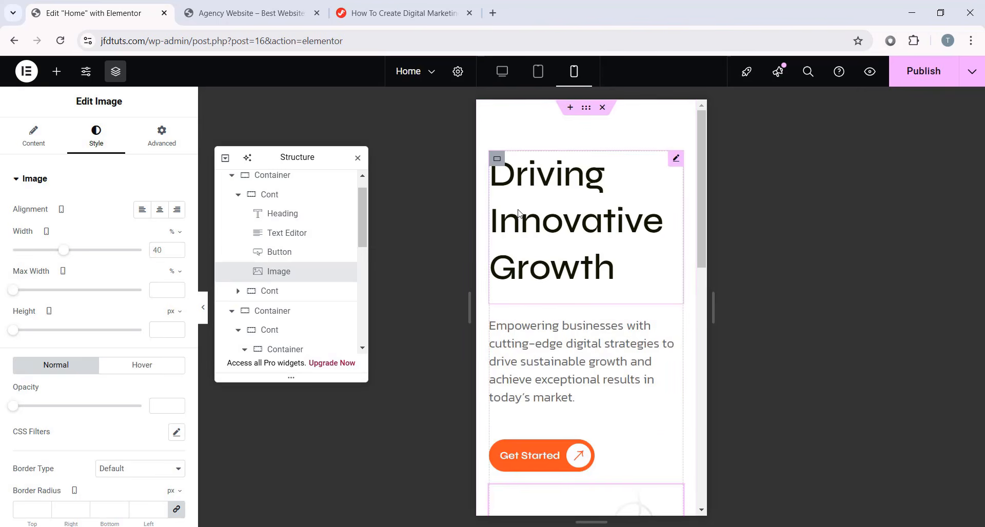
click(554, 207)
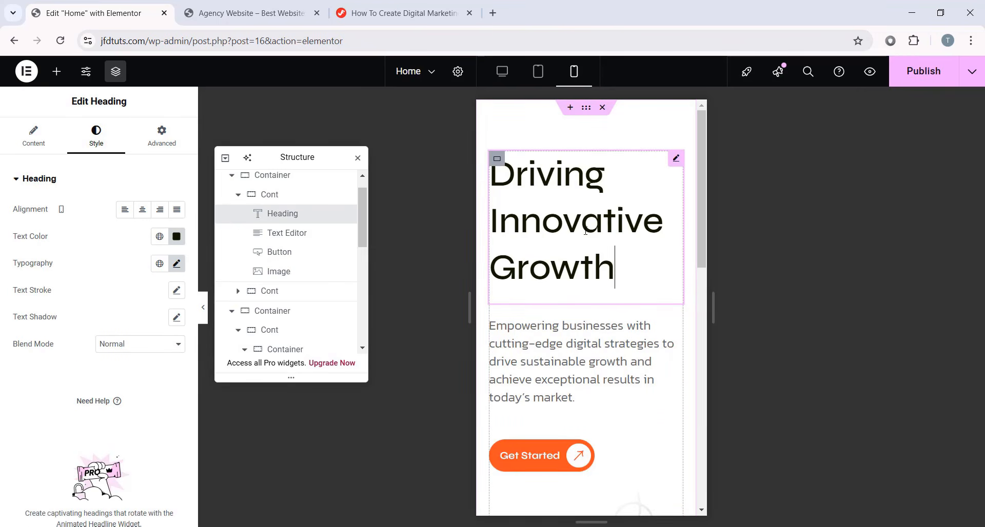
scroll(285, 256, up, 1)
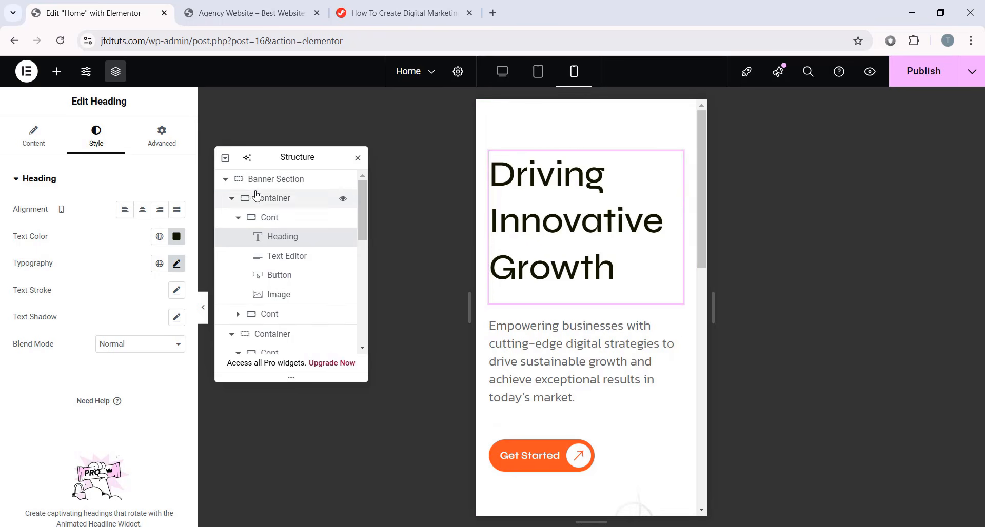
- Unlink the Banner Section padding and enter 60, 20, 60, 20 px for mobile
click(280, 181)
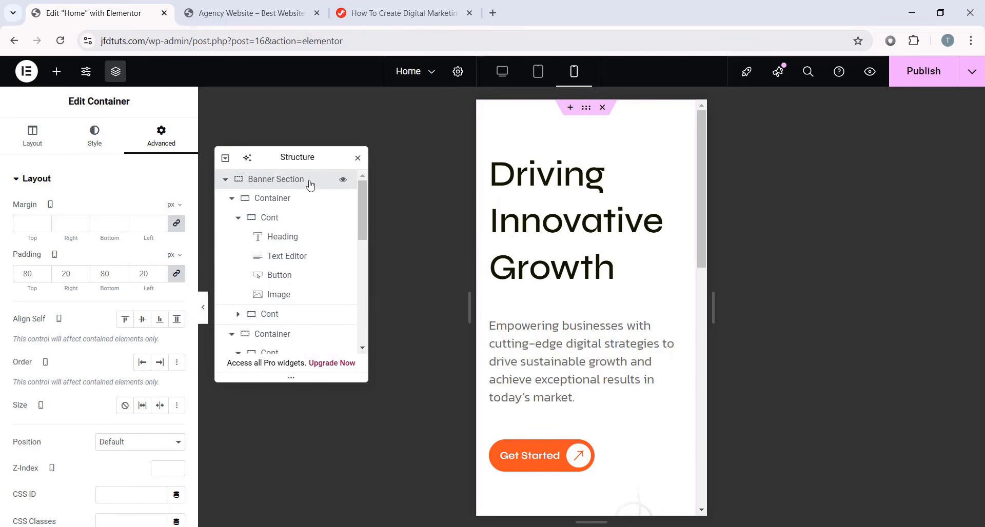
click(177, 276)
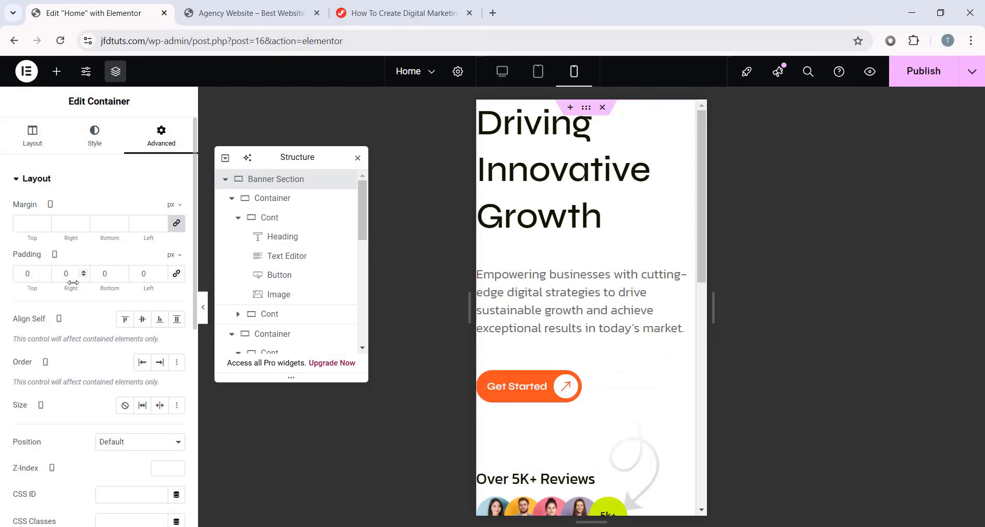
click(41, 272)
click(41, 272)
click(41, 272)
text(60)
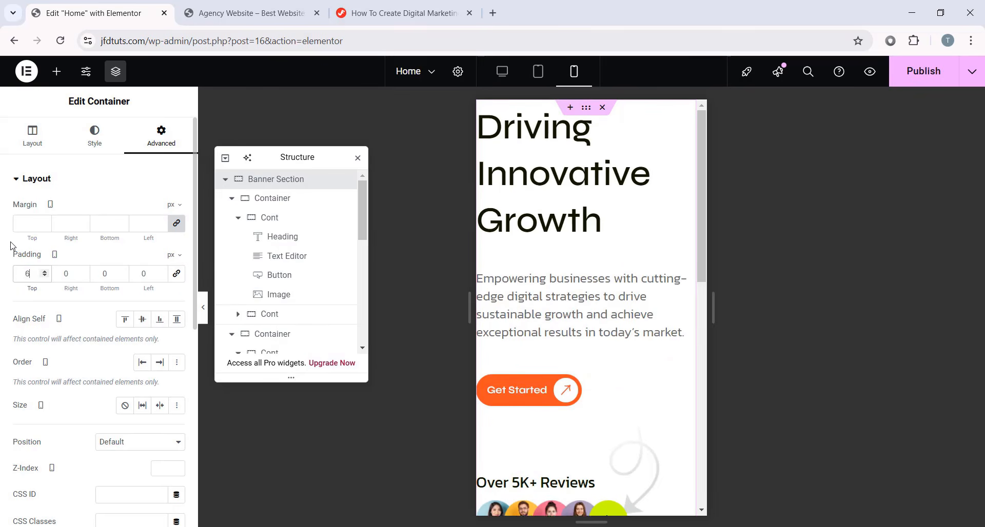
text(2)
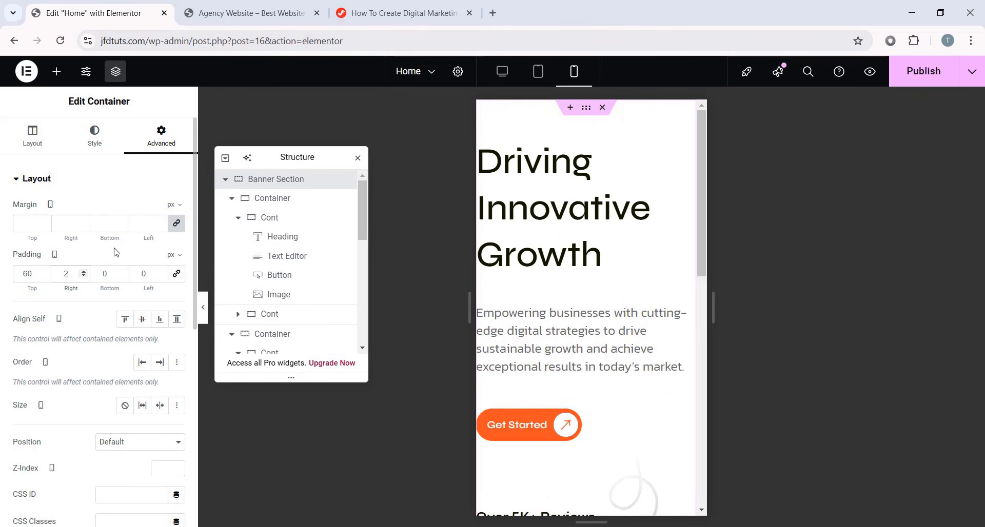
text(0)
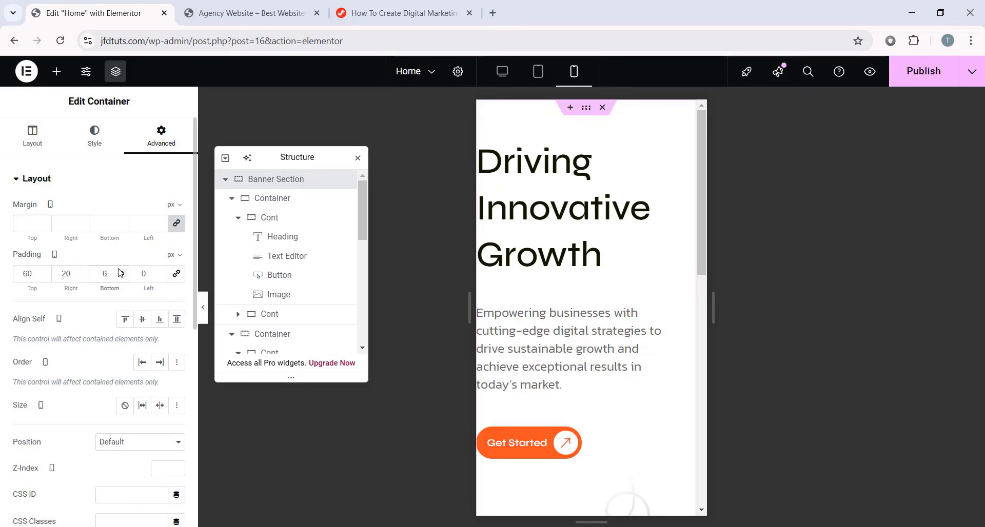
click(151, 270)
text(20)
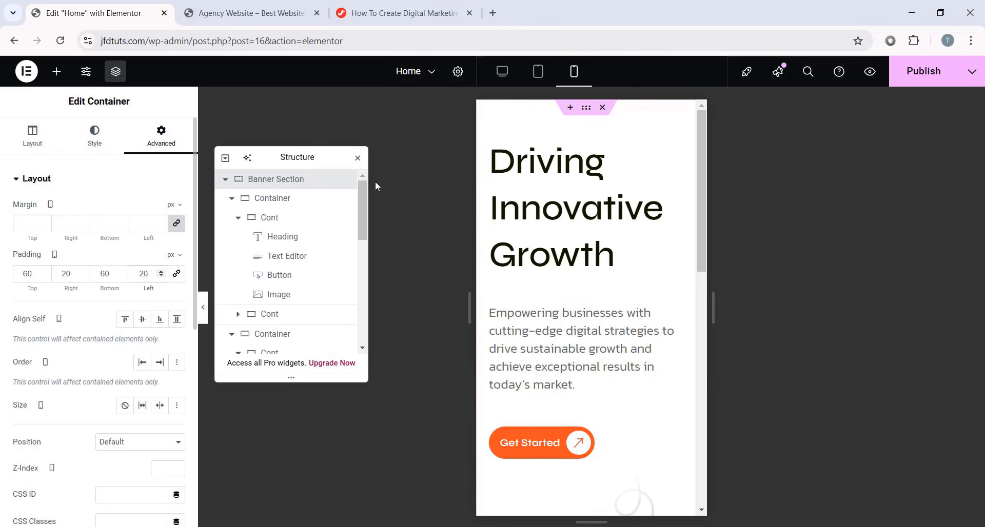
click(616, 256)
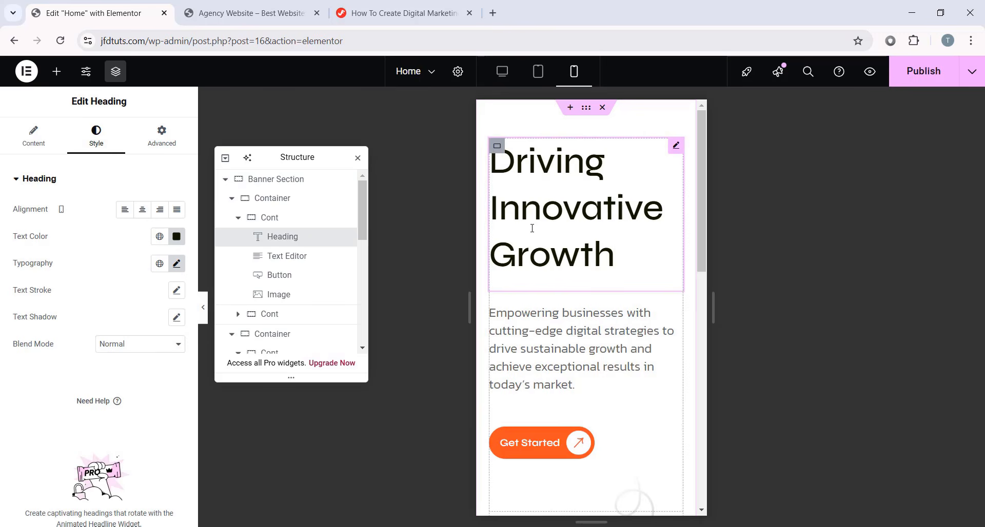
- Center the banner heading and set its line height to 1.1
click(142, 210)
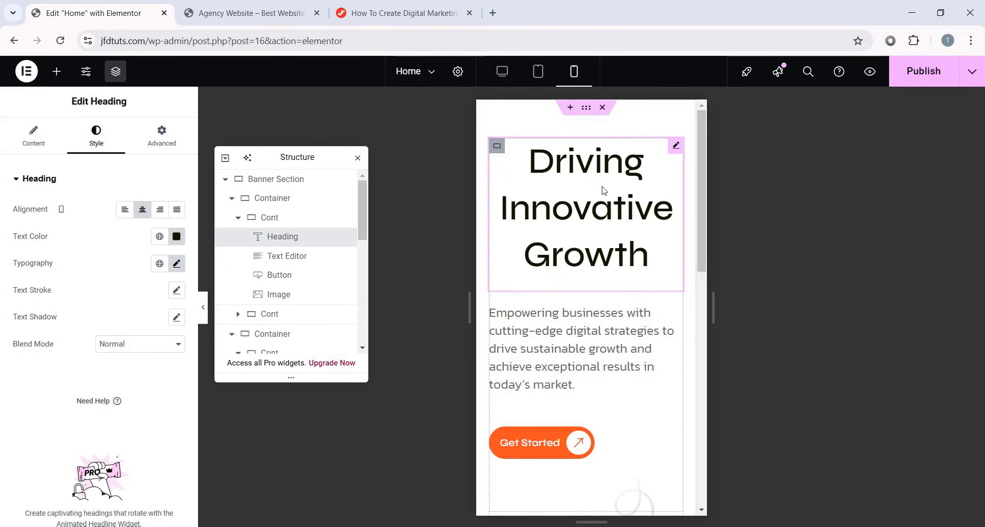
click(177, 263)
scroll(161, 429, down, 2)
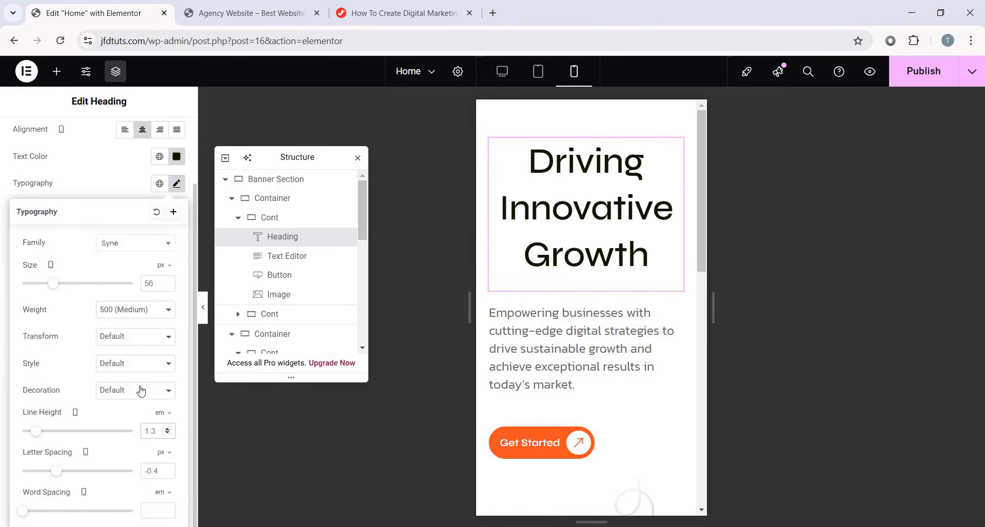
key(BackSpace)
text(1)
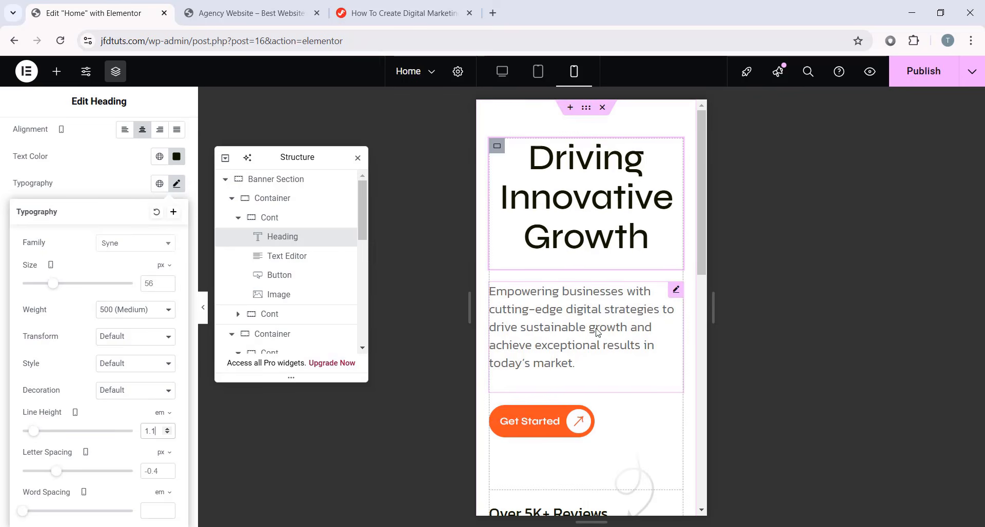
- Center-align the paragraph below the heading
click(603, 312)
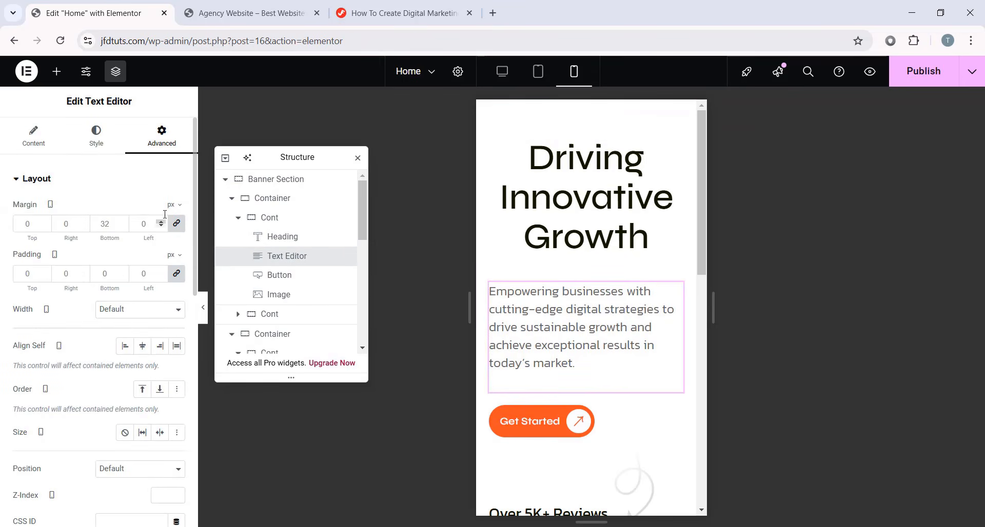
click(96, 136)
click(146, 215)
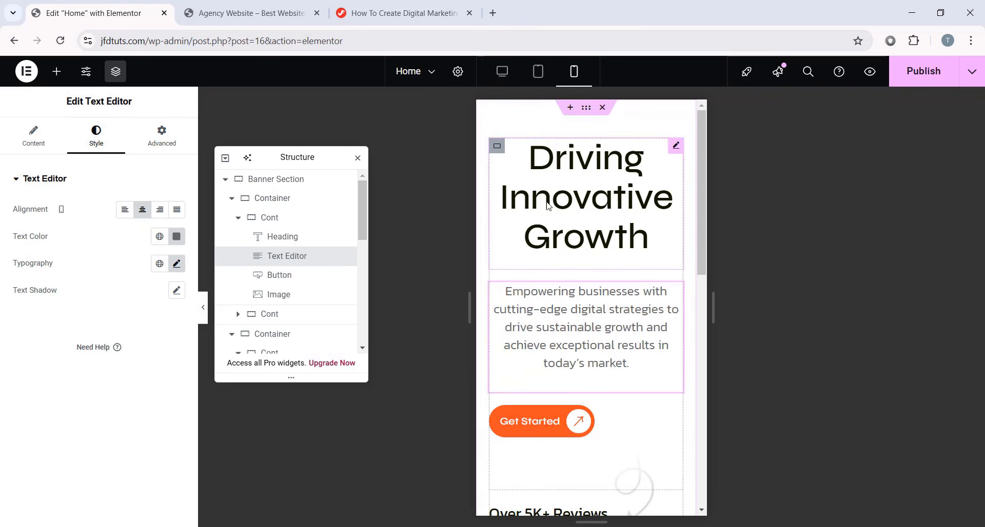
- Change the heading's bottom margin from 20 to 10 px
click(501, 235)
click(162, 134)
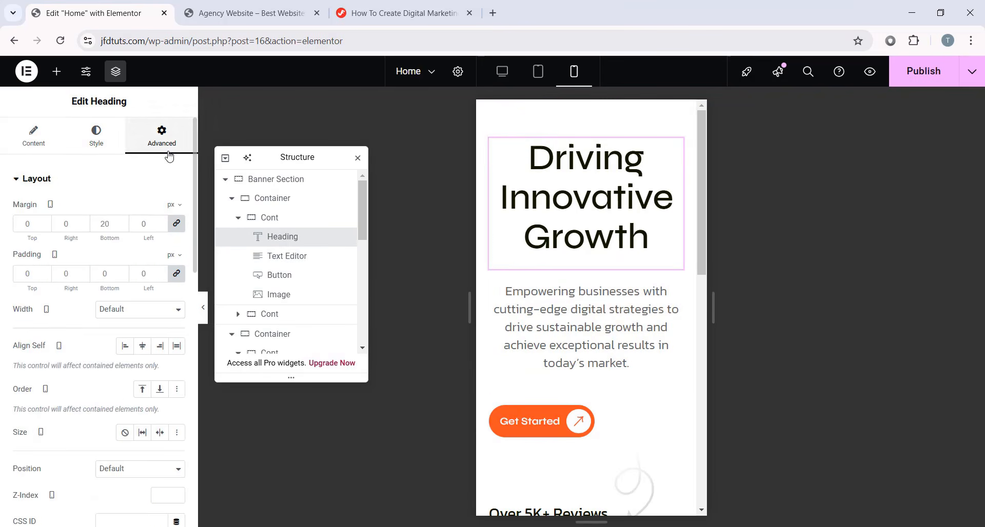
click(176, 225)
drag(113, 225, 84, 226)
text(10)
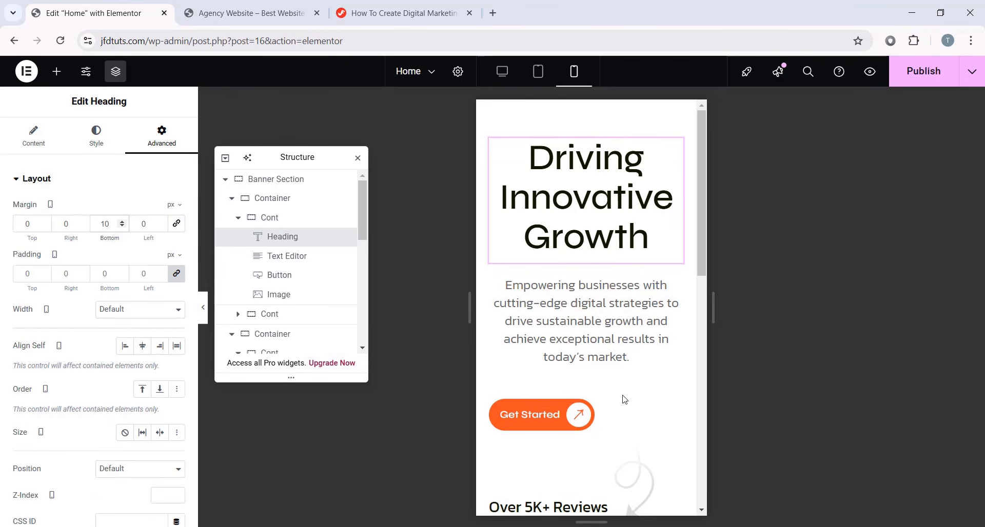
click(676, 407)
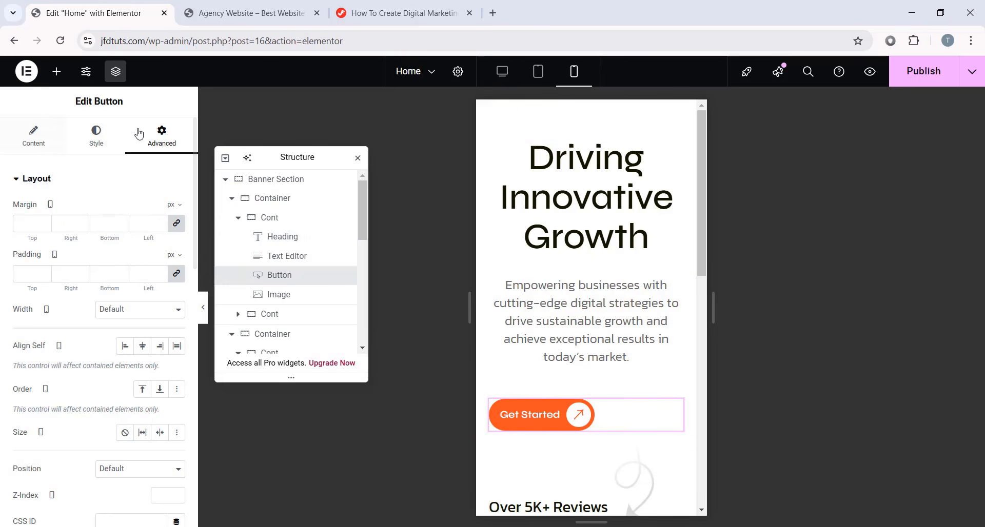
- Set the banner content container's Align Items to Center so the Get Started button is centred
click(120, 135)
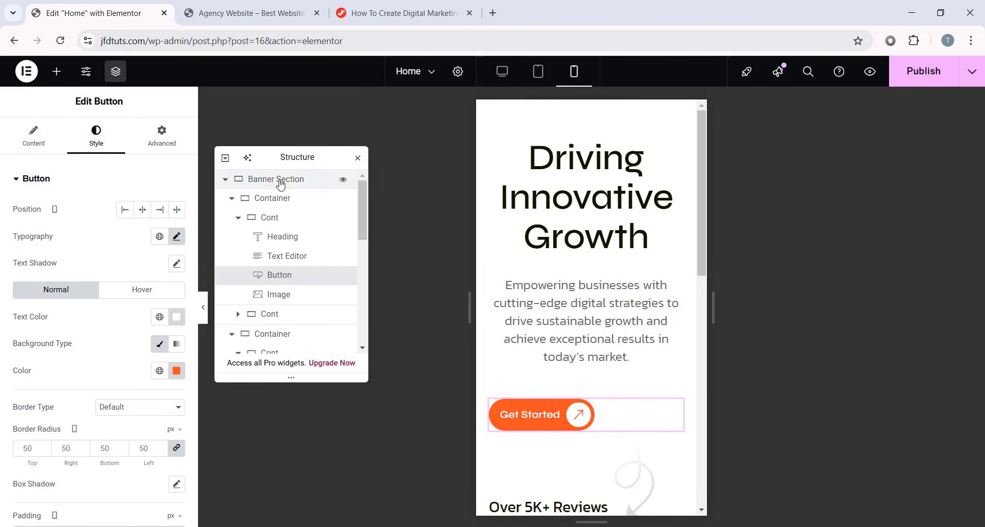
click(303, 220)
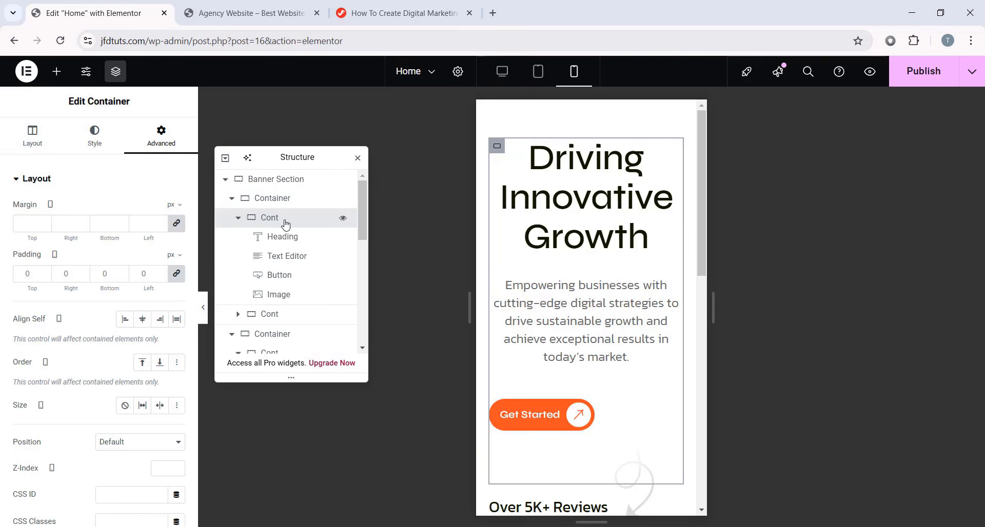
click(46, 142)
scroll(59, 267, down, 3)
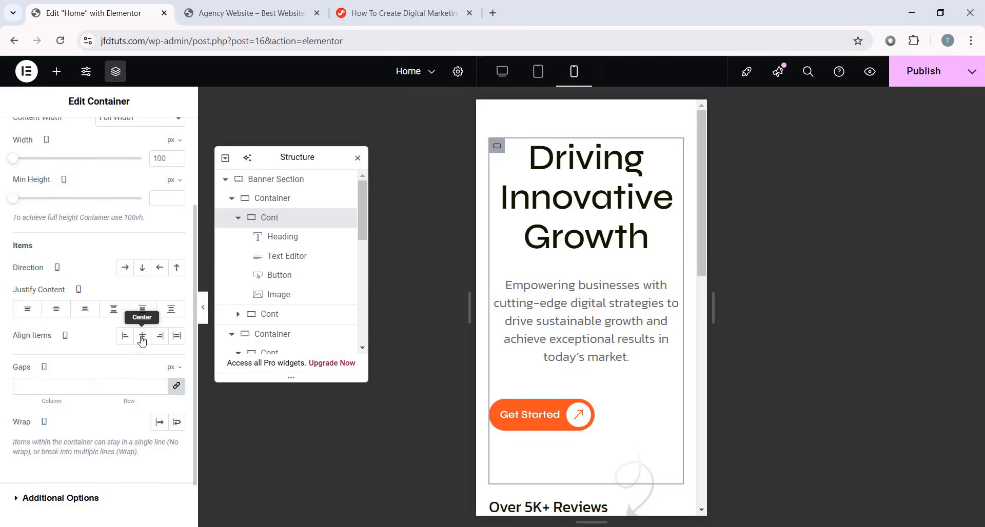
click(142, 336)
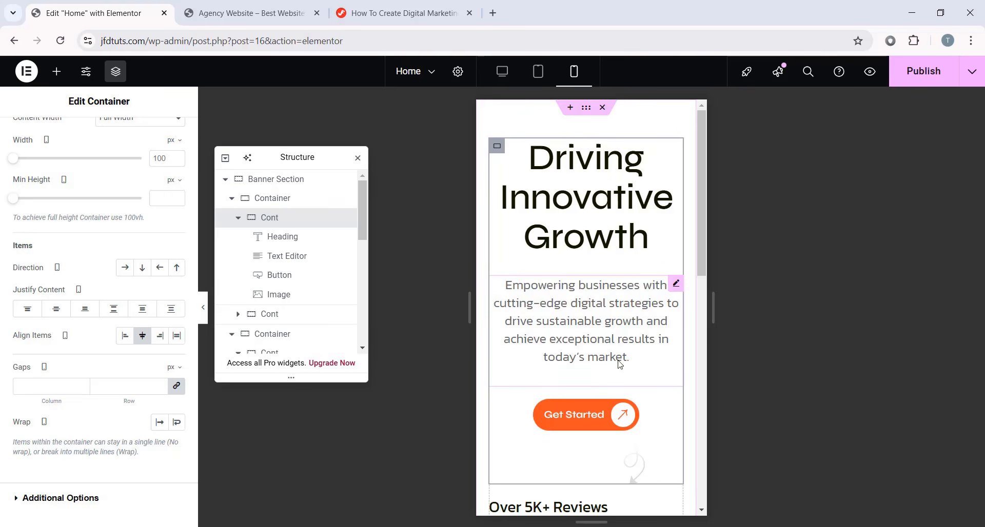
scroll(637, 399, down, 1)
click(652, 388)
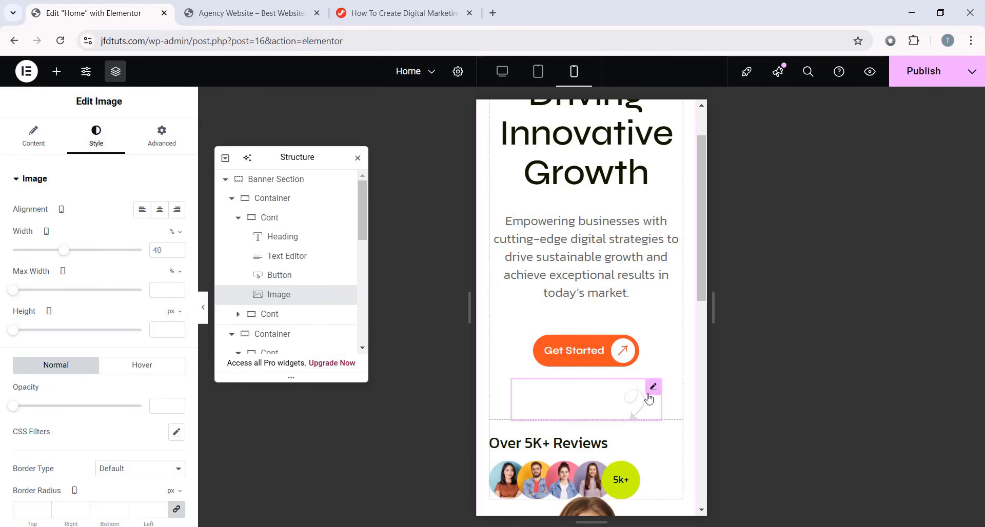
- Turn on Hide On Mobile Portrait for the curly arrow image in its Responsive options
click(162, 152)
scroll(115, 297, down, 10)
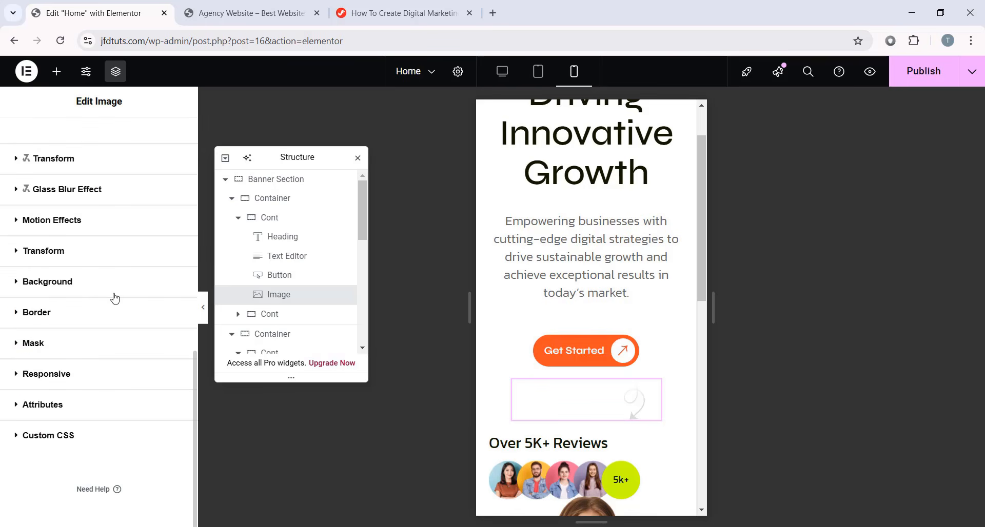
click(68, 378)
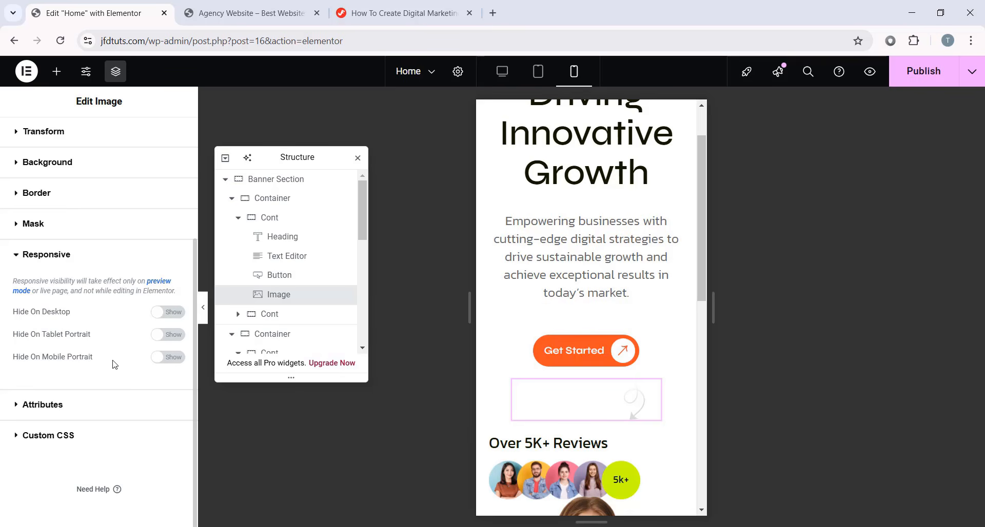
click(159, 359)
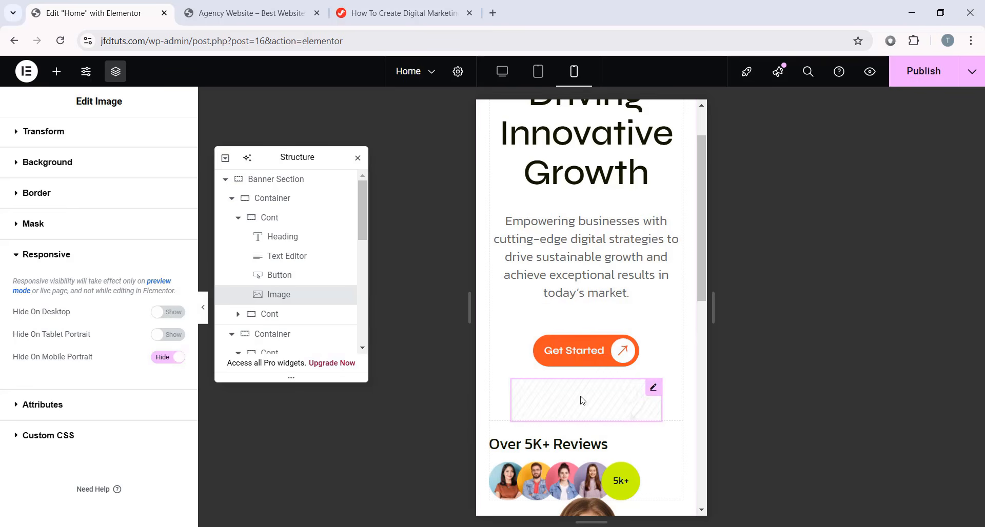
- Preview the mobile page with the panel collapsed to confirm the image is gone
click(203, 308)
scroll(527, 386, up, 1)
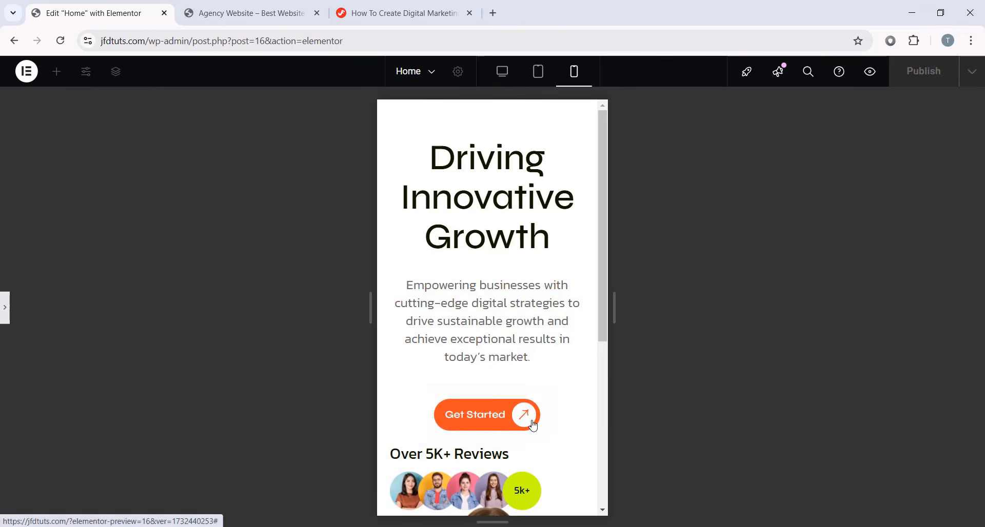
click(4, 308)
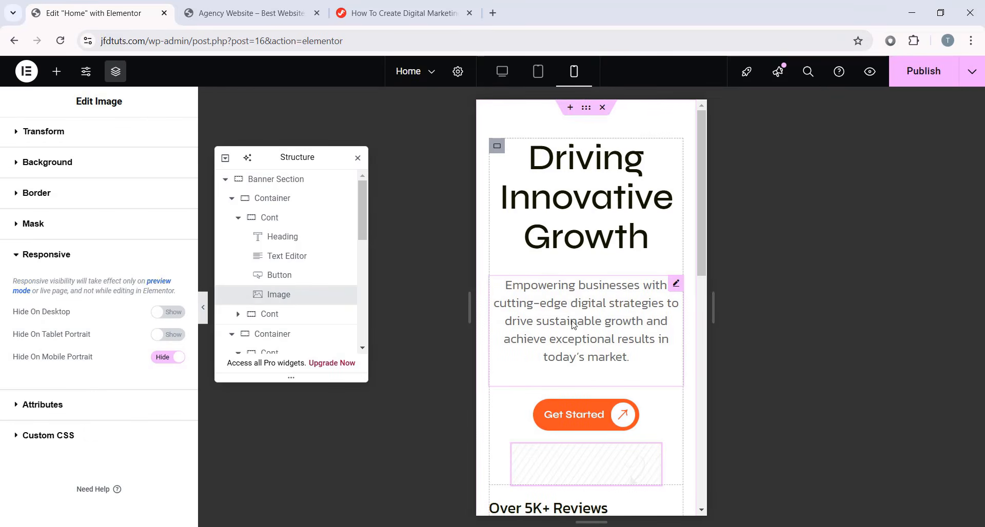
scroll(570, 333, down, 1)
scroll(570, 334, down, 1)
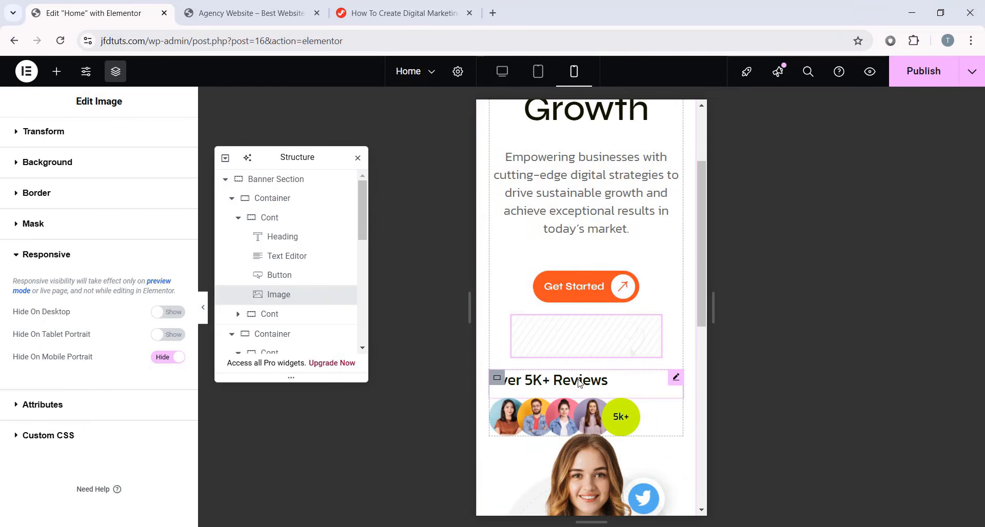
- Set Align Items to Center on the Over 5K+ Reviews container
click(613, 374)
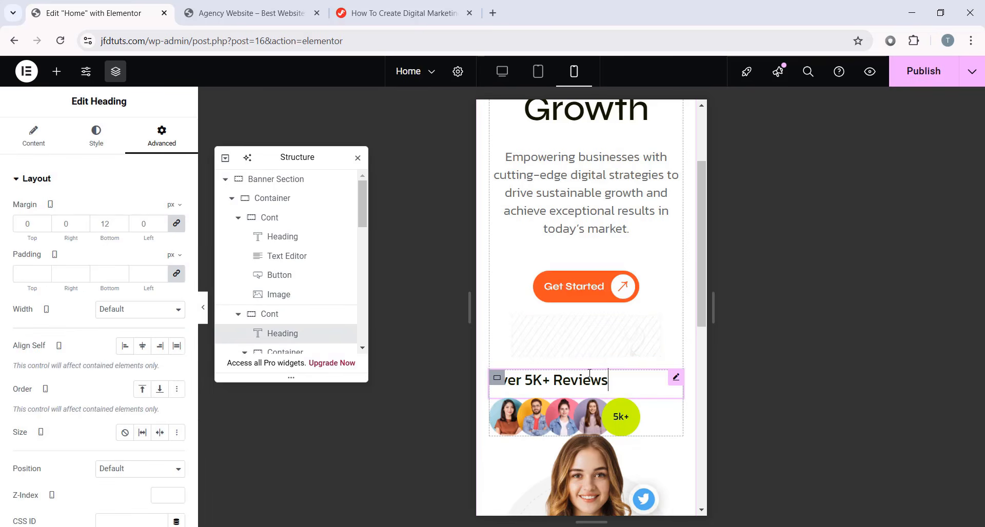
click(285, 318)
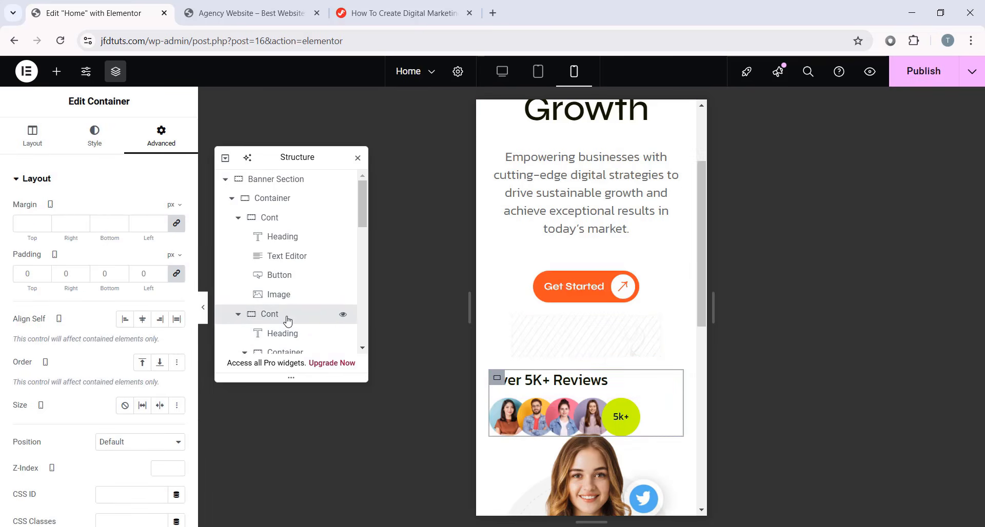
click(20, 142)
scroll(77, 287, down, 2)
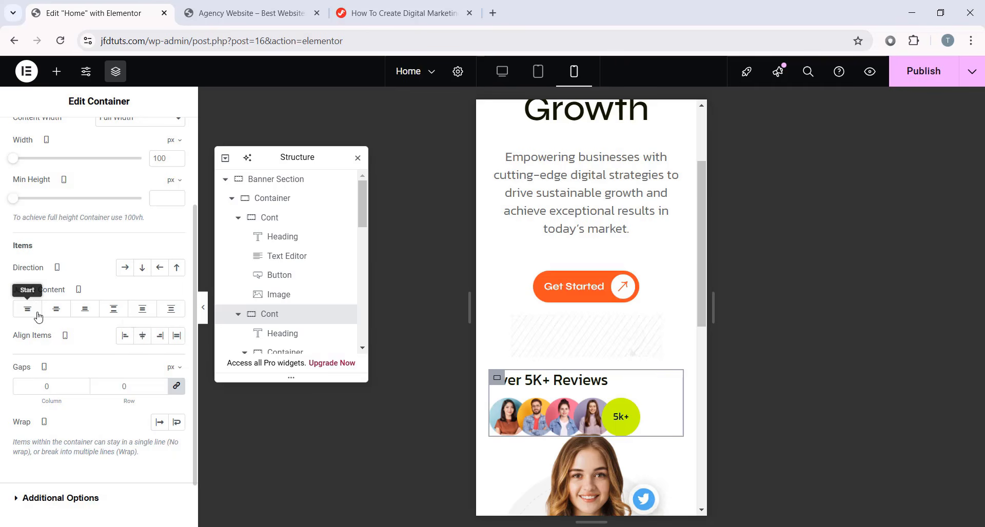
click(144, 337)
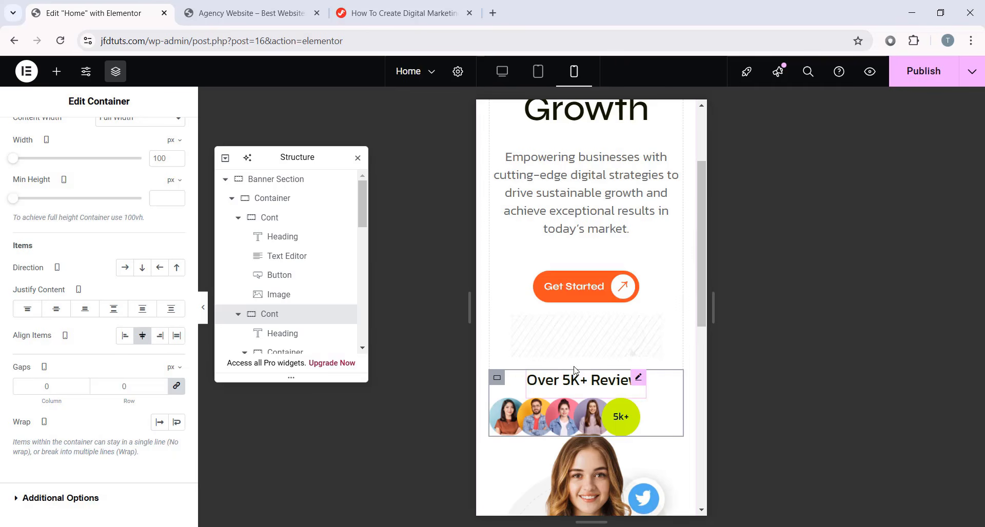
- Set Justify Content and Align Items to Center on the avatar row container, keeping row direction
click(495, 410)
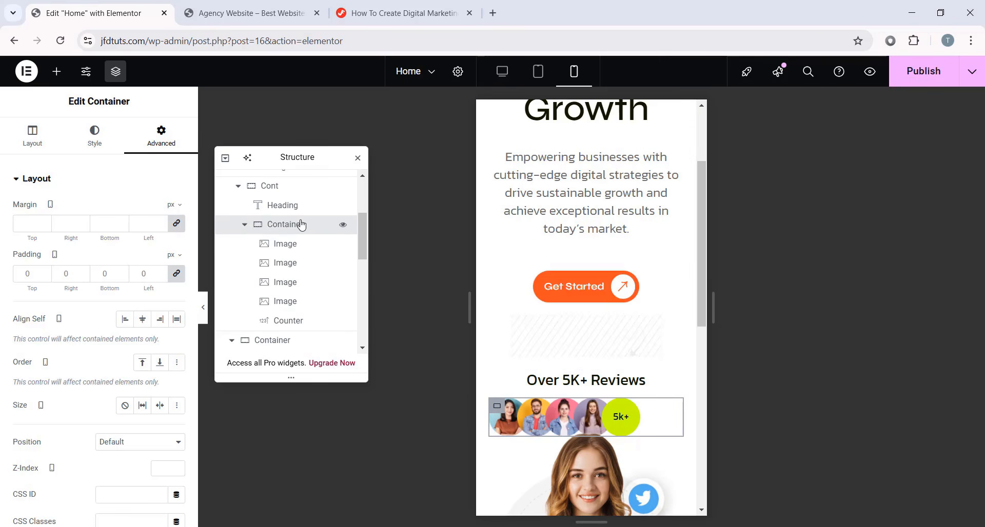
click(33, 136)
scroll(132, 392, down, 1)
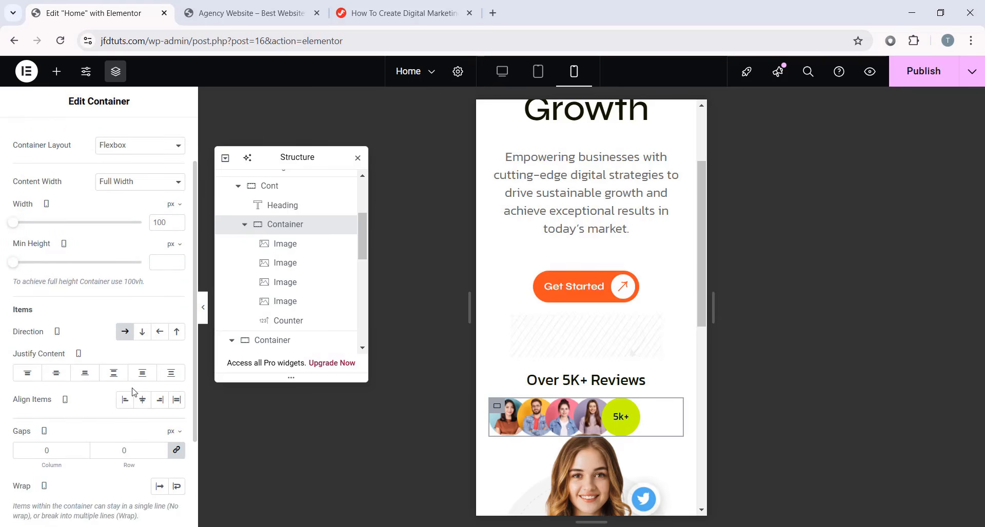
click(61, 375)
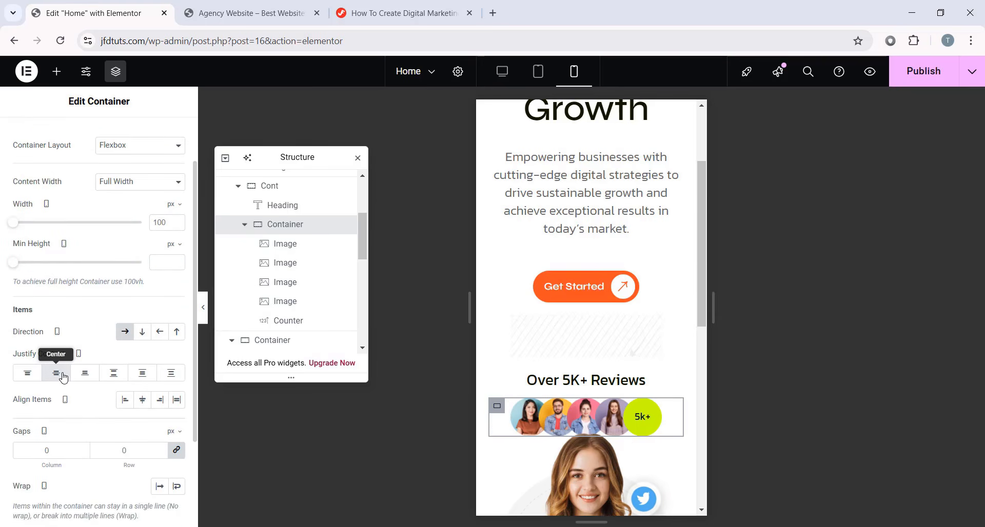
click(144, 402)
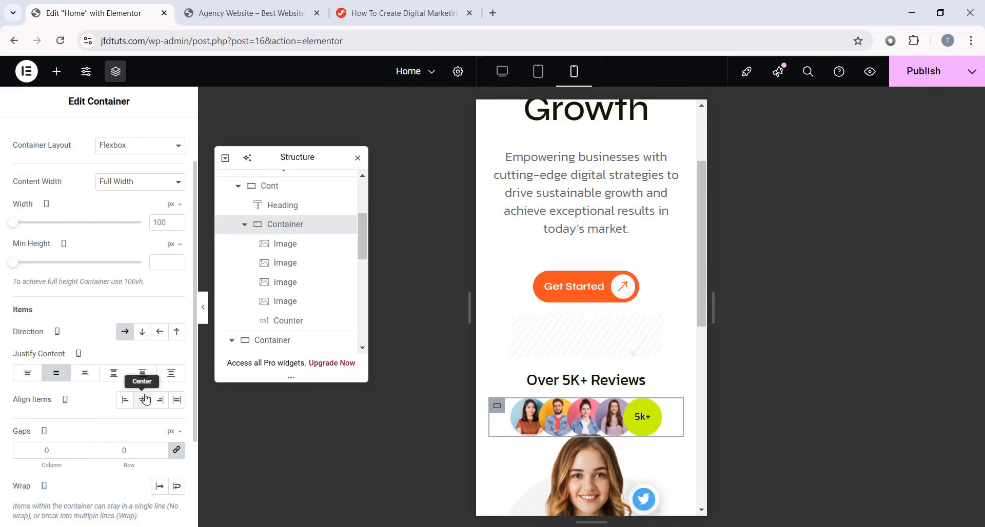
click(128, 334)
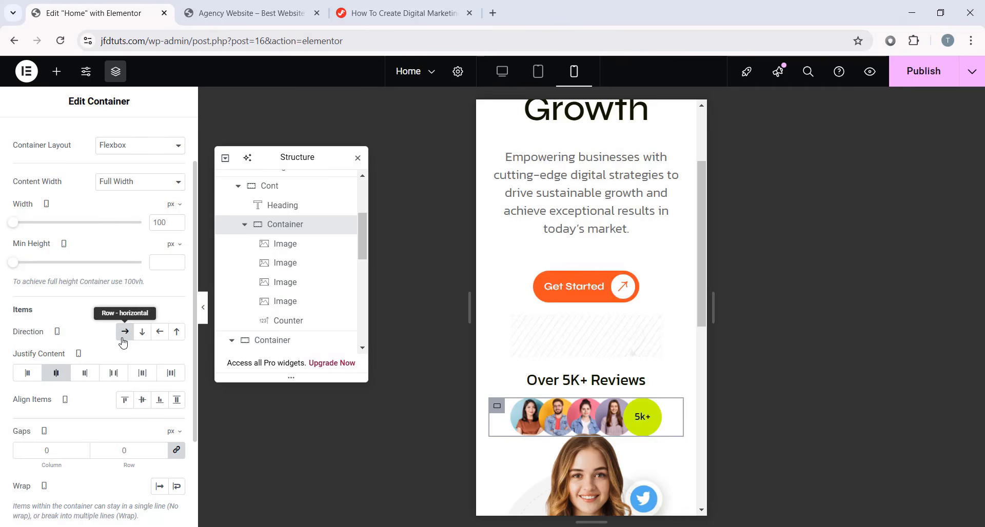
click(123, 337)
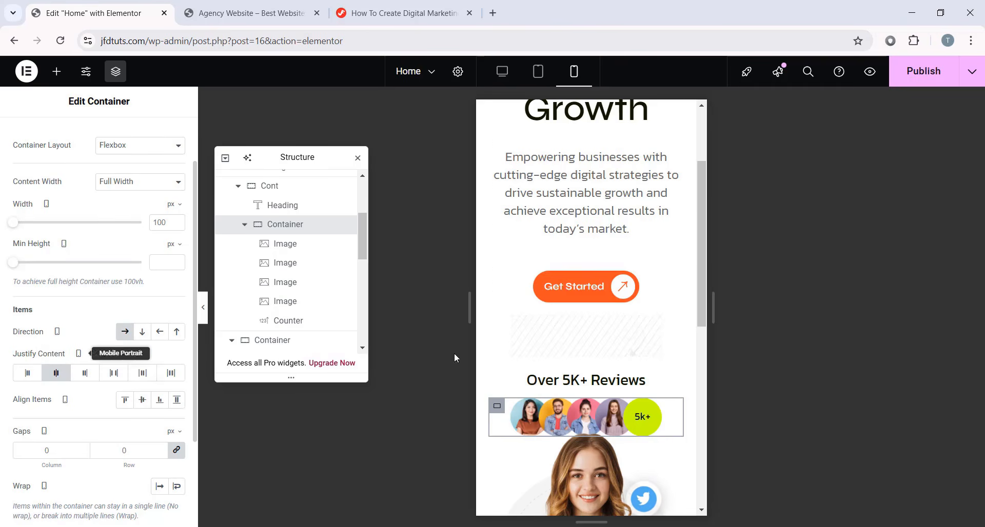
scroll(613, 330, down, 3)
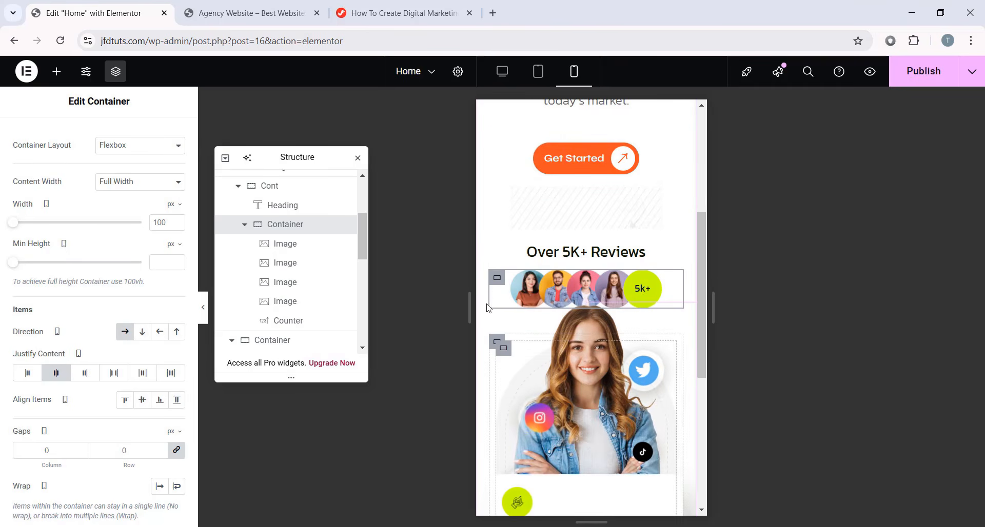
- Preview the centred avatar row, then restore the panels and collapse the Navigator's first container
click(203, 307)
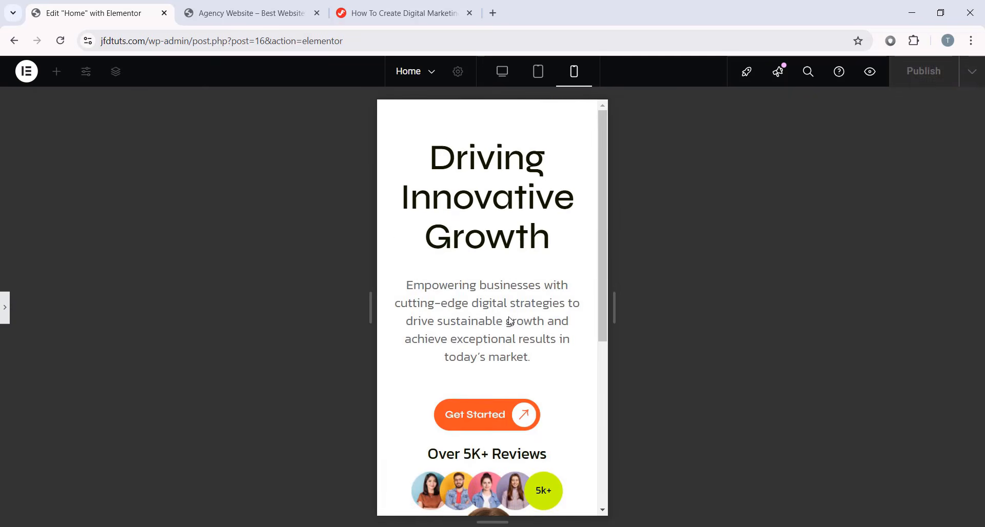
scroll(419, 308, down, 3)
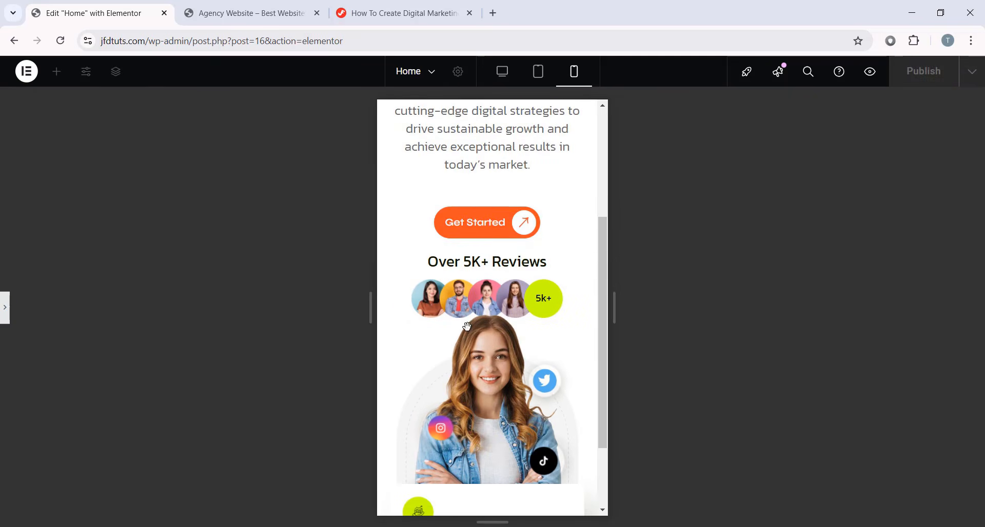
click(4, 308)
scroll(307, 286, up, 3)
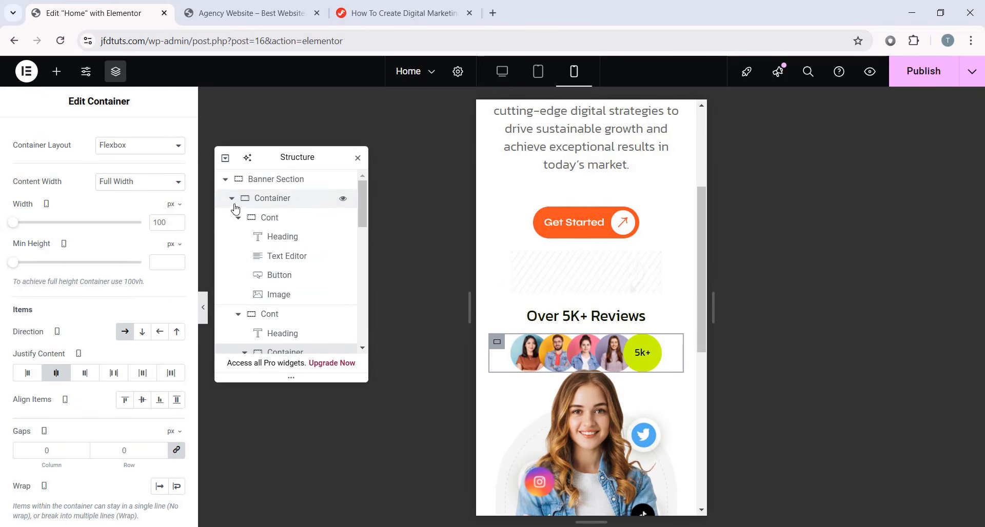
click(232, 198)
- Unlink the first banner container's margins and give it a 40 px bottom margin
click(232, 218)
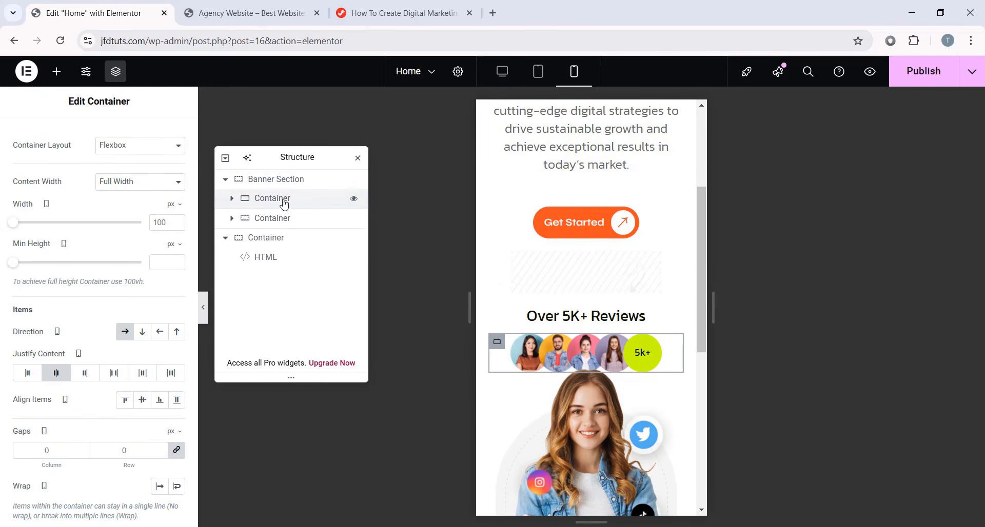
click(283, 201)
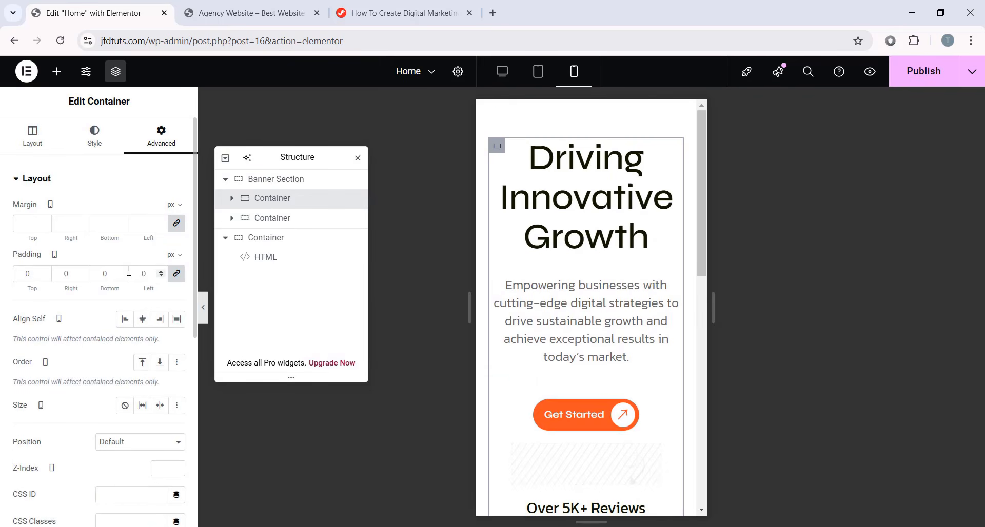
click(175, 223)
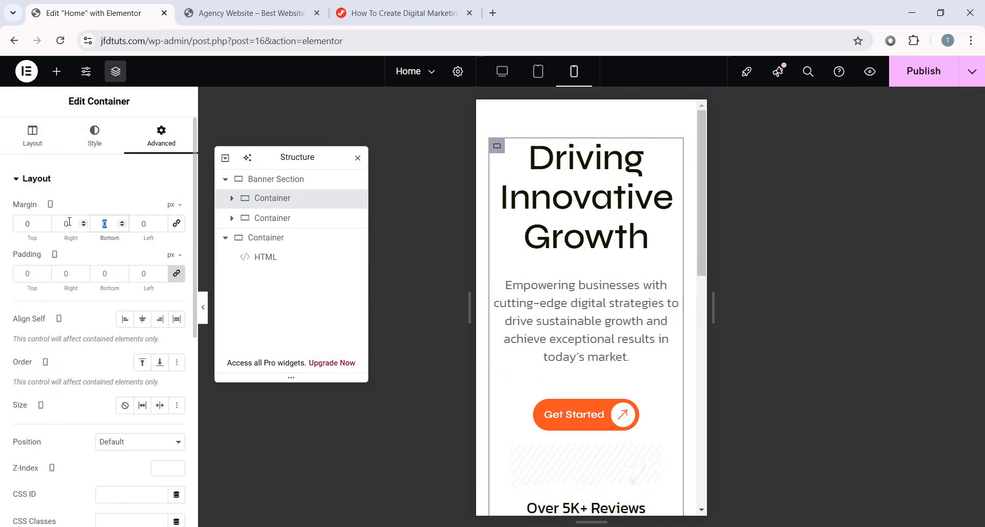
scroll(508, 241, down, 6)
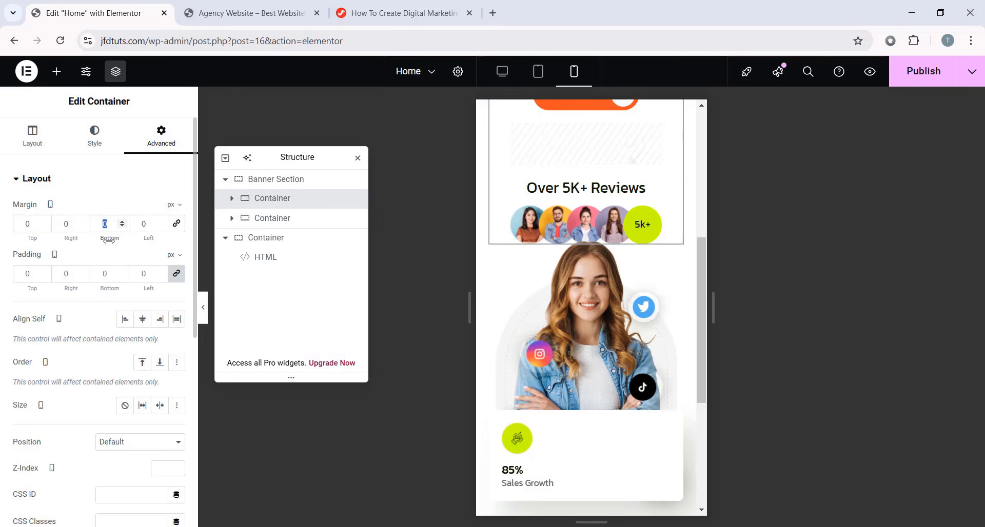
text(40)
scroll(626, 267, down, 1)
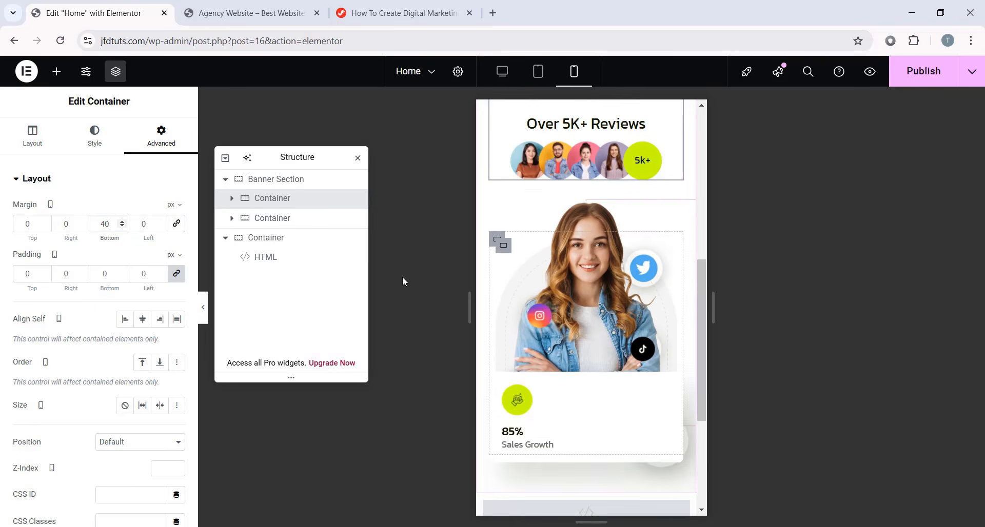
drag(308, 158, 334, 169)
- Set both Box stat cards, 180+ Brands Joined and 85% Sales Growth, to 100 px wide
click(497, 380)
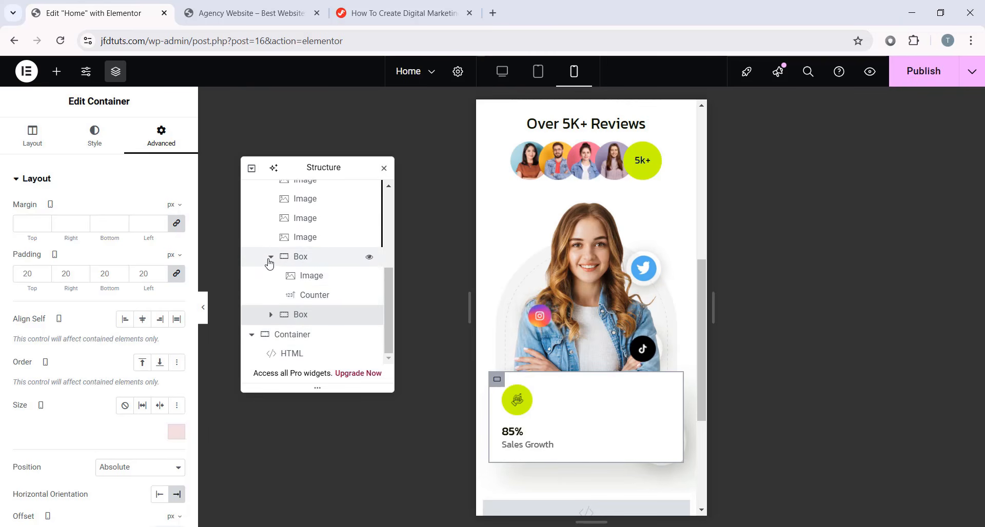
click(270, 262)
click(271, 315)
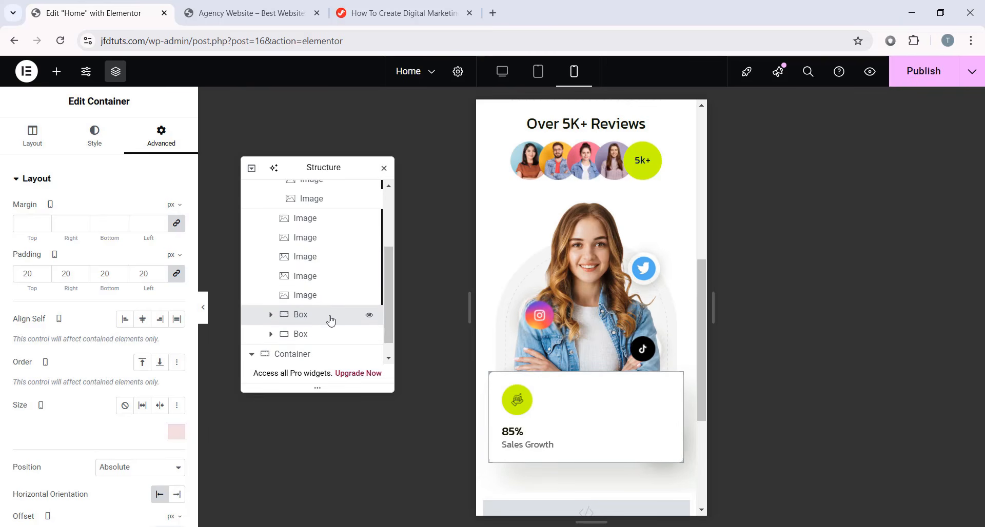
click(35, 141)
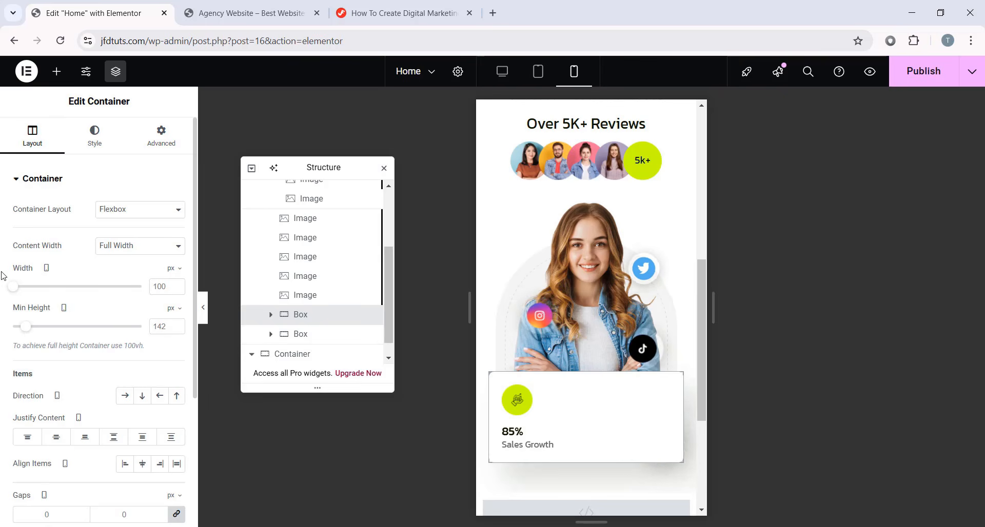
click(162, 286)
text(100)
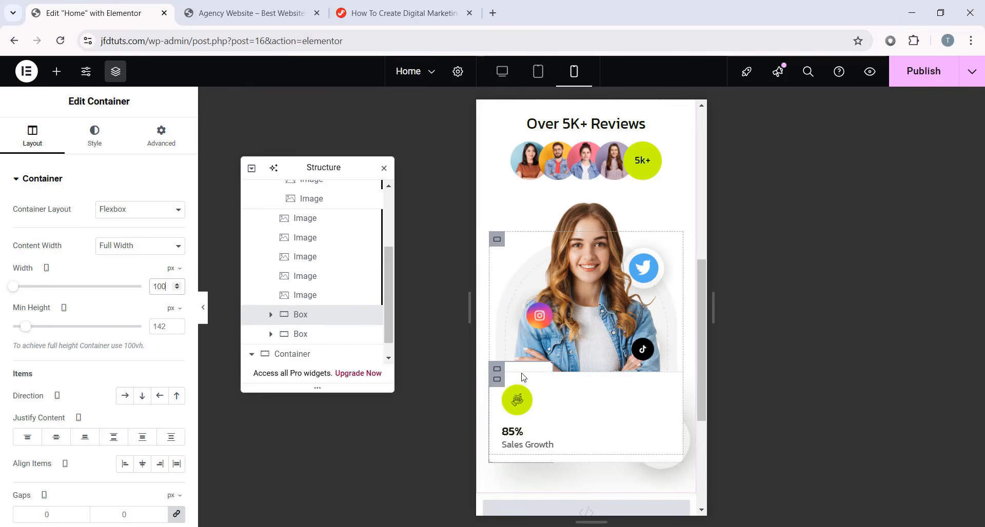
click(498, 382)
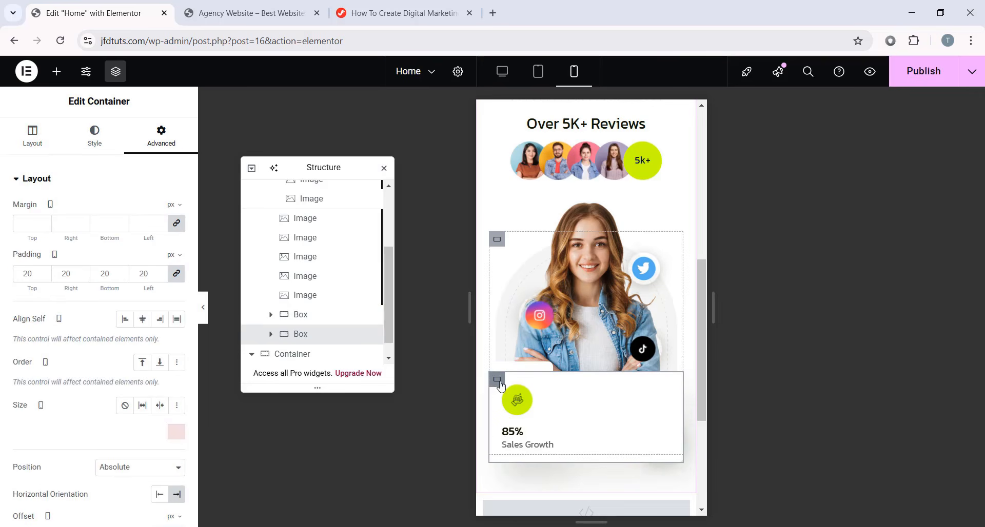
click(33, 136)
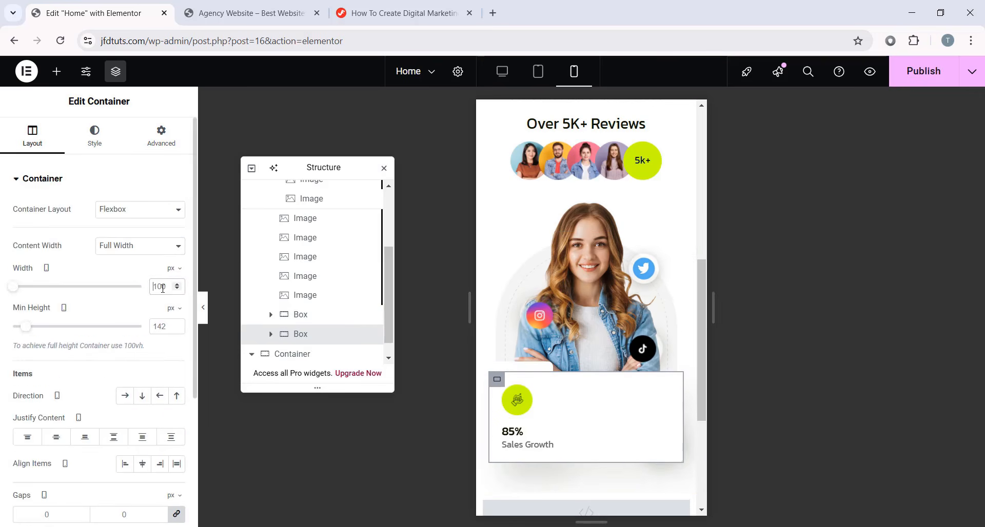
text(100)
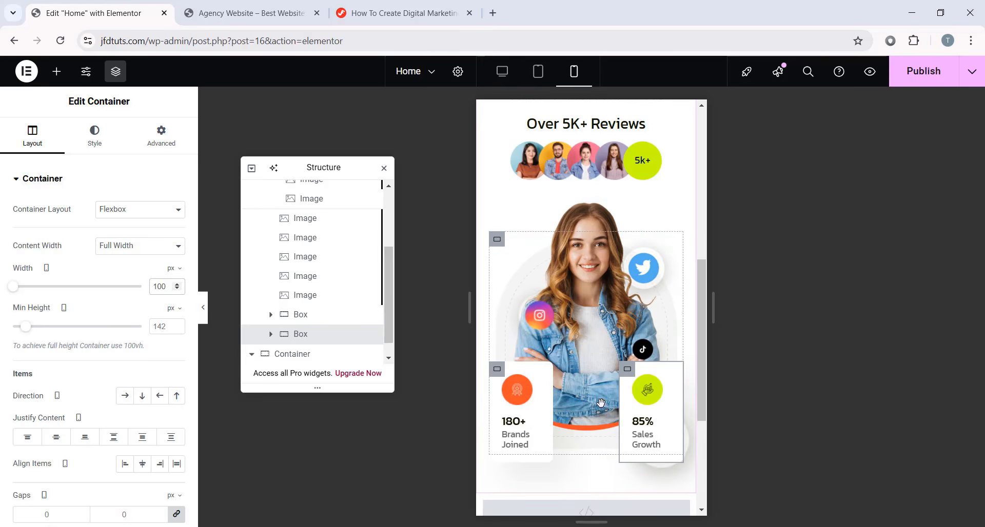
- Set a portrait icon image's vertical offset to 28
click(610, 309)
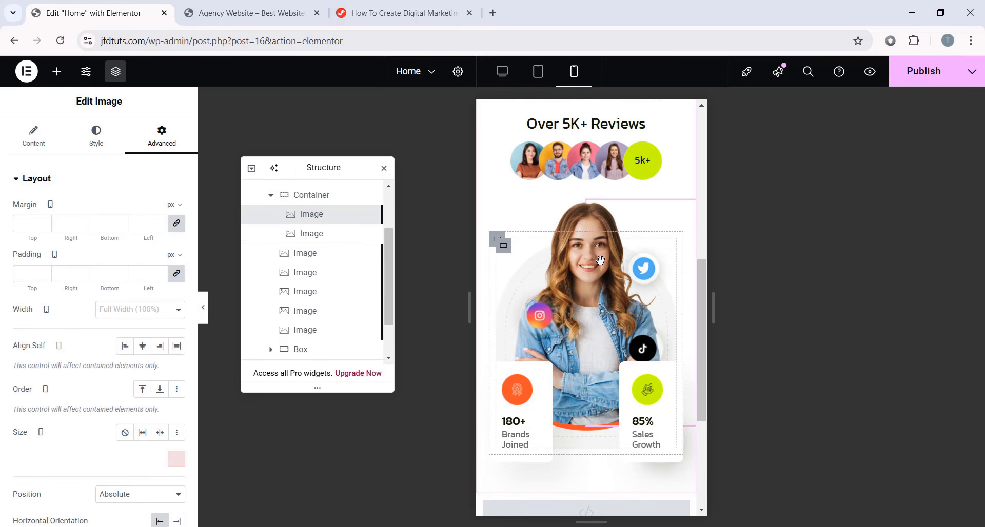
scroll(105, 314, down, 5)
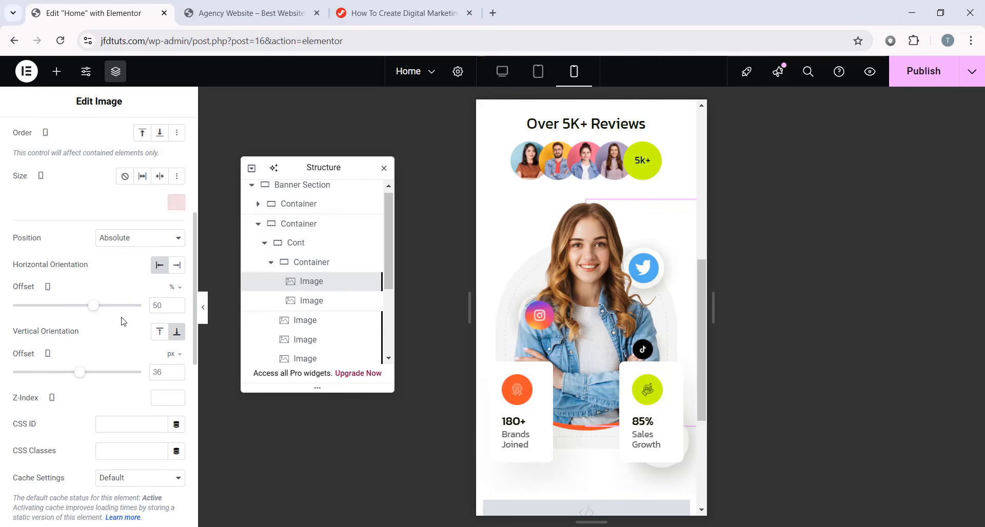
double_click(165, 370)
text(0)
key(Up)
key(Up)
key(Up)
key(Up)
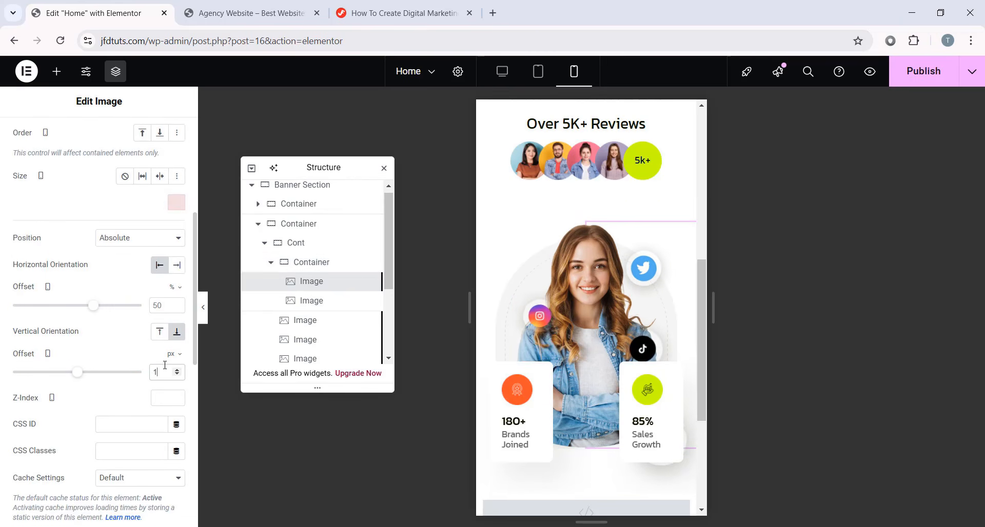
text(0)
key(Down)
key(Down)
key(Down)
key(Down)
key(Down)
key(Down)
key(Down)
key(Down)
key(Down)
key(Down)
key(Down)
key(Down)
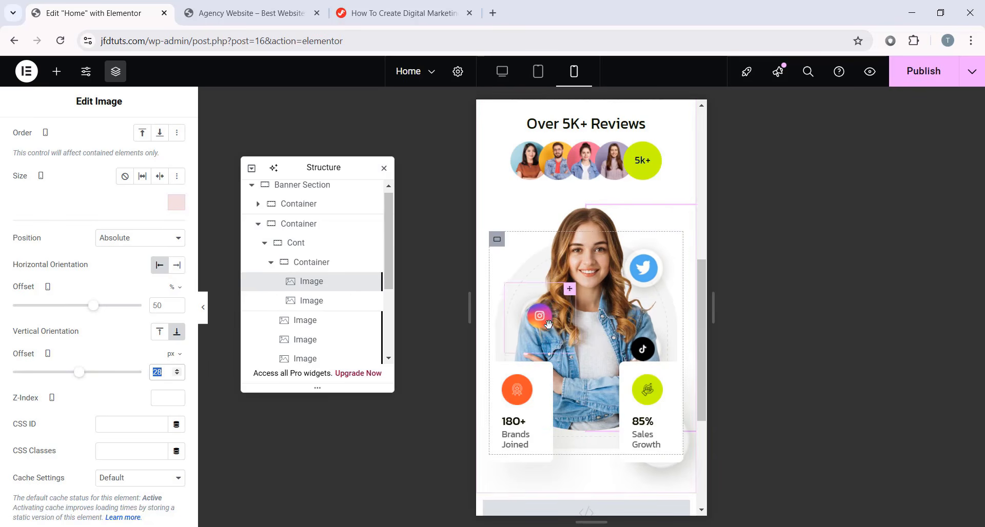
- Move the TikTok icon lower on the portrait and resize the Twitter icon
click(575, 288)
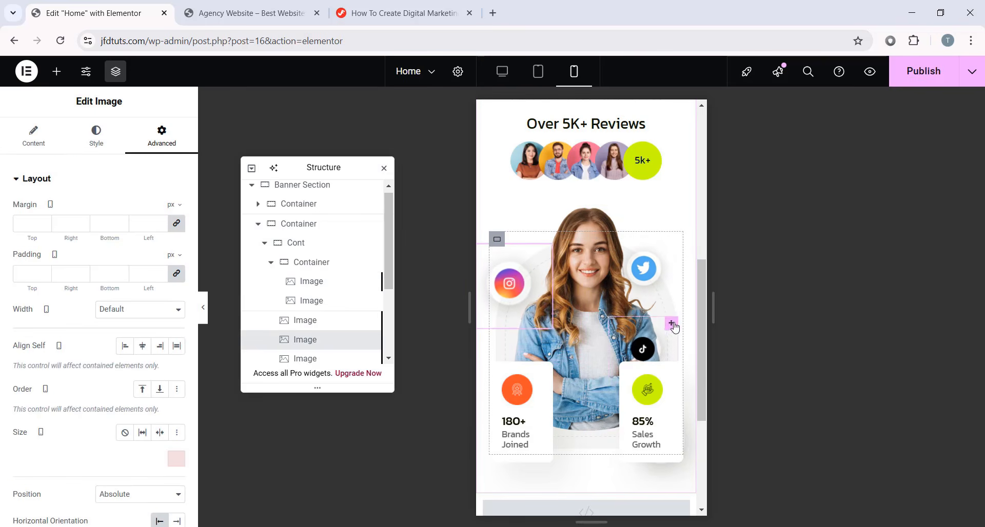
click(673, 328)
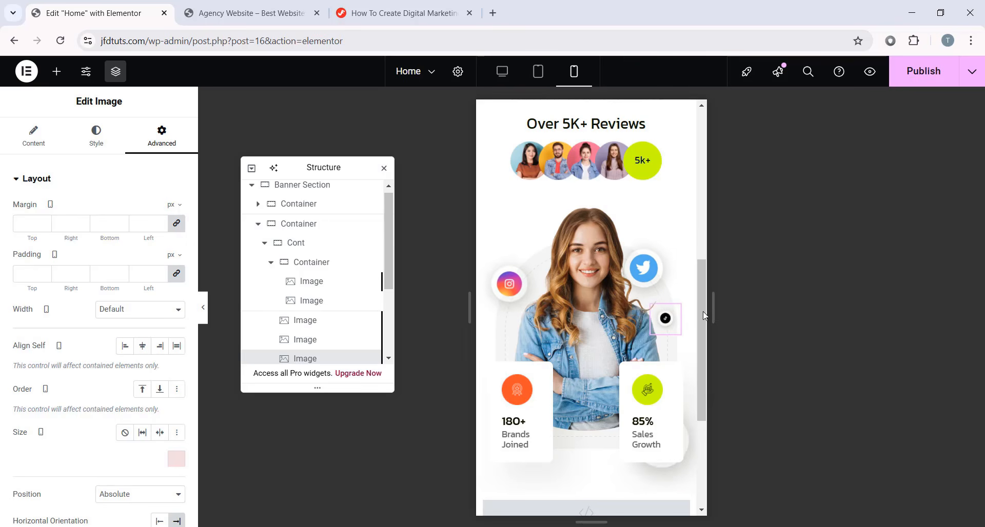
drag(665, 318, 659, 340)
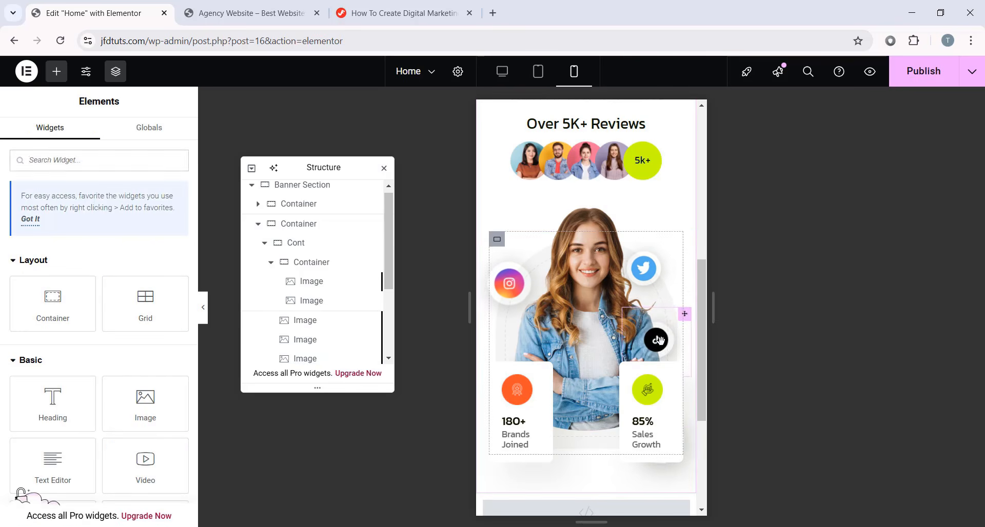
click(513, 261)
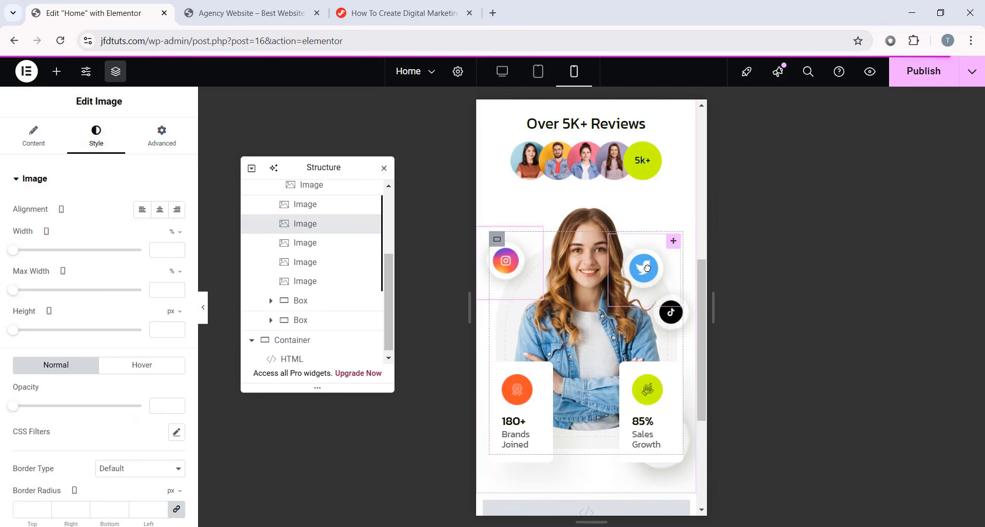
click(654, 245)
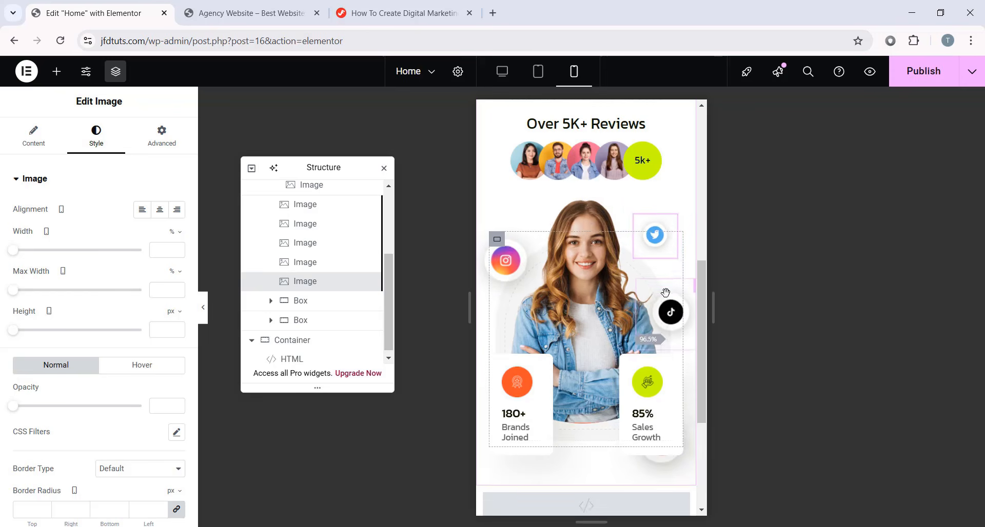
drag(664, 298, 660, 303)
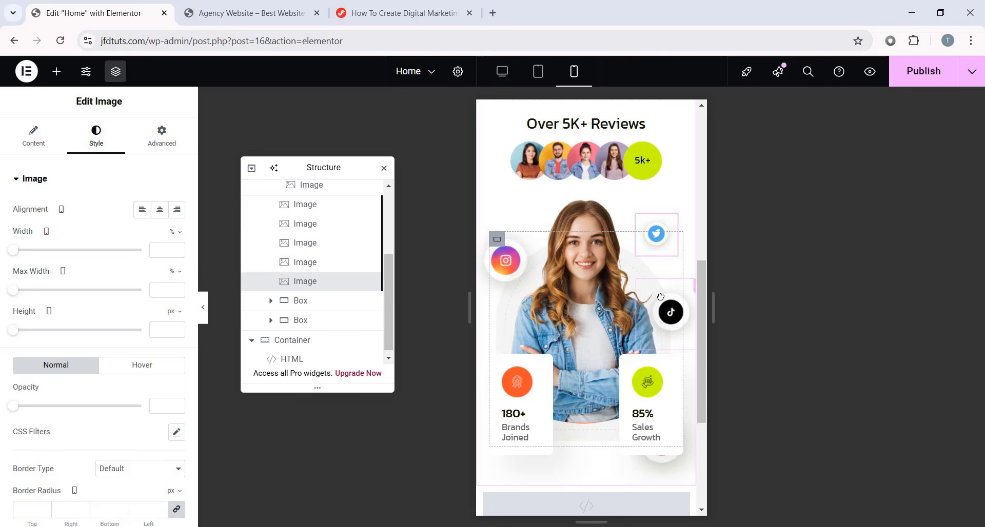
- Drag the YouTube icon from the lower right onto the left side of the photo
click(664, 292)
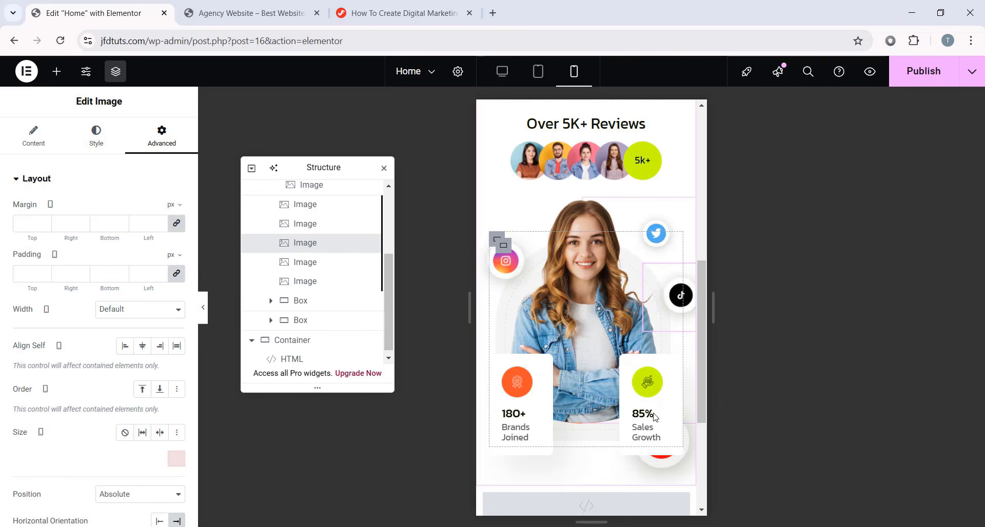
drag(662, 470, 450, 327)
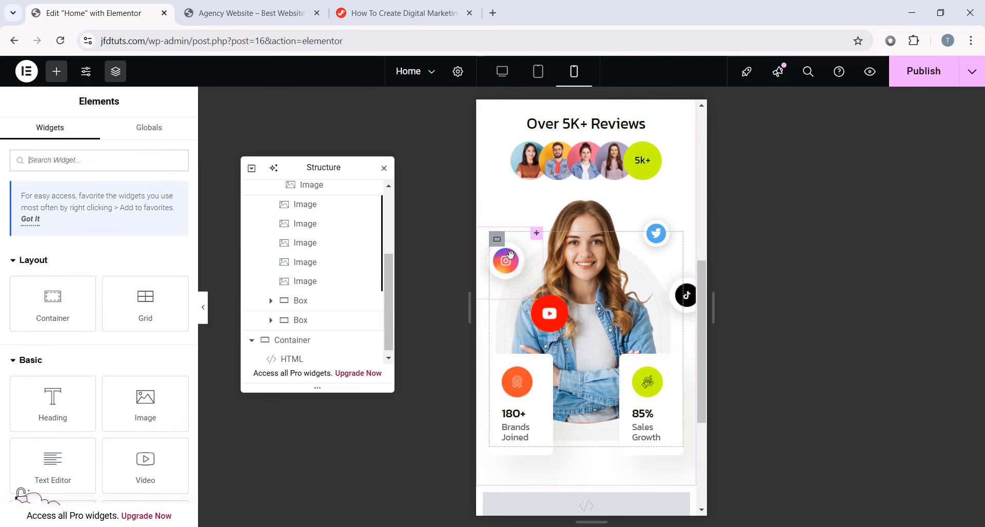
click(516, 241)
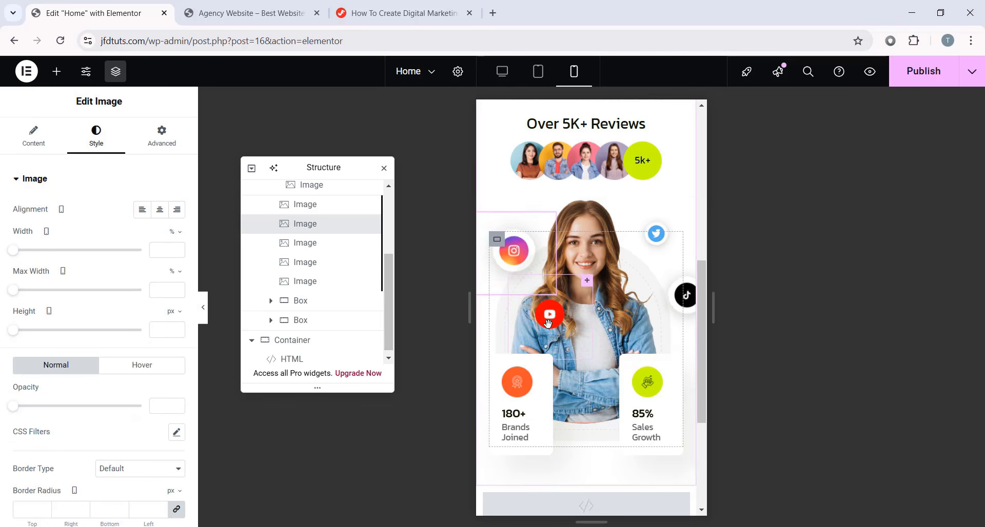
drag(550, 318, 496, 308)
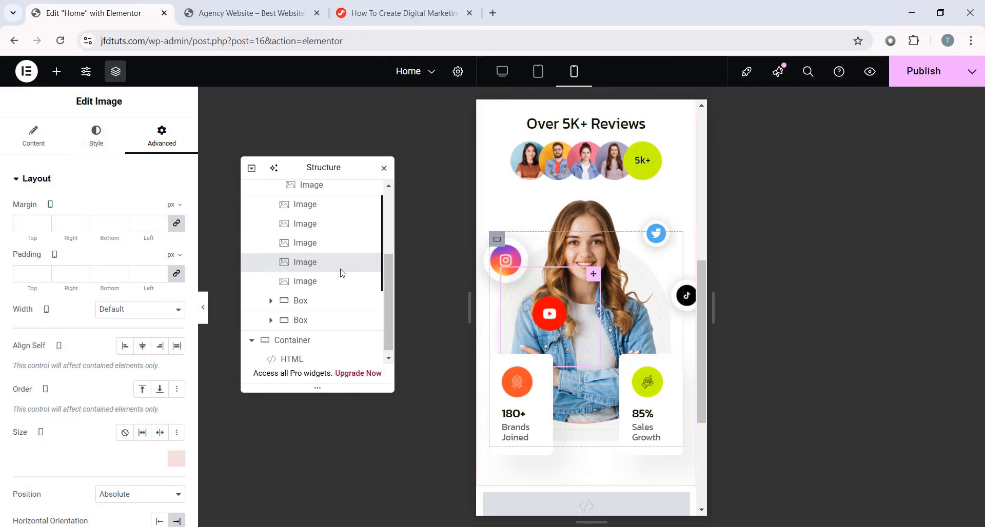
- Shrink the first icon's width and set the TikTok icon's width to 50%
click(95, 132)
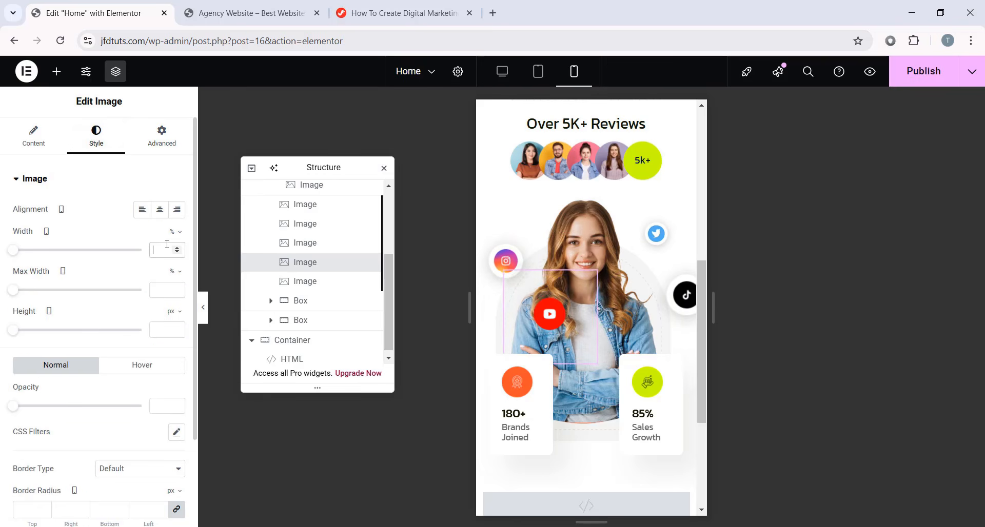
text(50)
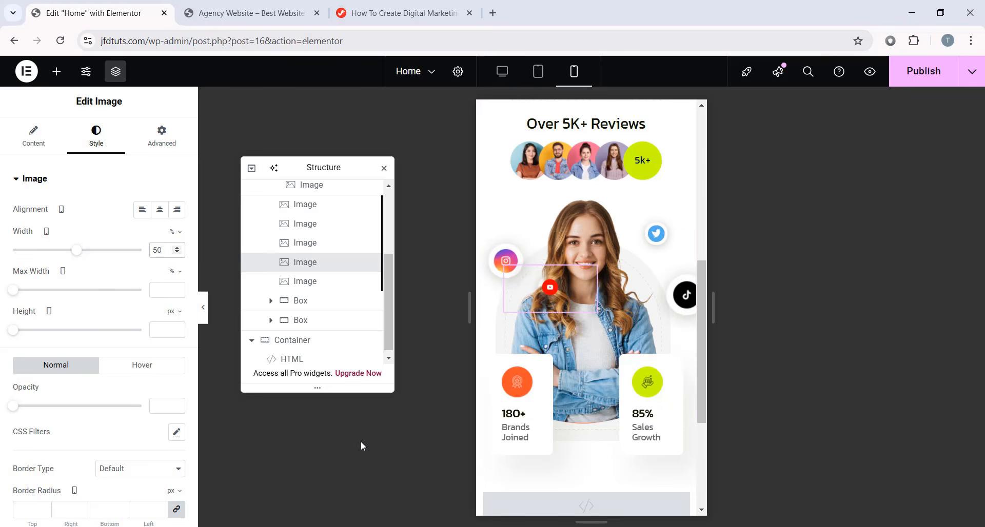
click(305, 223)
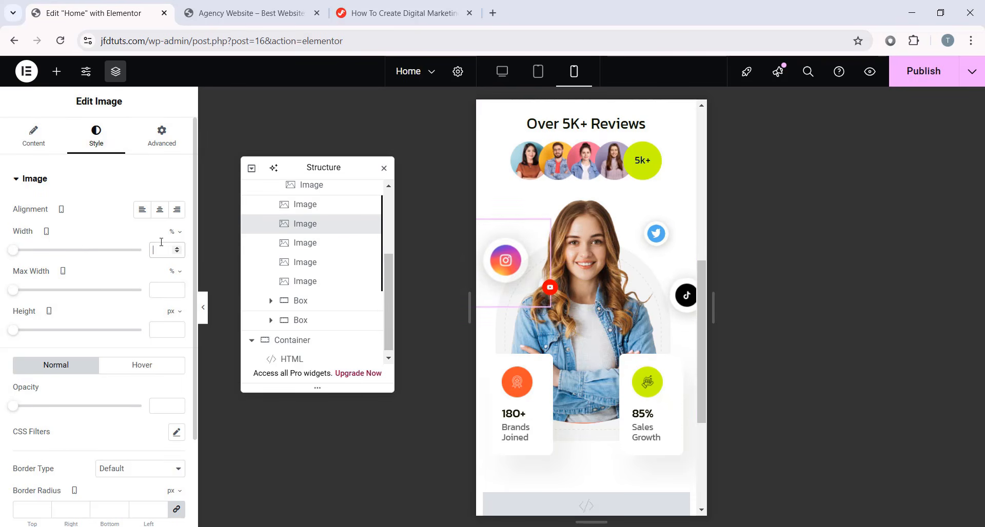
click(660, 227)
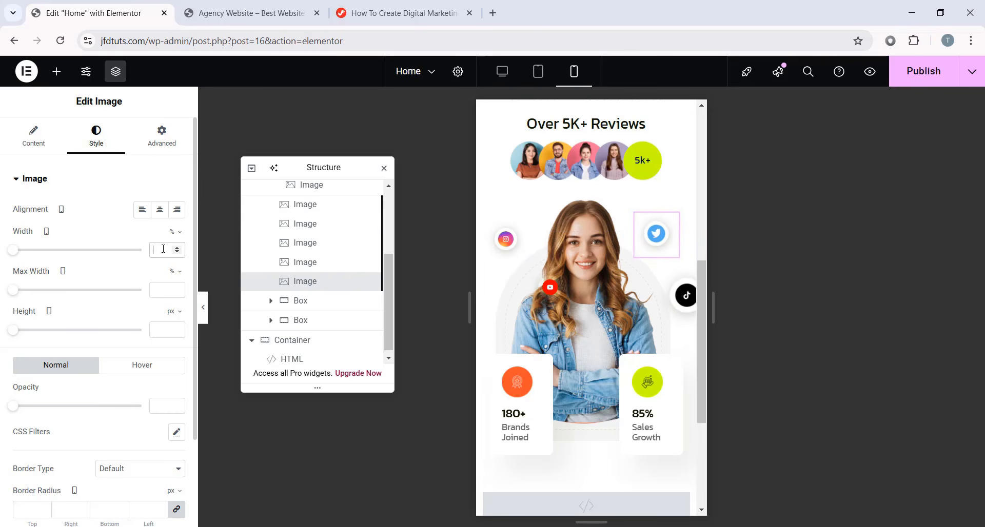
click(687, 297)
click(99, 139)
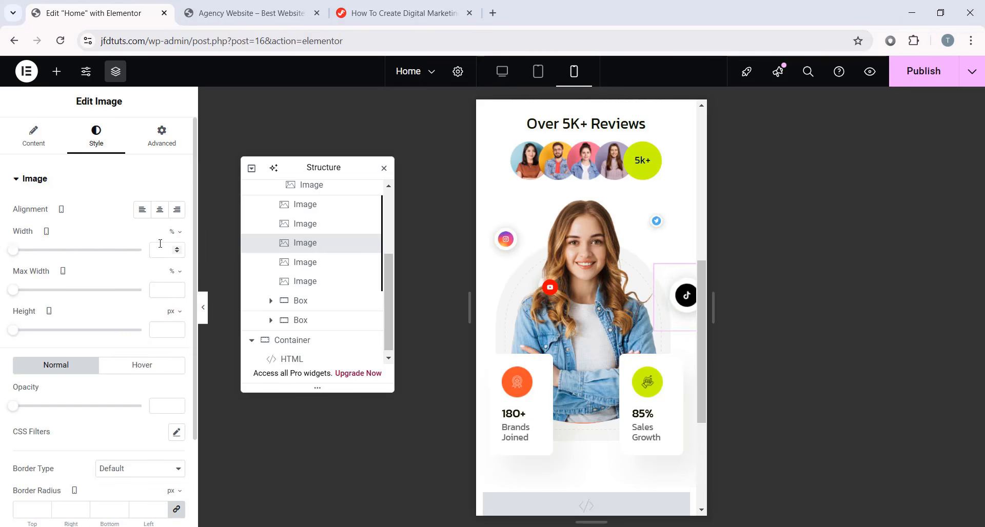
click(159, 248)
text(50)
scroll(321, 250, up, 3)
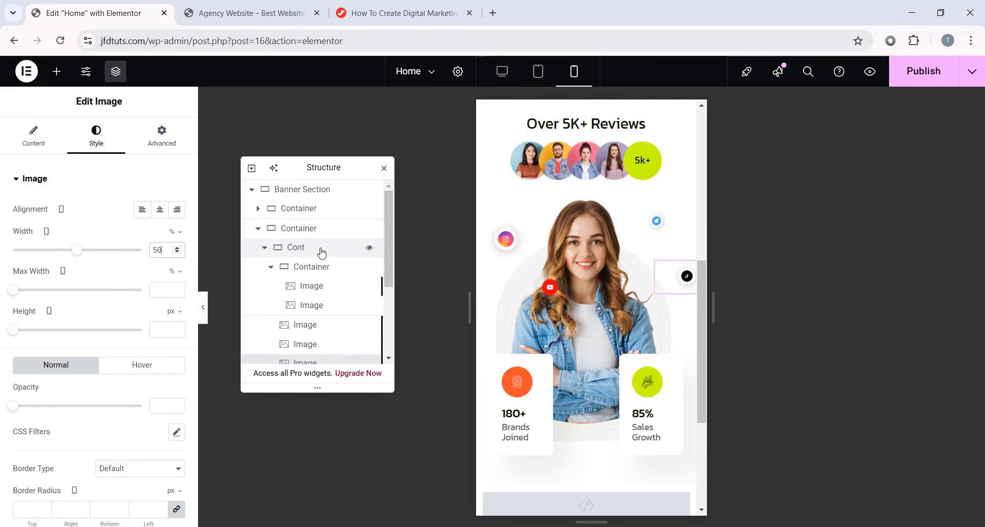
scroll(321, 282, down, 1)
- Reposition the YouTube icon across the photo
click(319, 262)
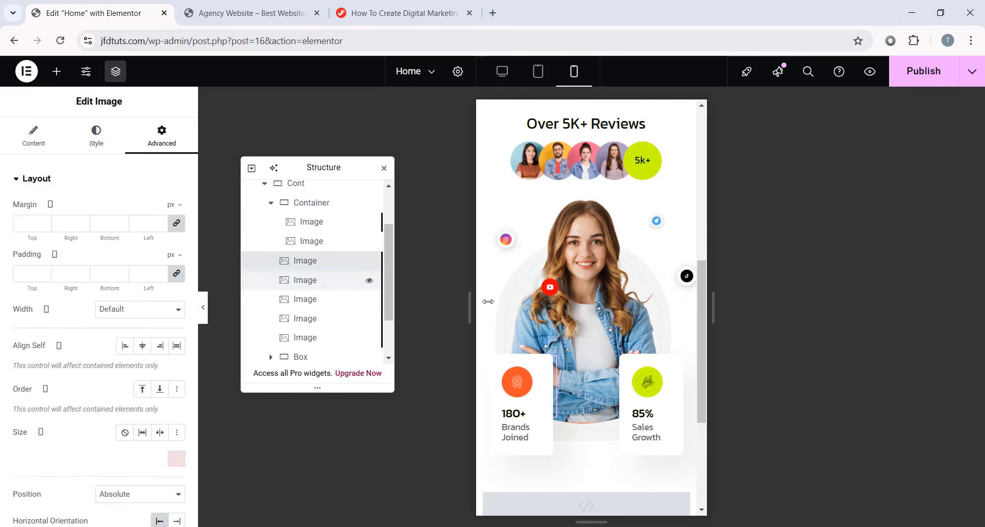
scroll(109, 362, down, 4)
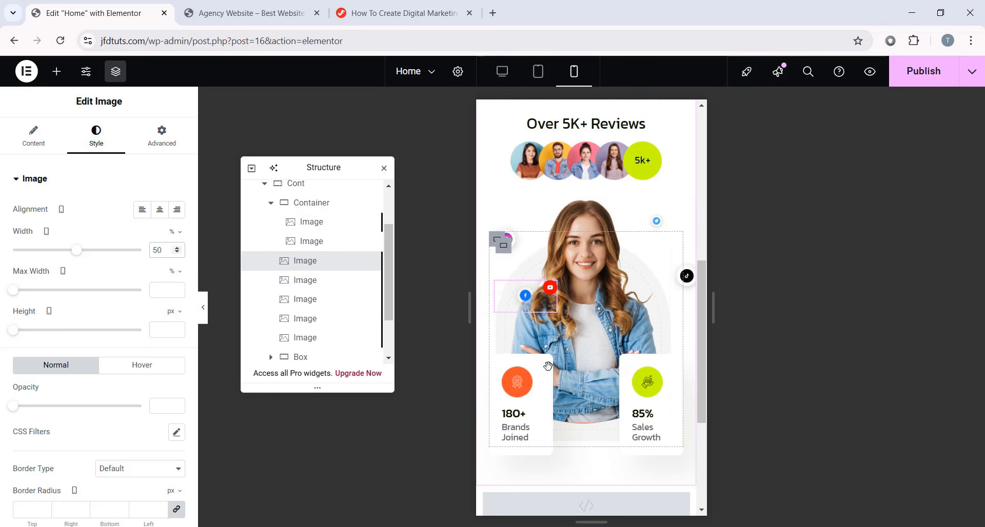
click(547, 288)
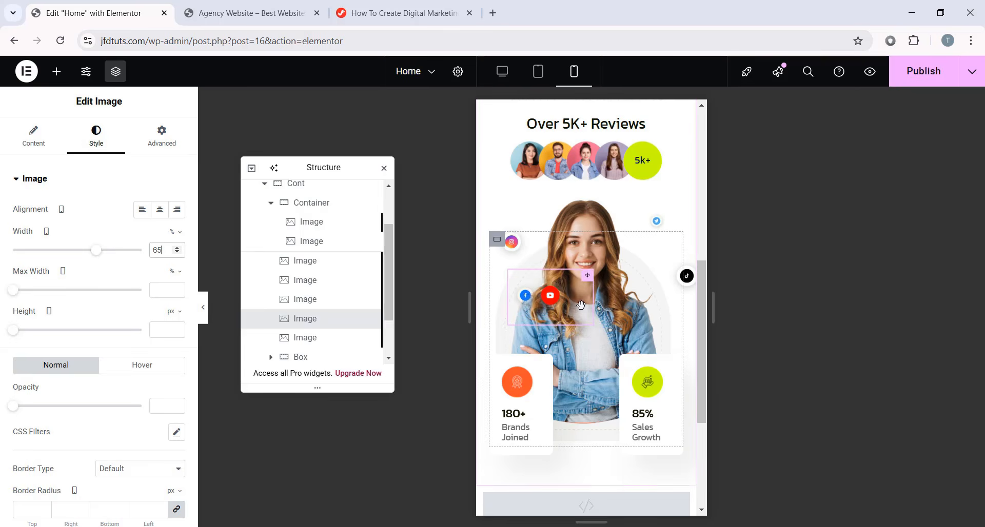
drag(552, 298, 527, 273)
- Set the Twitter and TikTok icon widths to 65%
click(516, 243)
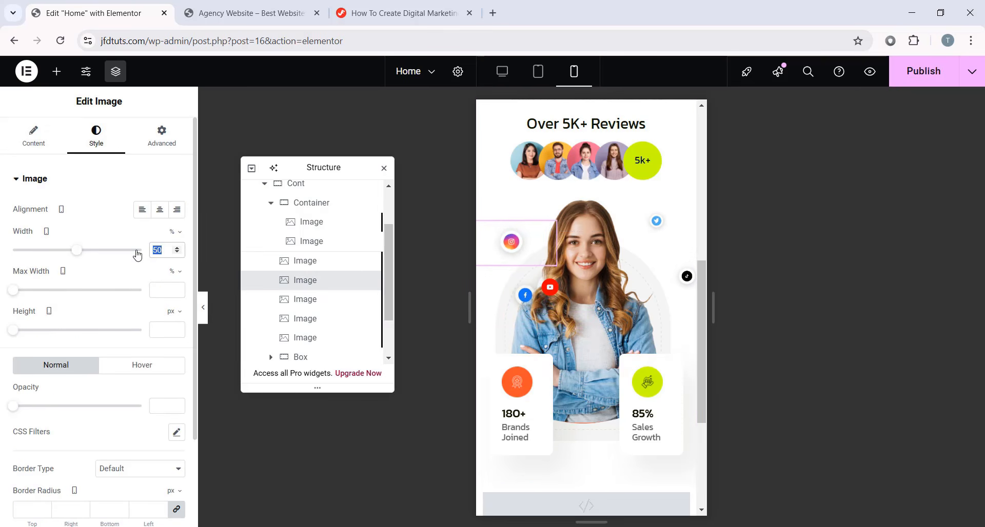
click(334, 261)
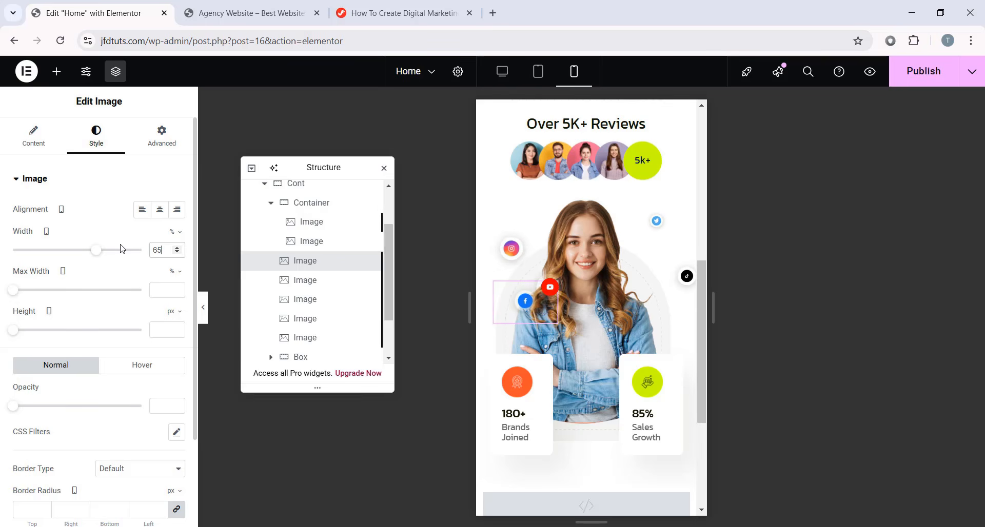
click(658, 221)
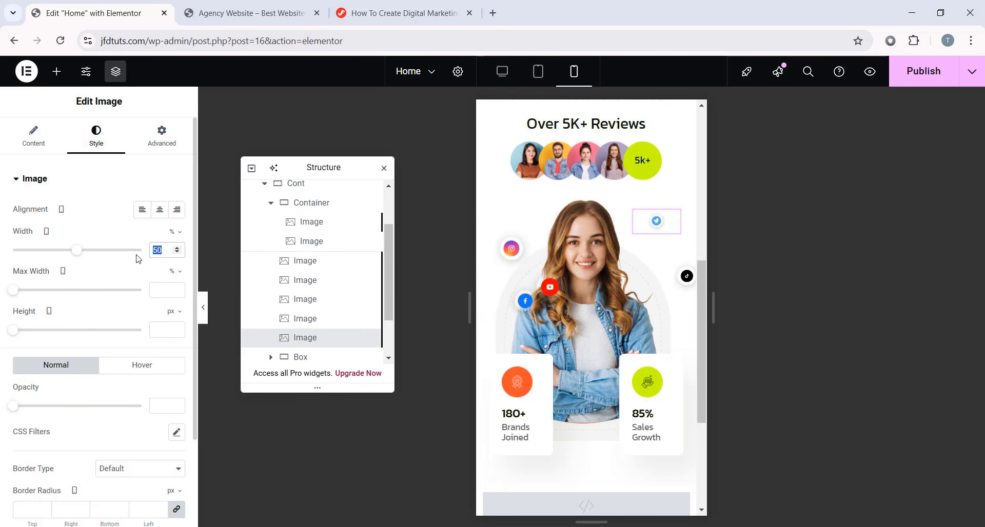
text(65)
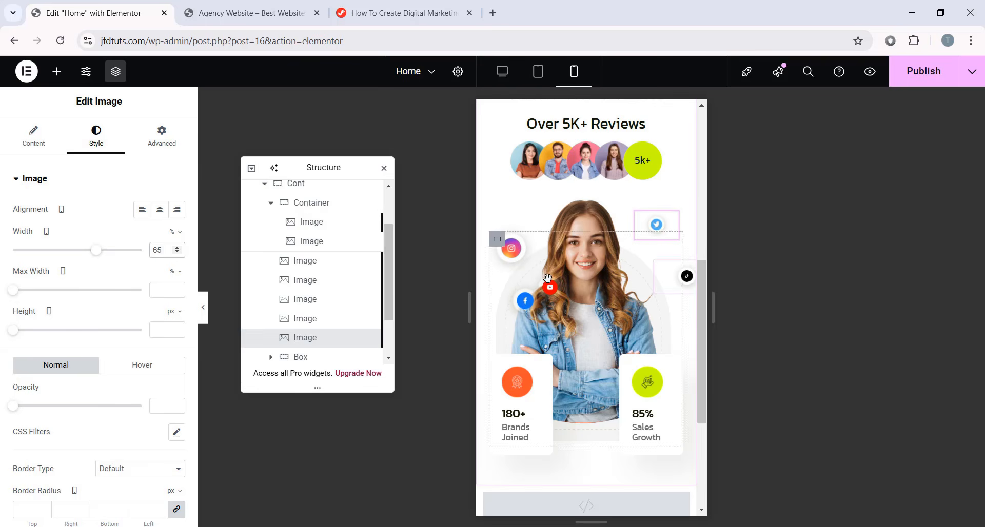
click(547, 278)
text(65)
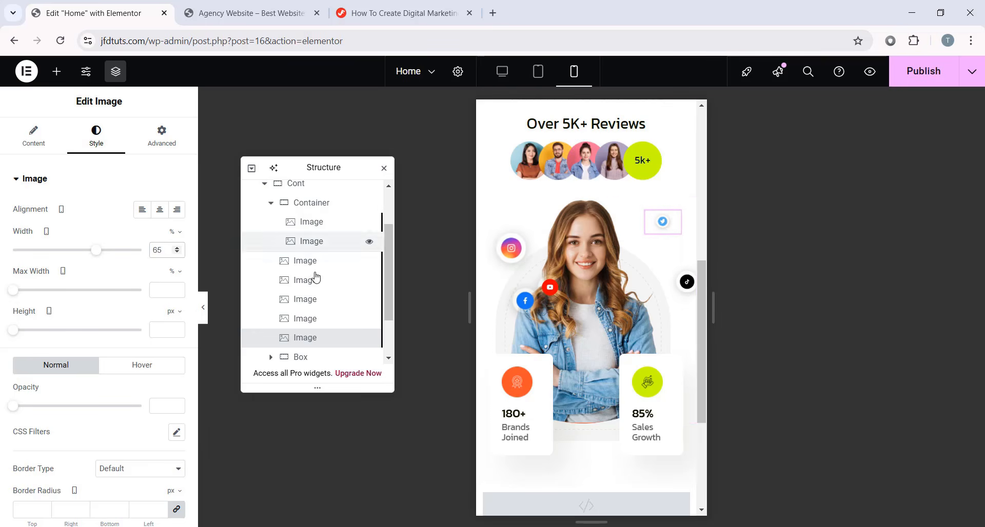
- Move the YouTube icon to the photo's lower right edge and shift TikTok's offset to -5%
click(329, 265)
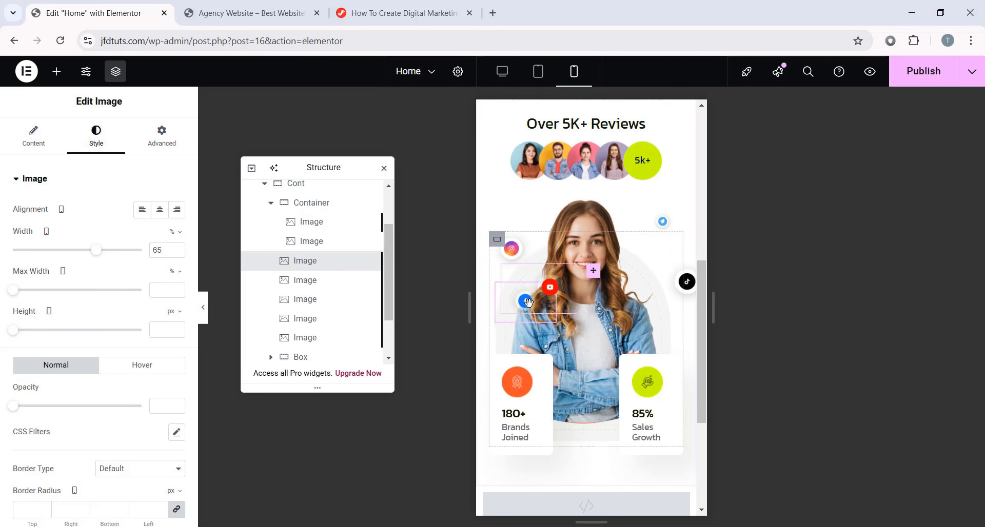
click(550, 282)
drag(618, 281, 711, 274)
scroll(102, 297, down, 5)
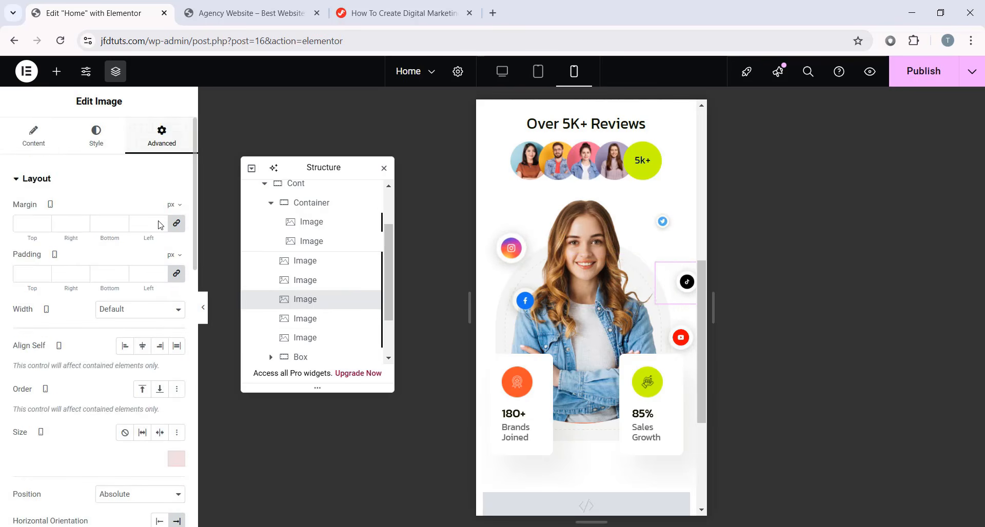
scroll(156, 266, down, 5)
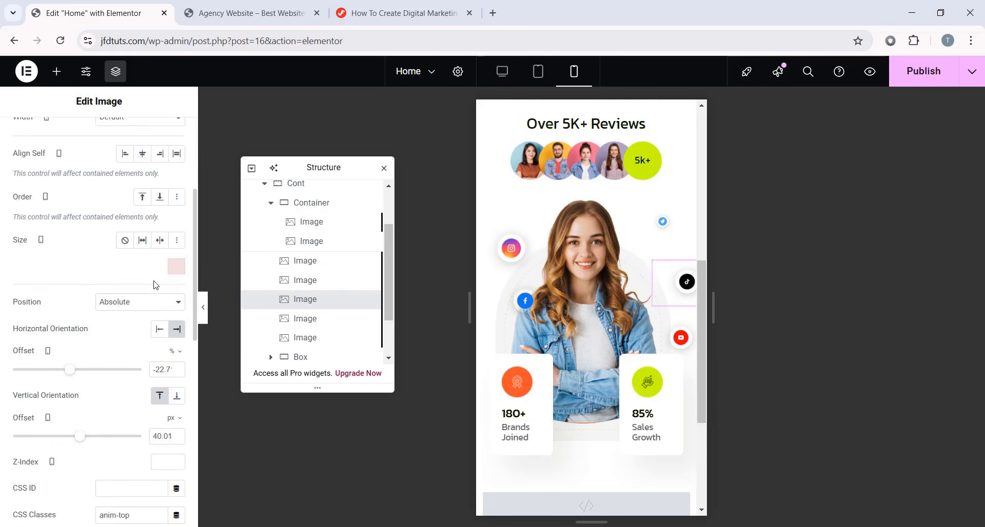
drag(74, 311, 80, 316)
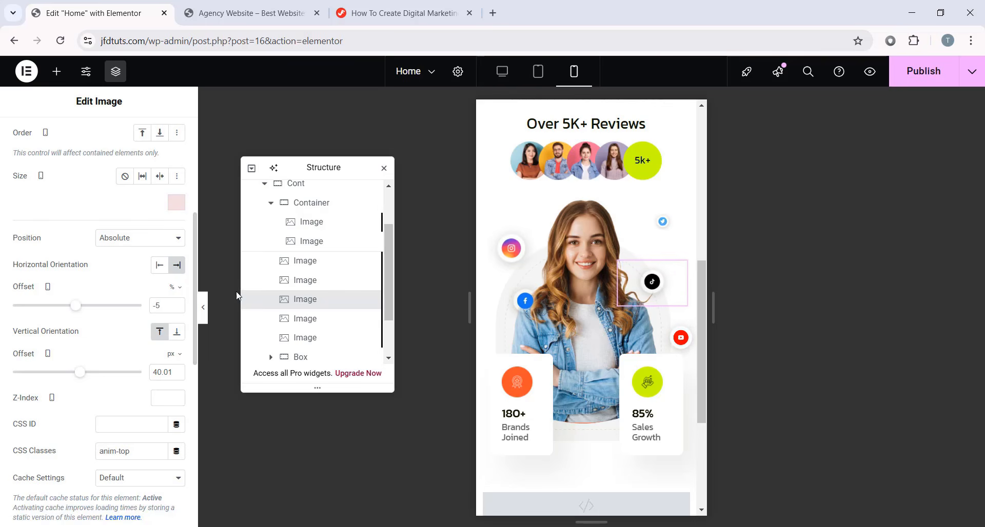
- Offset the Facebook icon to -45 px, nudge Twitter down-left, and preview without panels
click(518, 302)
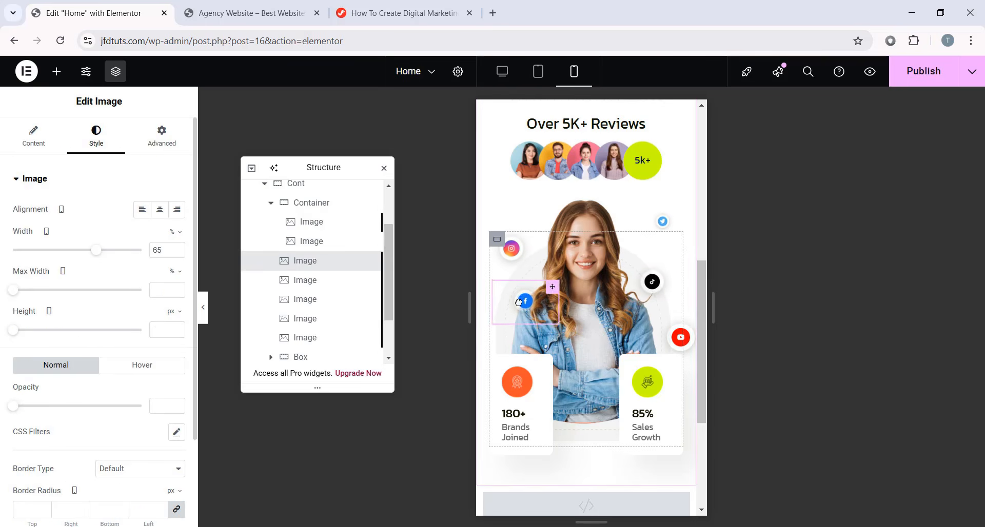
click(154, 136)
scroll(77, 308, down, 4)
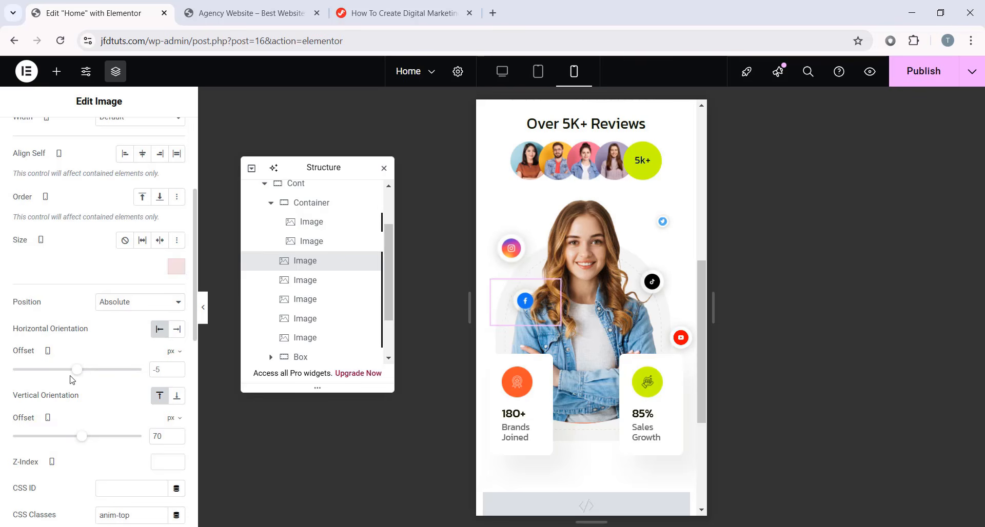
drag(77, 374, 75, 373)
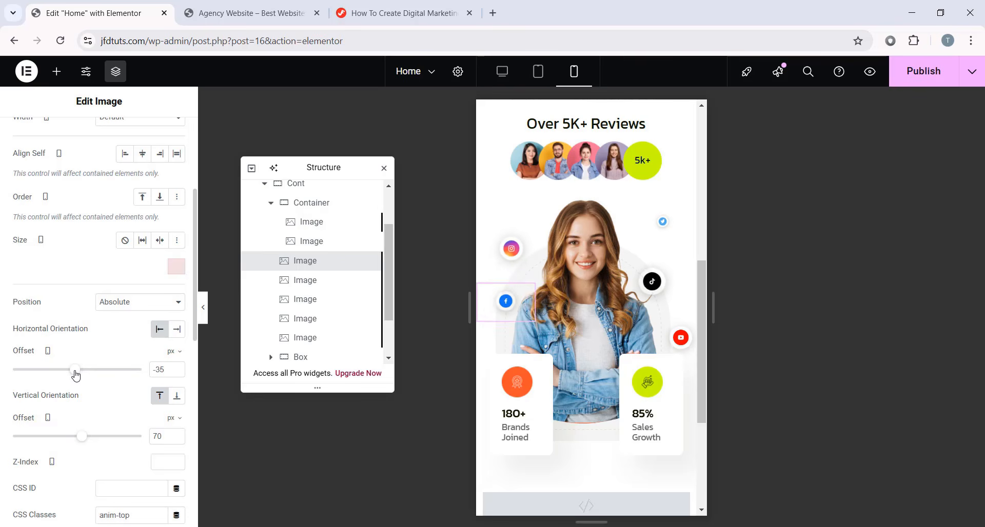
click(669, 224)
drag(670, 225, 653, 235)
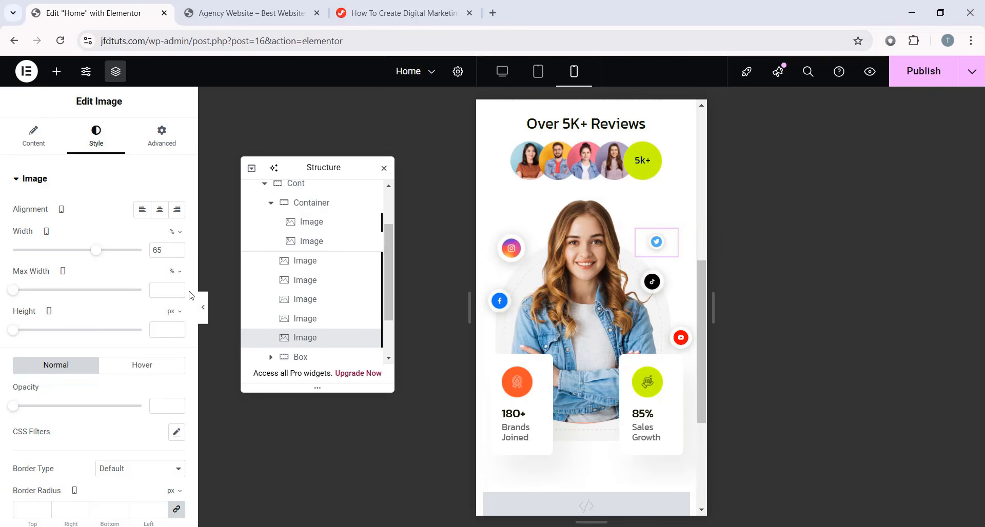
click(203, 307)
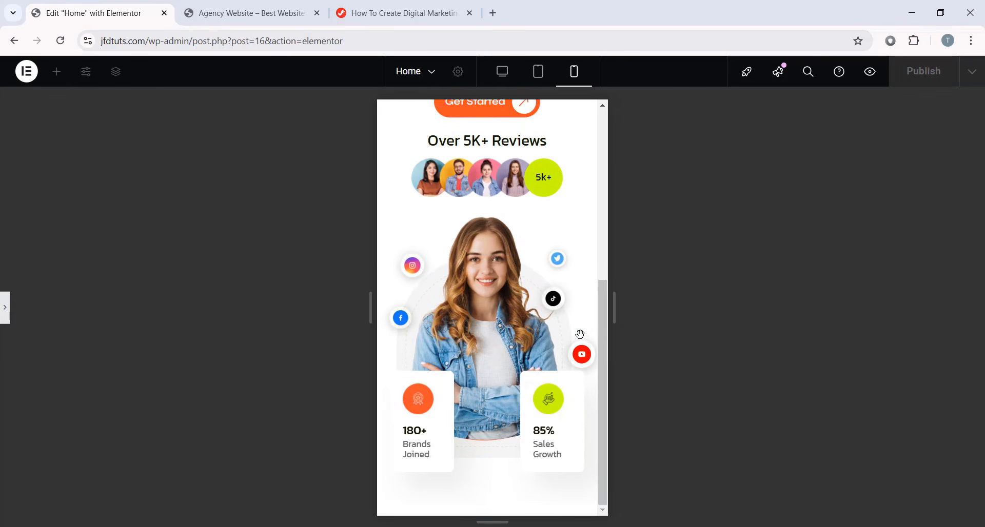
- Restore the editing panels and check the hero in tablet and desktop views
scroll(579, 334, up, 6)
scroll(543, 349, down, 6)
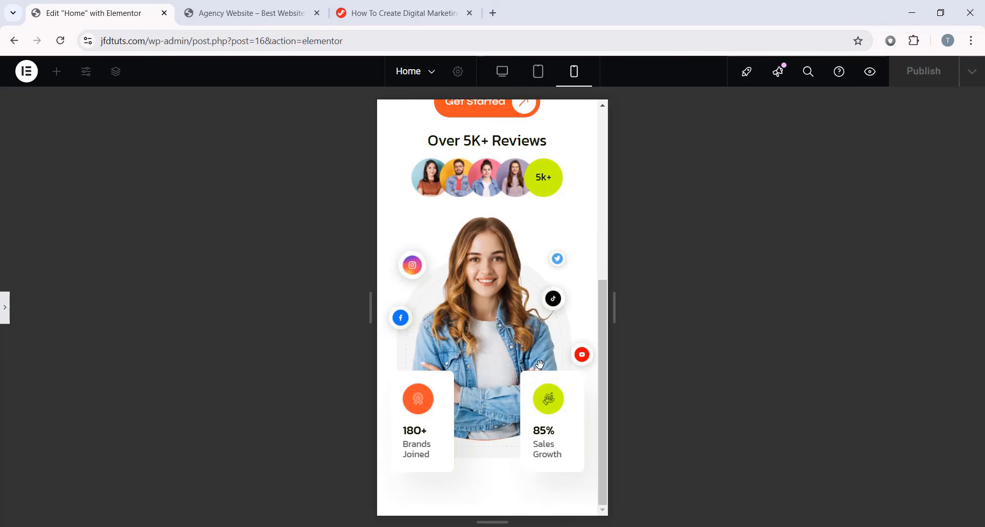
scroll(539, 352, up, 5)
click(2, 303)
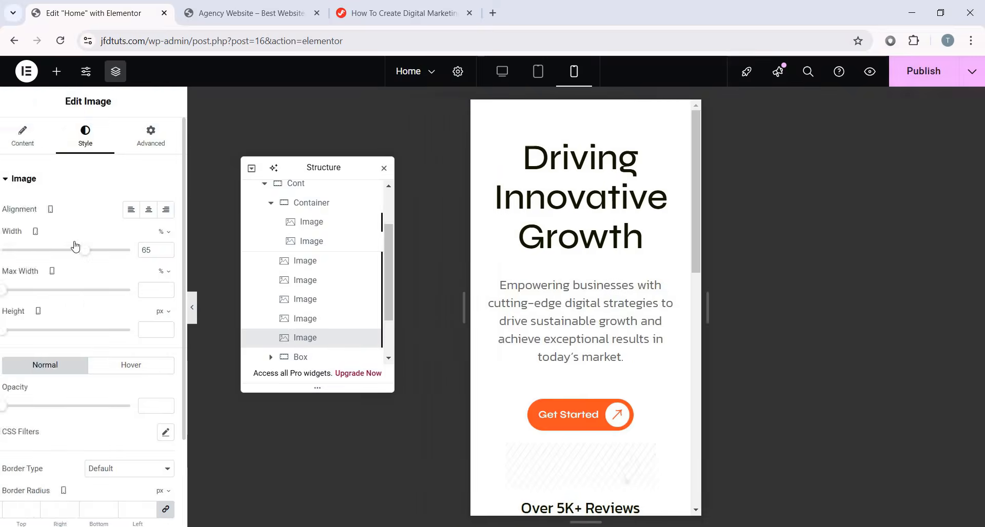
scroll(588, 234, down, 6)
scroll(588, 234, up, 6)
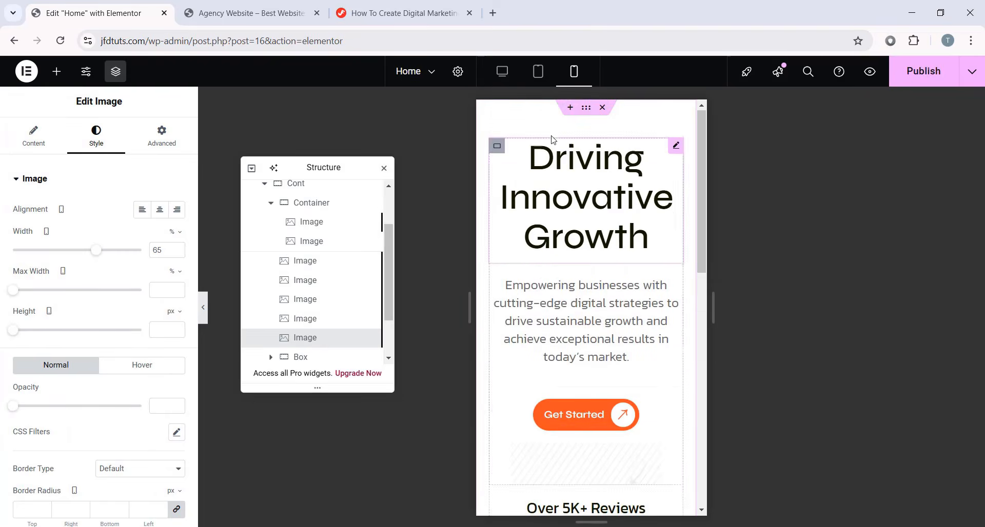
click(547, 77)
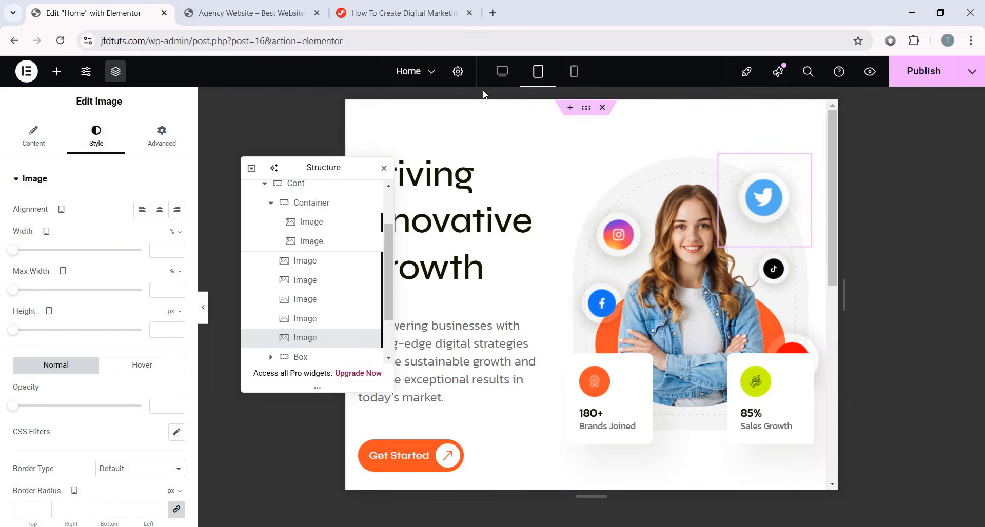
click(498, 78)
- Review the desktop layout and publish the Home page updates
drag(337, 165, 185, 160)
scroll(287, 236, down, 8)
scroll(292, 240, up, 8)
scroll(568, 308, down, 7)
scroll(568, 308, down, 1)
scroll(518, 314, up, 8)
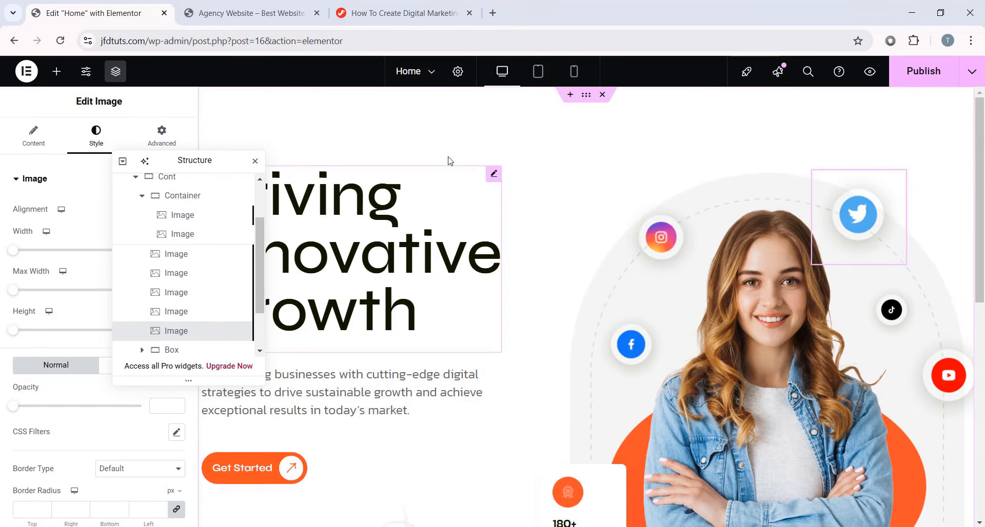
scroll(660, 281, down, 1)
scroll(810, 246, up, 1)
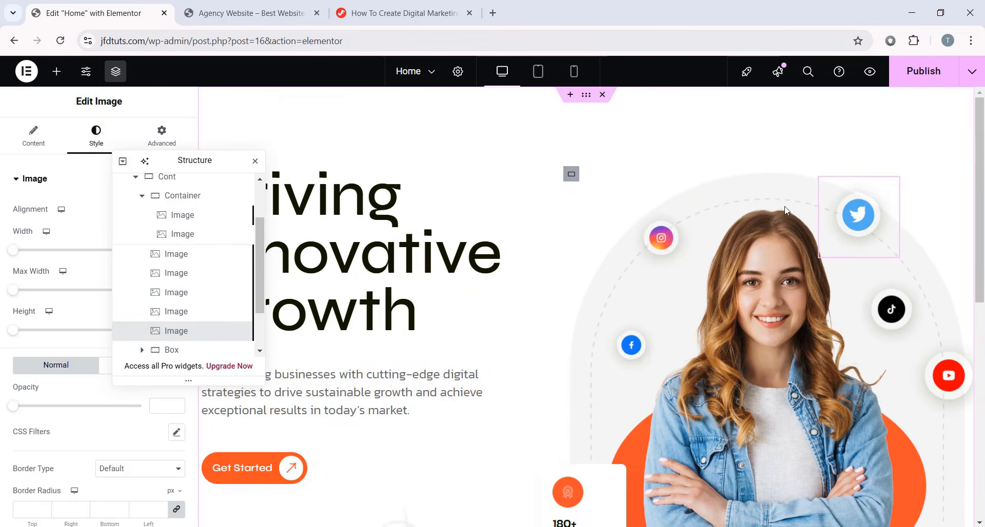
click(910, 75)
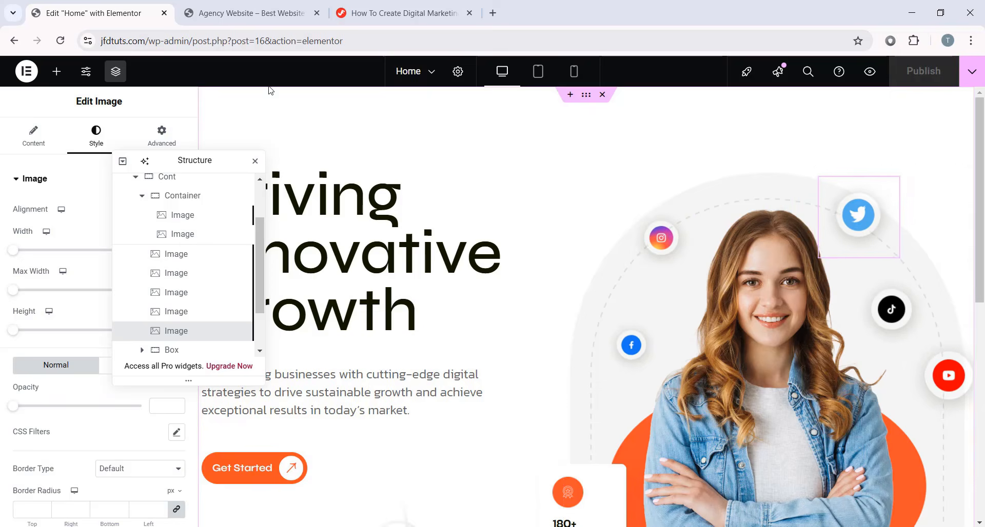
click(254, 17)
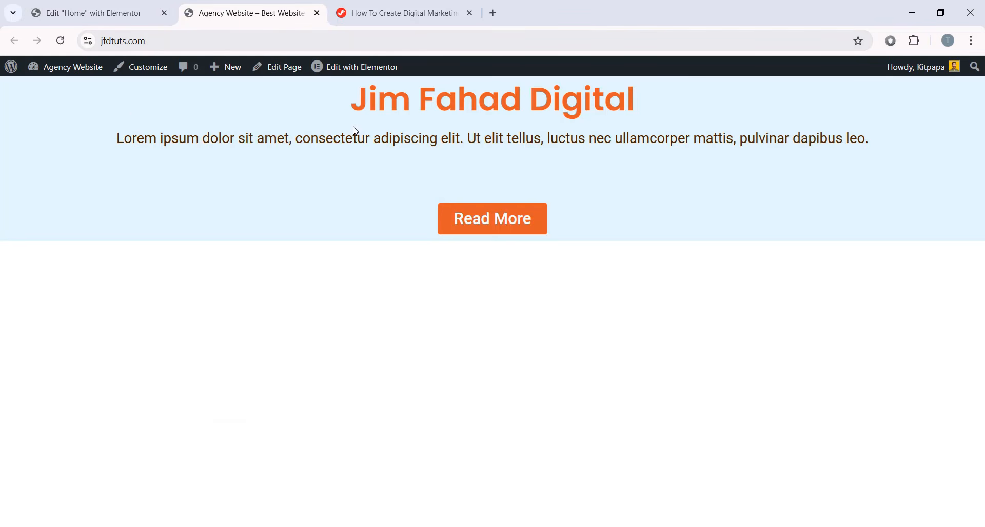
drag(222, 115, 620, 218)
click(655, 224)
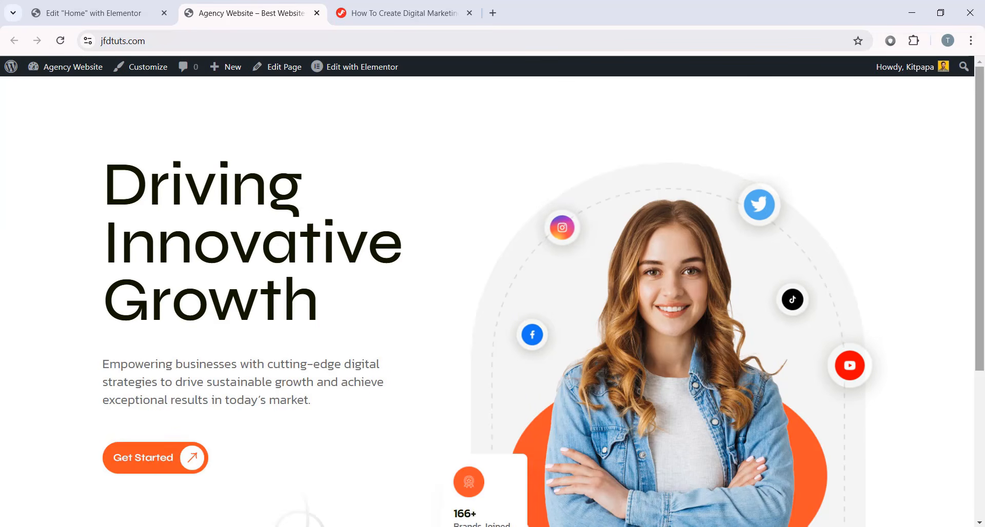
mouse_move(984, 115)
mouse_down()
mouse_move(984, 293)
mouse_move(984, 97)
mouse_up()
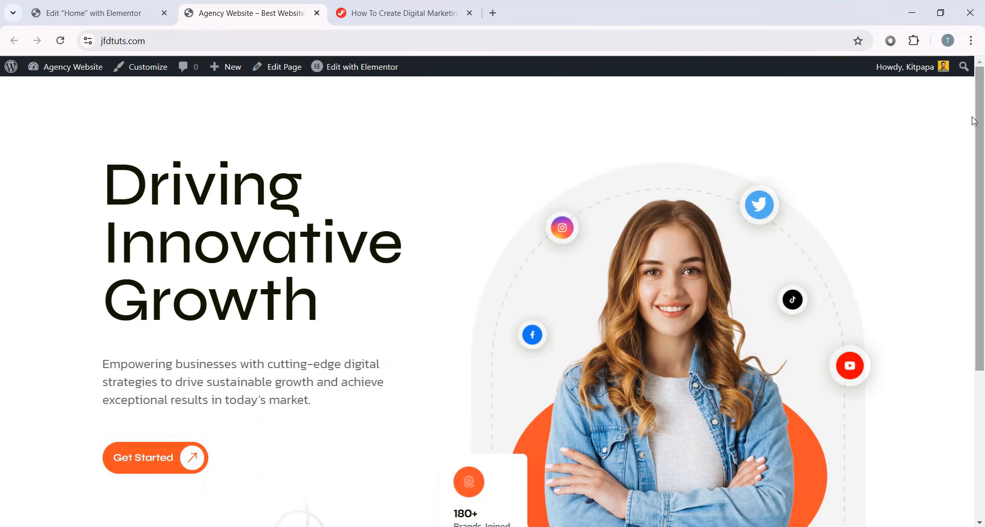
click(123, 13)
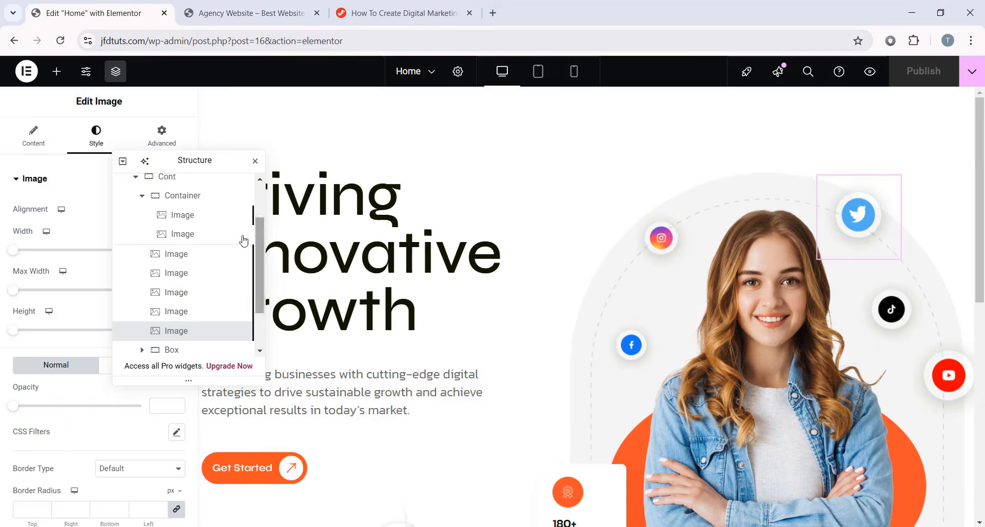
- Add a new empty container to the page and name it About Section
drag(187, 160, 814, 174)
click(56, 72)
scroll(314, 142, up, 2)
click(746, 195)
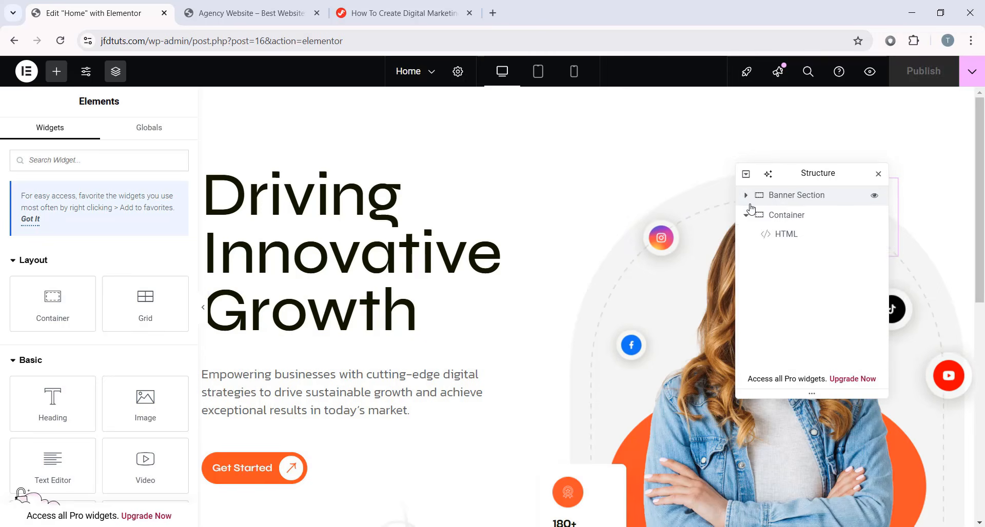
click(746, 215)
scroll(589, 238, down, 10)
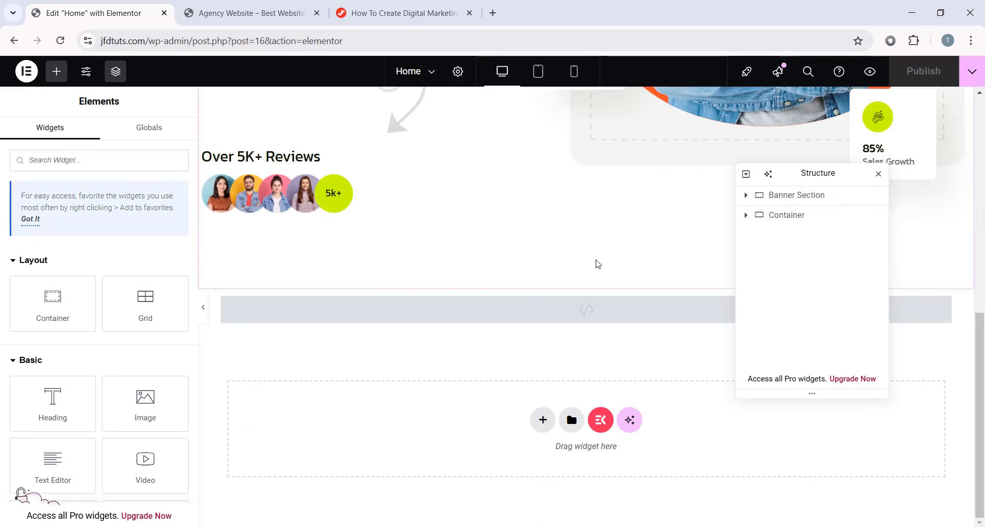
drag(52, 302, 445, 435)
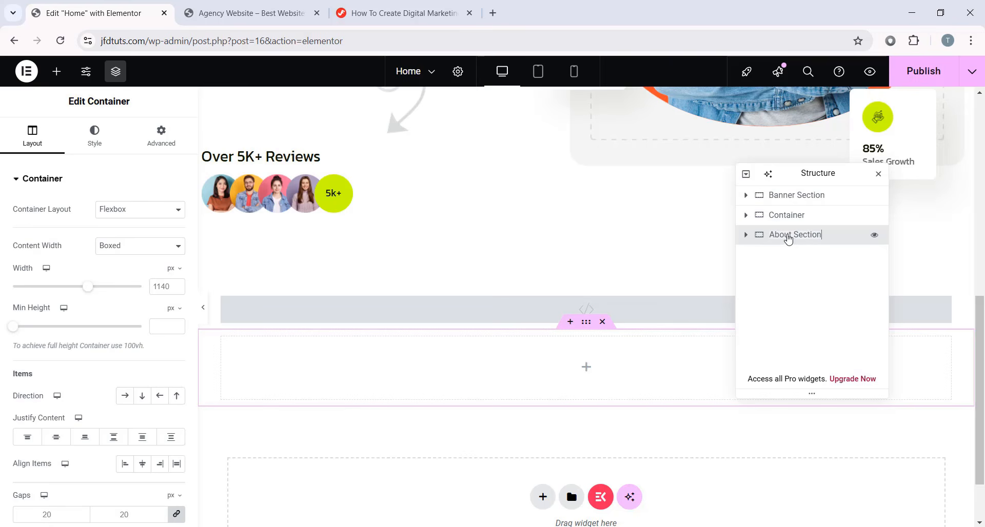
click(796, 215)
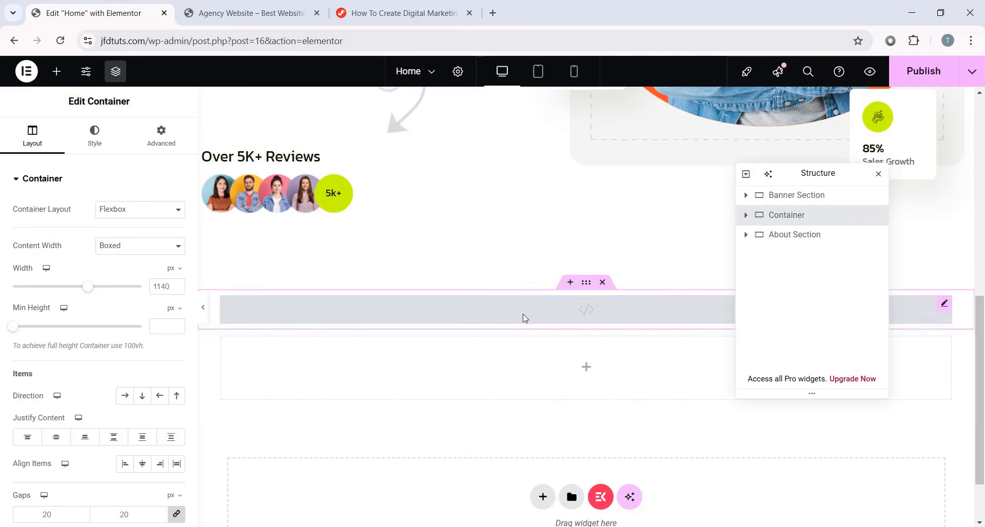
- Move the HTML block's container below About Section and rename it CUSTOM CODE
click(746, 216)
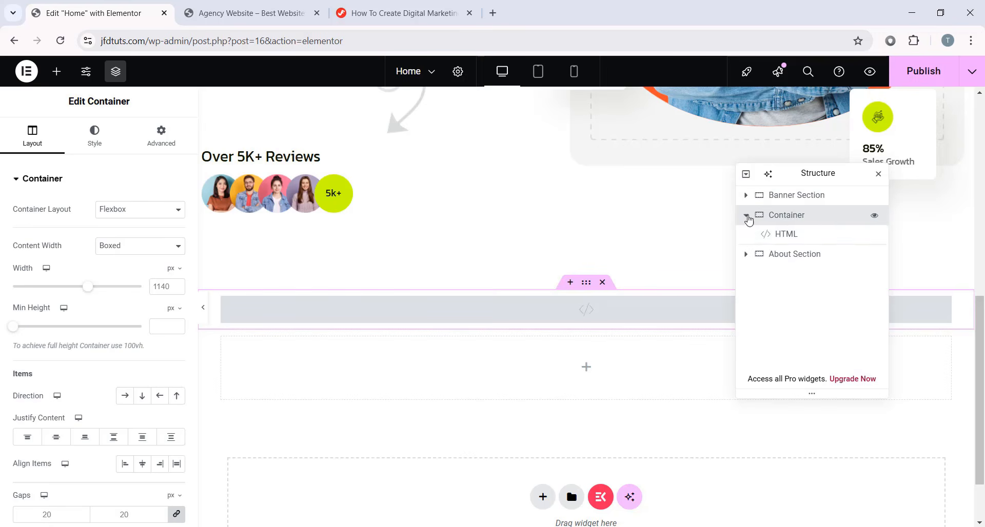
click(789, 217)
drag(791, 219, 779, 249)
double_click(787, 235)
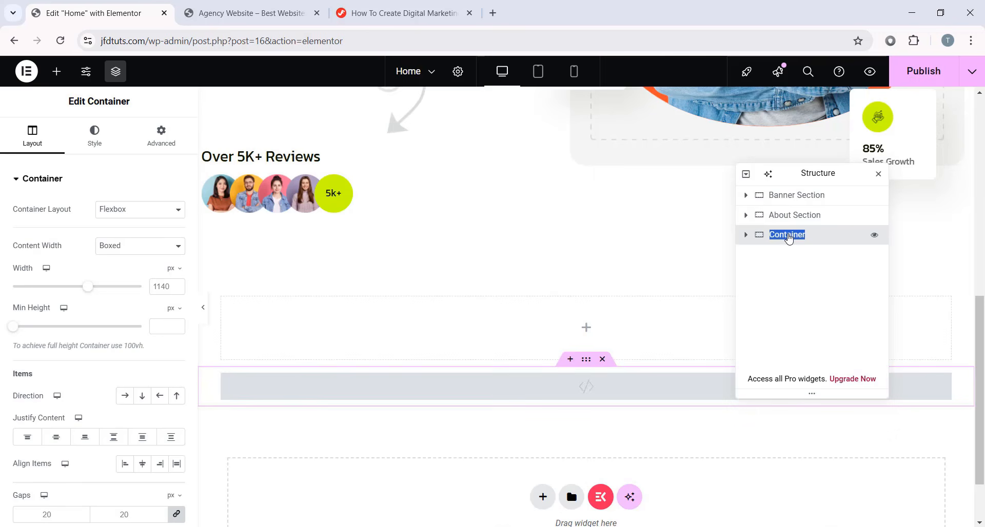
text(CUSTOM CO)
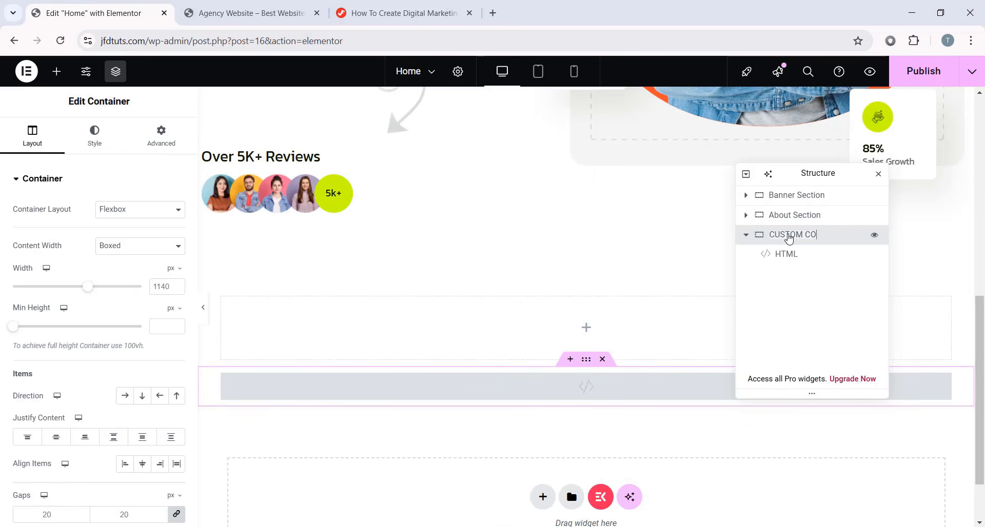
text(DE)
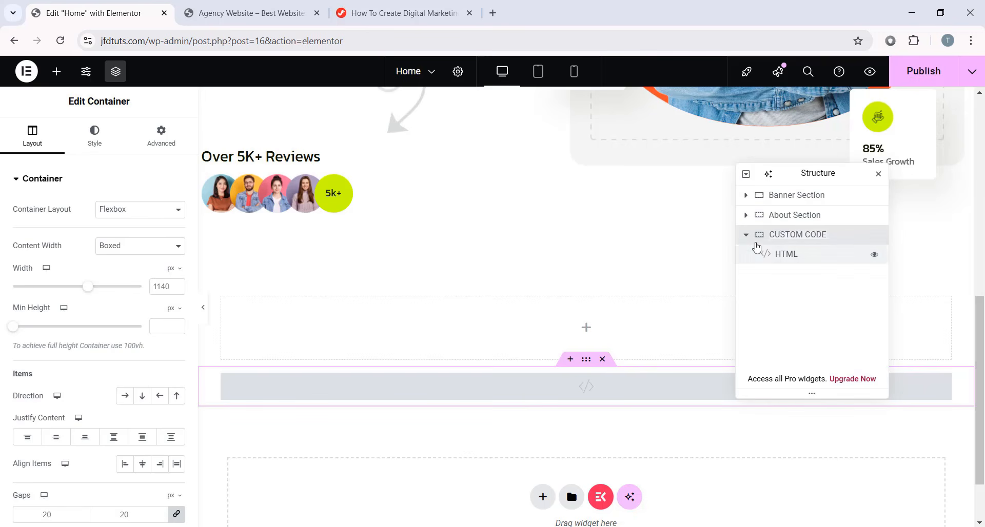
click(745, 235)
click(815, 222)
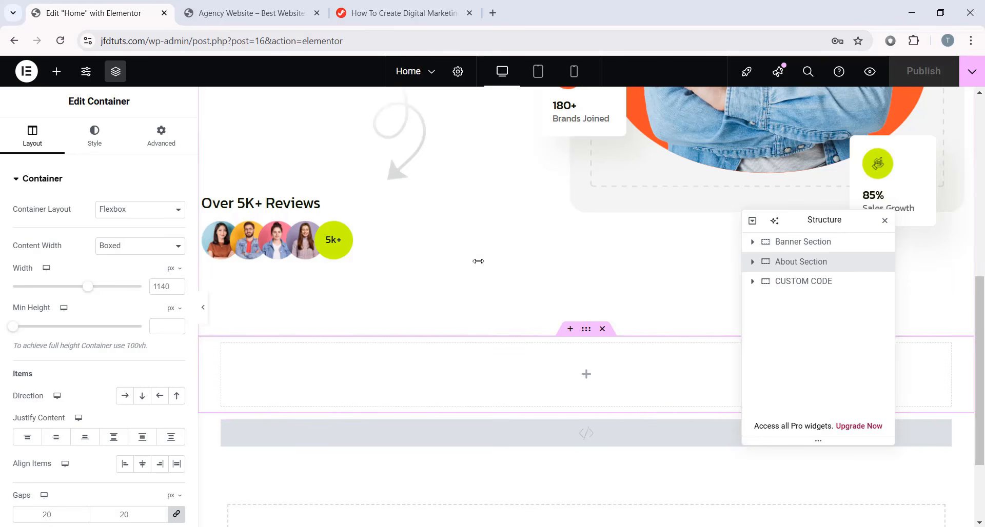
- In Site Settings > Global Colors, set the Primary colour to #101700
click(88, 73)
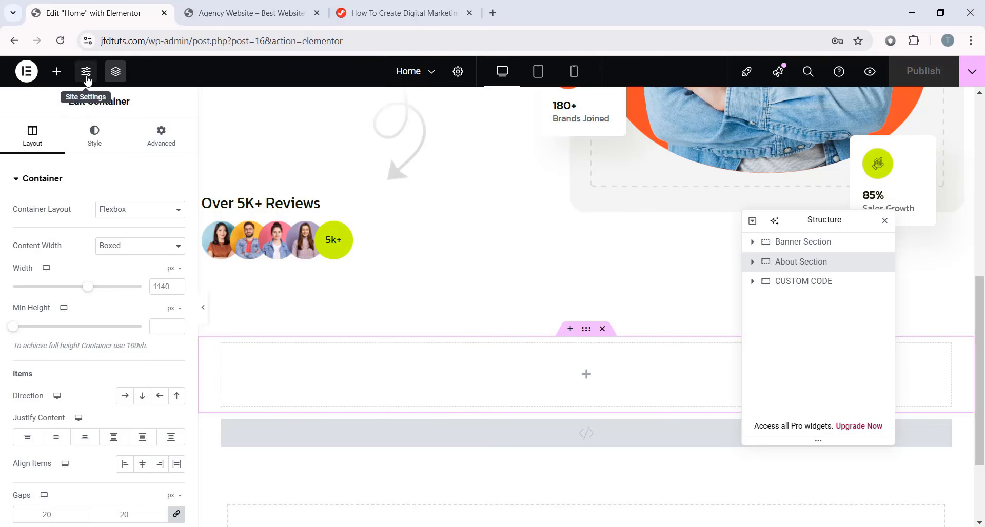
scroll(68, 351, down, 4)
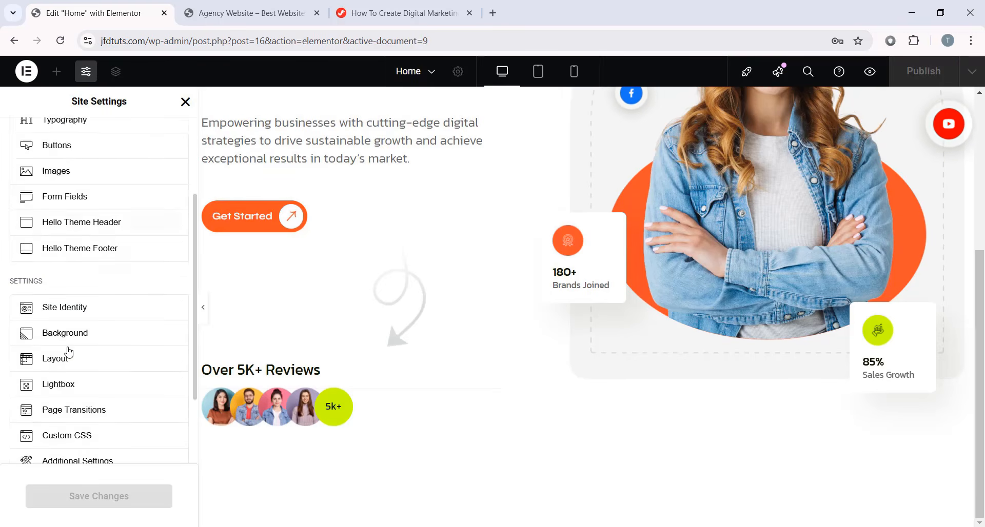
scroll(59, 222, up, 4)
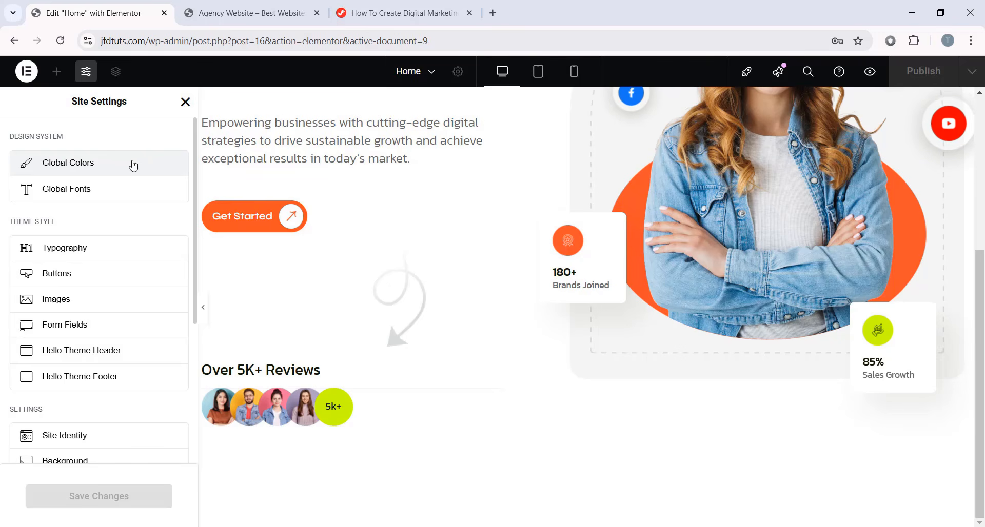
click(81, 165)
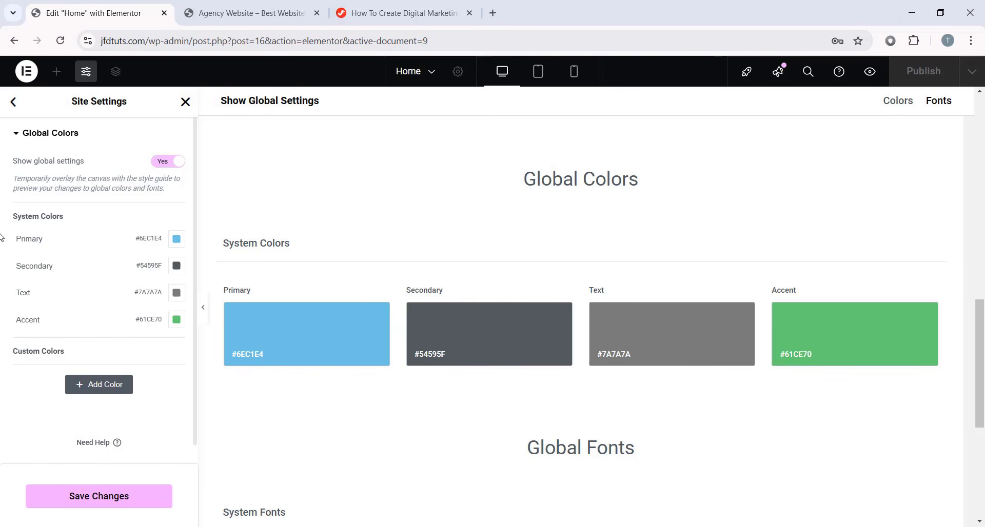
click(176, 240)
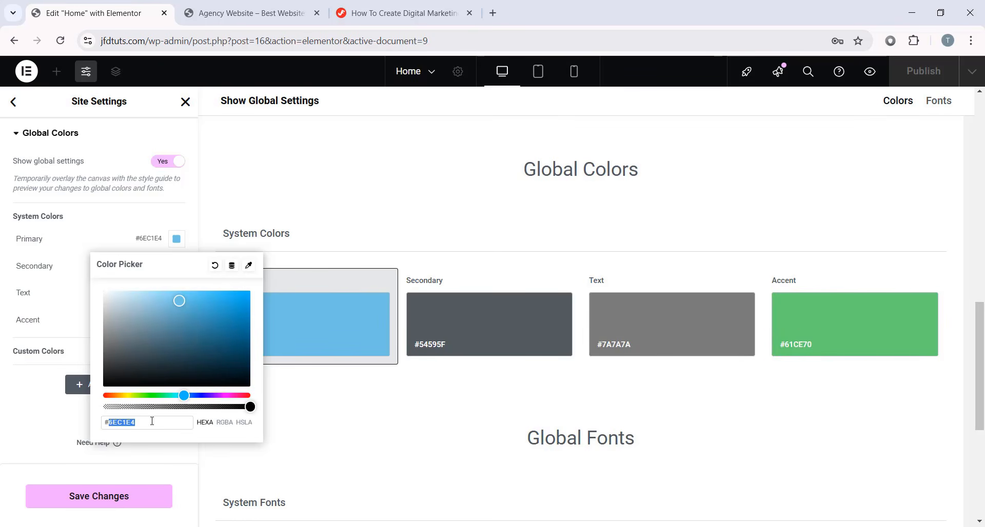
text(101700)
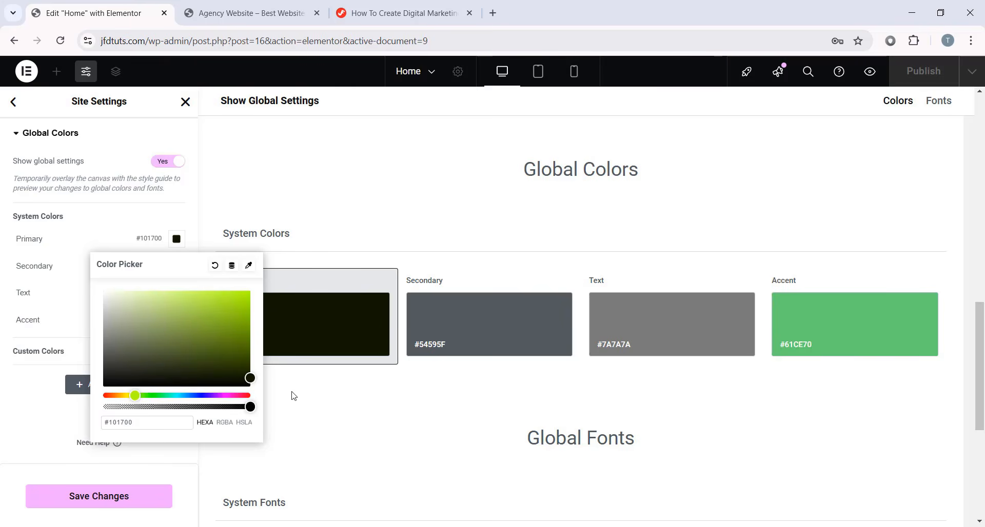
click(59, 426)
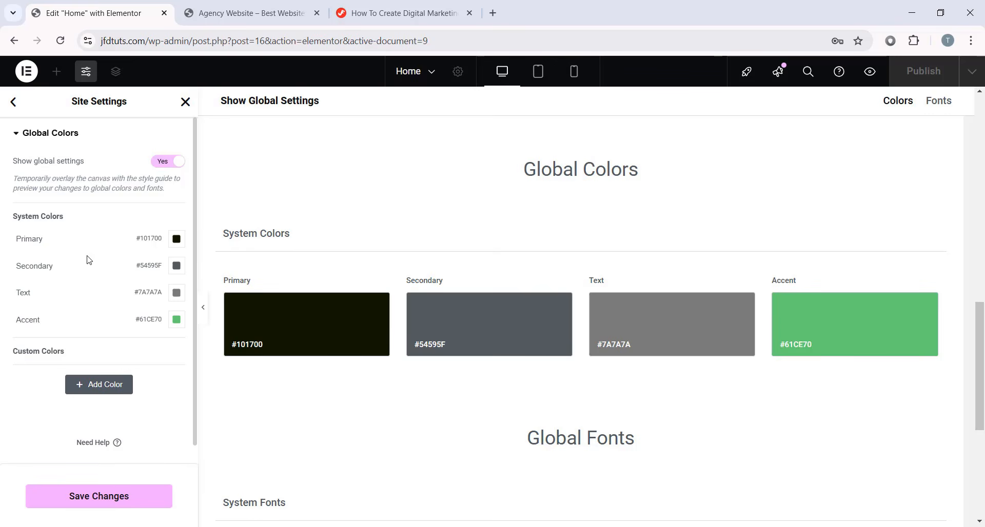
- Set the Secondary colour to #101700 and the Text colour to #686868
click(182, 270)
double_click(150, 449)
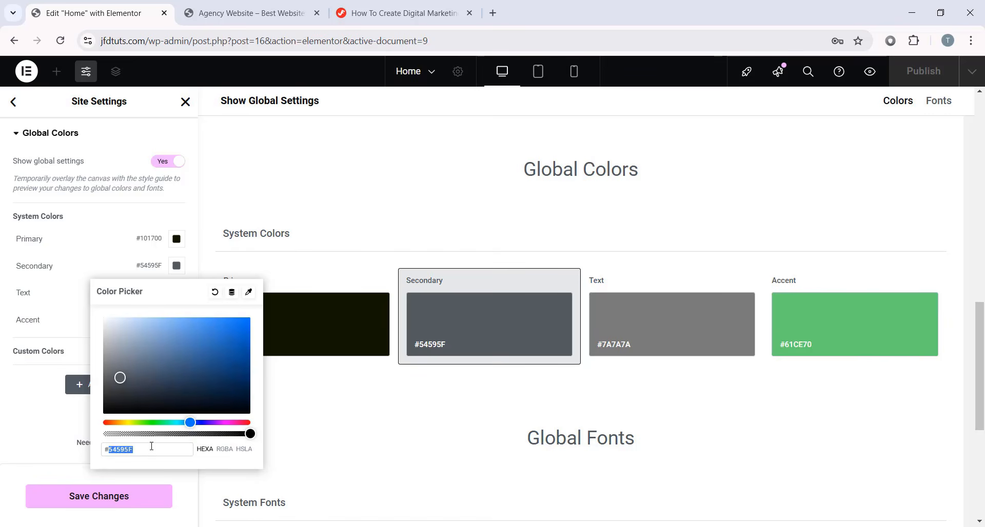
text(101700)
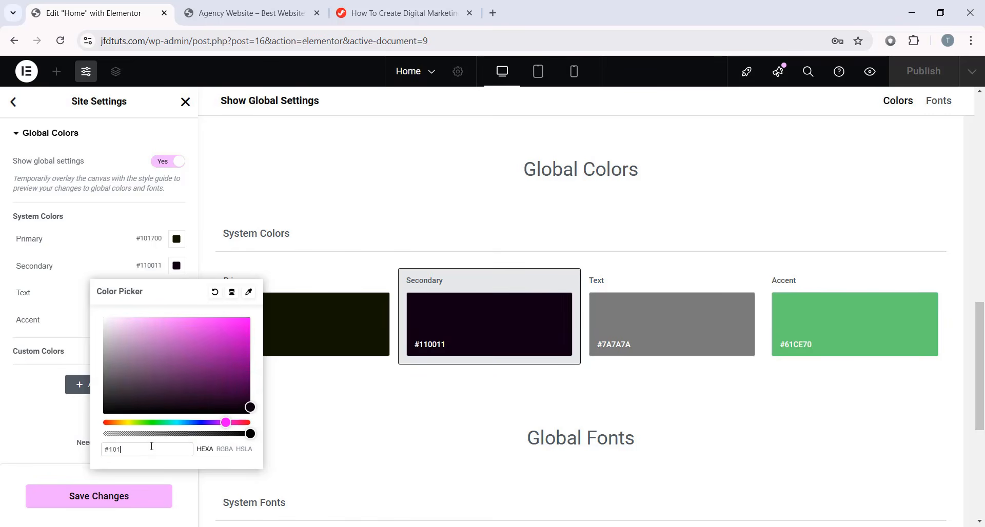
click(4, 439)
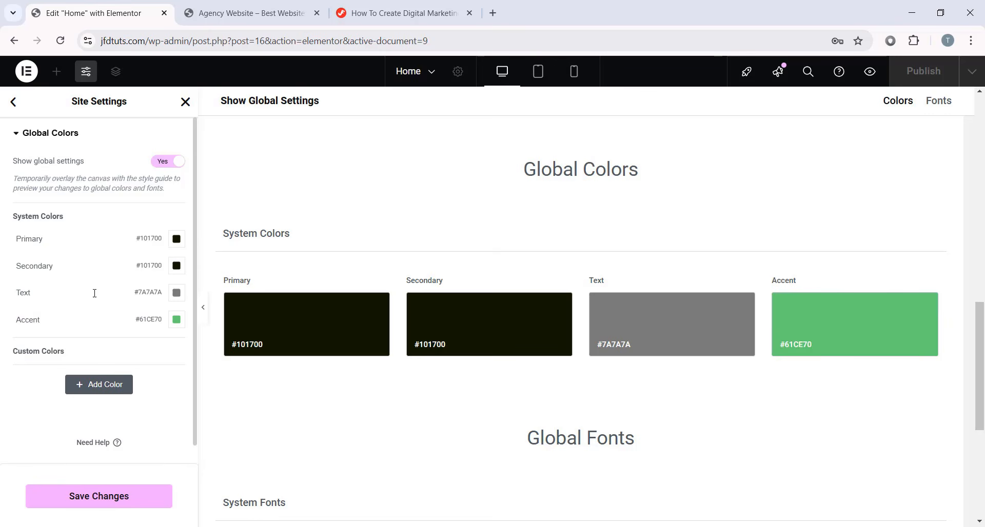
click(176, 293)
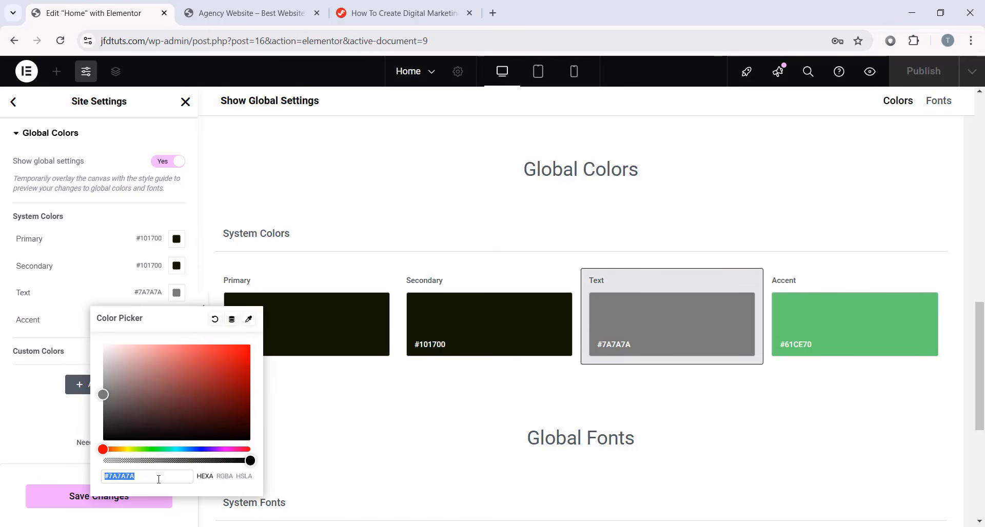
text(686868)
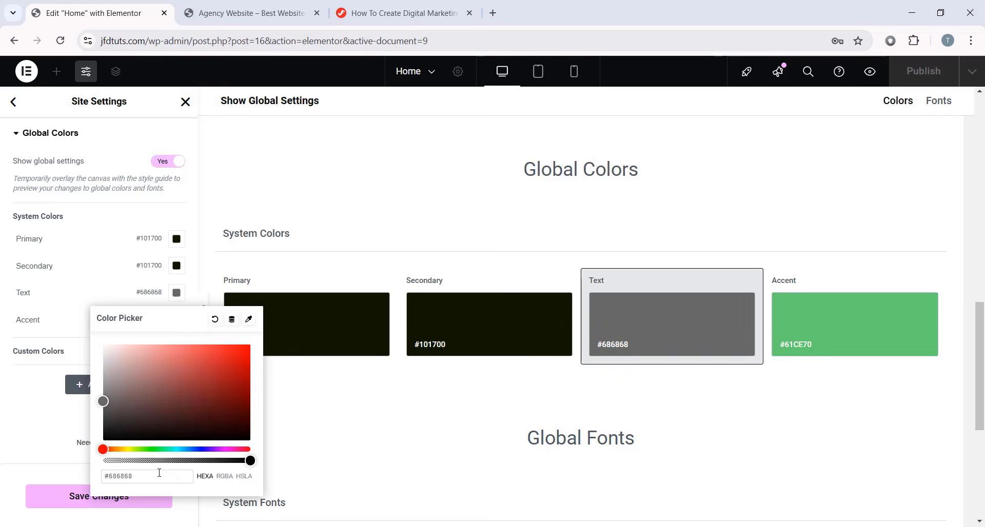
key(ctrl+a)
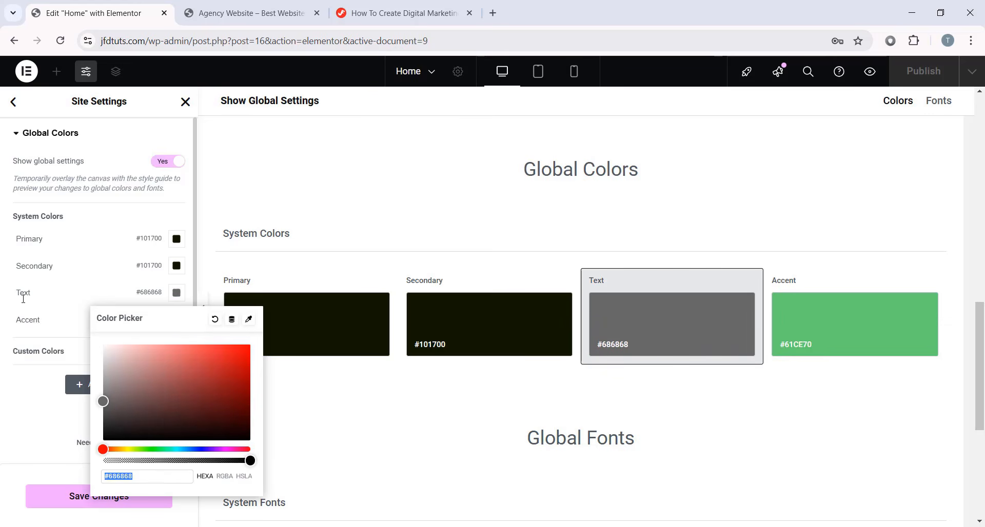
click(44, 402)
- Set the Accent colour to #101700, save the global colours and go back
click(176, 320)
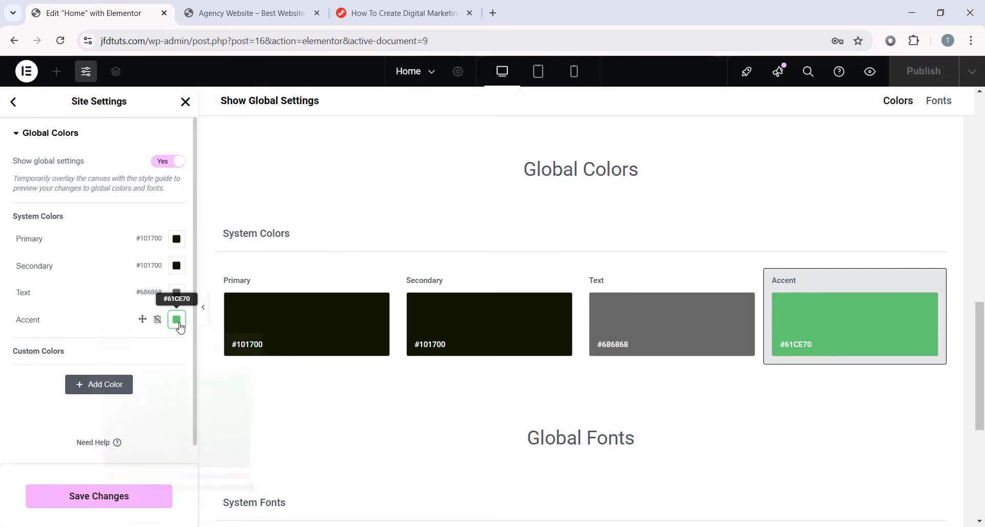
double_click(151, 506)
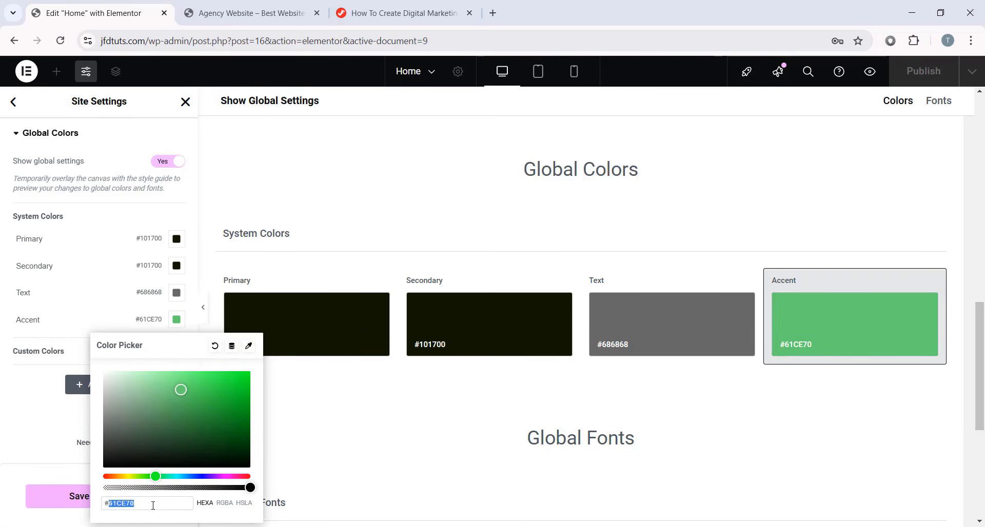
text(101700)
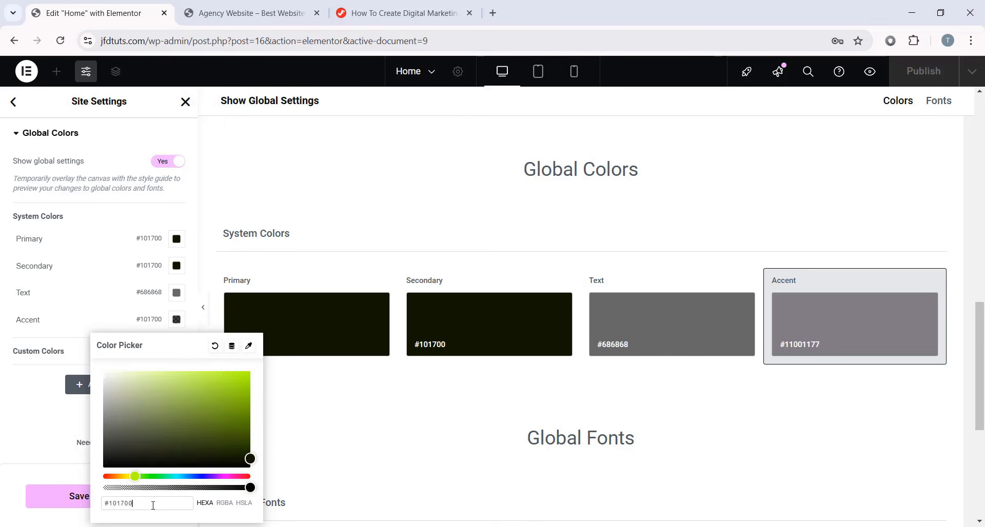
click(22, 321)
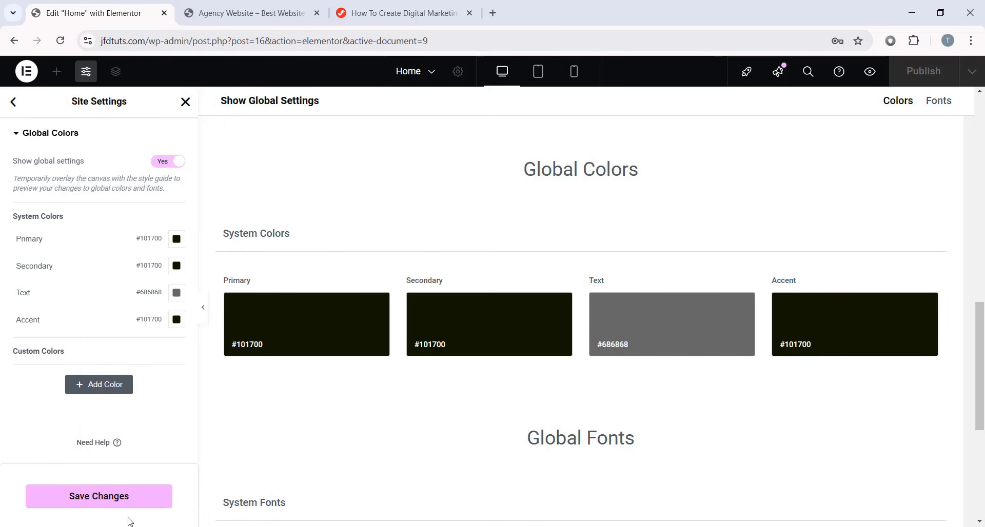
click(88, 501)
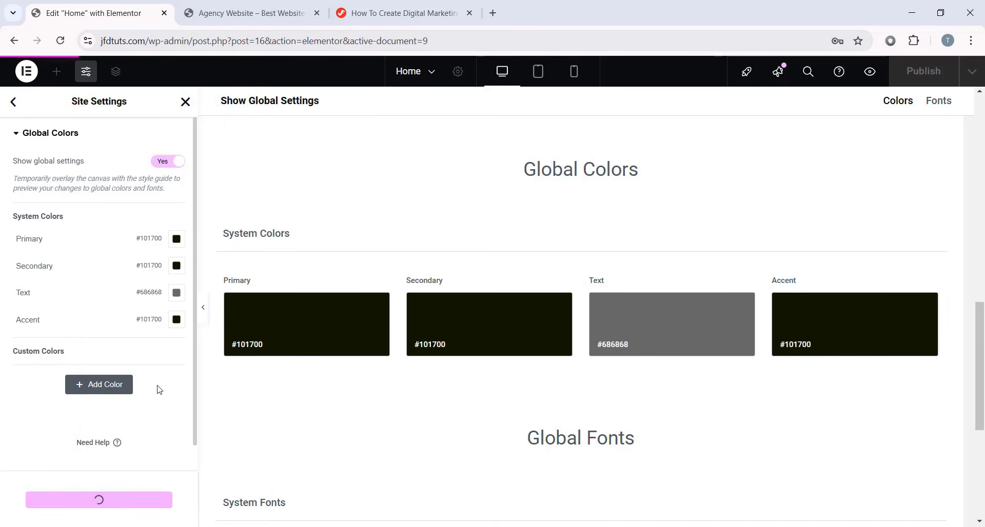
click(13, 103)
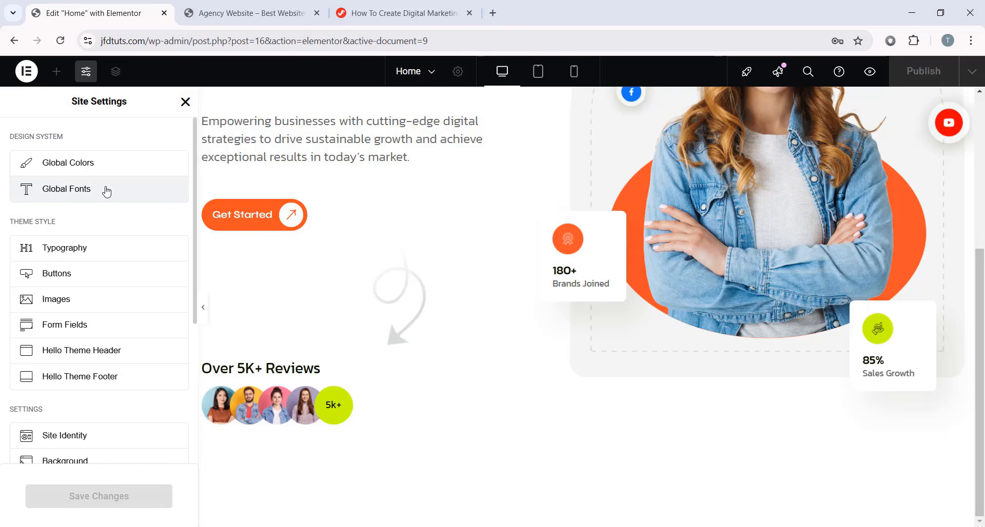
- In Global Fonts, set the Primary font family to Syne
click(89, 196)
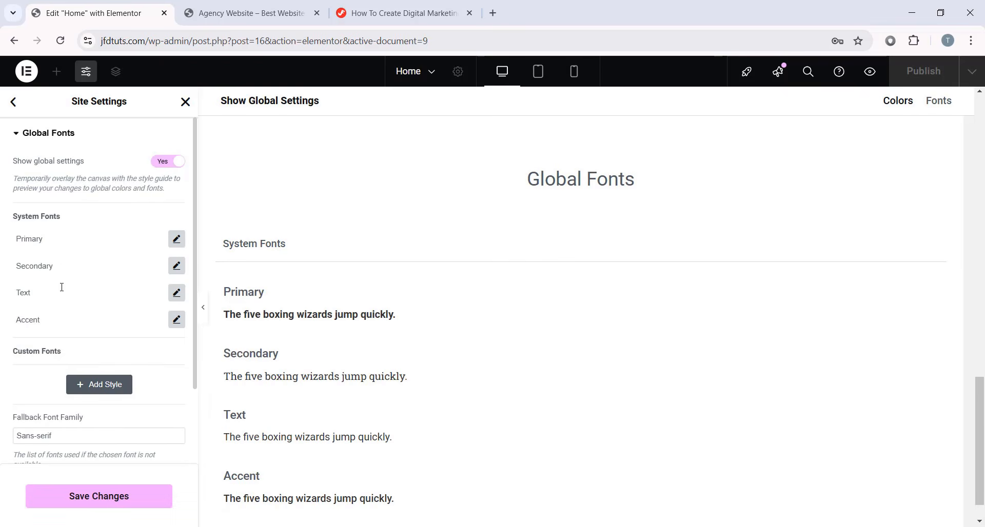
click(176, 238)
scroll(108, 333, down, 2)
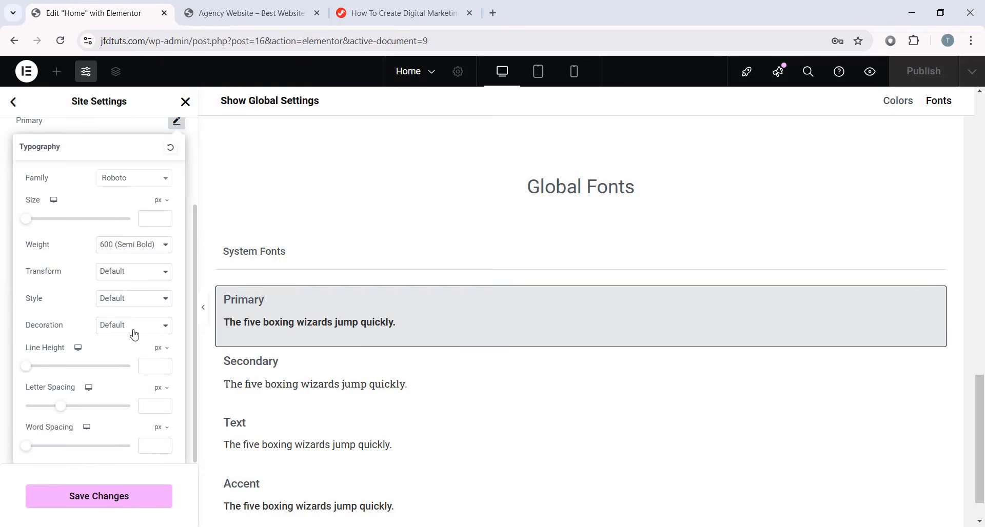
scroll(134, 335, up, 1)
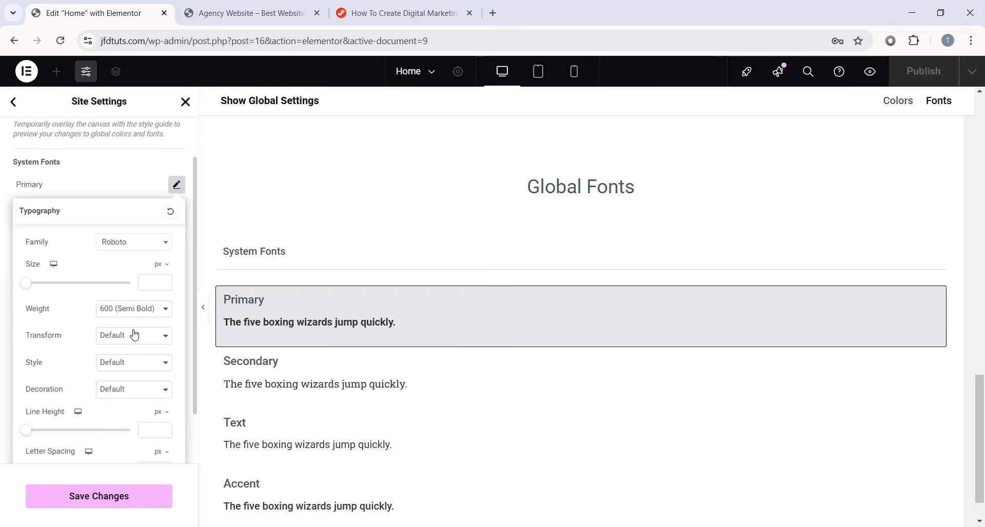
click(122, 252)
text(syn)
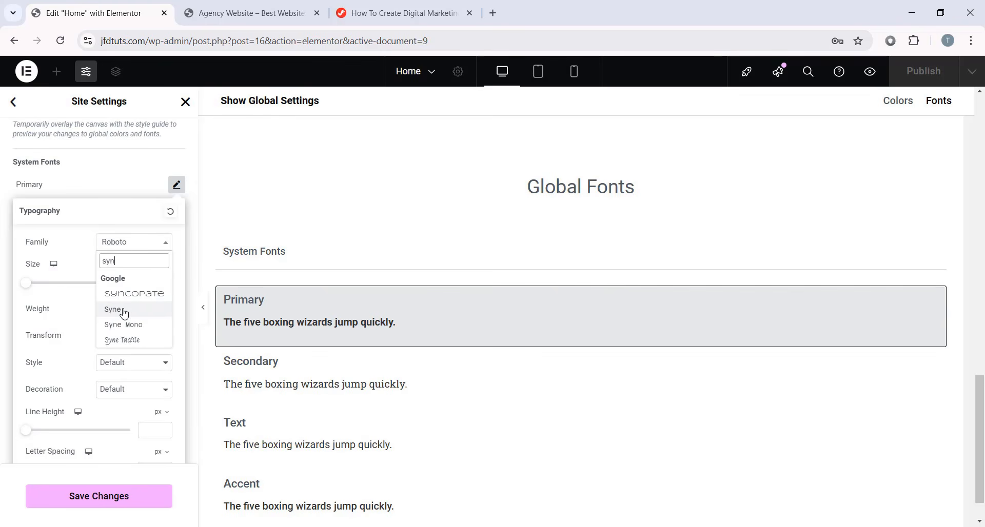
click(124, 312)
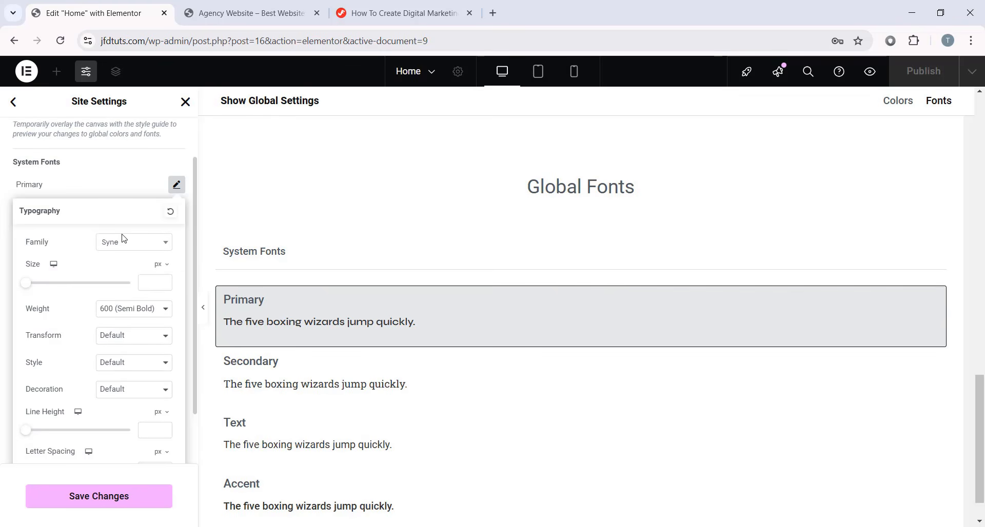
click(176, 185)
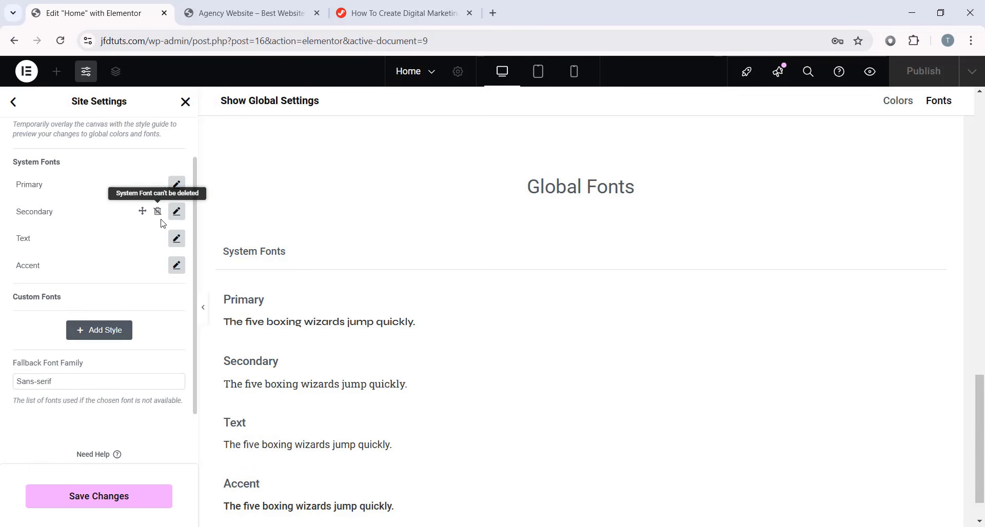
- Set the Secondary font family to Kanit, leaving the Text font unchanged
click(177, 211)
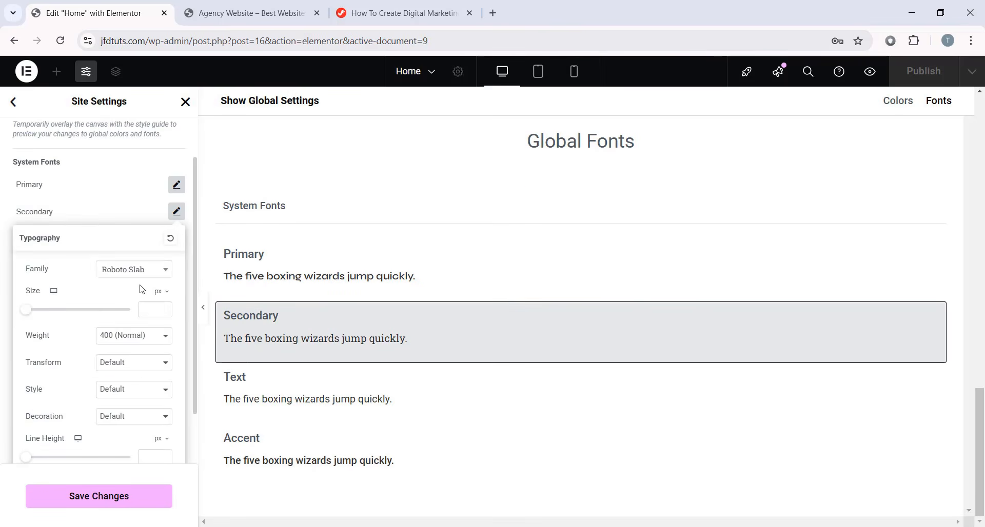
click(140, 271)
text(kanit)
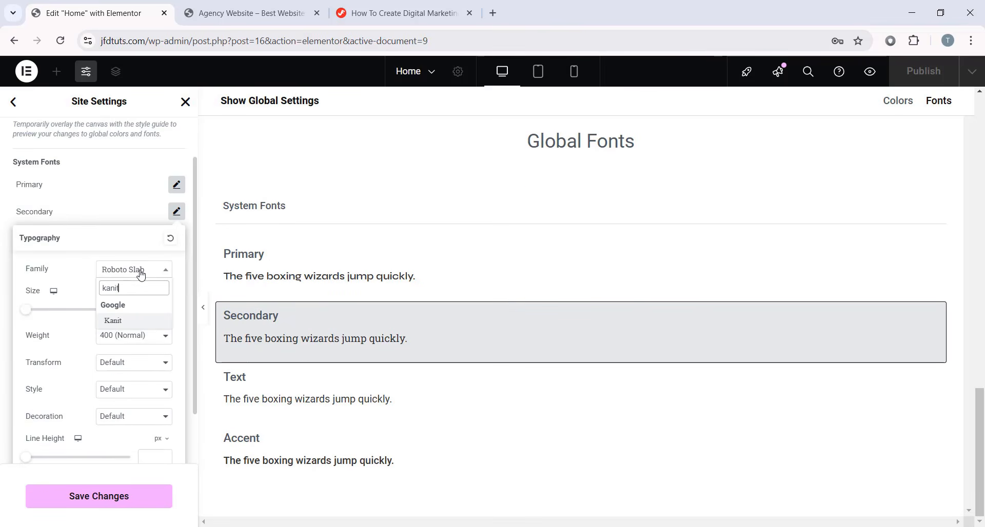
click(125, 322)
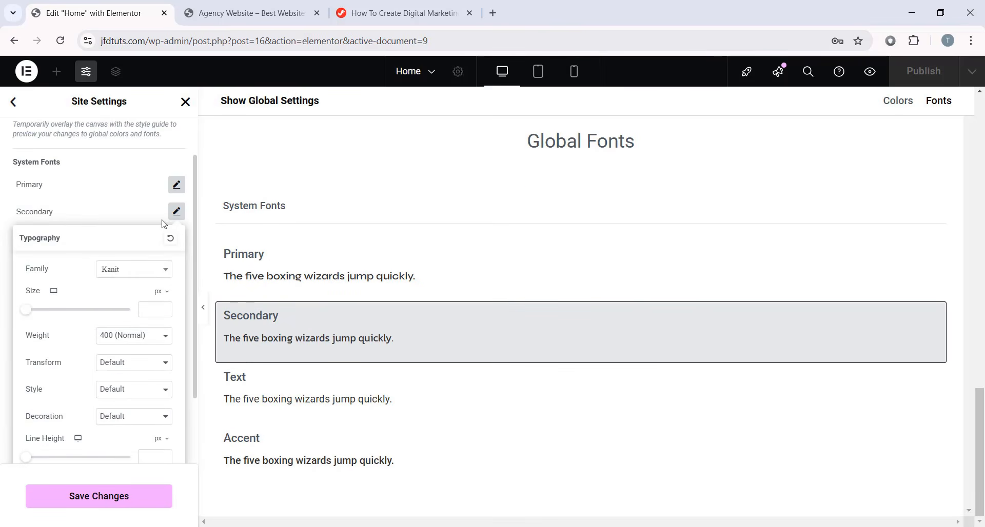
click(177, 212)
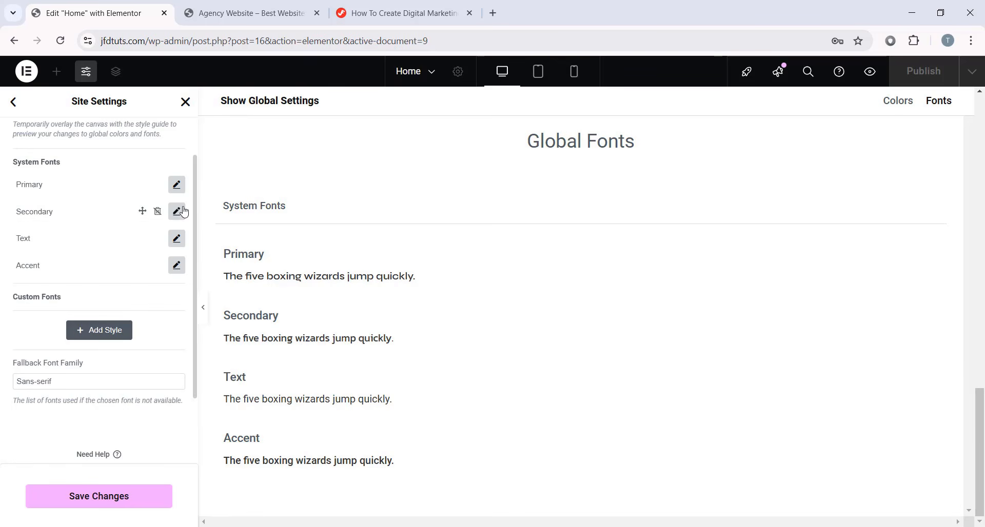
click(176, 238)
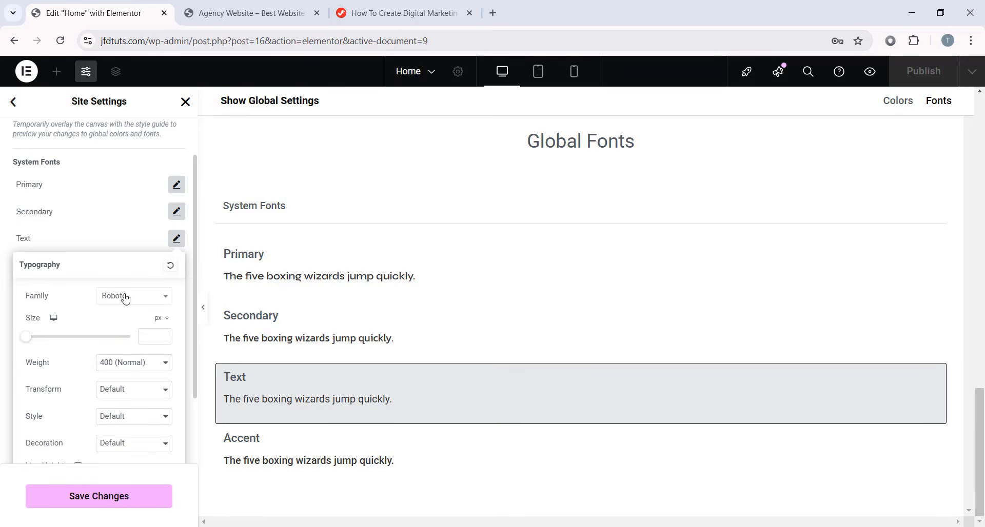
click(176, 238)
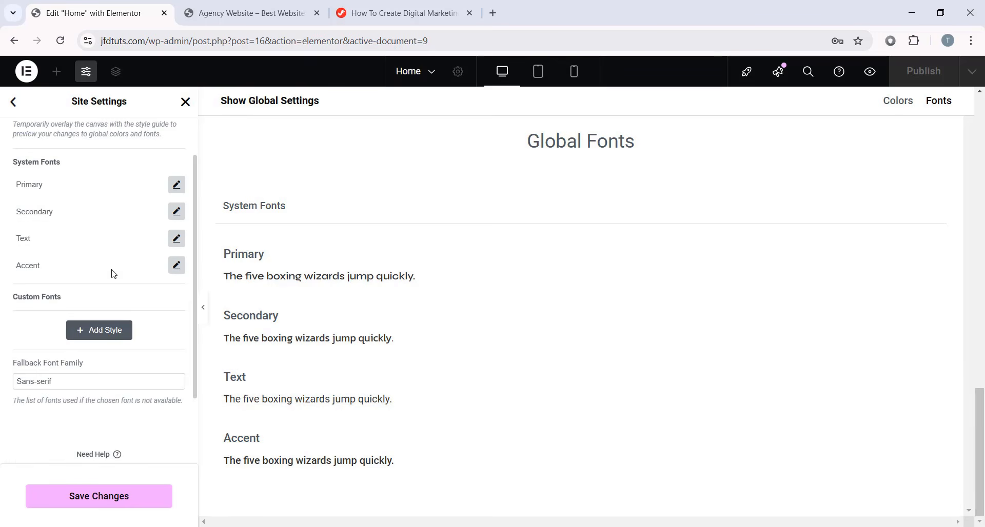
- Set the Accent font family to Syne, save the global fonts and go back
click(177, 265)
click(156, 323)
text(Syne)
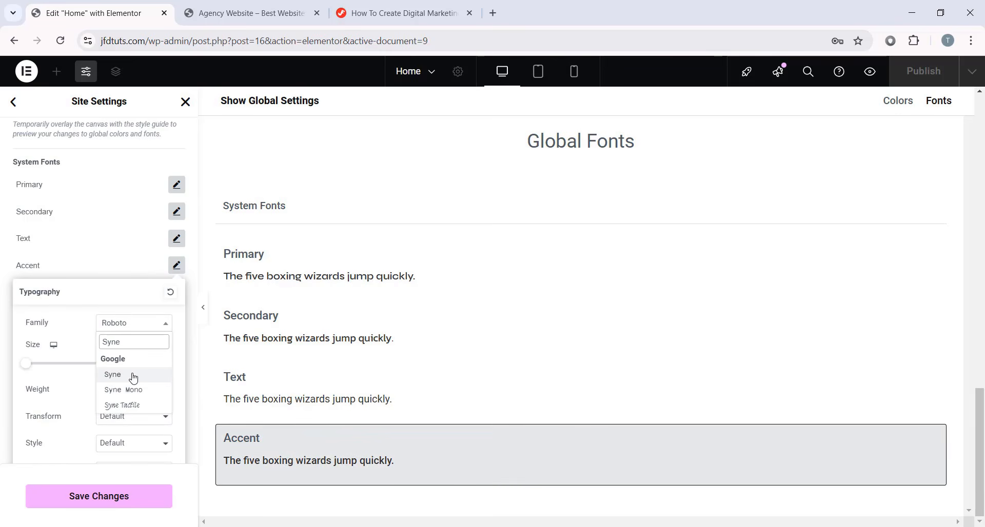
click(134, 377)
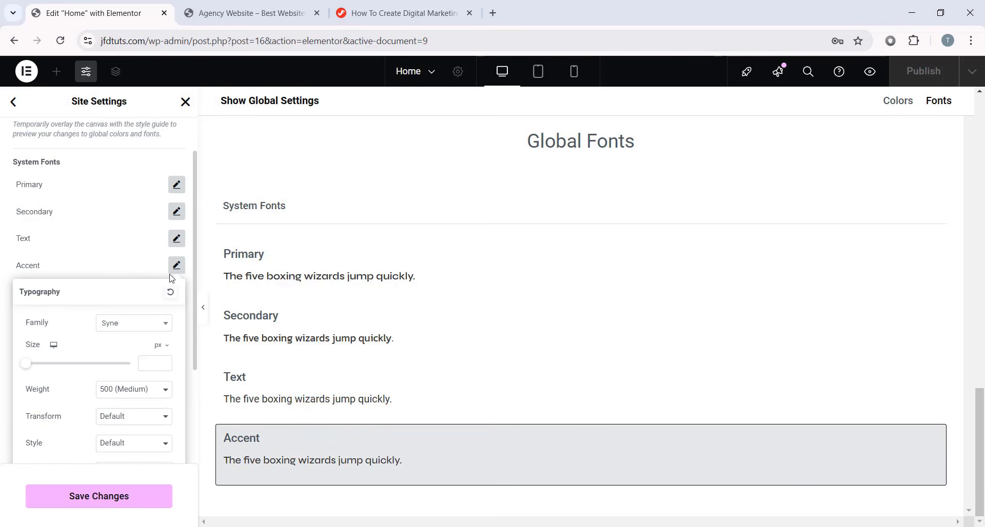
click(177, 266)
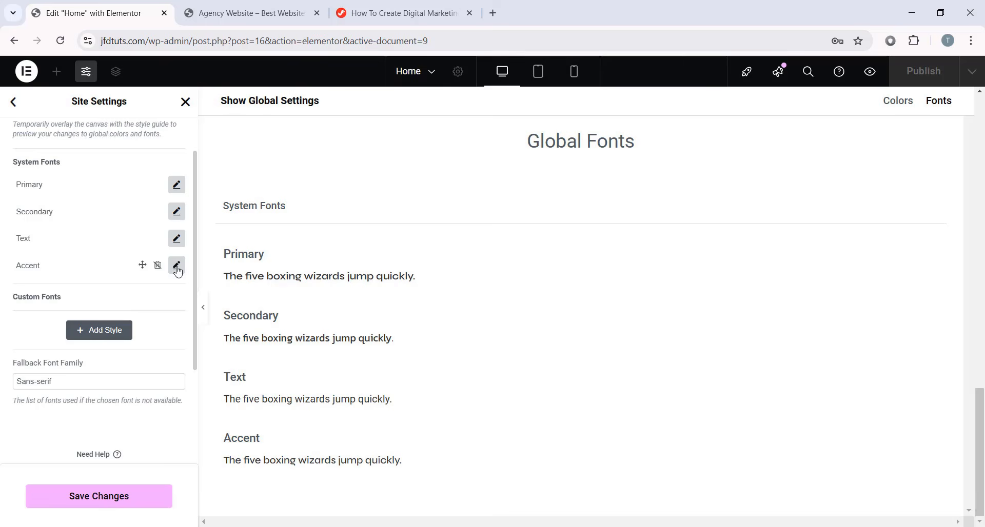
click(105, 506)
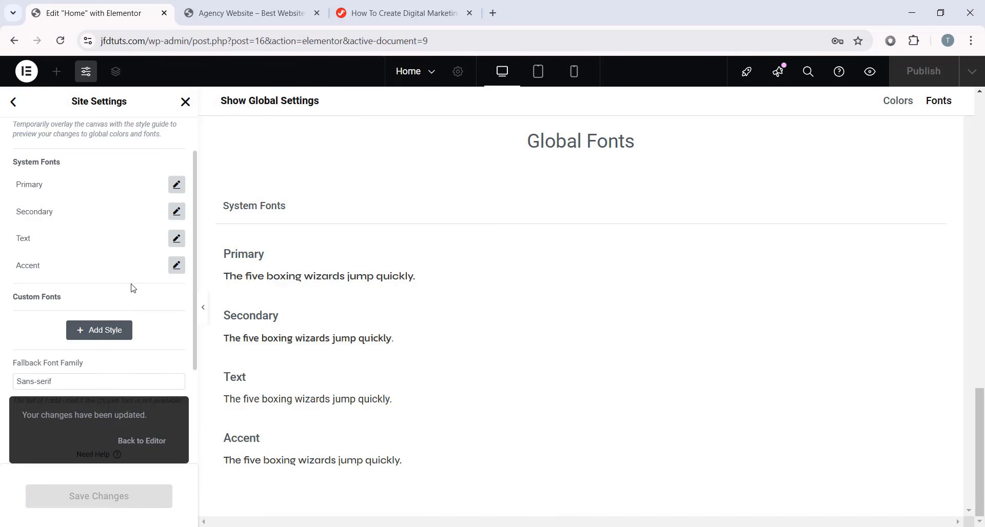
click(13, 101)
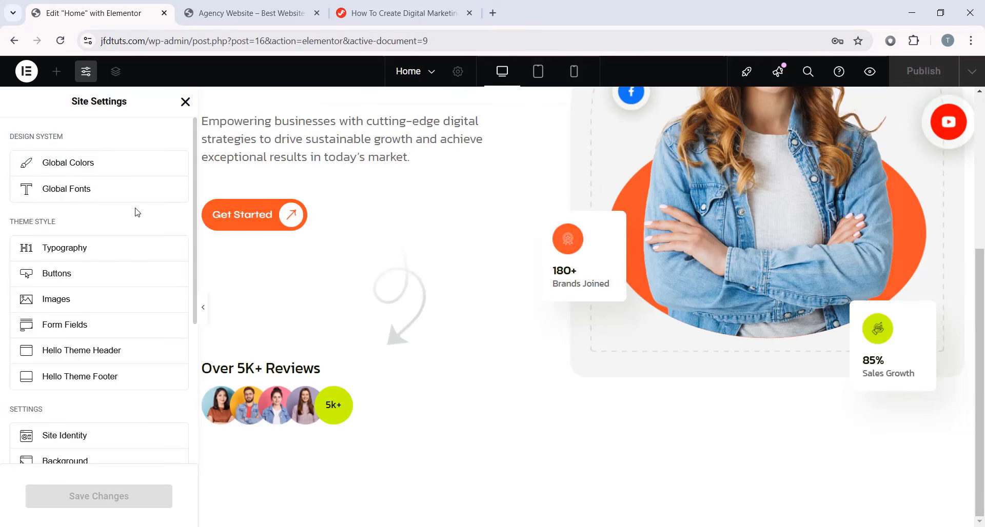
- In Site Settings > Layout, set the container padding to 0 on all sides
scroll(128, 252, down, 4)
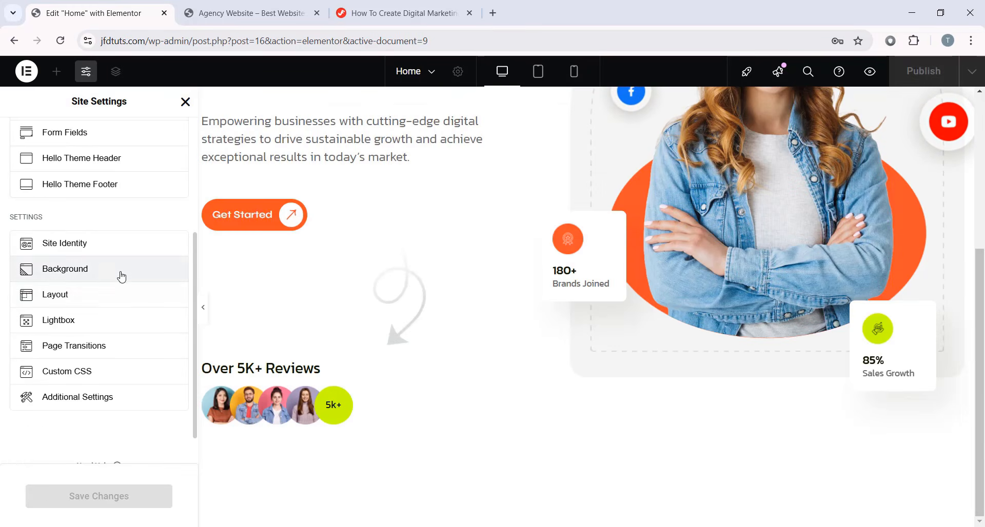
click(97, 298)
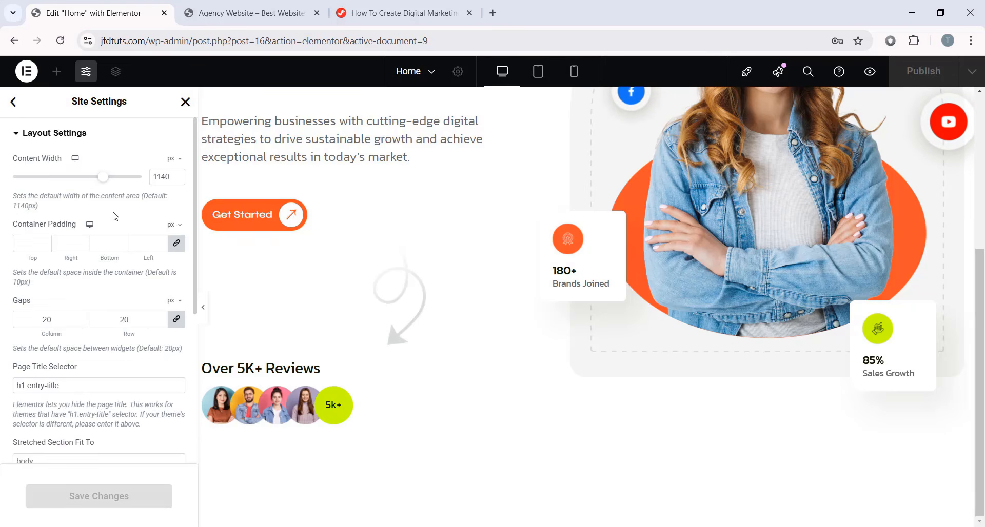
click(34, 241)
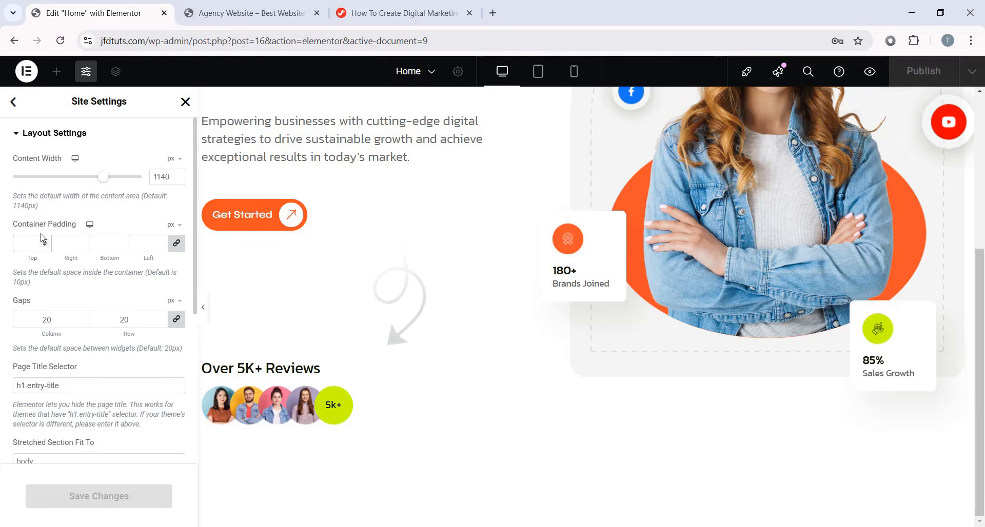
text(0)
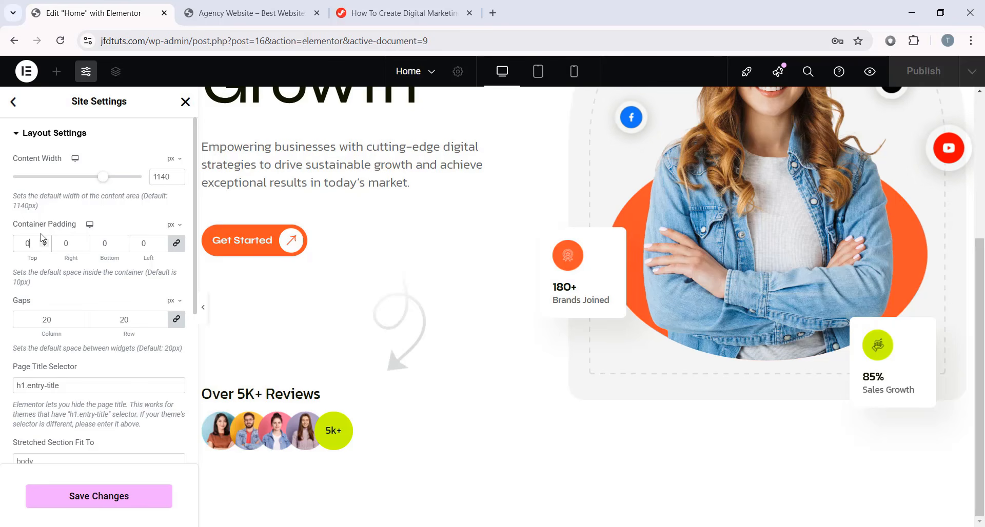
click(70, 242)
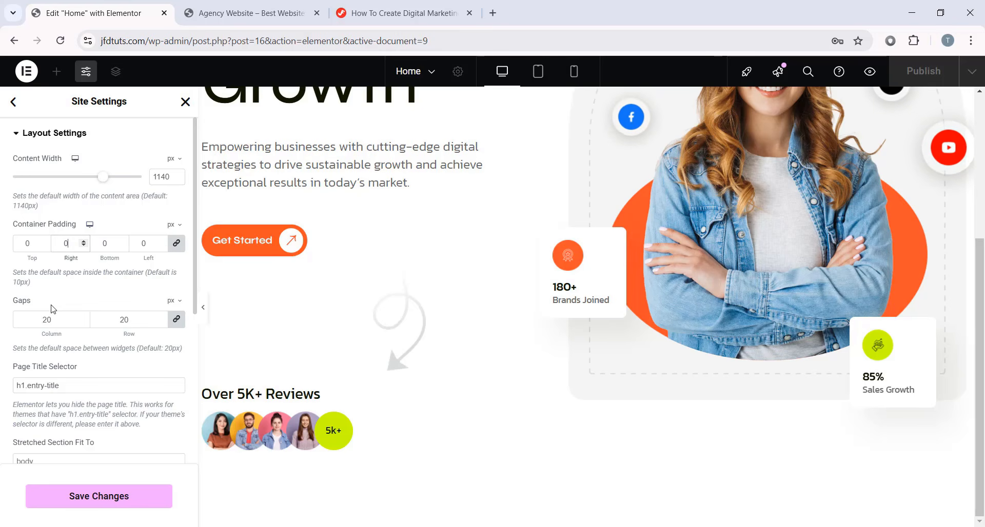
- Change the 20px column gap to 0 and expand the Breakpoints section
click(48, 321)
double_click(47, 320)
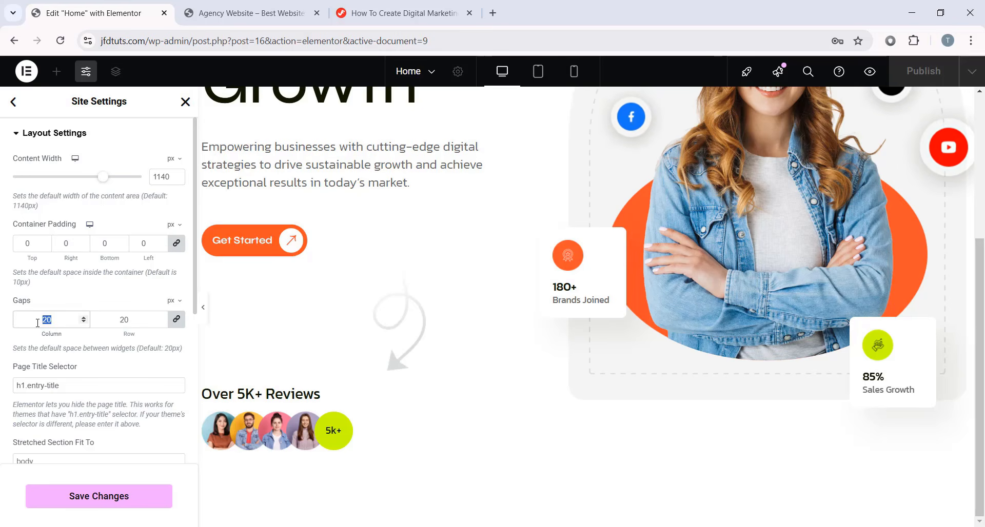
text(0)
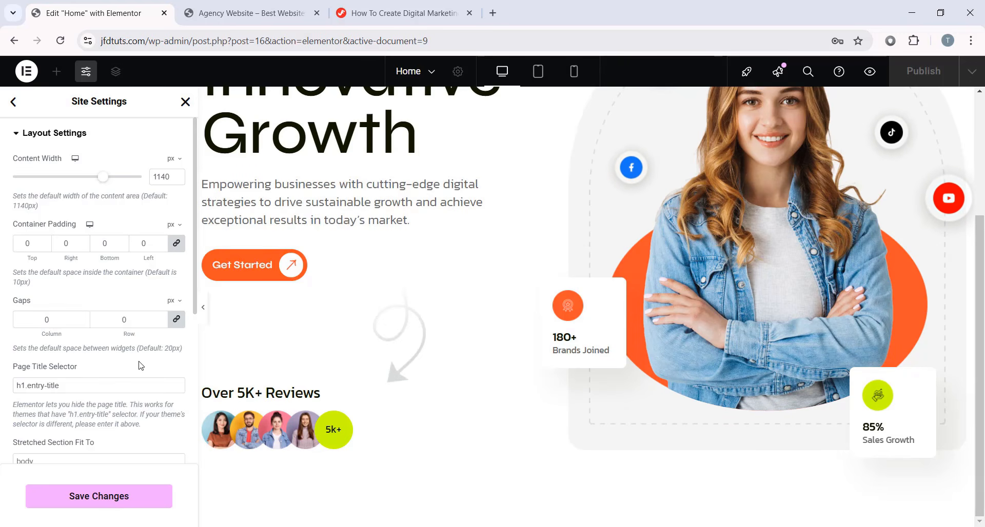
scroll(141, 365, down, 5)
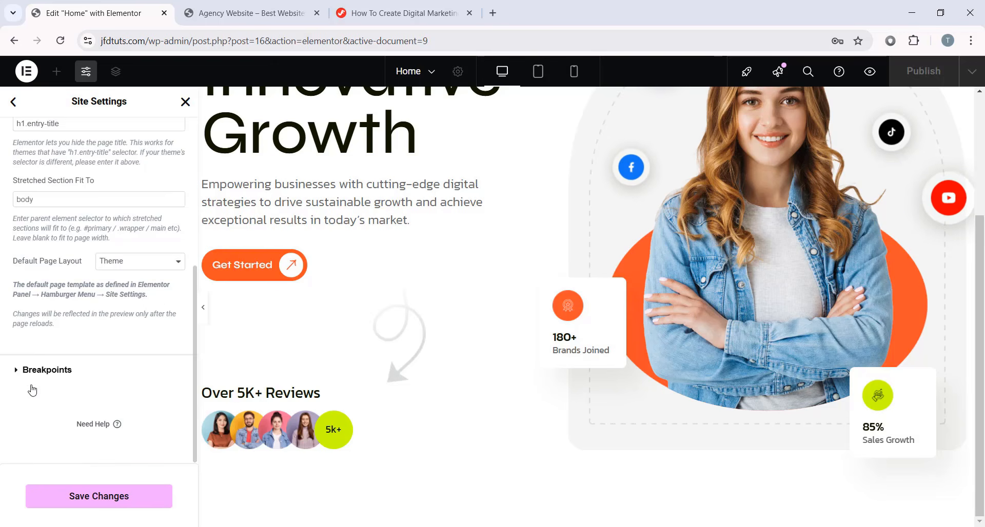
click(48, 370)
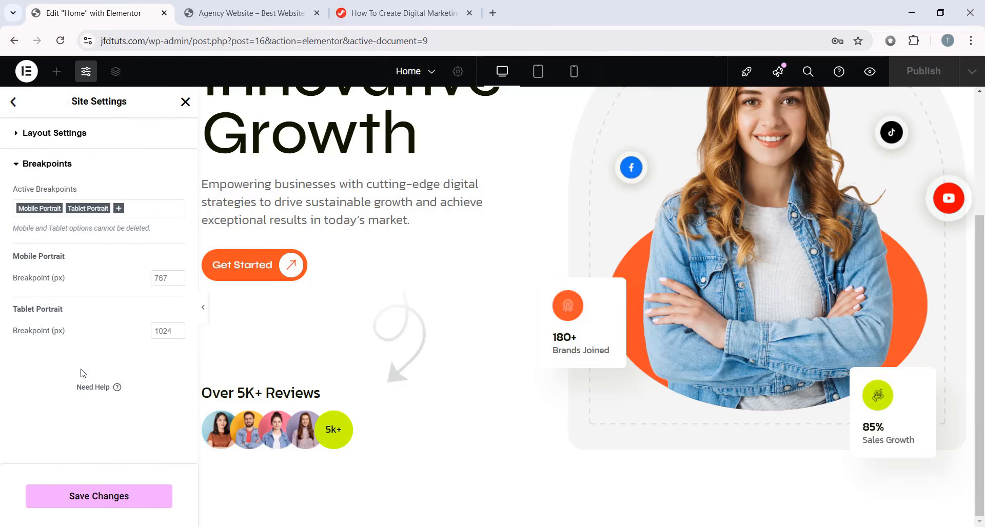
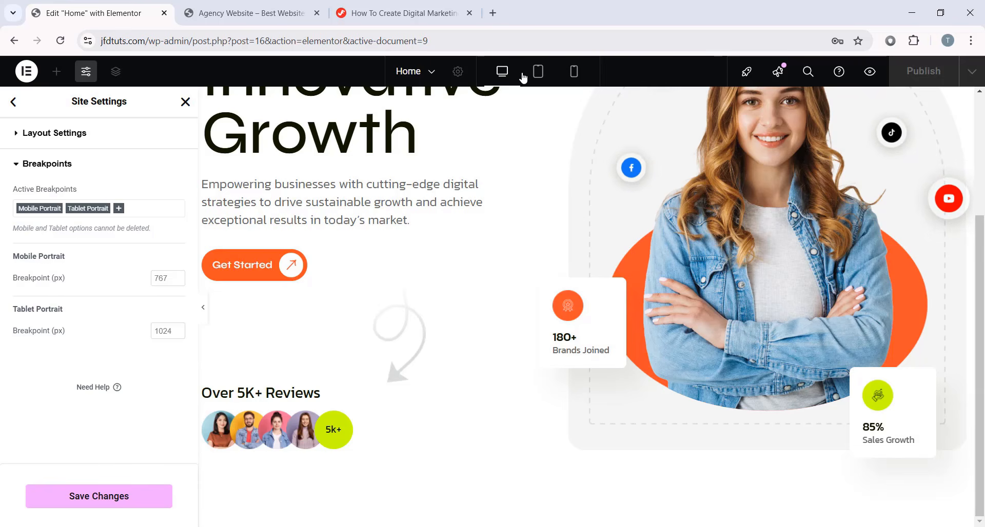
- Add the Laptop breakpoint (1366 px) to Active Breakpoints, save, and reload the editor
click(119, 209)
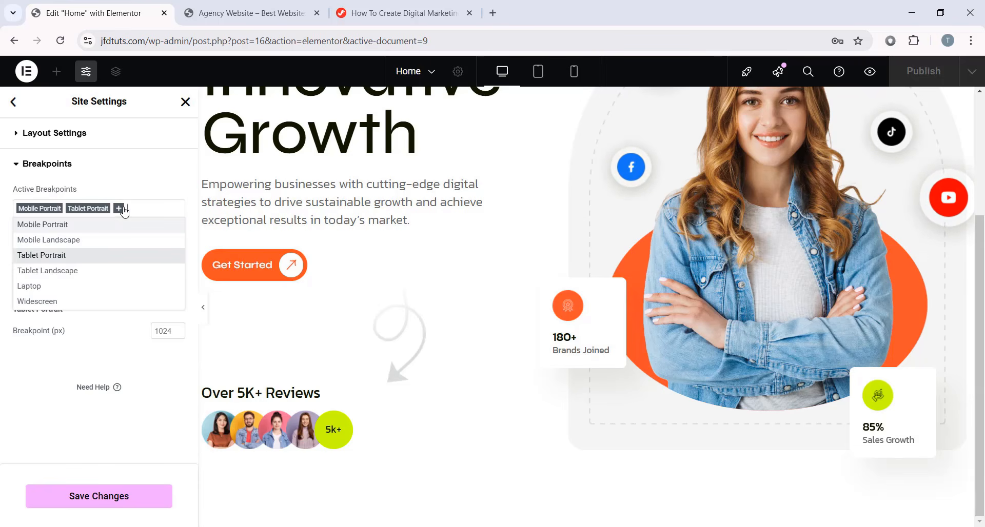
click(52, 287)
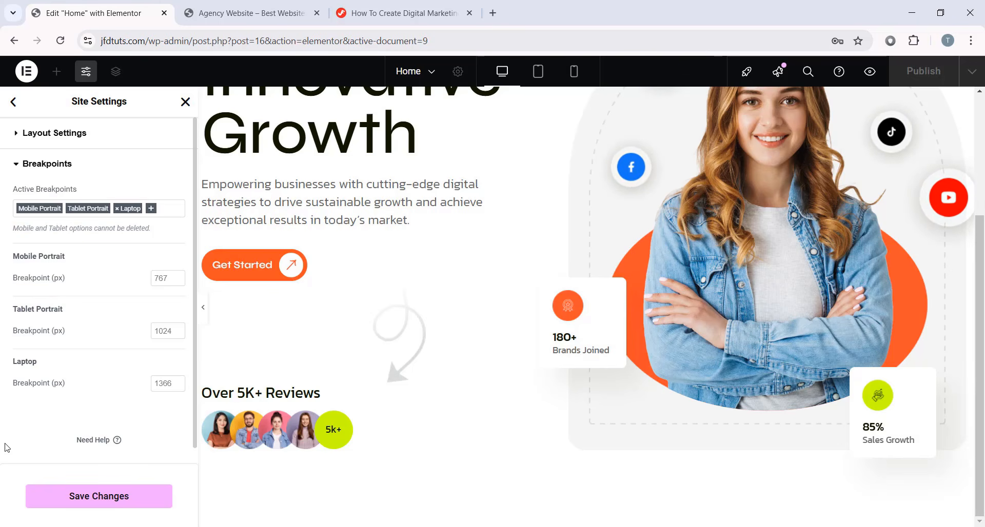
click(107, 501)
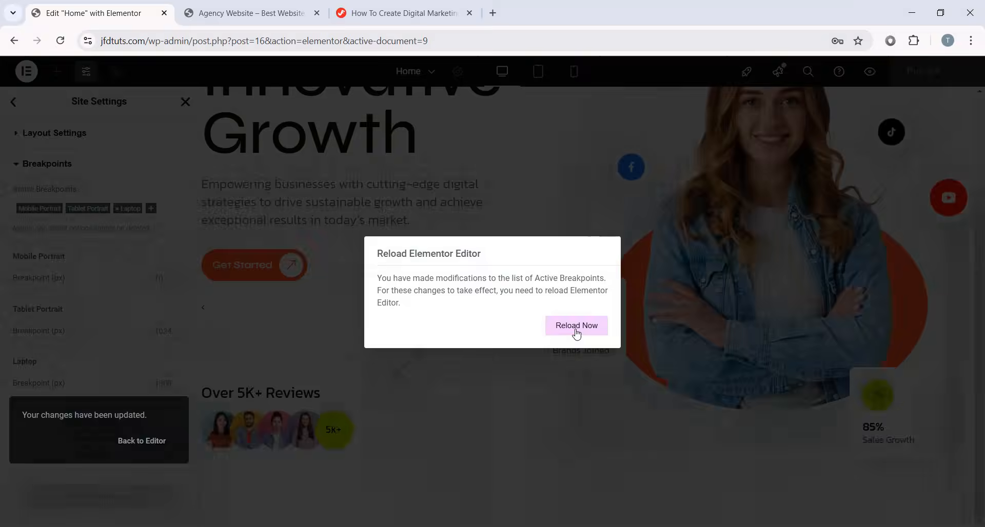
click(576, 326)
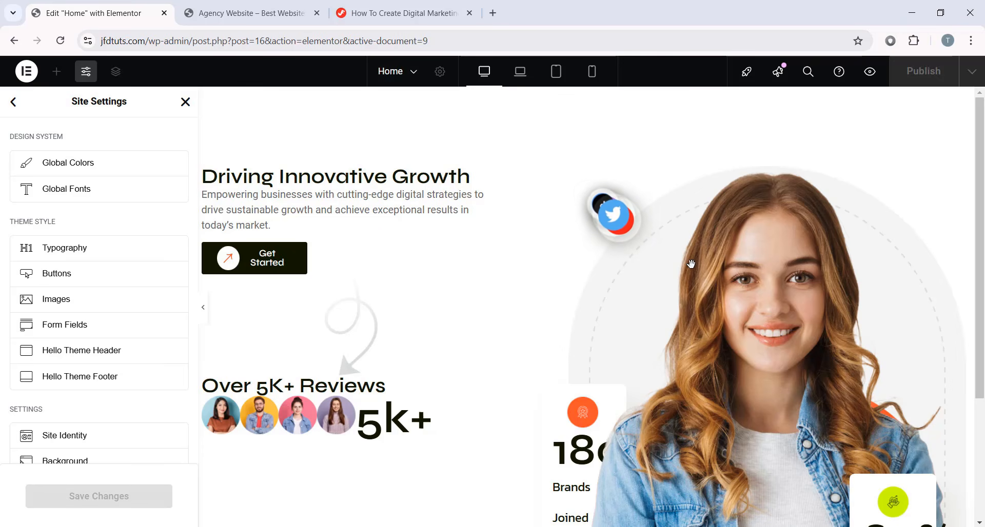
scroll(690, 264, down, 3)
scroll(682, 277, up, 3)
- Return to the page, select the About Section and set its width to 1200
click(186, 106)
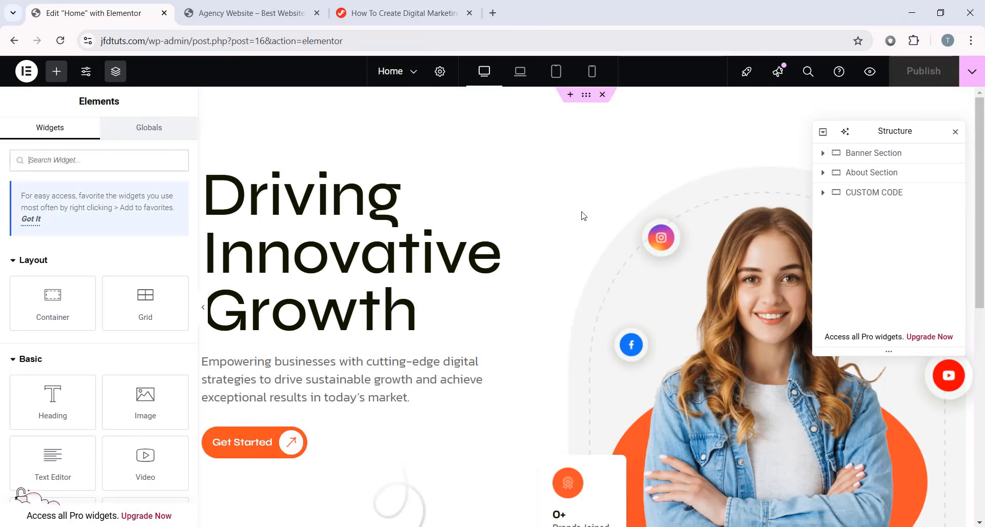
scroll(636, 292, down, 3)
scroll(636, 293, down, 6)
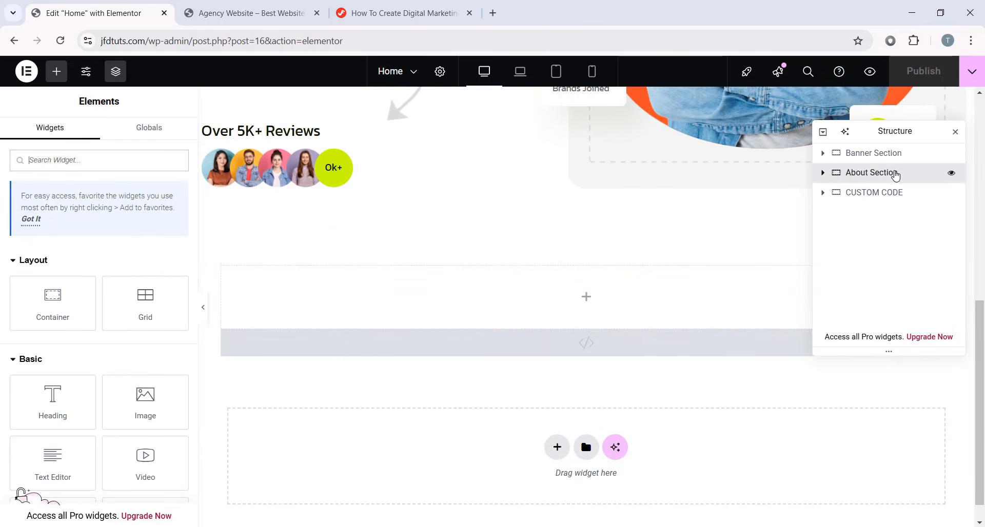
click(894, 174)
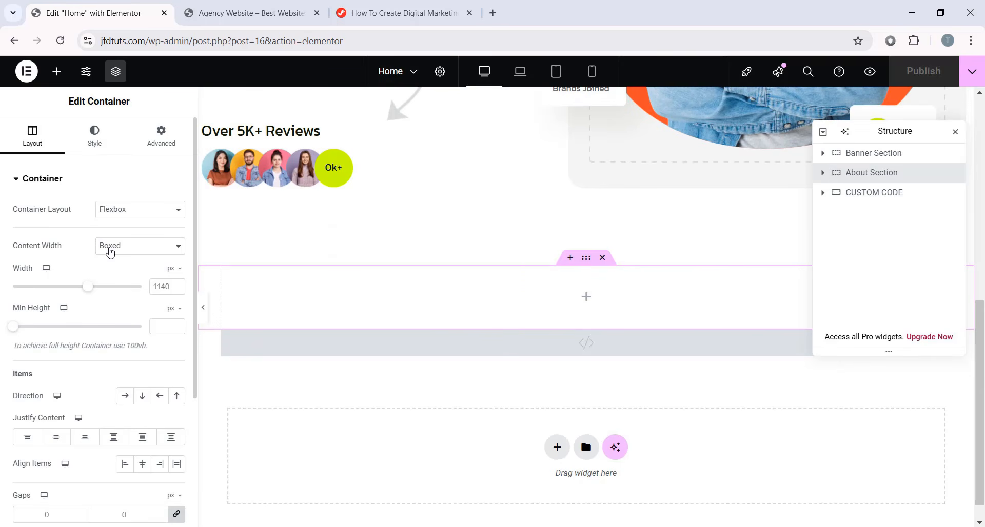
text(1200)
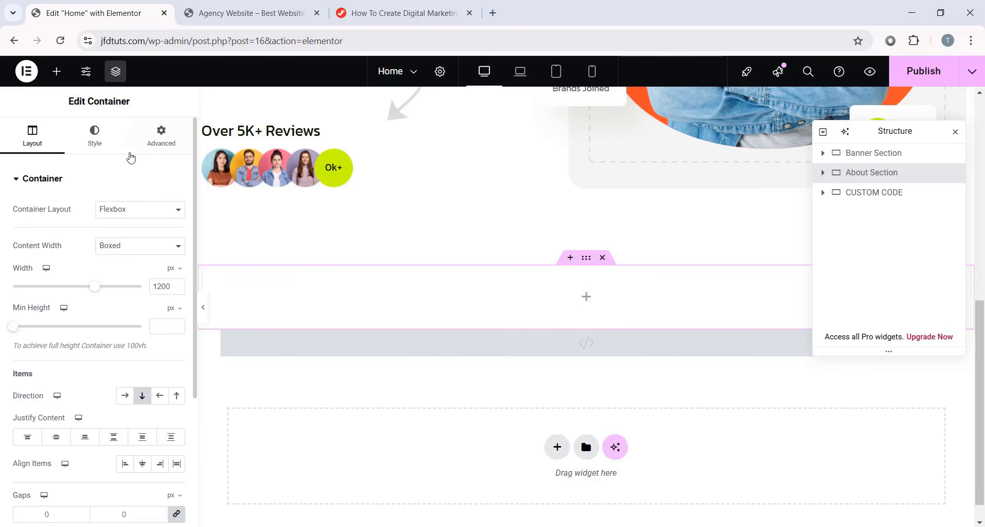
- Give the About Section a classic background colour of #161c00
click(96, 142)
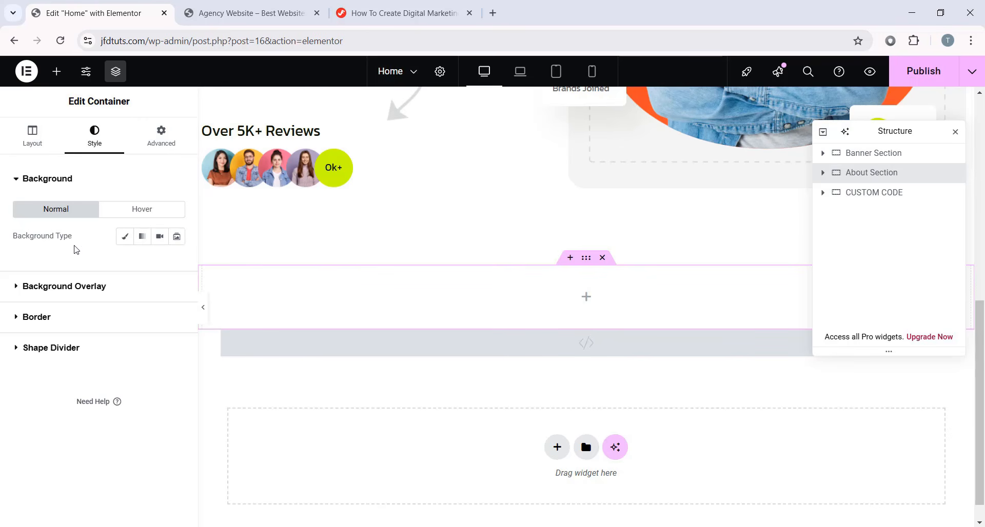
click(125, 236)
click(179, 264)
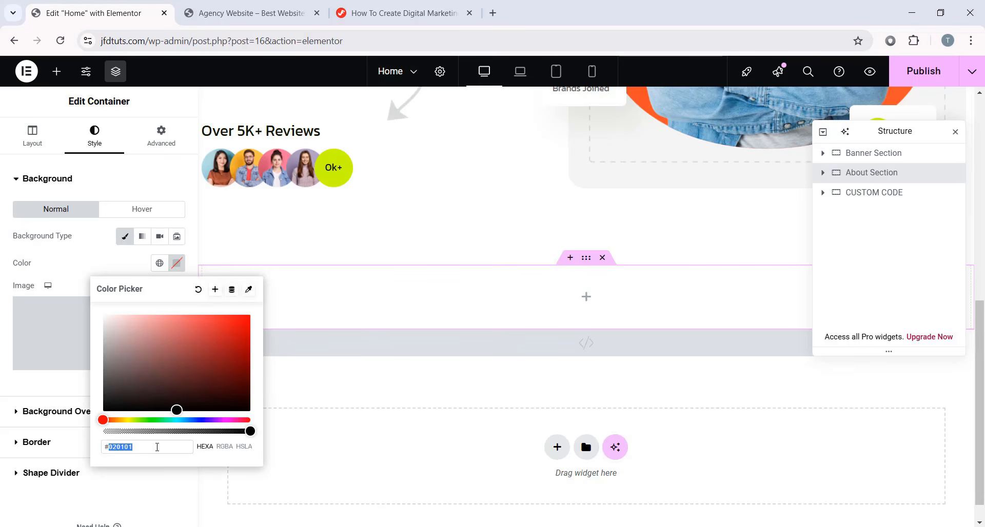
text(161c00)
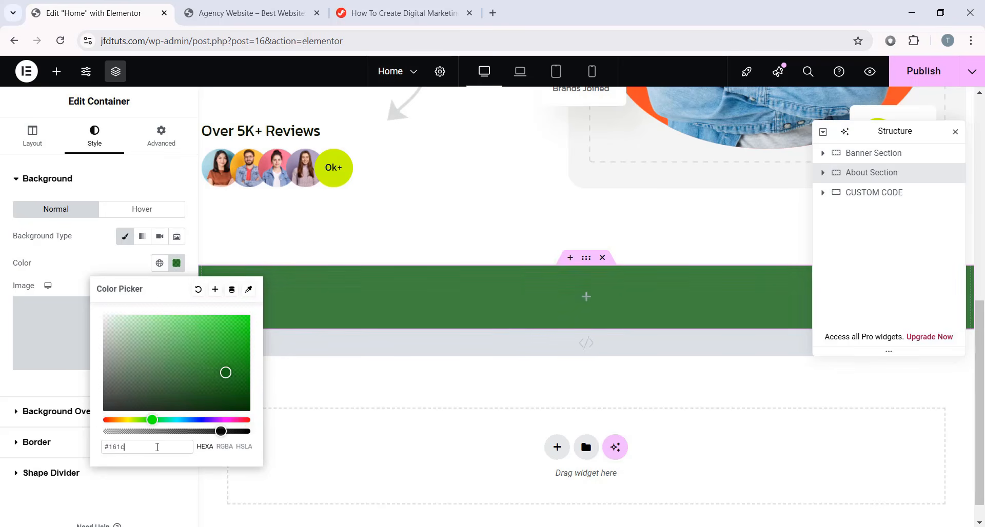
click(51, 334)
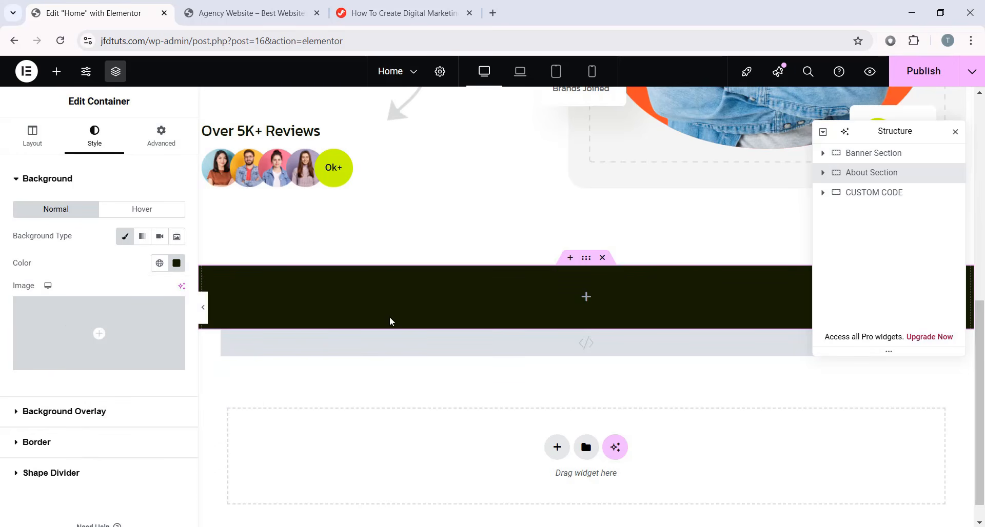
- Set margins to 0 and 120 px top/bottom padding, then drop a Container inside
click(179, 139)
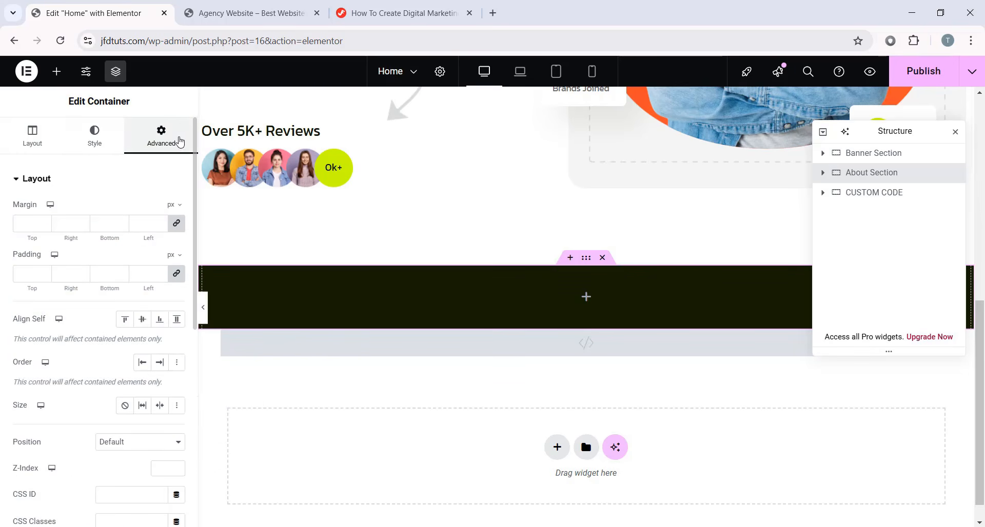
text(0)
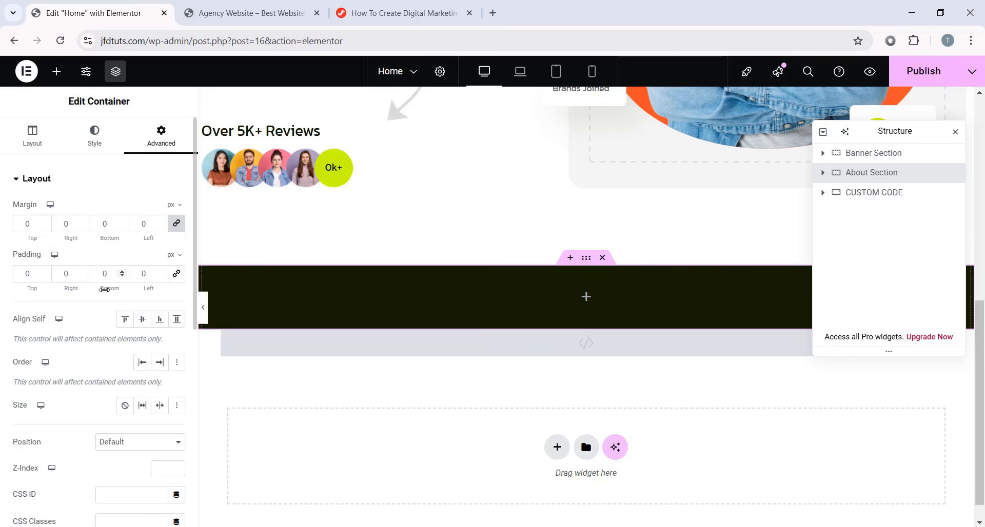
double_click(18, 273)
text(120)
key(Tab)
key(Tab)
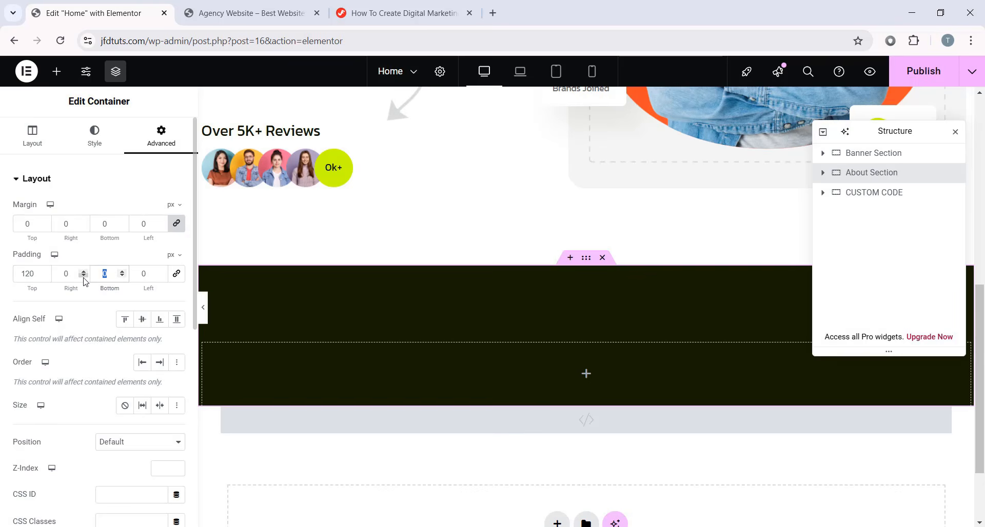
text(120)
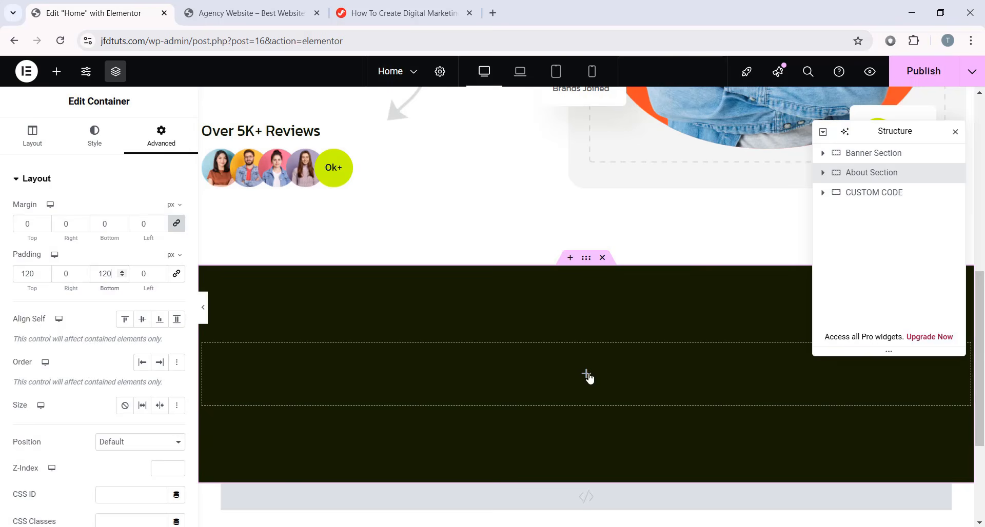
click(585, 373)
drag(53, 303, 550, 350)
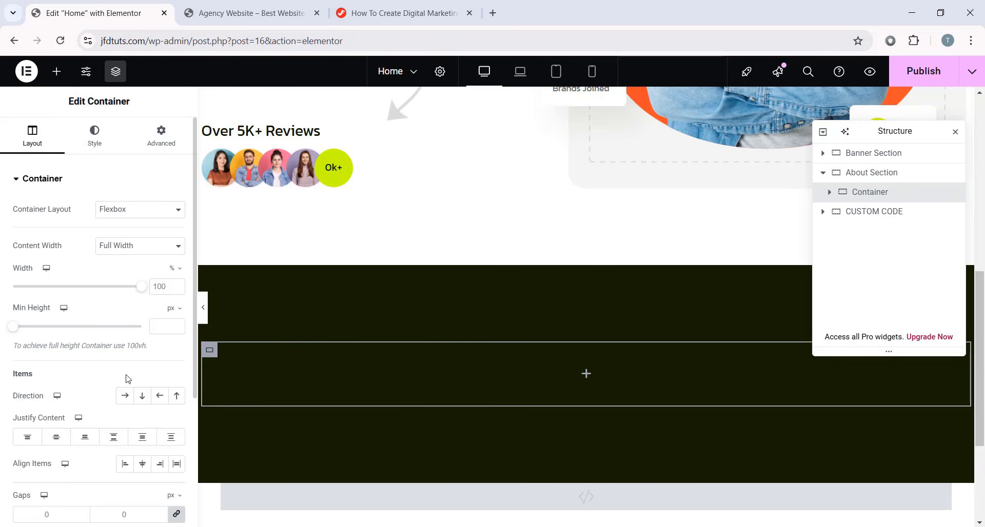
- Set the inner container's direction to Row with a 106 px gap
click(125, 400)
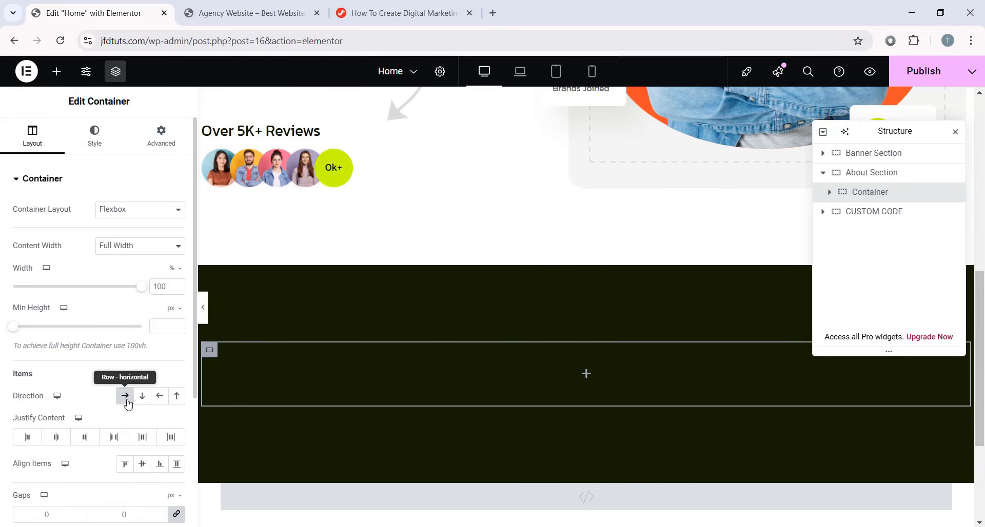
scroll(103, 421, down, 1)
click(30, 448)
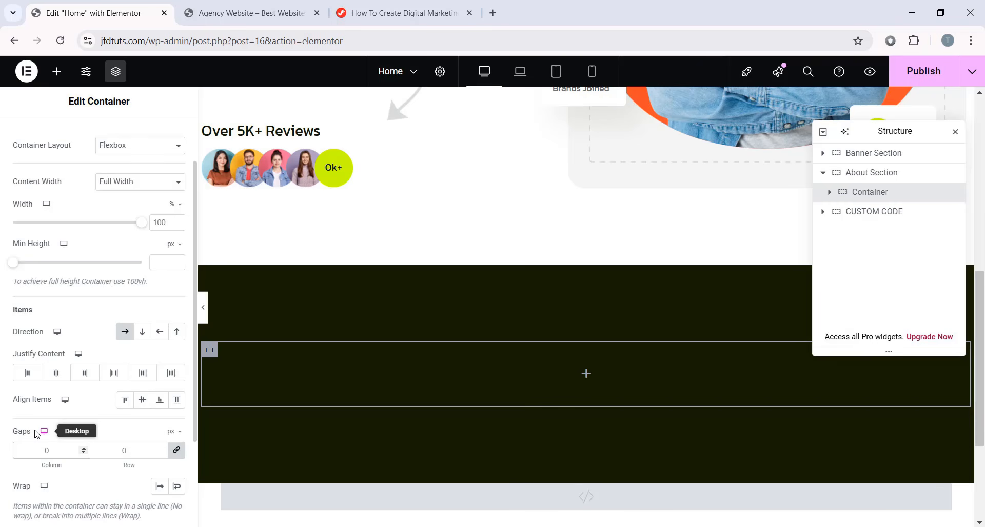
text(106)
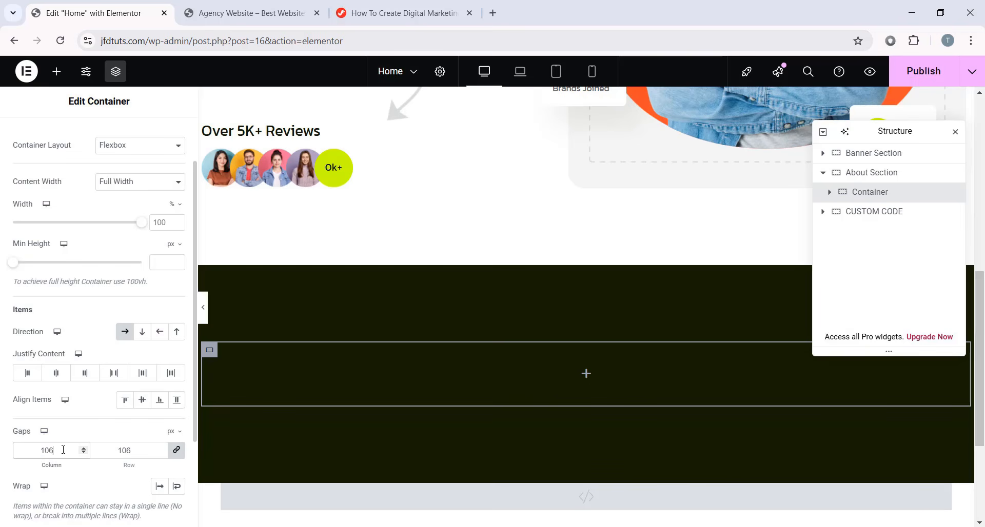
drag(63, 450, 2, 465)
click(2, 469)
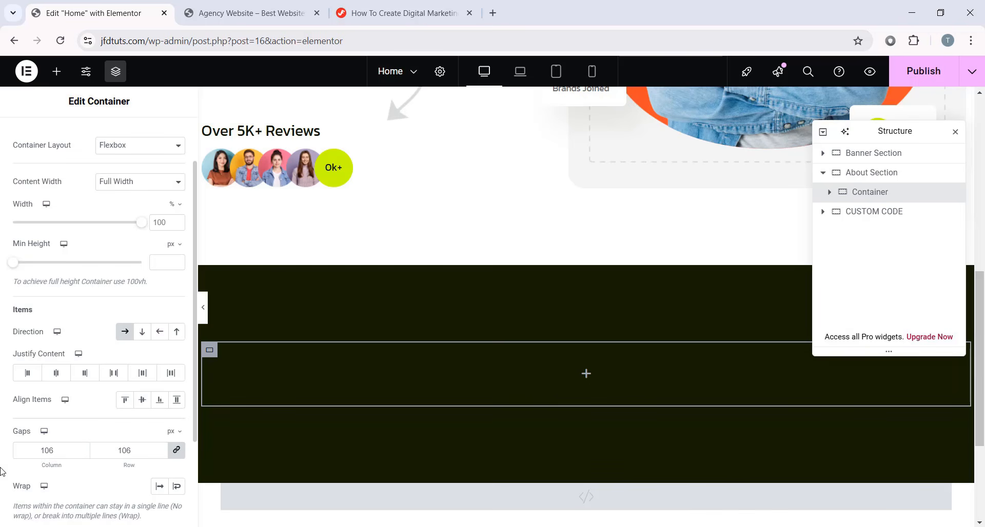
- Nest another container, rename it Cont, and set its width to 380 px
click(585, 373)
drag(53, 239, 484, 362)
double_click(861, 214)
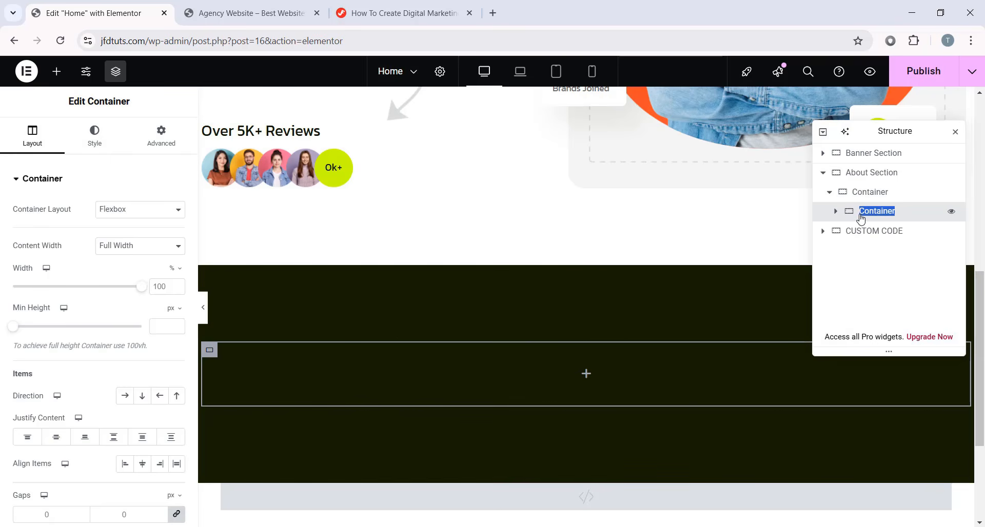
text(Cont)
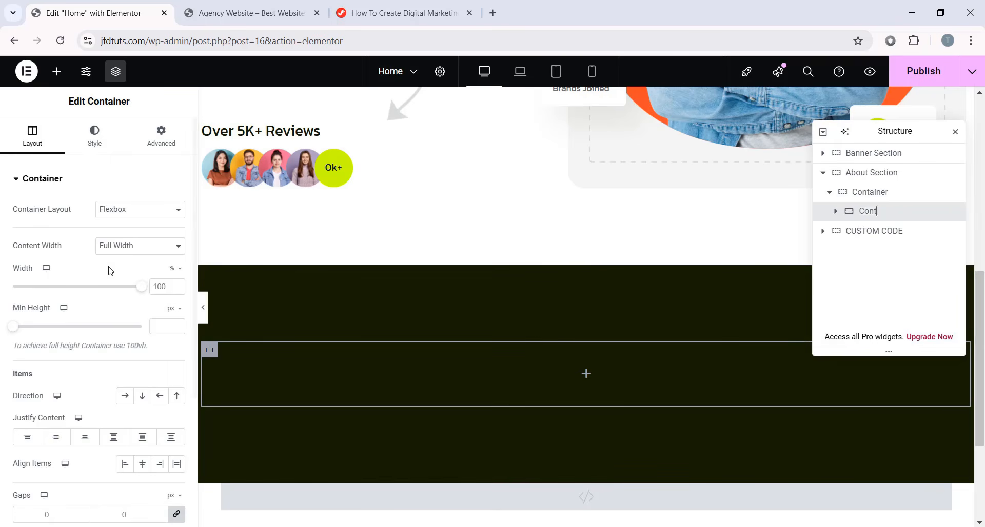
click(175, 267)
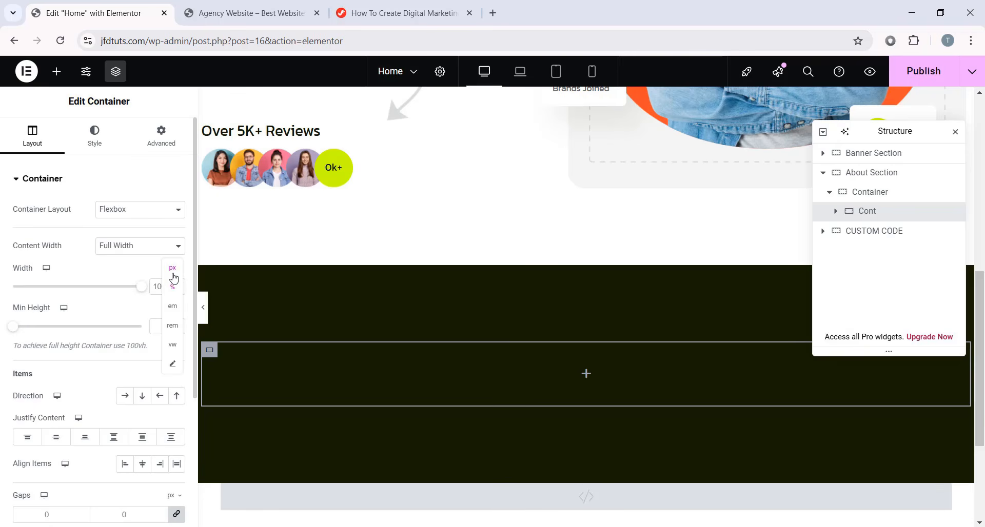
click(172, 267)
click(172, 284)
text(380)
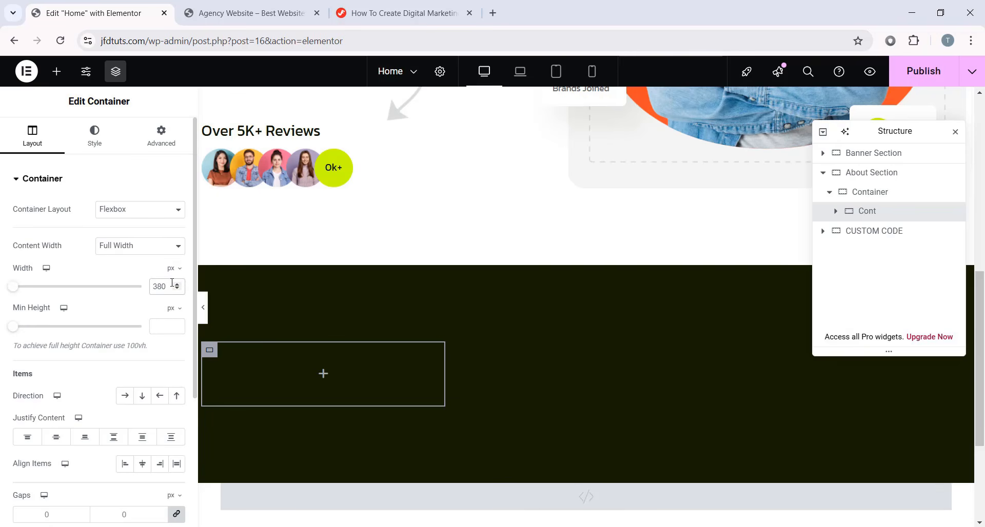
click(163, 147)
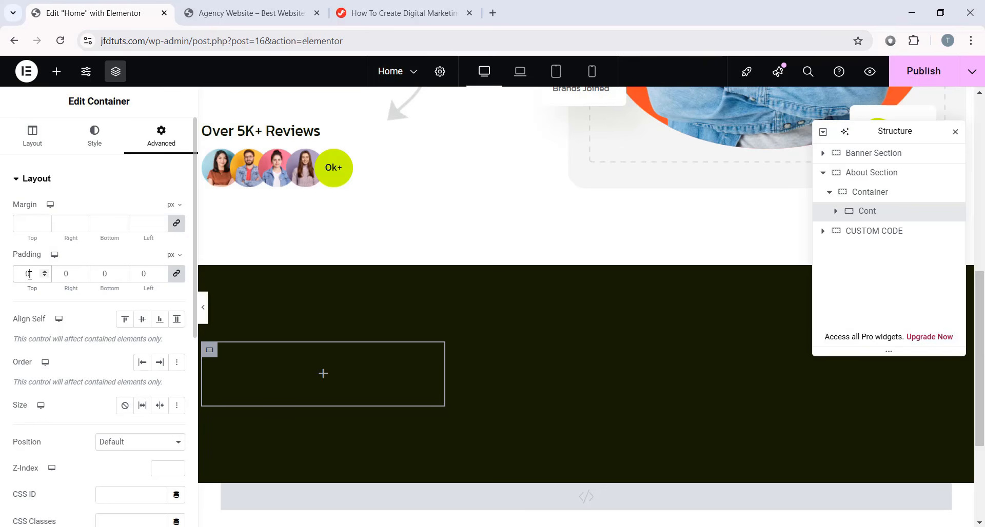
double_click(29, 276)
- Add a Heading inside Cont with the text '# Who we are?'
click(56, 72)
drag(37, 288, 314, 356)
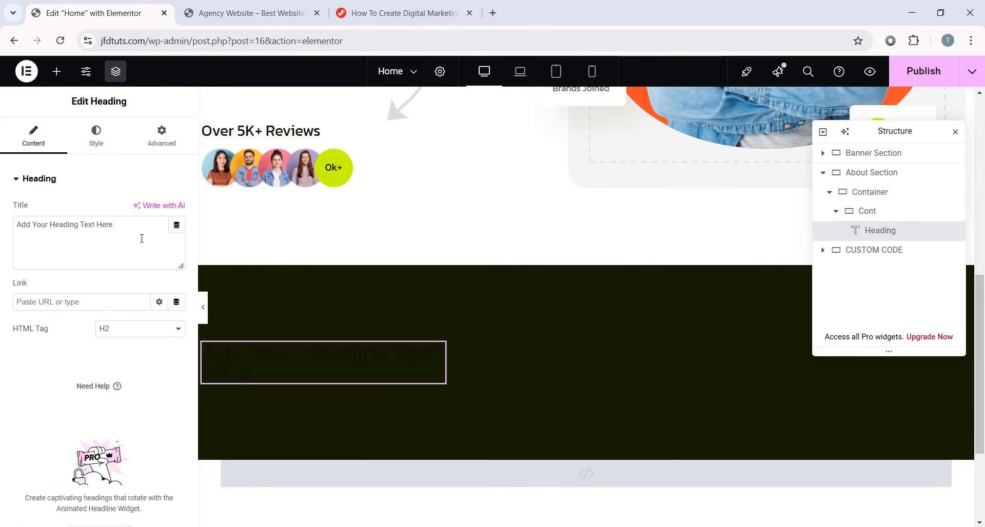
drag(140, 235, 6, 235)
right_click(88, 237)
click(110, 325)
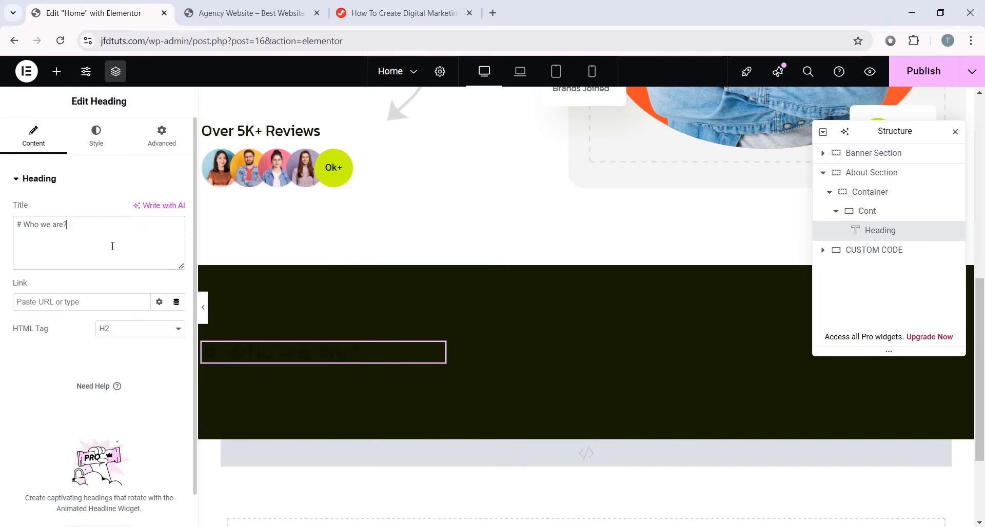
- Make the heading text colour white
click(95, 136)
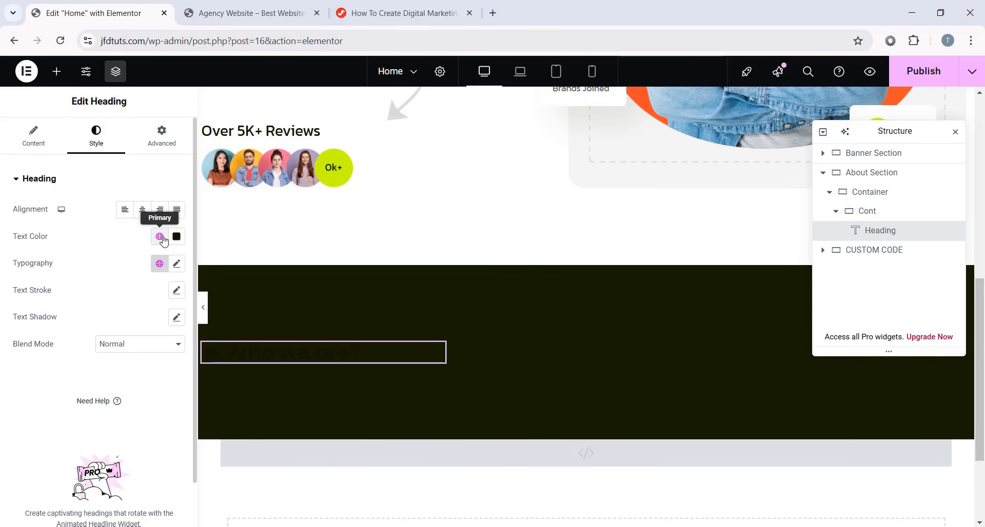
click(176, 237)
drag(138, 319, 77, 272)
click(14, 386)
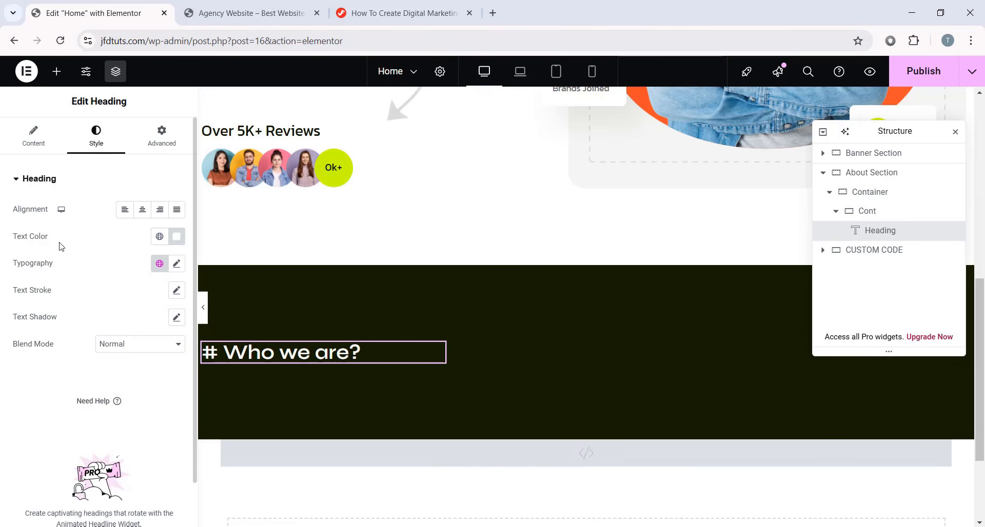
- Apply the Secondary global font with 16 px size and 24 px line height
click(159, 263)
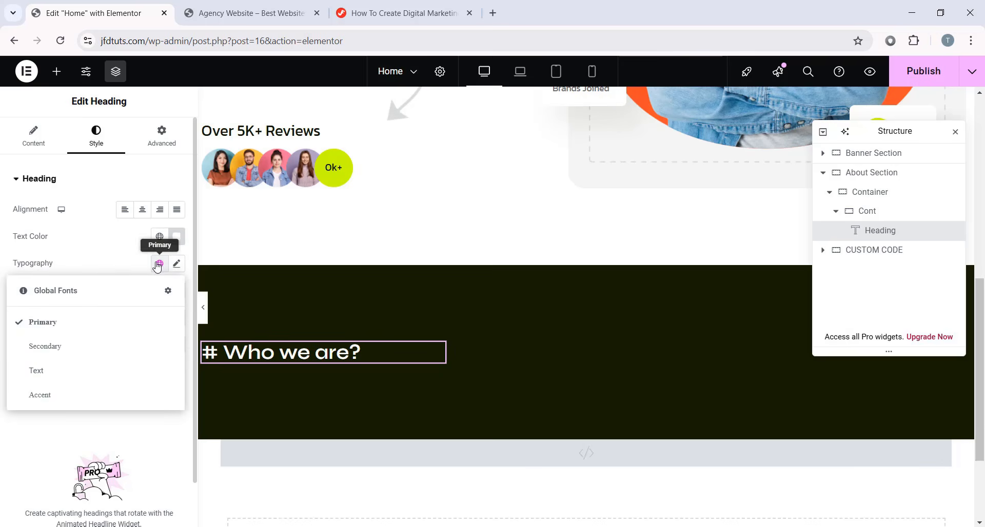
click(54, 348)
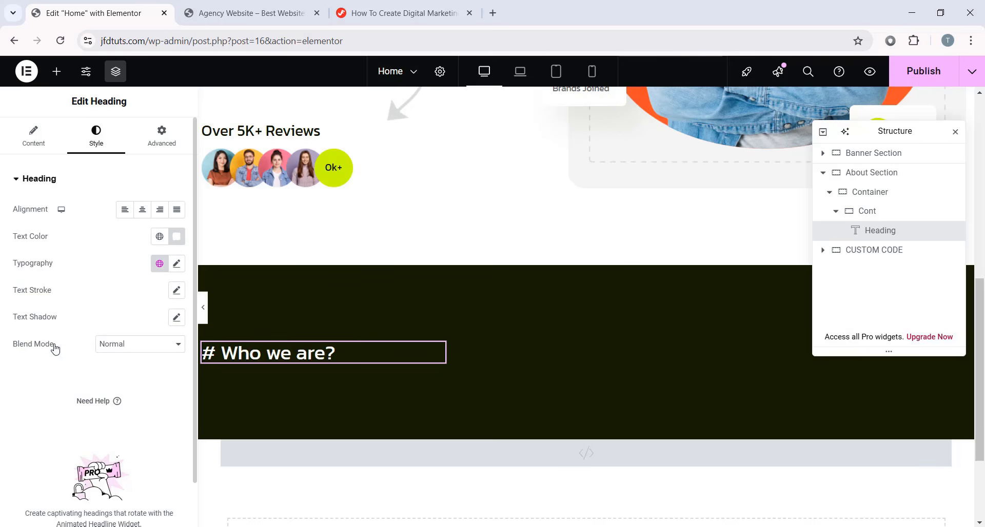
click(174, 267)
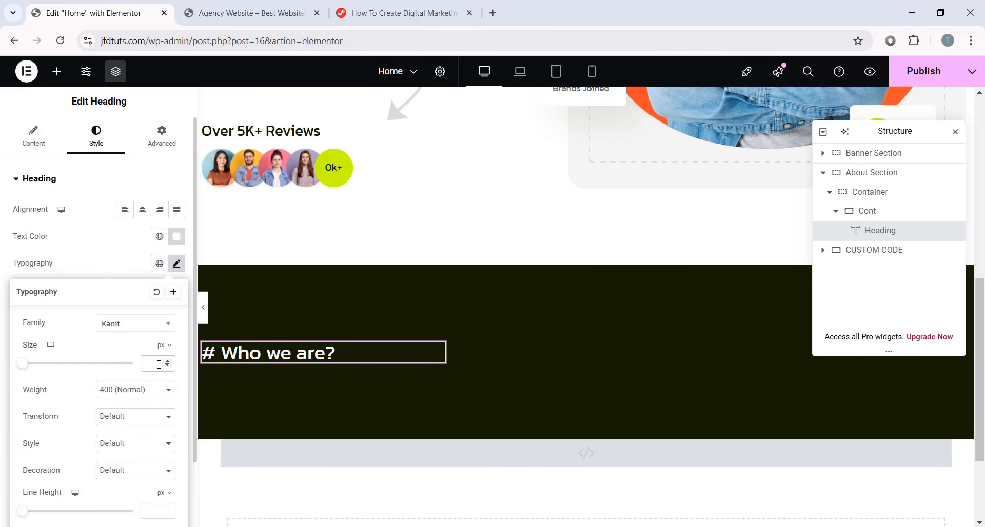
text(16)
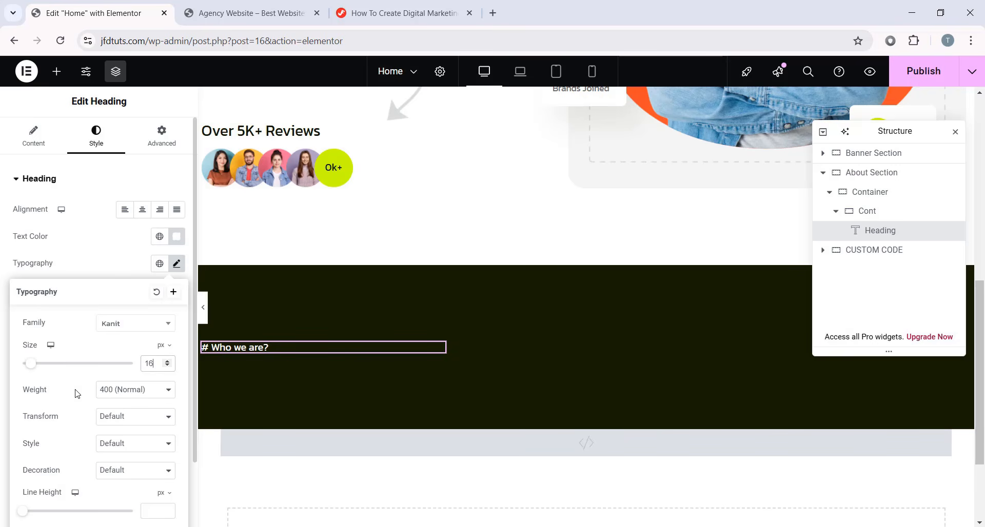
scroll(77, 394, down, 2)
click(156, 430)
text(24)
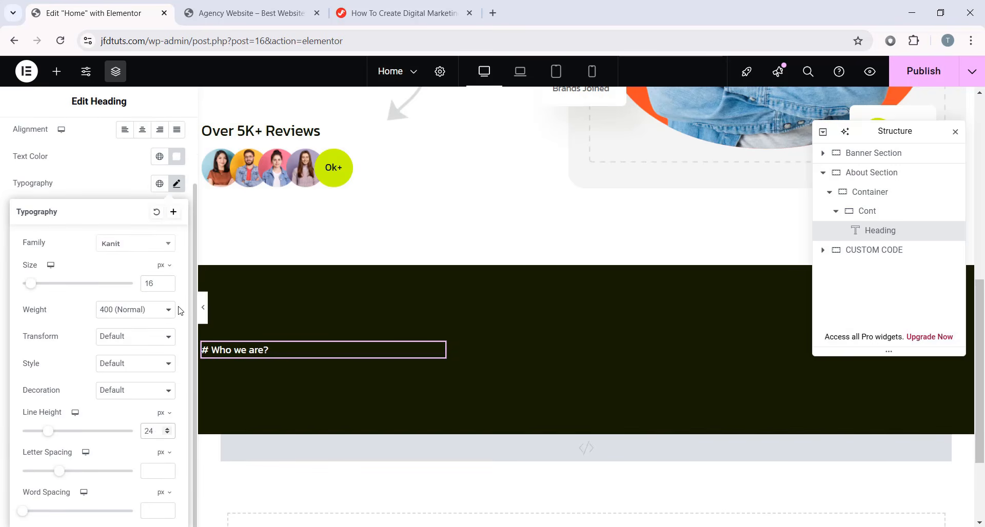
click(177, 185)
scroll(153, 207, up, 2)
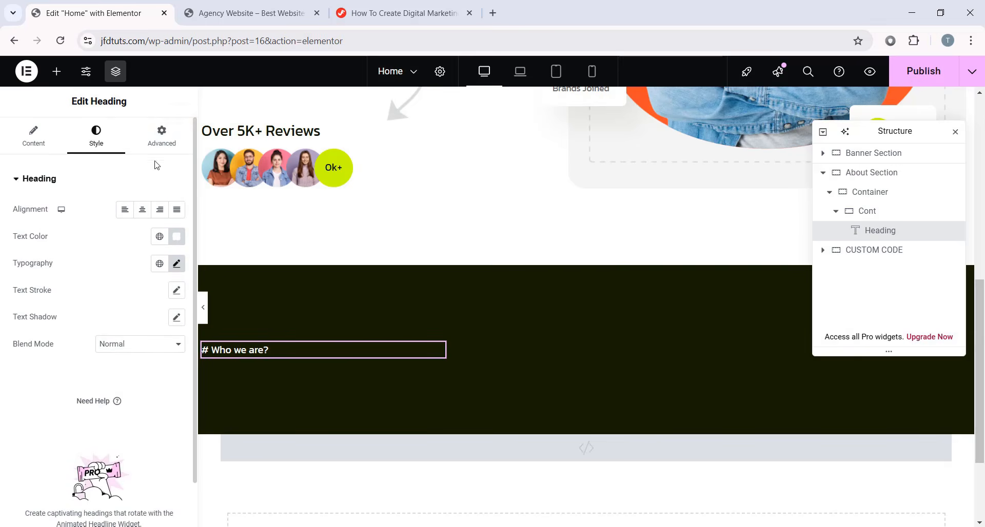
- Set the heading padding to 4 px top/bottom and 12 px left/right
click(162, 136)
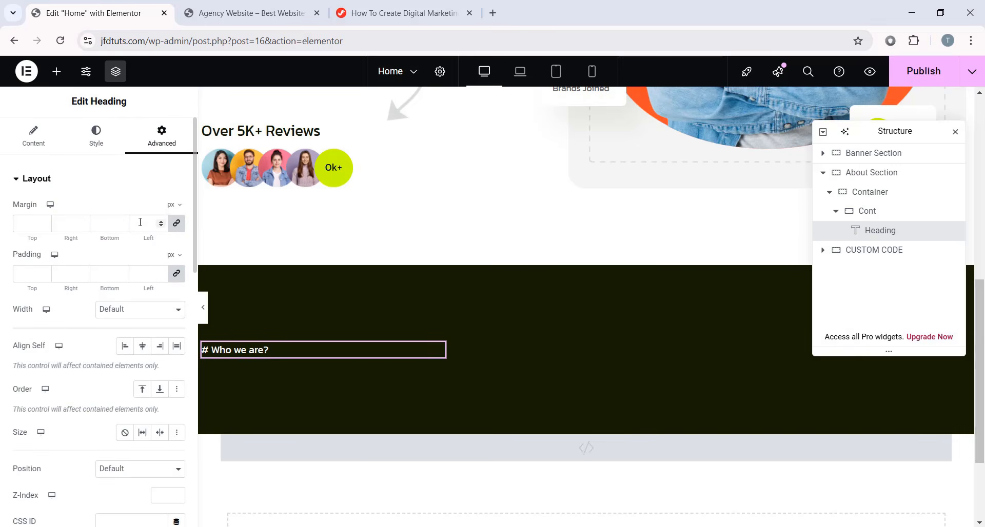
click(177, 274)
click(28, 274)
text(4)
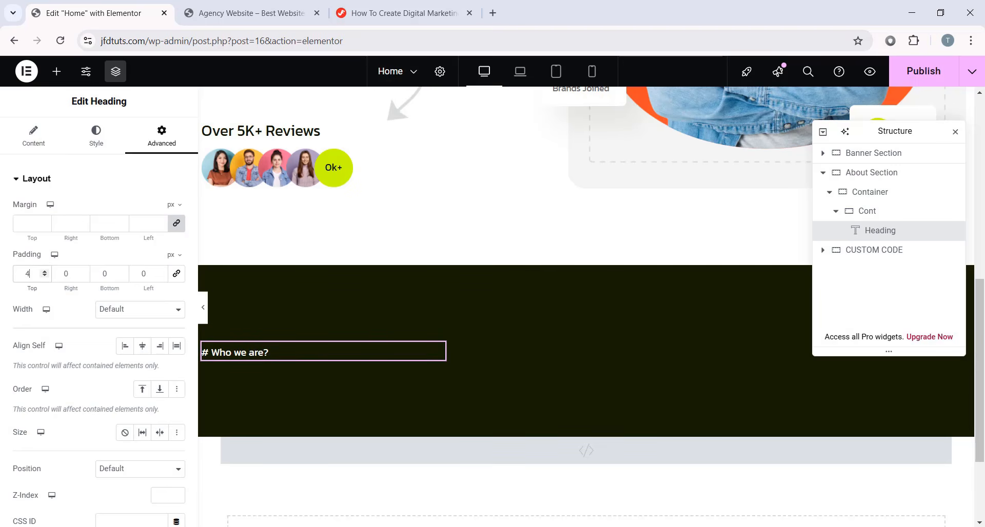
key(Tab)
text(12)
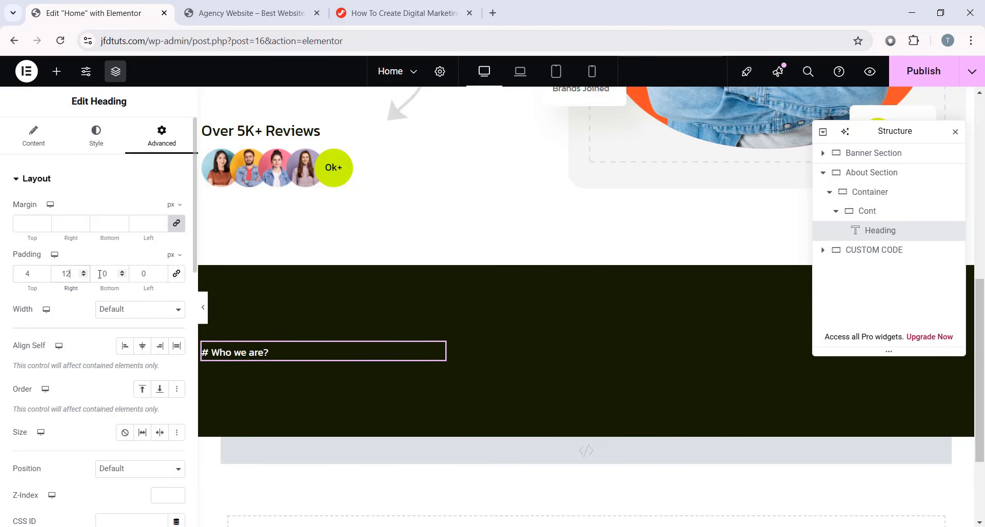
key(Tab)
text(4)
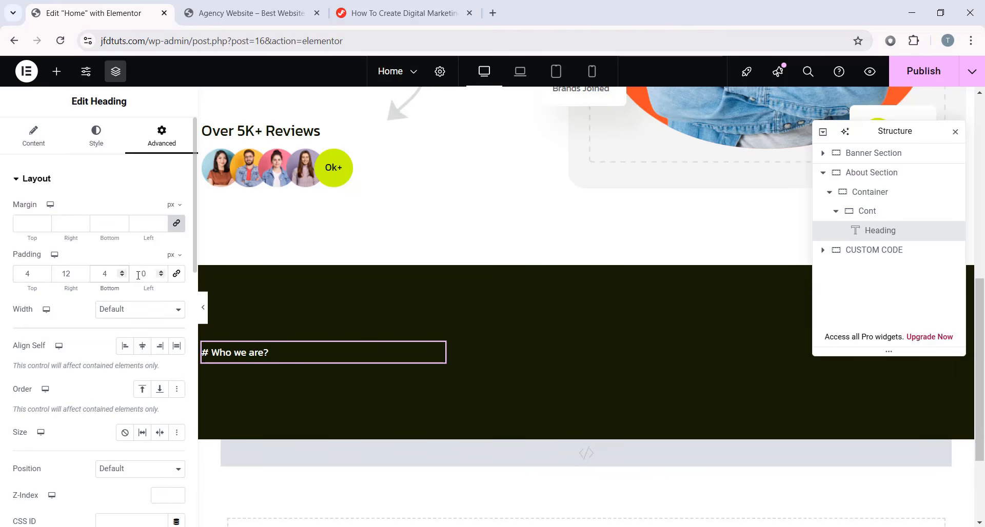
click(138, 275)
text(12)
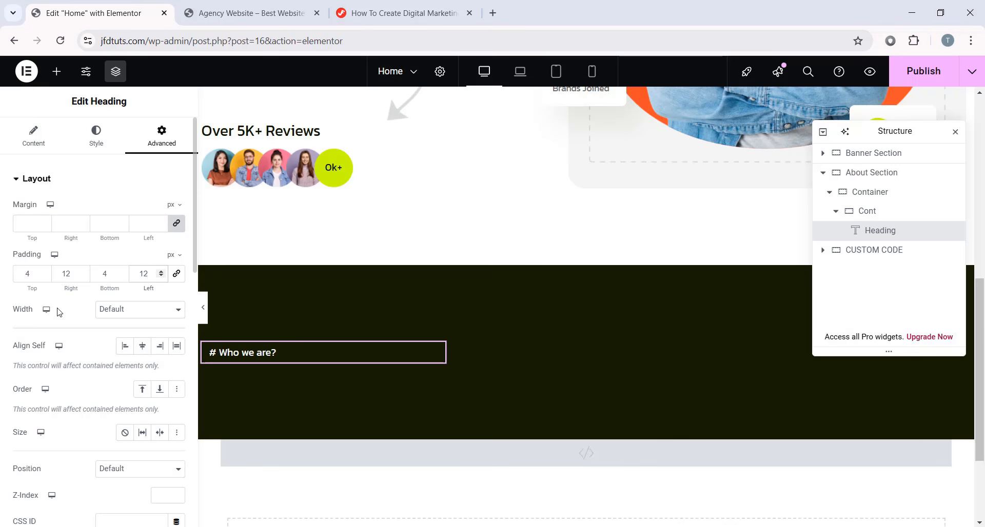
- Give the heading a custom width of 125 px
click(161, 314)
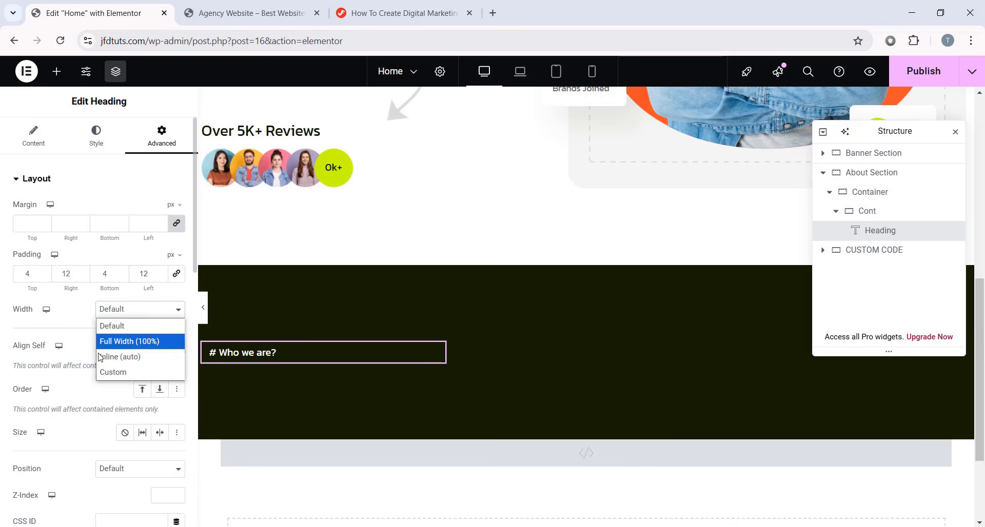
click(112, 373)
click(172, 333)
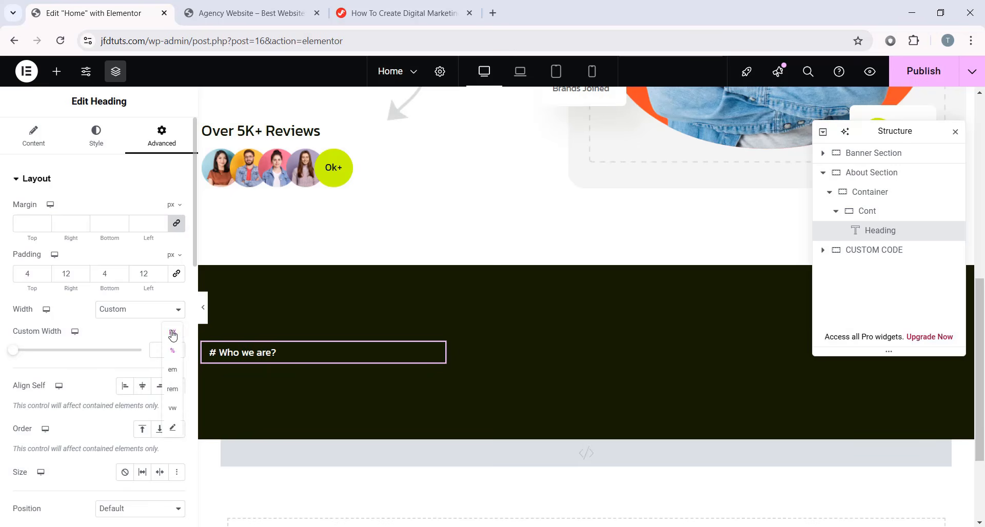
click(173, 335)
text(125)
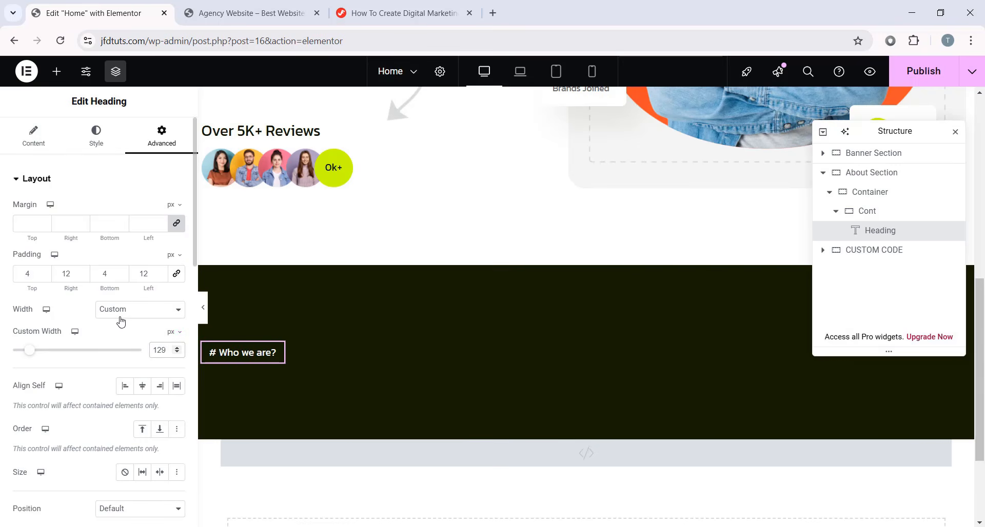
scroll(103, 334, down, 15)
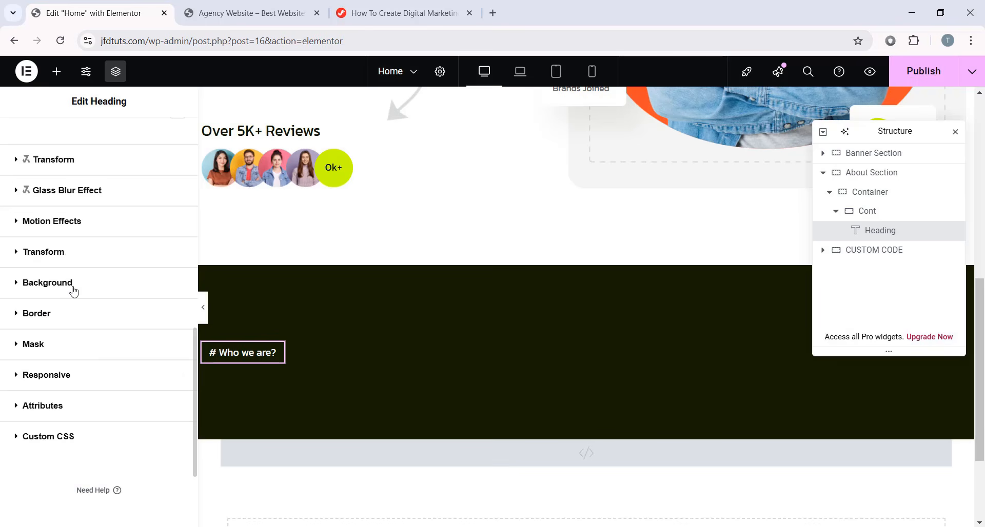
click(73, 292)
- Give the label a classic background of translucent white #FFFFFF1F
click(159, 390)
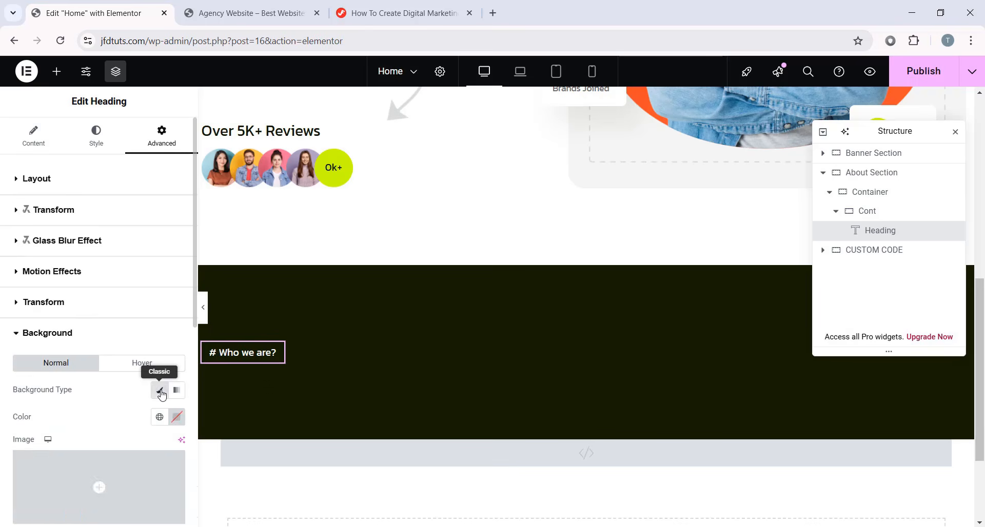
scroll(159, 359, down, 3)
click(177, 289)
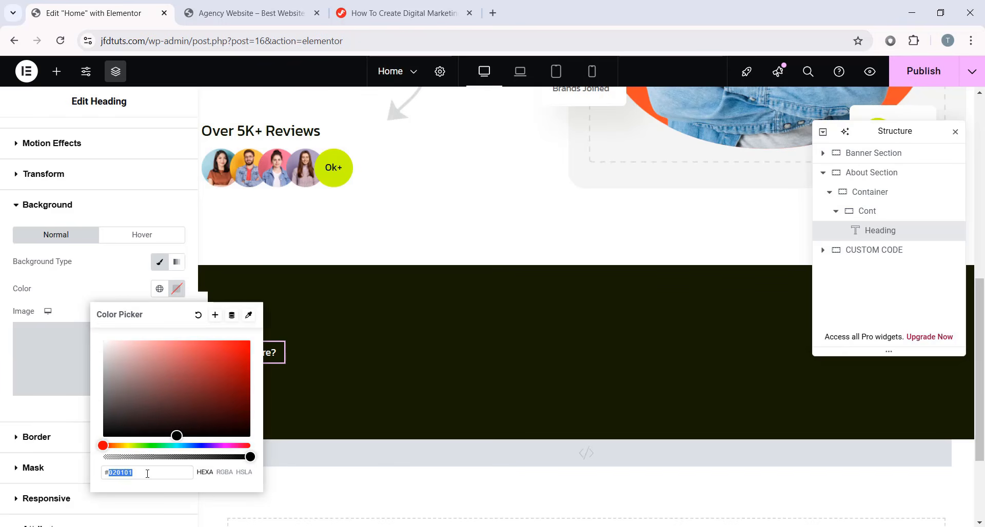
text(ffffff)
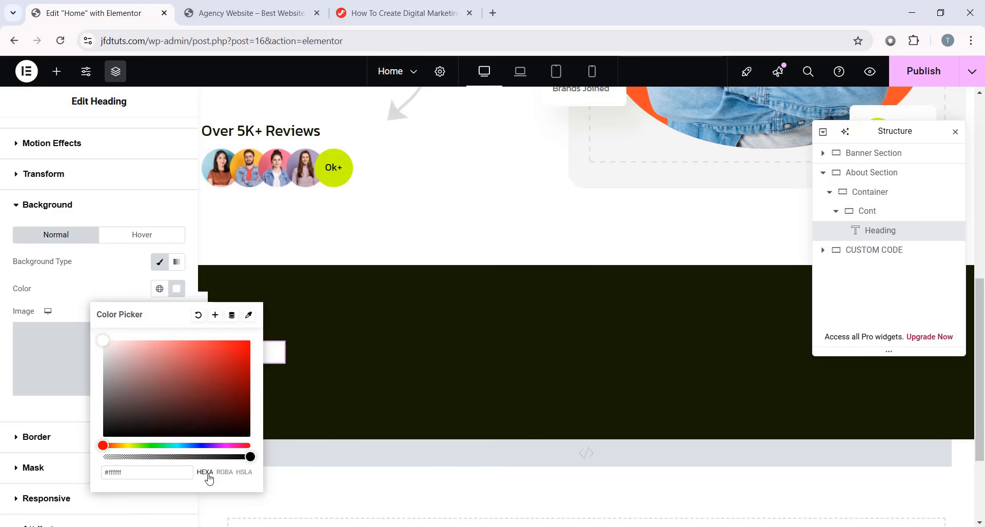
drag(248, 456, 111, 458)
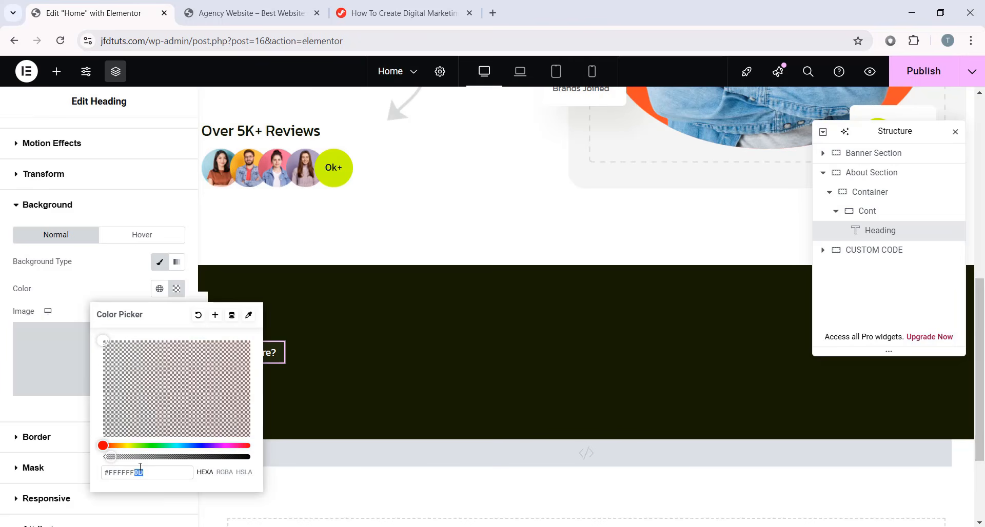
text(1F)
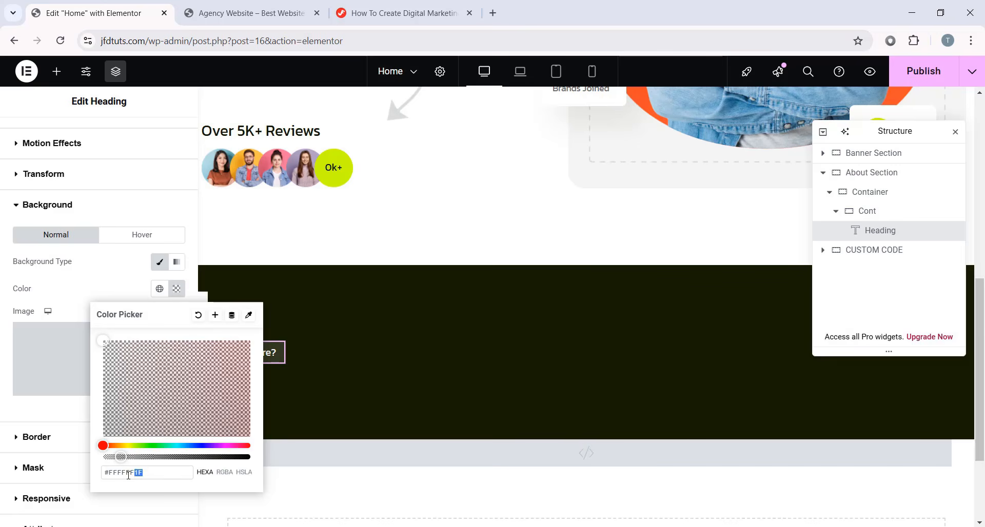
drag(128, 475, 107, 474)
click(21, 407)
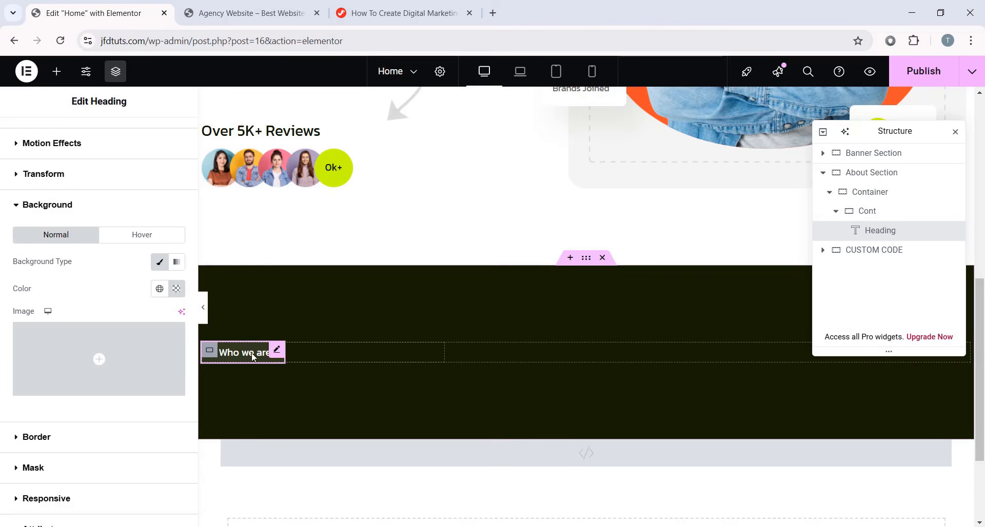
click(203, 307)
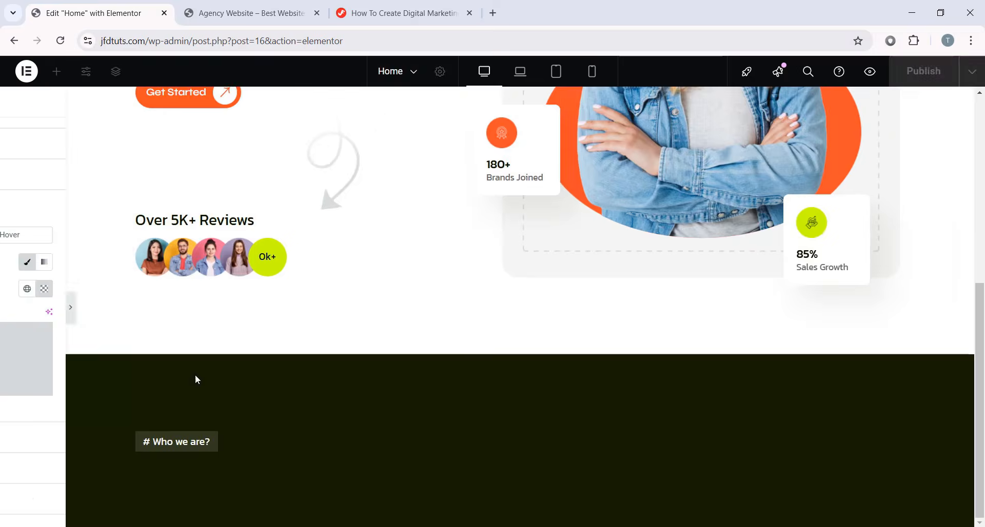
click(7, 313)
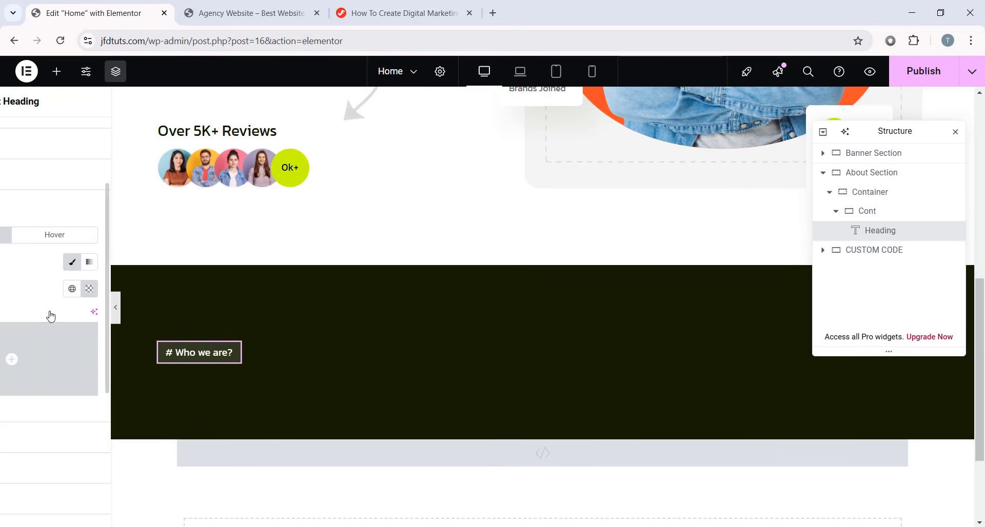
- Set the label's border radius to 100 on all sides to form a pill
scroll(124, 323, down, 3)
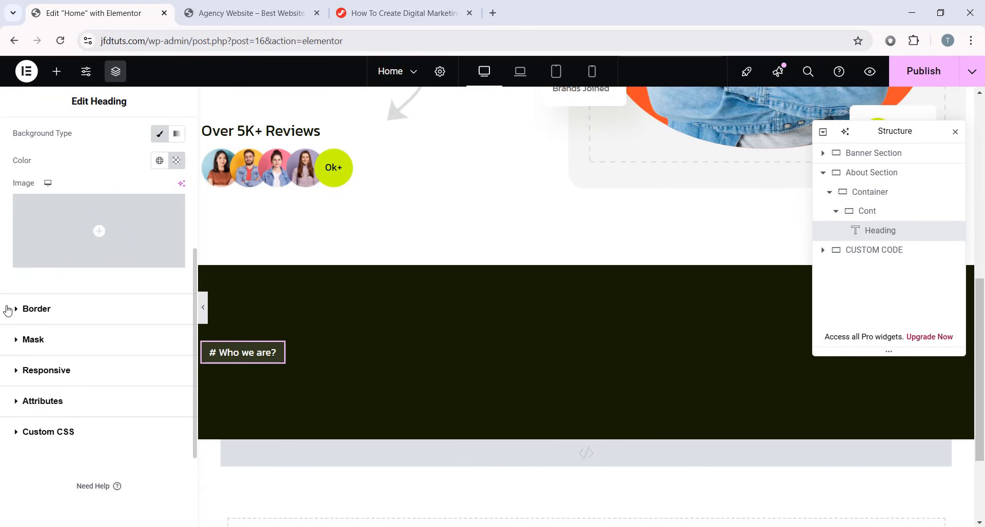
click(53, 313)
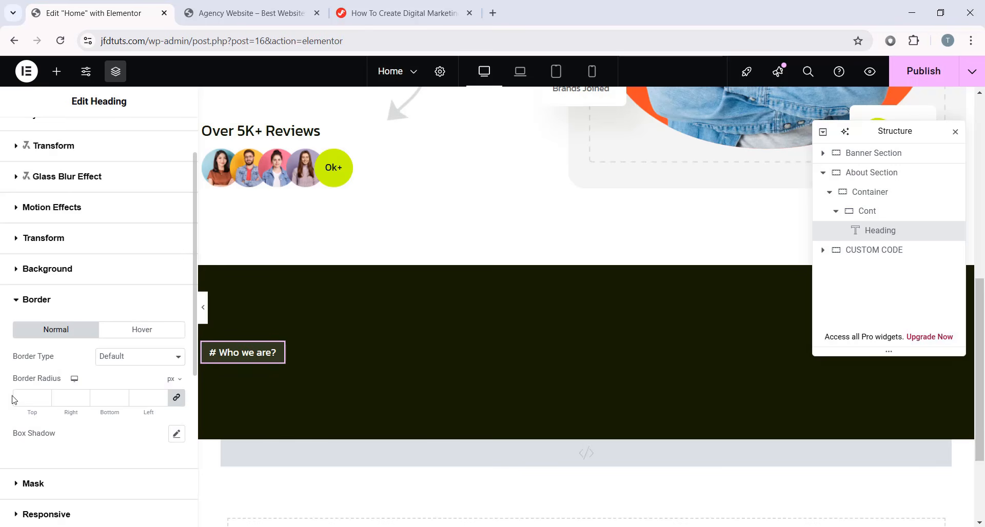
text(100)
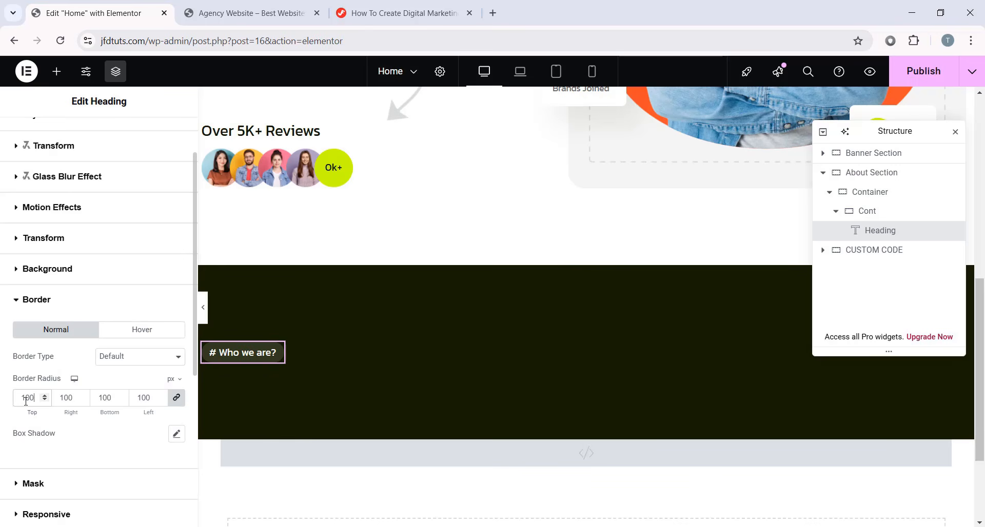
click(203, 307)
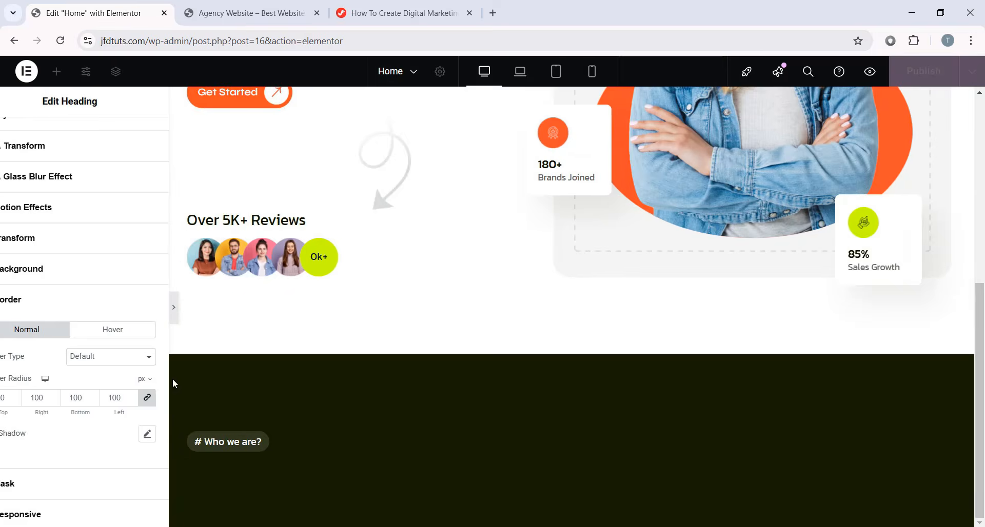
click(2, 308)
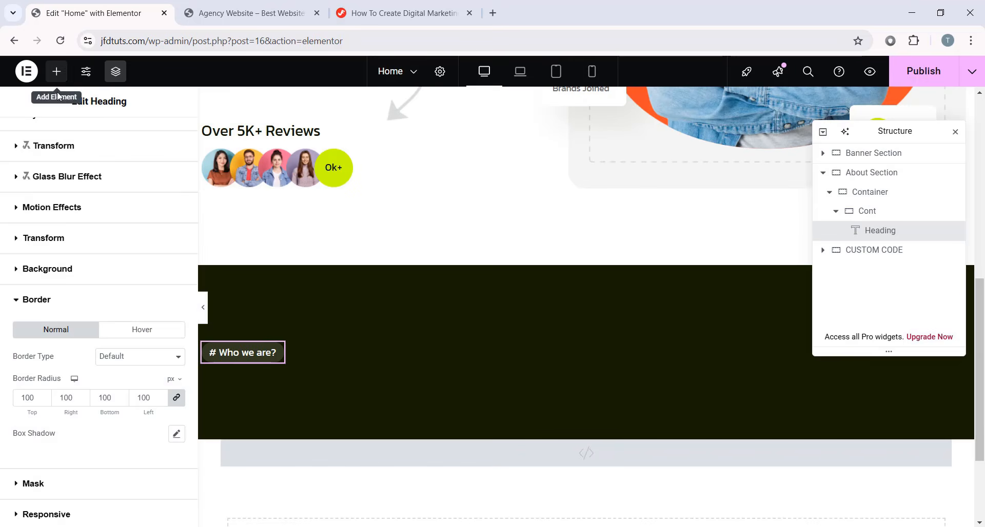
- Add an Image widget below the label showing the team meeting photo
click(56, 71)
scroll(99, 318, down, 4)
drag(137, 212, 260, 353)
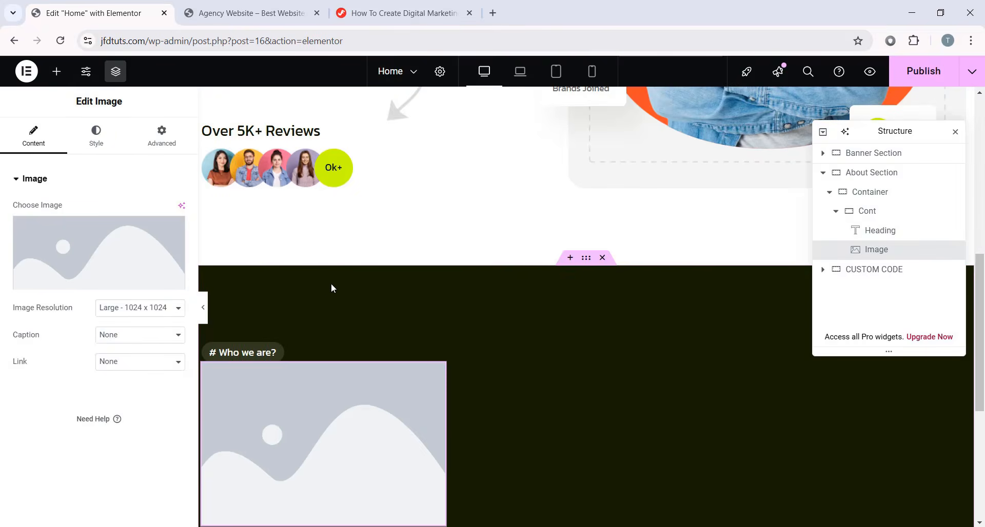
click(126, 267)
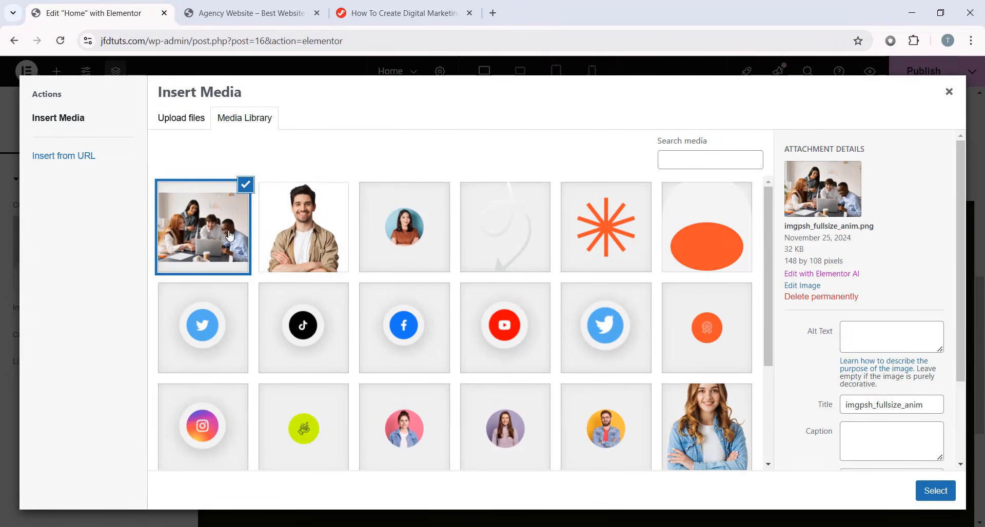
click(931, 485)
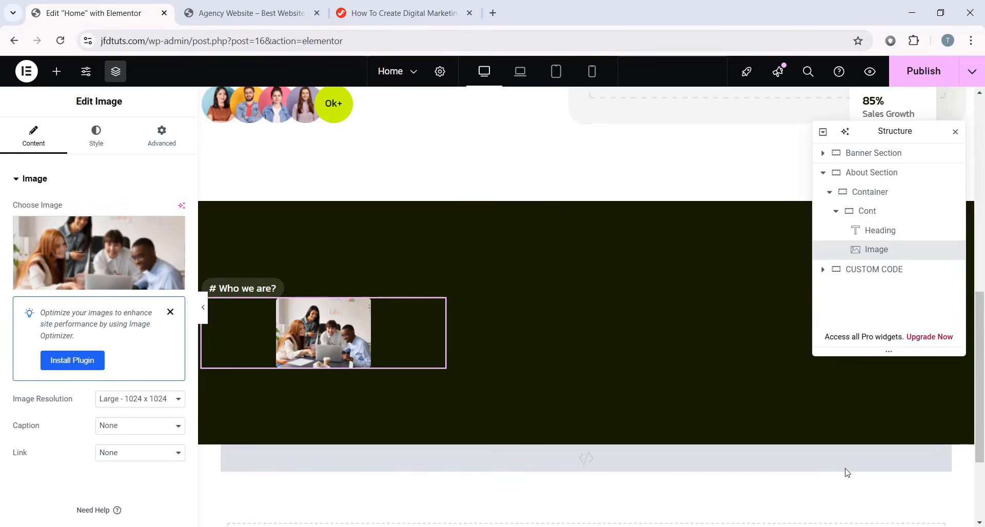
click(75, 279)
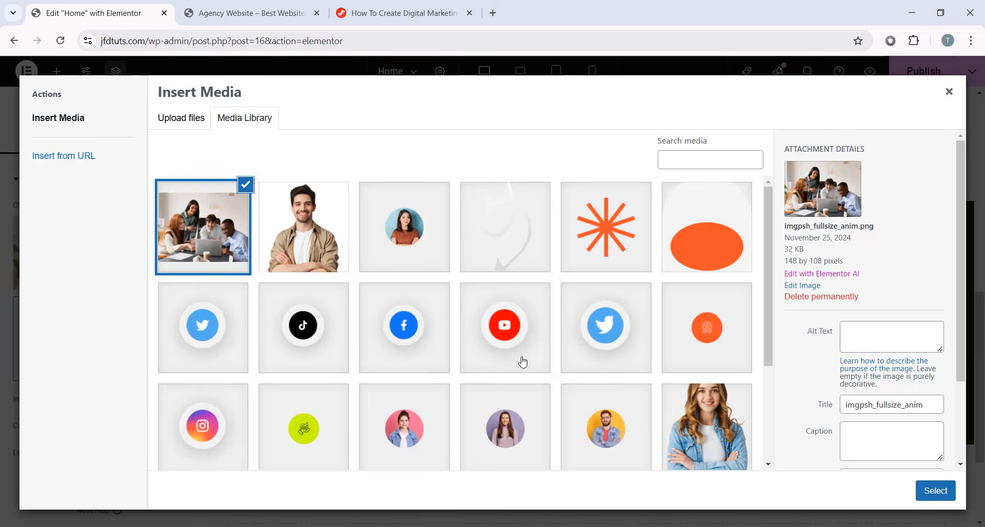
scroll(512, 359, down, 1)
scroll(689, 413, up, 1)
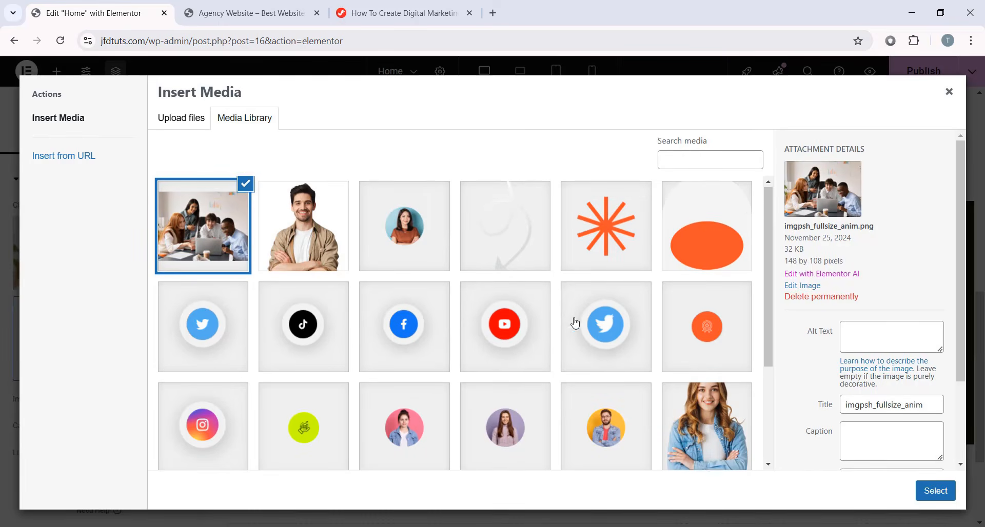
scroll(479, 296, down, 3)
scroll(464, 328, up, 3)
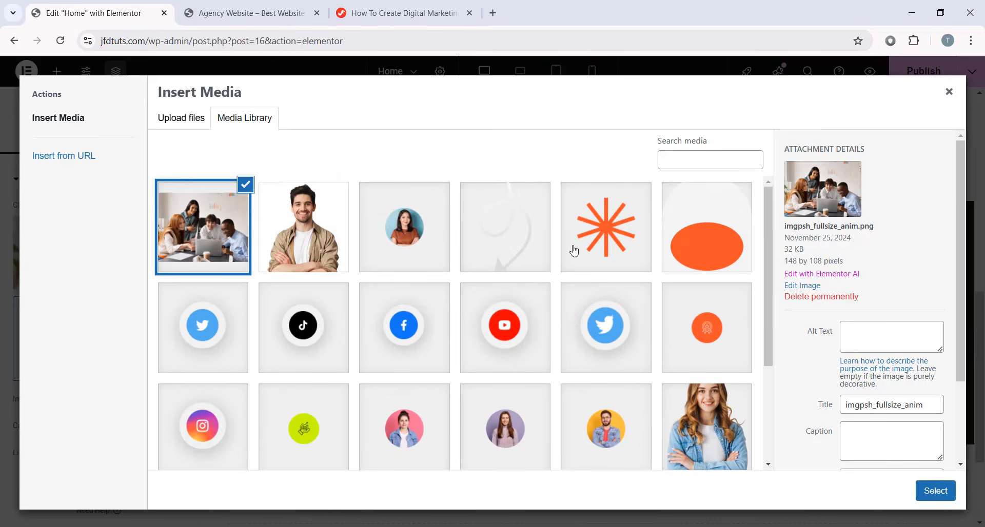
click(943, 98)
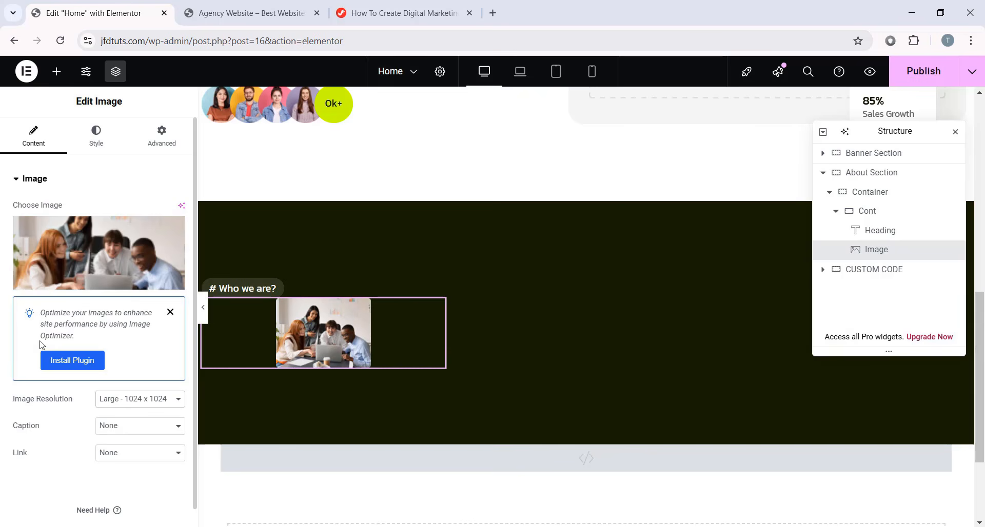
- Set the photo to Full resolution, left-aligned, 140 px wide, with 72 px top and 20 px bottom margins
click(134, 408)
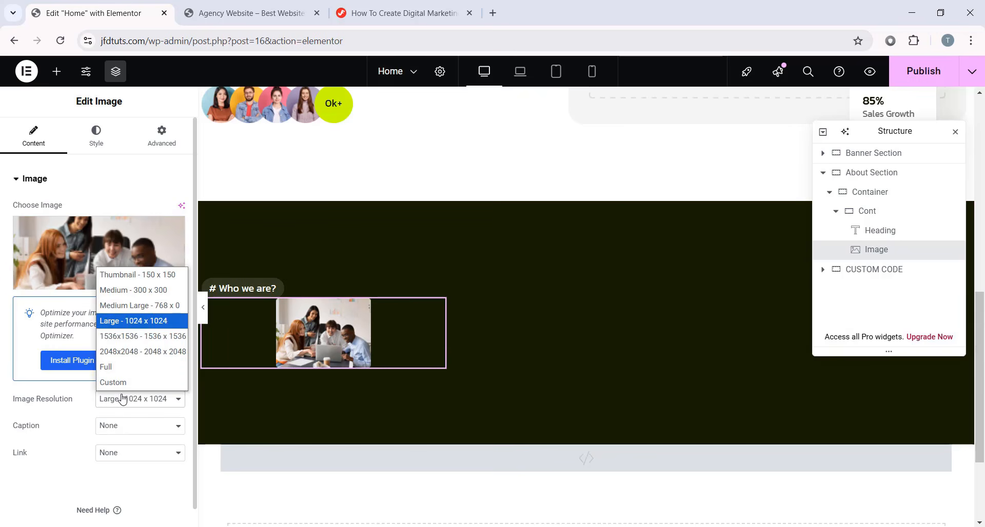
click(111, 370)
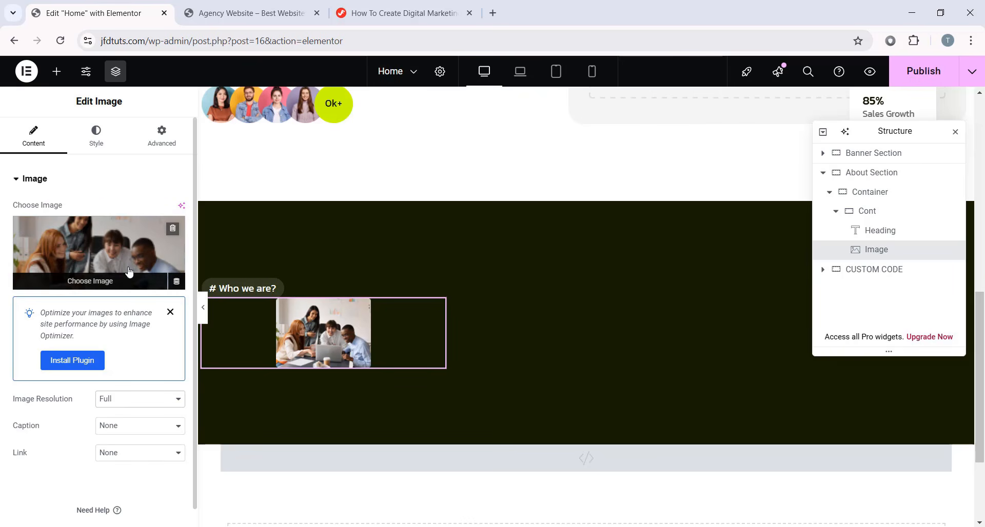
click(107, 142)
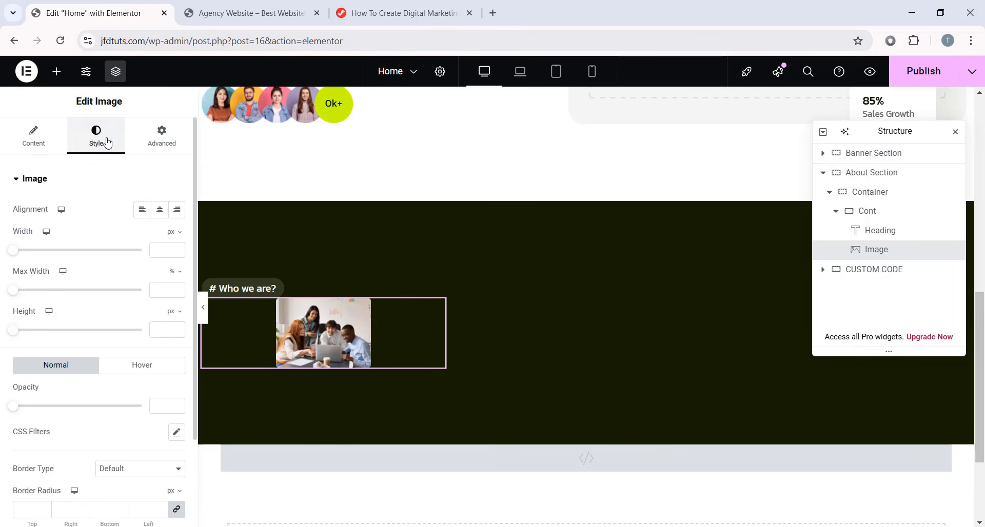
click(144, 212)
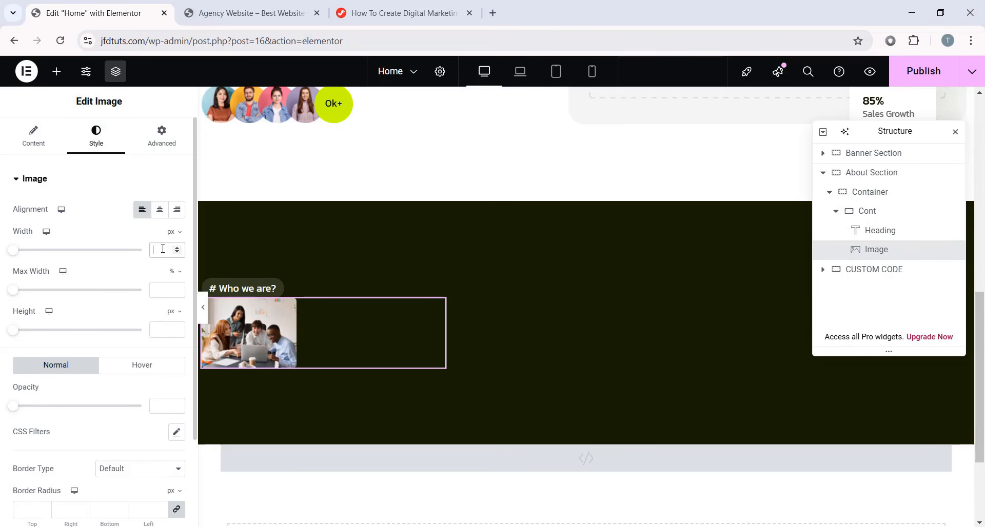
text(140)
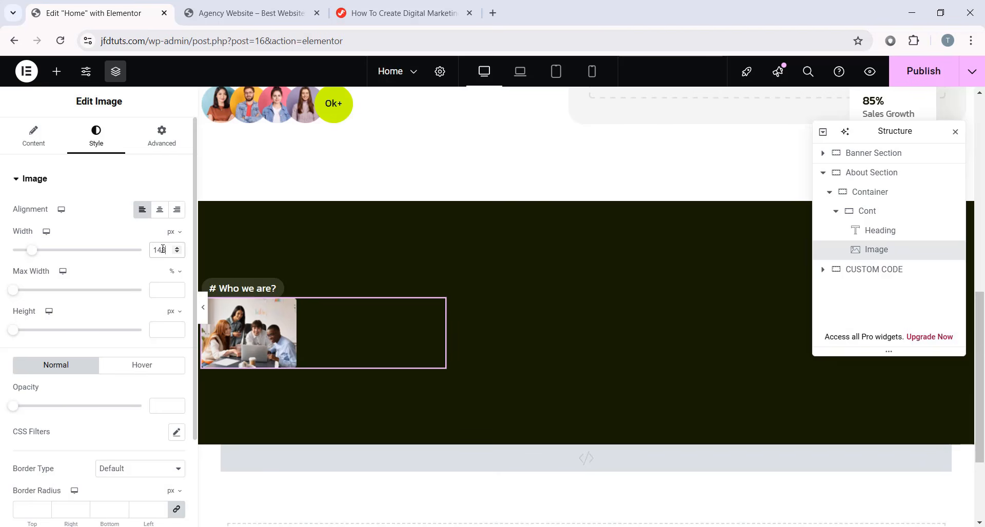
click(161, 135)
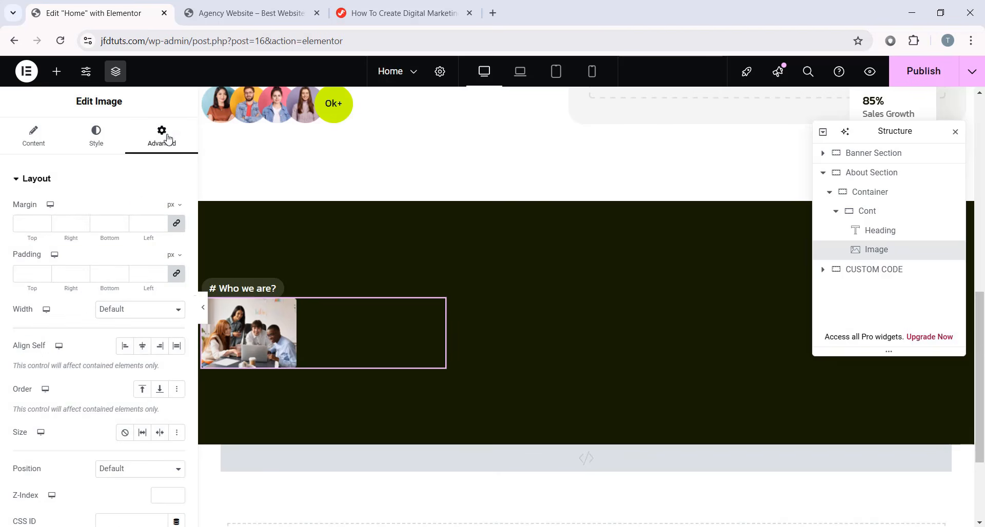
click(177, 224)
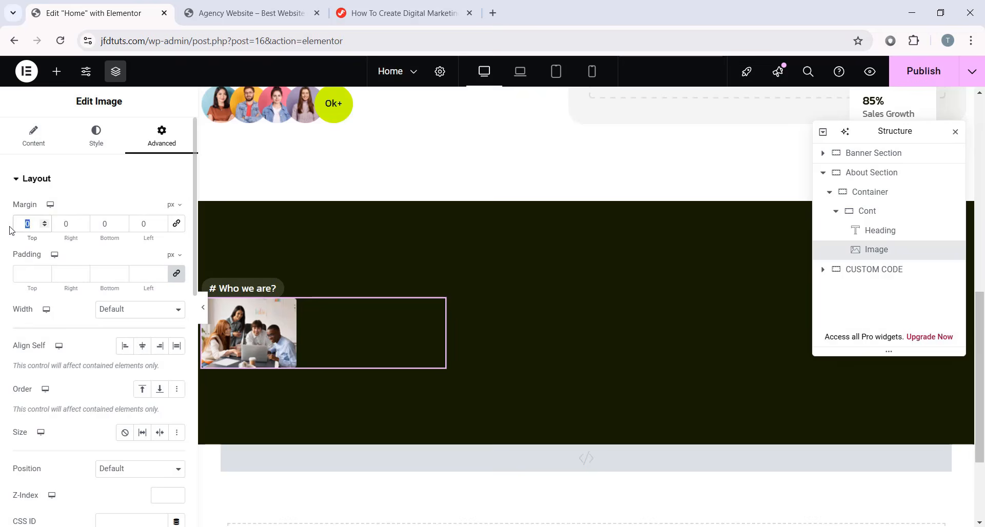
text(72)
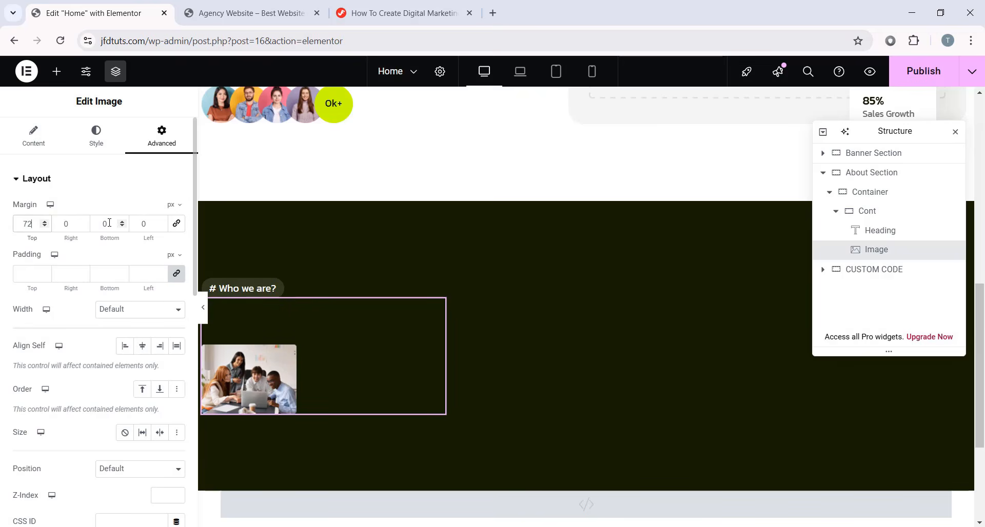
text(20)
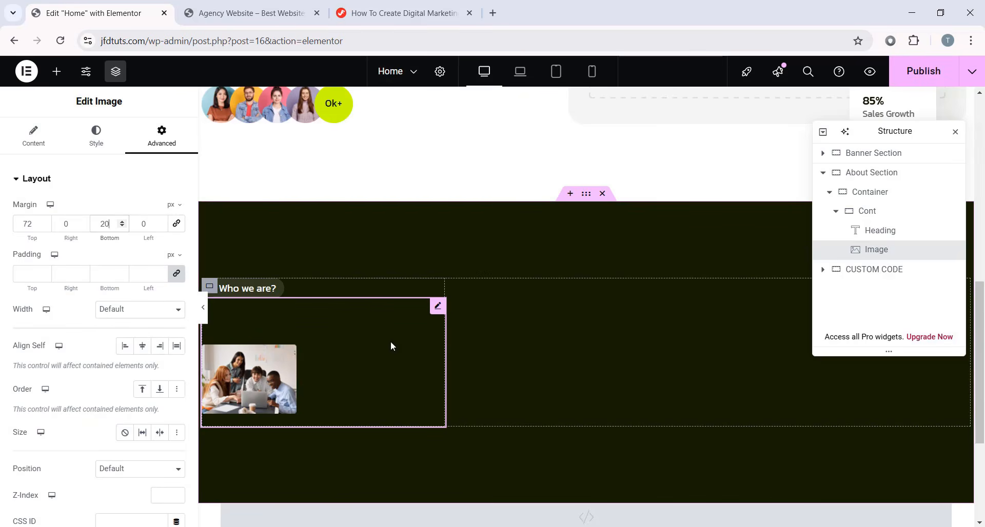
- Add an Image widget in Cont with the orange asterisk picture
click(57, 71)
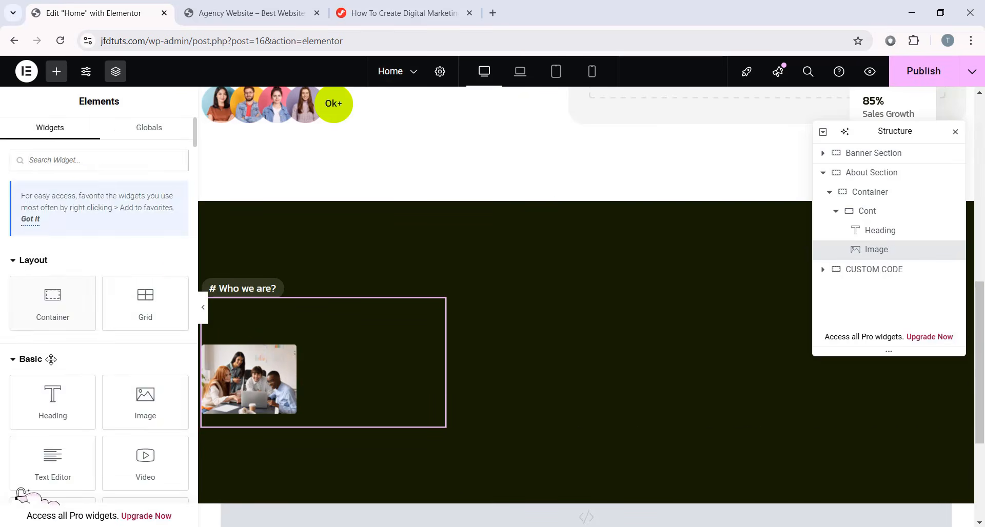
scroll(51, 359, down, 3)
drag(144, 277, 367, 412)
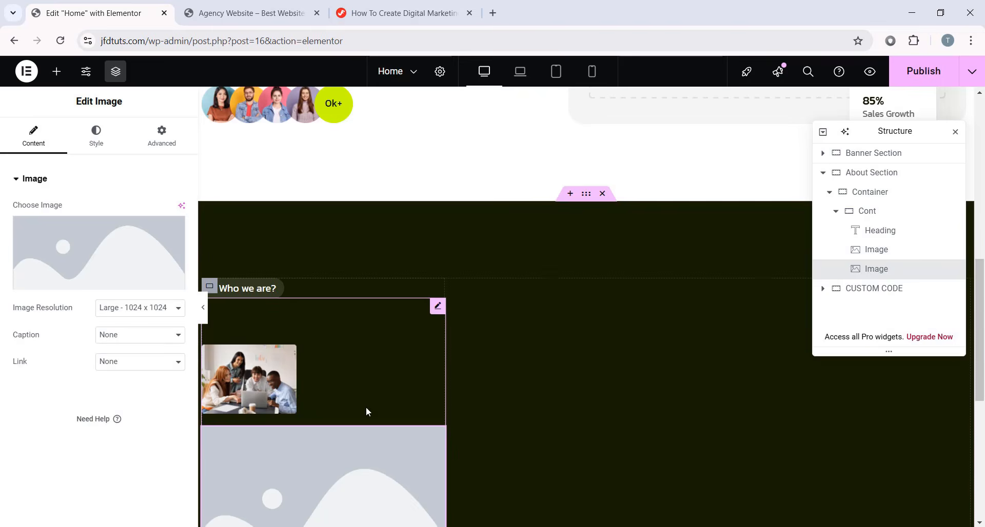
click(71, 255)
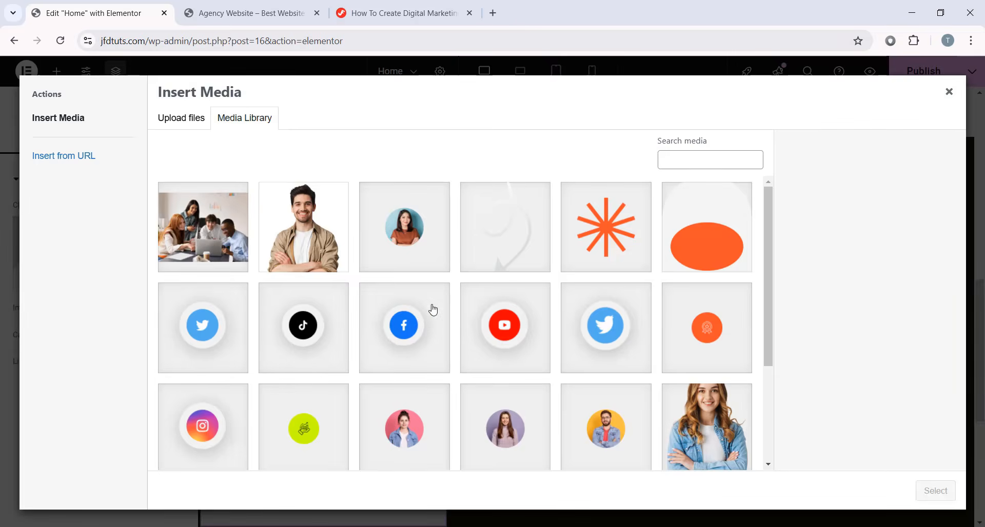
click(631, 239)
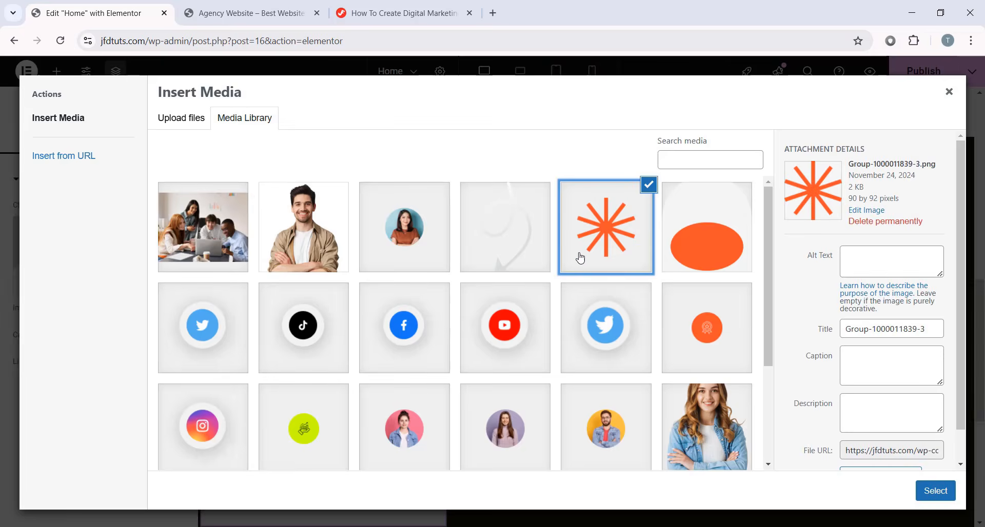
click(935, 491)
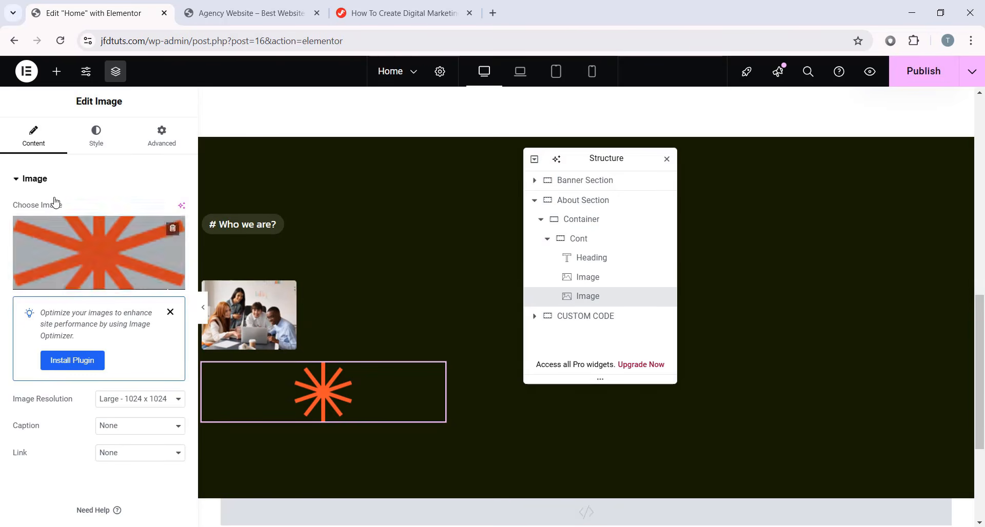
- Set the asterisk width to 88 px
click(96, 137)
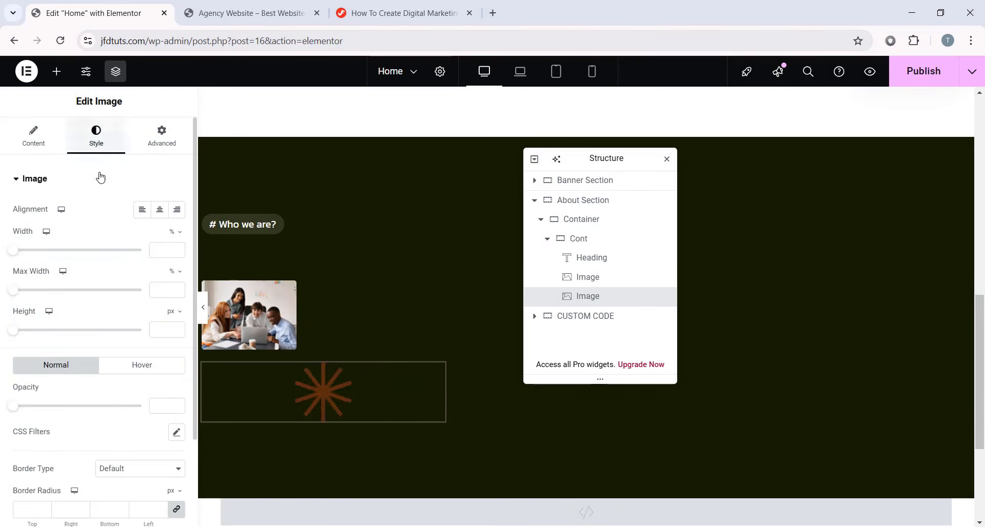
click(174, 232)
click(172, 232)
click(168, 250)
text(88)
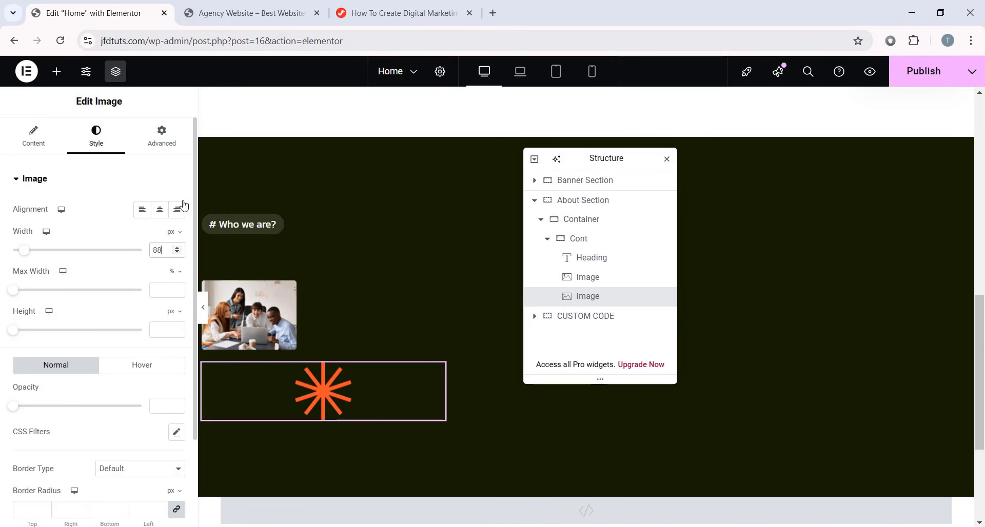
- Position the asterisk absolutely at the top right with 0 px offsets
click(162, 136)
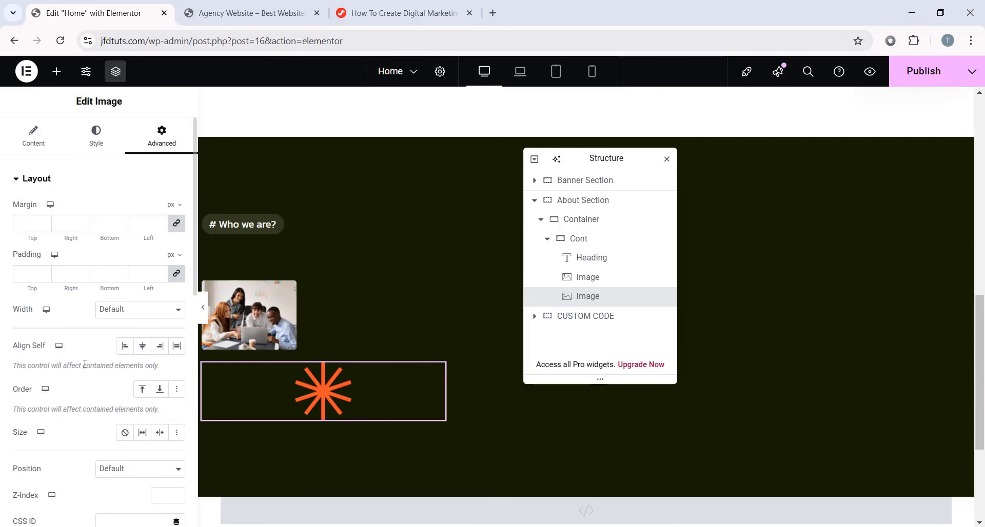
scroll(100, 368, down, 1)
click(117, 405)
click(114, 436)
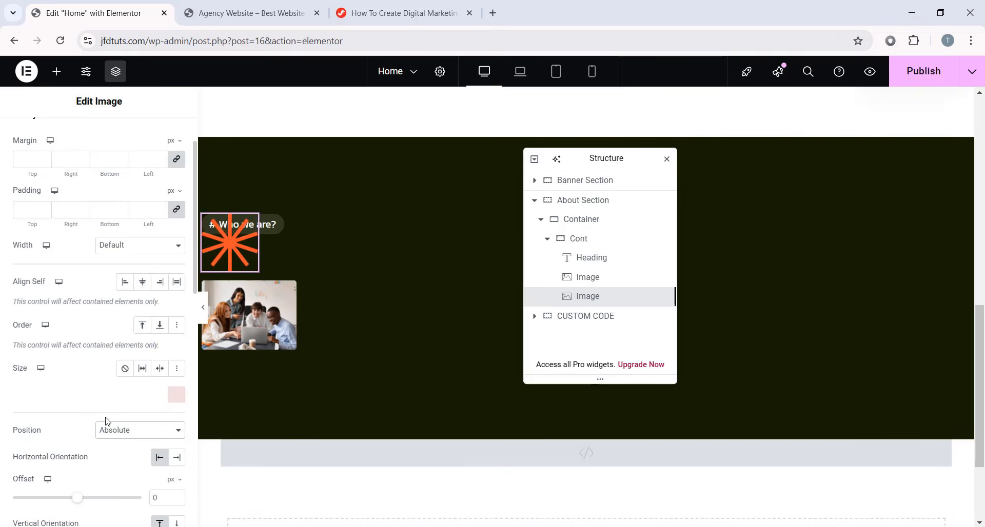
scroll(102, 308, down, 2)
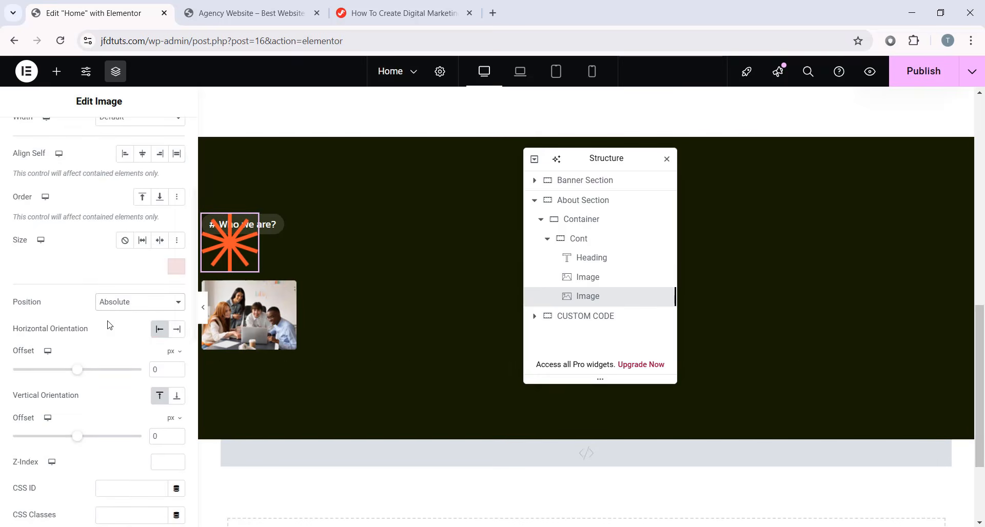
click(177, 331)
click(156, 367)
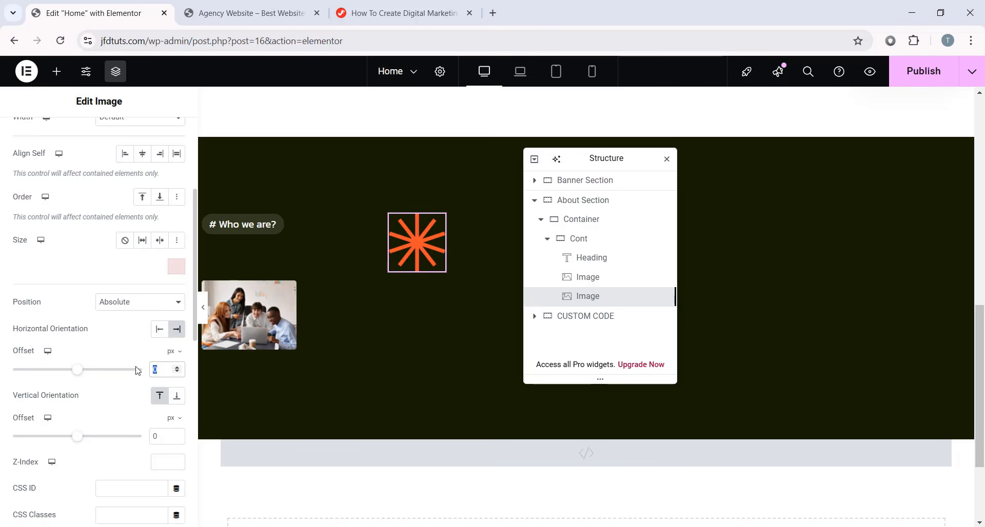
click(160, 396)
click(166, 438)
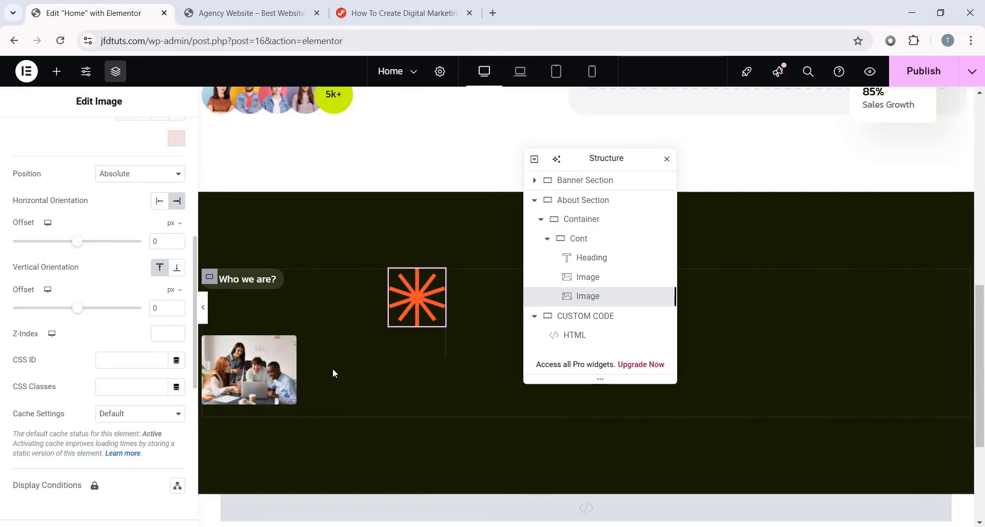
- Add a Text Editor below the asterisk image and paste in the MediaZen intro paragraph
click(57, 72)
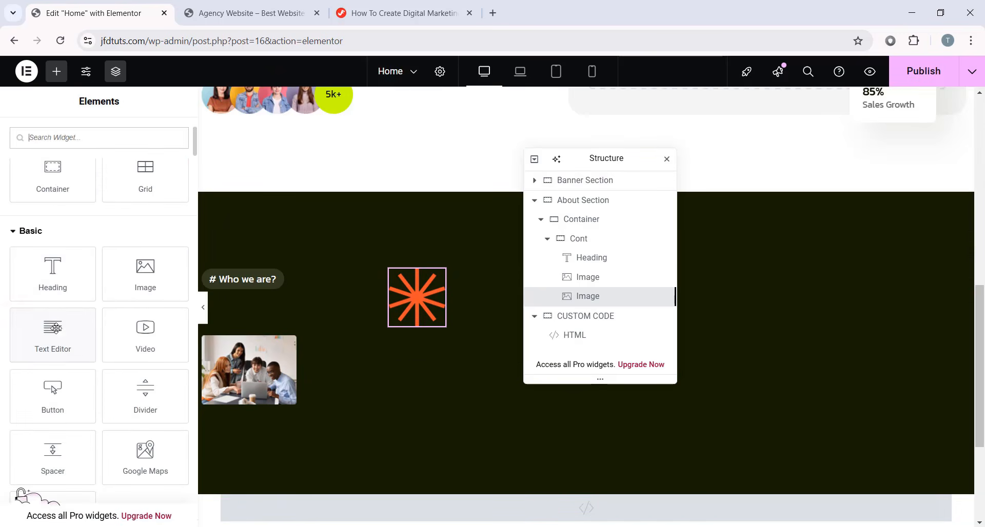
drag(57, 345, 301, 402)
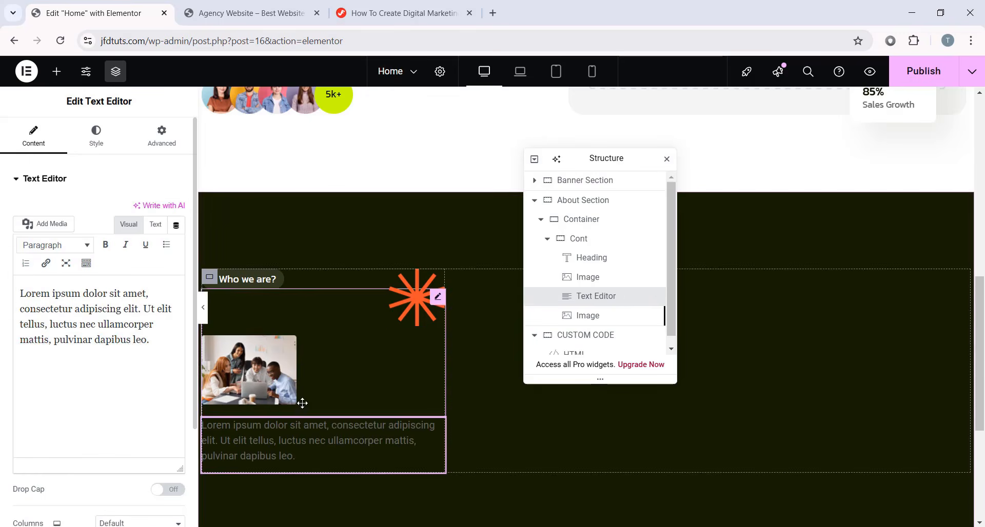
mouse_move(592, 300)
mouse_down()
mouse_move(594, 319)
mouse_move(595, 306)
mouse_up()
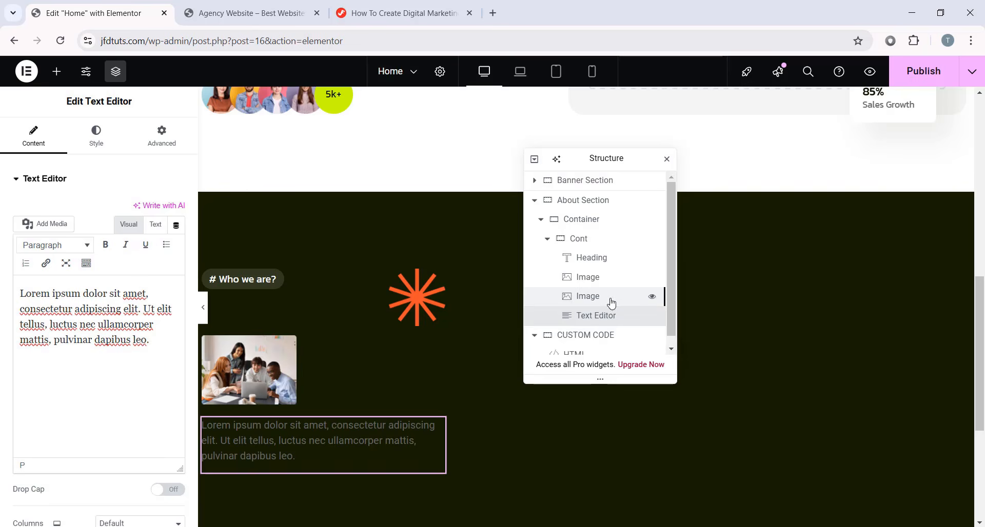
double_click(141, 339)
key(ctrl+a)
text(MediaZen is a full-service digital marketing agency. Since 2020, we’ve been helping brands achieve exceptional results with innovative strategies and targeted solutions.)
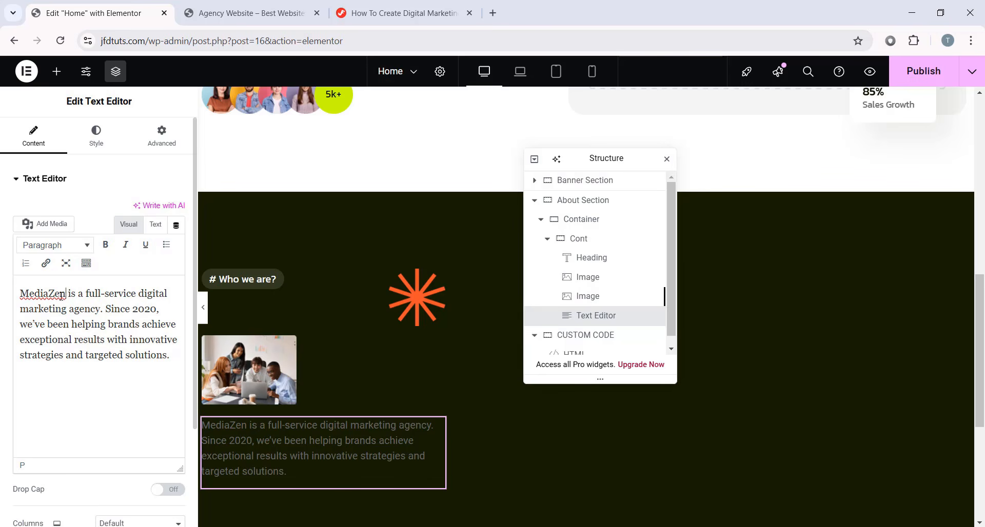
- Colour the word MediaZen orange with a custom ff… hex colour
drag(62, 295, 10, 288)
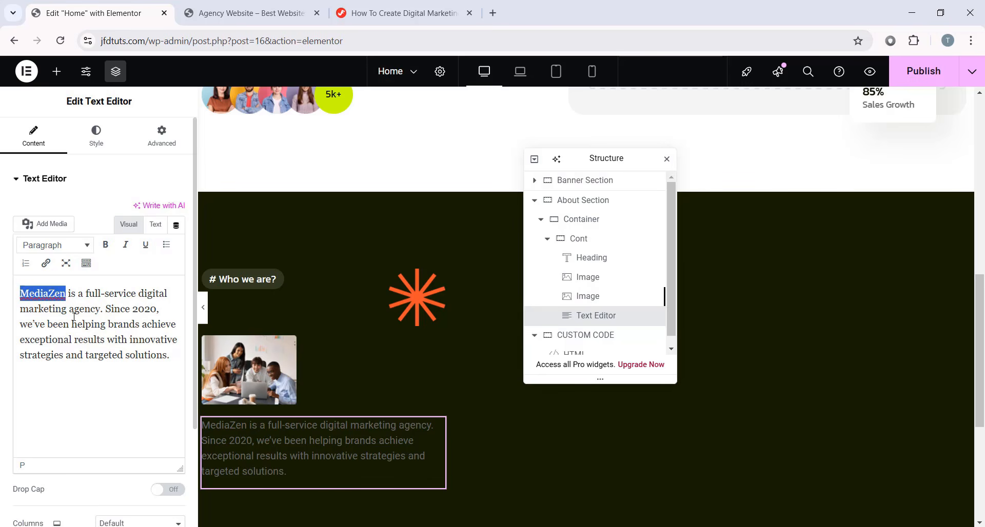
click(105, 245)
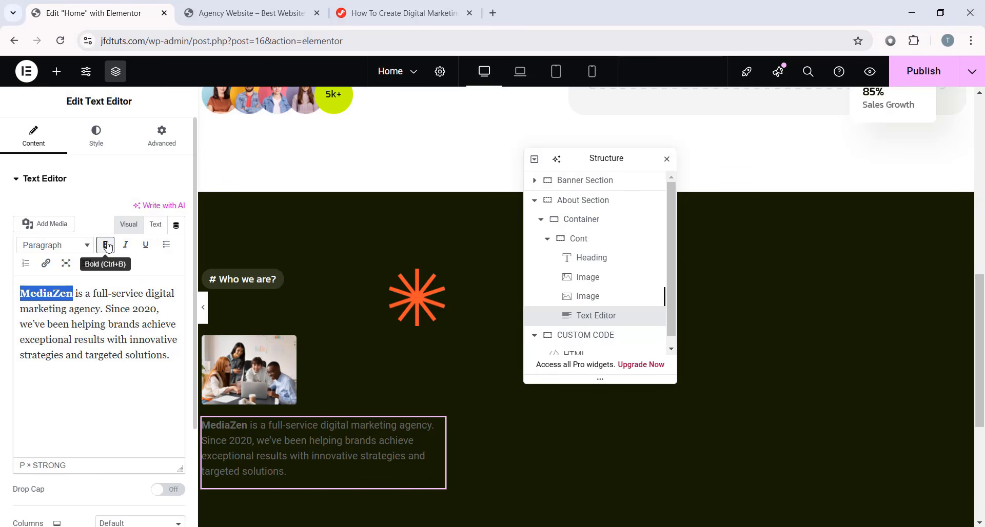
click(105, 245)
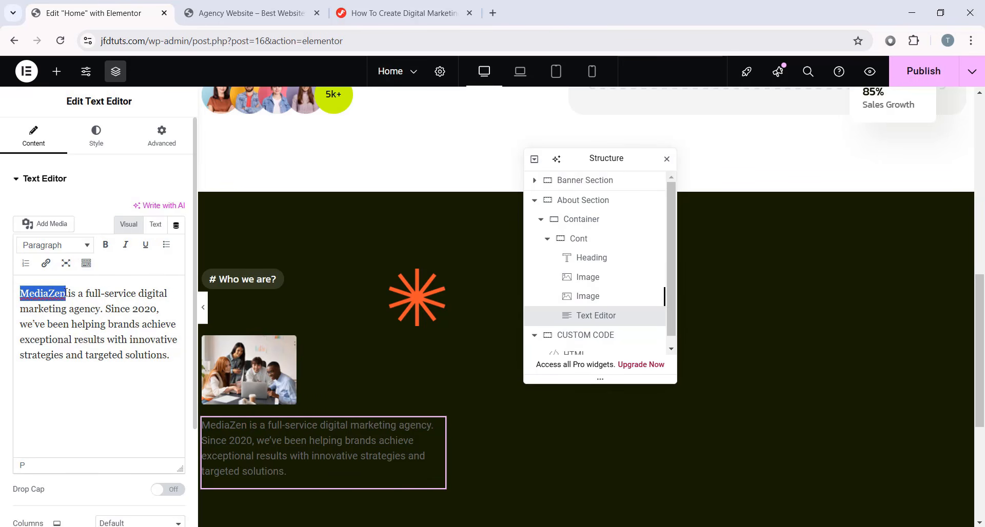
click(86, 264)
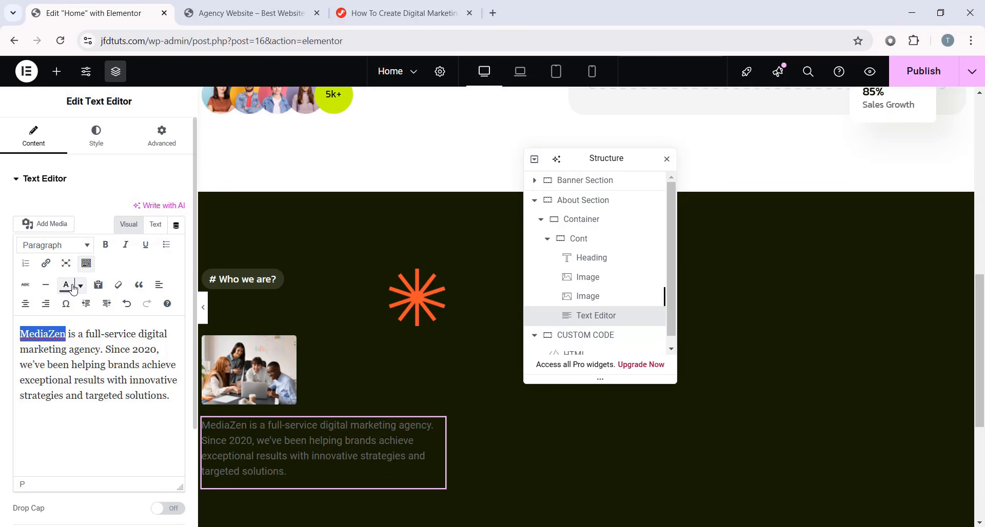
click(79, 286)
click(58, 371)
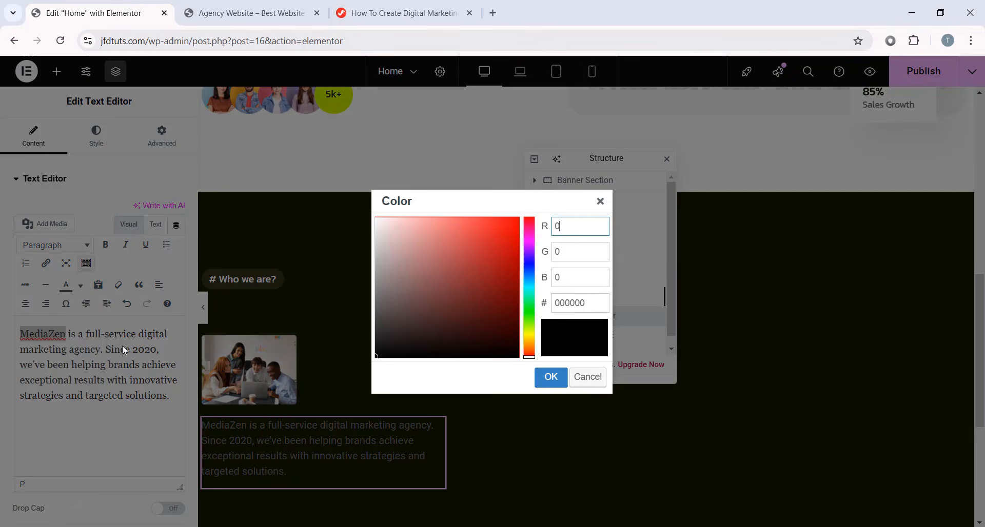
double_click(590, 307)
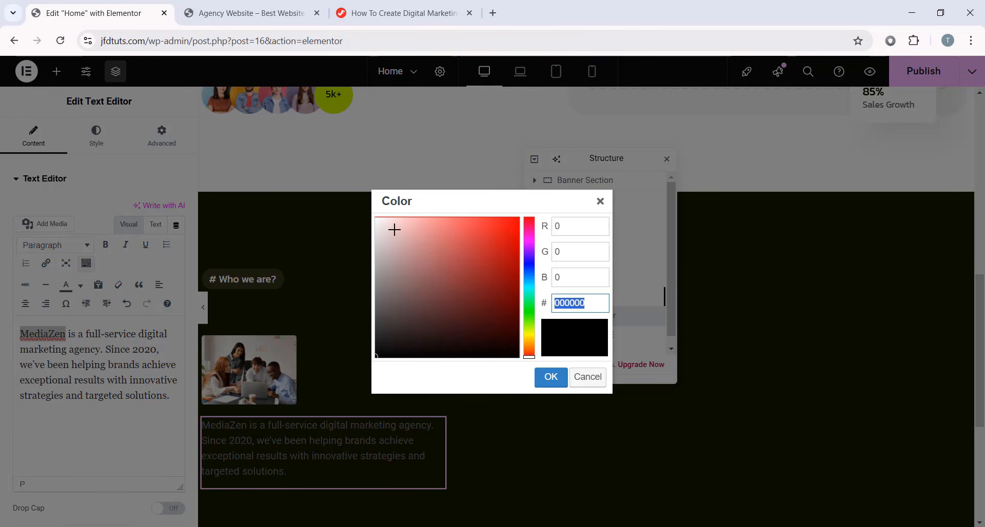
text(ff5124)
click(544, 375)
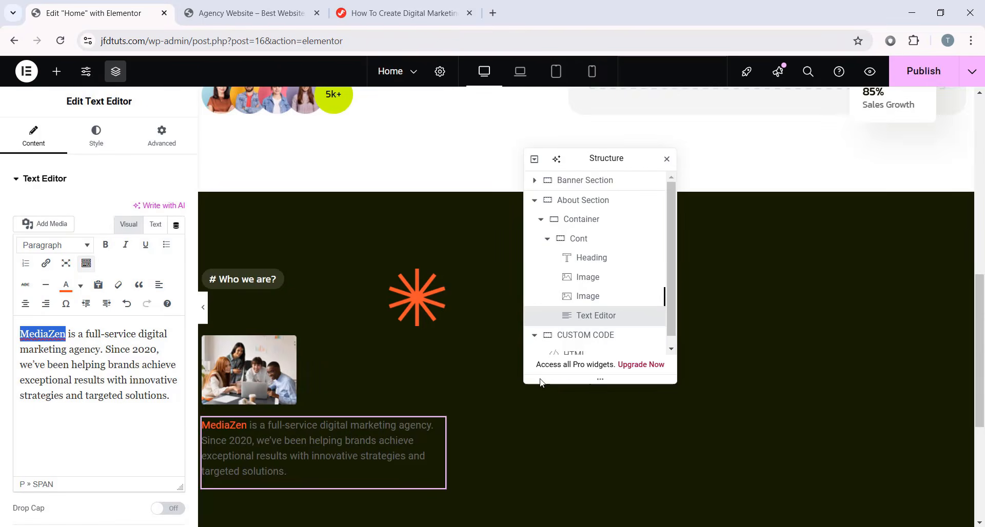
- Set the intro paragraph's text colour to white, #FFFFFF
scroll(245, 419, down, 1)
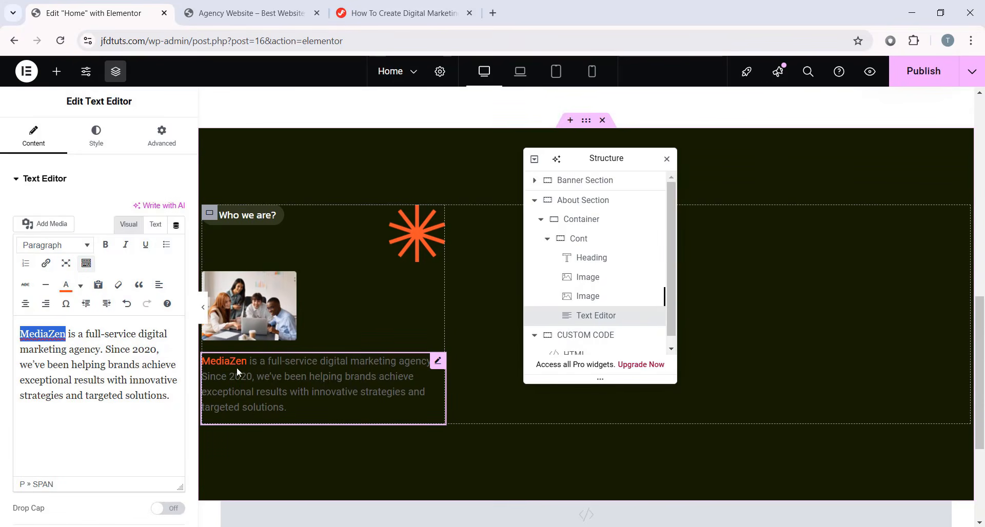
scroll(126, 334, down, 2)
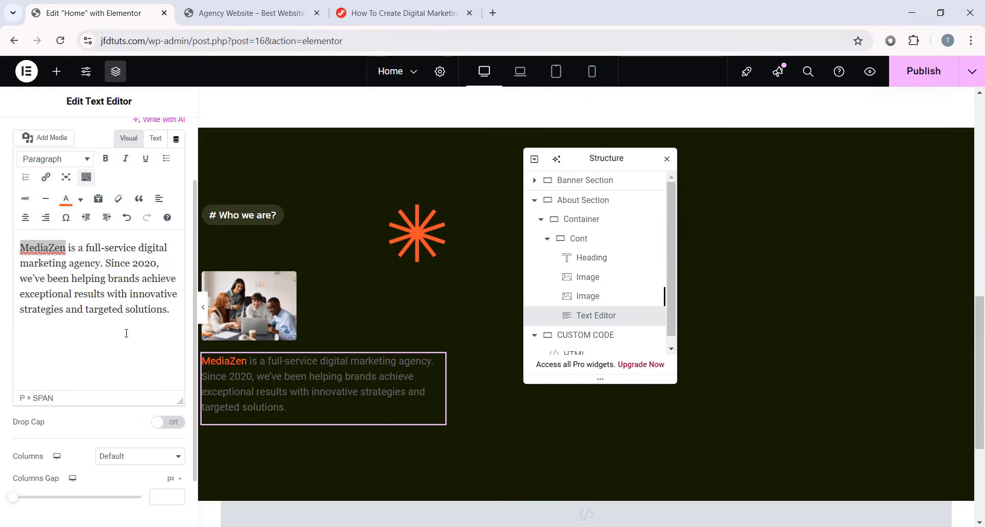
scroll(85, 225, up, 2)
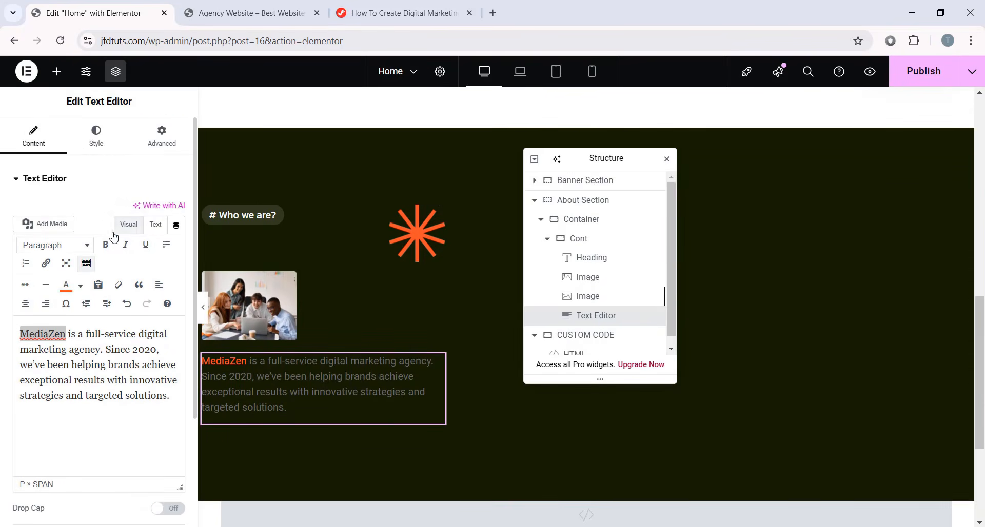
click(102, 147)
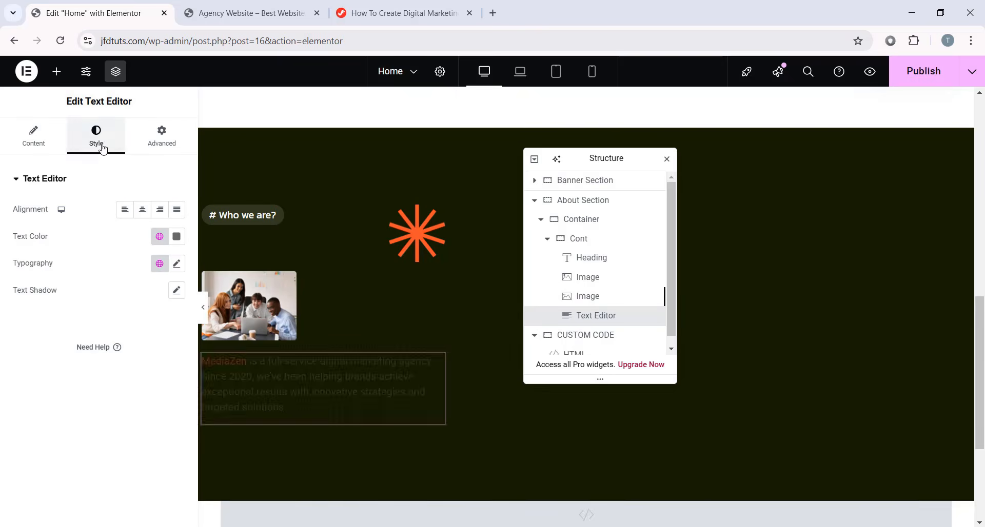
click(176, 237)
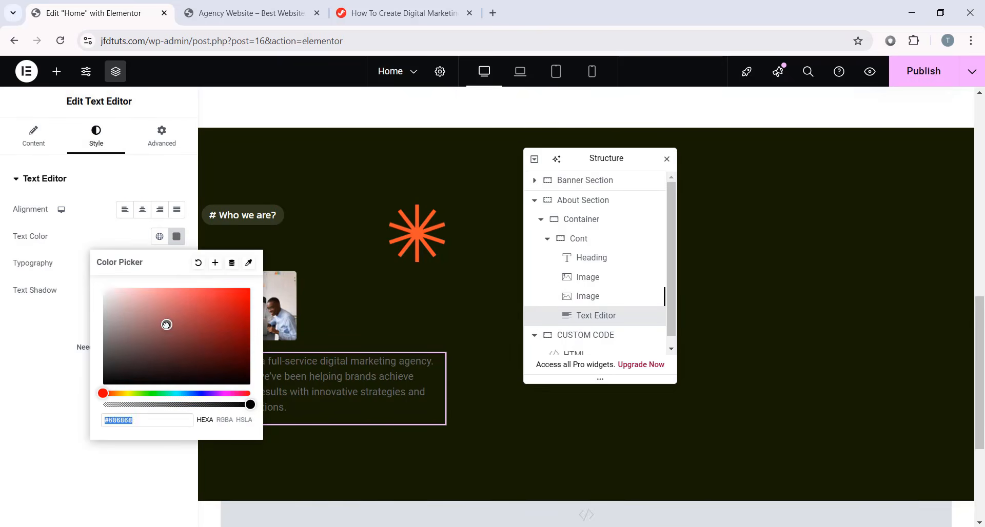
text(#FFFFFF)
click(44, 402)
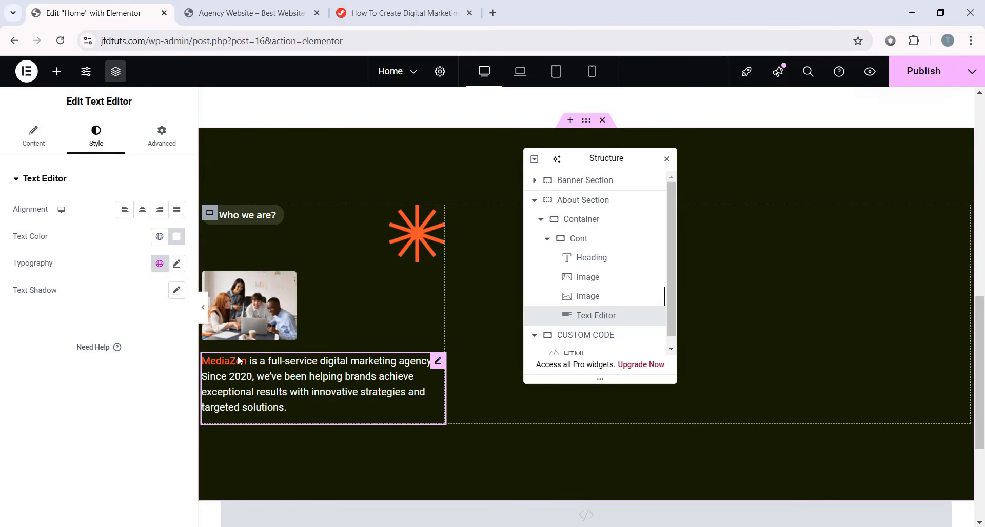
- Set the paragraph typography to Kanit, 18 px, weight 300 (Light), 26 px line height
click(160, 263)
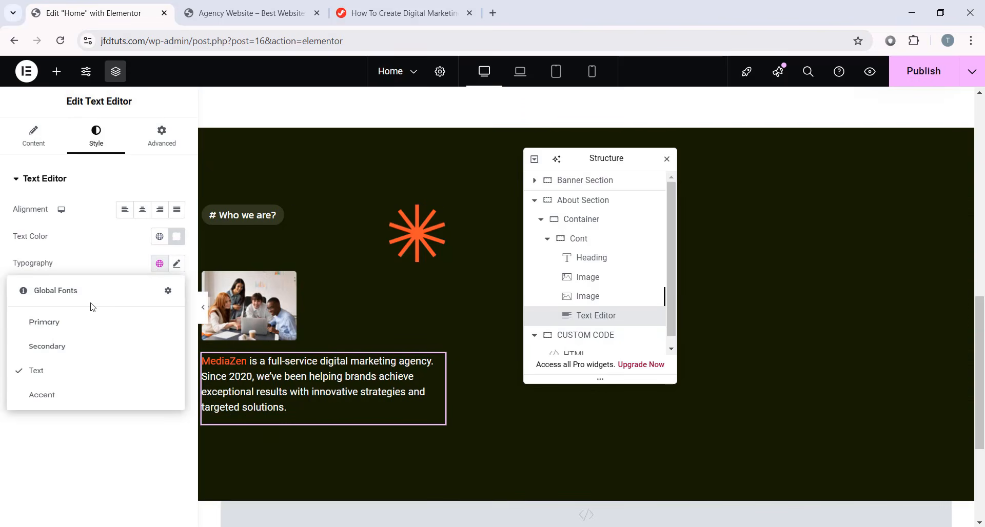
click(64, 345)
click(176, 263)
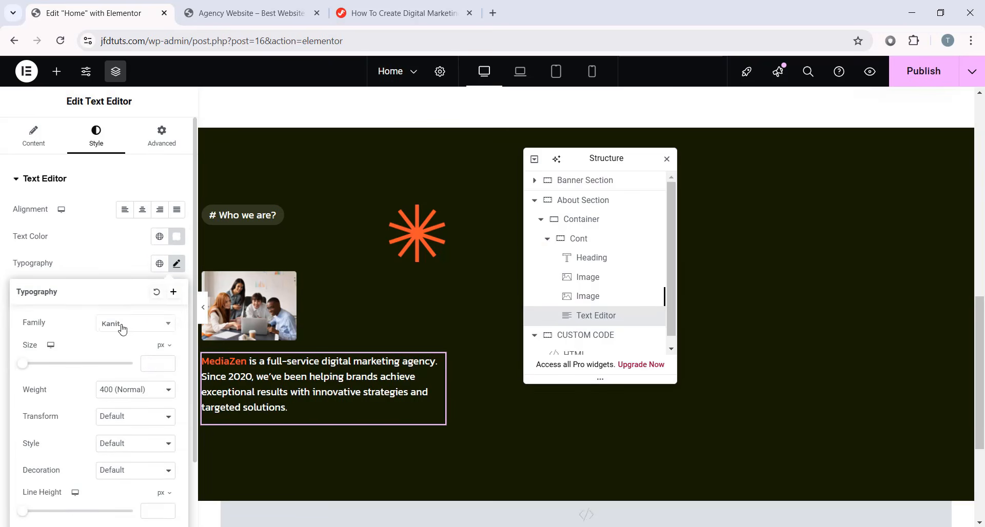
scroll(150, 336, down, 1)
text(18)
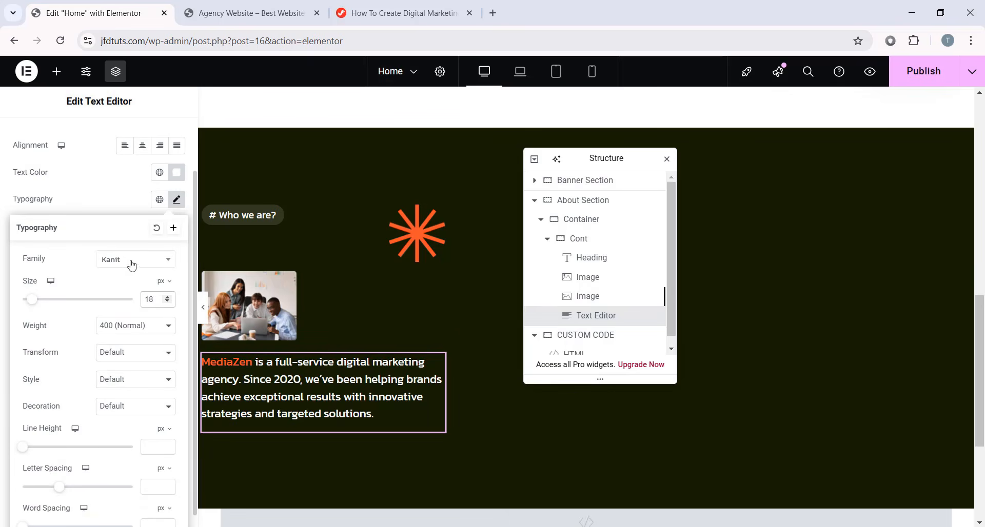
click(117, 329)
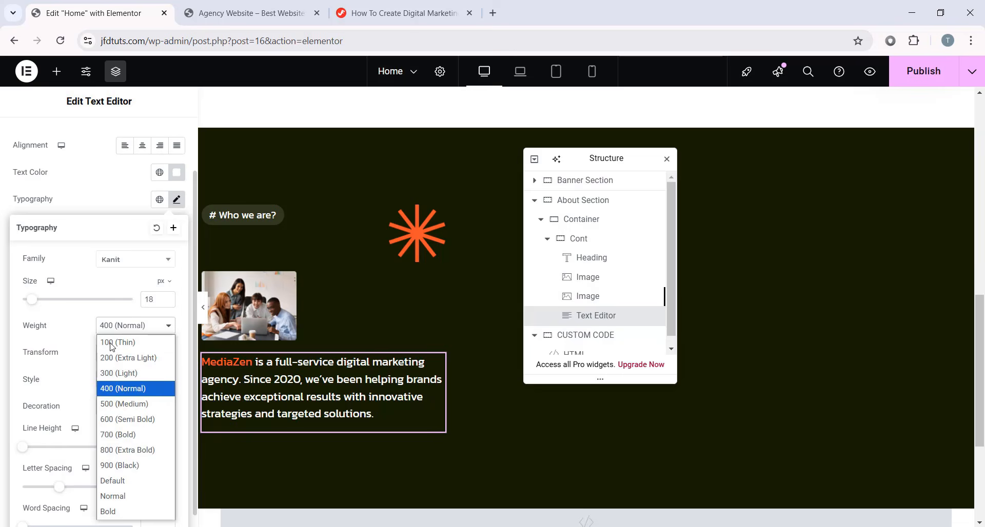
click(119, 373)
scroll(85, 372, down, 1)
click(173, 428)
text(26)
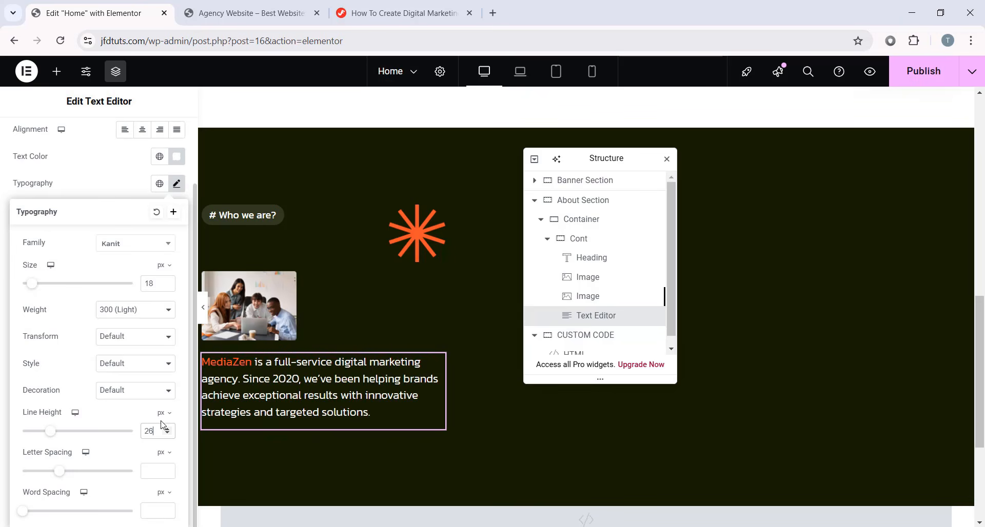
click(176, 183)
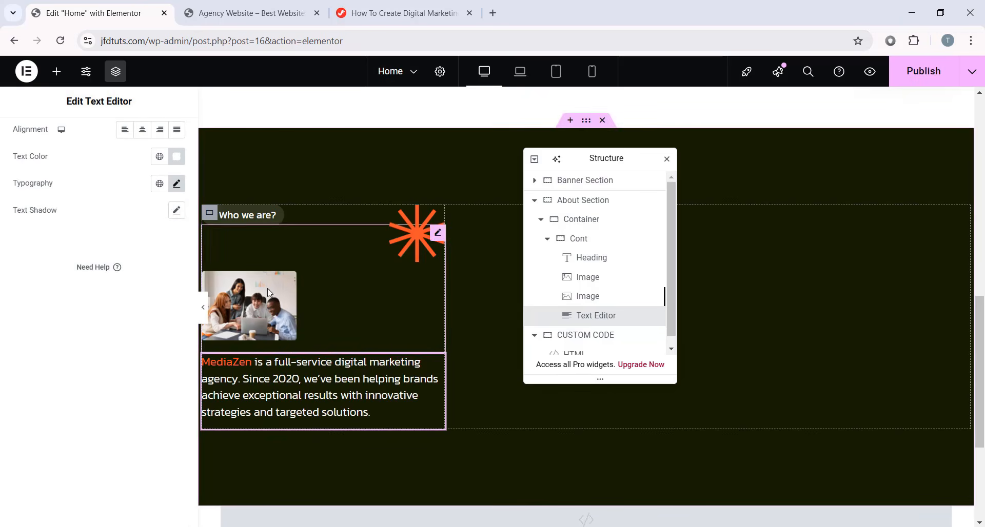
click(547, 239)
- Add a new container after Cont, name it Cont, and set its width to 714 px
click(590, 240)
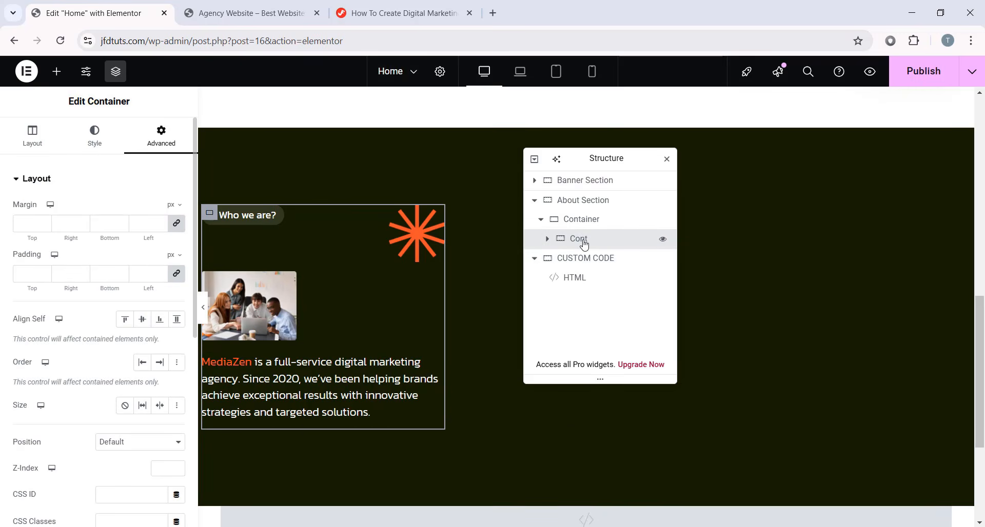
click(58, 76)
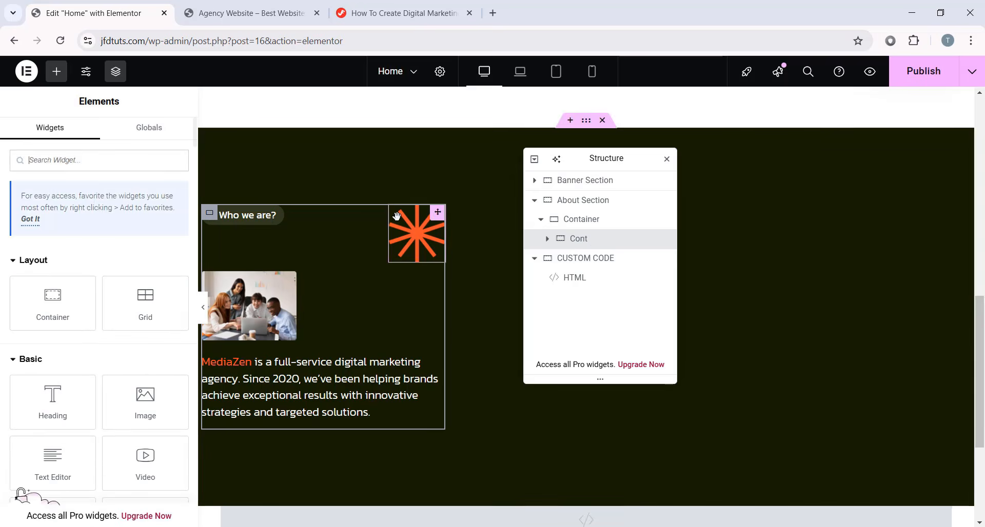
right_click(605, 244)
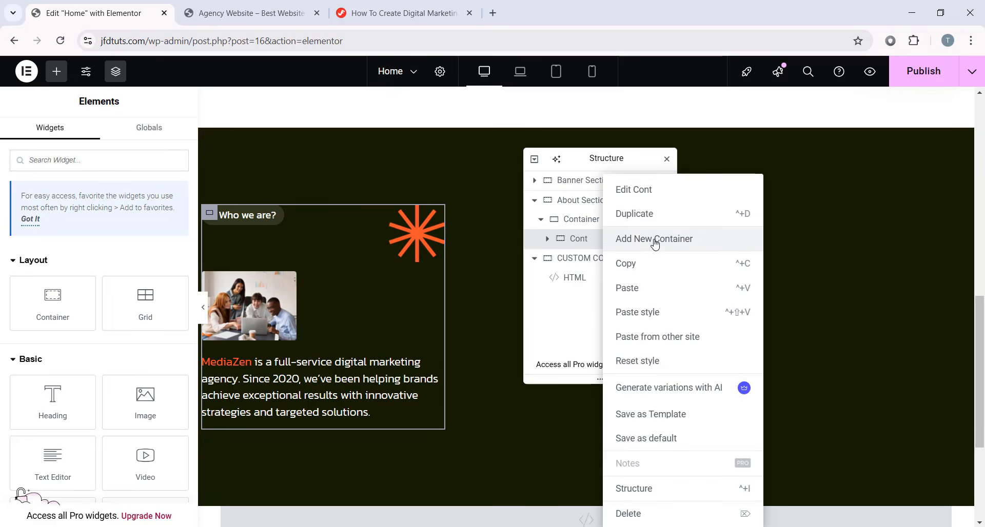
click(679, 247)
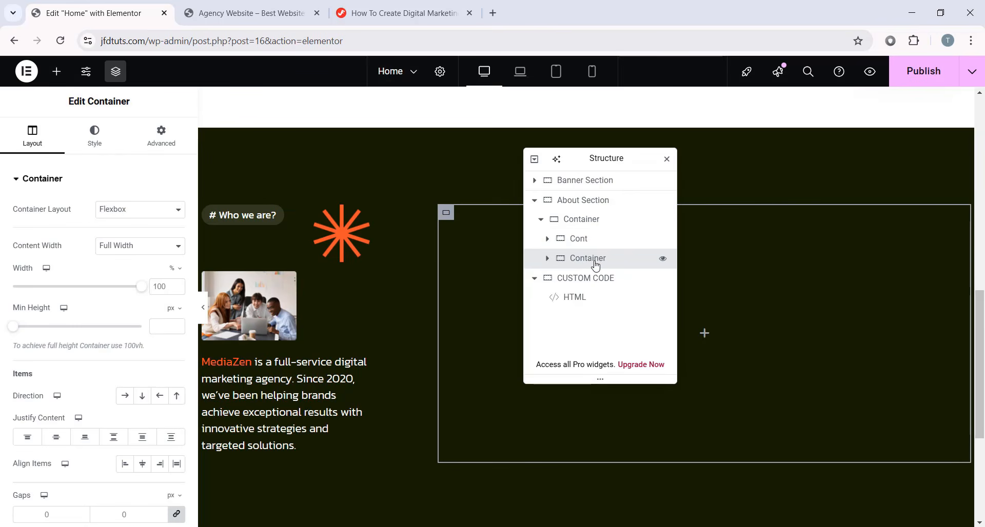
double_click(595, 266)
text(Cont)
click(178, 272)
click(175, 268)
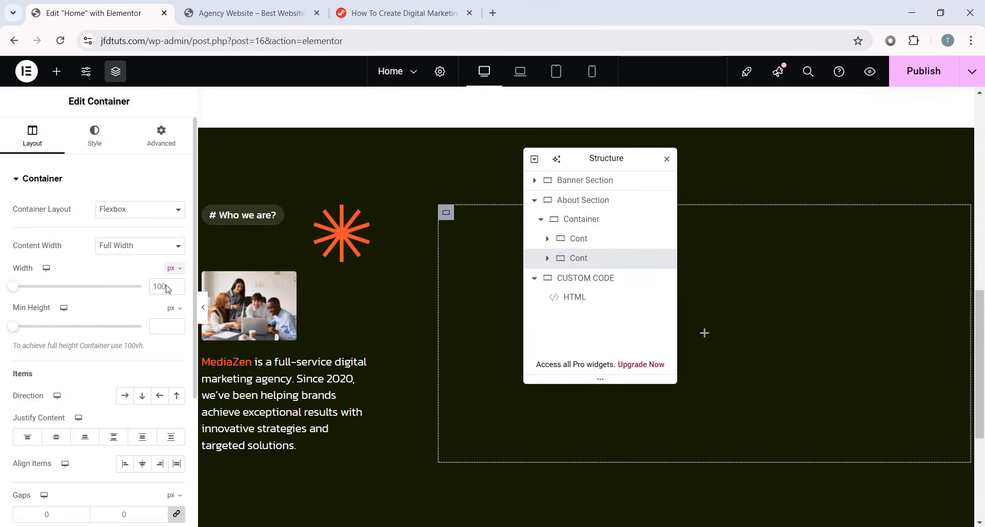
text(744)
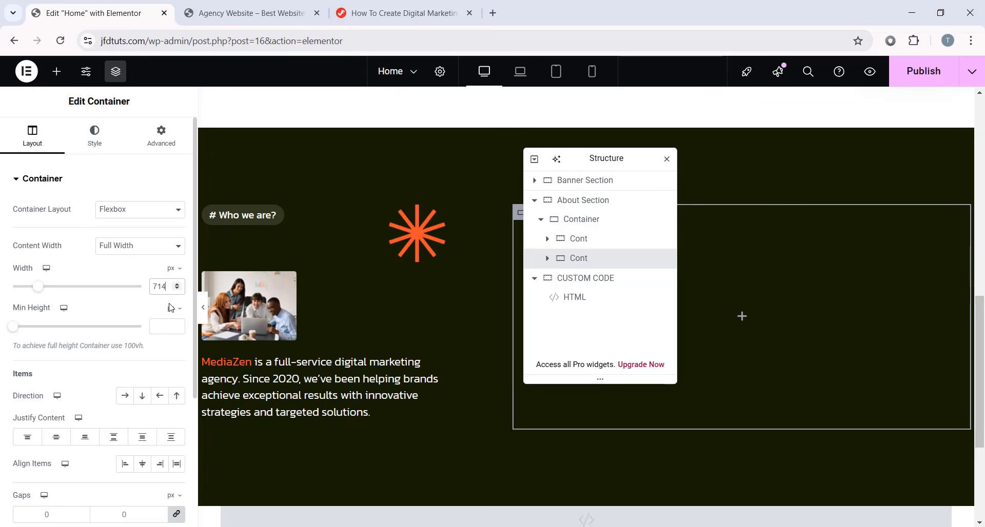
drag(570, 158, 376, 149)
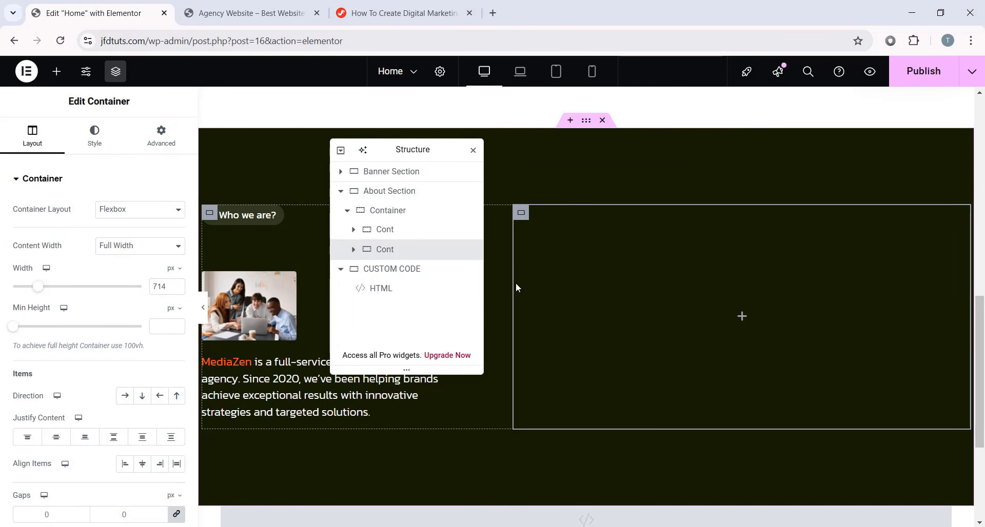
- Place an Image widget in the empty container showing the larger Twitter icon
click(56, 72)
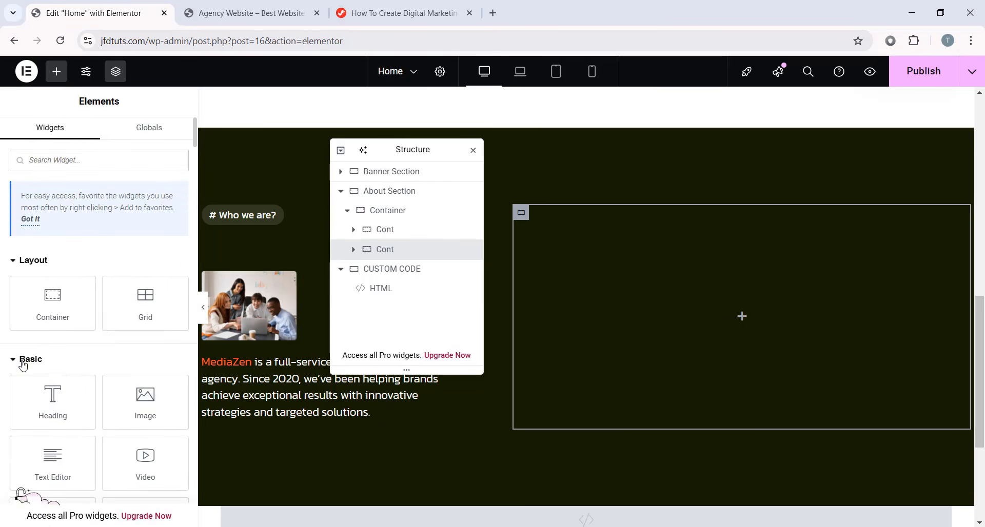
scroll(92, 346, down, 1)
drag(140, 336, 713, 312)
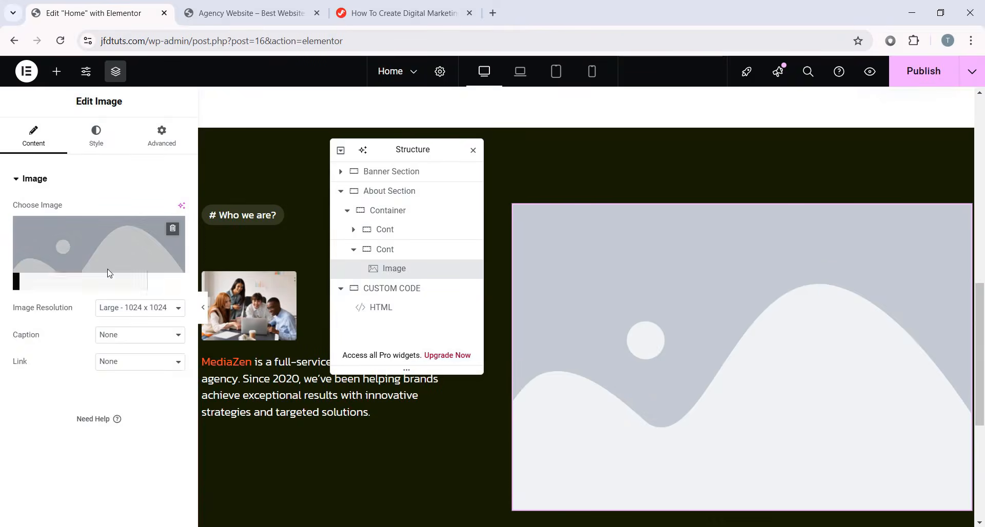
click(106, 271)
scroll(516, 332, down, 2)
scroll(456, 321, up, 1)
click(624, 263)
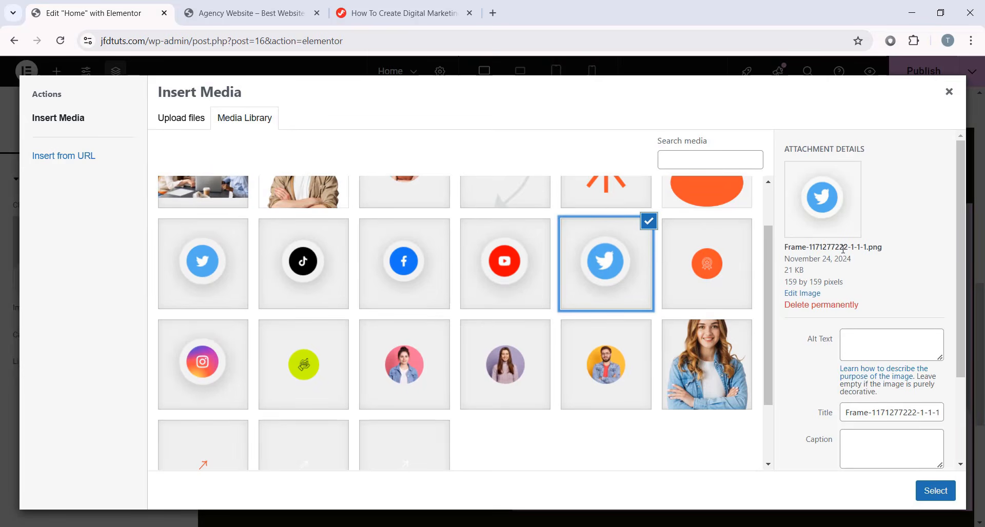
click(207, 238)
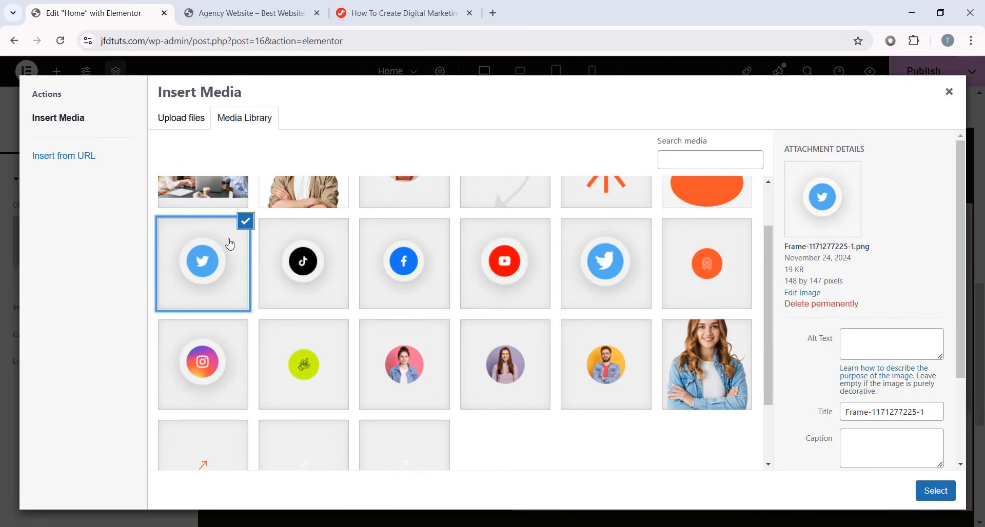
drag(784, 272, 811, 275)
click(616, 276)
click(813, 279)
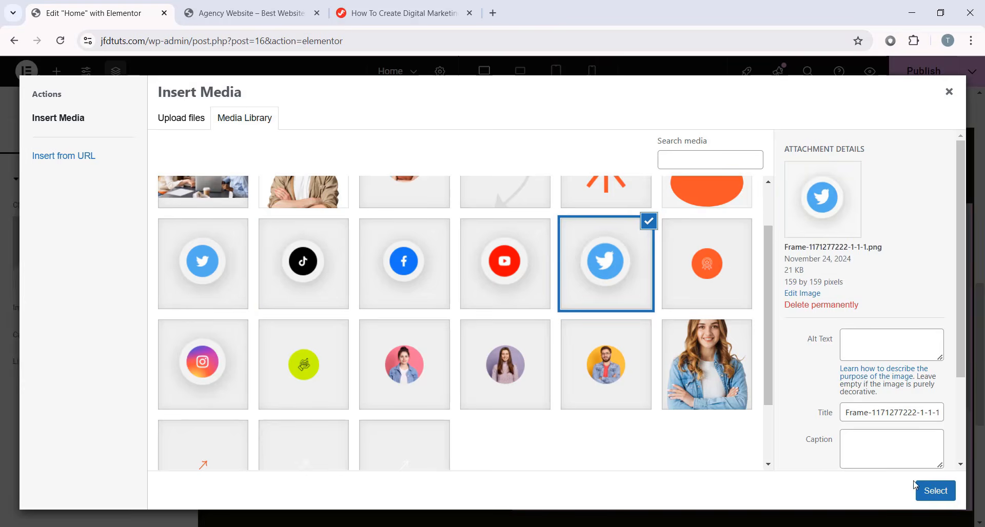
click(931, 490)
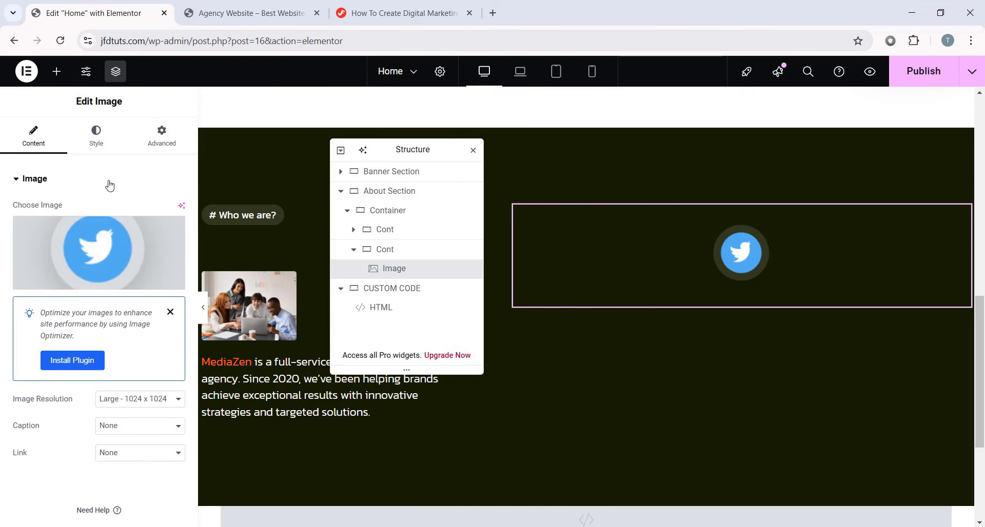
- Position the Twitter icon absolutely, anchored right, with -26 px horizontal and -32 px vertical offsets
click(162, 134)
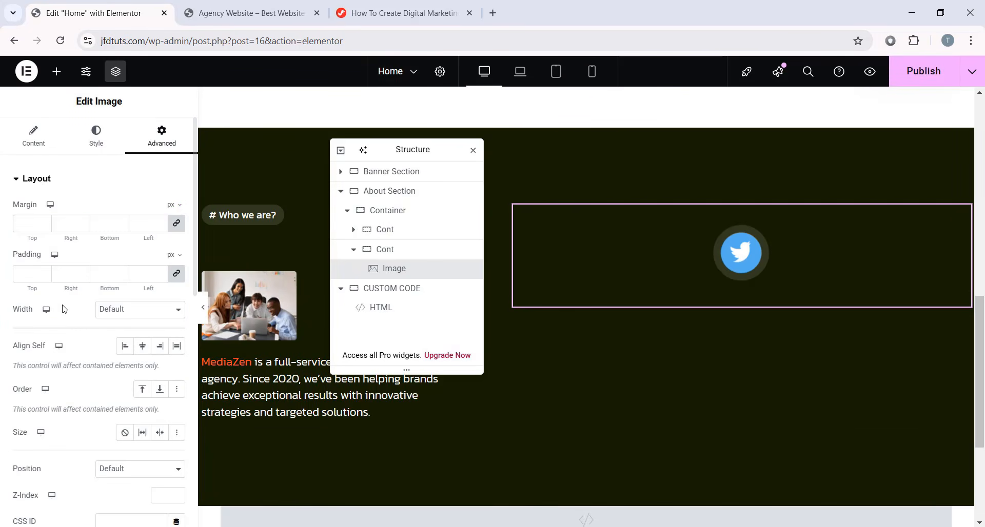
scroll(71, 328, down, 3)
click(119, 342)
click(124, 371)
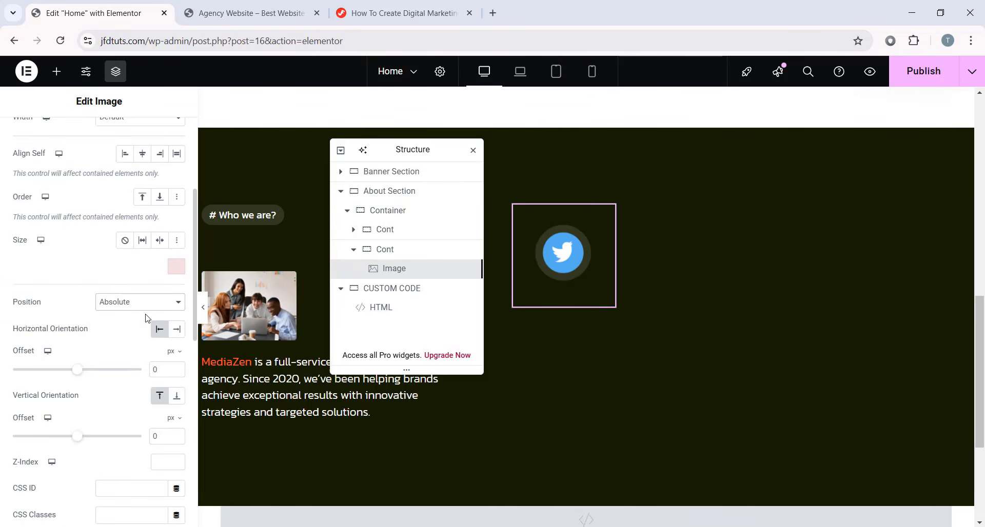
click(177, 329)
double_click(155, 370)
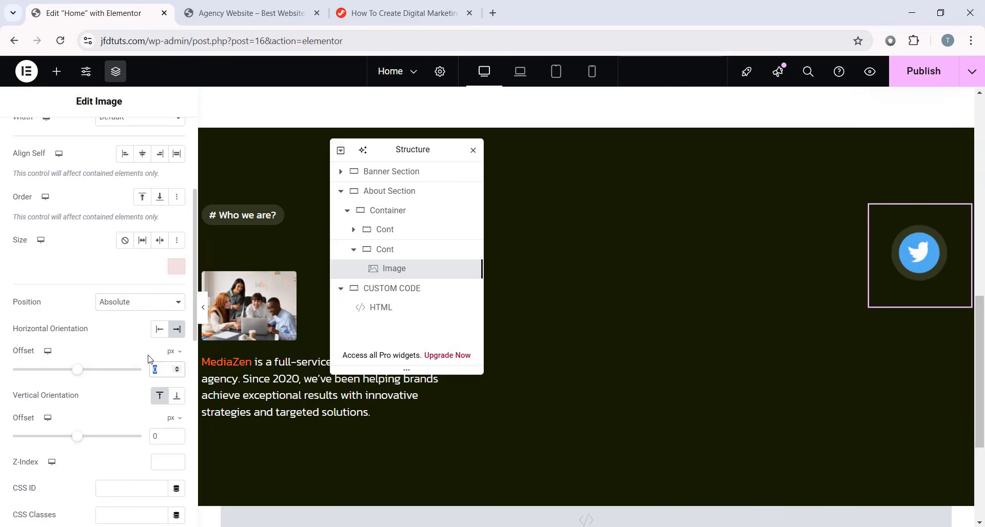
text(-26)
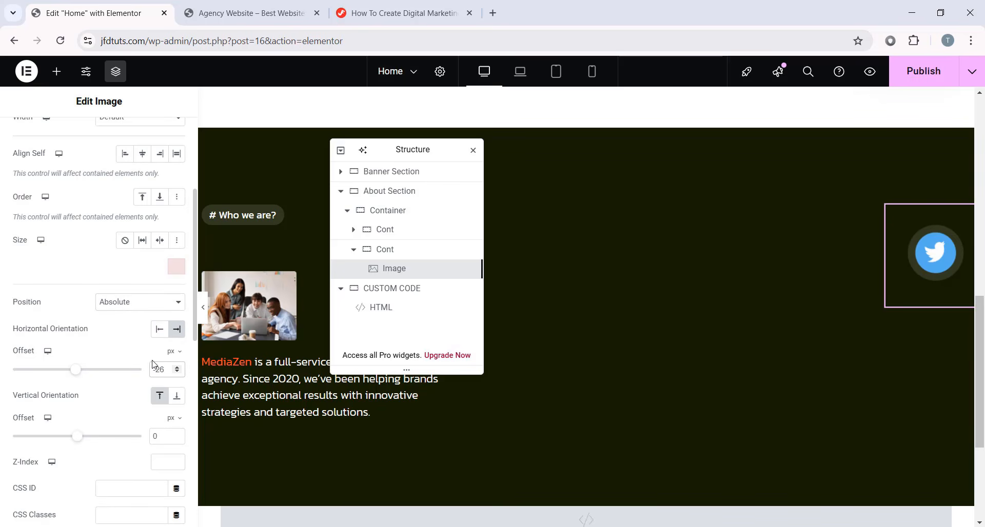
double_click(155, 436)
text(-32)
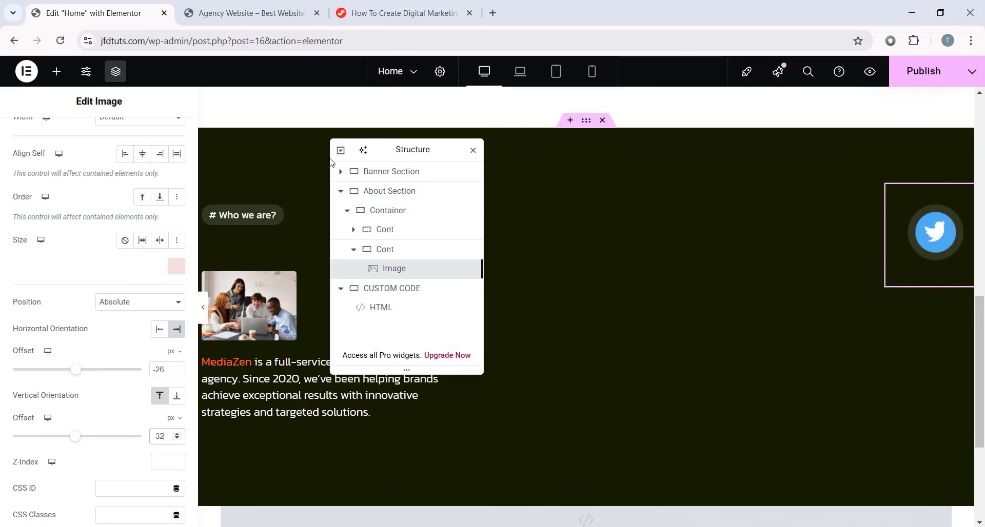
drag(413, 152, 584, 152)
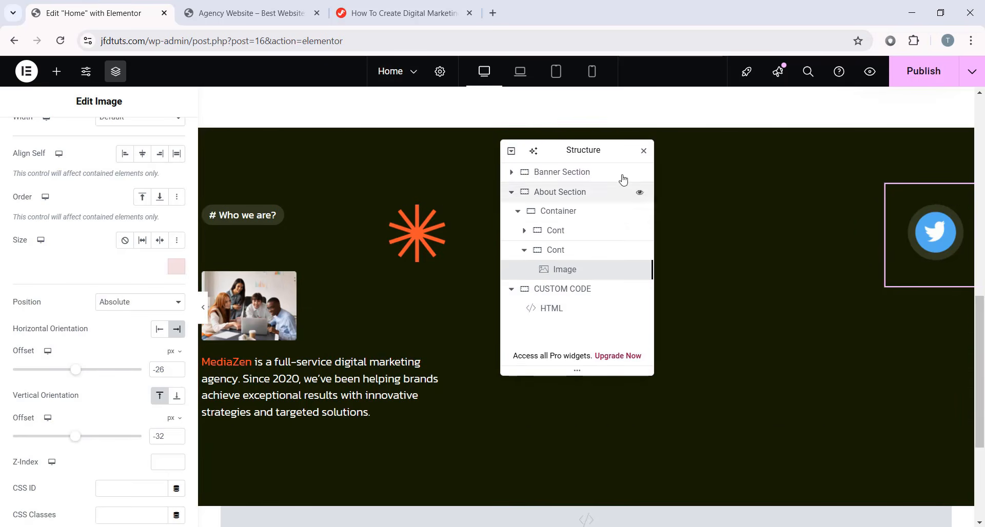
drag(566, 148, 411, 133)
- Add a Text Editor below the Image in Cont and paste the 'Dedicated to Your Success…' tagline
click(56, 72)
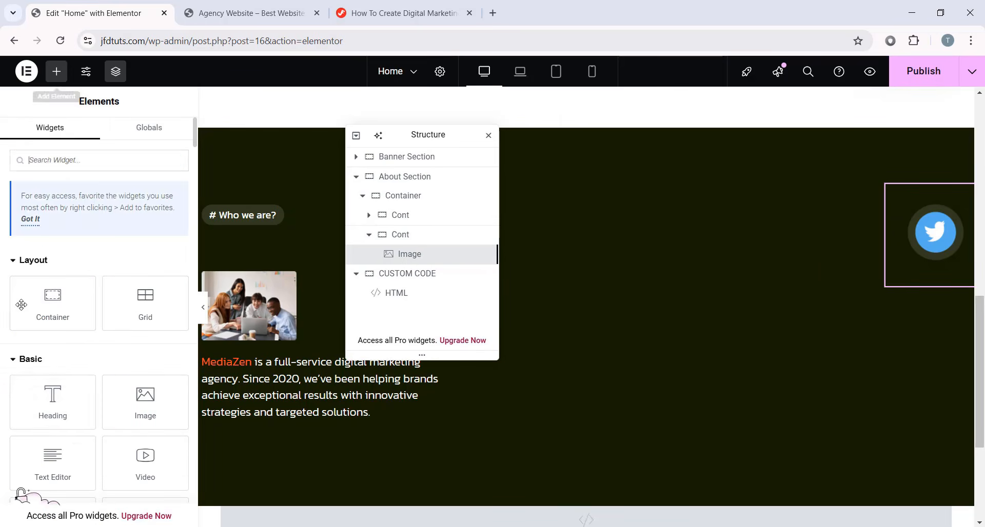
drag(65, 458, 929, 220)
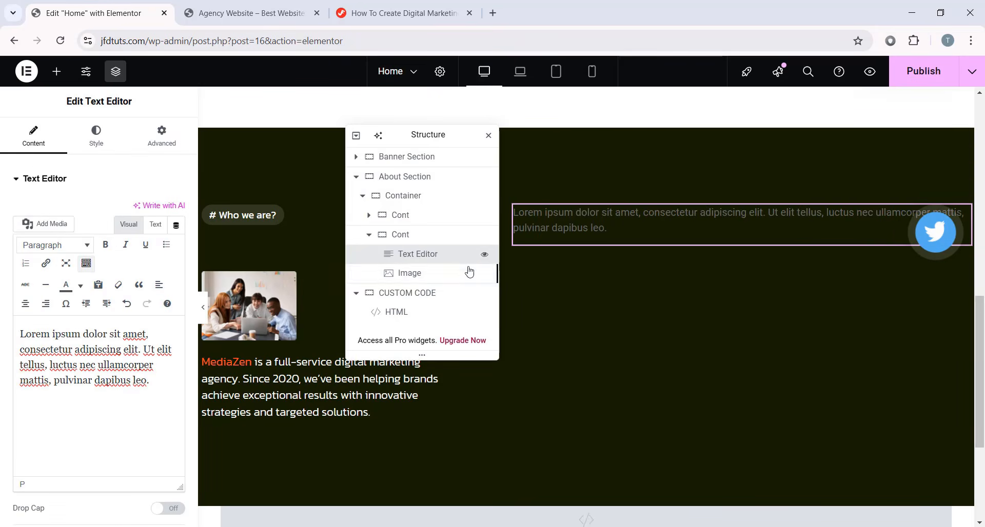
drag(418, 256, 420, 280)
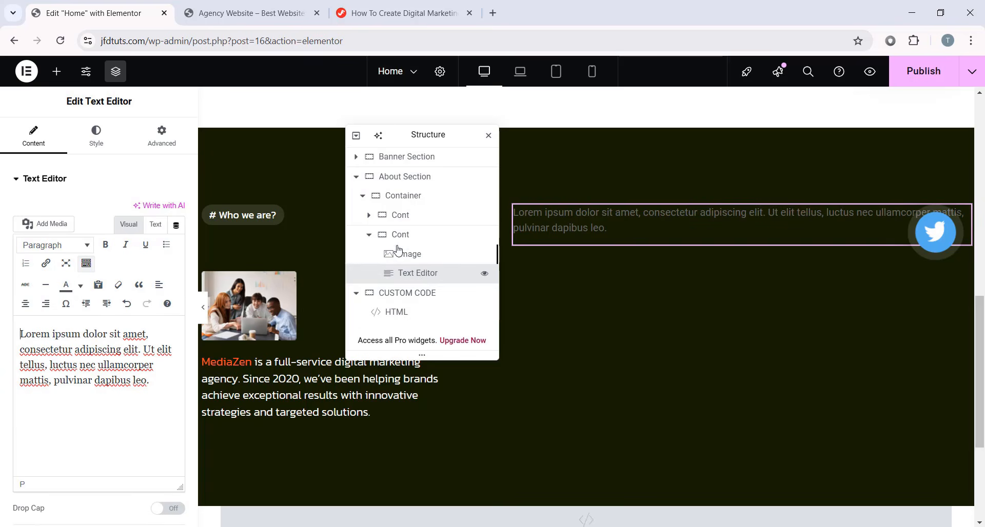
click(147, 381)
key(ctrl+a)
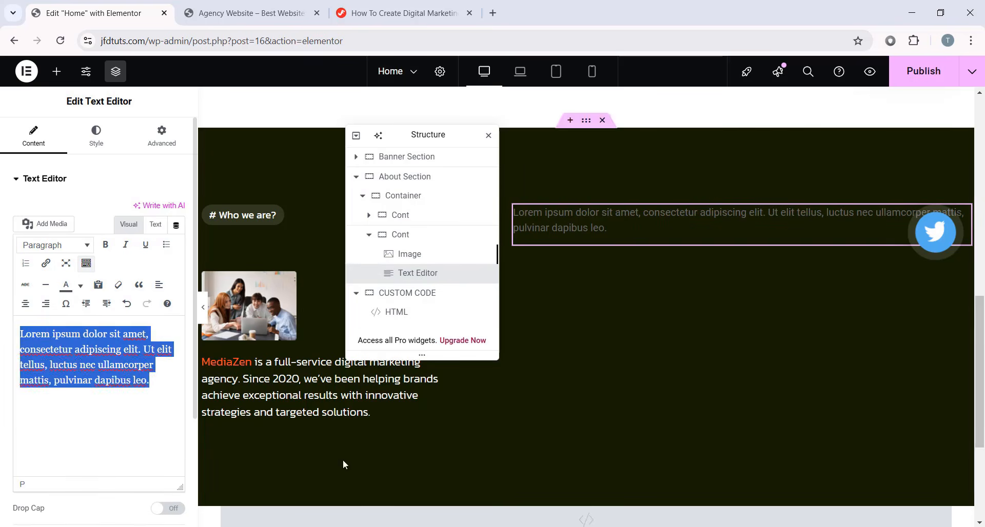
text(Dedicated to Your Success with Innovative Digital Marketing Solutions)
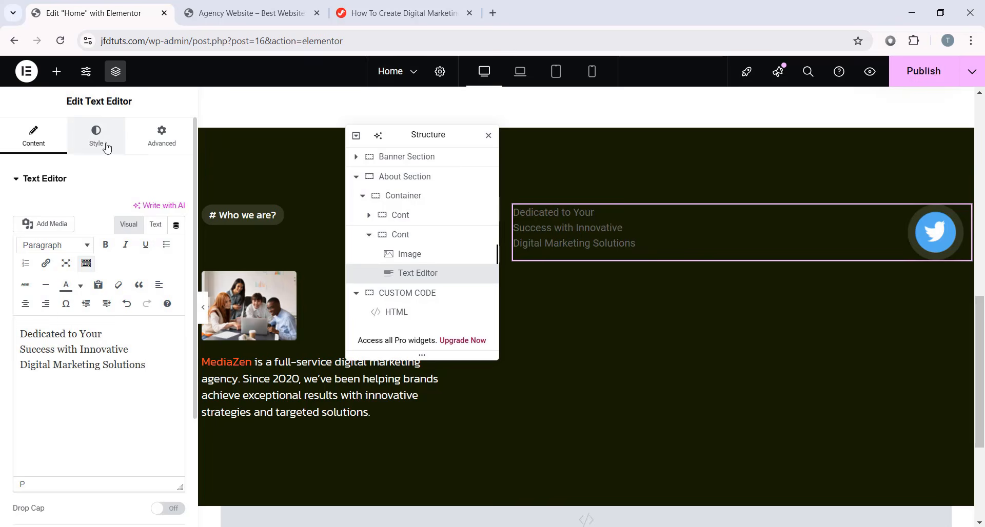
- Colour the tagline #8d9590 and set its font size to 44 px, weight 500
click(106, 147)
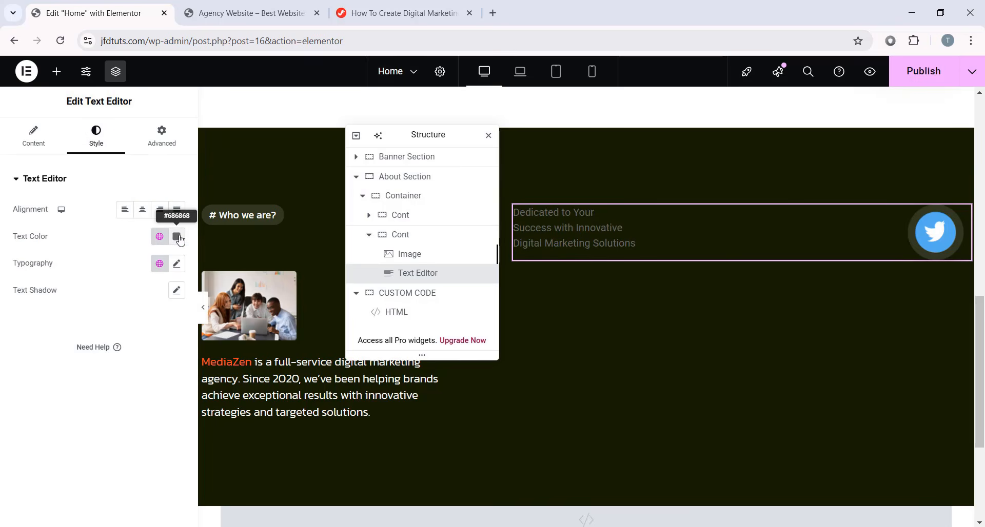
click(177, 237)
text(#8d)
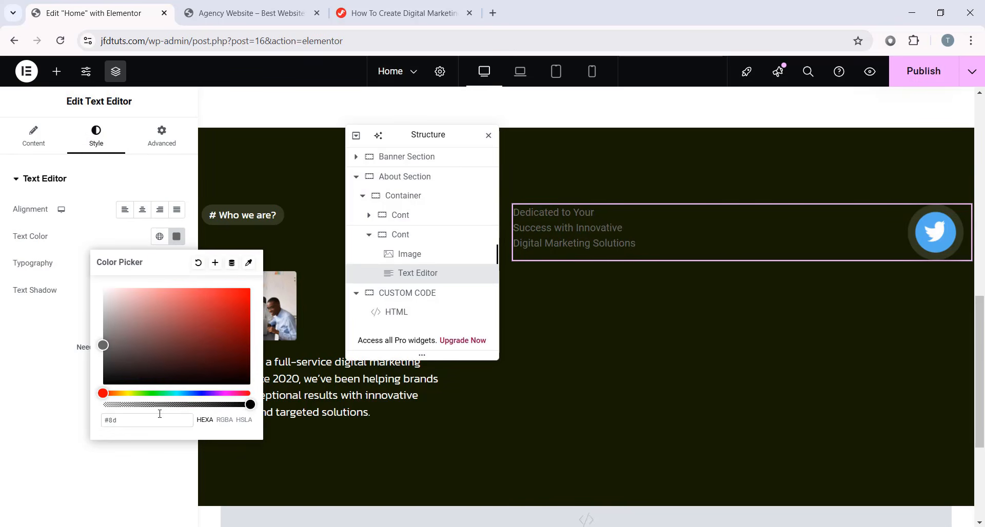
text(9590)
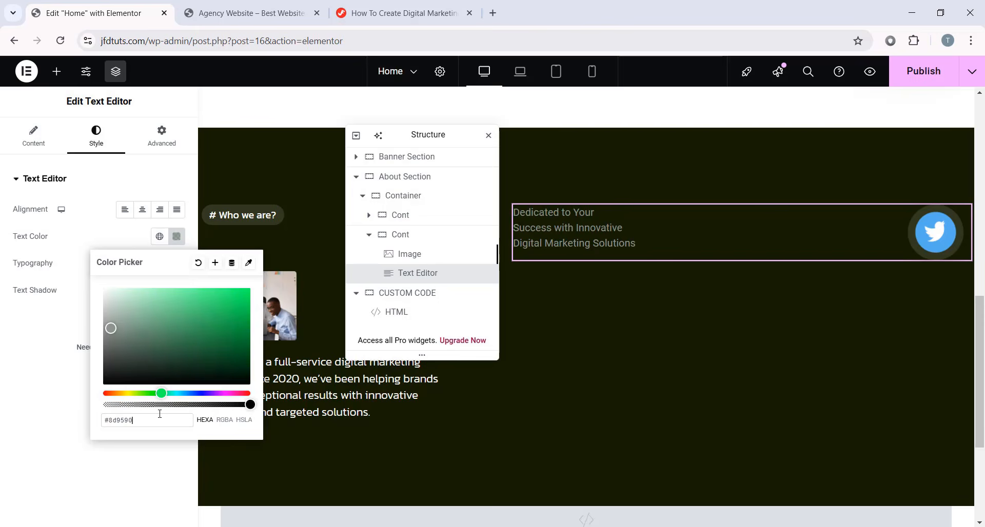
click(22, 359)
click(177, 263)
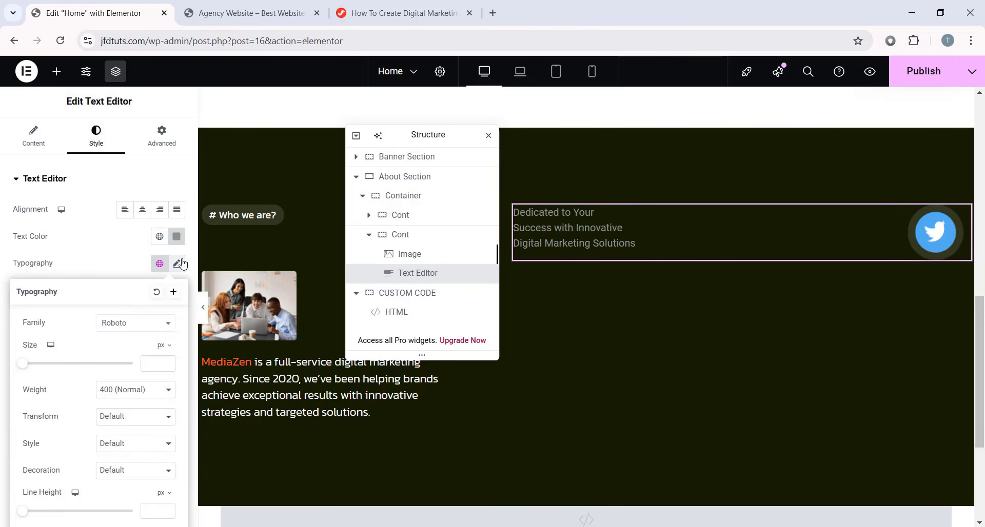
click(159, 263)
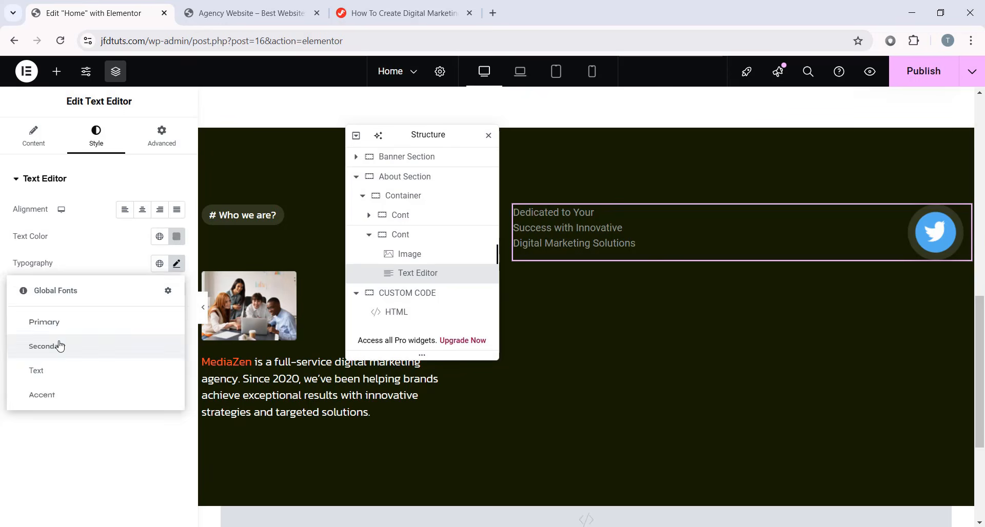
click(60, 345)
click(177, 263)
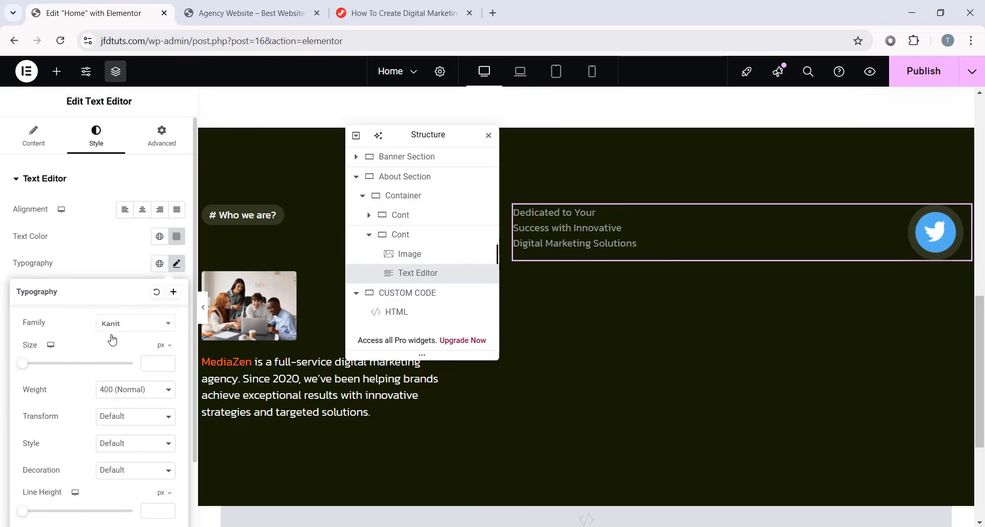
click(158, 357)
text(44)
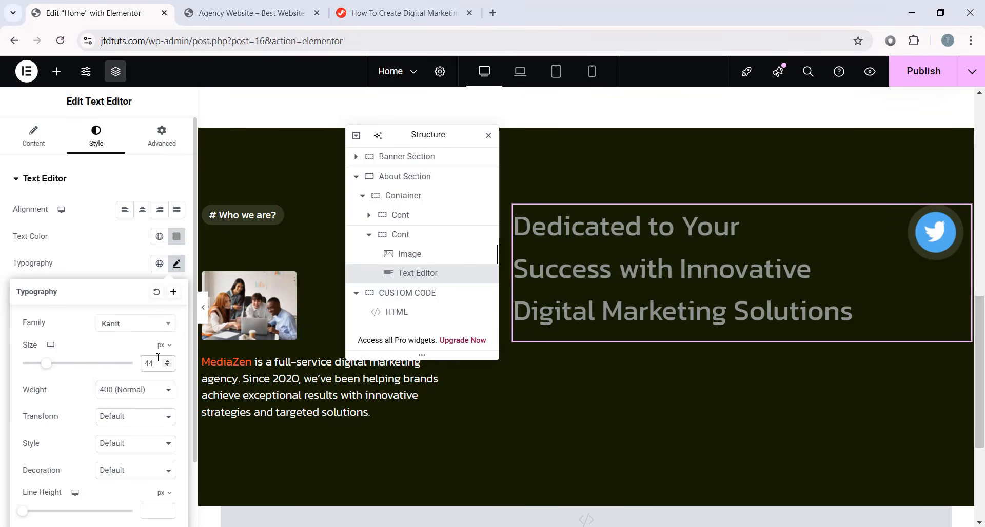
click(159, 390)
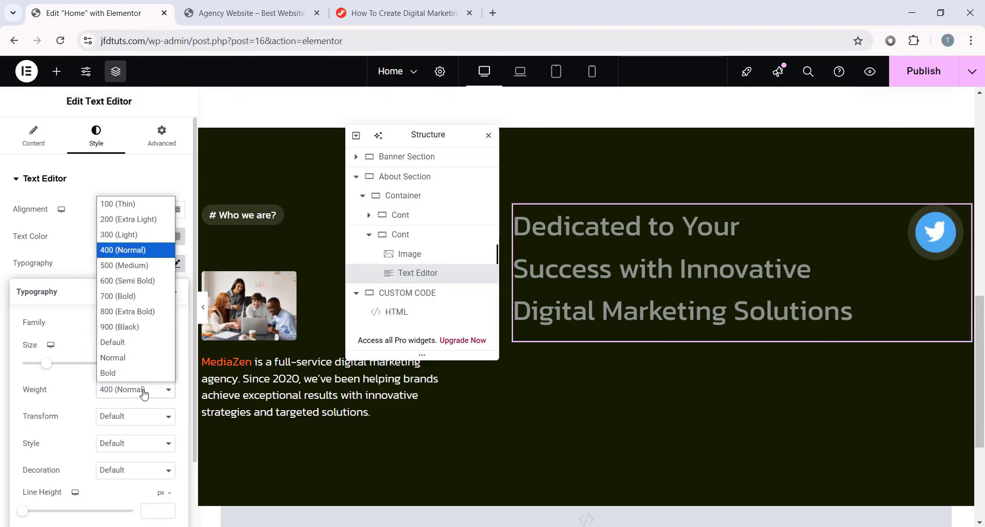
click(123, 267)
- Give the tagline 52 px line height, -0.4 letter spacing, and the Syne font
scroll(141, 365, down, 3)
click(156, 430)
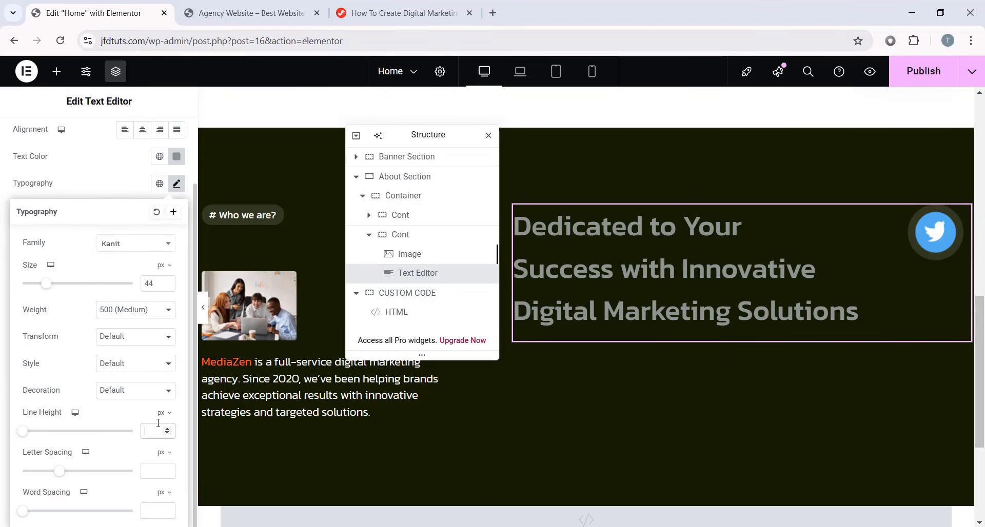
text(52)
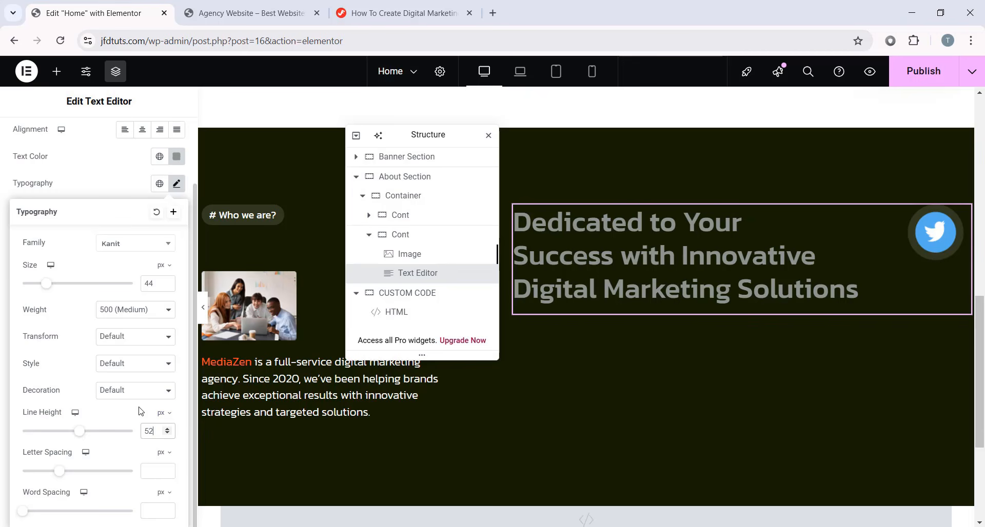
click(150, 470)
text(-0.4)
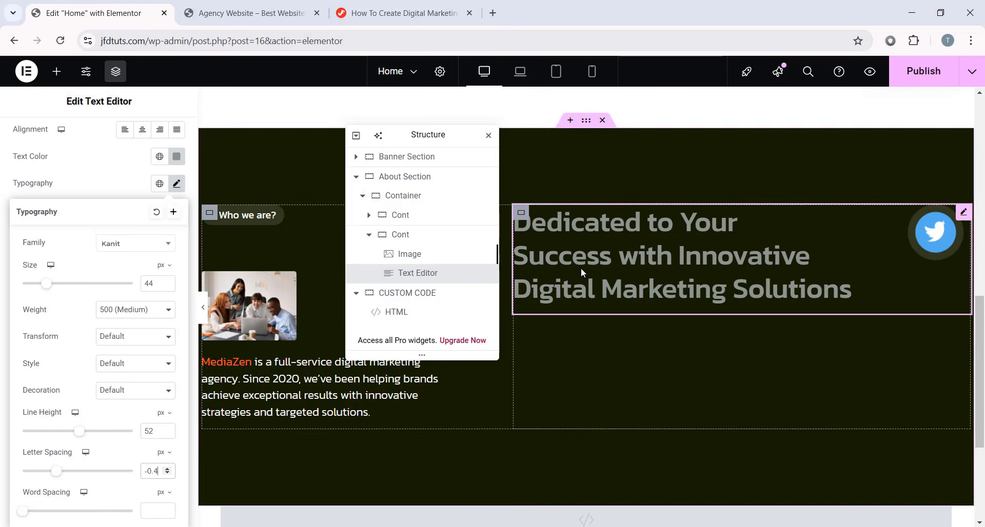
click(150, 250)
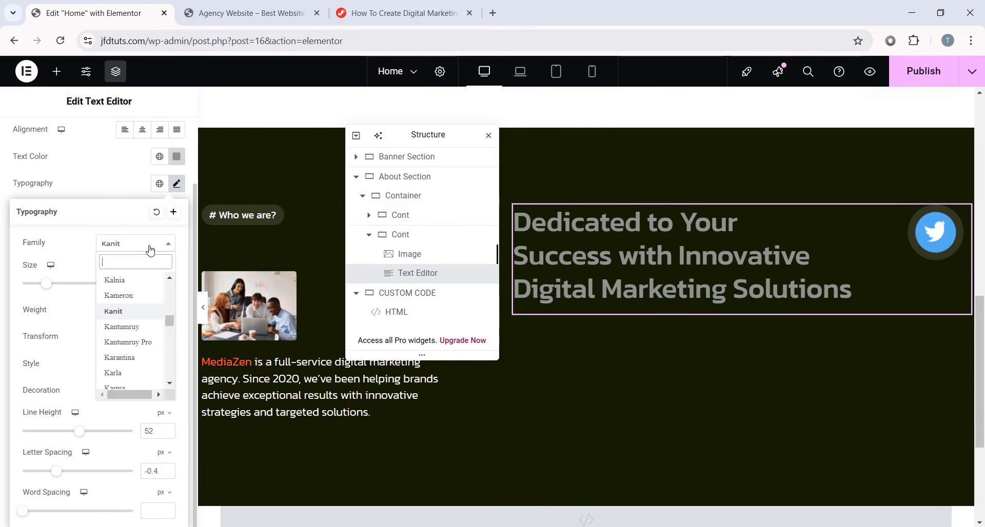
text(syne)
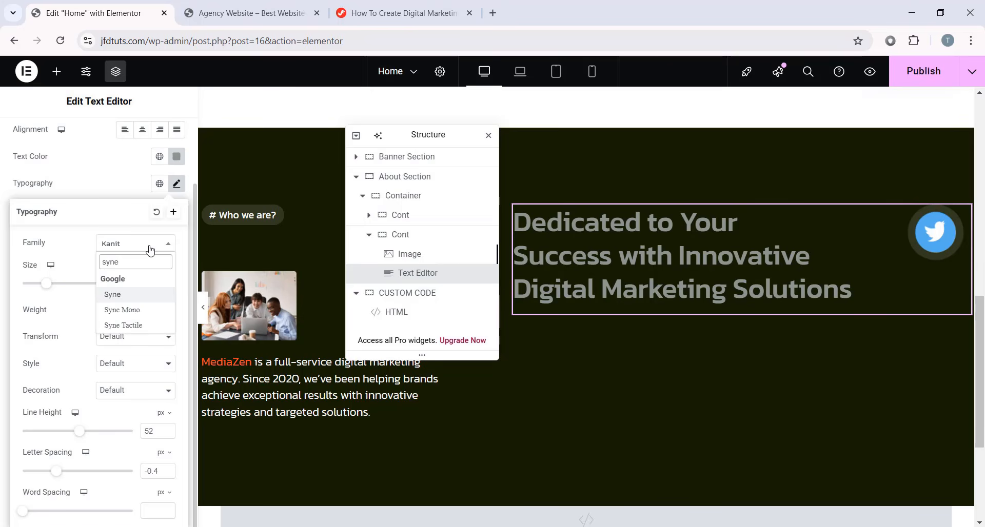
click(128, 295)
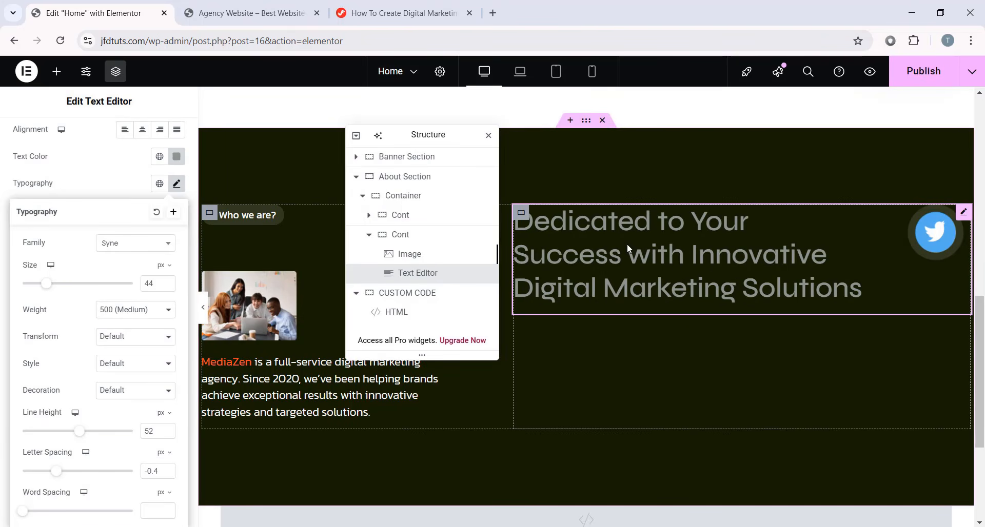
click(177, 185)
- Turn the words 'Innovative Digital Marketing Solutions' white with a custom colour
scroll(41, 154, up, 2)
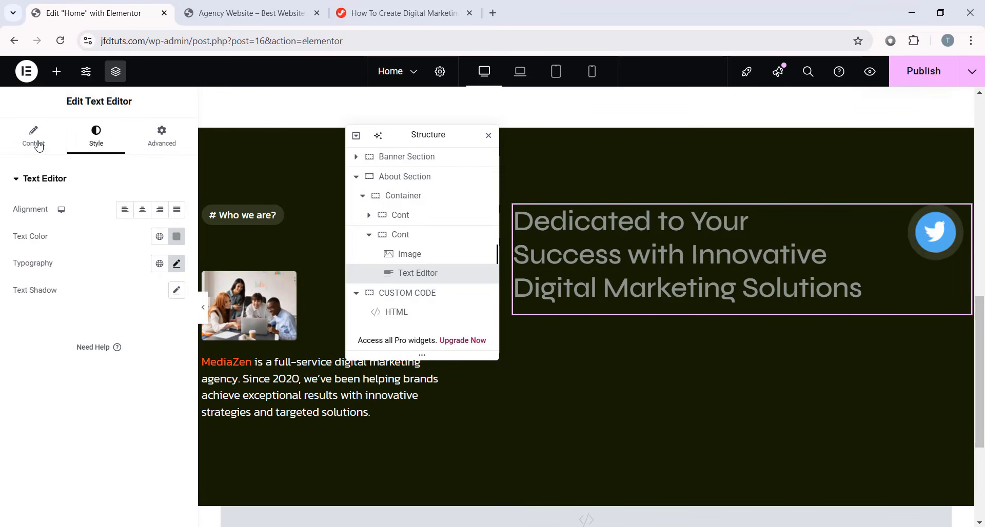
click(34, 138)
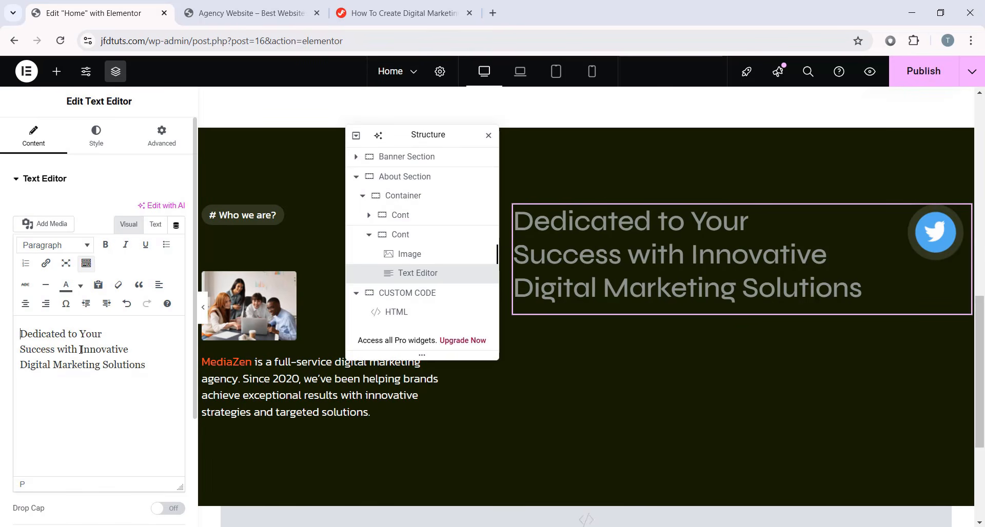
drag(80, 349, 152, 367)
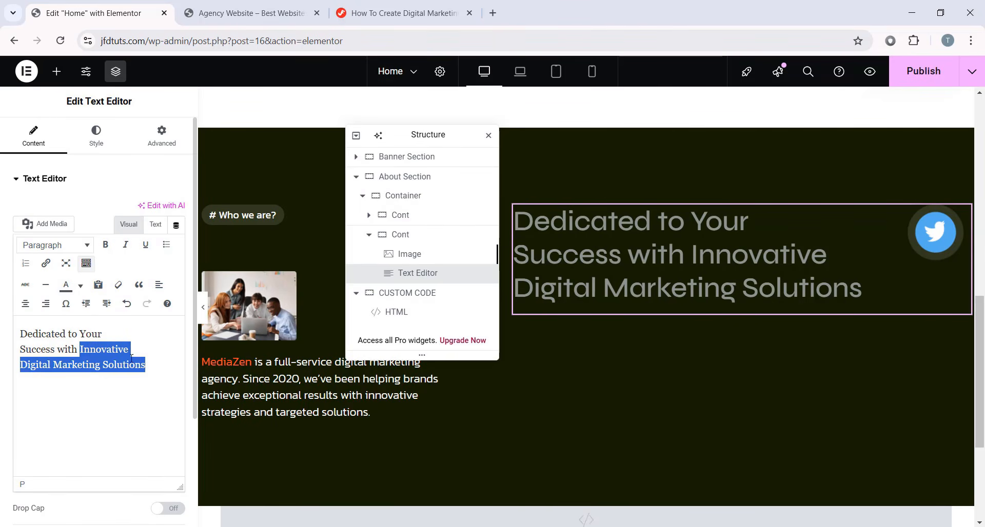
click(80, 285)
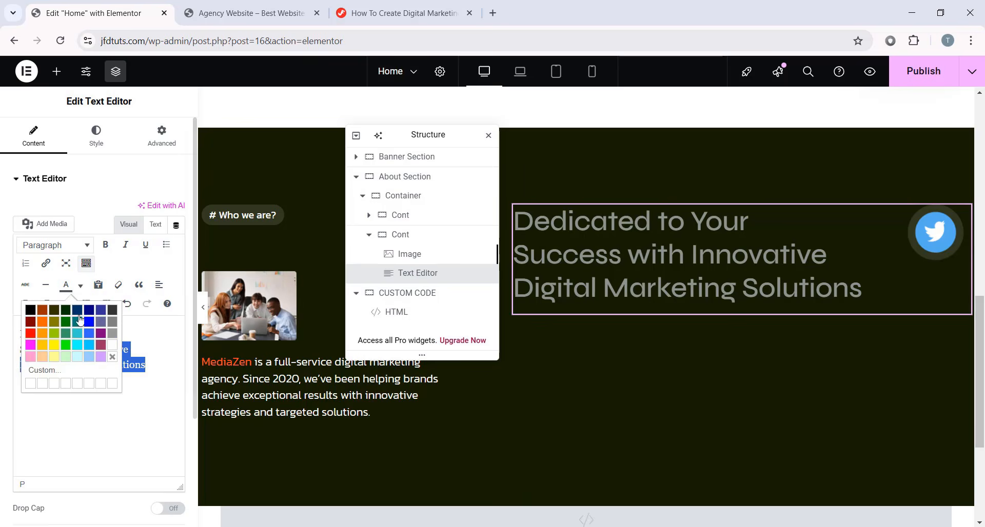
click(45, 370)
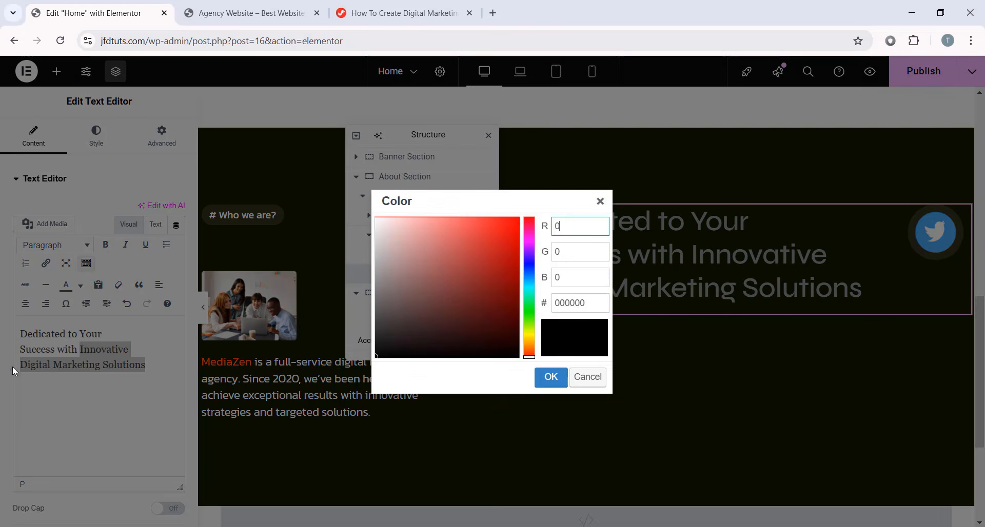
double_click(556, 305)
drag(450, 267, 366, 212)
click(536, 378)
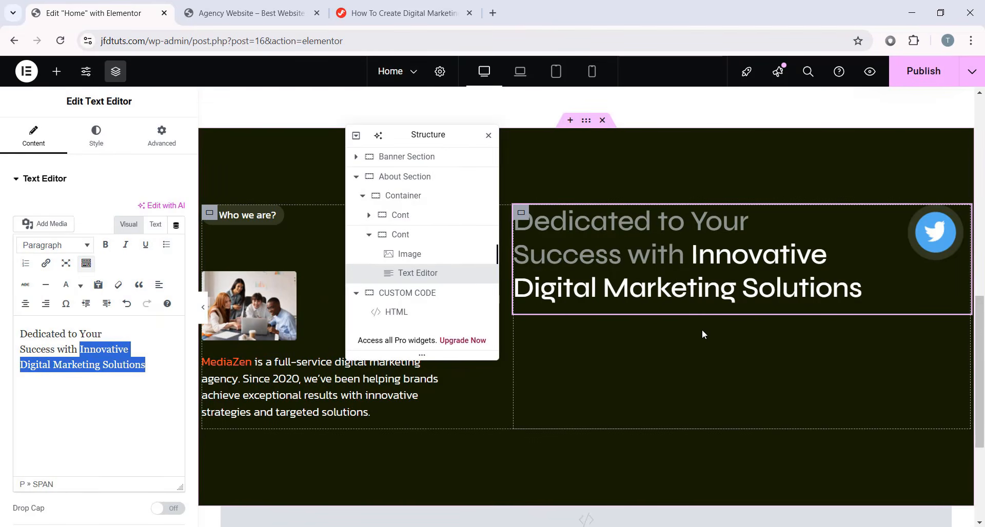
click(143, 354)
- Give the tagline a 20 px top margin and a custom 85% width
click(163, 138)
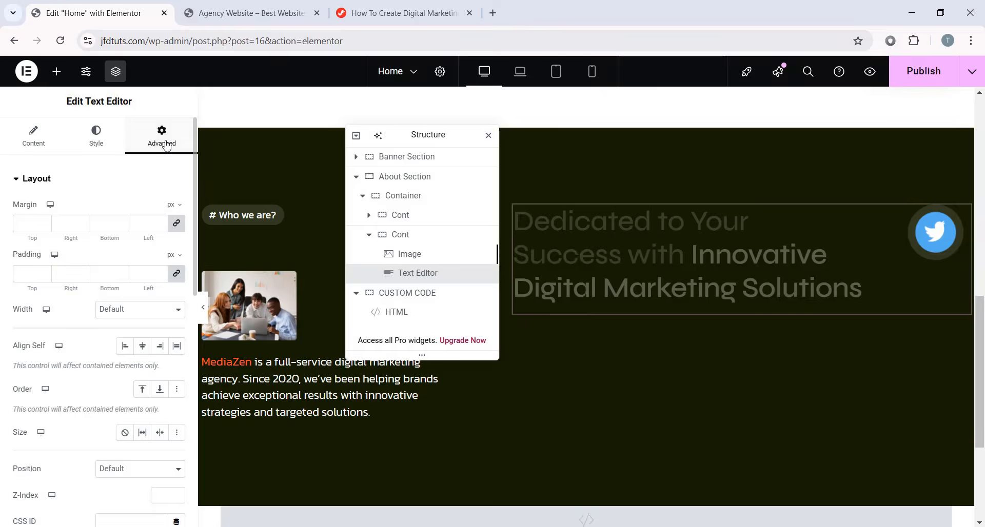
click(177, 224)
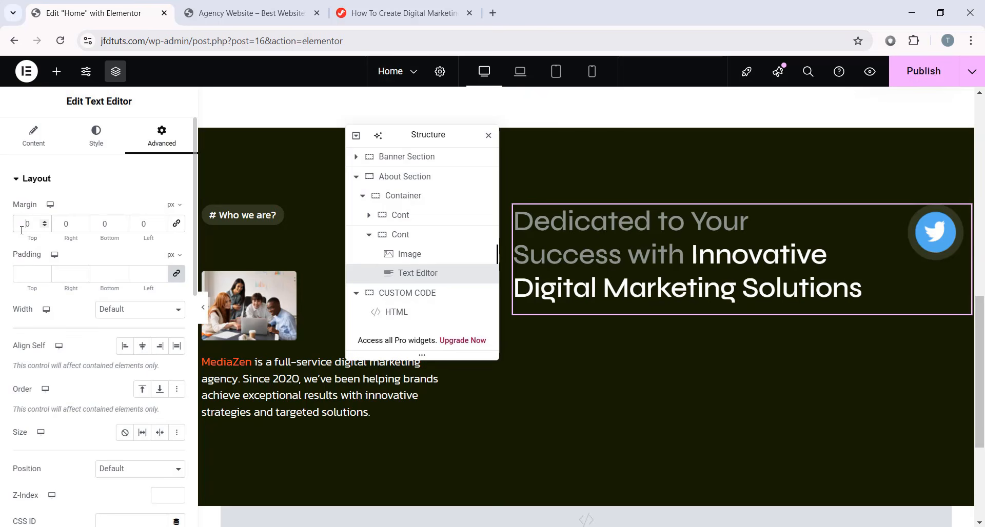
text(20)
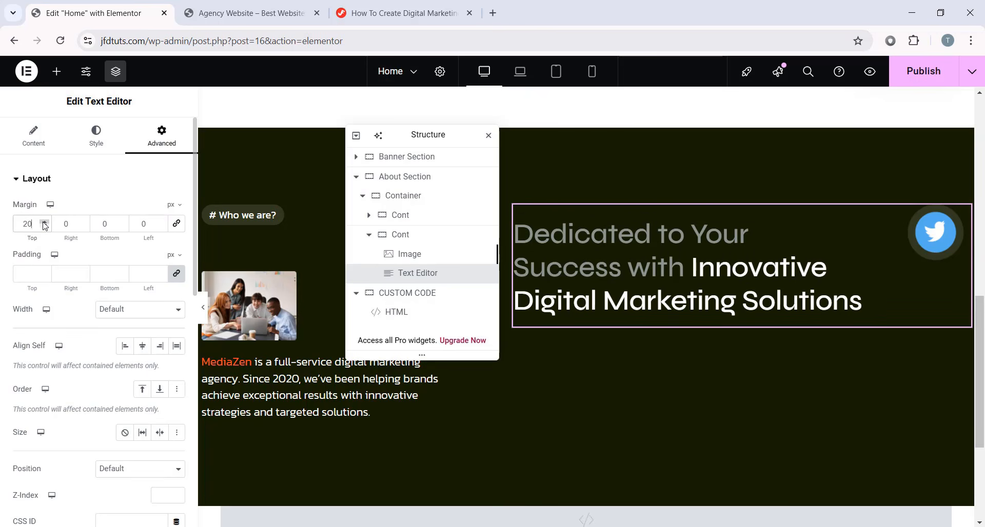
click(45, 275)
click(132, 310)
click(124, 373)
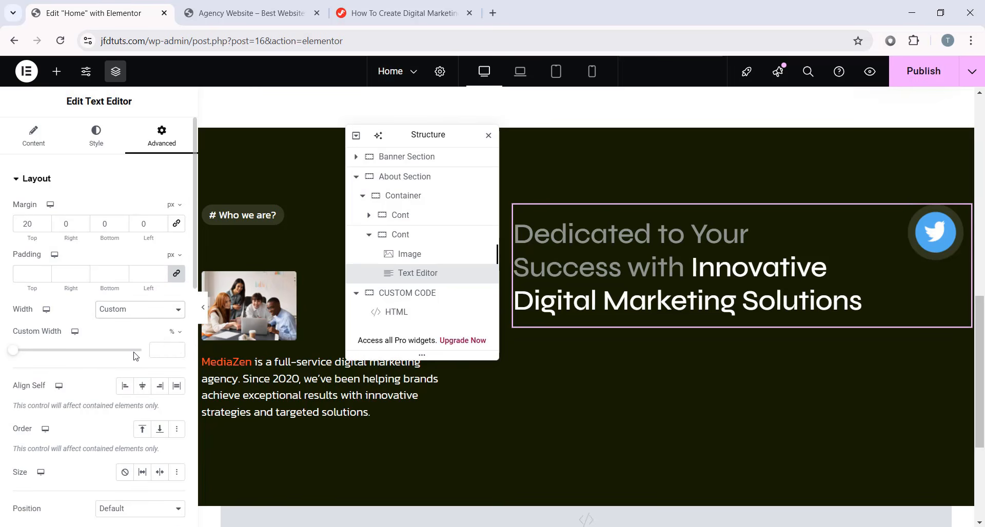
click(153, 348)
text(85)
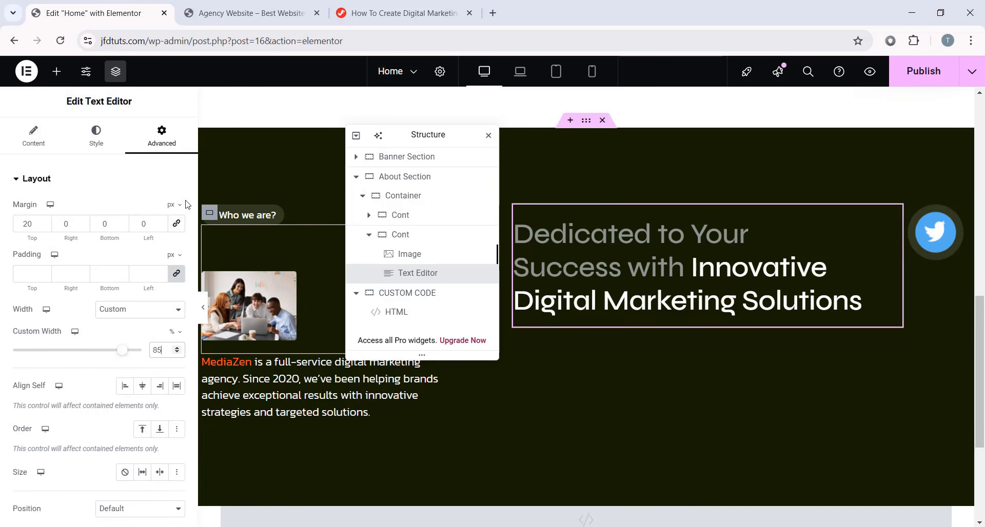
click(42, 82)
- Add a Button widget below the tagline labelled 'More About Us'
scroll(51, 359, down, 3)
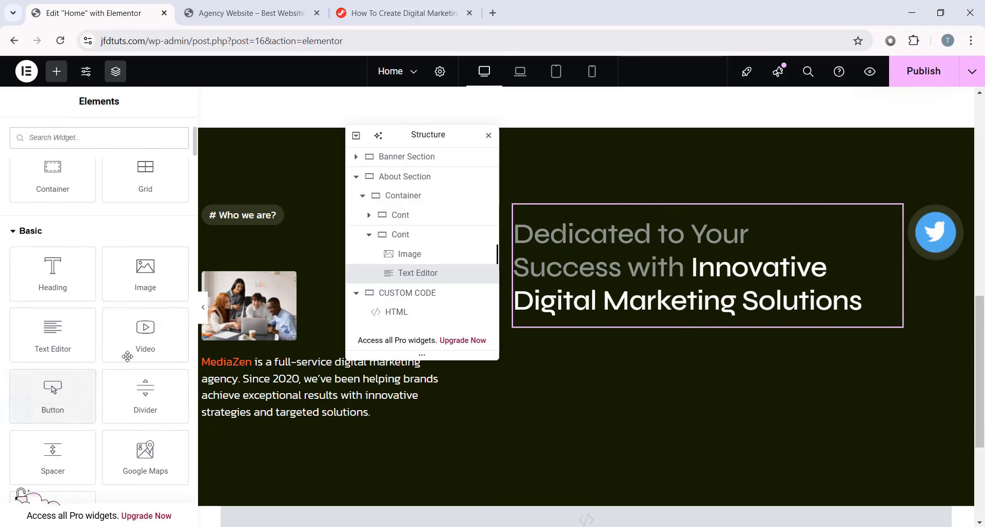
drag(52, 395, 662, 324)
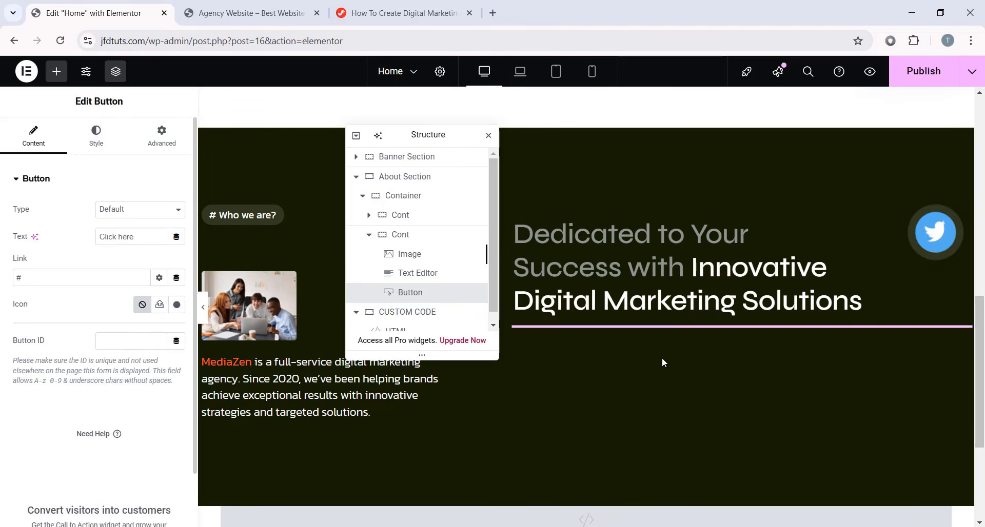
triple_click(143, 235)
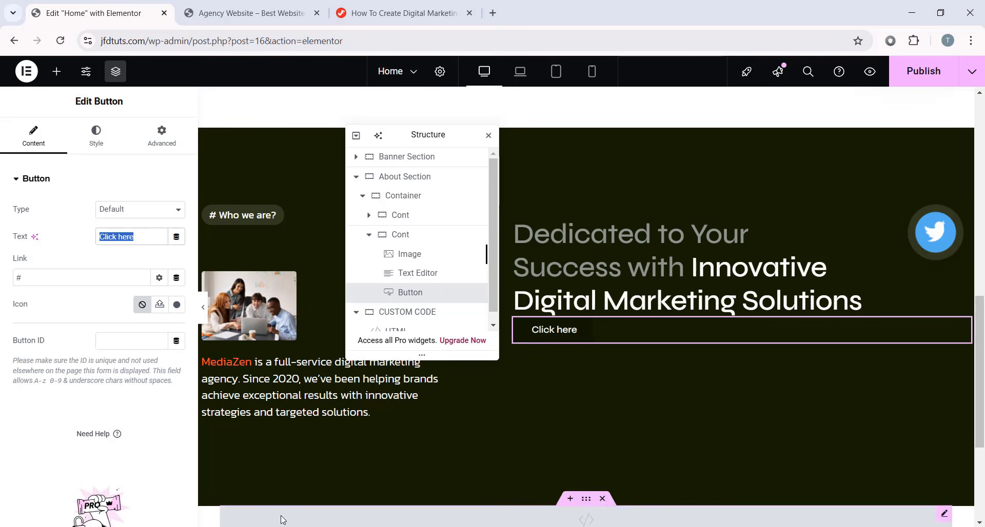
text(More About Us)
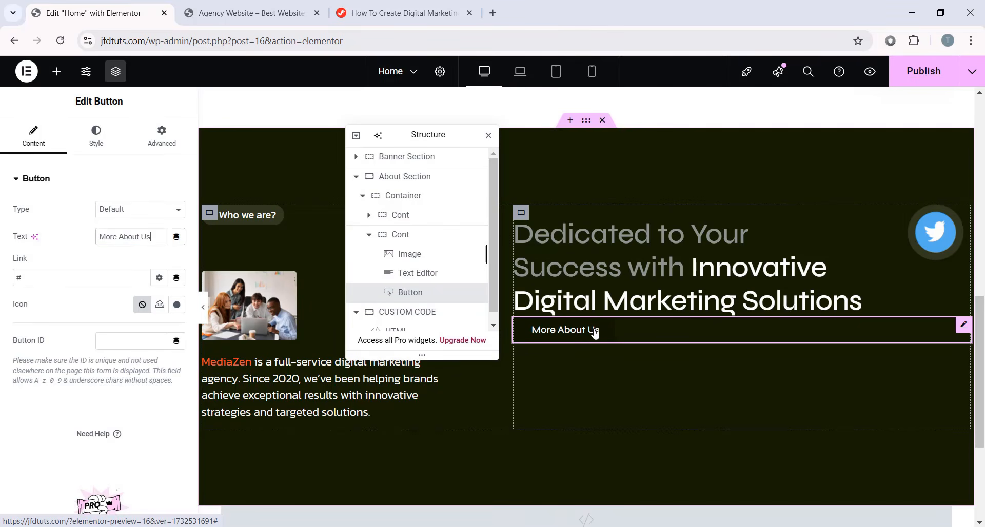
- Use the uploaded up-right arrow as the button icon, placed after the text at 10 px spacing
drag(56, 278, 3, 286)
click(62, 280)
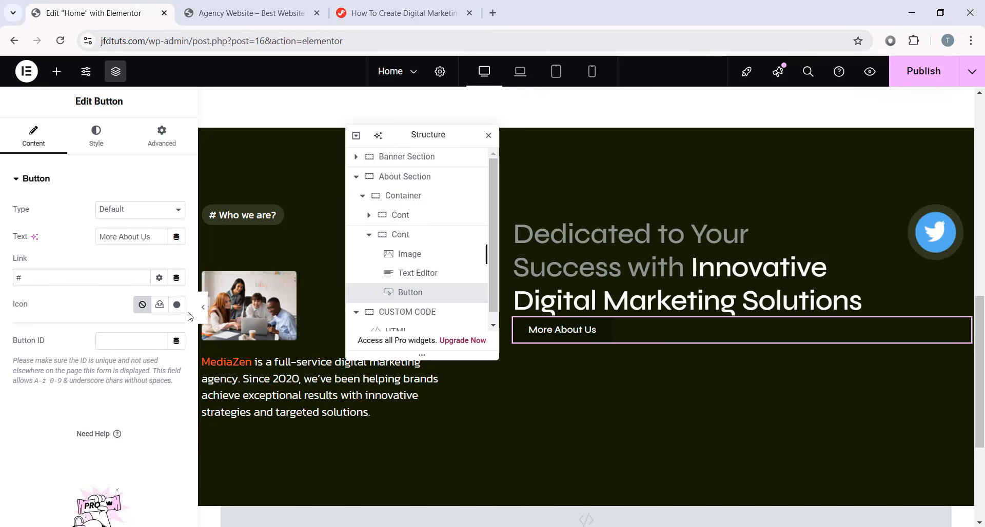
click(160, 304)
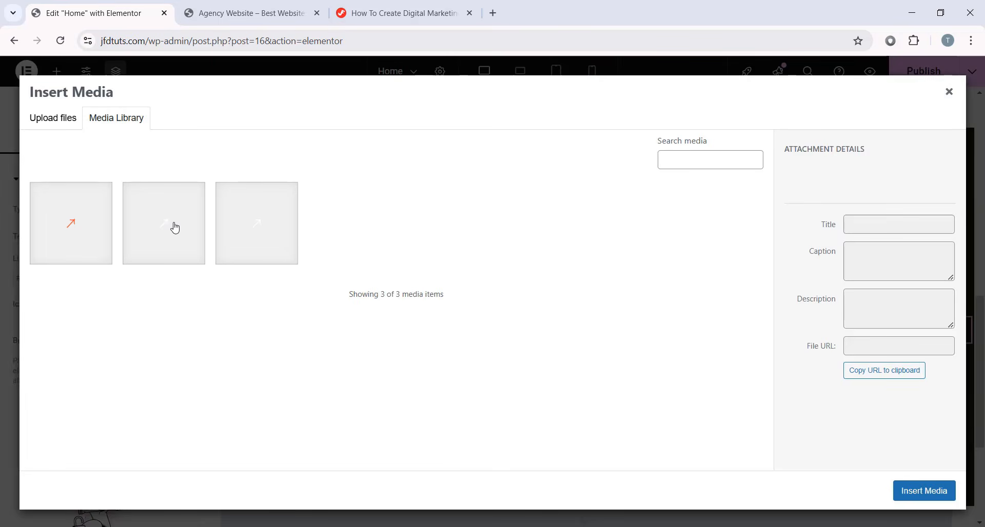
click(175, 231)
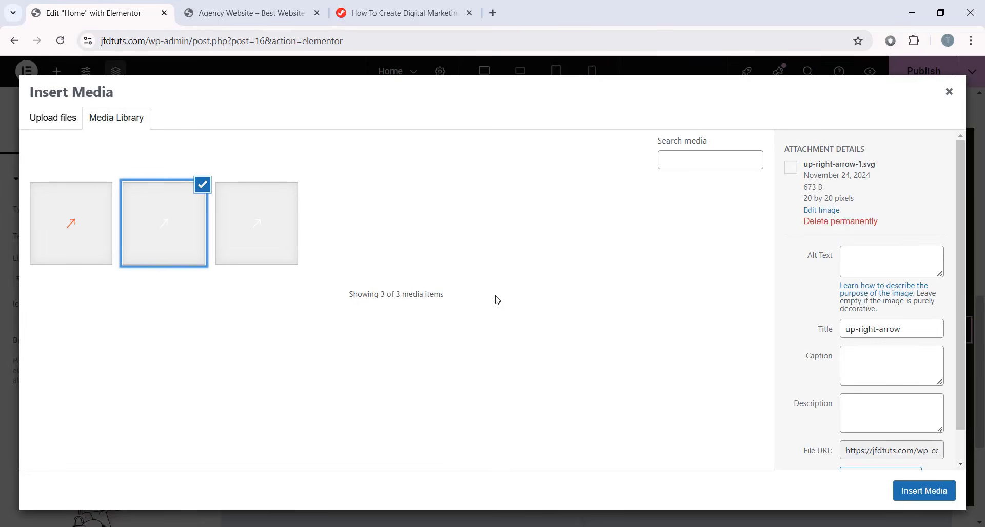
click(924, 491)
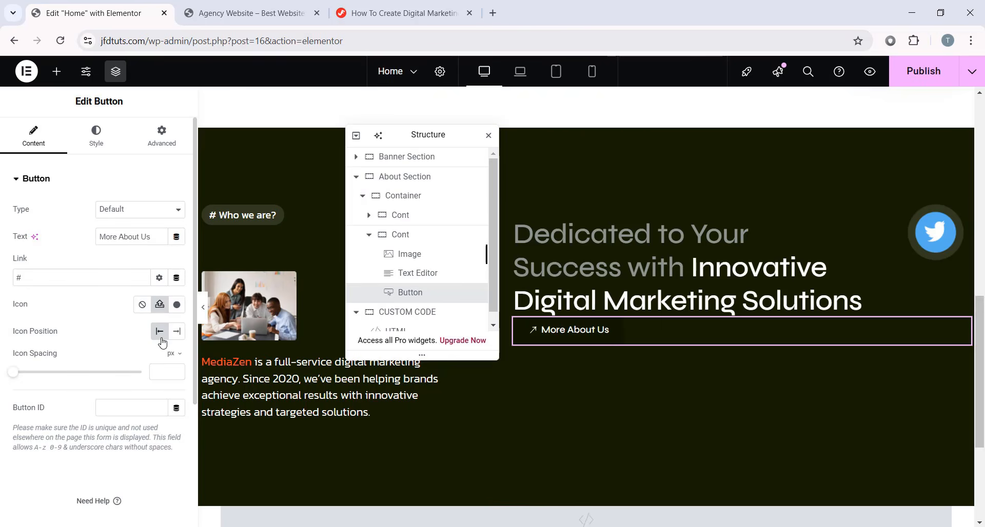
click(178, 332)
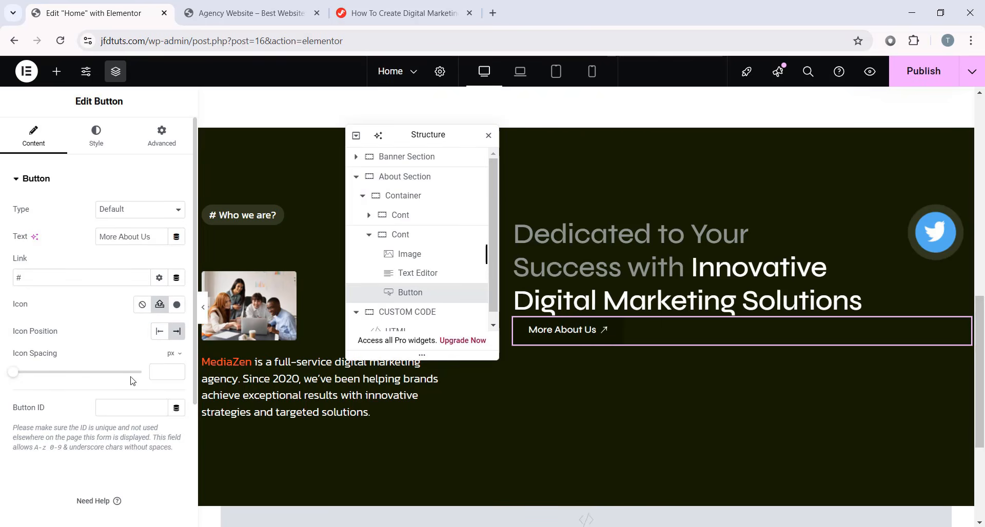
- Give the More About Us text the Primary font at size 16, line height 20, letter spacing -0.3
text(10)
click(112, 134)
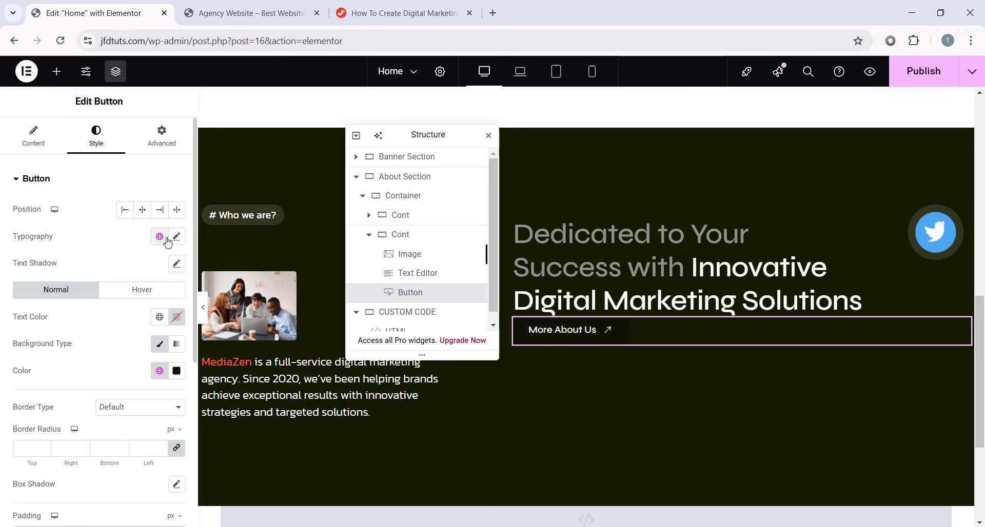
click(161, 241)
click(32, 295)
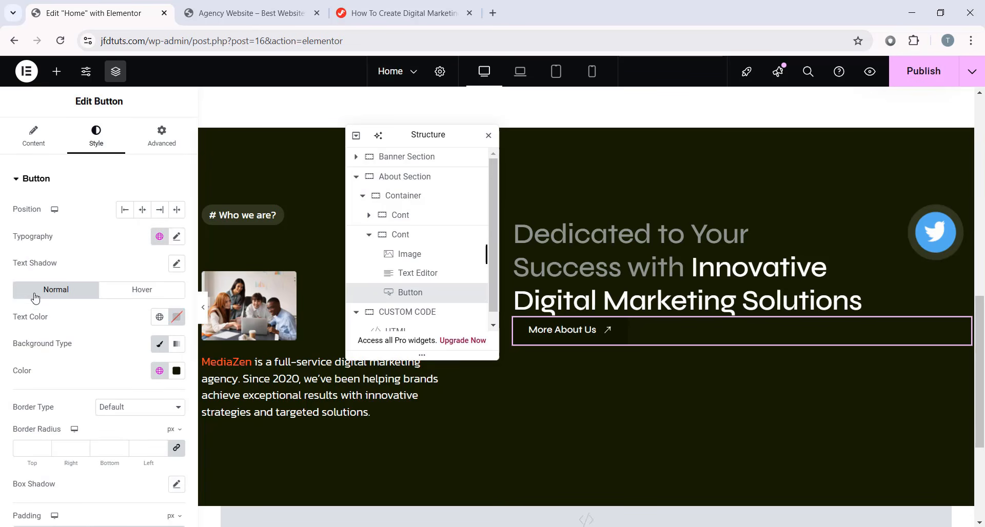
click(181, 238)
click(151, 336)
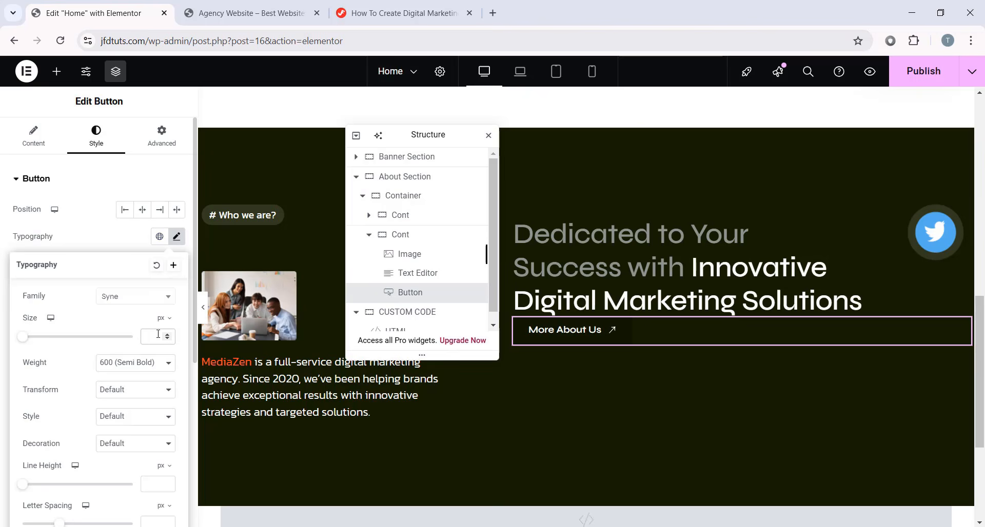
text(16)
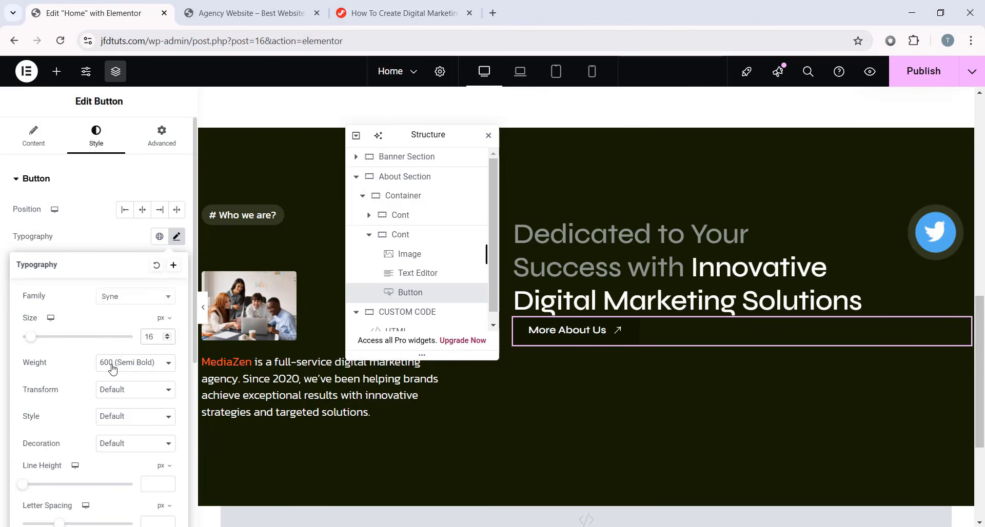
scroll(141, 392, down, 3)
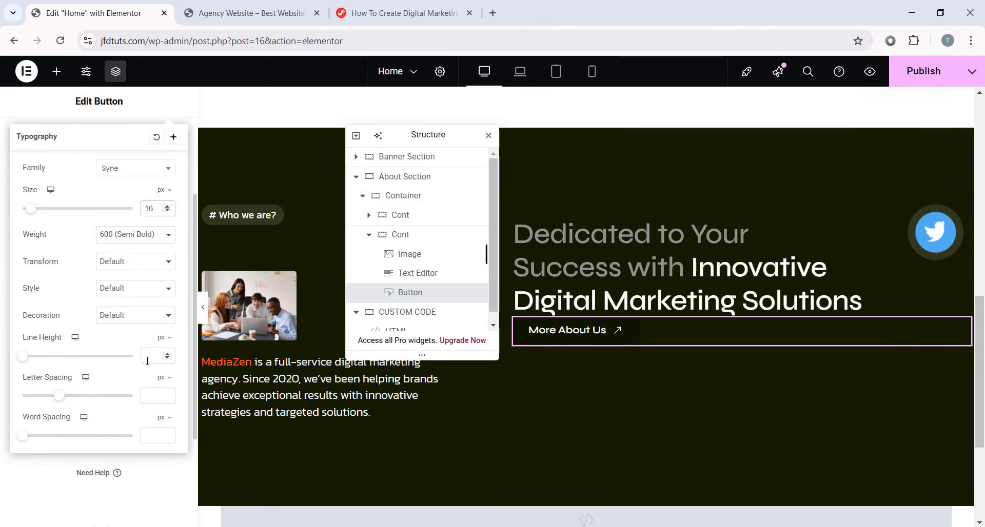
click(147, 361)
text(20)
drag(155, 359, 136, 359)
click(158, 393)
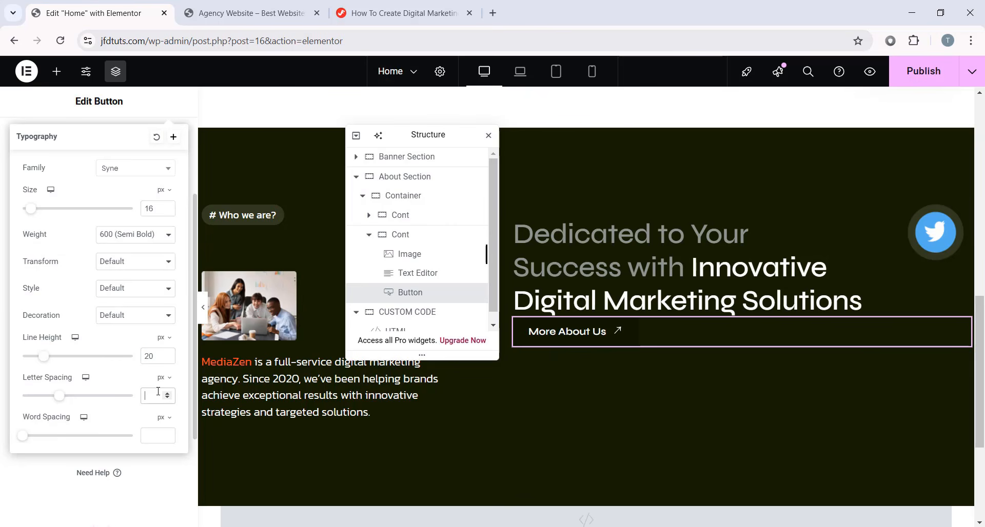
text(-0.3)
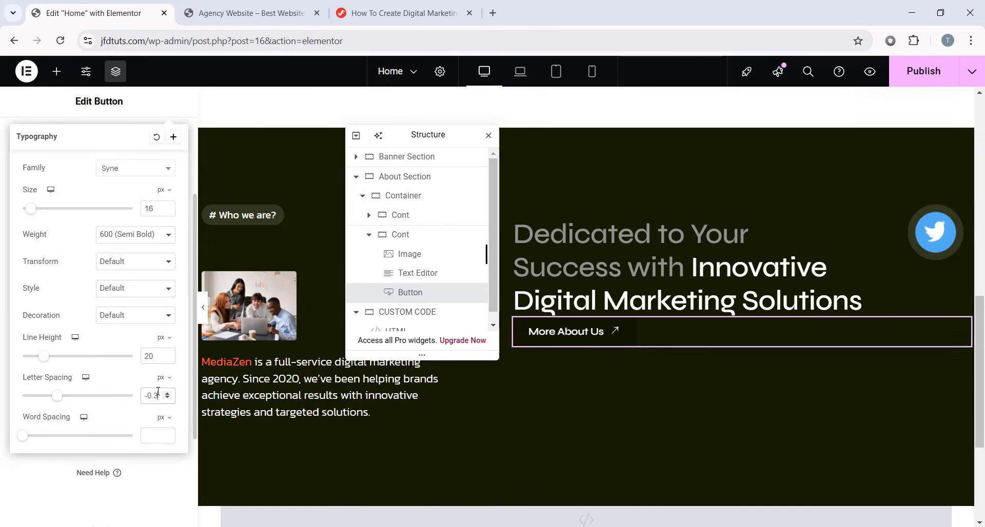
scroll(138, 237, up, 3)
click(175, 236)
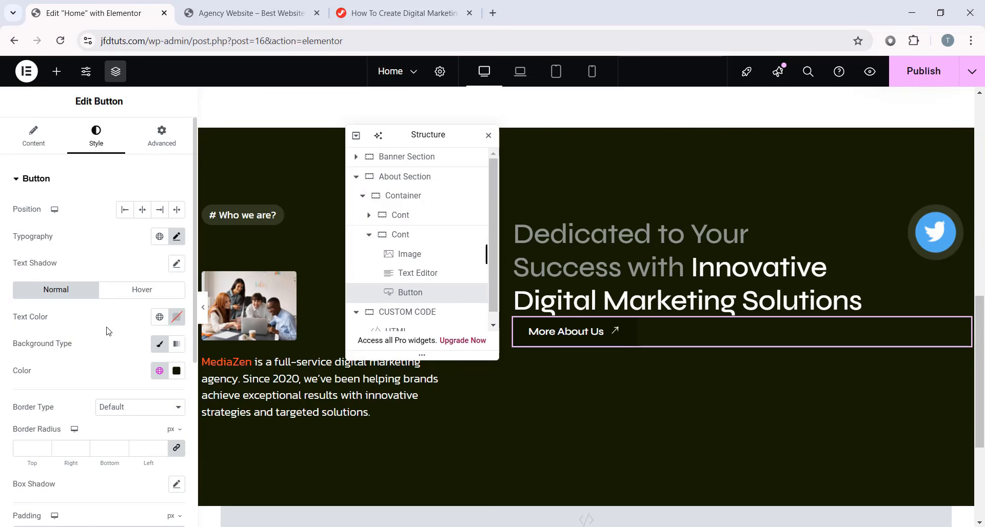
- Colour the button text with the Primary global colour and the background lime #cafc01
click(161, 318)
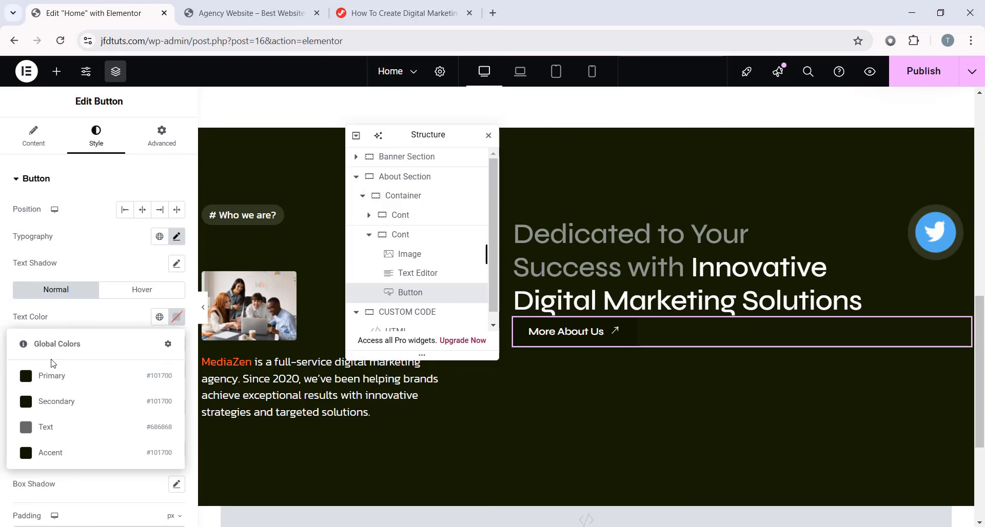
click(97, 377)
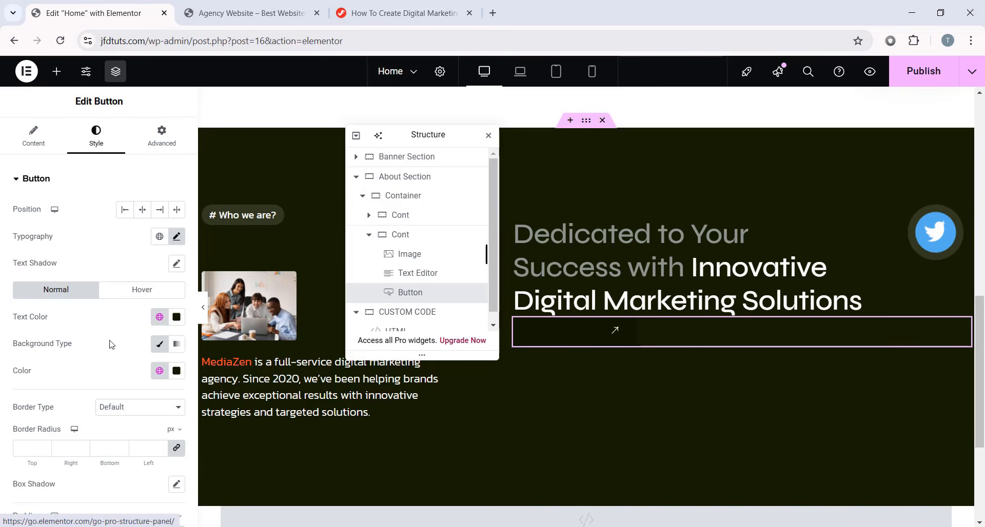
click(176, 370)
triple_click(153, 337)
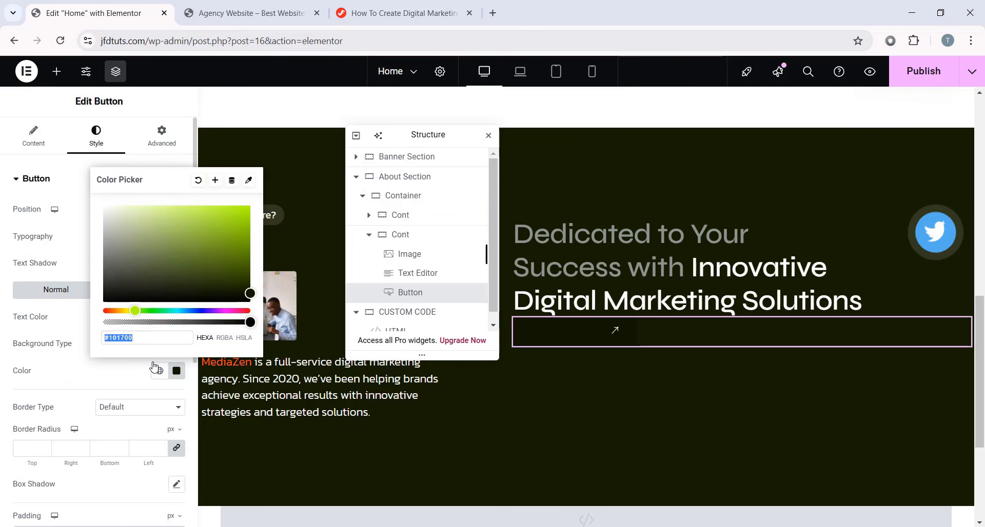
text(#cafc0)
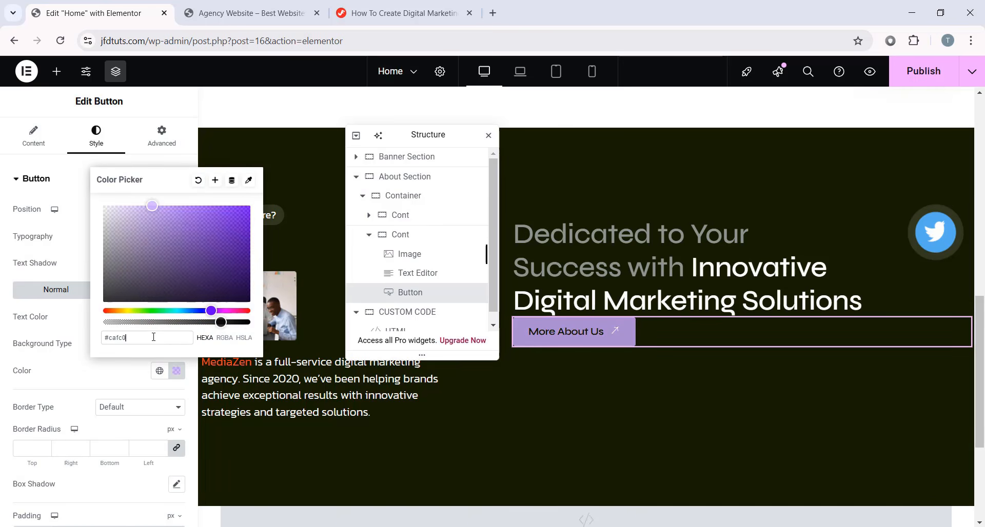
text(1)
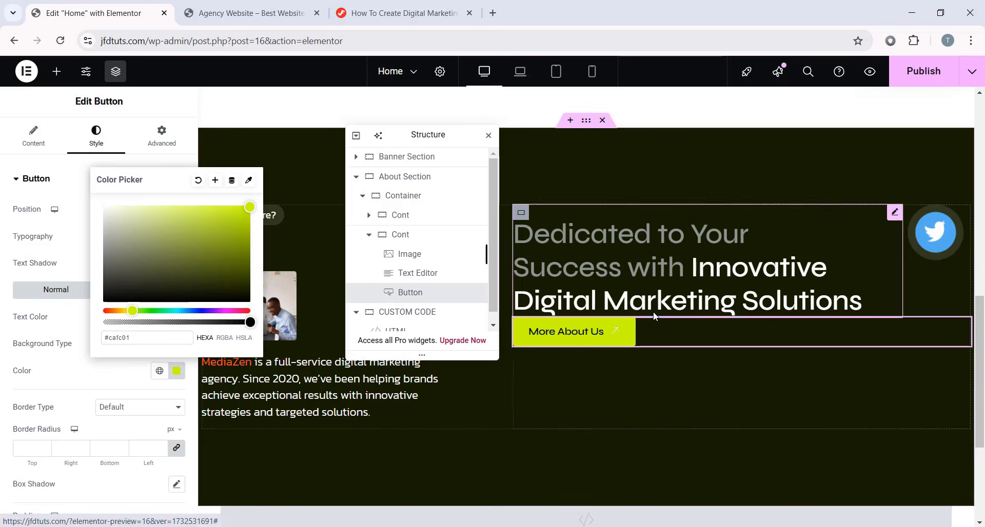
click(2, 260)
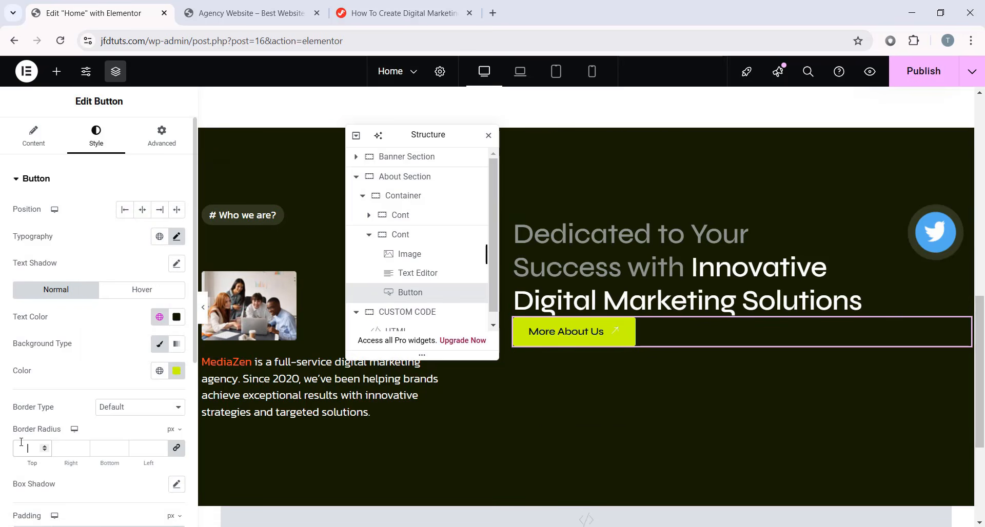
- Round the button corners to 100 and set its unlinked padding, with 6 on the right
click(21, 442)
text(100)
scroll(21, 442, down, 1)
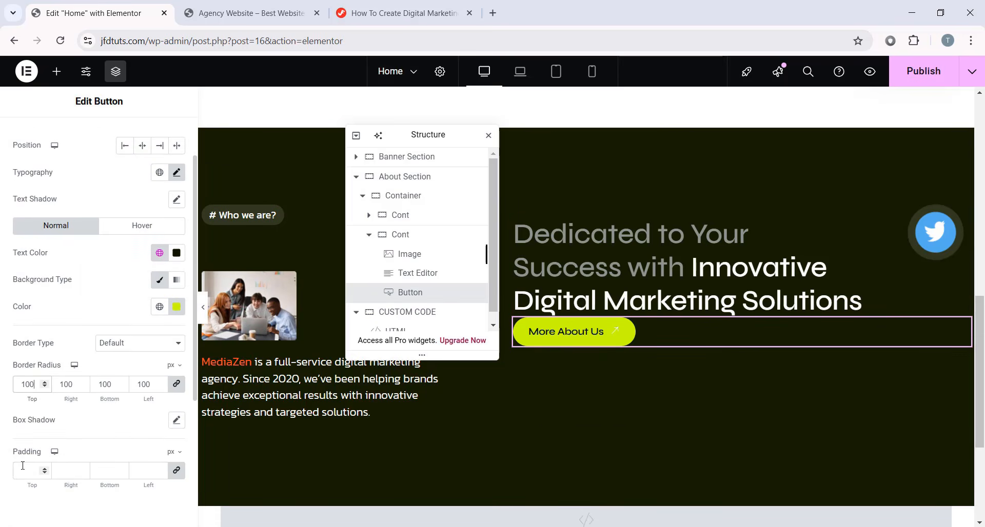
click(175, 473)
drag(70, 476, 58, 472)
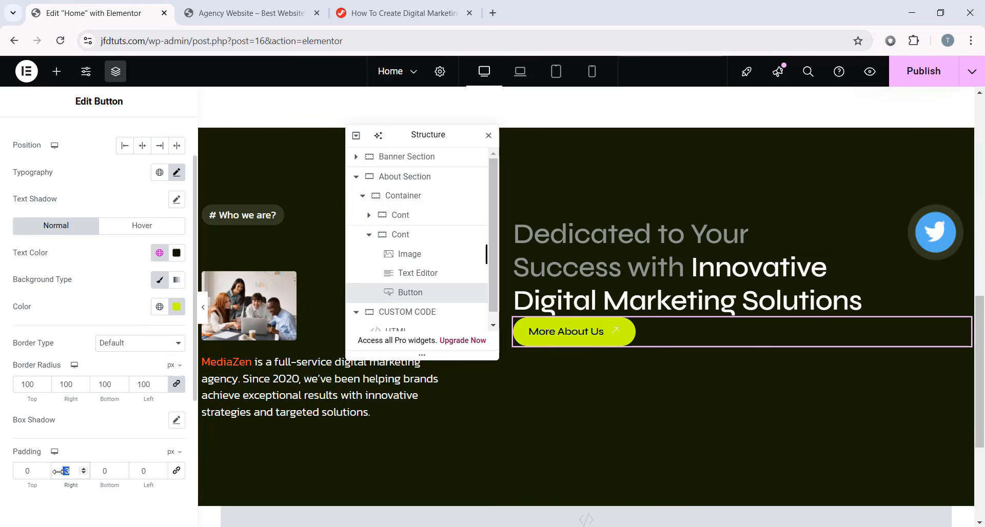
text(6)
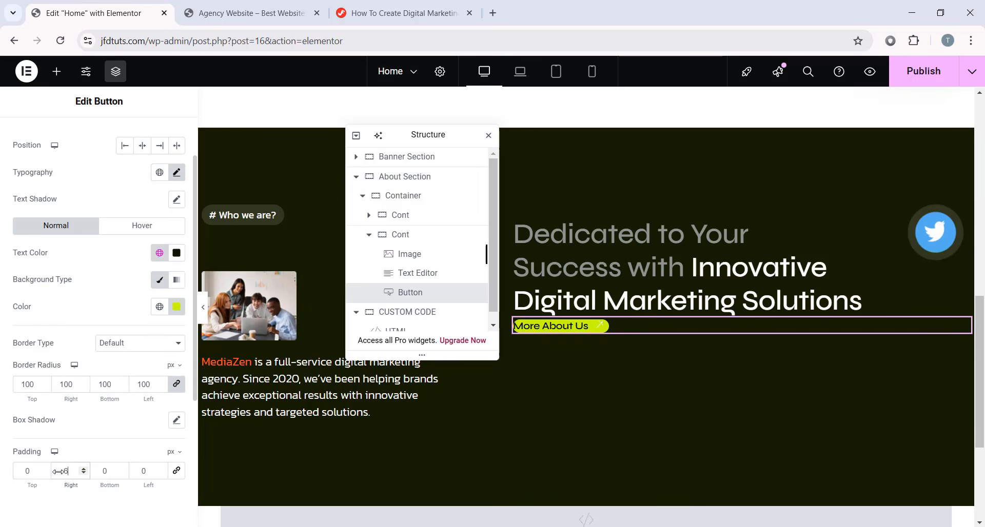
scroll(93, 330, up, 1)
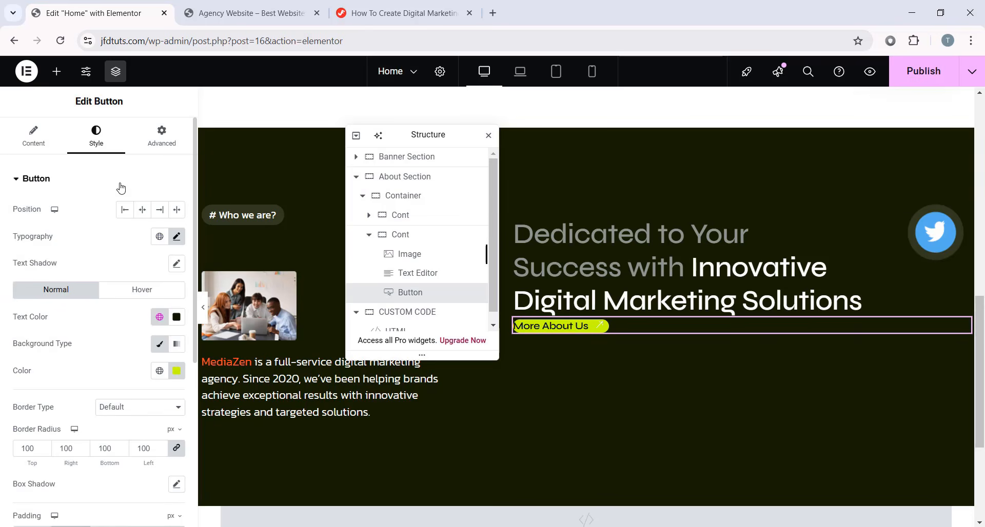
- Set the button's top margin to 32 and bring up the tutorial's Green Button CSS
click(162, 134)
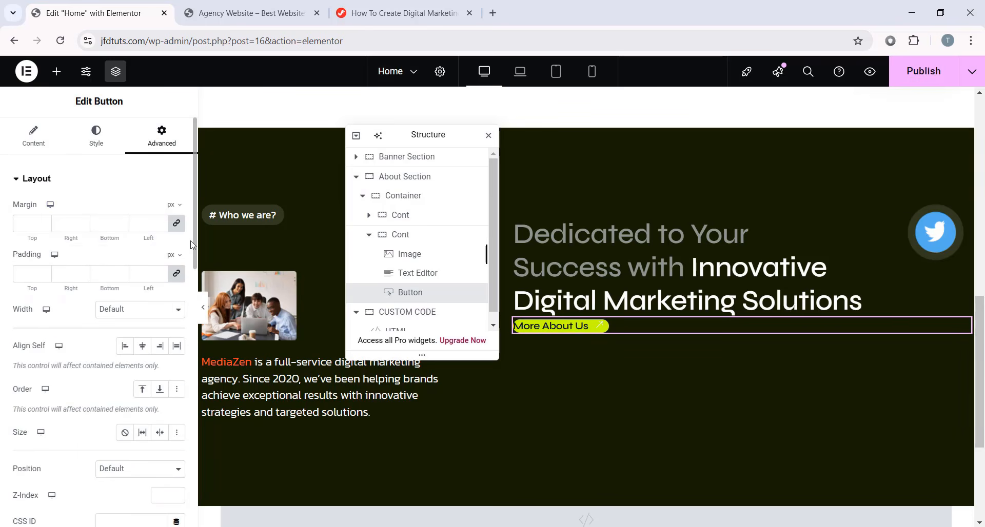
click(176, 223)
text(32)
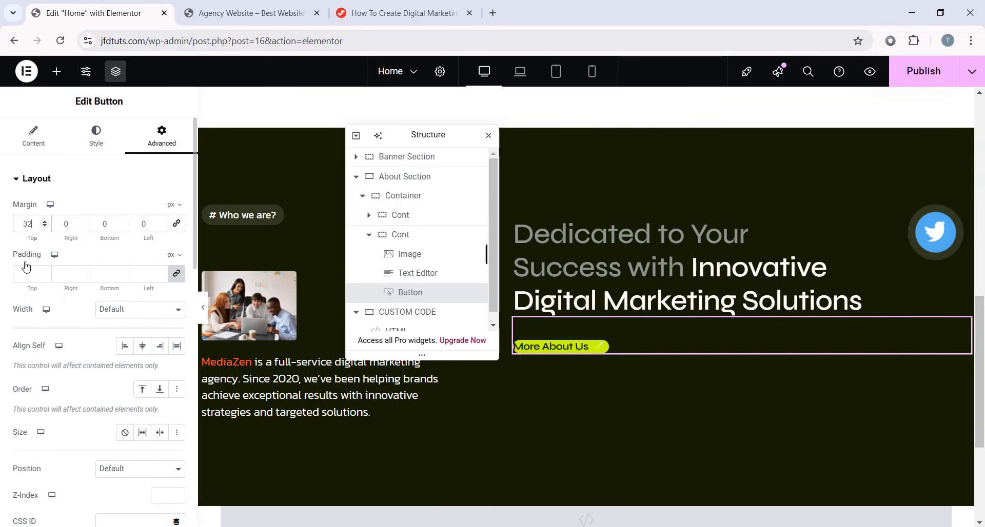
scroll(54, 315, down, 3)
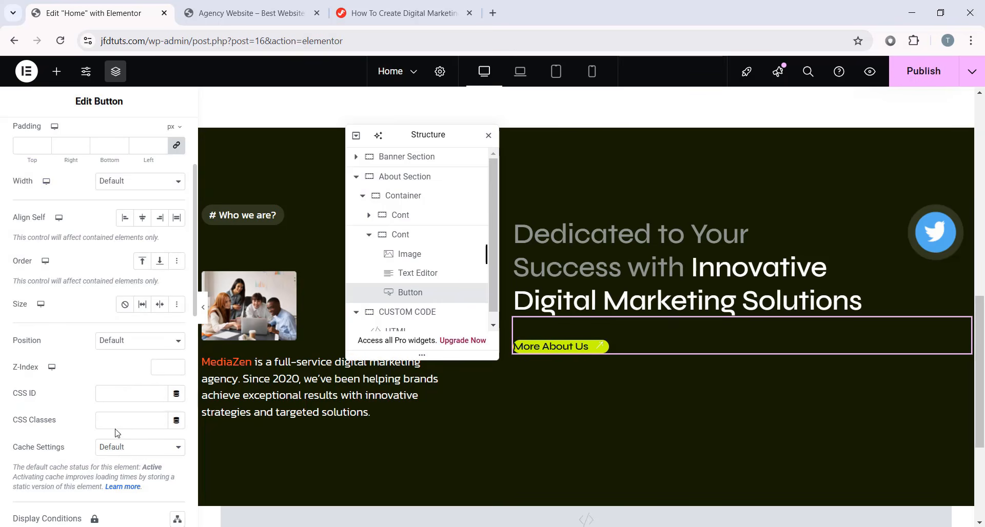
click(400, 13)
- Copy the tutorial's Green Button CSS and paste it at the end of the HTML widget's code
scroll(356, 331, down, 8)
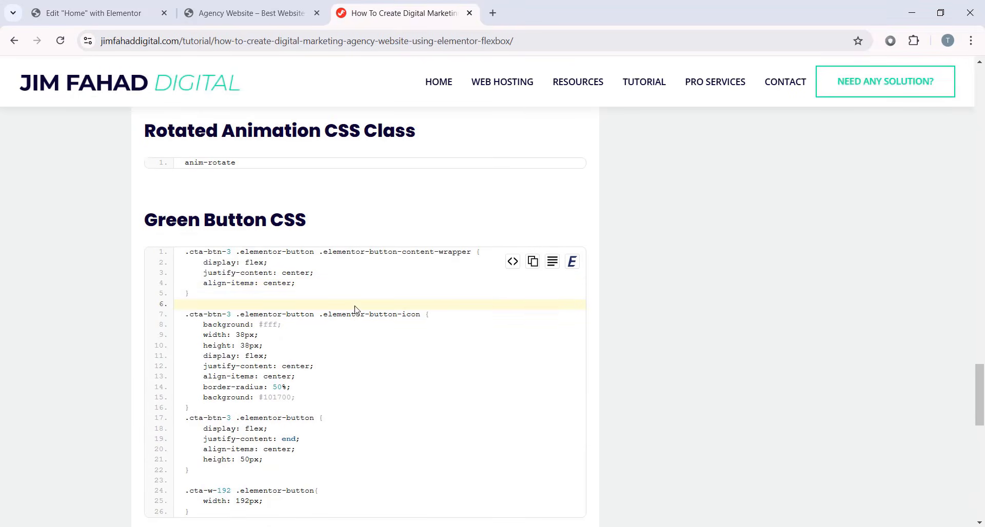
drag(144, 220, 296, 222)
click(333, 224)
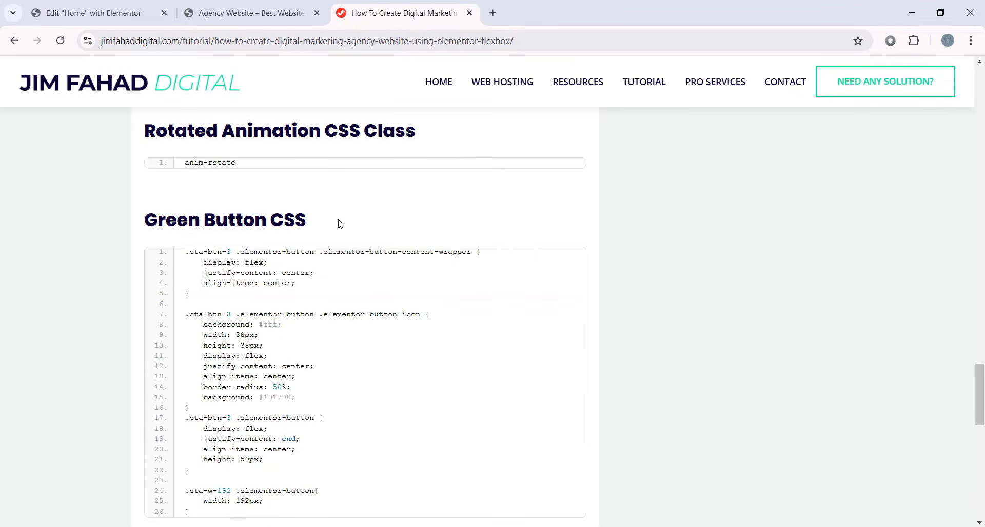
click(532, 263)
click(86, 14)
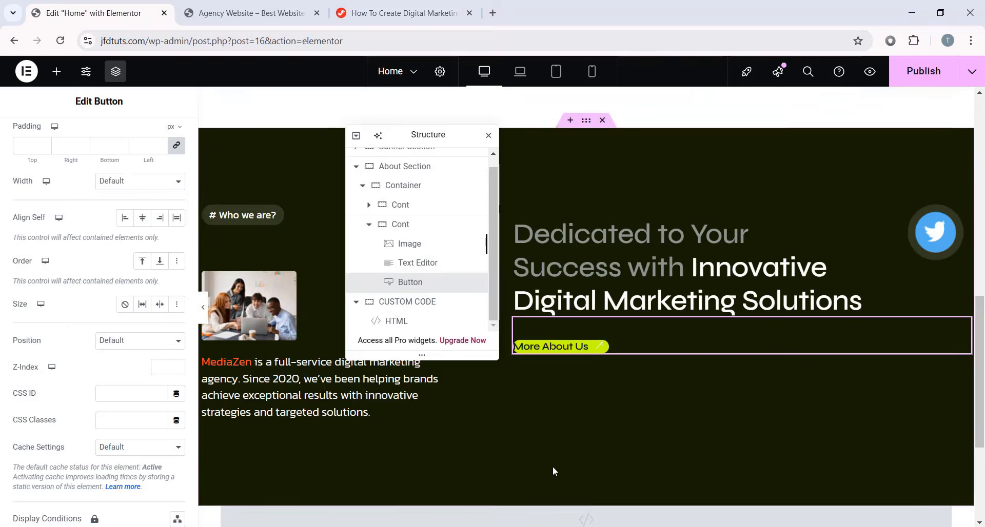
scroll(553, 466, down, 3)
click(369, 323)
scroll(110, 363, down, 4)
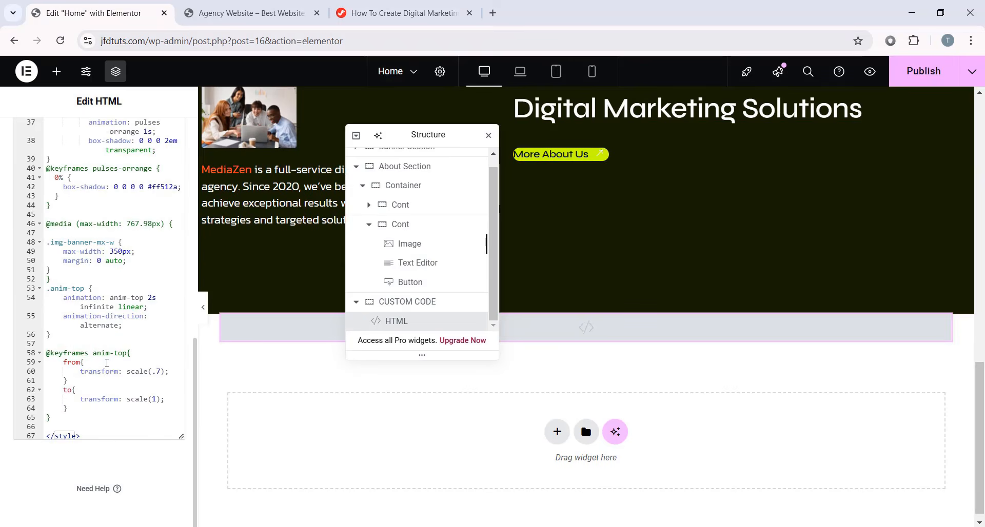
click(57, 426)
key(Return)
key(ctrl+v)
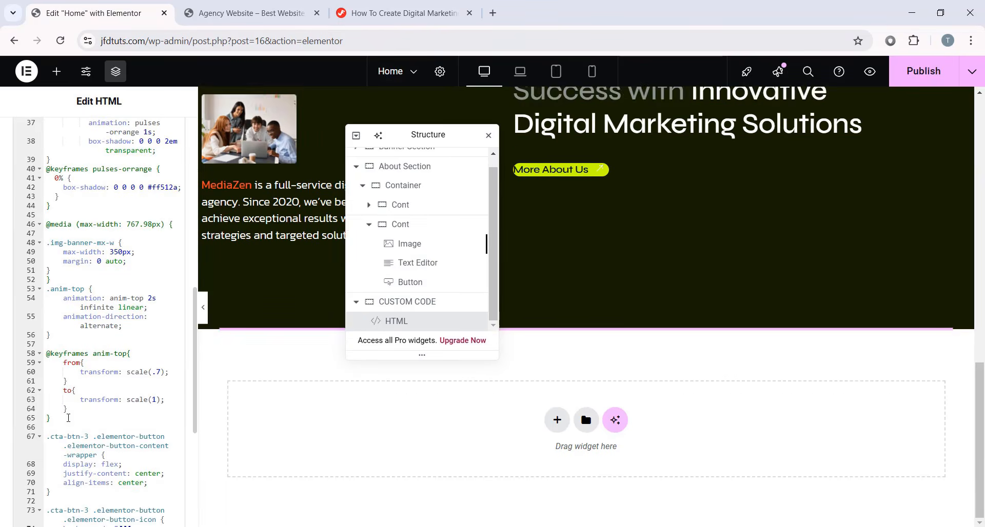
- Give the More About Us button the CSS classes cta-btn-3 and cta-w-192
click(379, 15)
scroll(318, 302, down, 6)
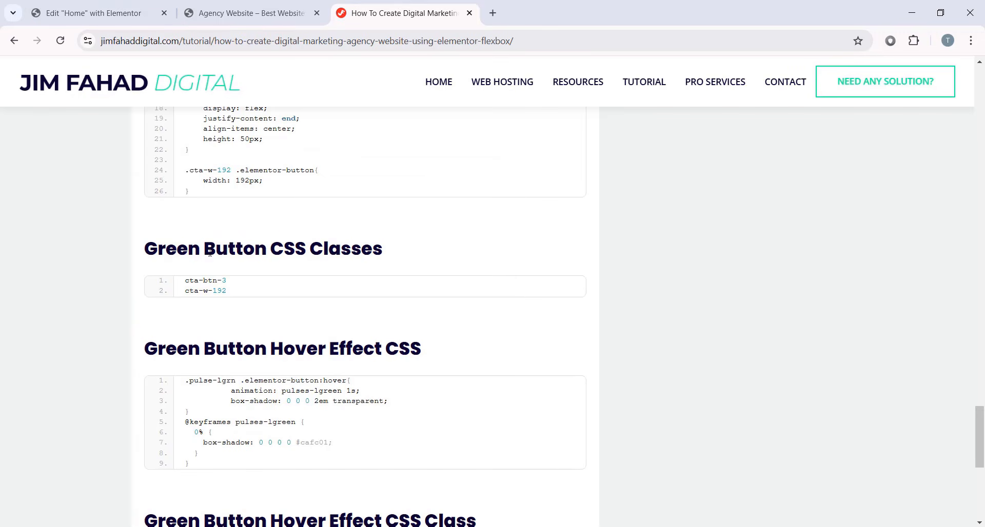
click(85, 11)
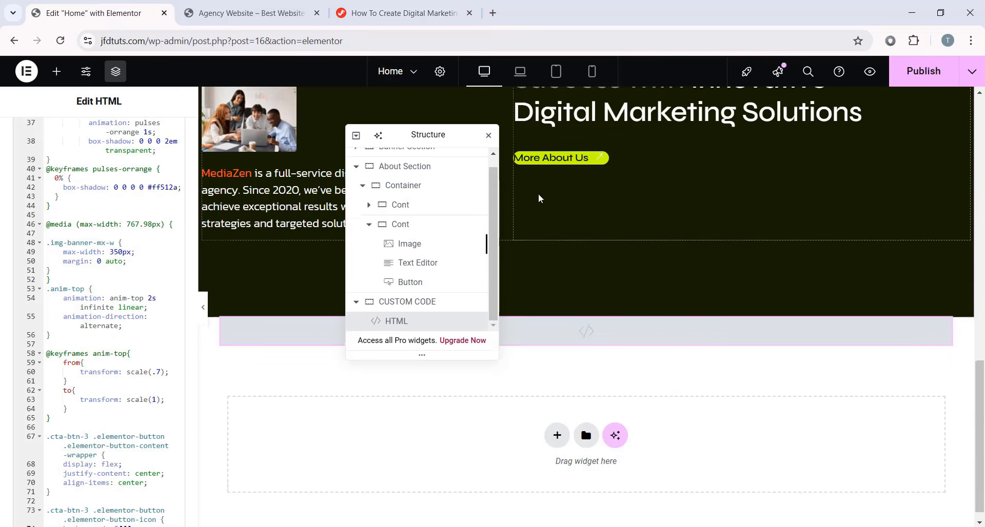
scroll(538, 198, up, 1)
click(594, 219)
scroll(70, 154, down, 3)
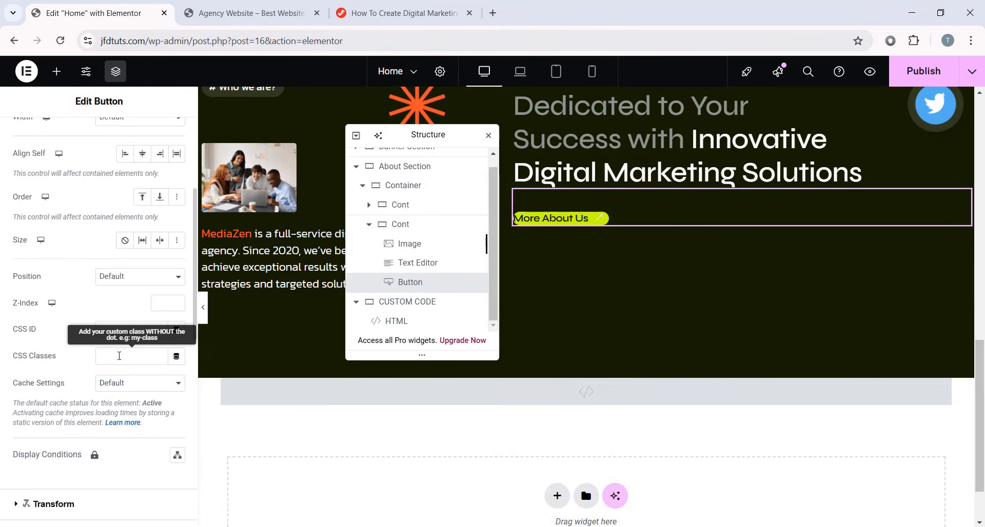
click(120, 357)
key(ctrl+v)
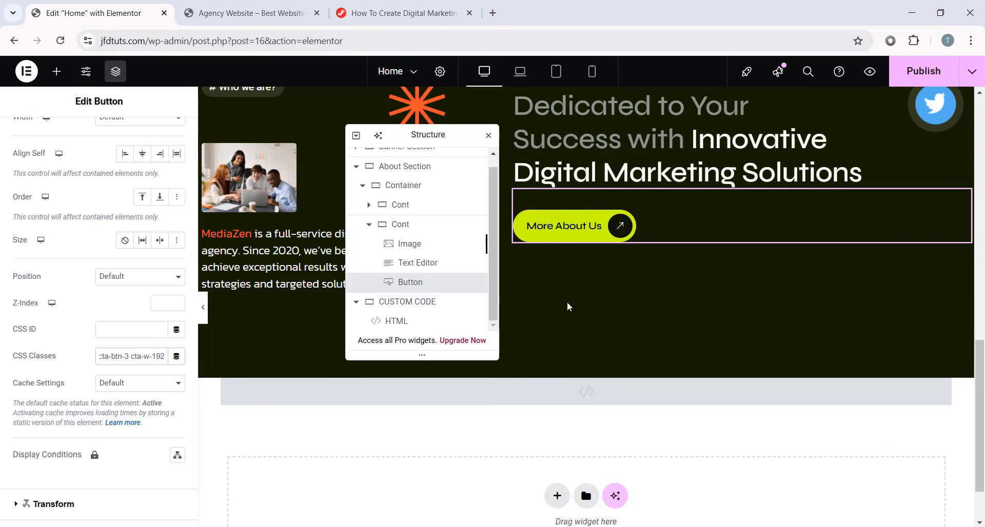
drag(430, 136, 838, 203)
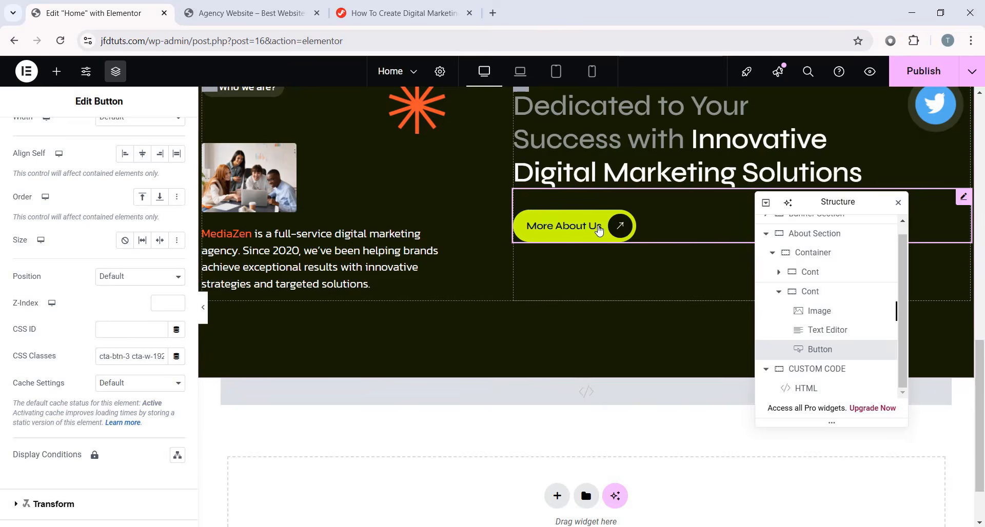
scroll(574, 322, up, 2)
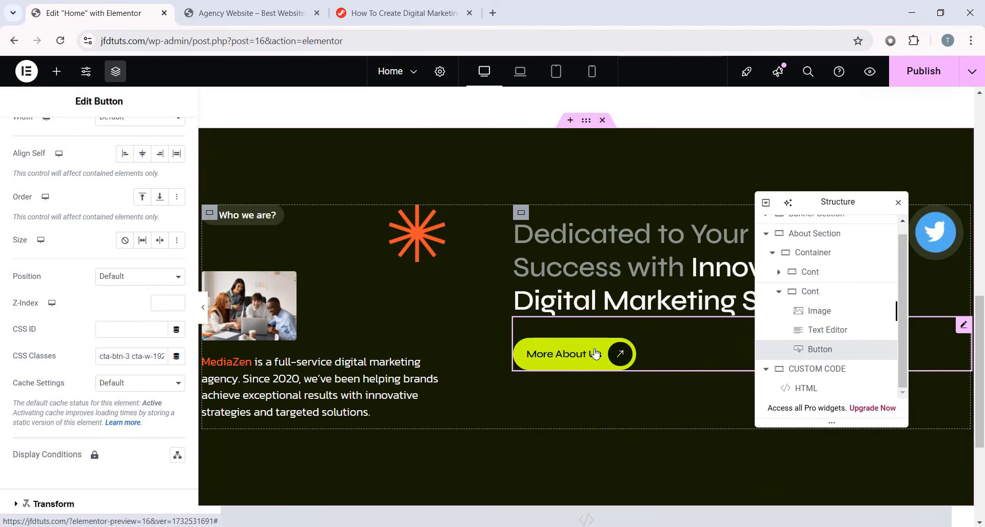
- Paste the tutorial's green pulse hover CSS on a new line in the HTML widget's code
click(413, 7)
scroll(323, 243, down, 3)
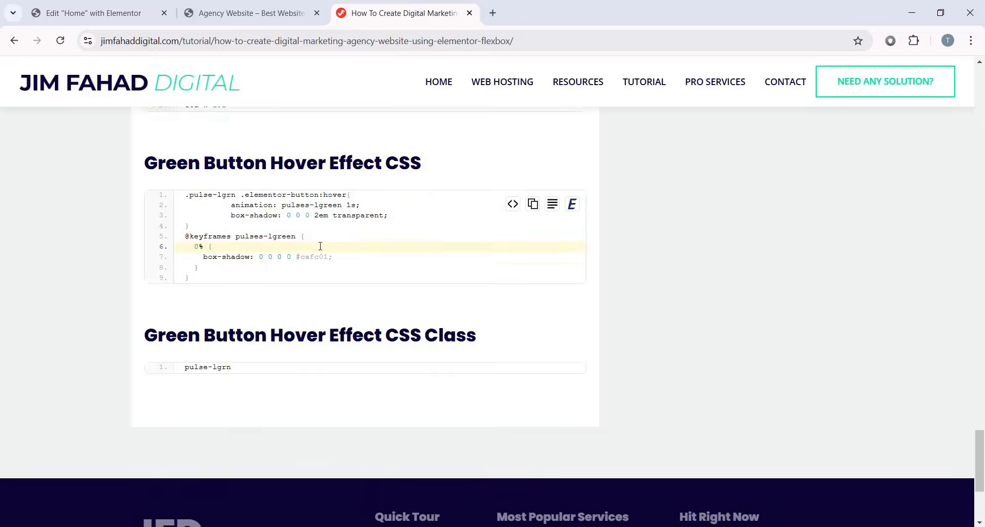
scroll(324, 248, up, 3)
scroll(325, 248, down, 1)
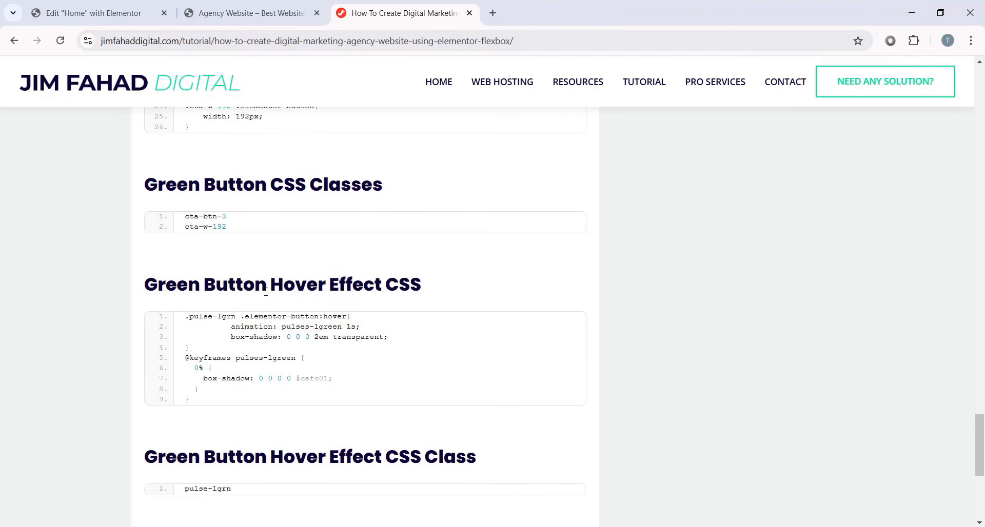
click(534, 330)
click(93, 13)
scroll(371, 335, down, 2)
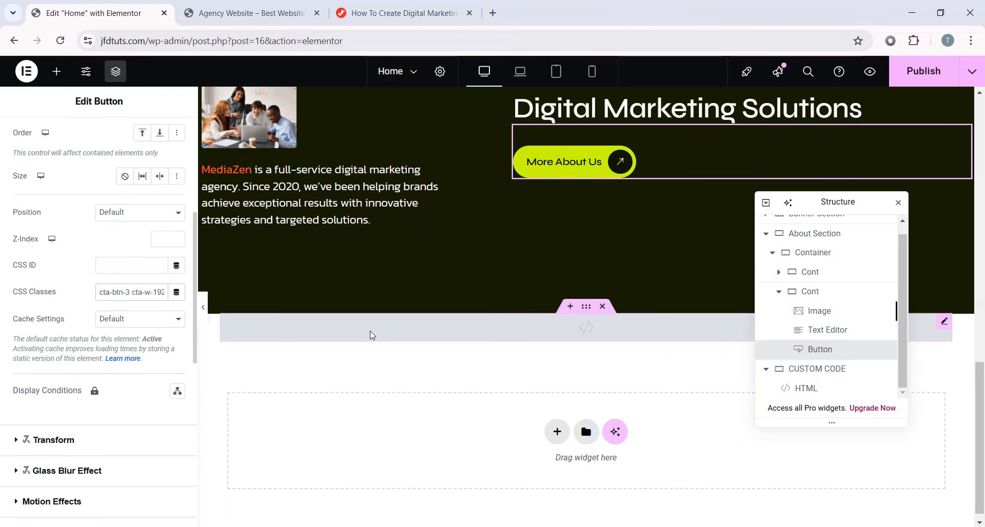
click(371, 334)
scroll(69, 438, down, 15)
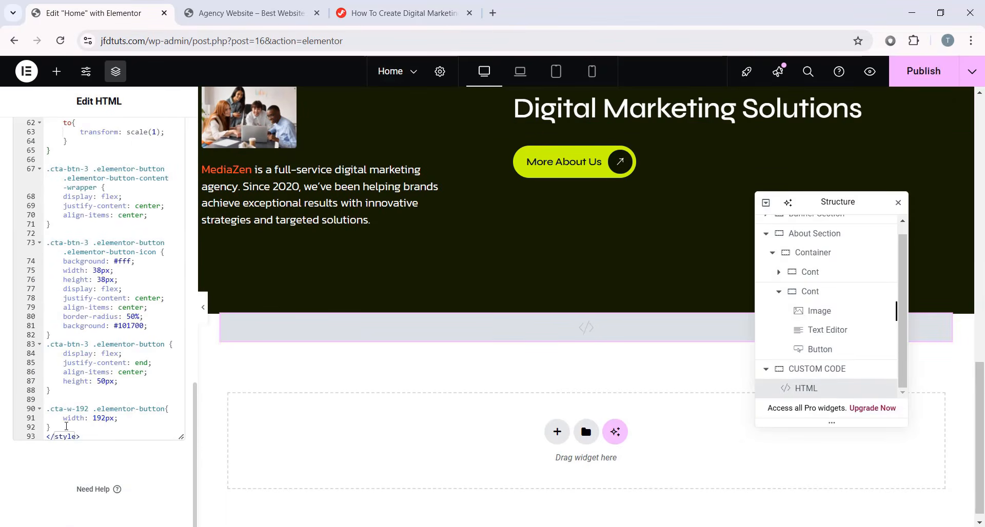
click(66, 426)
key(Return)
key(Return)
key(ctrl+v)
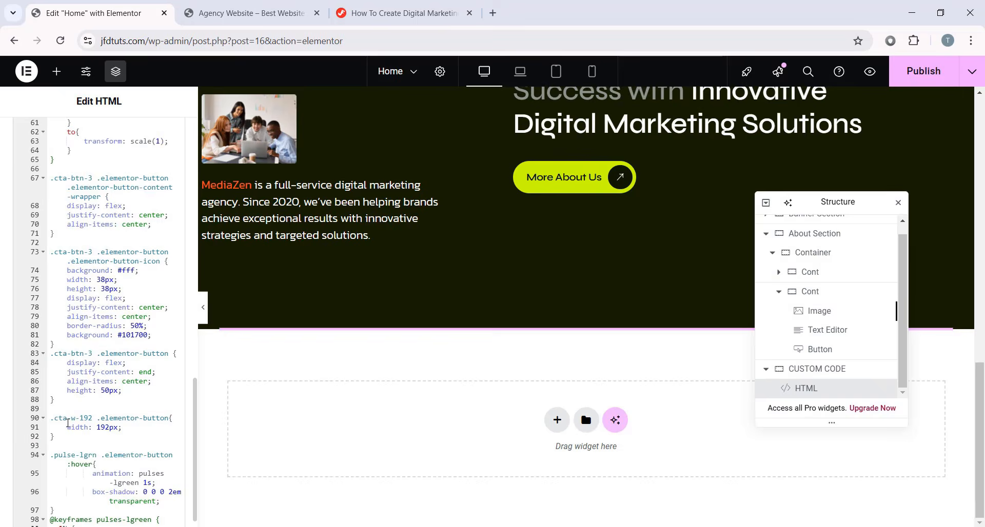
- Append the pulse-lgrn class to the More About Us button's CSS Classes
click(403, 13)
scroll(187, 376, down, 3)
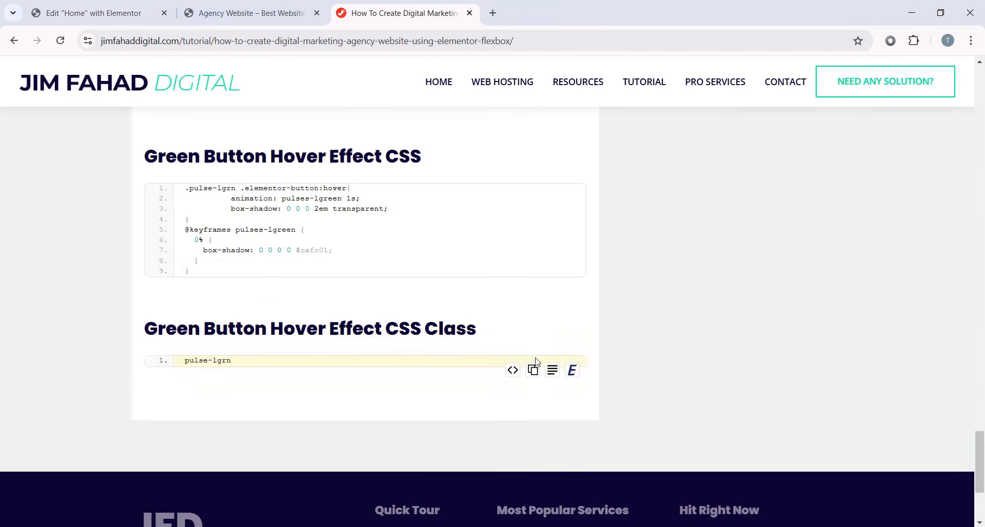
click(533, 370)
click(89, 13)
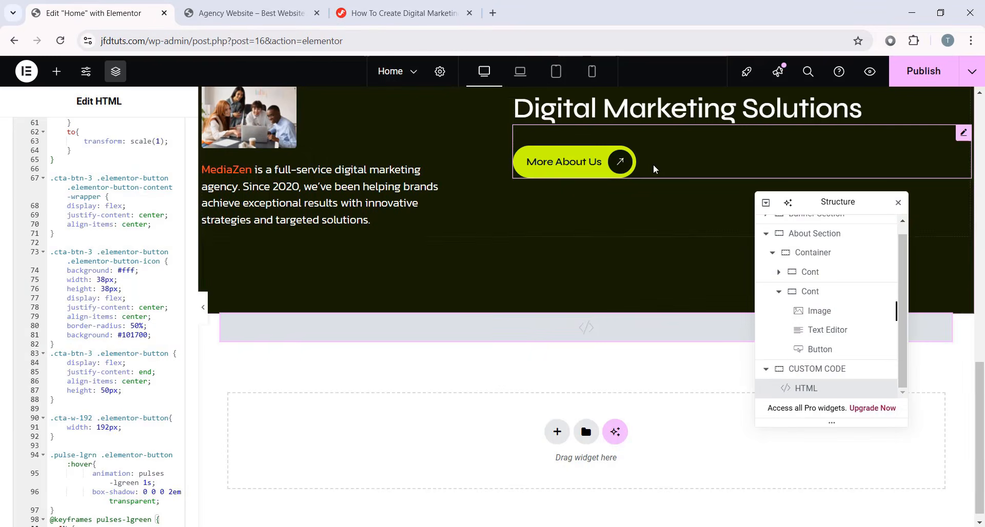
click(621, 161)
scroll(133, 326, down, 5)
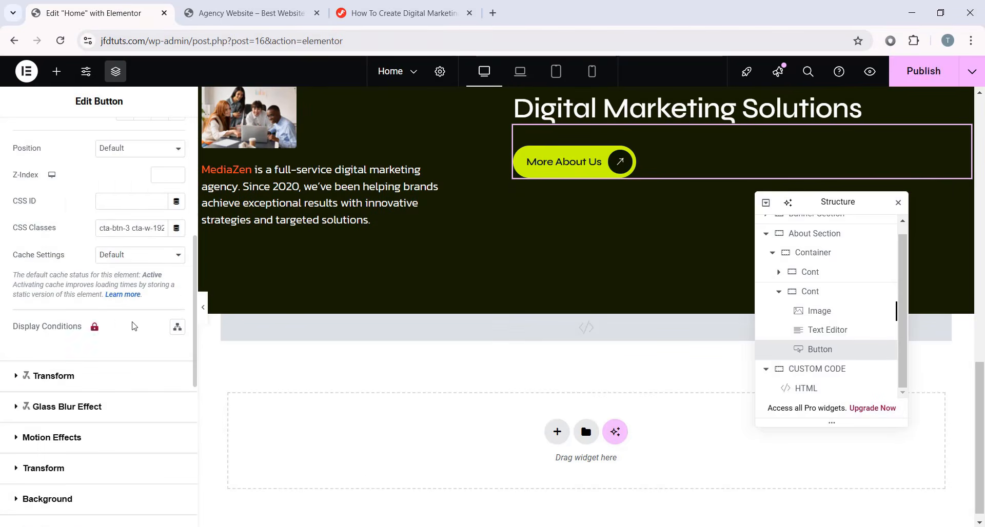
click(153, 221)
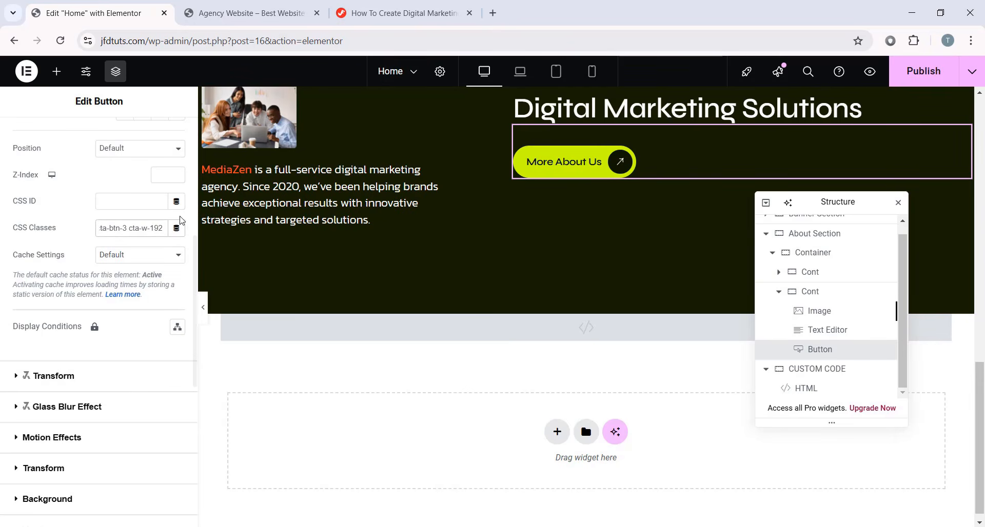
key(ctrl+v)
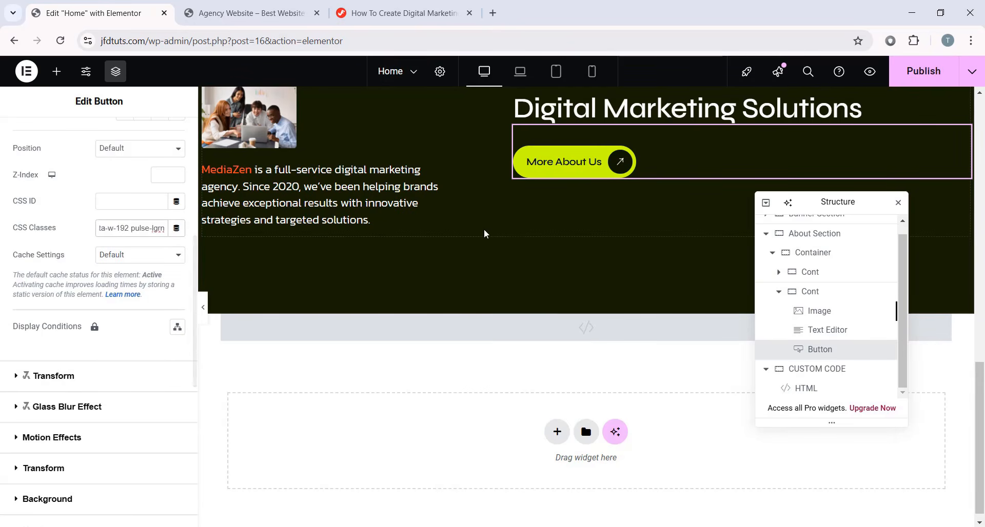
scroll(566, 292, up, 3)
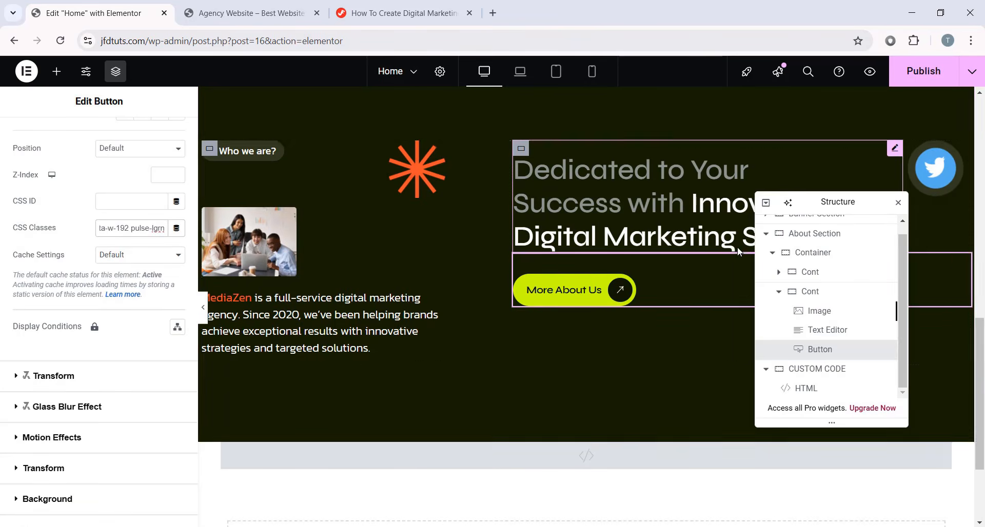
scroll(866, 310, up, 1)
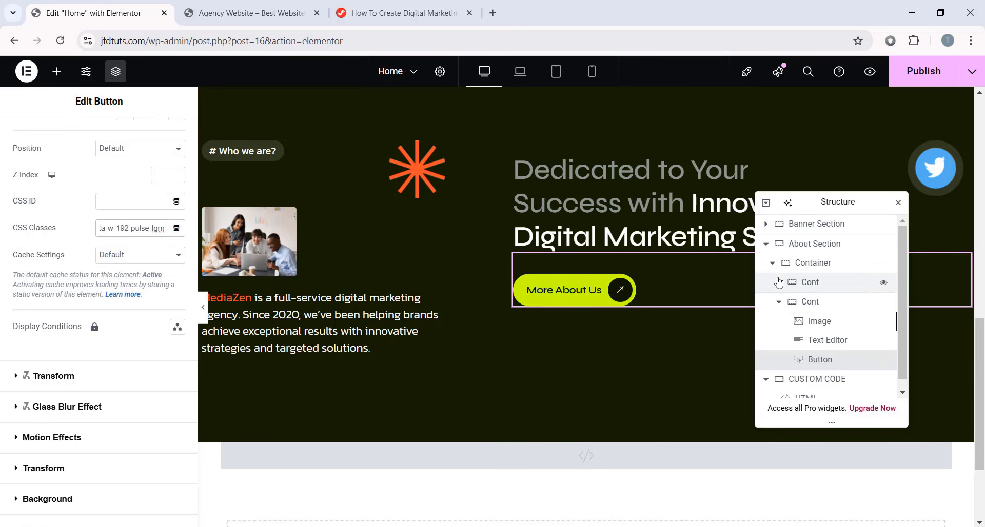
- Add a new container below the About section's main container, with Row direction and Space Between justification
click(772, 263)
click(818, 265)
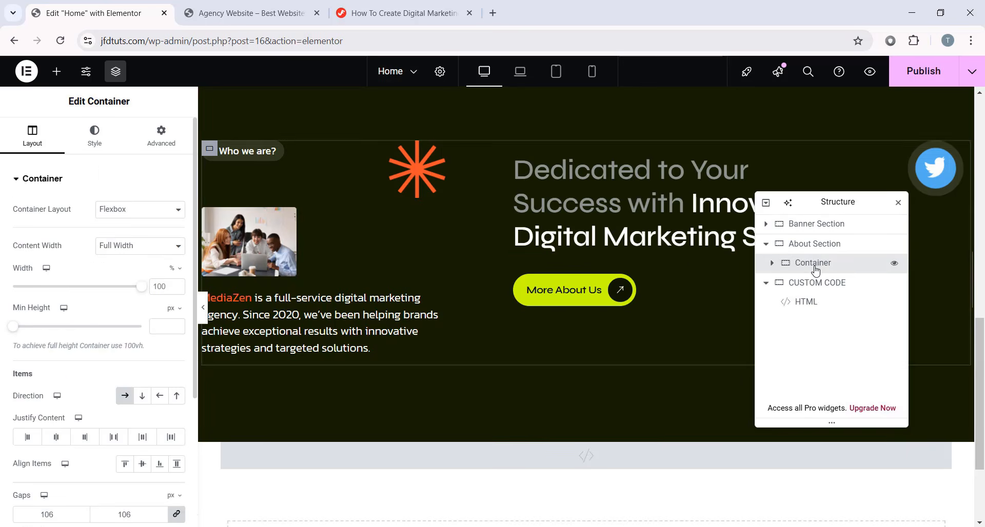
right_click(821, 268)
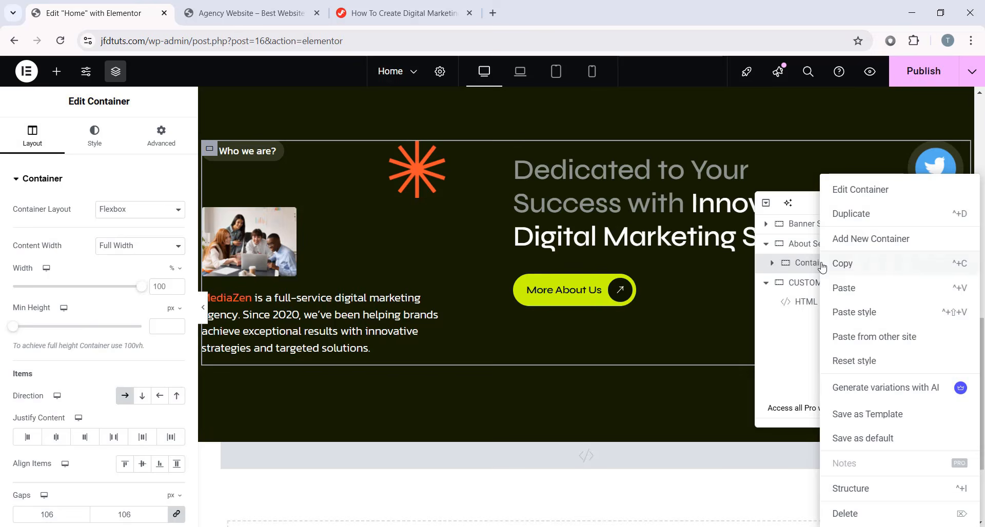
click(860, 240)
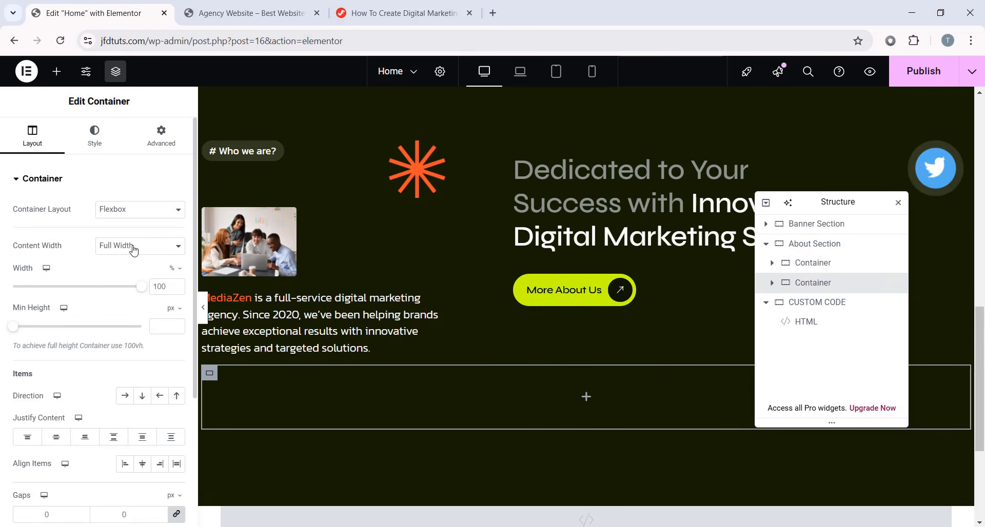
click(125, 395)
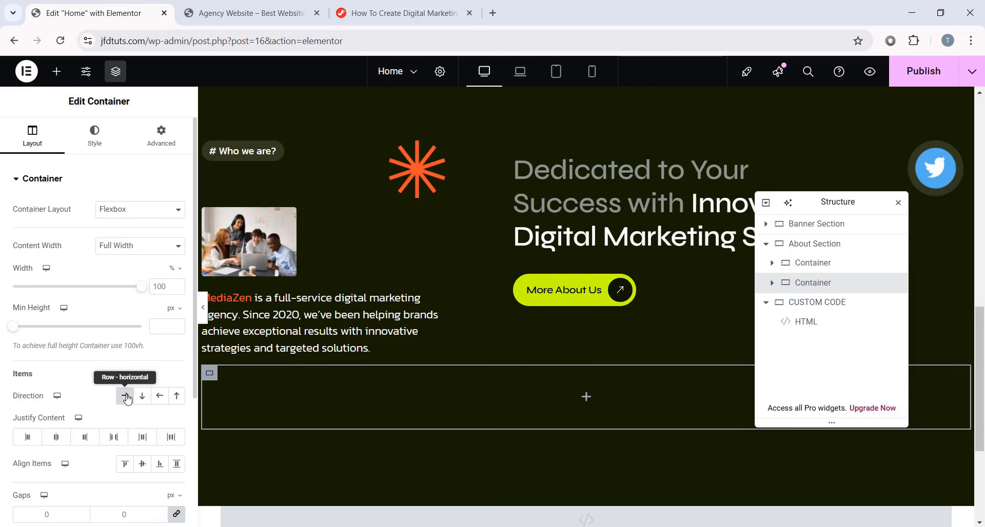
click(116, 439)
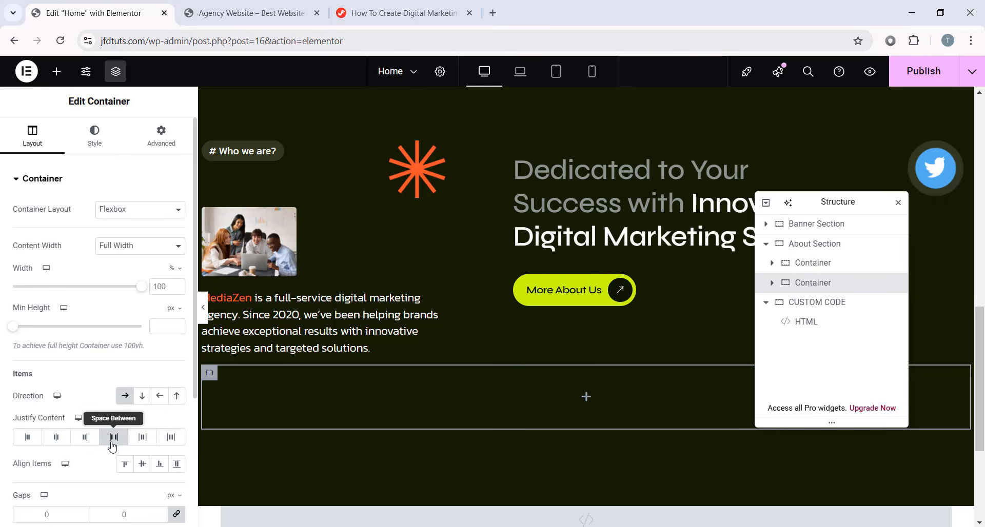
- Drop a Counter widget into the new container and make its number white
click(585, 396)
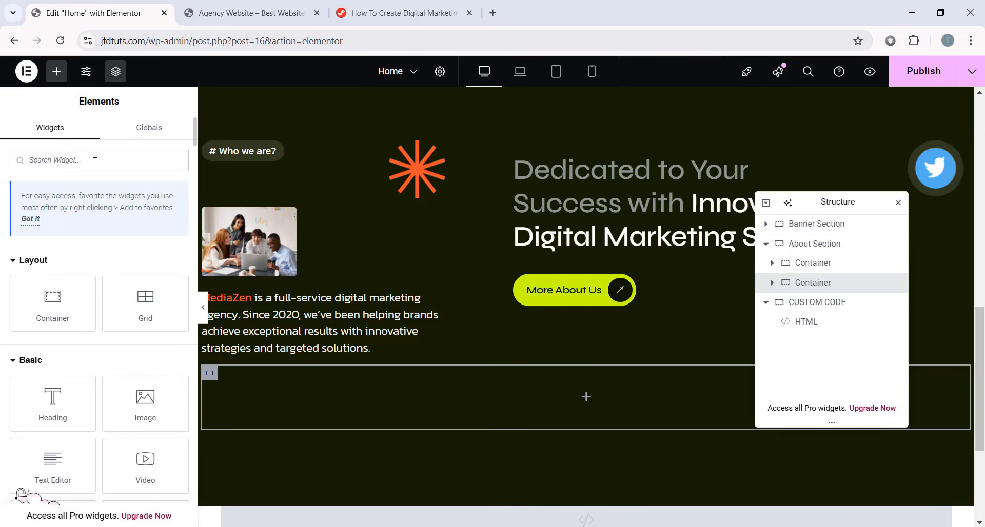
text(counter)
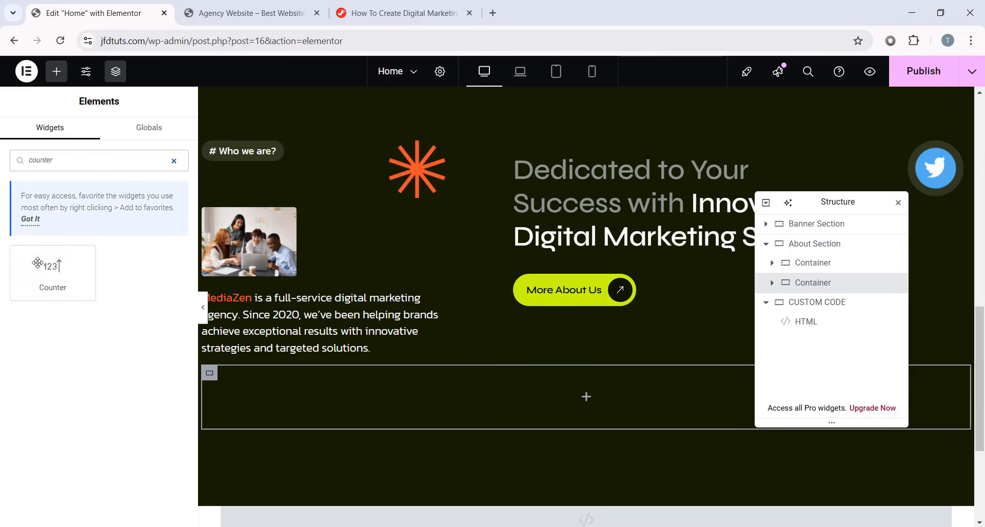
drag(37, 263, 522, 382)
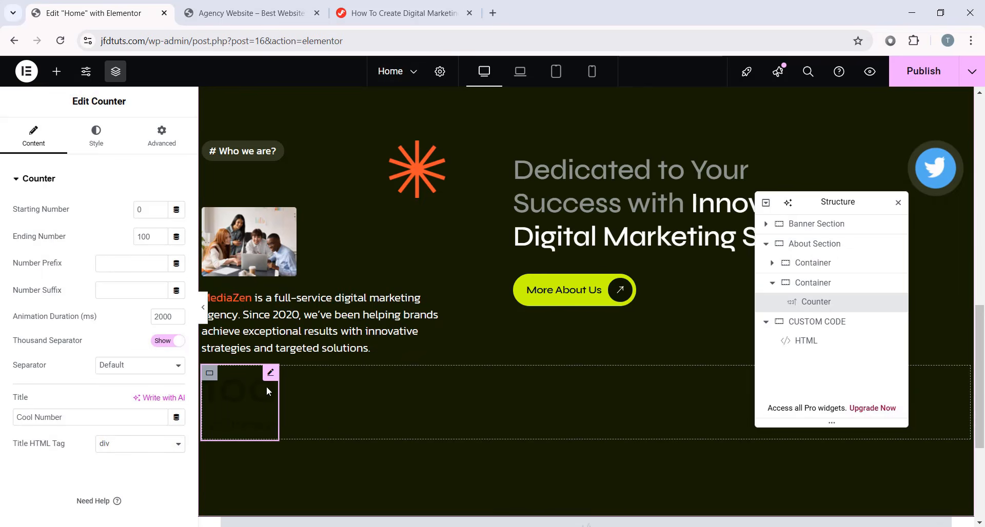
click(97, 152)
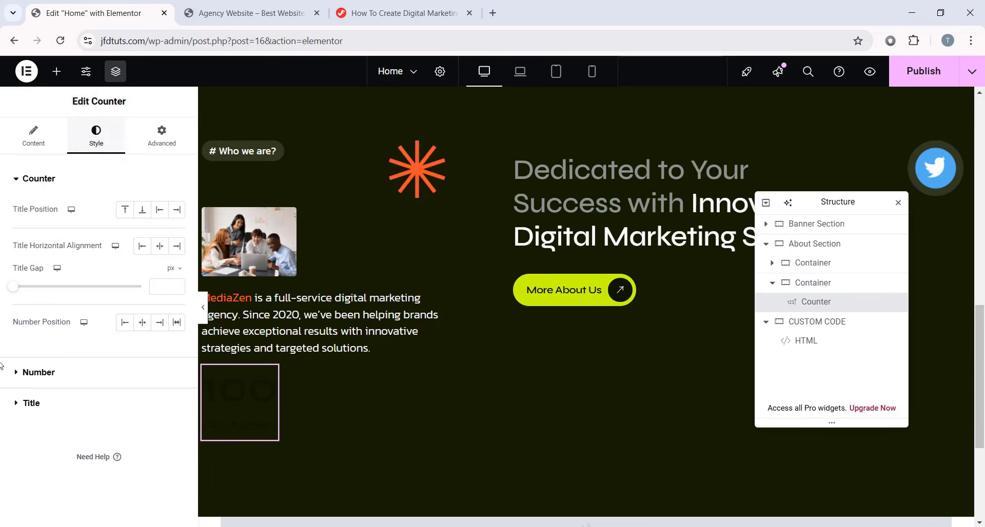
click(45, 373)
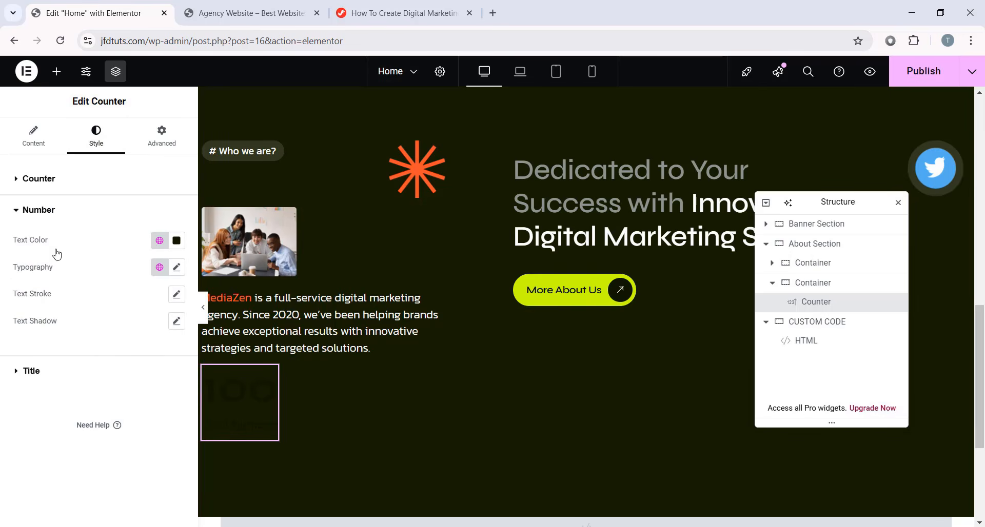
click(176, 241)
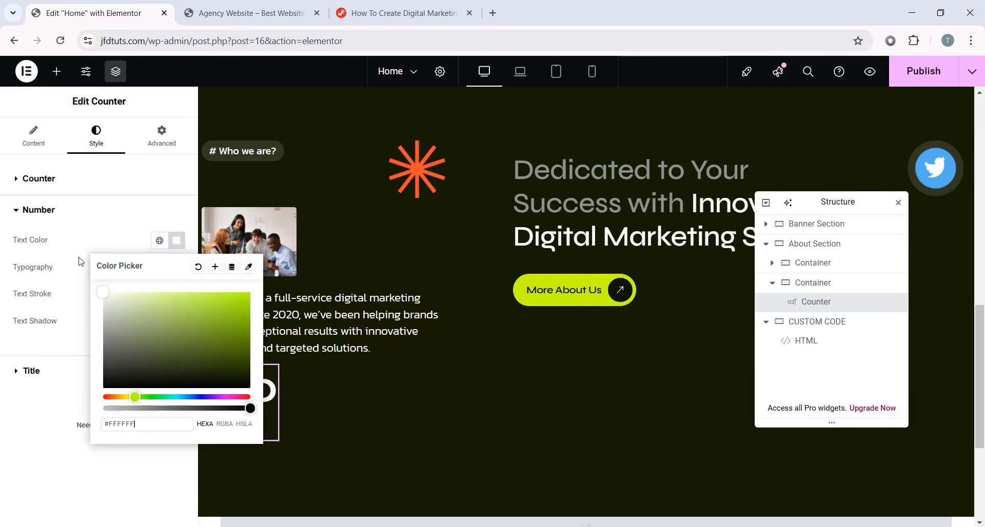
click(25, 421)
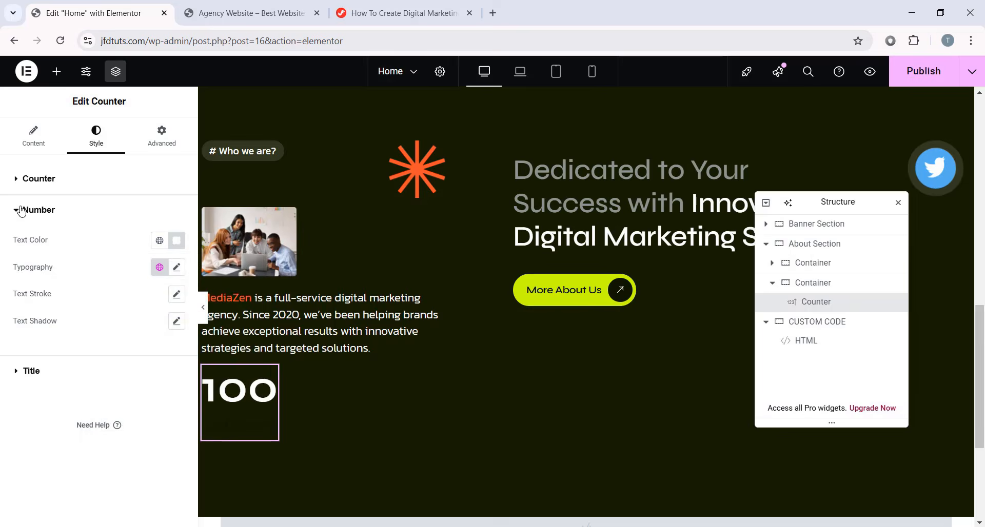
- Set the counter to end at 3.4 with suffix k+ and title it 'Satisfied Clients'
click(41, 139)
drag(155, 232, 124, 237)
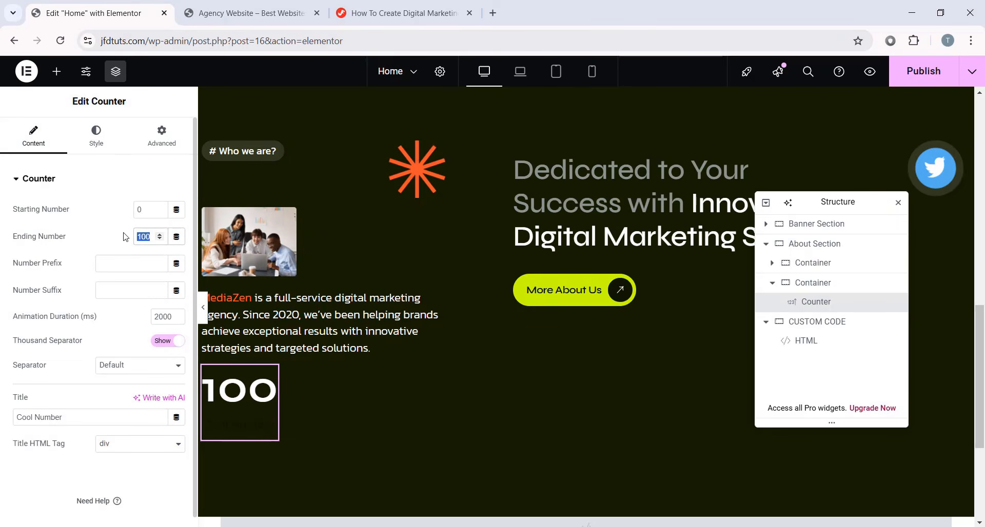
text(3.4)
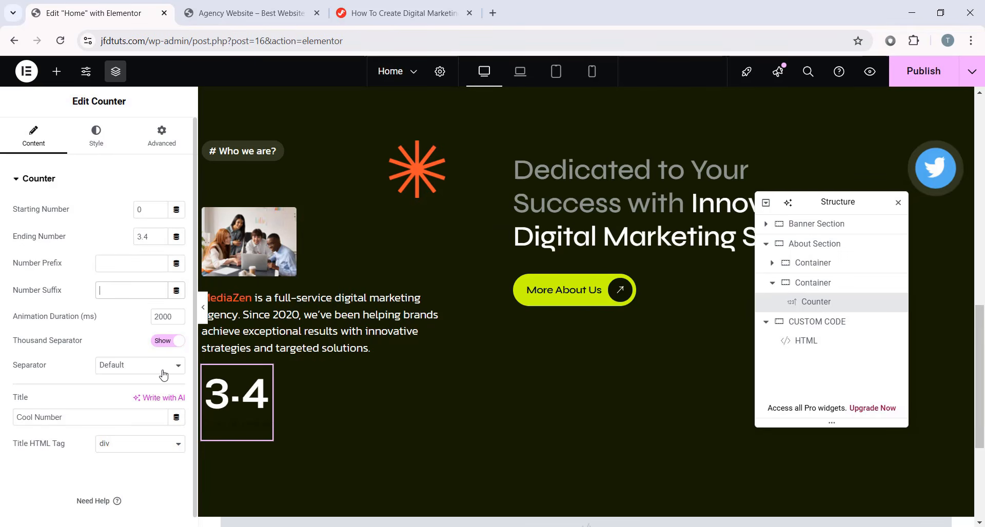
text(k+)
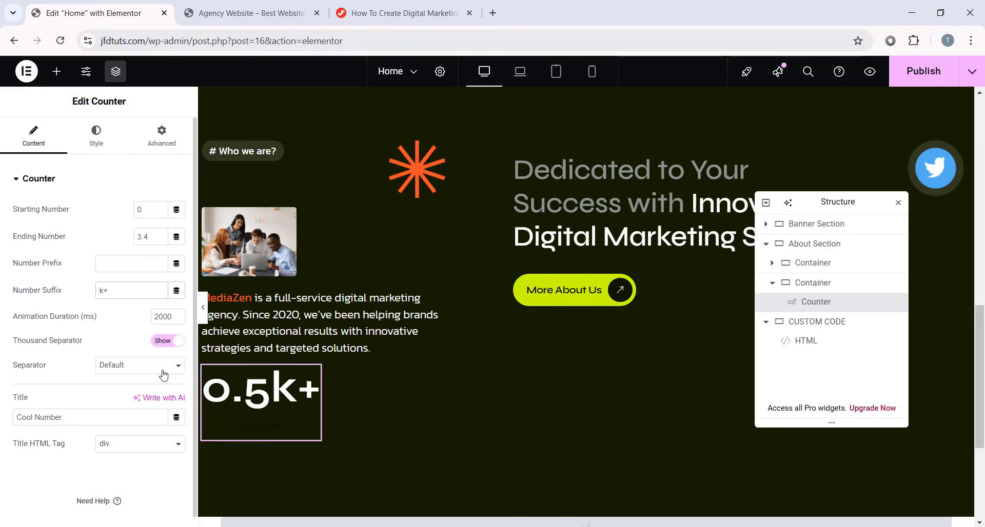
click(83, 416)
key(ctrl+a)
text(Satisfied Clients)
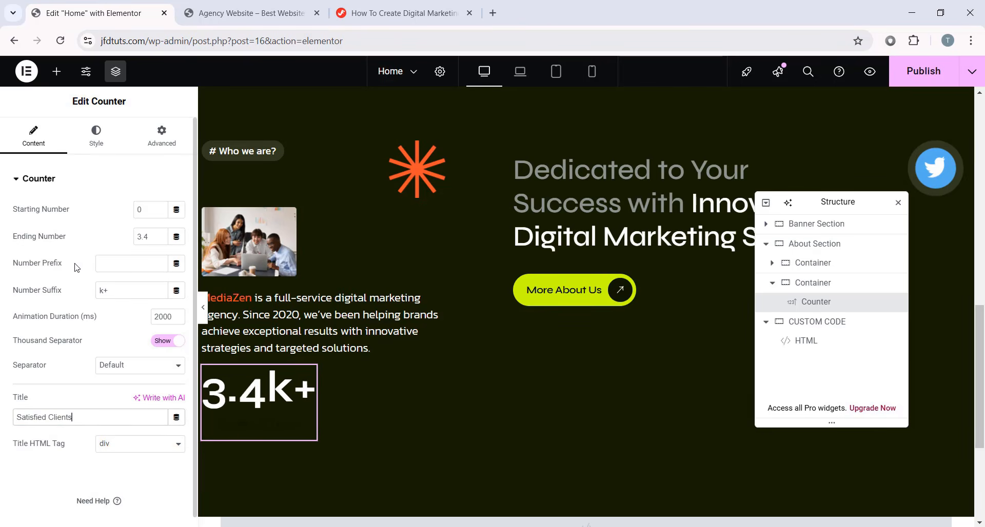
- Align the counter title and number to Start with an 8 px title gap
click(96, 135)
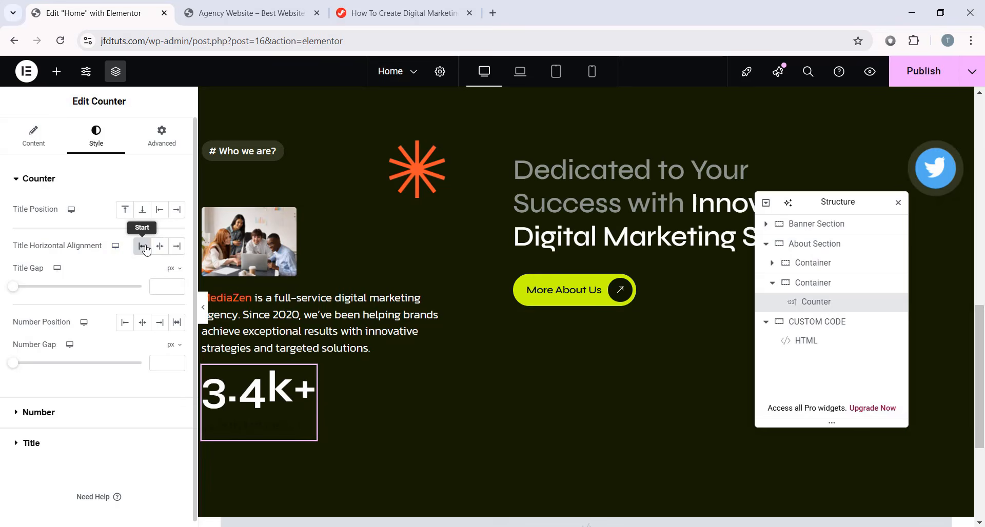
click(141, 254)
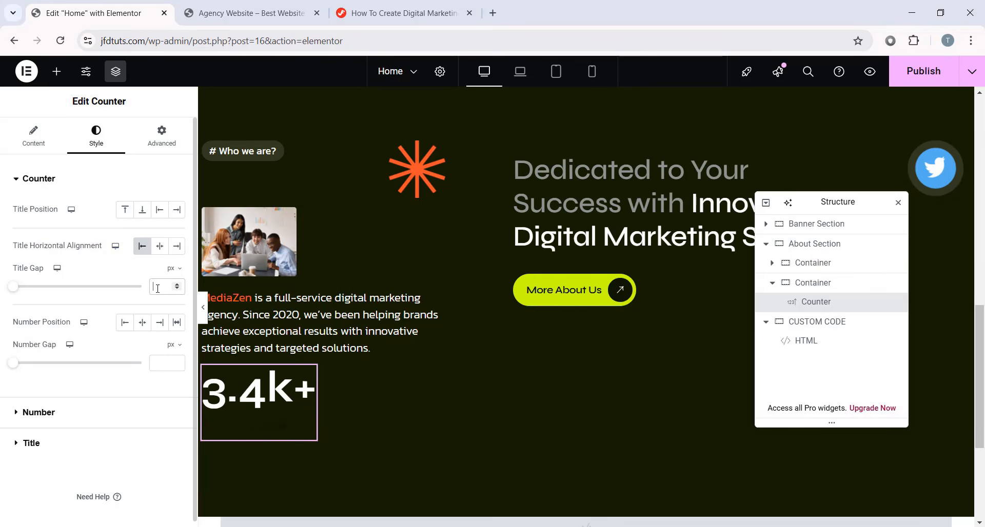
text(8)
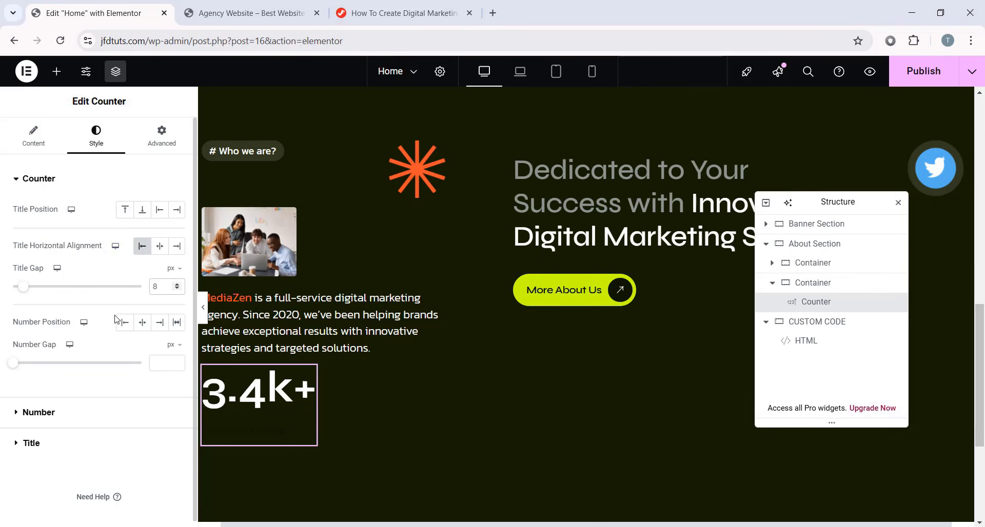
click(128, 324)
- Give the counter number the Secondary global font (Kanit) at 44 px
click(55, 415)
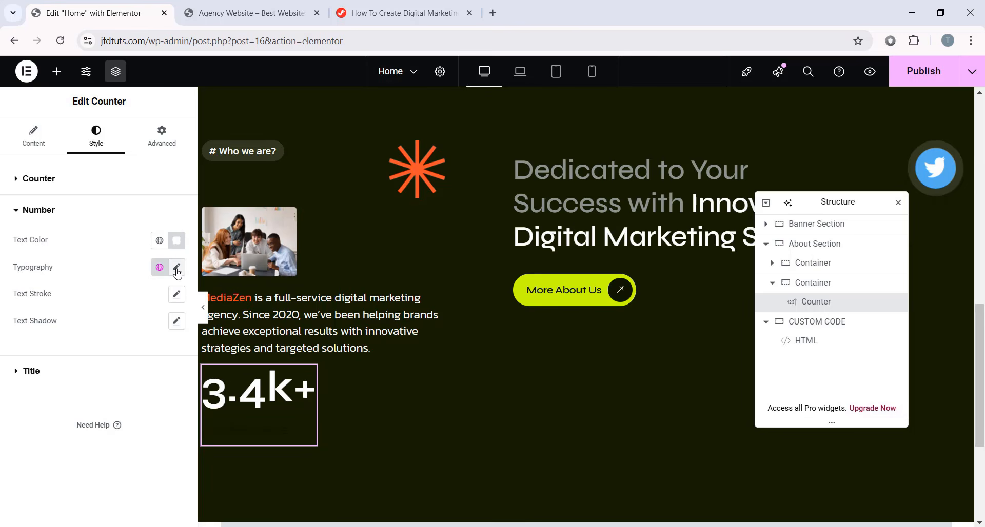
click(159, 267)
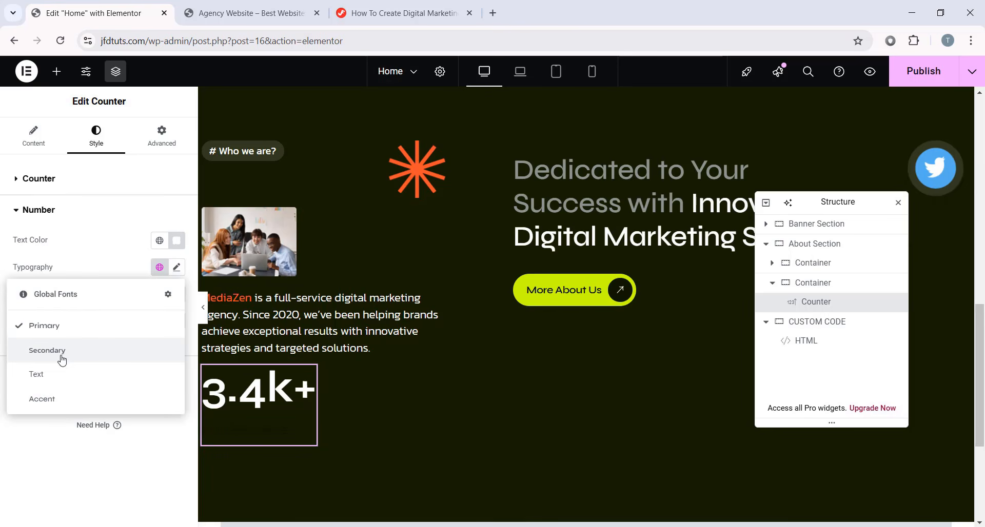
click(83, 356)
click(176, 268)
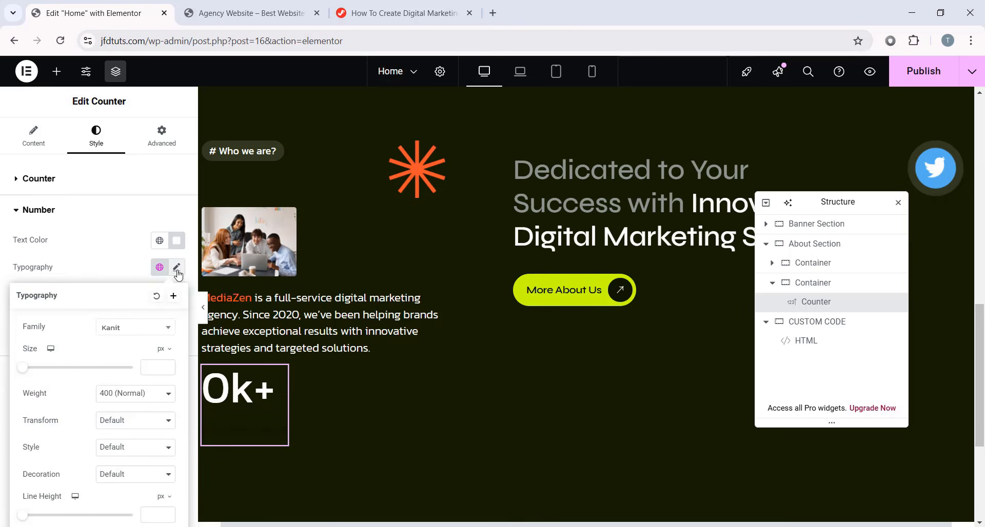
click(151, 367)
text(44)
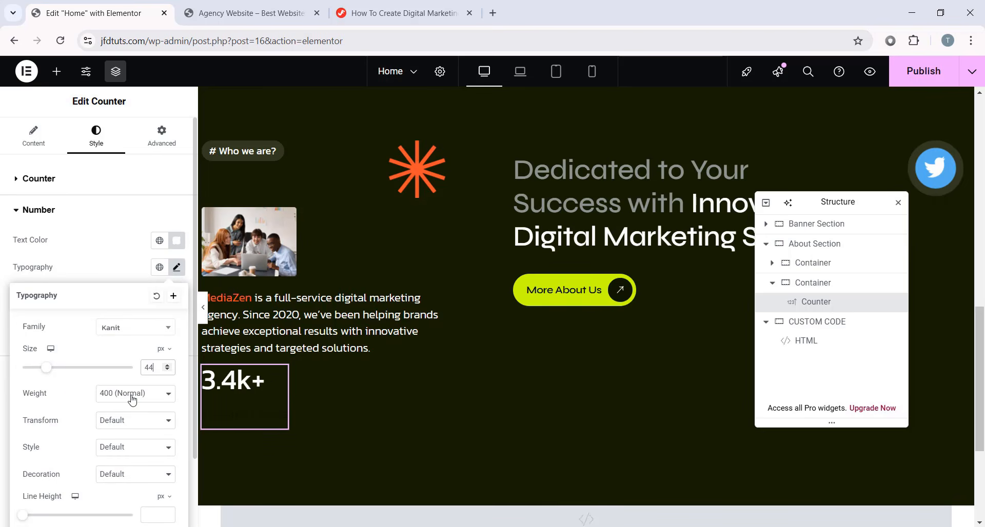
- Colour the Satisfied Clients title with the grey global Text colour
scroll(147, 458, down, 1)
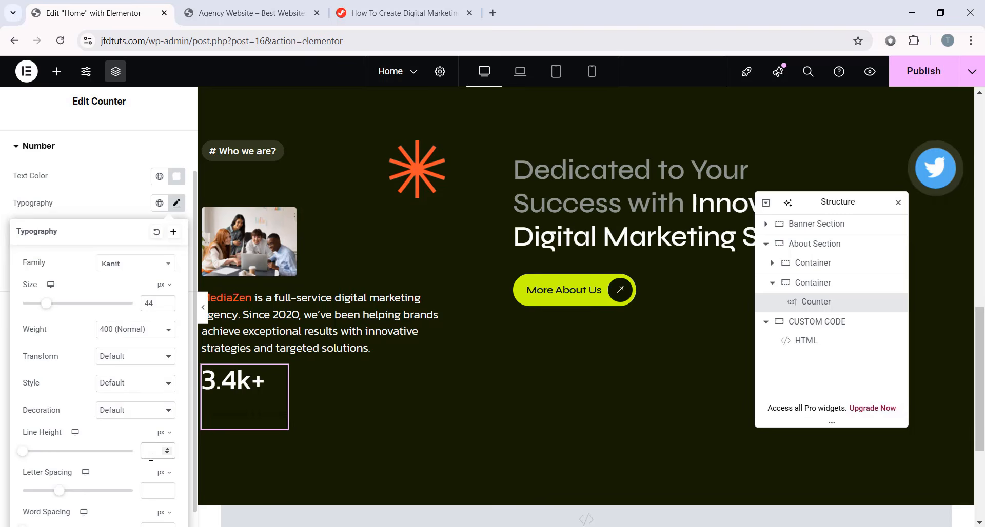
click(176, 205)
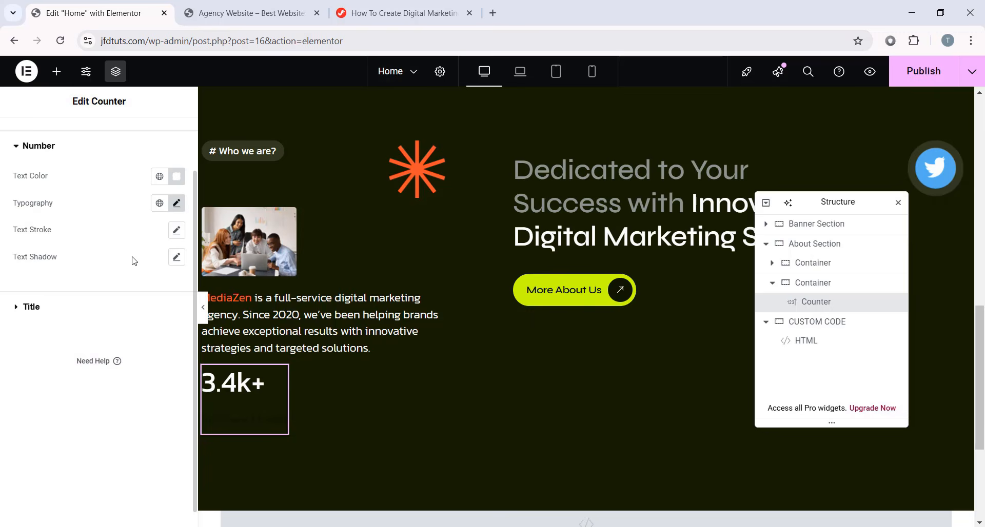
click(51, 316)
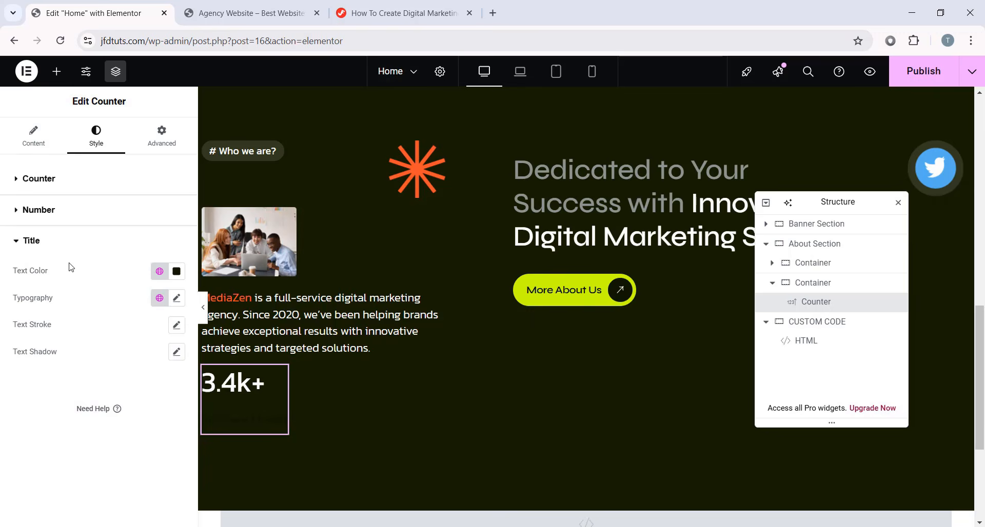
click(177, 270)
click(129, 454)
text(#3)
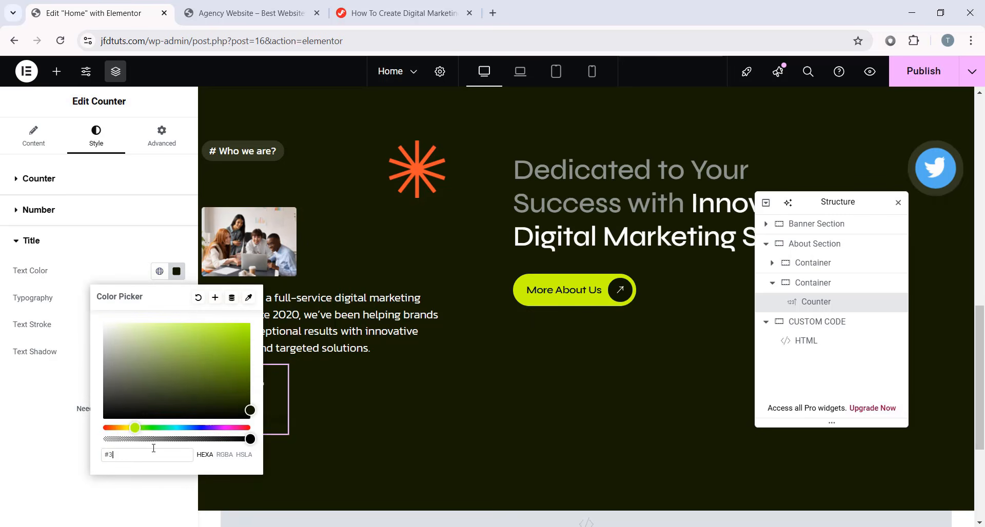
text(8402d)
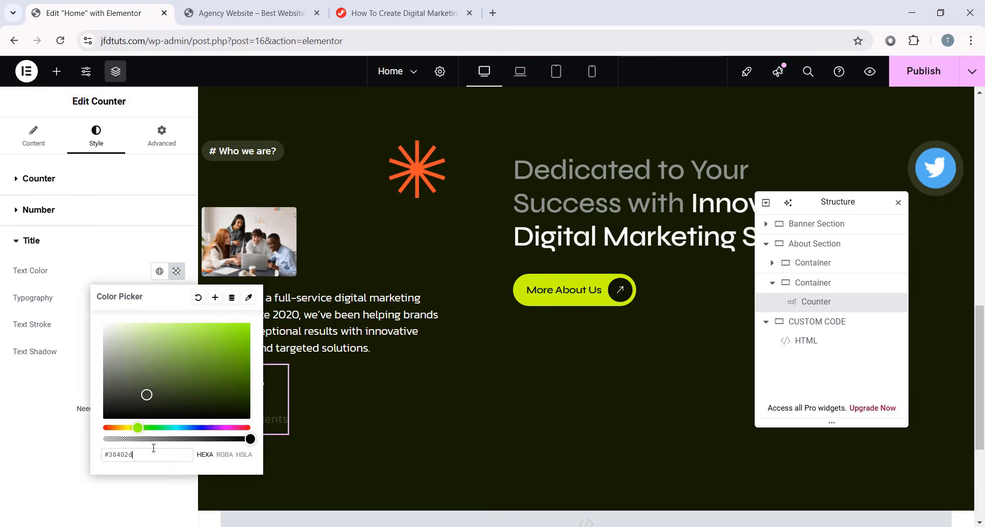
click(35, 444)
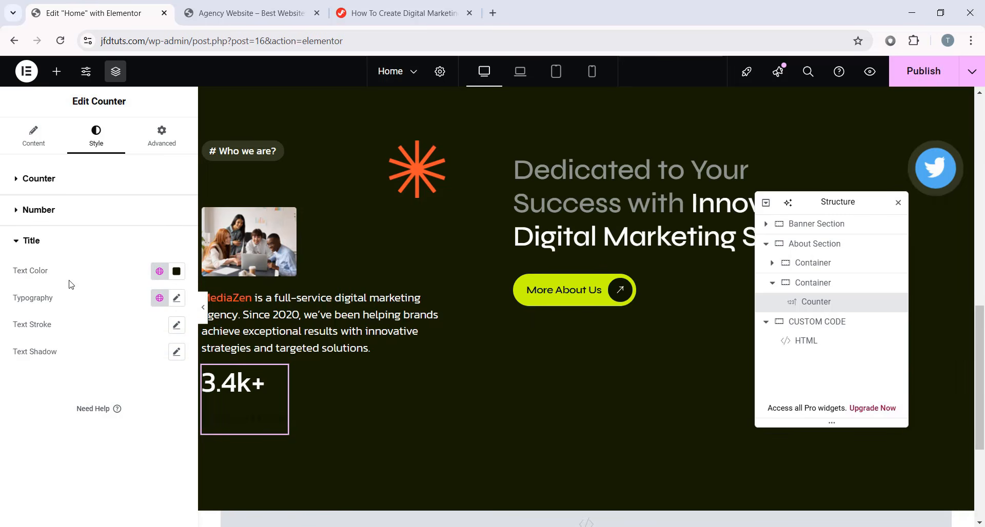
click(159, 271)
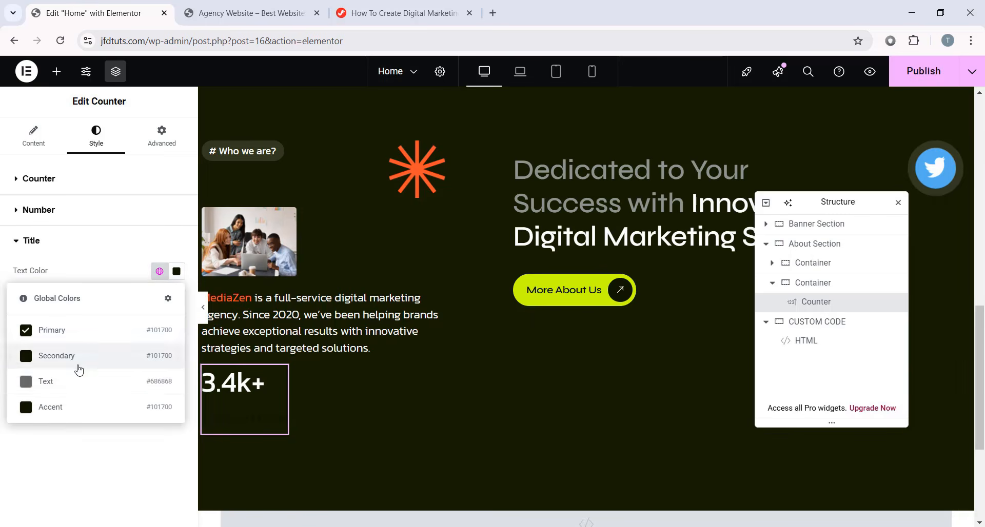
click(134, 384)
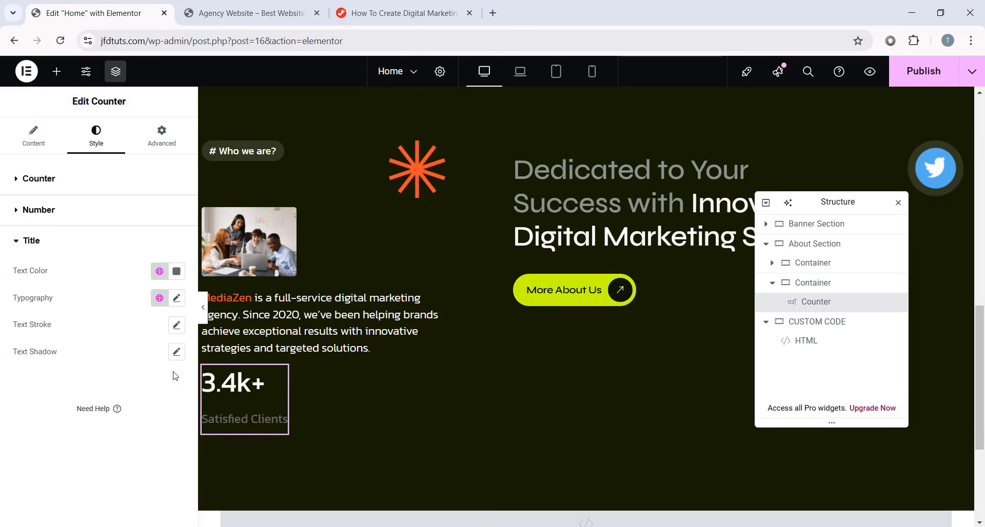
- Set the title typography to Figtree, 16 px size, 24 px line height
click(176, 298)
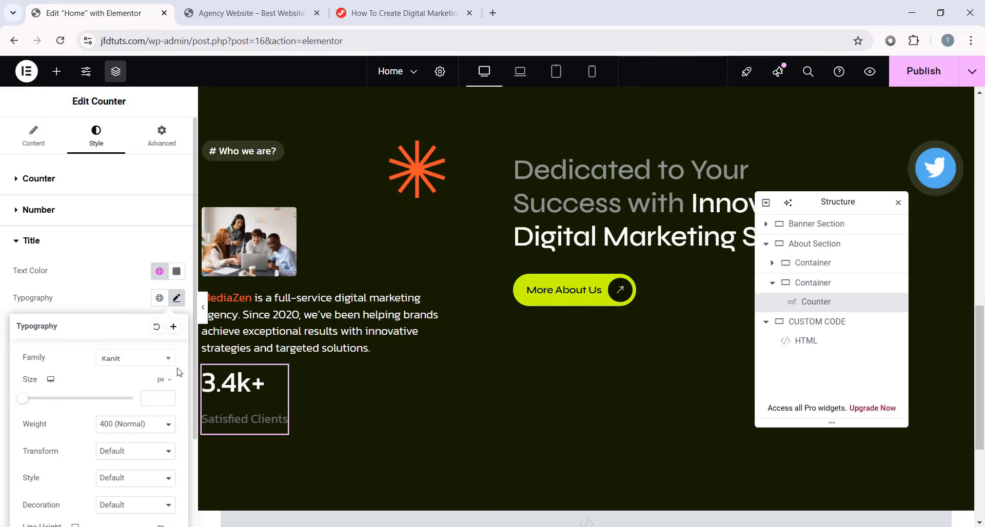
click(122, 367)
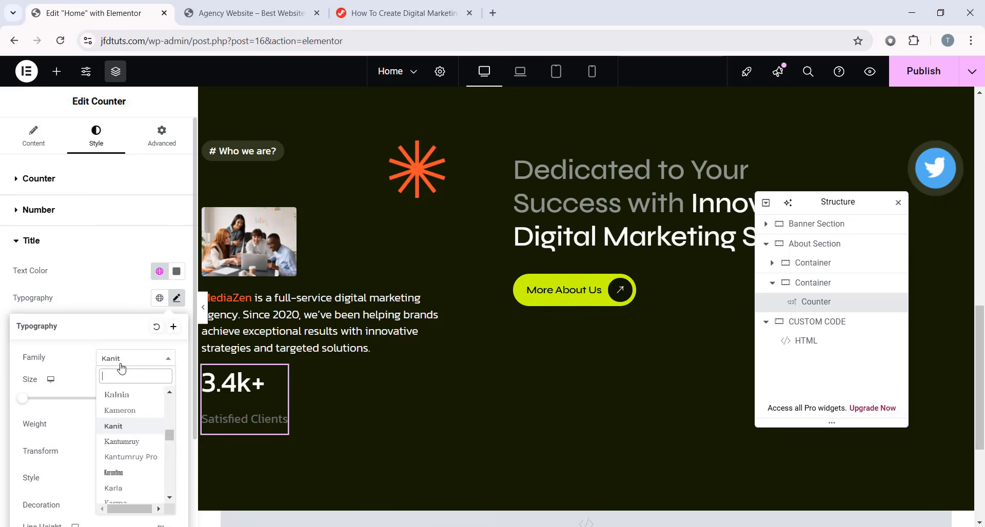
text(figtree)
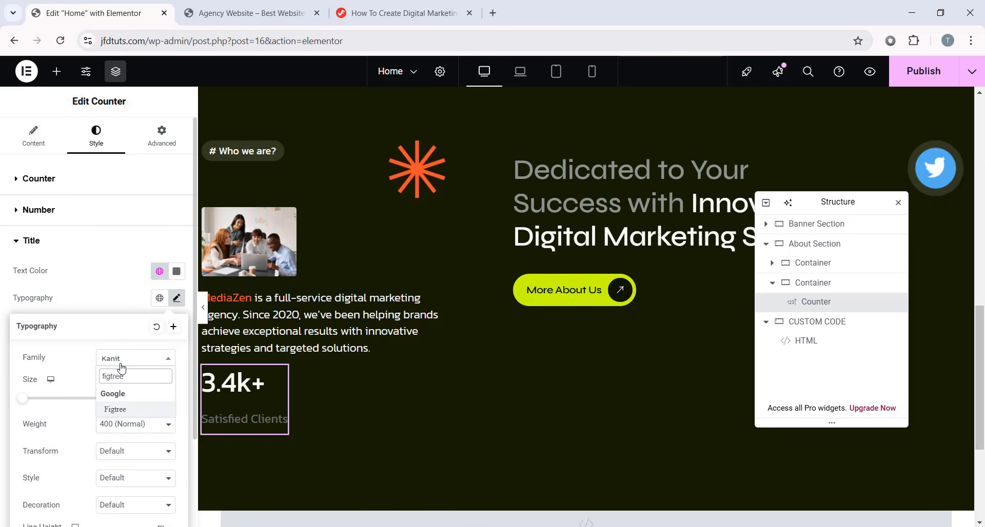
click(113, 411)
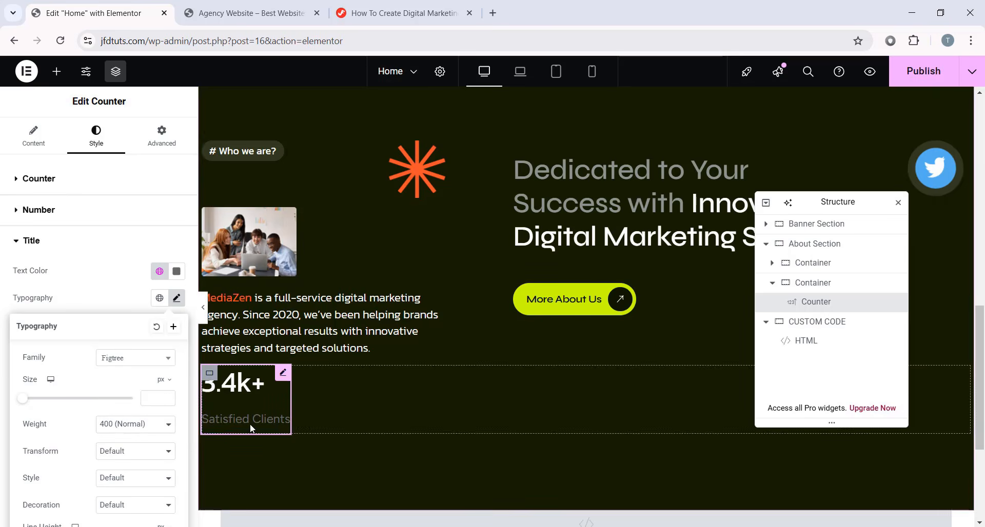
click(145, 398)
text(16)
scroll(97, 377, down, 2)
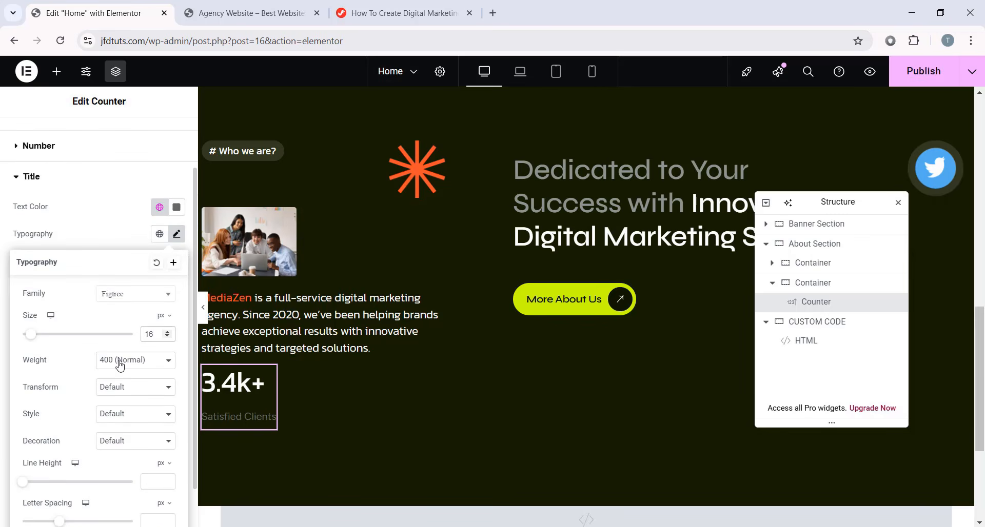
scroll(120, 365, down, 1)
click(155, 423)
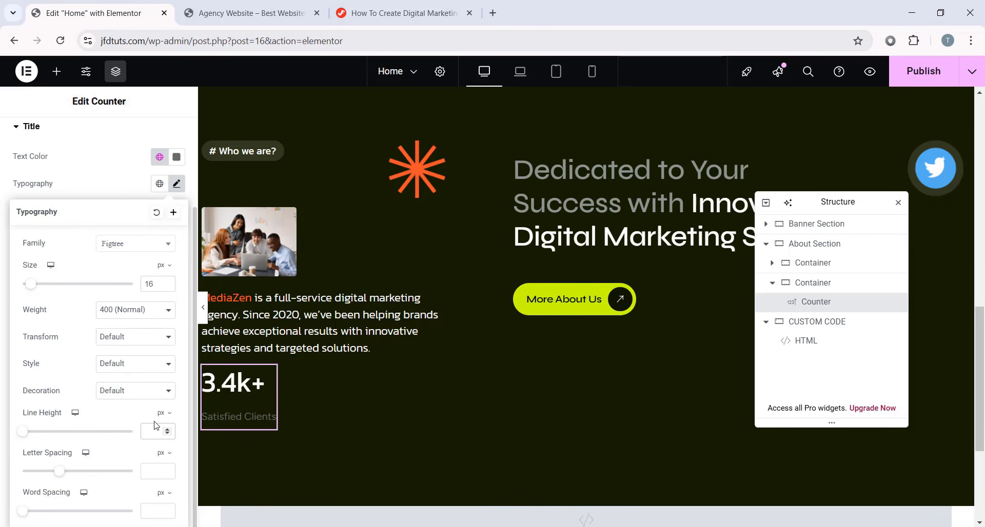
text(24)
click(154, 180)
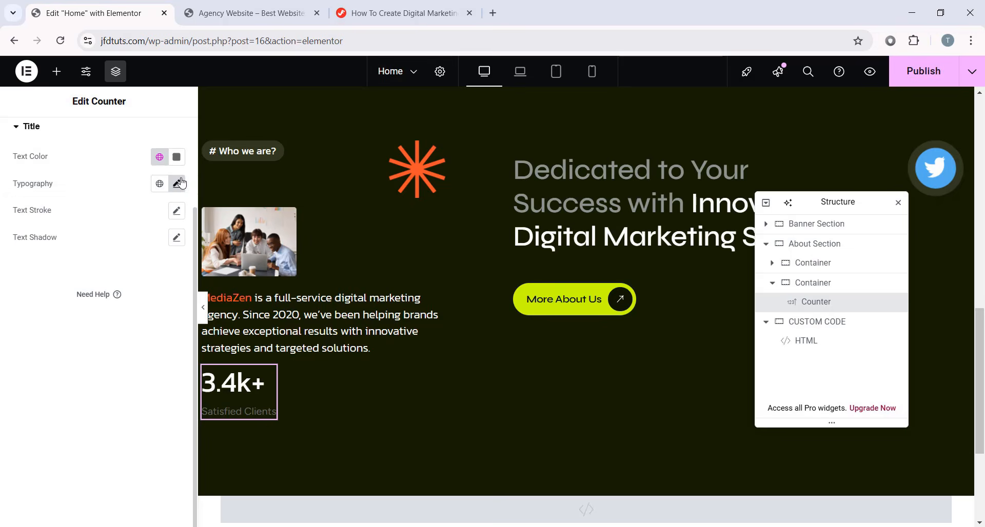
scroll(149, 272, up, 2)
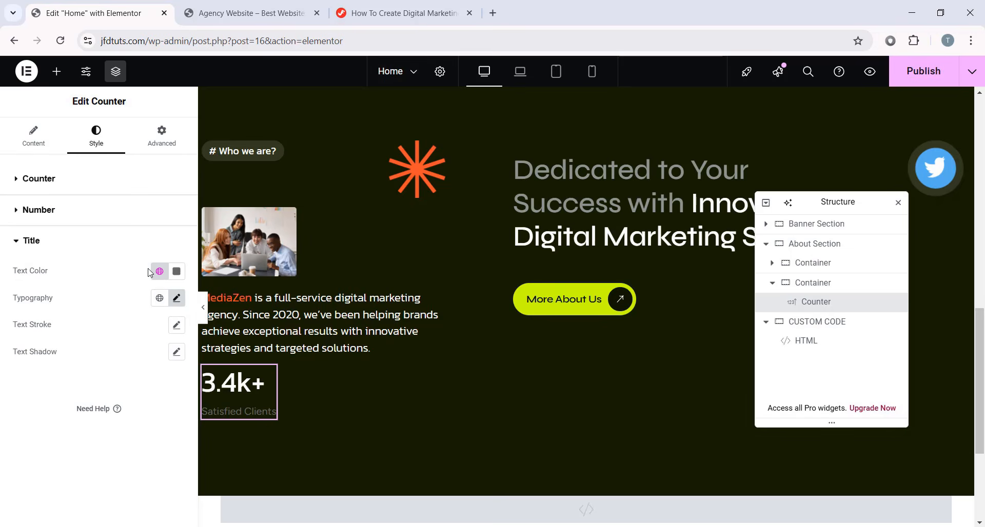
- Give the counter a bottom padding of 20 and a custom width of 280 px
click(137, 146)
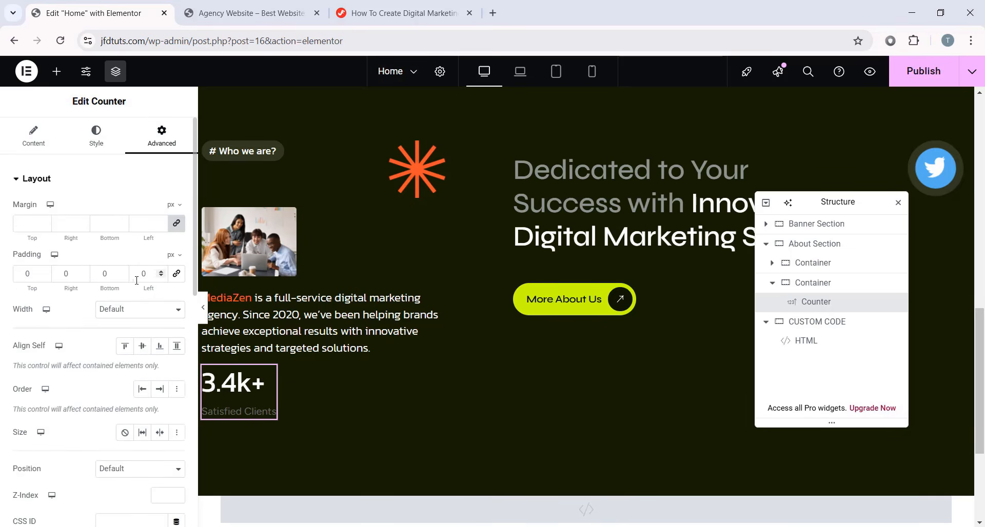
double_click(114, 275)
text(20)
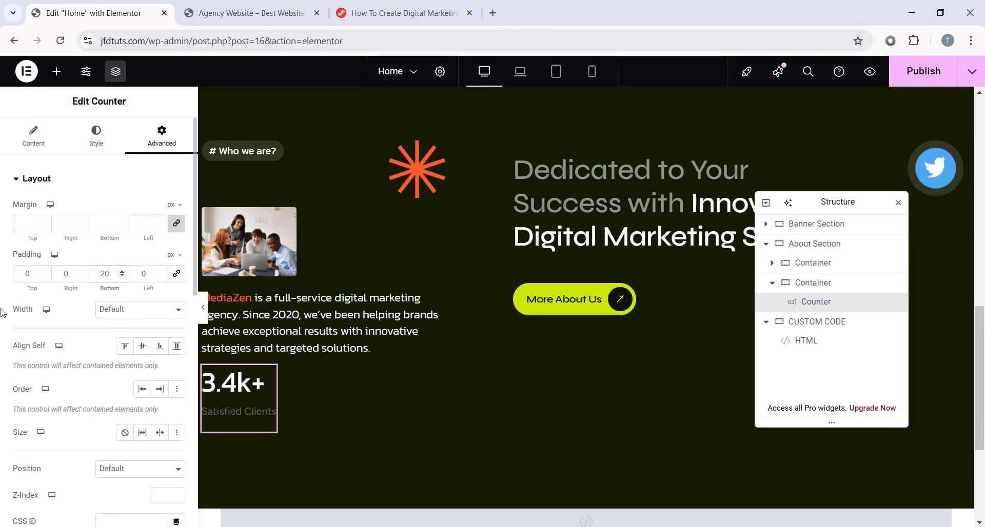
click(114, 310)
click(107, 374)
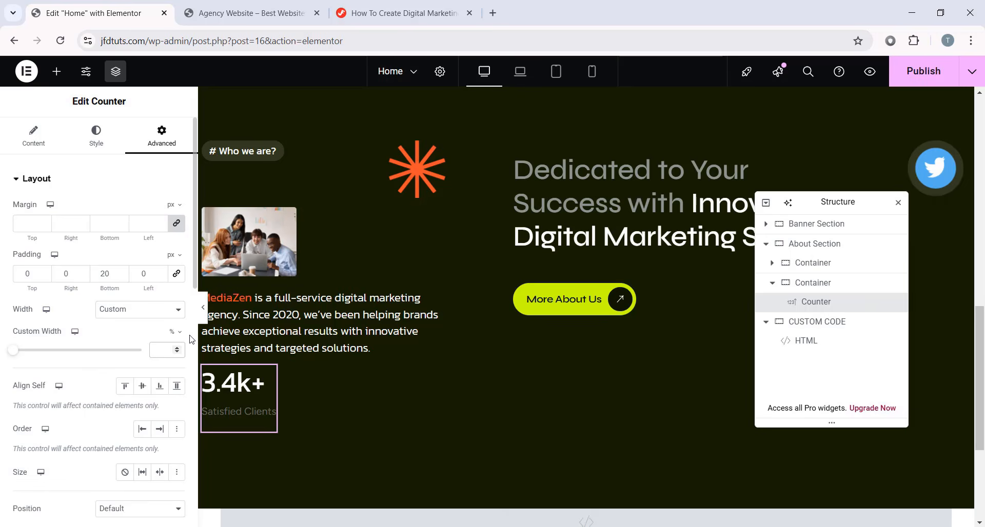
click(174, 332)
click(173, 342)
click(165, 350)
text(2)
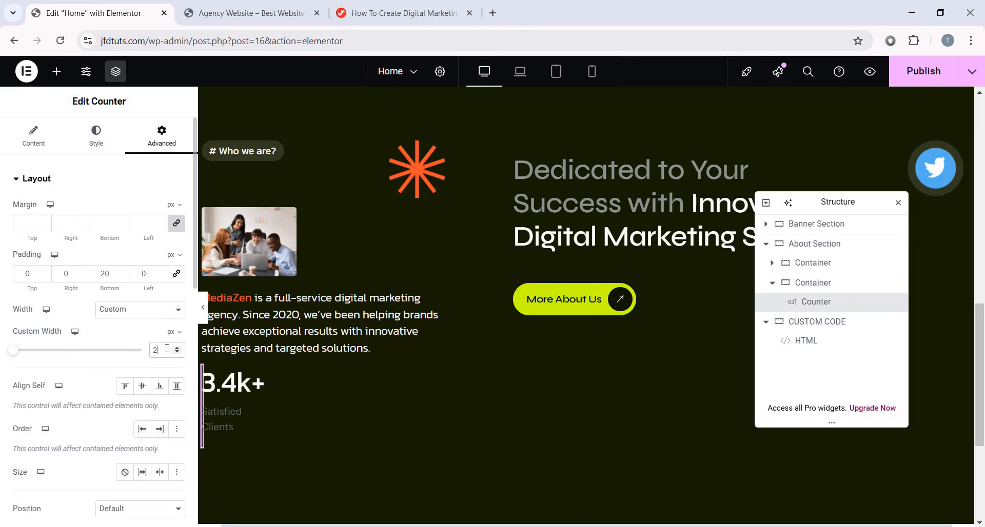
text(80)
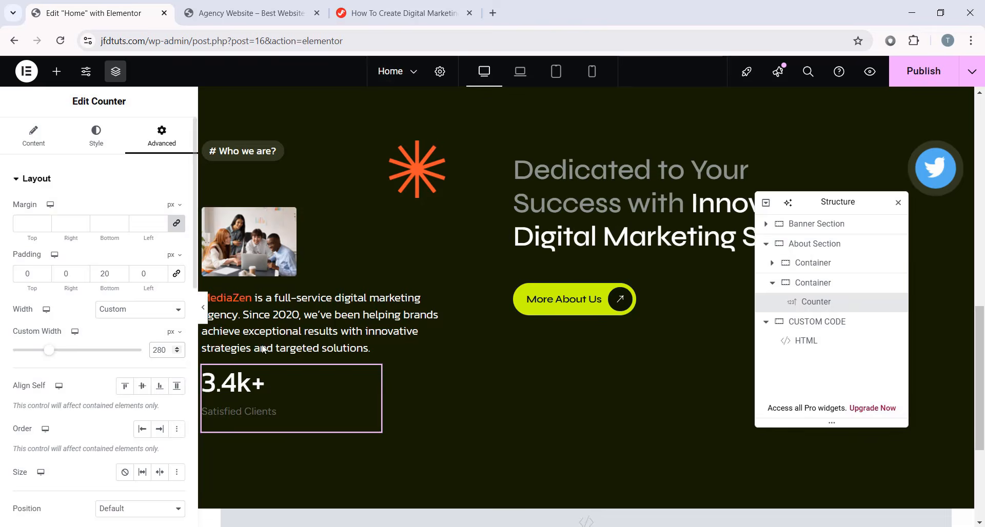
- Set the counter's border to Solid with colour #38402d
scroll(103, 297, down, 10)
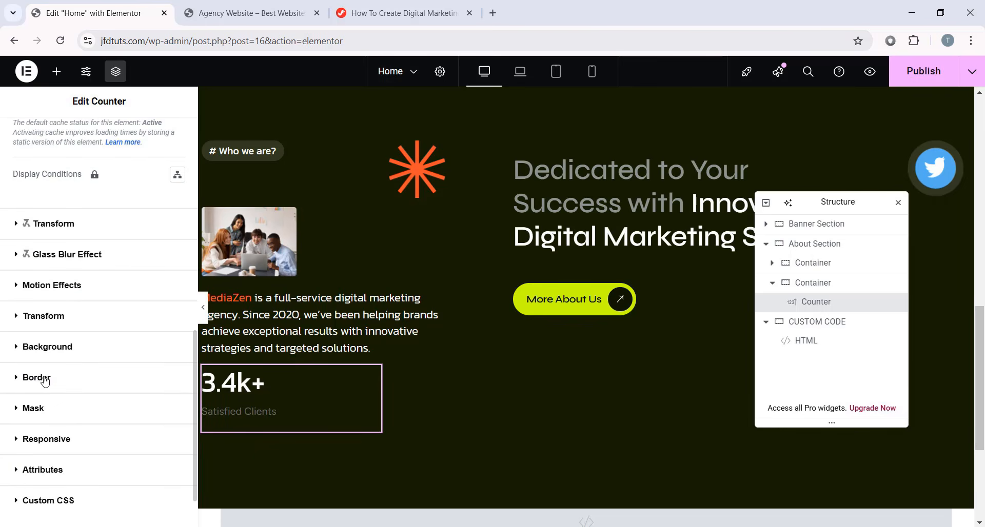
click(45, 378)
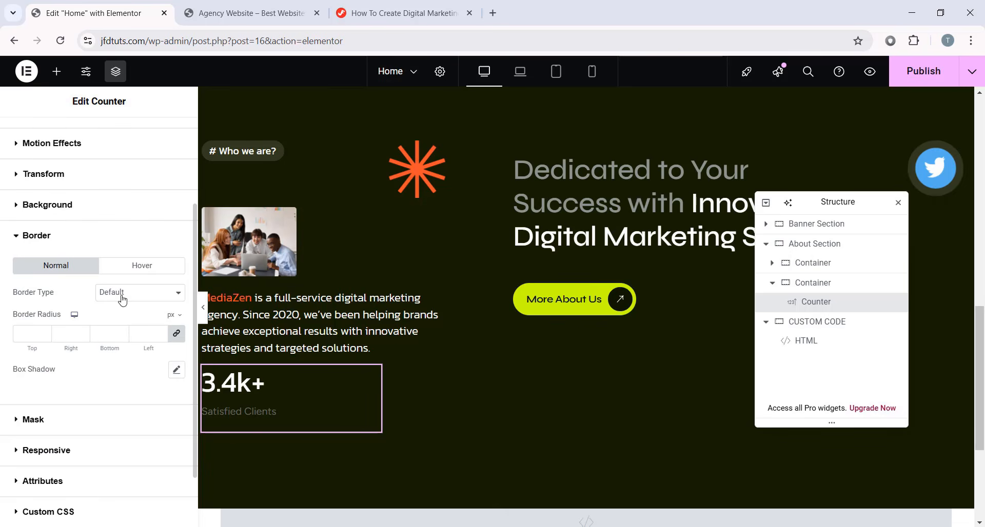
click(122, 300)
click(121, 336)
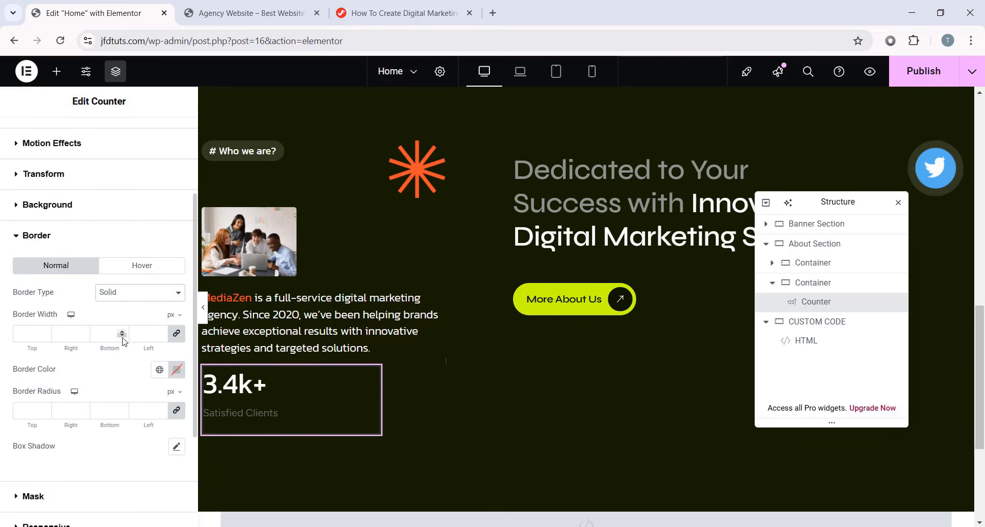
click(176, 370)
double_click(153, 336)
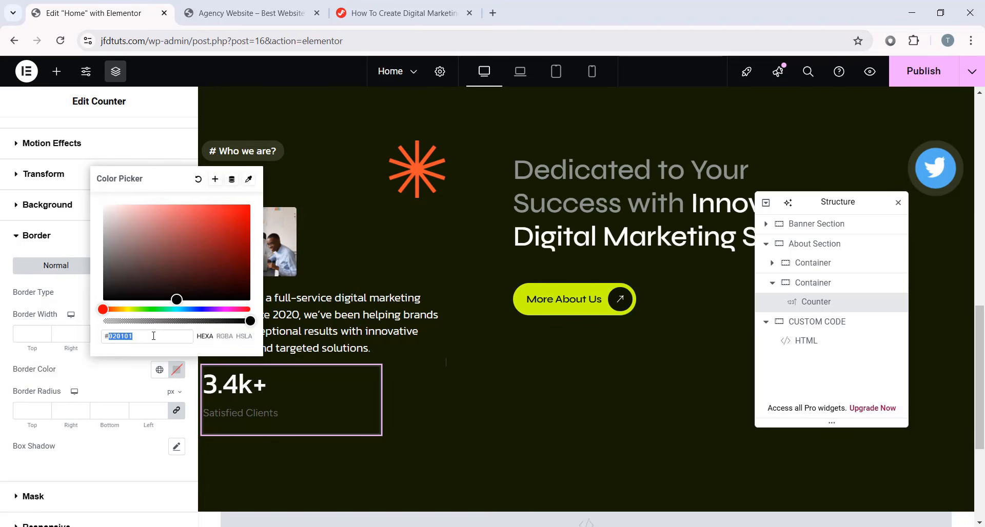
text(384)
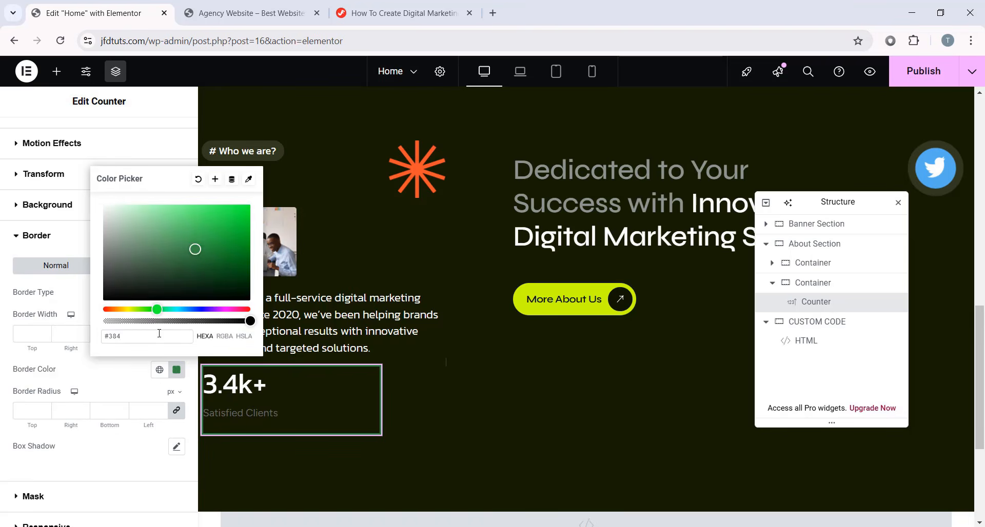
text(02d)
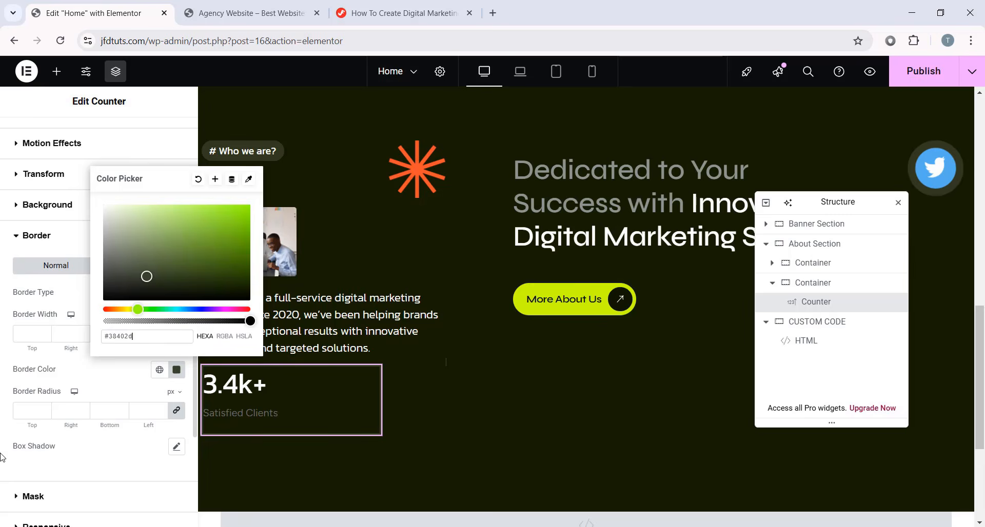
click(92, 449)
- Set border widths to 0/0/1/0 px and preview the bottom-only line
click(205, 312)
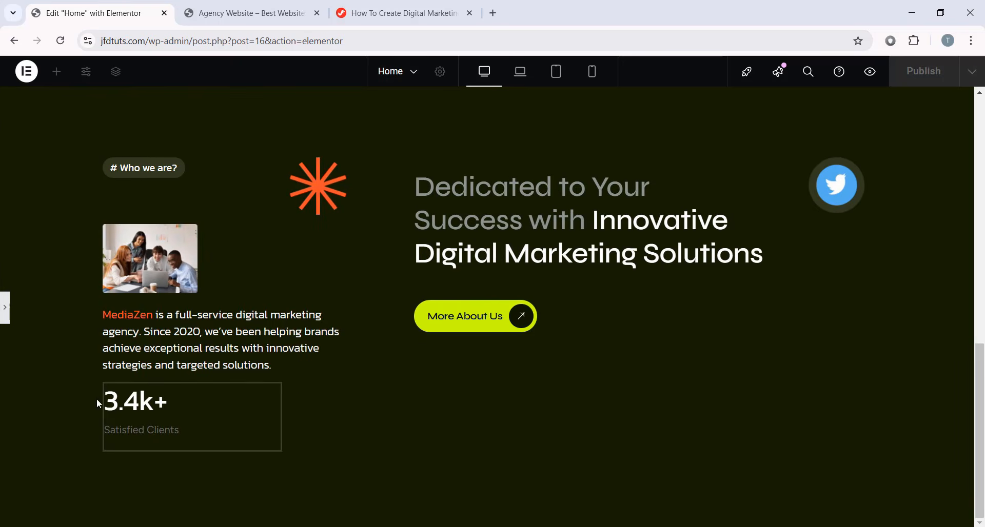
click(4, 318)
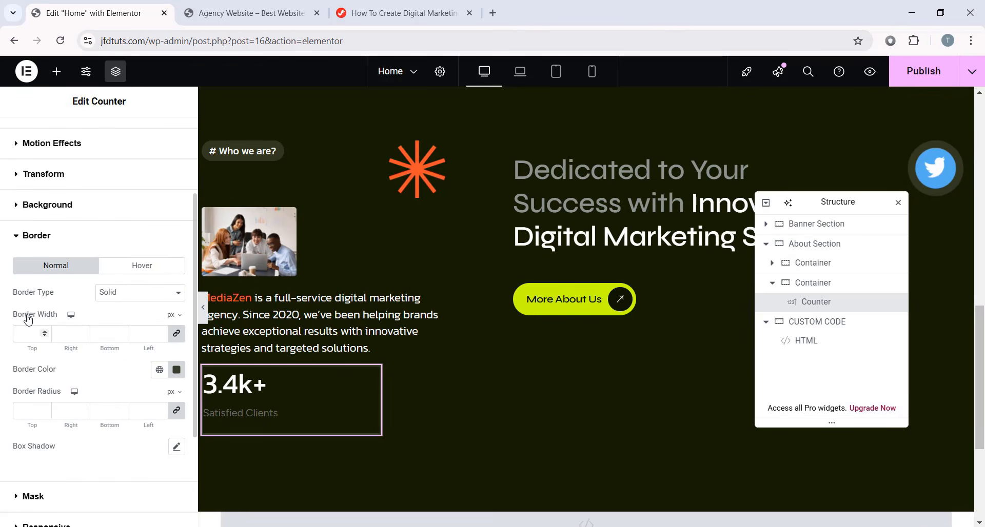
click(177, 334)
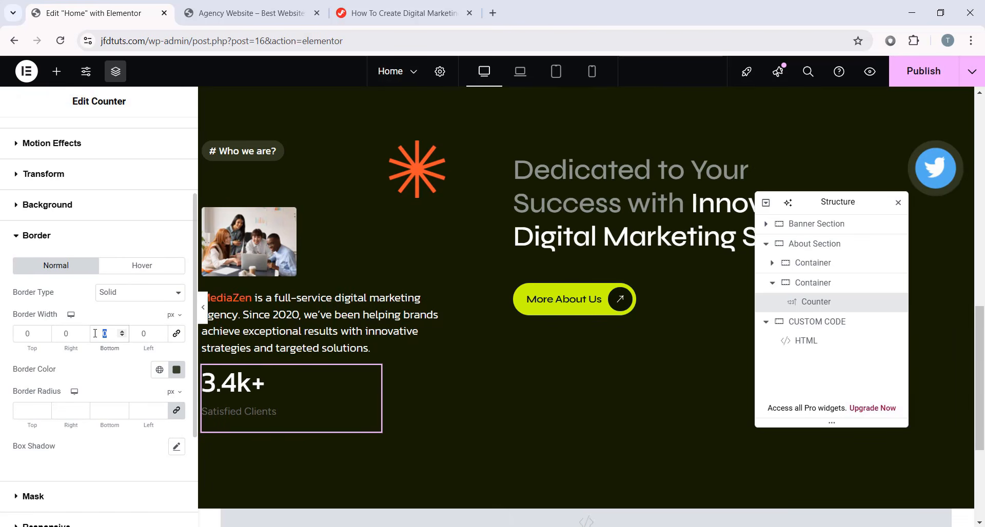
text(1)
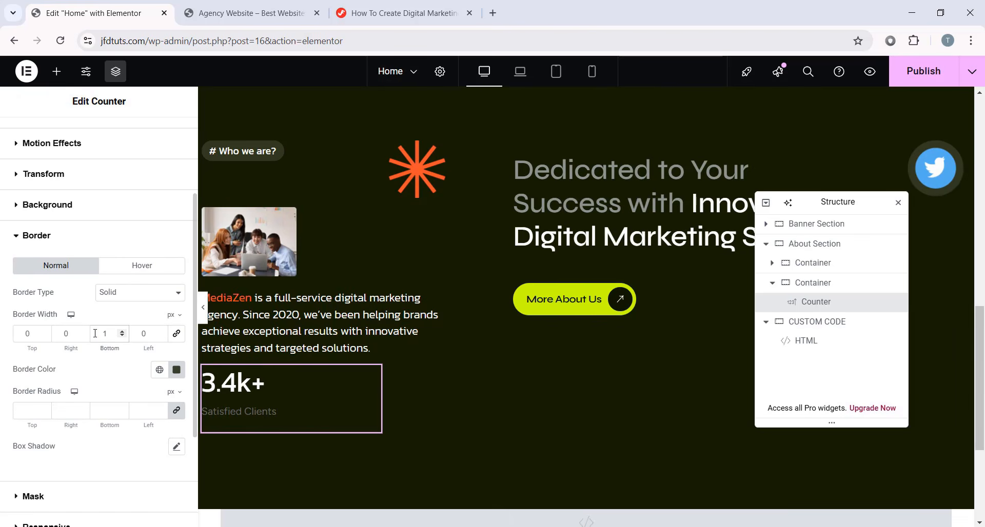
click(203, 307)
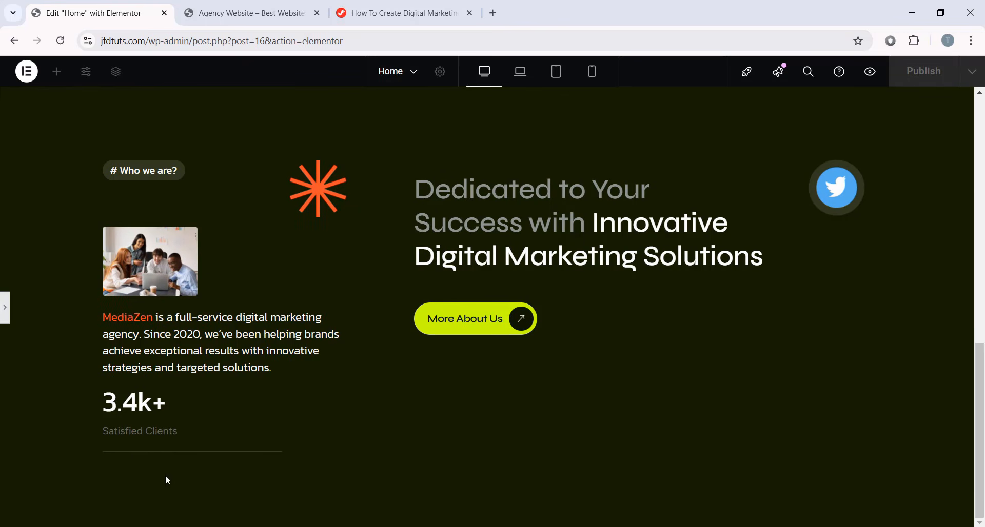
click(3, 317)
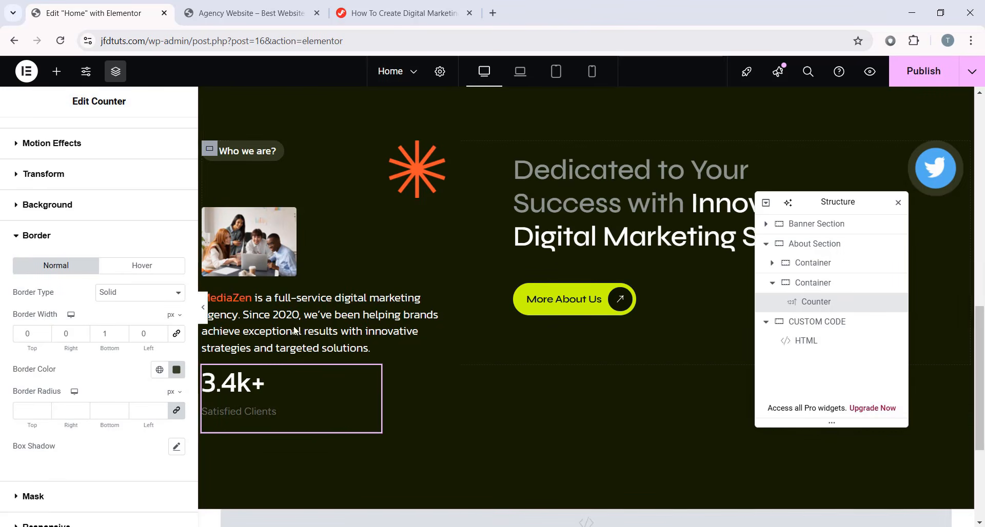
- Duplicate the Satisfied Clients counter and set the container's Justify Content to Space Between
right_click(846, 305)
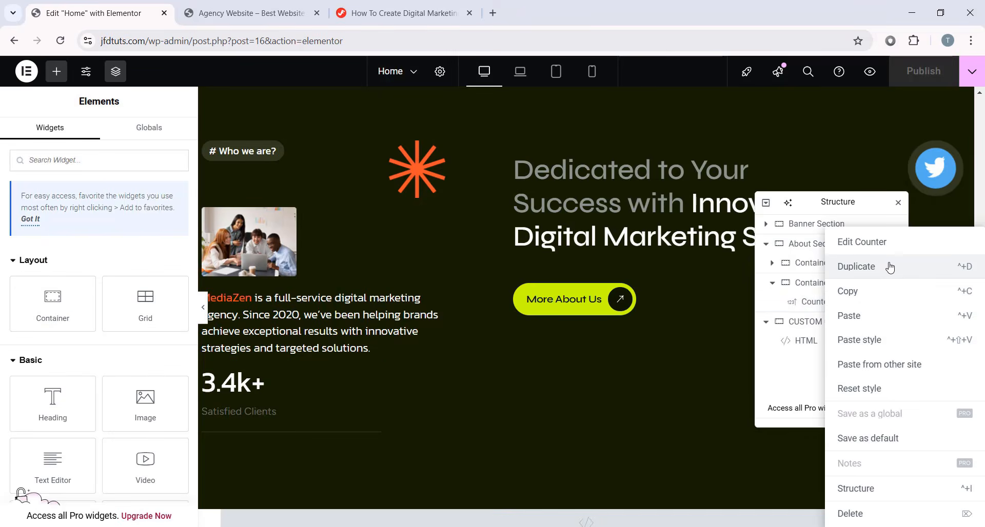
click(890, 266)
drag(818, 197, 602, 120)
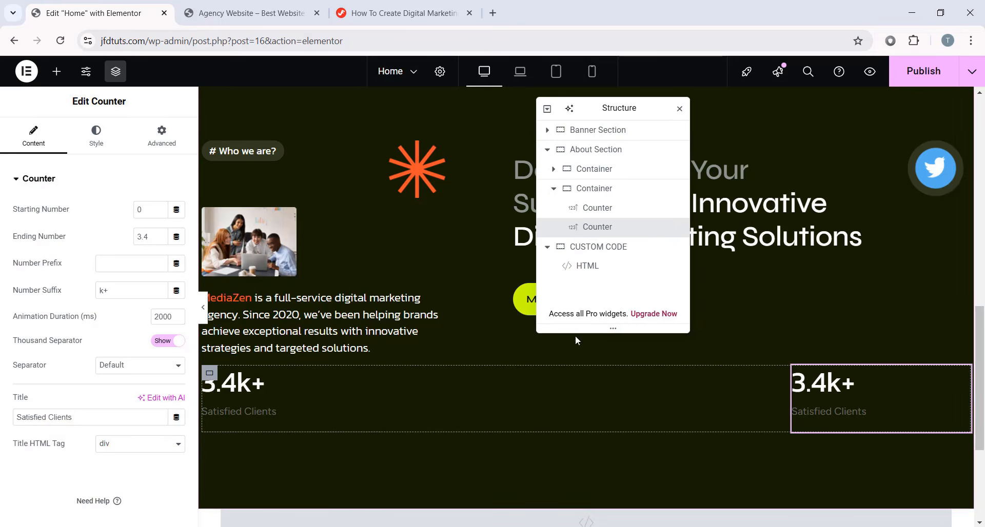
click(598, 190)
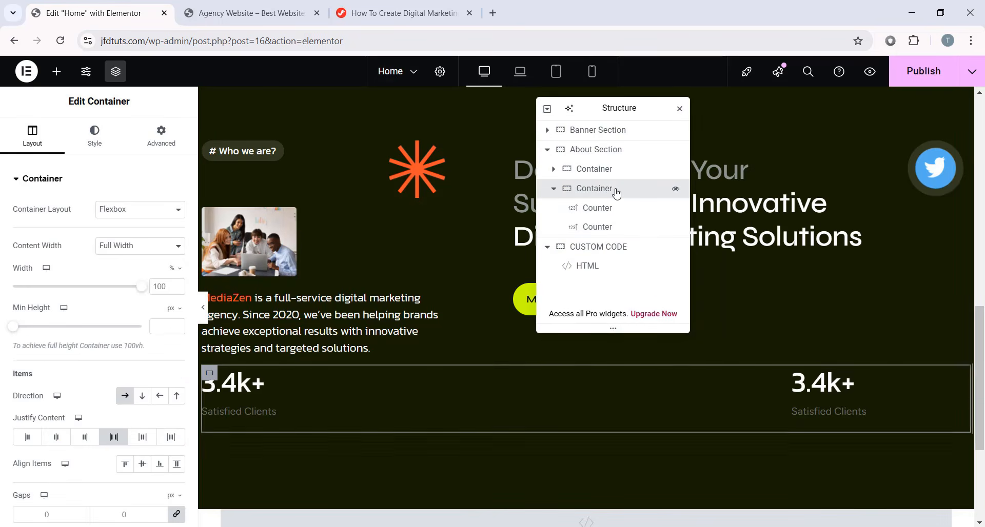
scroll(78, 350, down, 1)
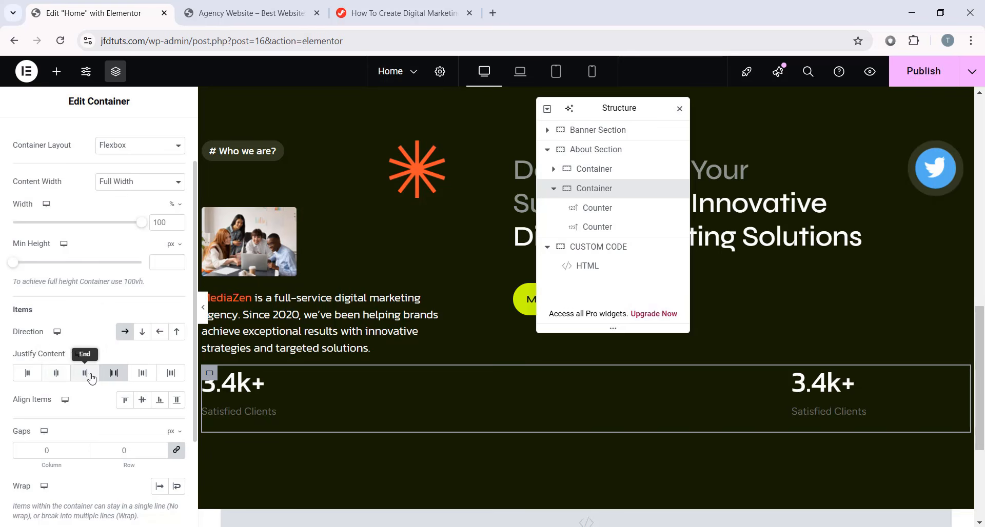
click(61, 377)
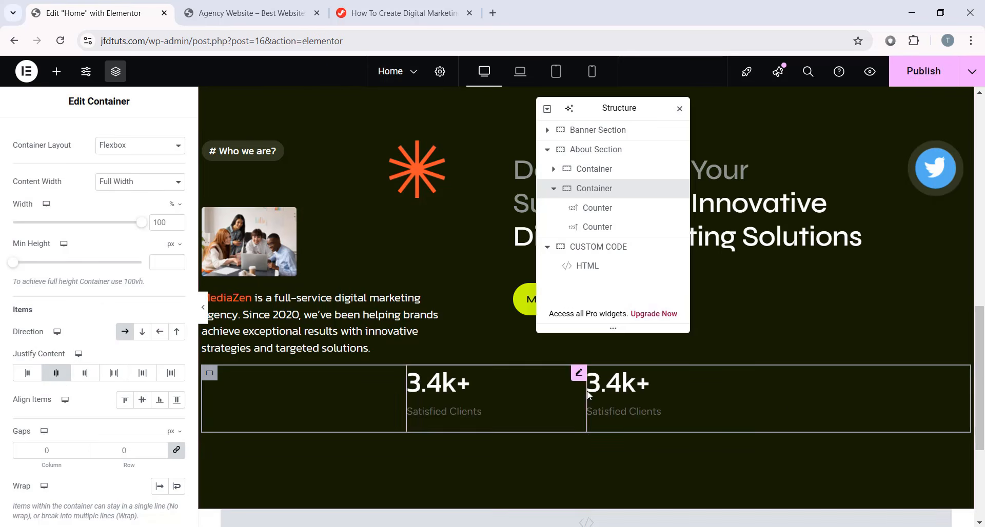
click(27, 373)
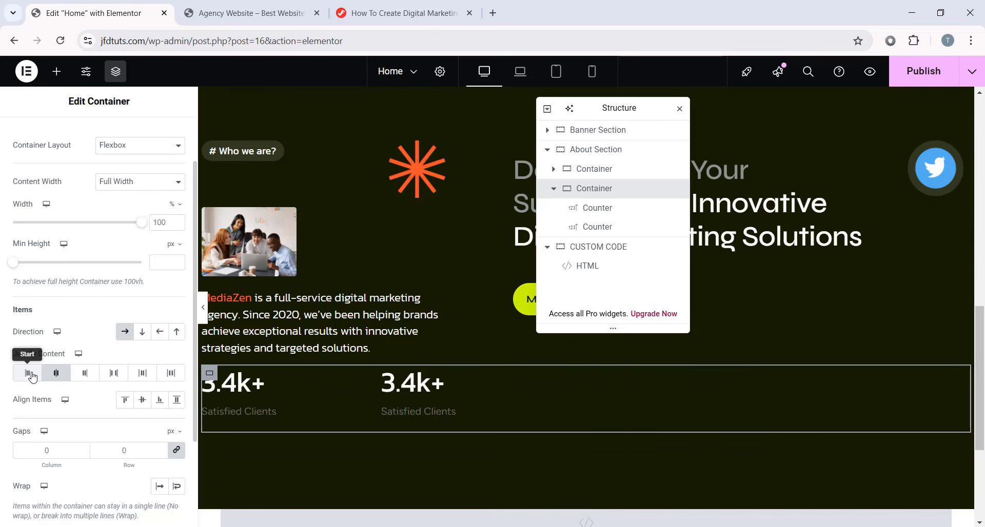
click(84, 373)
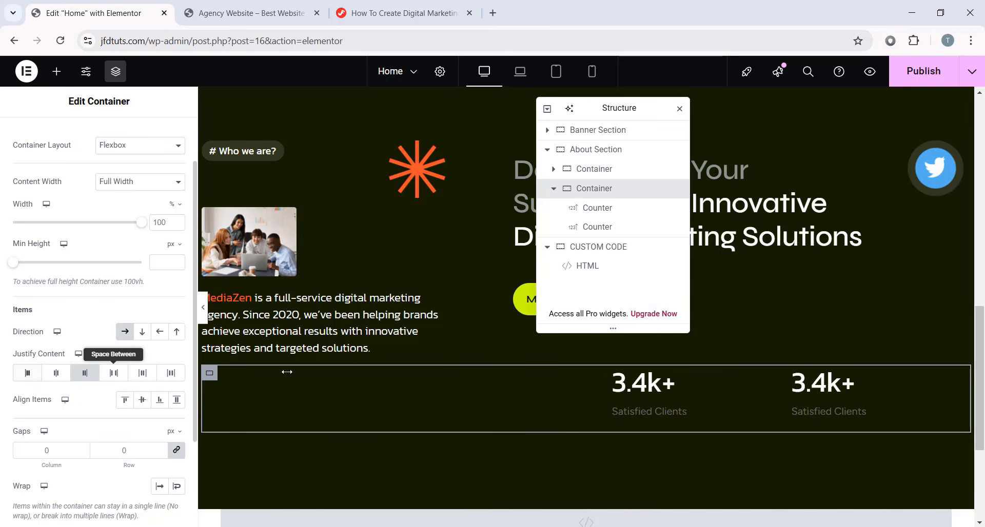
click(114, 373)
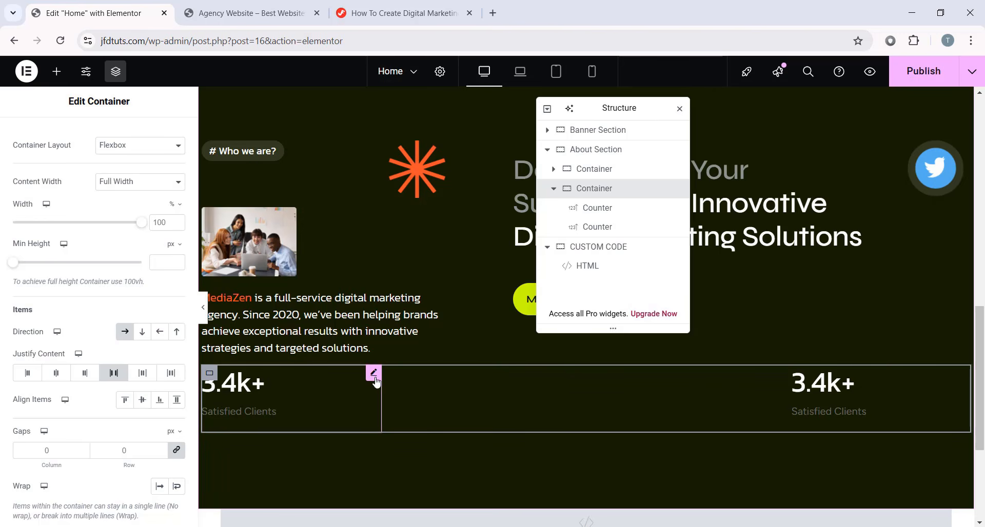
- Duplicate the counter twice more to make four, then set the second's number to 85
click(374, 373)
right_click(375, 383)
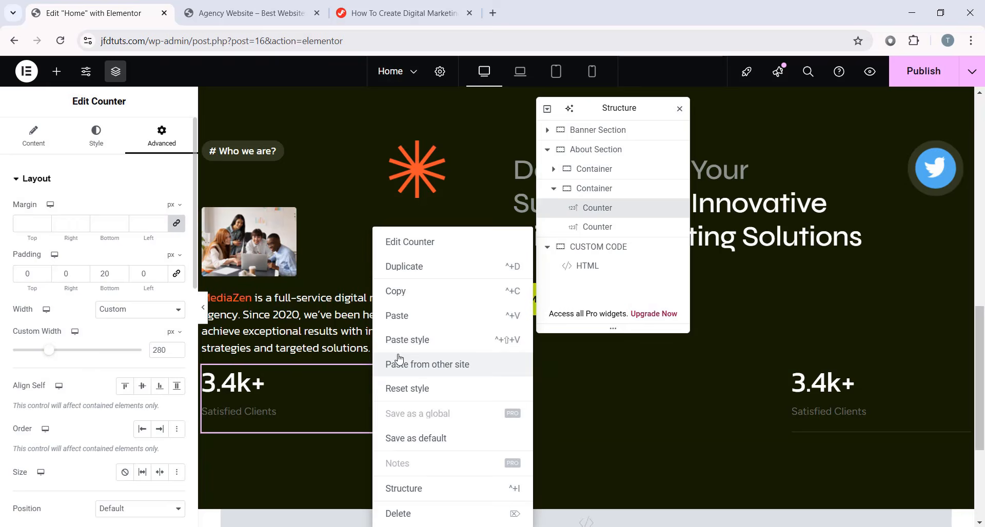
click(432, 272)
right_click(668, 379)
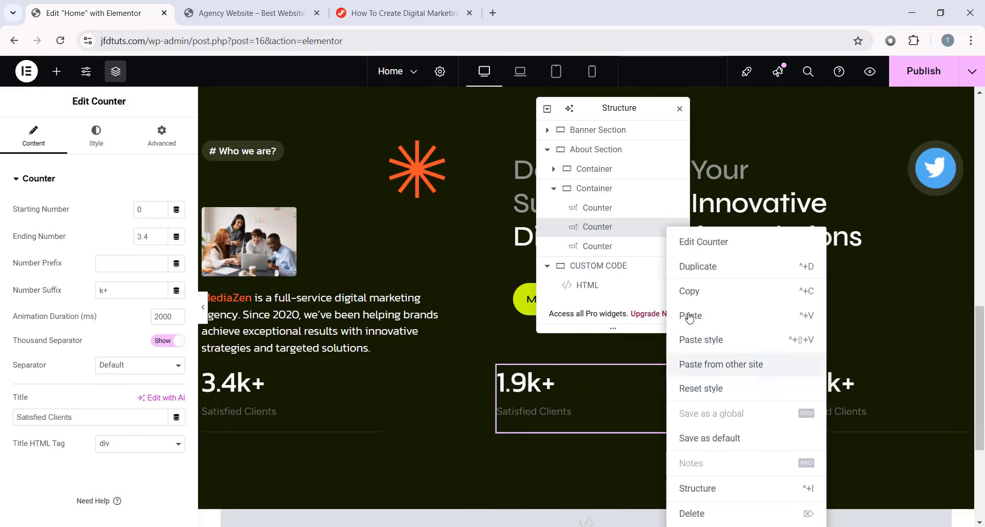
click(707, 264)
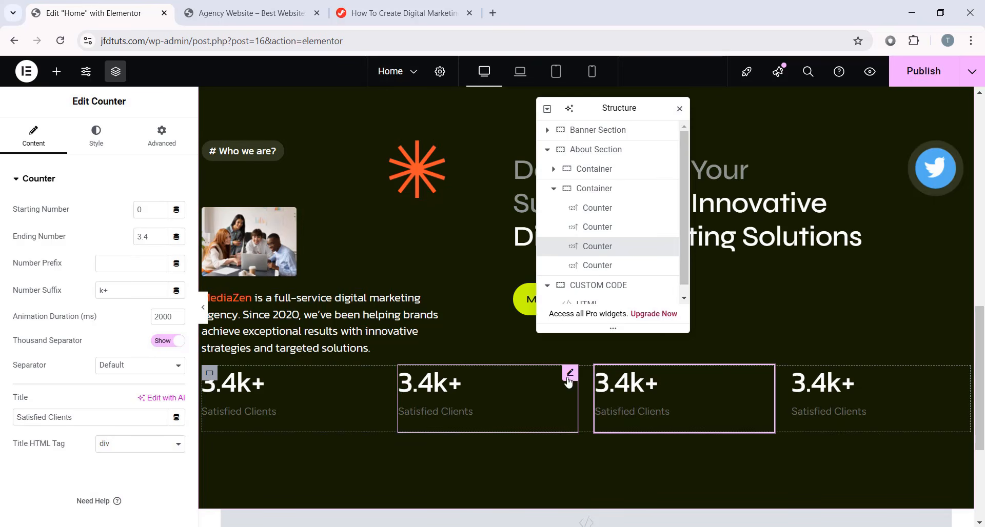
click(568, 379)
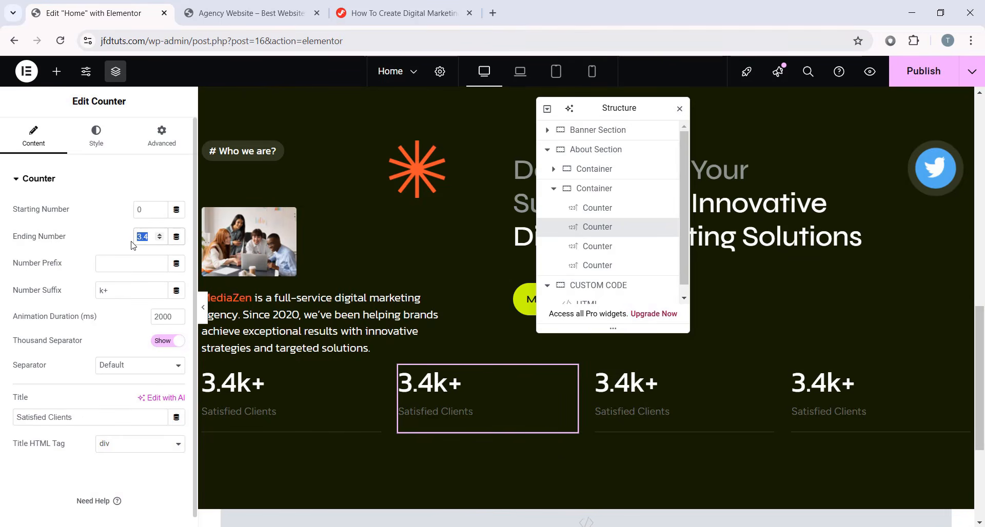
text(85)
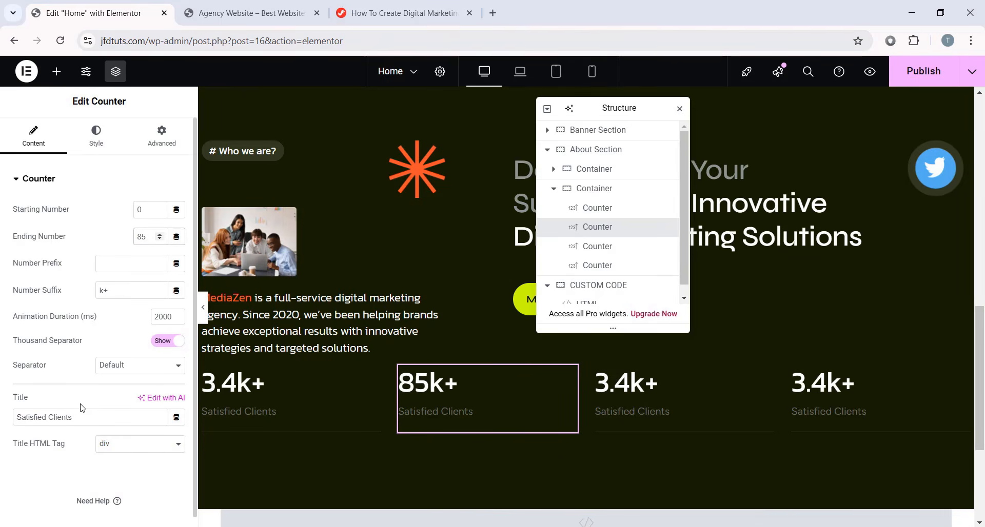
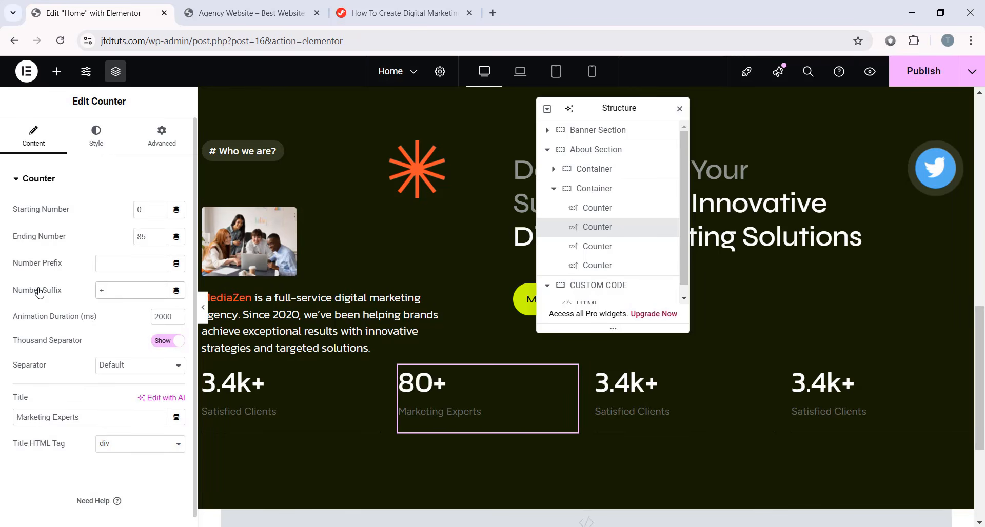
- Make the third counter read 180+ with the title Brands Joined
click(641, 403)
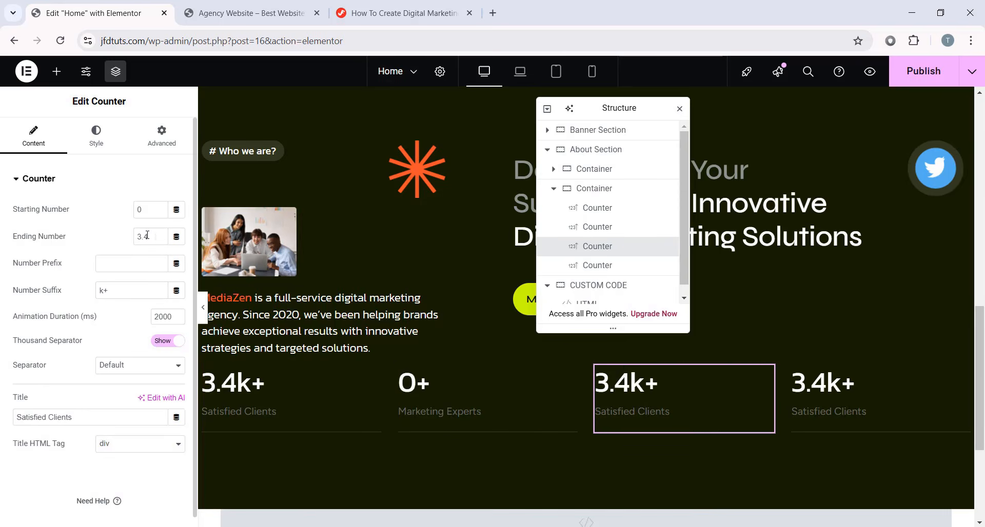
key(BackSpace)
key(BackSpace)
key(BackSpace)
text(180)
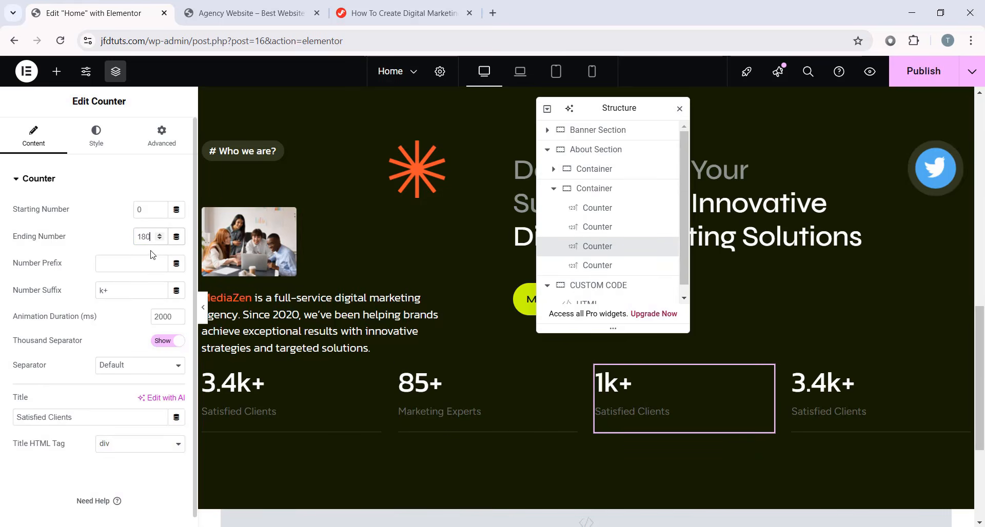
click(99, 287)
key(Delete)
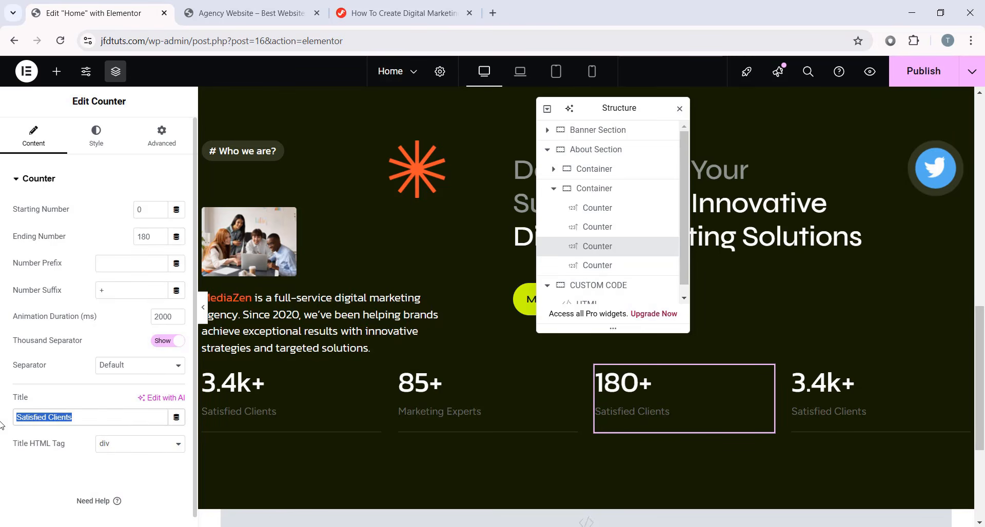
text(Brands Joined)
- Make the fourth counter read 8.5k with the title Successful Campaigns
click(845, 385)
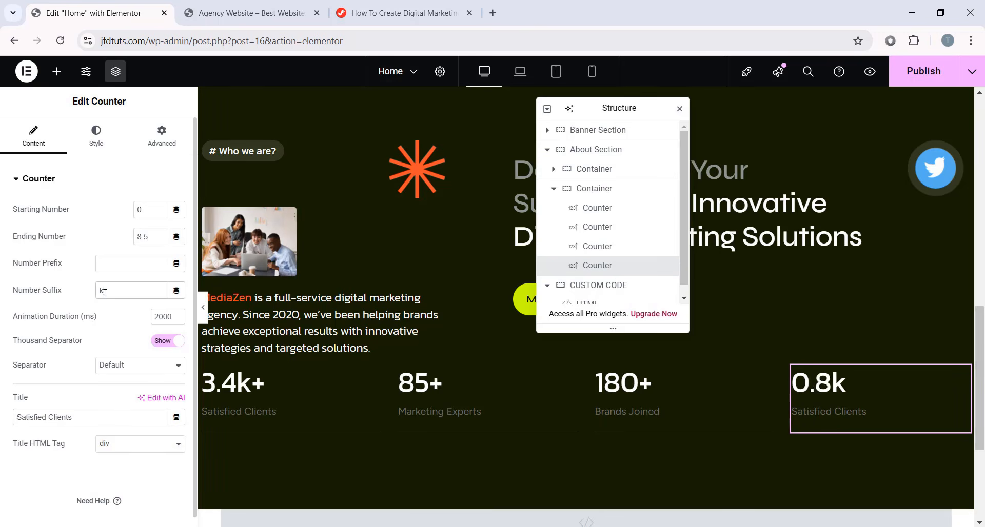
triple_click(72, 416)
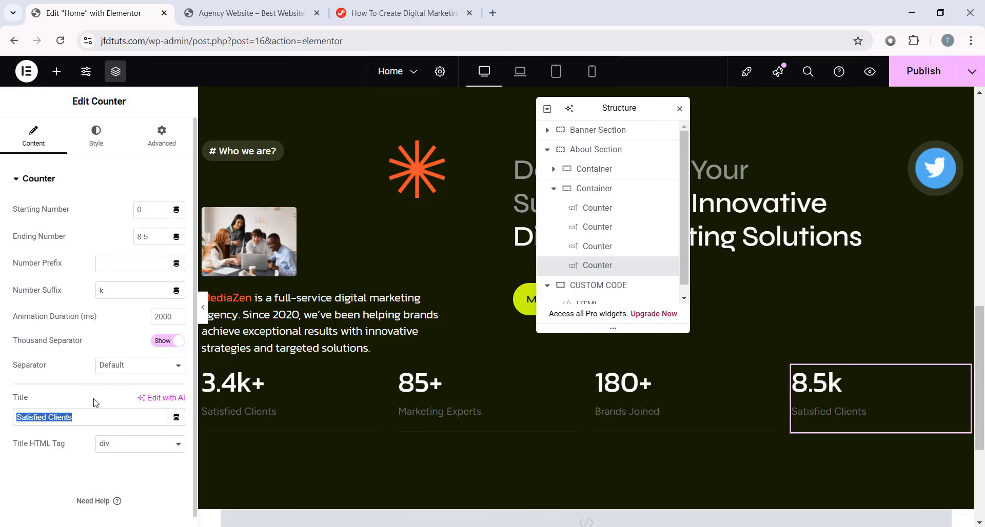
text(Successful Campaigns)
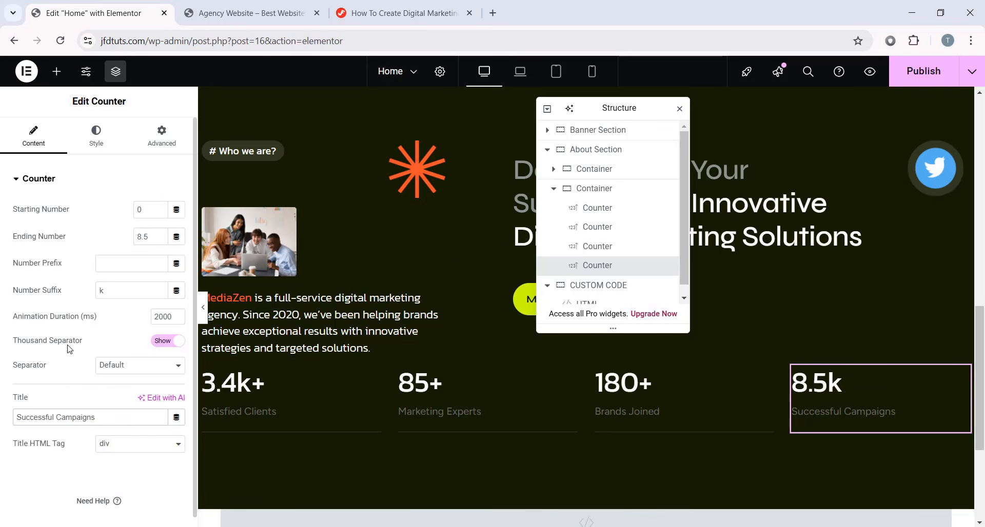
drag(606, 107, 789, 142)
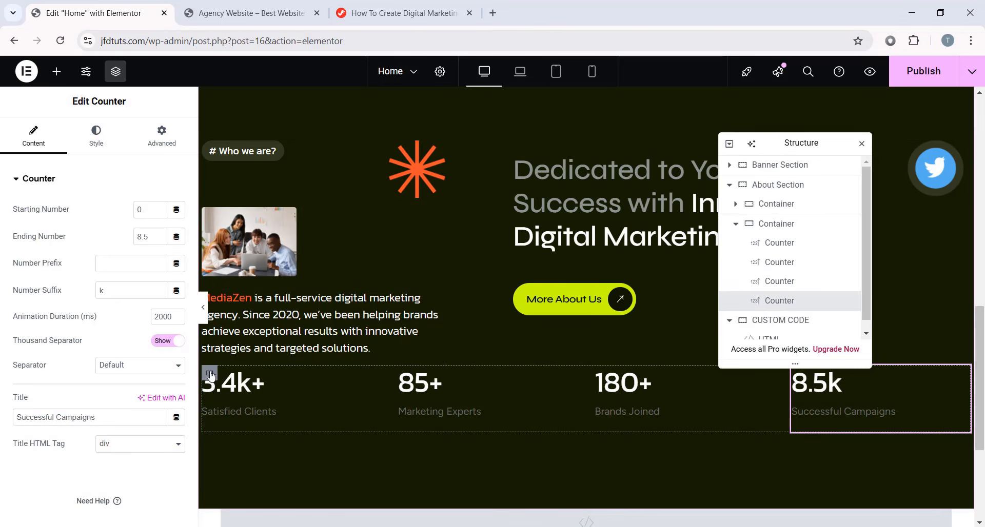
- Set the four-counter container's top margin to 100 px and preview the new gap
click(209, 374)
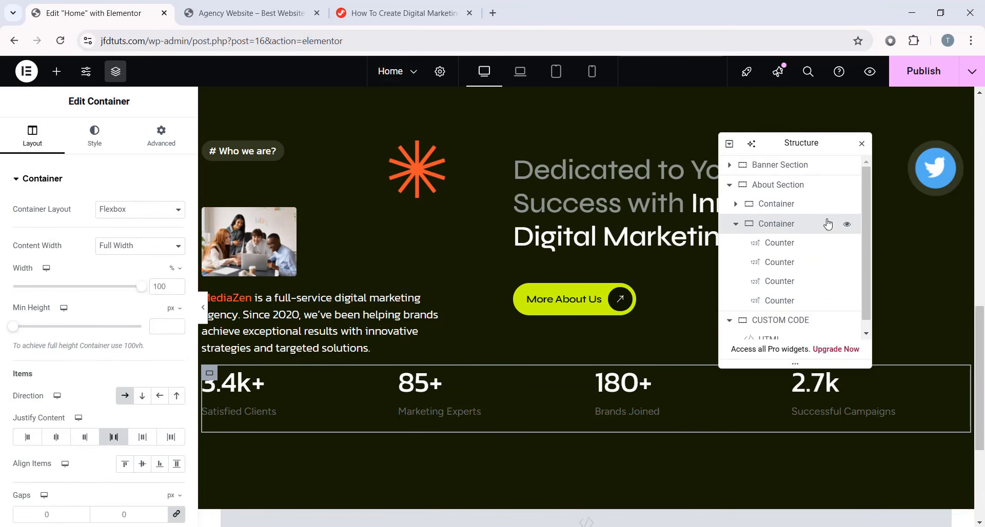
click(766, 226)
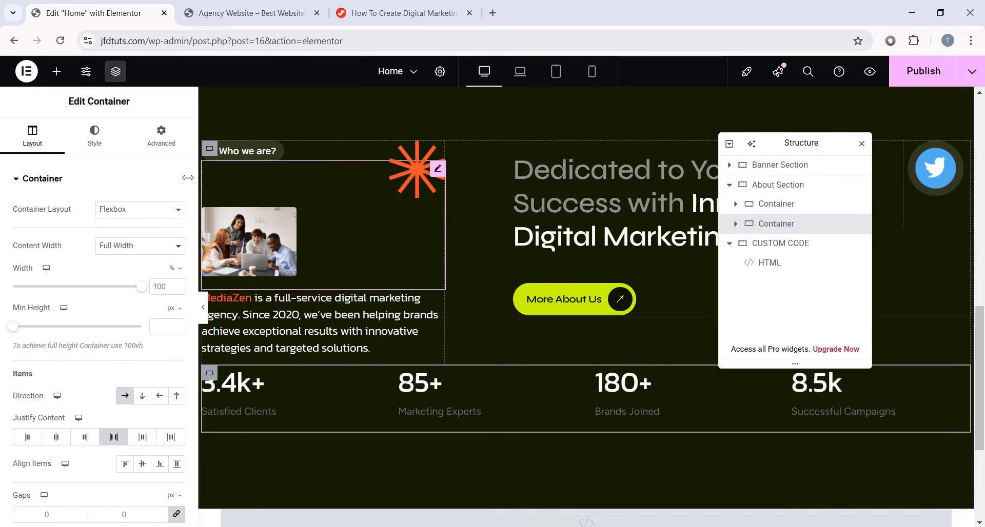
click(153, 137)
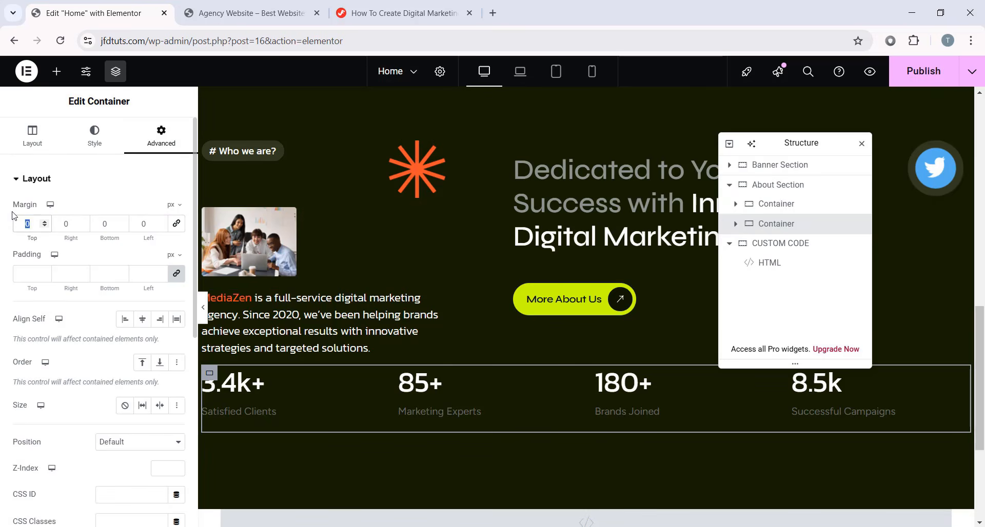
text(100)
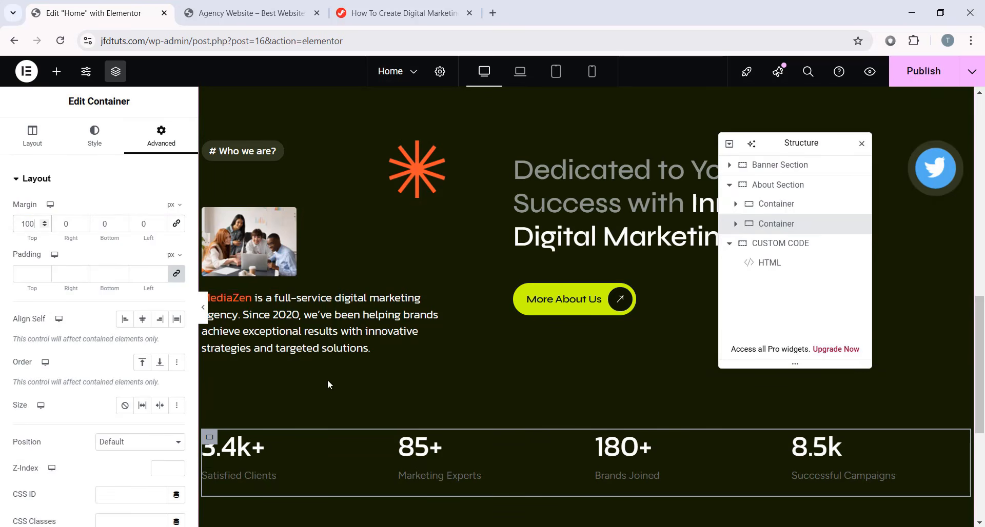
scroll(543, 359, up, 2)
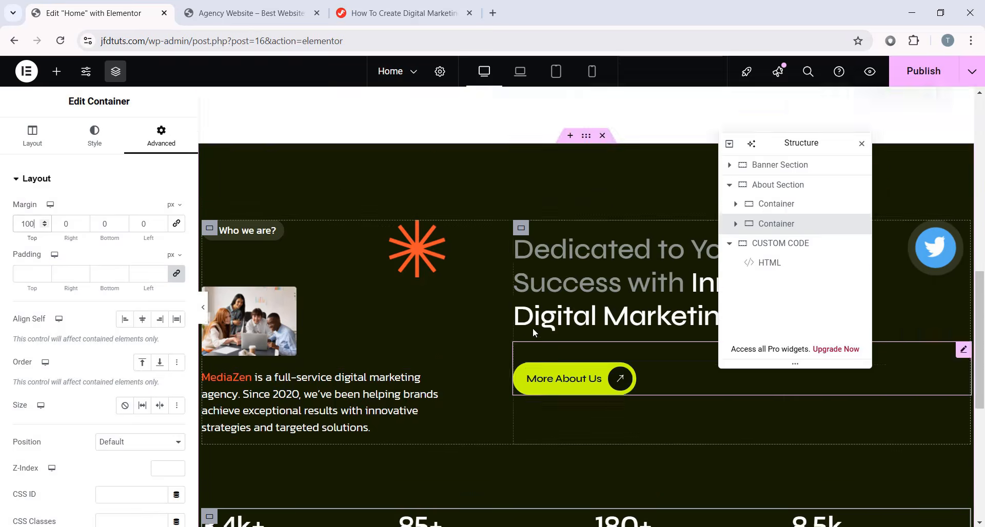
scroll(533, 332, down, 2)
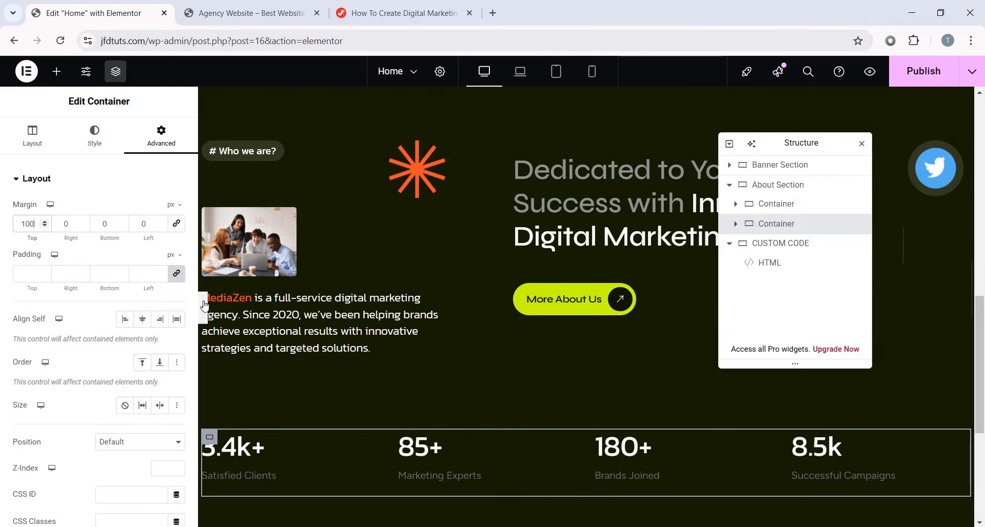
click(204, 305)
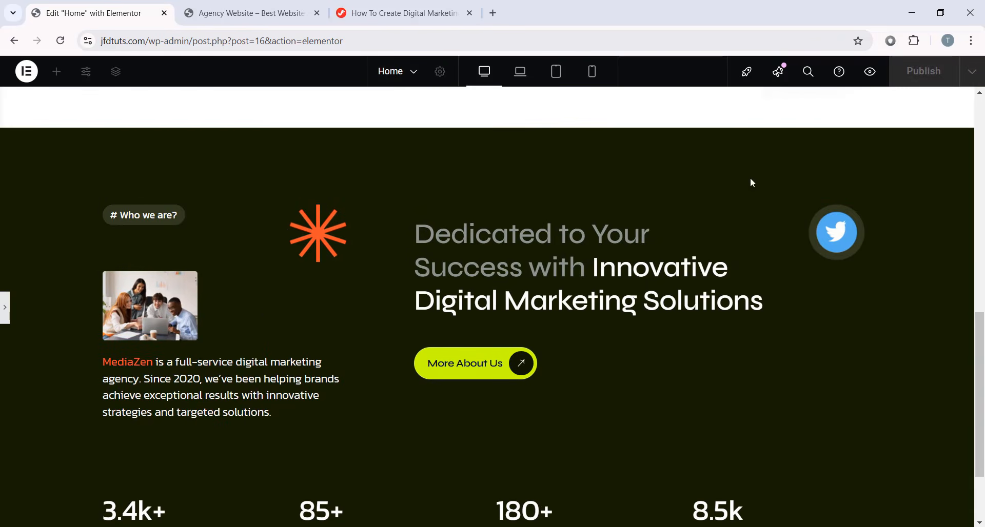
scroll(648, 420, down, 2)
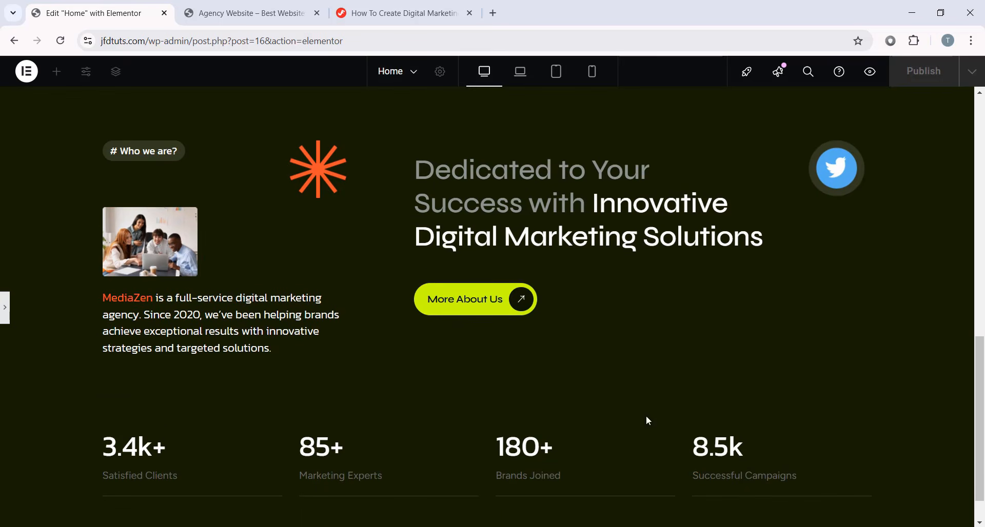
click(3, 308)
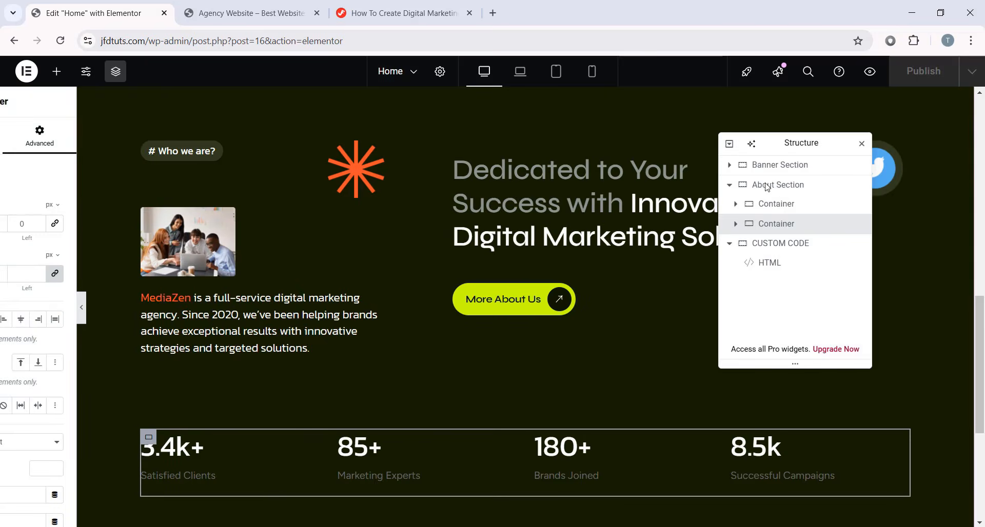
- Paste the tutorial's rotate animation CSS into the custom code HTML widget's styles
drag(797, 143, 569, 302)
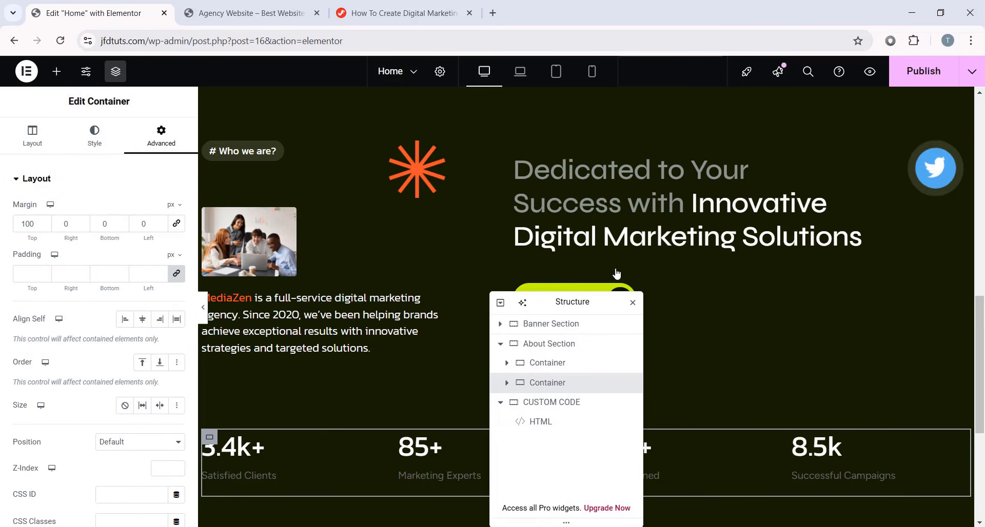
click(431, 168)
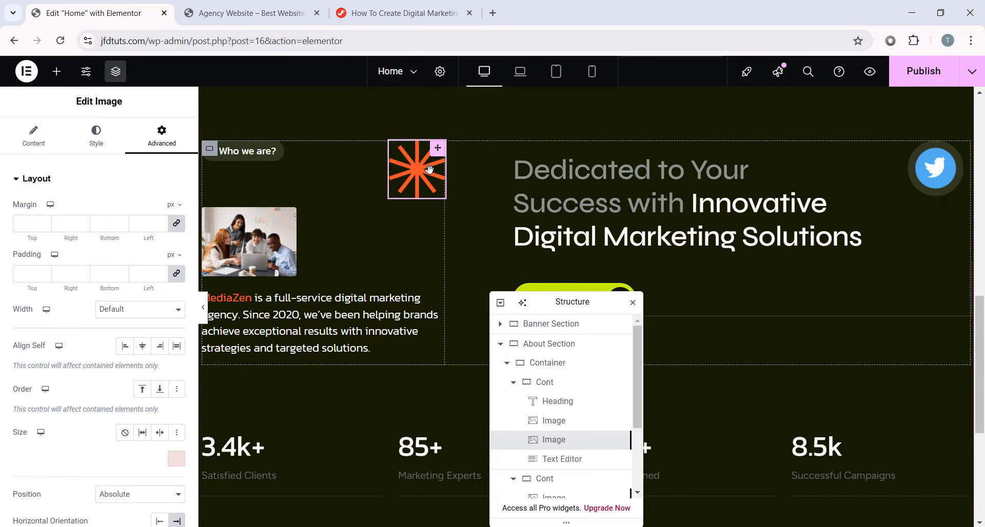
click(433, 13)
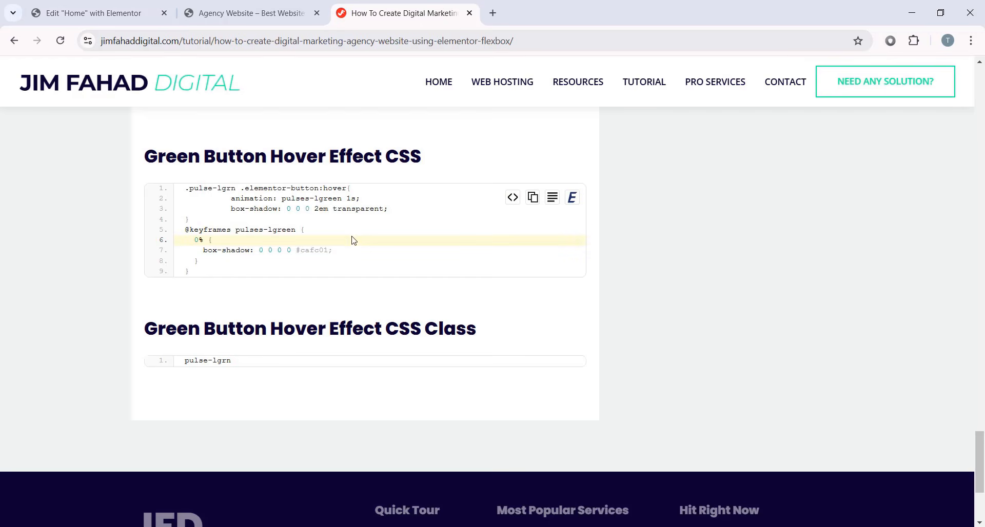
scroll(361, 253, up, 20)
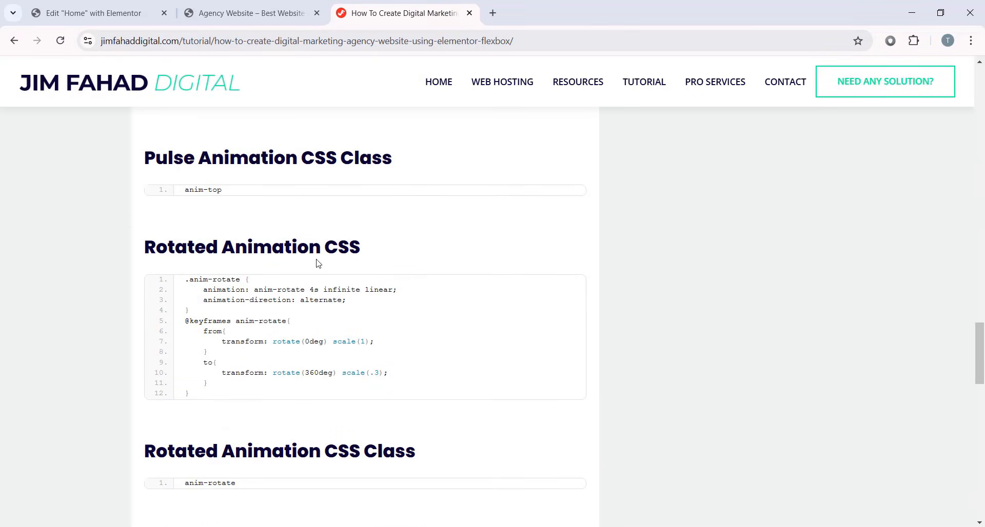
click(531, 290)
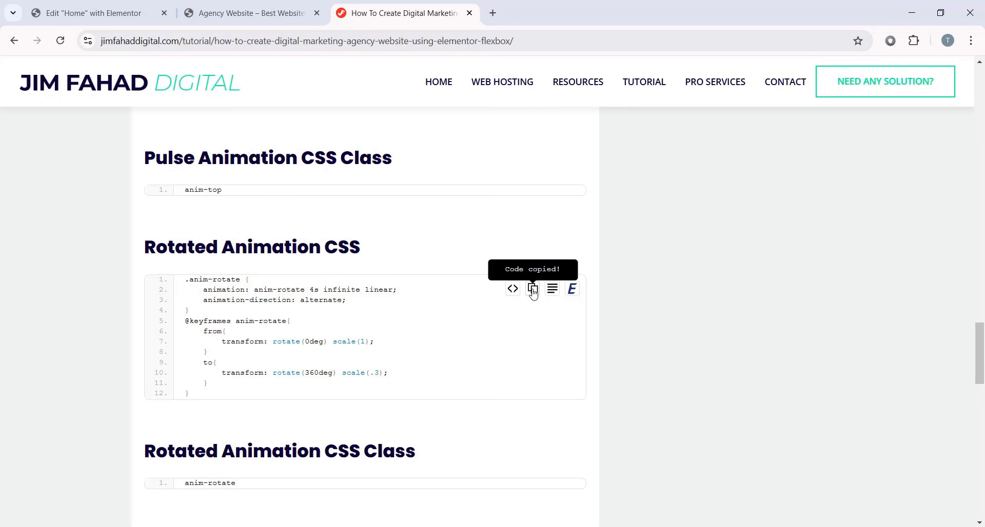
key(ctrl+Tab)
scroll(472, 275, down, 4)
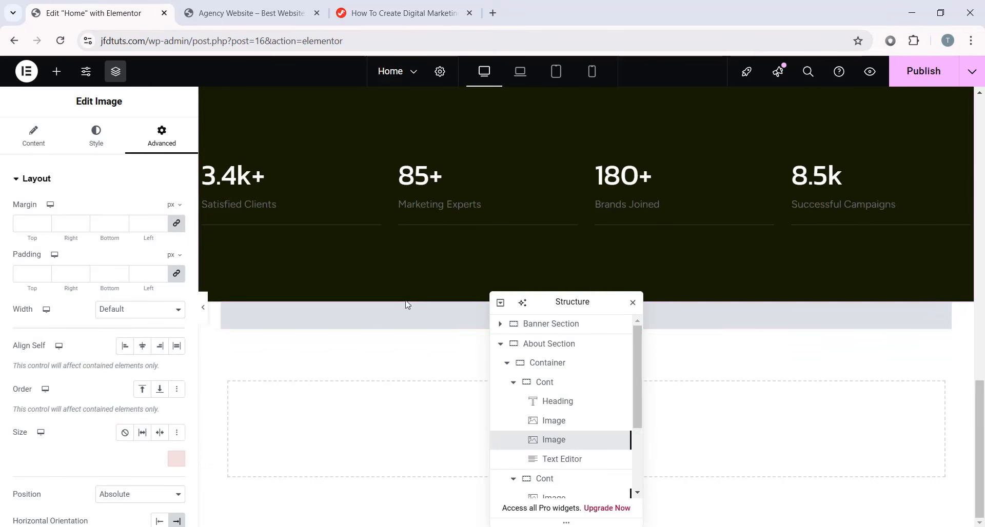
click(295, 325)
scroll(73, 391, down, 10)
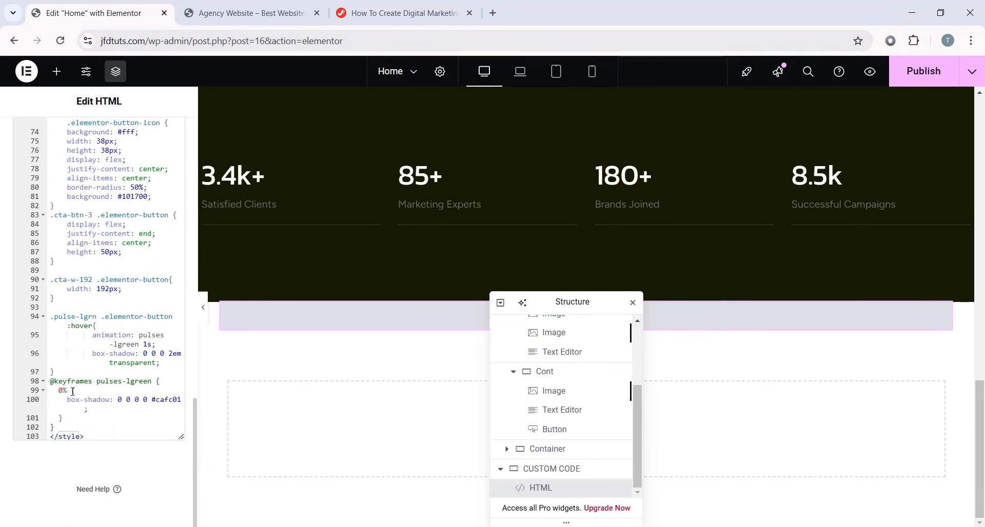
click(67, 430)
key(Return)
key(Return)
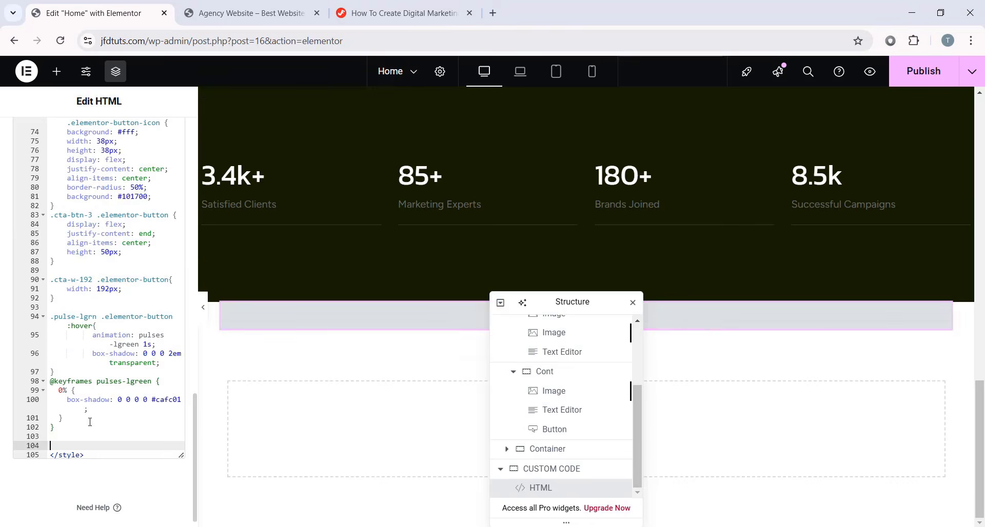
key(ctrl+v)
- Add the anim-rotate CSS class to the orange asterisk image
click(371, 13)
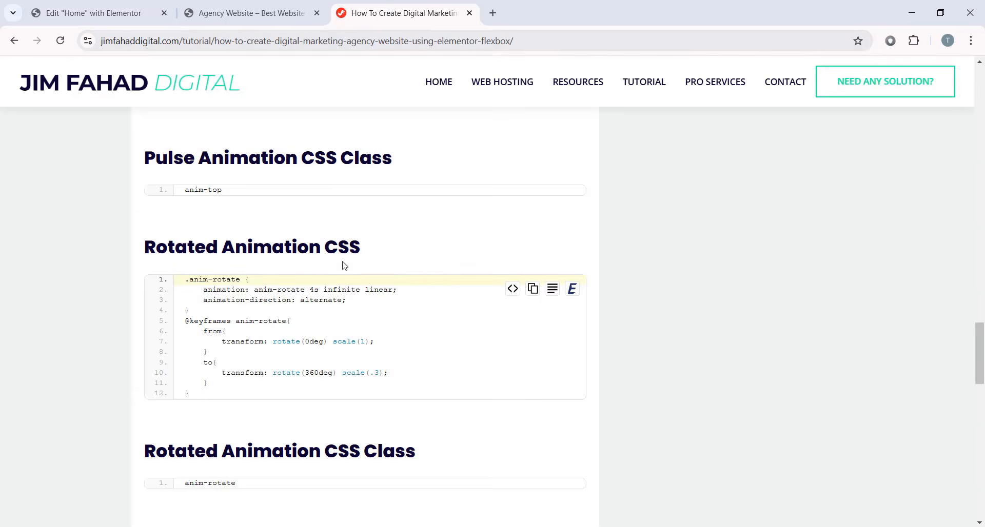
scroll(411, 358, down, 2)
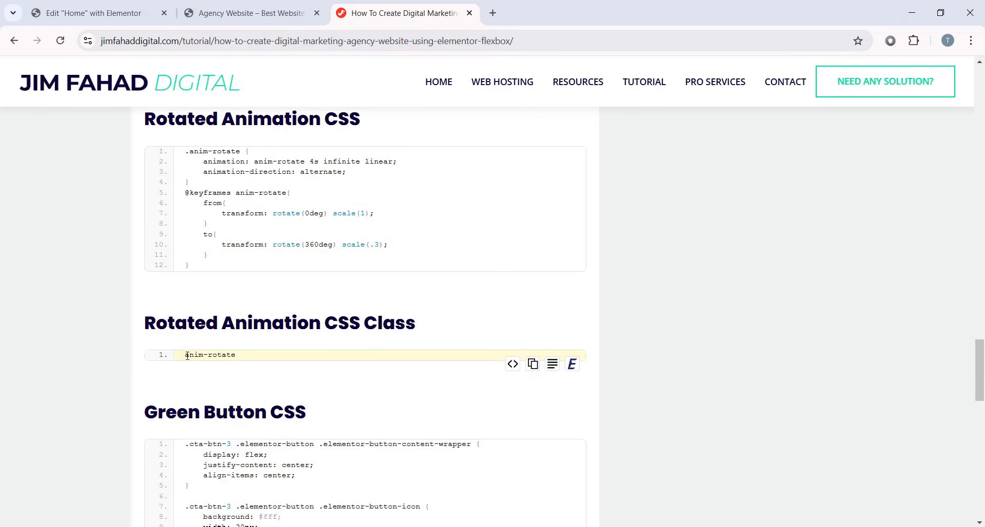
click(533, 363)
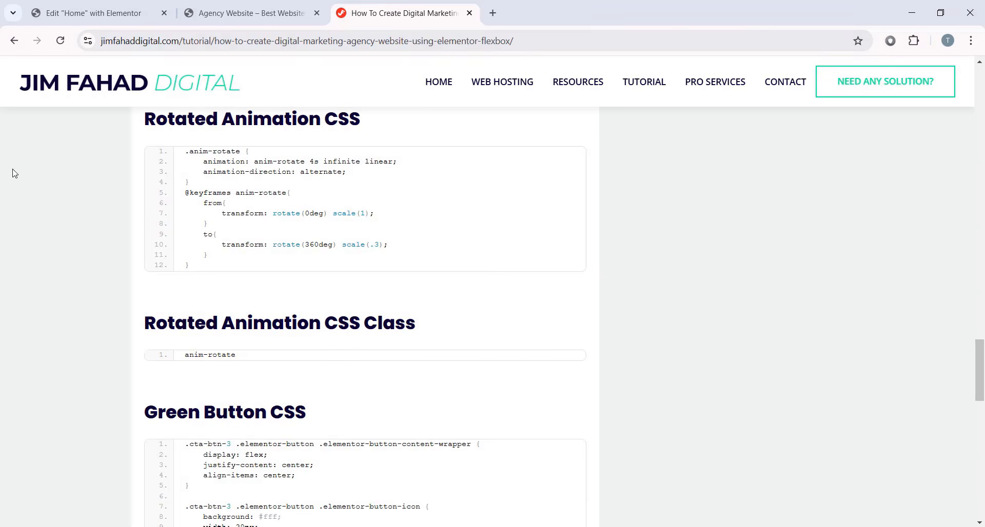
click(93, 13)
scroll(437, 222, up, 3)
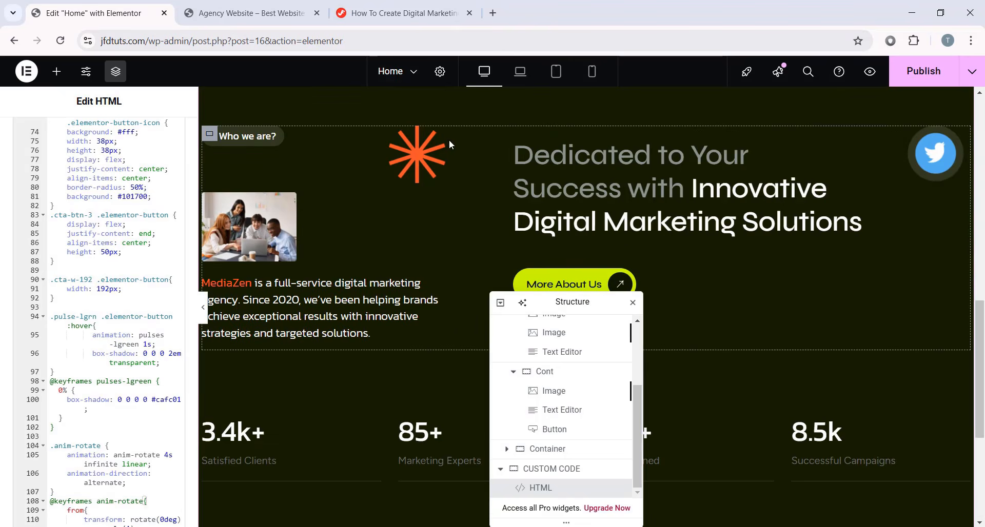
click(428, 137)
scroll(56, 359, down, 5)
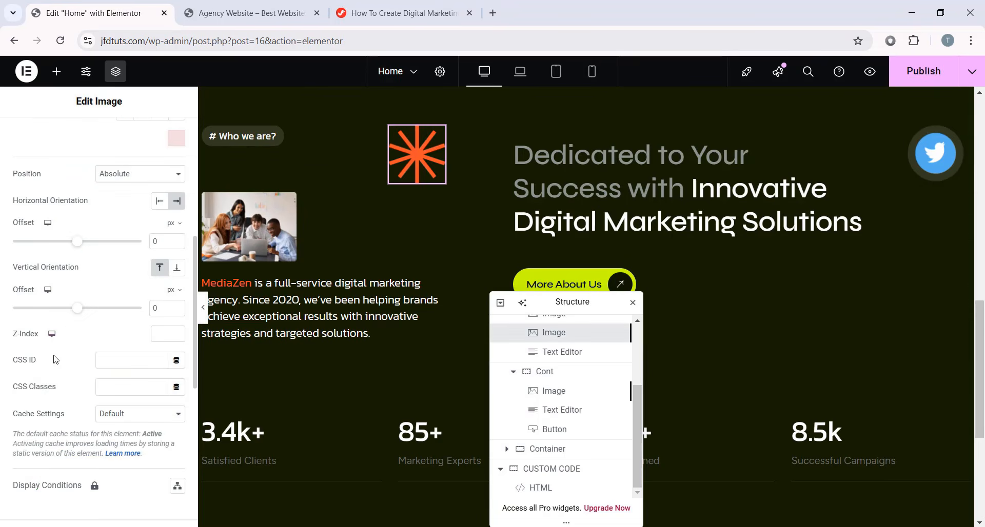
click(123, 380)
key(ctrl+v)
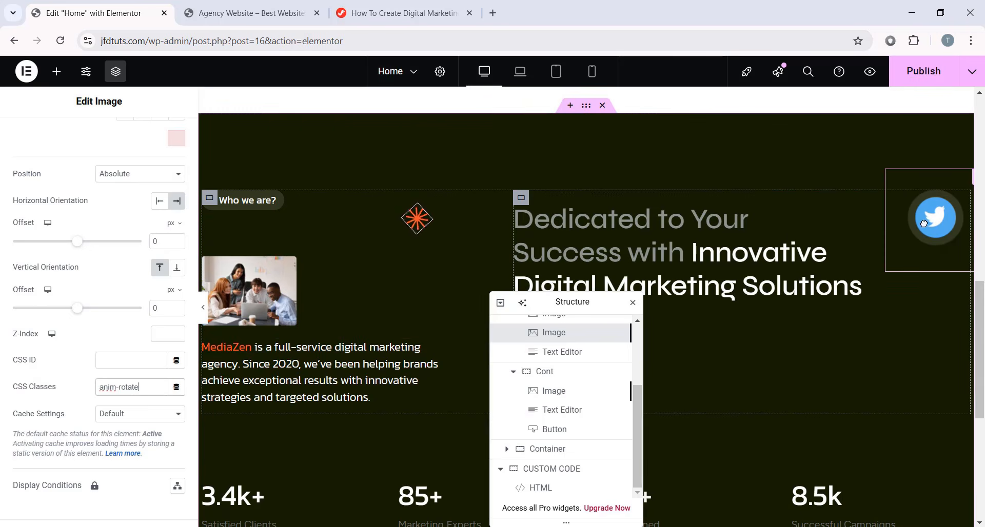
- Give the Twitter icon image the anim-top CSS class and preview the pulse
key(ctrl+3)
scroll(351, 308, down, 4)
scroll(361, 306, up, 1)
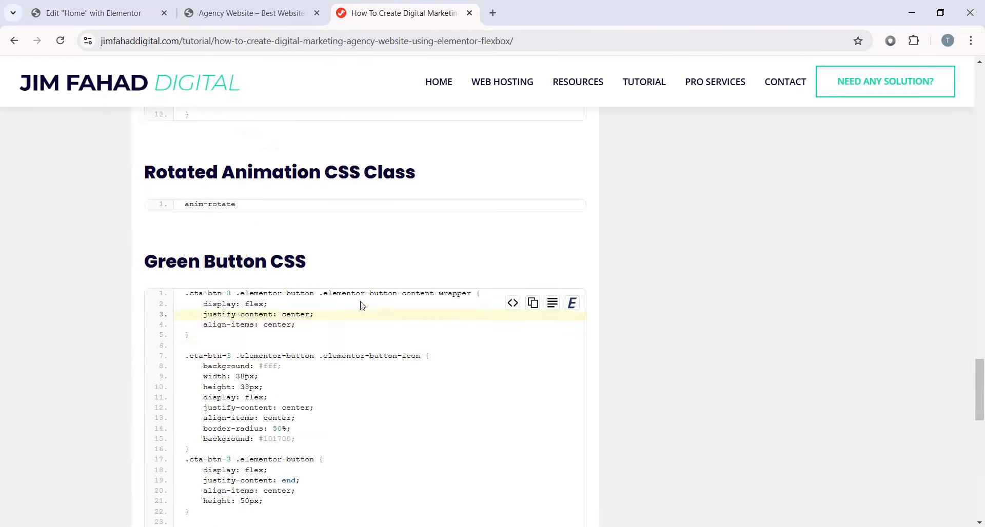
scroll(362, 307, up, 9)
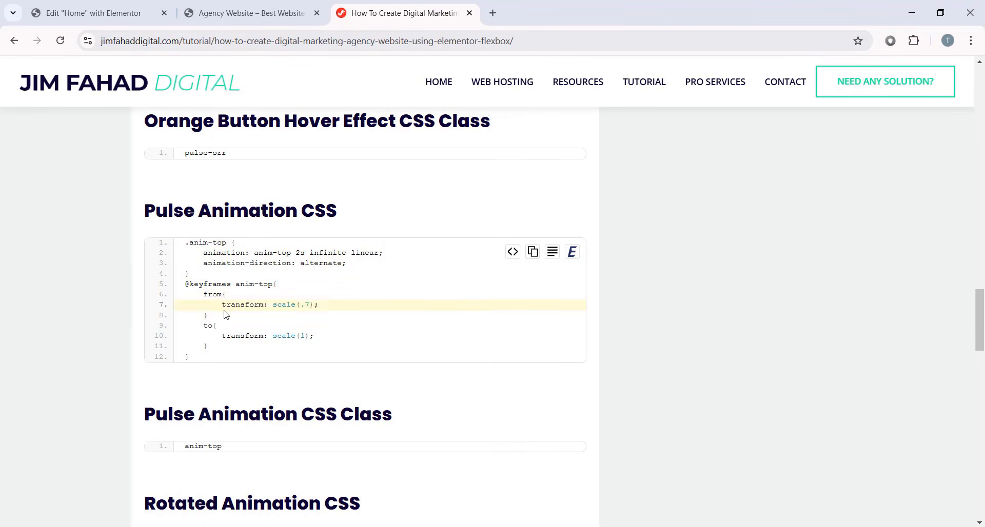
scroll(191, 314, down, 2)
click(532, 327)
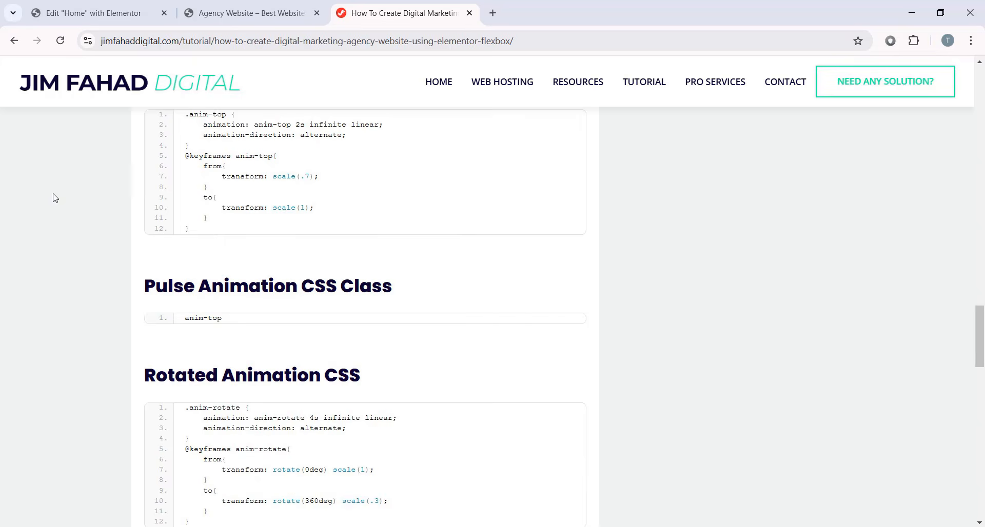
click(85, 13)
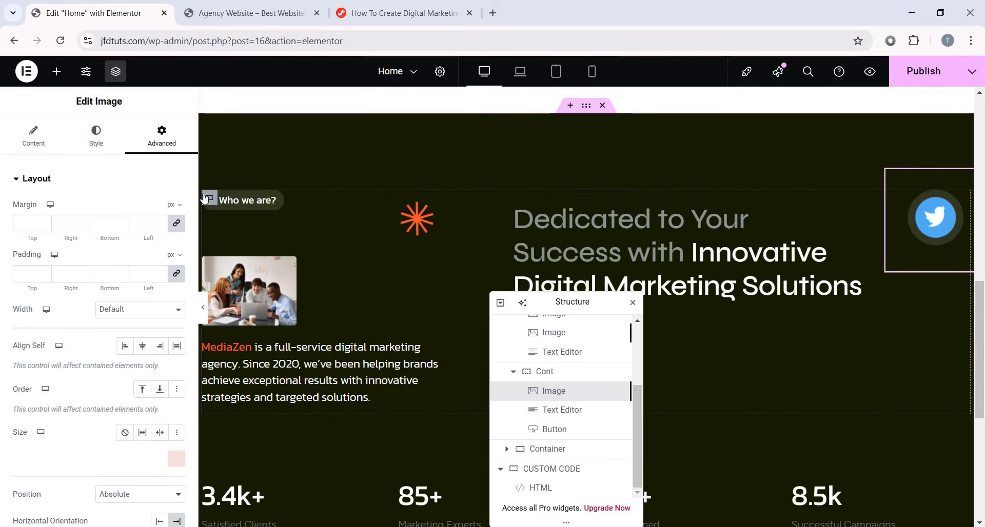
scroll(97, 257, down, 5)
click(122, 387)
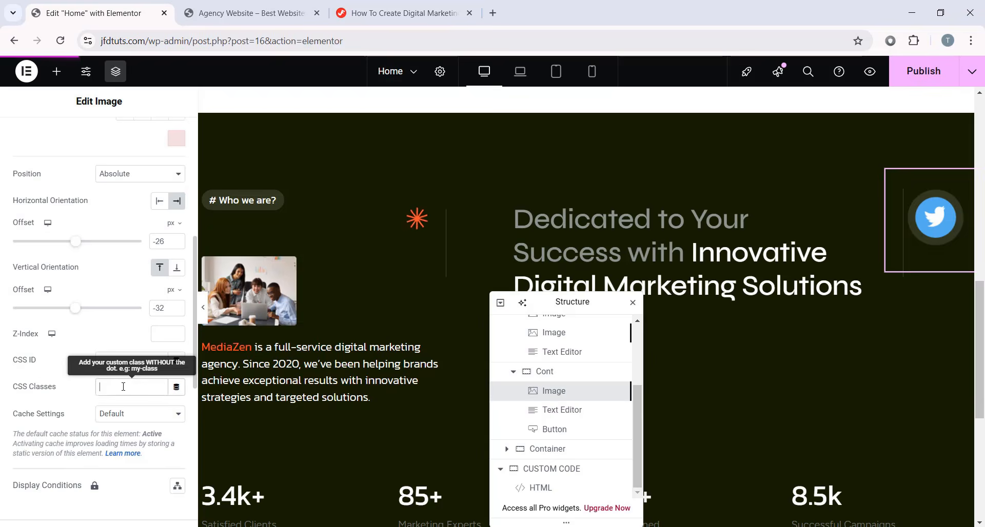
text(anim-top)
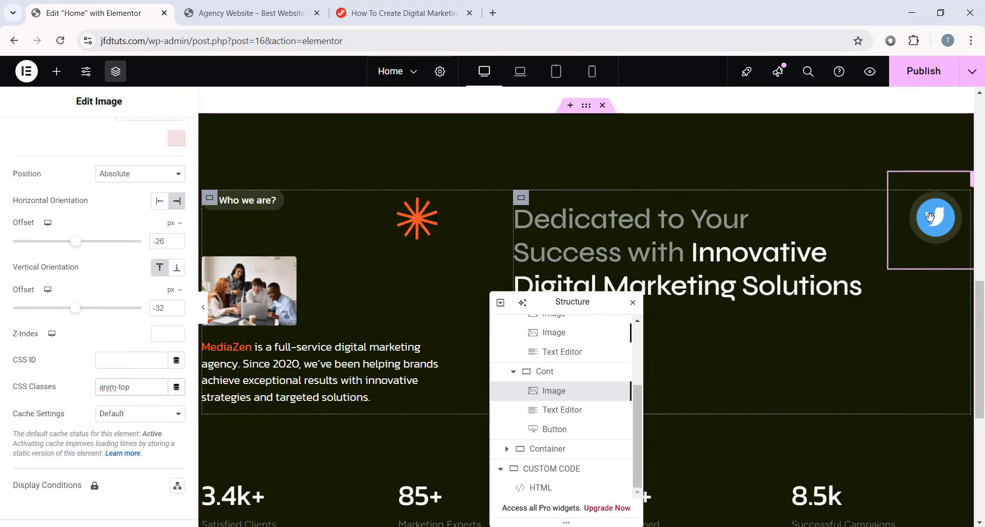
scroll(497, 241, down, 1)
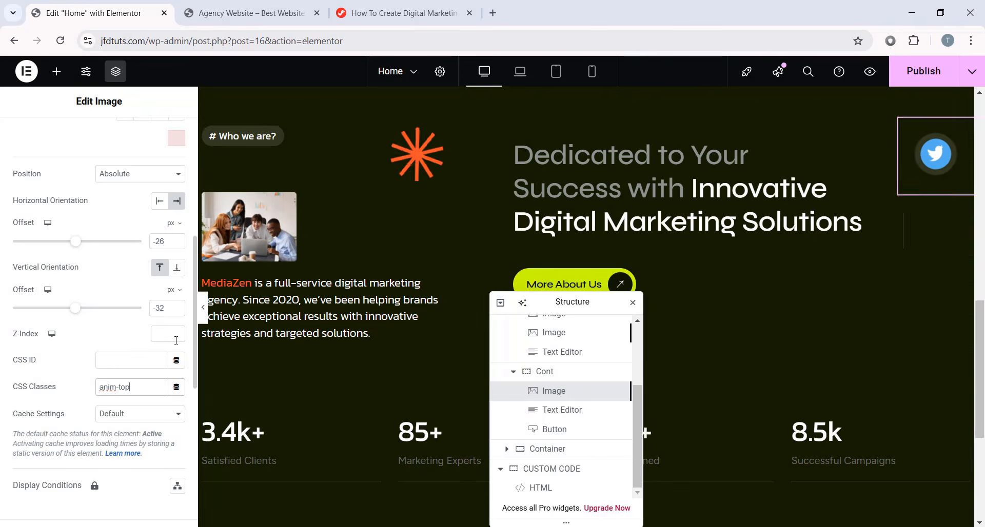
click(204, 307)
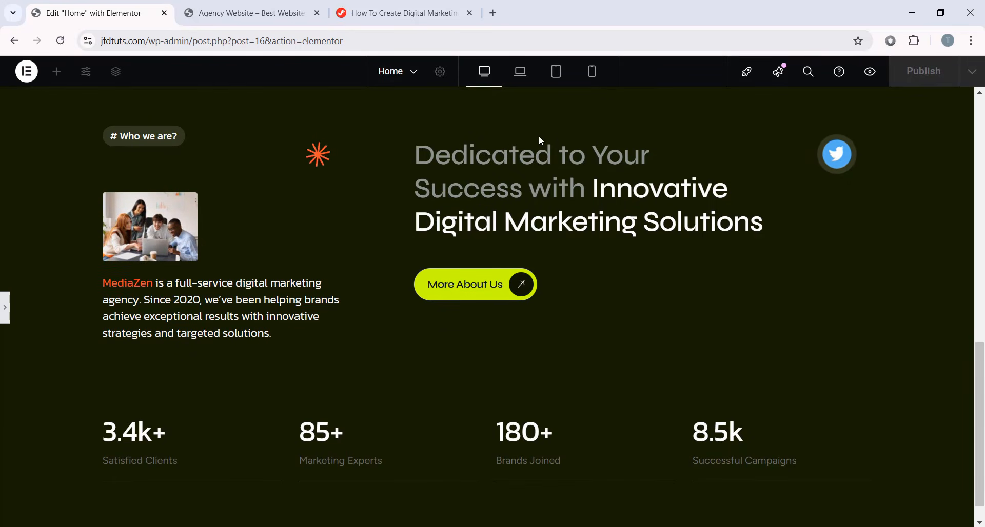
- Switch the editor preview to Laptop screen size
click(519, 72)
scroll(564, 259, down, 2)
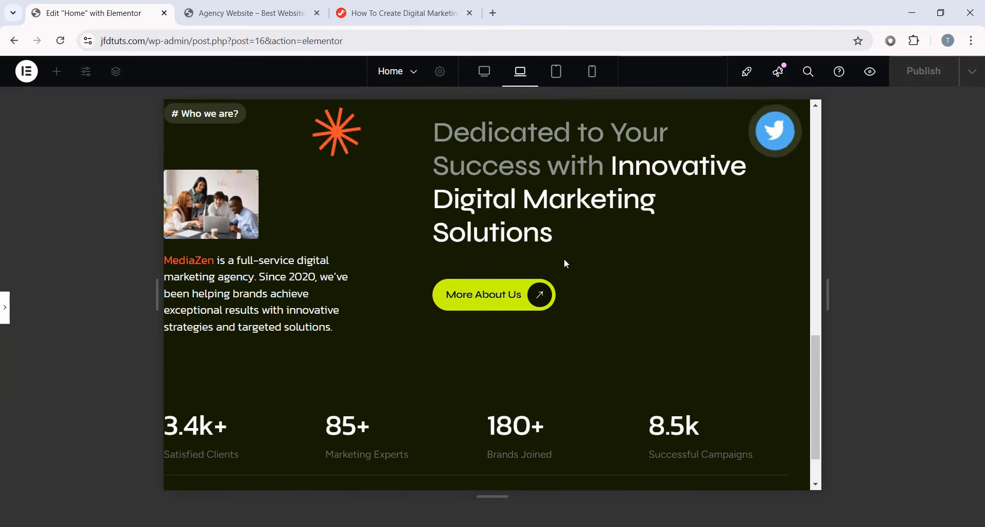
scroll(548, 284, up, 1)
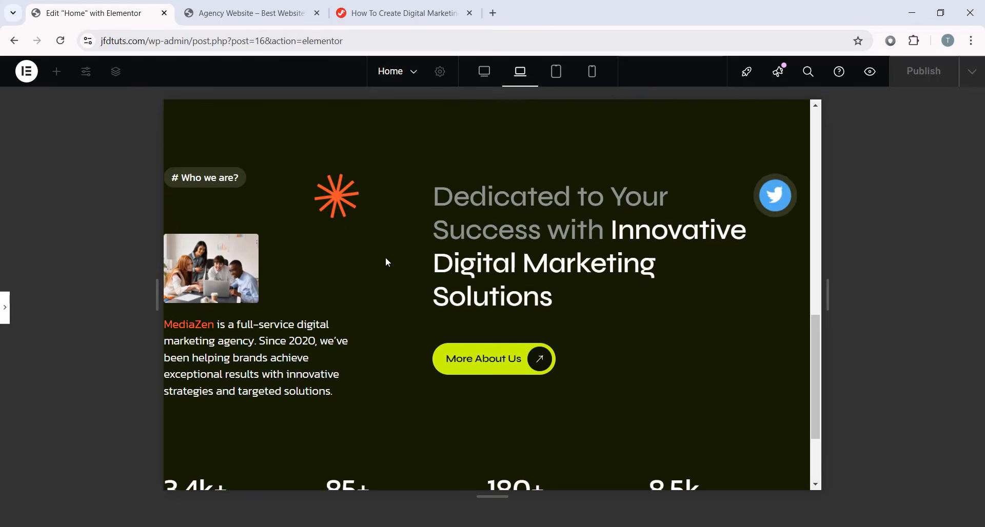
scroll(605, 303, up, 1)
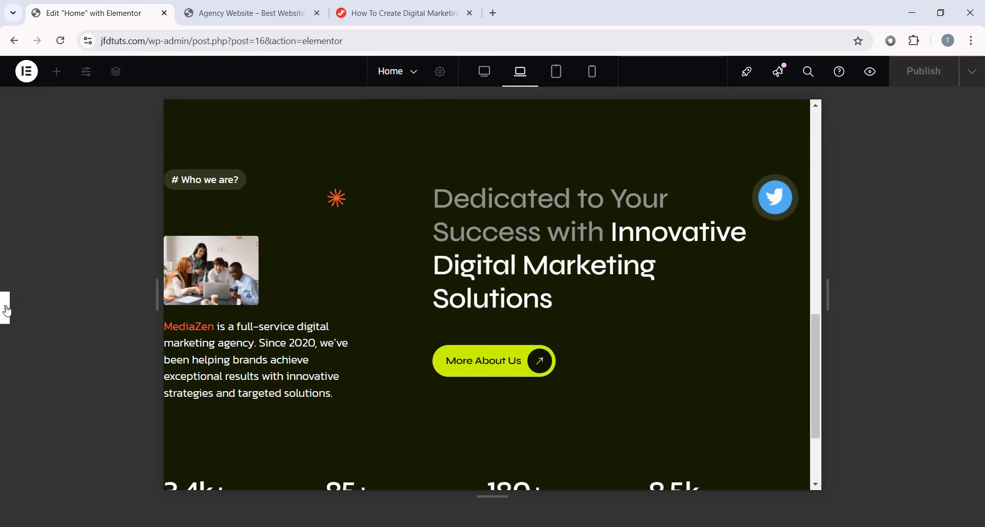
click(5, 308)
scroll(548, 269, up, 2)
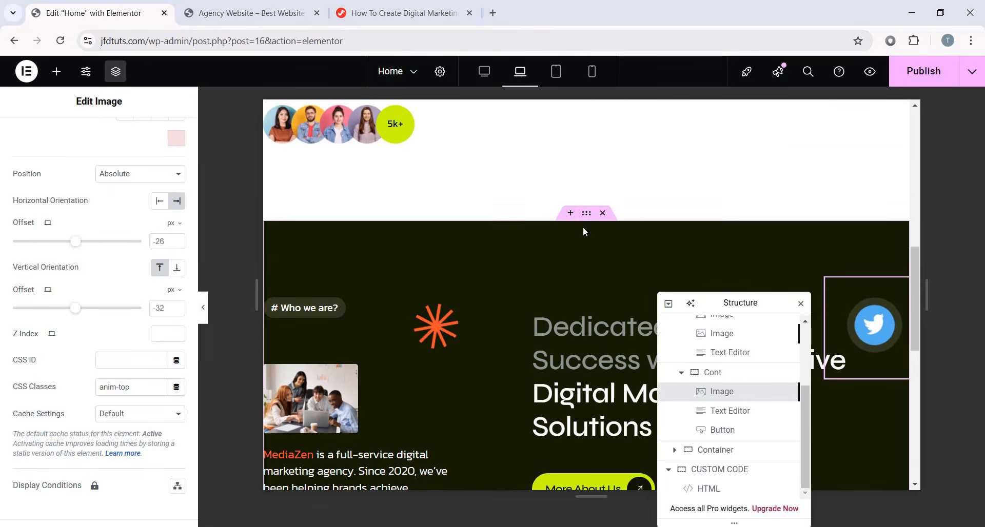
- Pad the About section 120 px top and bottom and 40 px left and right
click(586, 213)
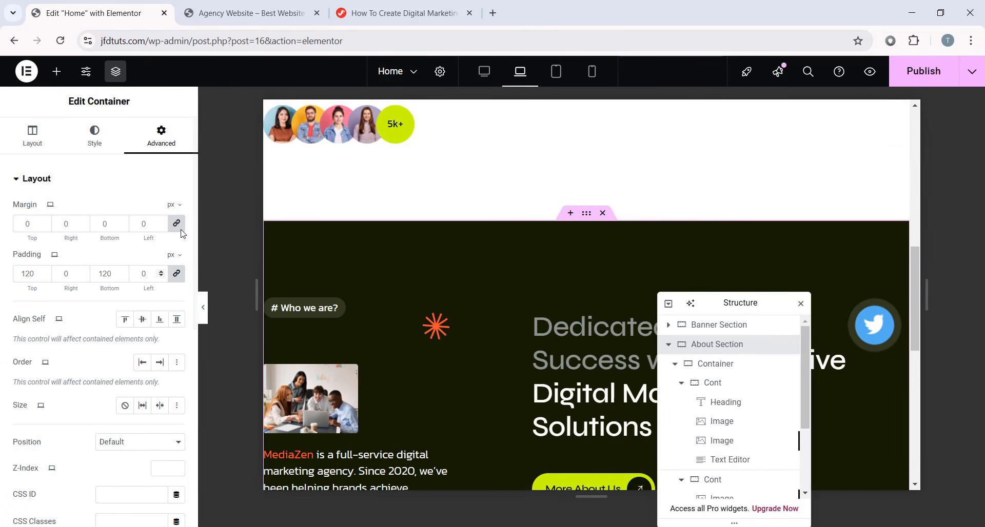
click(175, 273)
text(120)
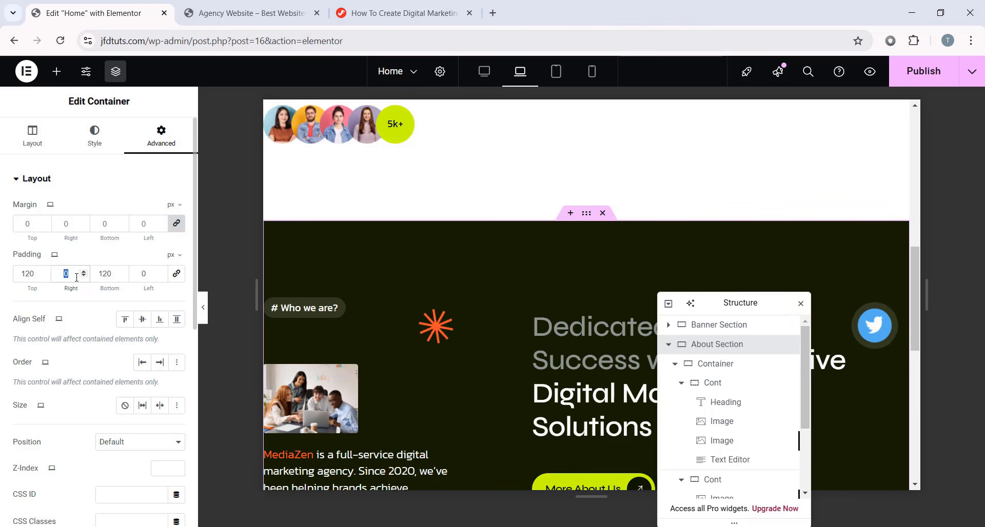
text(40)
key(Tab)
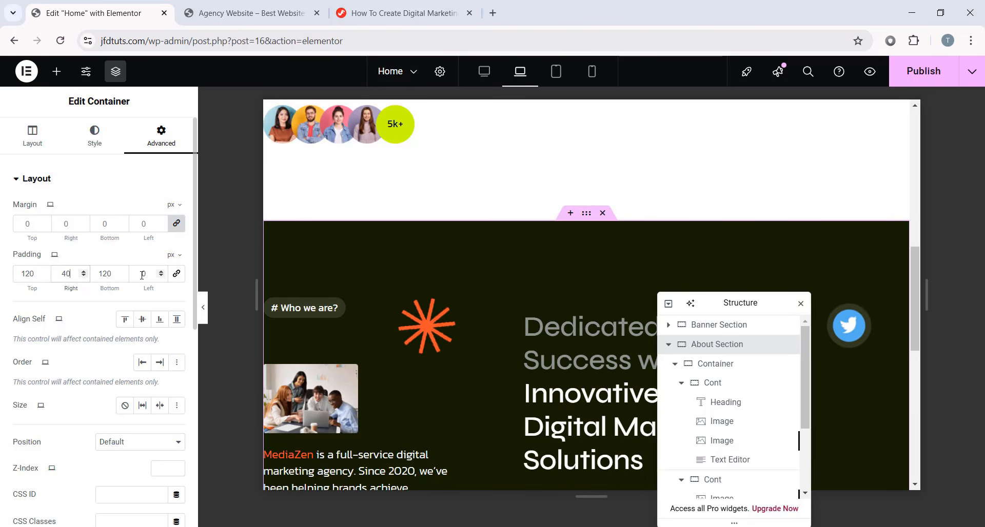
text(40)
scroll(525, 287, down, 6)
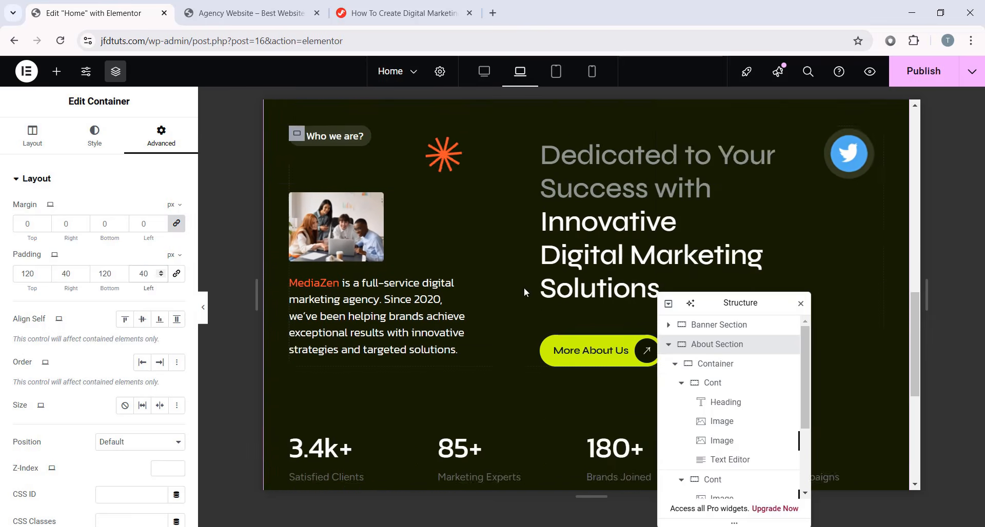
scroll(309, 326, up, 3)
click(203, 307)
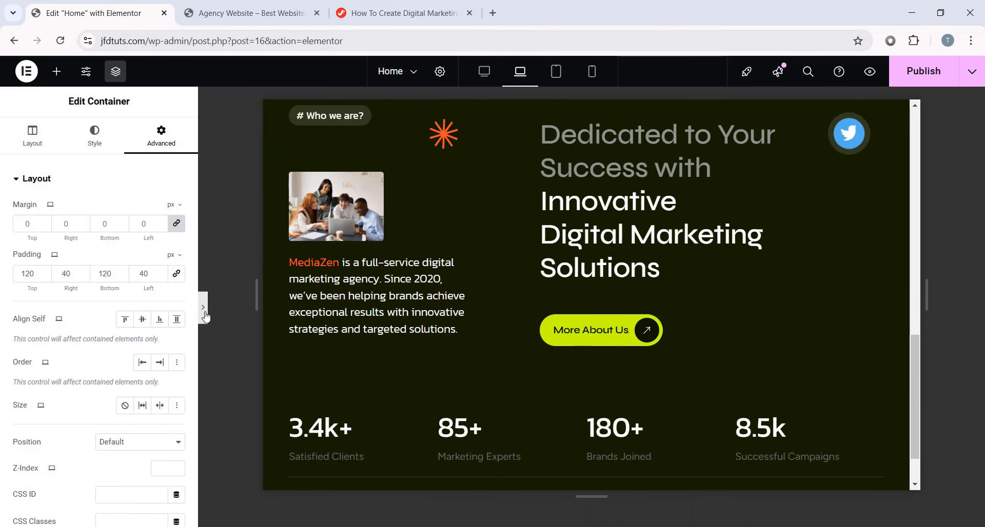
scroll(616, 265, up, 2)
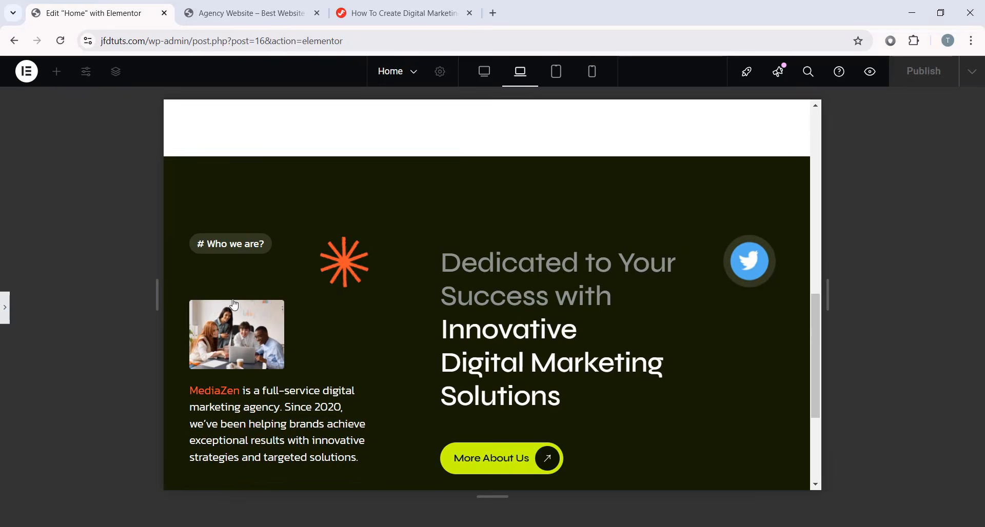
click(4, 308)
scroll(658, 184, down, 2)
- Lower the About heading's typography line height to 49
click(657, 184)
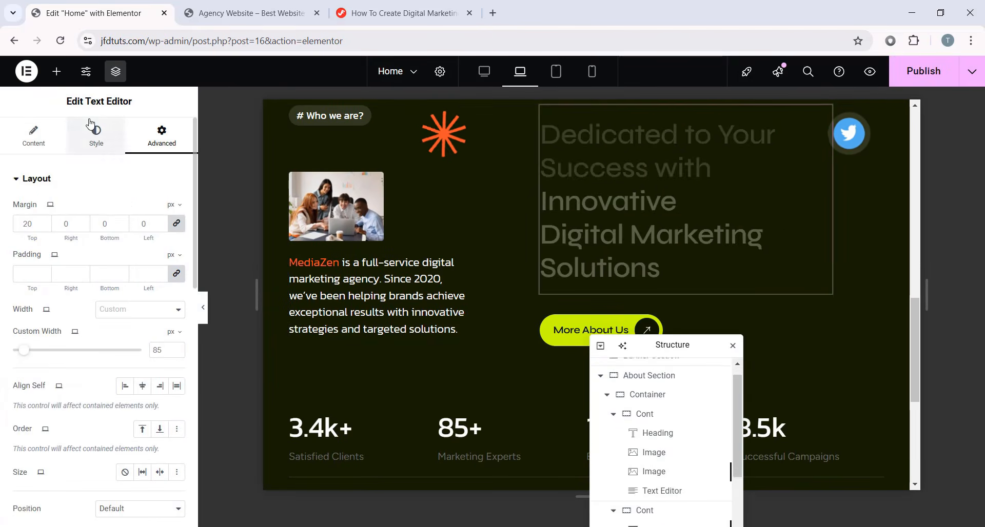
click(96, 136)
click(177, 264)
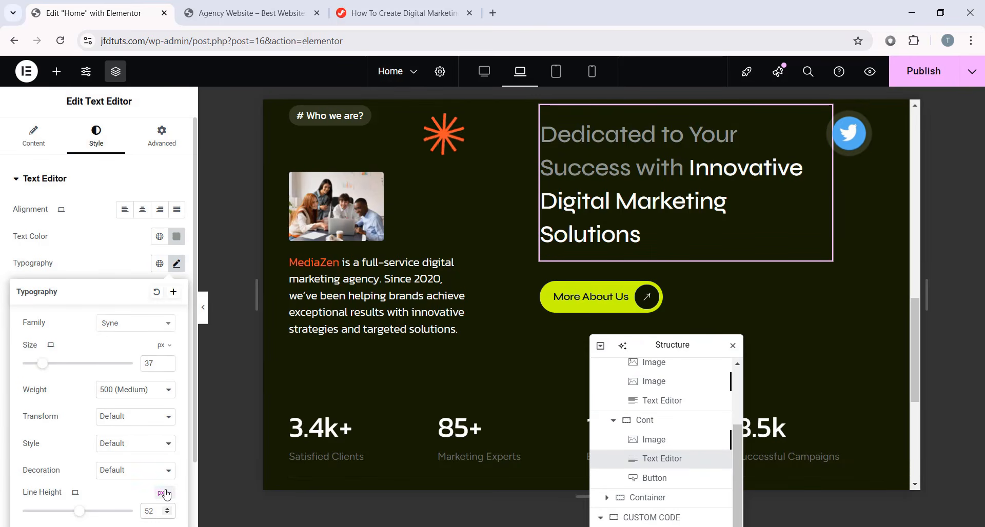
scroll(128, 456, down, 1)
key(Down)
key(Down)
key(Down)
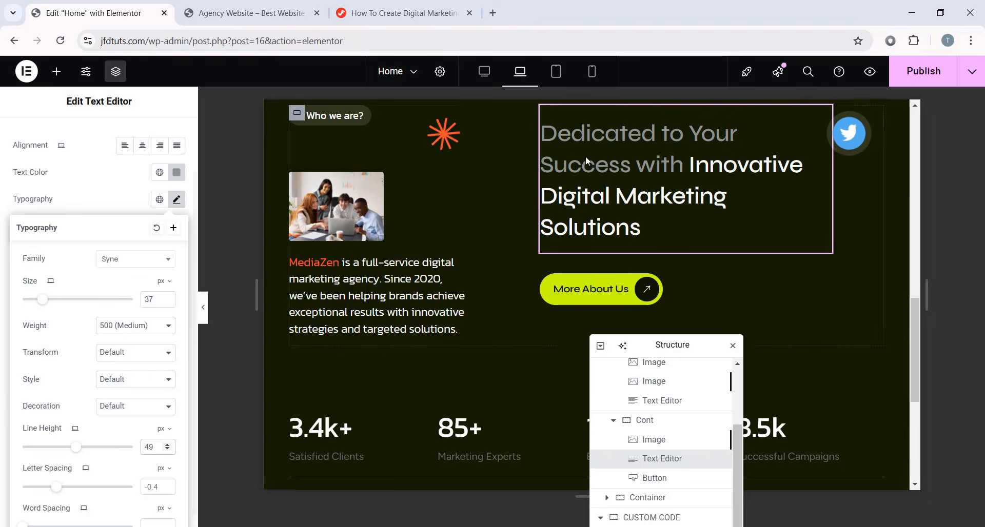
scroll(714, 219, up, 2)
scroll(708, 231, down, 3)
scroll(373, 320, down, 1)
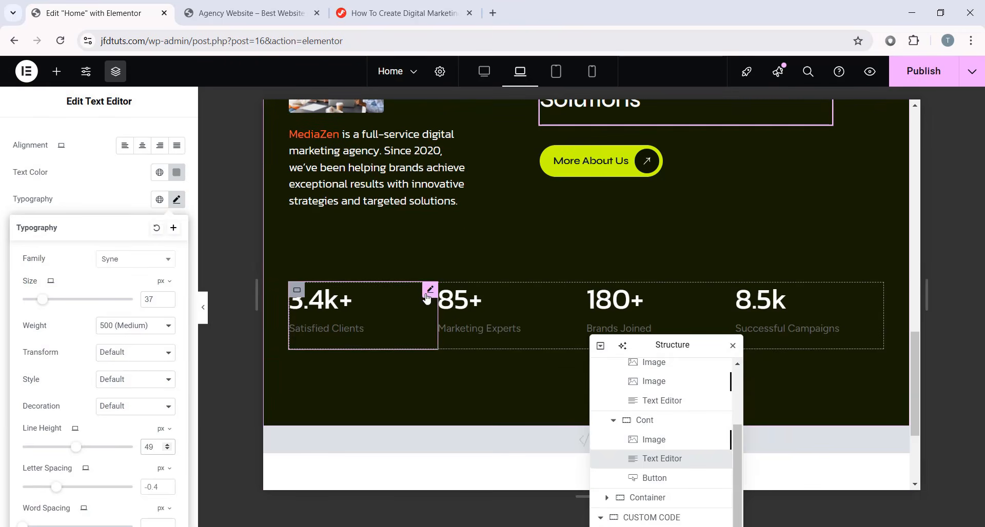
click(429, 293)
- Give the Satisfied Clients counter a custom width of 48%
drag(668, 348, 709, 289)
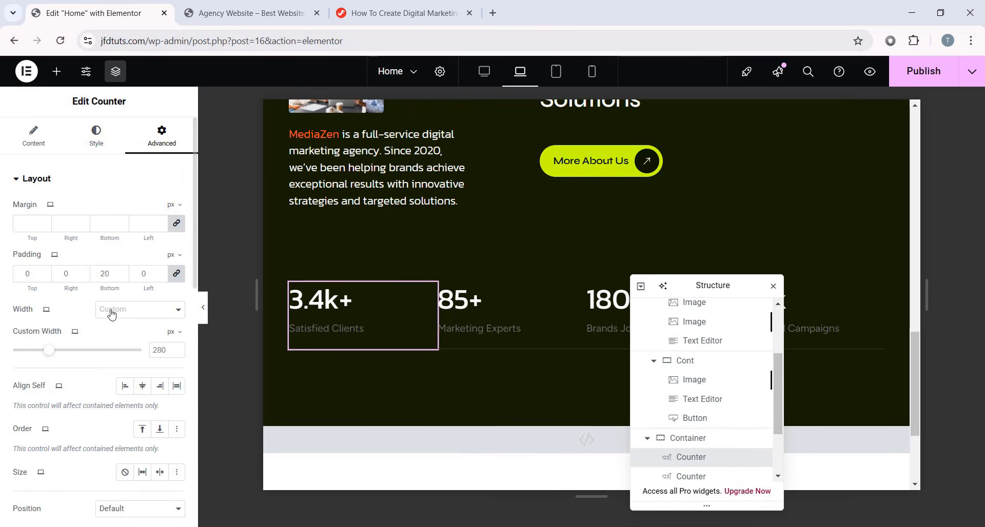
click(160, 312)
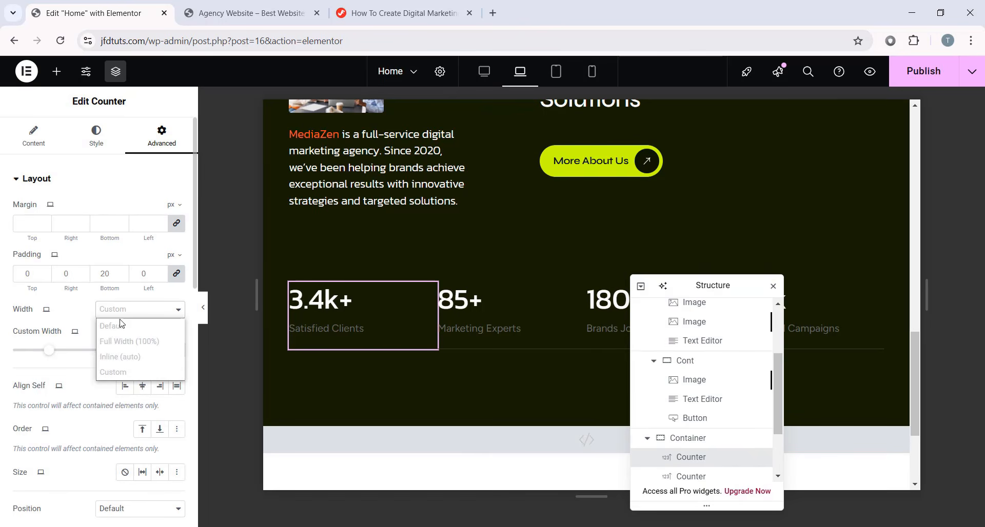
click(134, 372)
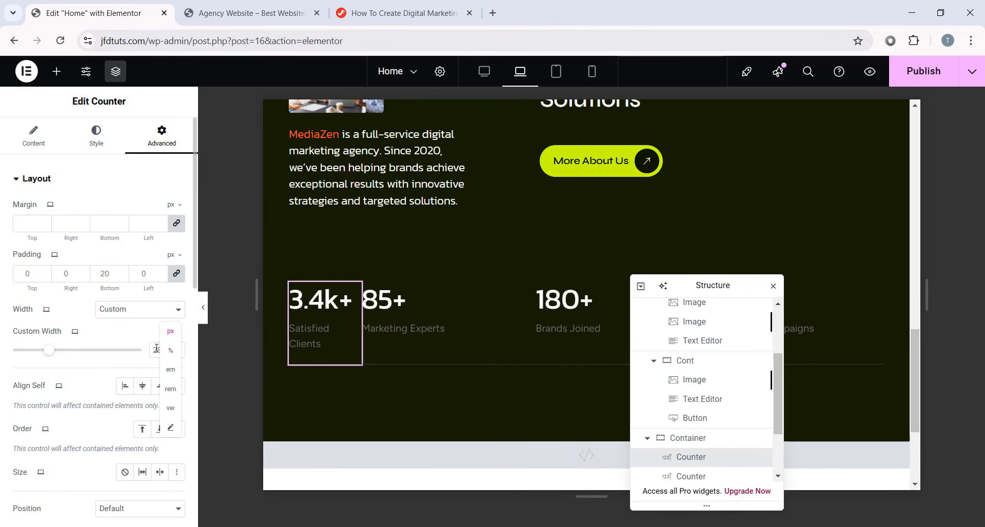
click(171, 352)
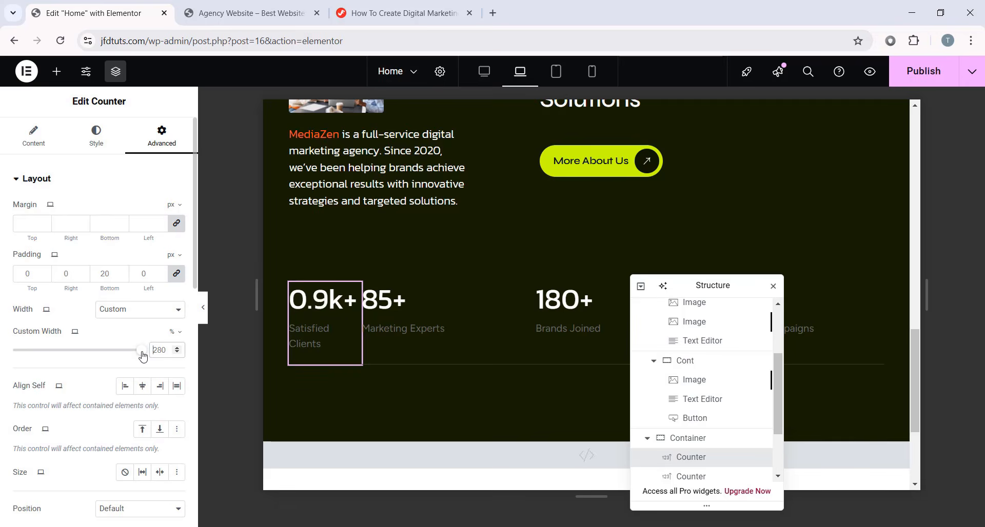
key(BackSpace)
key(BackSpace)
key(BackSpace)
text(48)
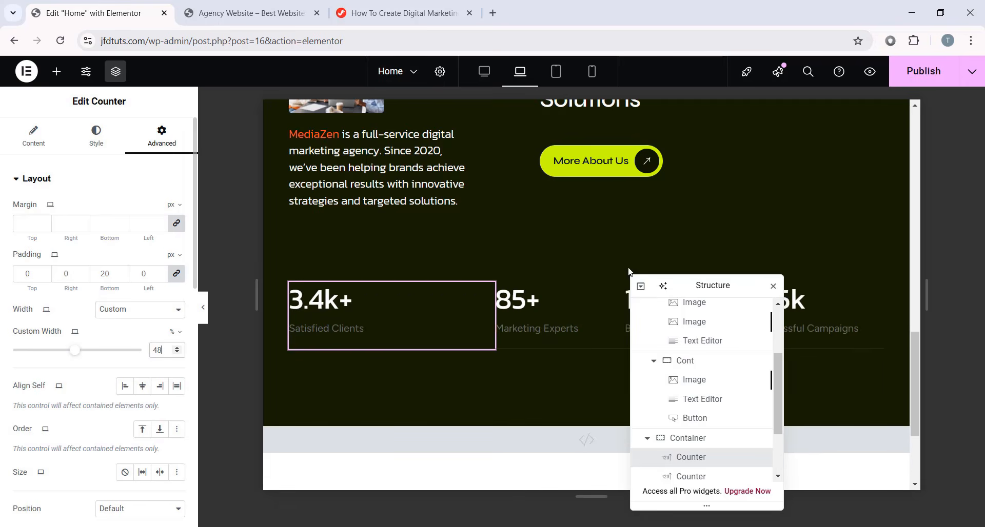
drag(682, 285, 761, 374)
- Copy the Satisfied Clients counter and paste its style onto the 85+, 180+ and 8.5k counters
right_click(491, 313)
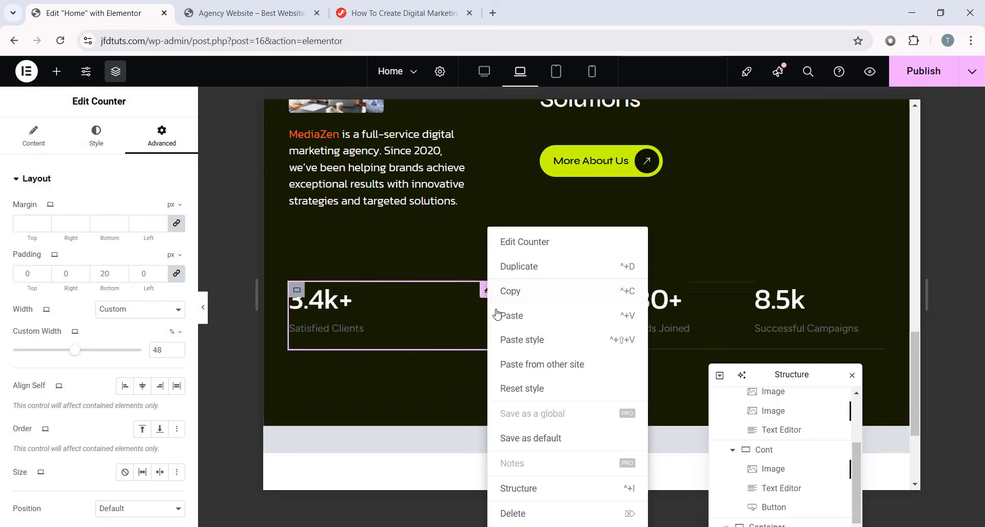
click(510, 291)
right_click(601, 328)
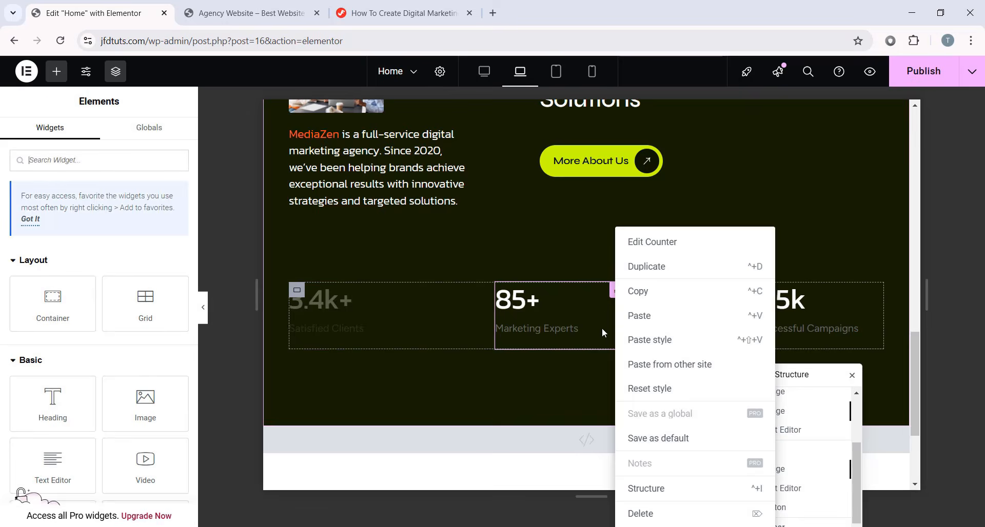
click(650, 340)
right_click(743, 335)
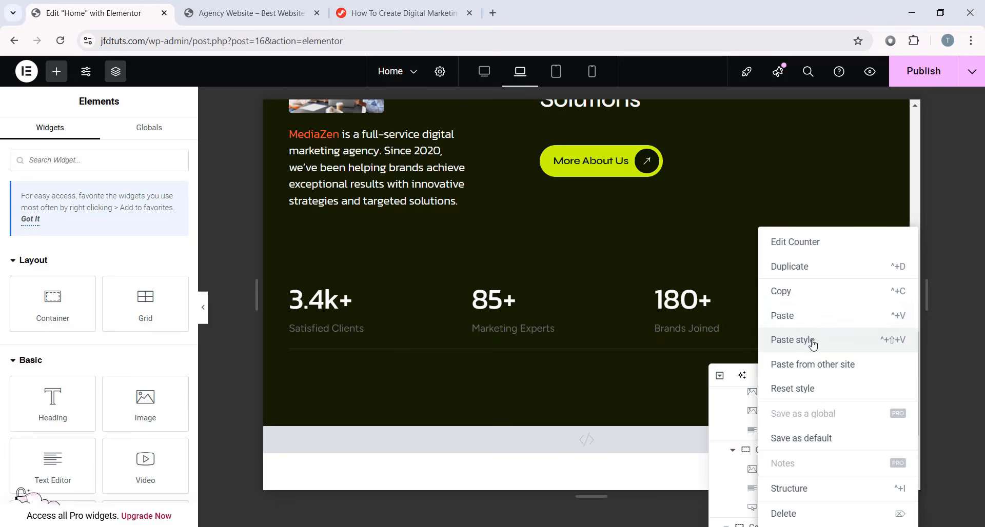
click(812, 340)
right_click(877, 296)
click(872, 339)
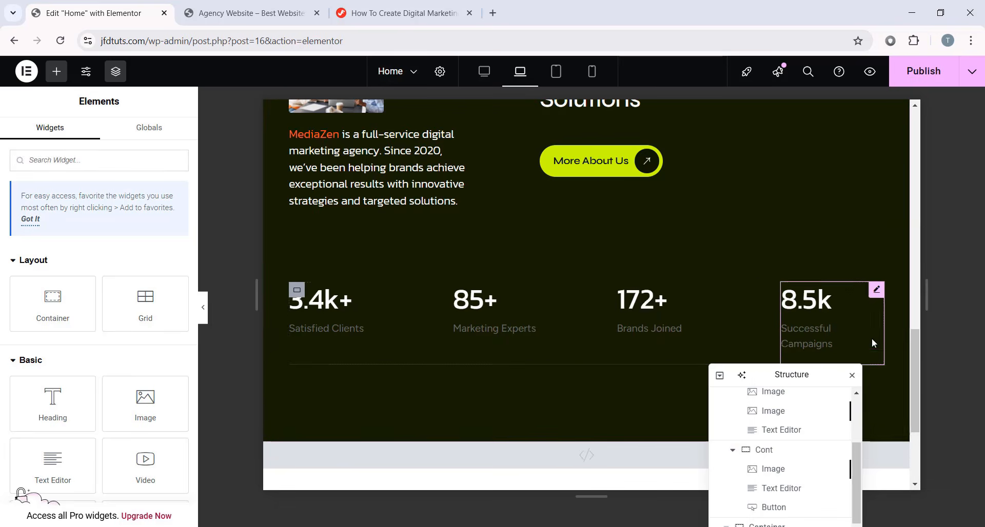
scroll(553, 439, down, 1)
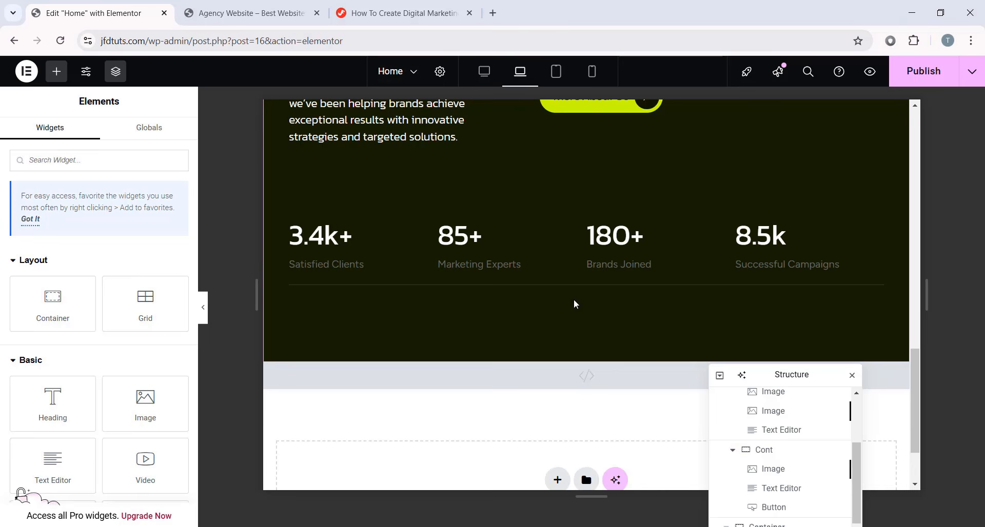
- Set the first counter's layout spacing and preview the stats row
drag(789, 370, 751, 255)
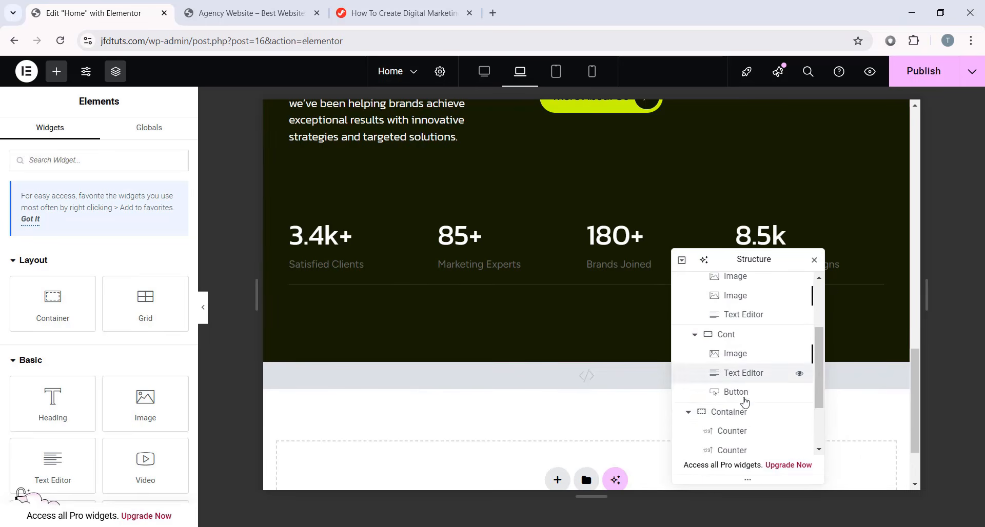
scroll(751, 368, down, 3)
click(744, 349)
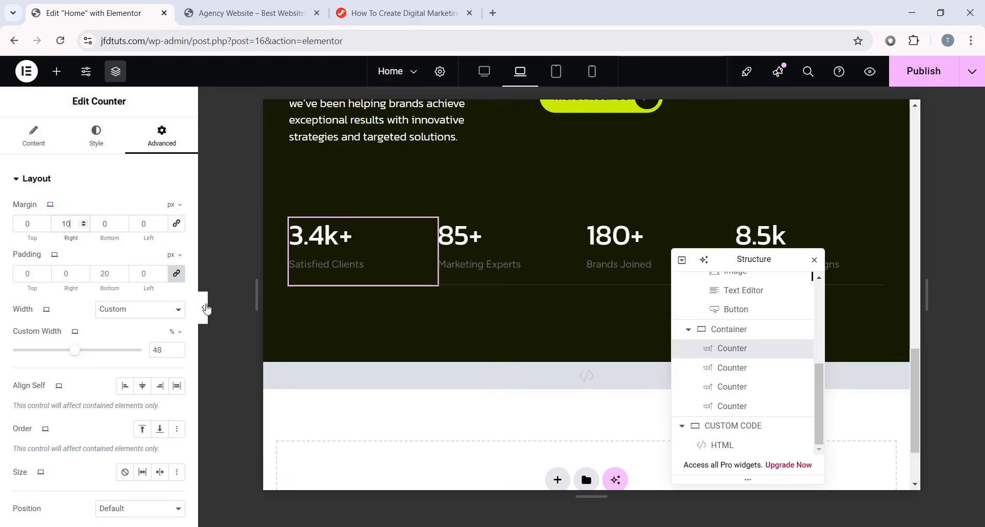
click(206, 308)
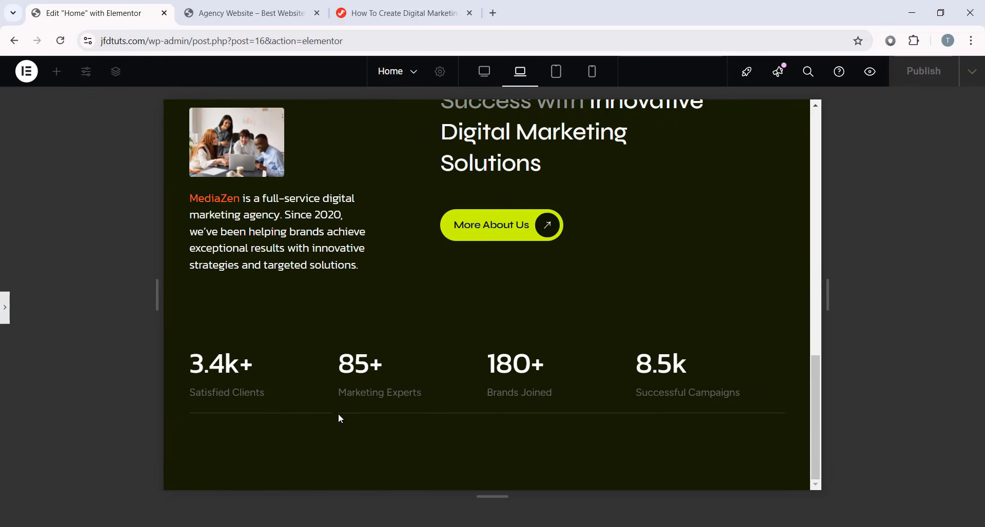
click(5, 314)
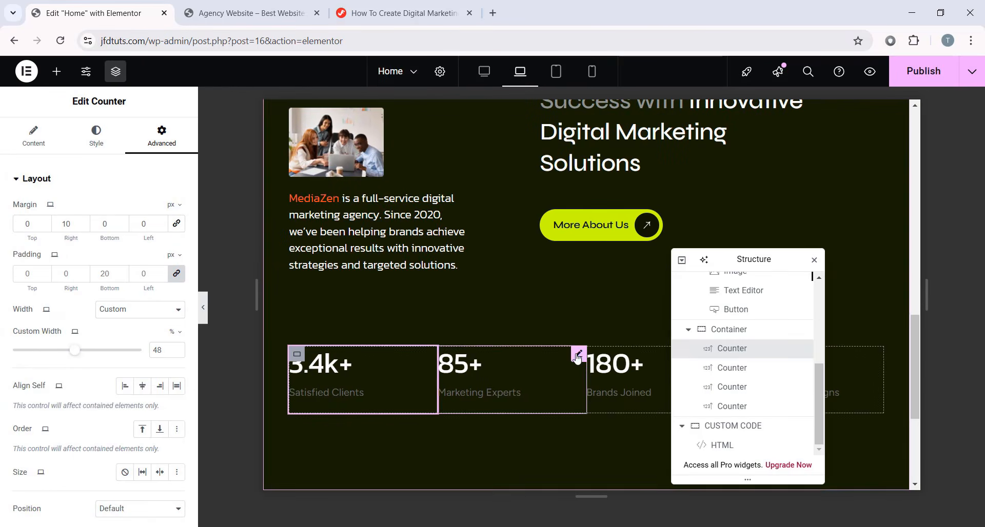
- Unlink margins on the 85+ and 180+ counters for a 10 px right margin, then preview
click(578, 354)
click(162, 135)
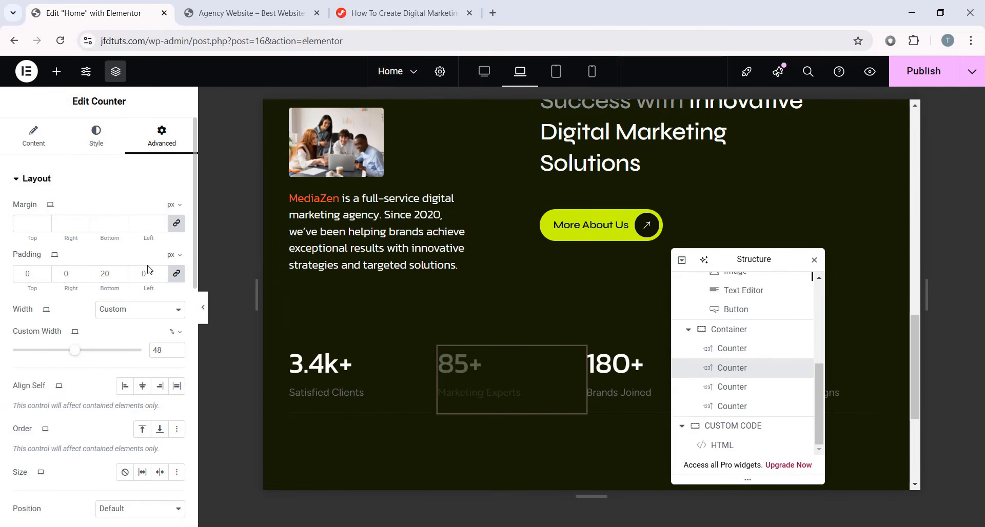
click(177, 225)
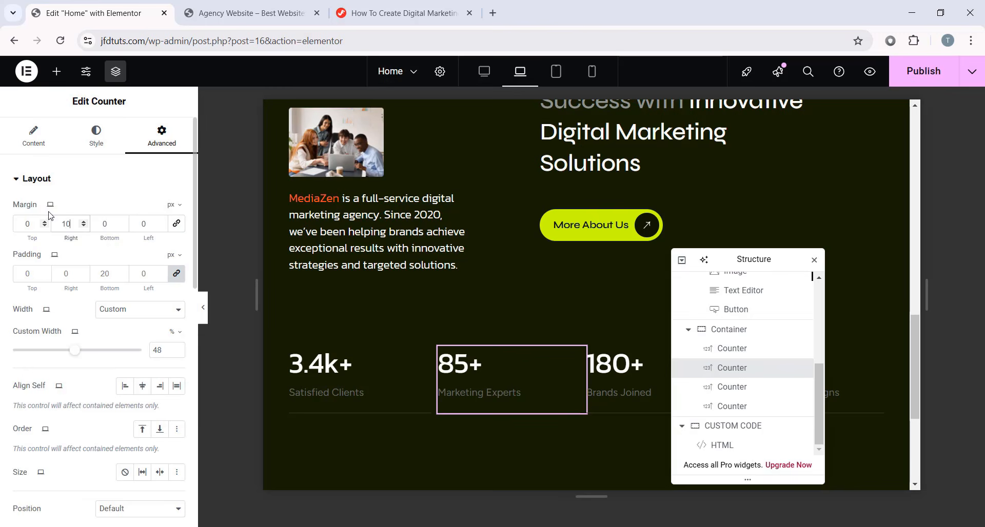
drag(722, 260, 350, 209)
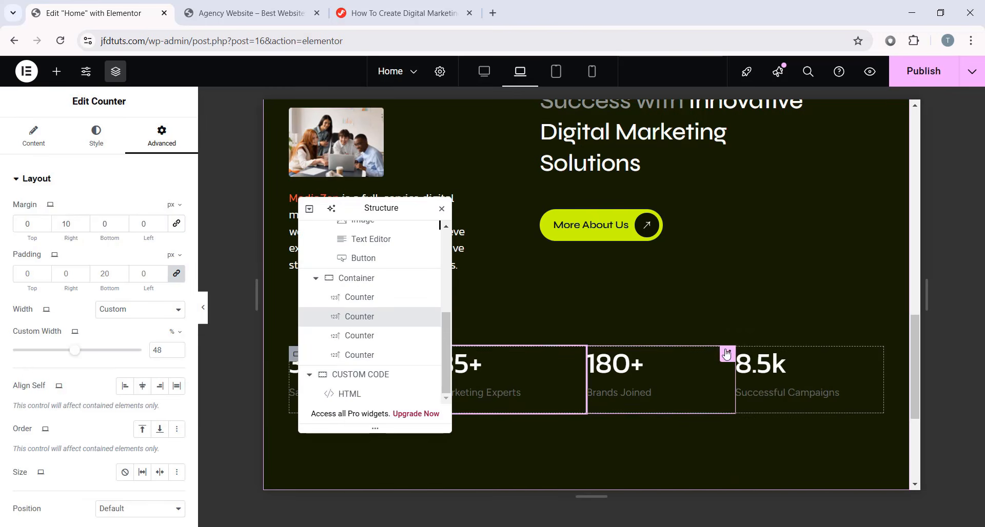
click(727, 353)
click(162, 134)
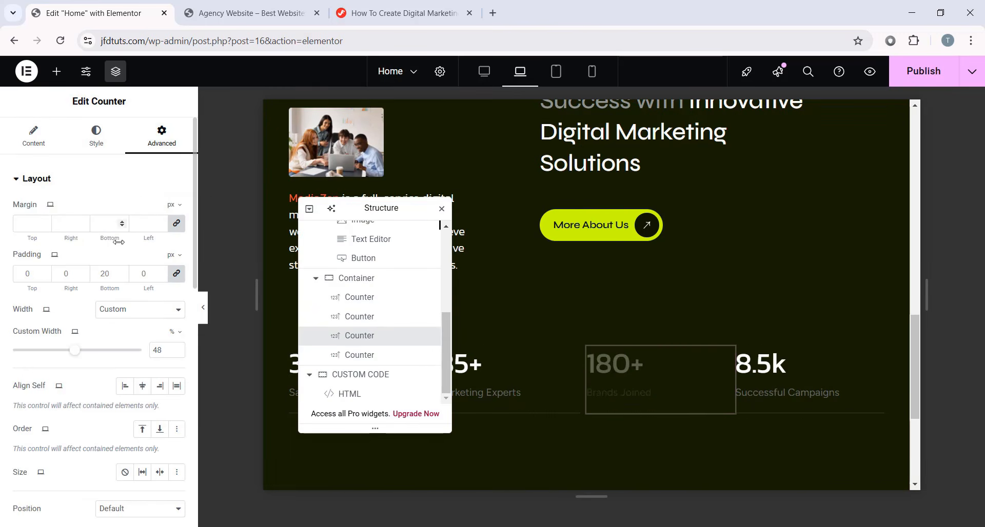
click(177, 224)
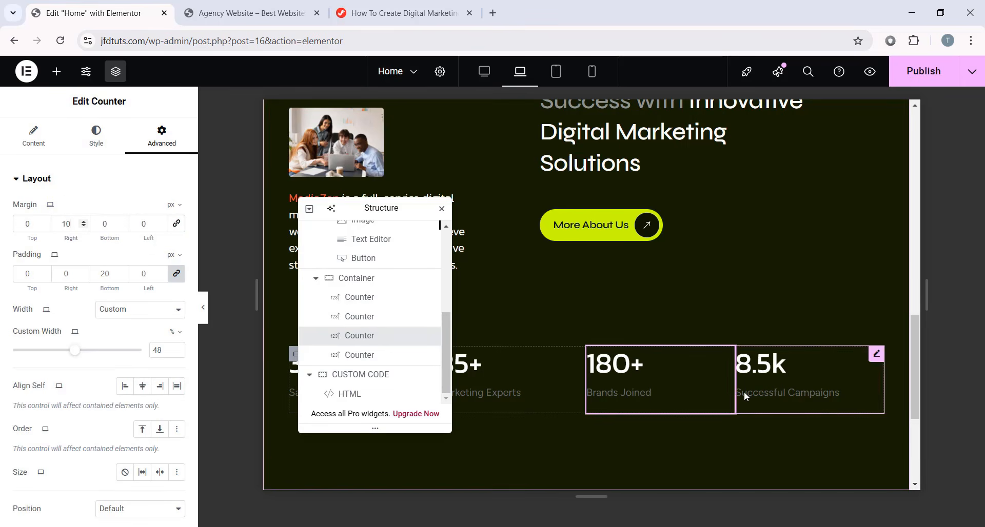
scroll(714, 368, down, 2)
click(205, 314)
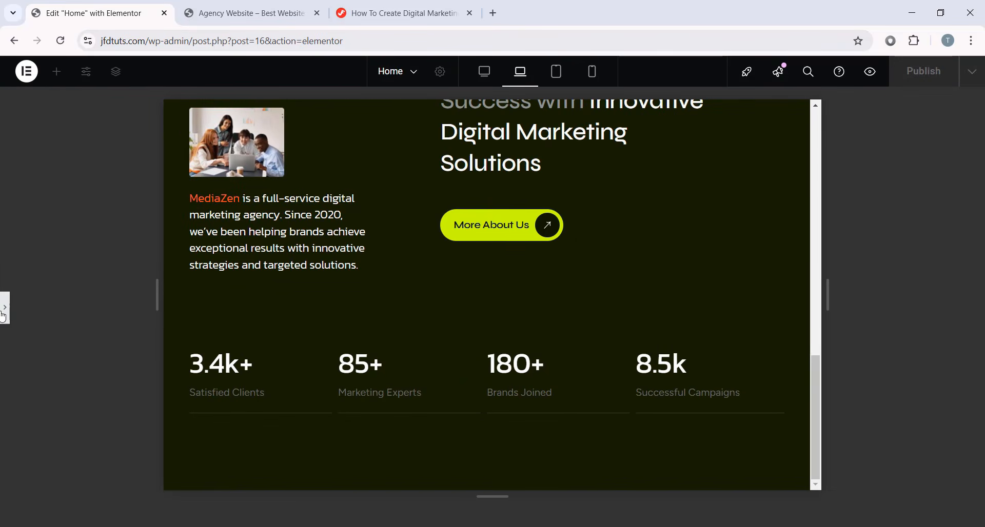
click(4, 312)
drag(385, 205, 882, 276)
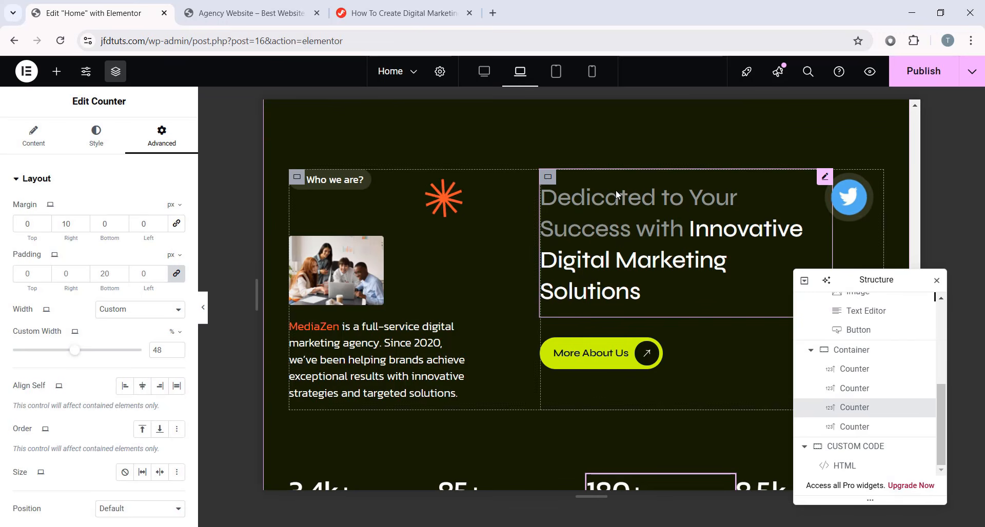
- Unlink the hero banner container's padding and enter 124, 40, 120, 40 px on laptop view
scroll(694, 238, up, 10)
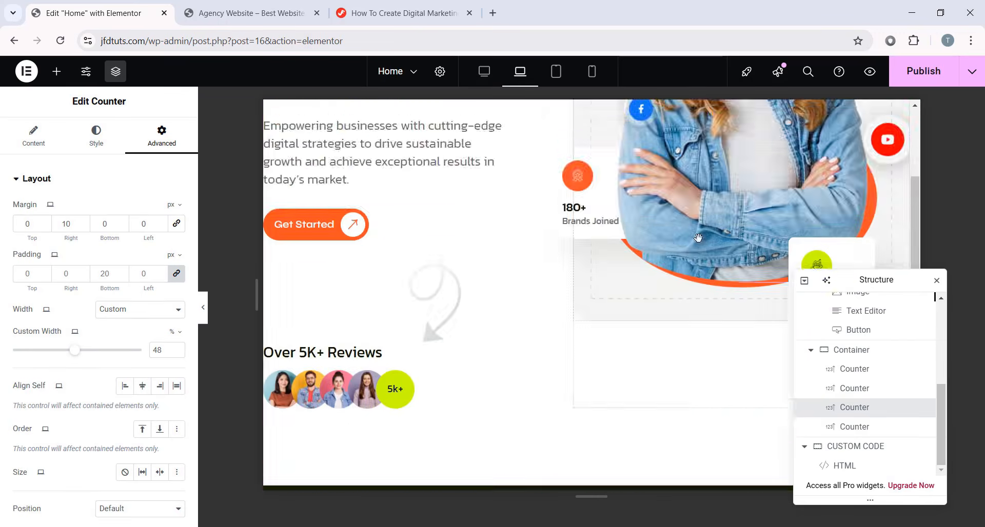
scroll(696, 239, up, 5)
drag(876, 279, 116, 178)
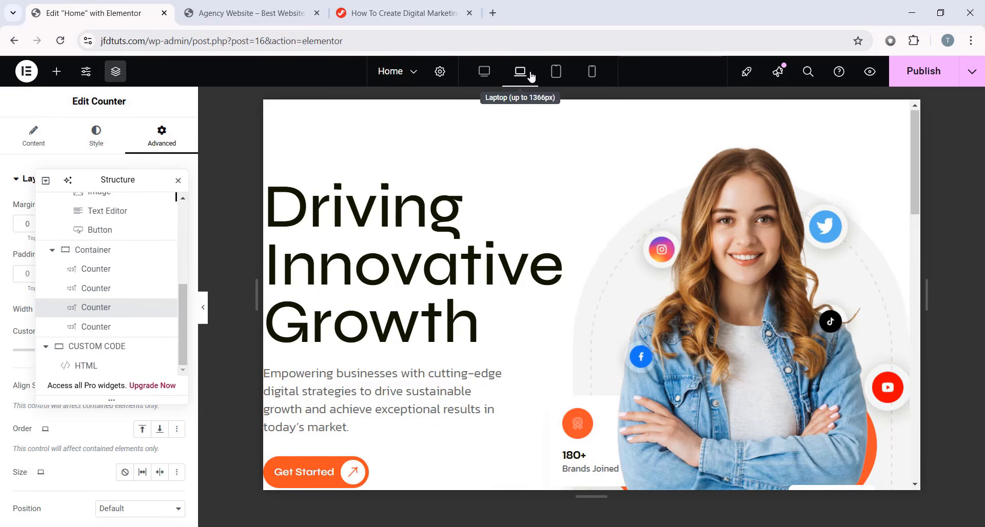
drag(114, 180, 146, 201)
scroll(449, 232, down, 3)
scroll(505, 184, up, 3)
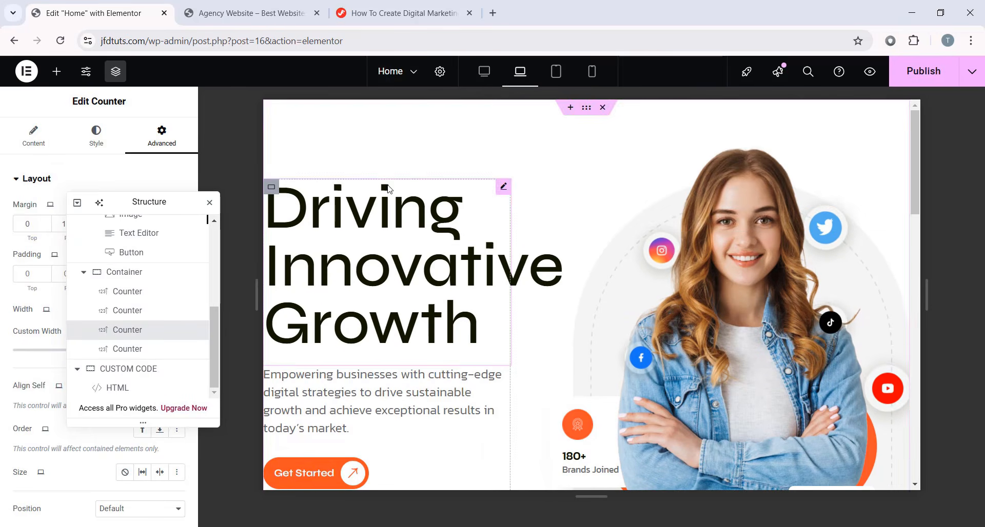
click(586, 108)
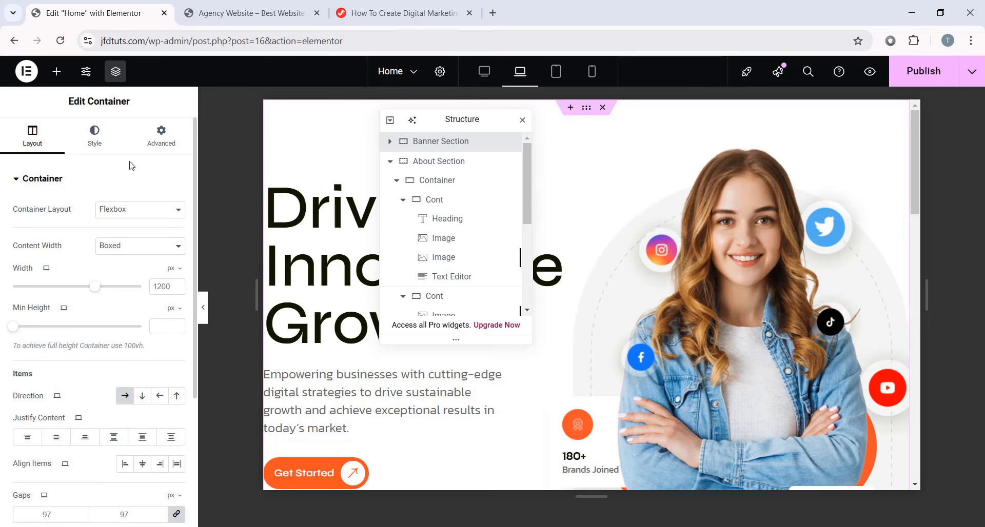
click(162, 134)
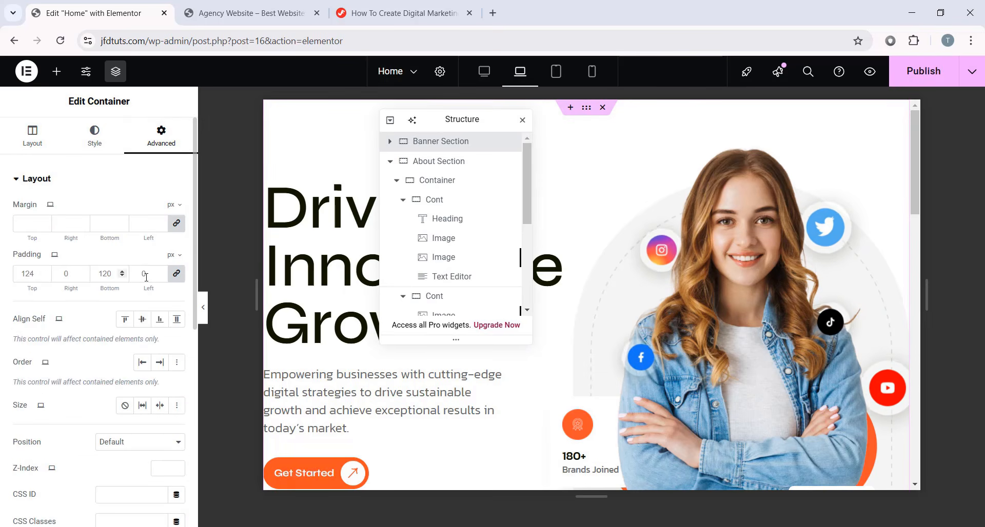
click(177, 276)
drag(39, 278, 14, 277)
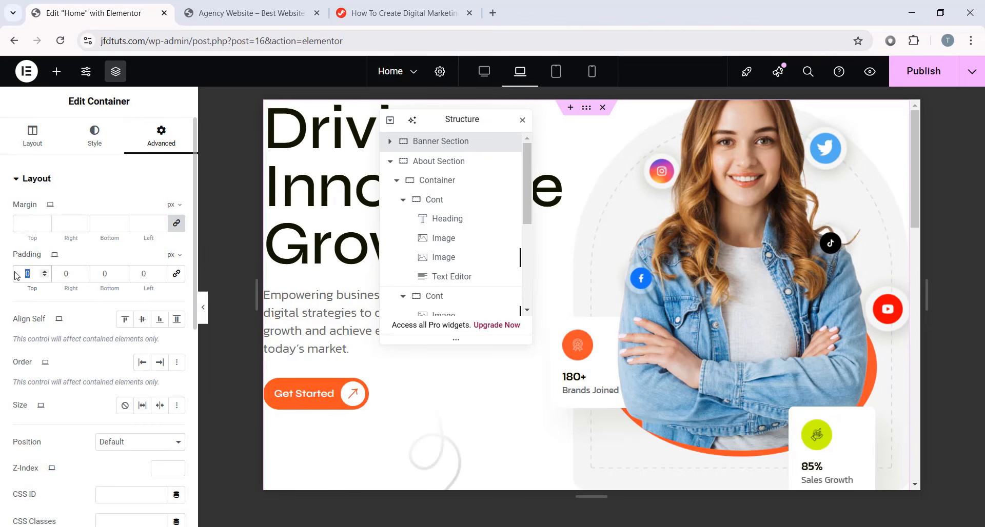
text(124)
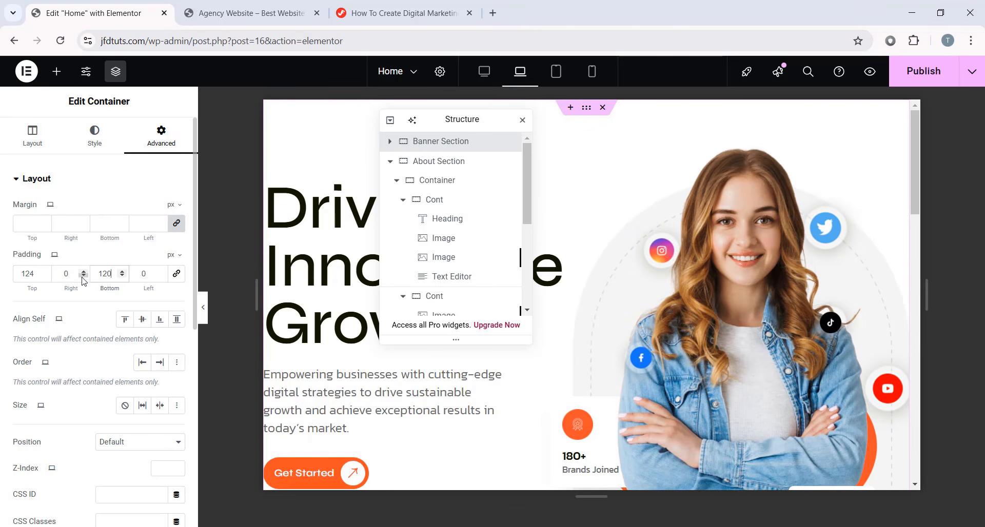
text(40)
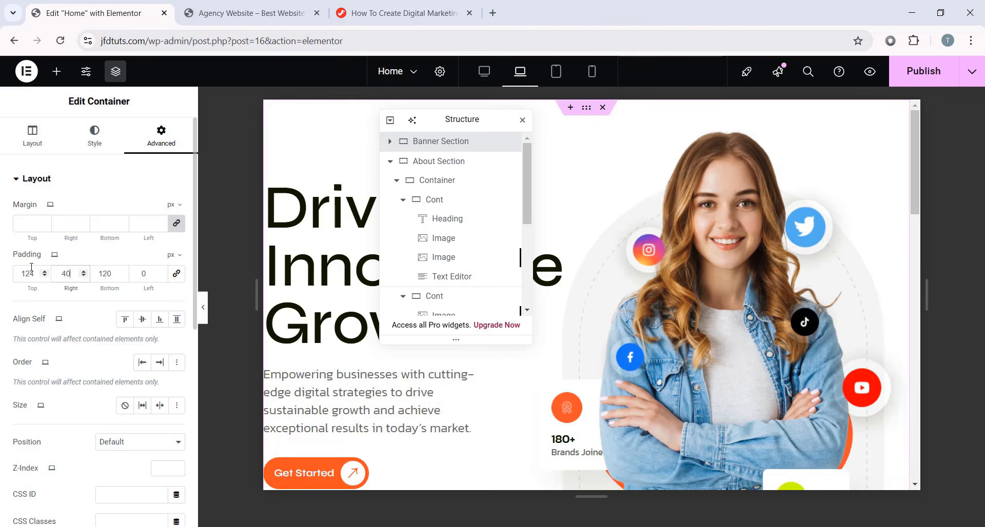
key(Tab)
text(40)
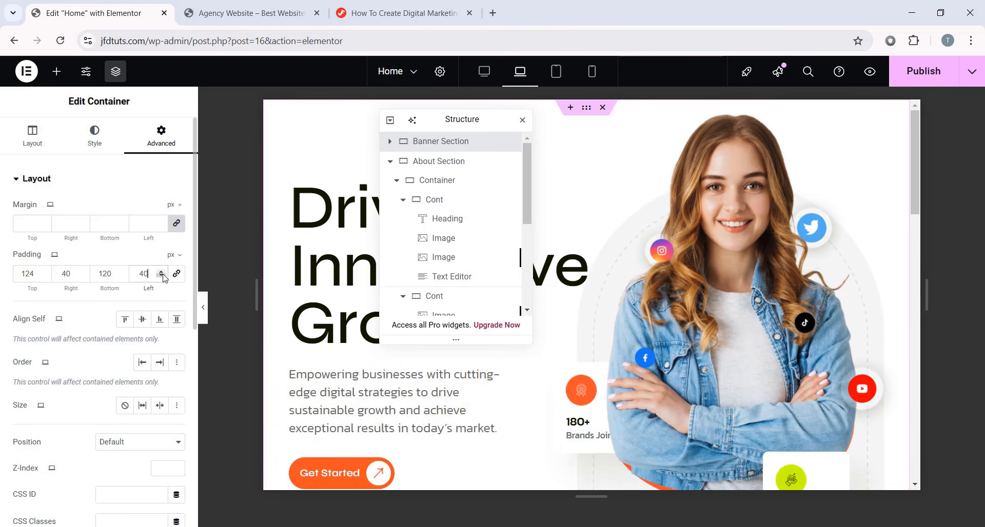
scroll(422, 252, down, 1)
- Set the Driving Innovative Growth heading to size 70 with 80 px line height, then preview
click(421, 253)
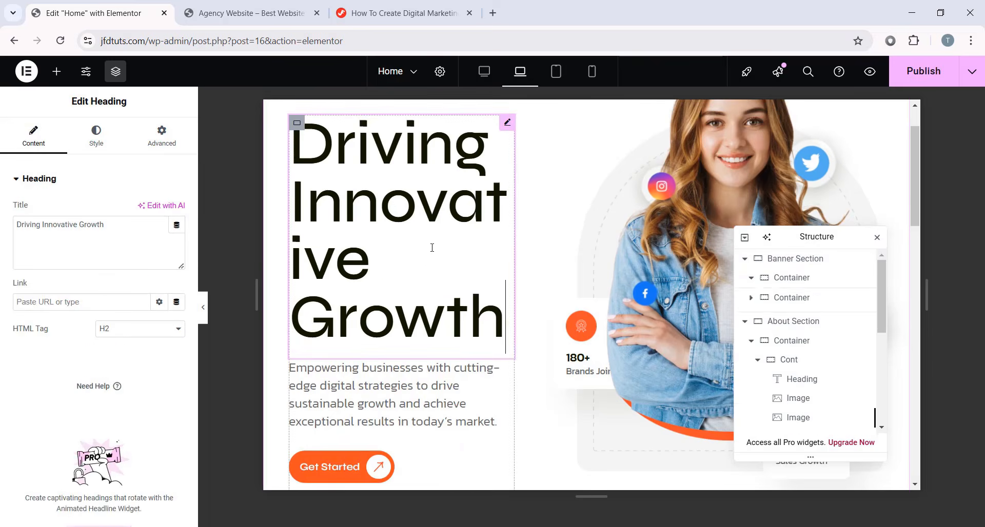
click(96, 140)
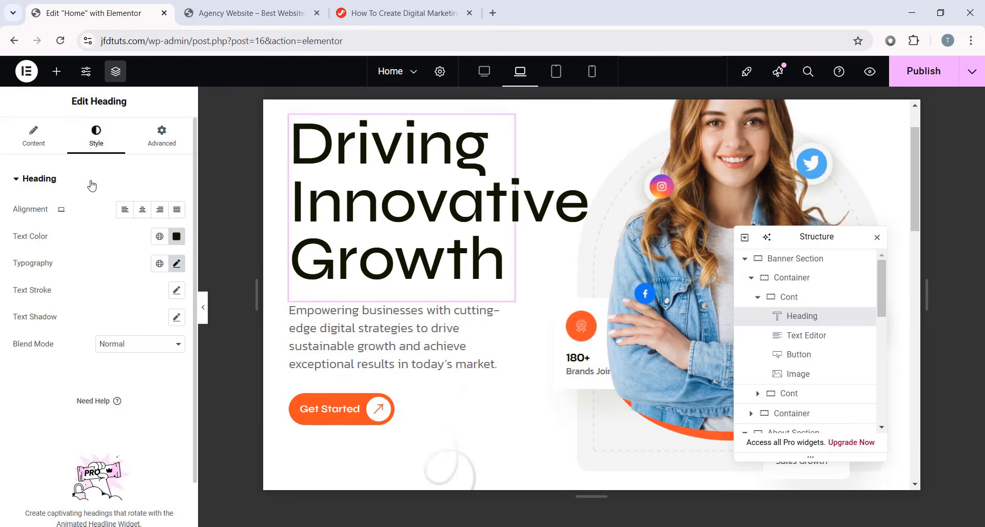
click(177, 263)
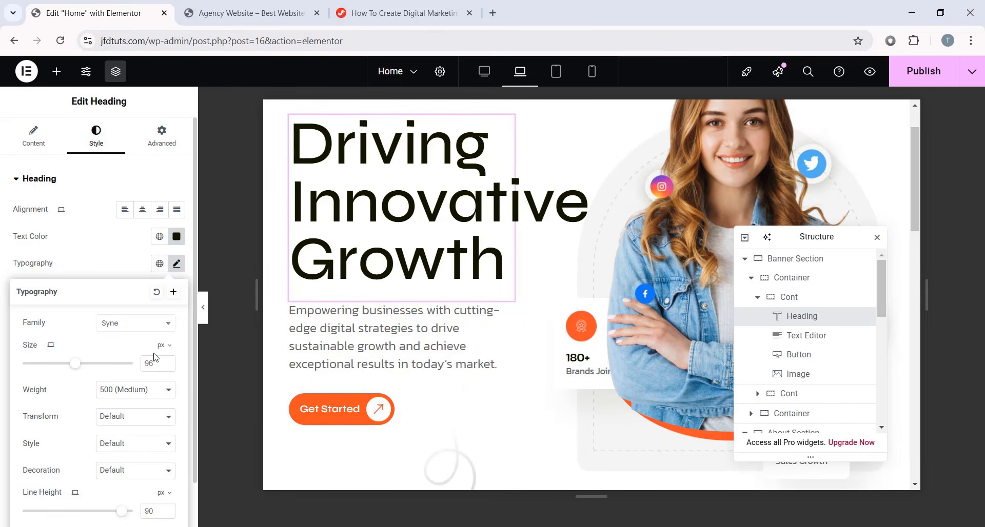
drag(75, 363, 61, 366)
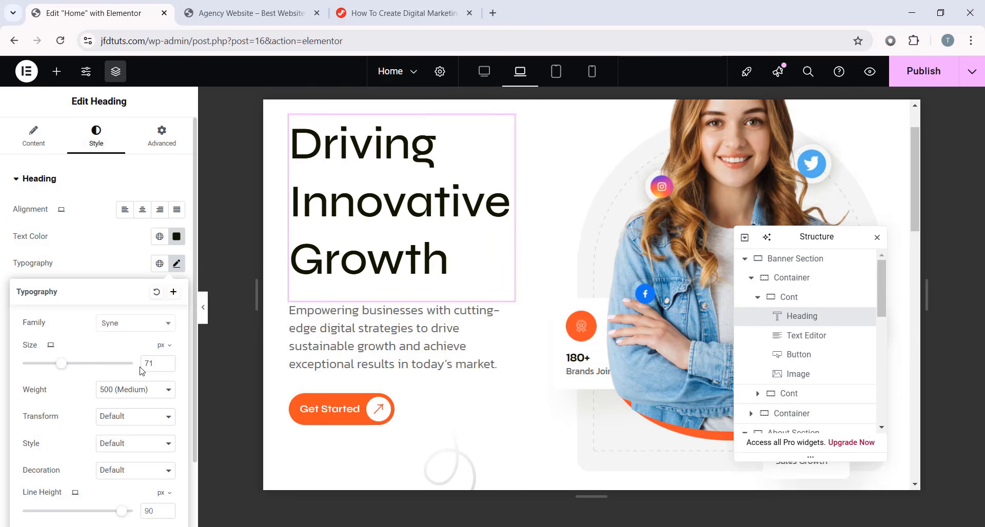
click(167, 366)
scroll(144, 494, down, 1)
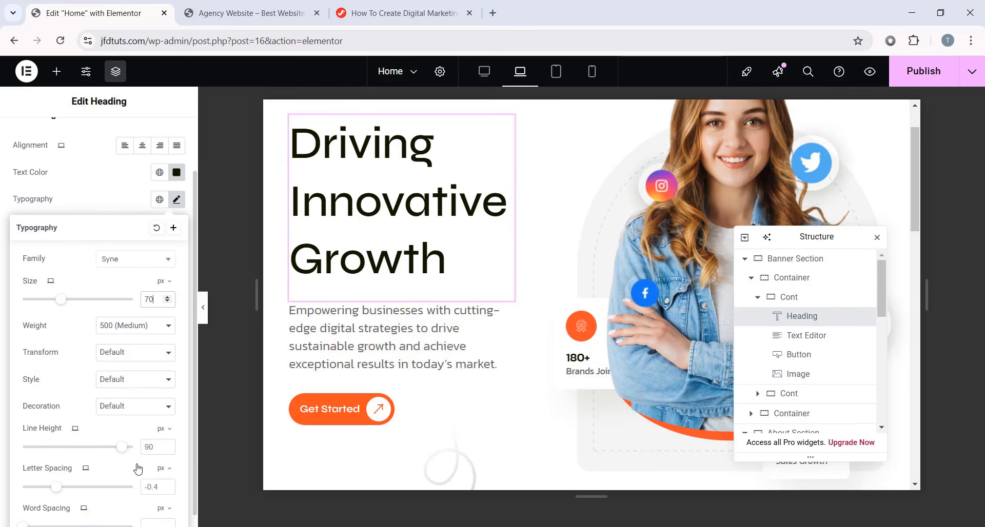
drag(119, 453, 109, 451)
scroll(352, 210, up, 1)
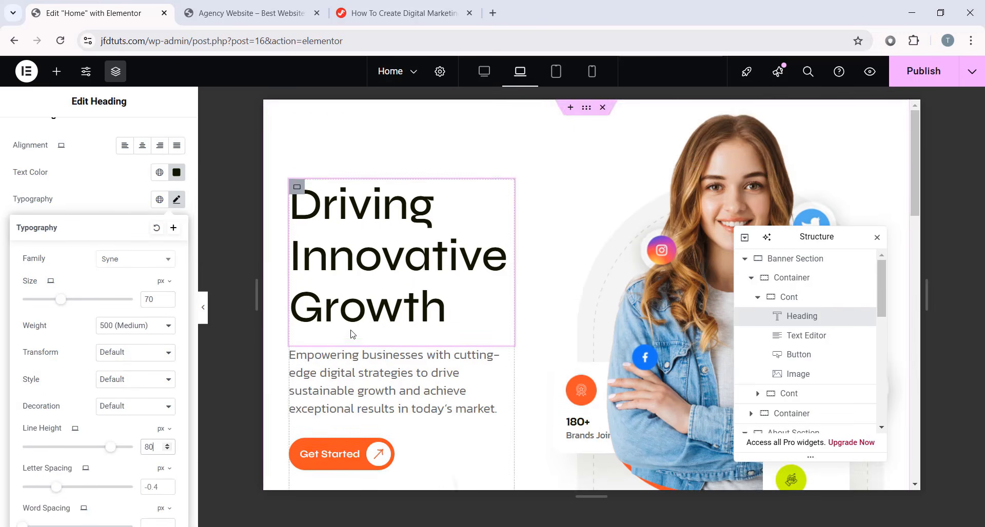
click(203, 309)
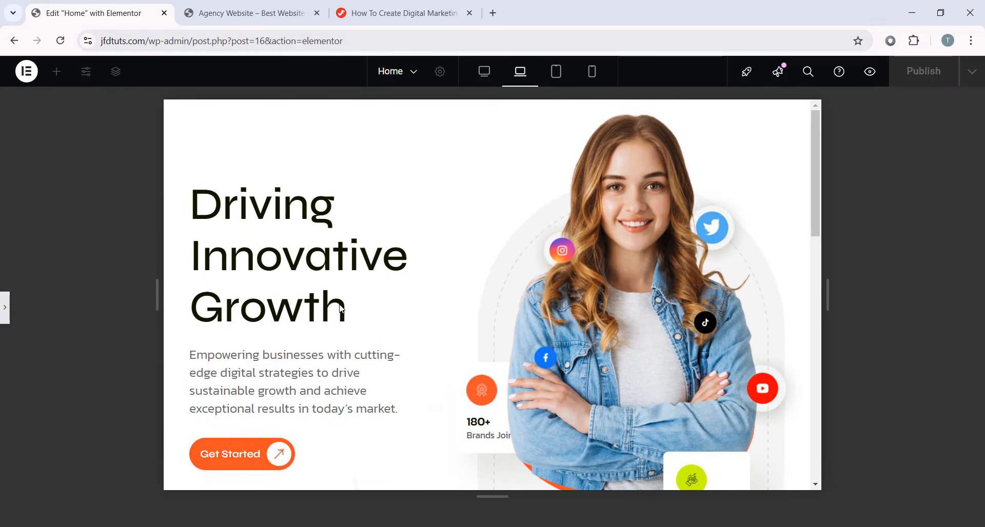
scroll(367, 281, down, 3)
scroll(536, 255, up, 3)
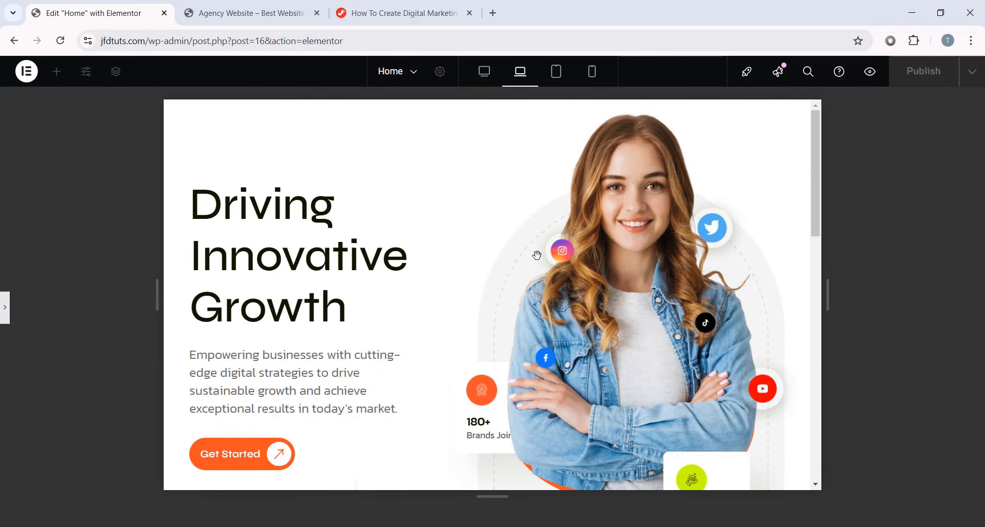
scroll(436, 300, down, 3)
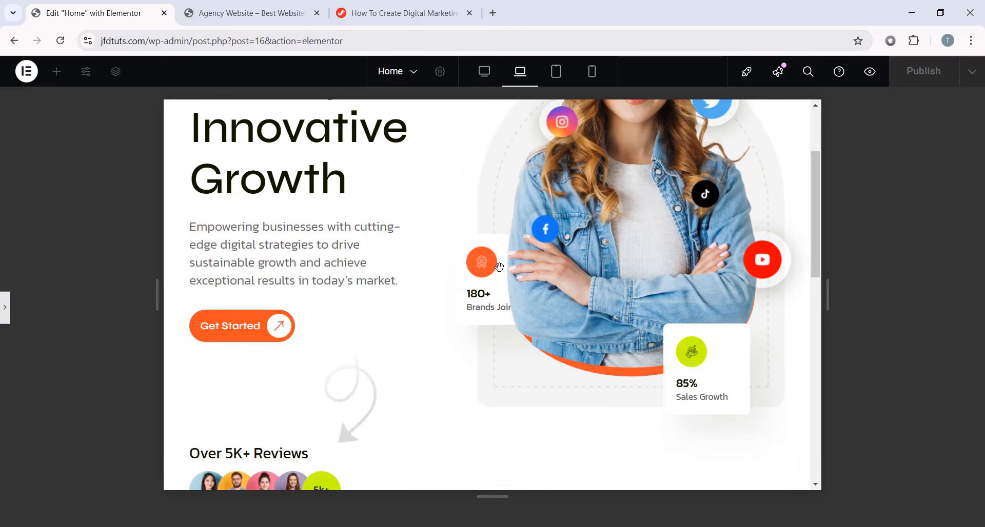
- Select the 180+ Brands Joined card's container and view its Advanced positioning settings, where its z-index is 1
click(4, 304)
click(561, 242)
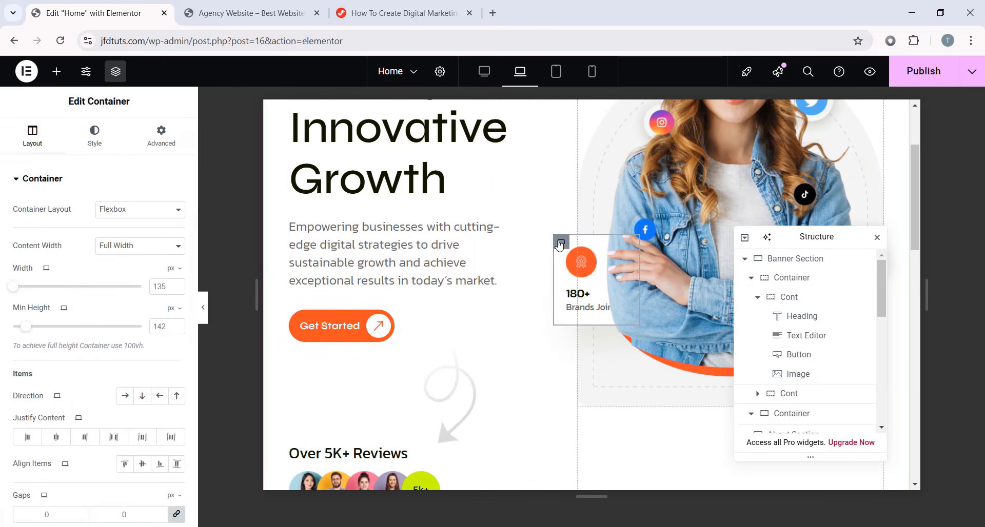
scroll(148, 287, down, 5)
scroll(149, 288, up, 5)
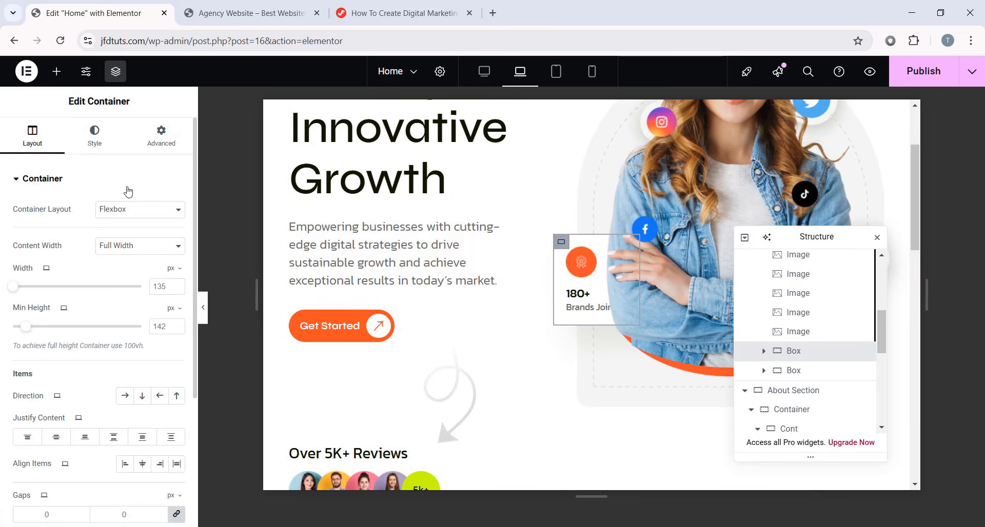
click(149, 150)
scroll(156, 310, down, 4)
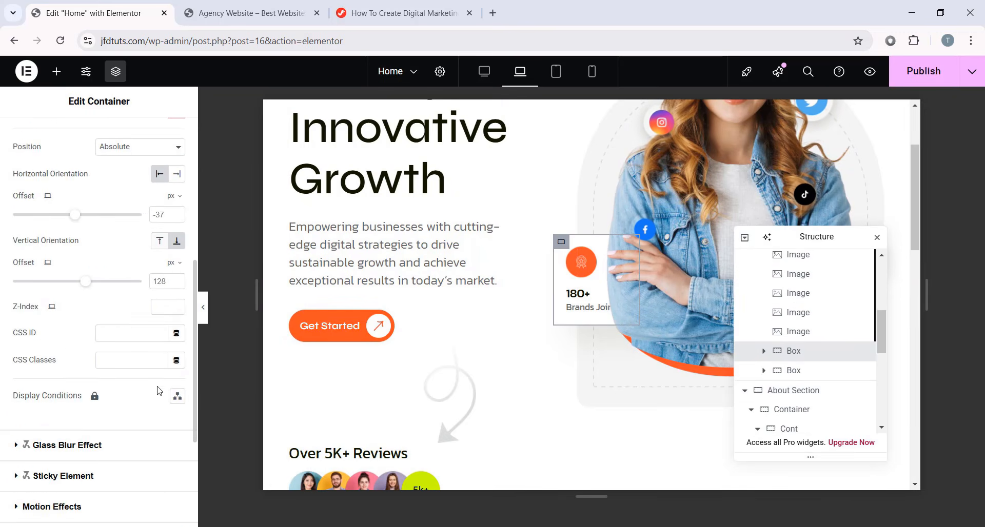
- With the panel collapsed, preview the home page at tablet width, then reopen the editing panel
click(203, 307)
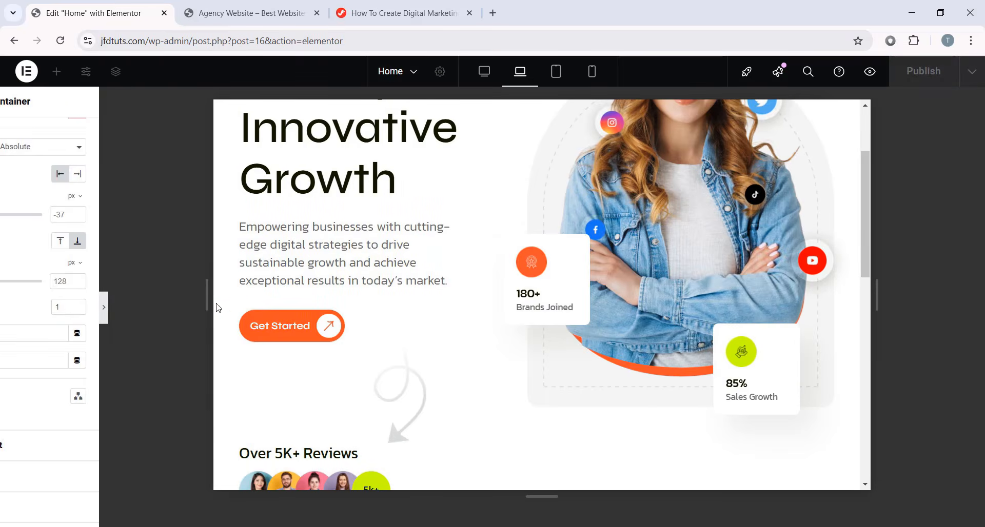
scroll(645, 313, down, 10)
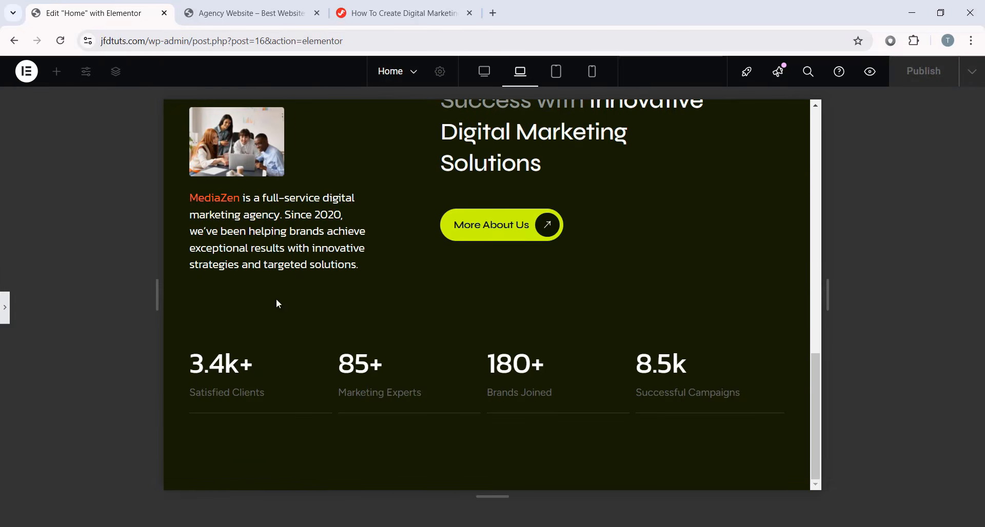
scroll(276, 299, up, 10)
scroll(648, 221, down, 10)
click(556, 73)
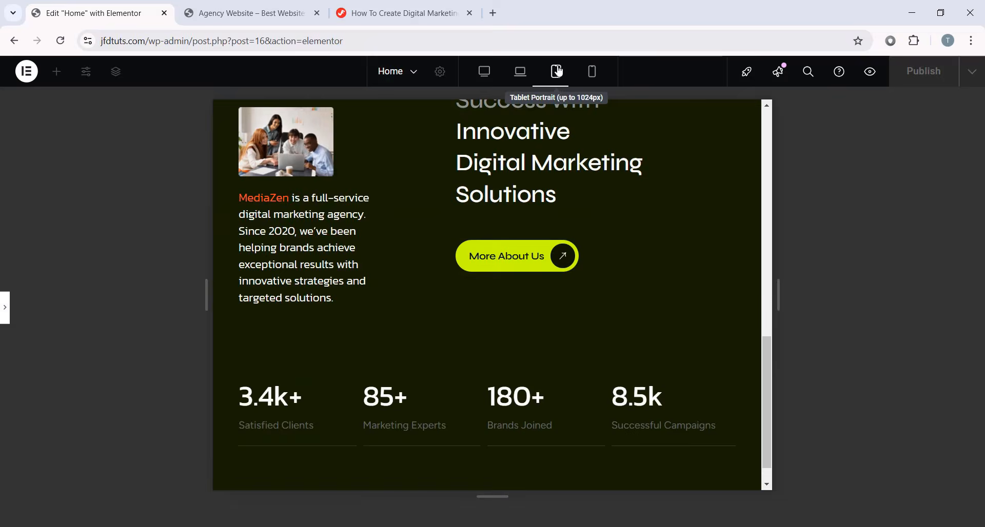
scroll(607, 236, up, 5)
scroll(611, 239, down, 5)
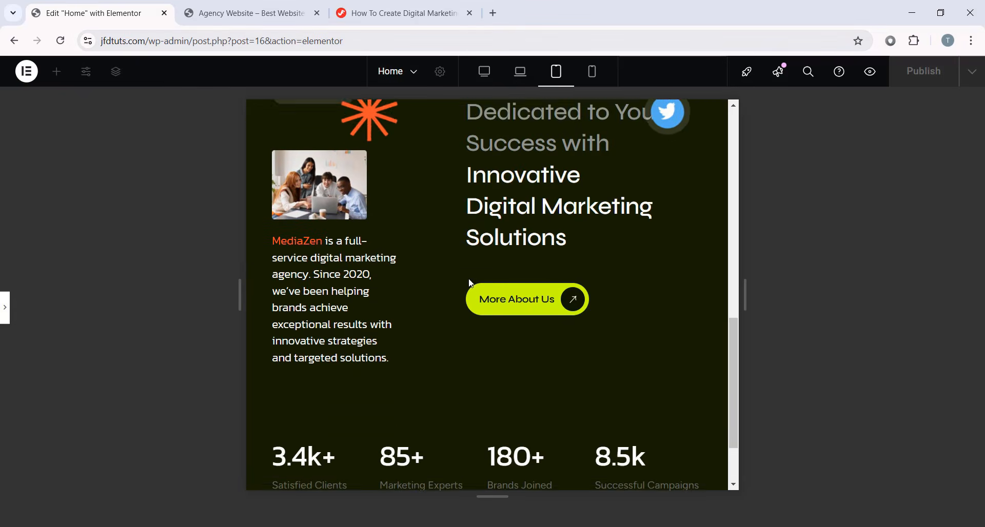
click(5, 306)
scroll(615, 313, down, 3)
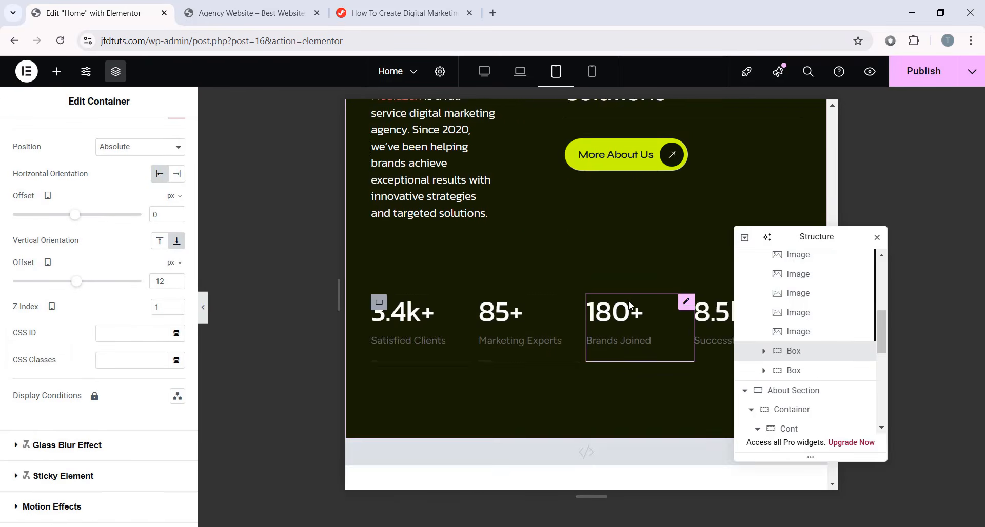
scroll(631, 317, up, 3)
drag(826, 270, 881, 341)
scroll(442, 287, up, 3)
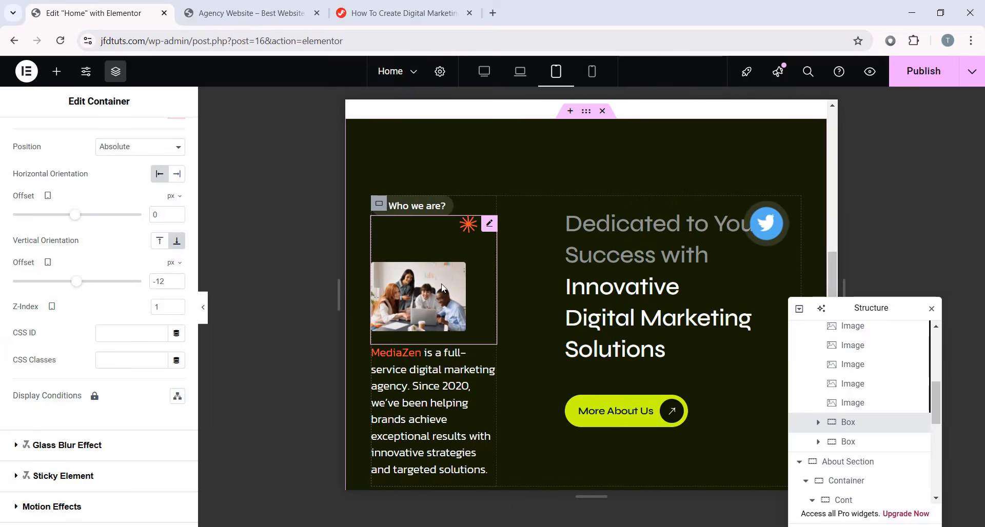
- Select the About Section container, unlink its padding and set the top padding to 80
click(433, 359)
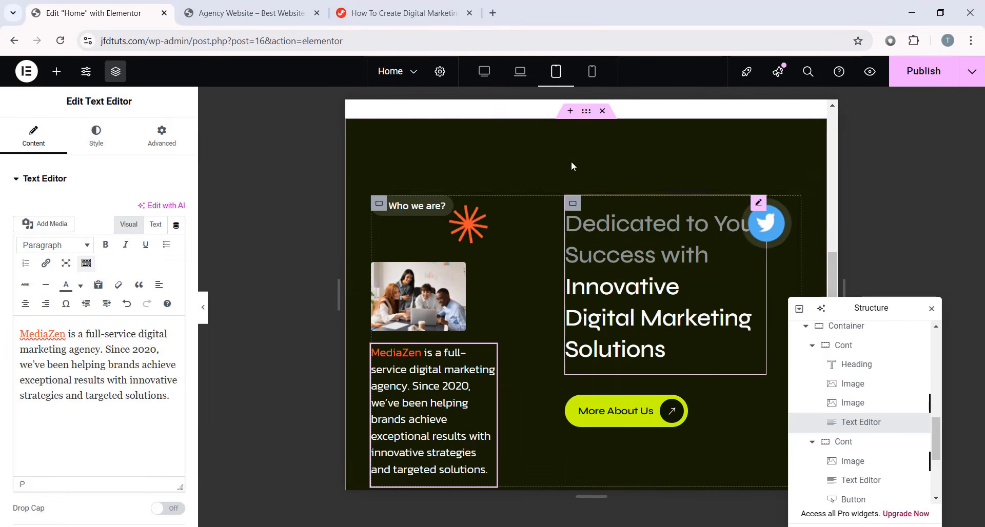
click(587, 114)
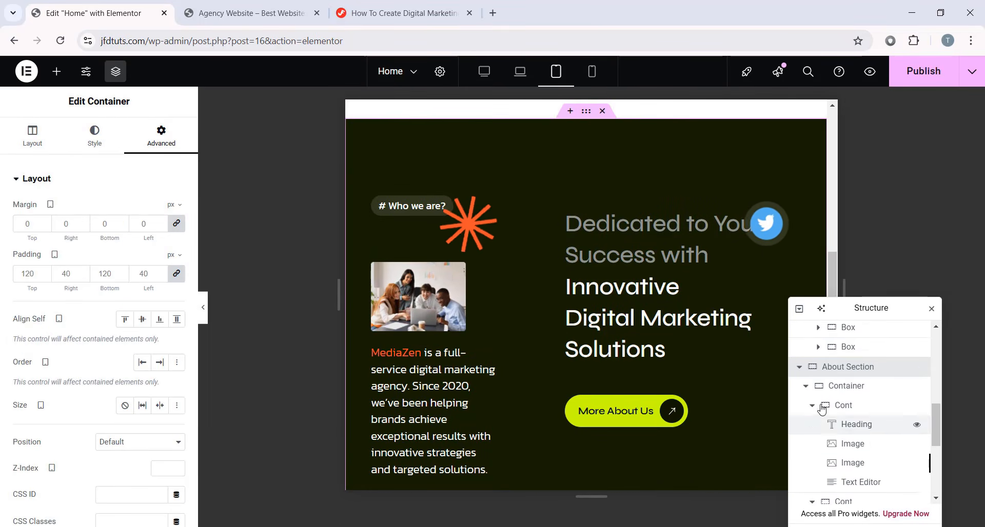
click(176, 274)
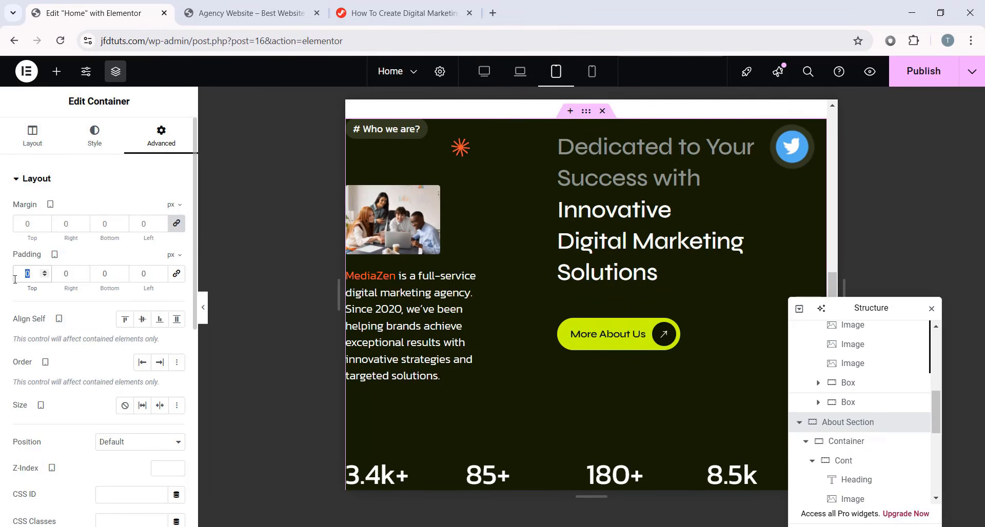
text(80)
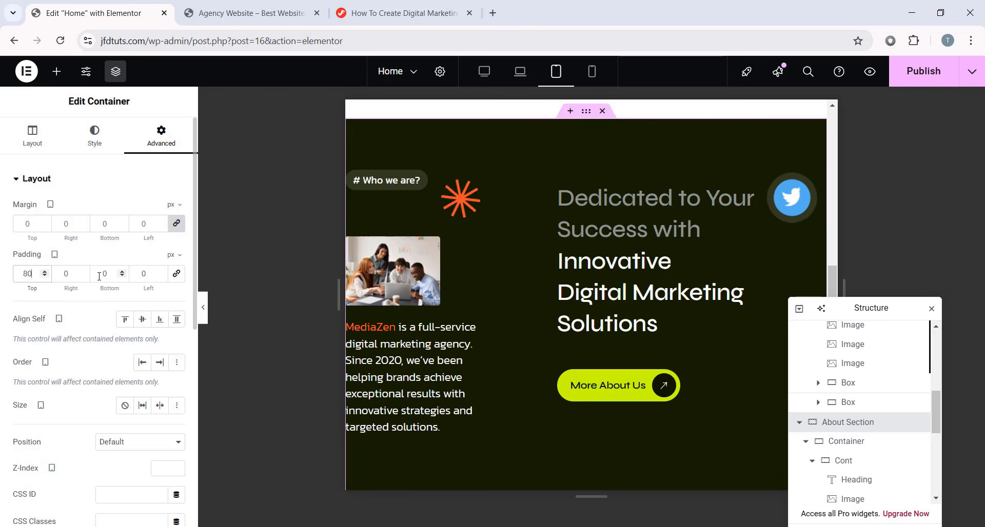
- Set the bottom padding to 80 and the left and right padding to 20
click(99, 275)
text(80)
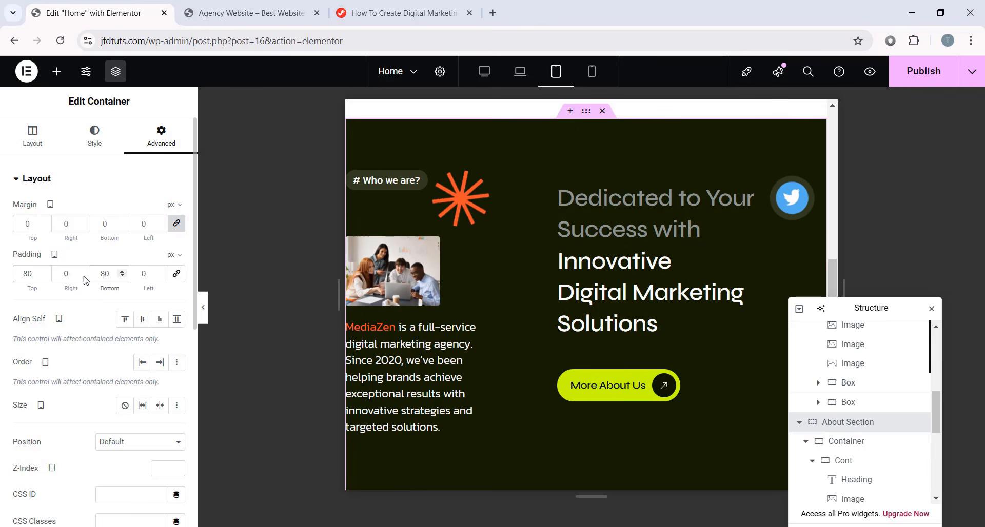
double_click(58, 275)
text(20)
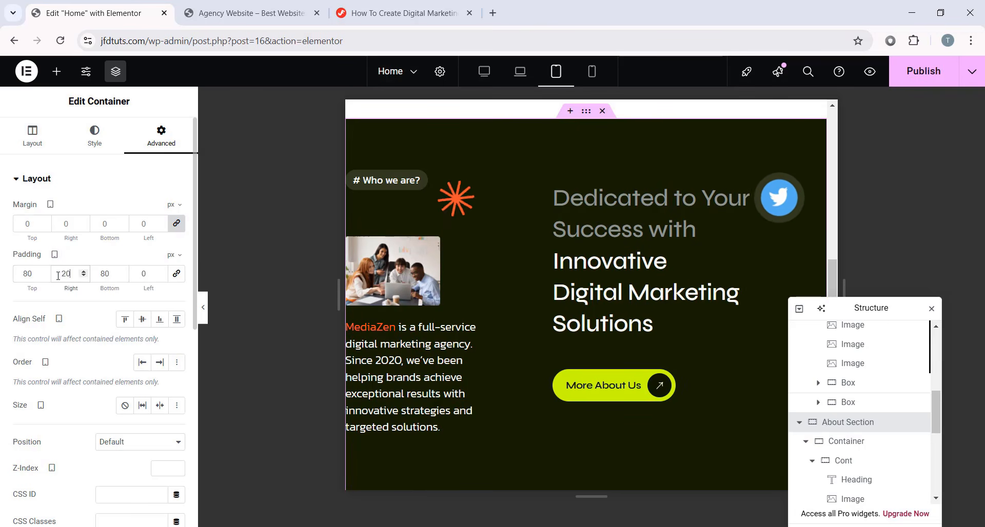
text(20)
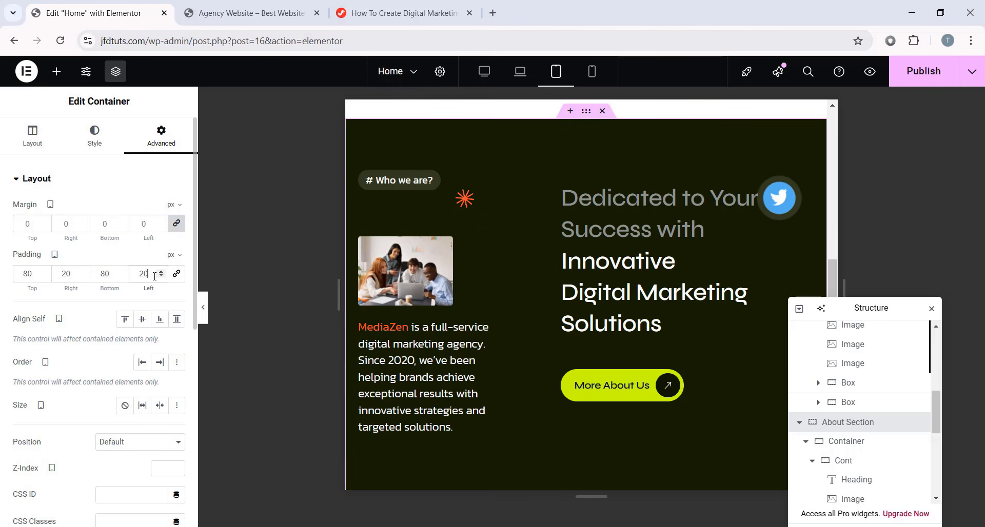
scroll(680, 362, down, 4)
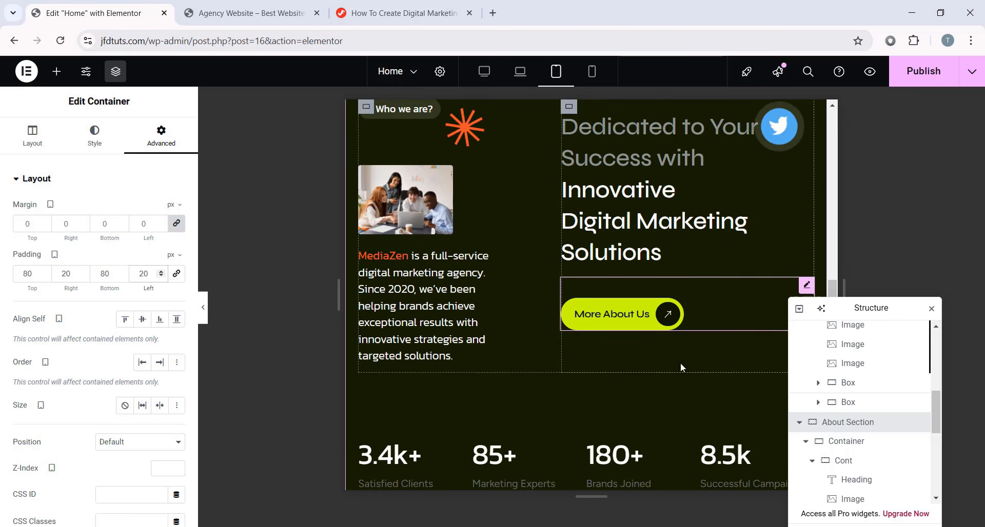
scroll(612, 217, down, 2)
scroll(702, 292, up, 5)
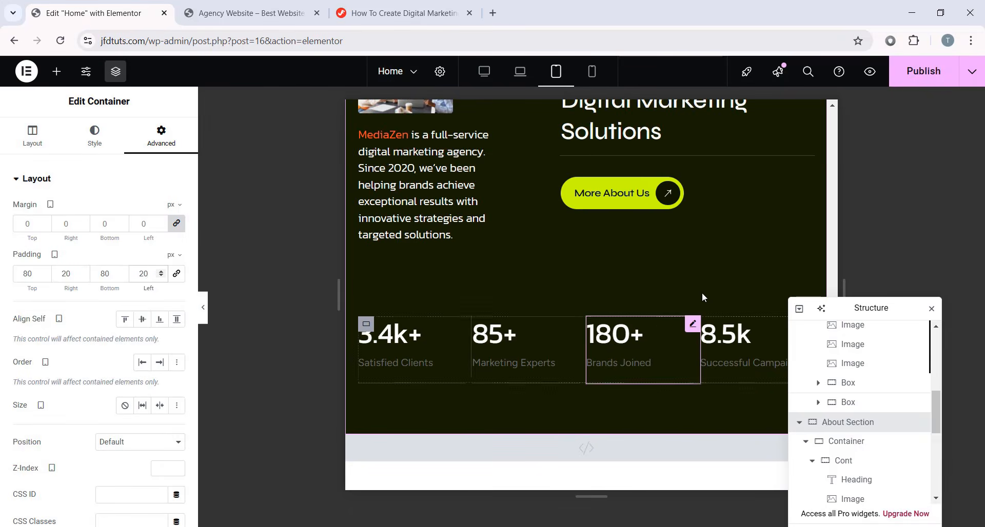
scroll(611, 292, up, 4)
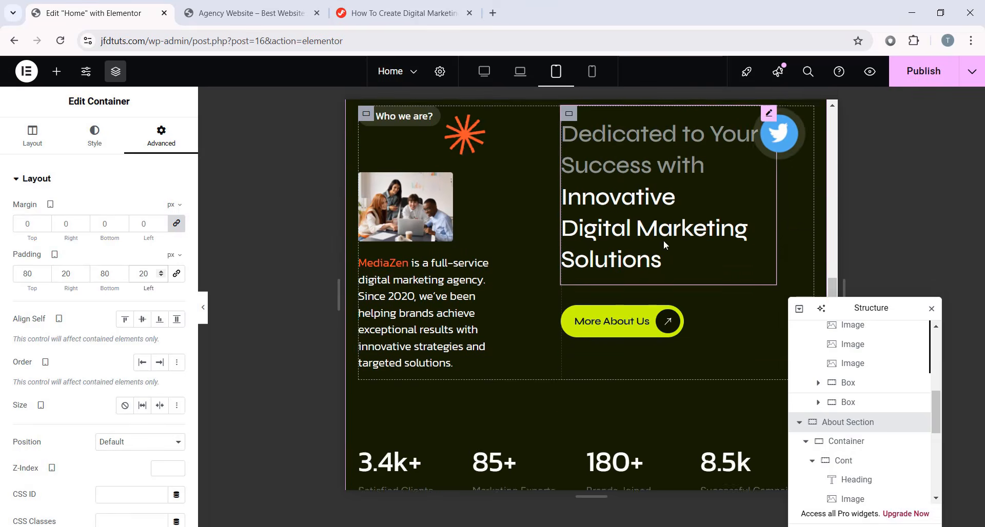
scroll(638, 242, down, 1)
scroll(606, 278, up, 1)
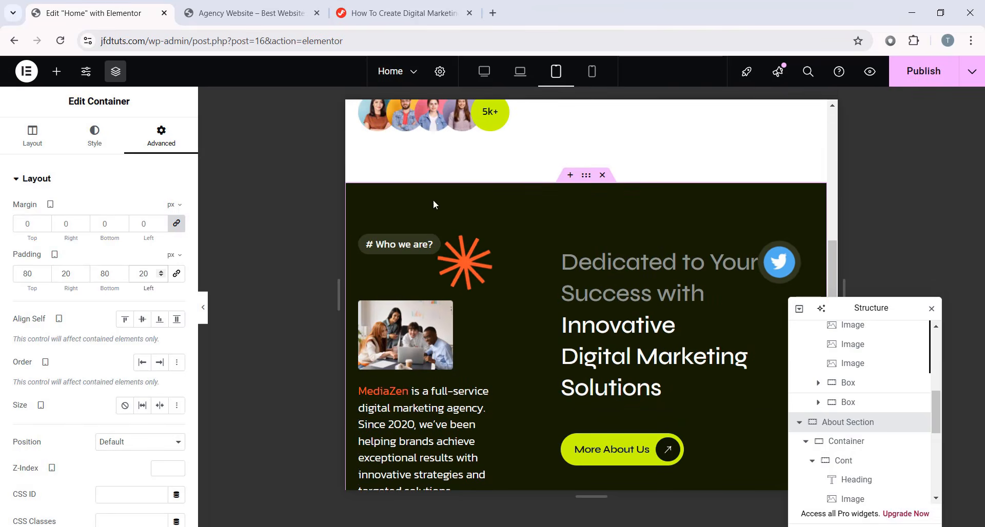
- Switch to mobile preview and set the intro container's padding to 60, 20, 60, 20
click(592, 71)
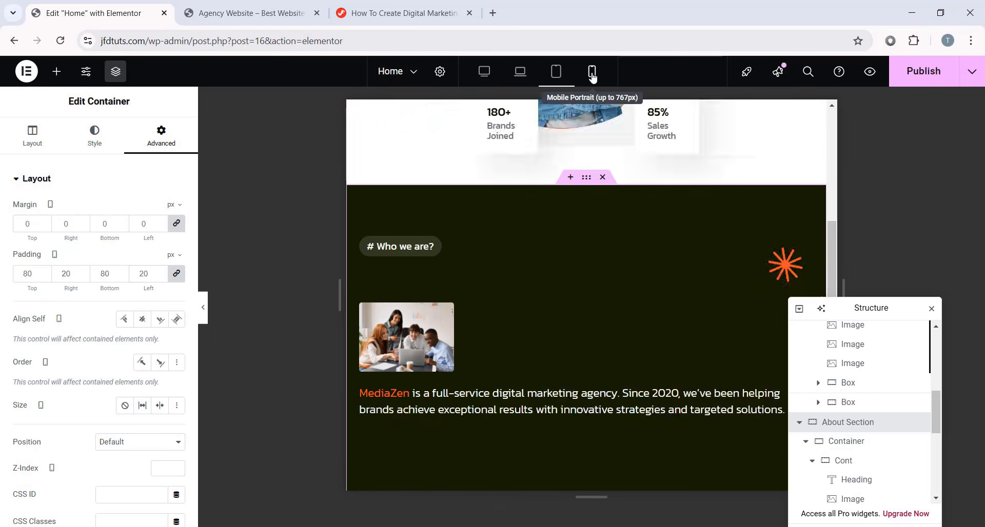
scroll(630, 331, down, 5)
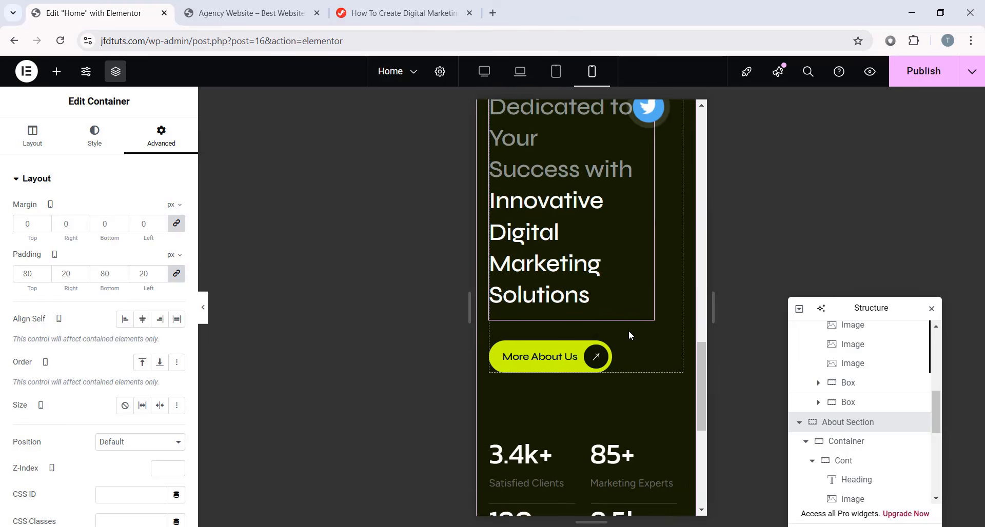
scroll(595, 291, down, 3)
scroll(622, 295, up, 13)
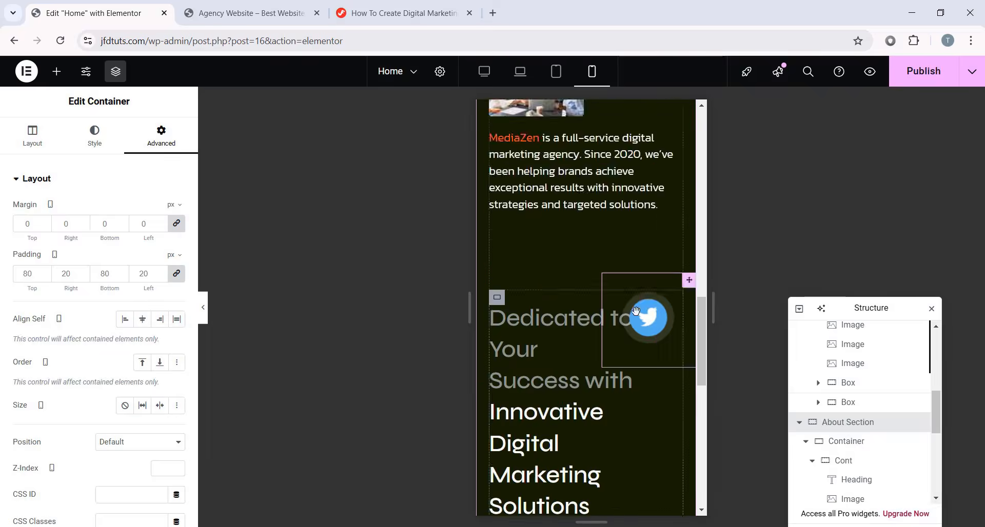
scroll(635, 263, down, 1)
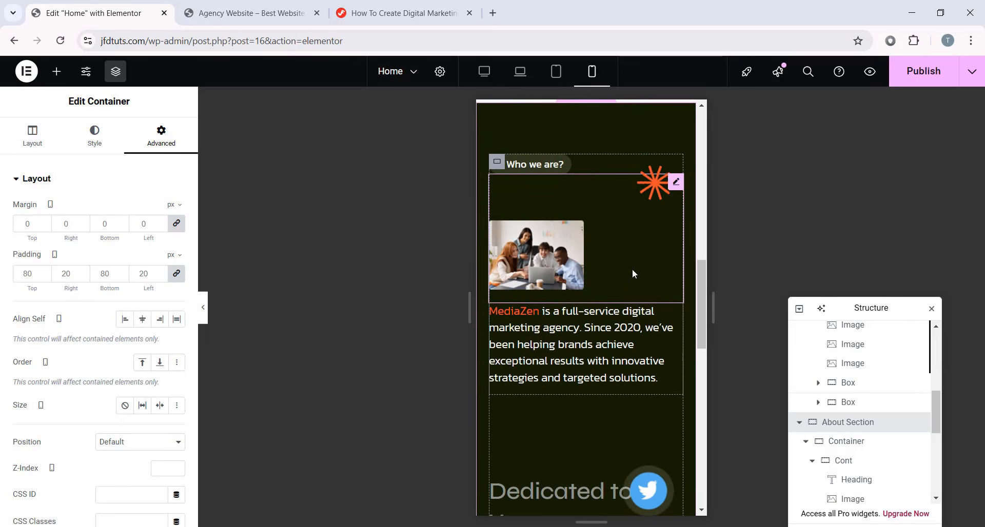
scroll(632, 268, down, 2)
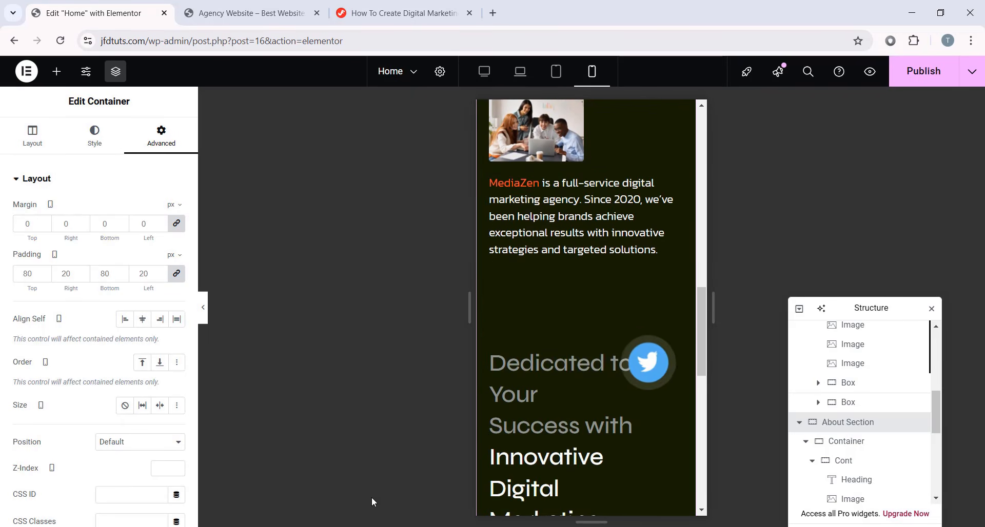
click(177, 277)
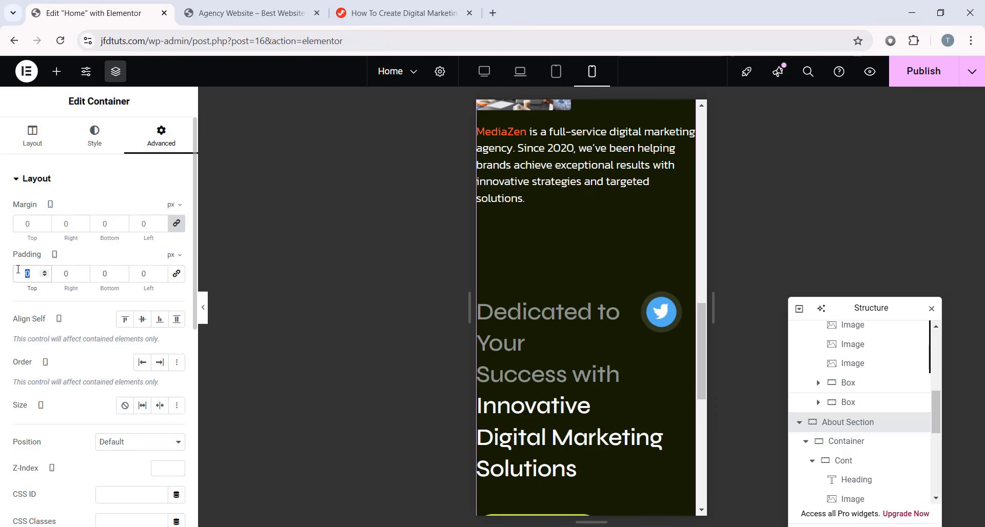
text(60 )
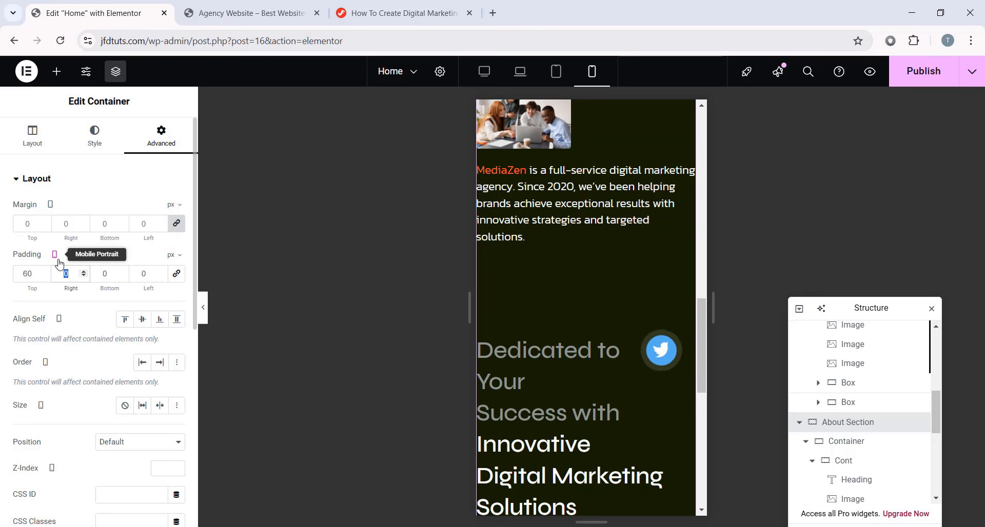
text(20 60 )
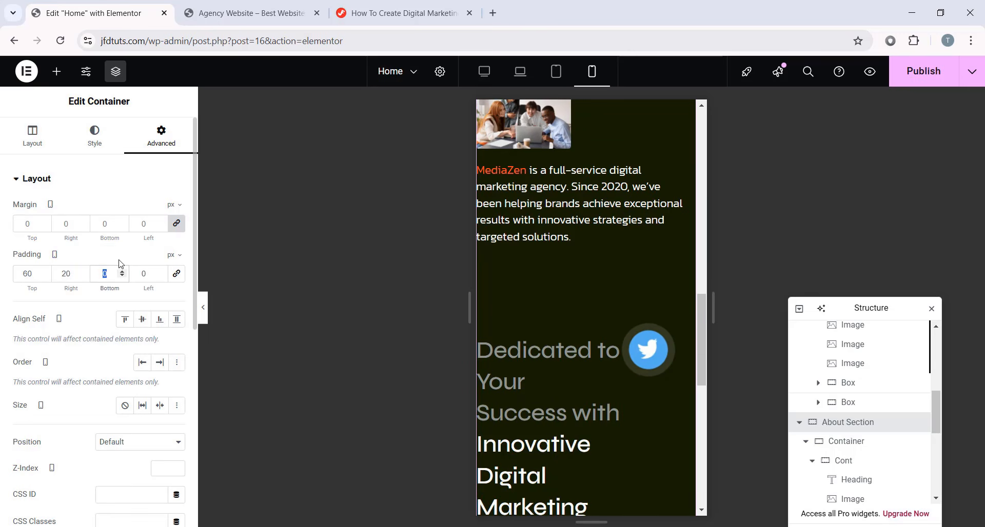
text(20)
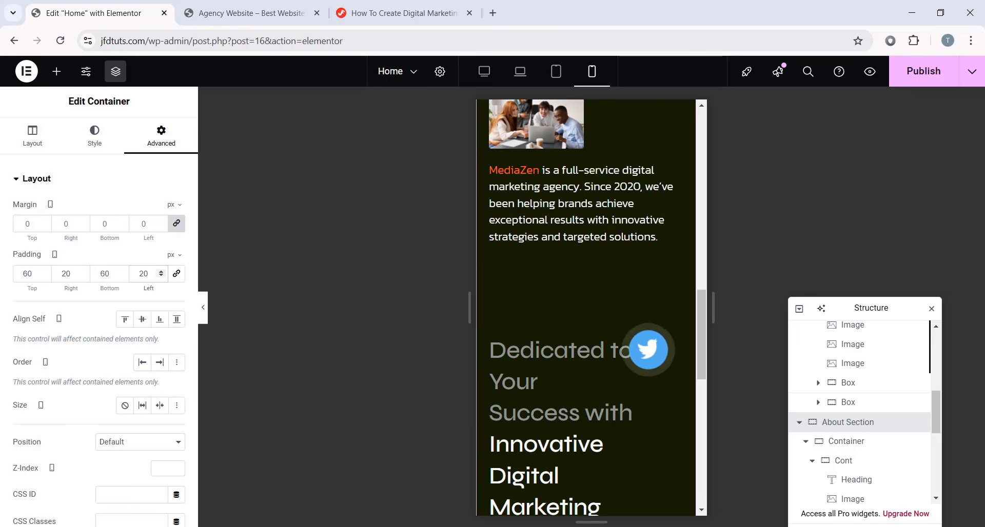
- Select the Dedicated to Your Success heading and raise its mobile font size to 32 px
click(562, 332)
click(176, 265)
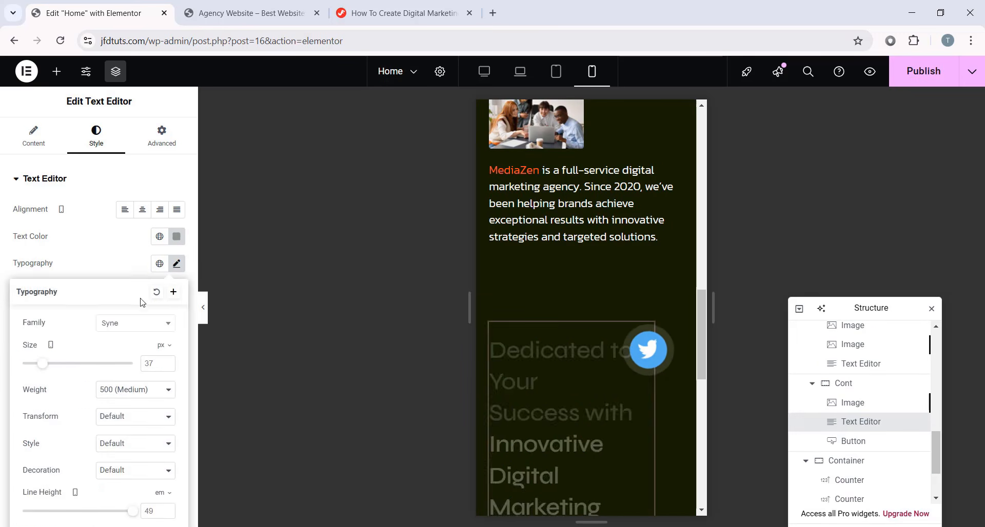
drag(39, 299, 40, 298)
click(168, 298)
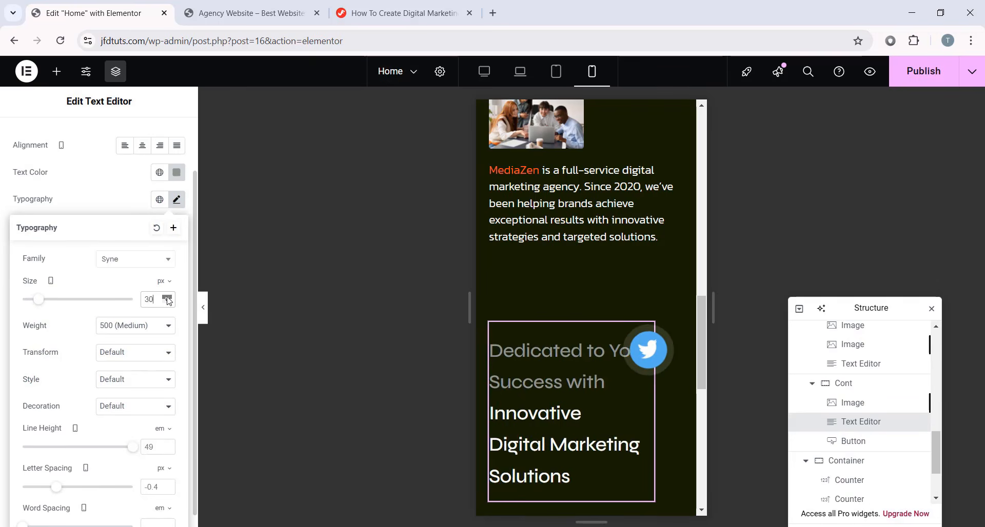
click(167, 297)
click(168, 297)
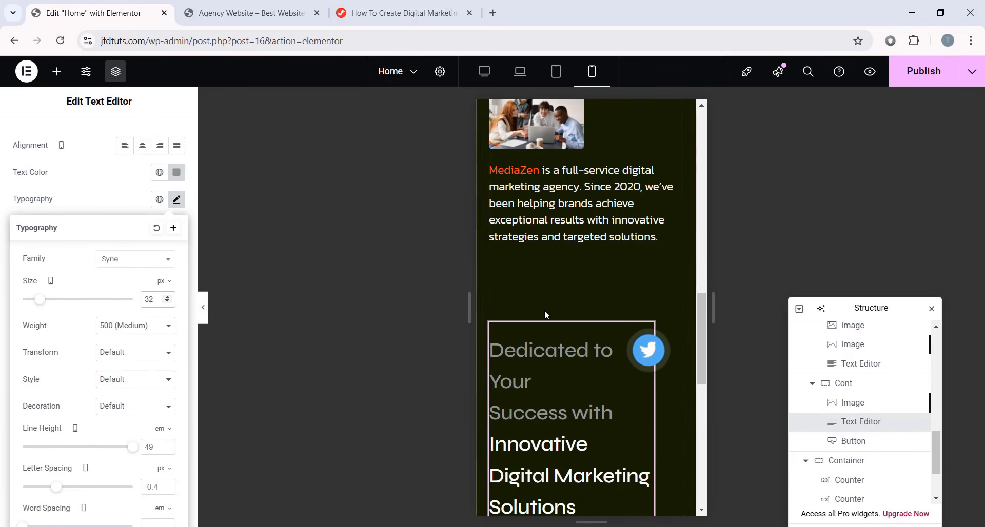
- Set the heading's line height to 1.3 and select the Twitter icon image
scroll(544, 309, down, 1)
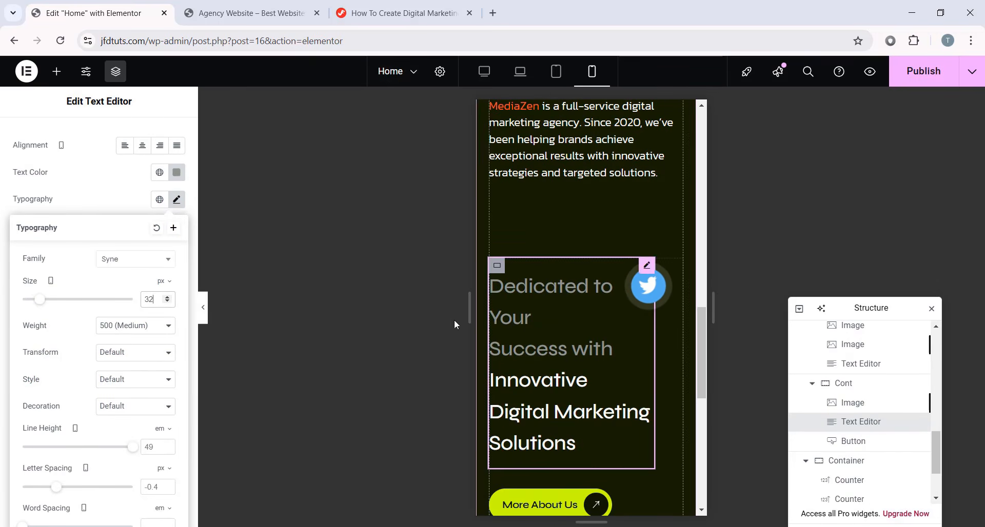
double_click(152, 447)
text(1.3)
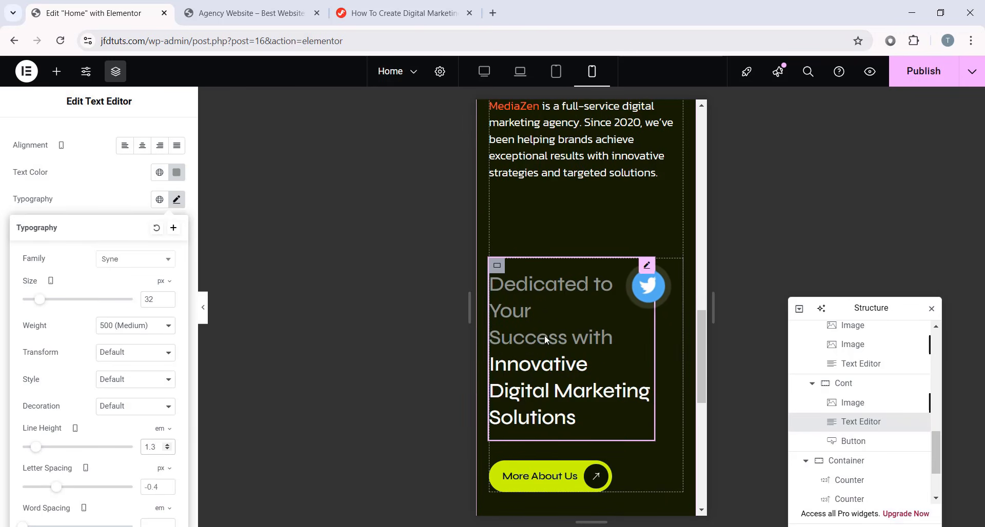
click(648, 286)
- Turn on Hide On Mobile Portrait for the Twitter icon image in its Responsive settings
scroll(149, 166, down, 5)
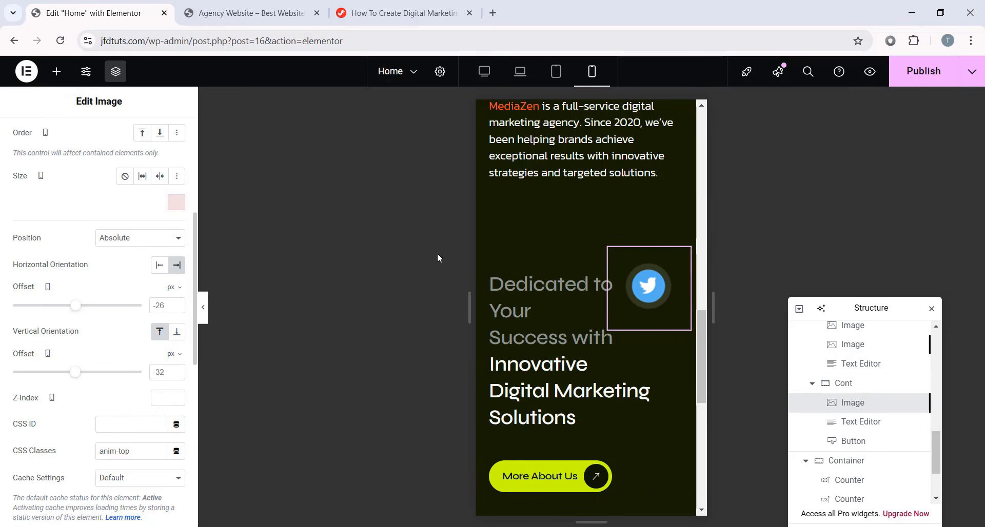
scroll(97, 365, down, 5)
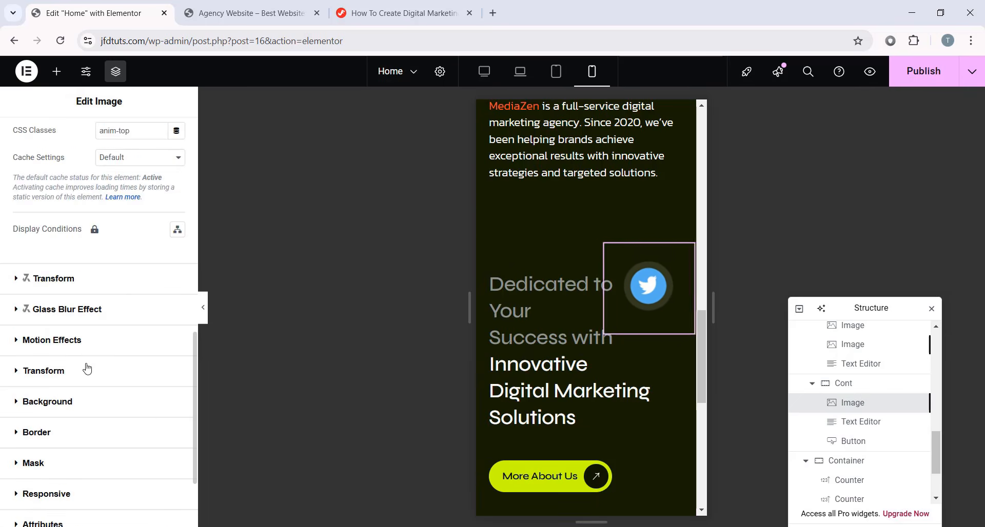
scroll(51, 410, down, 2)
click(33, 373)
scroll(103, 400, down, 2)
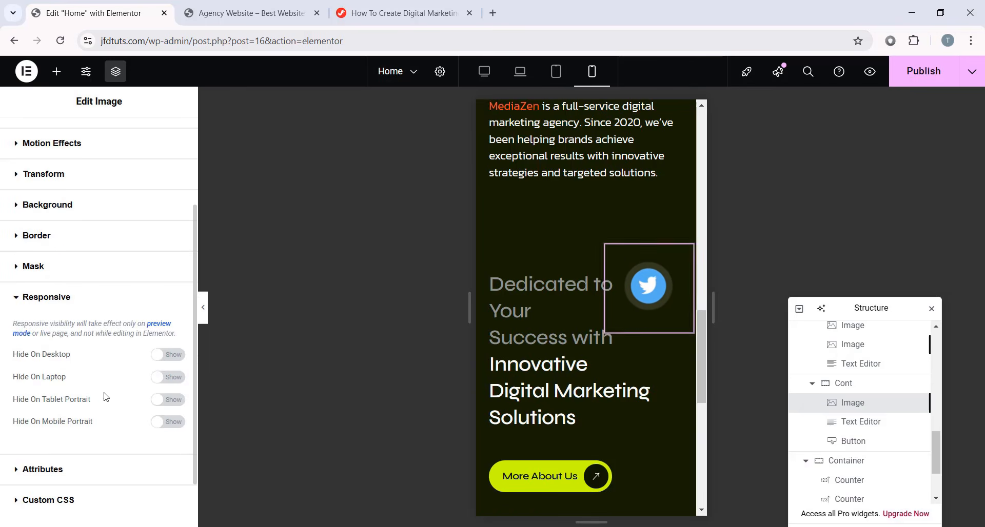
click(167, 422)
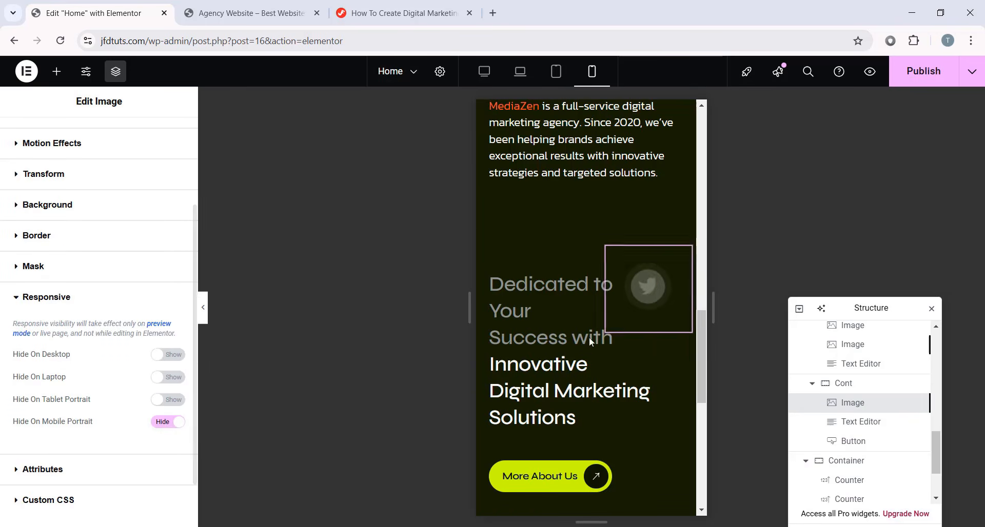
scroll(632, 293, down, 2)
scroll(654, 259, up, 2)
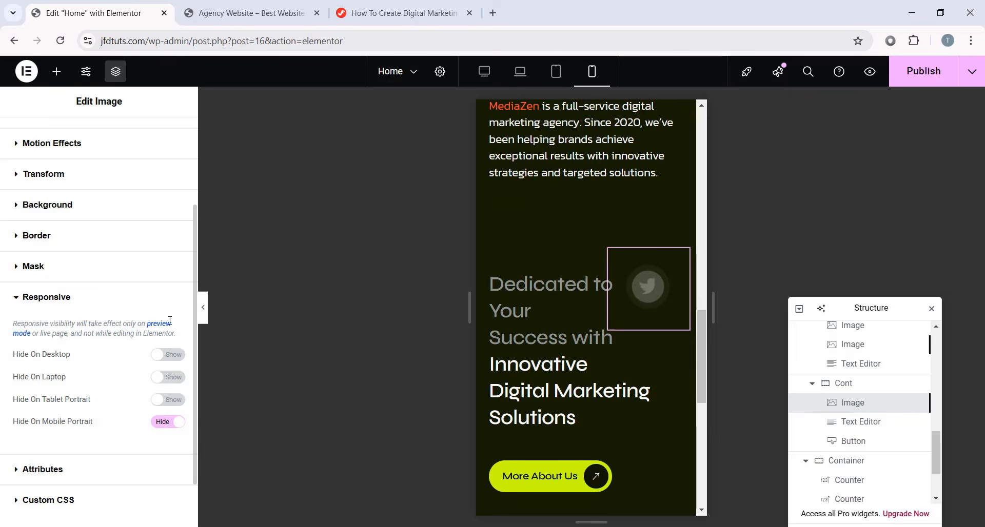
- Collapse the editing panel and review the mobile preview without the icon
click(203, 307)
scroll(506, 200, up, 2)
scroll(531, 288, down, 6)
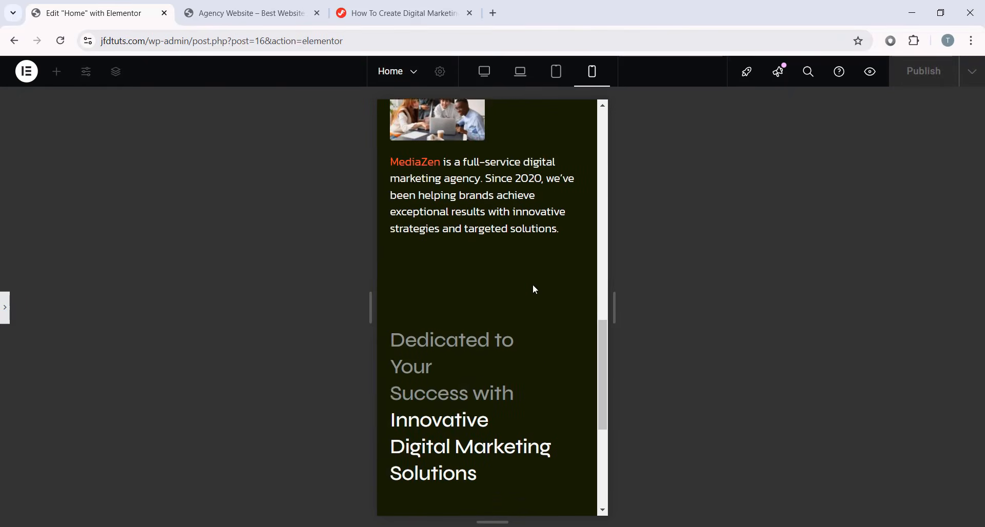
scroll(445, 326, up, 5)
scroll(445, 326, down, 5)
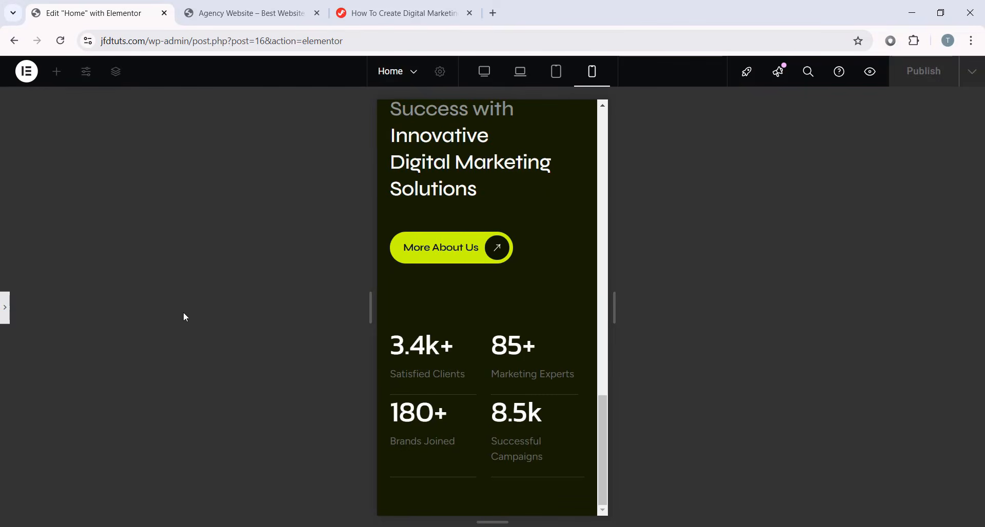
- Reopen the panel and give the counters container a 50 px top margin
click(4, 314)
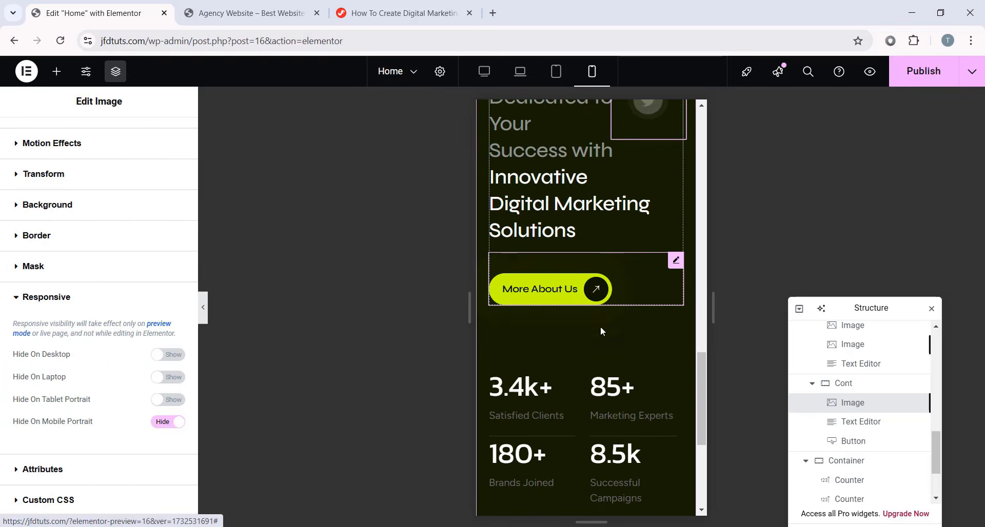
scroll(600, 332, down, 2)
scroll(638, 328, up, 2)
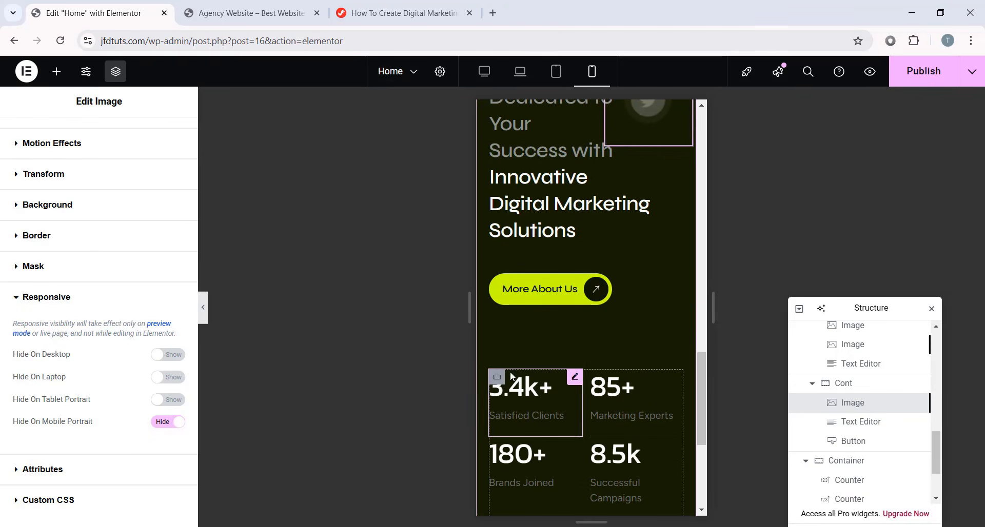
click(497, 379)
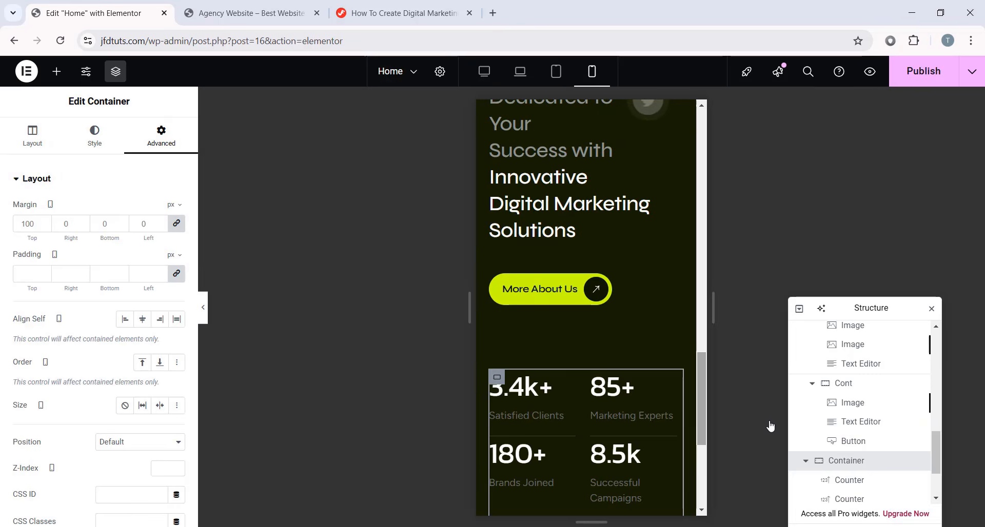
click(178, 225)
text(50)
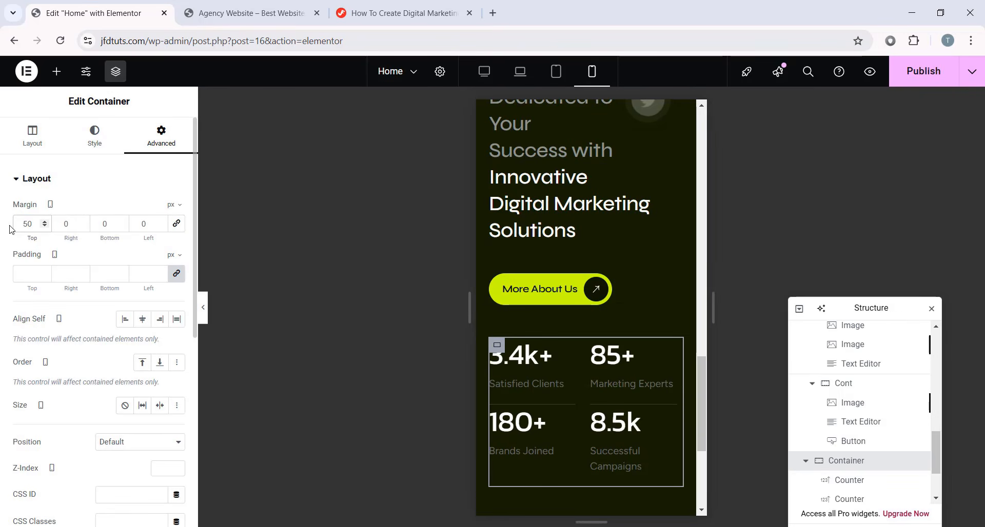
scroll(556, 350, up, 5)
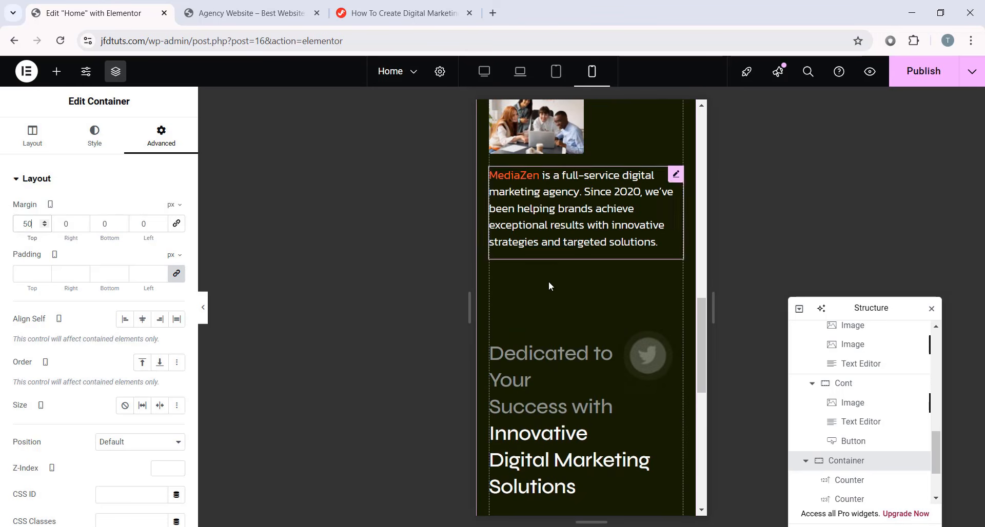
- Set the About section content container's gaps to 20 px instead of 106
click(624, 238)
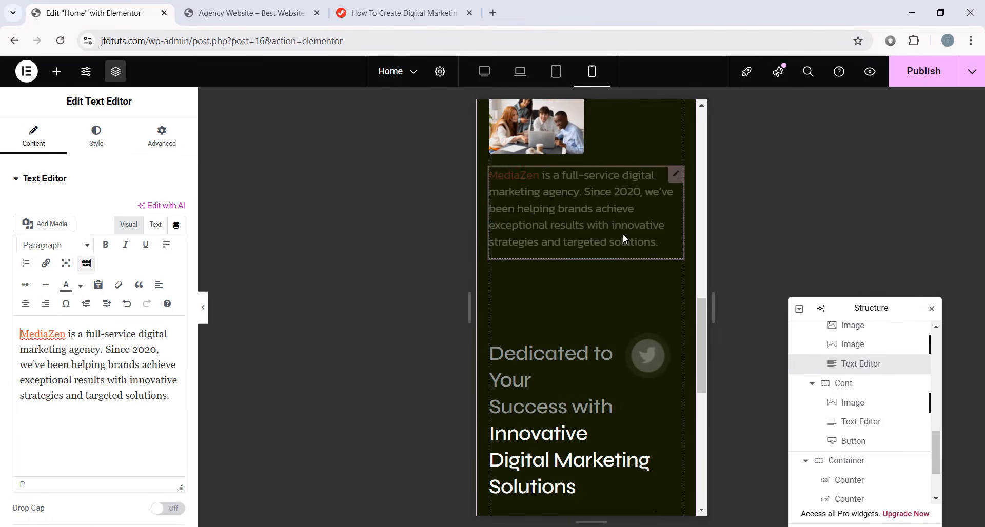
scroll(833, 401, up, 3)
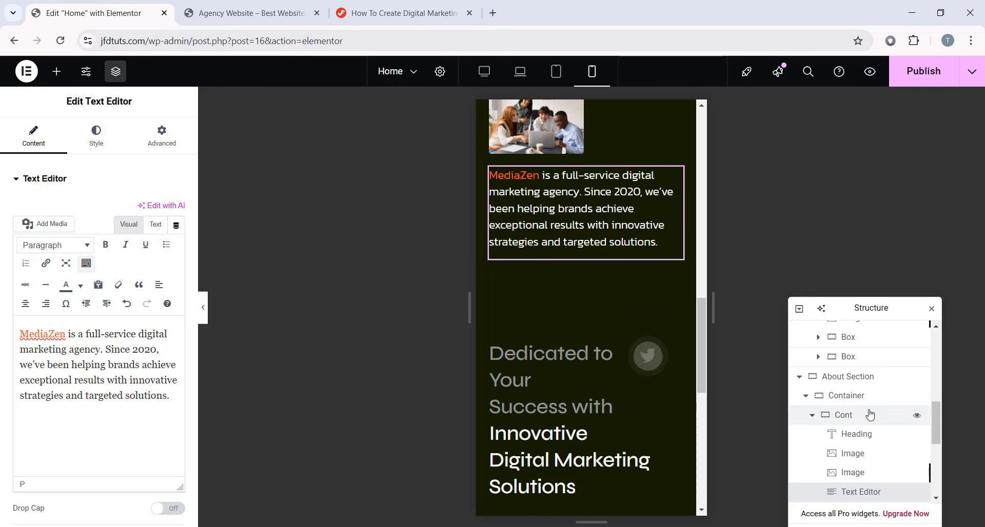
click(849, 396)
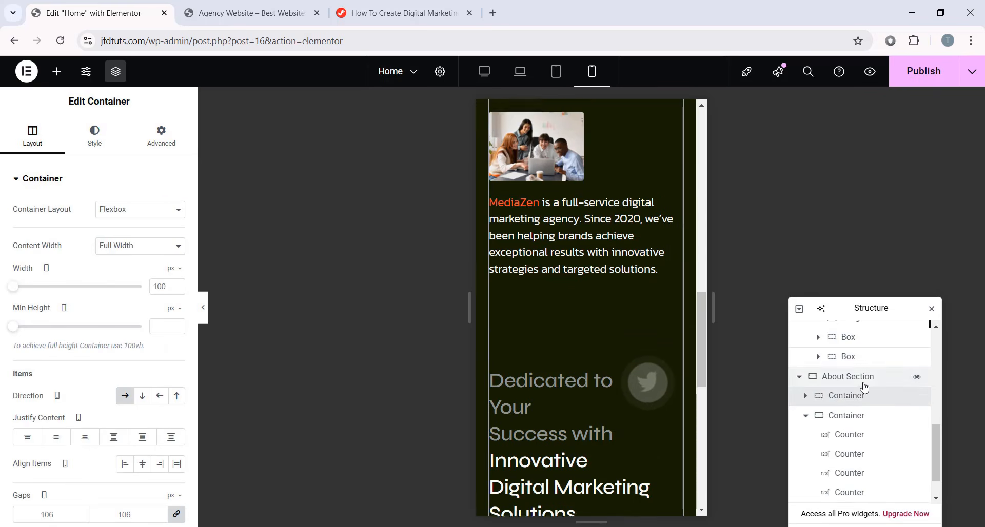
scroll(74, 358, down, 3)
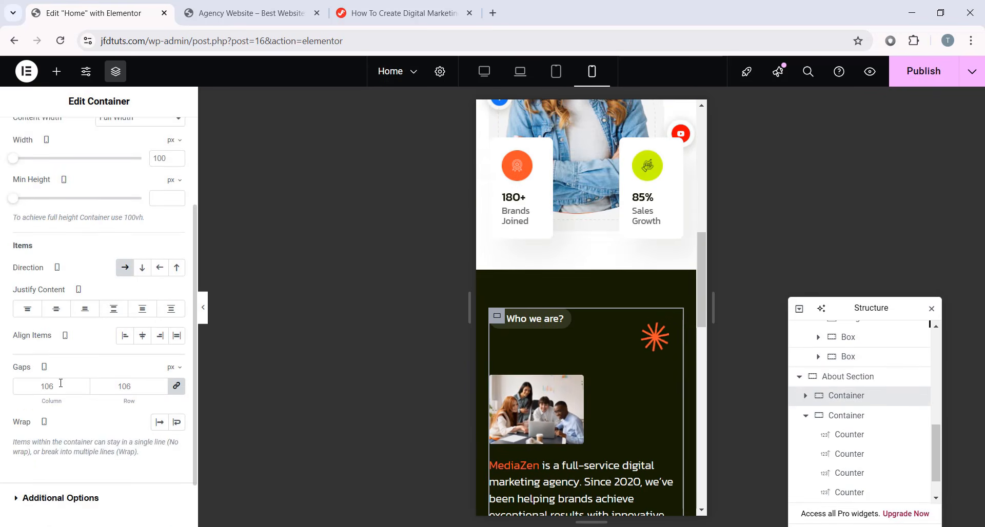
scroll(69, 369, down, 1)
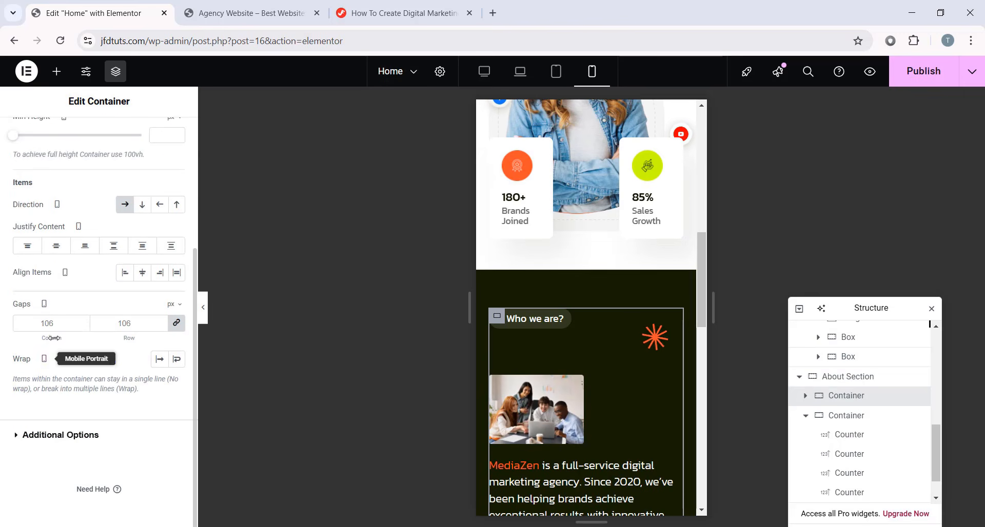
double_click(59, 323)
text(20)
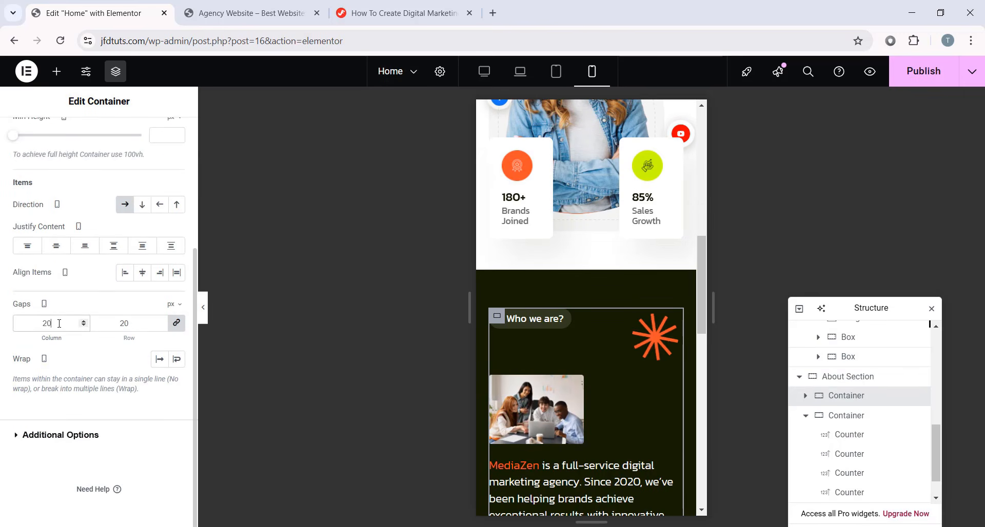
scroll(603, 377, down, 3)
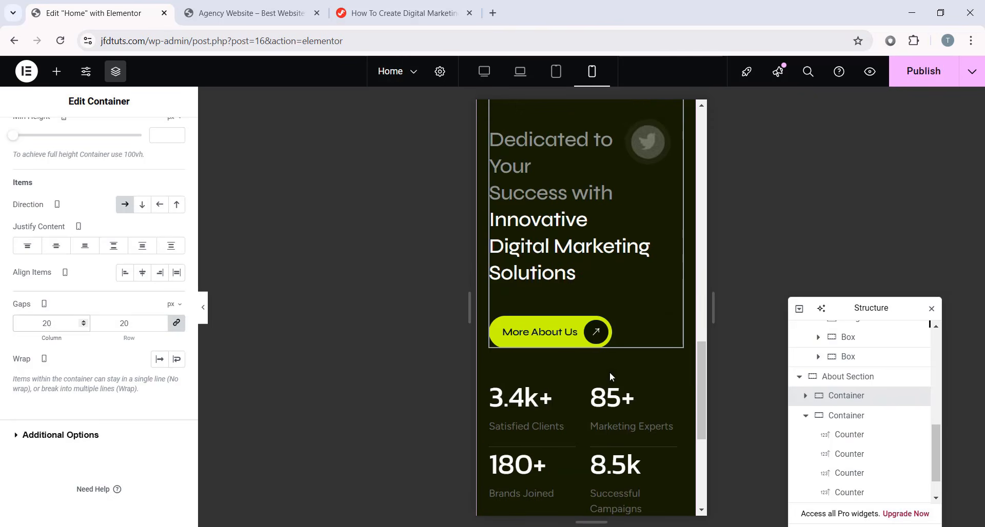
click(204, 307)
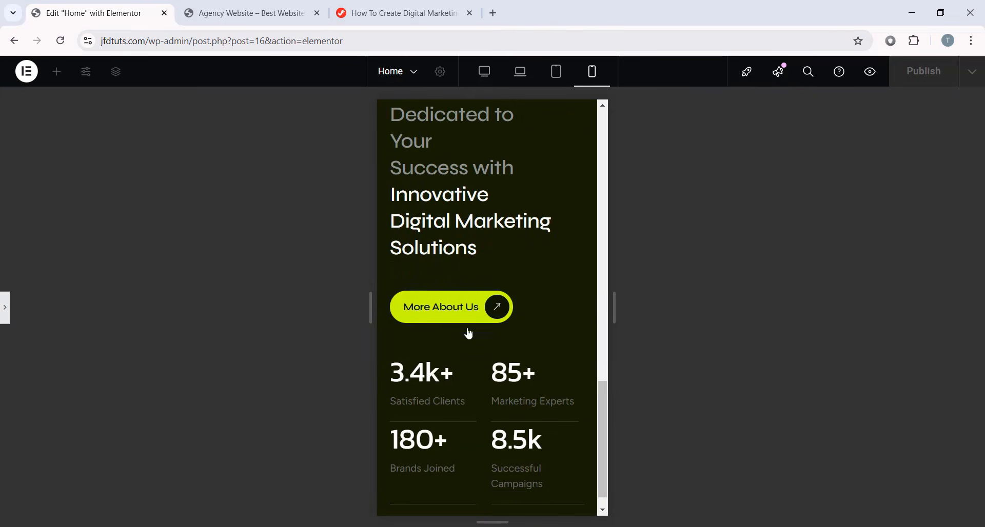
- Switch the Home page preview to desktop width and reopen the container settings panel
scroll(466, 330, up, 4)
scroll(521, 310, down, 4)
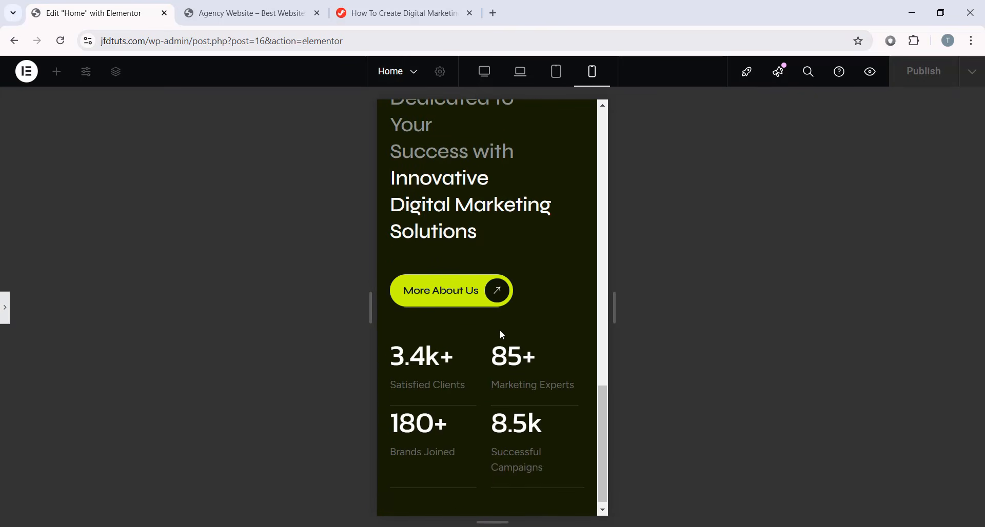
scroll(501, 347, up, 6)
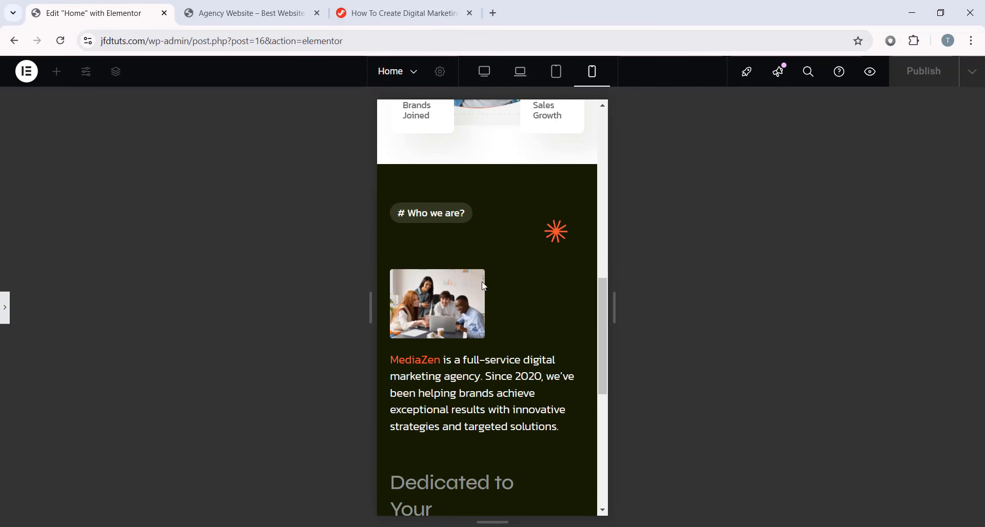
click(485, 72)
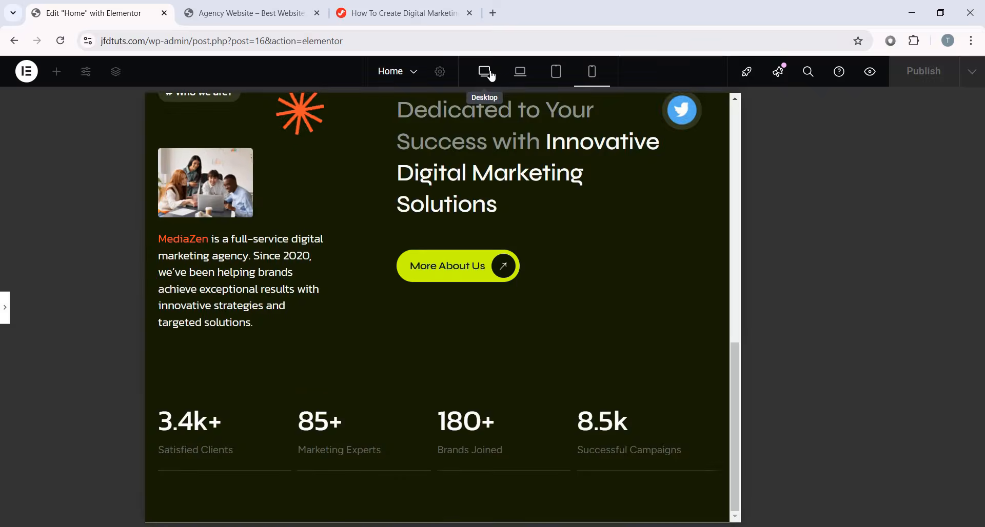
click(4, 308)
- Review the full-width desktop preview with the panel hidden, then restore the editing panel
scroll(583, 351, down, 6)
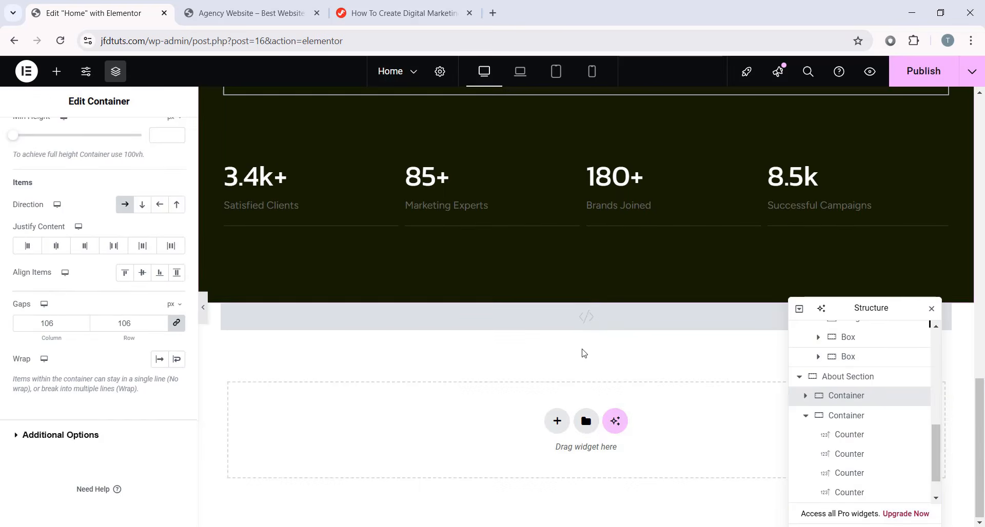
click(203, 308)
scroll(433, 325, up, 15)
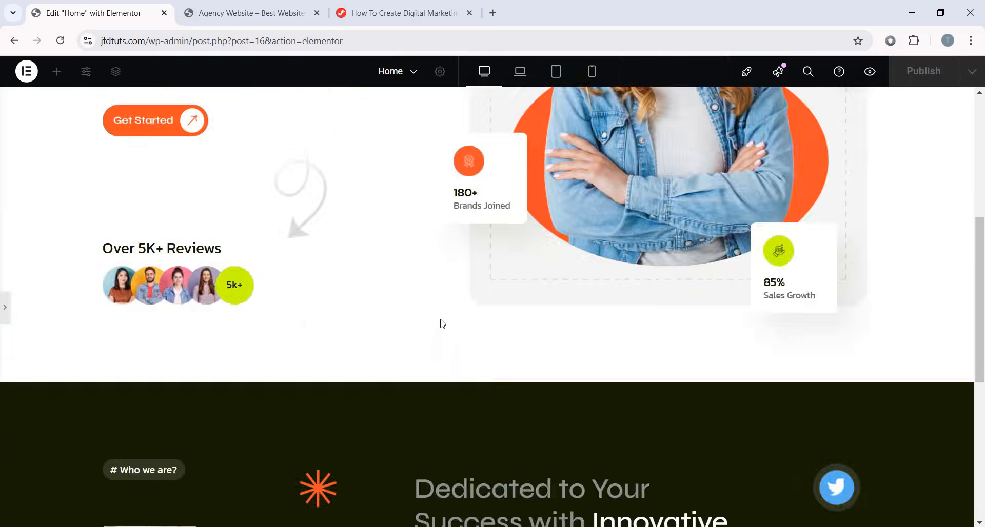
scroll(927, 405, down, 10)
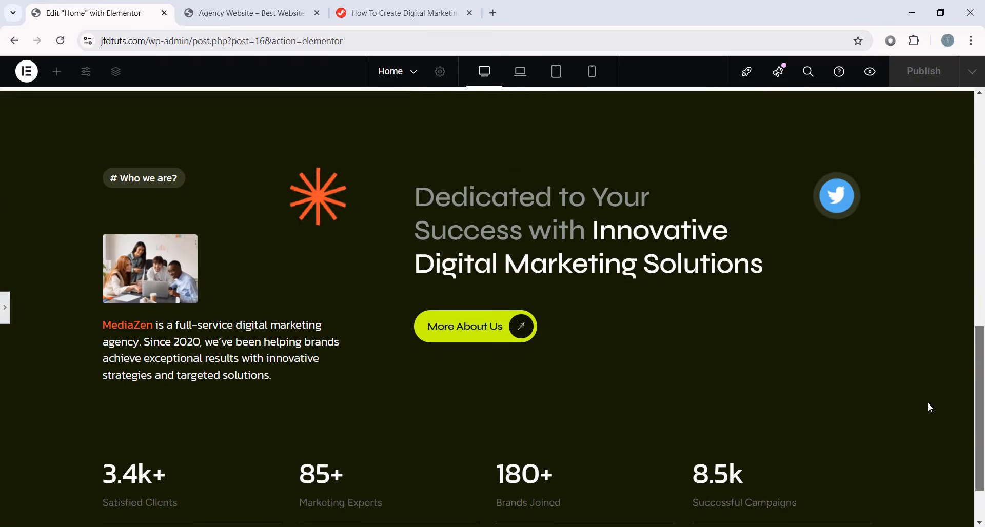
scroll(927, 431, up, 7)
scroll(945, 439, up, 3)
scroll(945, 440, down, 10)
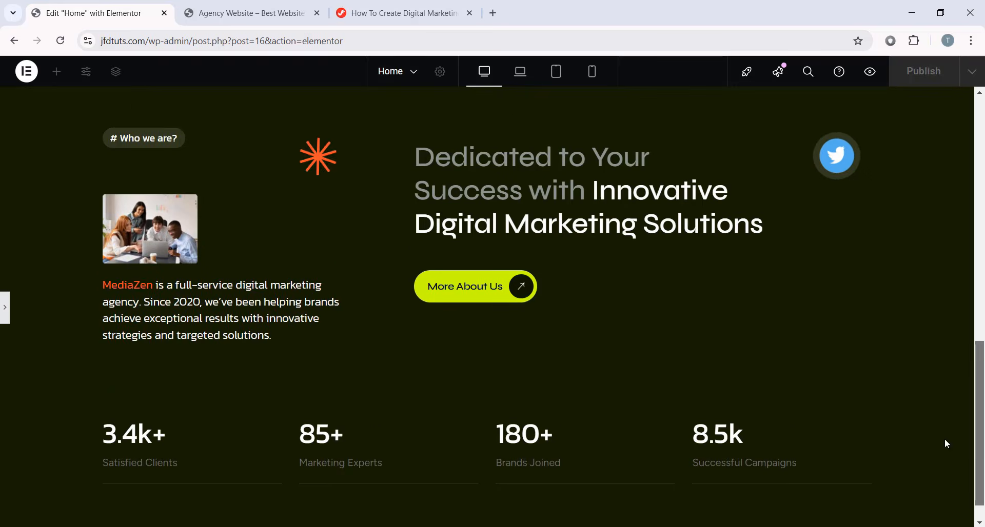
click(5, 310)
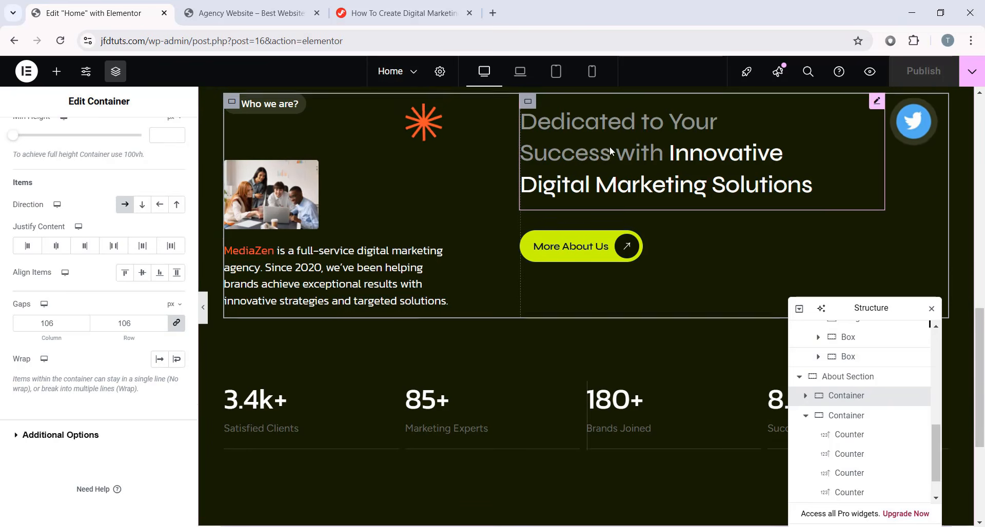
scroll(609, 146, up, 5)
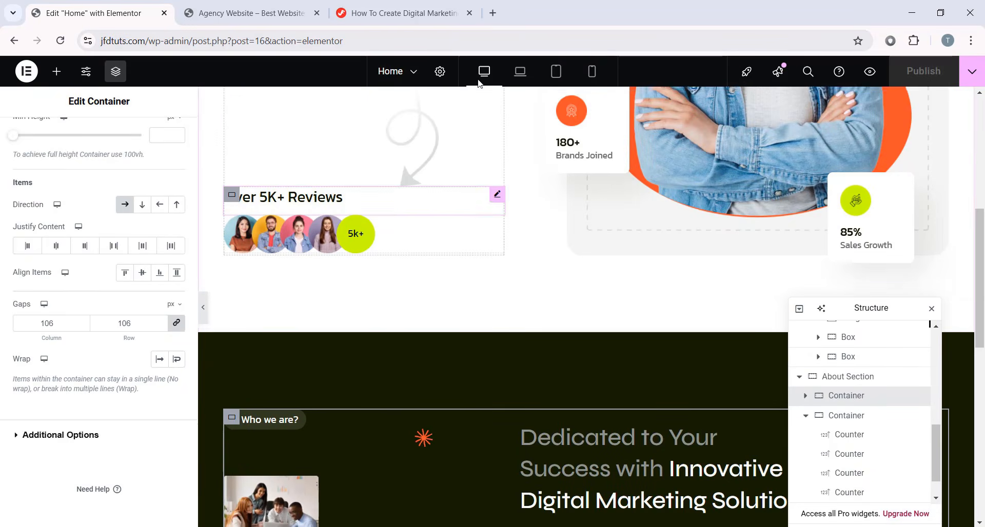
scroll(465, 171, up, 5)
- Open kitpapa.com in a new tab and search for 'mediazen'
click(493, 13)
text(kitpapa.com)
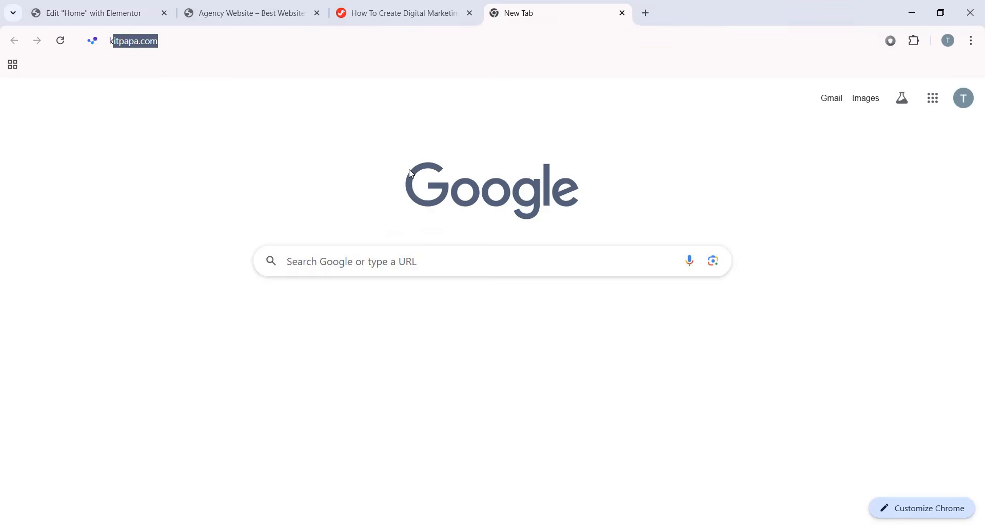
key(Return)
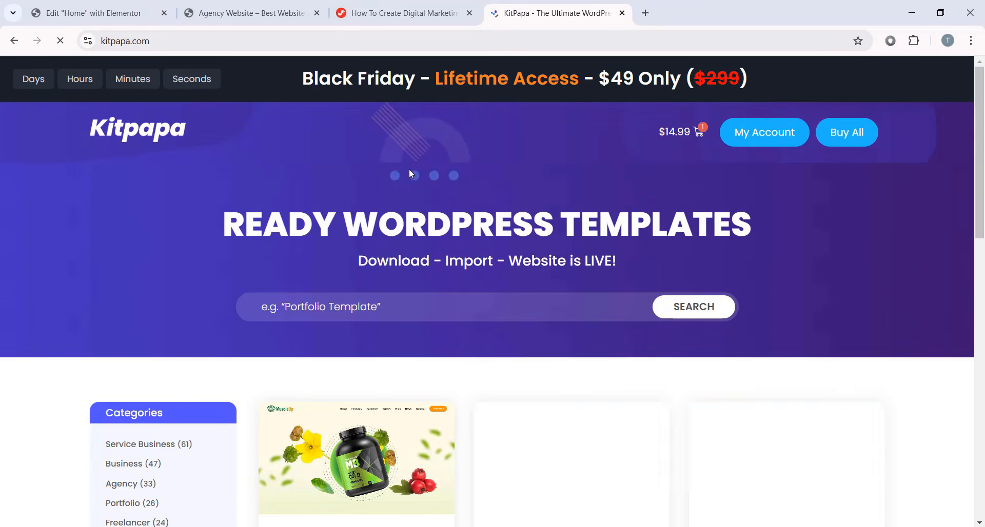
click(400, 314)
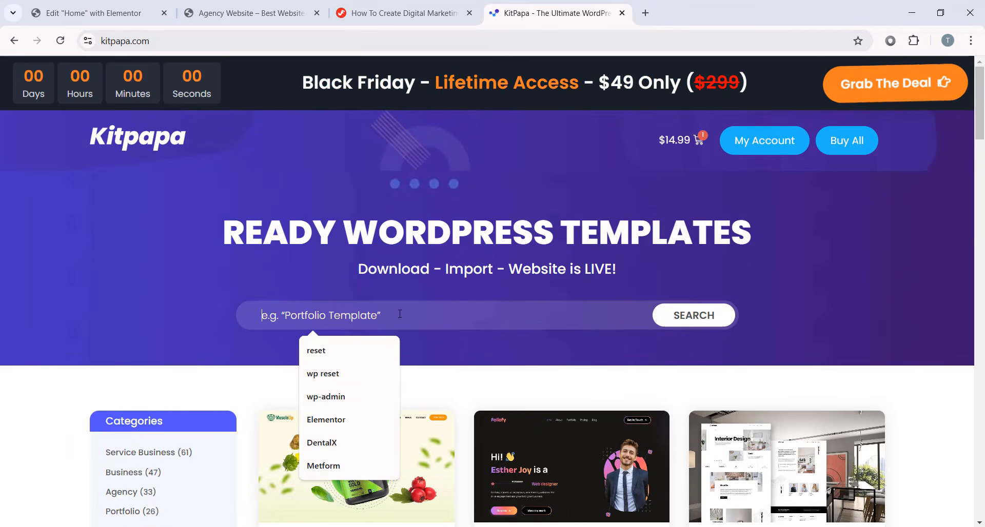
text(media)
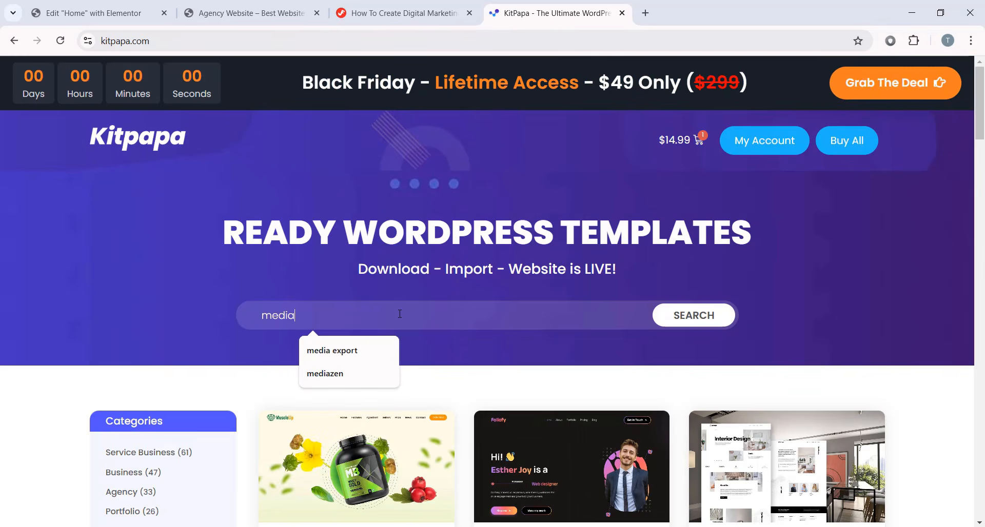
text(zen)
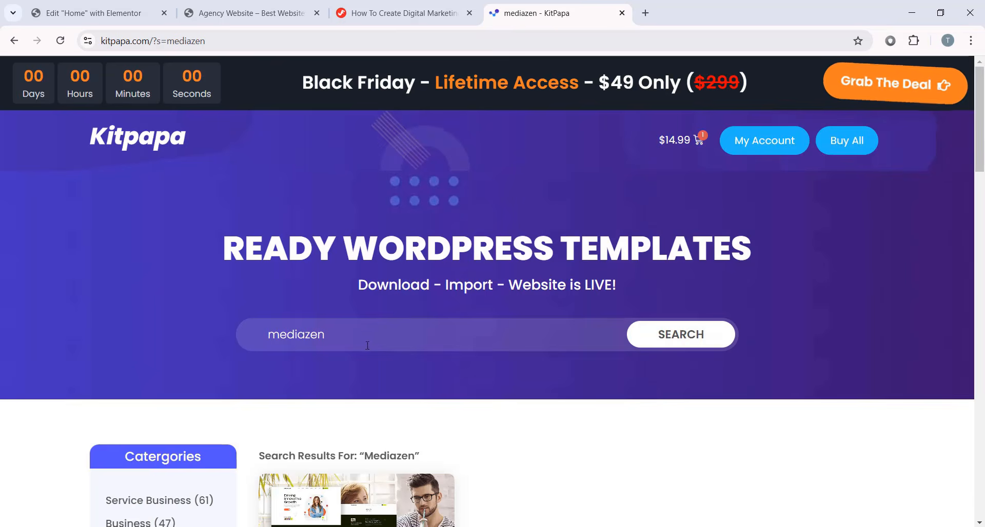
- Open the Mediazen template kit's product page and view its live demo site
scroll(359, 360, down, 5)
click(402, 426)
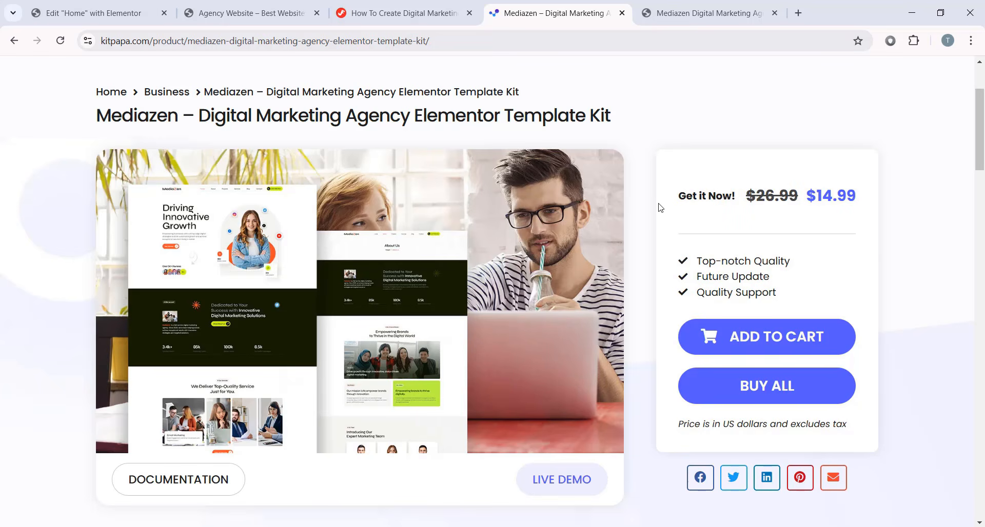
scroll(637, 215, up, 3)
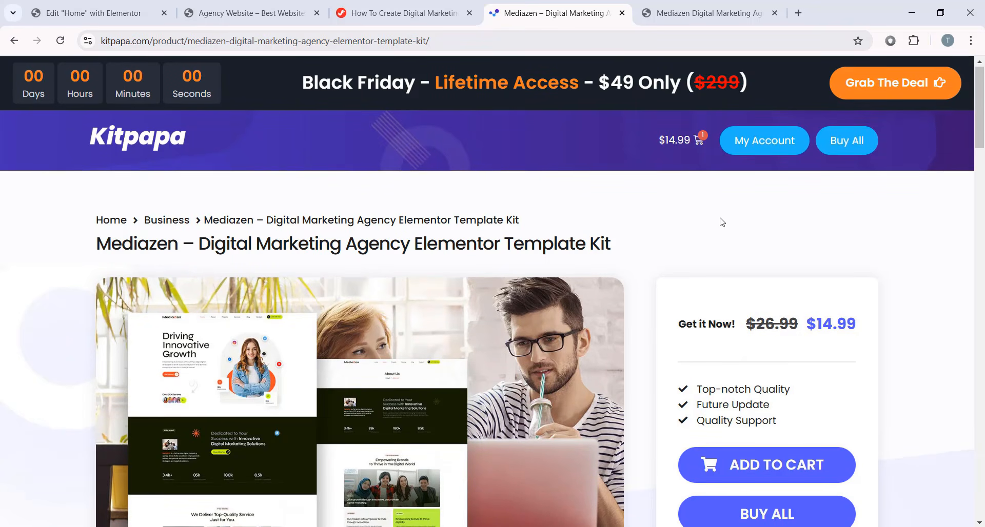
scroll(741, 267, down, 1)
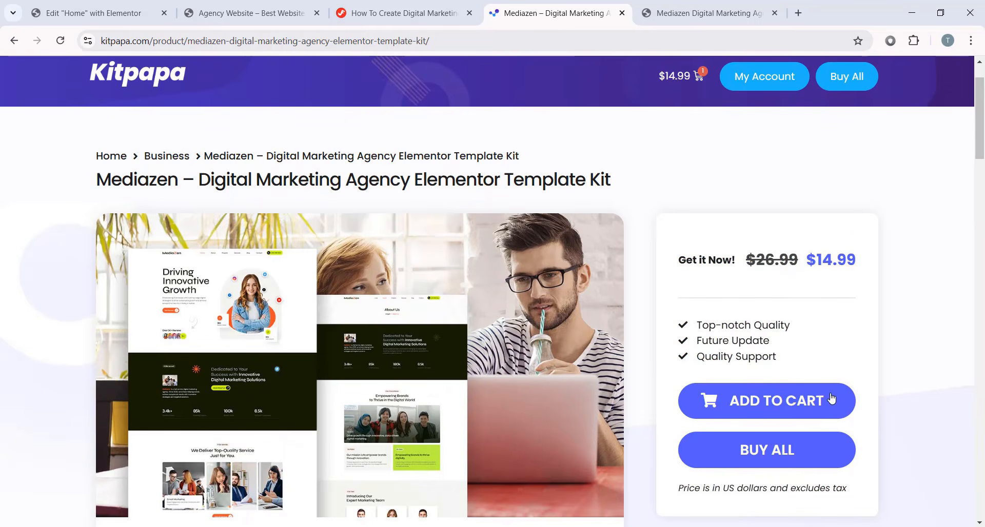
scroll(649, 215, up, 1)
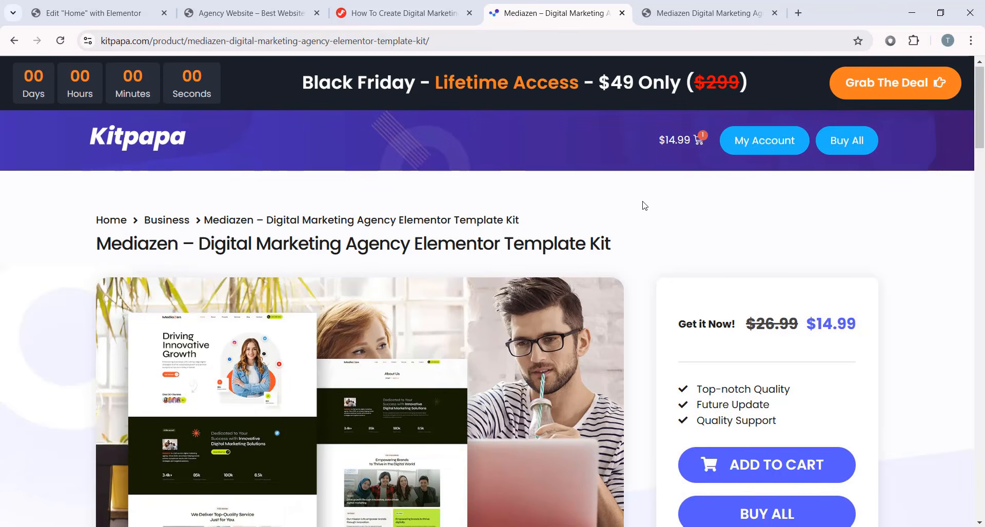
click(684, 12)
click(630, 40)
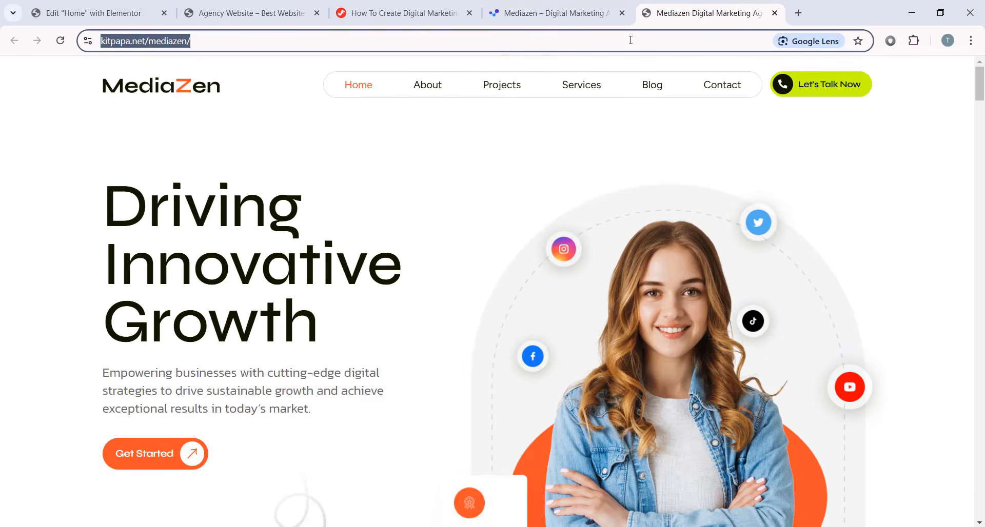
- Download Mediazen-Digital-Marketing-Agency-Elementor-Template-Kit.zip from the tutorial's free Drive link and return to Elementor
key(ctrl+w)
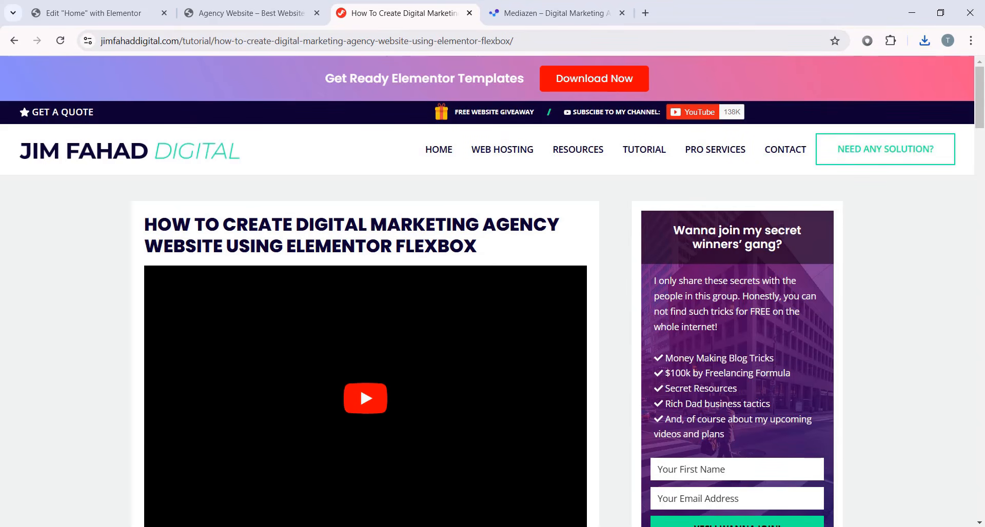
scroll(547, 253, down, 8)
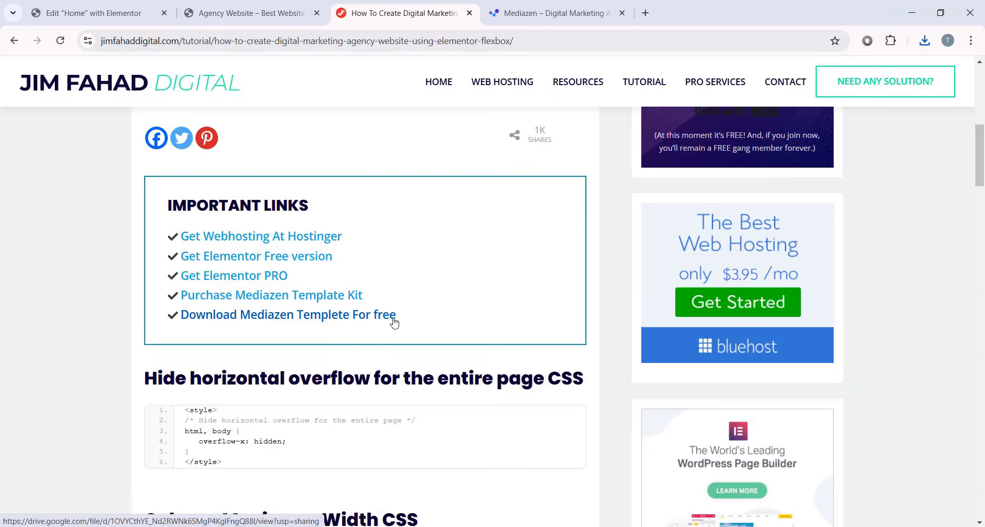
click(274, 320)
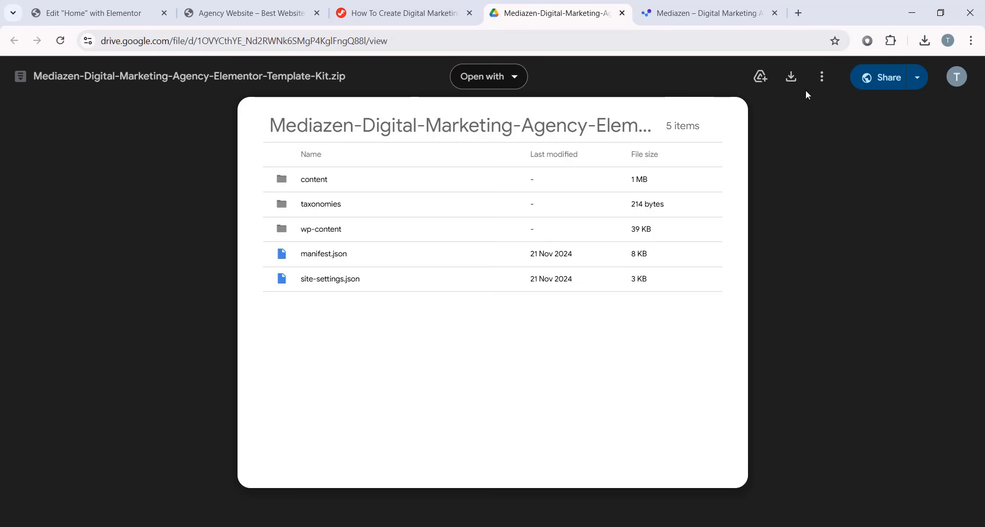
click(792, 78)
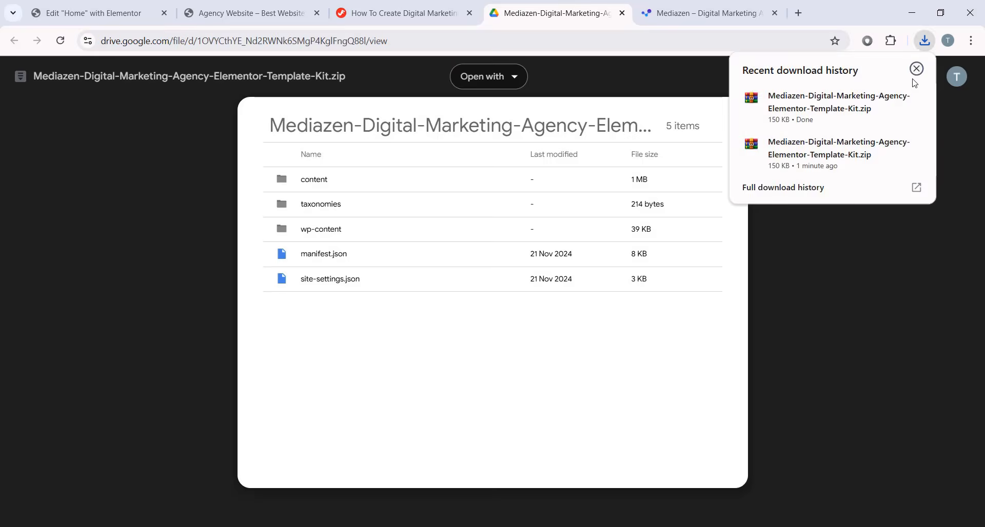
click(362, 526)
click(429, 487)
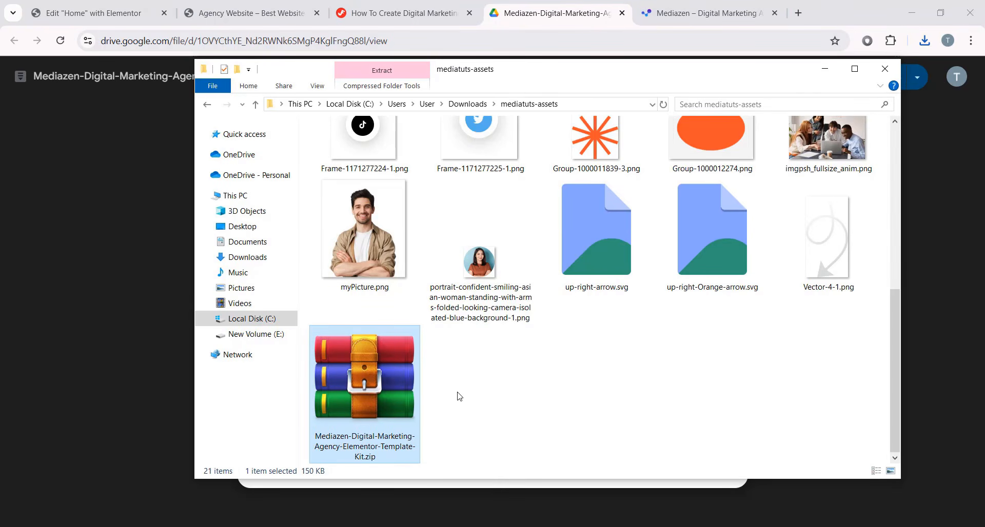
click(123, 20)
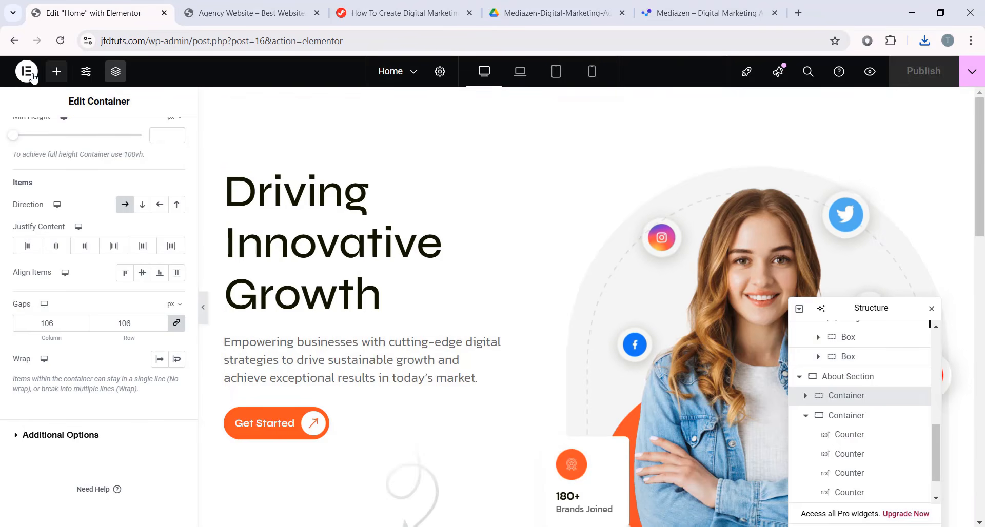
- Exit Elementor through its main menu and go to WordPress admin's Installed Plugins page
click(26, 72)
click(26, 75)
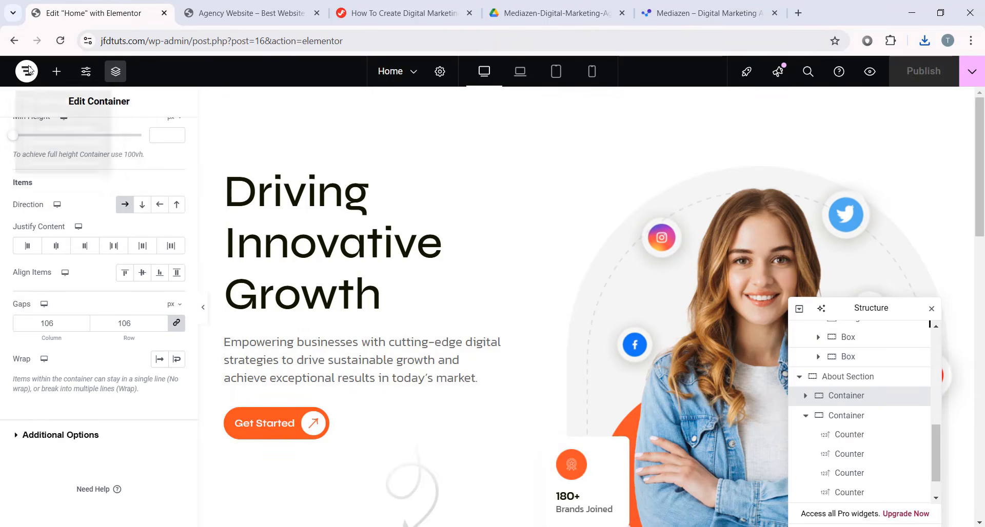
click(27, 76)
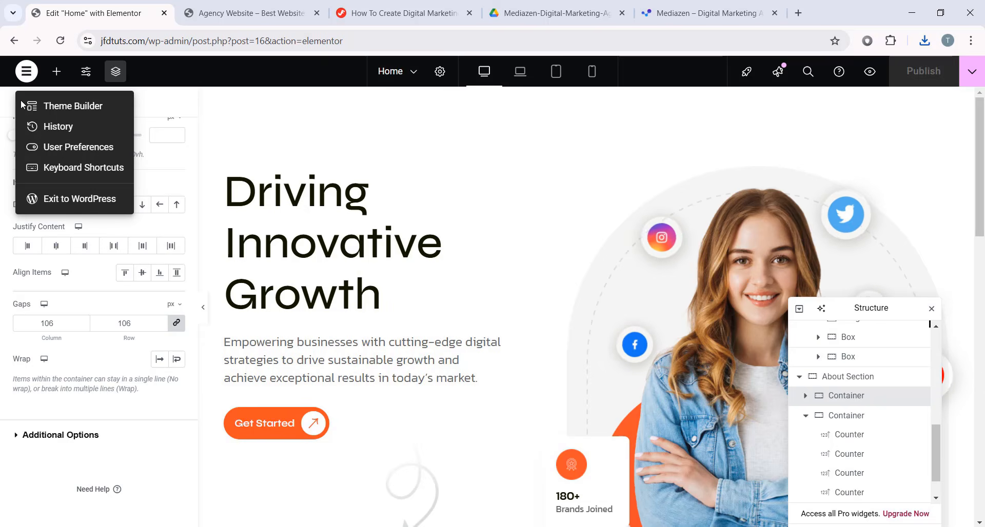
click(71, 200)
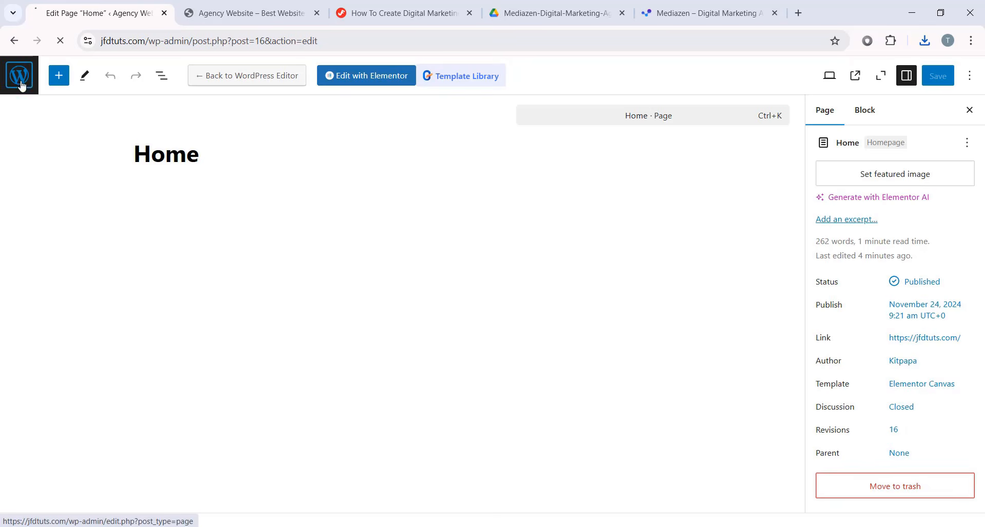
click(20, 85)
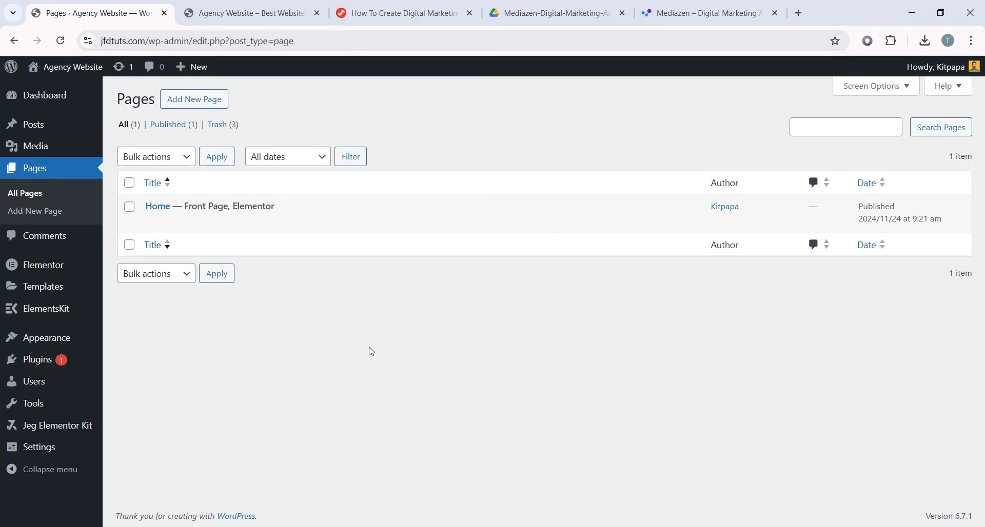
click(60, 365)
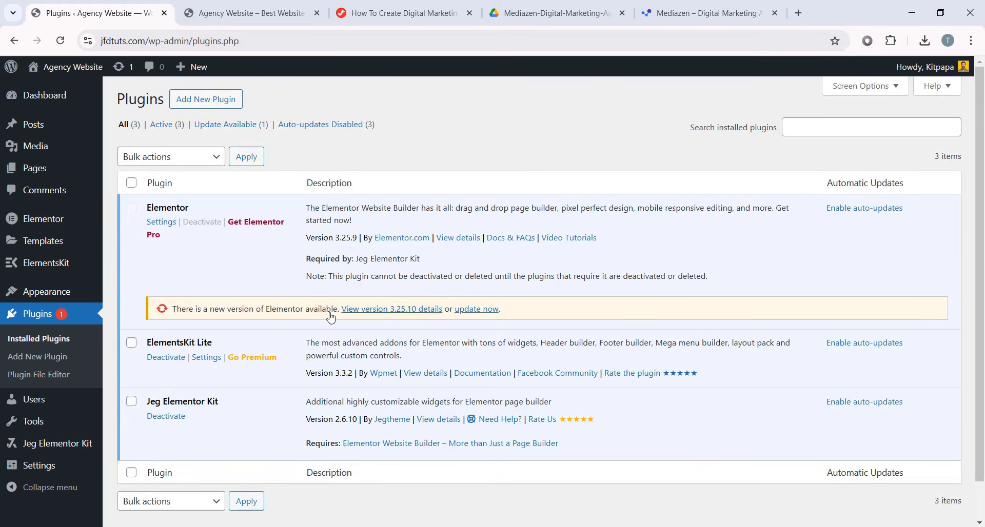
- Search the plugin directory for 'wp reset', then install and activate WP Reset
click(207, 107)
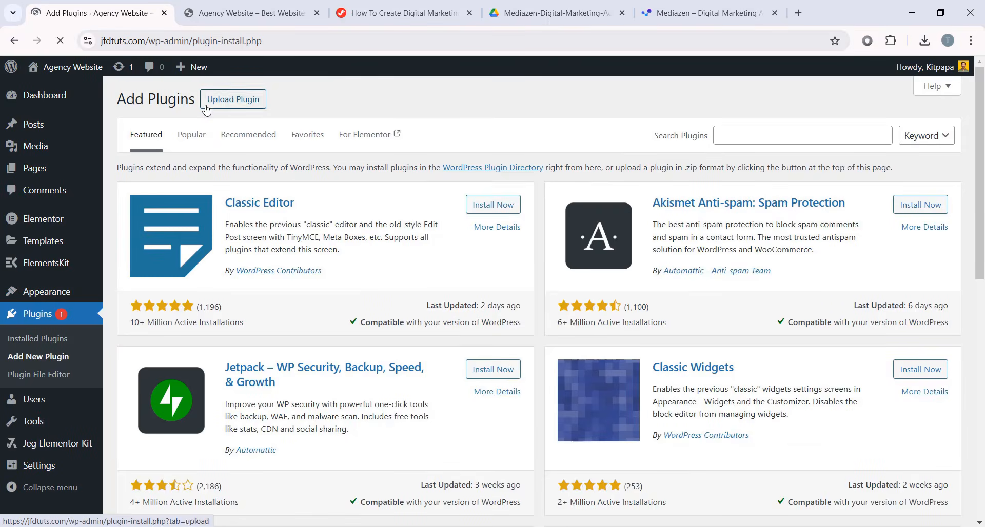
click(730, 143)
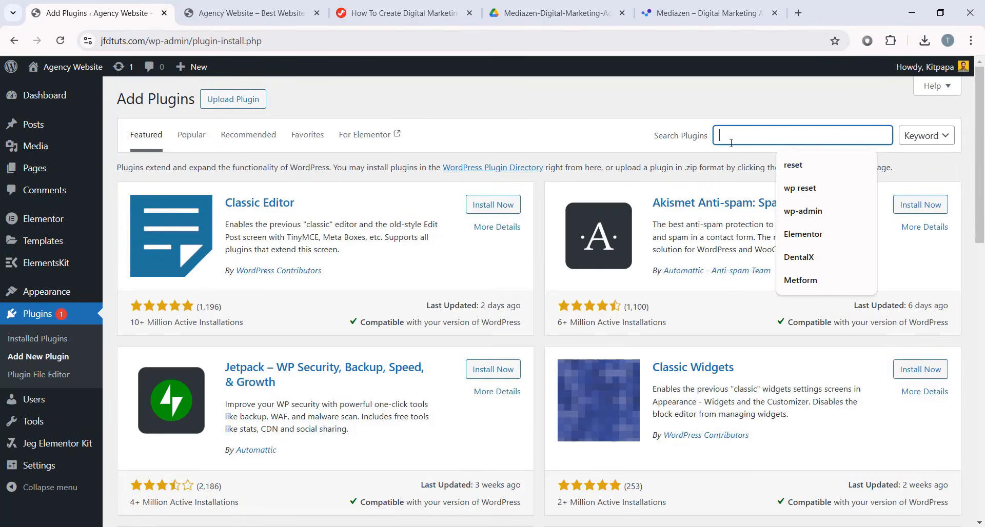
text(wp res)
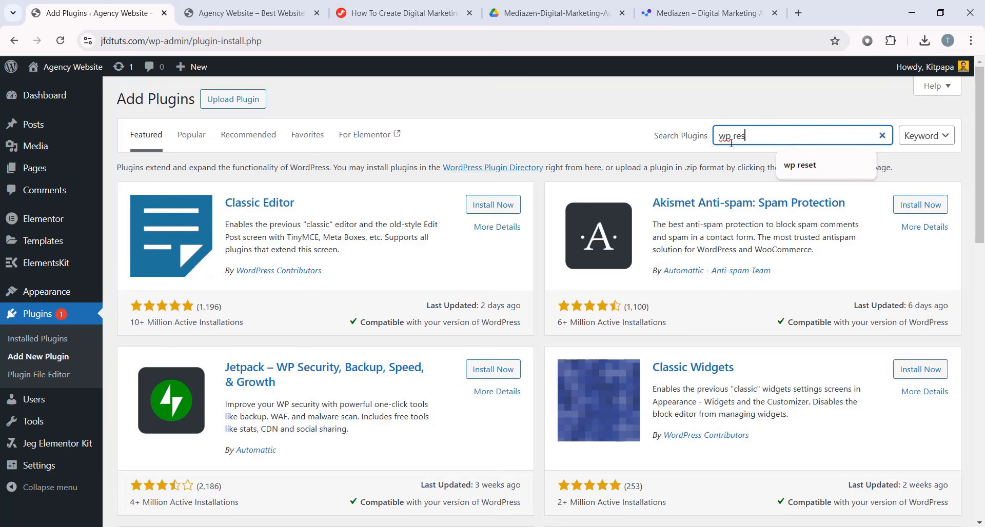
text(et)
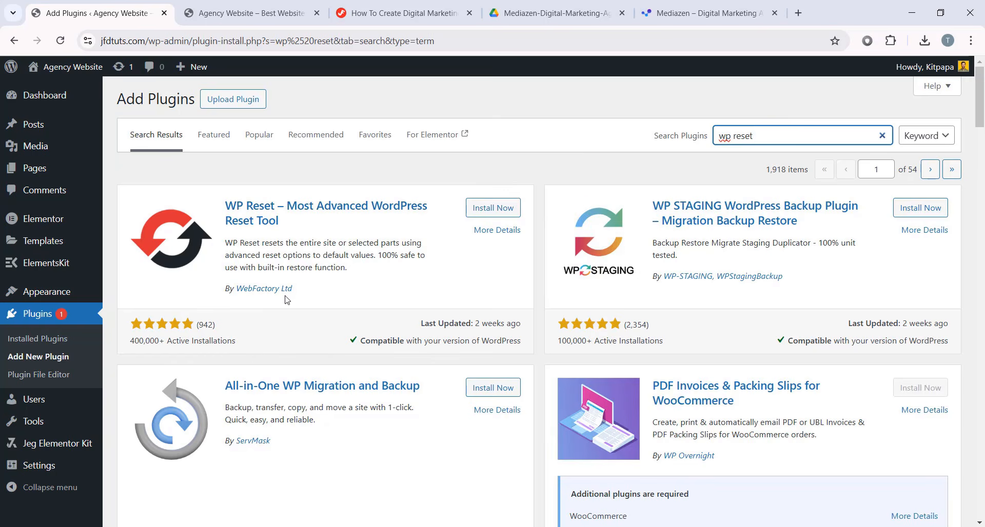
click(491, 208)
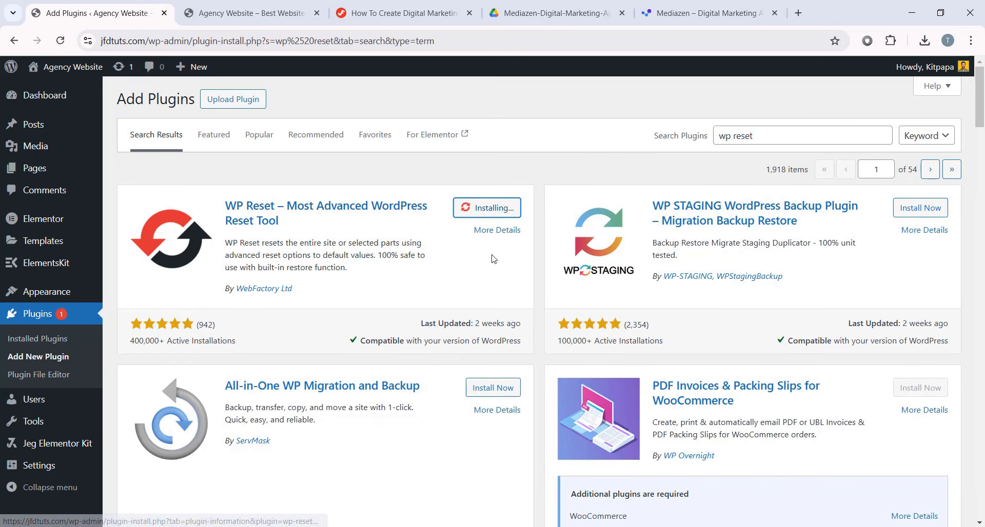
click(497, 209)
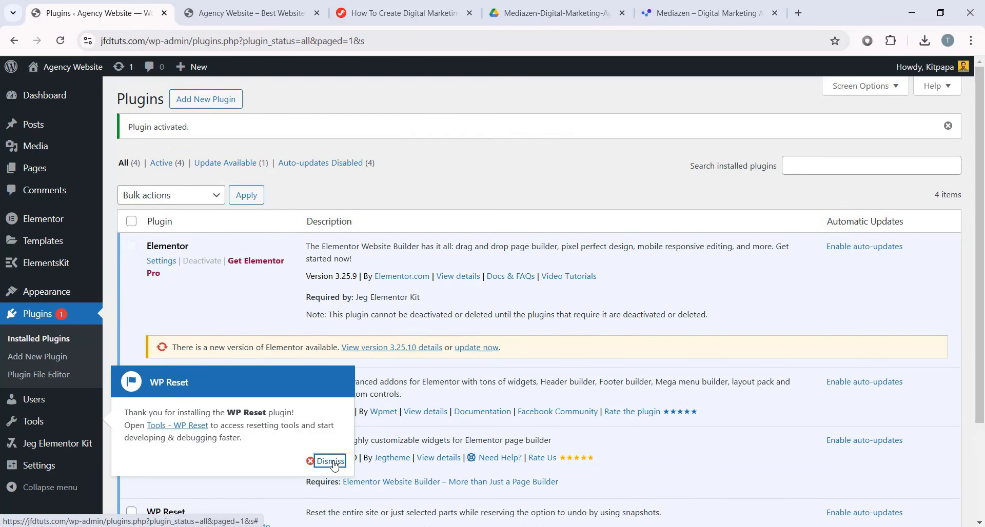
- Dismiss the WP Reset welcome message and scroll down to the Site Reset section
click(326, 398)
scroll(326, 398, down, 3)
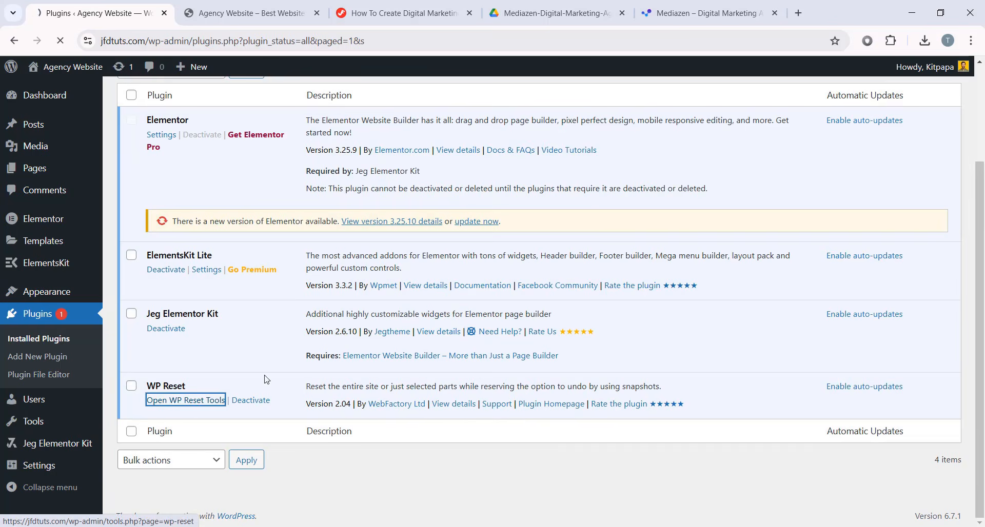
scroll(367, 336, down, 15)
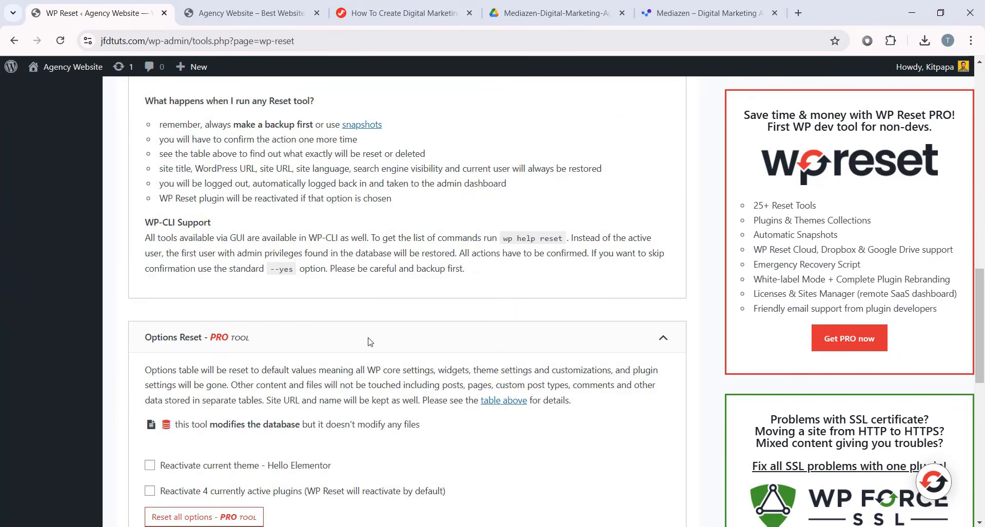
scroll(367, 339, down, 8)
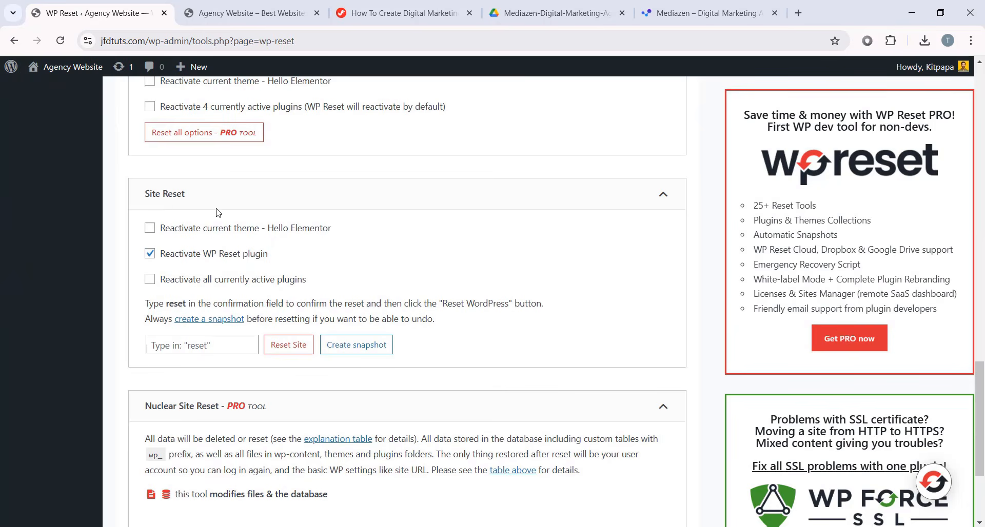
- Enter 'reset' as the confirmation word and reset WordPress to its default values
click(235, 348)
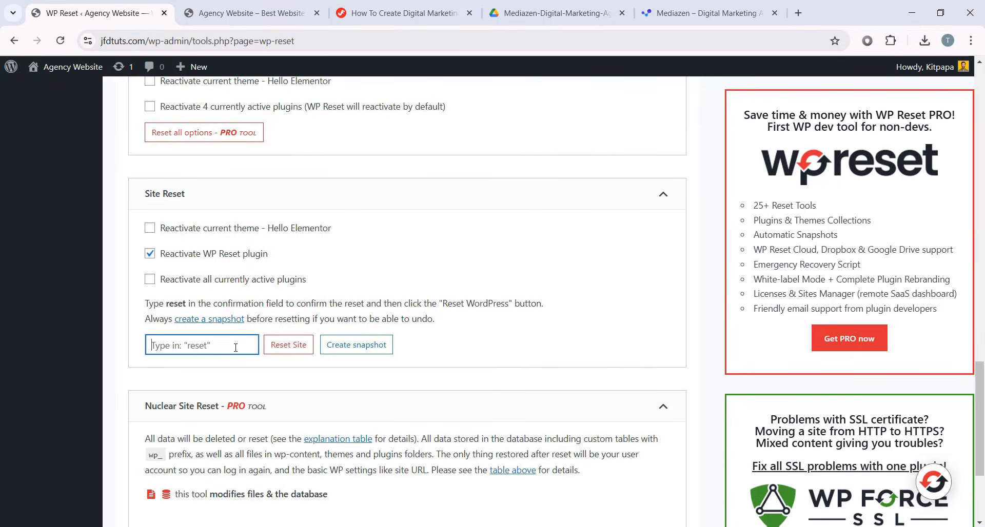
text(reset)
drag(178, 346, 142, 351)
click(210, 369)
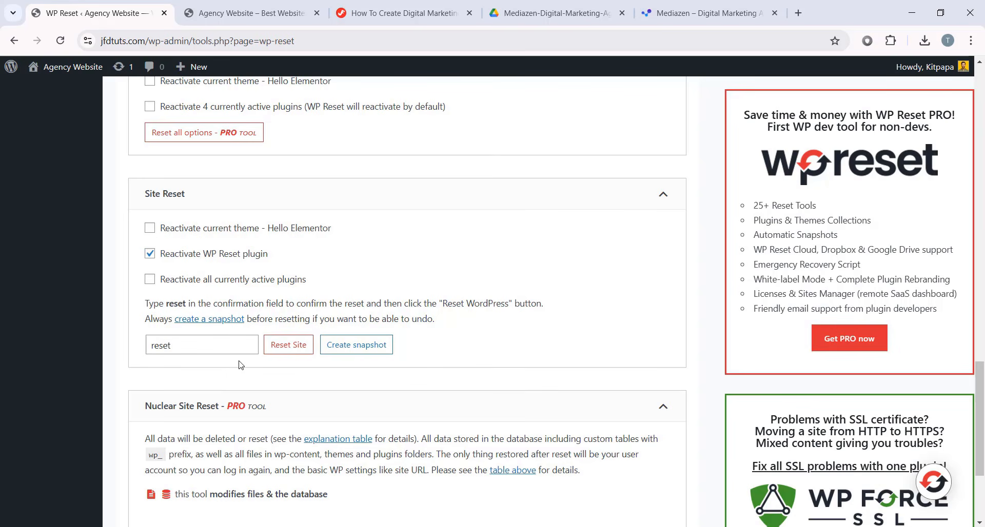
click(299, 350)
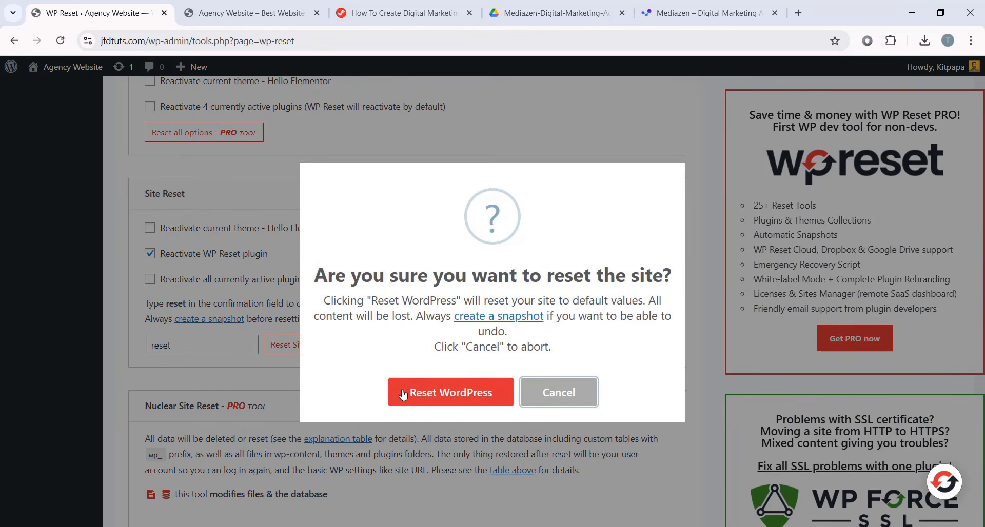
click(424, 399)
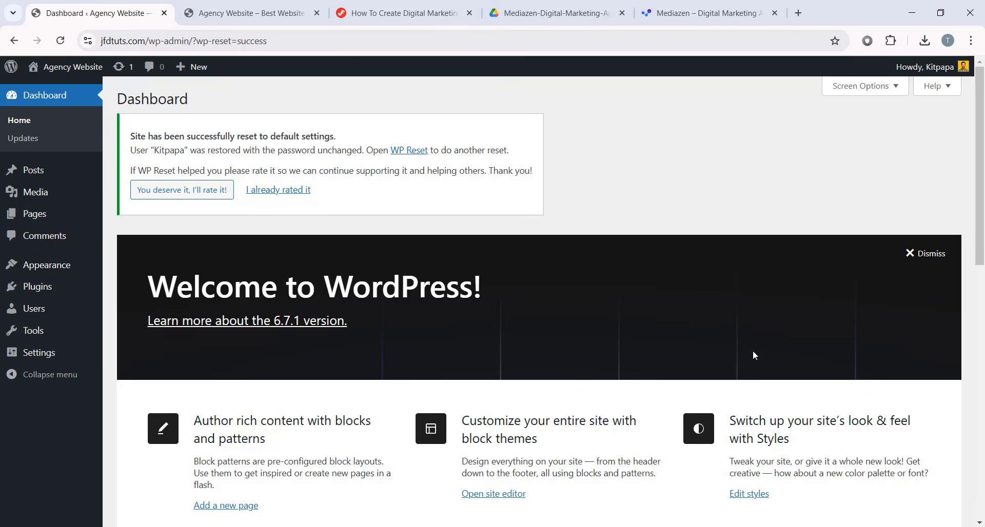
- Check the pages left after the reset, then go to the installed plugins list
click(34, 213)
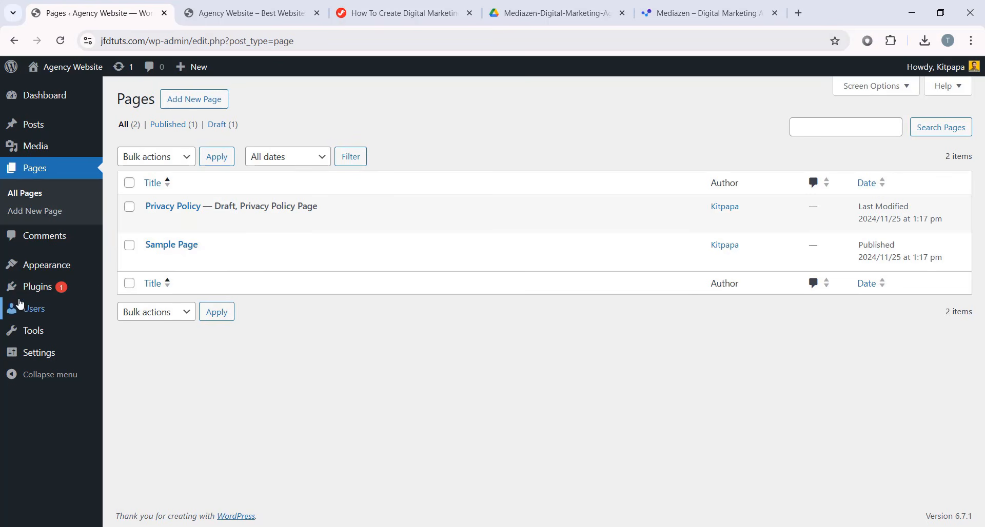
click(36, 293)
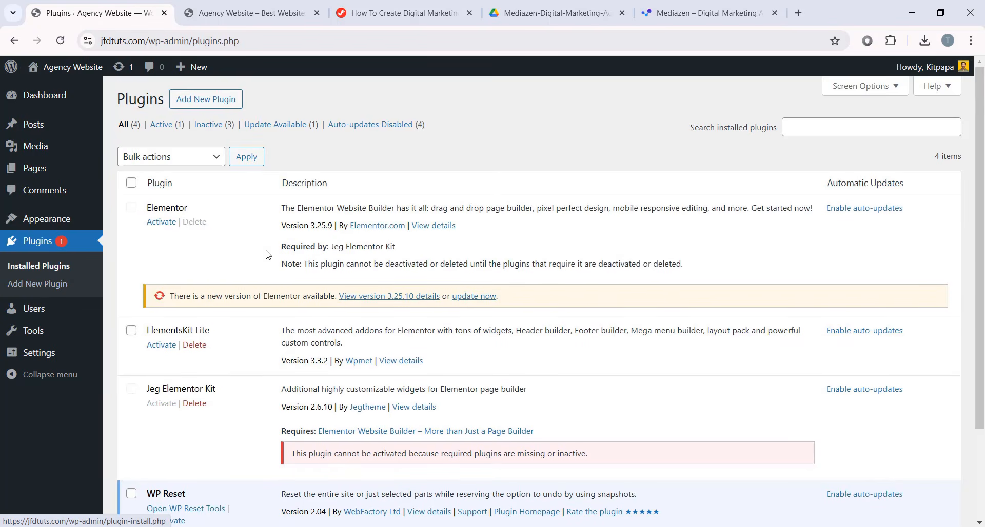
scroll(603, 367, down, 3)
scroll(603, 368, up, 3)
scroll(599, 368, down, 2)
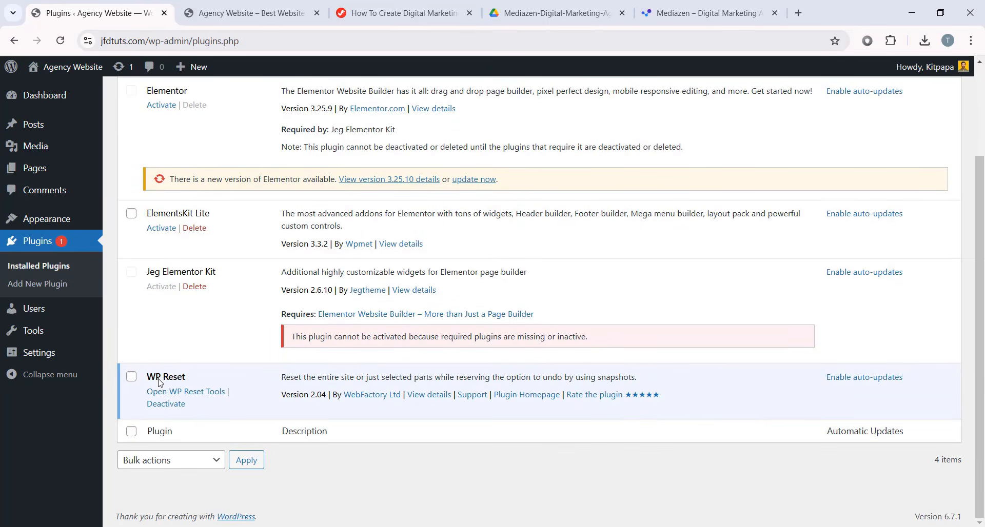
- Deactivate the WP Reset plugin and delete it, confirming the deletion
click(167, 406)
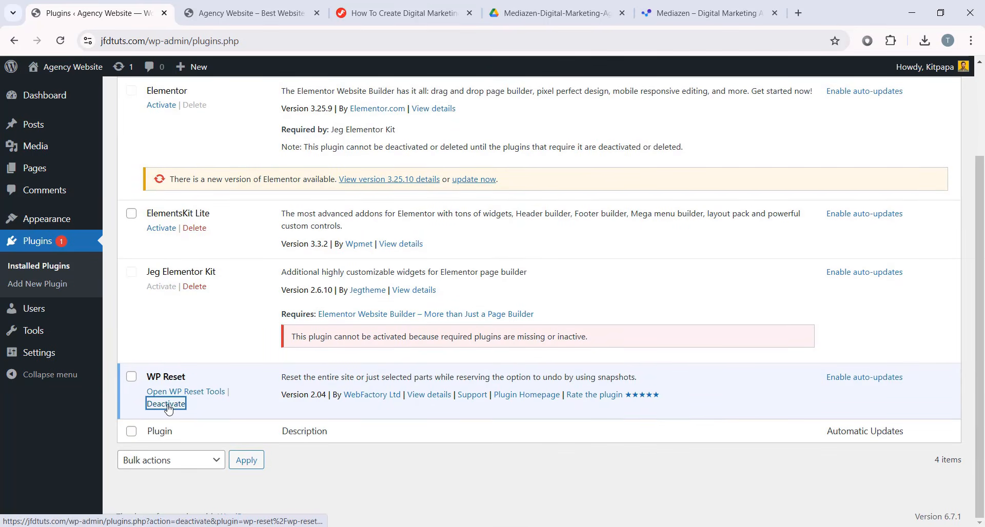
scroll(195, 411, down, 3)
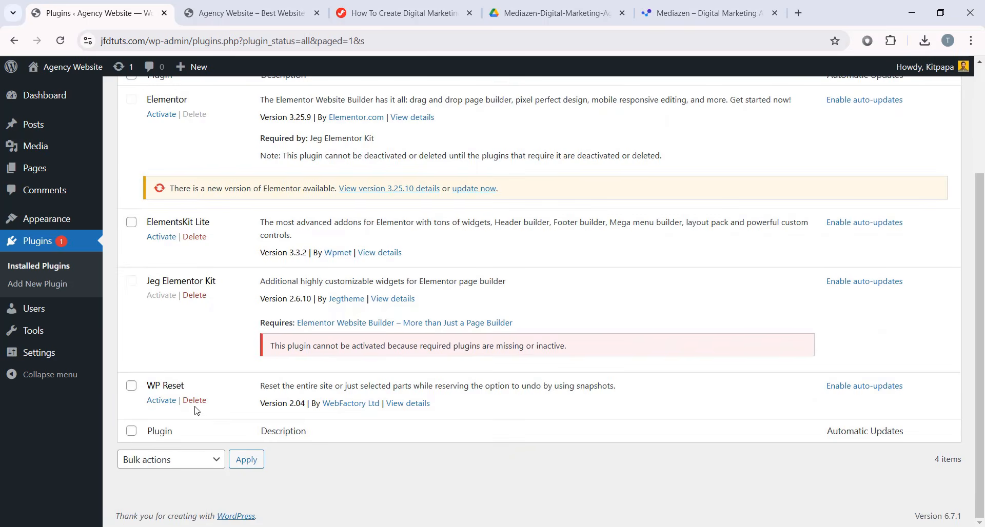
click(195, 405)
click(548, 122)
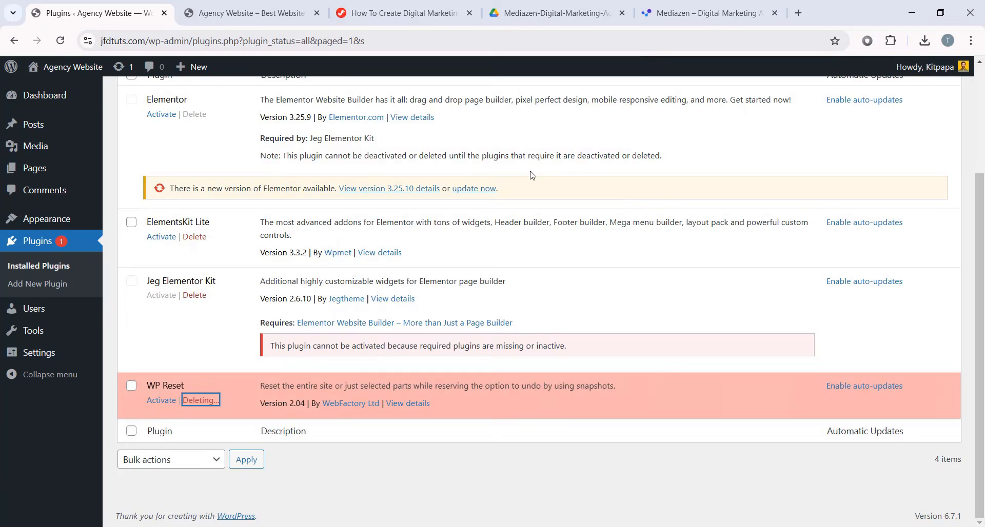
scroll(264, 246, up, 3)
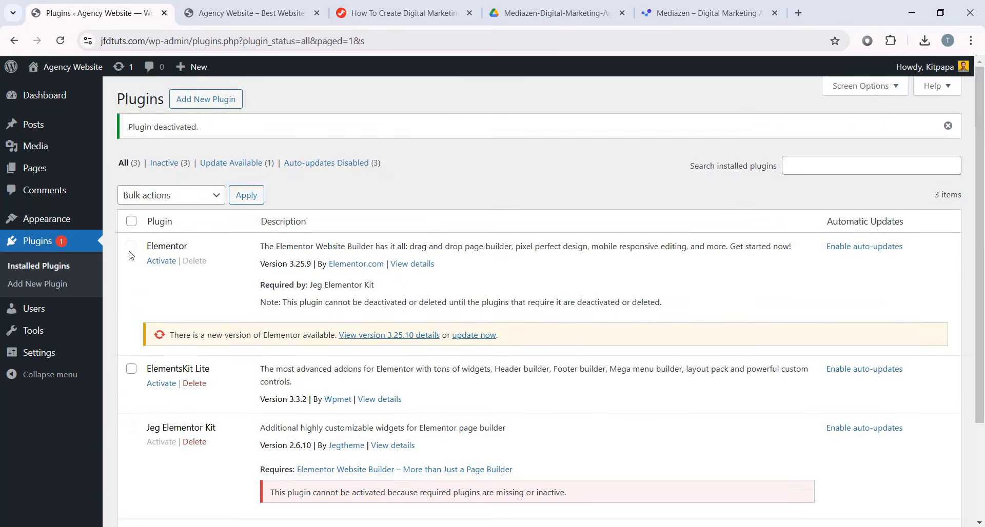
scroll(213, 308, down, 3)
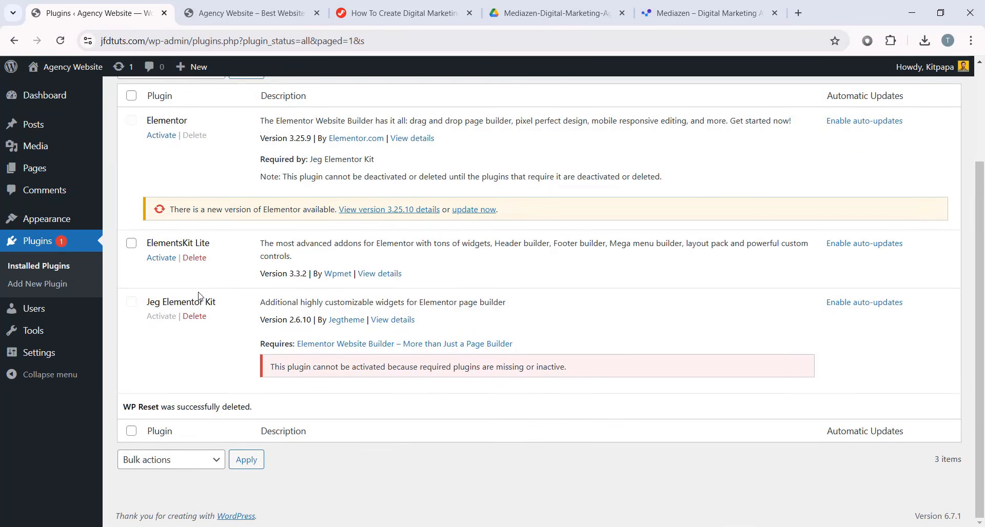
scroll(354, 359, up, 1)
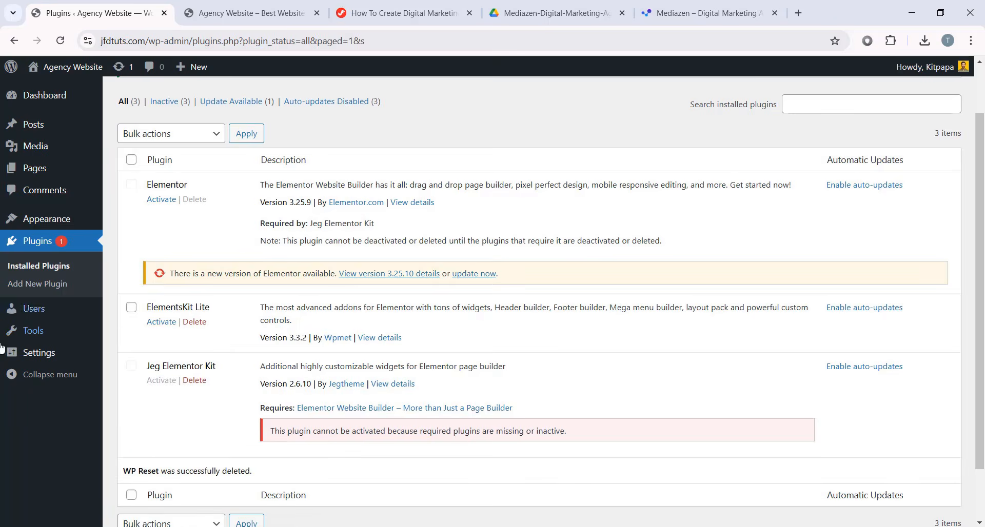
- Go to the WordPress Tools > Import page
mouse_move(33, 331)
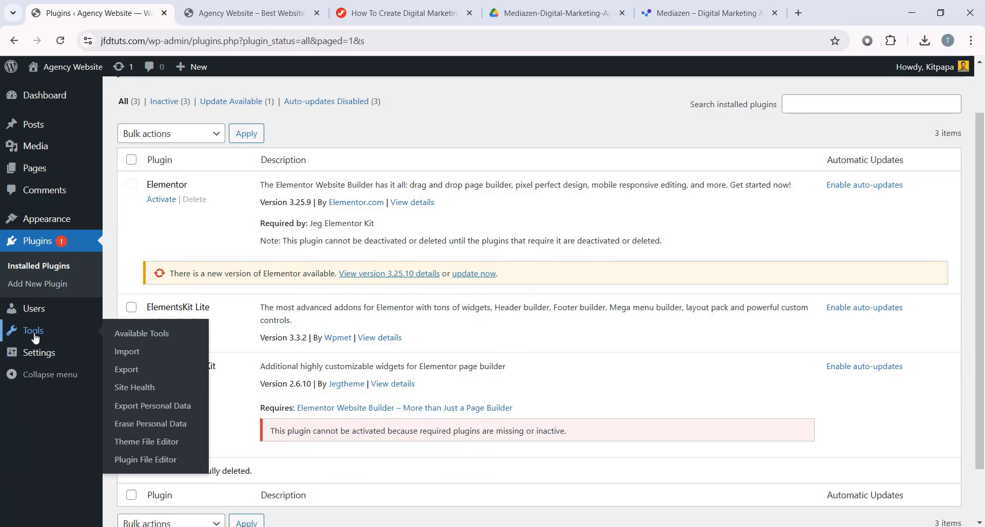
click(141, 358)
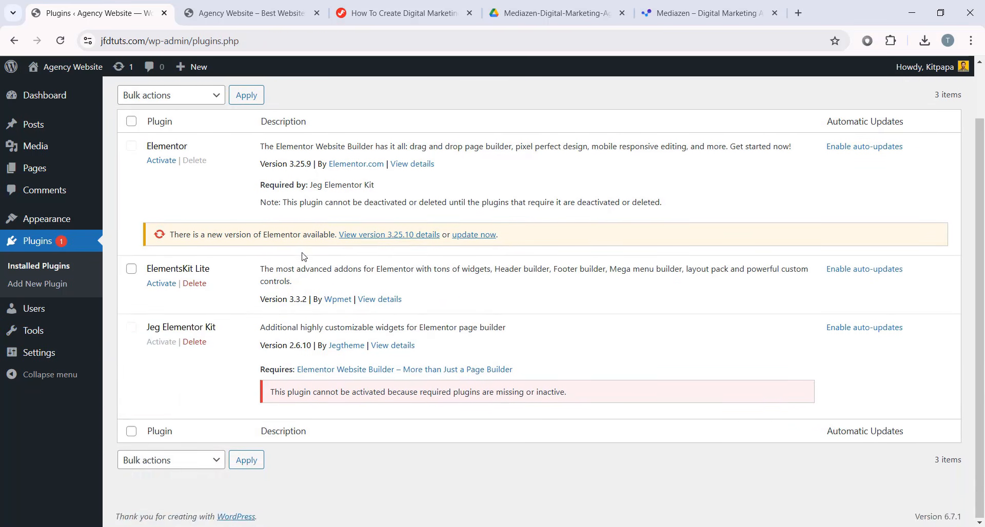
scroll(297, 256, up, 2)
scroll(280, 256, down, 2)
scroll(256, 257, up, 2)
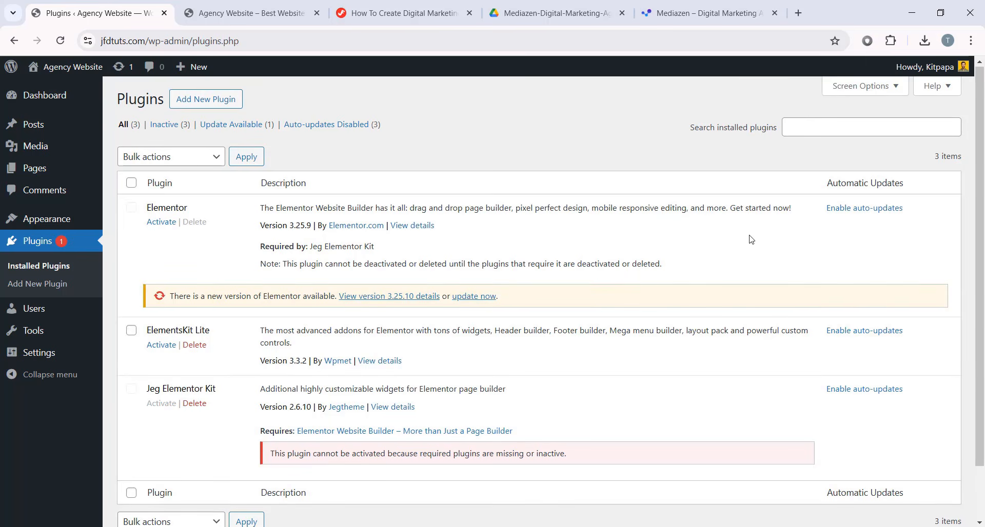
- Activate Elementor and close its getting-started setup
click(163, 224)
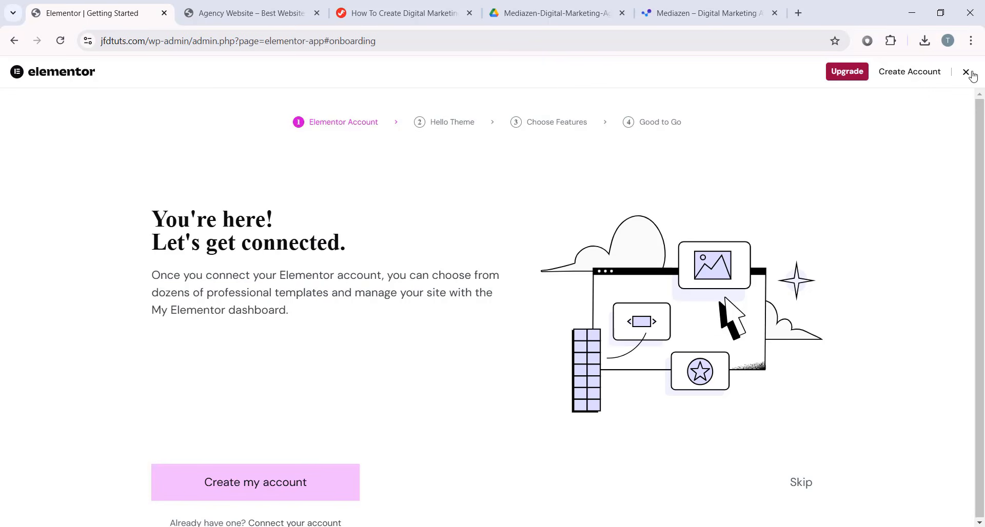
click(965, 72)
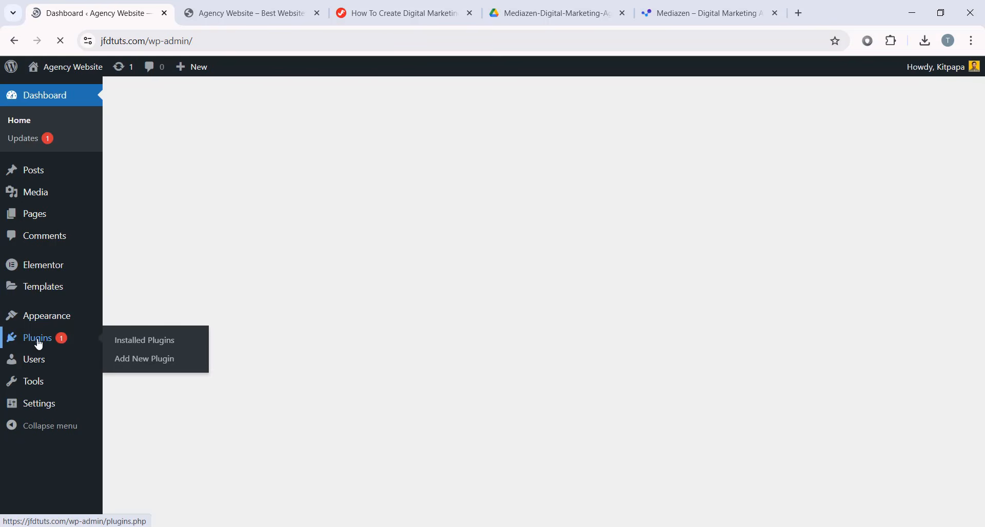
click(39, 340)
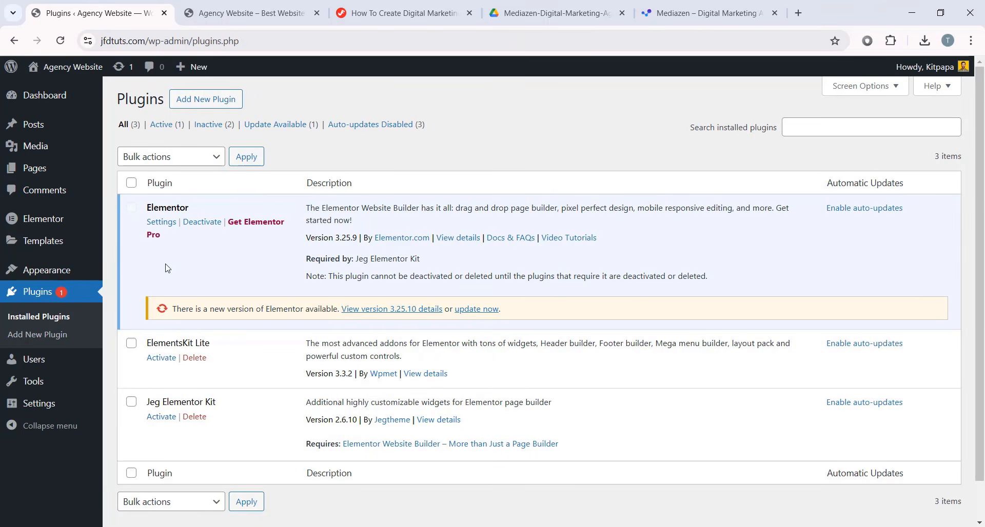
- In Elementor Settings, check Disable Default Fonts and save
mouse_move(52, 228)
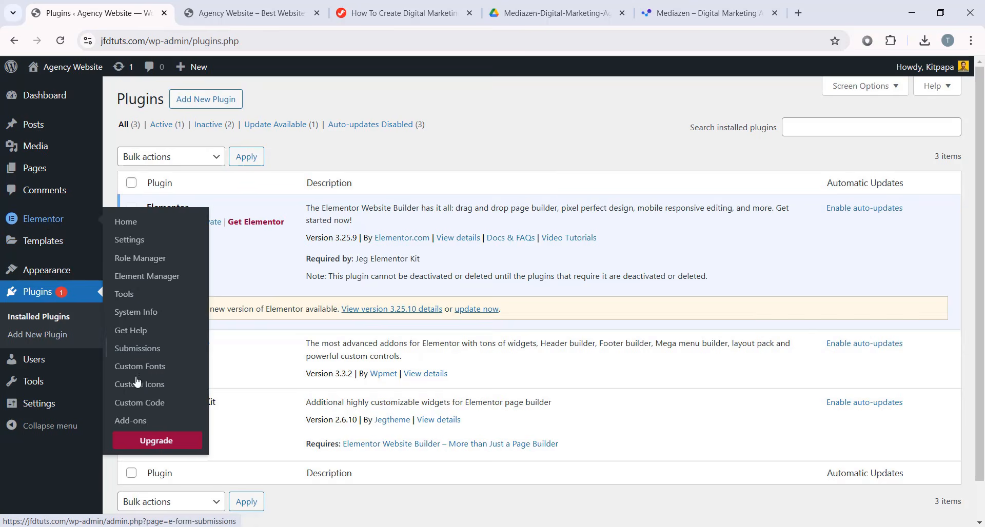
click(149, 249)
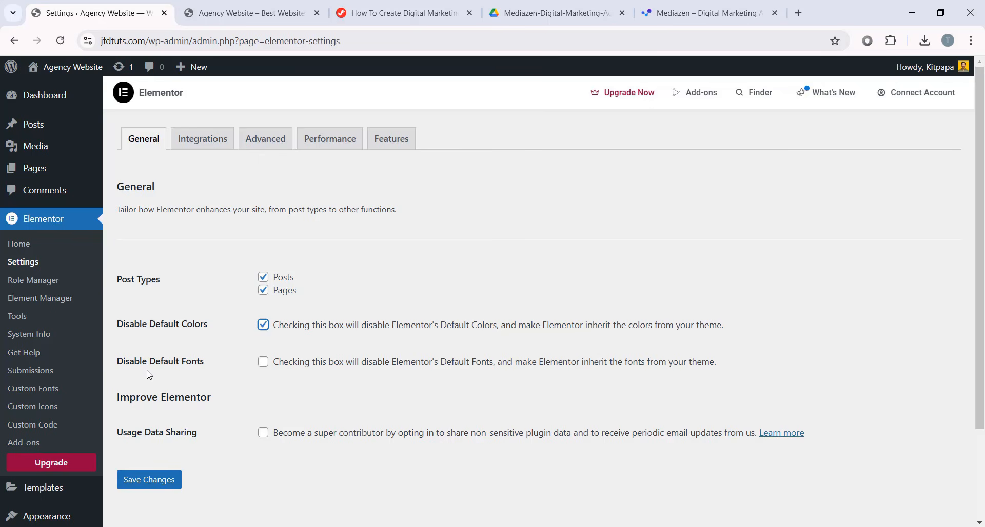
click(263, 361)
click(141, 478)
- Set Unfiltered File Uploads to Enable in the Advanced tab and save
click(271, 146)
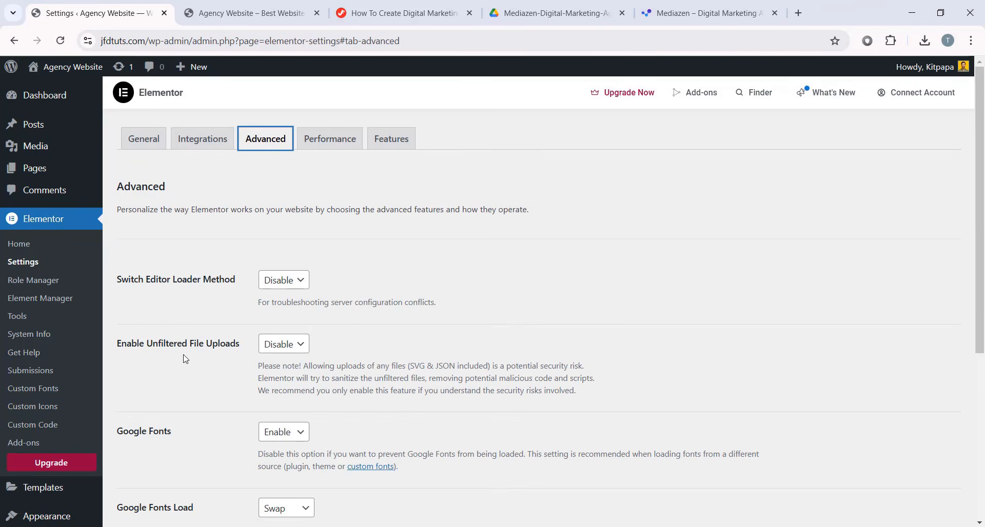
click(296, 344)
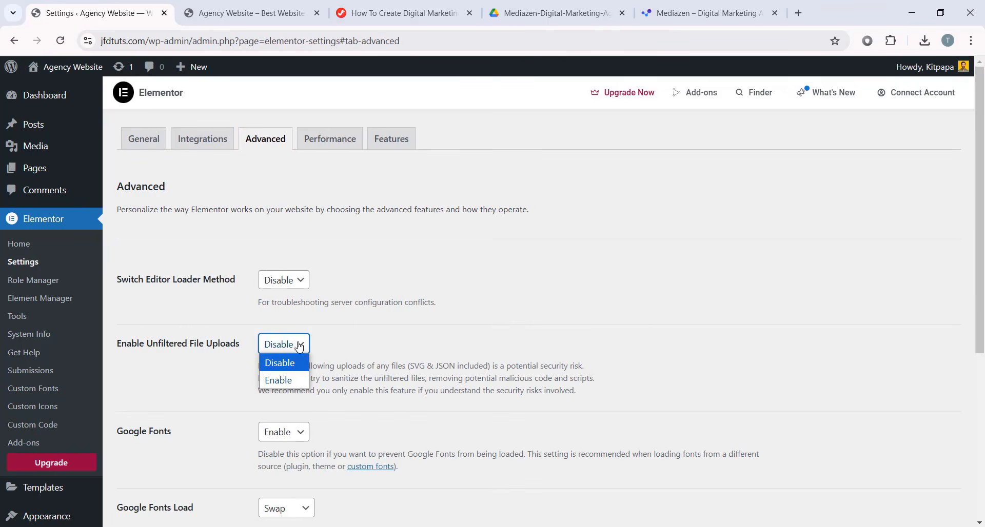
click(288, 384)
scroll(293, 380, down, 5)
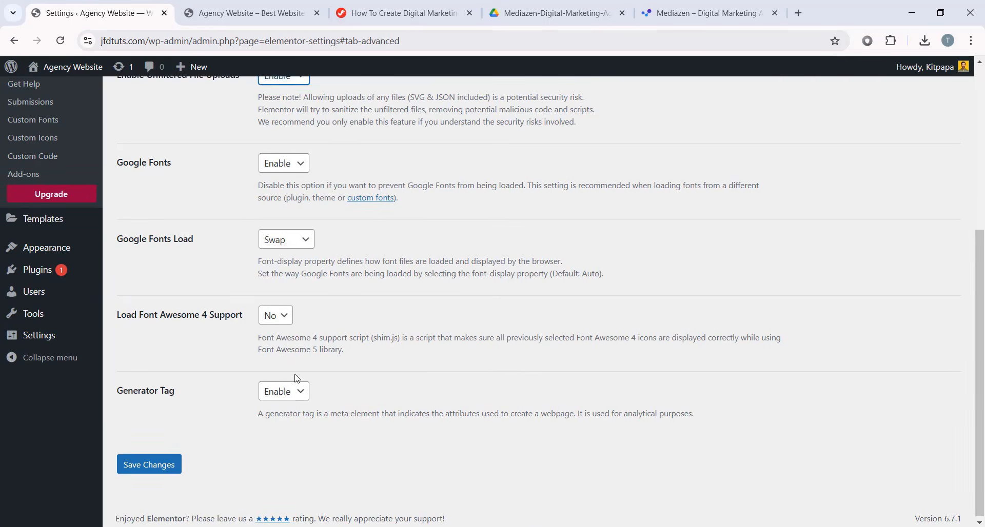
click(166, 463)
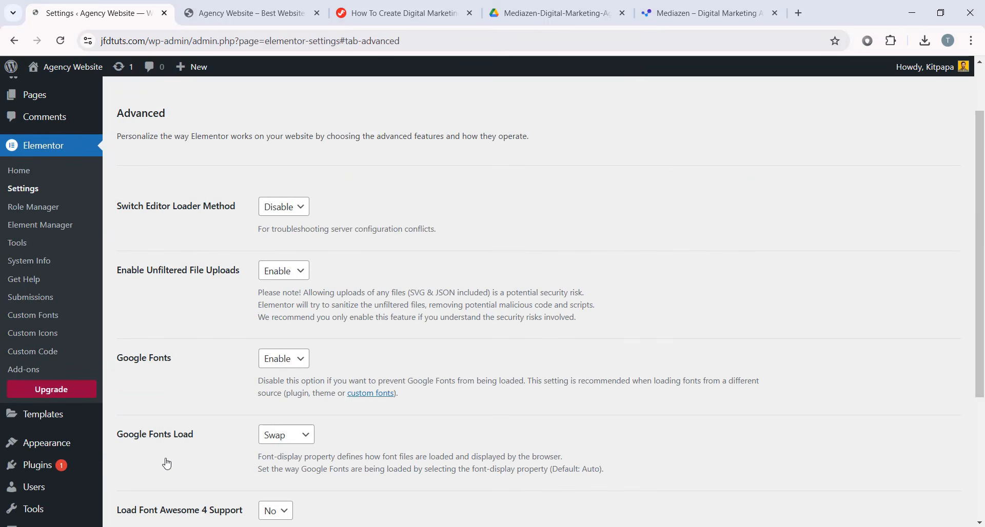
- Set the Nested Elements feature to Active and save the feature settings
scroll(191, 402, up, 2)
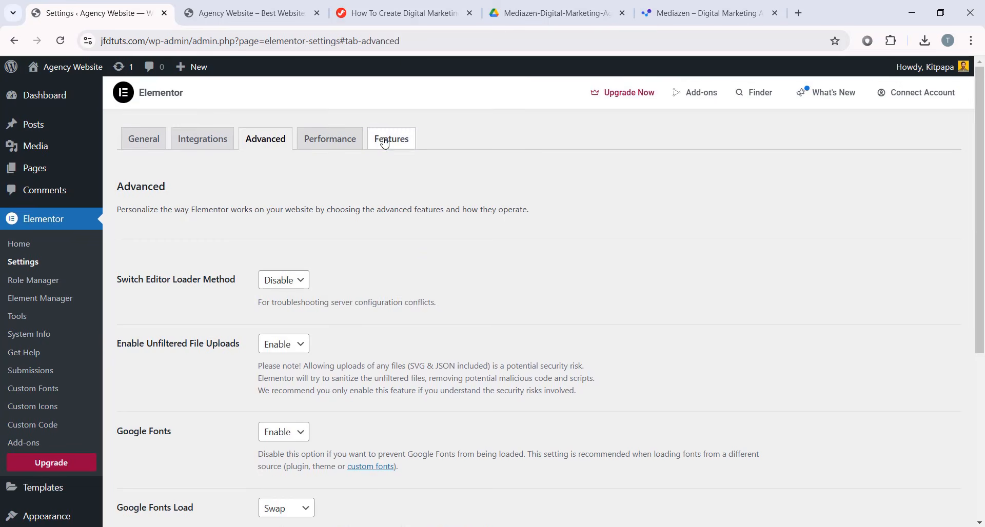
click(385, 141)
scroll(369, 169, down, 6)
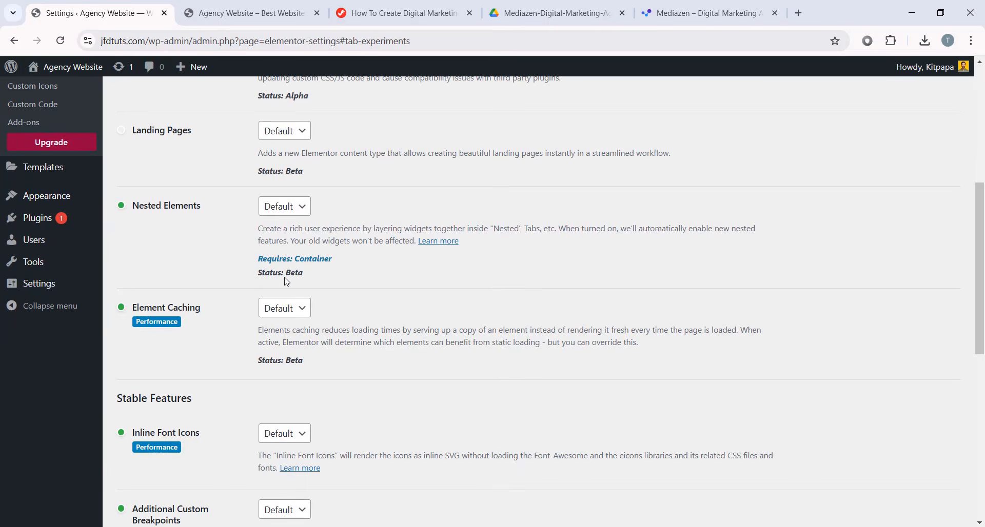
click(285, 207)
click(281, 243)
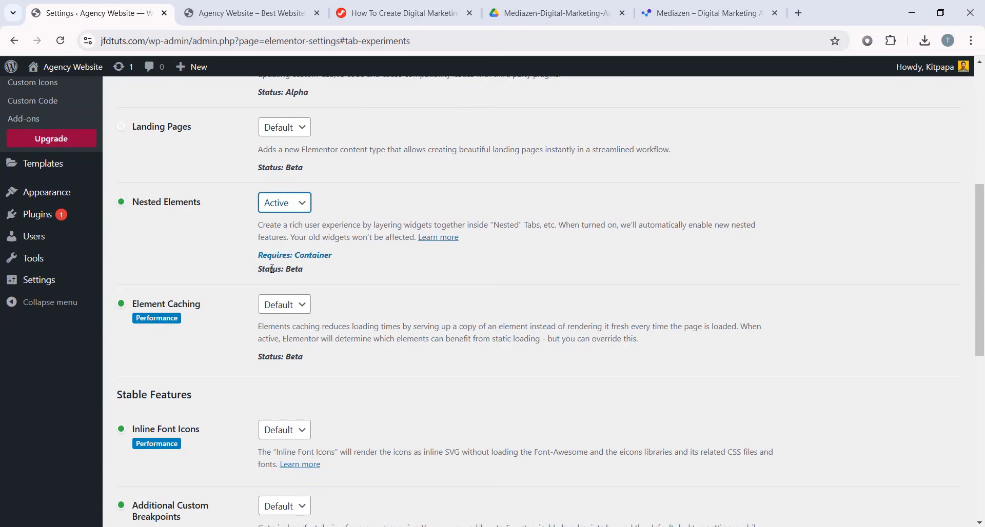
scroll(281, 246, down, 10)
click(149, 463)
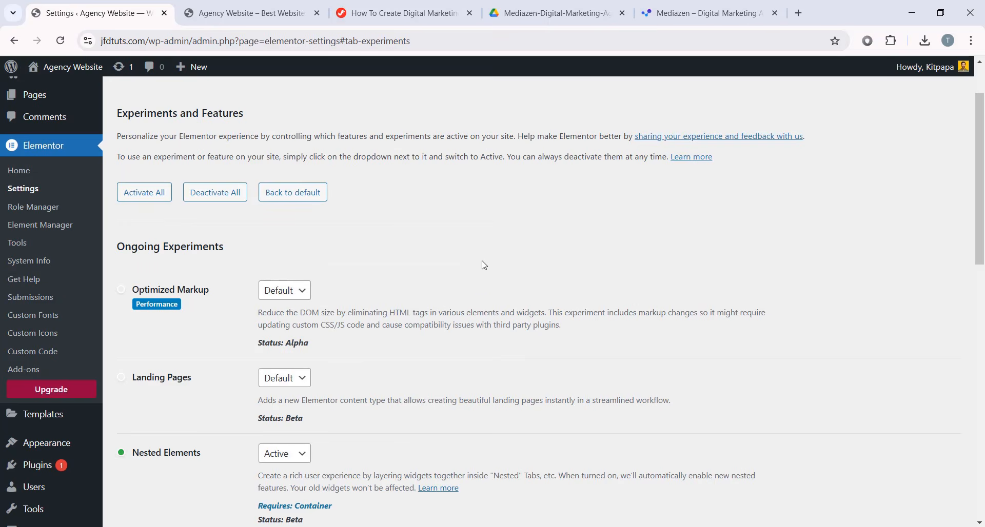
click(32, 249)
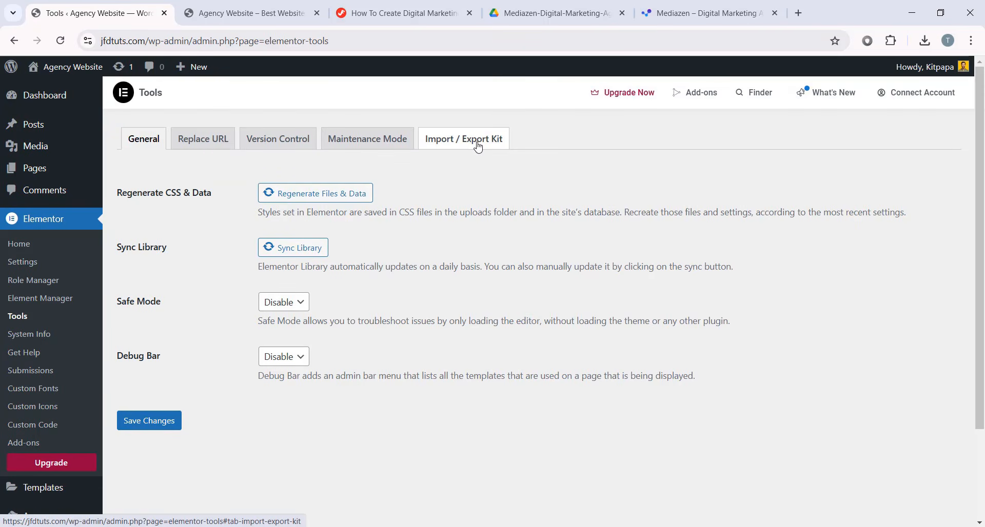
- Start a kit import and drop Mediazen-Digital-Marketing-Agency-Elementor-Template-Kit.zip into the upload area
click(474, 145)
scroll(460, 210, down, 2)
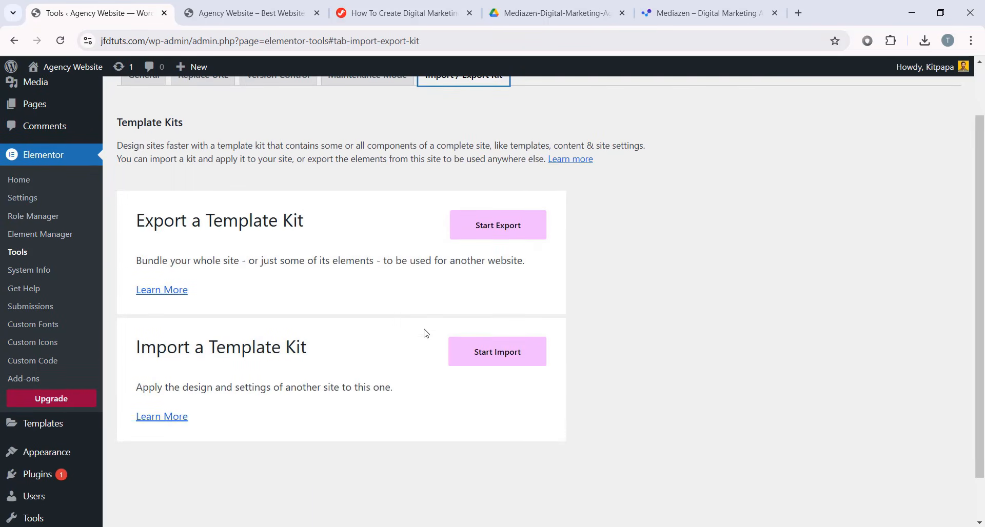
click(508, 363)
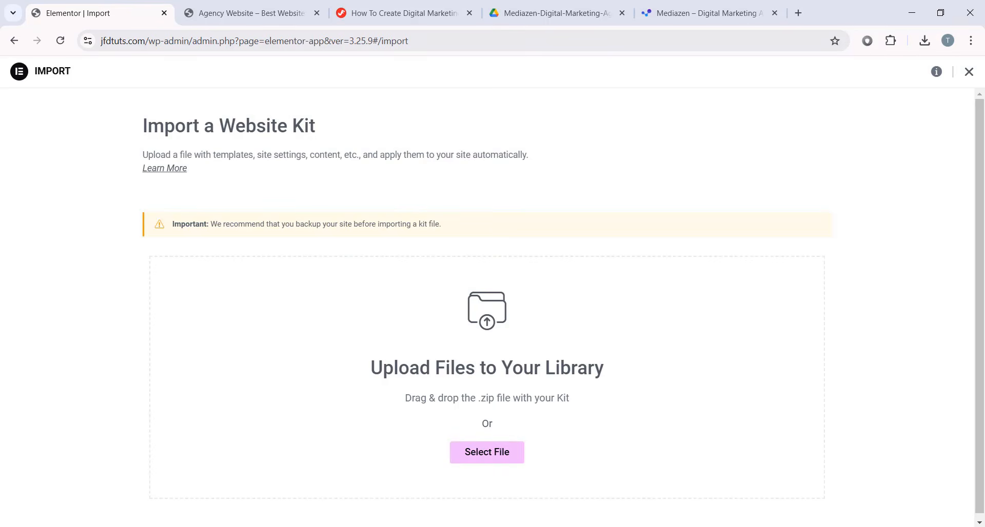
click(394, 500)
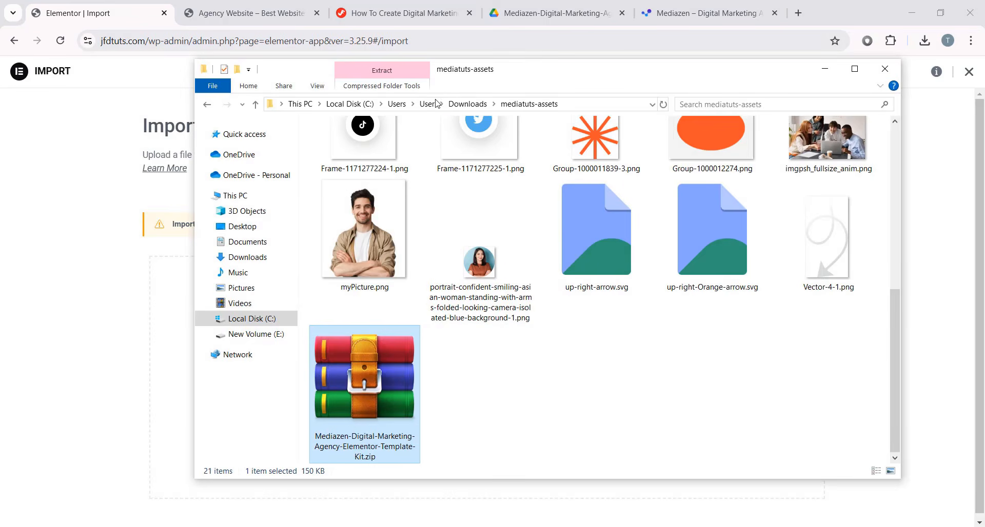
drag(462, 69, 712, 127)
drag(605, 482, 353, 342)
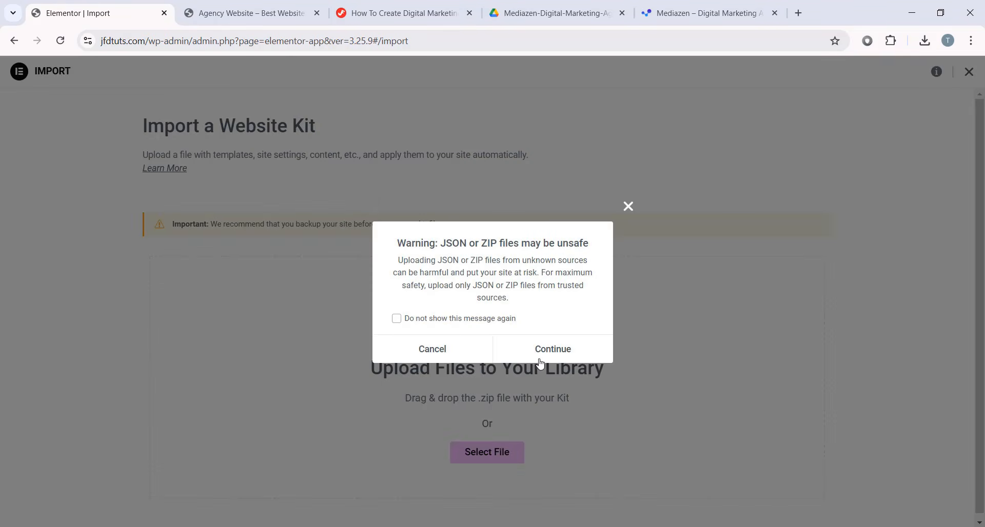
- Accept the unsafe-file warning and keep all required plugins, including ElementsKit Lite and Jeg Elementor Kit, selected
click(557, 349)
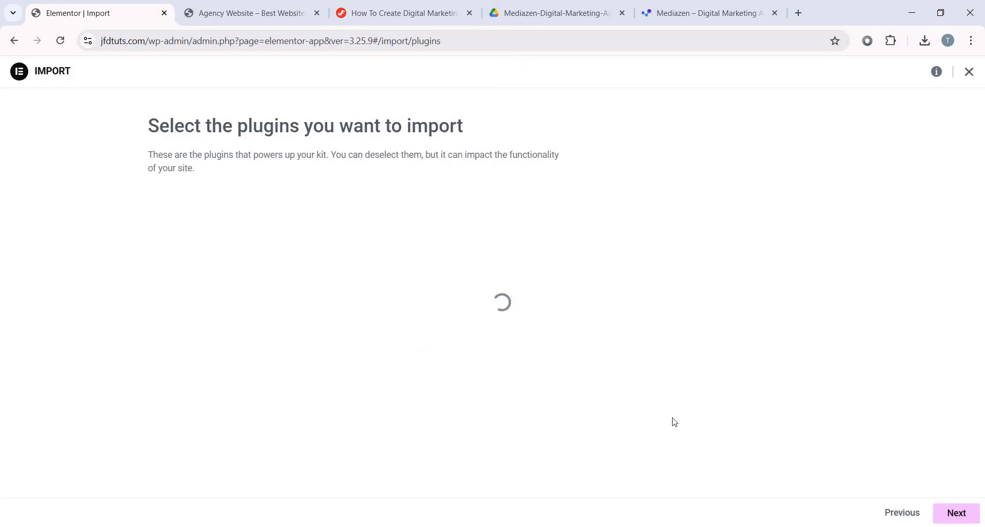
click(158, 295)
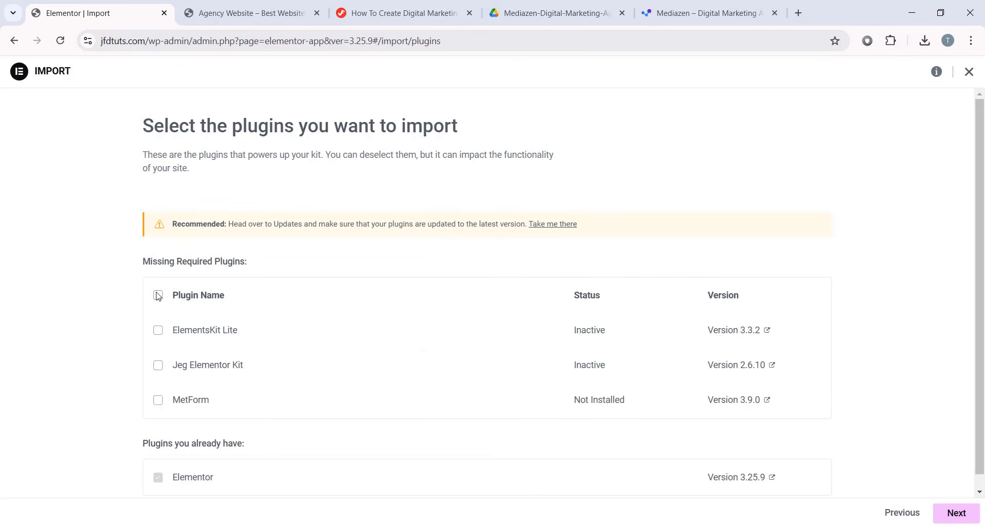
click(158, 296)
click(157, 331)
click(158, 331)
click(158, 365)
click(159, 367)
scroll(257, 395, down, 1)
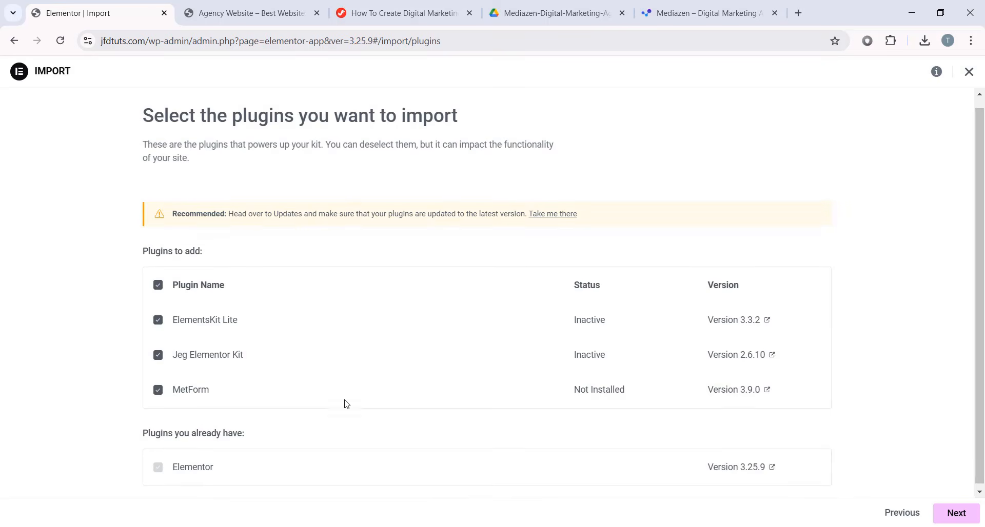
click(957, 513)
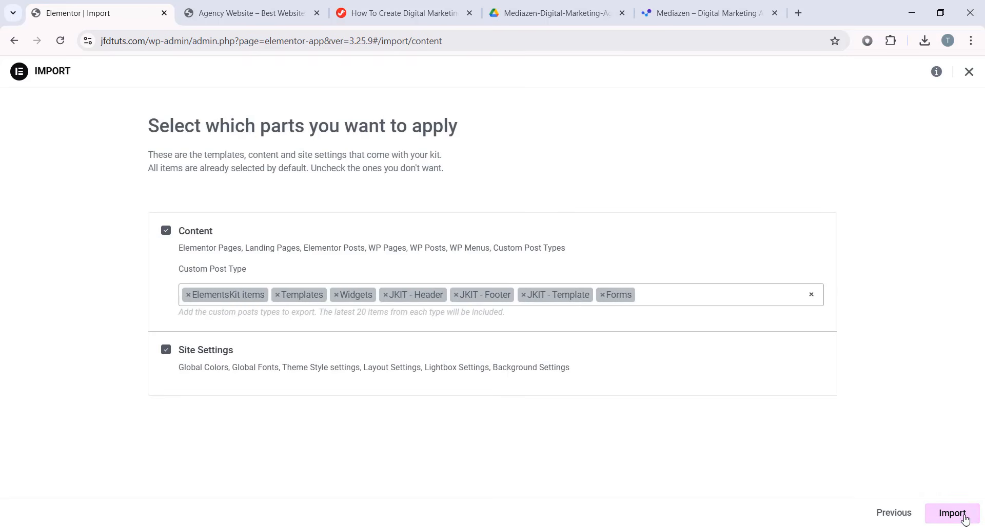
- Keep site settings included among the kit parts and begin the import
click(166, 349)
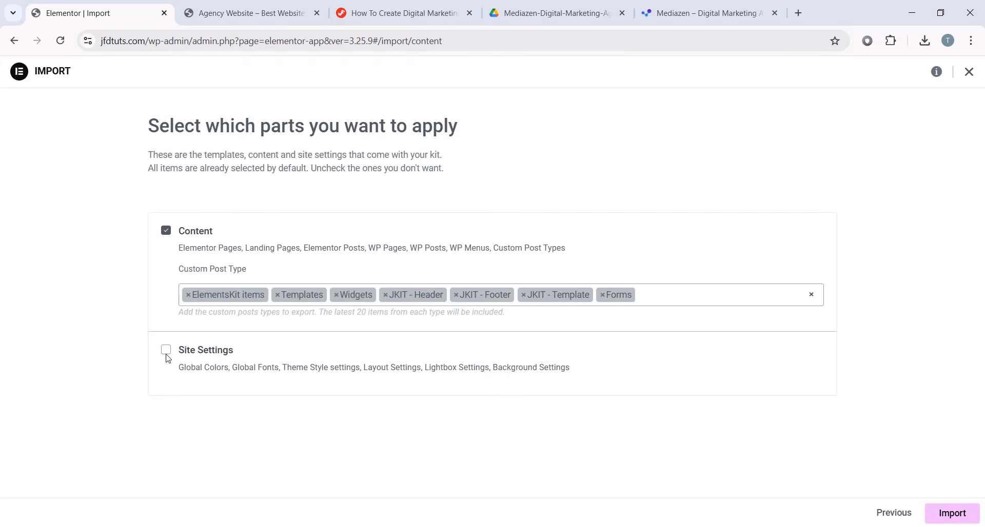
click(166, 350)
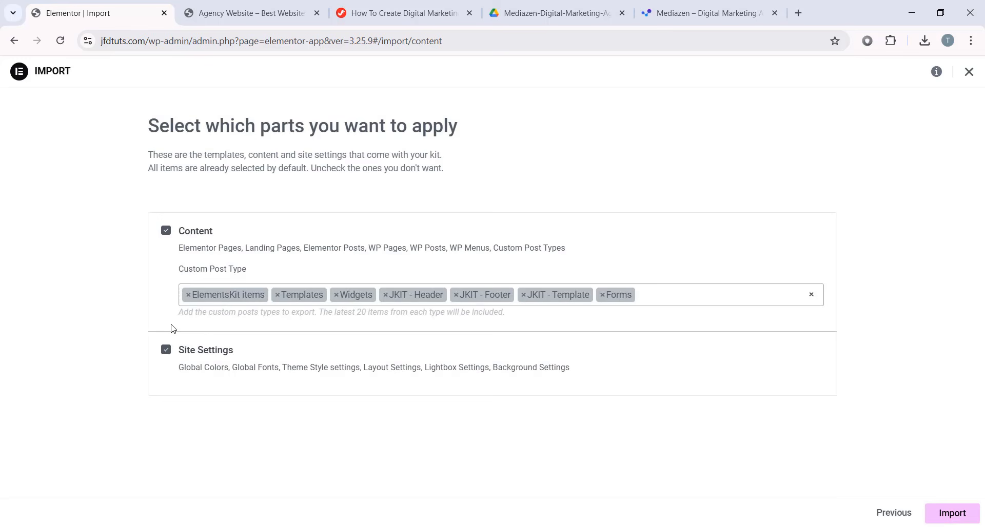
click(951, 513)
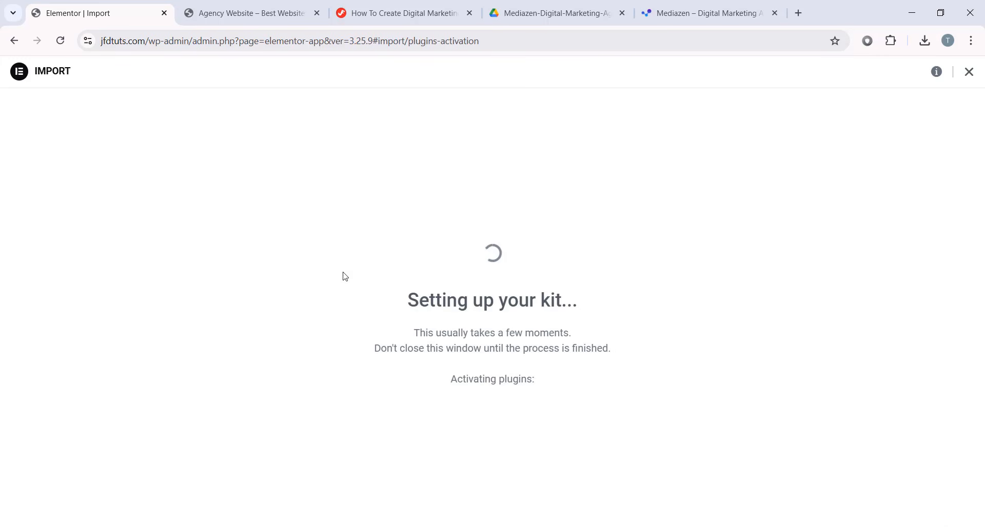
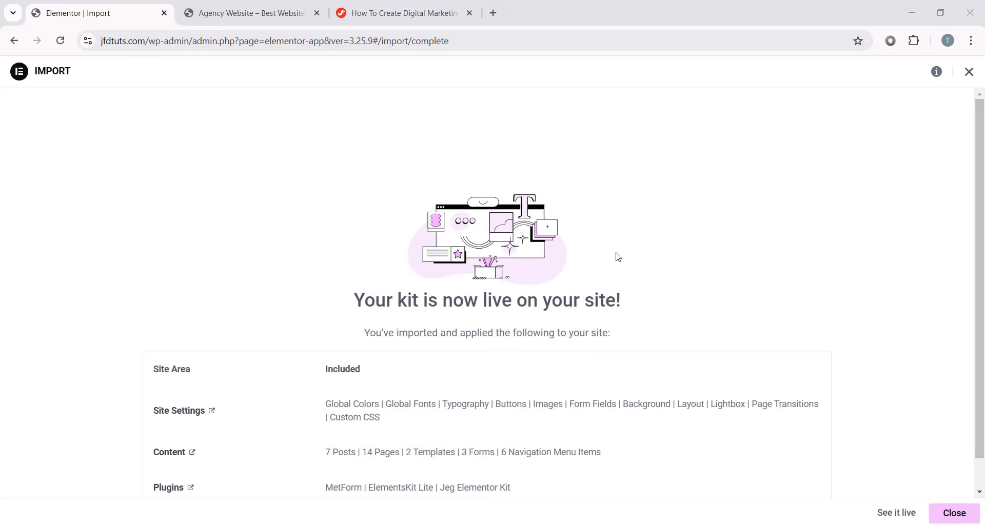
- Close the import summary listing 7 posts, 14 pages, 2 templates and 3 forms imported
scroll(430, 409, down, 1)
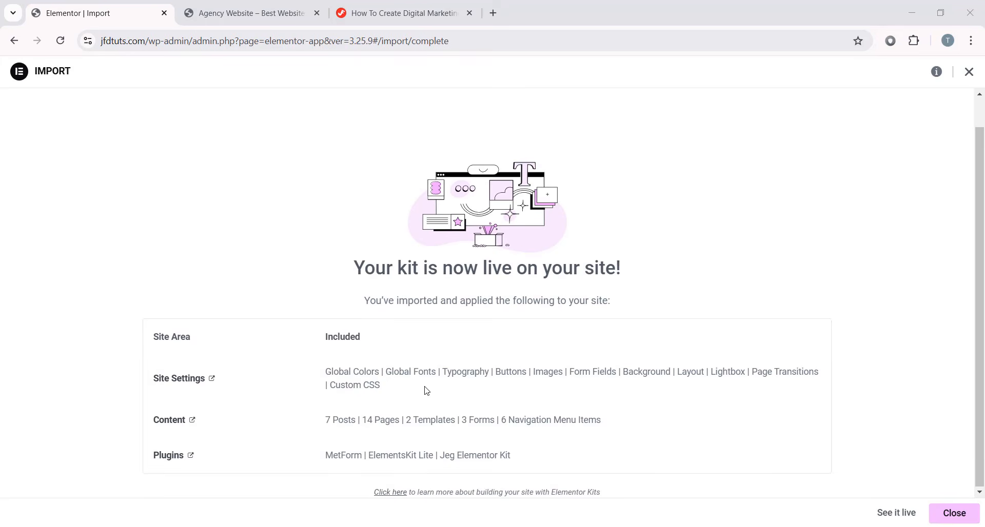
click(942, 515)
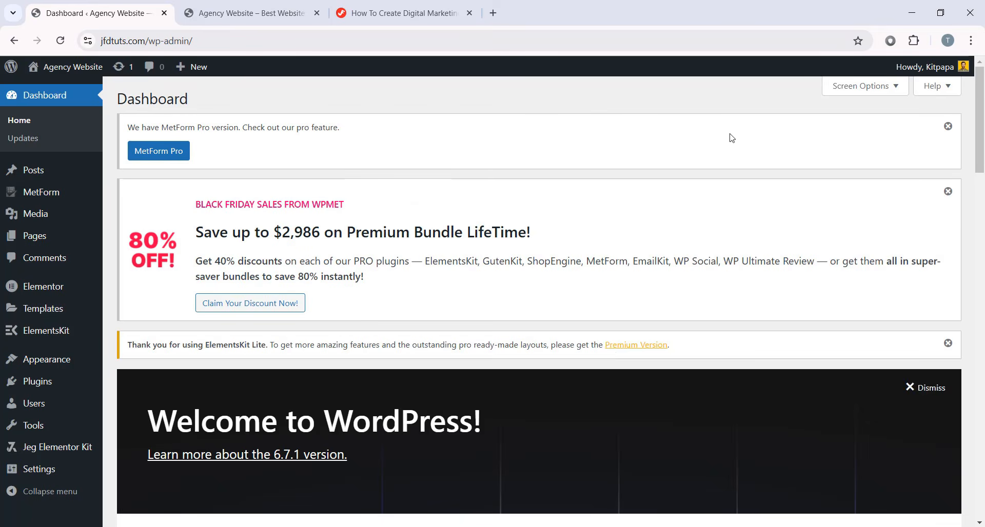
- Review the imported Pages, the installed Plugins and the Media Library in WordPress admin
click(35, 235)
scroll(498, 237, down, 9)
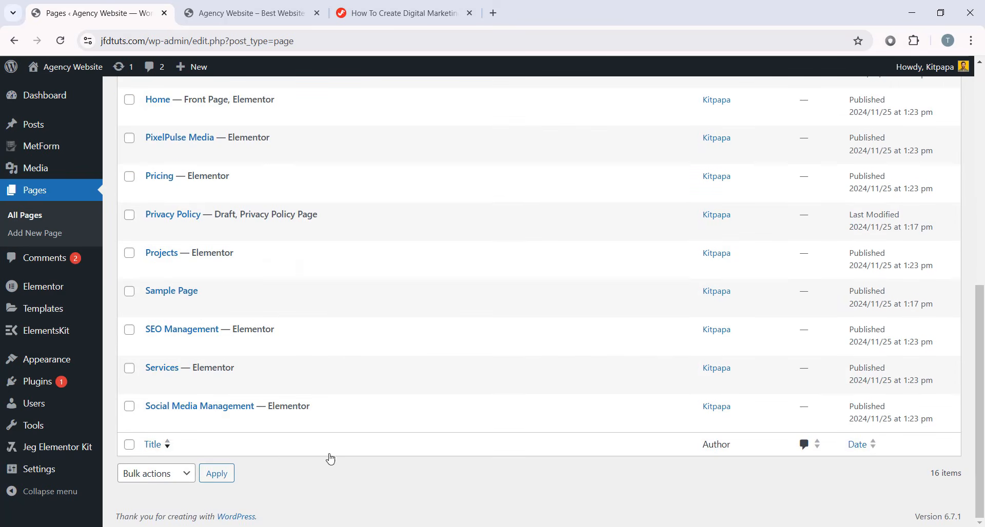
scroll(330, 457, up, 9)
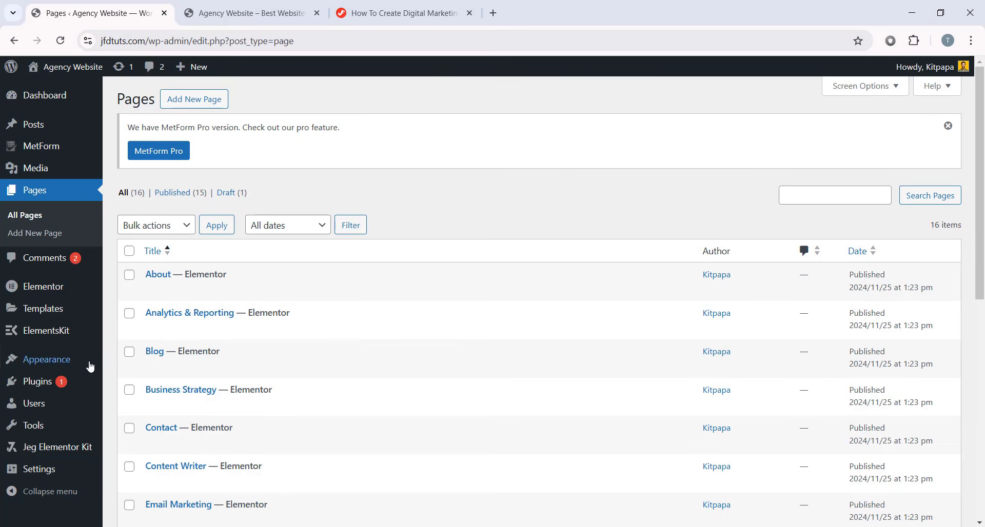
click(38, 382)
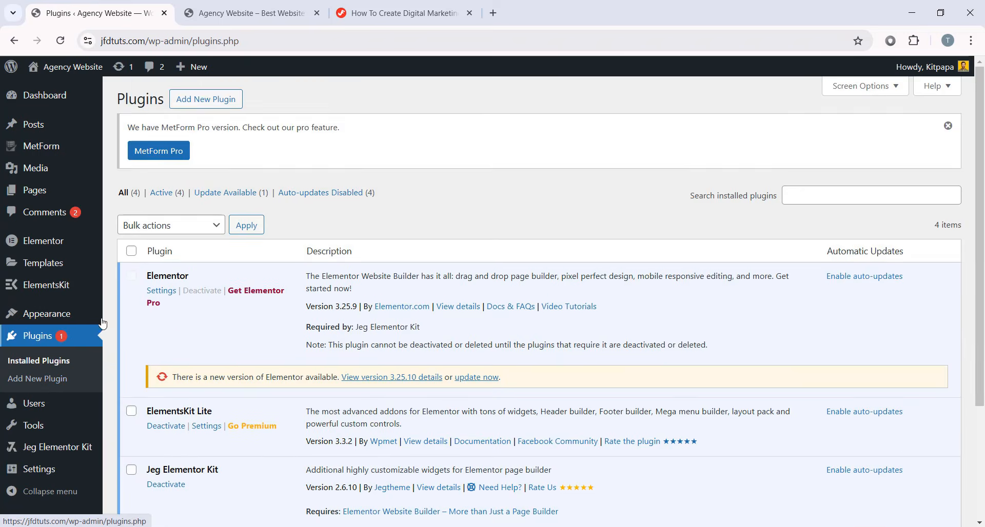
scroll(199, 232, down, 3)
scroll(337, 353, up, 3)
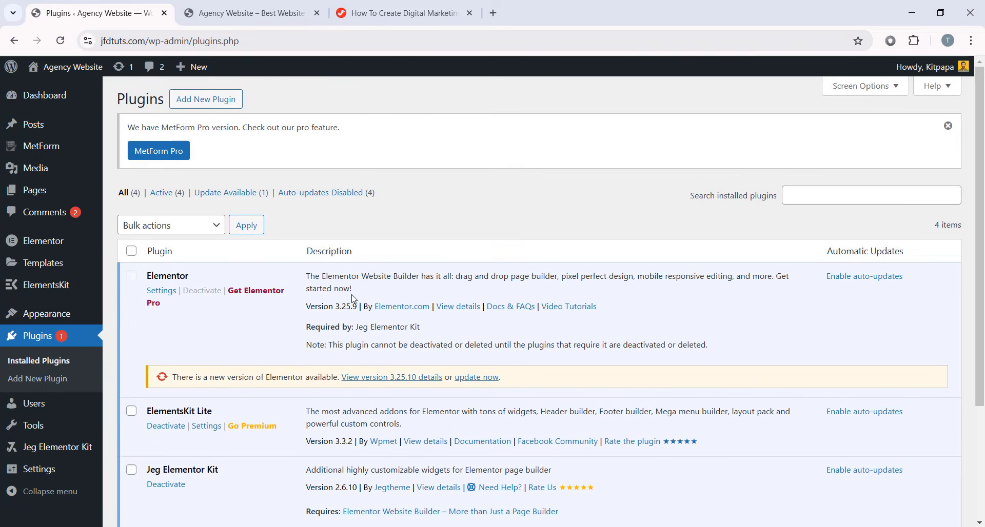
click(41, 168)
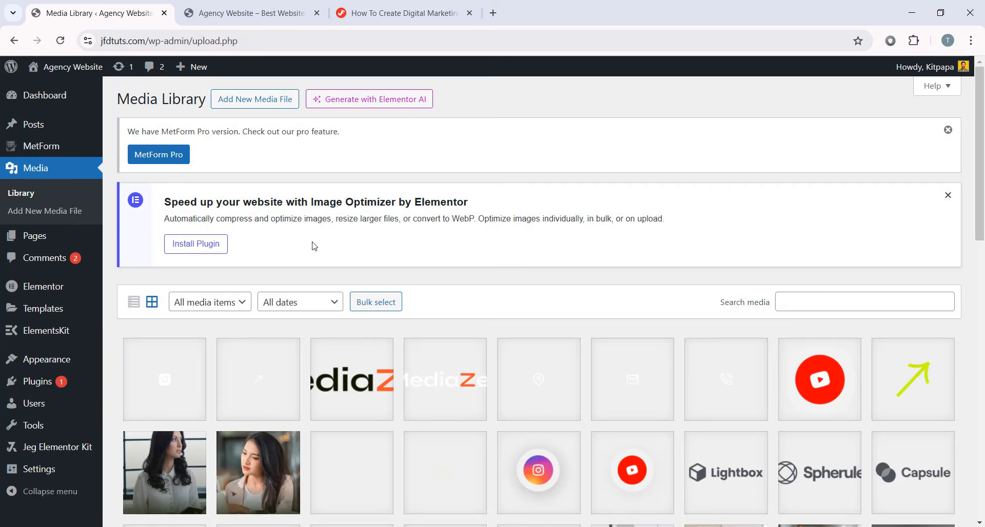
scroll(427, 338, down, 5)
scroll(586, 342, down, 4)
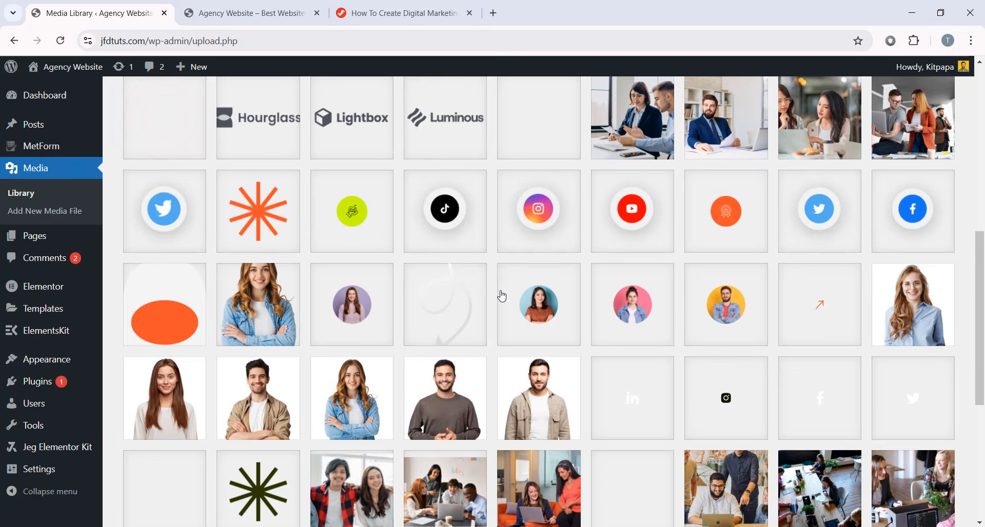
scroll(502, 296, down, 6)
scroll(311, 146, up, 9)
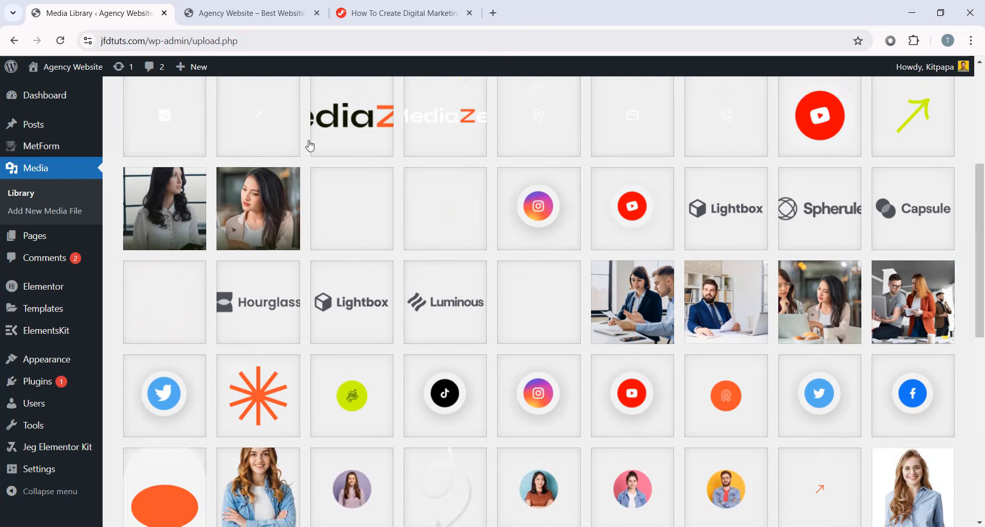
- Activate the Hello Elementor theme and open the live site in a new tab
click(57, 363)
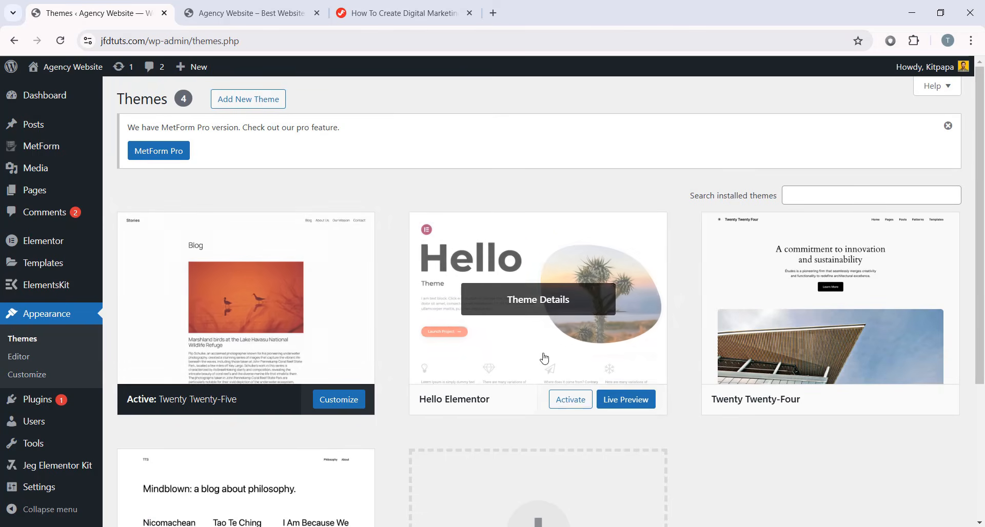
click(566, 402)
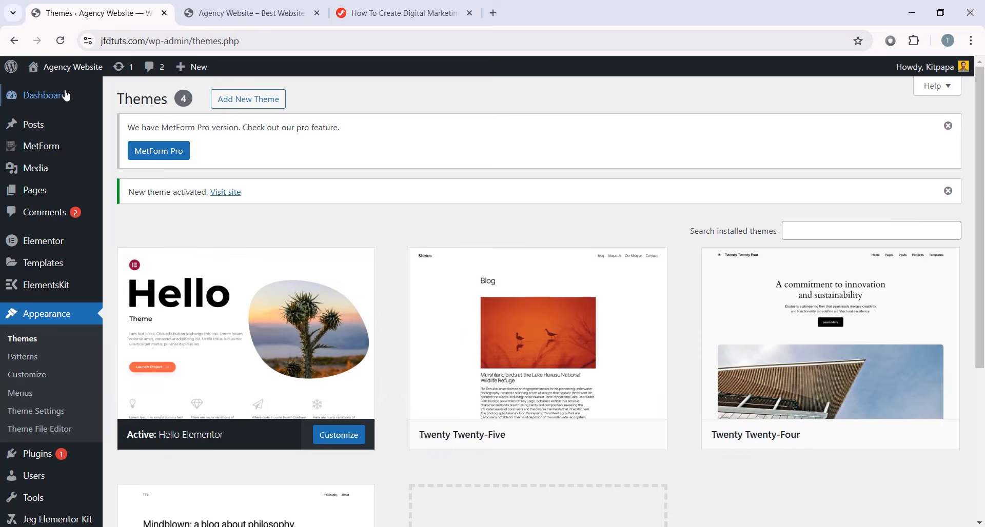
mouse_move(61, 72)
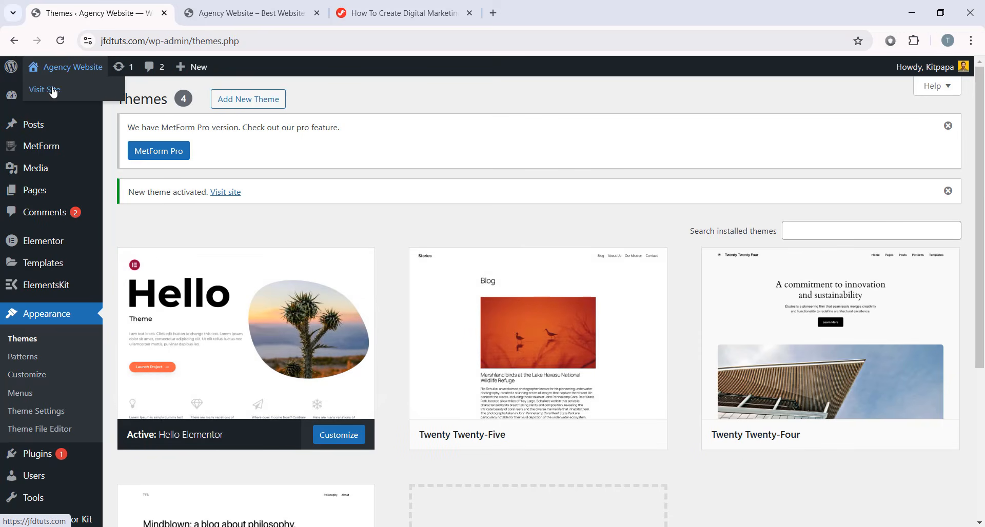
middle_click(54, 91)
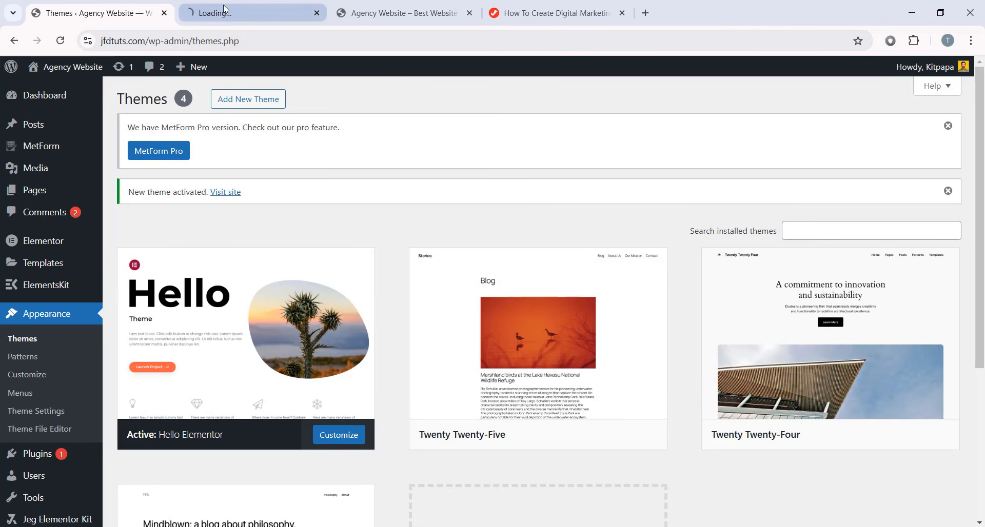
- On the live site tab, scroll the MediaZen homepage down to the footer and back to the top
click(223, 6)
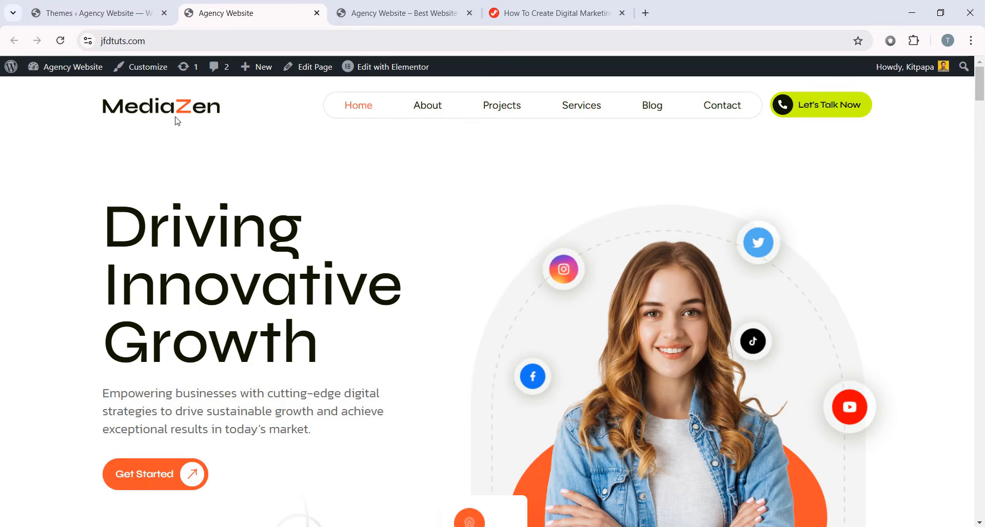
scroll(773, 112, down, 10)
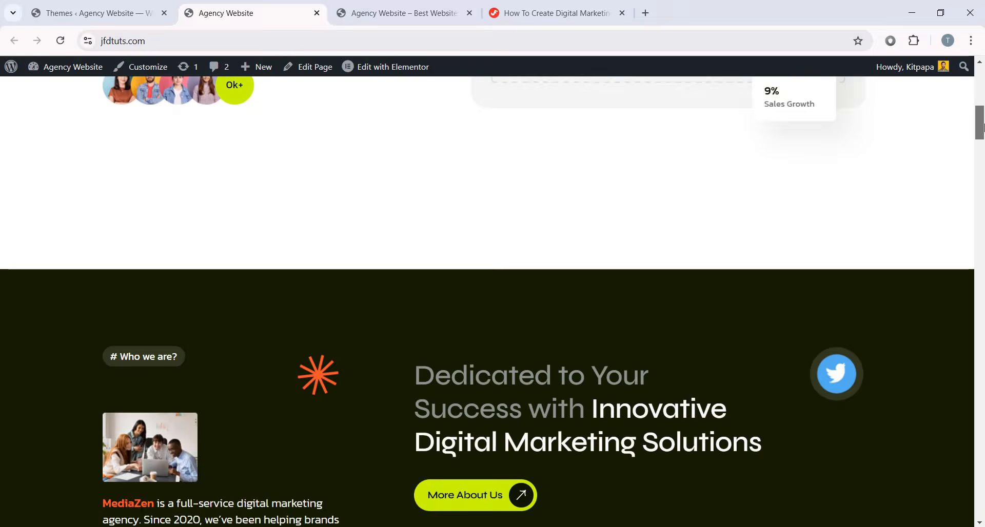
scroll(982, 168, down, 10)
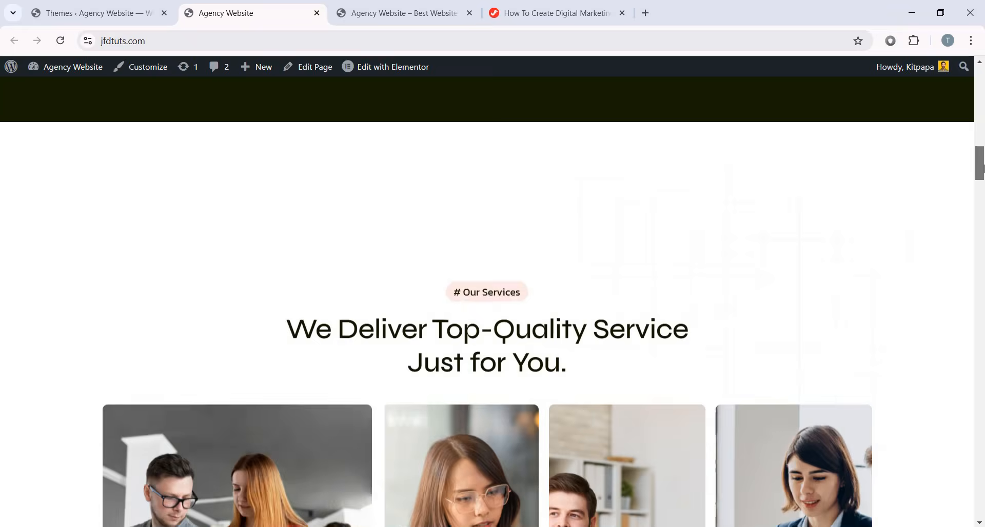
drag(983, 168, 983, 513)
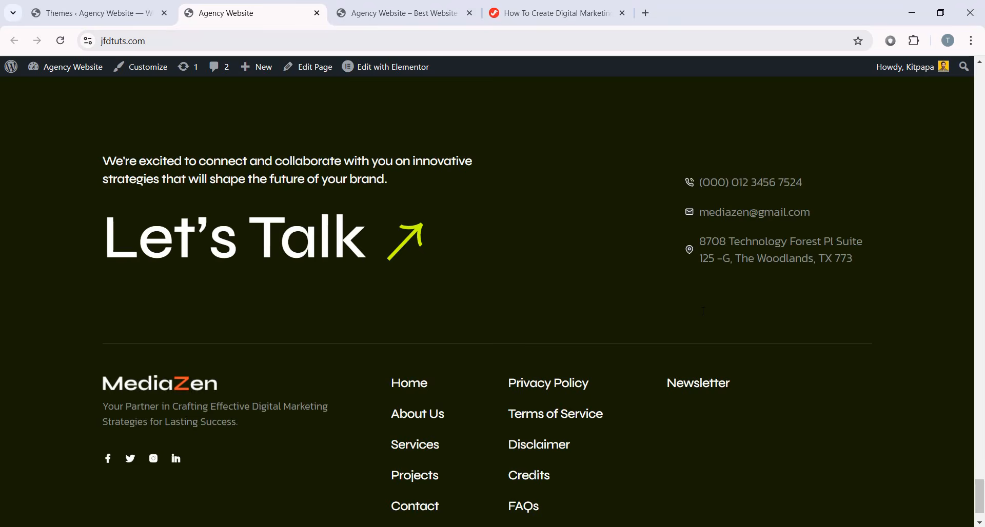
scroll(656, 225, up, 3)
scroll(385, 257, down, 3)
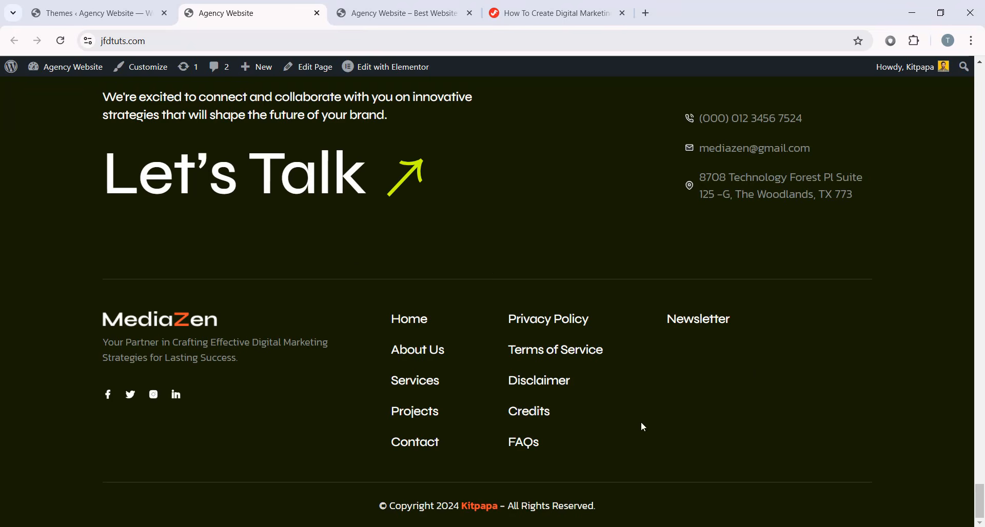
drag(978, 493, 982, 43)
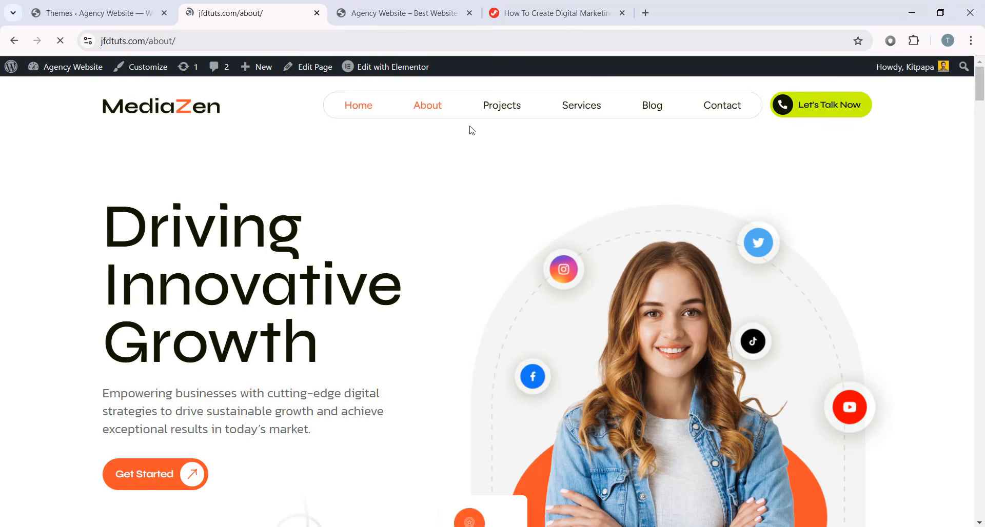
- Scroll down the Services page, reviewing its service sections
scroll(962, 236, down, 15)
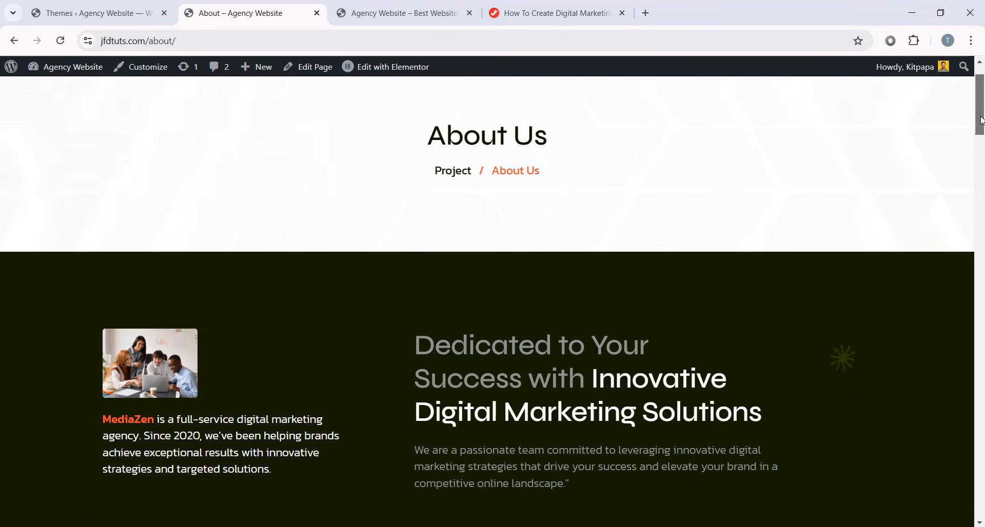
scroll(962, 237, down, 15)
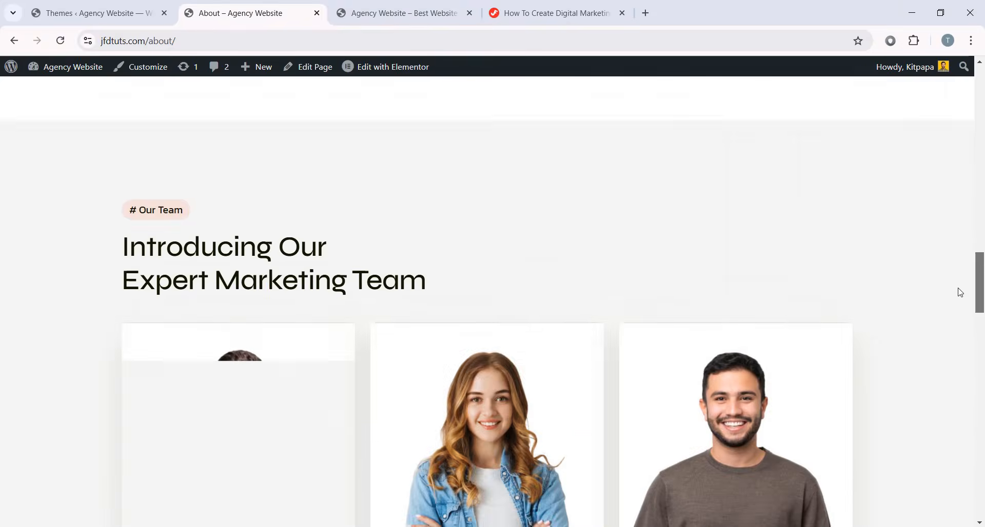
scroll(946, 395, up, 3)
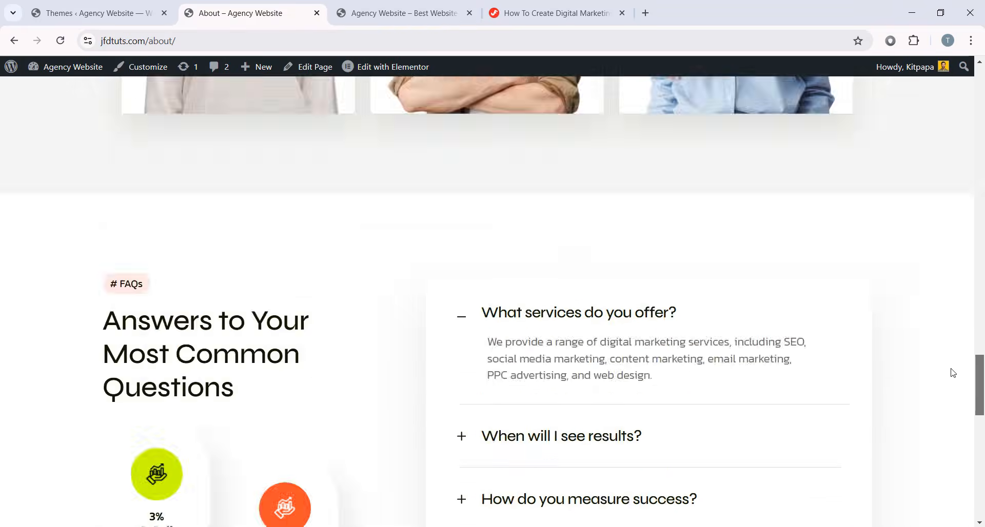
drag(979, 382, 979, 77)
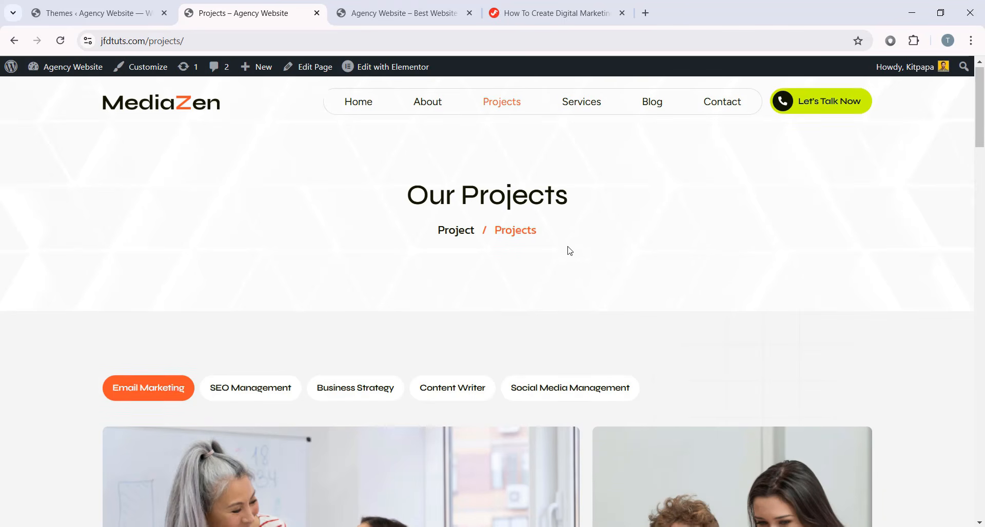
scroll(567, 248, down, 8)
scroll(399, 307, down, 7)
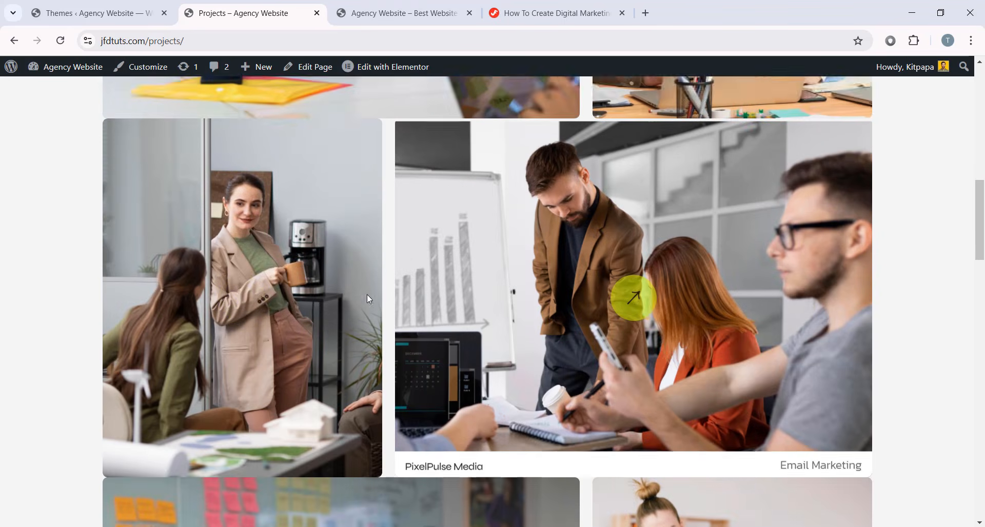
scroll(286, 302, down, 7)
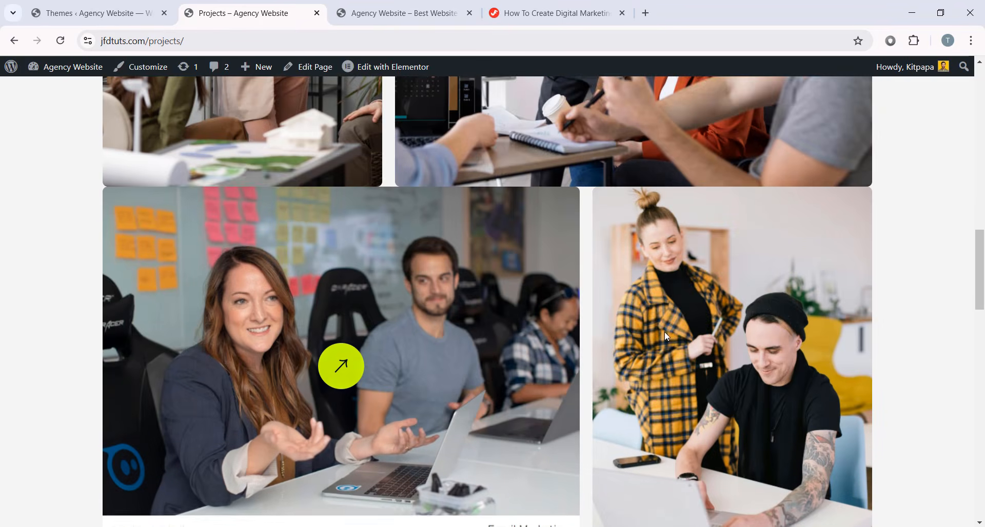
scroll(503, 363, up, 13)
scroll(523, 177, up, 3)
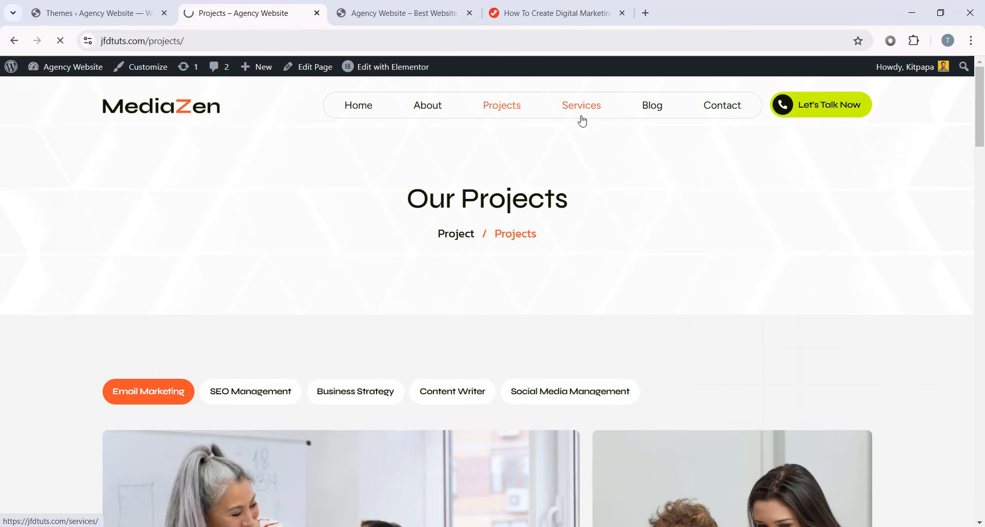
scroll(923, 166, down, 8)
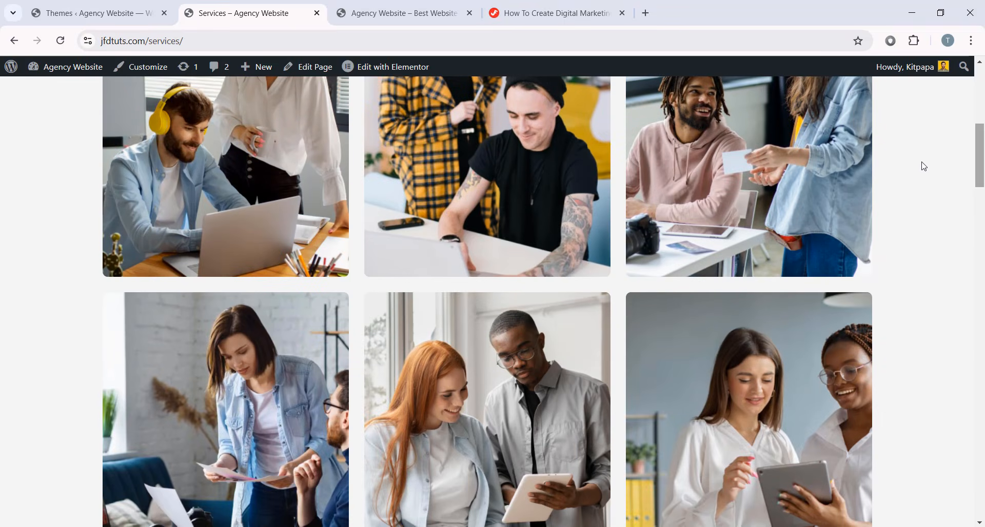
- Continue to the FAQ section, then return to the top of the Services page
mouse_move(234, 205)
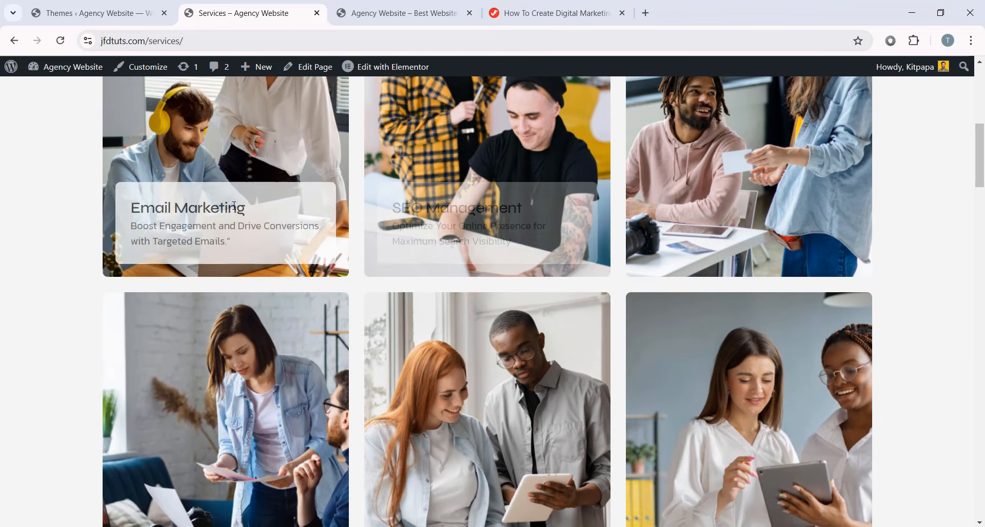
mouse_move(452, 231)
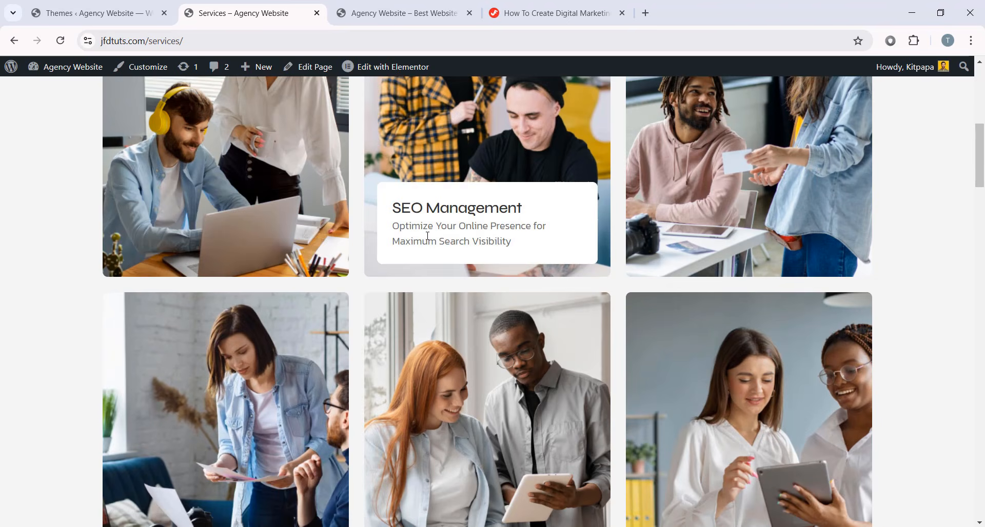
scroll(427, 236, down, 15)
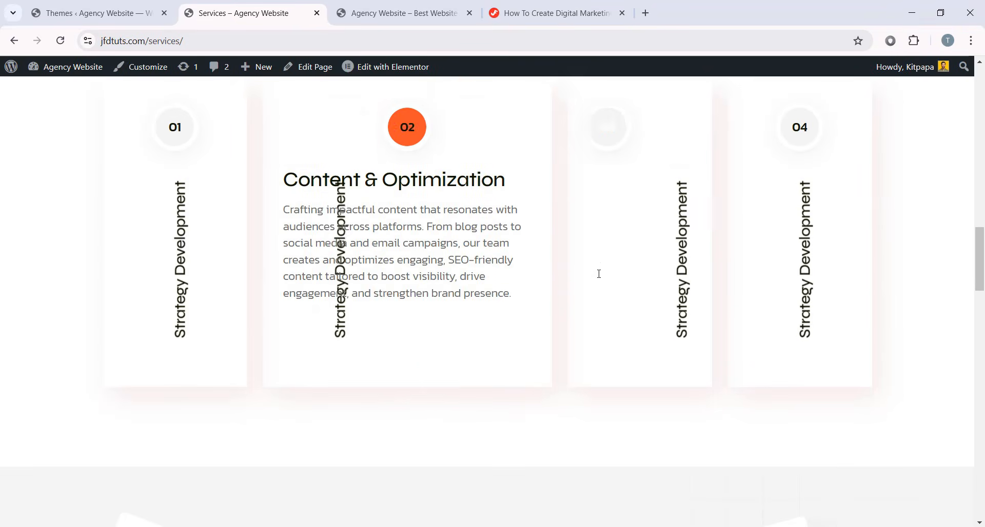
scroll(631, 257, up, 1)
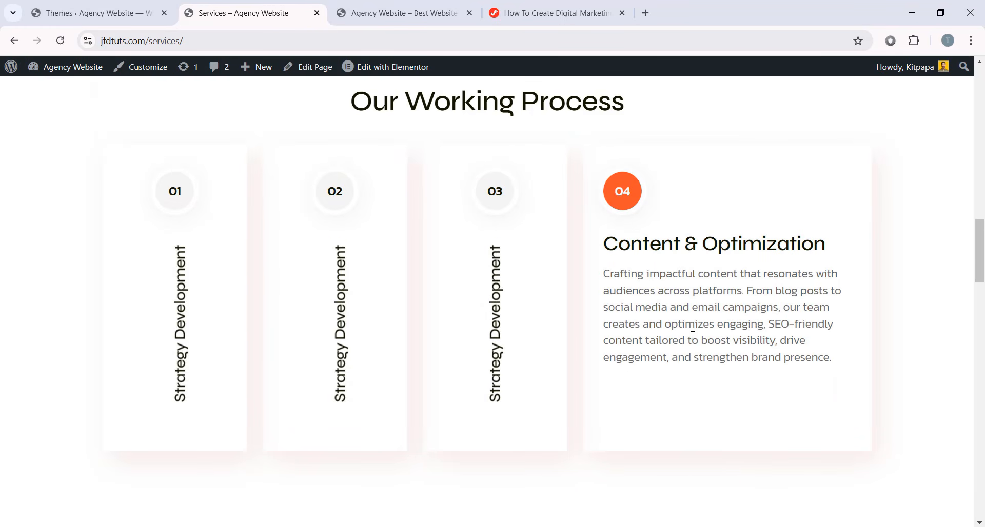
scroll(692, 335, down, 10)
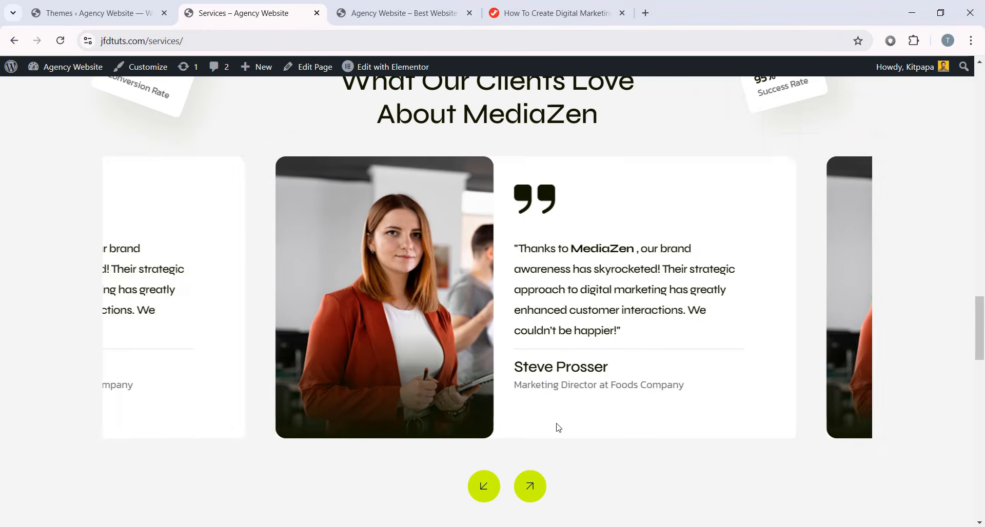
scroll(983, 229, down, 14)
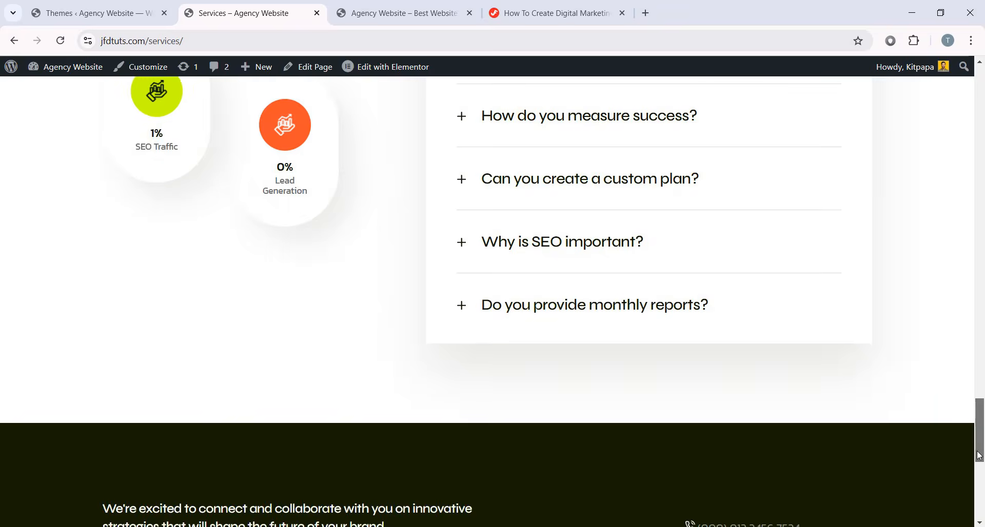
scroll(983, 229, up, 6)
drag(980, 397, 983, 108)
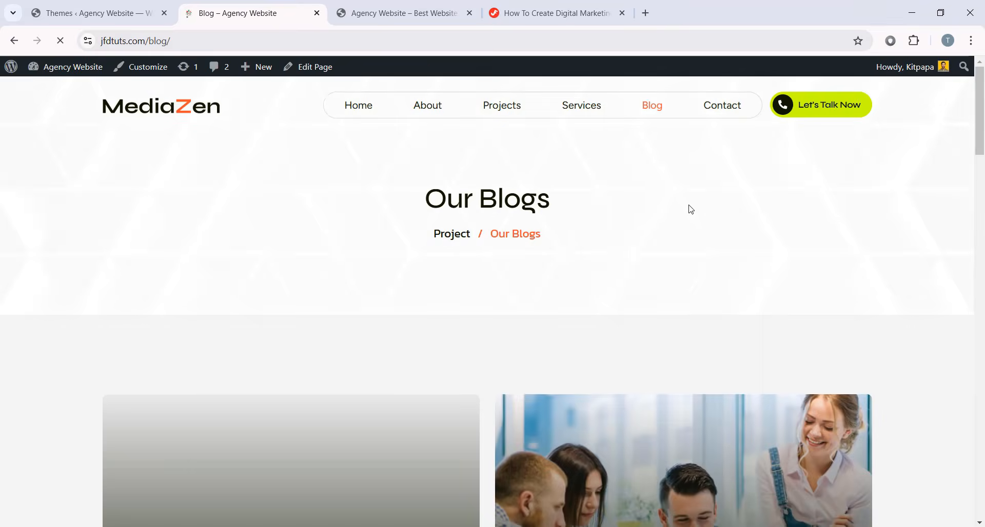
- Open the 'Using Meta Advantage' post from the Our Blogs list
drag(983, 123, 979, 190)
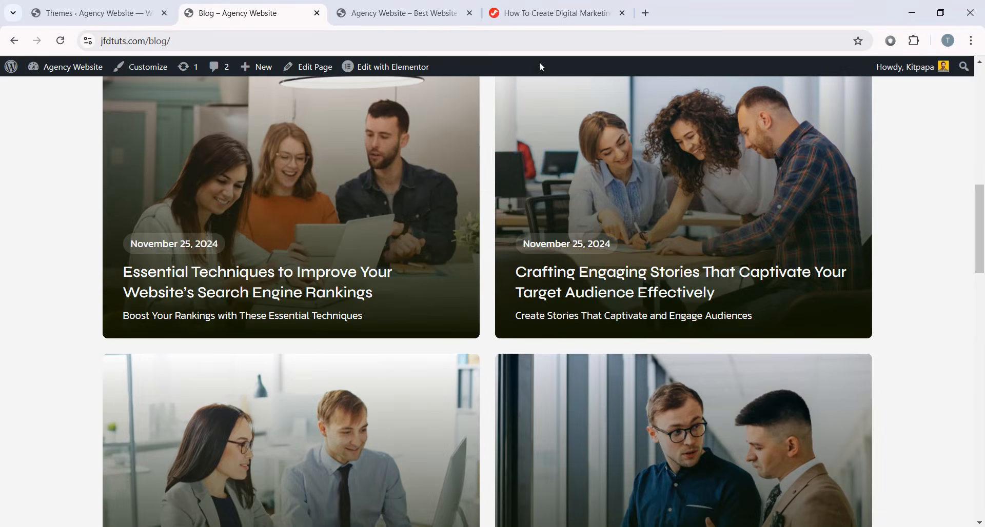
scroll(428, 259, up, 8)
scroll(692, 220, up, 2)
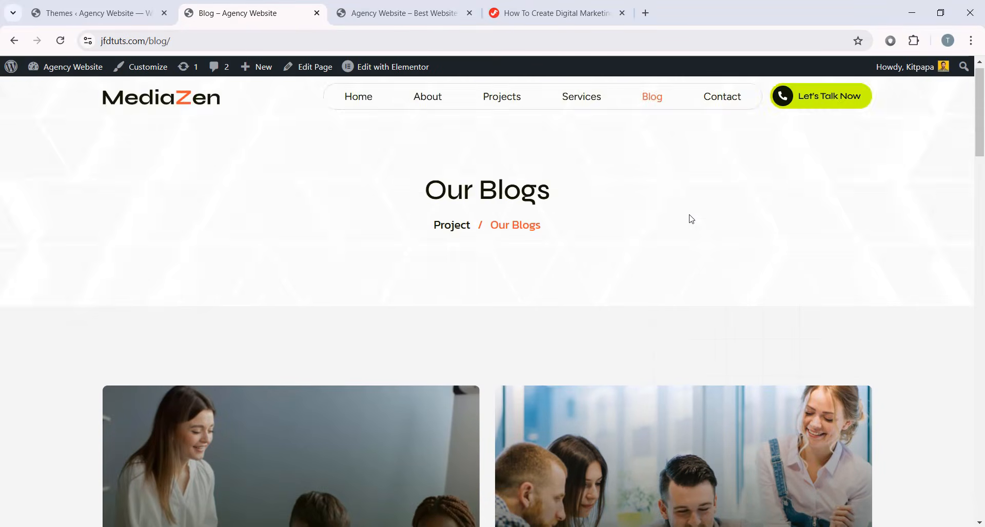
scroll(365, 216, down, 6)
click(213, 302)
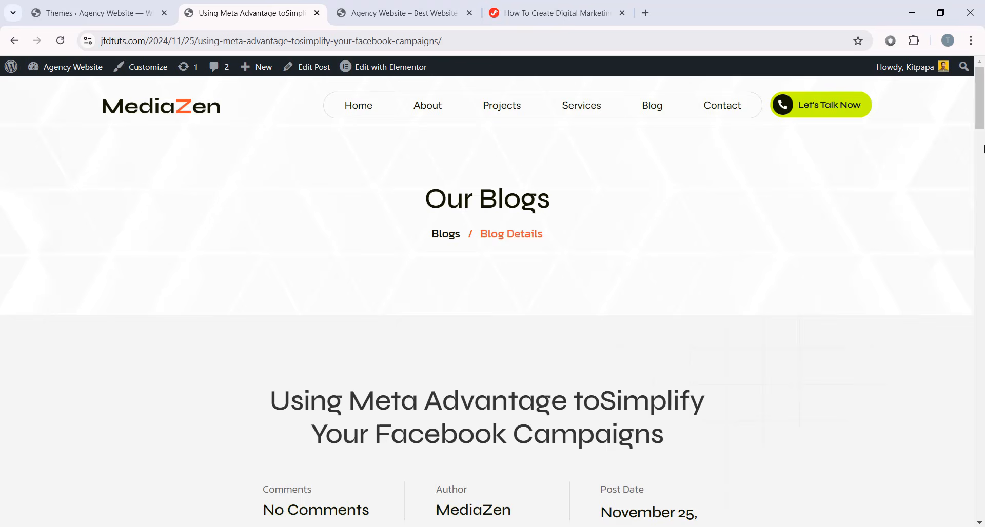
- Scroll through the Meta Advantage post and back up to the top
drag(980, 105, 984, 142)
scroll(244, 224, down, 12)
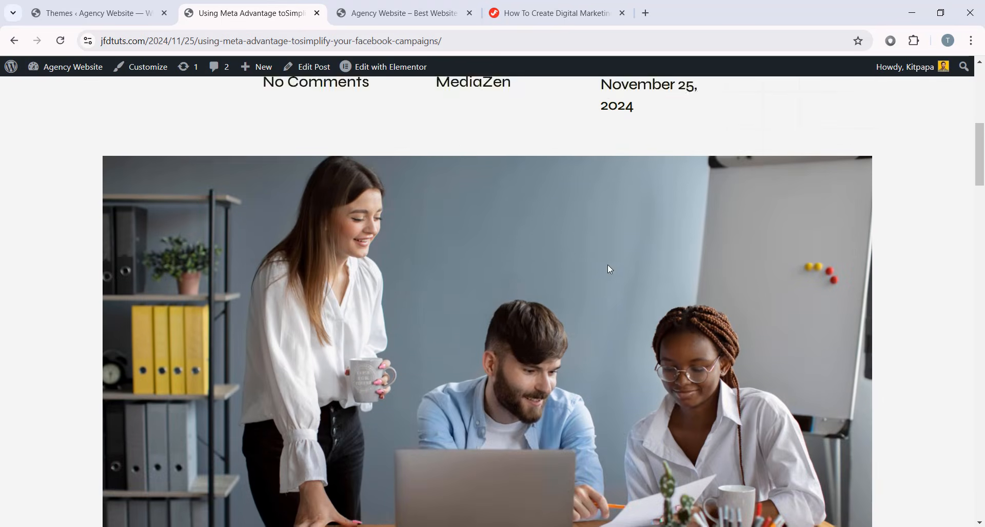
scroll(148, 184, down, 15)
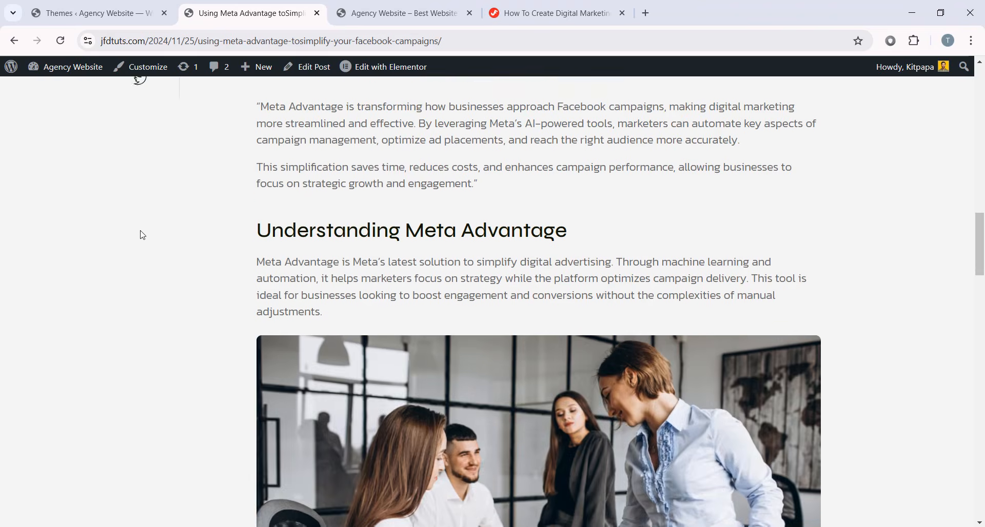
scroll(525, 352, down, 10)
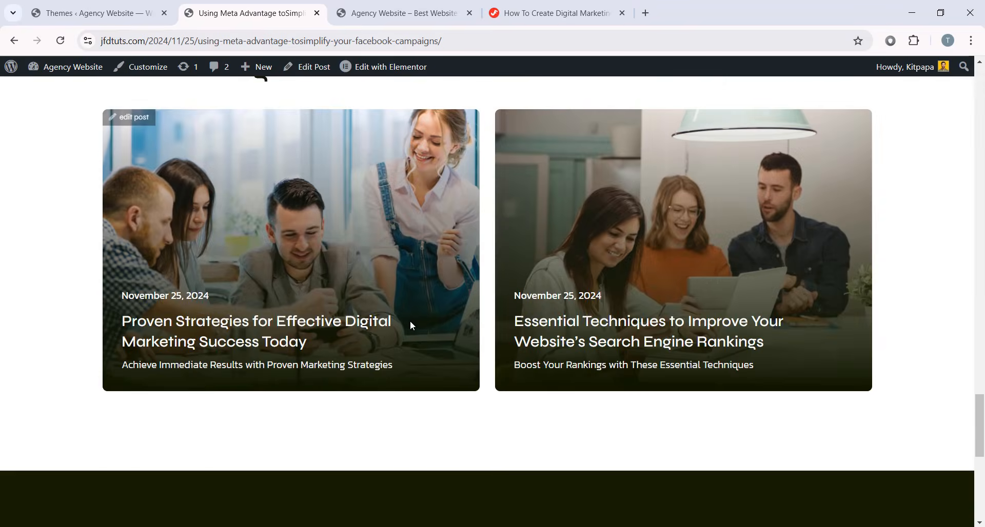
drag(982, 463, 980, 65)
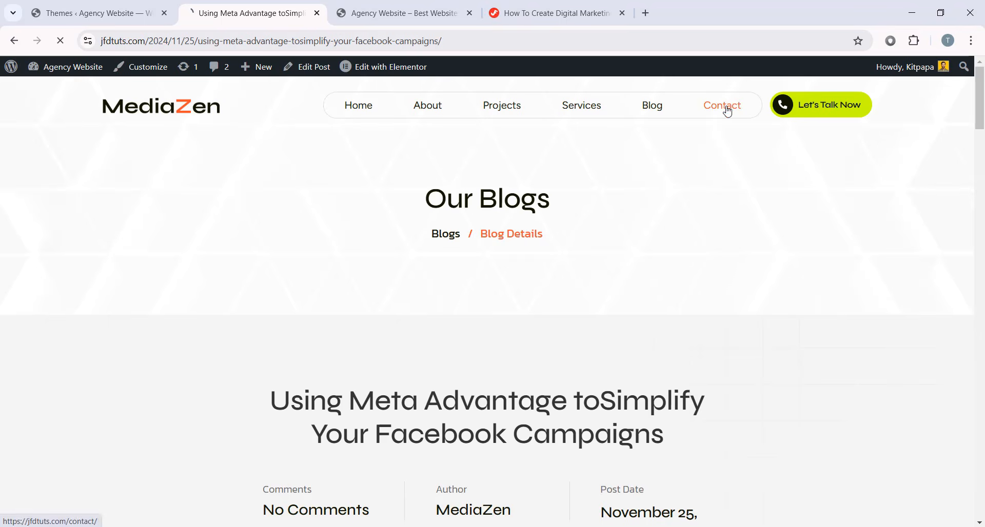
drag(982, 145, 982, 224)
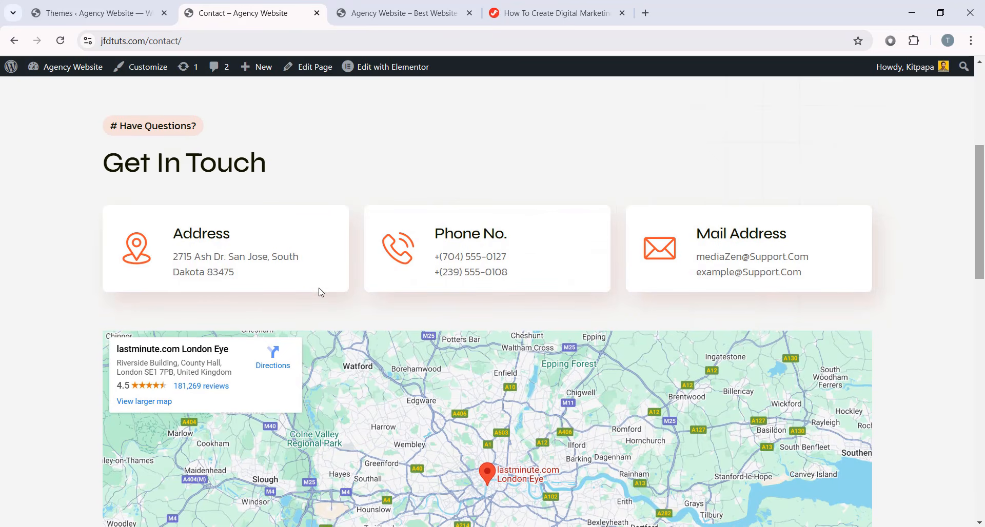
scroll(320, 291, down, 3)
mouse_move(401, 285)
mouse_down()
mouse_move(258, 272)
mouse_move(416, 273)
mouse_up()
scroll(511, 338, down, 3)
scroll(513, 337, down, 3)
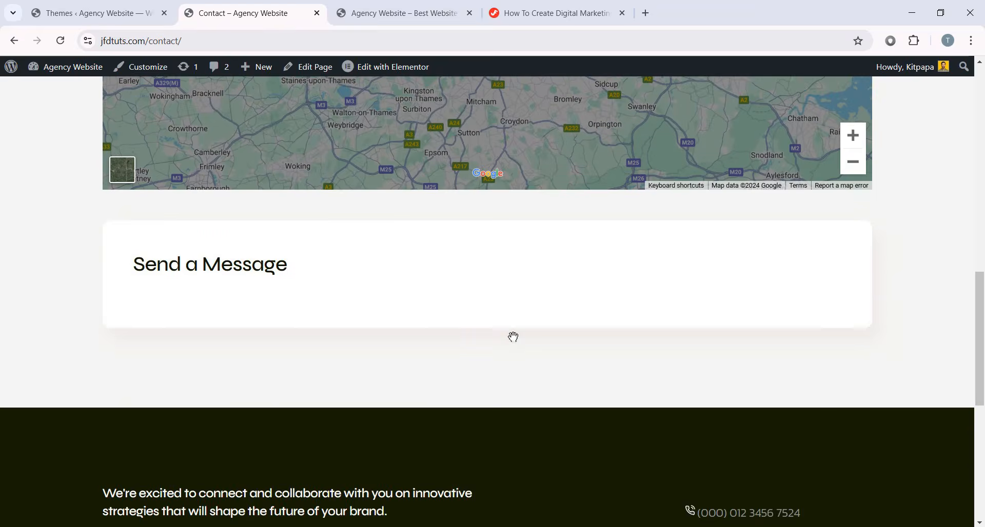
scroll(512, 336, up, 3)
scroll(507, 321, down, 3)
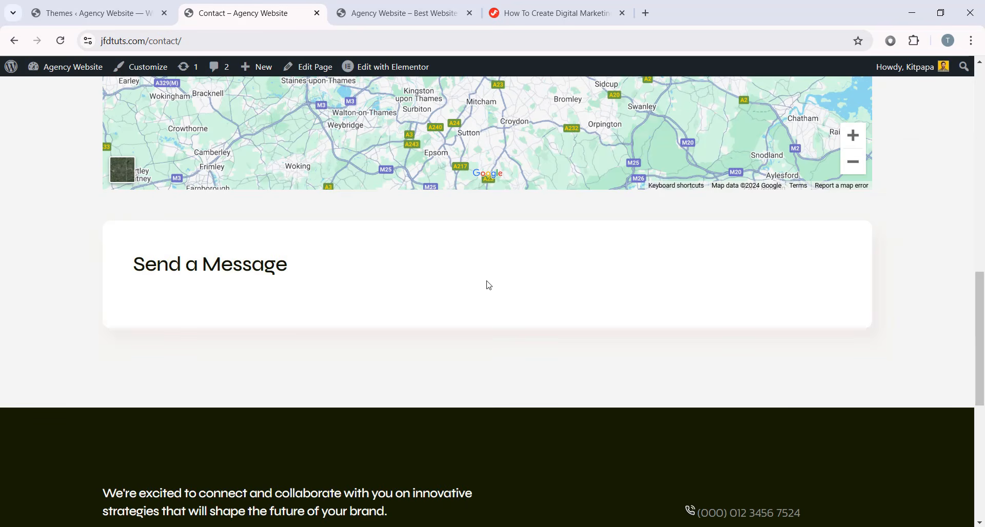
scroll(522, 285, down, 3)
scroll(517, 291, up, 4)
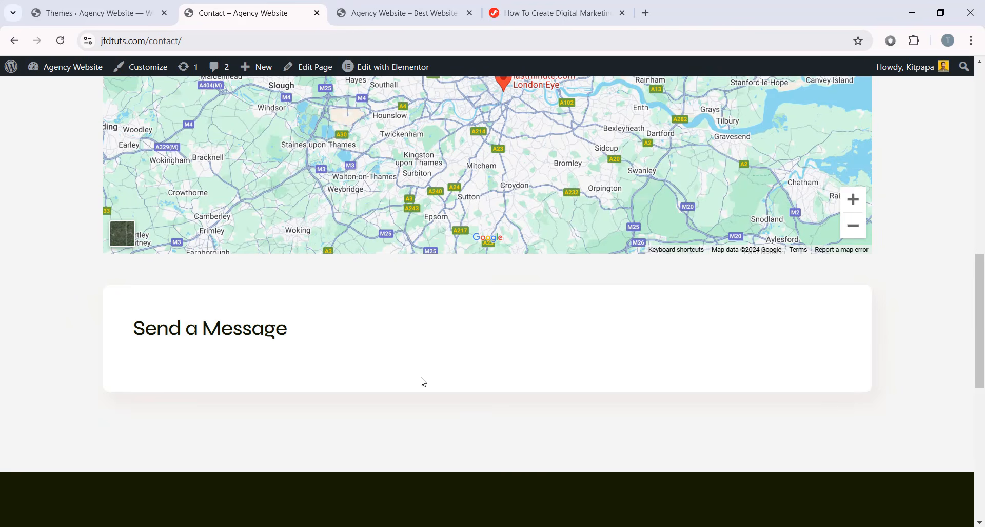
scroll(423, 382, up, 10)
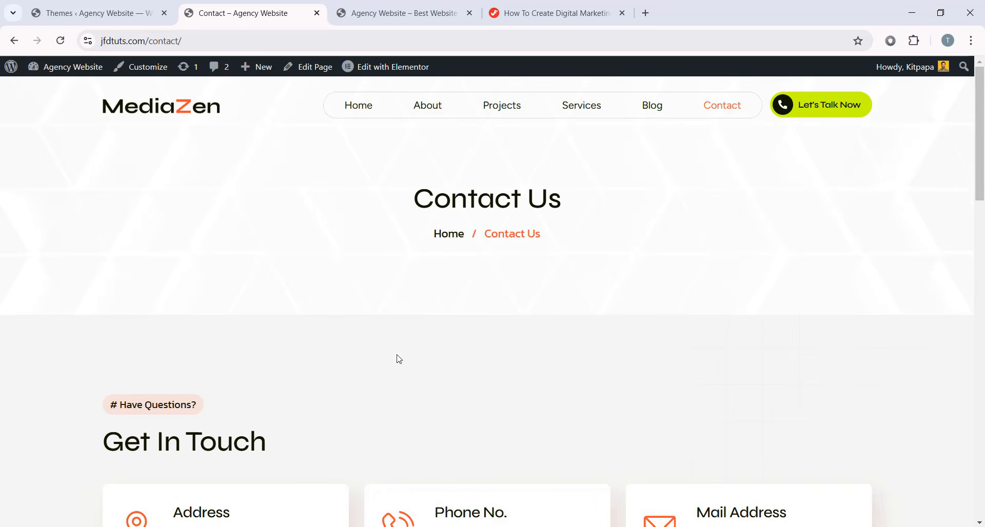
- Open the Home page in Elementor from the admin Pages list and dismiss the Notifications popup
click(82, 13)
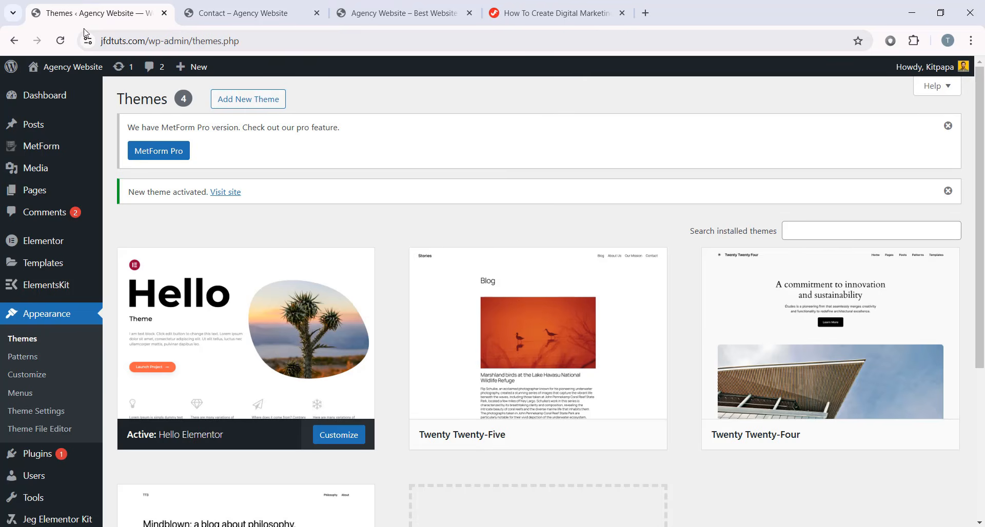
click(91, 190)
scroll(421, 278, down, 2)
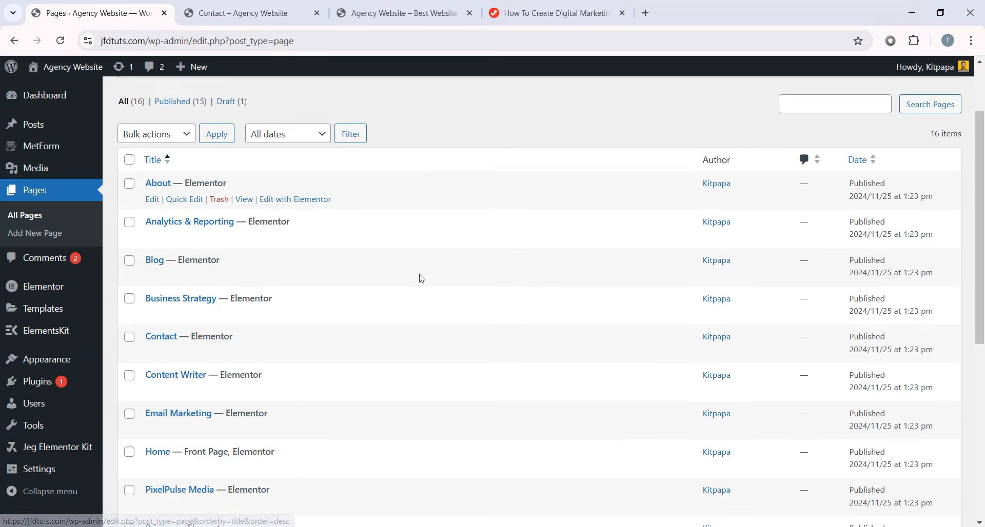
scroll(420, 279, down, 2)
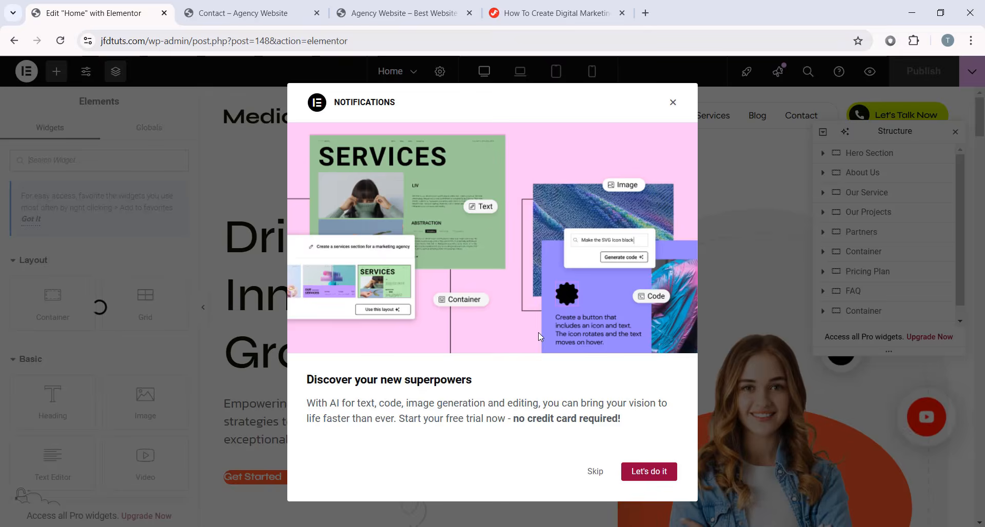
click(672, 105)
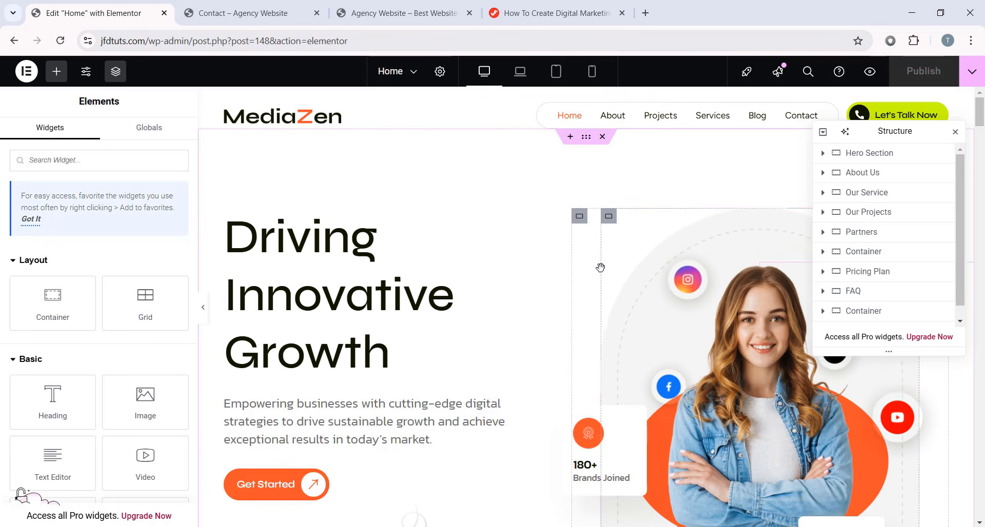
- Scroll the Home page canvas down through Hero, About Us, Pricing Plan and FAQ sections
scroll(462, 298, down, 10)
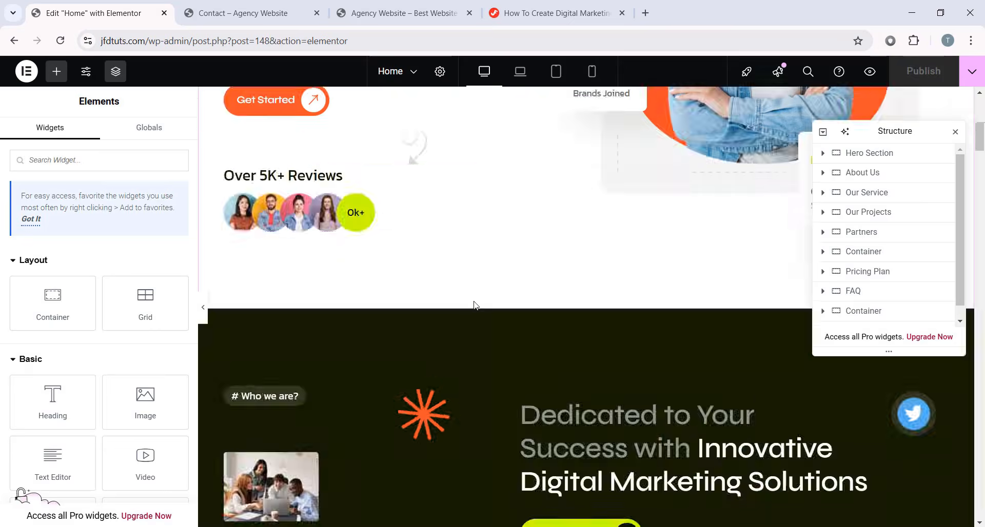
scroll(477, 305, down, 3)
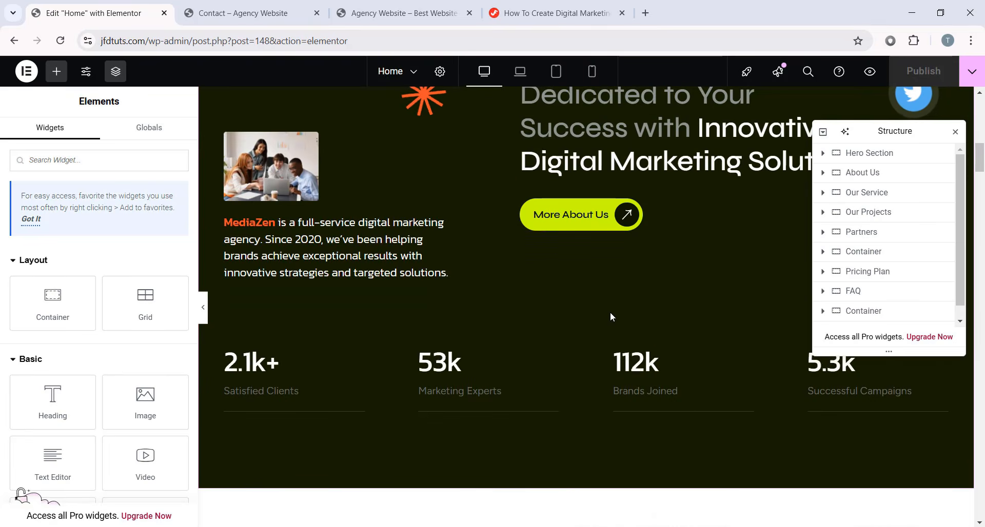
scroll(576, 244, up, 2)
scroll(655, 354, down, 8)
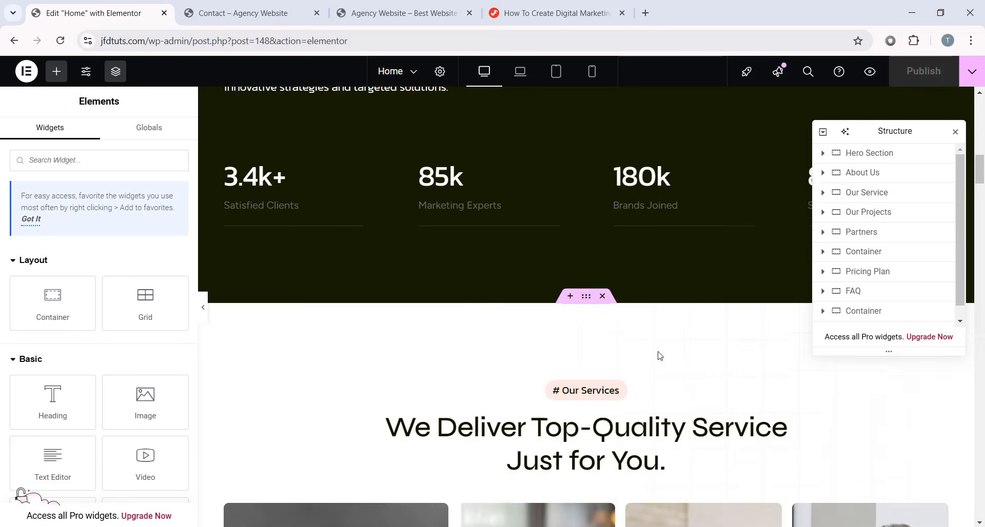
scroll(464, 399, down, 14)
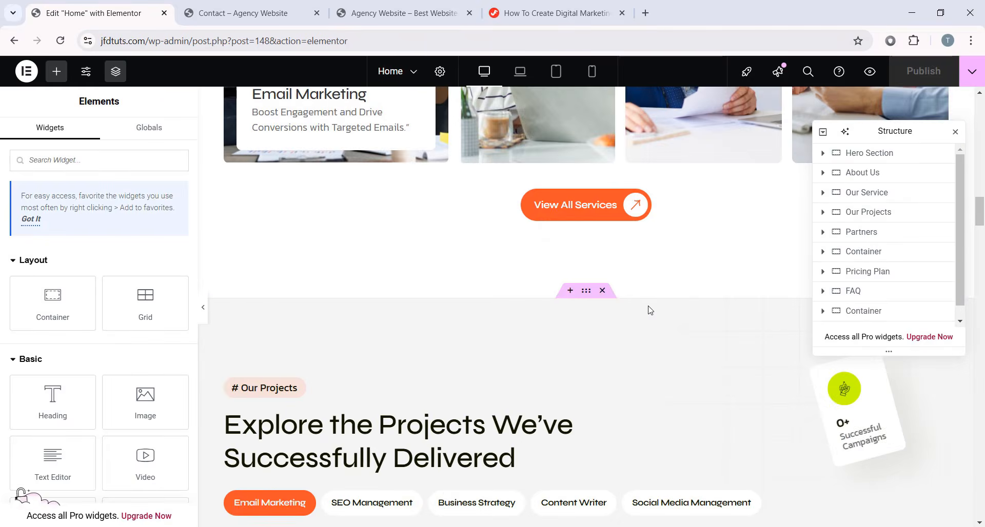
scroll(585, 343, down, 12)
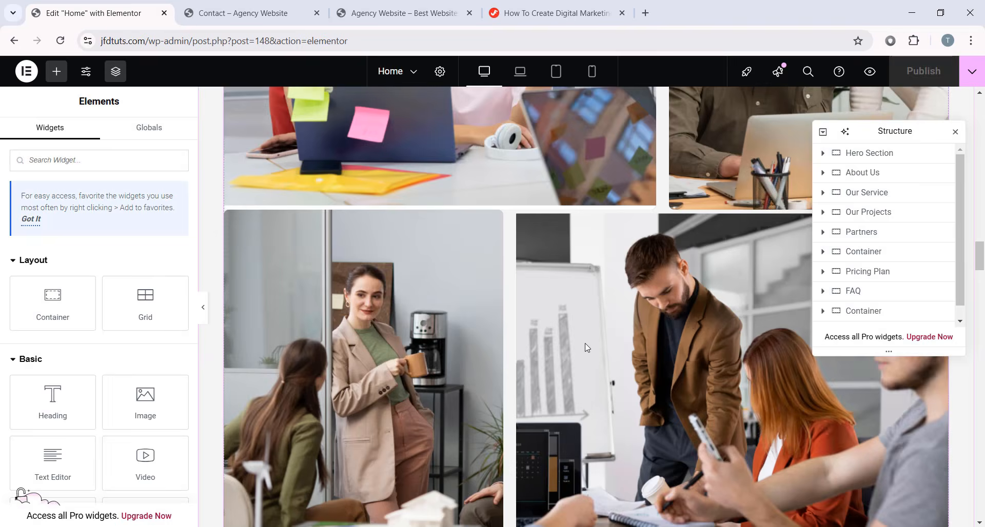
scroll(564, 262, down, 15)
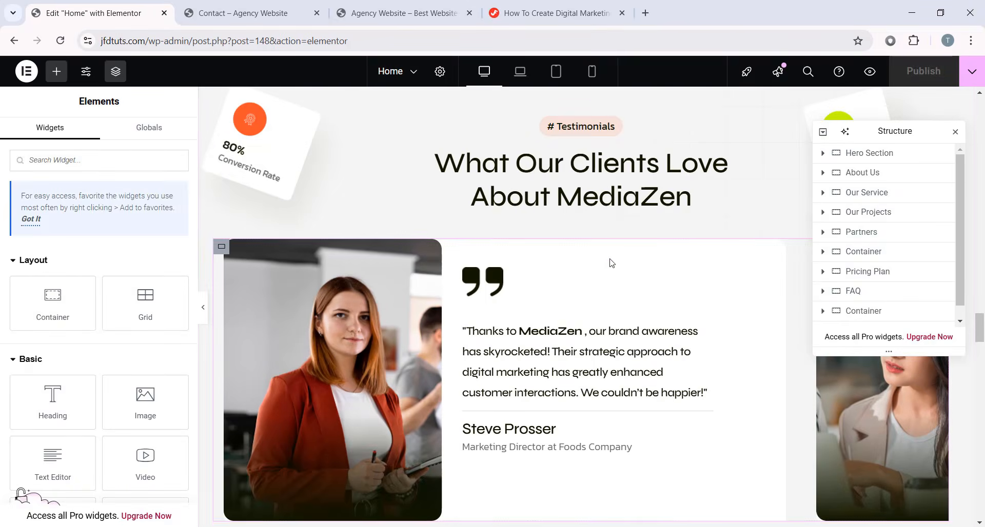
scroll(630, 255, down, 12)
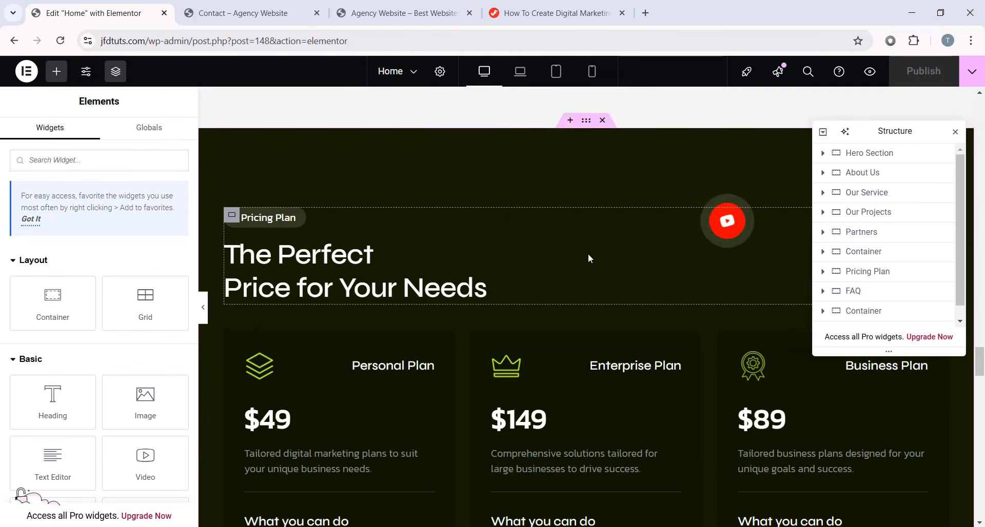
scroll(567, 357, down, 9)
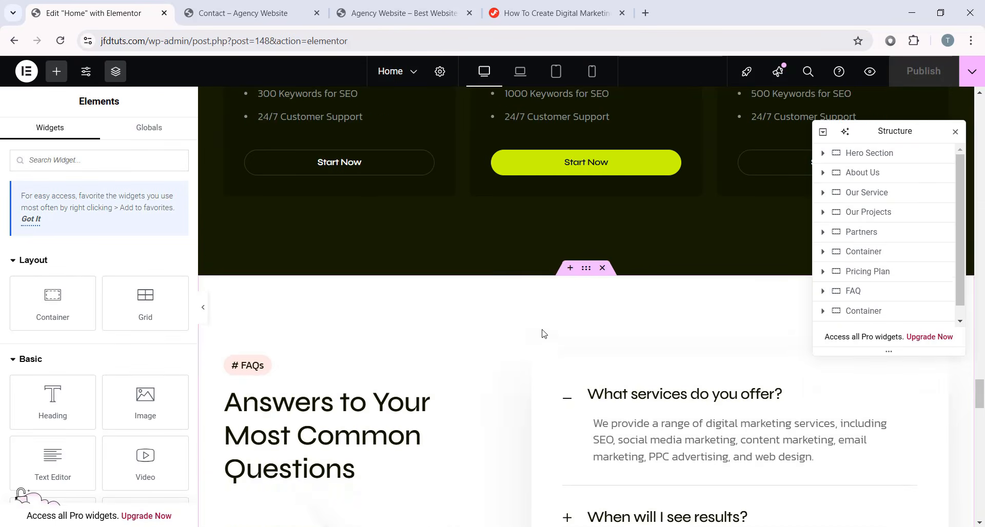
scroll(661, 329, down, 1)
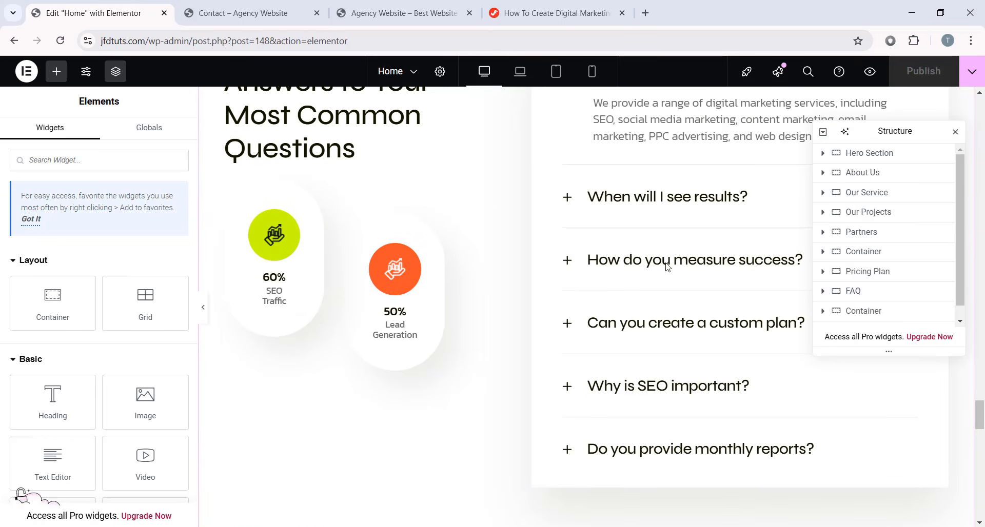
drag(981, 416, 980, 110)
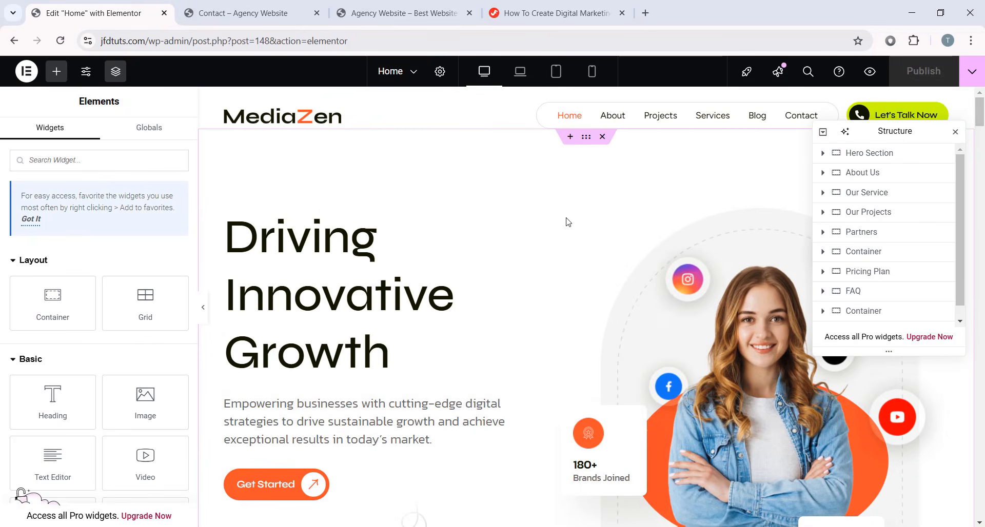
- Scroll to Our Services and select its heading to view the title settings
scroll(512, 256, down, 8)
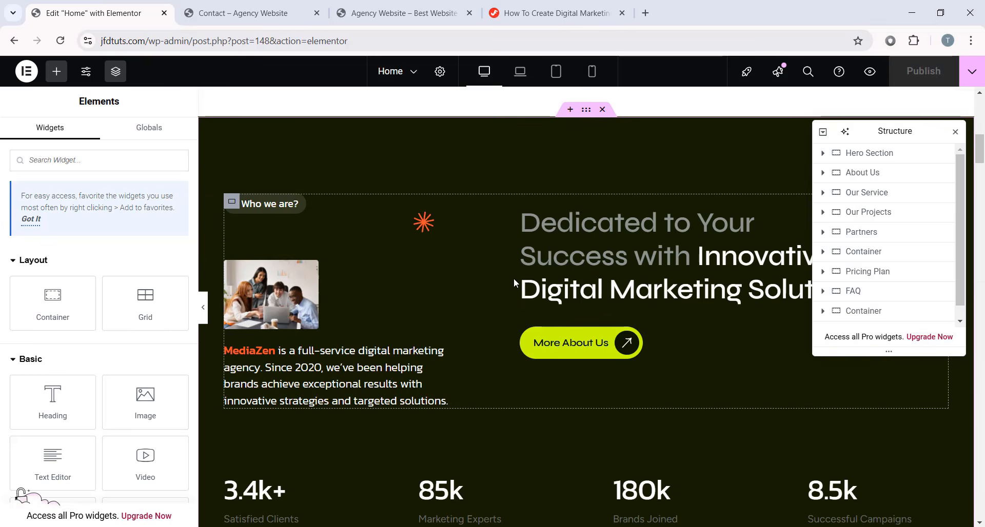
scroll(513, 278, down, 9)
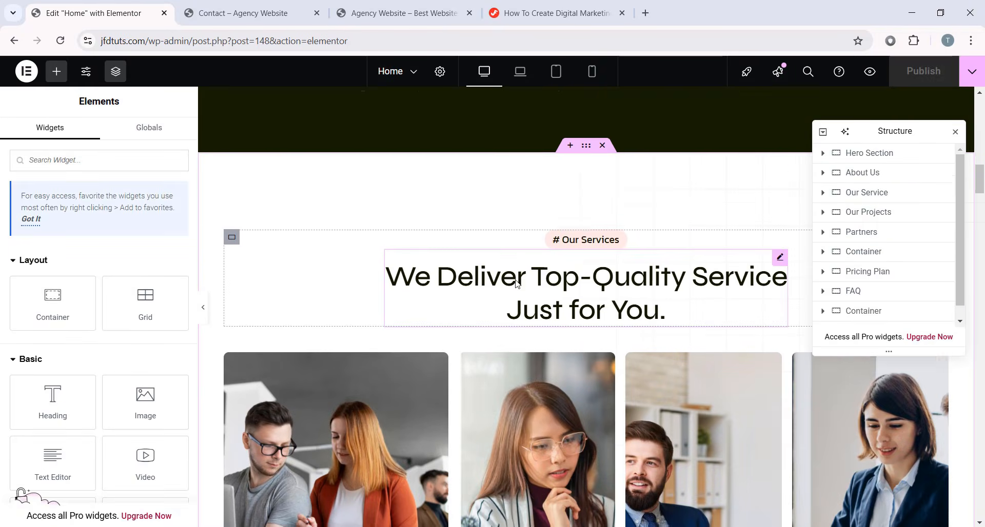
scroll(517, 284, down, 2)
scroll(579, 255, up, 2)
scroll(580, 255, down, 2)
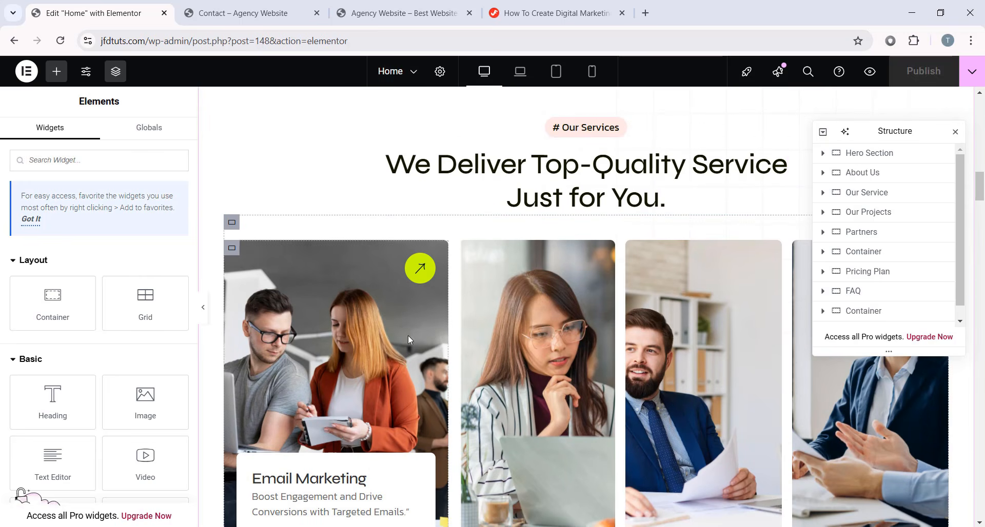
scroll(519, 341, down, 1)
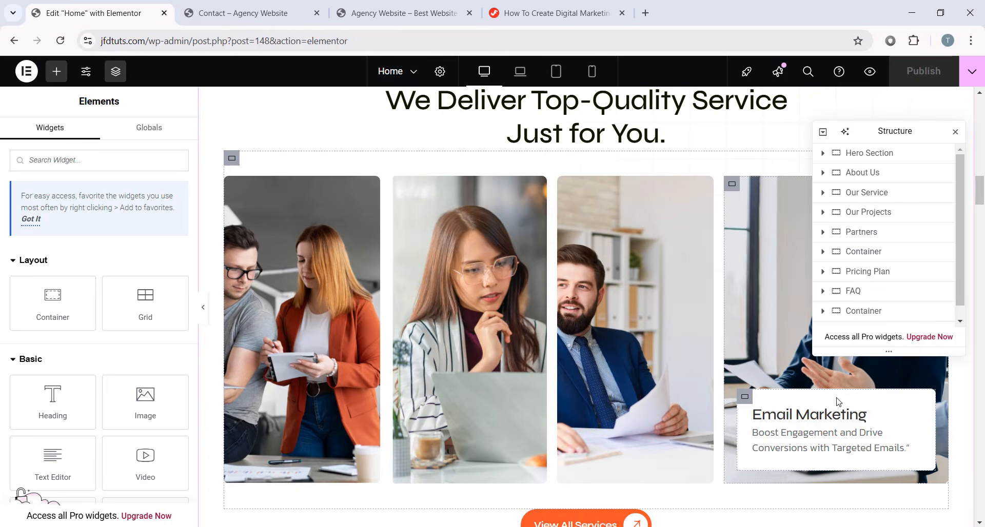
scroll(837, 402, up, 2)
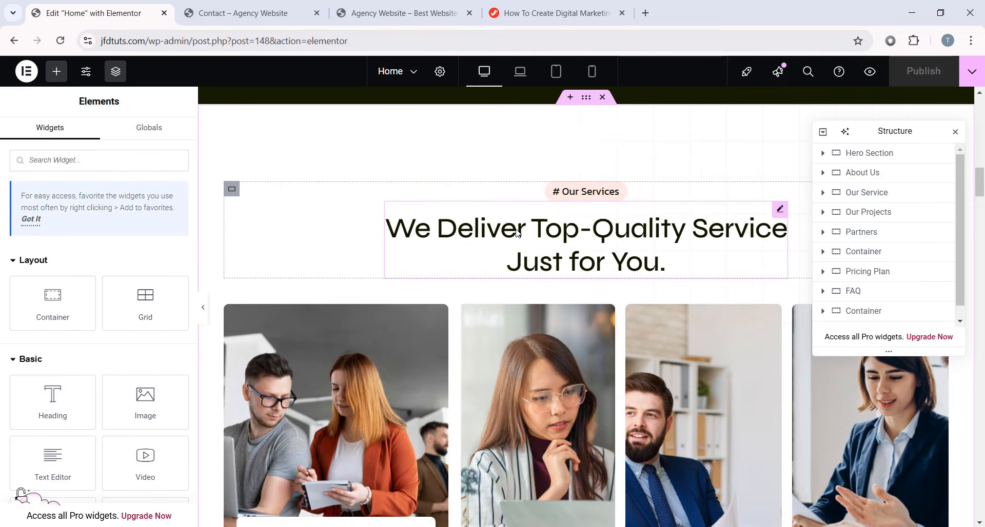
click(517, 233)
click(64, 236)
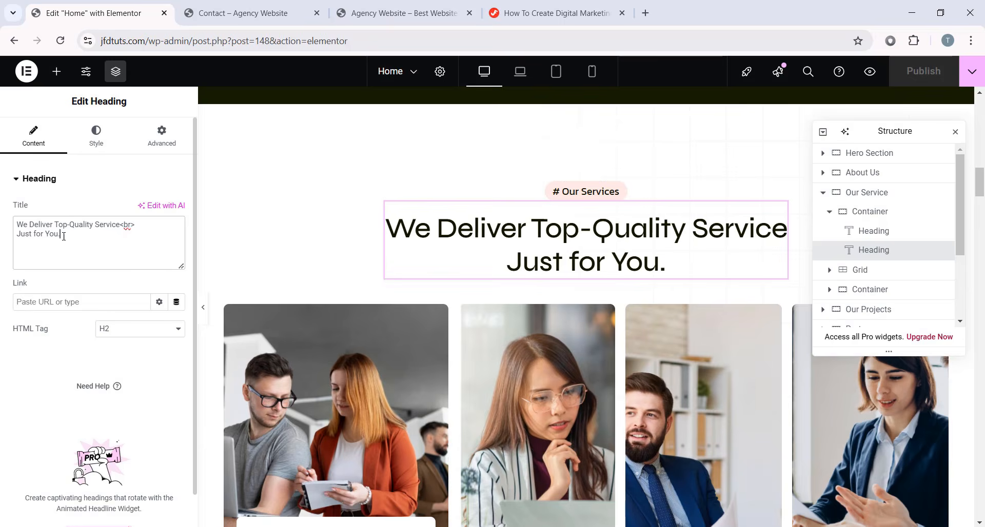
scroll(487, 253, down, 2)
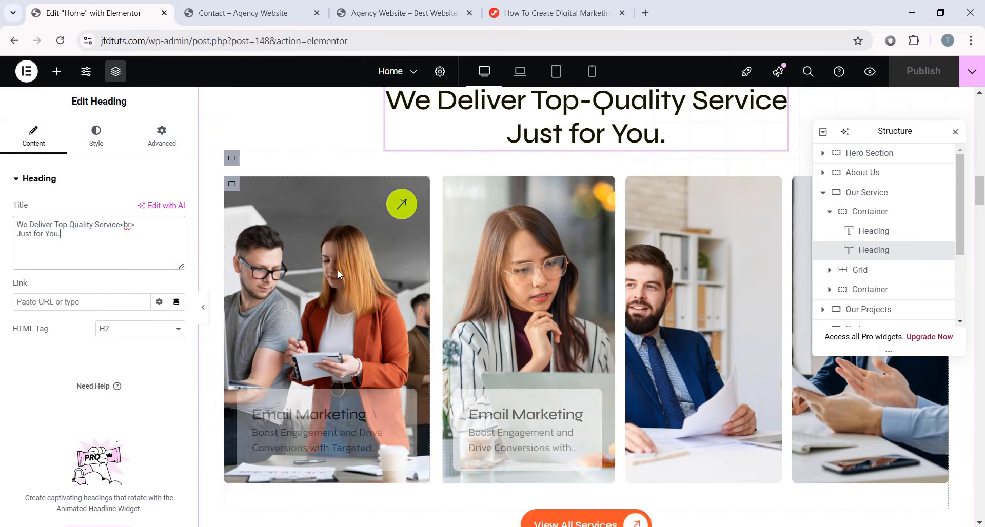
- Expand the services grid in the navigator and select the Email Marketing card's container Style settings
click(886, 271)
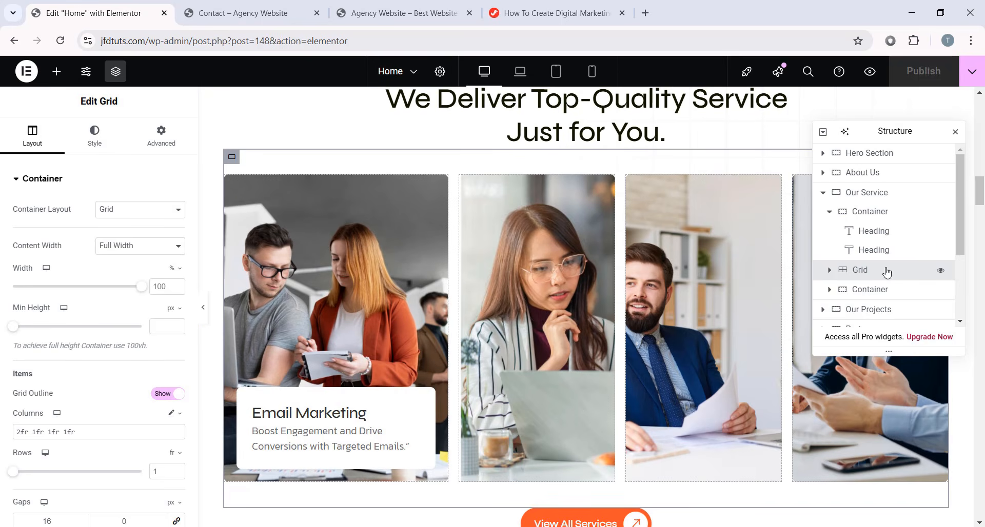
click(829, 271)
scroll(841, 257, down, 2)
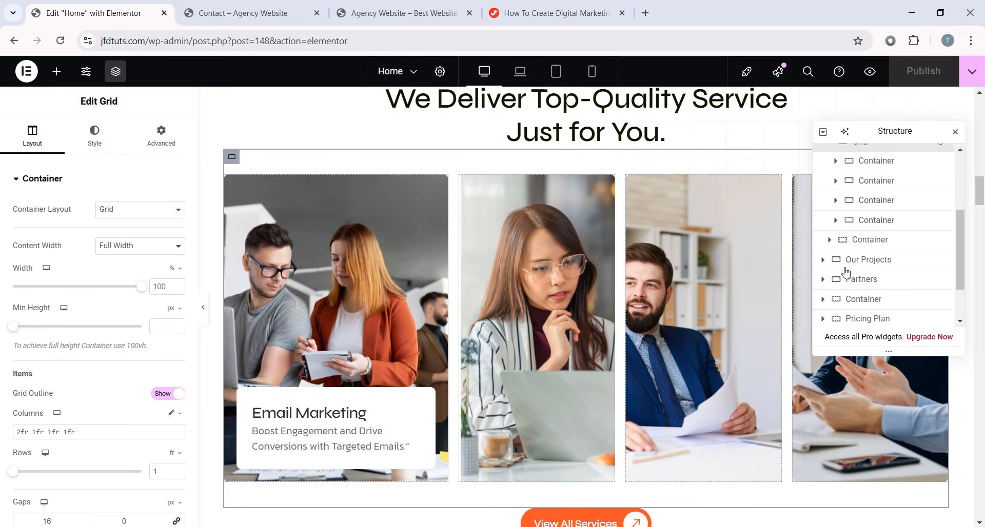
scroll(852, 241, up, 1)
click(857, 232)
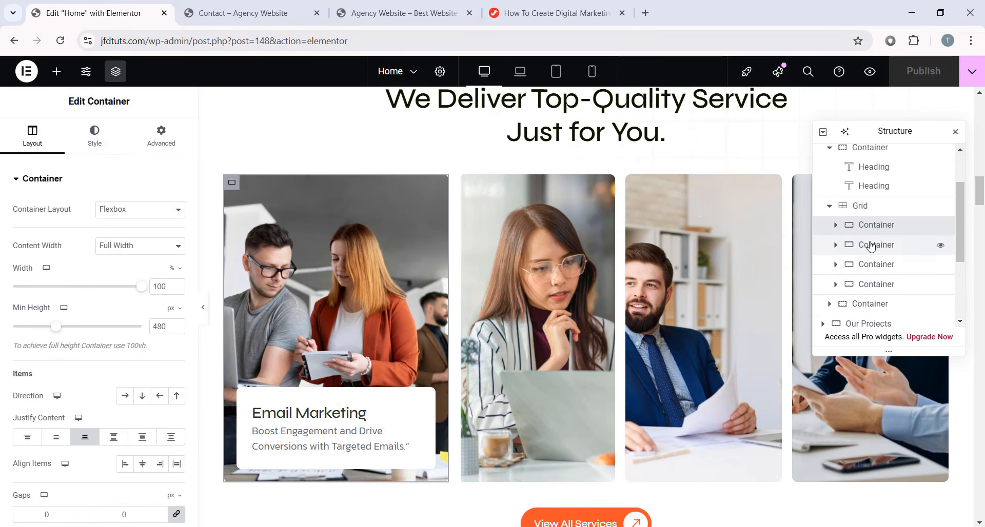
click(874, 265)
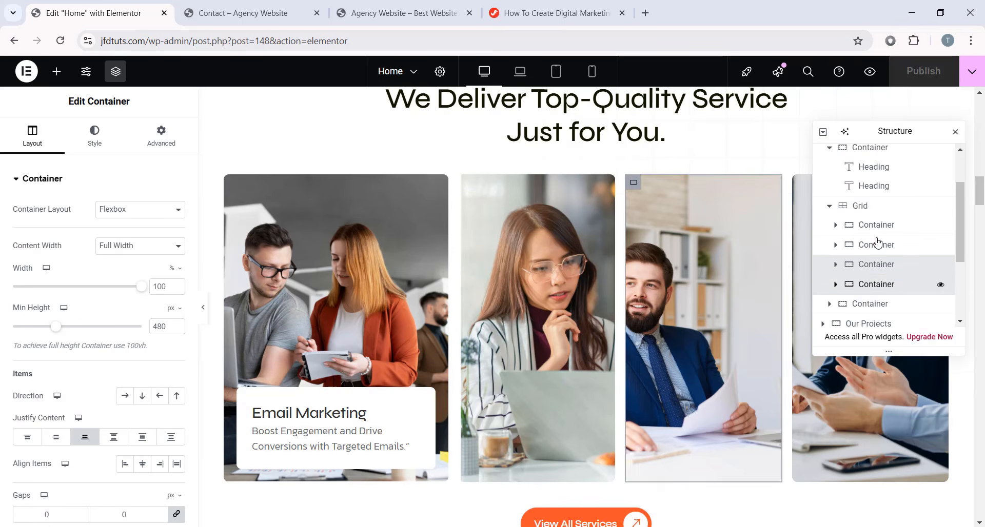
click(841, 225)
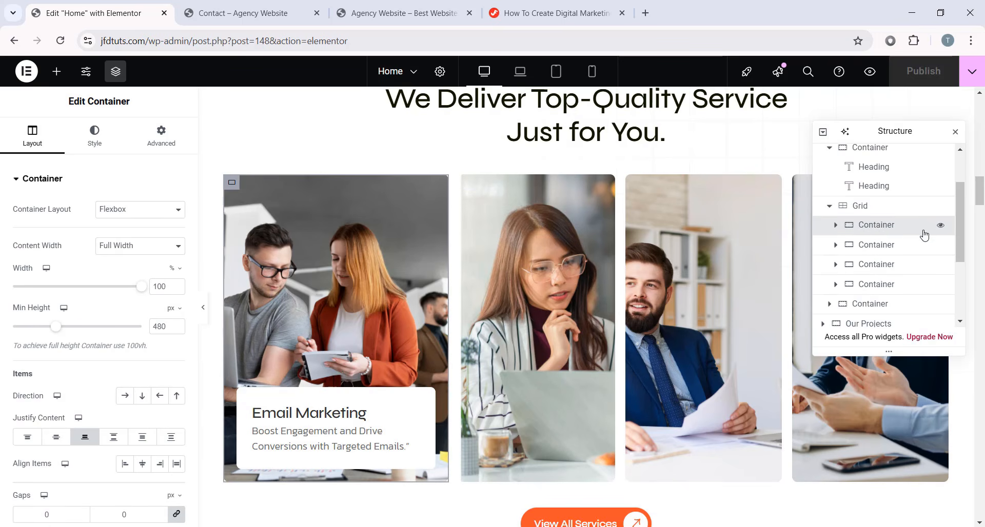
click(102, 148)
- Set the Email Marketing card background to image-3.png from the Media Library
scroll(132, 219, down, 1)
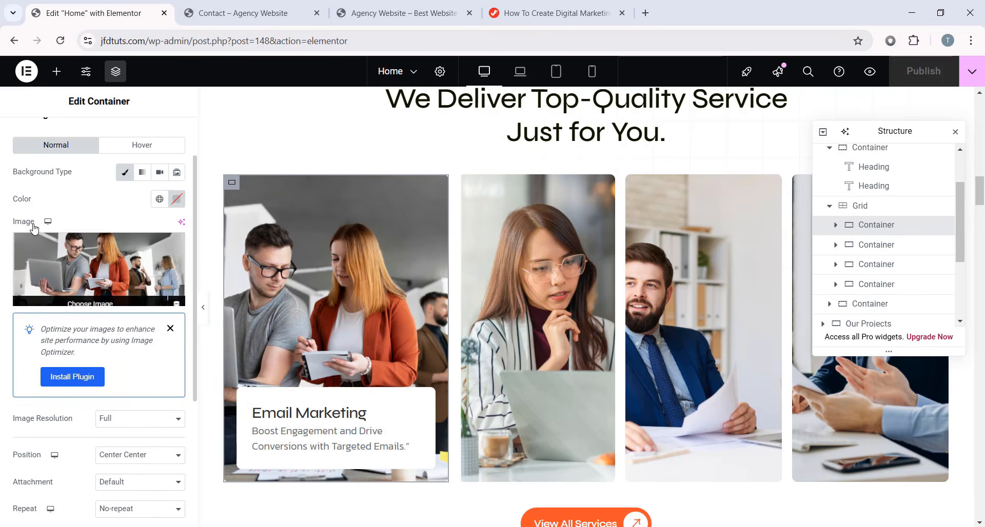
scroll(137, 209, up, 1)
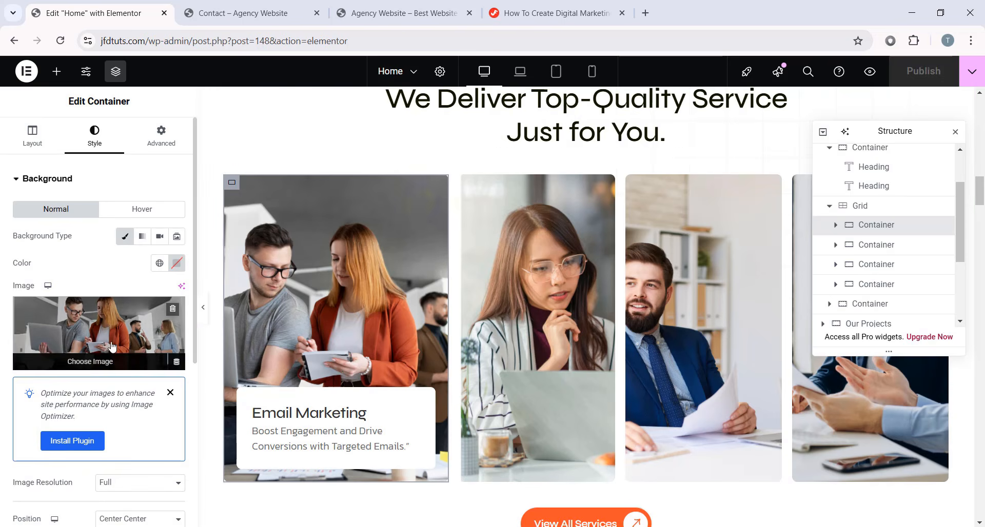
click(159, 307)
click(224, 118)
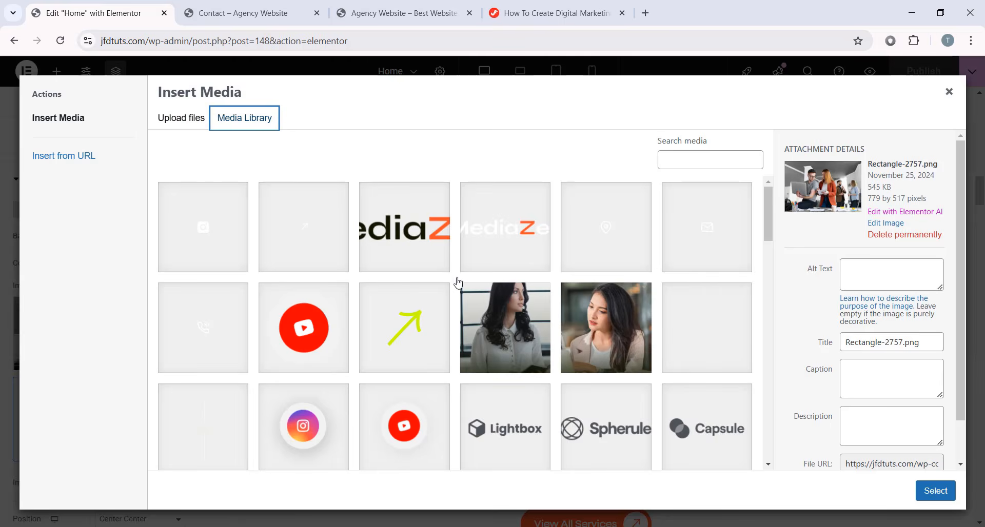
scroll(535, 323, down, 5)
click(508, 327)
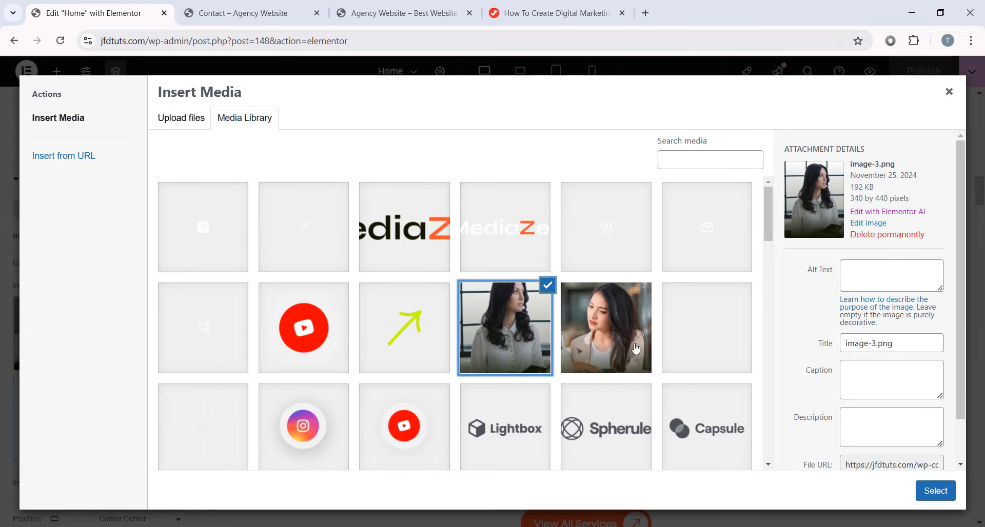
click(935, 490)
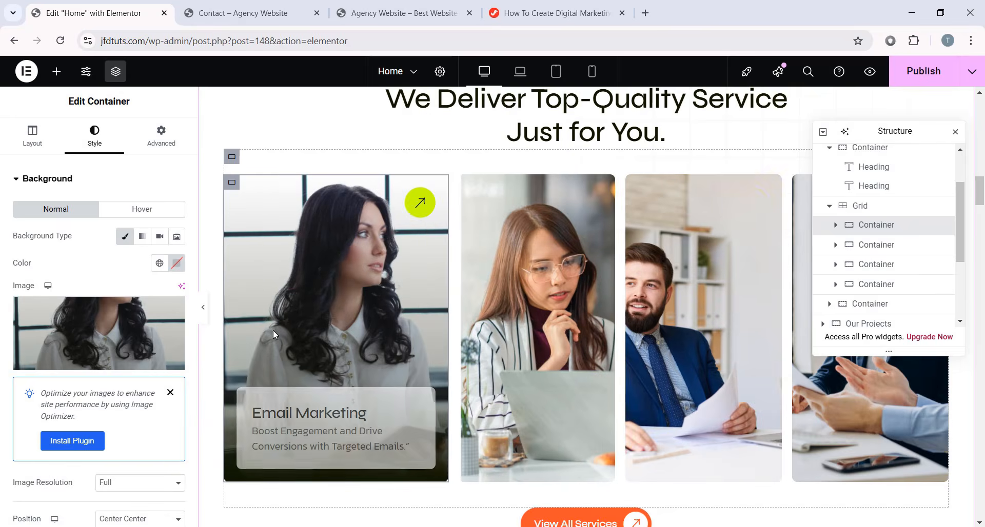
scroll(341, 350, down, 3)
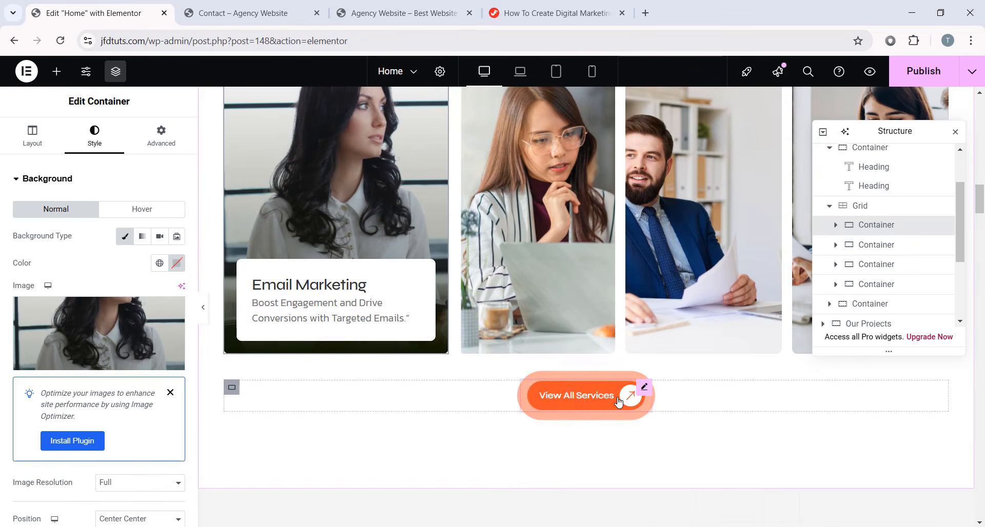
- Check that the View All Services button links to /mediazen/services/
click(614, 407)
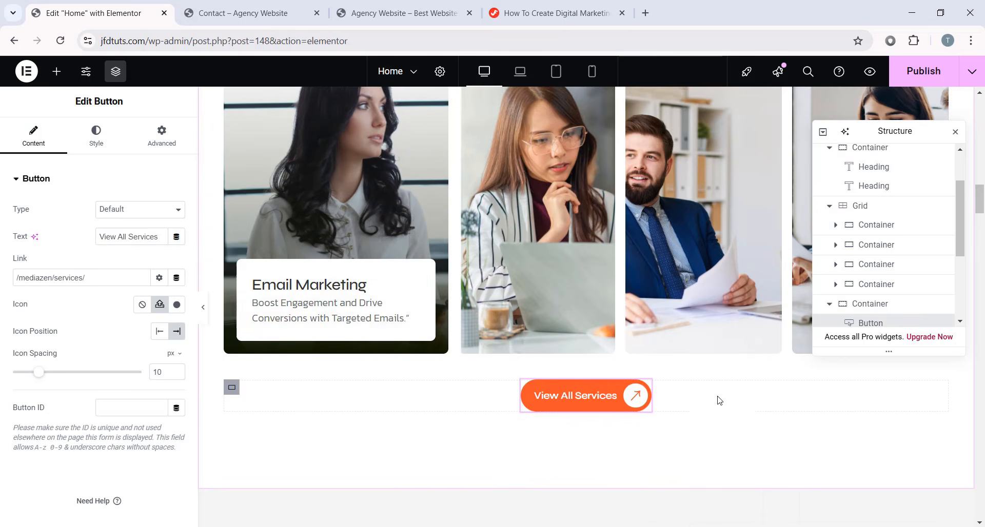
scroll(708, 402, up, 3)
scroll(696, 402, up, 10)
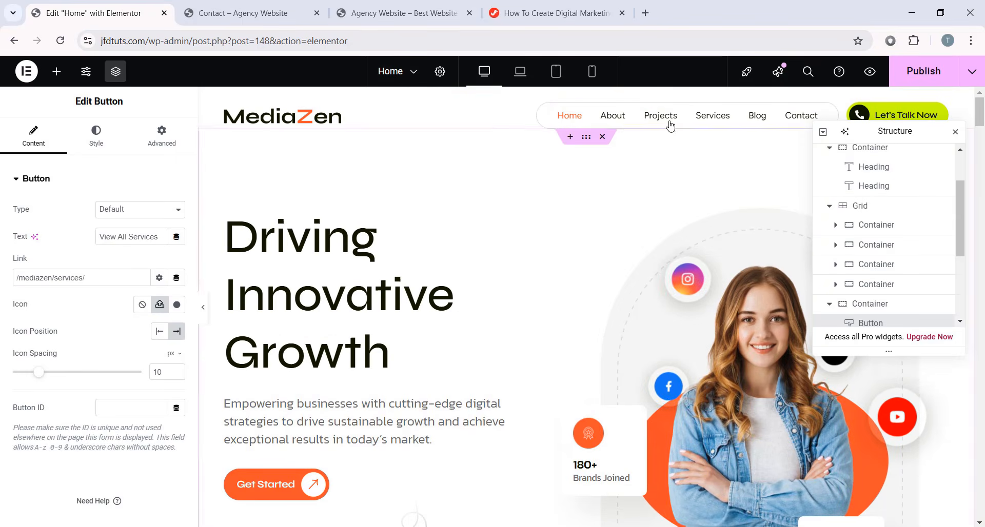
scroll(699, 323, down, 10)
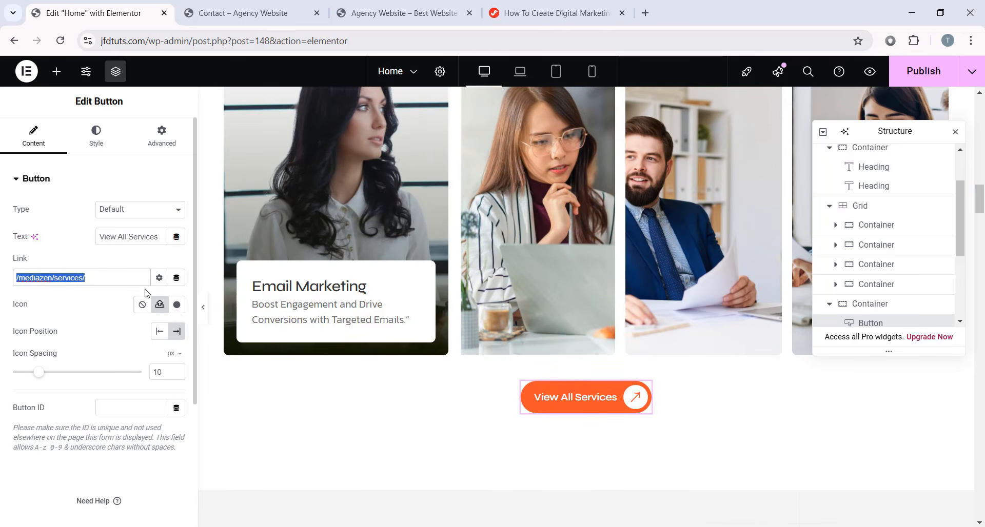
- Scroll to Our Projects and select its tabs widget
scroll(440, 385, down, 5)
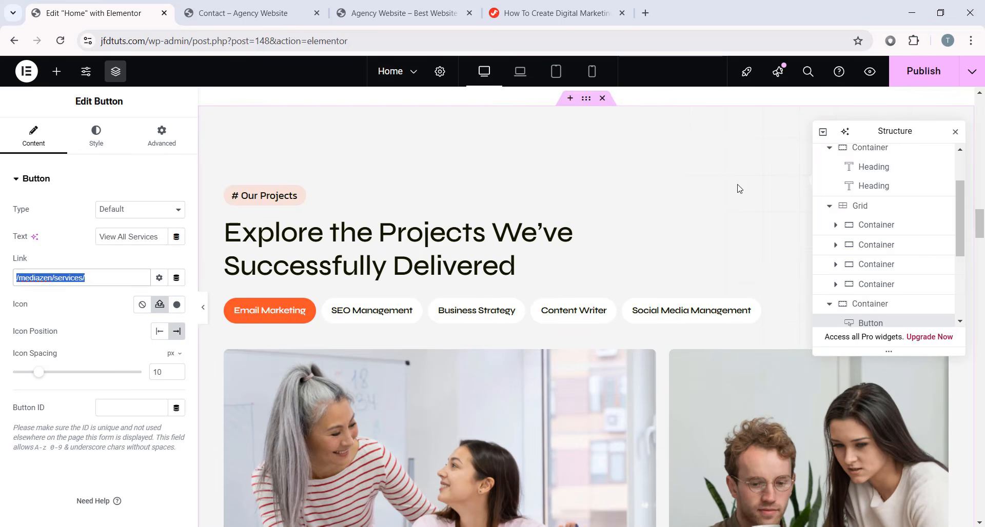
scroll(269, 246, down, 1)
click(355, 261)
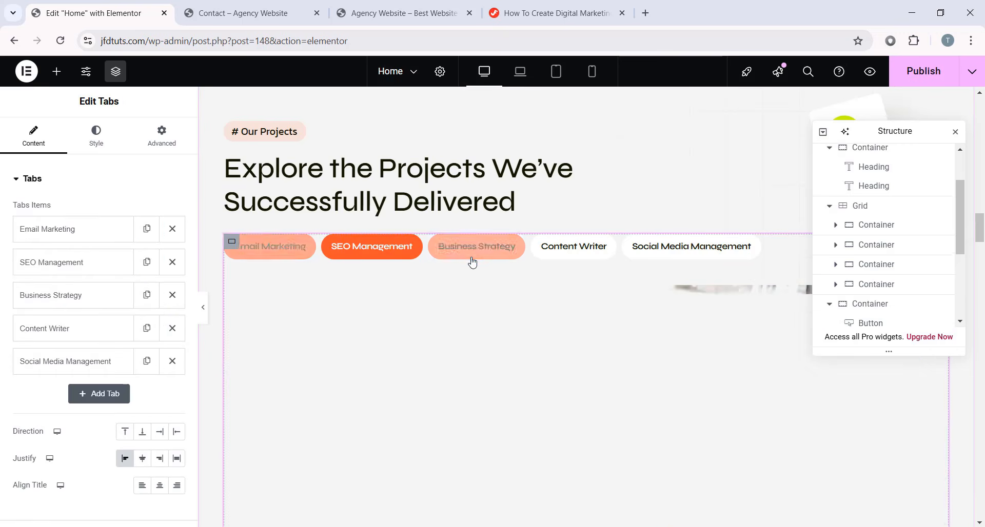
- Preview the Business Strategy, Content Writer and Social Media Management tabs, then return to Email Marketing
click(477, 256)
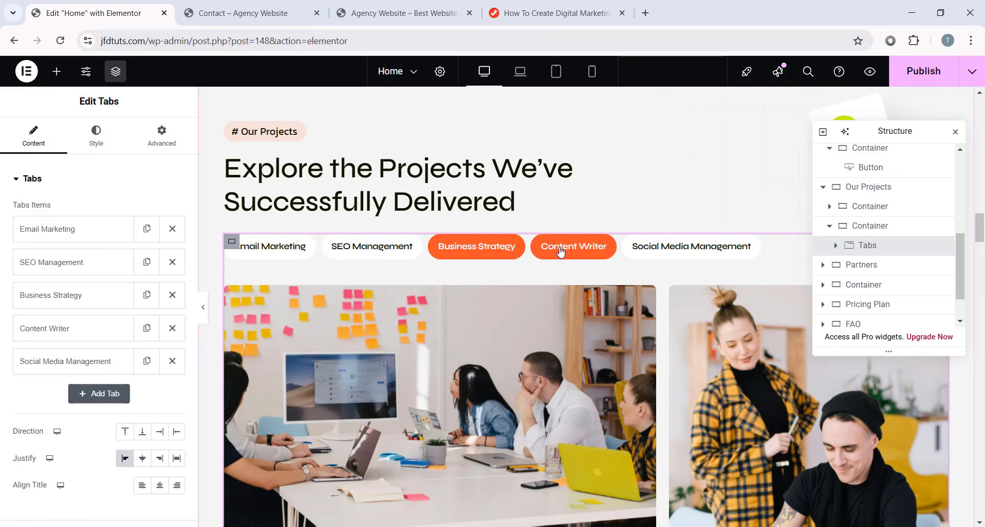
click(560, 251)
click(656, 257)
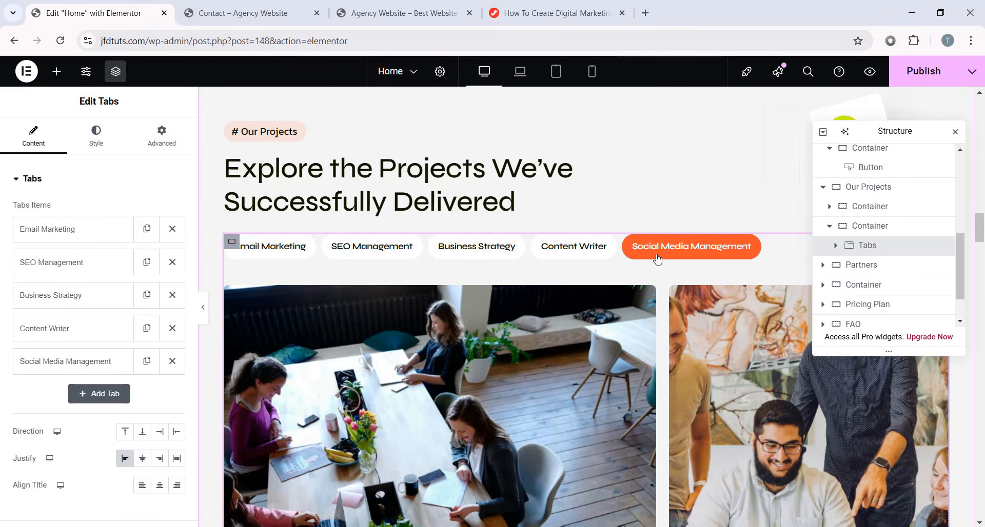
click(305, 262)
scroll(440, 272, down, 3)
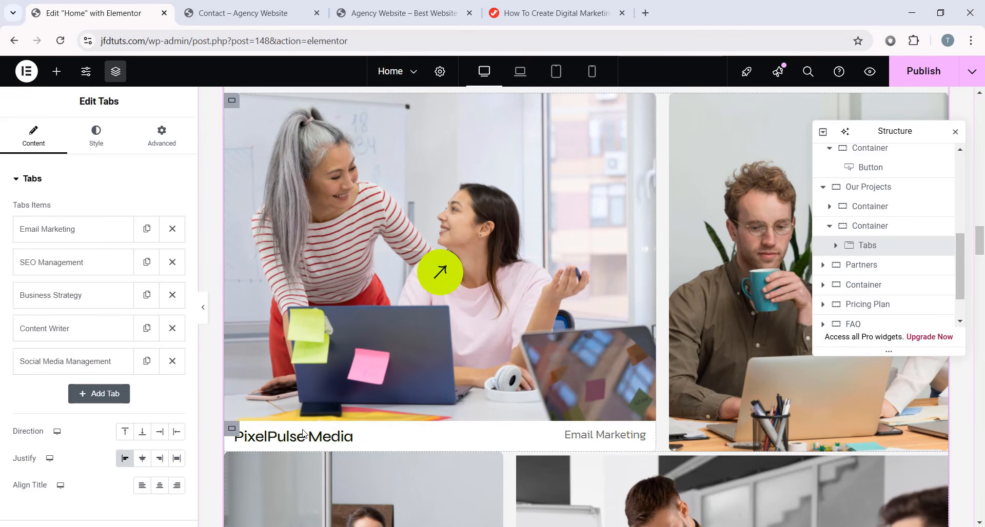
- Inspect the PixelPulse Media heading and the first tab container's background styling
click(342, 437)
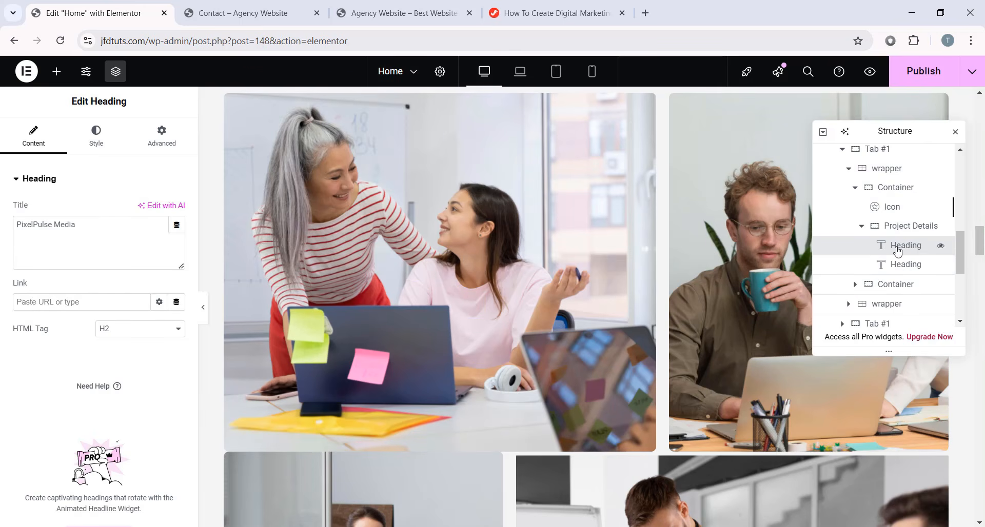
scroll(492, 296, up, 3)
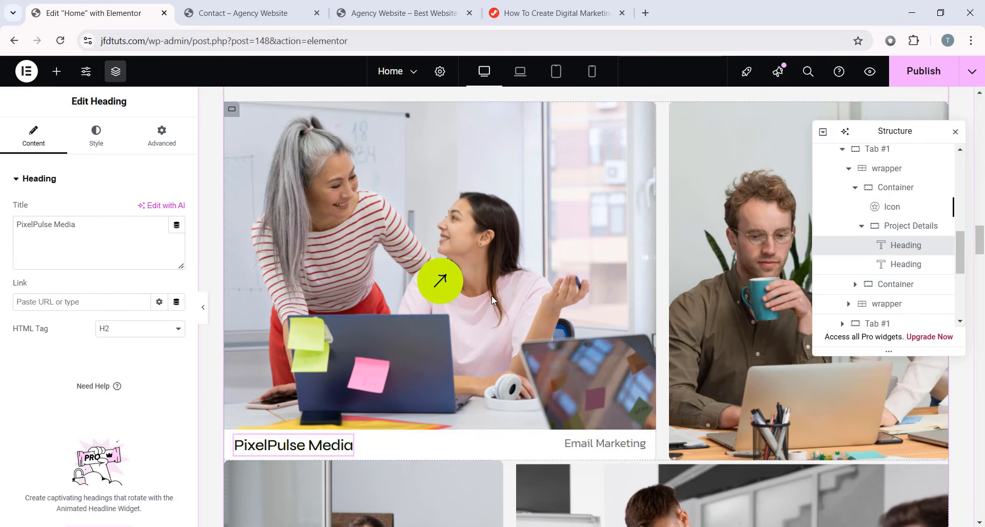
click(231, 230)
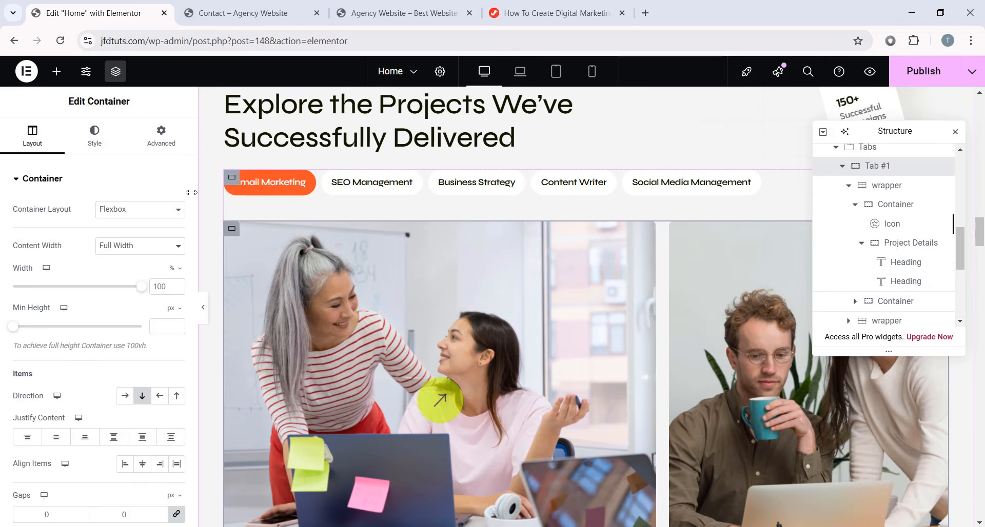
click(104, 139)
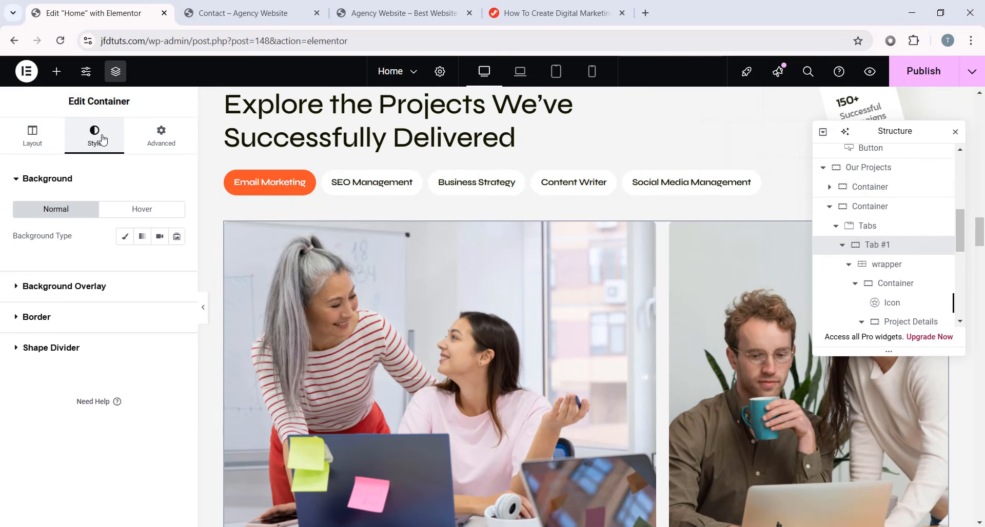
scroll(440, 337, down, 1)
scroll(883, 277, down, 1)
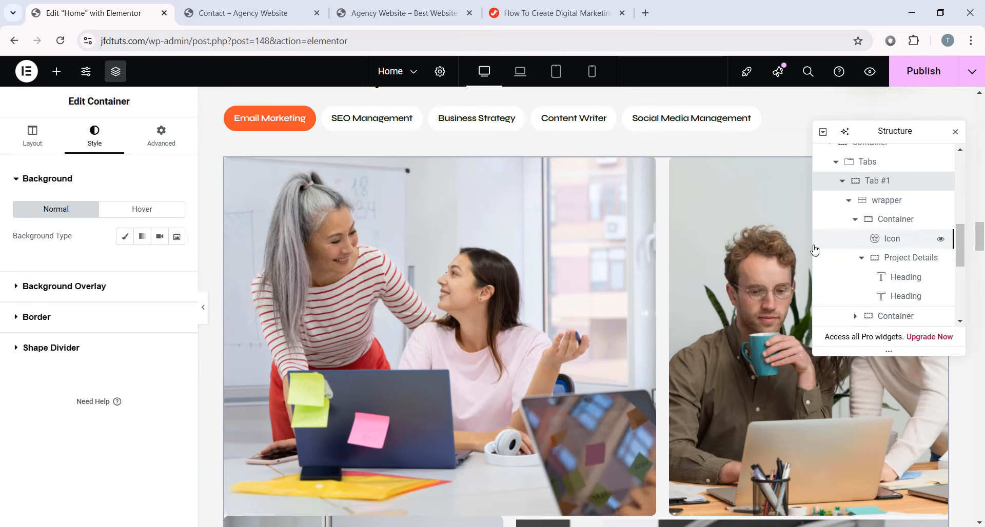
- Inspect the project card's background and category label, then its arrow icon link to /mediazen/pixelpulse-media/
click(875, 225)
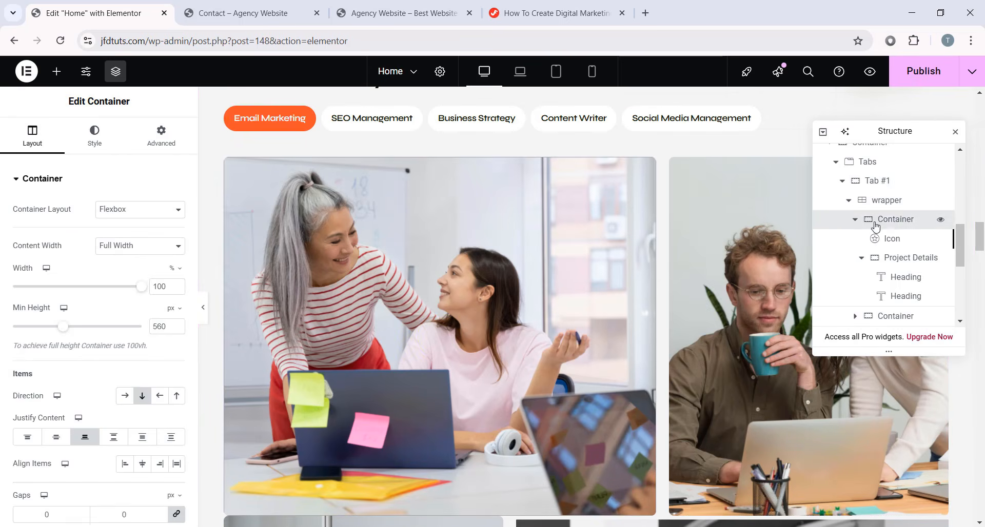
click(105, 153)
scroll(105, 221, down, 3)
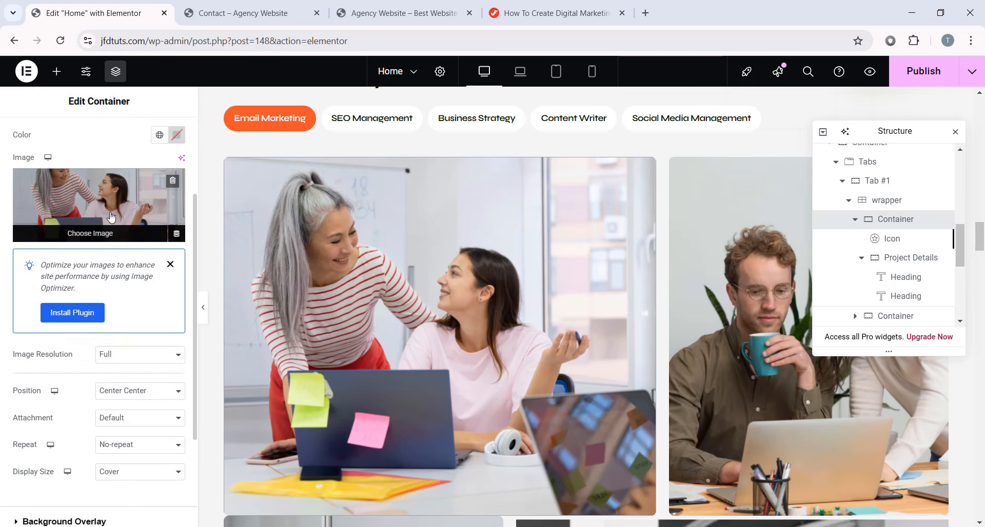
scroll(489, 280, down, 3)
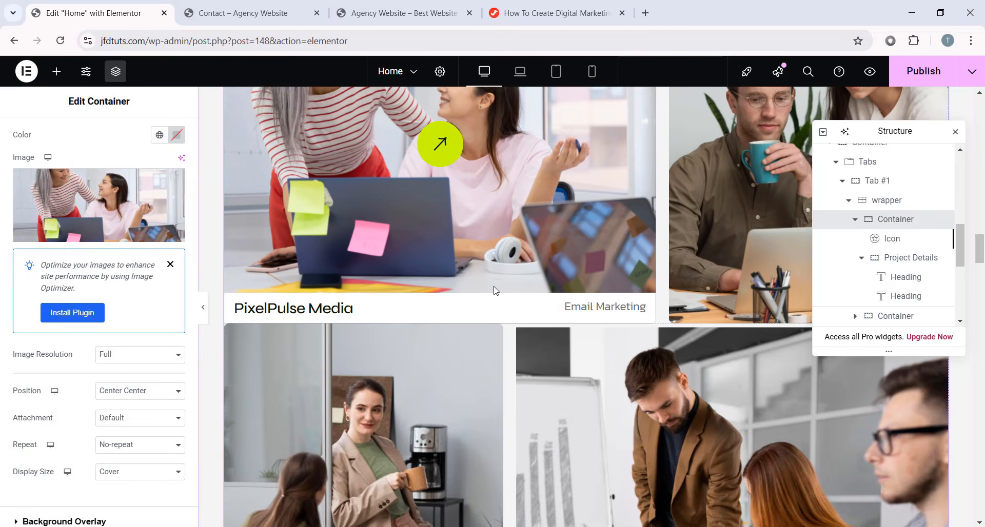
click(636, 310)
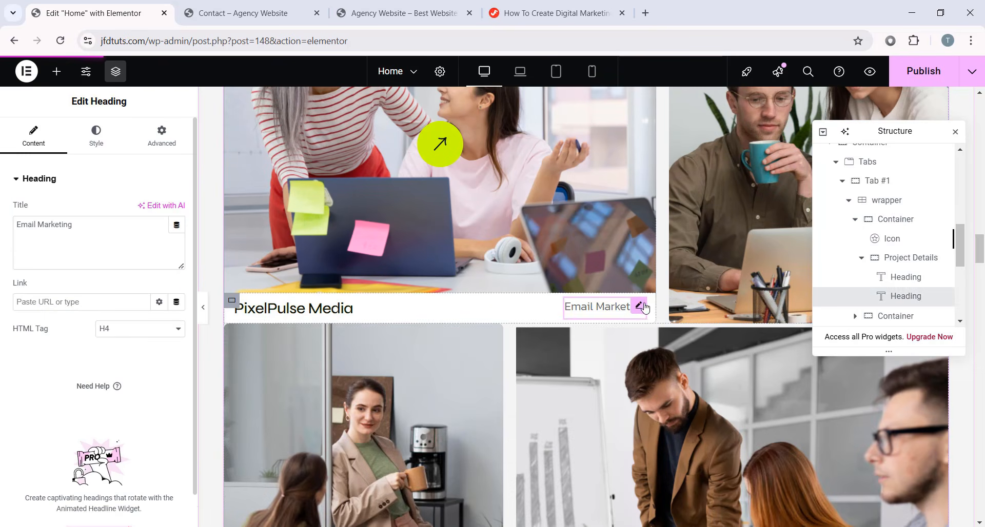
scroll(583, 275, down, 3)
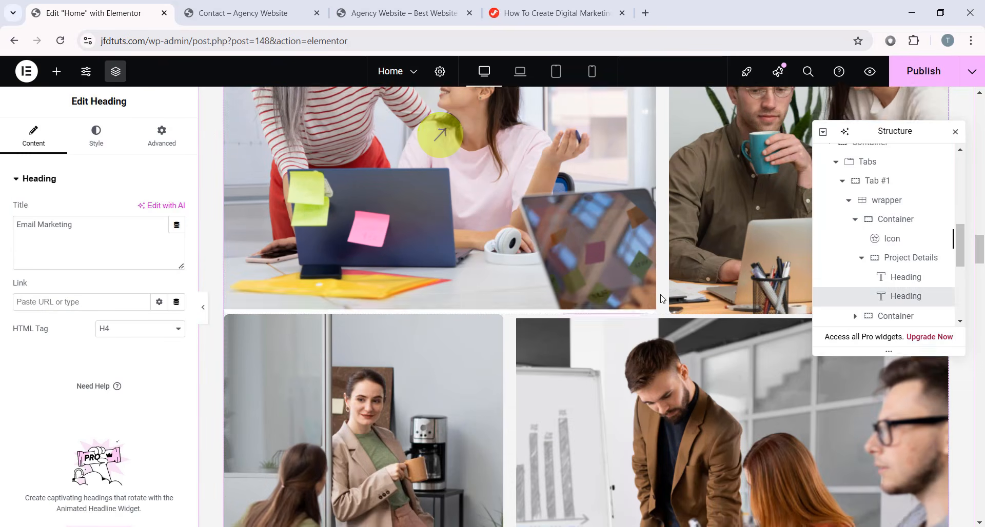
click(738, 302)
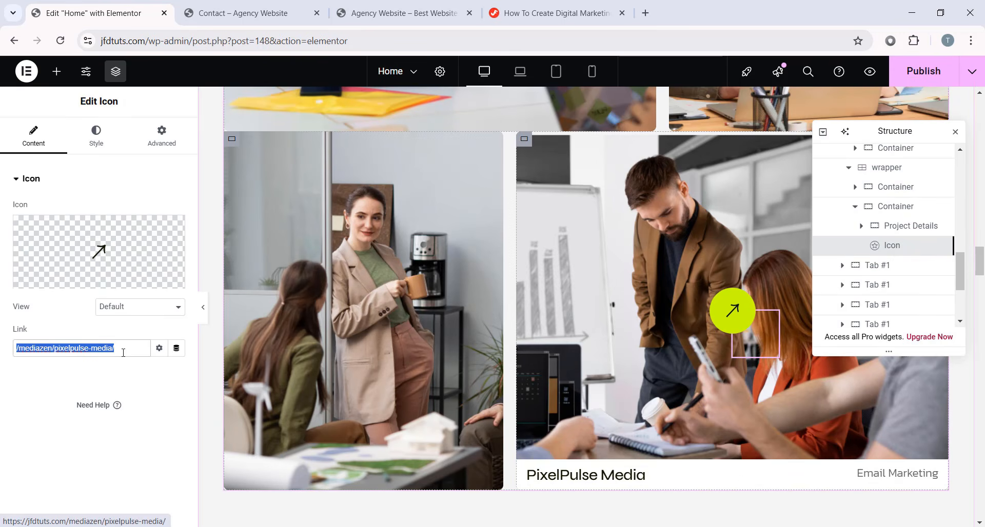
scroll(650, 315, down, 8)
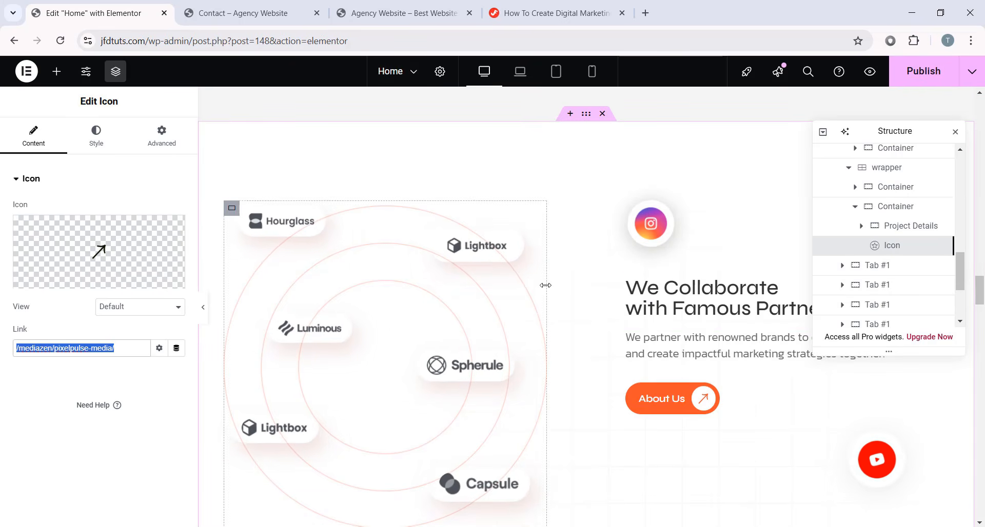
- Select the 'We Collaborate with Famous Partners' heading and the Hourglass partner logo
click(646, 292)
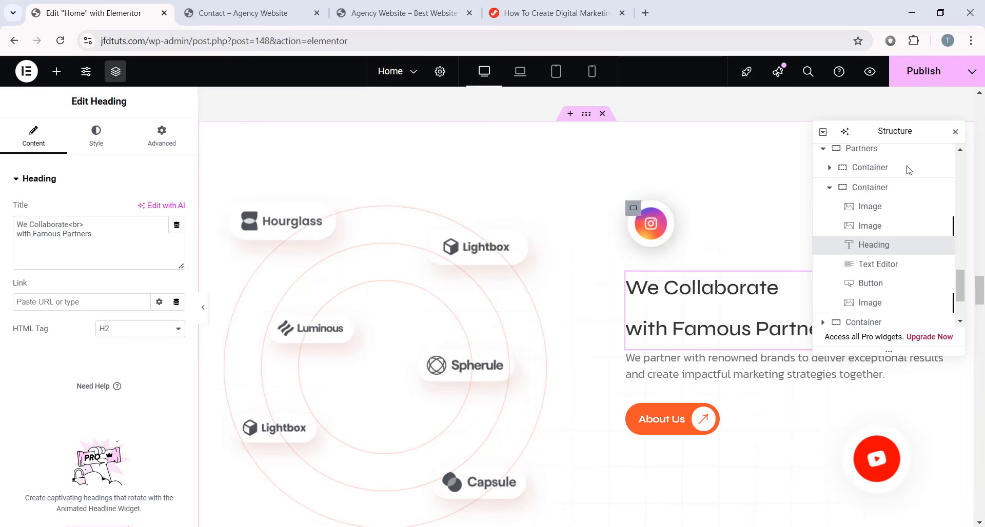
drag(885, 131, 762, 224)
click(287, 221)
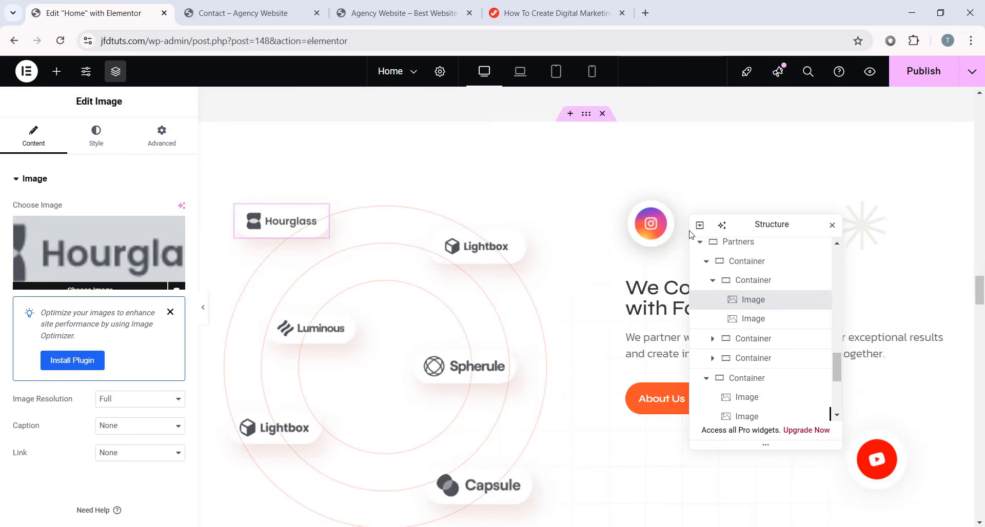
drag(749, 232, 350, 199)
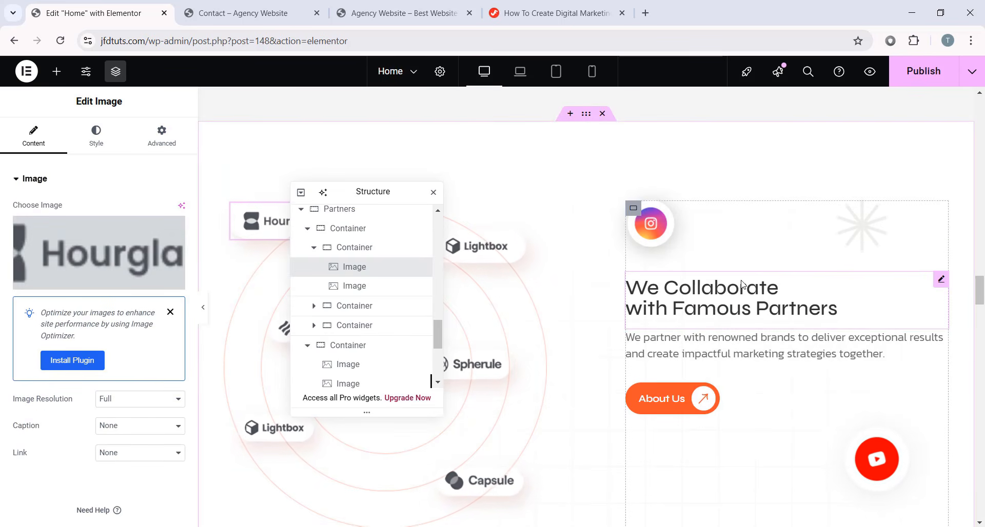
scroll(659, 156, down, 2)
- Set the Instagram icon image's link to Custom URL
click(658, 157)
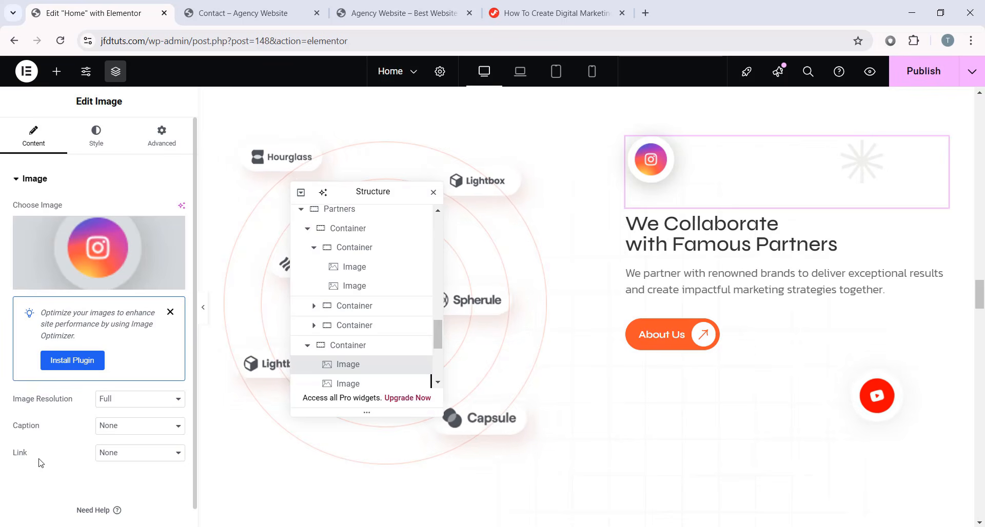
click(142, 453)
click(132, 498)
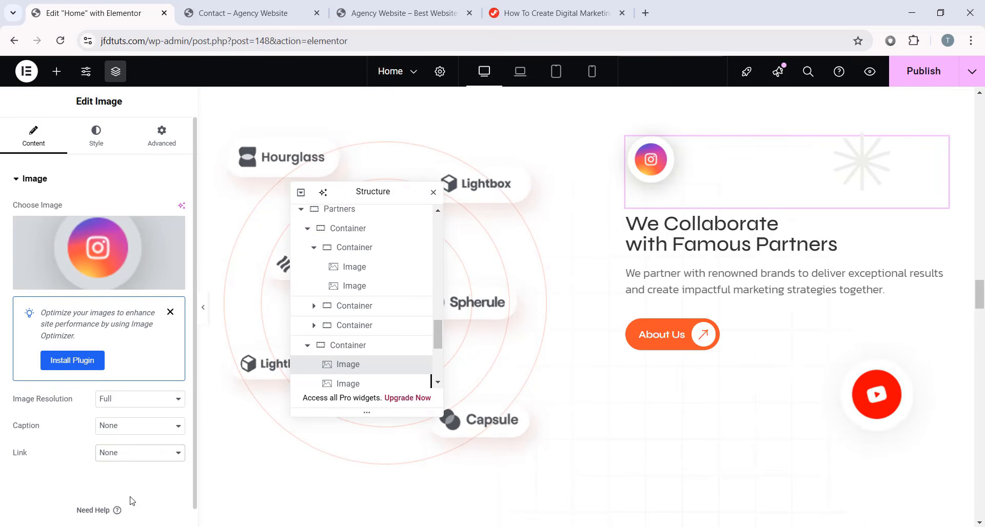
scroll(77, 482, down, 1)
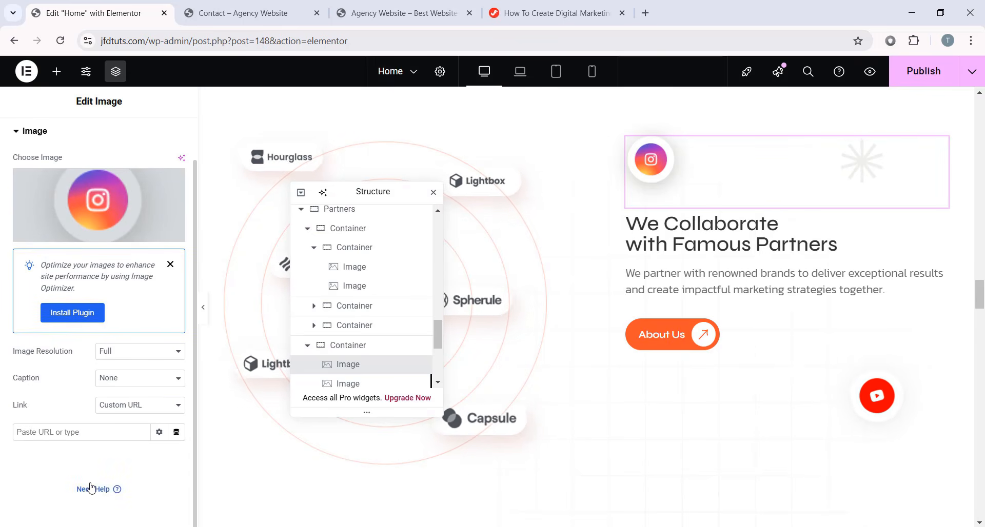
click(13, 429)
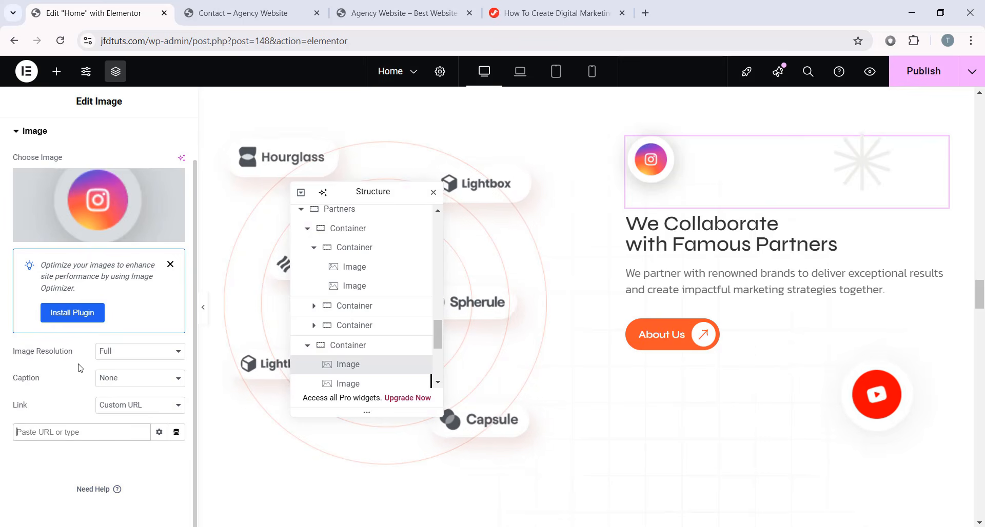
- Inspect the partners heading and description paragraph, then scroll down to the Testimonials section
click(745, 264)
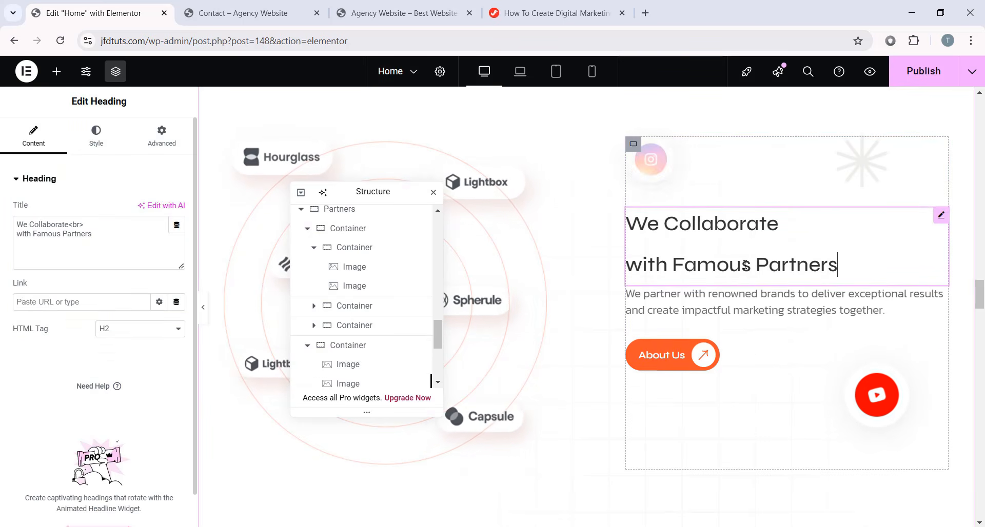
click(721, 310)
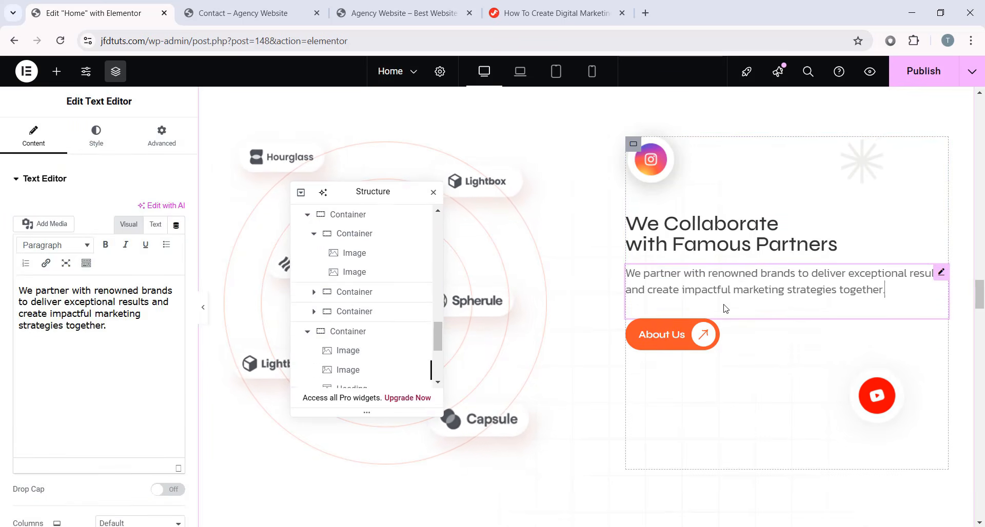
scroll(590, 272, down, 6)
scroll(591, 271, down, 3)
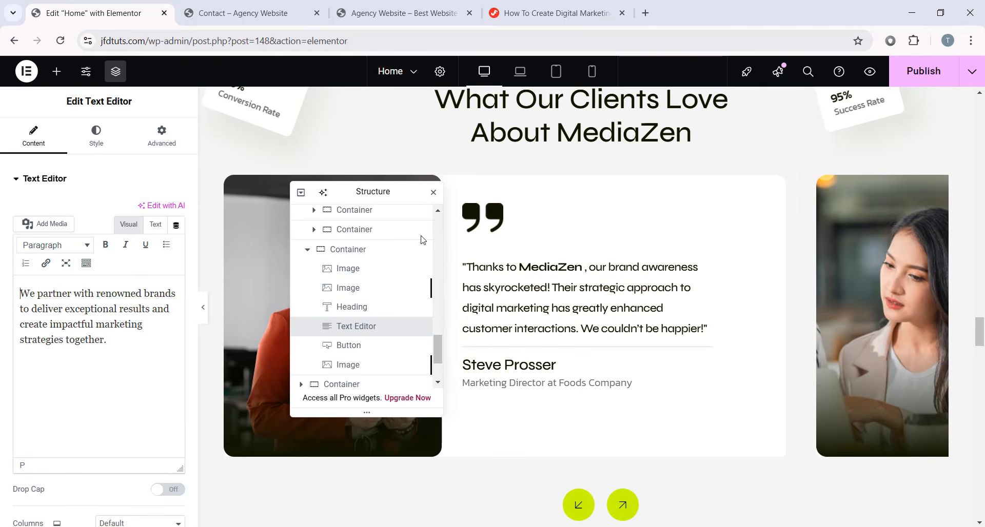
scroll(616, 256, up, 1)
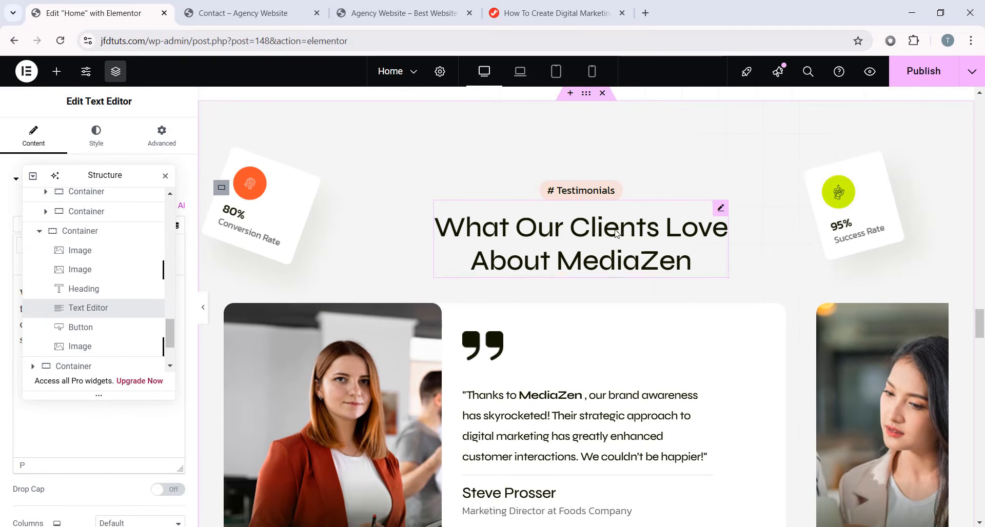
scroll(607, 255, down, 1)
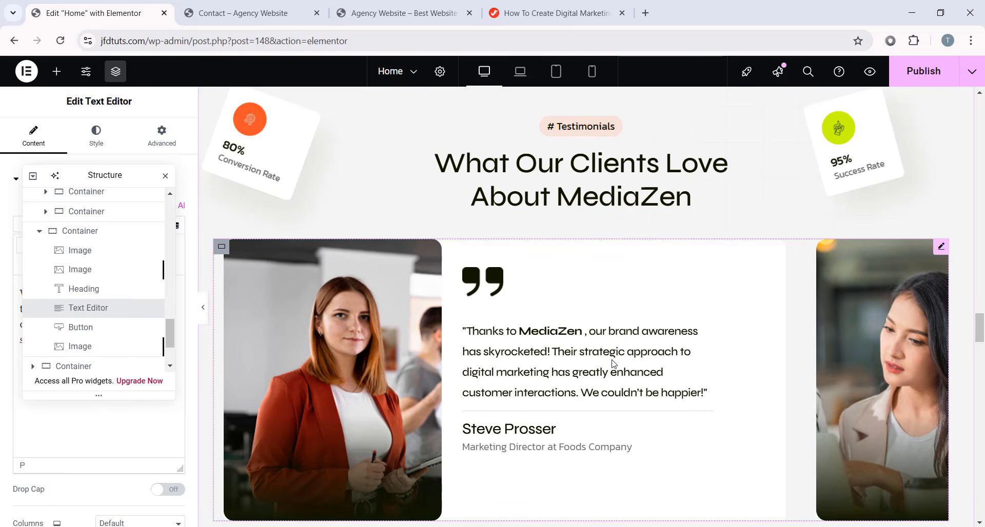
scroll(608, 357, down, 2)
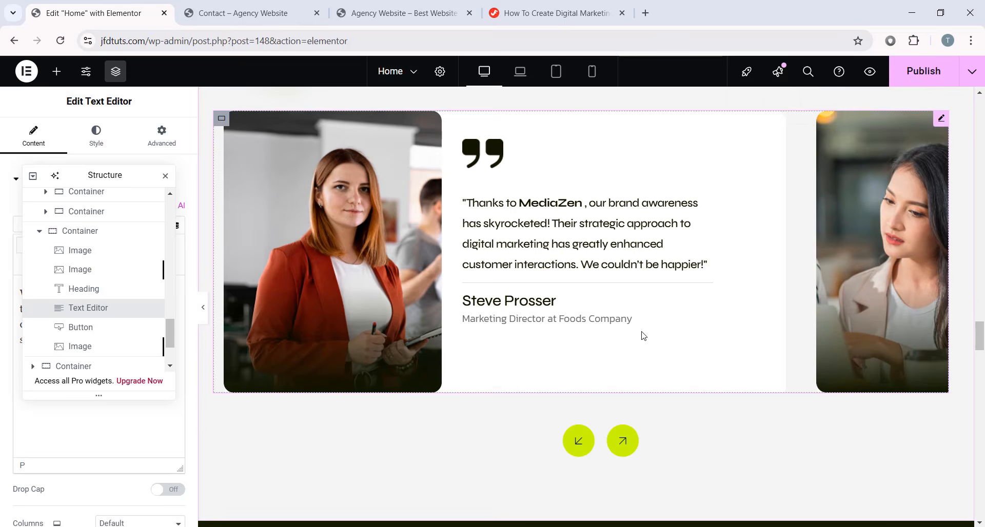
scroll(635, 390, up, 1)
- Advance the testimonial carousel to the third testimonial
click(622, 505)
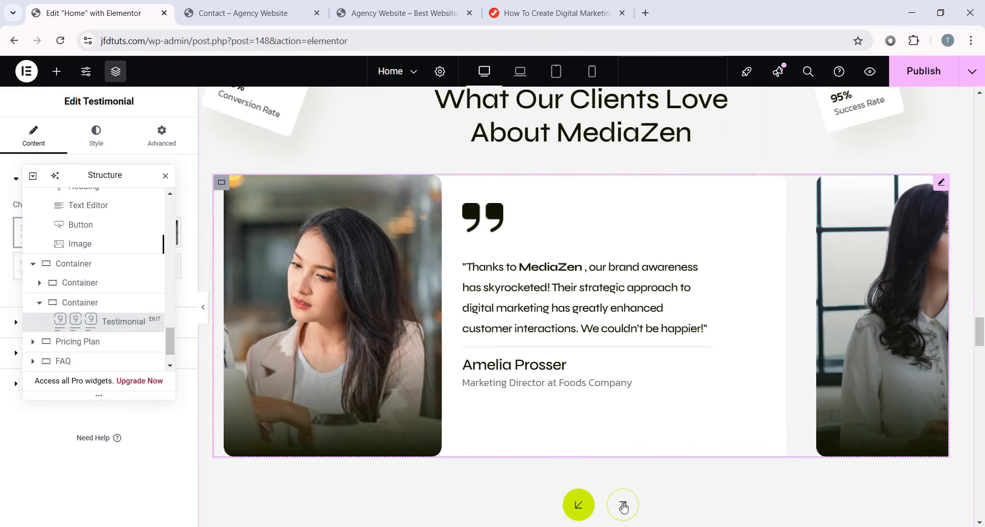
click(622, 506)
drag(106, 176, 861, 164)
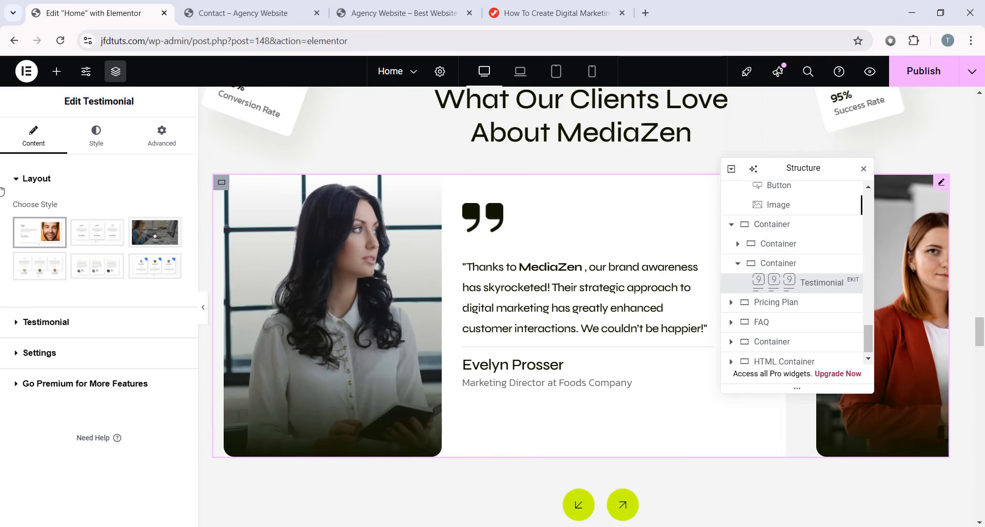
- Apply the third testimonial layout style, then switch back to the first style
mouse_move(119, 242)
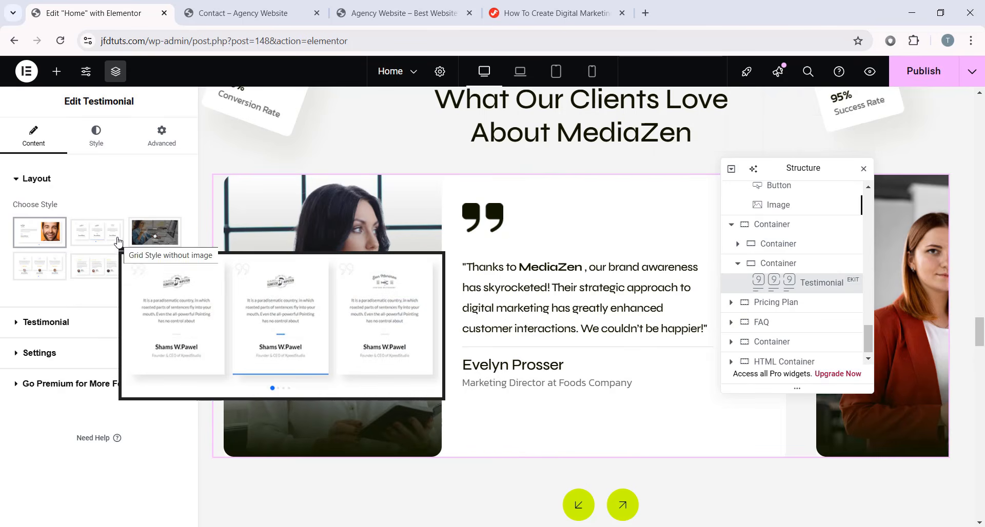
mouse_move(37, 240)
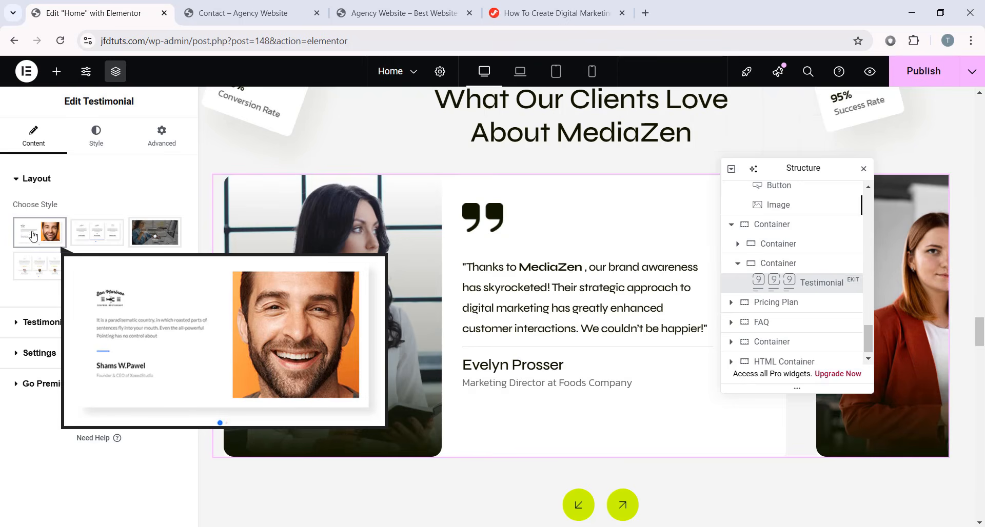
click(149, 237)
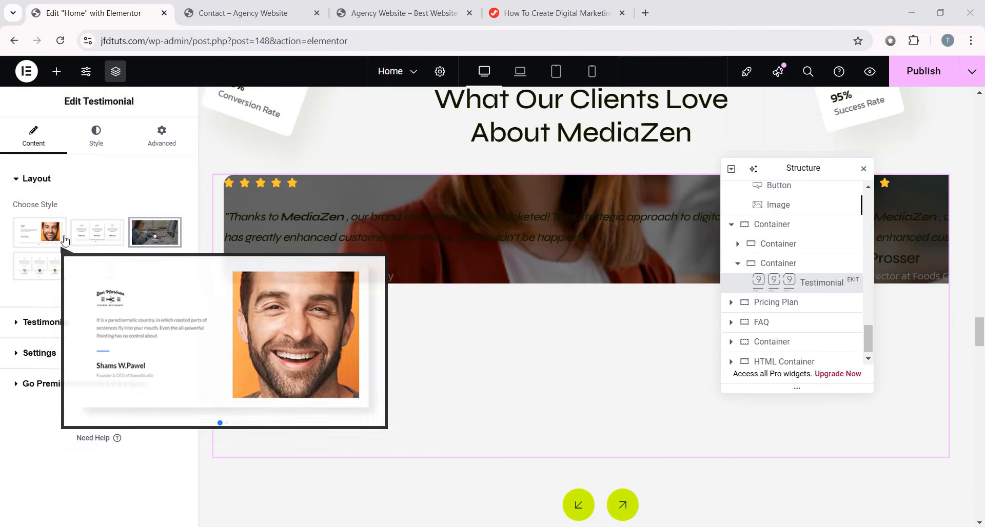
click(47, 237)
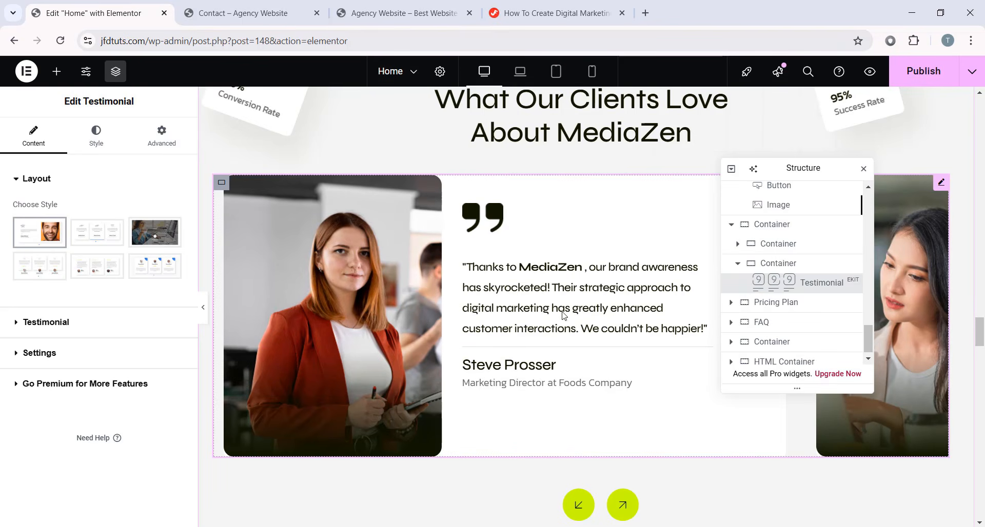
- Open the first testimonial entry and review its text
click(51, 322)
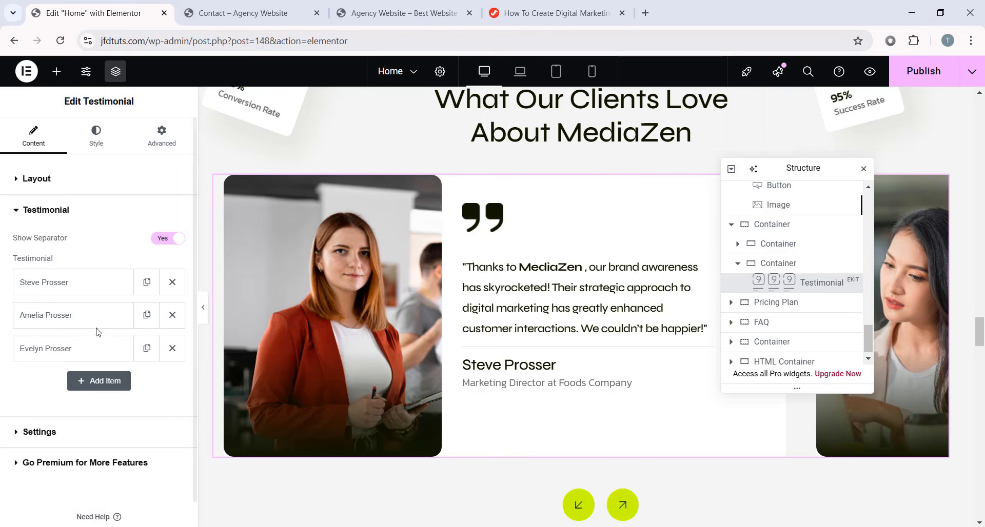
click(83, 291)
scroll(83, 293, down, 1)
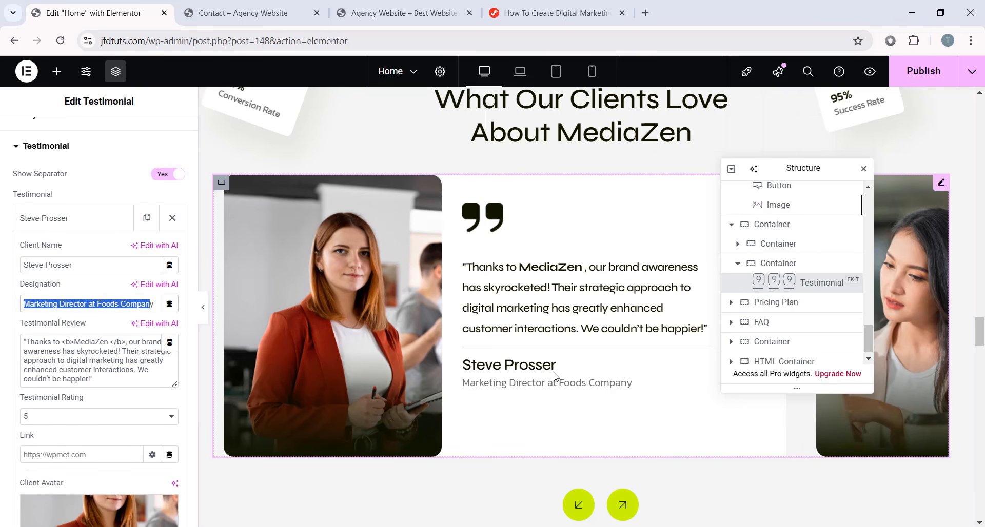
drag(115, 379, 30, 336)
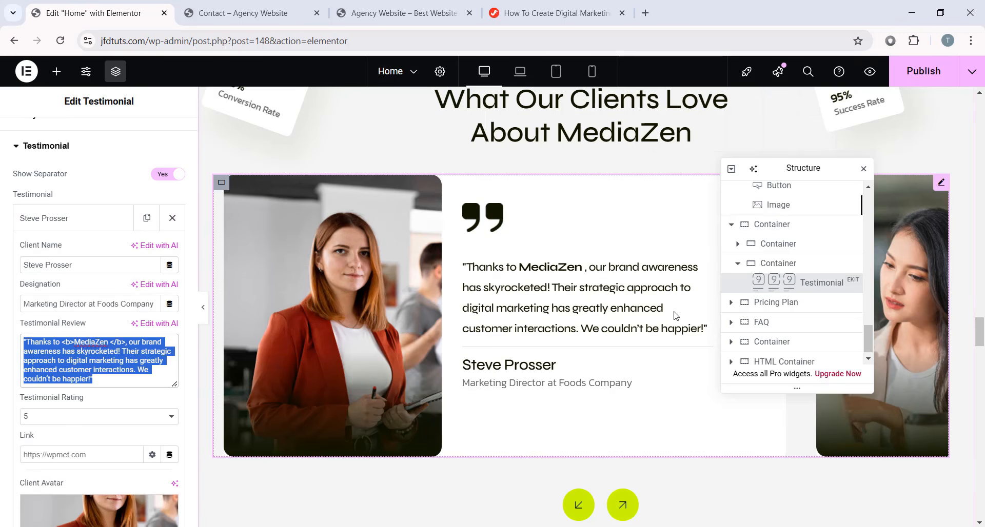
click(140, 377)
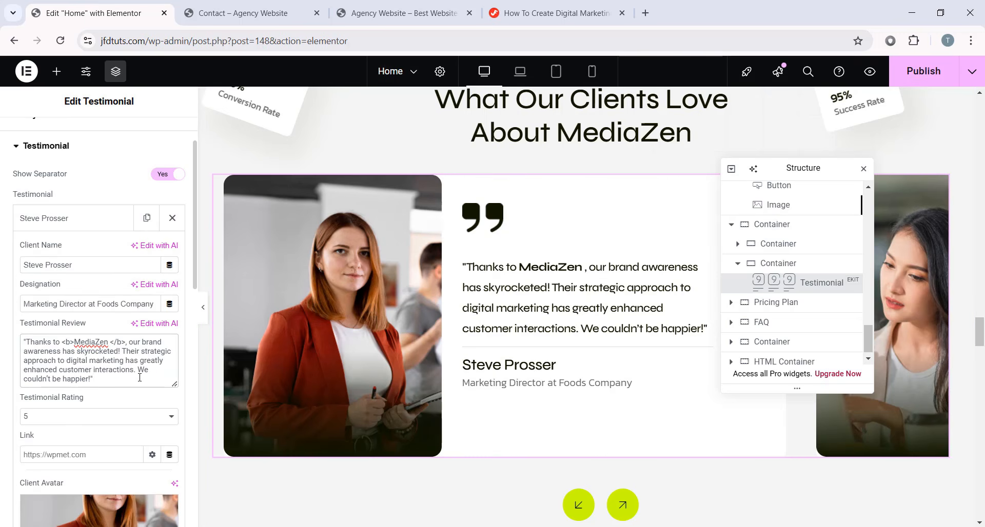
click(84, 222)
- Advance the carousel and review the second testimonial entry's fields
click(619, 500)
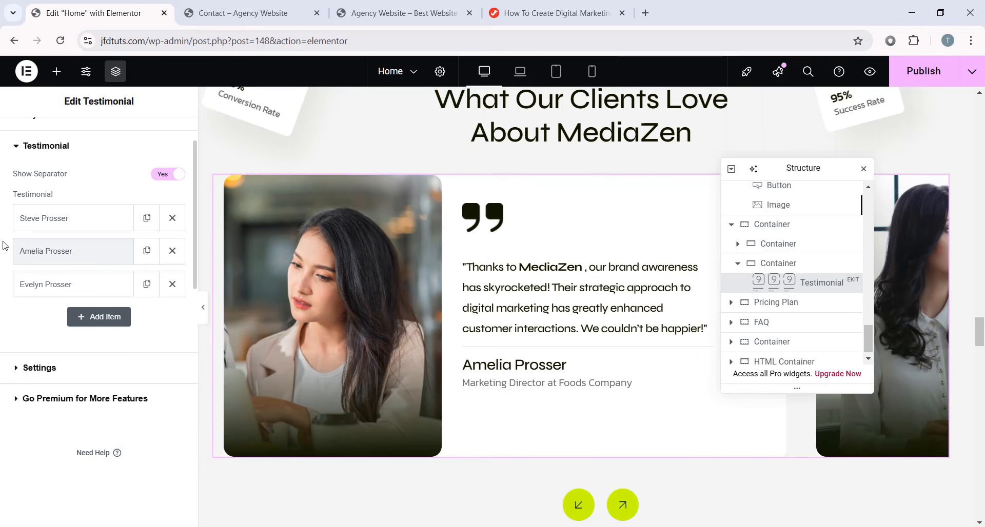
click(49, 251)
scroll(32, 273, down, 3)
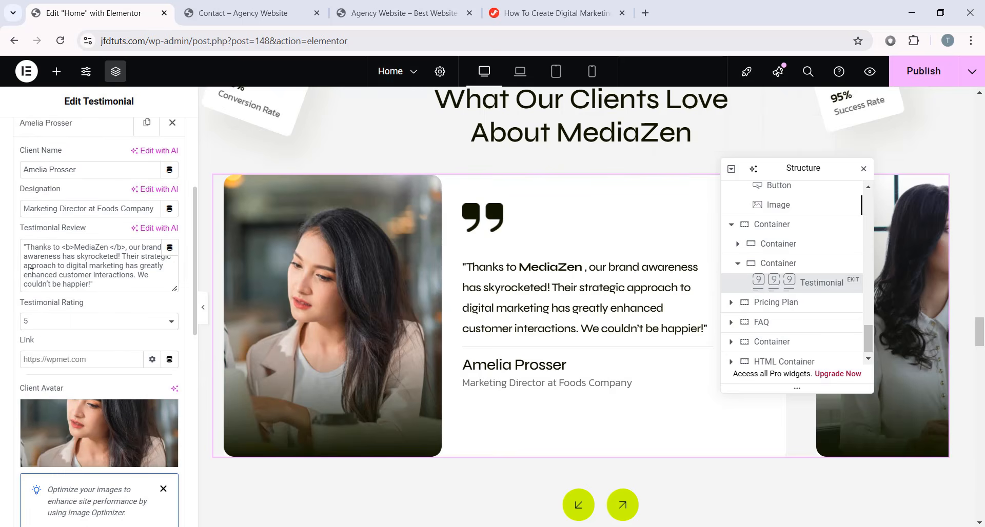
scroll(36, 279, down, 1)
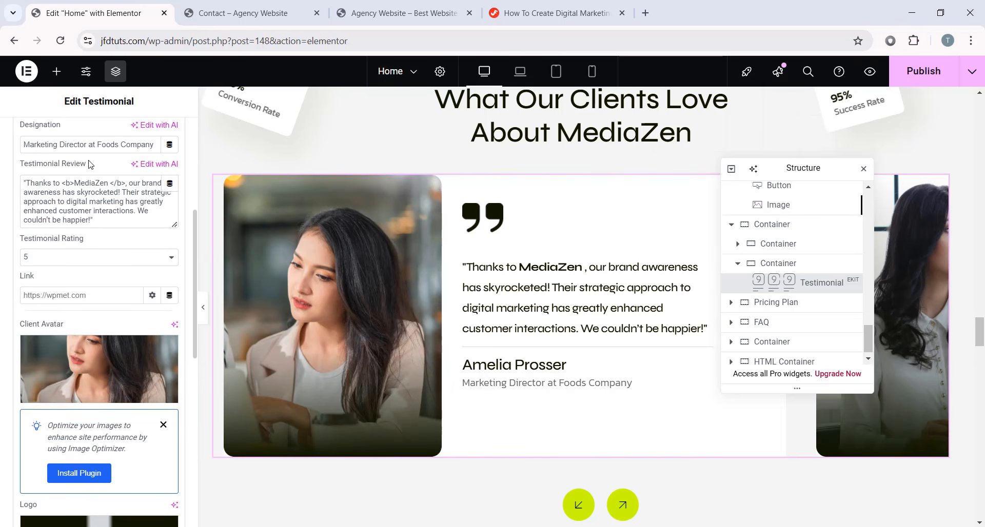
scroll(75, 176, up, 1)
scroll(72, 192, up, 1)
click(72, 192)
scroll(437, 259, down, 8)
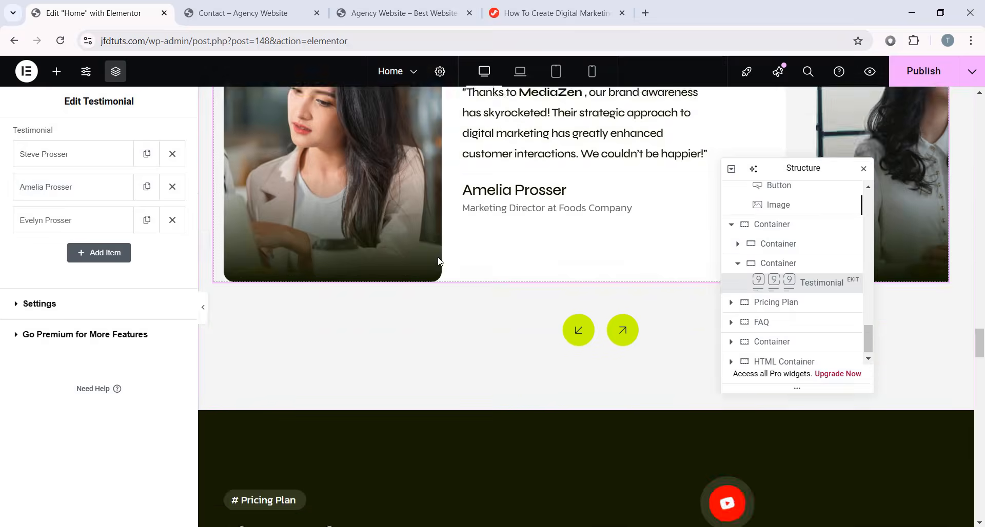
scroll(499, 268, up, 6)
scroll(477, 255, up, 5)
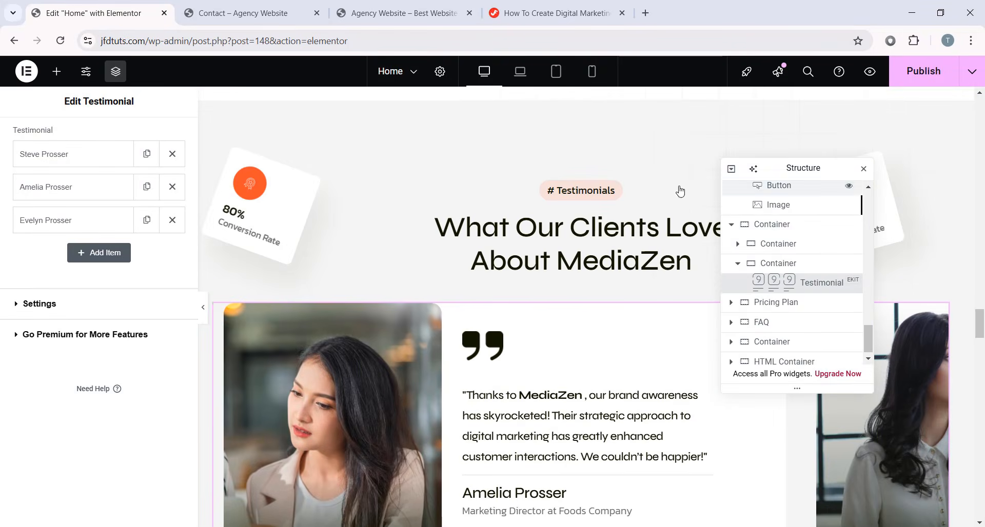
- Preview the page at laptop, tablet portrait and mobile portrait widths
click(528, 73)
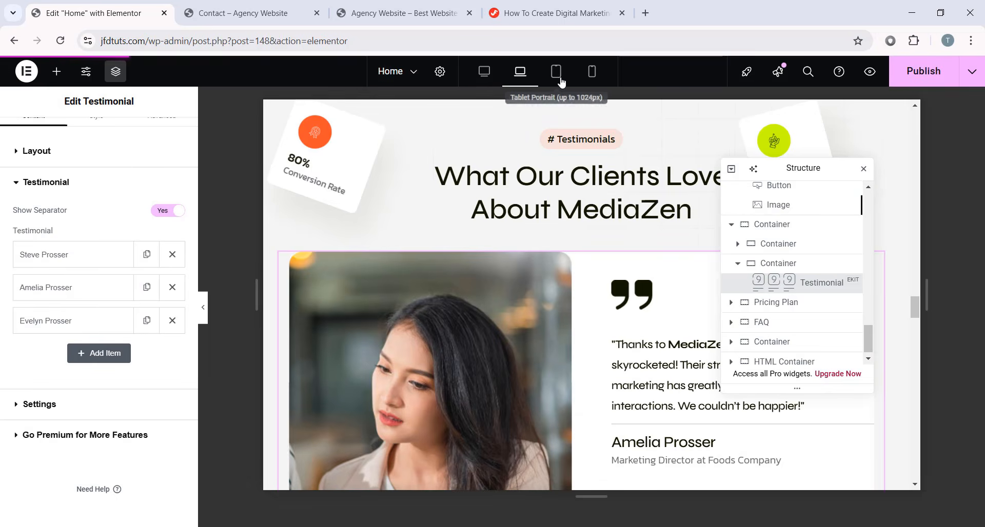
click(558, 73)
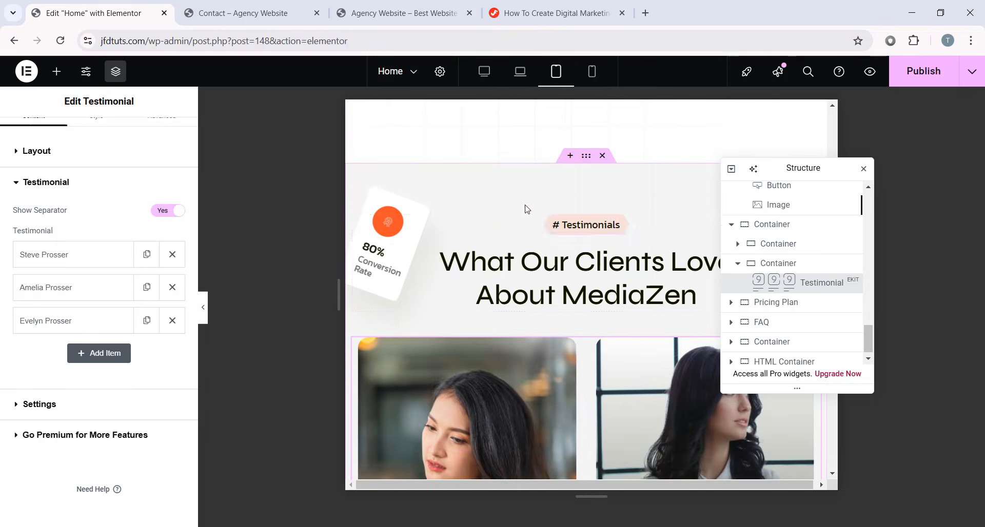
scroll(631, 272, down, 6)
scroll(631, 273, up, 4)
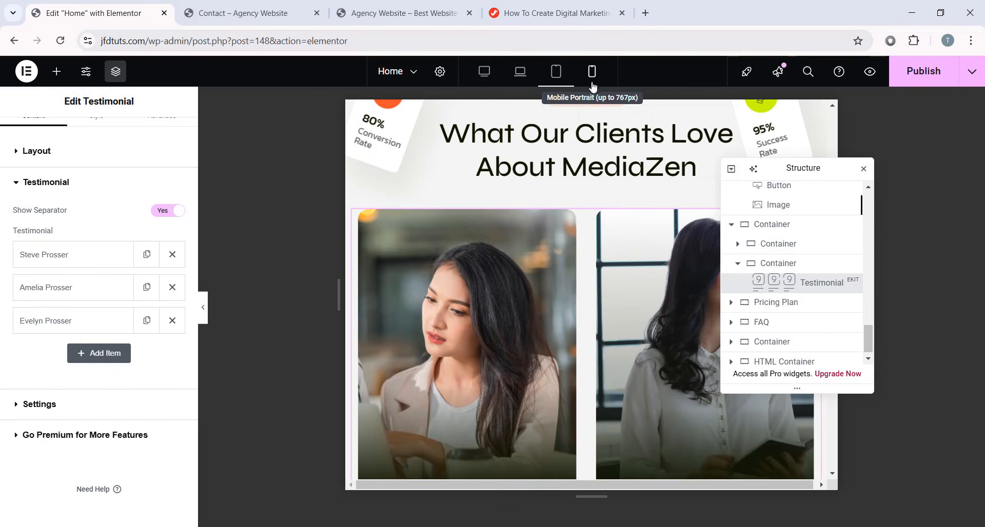
click(591, 77)
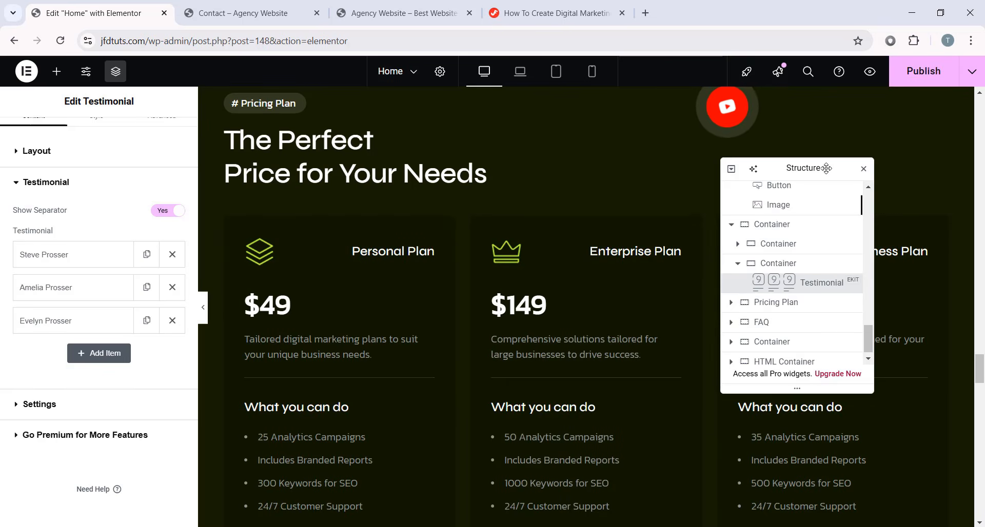
- Preview the pricing section full width, then return to the editor
drag(825, 168, 158, 185)
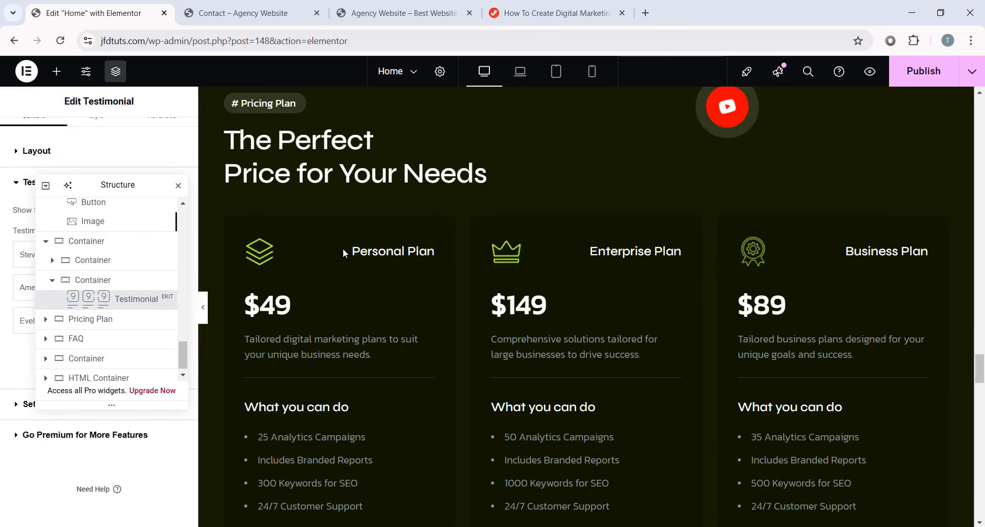
click(203, 307)
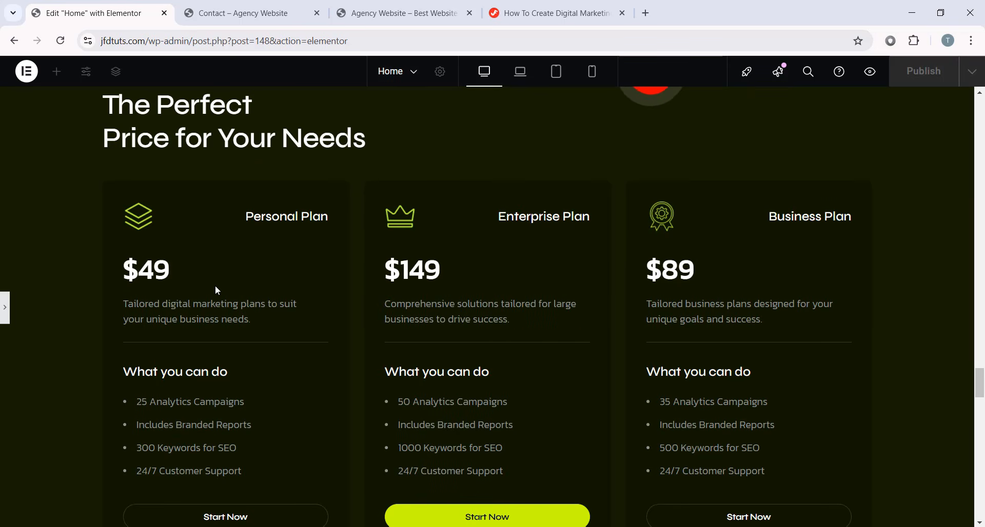
scroll(215, 284, down, 1)
scroll(218, 281, up, 1)
scroll(174, 356, down, 1)
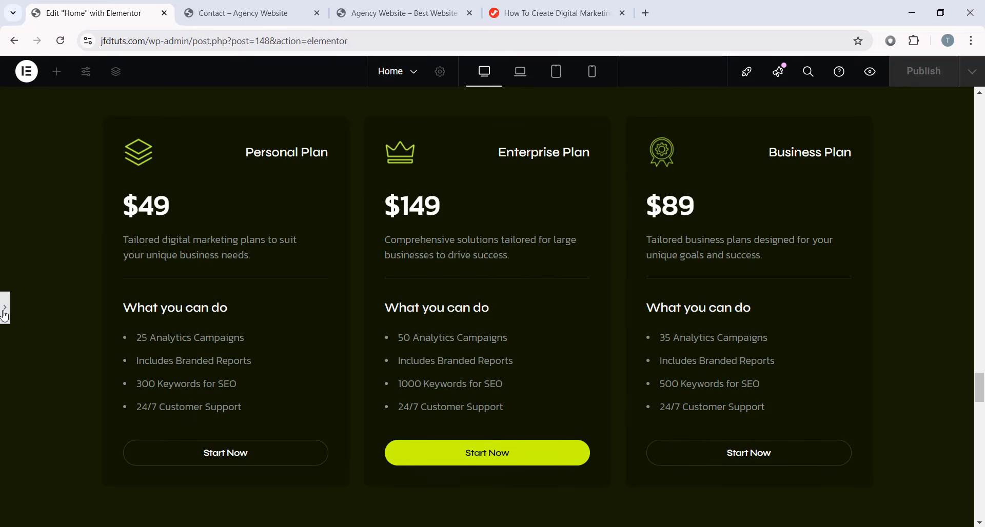
key(ctrl+p)
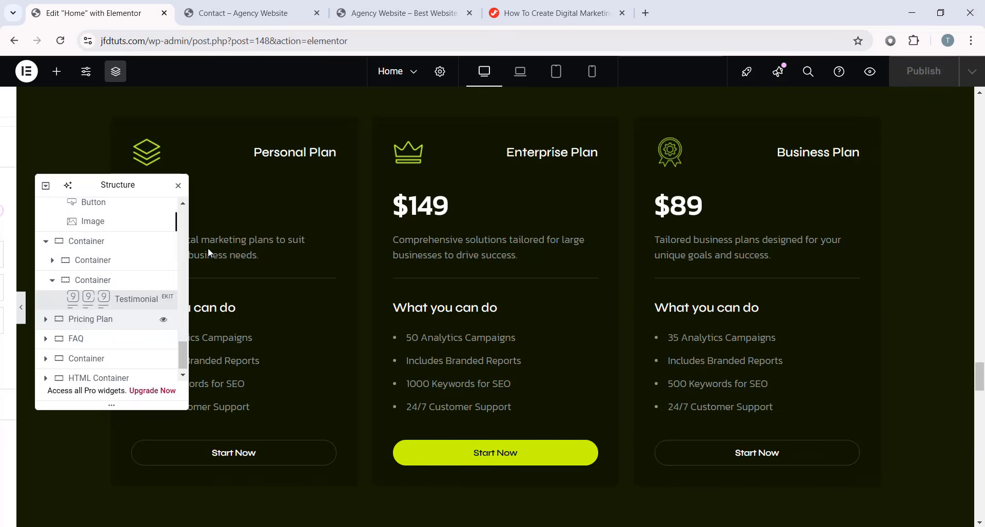
- Change the Personal Plan price heading from $49 to $37
click(257, 208)
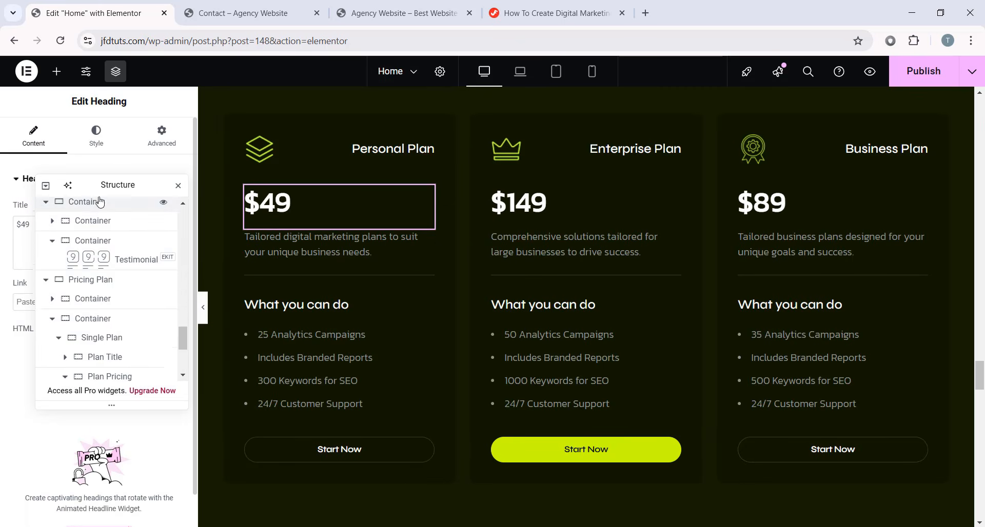
drag(103, 185, 559, 233)
drag(55, 230, 2, 229)
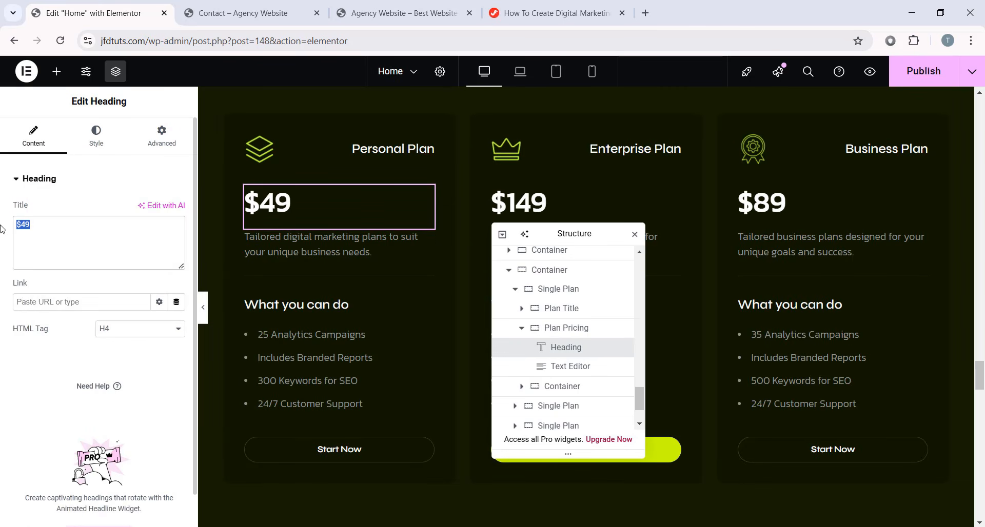
text($37)
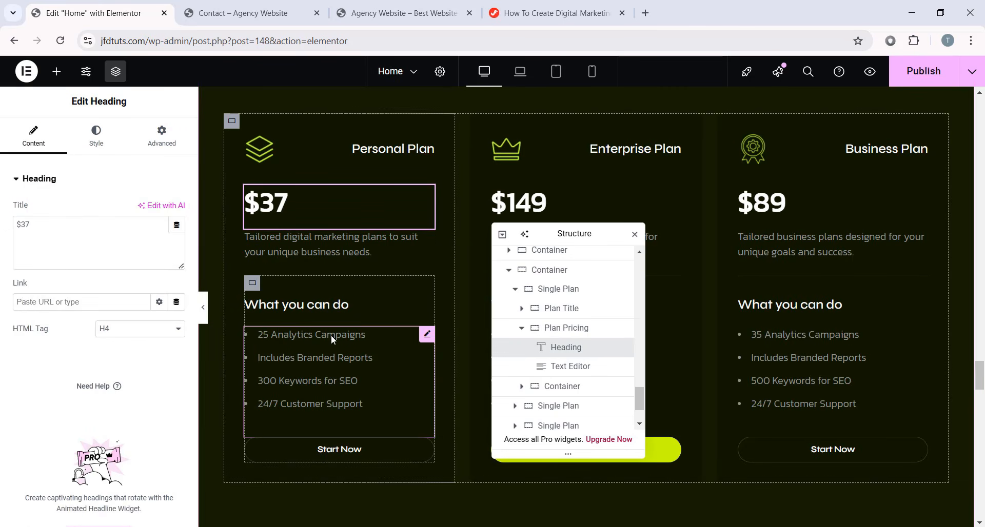
- Duplicate the 24/7 Customer Support feature item, retype it, then delete it to keep four items
click(330, 334)
scroll(528, 361, down, 1)
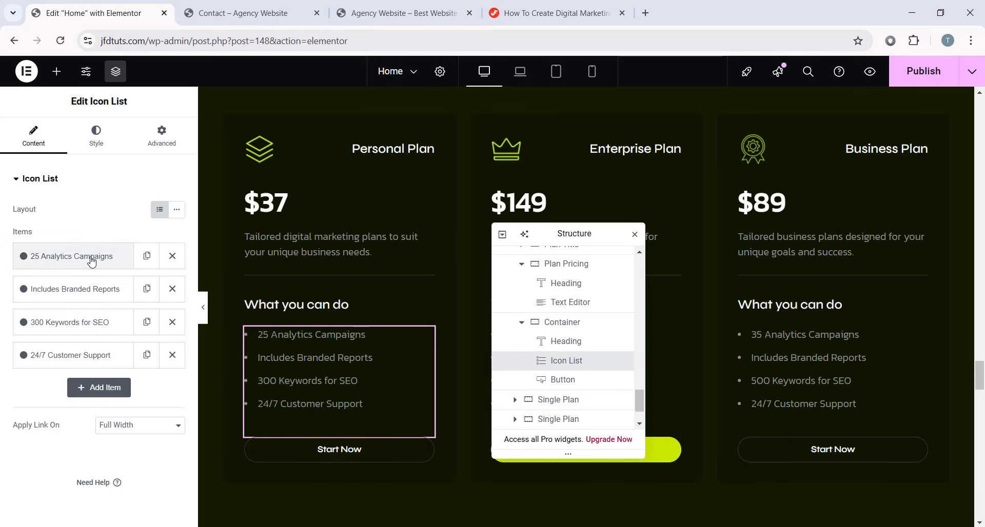
click(65, 255)
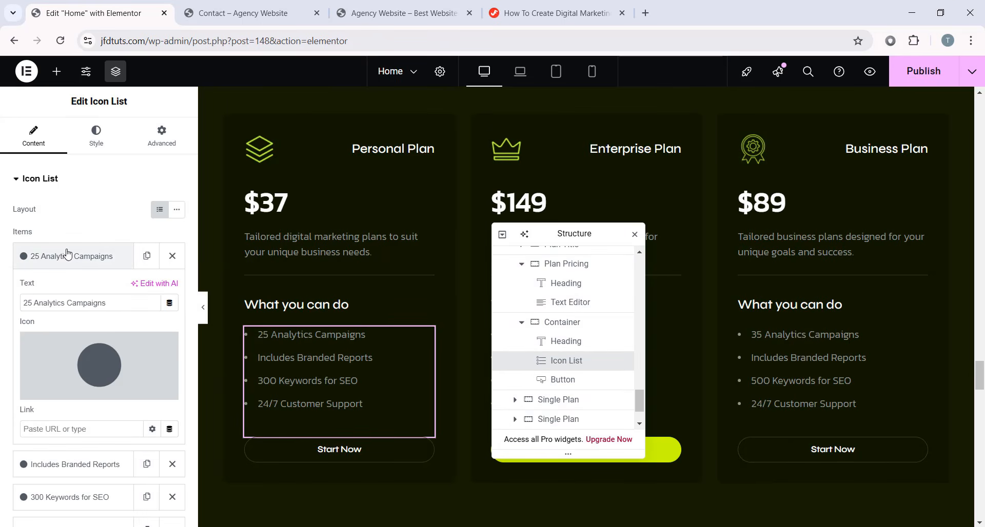
drag(111, 302, 7, 310)
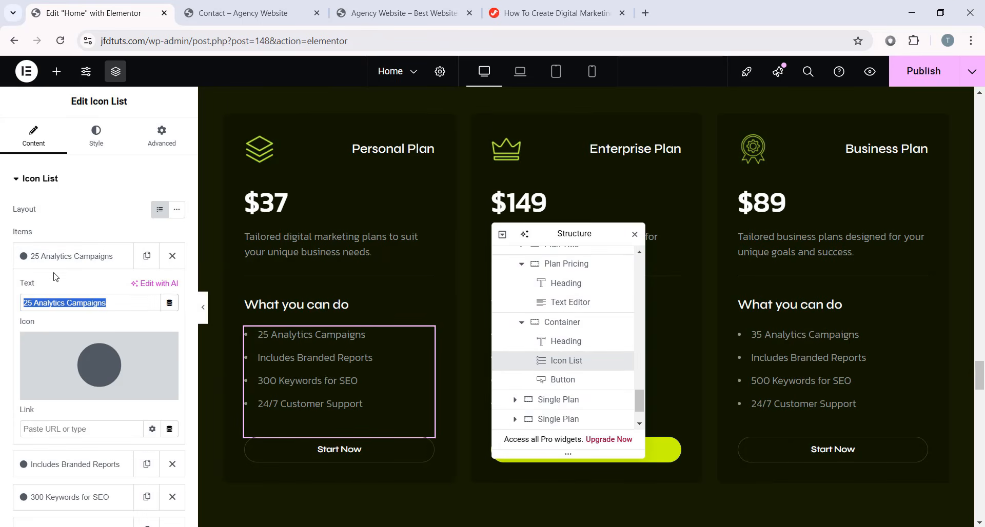
click(78, 255)
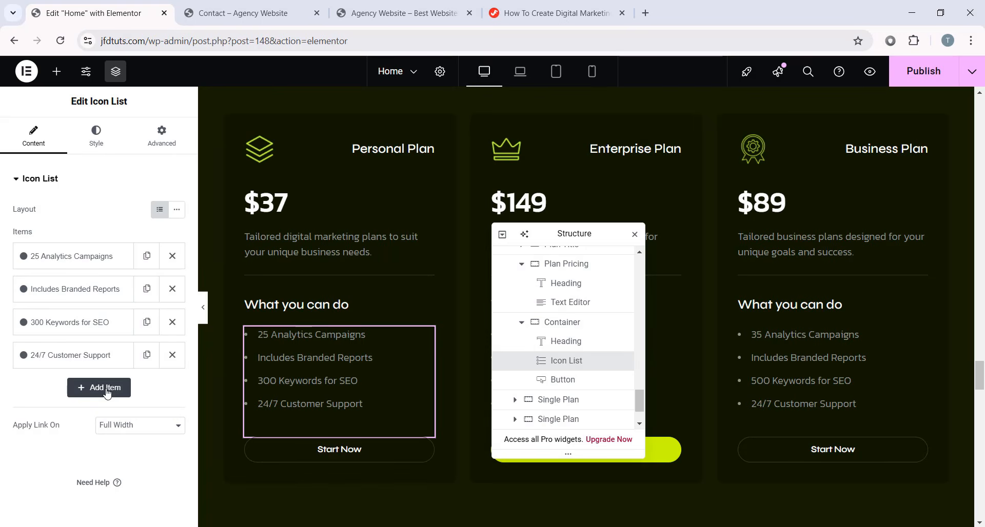
click(146, 355)
click(85, 388)
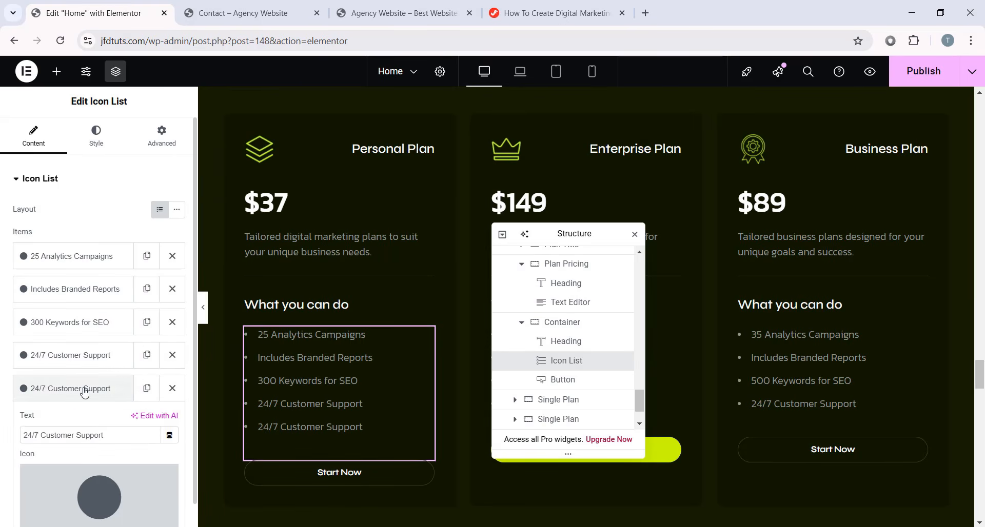
drag(106, 435, 1, 435)
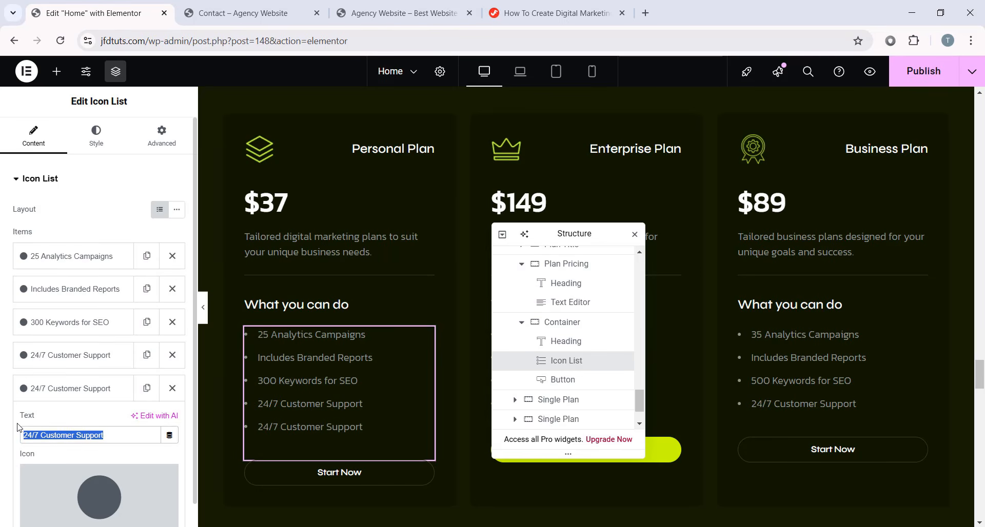
text(New text)
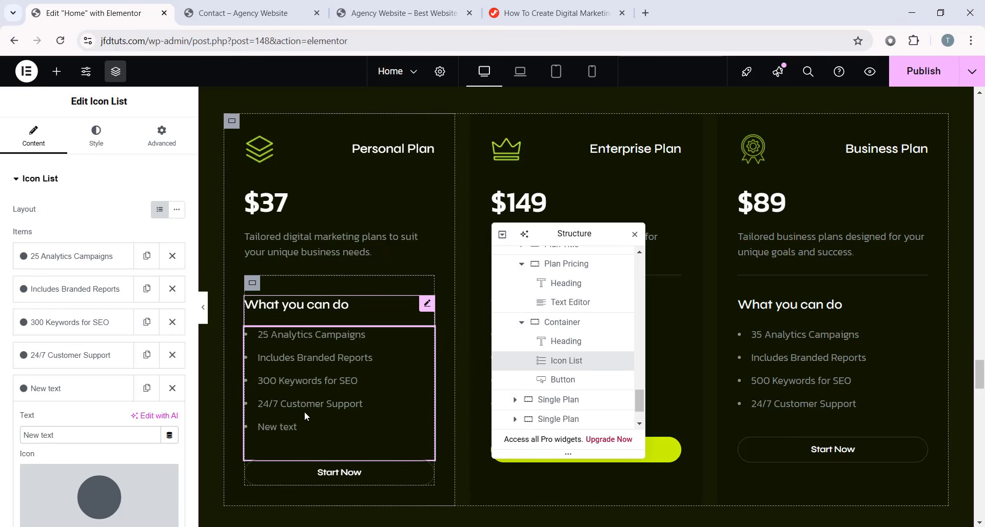
click(172, 388)
- Select the Personal Plan icon image and scroll on toward the FAQ section
click(268, 145)
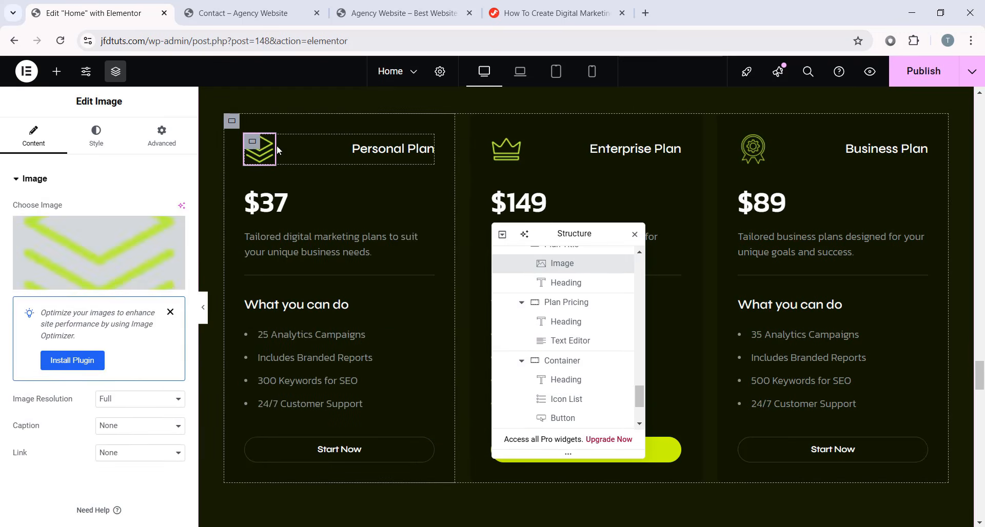
scroll(574, 287, up, 1)
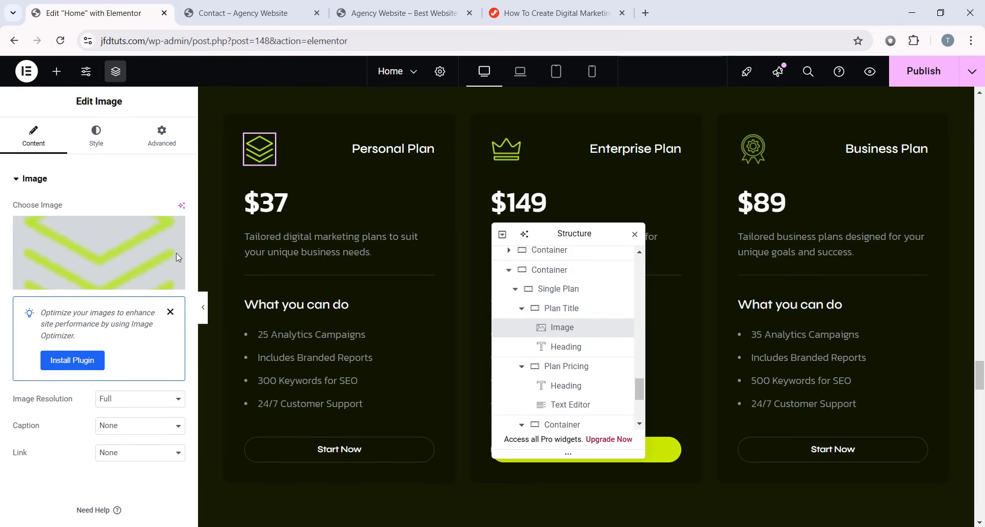
drag(569, 233, 133, 218)
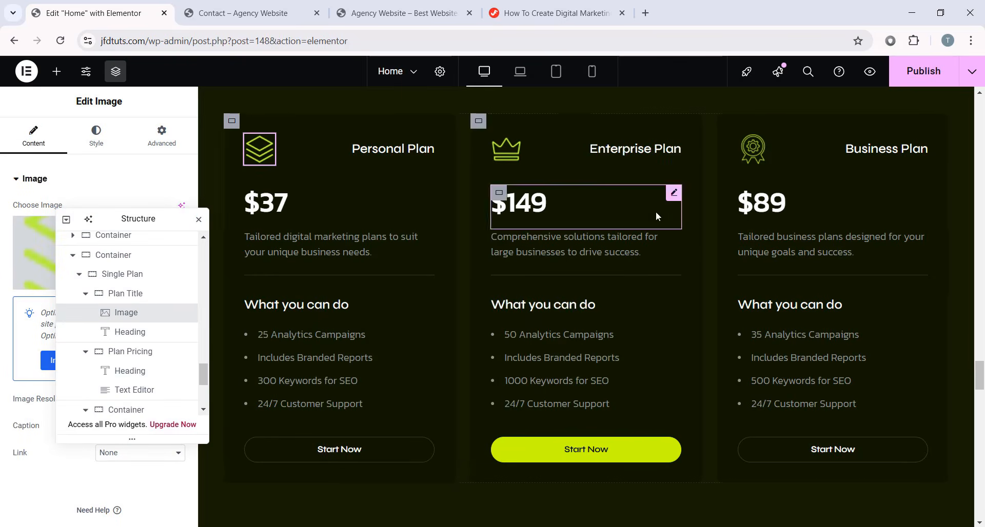
scroll(656, 211, down, 3)
scroll(669, 271, up, 1)
scroll(610, 318, down, 6)
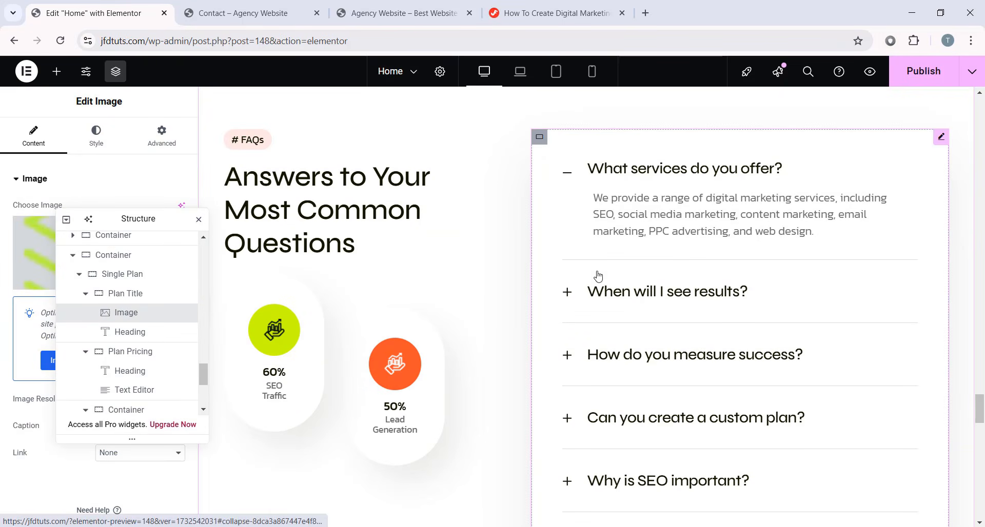
- In full-width preview, expand four FAQ answers from 'When will I see results?' to 'Why is SEO important?'
drag(156, 219, 120, 188)
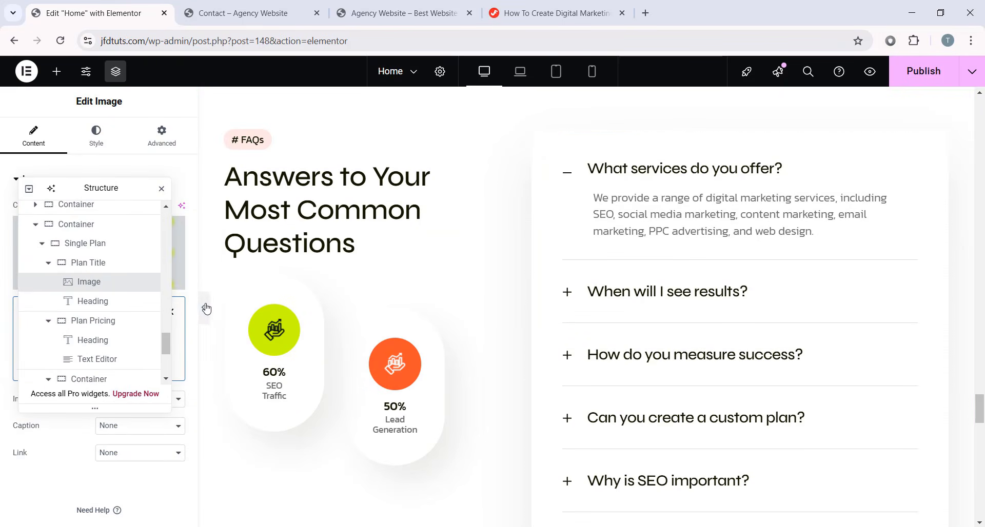
click(206, 309)
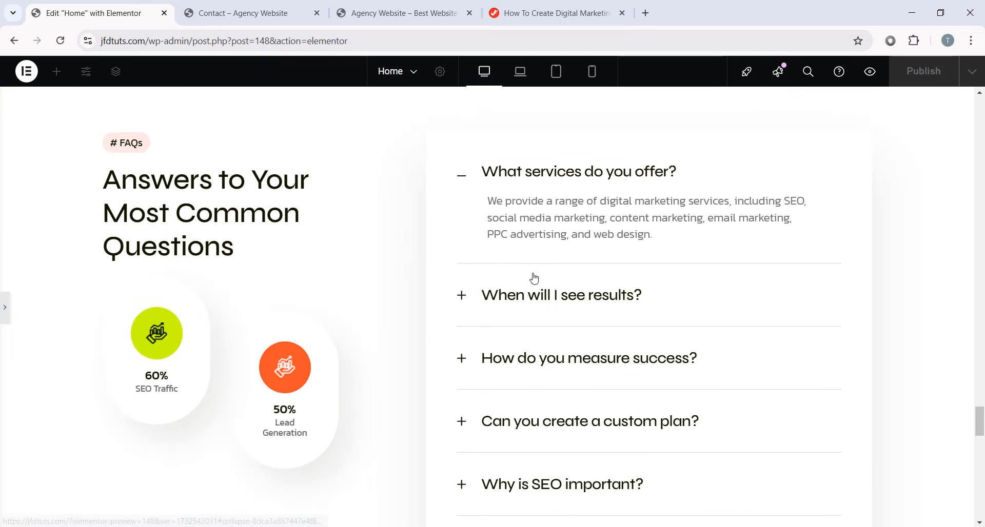
click(522, 295)
click(546, 357)
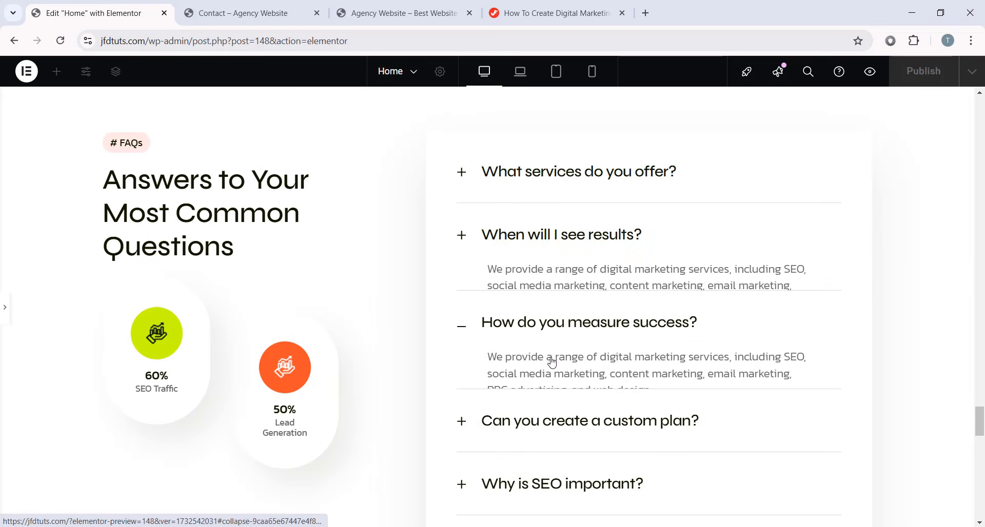
click(559, 418)
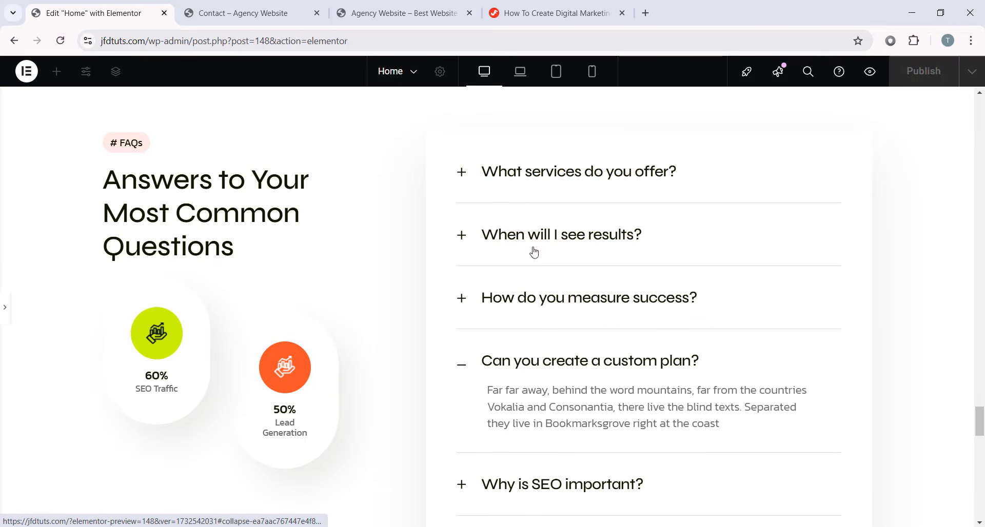
scroll(548, 318, down, 1)
click(585, 427)
scroll(578, 409, down, 2)
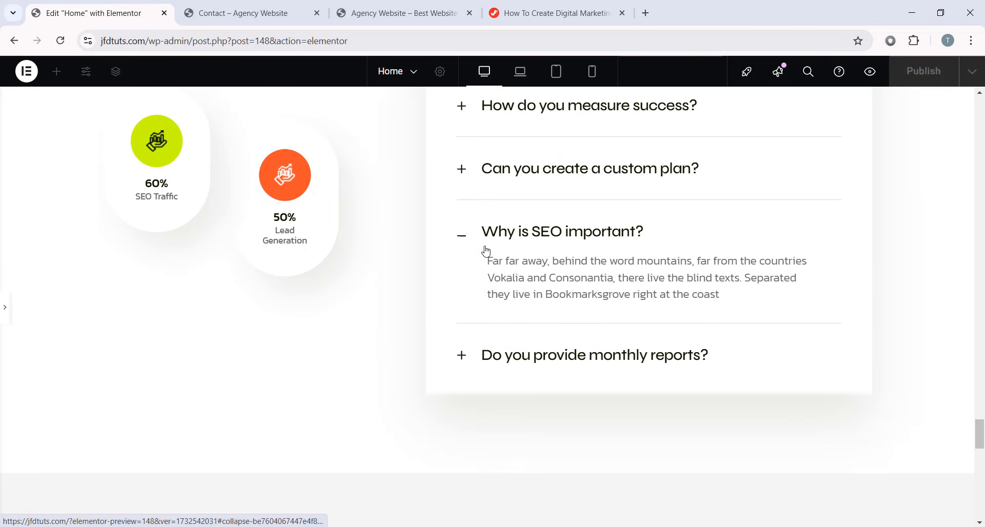
drag(485, 249, 690, 295)
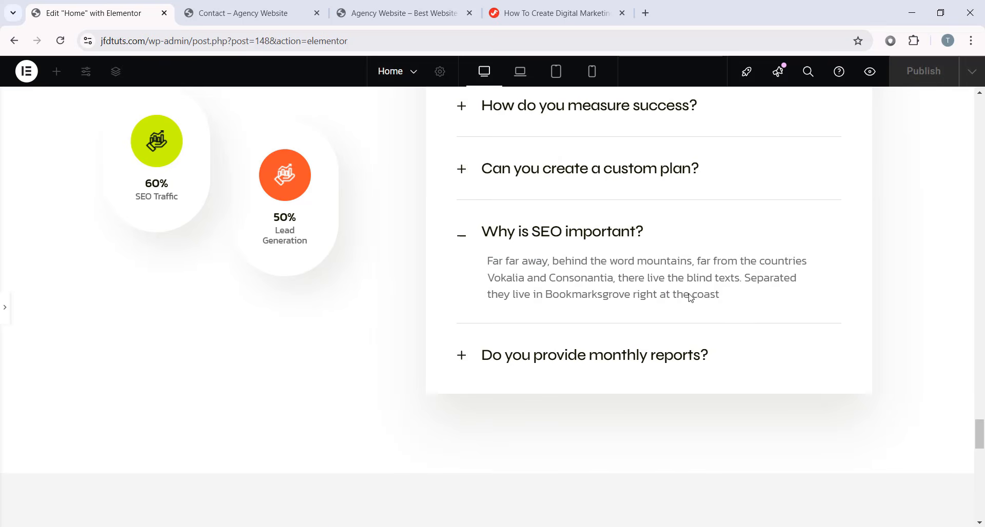
- Open the FAQ accordion's settings and expand the 'What services do you offer?' item
click(6, 305)
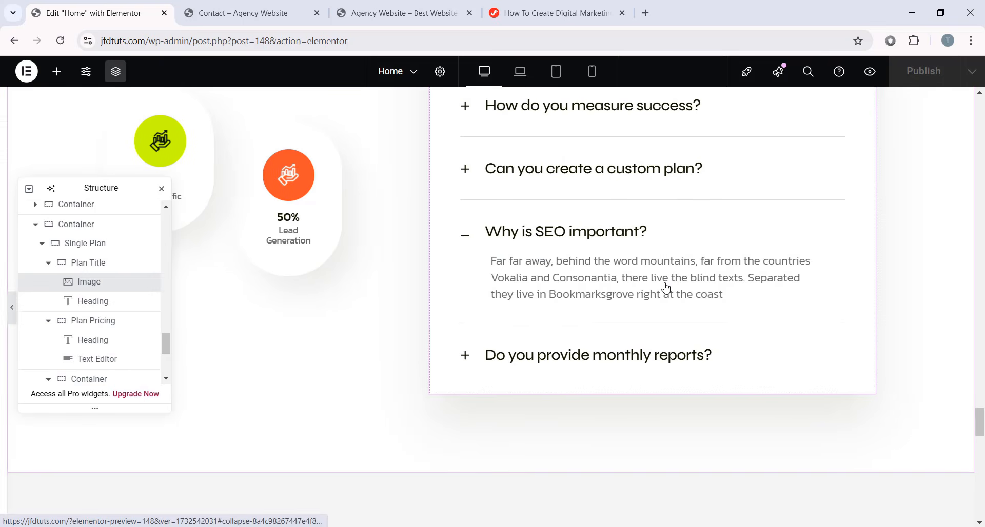
drag(164, 193, 913, 234)
click(630, 275)
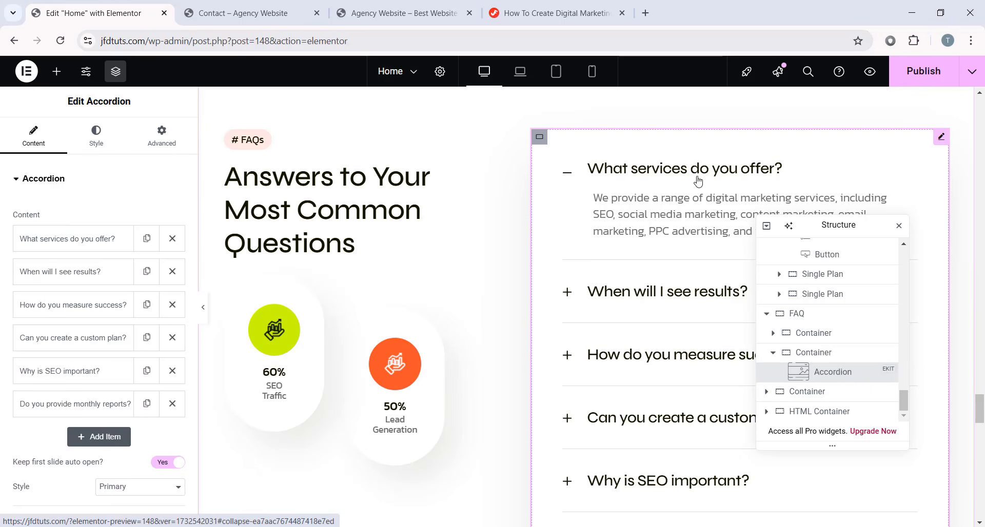
click(77, 239)
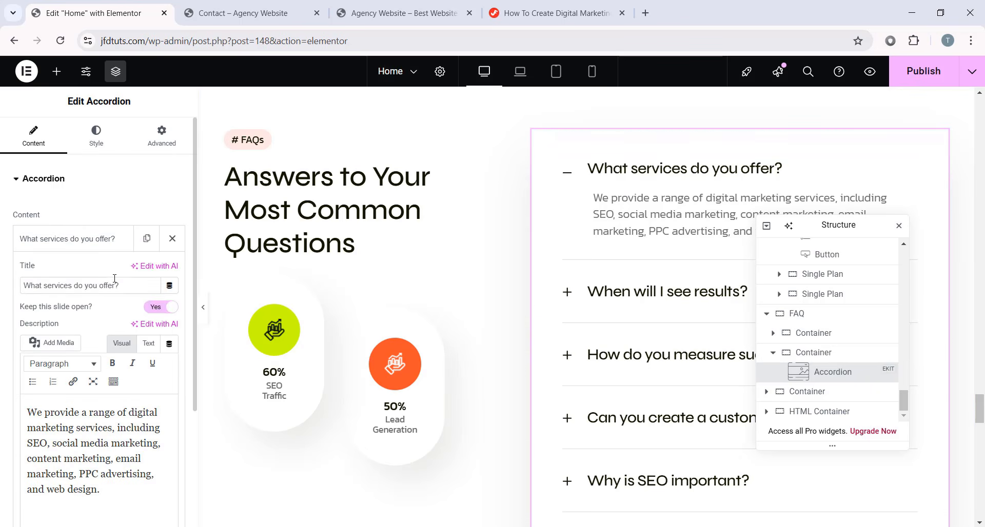
drag(120, 285, 45, 287)
scroll(6, 293, down, 2)
drag(101, 431, 7, 342)
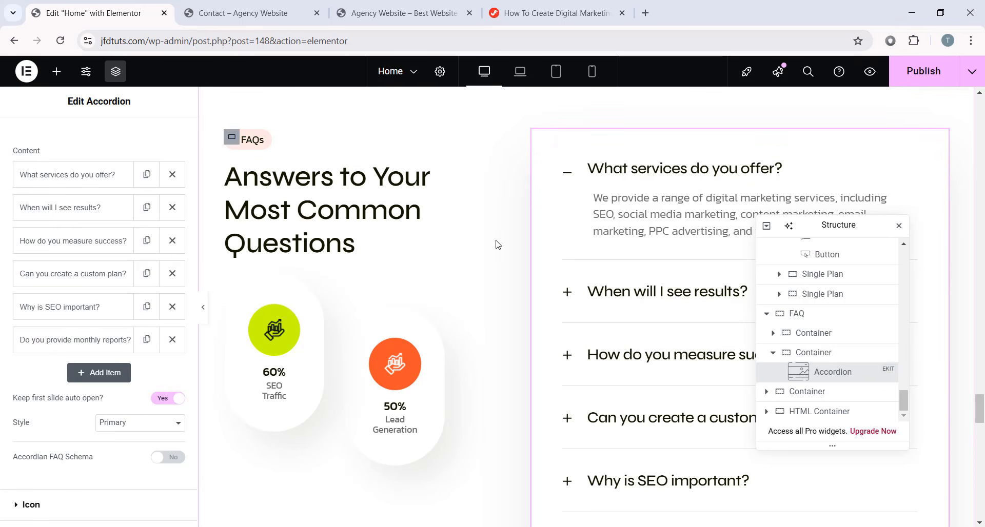
scroll(490, 256, down, 10)
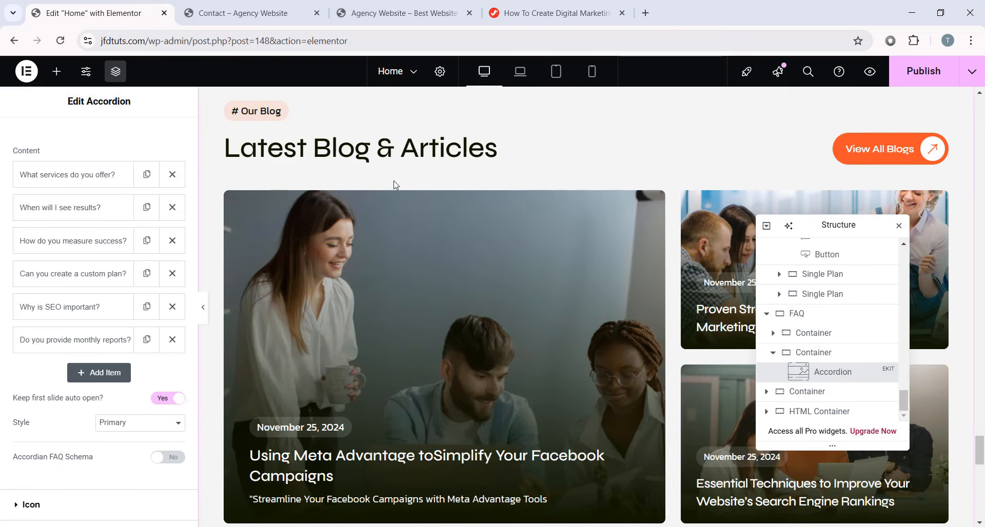
- Select the Latest Blog Articles post block, try Style 1, then restore the full-image Style 5 layout
drag(787, 226, 11, 198)
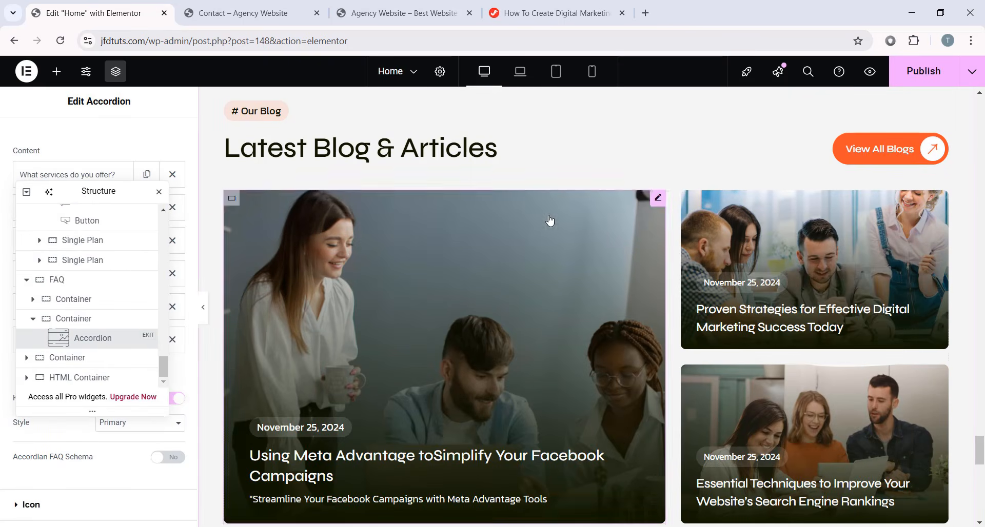
scroll(629, 258, down, 3)
scroll(629, 258, up, 3)
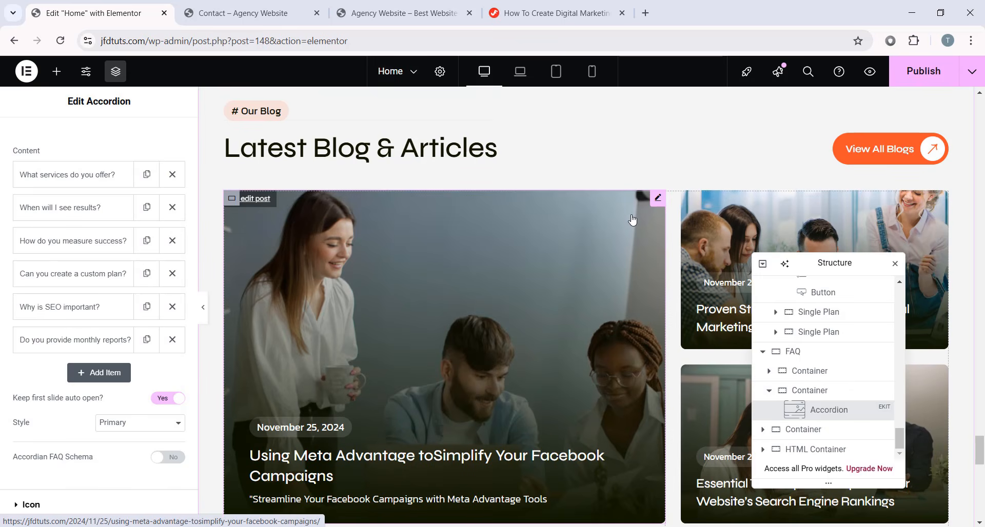
click(463, 210)
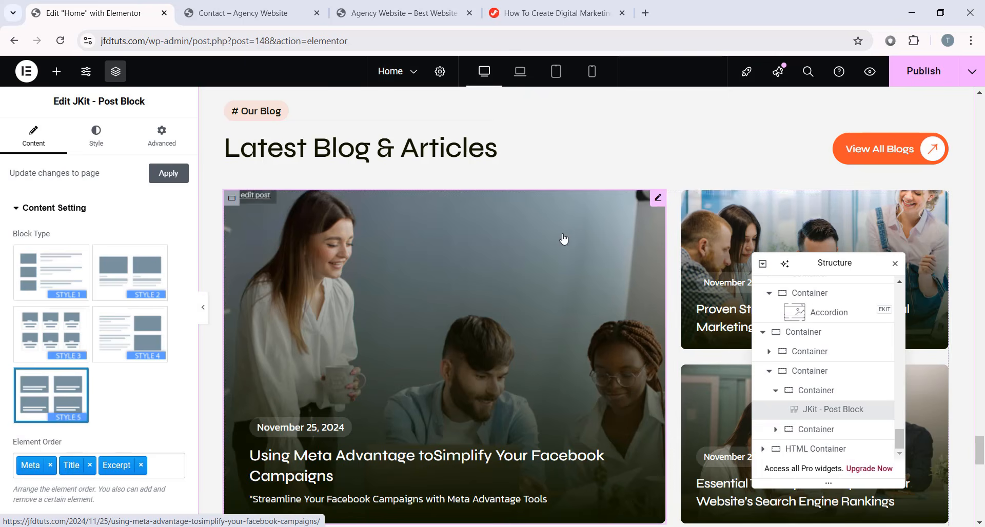
scroll(509, 296, down, 2)
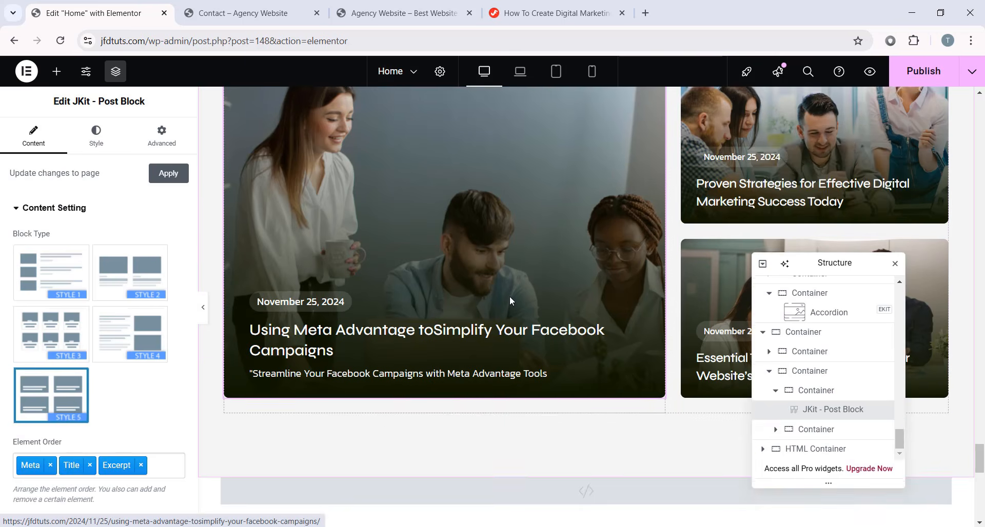
scroll(498, 298, up, 2)
scroll(543, 317, down, 1)
scroll(542, 317, down, 1)
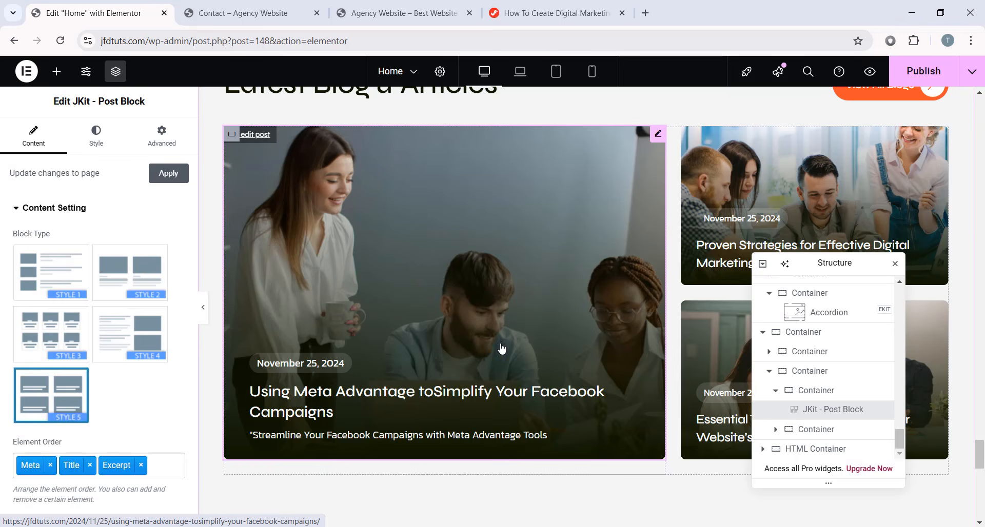
scroll(546, 270, up, 1)
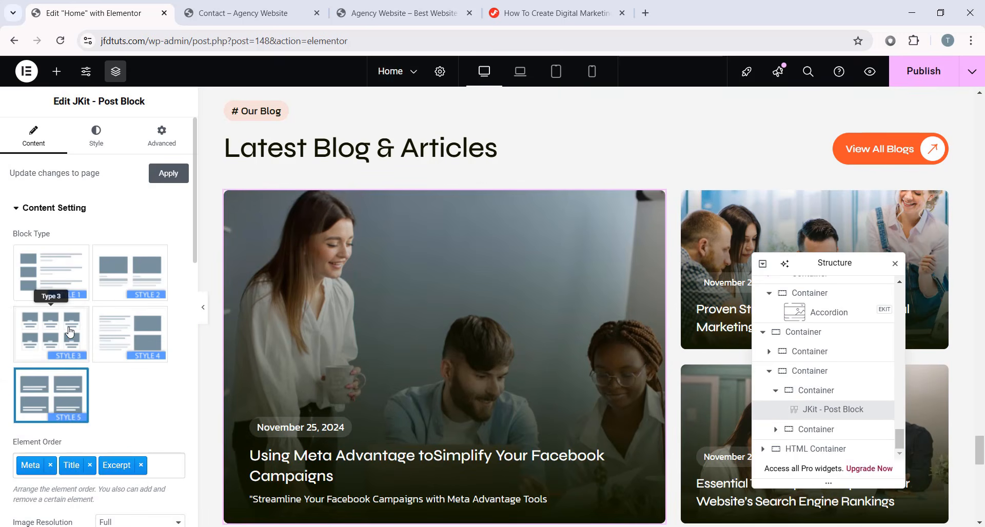
click(56, 282)
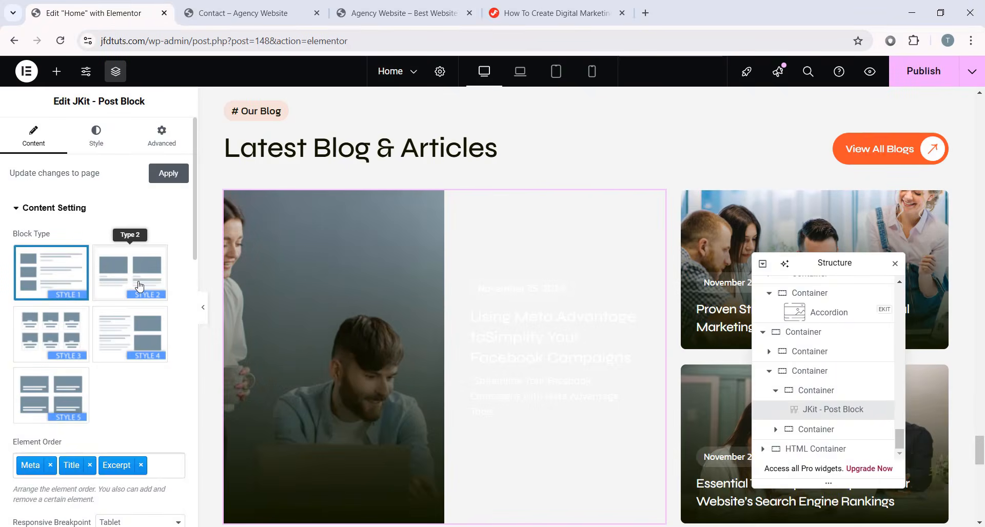
scroll(350, 298, down, 2)
click(51, 395)
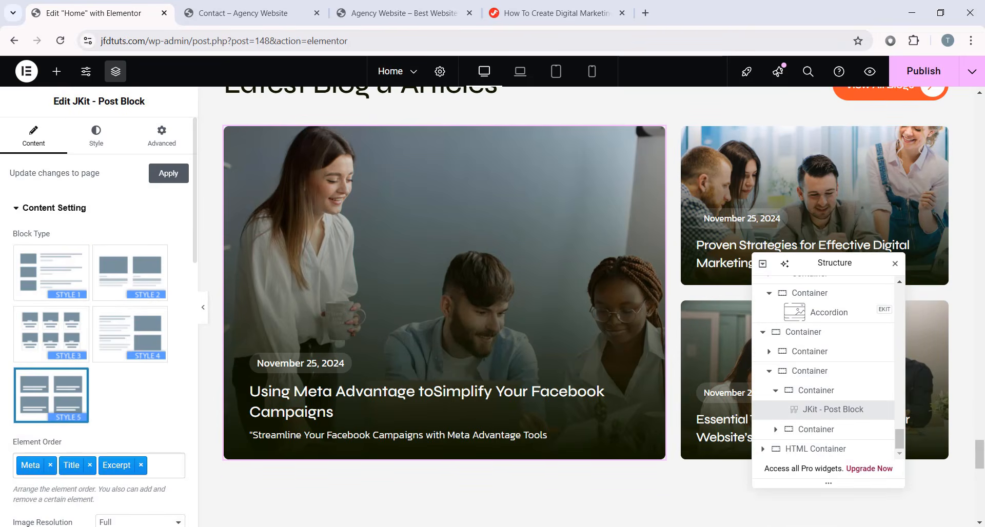
- Set the post title colour to red #FF0000, then undo it back to white
click(96, 137)
scroll(95, 226, down, 6)
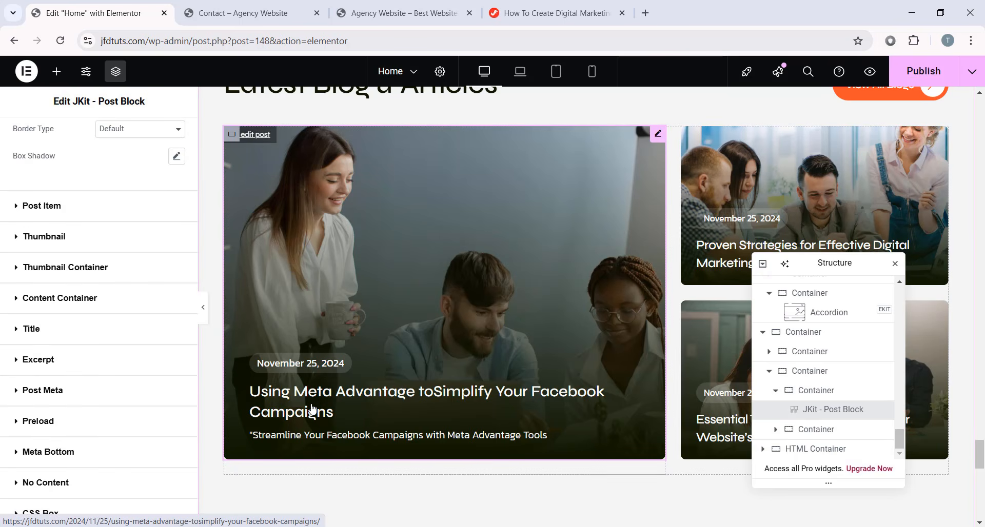
click(34, 332)
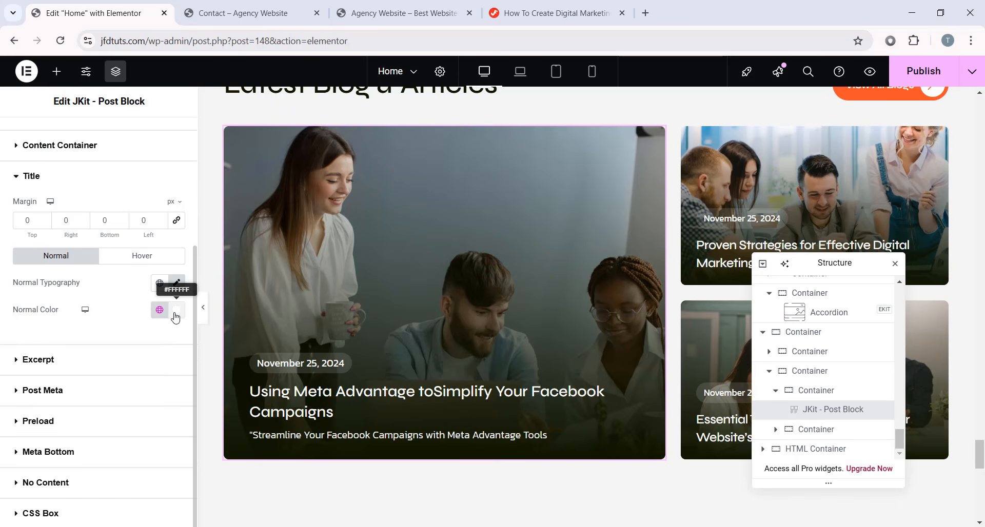
click(176, 315)
drag(167, 394, 275, 348)
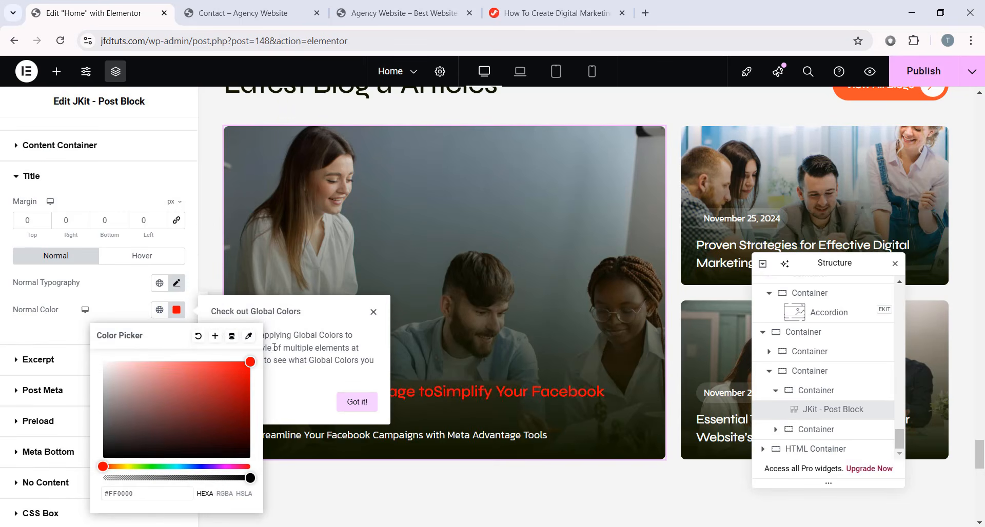
click(176, 309)
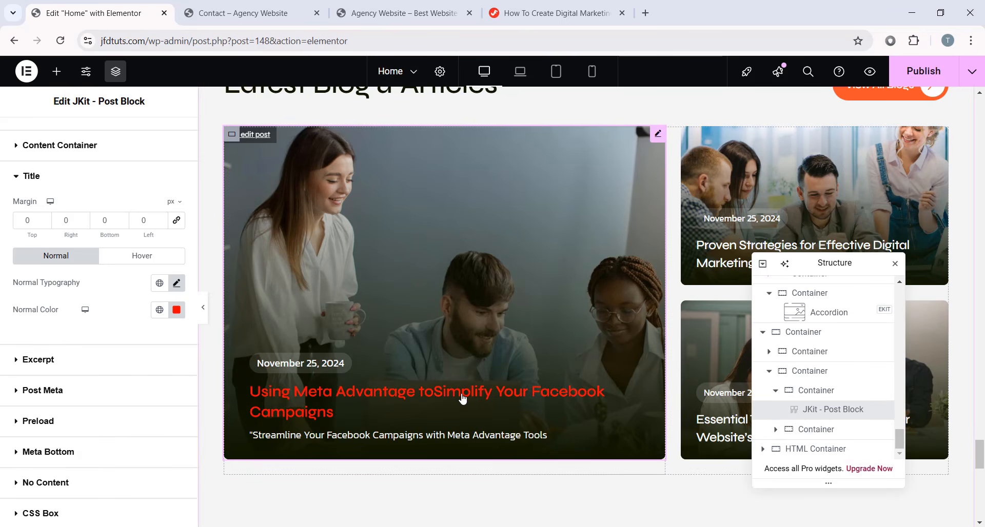
key(ctrl+z)
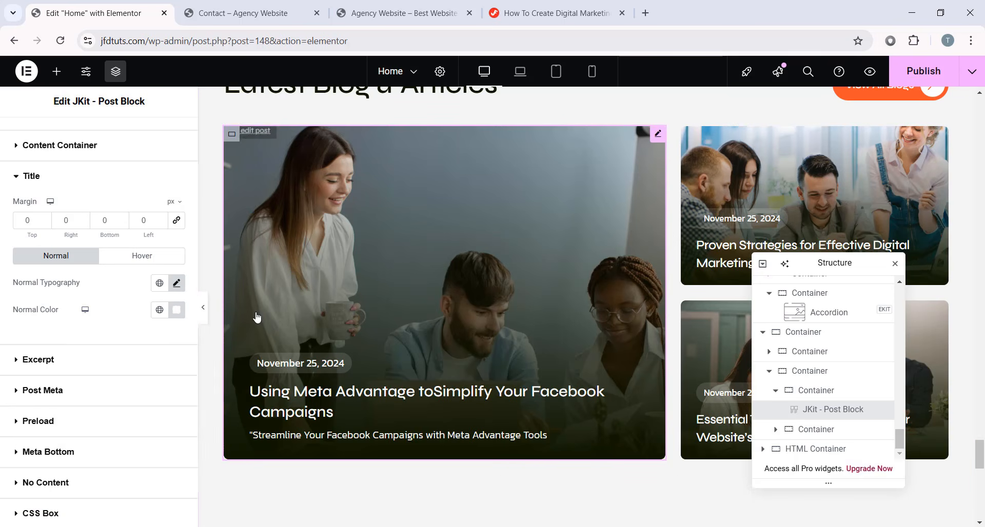
- Scroll through the page to the footer and back, then publish the Home page
scroll(421, 324, down, 8)
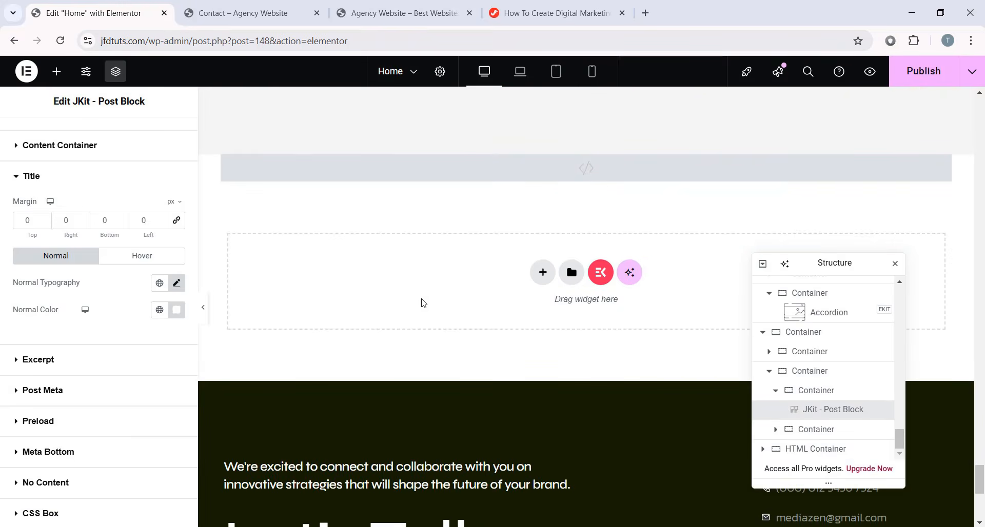
scroll(422, 303, down, 7)
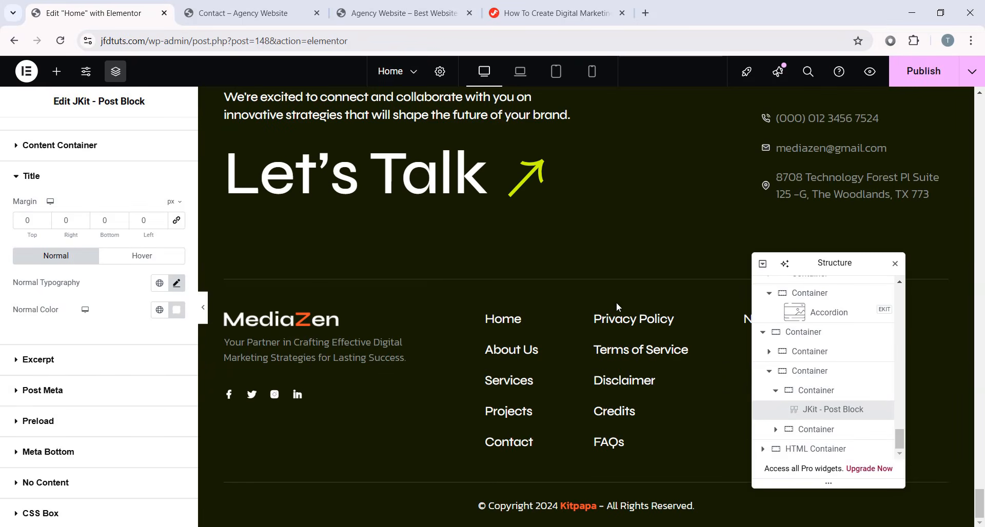
scroll(610, 292, up, 3)
scroll(472, 303, down, 3)
drag(765, 265, 785, 267)
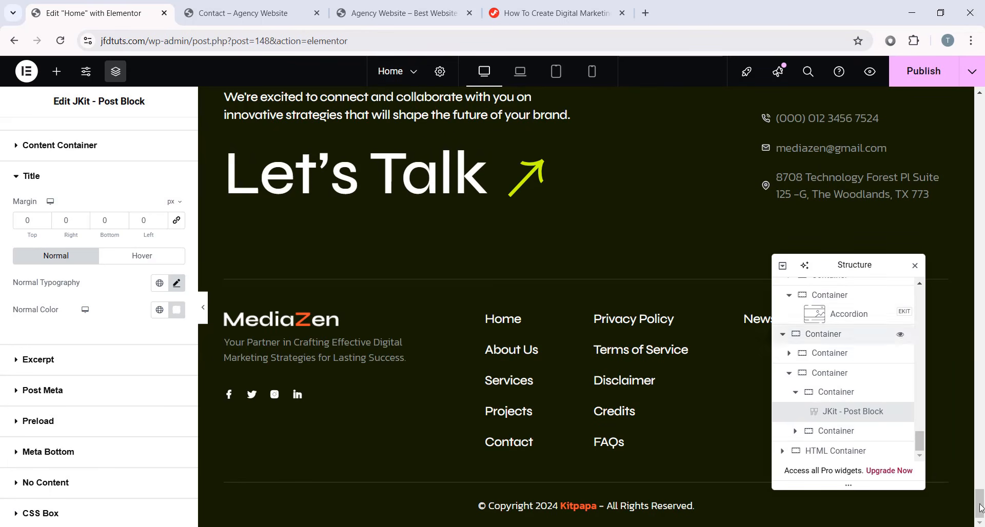
scroll(637, 229, up, 2)
drag(983, 498, 982, 111)
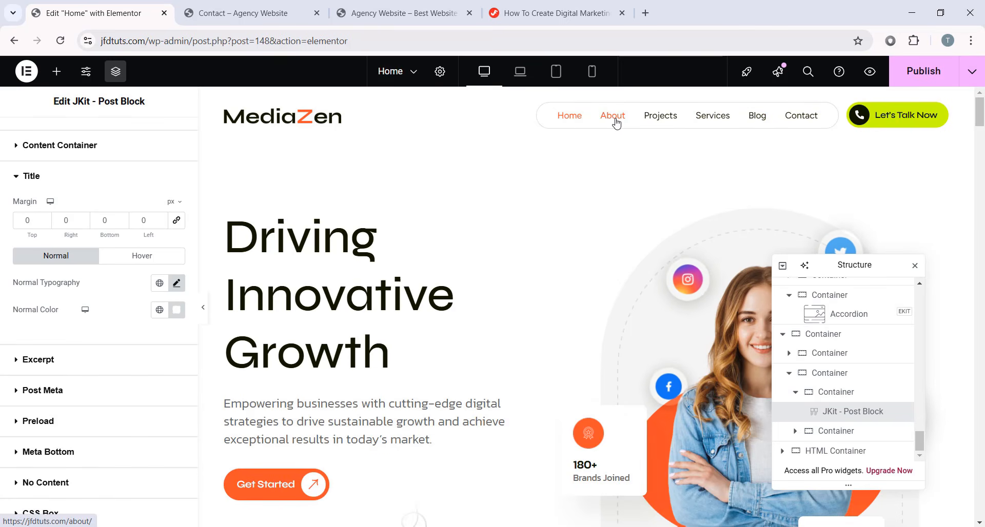
click(931, 70)
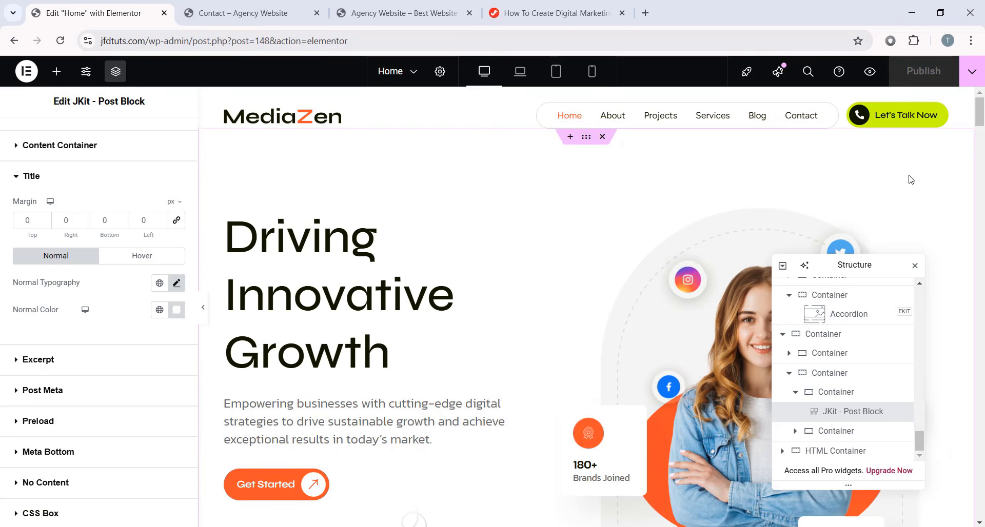
click(26, 71)
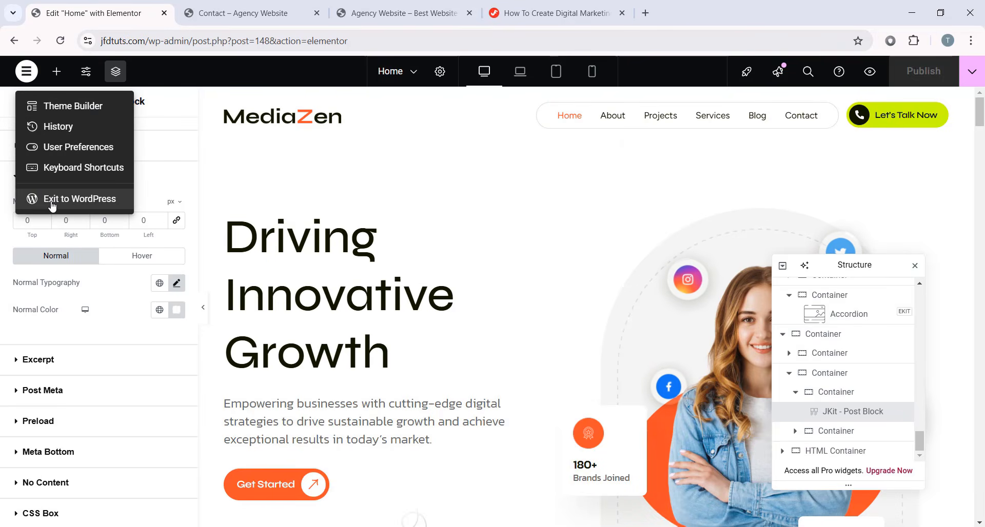
- Exit to WordPress Pages and click Next Step through every ElementsKit onboarding screen
click(23, 201)
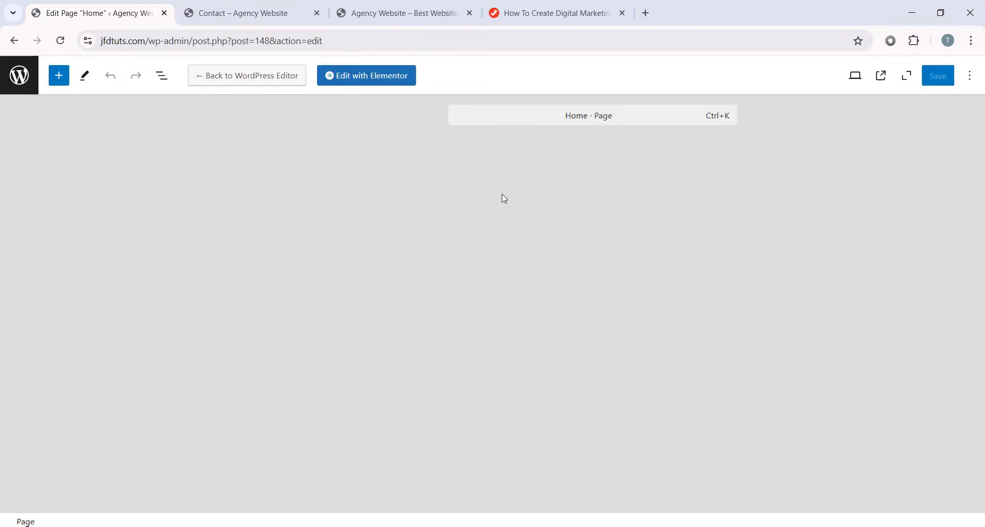
click(19, 75)
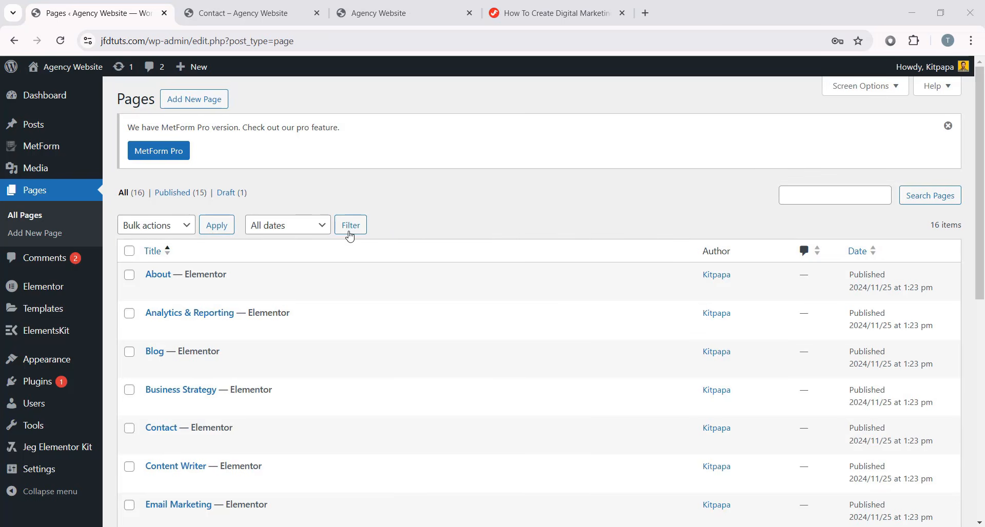
mouse_move(30, 336)
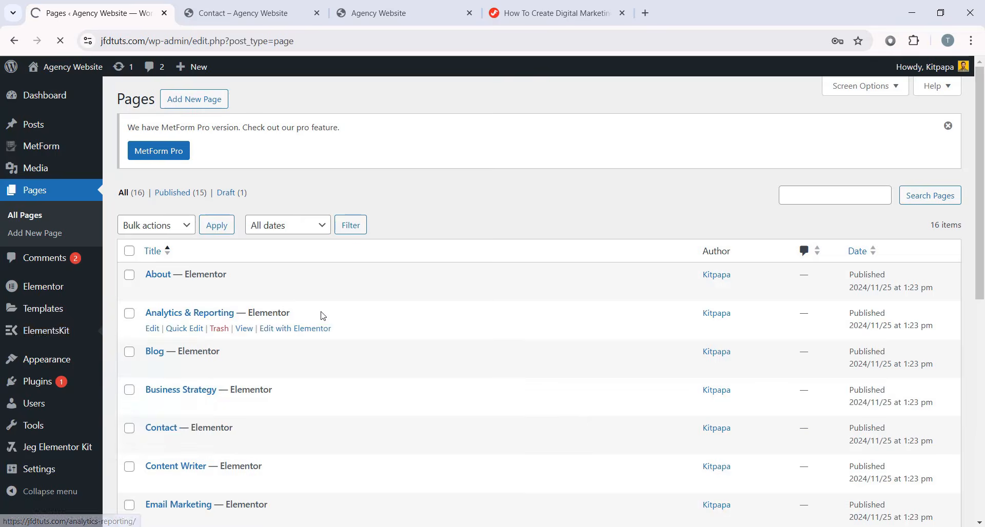
scroll(475, 345, down, 2)
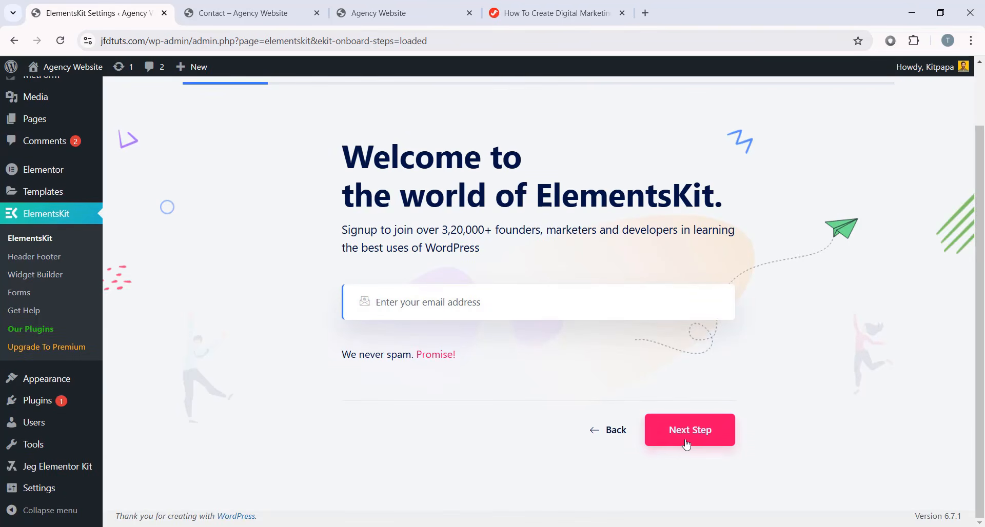
click(668, 440)
scroll(669, 442, down, 4)
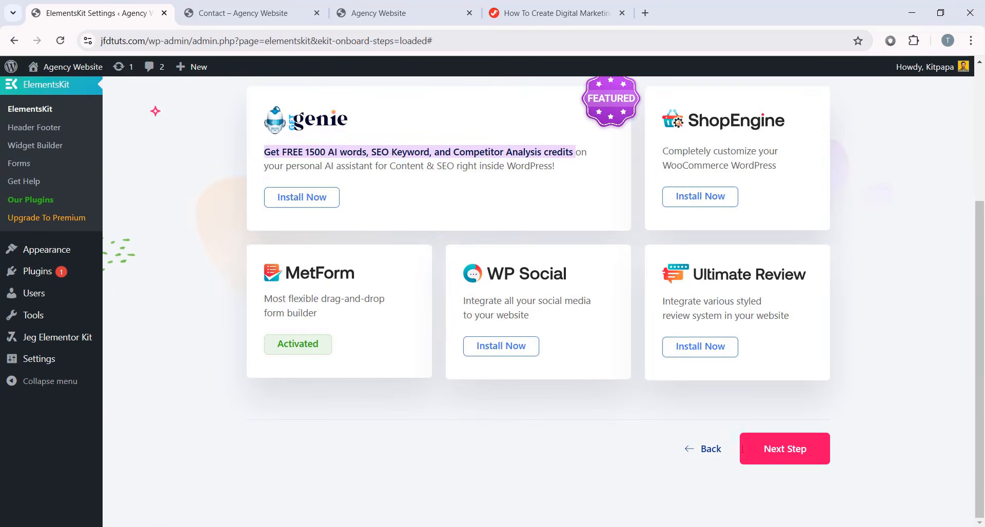
click(759, 455)
scroll(722, 455, down, 4)
click(768, 453)
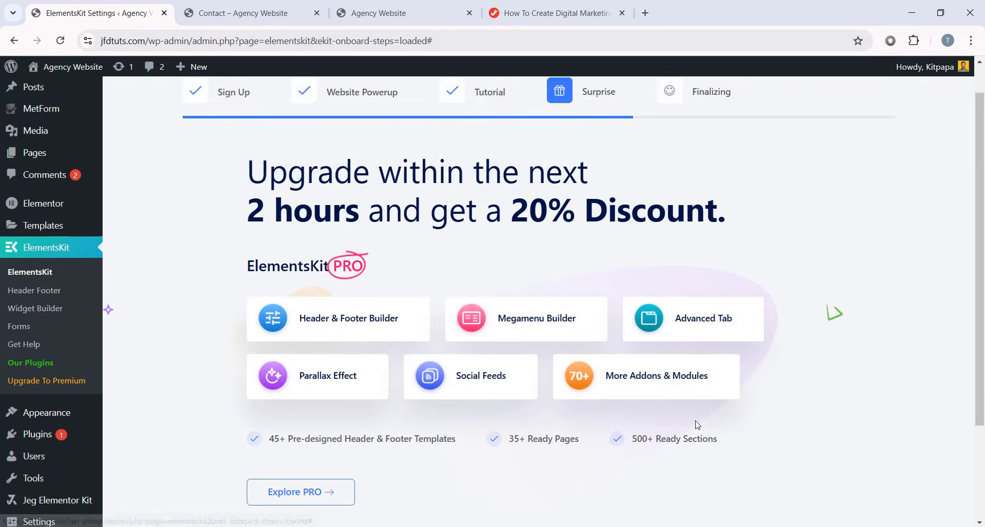
scroll(694, 424, down, 3)
click(771, 456)
scroll(723, 440, down, 3)
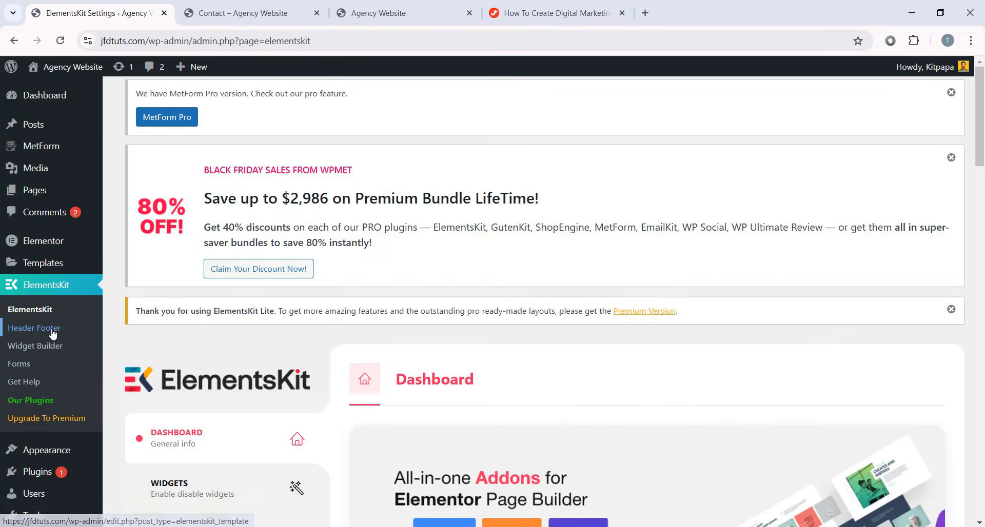
- Open ElementsKit's Header Footer list and edit Header V1 with Elementor
click(49, 331)
scroll(444, 333, down, 3)
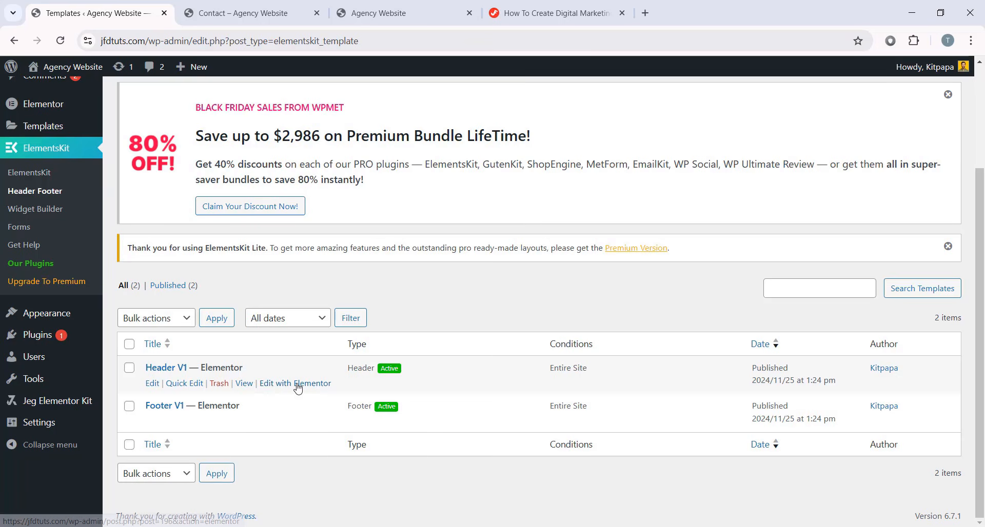
click(294, 390)
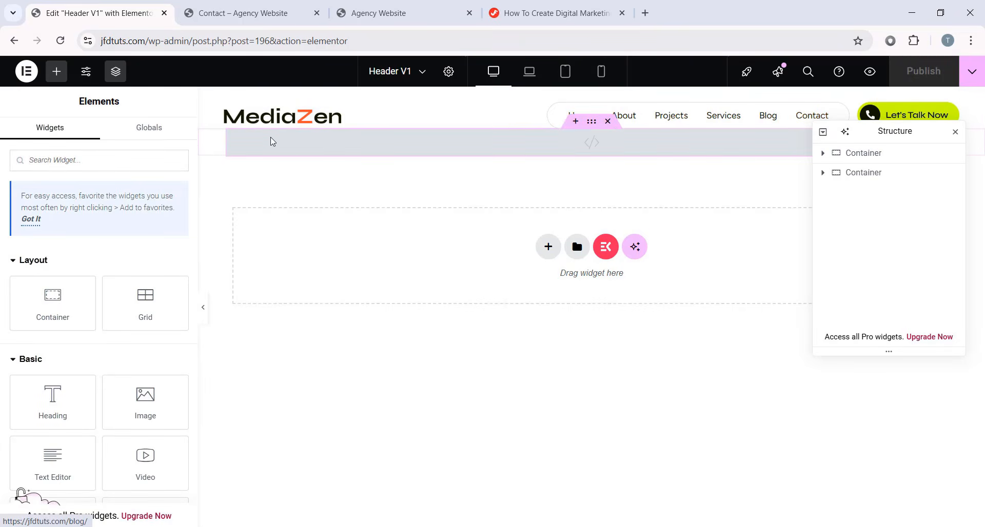
- Inspect the header's Nav Menu and MediaZen logo settings, then view the live homepage
click(842, 110)
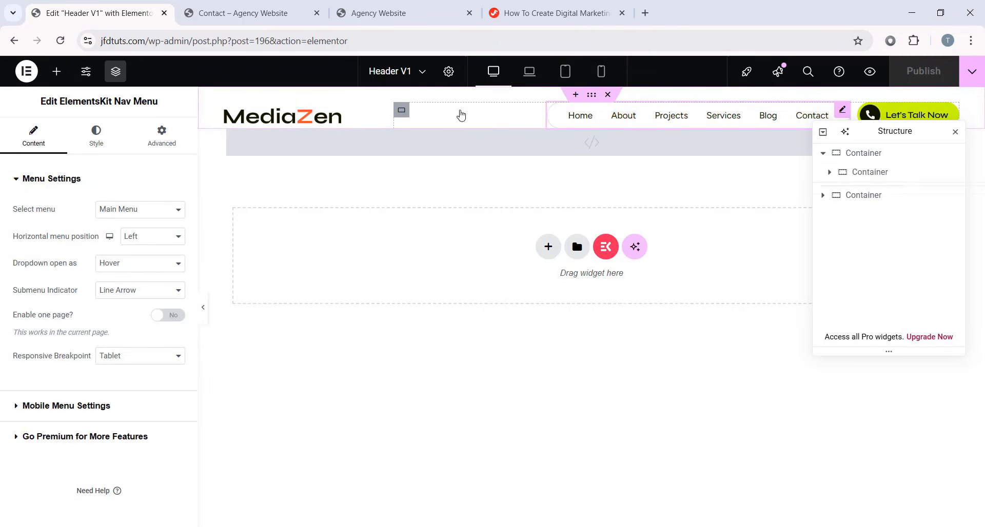
click(385, 114)
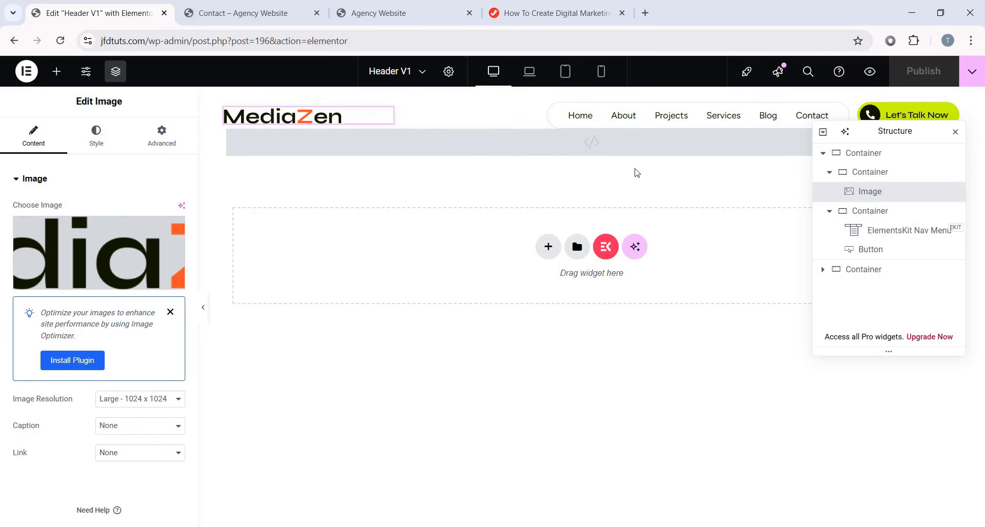
click(424, 16)
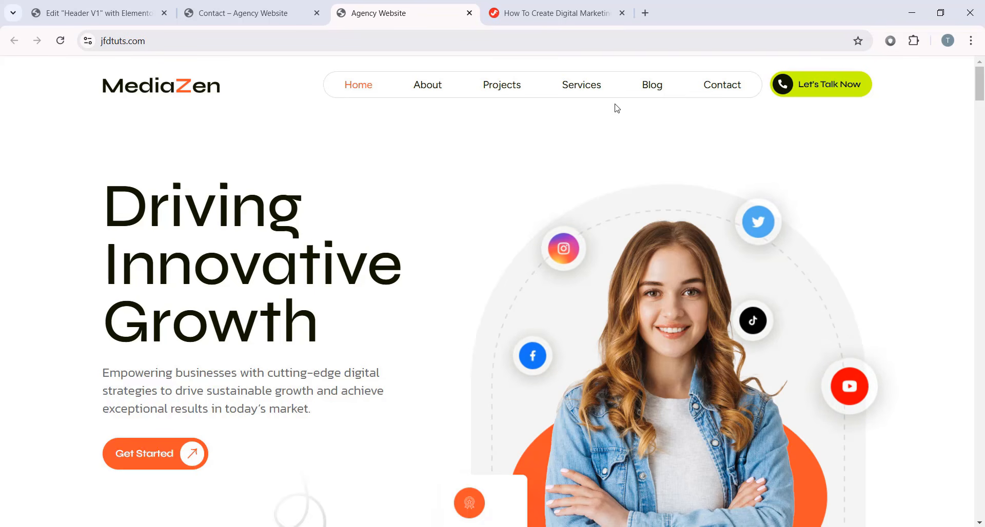
- Visit the live About page, then the Projects and Services pages, from the header menu
click(436, 89)
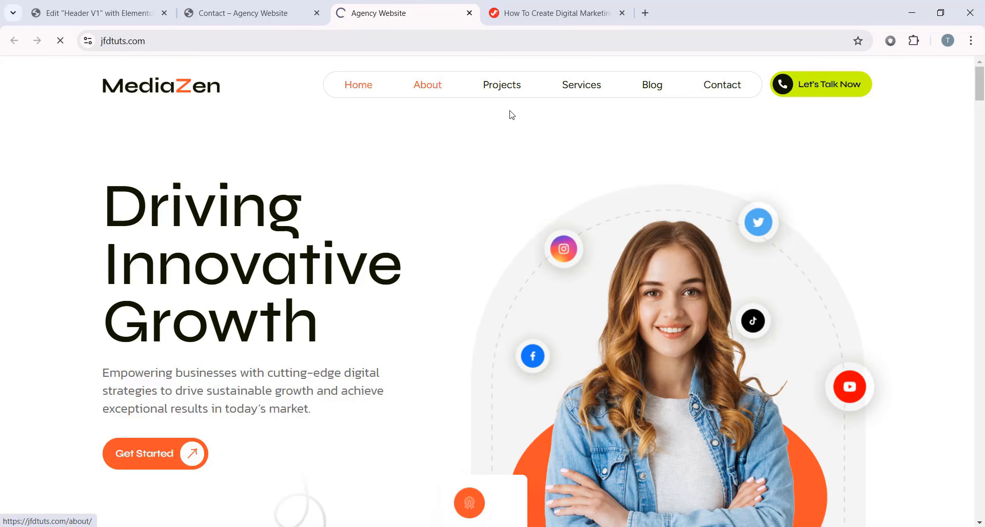
scroll(578, 164, down, 6)
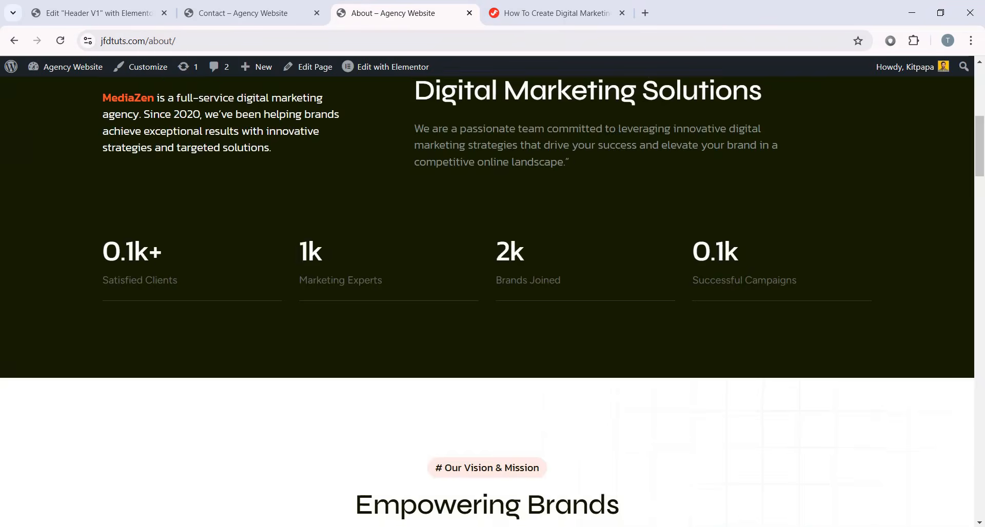
scroll(578, 164, up, 6)
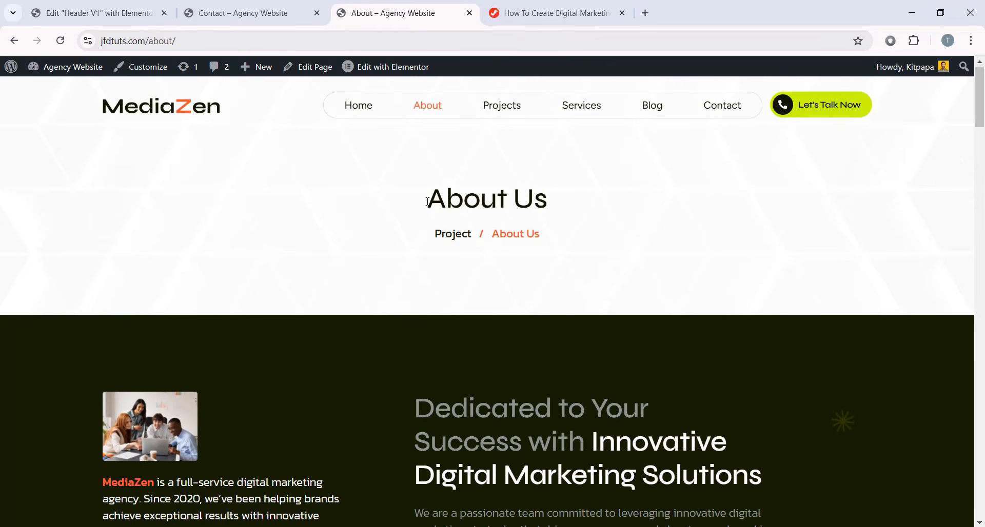
click(510, 109)
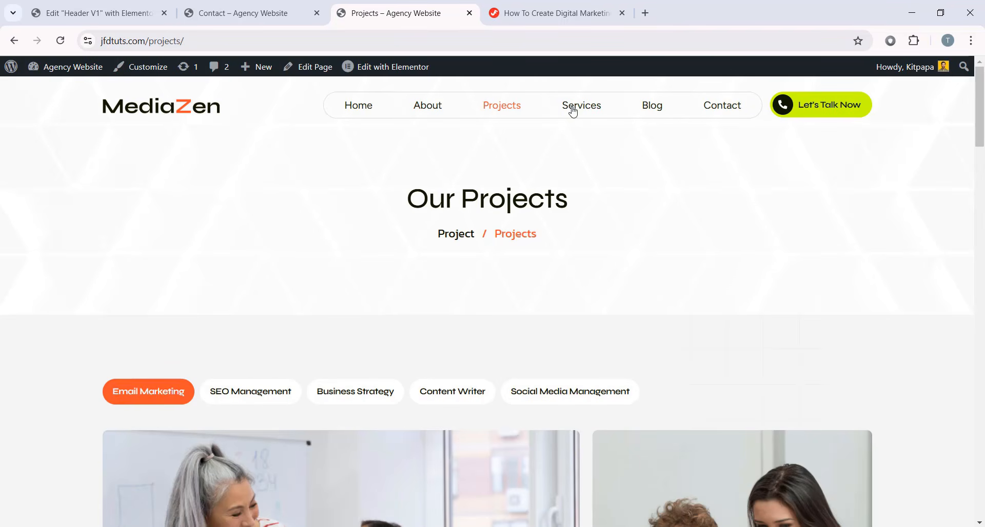
click(574, 112)
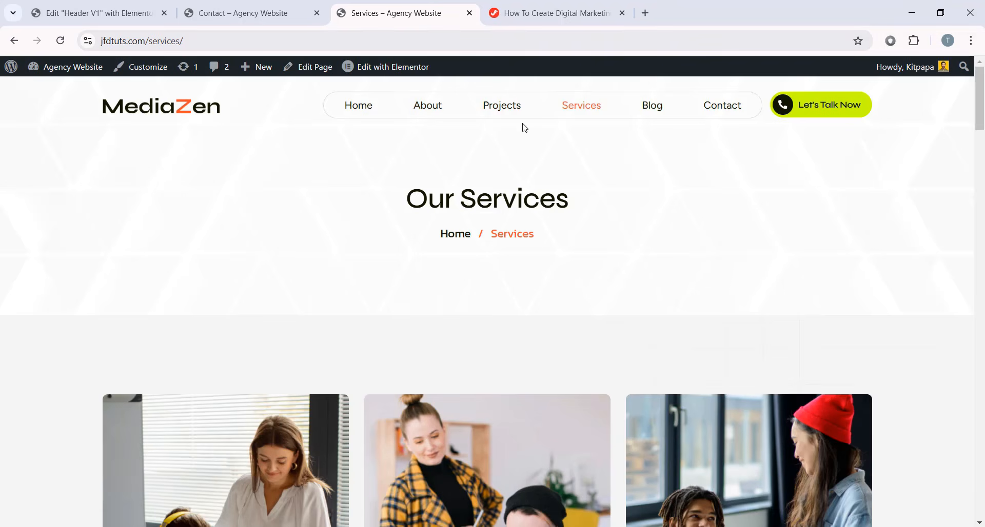
- In the Header V1 editor, move the structure outline aside and select the nav menu before switching to the Contact tab
click(131, 15)
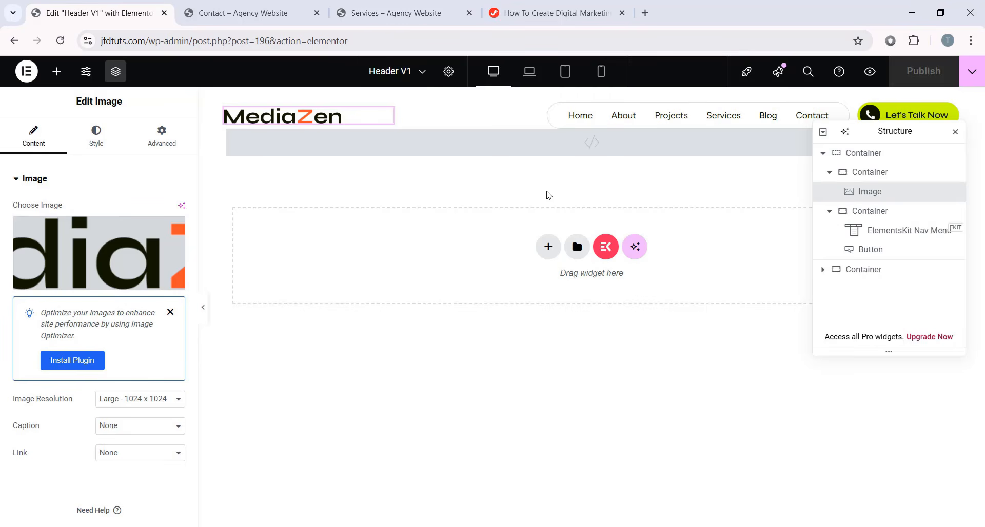
drag(855, 145, 803, 221)
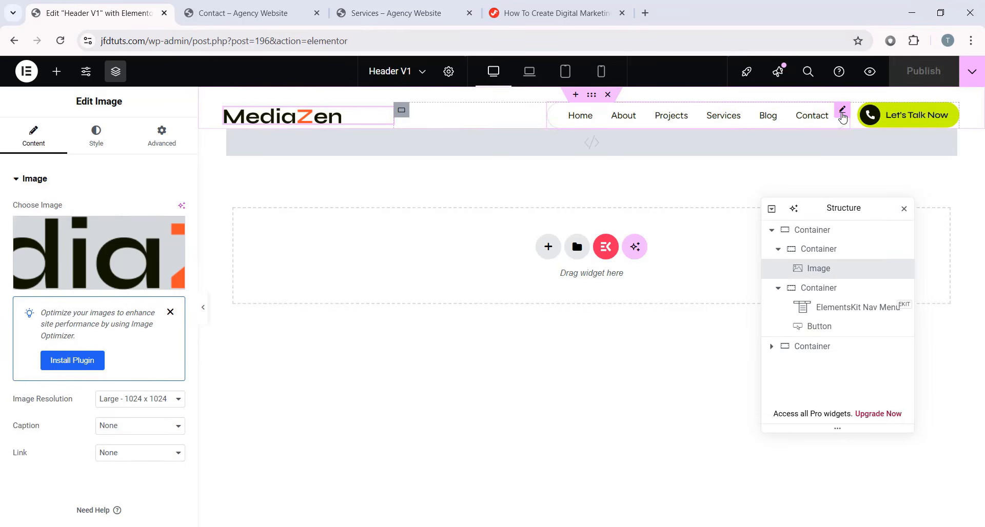
click(833, 115)
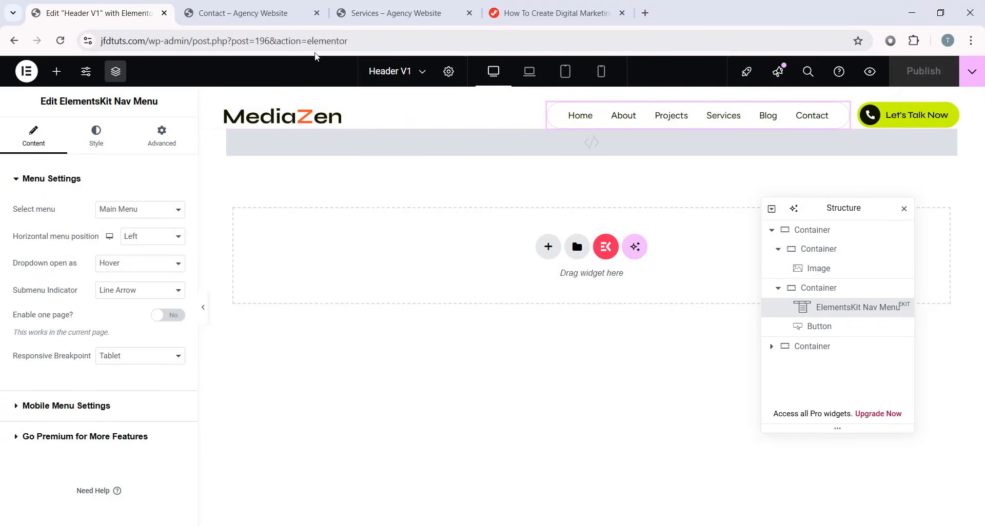
click(287, 14)
- Open the live About and Blog pages, scroll the Blog page to its footer and back, then return to the editor
click(430, 90)
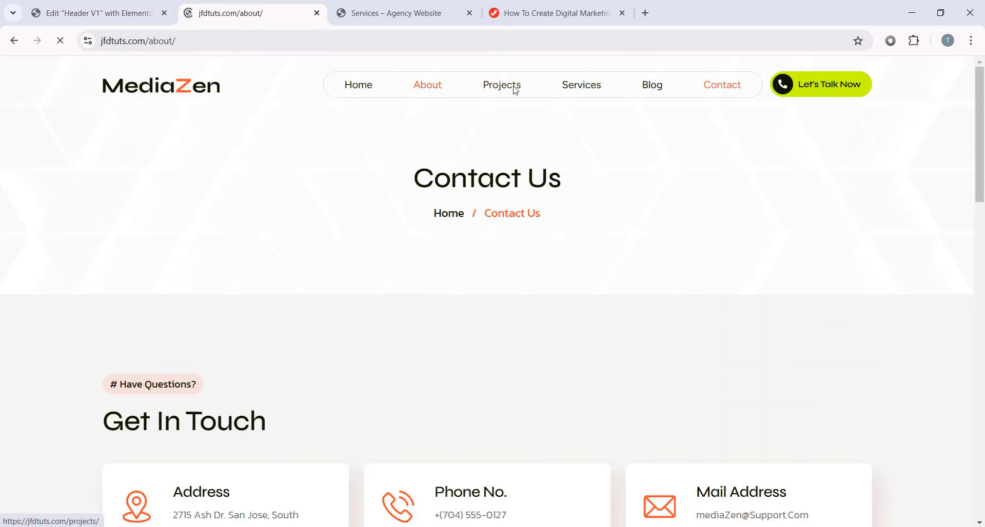
click(653, 108)
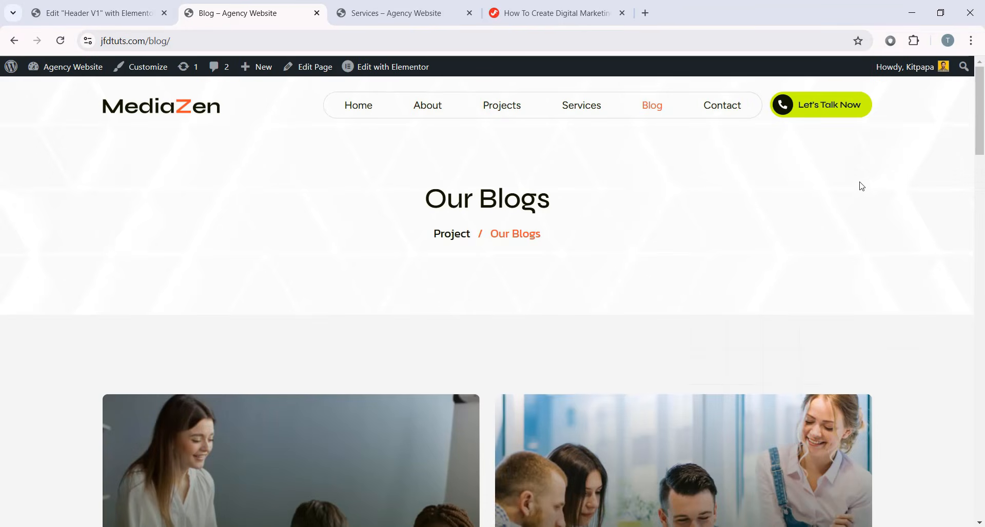
drag(982, 133, 949, 518)
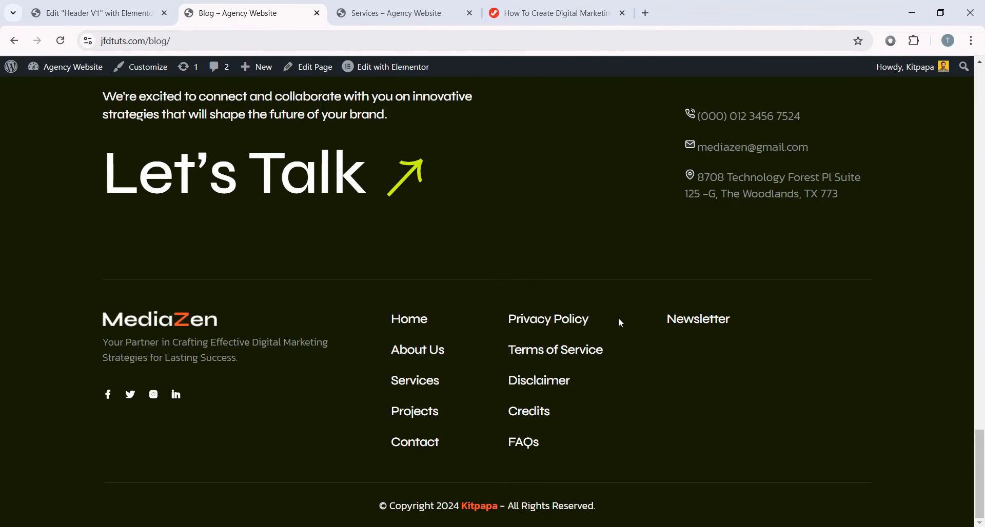
scroll(409, 191, up, 2)
scroll(449, 325, down, 2)
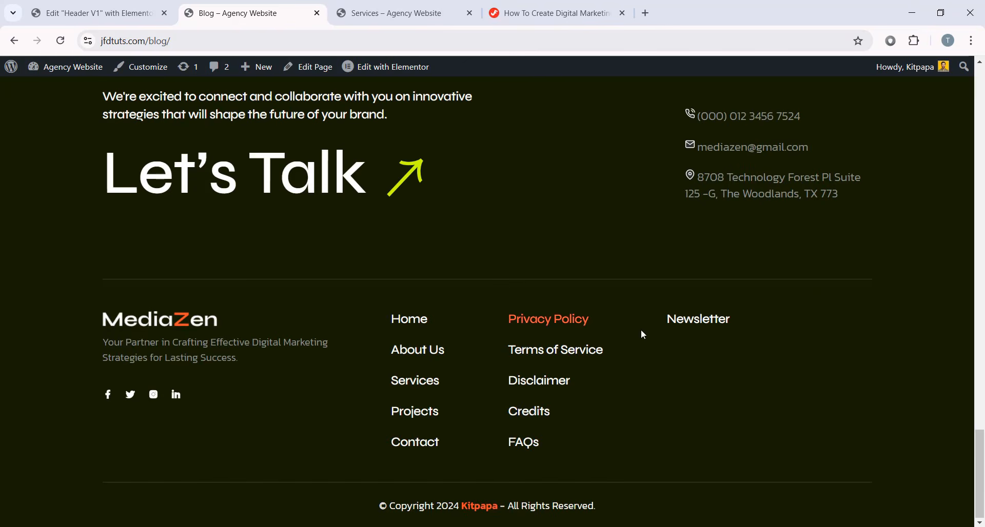
drag(983, 450, 979, 85)
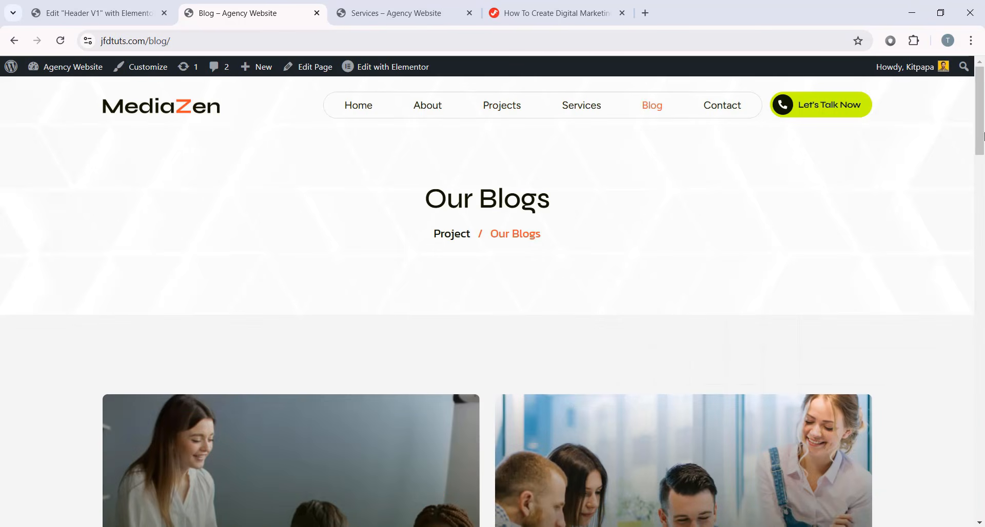
drag(982, 141, 979, 518)
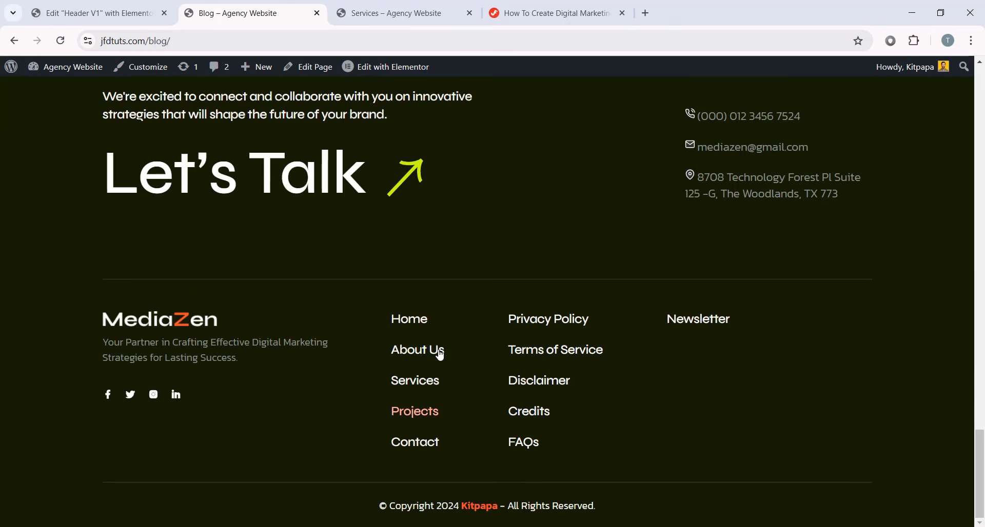
scroll(476, 236, up, 1)
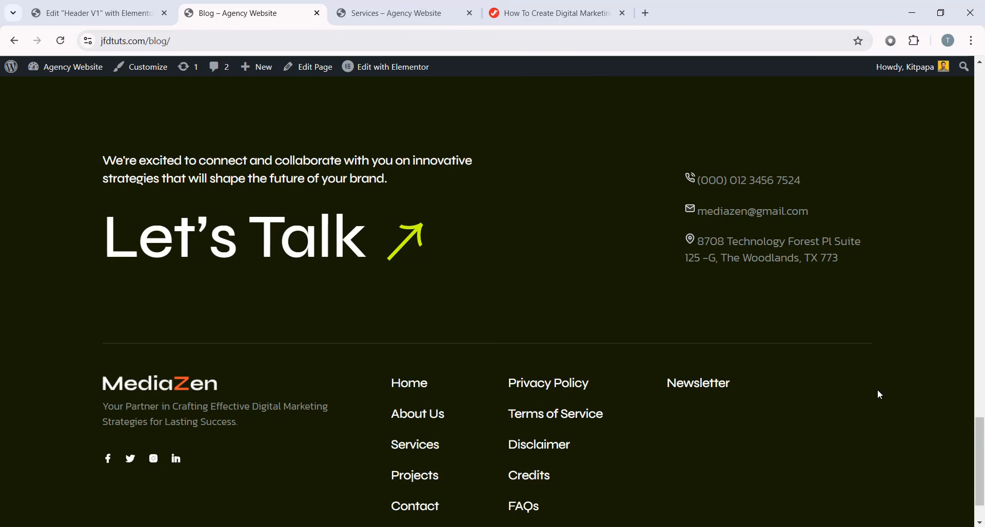
click(93, 13)
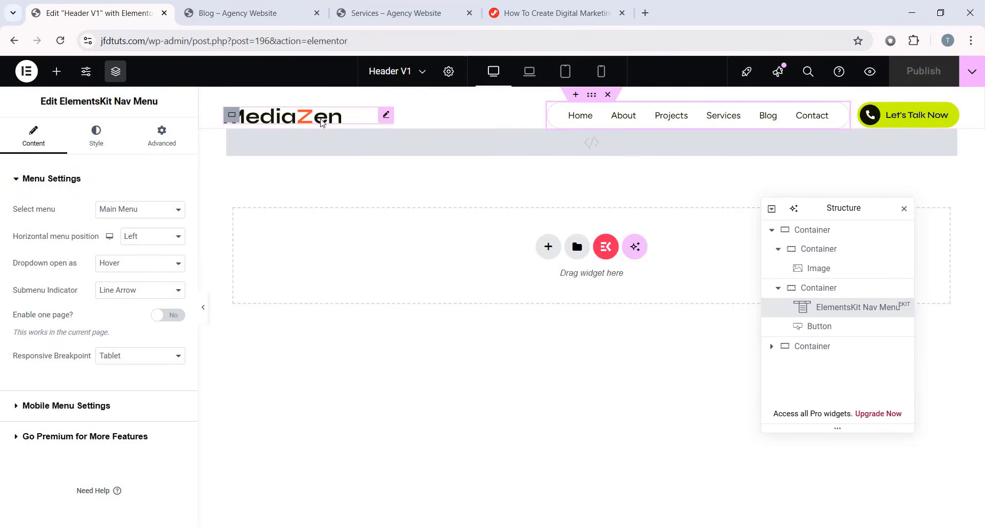
click(382, 116)
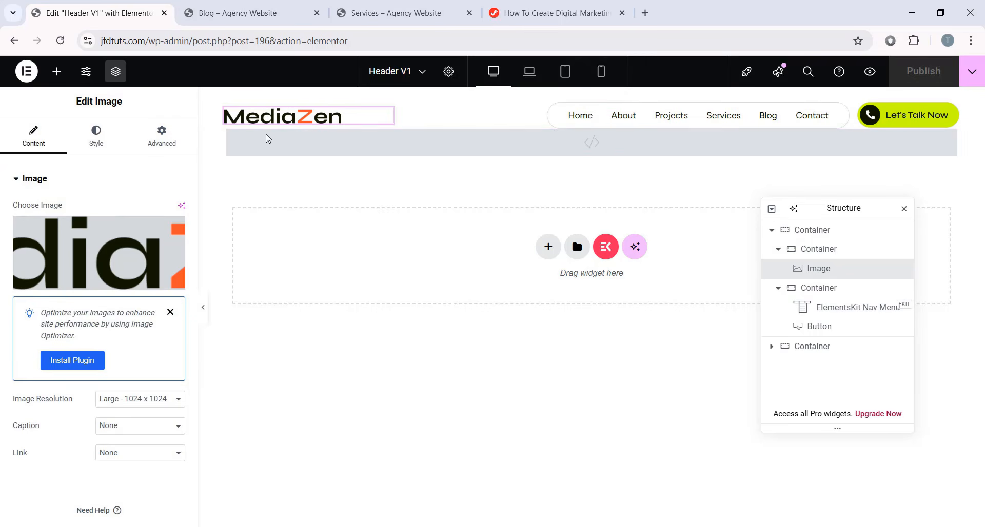
click(134, 279)
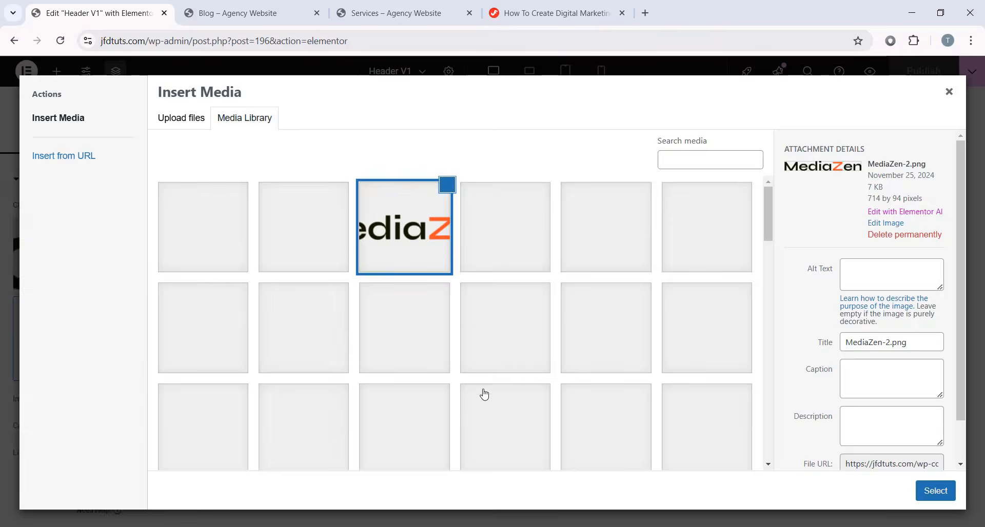
click(948, 92)
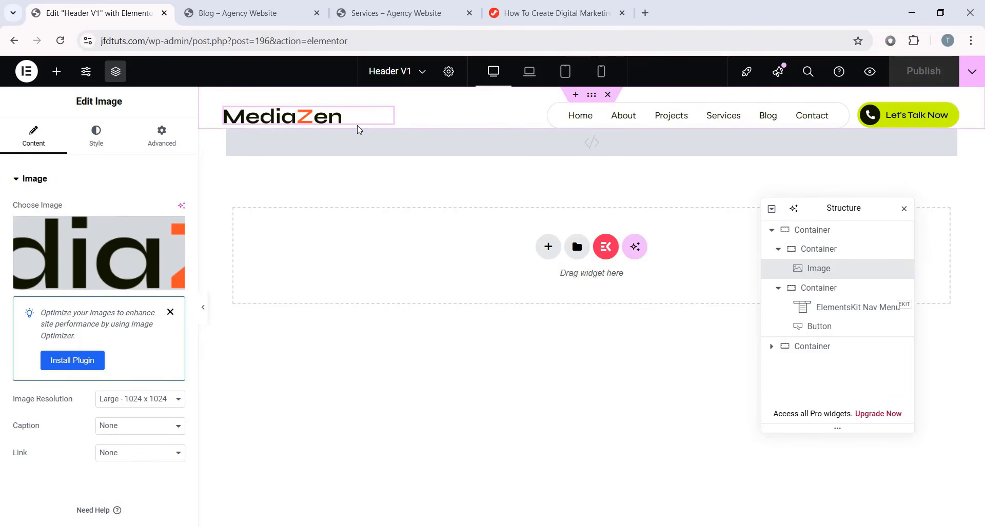
click(628, 117)
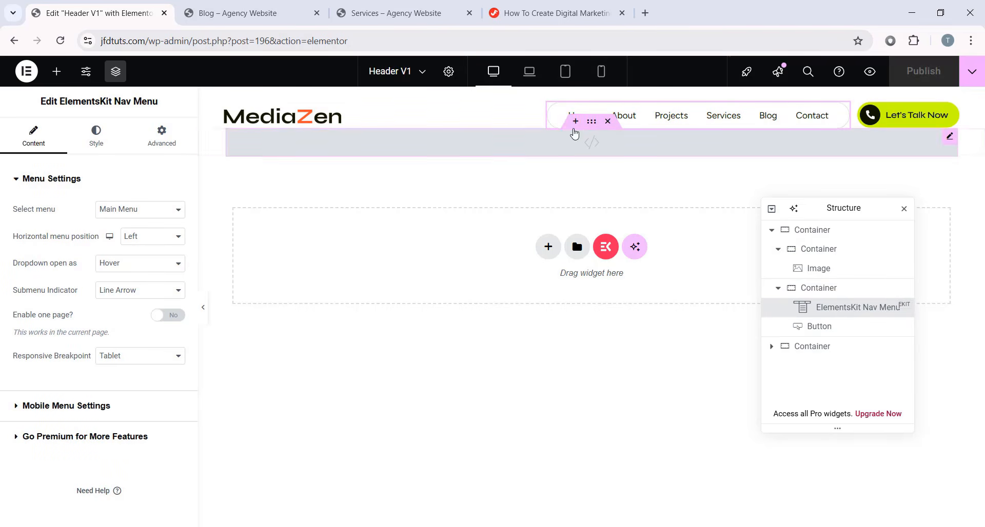
click(98, 138)
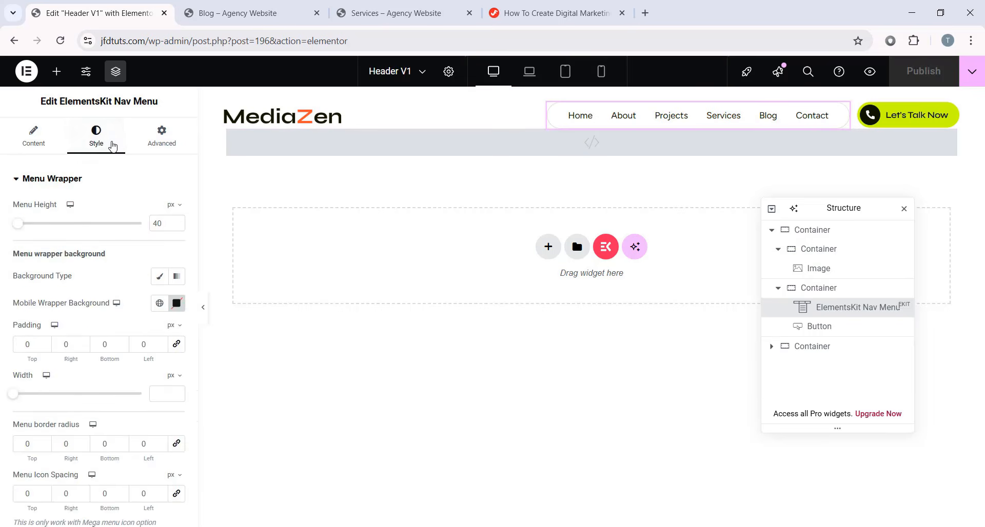
scroll(73, 323, down, 5)
scroll(25, 367, up, 5)
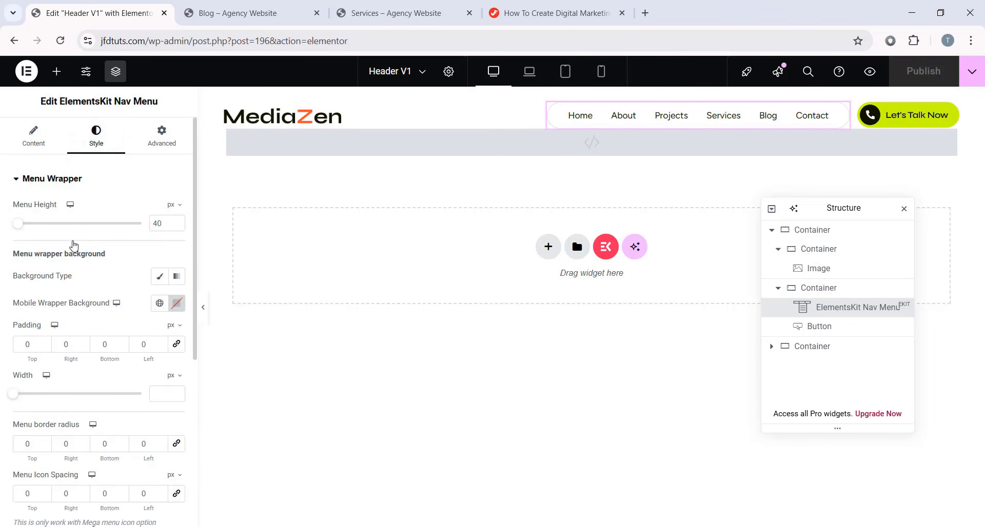
scroll(74, 246, down, 5)
scroll(100, 244, up, 5)
drag(19, 232, 36, 233)
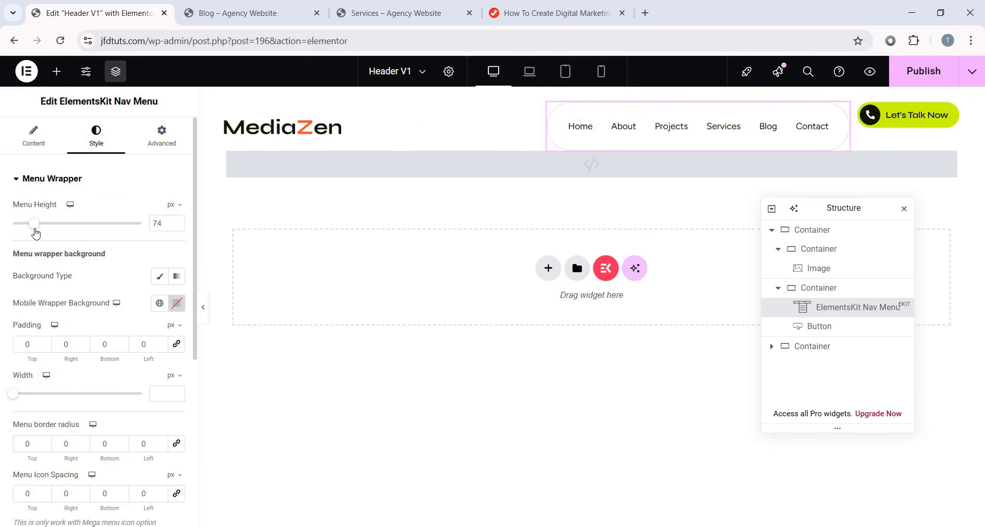
key(ctrl+z)
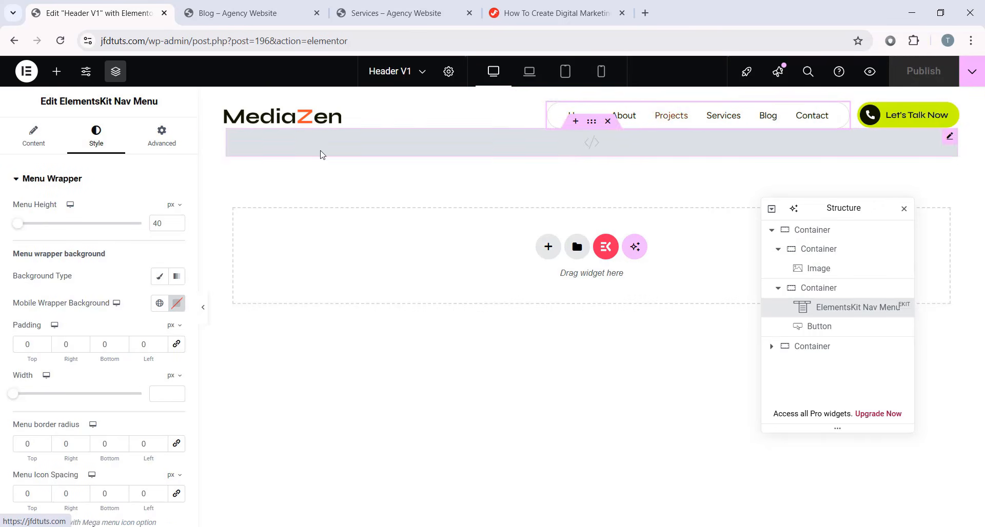
scroll(88, 242, down, 5)
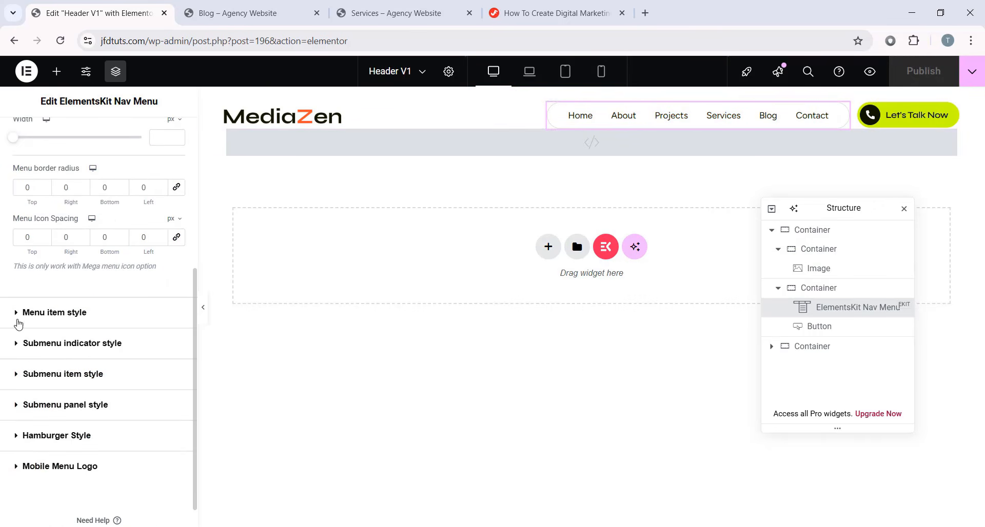
click(70, 312)
scroll(70, 322, down, 4)
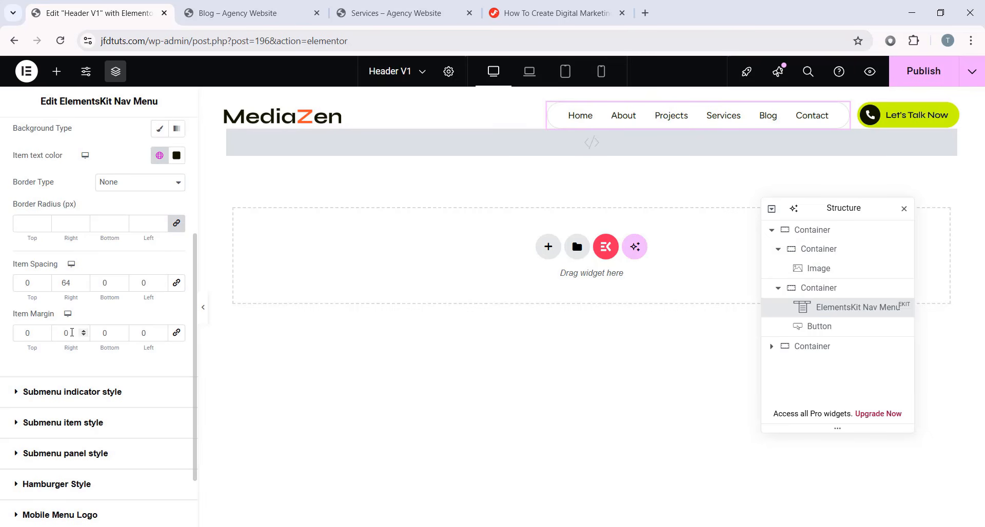
text(5)
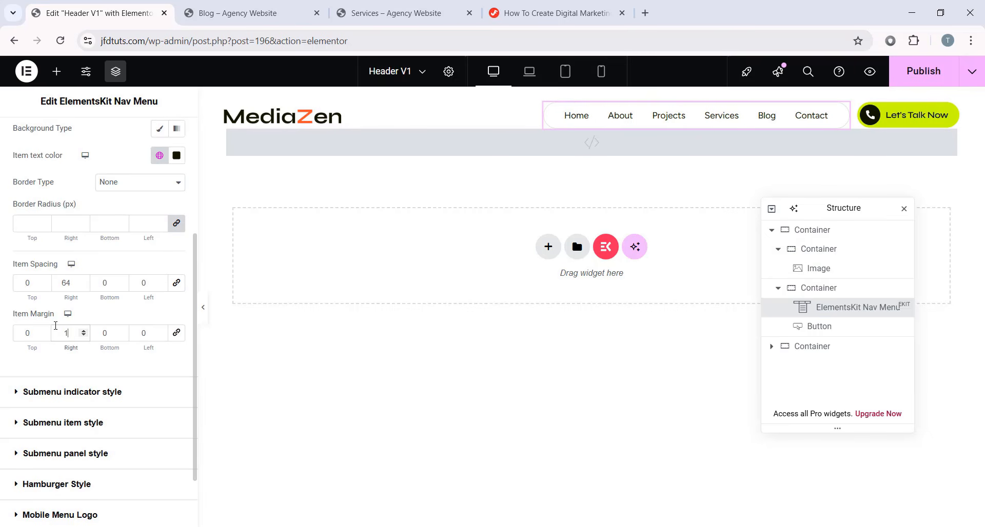
key(BackSpace)
text(18)
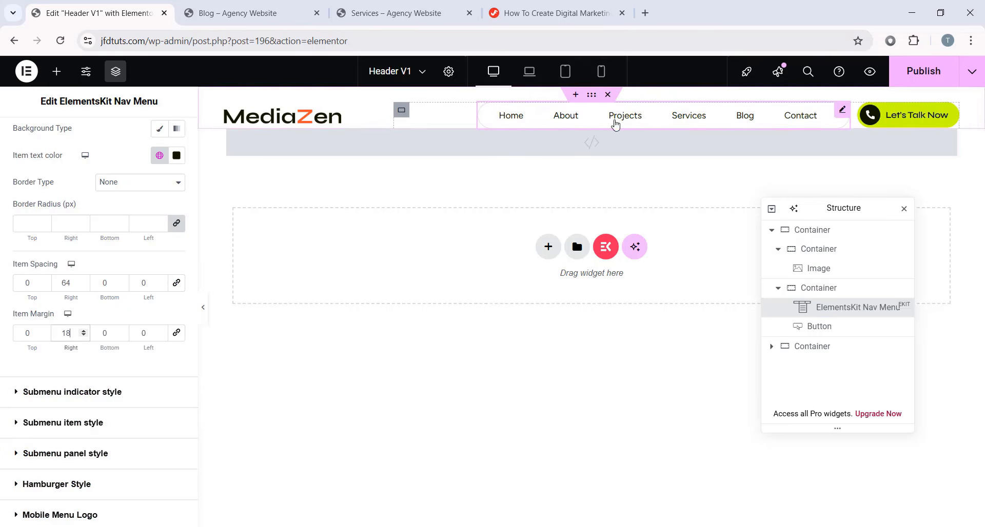
key(BackSpace)
key(BackSpace)
text(0)
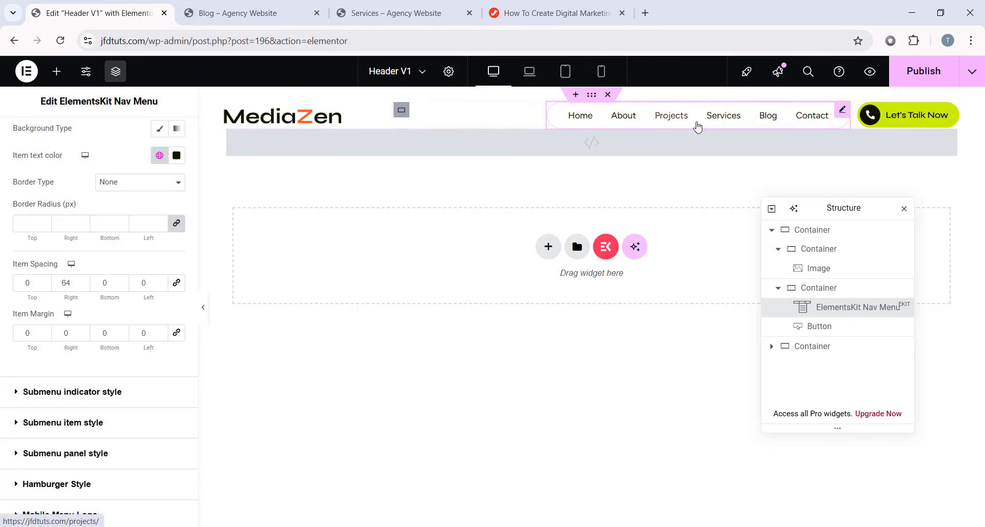
scroll(125, 189, up, 4)
click(32, 138)
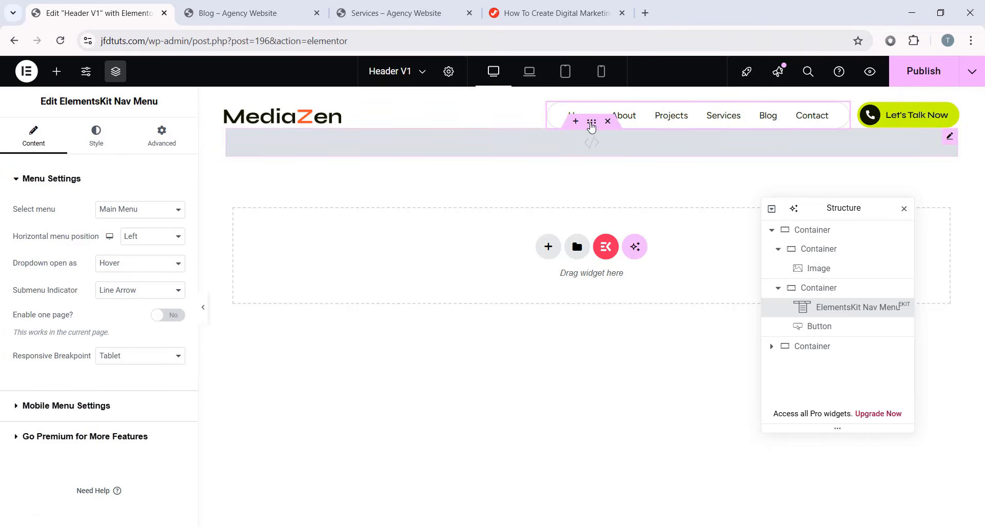
- Drag a Click Here button from the widget library in below the header
click(56, 70)
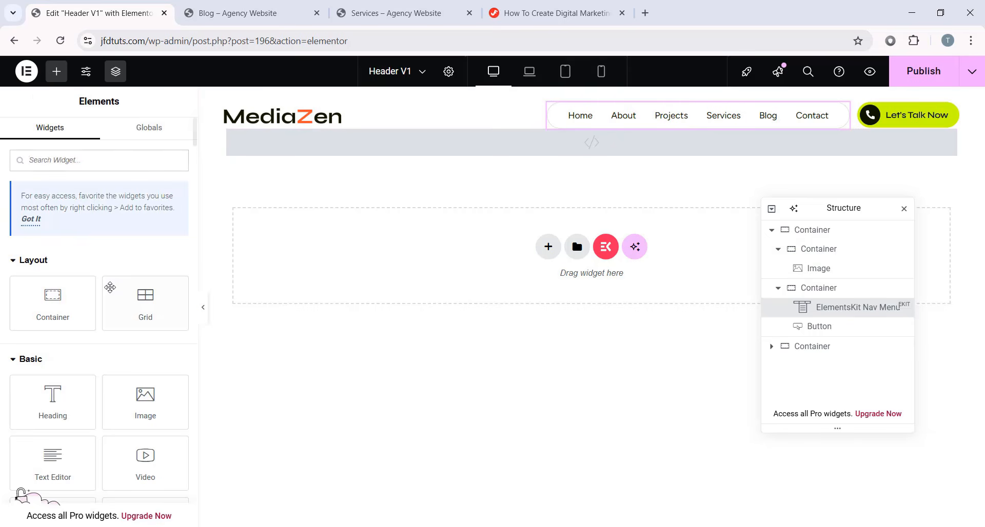
scroll(66, 306, down, 1)
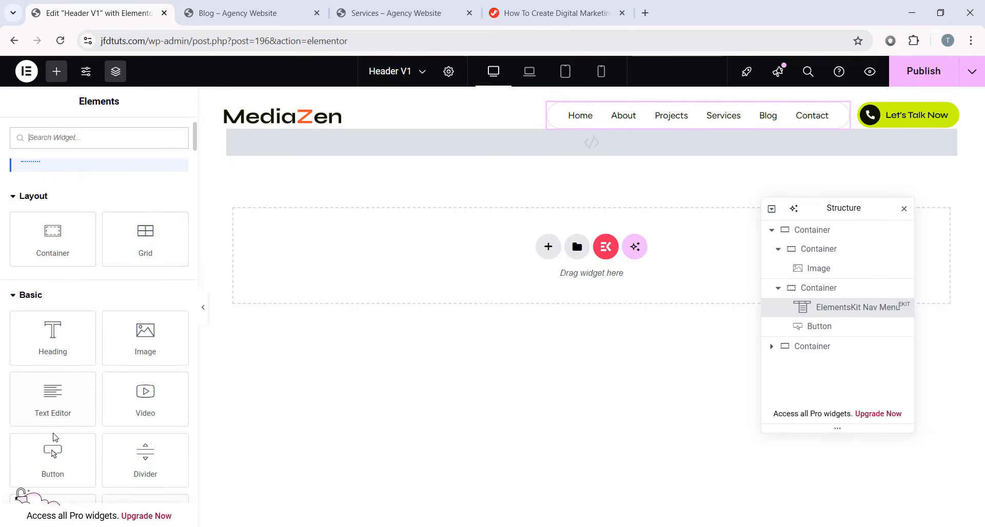
drag(52, 454, 392, 241)
- Check the new button's link, then delete its container and select the nav menu
click(21, 279)
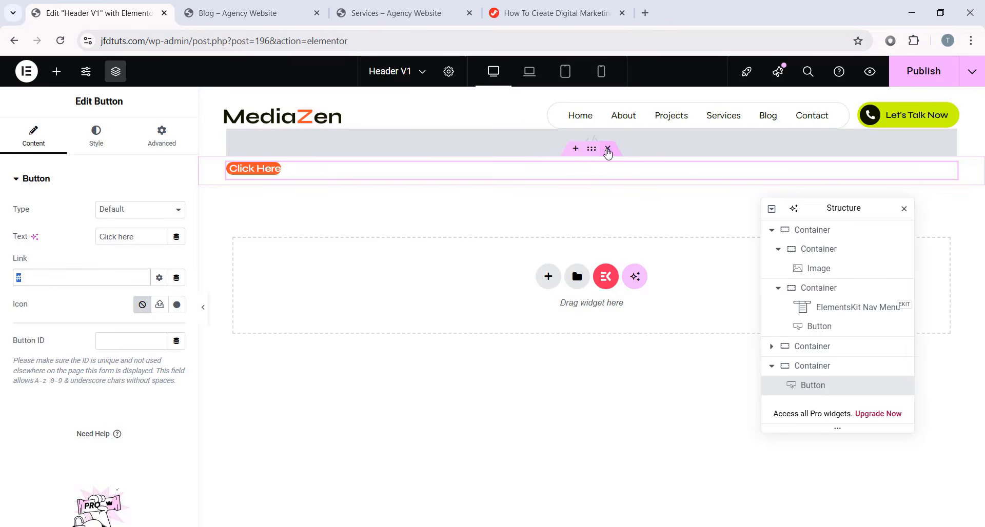
click(607, 149)
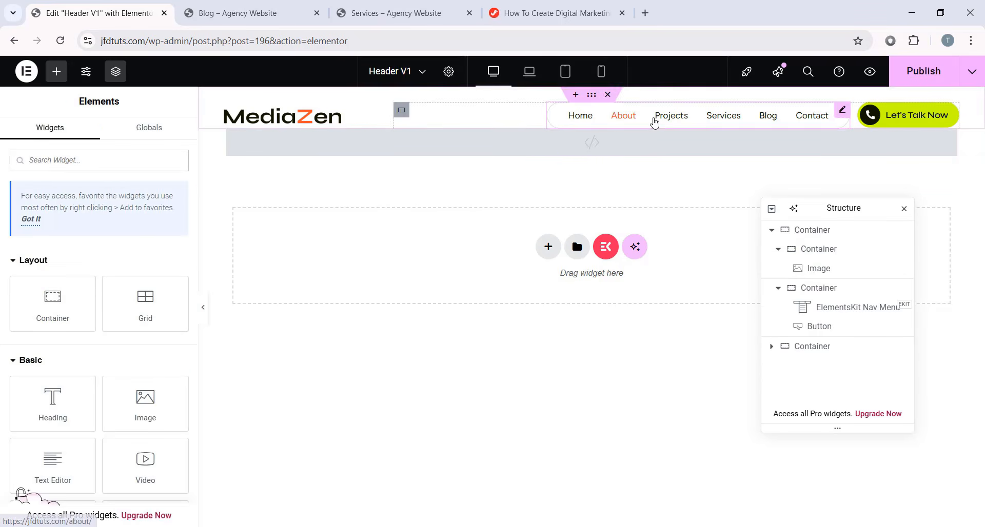
click(622, 115)
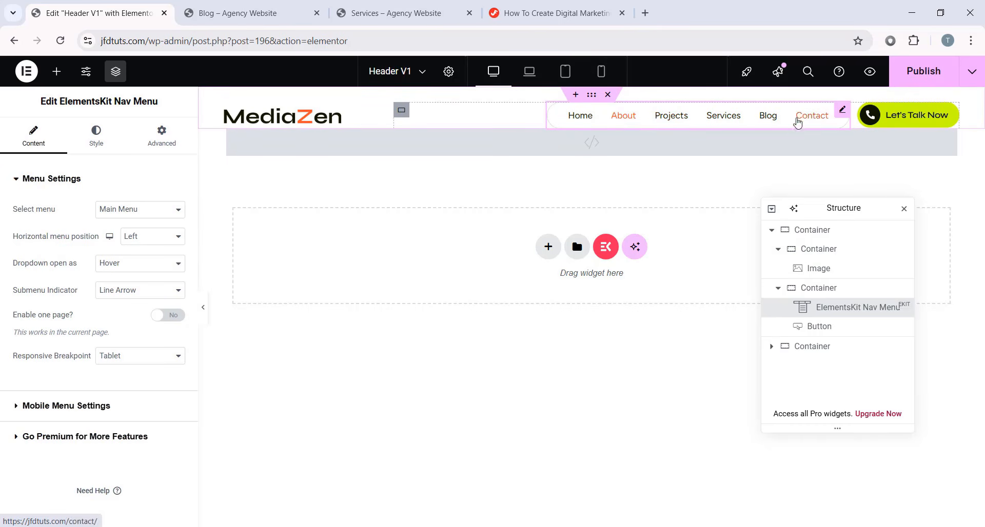
click(528, 79)
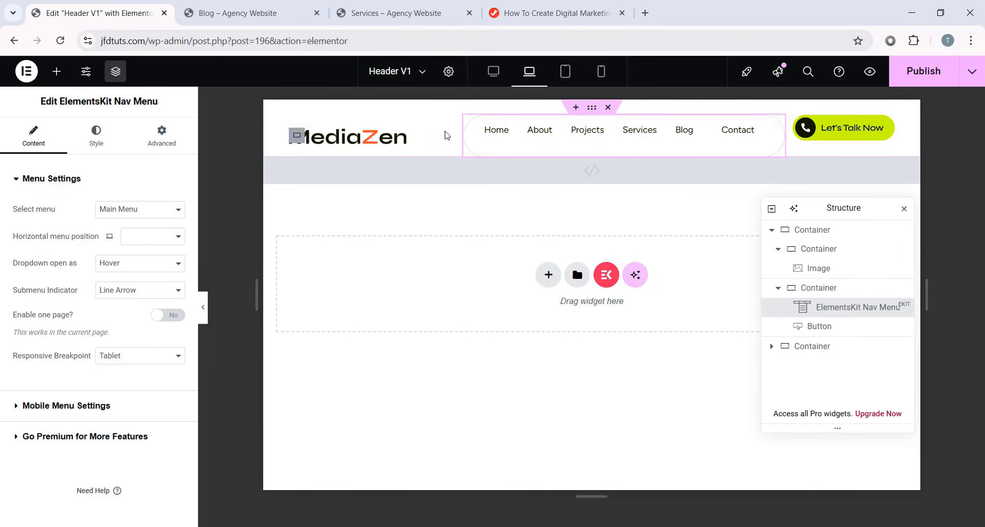
click(572, 76)
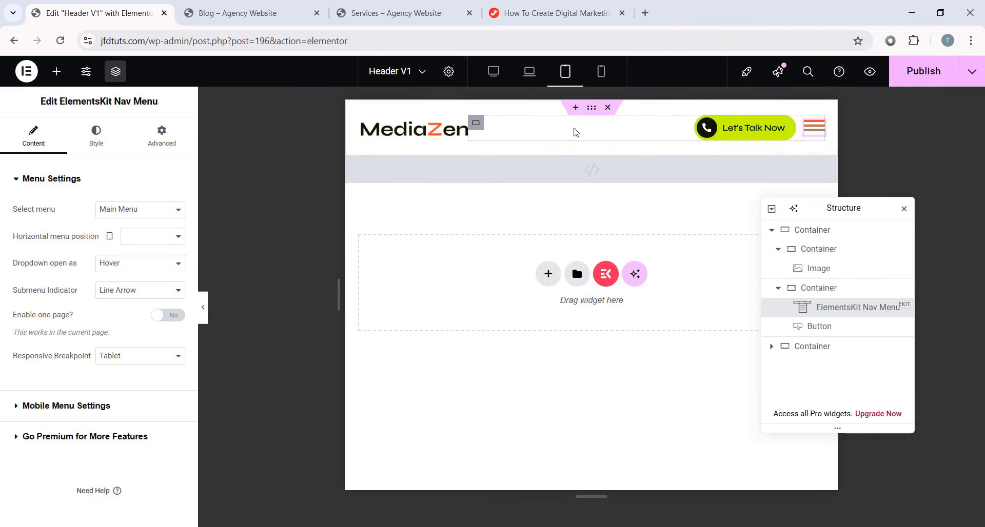
click(203, 307)
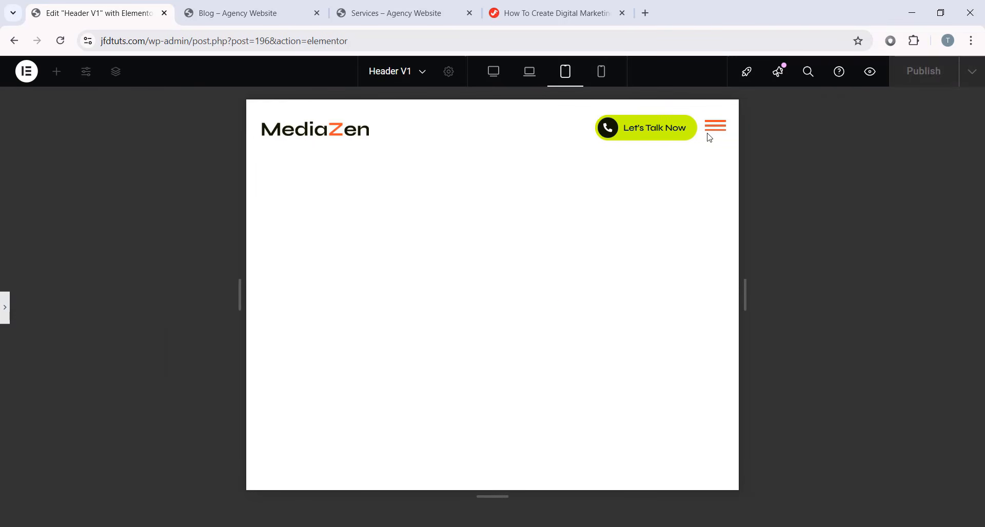
click(715, 131)
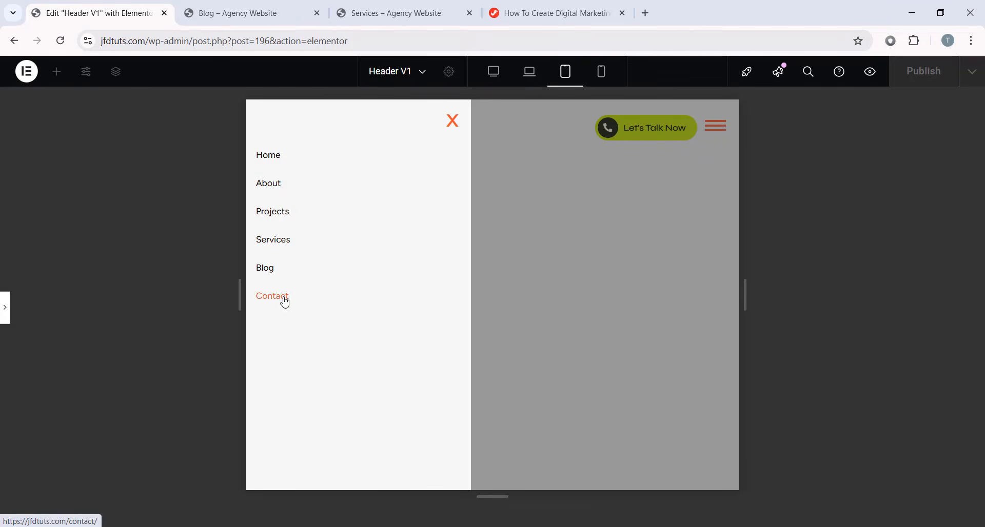
click(454, 127)
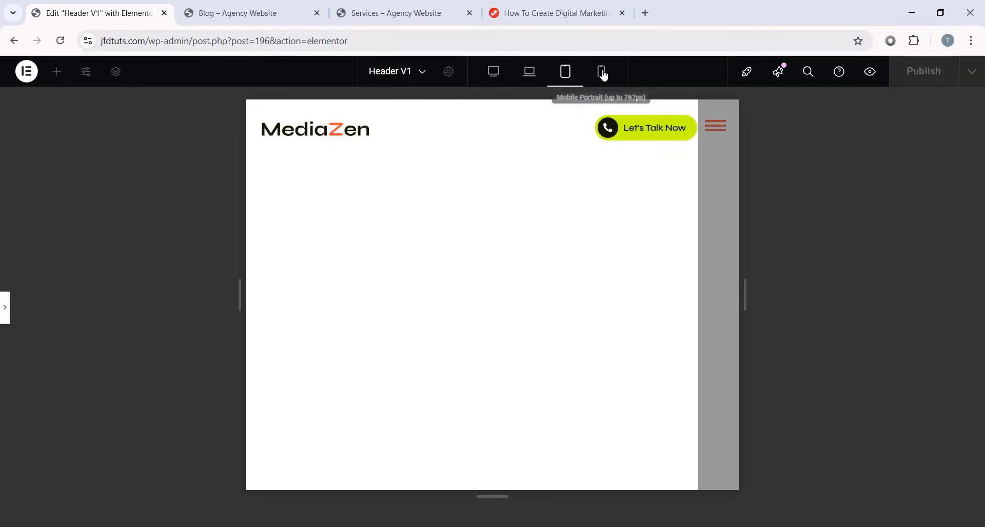
click(601, 73)
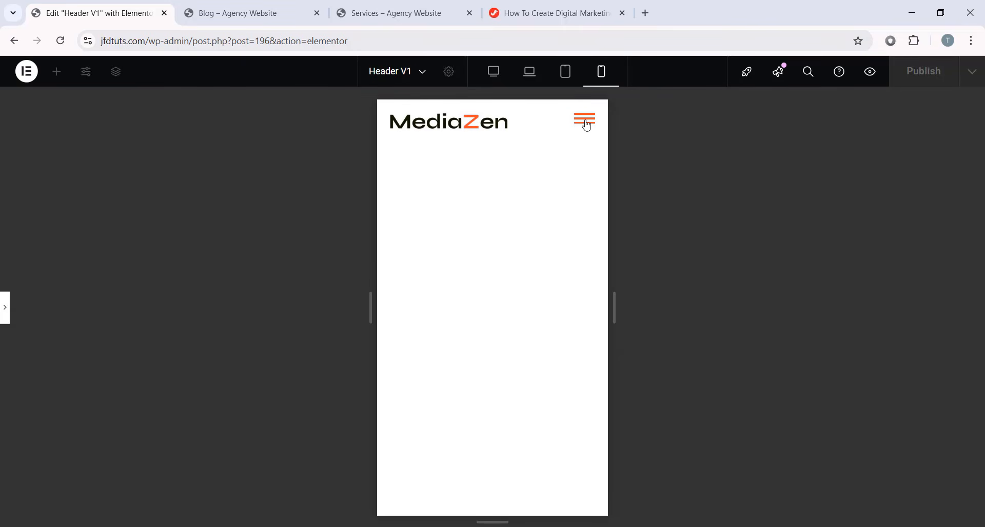
click(586, 125)
click(583, 124)
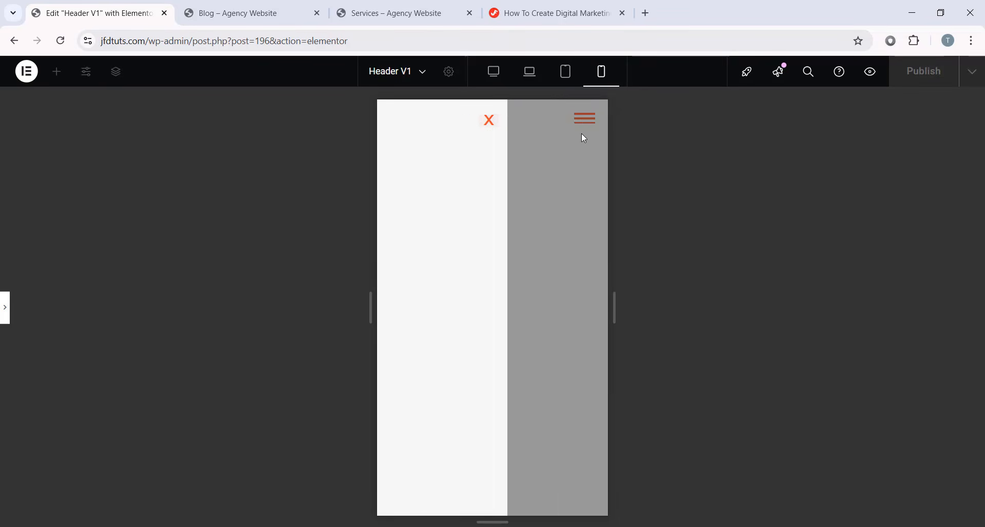
click(3, 310)
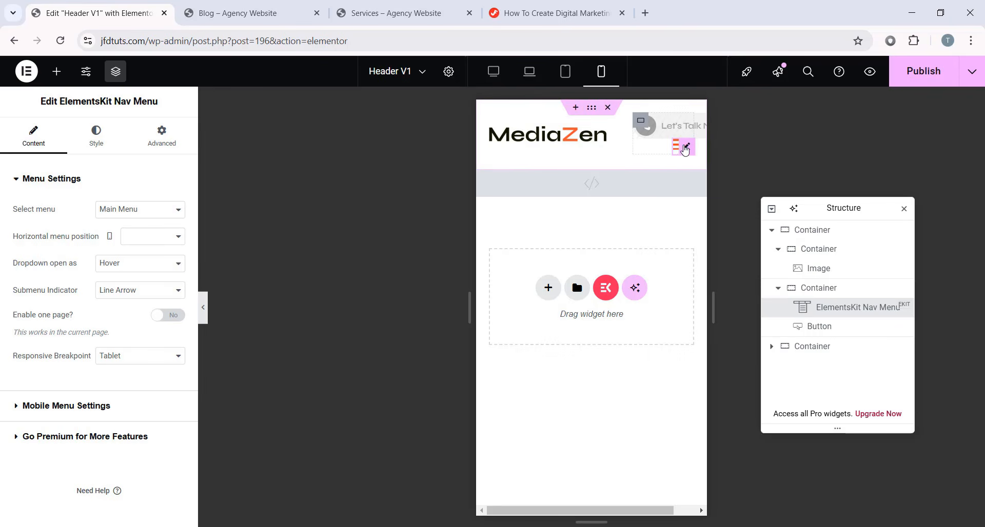
click(677, 149)
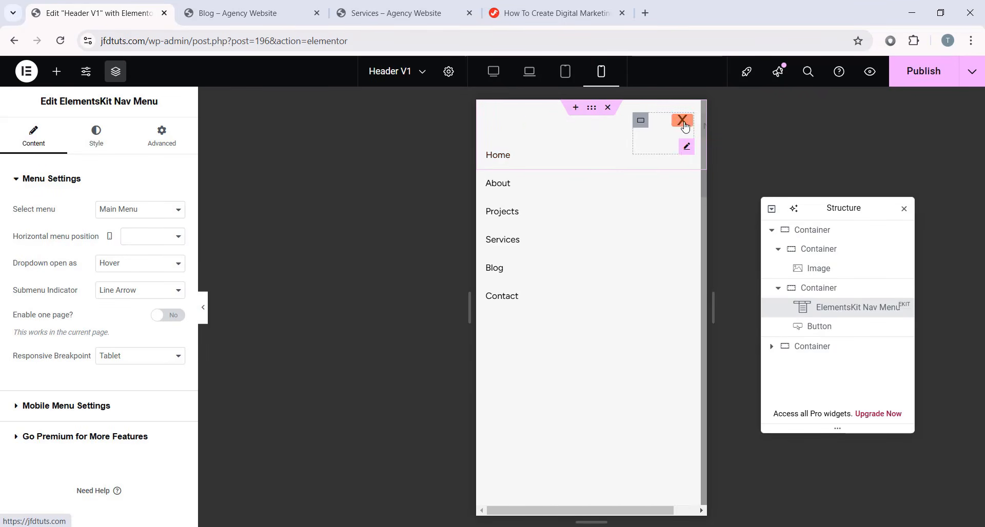
click(682, 116)
click(493, 71)
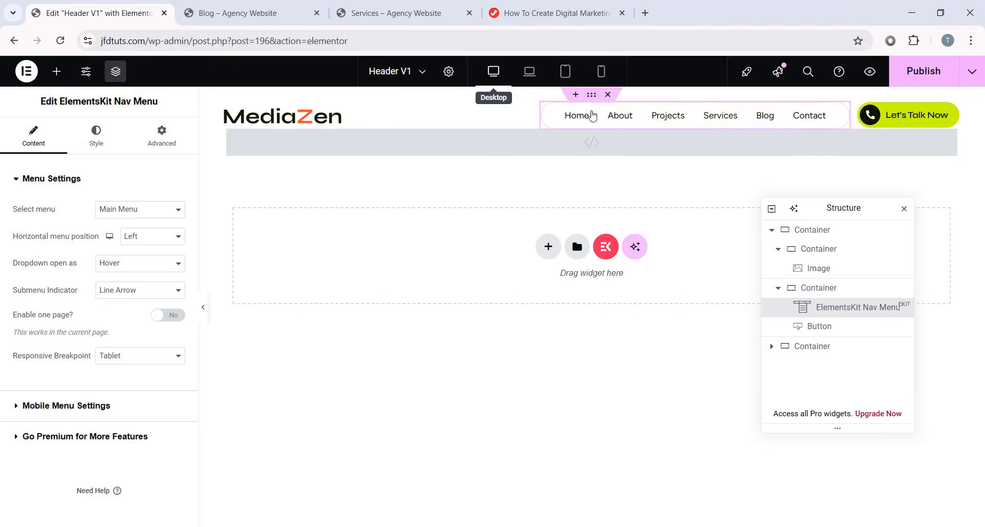
click(600, 71)
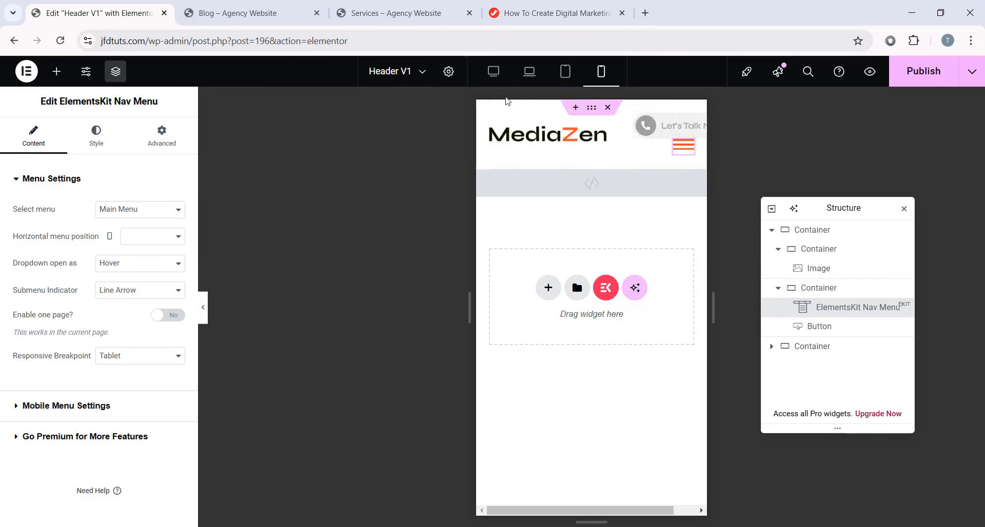
click(493, 71)
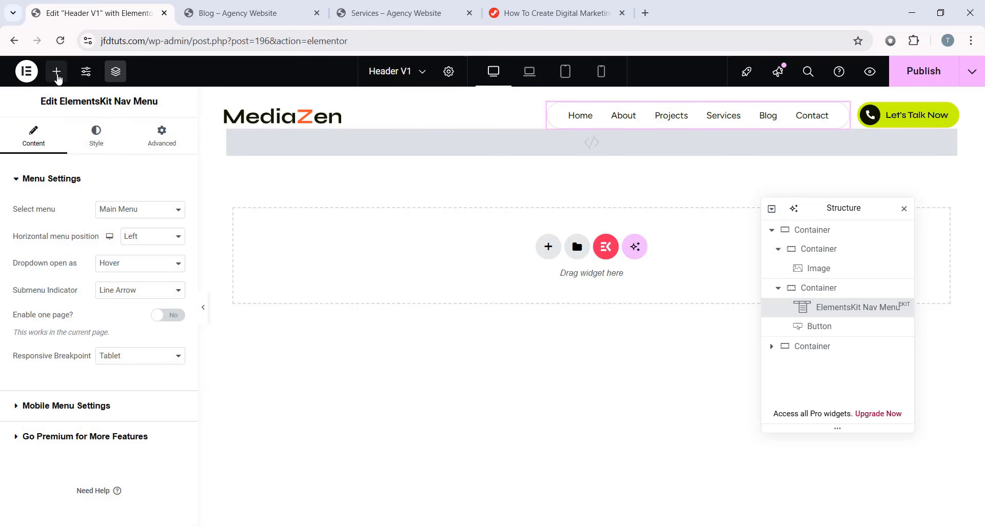
- Search the widget library for 'menu' and try the Pro-locked Nav Menu widget, dismissing the upgrade popup
click(57, 72)
text(menu)
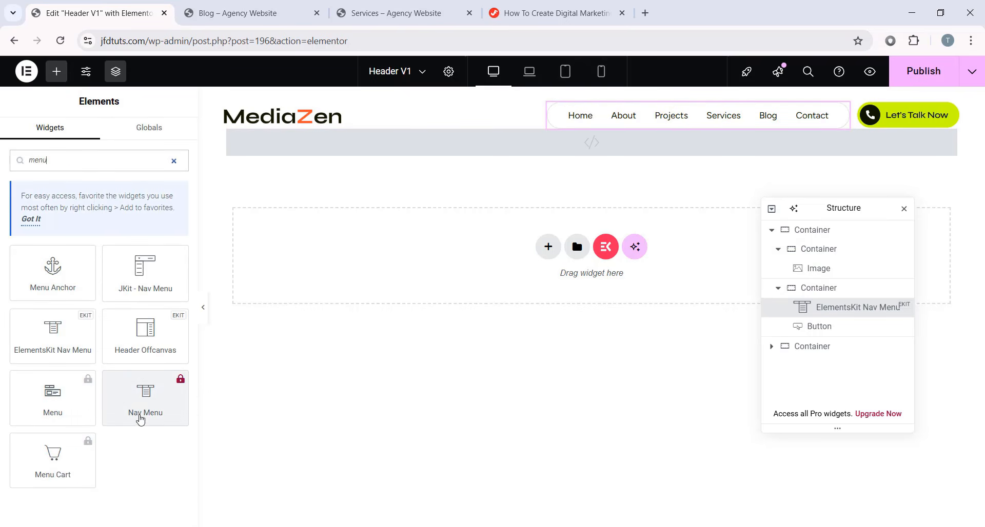
click(154, 424)
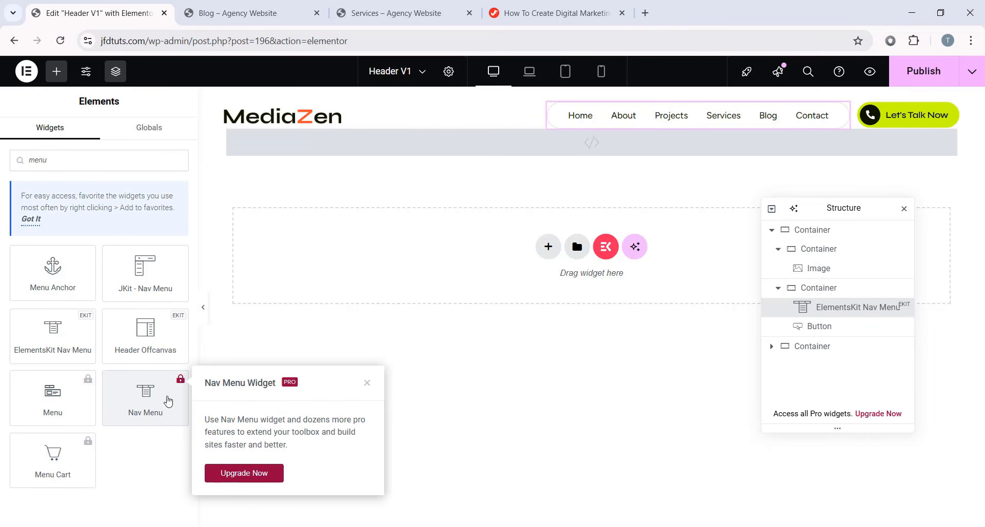
click(157, 441)
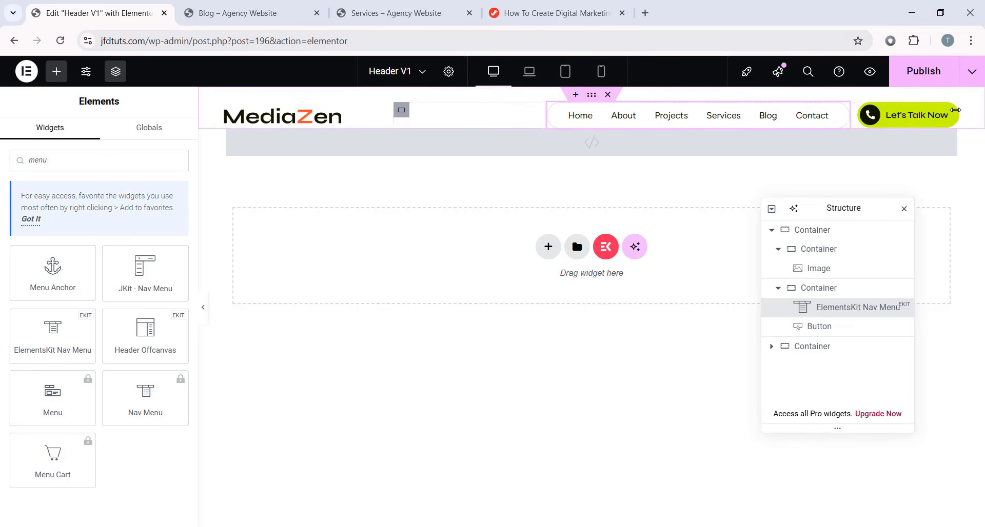
- Review the Let's Talk Now button's CSS classes, label and style, confirming its /mediazen/contact/ link
click(951, 112)
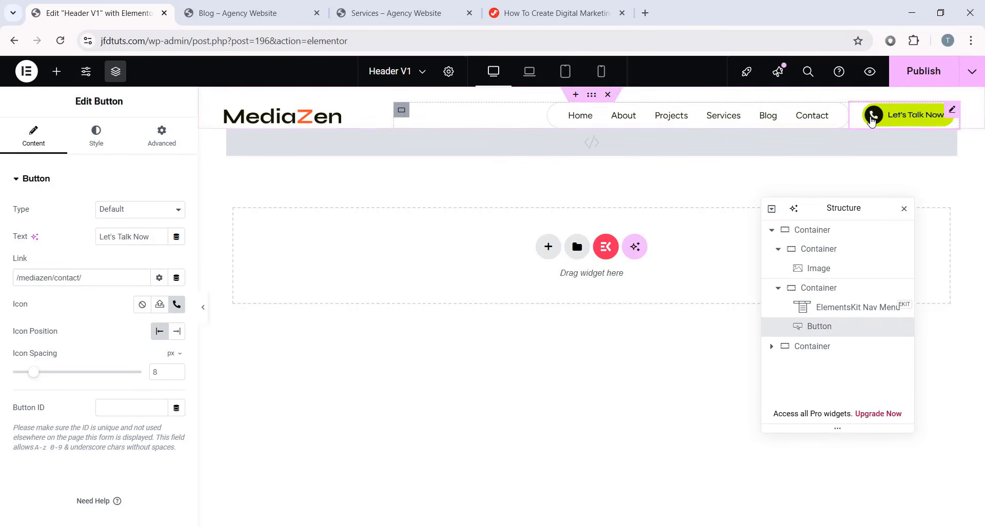
click(162, 136)
scroll(118, 341, down, 5)
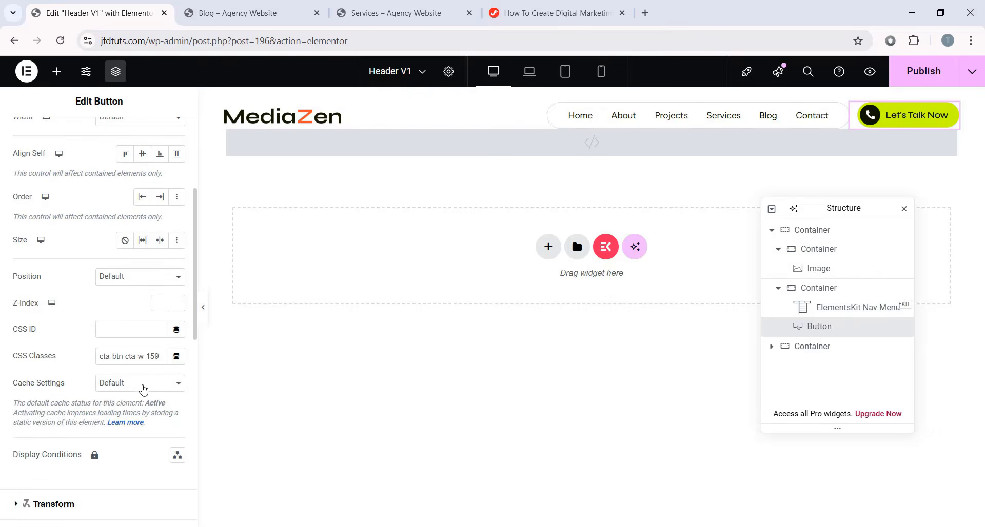
triple_click(166, 355)
click(166, 355)
click(23, 145)
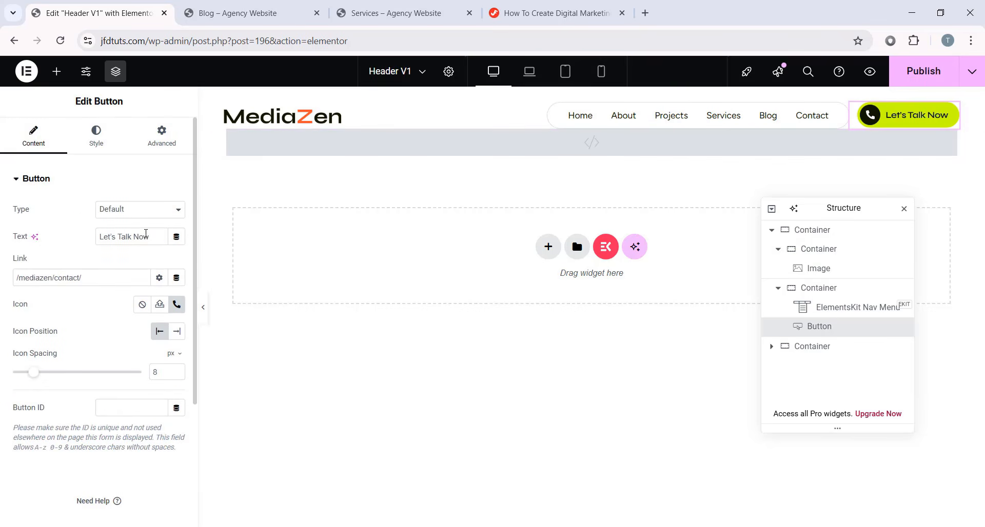
triple_click(140, 237)
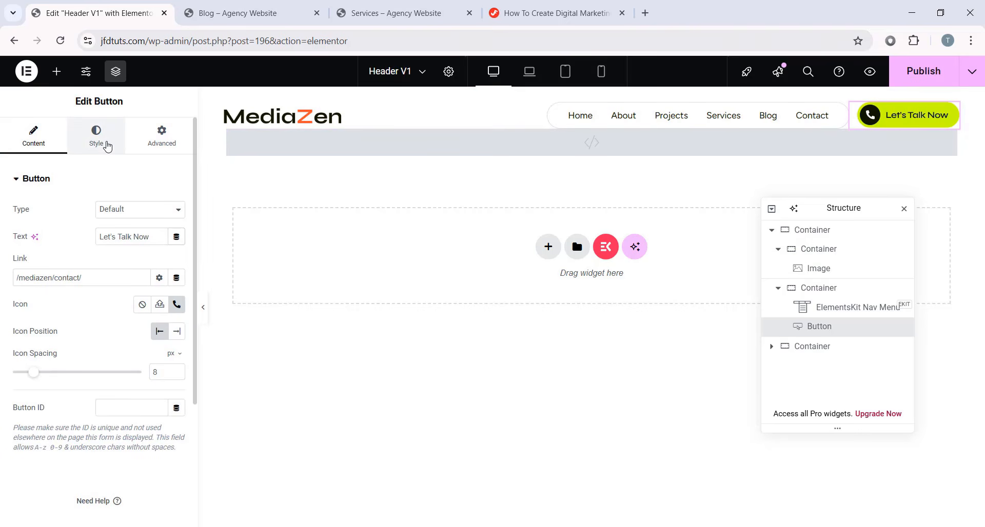
click(100, 145)
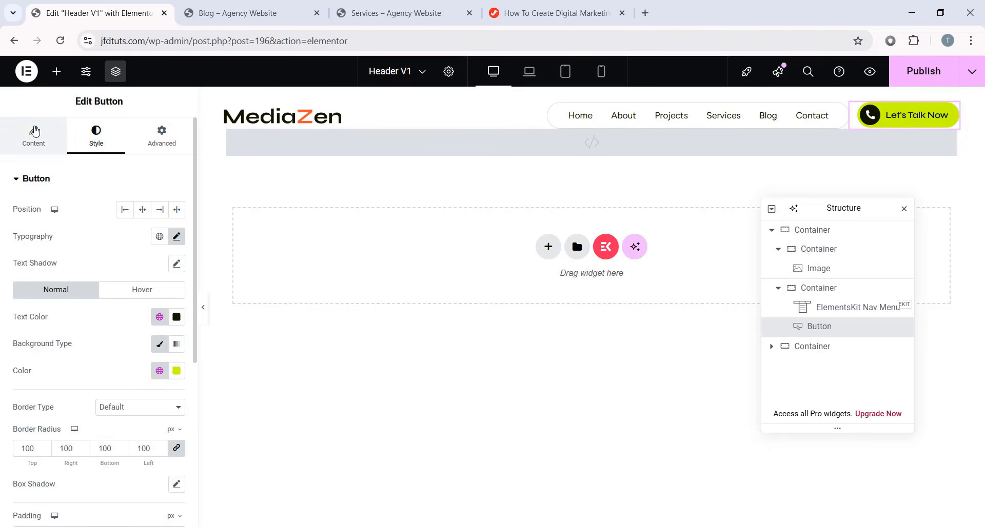
click(34, 136)
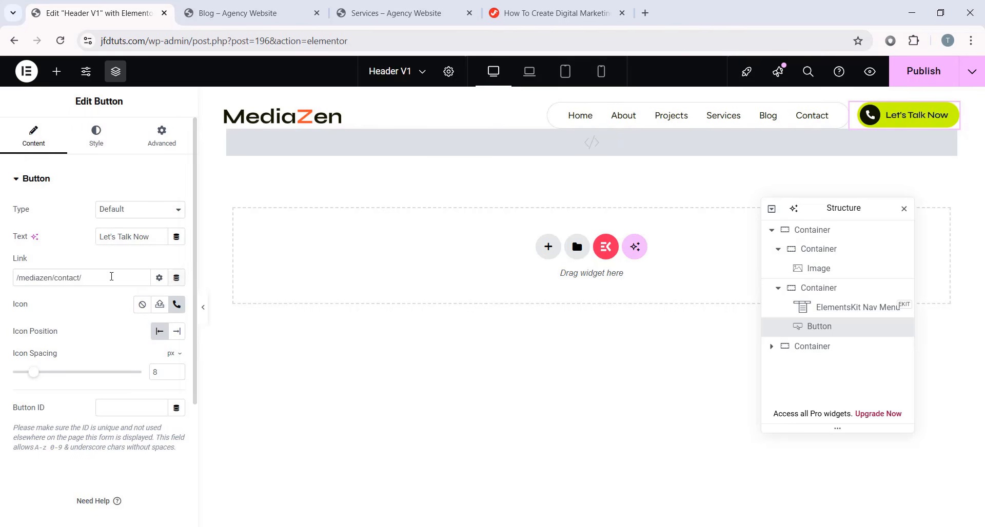
triple_click(77, 279)
click(85, 281)
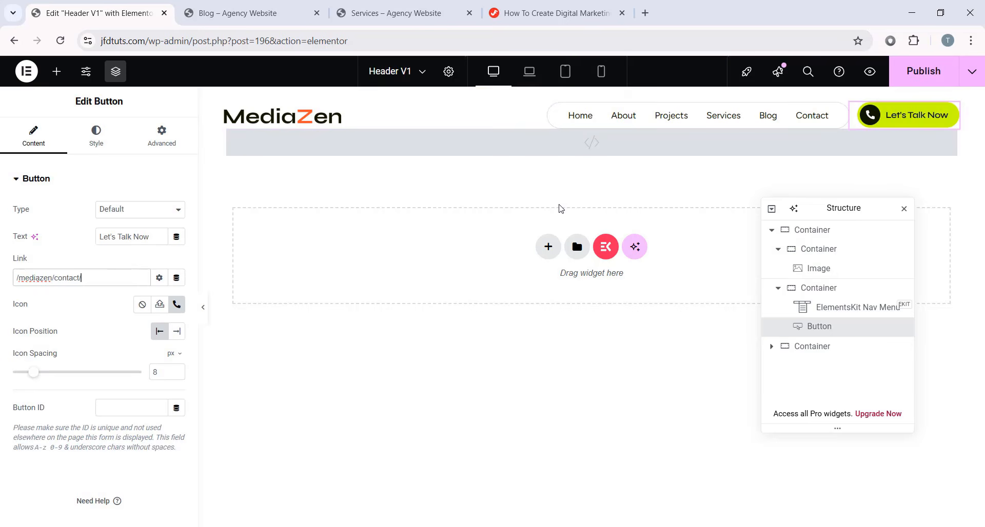
- Select the header's custom HTML widget and publish the MediaZen header template
click(519, 153)
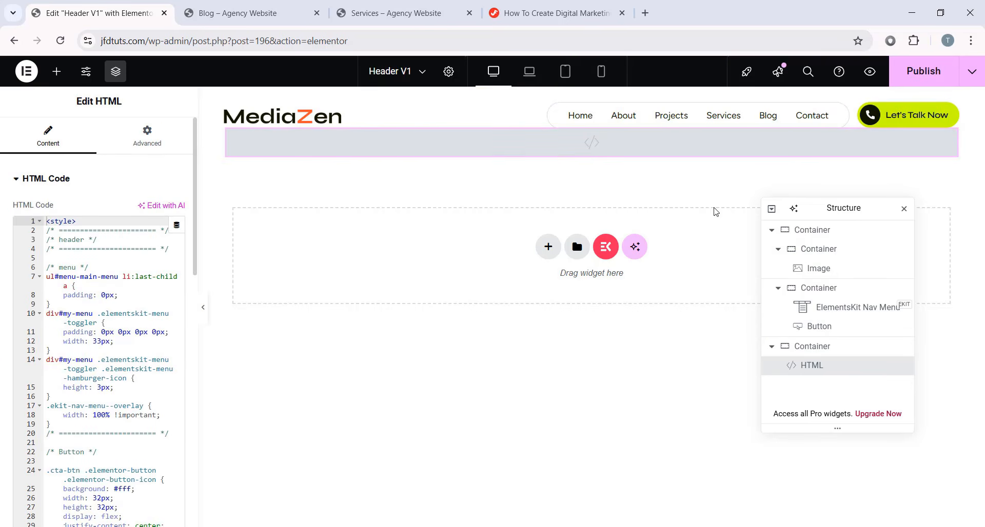
click(922, 71)
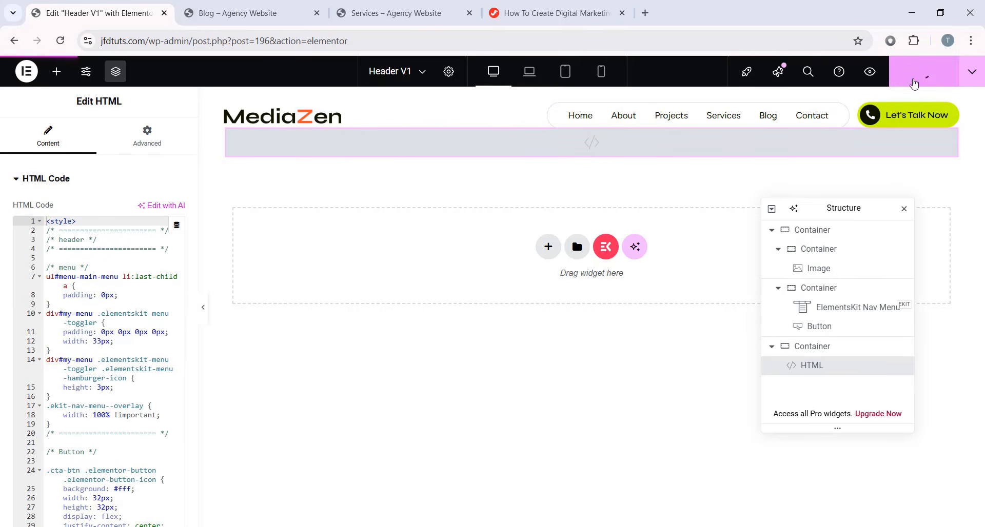
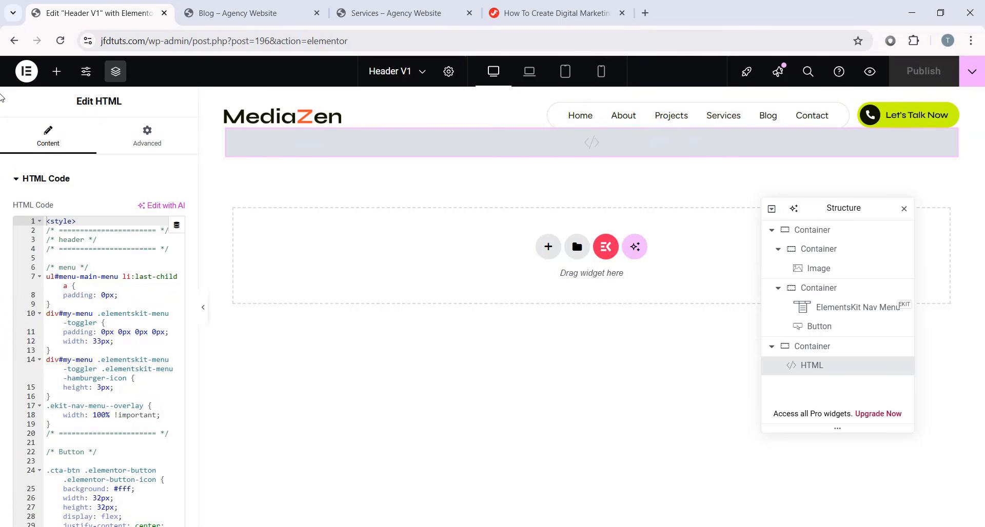
- Exit the Elementor editor back to WordPress and open Appearance > Menus
click(27, 72)
click(59, 200)
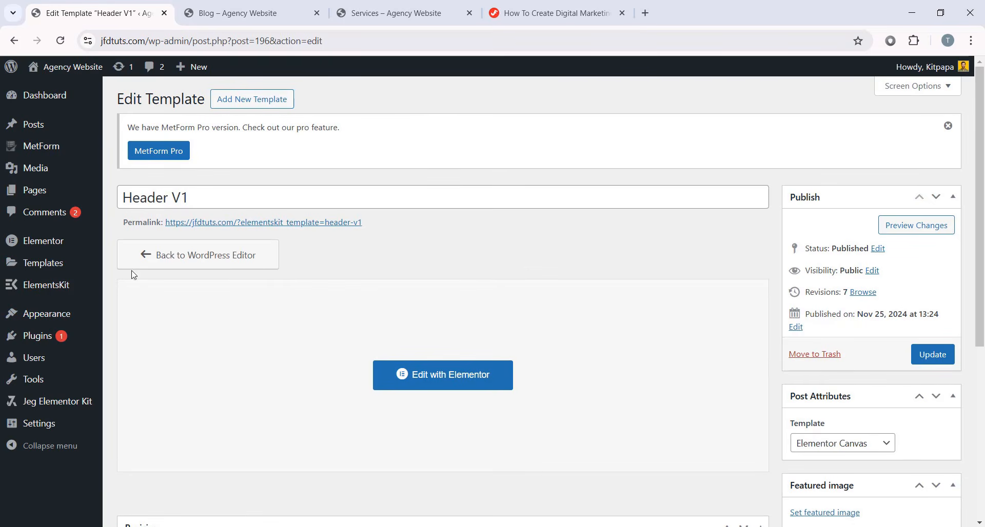
mouse_move(41, 322)
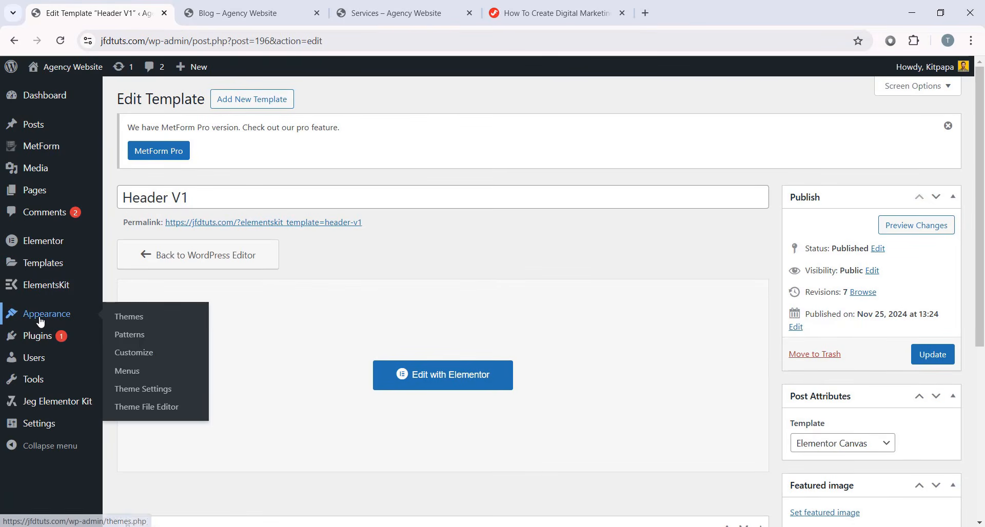
click(142, 373)
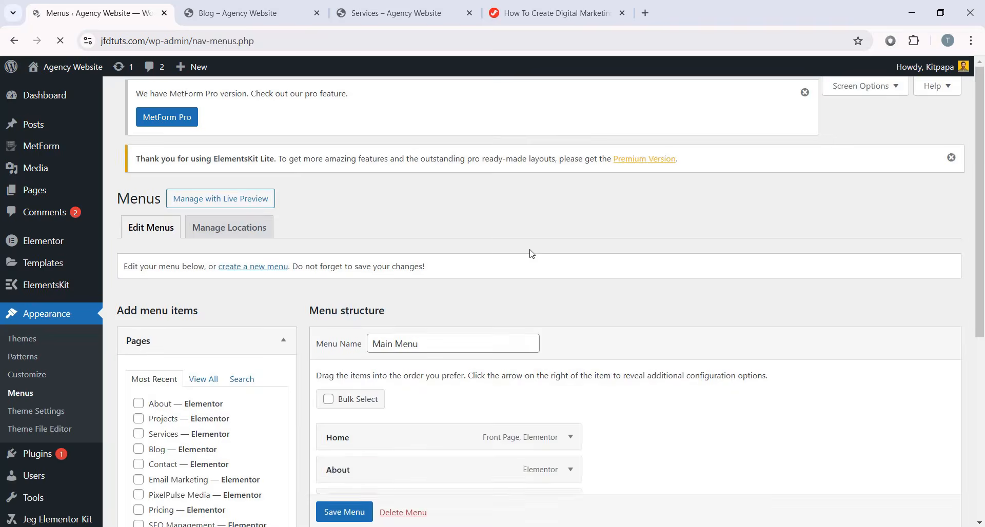
scroll(472, 208, down, 3)
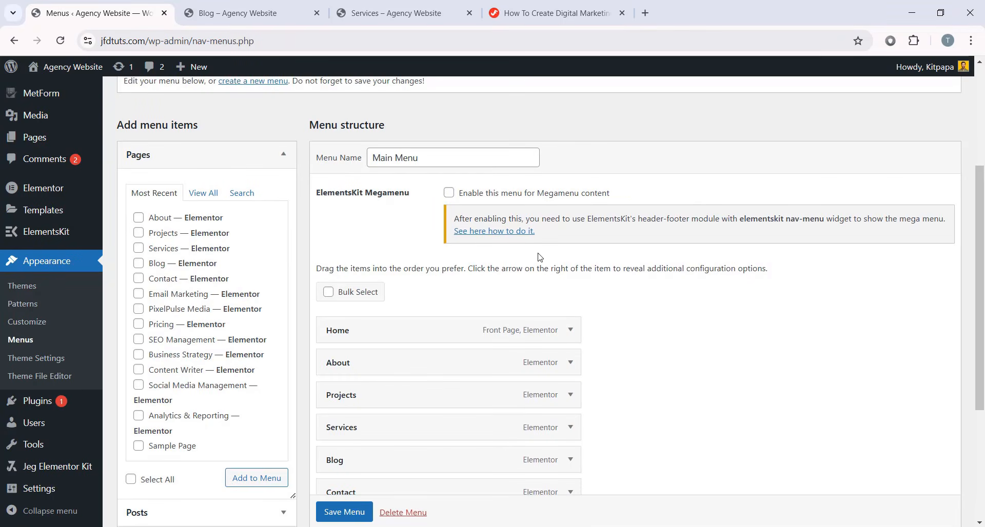
- Compare the live Services page with the Main Menu items Home, About, Projects, Services, Blog, Contact
click(391, 14)
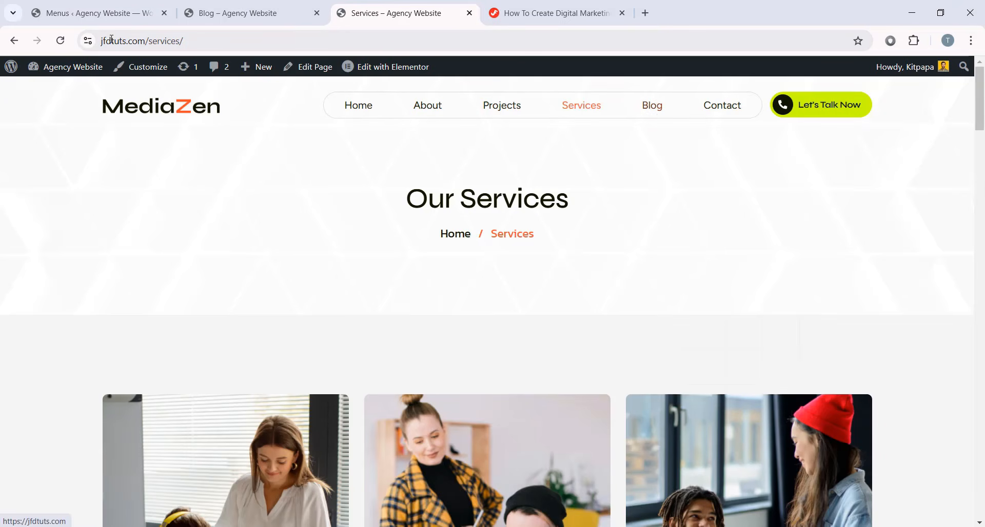
click(120, 6)
scroll(613, 289, down, 2)
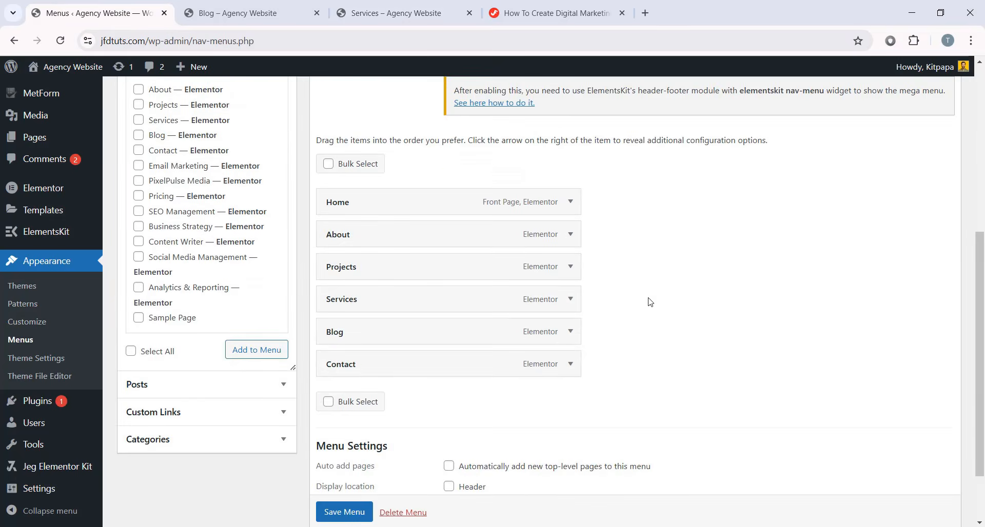
scroll(649, 301, up, 1)
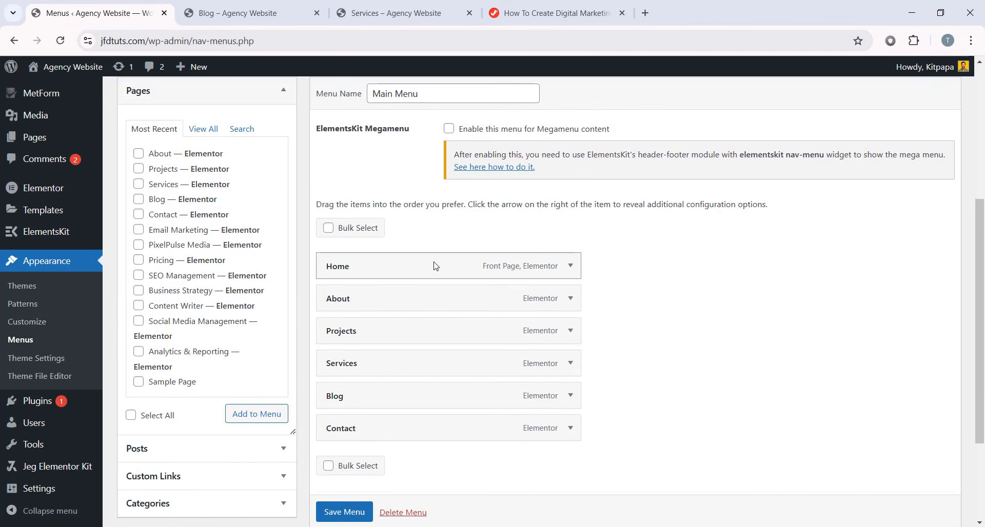
scroll(476, 343, down, 1)
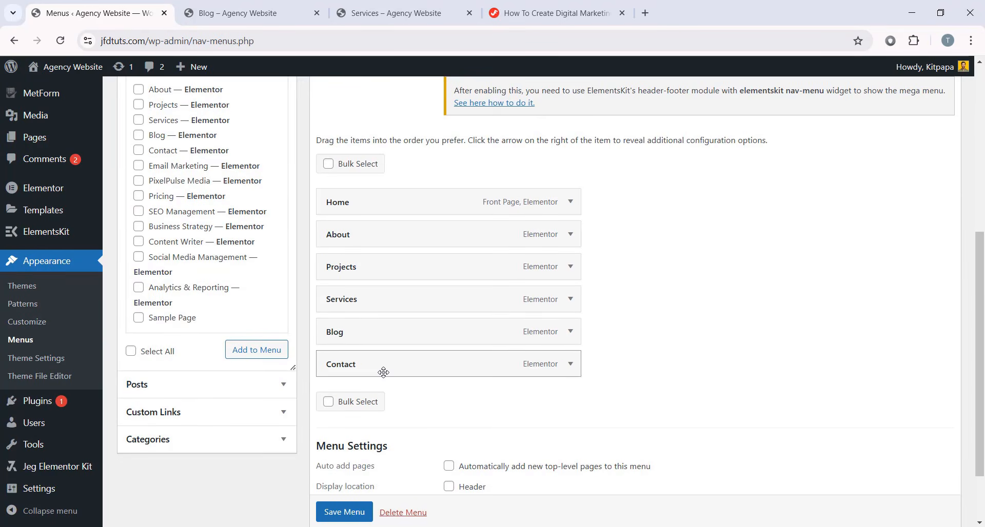
scroll(733, 362, up, 1)
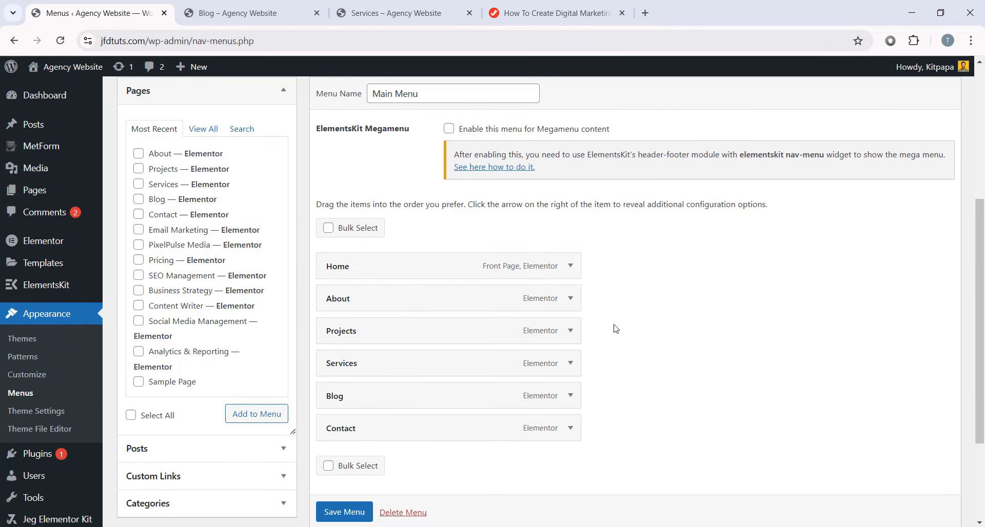
scroll(622, 329, down, 1)
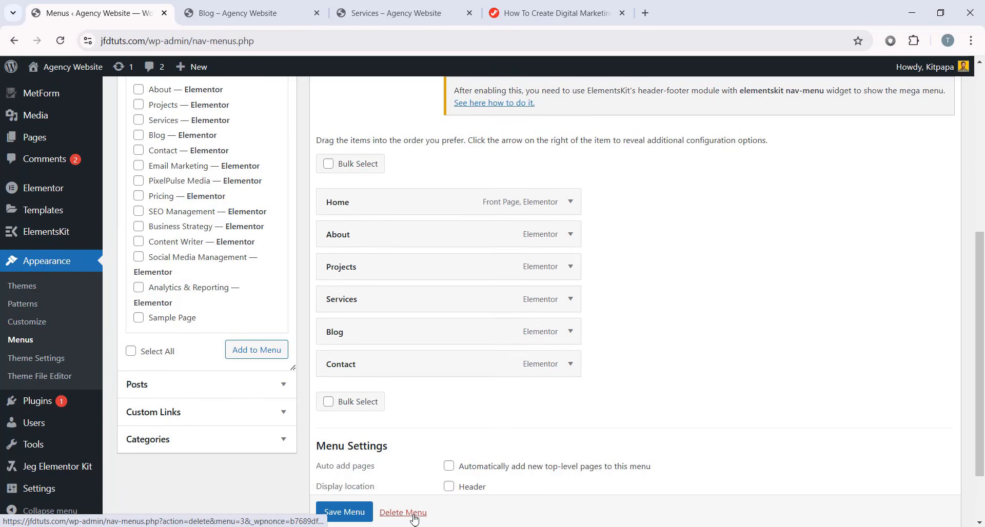
- Delete the old Main Menu and create a new empty menu named 'Main Menu'
click(413, 518)
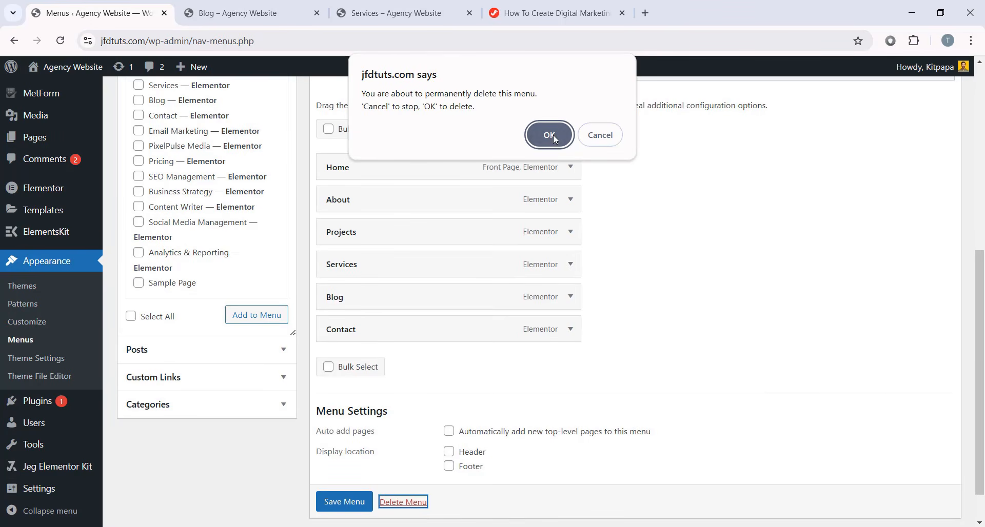
key(Return)
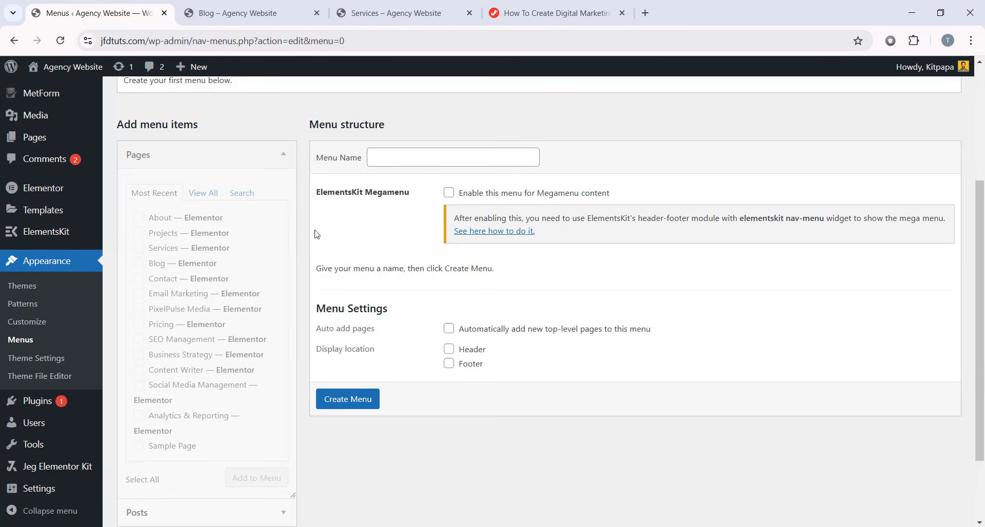
click(405, 160)
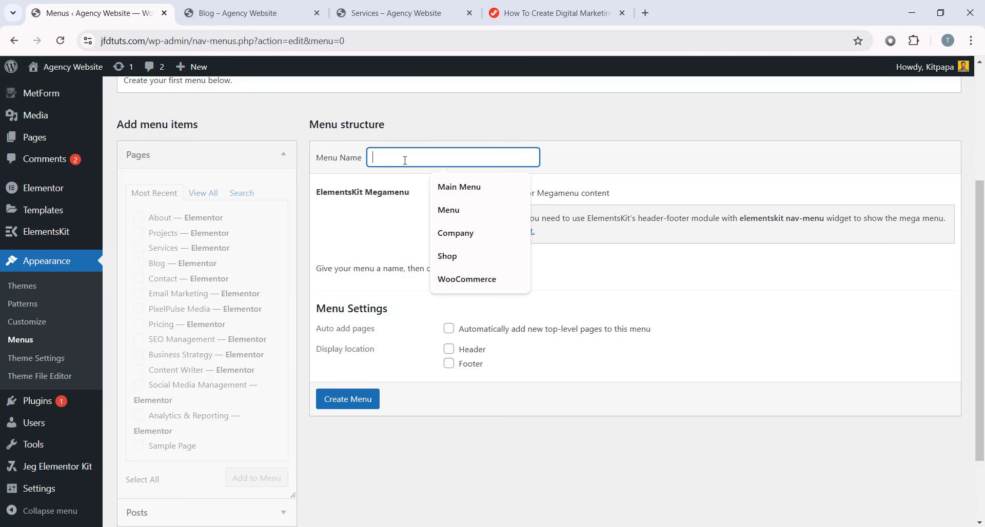
text(Menu)
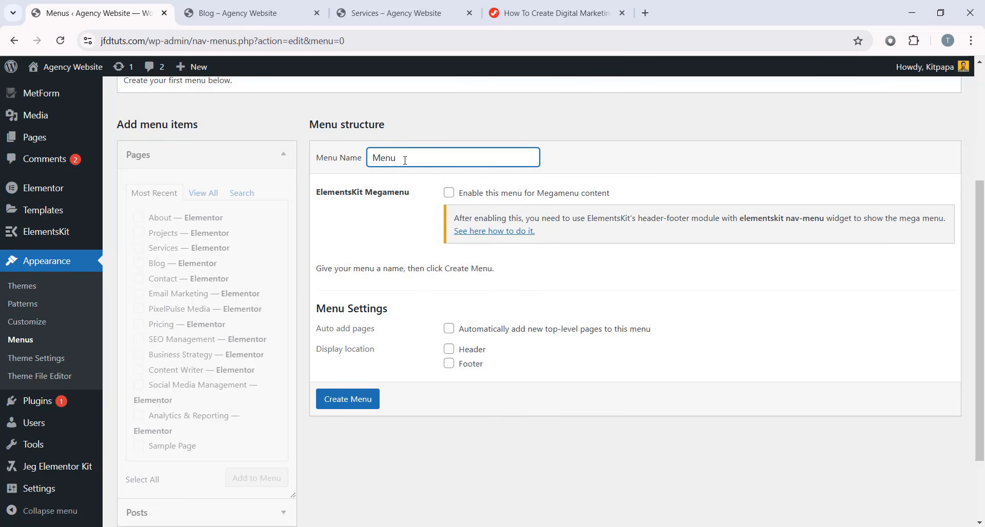
key(ctrl+a)
text(Main Menu)
click(579, 175)
click(348, 404)
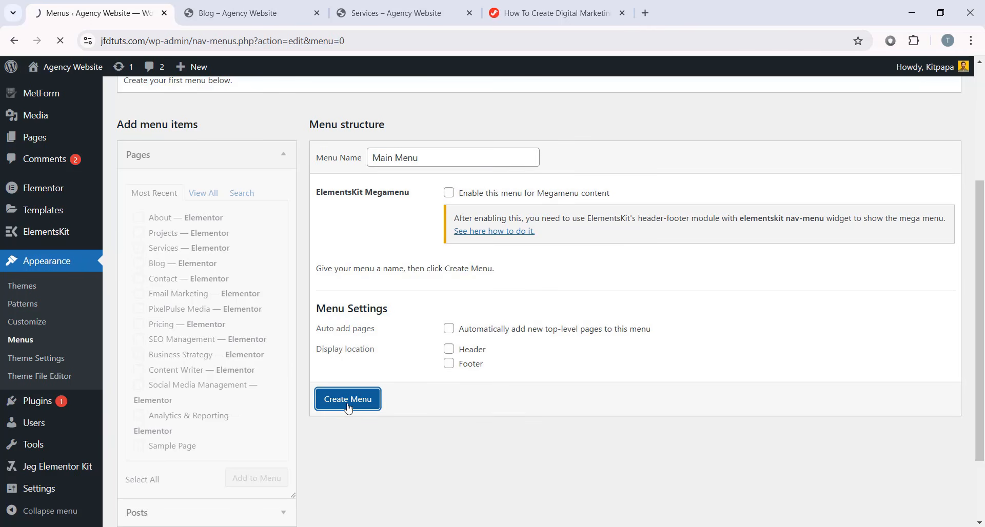
scroll(395, 341, down, 1)
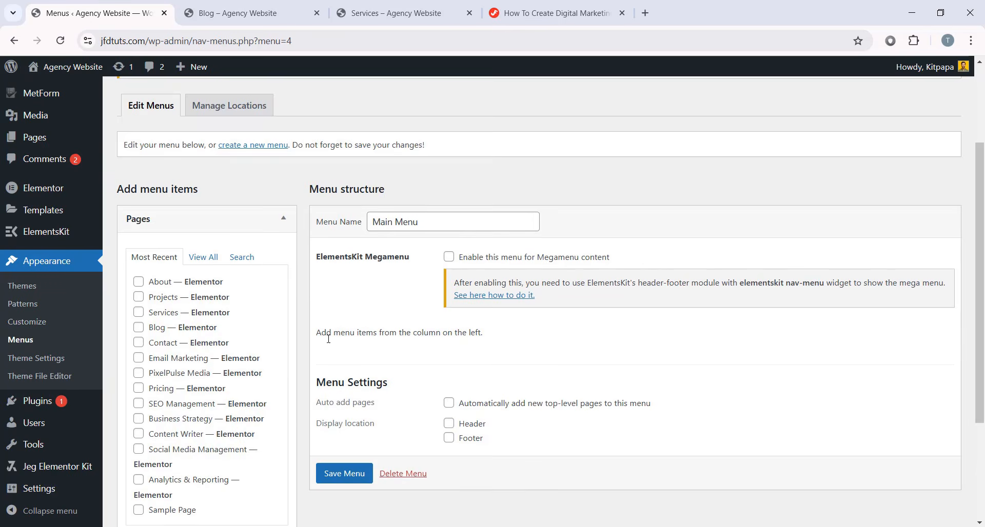
- Add the Home, About, Contact, Projects and Services pages to Main Menu
scroll(264, 354, down, 1)
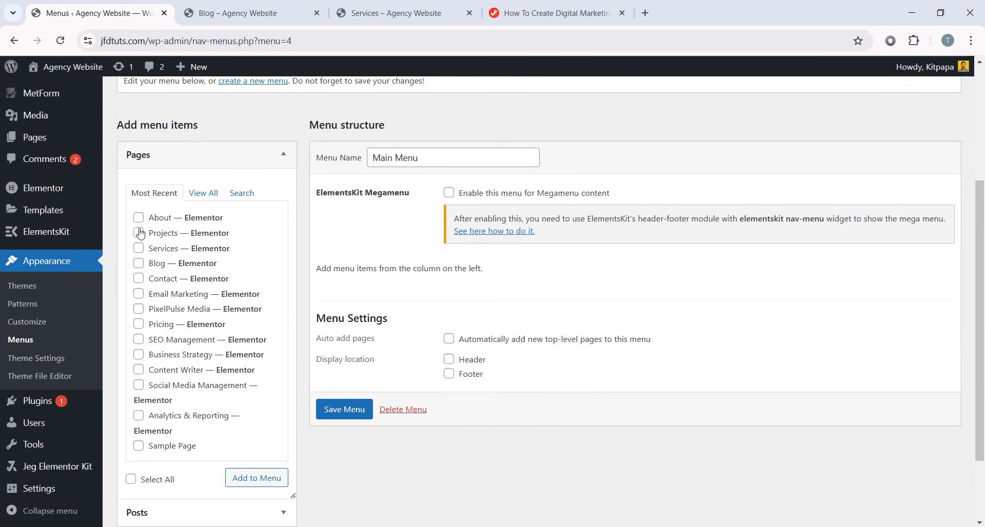
click(213, 199)
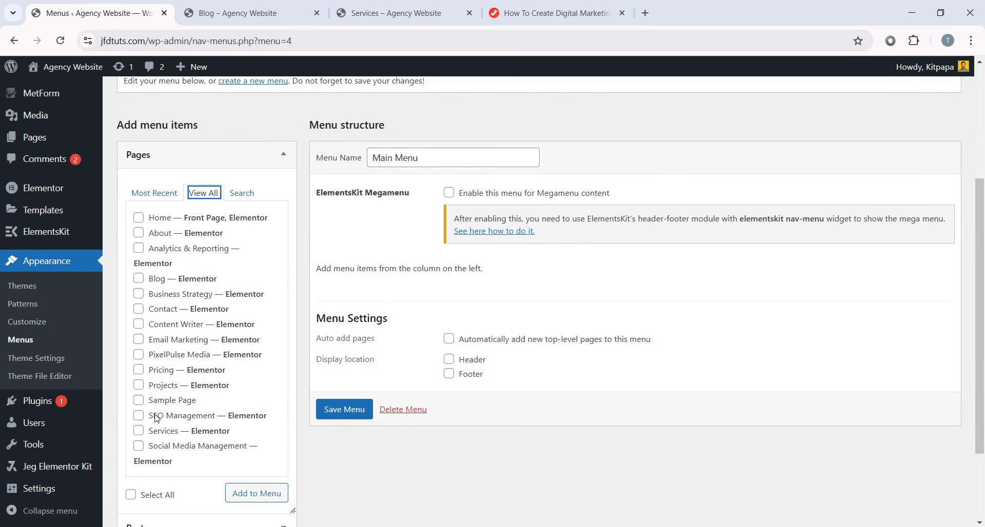
scroll(195, 251, down, 1)
scroll(192, 303, up, 1)
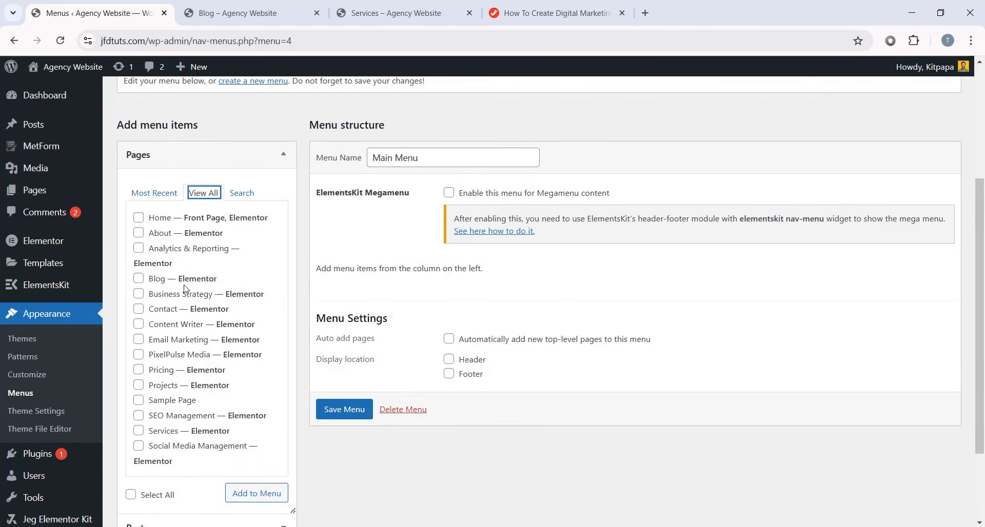
click(138, 218)
click(139, 234)
click(138, 309)
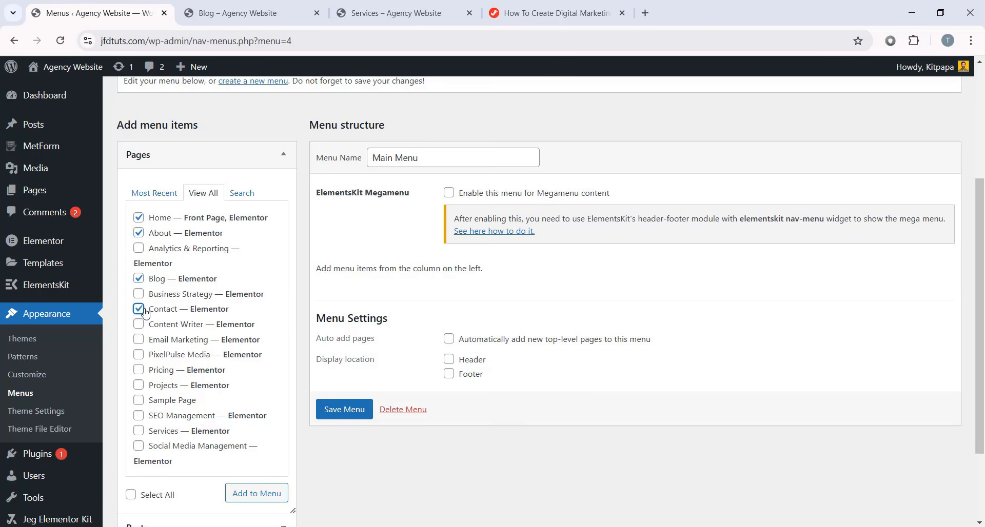
click(139, 387)
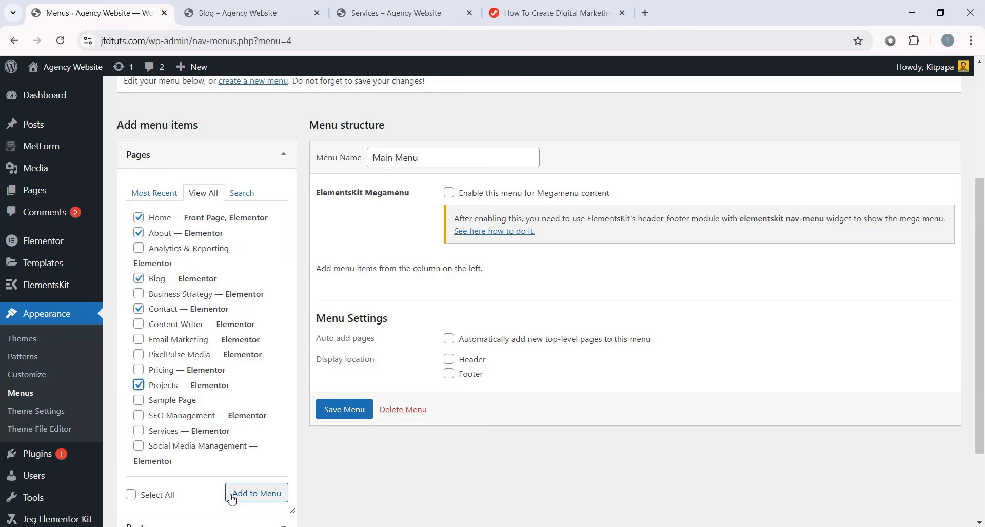
click(258, 504)
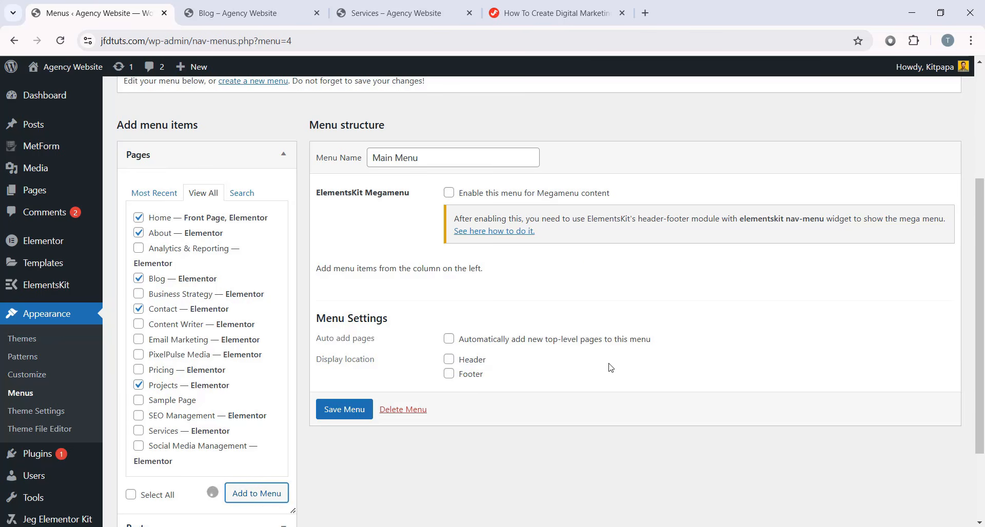
scroll(439, 362, down, 1)
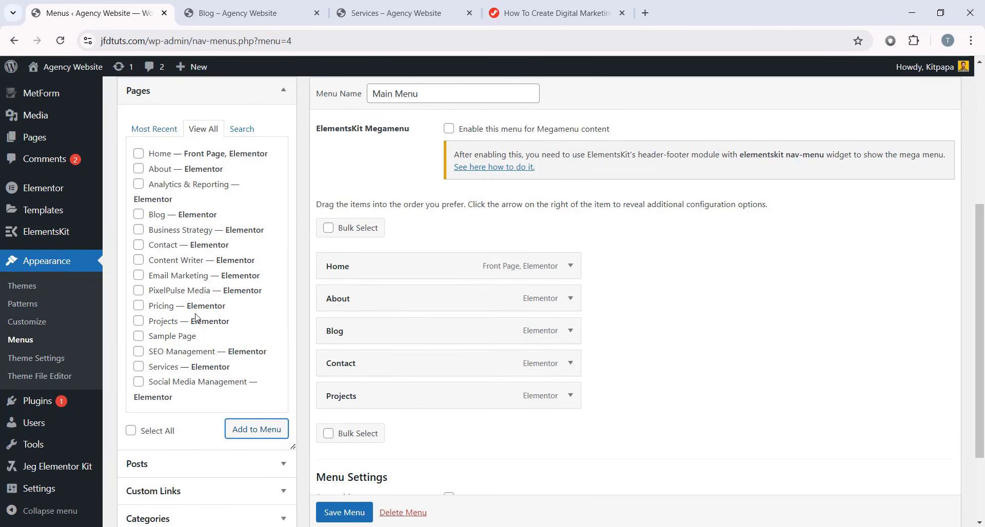
click(146, 370)
click(255, 429)
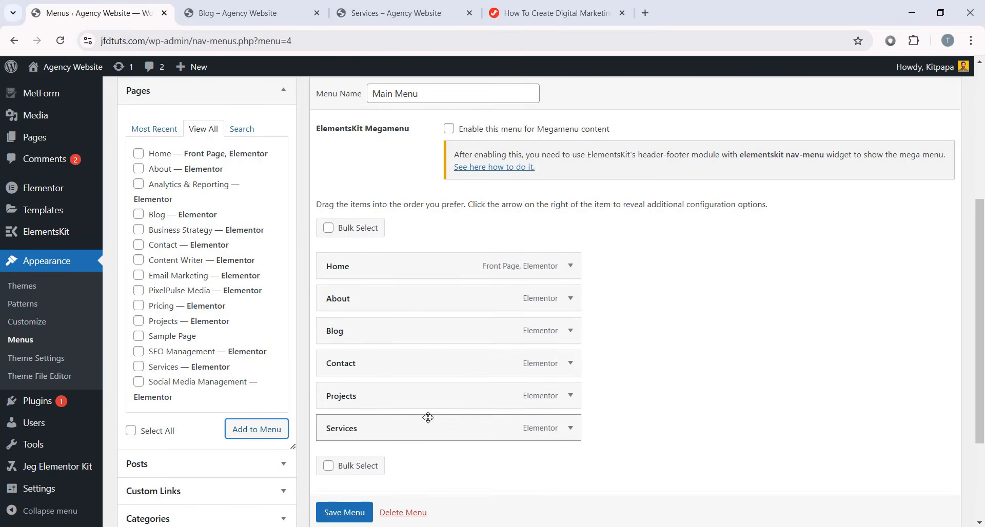
- Order the items Home, About, Projects, Services, Blog, Contact and save the menu
drag(430, 402, 413, 330)
drag(393, 335, 400, 339)
drag(365, 371, 342, 373)
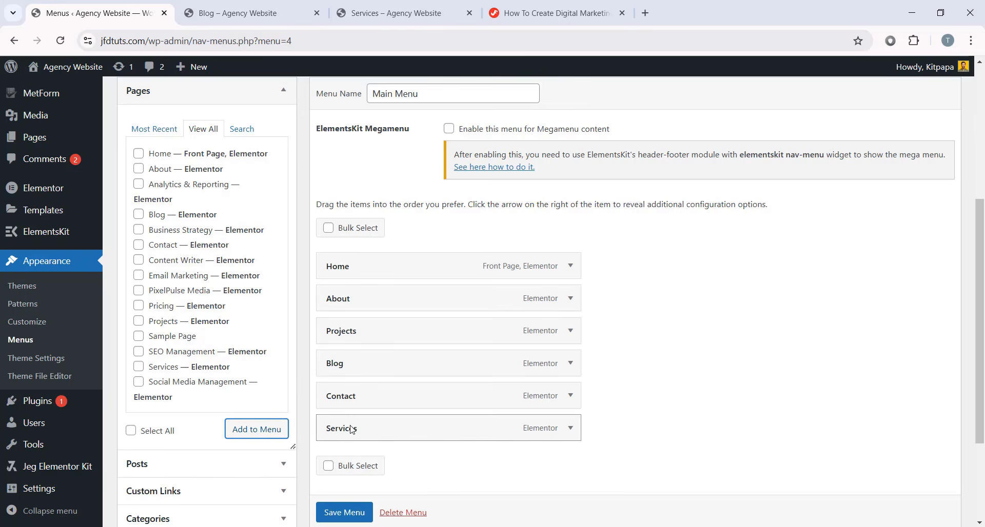
drag(352, 430, 332, 365)
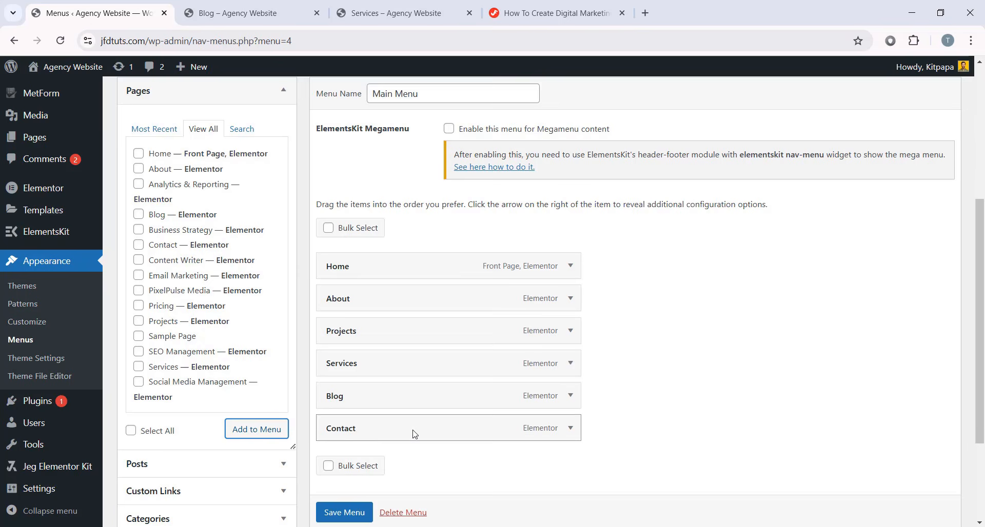
click(345, 512)
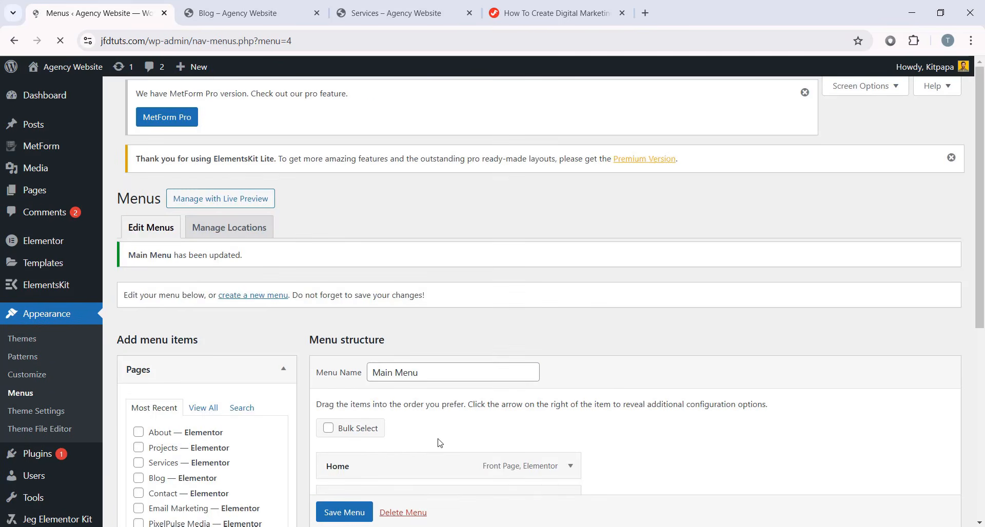
- Expand and collapse the Services menu item's settings, then view the live Services page
scroll(663, 336, down, 5)
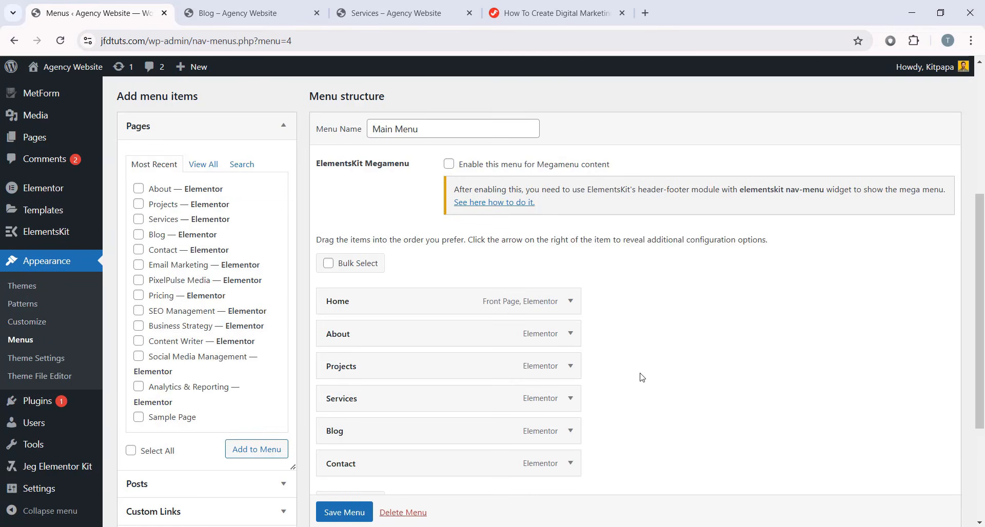
scroll(667, 390, down, 1)
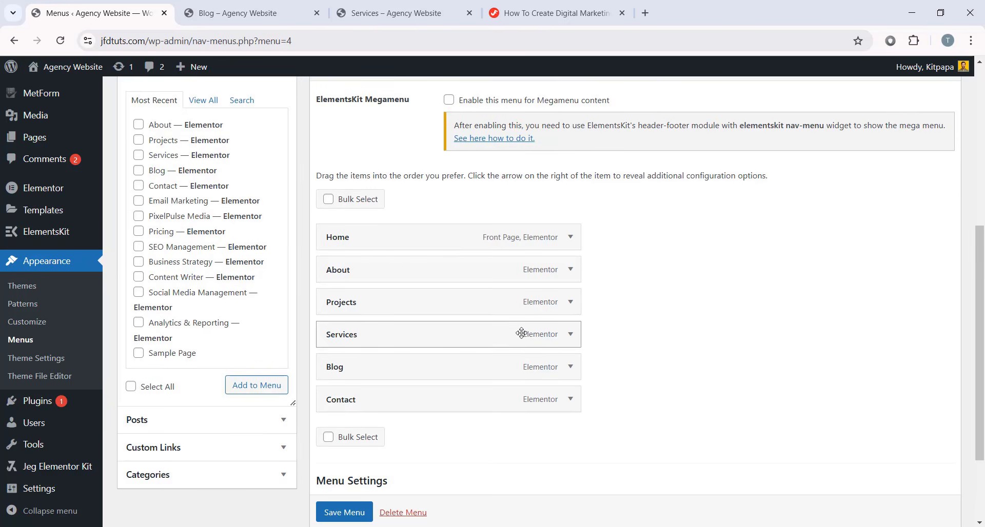
click(571, 336)
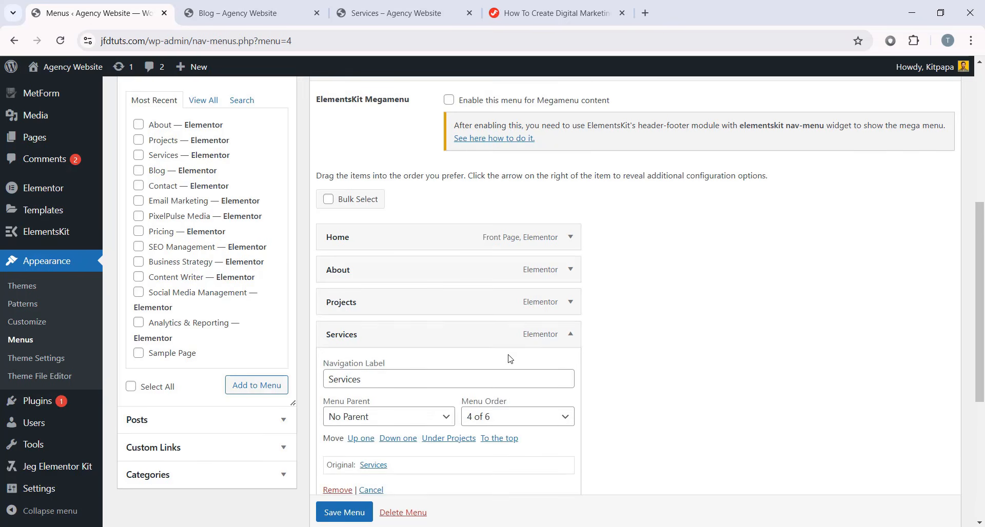
click(572, 335)
scroll(90, 354, up, 2)
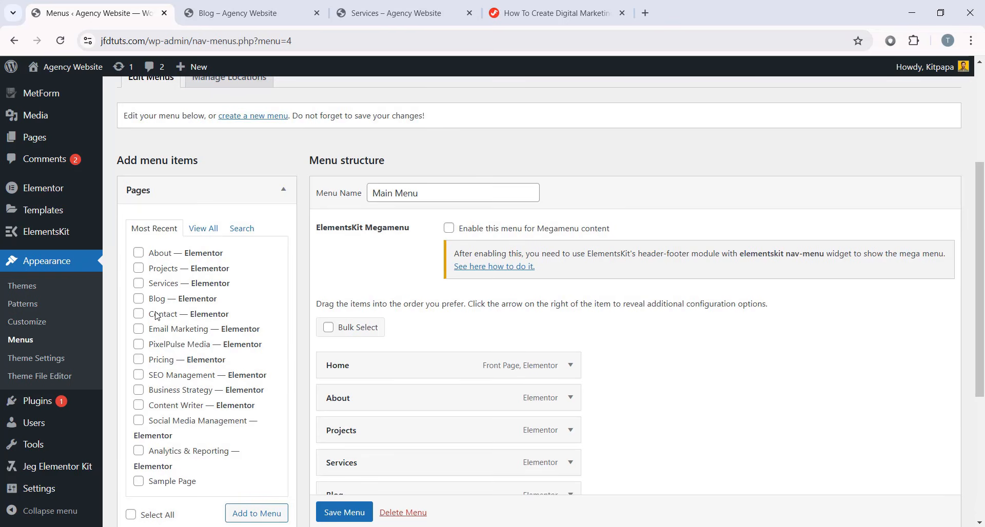
scroll(185, 318, down, 1)
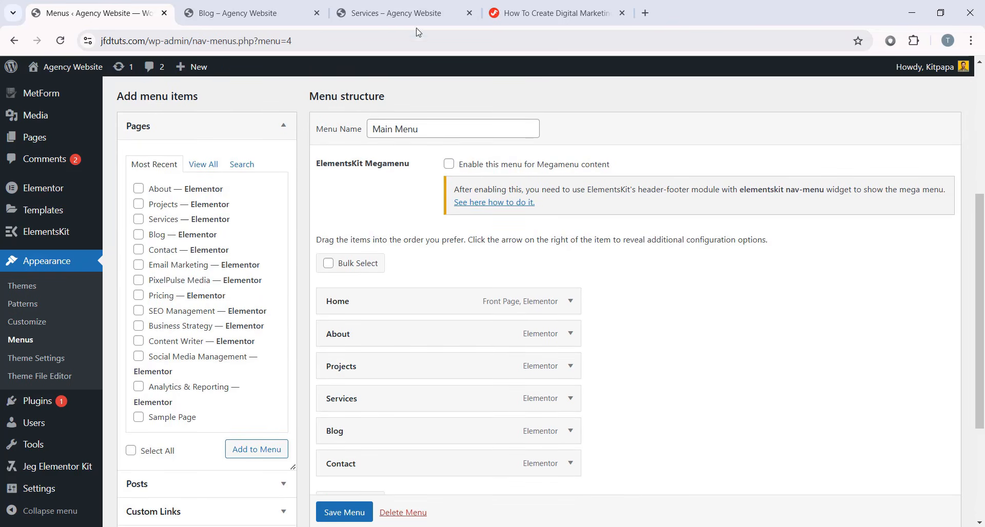
click(410, 14)
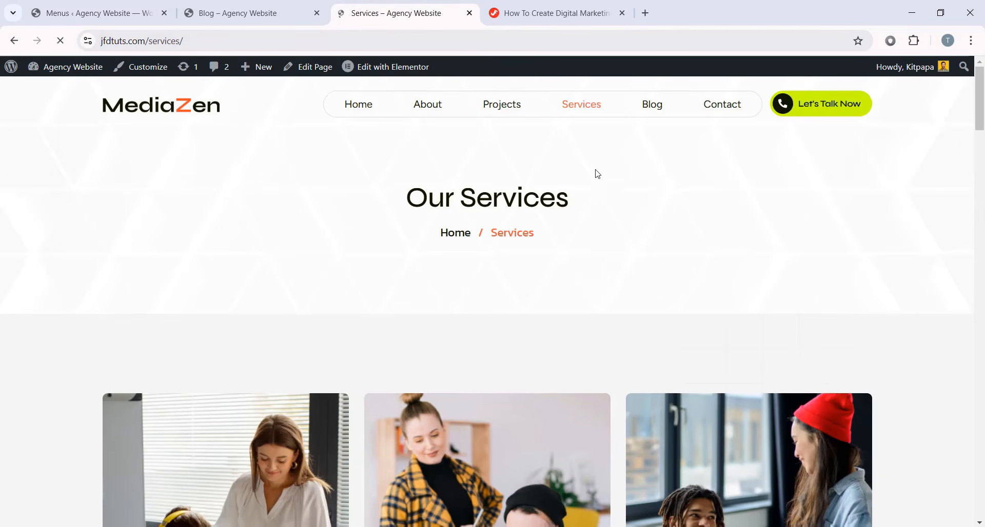
- Browse the live Services and Email Marketing pages, then return to the Menus admin page
scroll(593, 172, down, 6)
scroll(263, 421, down, 2)
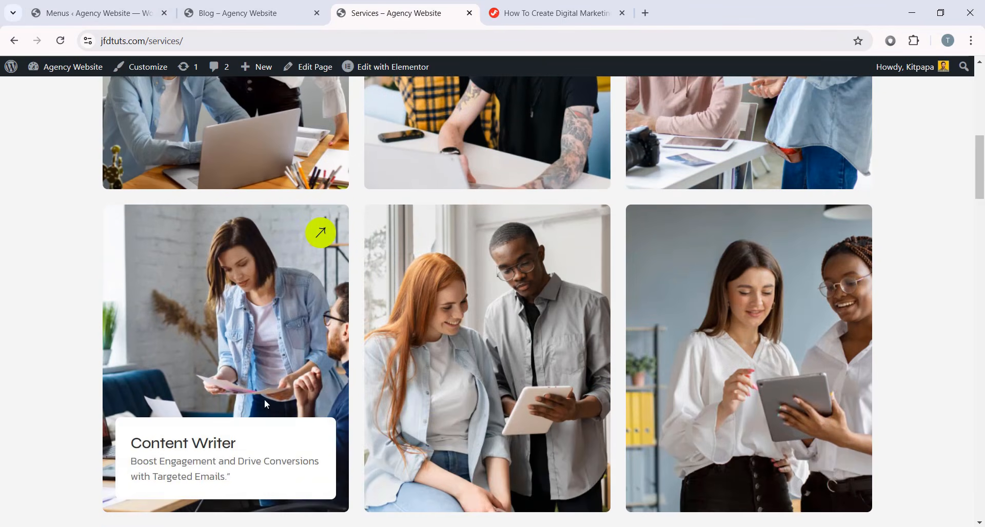
scroll(484, 334, down, 1)
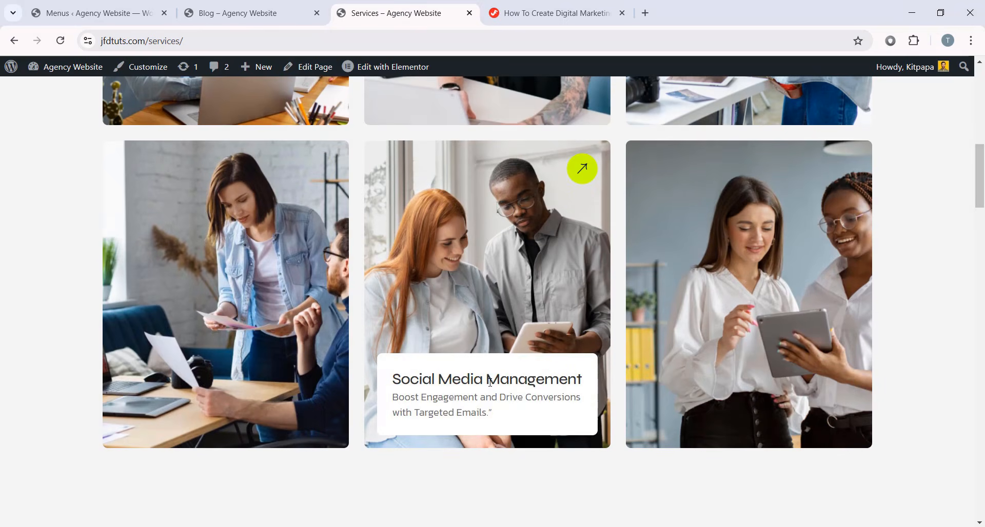
scroll(494, 285, up, 6)
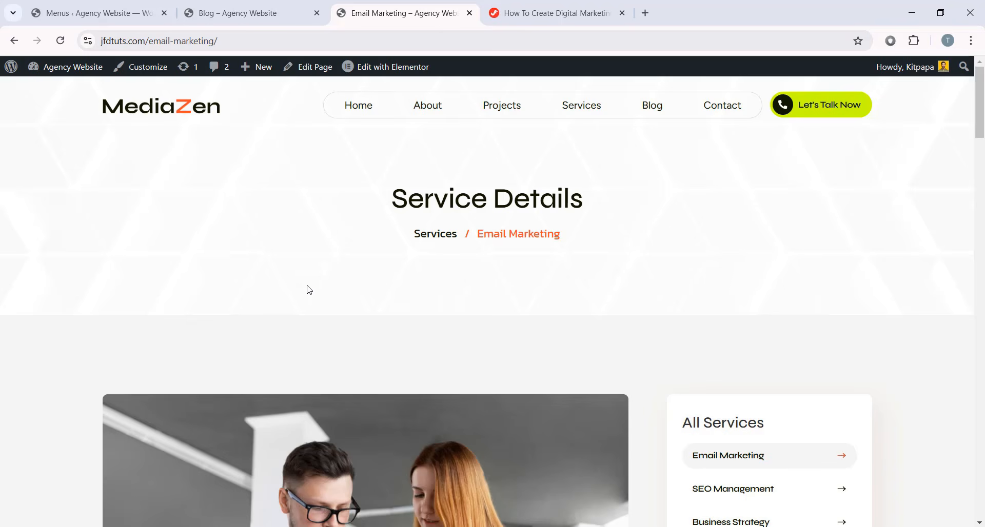
scroll(602, 267, down, 15)
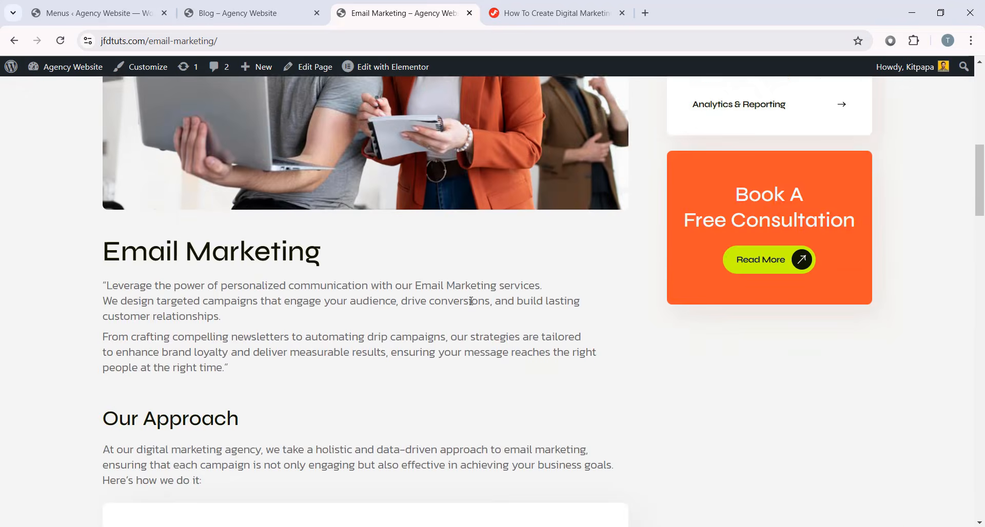
scroll(383, 468, down, 10)
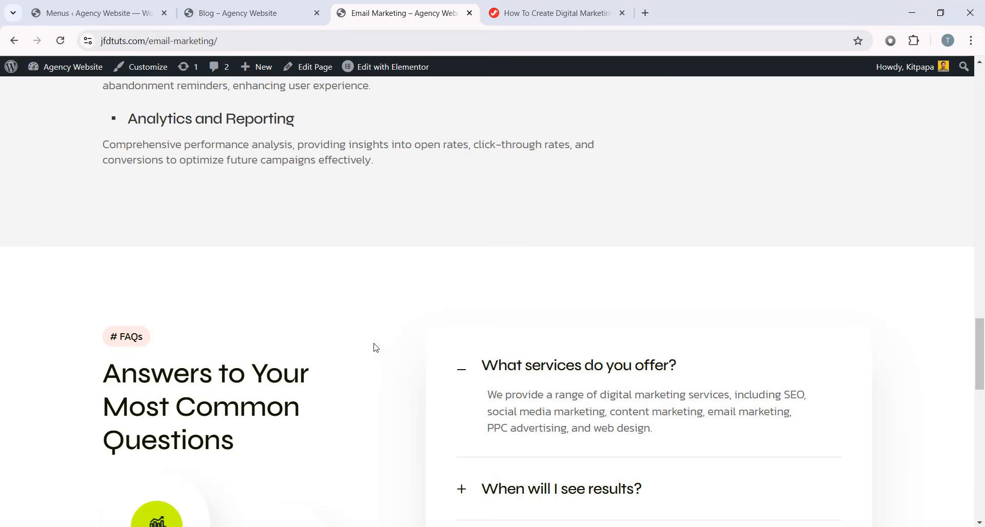
scroll(375, 348, down, 6)
scroll(414, 420, up, 20)
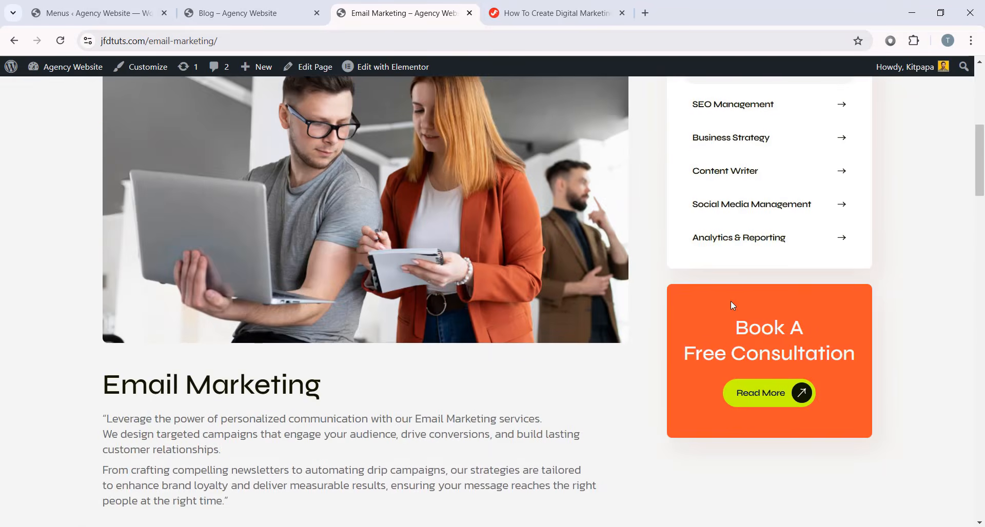
scroll(730, 302, up, 8)
scroll(568, 276, down, 1)
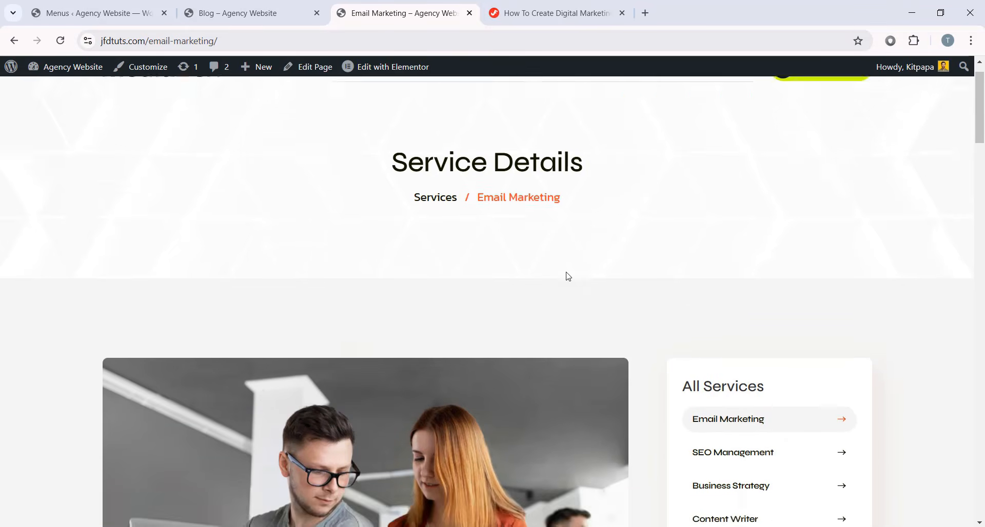
scroll(568, 276, down, 3)
scroll(596, 282, up, 3)
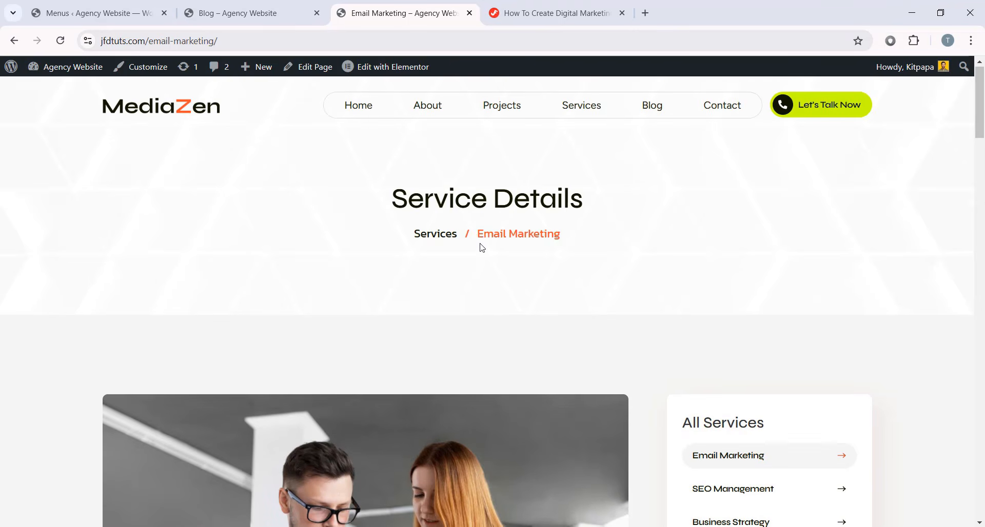
drag(477, 234, 562, 232)
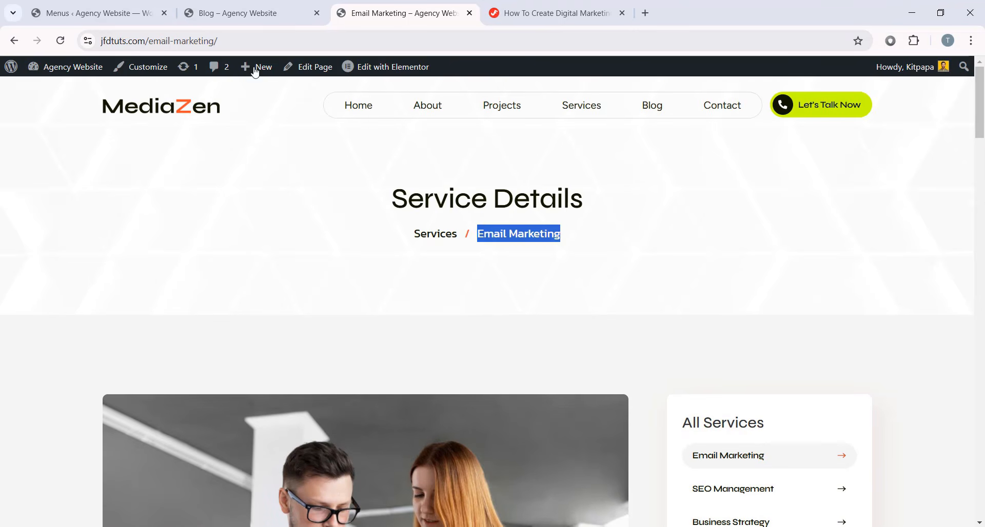
click(116, 5)
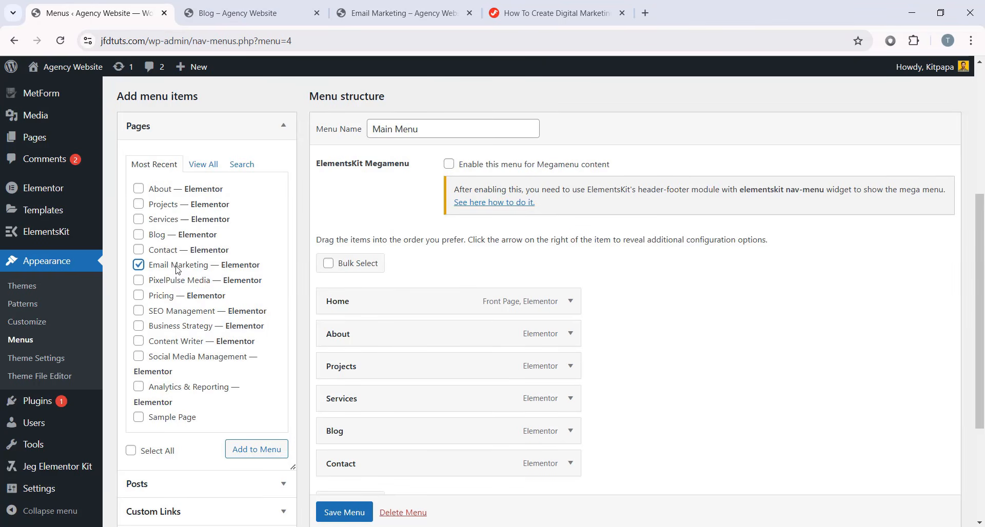
- Add Email Marketing as a sub item under Services, save the menu, and reload the live page
click(256, 458)
scroll(393, 374, down, 2)
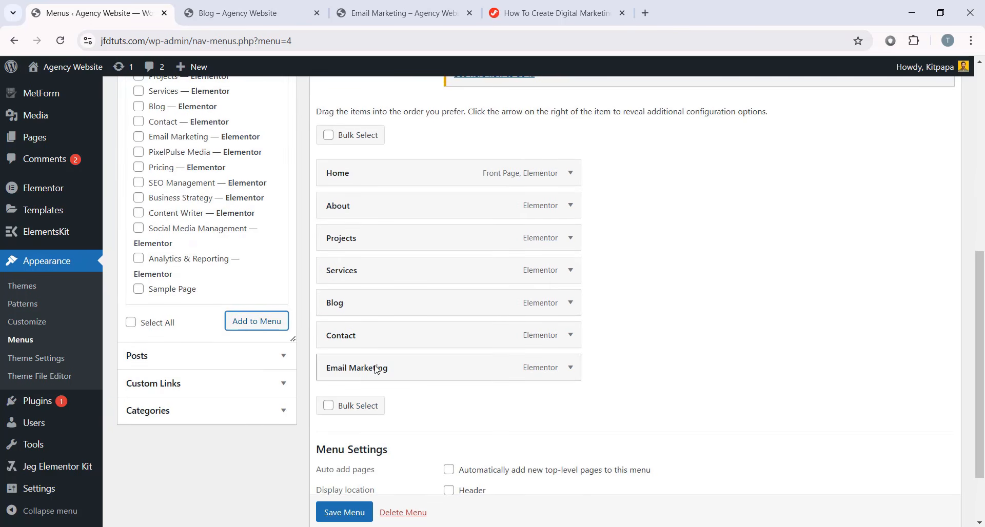
drag(361, 372, 350, 305)
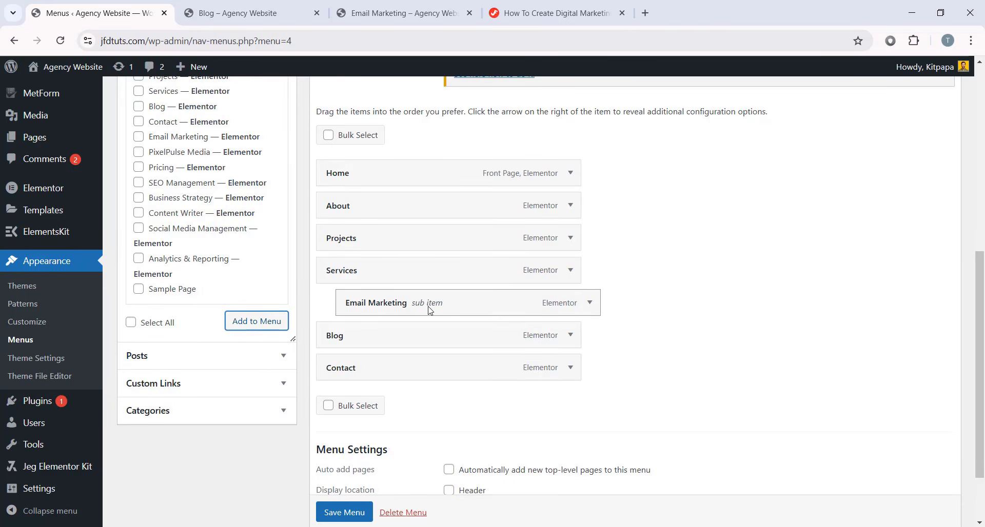
scroll(340, 510, down, 1)
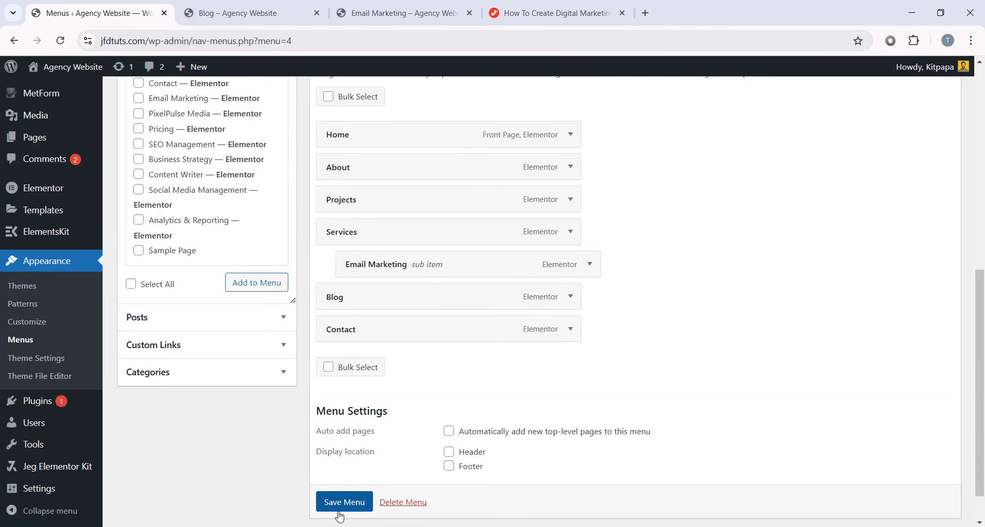
click(344, 512)
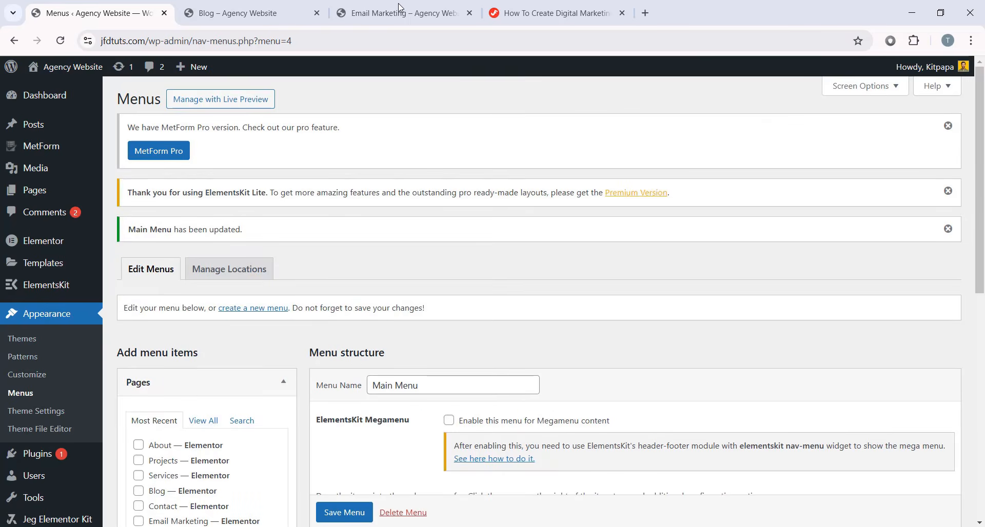
click(400, 11)
click(61, 44)
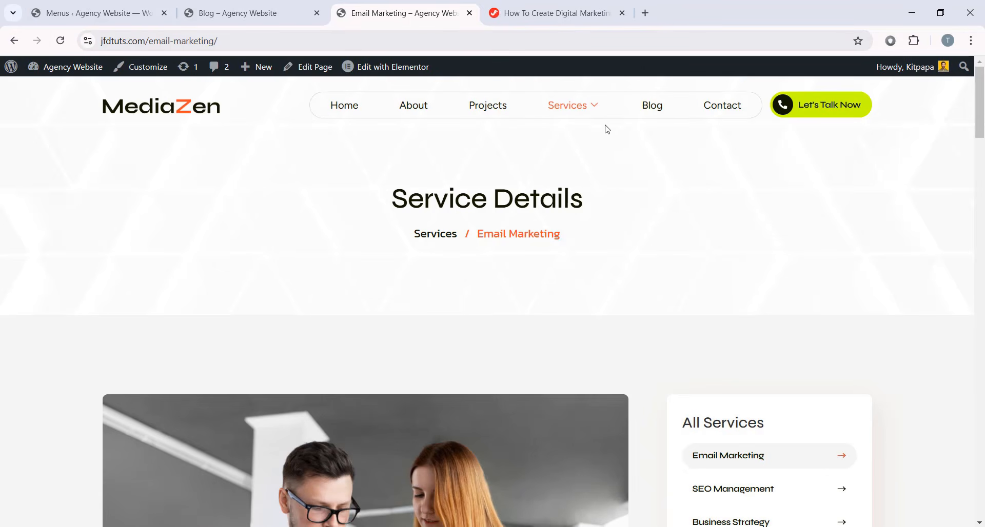
- Confirm the live Services item shows its Email Marketing dropdown, then return to the Menus editor
mouse_move(586, 106)
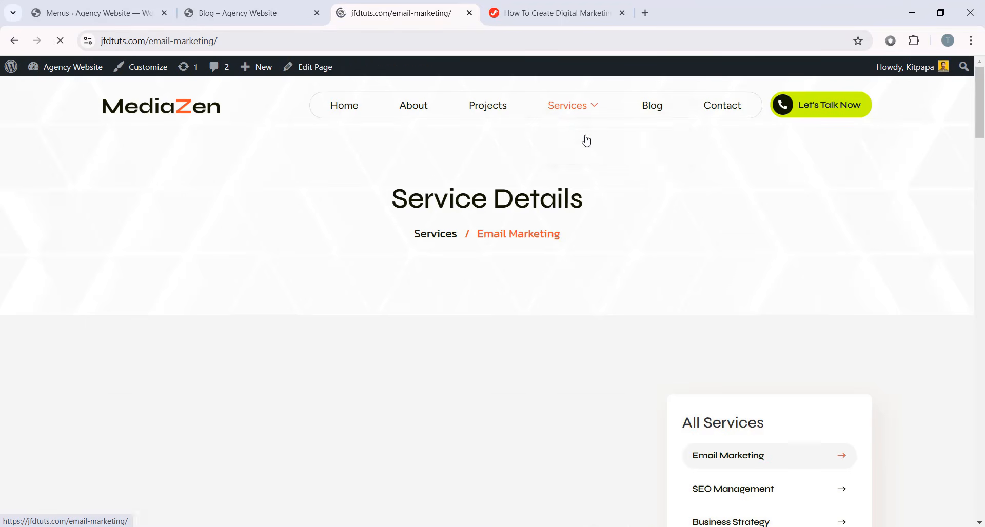
scroll(547, 259, down, 7)
scroll(238, 246, down, 5)
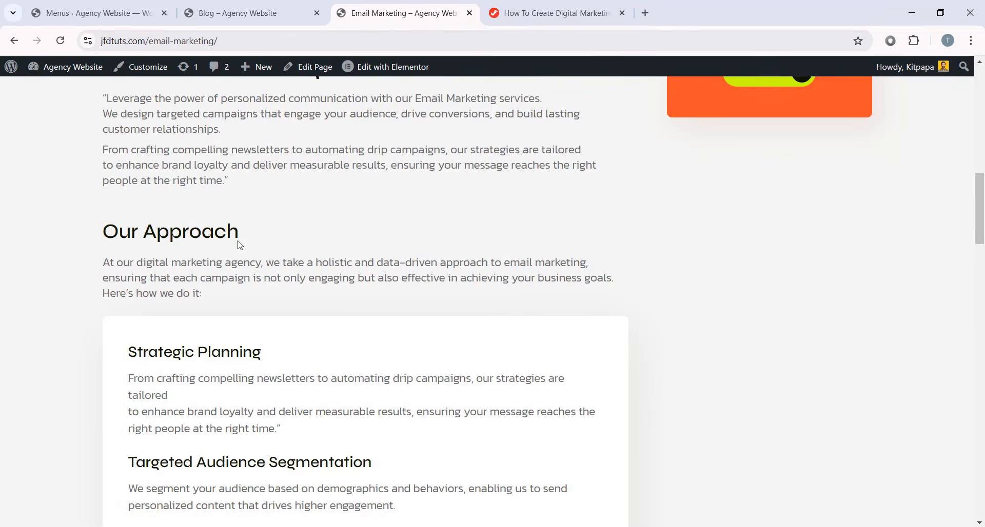
scroll(666, 292, up, 10)
click(15, 41)
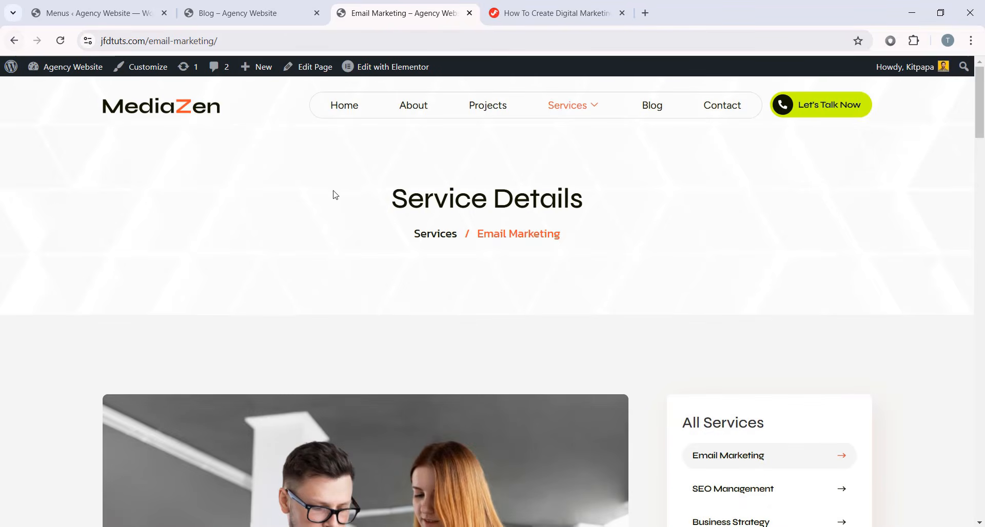
click(100, 13)
scroll(574, 307, down, 5)
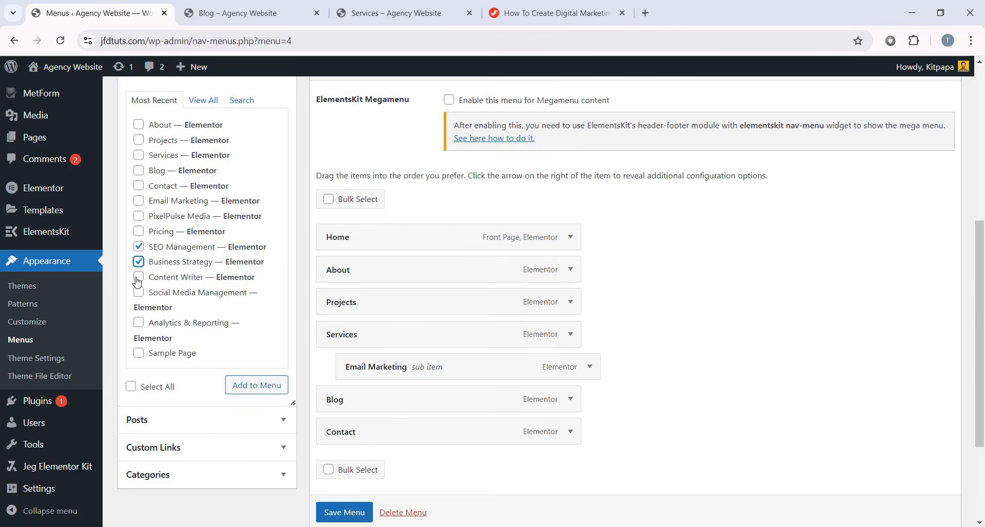
- Add PixelPulse Media, Social Media Management and Content Writer as Services sub items and save
click(139, 293)
click(138, 216)
click(255, 385)
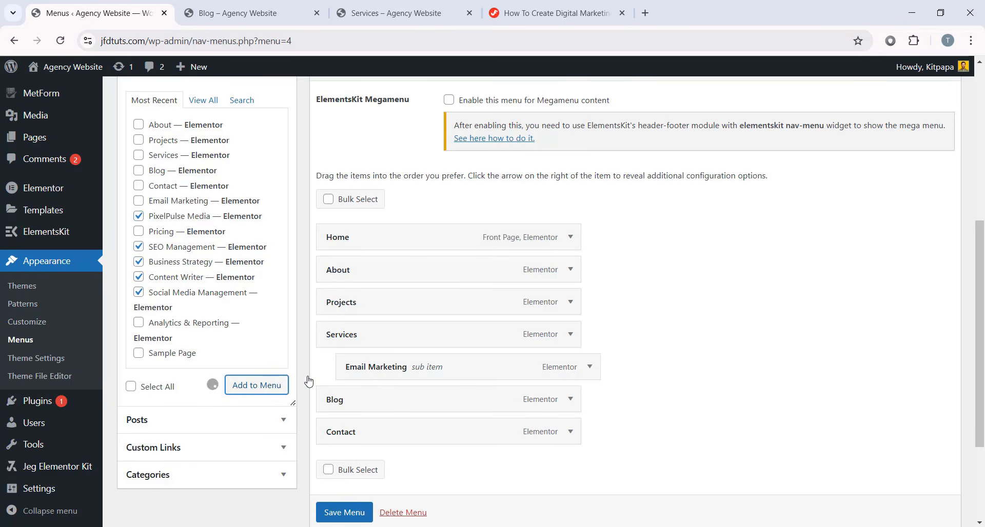
scroll(359, 349, down, 4)
drag(359, 272, 347, 200)
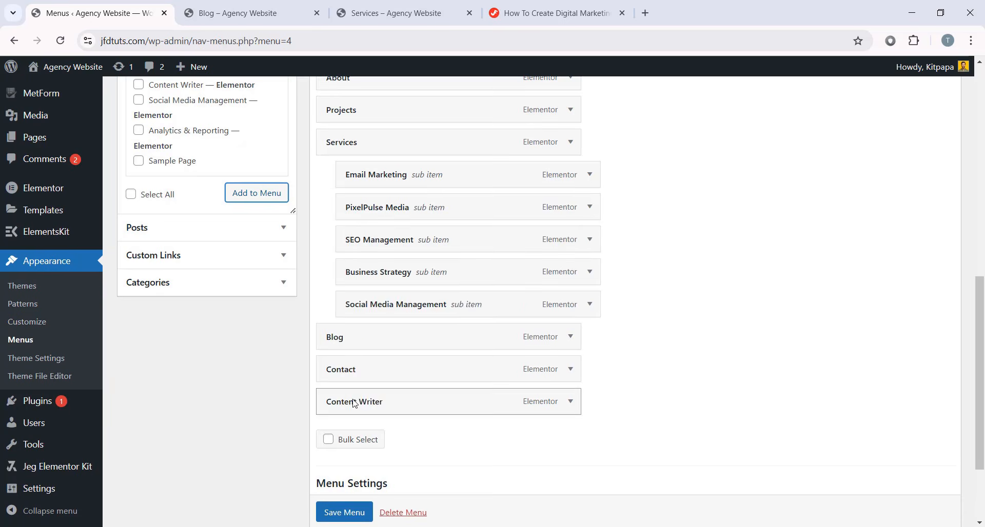
drag(353, 403, 367, 343)
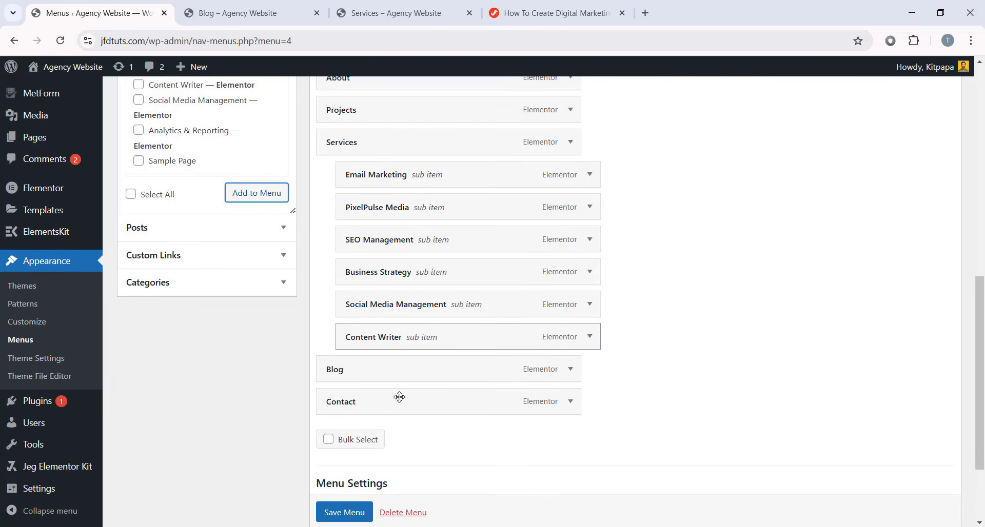
click(344, 512)
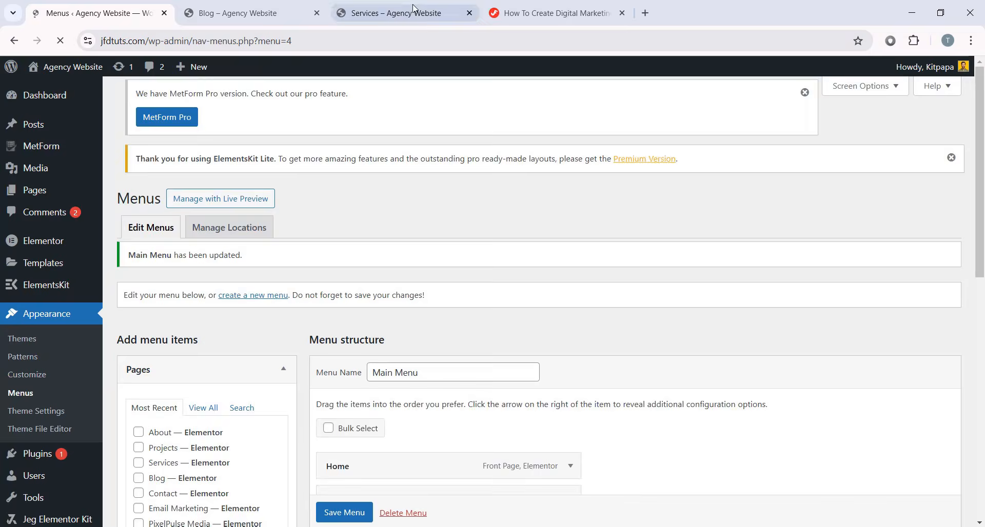
- Reload the live Blog page and confirm the Services dropdown lists all six service pages
click(279, 5)
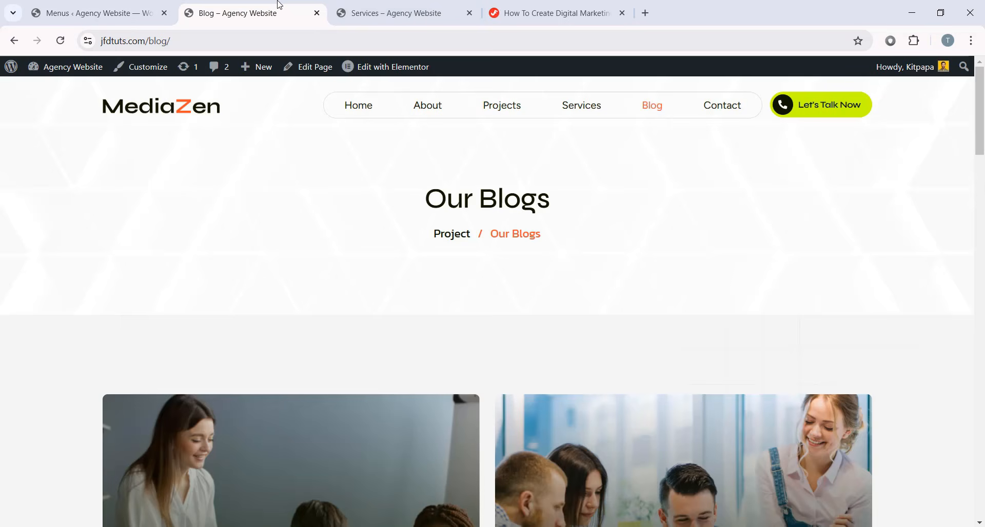
click(60, 41)
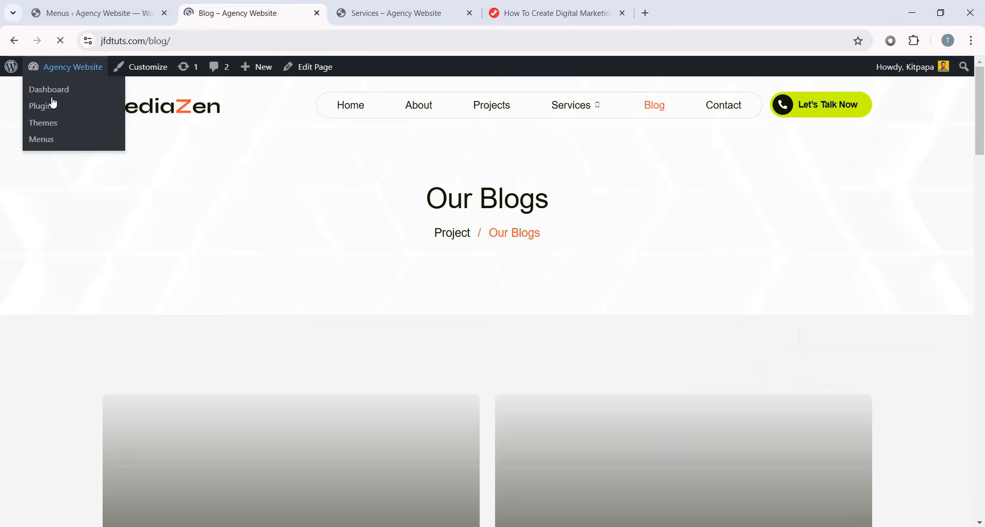
mouse_move(585, 106)
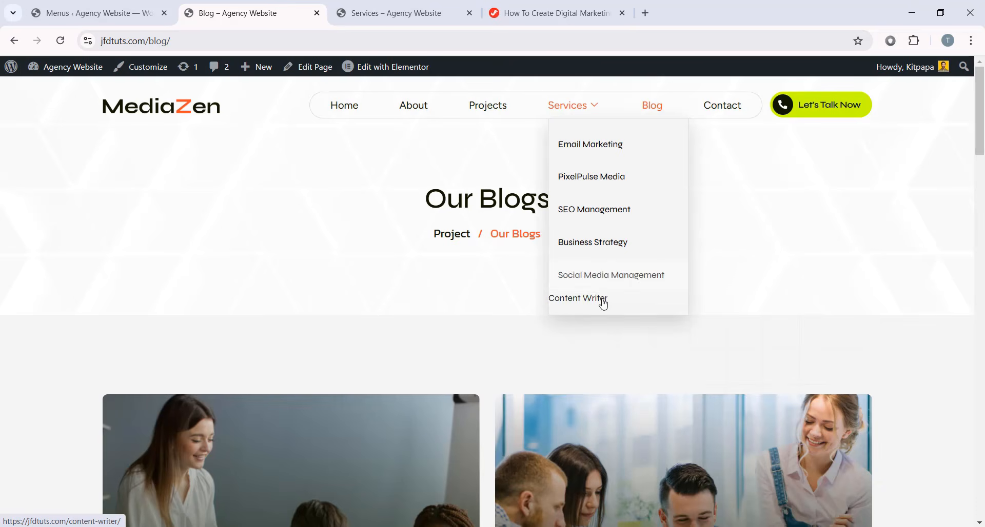
- Save the Main Menu again and check the live Blog page's navigation
click(97, 7)
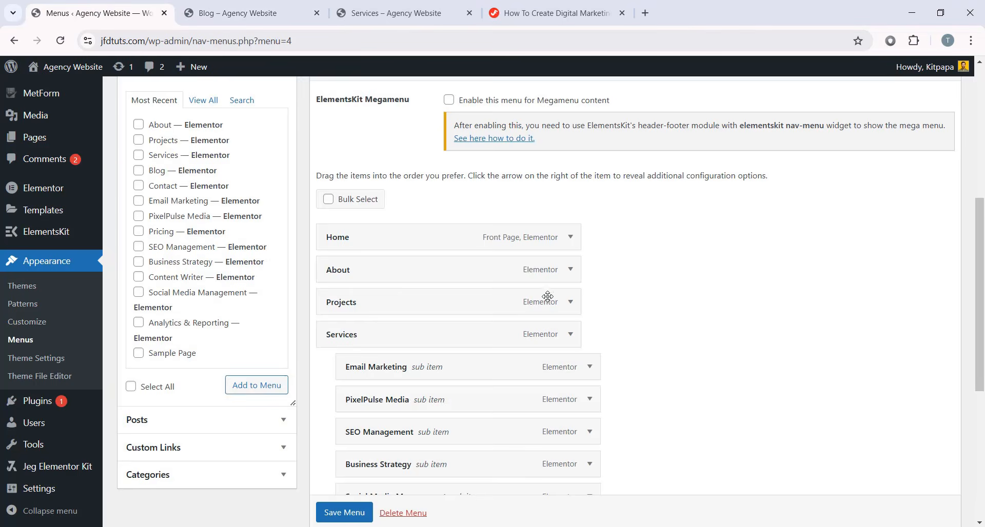
scroll(544, 295, down, 5)
click(350, 513)
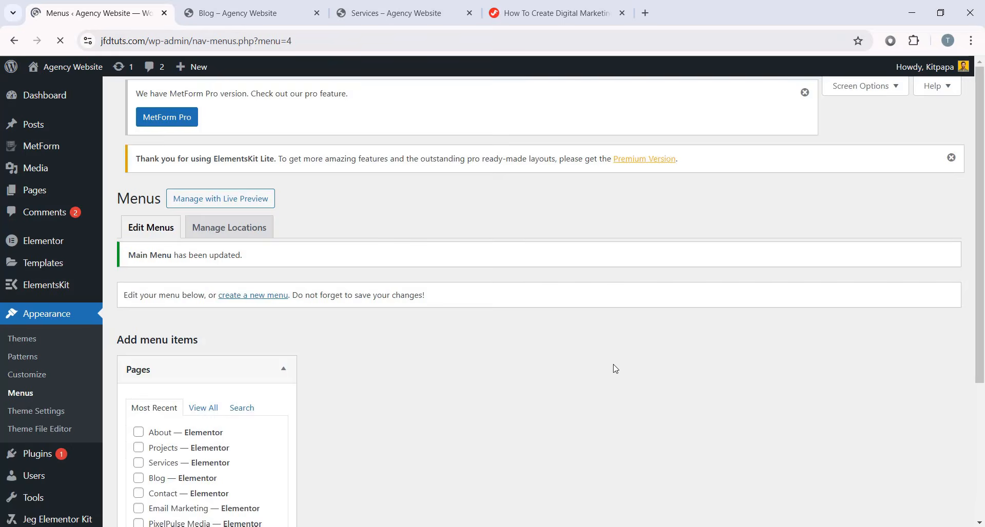
scroll(590, 359, down, 5)
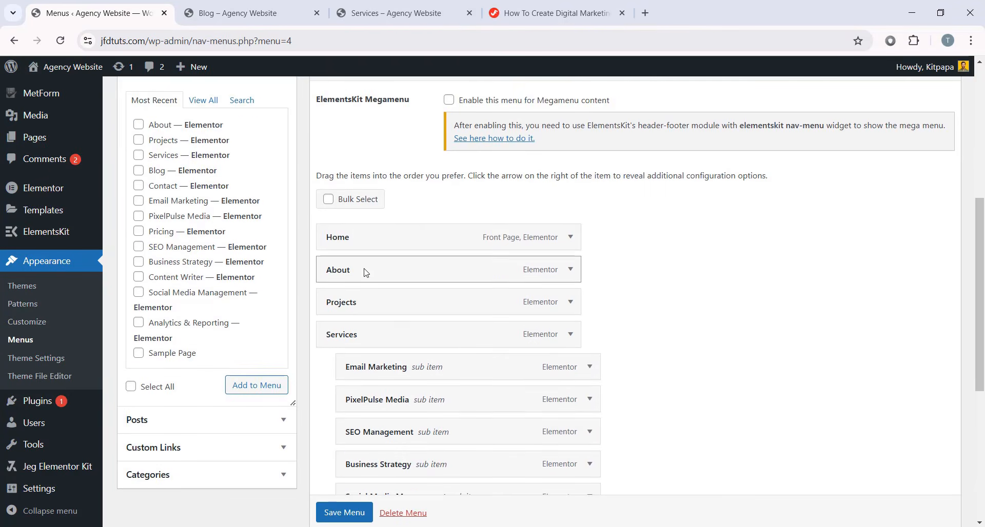
scroll(364, 273, down, 5)
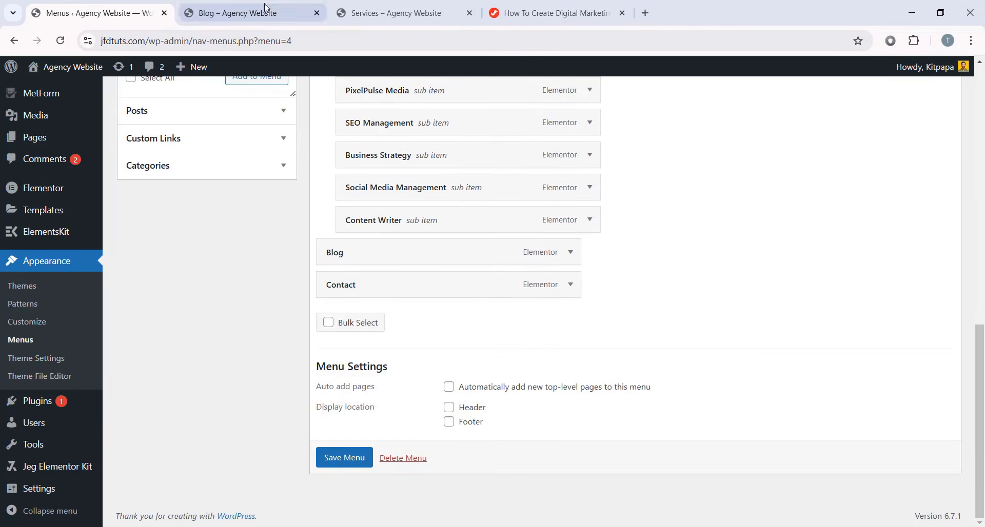
click(236, 13)
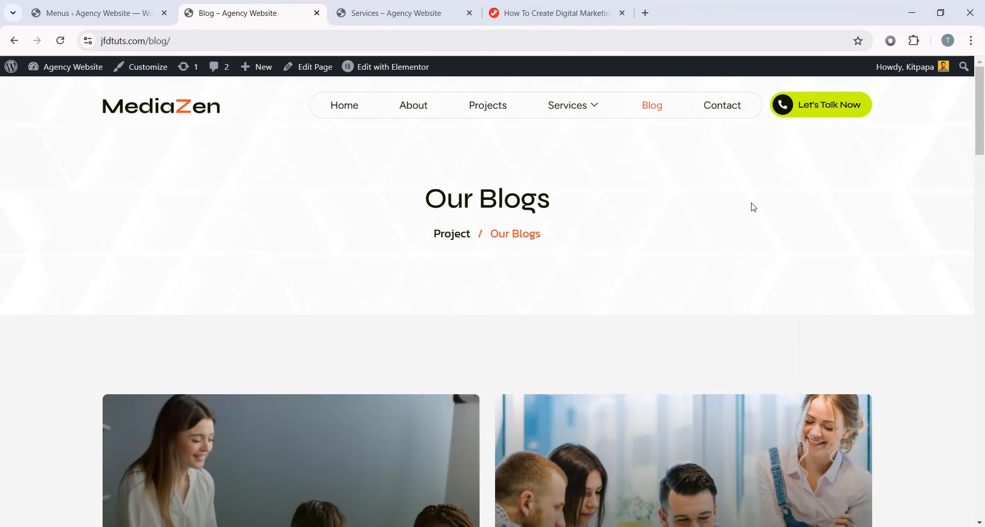
- Open the Footer V1 template in Elementor from ElementsKit > Header Footer
click(53, 19)
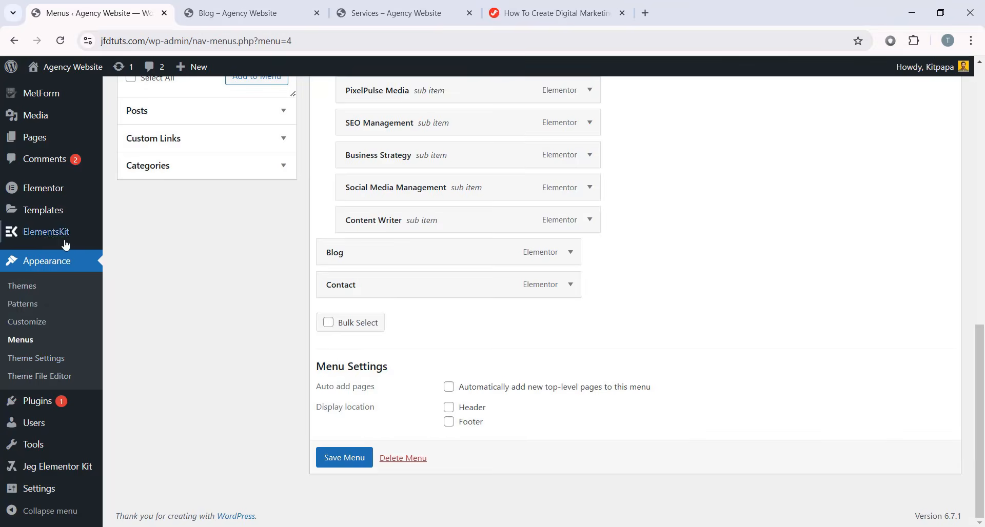
mouse_move(65, 242)
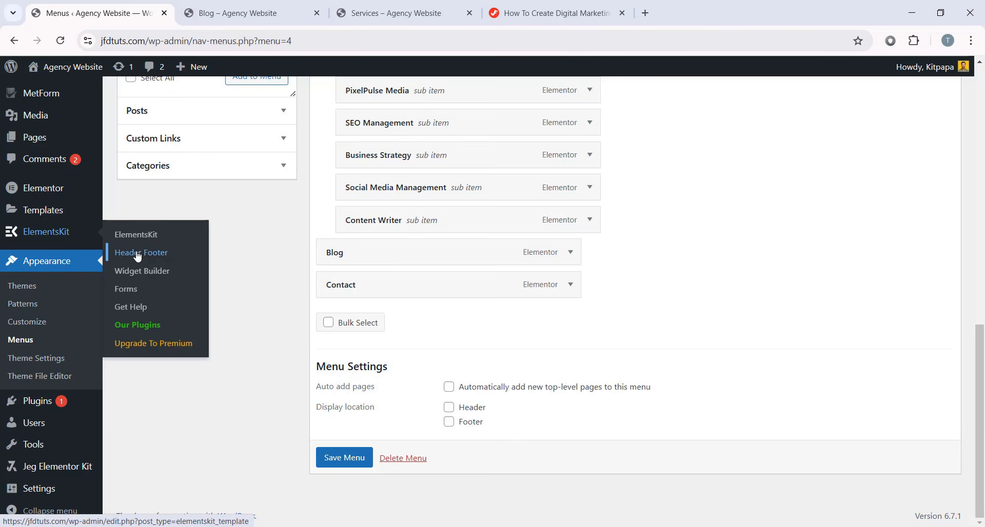
scroll(164, 384, down, 2)
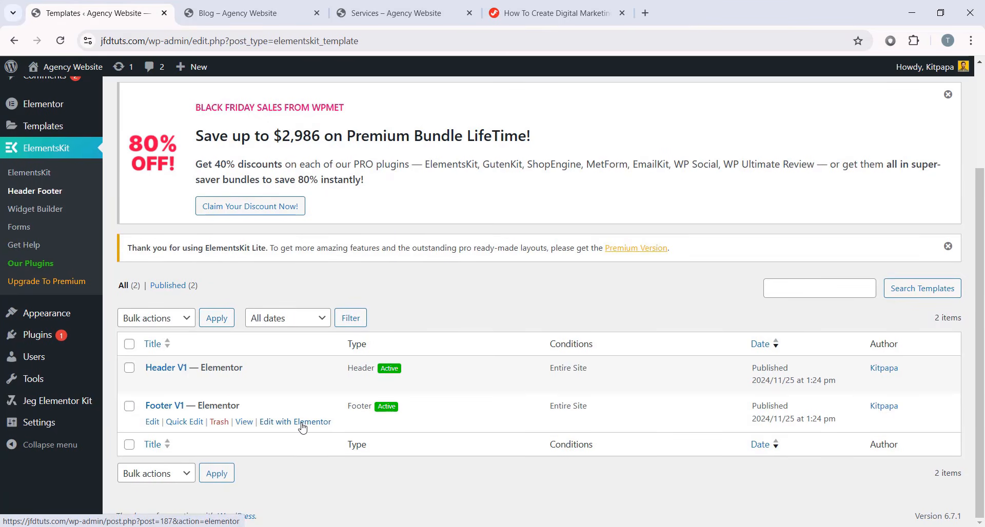
click(300, 424)
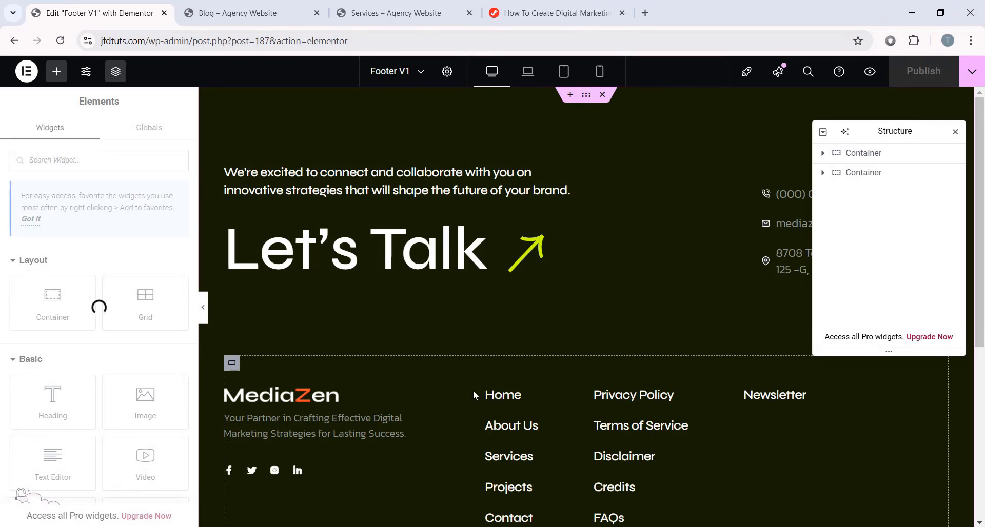
- Move the Structure navigator out of the way to the lower right of the screen
scroll(675, 388, down, 6)
scroll(675, 387, up, 6)
drag(904, 138, 820, 177)
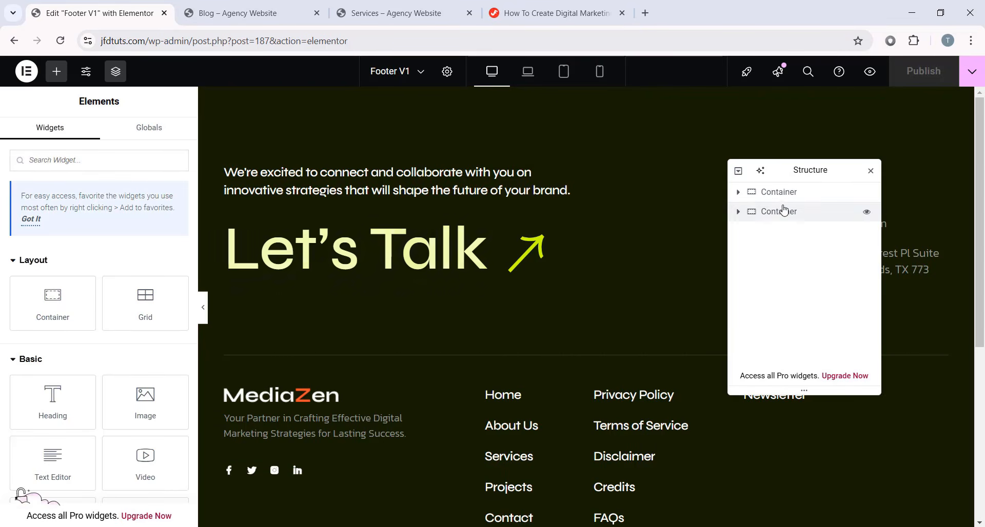
drag(776, 164, 567, 100)
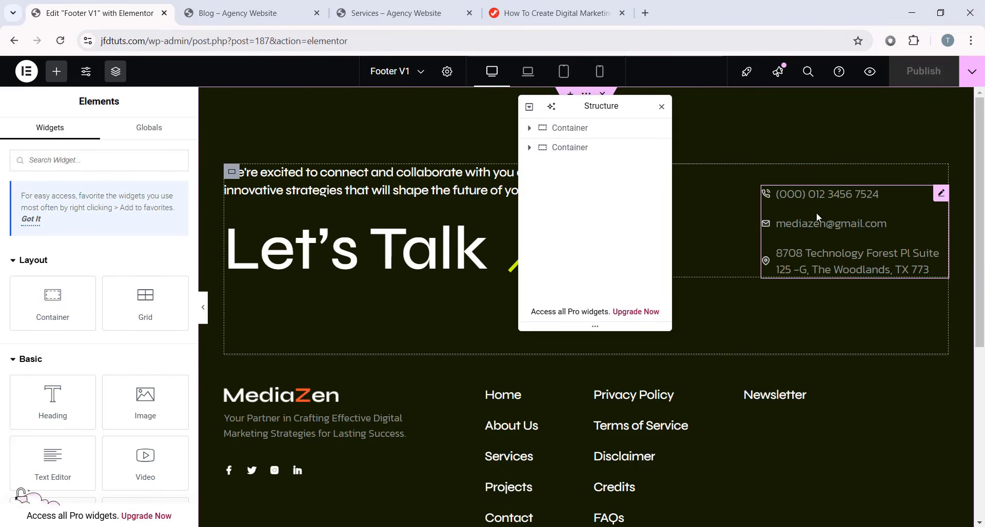
drag(590, 108, 862, 341)
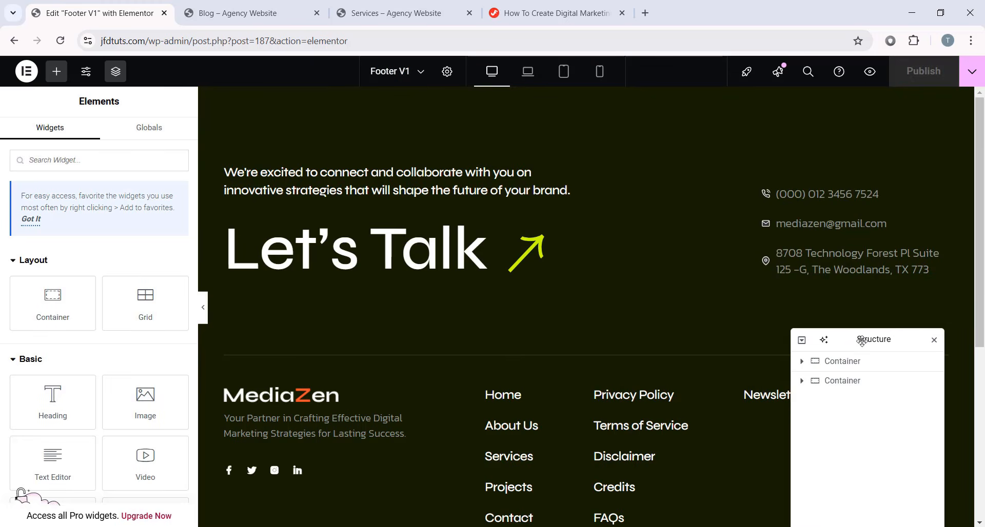
- Inspect the 'We're excited to connect' heading and the Let's Talk button settings
click(461, 181)
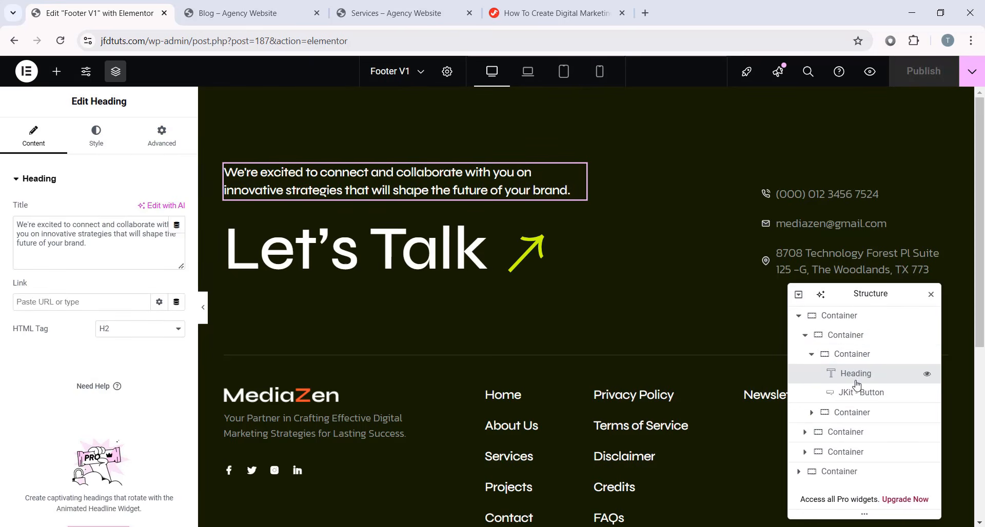
drag(92, 246, 5, 202)
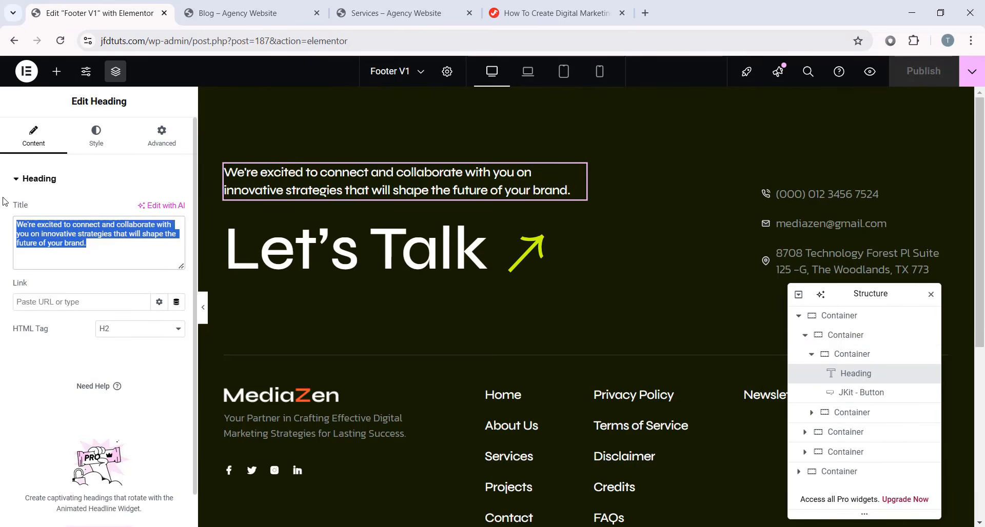
click(405, 249)
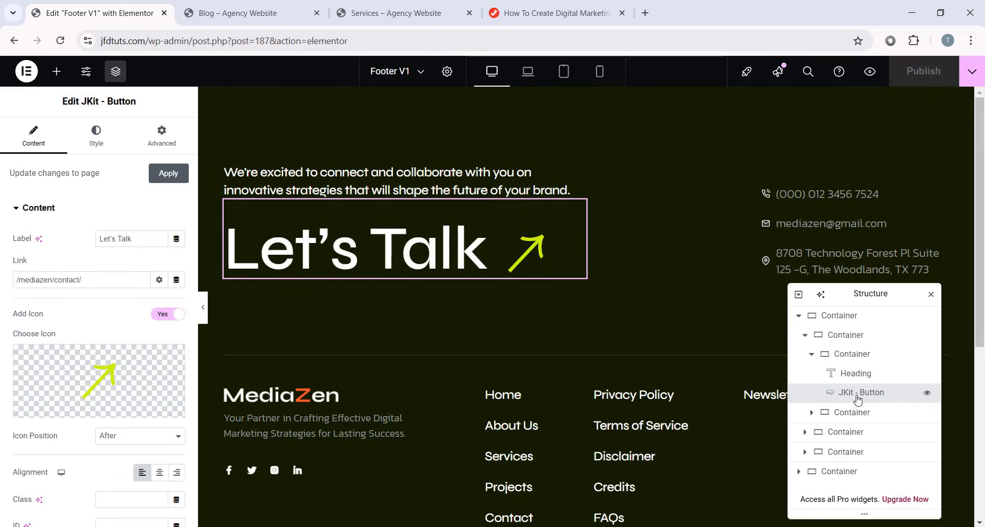
scroll(121, 314, down, 1)
scroll(102, 302, up, 1)
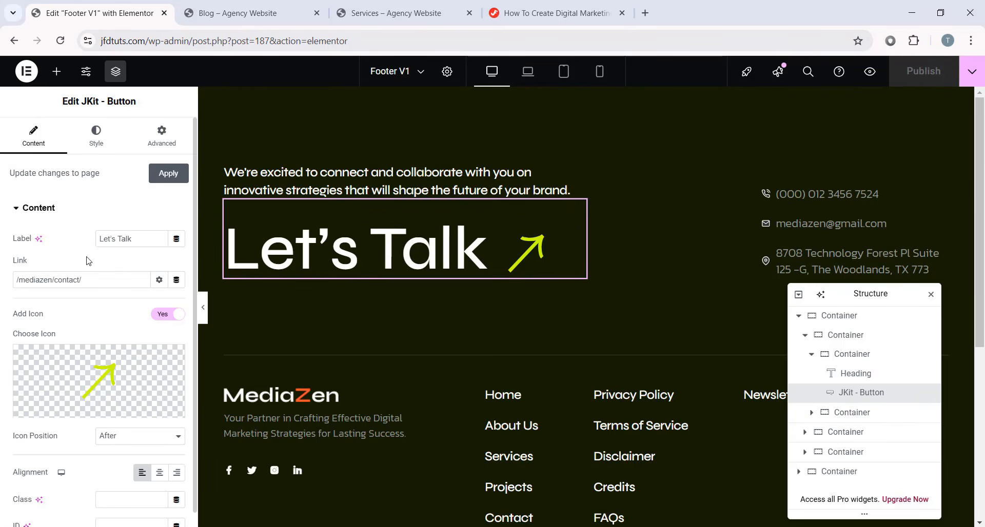
triple_click(132, 239)
- Bring up the footer contact Icon List with its phone, e-mail and address items
drag(862, 294, 572, 282)
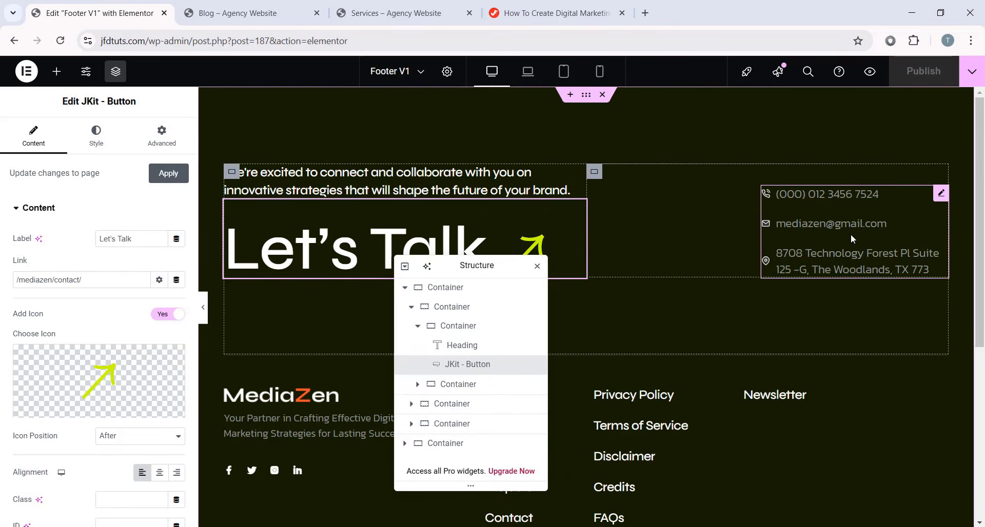
click(794, 226)
drag(489, 265, 498, 224)
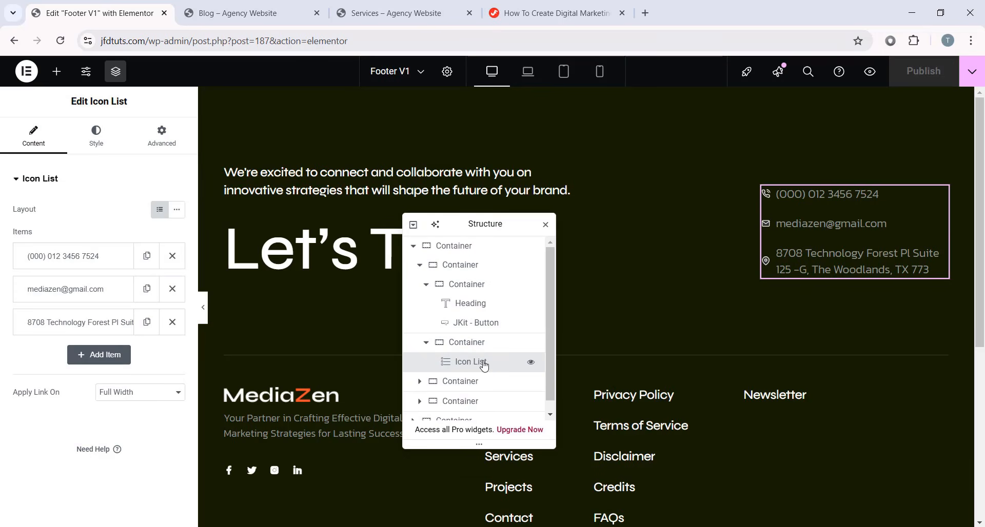
click(67, 265)
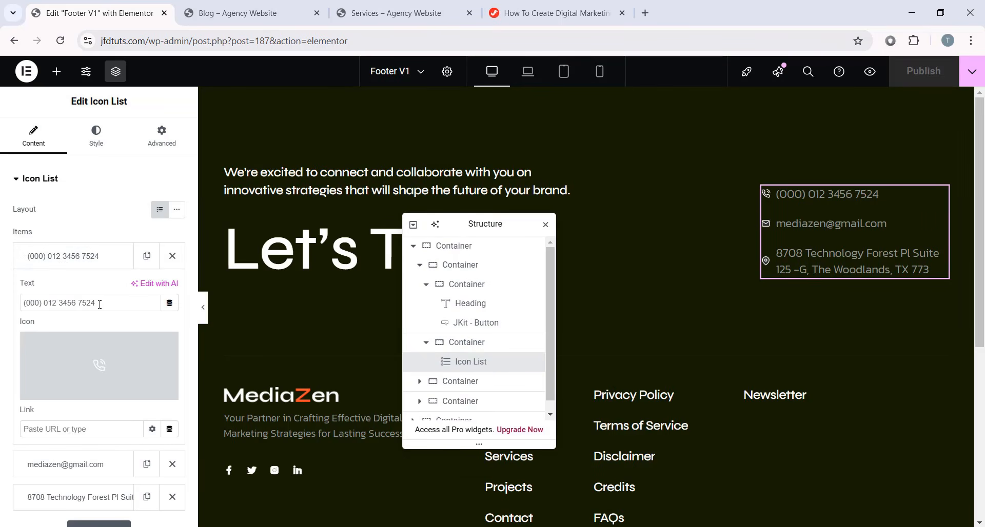
drag(99, 303, 19, 306)
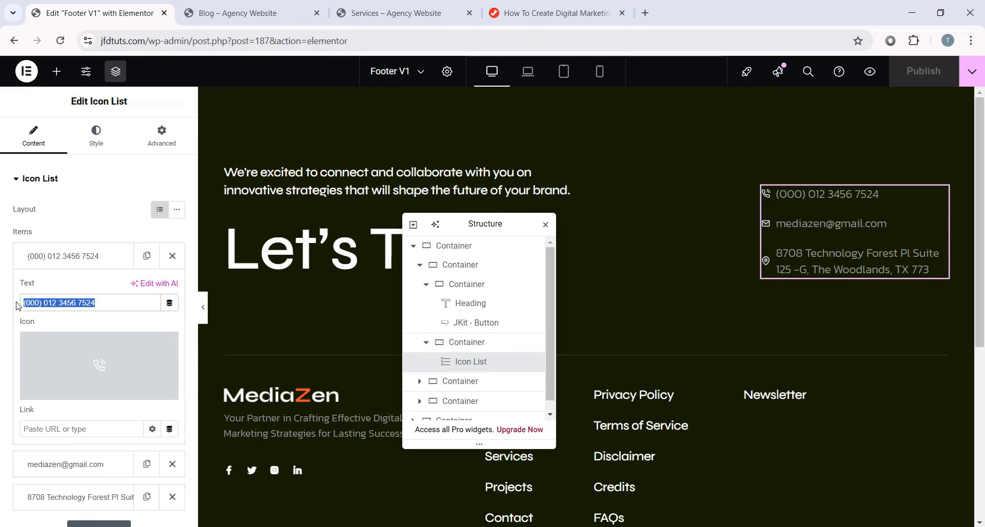
click(97, 259)
click(97, 289)
drag(99, 336, 81, 295)
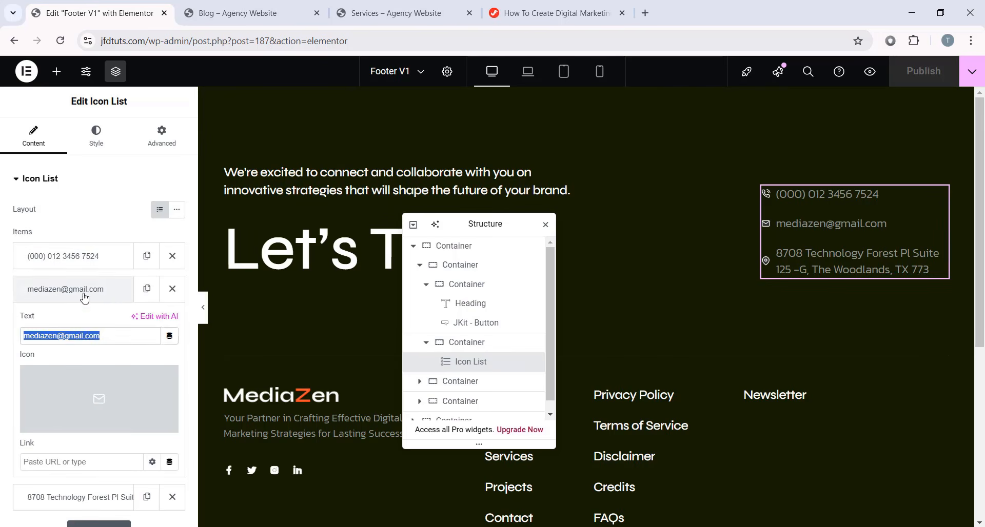
click(81, 294)
click(81, 328)
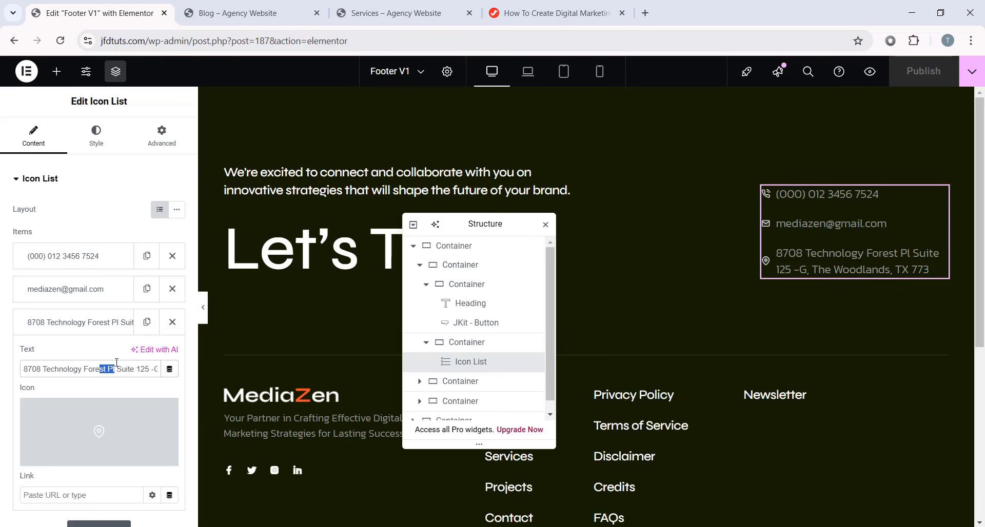
click(95, 292)
click(95, 319)
click(96, 322)
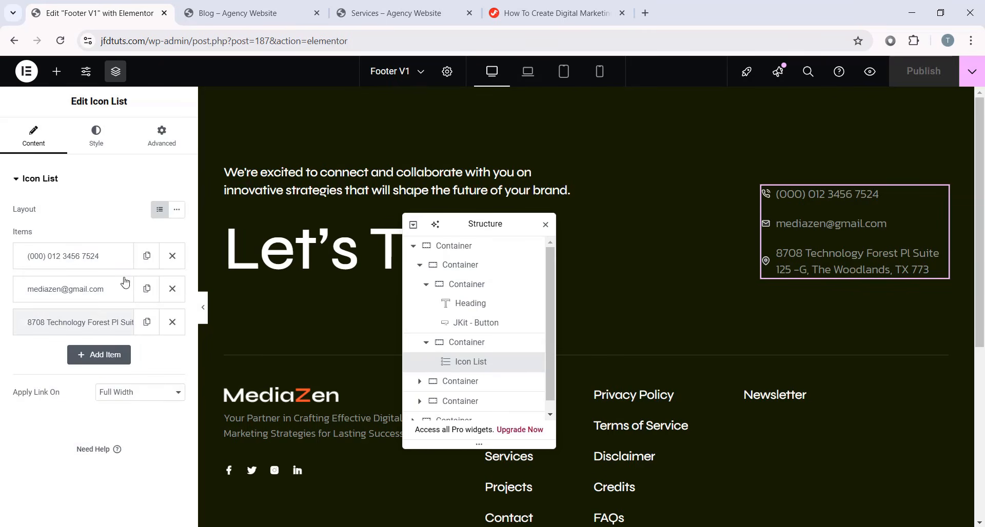
drag(461, 224, 731, 150)
scroll(226, 298, down, 4)
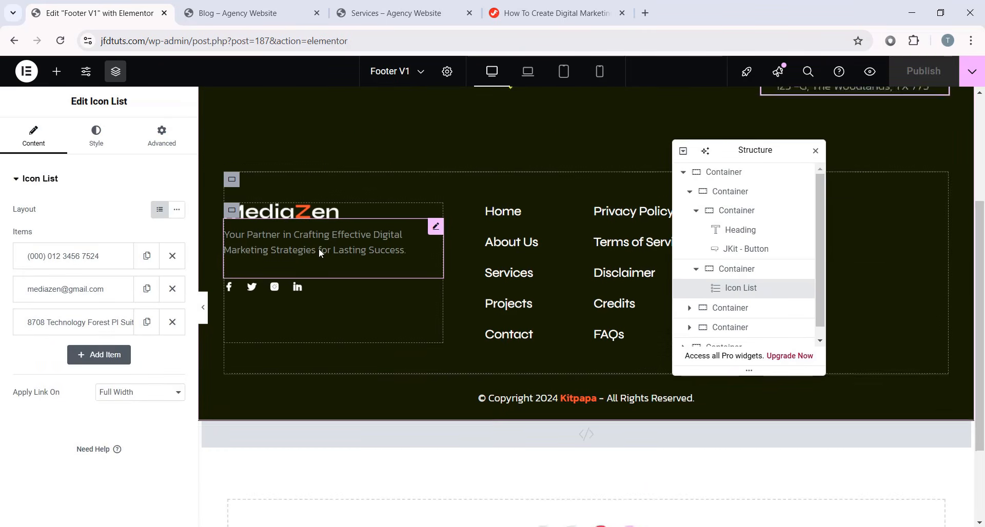
scroll(319, 248, up, 2)
click(329, 332)
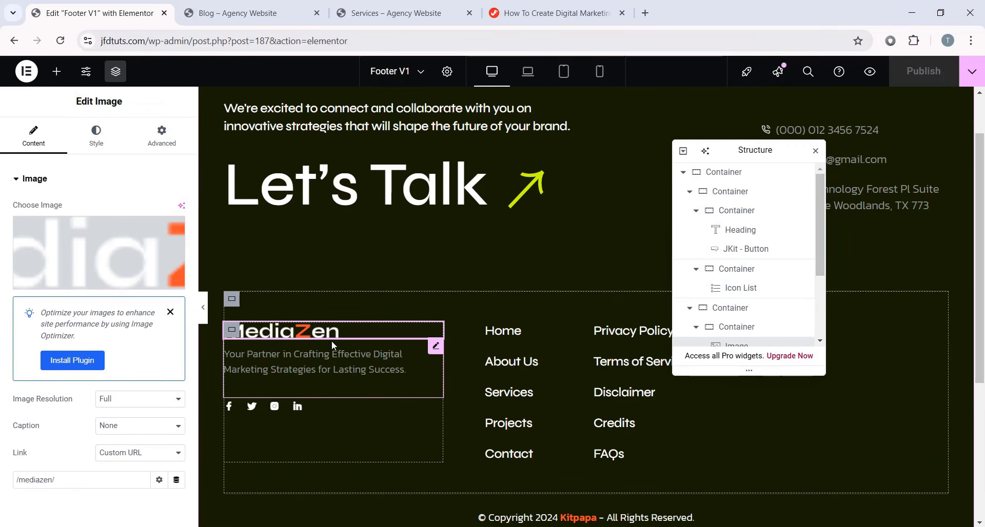
- Inspect the tagline and Social Icons widget, expanding the Facebook and first Insta entries
click(373, 376)
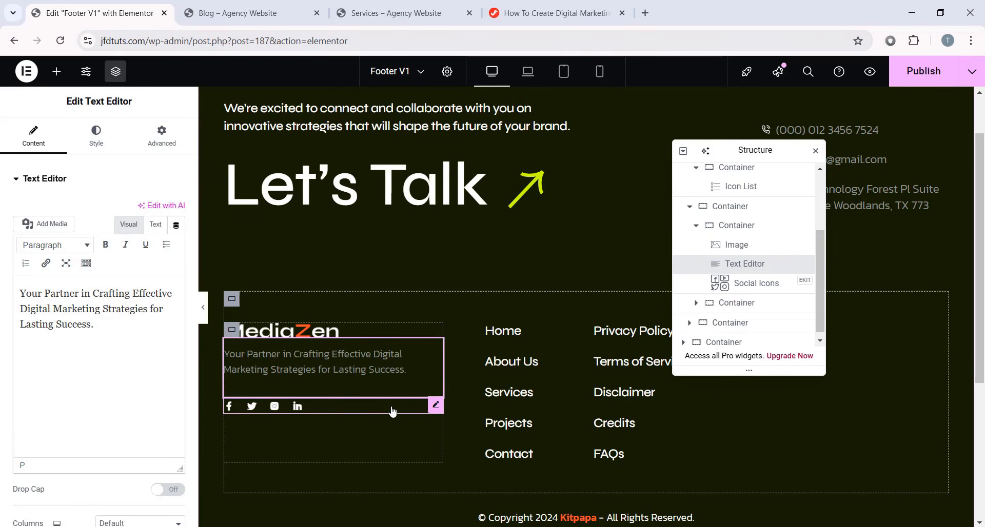
click(291, 408)
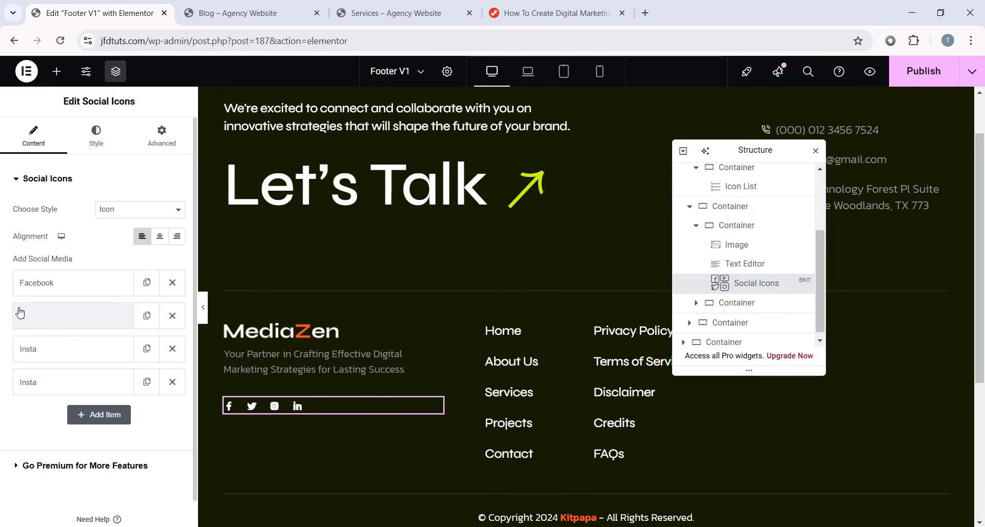
click(79, 292)
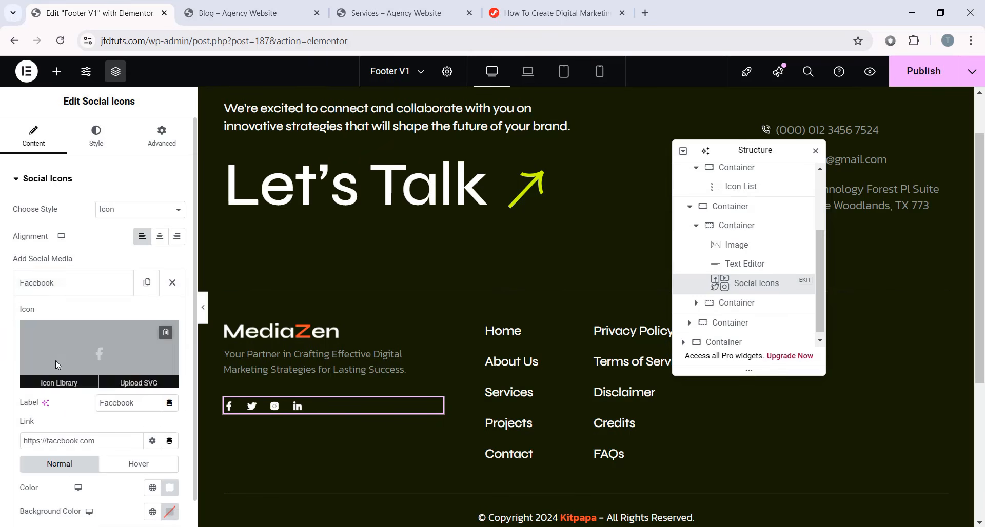
scroll(109, 379, down, 1)
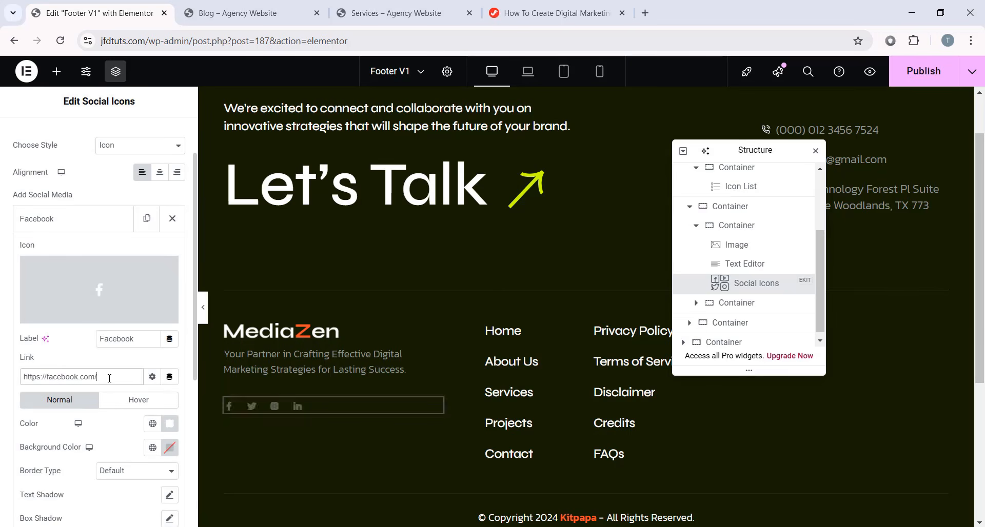
click(91, 225)
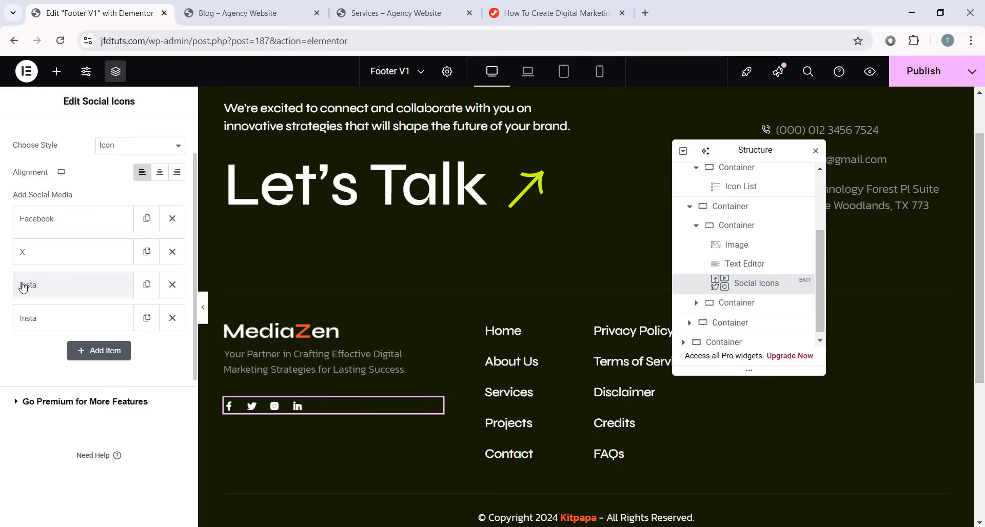
click(90, 285)
scroll(96, 374, down, 1)
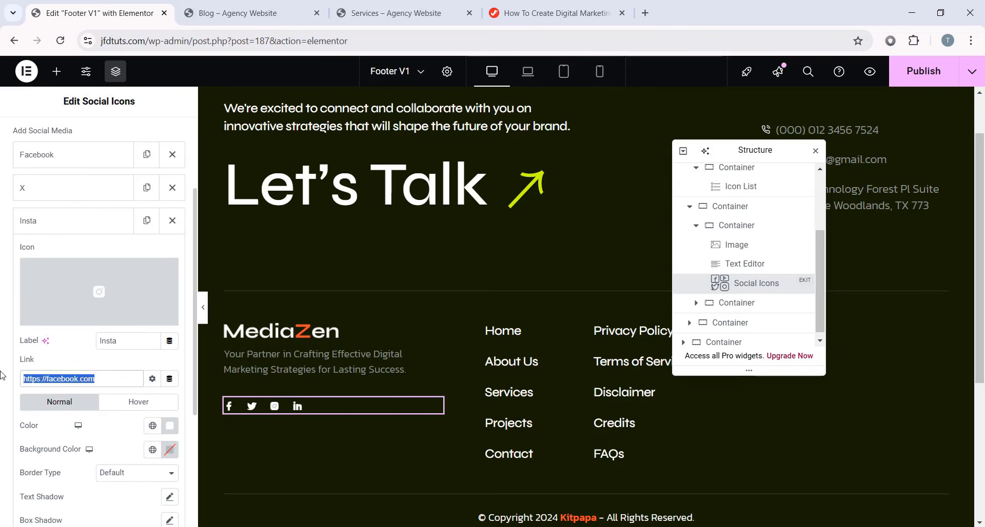
click(73, 225)
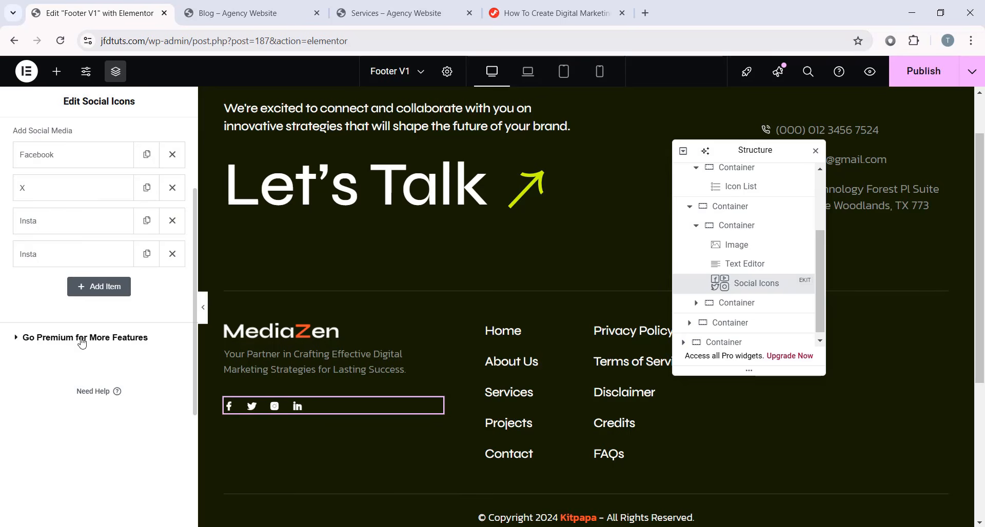
scroll(81, 337, up, 1)
scroll(522, 313, down, 1)
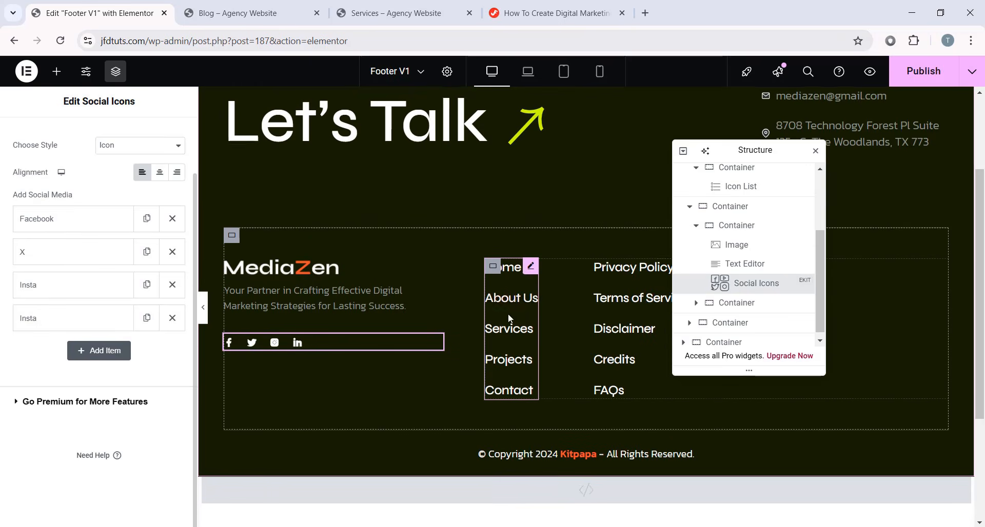
click(530, 268)
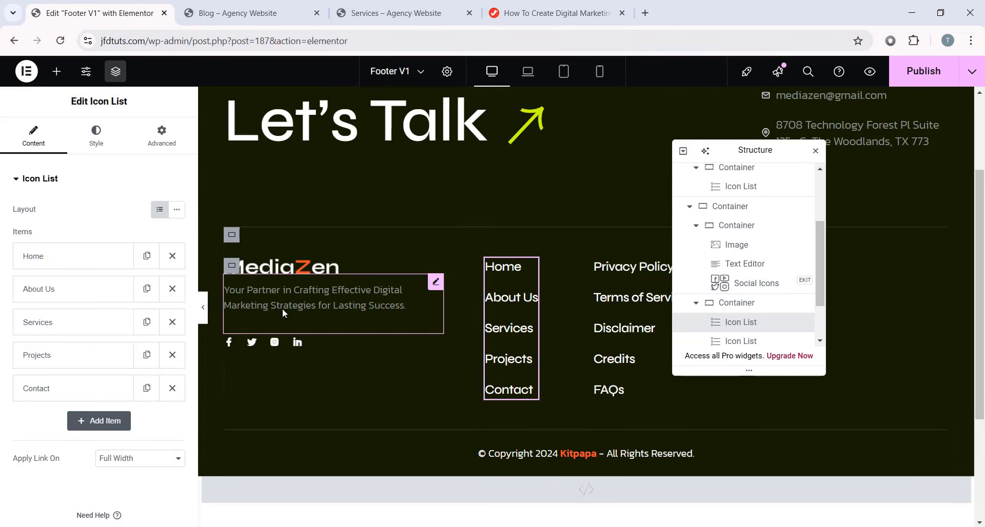
click(115, 256)
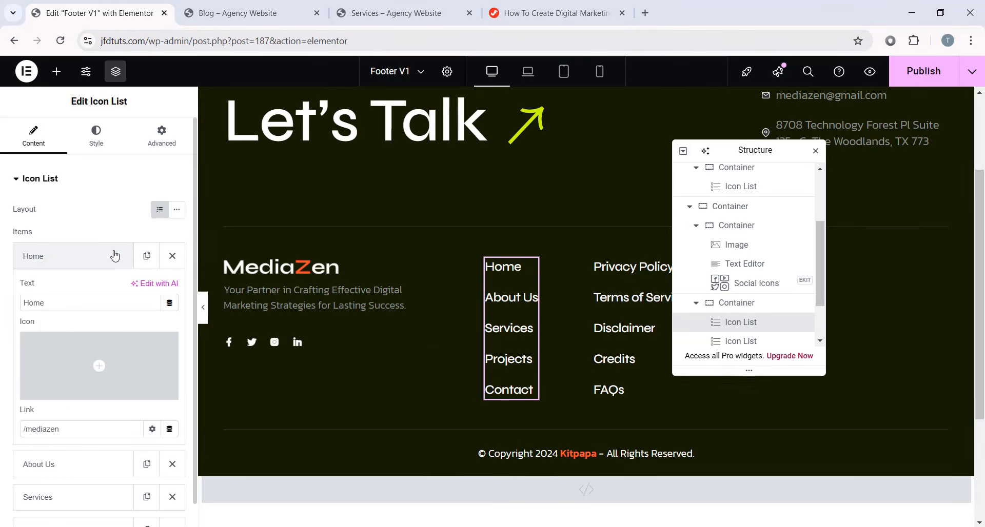
click(107, 256)
click(106, 288)
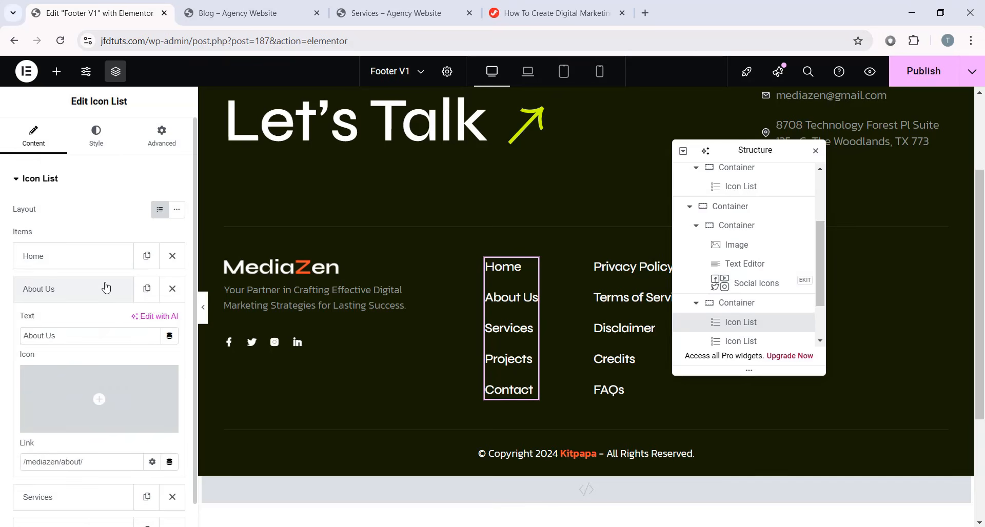
scroll(88, 282, down, 1)
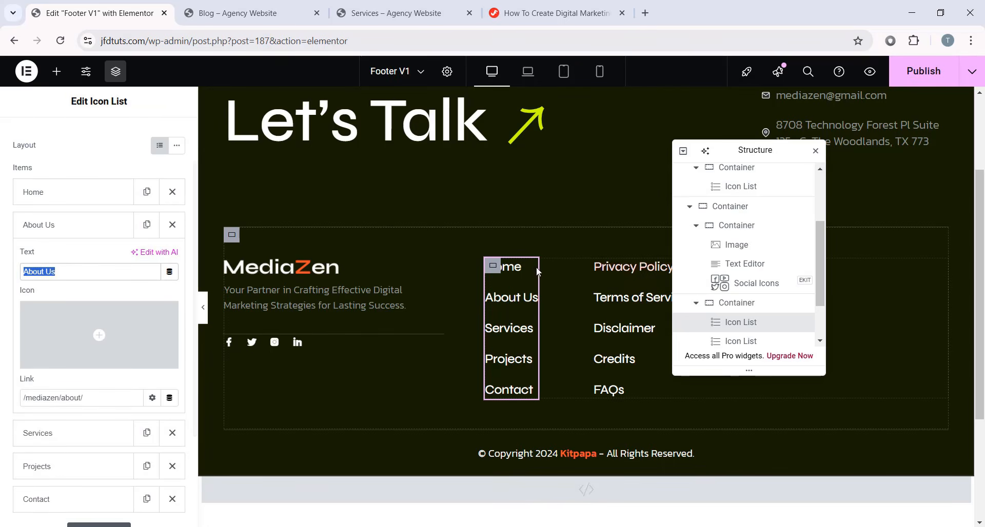
click(72, 228)
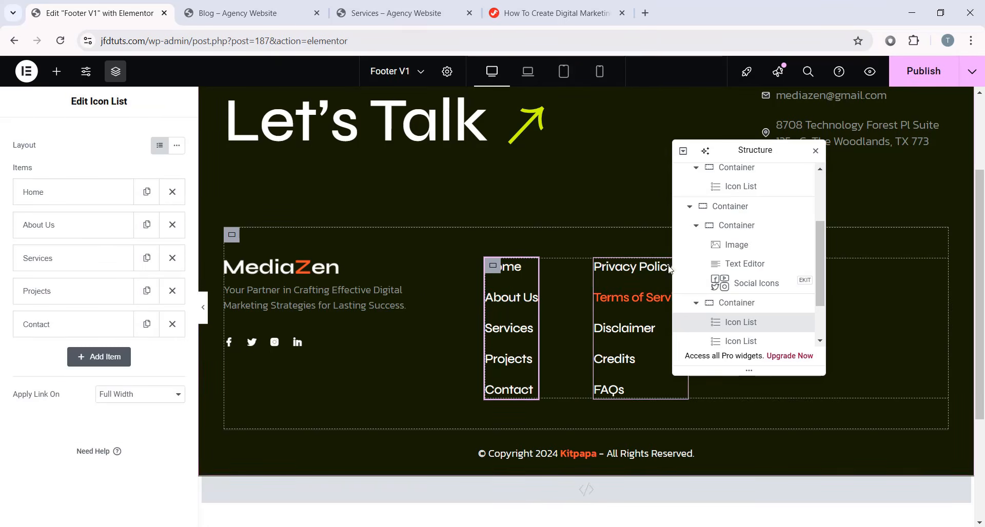
drag(754, 150, 395, 123)
click(680, 285)
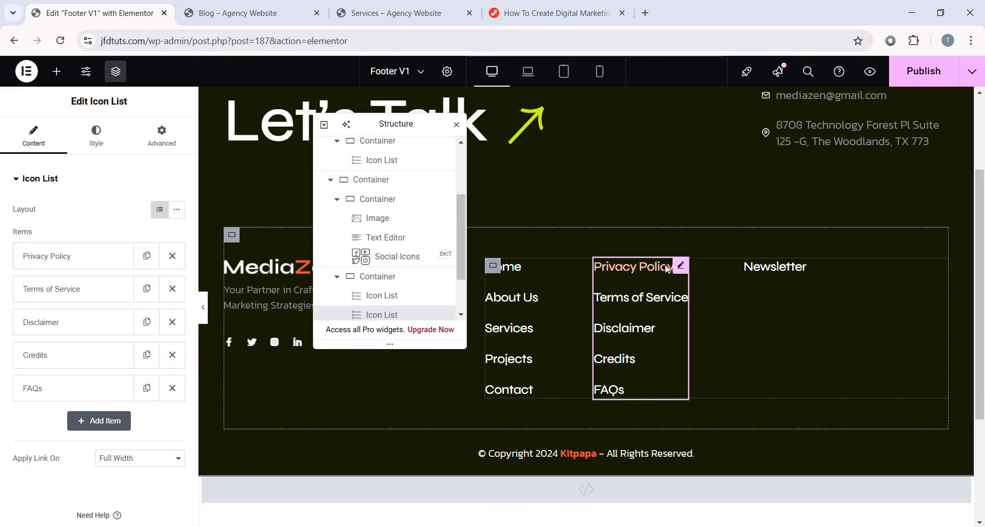
scroll(761, 269, down, 1)
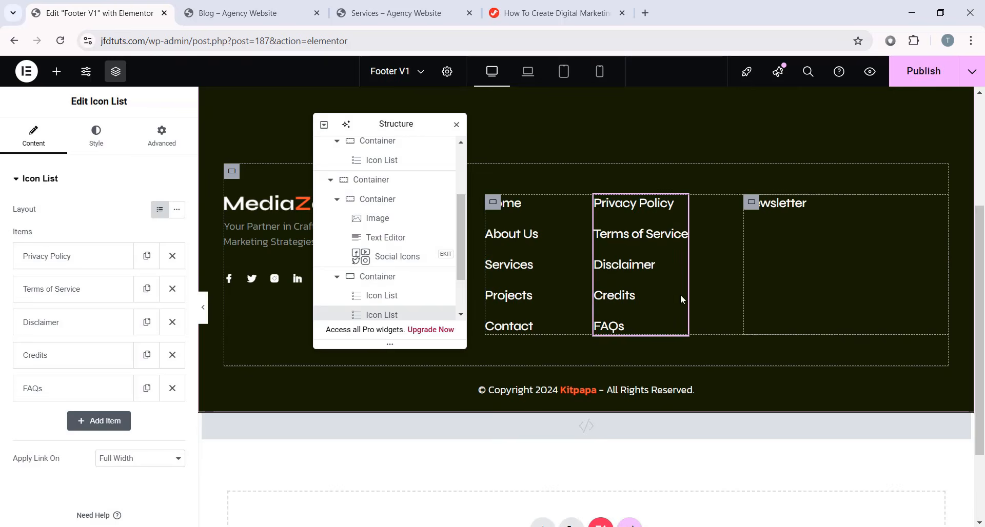
click(545, 391)
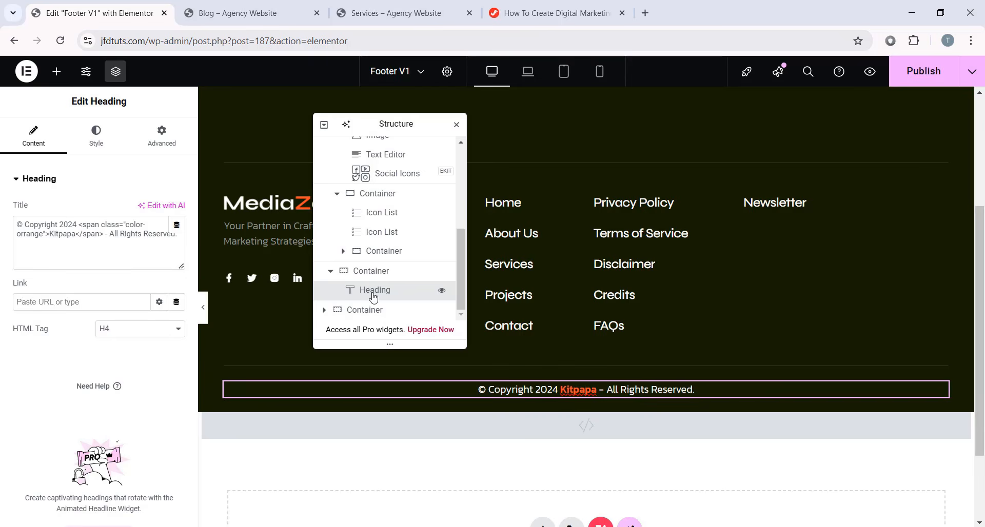
- Replace 'Kitpapa' with 'My Company' in the footer copyright heading's title
drag(15, 227, 167, 247)
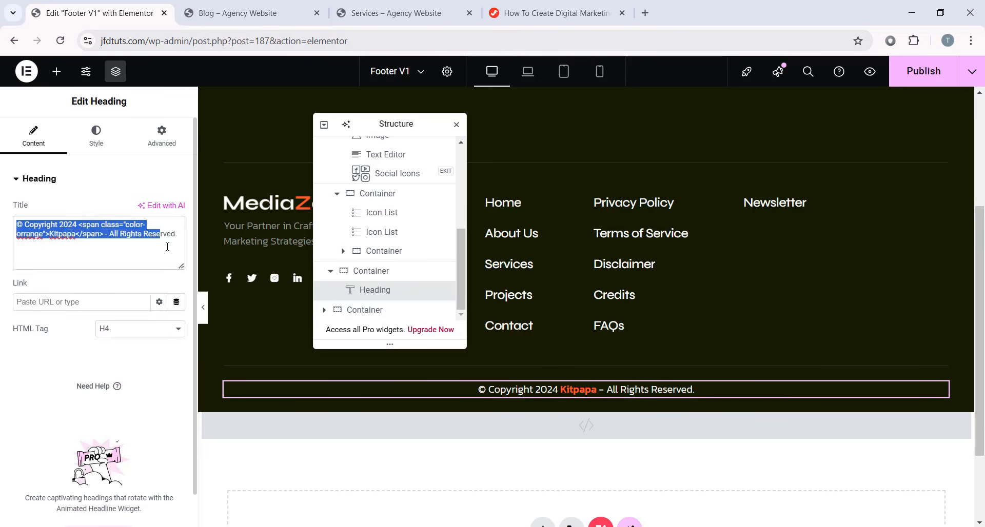
click(113, 182)
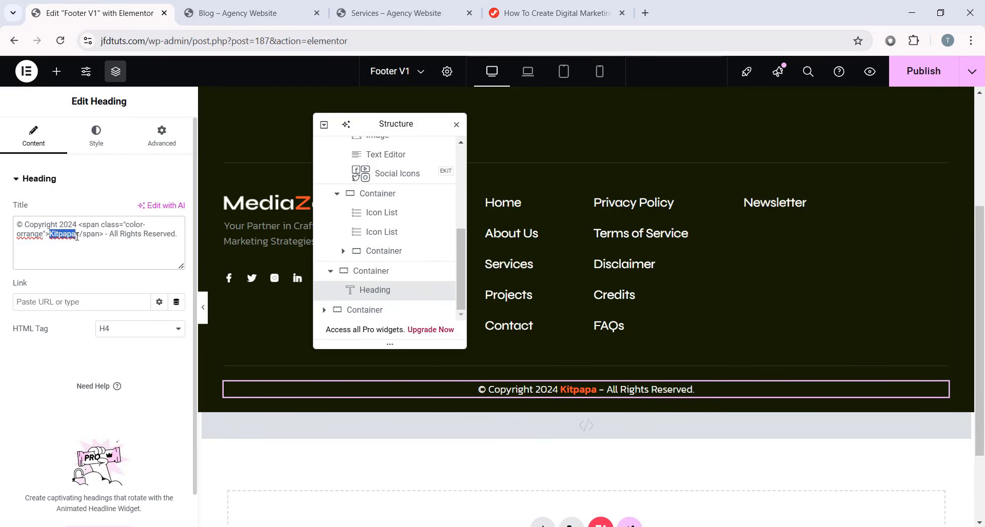
text(My Company)
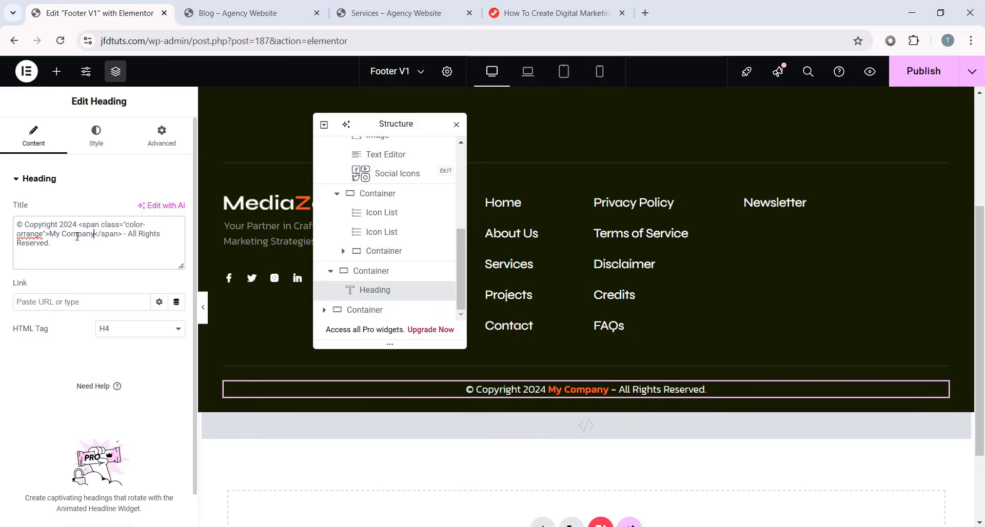
scroll(602, 195, up, 4)
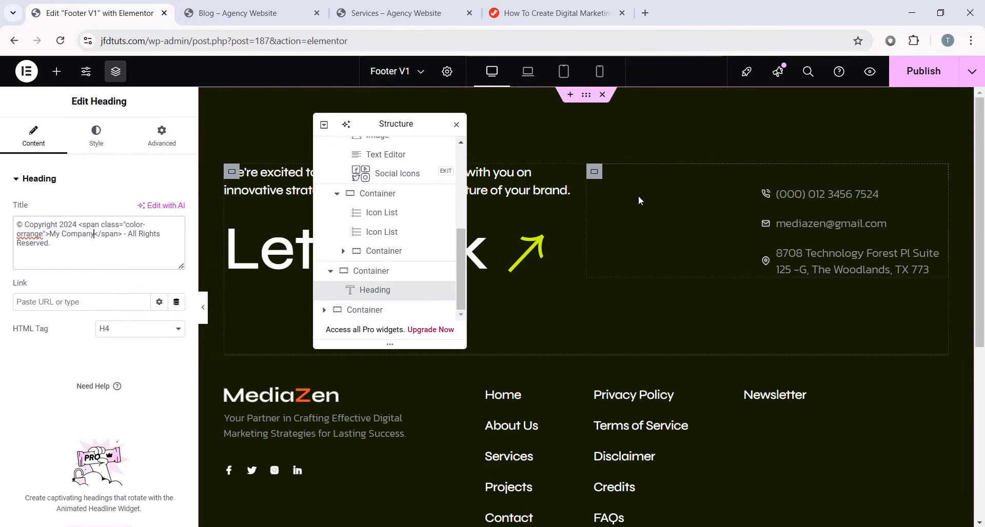
click(28, 71)
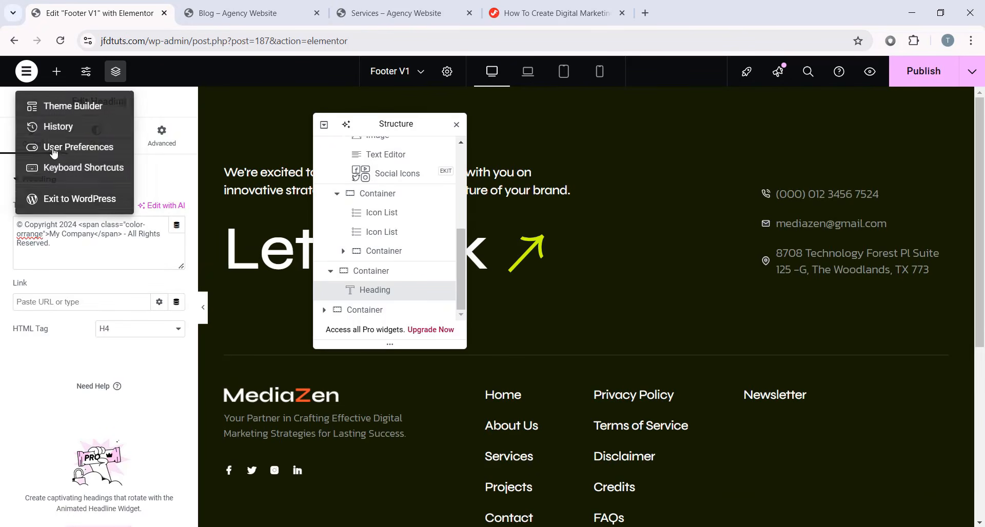
- Exit to WordPress and open the About page with Edit with Elementor from All Pages
click(71, 200)
click(548, 123)
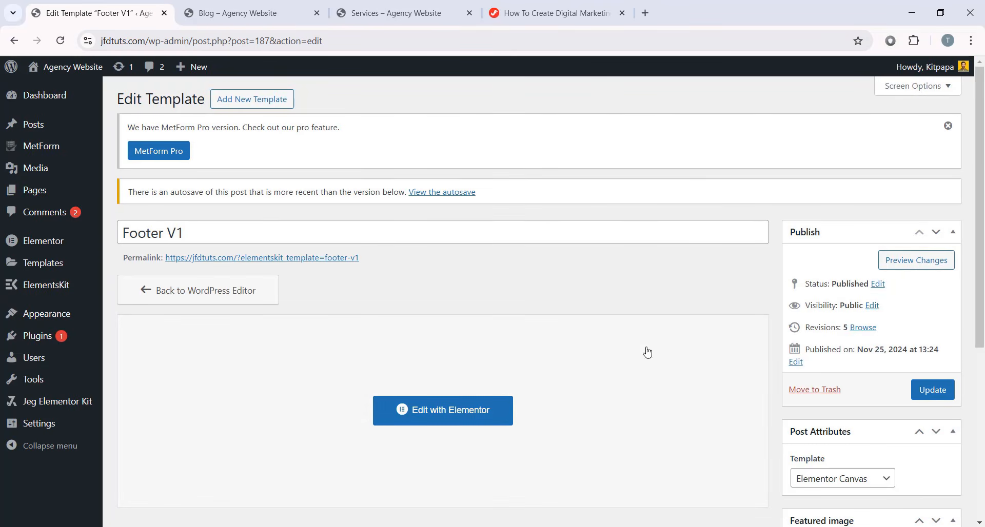
click(31, 191)
scroll(420, 244, down, 7)
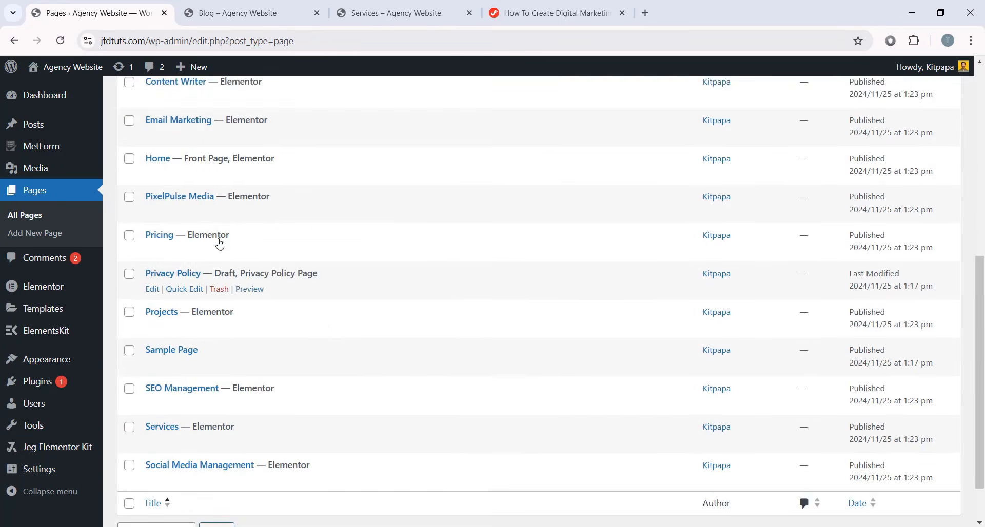
scroll(545, 289, up, 5)
scroll(375, 290, down, 3)
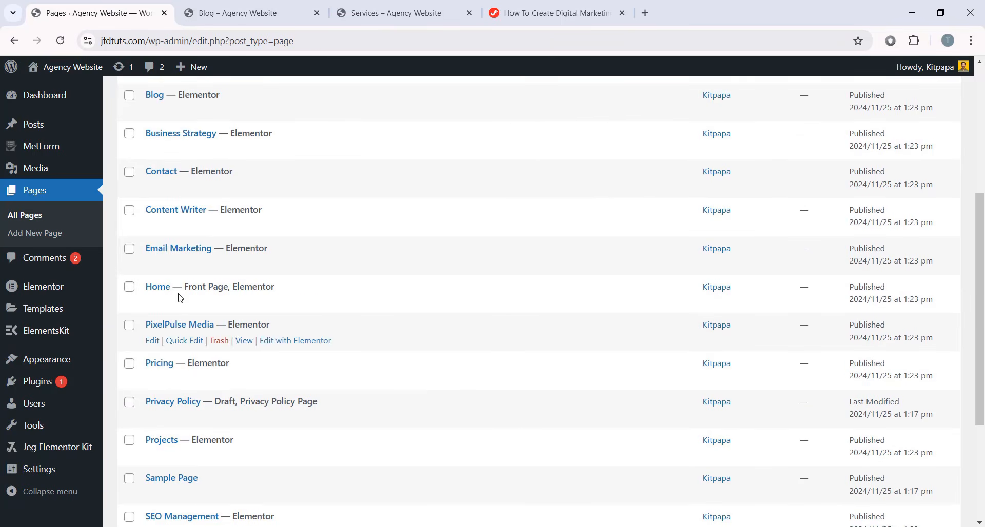
scroll(409, 302, up, 3)
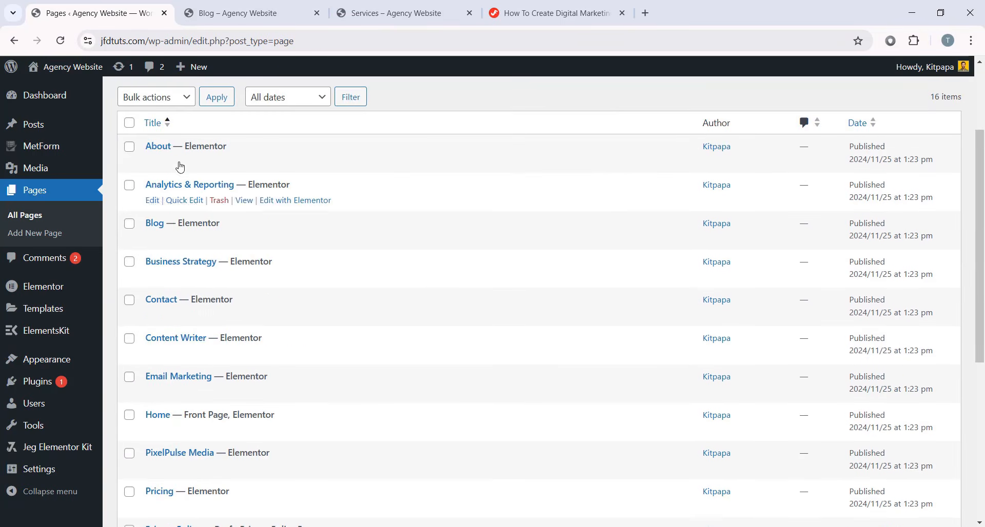
click(297, 163)
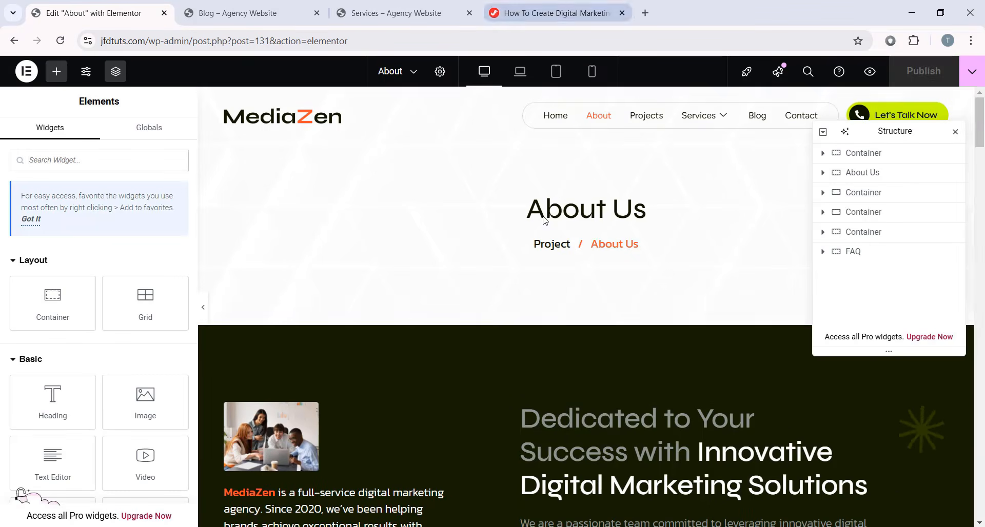
click(638, 203)
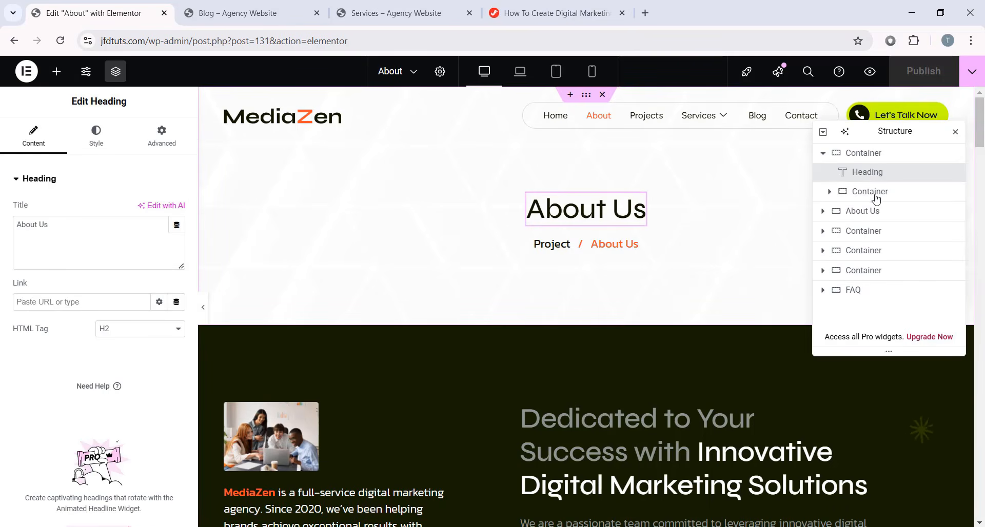
click(631, 248)
click(564, 248)
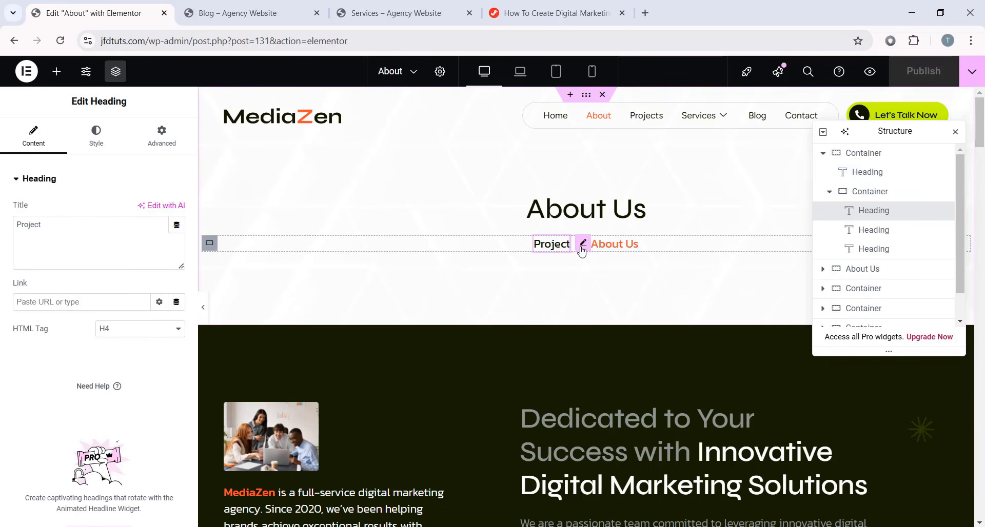
click(581, 251)
click(633, 258)
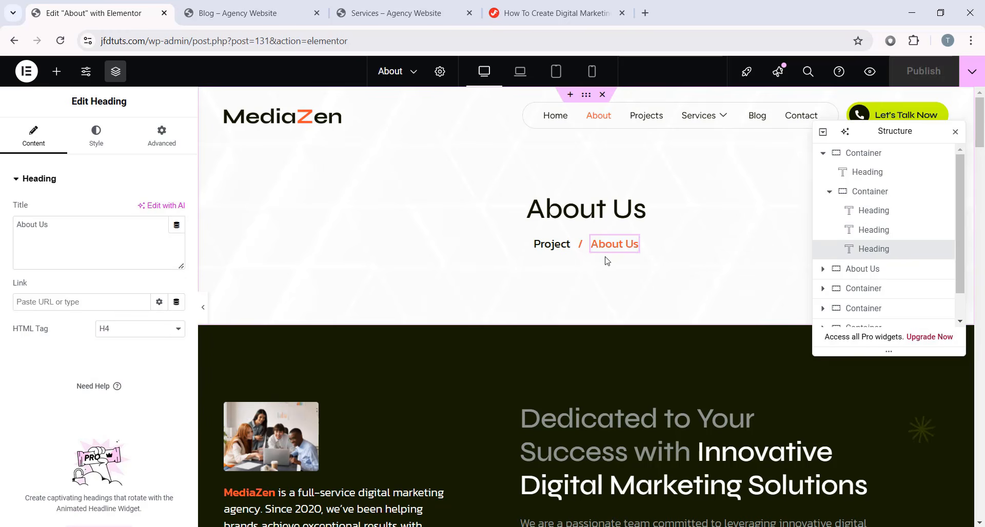
drag(871, 131, 853, 173)
scroll(637, 262, down, 5)
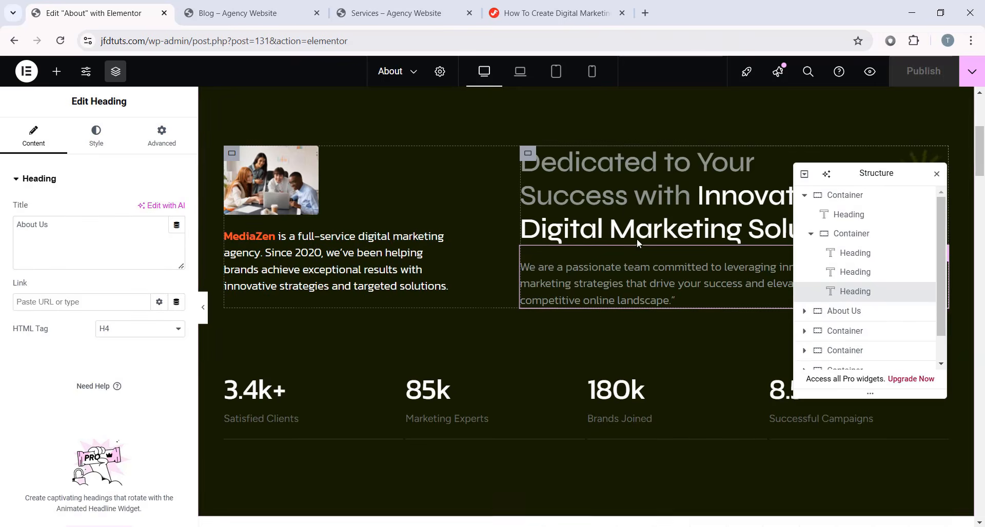
scroll(679, 291, up, 3)
scroll(559, 260, down, 1)
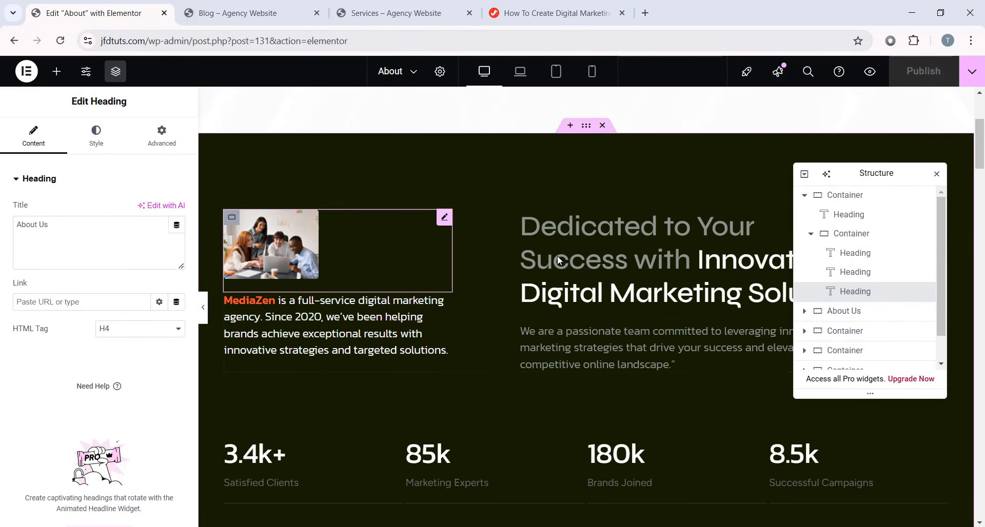
scroll(585, 293, down, 2)
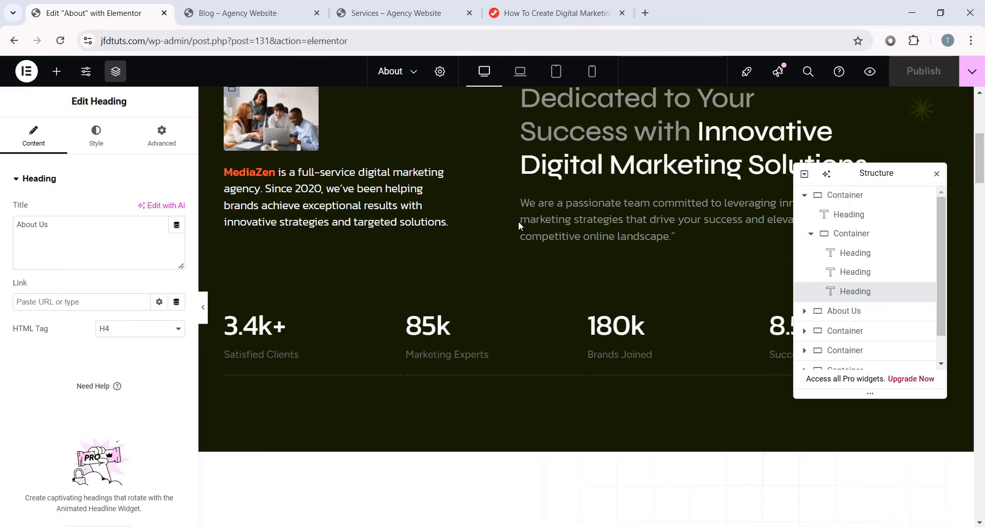
click(632, 236)
scroll(632, 238, down, 8)
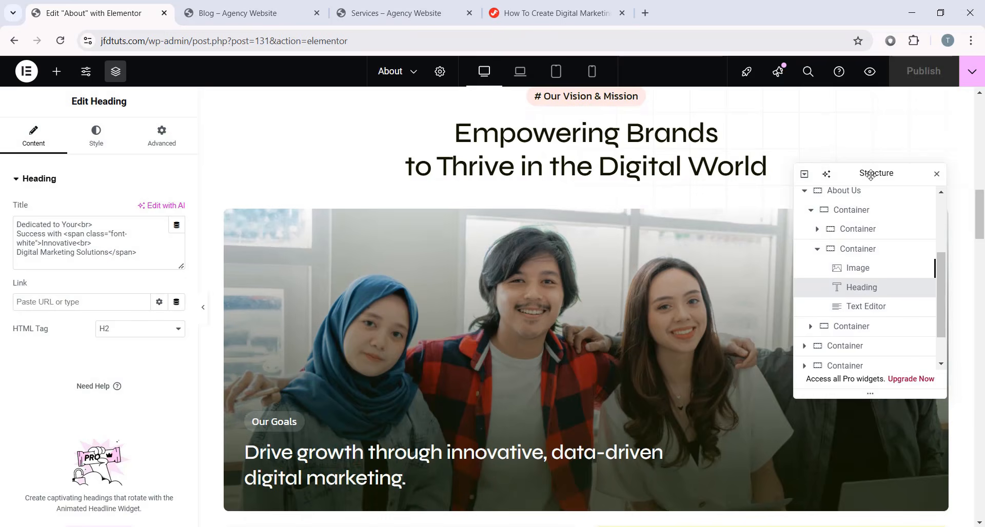
drag(870, 176, 894, 212)
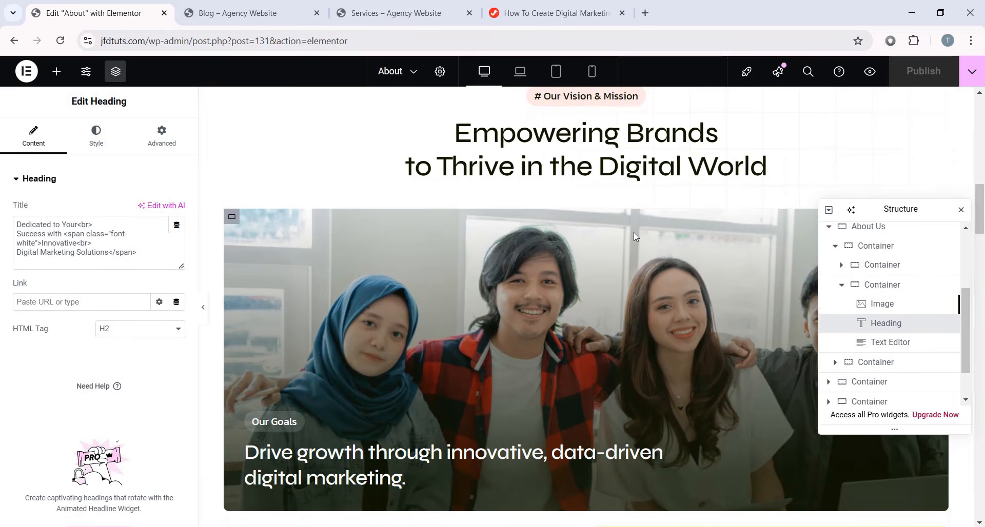
scroll(633, 232, up, 1)
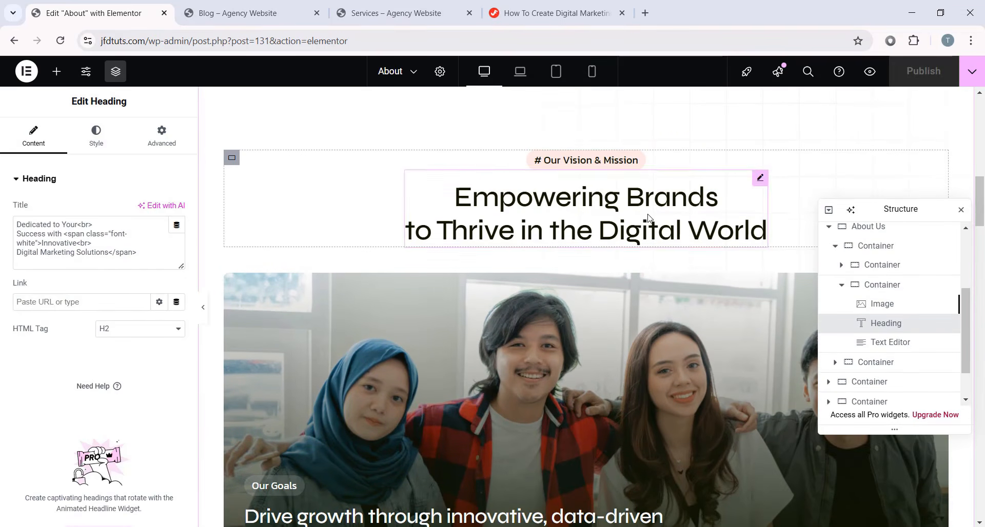
click(647, 217)
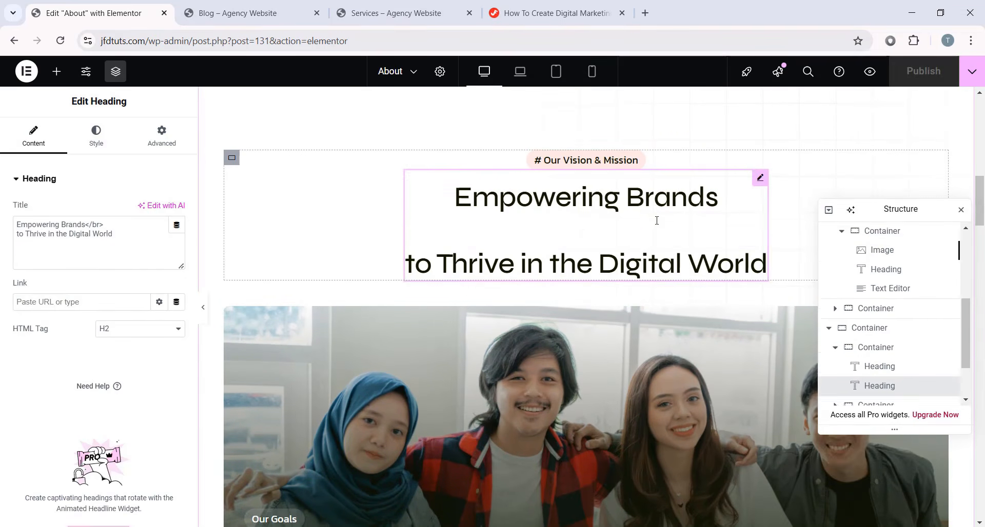
scroll(643, 238, down, 3)
scroll(559, 260, up, 3)
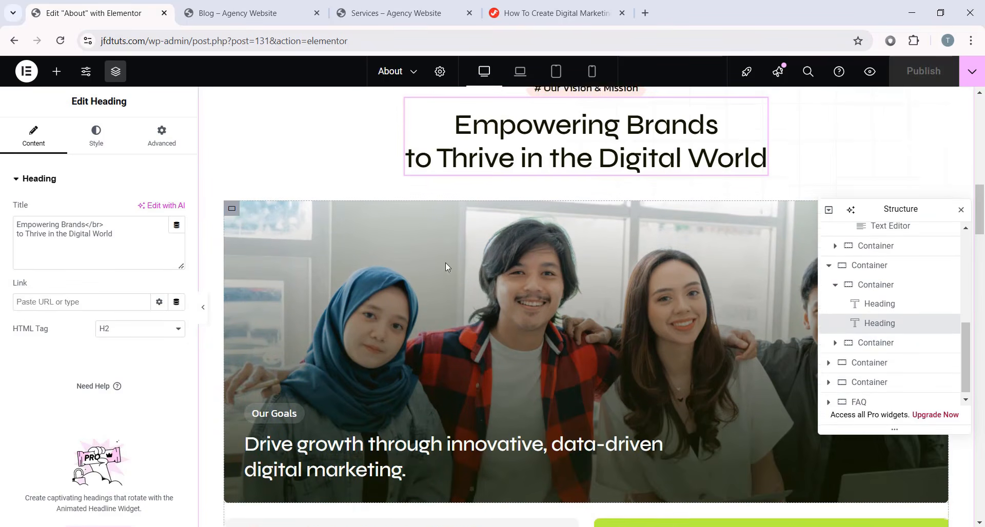
click(233, 218)
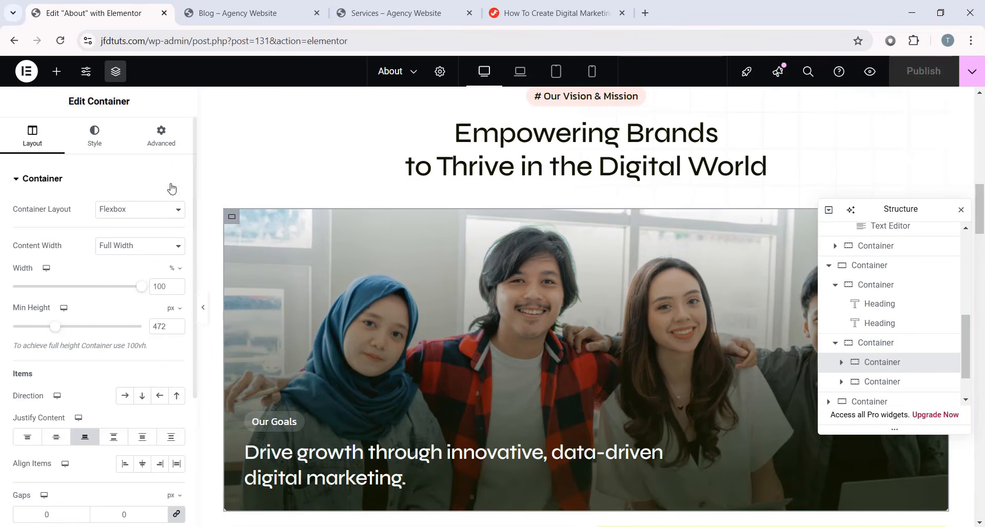
click(112, 140)
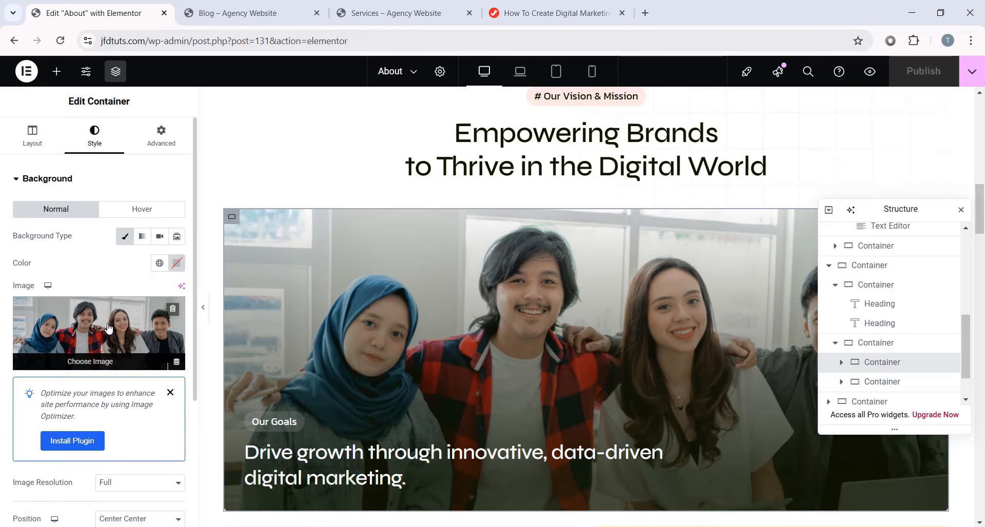
scroll(353, 362, down, 2)
click(294, 363)
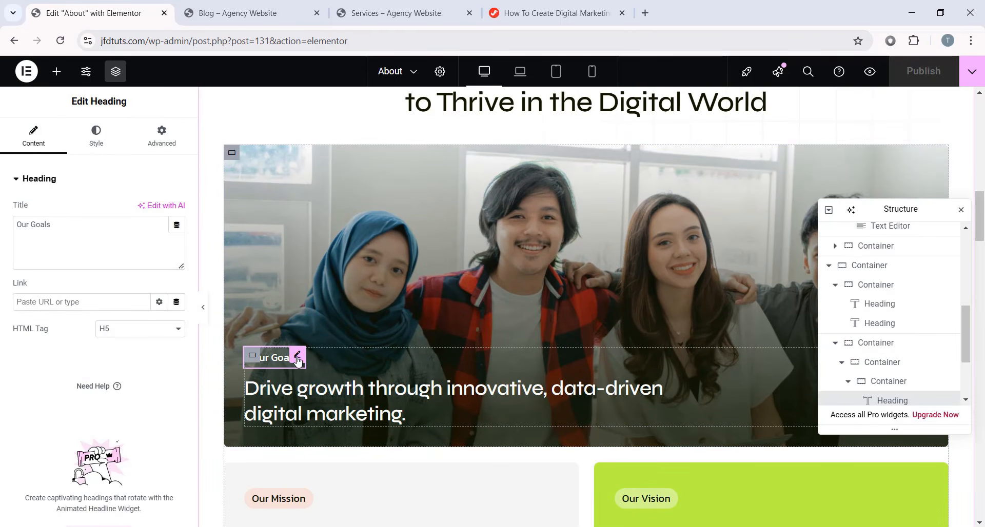
click(336, 390)
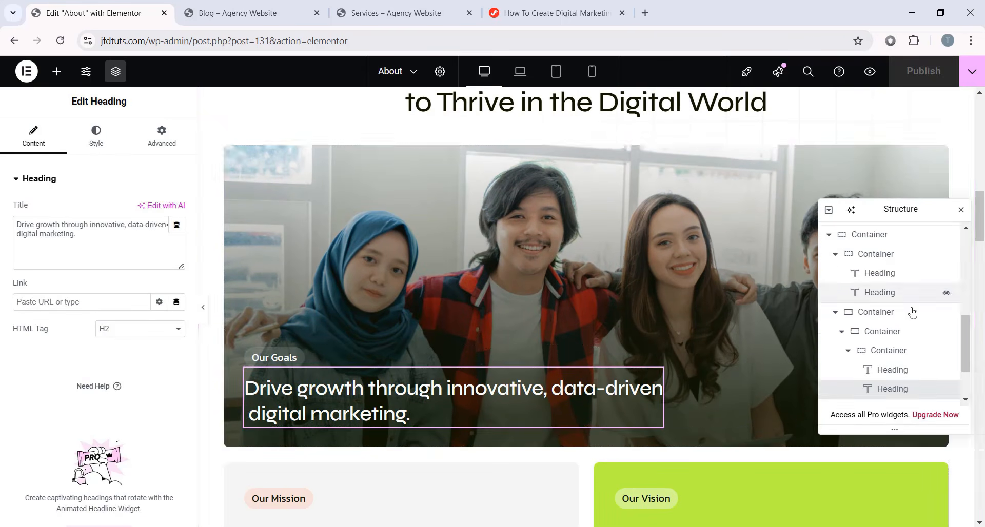
scroll(685, 306, down, 5)
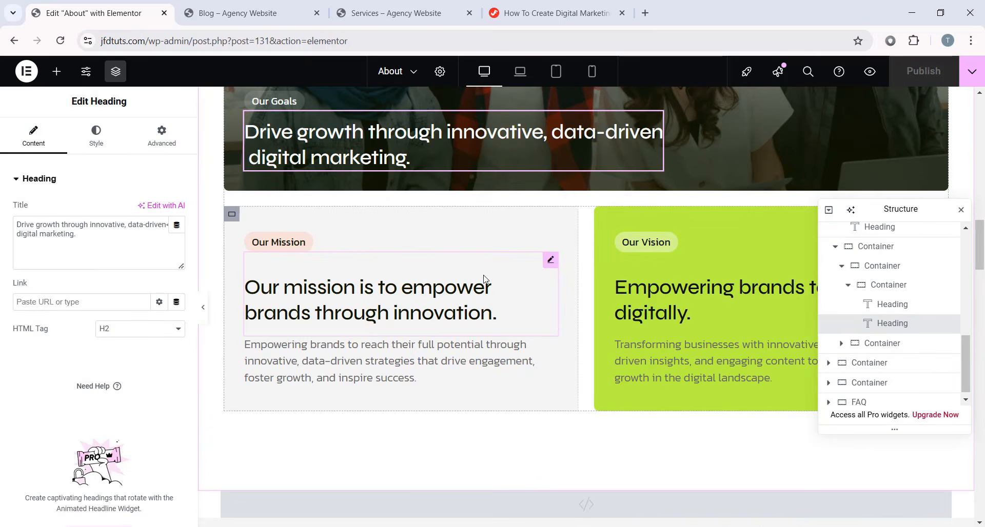
drag(903, 210, 887, 335)
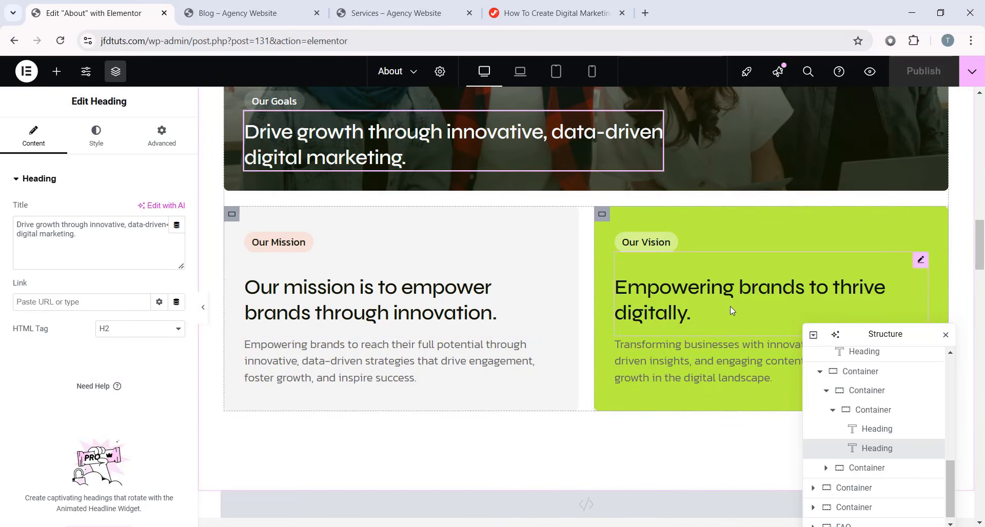
scroll(729, 310, down, 6)
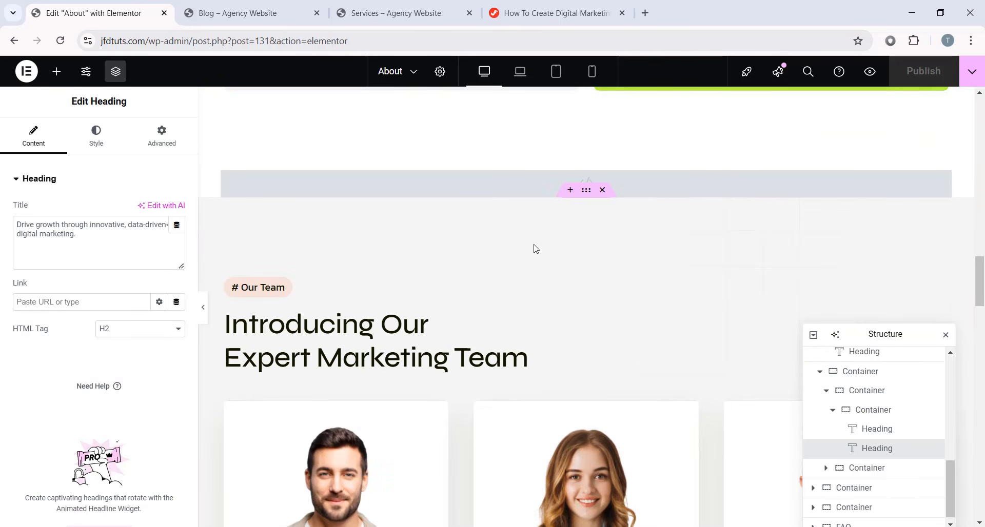
- Scroll to the team section and open the first team card's Style background settings
scroll(534, 249, down, 1)
scroll(302, 229, down, 2)
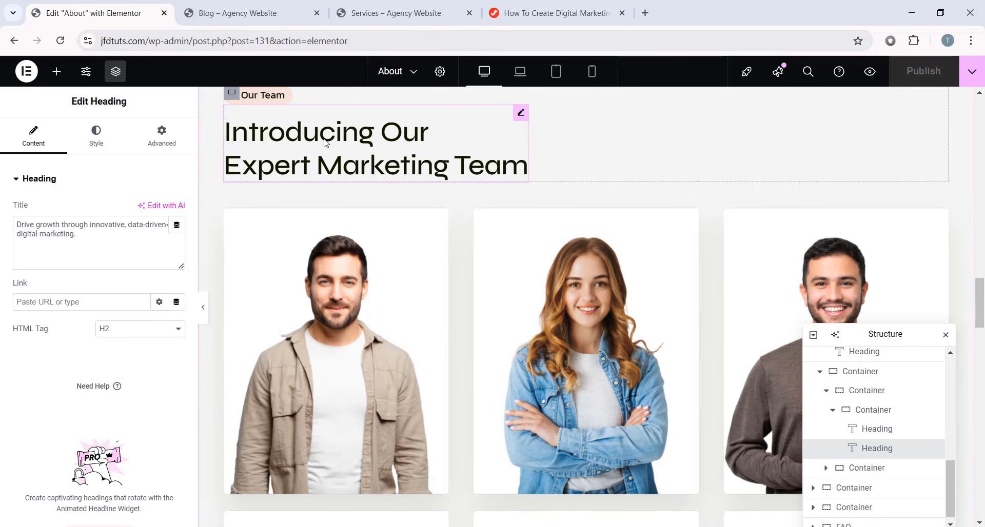
scroll(690, 259, down, 7)
scroll(533, 216, up, 6)
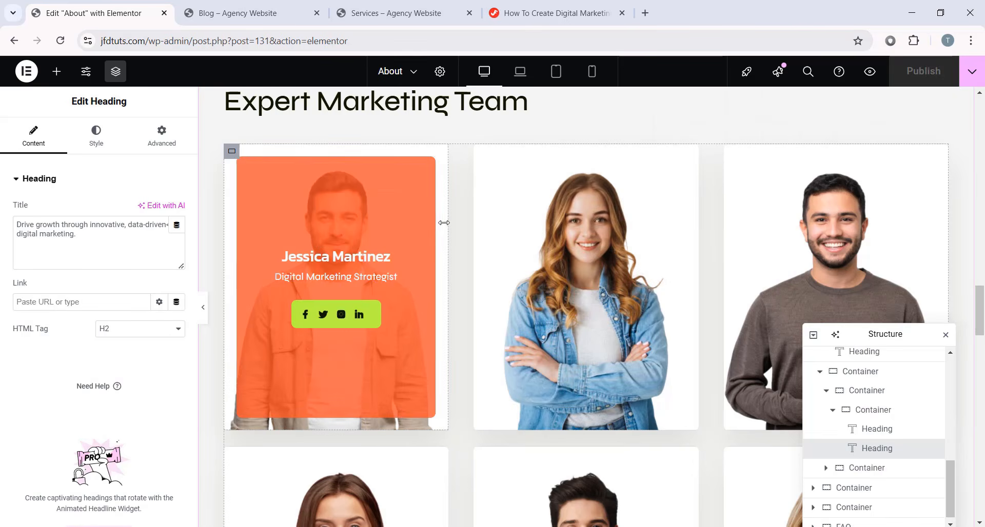
scroll(432, 286, down, 2)
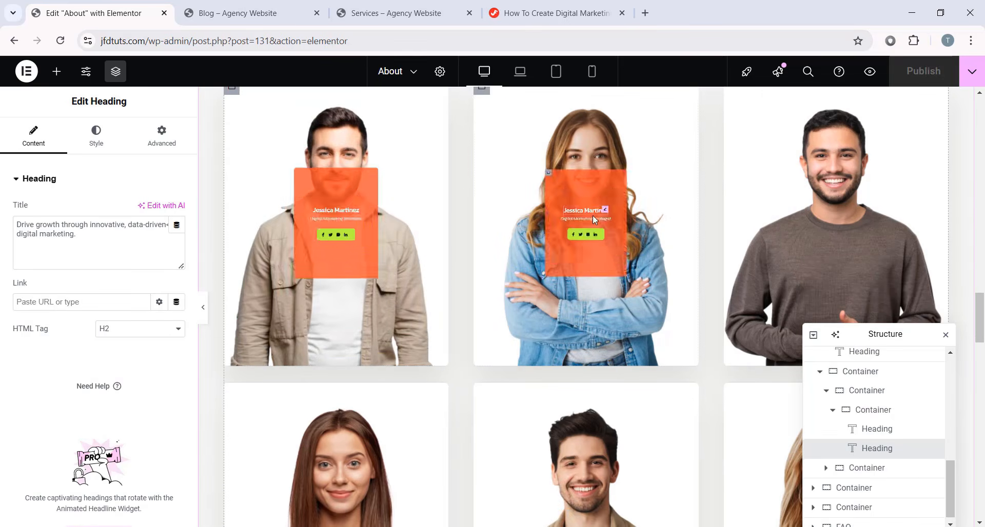
scroll(592, 215, down, 2)
scroll(528, 318, up, 4)
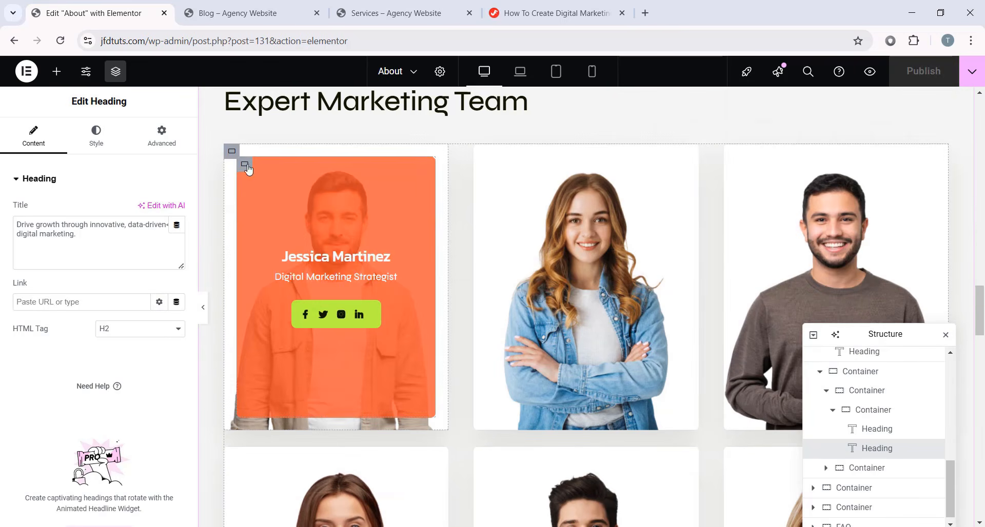
click(235, 155)
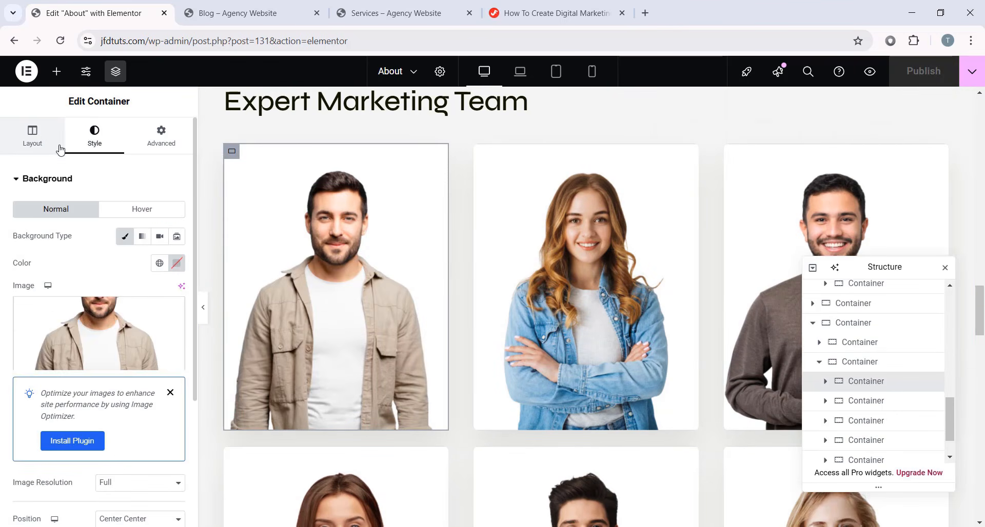
click(57, 148)
click(94, 138)
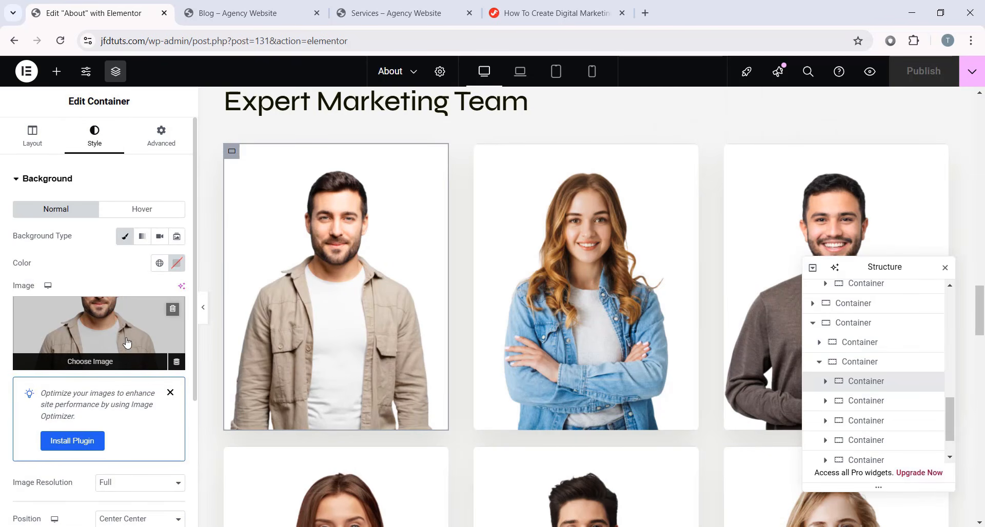
- Set the card's background image to the photo of the man in the brown sweater
mouse_move(294, 355)
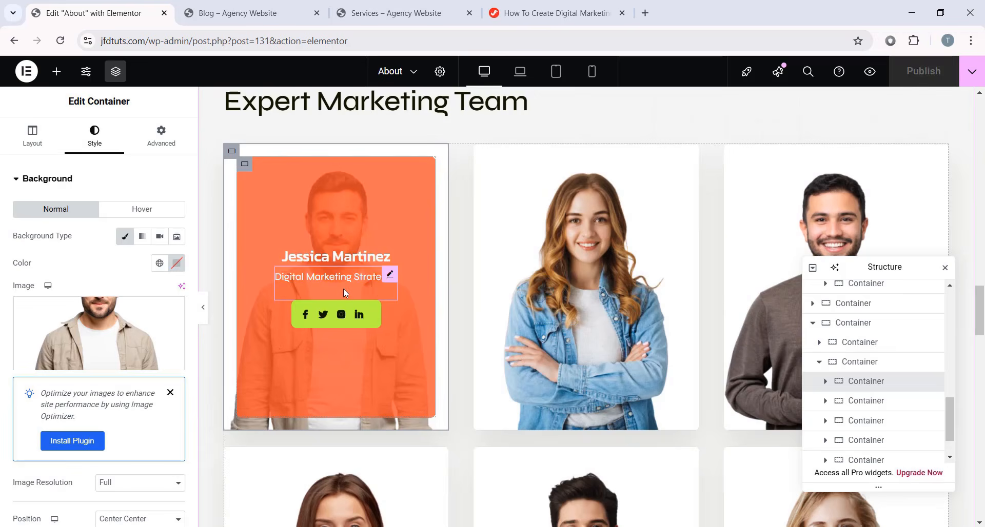
click(173, 331)
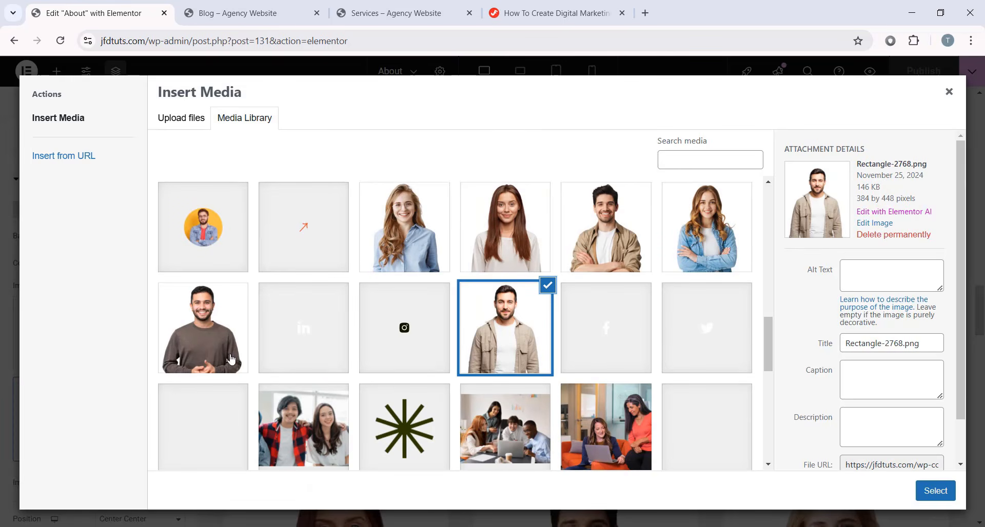
click(202, 327)
click(941, 493)
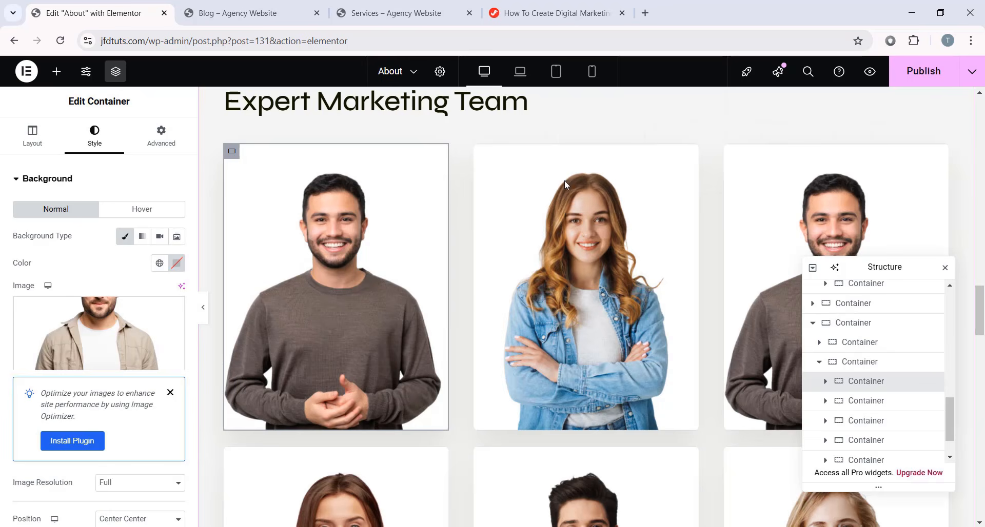
scroll(578, 241, down, 10)
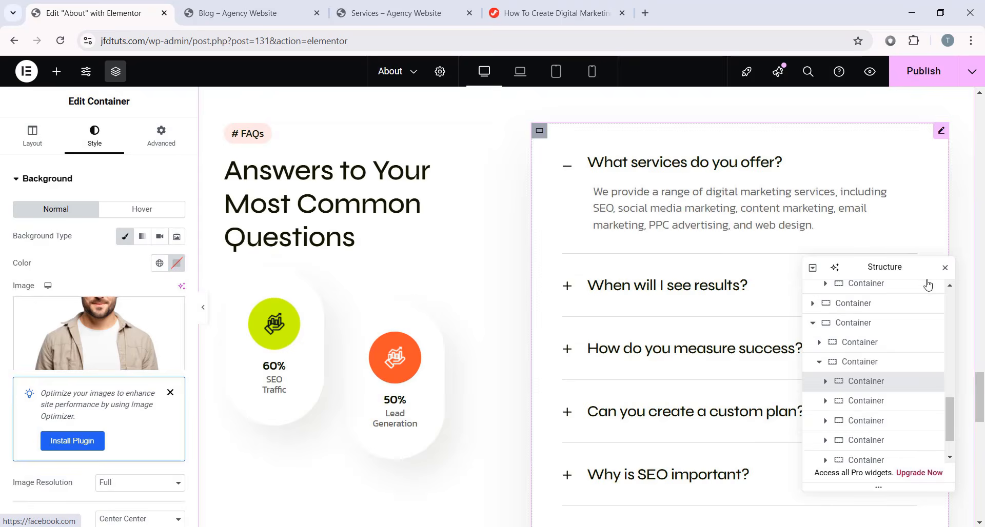
drag(905, 267, 529, 354)
click(319, 205)
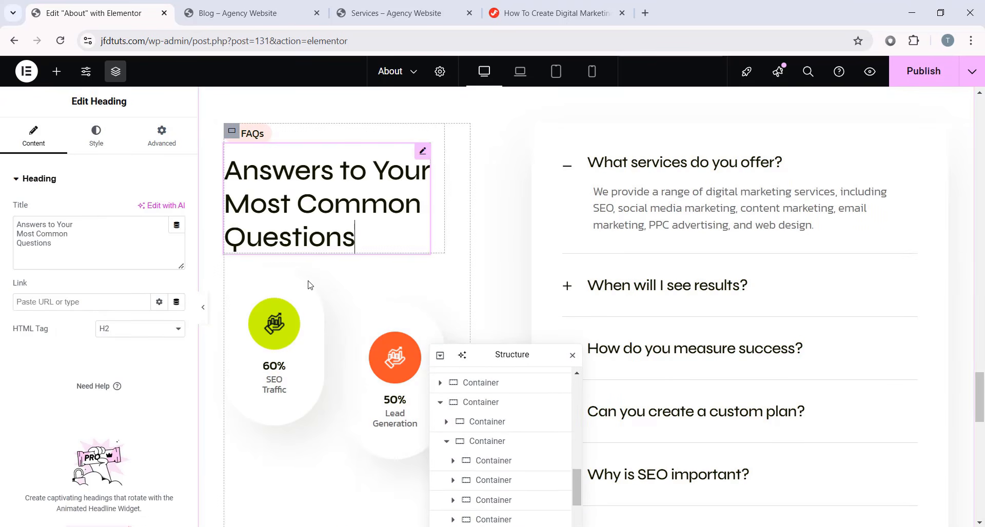
click(282, 376)
double_click(152, 237)
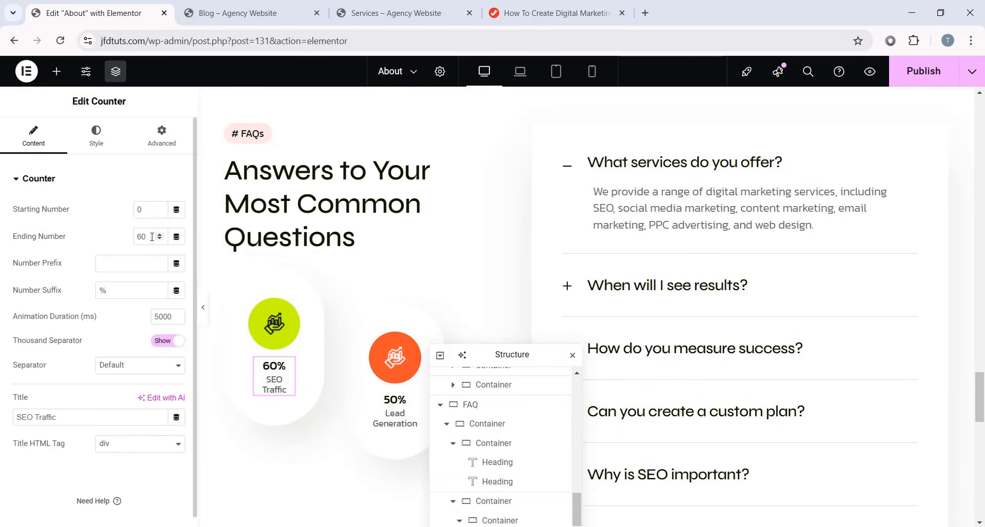
scroll(322, 356, down, 1)
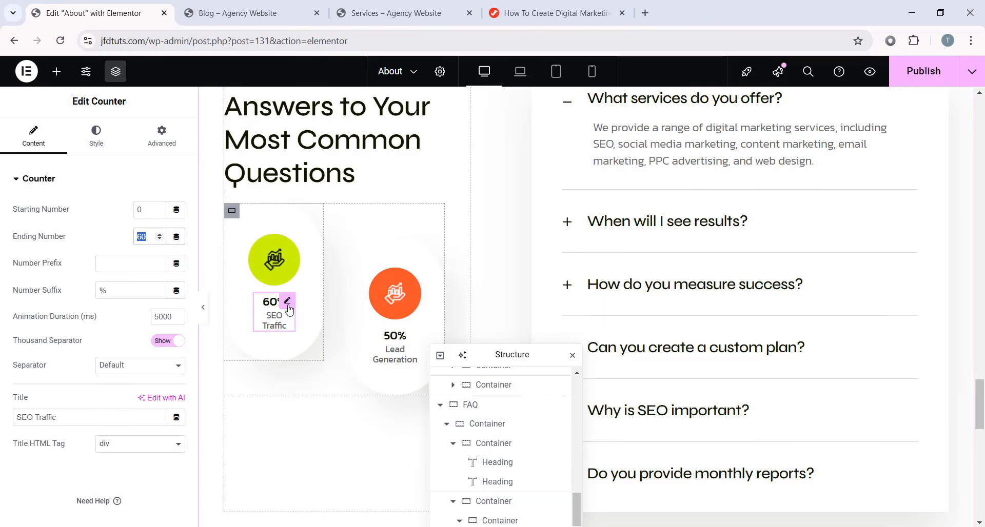
scroll(363, 324, up, 1)
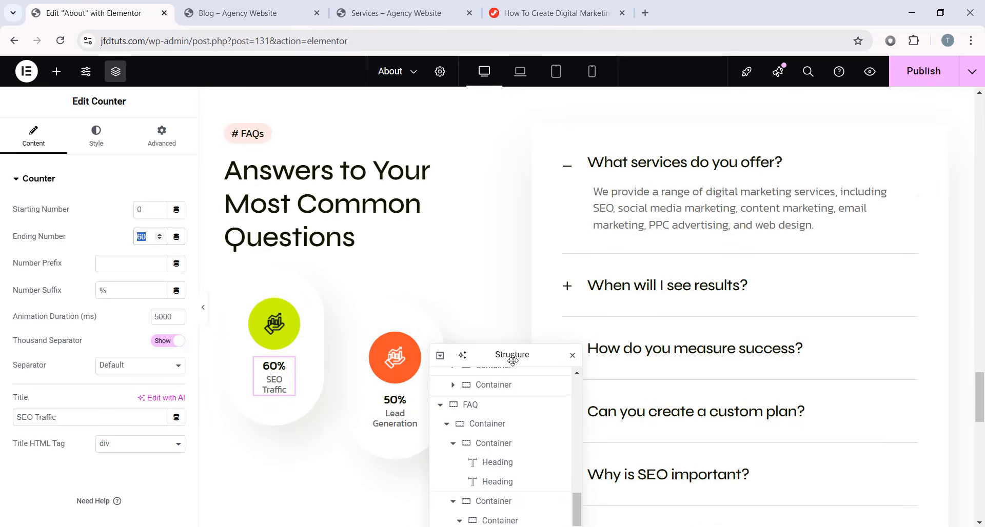
drag(513, 360, 410, 173)
click(728, 207)
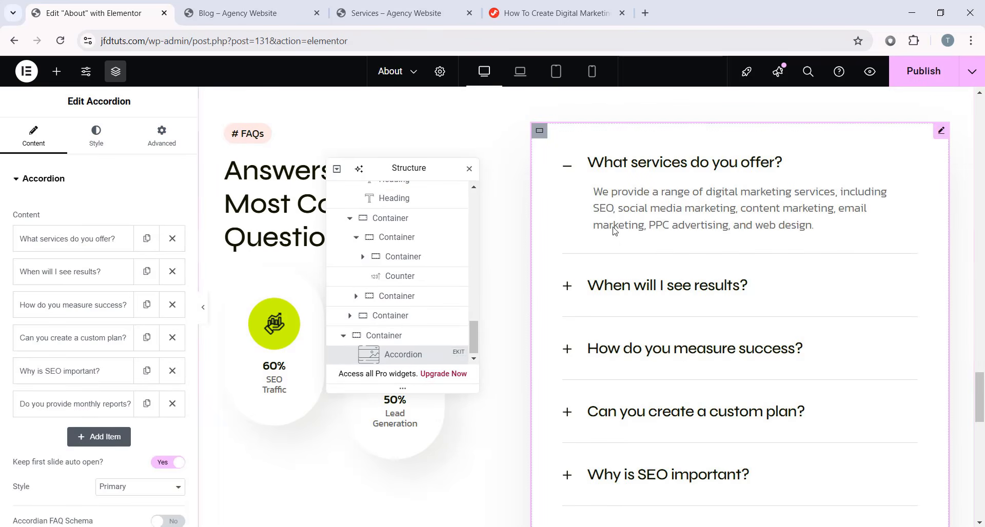
scroll(556, 232, down, 8)
scroll(626, 238, down, 5)
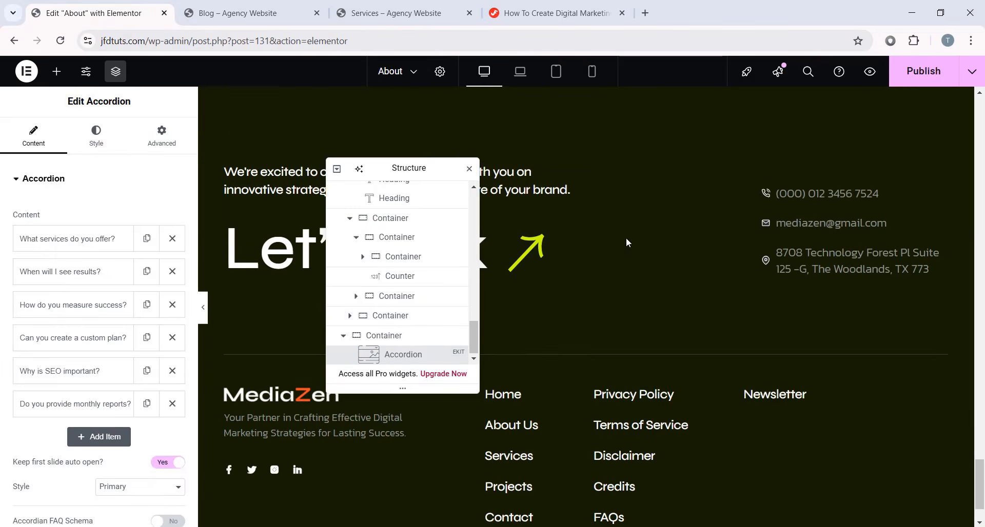
scroll(690, 301, up, 12)
scroll(610, 262, up, 10)
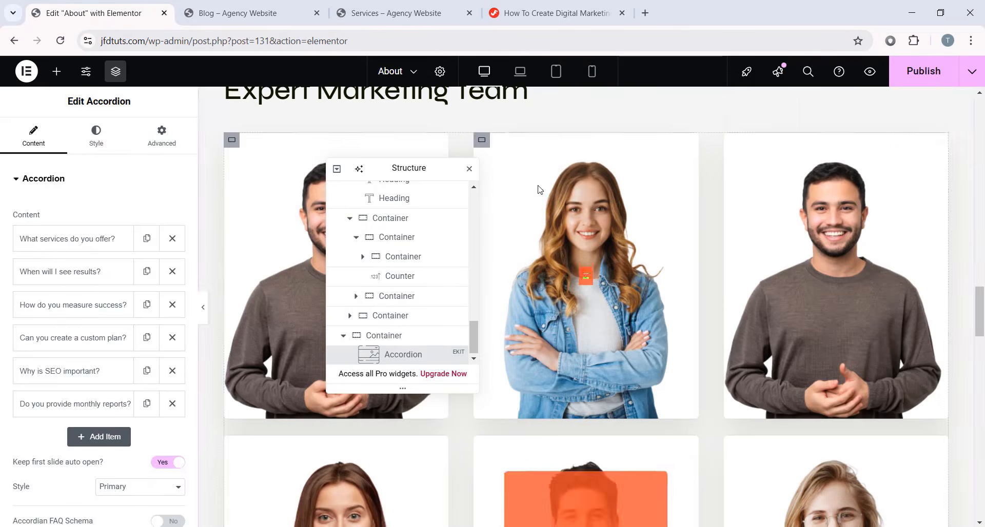
- Save the About page and switch to editing the Projects page
click(25, 71)
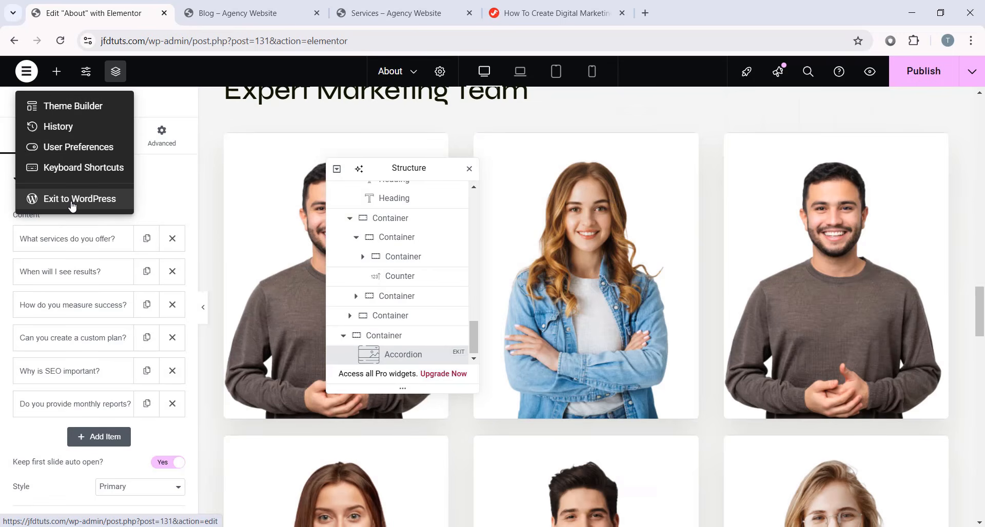
click(301, 125)
click(405, 76)
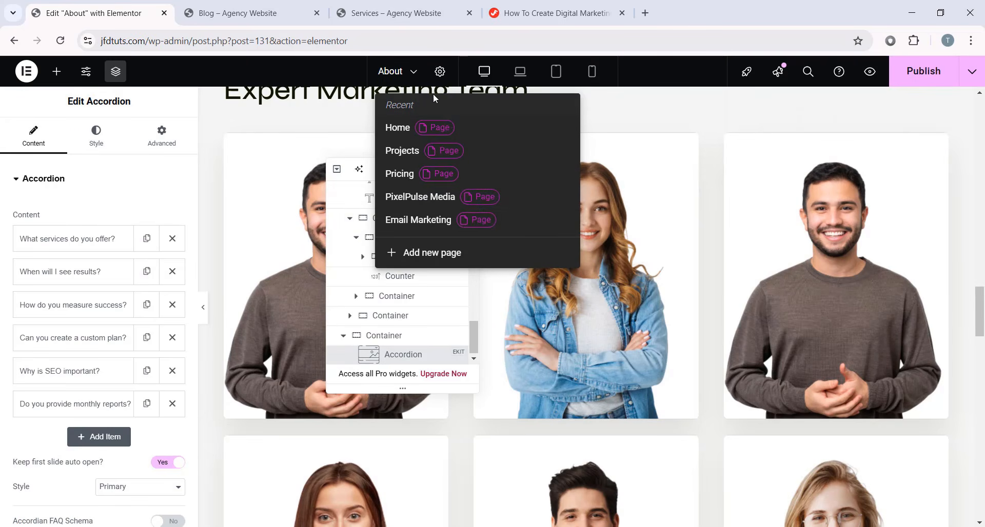
click(402, 151)
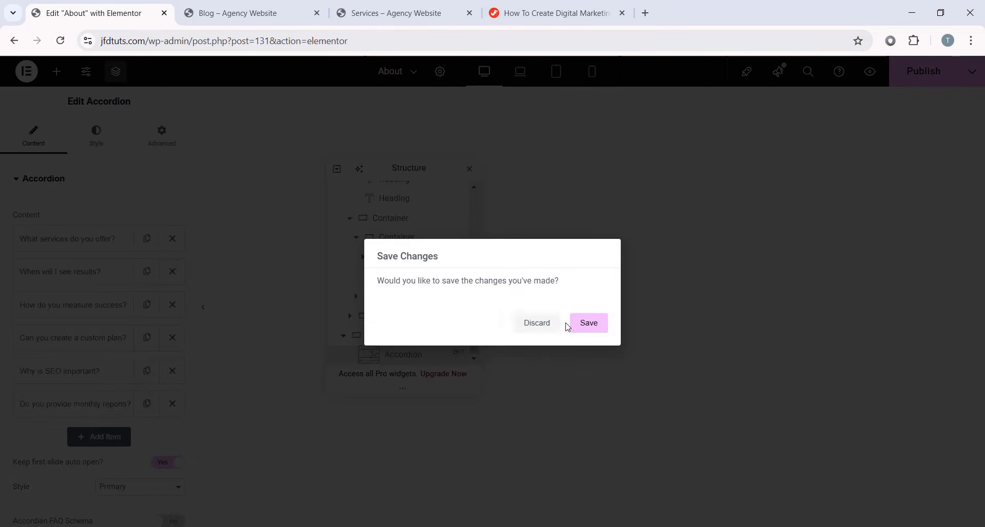
click(577, 330)
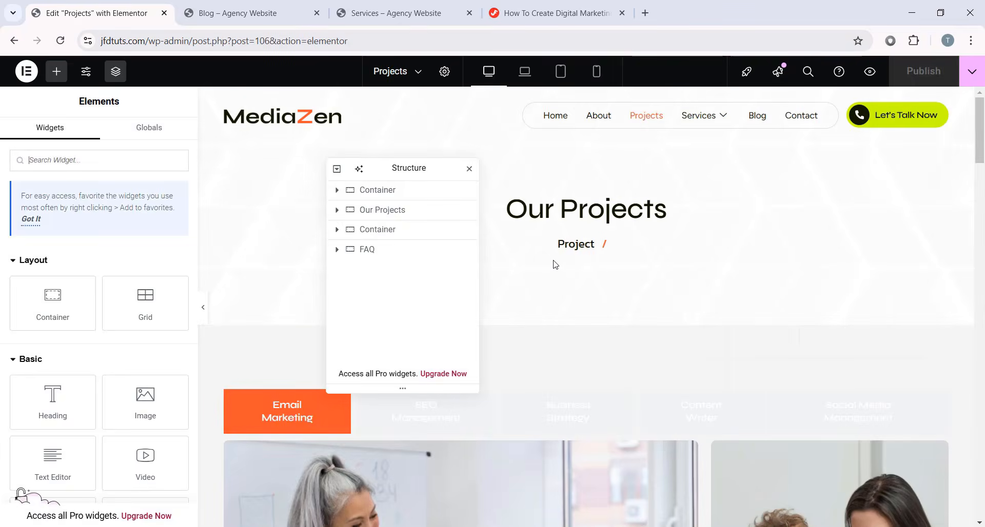
- Preview the SEO Management, Business Strategy and Content Writer project tabs
drag(403, 164, 303, 87)
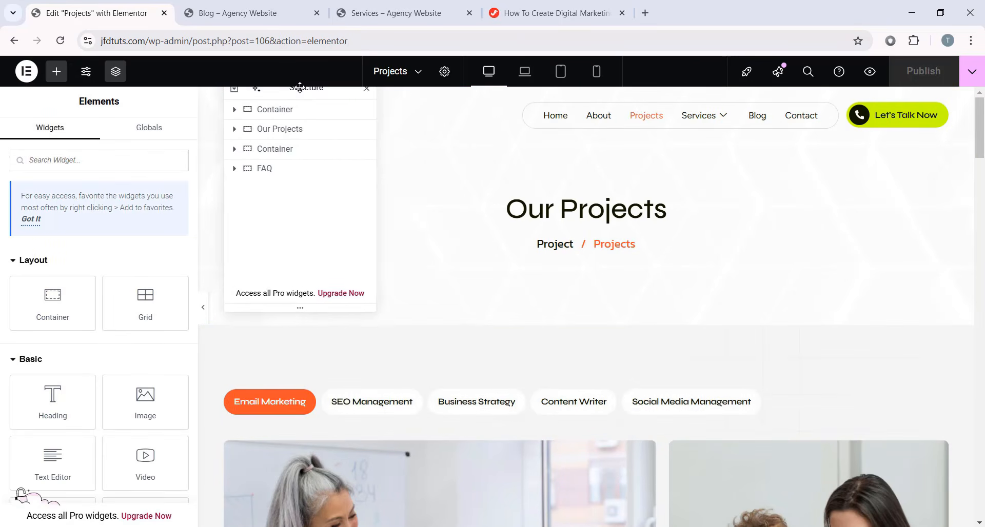
scroll(588, 308, down, 5)
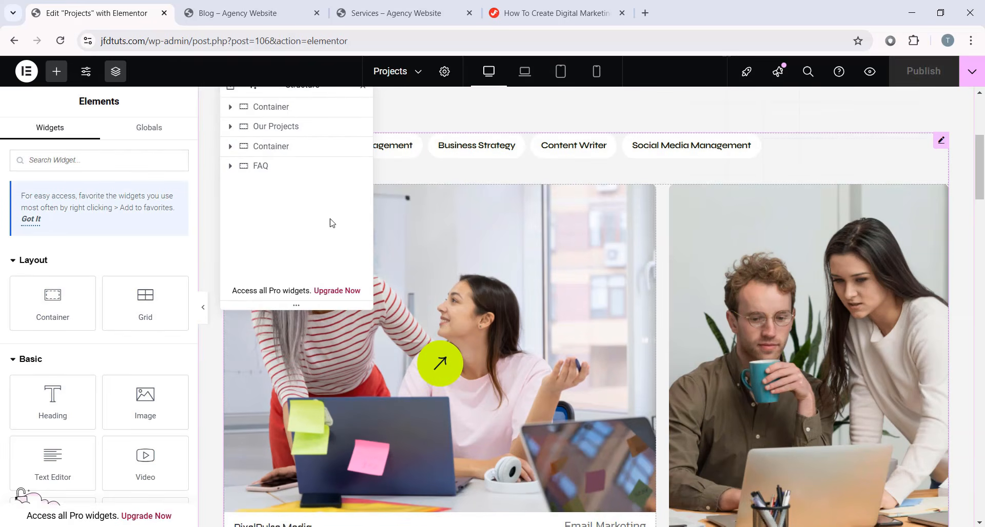
scroll(492, 286, up, 3)
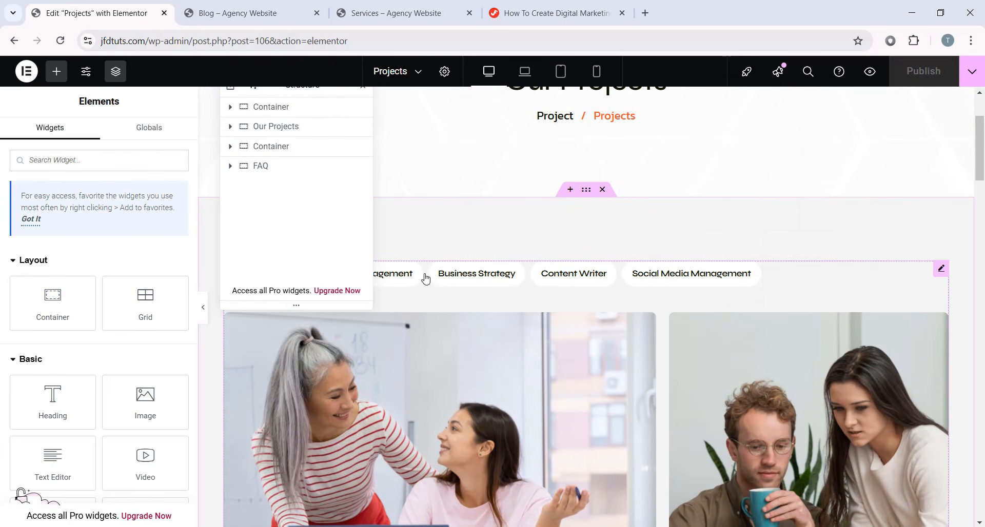
click(425, 278)
click(472, 281)
click(564, 284)
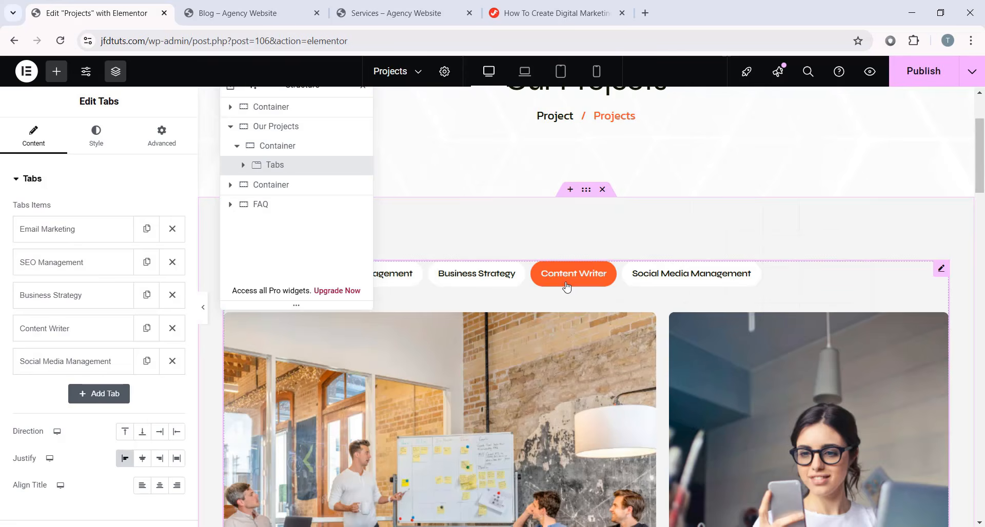
scroll(666, 355, down, 3)
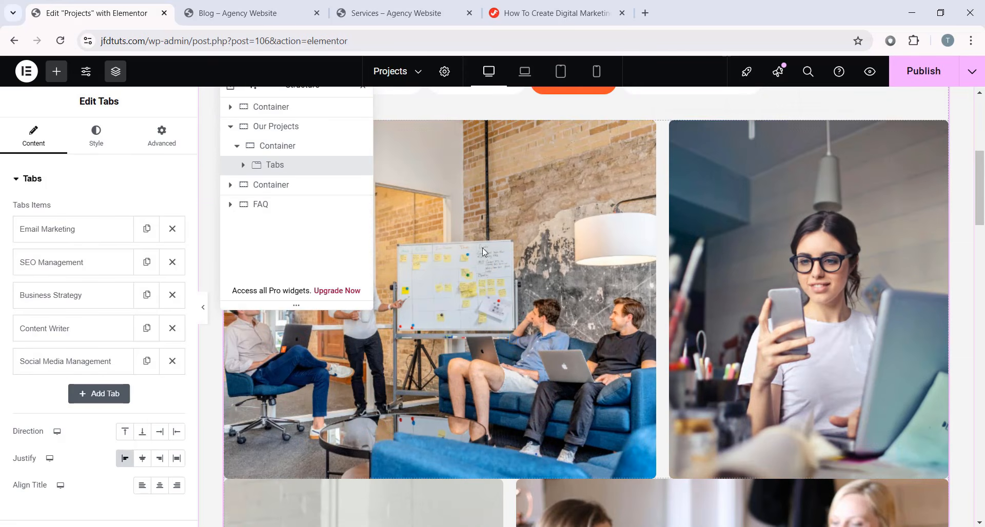
drag(117, 96, 106, 96)
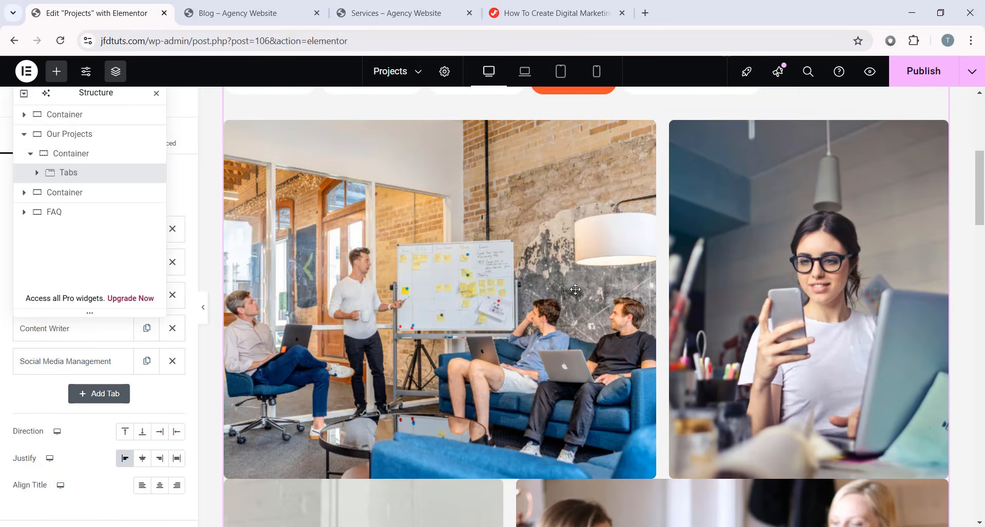
scroll(678, 308, up, 2)
- Back on Email Marketing, inspect the first card's arrow icon link, then exit to WordPress
click(808, 425)
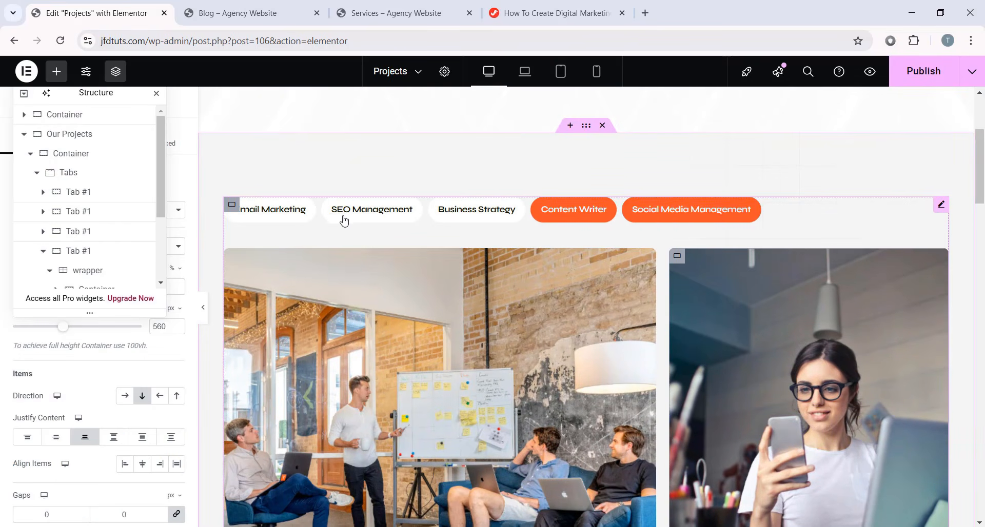
click(280, 215)
scroll(564, 316, down, 8)
scroll(564, 316, up, 7)
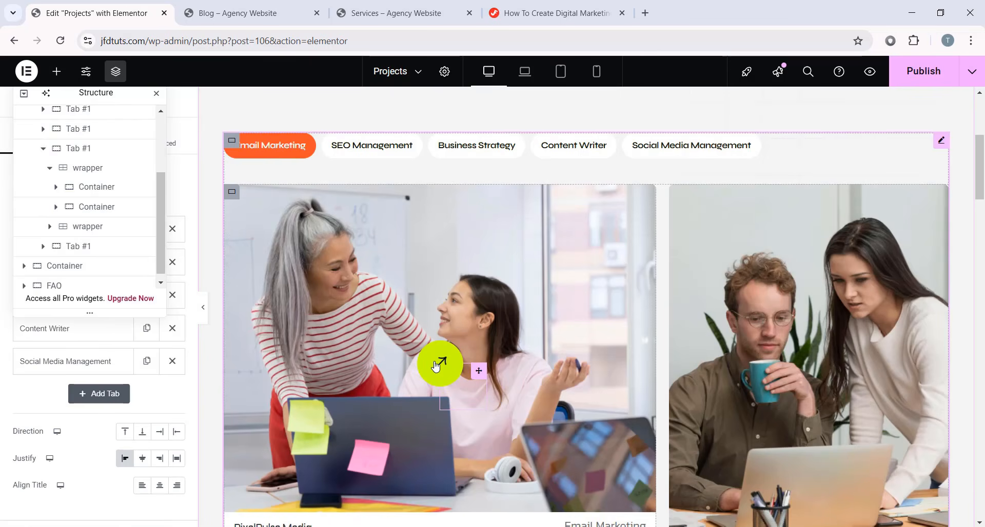
click(437, 365)
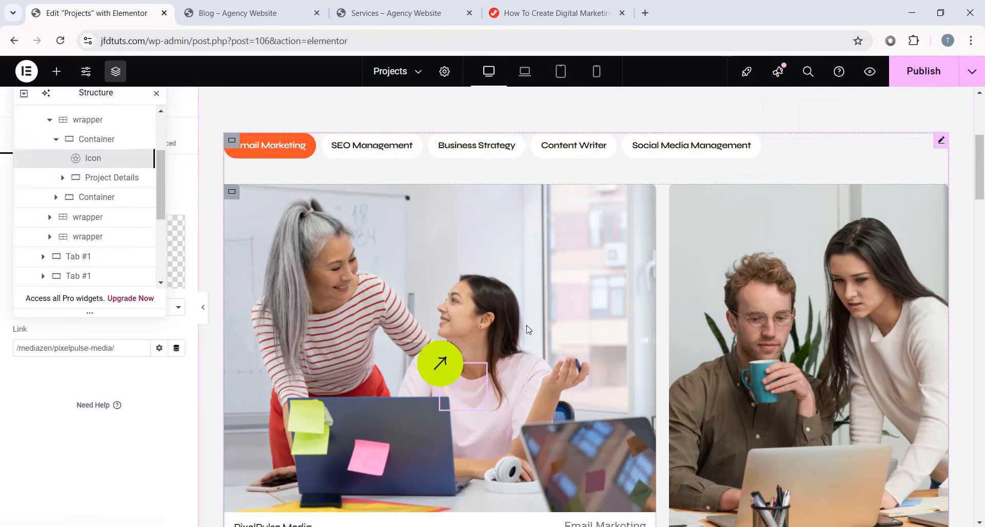
scroll(525, 352, down, 1)
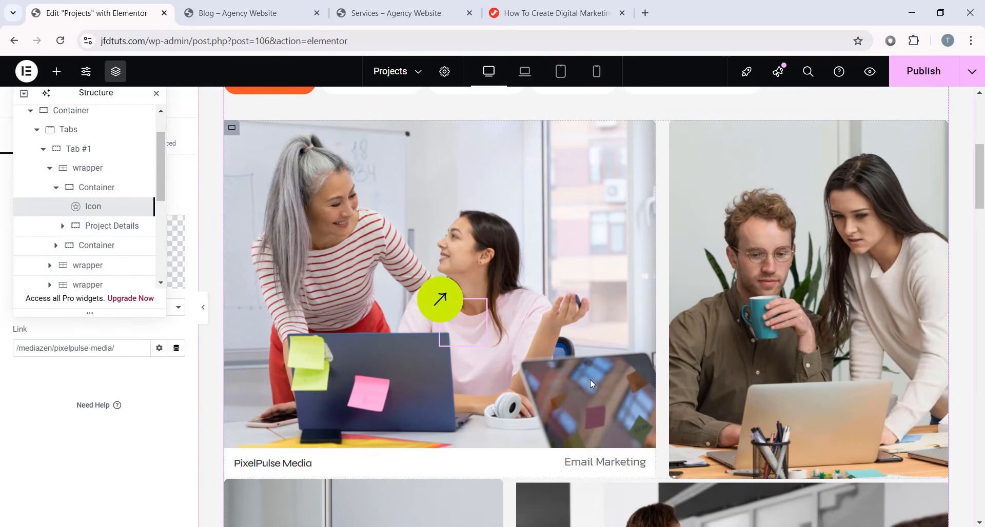
scroll(590, 382, down, 5)
scroll(592, 386, down, 10)
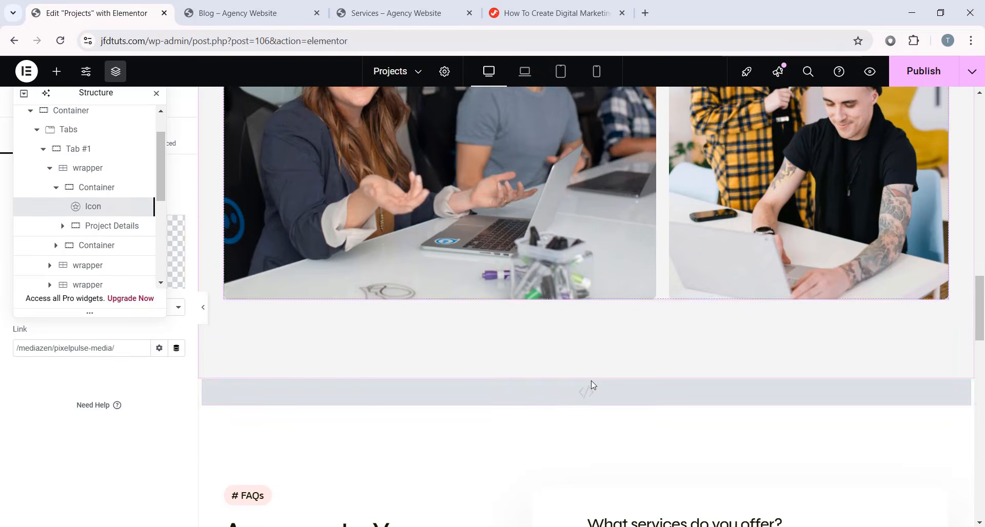
scroll(592, 386, down, 10)
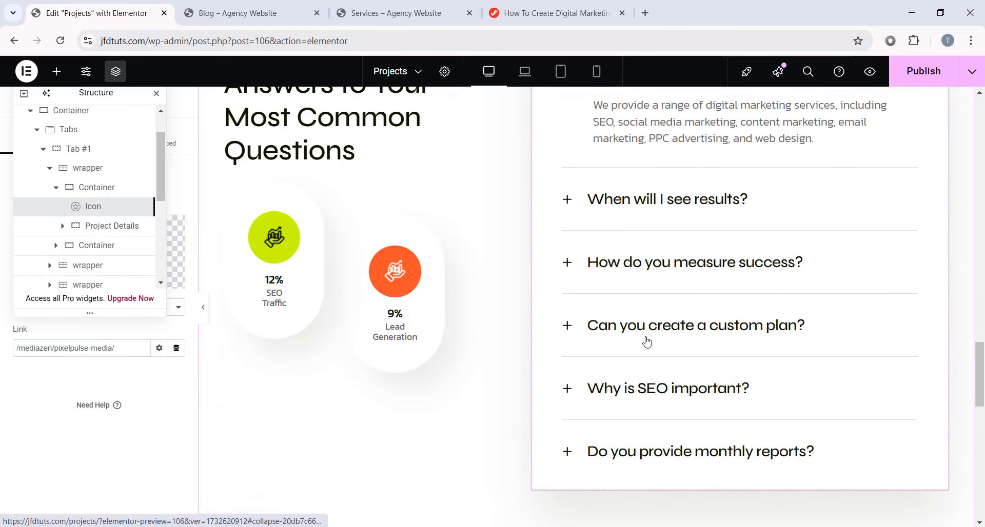
scroll(733, 341, up, 20)
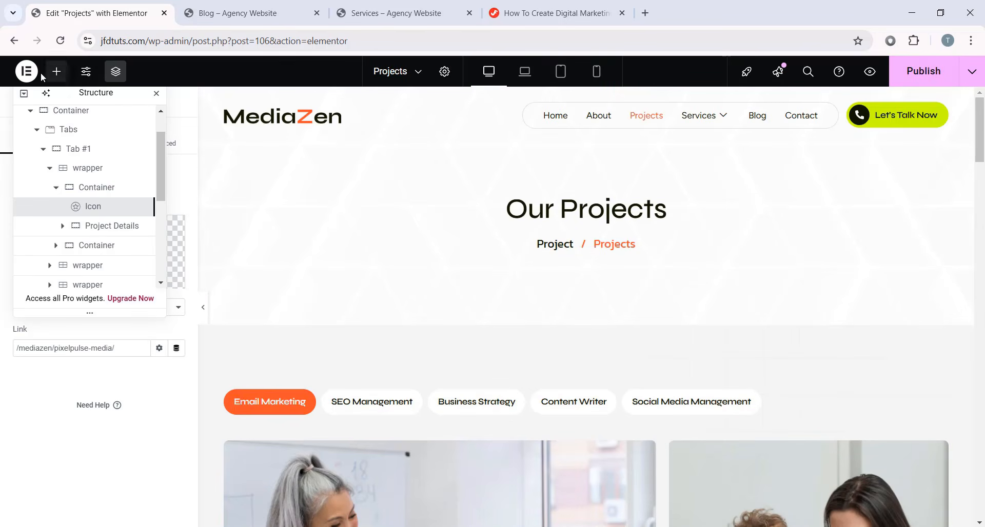
click(27, 71)
click(53, 198)
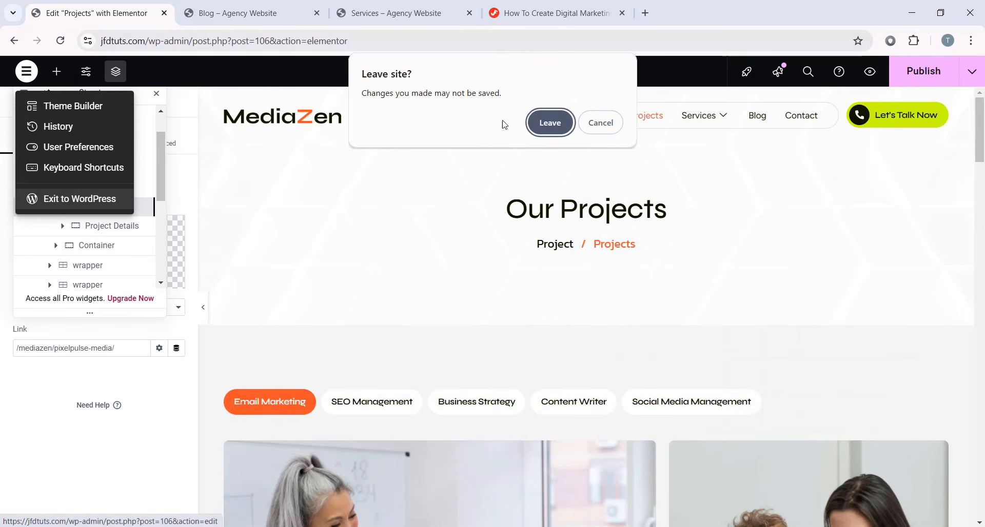
- Confirm leaving and open the Services page in Elementor
click(545, 122)
scroll(295, 296, down, 4)
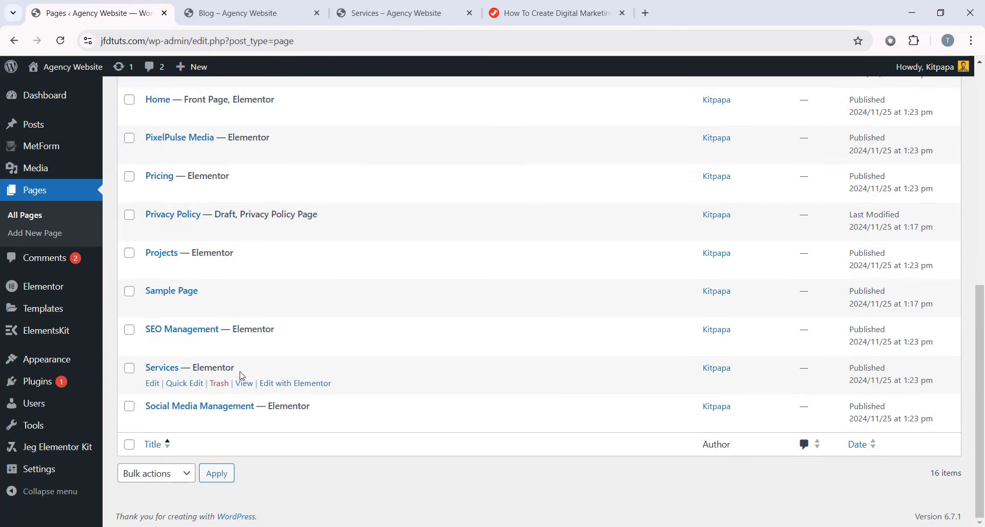
click(322, 383)
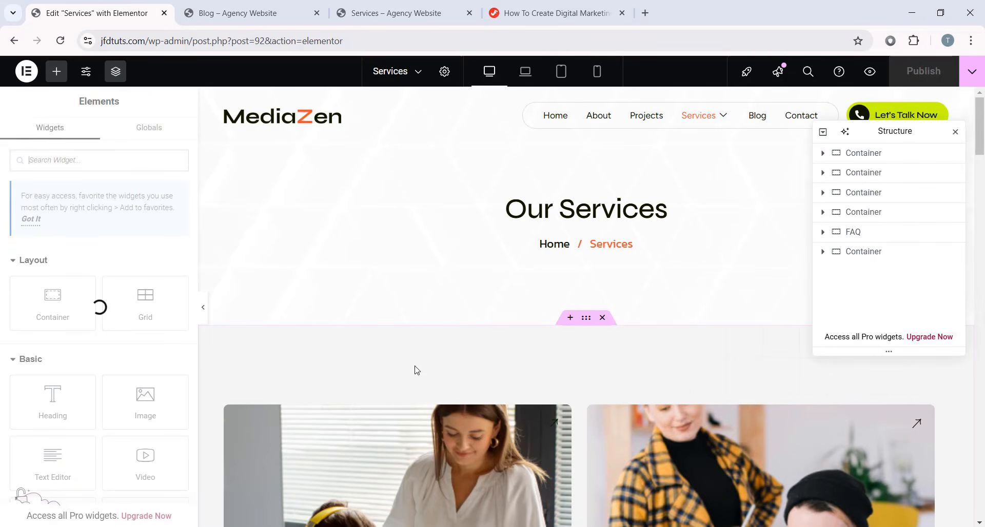
- Scroll through the service cards such as Business Strategy, Content Writer and Social Media Management
scroll(417, 370, down, 8)
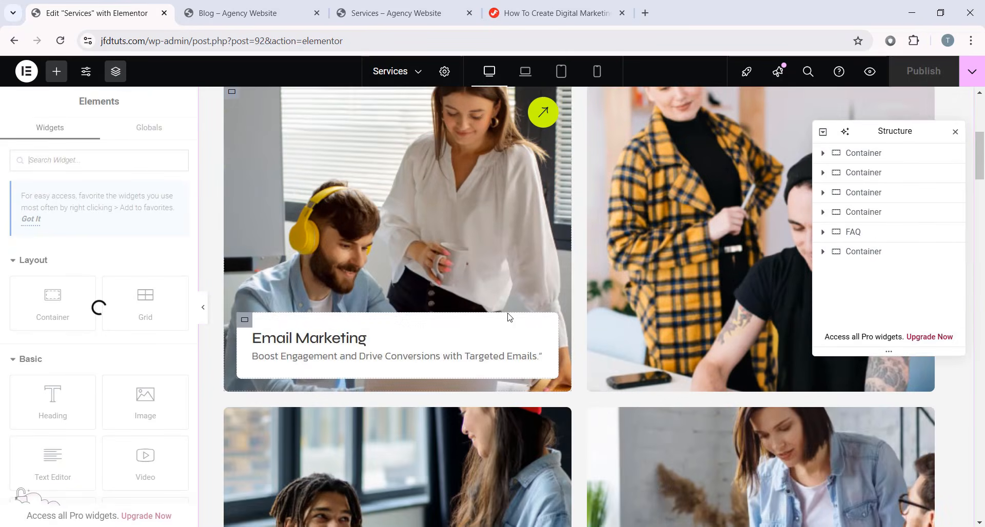
scroll(508, 314, up, 8)
scroll(468, 266, down, 6)
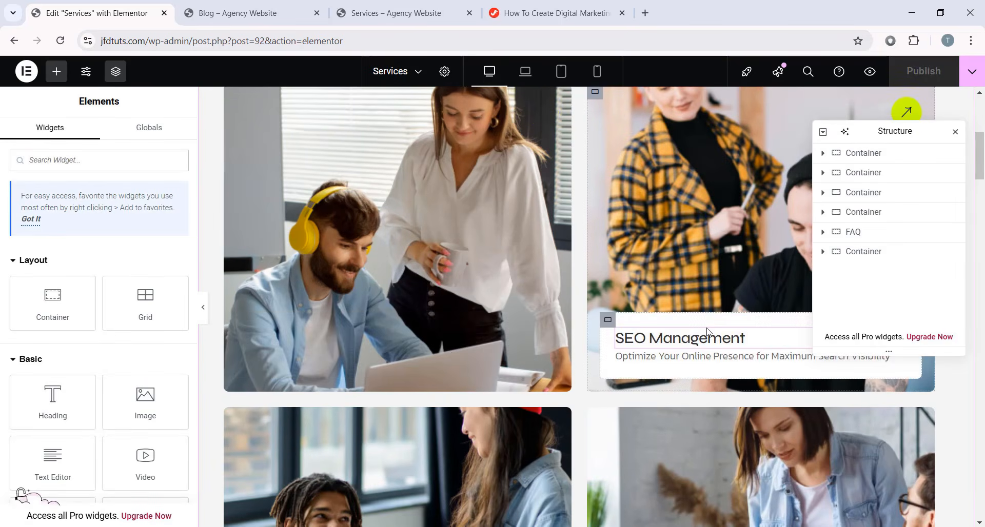
scroll(354, 298, down, 5)
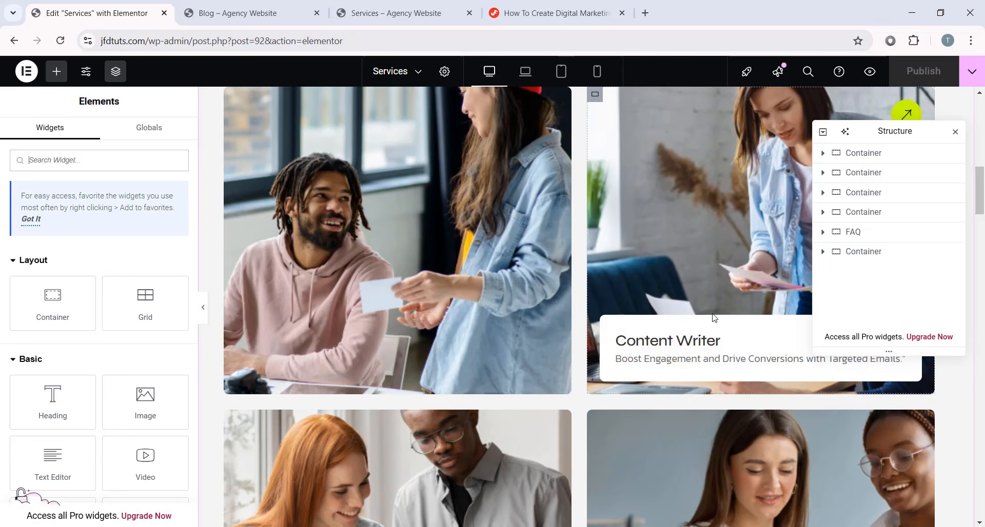
scroll(691, 334, down, 1)
scroll(448, 347, down, 10)
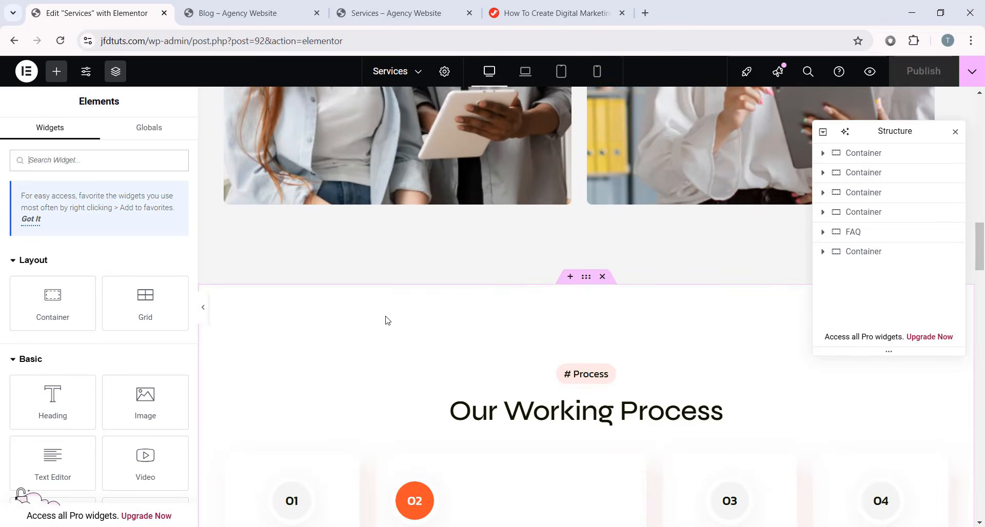
scroll(764, 358, up, 10)
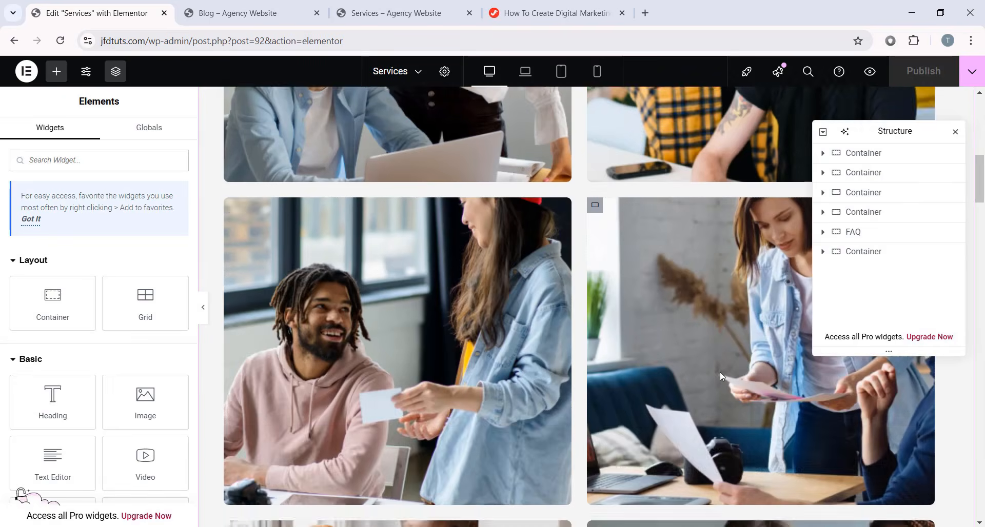
scroll(471, 331, down, 5)
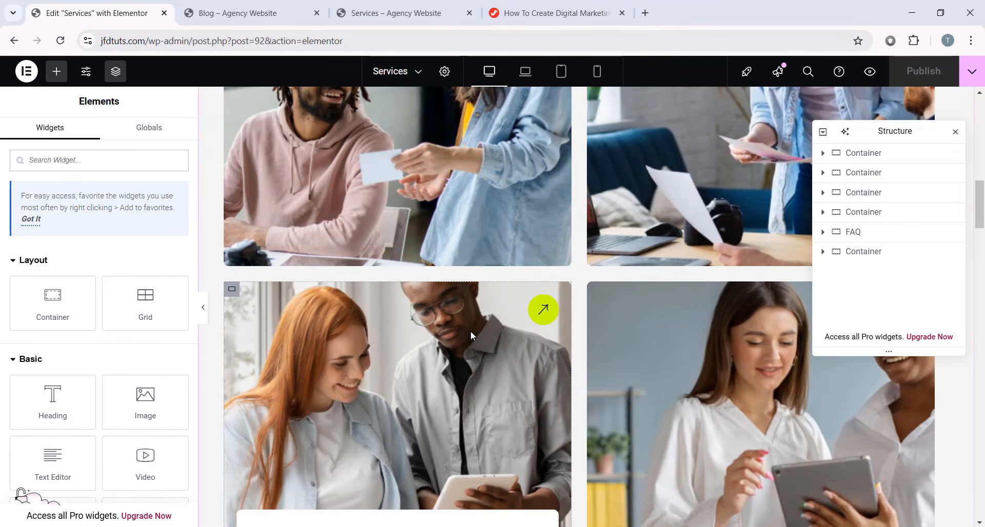
scroll(470, 330, up, 3)
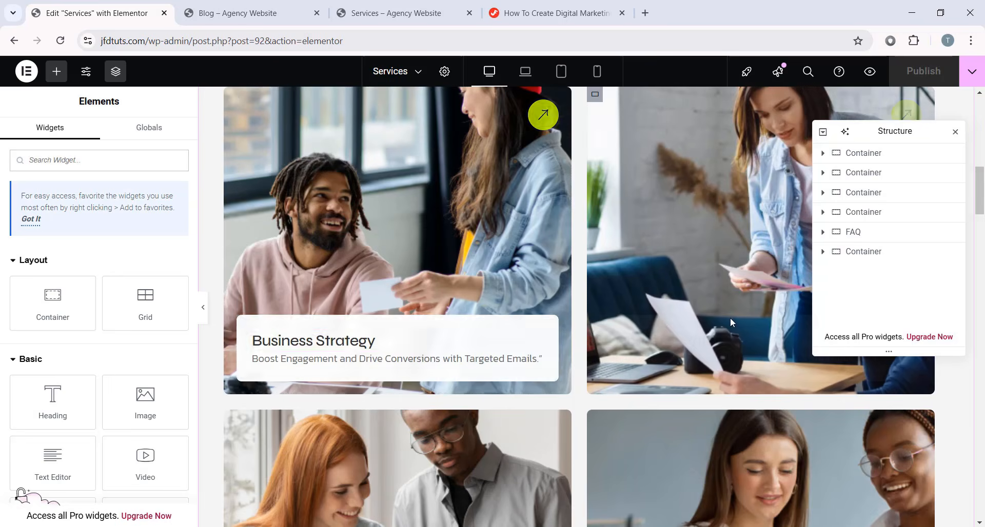
scroll(353, 350, down, 6)
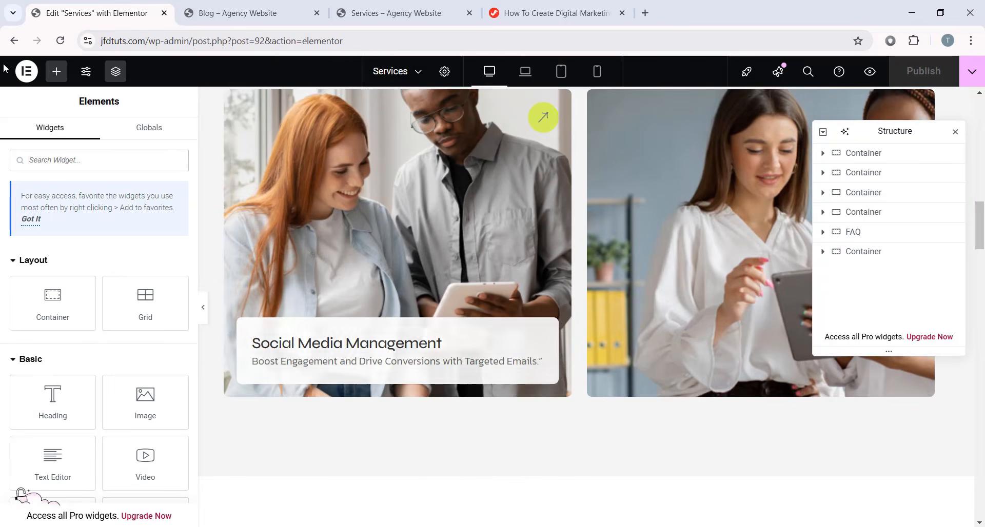
- Open the WordPress dashboard in a new tab and bring up the Pages list
click(26, 72)
middle_click(82, 199)
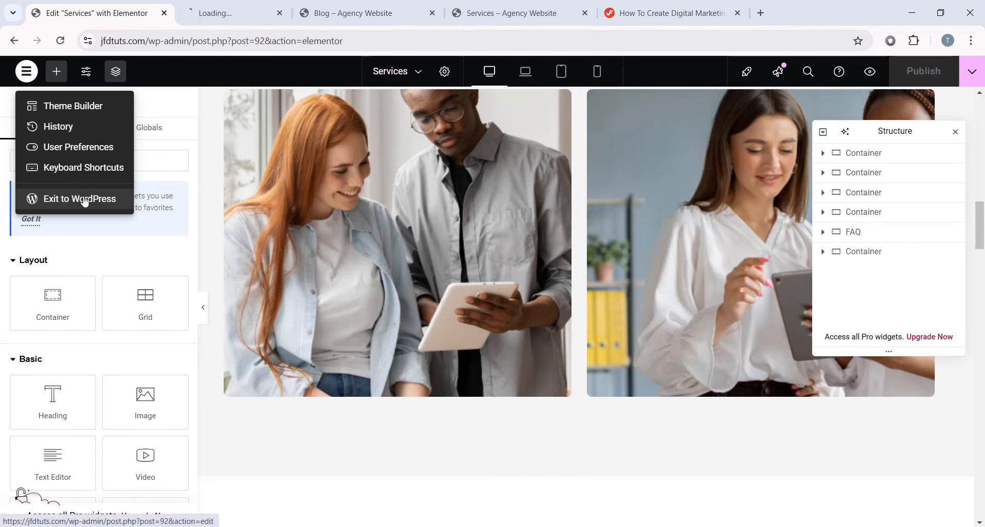
click(226, 22)
click(20, 84)
scroll(216, 215, down, 5)
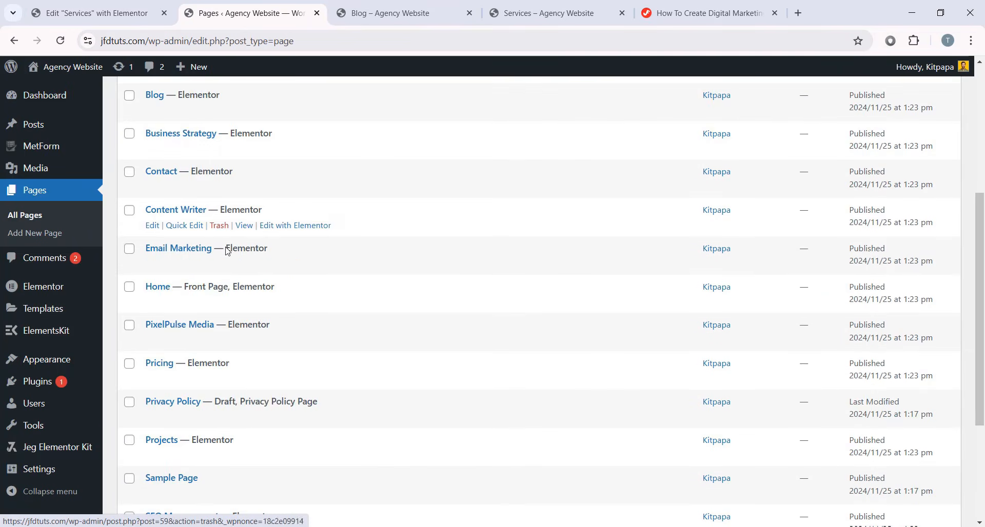
scroll(205, 264, down, 4)
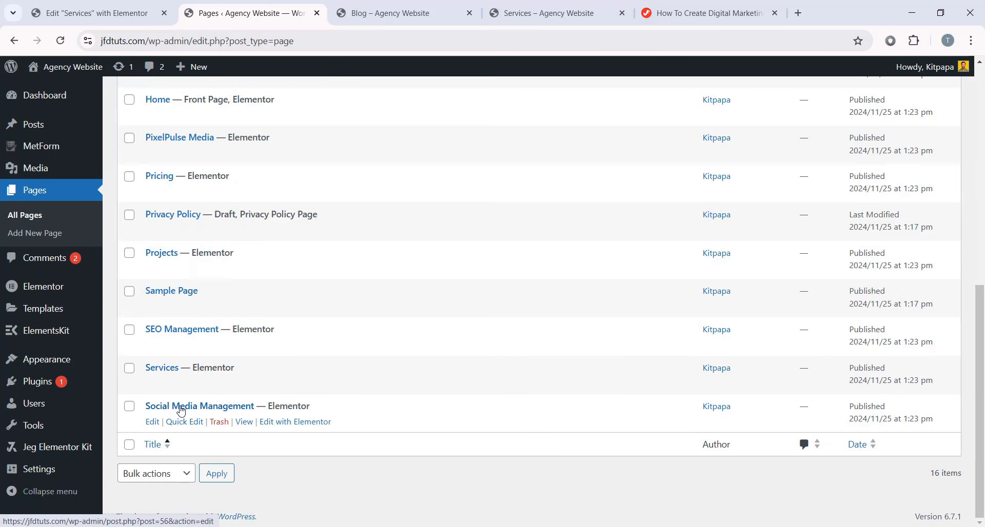
scroll(169, 308, up, 3)
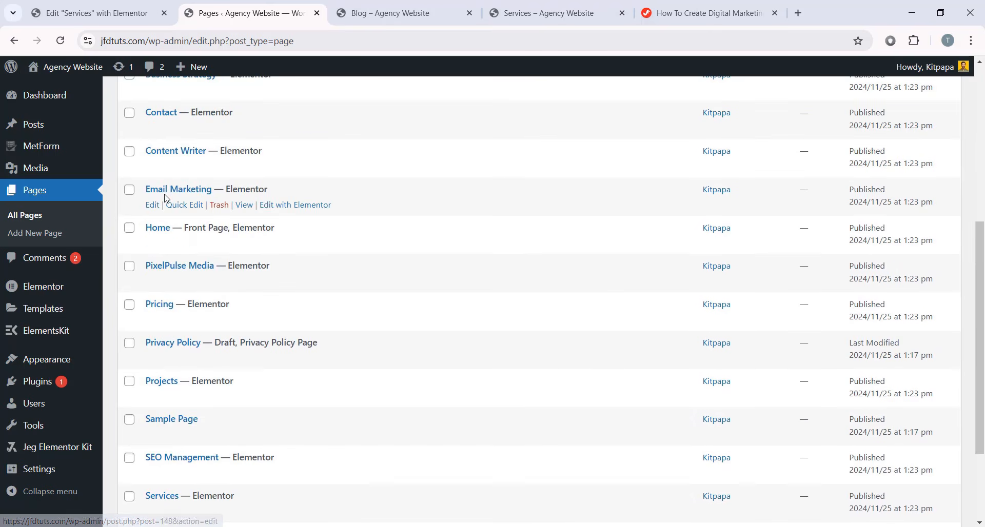
scroll(247, 216, up, 3)
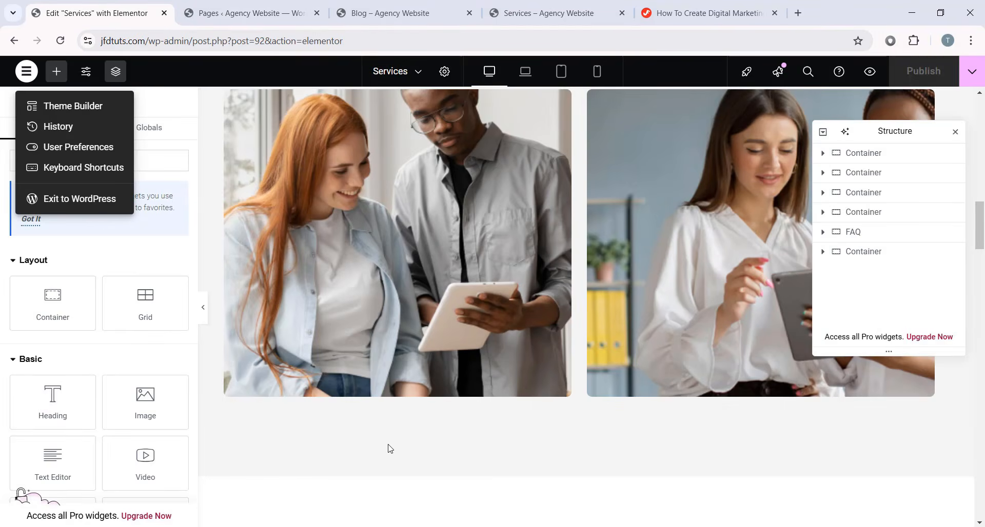
- Preview the Services page with the editing panel hidden, then restore the panel
click(390, 449)
scroll(554, 385, down, 8)
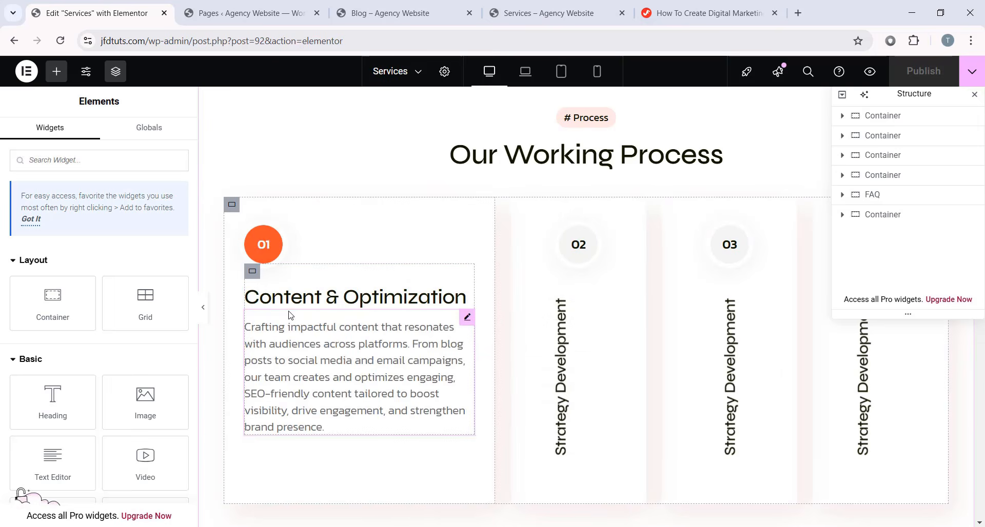
click(204, 312)
scroll(273, 306, up, 7)
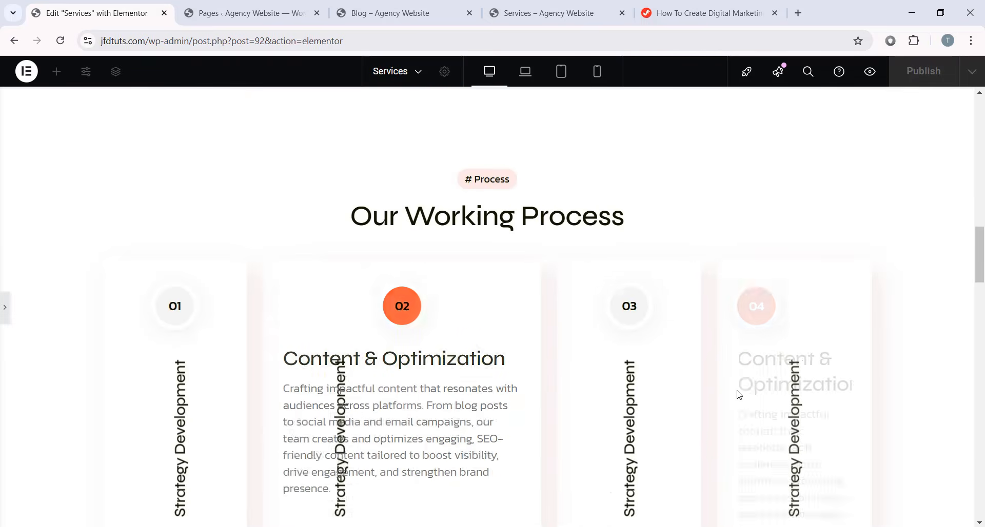
scroll(536, 376, down, 2)
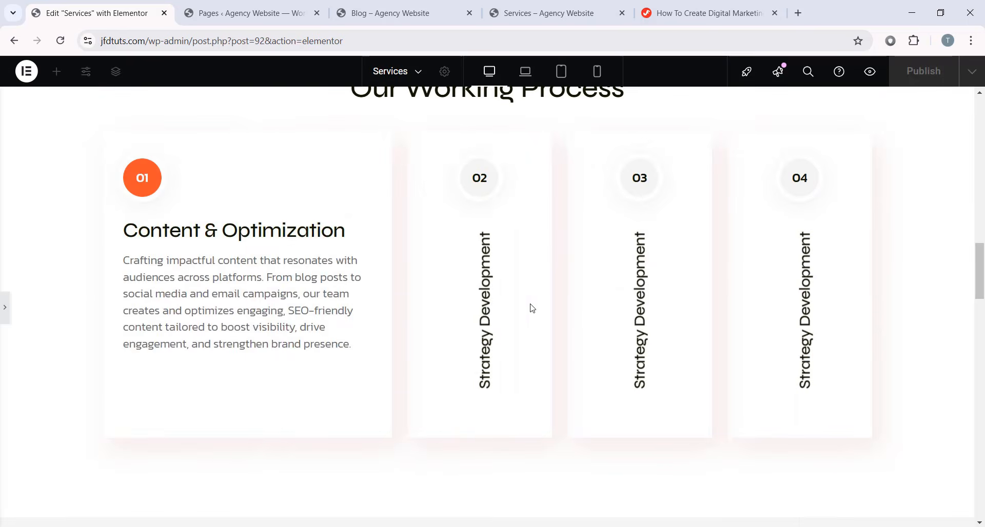
scroll(627, 325, down, 1)
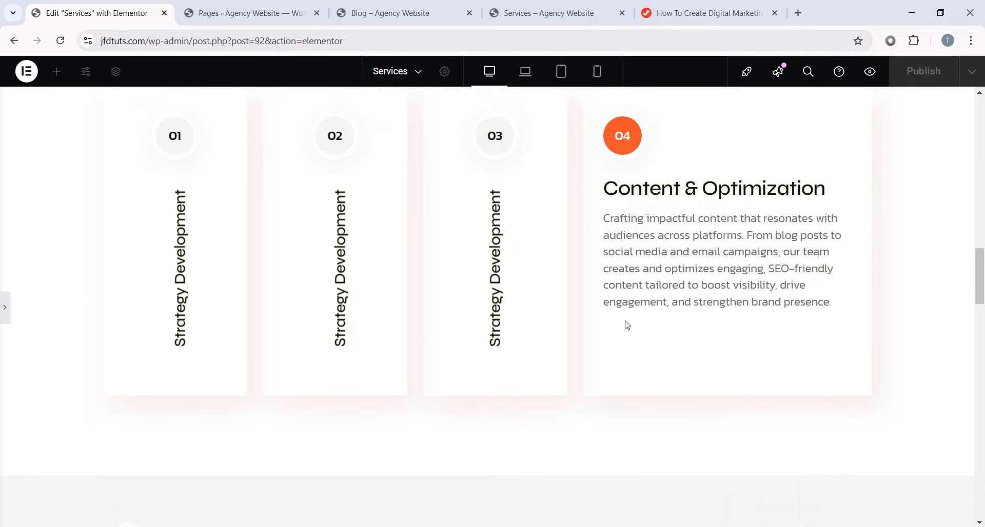
scroll(631, 312, up, 1)
click(4, 307)
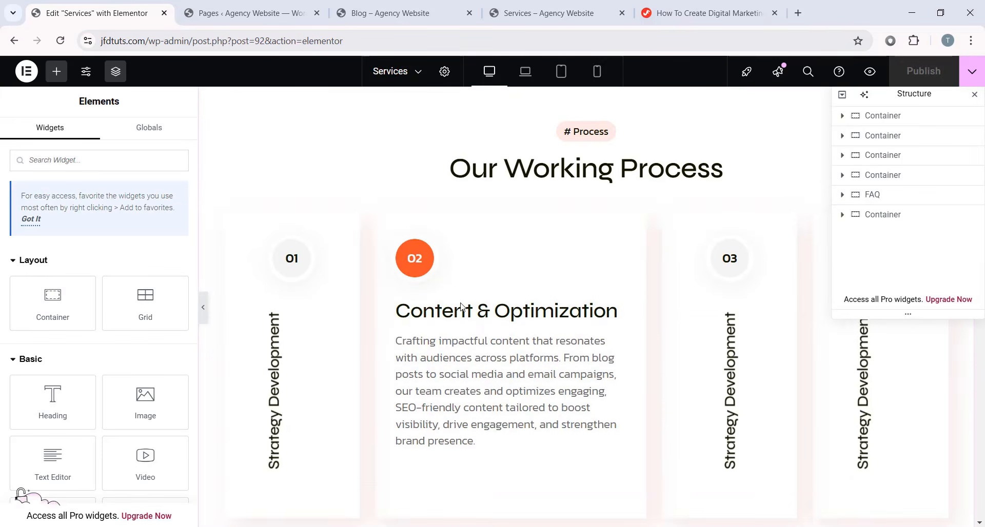
- Inspect the first process card's container and its owp-inner class name
click(334, 265)
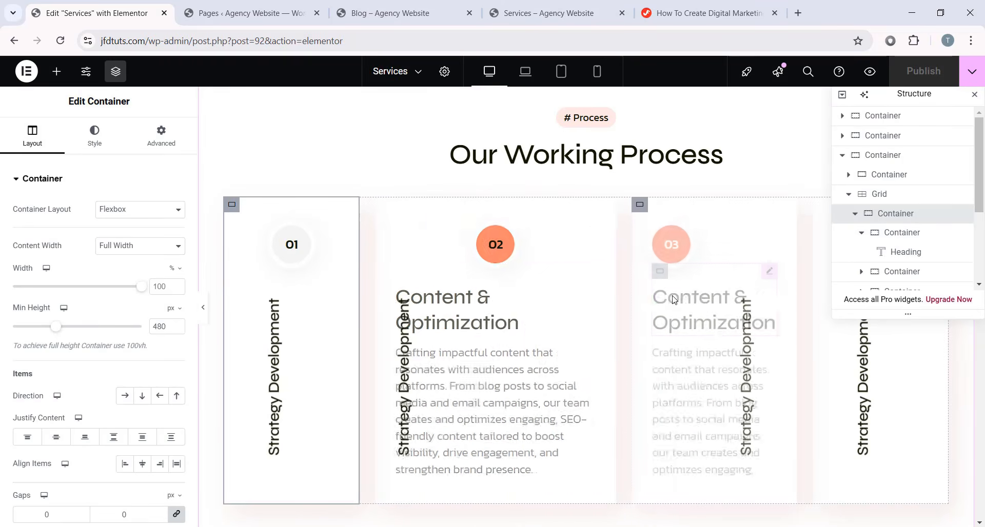
scroll(156, 206, down, 5)
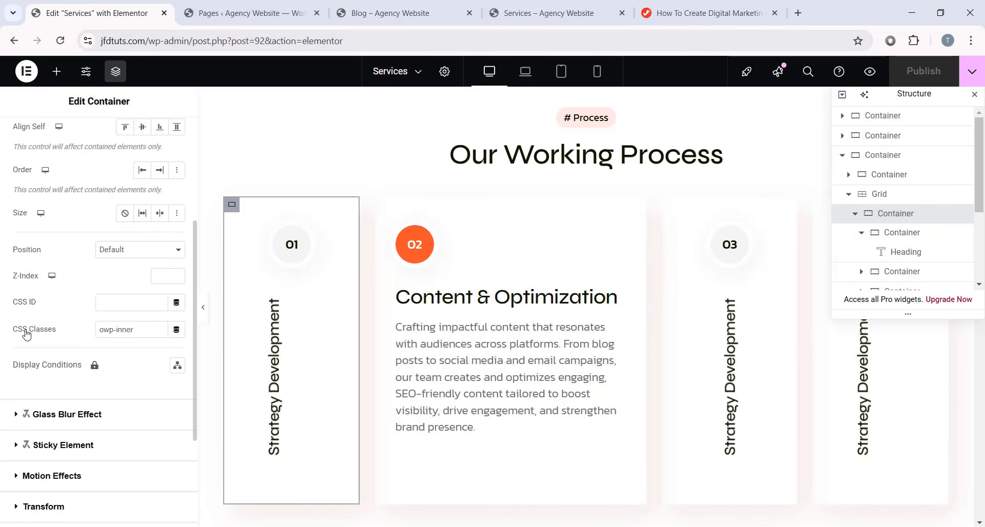
drag(85, 333, 78, 332)
click(148, 332)
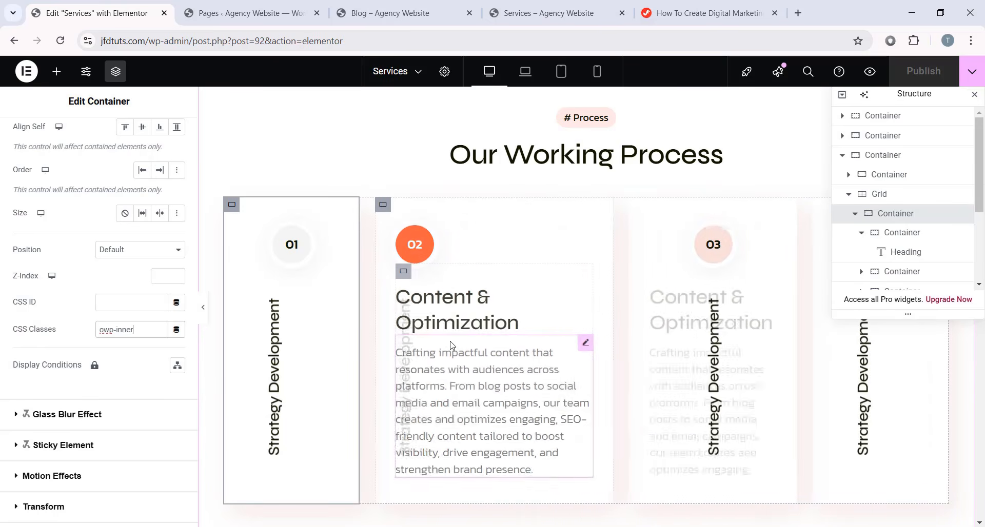
- Inspect the second process card's container and the testimonial slider widget
click(597, 280)
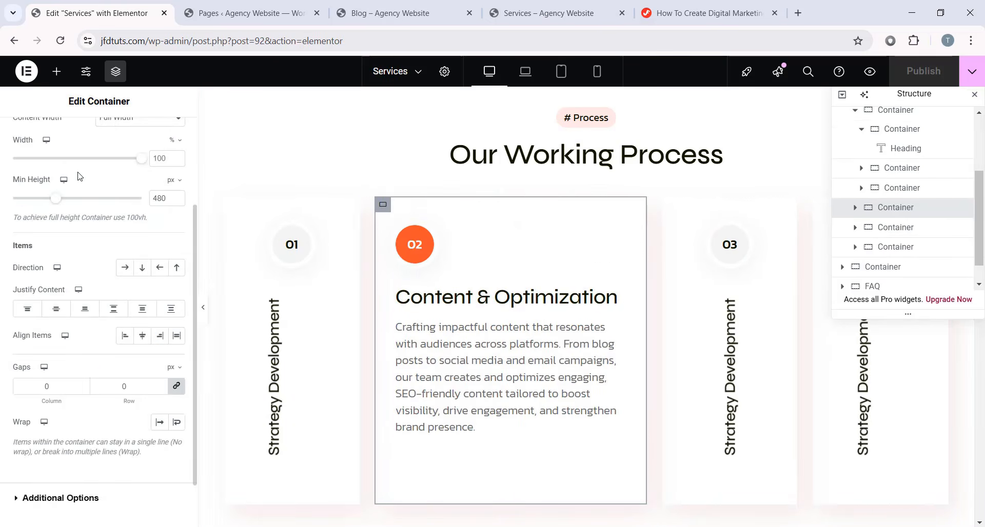
scroll(596, 279, down, 10)
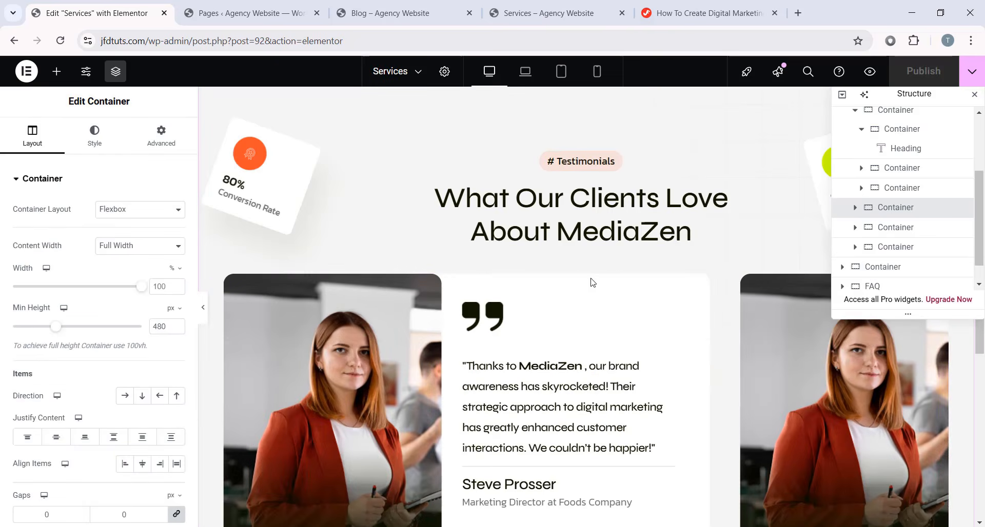
scroll(644, 330, up, 5)
scroll(647, 329, down, 5)
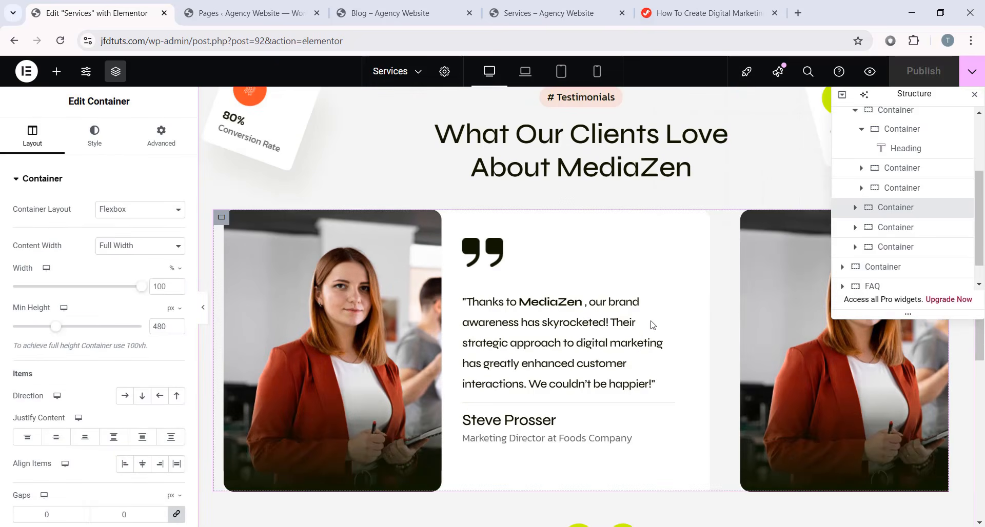
scroll(636, 356, up, 1)
scroll(634, 354, down, 3)
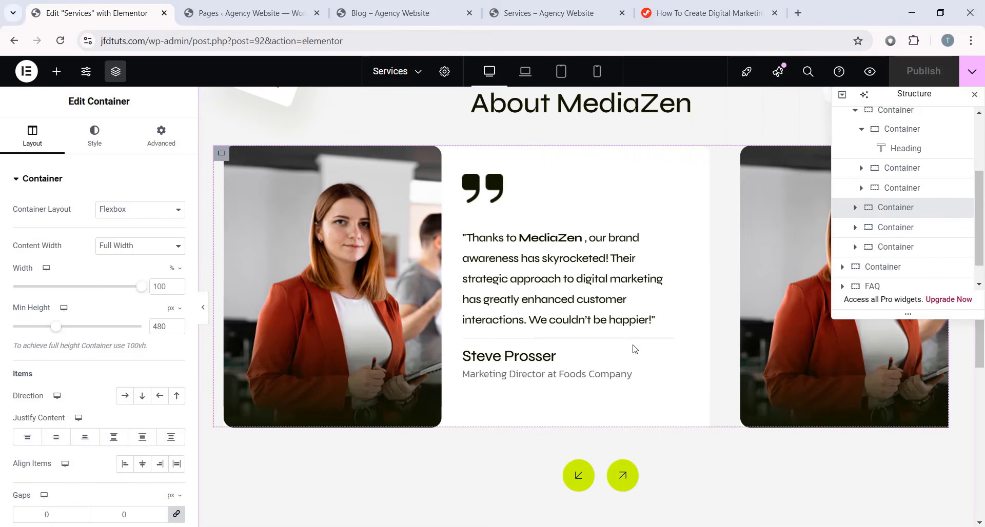
click(624, 329)
scroll(623, 338, down, 2)
scroll(628, 333, up, 2)
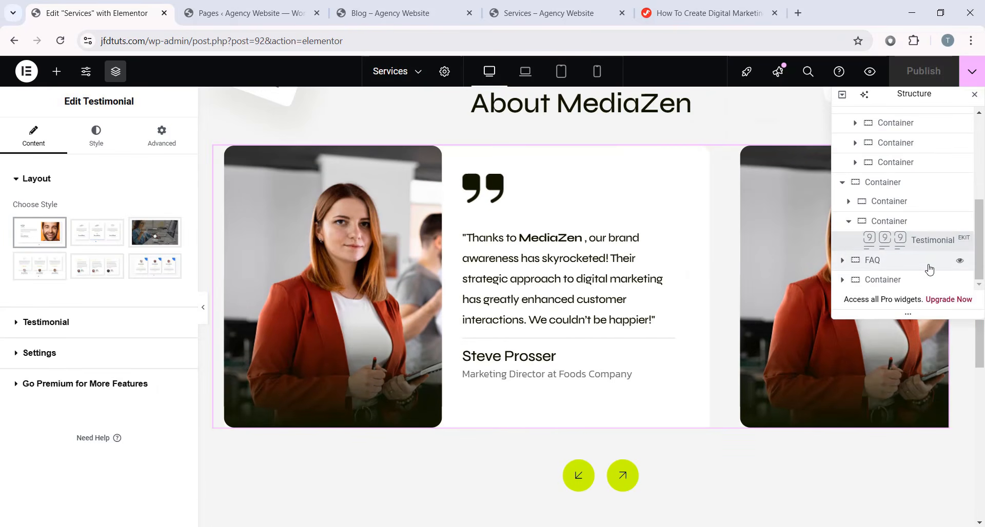
scroll(685, 271, down, 12)
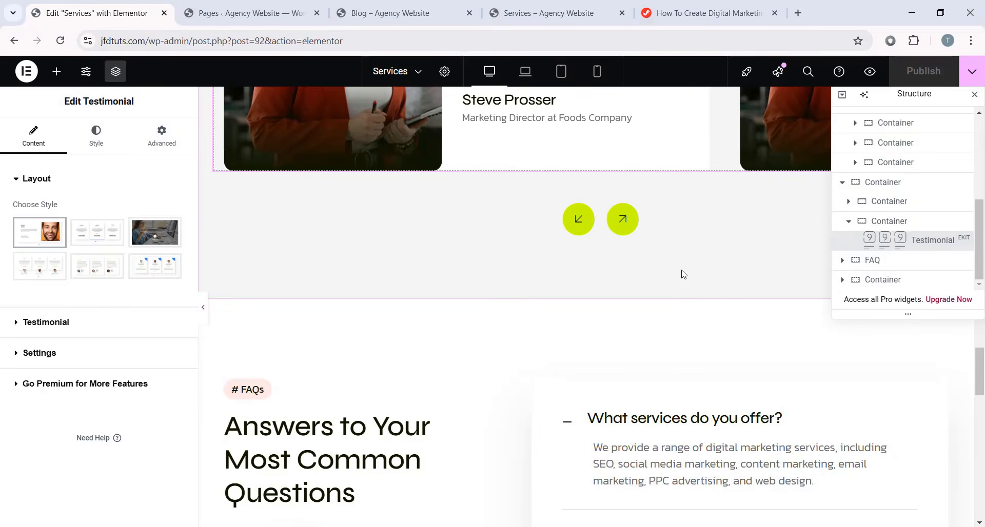
scroll(564, 277, down, 10)
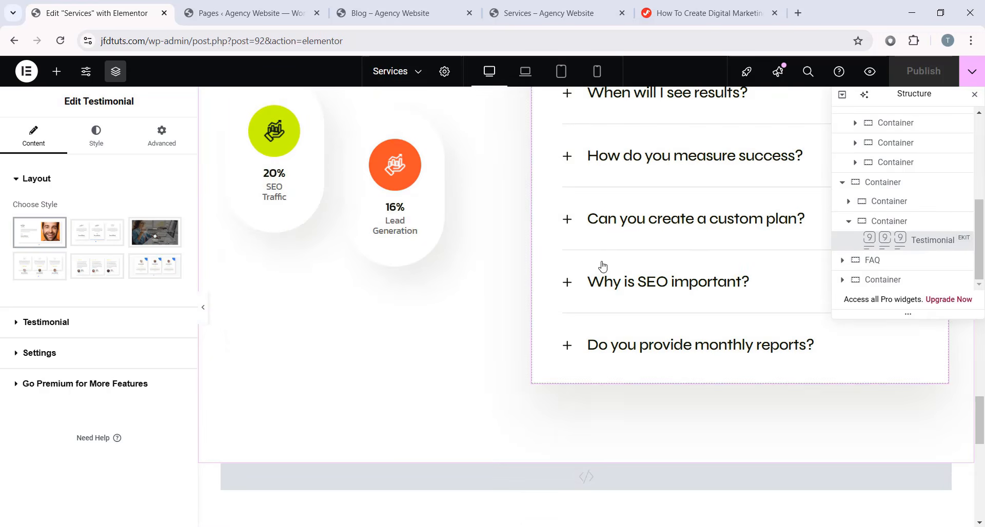
scroll(578, 278, up, 5)
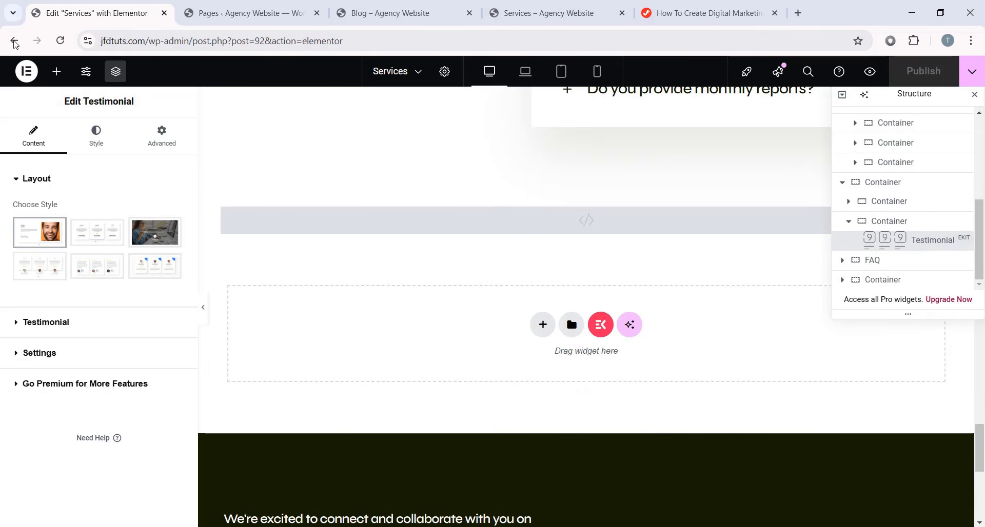
- Close the Services editor and open the Contact page in Elementor in a new tab
click(233, 5)
click(164, 14)
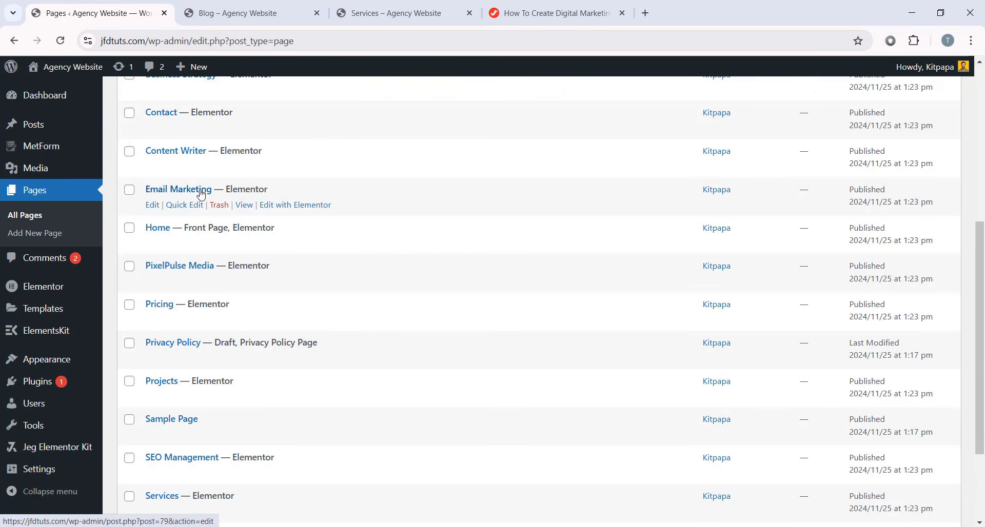
scroll(250, 222, down, 3)
scroll(285, 374, up, 5)
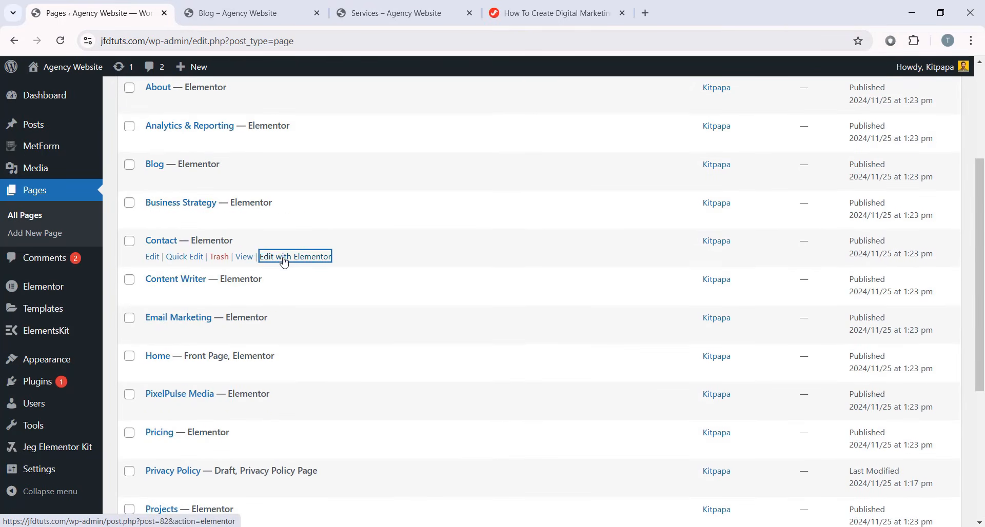
middle_click(284, 259)
click(238, 14)
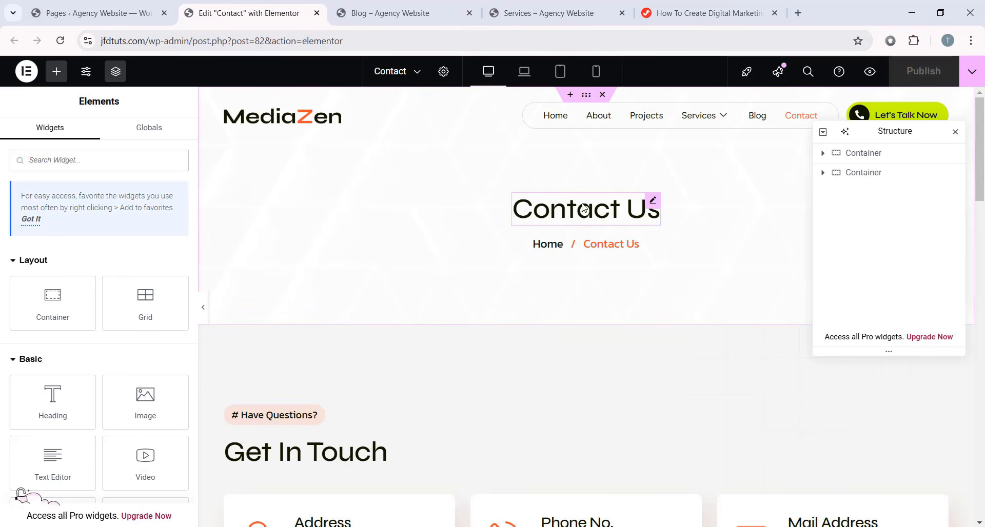
- Review the Address icon box's Title and Description, then select the London Eye map container
scroll(538, 213, down, 1)
scroll(571, 202, up, 1)
scroll(452, 242, down, 3)
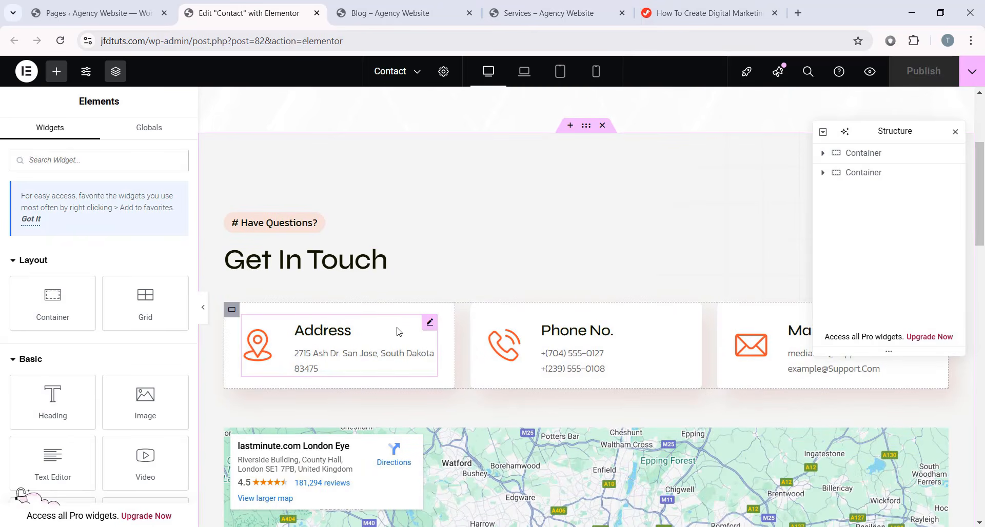
click(426, 327)
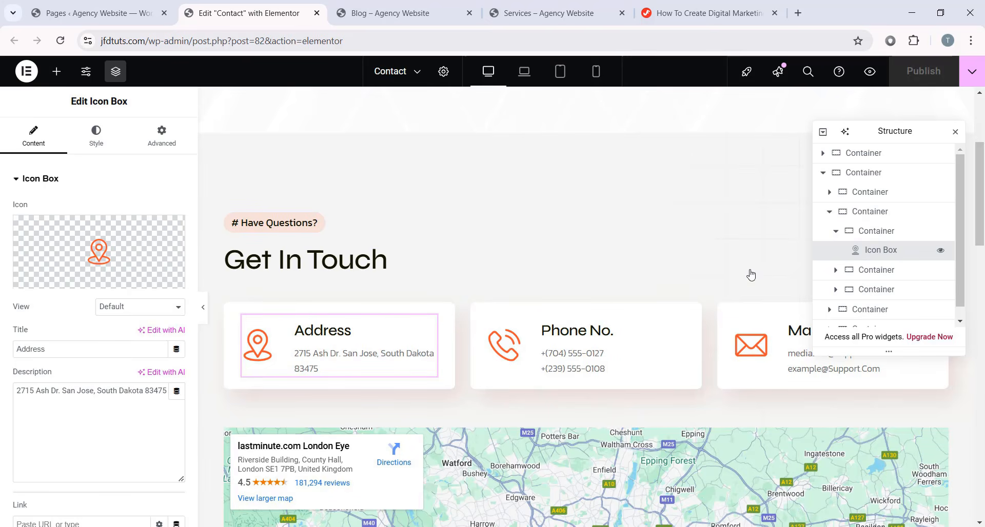
click(16, 391)
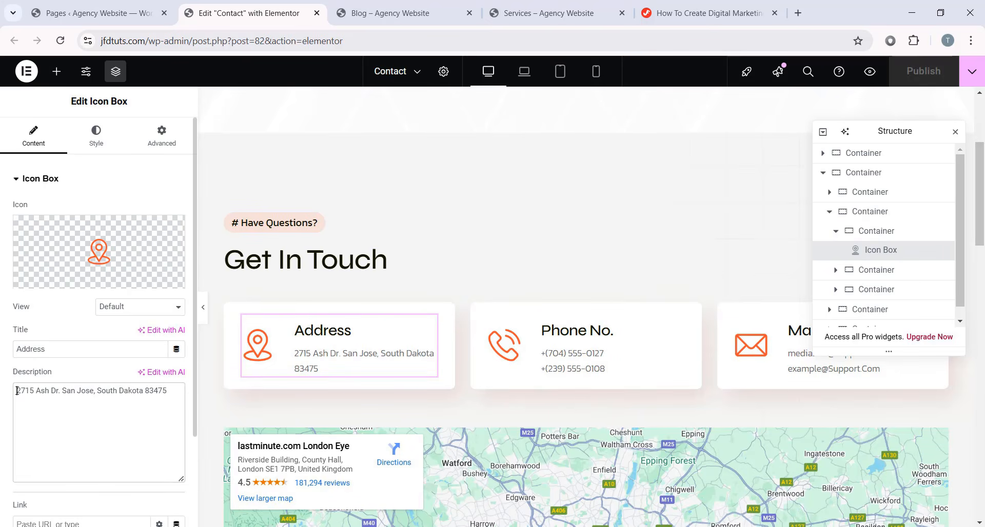
click(153, 418)
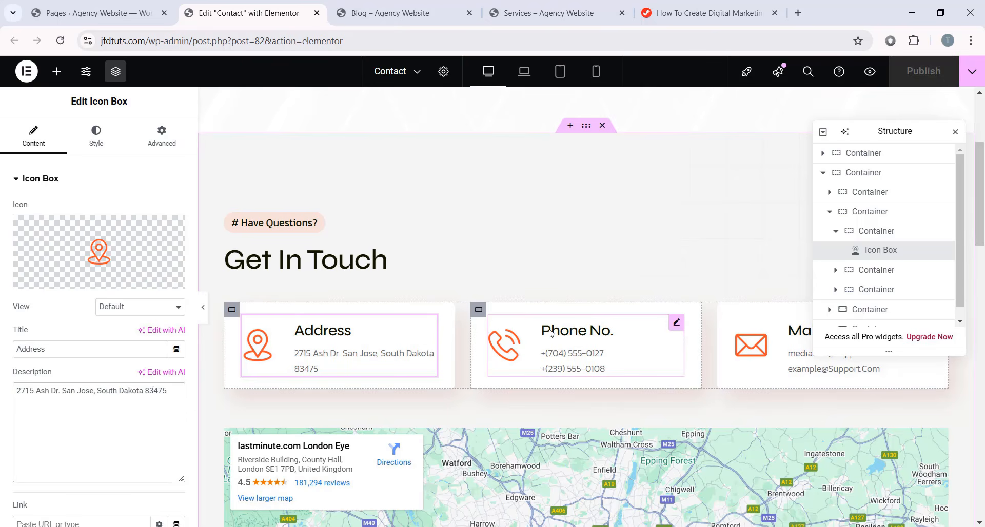
scroll(550, 333, down, 4)
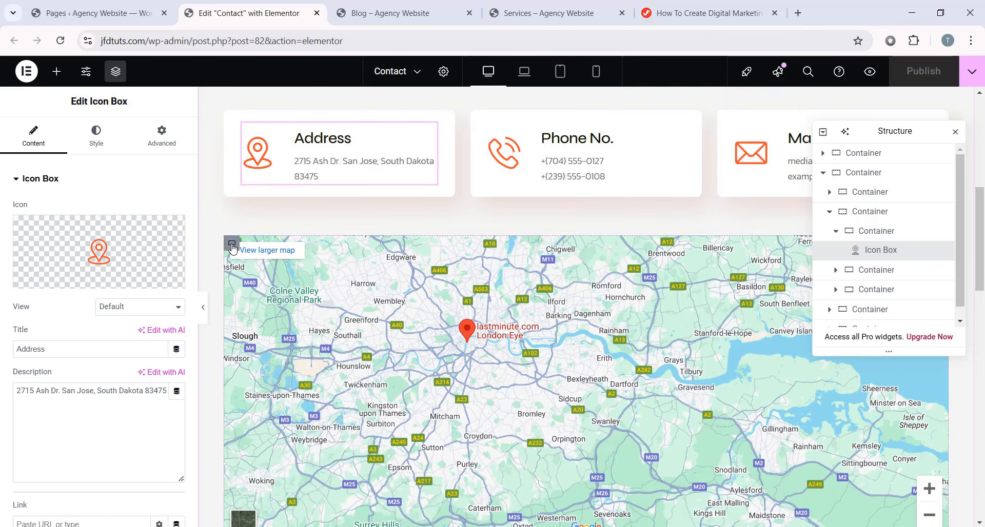
click(852, 308)
- Try the Google Map at zoom 11 and 522 px height, then undo back to zoom 10 and 480 px
click(872, 314)
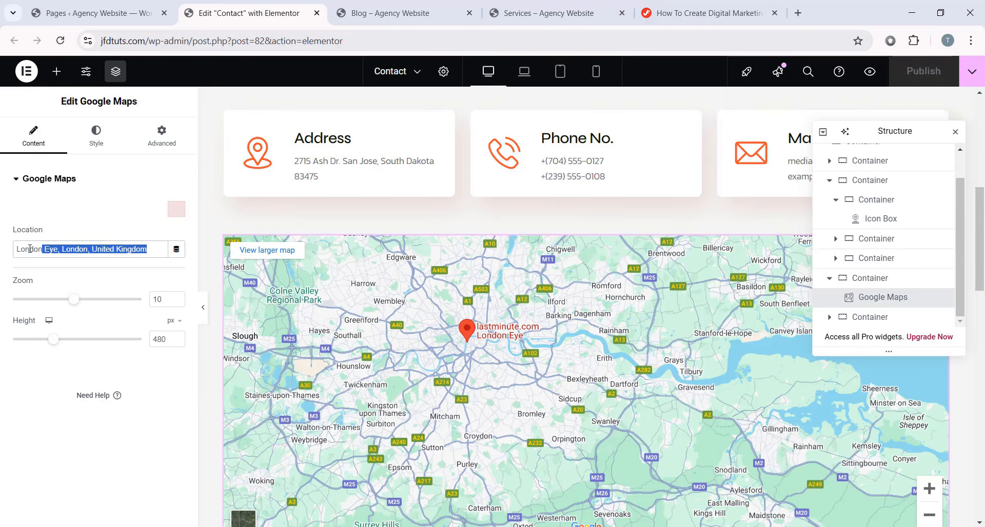
scroll(469, 342, down, 1)
mouse_move(470, 341)
mouse_down()
mouse_move(541, 332)
mouse_move(499, 294)
mouse_move(462, 300)
mouse_up()
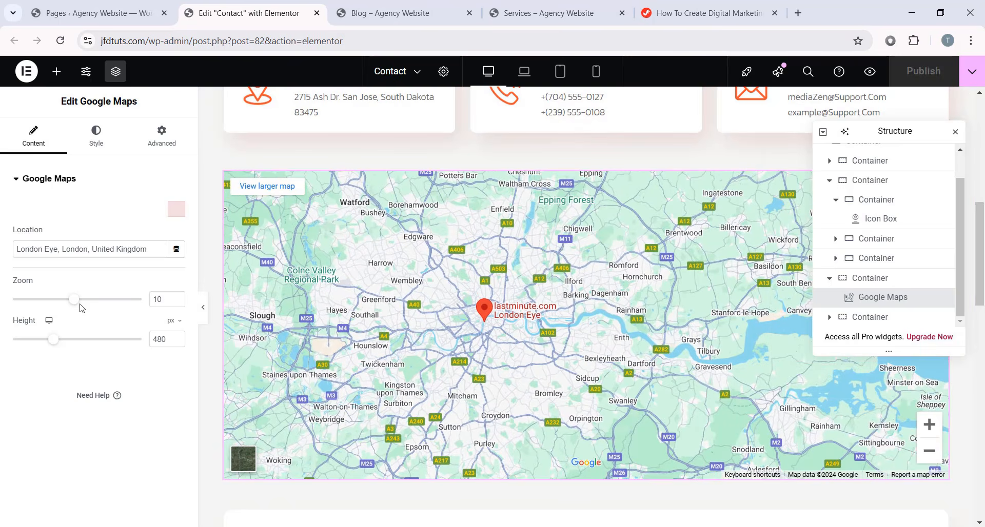
drag(81, 306, 86, 307)
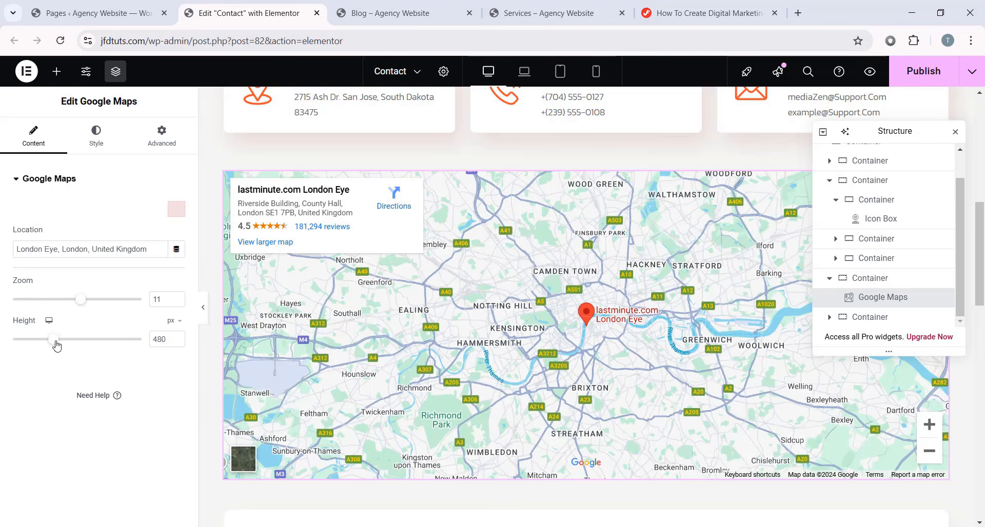
mouse_move(57, 346)
mouse_down()
mouse_move(68, 345)
mouse_move(57, 349)
mouse_up()
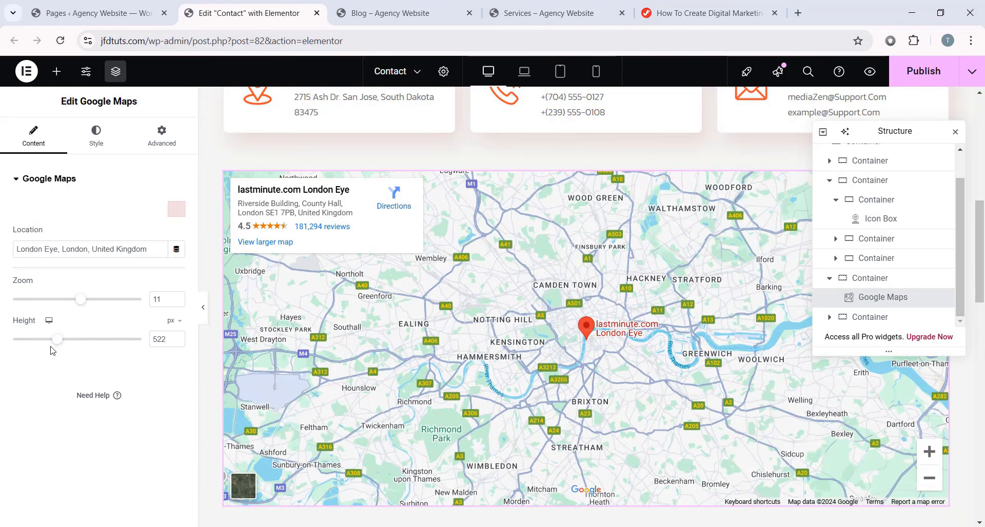
key(ctrl+z)
key(ctrl+z)
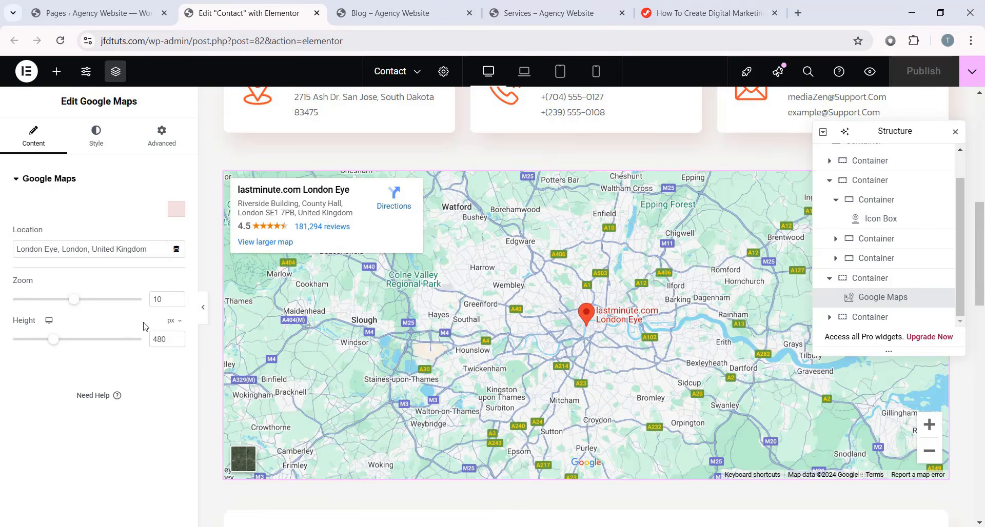
scroll(411, 285, down, 6)
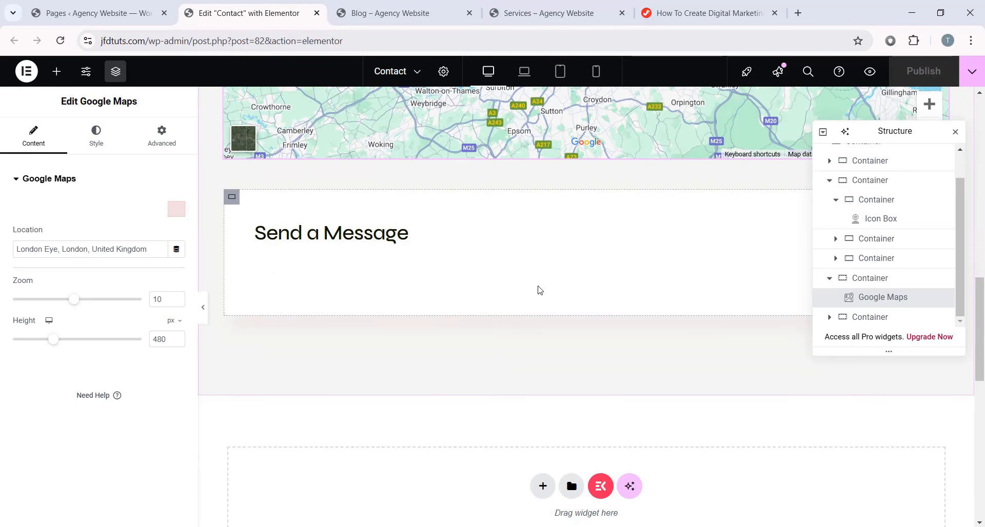
- Load the saved Contact Form into the MetForm widget under Send a Message
click(503, 278)
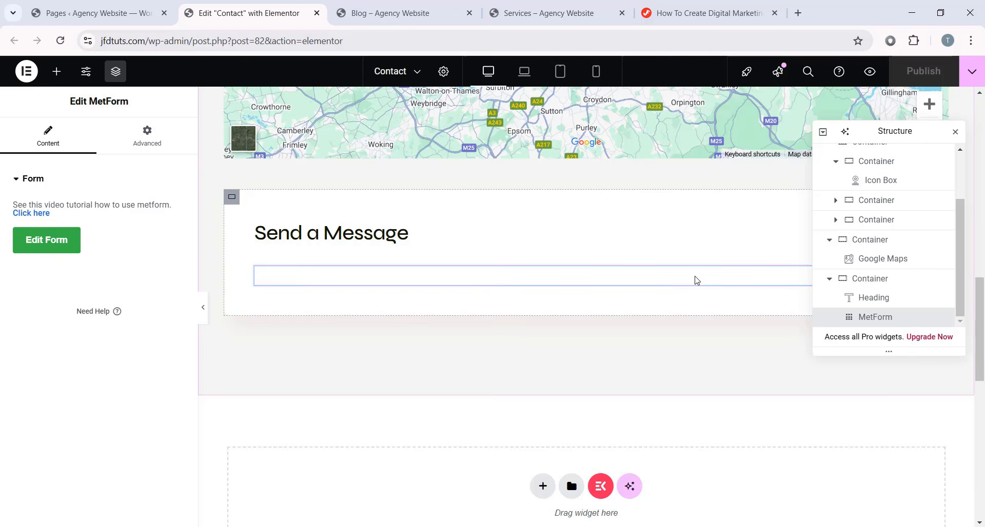
drag(697, 279, 672, 283)
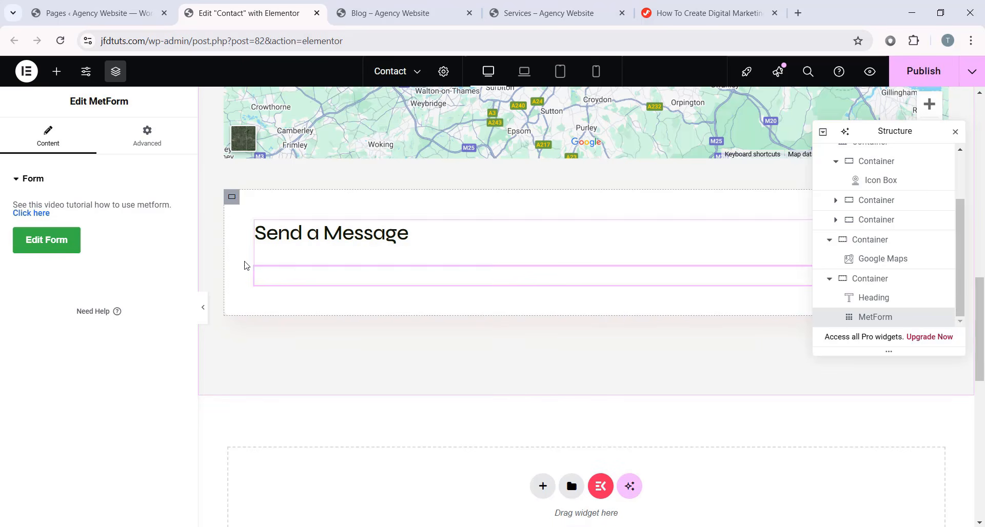
click(43, 241)
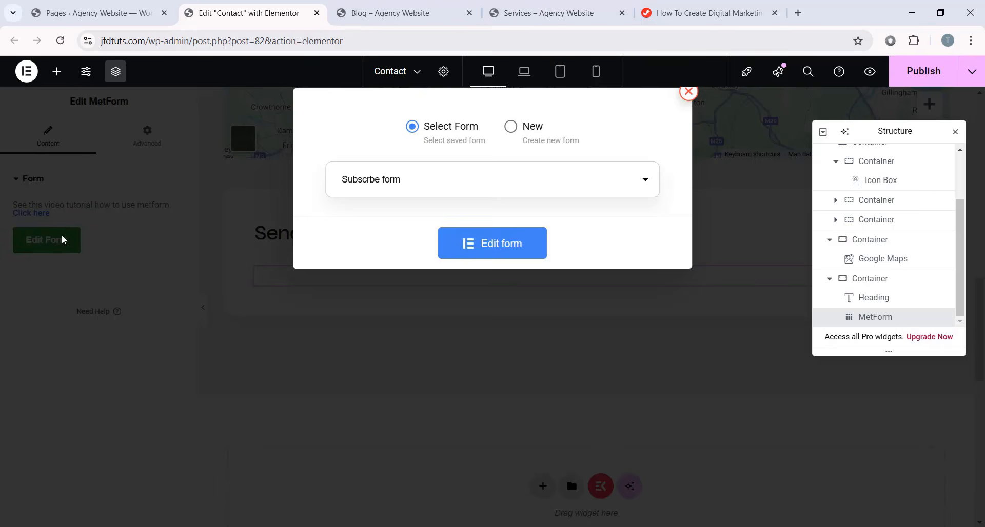
click(392, 191)
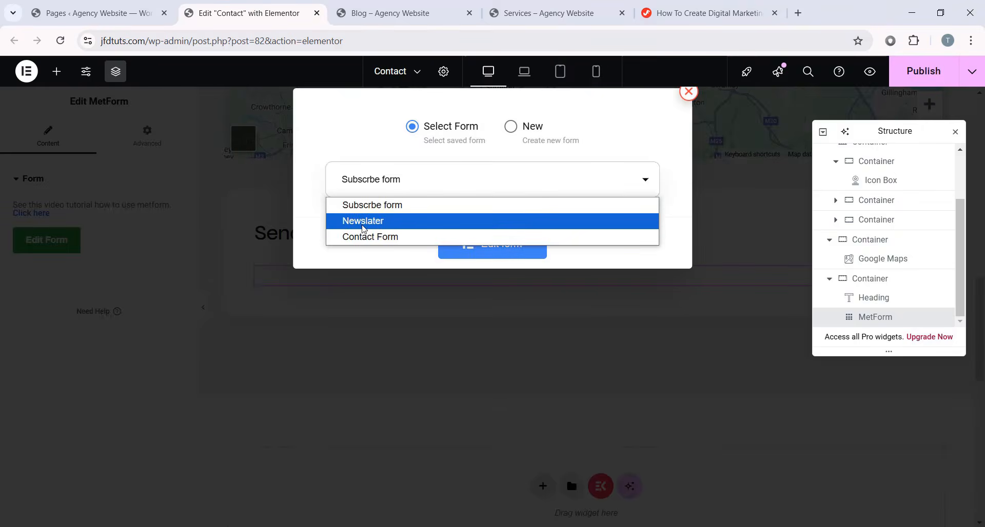
click(393, 237)
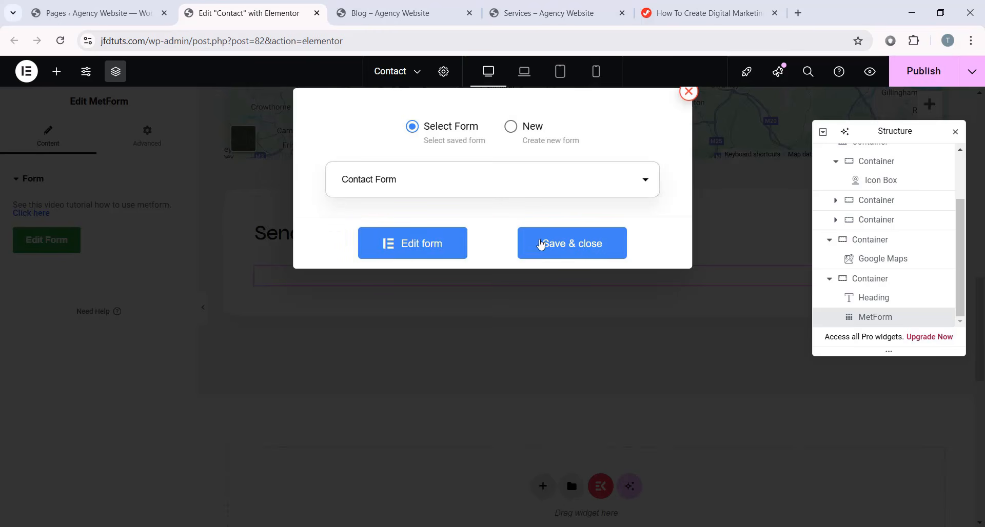
click(573, 249)
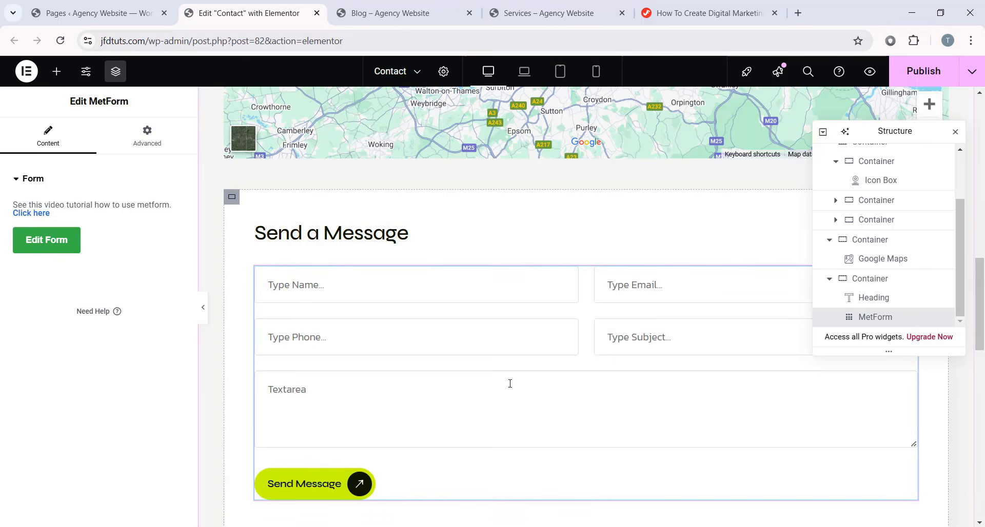
- Test the Name, Email, Phone, Subject and message fields, then open Contact Form in the builder
scroll(442, 251, down, 1)
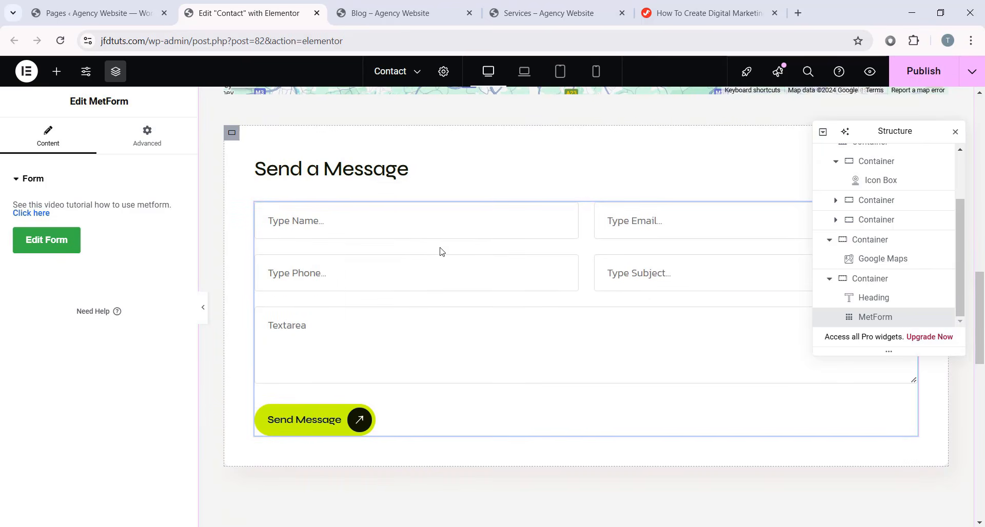
click(485, 228)
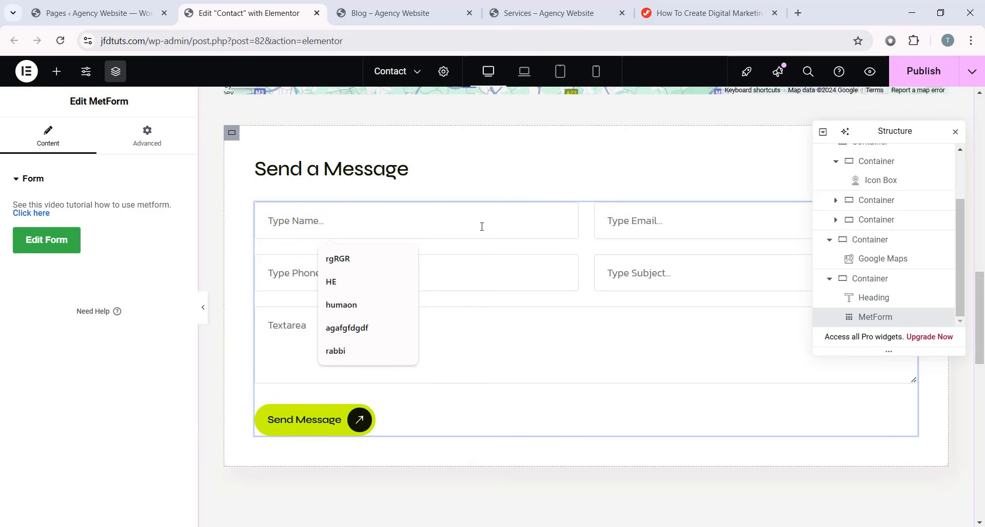
click(662, 222)
click(473, 273)
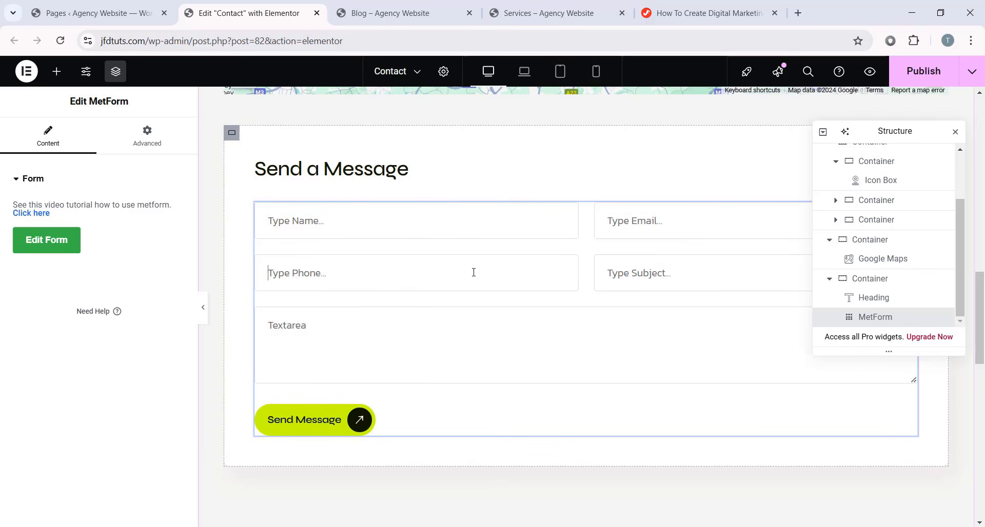
click(661, 277)
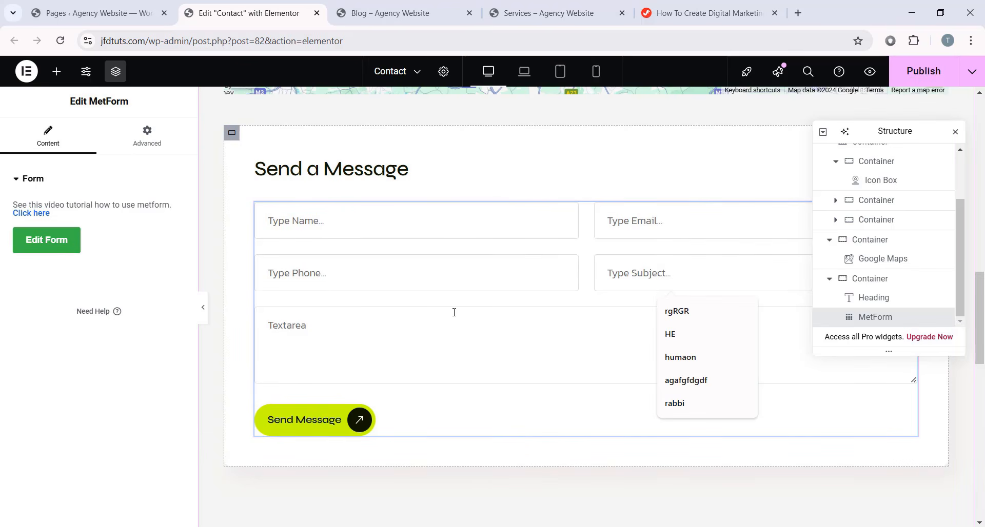
click(285, 342)
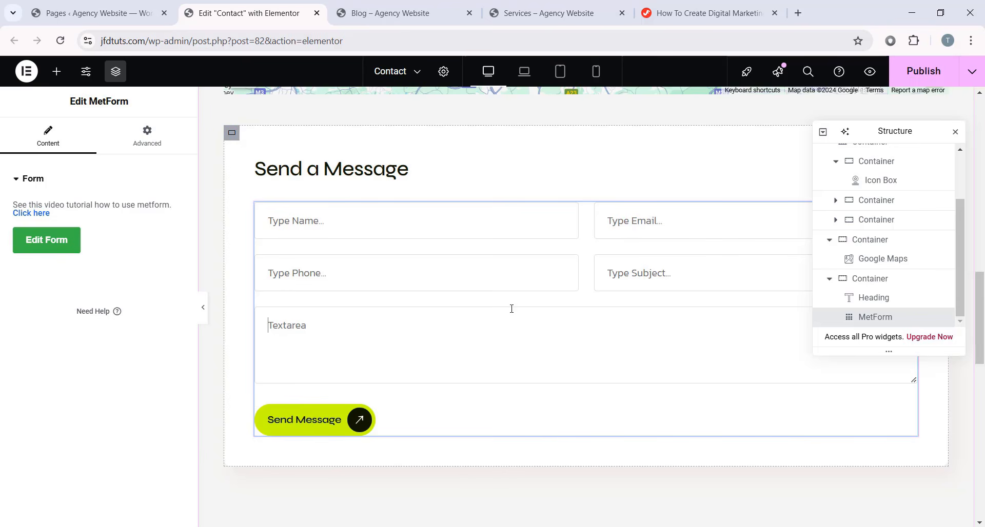
click(64, 246)
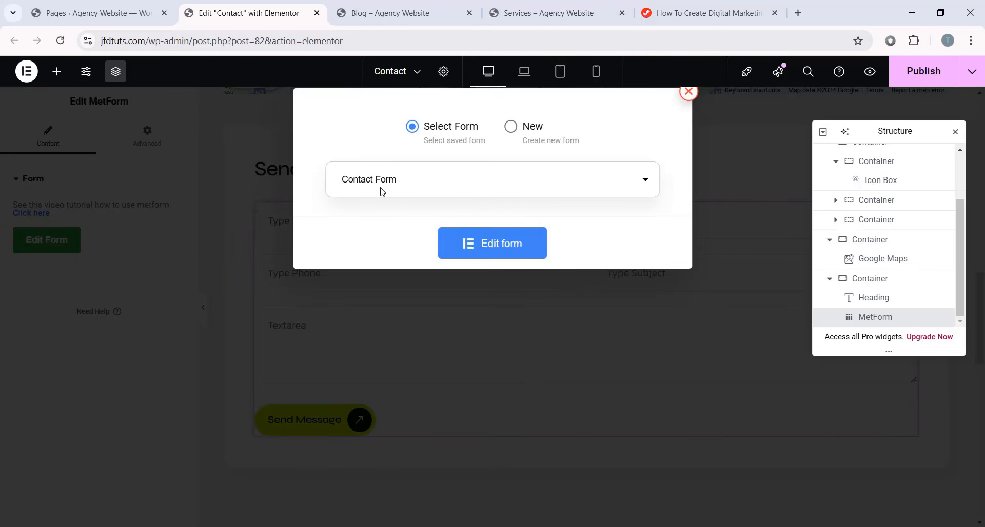
click(502, 245)
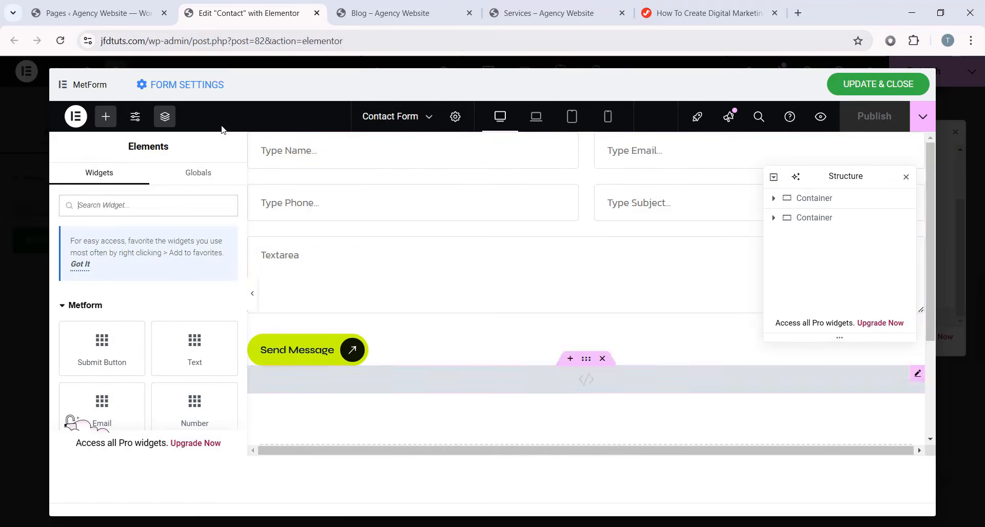
- Inspect the Name and Telephone field settings, trying a 'Your Name' placeholder and reverting it
click(568, 164)
click(520, 195)
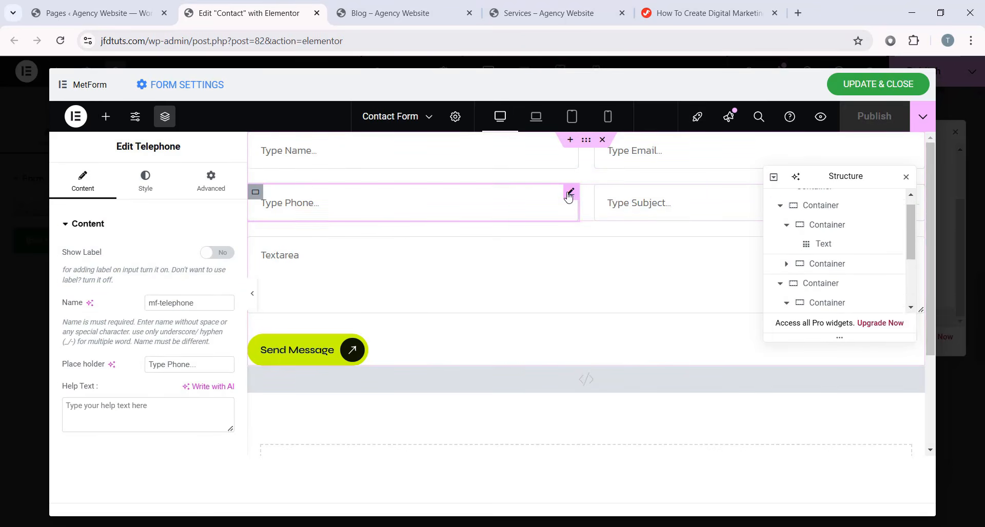
click(563, 154)
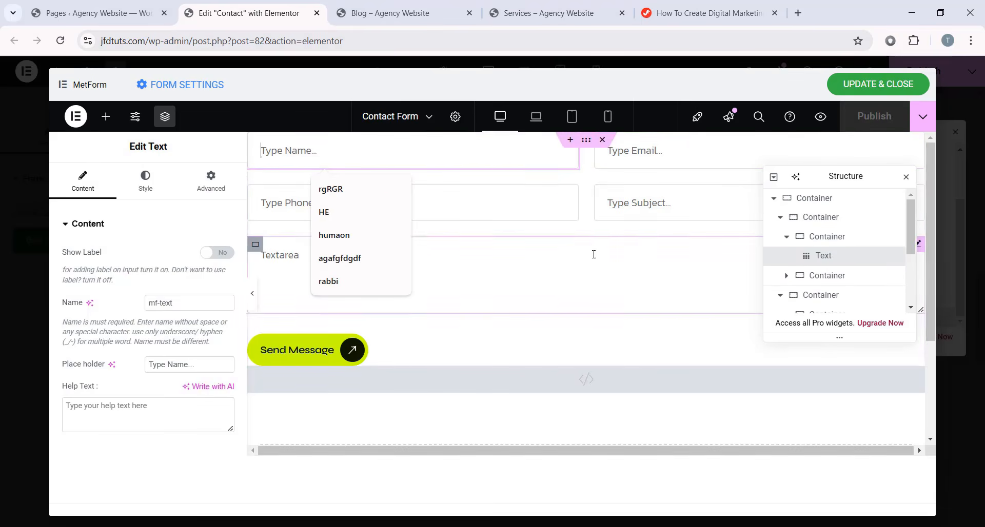
triple_click(172, 364)
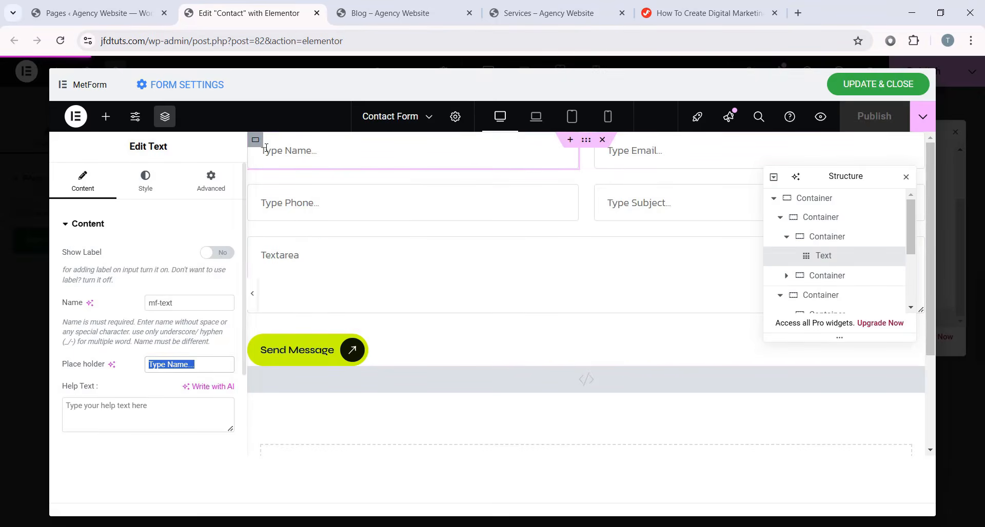
text(Yo)
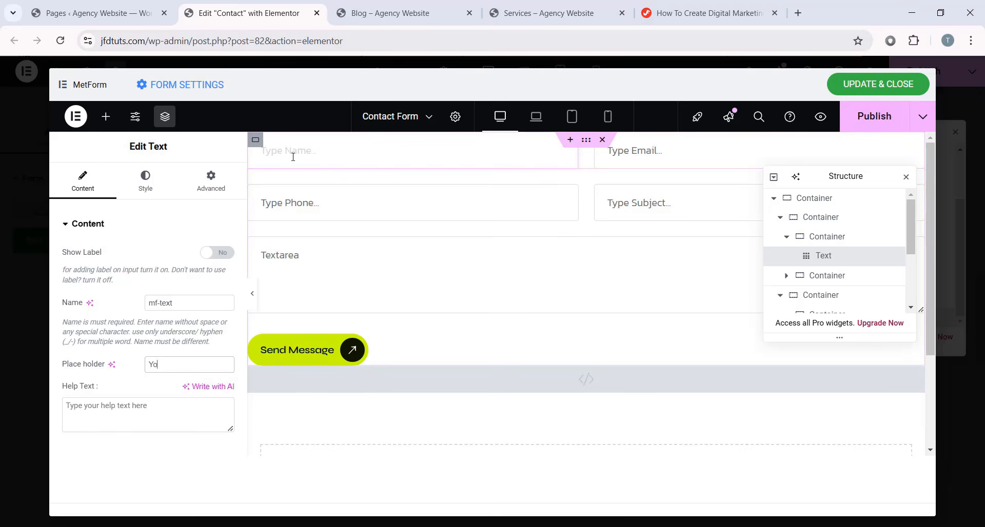
text(ur Name)
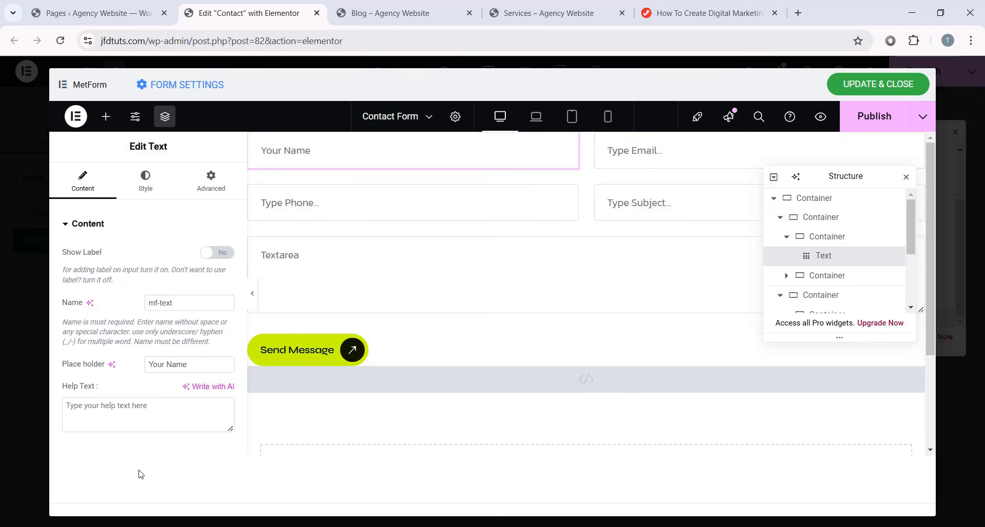
key(ctrl+z)
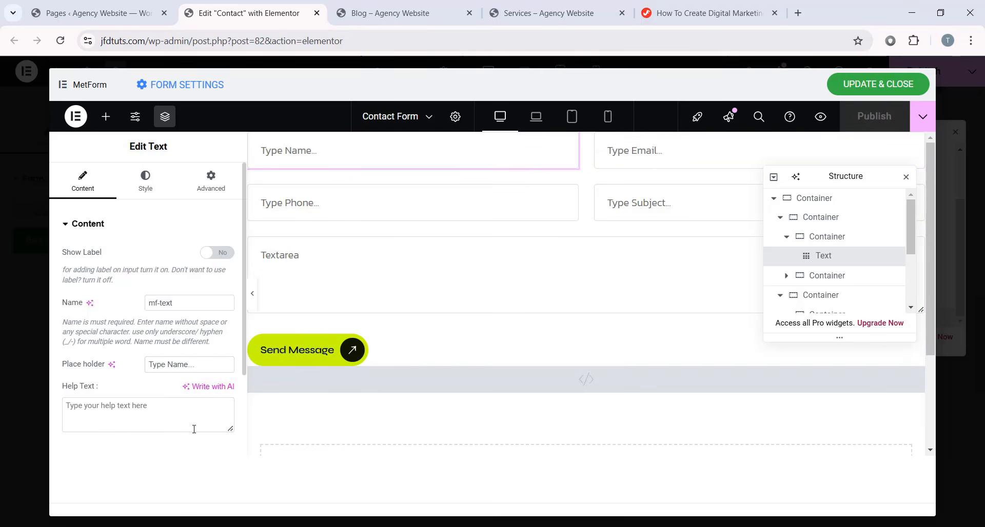
- Make the Email field required, with the warning 'This field is required.'
click(677, 154)
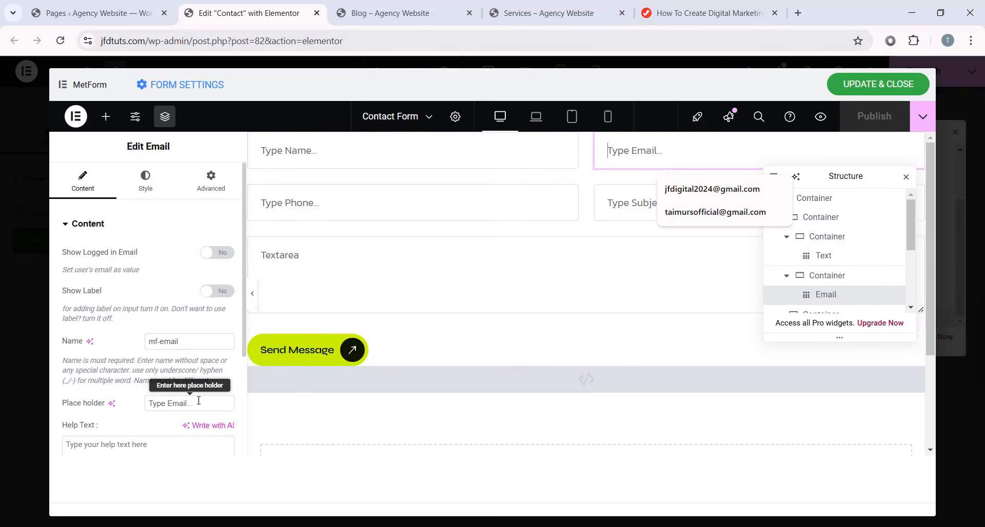
scroll(137, 364, down, 1)
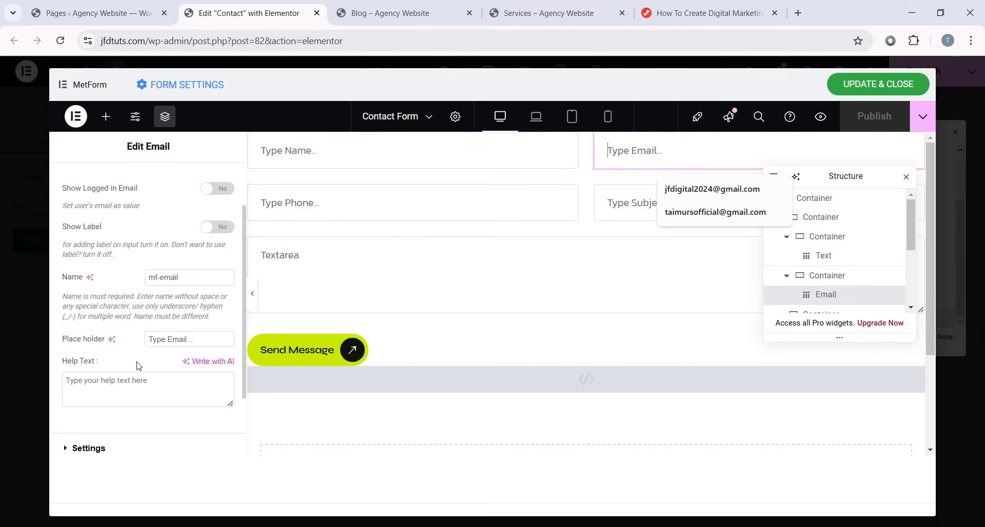
scroll(138, 365, down, 2)
click(89, 363)
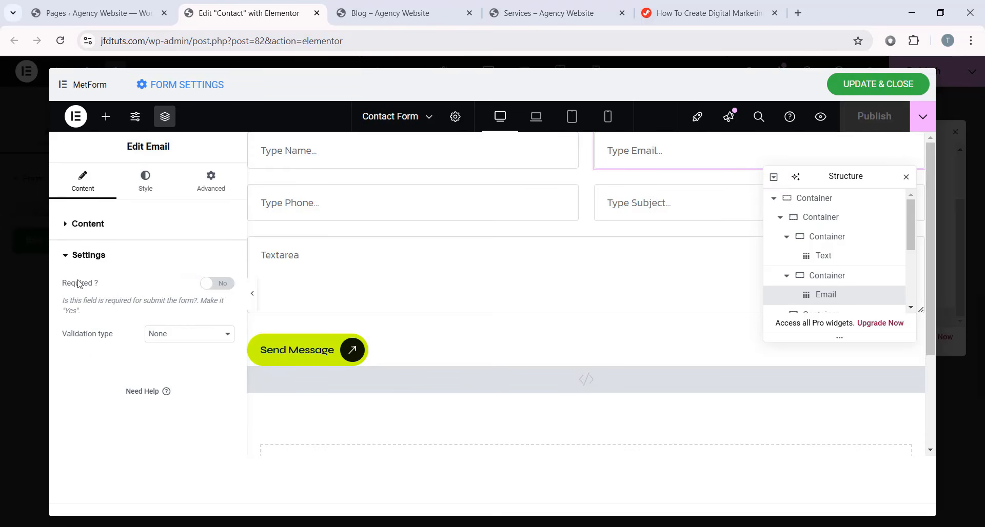
click(222, 285)
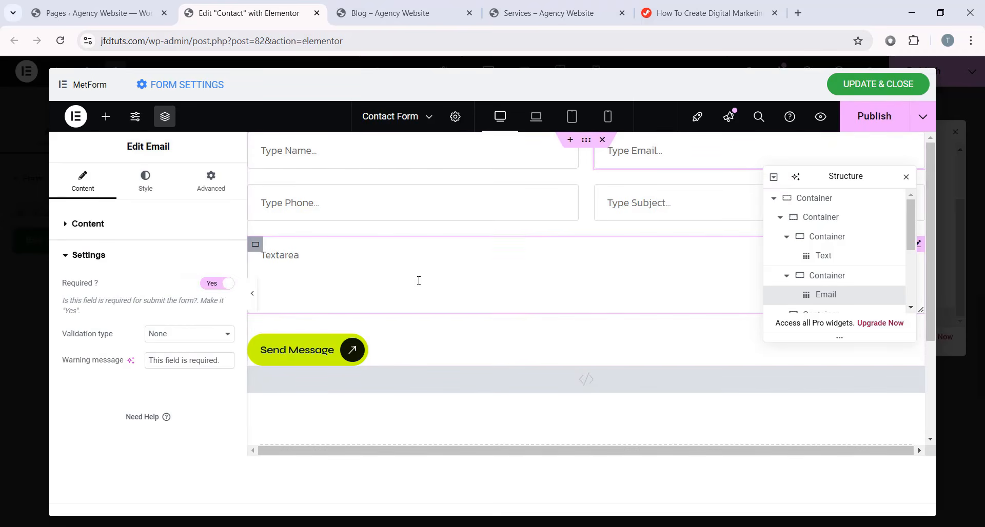
drag(824, 176, 786, 212)
click(729, 162)
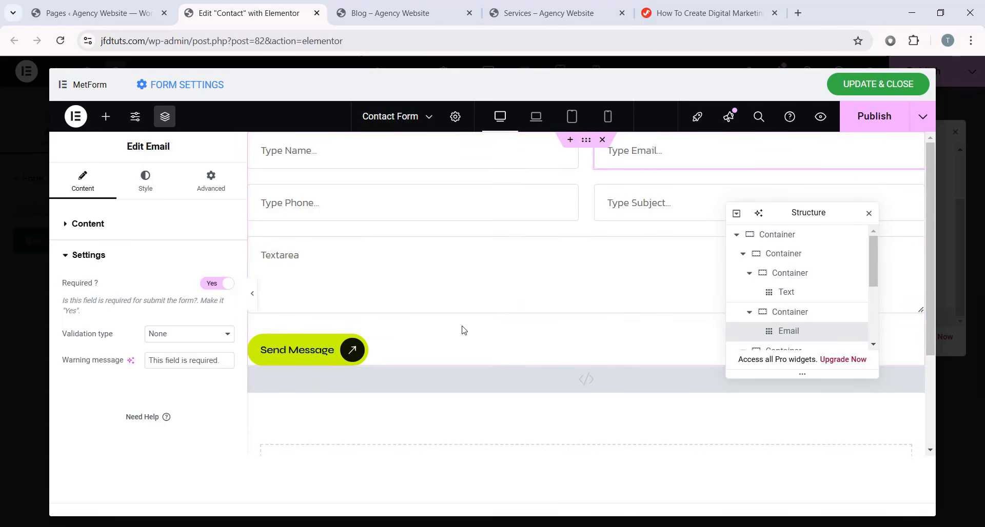
- Review the form's general, confirmation, notification and integration settings
click(201, 90)
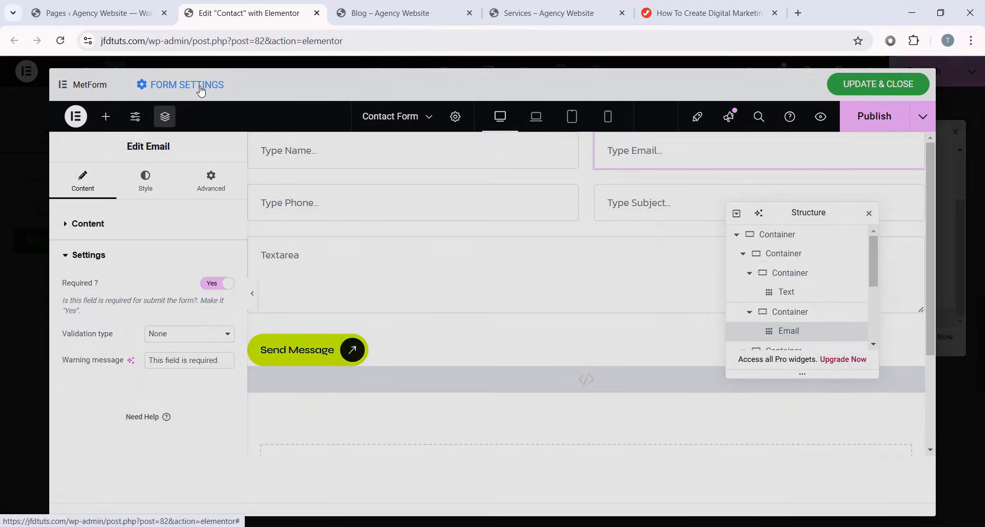
scroll(446, 356, down, 8)
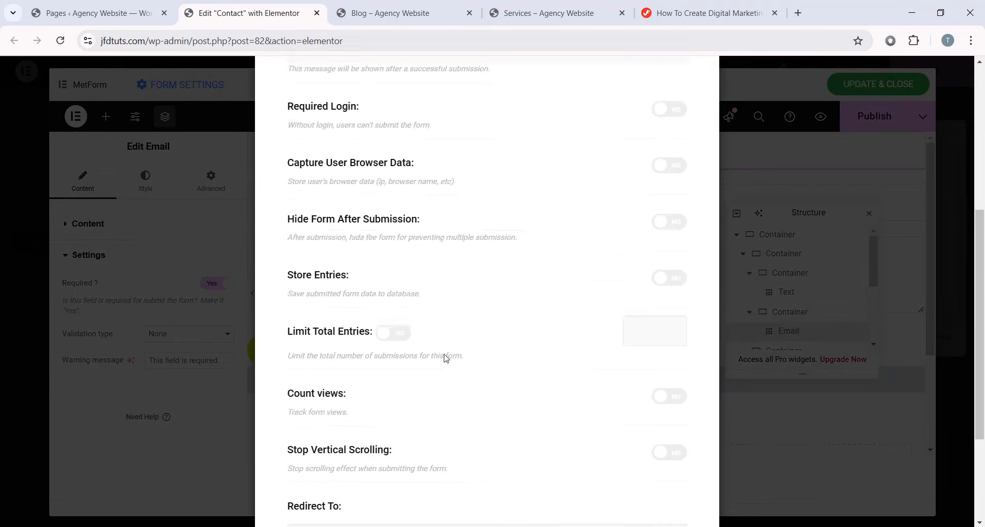
scroll(370, 292, up, 8)
scroll(529, 253, down, 4)
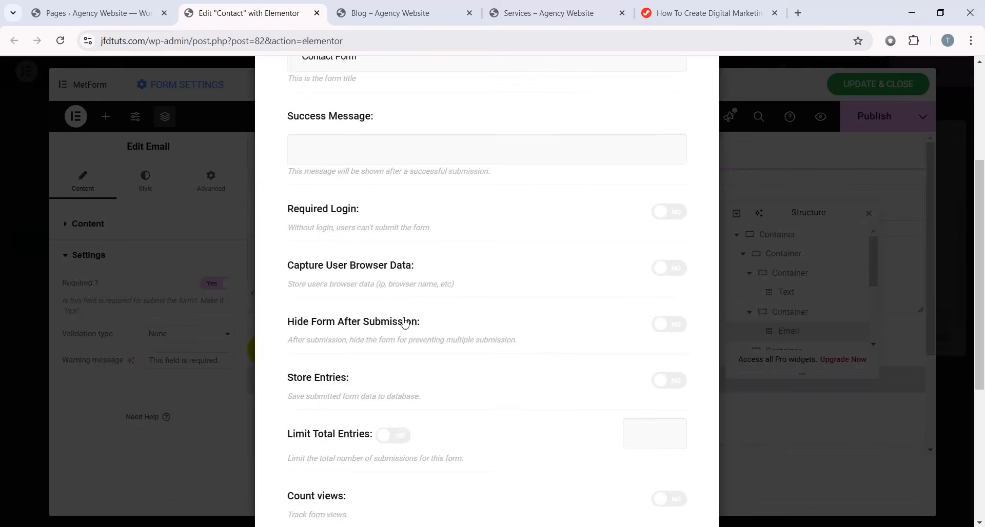
scroll(527, 321, up, 4)
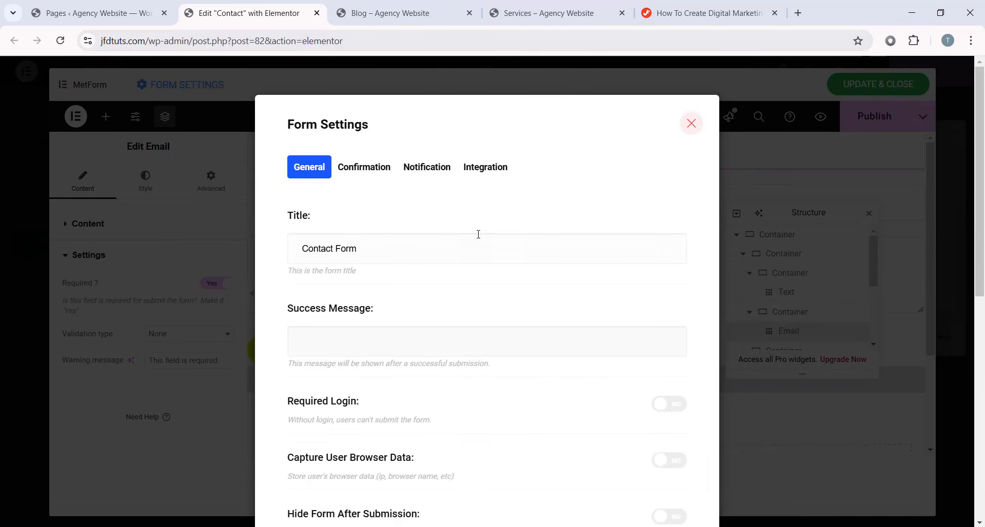
click(372, 168)
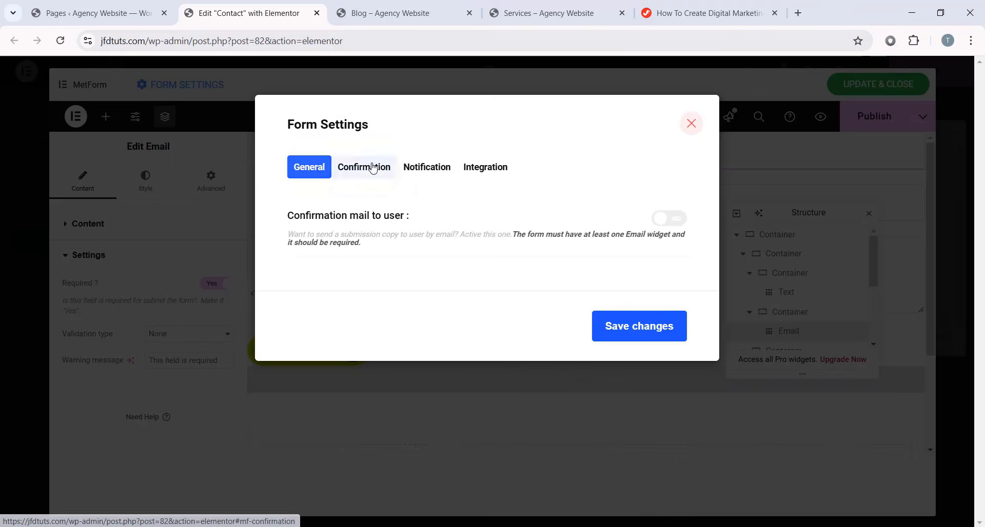
click(435, 175)
click(479, 177)
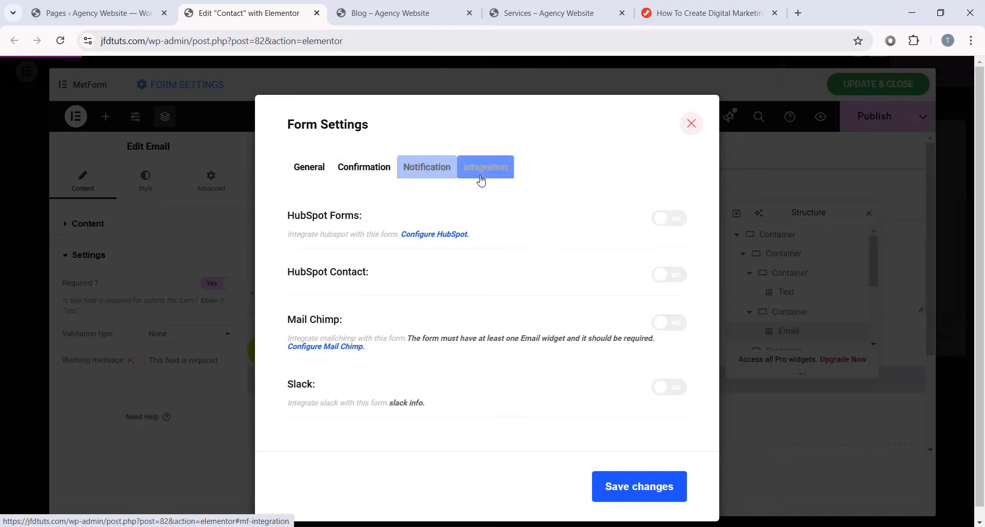
click(310, 169)
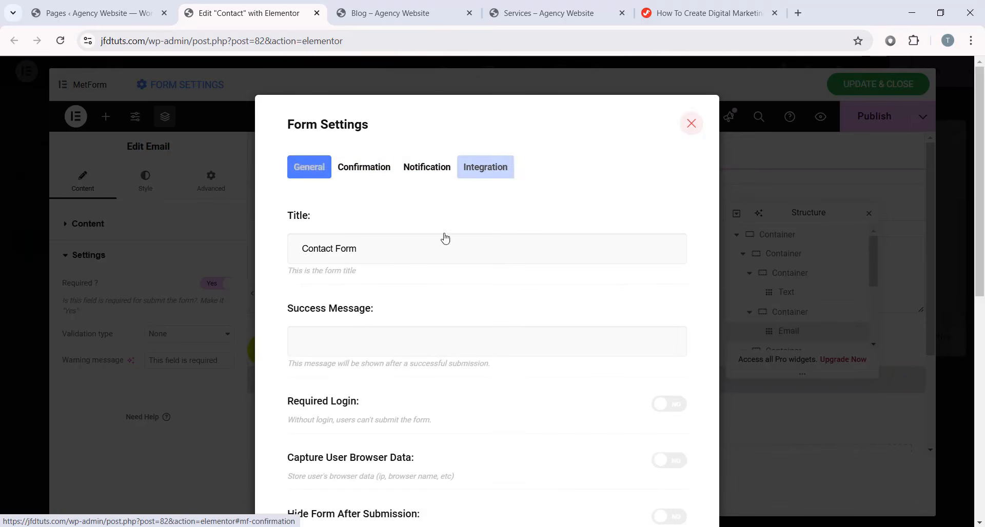
- Close the form settings unchanged, save the form and return to the Contact page
click(692, 124)
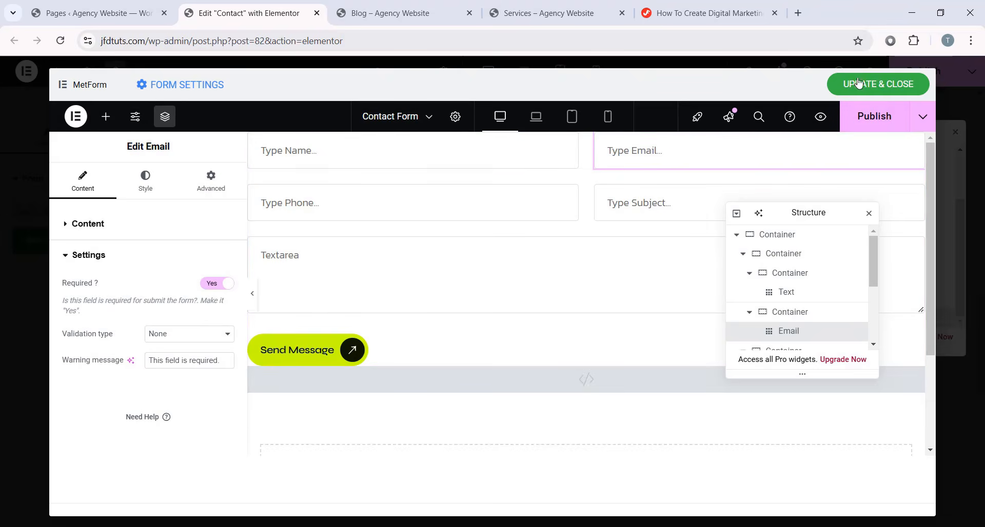
click(874, 86)
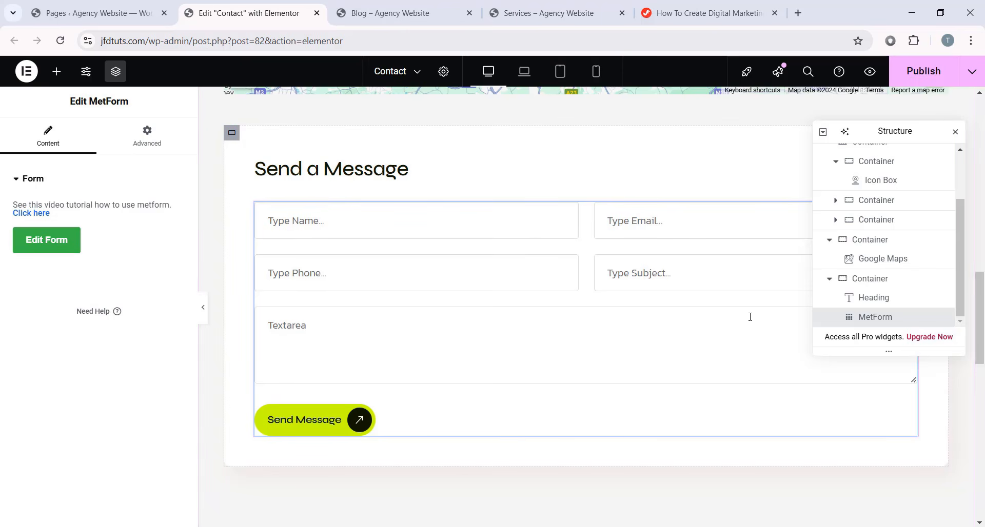
scroll(727, 308, up, 15)
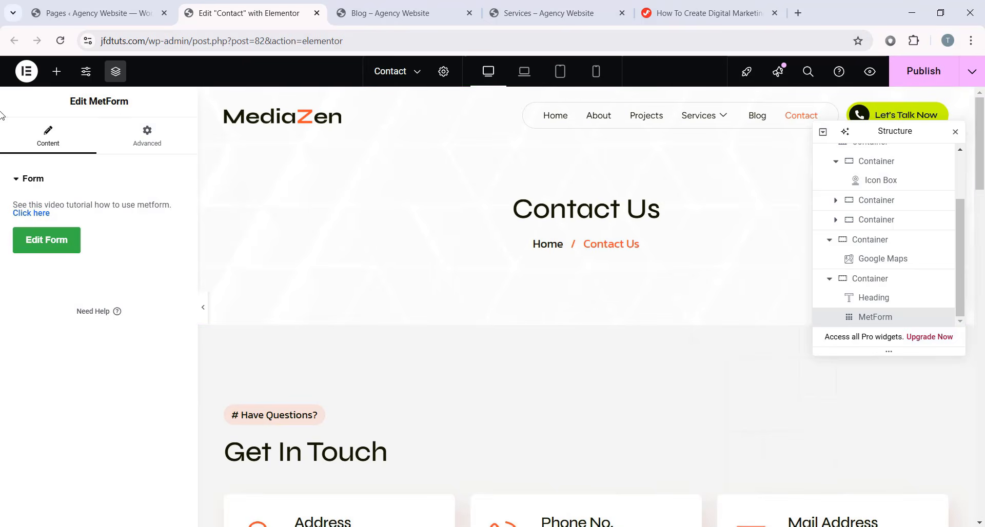
- Close the Contact page editor and open the Pricing page in Elementor
click(98, 12)
click(316, 13)
scroll(319, 336, down, 1)
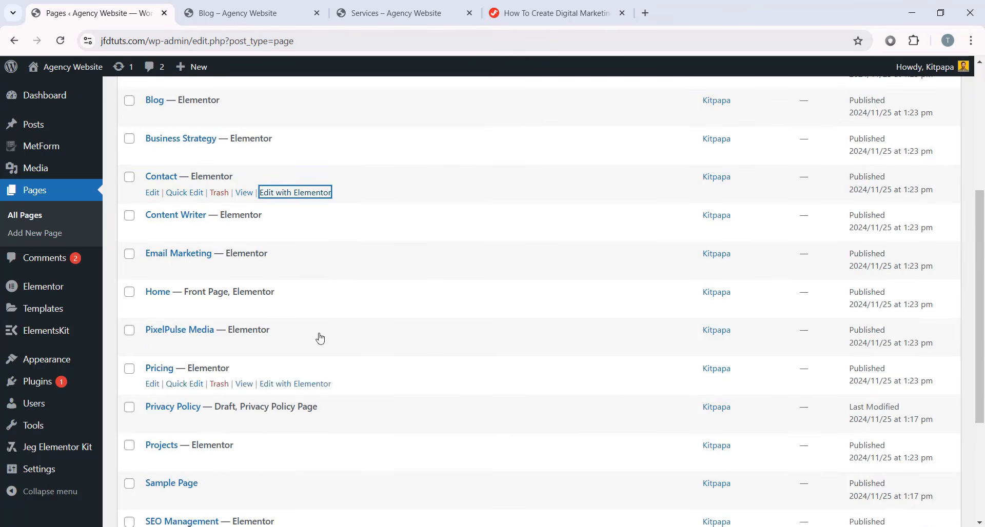
scroll(345, 174, up, 1)
scroll(310, 308, down, 1)
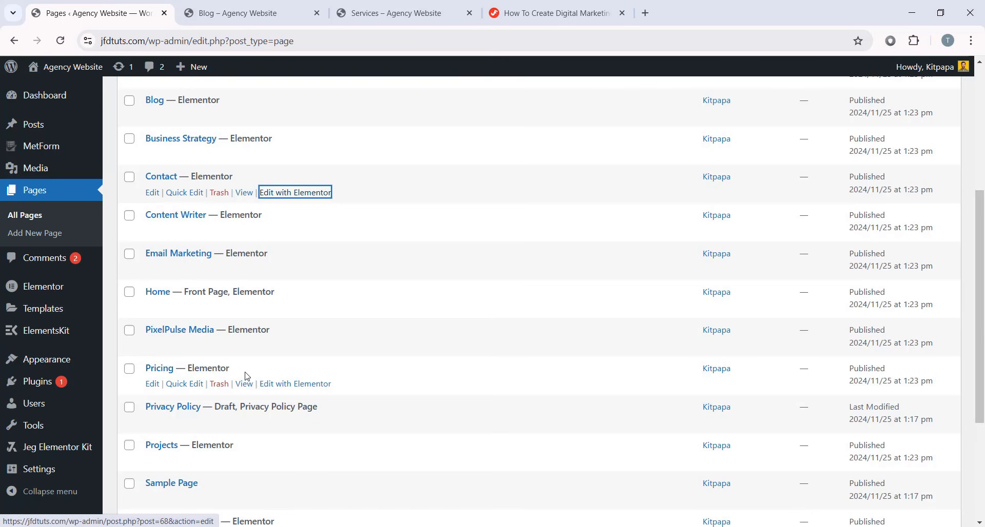
click(292, 385)
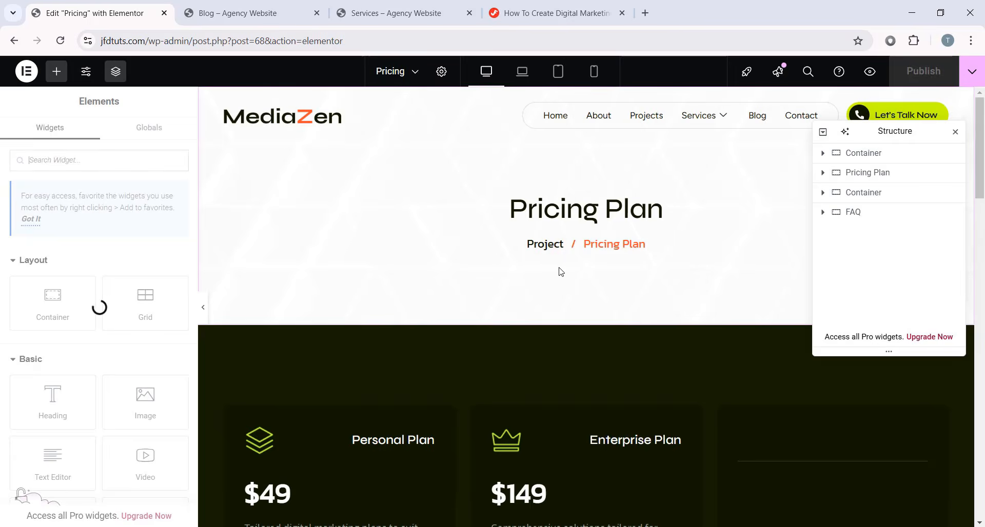
scroll(560, 272, down, 6)
scroll(618, 171, up, 2)
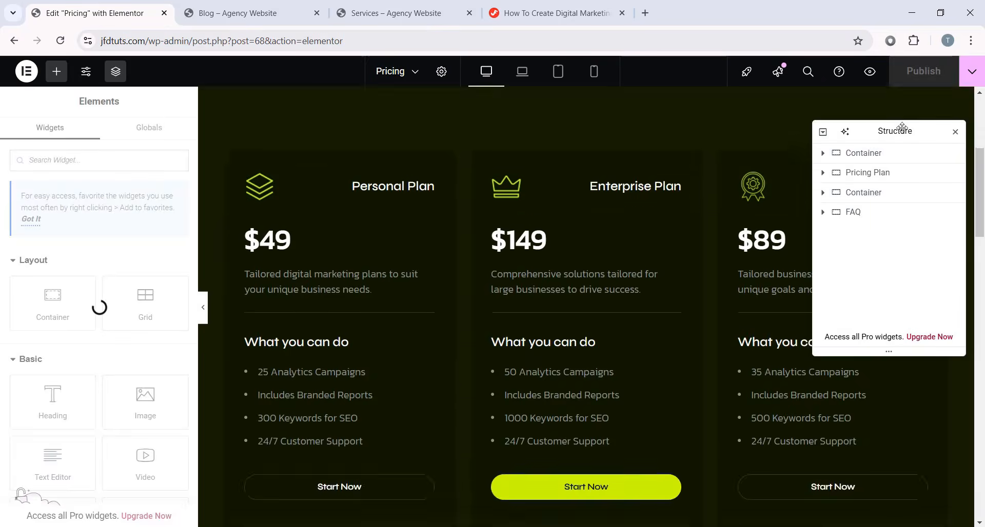
scroll(659, 198, up, 3)
scroll(641, 200, down, 3)
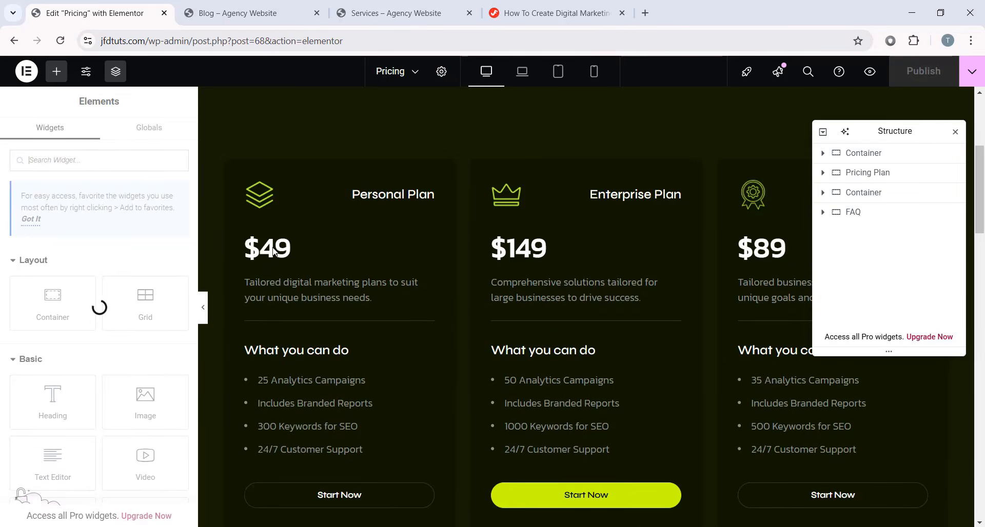
scroll(405, 365, up, 3)
scroll(512, 343, down, 2)
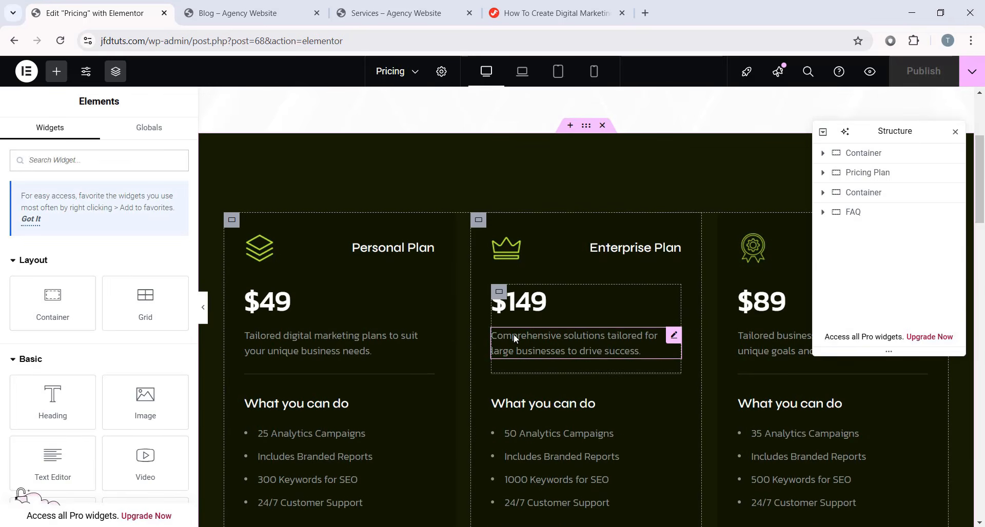
- Duplicate the Business Plan ($89) pricing card
drag(850, 136, 77, 172)
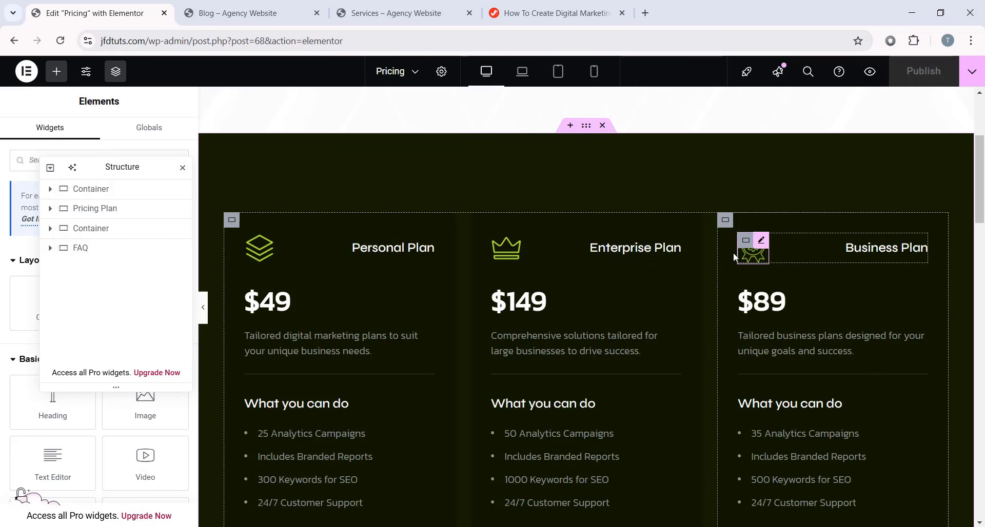
click(725, 220)
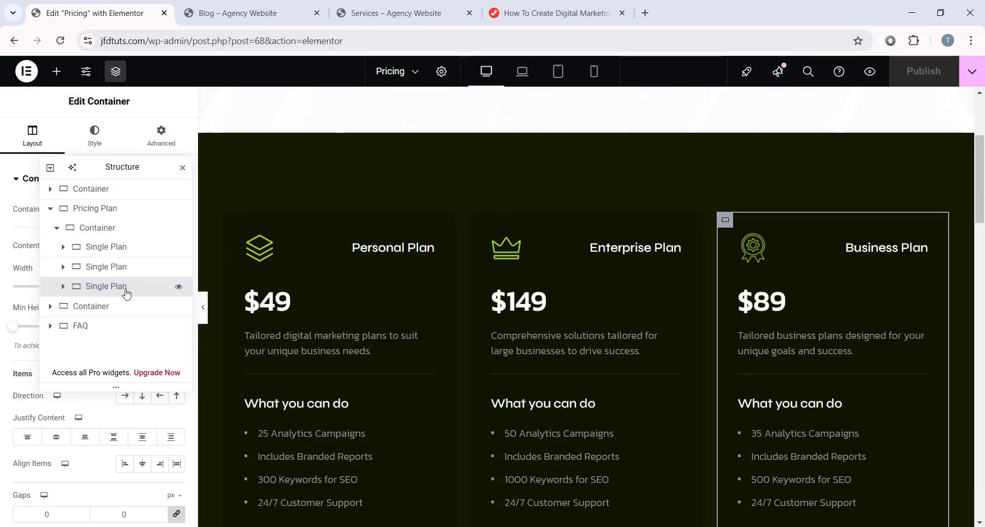
right_click(127, 293)
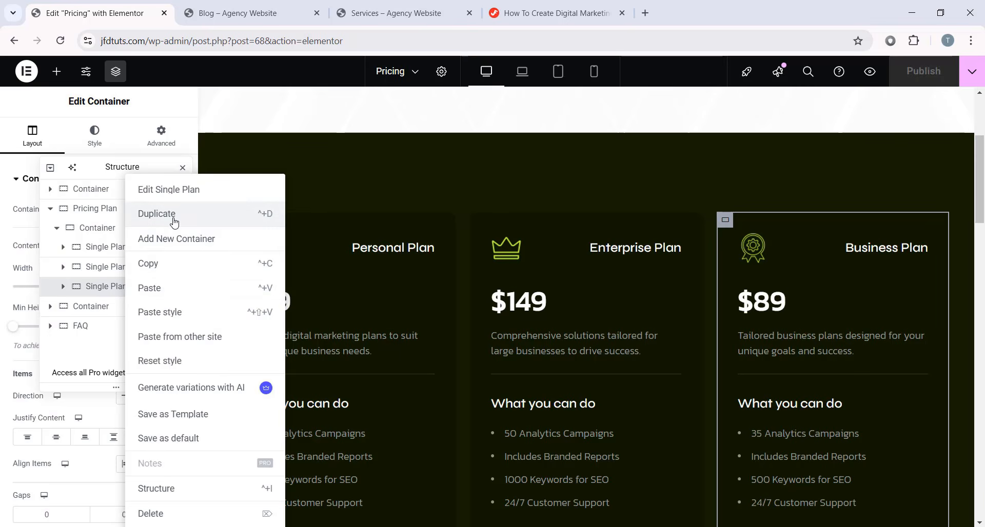
click(175, 222)
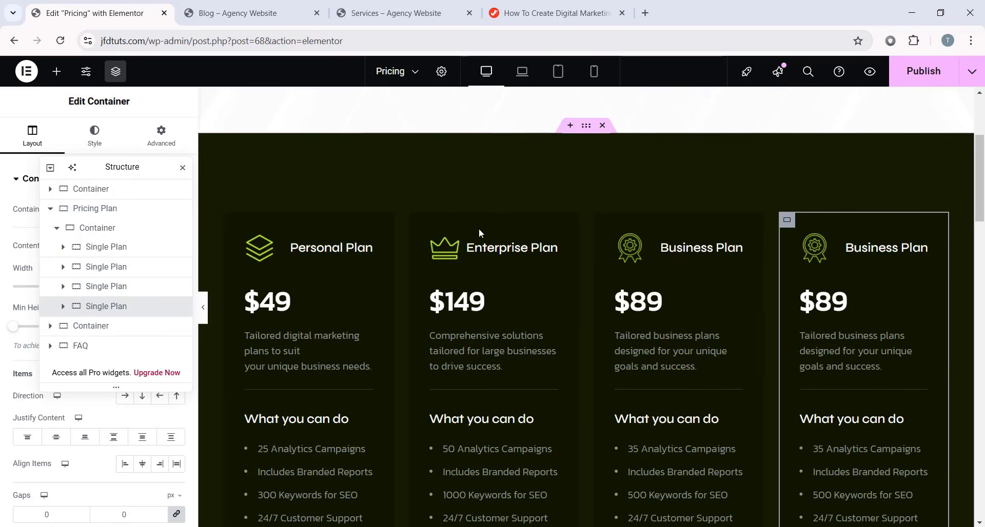
- Inspect the duplicate card's icon, heading, $89 price and features, then undo the duplication
scroll(445, 387, down, 2)
scroll(663, 355, up, 2)
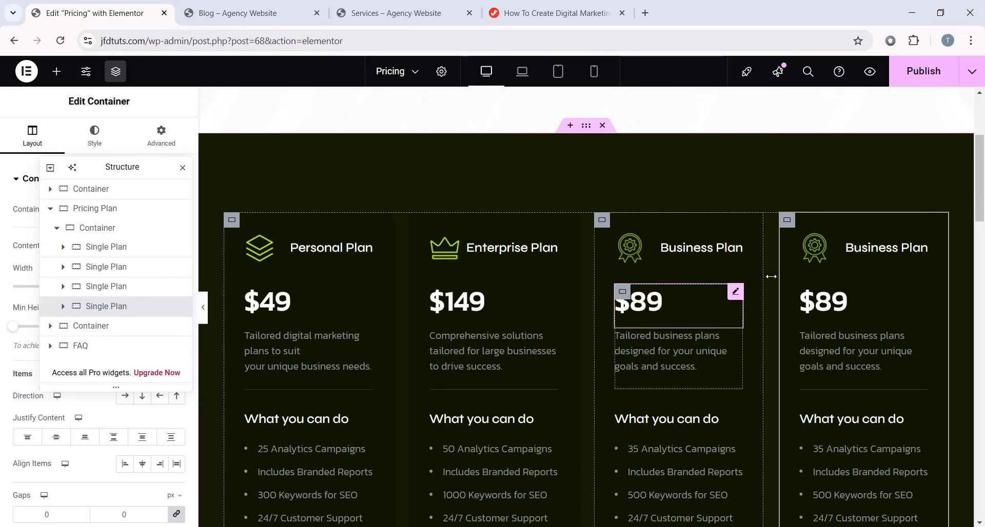
click(822, 243)
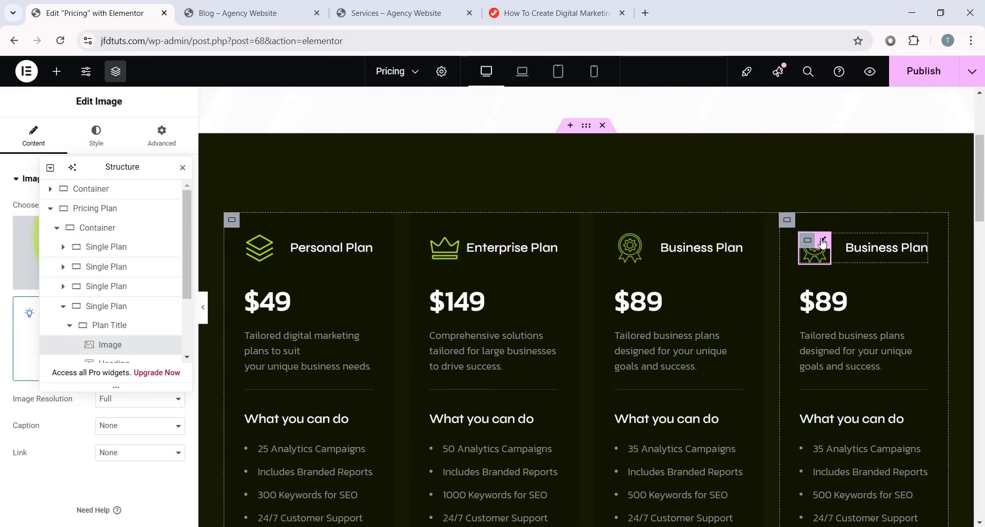
click(867, 248)
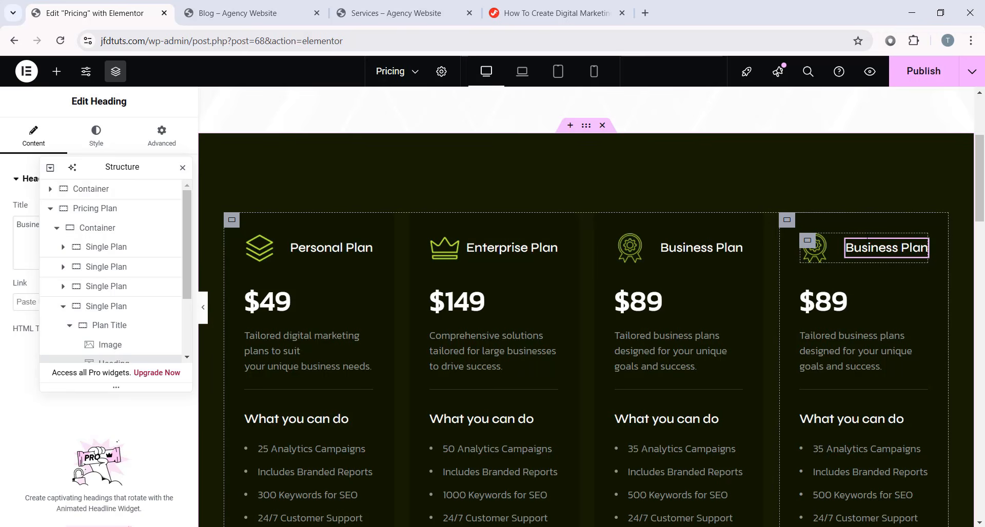
click(836, 307)
scroll(849, 353, down, 3)
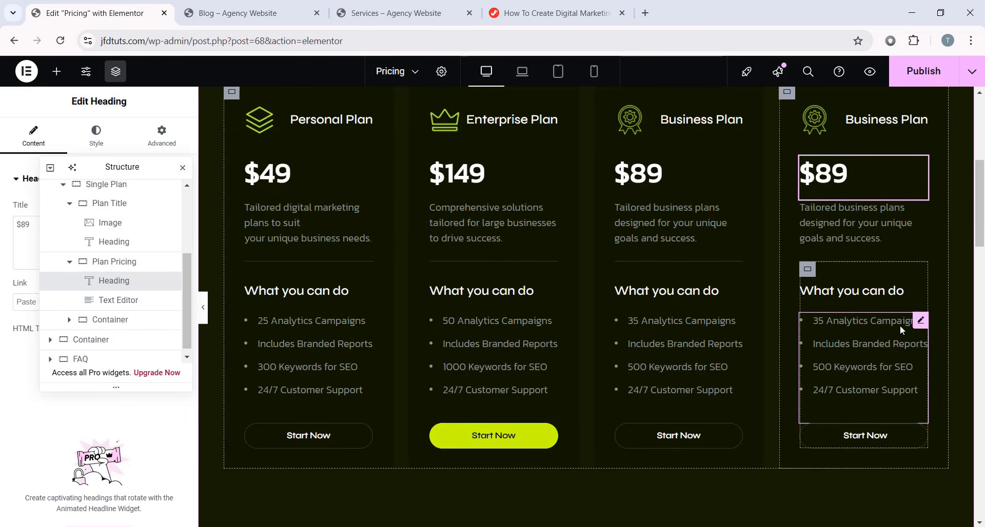
click(916, 326)
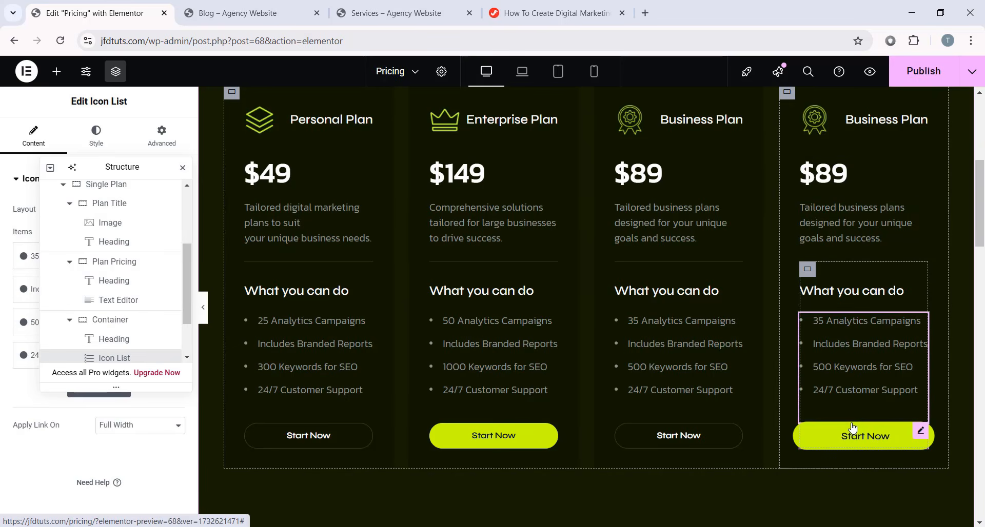
scroll(872, 363, up, 1)
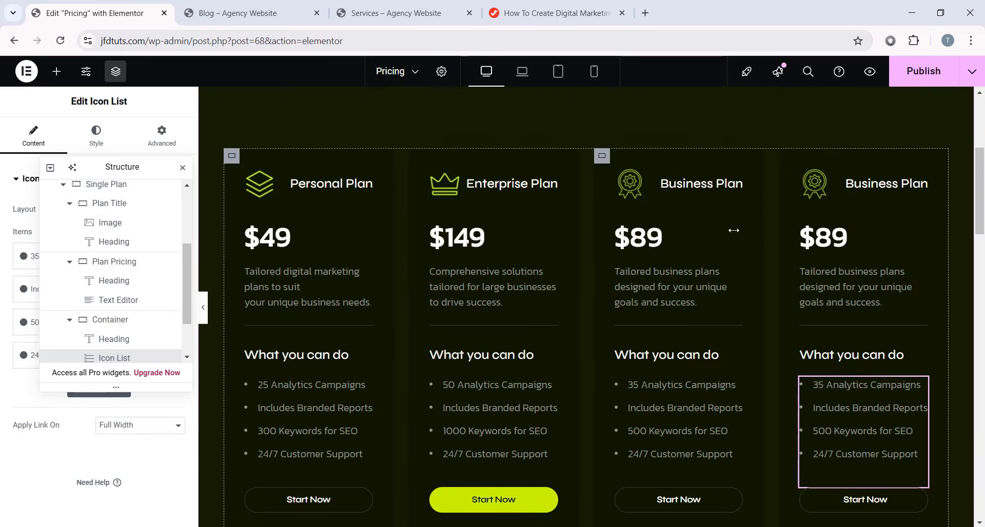
key(ctrl+z)
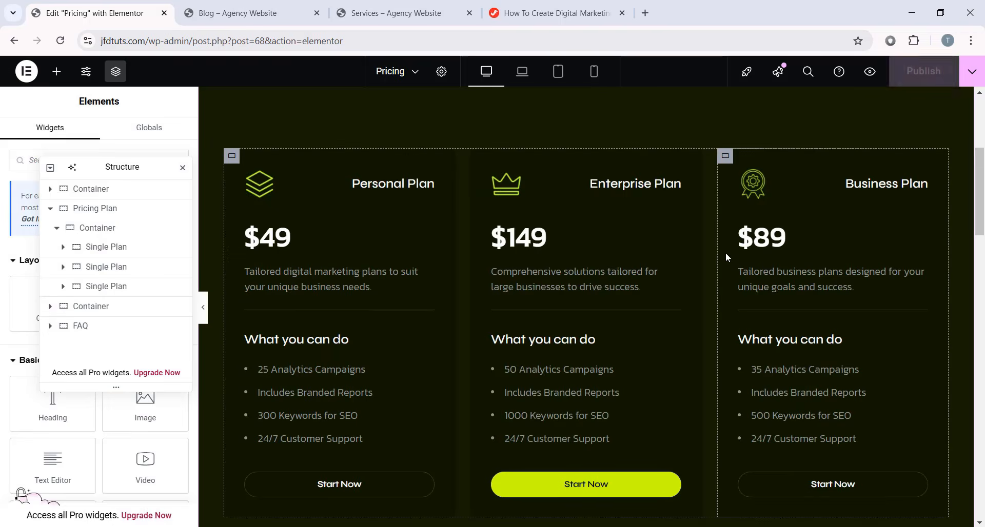
scroll(704, 236, up, 4)
scroll(705, 235, down, 10)
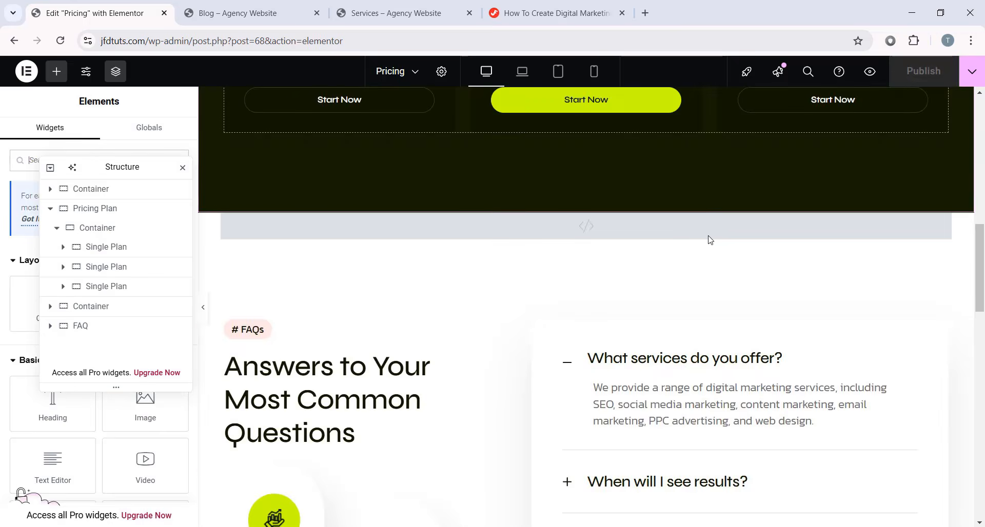
scroll(708, 237, up, 7)
scroll(708, 240, up, 3)
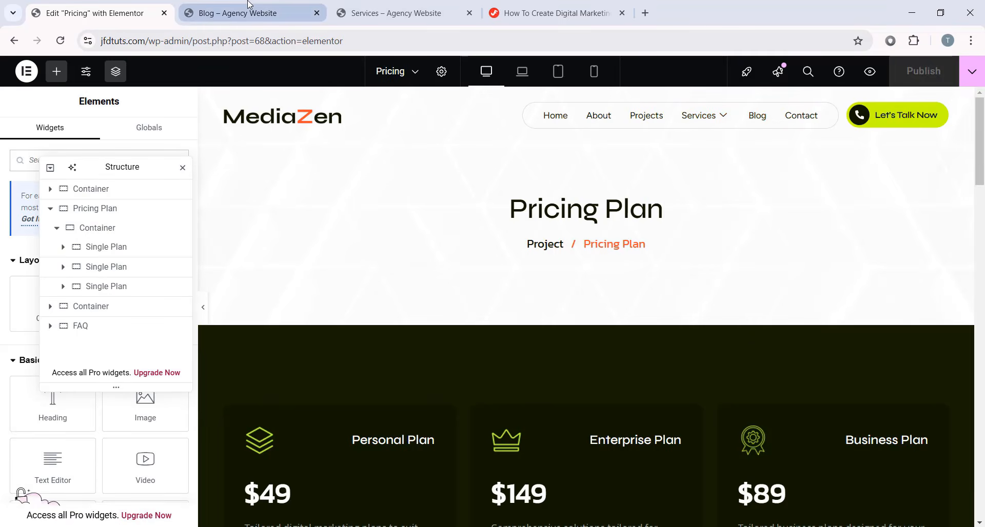
- Leave Elementor for WordPress admin and go to Appearance > Menus
click(27, 71)
click(57, 196)
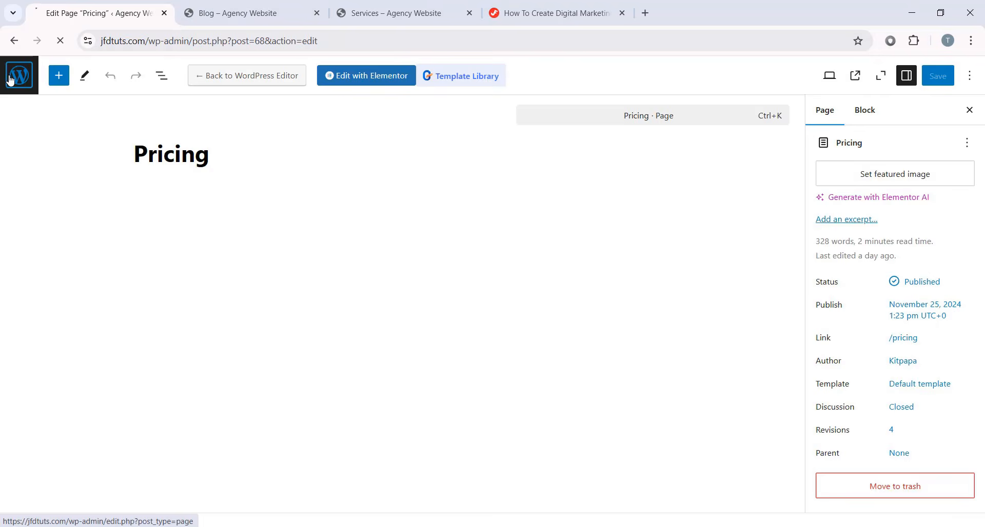
click(13, 77)
mouse_move(46, 359)
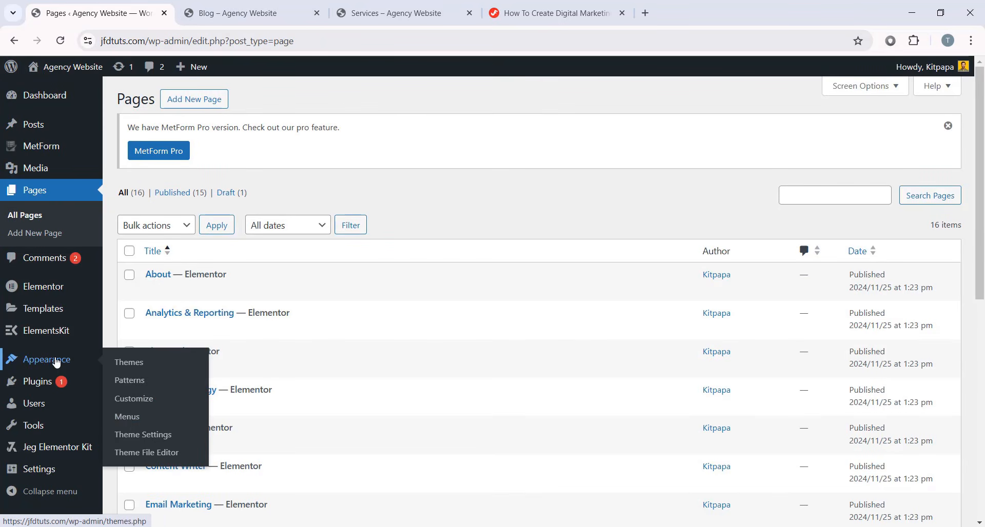
scroll(196, 223, down, 5)
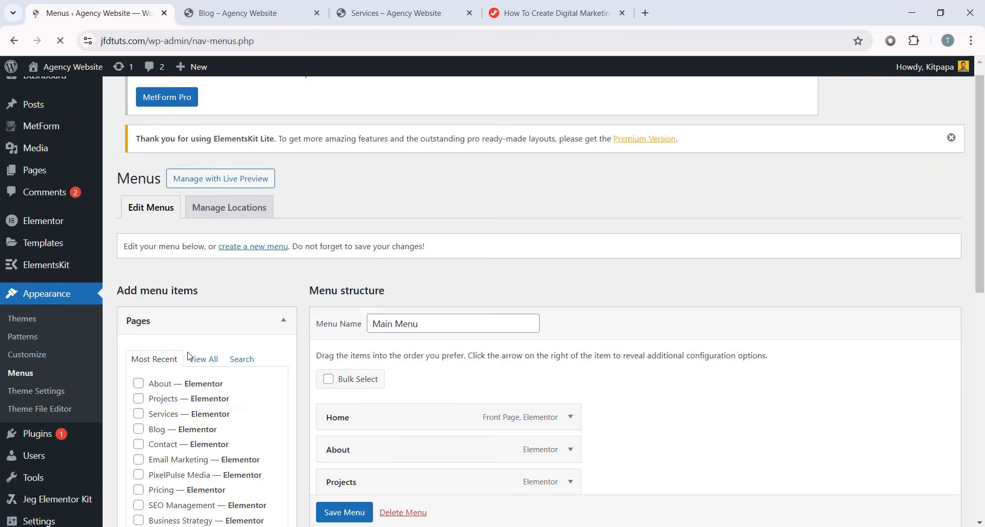
- Add the Pricing page to the Main Menu, placed between Blog and Contact
click(203, 197)
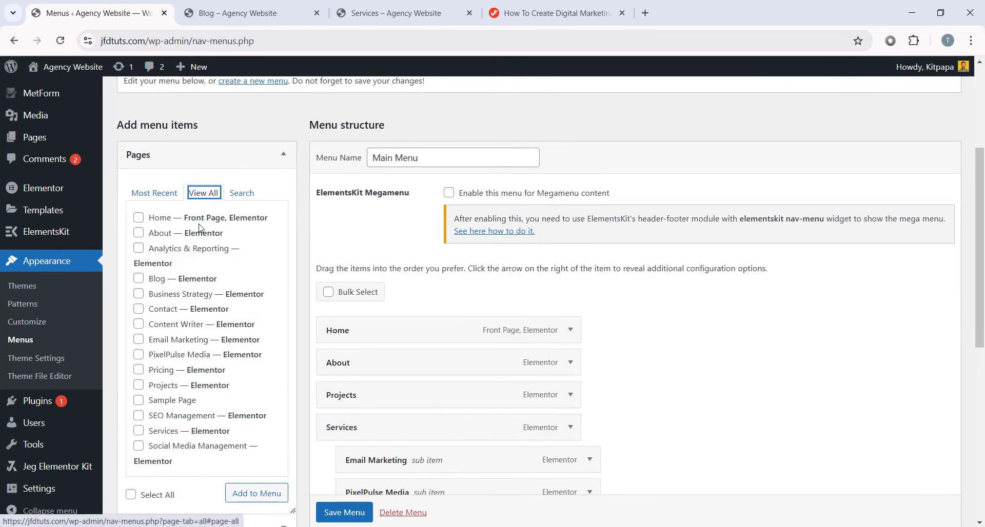
click(138, 371)
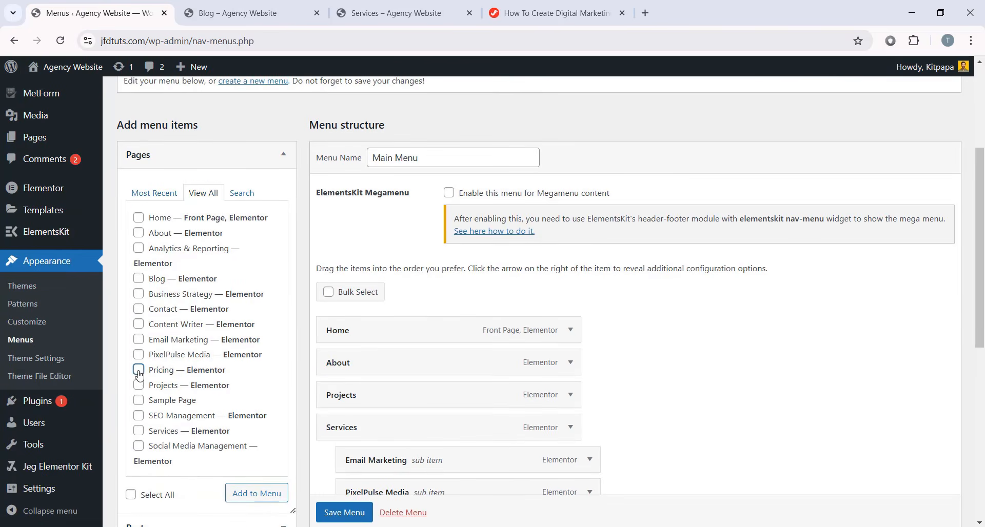
click(229, 488)
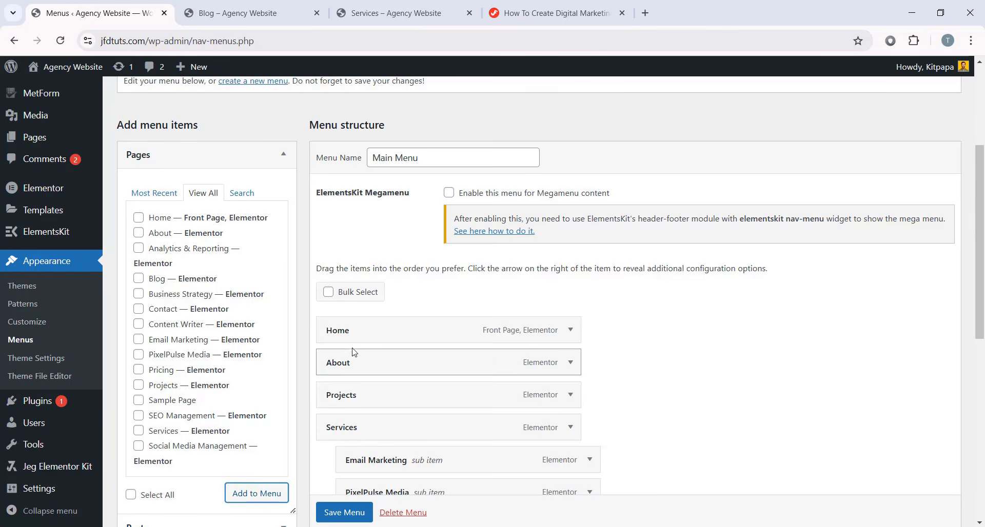
scroll(352, 359, down, 5)
drag(358, 466, 347, 434)
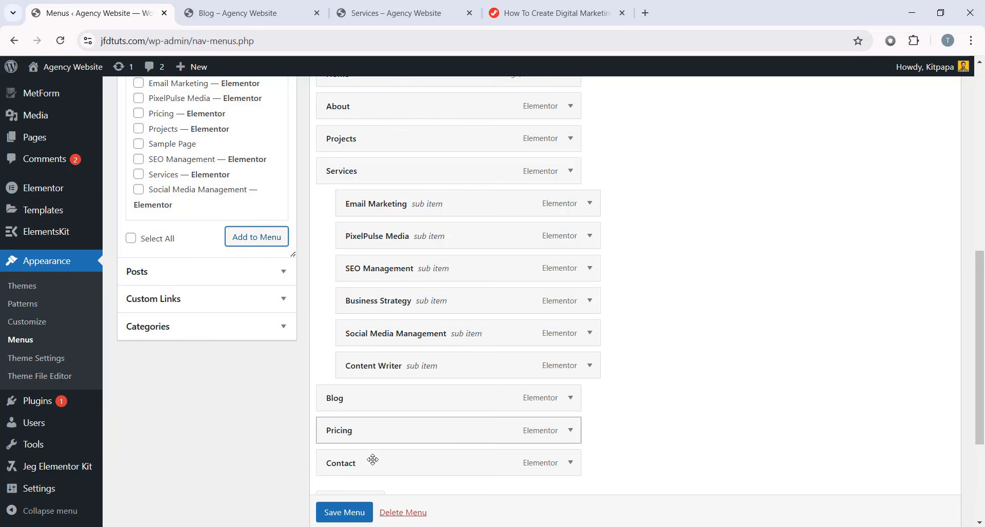
- Save the Main Menu and reload the live Blog page to see Pricing in the navigation
click(342, 512)
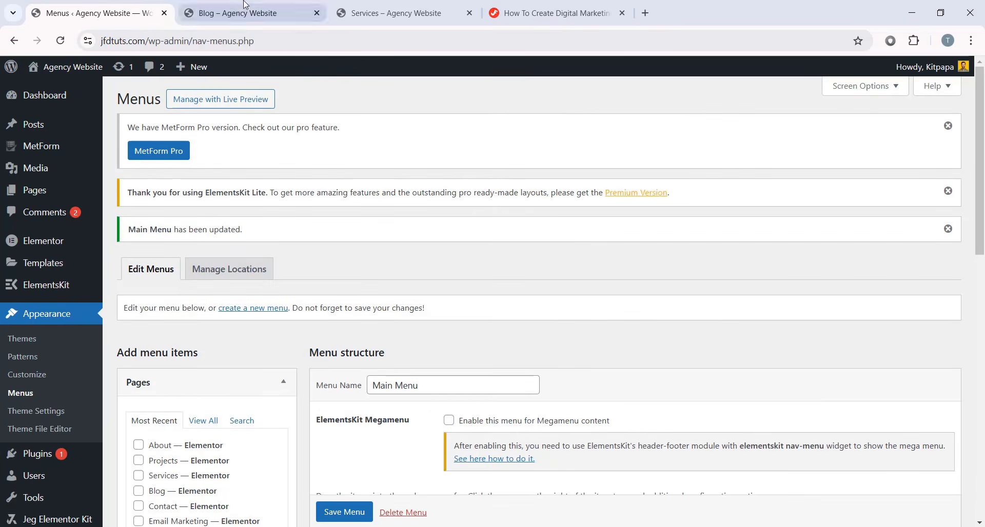
click(246, 13)
click(60, 40)
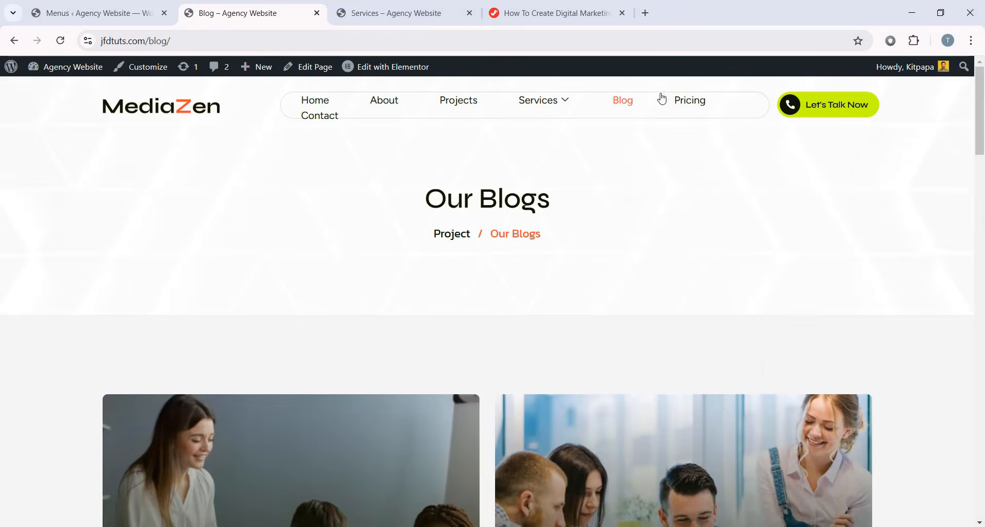
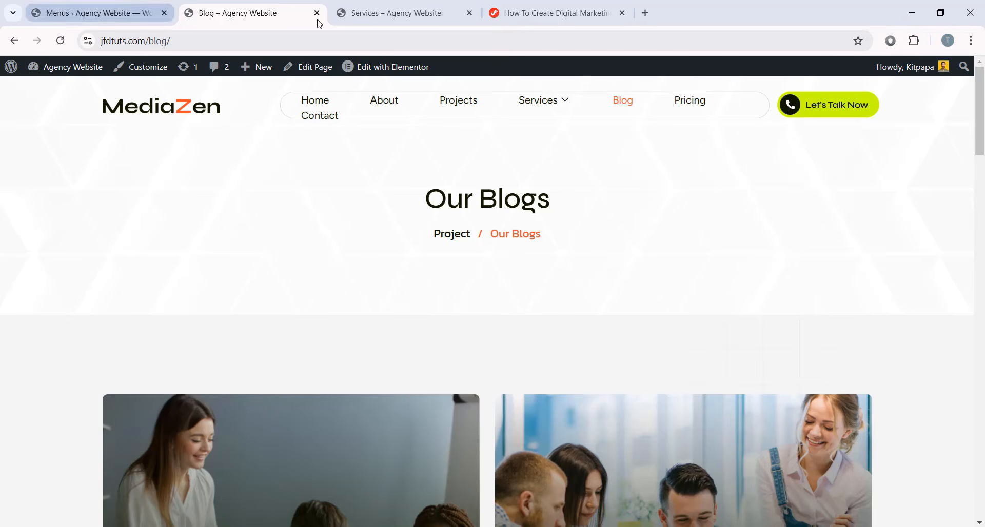
- Open the Header V1 template from ElementsKit Header Footer in Elementor
click(90, 12)
scroll(48, 289, down, 1)
mouse_move(62, 232)
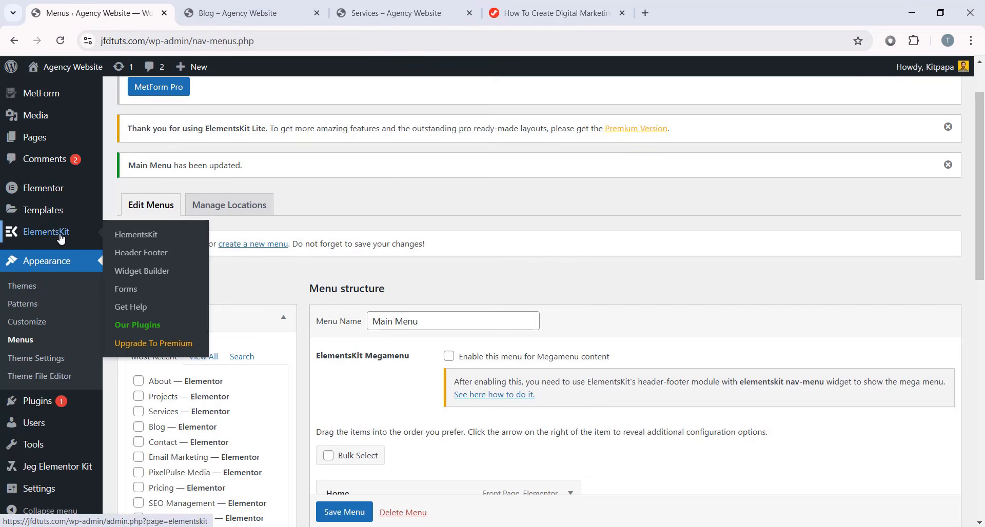
click(154, 256)
scroll(169, 297, down, 1)
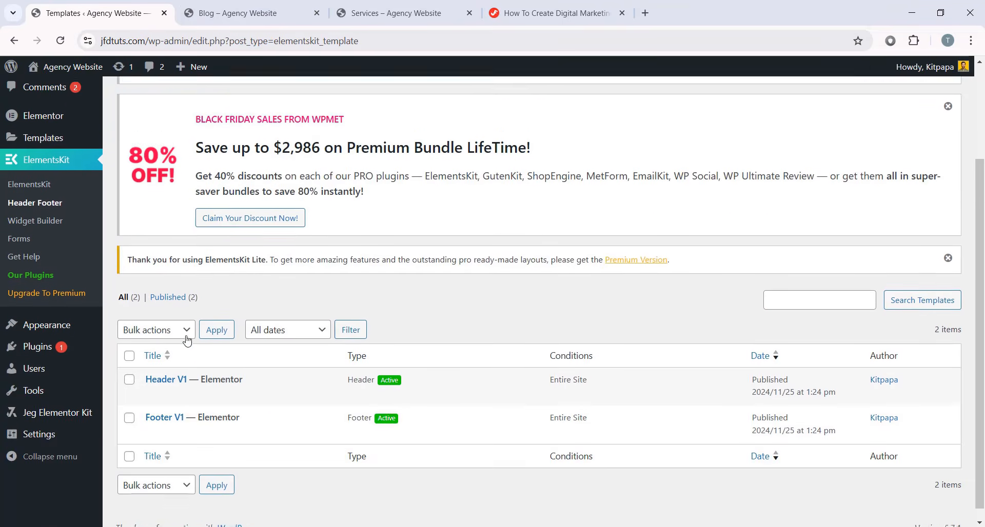
click(281, 383)
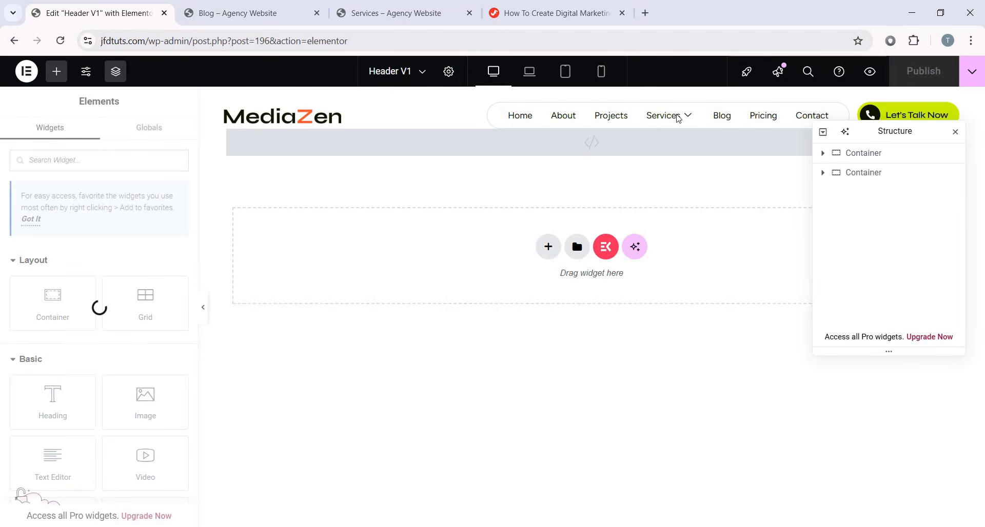
- Give the Header V1 nav menu items right spacing 40 and right margin -6, then publish
click(675, 115)
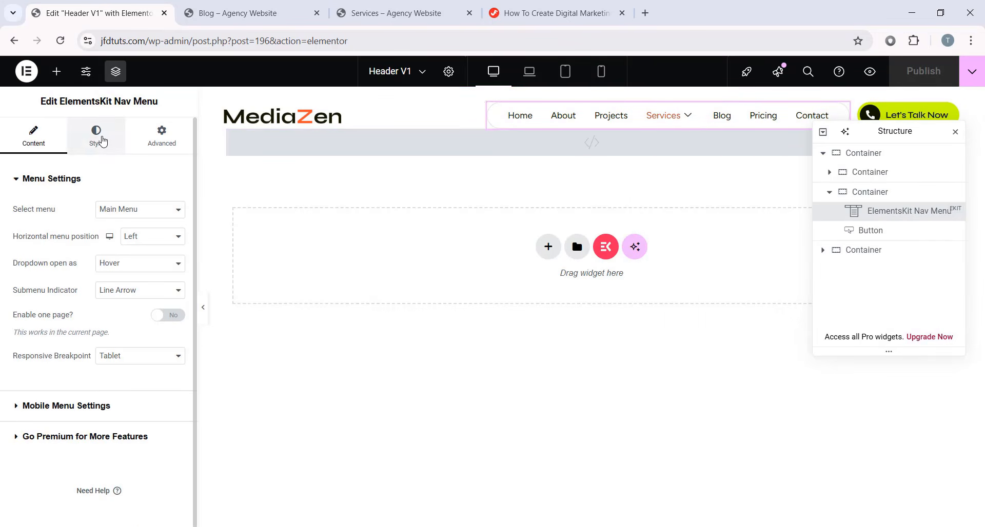
click(96, 134)
scroll(61, 258, down, 2)
scroll(61, 258, down, 4)
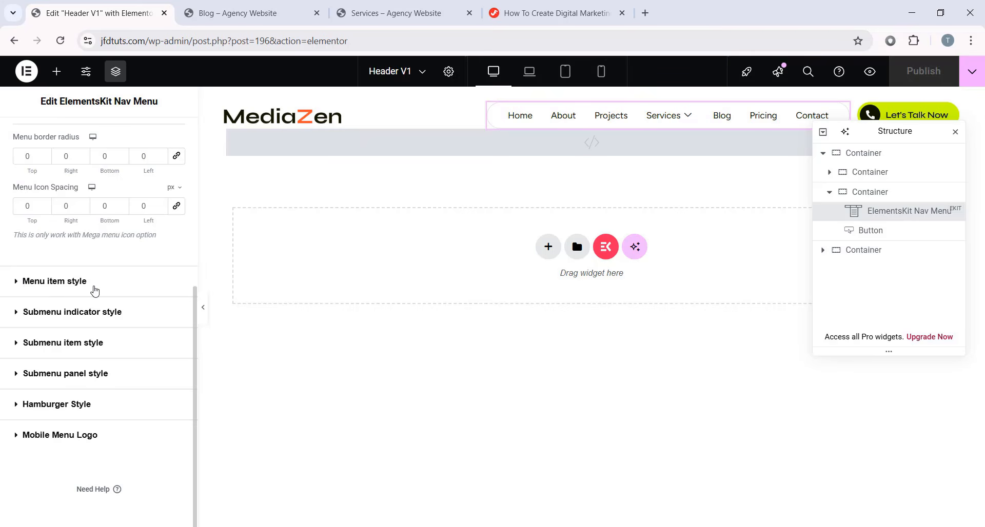
click(94, 290)
scroll(82, 302, down, 2)
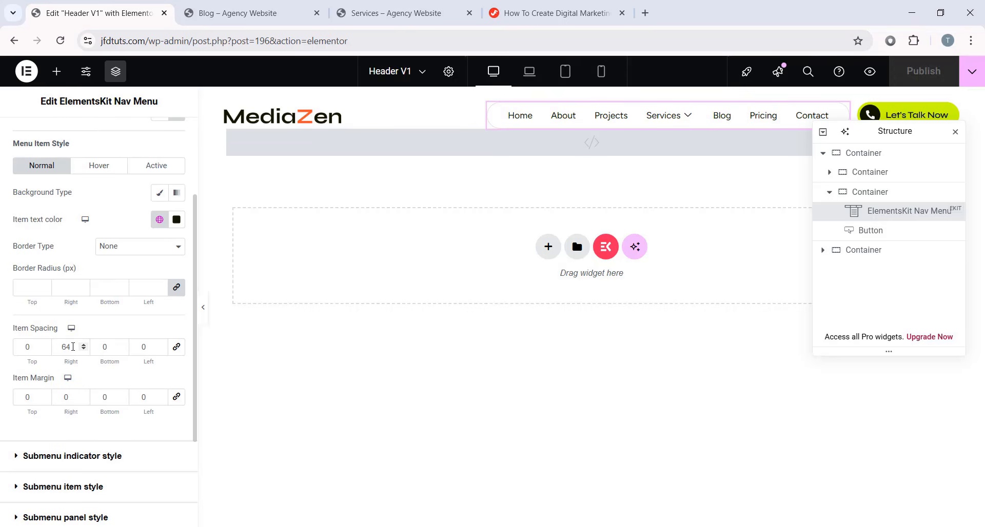
text(4)
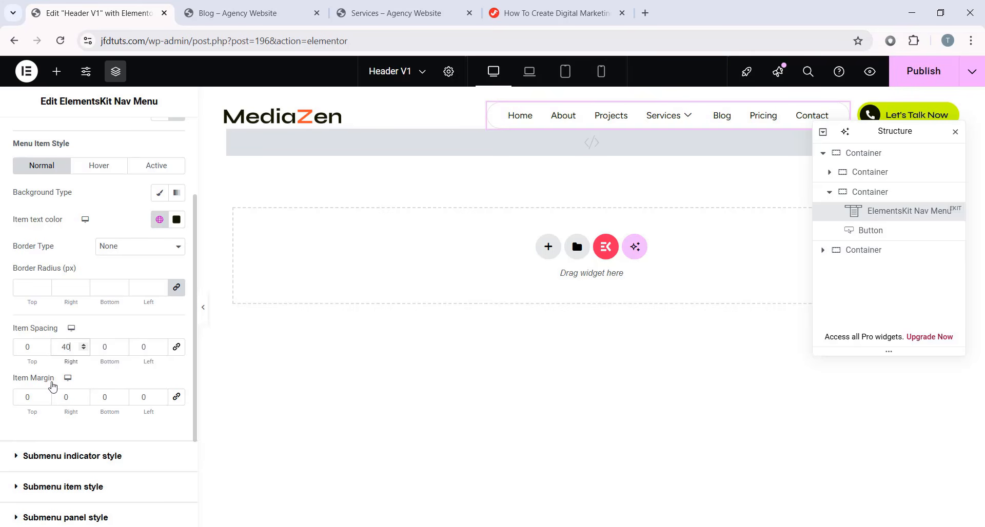
drag(70, 398, 47, 386)
key(Down)
key(Down)
key(Down)
key(Down)
key(Down)
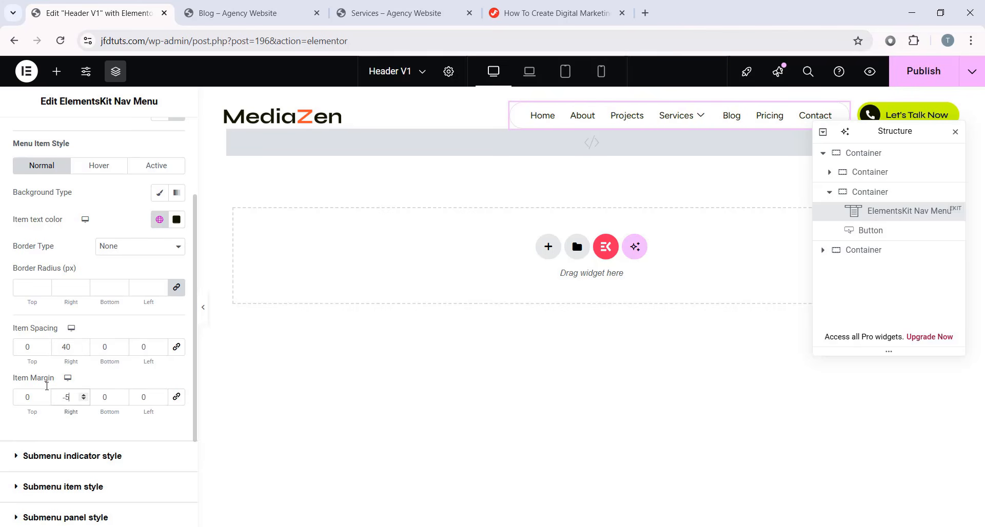
key(Down)
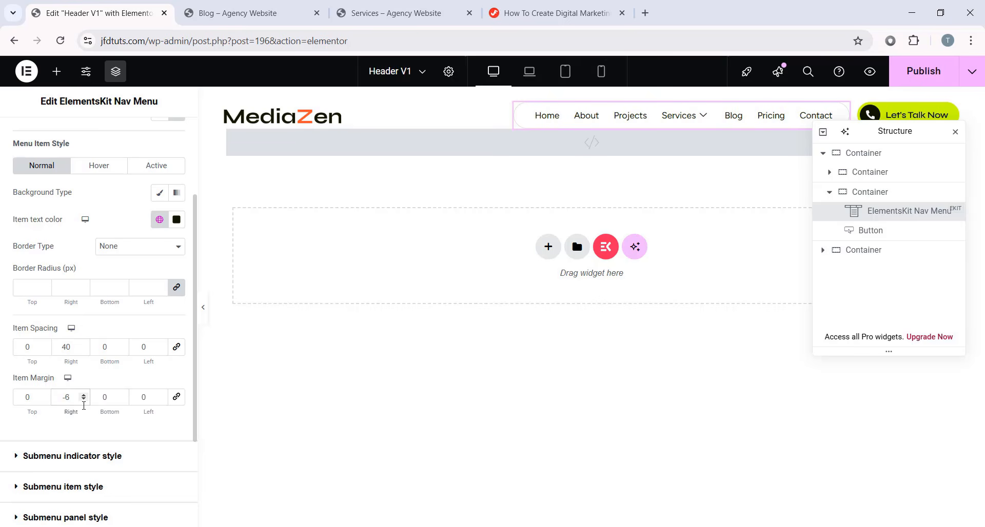
click(923, 75)
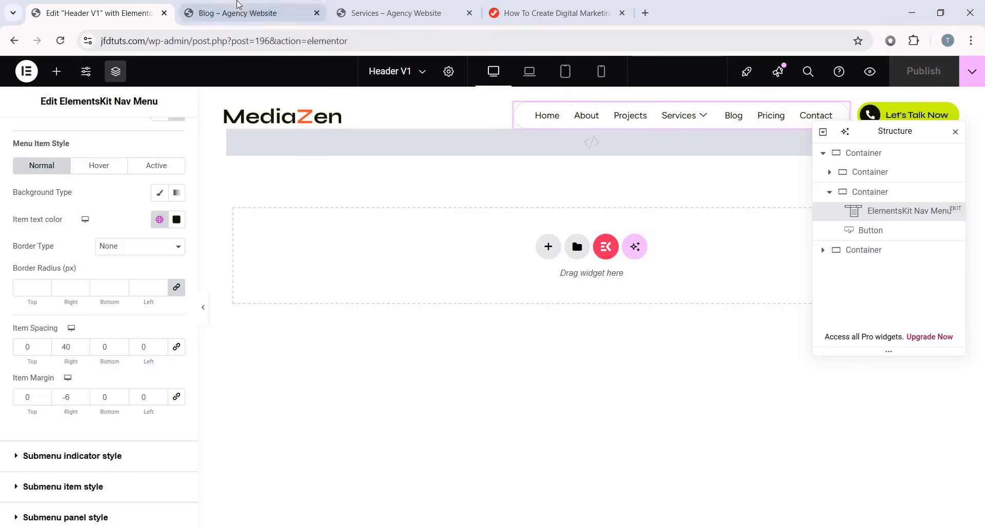
click(241, 13)
- Reload the Blog page and confirm the header menu fits on one line on the Pricing page
click(66, 45)
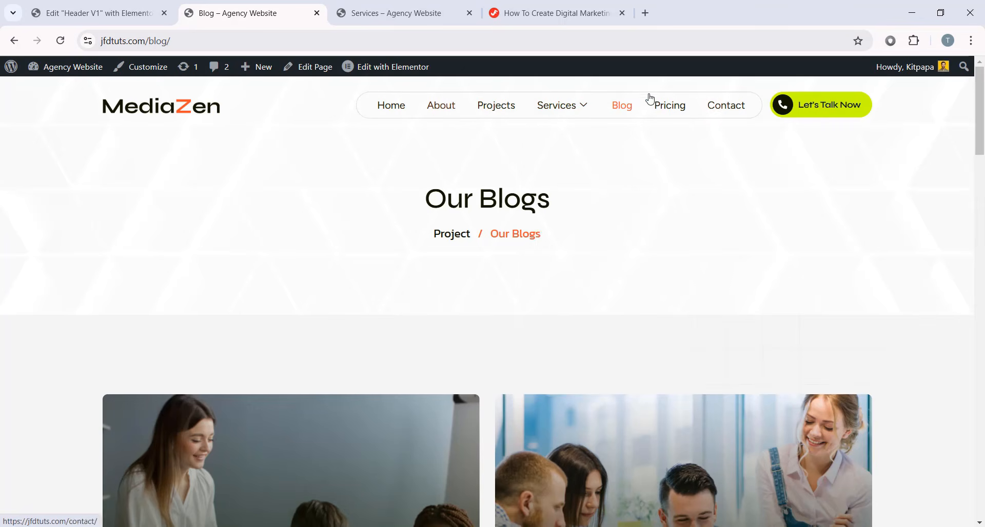
click(672, 111)
scroll(555, 309, down, 17)
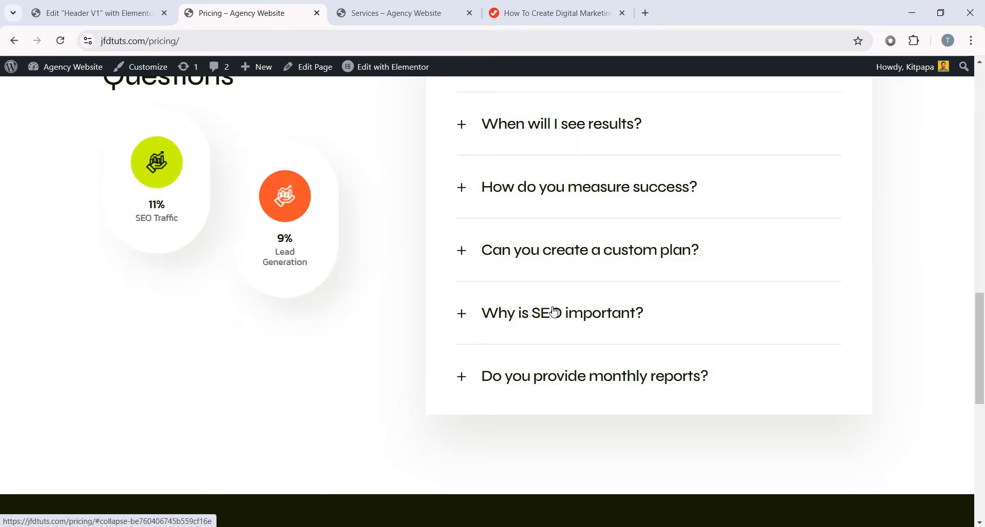
scroll(549, 289, up, 10)
scroll(546, 287, up, 4)
scroll(547, 286, down, 13)
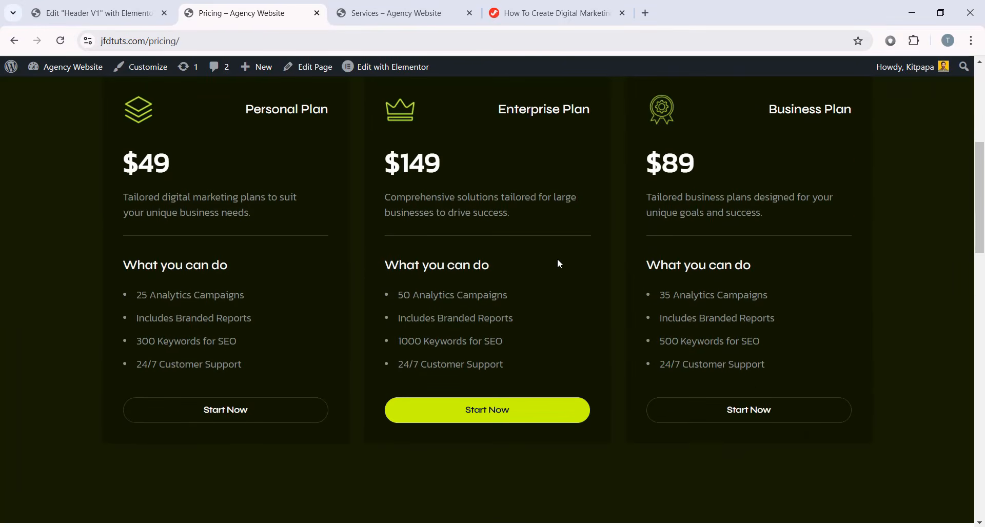
scroll(571, 294, up, 15)
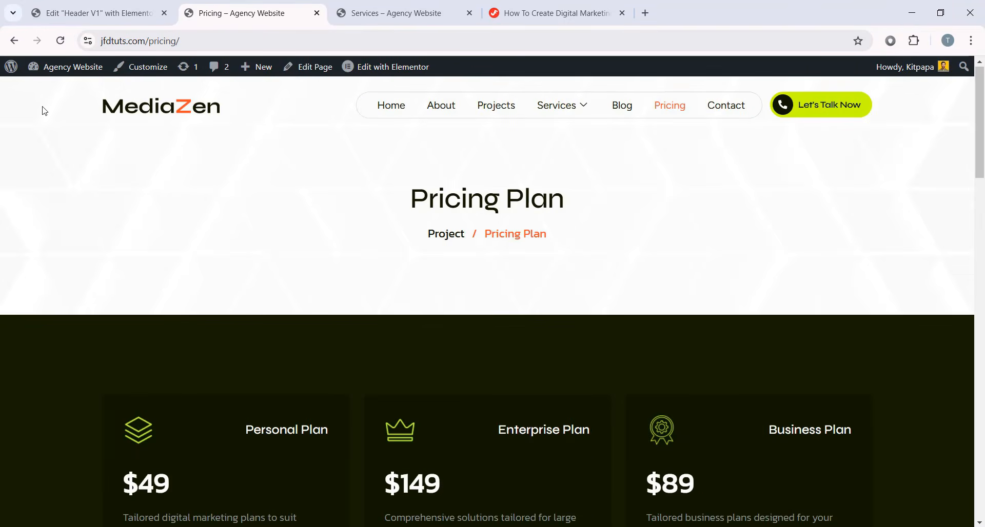
click(76, 17)
click(27, 71)
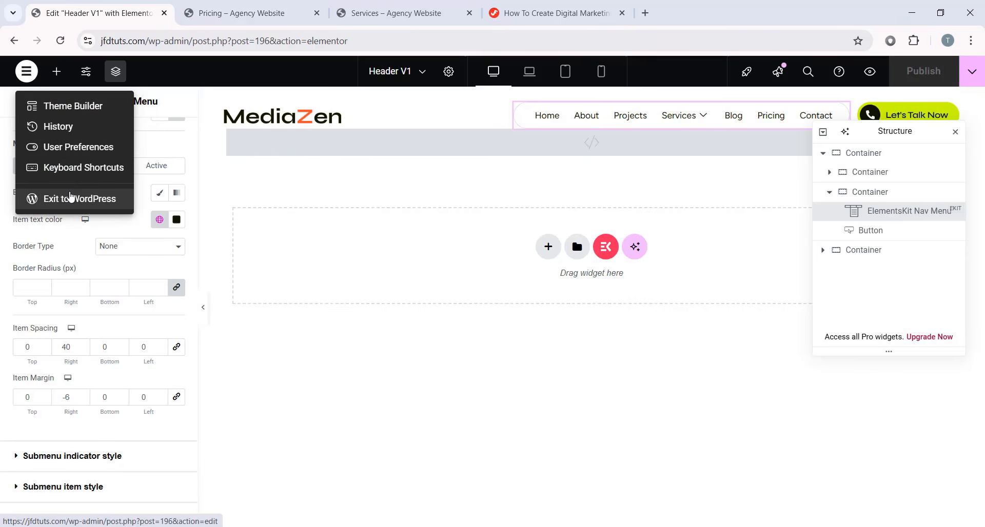
- Exit the Header V1 editor to WordPress admin
click(70, 198)
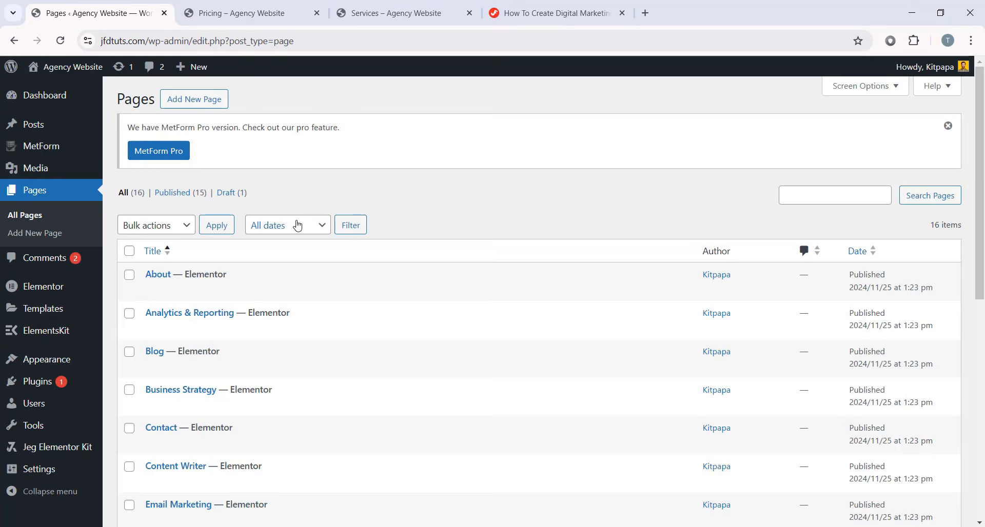
scroll(298, 226, down, 2)
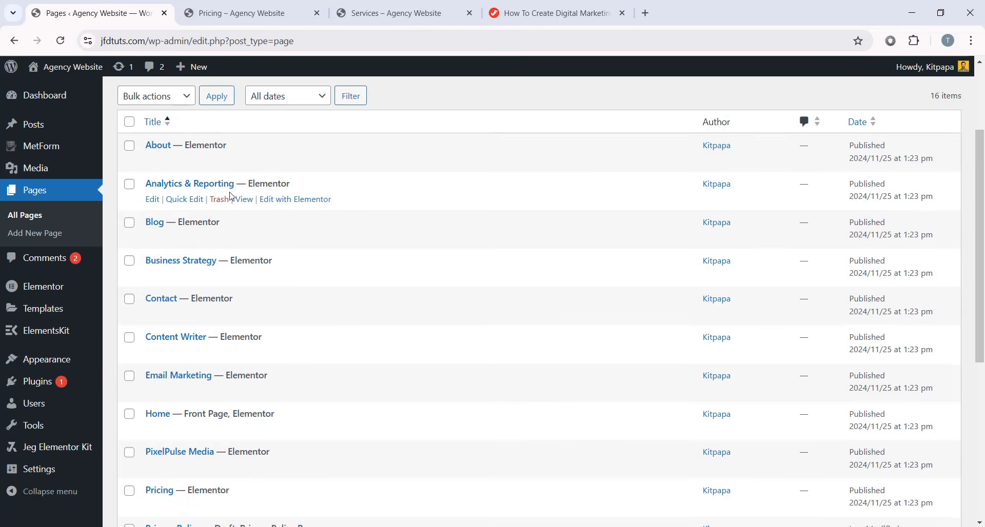
scroll(188, 300, down, 1)
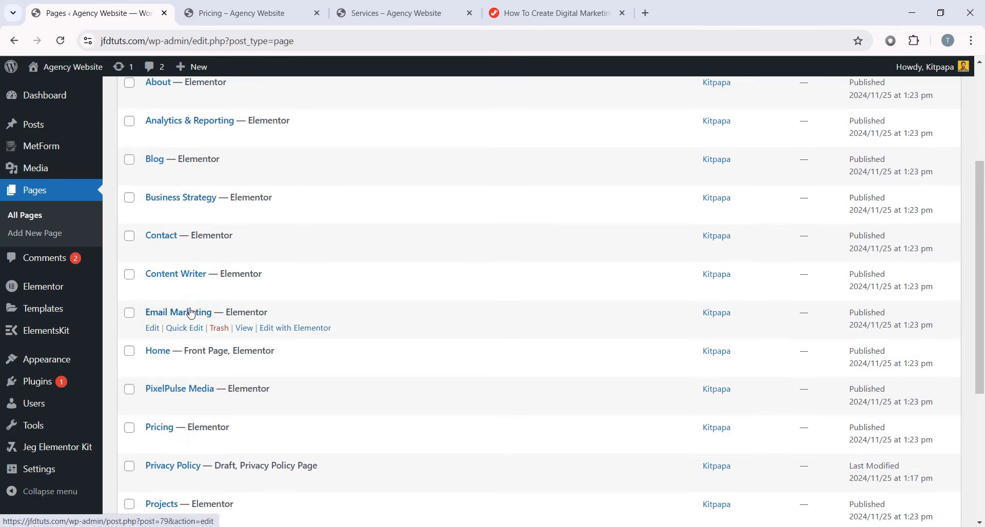
scroll(194, 312, down, 3)
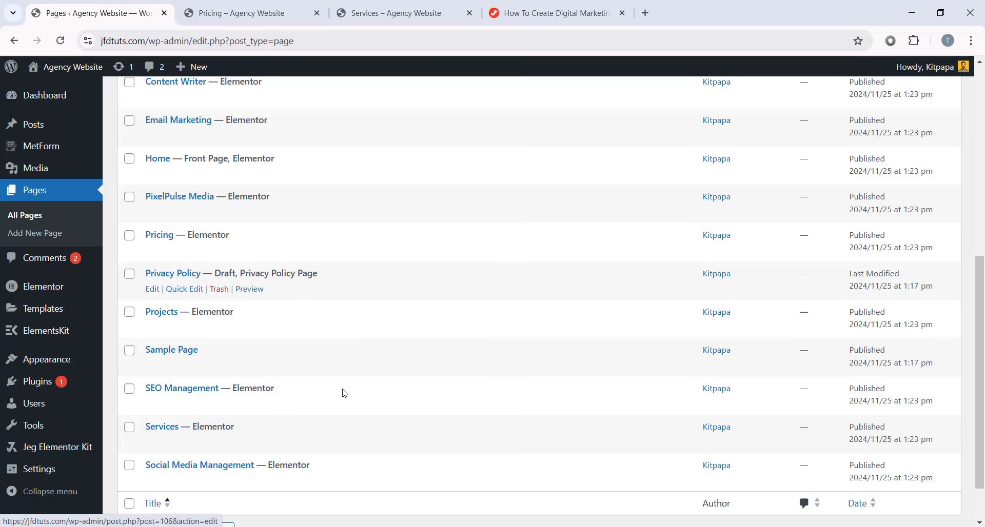
- Compare the live Services page with the admin All Pages list
click(390, 13)
scroll(420, 214, down, 3)
scroll(420, 213, down, 12)
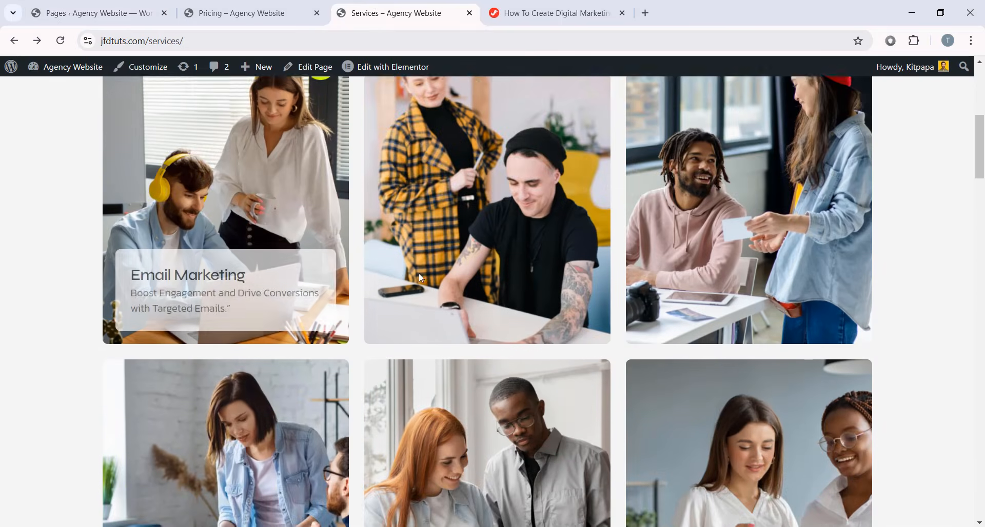
scroll(205, 245, up, 3)
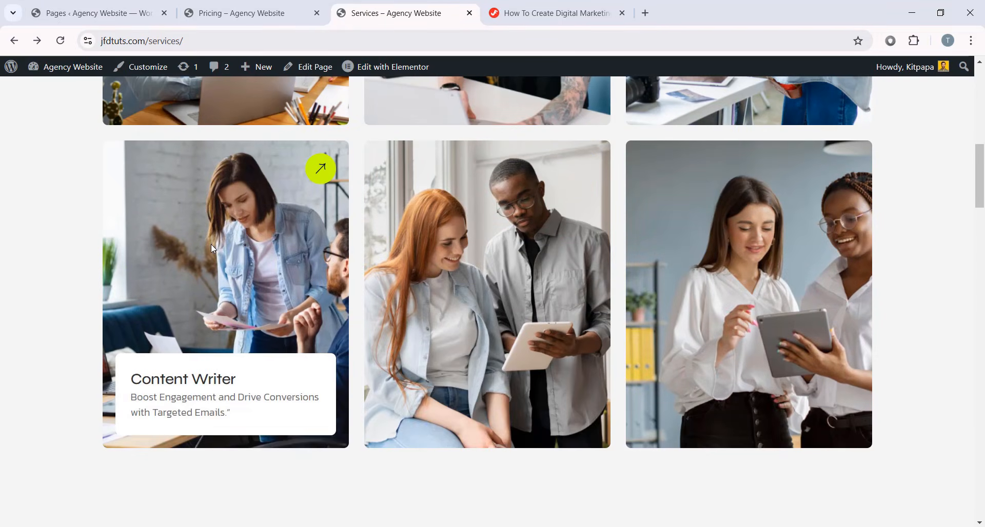
scroll(222, 250, up, 6)
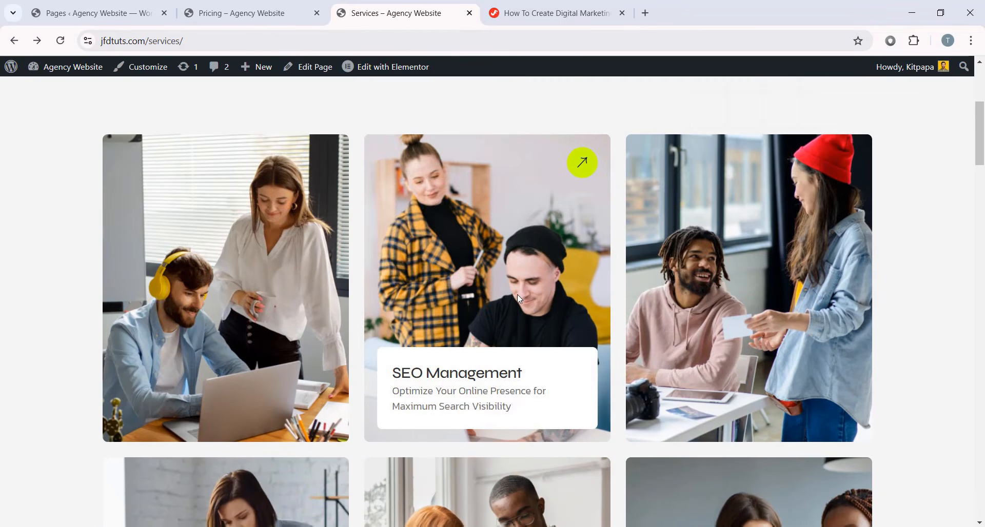
scroll(517, 294, down, 6)
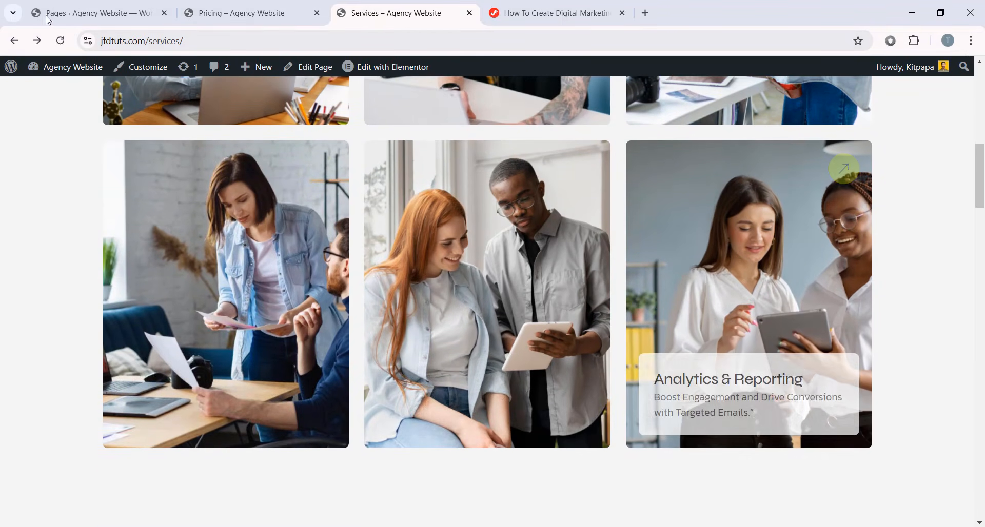
click(92, 12)
scroll(191, 297, down, 2)
scroll(191, 297, up, 5)
click(375, 21)
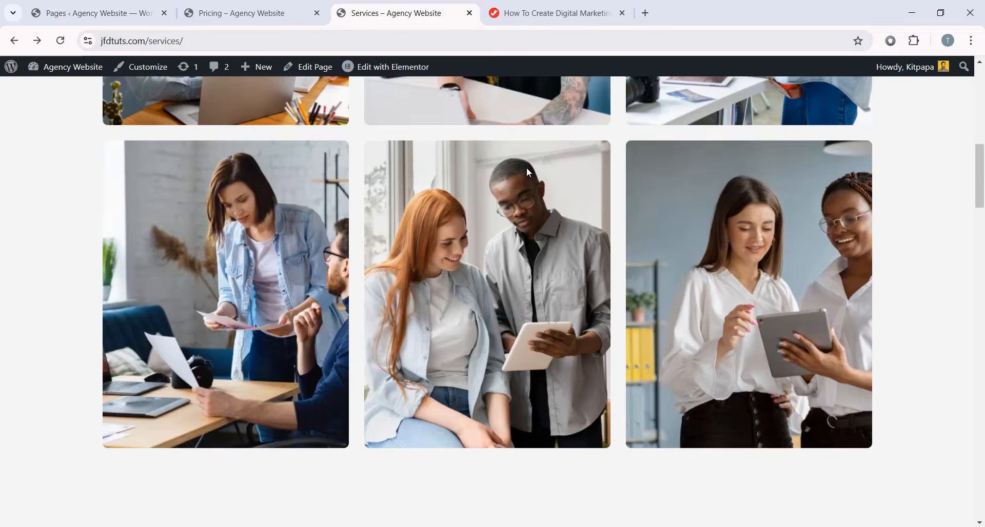
scroll(526, 167, down, 3)
scroll(487, 231, up, 1)
click(112, 19)
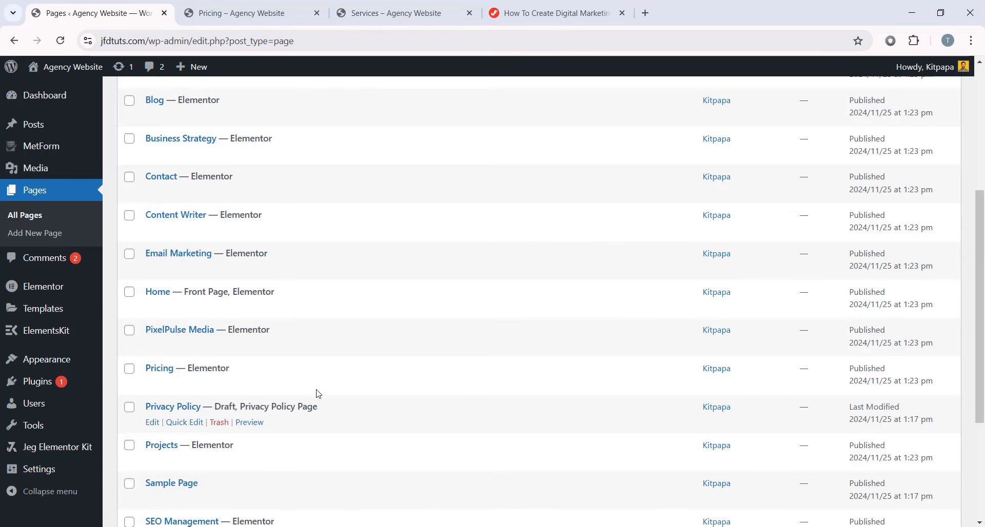
scroll(244, 374, down, 2)
scroll(244, 366, up, 1)
scroll(243, 363, up, 2)
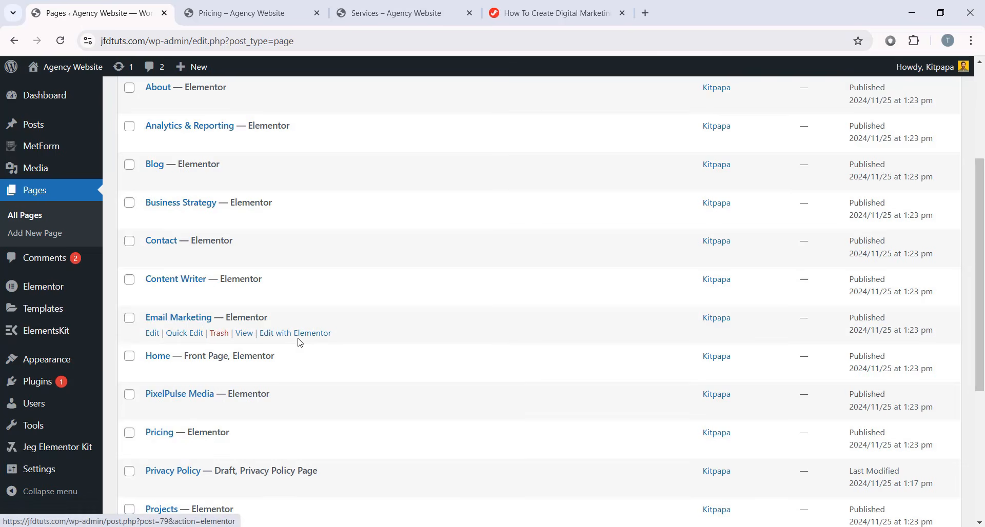
- Save the Email Marketing page as library template 'Single Service Page' and exit to WordPress
click(316, 334)
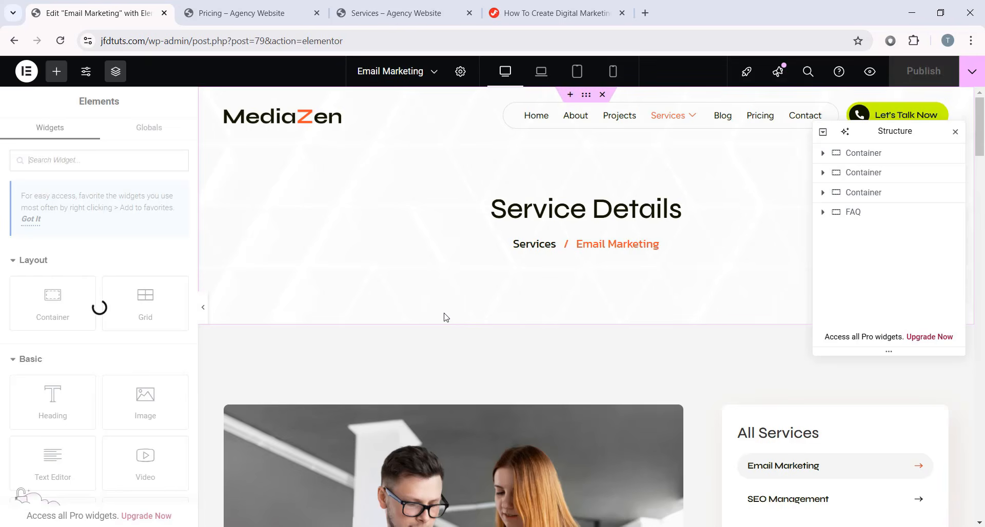
click(973, 75)
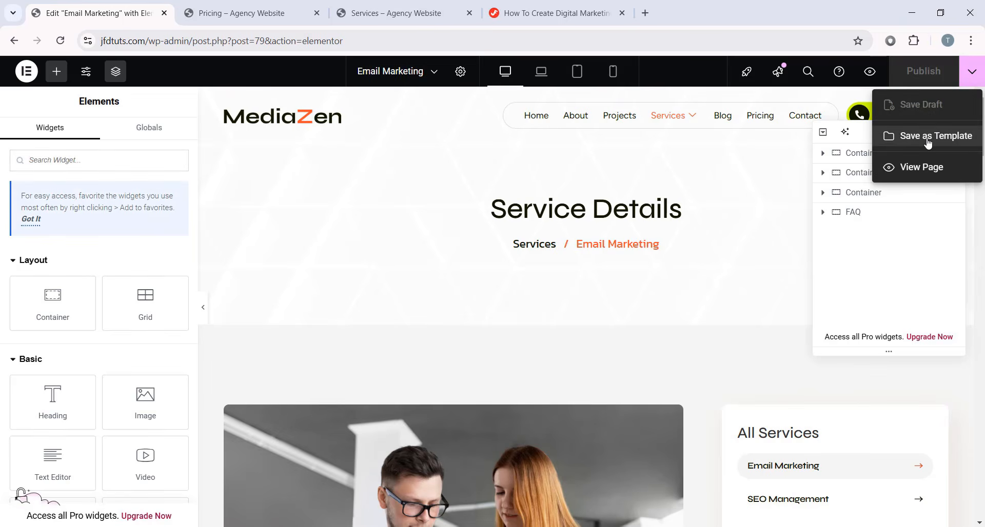
click(950, 139)
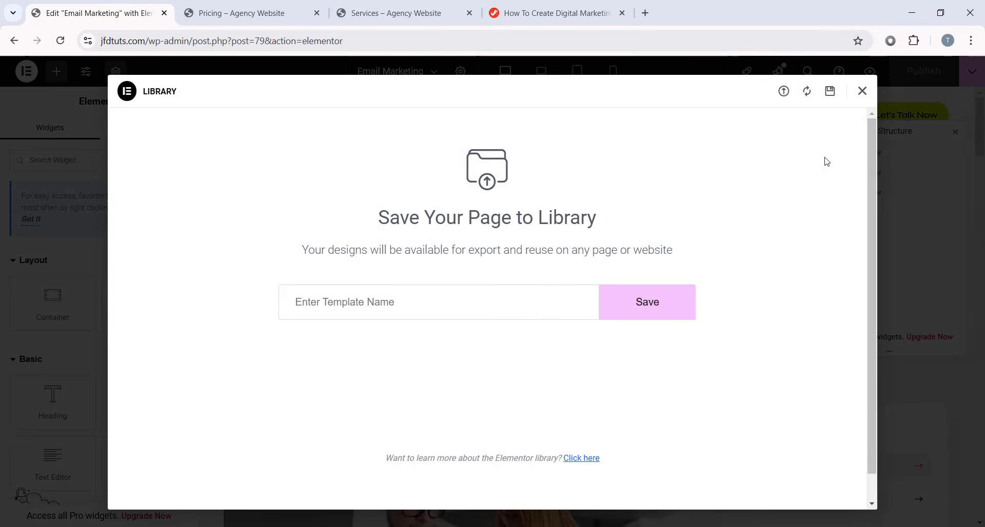
click(351, 299)
text(Single Service Page)
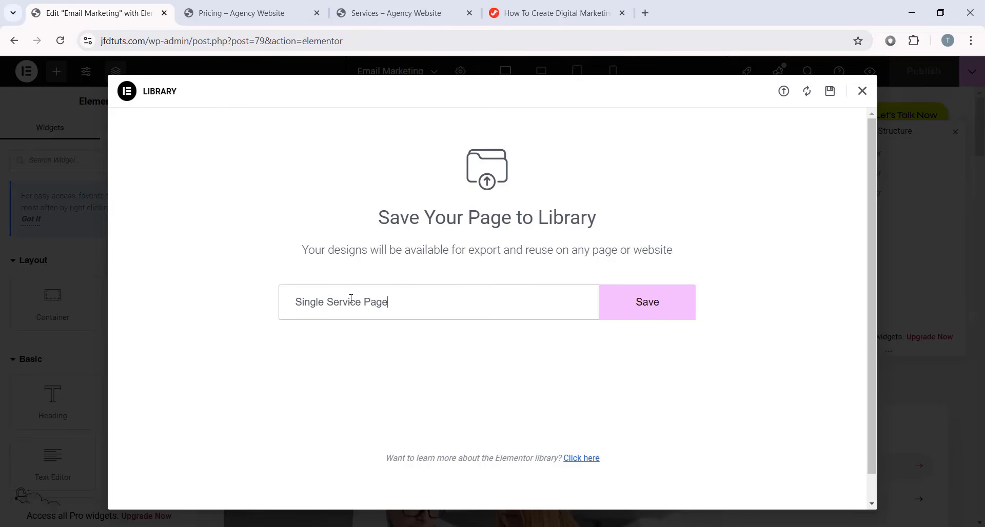
click(665, 315)
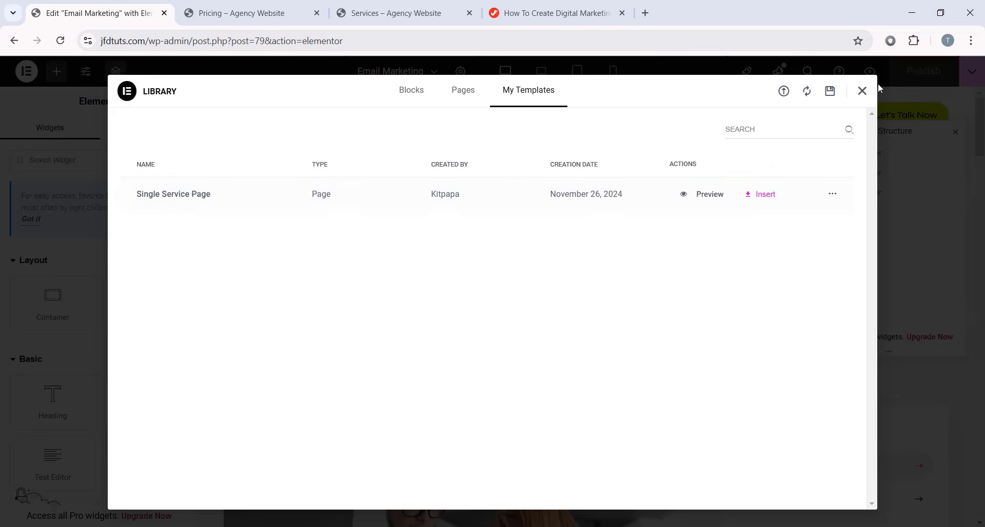
click(862, 91)
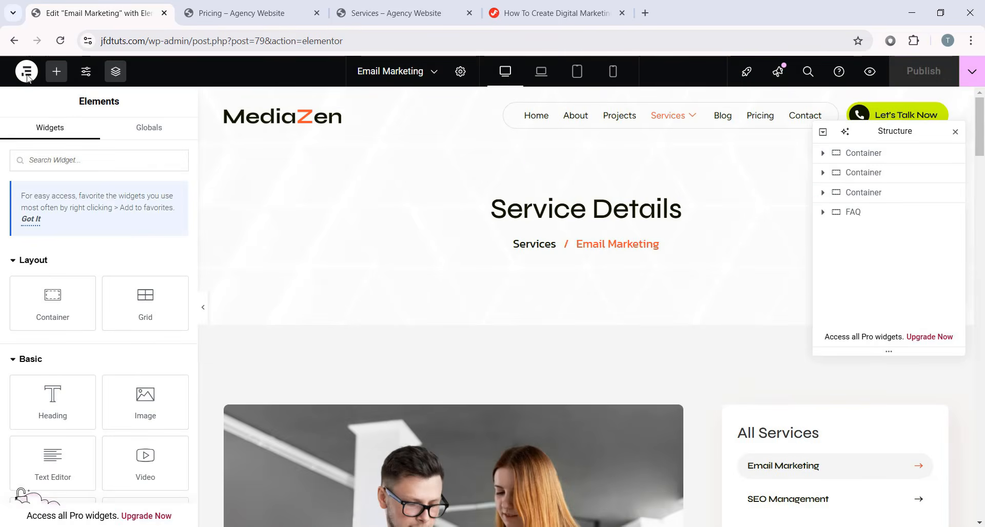
click(27, 76)
click(54, 196)
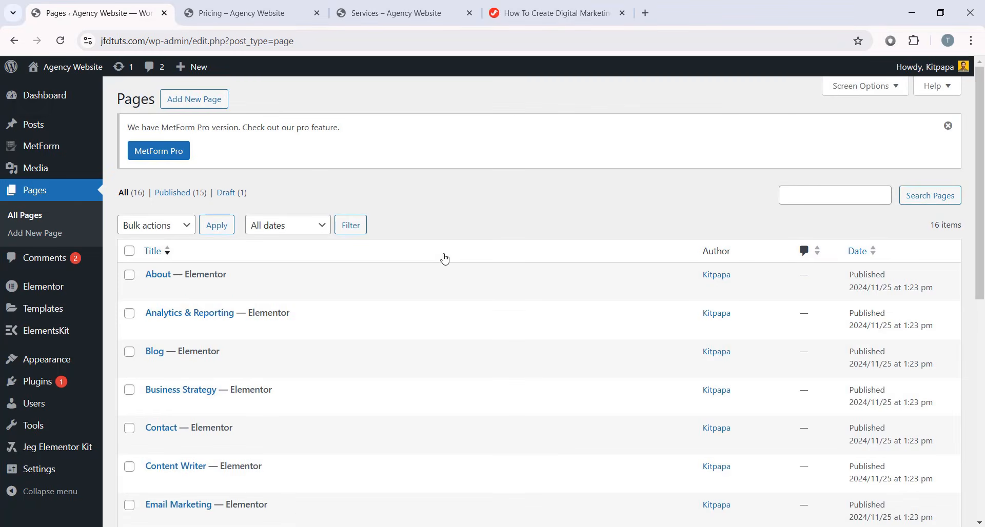
- Create and publish a blank page titled 'Instagram Marketing' from the Pages list
scroll(367, 279, down, 2)
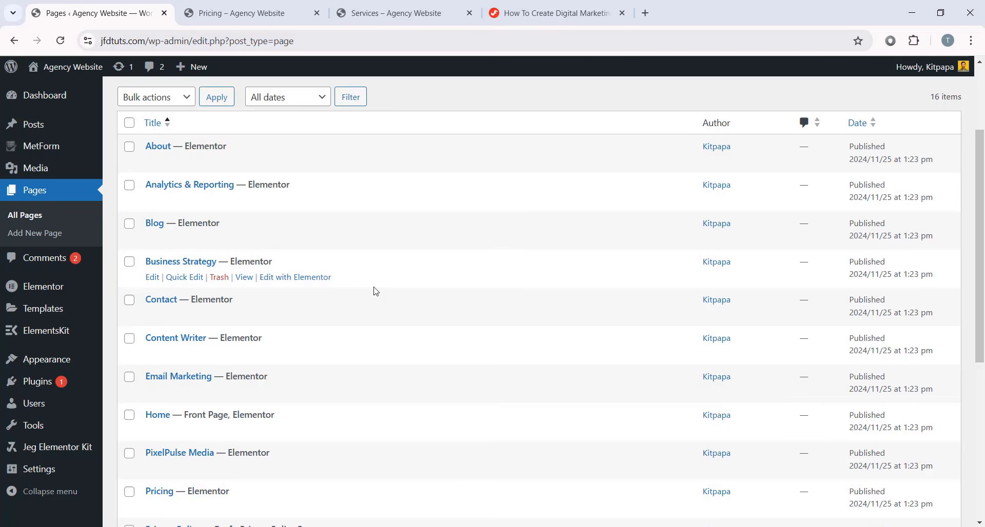
scroll(376, 291, up, 2)
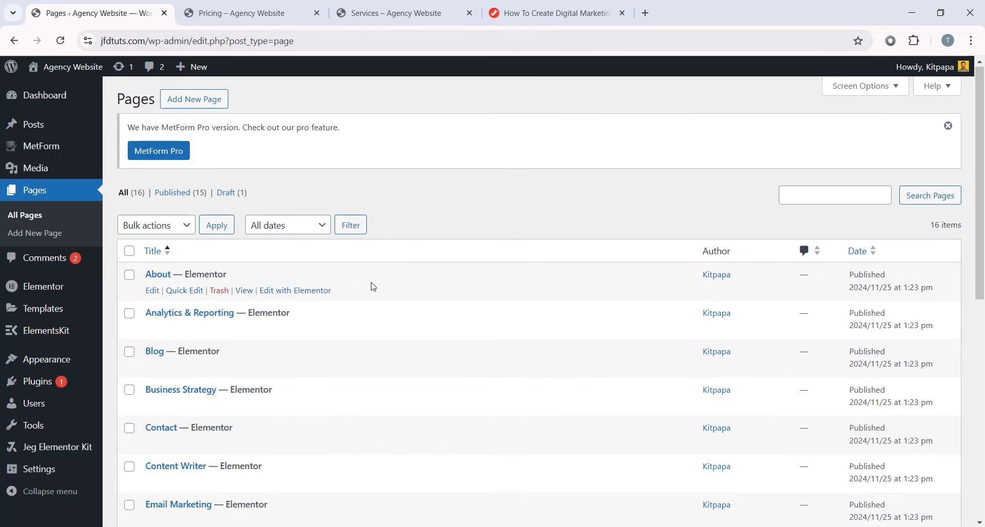
click(192, 106)
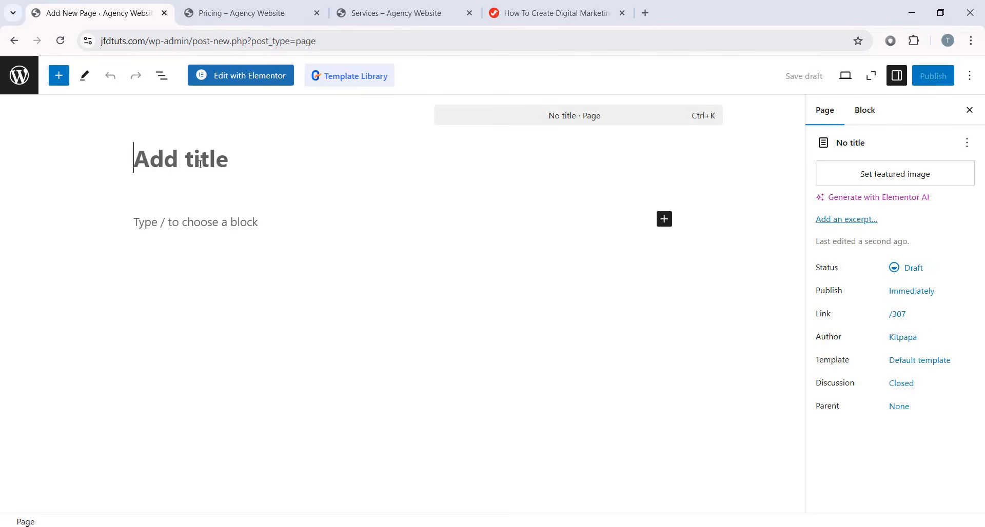
text(Instagram )
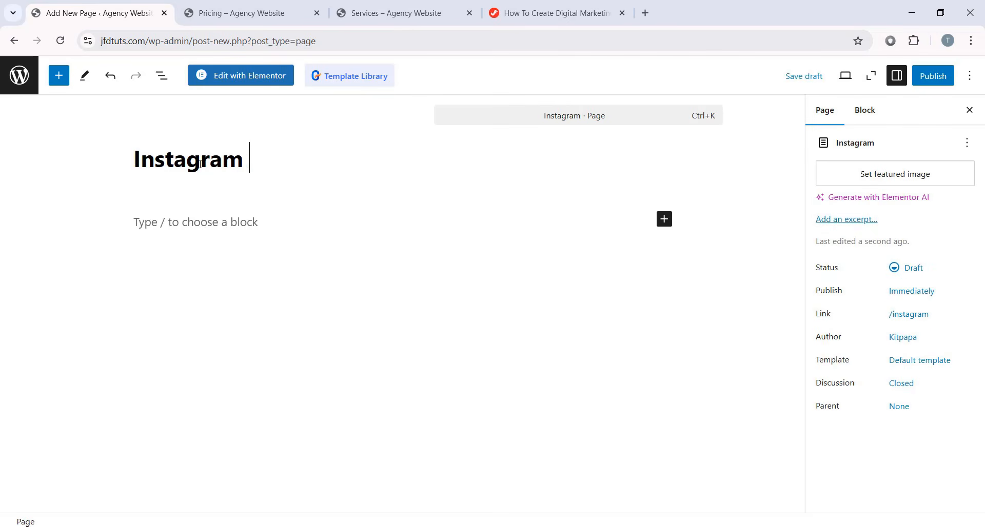
text(Marketing)
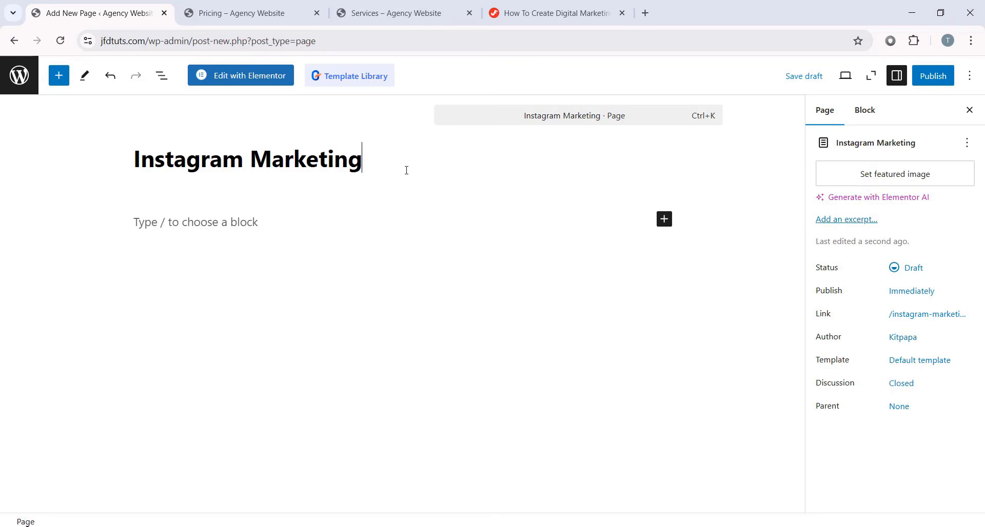
click(926, 77)
click(920, 77)
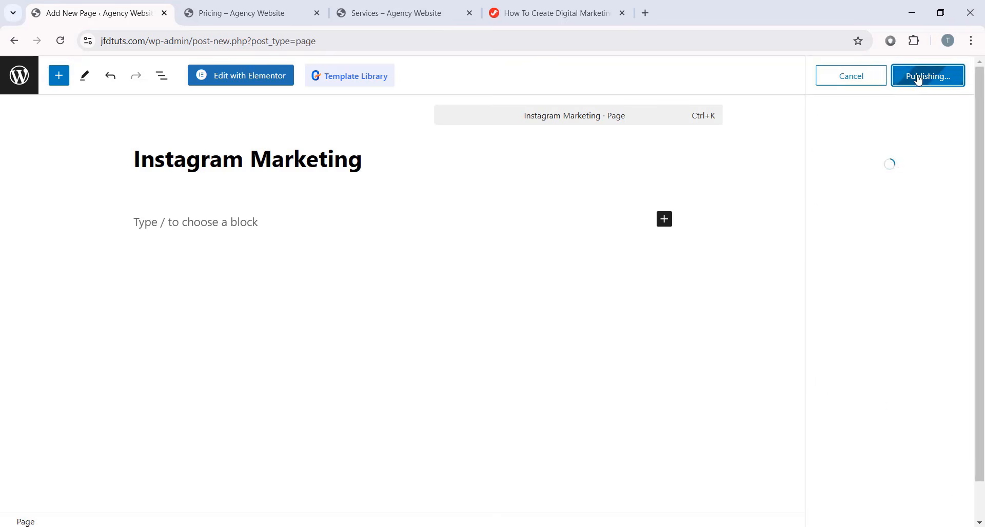
- Open Instagram Marketing in Elementor and insert the 'Single Service Page' template with its page settings
click(259, 80)
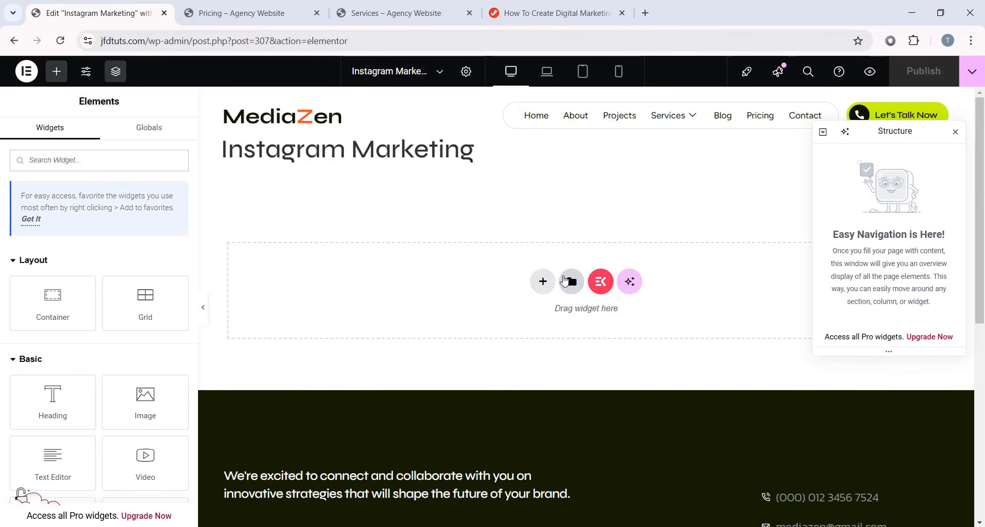
click(571, 282)
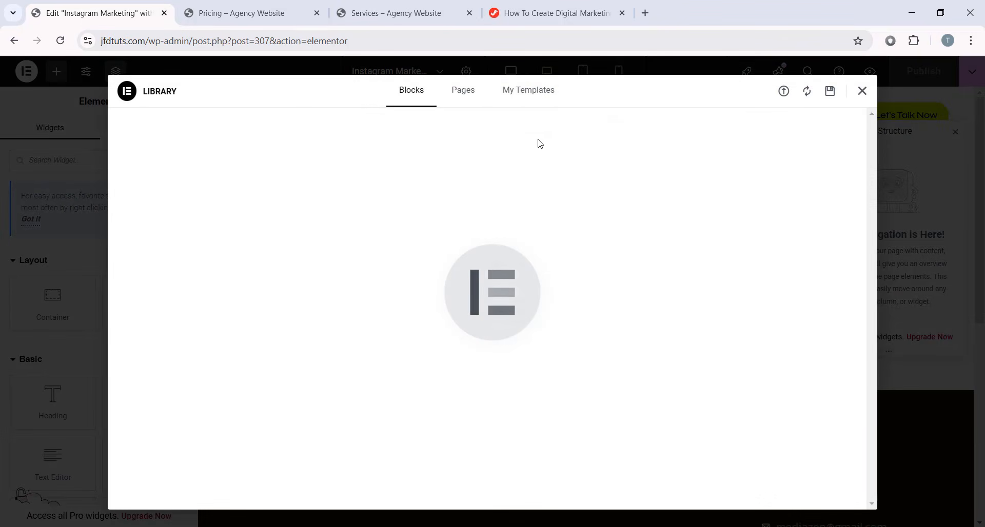
click(532, 100)
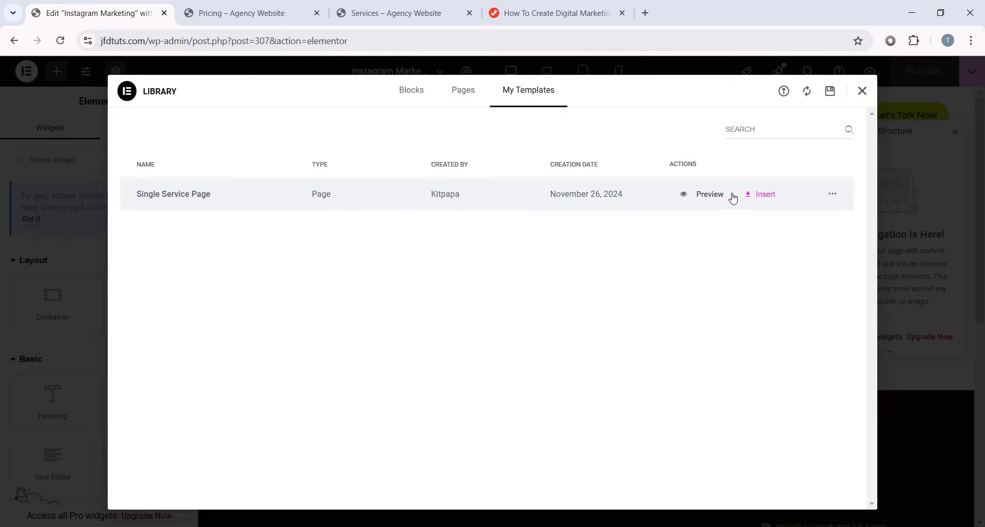
click(764, 195)
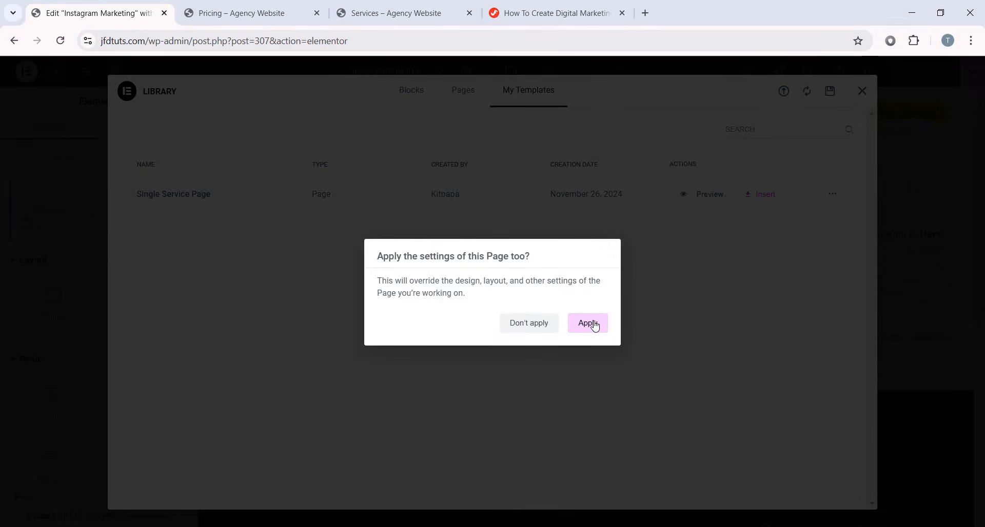
click(587, 324)
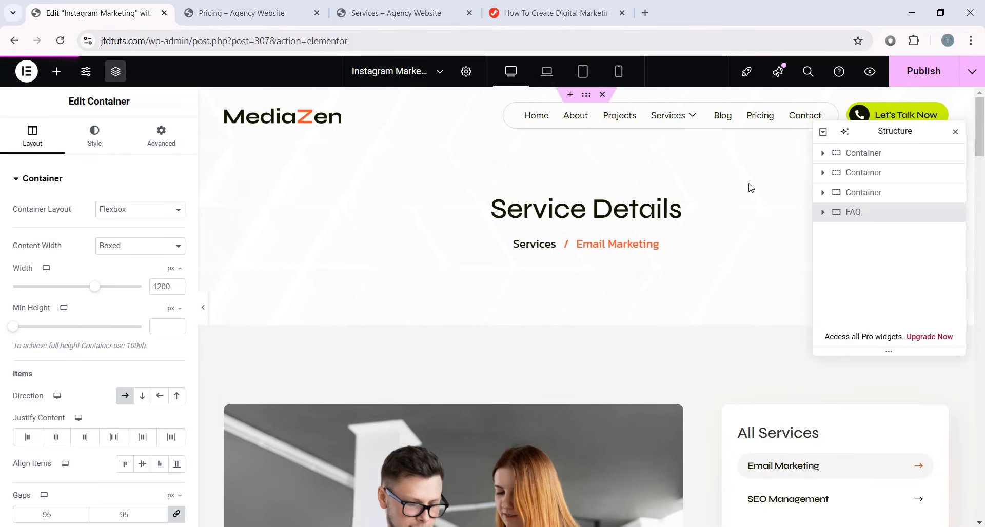
- Change the breadcrumb heading title from Email Marketing to 'Instagram Marketing'
mouse_move(981, 114)
mouse_down()
mouse_move(983, 318)
mouse_move(981, 107)
mouse_up()
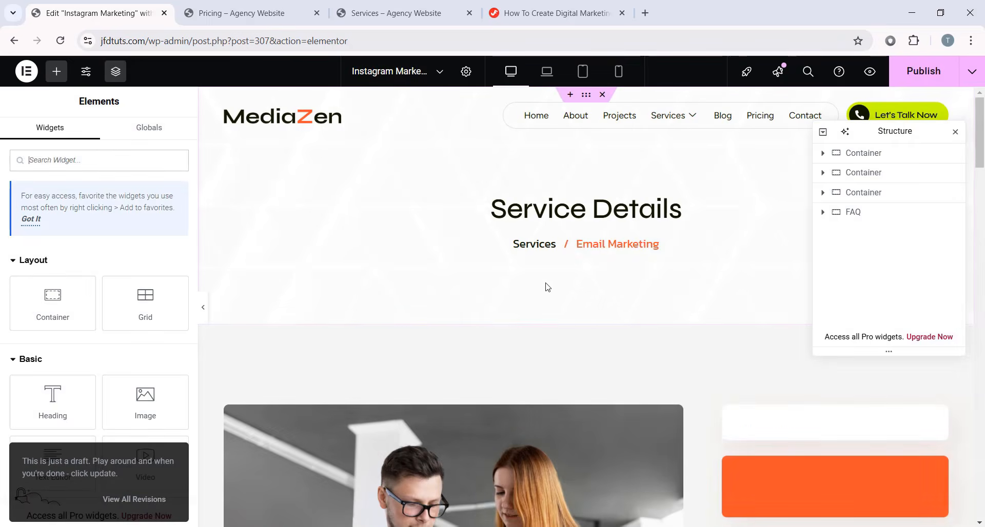
click(645, 249)
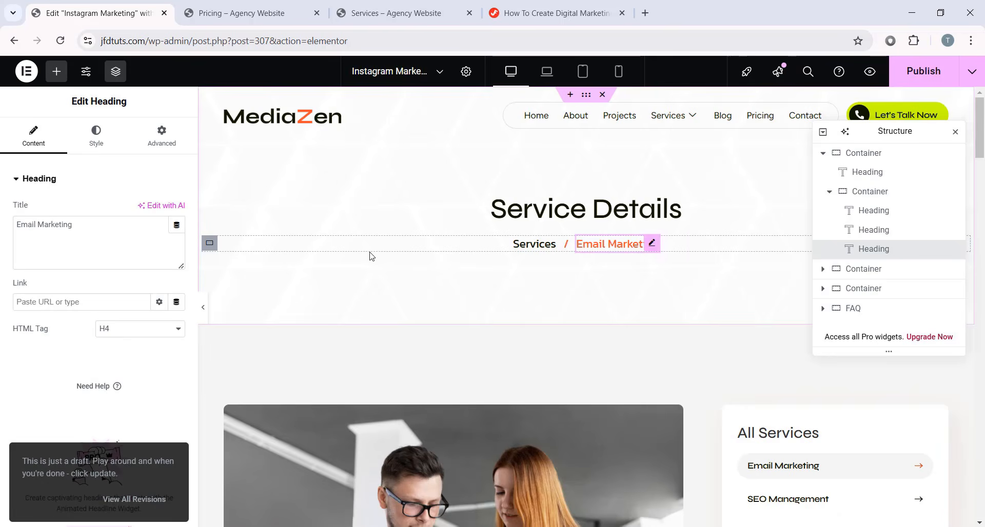
drag(108, 227, 15, 202)
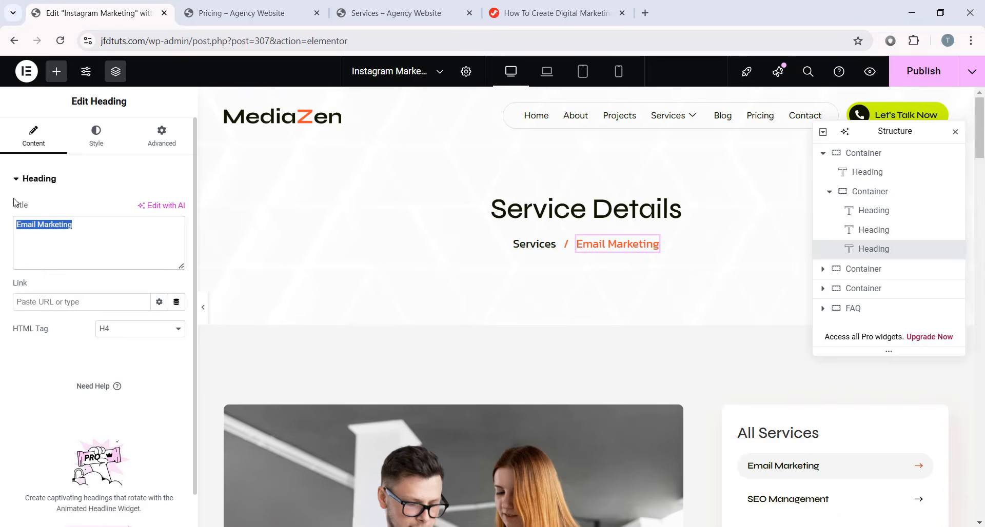
text(Instagra)
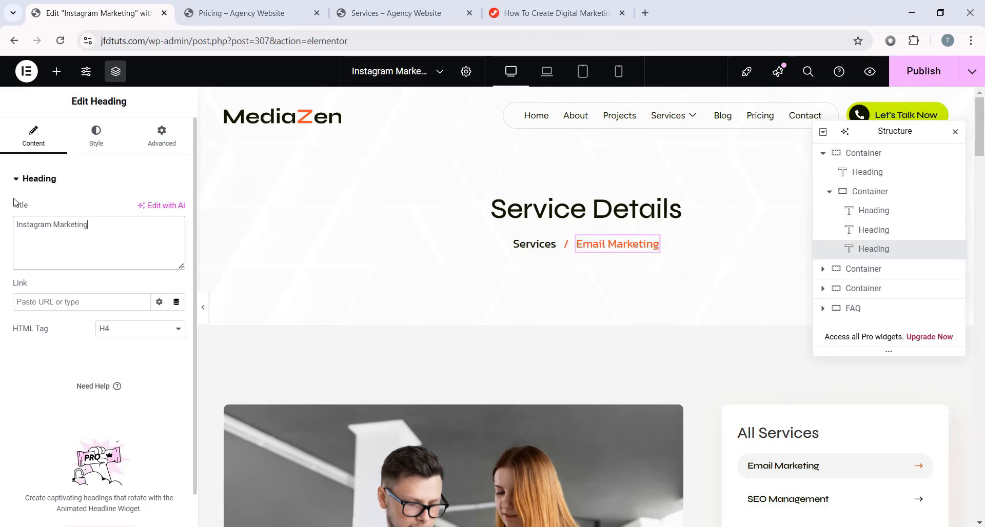
scroll(583, 290, down, 3)
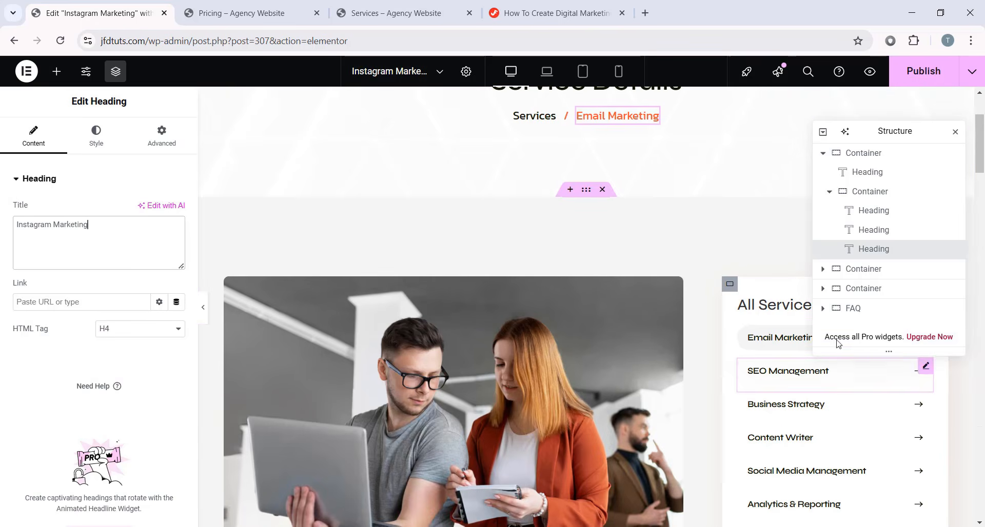
scroll(846, 411, up, 3)
- Rename the first All Services button to 'Instagram Marketing' and publish the page
click(926, 464)
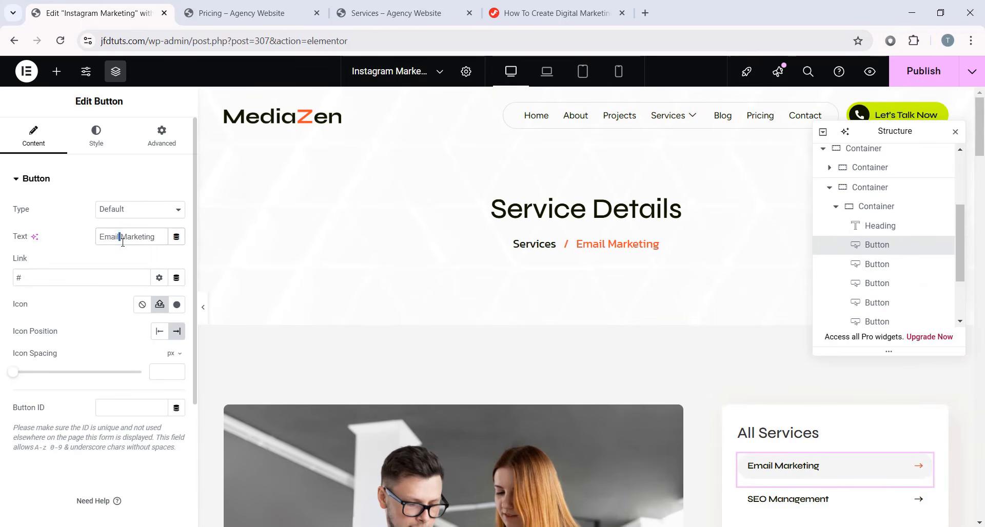
drag(122, 242, 64, 242)
text(Instagram)
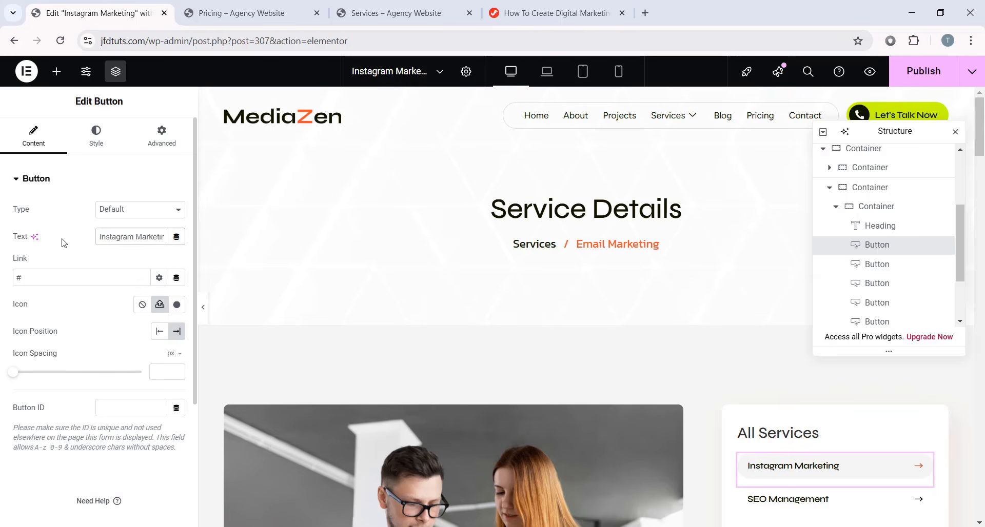
scroll(667, 341, down, 3)
scroll(849, 458, down, 3)
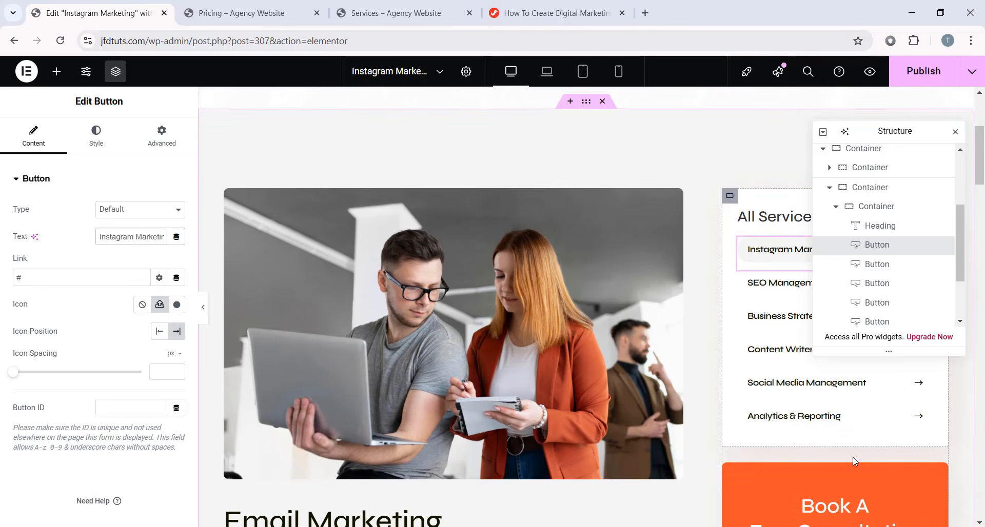
scroll(541, 370, up, 6)
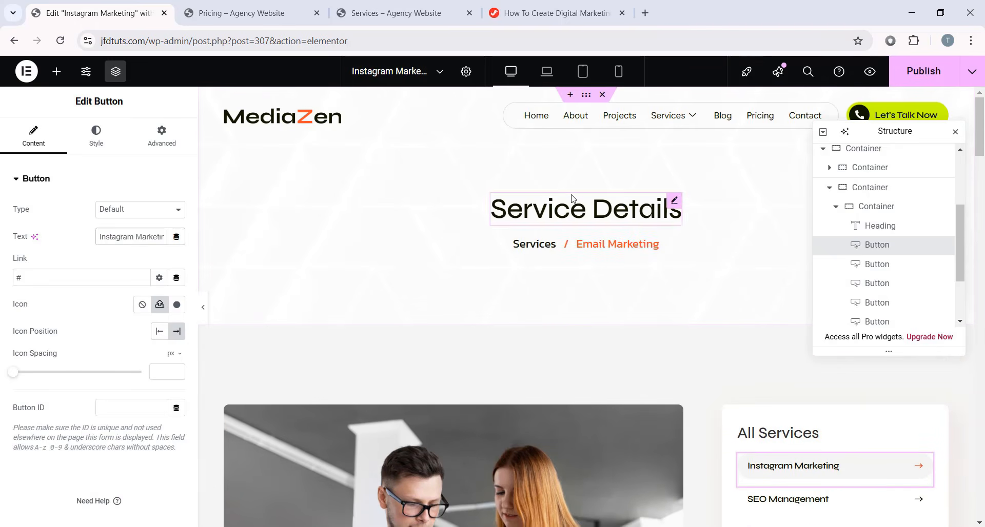
click(931, 73)
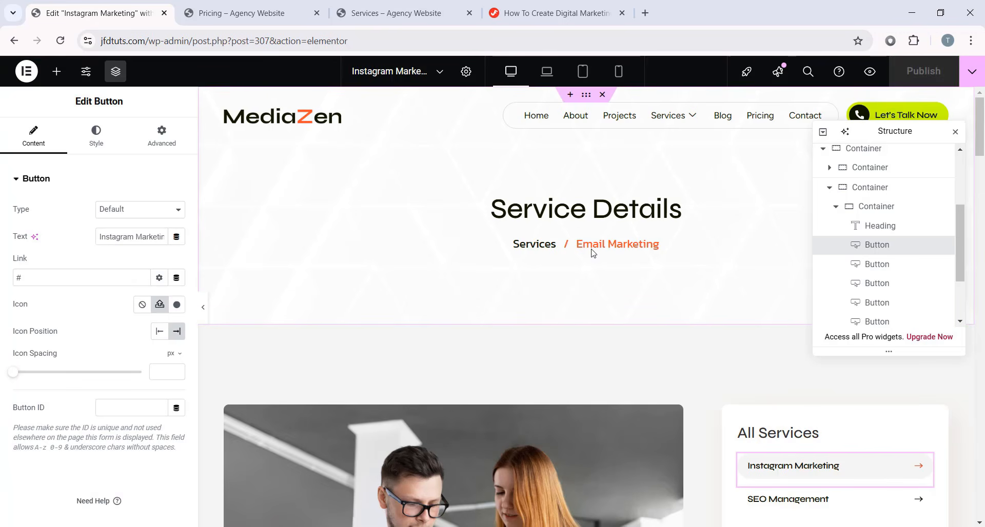
- Exit Elementor to the WordPress Pages list
click(27, 71)
click(61, 181)
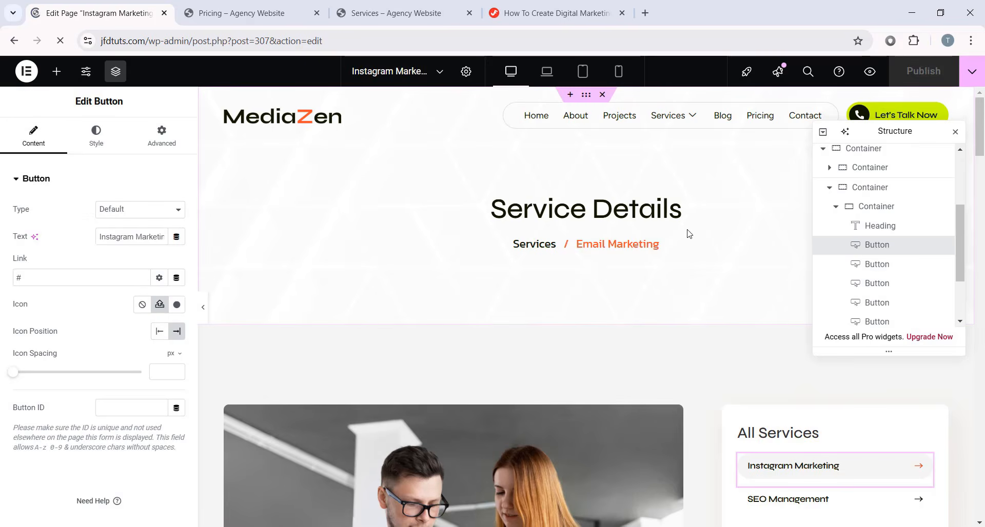
click(19, 75)
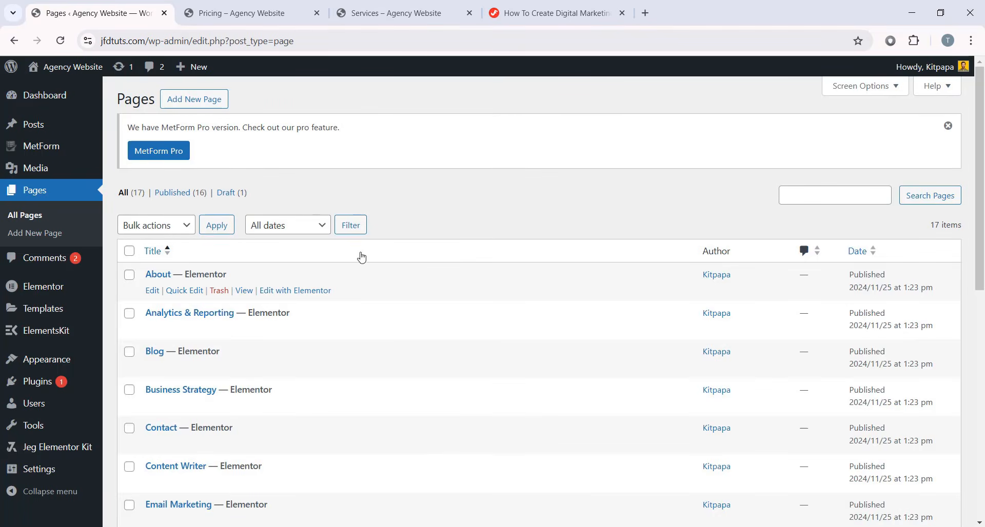
- Open the PixelPulse Media project page on the live site and scroll through it
click(307, 19)
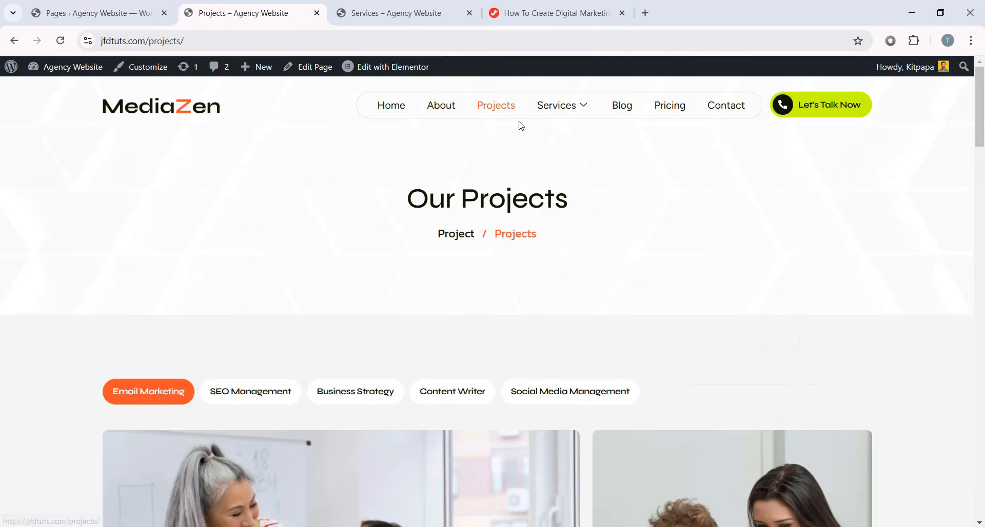
scroll(521, 215, down, 6)
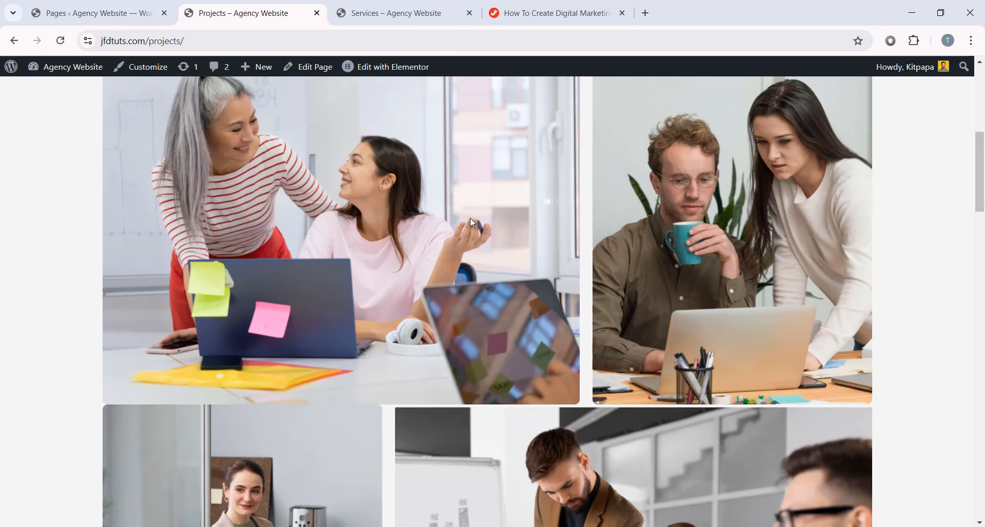
mouse_move(342, 225)
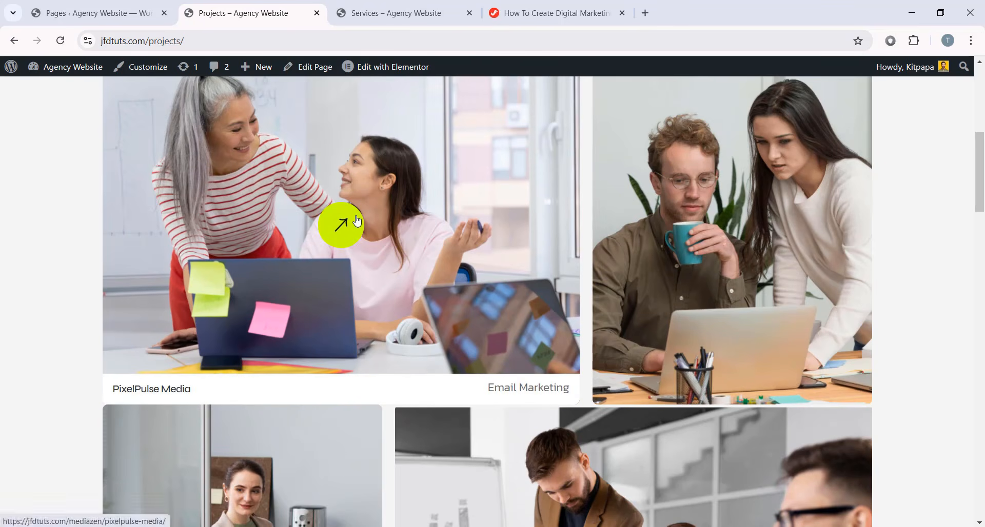
click(360, 224)
scroll(565, 310, down, 10)
scroll(565, 310, down, 8)
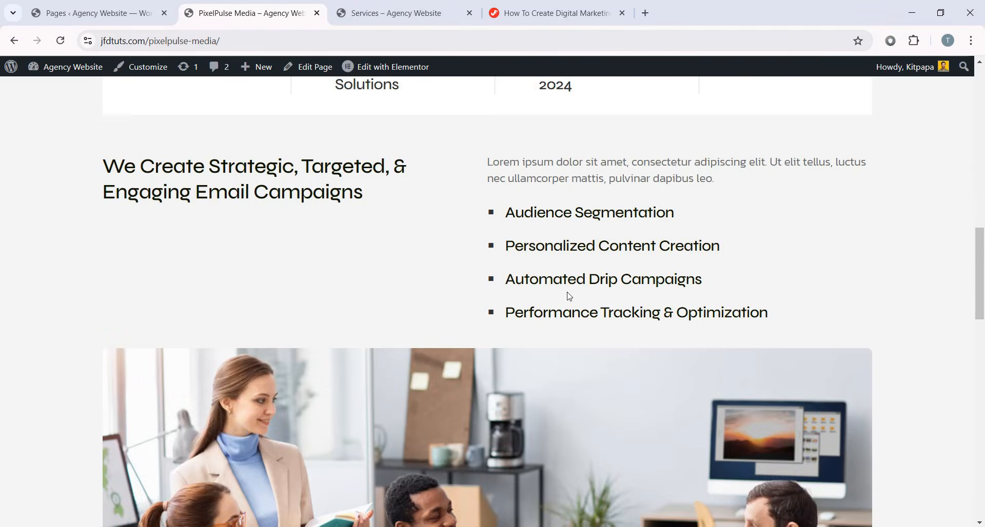
scroll(573, 311, up, 20)
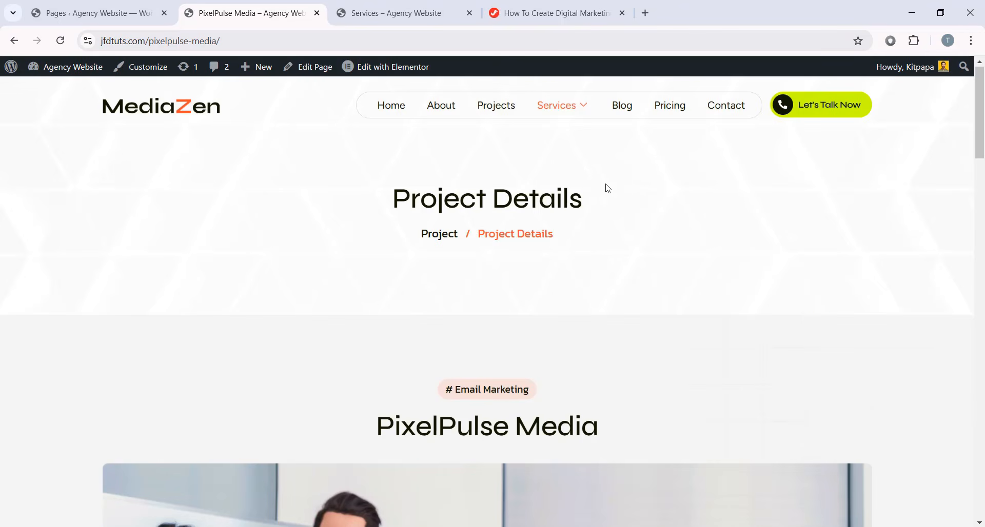
scroll(612, 260, down, 18)
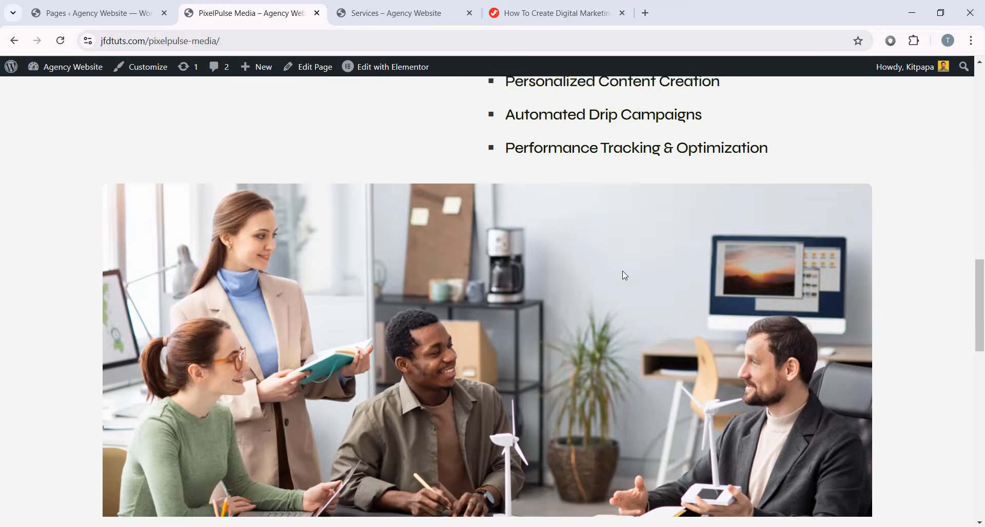
scroll(618, 258, up, 6)
scroll(820, 451, down, 5)
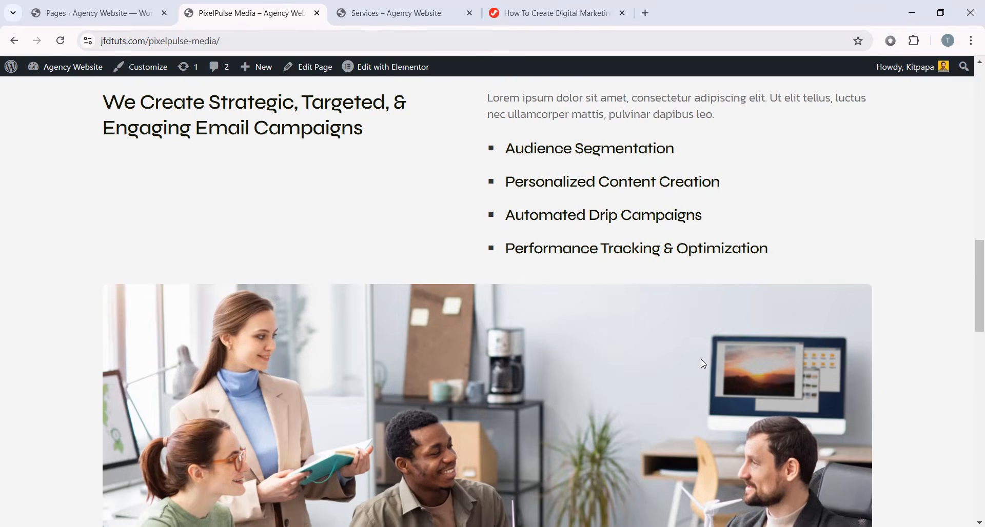
scroll(545, 330, down, 6)
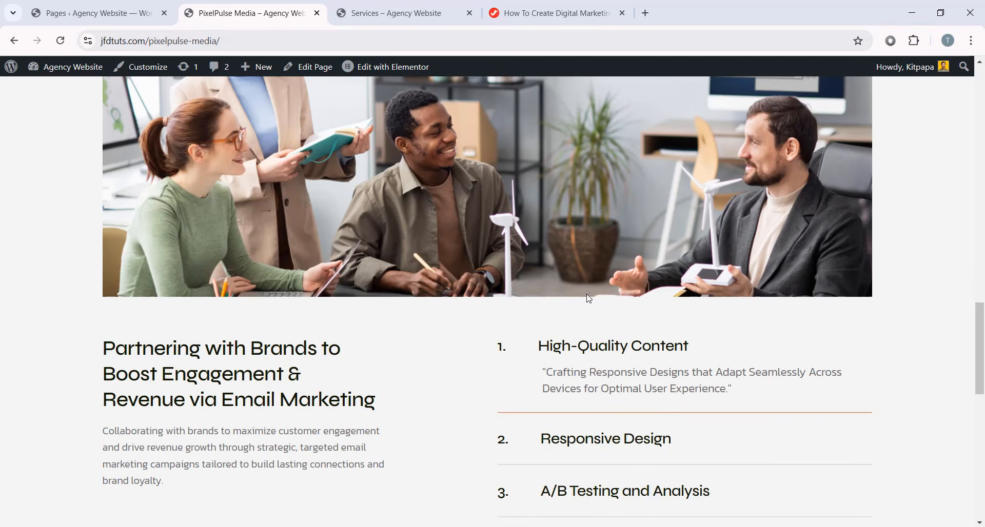
scroll(602, 276, down, 4)
scroll(600, 279, up, 1)
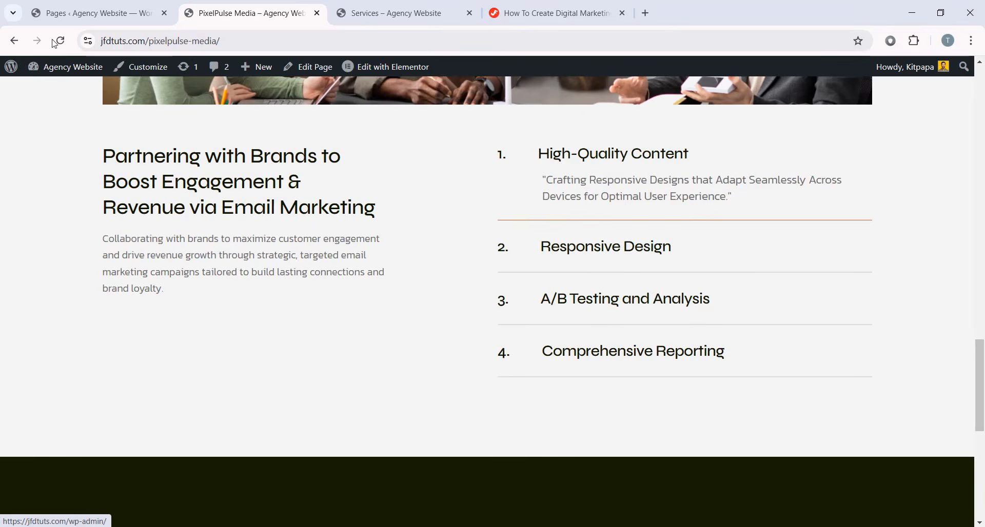
- Scroll the admin All Pages list to find PixelPulse Media
click(97, 13)
scroll(330, 169, down, 3)
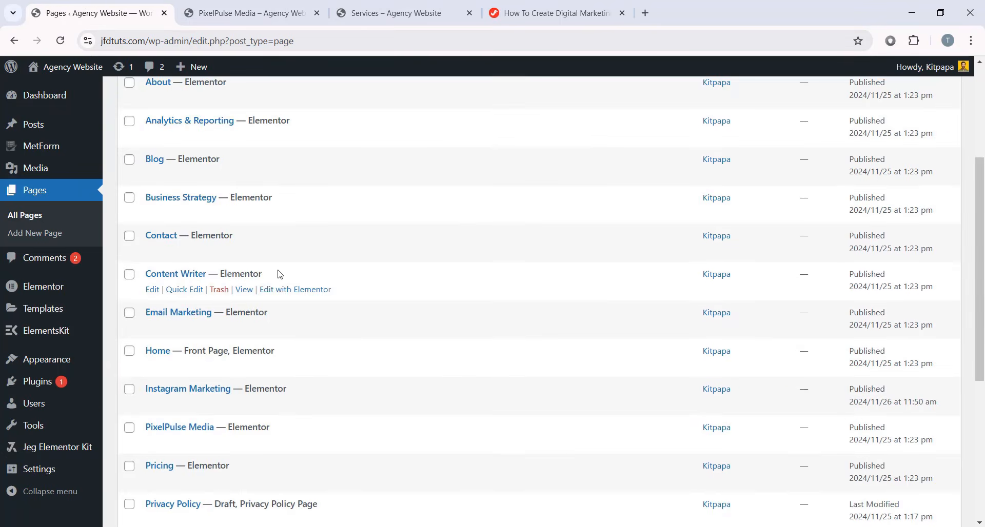
scroll(307, 246, up, 1)
scroll(336, 269, down, 3)
scroll(336, 261, up, 2)
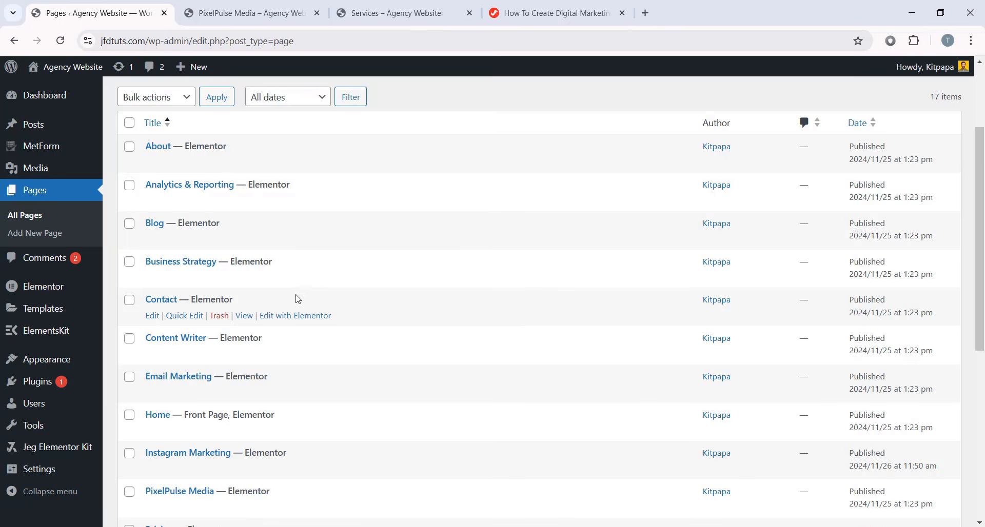
scroll(302, 305, down, 3)
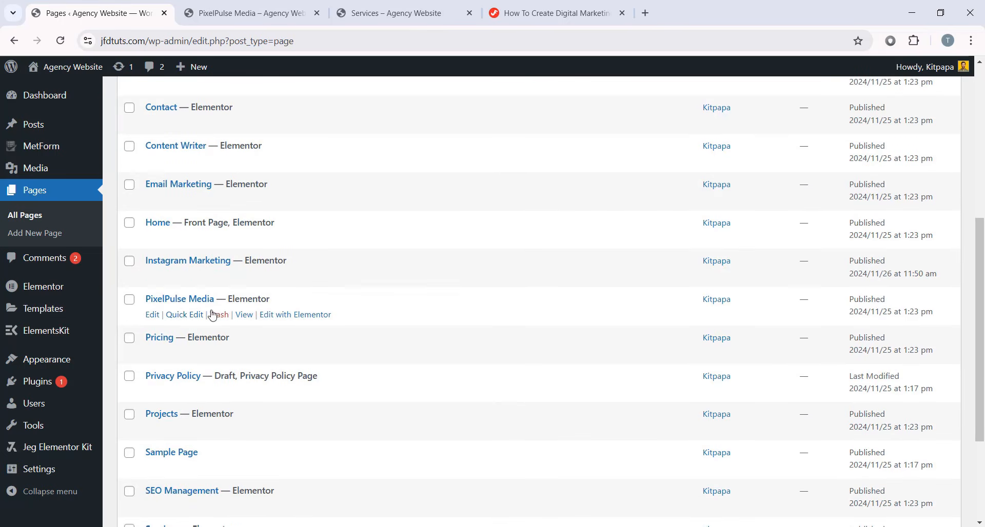
- Save the PixelPulse Media page to the Elementor library as 'Single Projects Page'
click(281, 316)
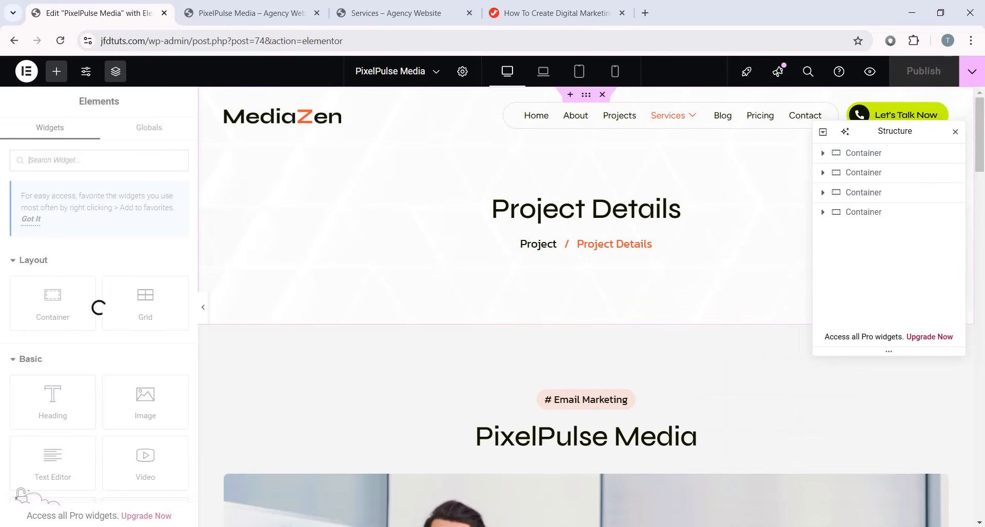
click(971, 73)
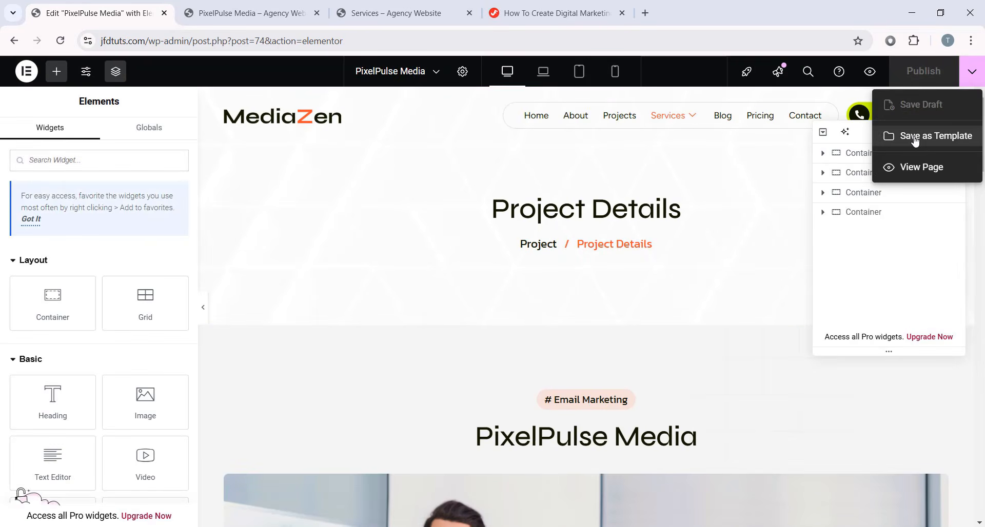
click(913, 135)
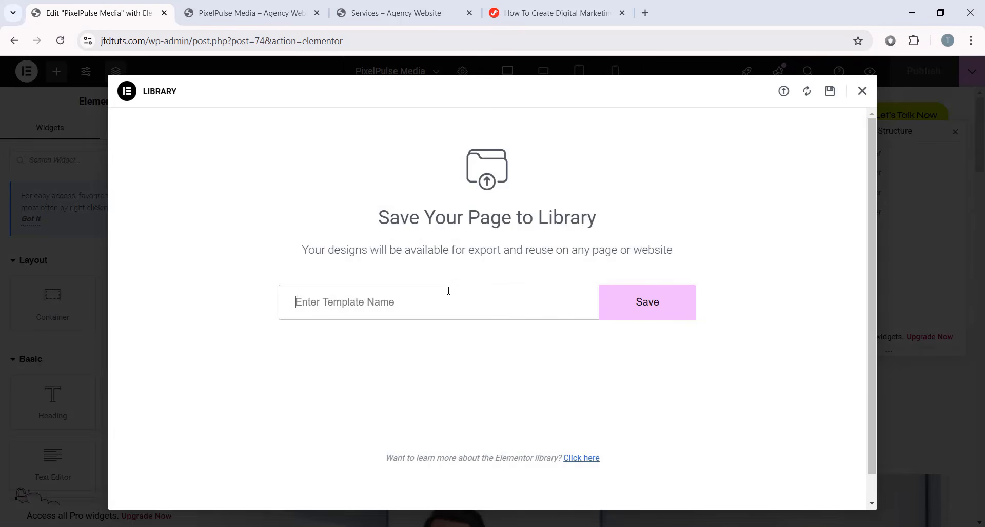
text(Projects Page)
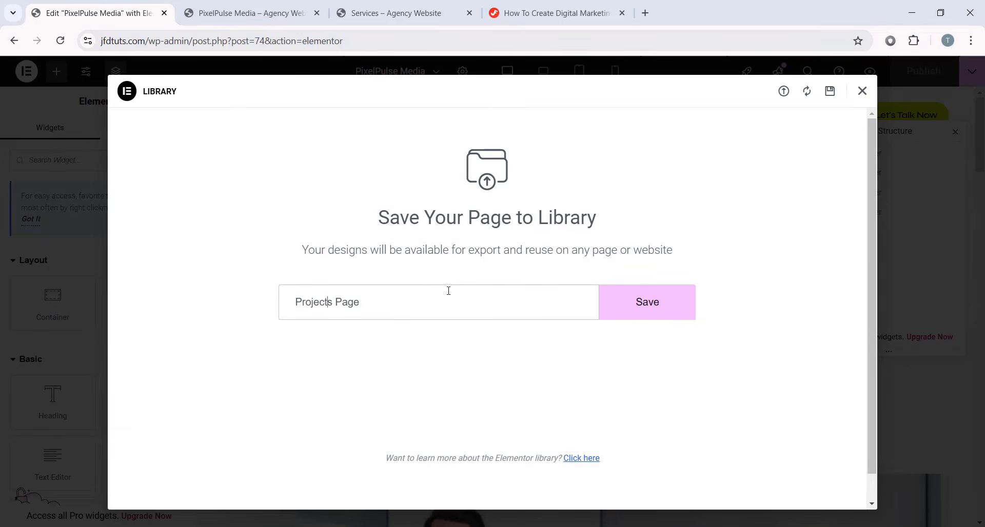
text(Single)
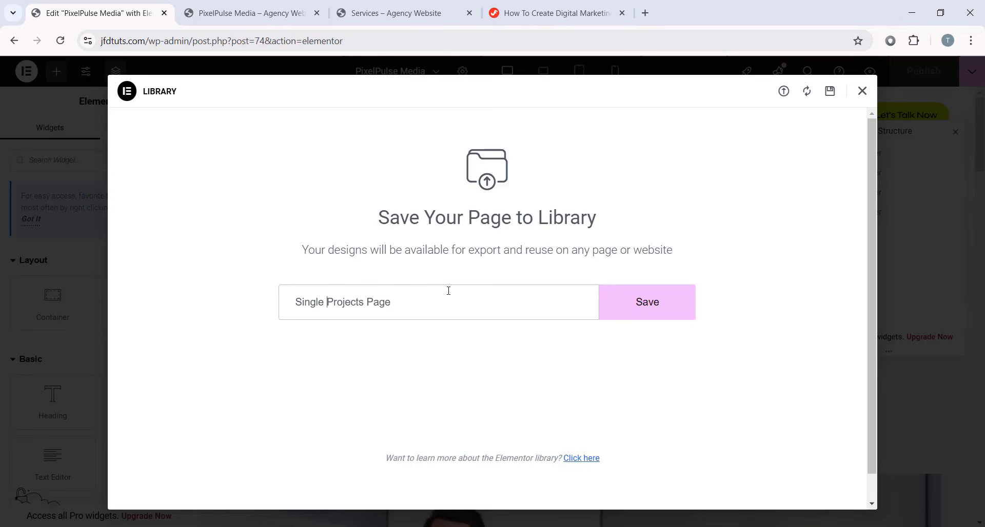
drag(390, 301, 291, 299)
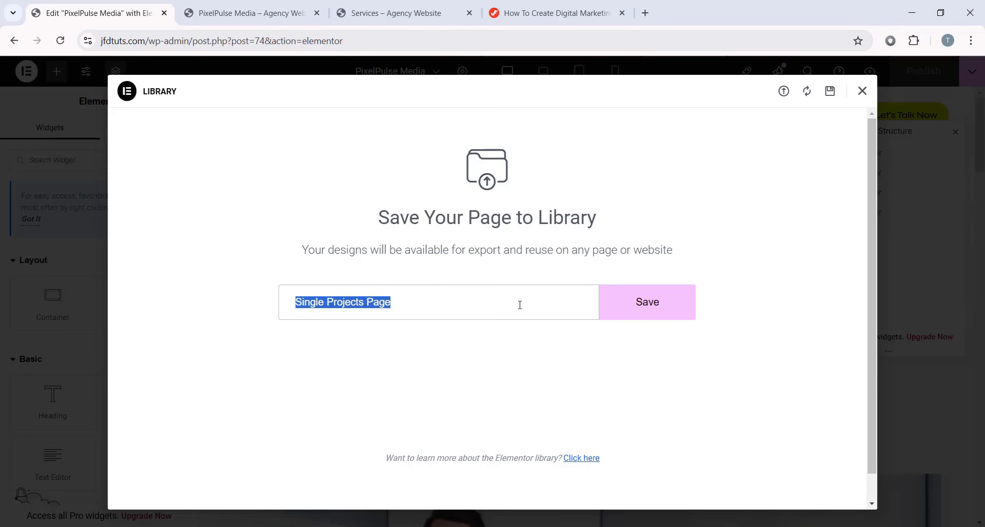
click(630, 301)
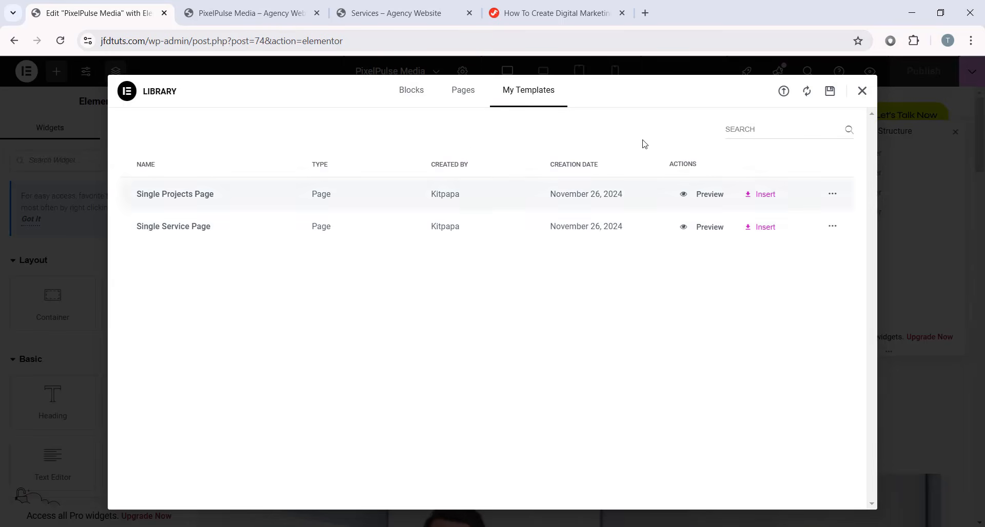
click(862, 92)
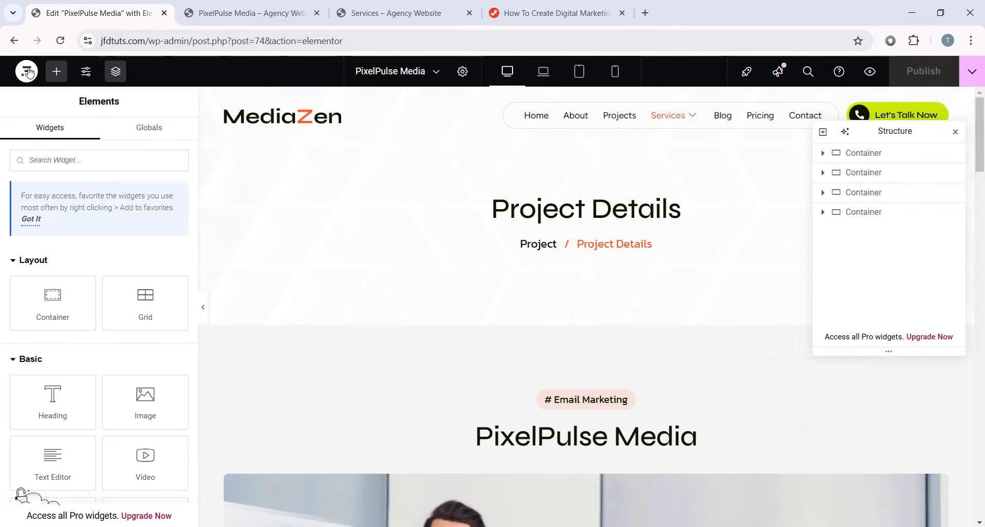
click(28, 73)
- Back in WordPress, publish a new page titled 'Fitzen Marketing' and open it in Elementor
click(64, 199)
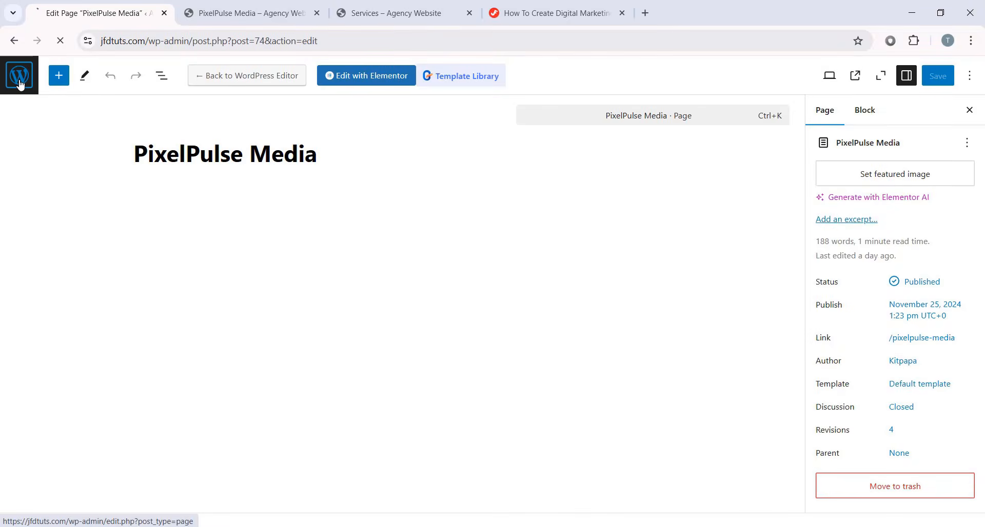
click(20, 82)
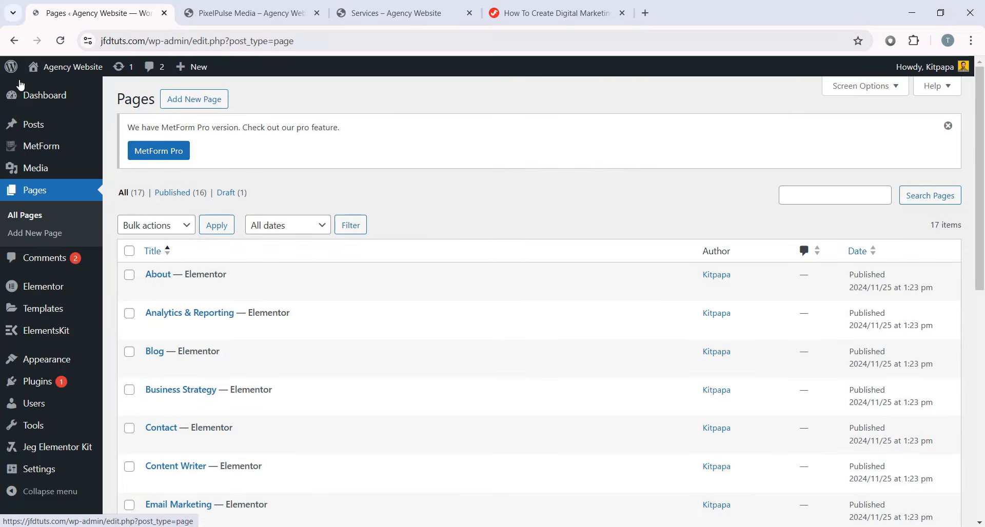
click(169, 102)
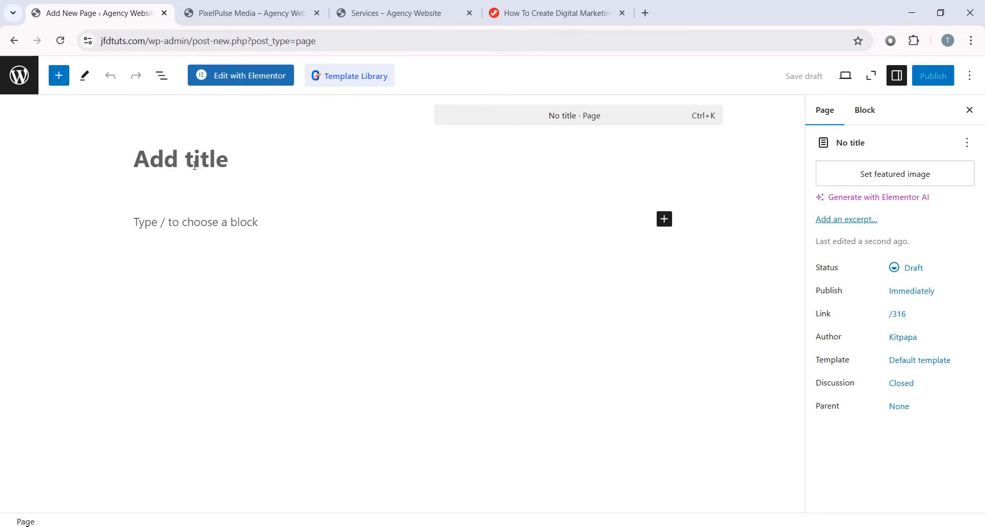
text(Fitze)
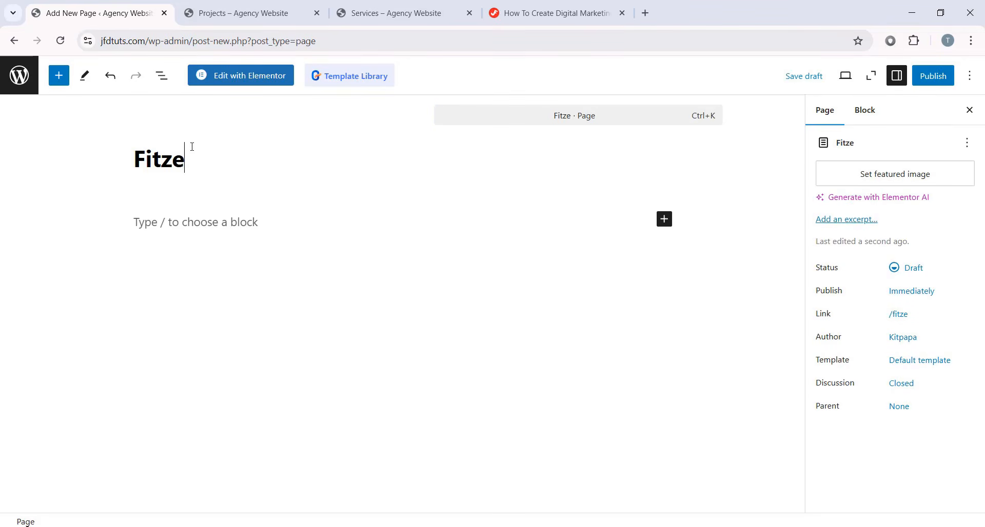
text(n Marketing)
click(932, 76)
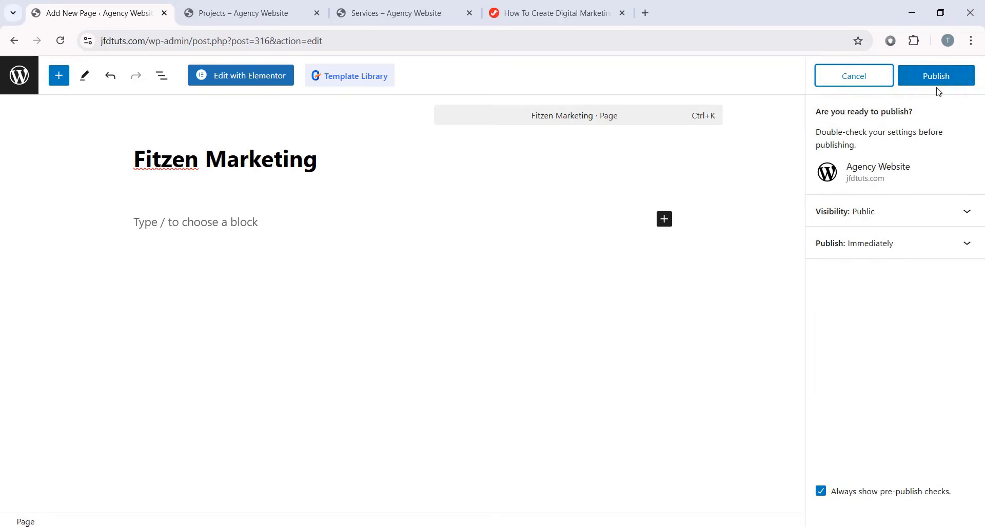
click(935, 75)
click(236, 77)
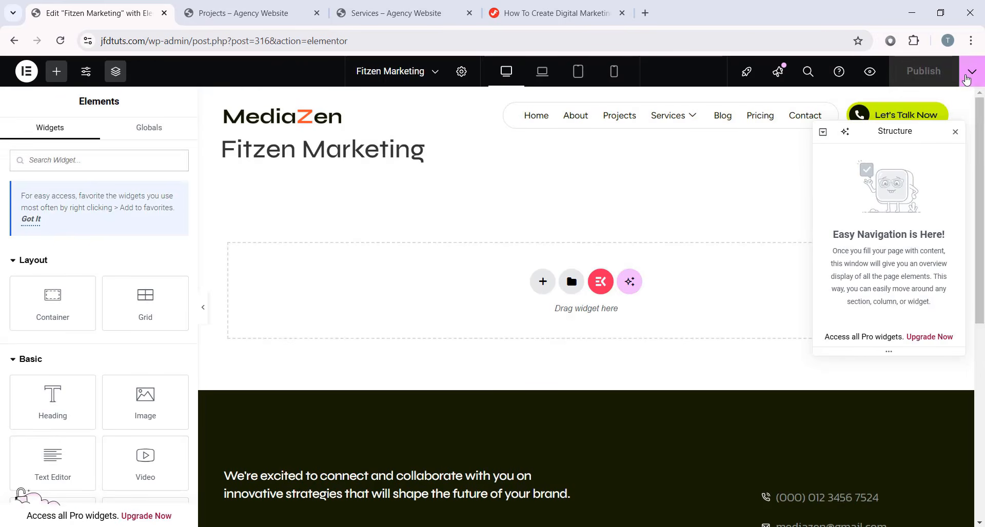
- Insert the Single Projects Page template, including its page settings, into this page
click(971, 71)
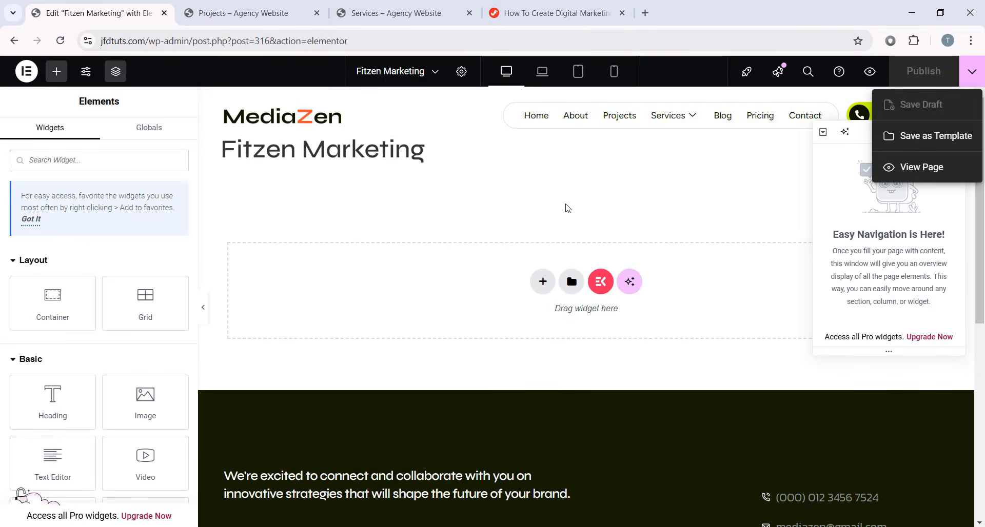
click(572, 281)
click(528, 91)
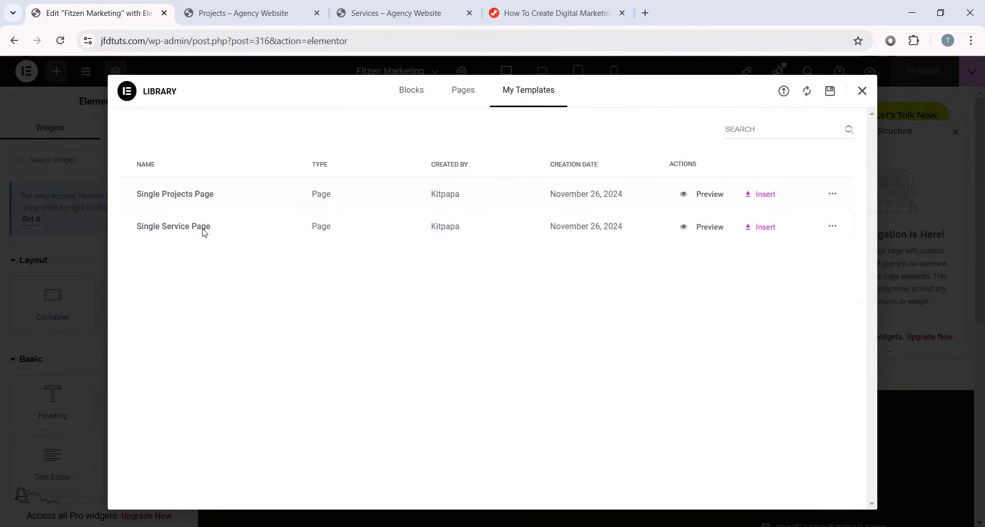
click(760, 195)
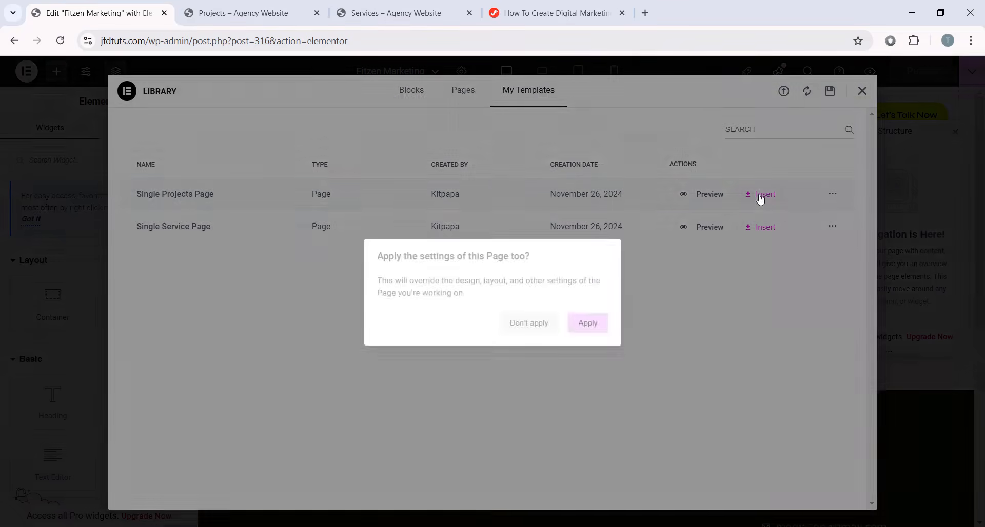
click(586, 324)
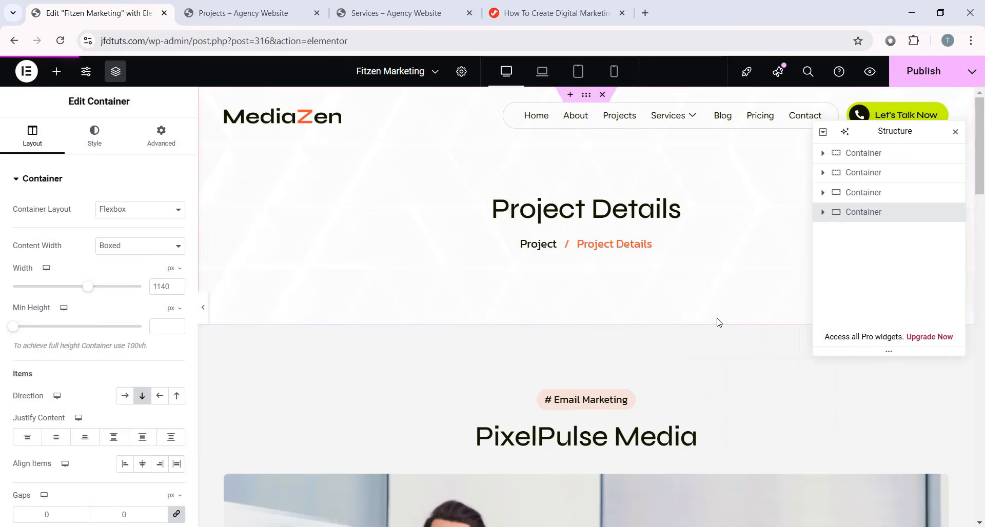
scroll(708, 314, down, 9)
scroll(656, 309, up, 5)
scroll(633, 307, up, 4)
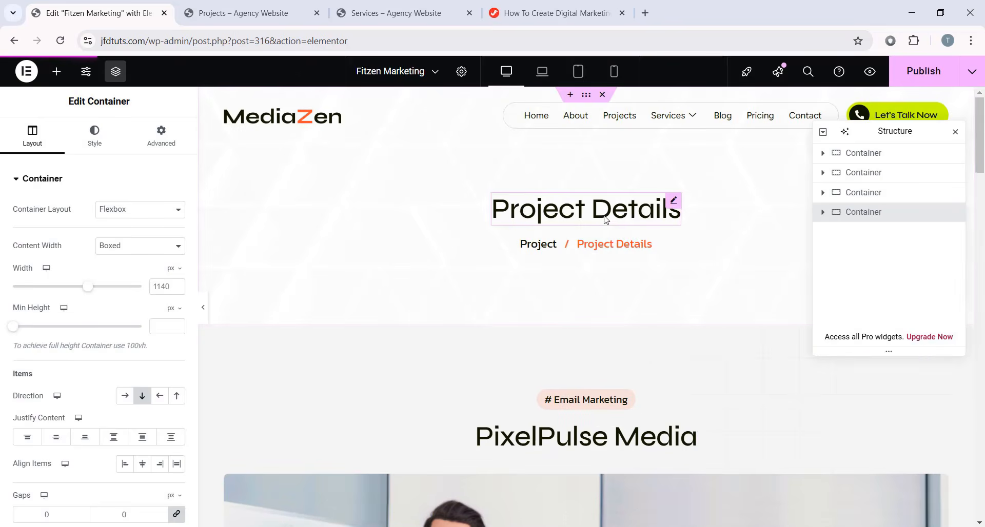
- Change the breadcrumb heading's title from Project Details to Fitzen Marketing, then exit to WordPress
click(618, 245)
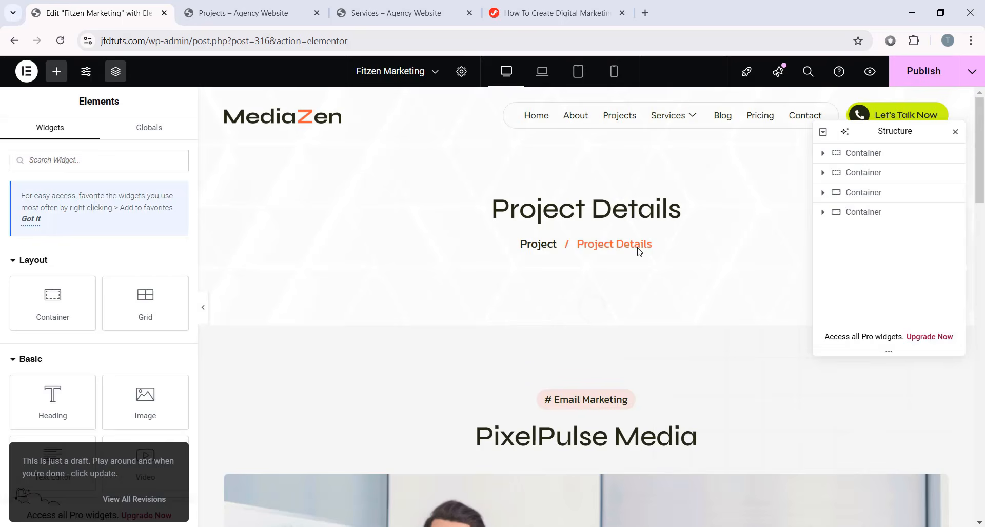
click(636, 245)
drag(69, 224, 2, 224)
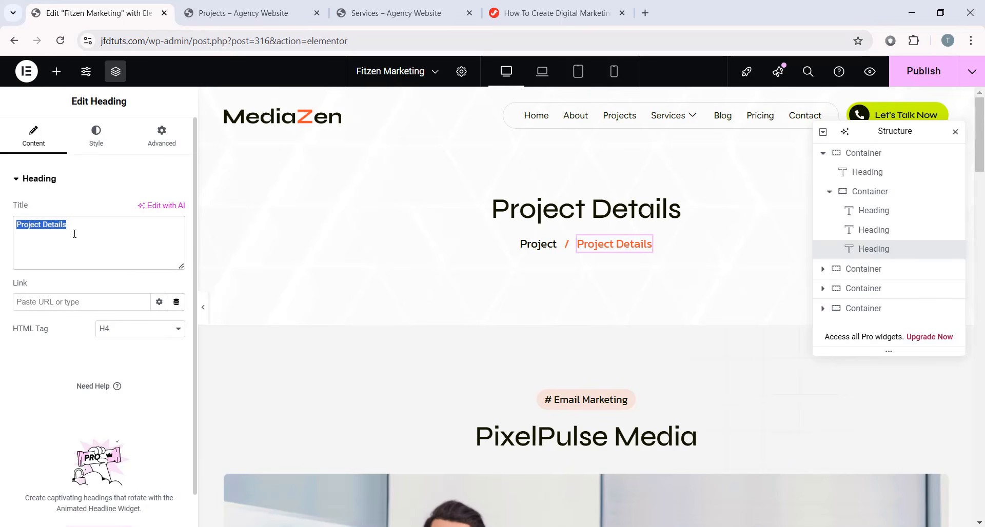
text(Fitzen Marketing)
scroll(578, 313, down, 1)
scroll(578, 313, up, 1)
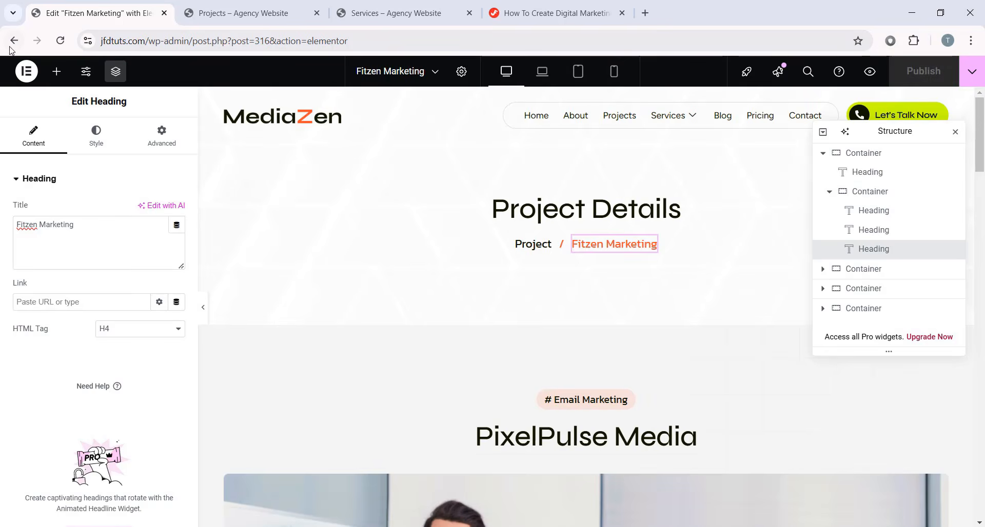
click(27, 70)
click(60, 199)
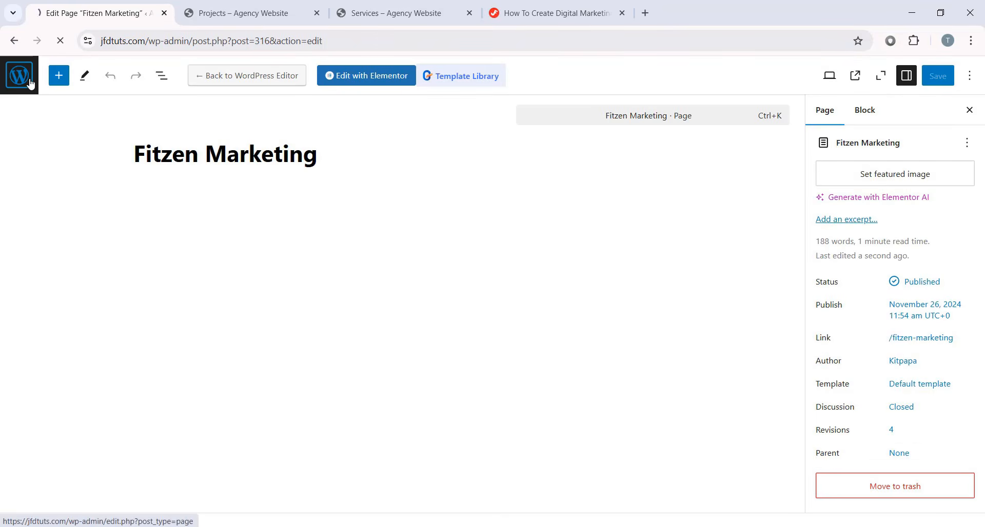
- Leave the block editor for the admin Pages list
click(32, 86)
scroll(411, 286, down, 2)
scroll(410, 287, down, 1)
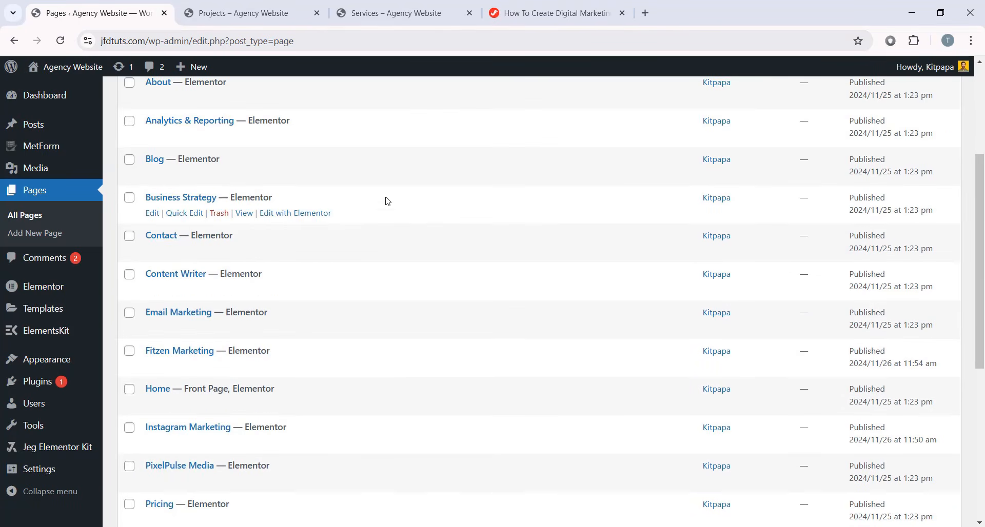
- Browse the live Blog page's post cards and the Essential Techniques post
click(270, 4)
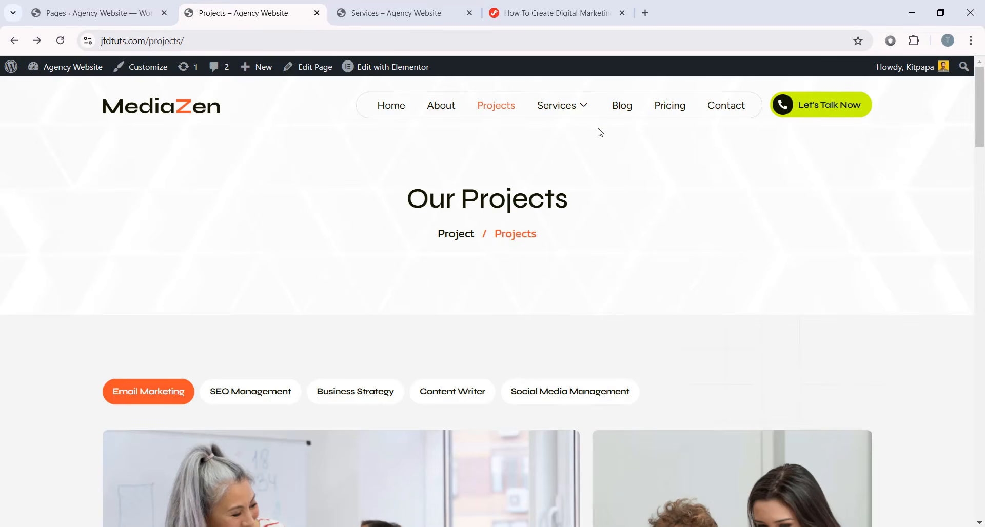
click(622, 118)
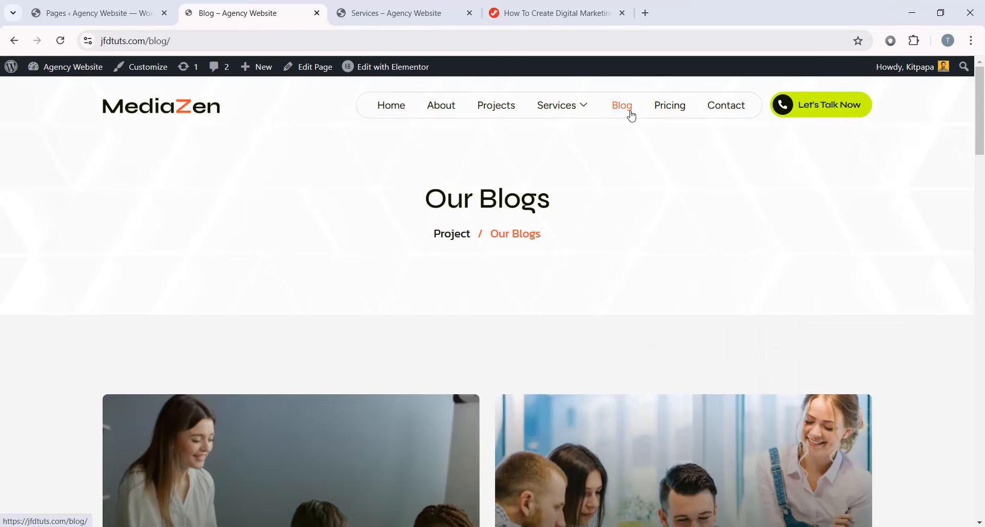
scroll(728, 288, down, 10)
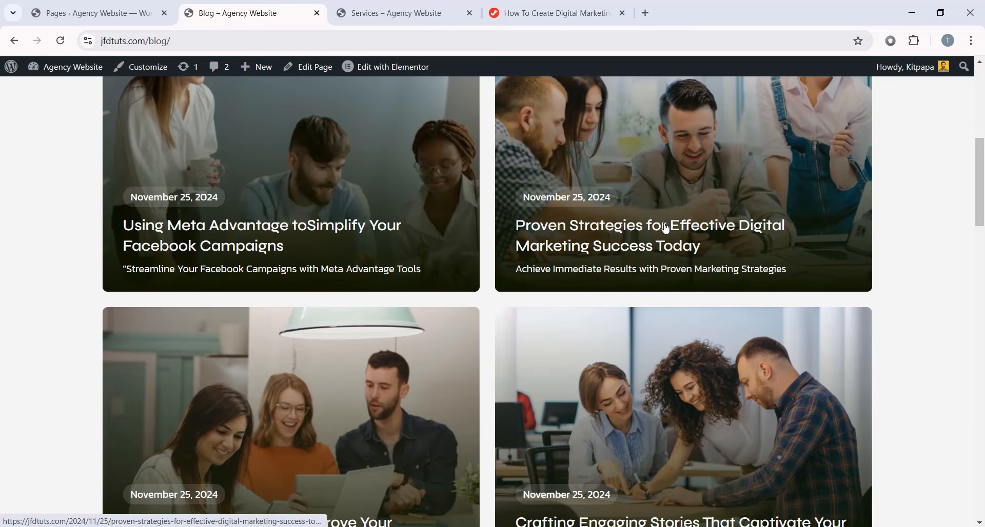
scroll(677, 344, down, 4)
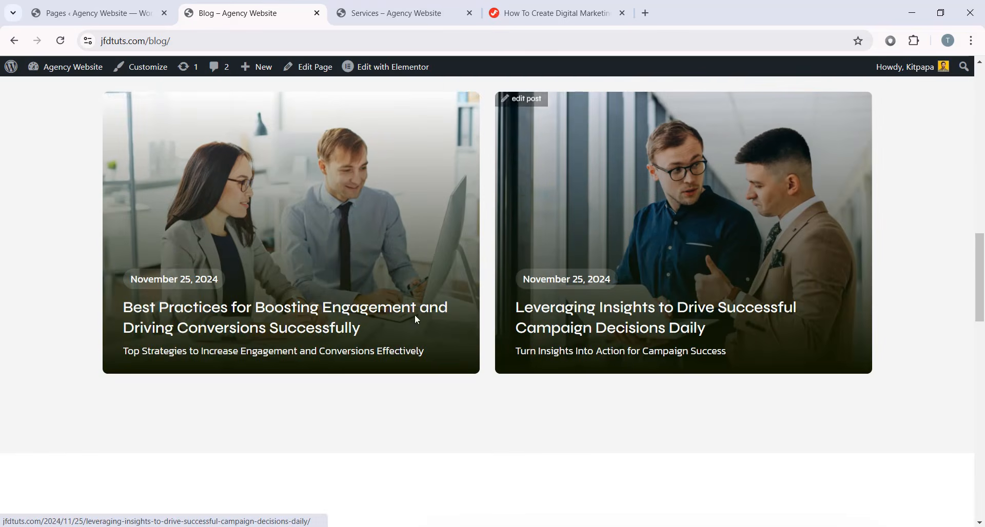
scroll(794, 277, up, 7)
scroll(831, 307, up, 5)
scroll(820, 301, down, 6)
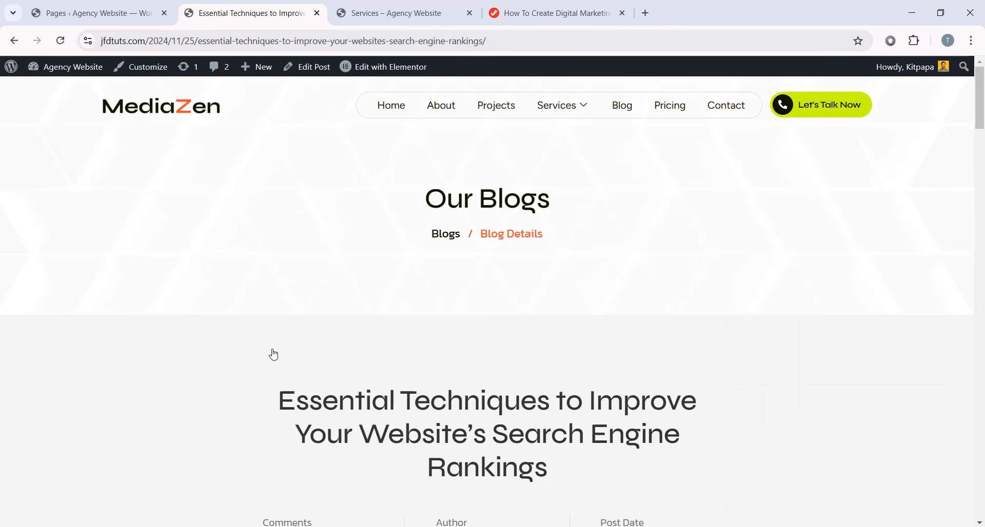
mouse_move(982, 89)
mouse_down()
mouse_move(979, 423)
mouse_move(958, 454)
mouse_move(981, 277)
mouse_move(982, 90)
mouse_up()
scroll(864, 244, up, 3)
scroll(826, 285, down, 10)
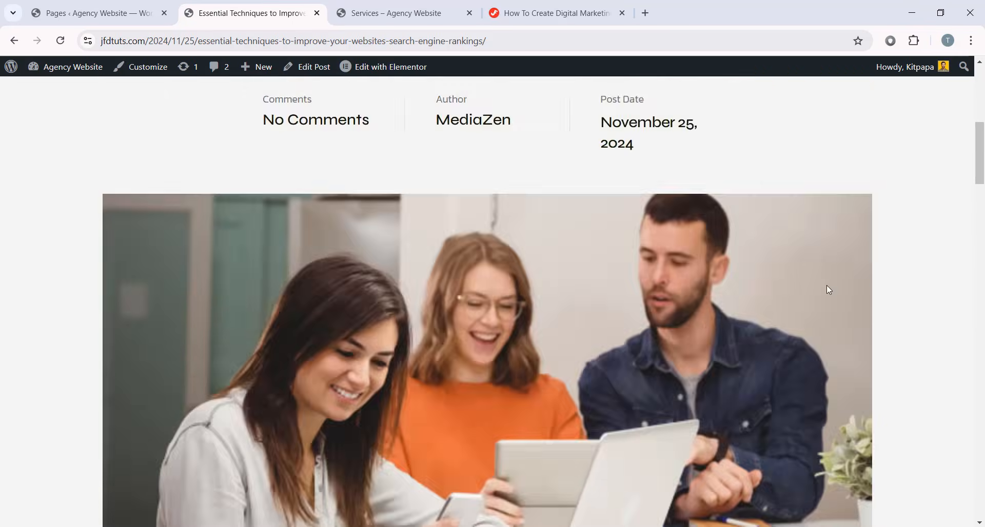
scroll(793, 256, up, 1)
scroll(795, 261, up, 6)
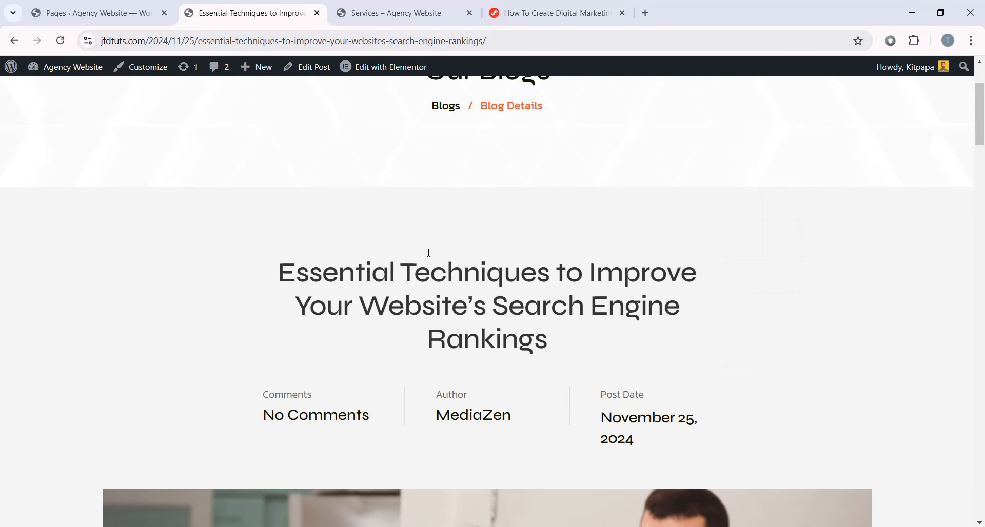
- Return to the admin All Pages list showing Blog
click(95, 13)
scroll(330, 222, up, 4)
scroll(279, 259, down, 1)
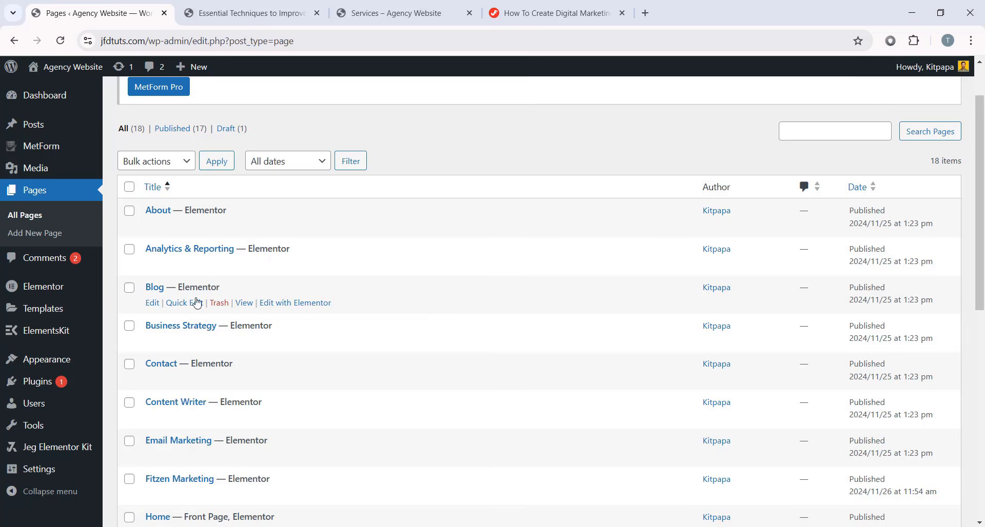
- Scroll through the All Posts list, then start a new untitled draft post
mouse_move(51, 136)
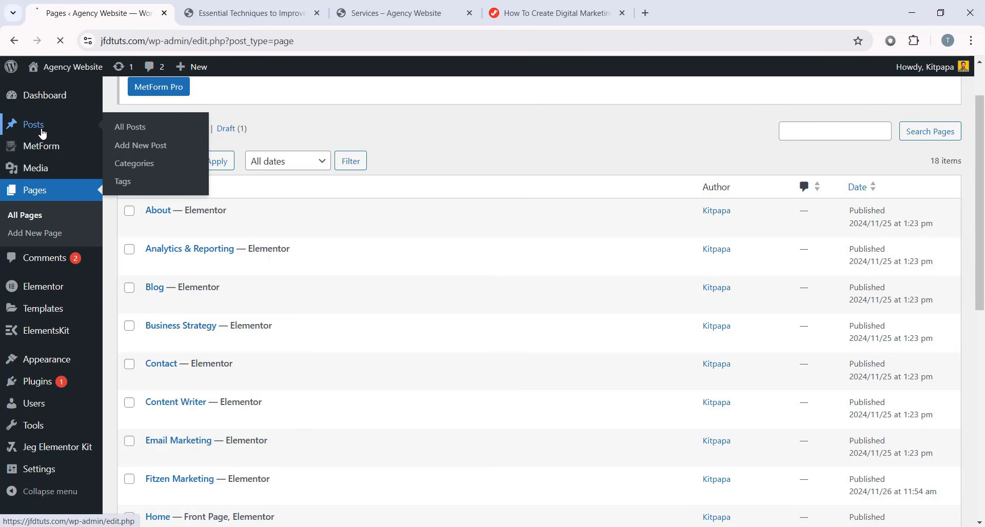
scroll(431, 293, down, 5)
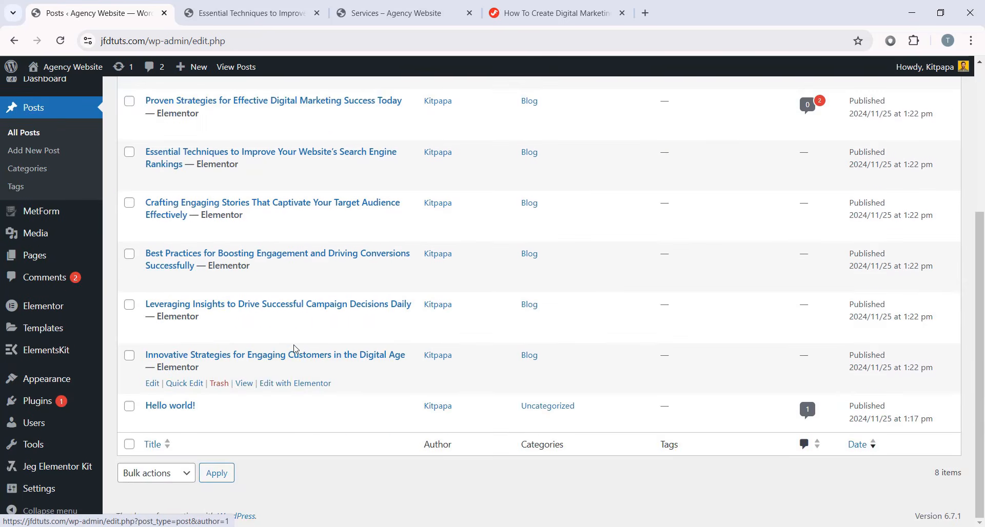
scroll(295, 349, up, 3)
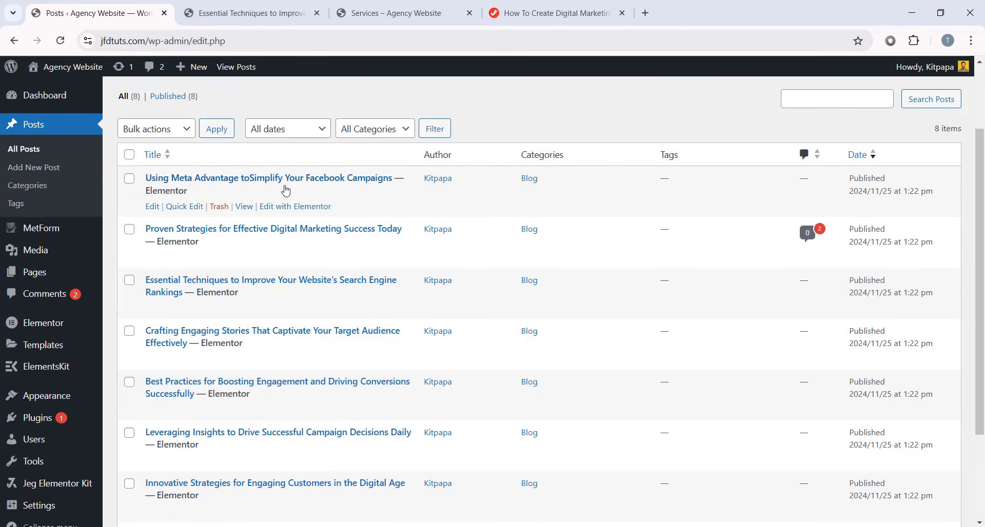
scroll(252, 275, down, 3)
scroll(402, 389, up, 4)
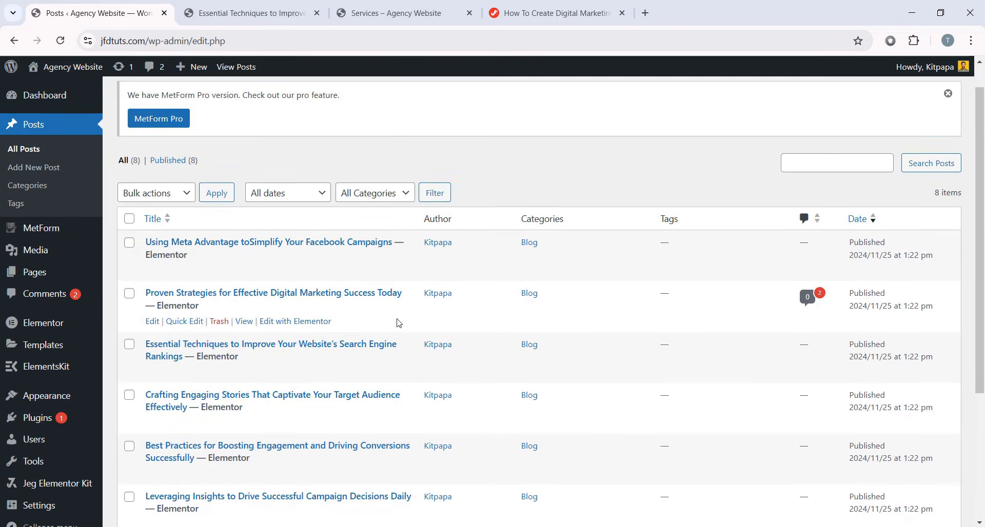
scroll(399, 322, up, 1)
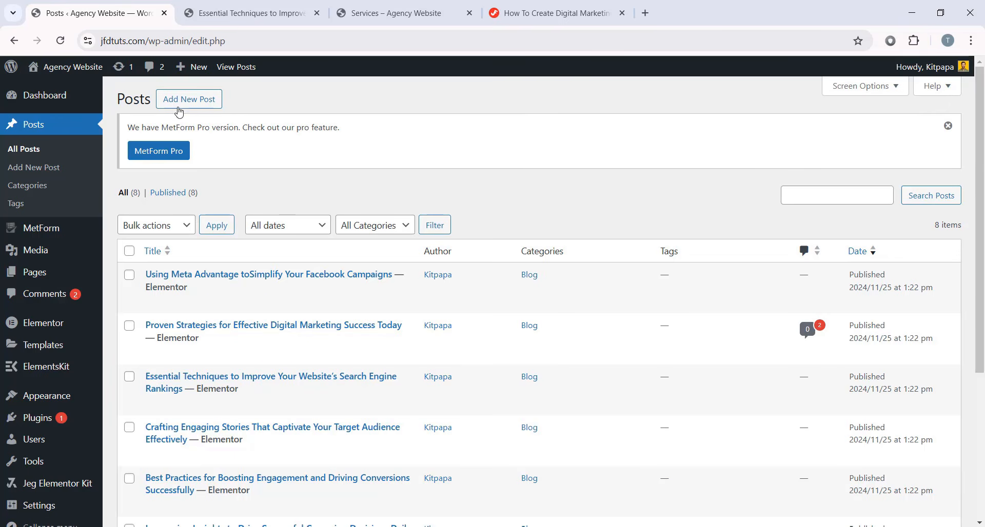
click(200, 105)
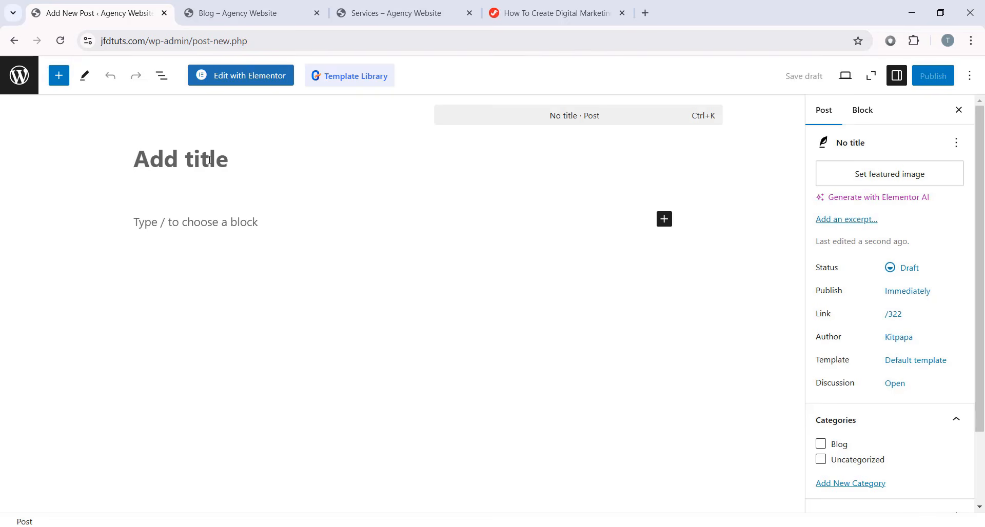
- Title the post Essential Techniques and add a Lorem Ipsum paragraph with 'dolor set amet' italicised
text(Essential Techniques to Improve Your Website’s Search Engine Rankings)
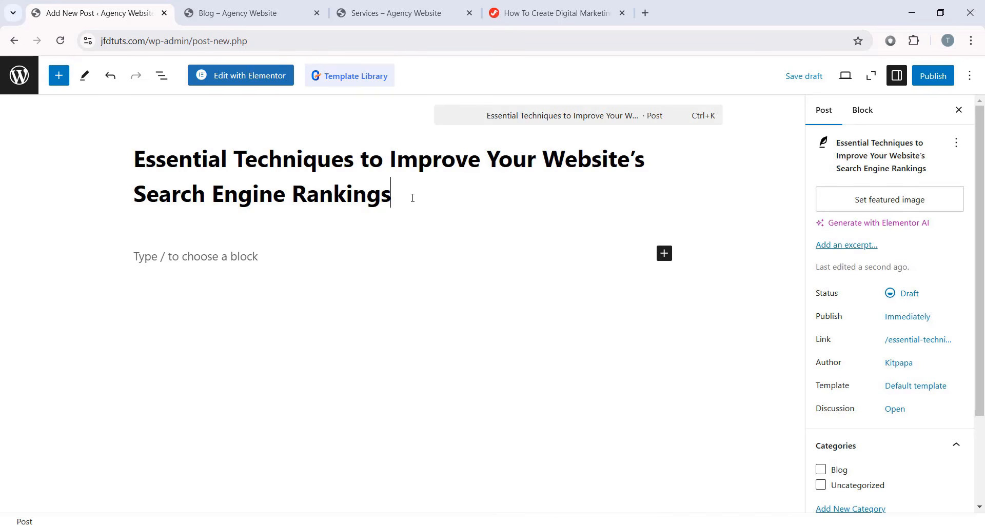
drag(434, 204, 86, 153)
click(224, 261)
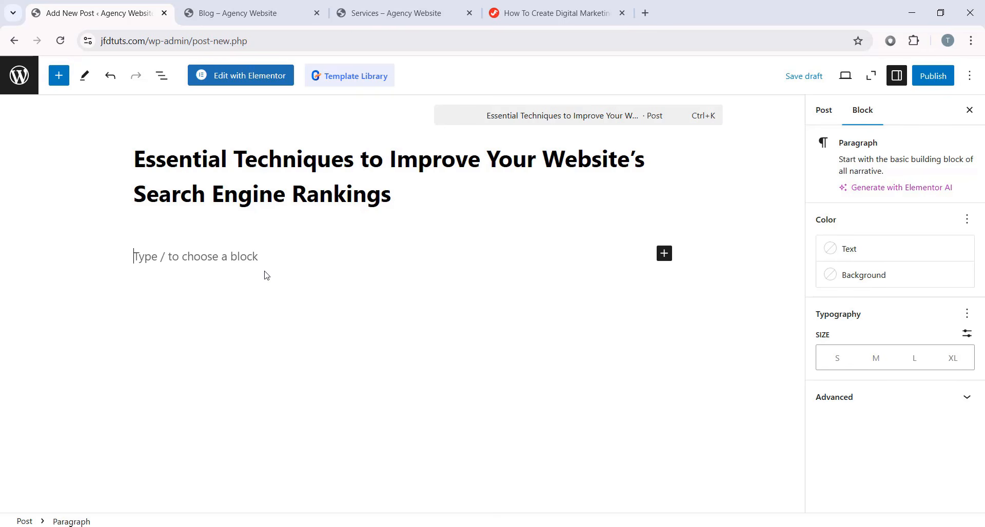
text(Lorem Ipsum dolor set amet)
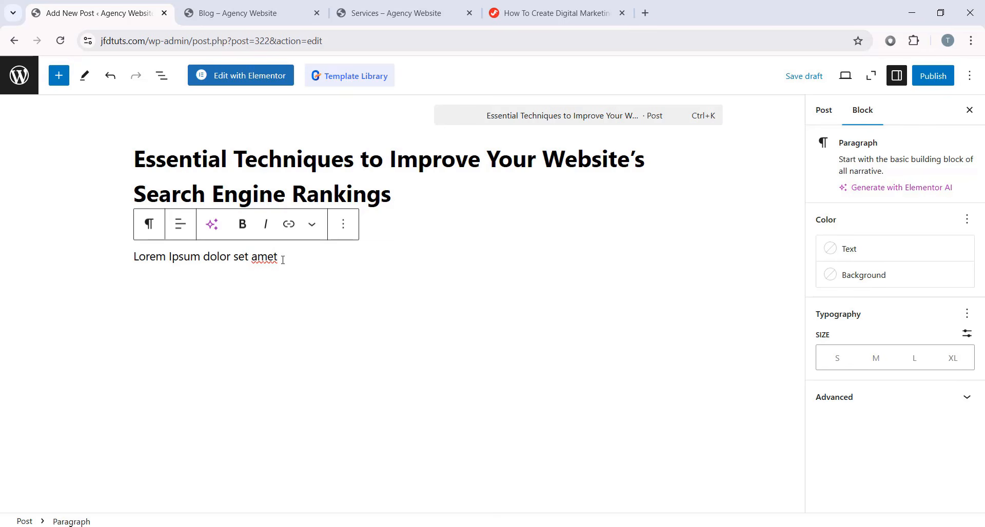
drag(279, 257, 208, 251)
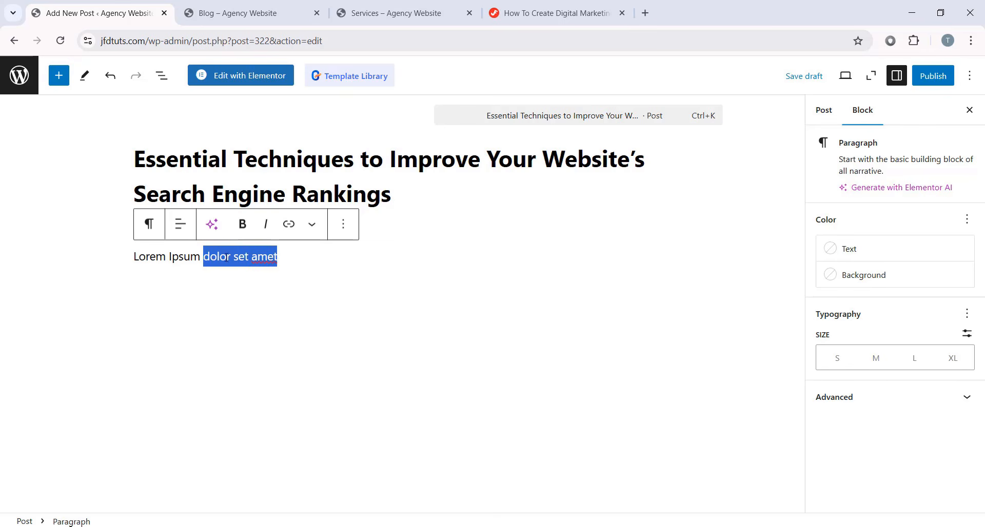
click(240, 231)
click(241, 230)
click(260, 229)
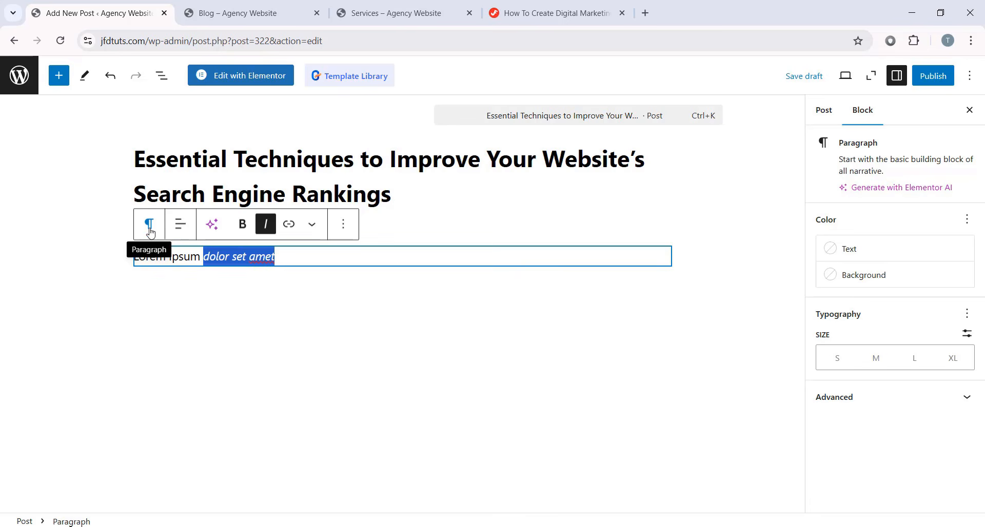
- Convert the paragraph to an H5 heading, then into a bulleted list item
click(149, 225)
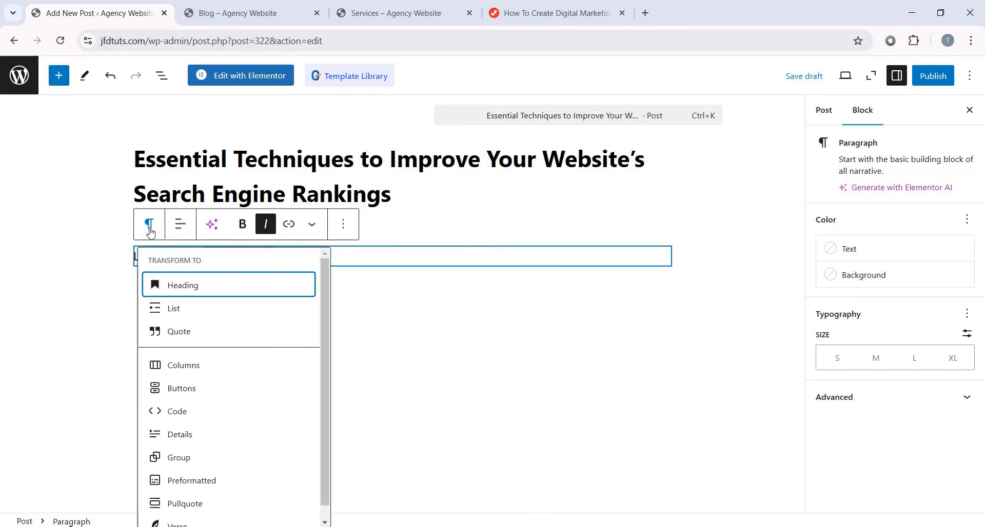
click(185, 290)
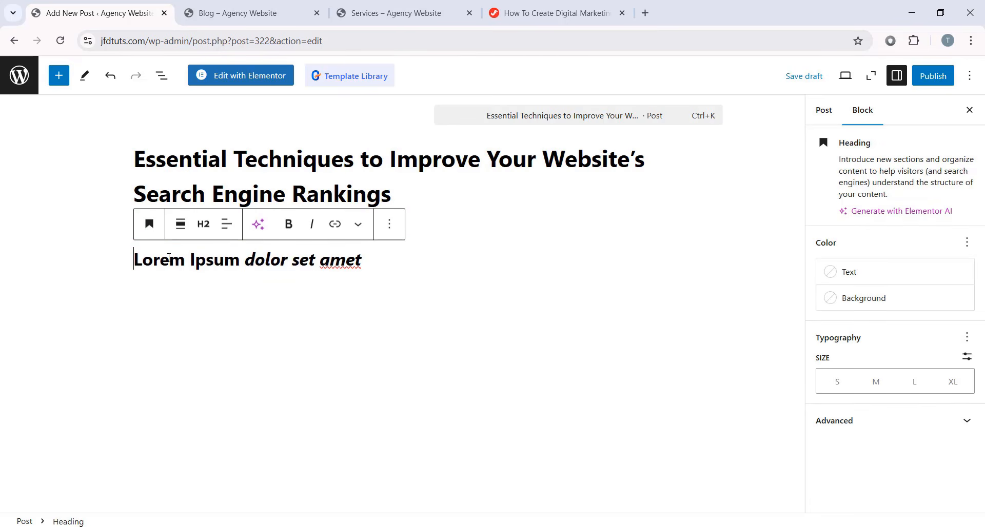
click(203, 223)
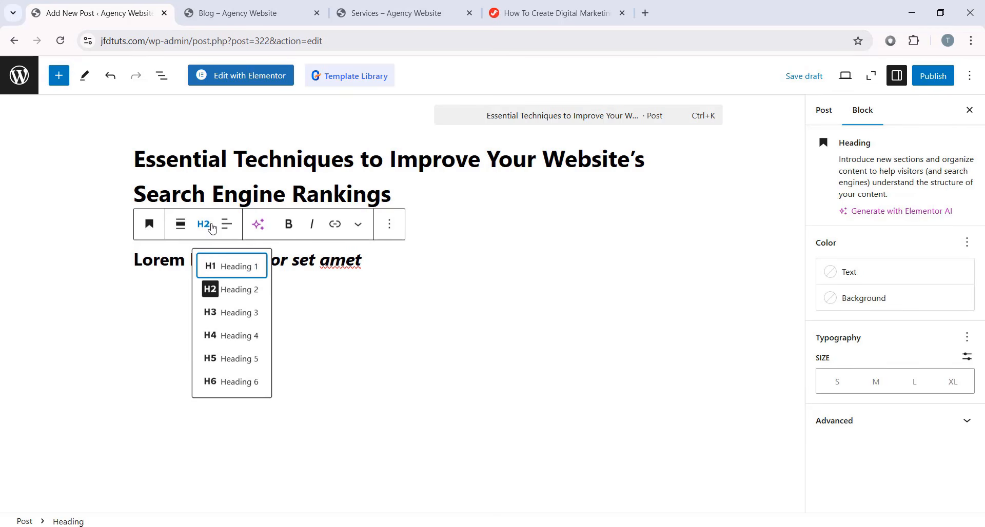
click(236, 363)
click(143, 221)
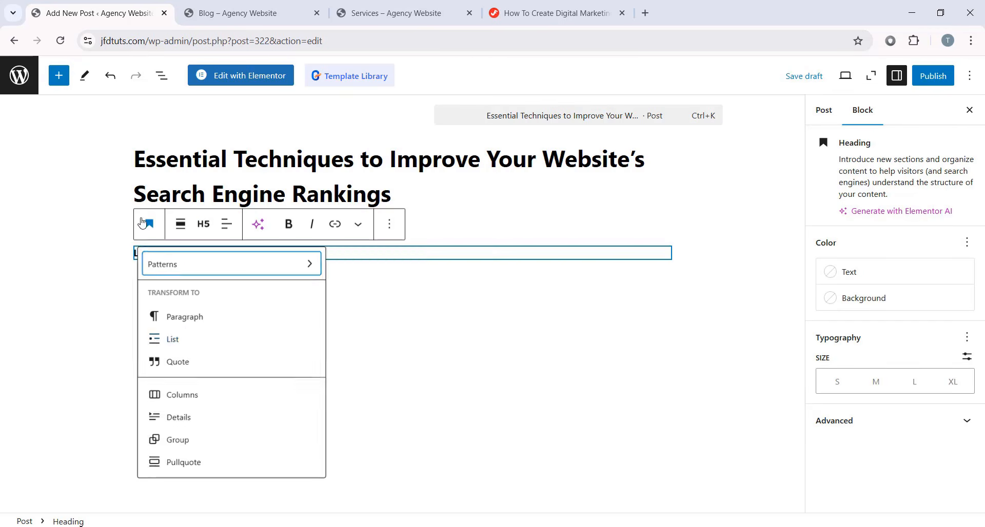
click(182, 349)
click(182, 349)
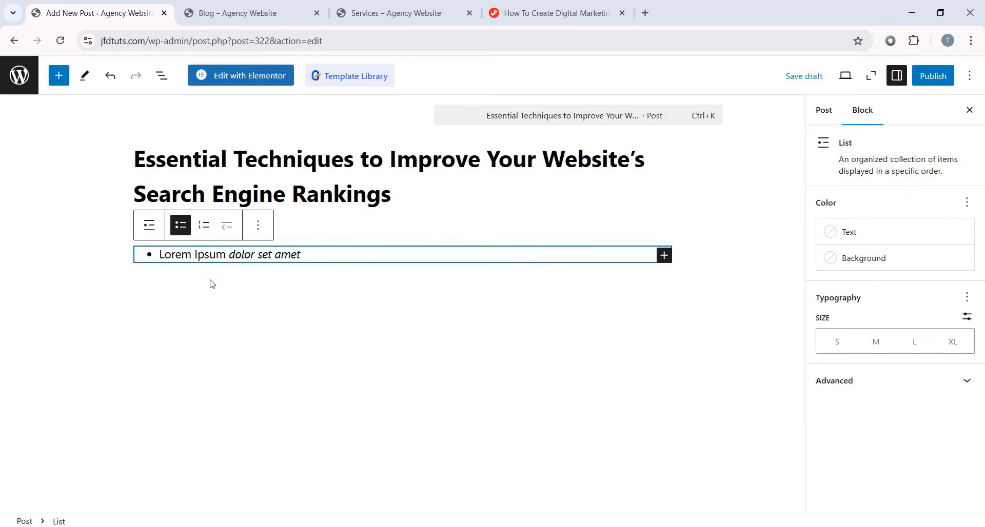
click(317, 257)
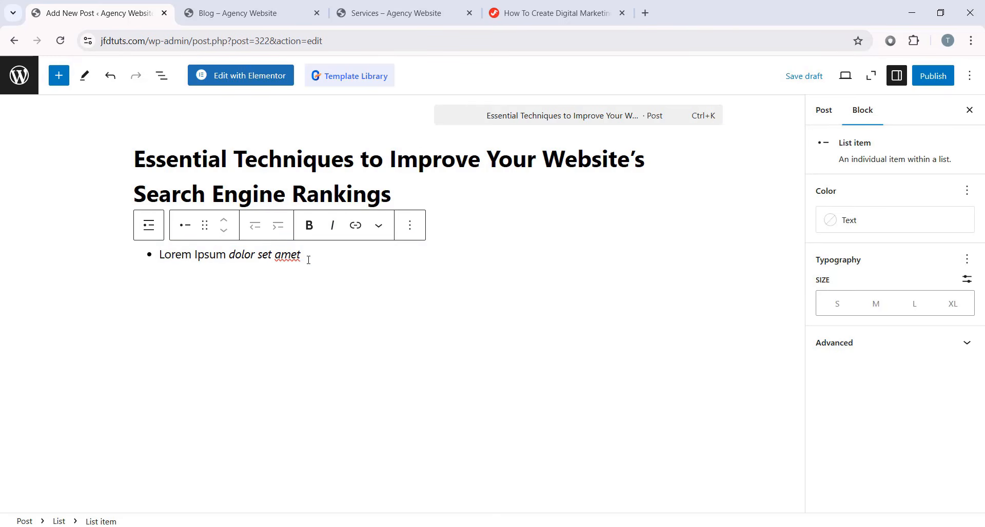
click(493, 234)
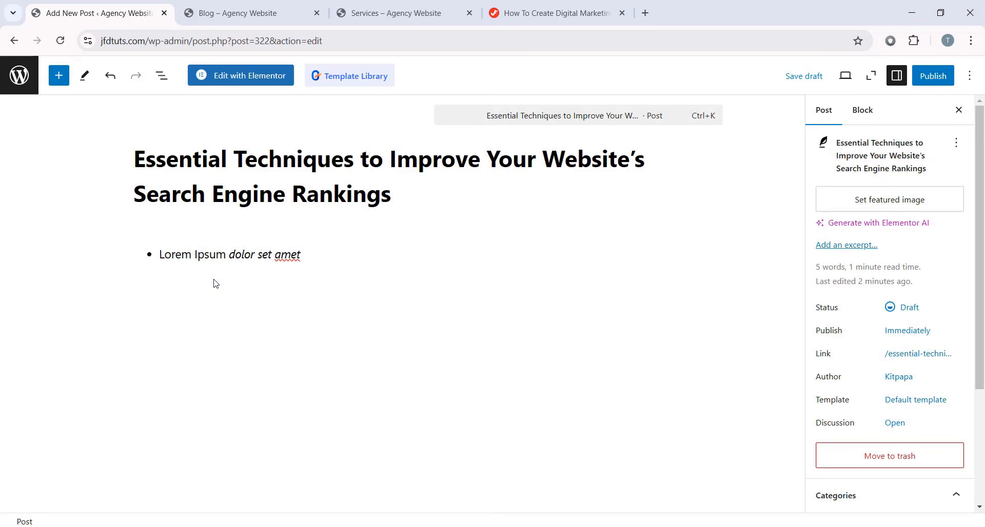
drag(303, 256, 158, 242)
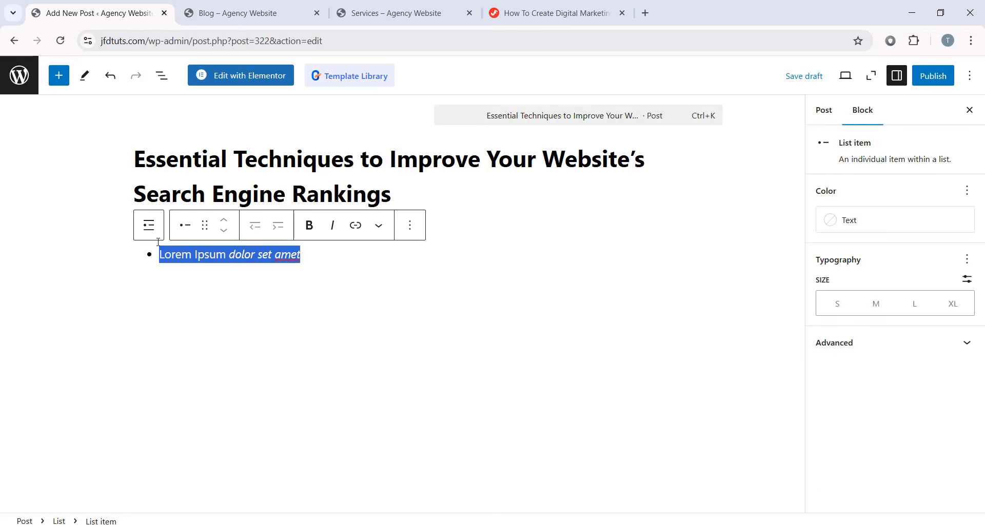
- Delete the selected list text from the post
key(BackSpace)
key(BackSpace)
click(664, 255)
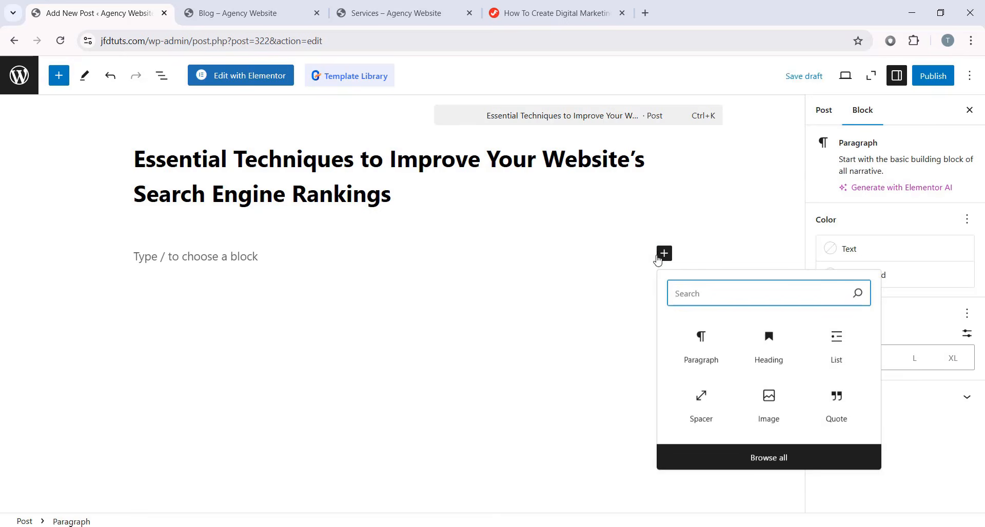
click(596, 288)
click(665, 253)
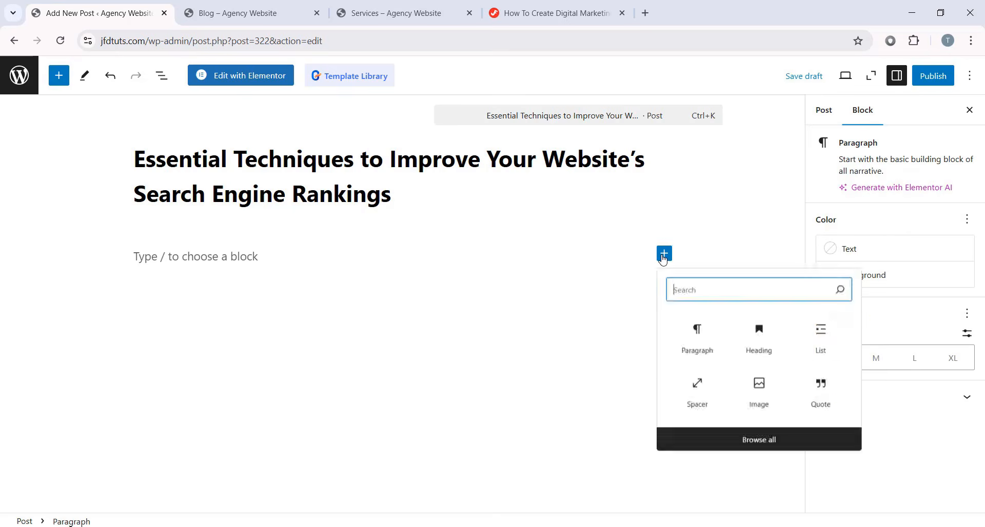
click(636, 267)
- Drag a Calendar block from the Widgets blocks to sit under the post title
click(59, 76)
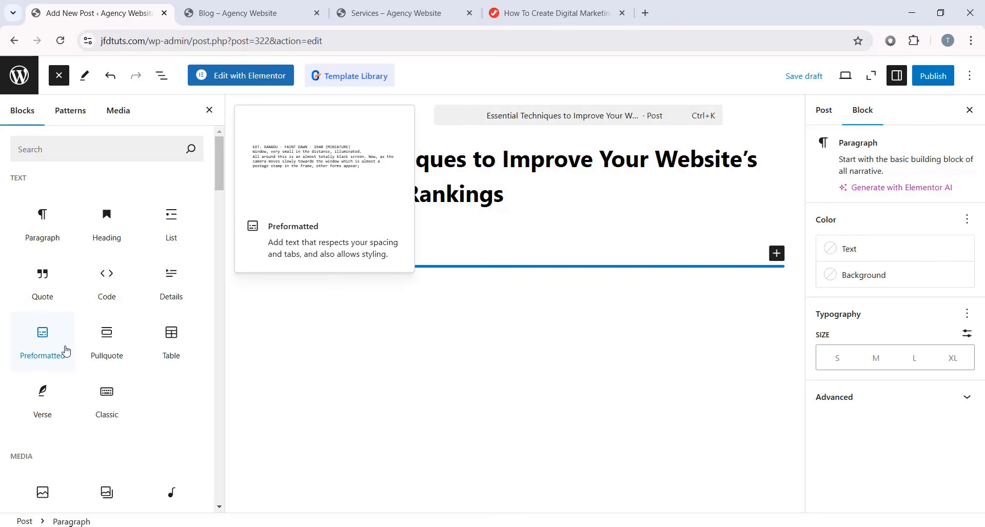
scroll(64, 344, down, 5)
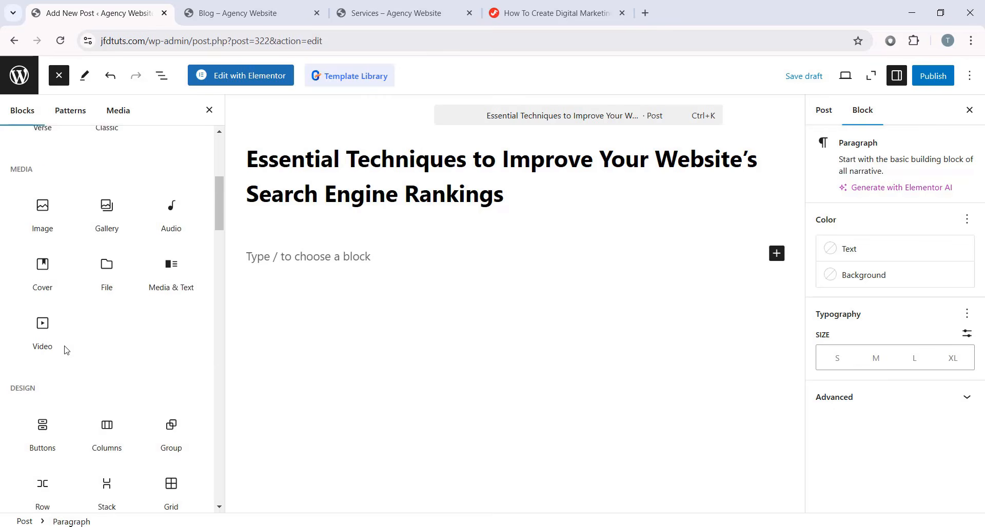
scroll(22, 285, up, 2)
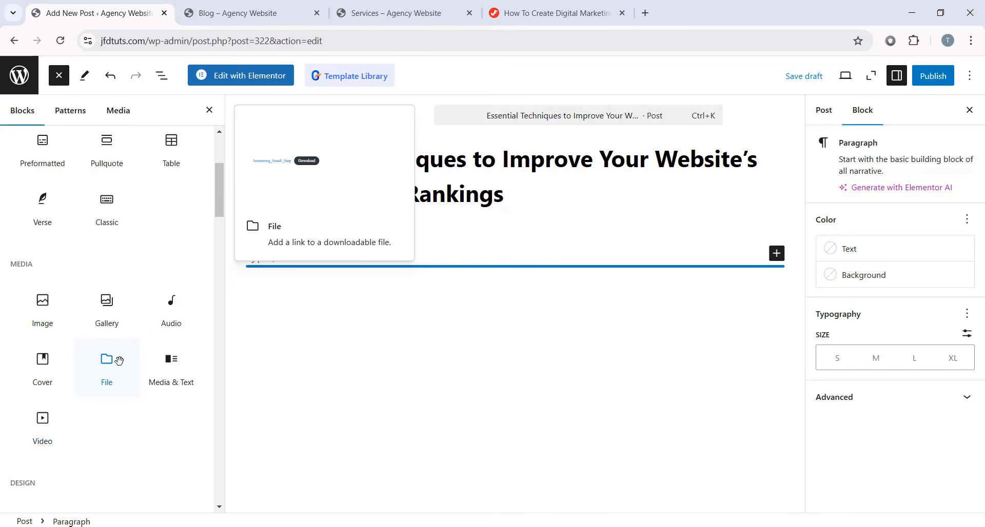
scroll(119, 360, down, 5)
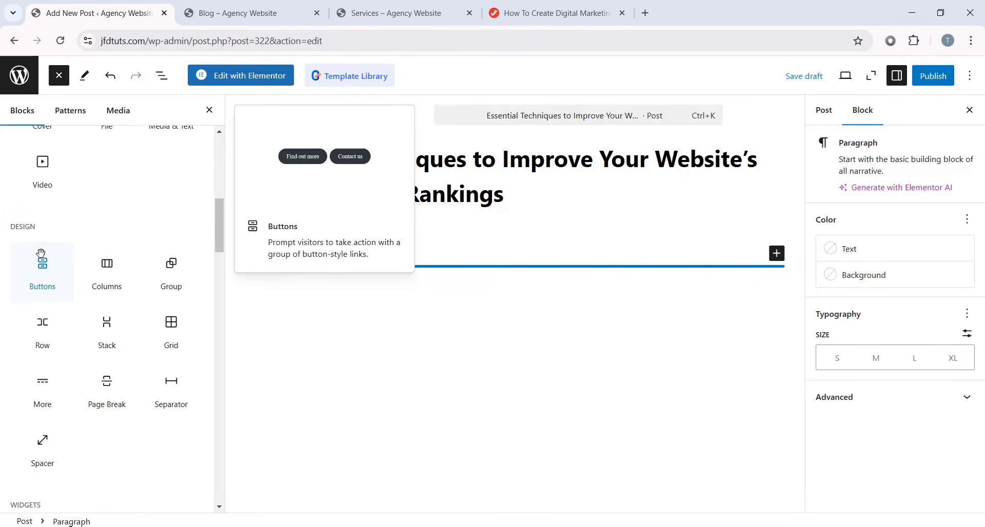
scroll(42, 262, down, 5)
scroll(72, 241, down, 1)
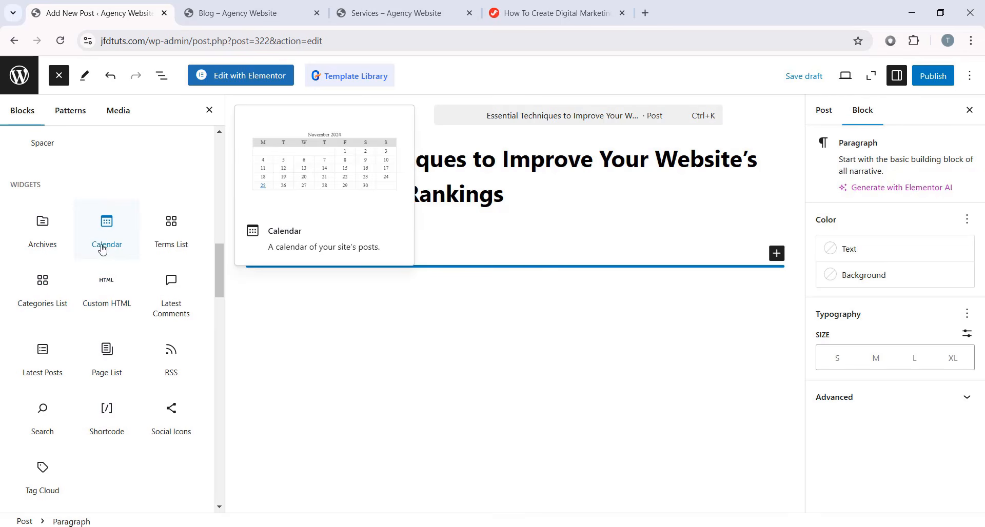
drag(109, 235, 405, 265)
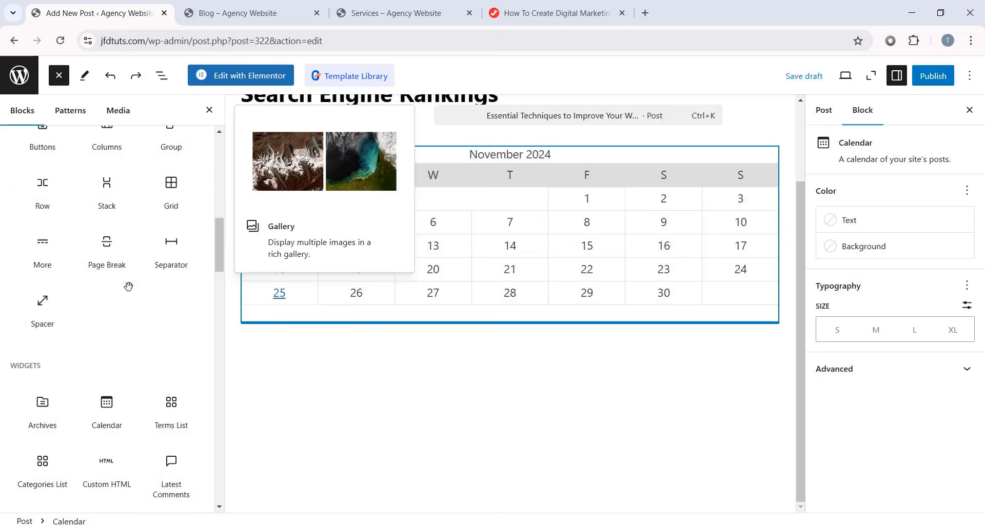
scroll(128, 286, down, 4)
click(69, 112)
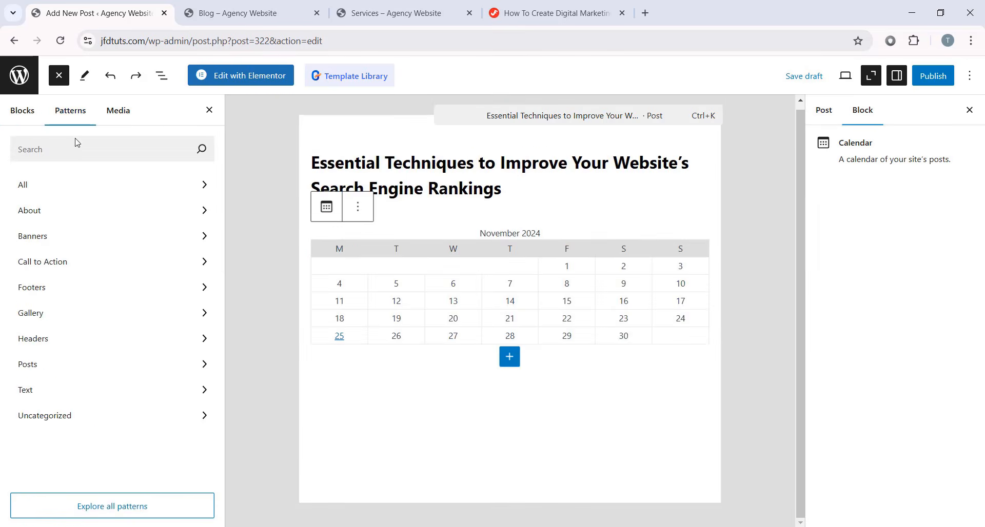
- Drag the Let 'Em Roll banner pattern from Banners below the calendar
click(40, 238)
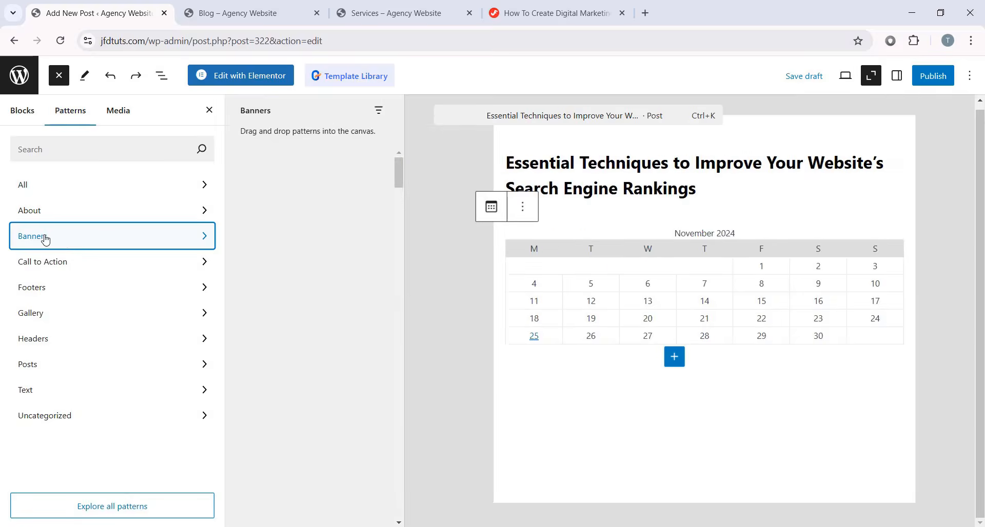
scroll(330, 251, down, 8)
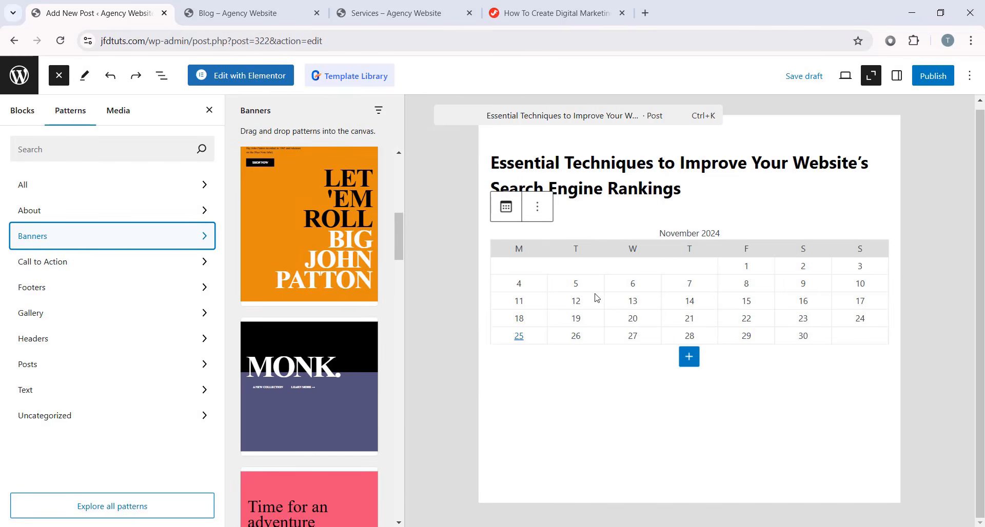
scroll(345, 282, down, 3)
scroll(344, 281, up, 5)
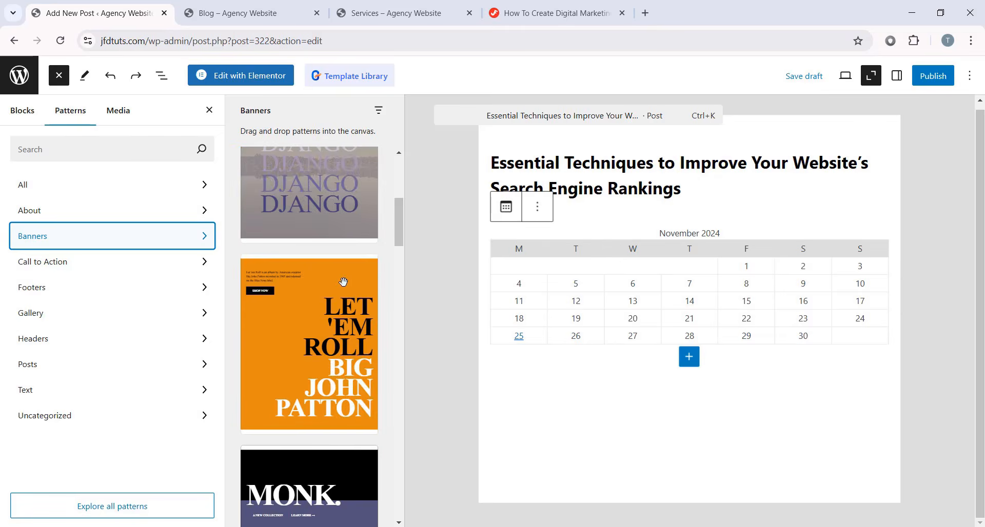
scroll(344, 282, down, 4)
scroll(344, 282, up, 2)
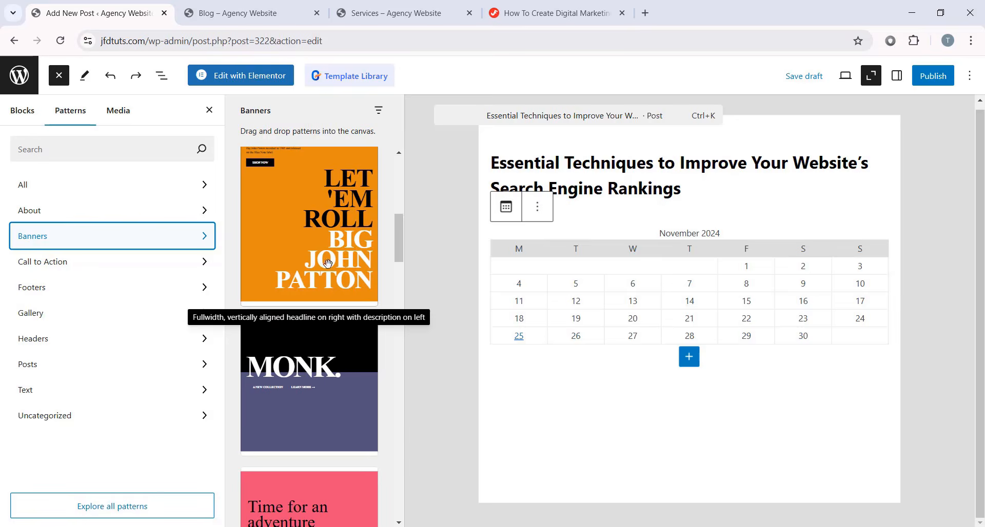
drag(334, 225, 679, 392)
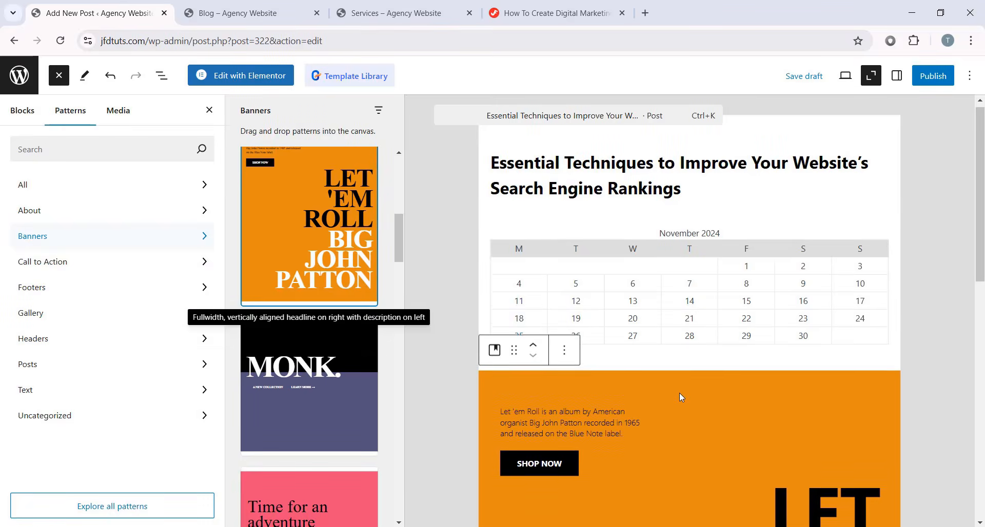
scroll(678, 392, down, 3)
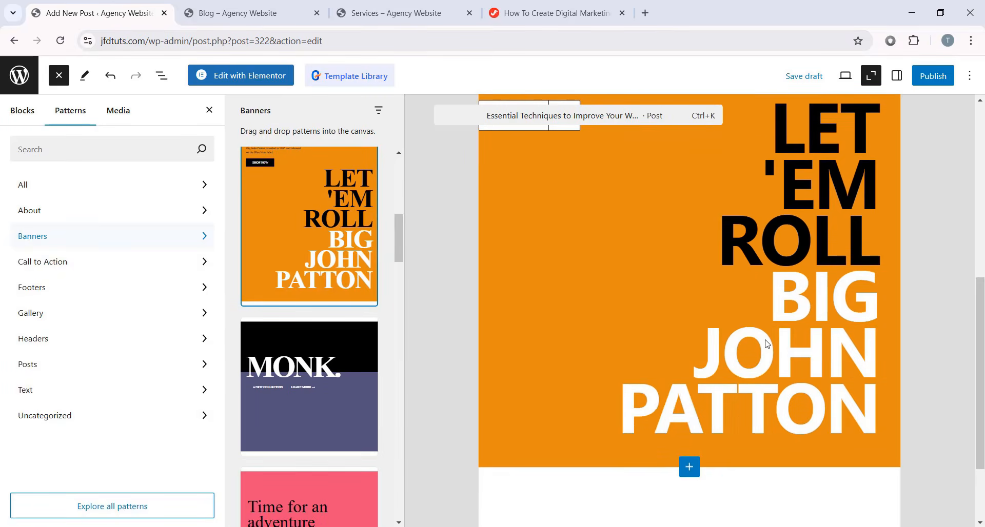
scroll(767, 344, up, 3)
click(821, 323)
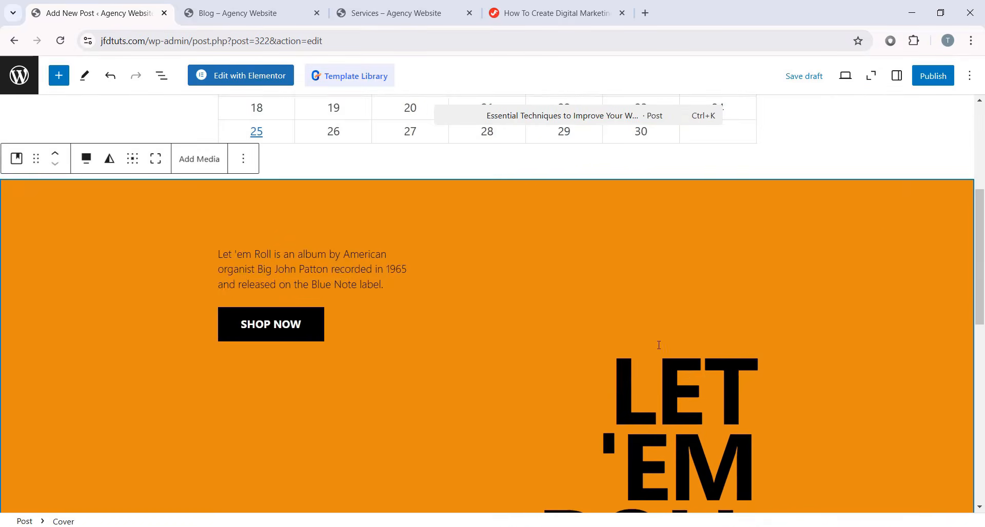
- Insert an empty Image block beneath the banner
scroll(449, 281, up, 3)
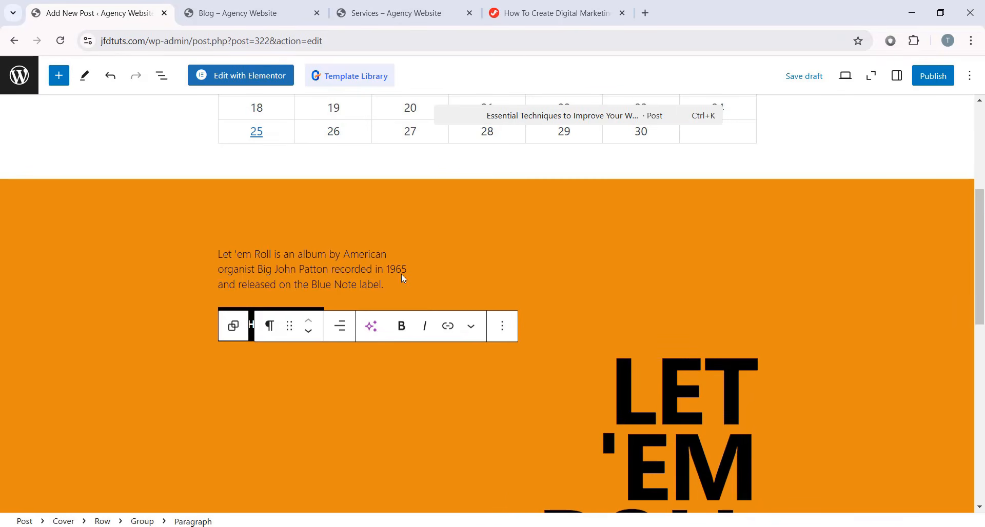
click(58, 76)
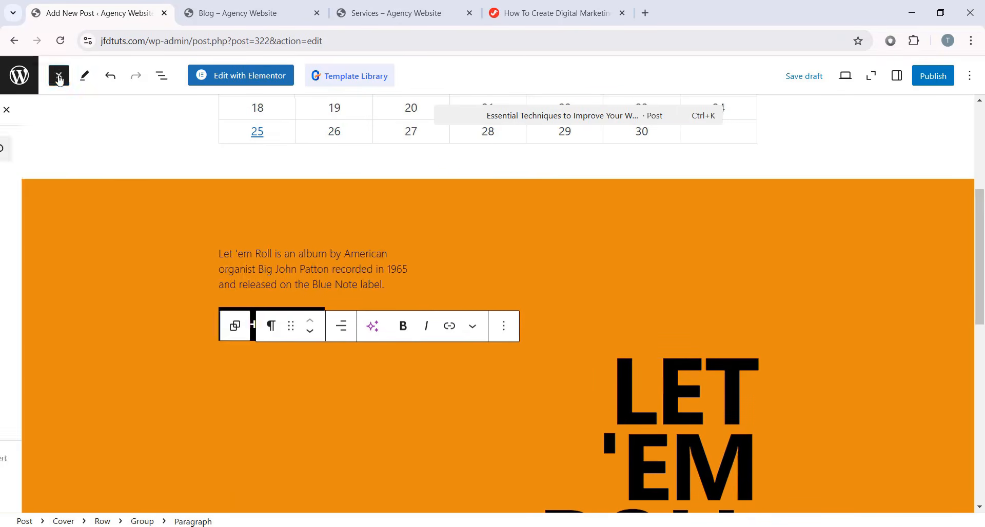
scroll(139, 340, down, 4)
click(47, 246)
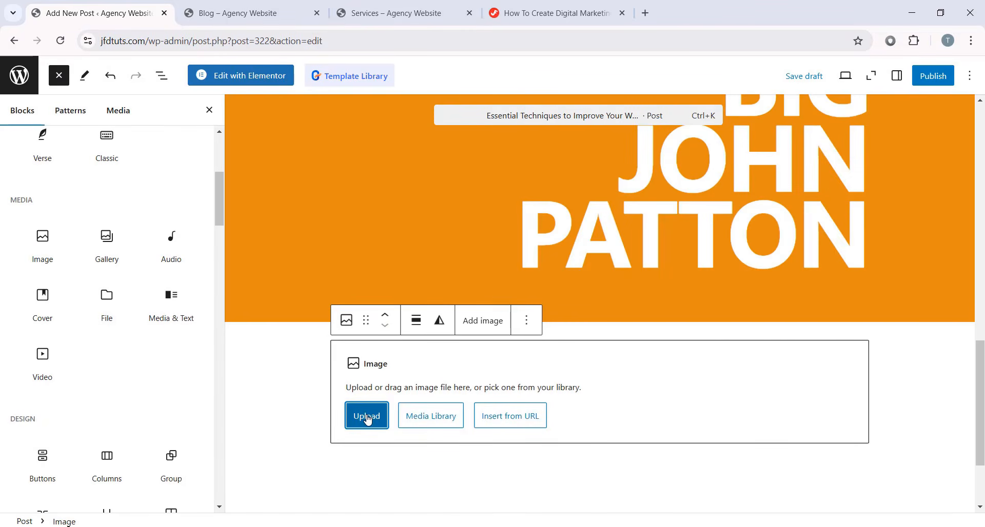
- Fill the Image block with the dark-haired woman photo from the Media Library
click(367, 416)
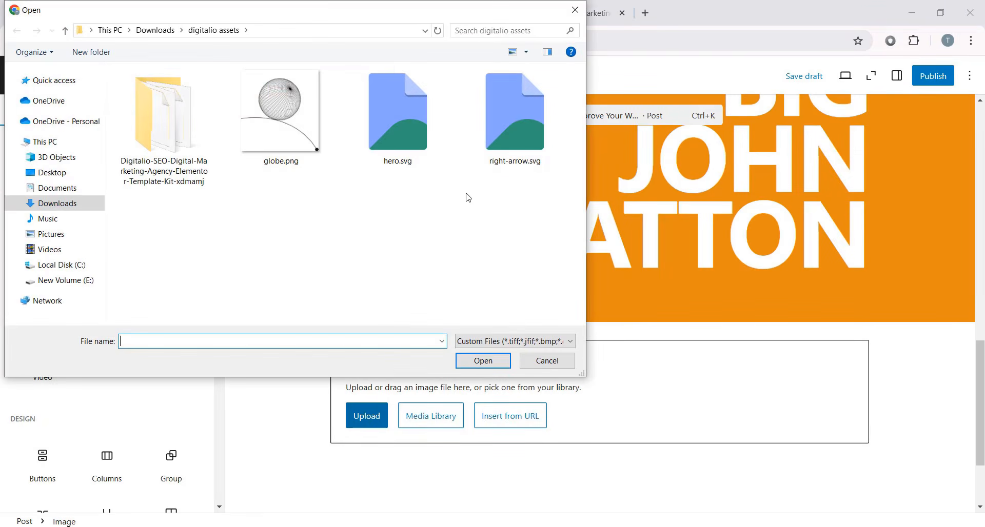
double_click(164, 113)
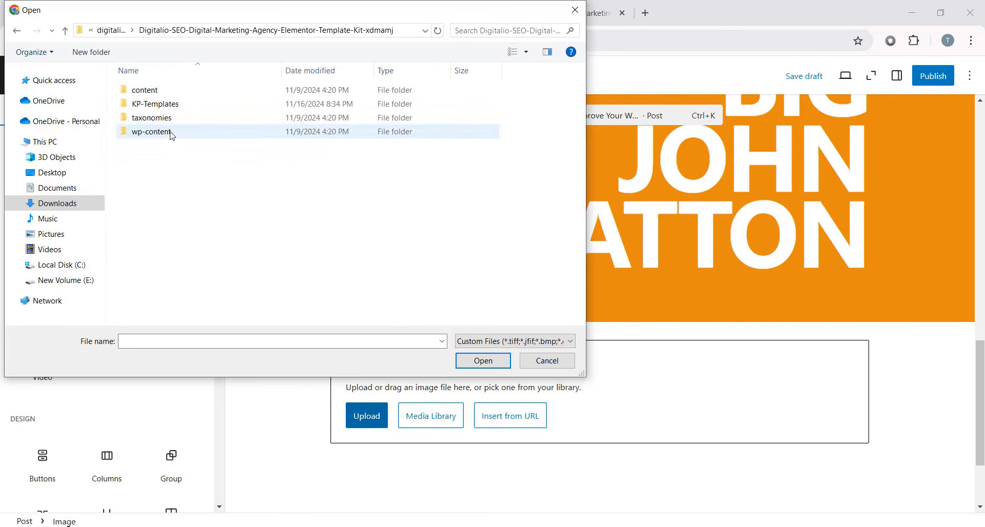
click(547, 360)
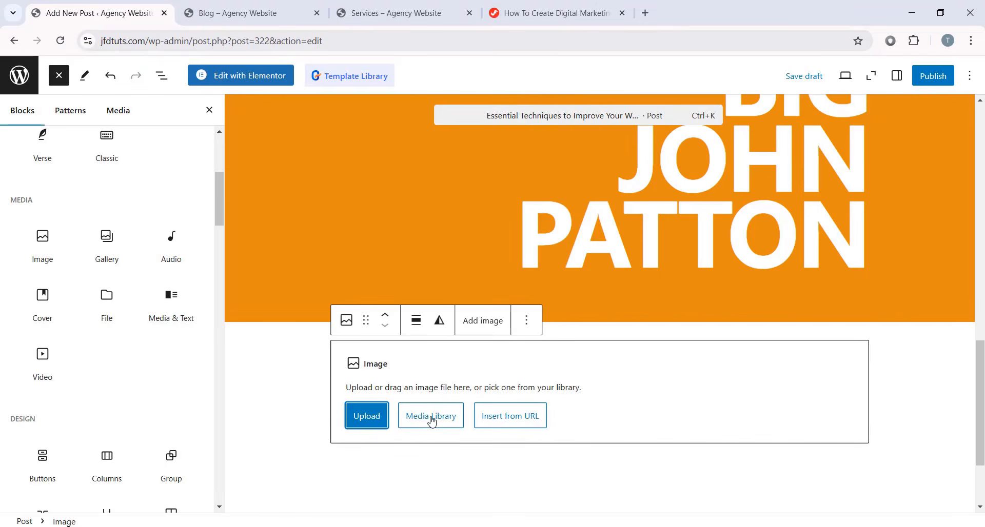
click(431, 420)
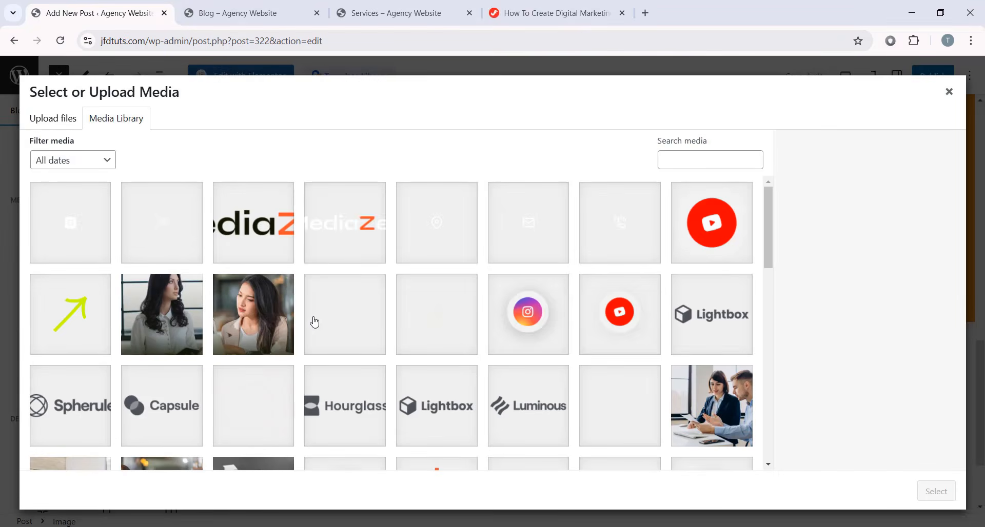
click(263, 312)
click(934, 491)
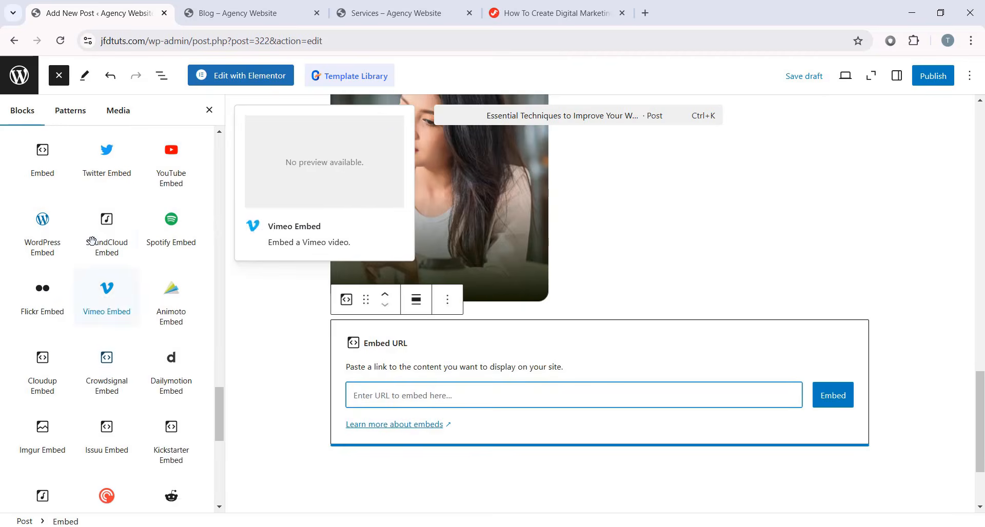
- Select the row inside the orange cover section and open its more-actions menu
scroll(92, 241, up, 3)
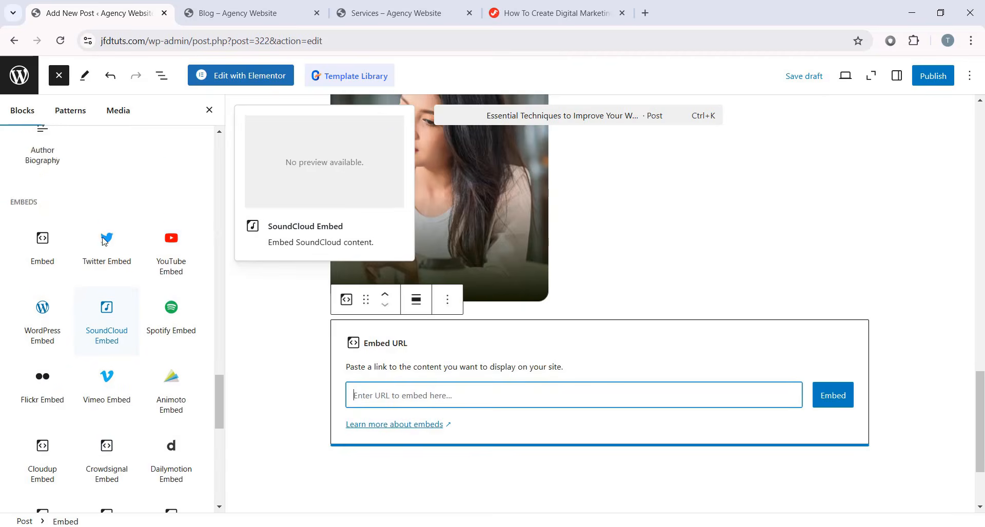
scroll(770, 281, up, 7)
scroll(768, 280, up, 10)
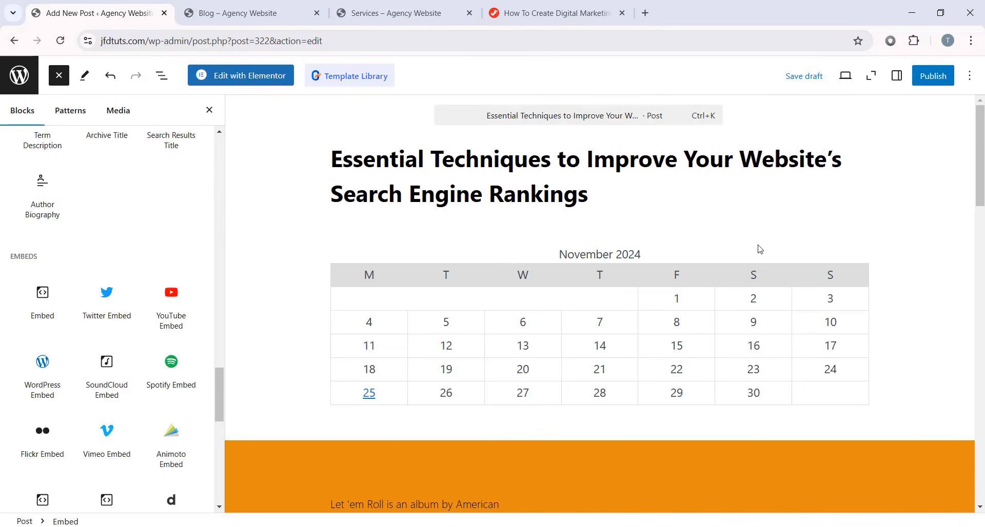
scroll(108, 329, up, 20)
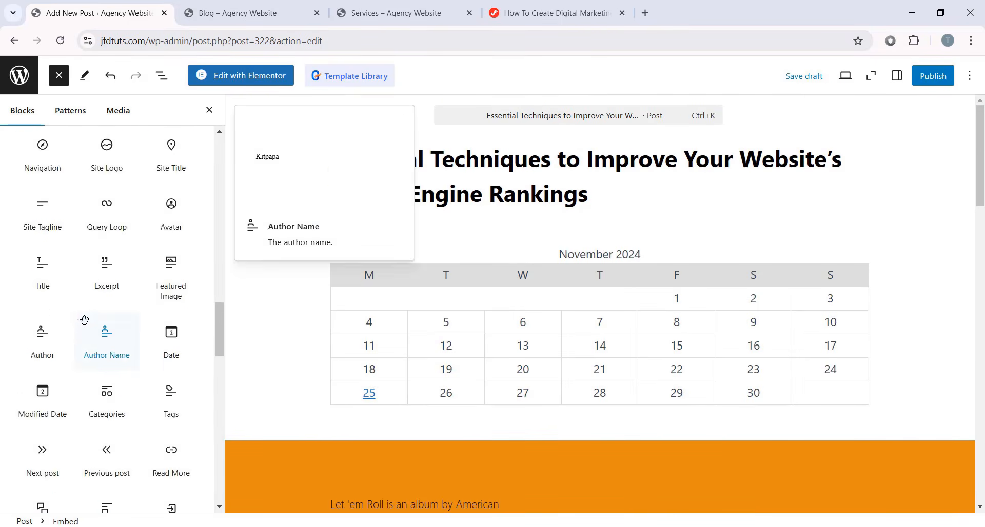
scroll(633, 316, down, 5)
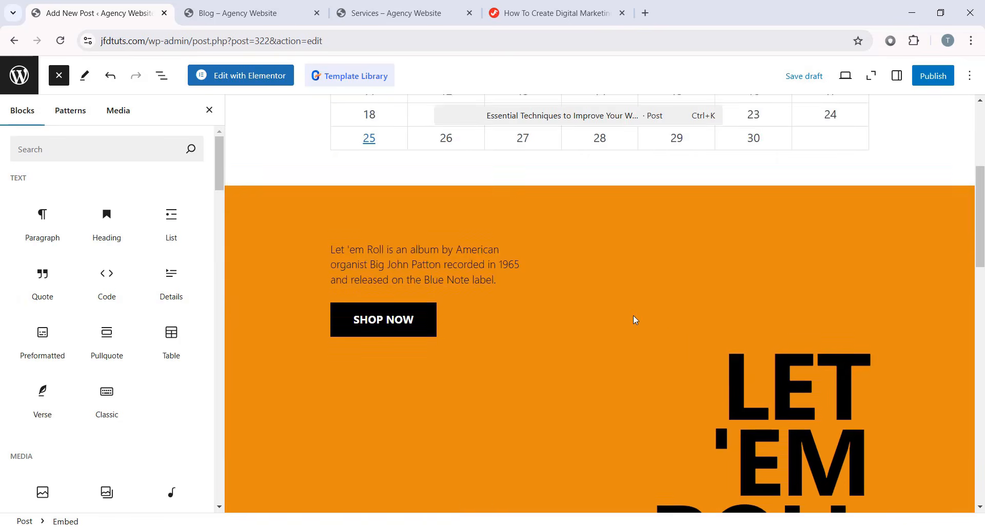
click(667, 333)
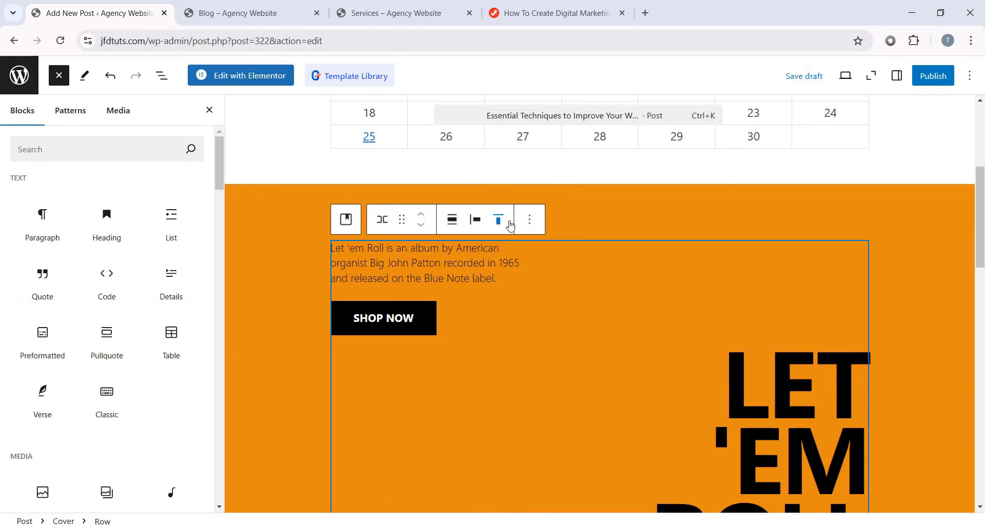
click(529, 220)
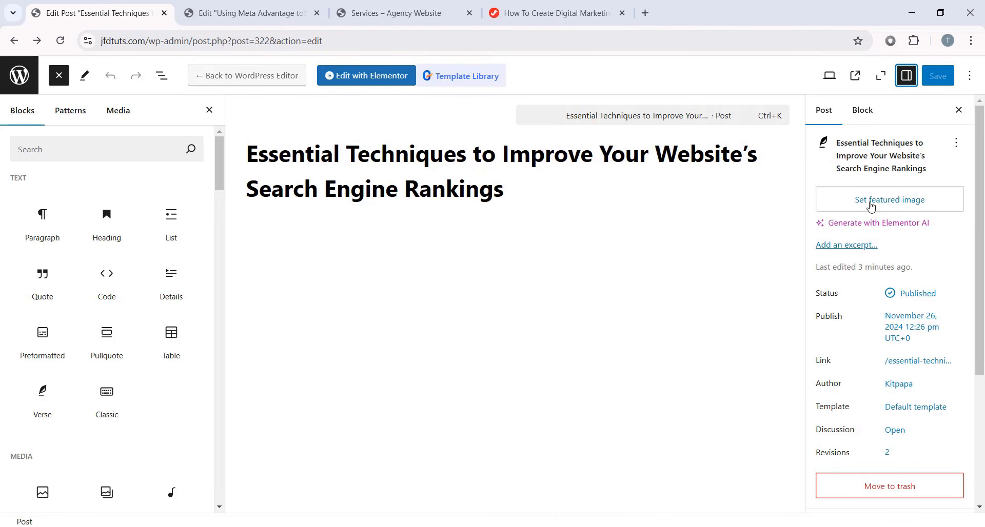
- Set Rectangle-2757.png, the team-meeting photo, as the post's featured image
click(899, 208)
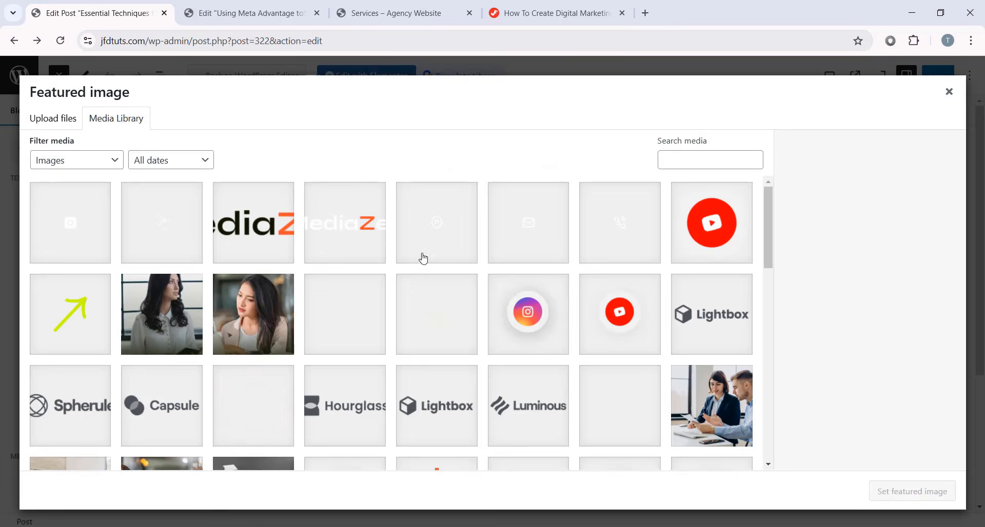
scroll(308, 359, down, 4)
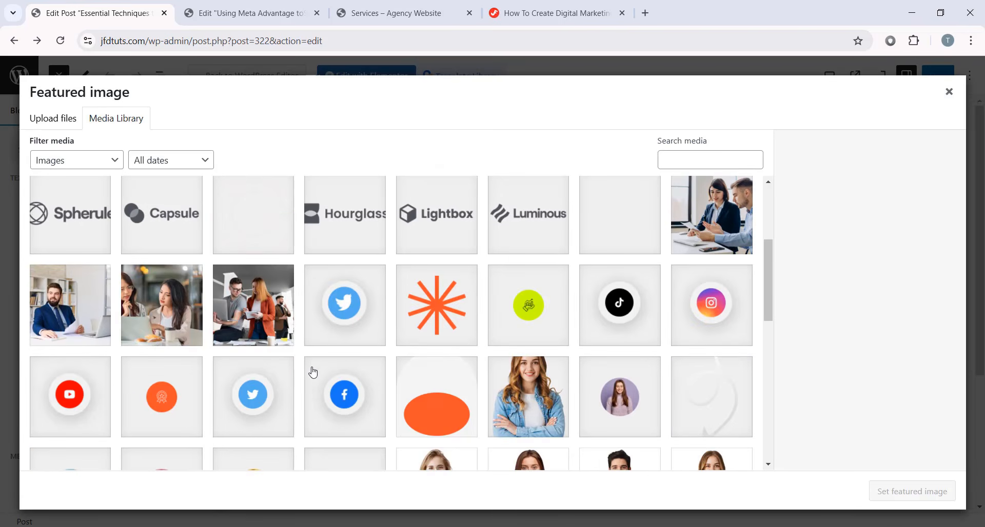
scroll(262, 345, down, 3)
scroll(266, 333, up, 4)
click(273, 368)
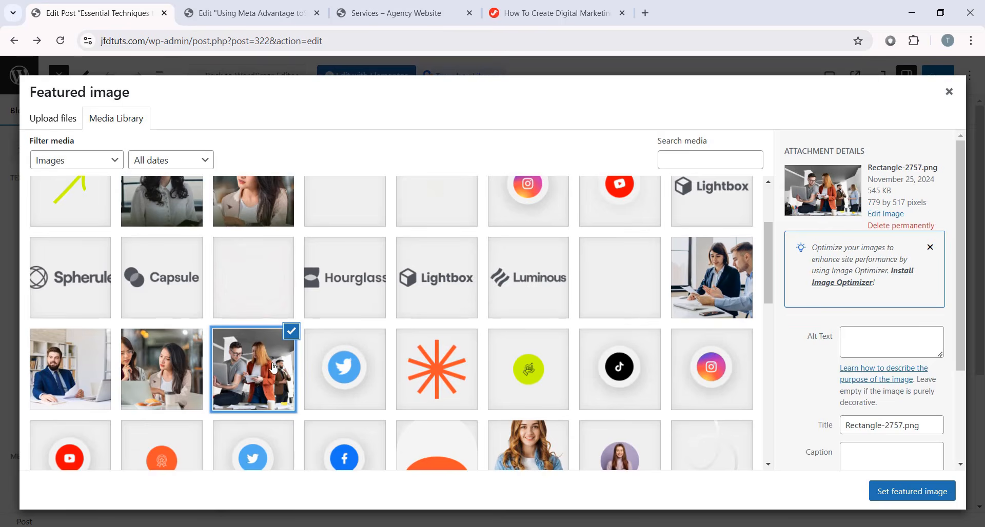
click(899, 491)
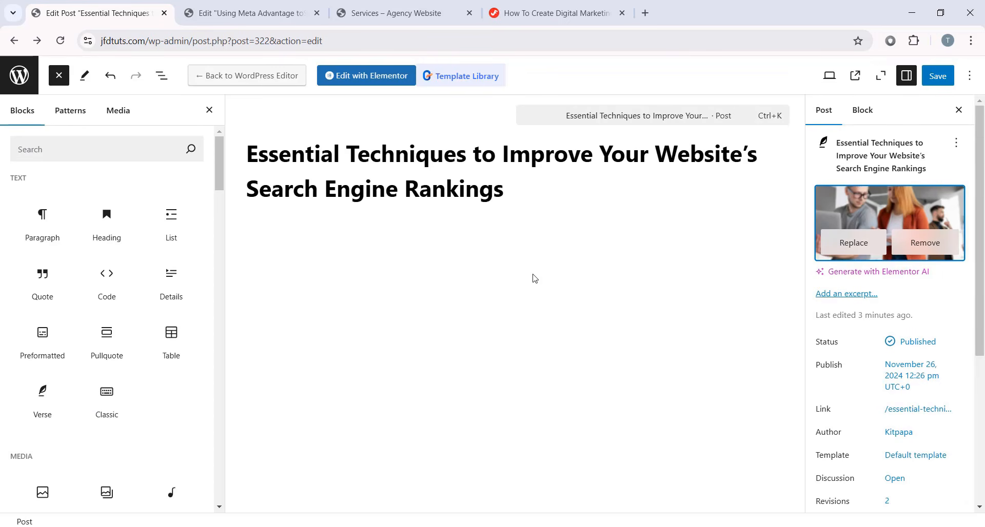
- Create Branding and Marketing categories, leaving only Branding ticked for the post
scroll(890, 293, down, 5)
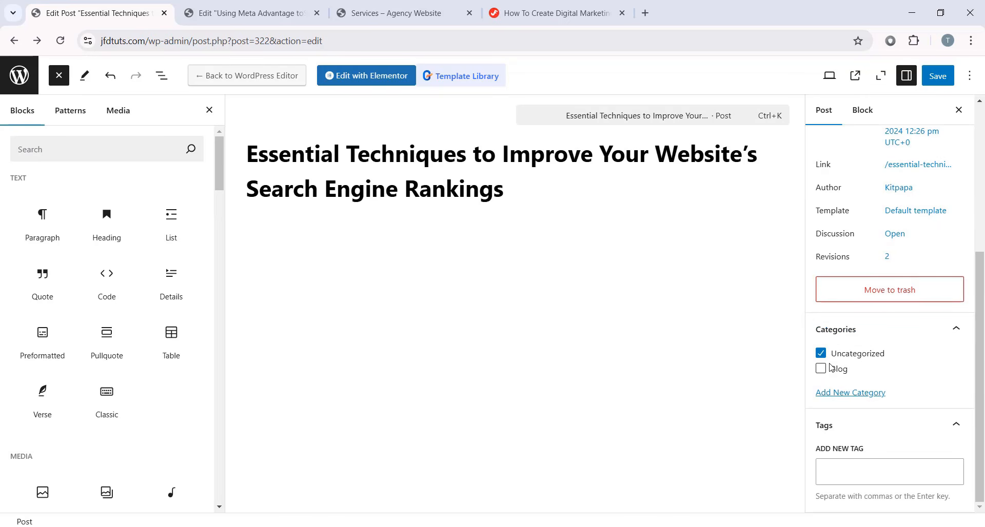
click(844, 398)
click(870, 428)
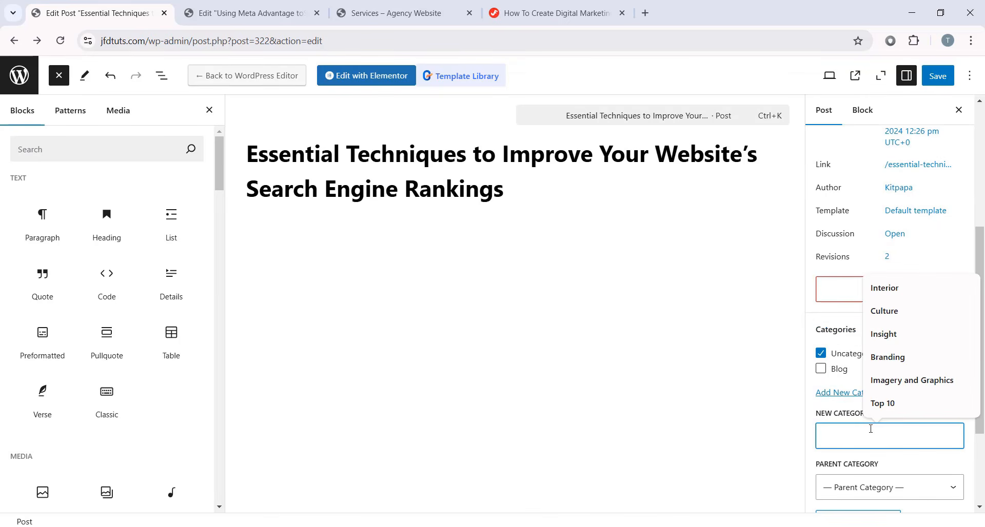
text(Branding)
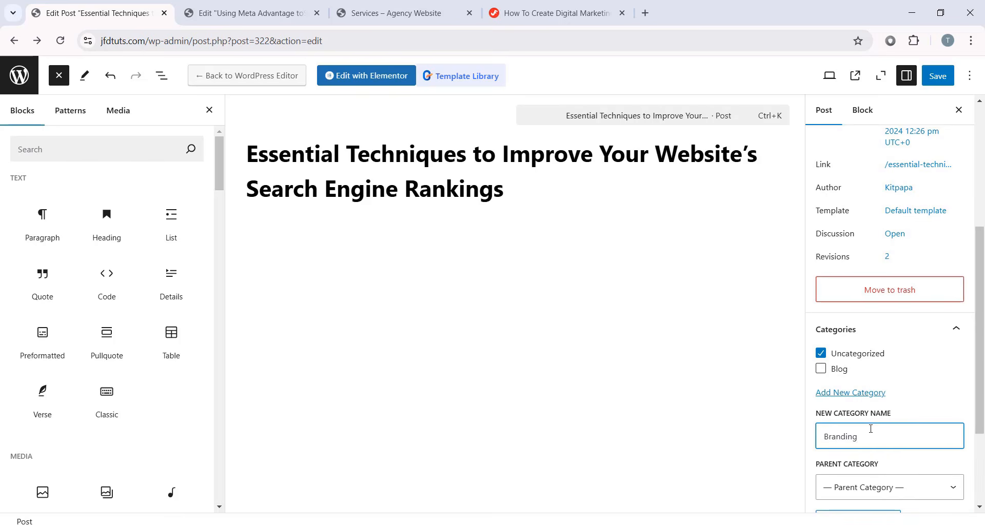
scroll(871, 438, down, 1)
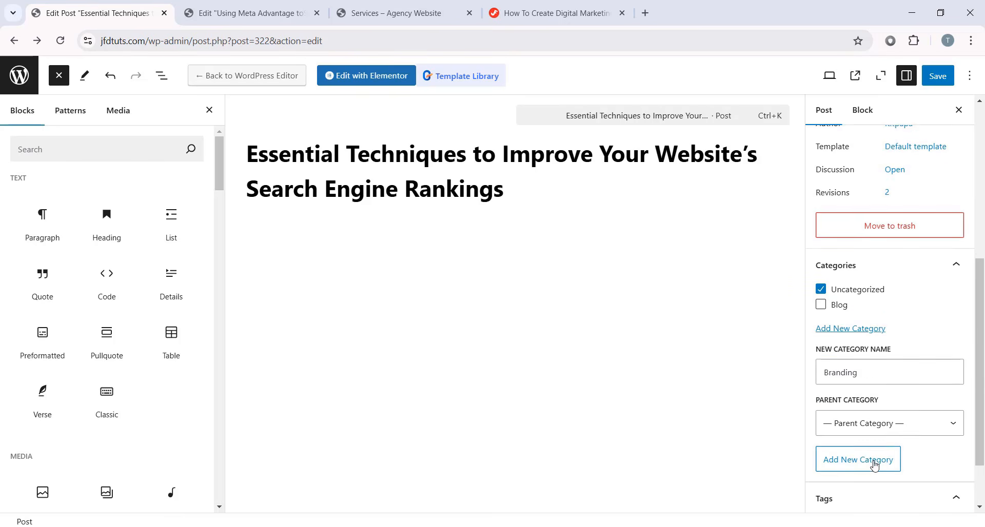
click(871, 462)
click(881, 380)
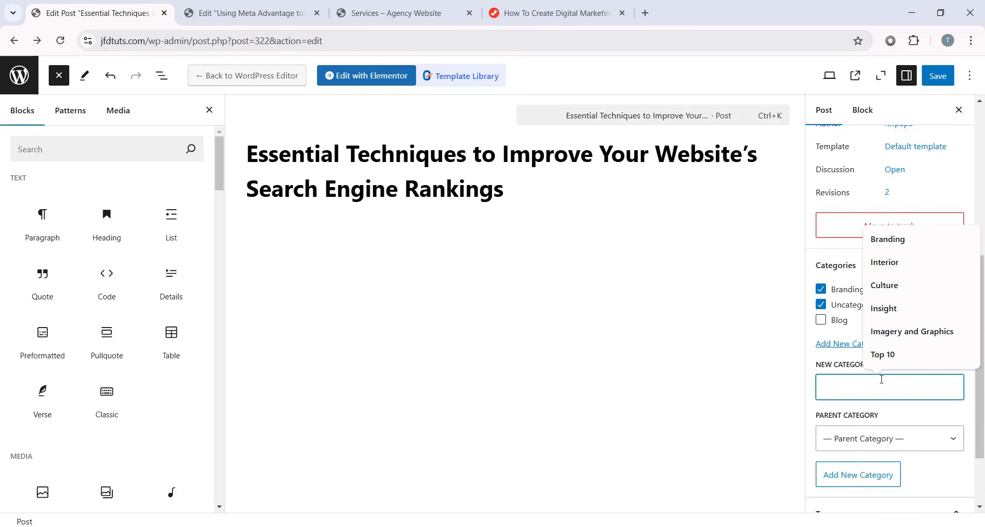
text(Marketing)
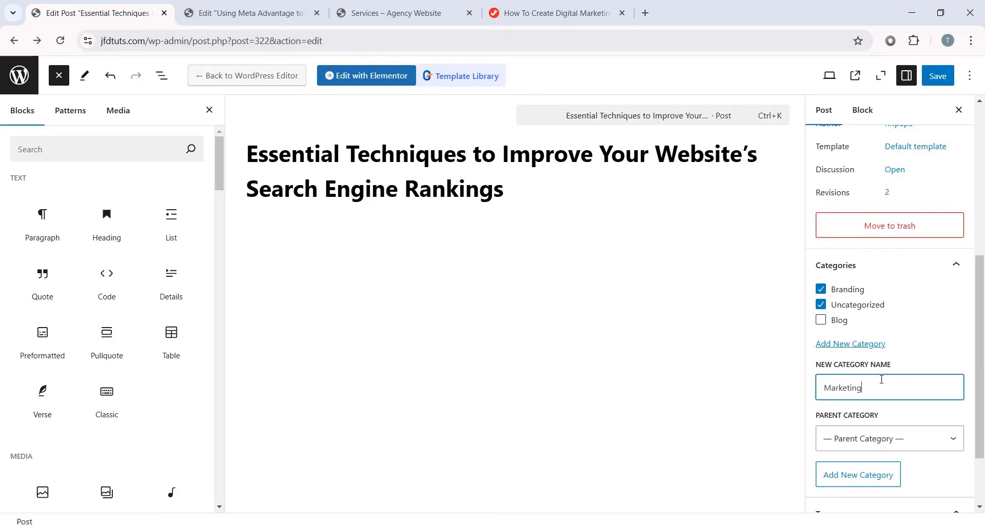
click(879, 471)
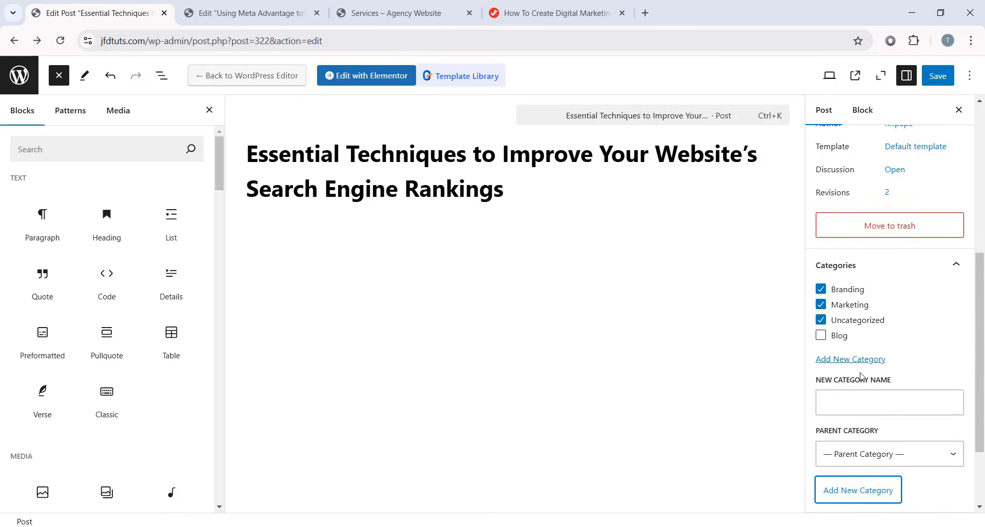
click(819, 306)
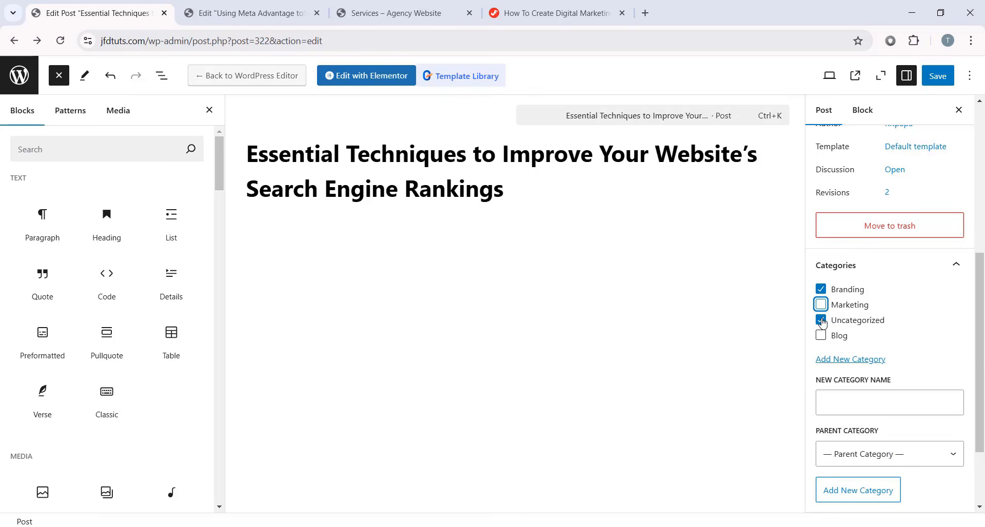
click(821, 320)
- Tag the post Social Media marketing and Essencial Techniques
scroll(901, 323, down, 2)
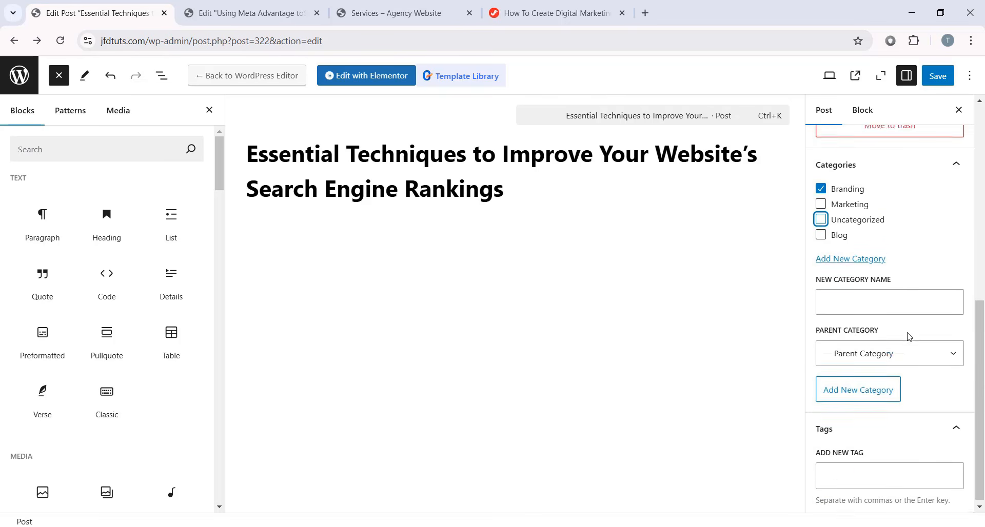
click(879, 469)
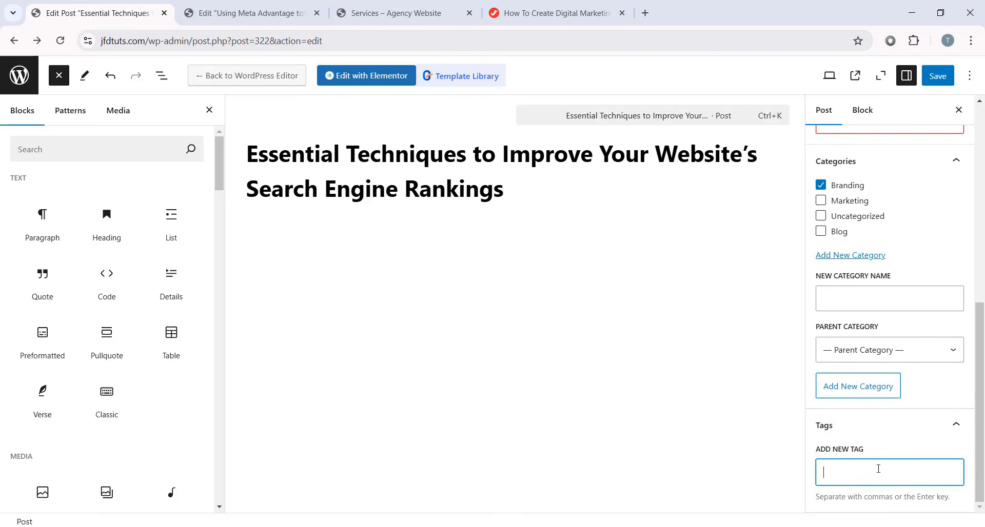
text(Social Media marketing, Essencial Techniques)
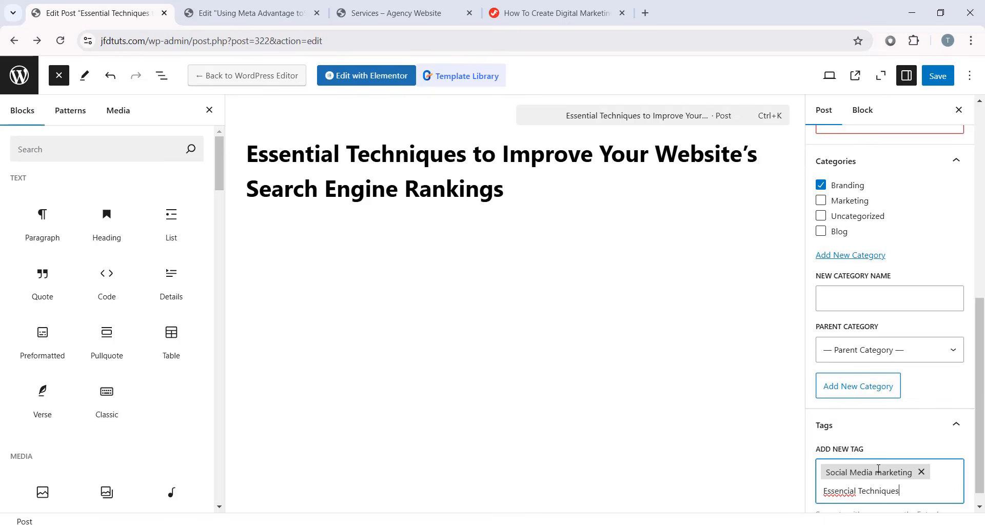
key(Return)
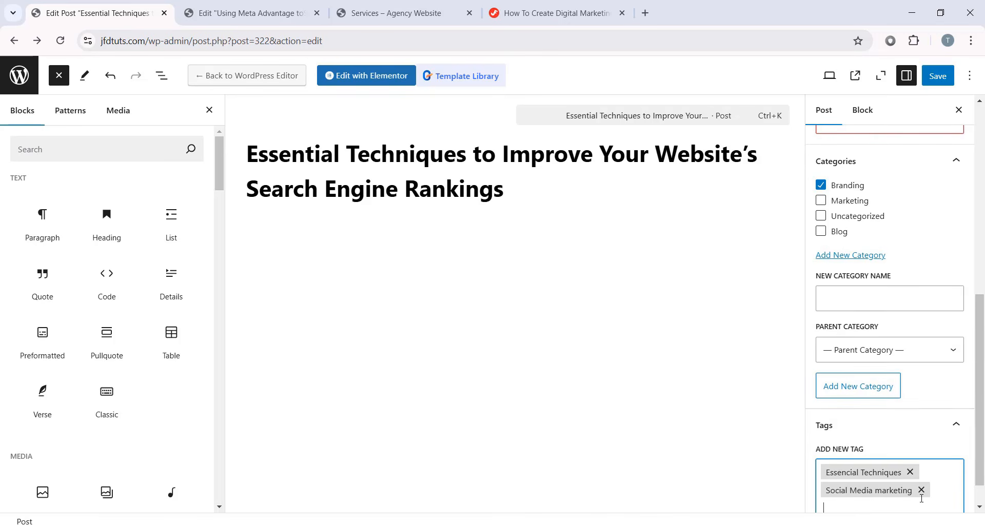
scroll(872, 466, down, 1)
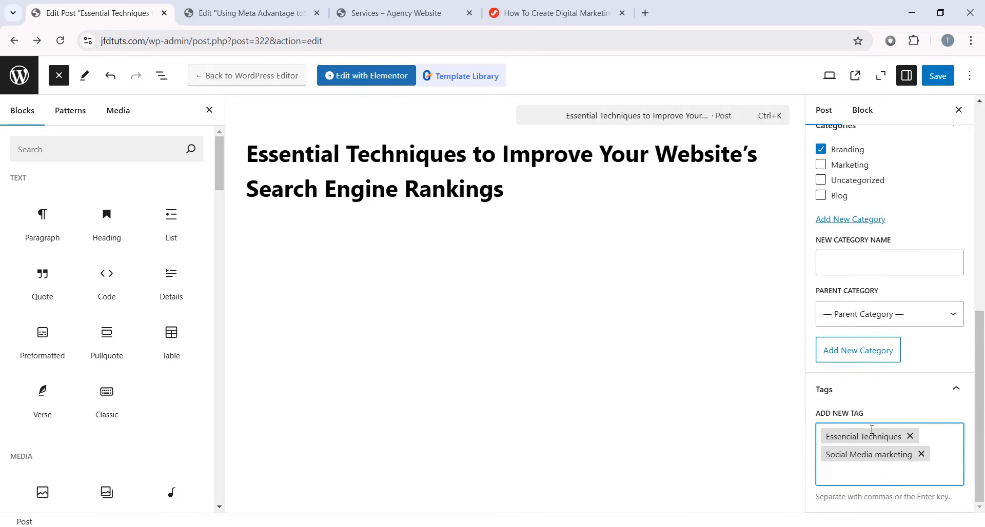
key(BackSpace)
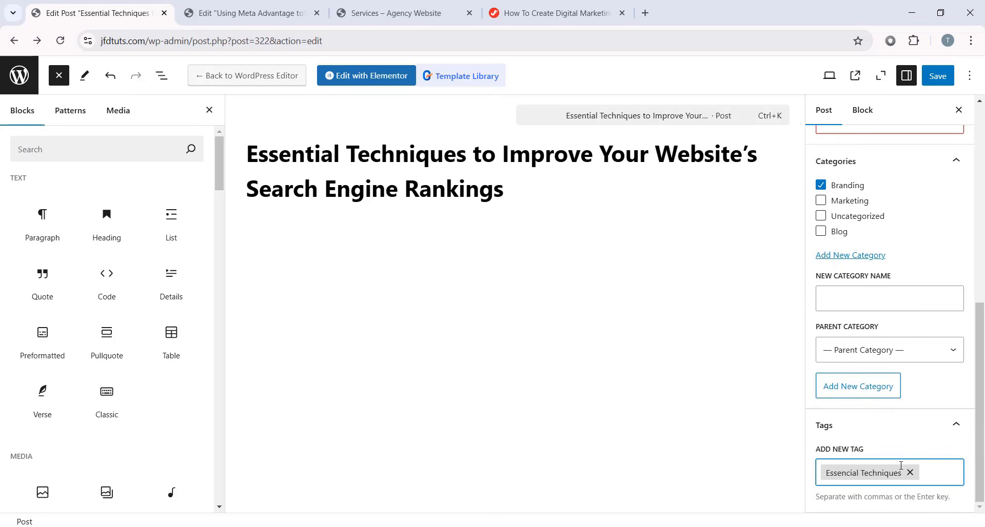
key(ctrl+z)
scroll(910, 149, up, 6)
scroll(930, 117, up, 3)
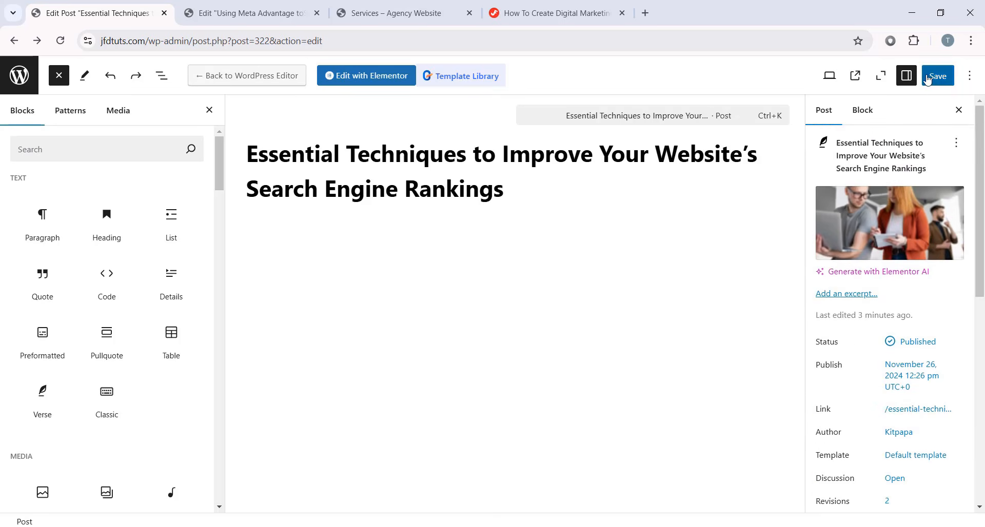
- Save the post, glance at the Elementor tab, and return to the post editor
click(938, 76)
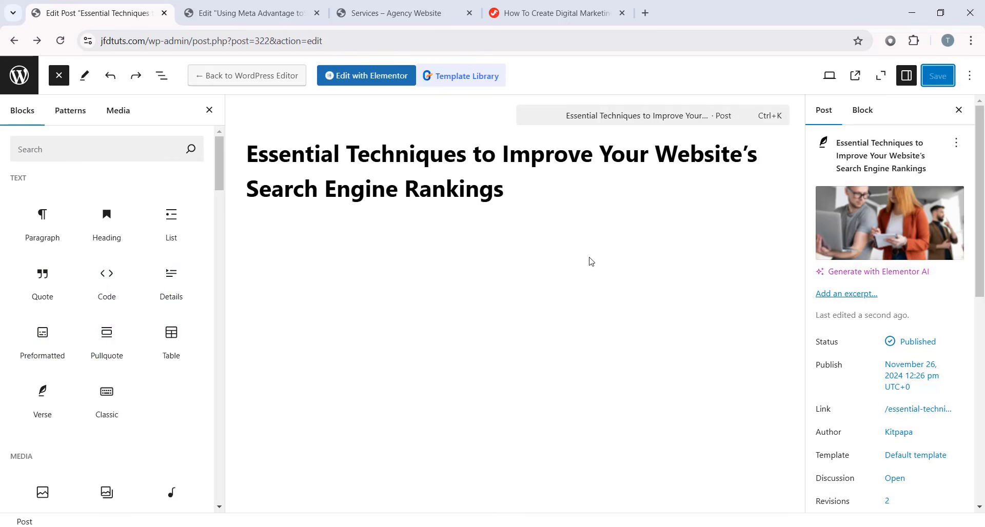
key(ctrl+Tab)
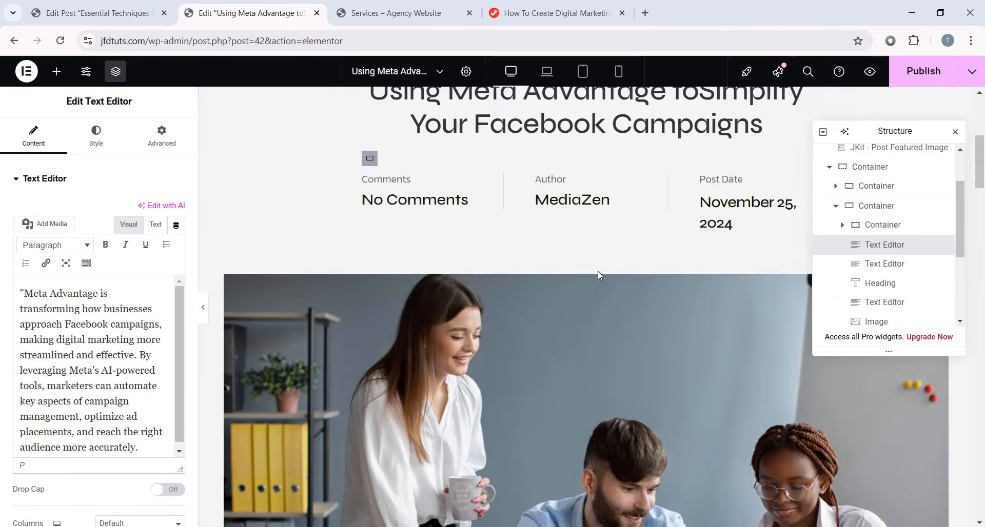
scroll(598, 271, down, 7)
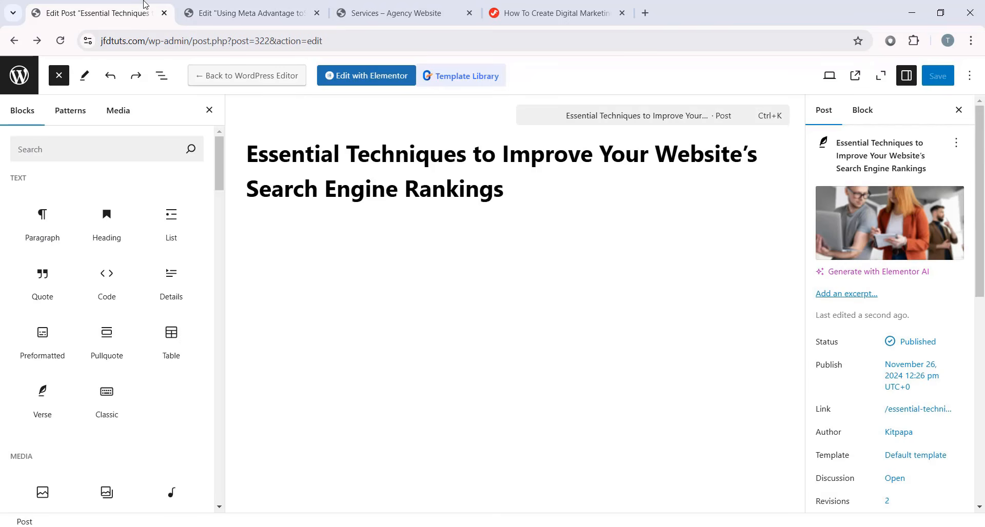
key(ctrl+shift+Tab)
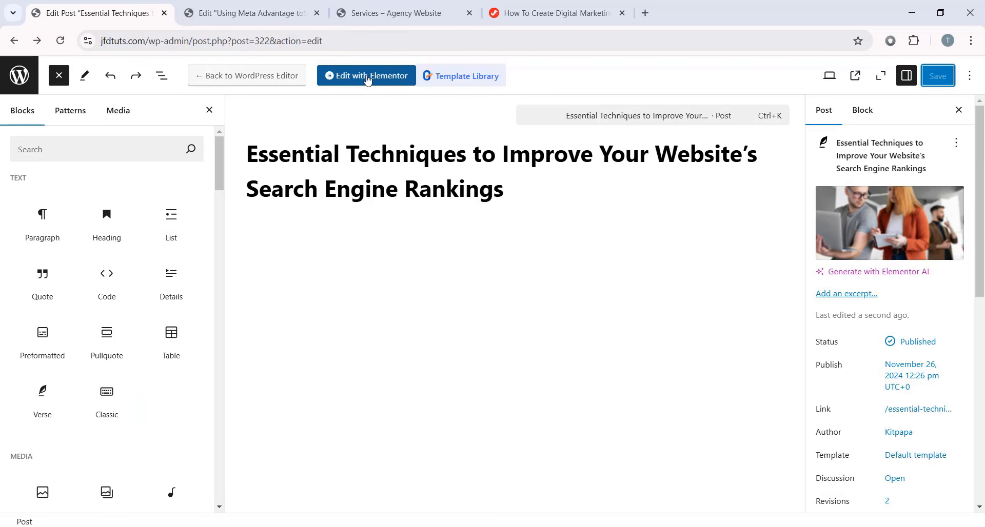
- Open the Essential Techniques post in Elementor
click(378, 77)
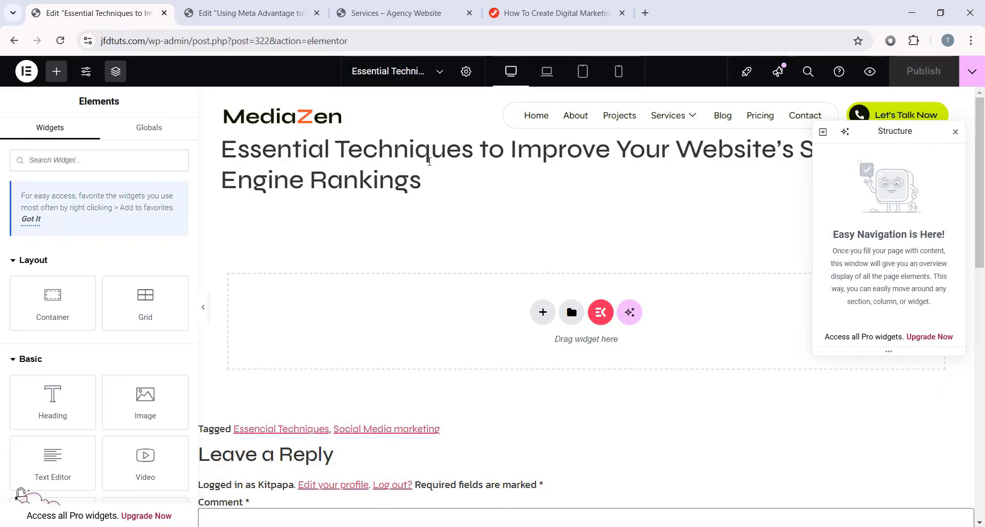
scroll(520, 293, down, 5)
scroll(518, 255, up, 5)
scroll(490, 294, down, 1)
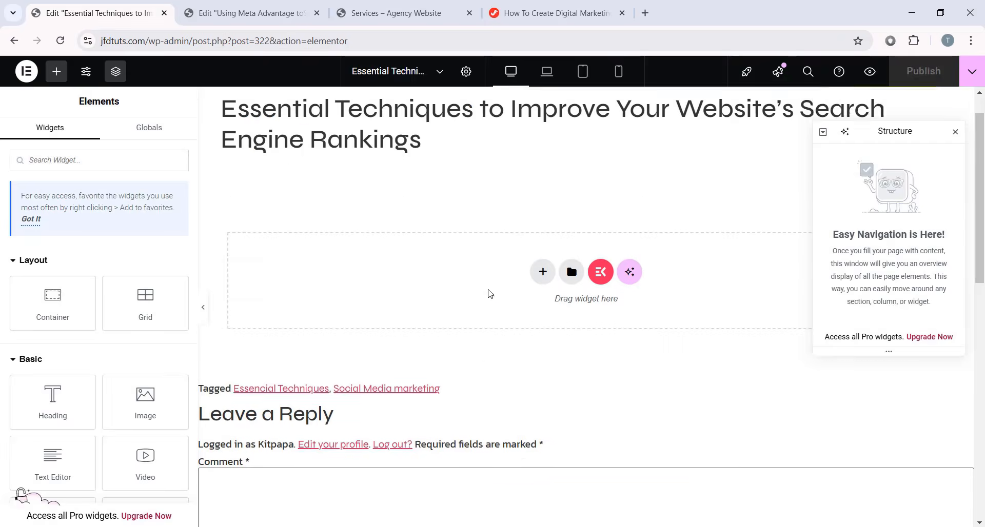
scroll(490, 294, up, 1)
- Set the post's Page Layout to Elementor Full Width in Post Settings
click(464, 73)
scroll(26, 308, down, 4)
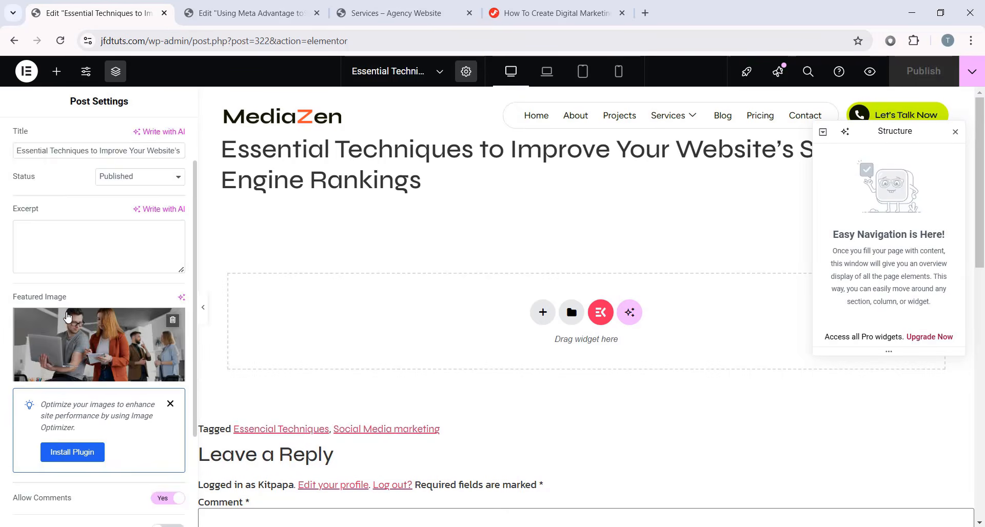
click(106, 439)
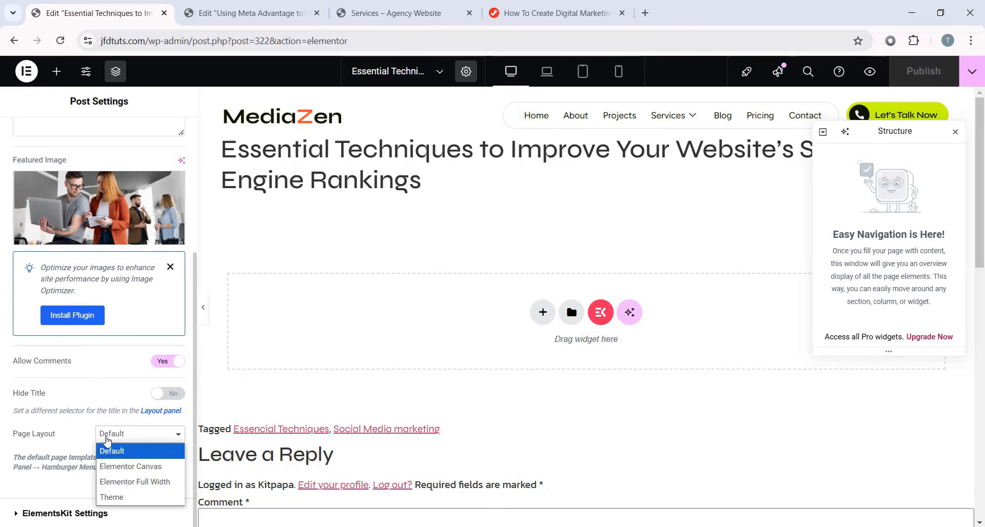
click(128, 482)
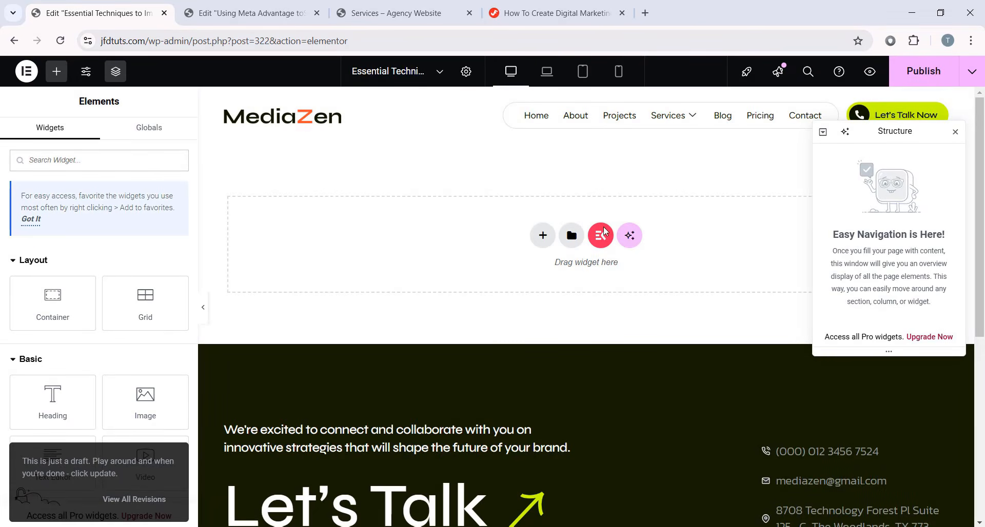
- Add the JKit - Post Title widget to the empty layout, found by searching 'pos'
scroll(403, 321, down, 3)
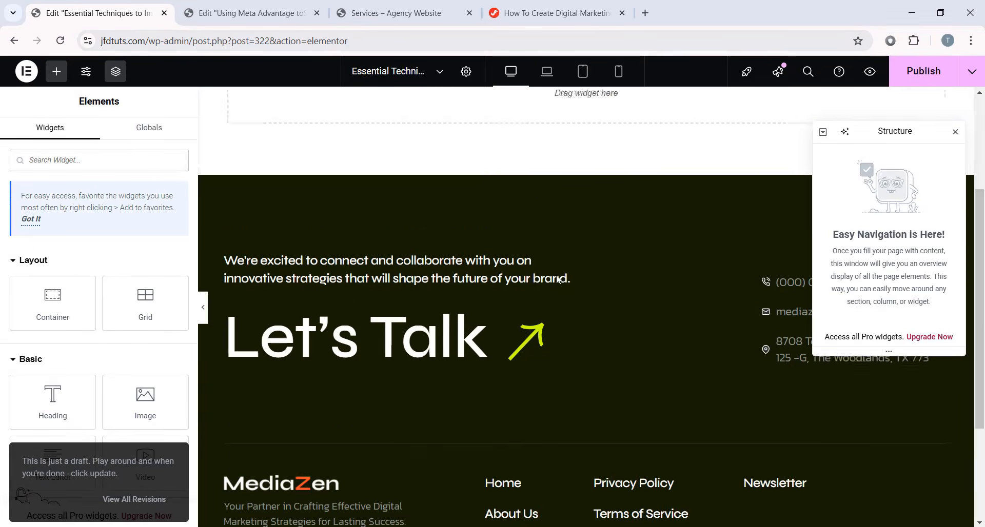
scroll(513, 256, up, 3)
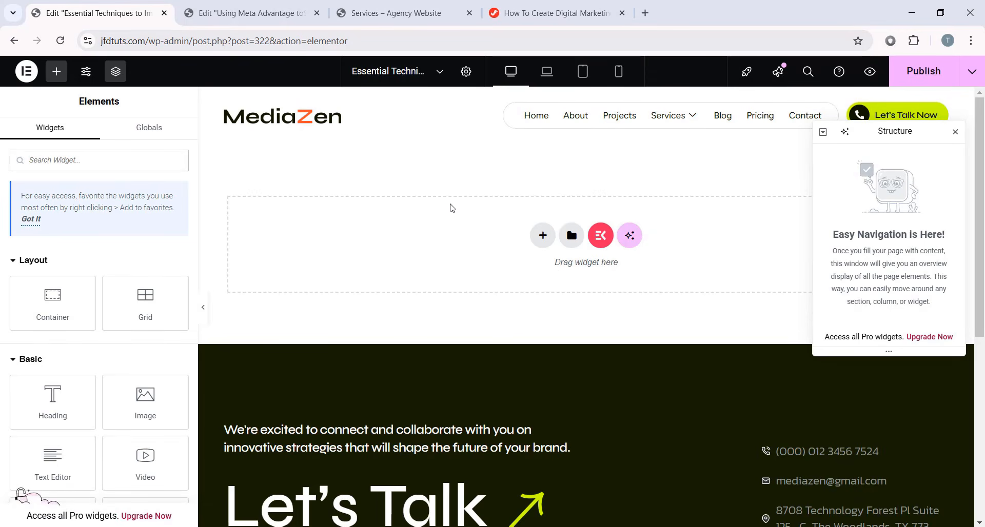
click(255, 12)
click(92, 11)
text(post)
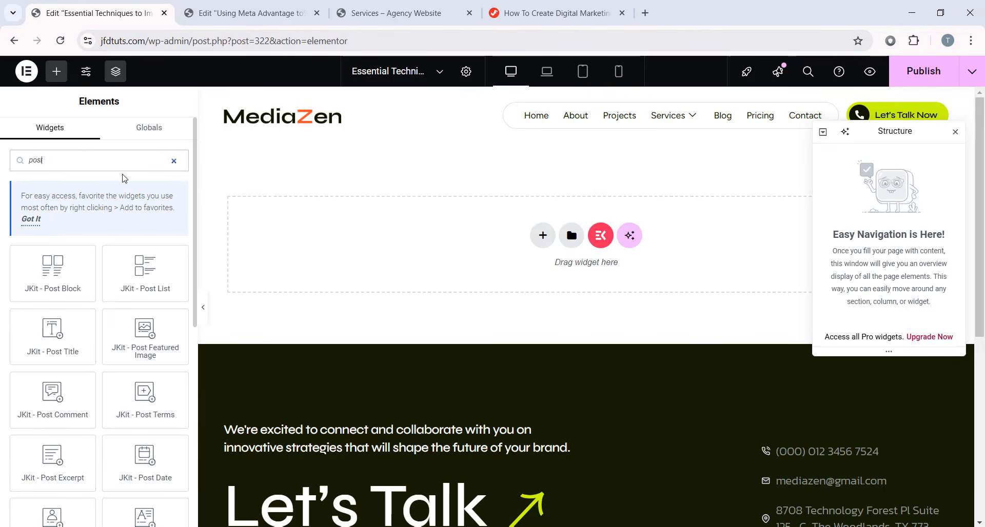
drag(46, 341, 430, 228)
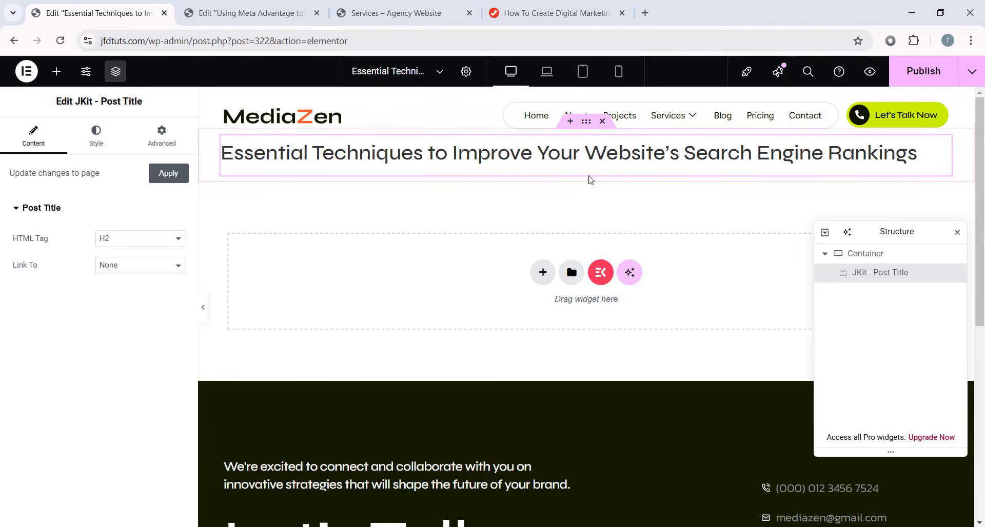
- Add a Text Editor widget with Lorem ipsum placeholder text below the post title
click(57, 74)
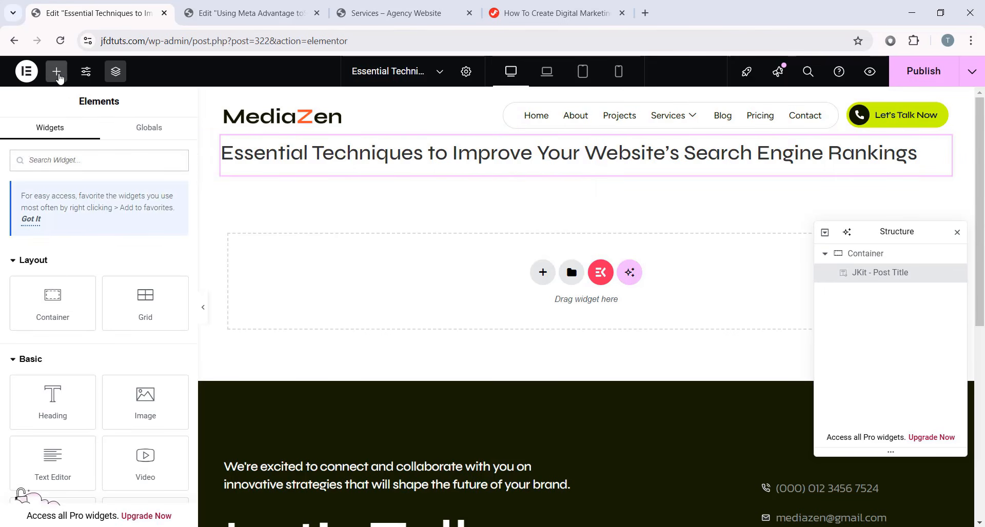
text(text)
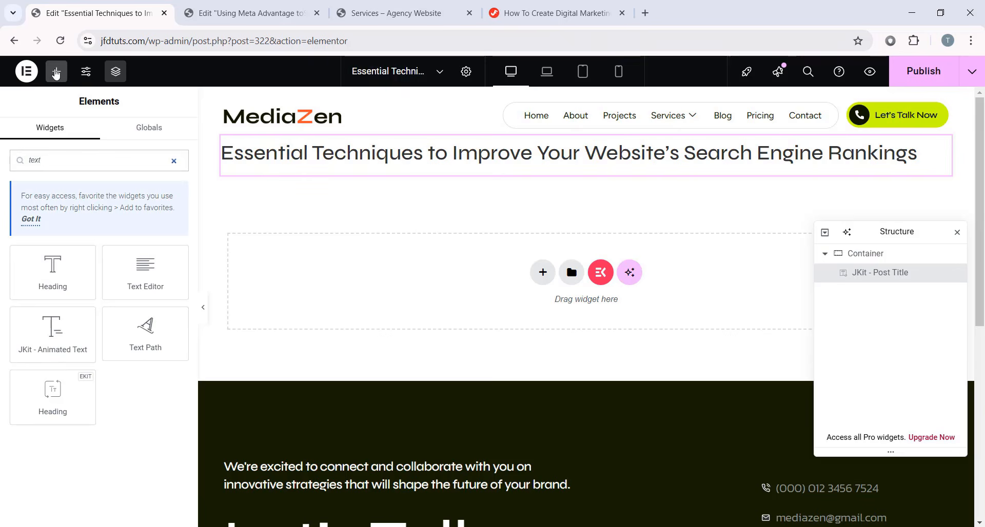
drag(145, 271, 507, 170)
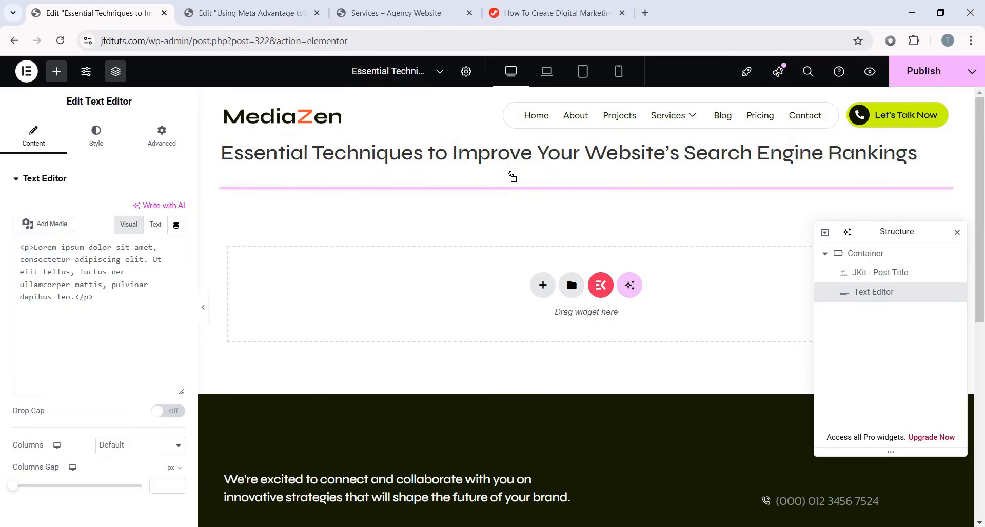
drag(153, 344, 10, 297)
click(129, 360)
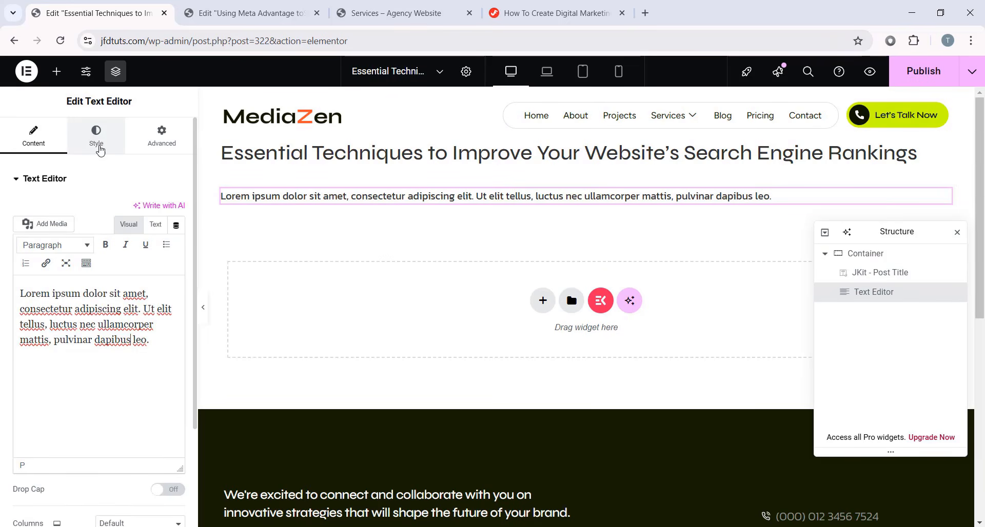
click(96, 135)
click(33, 135)
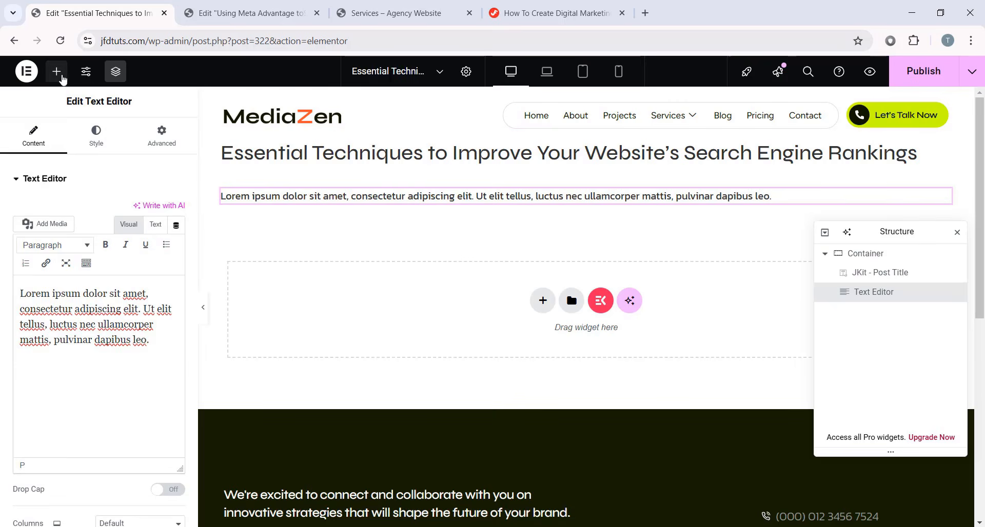
click(60, 76)
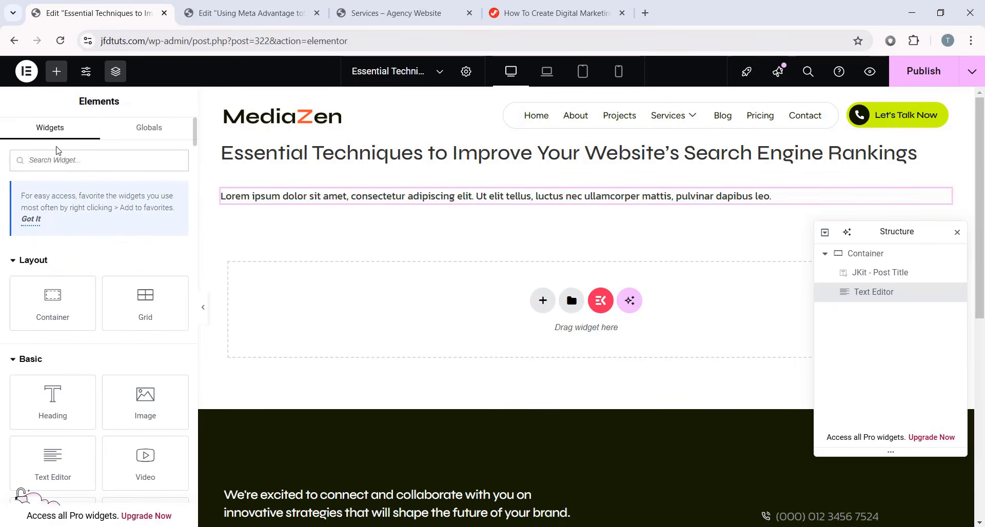
- Add the JKit - Post Featured Image widget below the Lorem ipsum paragraph
text(post)
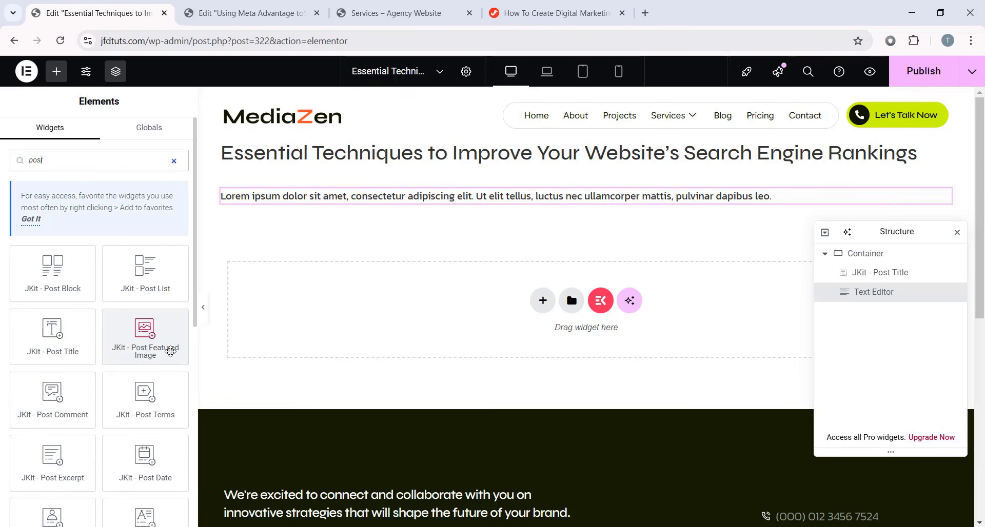
drag(147, 337, 455, 201)
scroll(455, 199, down, 3)
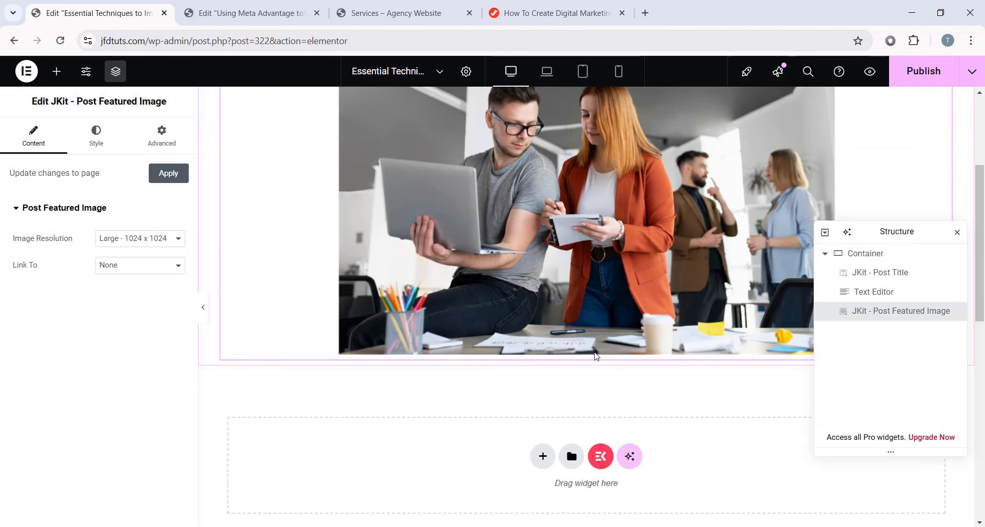
scroll(668, 354, up, 2)
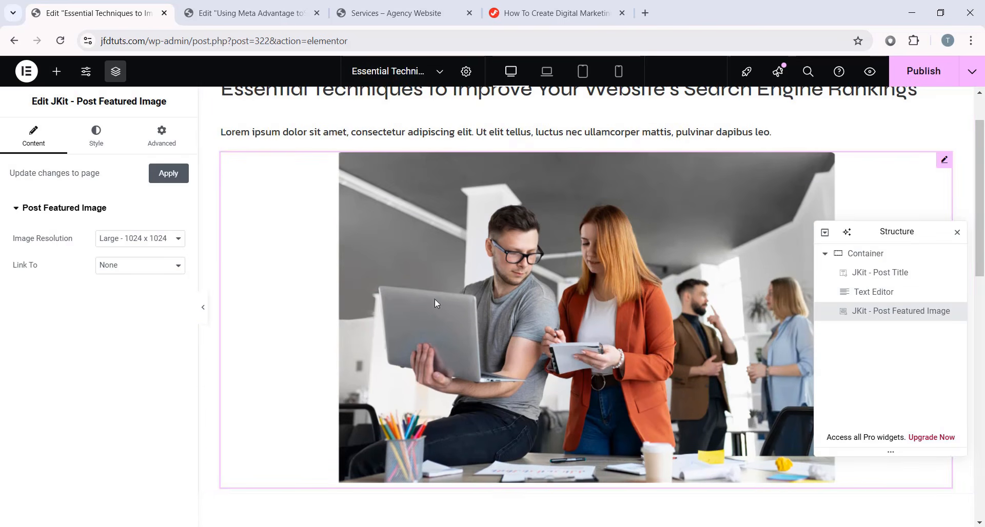
scroll(566, 359, up, 1)
scroll(547, 324, down, 3)
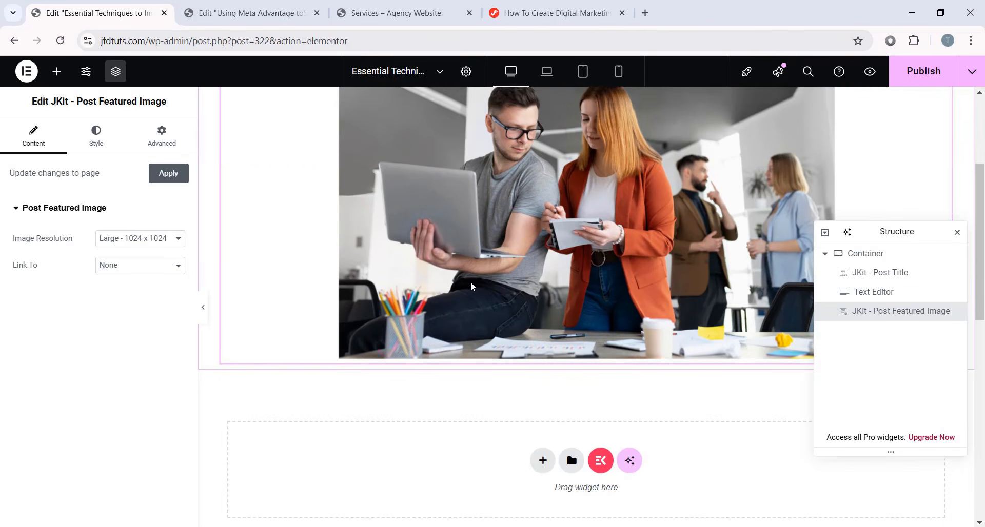
scroll(662, 369, up, 3)
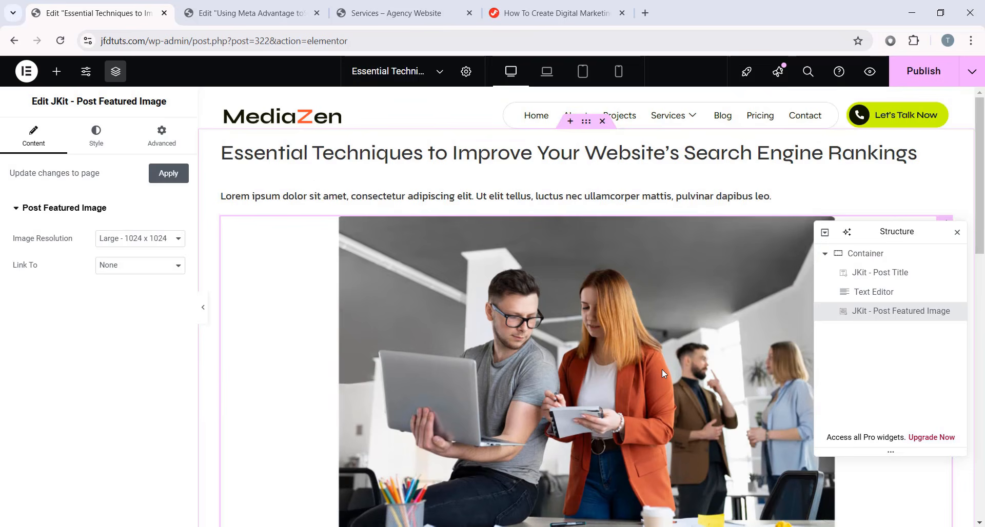
- Search the widget list again for 'pos' and 't' to browse post widgets
click(58, 72)
text(post)
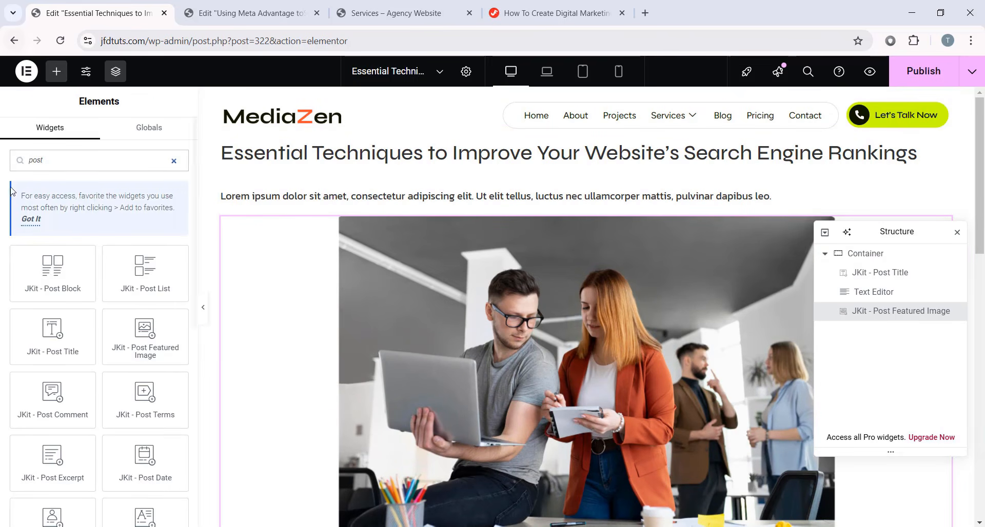
scroll(68, 336, down, 6)
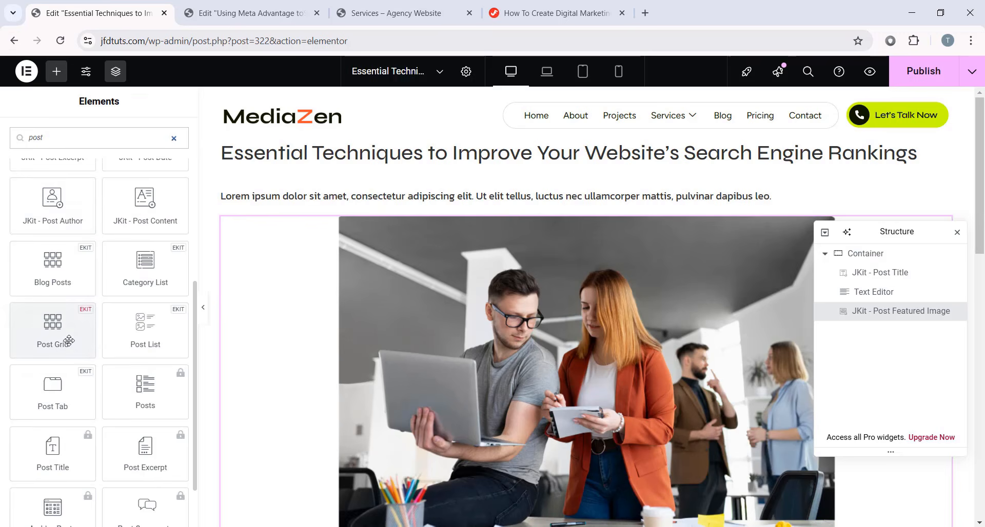
scroll(126, 285, down, 1)
text(t)
scroll(23, 278, up, 7)
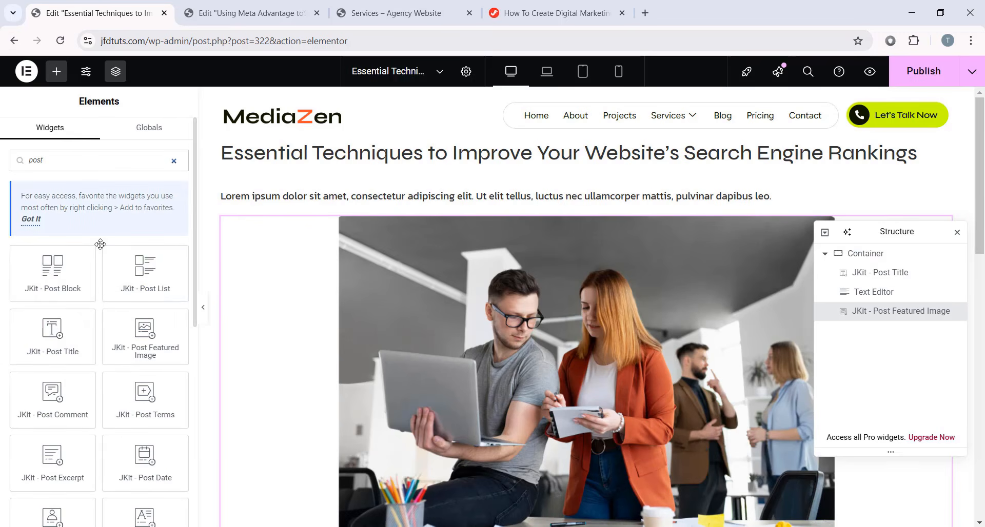
click(251, 13)
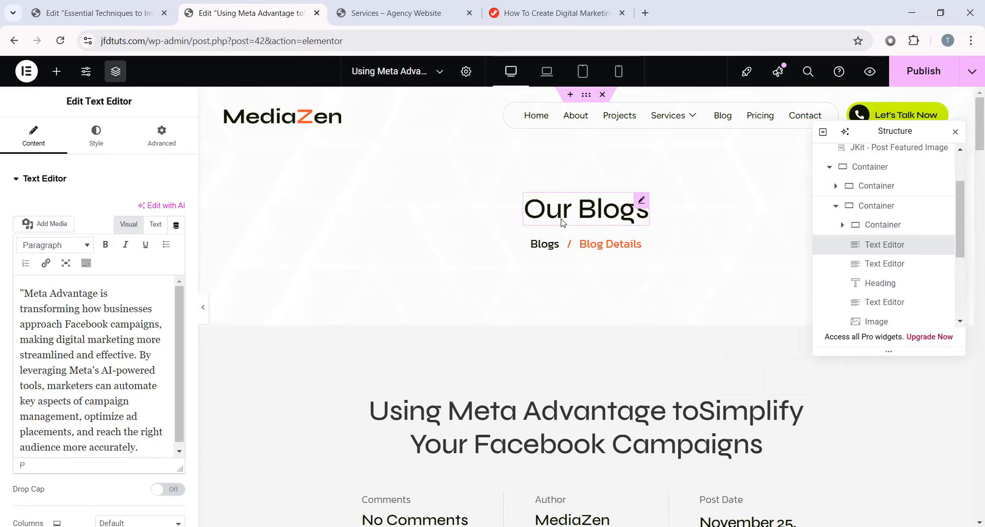
scroll(604, 264, down, 10)
scroll(604, 248, down, 15)
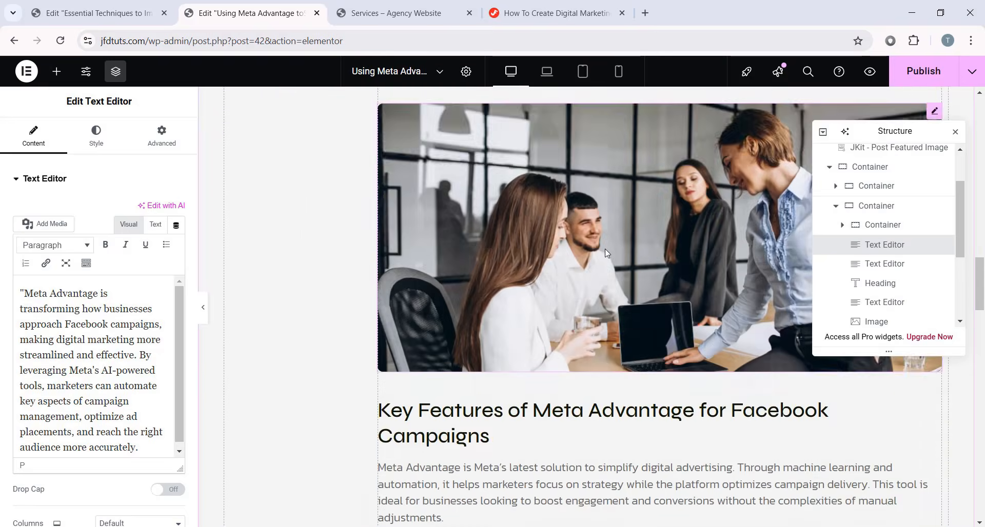
scroll(604, 341, down, 1)
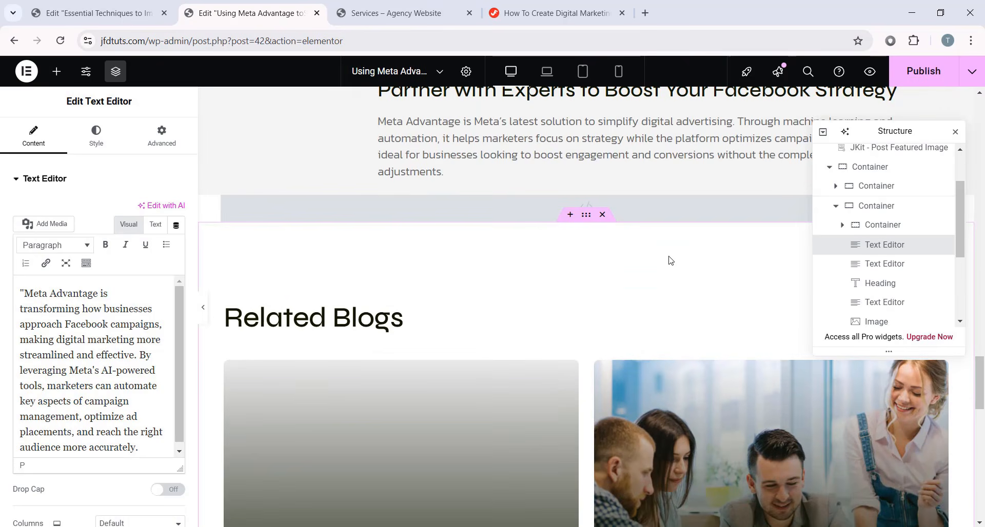
scroll(669, 260, down, 4)
scroll(604, 308, up, 15)
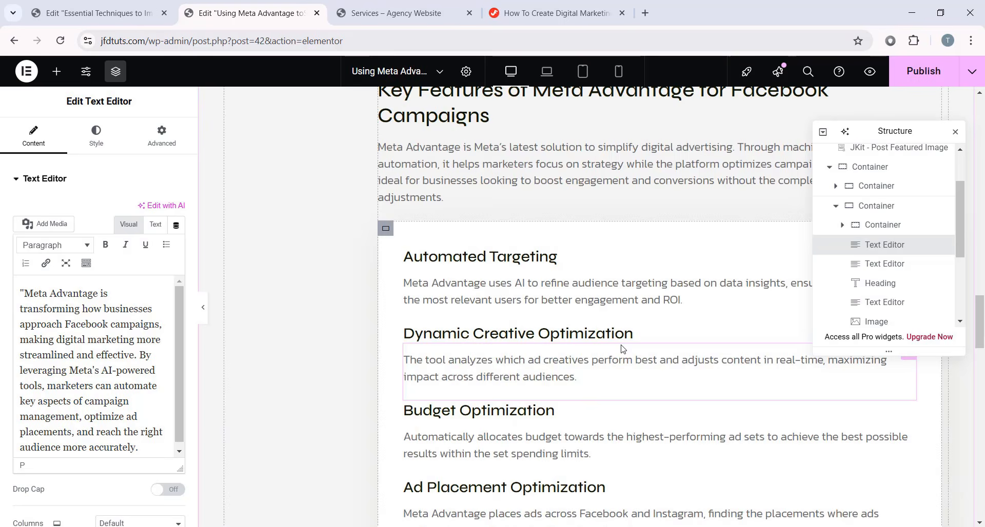
scroll(577, 318, up, 13)
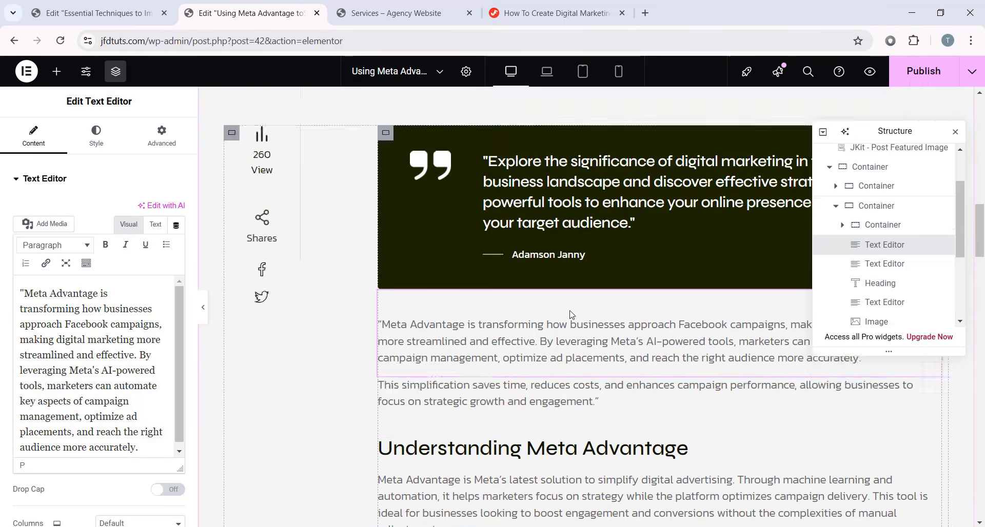
scroll(615, 326, down, 2)
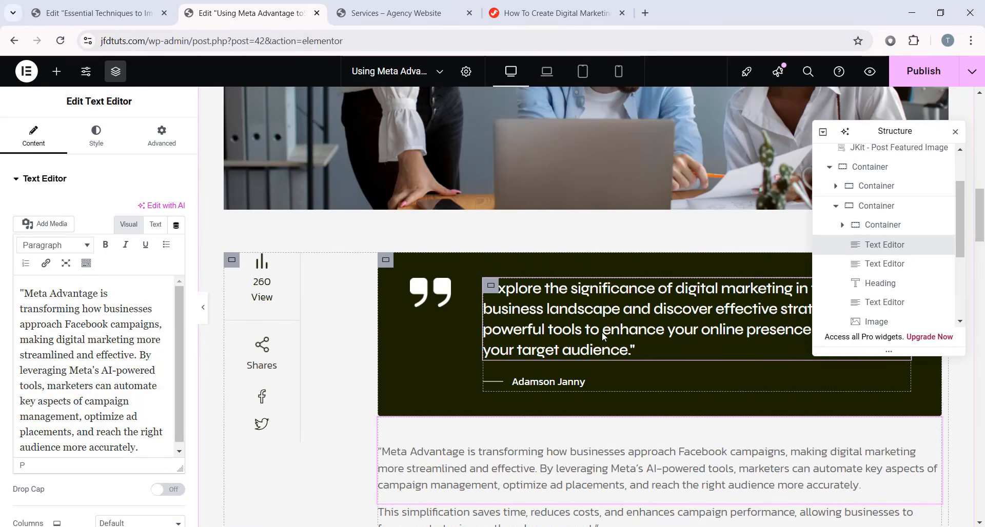
scroll(602, 331, up, 15)
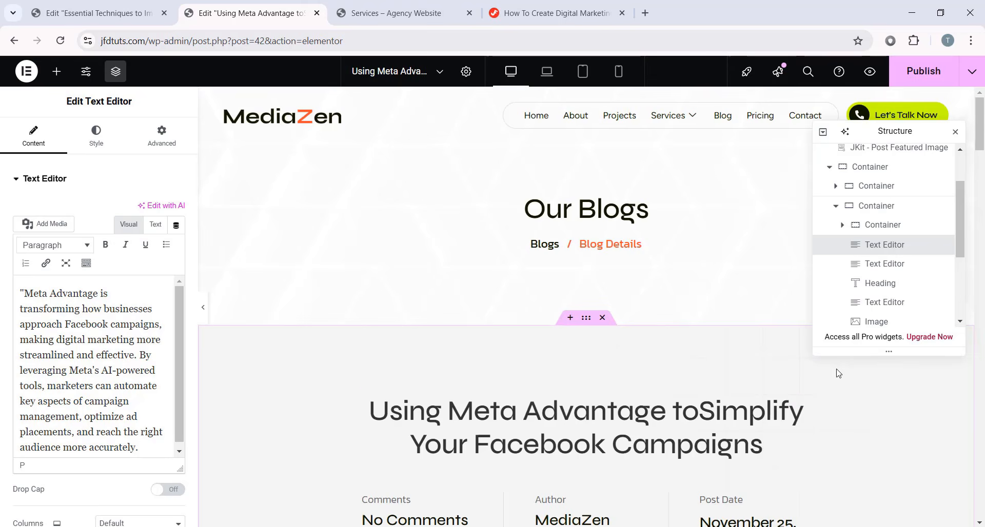
scroll(567, 220, down, 12)
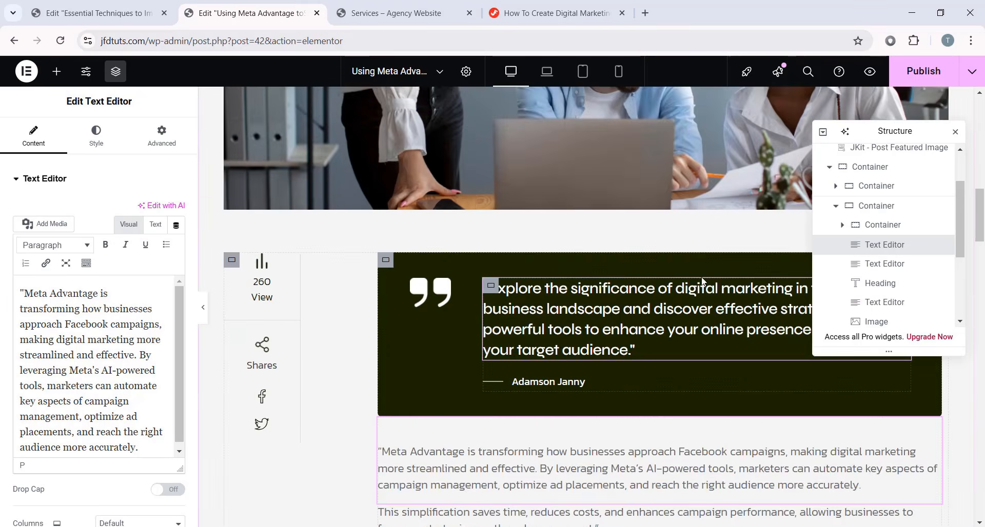
scroll(641, 292, down, 8)
scroll(575, 303, up, 18)
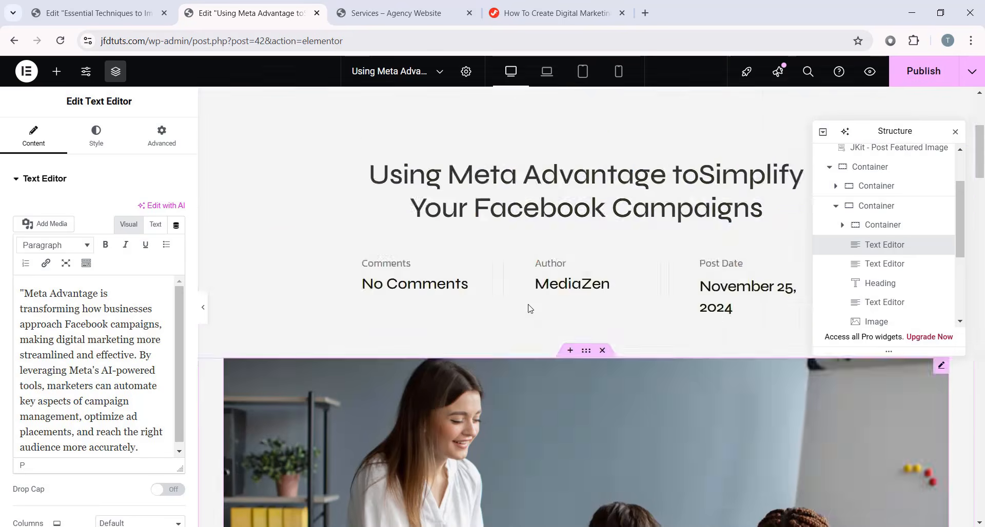
scroll(531, 309, down, 8)
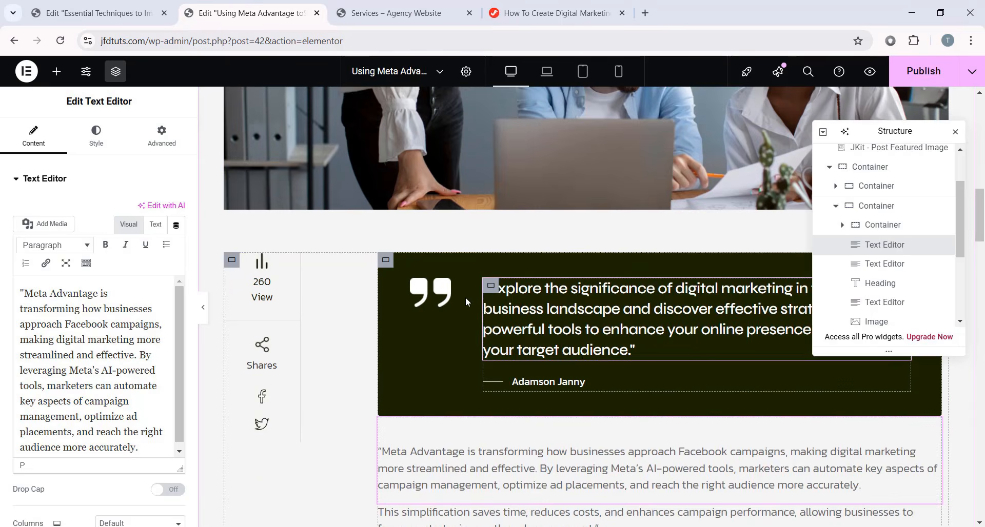
scroll(653, 402, down, 8)
drag(980, 323, 982, 382)
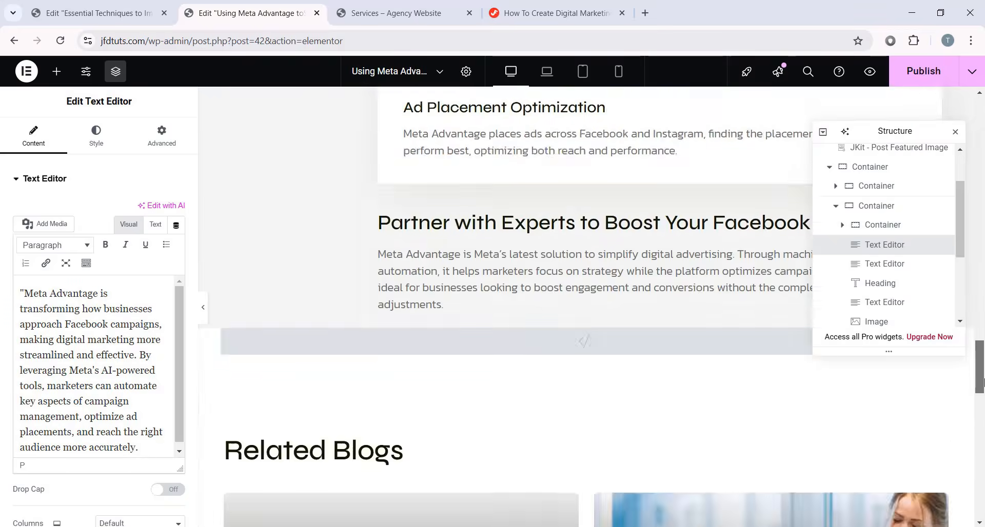
scroll(638, 371, up, 18)
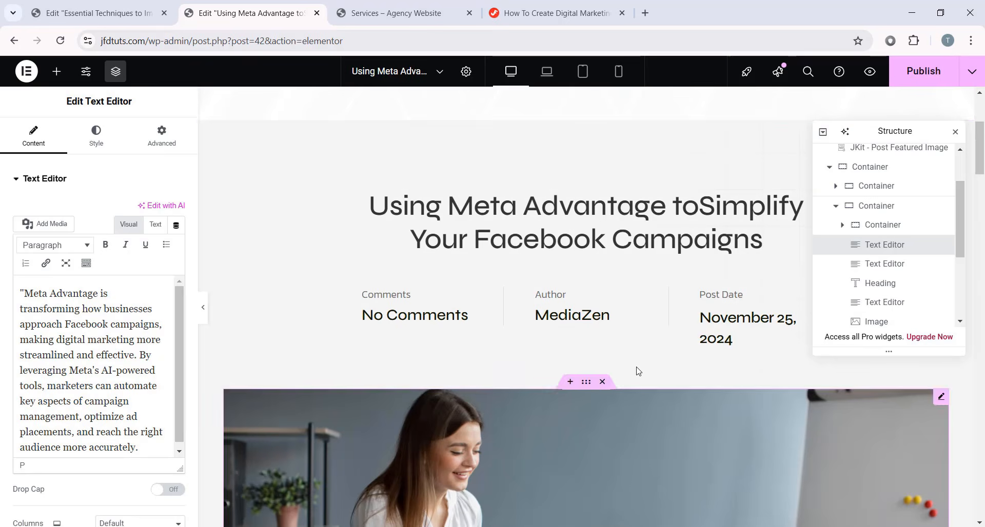
- Save the Using Meta Advantage layout as template 'Single Post Page', then return to Essential Techniques
click(972, 71)
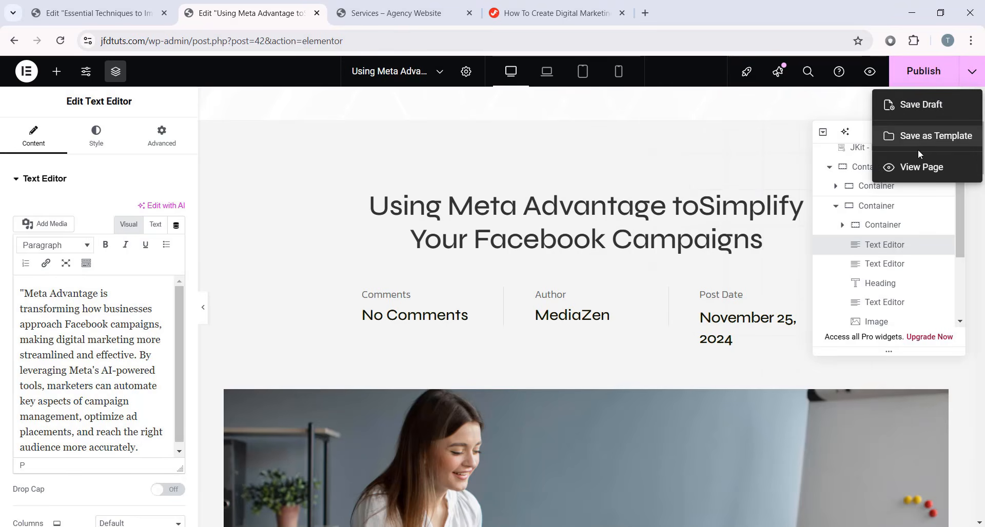
click(938, 145)
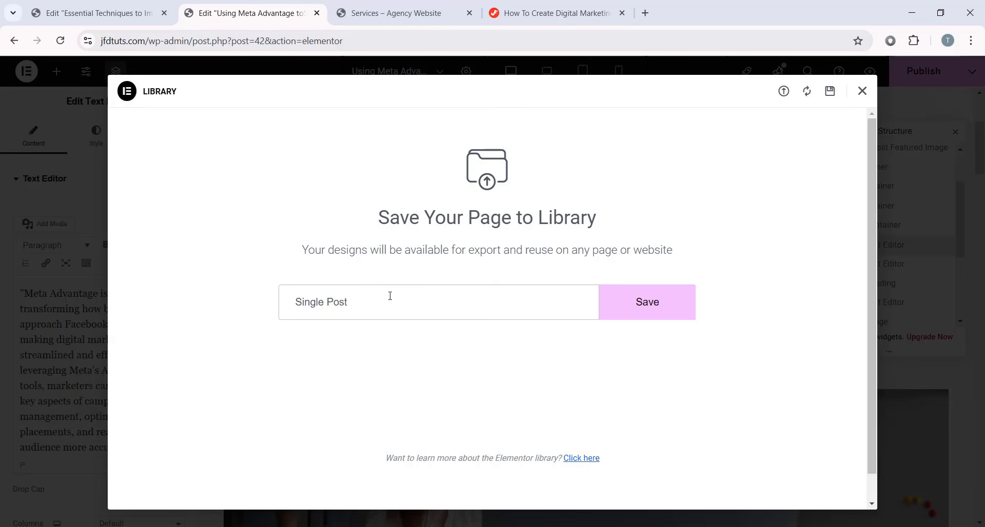
click(655, 305)
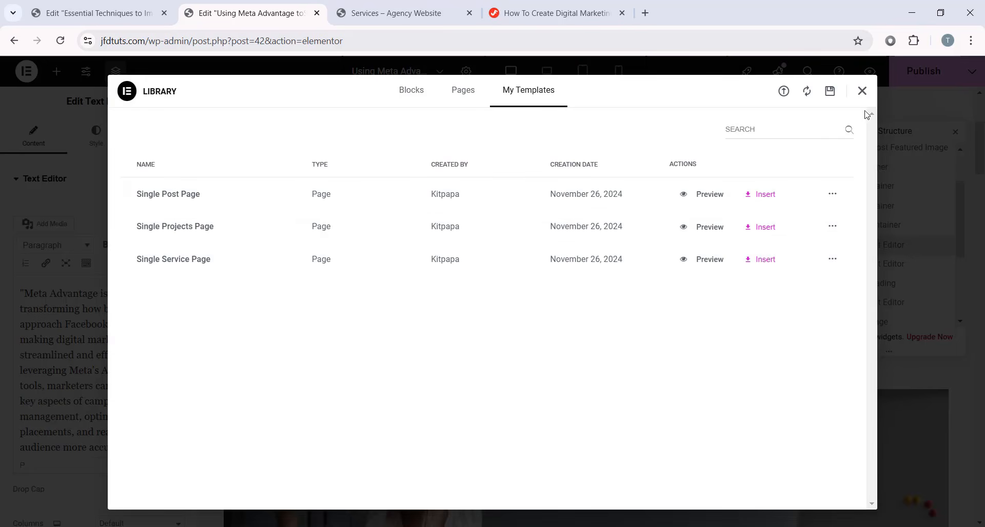
click(862, 91)
click(123, 24)
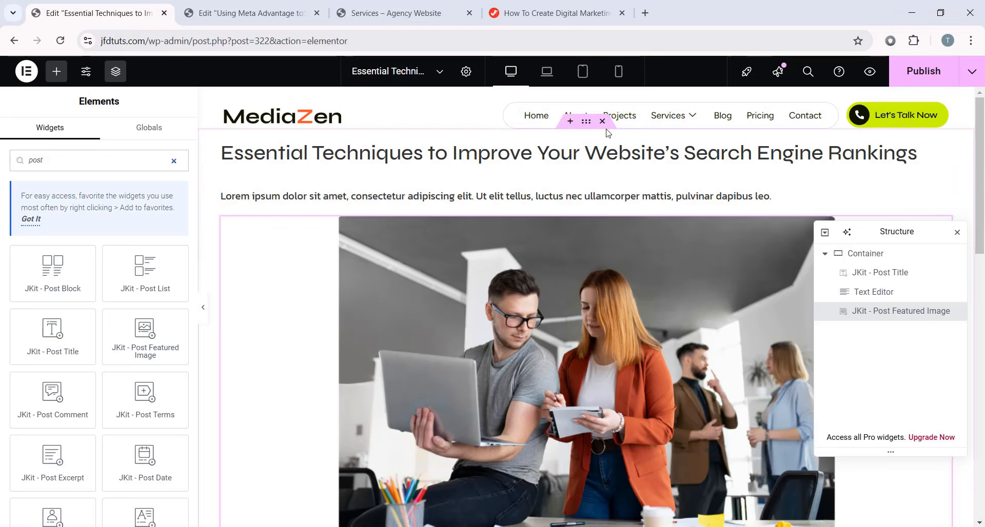
- Replace the post's container with the Single Post Page template, applying its page settings
click(603, 122)
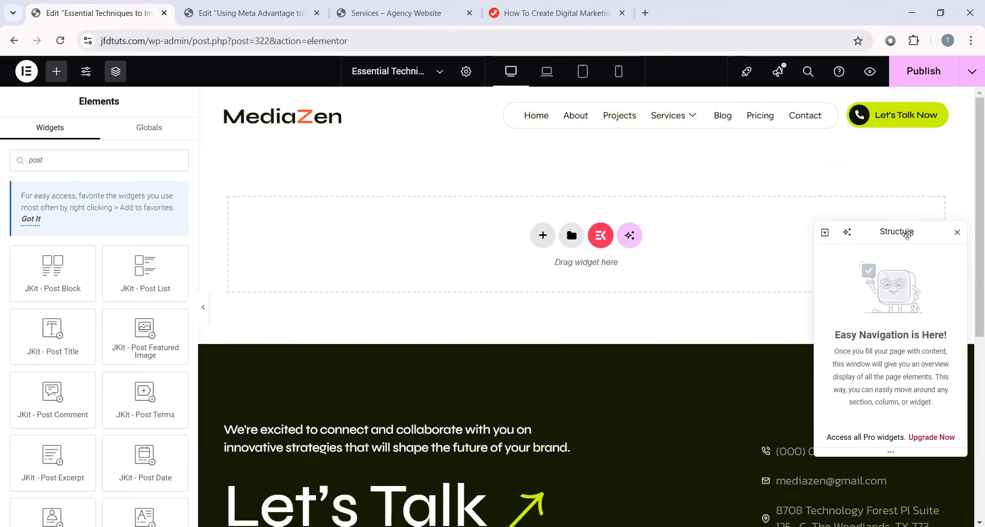
drag(906, 235, 879, 196)
click(572, 235)
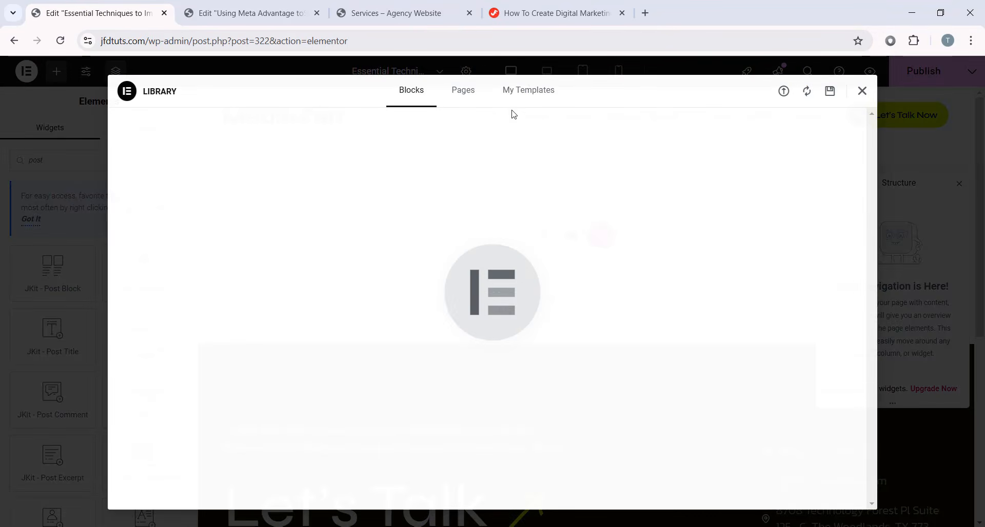
click(527, 99)
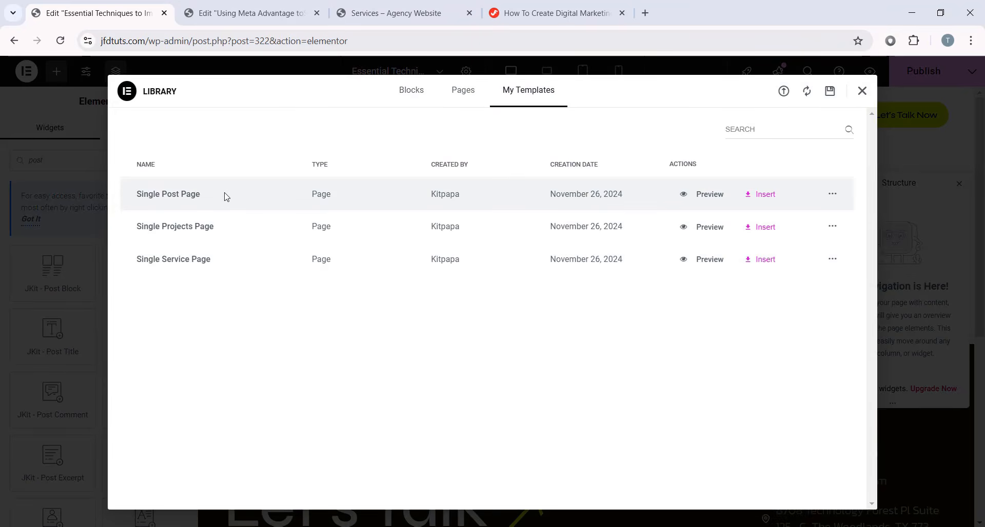
click(764, 195)
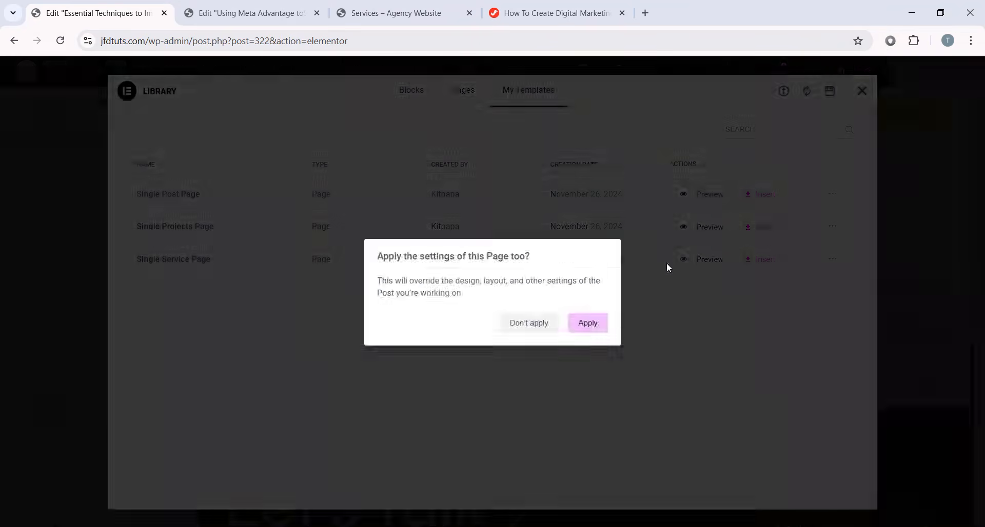
click(587, 323)
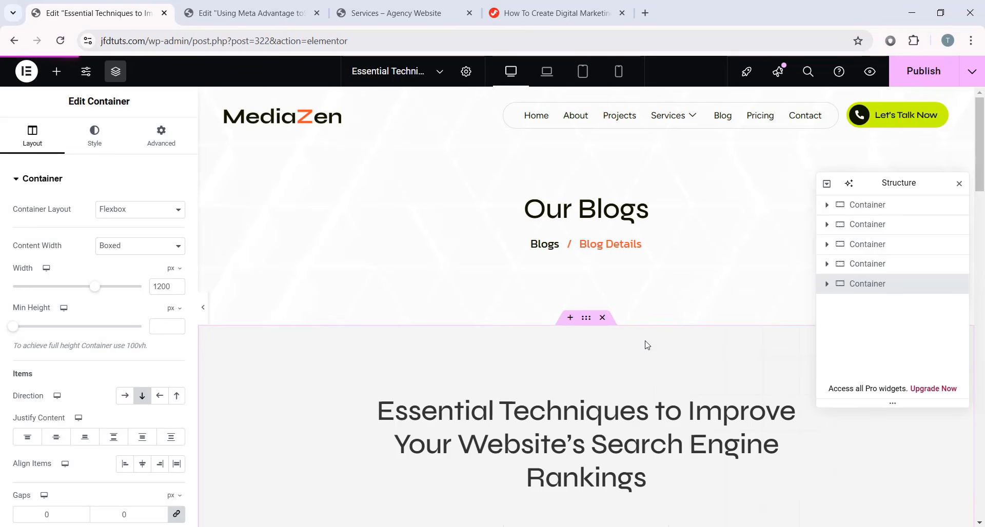
- Compare the new layout against the Using Meta Advantage post's layout
scroll(553, 324, down, 4)
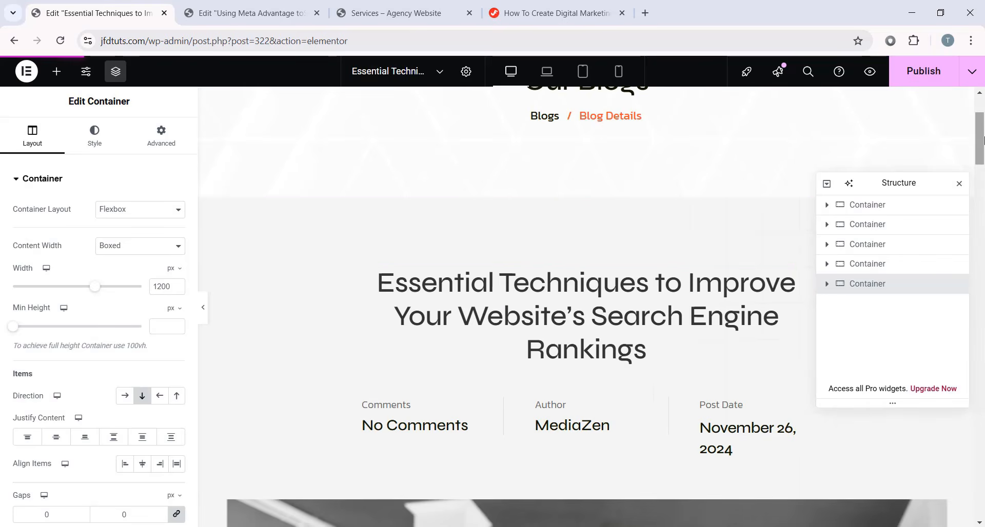
drag(984, 171, 983, 144)
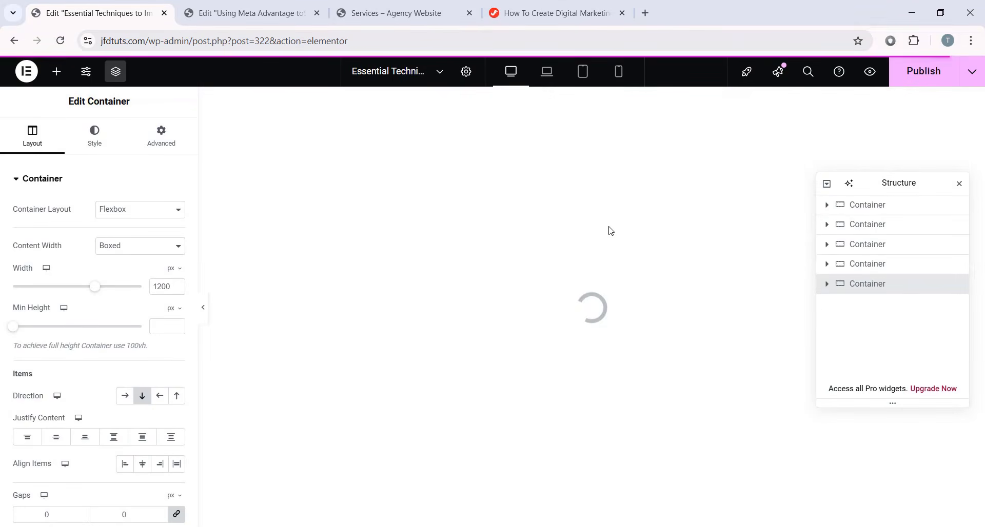
click(266, 10)
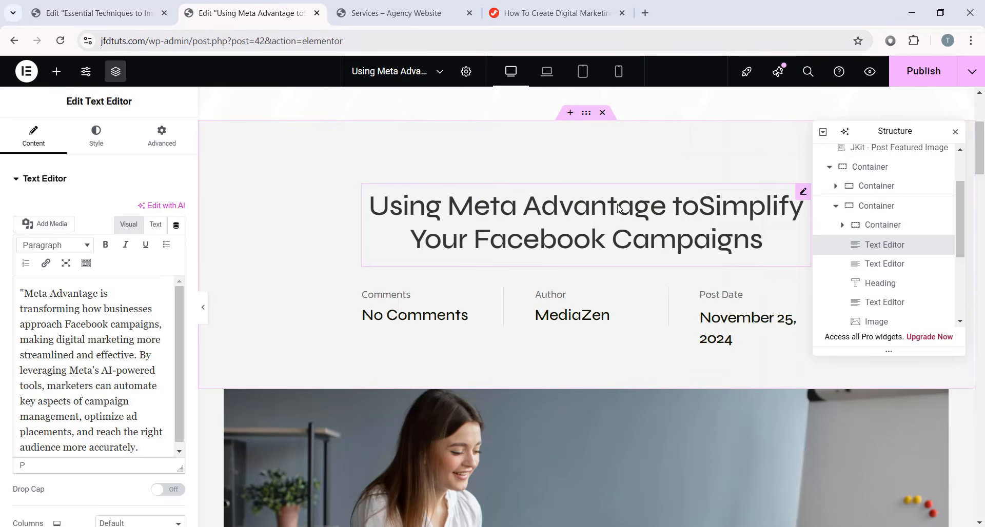
scroll(618, 208, down, 4)
click(102, 13)
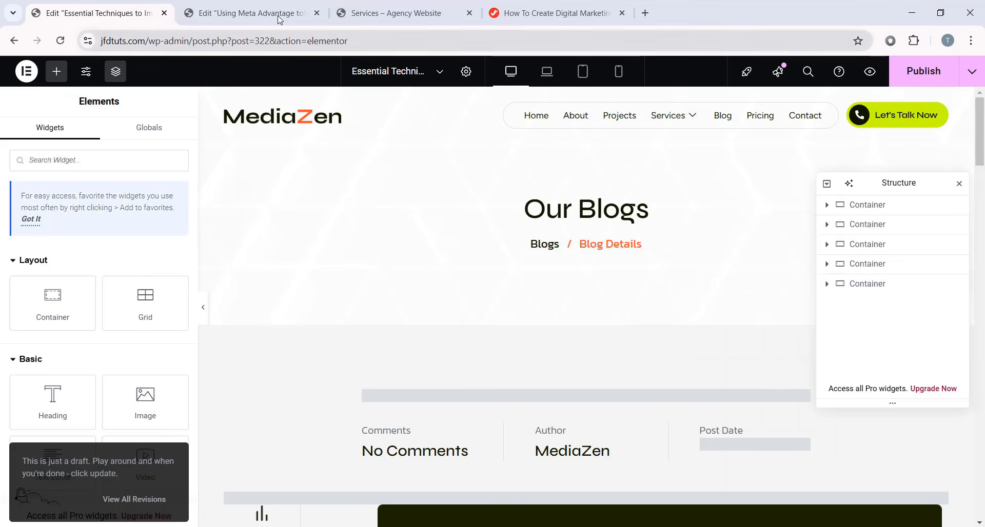
scroll(587, 251, down, 4)
scroll(636, 241, up, 1)
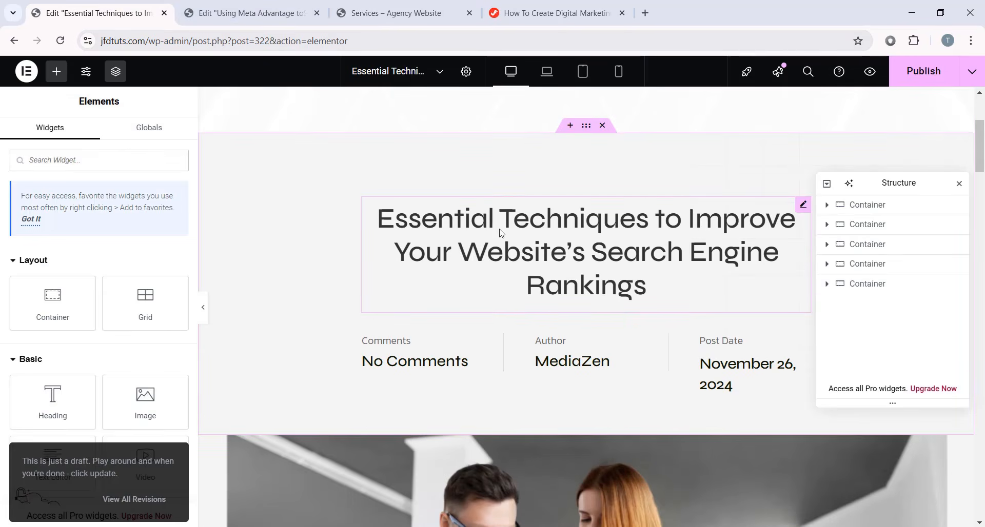
scroll(593, 231, down, 5)
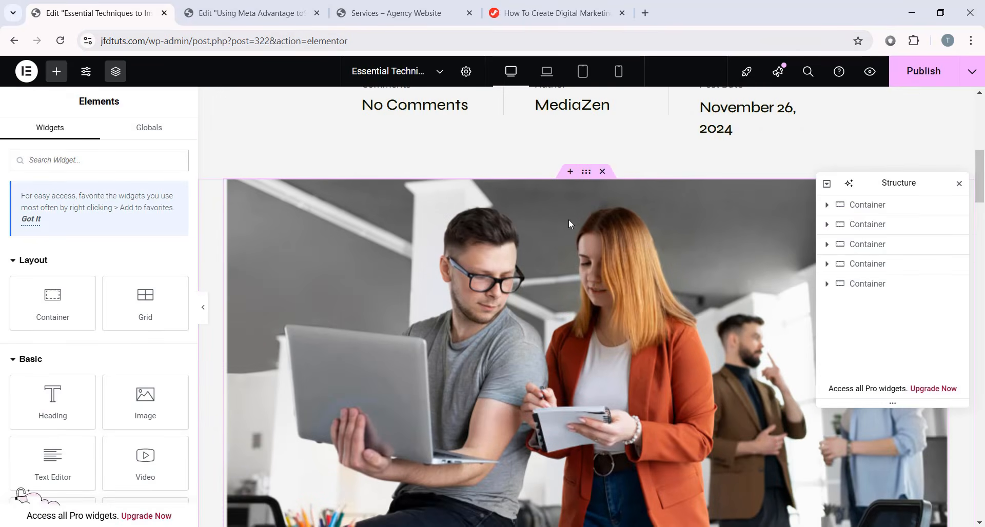
scroll(503, 282, up, 8)
scroll(564, 267, down, 3)
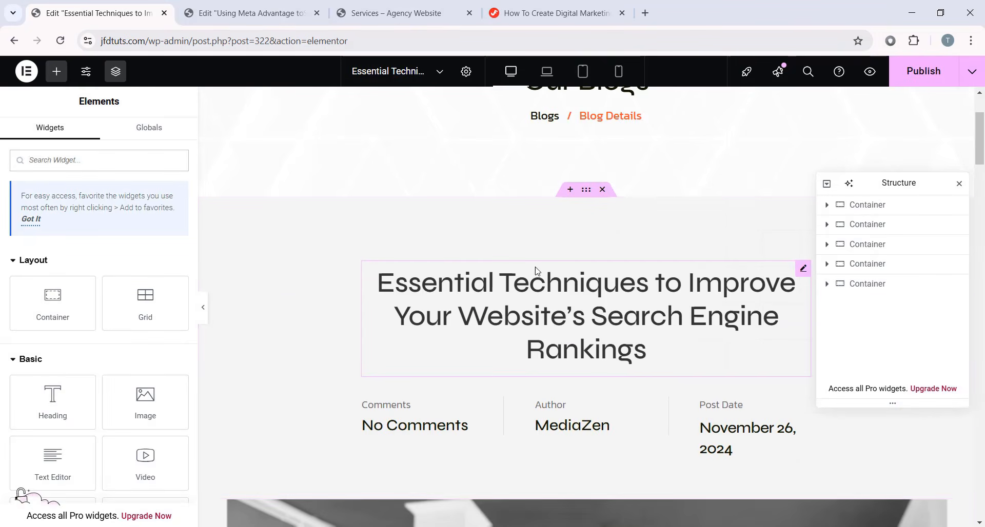
scroll(568, 301, down, 15)
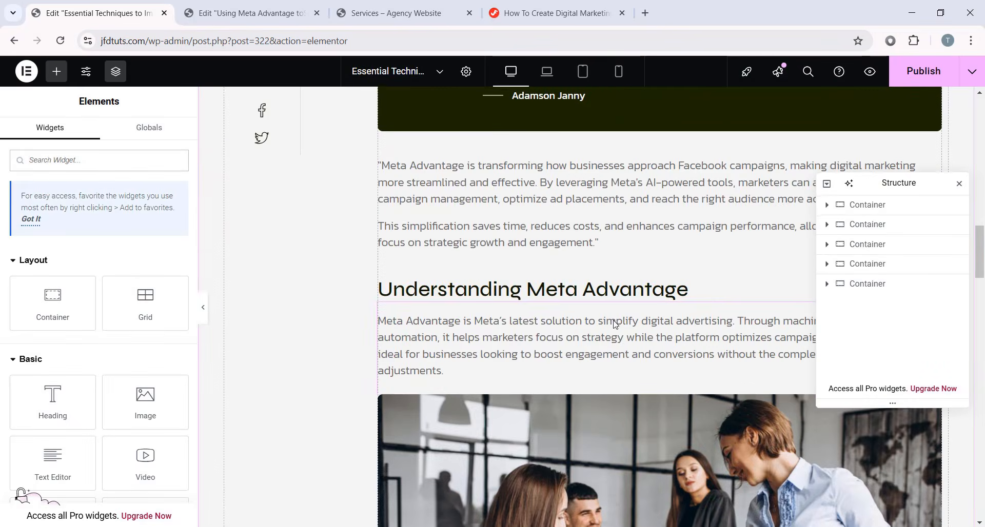
scroll(718, 246, up, 15)
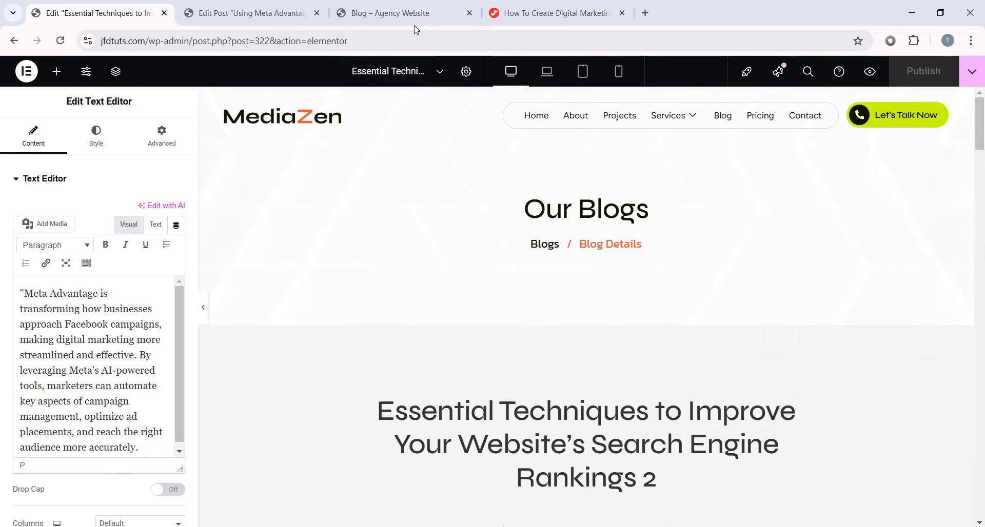
- Check the live Blog page, then exit Elementor to the WordPress dashboard
click(405, 13)
scroll(281, 263, down, 5)
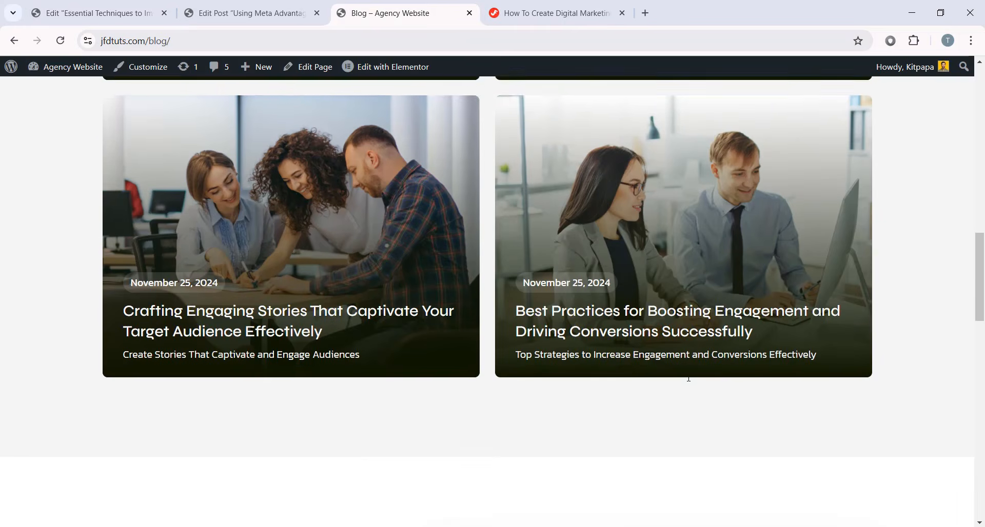
scroll(733, 359, up, 7)
click(104, 7)
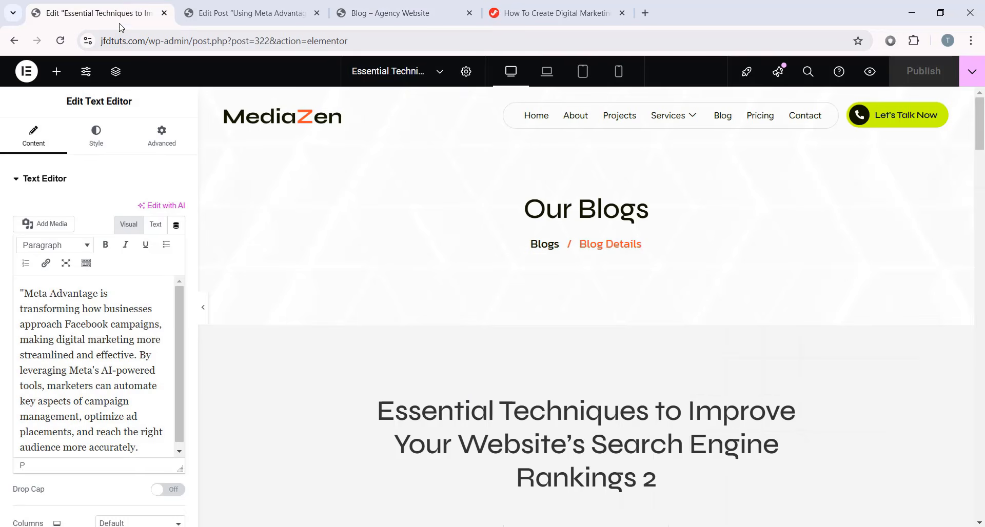
click(27, 71)
click(57, 199)
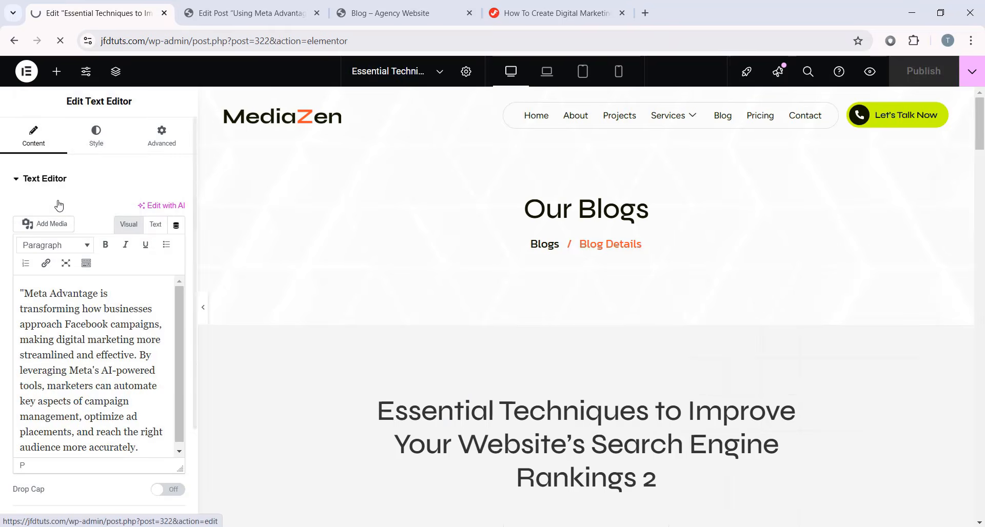
- Open the Blog page in Elementor from the Pages list
click(35, 273)
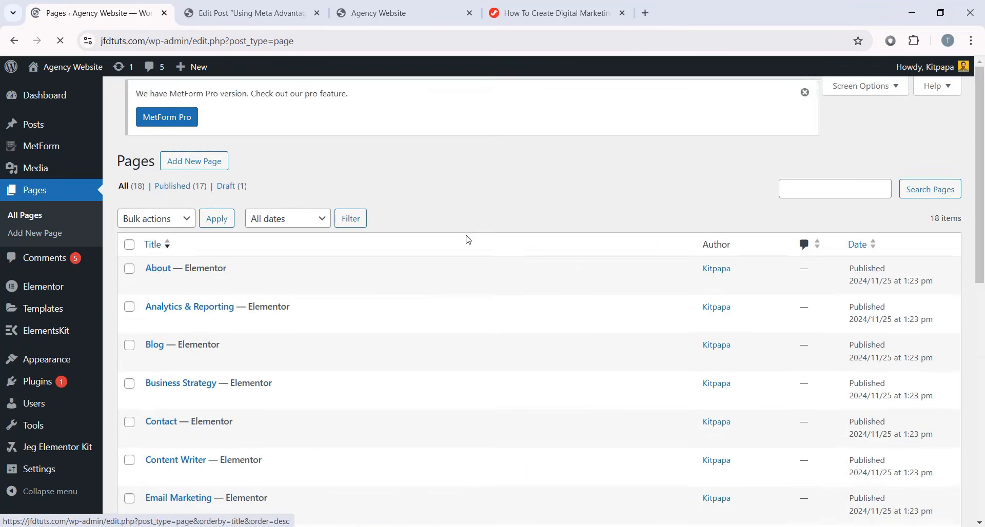
scroll(467, 237, down, 3)
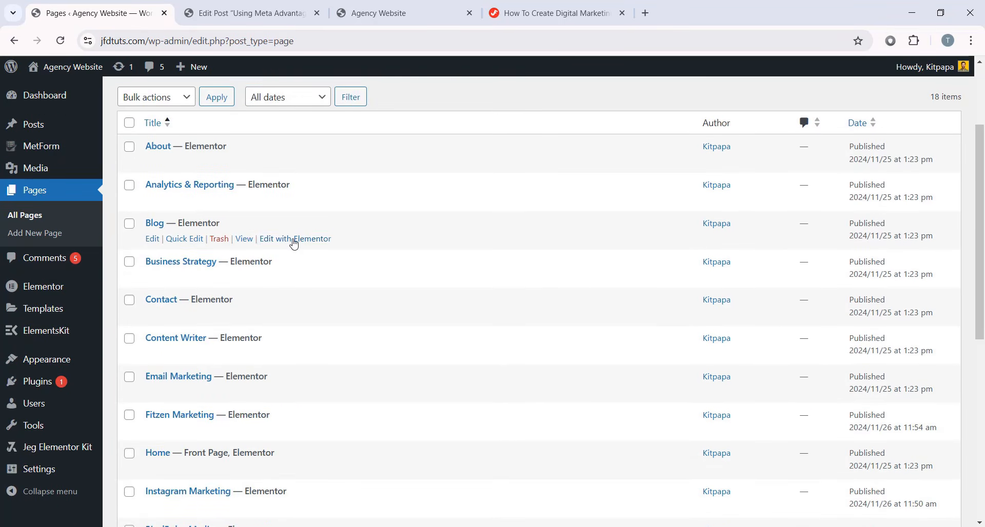
click(294, 239)
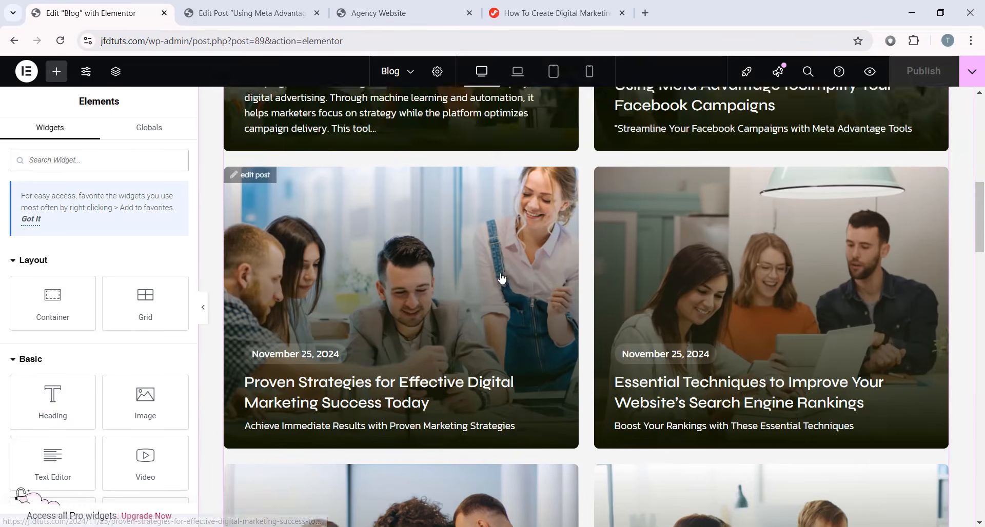
scroll(501, 279, down, 1)
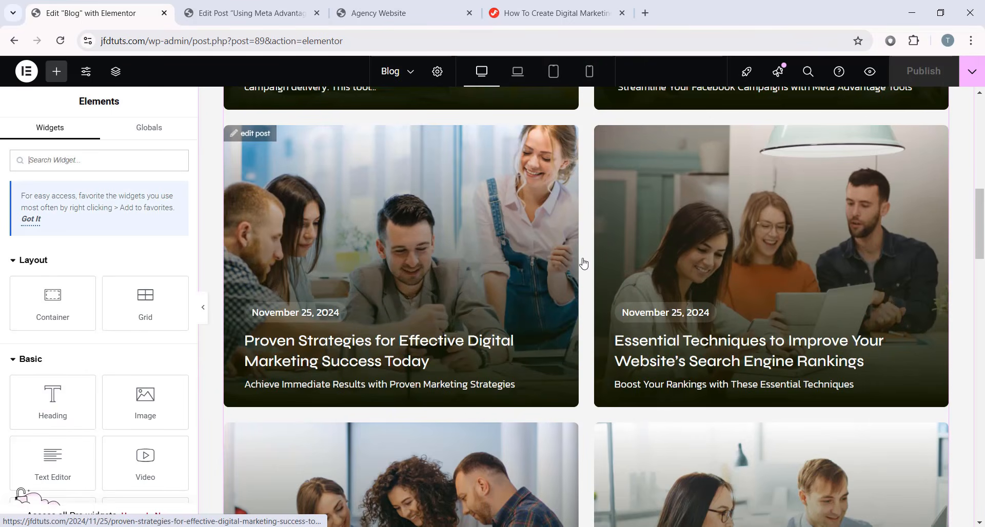
scroll(454, 267, down, 3)
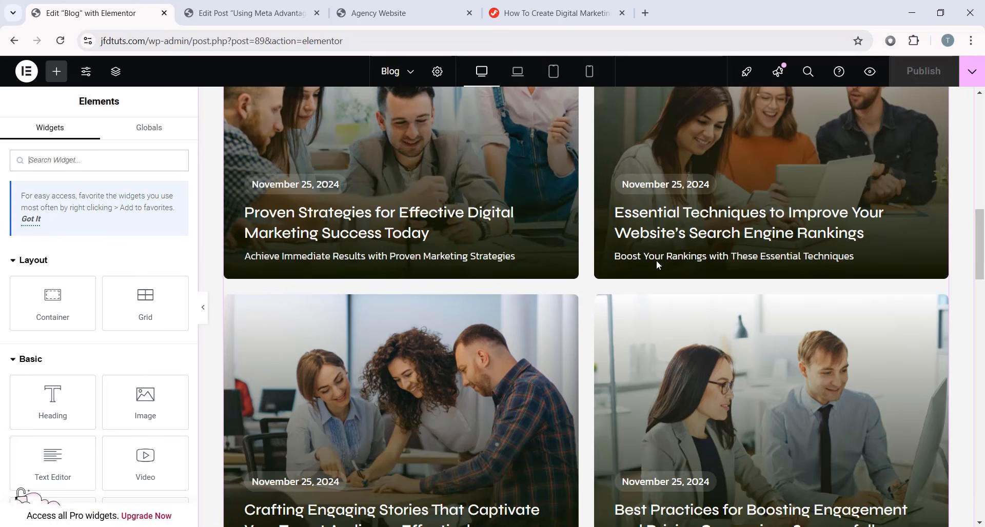
- Select the Post Block, open the Navigator with Ctrl+I, and search widgets for 'post'
click(582, 252)
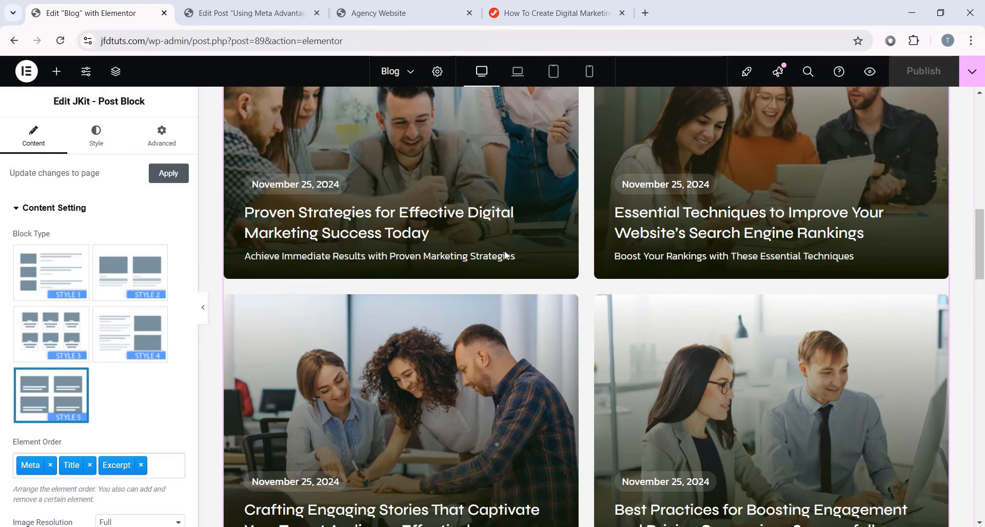
key(ctrl+i)
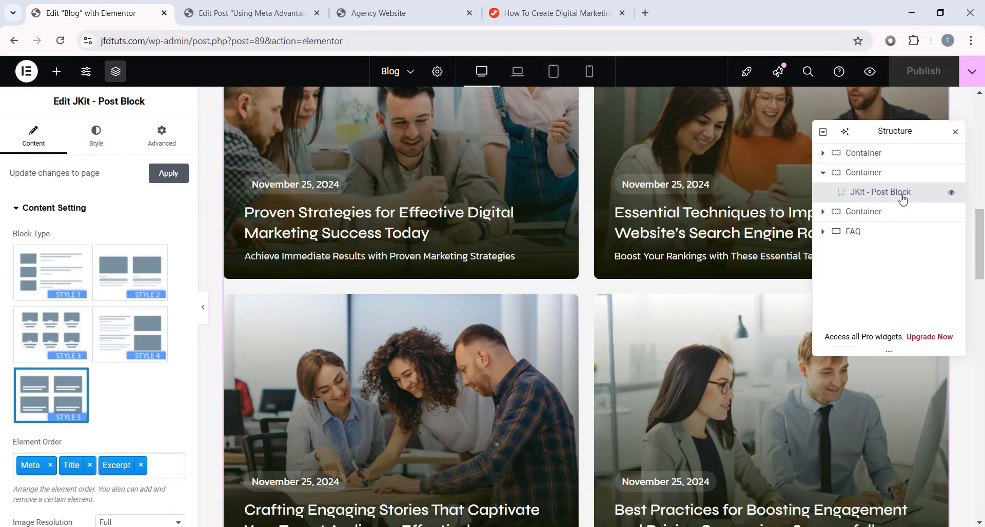
scroll(544, 288, down, 10)
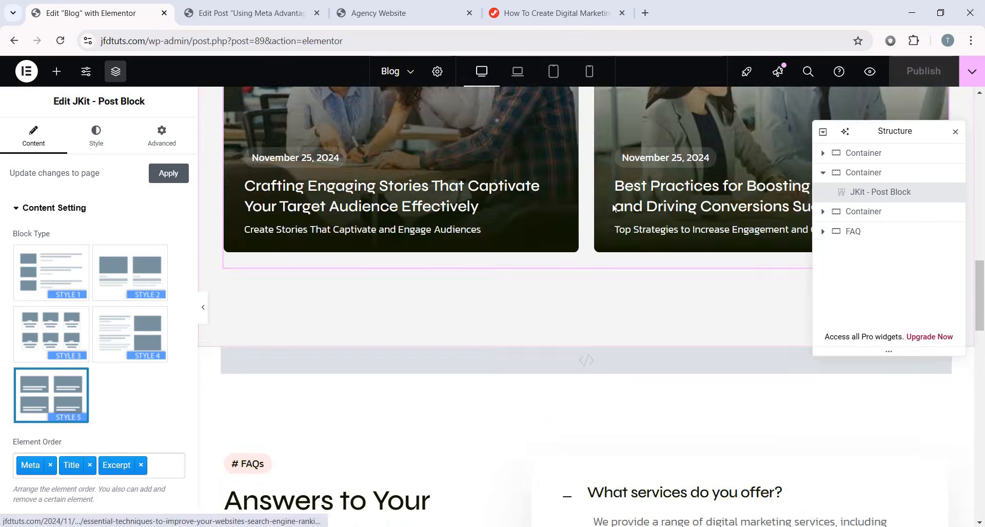
click(57, 72)
scroll(525, 194, up, 3)
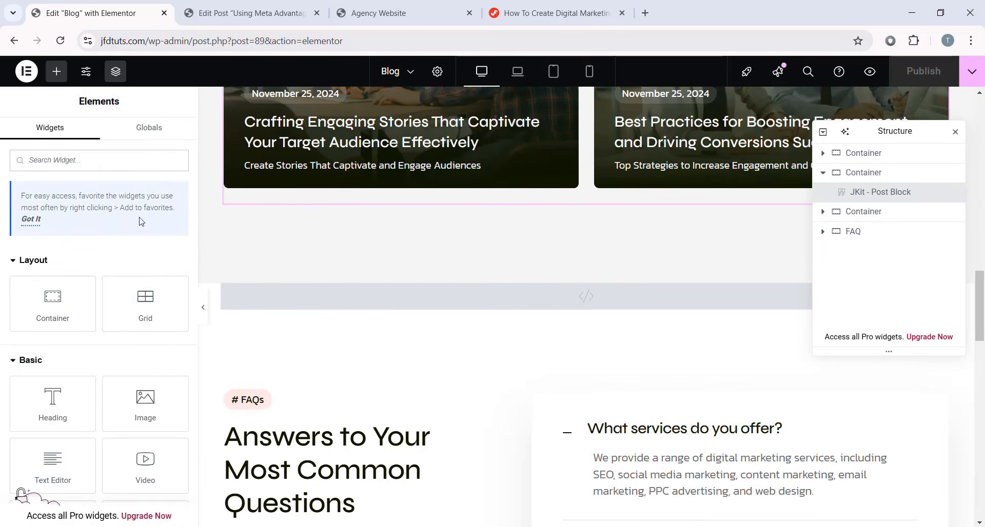
click(101, 161)
text(post)
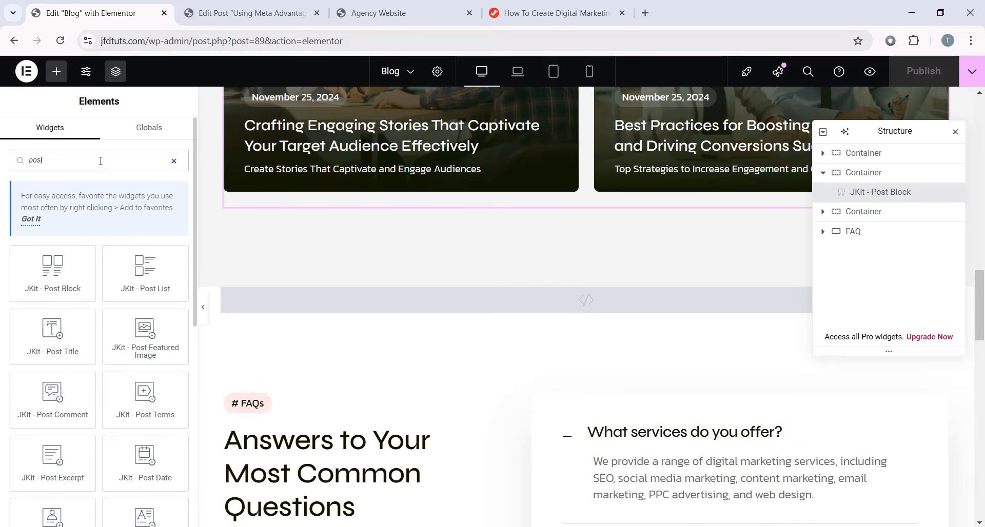
scroll(275, 268, down, 10)
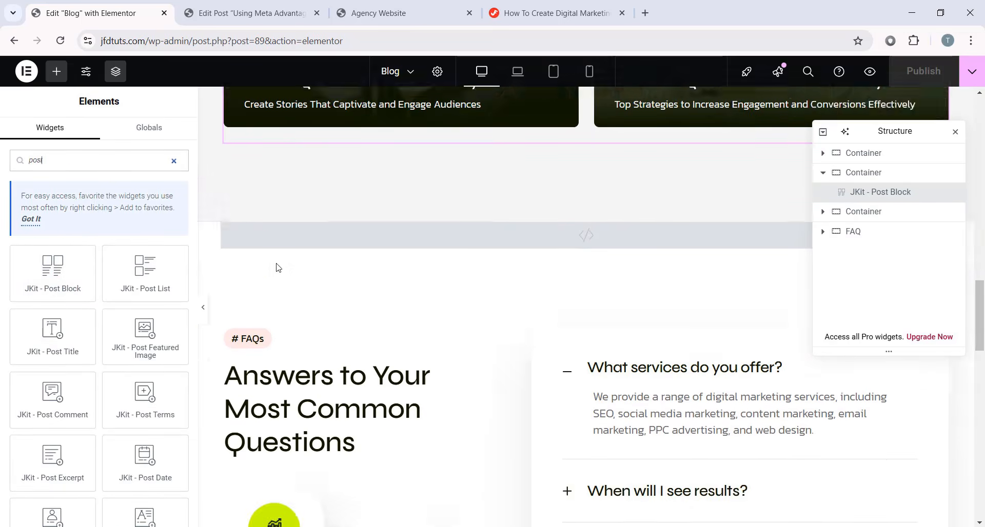
scroll(309, 274, up, 4)
- Drag a JKit - Post Block into the empty container below the FAQ section
scroll(310, 274, down, 2)
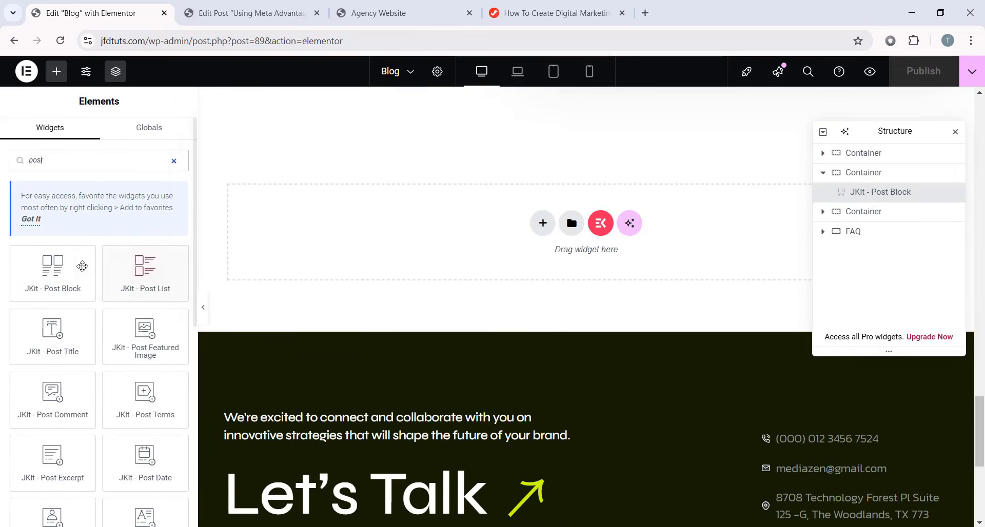
drag(66, 273, 432, 226)
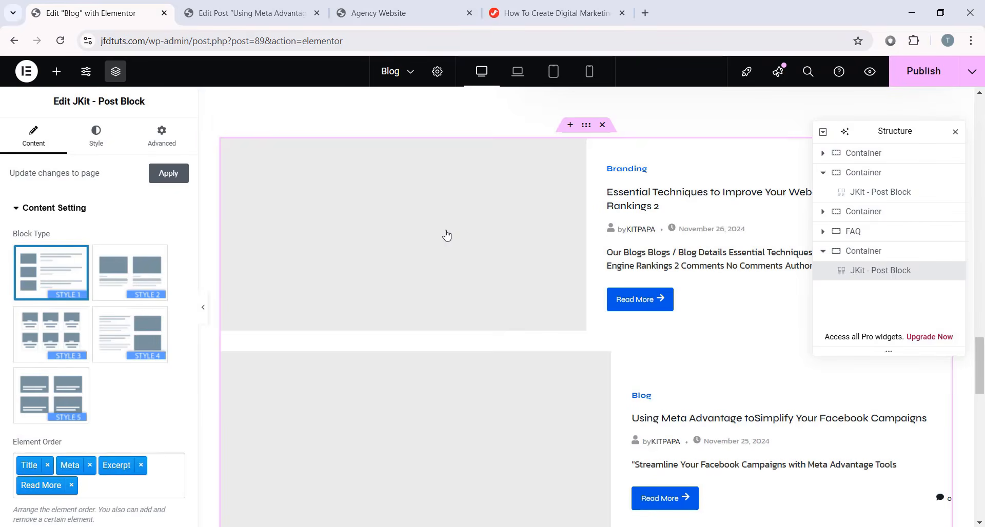
scroll(567, 157, down, 10)
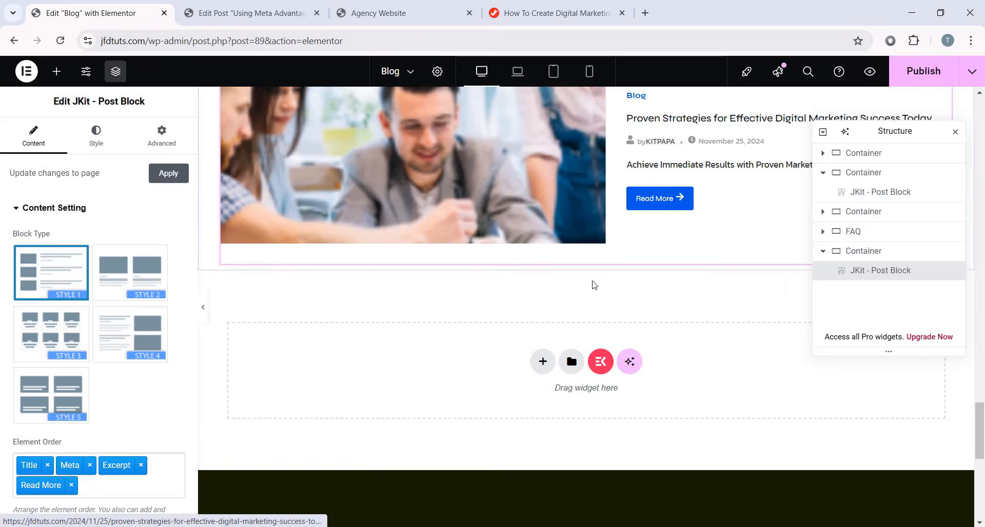
scroll(590, 282, up, 10)
scroll(548, 240, down, 6)
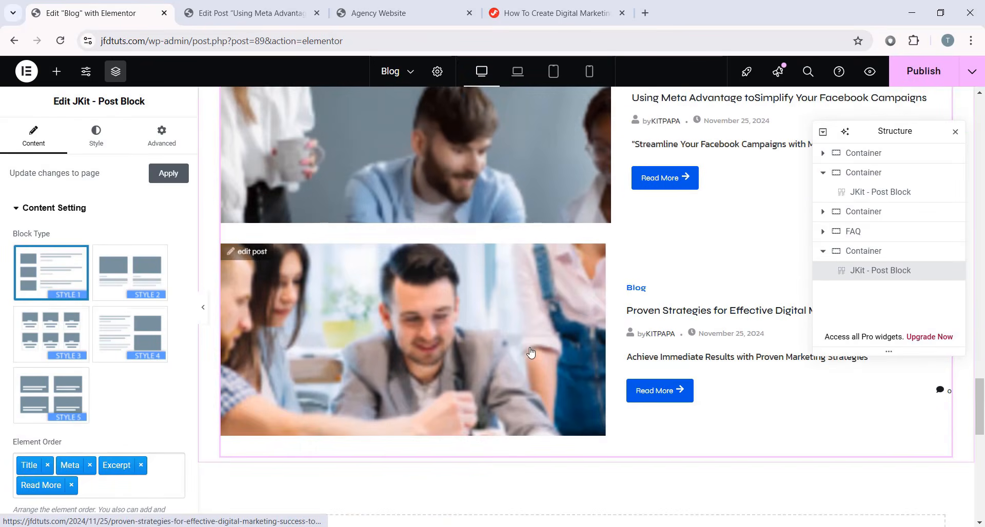
scroll(529, 238, up, 5)
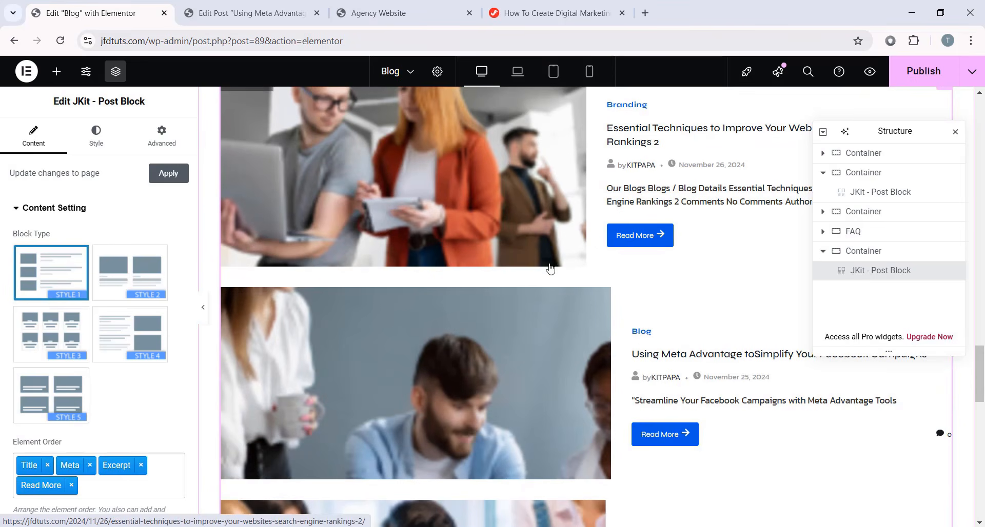
scroll(591, 312, up, 10)
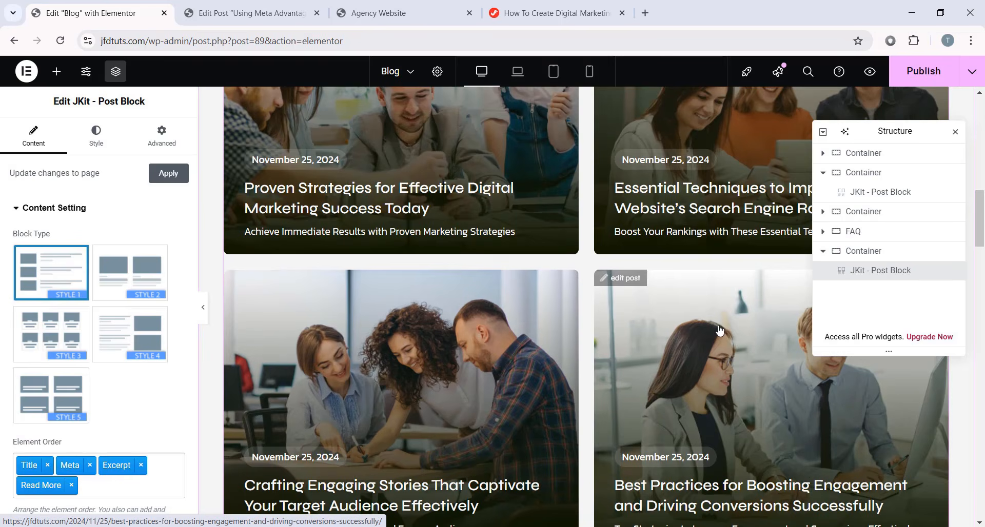
- Copy the first post block and paste its style onto the new block
click(719, 329)
scroll(699, 226, down, 2)
scroll(700, 226, up, 2)
right_click(887, 186)
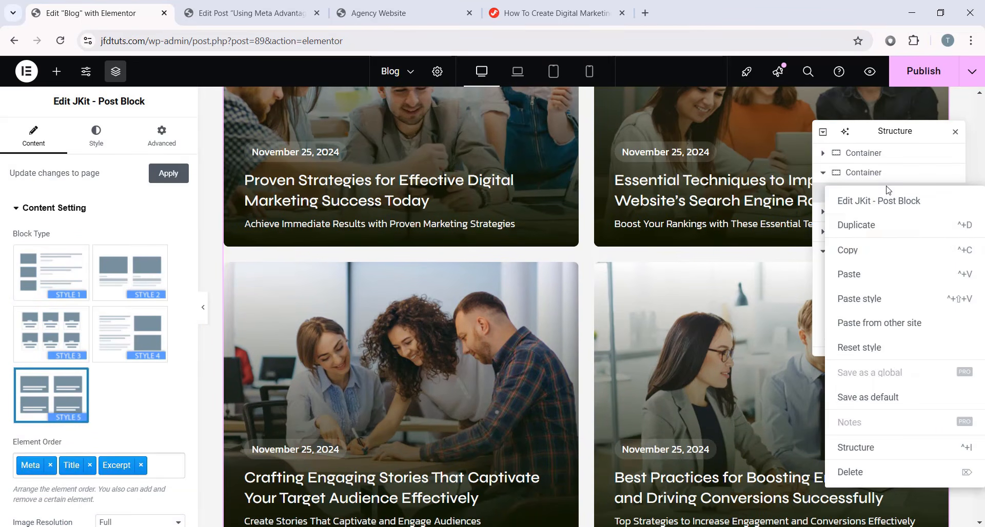
click(844, 250)
scroll(693, 266, down, 15)
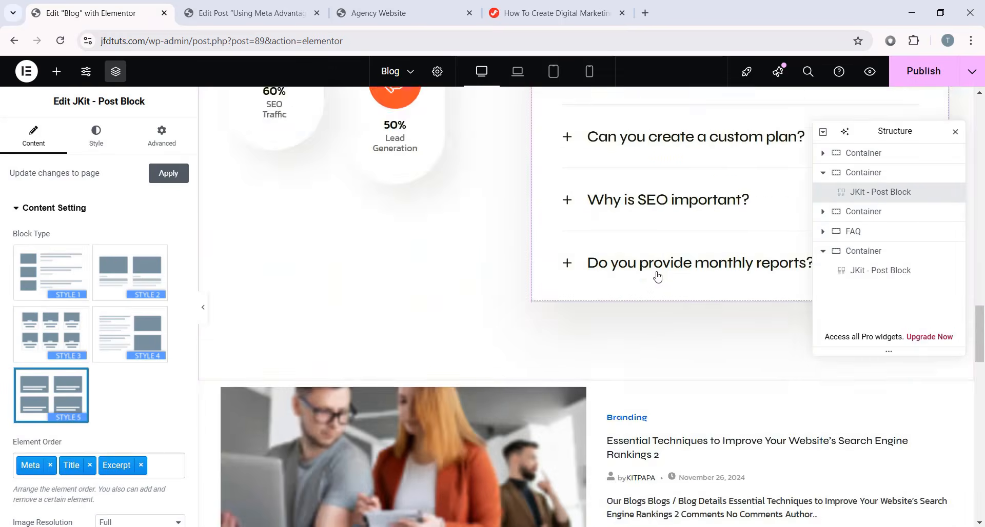
scroll(658, 277, down, 6)
scroll(583, 273, up, 3)
click(568, 305)
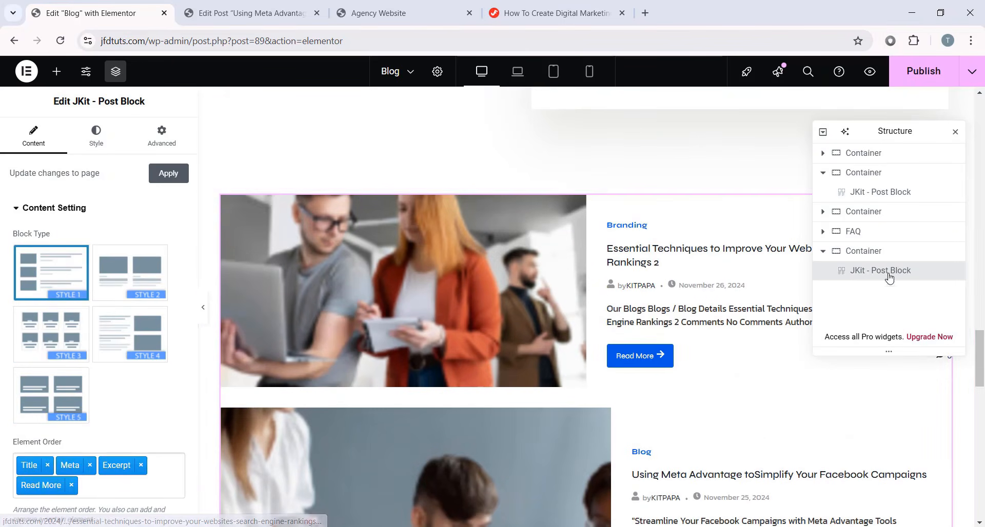
right_click(575, 288)
click(615, 340)
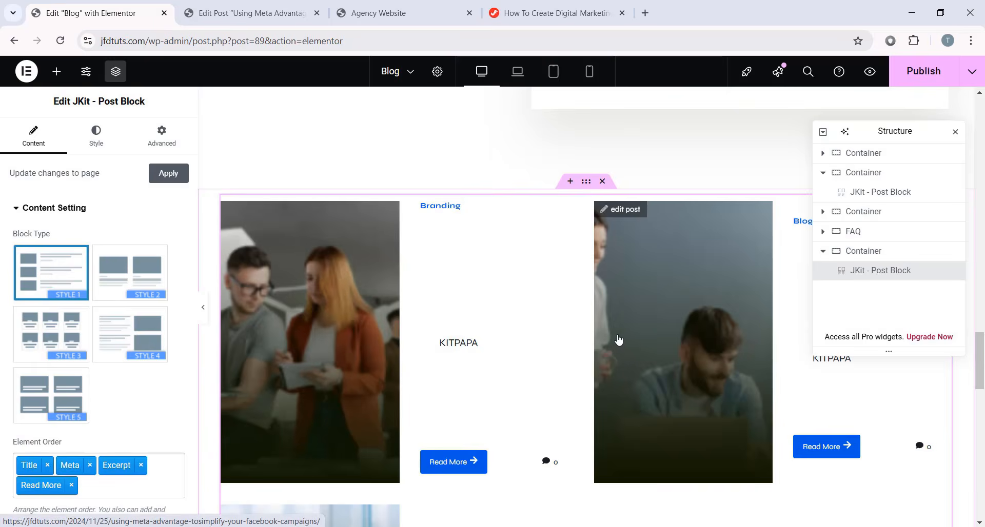
scroll(618, 340, down, 5)
- Switch the new post block's Block Type to STYLE 5 and review the two-column cards
click(51, 395)
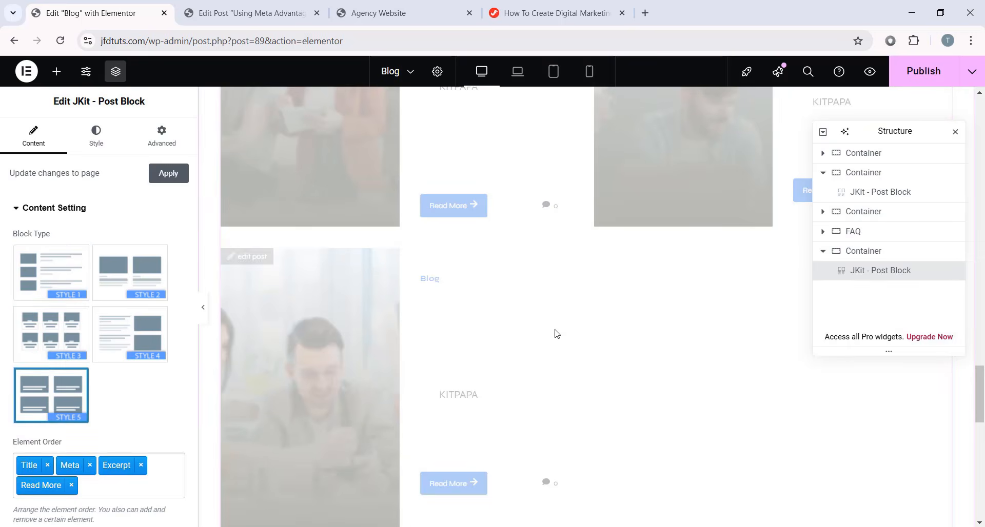
scroll(518, 322, up, 5)
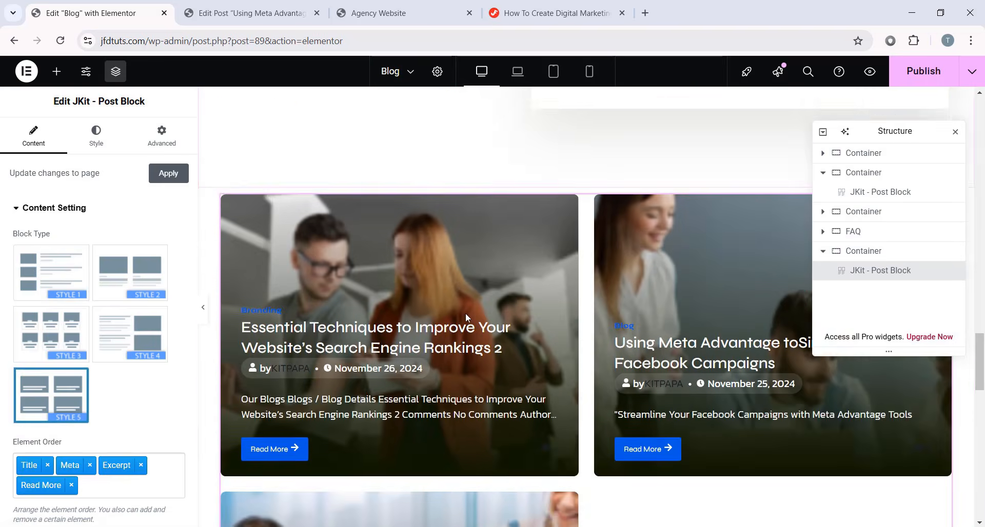
scroll(466, 313, down, 4)
scroll(519, 345, down, 3)
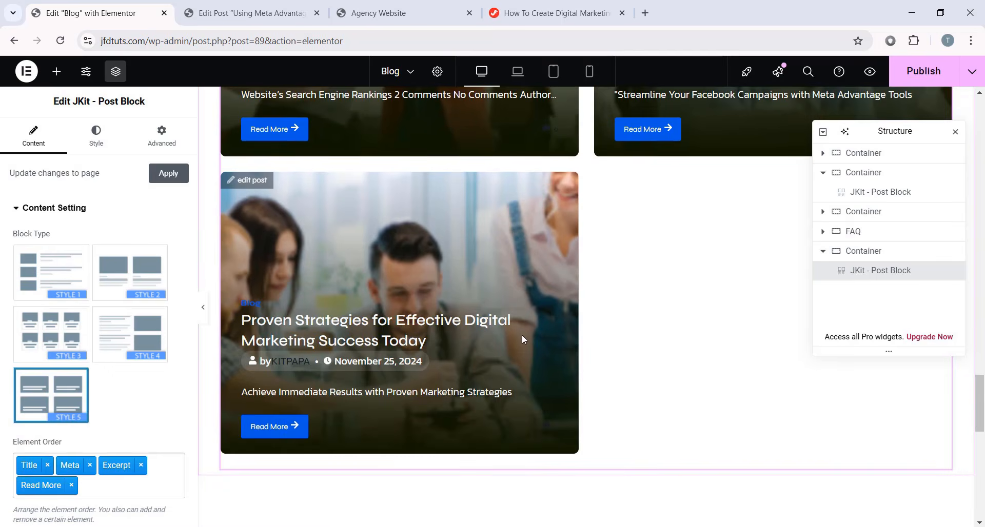
scroll(521, 334, up, 5)
scroll(149, 313, down, 6)
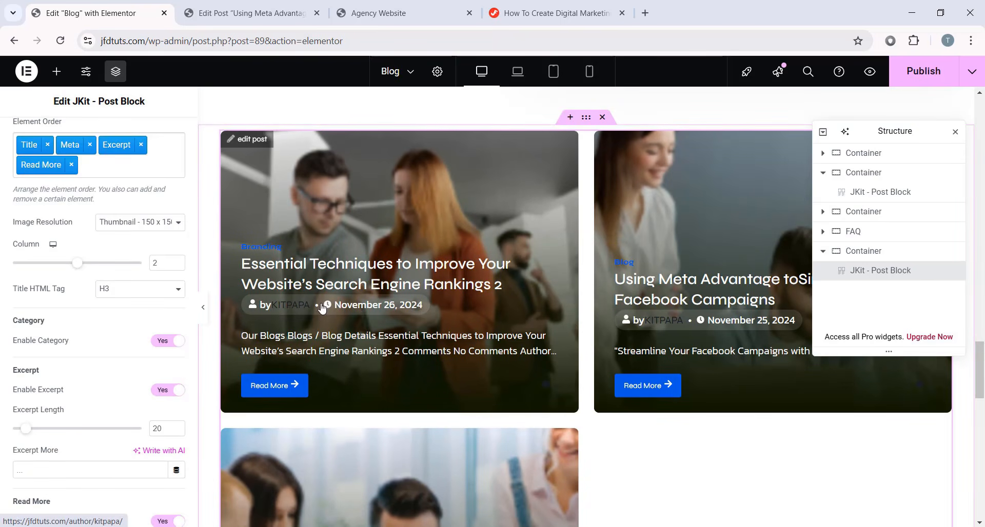
scroll(329, 308, up, 15)
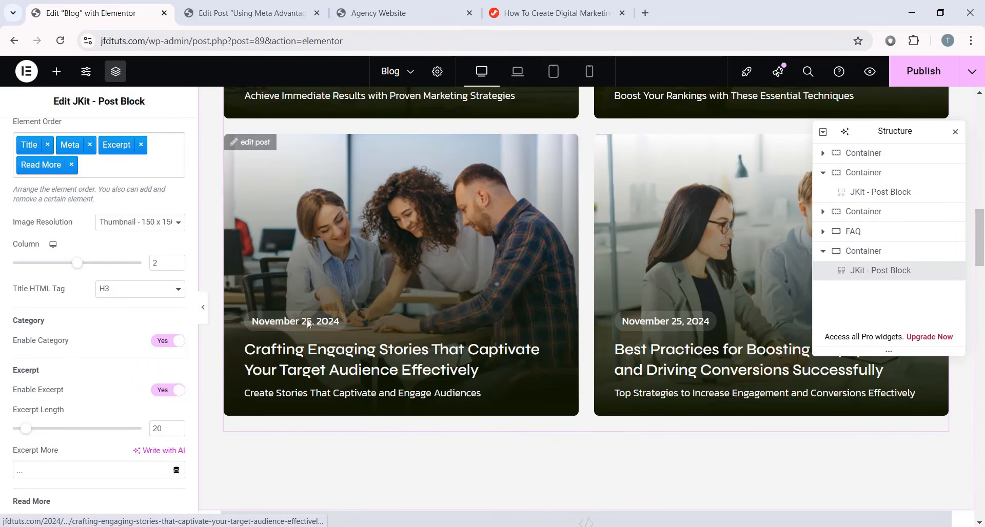
scroll(308, 323, down, 10)
scroll(311, 318, down, 1)
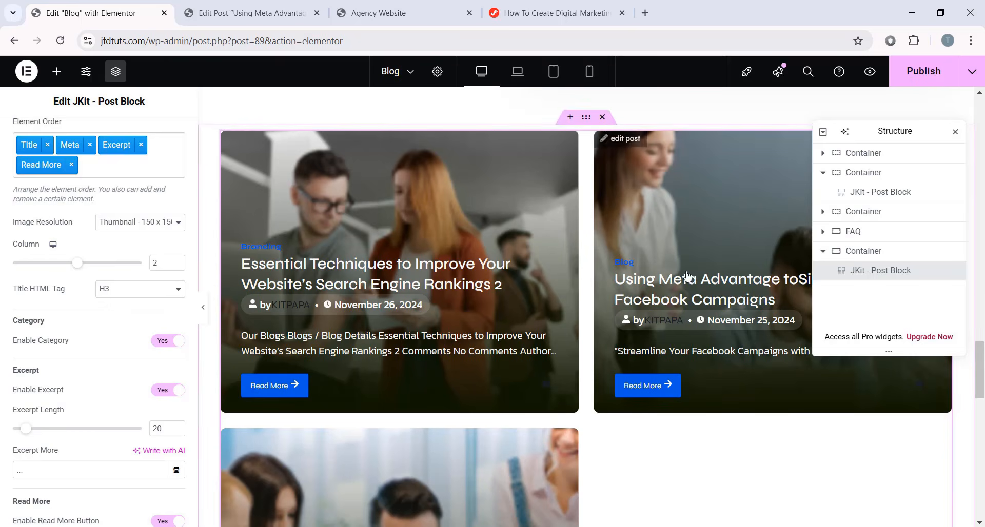
scroll(464, 317, down, 3)
scroll(471, 316, up, 2)
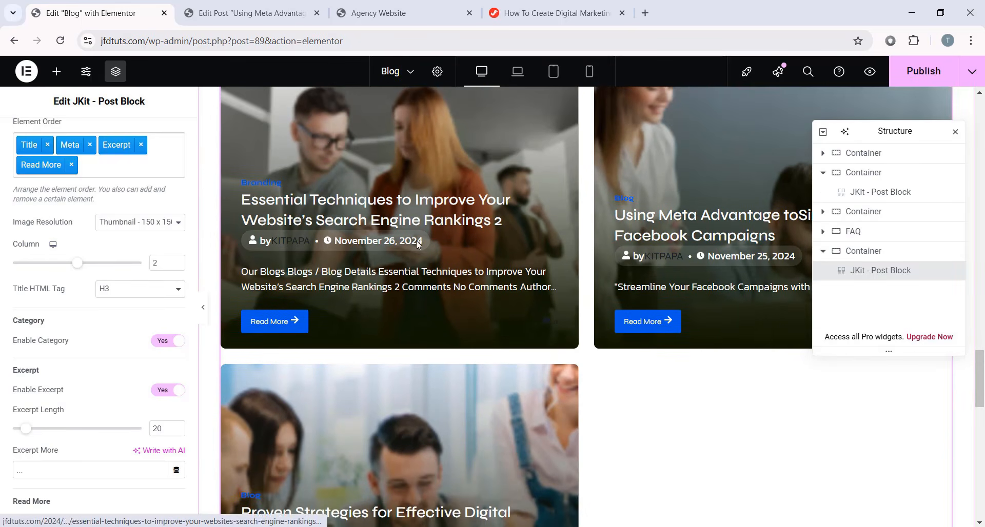
- Set image resolution to Full, keep 2 columns, disable categories, and keep excerpts enabled
click(139, 222)
click(120, 331)
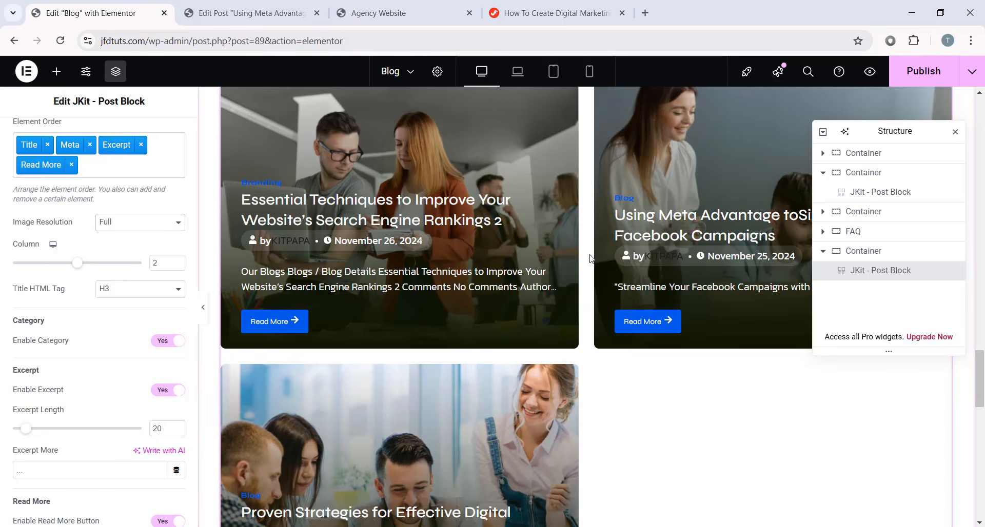
click(177, 262)
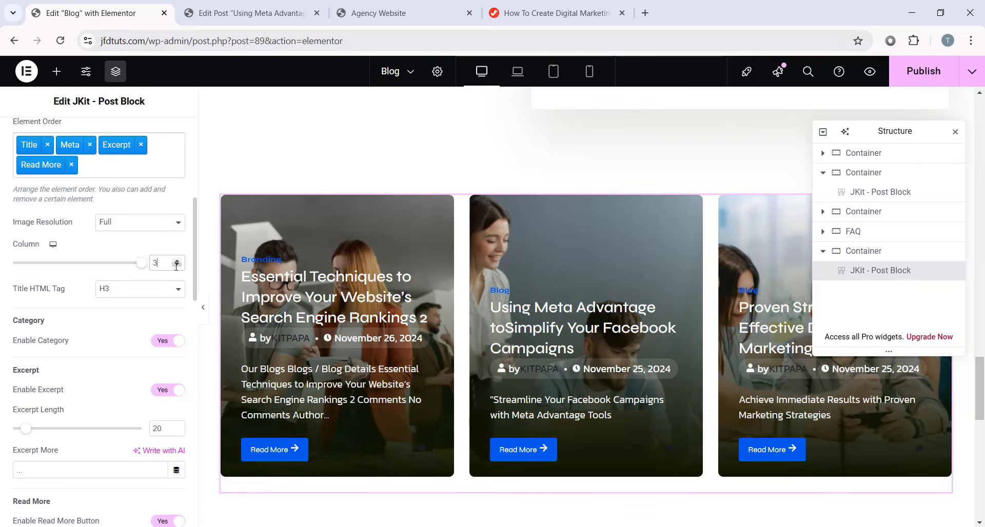
click(177, 266)
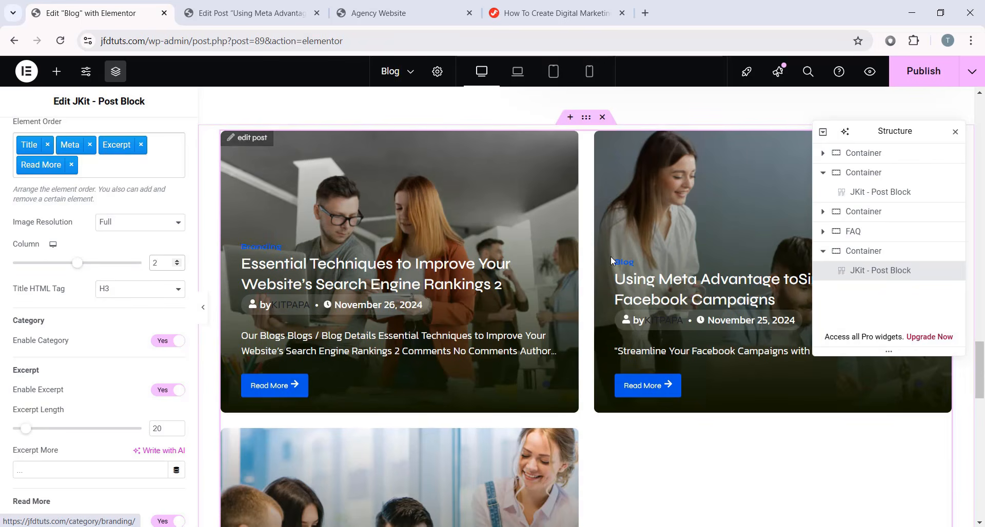
click(164, 342)
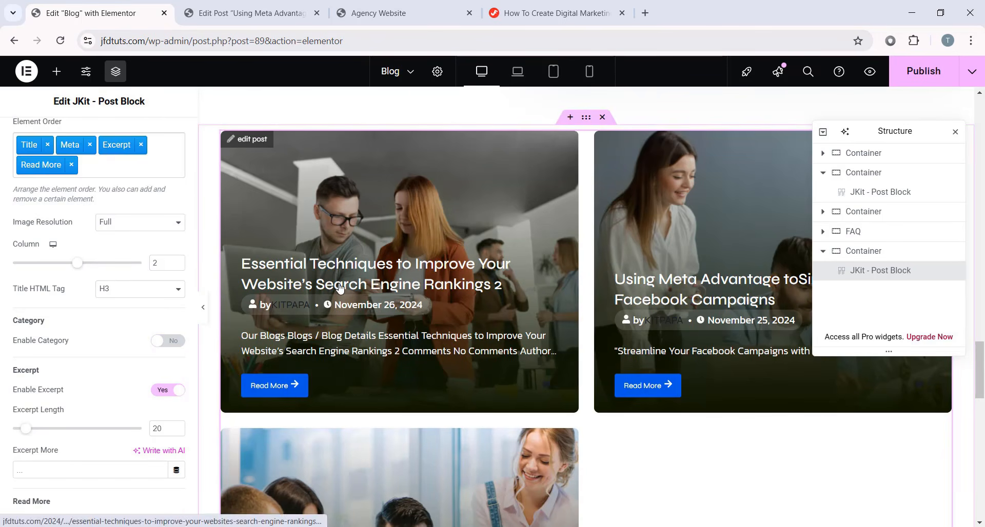
click(163, 392)
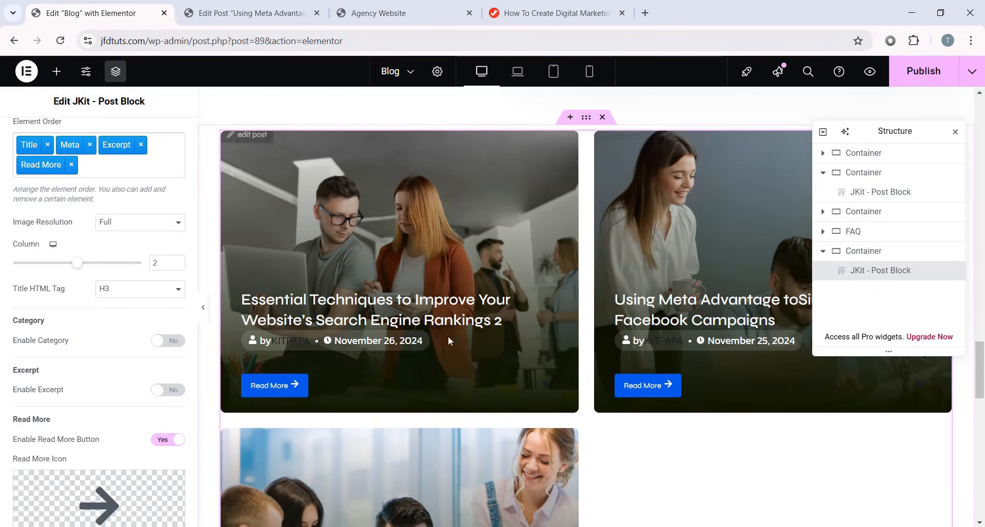
click(164, 391)
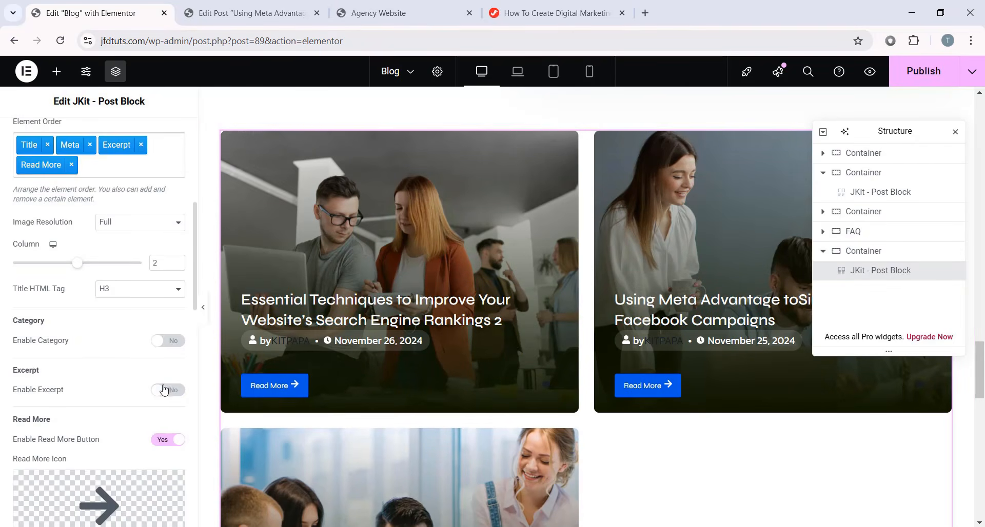
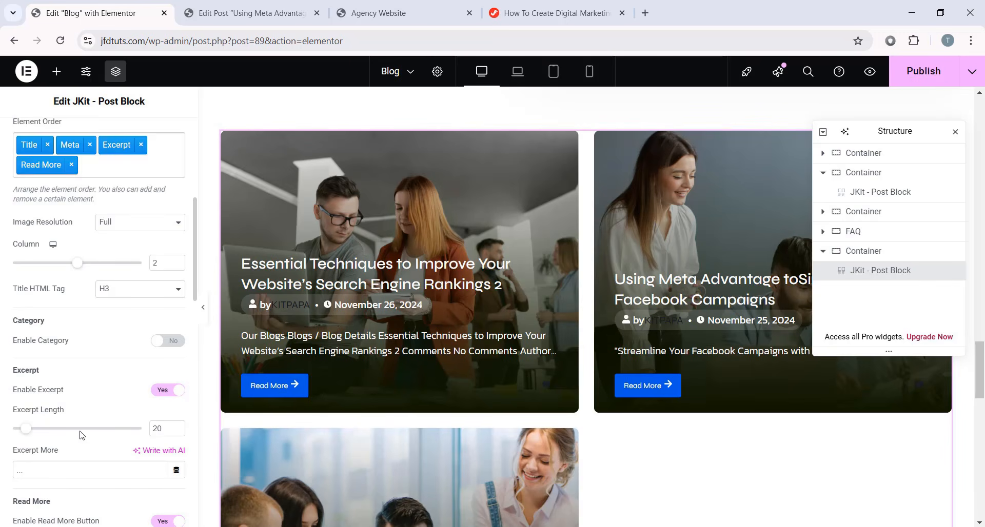
- Try an excerpt length of 30, revert it to 20, and turn off the Read More button
drag(163, 429, 139, 434)
text(30)
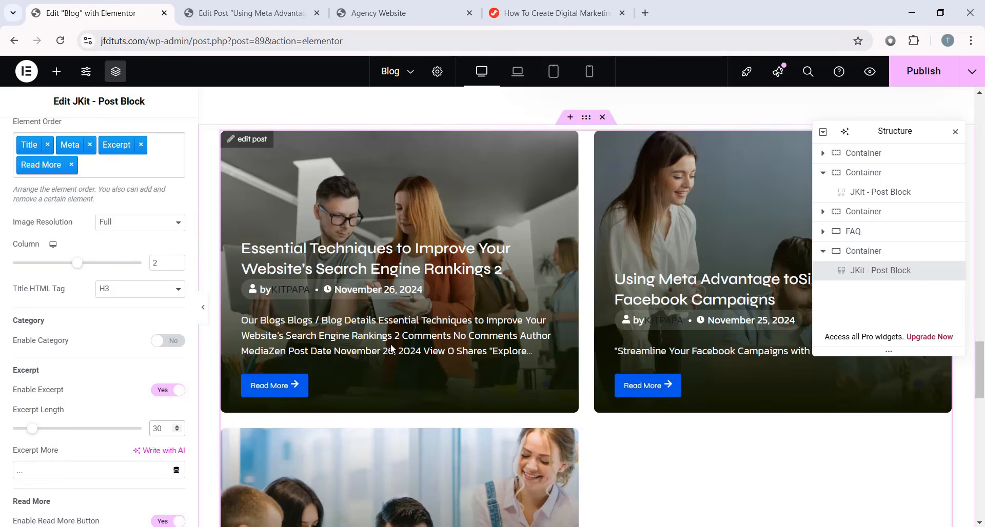
drag(164, 428, 125, 432)
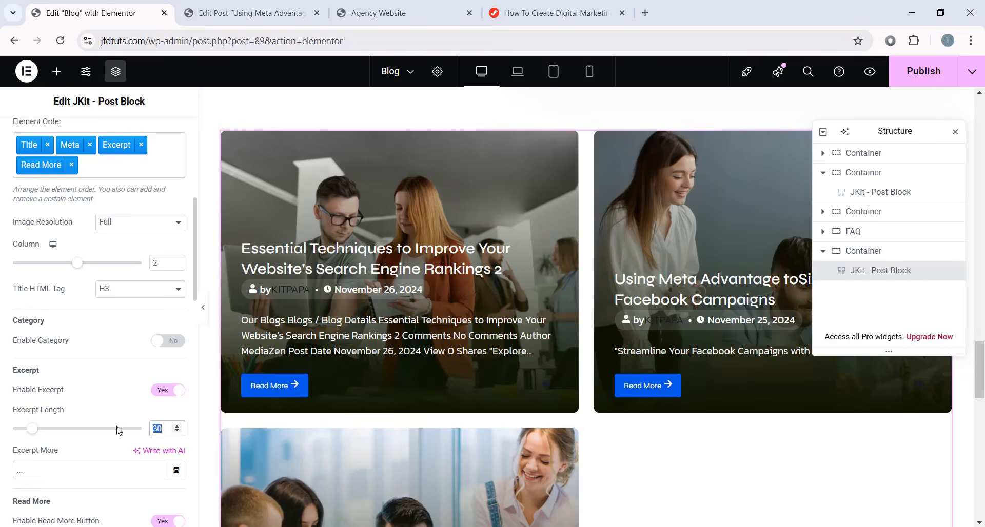
text(20)
scroll(117, 431, down, 3)
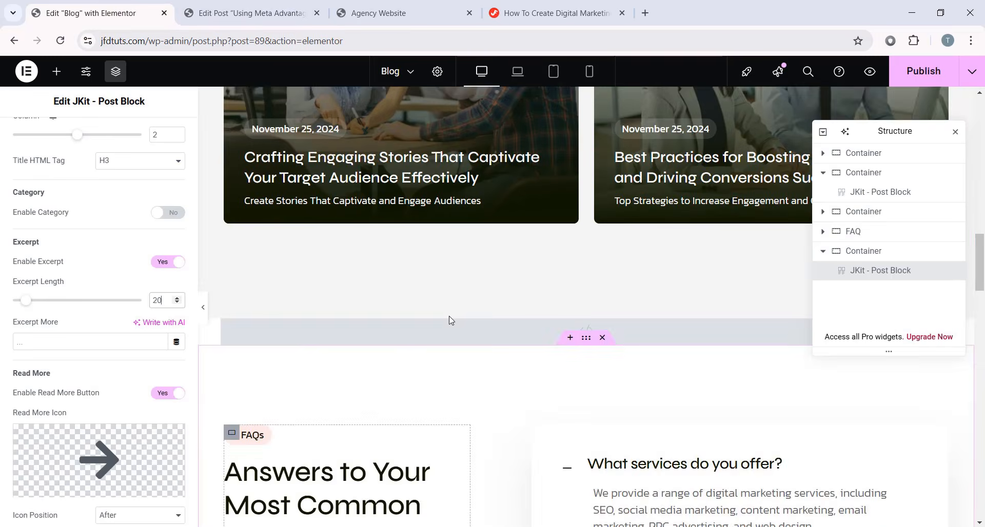
scroll(304, 247, up, 3)
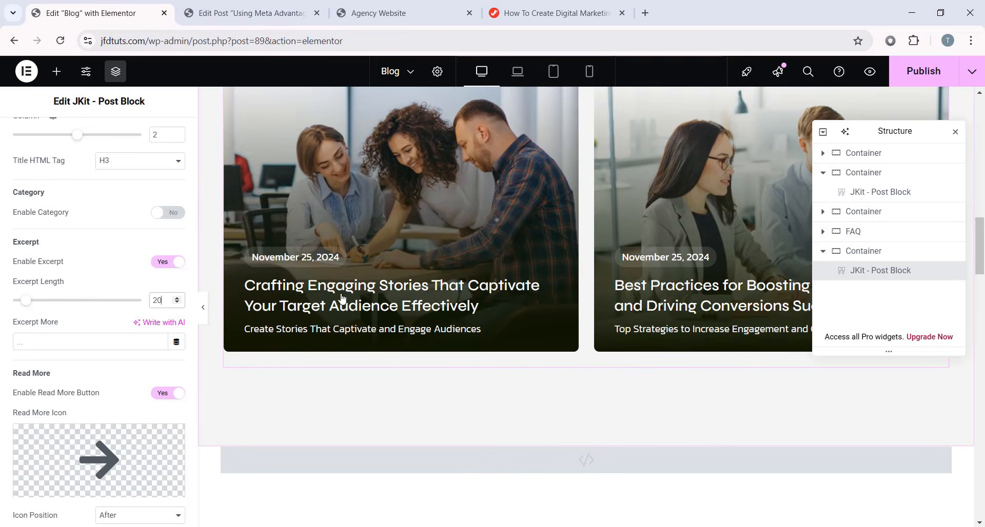
scroll(342, 297, down, 10)
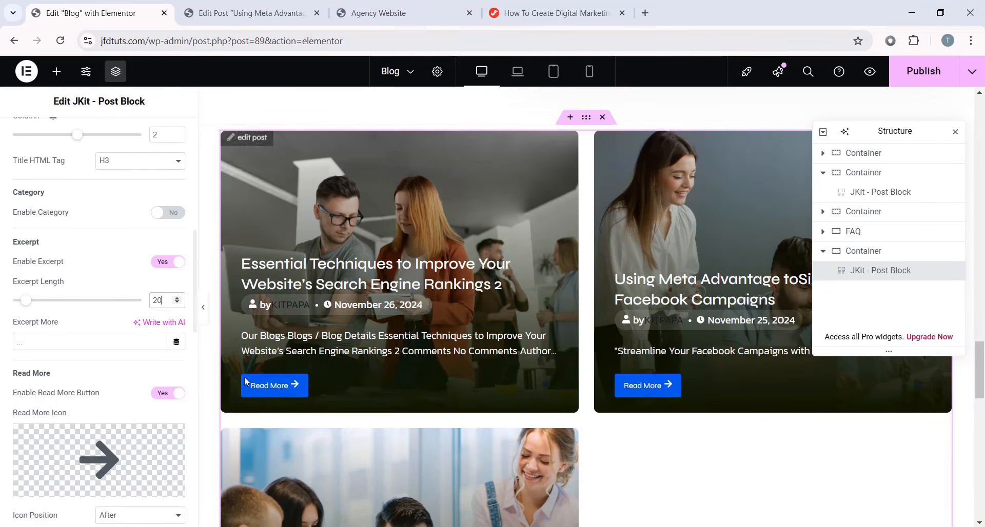
click(171, 393)
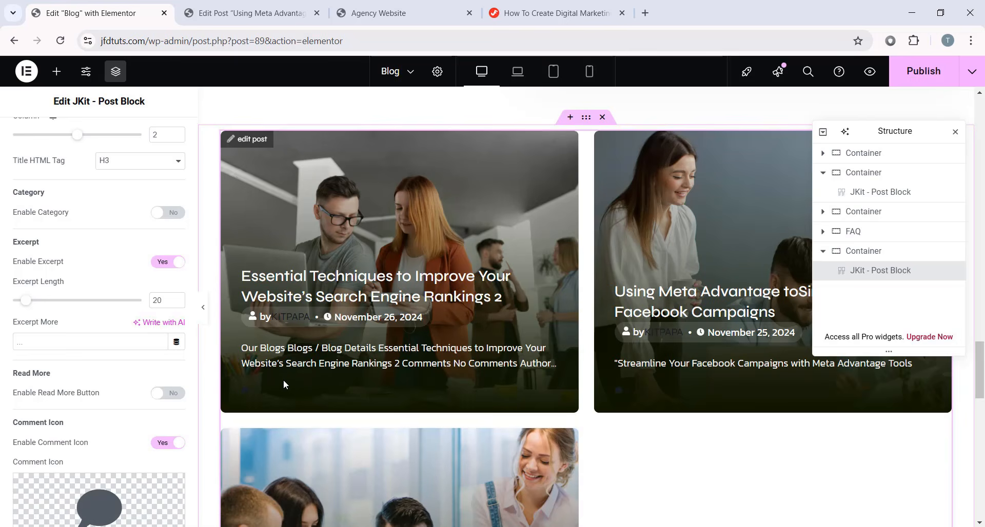
- Keep the post meta line on but remove the author name from it
scroll(128, 331, down, 1)
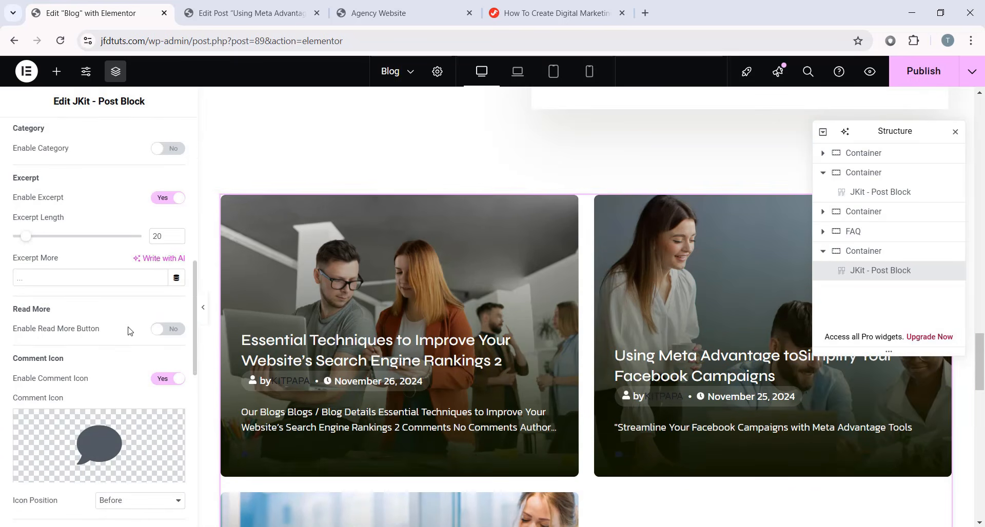
scroll(128, 331, down, 3)
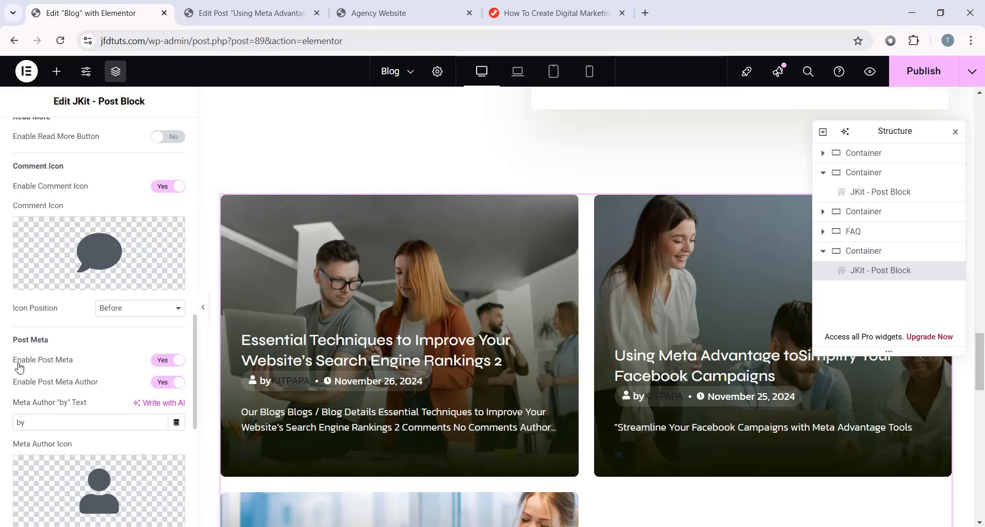
click(171, 364)
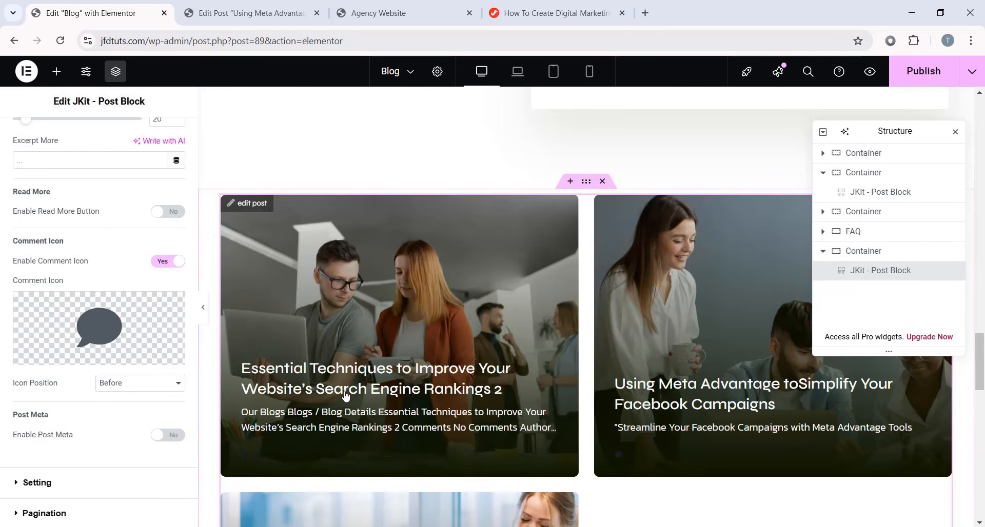
click(169, 435)
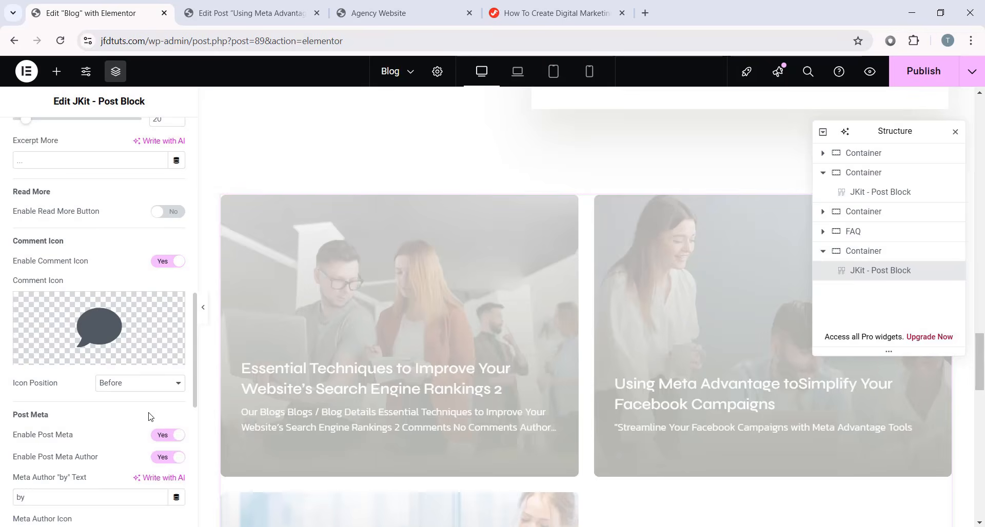
scroll(149, 413, down, 1)
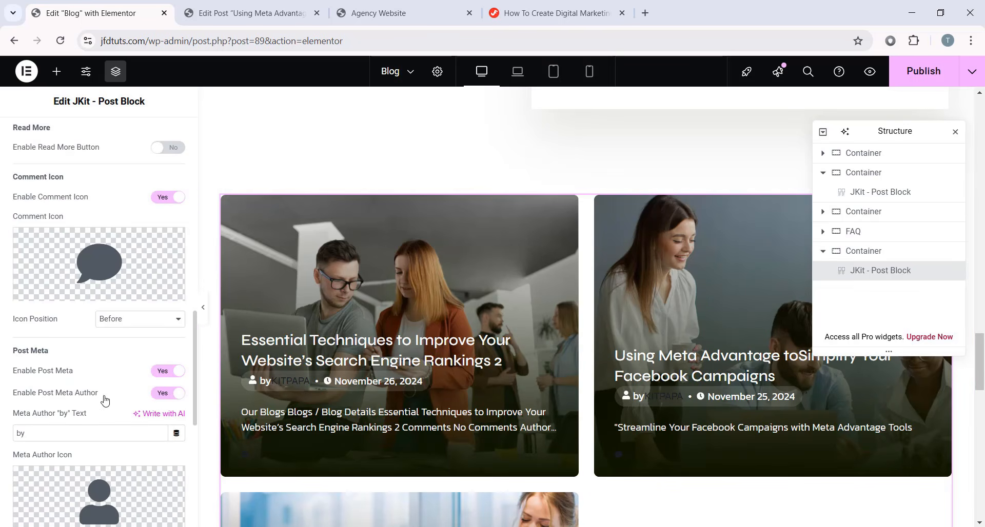
click(168, 394)
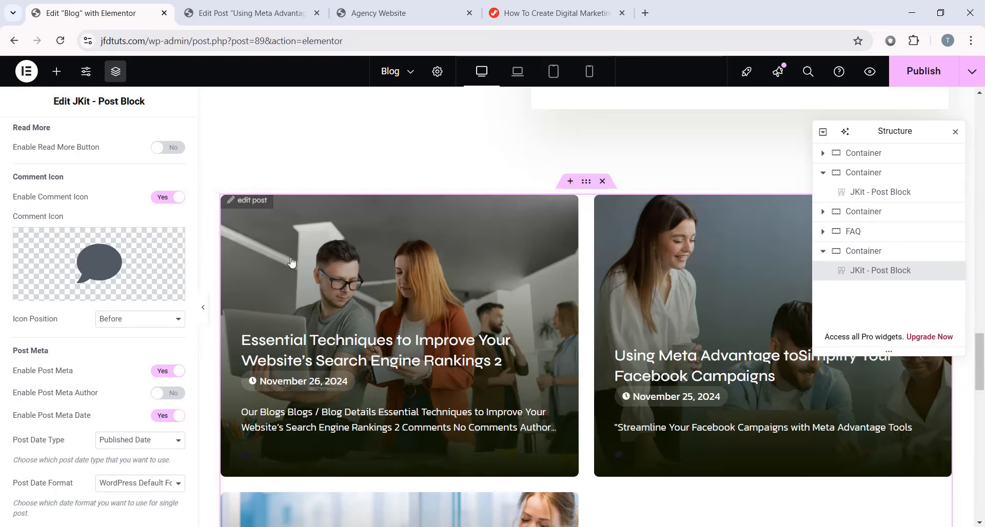
- Delete the clock icon shown before the post date
scroll(290, 262, up, 17)
scroll(299, 260, down, 3)
scroll(302, 259, down, 10)
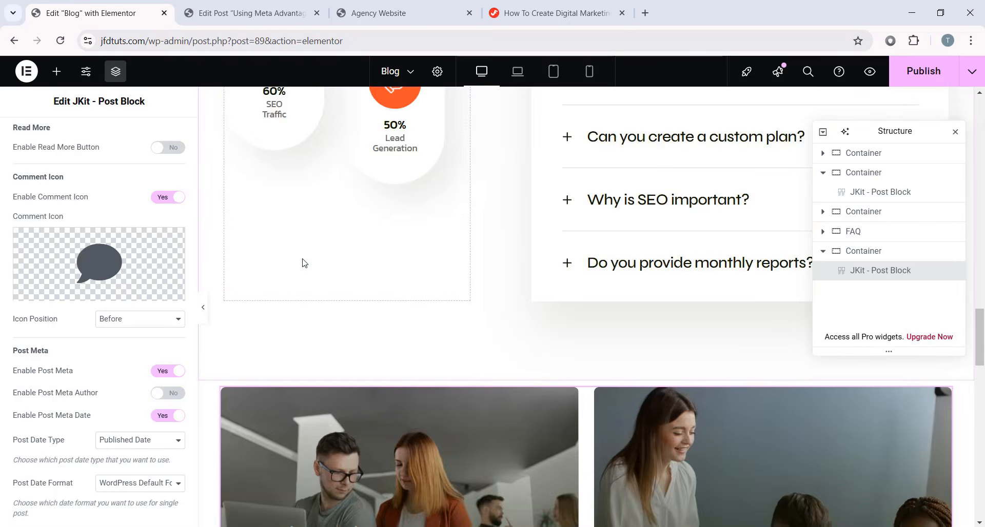
scroll(252, 370, up, 2)
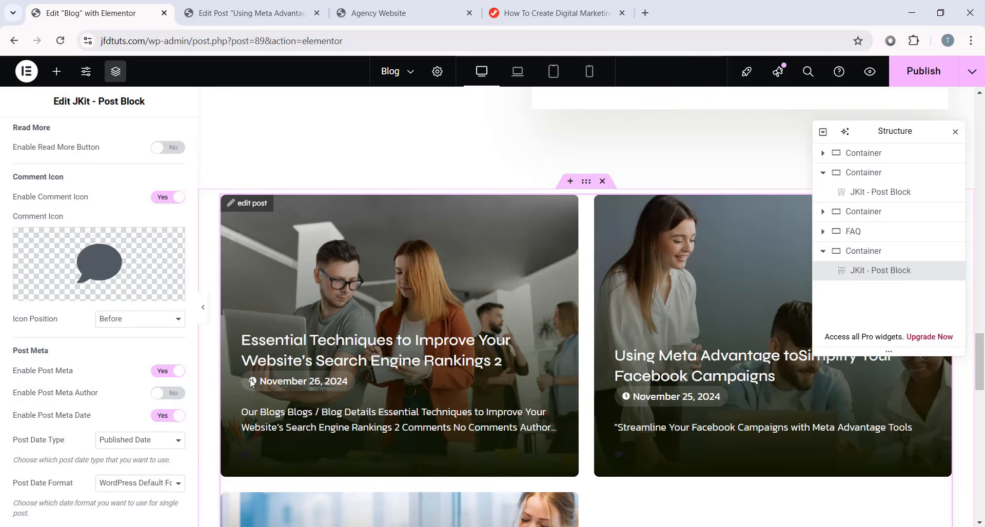
scroll(146, 370, down, 4)
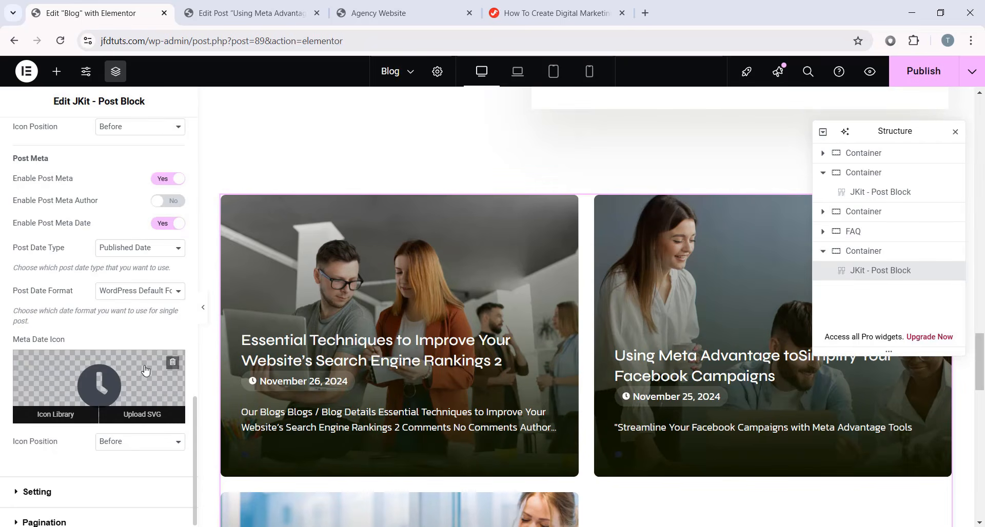
click(173, 363)
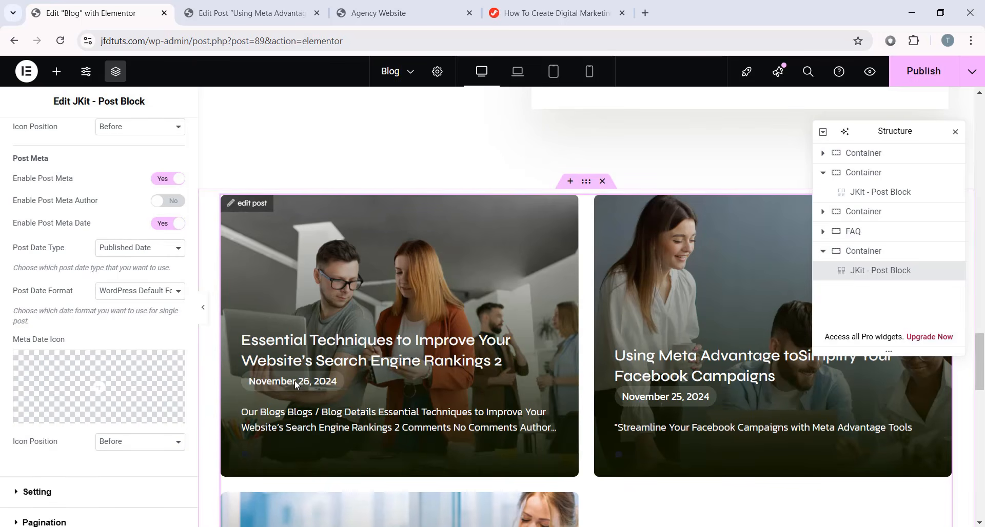
scroll(360, 361, down, 10)
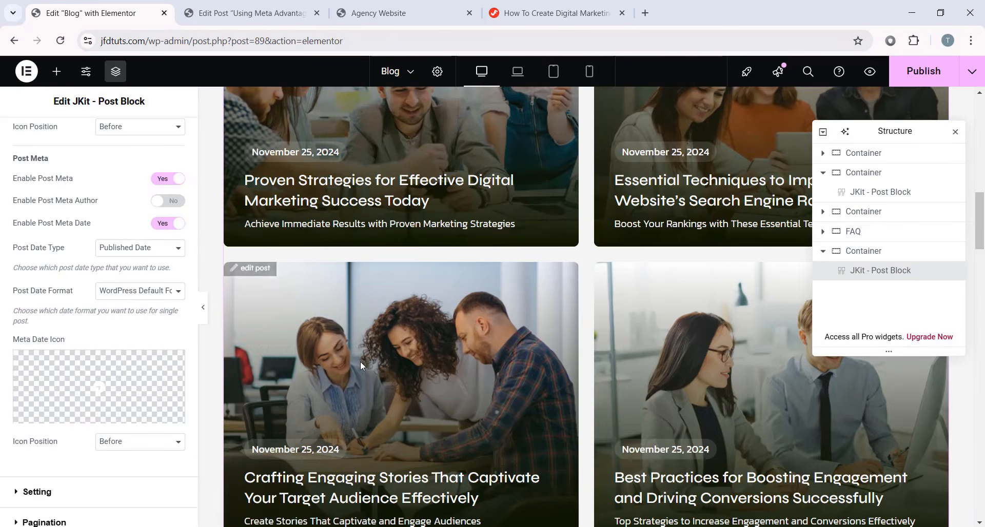
scroll(360, 361, up, 13)
scroll(362, 365, down, 4)
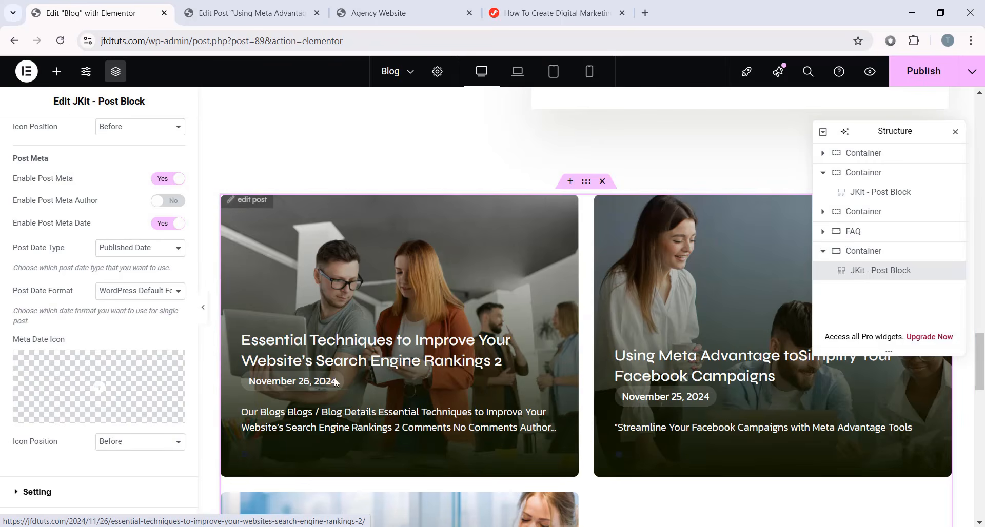
scroll(576, 325, down, 7)
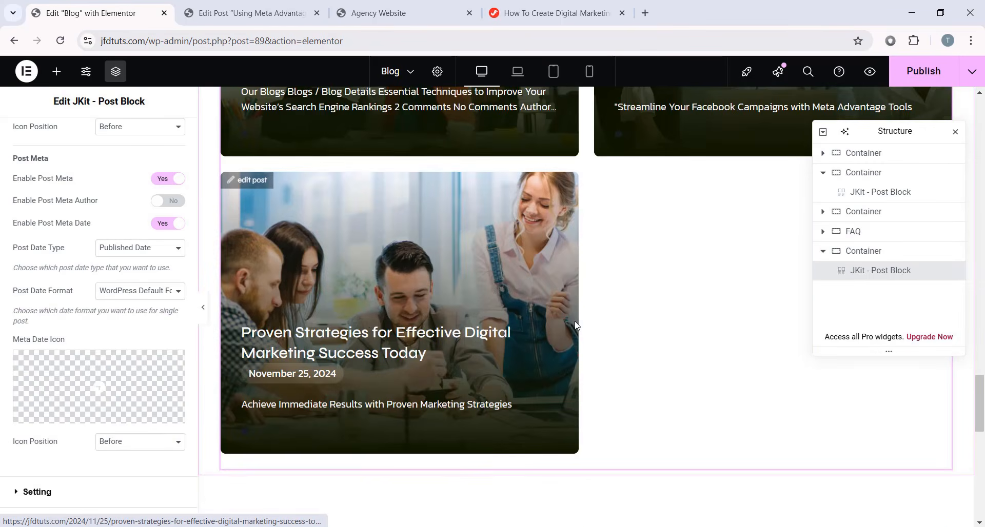
scroll(371, 332, up, 7)
scroll(51, 175, up, 10)
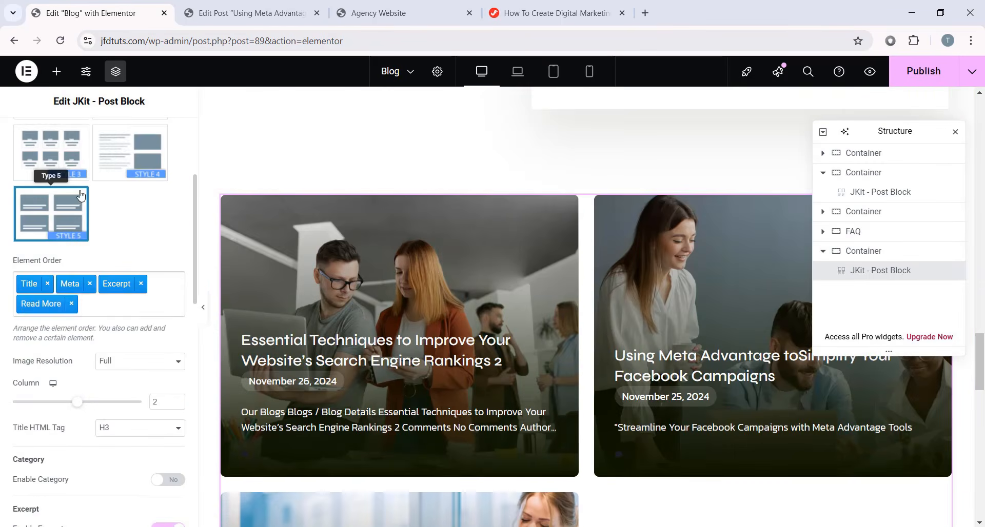
- Look through the post block's Style options
click(98, 139)
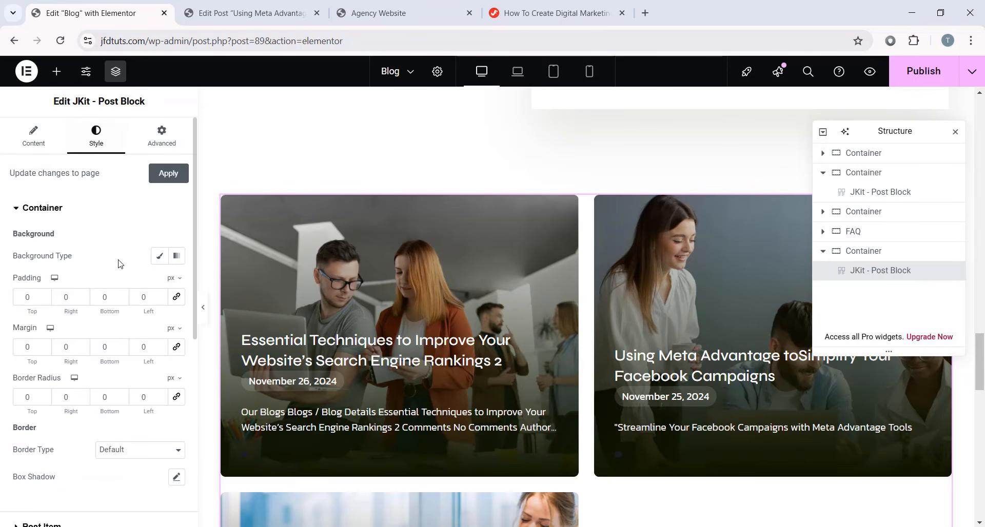
scroll(120, 270, down, 7)
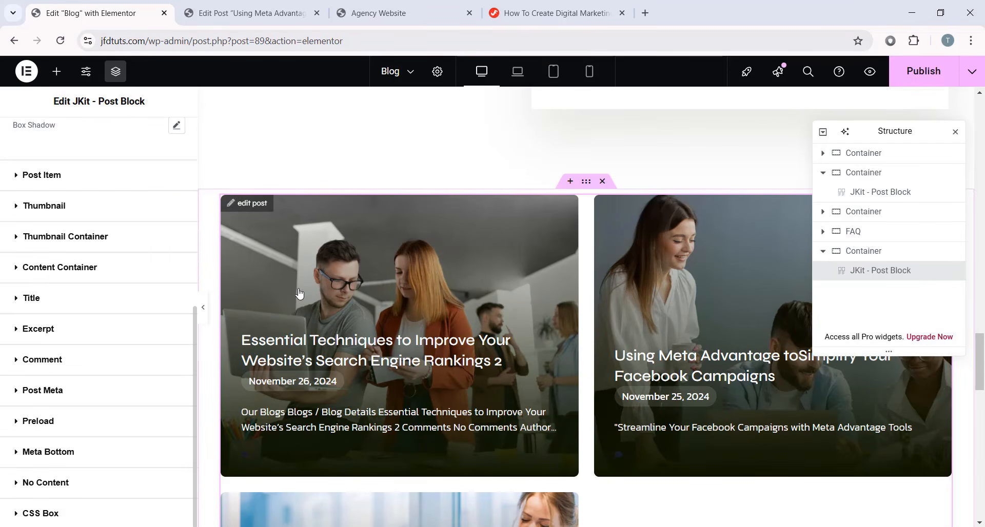
scroll(330, 298, down, 1)
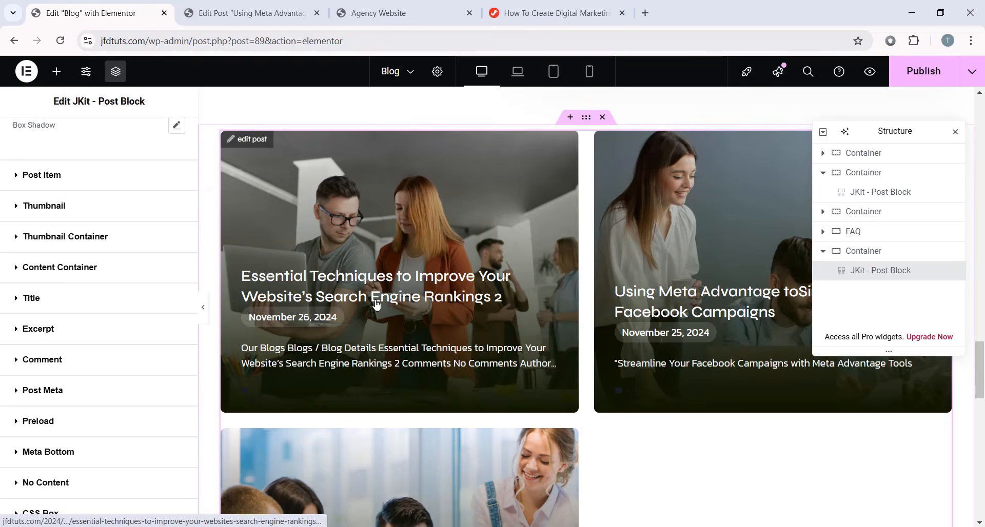
scroll(358, 307, up, 2)
scroll(607, 358, down, 3)
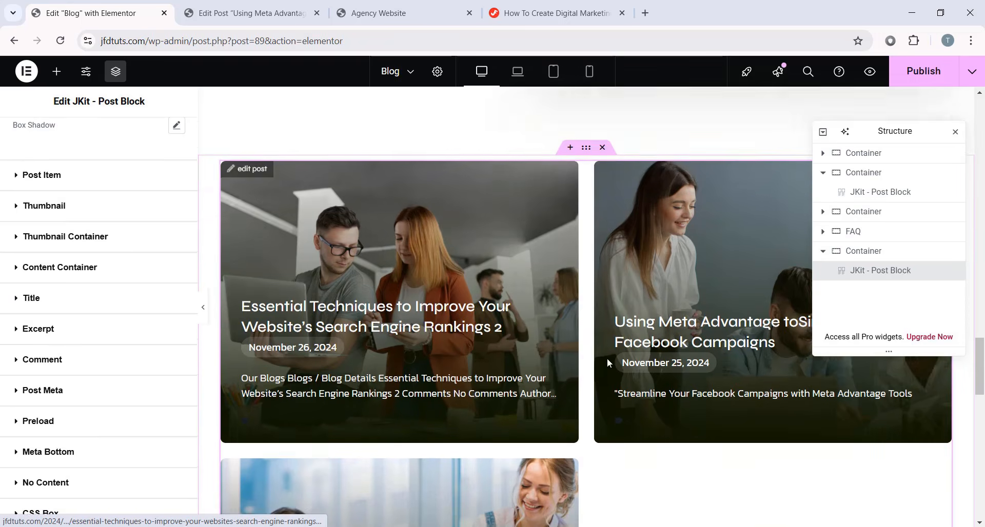
scroll(71, 369, up, 7)
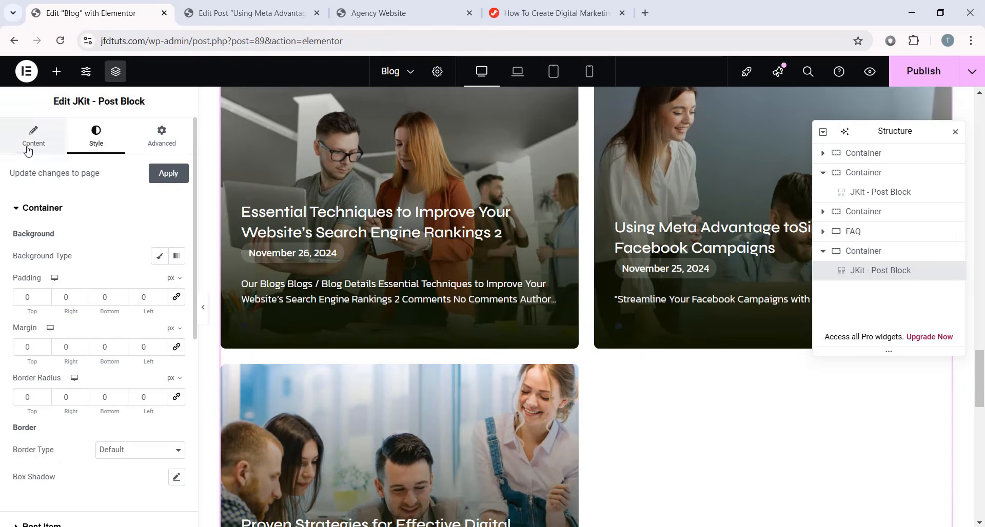
scroll(437, 276, down, 3)
scroll(437, 276, up, 3)
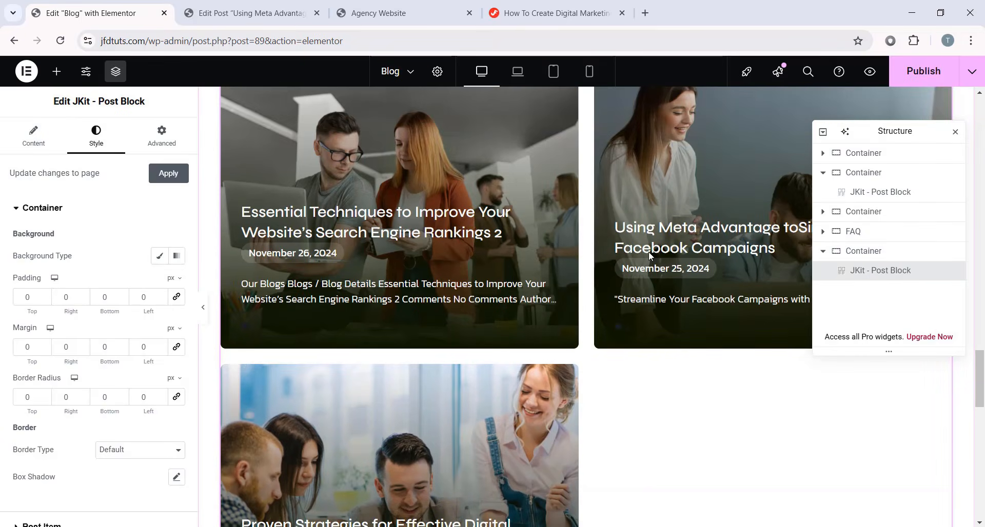
scroll(513, 348, up, 6)
scroll(513, 349, up, 16)
scroll(518, 310, down, 6)
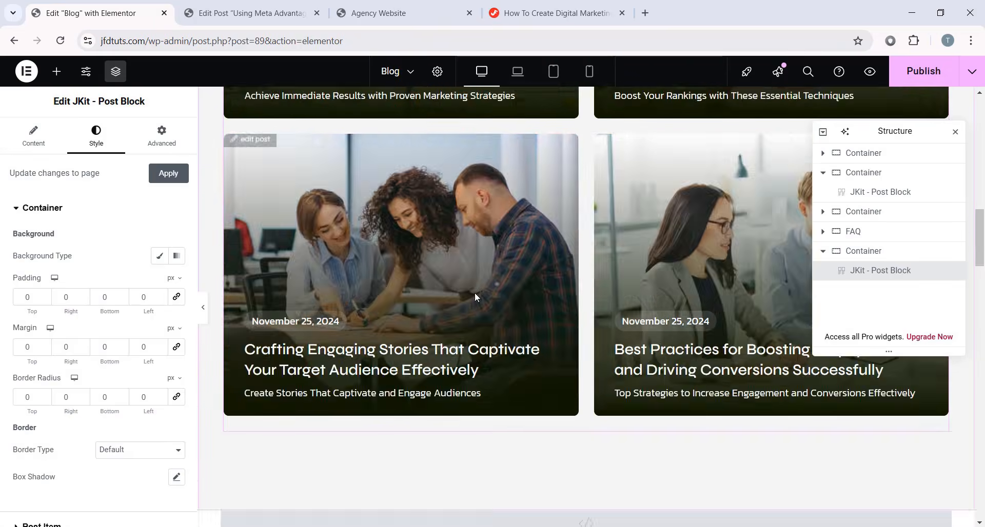
scroll(477, 293, up, 7)
scroll(695, 301, down, 10)
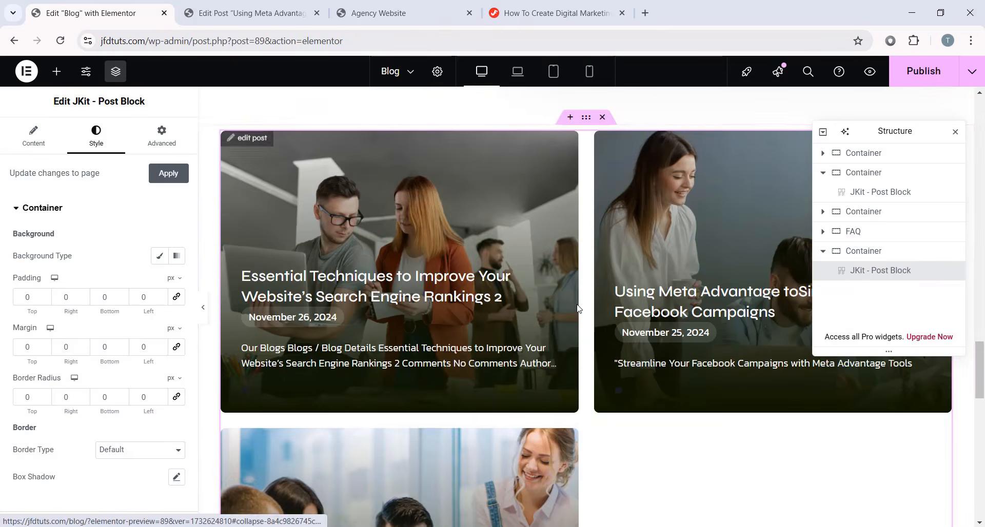
scroll(518, 283, up, 5)
scroll(523, 283, down, 5)
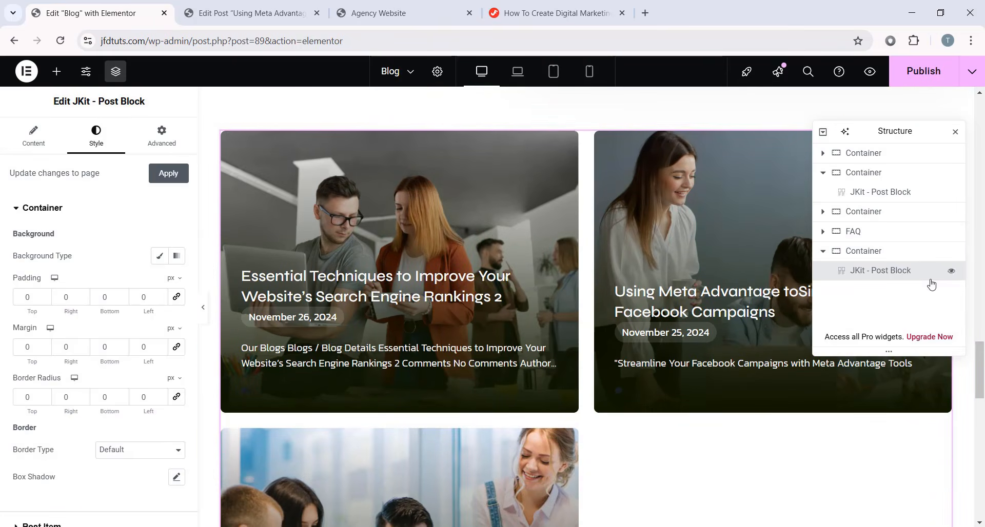
- Go back to the post block's Content options and expand the Setting section
click(47, 148)
scroll(58, 300, down, 5)
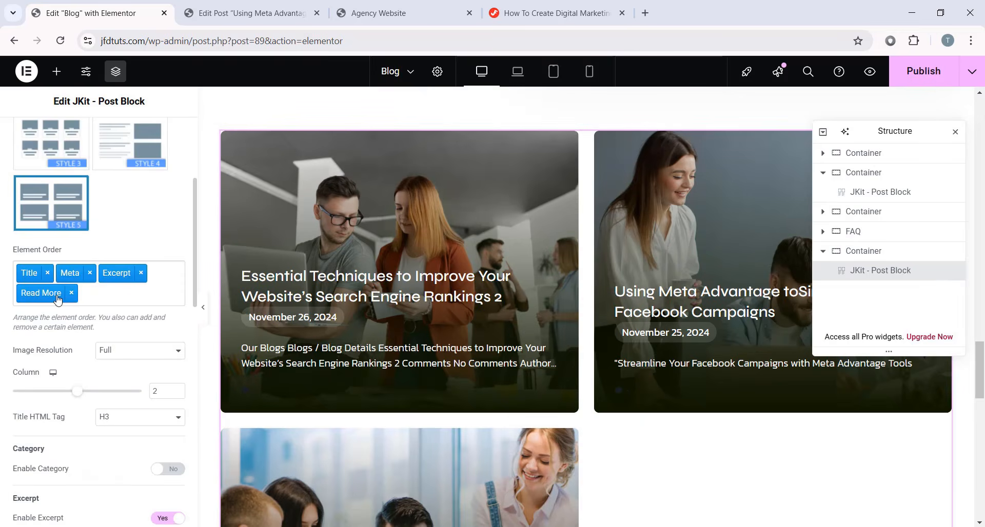
scroll(159, 287, up, 3)
scroll(159, 290, down, 10)
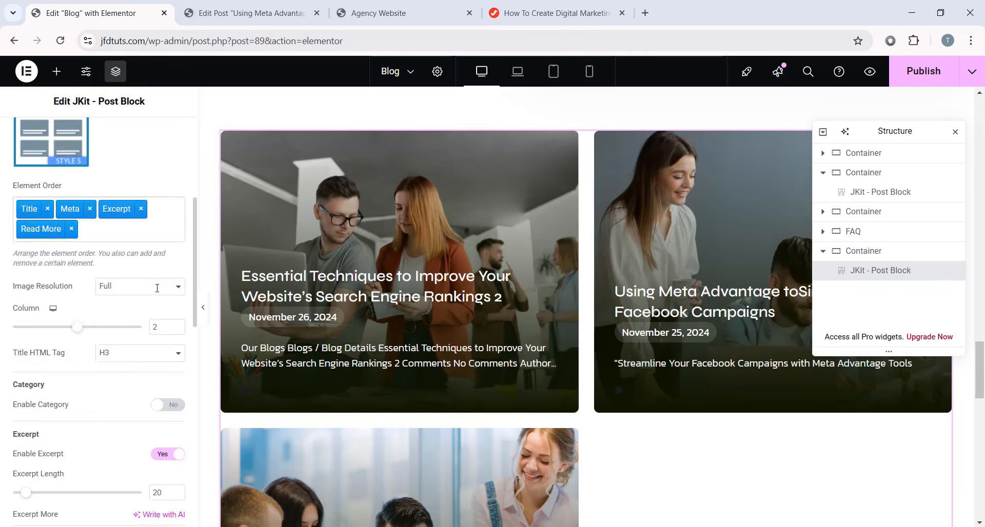
scroll(158, 292, down, 5)
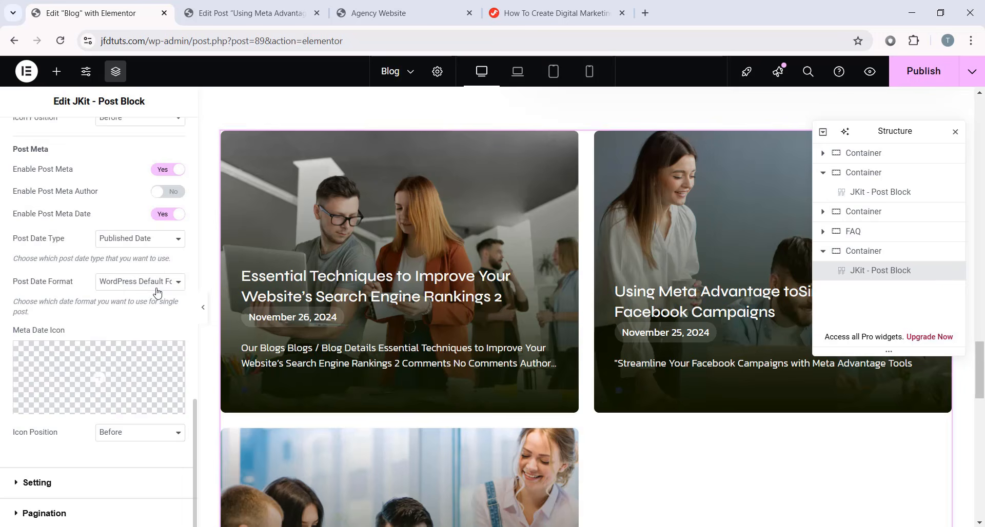
click(105, 480)
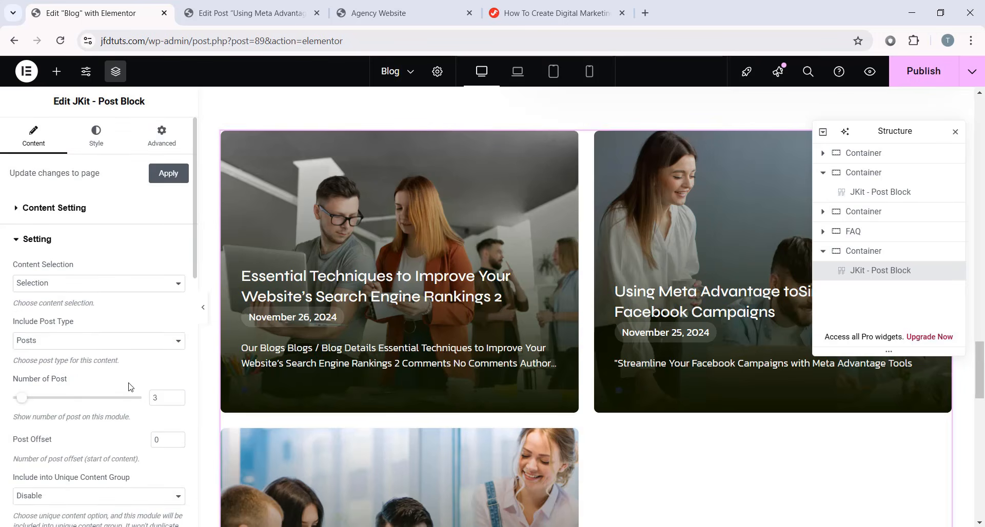
- Raise the Number of Post to 8 and glance at the Content Setting and Advanced options
click(163, 398)
drag(21, 398, 44, 400)
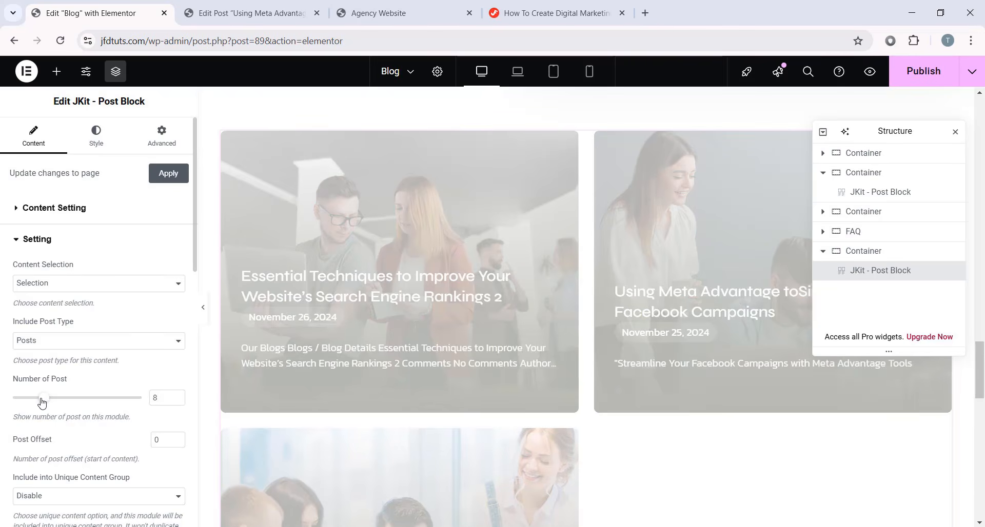
scroll(637, 373, down, 10)
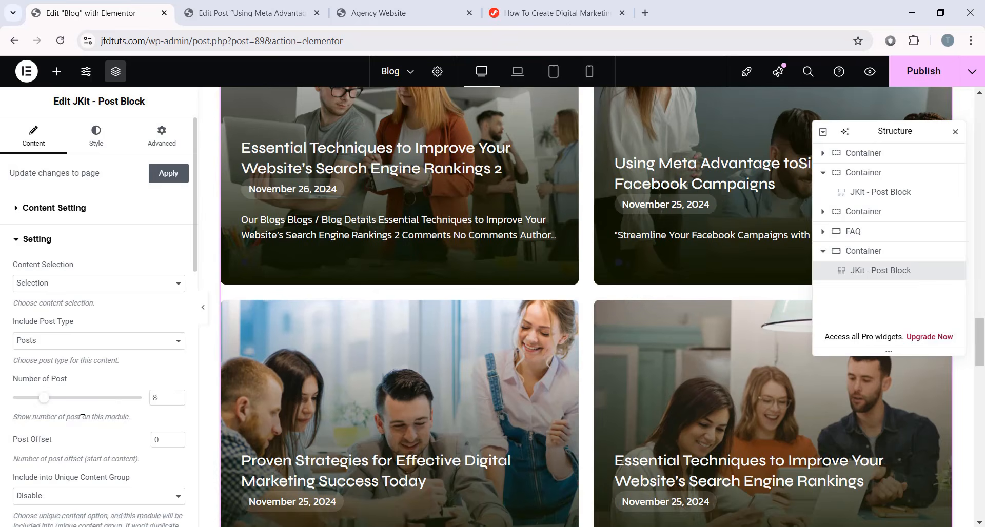
scroll(72, 405, down, 8)
scroll(48, 338, up, 10)
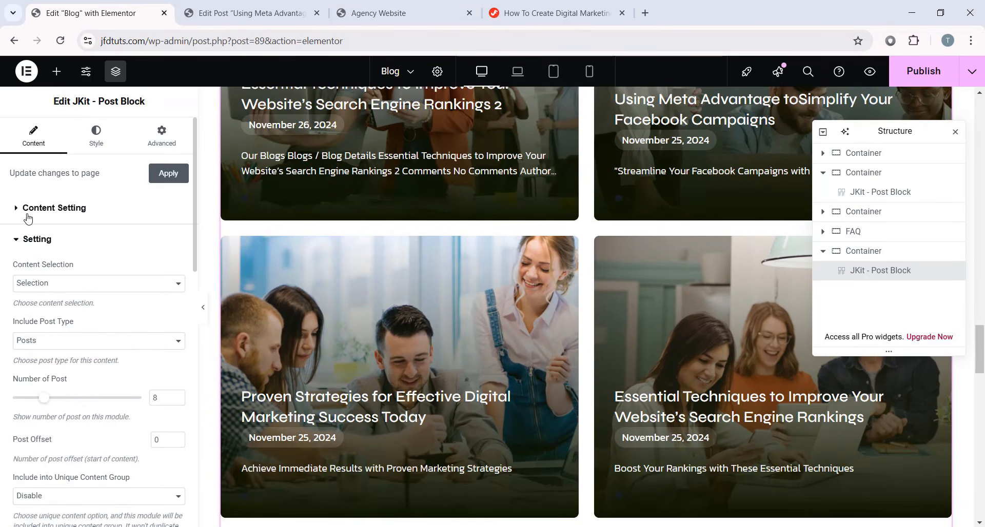
click(49, 207)
click(149, 134)
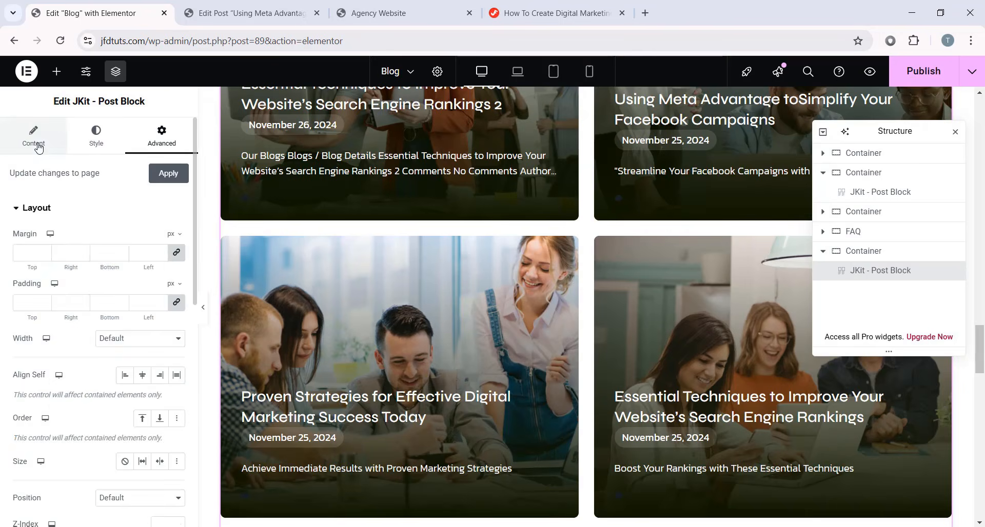
click(38, 146)
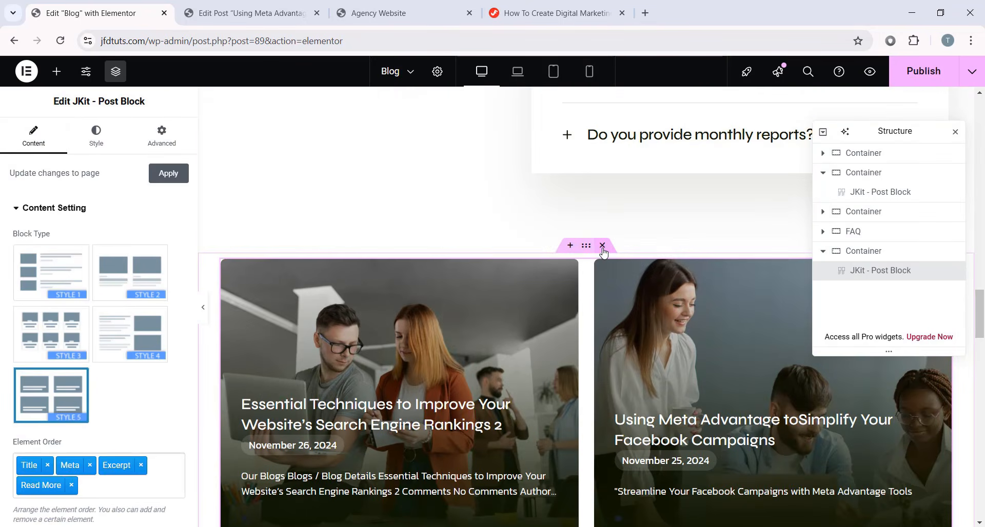
- Delete the post block container and exit Elementor to WordPress without saving
click(603, 246)
scroll(495, 282, up, 15)
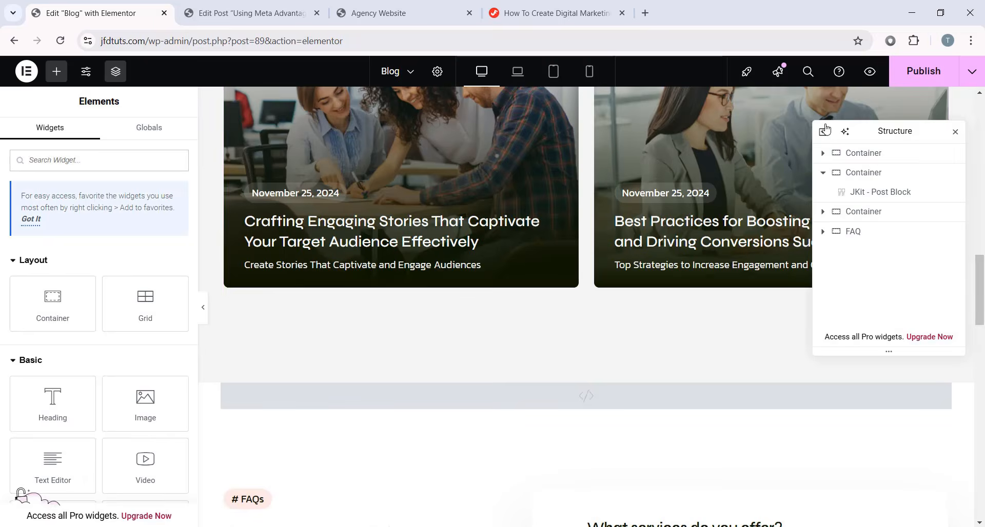
scroll(495, 256, down, 5)
click(27, 71)
click(36, 196)
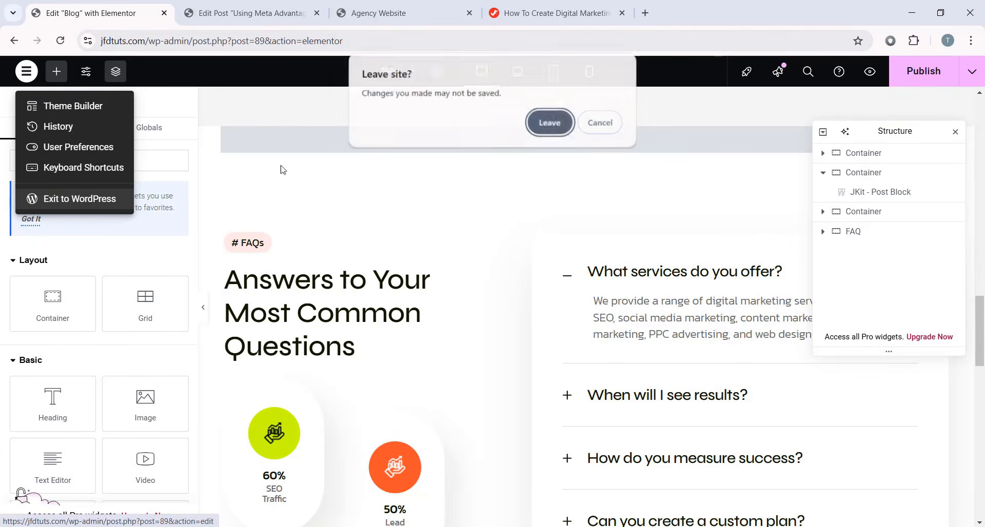
click(569, 124)
click(405, 14)
- Show the live MediaZen homepage headed 'Driving Innovative Growth'
click(124, 20)
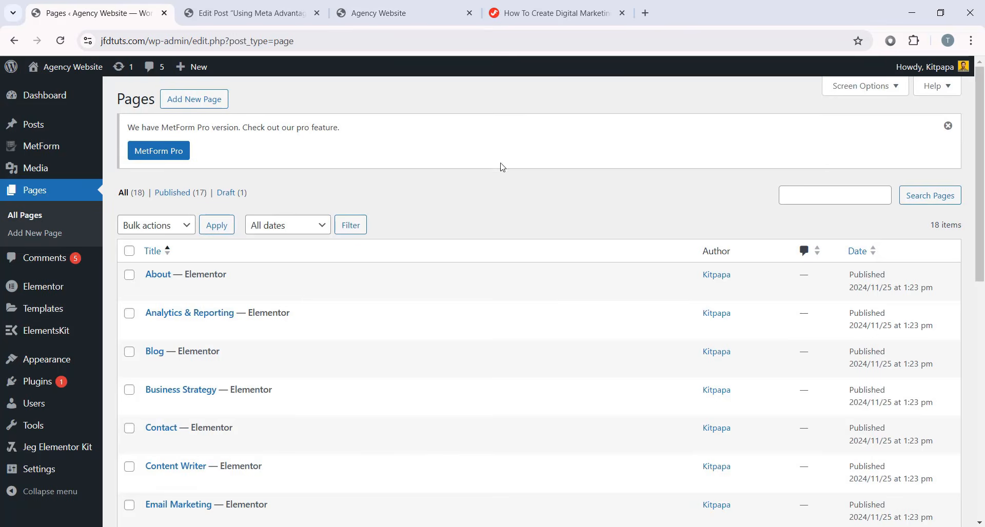
click(411, 7)
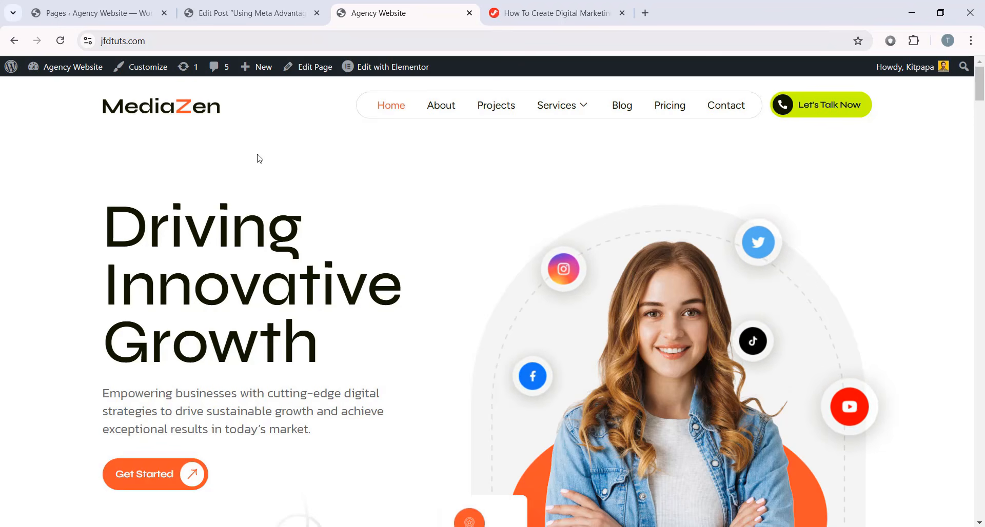
- Search Google for 'logomakr' and start a blank design in LogoMakr's editor
click(644, 13)
text(logomakr)
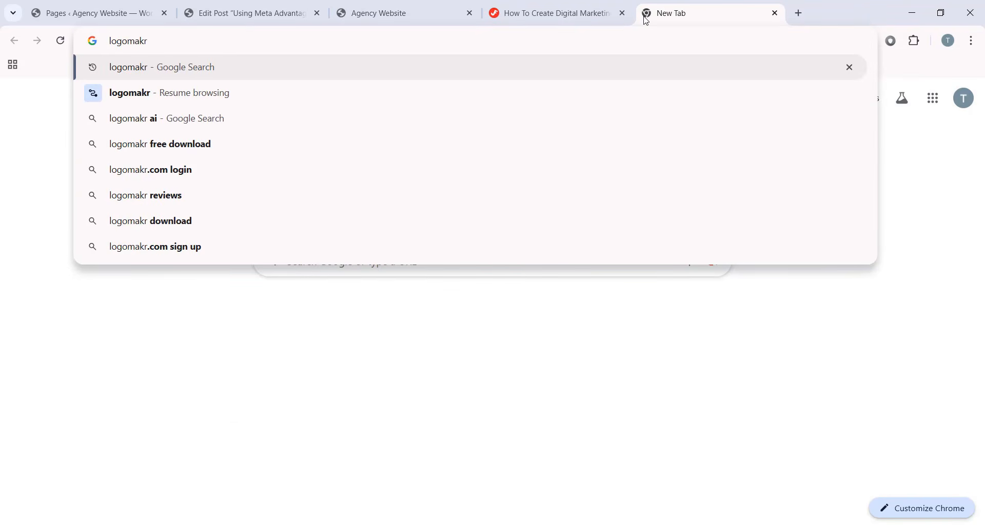
key(Return)
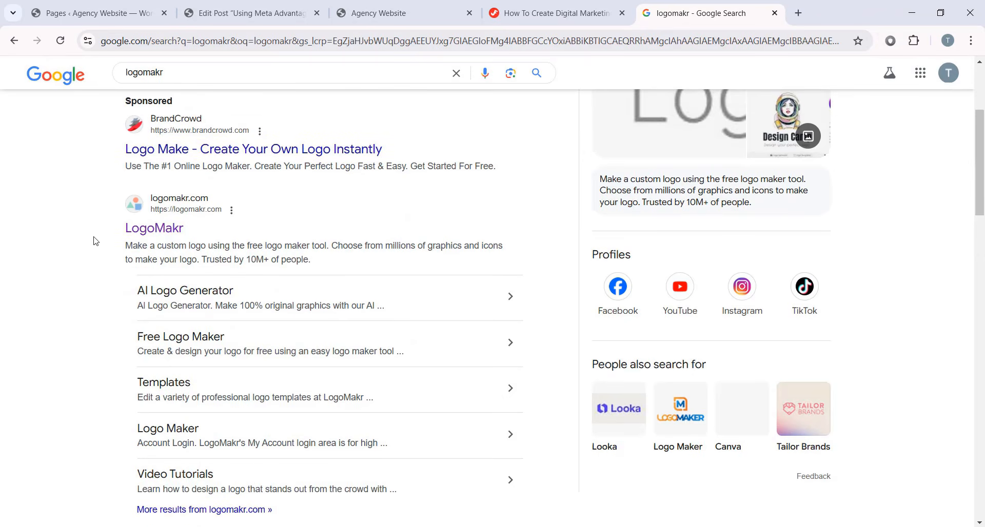
click(177, 237)
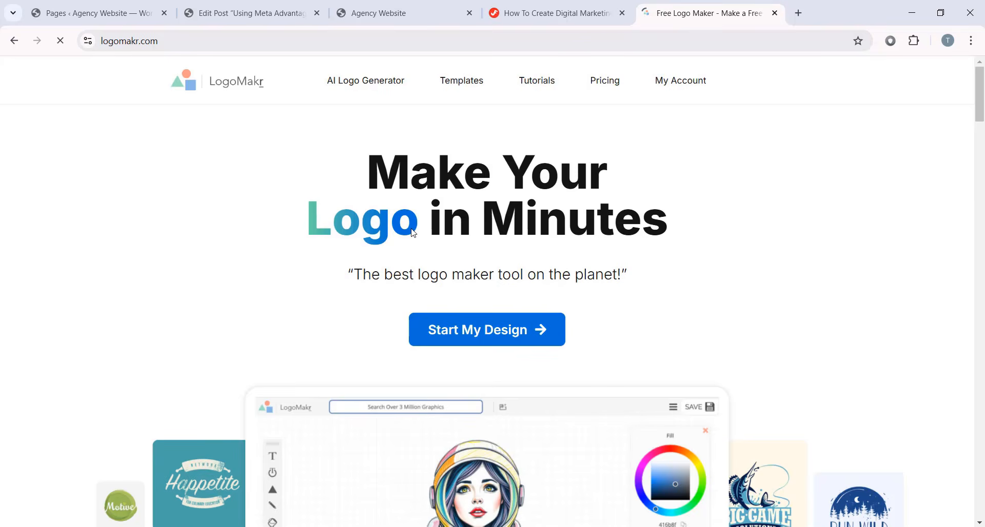
click(515, 343)
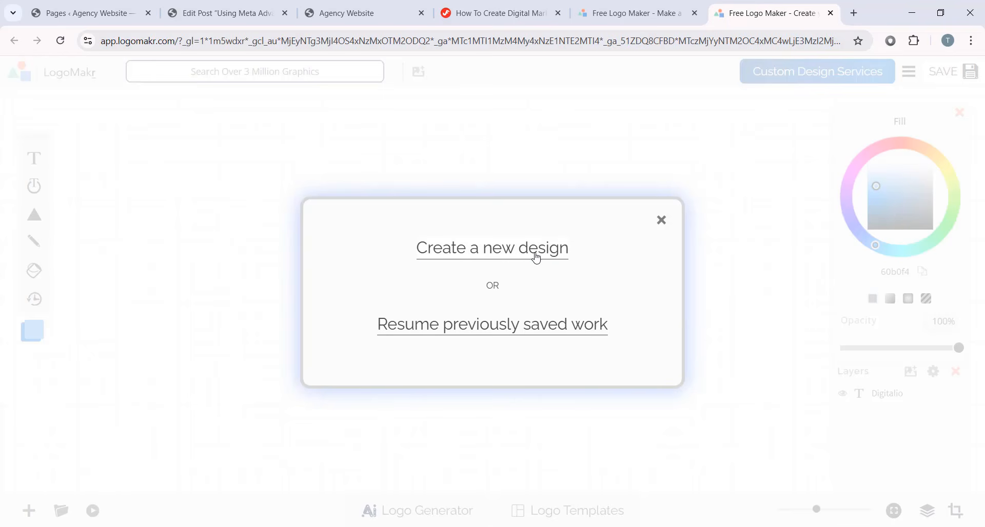
click(536, 258)
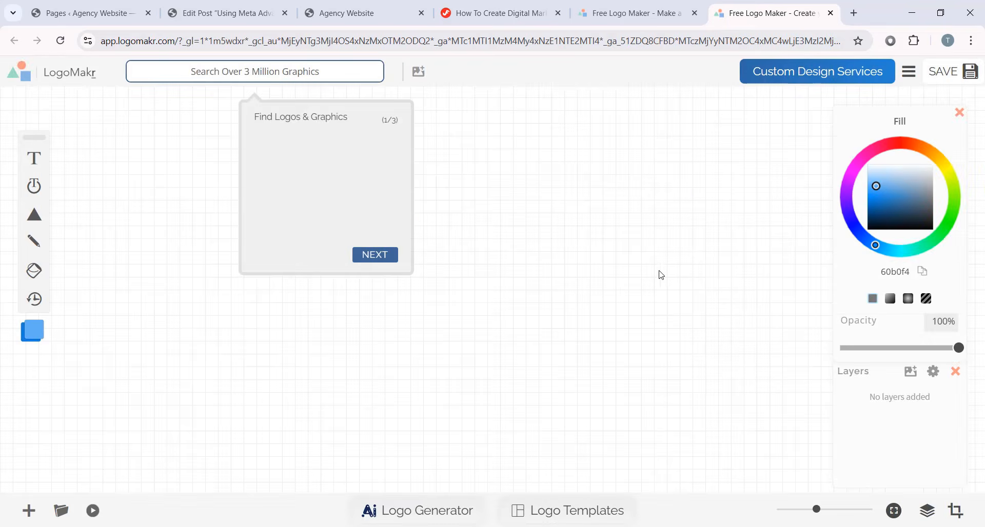
click(388, 259)
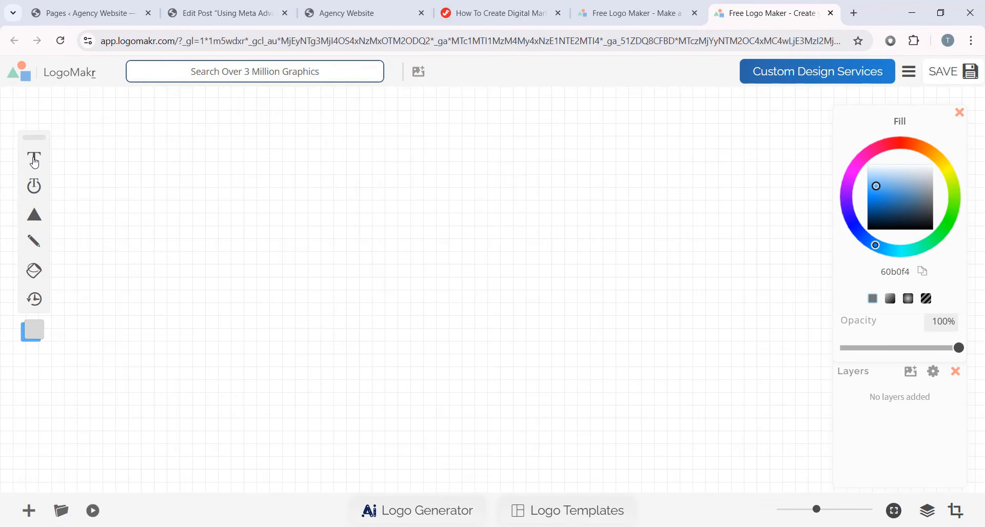
- Replace the placeholder text with 'Mediazen' and compare it with the live site's logo
click(35, 160)
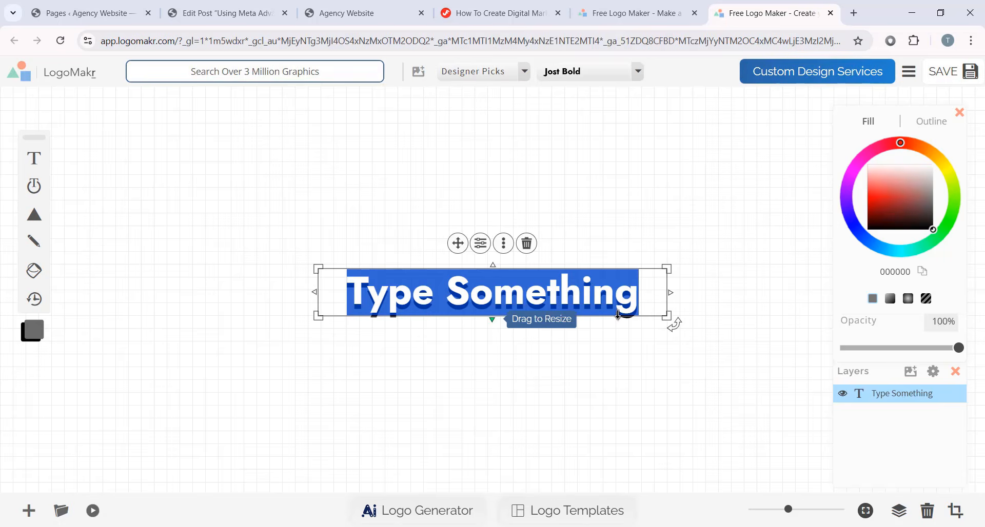
click(618, 305)
click(638, 308)
key(BackSpace)
key(BackSpace)
key(BackSpace)
key(BackSpace)
key(BackSpace)
key(BackSpace)
key(BackSpace)
key(BackSpace)
key(BackSpace)
key(BackSpace)
key(BackSpace)
key(BackSpace)
key(BackSpace)
key(BackSpace)
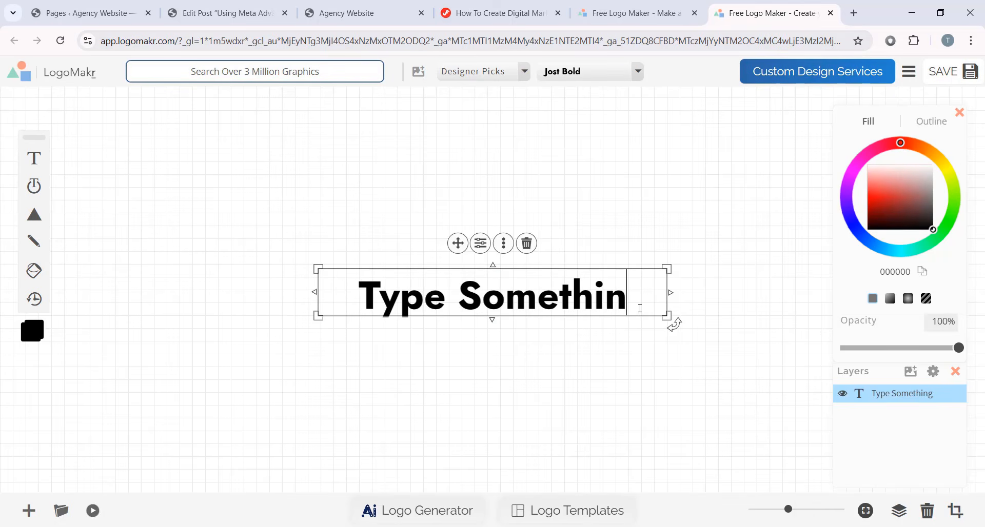
text(ME)
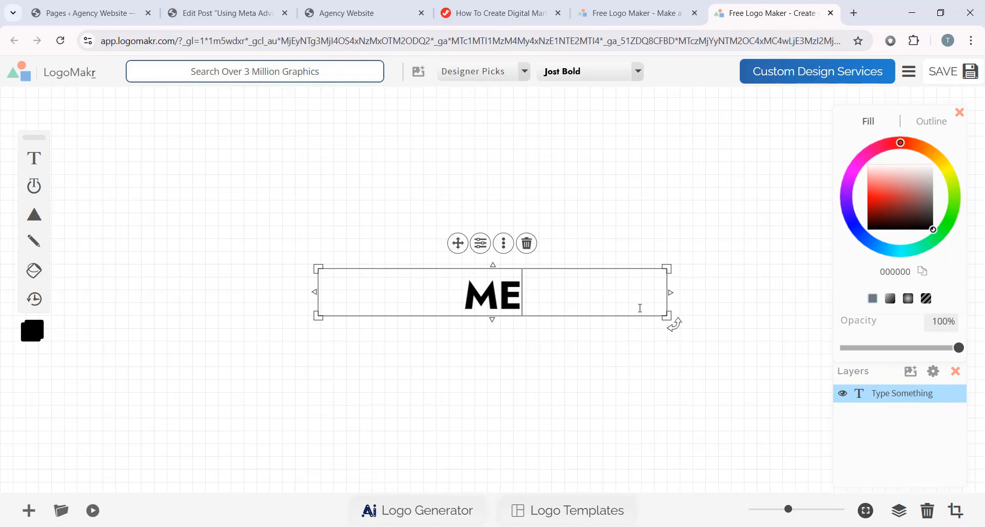
key(BackSpace)
key(BackSpace)
text(Mediazen)
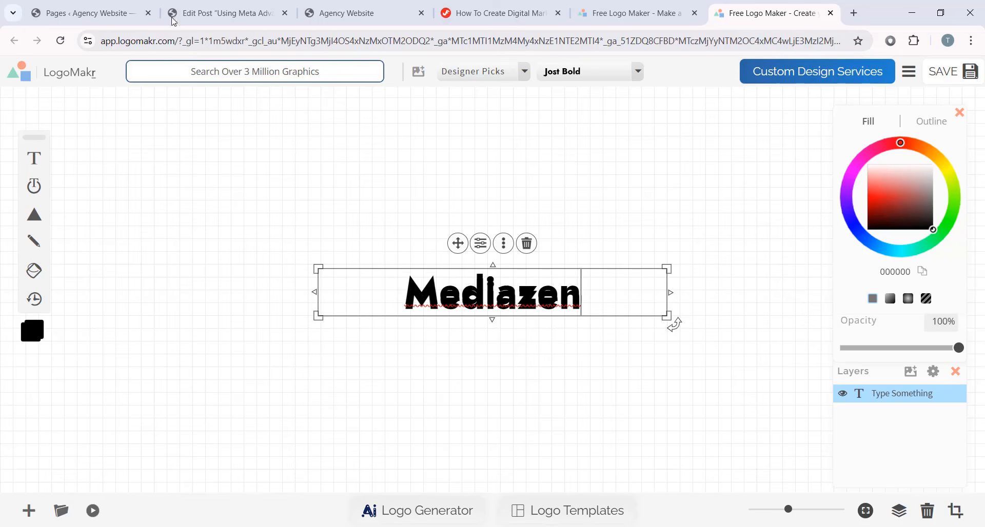
click(551, 266)
click(519, 284)
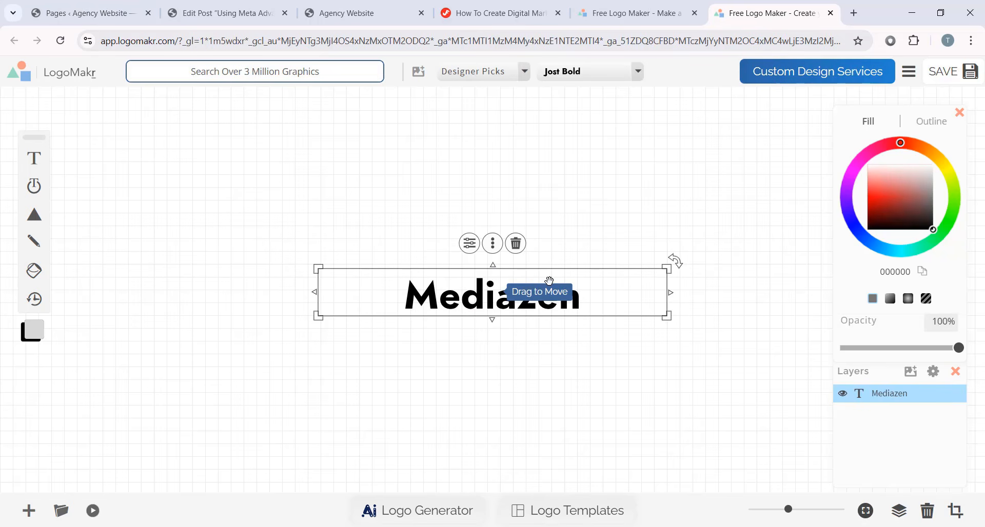
click(380, 14)
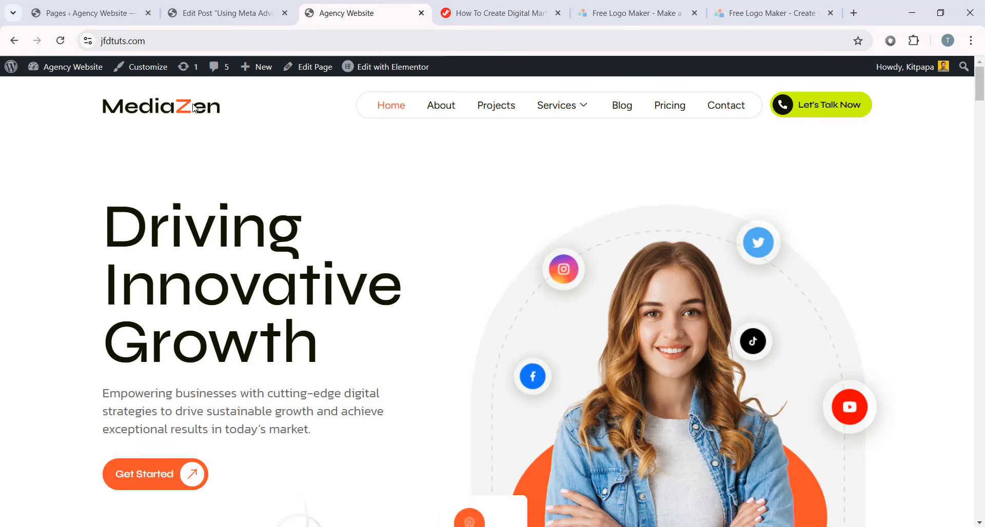
click(751, 7)
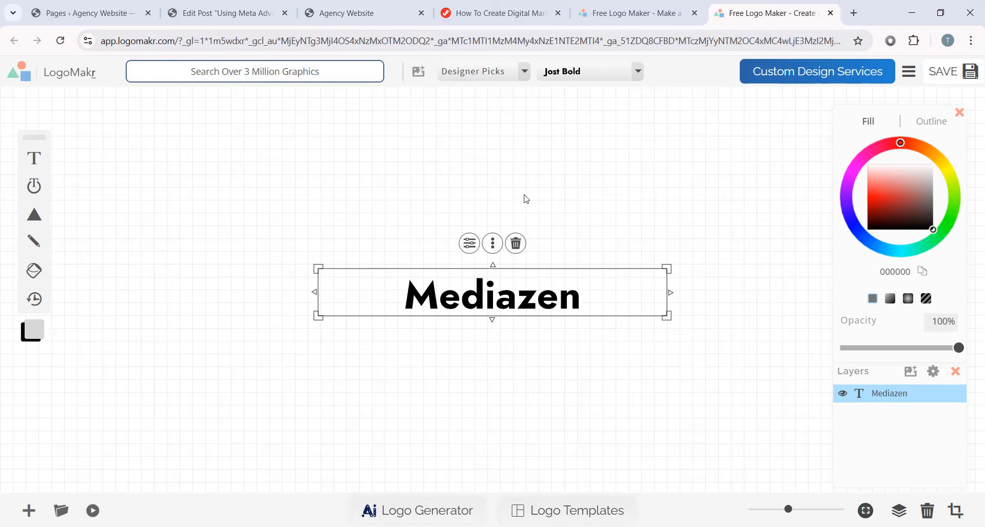
click(523, 72)
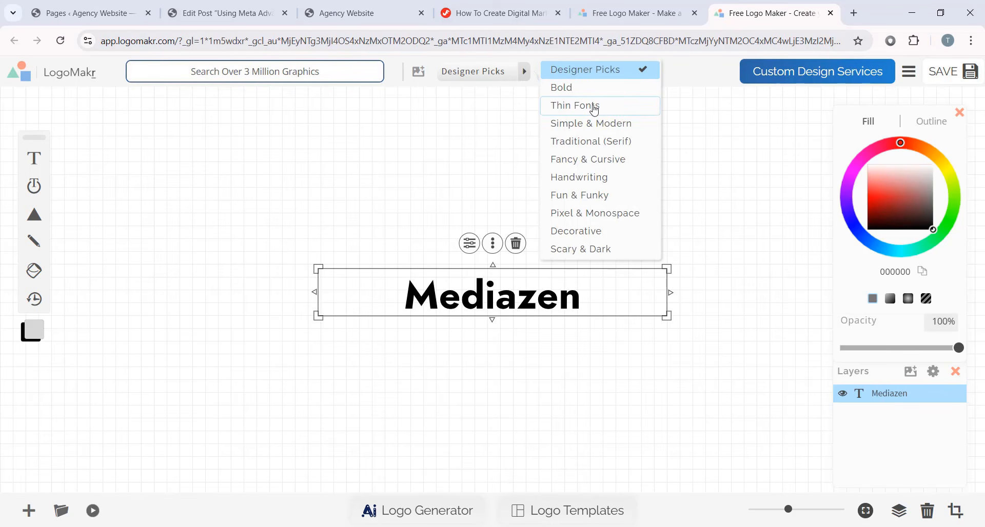
- Set the logo text to Raleway Bold from Designer Picks and compare with the homepage logo
click(617, 75)
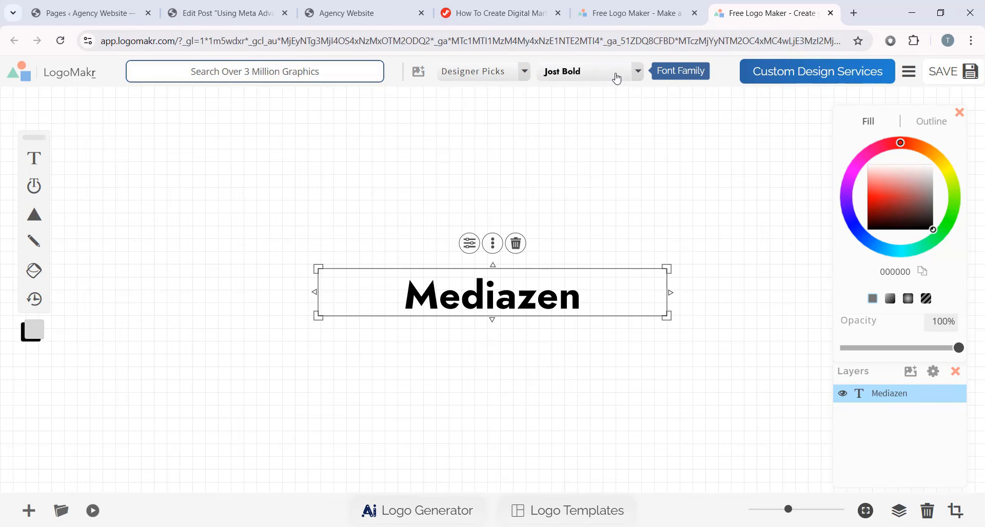
click(617, 77)
scroll(697, 188, down, 10)
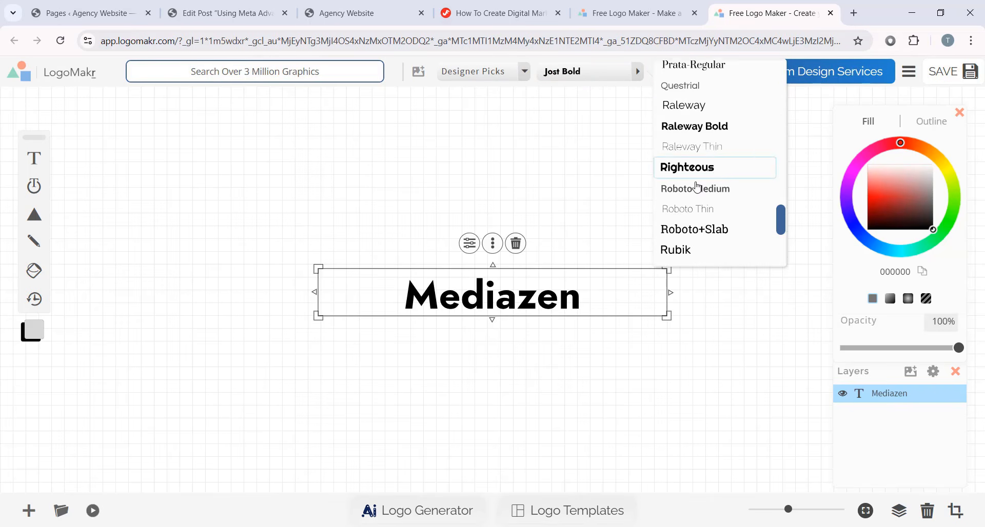
scroll(713, 149, up, 2)
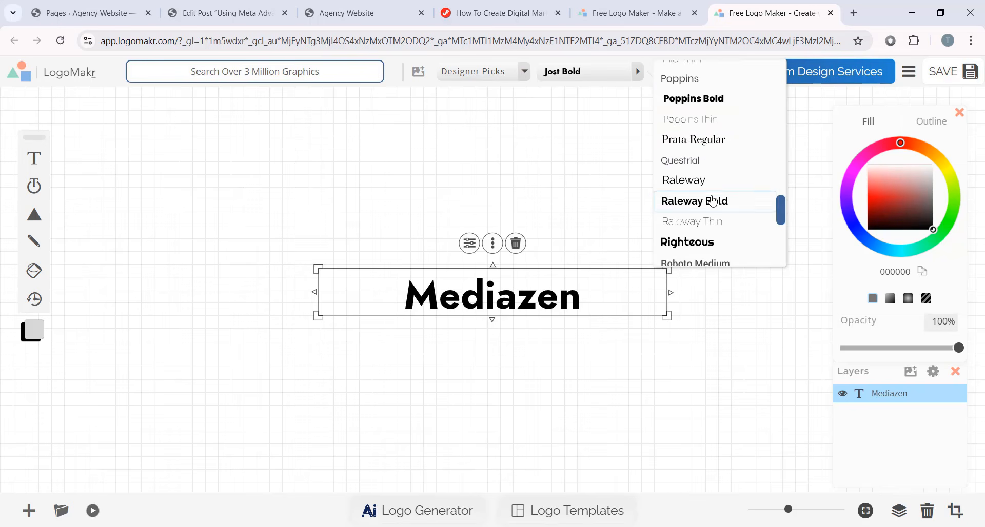
scroll(680, 149, down, 2)
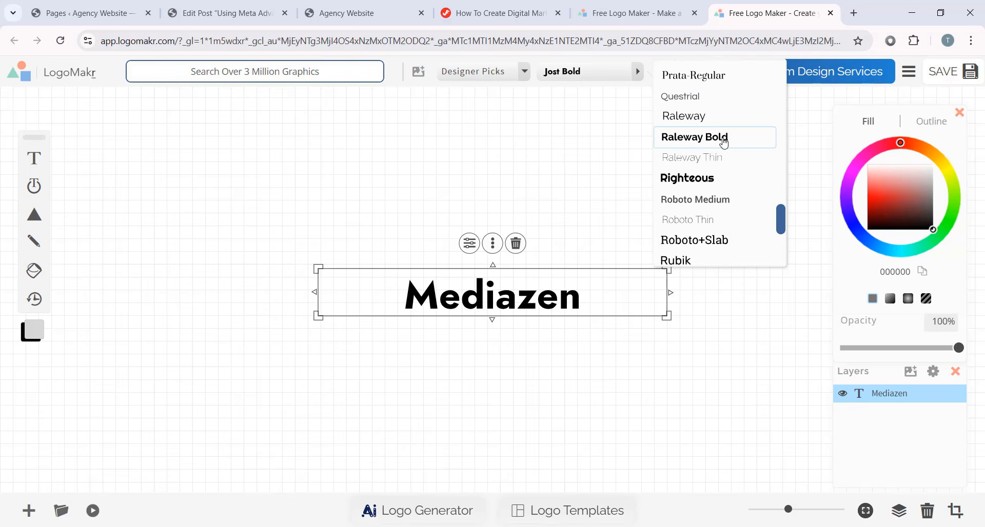
click(701, 145)
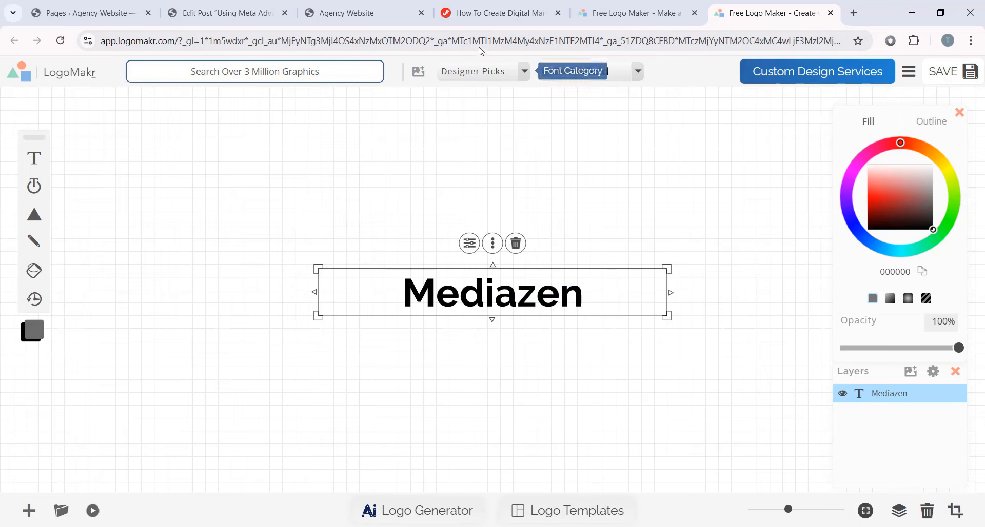
click(391, 15)
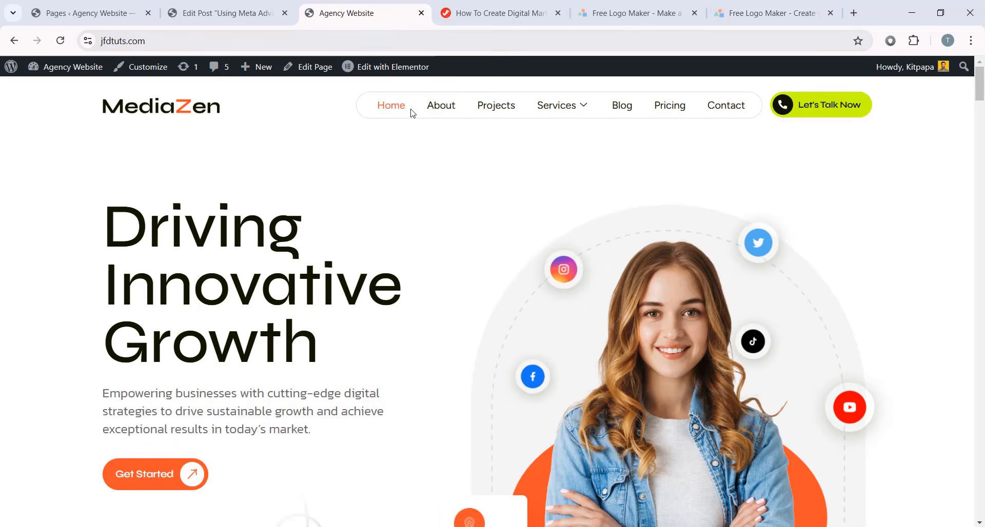
click(751, 15)
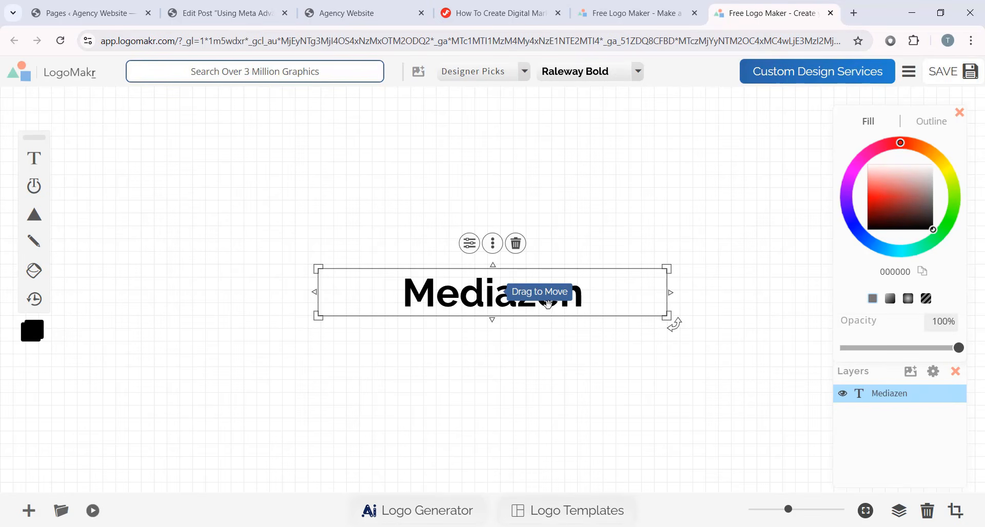
- Capitalise the z so the text reads 'MediaZen'
double_click(533, 296)
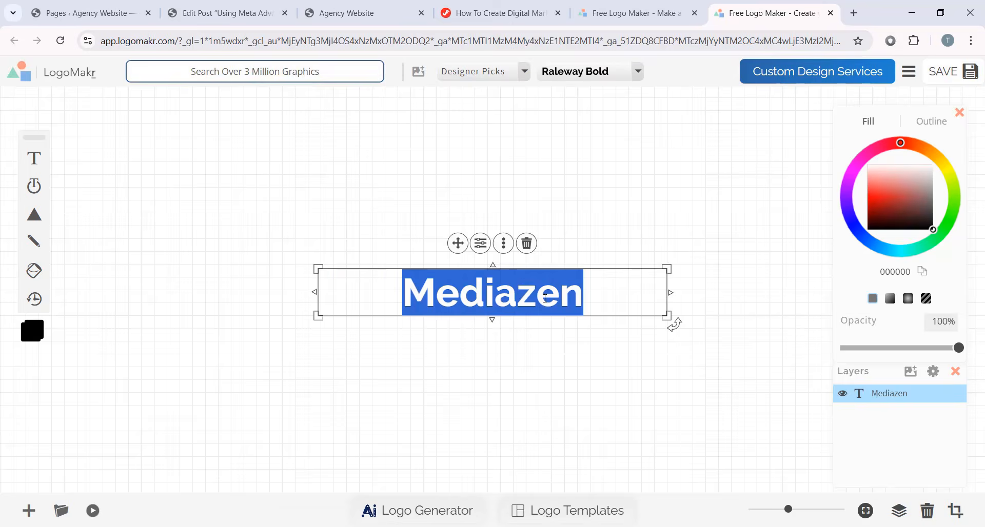
click(534, 295)
key(BackSpace)
text(Z)
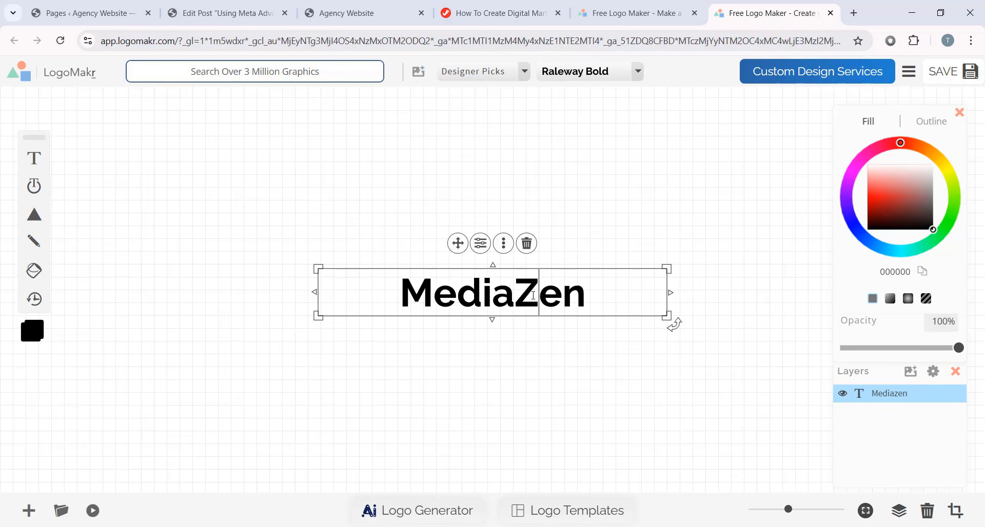
click(681, 298)
click(553, 294)
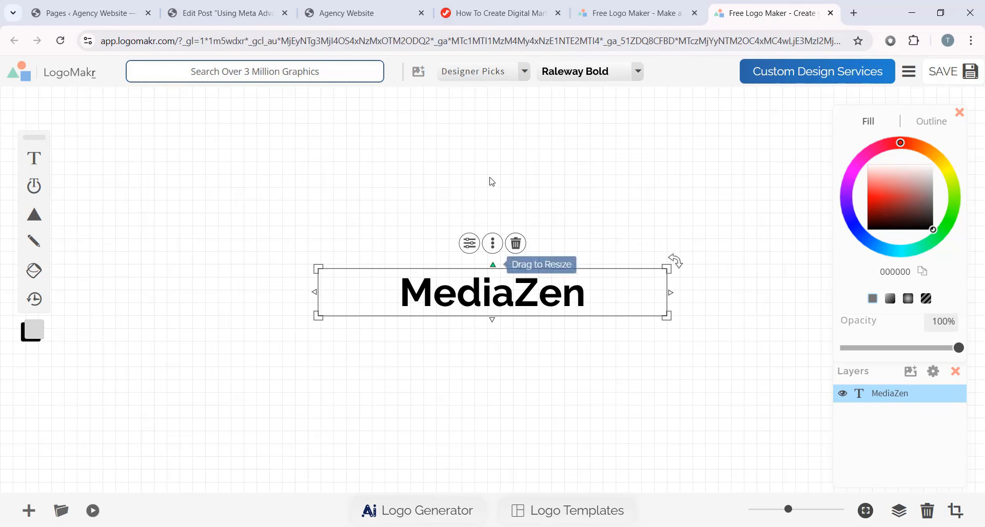
- Try the Paradose font, then return MediaZen to Raleway Bold and compare with the homepage
click(603, 82)
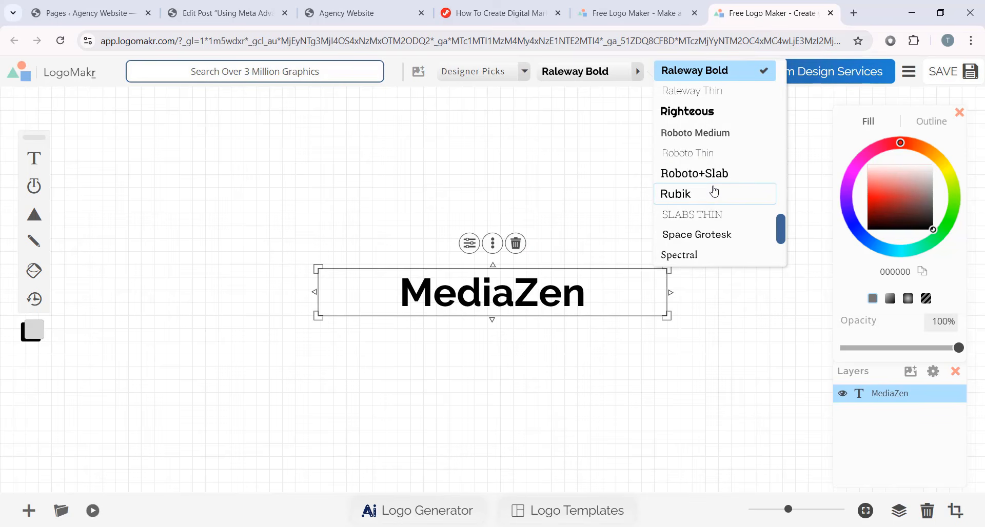
scroll(719, 192, down, 3)
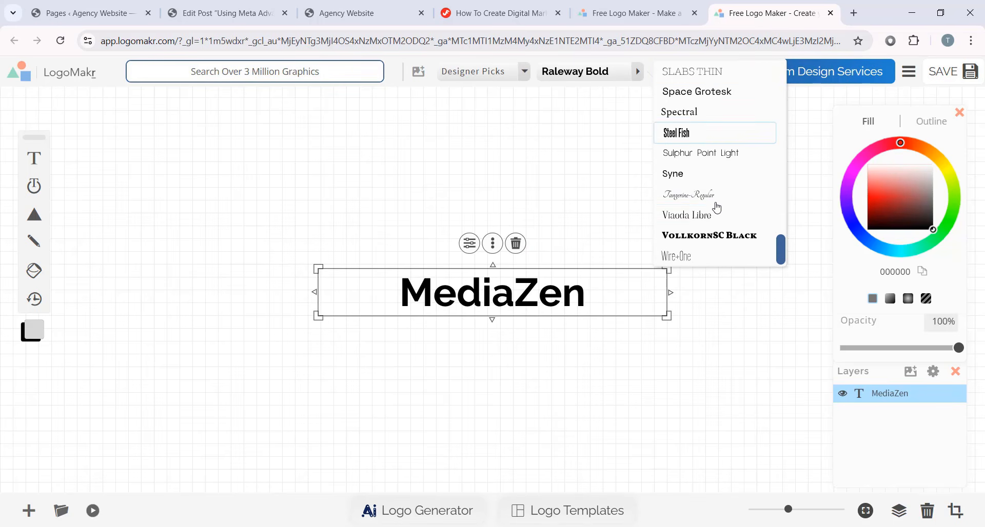
scroll(733, 176, up, 6)
click(719, 139)
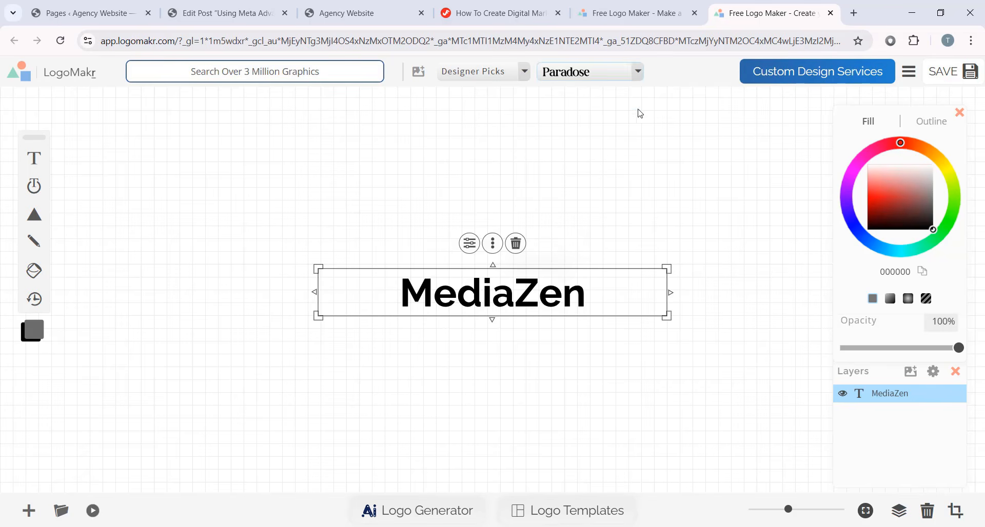
click(615, 77)
scroll(720, 142, up, 10)
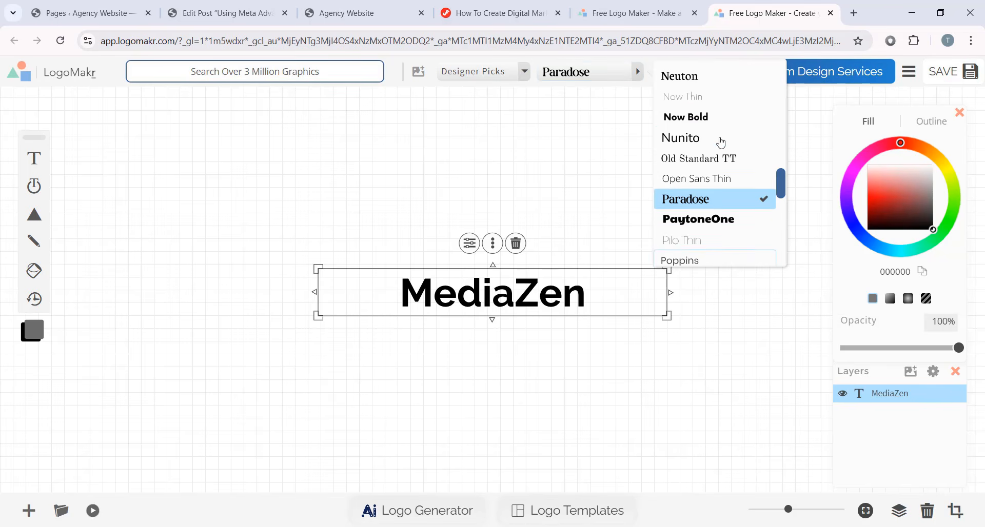
scroll(727, 216, down, 3)
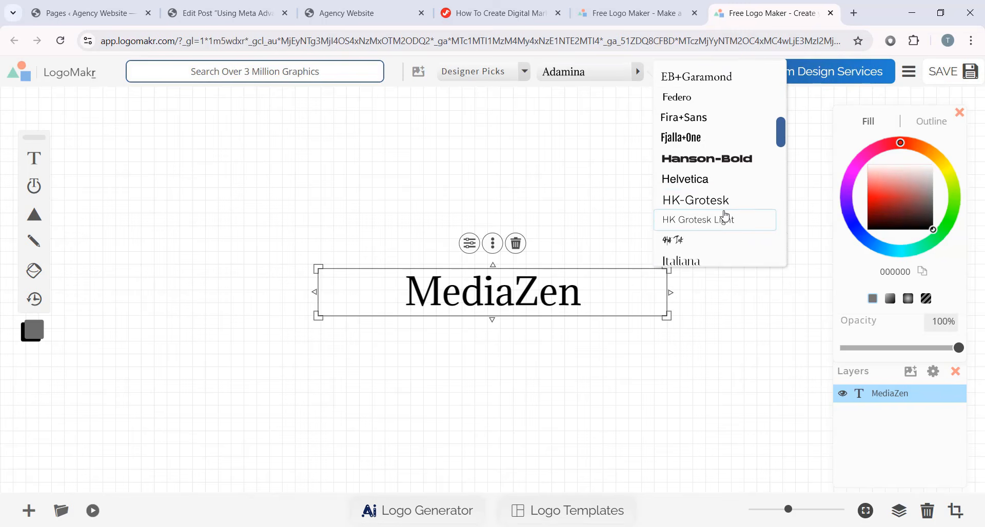
scroll(725, 216, down, 6)
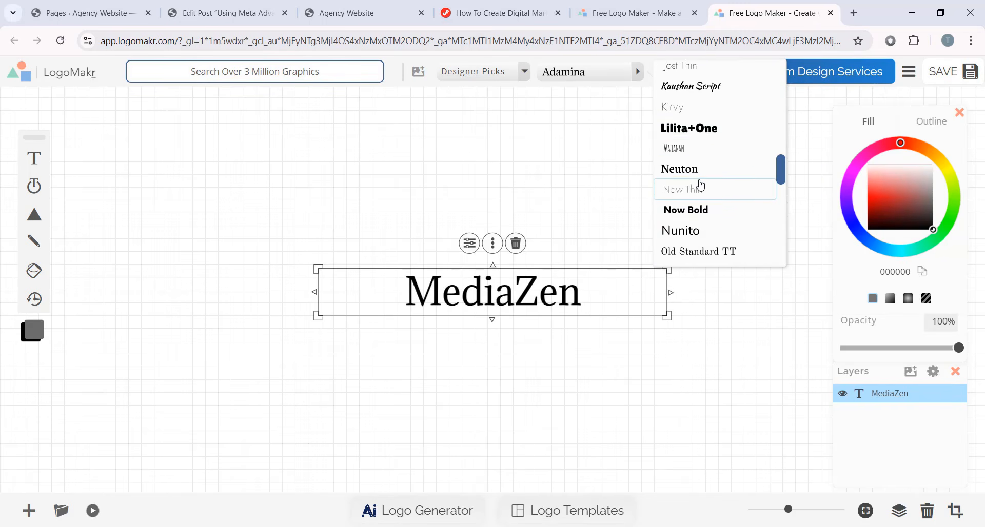
scroll(700, 186, down, 7)
click(689, 166)
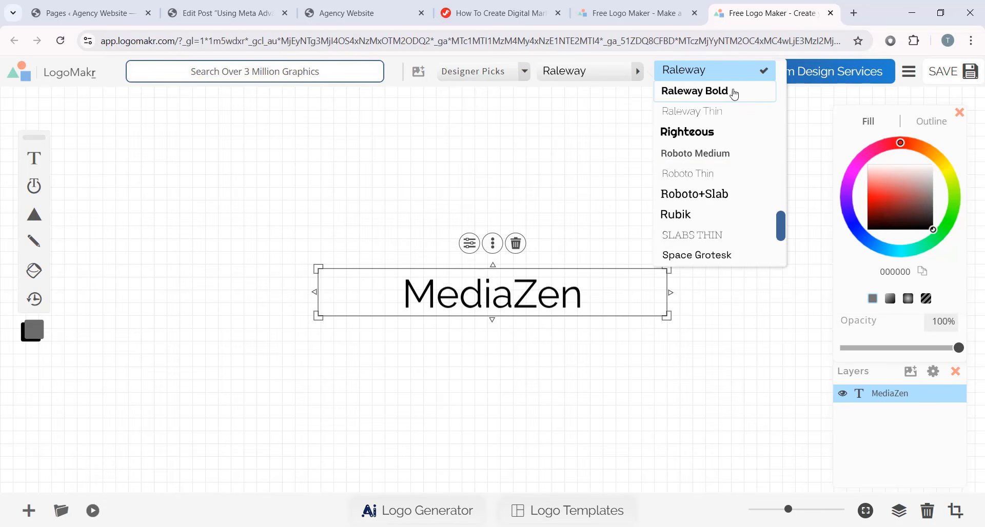
click(724, 93)
click(676, 241)
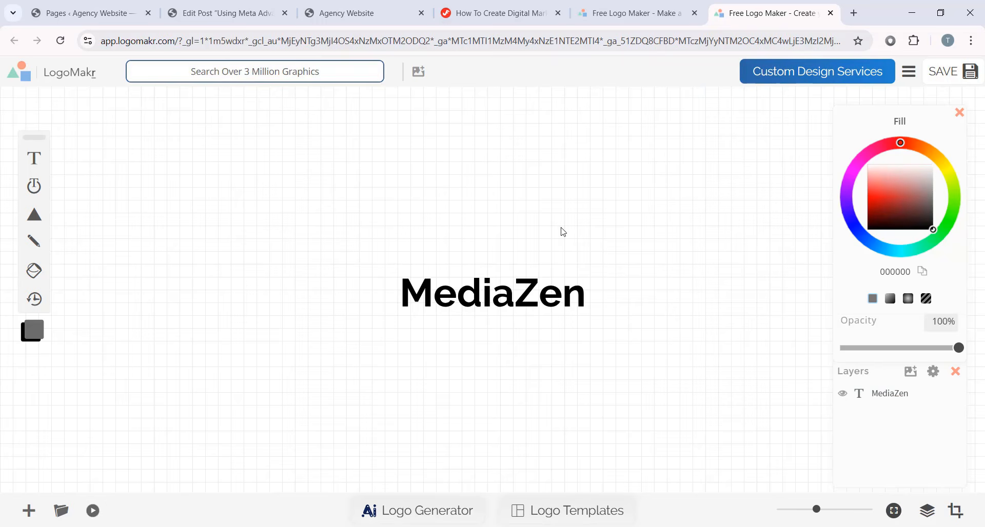
click(363, 13)
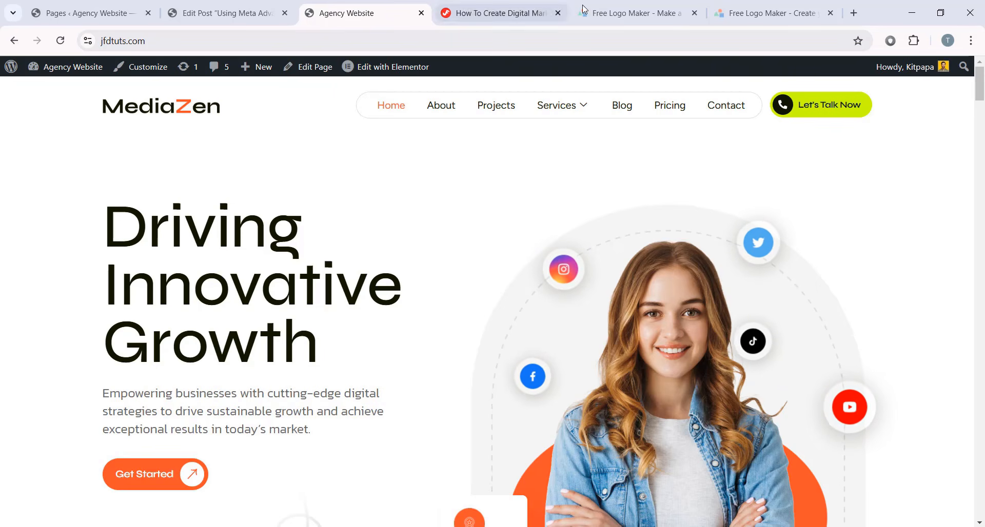
- Duplicate the MediaZen text, trim the copy to just 'Z', and position it over the original Z
click(723, 9)
click(516, 268)
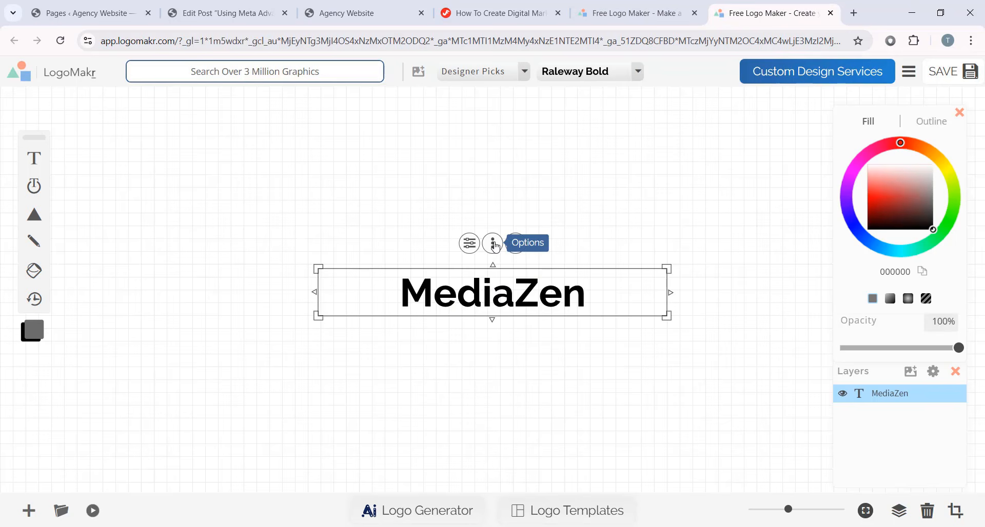
click(493, 244)
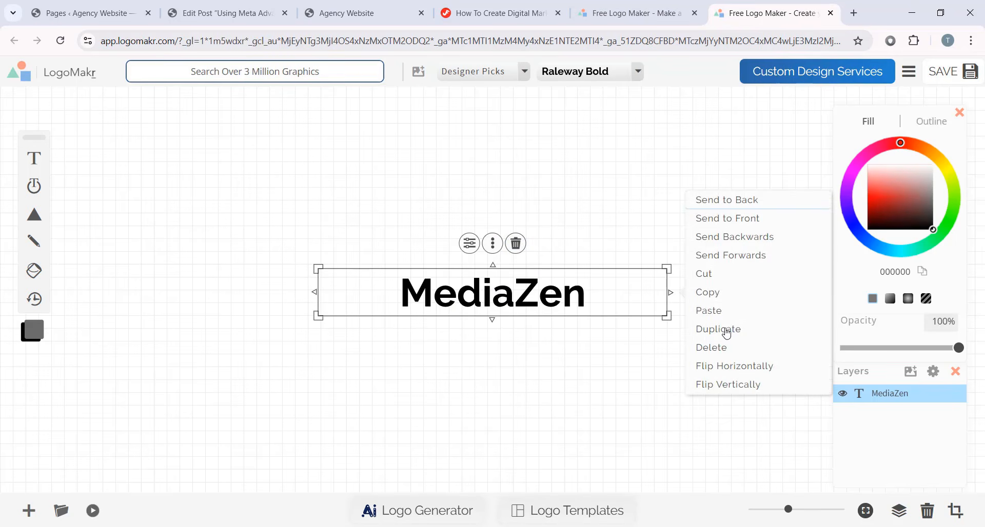
click(727, 333)
drag(537, 310, 539, 361)
double_click(518, 346)
click(518, 347)
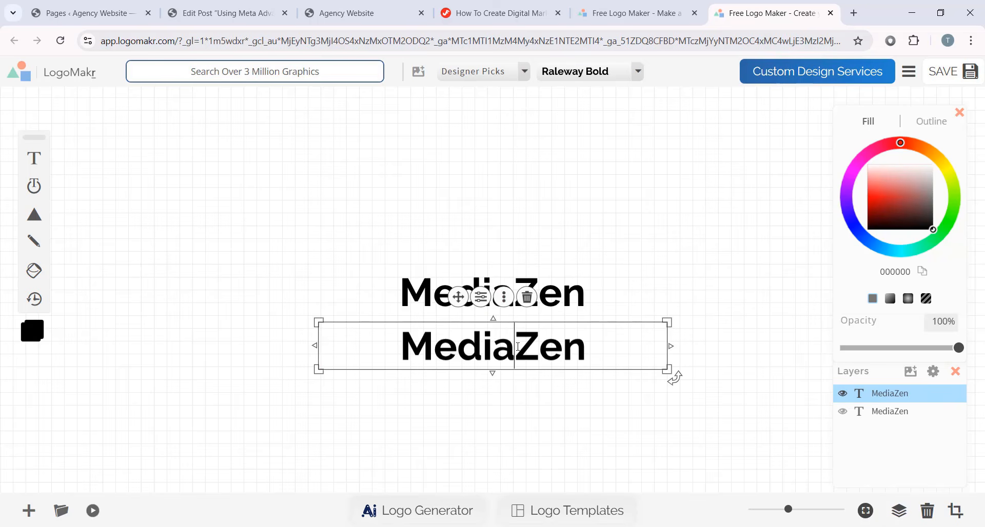
key(BackSpace)
key(BackSpace)
key(BackSpace)
key(BackSpace)
key(BackSpace)
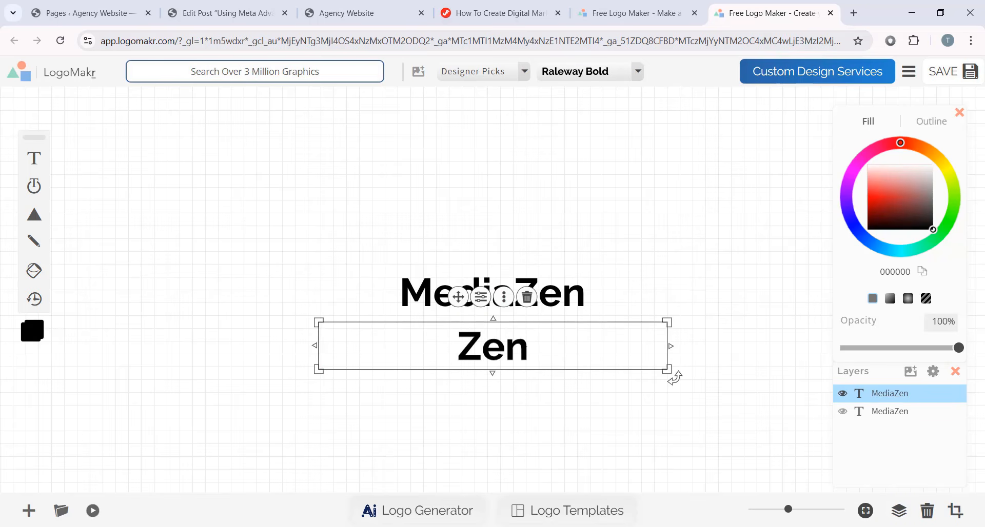
click(526, 350)
key(BackSpace)
key(BackSpace)
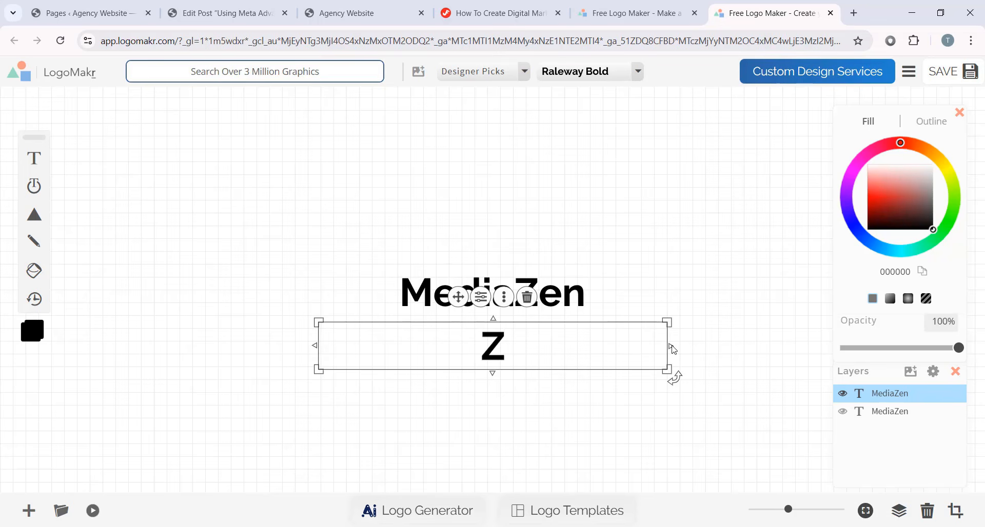
drag(671, 350, 530, 294)
click(397, 360)
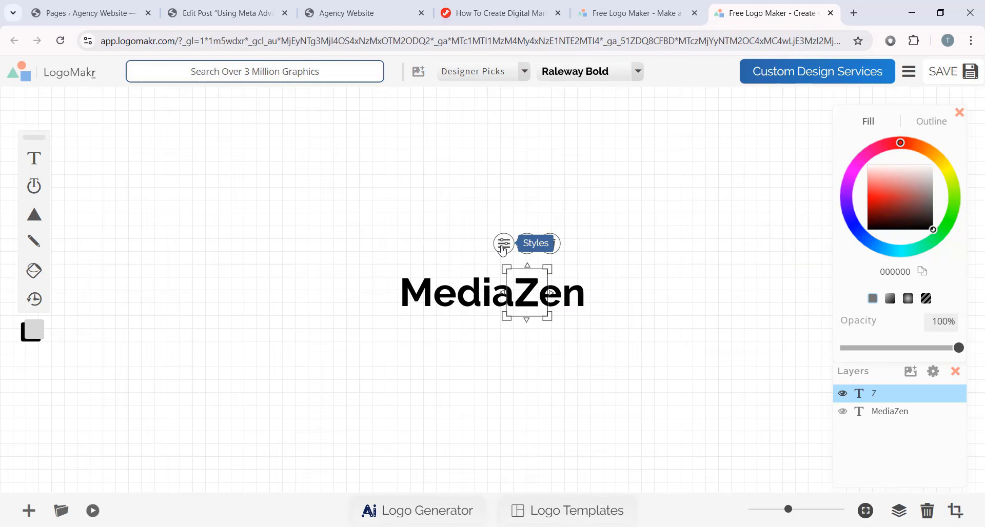
- Fill the Z layer red (#FF5B5B) and nudge it into alignment
click(503, 244)
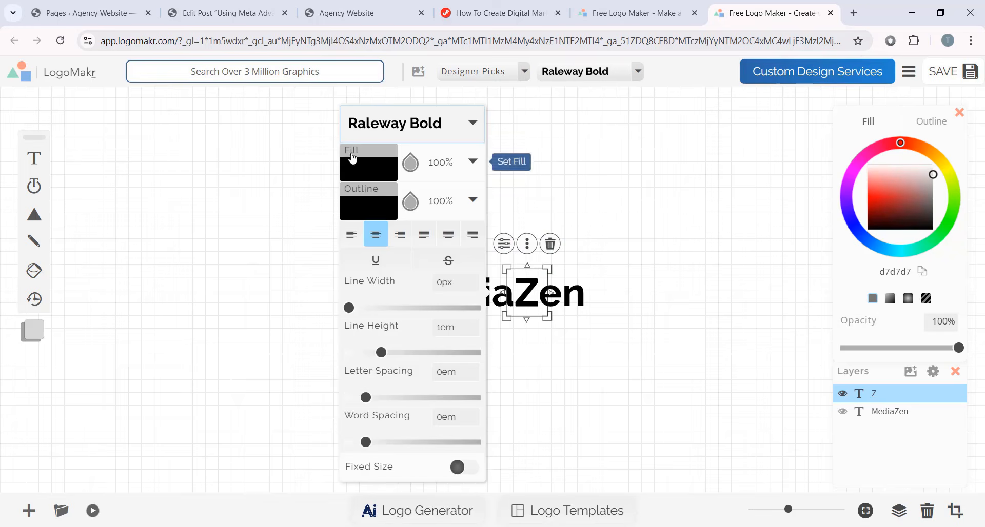
click(376, 173)
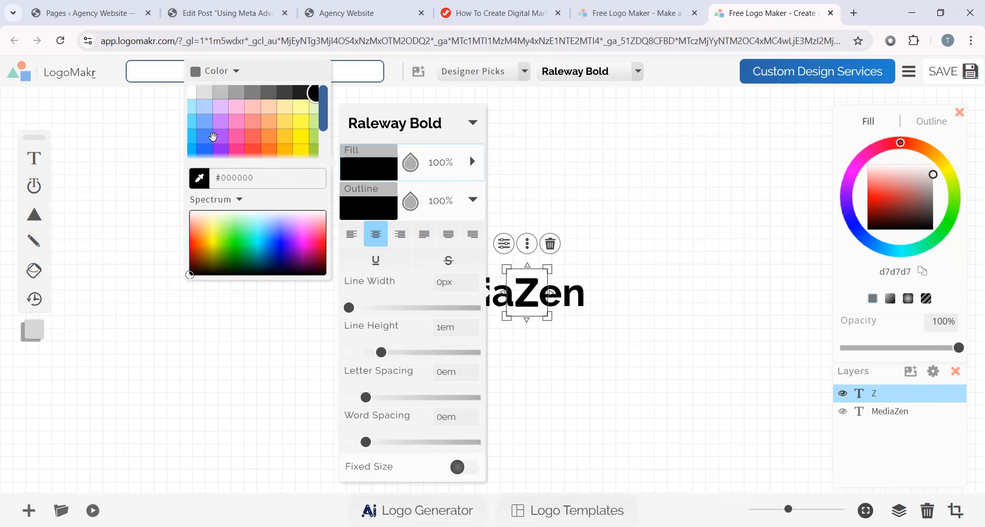
click(250, 139)
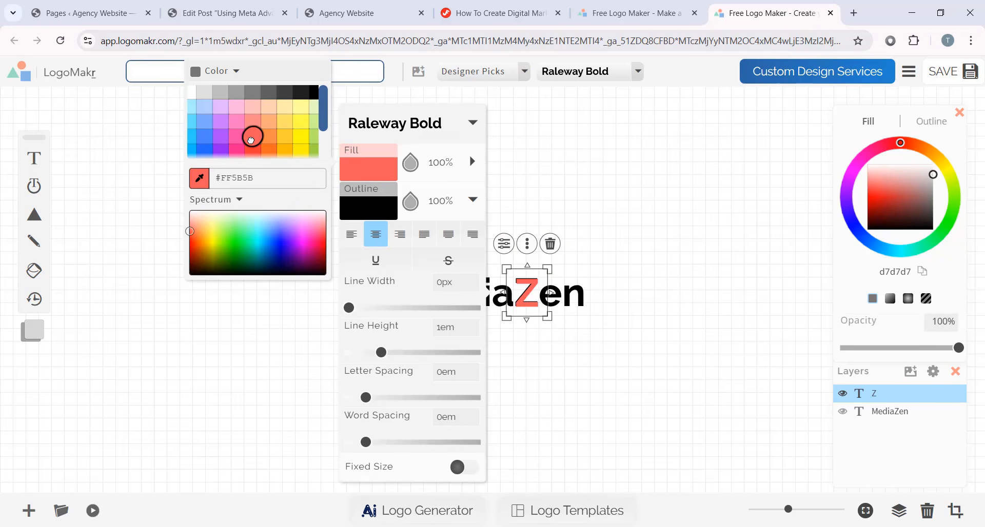
click(560, 358)
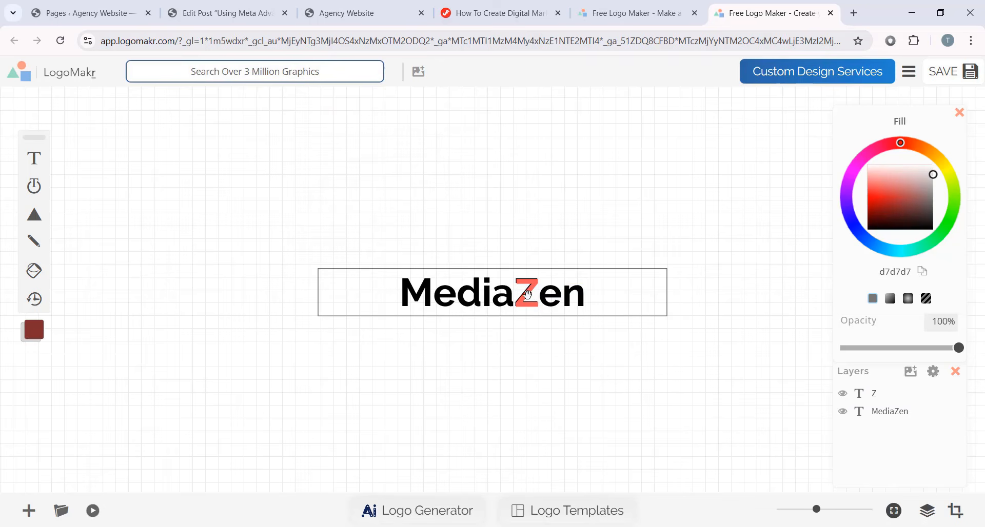
drag(527, 294, 526, 302)
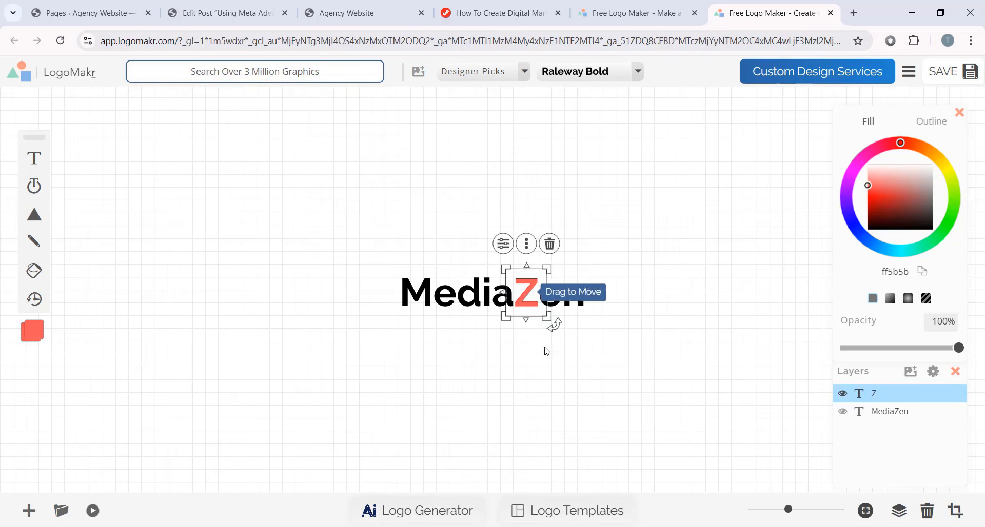
click(550, 361)
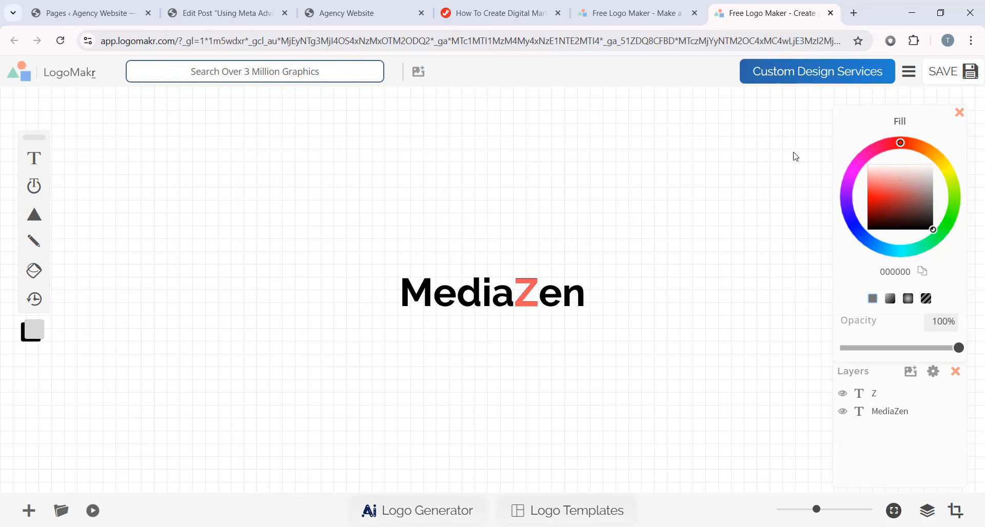
- Save the logo and email the free low-resolution PNG after accepting the legal terms
click(971, 75)
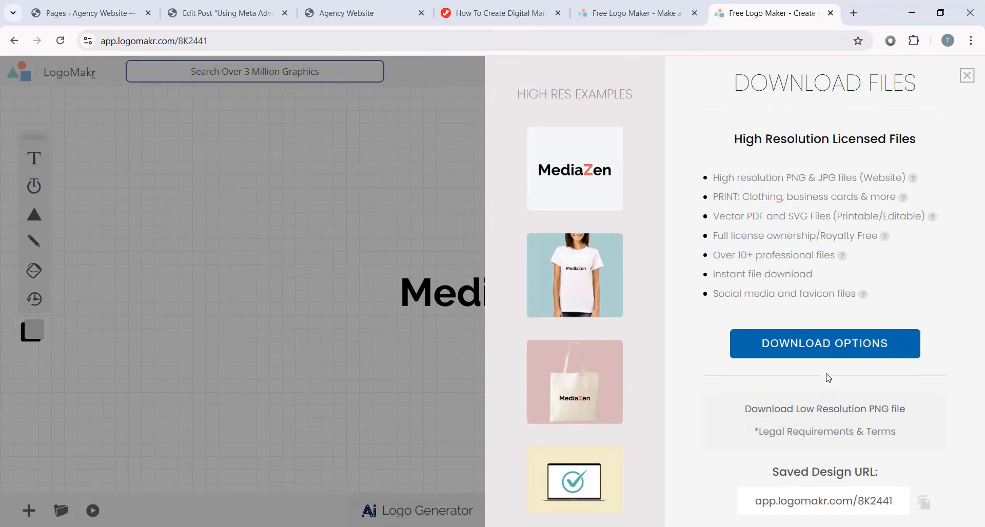
click(861, 410)
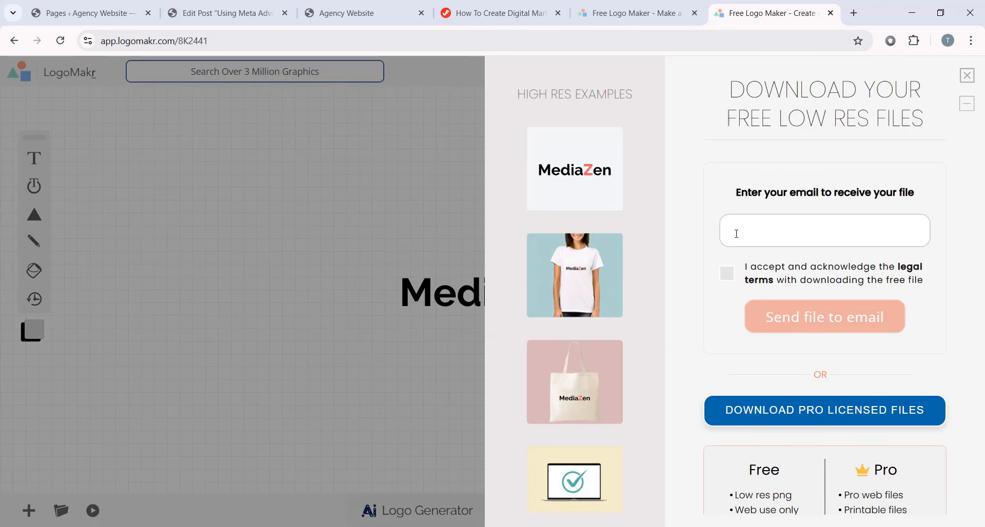
click(764, 227)
click(787, 295)
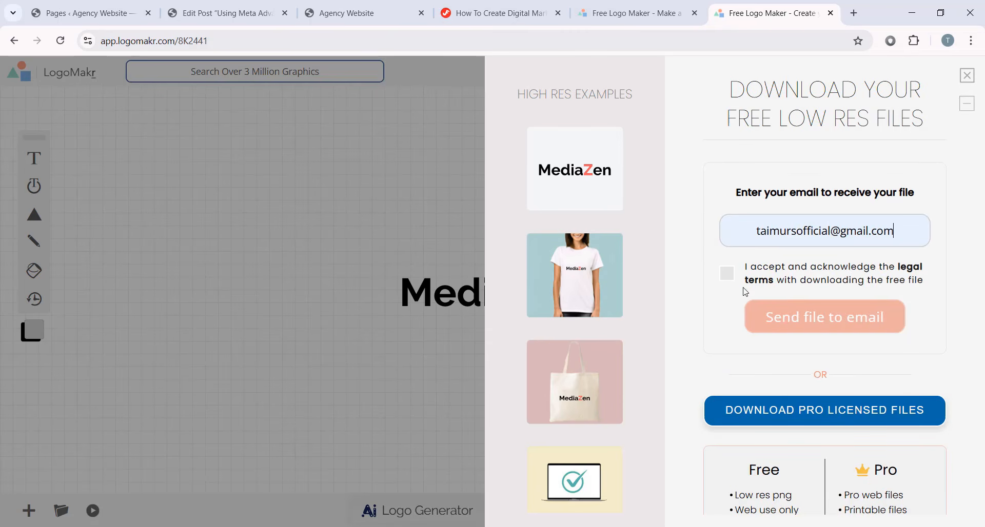
click(727, 275)
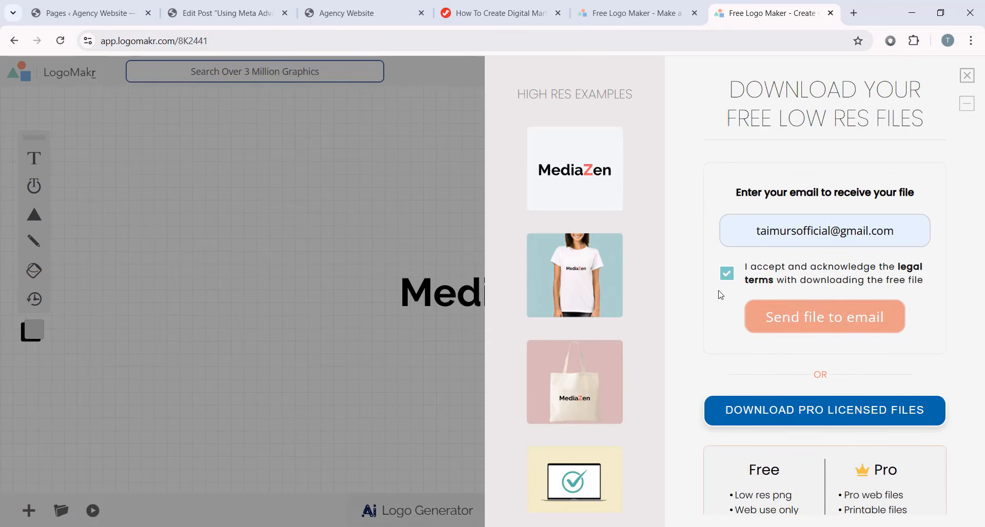
click(823, 324)
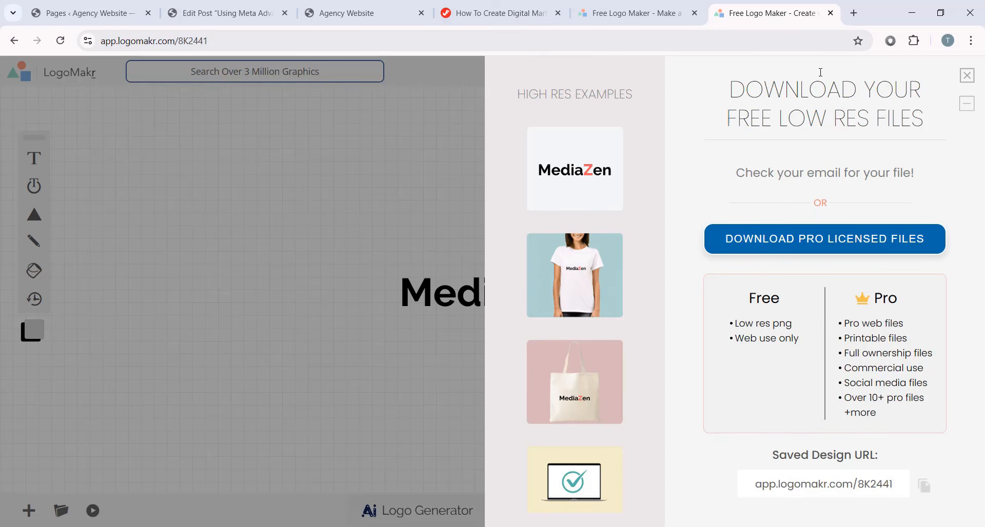
- Open Gmail and follow the LogoMakr email's free file link to 8K2441-LogoMakr.png
click(854, 14)
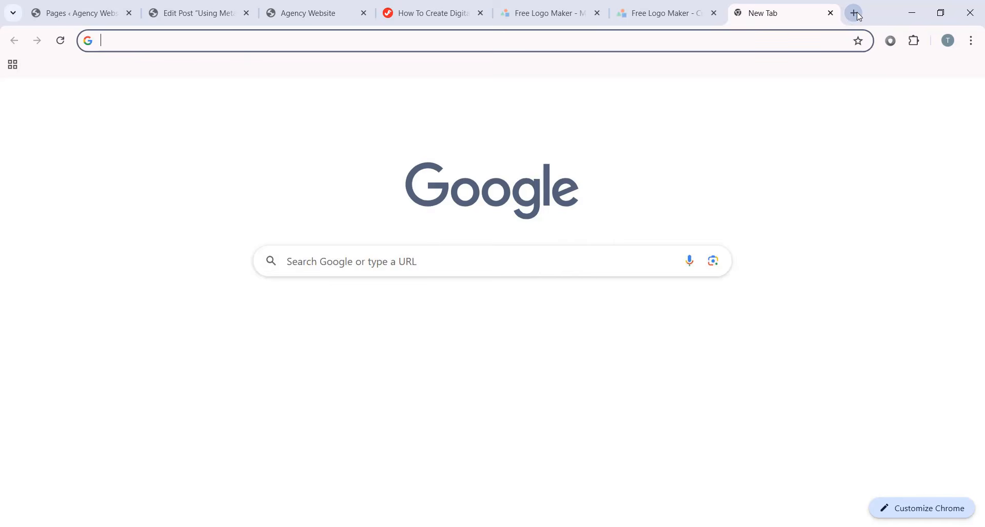
text(gmail)
key(Return)
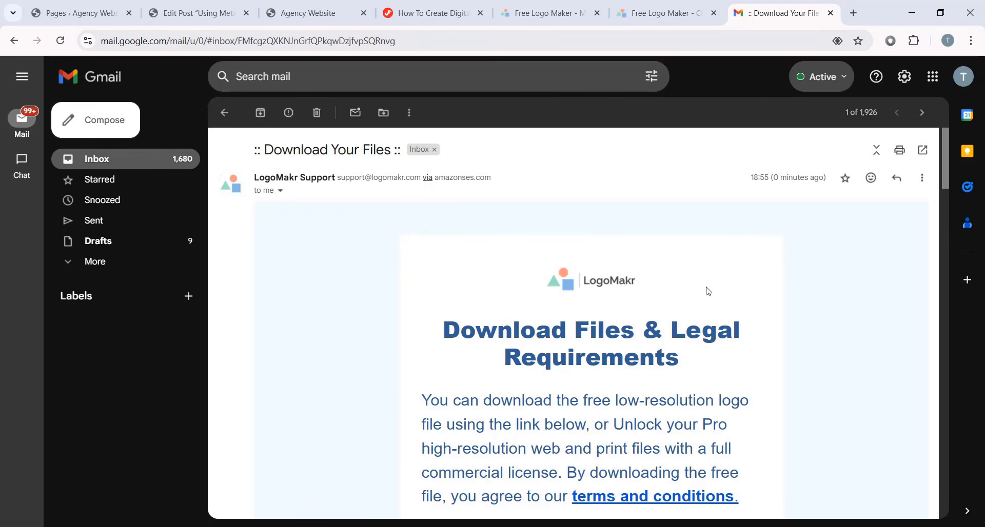
scroll(708, 292, down, 6)
scroll(671, 307, up, 4)
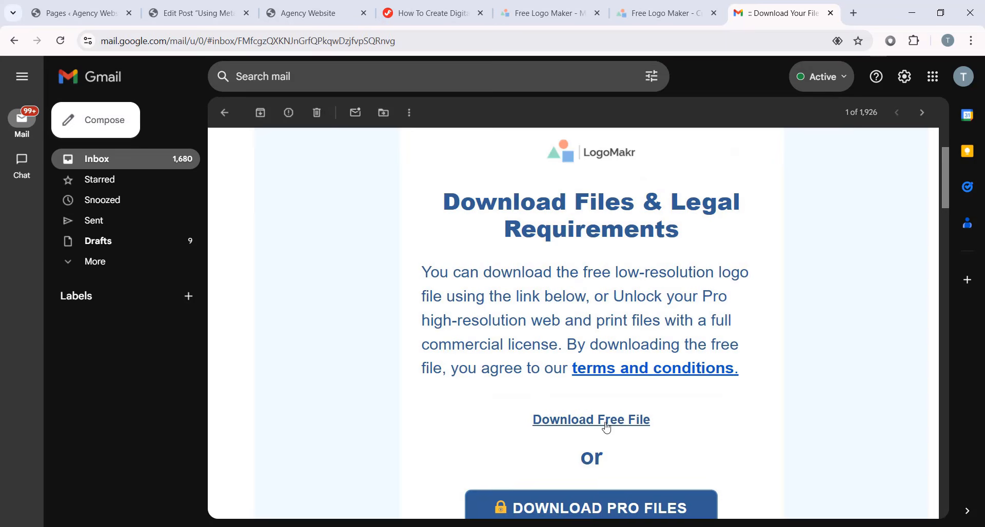
click(622, 421)
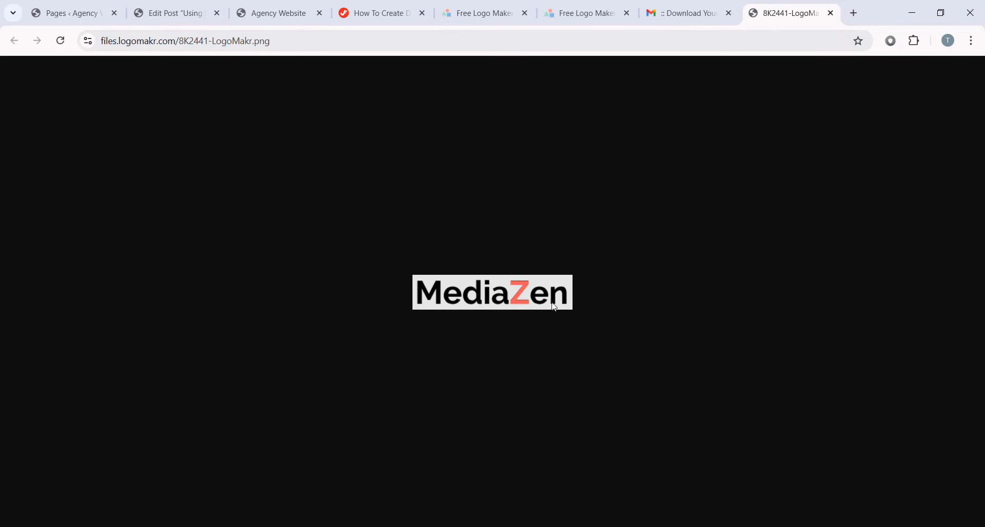
- Save the MediaZen logo image as 8K2441-LogoMakr.png in Downloads > mediatuts-assets
right_click(531, 299)
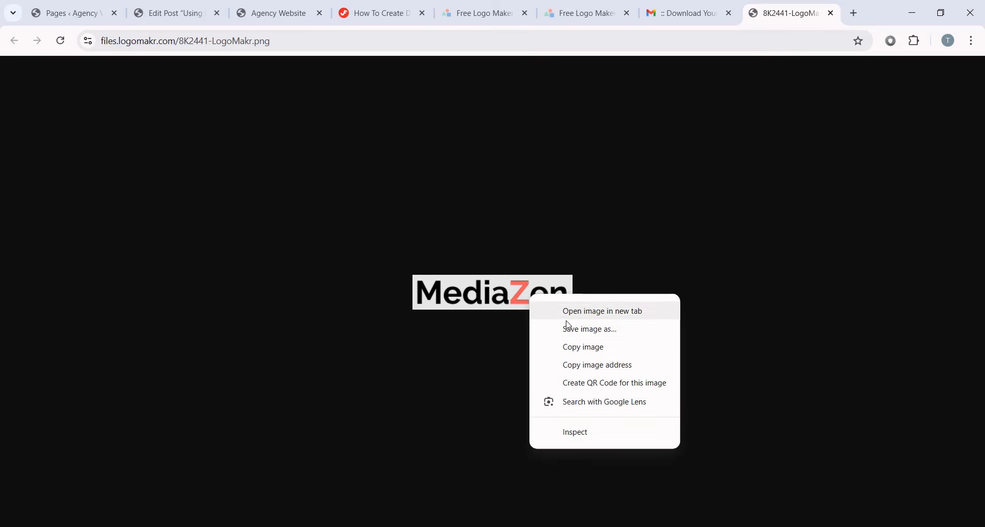
click(591, 330)
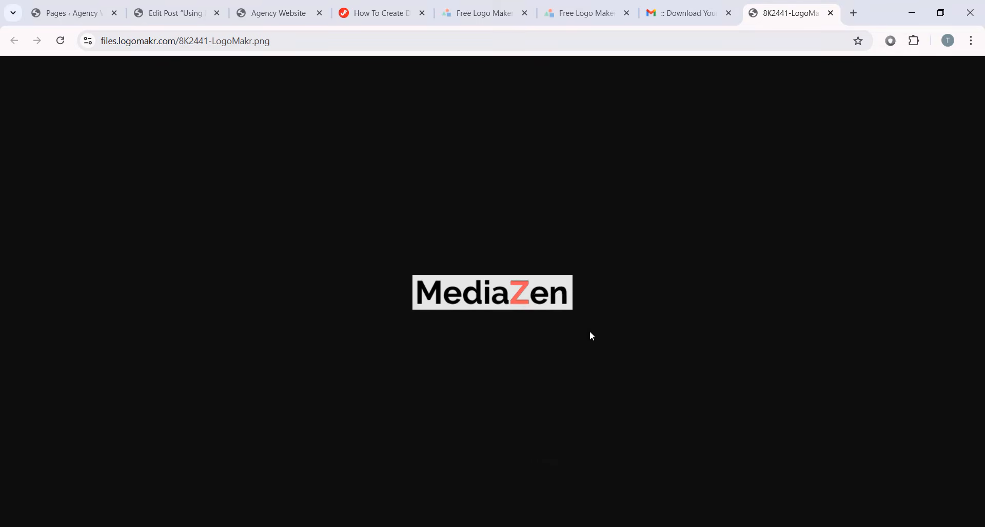
click(66, 205)
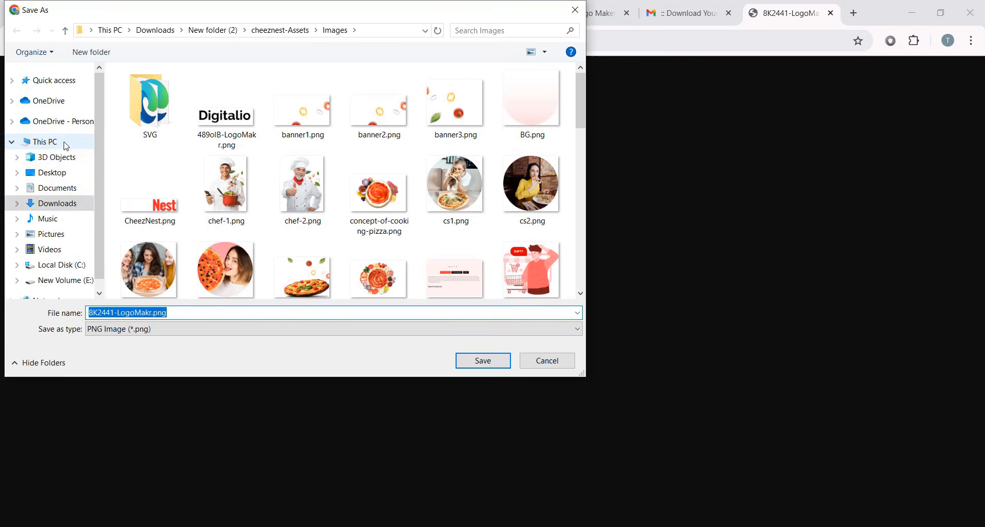
double_click(161, 123)
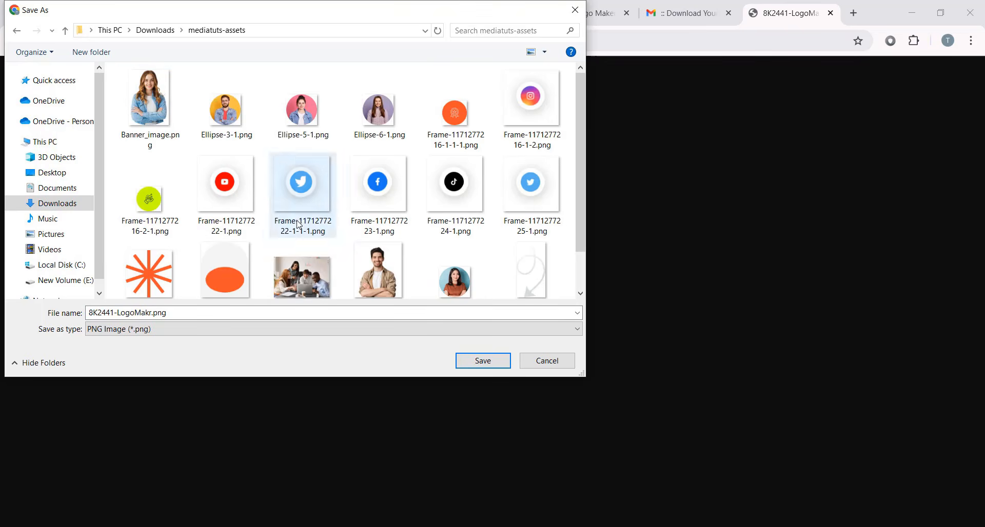
click(497, 361)
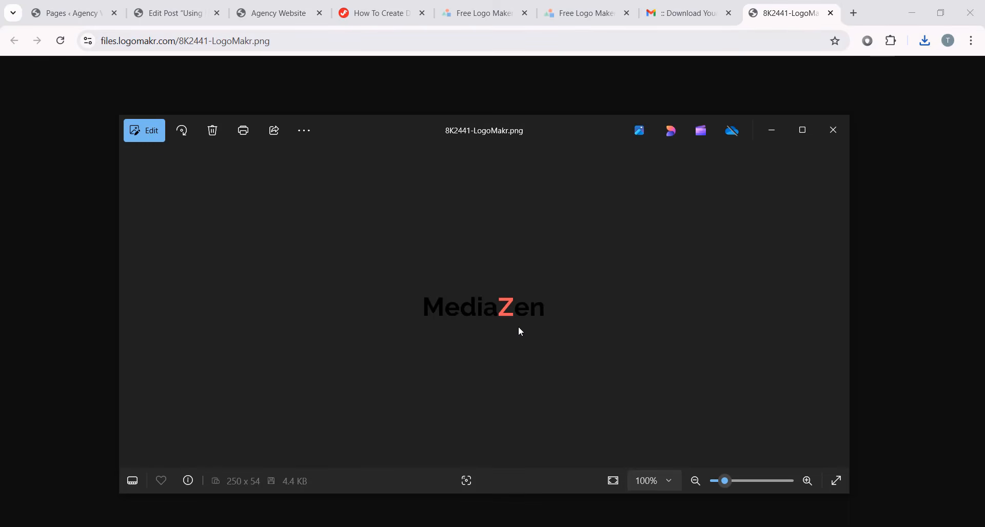
- Close the image preview and return to the WordPress Pages list
scroll(518, 326, up, 5)
scroll(462, 292, down, 5)
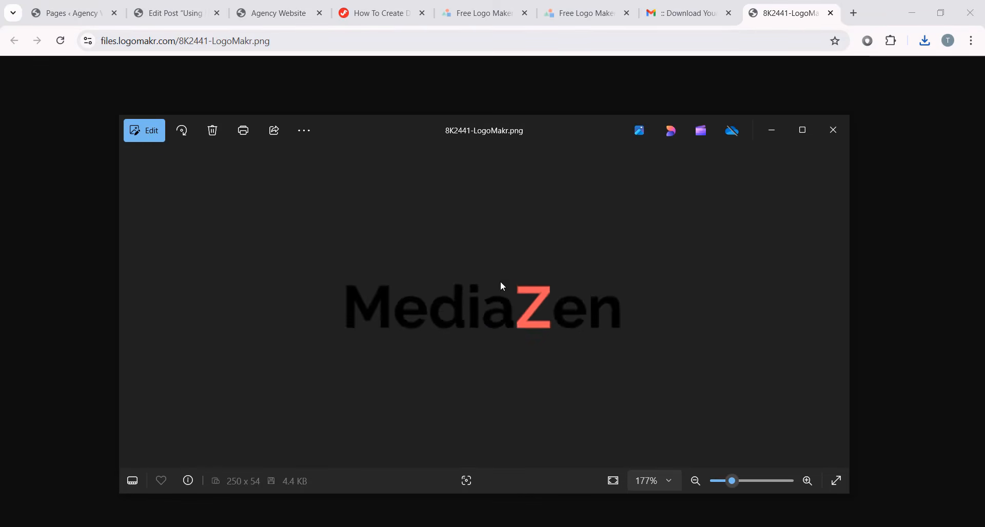
click(832, 131)
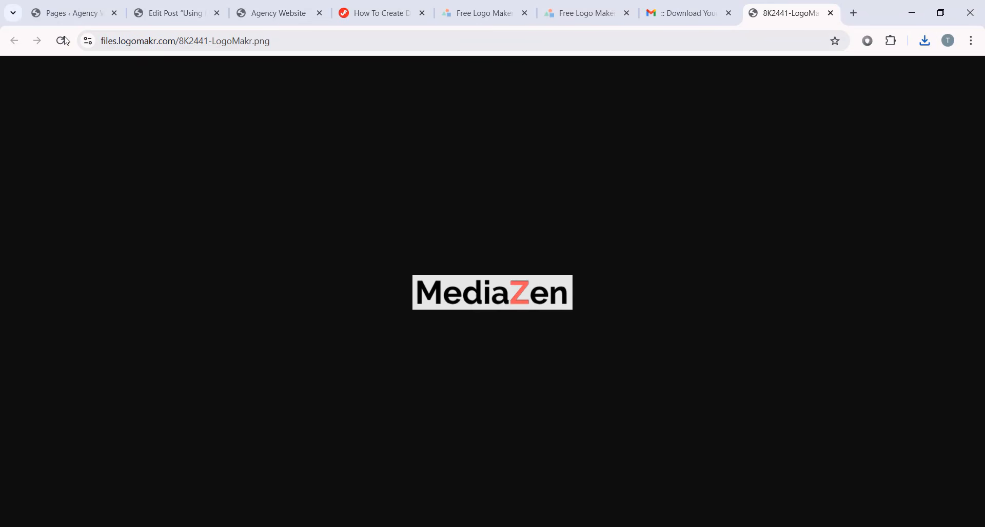
click(99, 7)
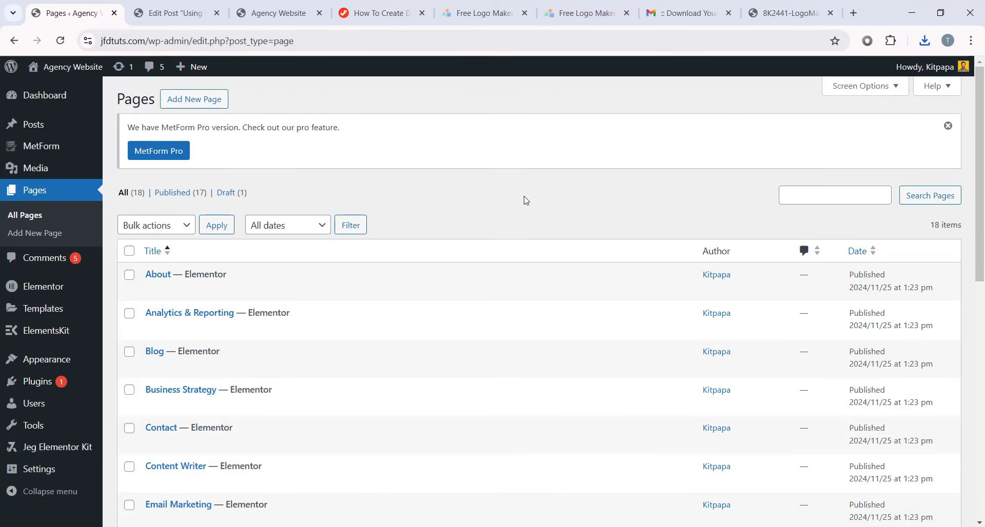
- Open the Header V1 template from ElementsKit Header Footer in Elementor
mouse_move(54, 331)
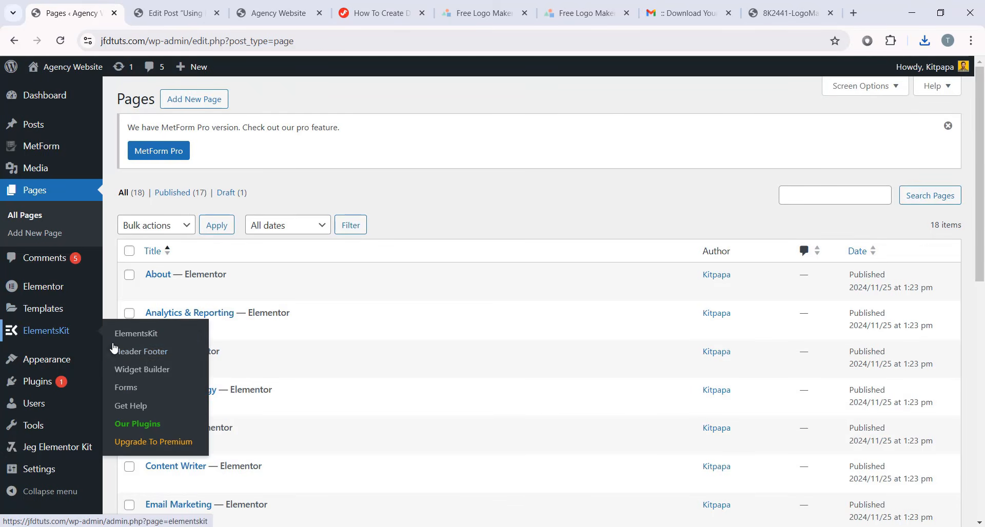
click(135, 356)
scroll(190, 393, down, 2)
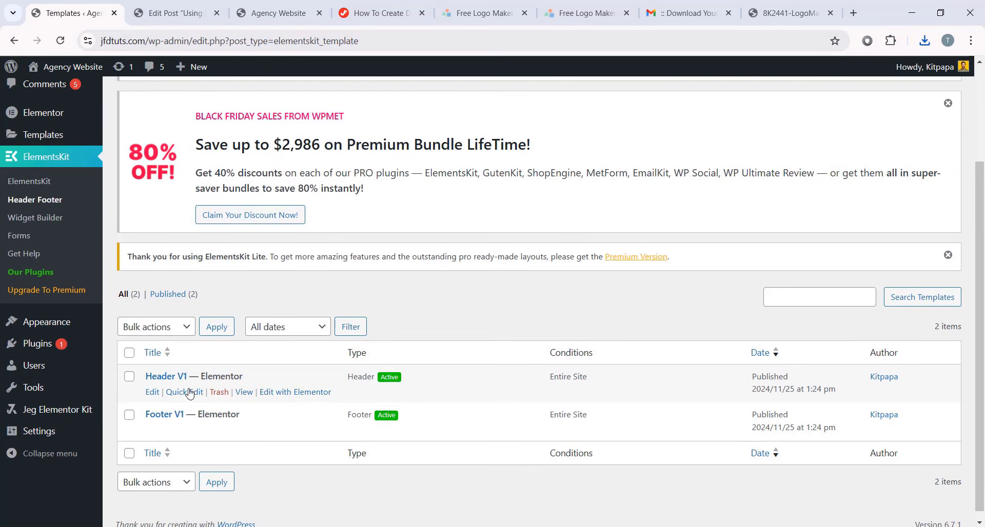
click(289, 394)
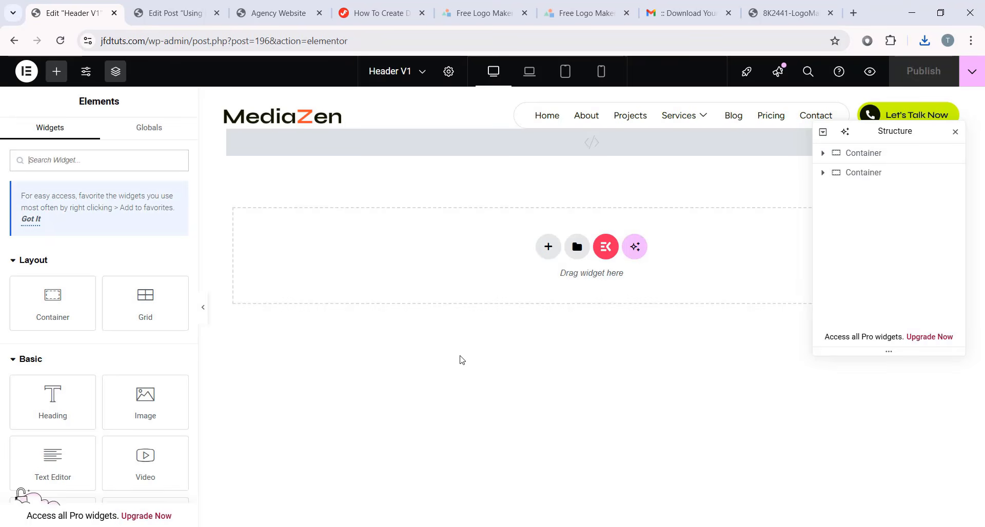
- Replace the header logo with the uploaded 8K2441-LogoMakr.png and preview the result
click(291, 119)
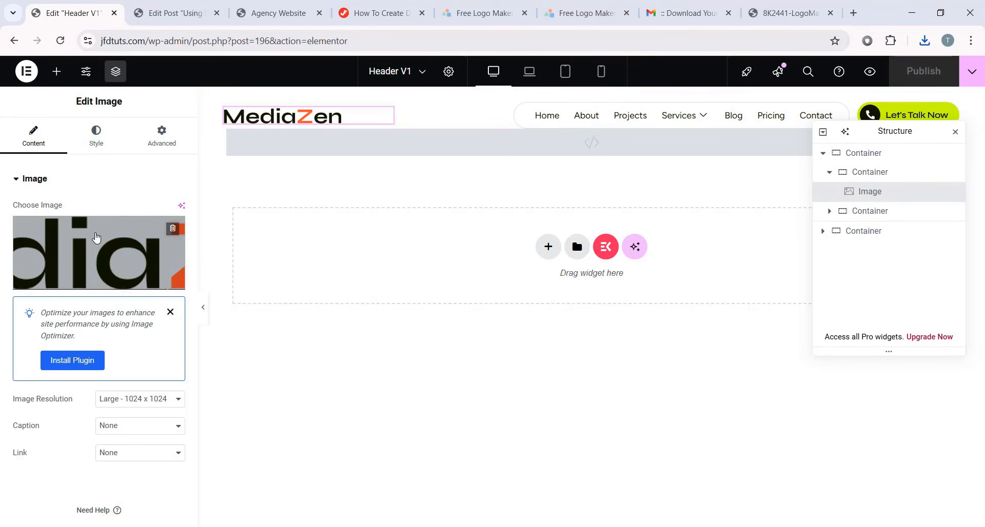
click(96, 240)
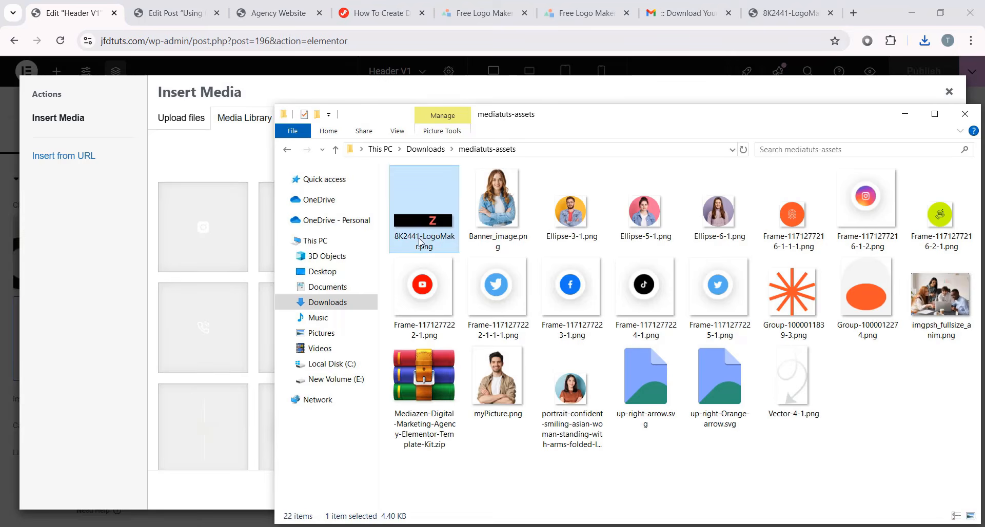
drag(419, 97, 231, 300)
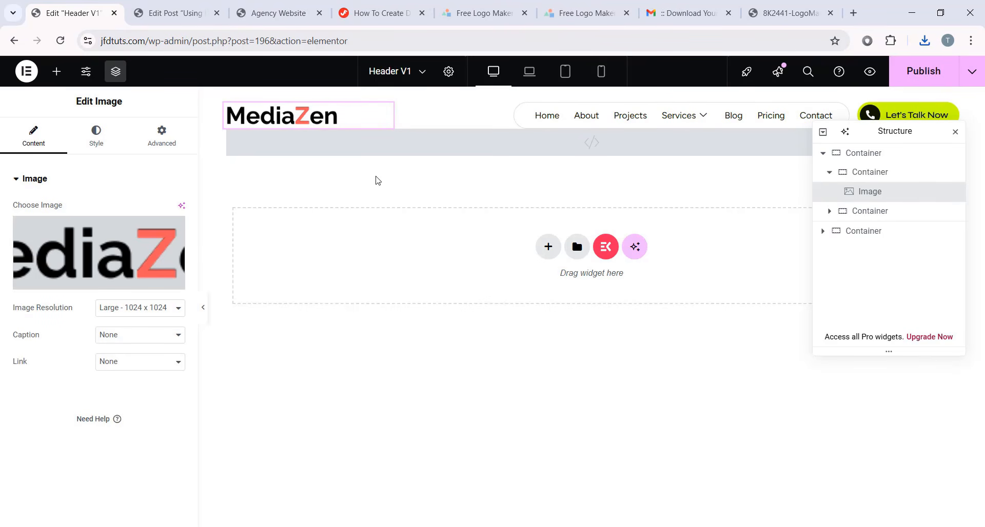
click(204, 307)
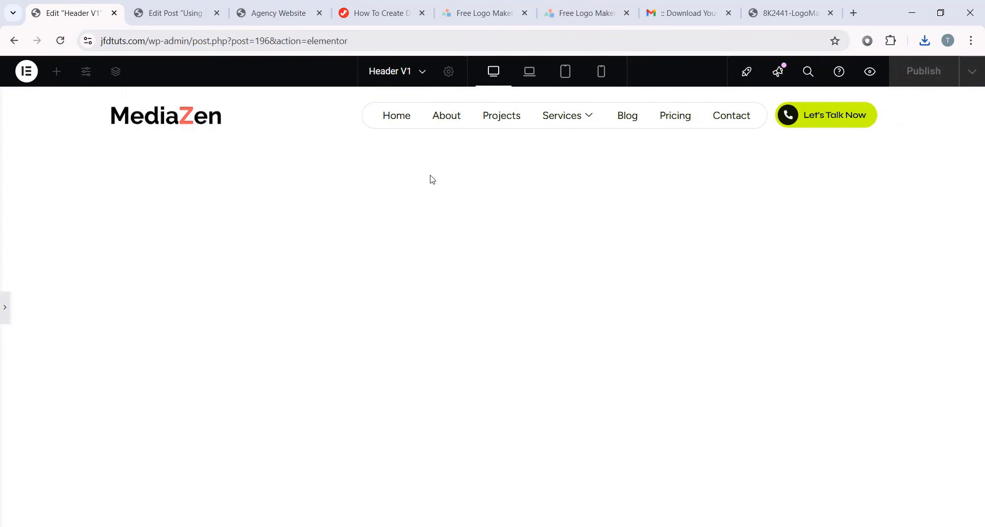
click(3, 305)
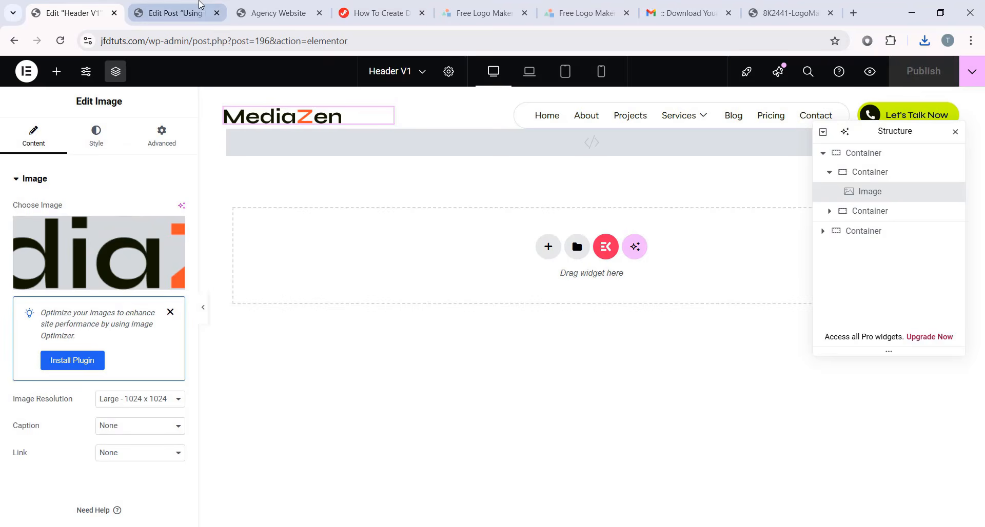
- Look over the live MediaZen homepage, tutorial page and logo maker tabs
click(199, 7)
click(255, 11)
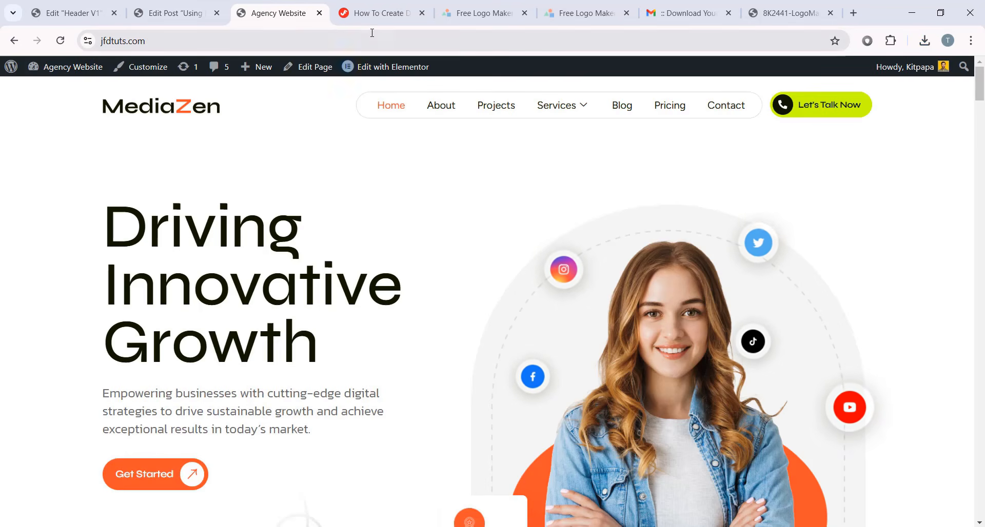
click(376, 15)
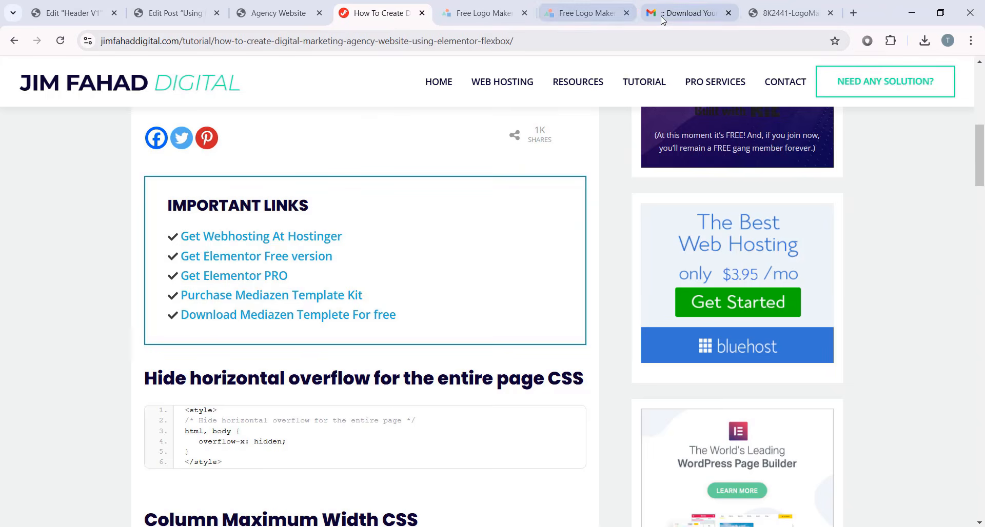
click(562, 15)
click(95, 11)
click(567, 10)
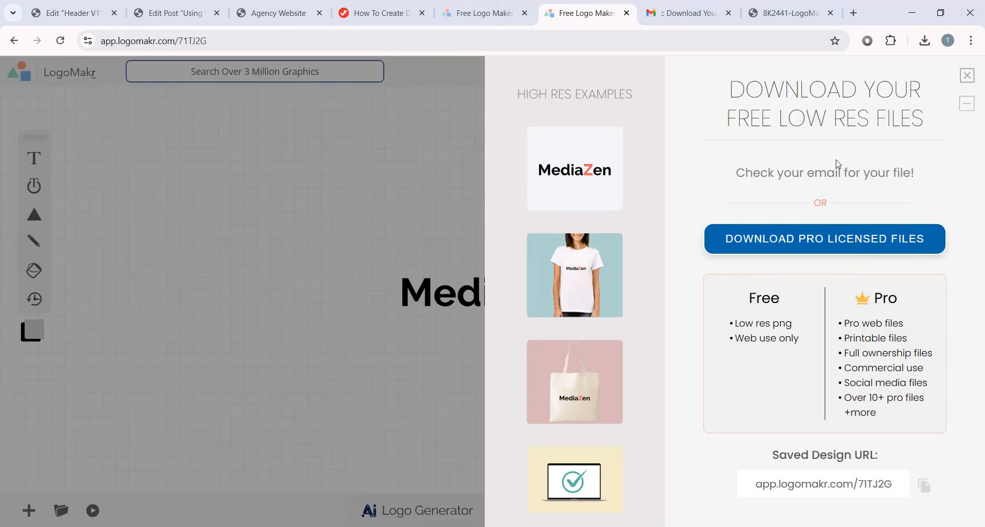
- Return to the Header V1 editor and exit Elementor to WordPress
click(93, 12)
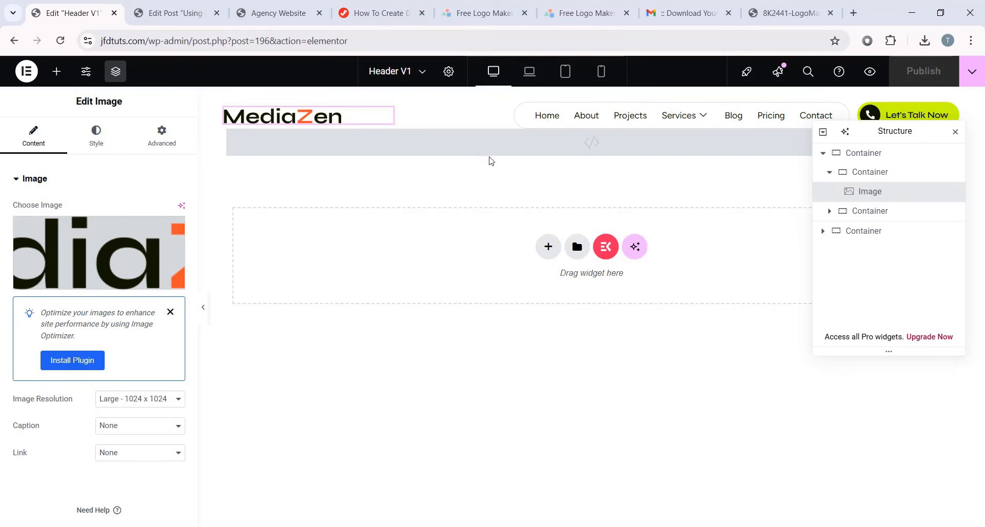
click(26, 71)
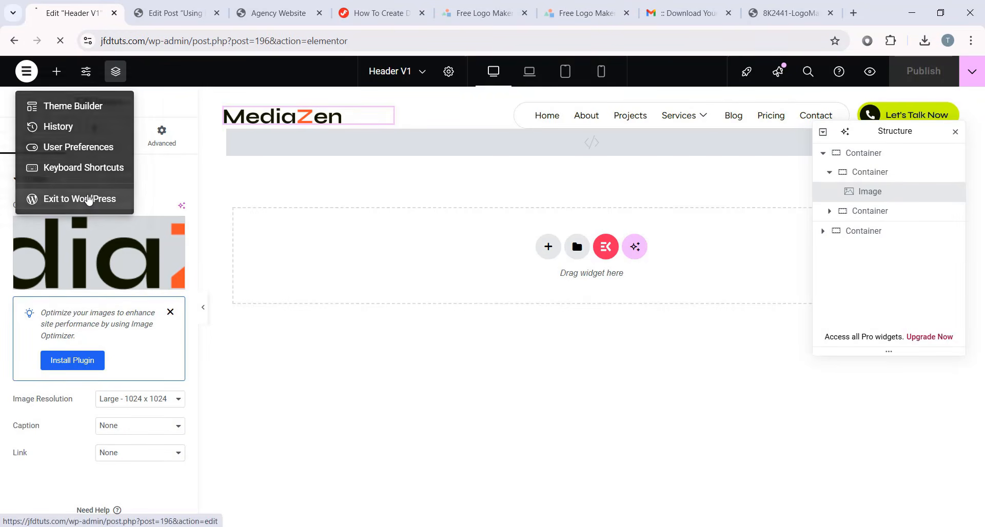
click(67, 199)
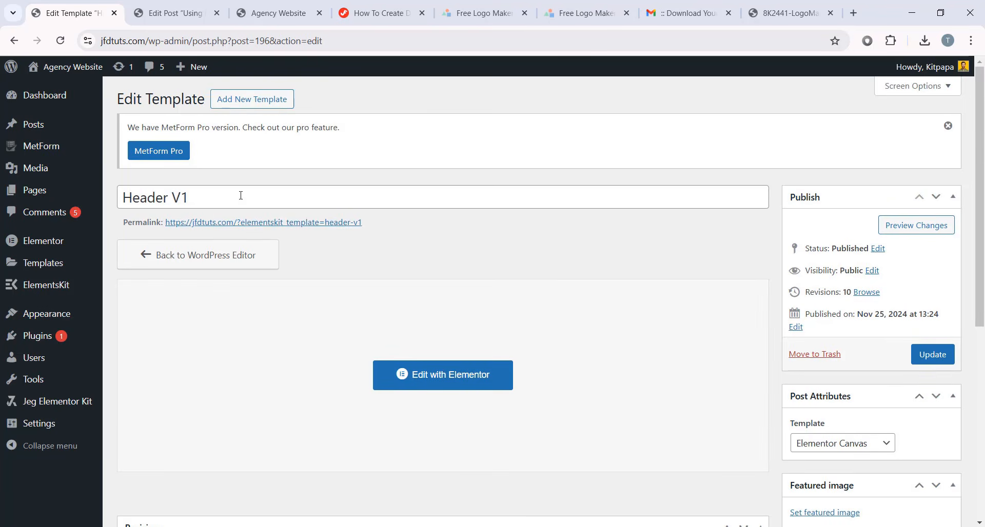
- Open the Site Identity section in the WordPress Customizer
mouse_move(49, 307)
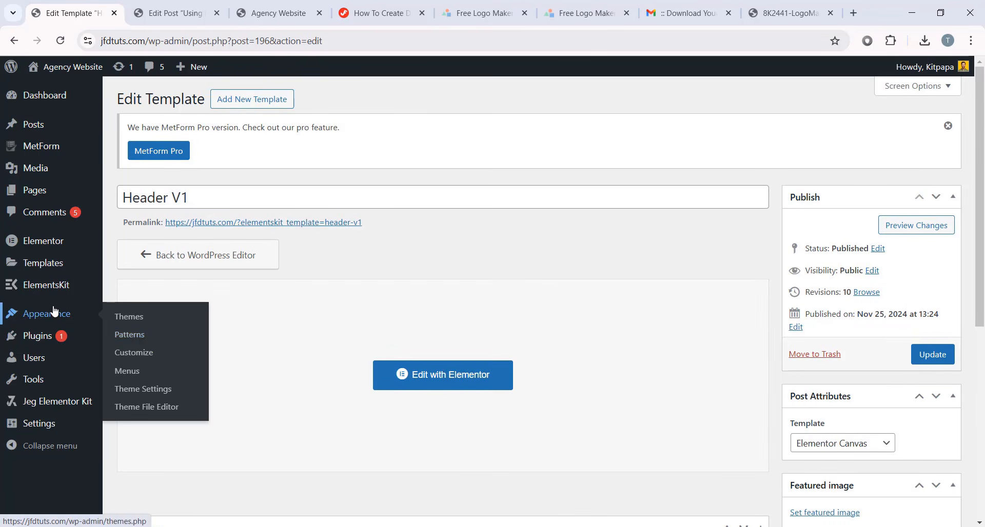
click(137, 353)
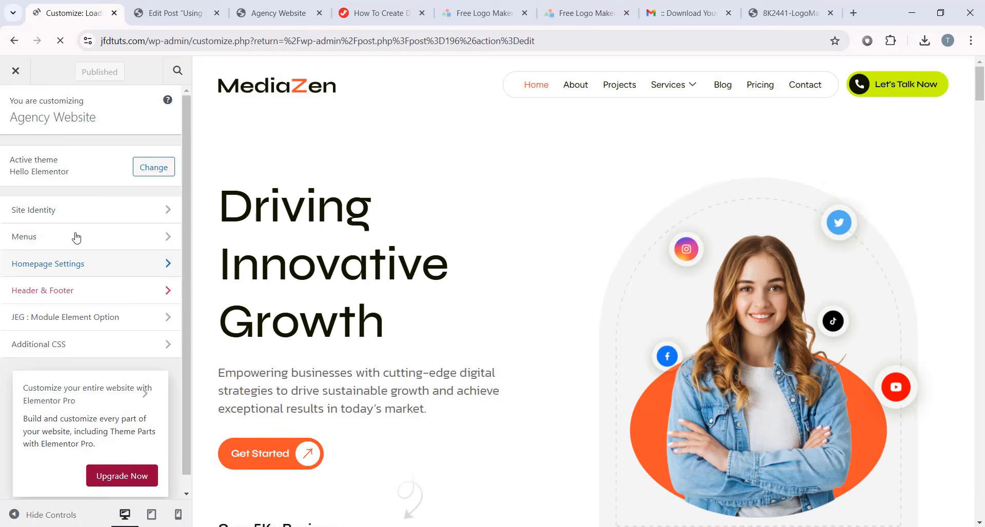
click(84, 221)
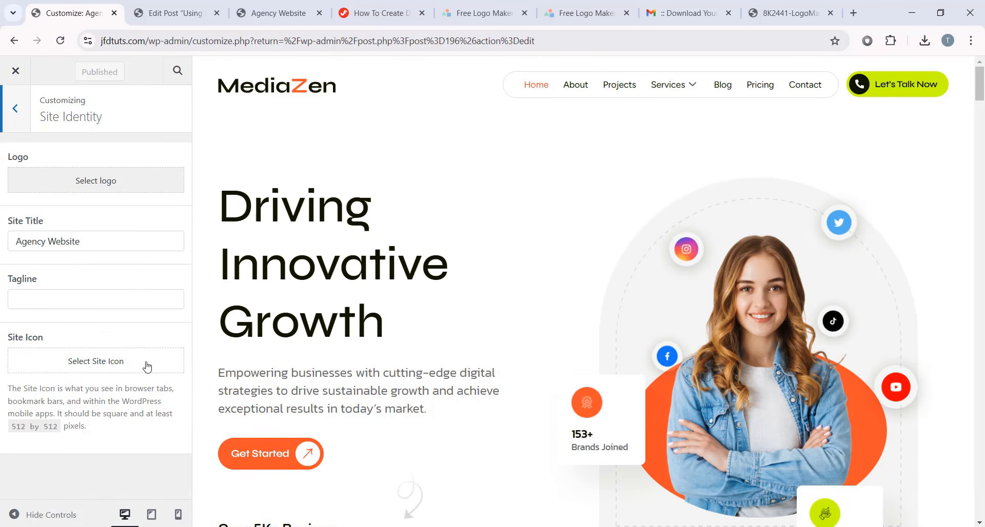
- Start selecting a site icon, browse the Media Library, then bring up the mediatuts-assets folder
click(122, 365)
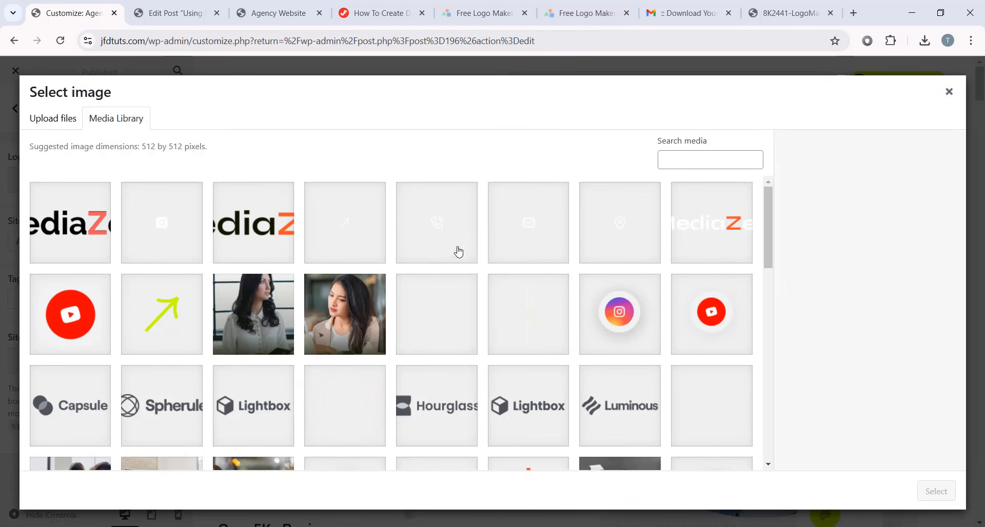
scroll(394, 285, down, 5)
scroll(279, 296, down, 3)
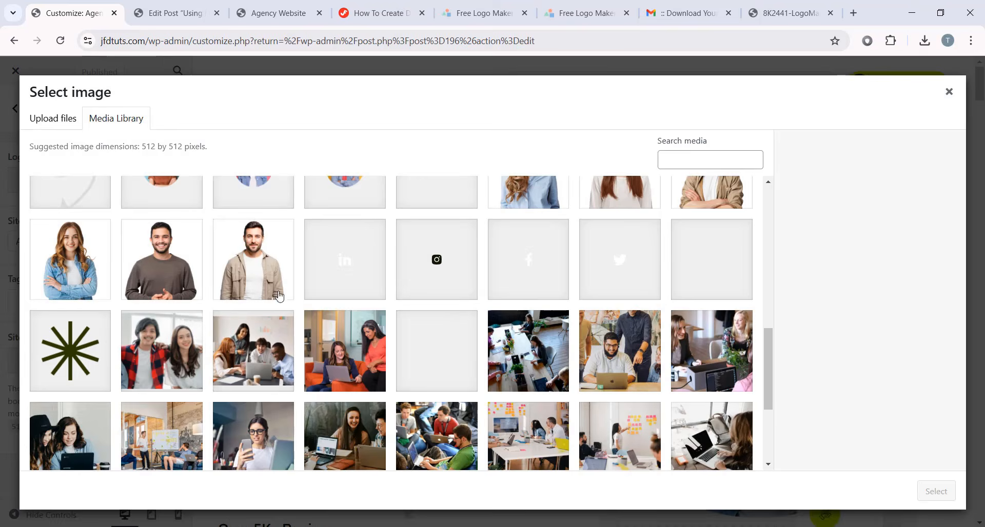
scroll(465, 300, up, 5)
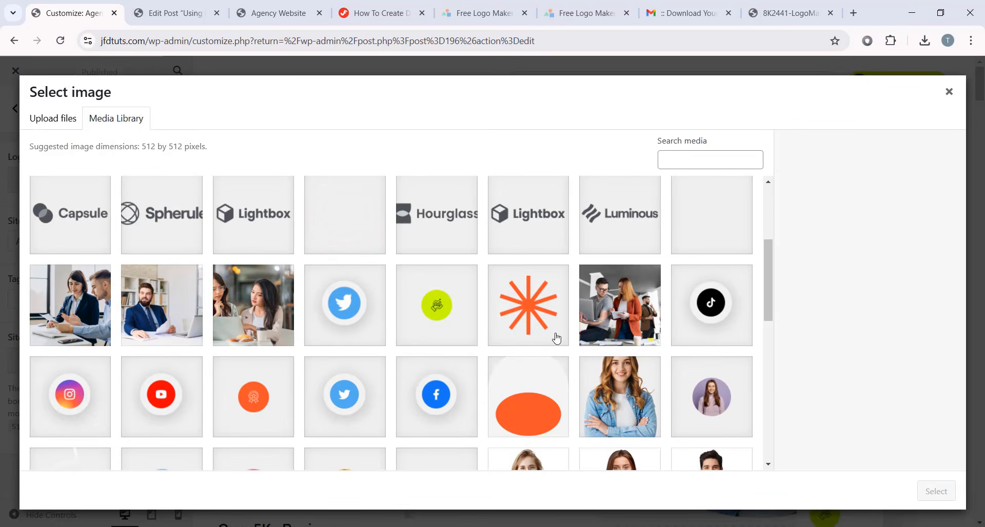
scroll(481, 295, down, 2)
scroll(481, 294, down, 4)
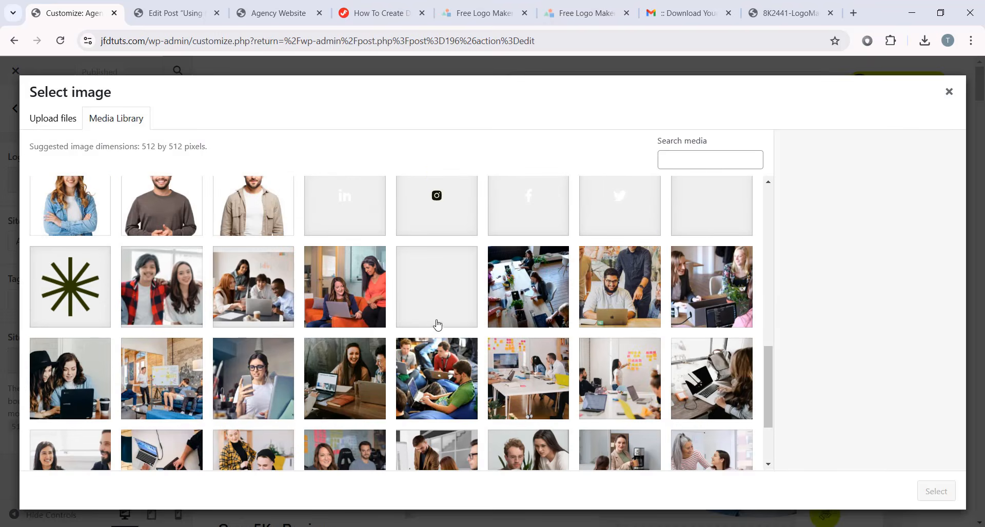
key(alt+Tab)
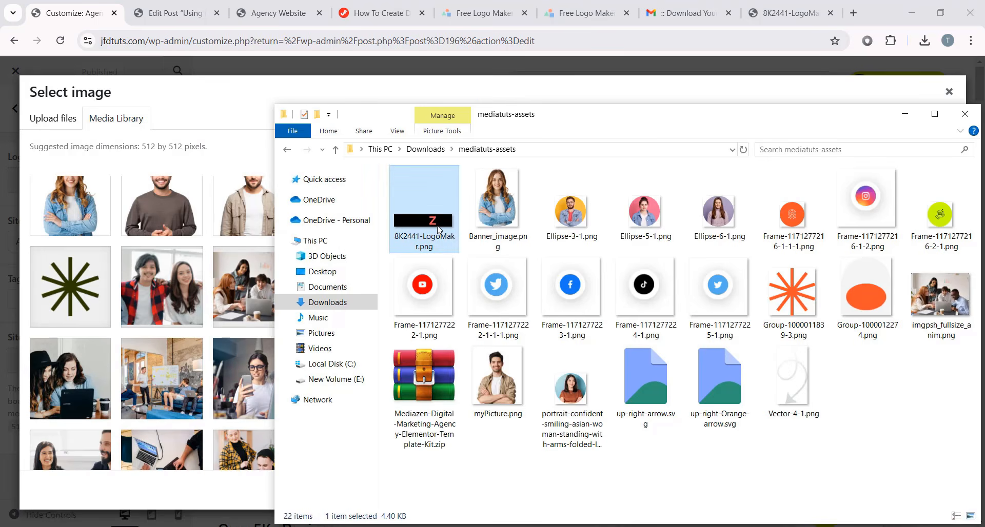
- Crop 8K2441-LogoMakr.png in Photos down to just the red Z
double_click(438, 230)
click(152, 133)
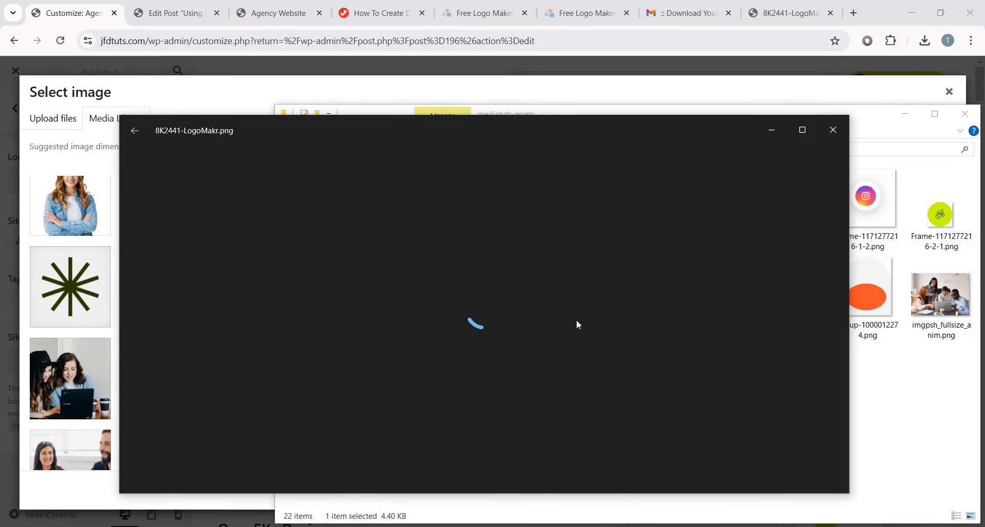
drag(146, 314, 551, 321)
drag(636, 320, 443, 336)
drag(485, 230, 480, 252)
drag(485, 390, 491, 362)
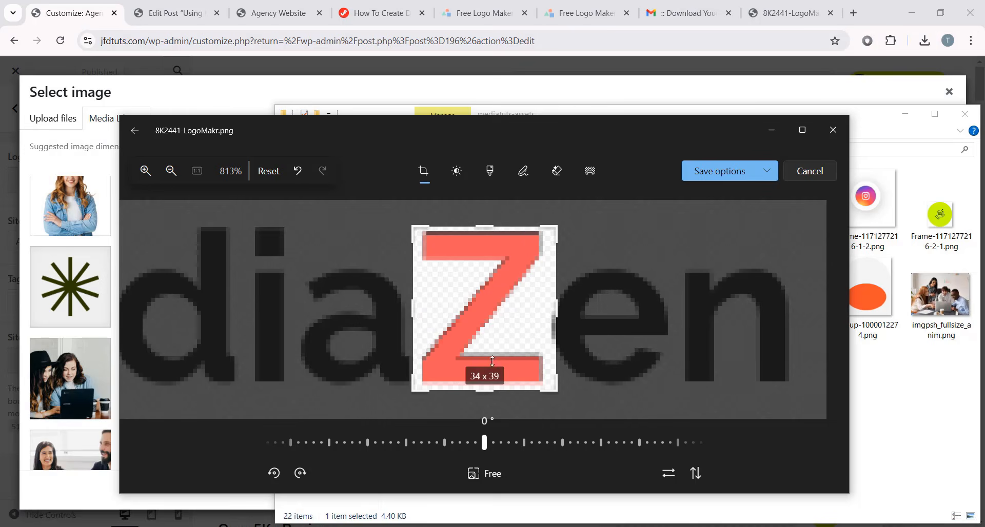
- Save the crop as a copy, 8K2441-LogoMfrakr.png, in mediatuts-assets
click(725, 175)
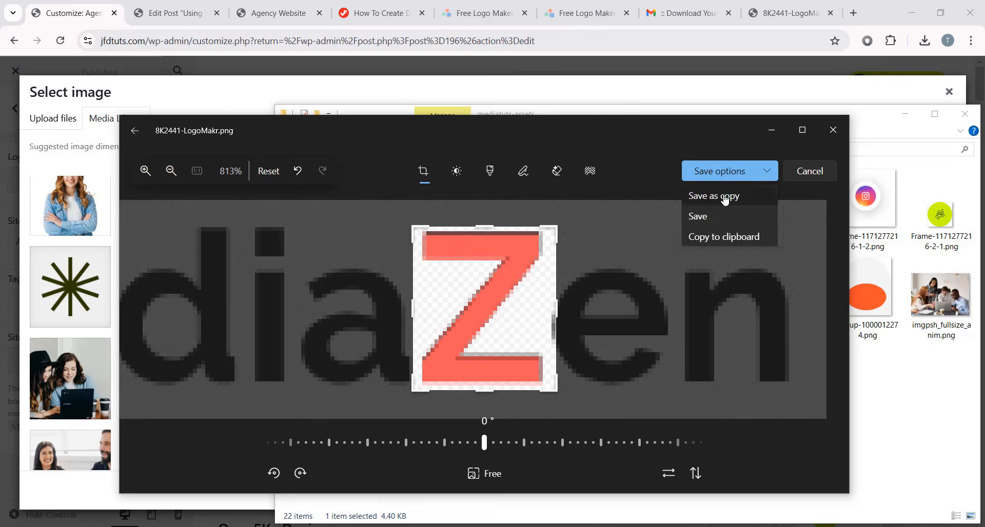
click(721, 198)
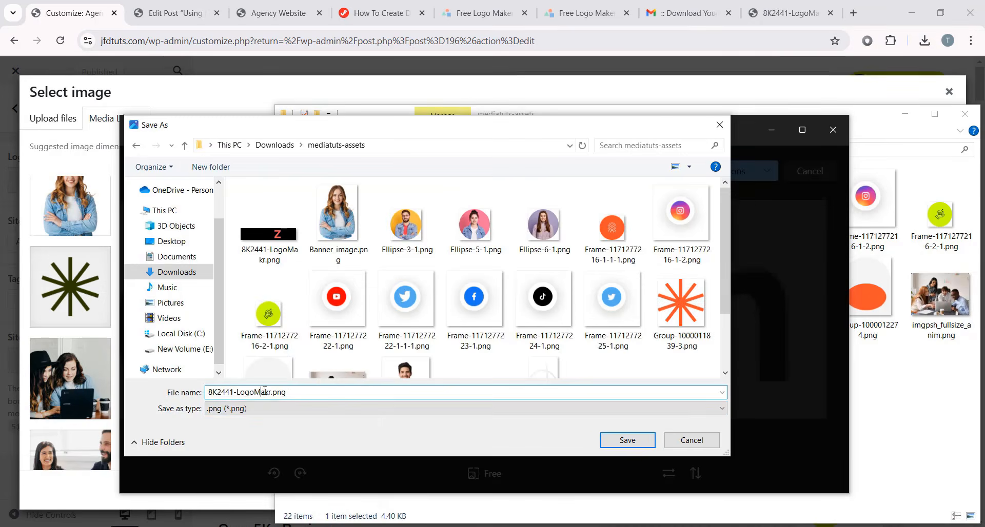
click(626, 439)
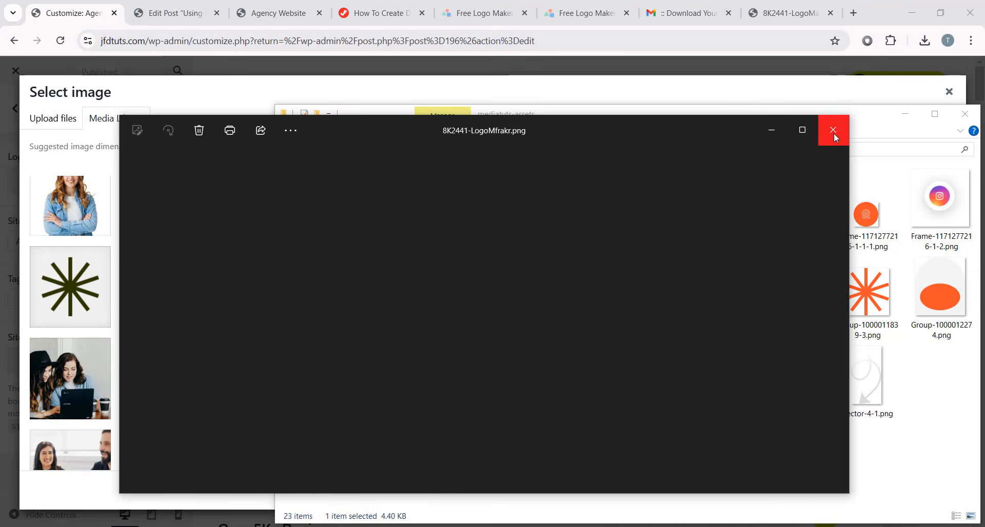
click(832, 129)
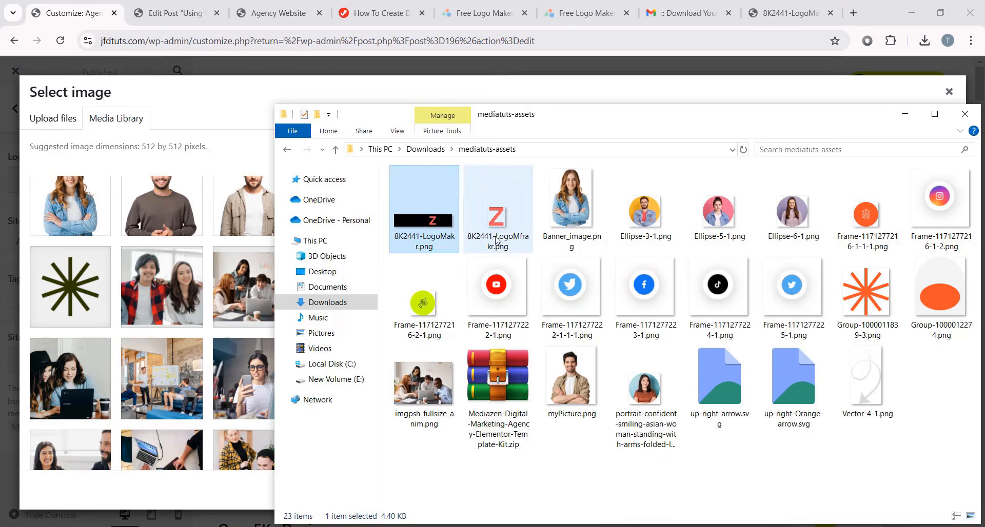
- Upload the cropped Z image and set it as the site icon without cropping
click(499, 219)
drag(497, 214, 195, 266)
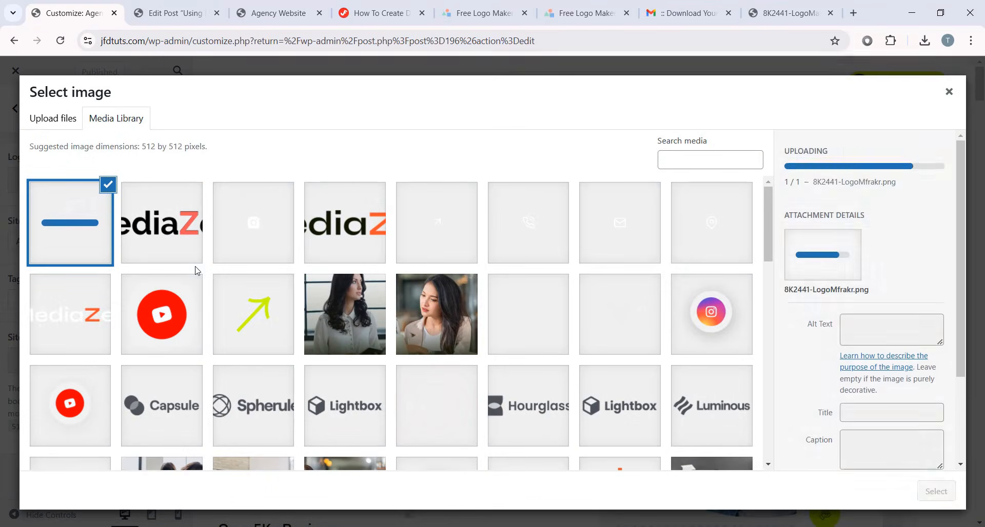
click(935, 487)
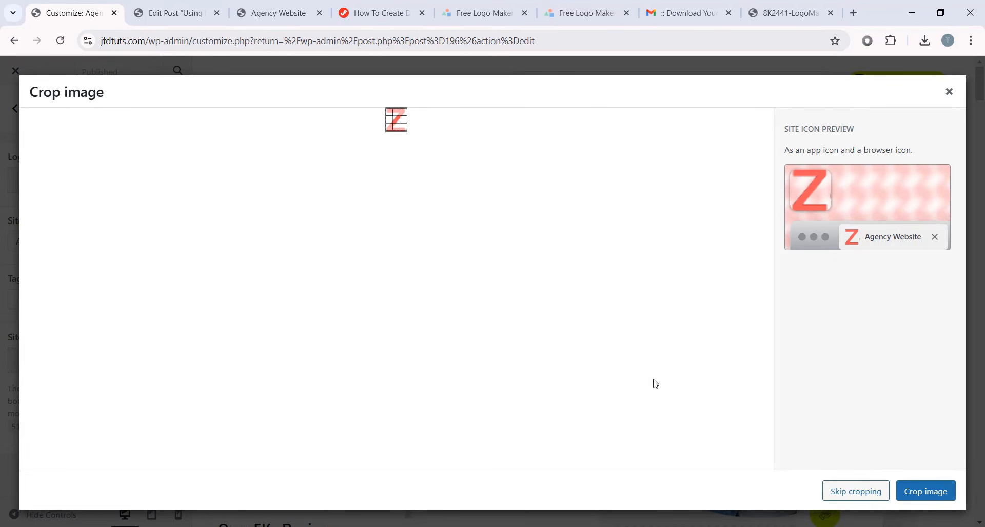
click(855, 493)
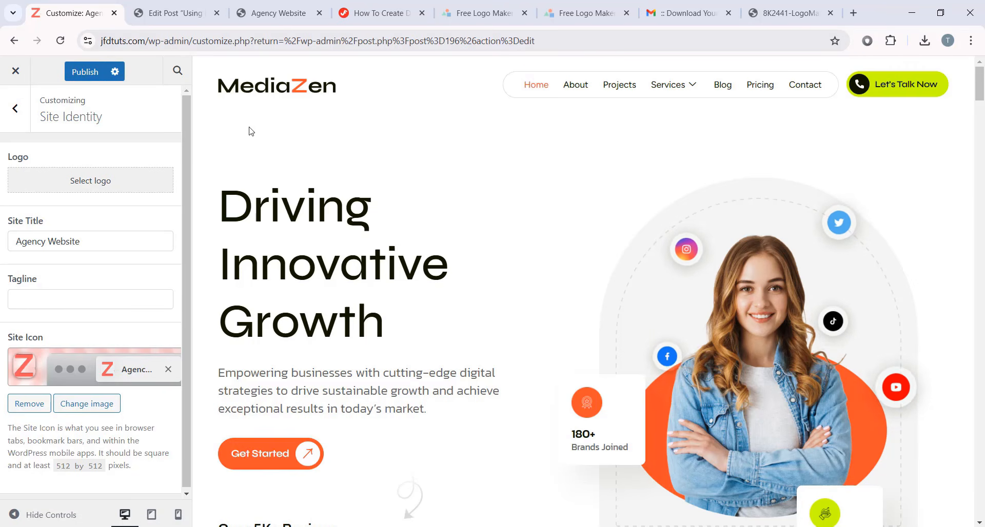
- Publish the Customizer changes and reload the live Agency Website tab
click(86, 77)
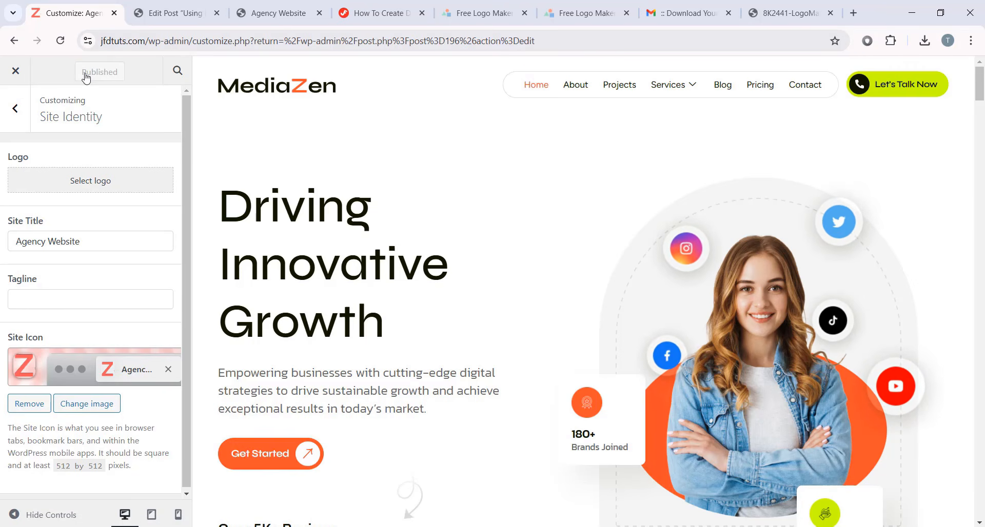
click(261, 15)
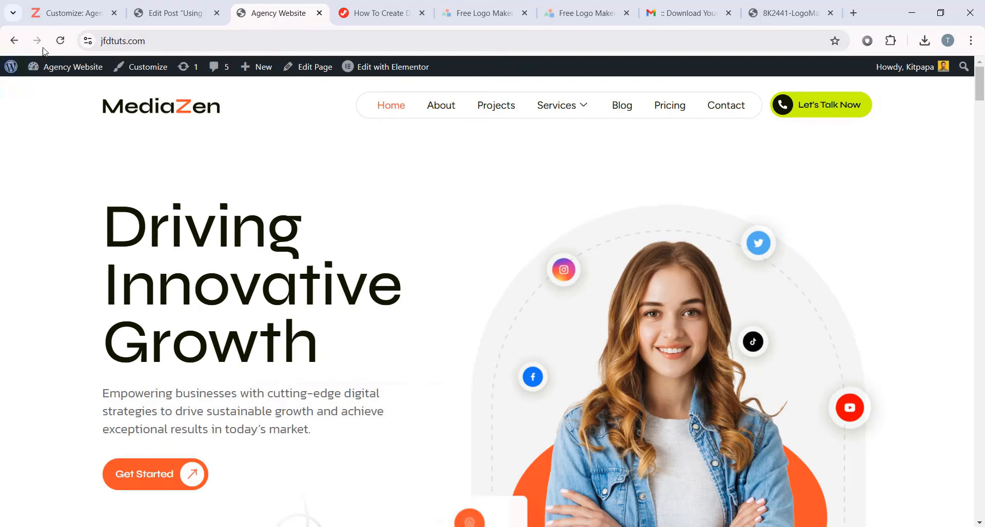
click(60, 43)
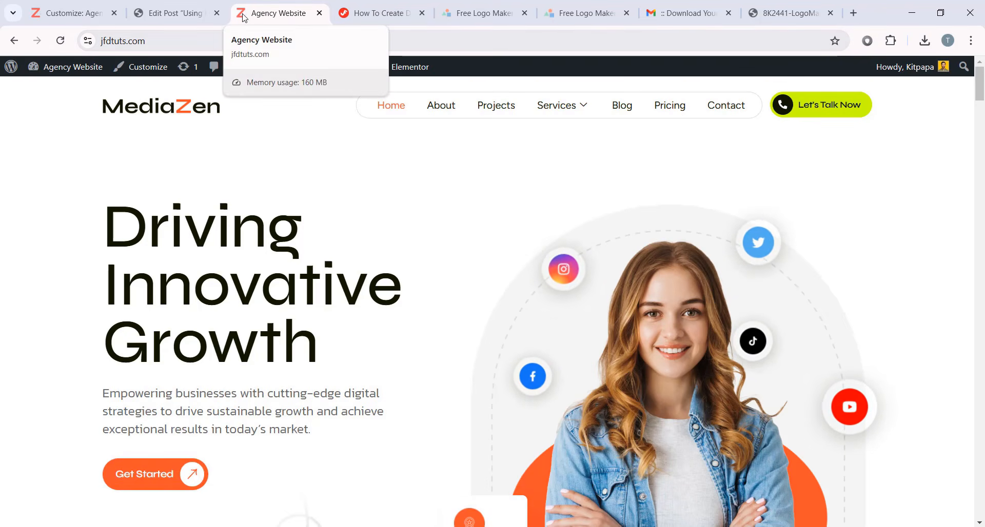
- Scroll the live homepage, then the 18-page admin Pages list with Home as Front Page
scroll(539, 380, down, 5)
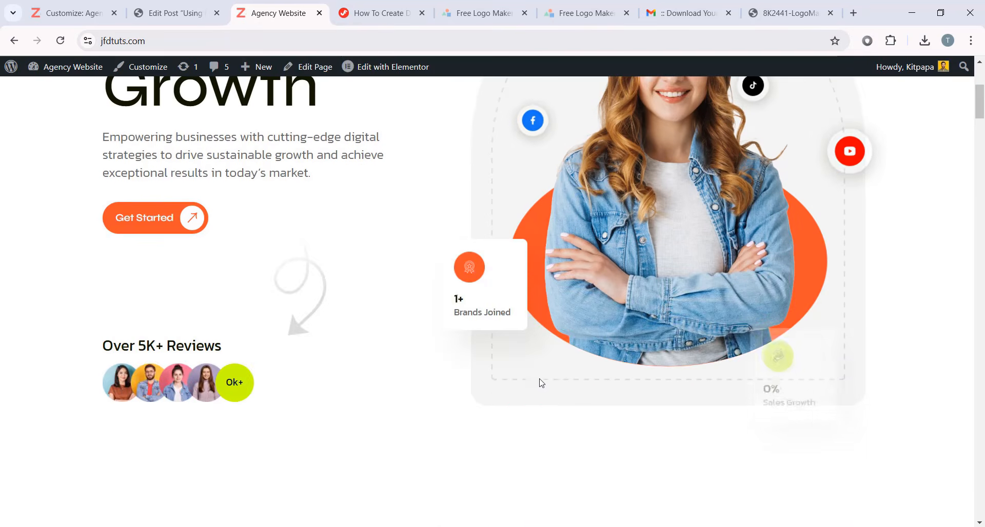
scroll(509, 375, up, 5)
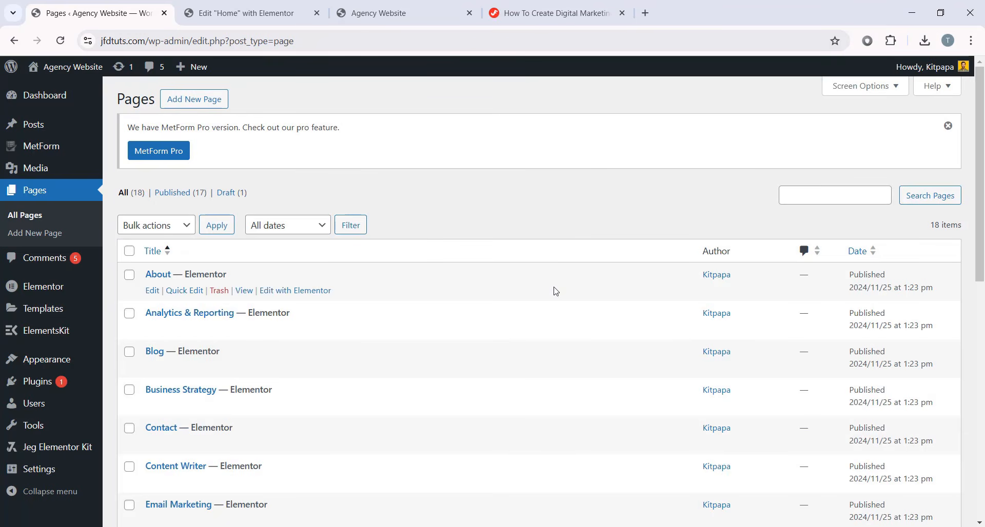
scroll(451, 314, down, 5)
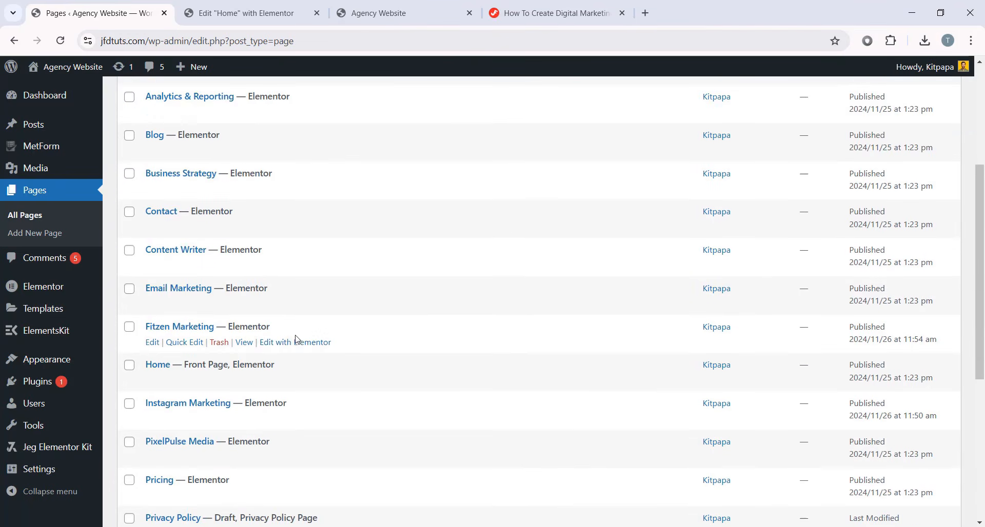
- Open the Home page in Elementor and select the woman's portrait in the hero section
click(299, 346)
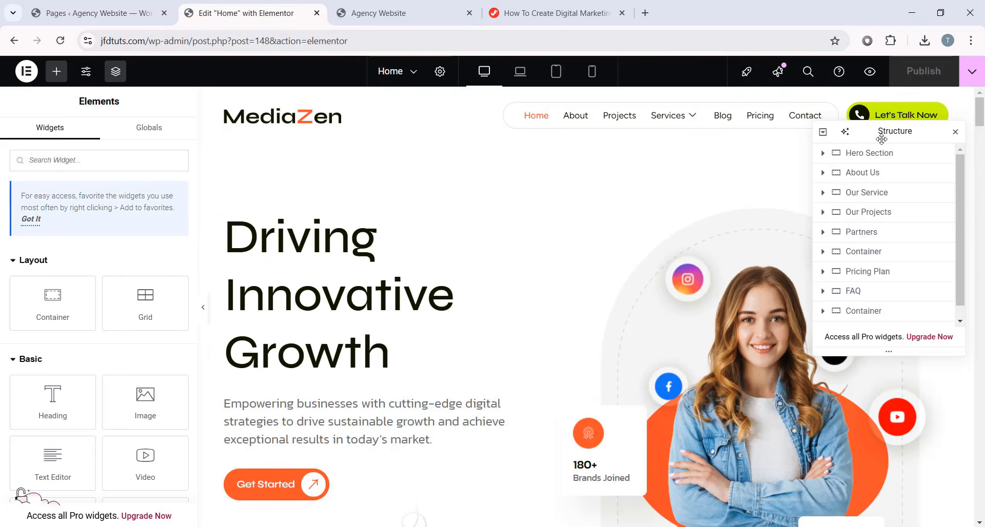
drag(892, 141, 355, 185)
scroll(775, 276, down, 3)
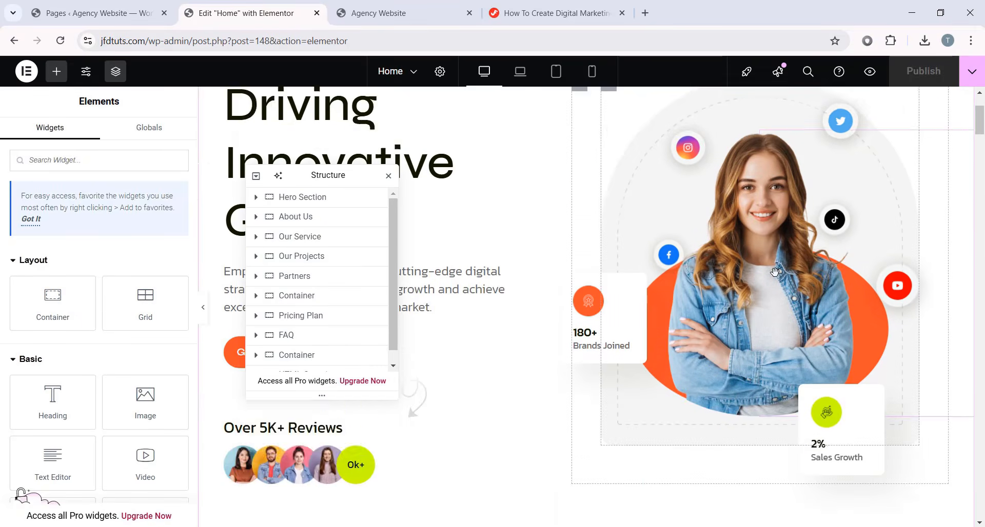
scroll(775, 277, up, 3)
scroll(774, 277, down, 3)
click(775, 277)
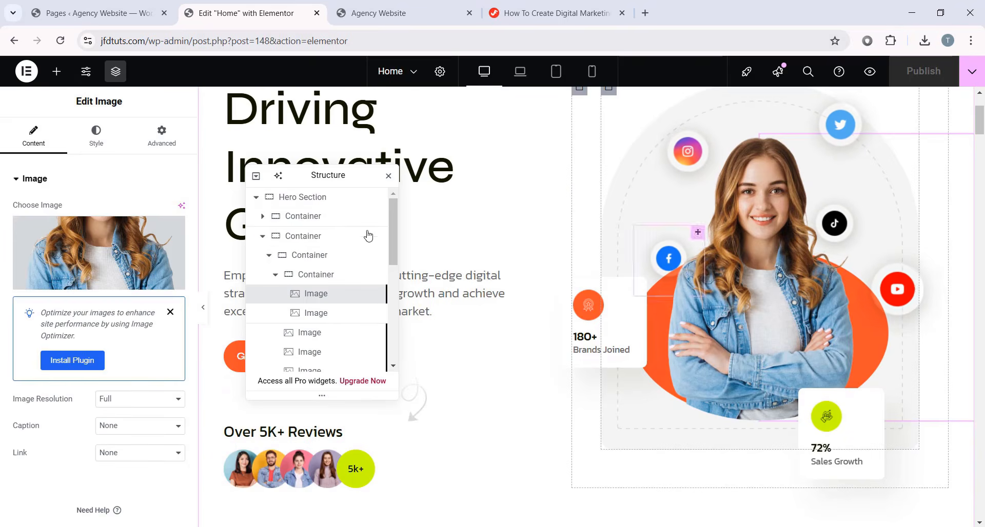
drag(328, 175, 349, 162)
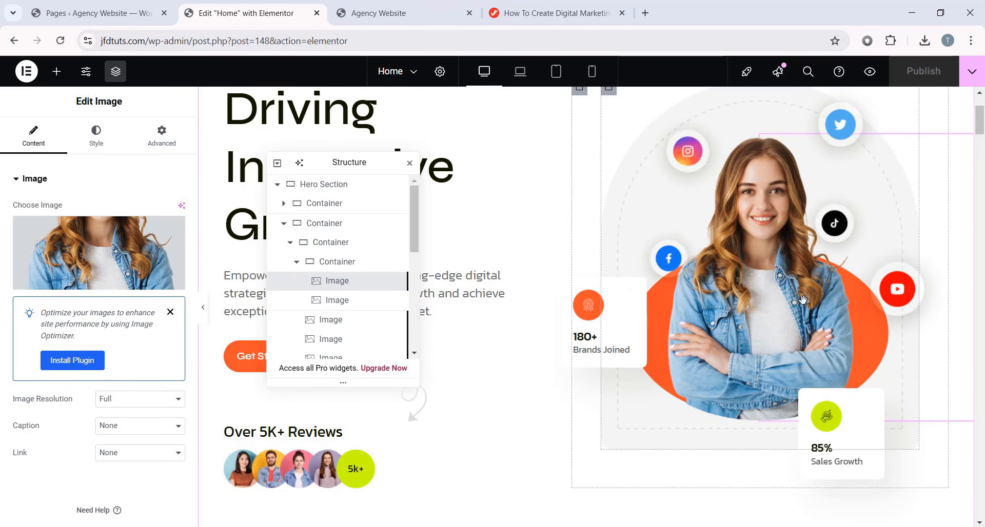
- Preview the man's portrait myPicture.png from mediatuts-assets in Photos
click(316, 520)
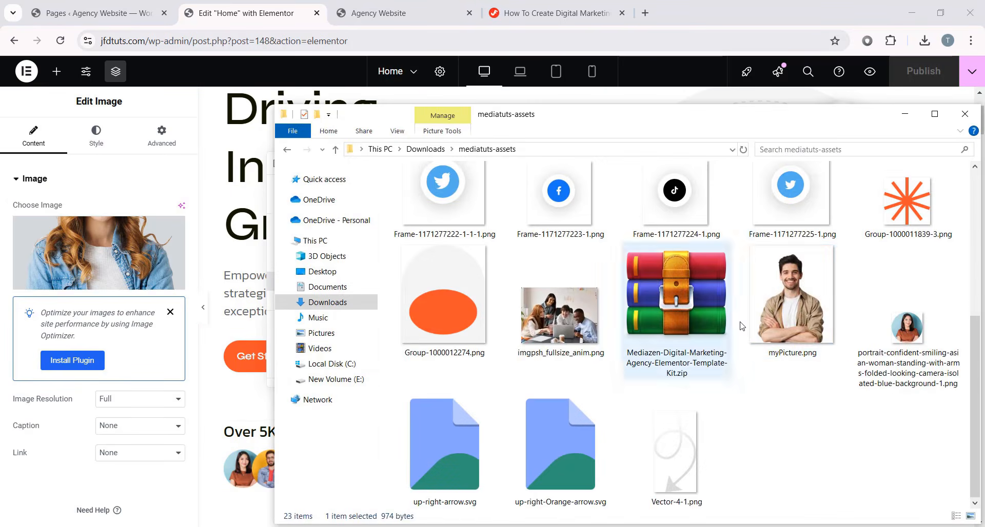
click(787, 354)
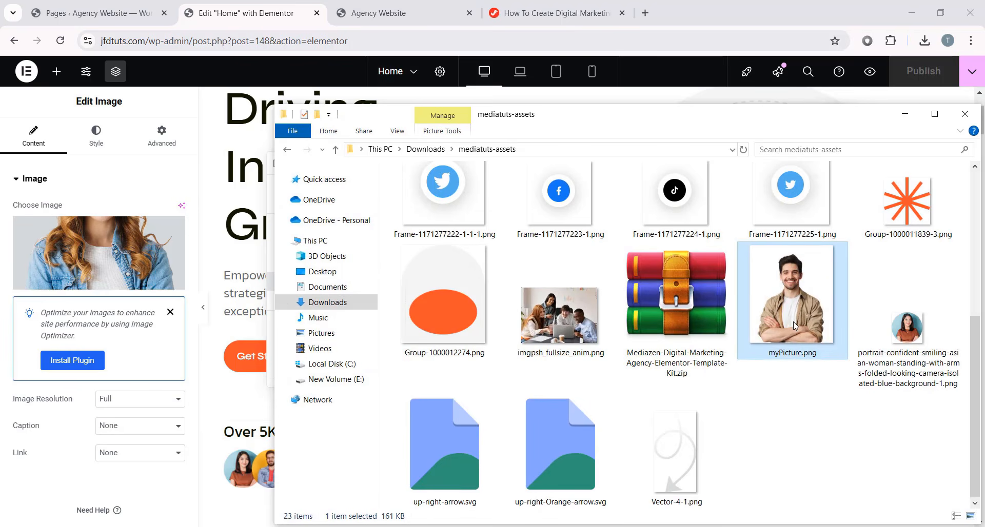
double_click(786, 294)
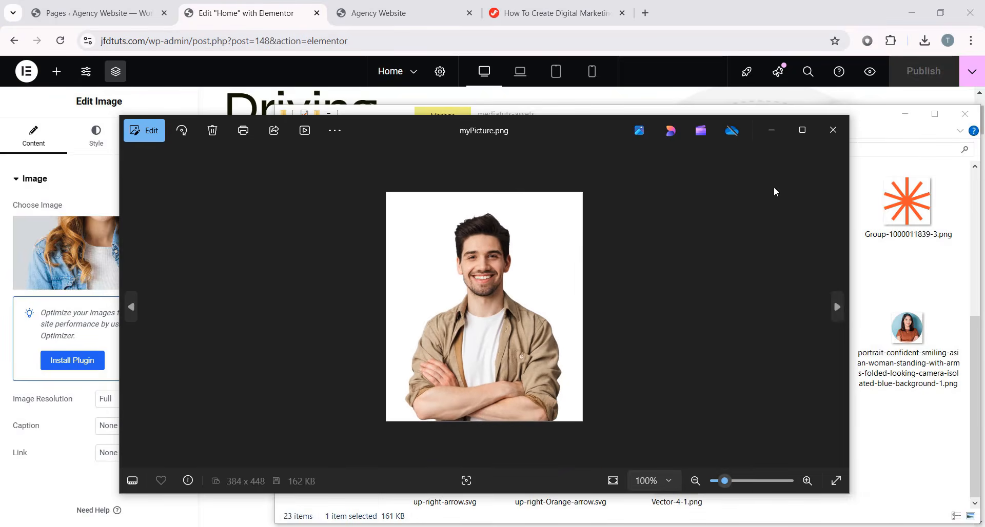
click(840, 130)
- Minimize the folder window and open a new Chrome tab
click(904, 116)
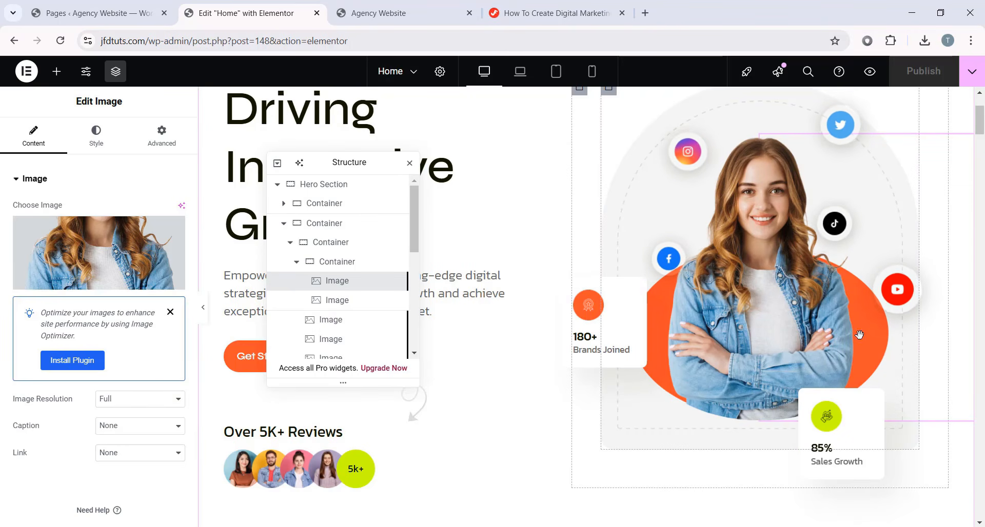
click(362, 526)
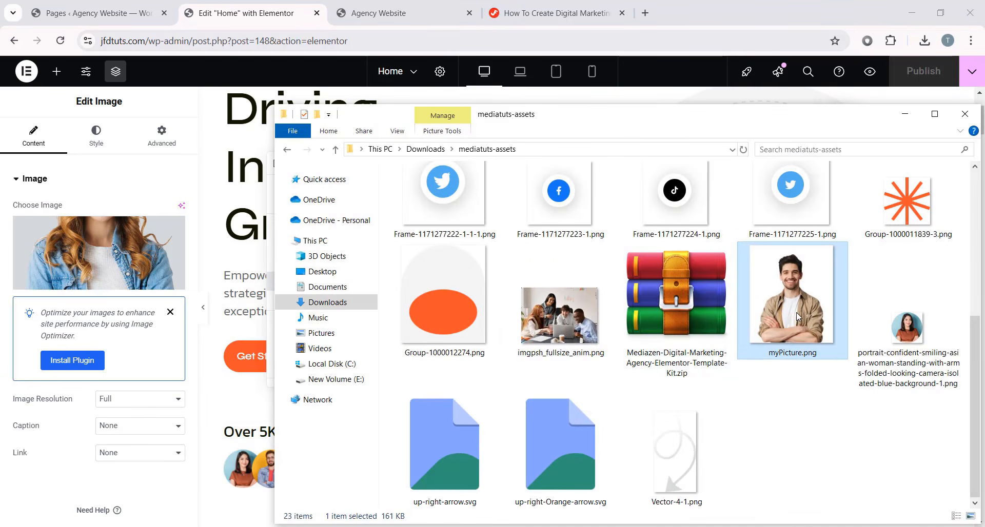
click(645, 13)
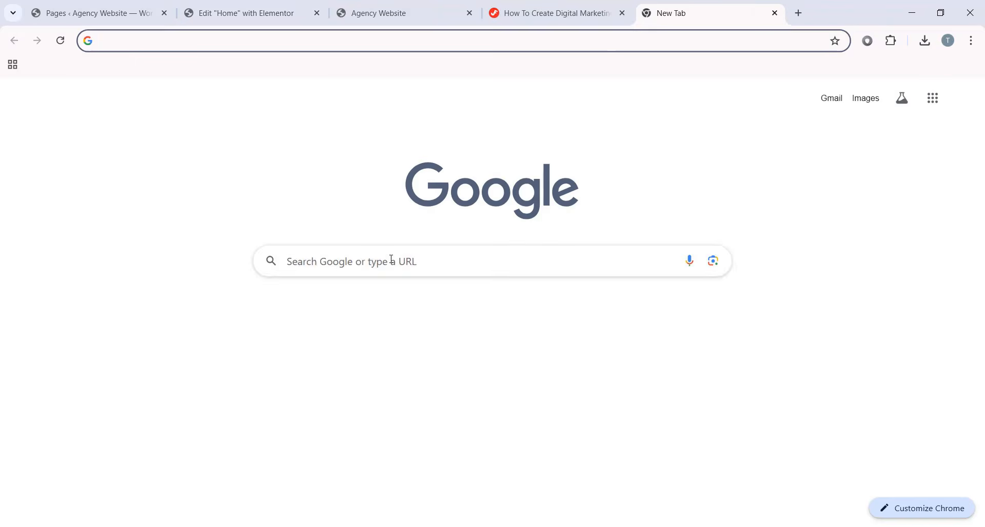
- Search Google for 'remove background free' and open remove.bg
click(392, 259)
text(remove back)
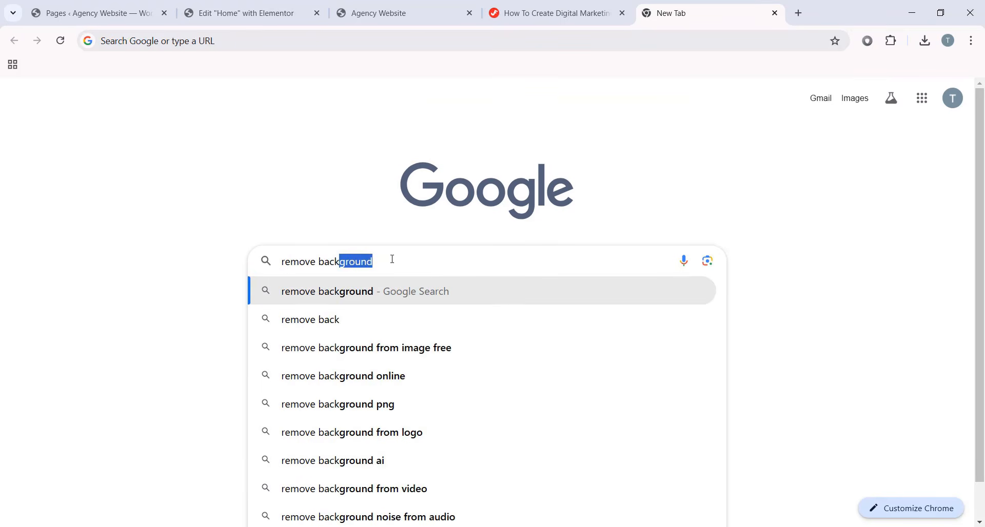
text(ground free)
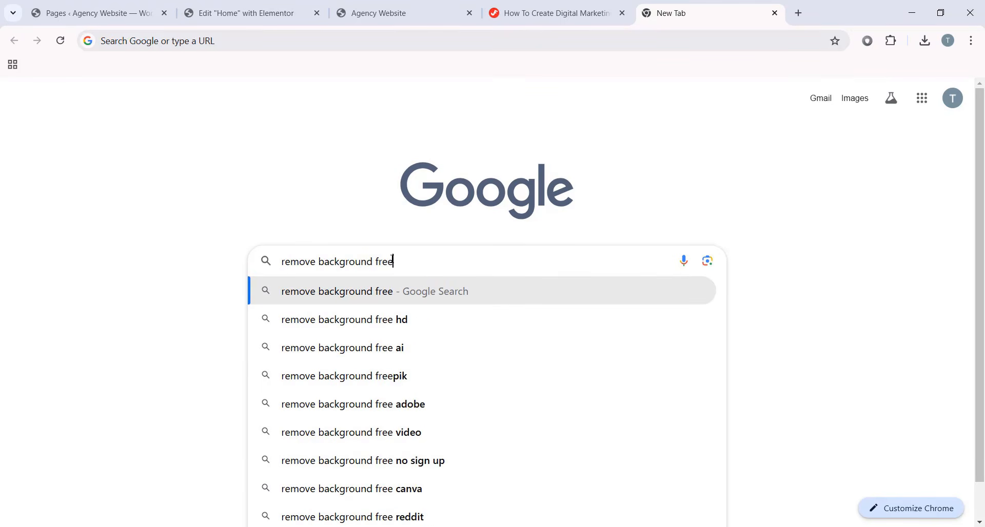
key(Return)
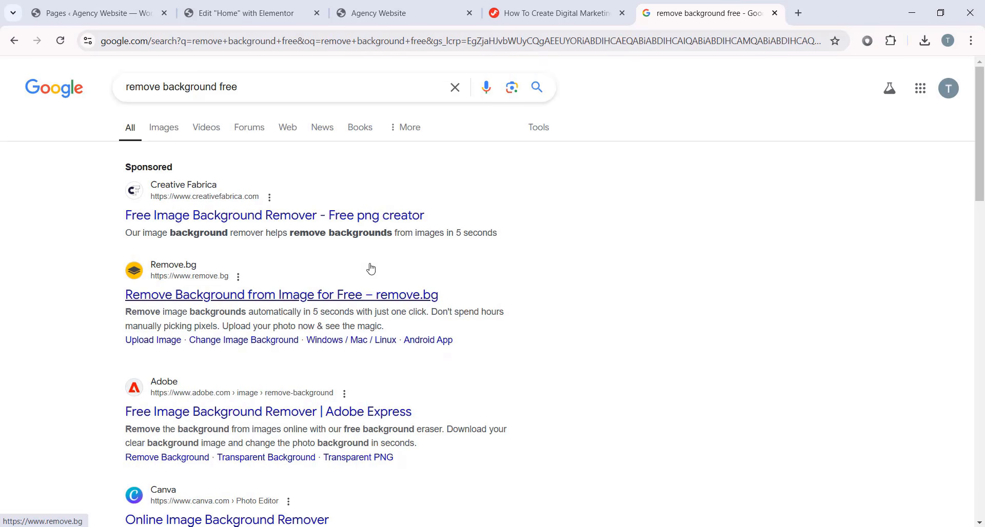
click(212, 300)
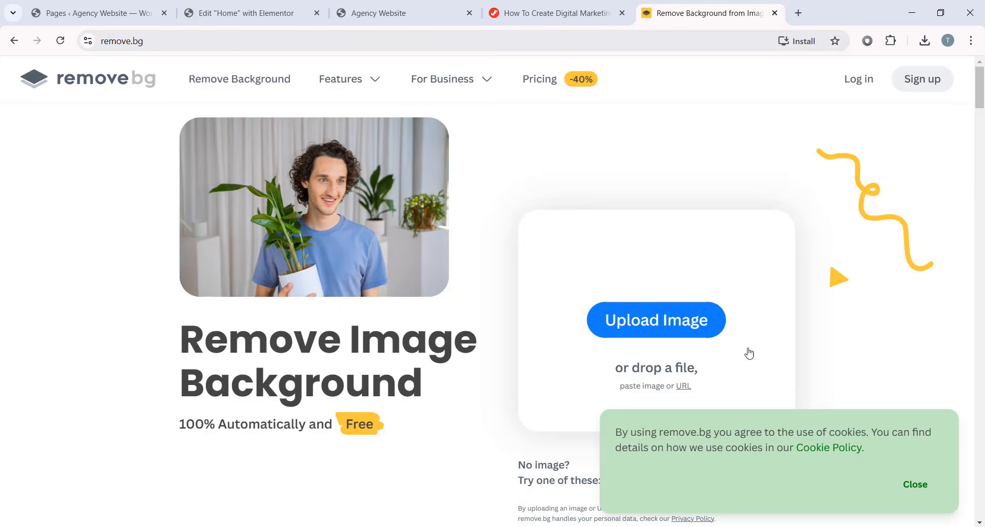
- Dismiss the cookie notice and upload myPicture.png to remove.bg
click(914, 482)
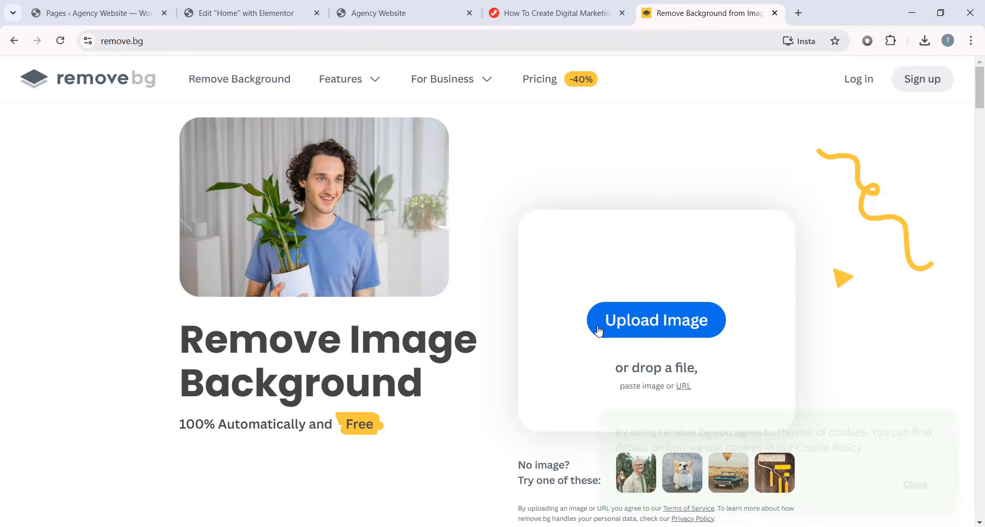
click(296, 520)
drag(753, 117, 154, 80)
drag(216, 255, 680, 307)
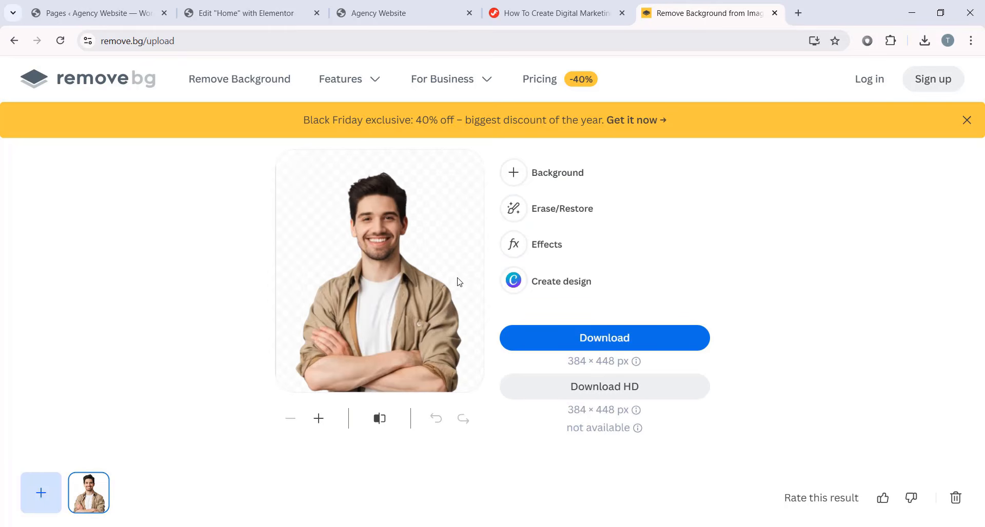
- Download the cut-out myPicture-removebg-preview.png and check it in Photos before closing it
click(605, 338)
double_click(260, 101)
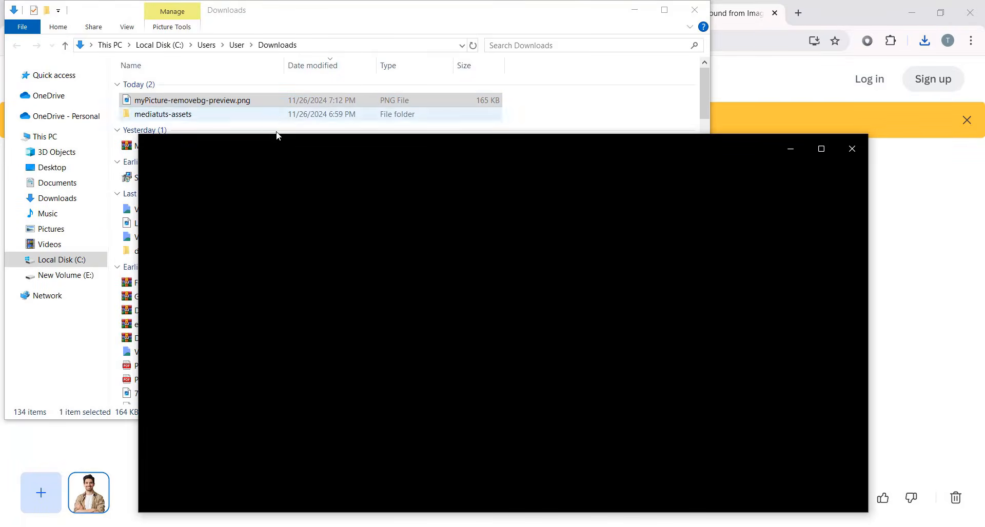
scroll(515, 330, up, 5)
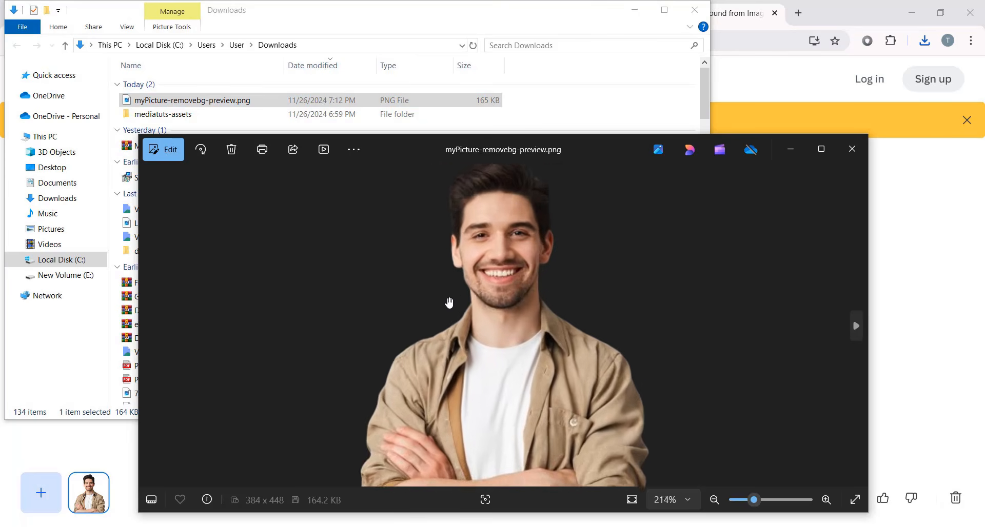
scroll(440, 299, down, 5)
click(852, 149)
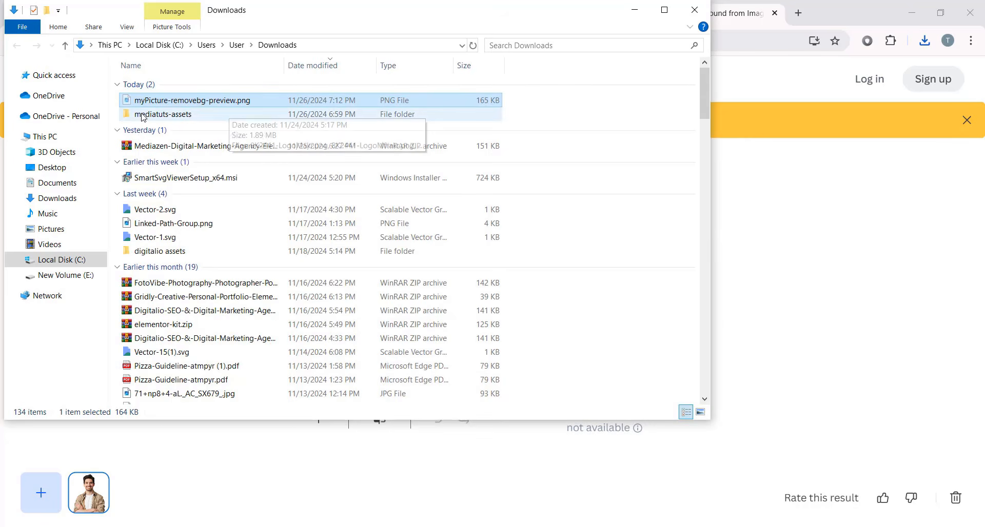
- Move the cut-out into the mediatuts-assets folder and drag the Explorer window aside
double_click(256, 114)
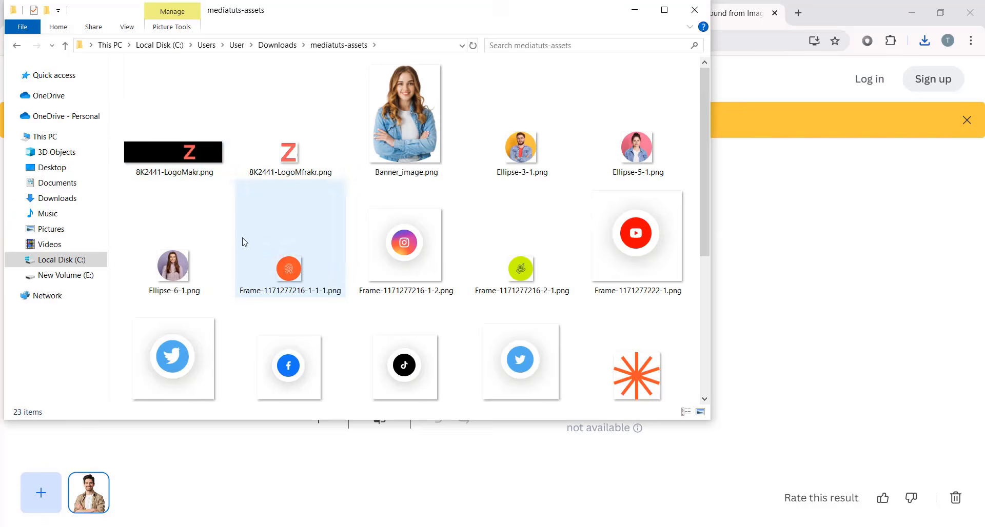
click(637, 343)
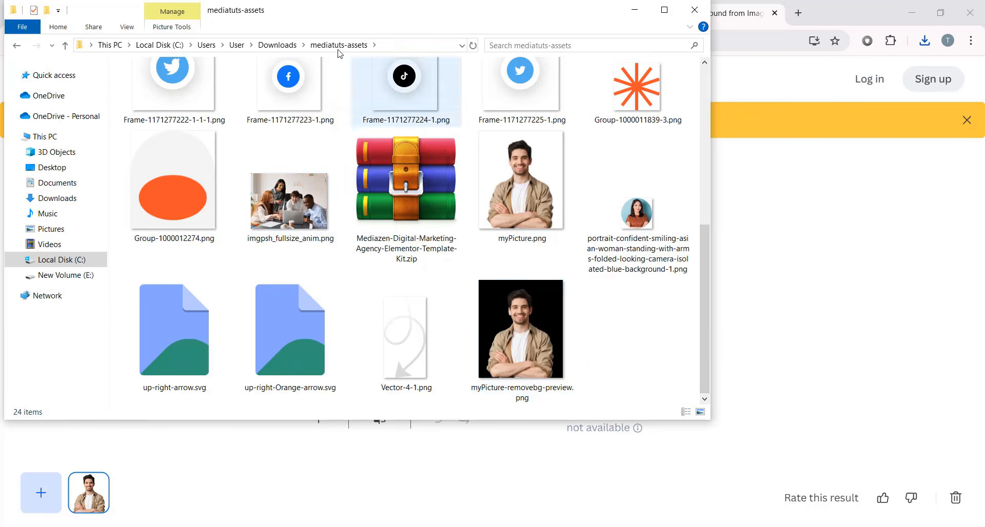
drag(308, 27, 601, 164)
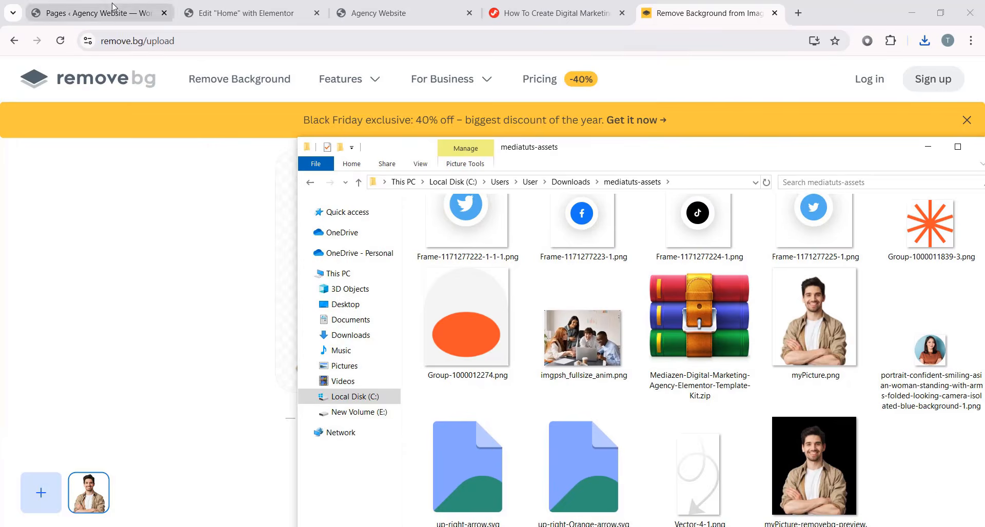
- Upload myPicture-removebg-preview.png to the Media Library and insert it as the Home hero image
click(97, 13)
click(217, 6)
click(95, 229)
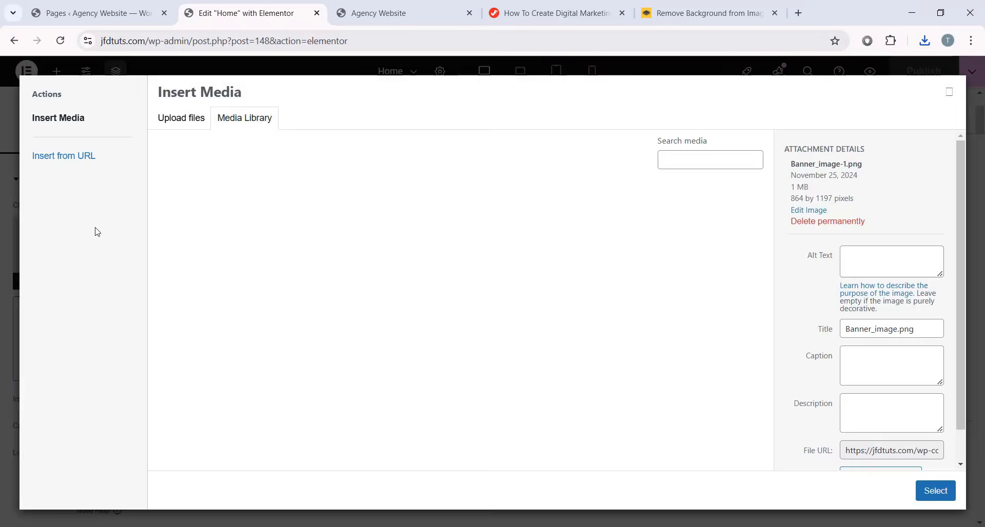
click(352, 495)
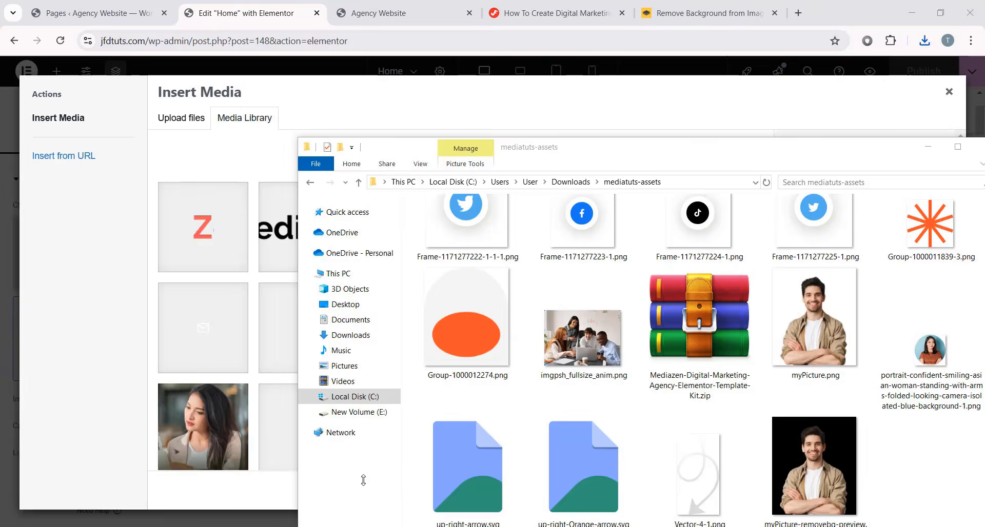
drag(816, 479, 198, 288)
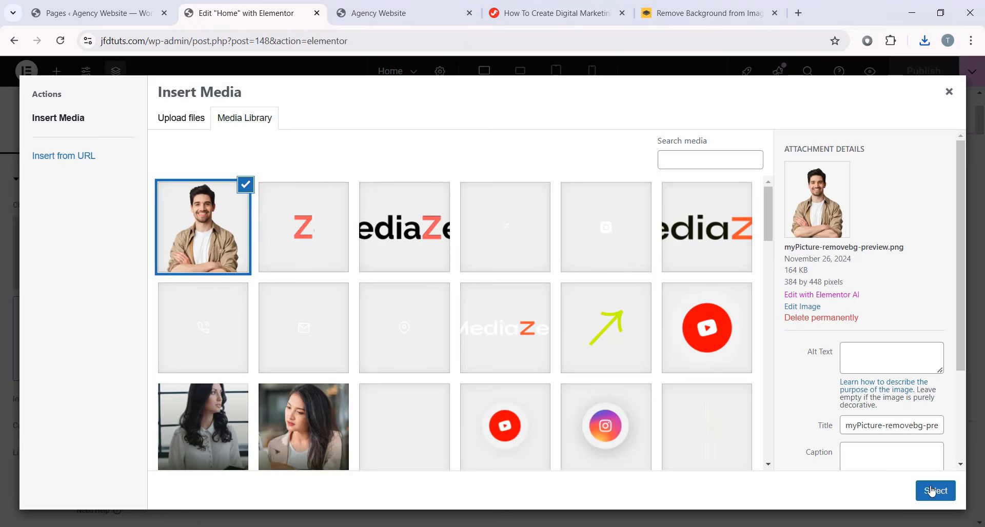
click(935, 491)
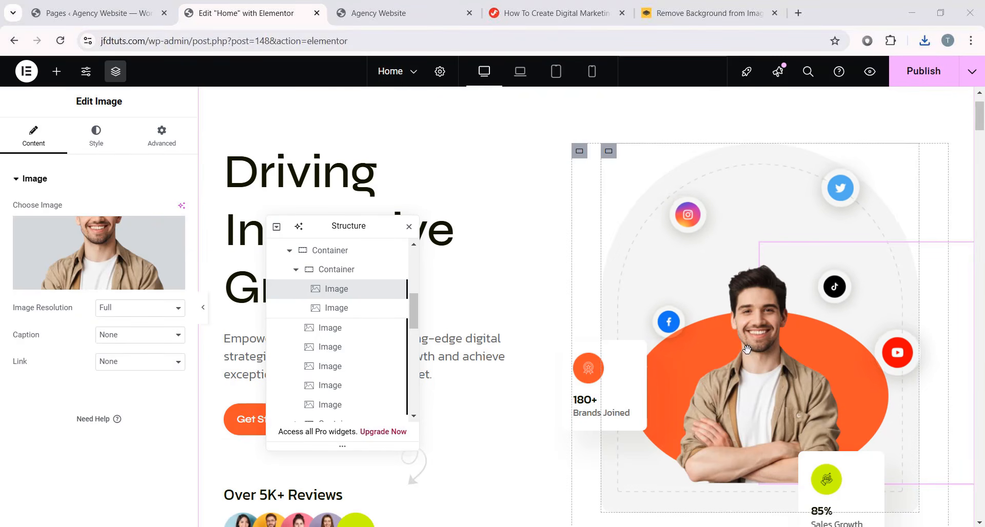
- Preview the page with the editor panel hidden to check the new hero portrait
click(206, 311)
scroll(707, 345, down, 1)
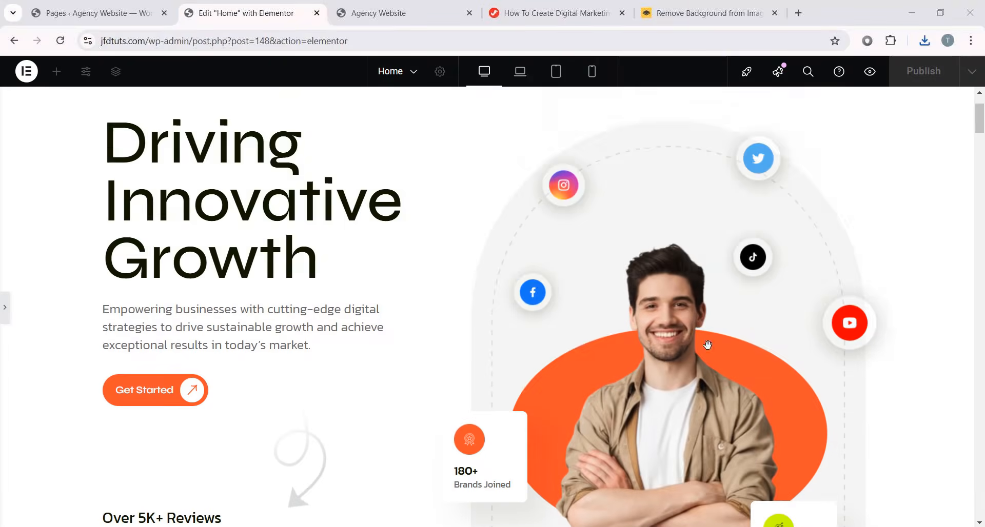
scroll(707, 345, down, 3)
scroll(707, 344, up, 3)
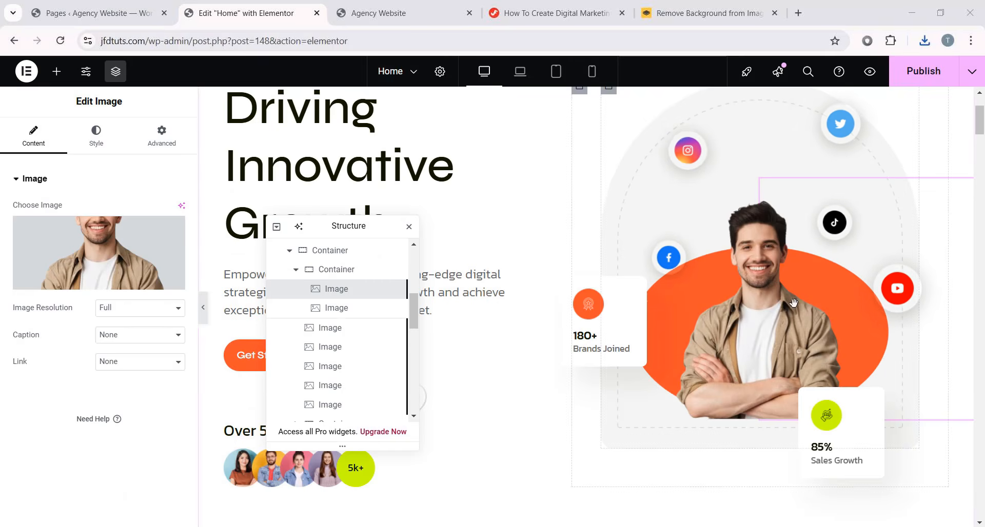
scroll(815, 314, up, 1)
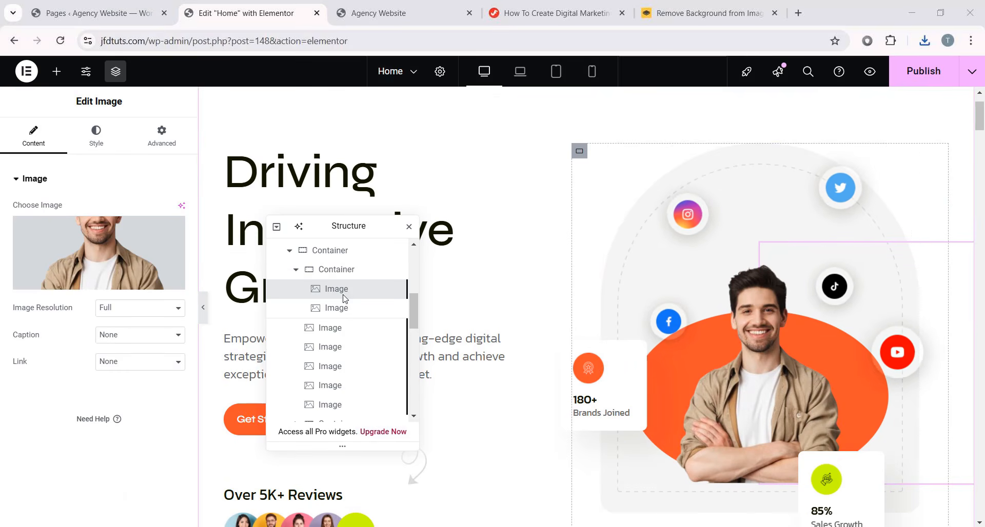
- Give the hero Image widget a Height of 700 px and preview the taller portrait
click(96, 143)
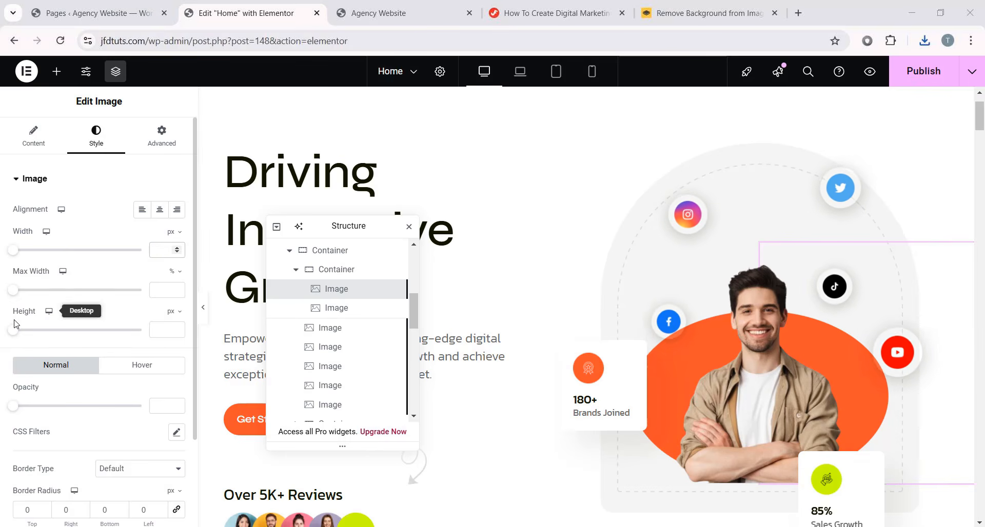
text(700)
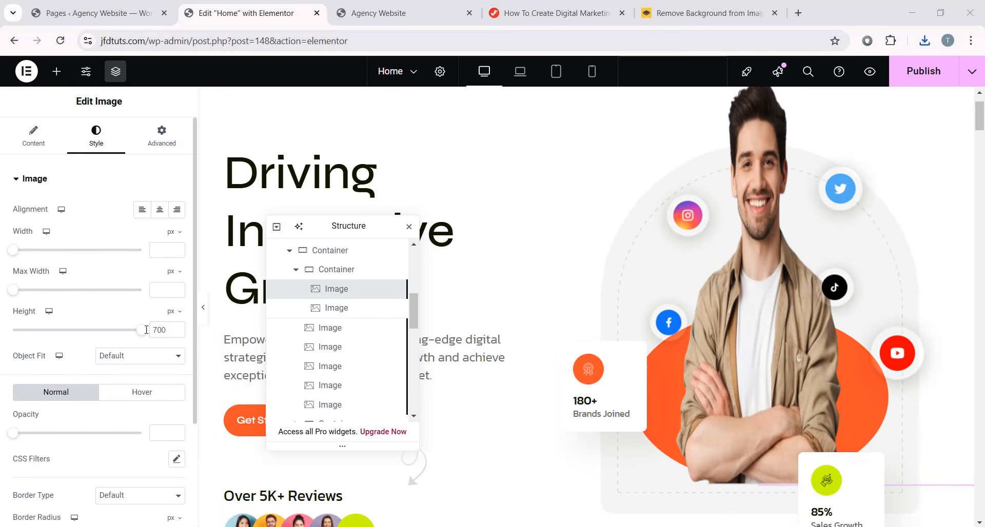
click(203, 308)
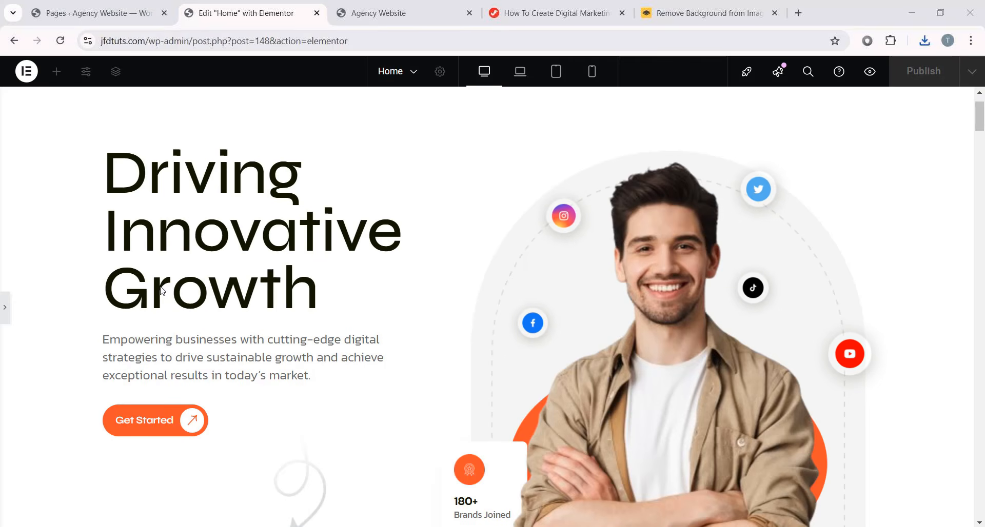
scroll(608, 338, down, 1)
scroll(608, 338, down, 2)
scroll(716, 301, up, 2)
click(5, 308)
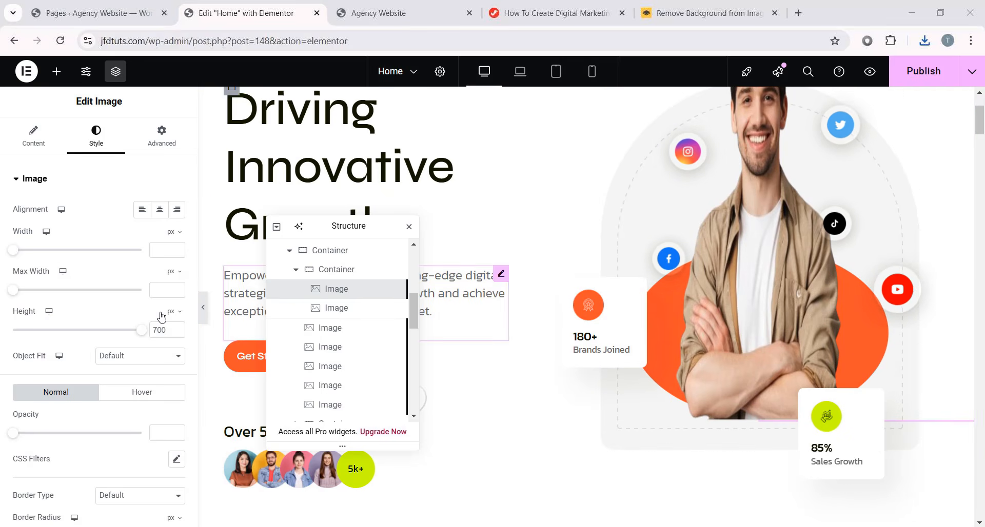
- Set the image's Border Radius to 45% on the bottom corners
scroll(103, 318, down, 3)
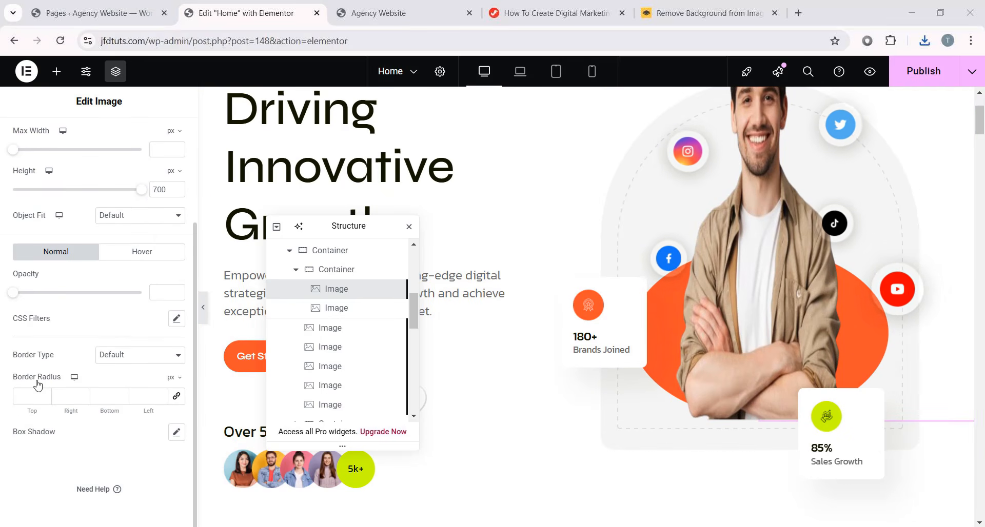
click(174, 378)
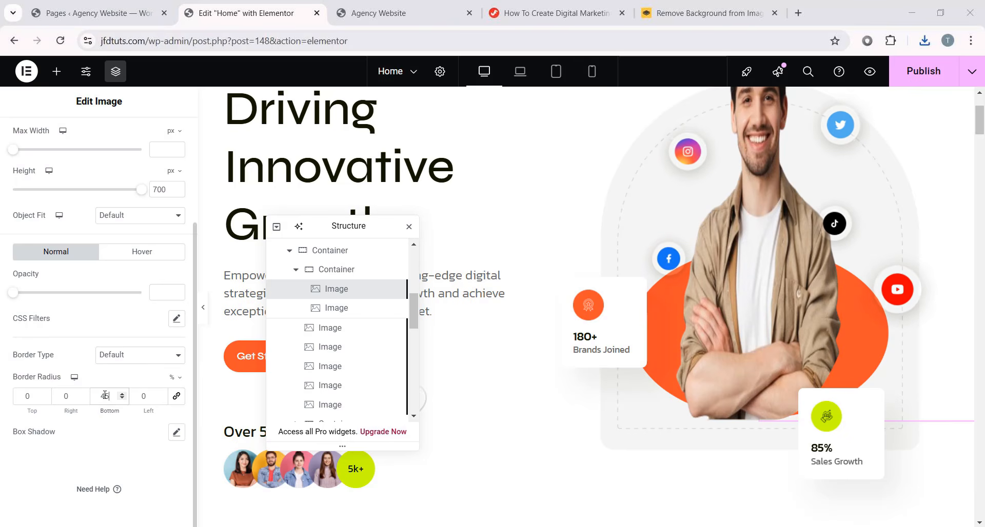
text(4)
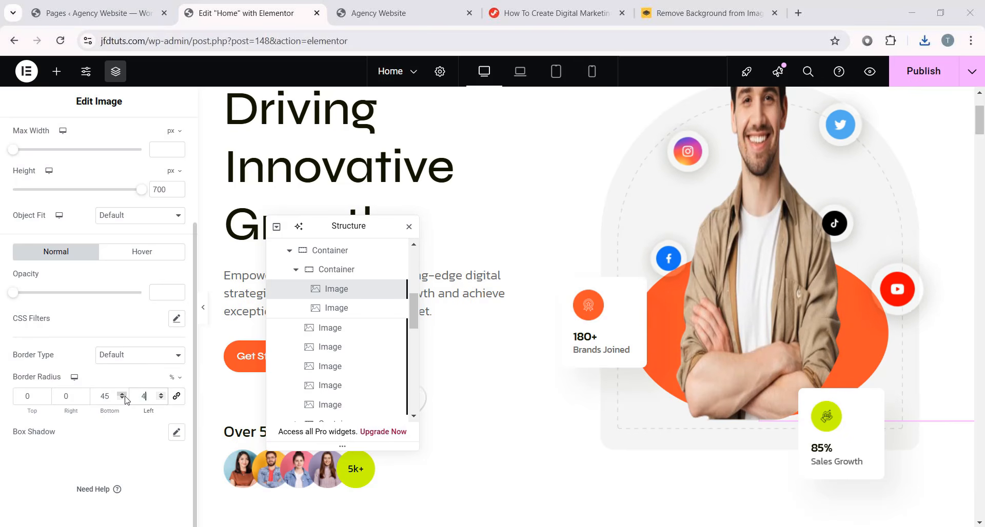
text(5)
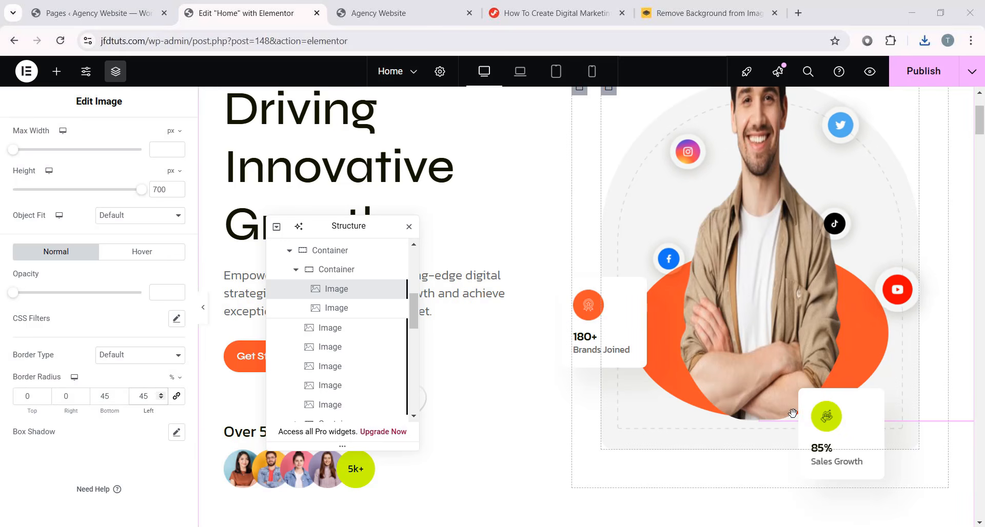
scroll(787, 417, up, 3)
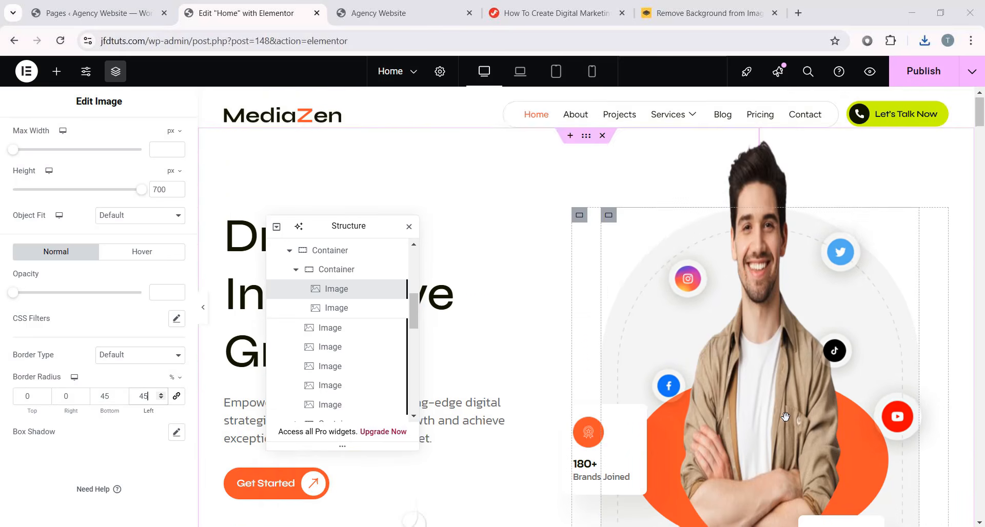
scroll(506, 413, down, 2)
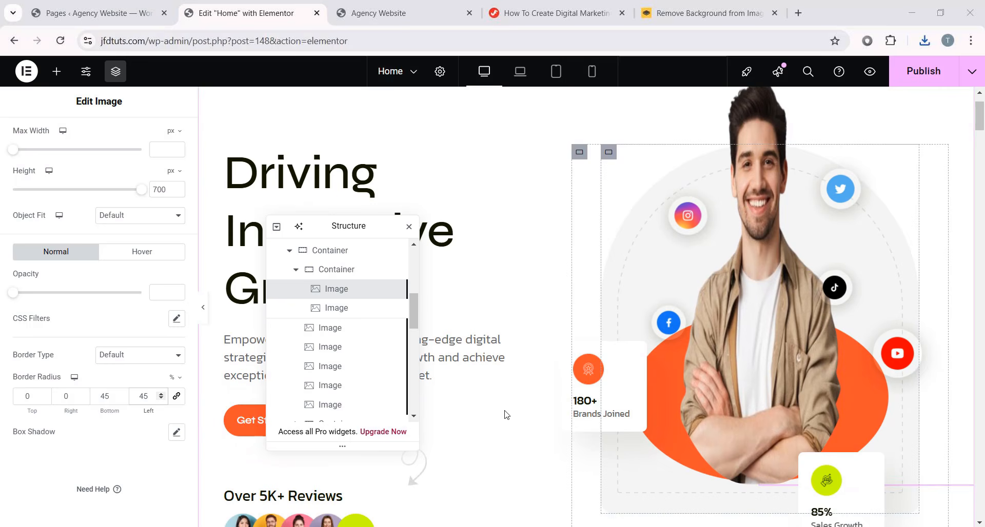
- Preview the rounded portrait with the editor panel hidden, then bring the panel back
click(203, 308)
scroll(553, 293, down, 2)
scroll(553, 293, down, 1)
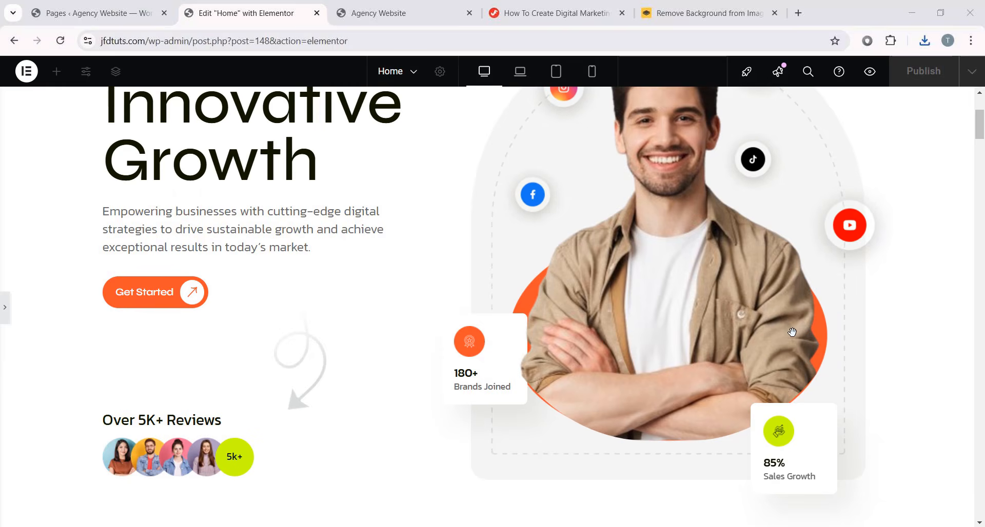
scroll(701, 365, up, 3)
scroll(701, 365, down, 3)
click(5, 316)
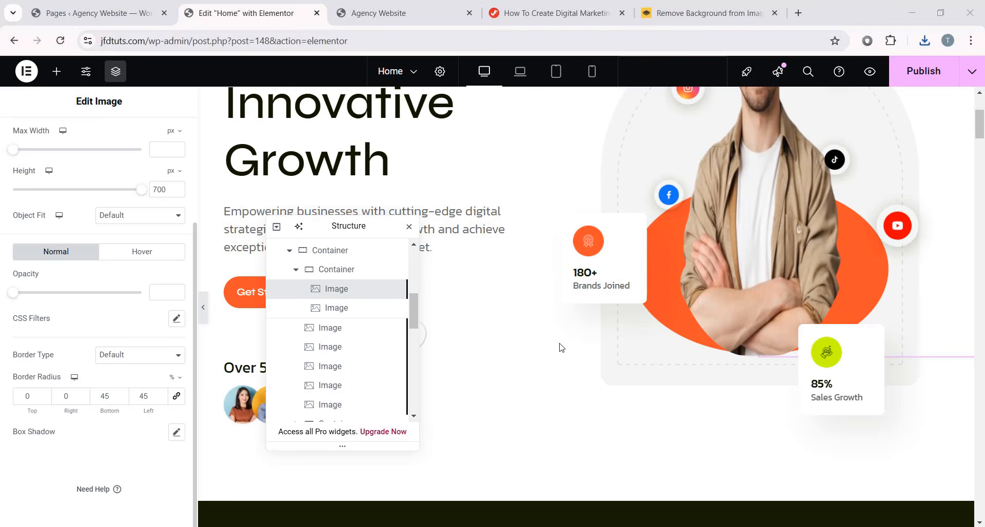
scroll(561, 347, up, 3)
scroll(169, 267, up, 3)
- Review the image's layout settings, return to Style, and hide the panels for a full preview
click(160, 137)
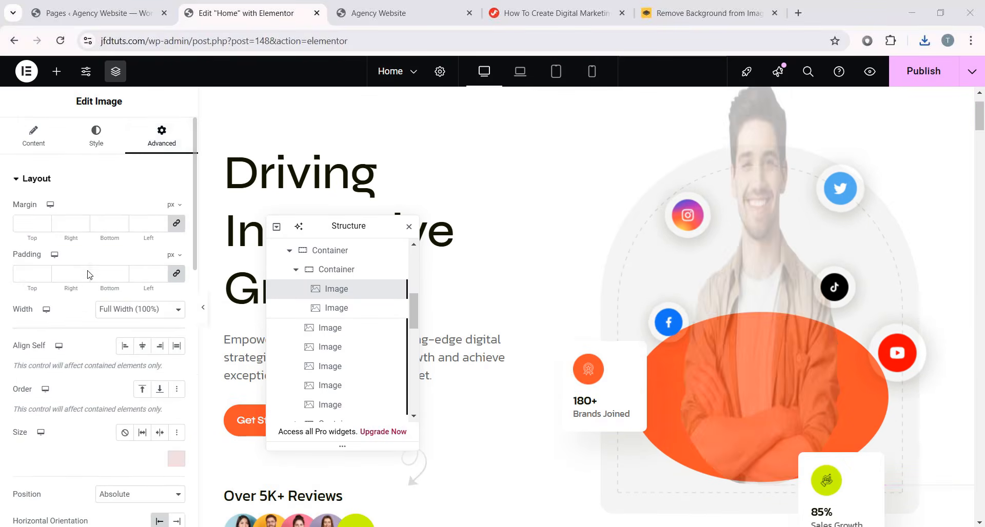
scroll(123, 310, down, 5)
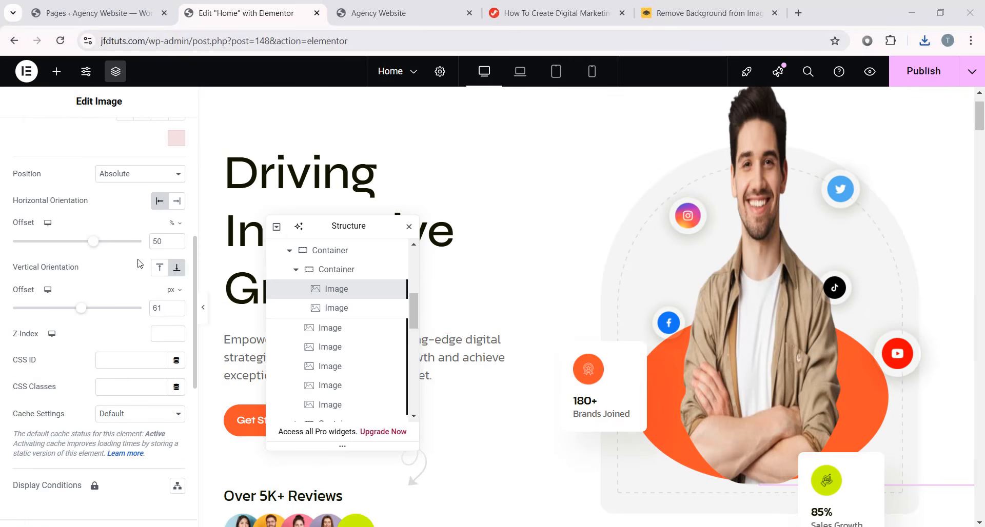
scroll(105, 261, up, 5)
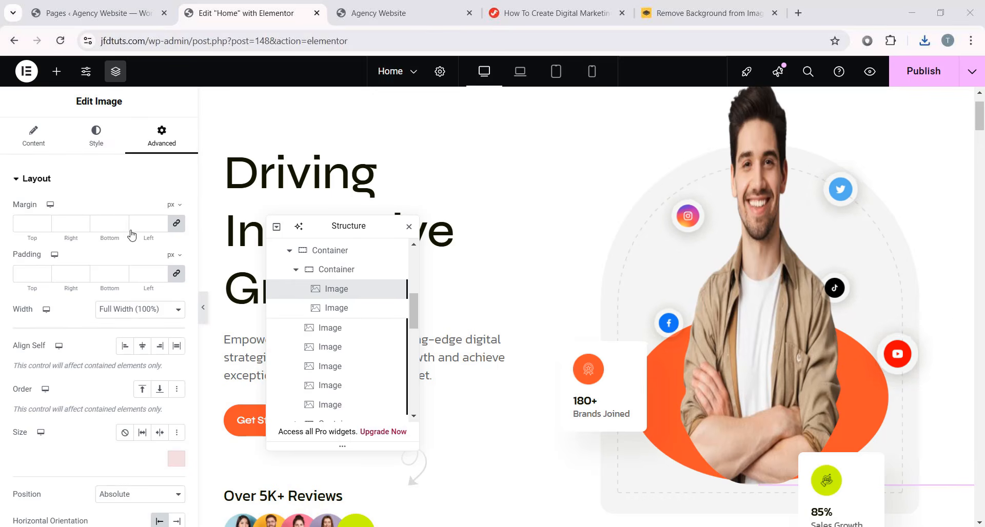
click(100, 146)
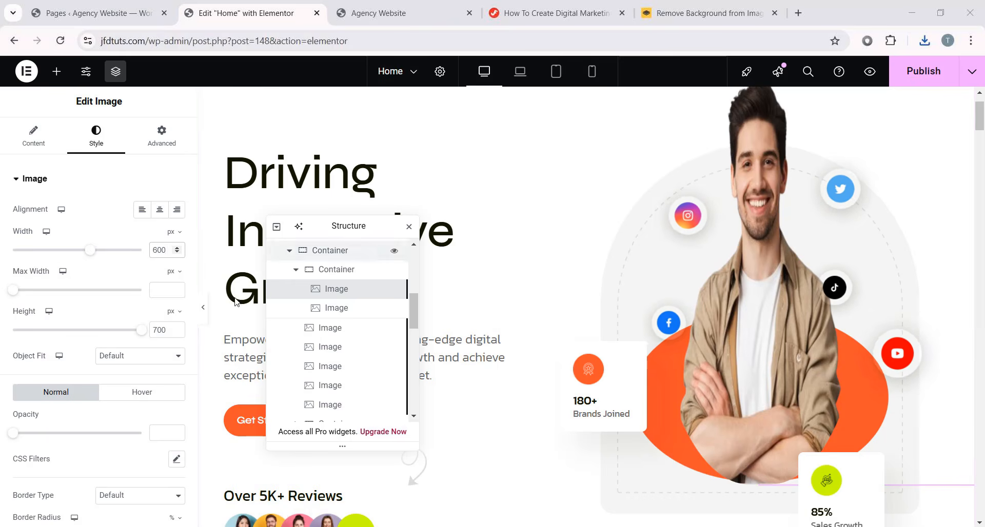
key(ctrl+p)
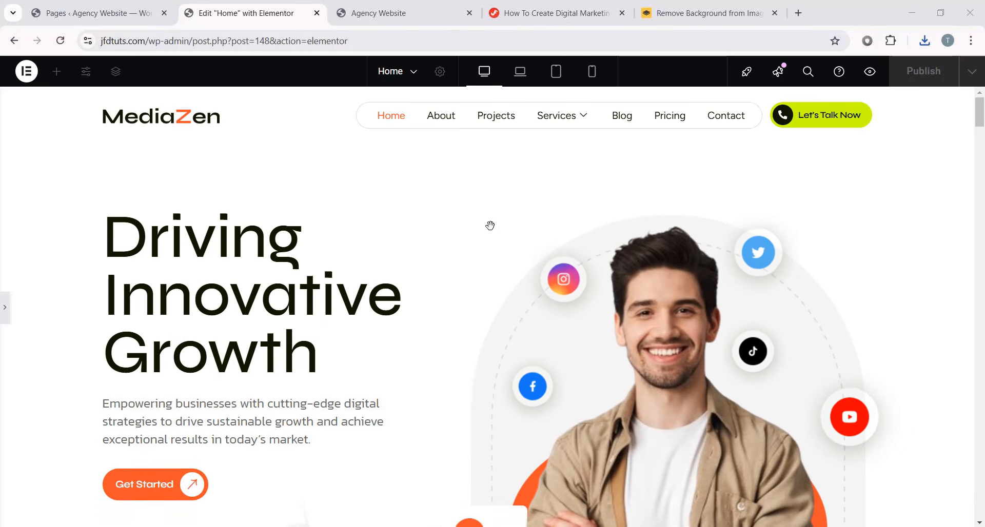
- In Laptop view, resize the hero image to 400 px wide and 470 px tall
click(520, 81)
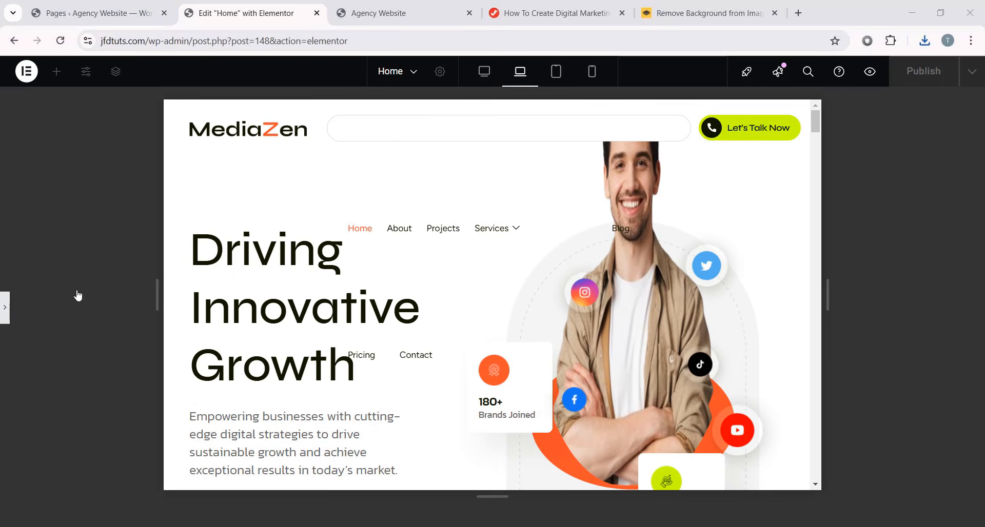
click(631, 236)
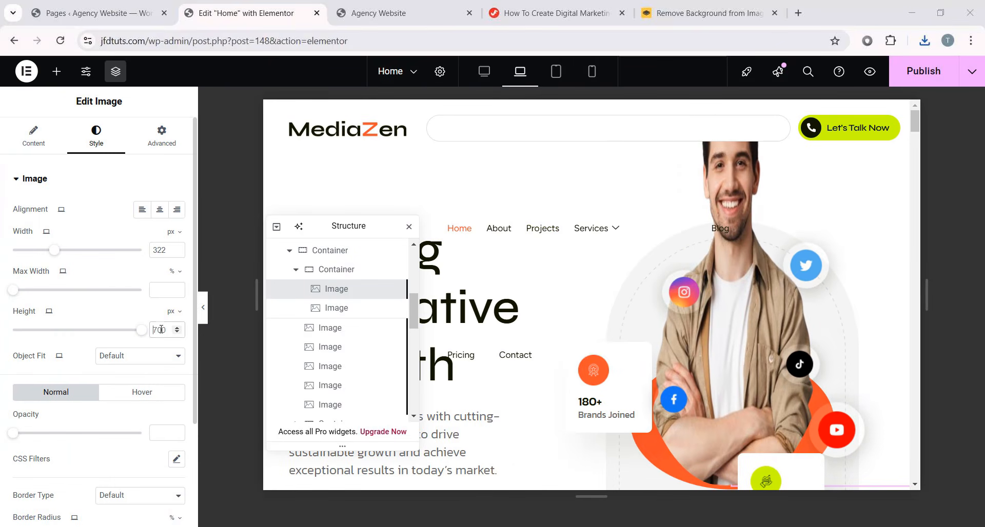
mouse_move(143, 335)
mouse_down()
mouse_move(128, 336)
mouse_move(137, 335)
mouse_up()
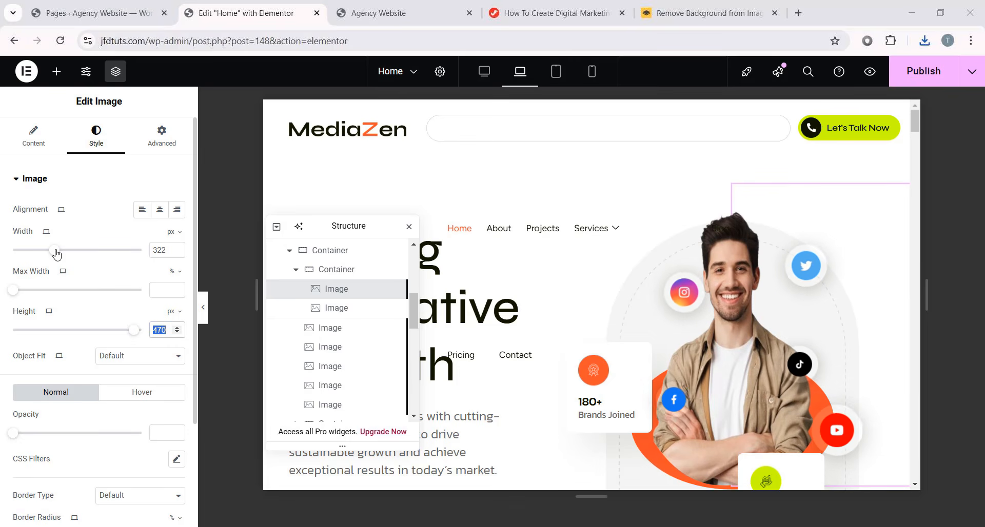
drag(56, 253, 67, 258)
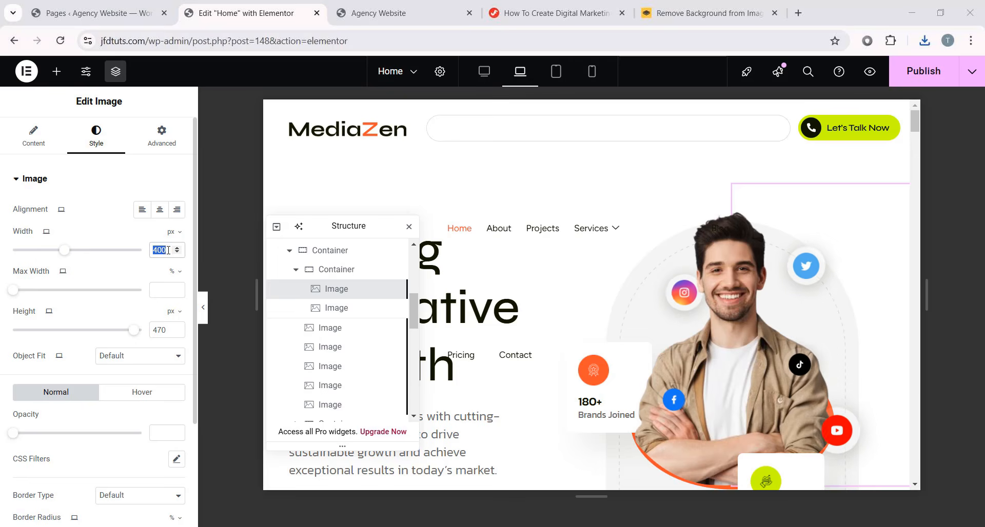
scroll(506, 279, down, 1)
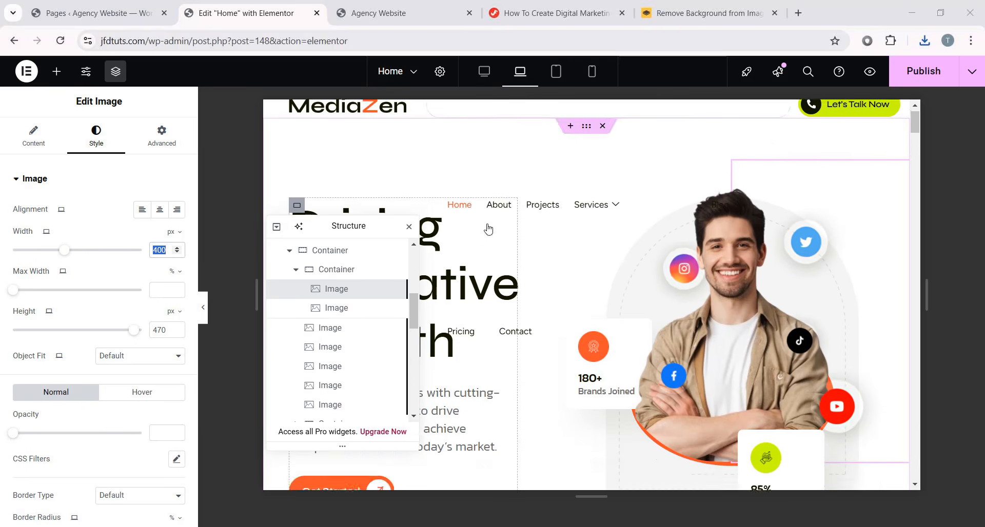
scroll(541, 150, up, 1)
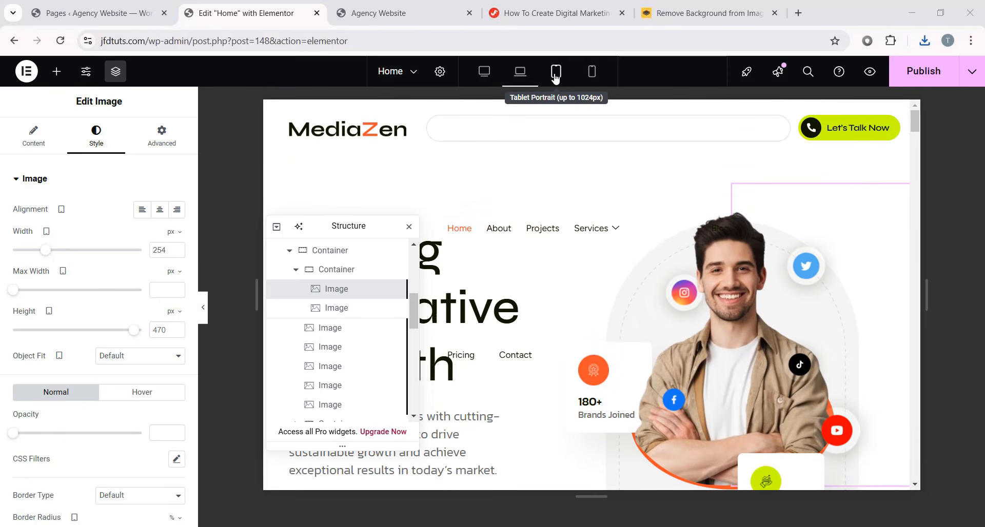
- In Tablet view, set the hero image width to exactly 400 px
click(556, 76)
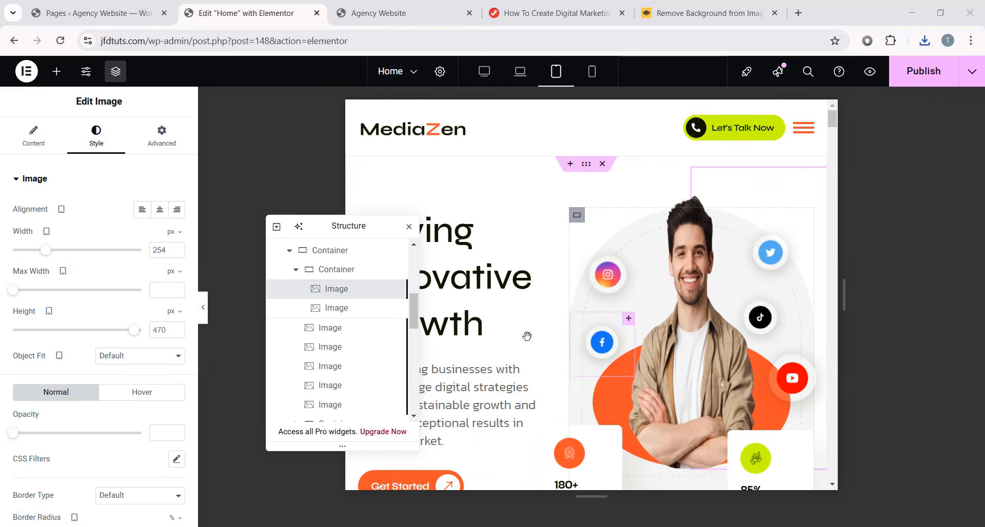
drag(46, 249, 65, 254)
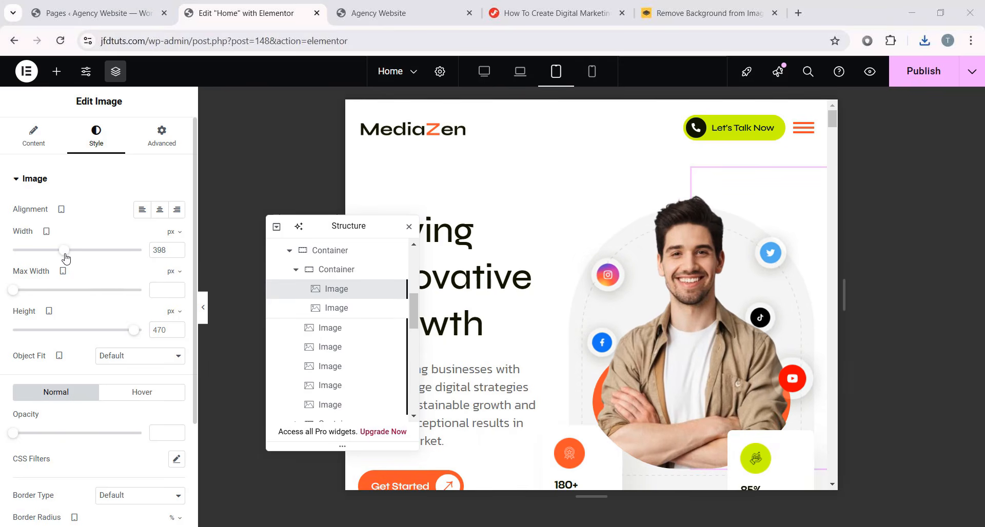
click(169, 252)
key(Up)
key(Up)
- In Mobile view, size the hero image to 400 px wide and 380 px tall
click(589, 80)
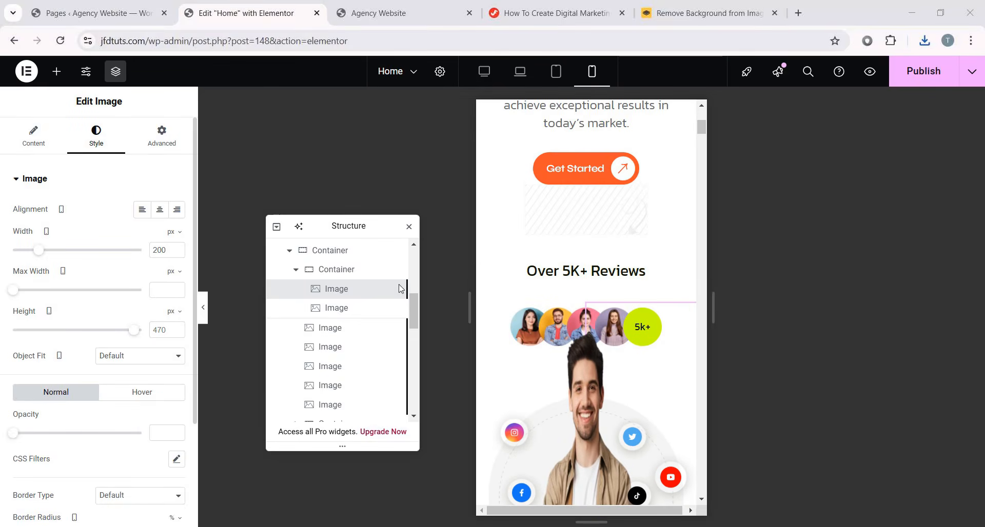
drag(50, 251, 62, 251)
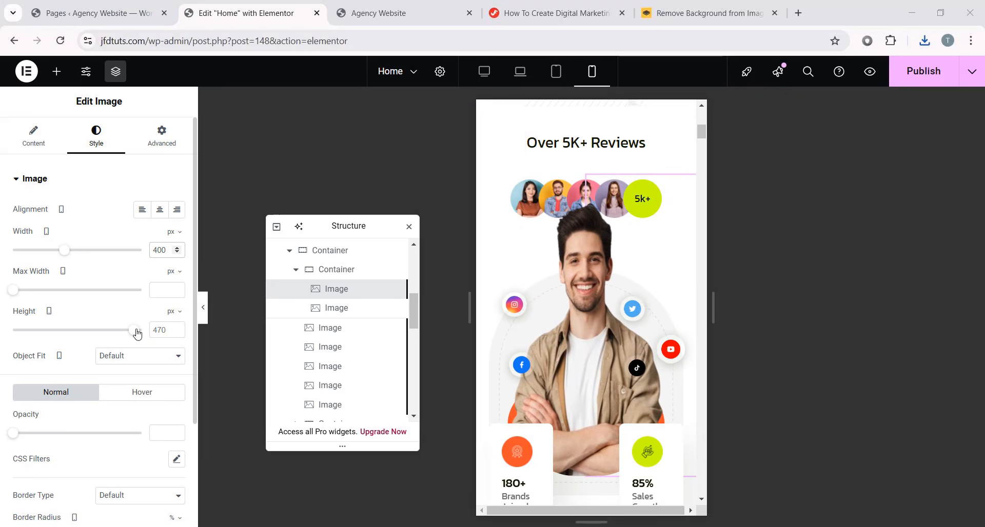
drag(136, 334, 114, 337)
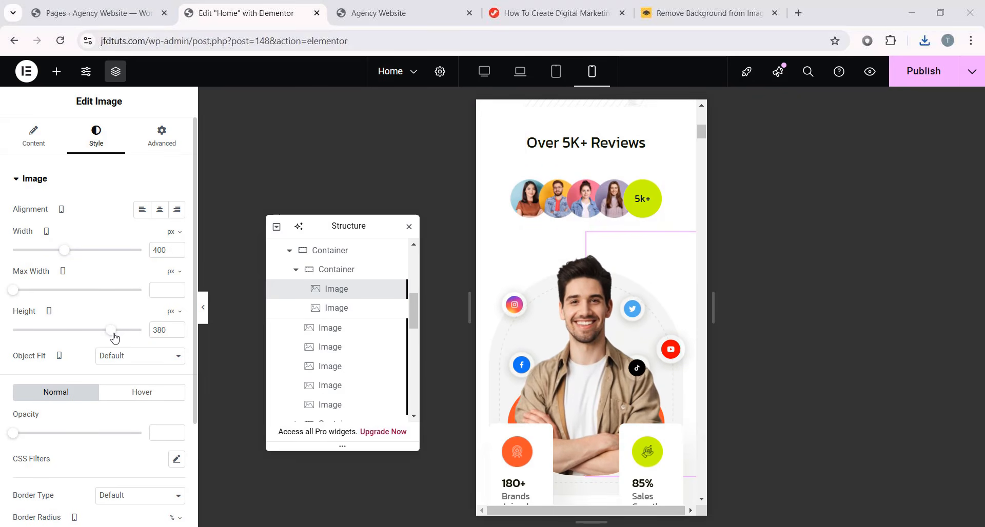
double_click(169, 332)
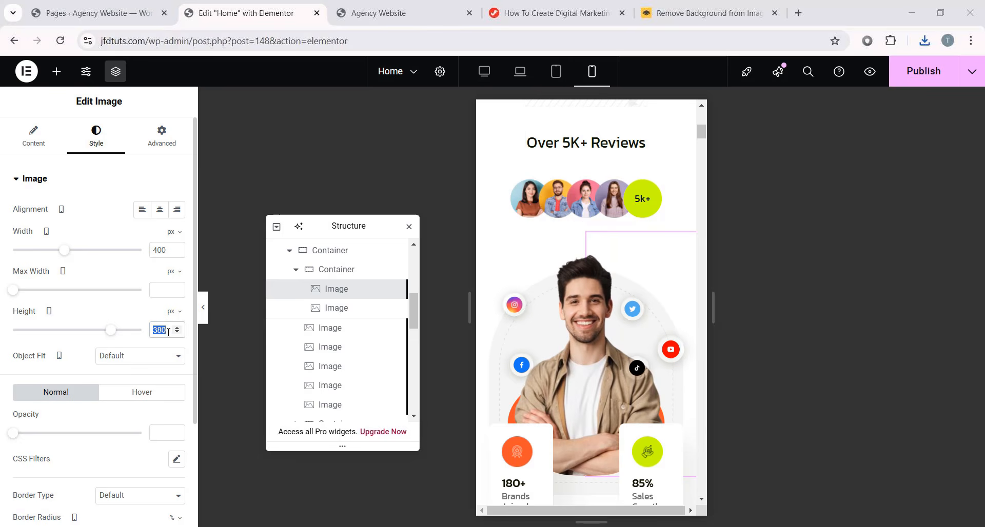
scroll(637, 301, up, 8)
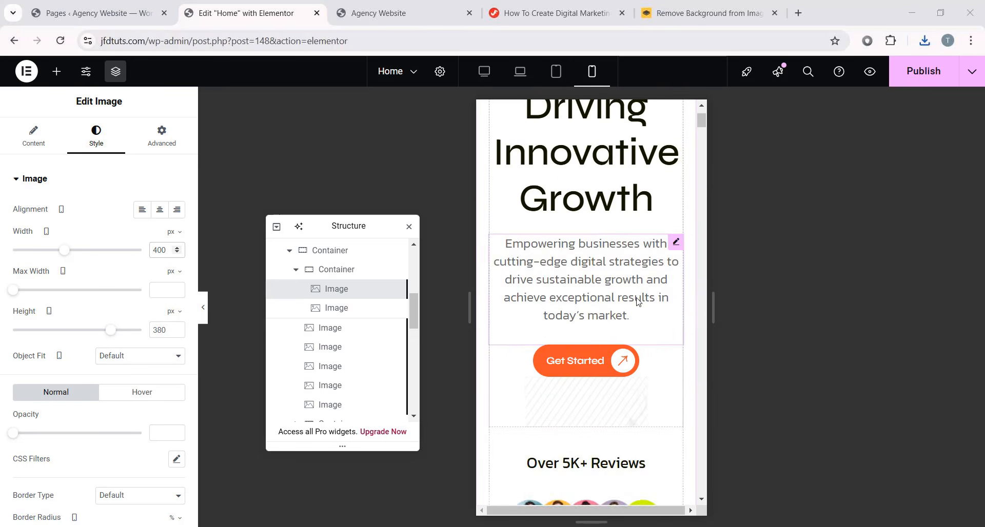
scroll(637, 301, down, 8)
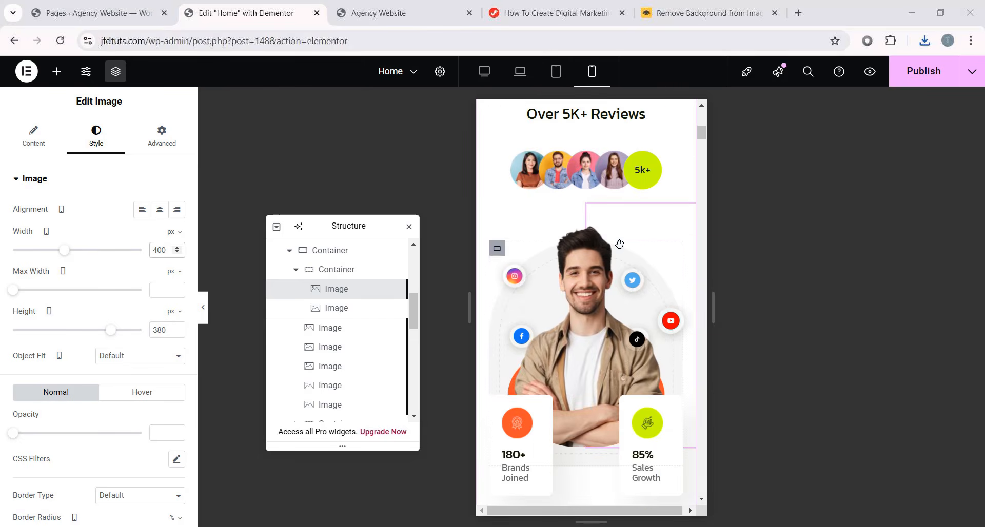
- Switch the editor preview back to desktop view
click(484, 72)
scroll(409, 260, up, 1)
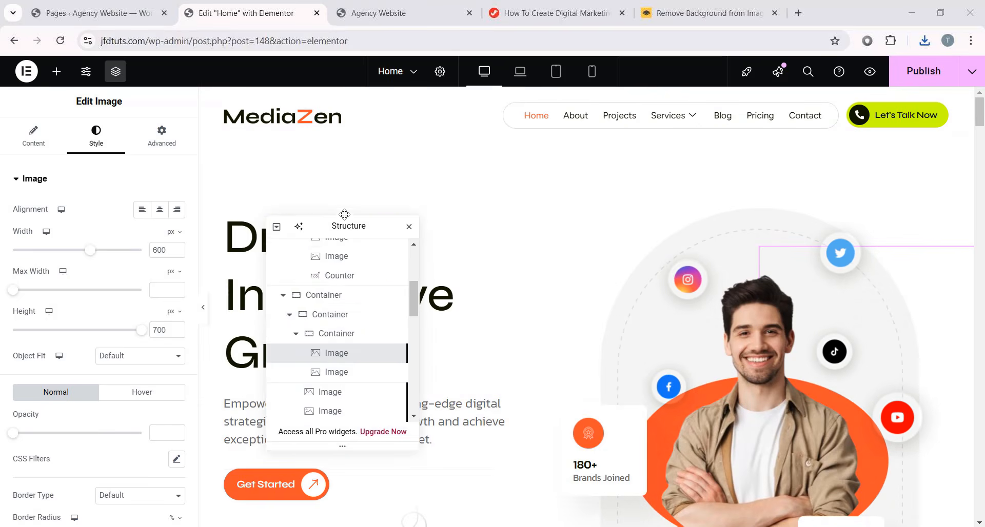
drag(346, 217, 212, 149)
scroll(647, 319, down, 2)
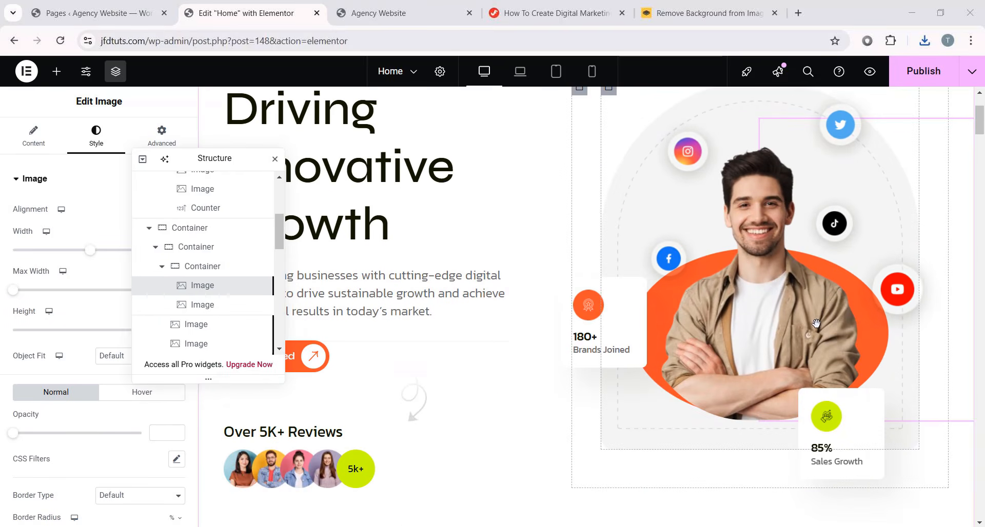
- Locate Banner_image.png in the Downloads folder, then minimize the Explorer window
key(alt+Tab)
scroll(556, 441, up, 1)
scroll(559, 257, up, 2)
click(533, 141)
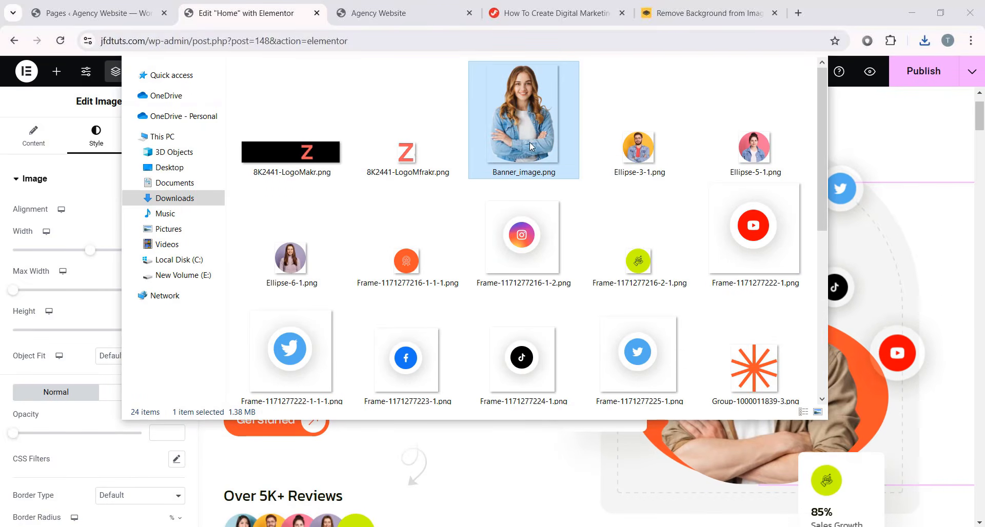
mouse_move(541, 149)
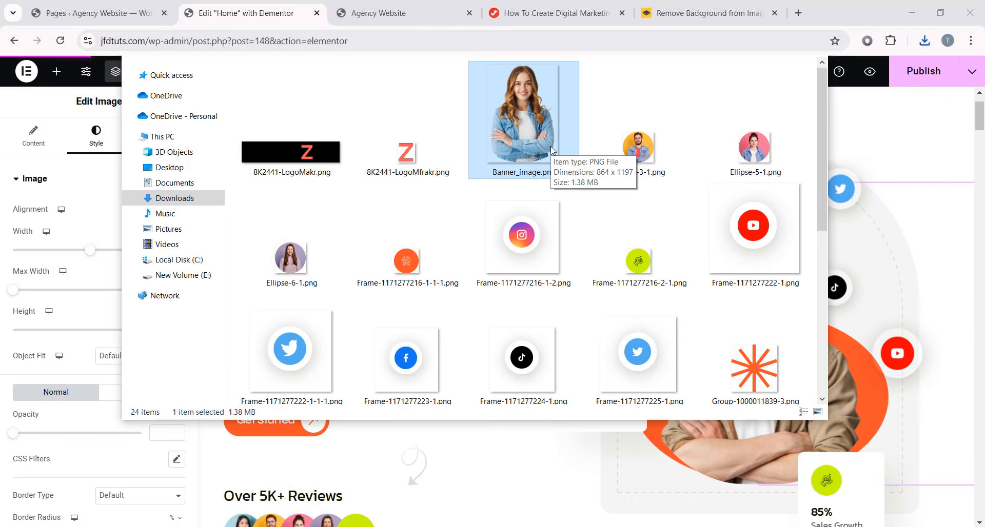
key(super+Down)
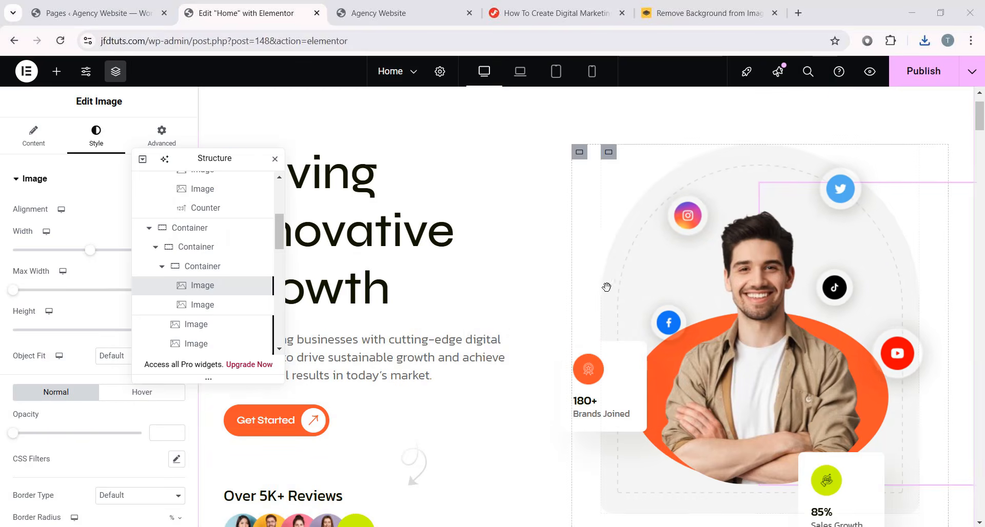
- Undo back to the woman's portrait hero, 435 px wide with an empty Height
scroll(606, 286, up, 2)
drag(205, 159, 347, 180)
scroll(180, 224, down, 3)
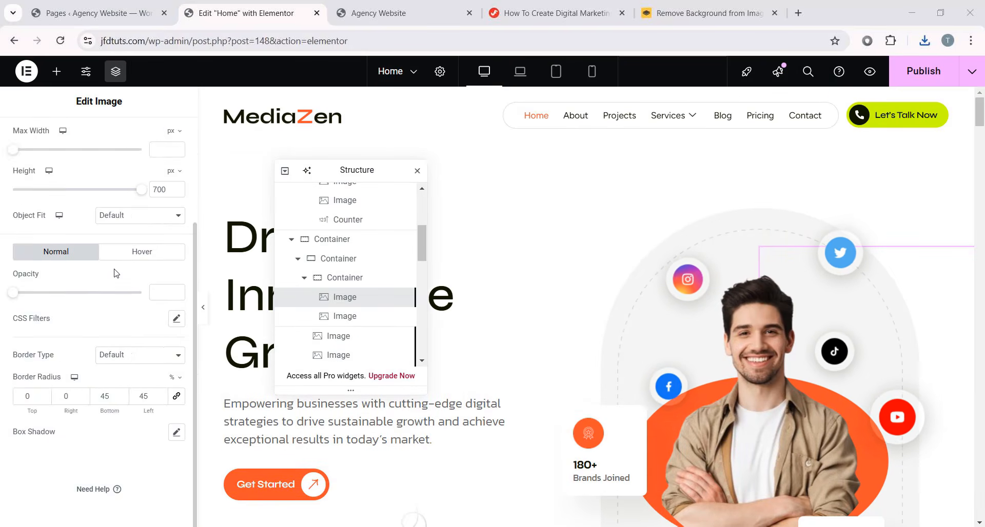
scroll(180, 224, up, 3)
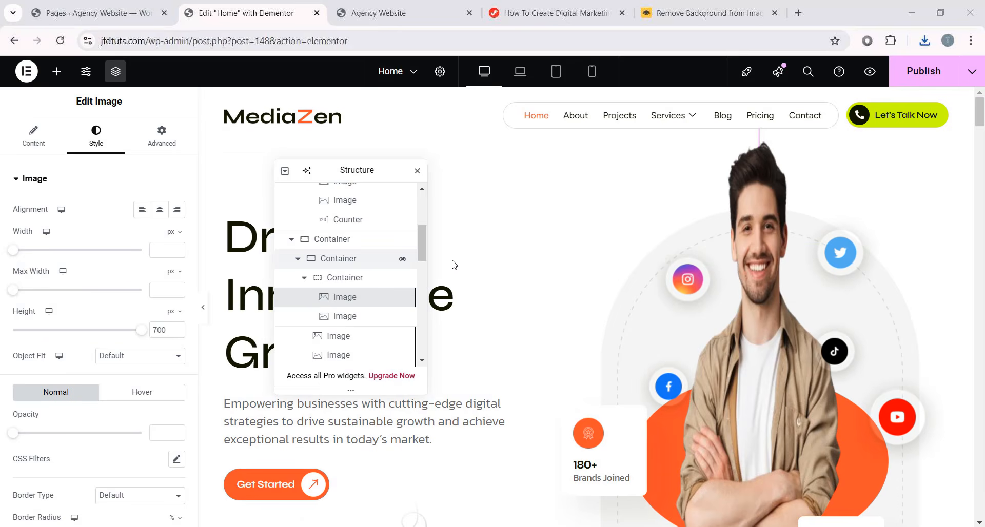
key(ctrl+z)
key(ctrl+z)
key(ctrl+z)
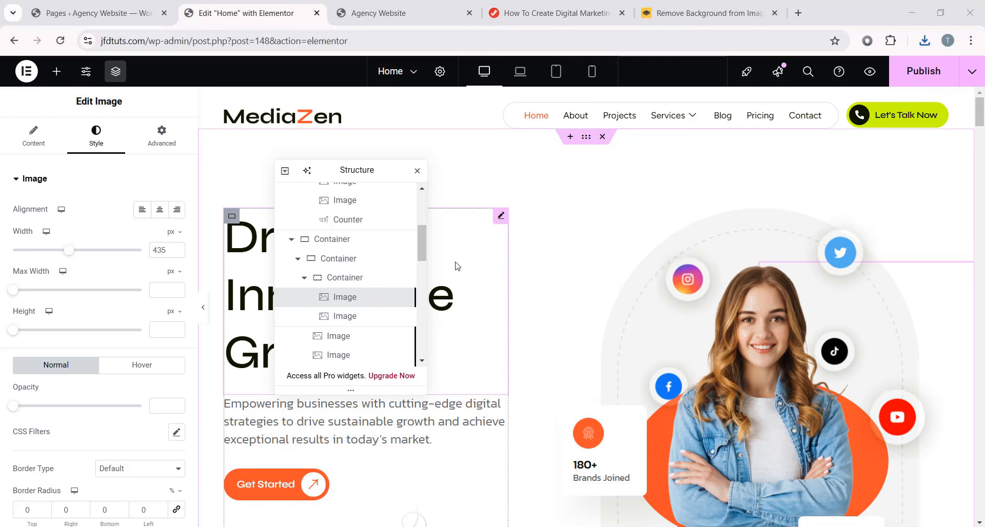
scroll(728, 388, down, 2)
scroll(718, 388, up, 1)
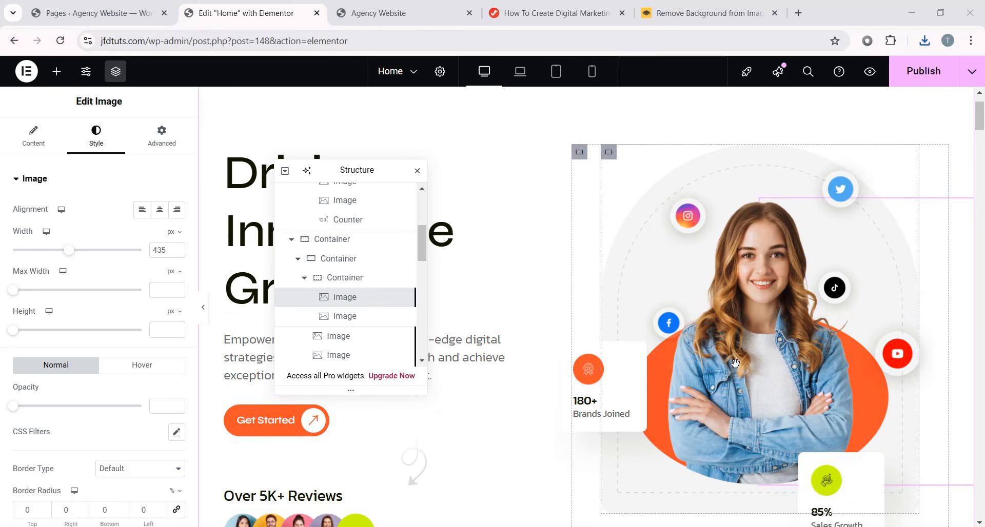
click(307, 526)
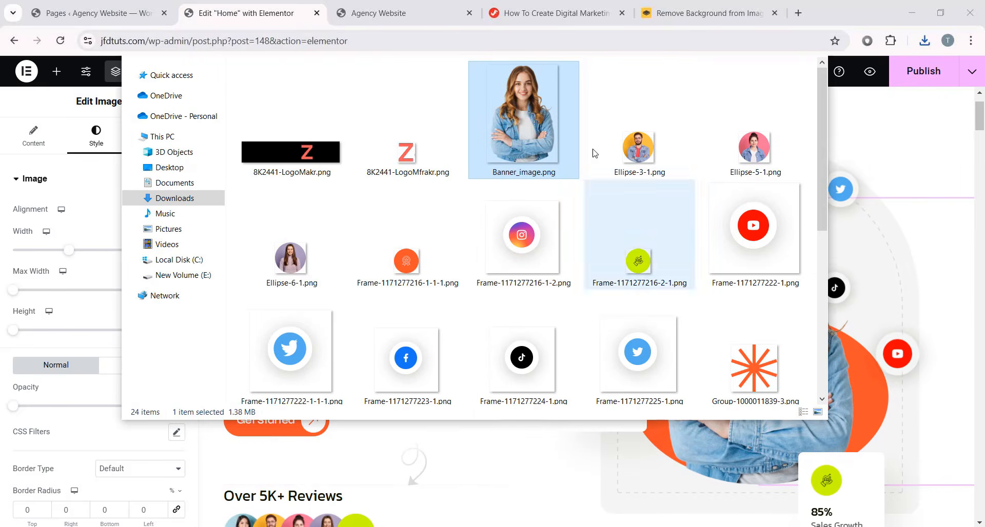
click(755, 8)
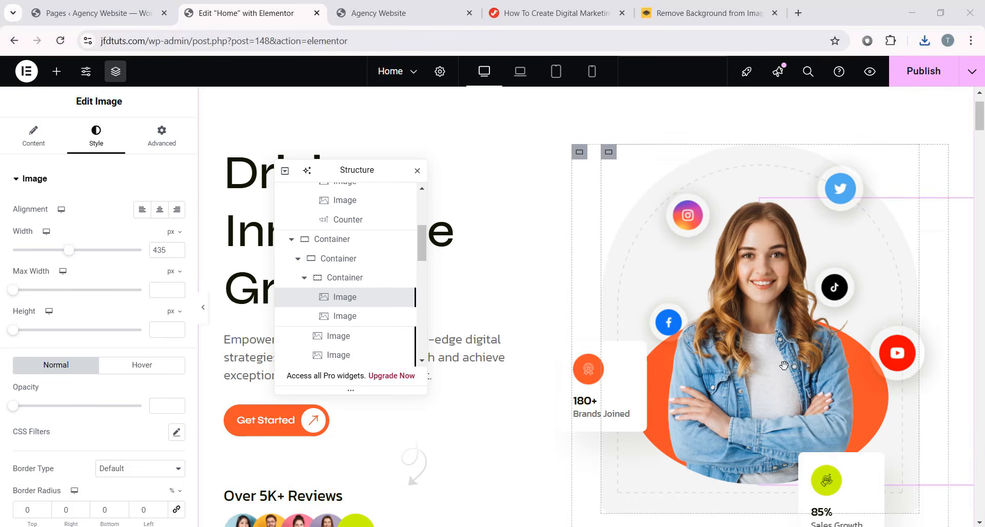
scroll(616, 353, up, 2)
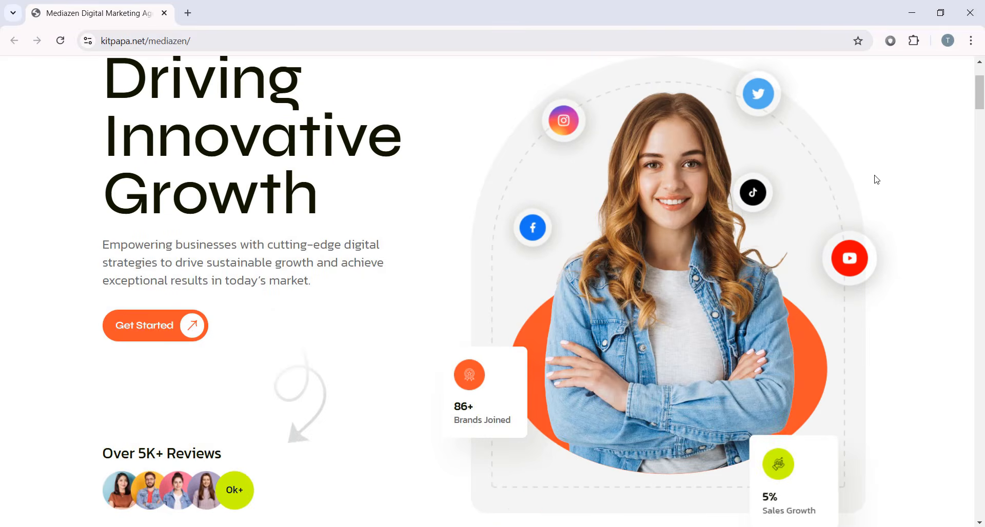
- Scroll through the live MediaZen homepage and filter projects to SEO Management
scroll(876, 179, down, 6)
scroll(877, 181, down, 4)
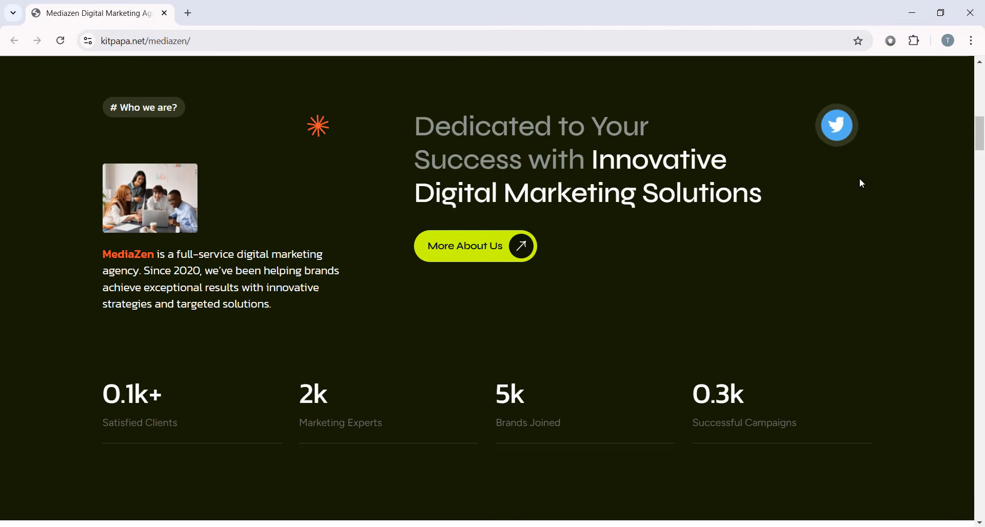
scroll(495, 248, down, 1)
scroll(513, 252, down, 7)
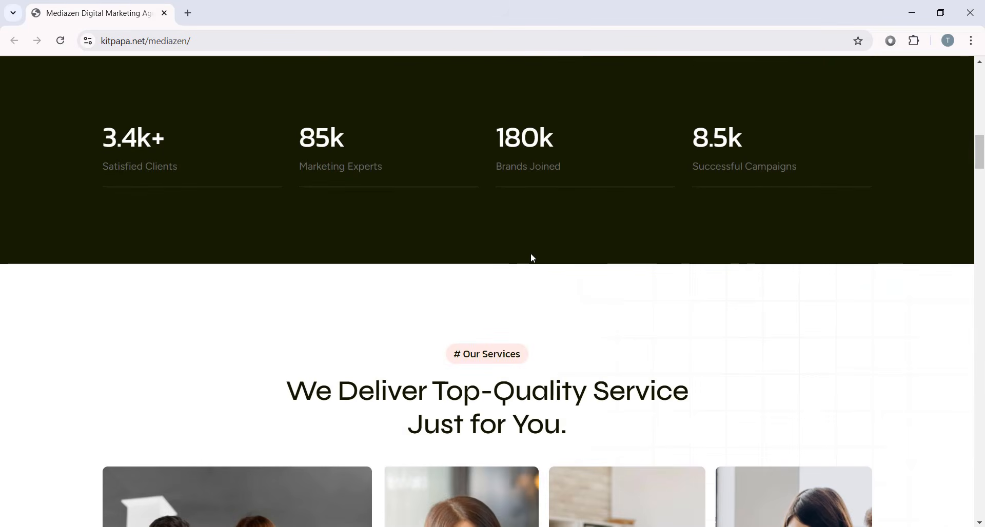
scroll(609, 306, down, 2)
scroll(610, 308, down, 5)
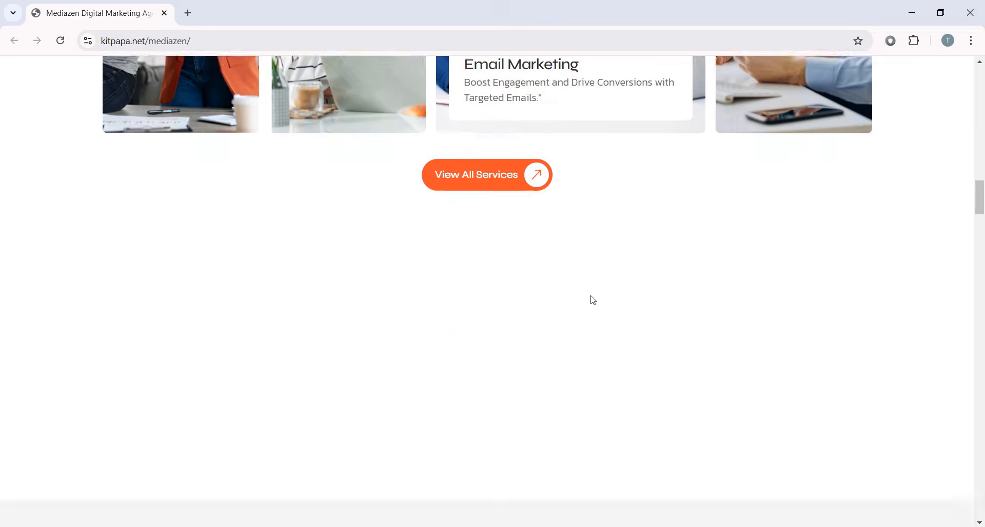
scroll(515, 184, down, 4)
scroll(516, 185, down, 2)
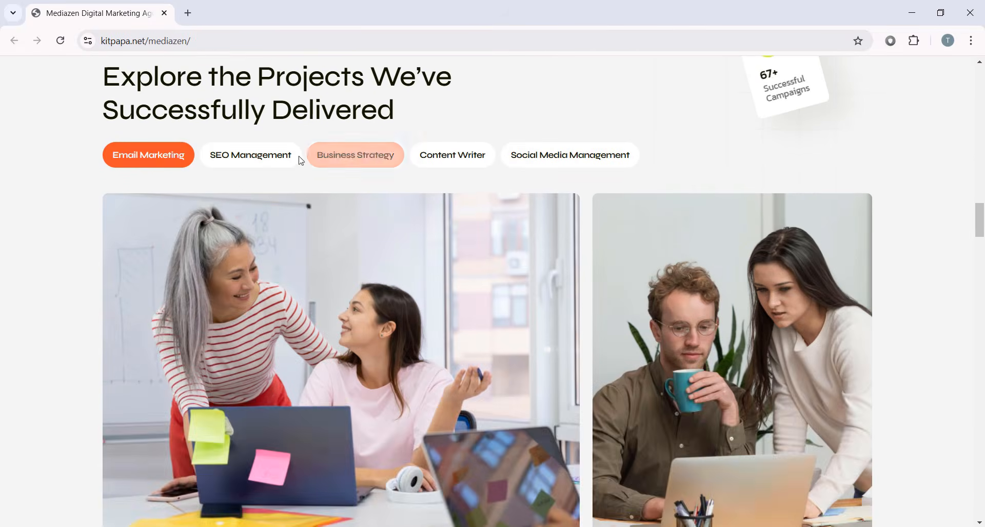
click(298, 157)
- Return to the top of the homepage and open the About page from the navigation bar
scroll(563, 169, down, 10)
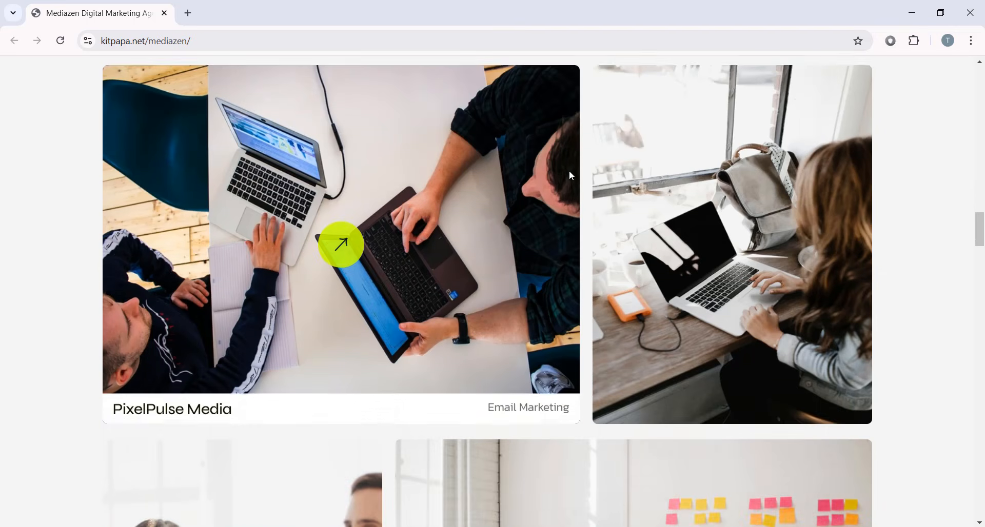
scroll(261, 263, down, 10)
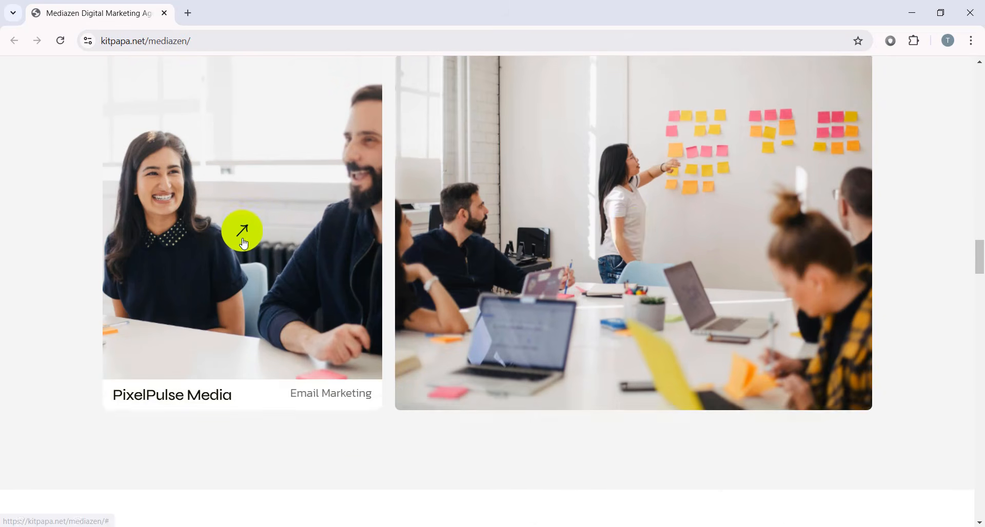
scroll(555, 316, down, 15)
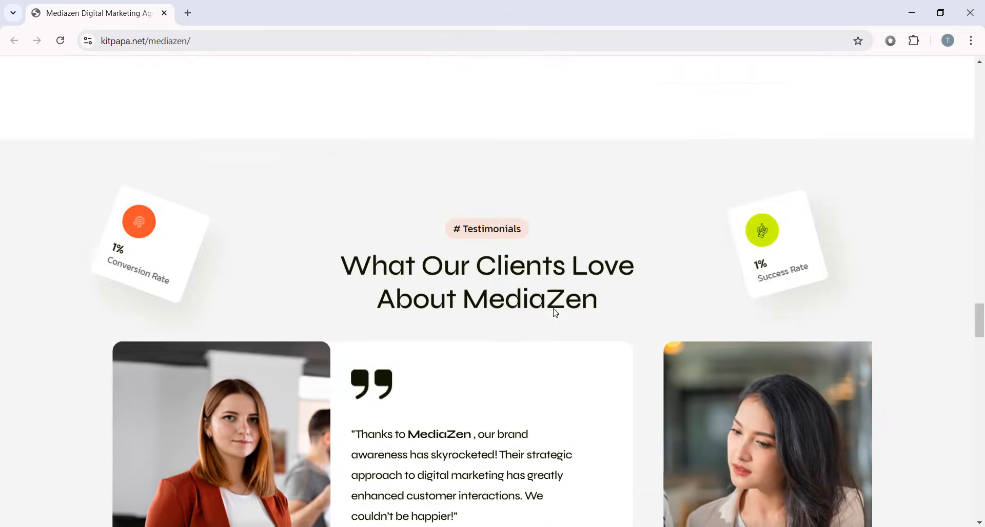
scroll(533, 250, down, 20)
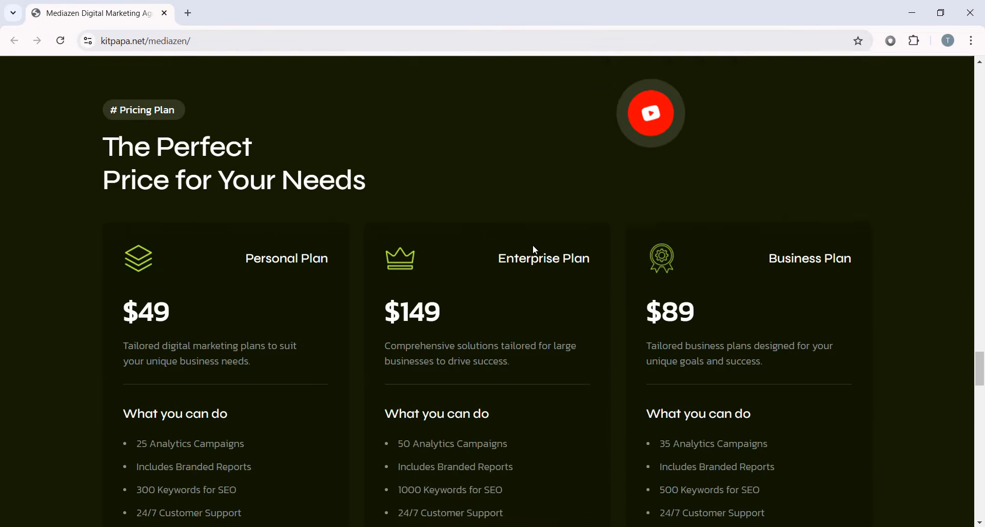
scroll(534, 251, down, 20)
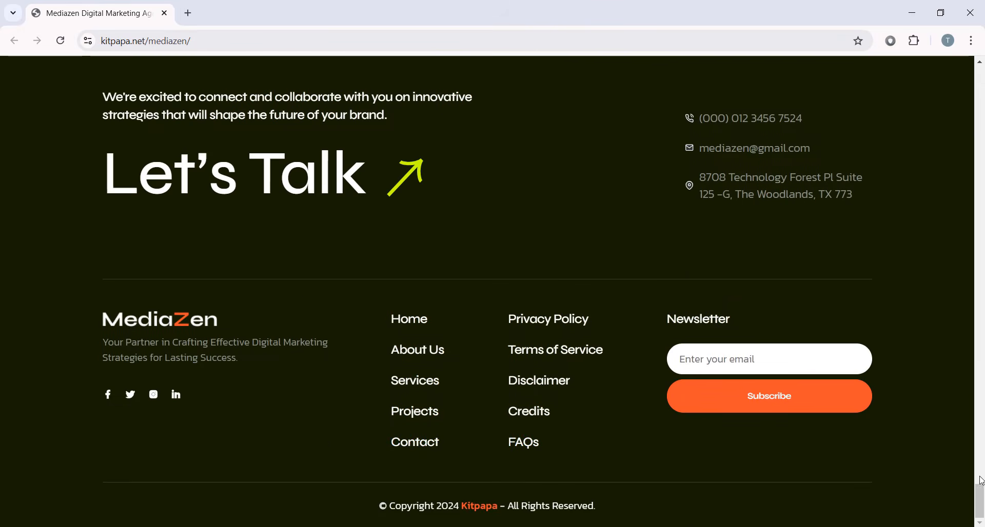
drag(981, 495, 966, 61)
click(420, 88)
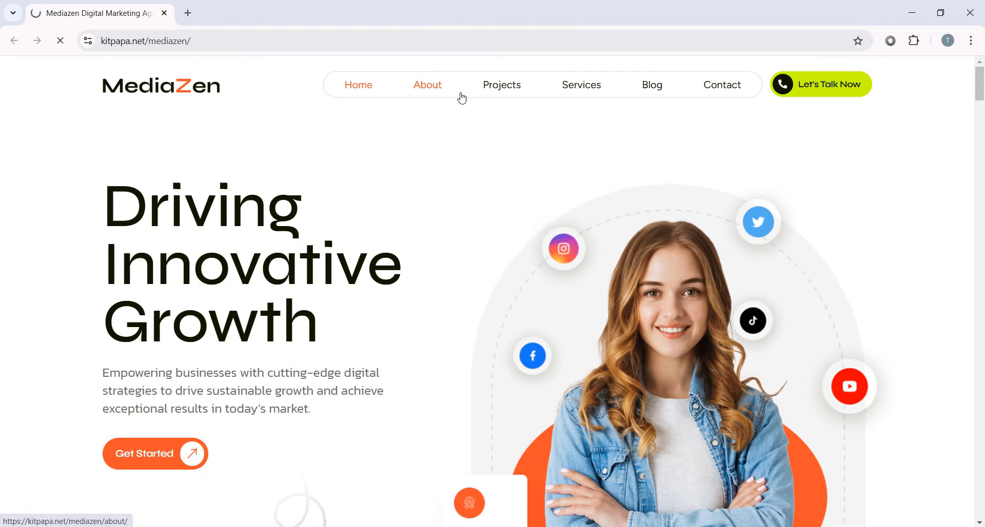
scroll(982, 193, down, 15)
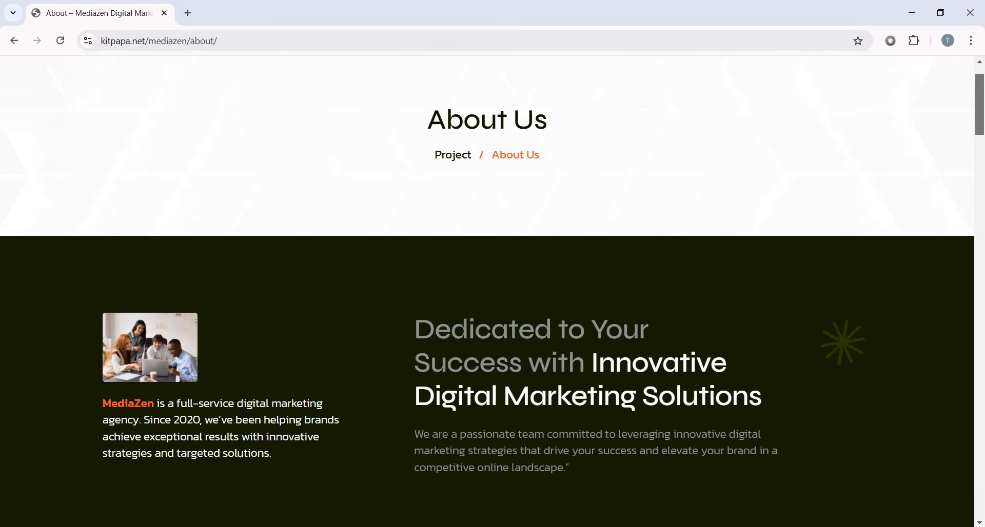